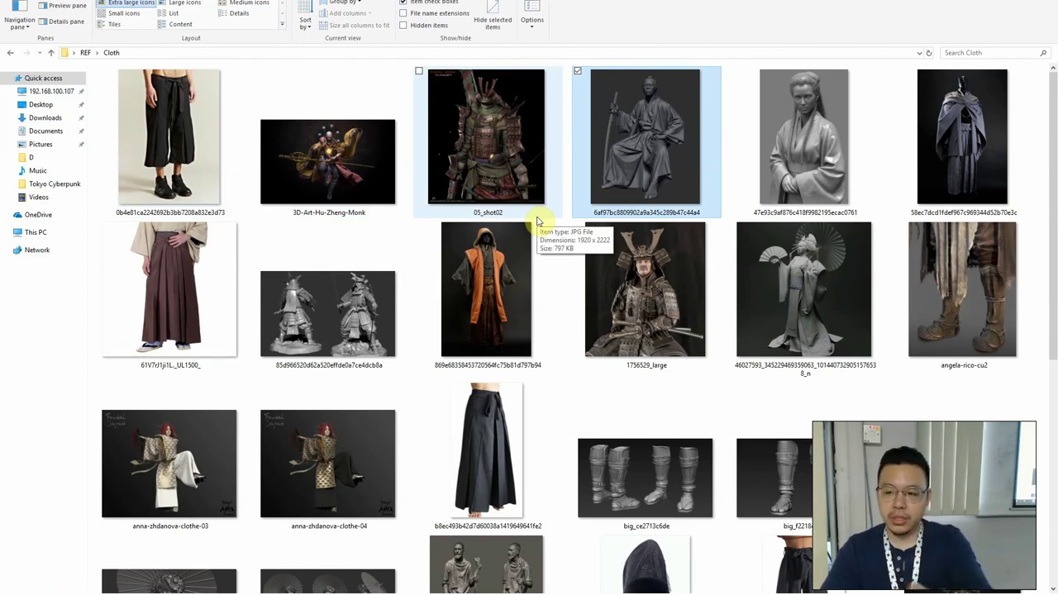
# View the seated samurai sculpt in the Cloth folder and the reference images following it, up to the brown pleated hakama, and close the viewer
pyautogui.doubleClick(636, 146)
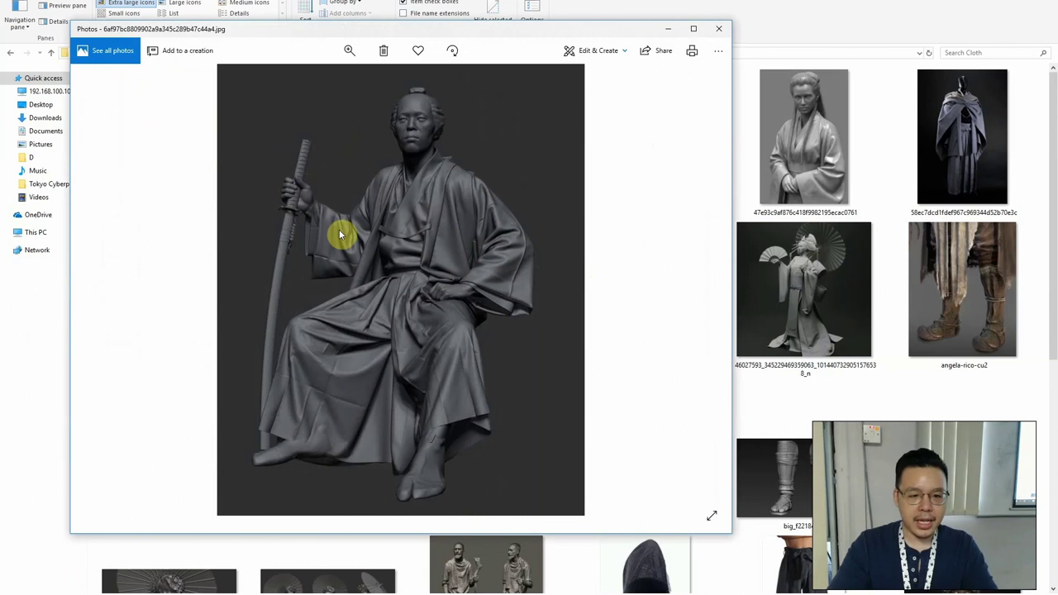
pyautogui.press('Right')
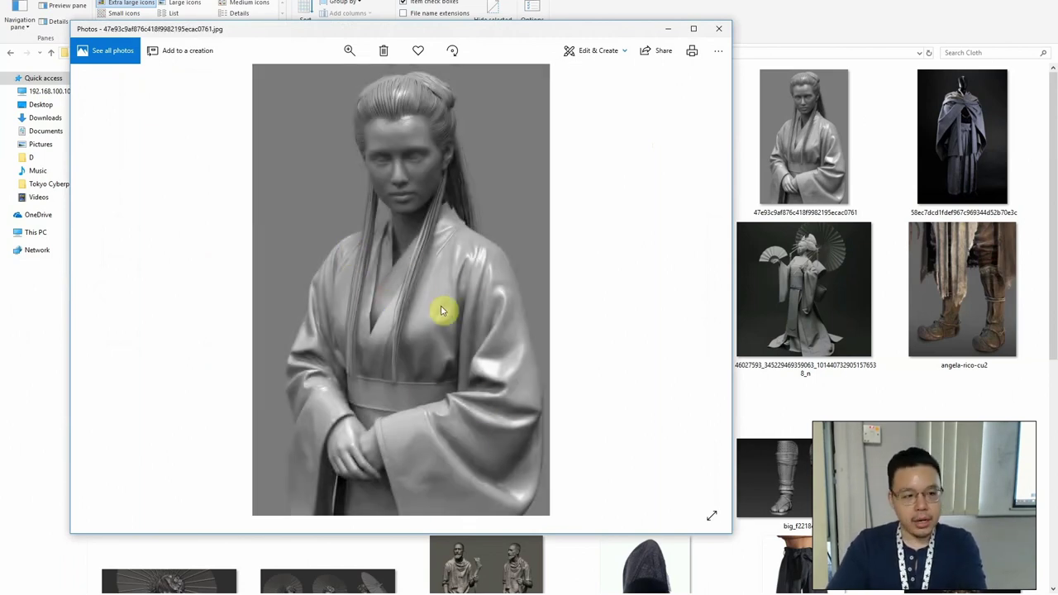
pyautogui.press('Right')
pyautogui.press('Right')
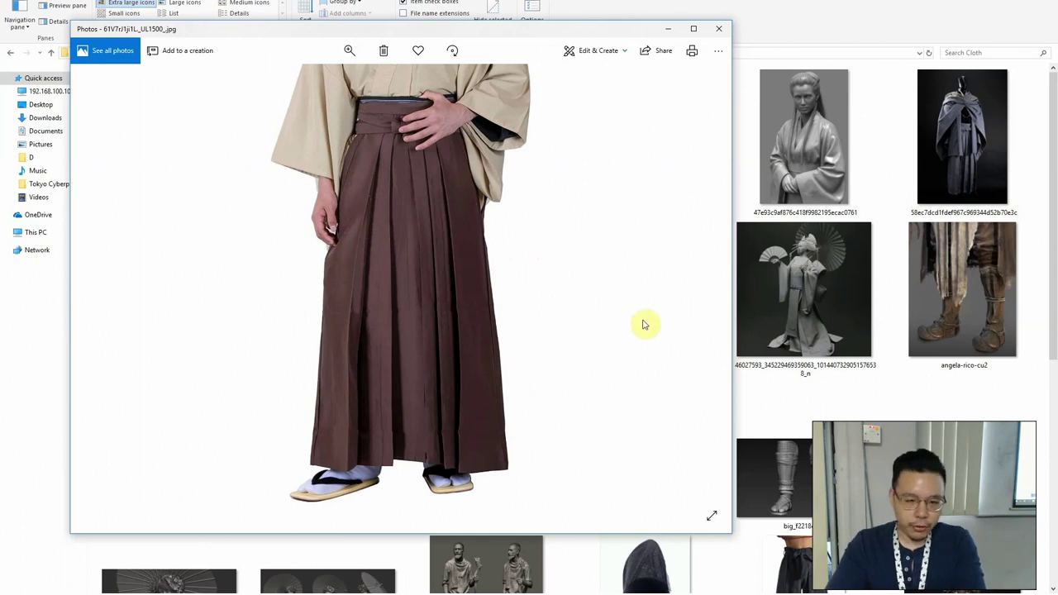
pyautogui.click(712, 30)
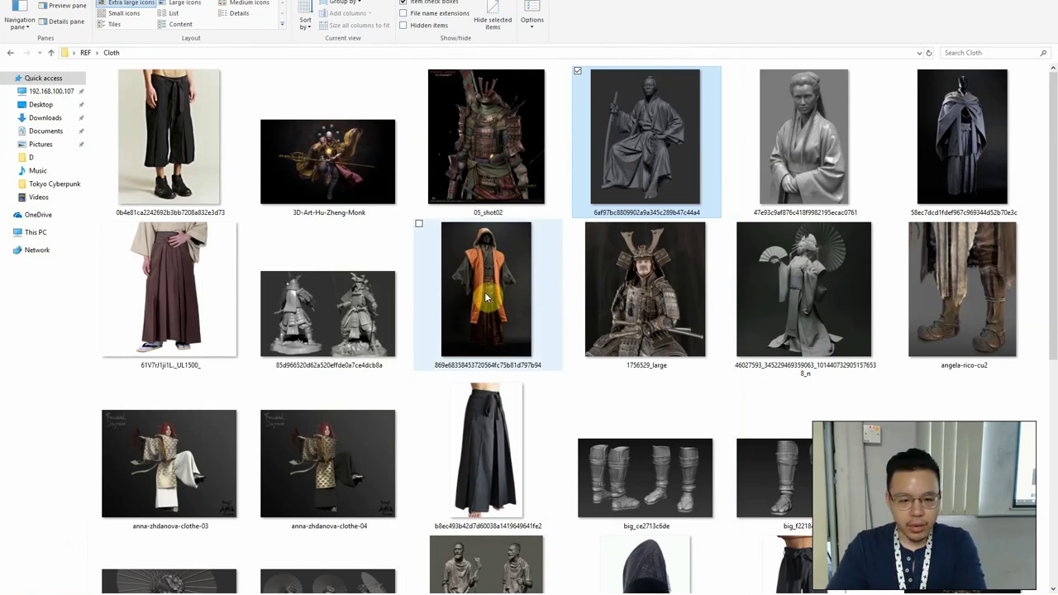
# Check the updated character sketch in Photoshop and view the Cloth folder's sculpt of the robed man with a staff
pyautogui.hotkey('alt', 'Tab')
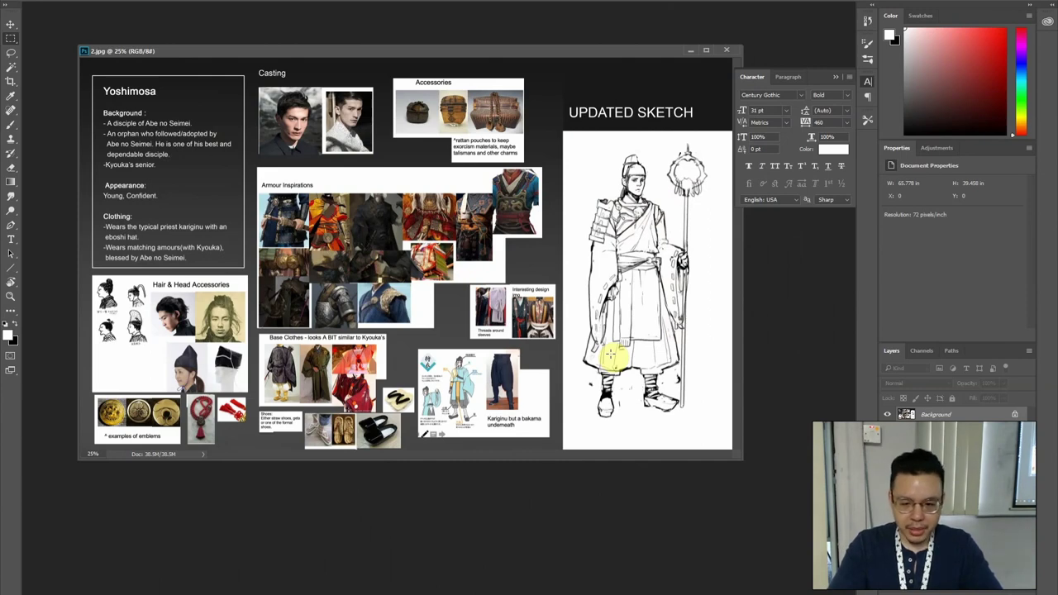
pyautogui.hotkey('alt', 'Tab')
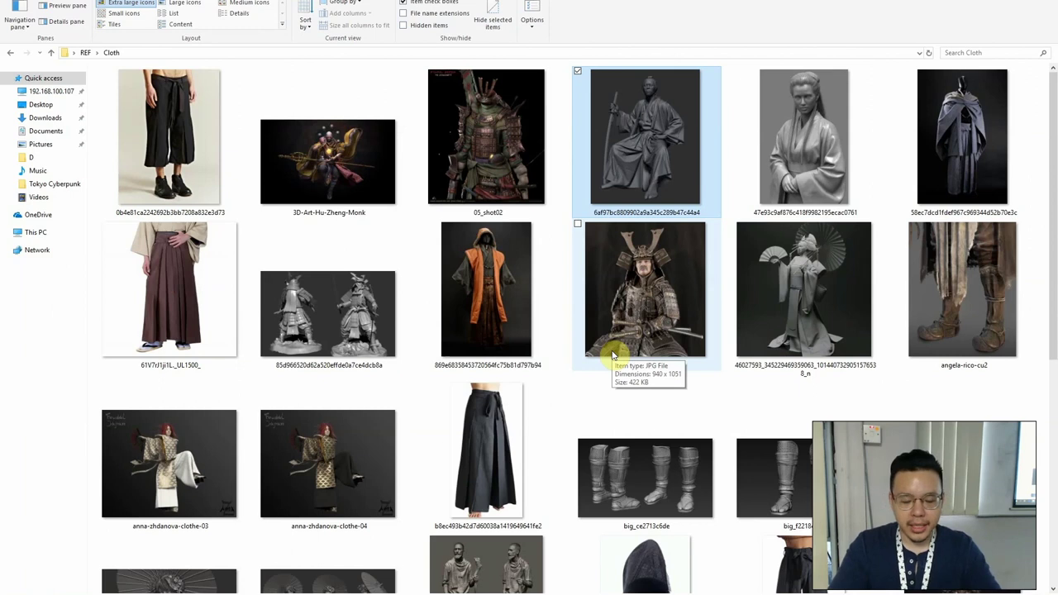
pyautogui.scroll(-3, 612, 354)
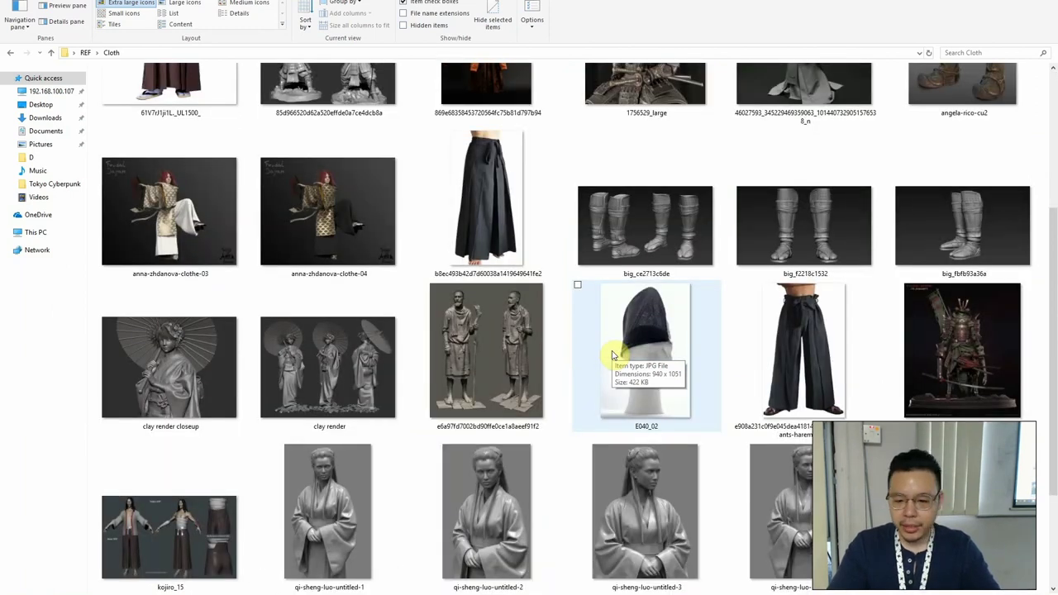
pyautogui.click(512, 359)
pyautogui.doubleClick(512, 359)
pyautogui.press('Left')
pyautogui.press('Right')
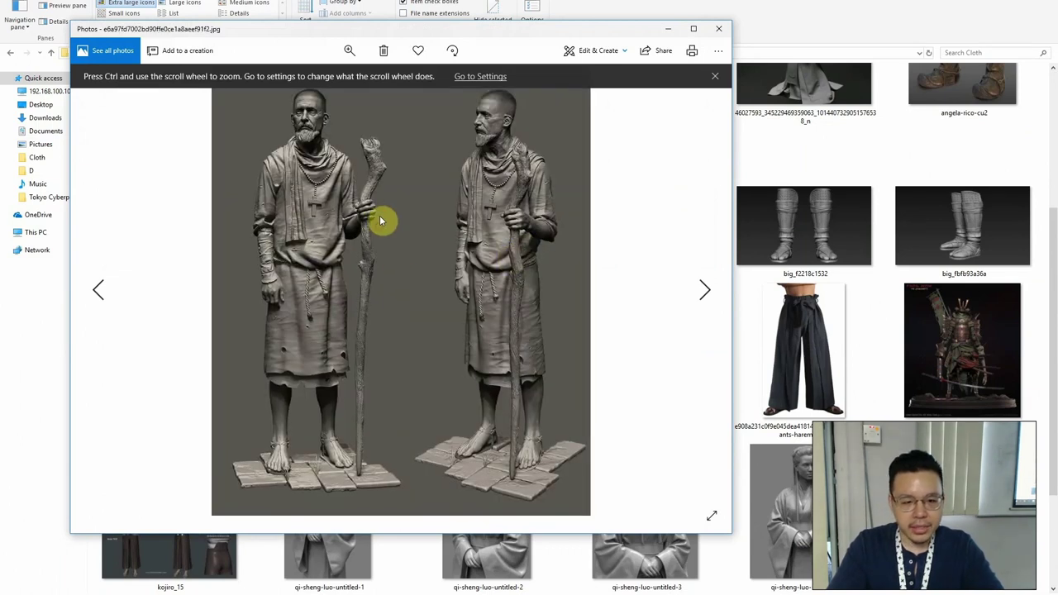
pyautogui.press('Escape')
# Compare the robed man sculpt's clothing with the updated sketch in Photoshop
pyautogui.hotkey('alt', 'Tab')
pyautogui.hotkey('alt', 'Tab')
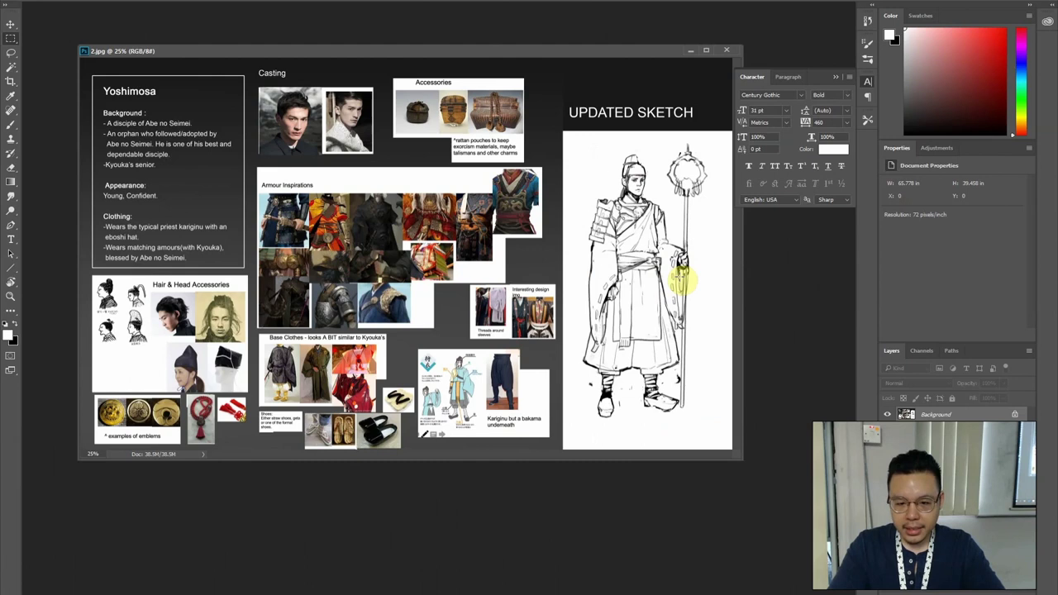
pyautogui.hotkey('alt', 'Tab')
pyautogui.hotkey('alt', 'Tab')
pyautogui.hotkey('alt', 'Tab')
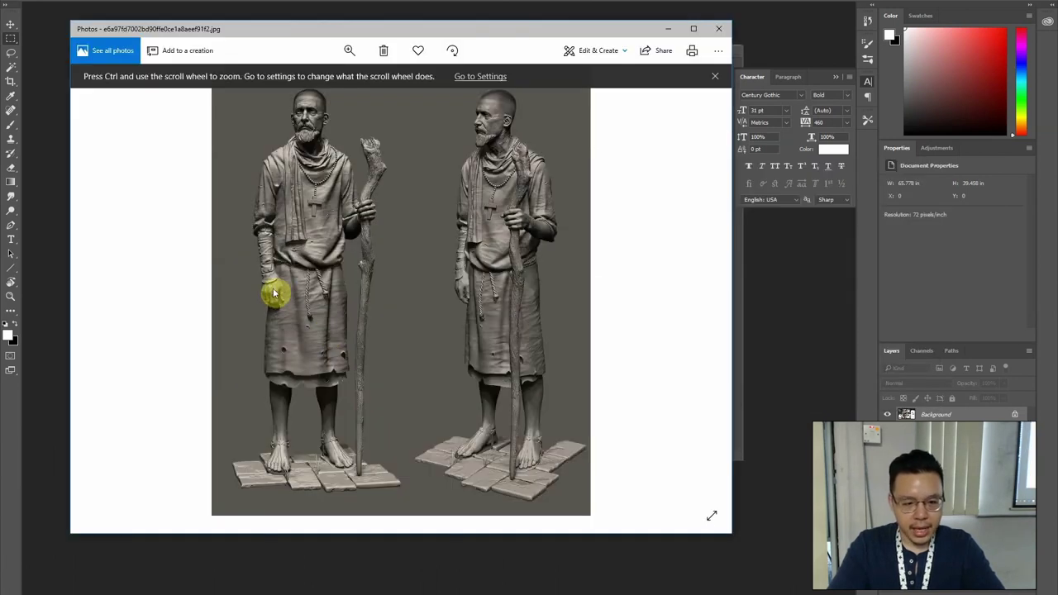
pyautogui.hotkey('alt', 'Tab')
pyautogui.click(325, 286)
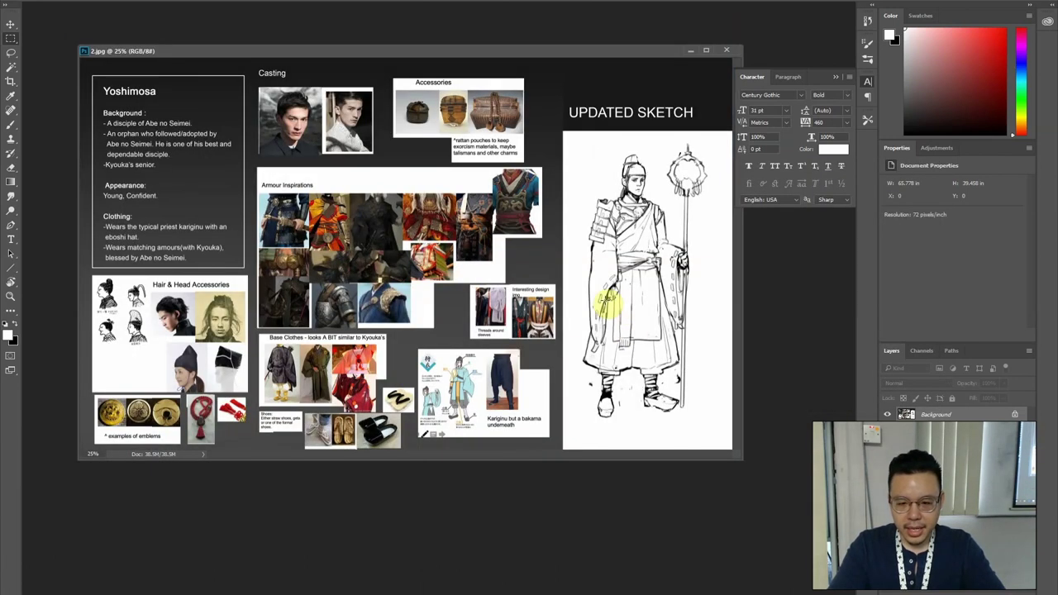
pyautogui.hotkey('alt', 'Tab')
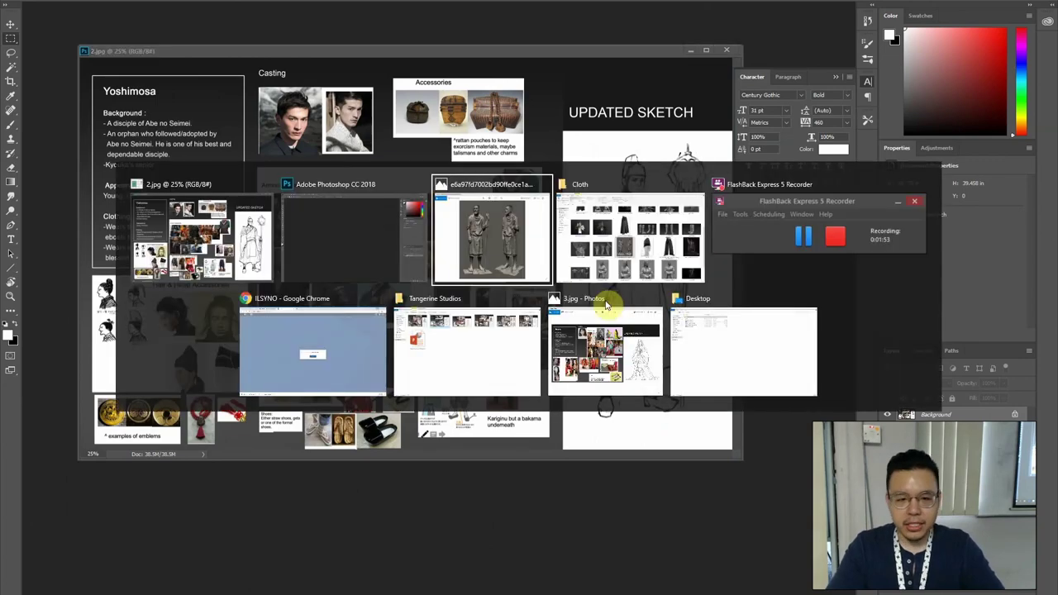
# Return to the Cloth folder, select the Shinto priest photo and look through the other clothing references
pyautogui.click(609, 303)
pyautogui.scroll(-2, 606, 306)
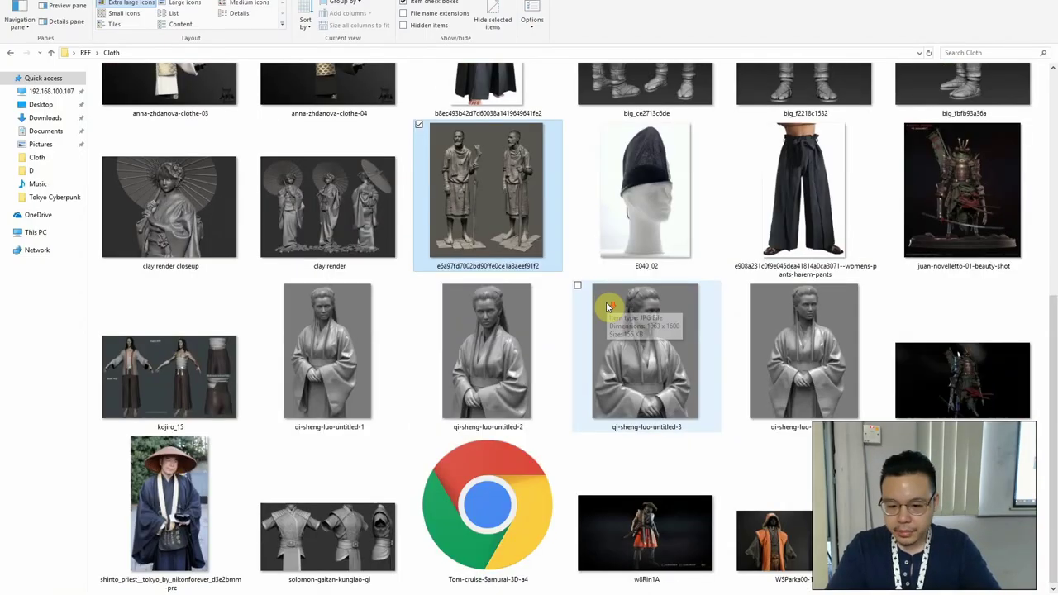
pyautogui.click(148, 520)
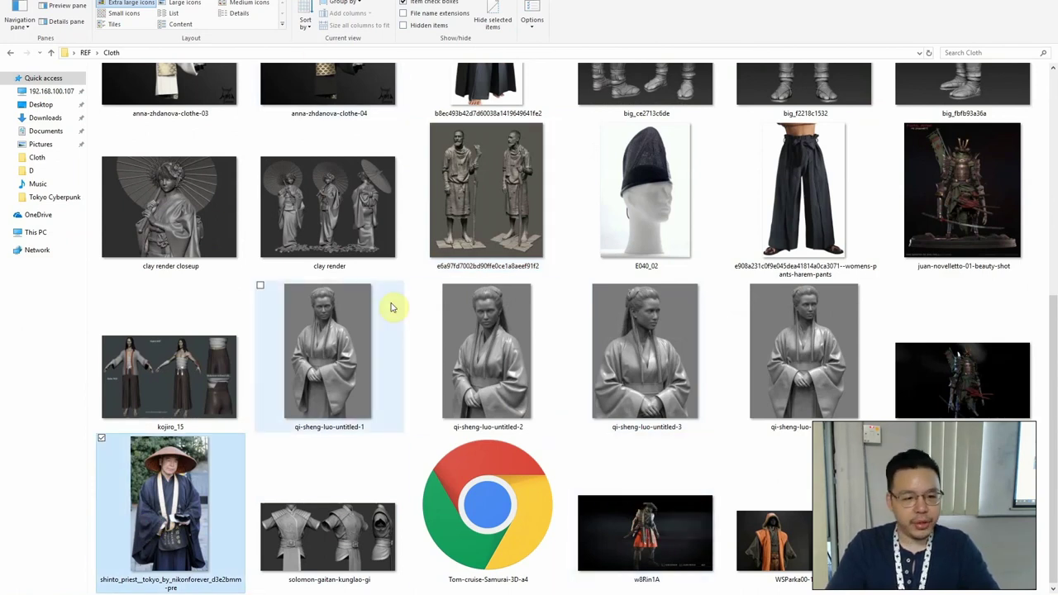
pyautogui.scroll(3, 397, 306)
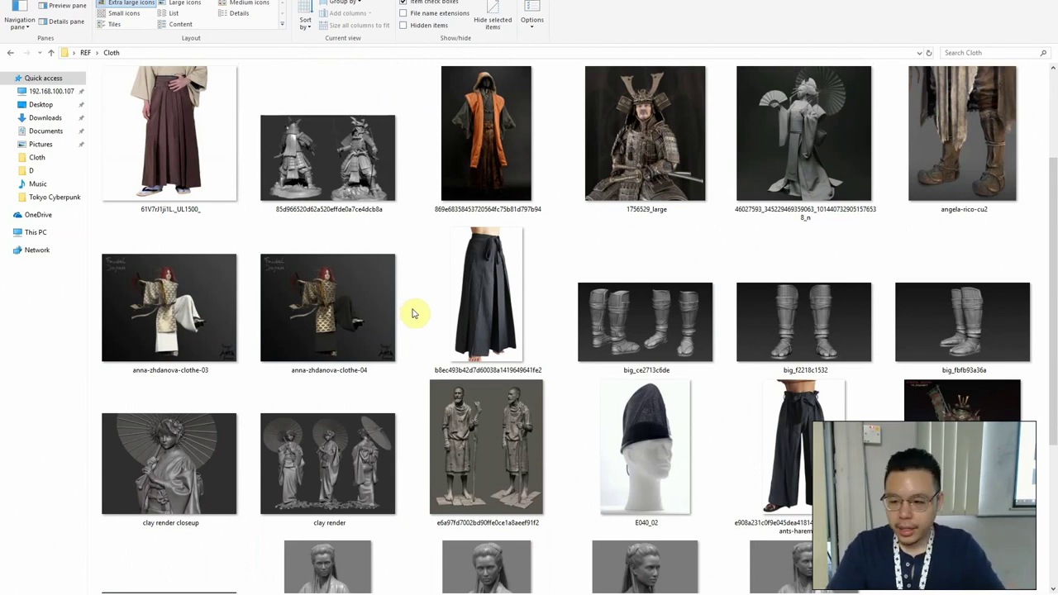
# Examine the samurai armour photo 1756529_large enlarged in a maximized viewer, and close it
pyautogui.click(643, 145)
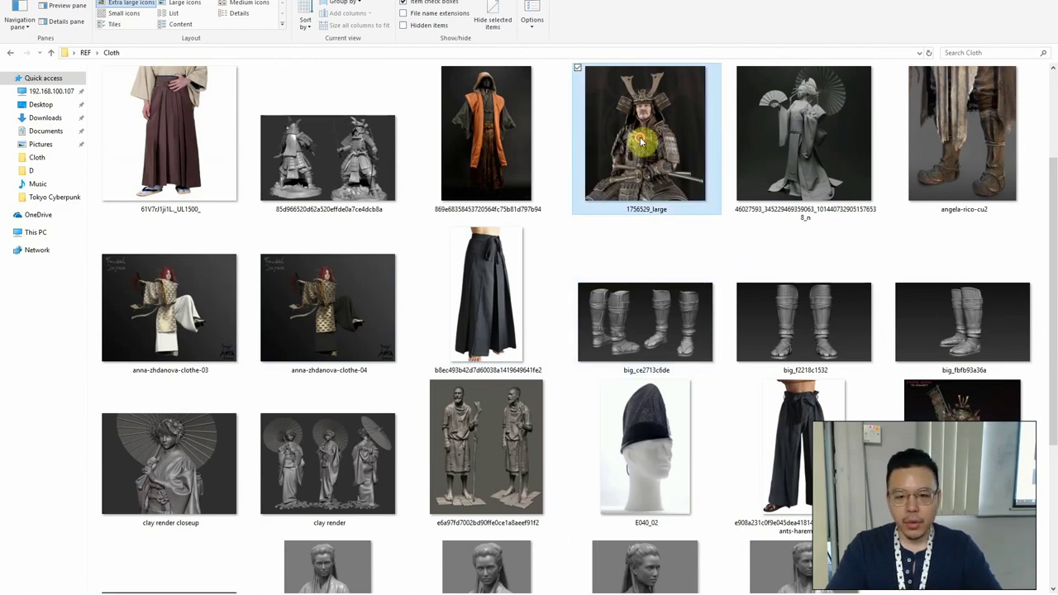
pyautogui.doubleClick(641, 142)
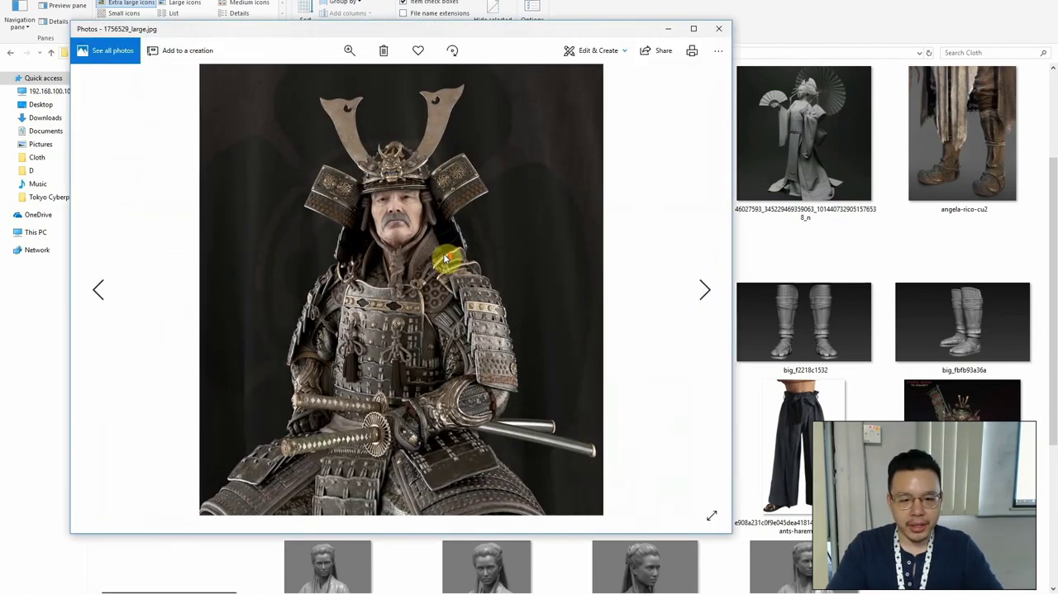
pyautogui.click(697, 32)
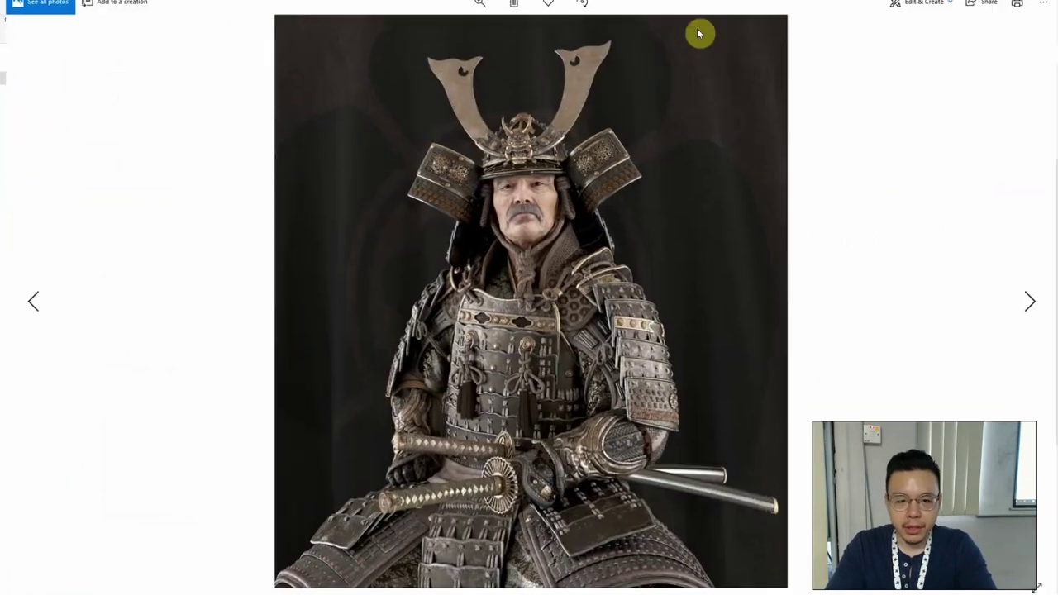
pyautogui.scroll(3, 572, 280)
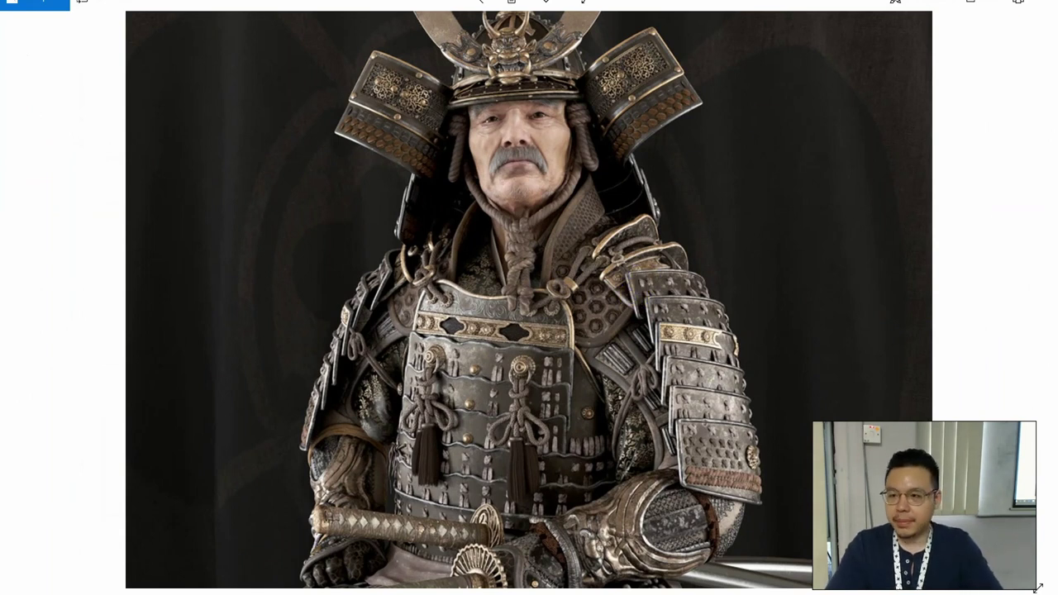
pyautogui.click(1038, 1)
# Examine the layered robe and hakama in the orange hooded coat photo up close, and close the image
pyautogui.doubleClick(523, 157)
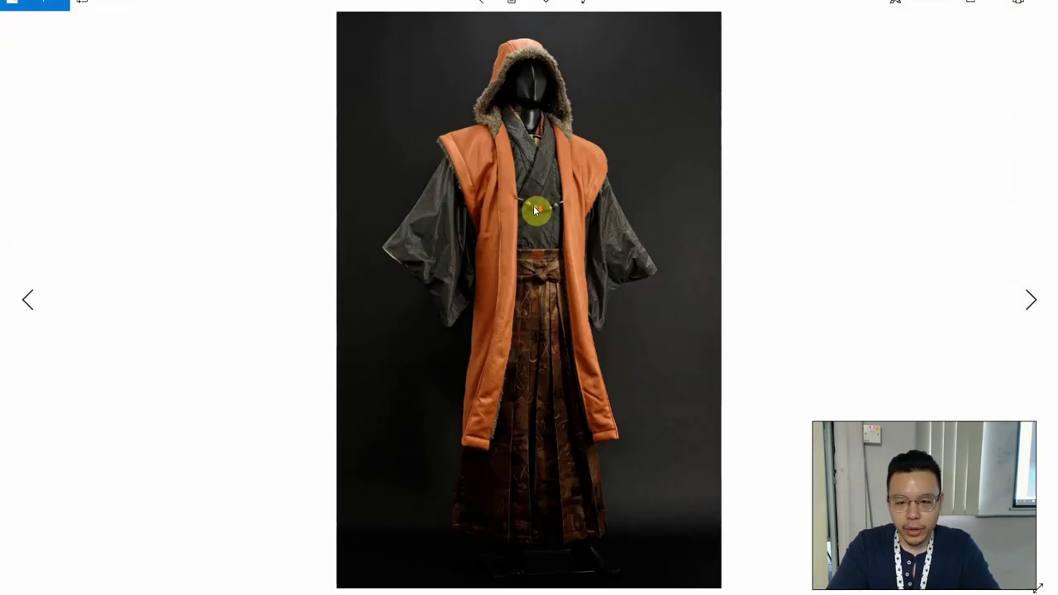
pyautogui.scroll(5, 533, 211)
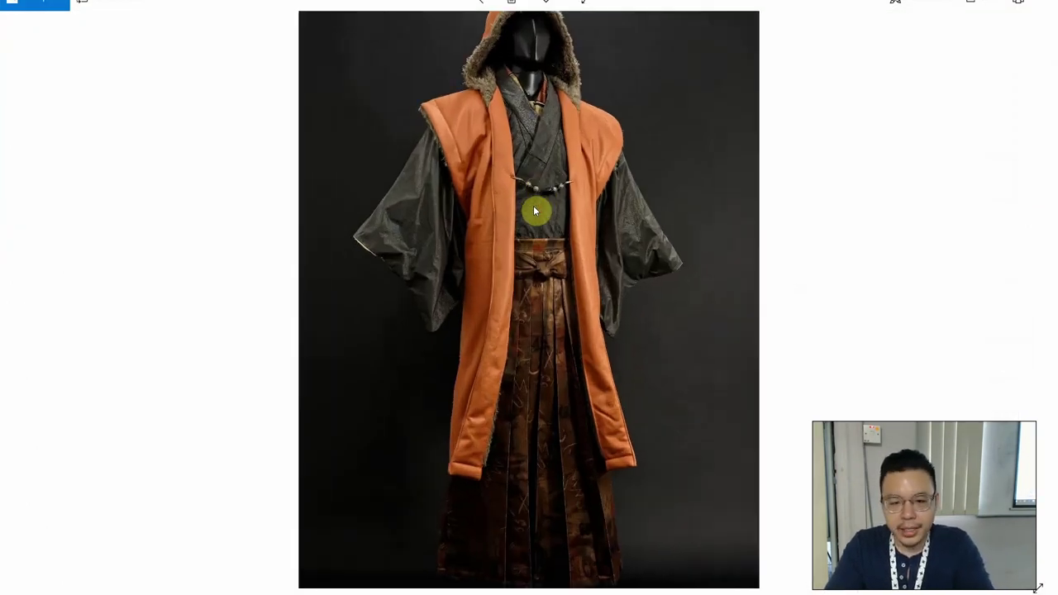
pyautogui.scroll(-4, 526, 380)
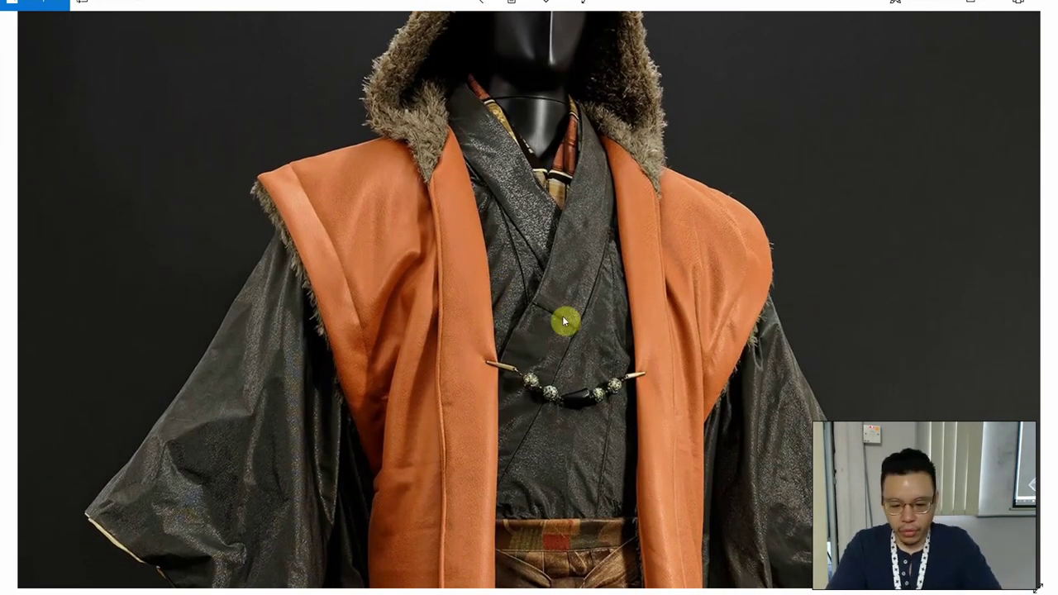
pyautogui.scroll(-3, 562, 315)
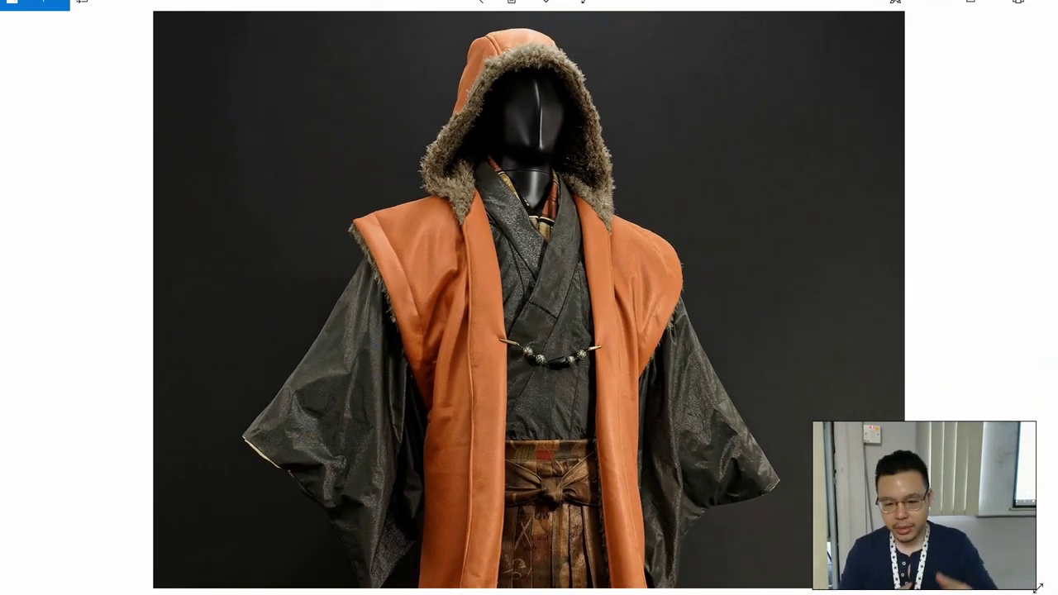
pyautogui.click(1042, 1)
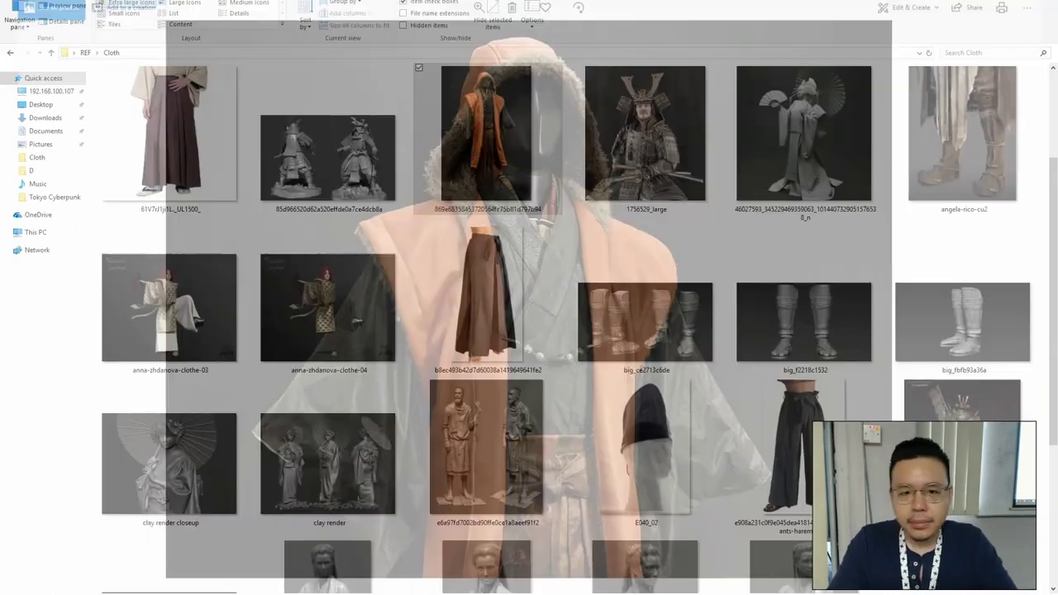
# Open the Portrait folder inside REF and view its first two portrait photos of the male model
pyautogui.click(87, 53)
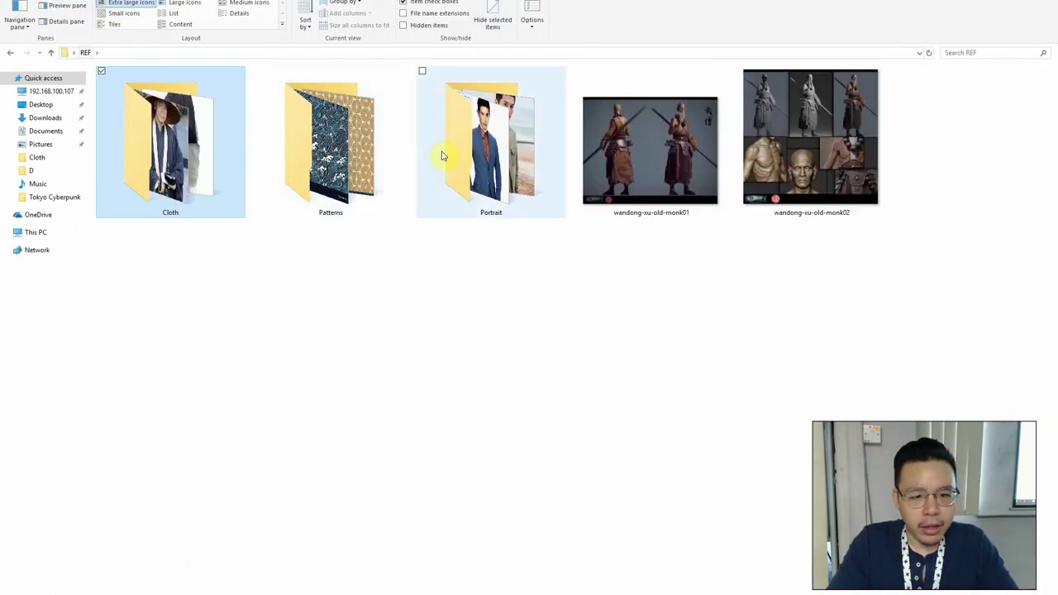
pyautogui.doubleClick(493, 151)
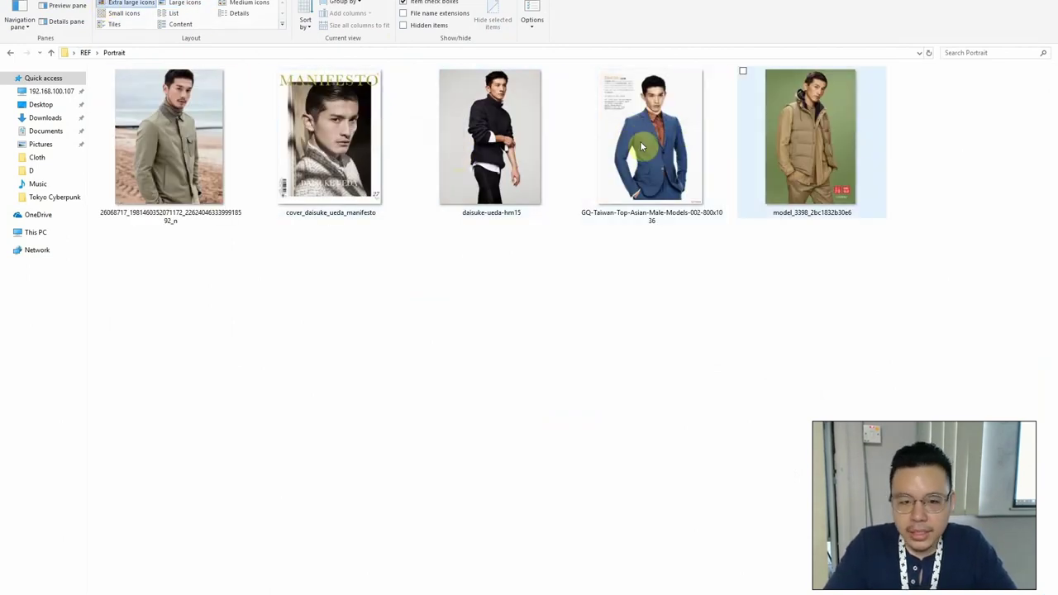
pyautogui.doubleClick(177, 172)
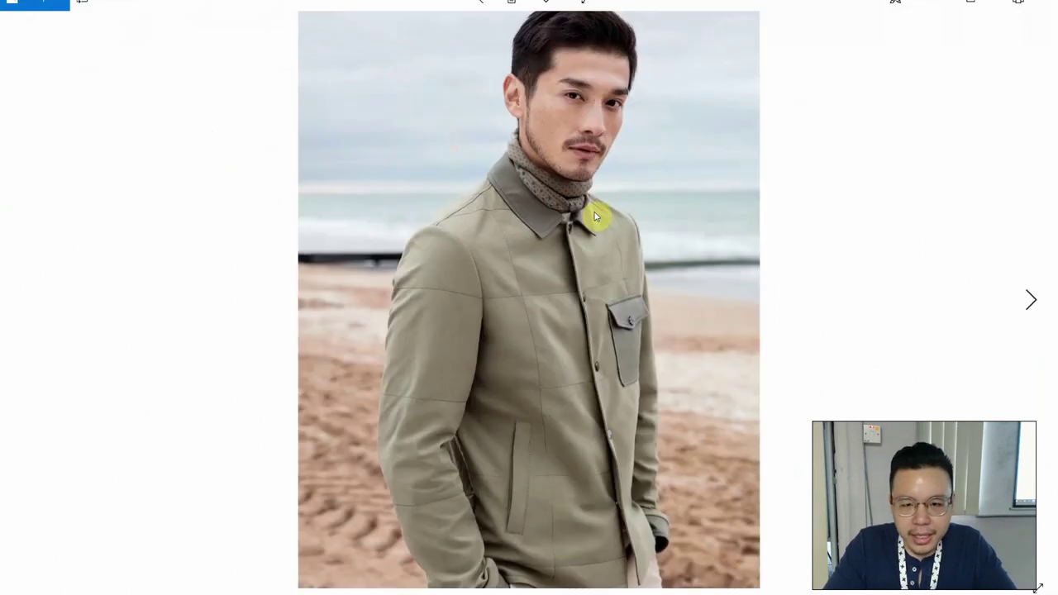
pyautogui.click(1031, 300)
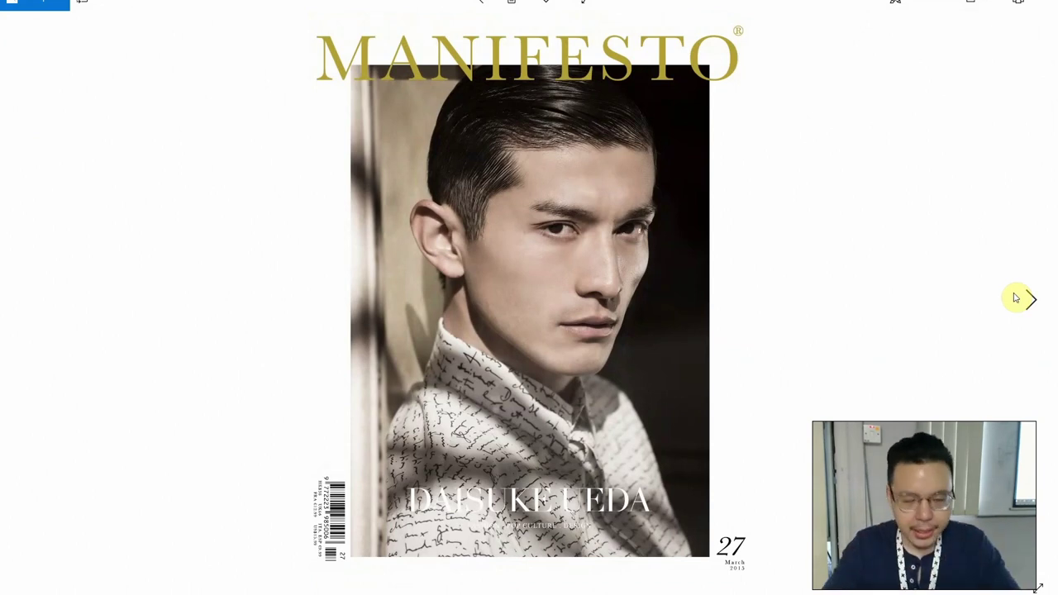
# Switch to Chrome and open the Sketchfab website in a new tab
pyautogui.hotkey('alt', 'Tab')
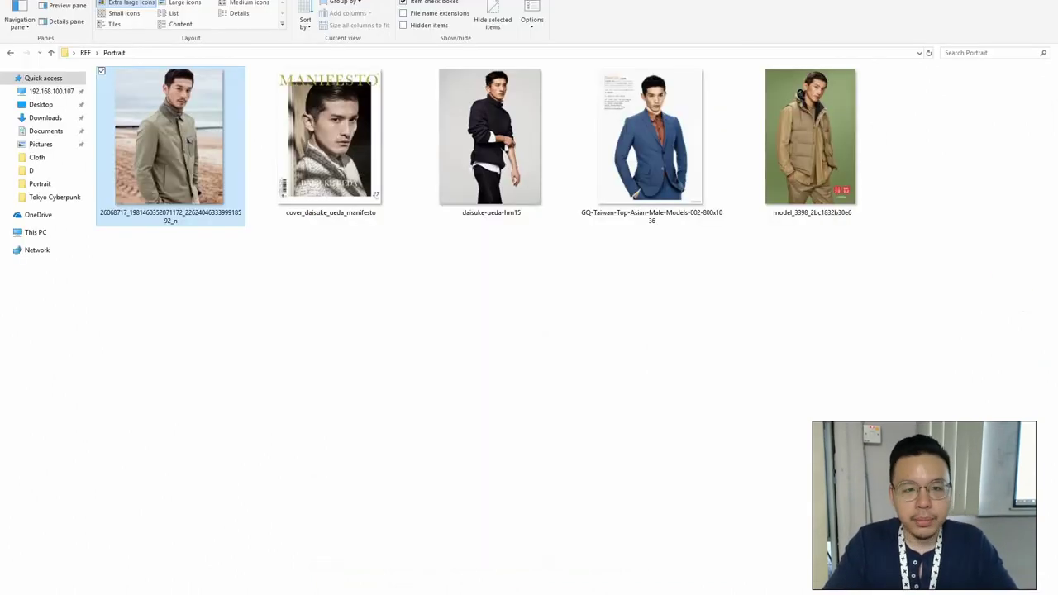
pyautogui.hotkey('alt', 'Tab')
pyautogui.click(463, 326)
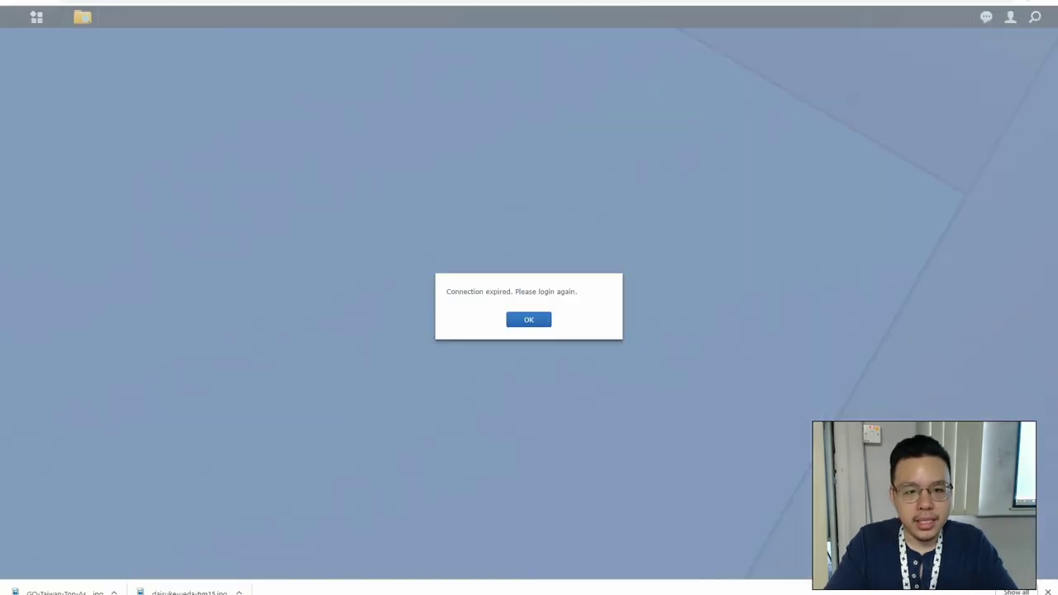
pyautogui.hotkey('ctrl', 't')
pyautogui.write('sk')
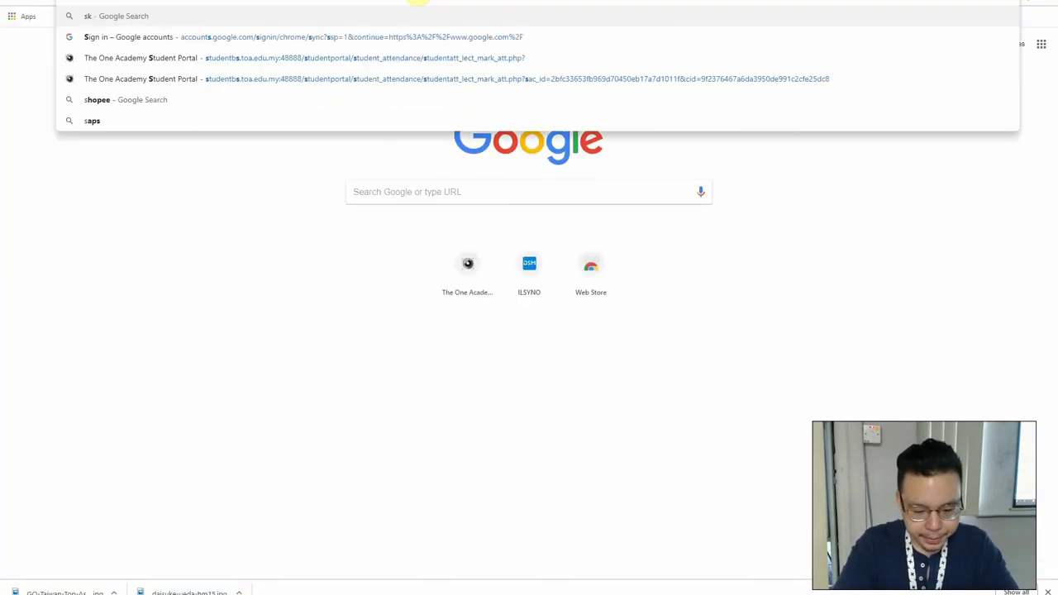
pyautogui.write('etchup')
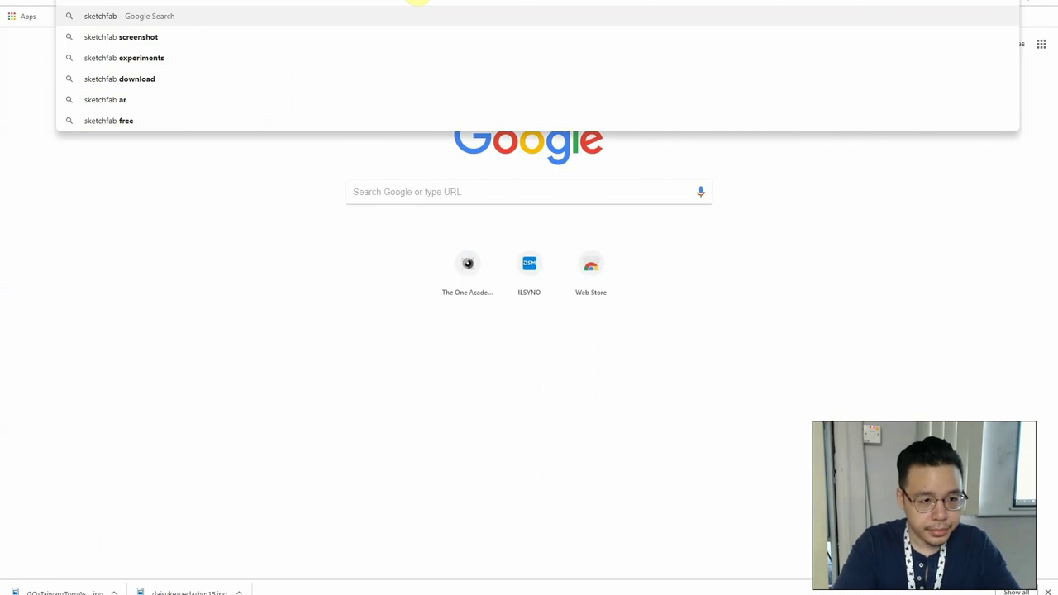
pyautogui.press('Return')
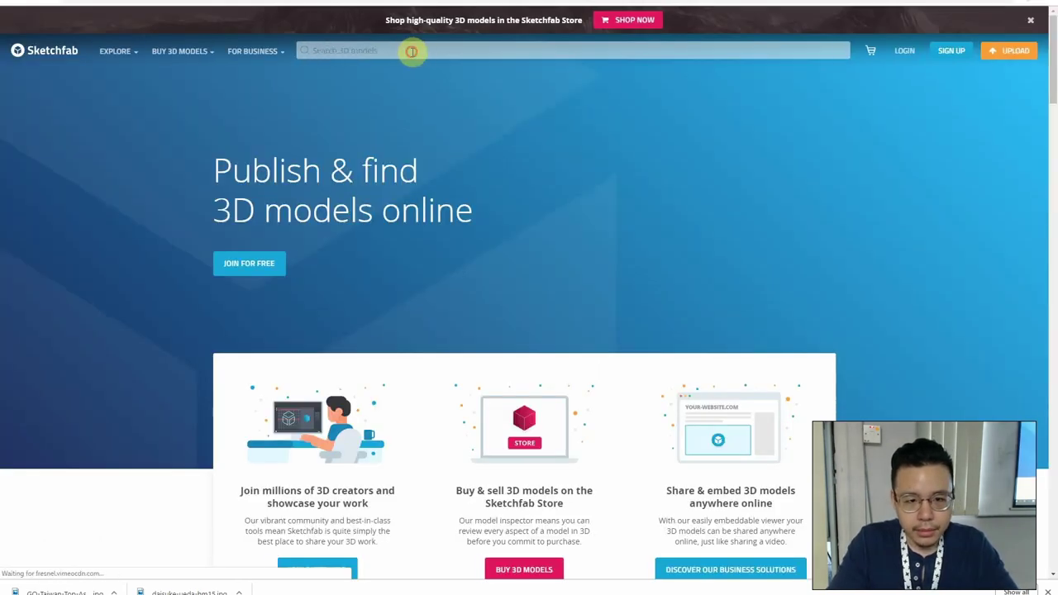
# Search Sketchfab's 3D models for "asian male"
pyautogui.click(415, 50)
pyautogui.write('asian ')
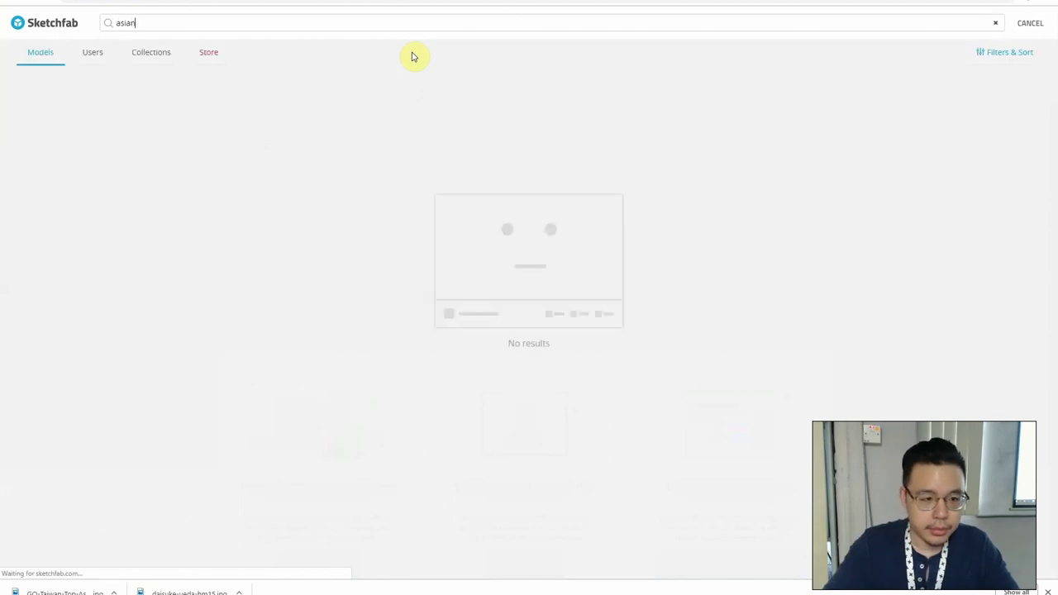
pyautogui.write('male')
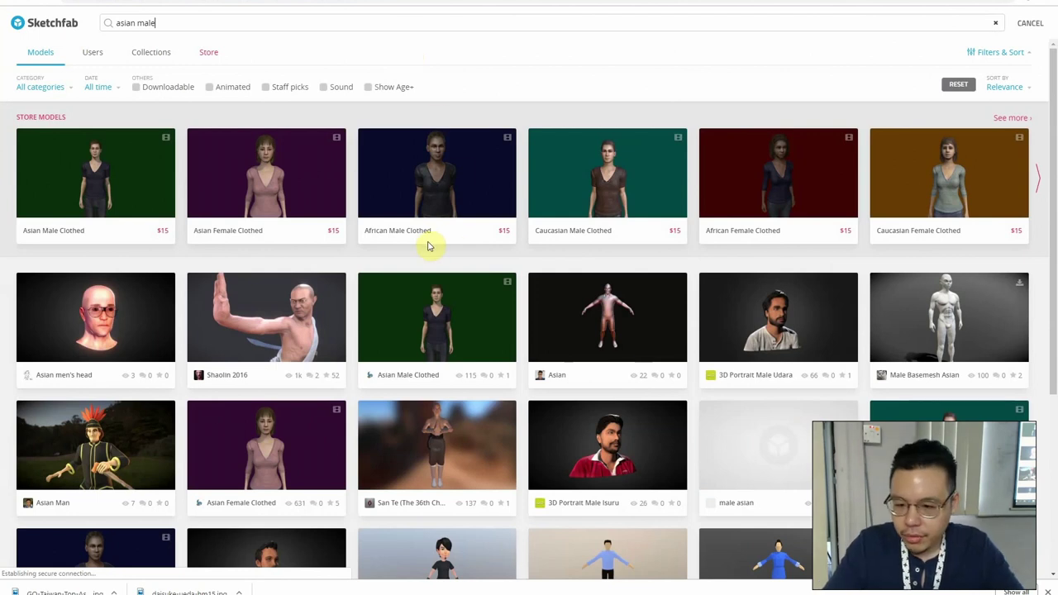
# Look over the "asian male" results and change the Sketchfab search to "male head"
pyautogui.scroll(-2, 467, 246)
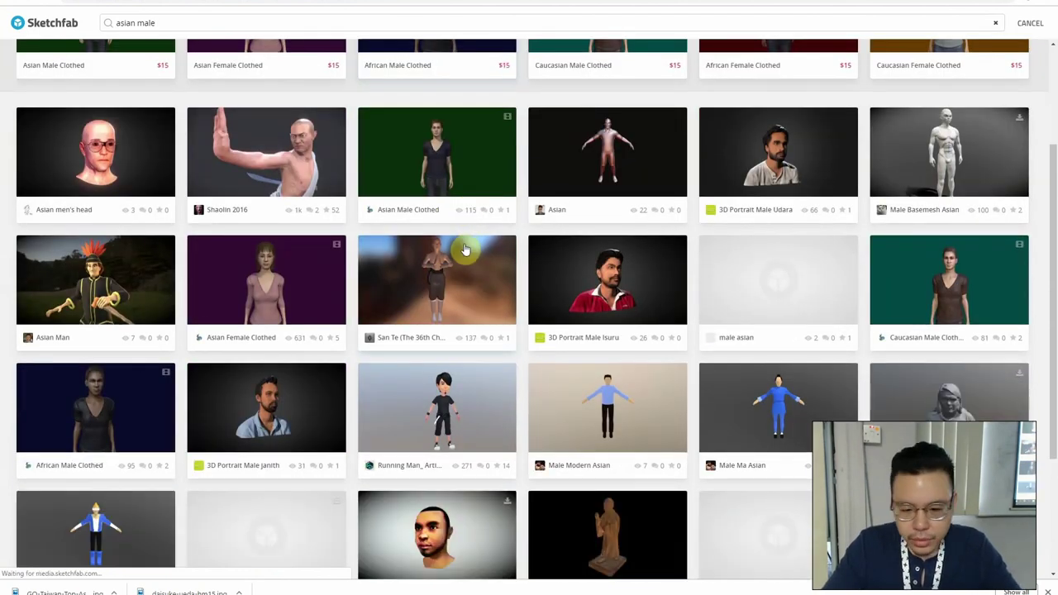
pyautogui.scroll(-2, 466, 248)
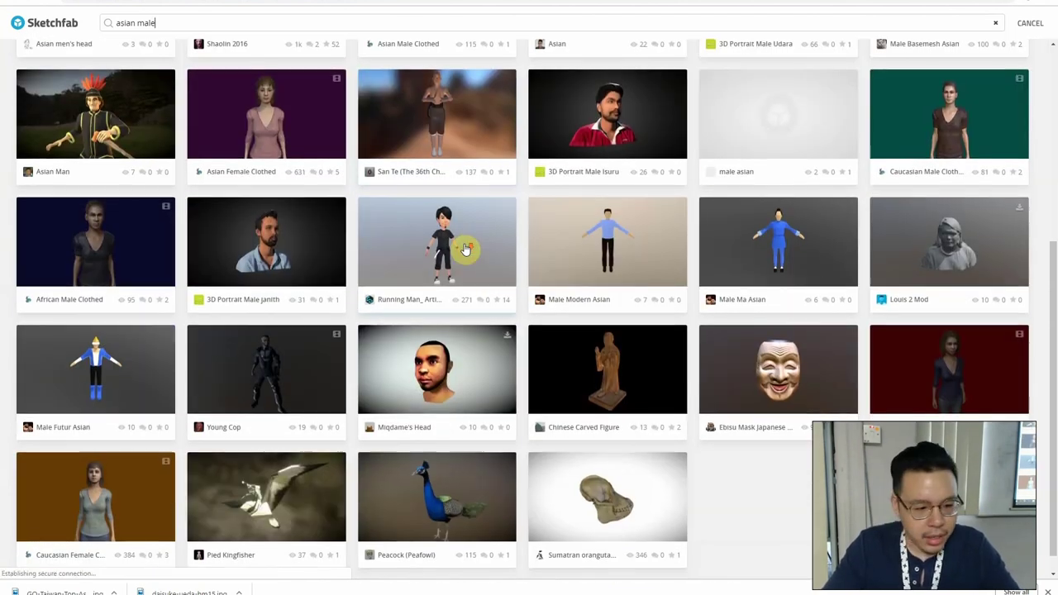
pyautogui.scroll(3, 465, 248)
pyautogui.scroll(2, 466, 248)
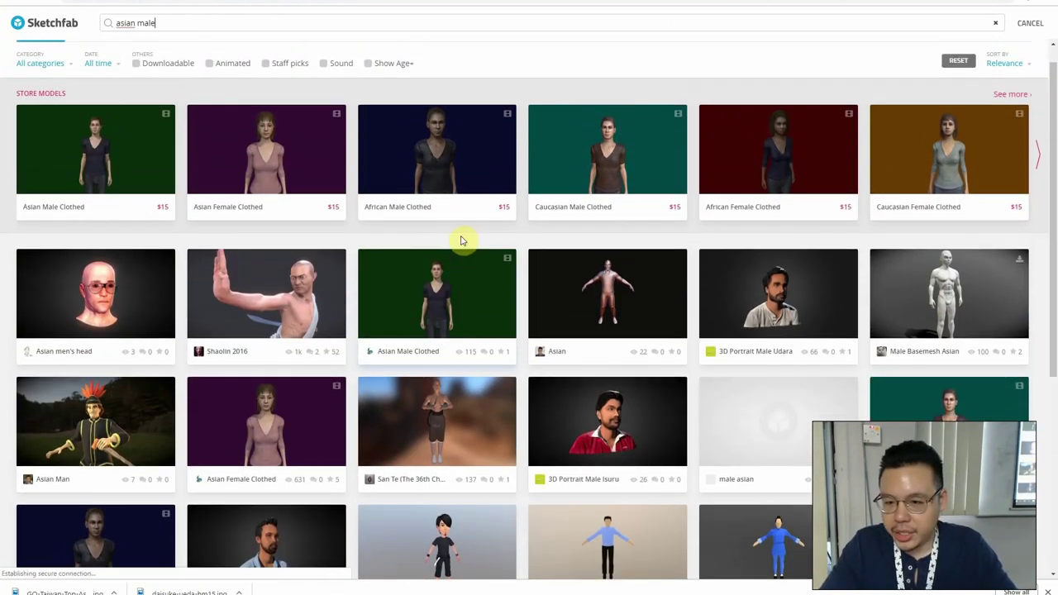
pyautogui.doubleClick(130, 22)
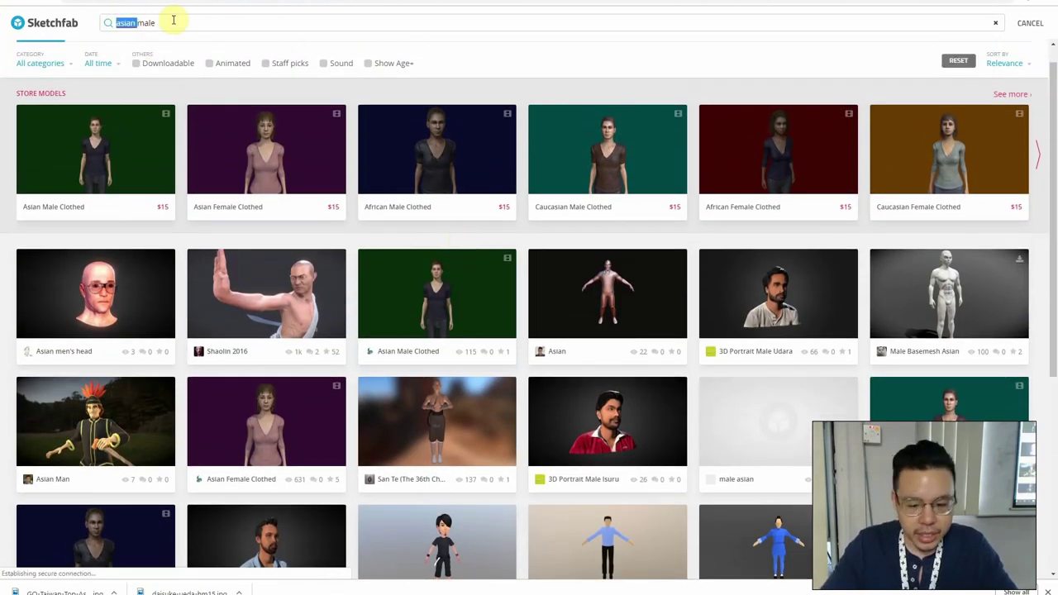
pyautogui.press('Return')
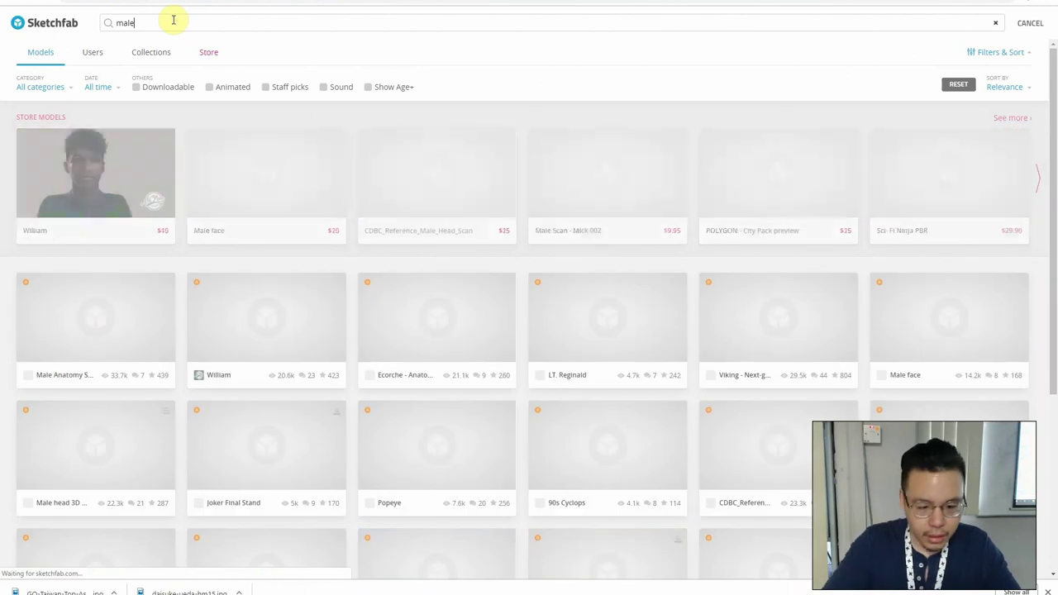
pyautogui.write('head')
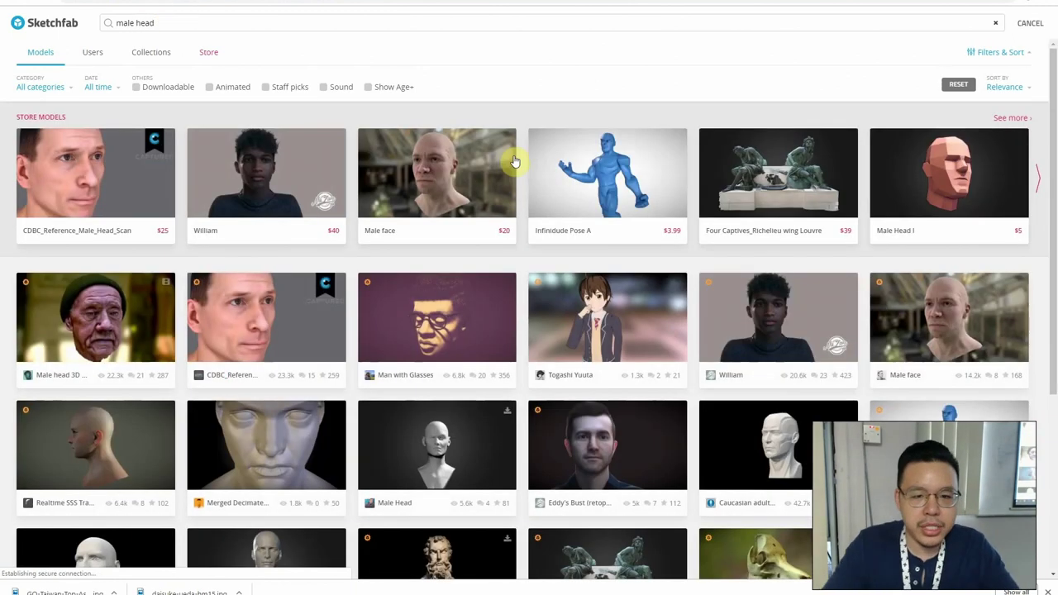
# Open the Eddy's Bust (retopology) model from the male head results in a background tab
pyautogui.click(459, 294)
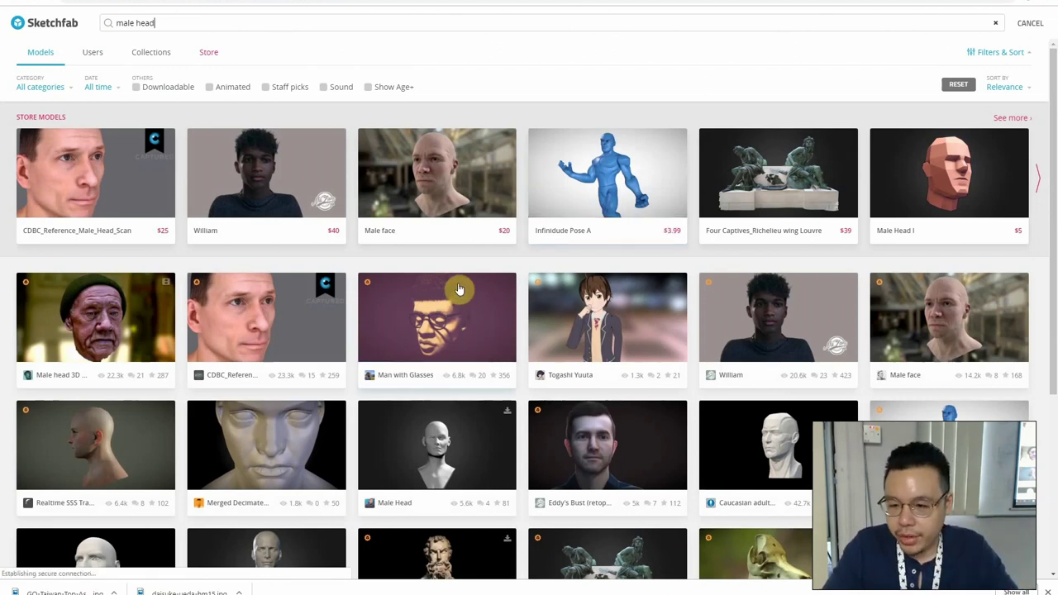
pyautogui.scroll(-2, 458, 289)
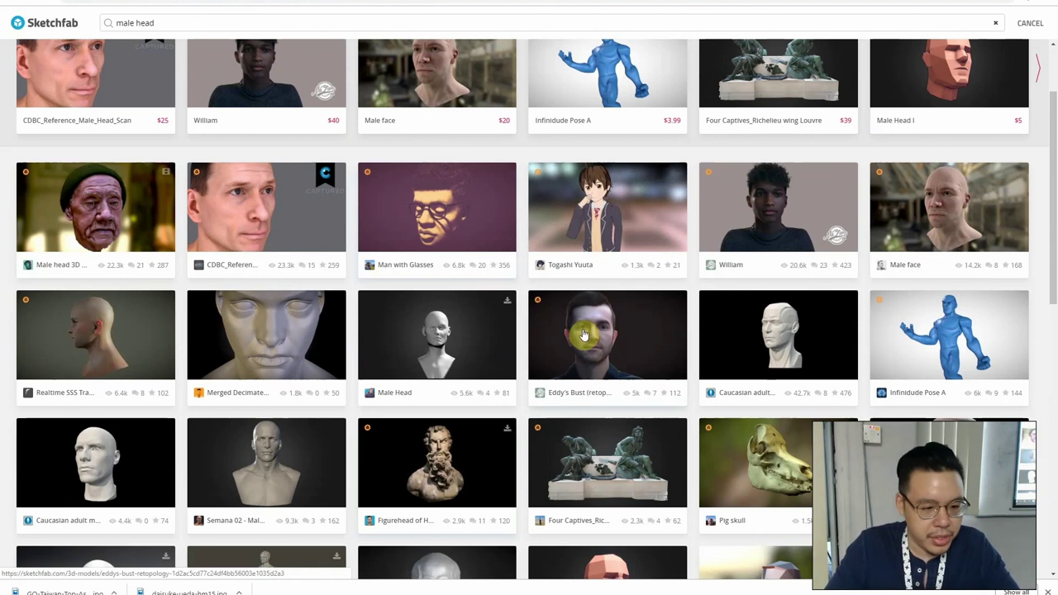
pyautogui.click(583, 333)
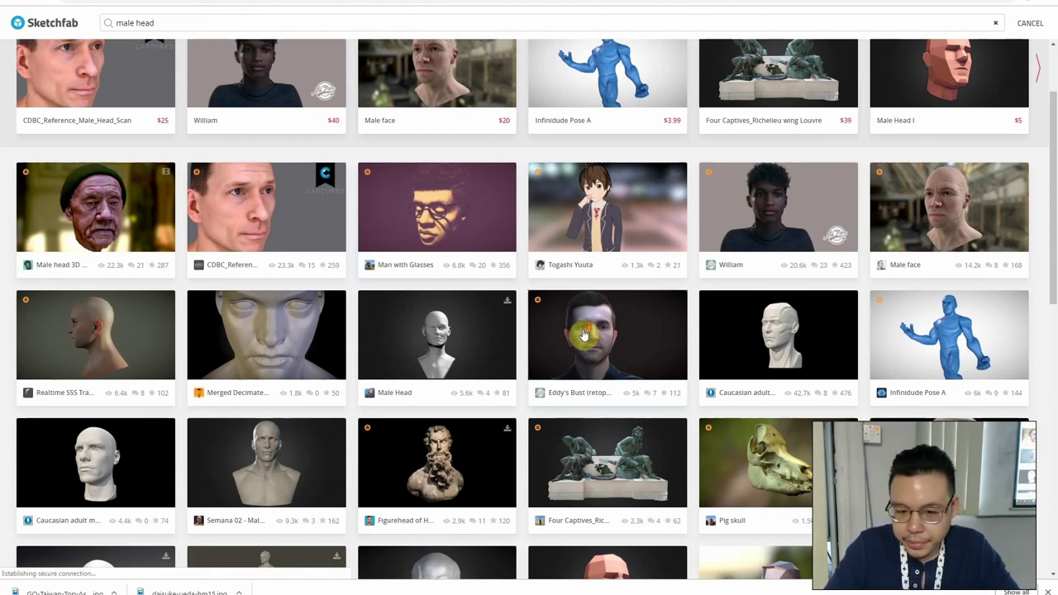
# Examine the remaining male head results for models usable as face references
pyautogui.scroll(-4, 584, 334)
pyautogui.scroll(-3, 413, 388)
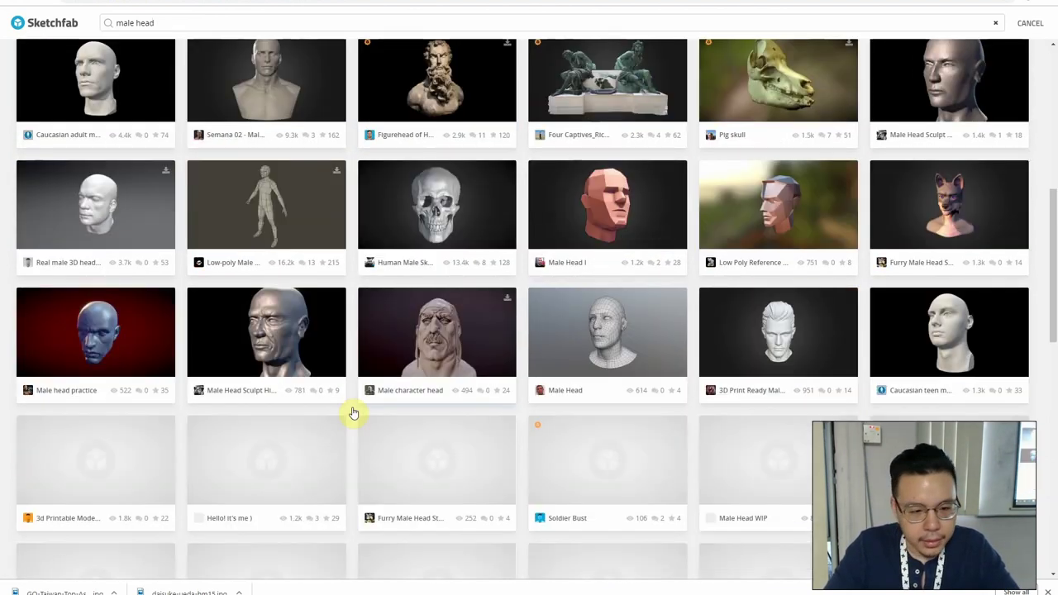
pyautogui.scroll(-2, 353, 412)
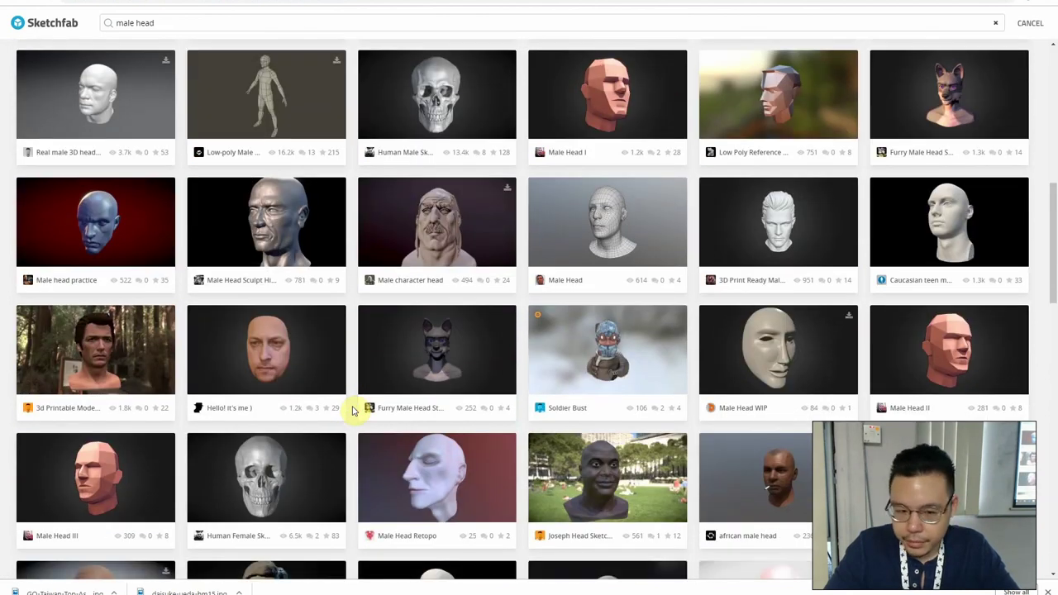
pyautogui.scroll(-4, 353, 410)
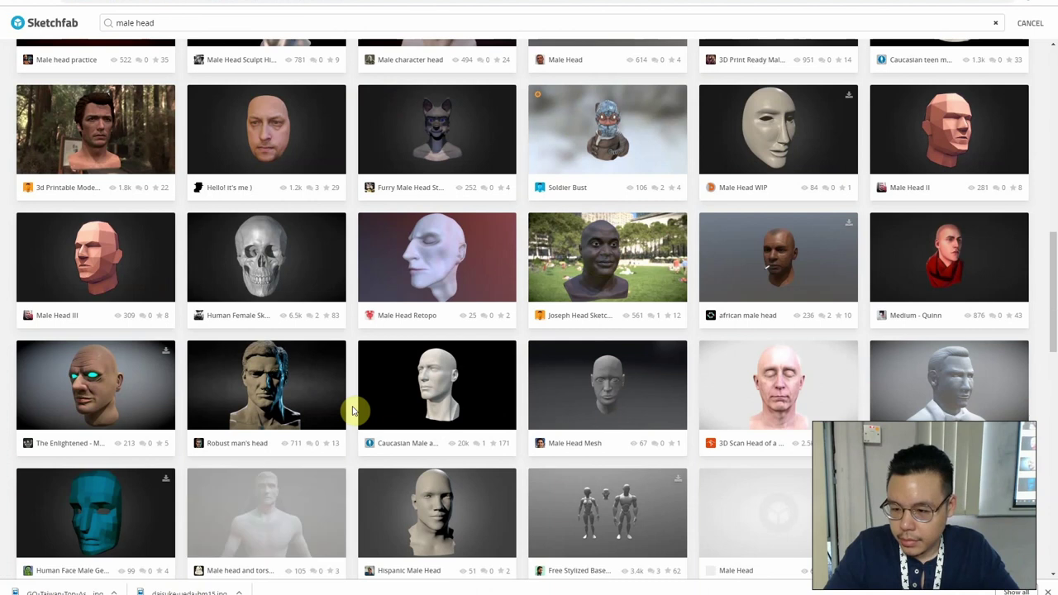
pyautogui.scroll(-2, 353, 411)
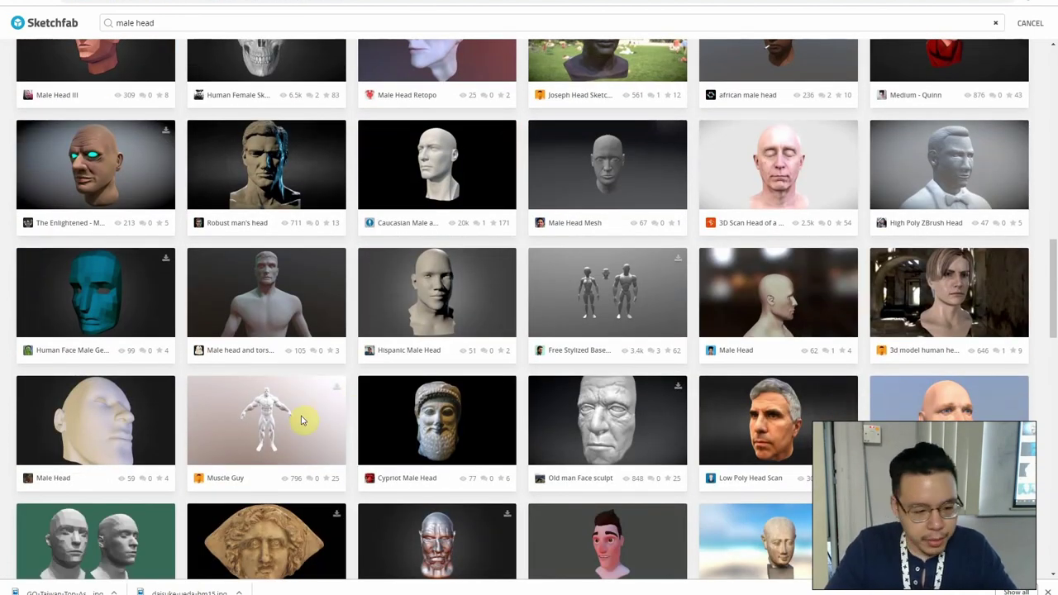
pyautogui.scroll(-1, 303, 422)
pyautogui.scroll(-4, 532, 459)
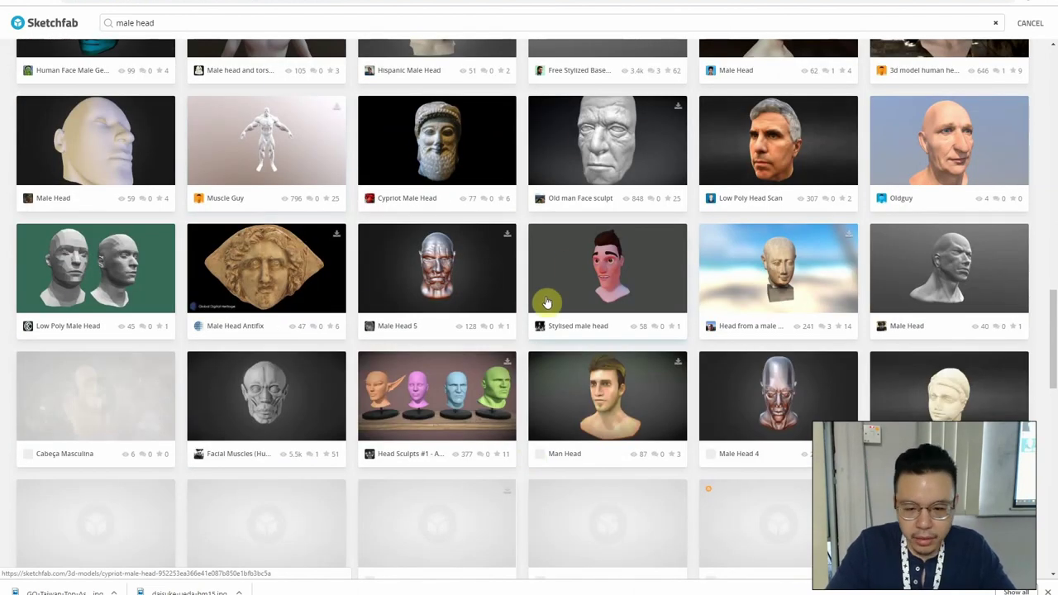
pyautogui.scroll(-2, 369, 370)
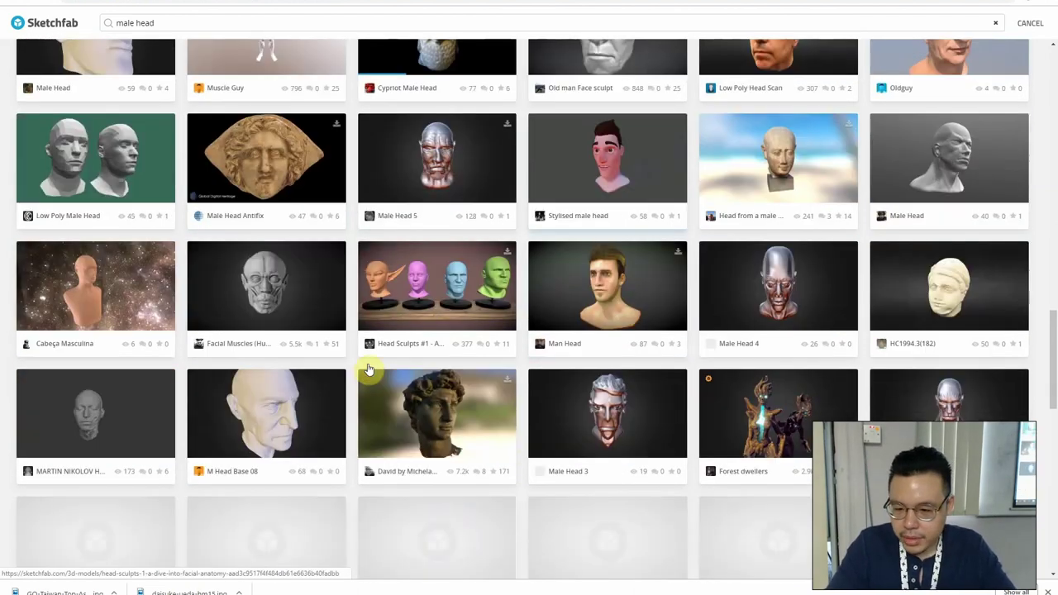
pyautogui.scroll(-1, 369, 368)
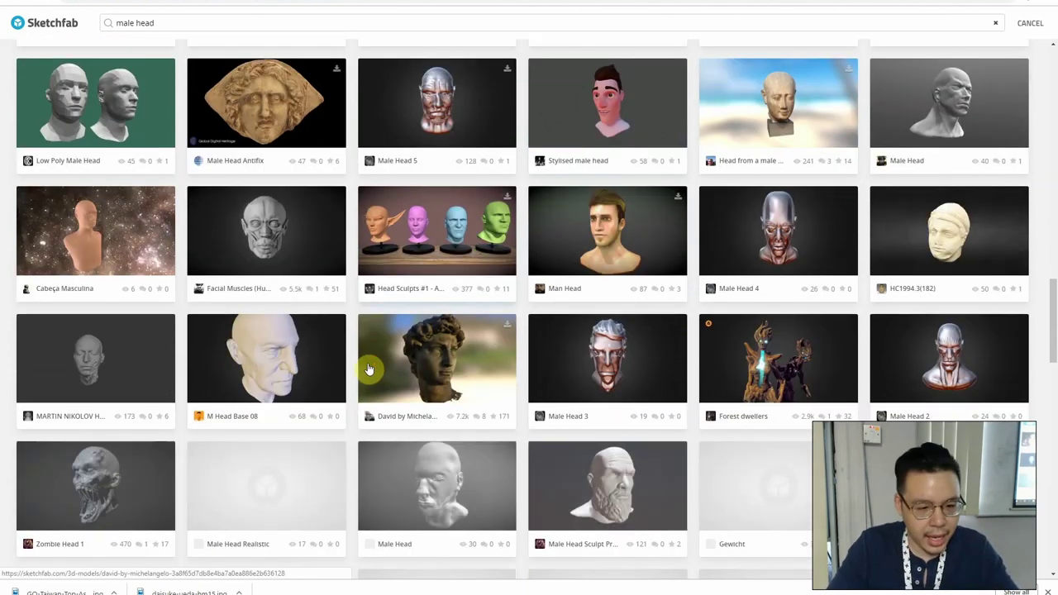
pyautogui.scroll(-2, 370, 370)
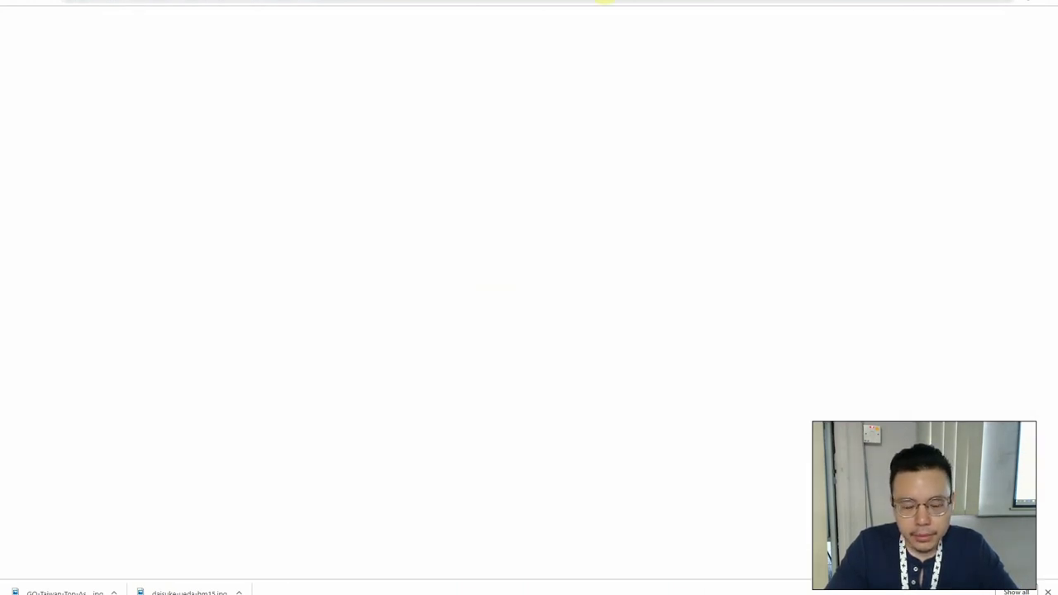
# Bring up the Eddy's Bust (retopology) page and inspect the 3D face under different viewing angles and lighting
pyautogui.click(527, 0)
pyautogui.click(527, 0)
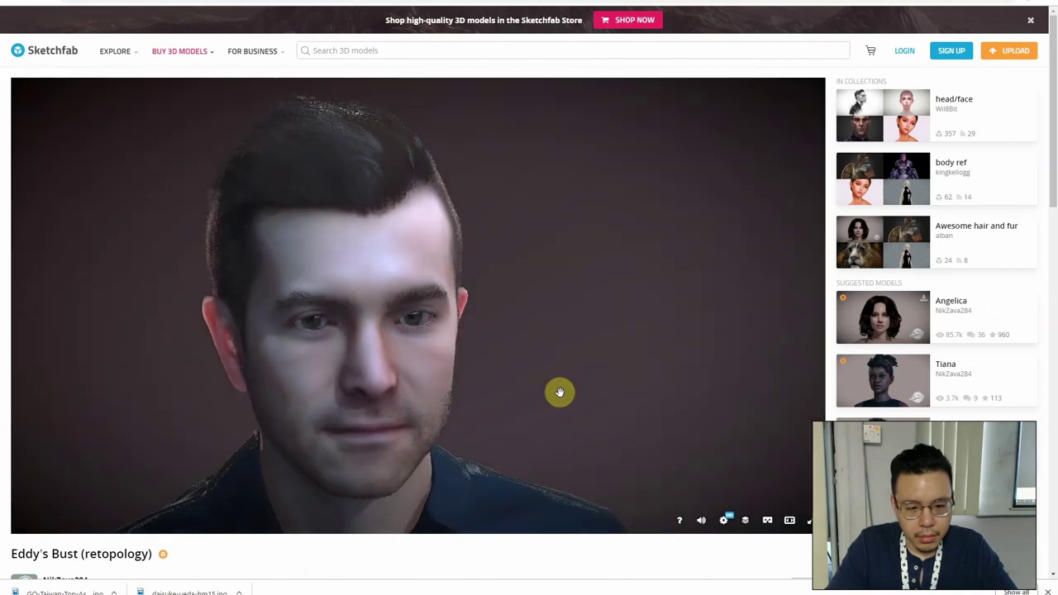
pyautogui.moveTo(559, 392); pyautogui.dragTo(533, 404)
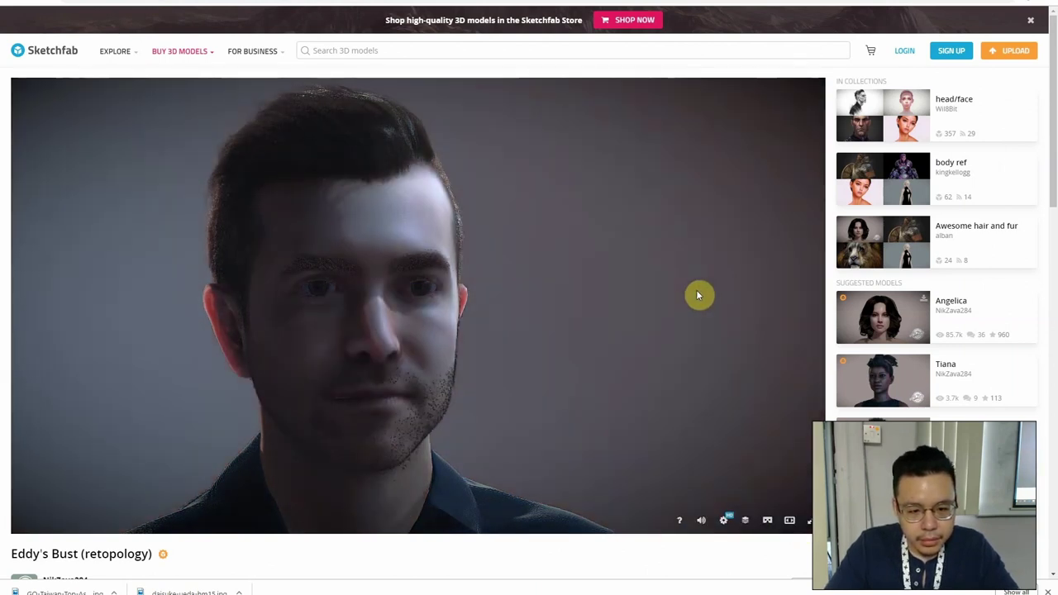
pyautogui.moveTo(697, 295); pyautogui.dragTo(590, 299)
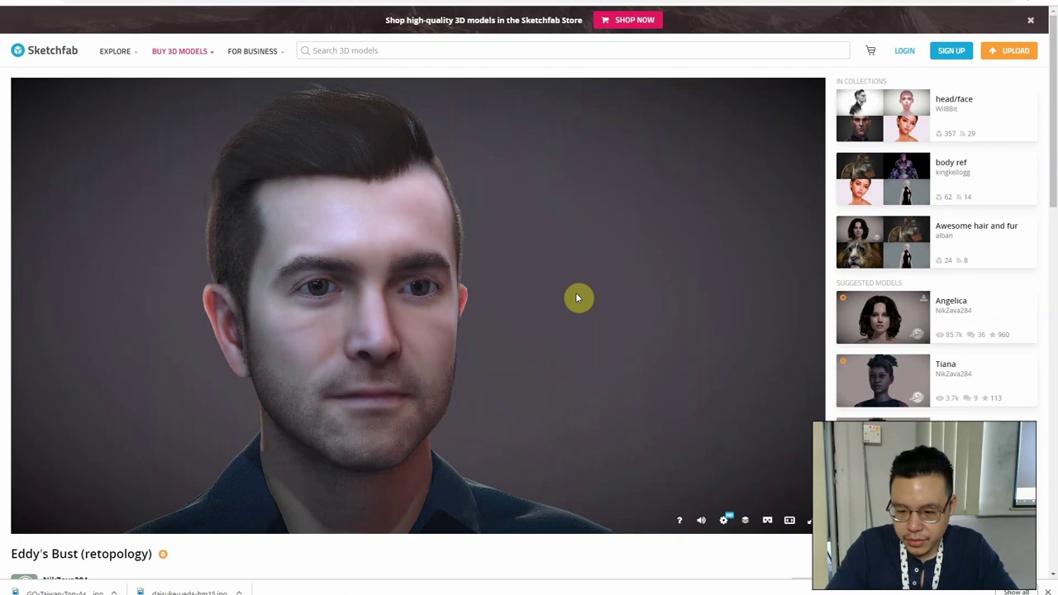
# Switch between the Portrait folder's photos and the Eddy's Bust model to compare the faces
pyautogui.hotkey('alt', 'Tab')
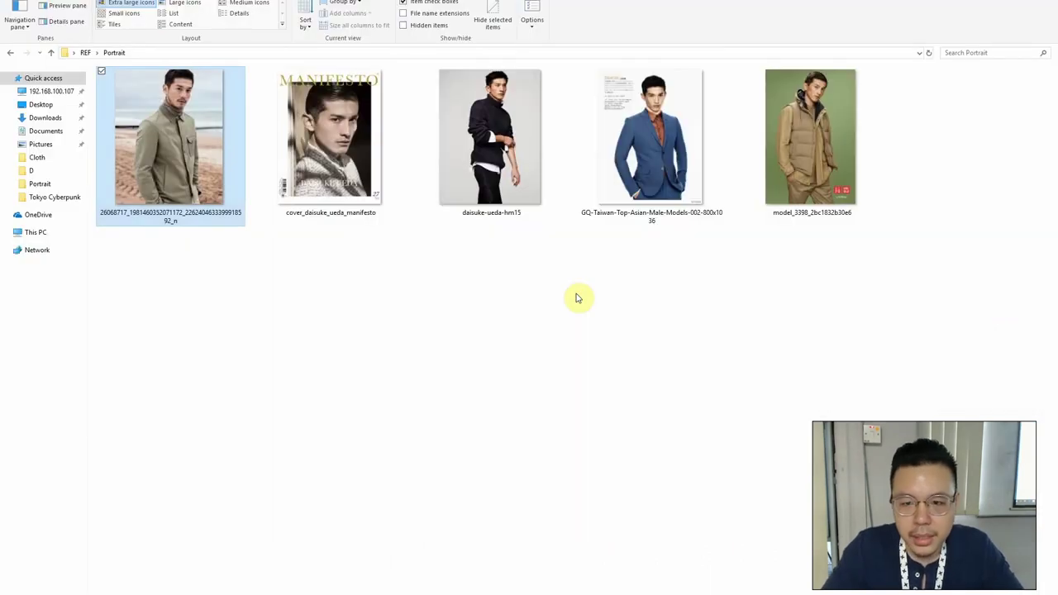
pyautogui.hotkey('alt', 'Tab')
pyautogui.hotkey('alt', 'Tab')
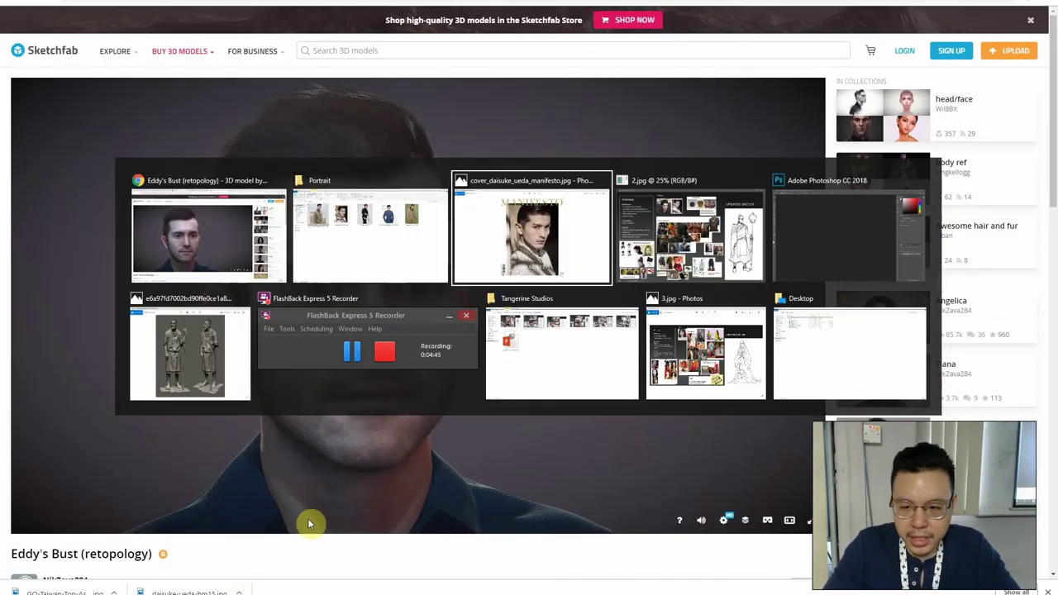
pyautogui.hotkey('alt', 'Tab')
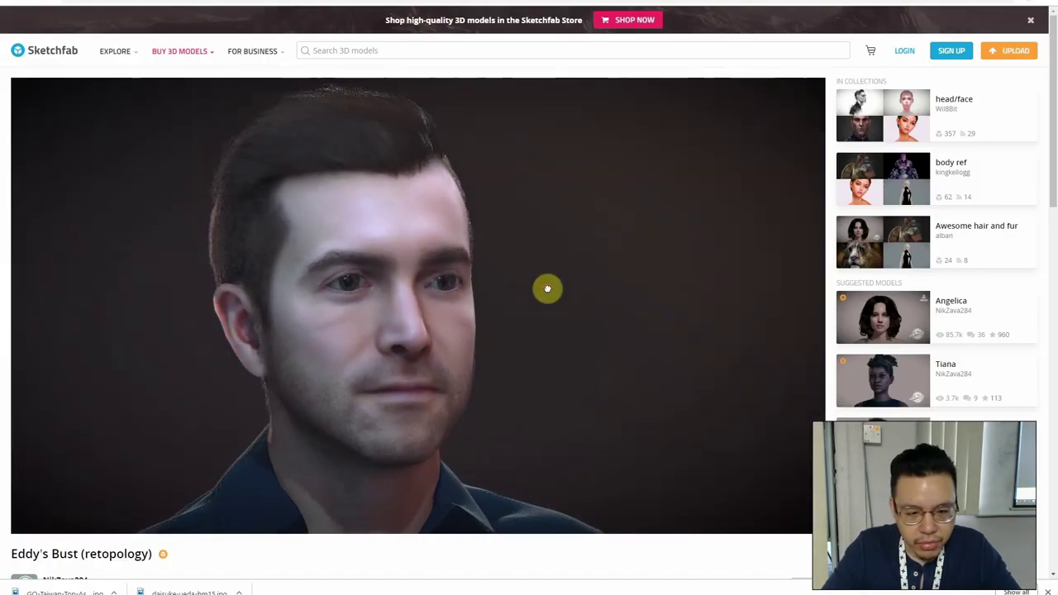
pyautogui.hotkey('alt', 'Tab')
pyautogui.hotkey('alt', 'Tab')
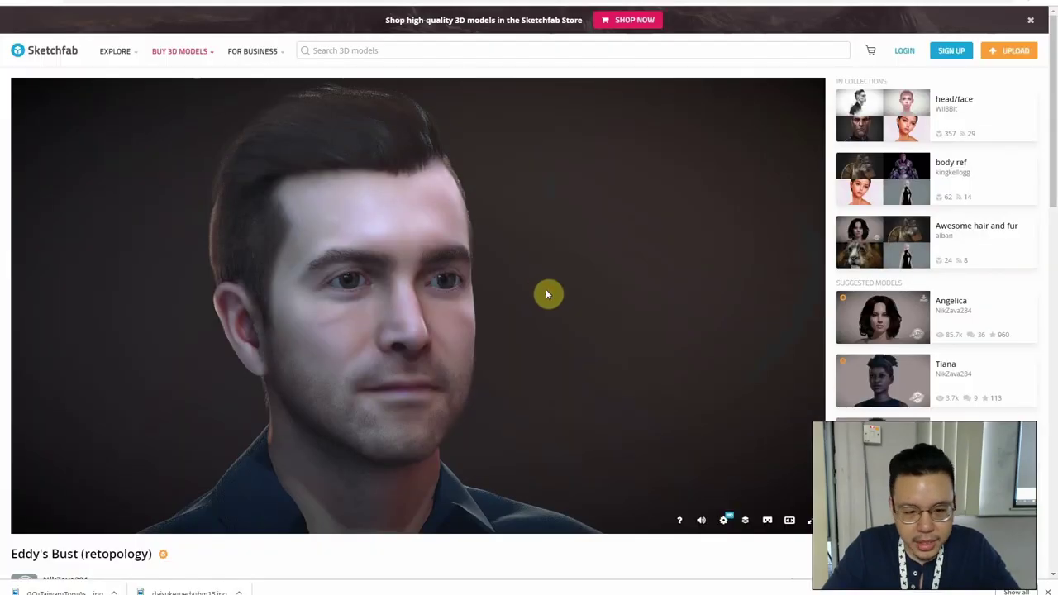
# Switch to Photoshop to check the casting photos and updated sketch in 2.jpg, and return to the bust in Chrome
pyautogui.hotkey('alt', 'Tab')
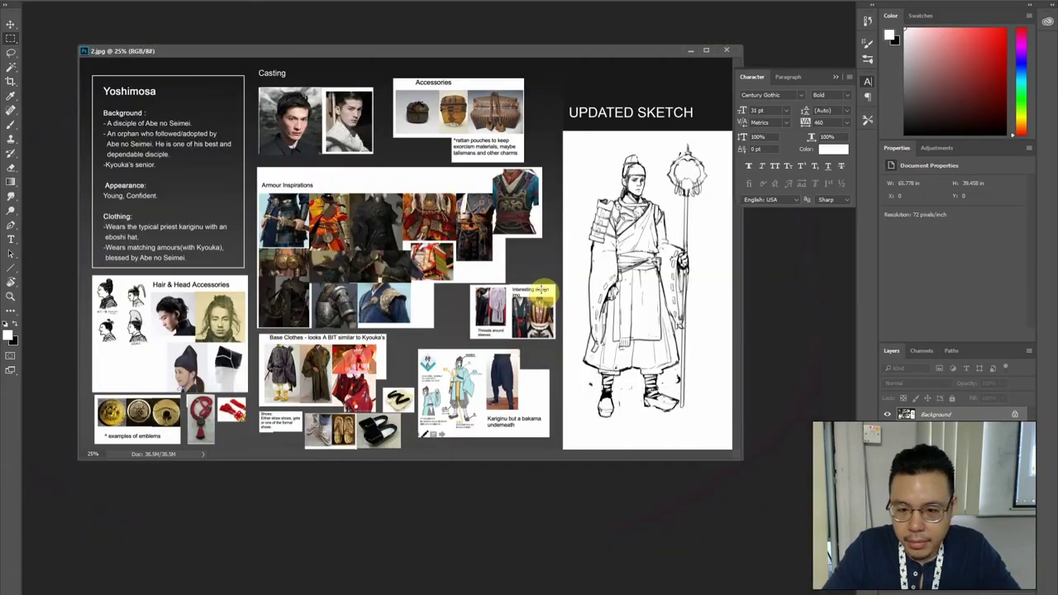
pyautogui.hotkey('alt', 'Tab')
pyautogui.hotkey('alt', 'Tab')
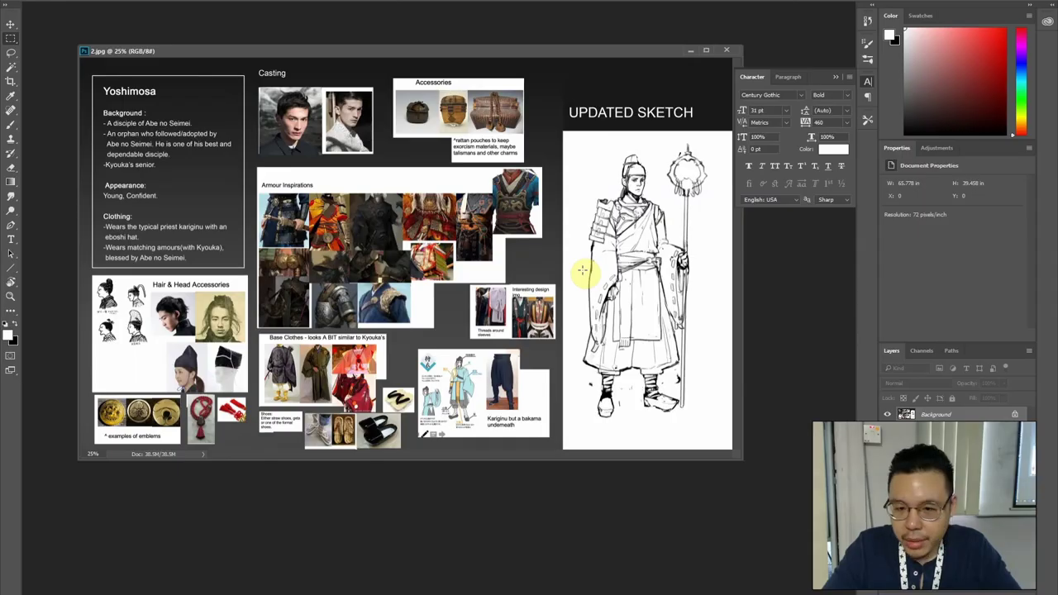
pyautogui.hotkey('alt', 'Tab')
pyautogui.hotkey('alt', 'Tab')
pyautogui.hotkey('alt', 'Tab')
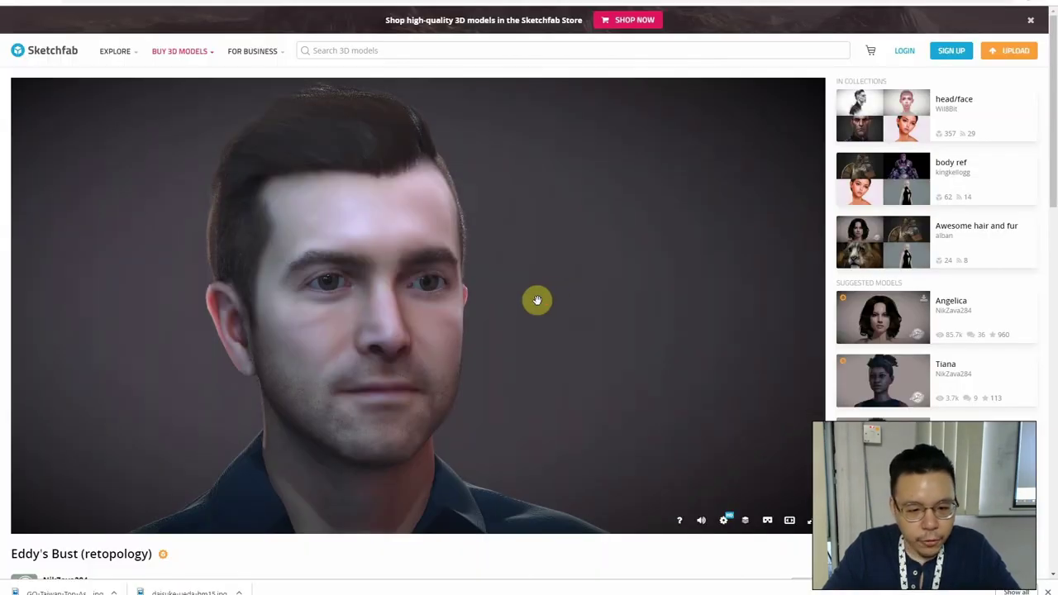
# View the whole head and shoulders of Eddy's Bust and compare it with the Yoshimosa reference sheet in Photoshop
pyautogui.moveTo(537, 300); pyautogui.dragTo(539, 306)
pyautogui.scroll(-2, 537, 300)
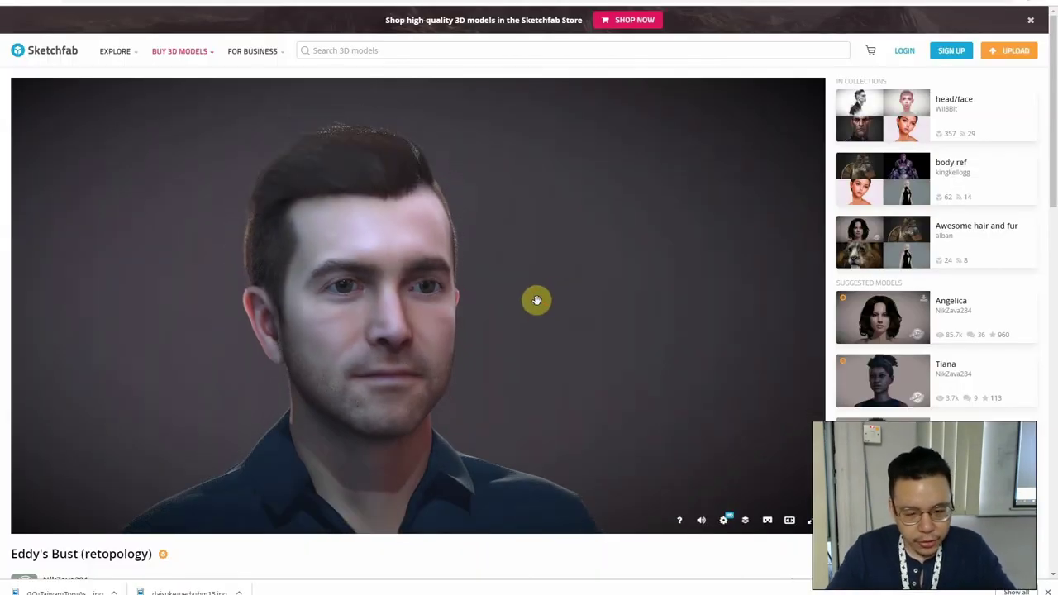
pyautogui.hotkey('alt', 'Tab')
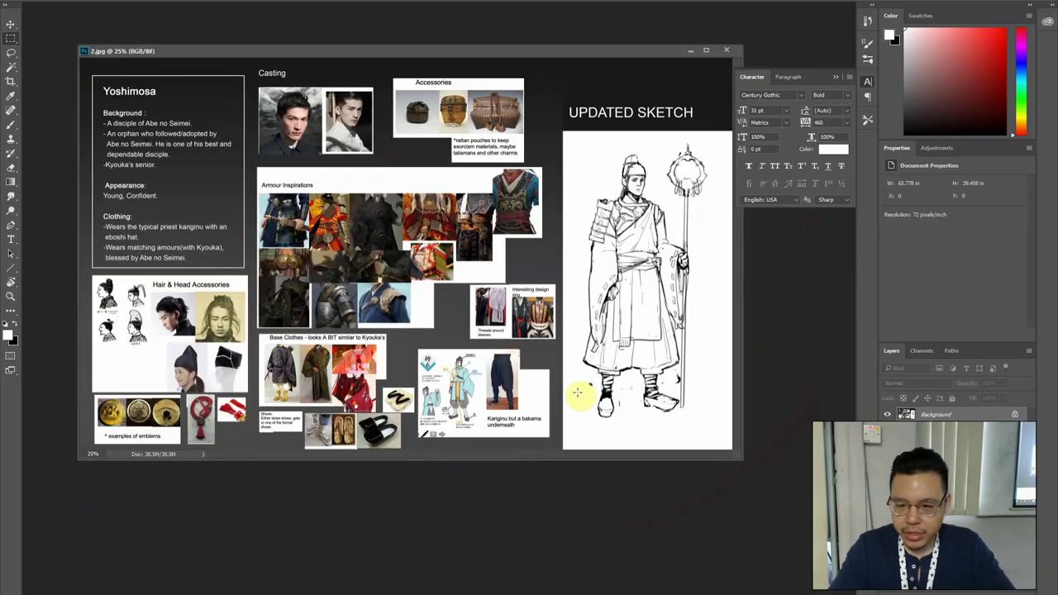
pyautogui.hotkey('alt', 'Tab')
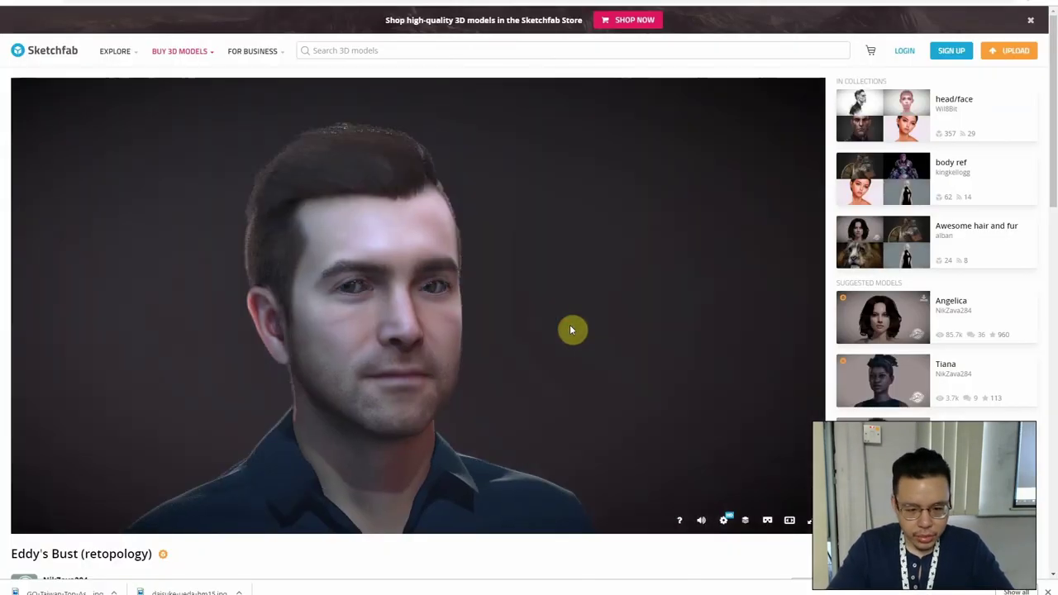
pyautogui.hotkey('alt', 'Tab')
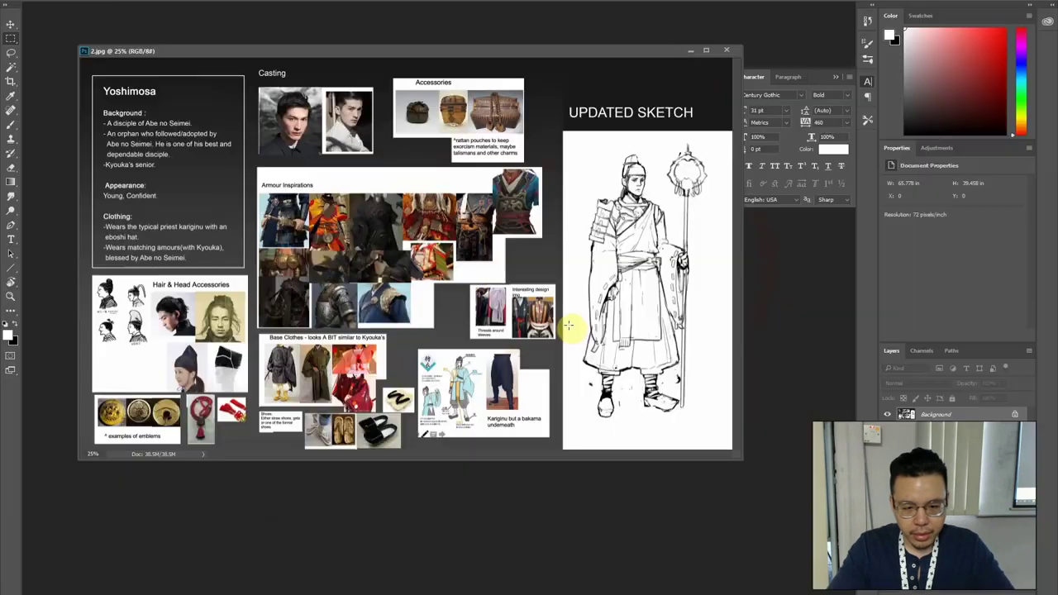
pyautogui.hotkey('alt', 'Tab')
pyautogui.hotkey('alt', 'Tab')
pyautogui.hotkey('alt', 'Tab')
pyautogui.hotkey('alt', 'Tab')
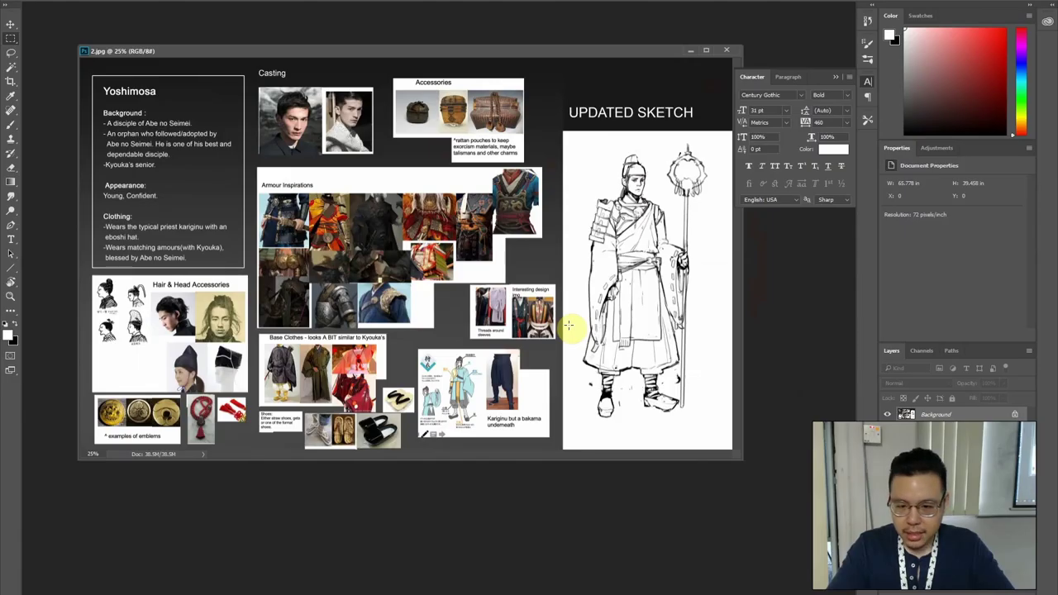
pyautogui.hotkey('alt', 'Tab')
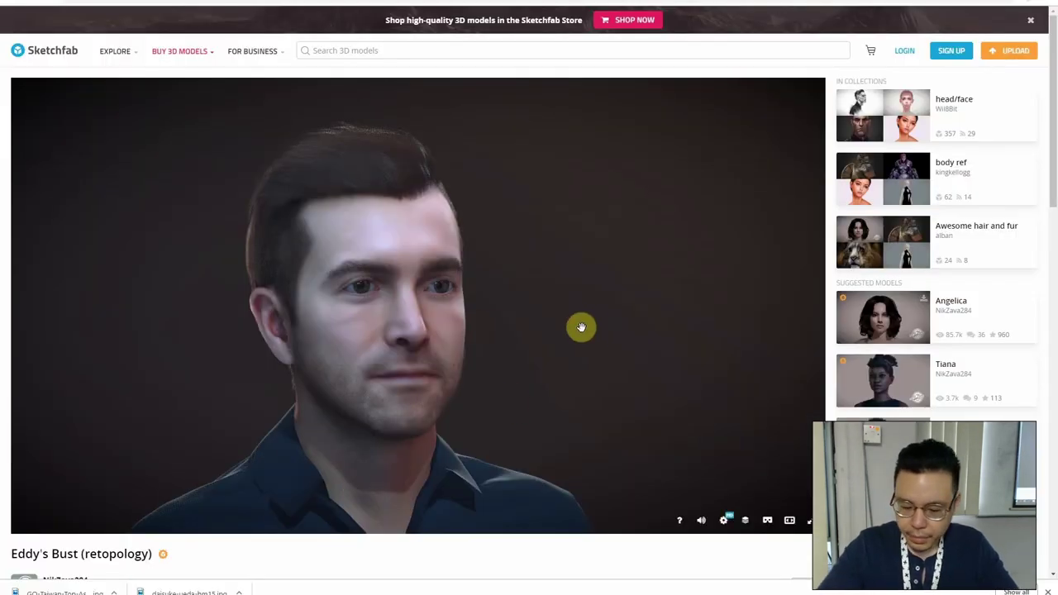
# Switch to Photoshop, create a new clipboard-sized document and paste the captured screenshot of Eddy's Bust into it
pyautogui.hotkey('alt', 'Tab')
pyautogui.hotkey('alt', 'Tab')
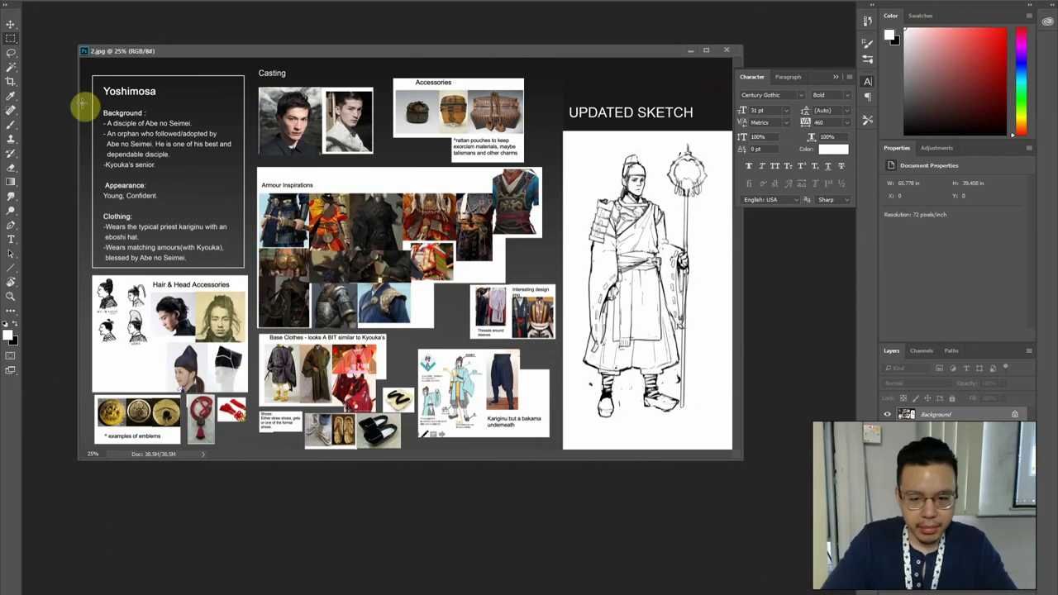
pyautogui.hotkey('alt', 'f')
pyautogui.press('n')
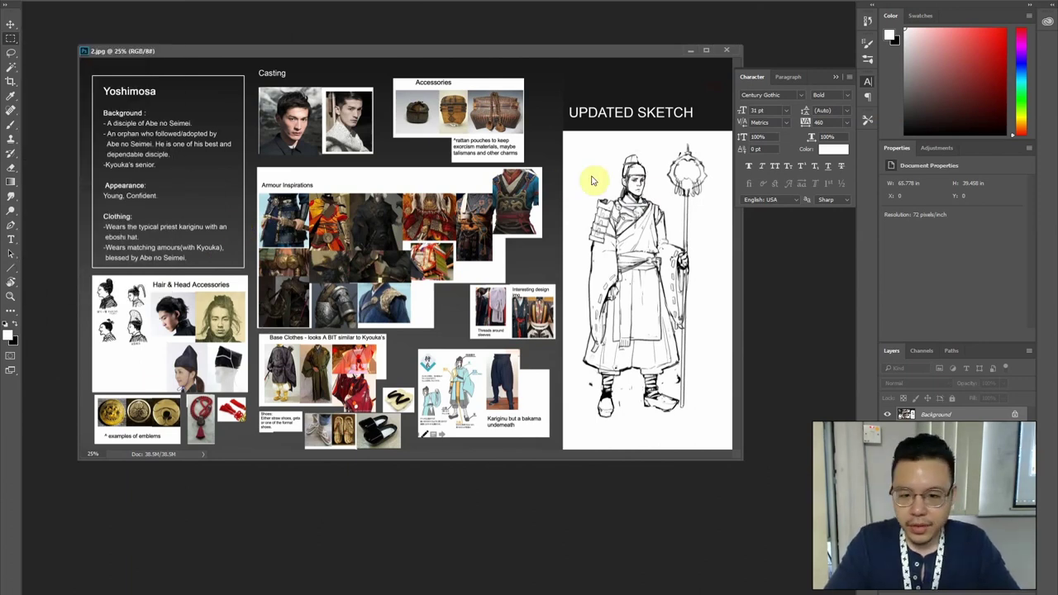
pyautogui.click(626, 135)
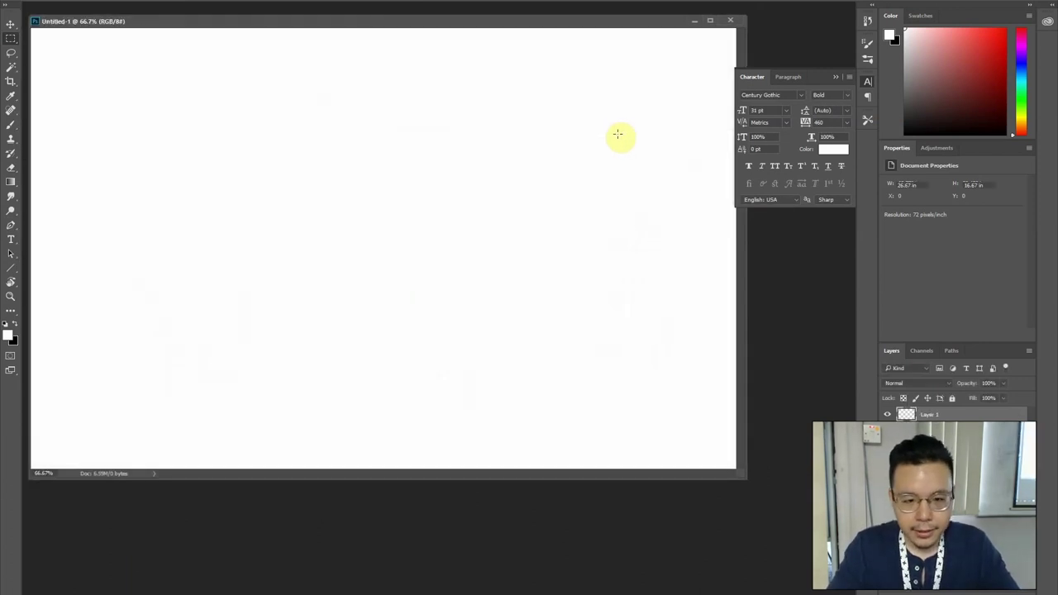
pyautogui.hotkey('ctrl', 'v')
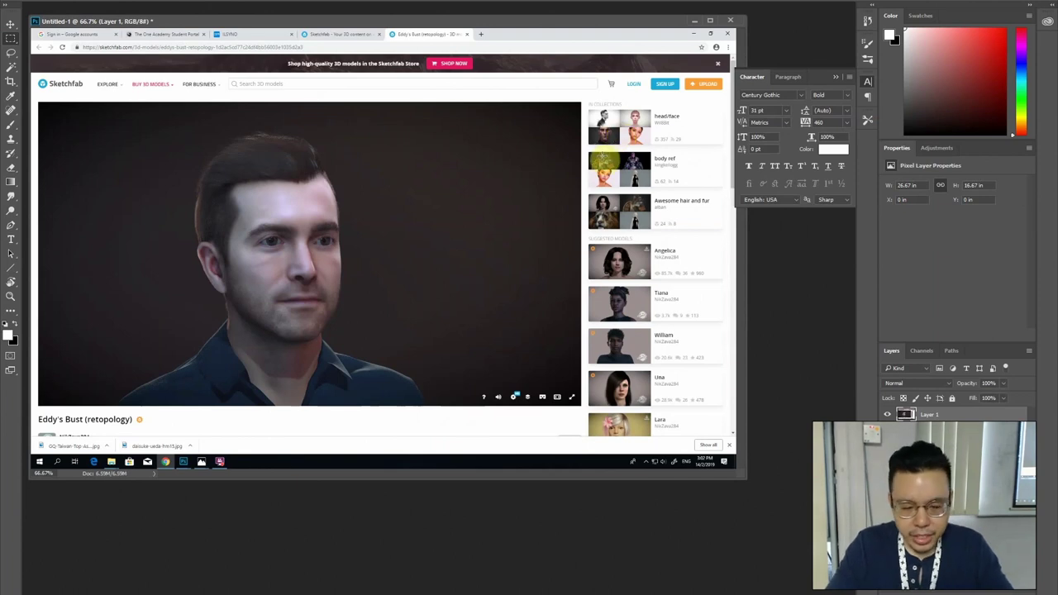
# Return to the bust in Chrome, preview its No Post-Processing, Matcap+Surface and AO map views, and display the Albedo channel
pyautogui.hotkey('alt', 'Tab')
pyautogui.hotkey('alt', 'Tab')
pyautogui.hotkey('alt', 'Tab')
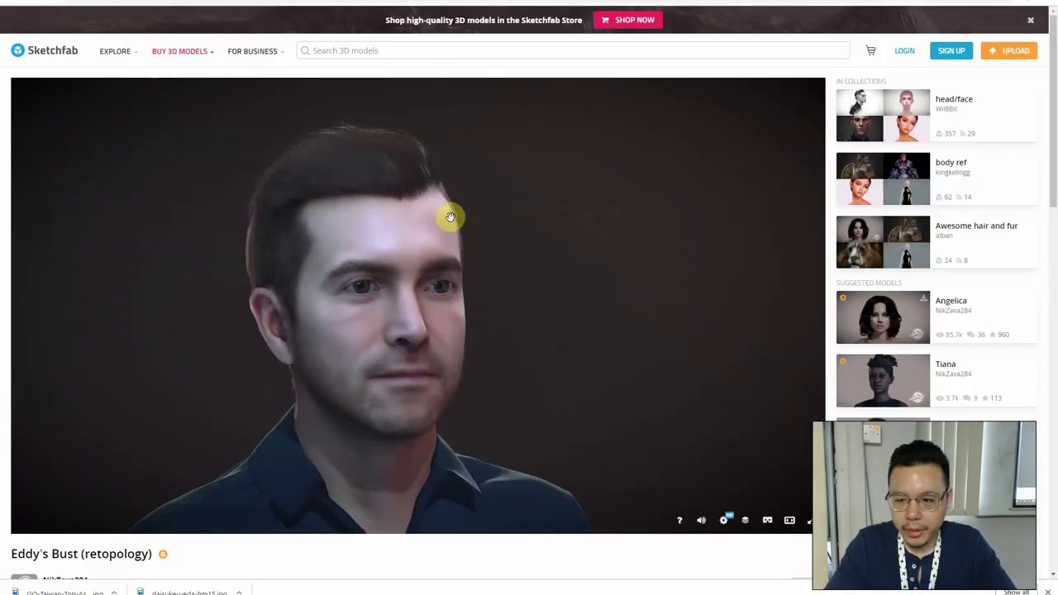
pyautogui.click(744, 521)
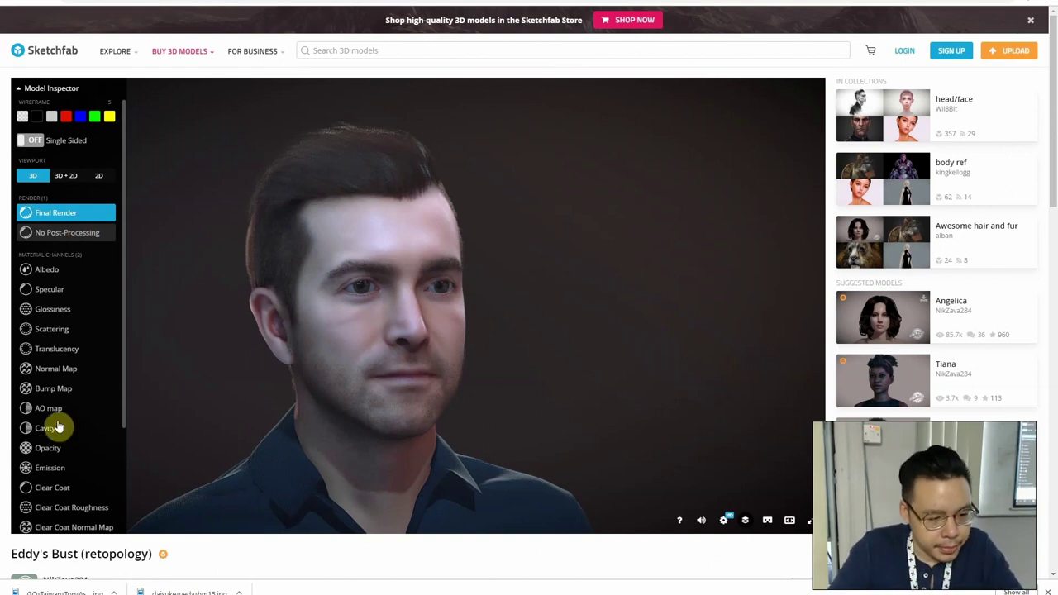
pyautogui.scroll(-1, 53, 439)
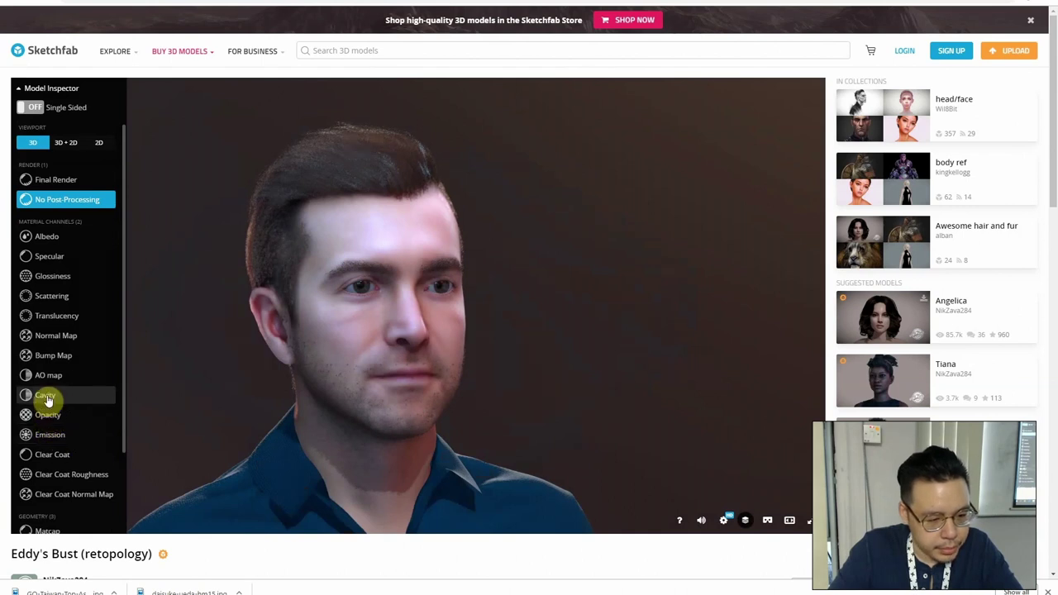
pyautogui.scroll(-3, 48, 417)
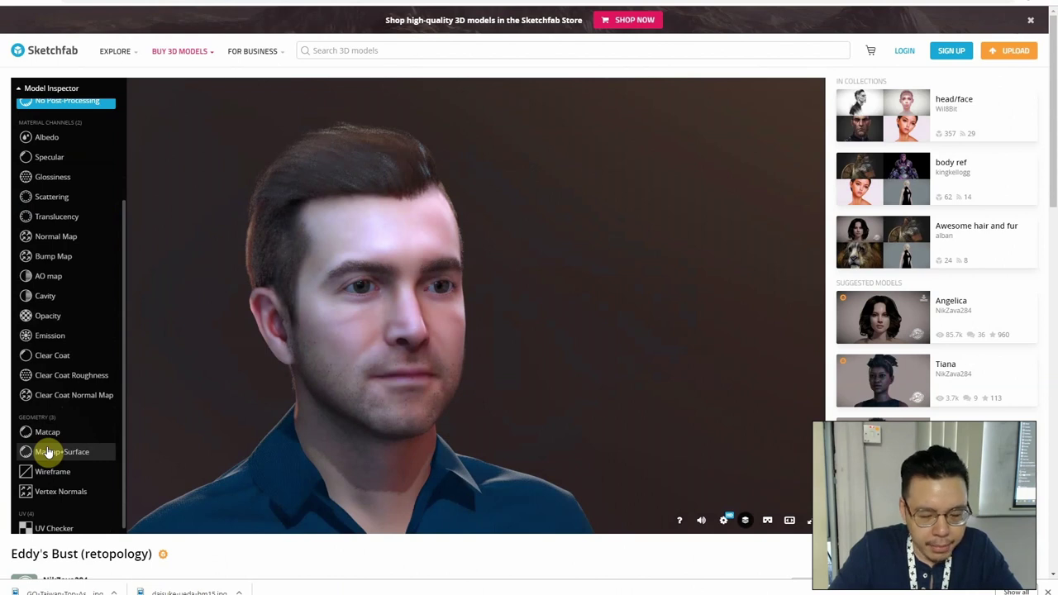
pyautogui.click(48, 452)
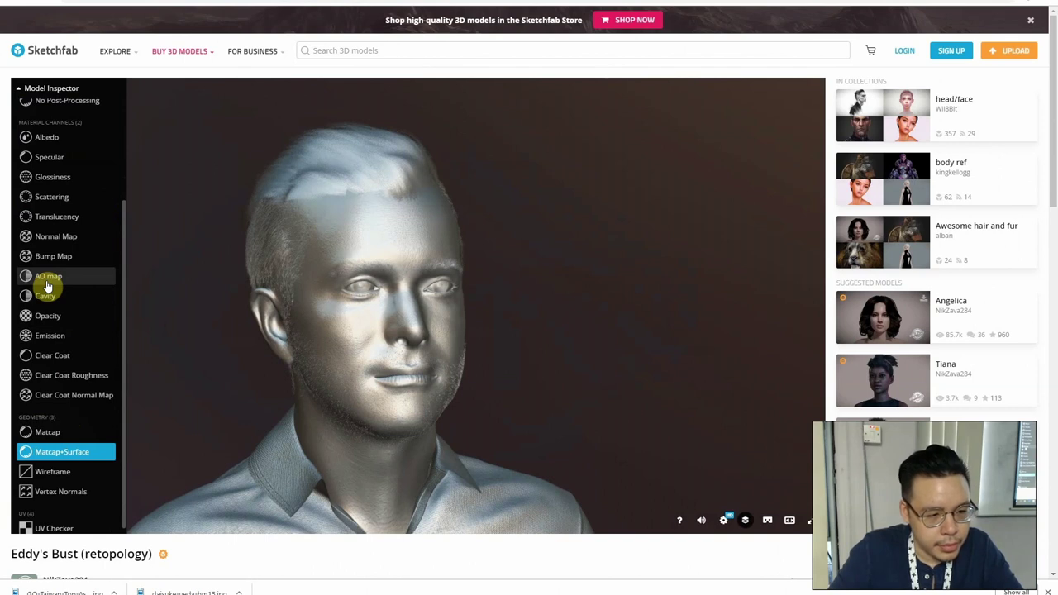
pyautogui.click(47, 278)
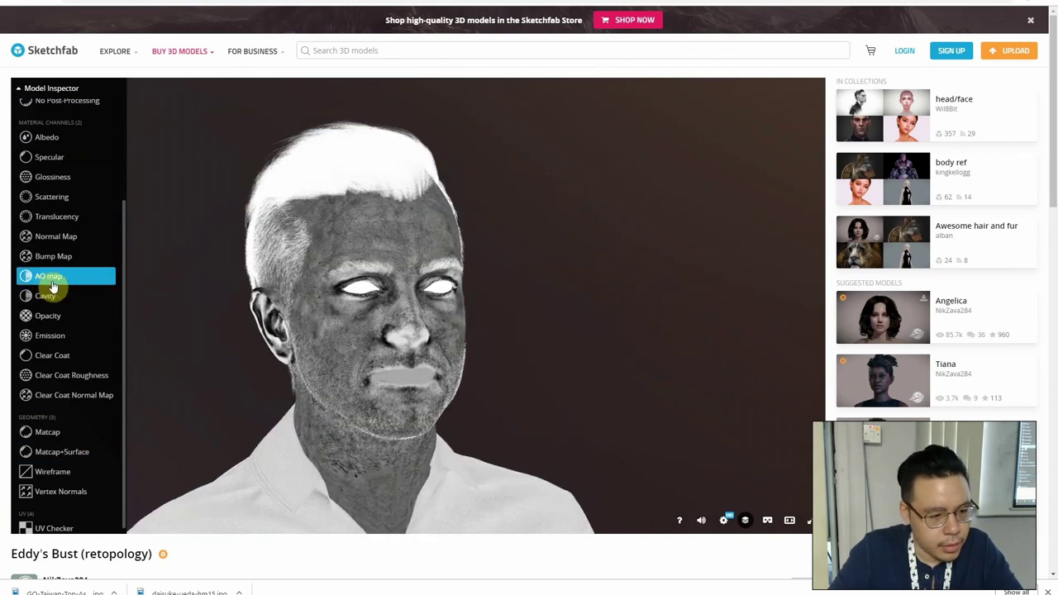
pyautogui.click(50, 146)
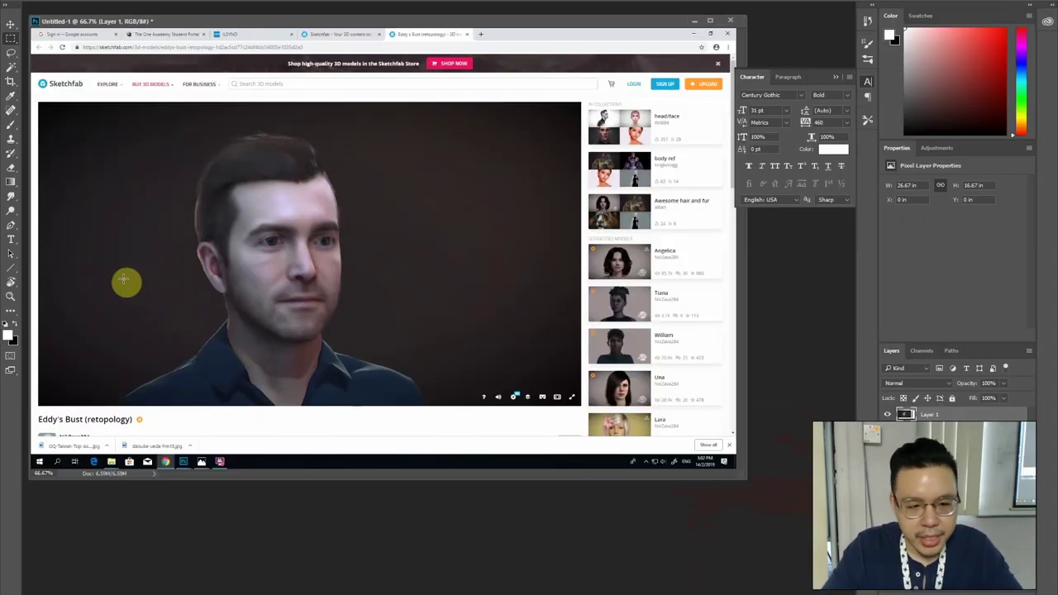
# Paste the Albedo capture into the Untitled-1 document in Photoshop and crop the canvas tightly around the bust
pyautogui.moveTo(366, 23)
pyautogui.mouseDown()
pyautogui.moveTo(541, 171)
pyautogui.moveTo(534, 159)
pyautogui.mouseUp()
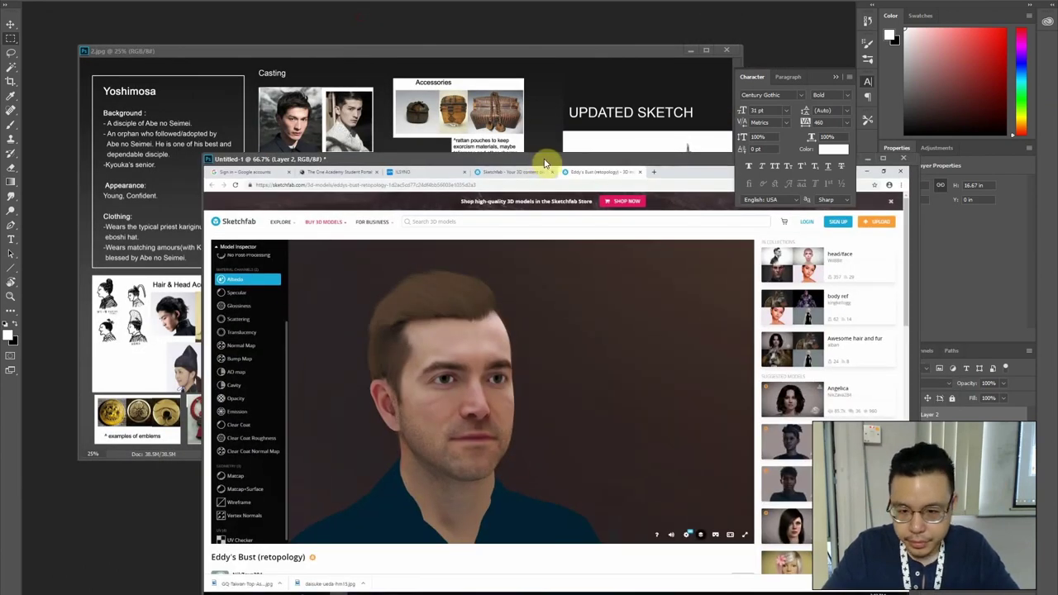
pyautogui.moveTo(341, 260); pyautogui.dragTo(529, 491)
pyautogui.press('Return')
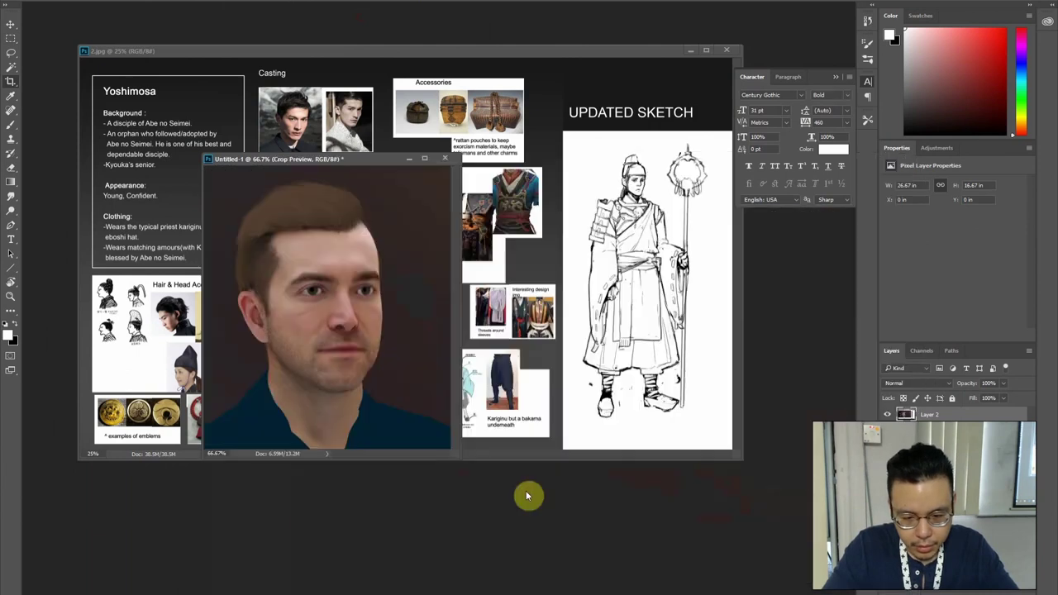
# Save the Albedo bust image as a maximum-quality JPEG copy named 01 in the Portrait folder inside D
pyautogui.hotkey('ctrl', 'alt', 's')
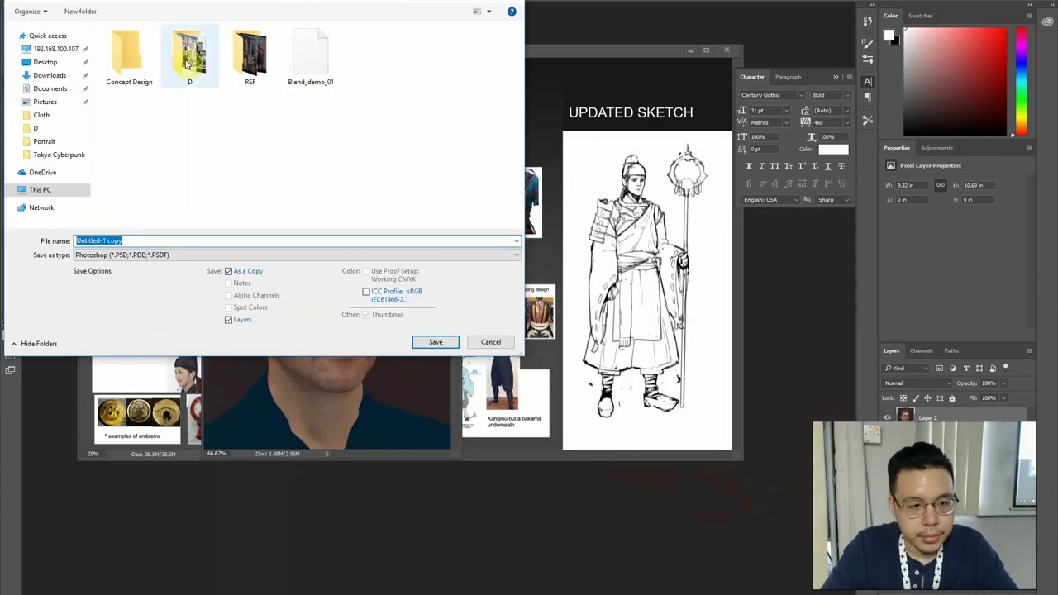
pyautogui.doubleClick(189, 60)
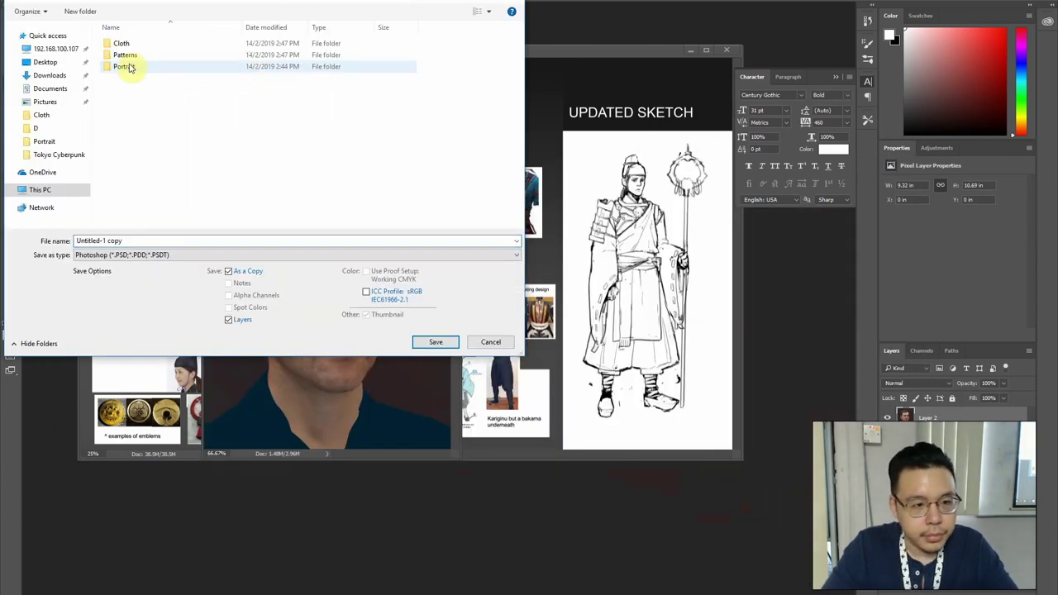
pyautogui.doubleClick(124, 66)
pyautogui.click(141, 255)
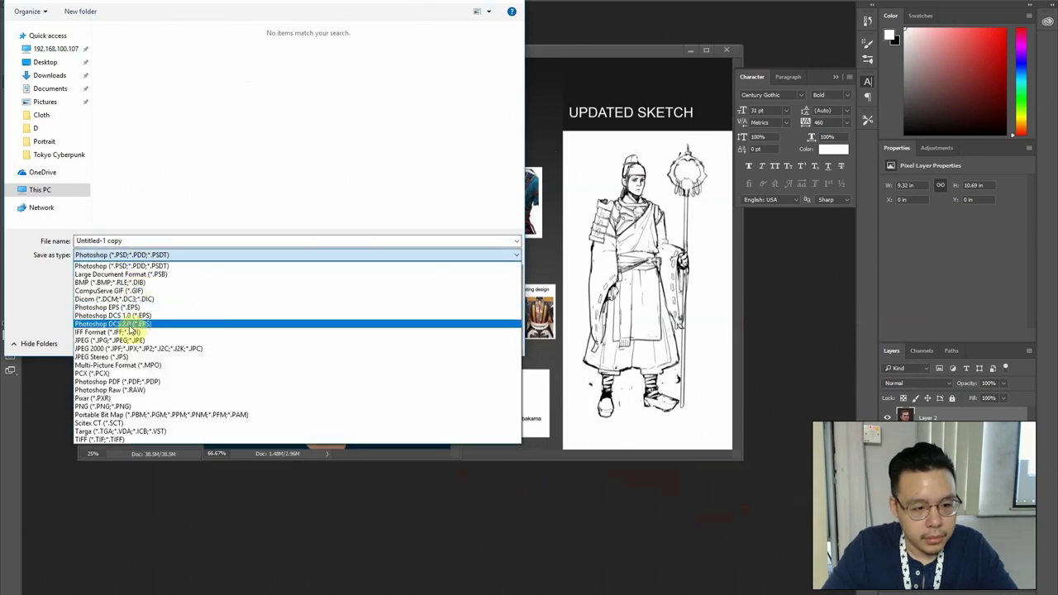
pyautogui.click(128, 340)
pyautogui.click(144, 238)
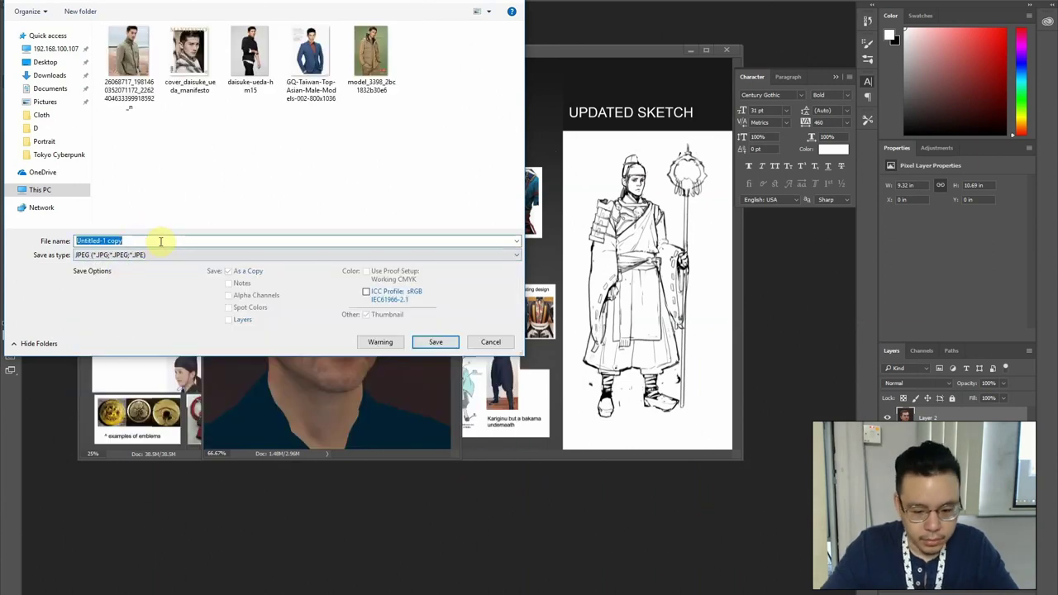
pyautogui.write('0')
pyautogui.press('Return')
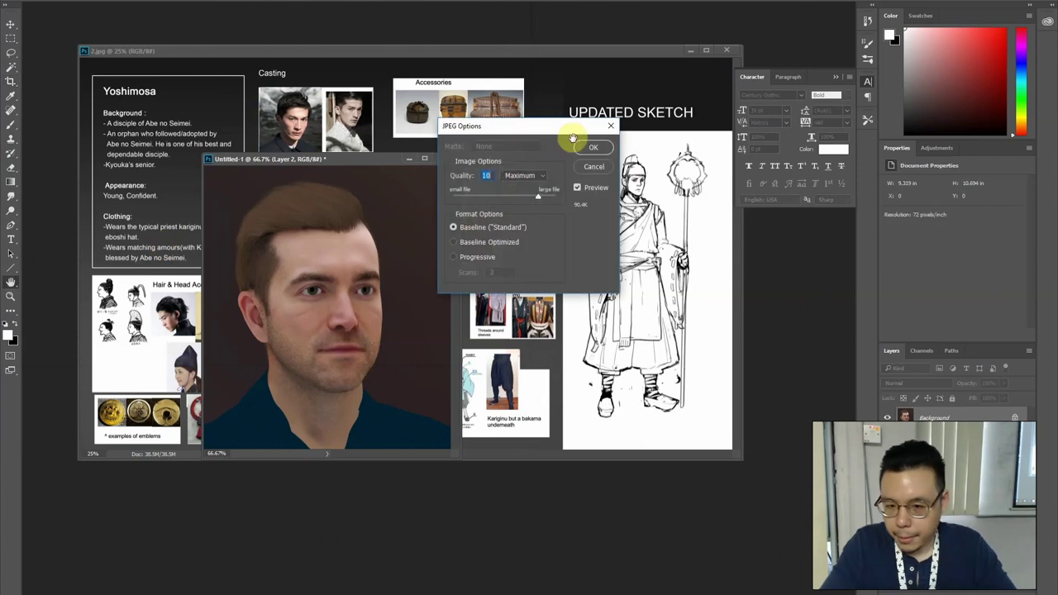
pyautogui.click(594, 148)
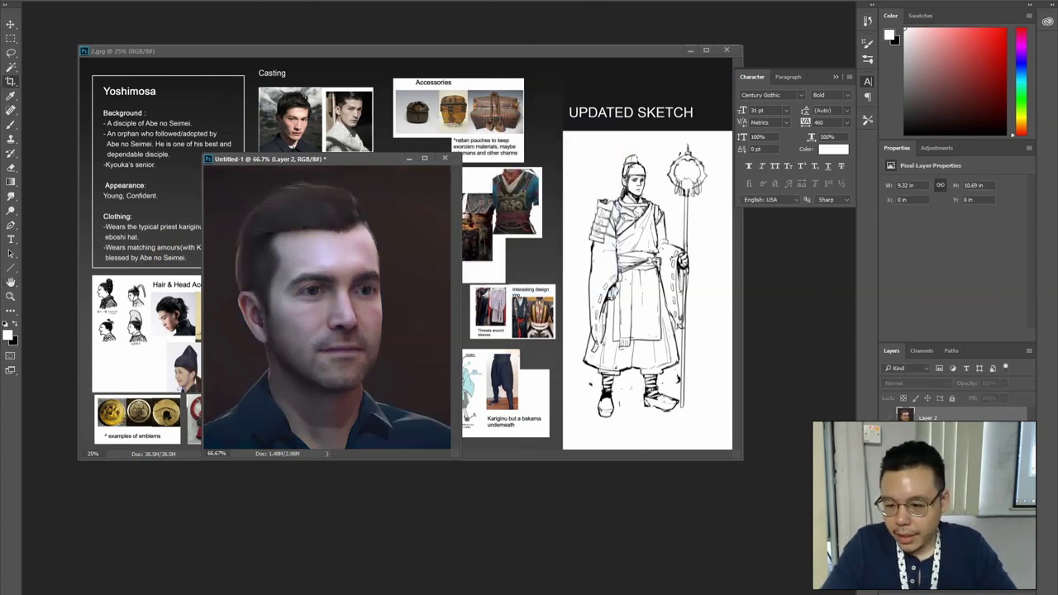
# Save the fully shaded bust image as a JPEG copy named 02 in the Portrait folder and close Untitled-1 without saving
pyautogui.hotkey('ctrl', 'shift', 's')
pyautogui.click(196, 254)
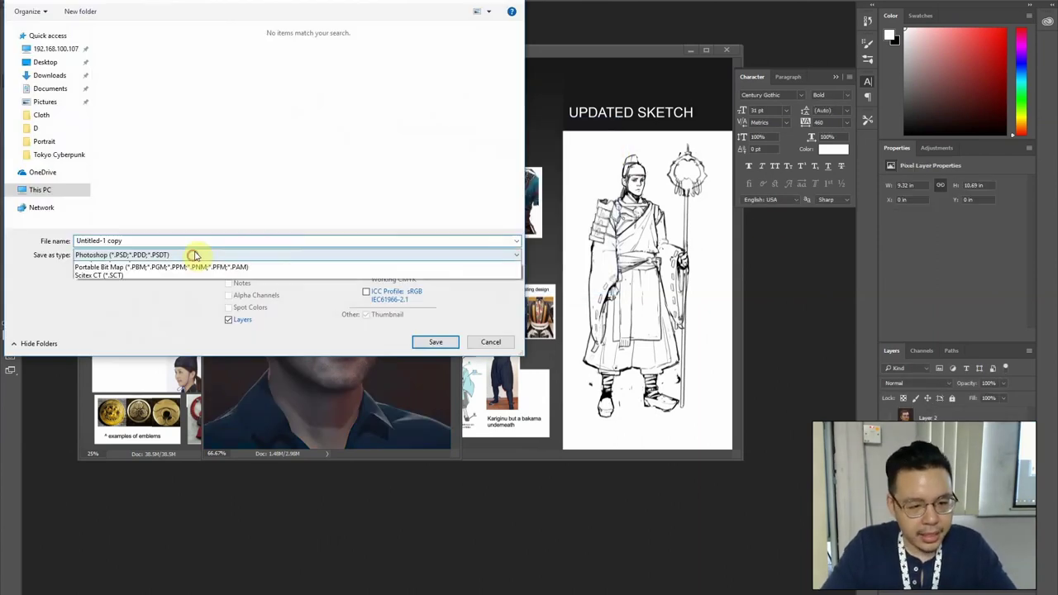
pyautogui.click(93, 340)
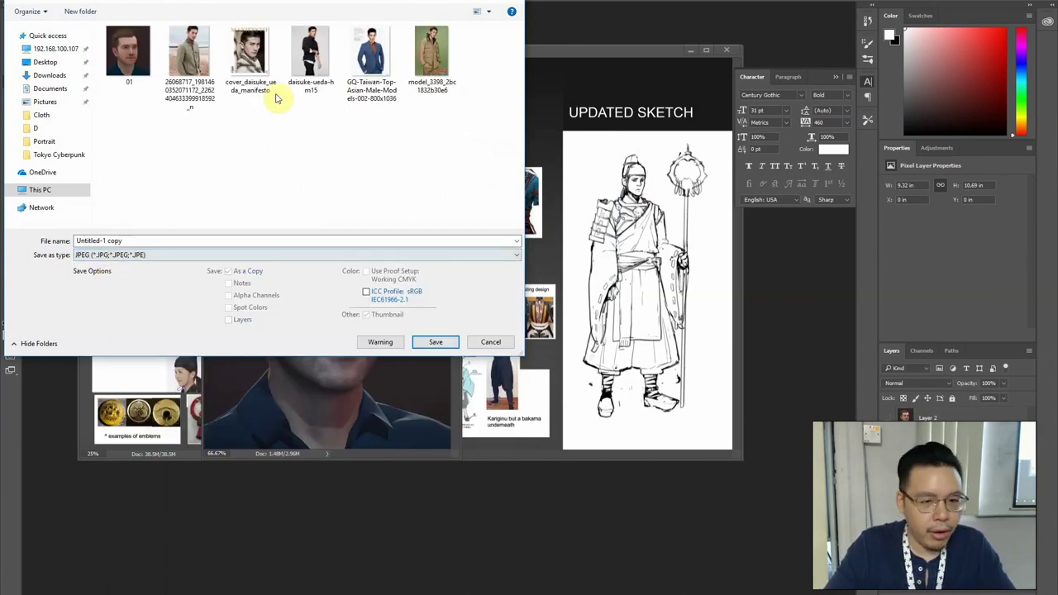
pyautogui.click(128, 52)
pyautogui.doubleClick(116, 241)
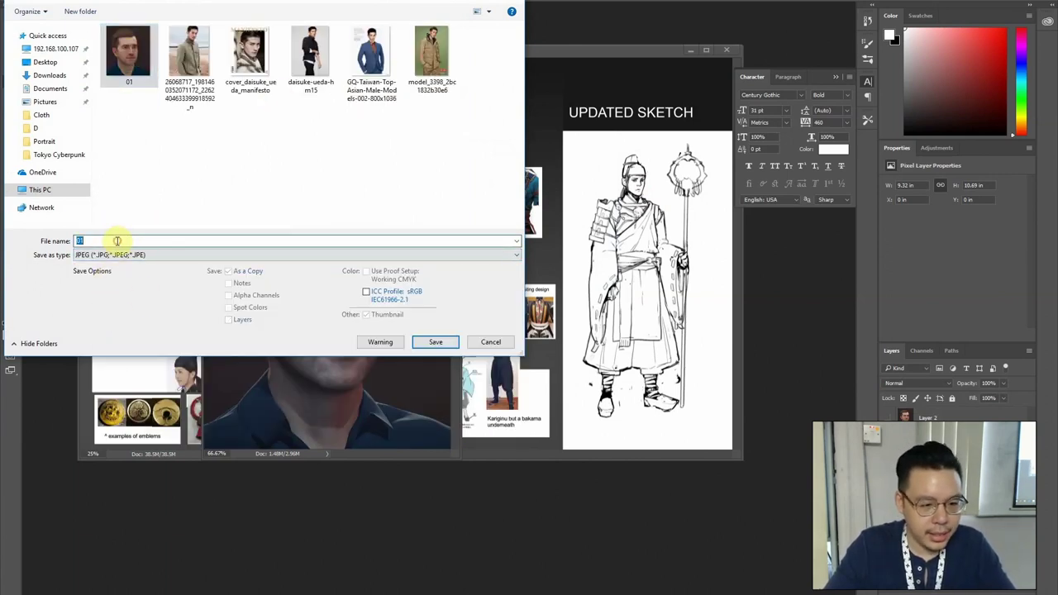
pyautogui.write('02')
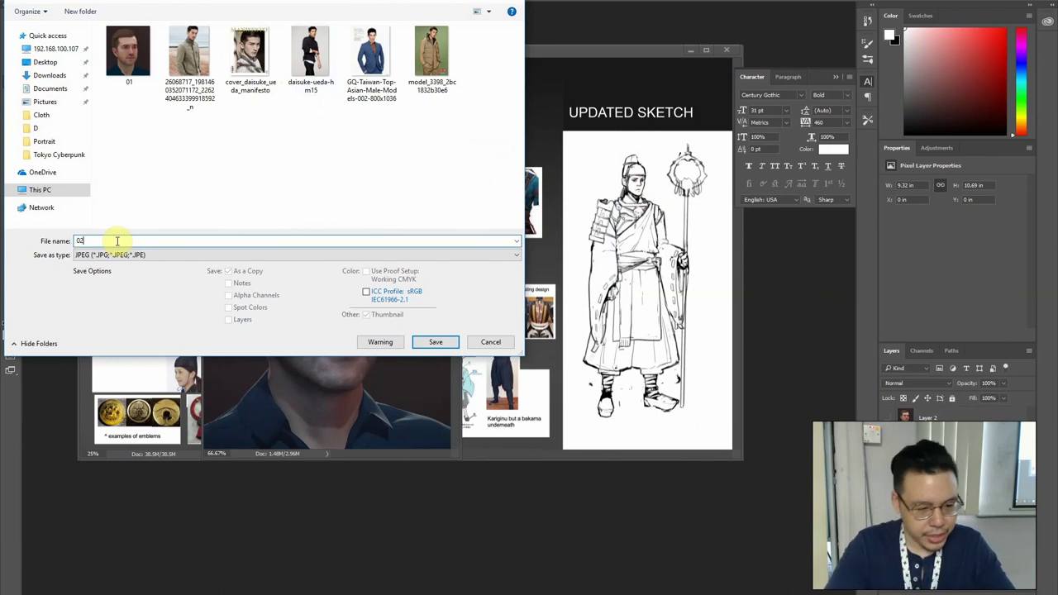
pyautogui.press('Return')
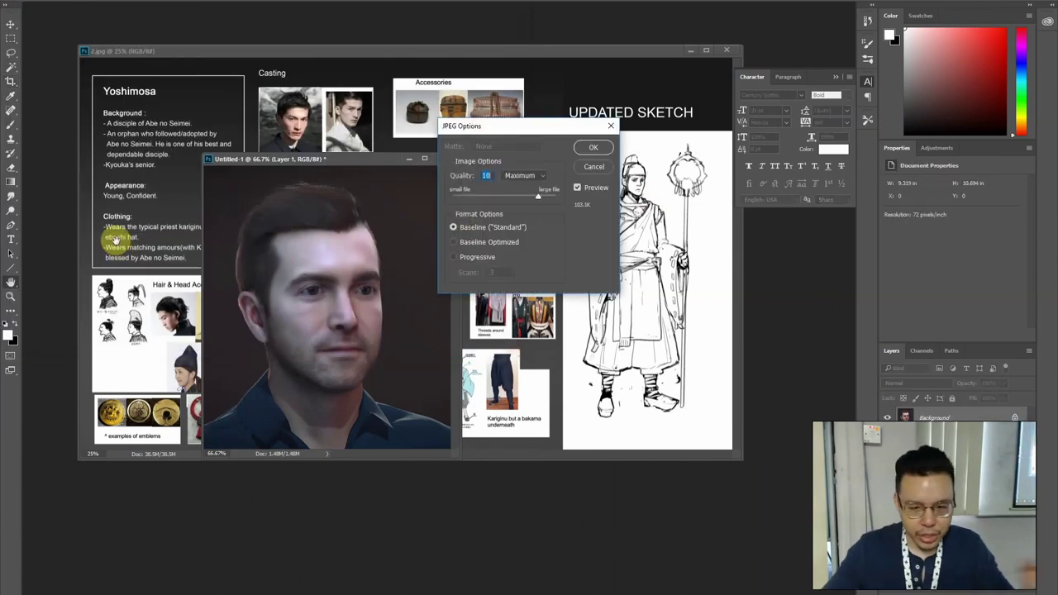
pyautogui.click(593, 147)
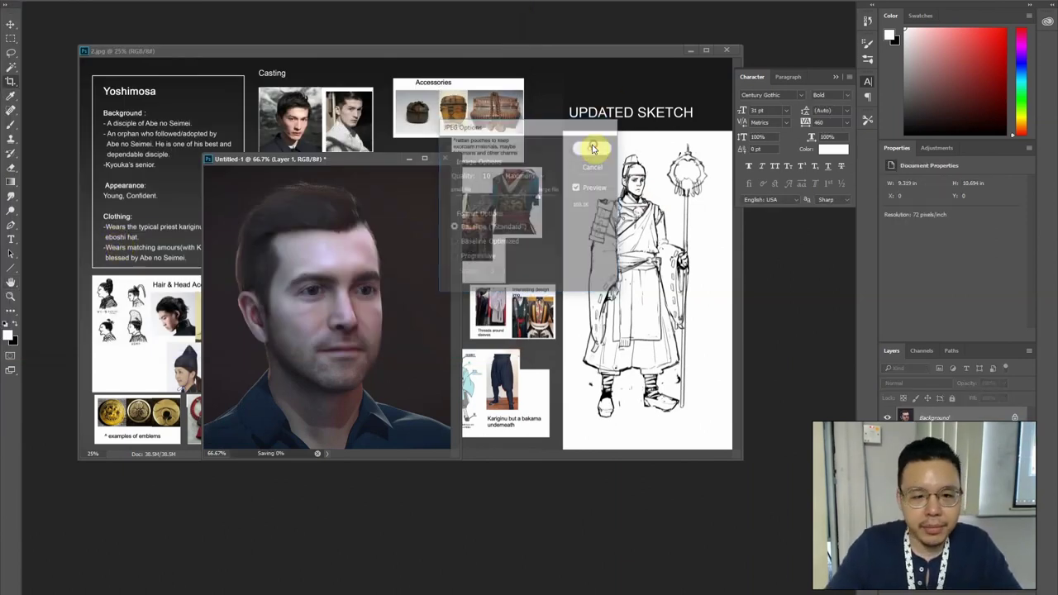
pyautogui.click(444, 158)
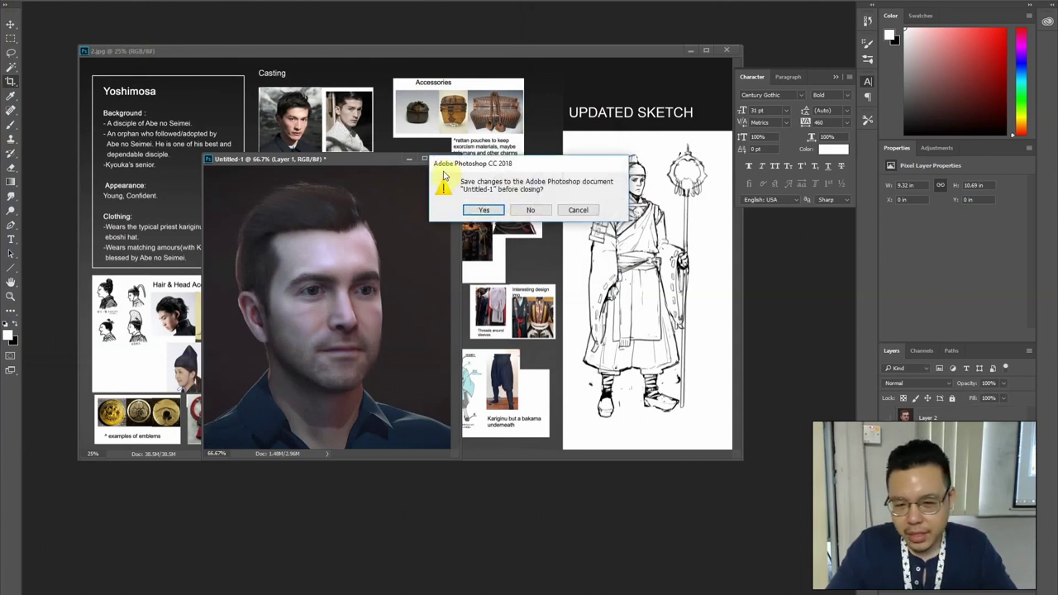
pyautogui.click(534, 211)
# Switch to Chrome and close the Sketchfab bust page and the male head search results
pyautogui.hotkey('alt', 'Tab')
pyautogui.hotkey('alt', 'Tab')
pyautogui.click(529, 0)
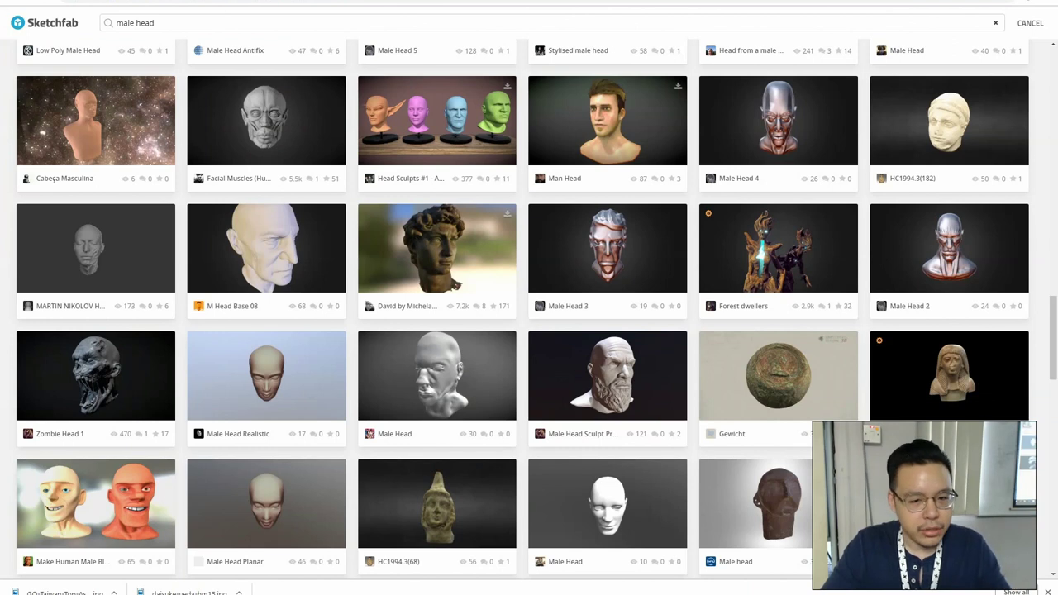
pyautogui.hotkey('ctrl', 'w')
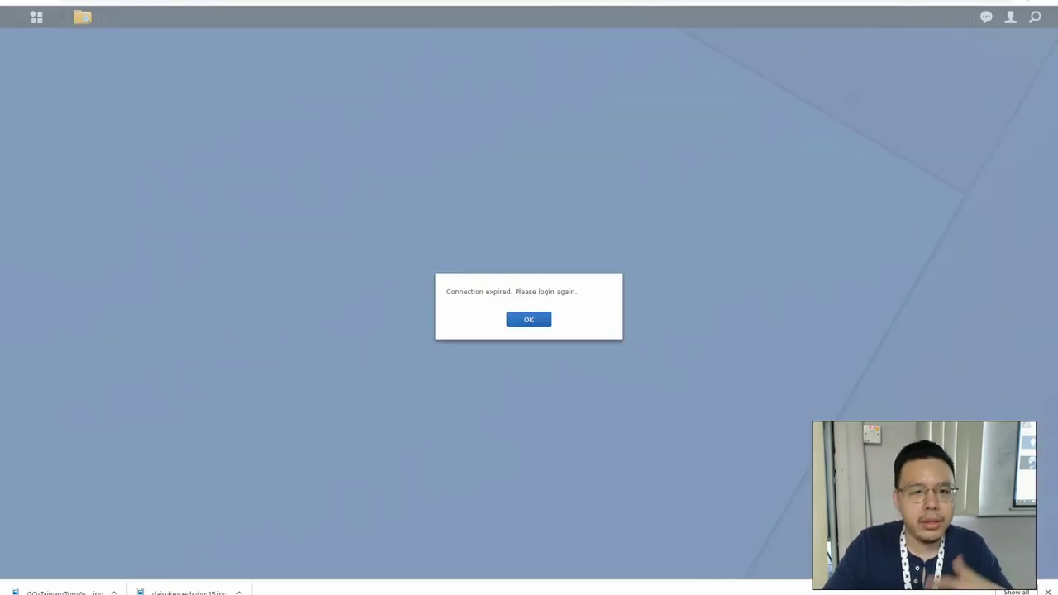
# In Photoshop, copy the updated sketch from 2.jpg to its own layer, duplicate it into a new document, and close 2.jpg without saving
pyautogui.hotkey('alt', 'Tab')
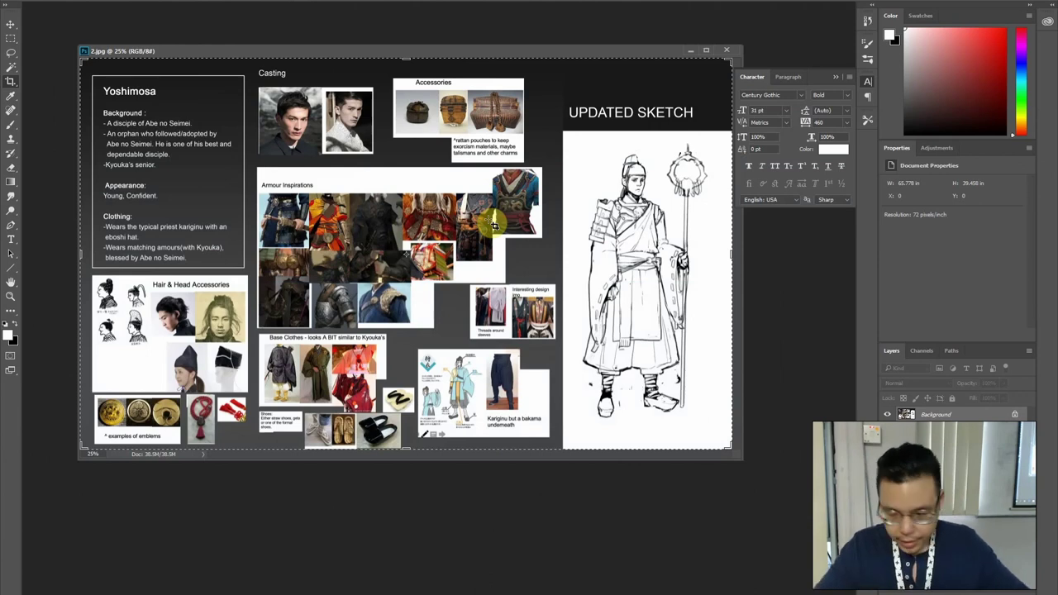
pyautogui.press('m')
pyautogui.moveTo(566, 130)
pyautogui.mouseDown()
pyautogui.moveTo(742, 376)
pyautogui.moveTo(739, 444)
pyautogui.moveTo(727, 440)
pyautogui.mouseUp()
pyautogui.hotkey('ctrl', 'j')
pyautogui.click(1029, 351)
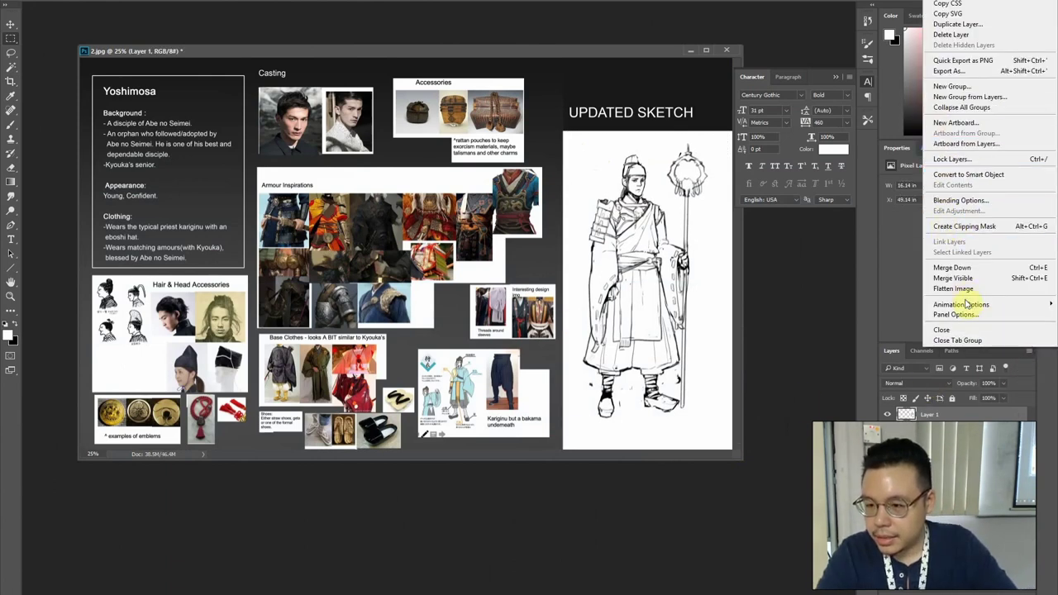
pyautogui.click(942, 24)
pyautogui.click(507, 206)
pyautogui.click(502, 232)
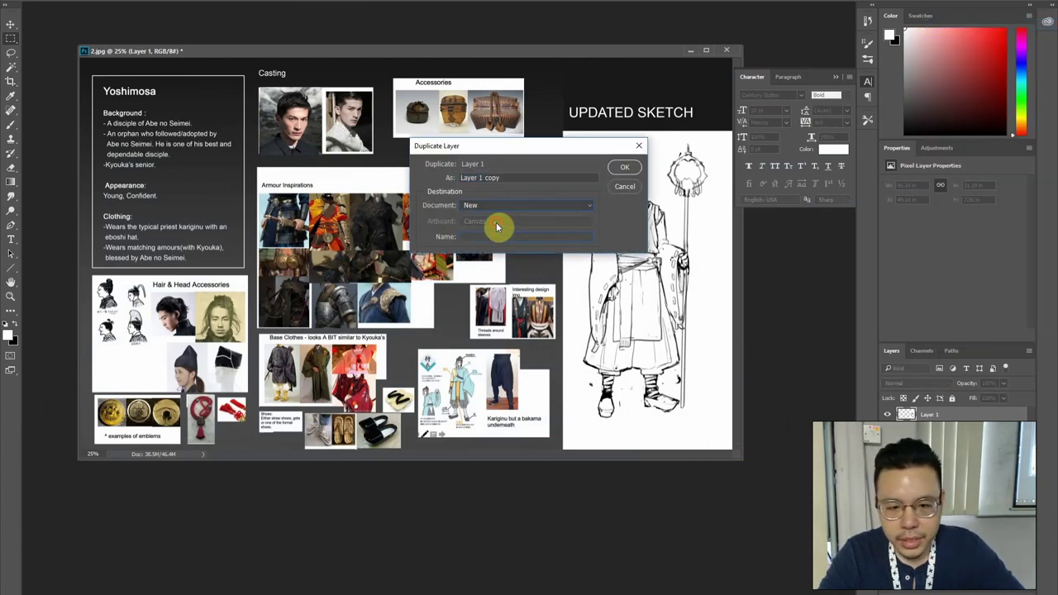
pyautogui.click(615, 164)
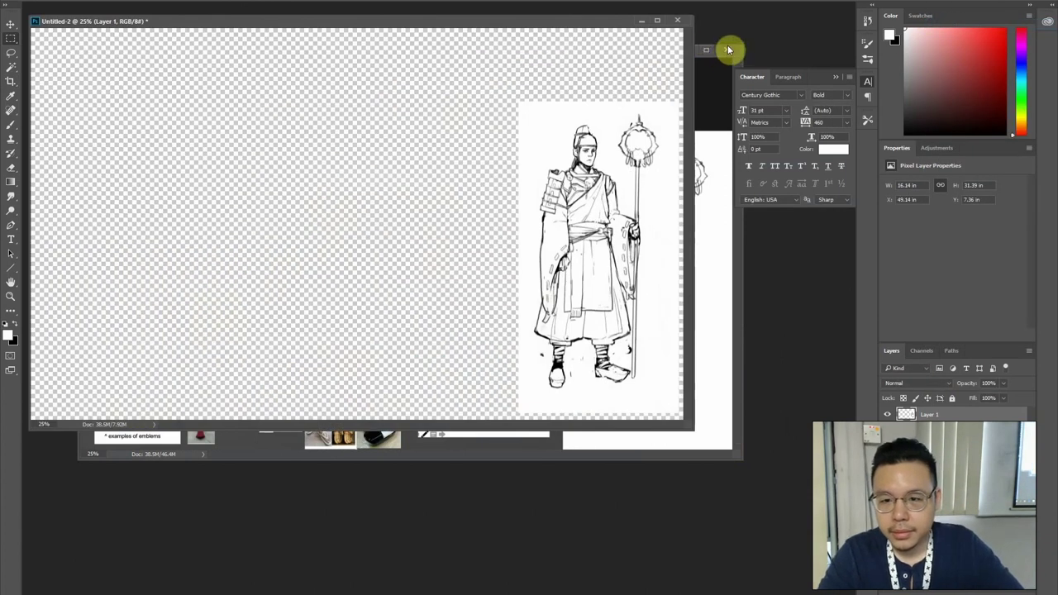
pyautogui.click(727, 49)
pyautogui.click(527, 210)
# Move the full-body sketch to the middle of the Untitled-2 canvas and crop the document to the sketch's edges
pyautogui.click(378, 20)
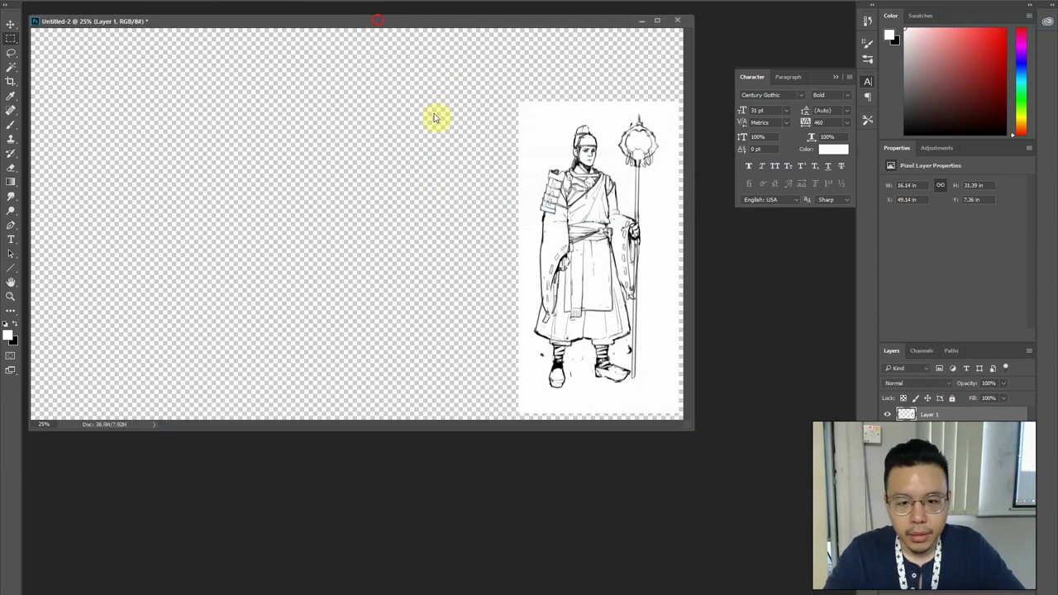
pyautogui.moveTo(434, 117); pyautogui.dragTo(452, 125)
pyautogui.moveTo(645, 269); pyautogui.dragTo(415, 237)
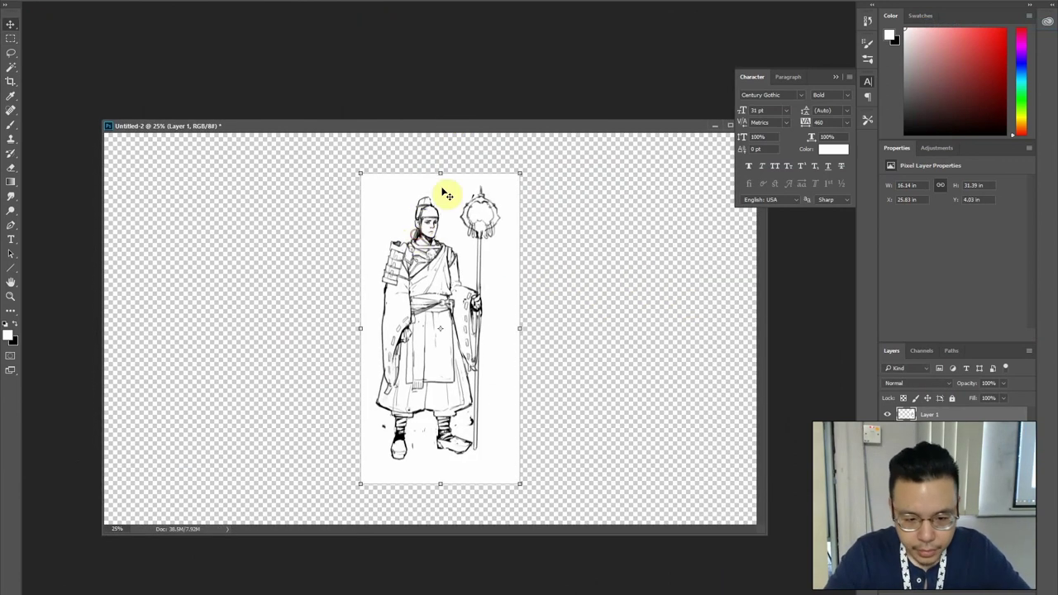
pyautogui.press('c')
pyautogui.moveTo(364, 176)
pyautogui.mouseDown()
pyautogui.moveTo(536, 454)
pyautogui.moveTo(524, 482)
pyautogui.mouseUp()
pyautogui.press('Return')
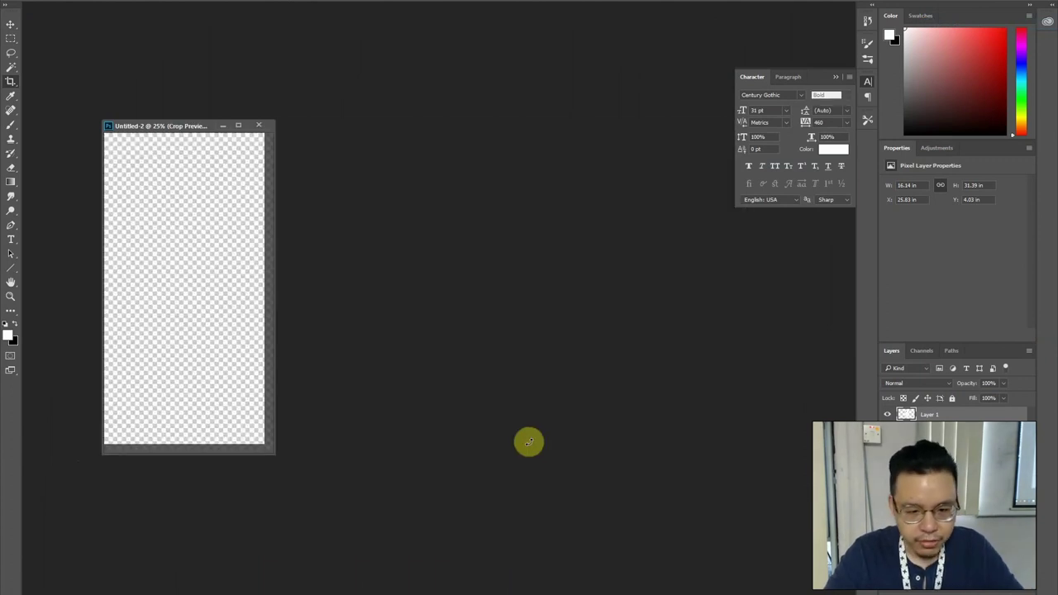
# Move the Untitled-2 window to the middle of the workspace and check the document's pixel dimensions without resizing the image
pyautogui.moveTo(189, 125); pyautogui.dragTo(487, 81)
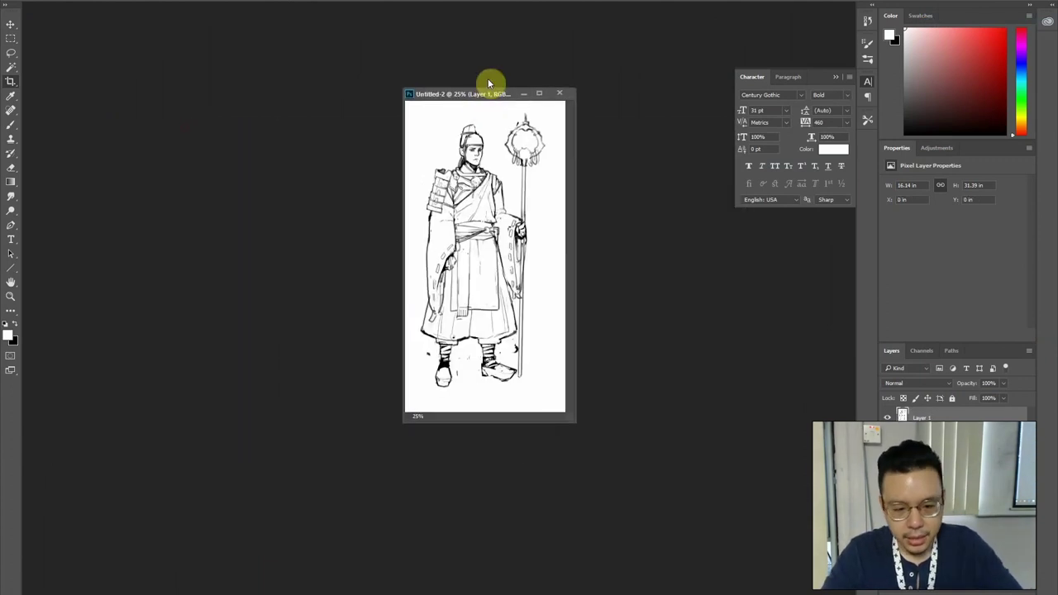
pyautogui.click(66, 0)
pyautogui.click(90, 53)
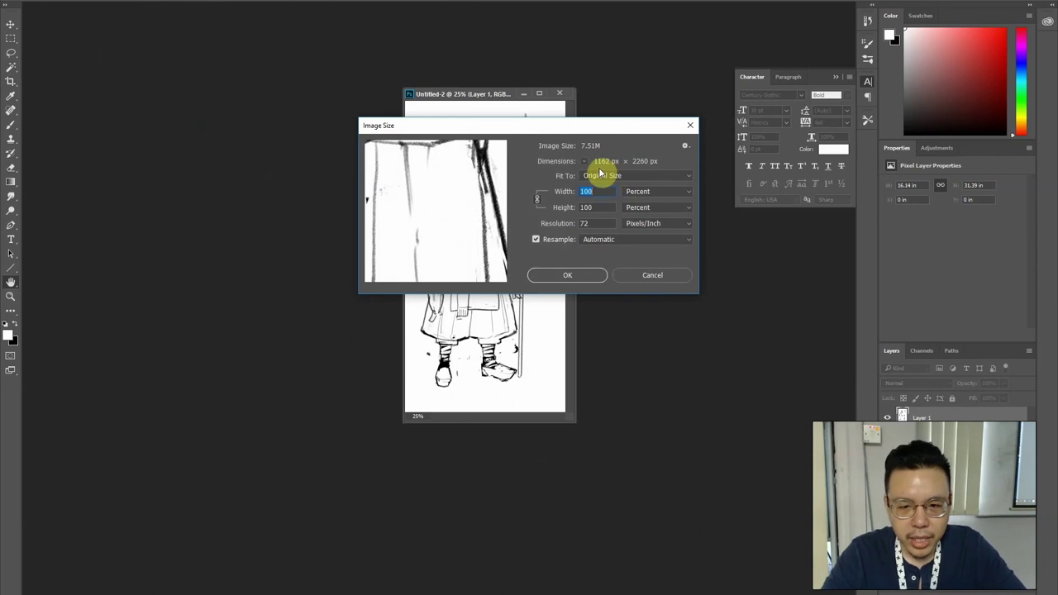
pyautogui.click(646, 277)
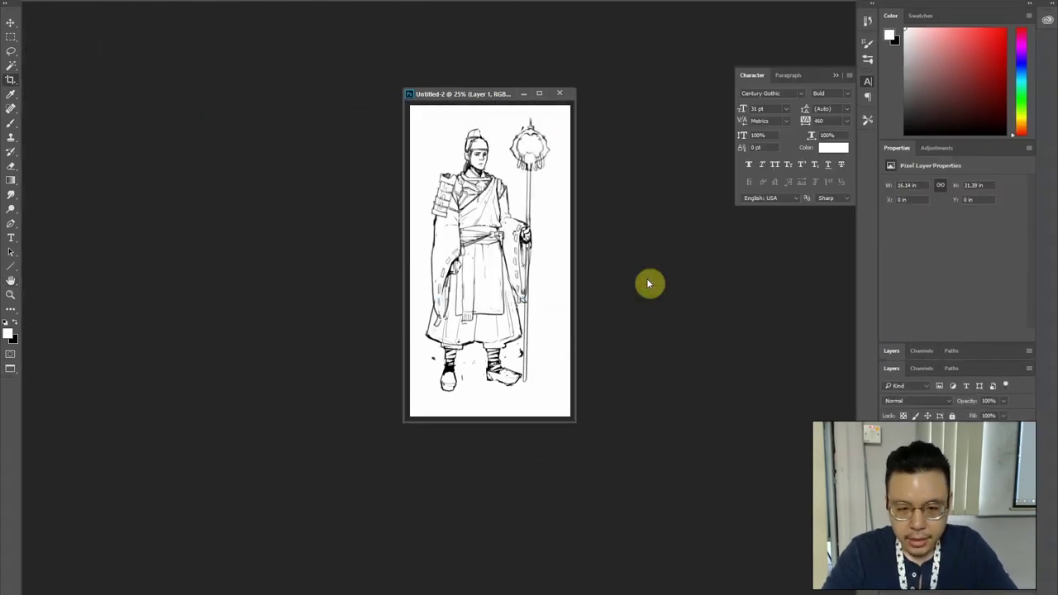
# Inspect the sketch enlarged in full-screen view, return to the floating window at 33.3% zoom and enlarge it to fit the whole figure
pyautogui.press('f')
pyautogui.hotkey('ctrl', '+')
pyautogui.hotkey('ctrl', '+')
pyautogui.hotkey('ctrl', '+')
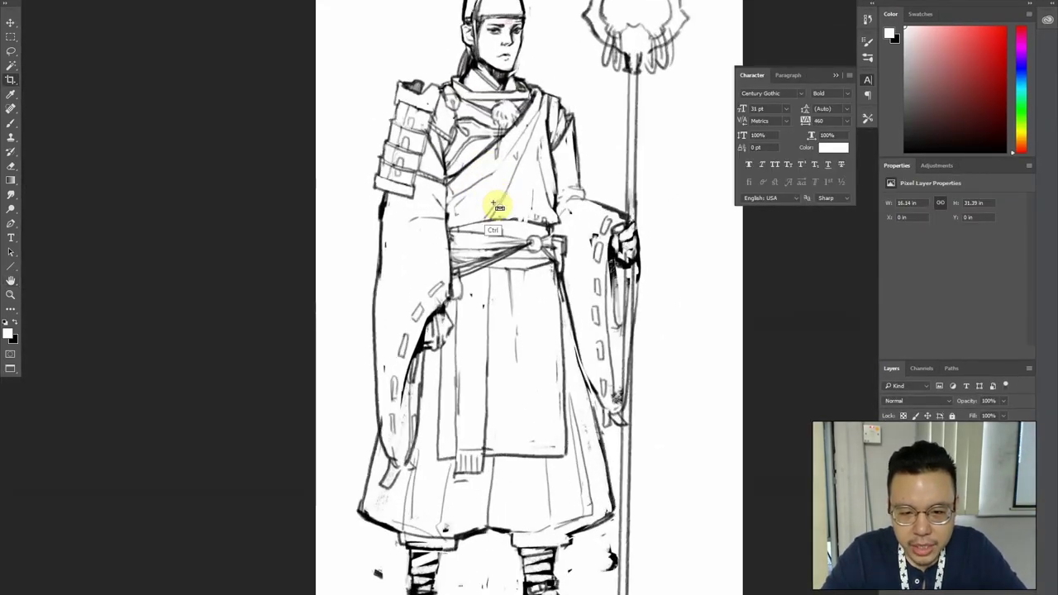
pyautogui.hotkey('ctrl', '-')
pyautogui.press('f')
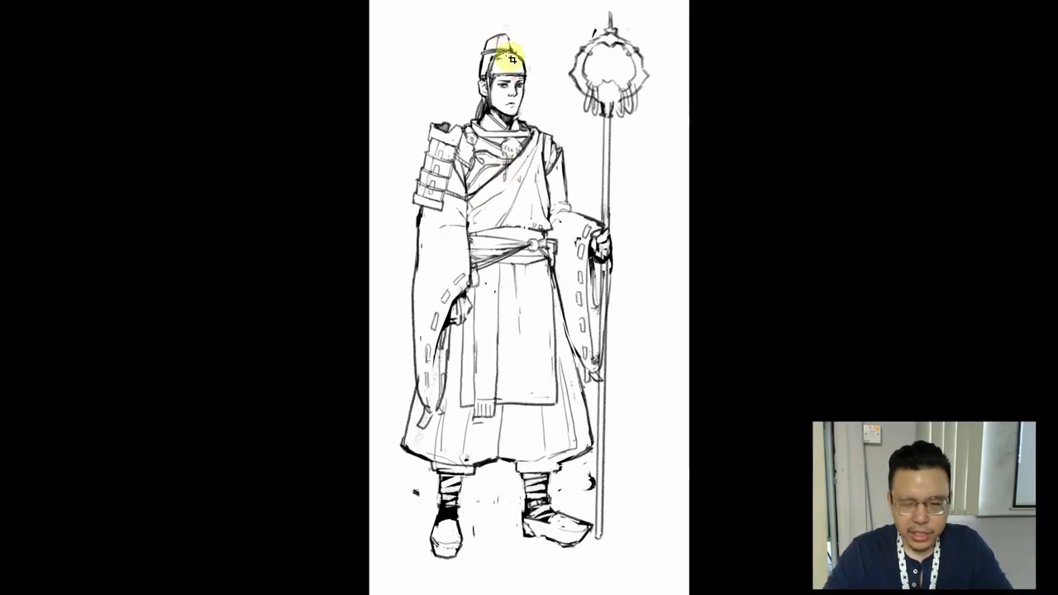
pyautogui.hotkey('ctrl', '-')
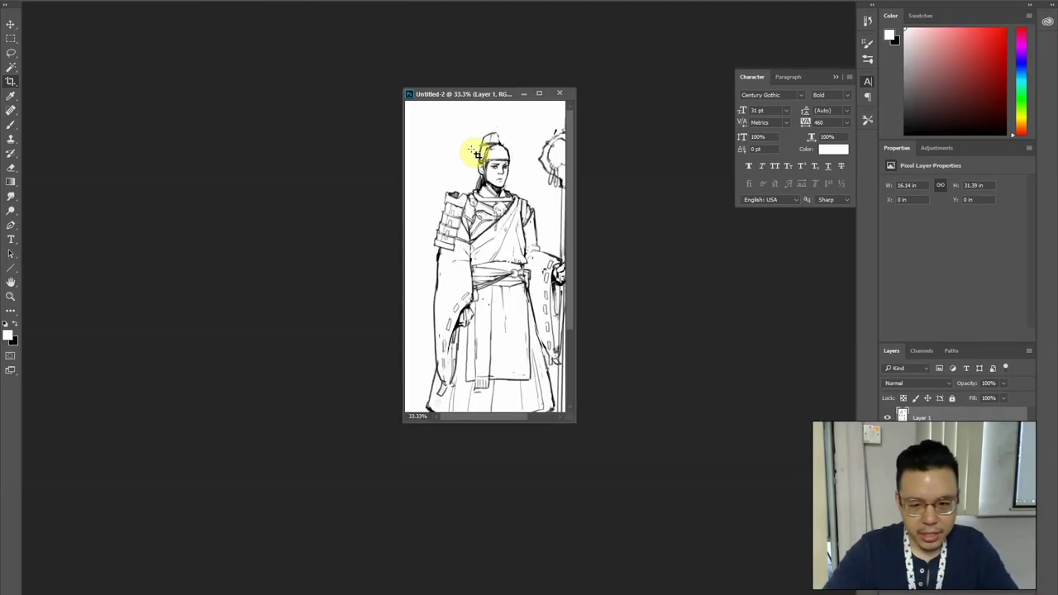
pyautogui.moveTo(576, 422); pyautogui.dragTo(648, 505)
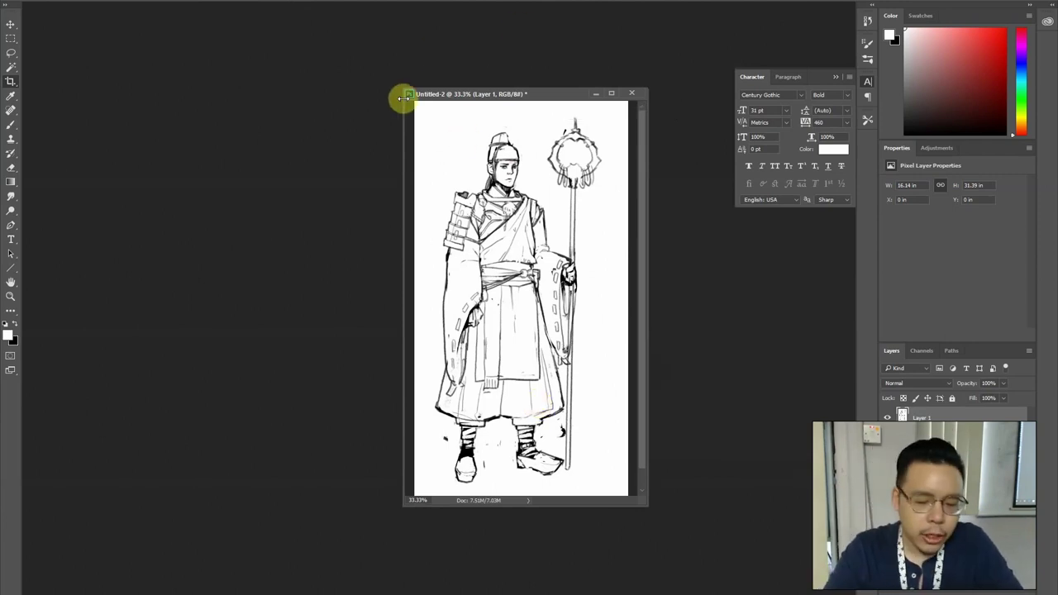
# Duplicate the sketch layer and darken the copy's white background to mid grey with a Hue/Saturation adjustment
pyautogui.hotkey('ctrl', 'j')
pyautogui.hotkey('ctrl', 'u')
pyautogui.click(353, 217)
pyautogui.moveTo(353, 218); pyautogui.dragTo(347, 212)
pyautogui.press('Return')
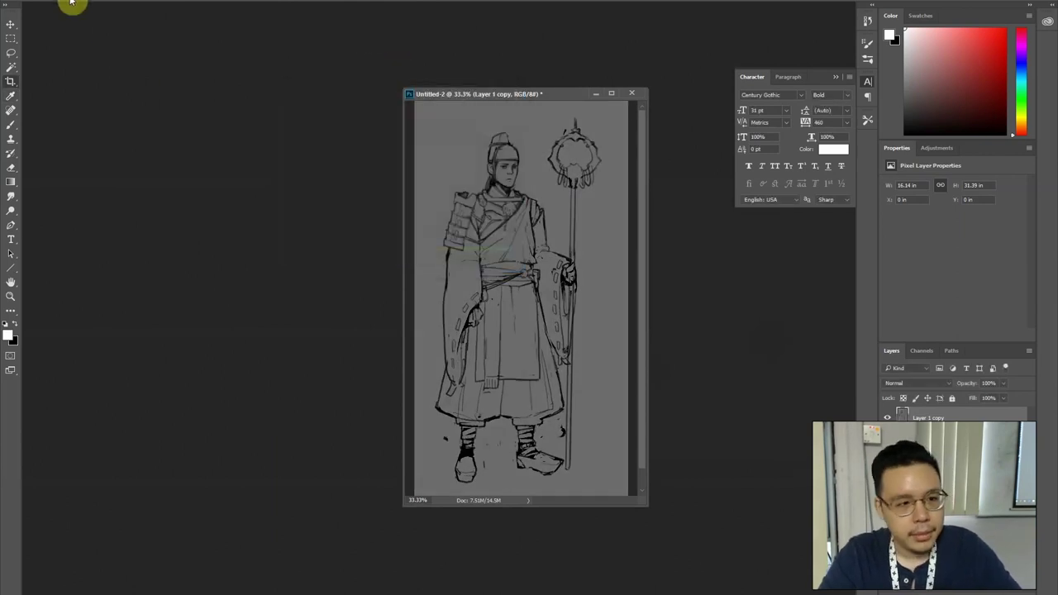
# Save the document as a Photoshop file named Character_Demo in the folder holding Concept Design, D and REF
pyautogui.hotkey('ctrl', 'shift', 's')
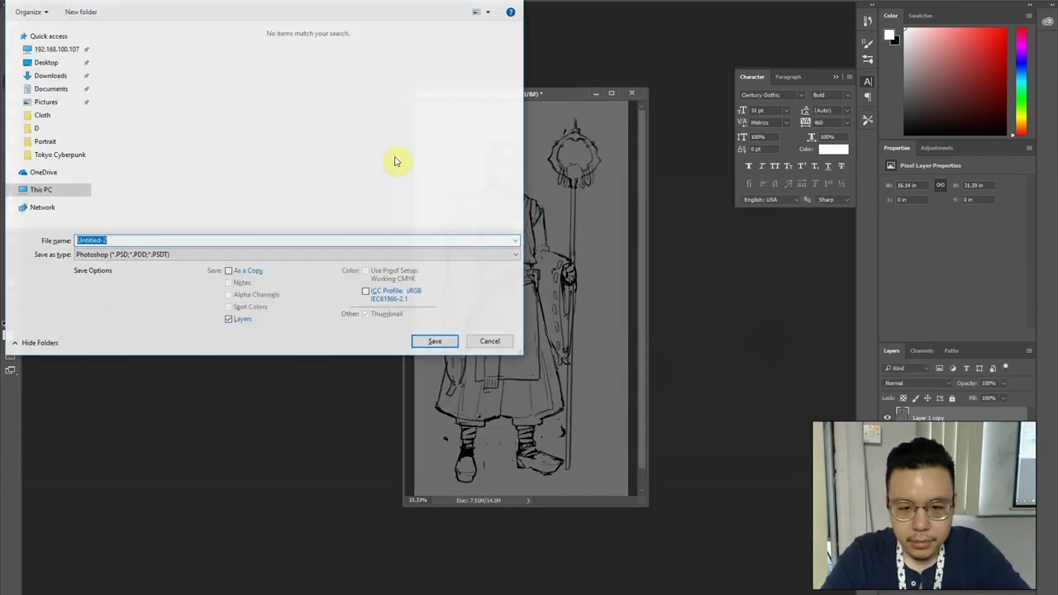
pyautogui.click(128, 255)
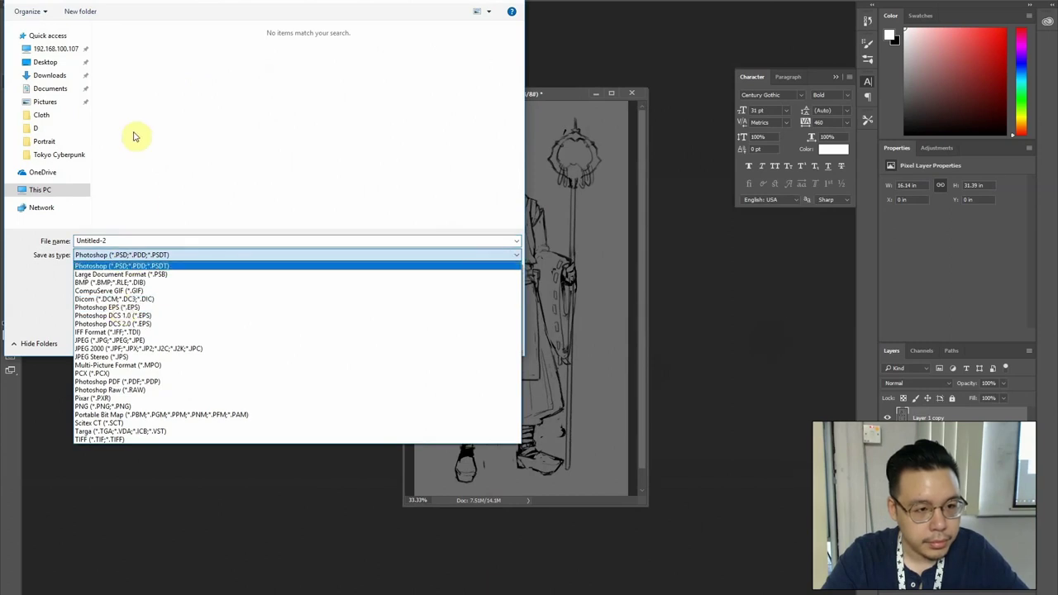
pyautogui.click(132, 132)
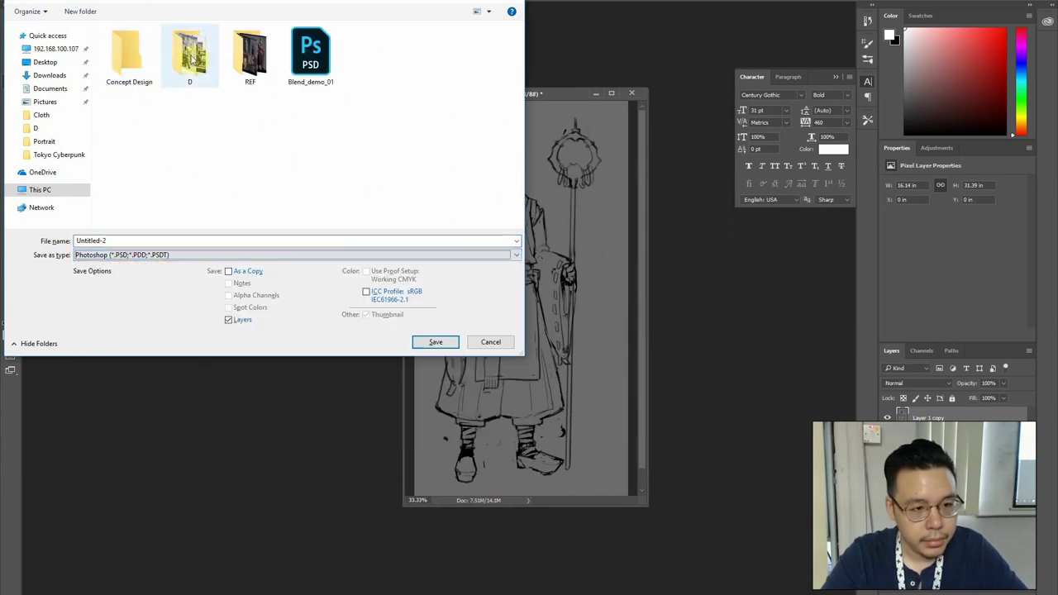
pyautogui.doubleClick(132, 239)
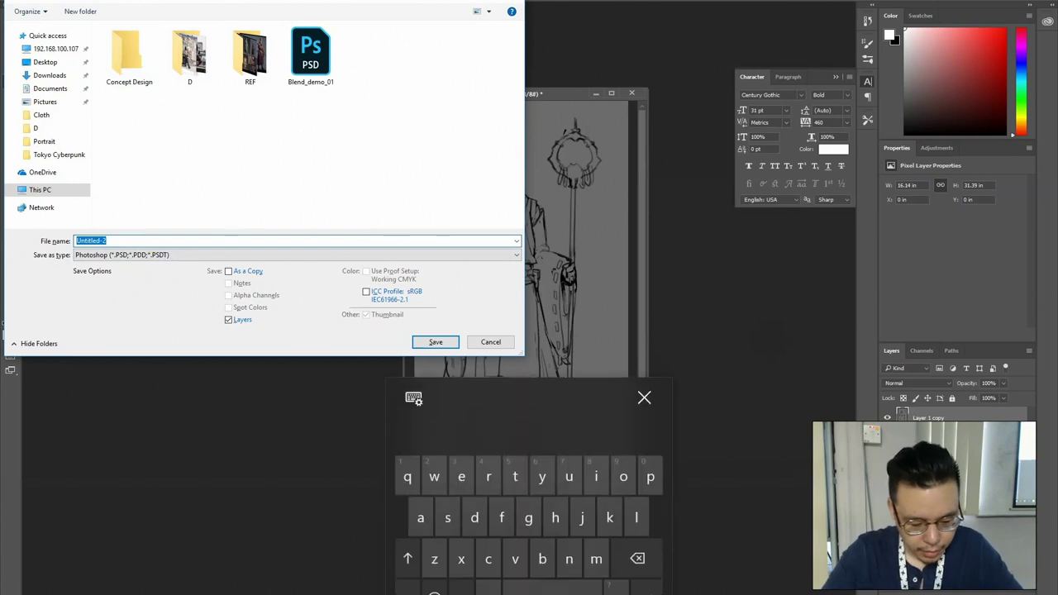
pyautogui.write('Character_Demo')
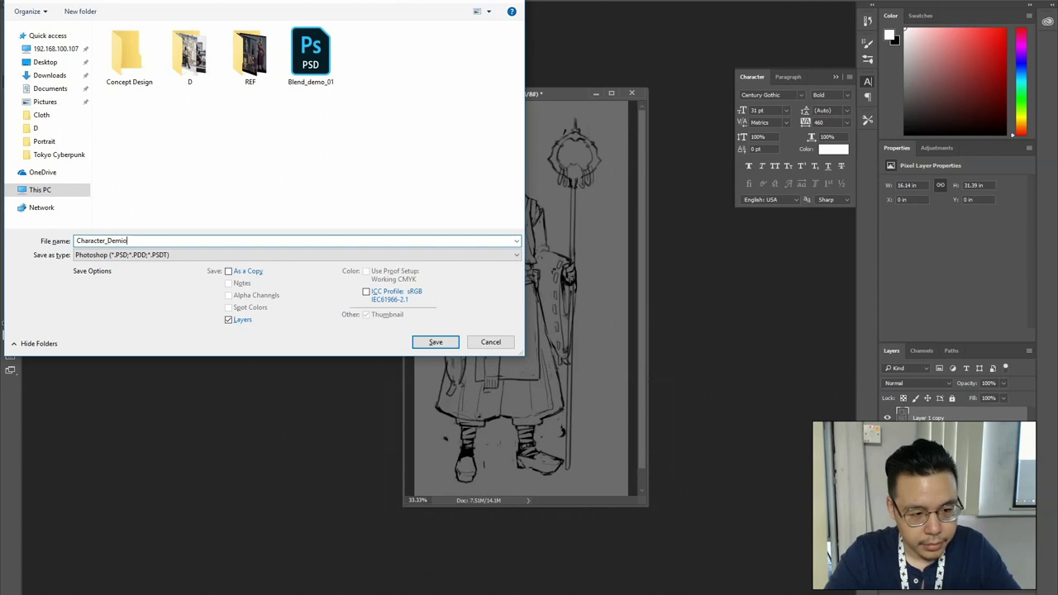
pyautogui.press('Return')
pyautogui.press('Return')
# Duplicate the grey sketch layer, activate the Brush tool, and show the Tool Presets as a tall floating panel beside the tools
pyautogui.hotkey('ctrl', 'j')
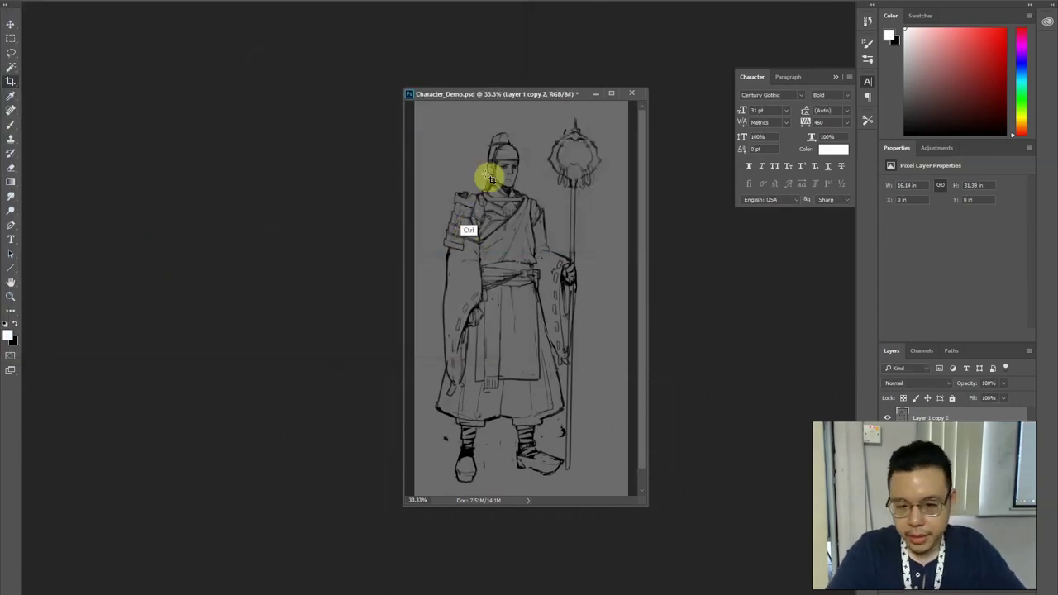
pyautogui.press('l')
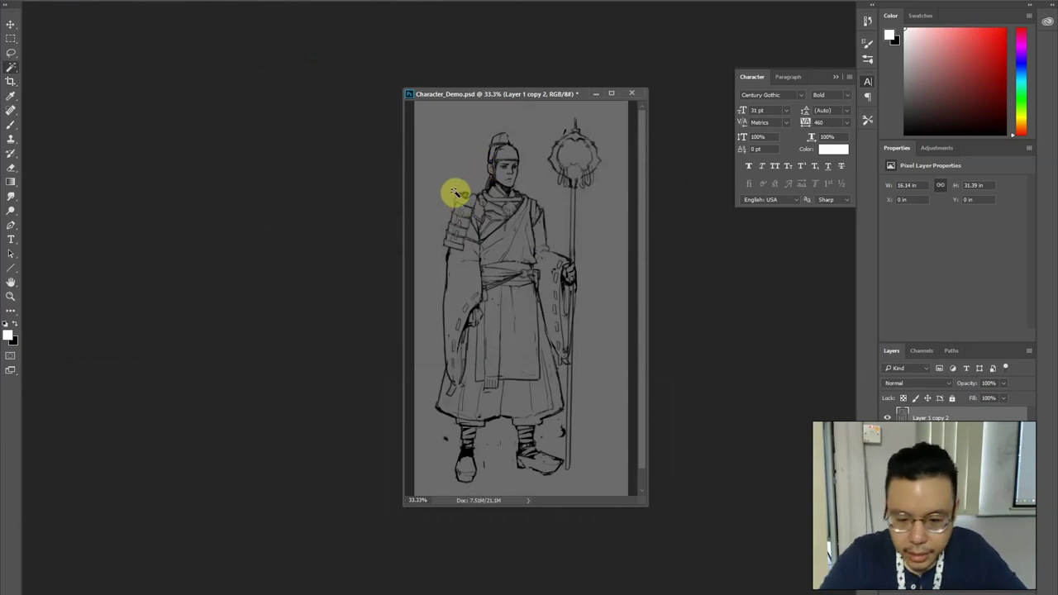
pyautogui.press('b')
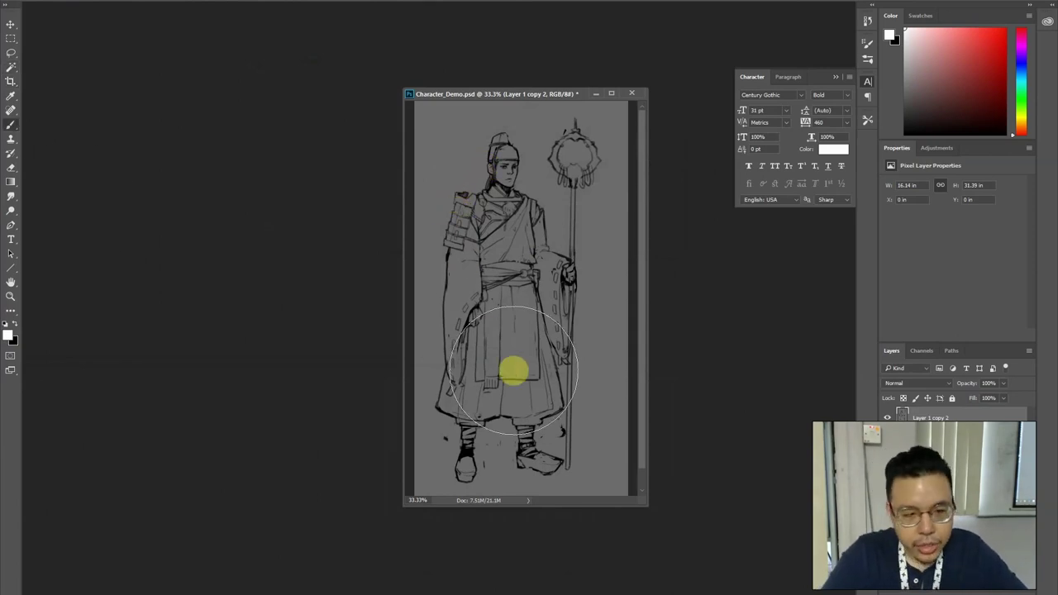
pyautogui.click(231, 0)
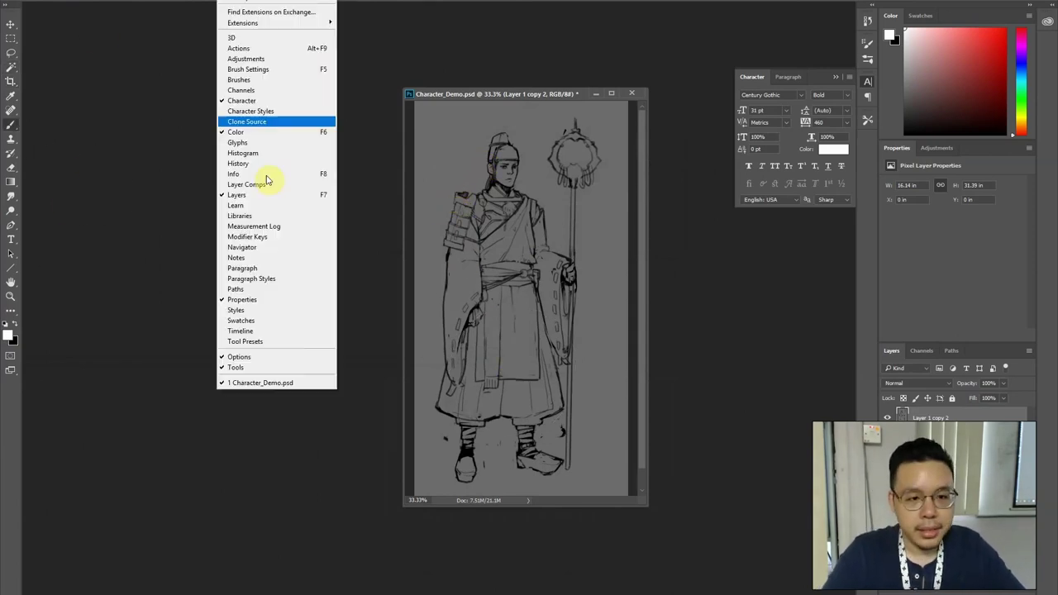
pyautogui.click(279, 342)
pyautogui.moveTo(760, 113); pyautogui.dragTo(68, 25)
pyautogui.moveTo(110, 102); pyautogui.dragTo(140, 431)
pyautogui.moveTo(106, 23); pyautogui.dragTo(85, 12)
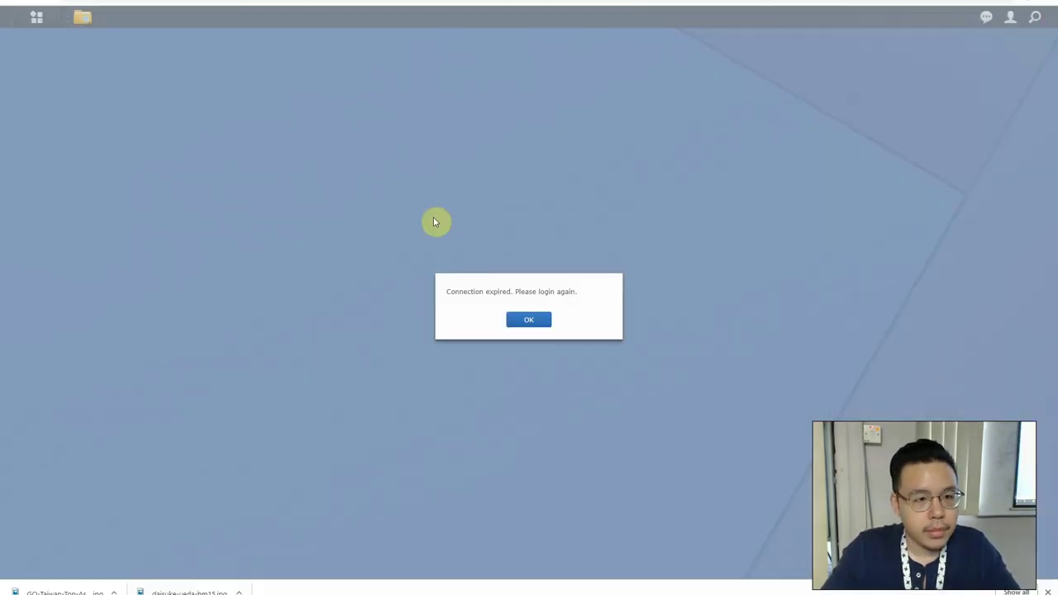
# Dismiss the expired-connection notice in the browser, then return to Photoshop and choose the hard 35 px brush tip with 10% spacing
pyautogui.click(529, 319)
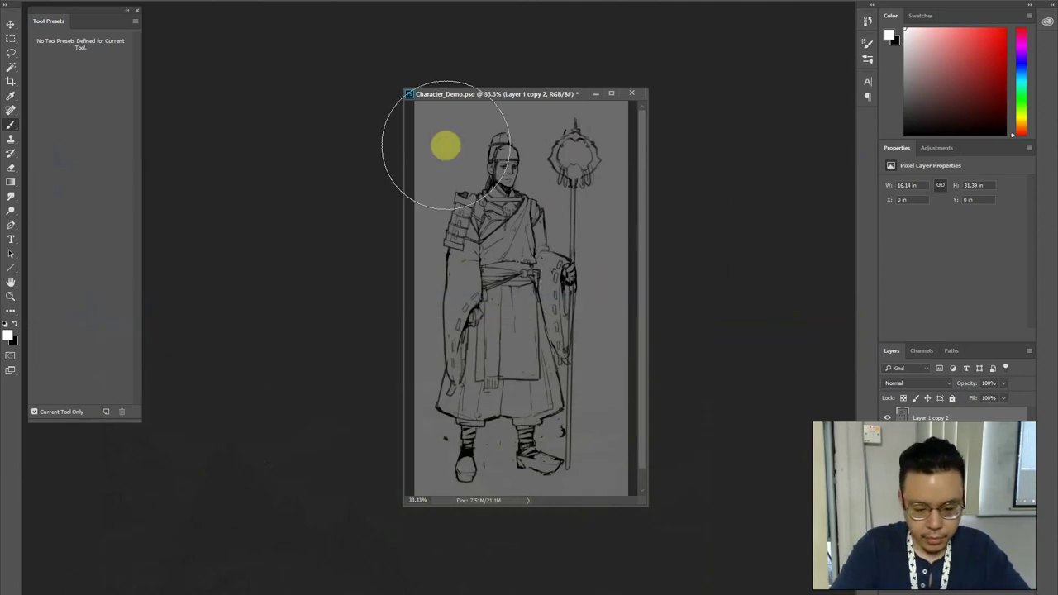
pyautogui.press('F5')
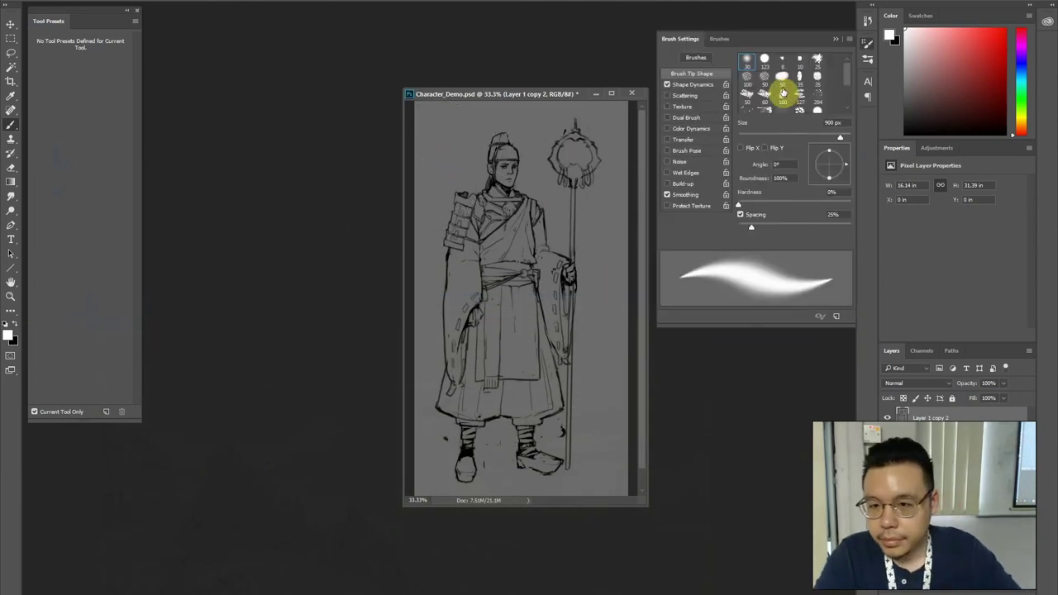
pyautogui.click(800, 83)
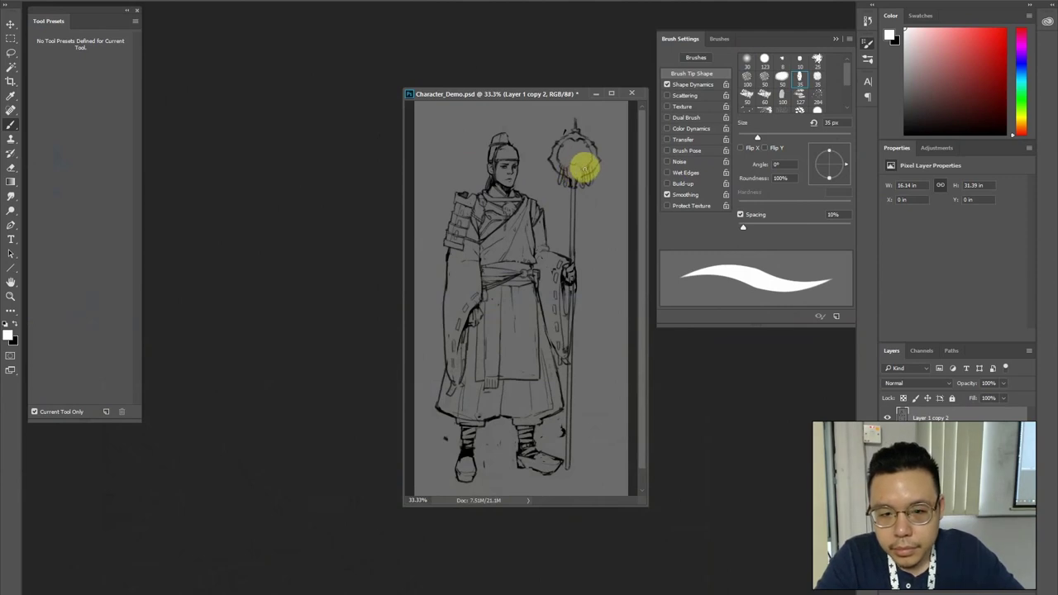
pyautogui.click(835, 39)
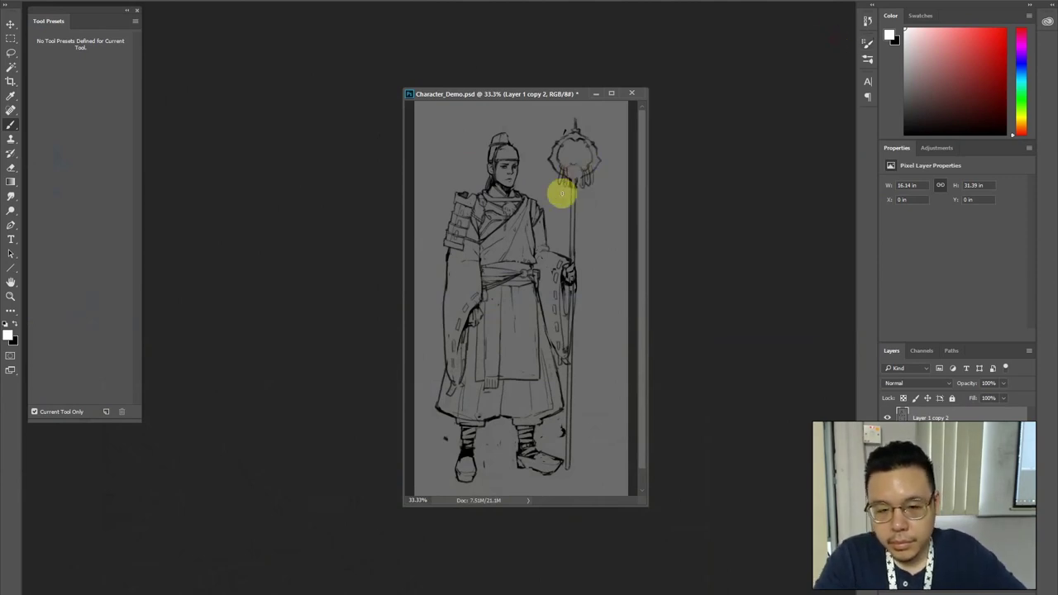
# Activate the Lasso tool and show the full-body sketch at 50% zoom in full-screen mode
pyautogui.press('l')
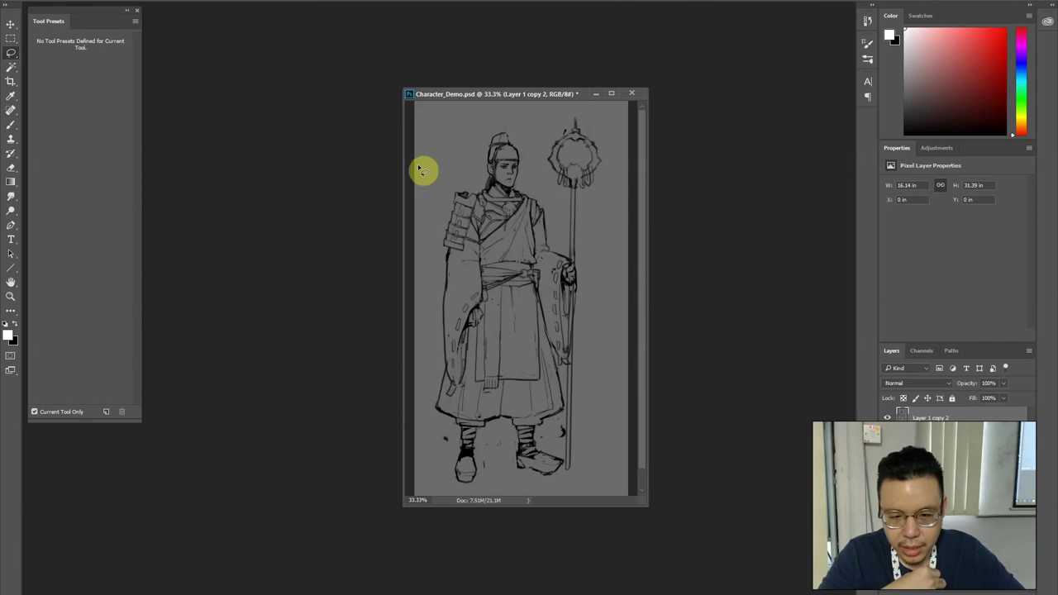
pyautogui.hotkey('ctrl', '+')
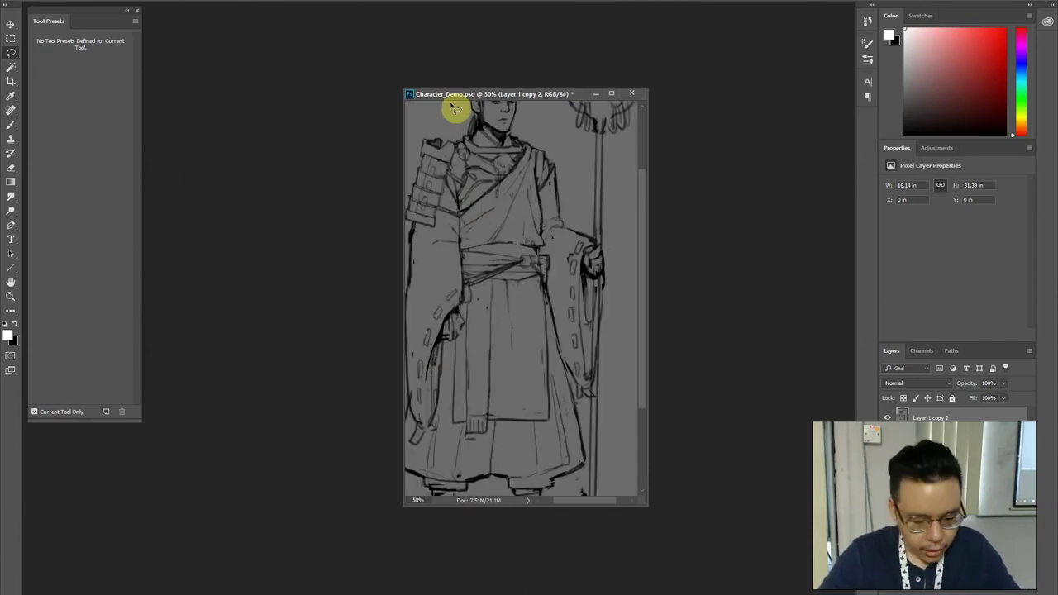
pyautogui.press('f')
pyautogui.moveTo(401, 254); pyautogui.dragTo(433, 272)
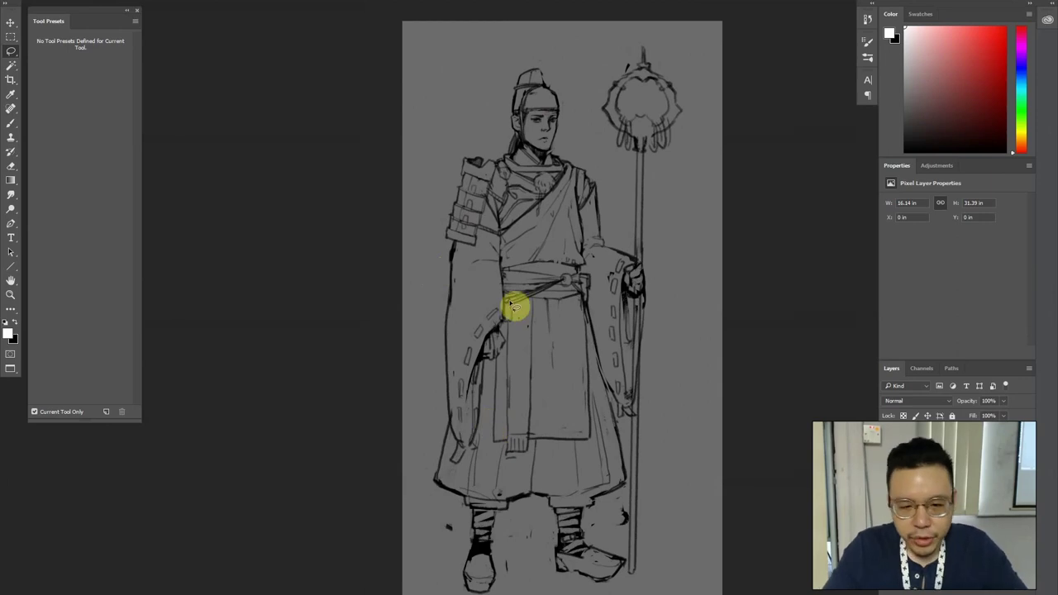
# Switch to File Explorer and open the Cloth folder inside REF
pyautogui.hotkey('alt', 'Tab')
pyautogui.hotkey('alt', 'Tab')
pyautogui.hotkey('alt', 'Tab')
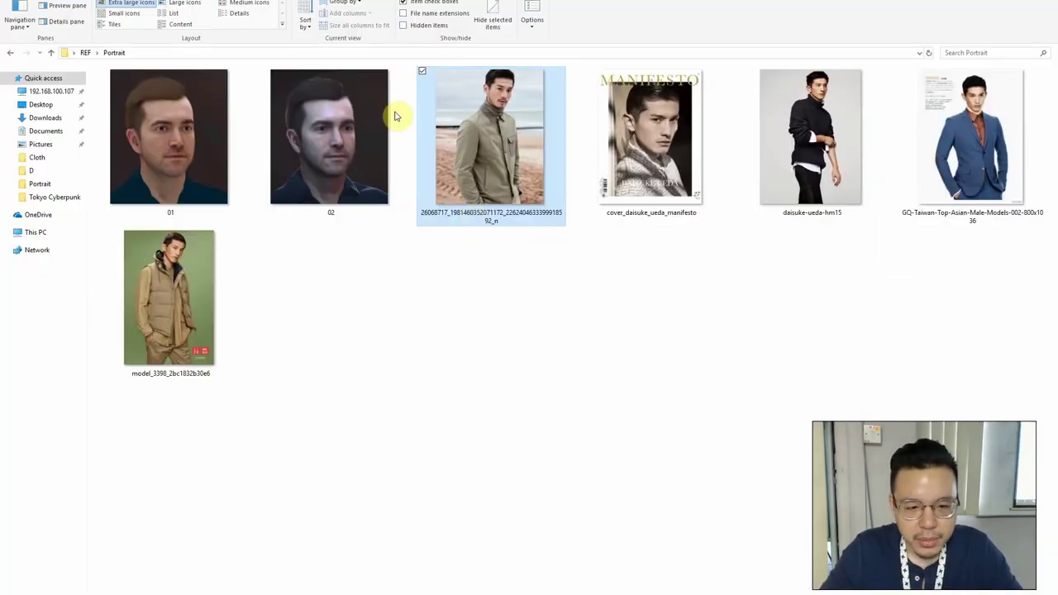
pyautogui.click(87, 53)
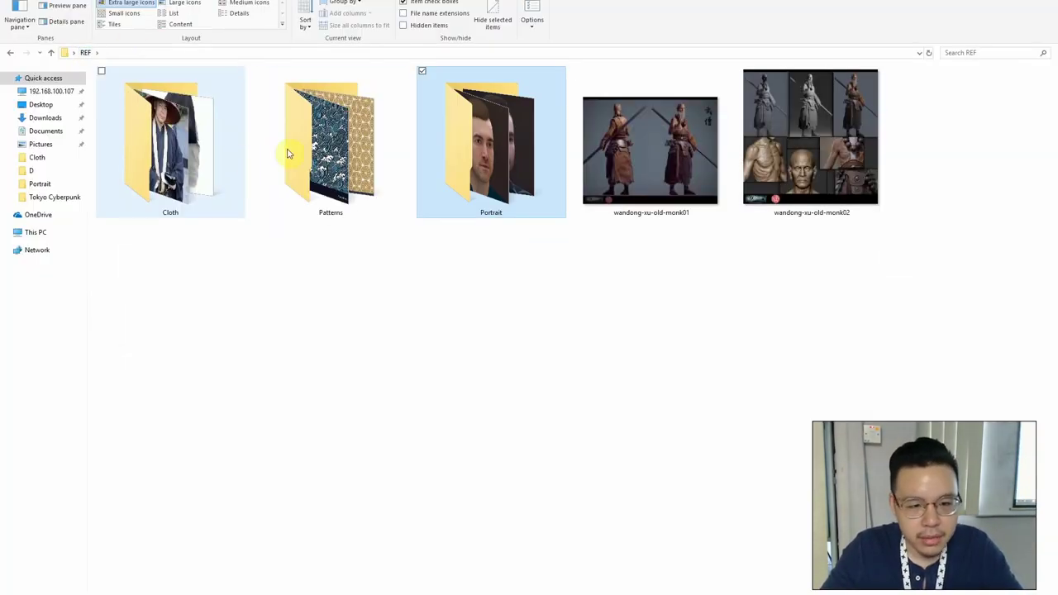
pyautogui.doubleClick(165, 145)
pyautogui.click(996, 160)
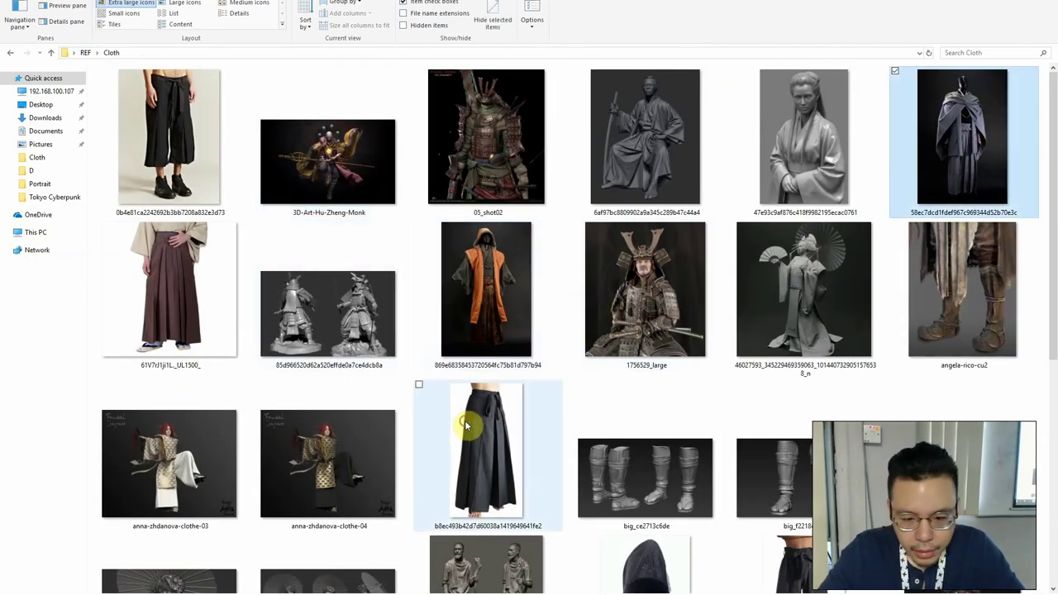
# Select the four pleated and wide-leg trouser reference images, including the brown hakama and cropped black pair, and open them in Photoshop
pyautogui.click(464, 420)
pyautogui.scroll(-3, 465, 413)
pyautogui.scroll(3, 465, 405)
pyautogui.scroll(-3, 464, 405)
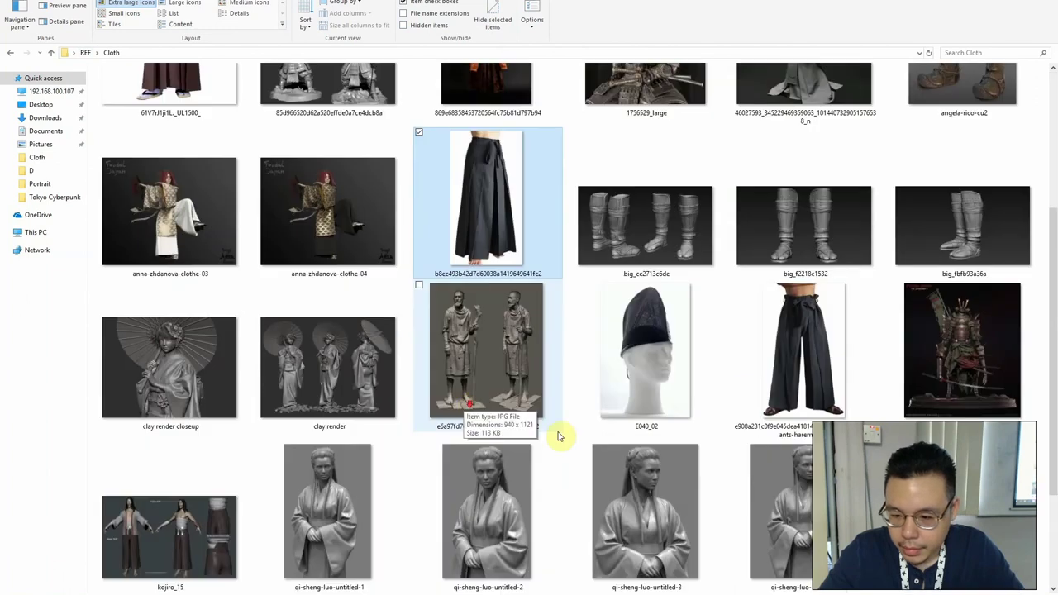
pyautogui.keyDown('ctrl'); pyautogui.click(796, 364); pyautogui.keyUp('ctrl')
pyautogui.scroll(3, 141, 319)
pyautogui.keyDown('ctrl'); pyautogui.click(158, 319); pyautogui.keyUp('ctrl')
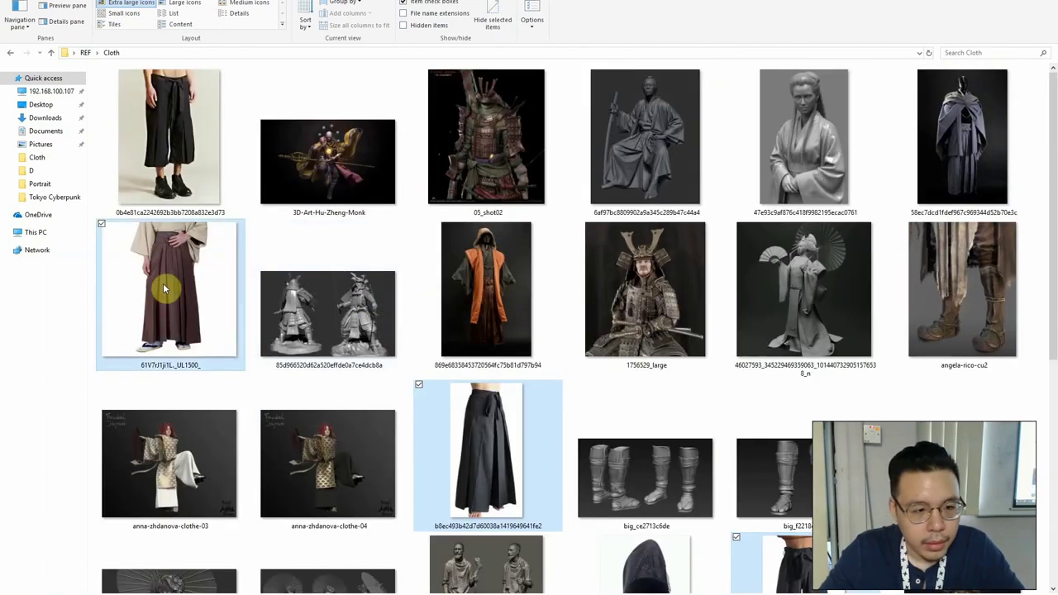
pyautogui.scroll(-3, 277, 284)
pyautogui.scroll(-2, 277, 284)
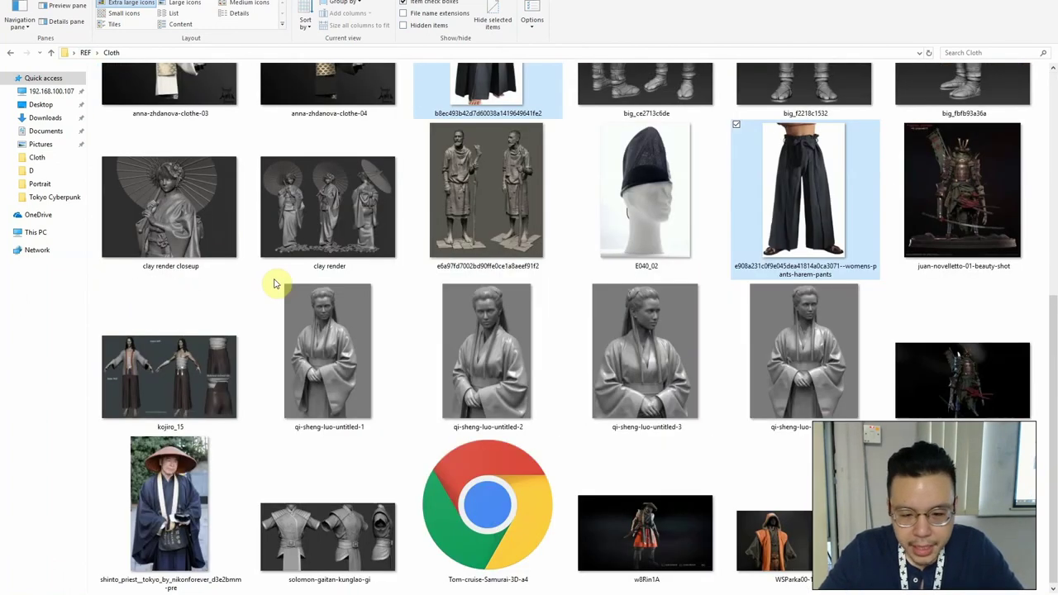
pyautogui.scroll(5, 277, 283)
pyautogui.moveTo(207, 276); pyautogui.dragTo(377, 5)
pyautogui.hotkey('alt', 'Tab')
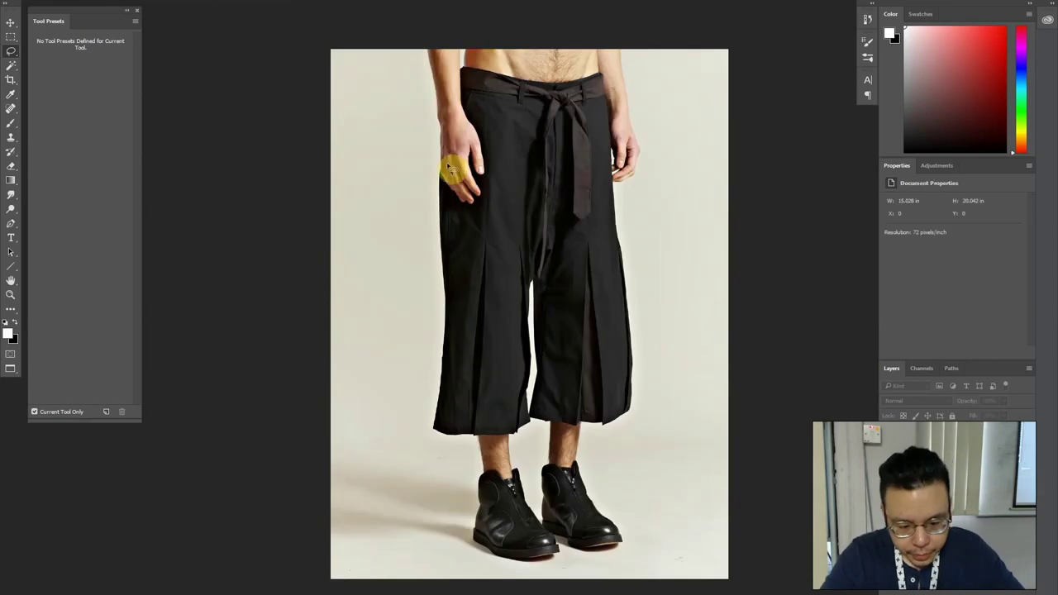
# Return to floating windows and bring Character_Demo.psd beside the cropped black trousers image, showing the sketch's torso and skirt
pyautogui.press('f')
pyautogui.press('f')
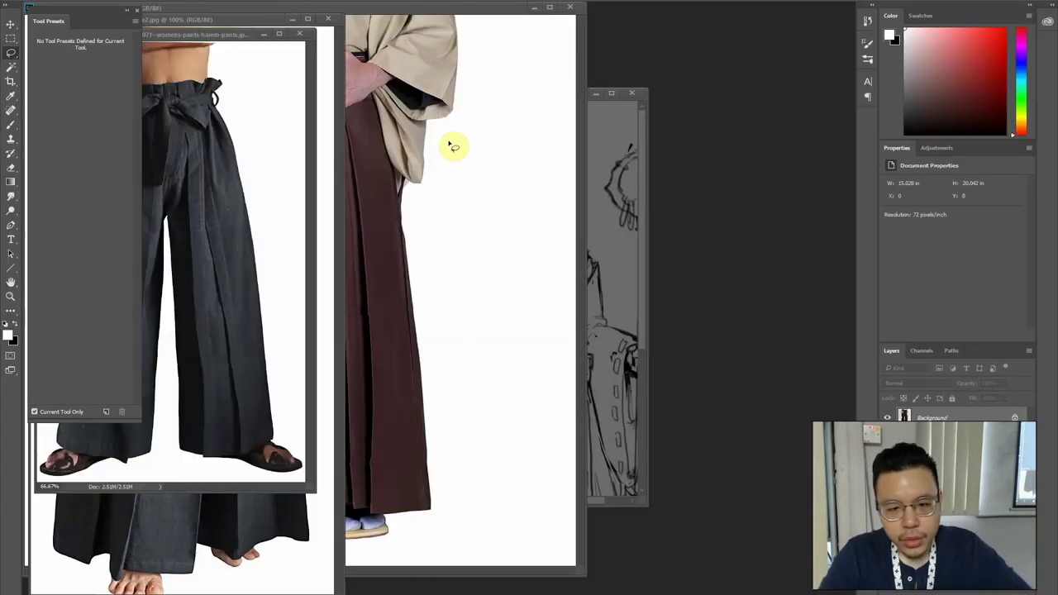
pyautogui.click(597, 127)
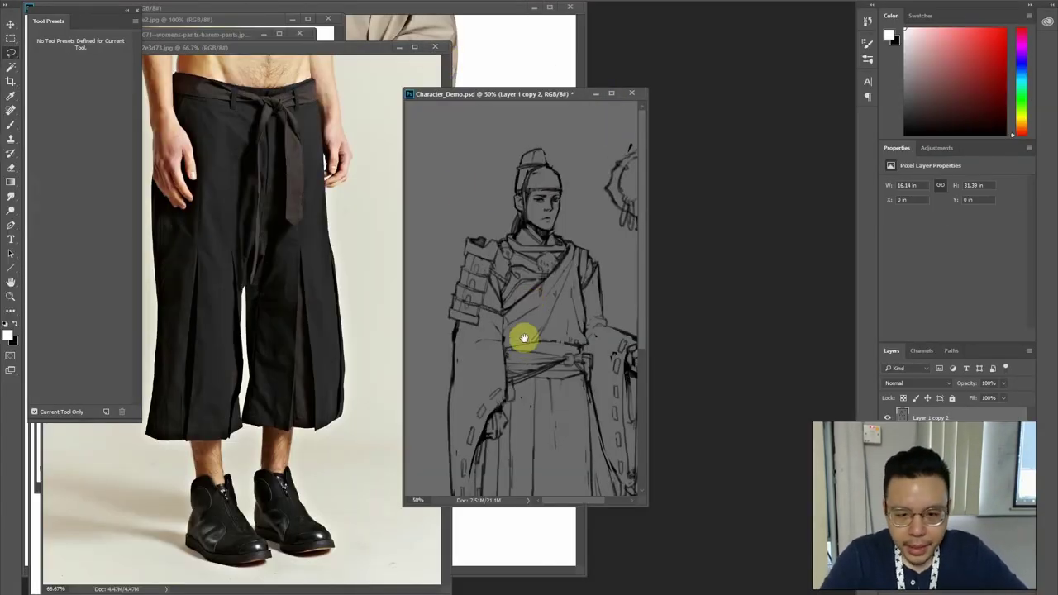
pyautogui.moveTo(524, 338); pyautogui.dragTo(516, 223)
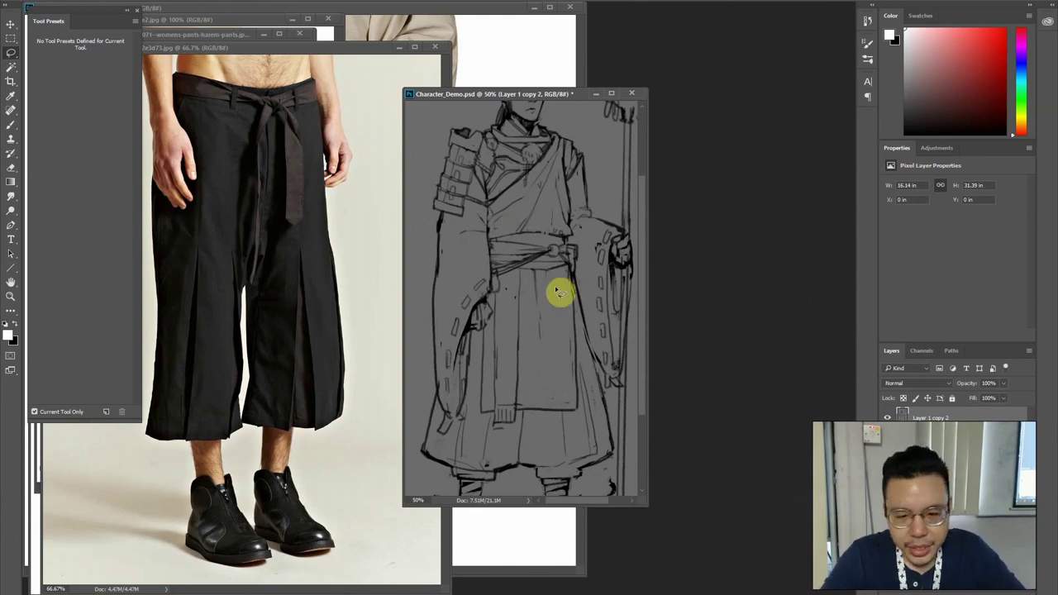
# Reposition the cropped black trousers photo and bring the sketch's skirt, legs and feet into view beside it
pyautogui.scroll(-2, 521, 232)
pyautogui.moveTo(269, 47); pyautogui.dragTo(237, 143)
pyautogui.click(472, 140)
pyautogui.moveTo(504, 153); pyautogui.dragTo(503, 273)
pyautogui.scroll(4, 503, 273)
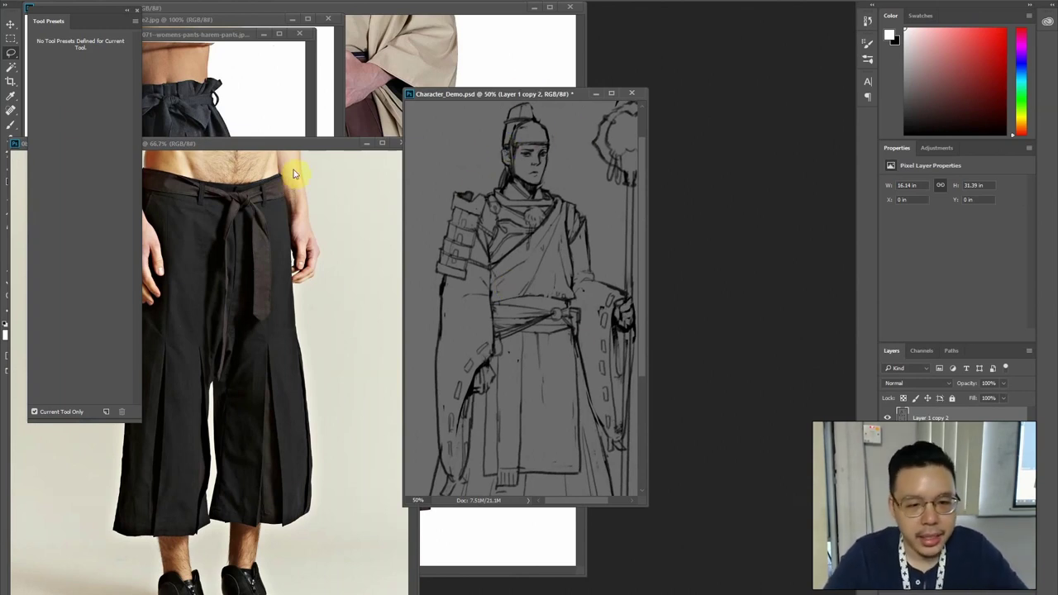
pyautogui.moveTo(558, 380); pyautogui.dragTo(529, 161)
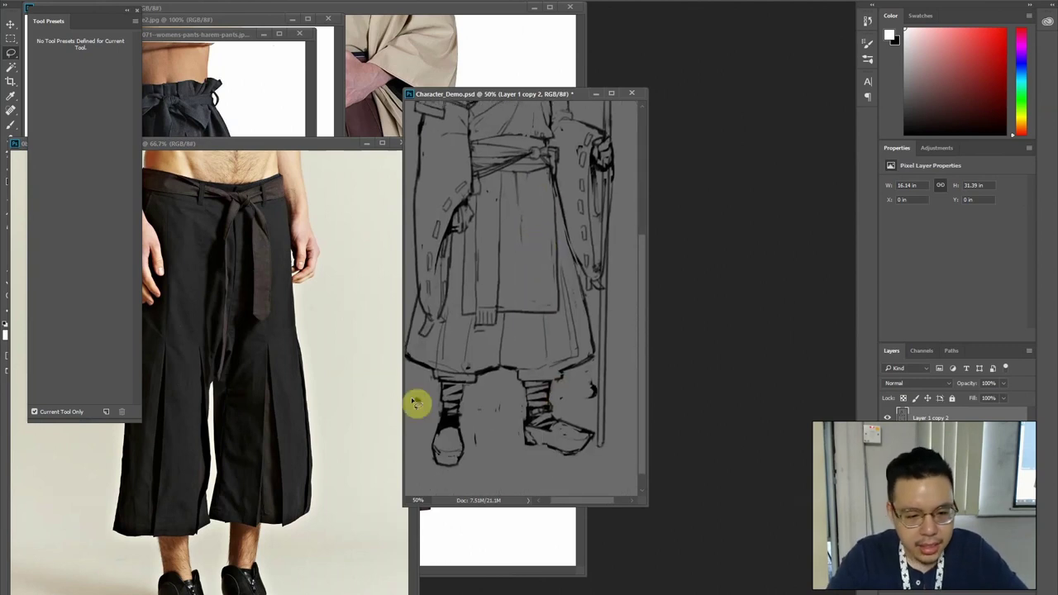
# Uncover and compare the open trouser photos, and move the Character_Demo.psd window clear of them
pyautogui.moveTo(188, 33); pyautogui.dragTo(306, 81)
pyautogui.hotkey('ctrl', 'Tab')
pyautogui.hotkey('ctrl', 'Tab')
pyautogui.hotkey('ctrl', 'Tab')
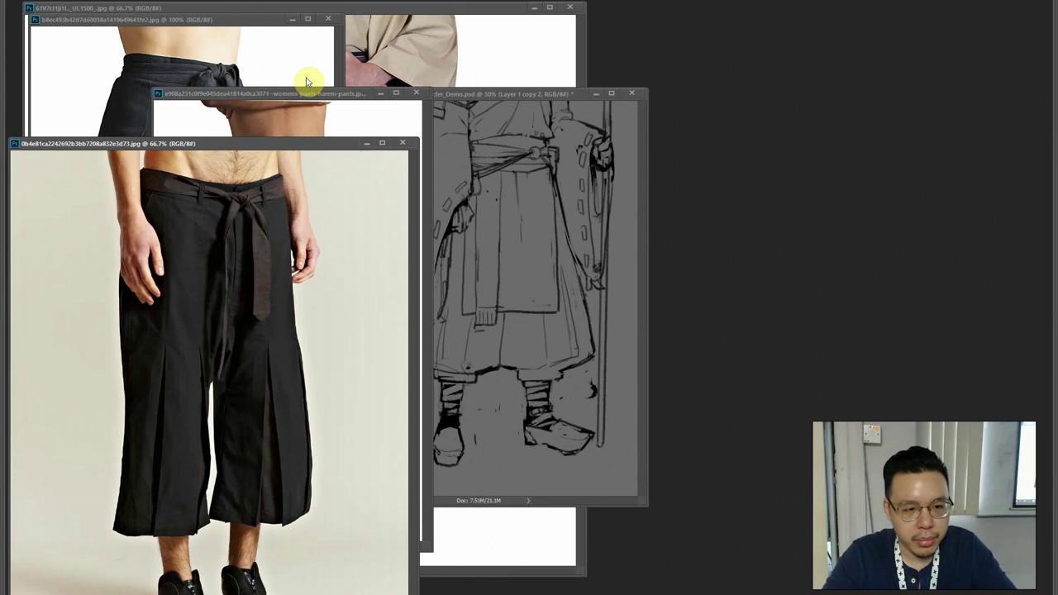
pyautogui.hotkey('ctrl', 'Tab')
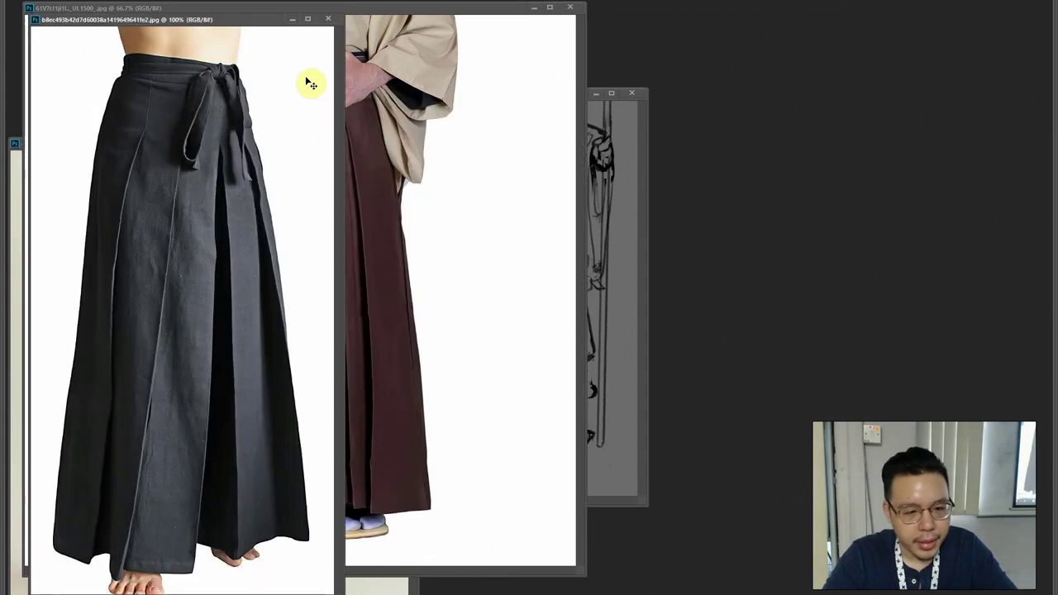
pyautogui.click(592, 139)
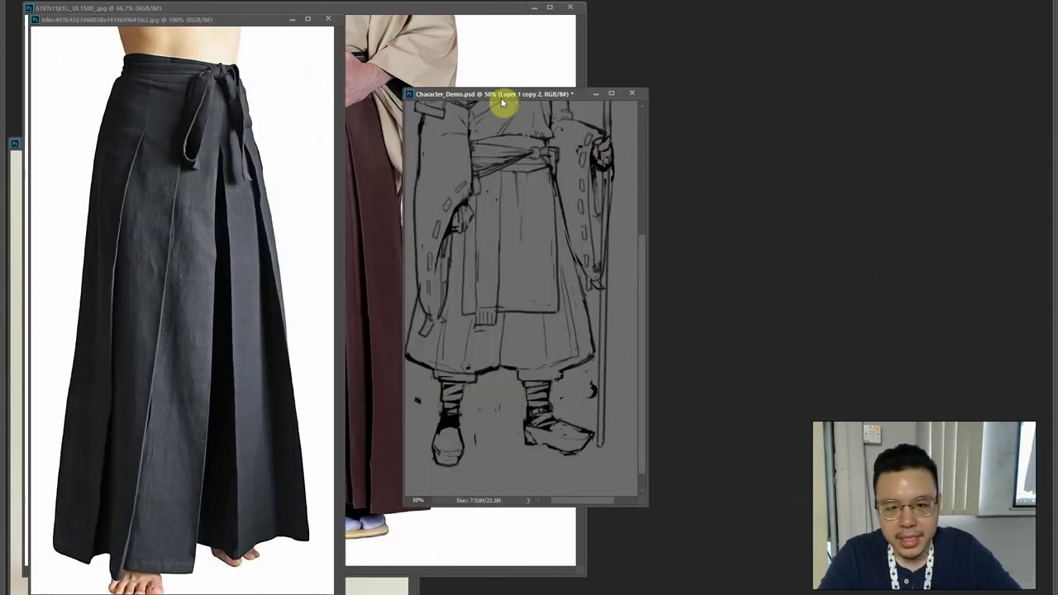
pyautogui.moveTo(501, 97); pyautogui.dragTo(733, 85)
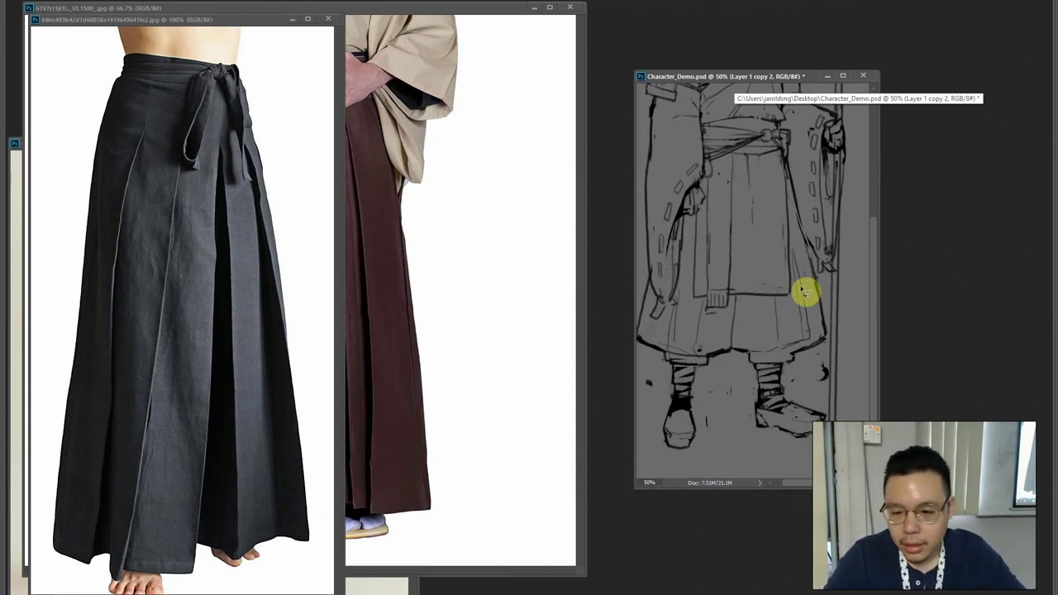
# Bring the cropped black trousers photo forward, outline the hand overlapping the hip, retouch it out with trouser fabric, and deselect
pyautogui.hotkey('ctrl', 'Tab')
pyautogui.hotkey('ctrl', 'Tab')
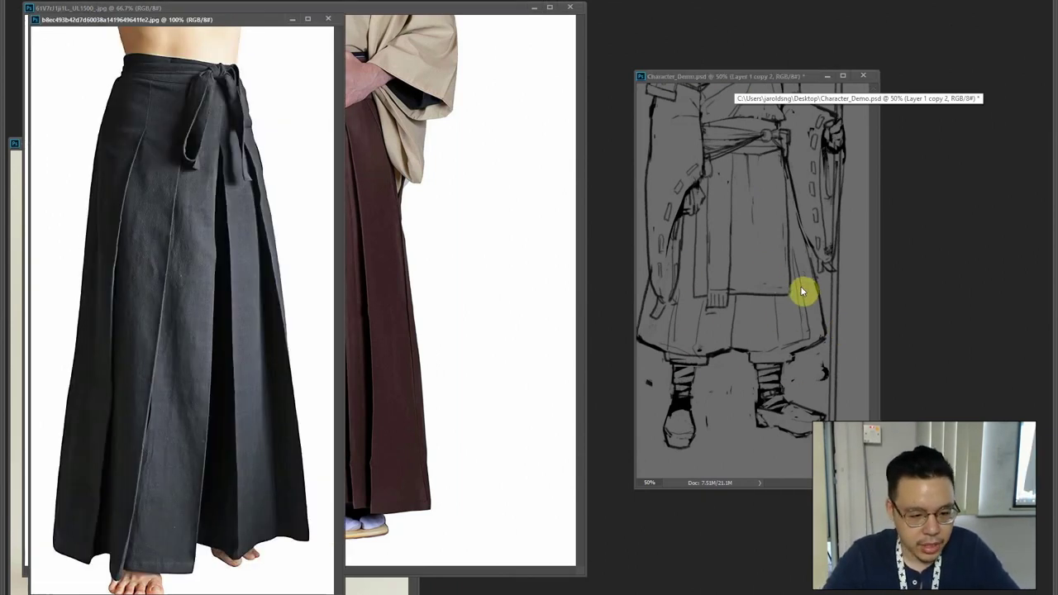
pyautogui.hotkey('ctrl', 'Tab')
pyautogui.hotkey('ctrl', 'Tab')
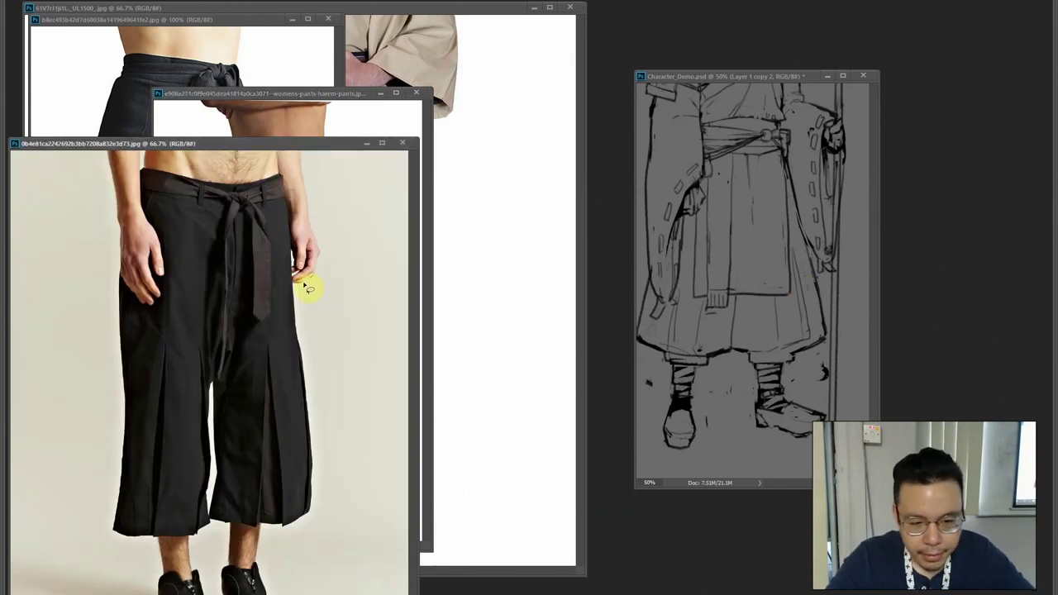
pyautogui.click(305, 287)
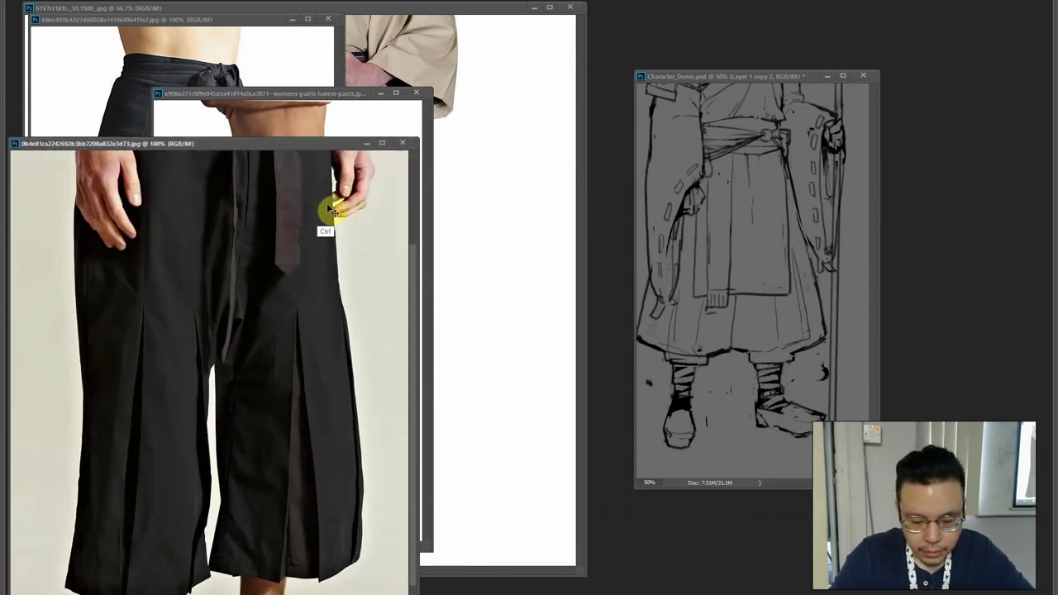
pyautogui.hotkey('ctrl', '-')
pyautogui.moveTo(284, 182); pyautogui.dragTo(296, 339)
pyautogui.click(196, 228)
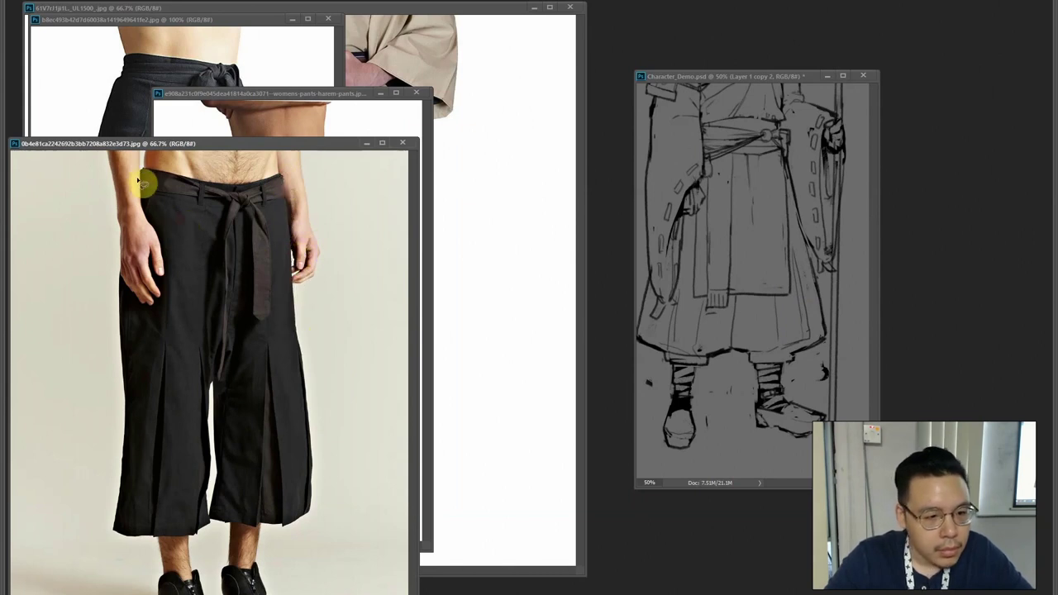
pyautogui.moveTo(144, 174)
pyautogui.mouseDown()
pyautogui.moveTo(123, 229)
pyautogui.moveTo(121, 284)
pyautogui.moveTo(136, 347)
pyautogui.moveTo(160, 373)
pyautogui.moveTo(204, 194)
pyautogui.moveTo(147, 174)
pyautogui.mouseUp()
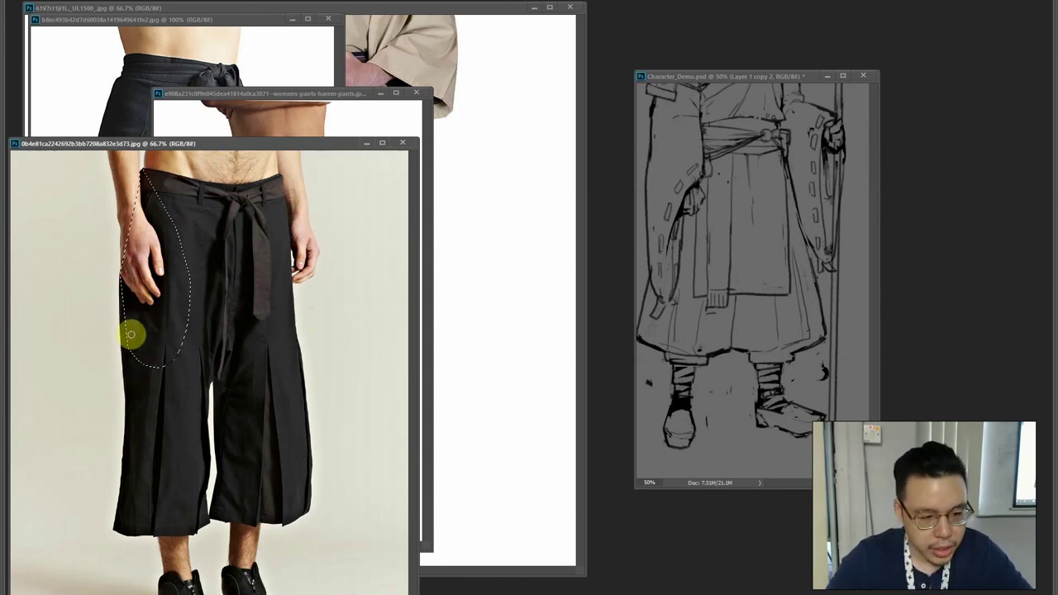
pyautogui.moveTo(146, 338)
pyautogui.mouseDown()
pyautogui.moveTo(146, 248)
pyautogui.moveTo(132, 209)
pyautogui.moveTo(145, 175)
pyautogui.moveTo(124, 277)
pyautogui.moveTo(135, 422)
pyautogui.moveTo(119, 410)
pyautogui.moveTo(130, 412)
pyautogui.moveTo(129, 475)
pyautogui.moveTo(118, 527)
pyautogui.moveTo(142, 541)
pyautogui.moveTo(183, 475)
pyautogui.moveTo(175, 511)
pyautogui.moveTo(166, 503)
pyautogui.moveTo(277, 494)
pyautogui.moveTo(280, 410)
pyautogui.moveTo(287, 447)
pyautogui.moveTo(276, 359)
pyautogui.mouseUp()
pyautogui.hotkey('ctrl', 'd')
# Trace the outer edges and hems of the cropped black trousers with the Lasso tool
pyautogui.press('l')
pyautogui.keyDown('alt'); pyautogui.click(115, 534); pyautogui.keyUp('alt')
pyautogui.scroll(-3, 151, 536)
pyautogui.scroll(2, 165, 506)
pyautogui.hotkey('ctrl', '-')
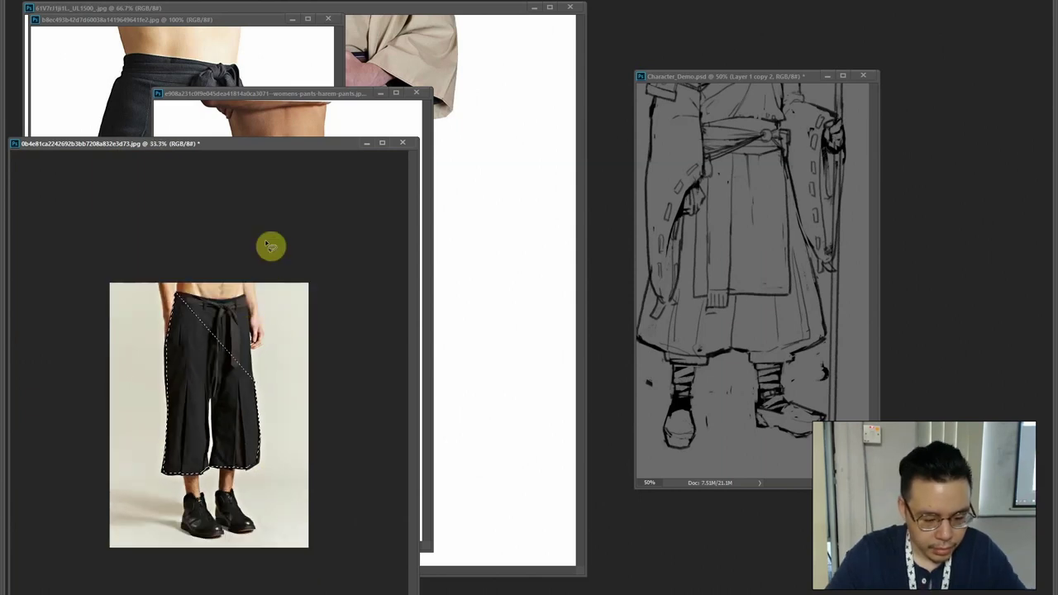
# Open Wacom Tablet Properties and set the Grip Pen's mapping orientation to ExpressKeys Right
pyautogui.press('super')
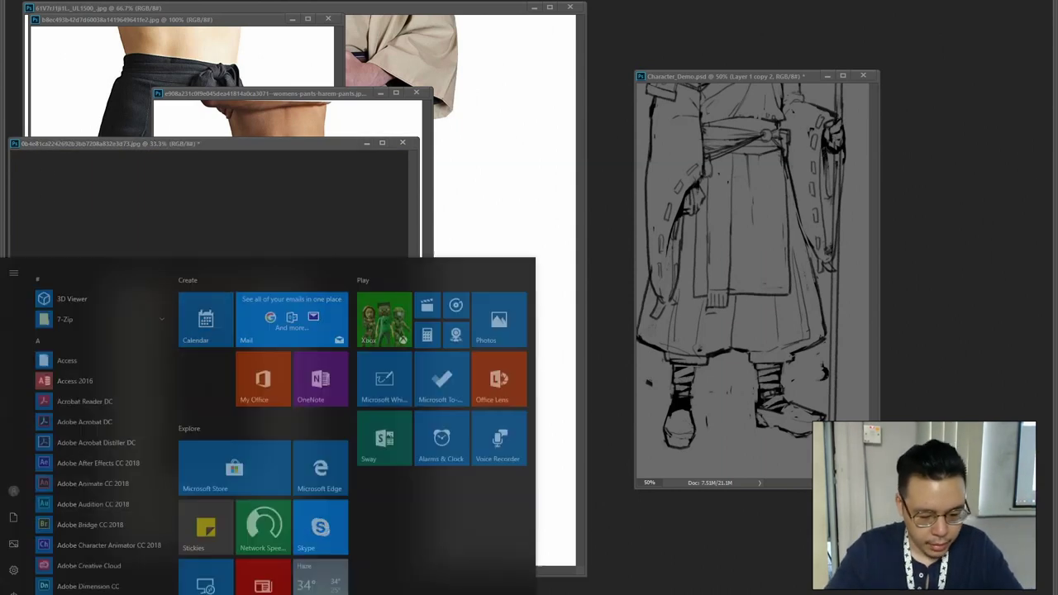
pyautogui.write('wac')
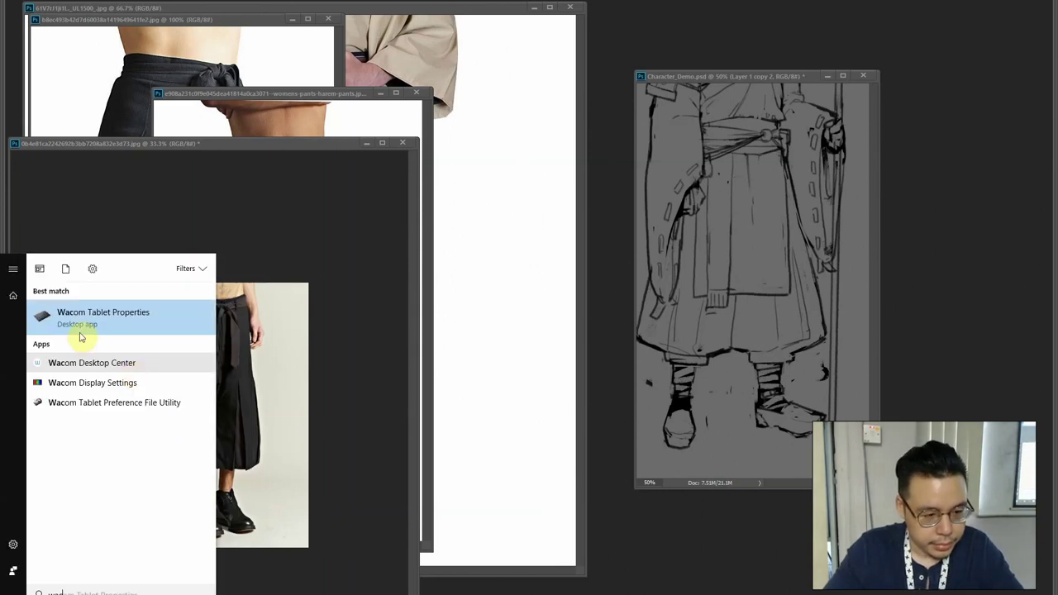
pyautogui.click(83, 329)
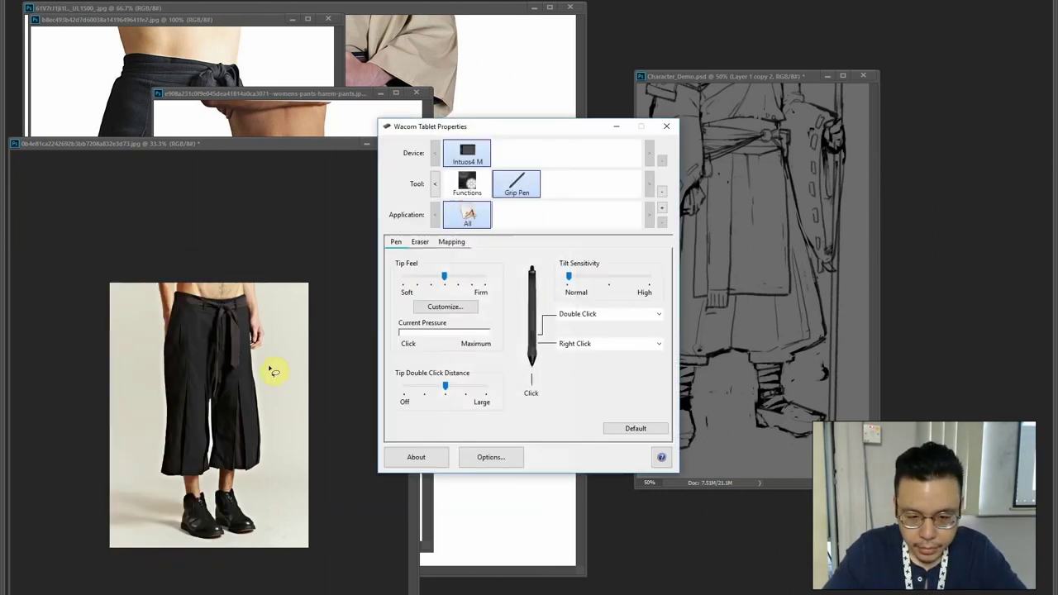
pyautogui.click(452, 242)
pyautogui.click(638, 263)
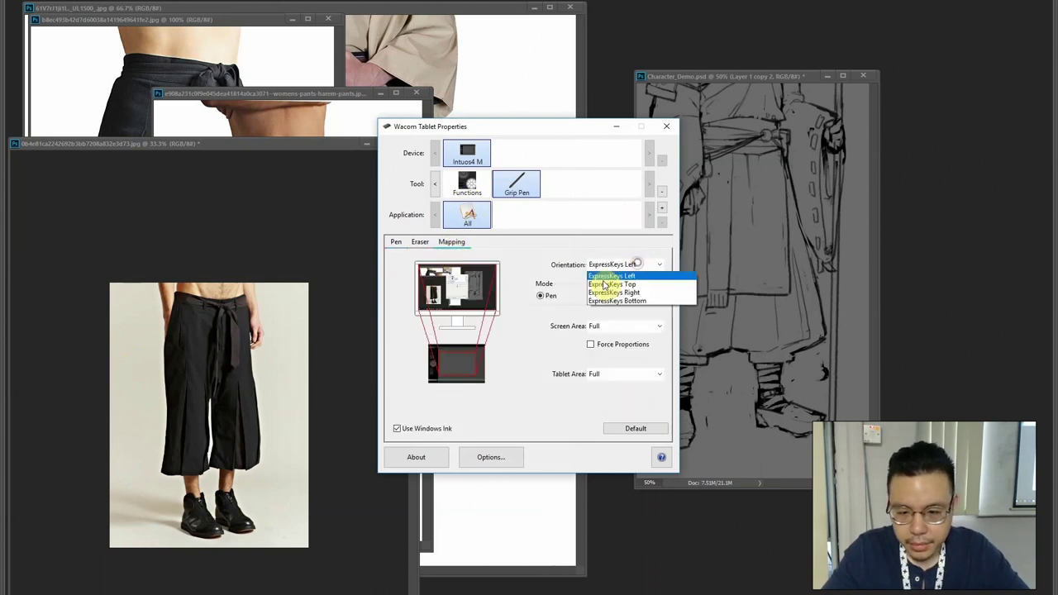
pyautogui.click(608, 291)
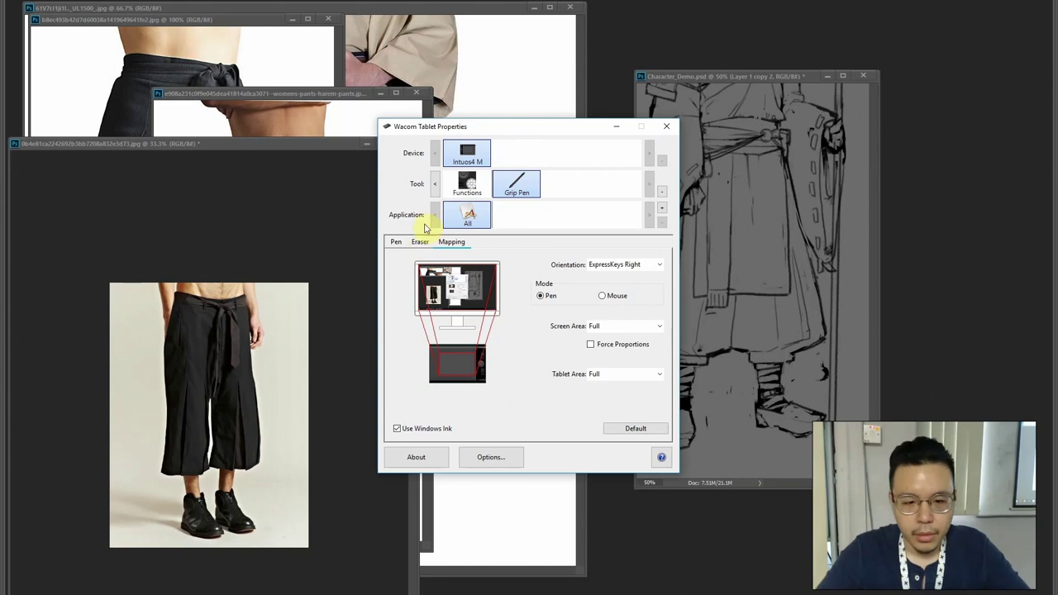
# Set all four Touch Ring functions of the Intuos4 M to Disabled and close the tablet properties
pyautogui.click(467, 183)
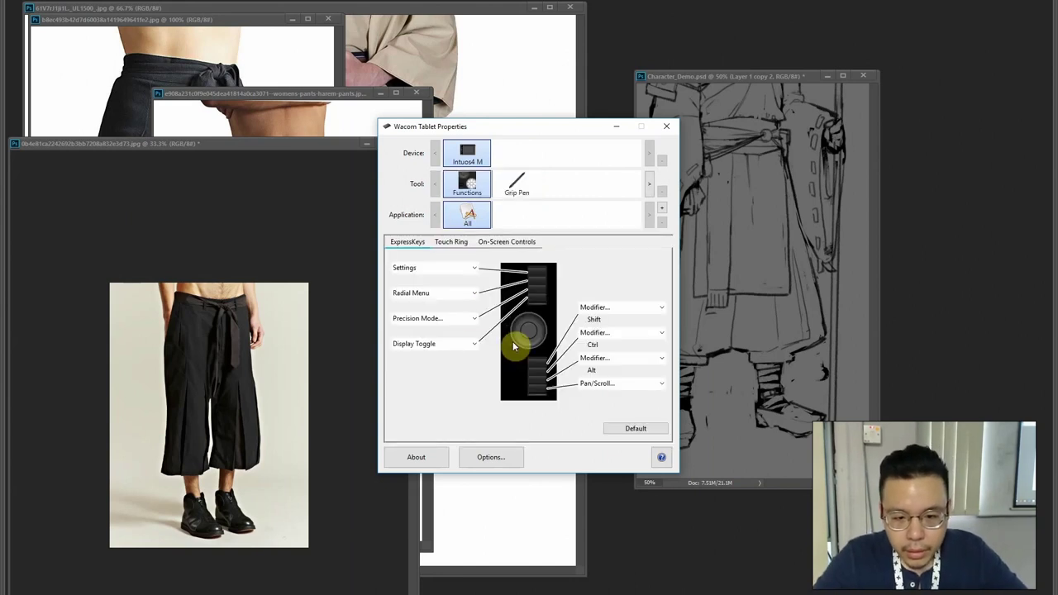
pyautogui.click(452, 241)
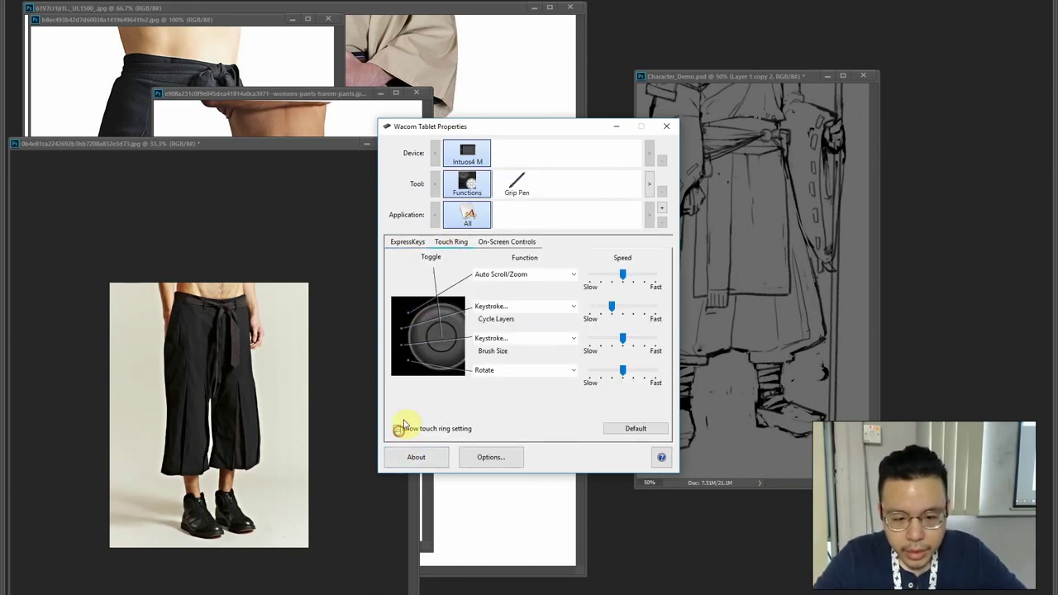
pyautogui.click(523, 281)
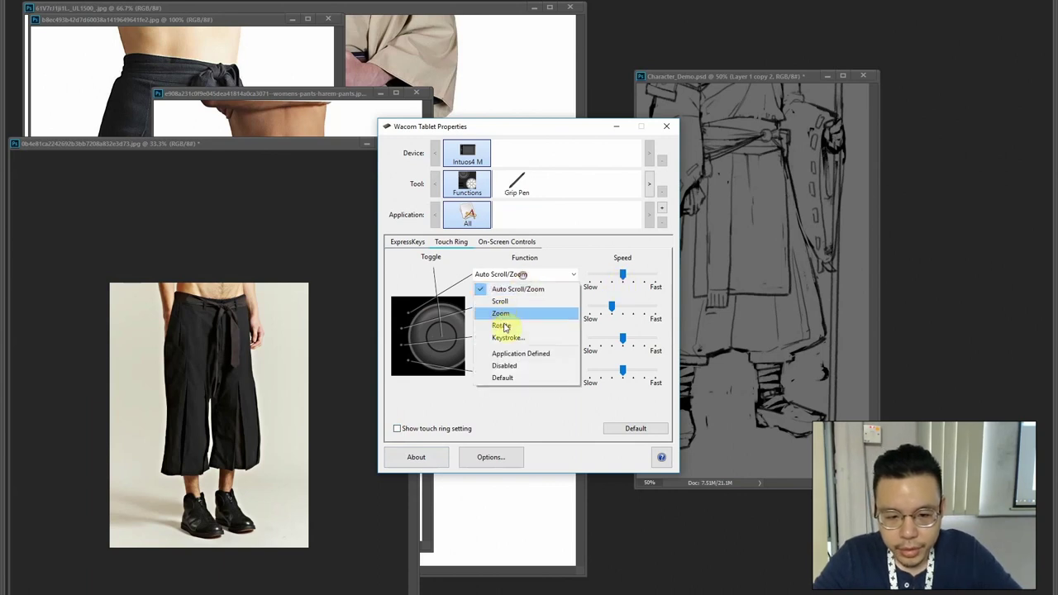
pyautogui.click(501, 365)
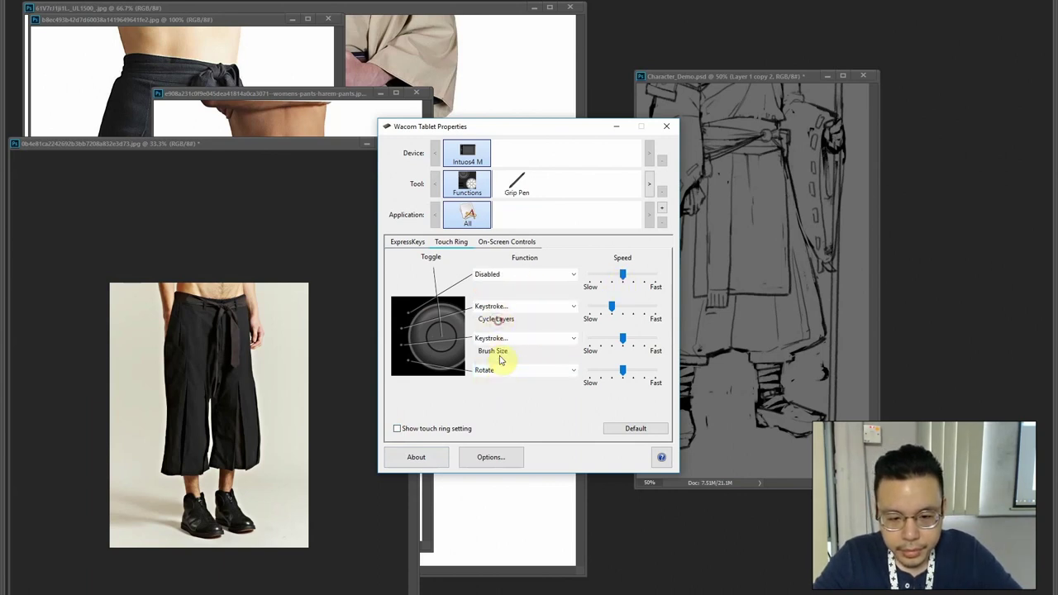
pyautogui.click(520, 317)
pyautogui.click(504, 413)
pyautogui.click(502, 338)
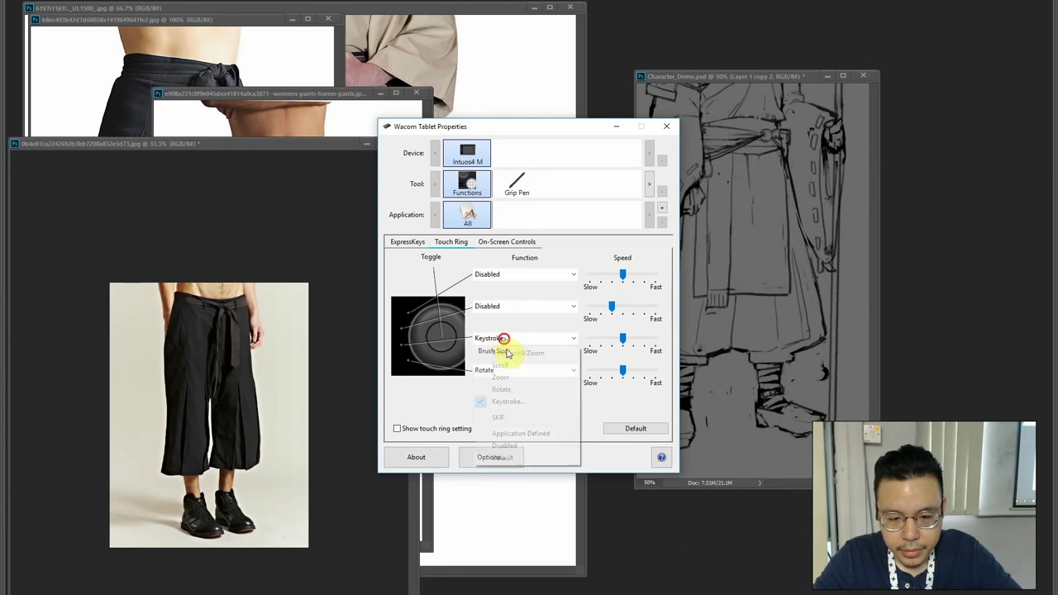
pyautogui.click(504, 445)
pyautogui.click(503, 370)
pyautogui.click(503, 478)
pyautogui.click(514, 191)
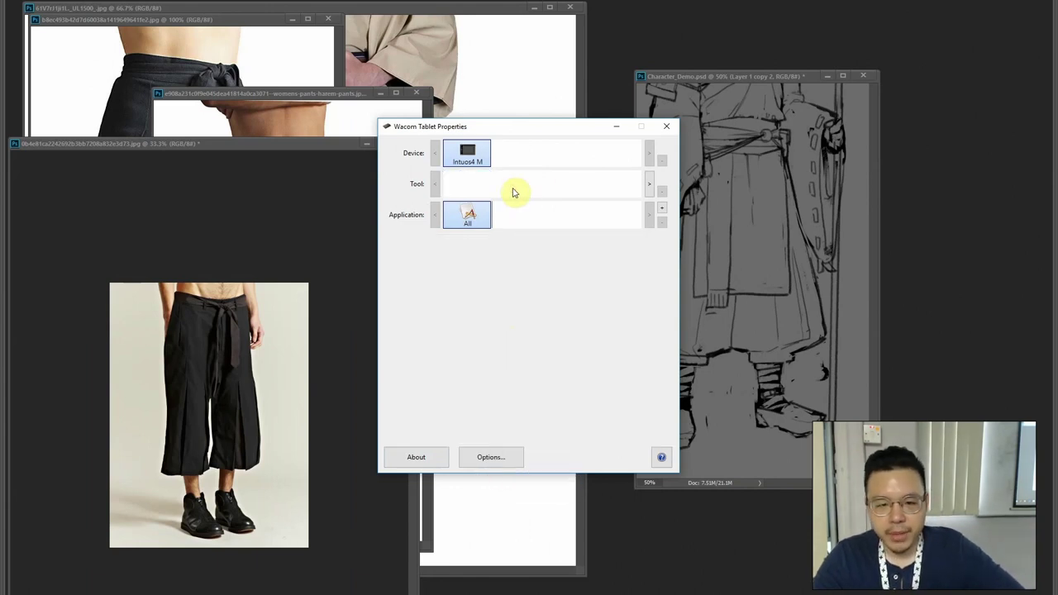
pyautogui.click(666, 125)
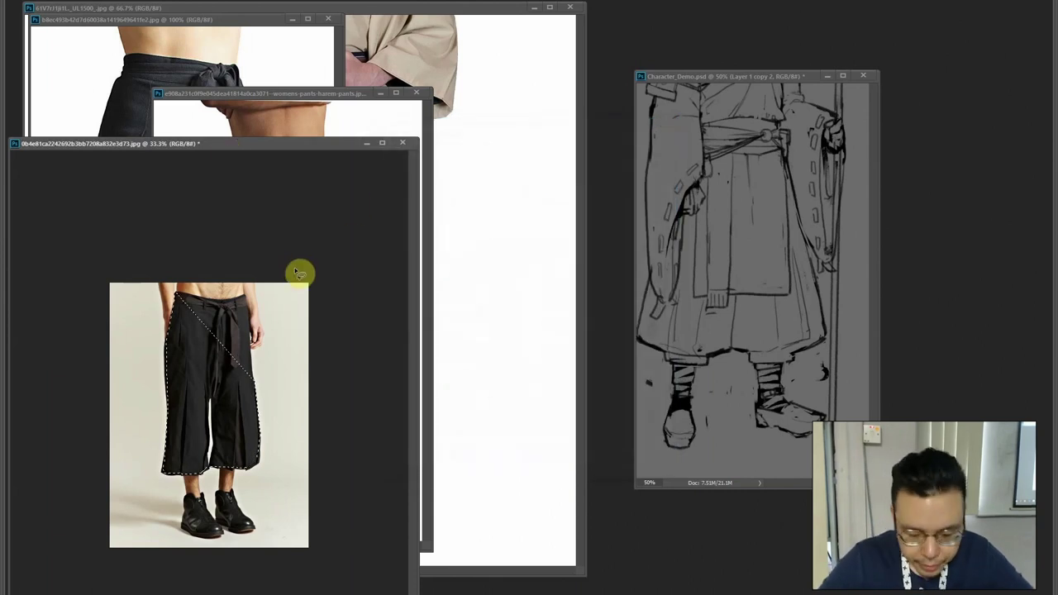
# Add the waistband and tie area to the trousers selection and move the cutout into Character_Demo.psd
pyautogui.press('shift')
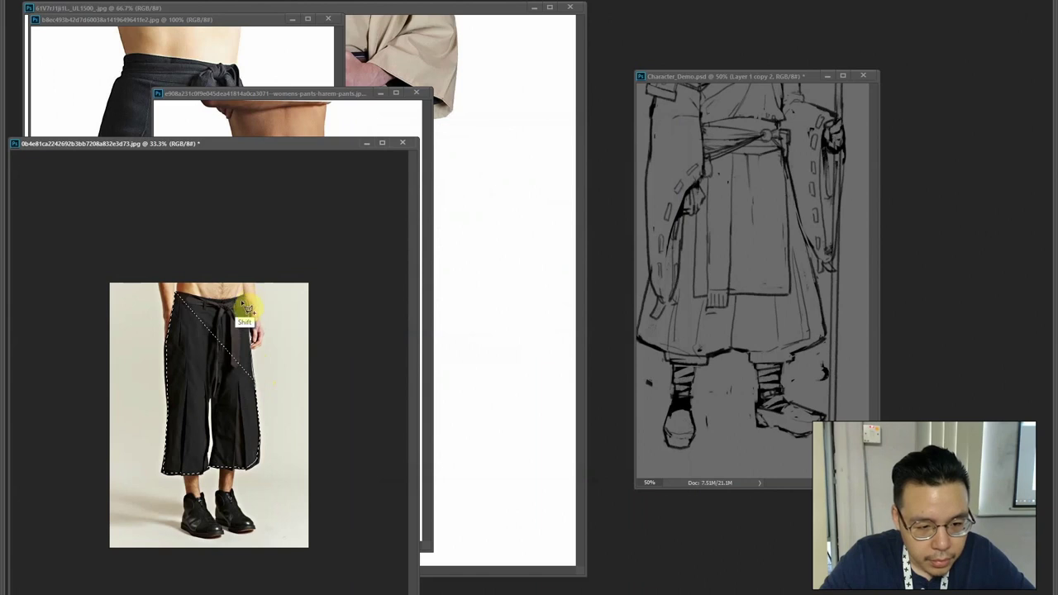
pyautogui.moveTo(198, 302)
pyautogui.mouseDown()
pyautogui.moveTo(185, 357)
pyautogui.moveTo(240, 372)
pyautogui.mouseUp()
pyautogui.press('v')
pyautogui.moveTo(228, 327); pyautogui.dragTo(715, 253)
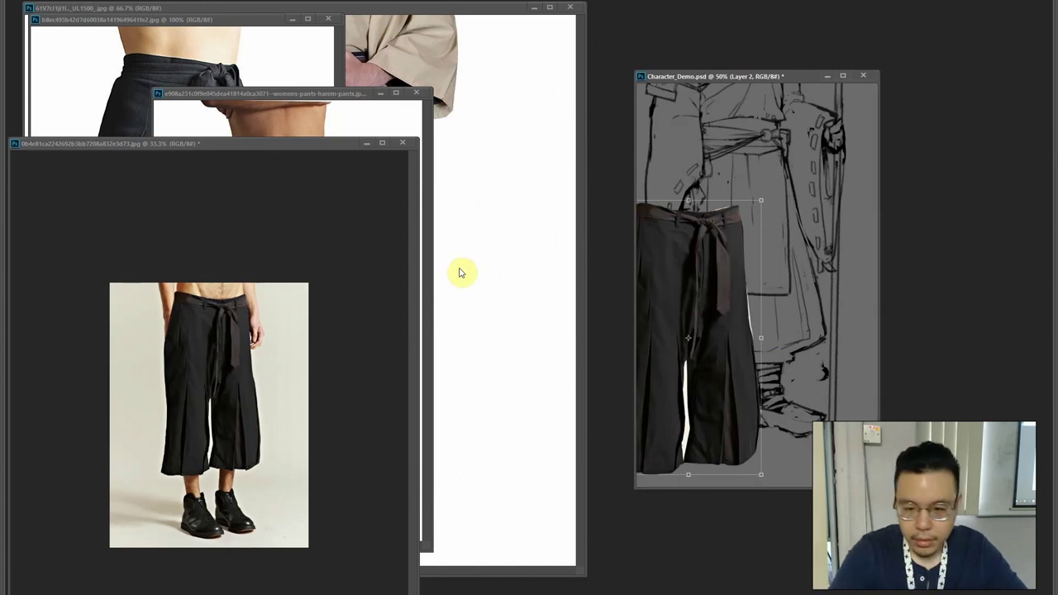
# Show the sketch in full-screen mode and place the trousers cutout over the figure from waist to ankles
pyautogui.press('f')
pyautogui.moveTo(474, 336); pyautogui.dragTo(524, 266)
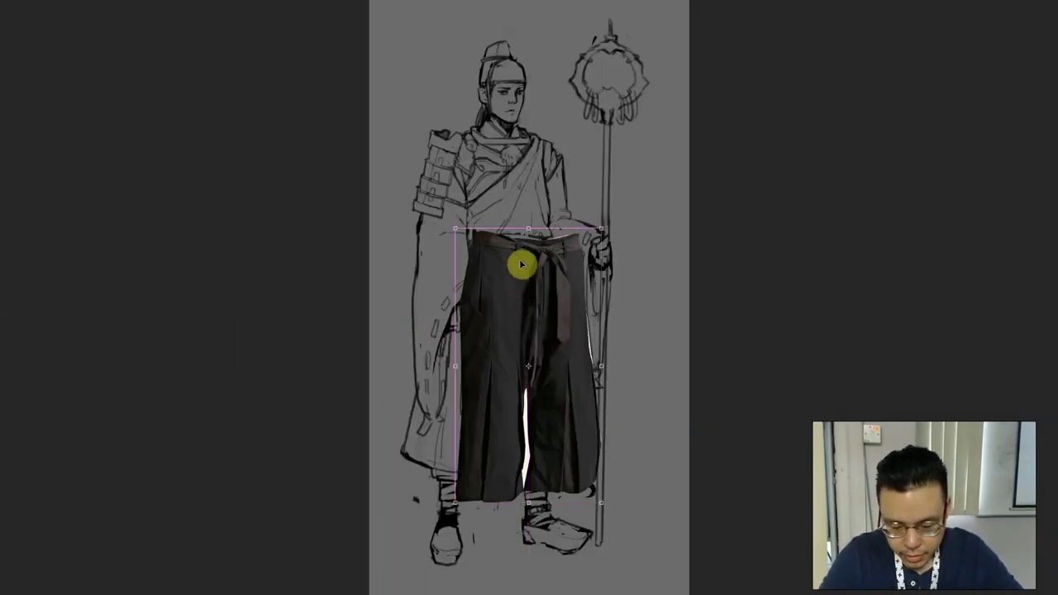
pyautogui.hotkey('ctrl', '+')
pyautogui.moveTo(472, 394); pyautogui.dragTo(470, 327)
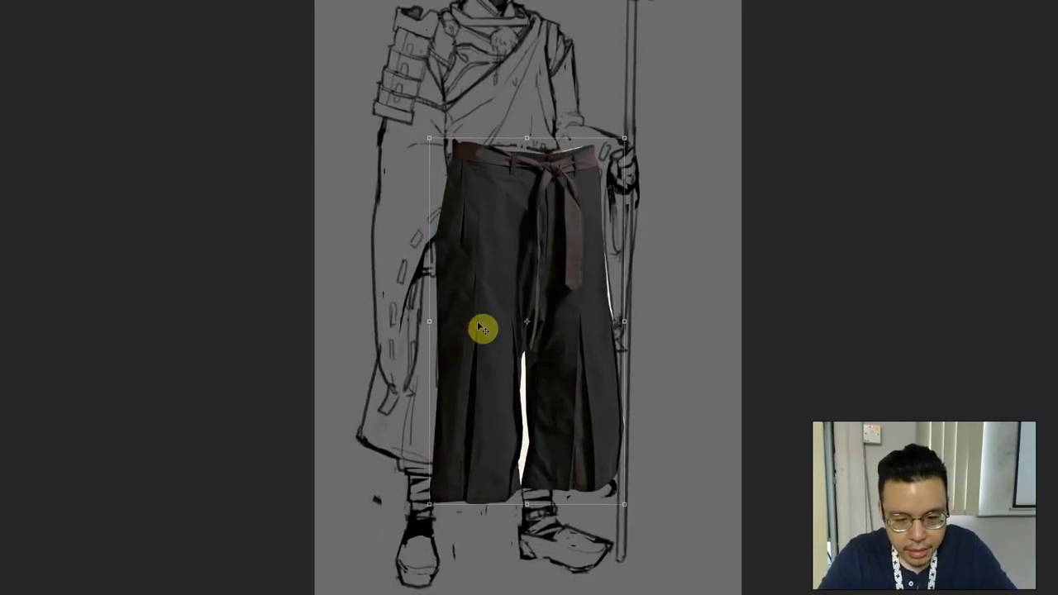
pyautogui.press('Return')
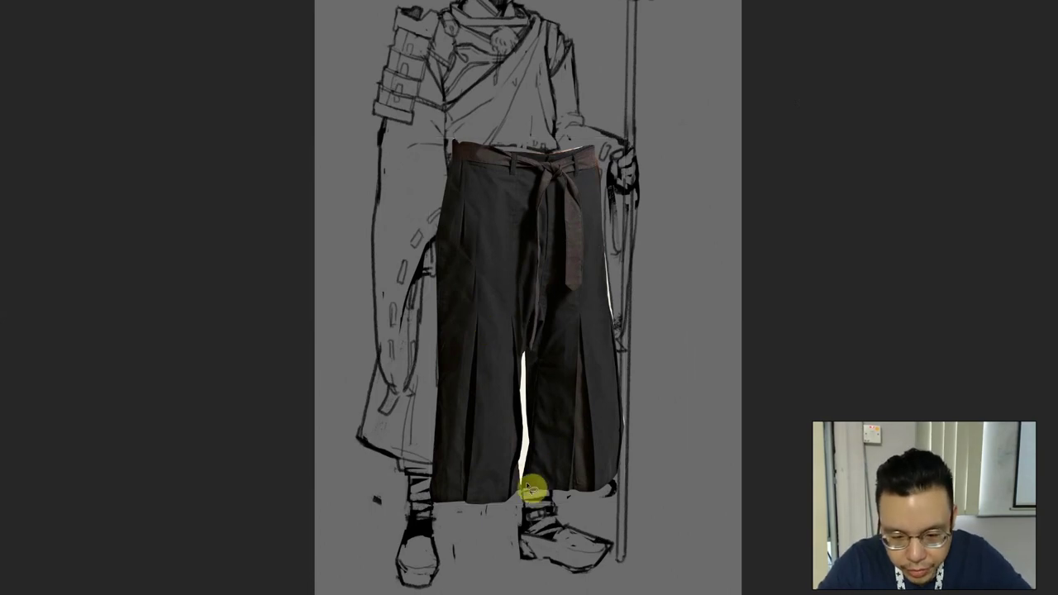
# Select the white gap between the trouser legs with straight lasso segments, delete it, and deselect
pyautogui.keyDown('alt'); pyautogui.click(523, 487); pyautogui.keyUp('alt')
pyautogui.keyDown('alt'); pyautogui.click(530, 448); pyautogui.keyUp('alt')
pyautogui.keyDown('alt'); pyautogui.click(528, 408); pyautogui.keyUp('alt')
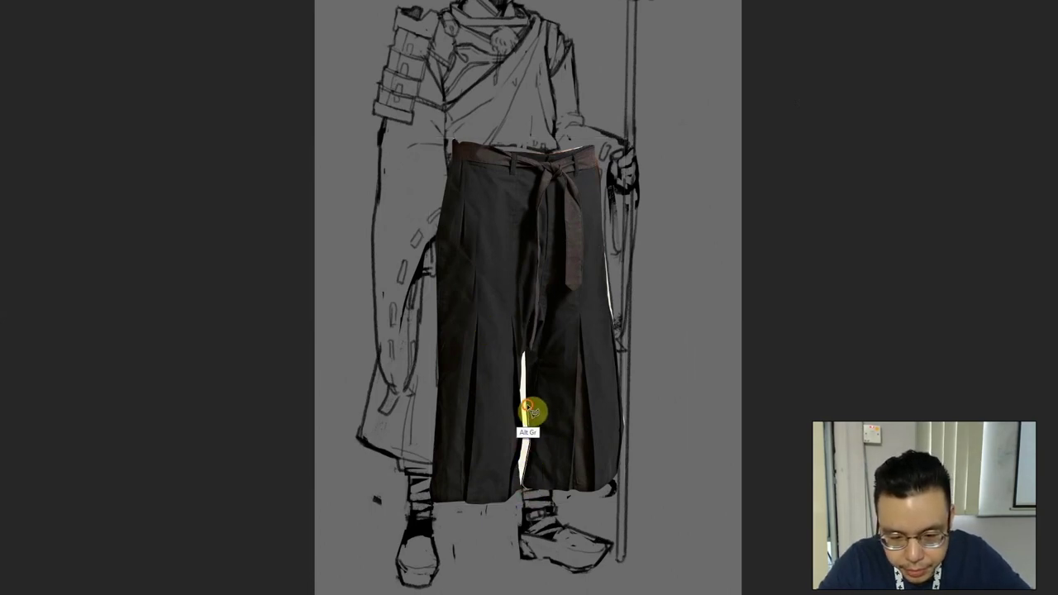
pyautogui.keyDown('alt'); pyautogui.click(526, 359); pyautogui.keyUp('alt')
pyautogui.keyDown('alt'); pyautogui.click(522, 405); pyautogui.keyUp('alt')
pyautogui.keyDown('alt'); pyautogui.click(522, 434); pyautogui.keyUp('alt')
pyautogui.keyDown('alt'); pyautogui.click(518, 497); pyautogui.keyUp('alt')
pyautogui.press('Delete')
pyautogui.hotkey('ctrl', 'd')
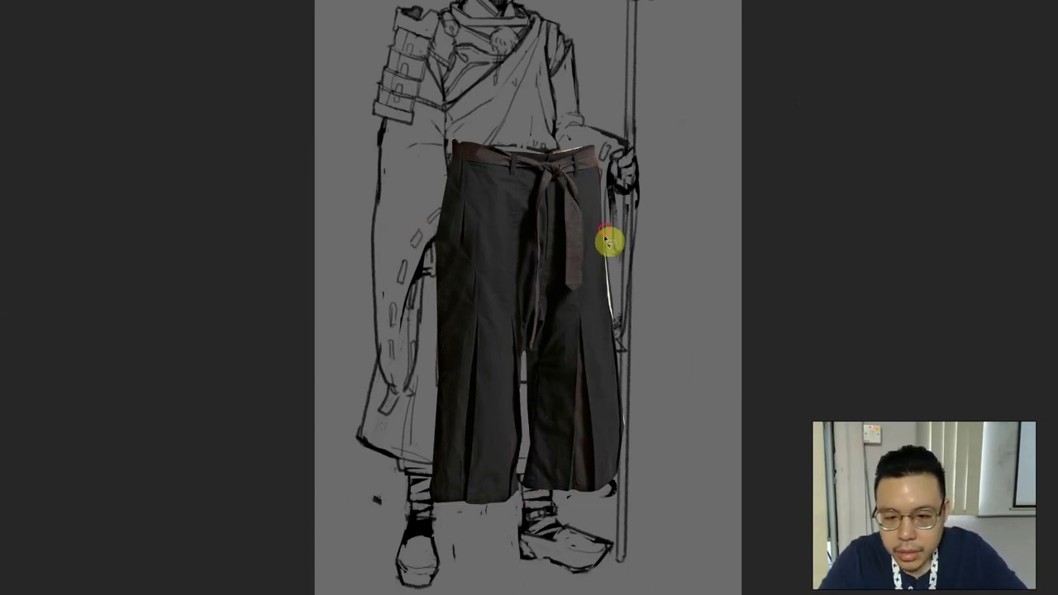
# Delete the leftover white fringe along the trousers' outer edge on the staff side
pyautogui.moveTo(604, 261)
pyautogui.mouseDown()
pyautogui.moveTo(614, 322)
pyautogui.moveTo(628, 269)
pyautogui.mouseUp()
pyautogui.press('Delete')
pyautogui.hotkey('ctrl', 'd')
pyautogui.moveTo(622, 403); pyautogui.dragTo(626, 445)
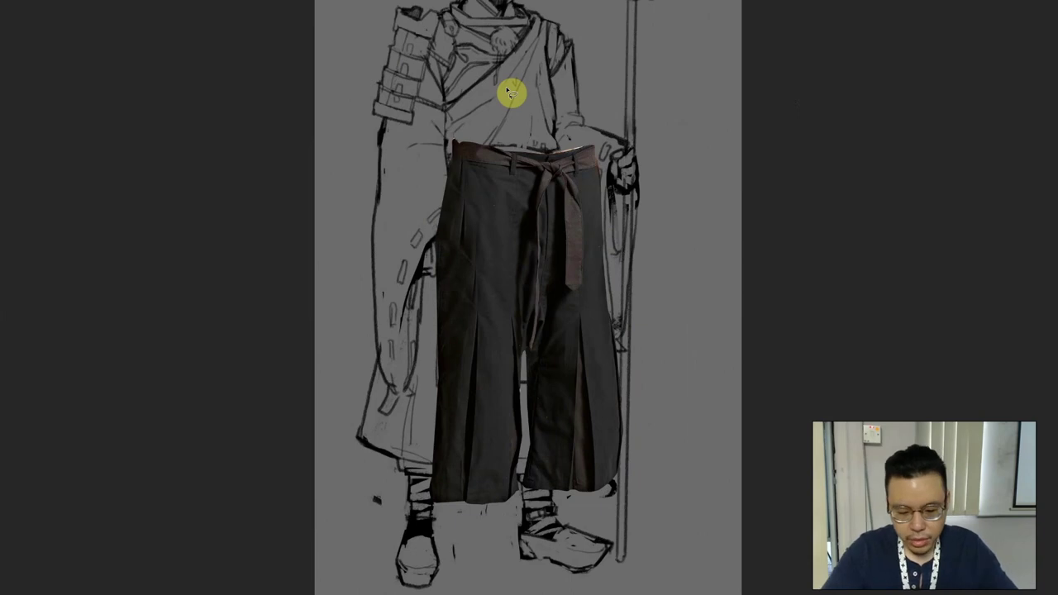
# Free-transform the trousers, moving them to the sketch's waist and distorting the lower corner outward to flare the hem
pyautogui.moveTo(491, 300)
pyautogui.mouseDown()
pyautogui.moveTo(449, 264)
pyautogui.moveTo(484, 293)
pyautogui.mouseUp()
pyautogui.hotkey('ctrl', 't')
pyautogui.moveTo(513, 121); pyautogui.dragTo(505, 169)
pyautogui.moveTo(419, 492); pyautogui.dragTo(381, 458)
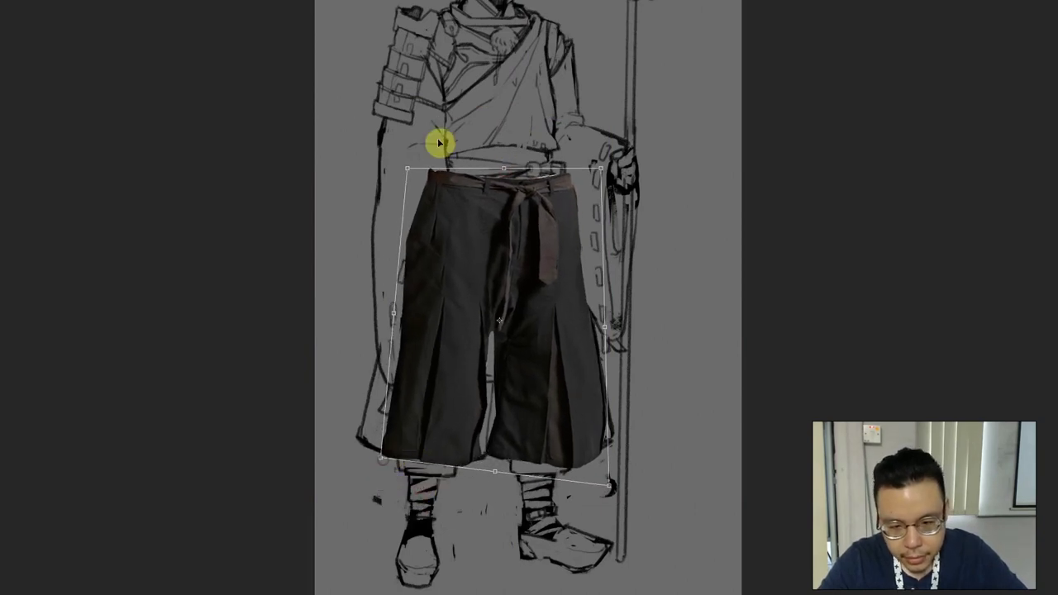
# Warp the trousers, narrowing the waist to the sketched belt and fitting the staff-side edge and hem to the skirt outline
pyautogui.press('Tab')
pyautogui.click(456, 2)
pyautogui.moveTo(444, 206); pyautogui.dragTo(423, 201)
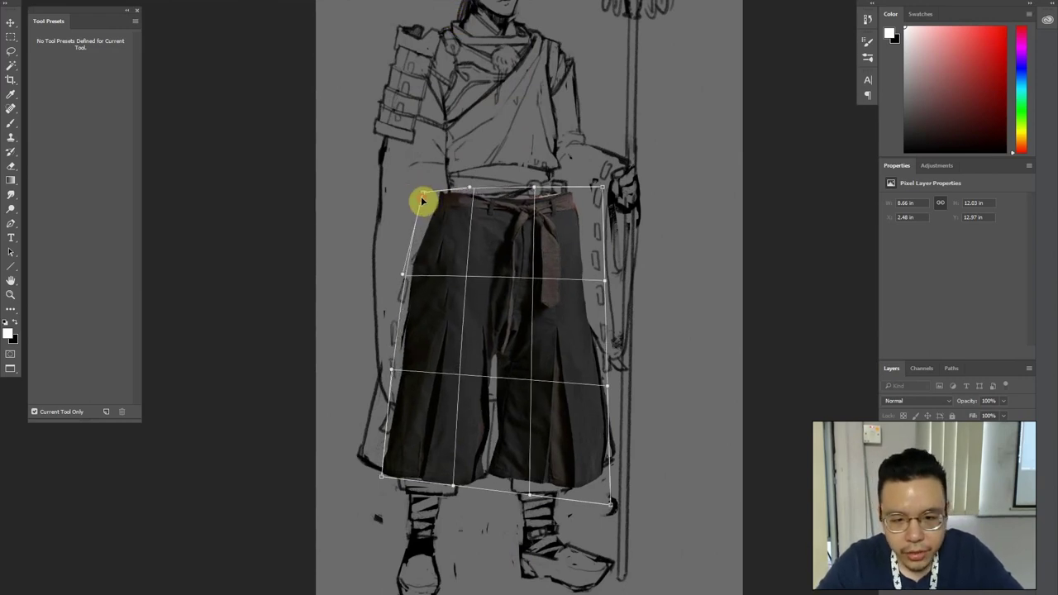
pyautogui.moveTo(598, 195)
pyautogui.mouseDown()
pyautogui.moveTo(570, 206)
pyautogui.moveTo(585, 192)
pyautogui.mouseUp()
pyautogui.moveTo(580, 306)
pyautogui.mouseDown()
pyautogui.moveTo(567, 312)
pyautogui.moveTo(581, 309)
pyautogui.mouseUp()
pyautogui.moveTo(611, 510); pyautogui.dragTo(621, 481)
pyautogui.moveTo(571, 410); pyautogui.dragTo(512, 425)
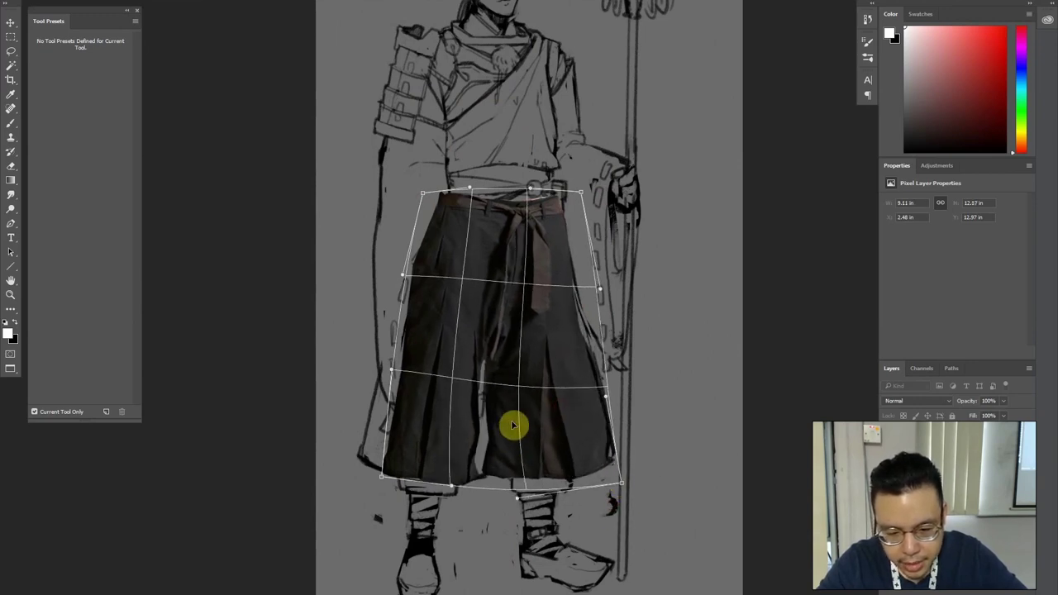
# Pull the sleeve-side hem corner out to the sketched skirt edge, adjust the waist and folds, and apply the warp
pyautogui.moveTo(358, 467); pyautogui.dragTo(369, 433)
pyautogui.moveTo(423, 258); pyautogui.dragTo(426, 265)
pyautogui.moveTo(526, 229)
pyautogui.mouseDown()
pyautogui.moveTo(527, 218)
pyautogui.moveTo(522, 225)
pyautogui.mouseUp()
pyautogui.moveTo(460, 209); pyautogui.dragTo(468, 207)
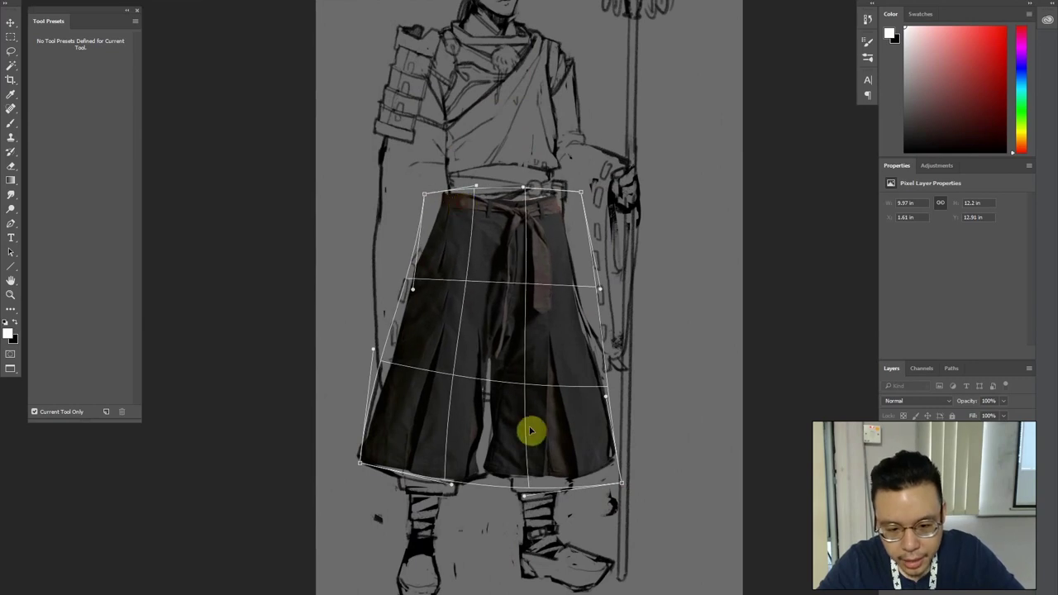
pyautogui.press('Return')
# Lasso the sleeve-side trouser leg, warp its inner edge toward the other leg to close the gap, apply, and deselect
pyautogui.press('l')
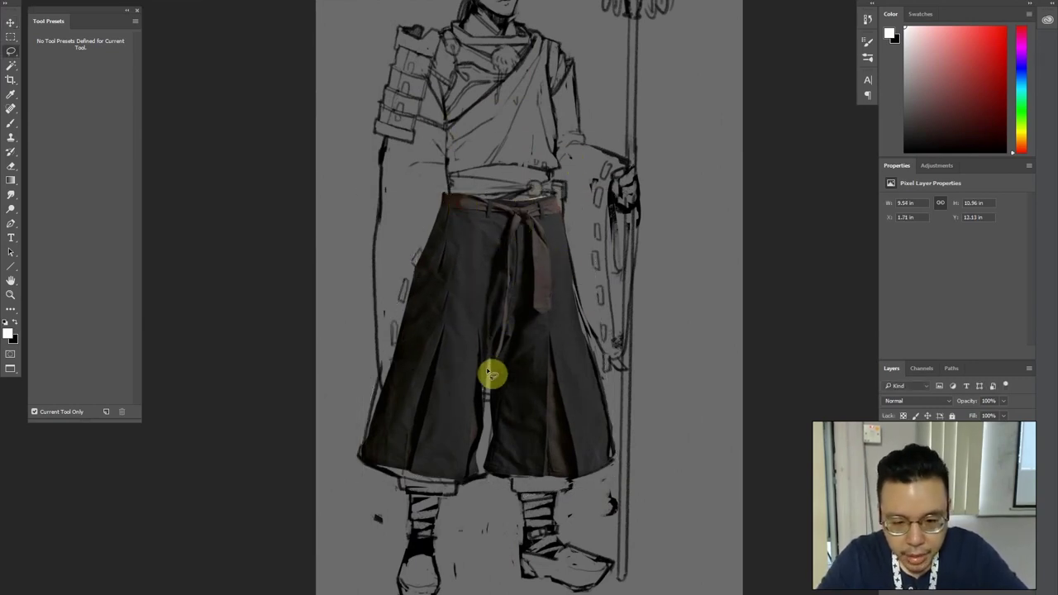
pyautogui.moveTo(513, 199)
pyautogui.mouseDown()
pyautogui.moveTo(316, 512)
pyautogui.moveTo(488, 494)
pyautogui.mouseUp()
pyautogui.moveTo(492, 390); pyautogui.dragTo(475, 371)
pyautogui.hotkey('ctrl', 't')
pyautogui.click(456, 1)
pyautogui.moveTo(442, 470); pyautogui.dragTo(438, 405)
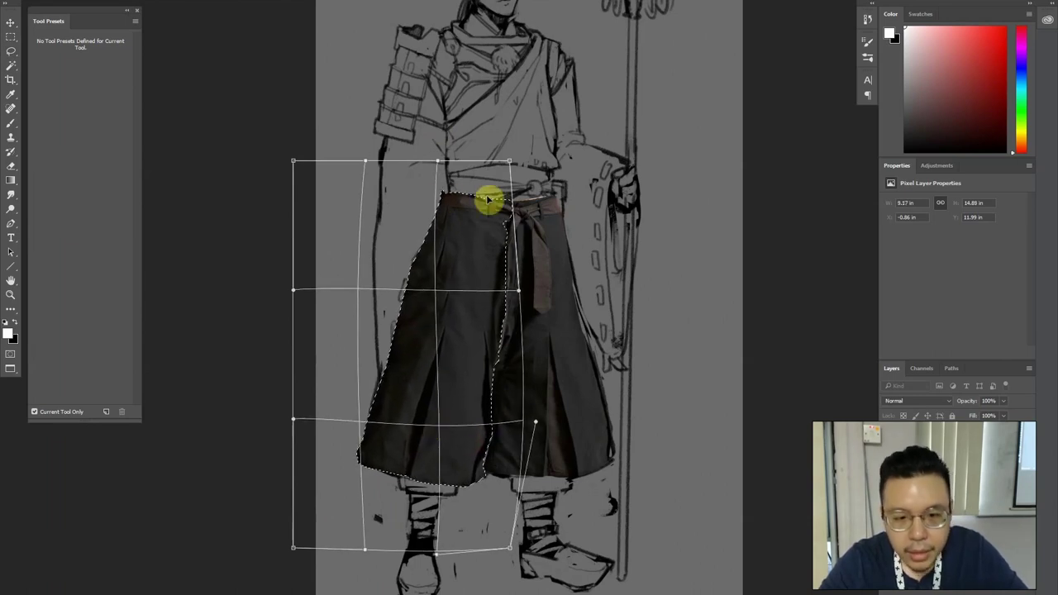
pyautogui.moveTo(359, 288); pyautogui.dragTo(357, 282)
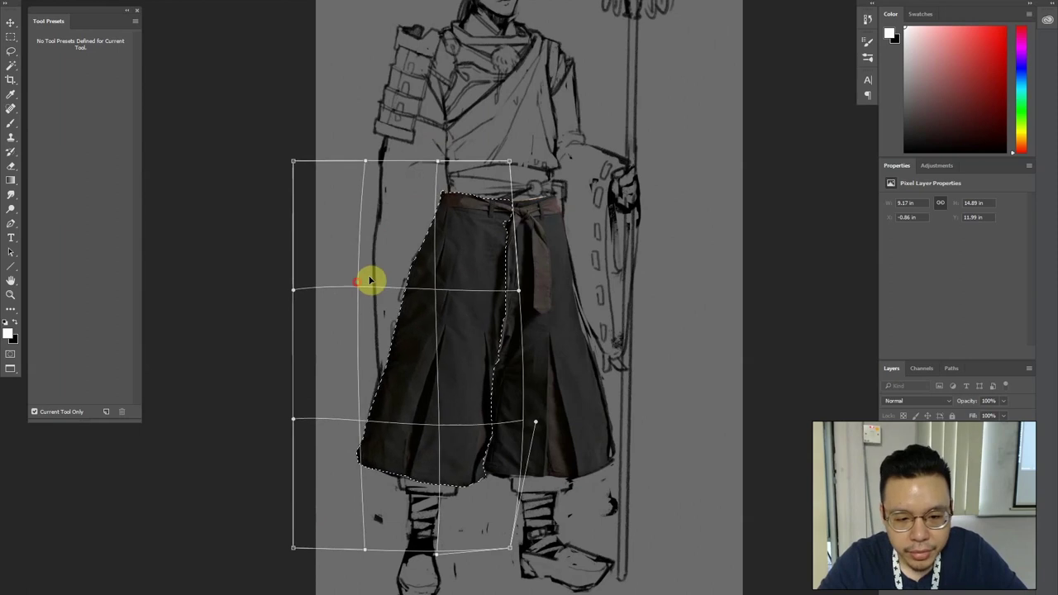
pyautogui.press('Return')
pyautogui.hotkey('ctrl', 'd')
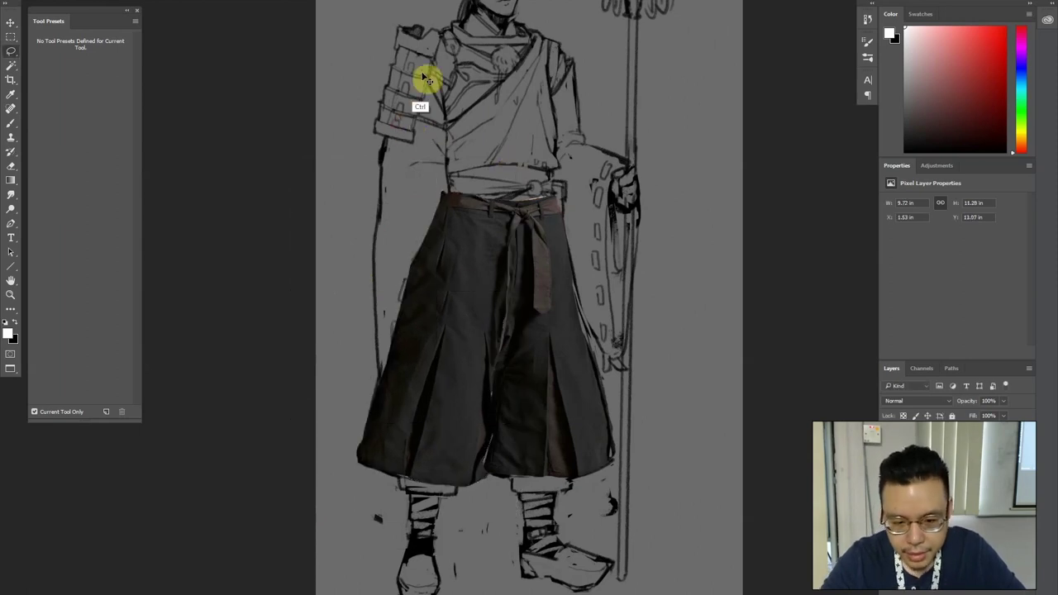
# Lower the trousers layer's opacity to 50% to compare its shape with the sketch underneath
pyautogui.hotkey('ctrl', '-')
pyautogui.hotkey('ctrl', '-')
pyautogui.hotkey('ctrl', '+')
pyautogui.hotkey('ctrl', 't')
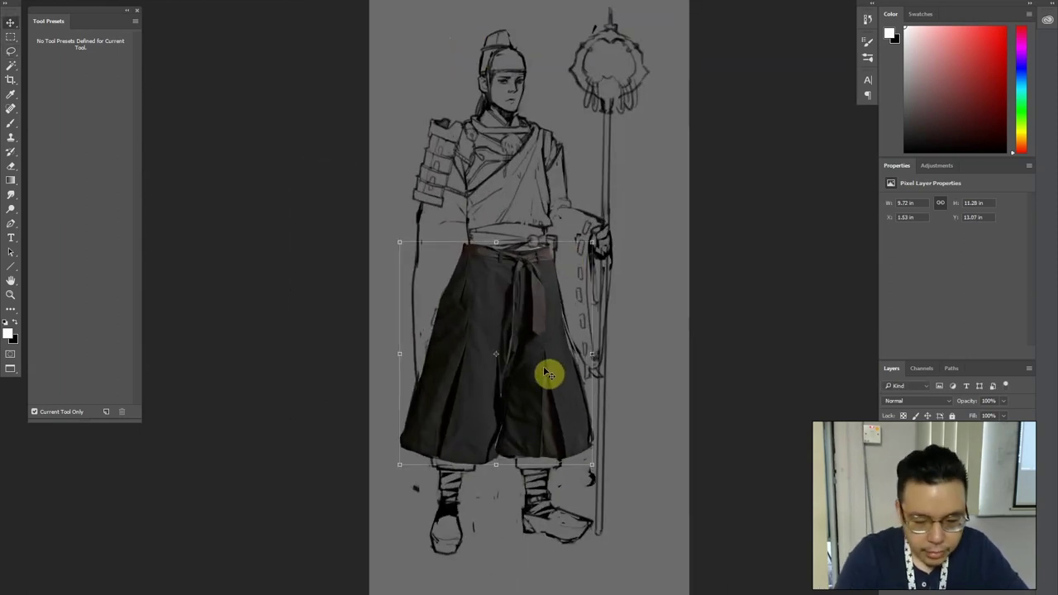
pyautogui.press('5')
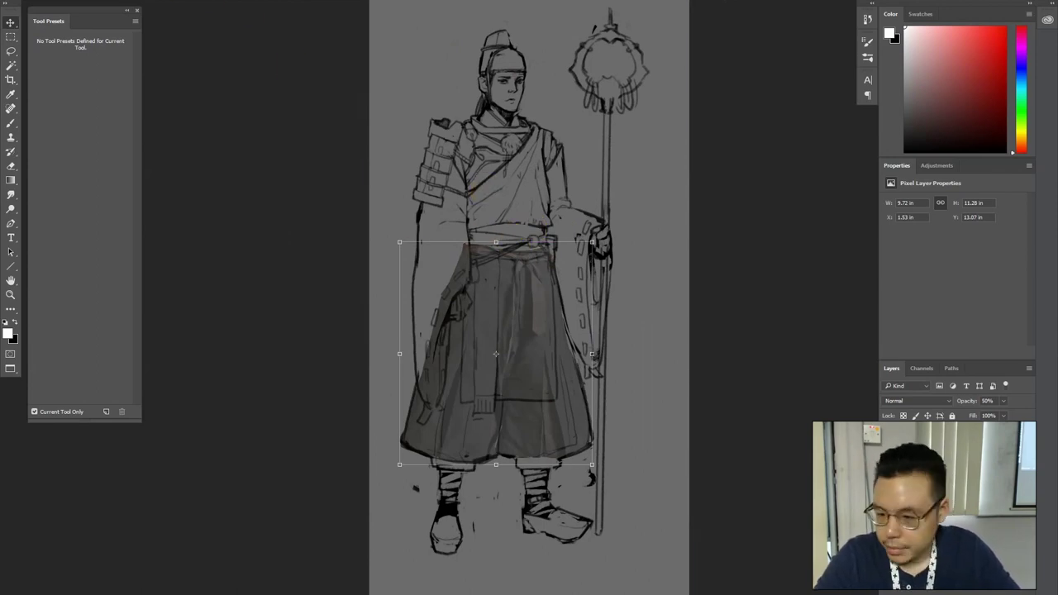
# Start Liquify on the trousers layer and push the folds and sleeve-side hem into shape with a brush size of 500
pyautogui.click(170, 1)
pyautogui.click(186, 61)
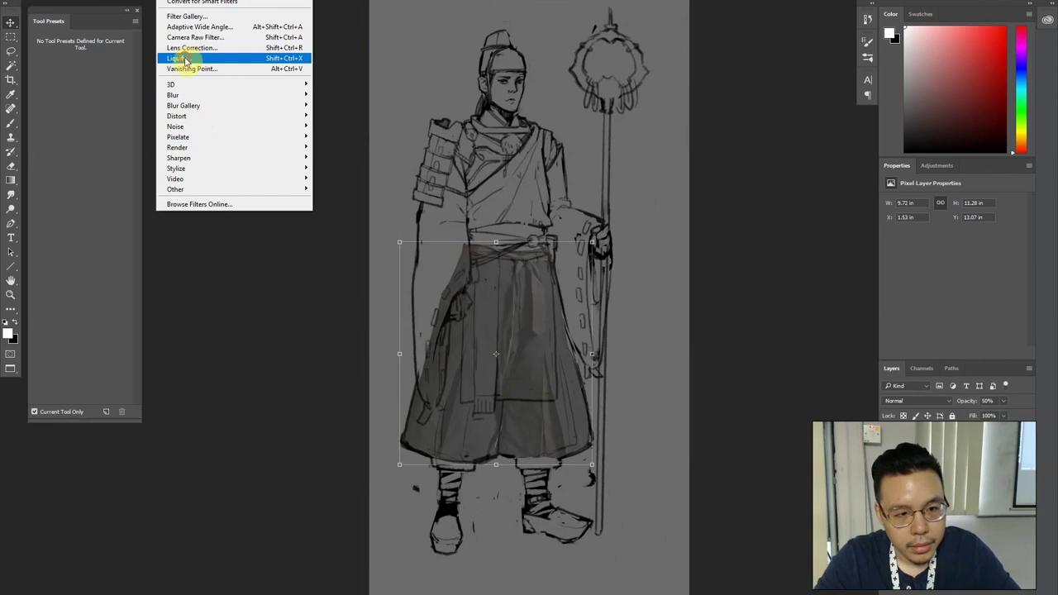
pyautogui.click(186, 59)
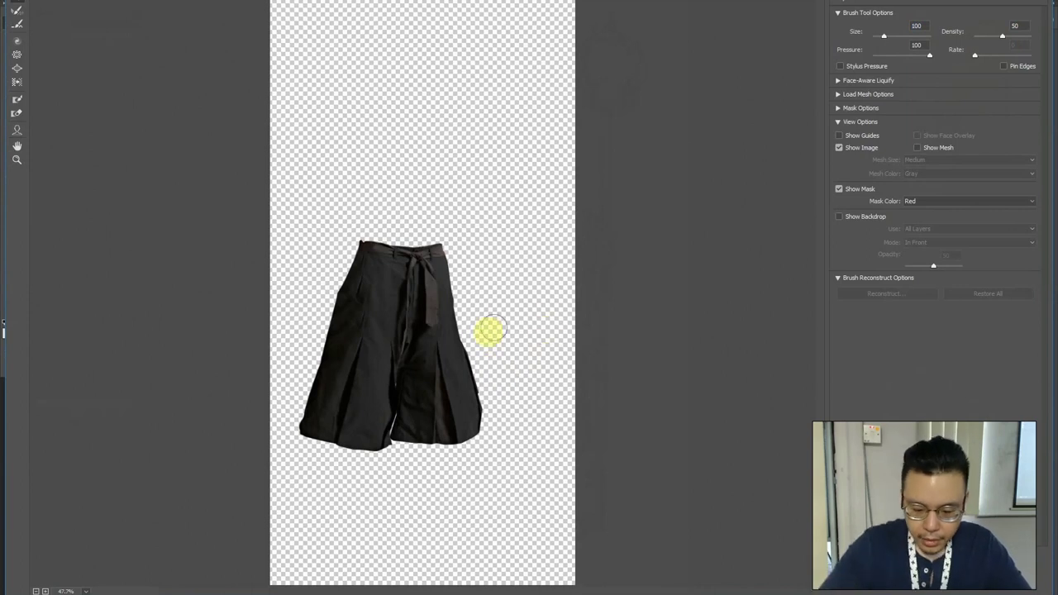
pyautogui.press(']')
pyautogui.press(']')
pyautogui.press(']')
pyautogui.press(']')
pyautogui.press(']')
pyautogui.press(']')
pyautogui.press(']')
pyautogui.press(']')
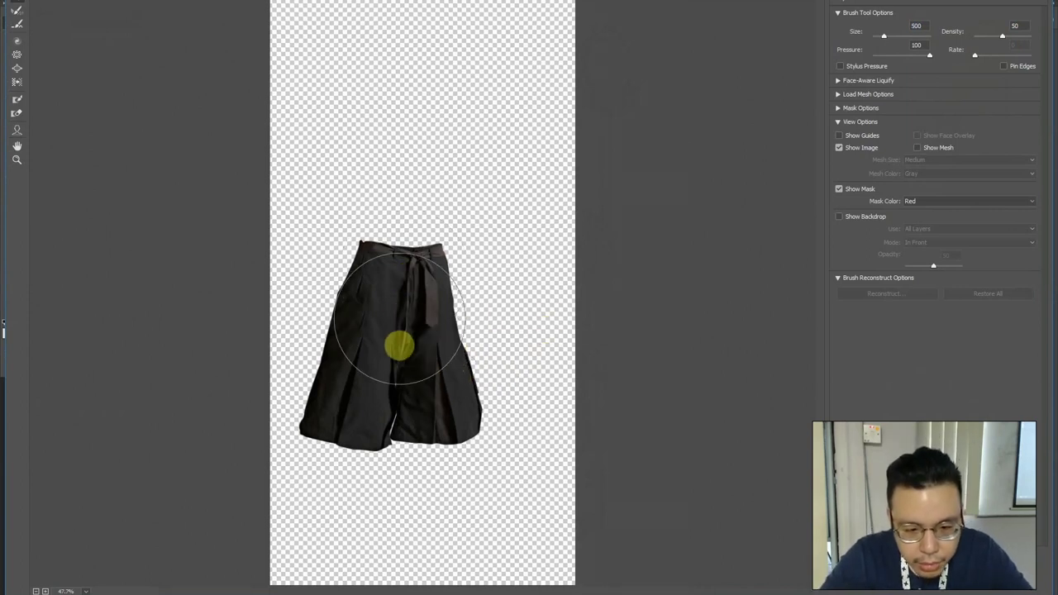
pyautogui.moveTo(397, 348)
pyautogui.mouseDown()
pyautogui.moveTo(407, 265)
pyautogui.moveTo(352, 246)
pyautogui.moveTo(322, 317)
pyautogui.moveTo(316, 296)
pyautogui.moveTo(293, 441)
pyautogui.mouseUp()
# Refine the trousers' hem and staff-side outline with smaller Liquify brushes, ending at size 200, and apply the filter
pyautogui.press('[')
pyautogui.press('[')
pyautogui.press('[')
pyautogui.press(']')
pyautogui.press('[')
pyautogui.press('[')
pyautogui.press('[')
pyautogui.moveTo(405, 446)
pyautogui.mouseDown()
pyautogui.moveTo(360, 344)
pyautogui.moveTo(437, 370)
pyautogui.moveTo(437, 353)
pyautogui.moveTo(440, 383)
pyautogui.moveTo(429, 391)
pyautogui.moveTo(435, 431)
pyautogui.moveTo(438, 357)
pyautogui.moveTo(451, 444)
pyautogui.moveTo(436, 307)
pyautogui.moveTo(455, 330)
pyautogui.mouseUp()
pyautogui.press(']')
pyautogui.press(']')
pyautogui.press(']')
pyautogui.press(']')
pyautogui.press('[')
pyautogui.press('[')
pyautogui.press('[')
pyautogui.press('[')
pyautogui.press('[')
pyautogui.press('[')
pyautogui.press('[')
pyautogui.press(']')
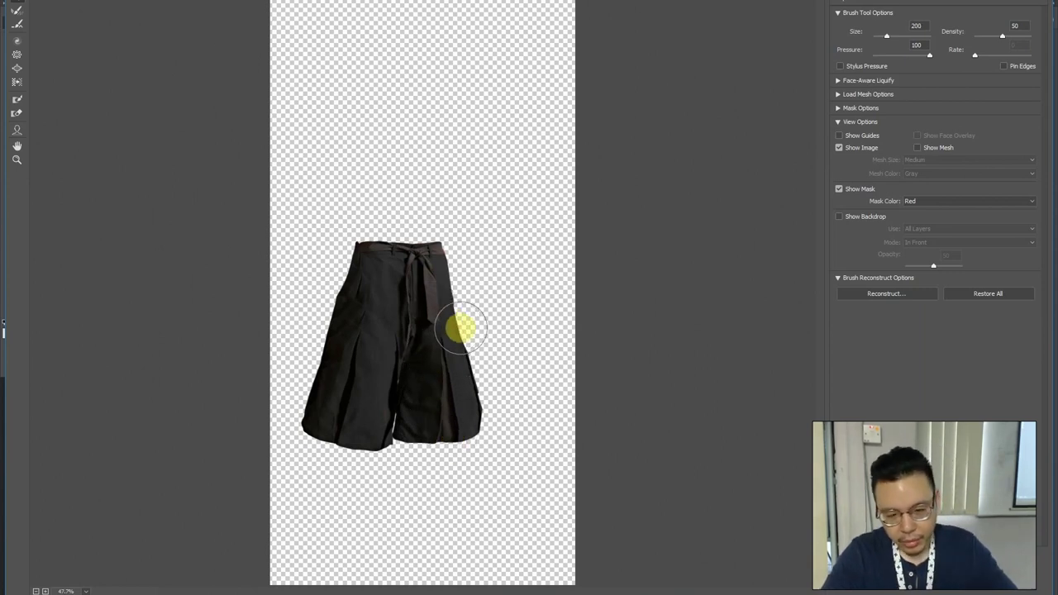
pyautogui.press('Return')
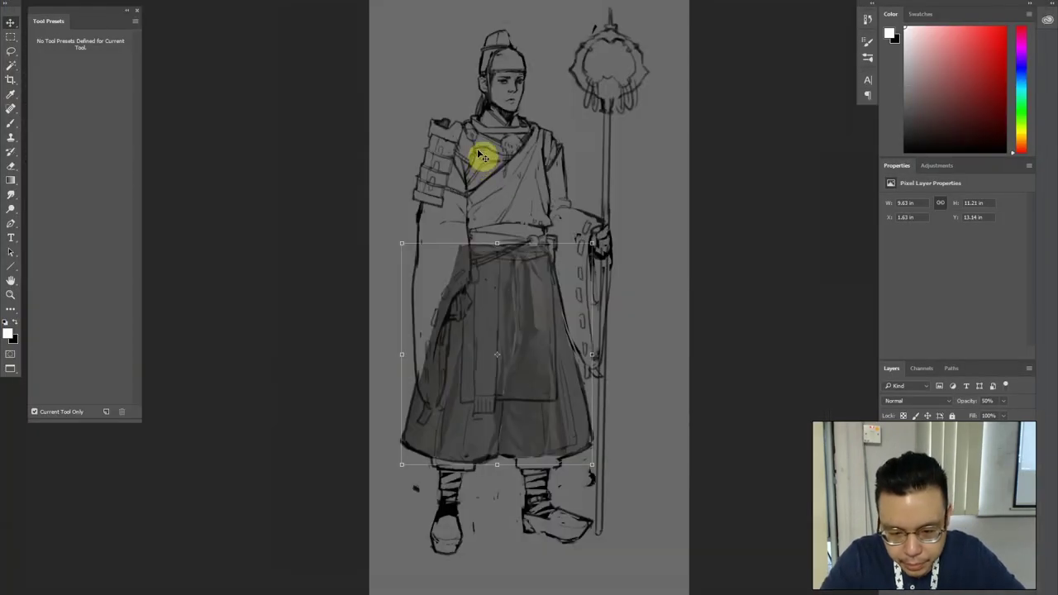
# Restore the trousers layer's opacity to 100%
pyautogui.press('l')
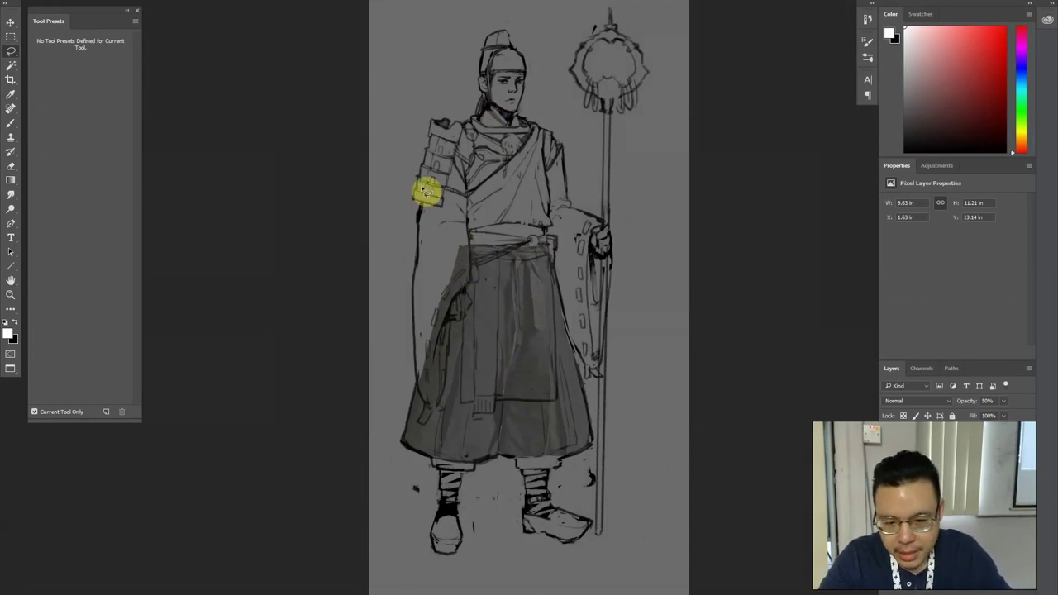
pyautogui.press('v')
pyautogui.press('0')
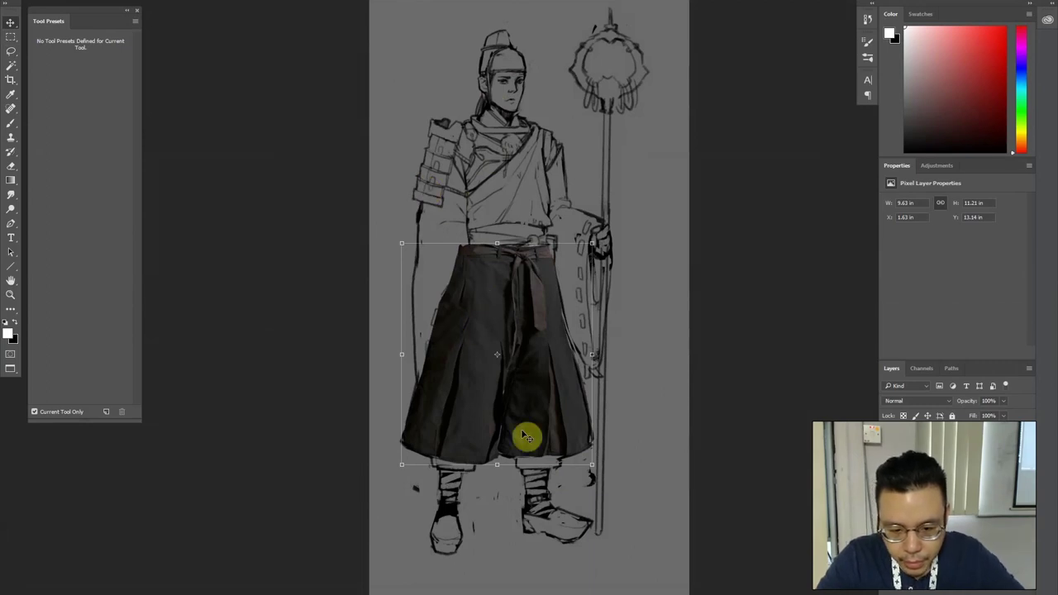
# Sample dark fabric tones from the trousers with the Brush and darken the area between the legs
pyautogui.press('b')
pyautogui.keyDown('alt'); pyautogui.click(500, 400); pyautogui.keyUp('alt')
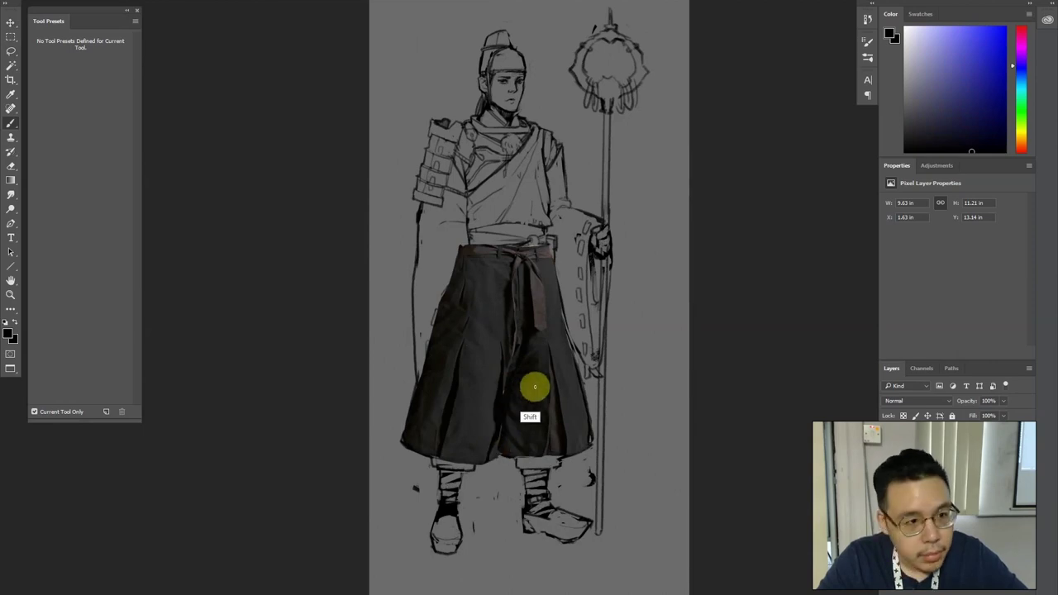
pyautogui.keyDown('shift'); pyautogui.rightClick(537, 357); pyautogui.keyUp('shift')
pyautogui.click(558, 5)
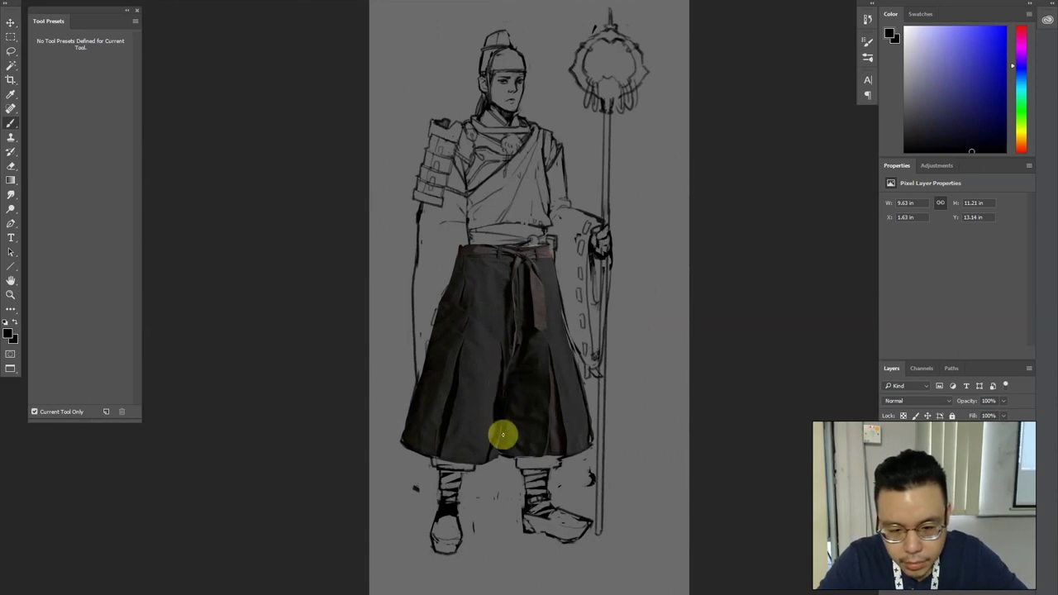
pyautogui.hotkey('ctrl', '-')
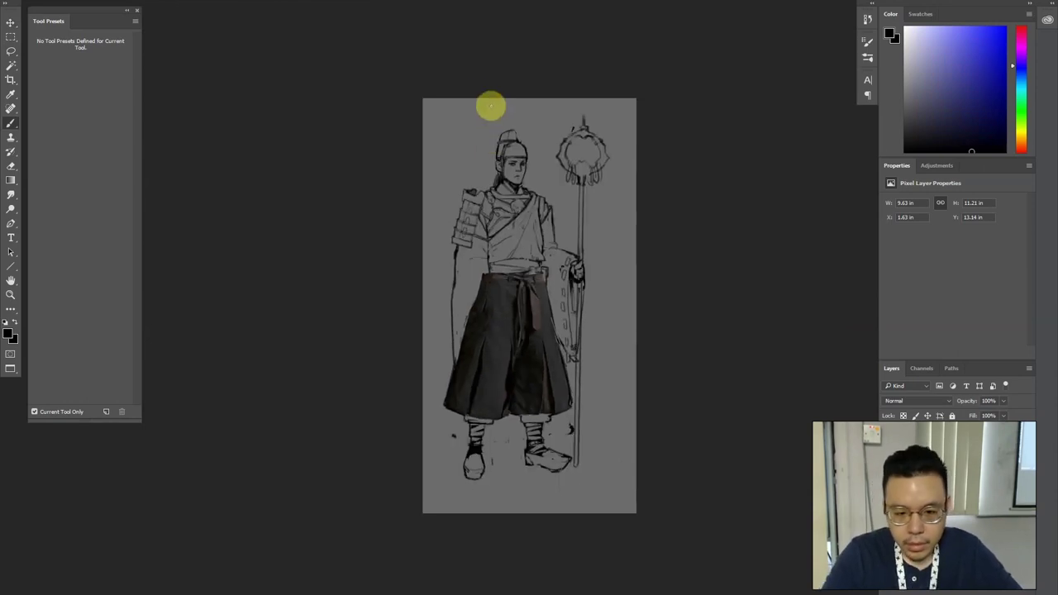
pyautogui.hotkey('ctrl', '+')
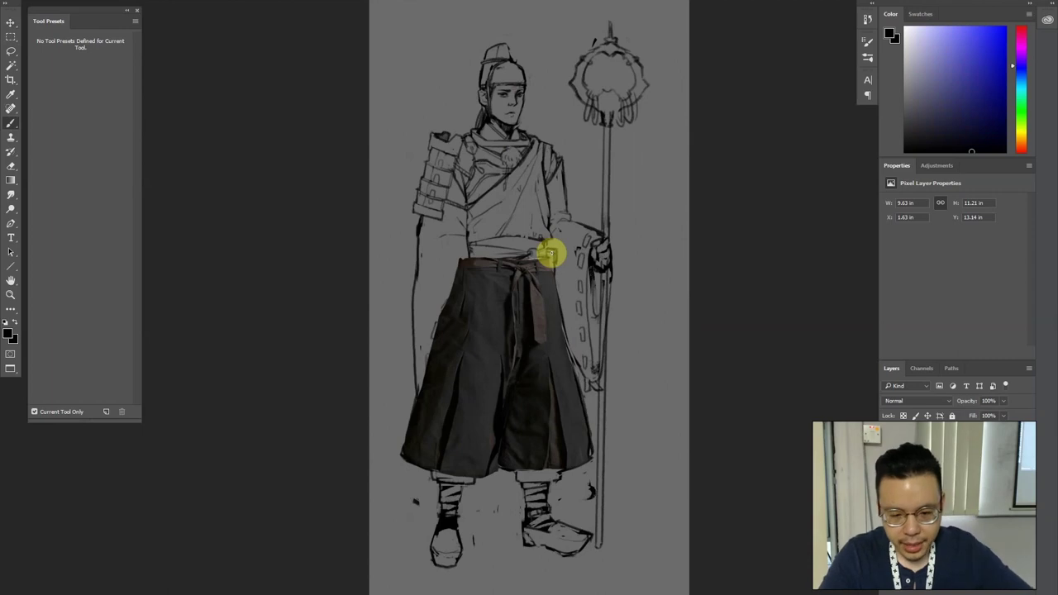
pyautogui.keyDown('alt'); pyautogui.click(456, 397); pyautogui.keyUp('alt')
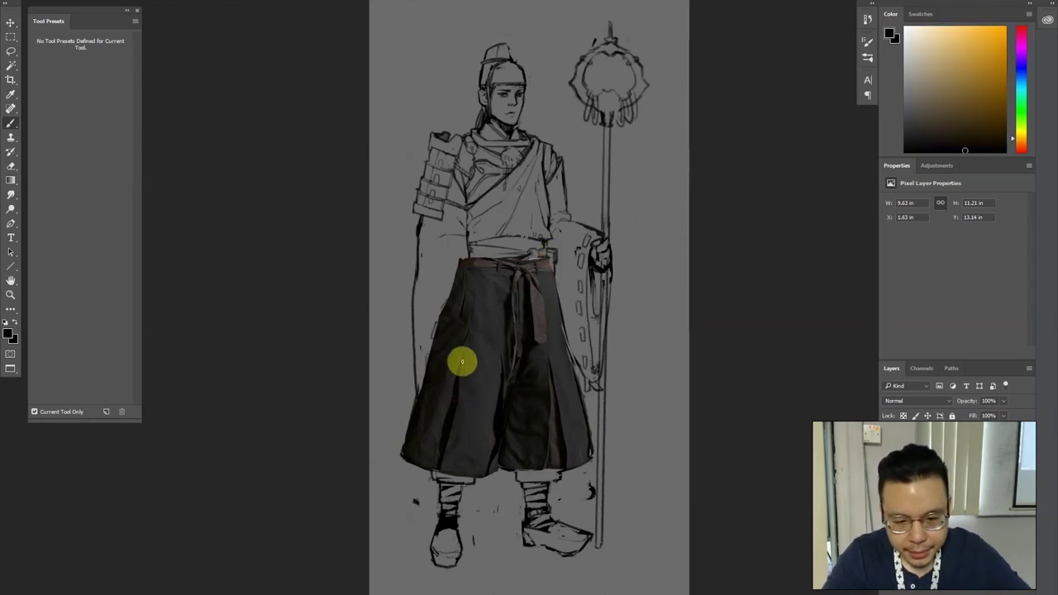
# Hide the trousers layer and switch to the Cloth reference folder in File Explorer
pyautogui.hotkey('alt', 'Tab')
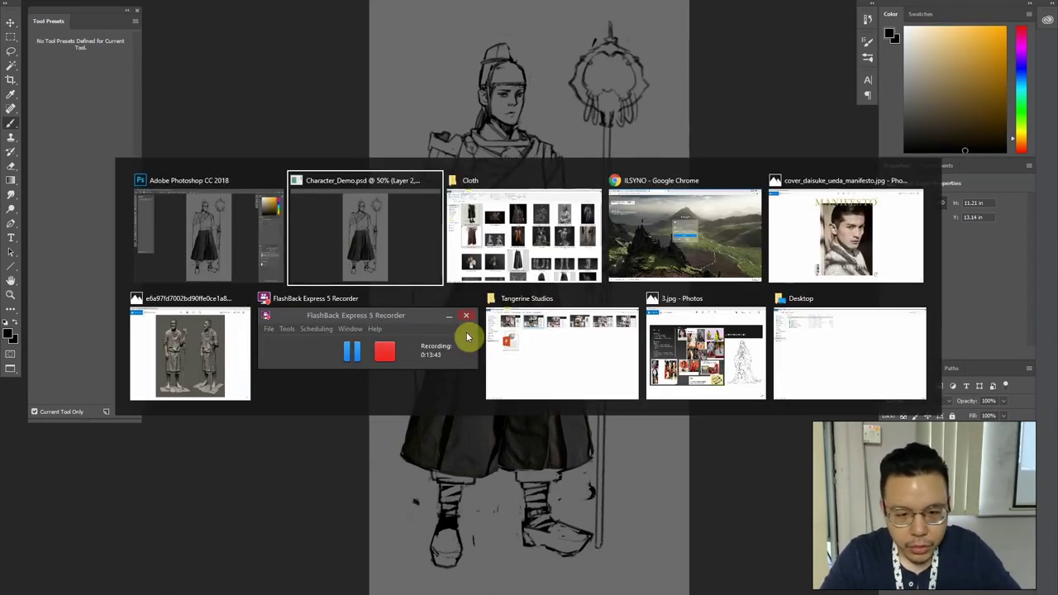
pyautogui.click(889, 453)
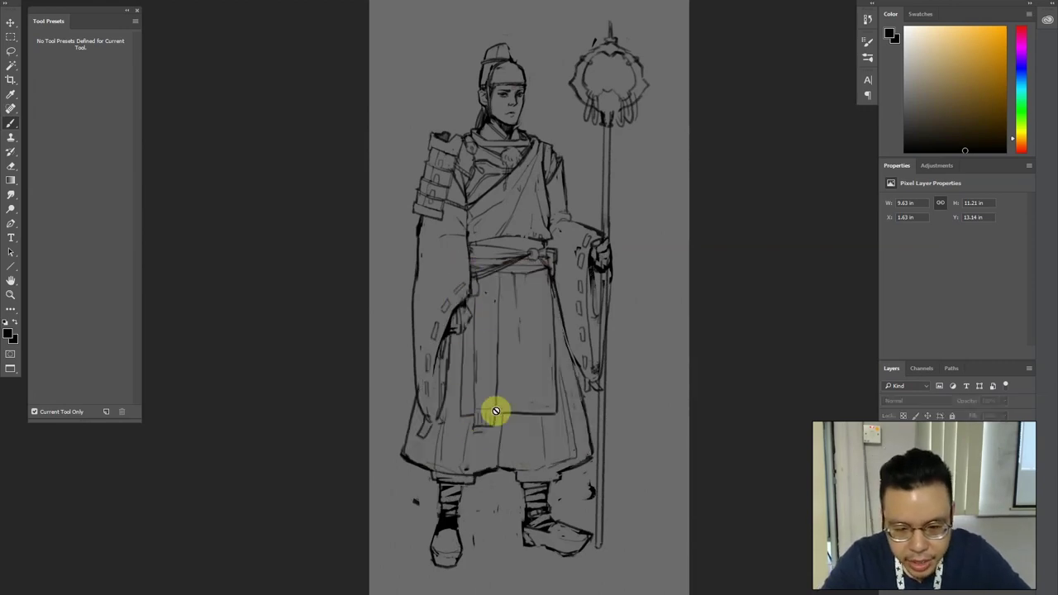
pyautogui.hotkey('alt', 'Tab')
pyautogui.click(512, 256)
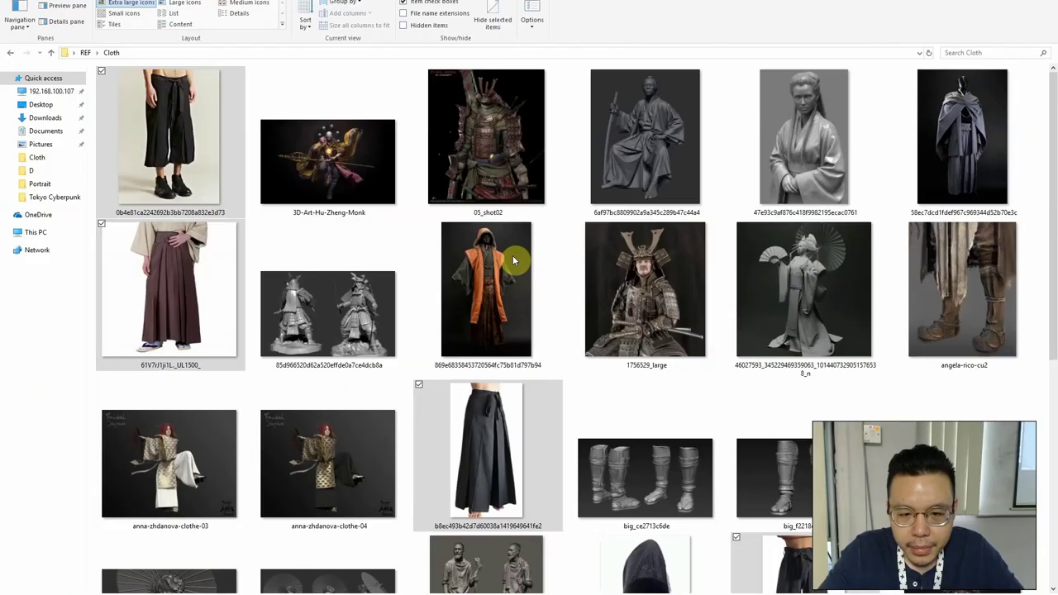
# Look through the Cloth folder's thumbnails for further skirt and robe references that suit the character
pyautogui.click(193, 288)
pyautogui.click(363, 161)
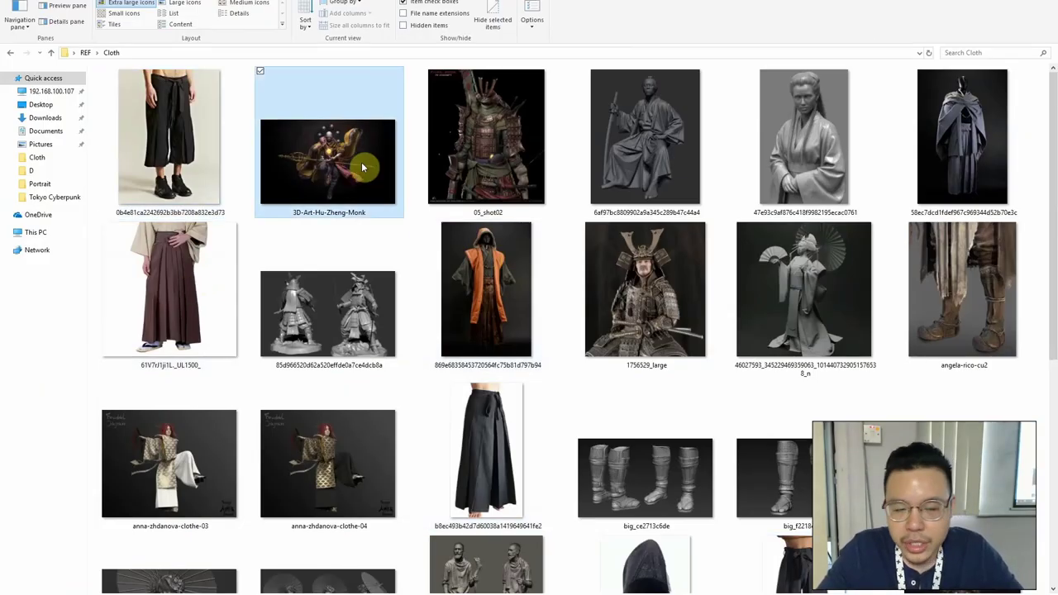
pyautogui.click(804, 128)
pyautogui.click(1012, 175)
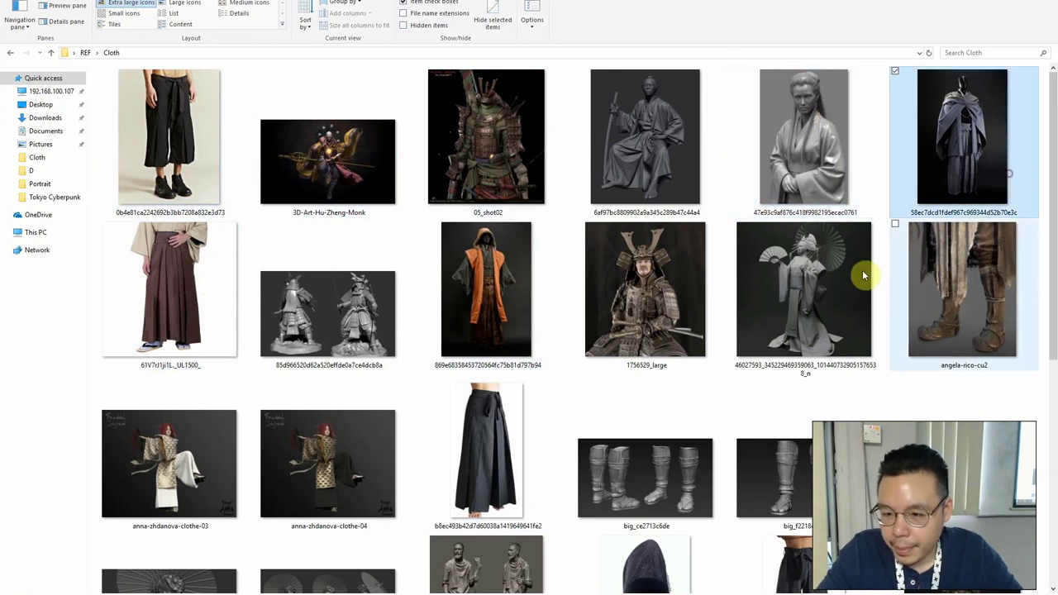
pyautogui.click(816, 291)
pyautogui.scroll(-3, 806, 296)
pyautogui.click(492, 186)
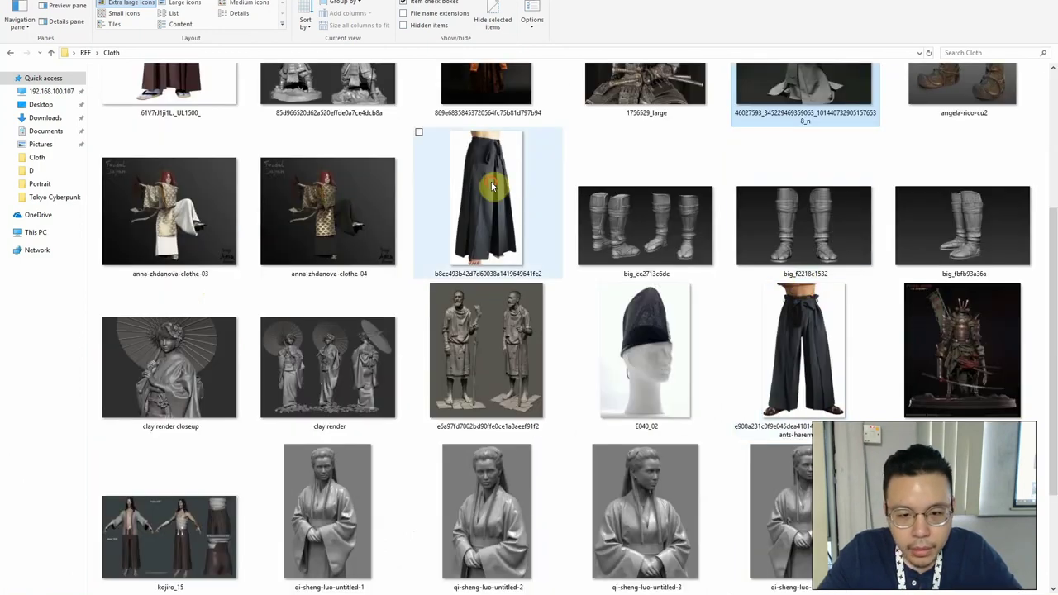
pyautogui.click(270, 241)
pyautogui.click(177, 263)
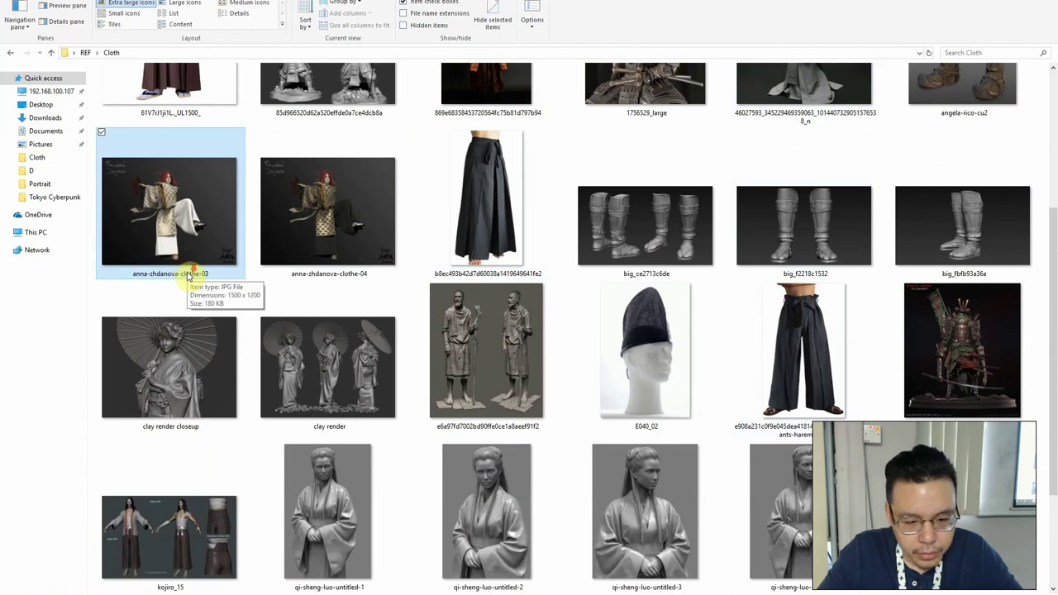
pyautogui.scroll(-3, 189, 276)
pyautogui.click(178, 347)
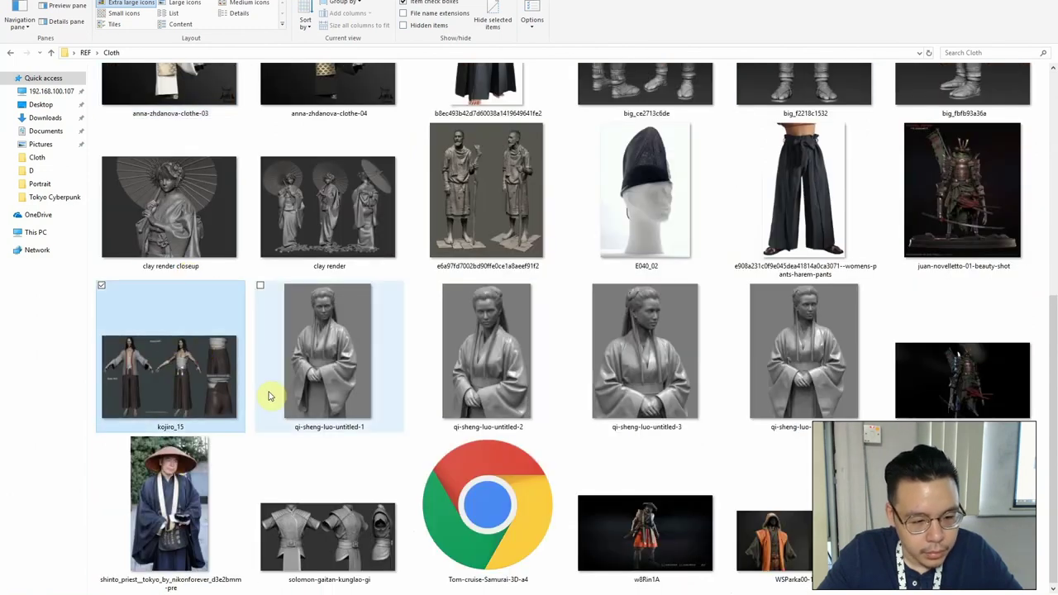
pyautogui.click(824, 377)
pyautogui.scroll(3, 824, 377)
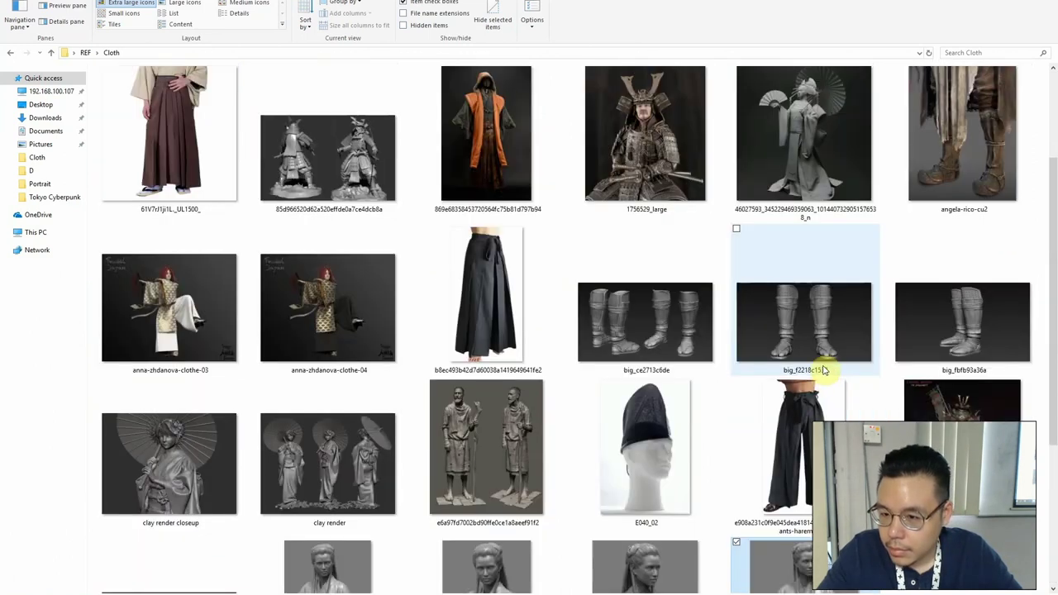
pyautogui.scroll(2, 824, 375)
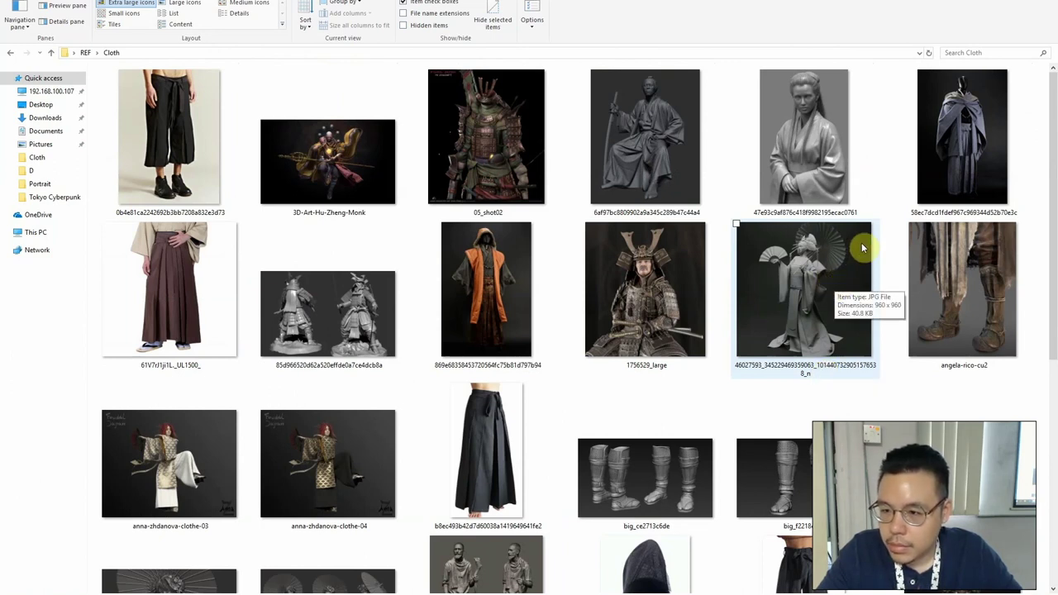
# Open the grey cloaked robe photo and the maroon hakama photo together in Photoshop
pyautogui.click(943, 141)
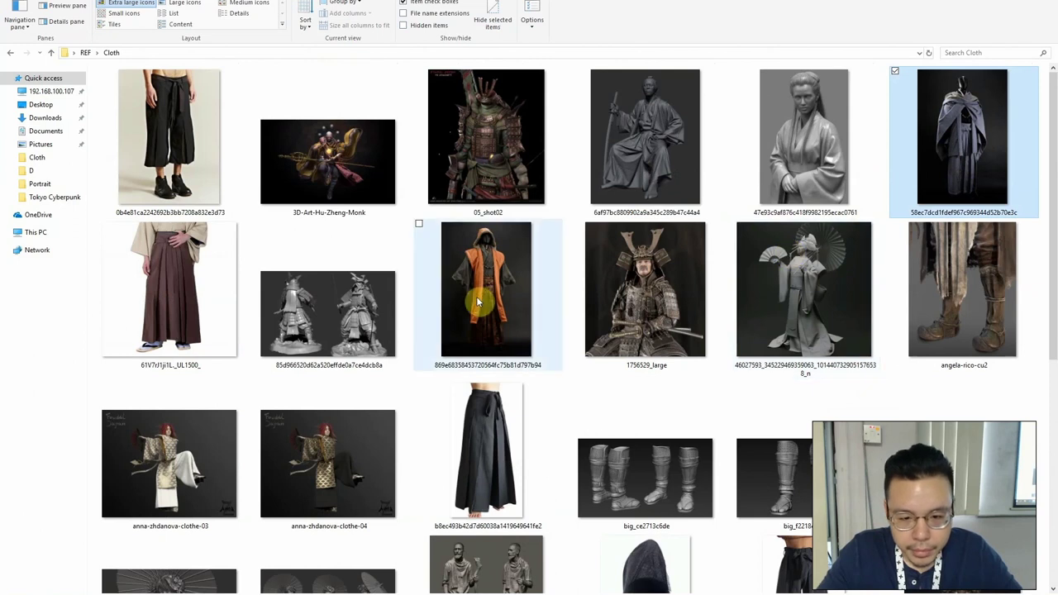
pyautogui.keyDown('ctrl'); pyautogui.click(179, 293); pyautogui.keyUp('ctrl')
pyautogui.moveTo(180, 293); pyautogui.dragTo(364, 128)
pyautogui.hotkey('alt', 'Tab')
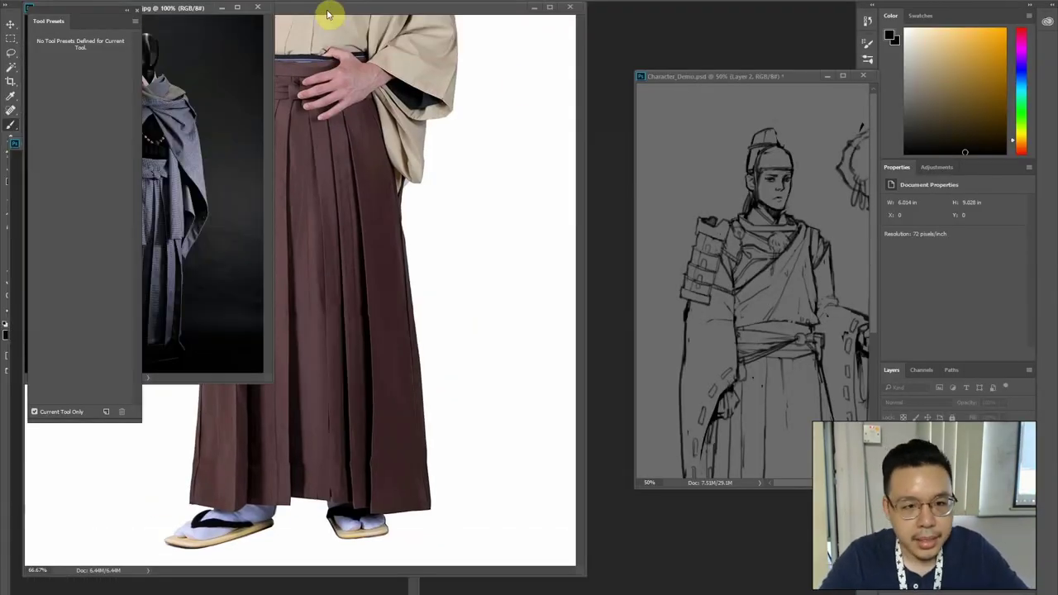
# Lasso the pleated front of the maroon hakama and move it into Character_Demo.psd over the figure's torso
pyautogui.click(331, 10)
pyautogui.press('l')
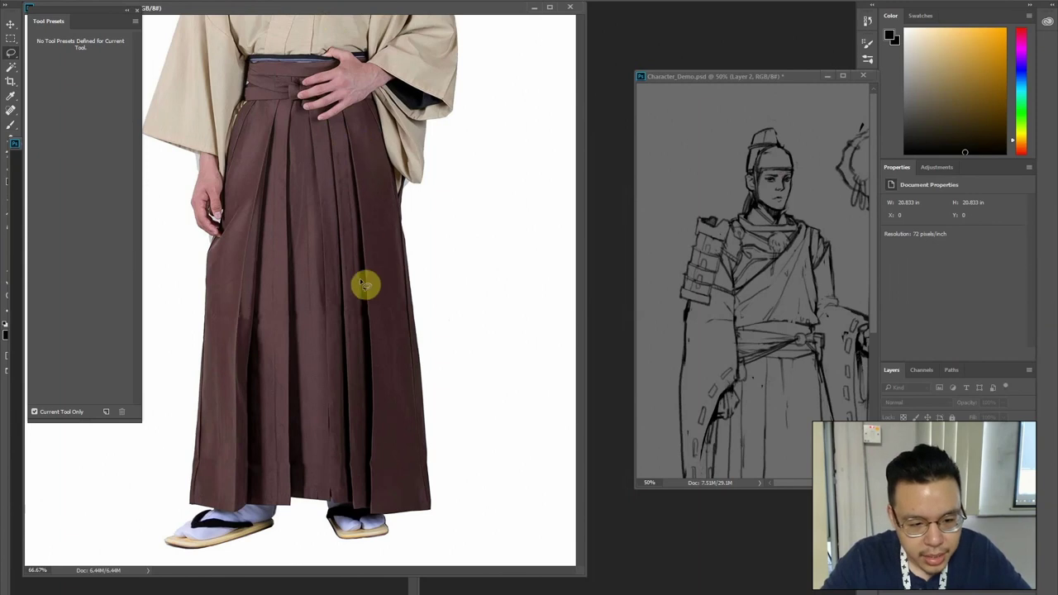
pyautogui.moveTo(346, 131)
pyautogui.mouseDown()
pyautogui.moveTo(255, 137)
pyautogui.moveTo(251, 332)
pyautogui.moveTo(275, 344)
pyautogui.moveTo(365, 334)
pyautogui.moveTo(356, 182)
pyautogui.moveTo(784, 277)
pyautogui.moveTo(727, 208)
pyautogui.mouseUp()
pyautogui.press('v')
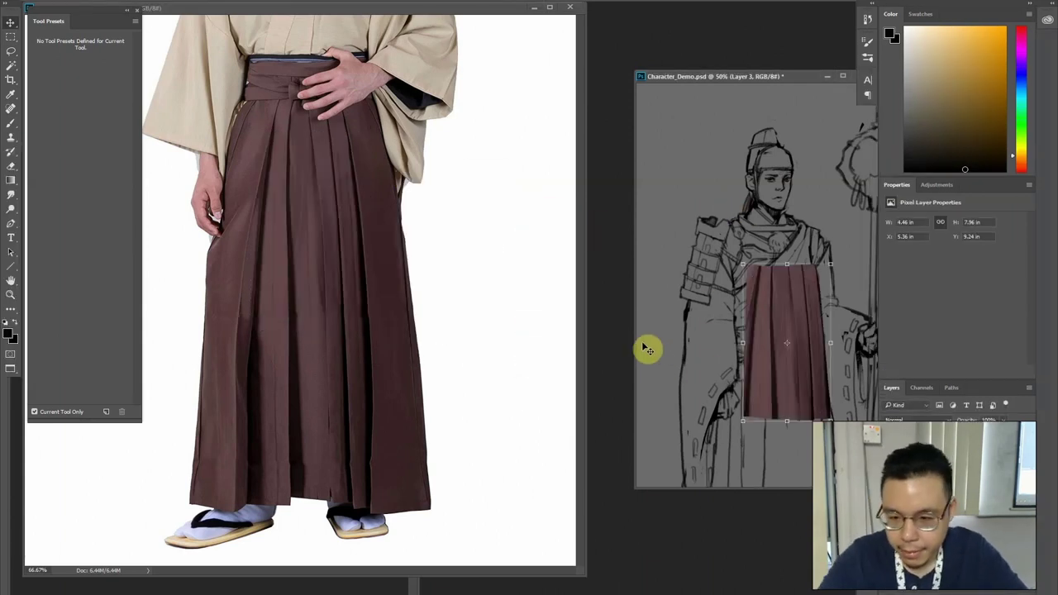
# Move the maroon pleats down from the torso so they hang from the figure's waist sash, and transform them to fit
pyautogui.press('f')
pyautogui.moveTo(547, 400); pyautogui.dragTo(568, 350)
pyautogui.moveTo(539, 202); pyautogui.dragTo(525, 283)
pyautogui.hotkey('ctrl', 't')
pyautogui.moveTo(529, 220)
pyautogui.mouseDown()
pyautogui.moveTo(545, 223)
pyautogui.moveTo(535, 222)
pyautogui.mouseUp()
pyautogui.moveTo(578, 299); pyautogui.dragTo(547, 269)
# Warp the pleated panel's corners and edges to follow the figure's hips and front, and apply the transform
pyautogui.click(456, 1)
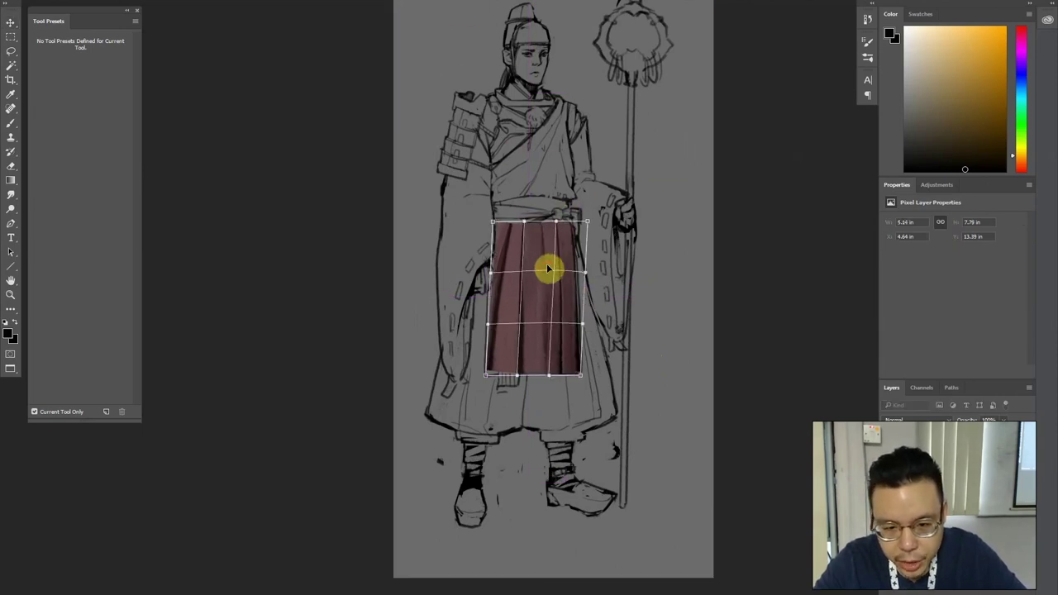
pyautogui.moveTo(588, 222); pyautogui.dragTo(561, 225)
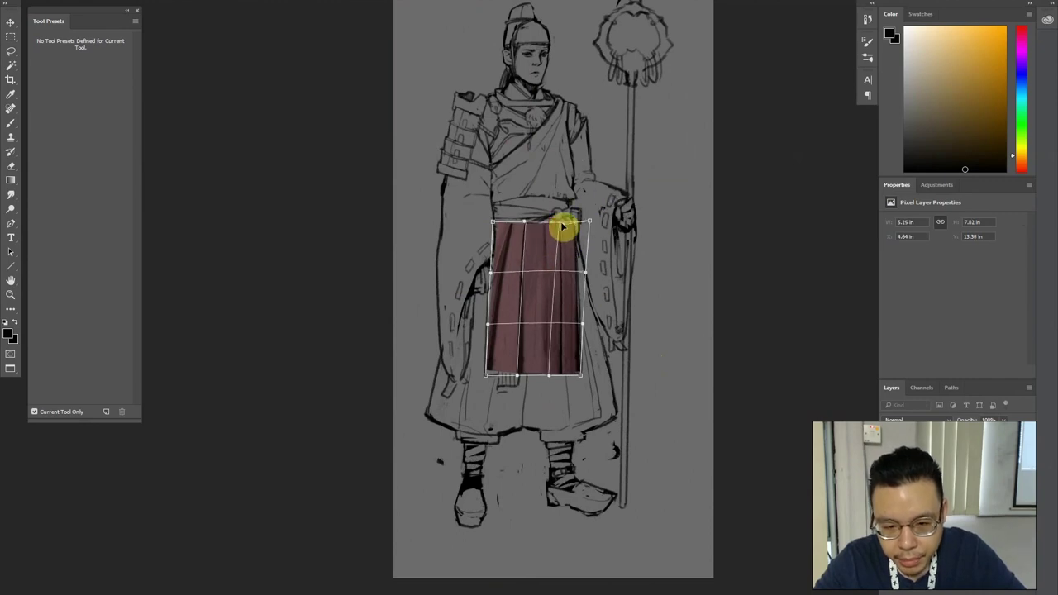
pyautogui.moveTo(550, 376); pyautogui.dragTo(562, 377)
pyautogui.moveTo(519, 316); pyautogui.dragTo(523, 314)
pyautogui.moveTo(494, 222); pyautogui.dragTo(487, 223)
pyautogui.press('Return')
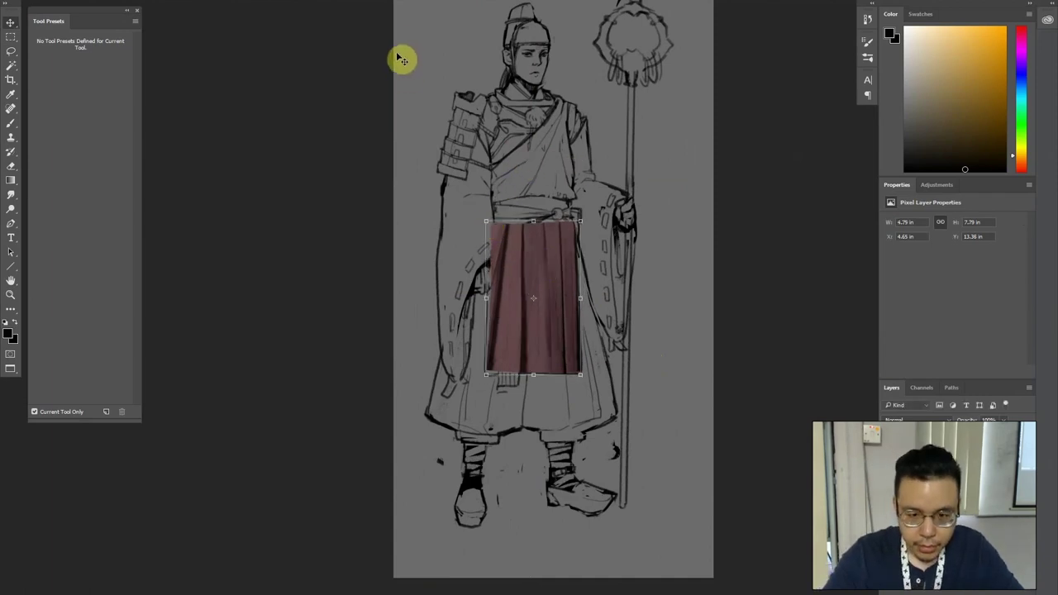
# Reset the default colours, lasso the hakama photo's waistband and move it into Character_Demo.psd above the pleats
pyautogui.press('d')
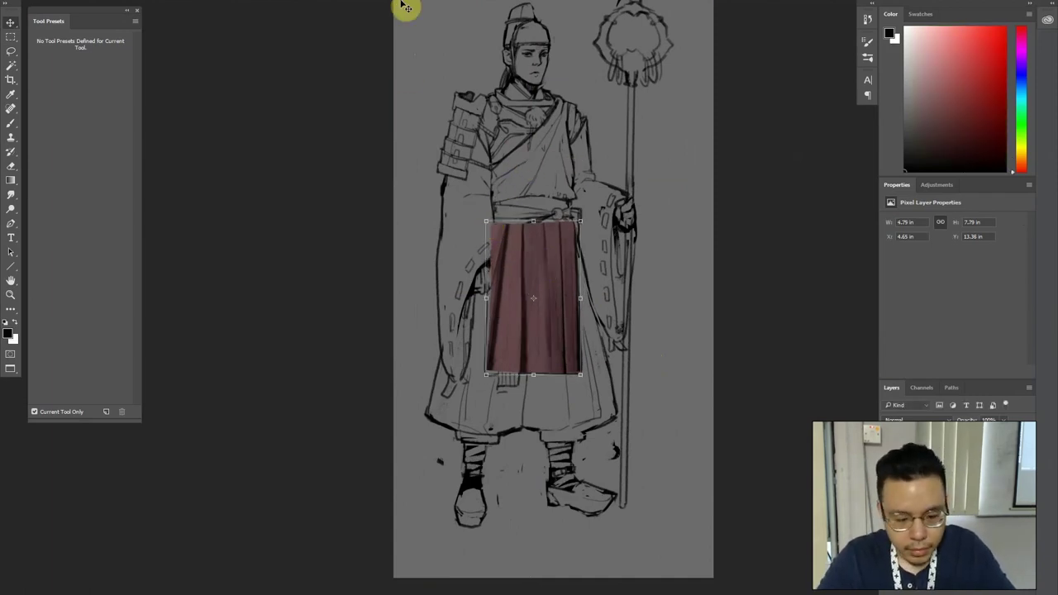
pyautogui.press('f')
pyautogui.press('f')
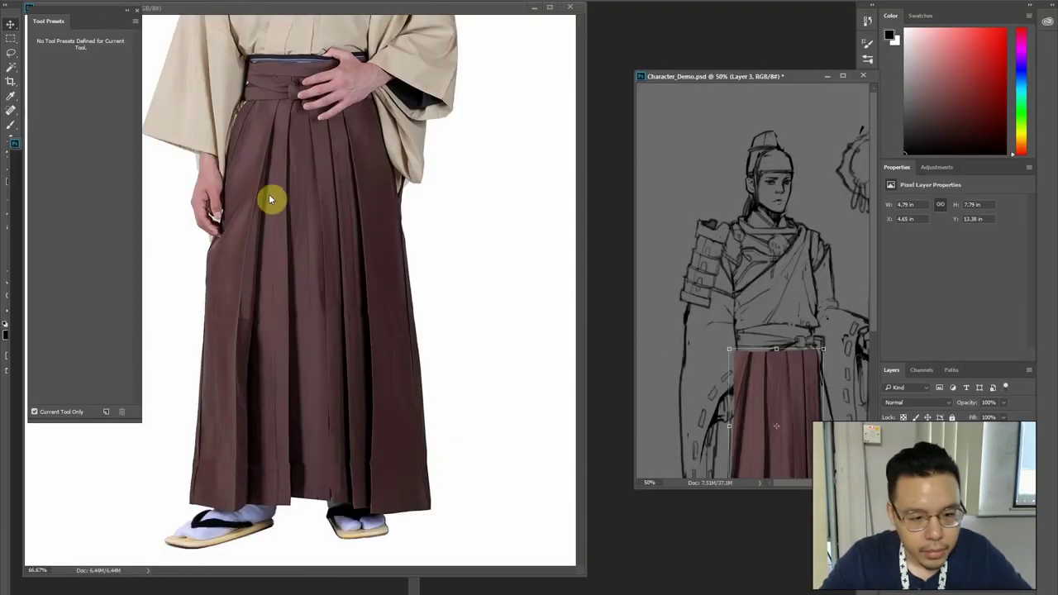
pyautogui.click(344, 340)
pyautogui.press('l')
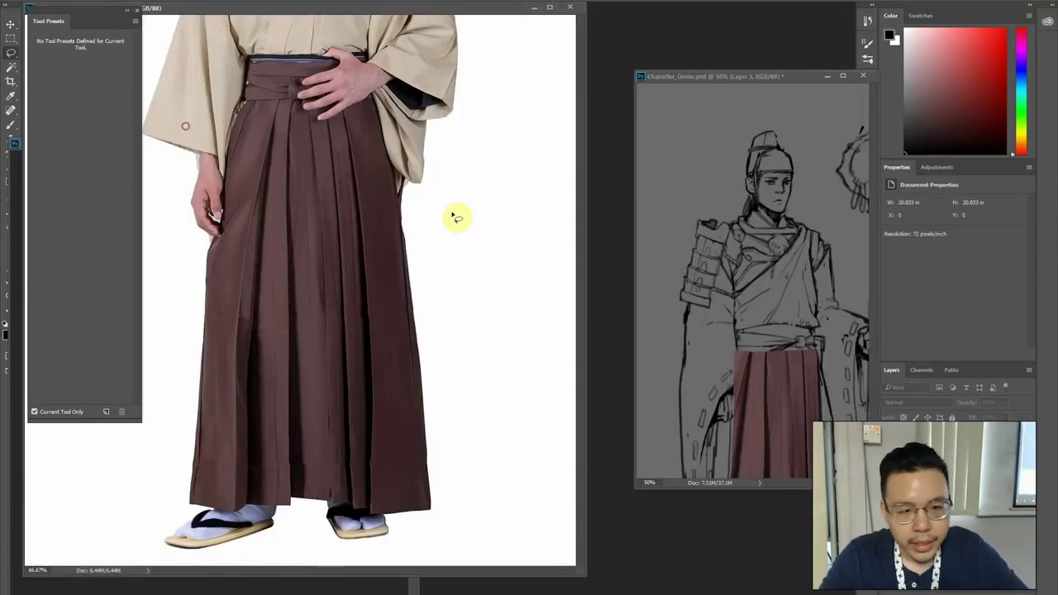
pyautogui.moveTo(713, 342); pyautogui.dragTo(713, 250)
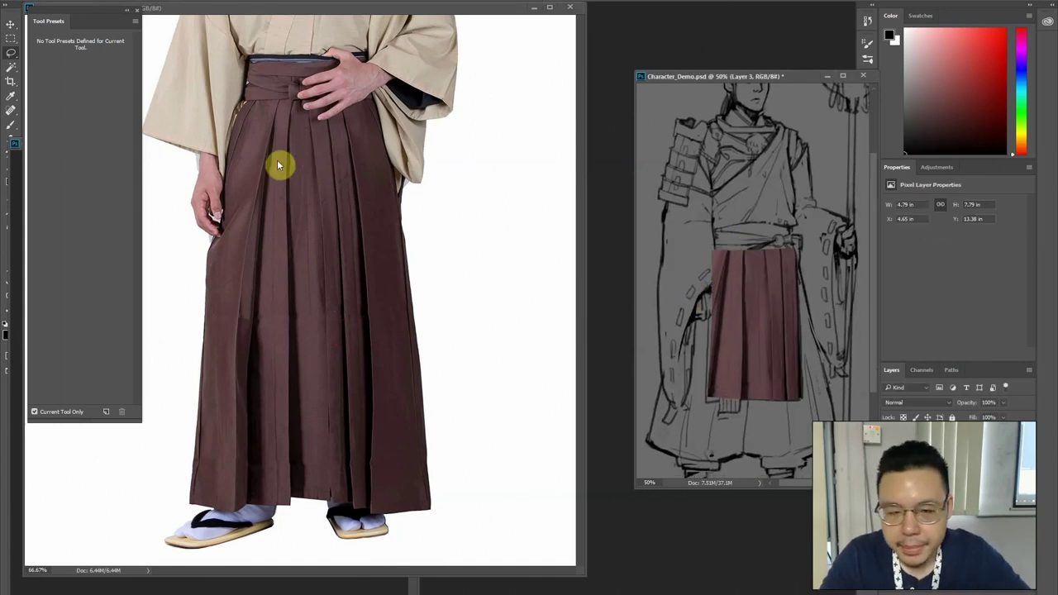
pyautogui.click(363, 248)
pyautogui.press('alt')
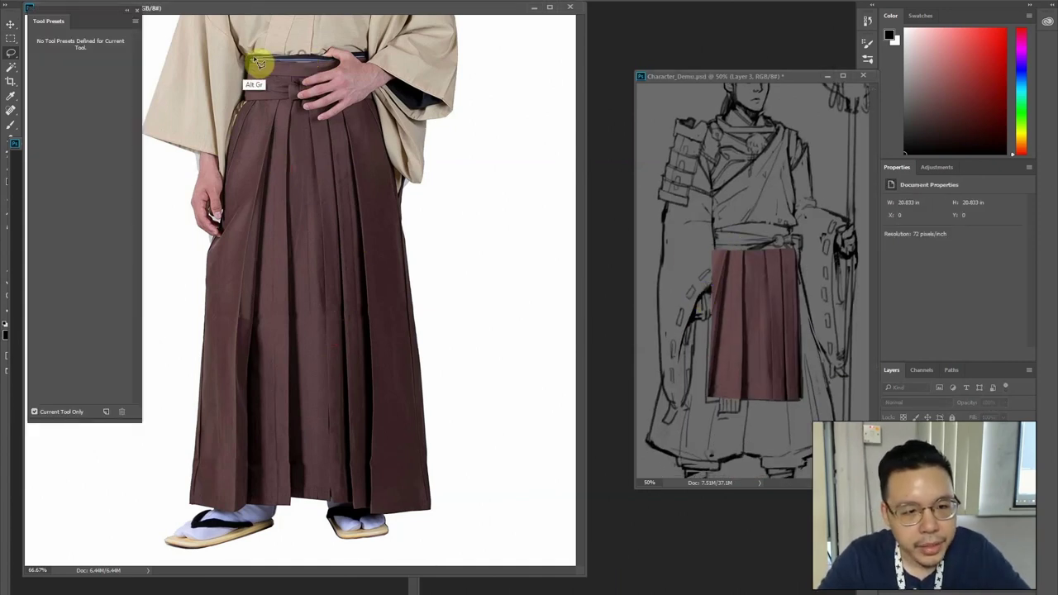
pyautogui.moveTo(252, 64)
pyautogui.mouseDown()
pyautogui.moveTo(248, 99)
pyautogui.moveTo(281, 109)
pyautogui.moveTo(260, 107)
pyautogui.moveTo(299, 104)
pyautogui.moveTo(305, 51)
pyautogui.moveTo(290, 75)
pyautogui.moveTo(619, 187)
pyautogui.moveTo(720, 234)
pyautogui.moveTo(741, 310)
pyautogui.mouseUp()
pyautogui.hotkey('ctrl', '+')
pyautogui.moveTo(709, 251); pyautogui.dragTo(686, 253)
# Fit the waistband piece to the waist, and add a mirrored, skewed copy to complete the band's other side
pyautogui.hotkey('ctrl', 't')
pyautogui.press('Return')
pyautogui.hotkey('ctrl', 't')
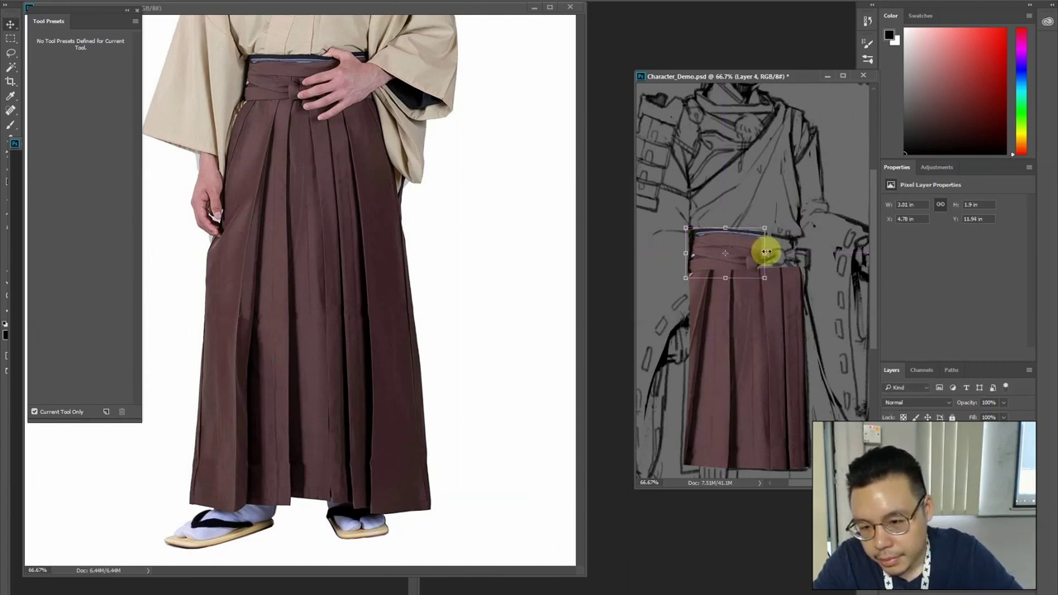
pyautogui.moveTo(767, 257); pyautogui.dragTo(800, 298)
pyautogui.press('Return')
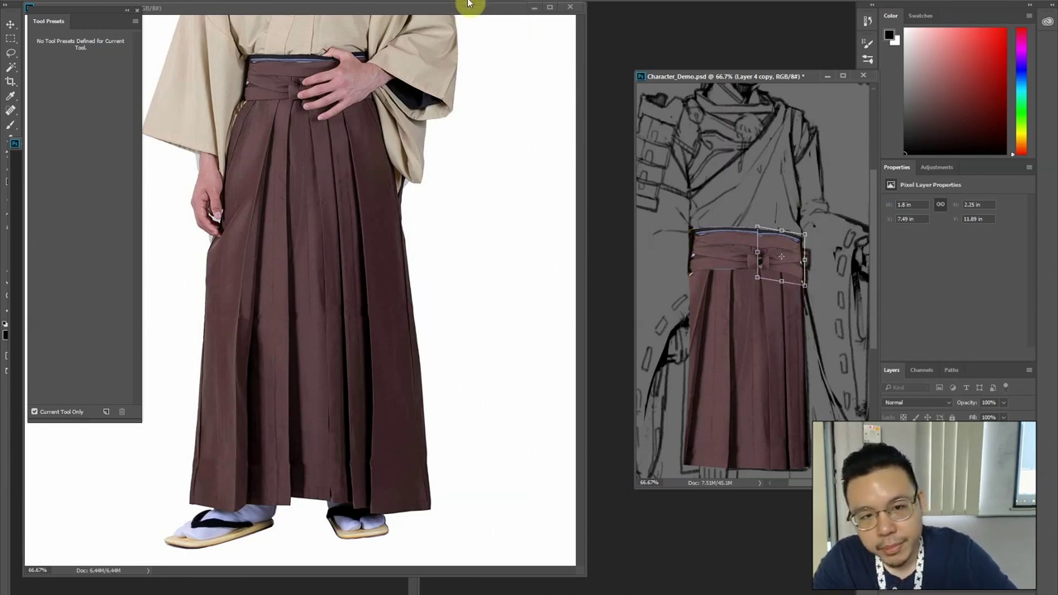
# Warp the mirrored waistband copy so its edges line up with the original half and the figure's hip
pyautogui.moveTo(802, 286); pyautogui.dragTo(803, 273)
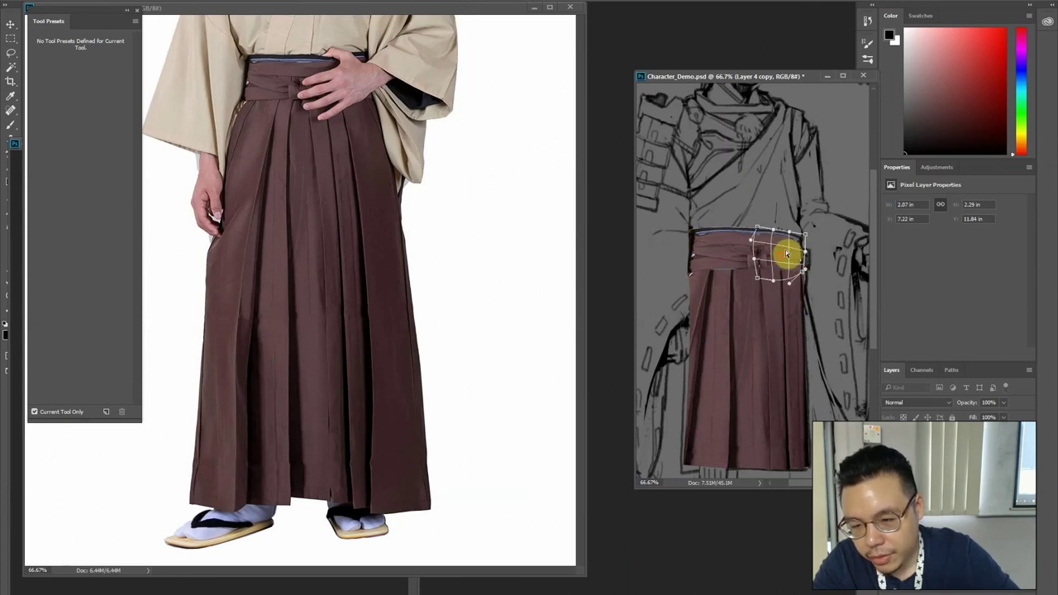
pyautogui.press('Return')
pyautogui.hotkey('ctrl', 't')
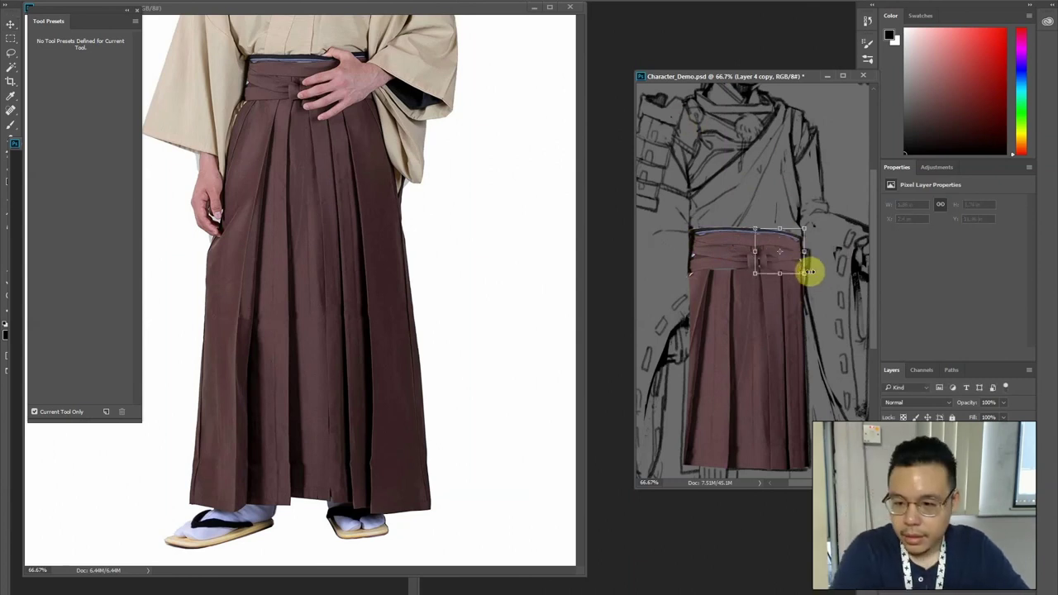
pyautogui.click(462, 0)
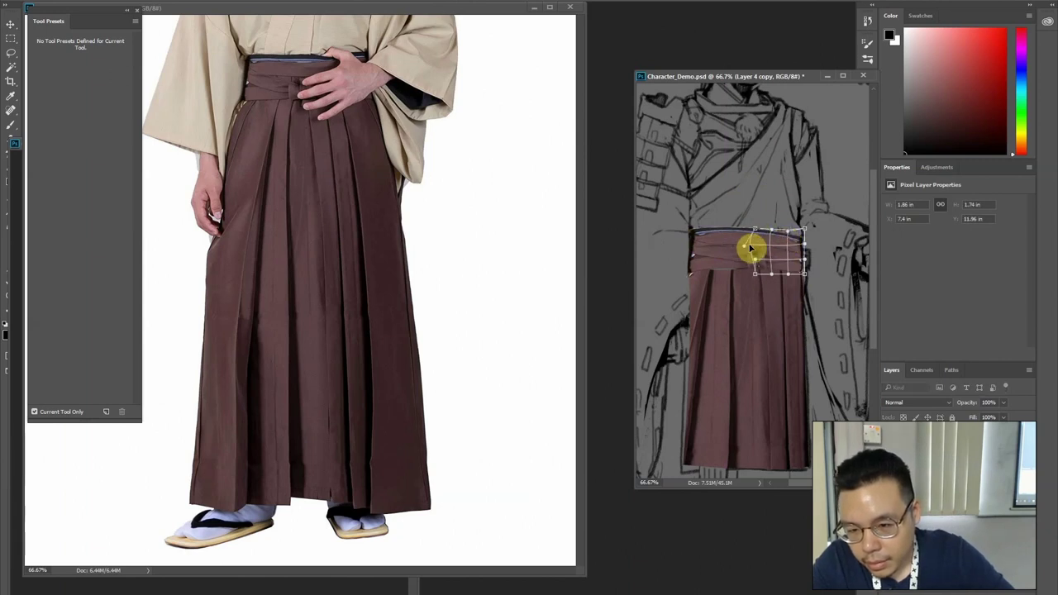
pyautogui.press('Return')
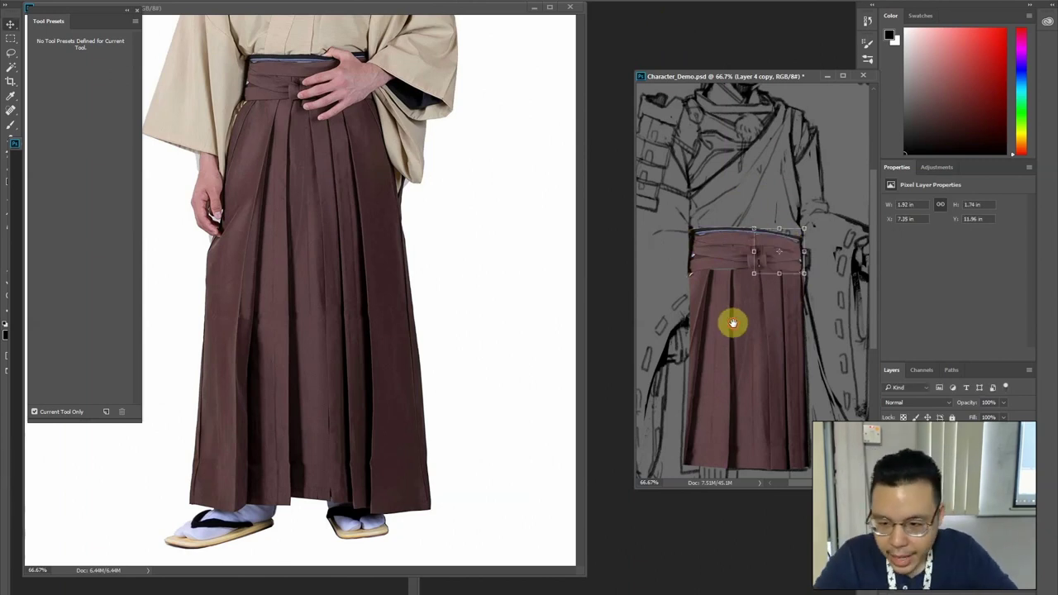
# Merge the mirrored copy into the waistband layer and lasso away the stray edges around the band
pyautogui.moveTo(732, 324); pyautogui.dragTo(713, 323)
pyautogui.hotkey('ctrl', 'e')
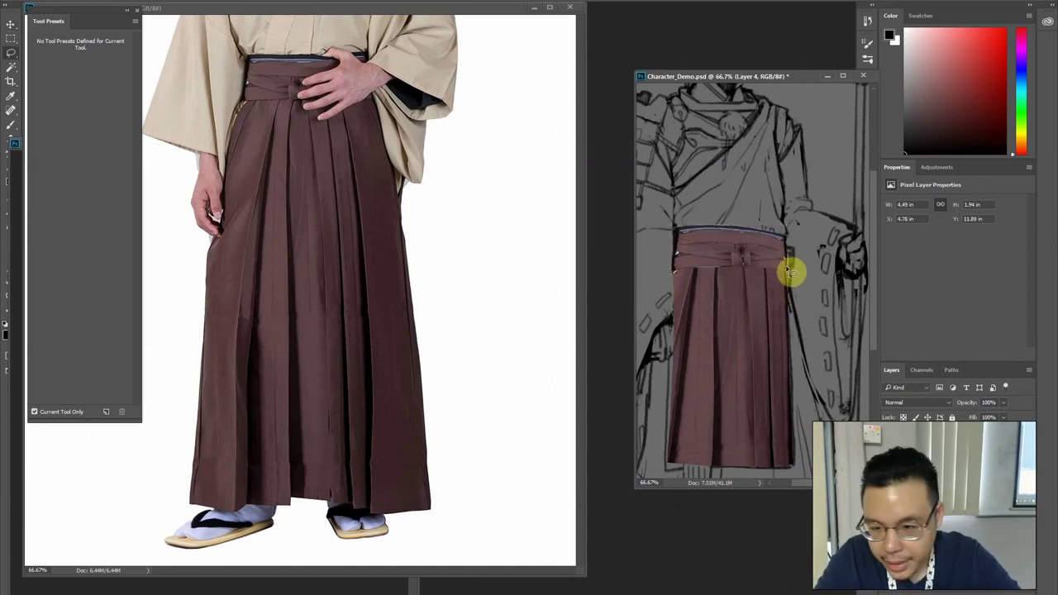
pyautogui.moveTo(754, 270)
pyautogui.mouseDown()
pyautogui.moveTo(677, 272)
pyautogui.moveTo(695, 306)
pyautogui.moveTo(792, 267)
pyautogui.mouseUp()
pyautogui.click(701, 217)
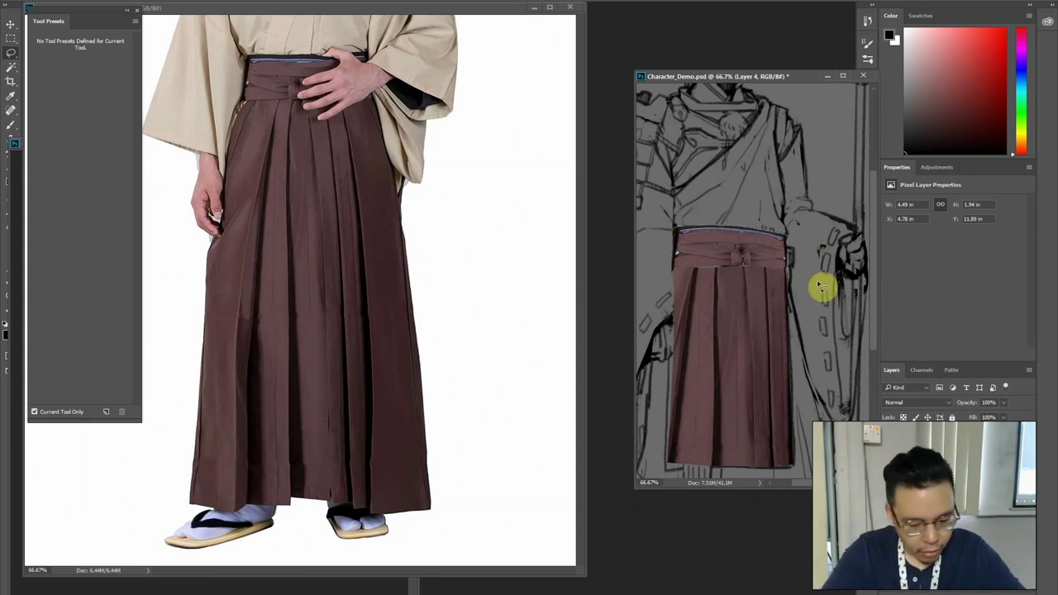
# Paint over the waistband's seams and pale lower edge with colours sampled from the surrounding fabric
pyautogui.press('b')
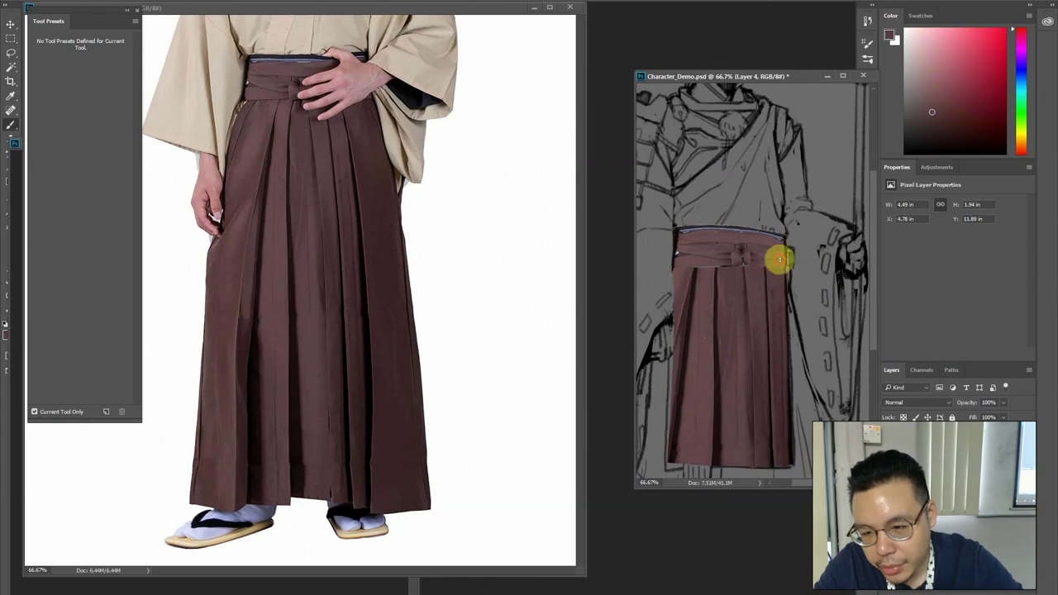
pyautogui.keyDown('alt'); pyautogui.click(789, 256); pyautogui.keyUp('alt')
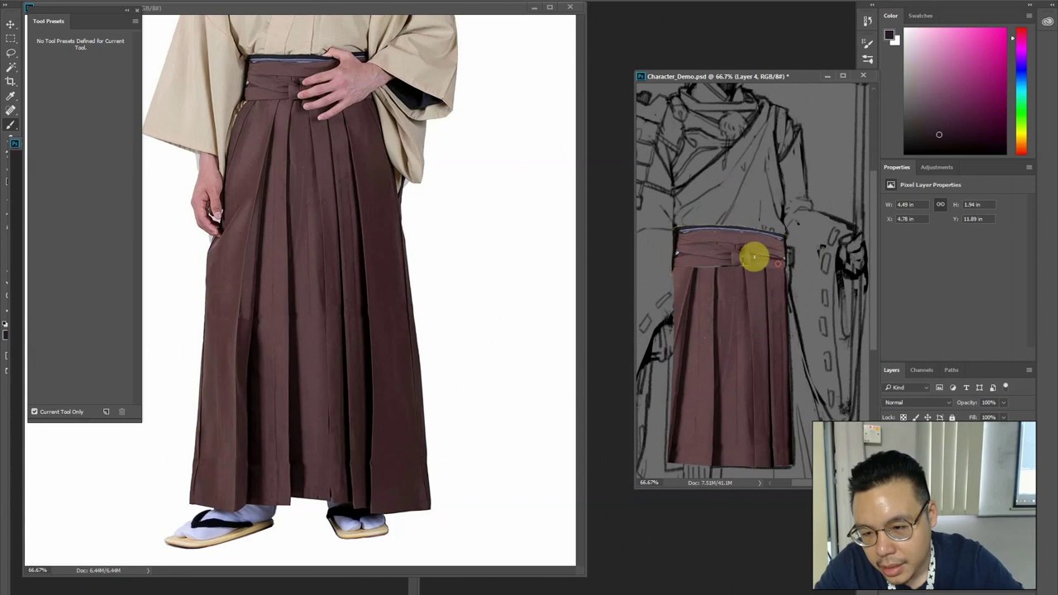
pyautogui.keyDown('alt'); pyautogui.click(771, 252); pyautogui.keyUp('alt')
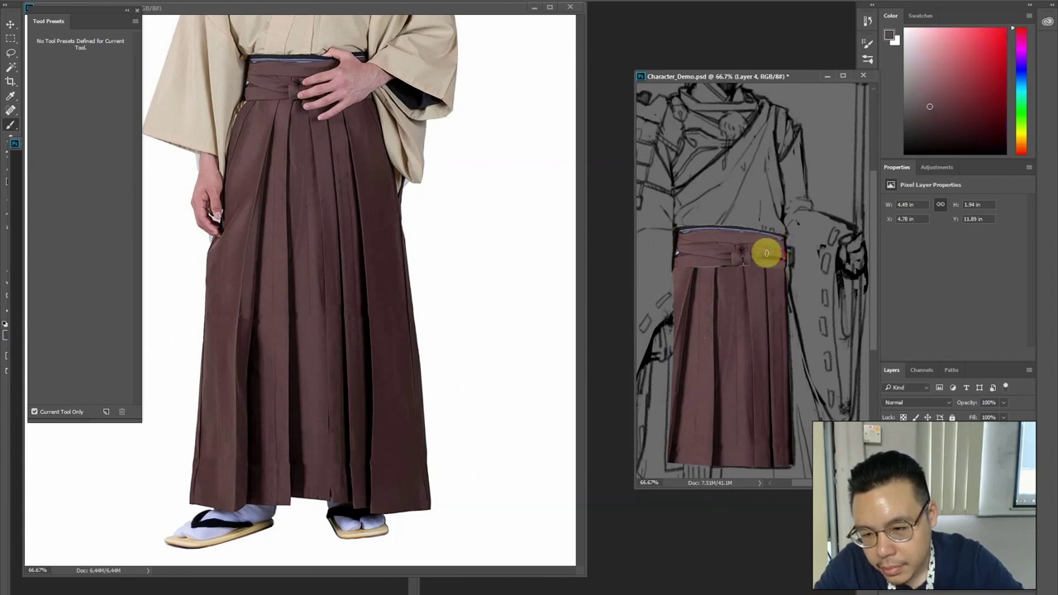
pyautogui.keyDown('alt'); pyautogui.click(722, 259); pyautogui.keyUp('alt')
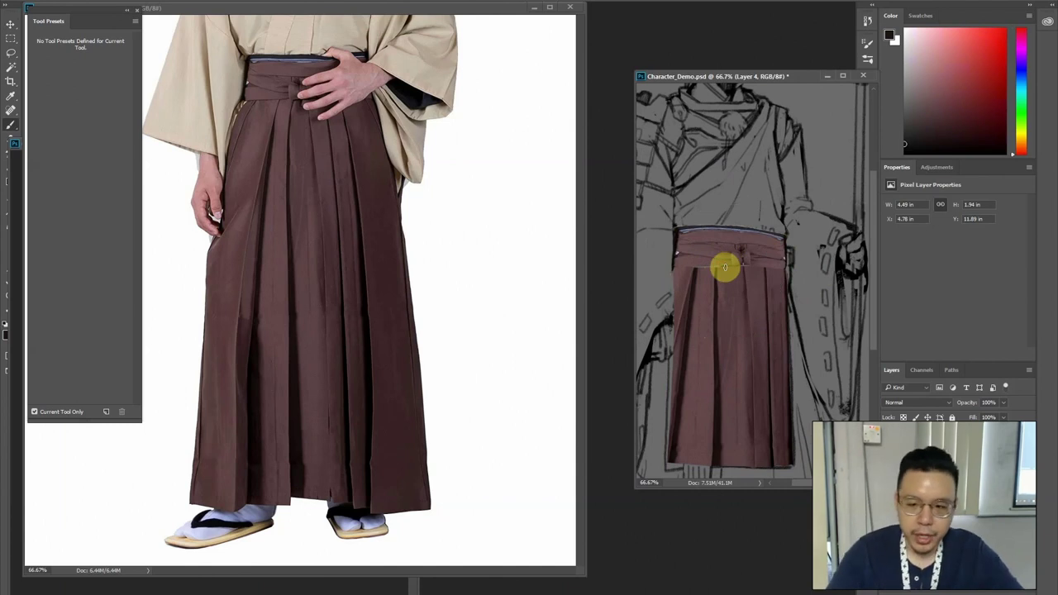
pyautogui.keyDown('alt'); pyautogui.click(701, 271); pyautogui.keyUp('alt')
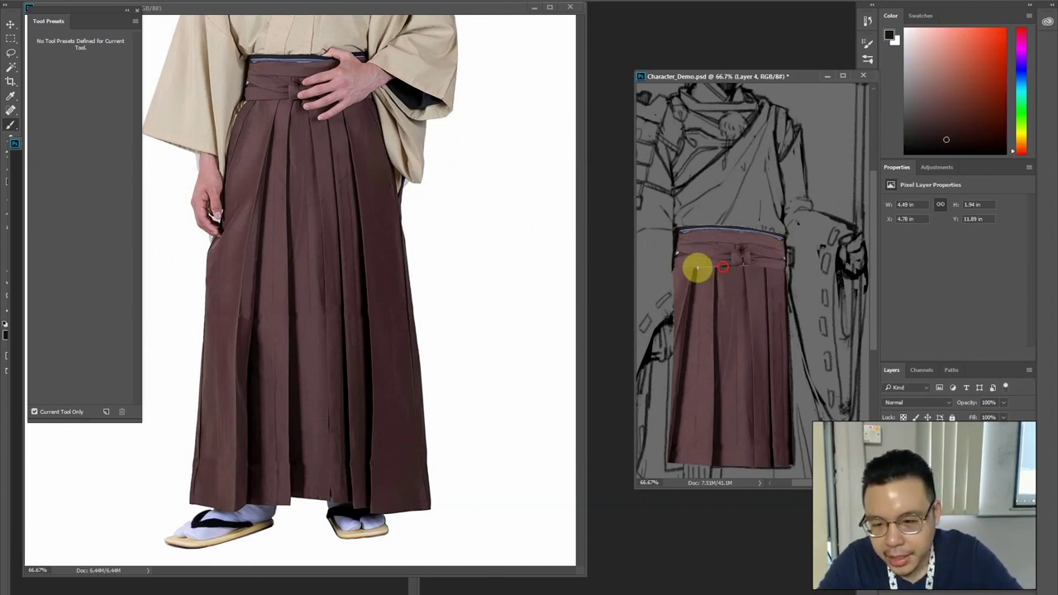
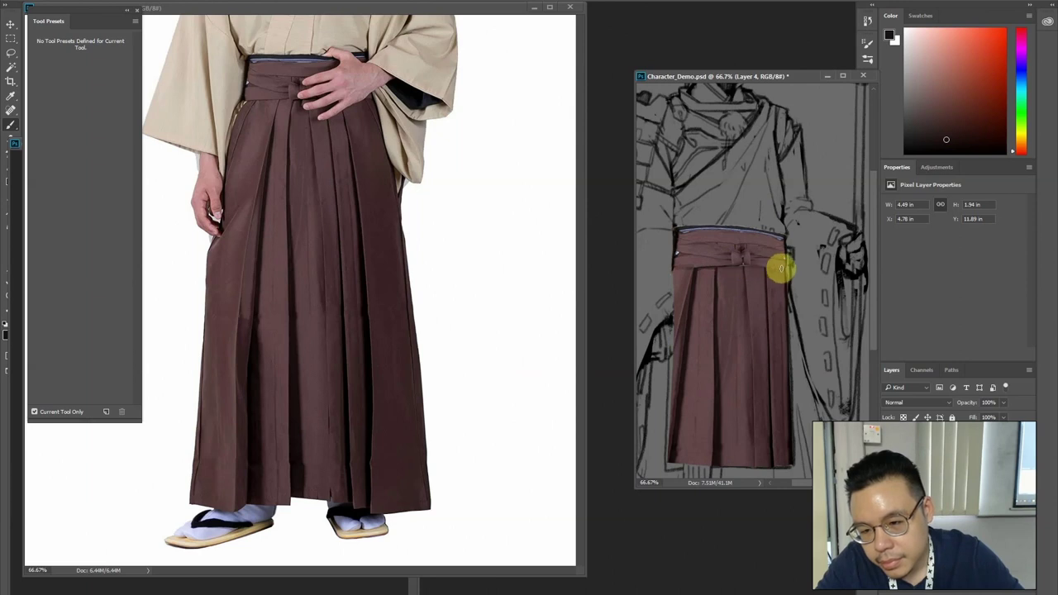
# Select the pleats layer and warp its lower edge so the hem drops slightly
pyautogui.hotkey('ctrl', '-')
pyautogui.hotkey('ctrl', '-')
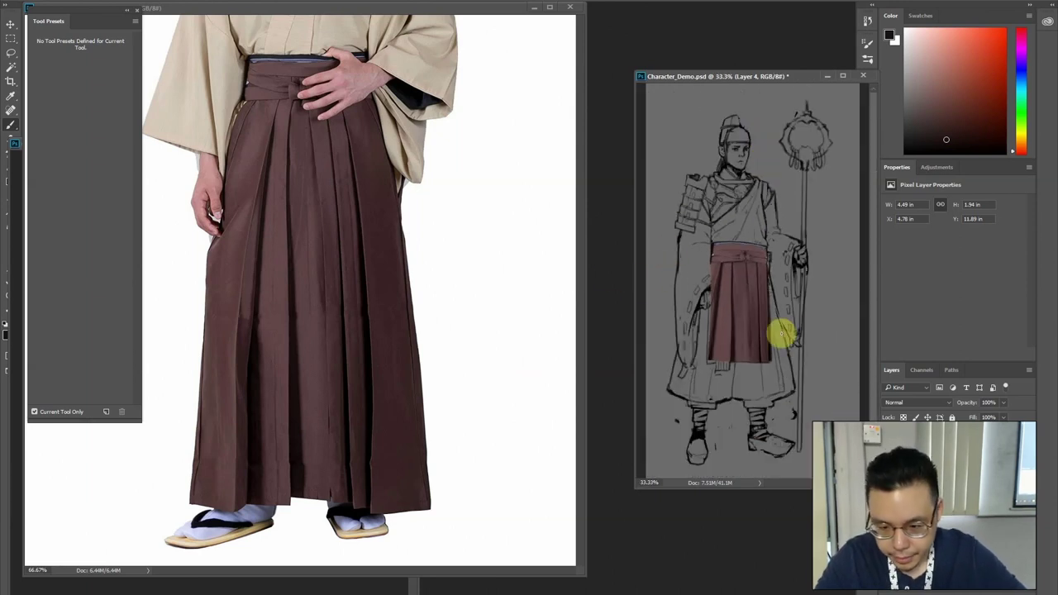
pyautogui.moveTo(748, 359); pyautogui.dragTo(732, 366)
pyautogui.press('l')
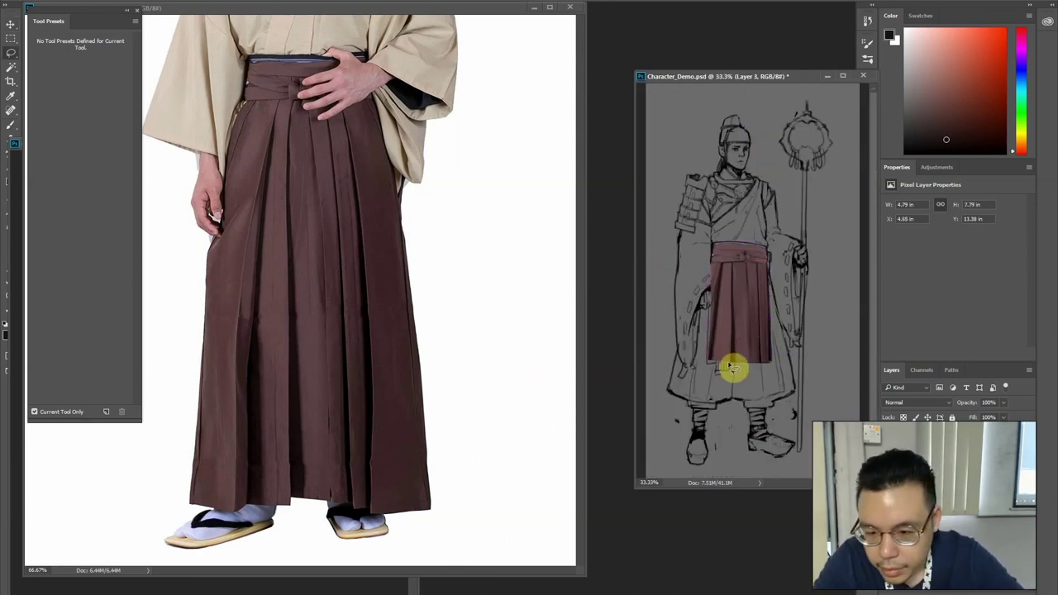
pyautogui.hotkey('ctrl', 't')
pyautogui.click(450, 1)
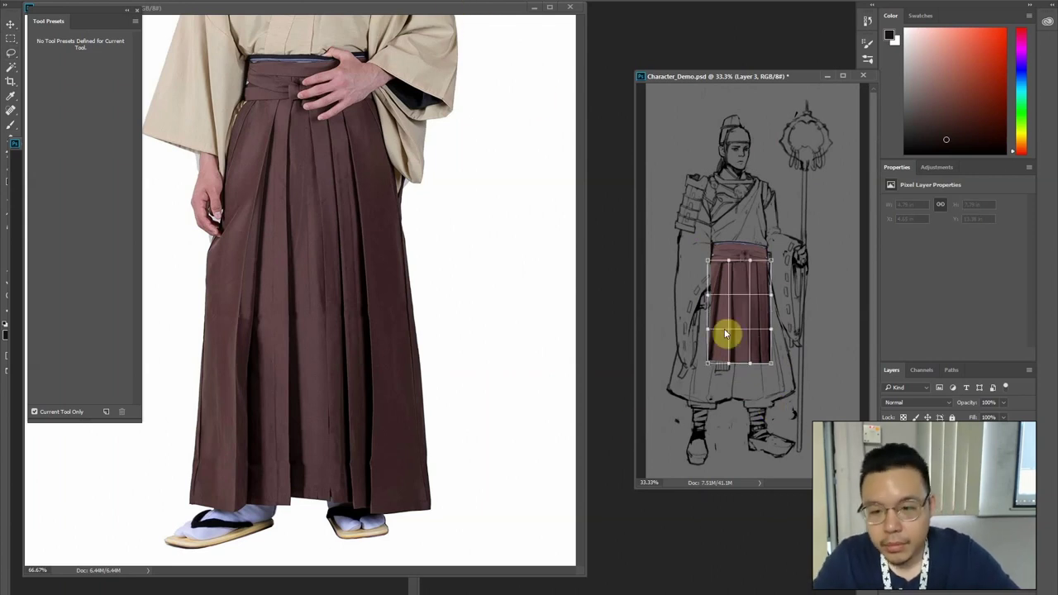
pyautogui.moveTo(709, 375); pyautogui.dragTo(709, 375)
pyautogui.press('Return')
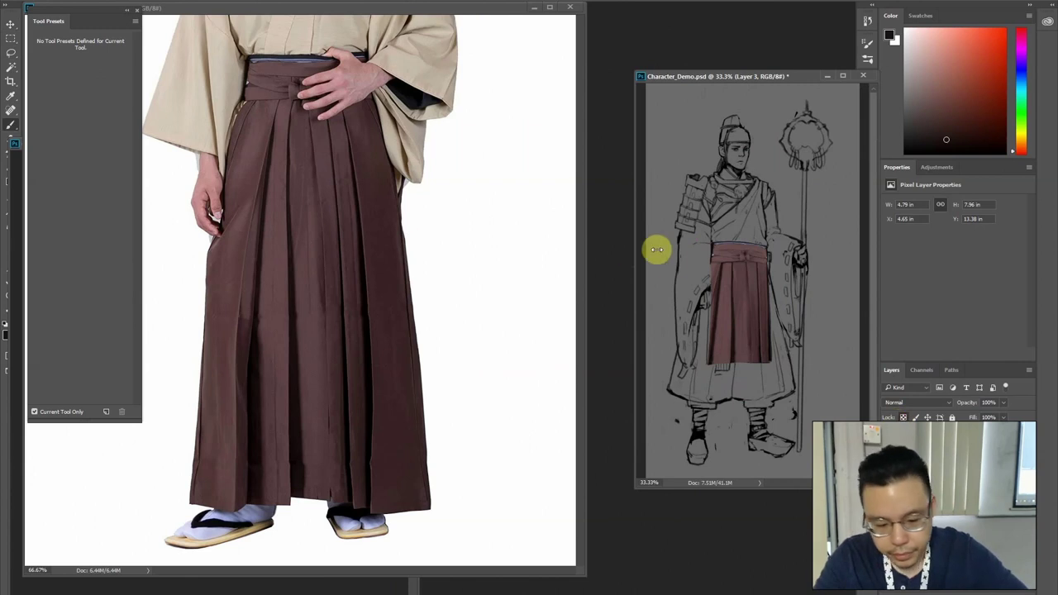
# Brush sampled maroon tones over the edge and lower part of the pleats with transparent pixels locked
pyautogui.keyDown('alt'); pyautogui.click(719, 351); pyautogui.keyUp('alt')
pyautogui.moveTo(709, 301); pyautogui.dragTo(710, 289)
pyautogui.moveTo(713, 384)
pyautogui.mouseDown()
pyautogui.moveTo(719, 290)
pyautogui.moveTo(720, 314)
pyautogui.mouseUp()
pyautogui.moveTo(724, 376); pyautogui.dragTo(722, 350)
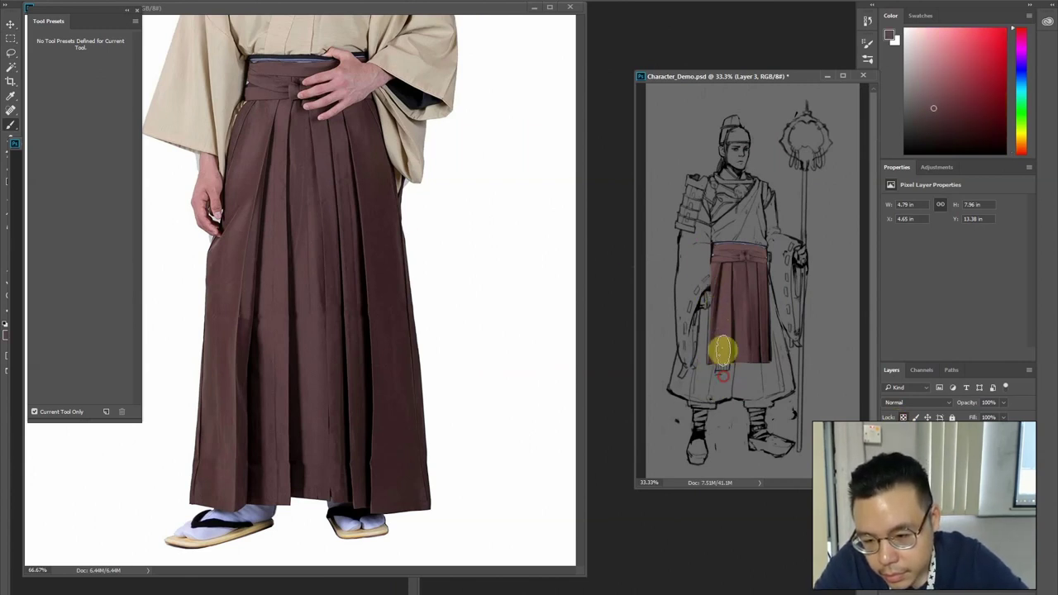
pyautogui.keyDown('alt'); pyautogui.click(732, 347); pyautogui.keyUp('alt')
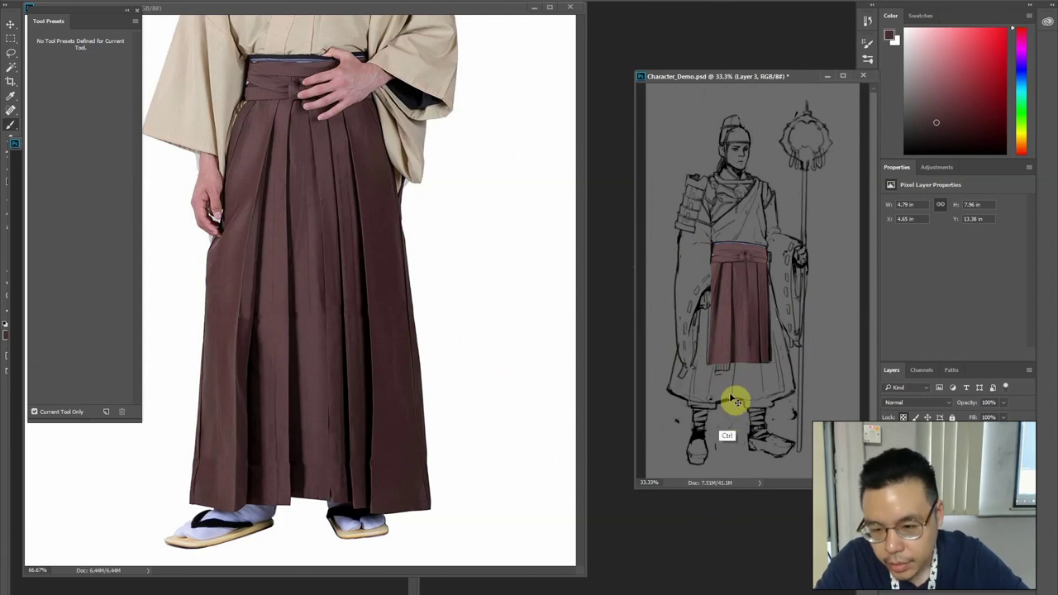
# Soften the pleats' contrast with Levels, using midtones 1.09, output black 10 and a reduced output white
pyautogui.hotkey('ctrl', 'l')
pyautogui.moveTo(768, 198); pyautogui.dragTo(763, 199)
pyautogui.moveTo(837, 240); pyautogui.dragTo(820, 240)
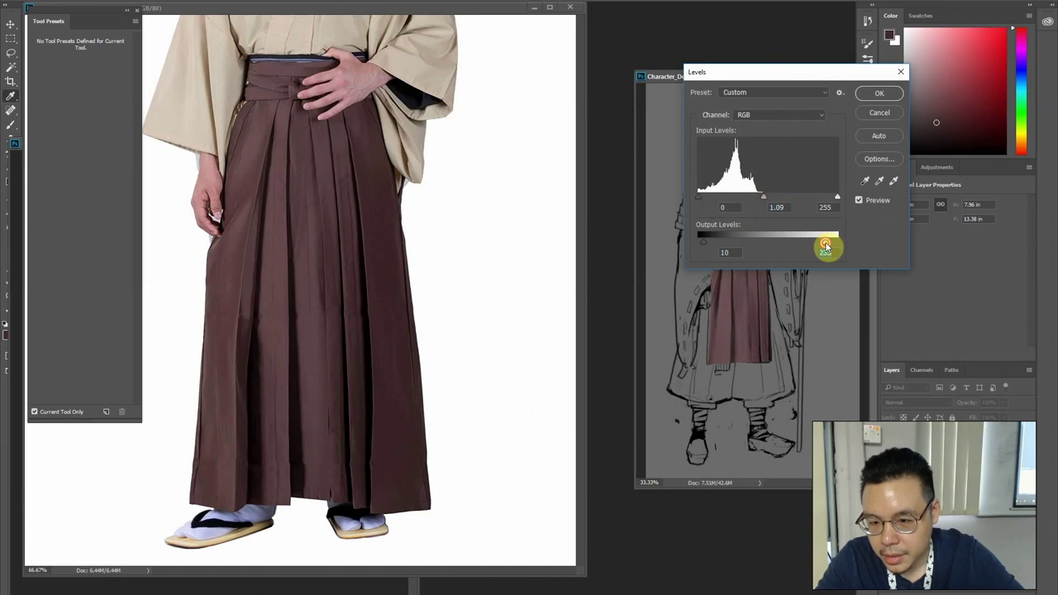
pyautogui.press('Return')
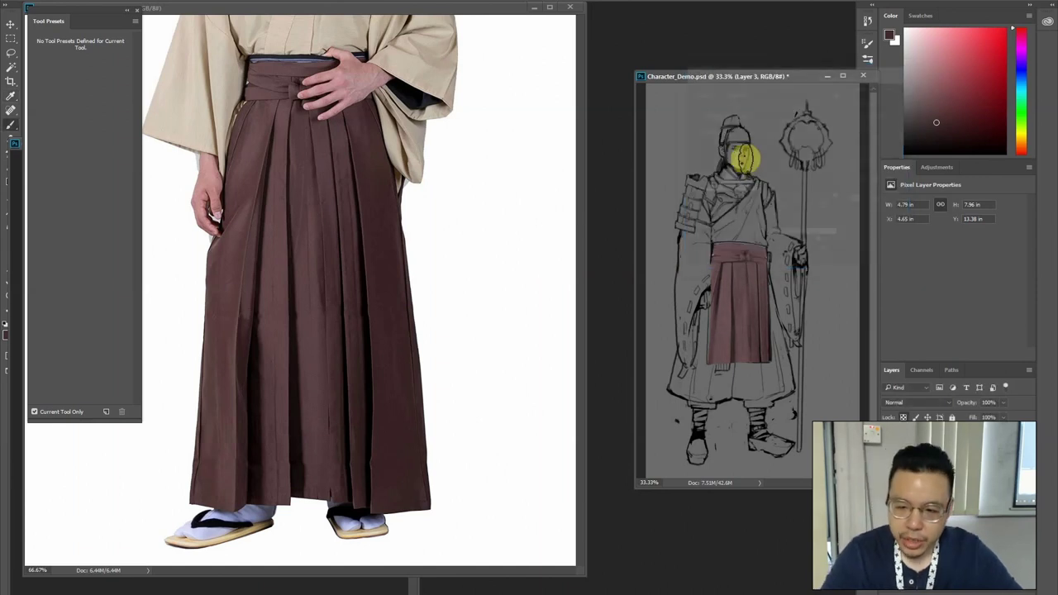
pyautogui.hotkey('ctrl', 'l')
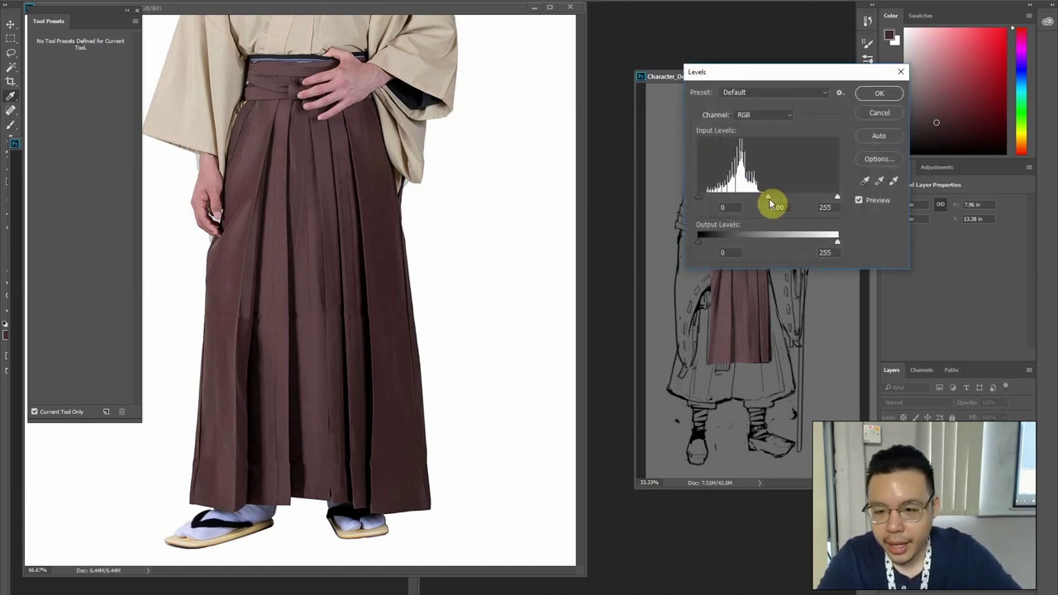
pyautogui.press('Return')
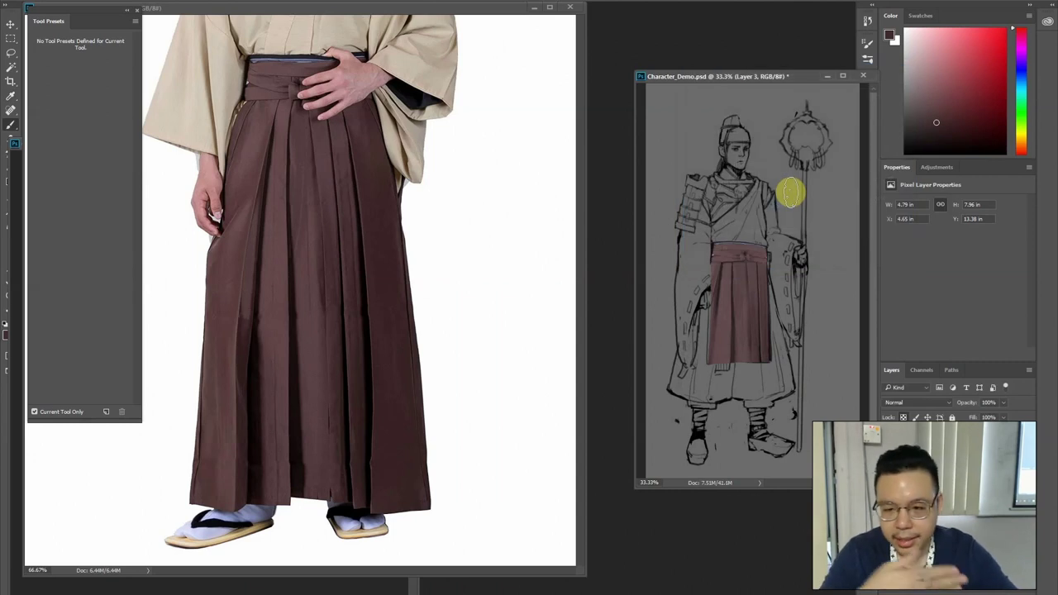
# Sample the fabric colour and brush it along the upper edge of the waistband on its own layer
pyautogui.hotkey('ctrl', '+')
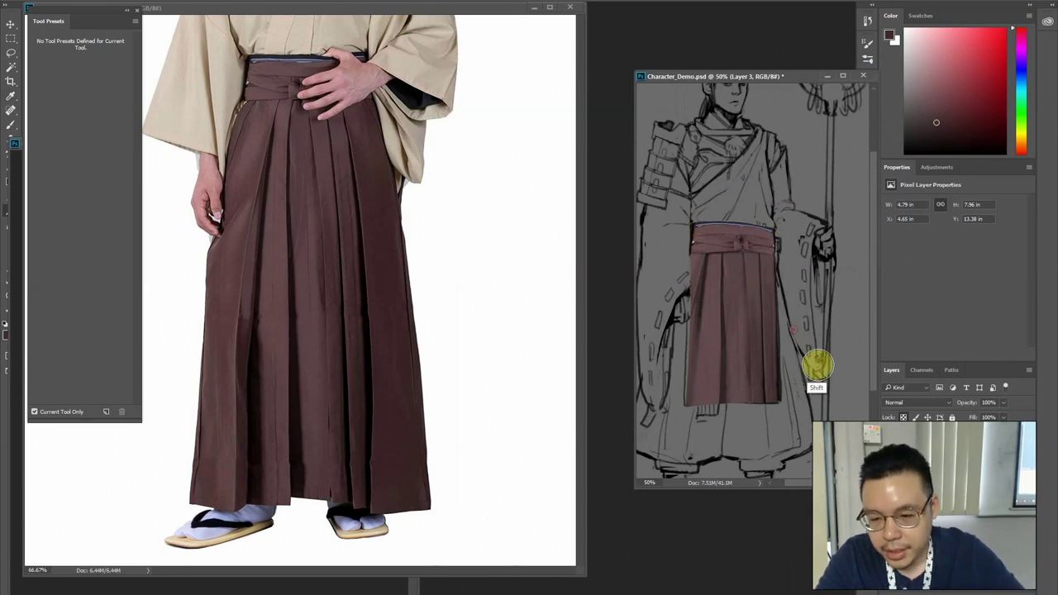
pyautogui.keyDown('shift'); pyautogui.rightClick(818, 370); pyautogui.keyUp('shift')
pyautogui.click(843, 415)
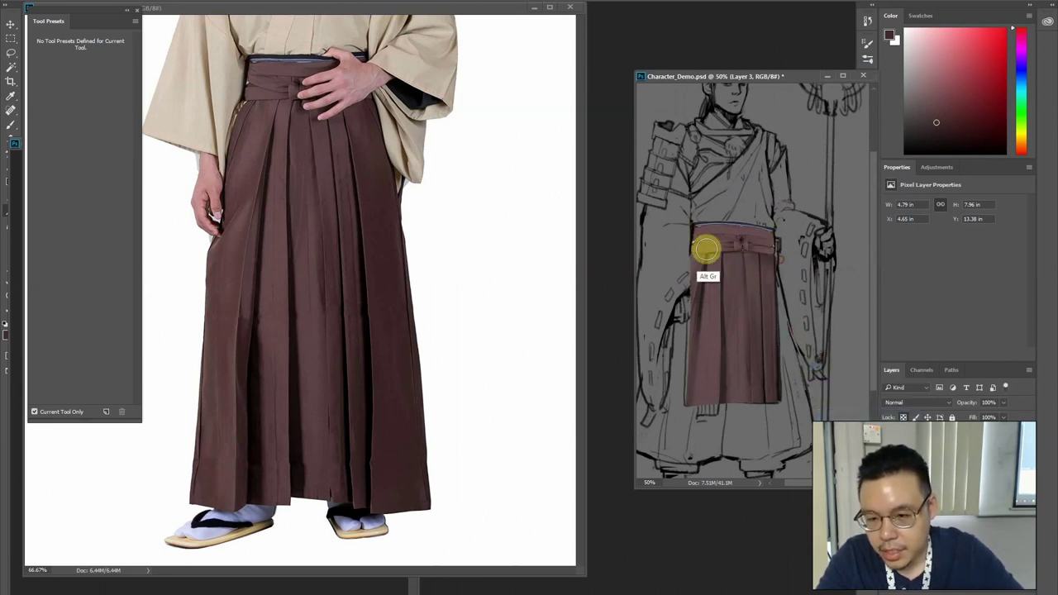
pyautogui.press('alt')
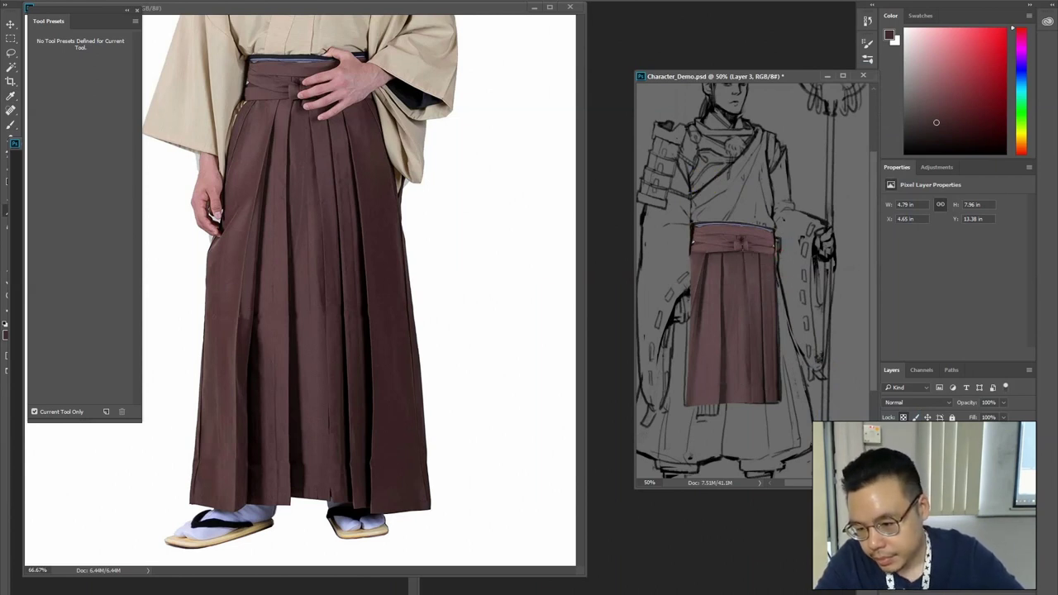
pyautogui.click(942, 488)
pyautogui.moveTo(691, 222); pyautogui.dragTo(771, 240)
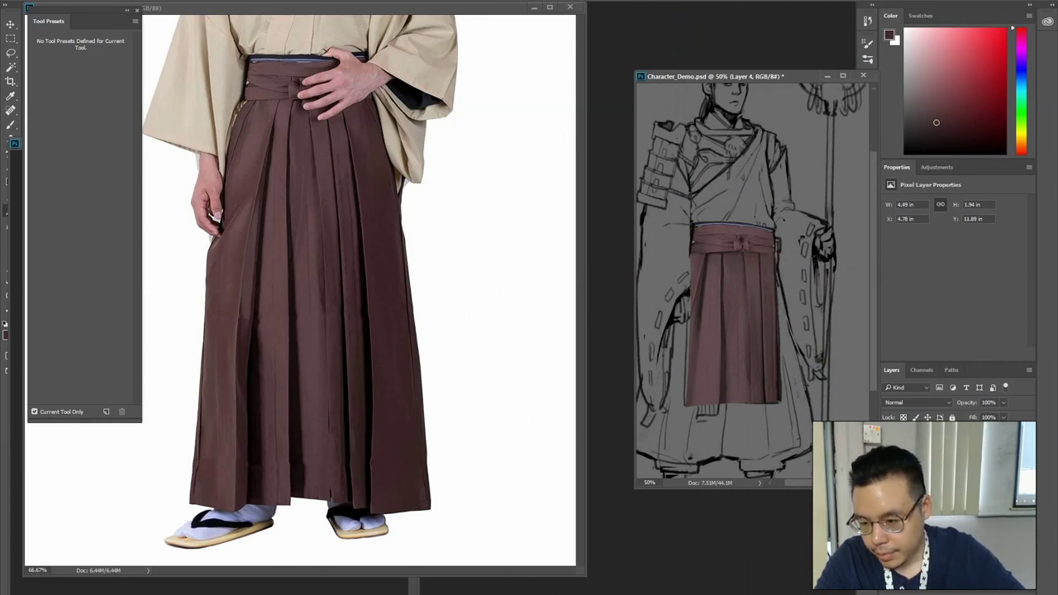
# Lighten the dark trousers layer with Levels, using midtones about 1.24, output black 13 and output white 210
pyautogui.click(890, 488)
pyautogui.hotkey('ctrl', '-')
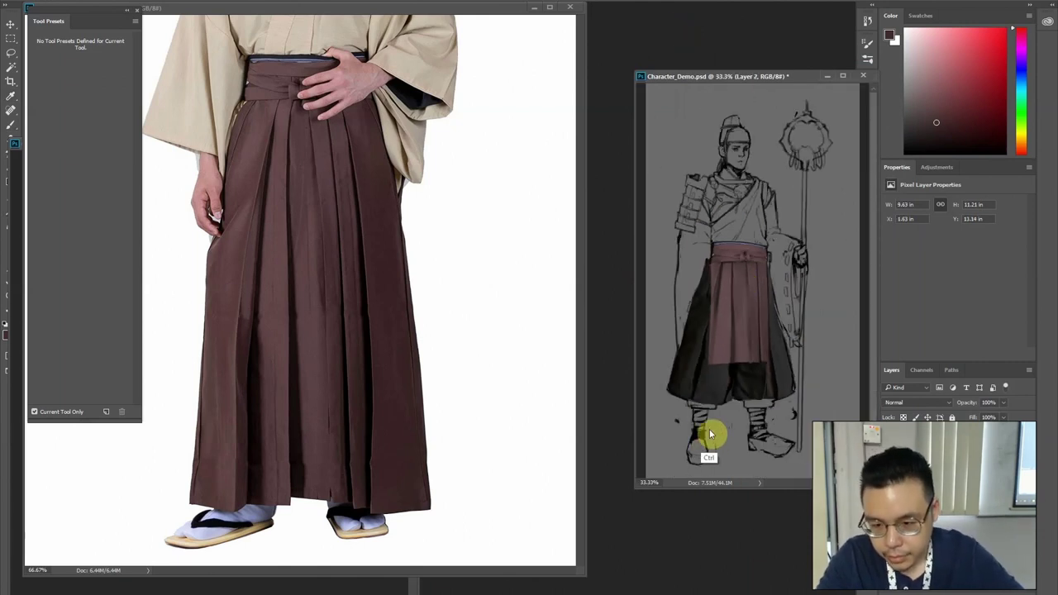
pyautogui.hotkey('ctrl', 'l')
pyautogui.moveTo(736, 81); pyautogui.dragTo(479, 117)
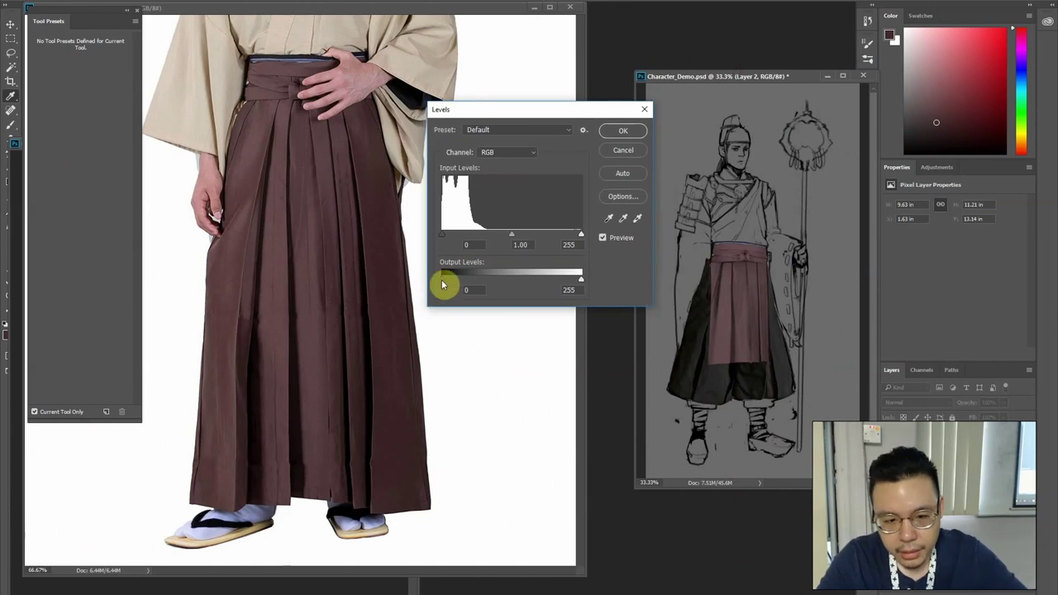
pyautogui.moveTo(519, 238); pyautogui.dragTo(499, 240)
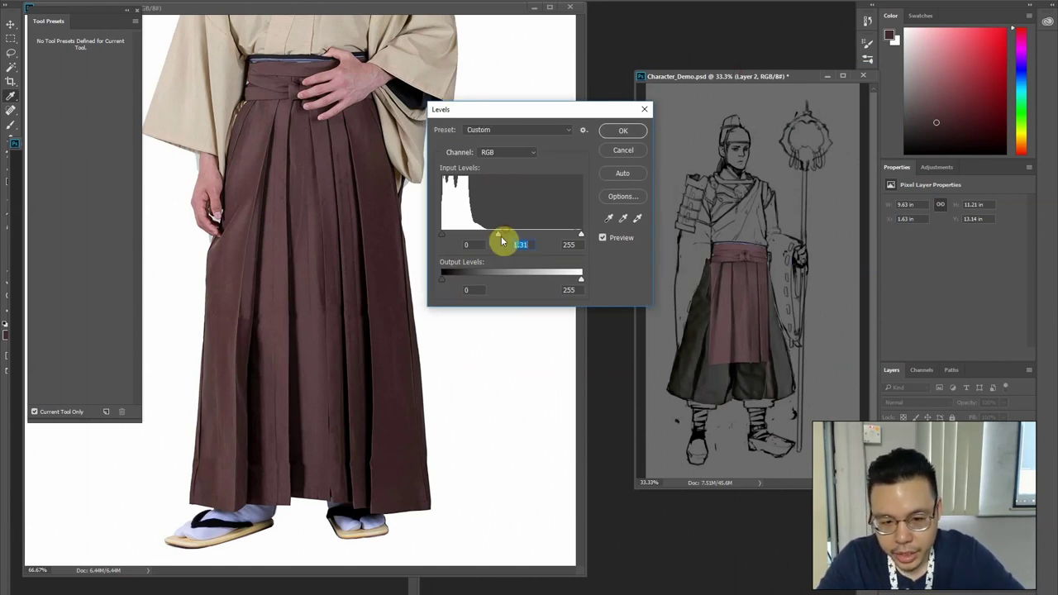
pyautogui.moveTo(444, 279); pyautogui.dragTo(451, 279)
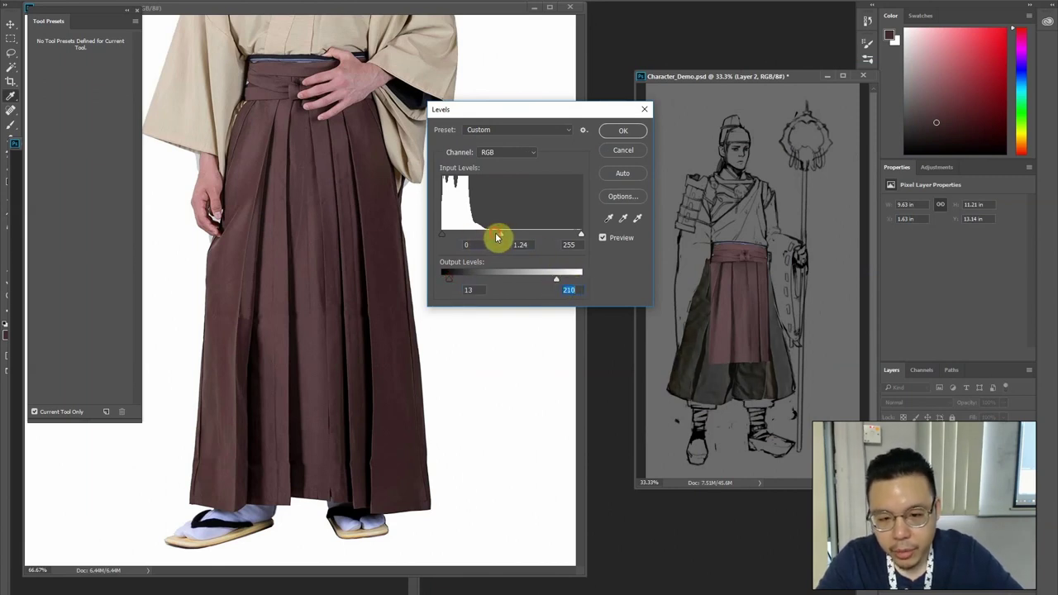
pyautogui.moveTo(496, 238); pyautogui.dragTo(498, 237)
pyautogui.press('Return')
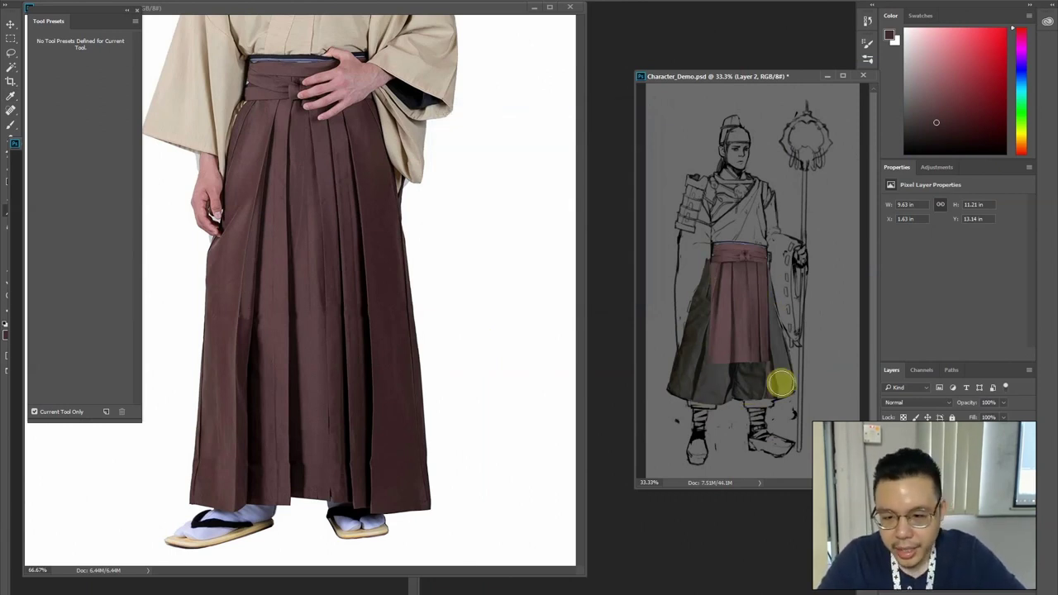
pyautogui.click(942, 488)
pyautogui.press('l')
pyautogui.press('alt')
pyautogui.moveTo(770, 299)
pyautogui.mouseDown()
pyautogui.moveTo(769, 349)
pyautogui.moveTo(784, 316)
pyautogui.moveTo(769, 272)
pyautogui.moveTo(716, 276)
pyautogui.mouseUp()
pyautogui.keyDown('alt'); pyautogui.click(710, 286); pyautogui.keyUp('alt')
pyautogui.keyDown('alt'); pyautogui.click(688, 221); pyautogui.keyUp('alt')
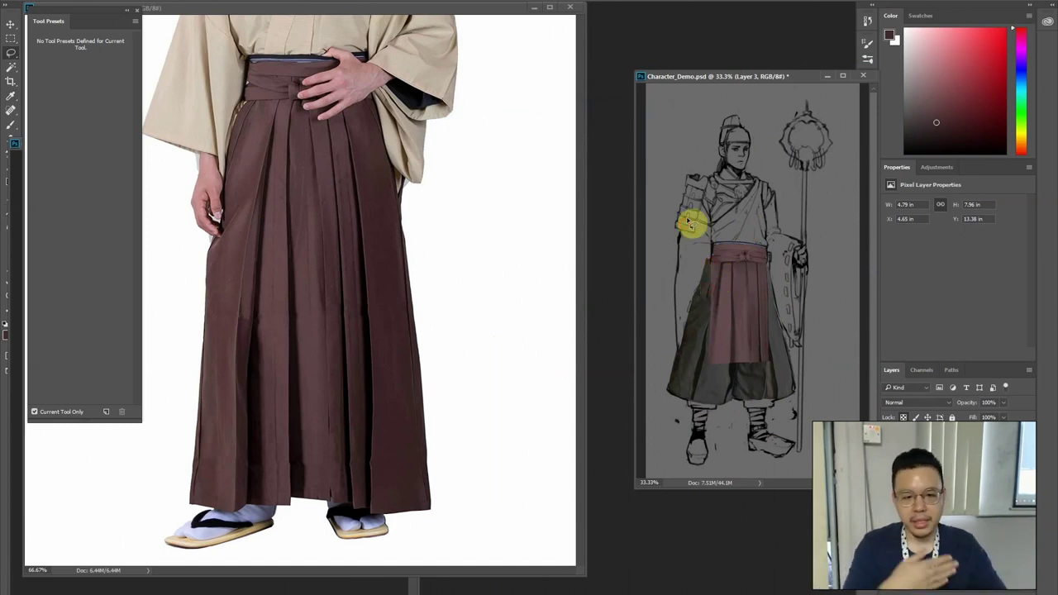
pyautogui.click(268, 150)
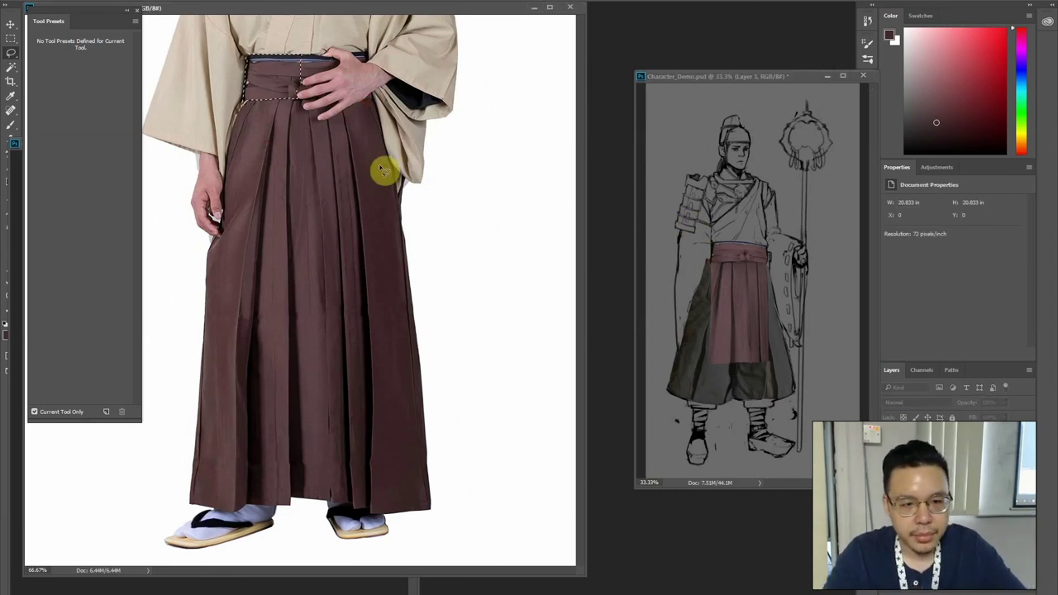
pyautogui.hotkey('alt', 'Tab')
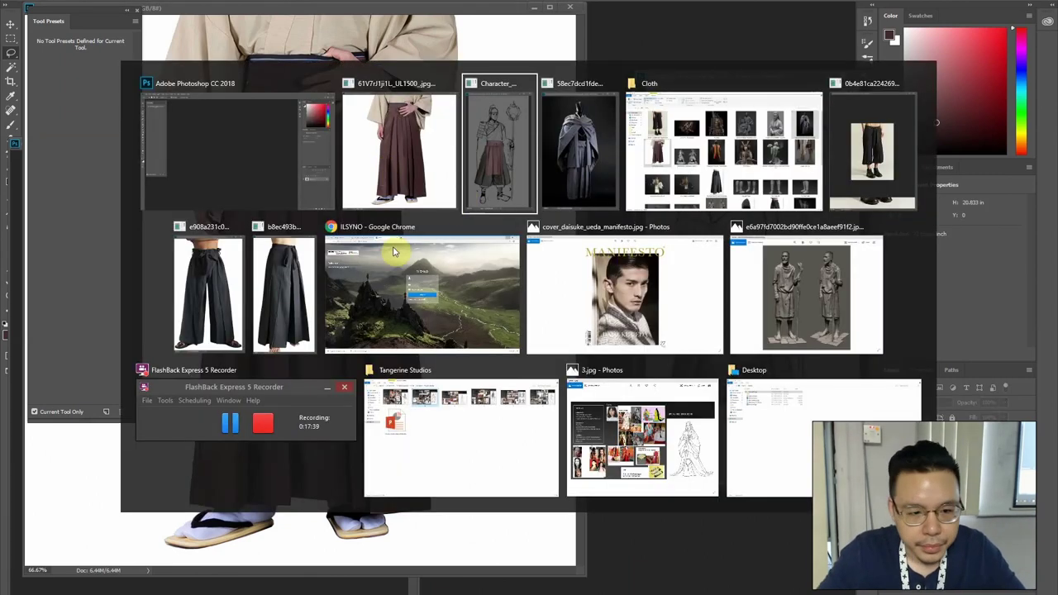
pyautogui.click(490, 166)
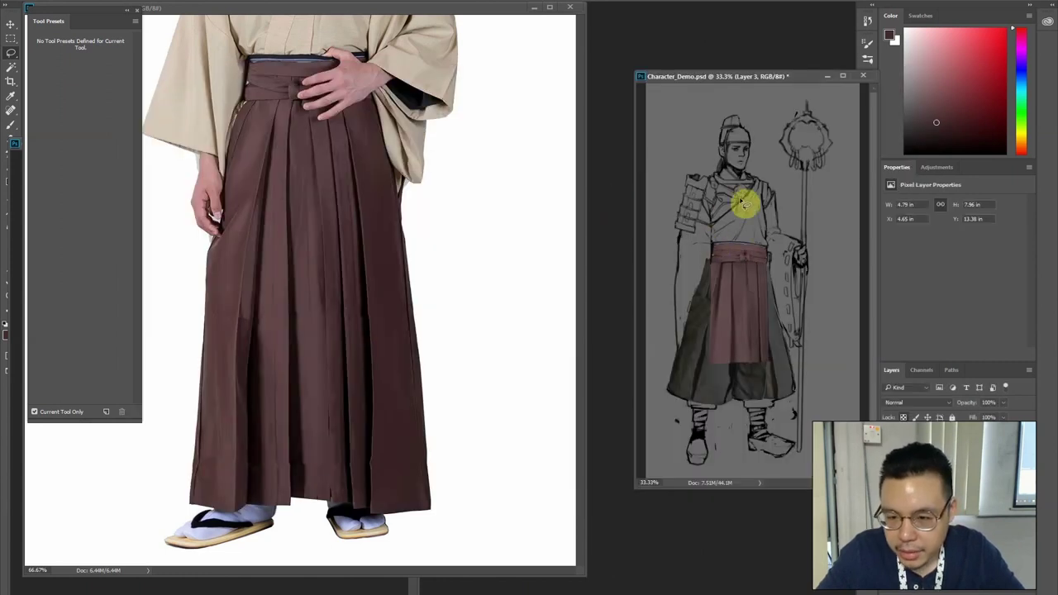
# Pick the orange hooded robe photo from the Cloth reference folder and open it in Photoshop
pyautogui.hotkey('alt', 'Tab')
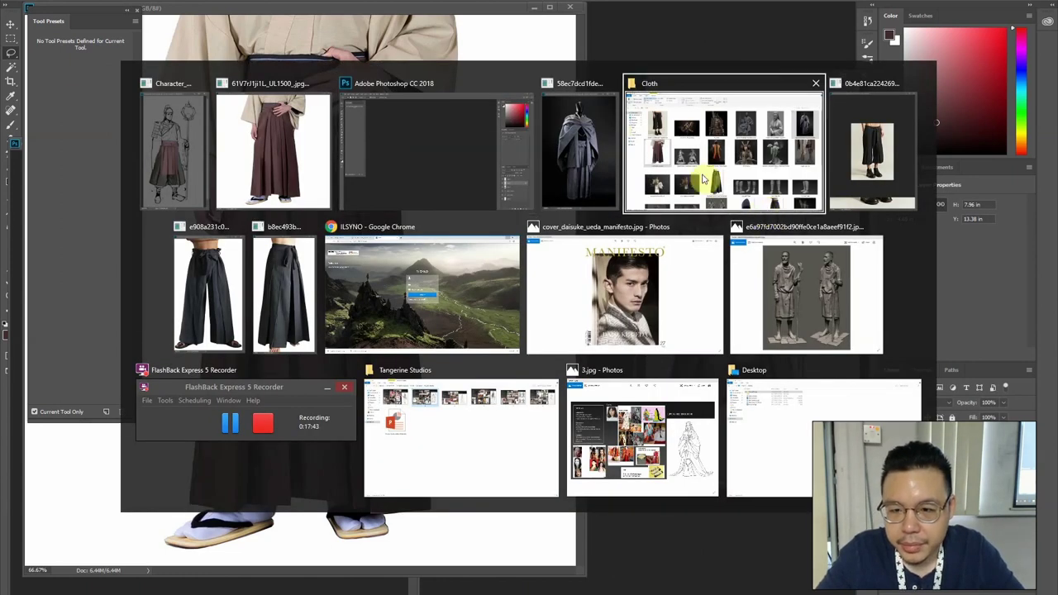
pyautogui.click(705, 179)
pyautogui.click(837, 164)
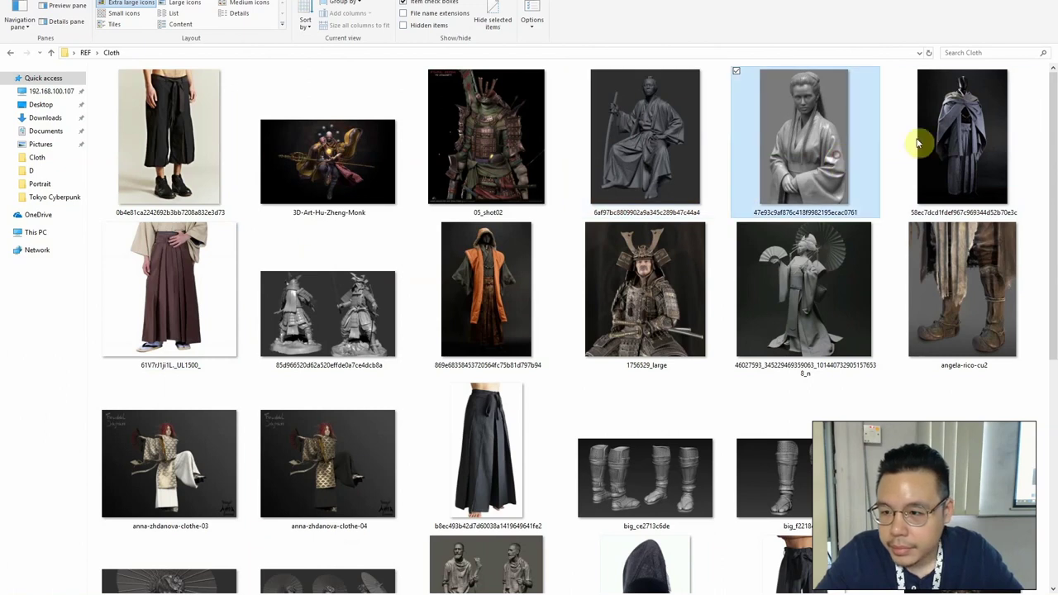
pyautogui.click(971, 132)
pyautogui.click(645, 163)
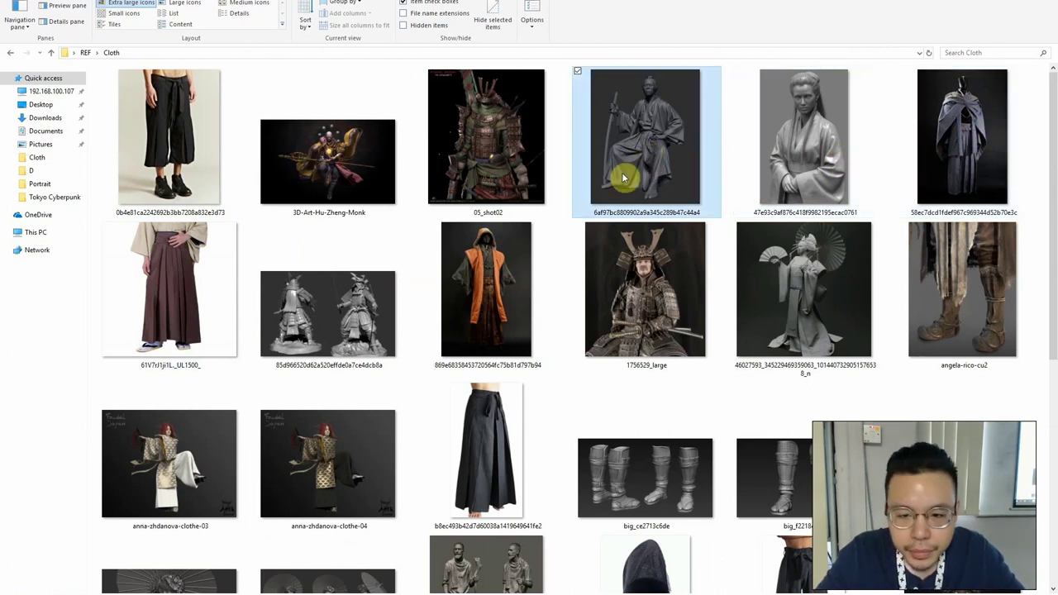
pyautogui.click(507, 329)
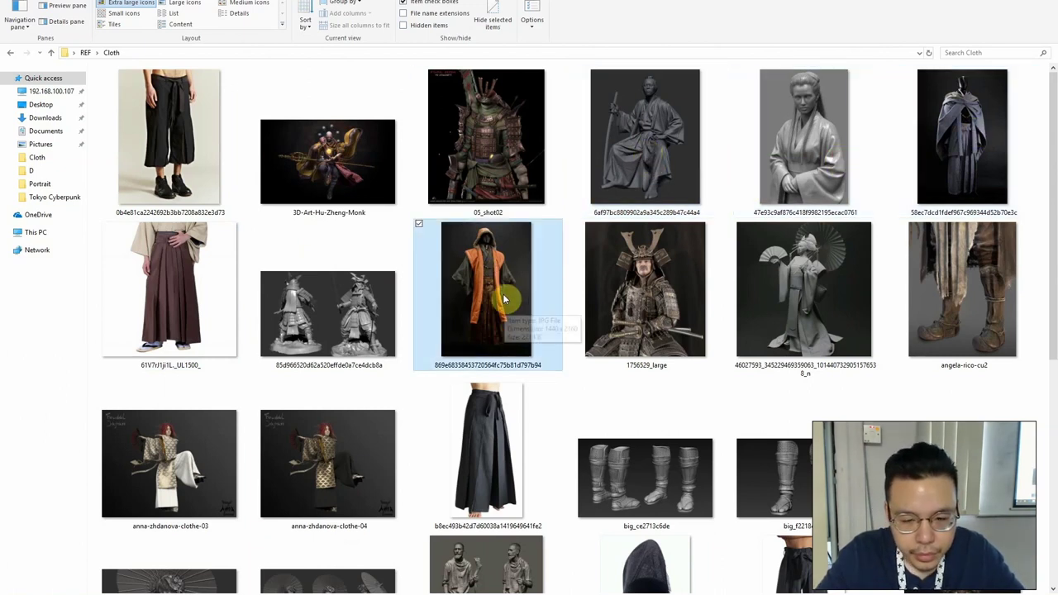
pyautogui.hotkey('alt', 'Tab')
pyautogui.moveTo(503, 307); pyautogui.dragTo(613, 179)
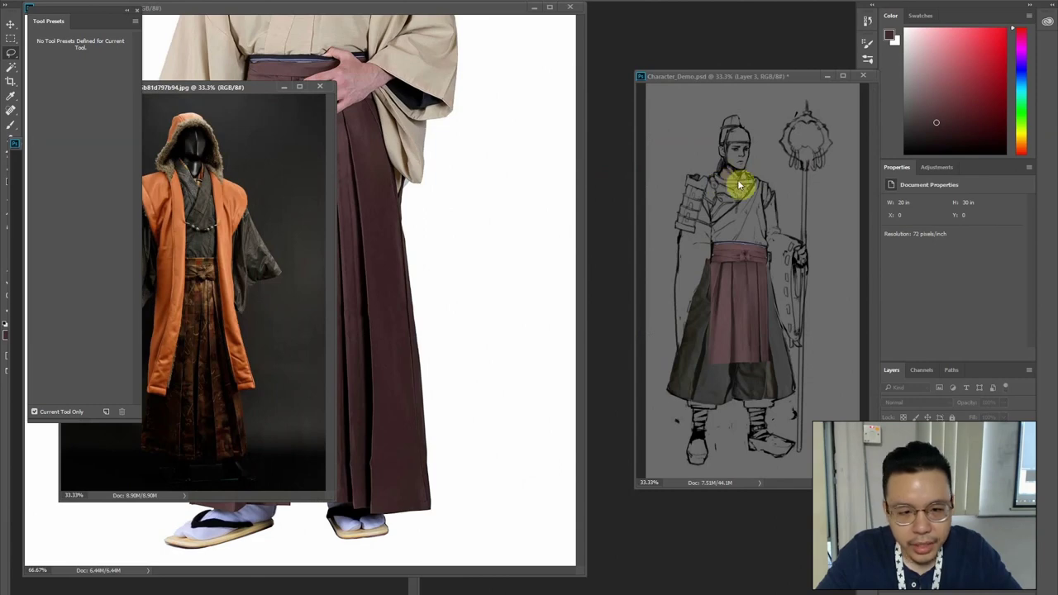
# Browse the Cloth reference folder for more robe and upper-garment photos
pyautogui.hotkey('alt', 'Tab')
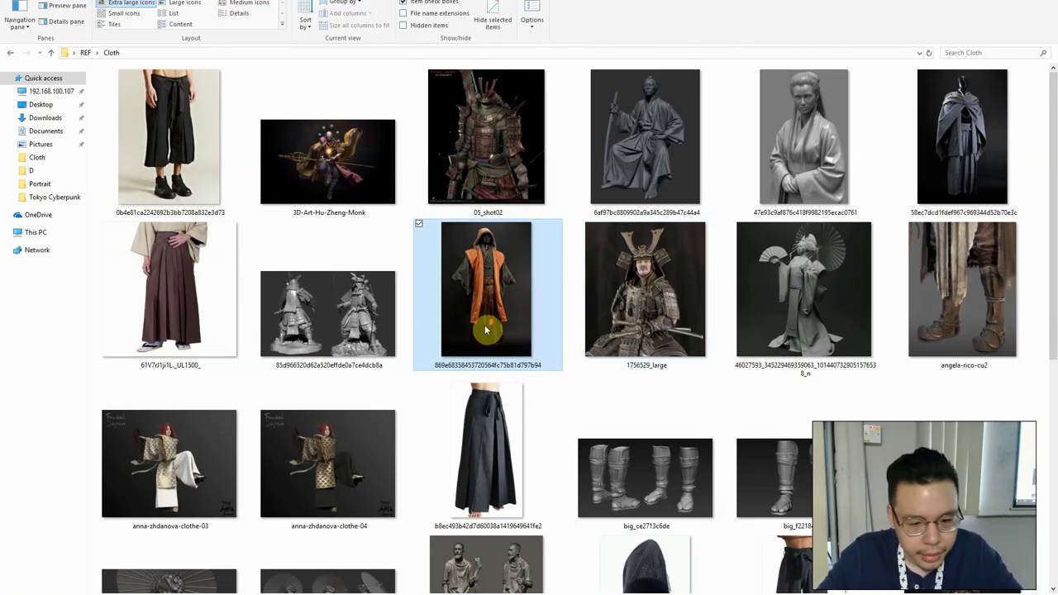
pyautogui.scroll(-3, 486, 331)
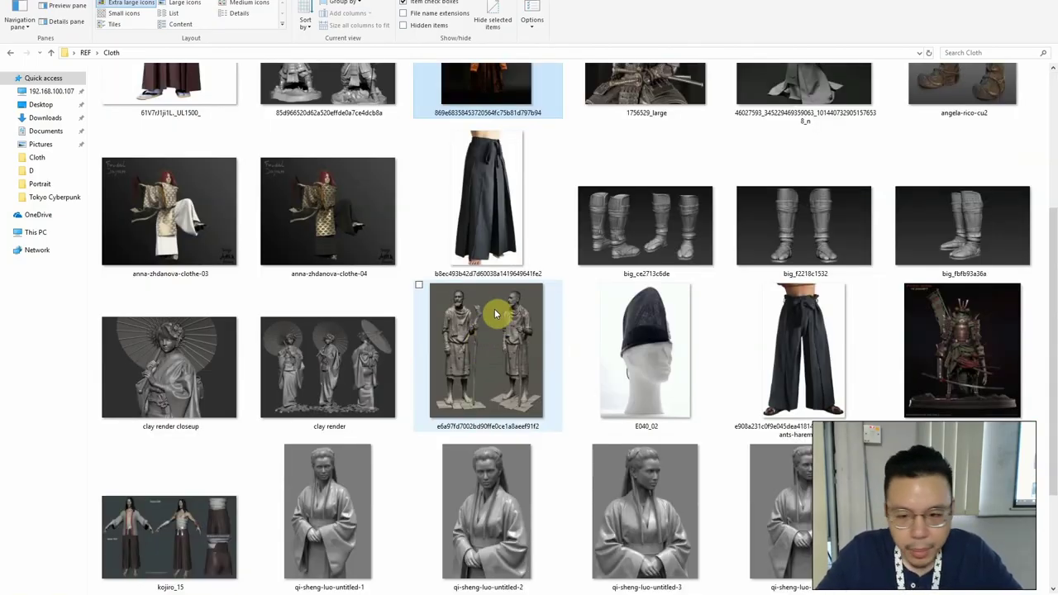
pyautogui.scroll(-1, 496, 313)
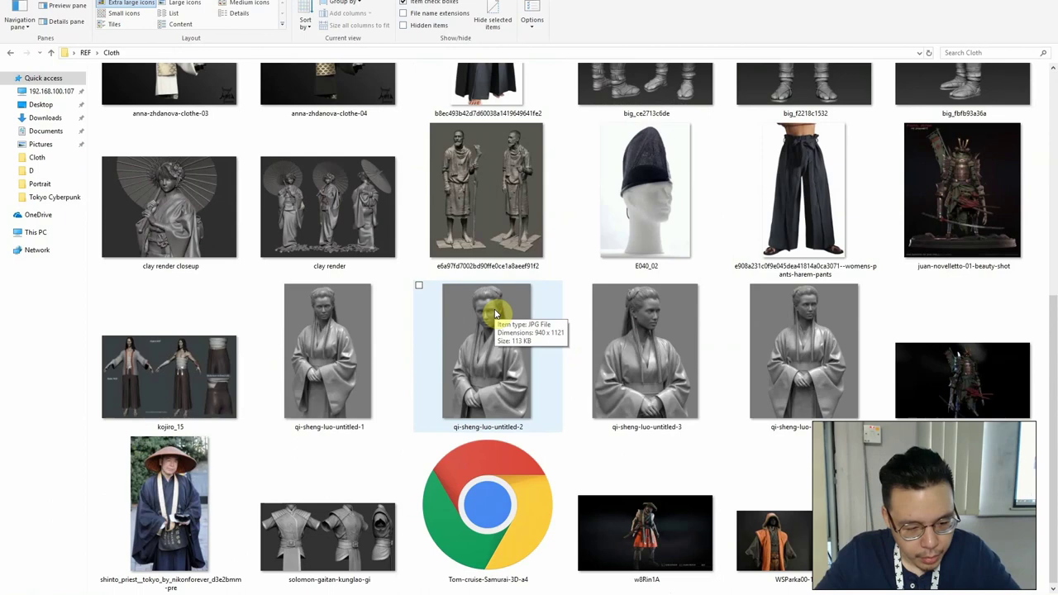
pyautogui.hotkey('alt', 'Tab')
pyautogui.hotkey('alt', 'Tab')
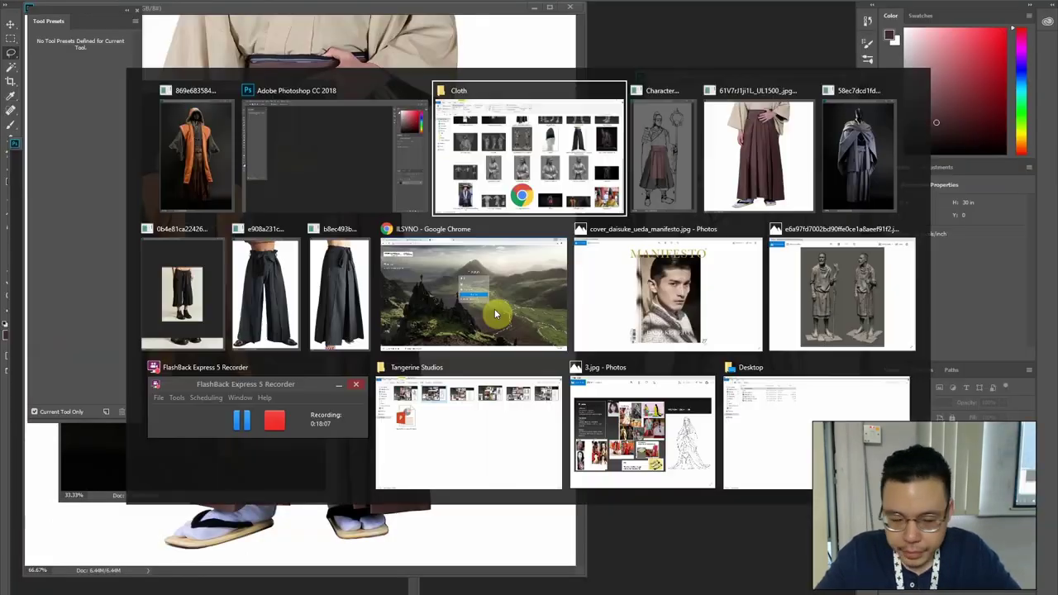
pyautogui.scroll(2, 494, 312)
pyautogui.click(494, 312)
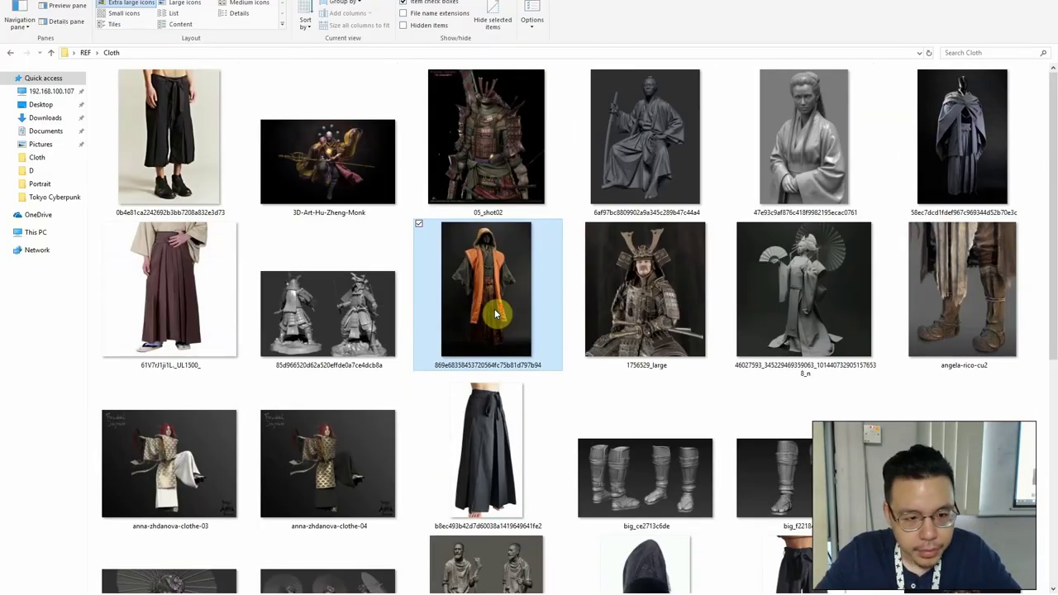
pyautogui.click(613, 173)
pyautogui.click(796, 178)
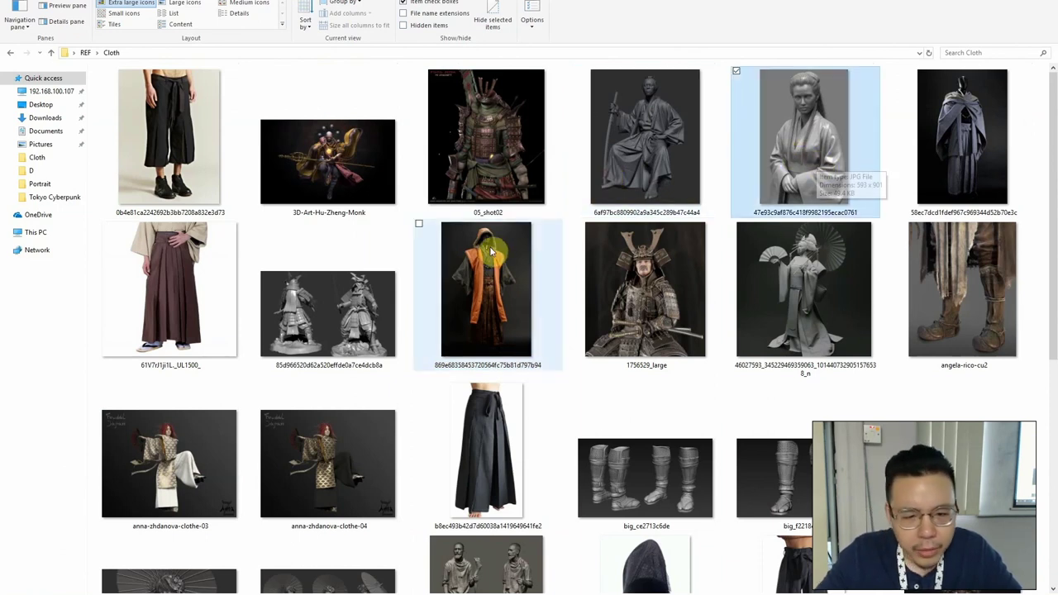
pyautogui.scroll(-3, 430, 285)
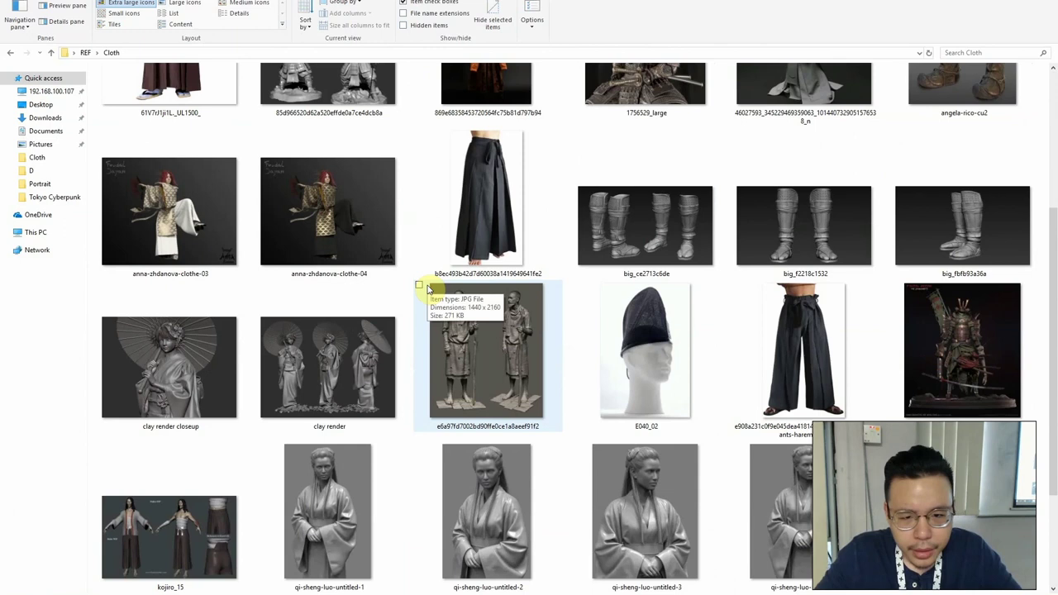
pyautogui.scroll(-2, 428, 285)
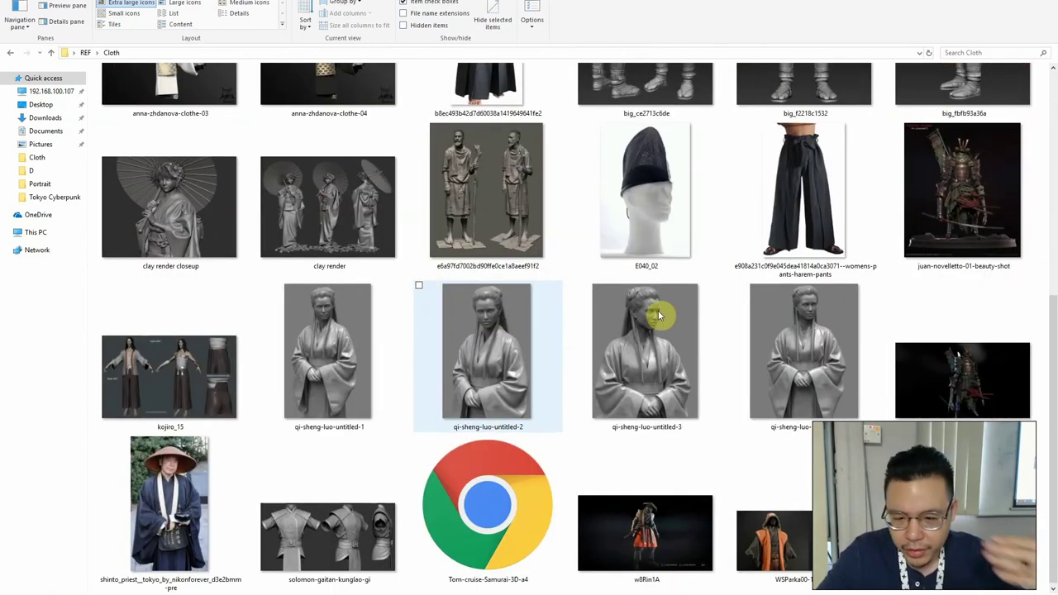
pyautogui.click(629, 328)
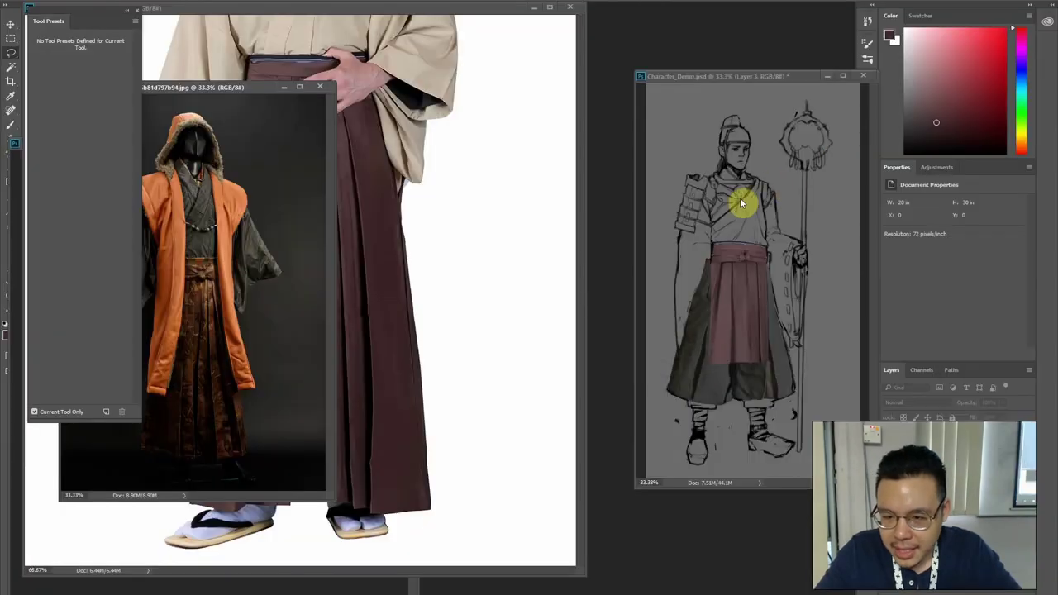
# Open the photo of people in tall black hats from the Cloth folder in Photoshop
pyautogui.hotkey('alt', 'Tab')
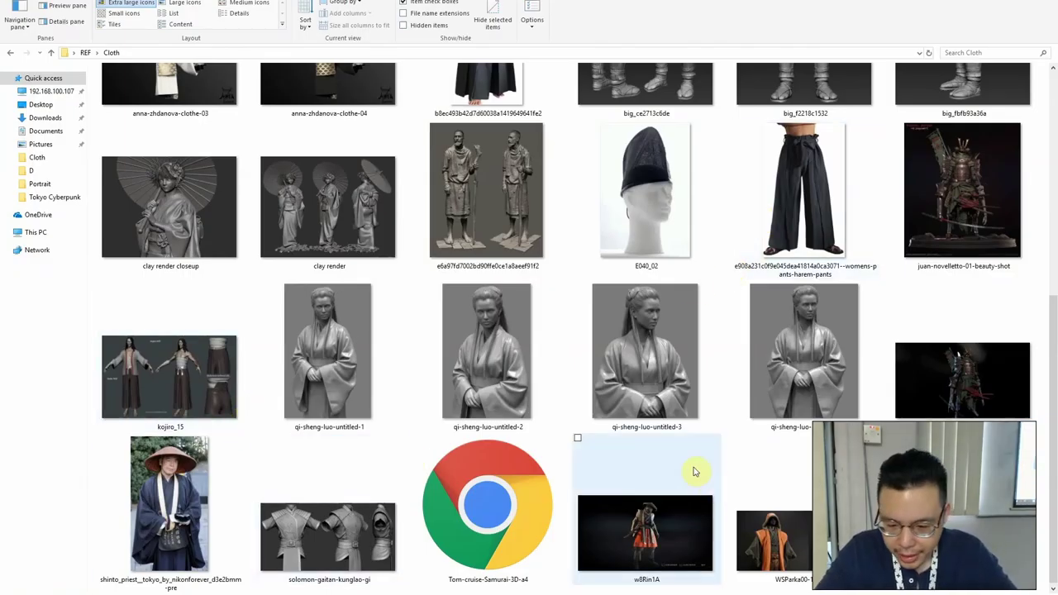
pyautogui.click(793, 542)
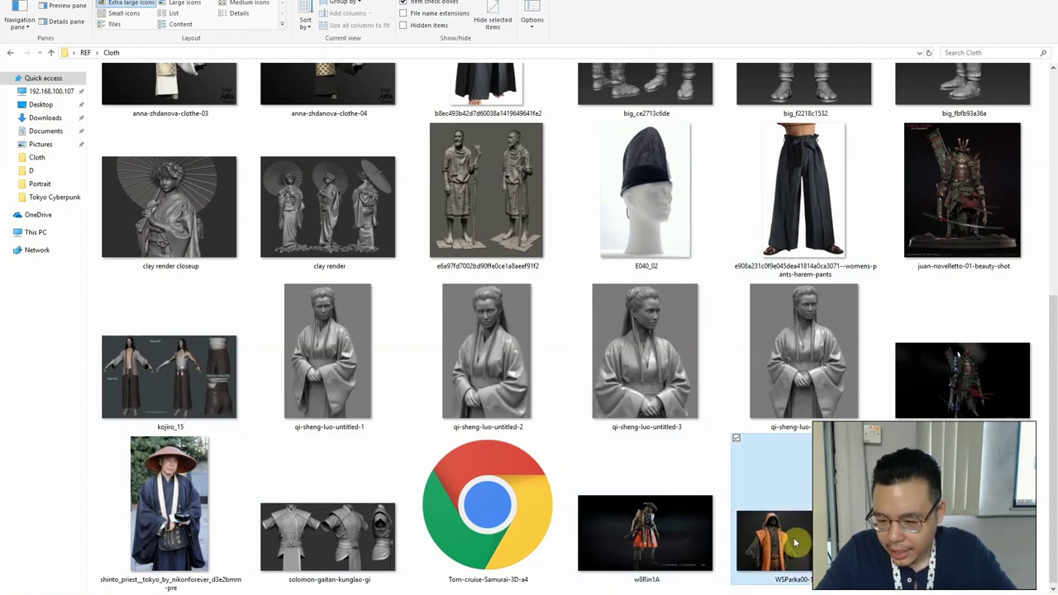
pyautogui.click(963, 537)
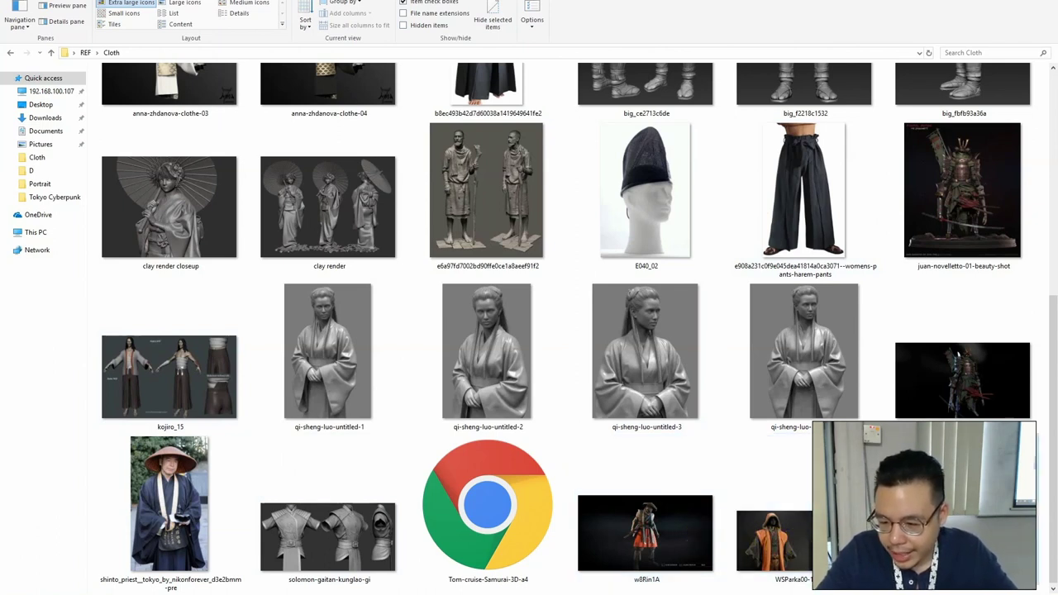
pyautogui.hotkey('alt', 'Tab')
pyautogui.moveTo(963, 538); pyautogui.dragTo(738, 14)
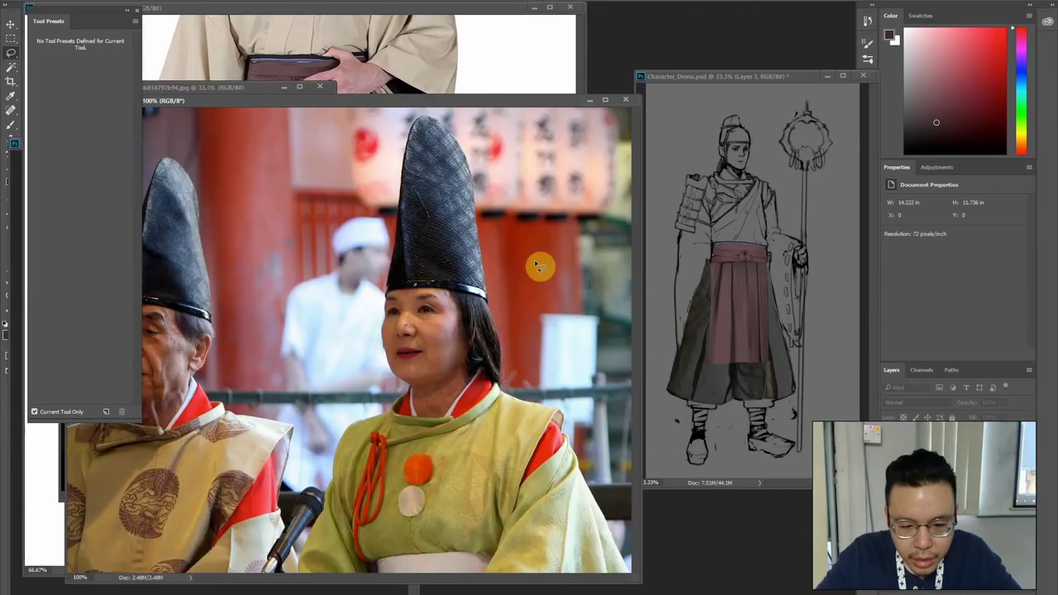
# Look through the robed statue and Shinto priest images in the Cloth folder as further clothing references
pyautogui.hotkey('alt', 'Tab')
pyautogui.hotkey('alt', 'Tab')
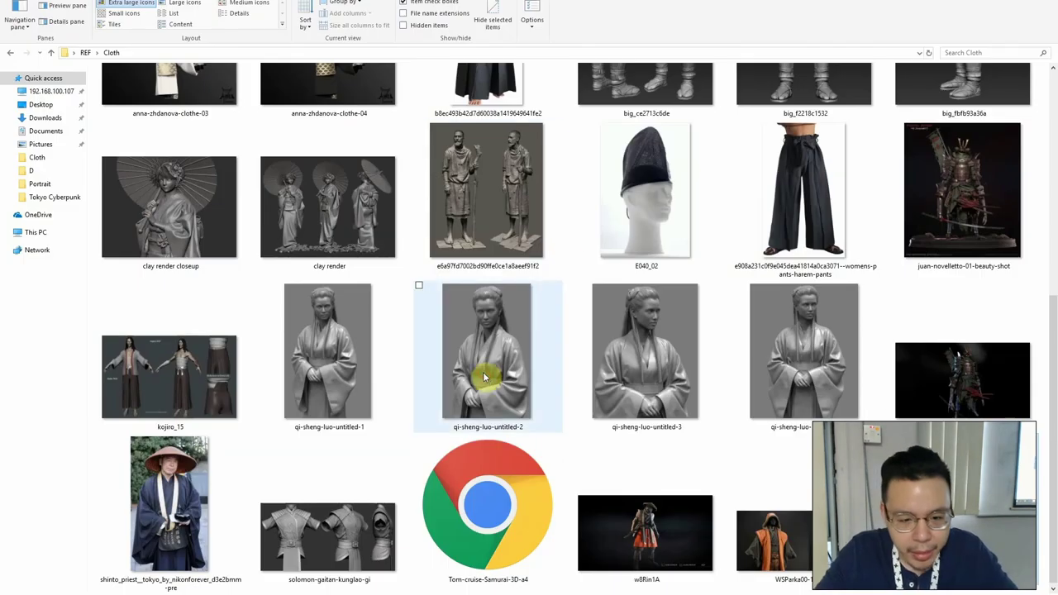
pyautogui.click(485, 378)
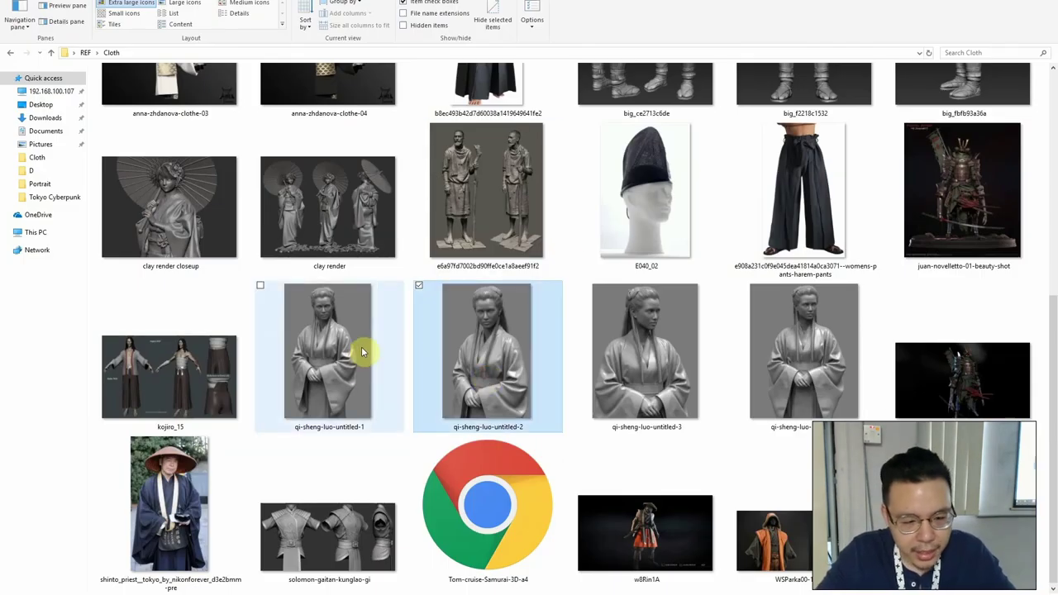
pyautogui.click(157, 506)
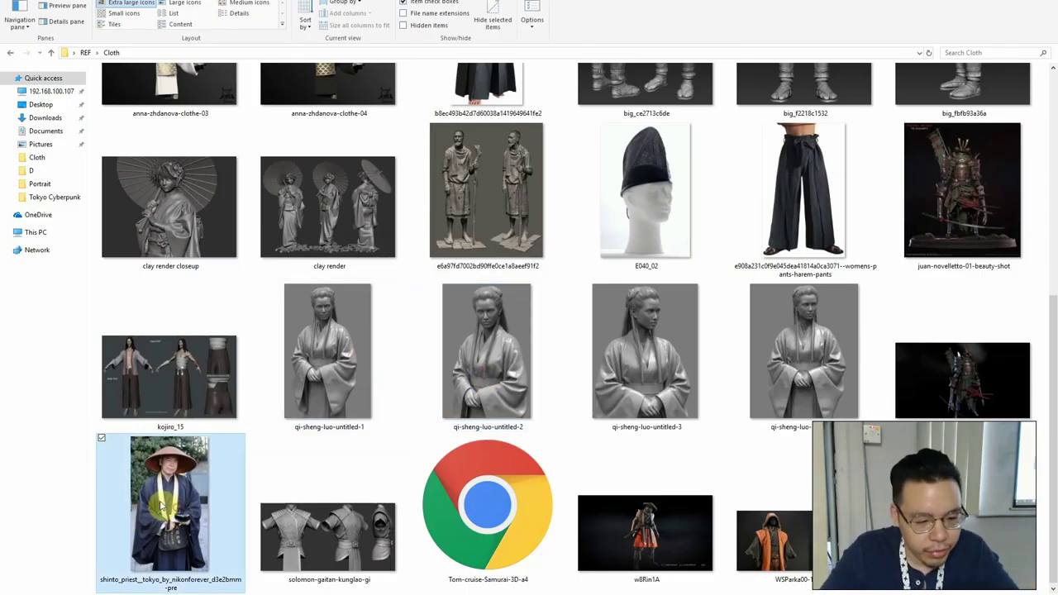
pyautogui.scroll(5, 406, 255)
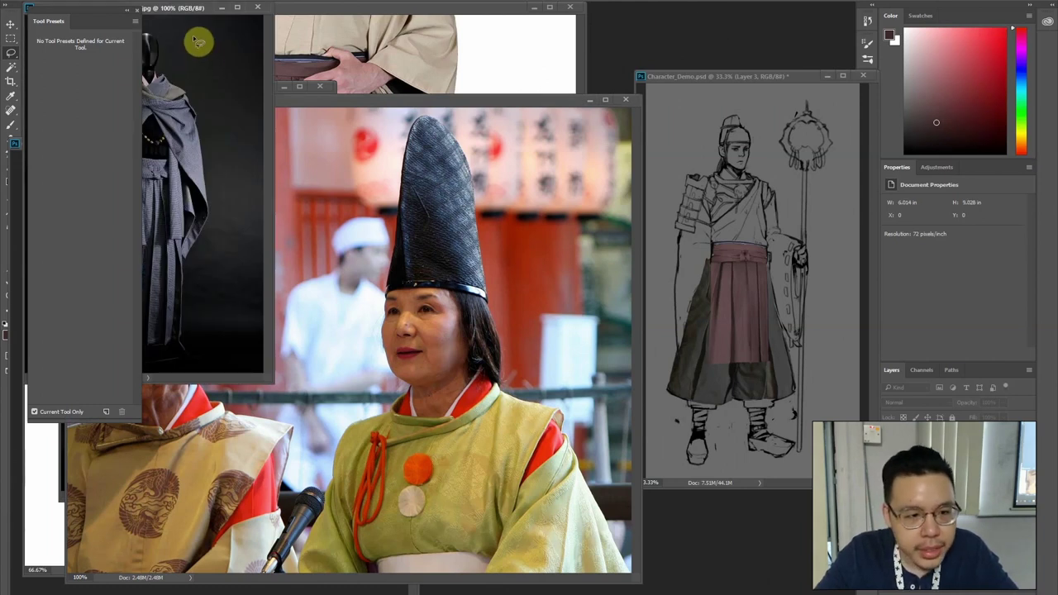
# Copy a section of grey draped cloth from the caped mannequin photo onto the character's chest in Character_Demo.psd
pyautogui.moveTo(185, 15); pyautogui.dragTo(550, 185)
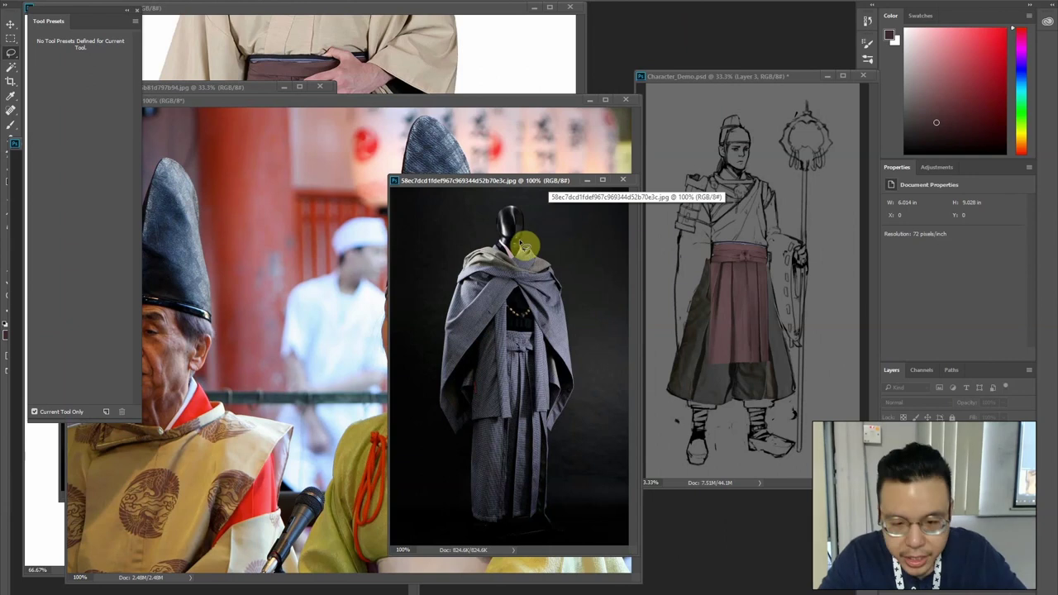
pyautogui.press('alt')
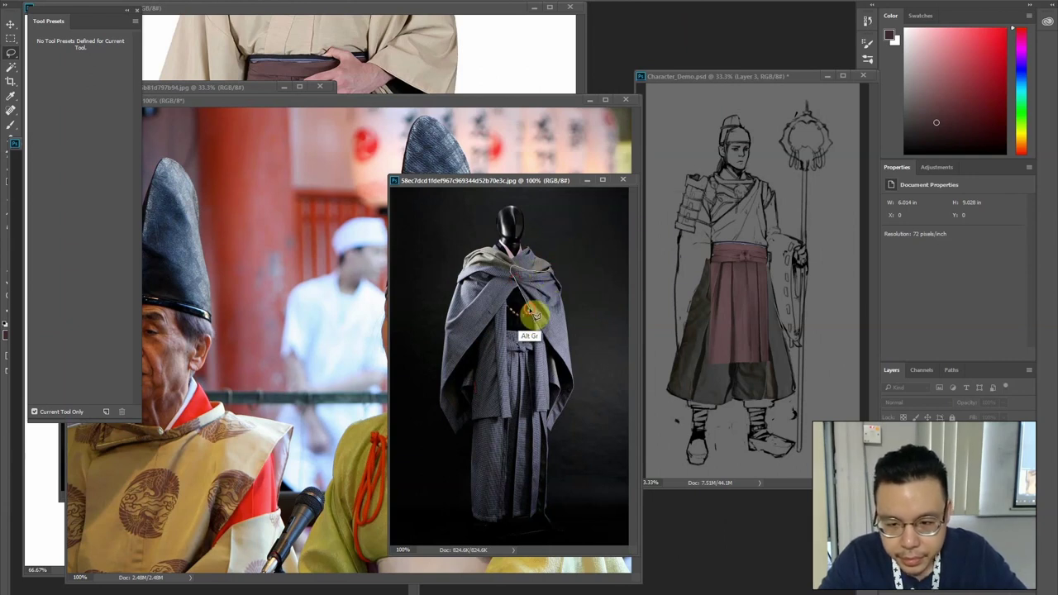
pyautogui.moveTo(563, 310)
pyautogui.mouseDown()
pyautogui.moveTo(548, 287)
pyautogui.moveTo(715, 200)
pyautogui.moveTo(677, 142)
pyautogui.moveTo(815, 159)
pyautogui.moveTo(753, 200)
pyautogui.moveTo(709, 197)
pyautogui.mouseUp()
pyautogui.press('v')
pyautogui.moveTo(771, 223); pyautogui.dragTo(787, 206)
pyautogui.press('Return')
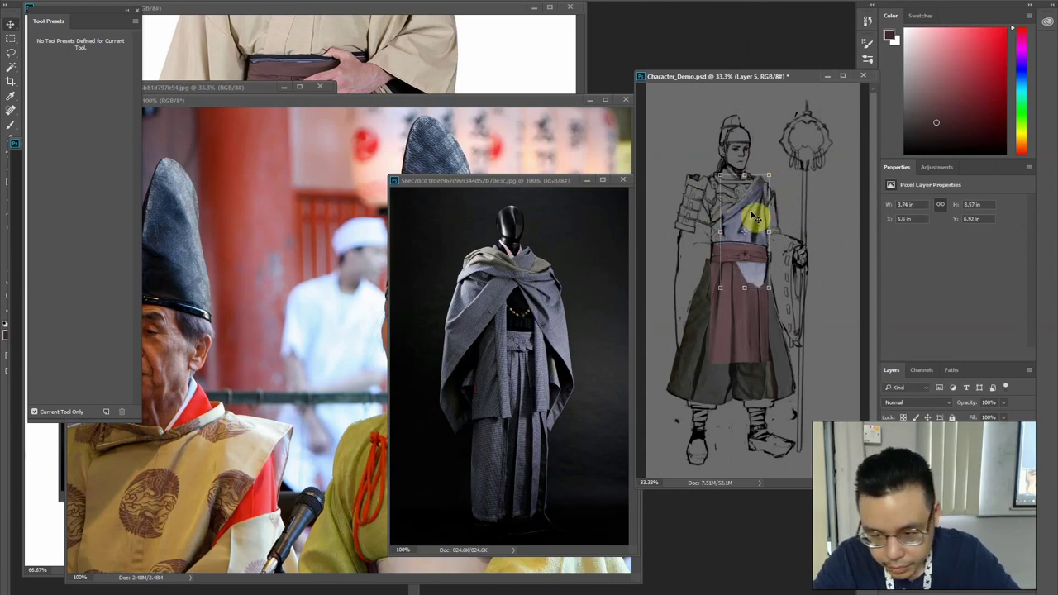
# Warp the grey cloth piece so it drapes diagonally from the shoulder to the waist sash
pyautogui.hotkey('ctrl', 't')
pyautogui.click(453, 2)
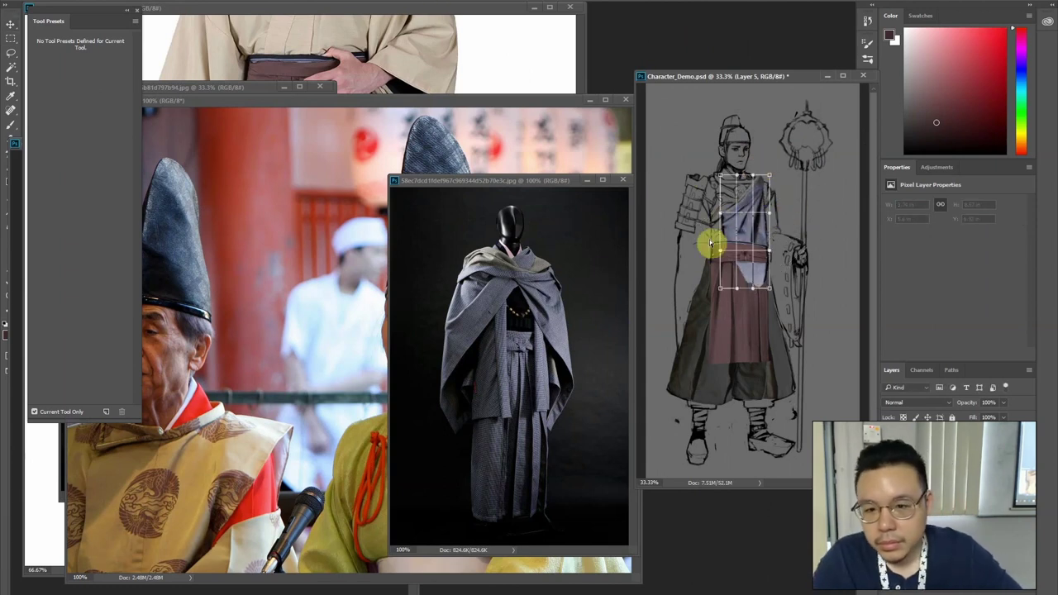
pyautogui.moveTo(720, 213); pyautogui.dragTo(766, 256)
pyautogui.press('Return')
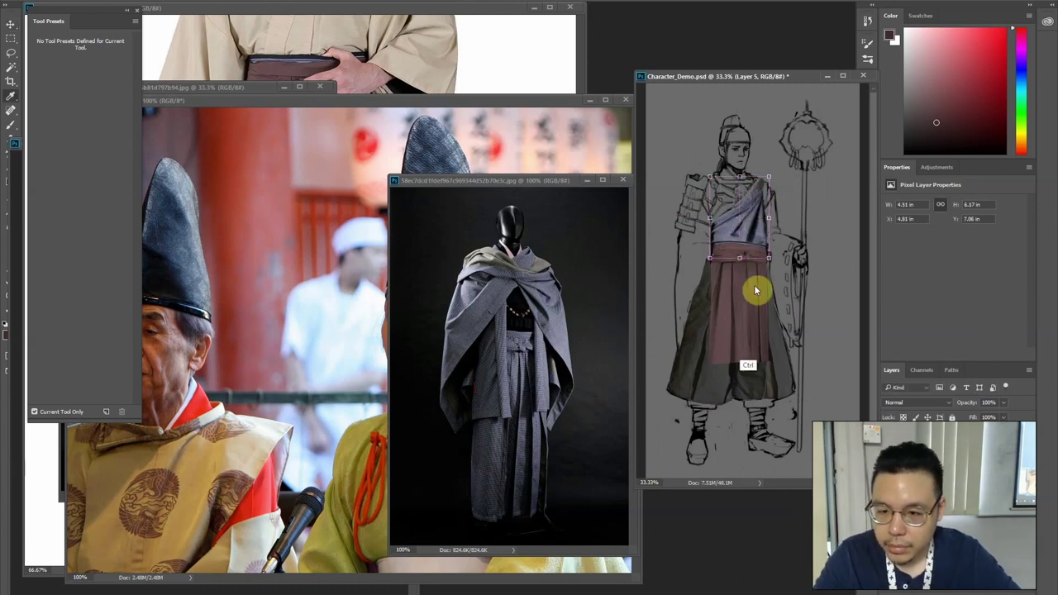
# Lighten the chest cloth with Levels, using a midtone of 0.84 and an output black of 30
pyautogui.hotkey('ctrl', 'l')
pyautogui.moveTo(442, 278); pyautogui.dragTo(467, 282)
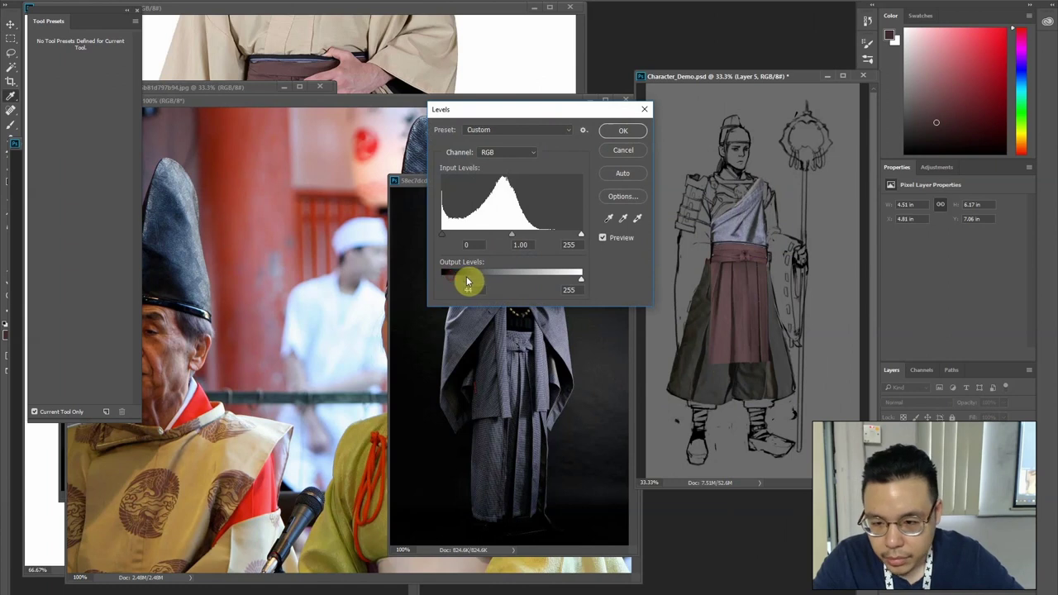
pyautogui.moveTo(502, 235); pyautogui.dragTo(519, 232)
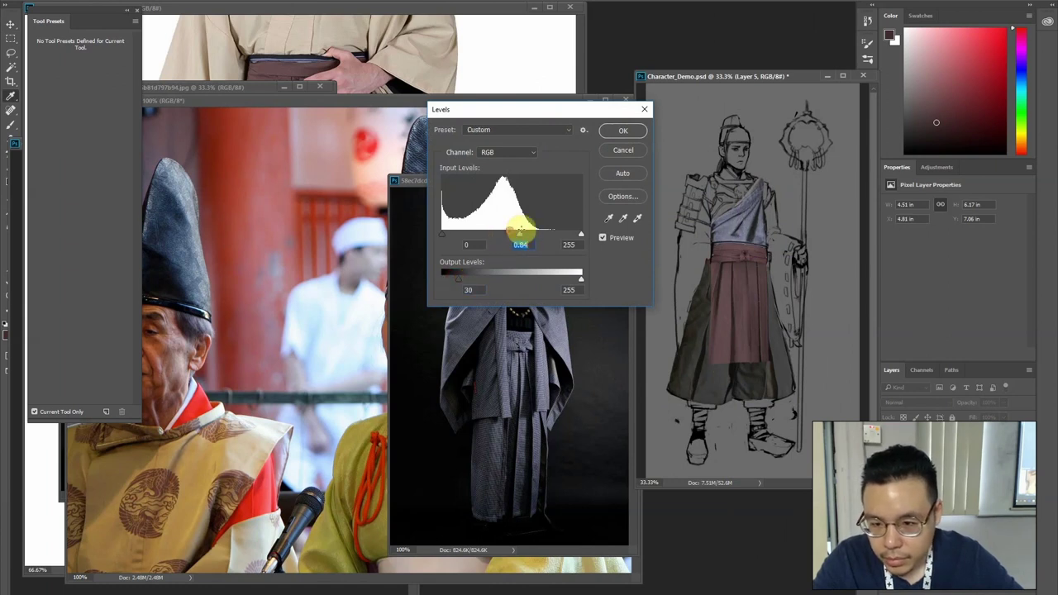
pyautogui.press('Return')
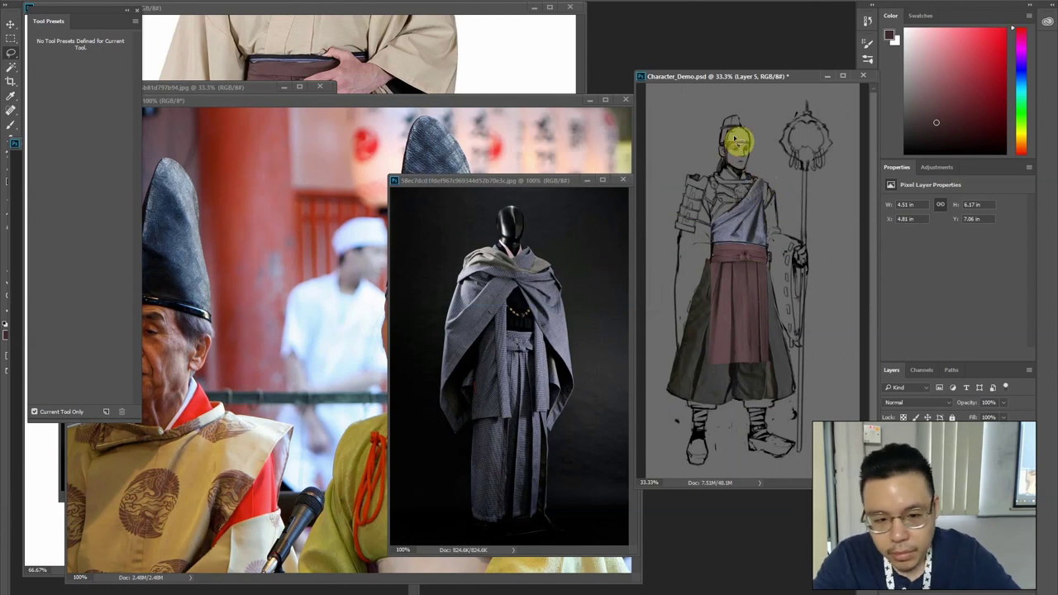
# Switch to the Cloth reference folder and open the seated samurai sculpture image in Photoshop
pyautogui.click(276, 296)
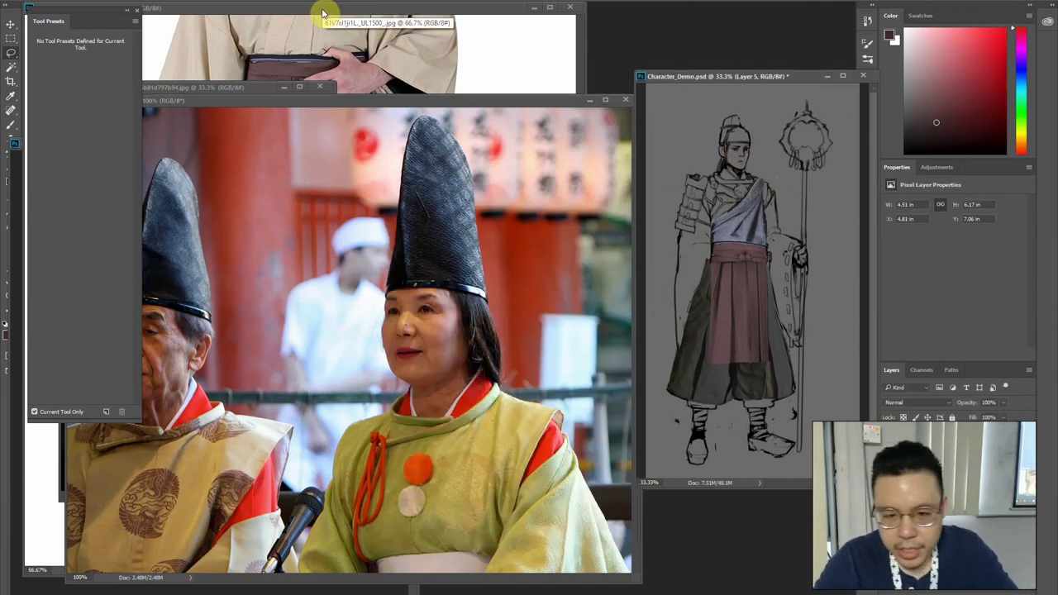
pyautogui.click(322, 12)
pyautogui.hotkey('alt', 'Tab')
pyautogui.hotkey('alt', 'Tab')
pyautogui.hotkey('alt', 'Tab')
pyautogui.hotkey('alt', 'Tab')
pyautogui.hotkey('alt', 'Tab')
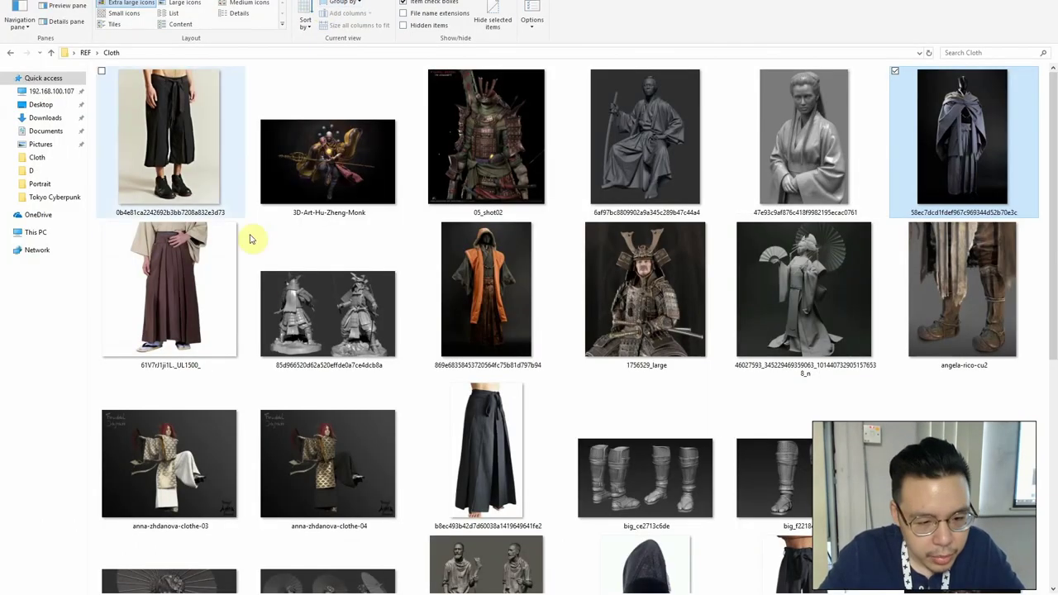
pyautogui.click(196, 293)
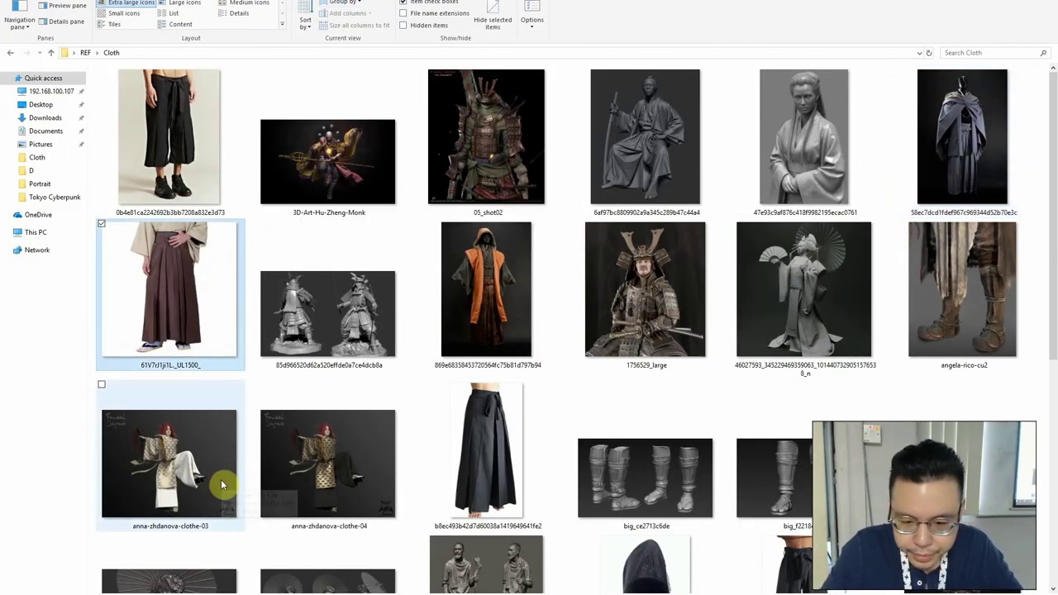
pyautogui.click(806, 159)
pyautogui.moveTo(806, 158)
pyautogui.mouseDown()
pyautogui.moveTo(726, 244)
pyautogui.moveTo(763, 170)
pyautogui.moveTo(643, 182)
pyautogui.mouseUp()
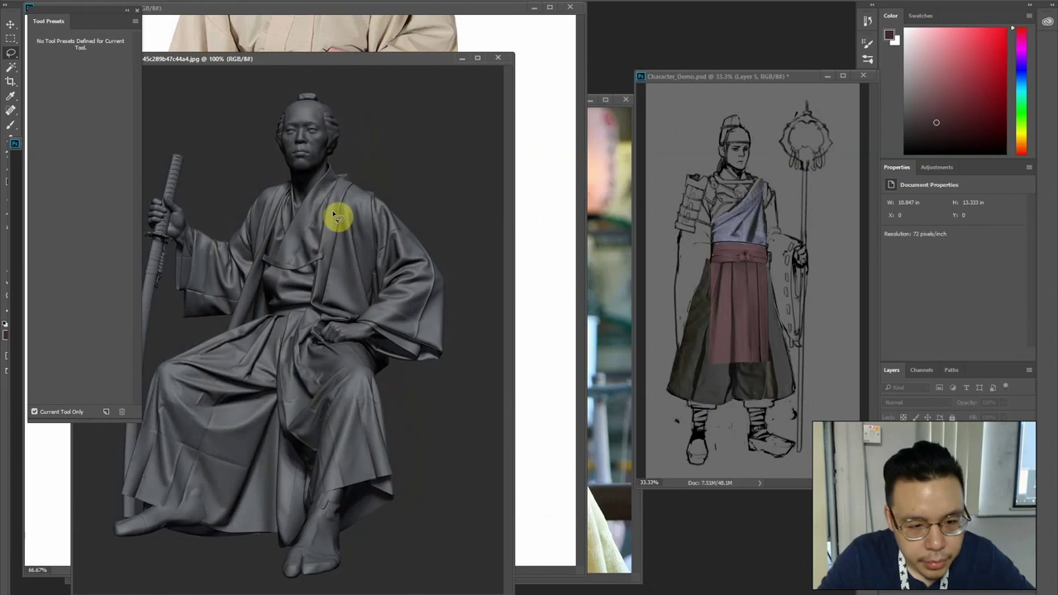
# Copy the sculpture's outer robe front onto the character's torso and warp it across the chest to the waist
pyautogui.moveTo(341, 184)
pyautogui.mouseDown()
pyautogui.moveTo(381, 225)
pyautogui.moveTo(378, 291)
pyautogui.moveTo(358, 324)
pyautogui.moveTo(313, 317)
pyautogui.moveTo(309, 305)
pyautogui.moveTo(325, 225)
pyautogui.moveTo(498, 190)
pyautogui.moveTo(735, 185)
pyautogui.moveTo(757, 209)
pyautogui.moveTo(775, 180)
pyautogui.mouseUp()
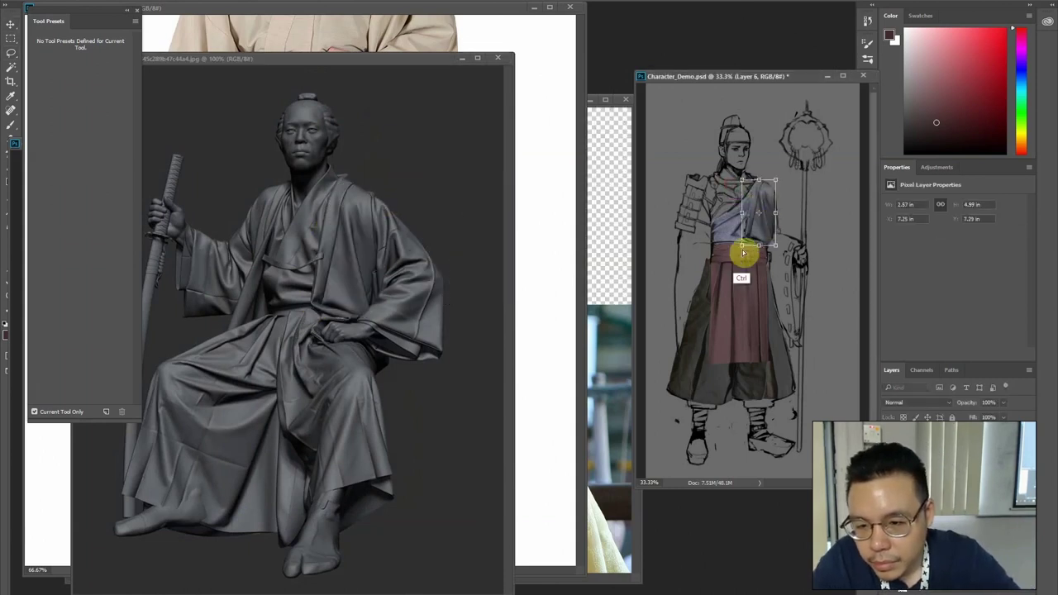
pyautogui.moveTo(744, 253); pyautogui.dragTo(702, 248)
pyautogui.moveTo(775, 181); pyautogui.dragTo(724, 220)
pyautogui.click(466, 1)
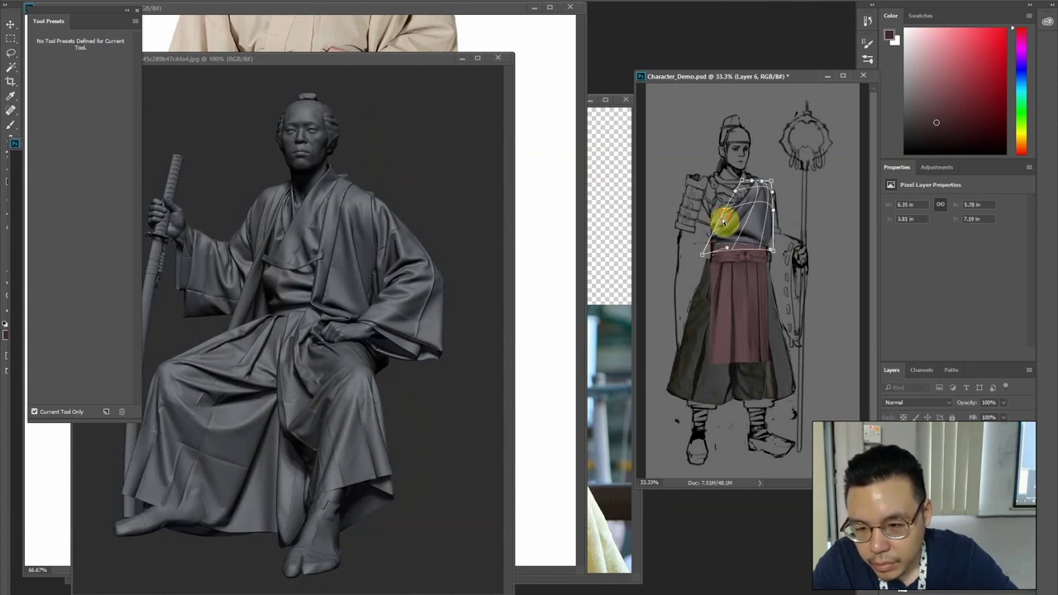
pyautogui.press('Return')
pyautogui.press('l')
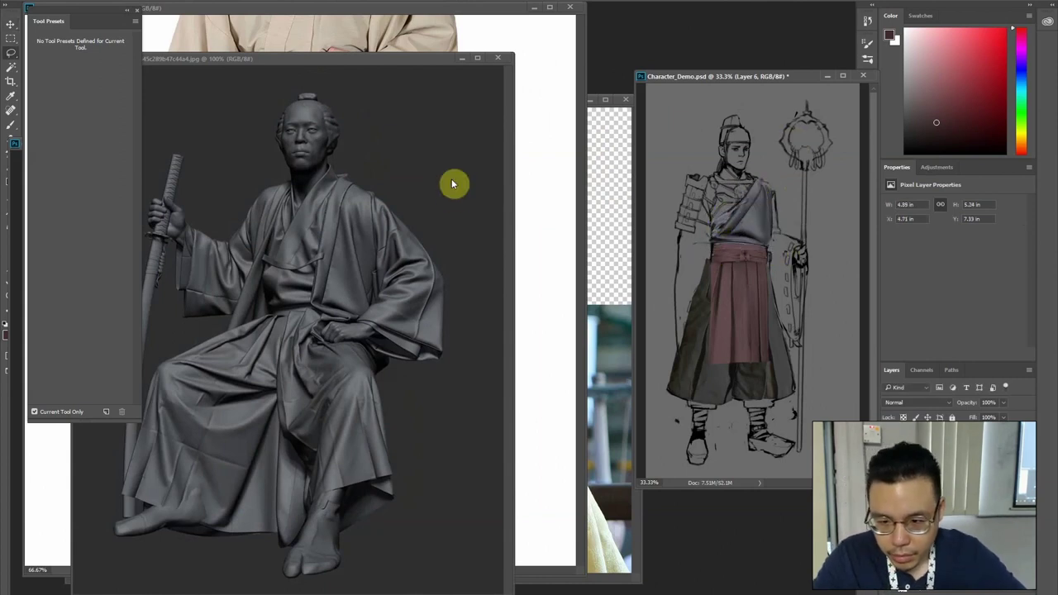
# Refine the warp of the copied robe piece, pulling its side edge in to match the sketched torso
pyautogui.hotkey('ctrl', 't')
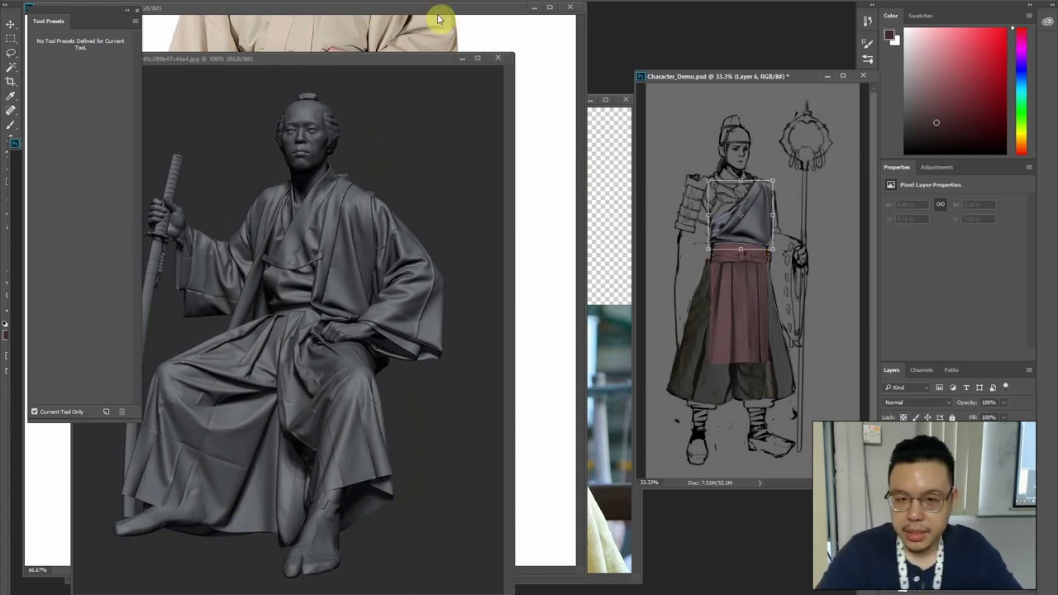
pyautogui.click(464, 3)
pyautogui.moveTo(769, 224); pyautogui.dragTo(762, 219)
pyautogui.press('Return')
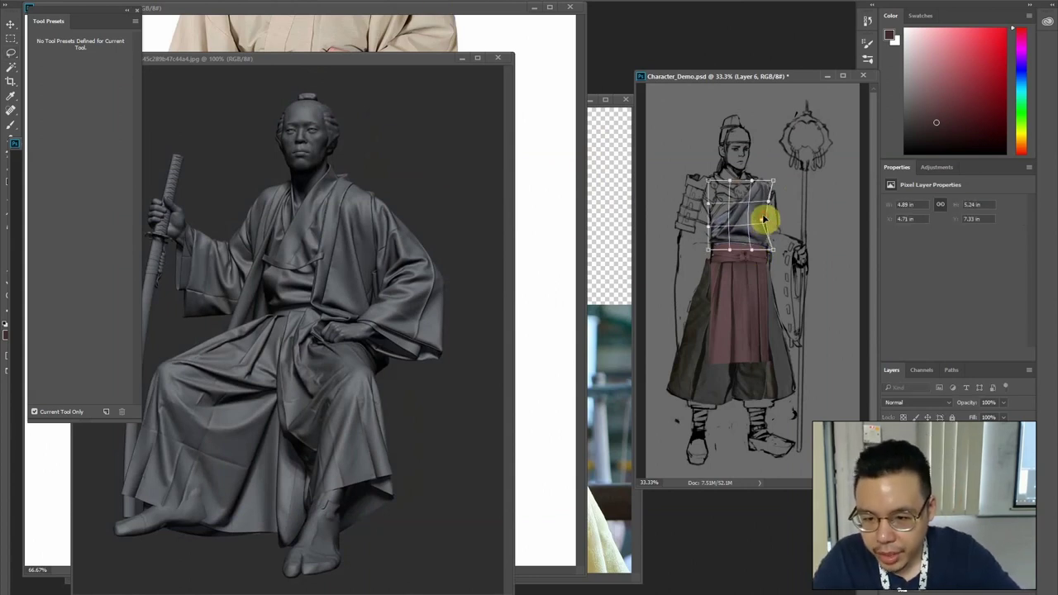
# Select the sculpture's inner robe front and copy it onto the character's torso over the chest cloth
pyautogui.click(282, 253)
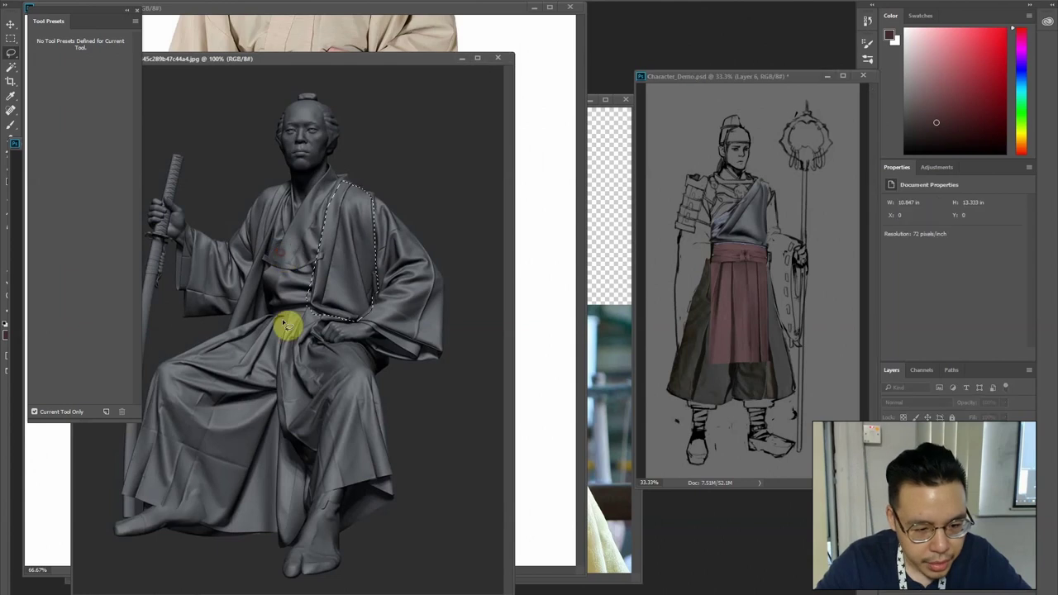
pyautogui.hotkey('ctrl', 'd')
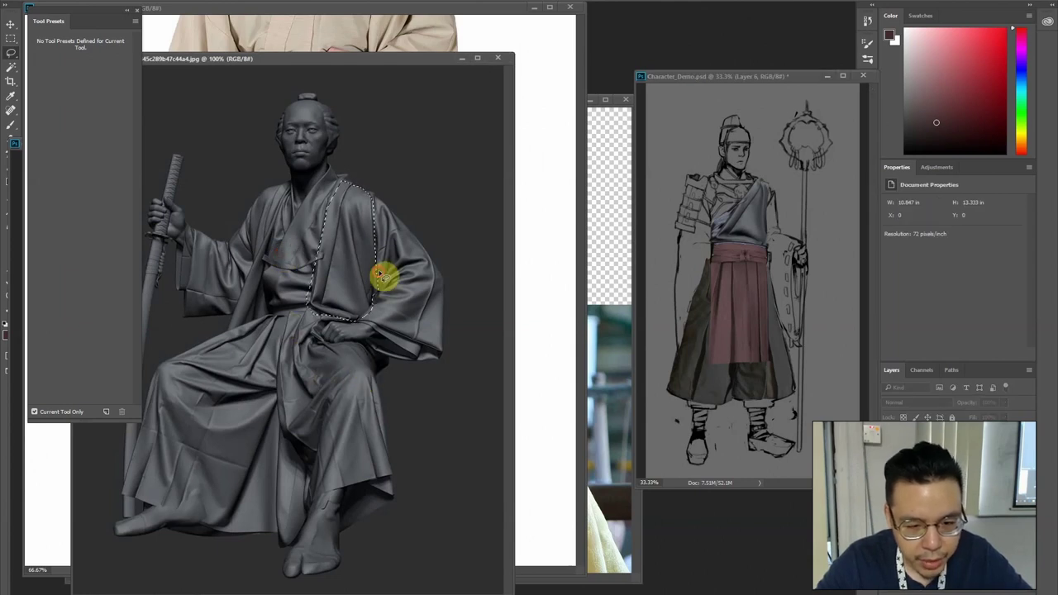
pyautogui.moveTo(312, 306)
pyautogui.mouseDown()
pyautogui.moveTo(281, 312)
pyautogui.moveTo(267, 277)
pyautogui.moveTo(308, 188)
pyautogui.moveTo(331, 201)
pyautogui.moveTo(312, 304)
pyautogui.mouseUp()
pyautogui.moveTo(314, 220)
pyautogui.mouseDown()
pyautogui.moveTo(371, 210)
pyautogui.moveTo(764, 238)
pyautogui.moveTo(750, 234)
pyautogui.mouseUp()
pyautogui.hotkey('ctrl', '+')
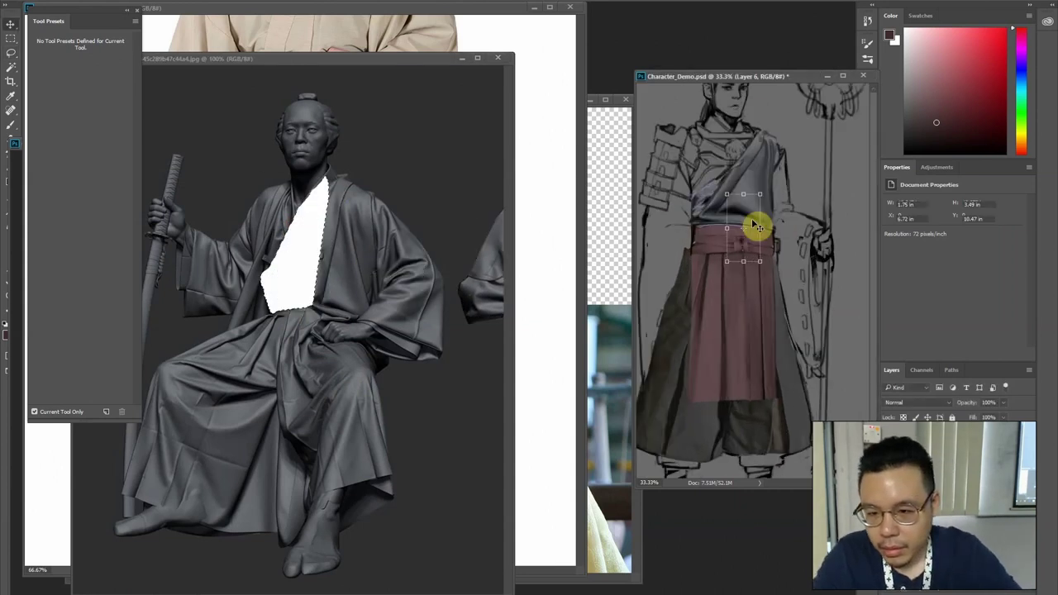
pyautogui.moveTo(758, 192); pyautogui.dragTo(735, 138)
# Transform and warp the inner robe piece to run diagonally from the shoulder down to the waist sash
pyautogui.hotkey('ctrl', 't')
pyautogui.moveTo(720, 260); pyautogui.dragTo(679, 248)
pyautogui.click(444, 1)
pyautogui.moveTo(768, 143)
pyautogui.mouseDown()
pyautogui.moveTo(764, 125)
pyautogui.moveTo(753, 152)
pyautogui.mouseUp()
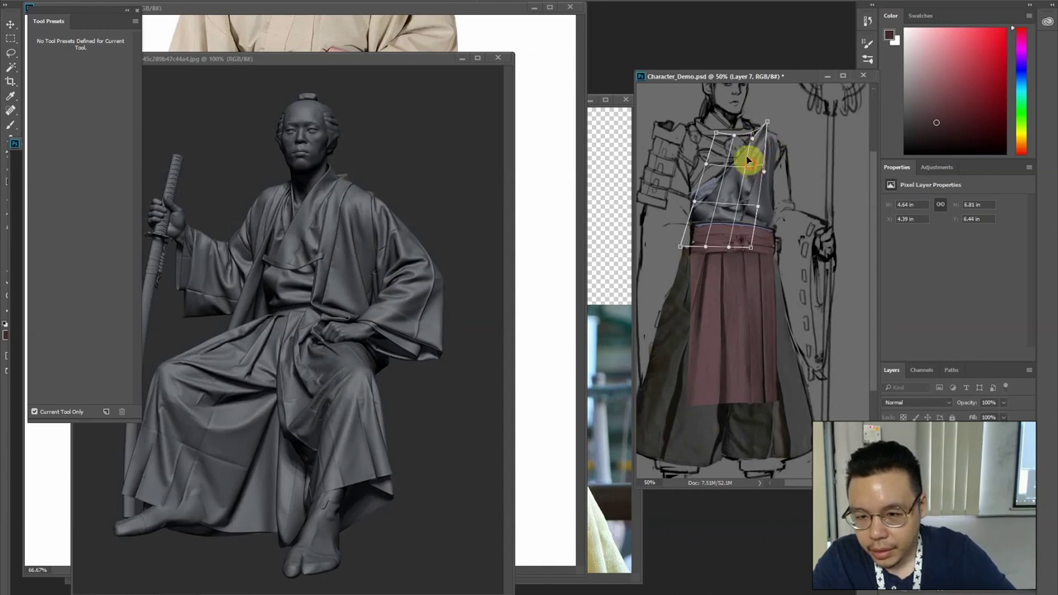
pyautogui.moveTo(750, 246); pyautogui.dragTo(778, 242)
pyautogui.moveTo(745, 192); pyautogui.dragTo(754, 179)
pyautogui.press('Return')
# Erase the excess parts of the inner robe piece around the shoulder to blend it into the chest cloth
pyautogui.press('e')
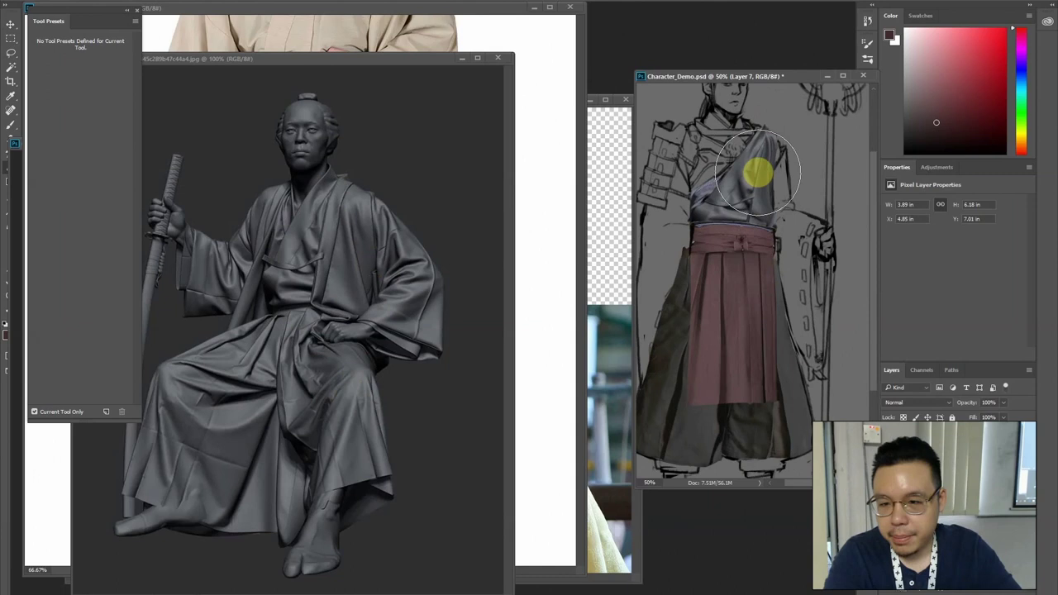
pyautogui.moveTo(758, 189); pyautogui.dragTo(761, 165)
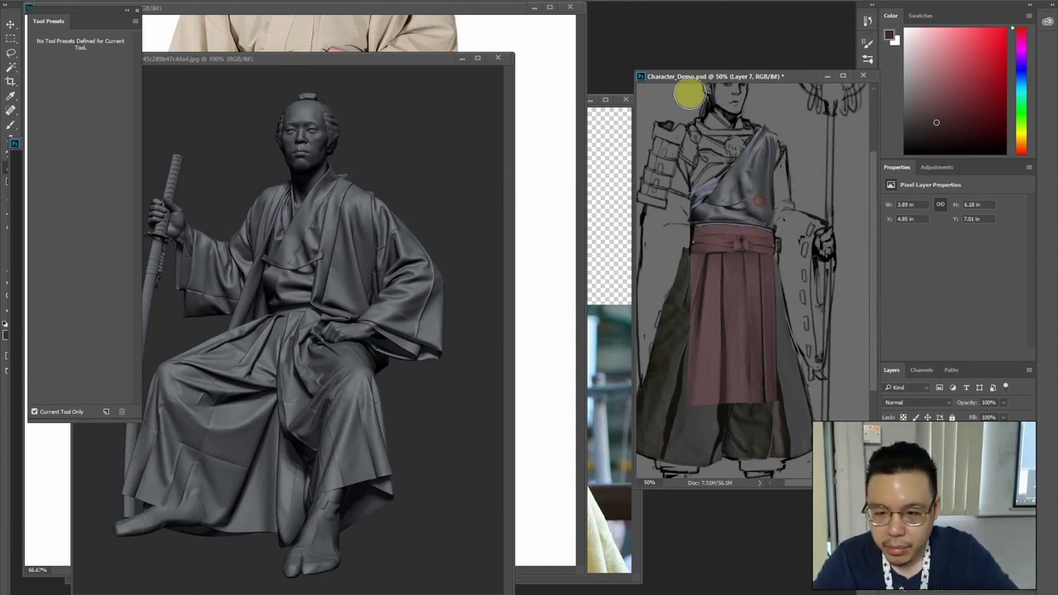
pyautogui.moveTo(757, 132); pyautogui.dragTo(714, 86)
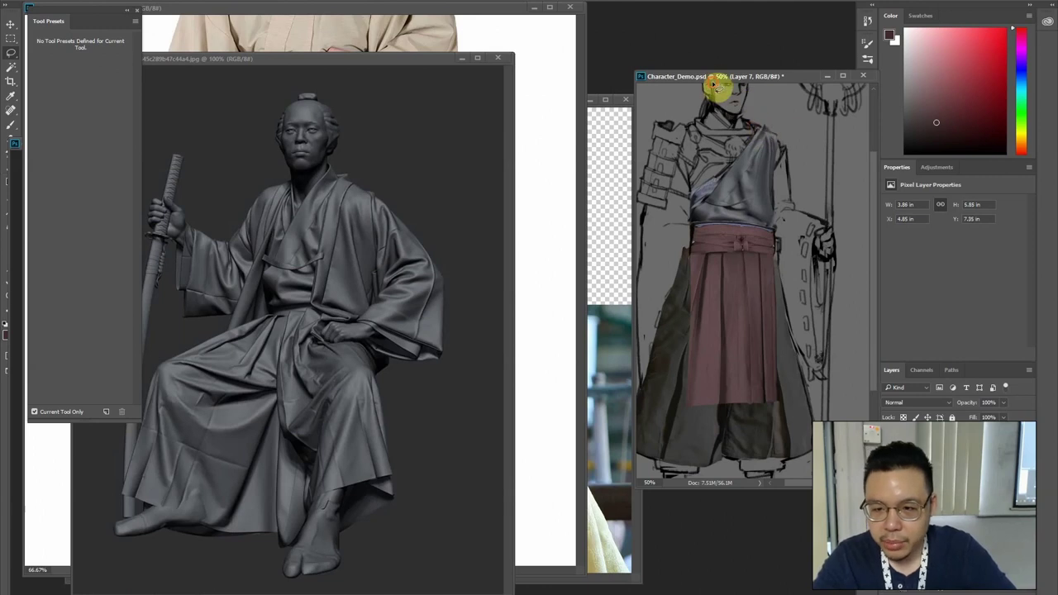
pyautogui.hotkey('ctrl', '-')
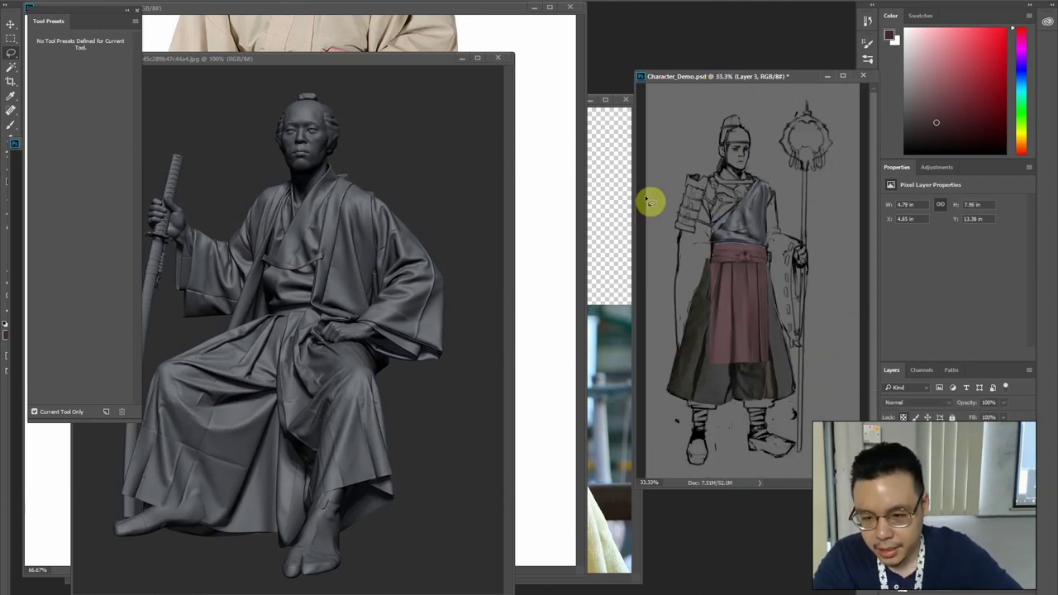
pyautogui.hotkey('ctrl', '+')
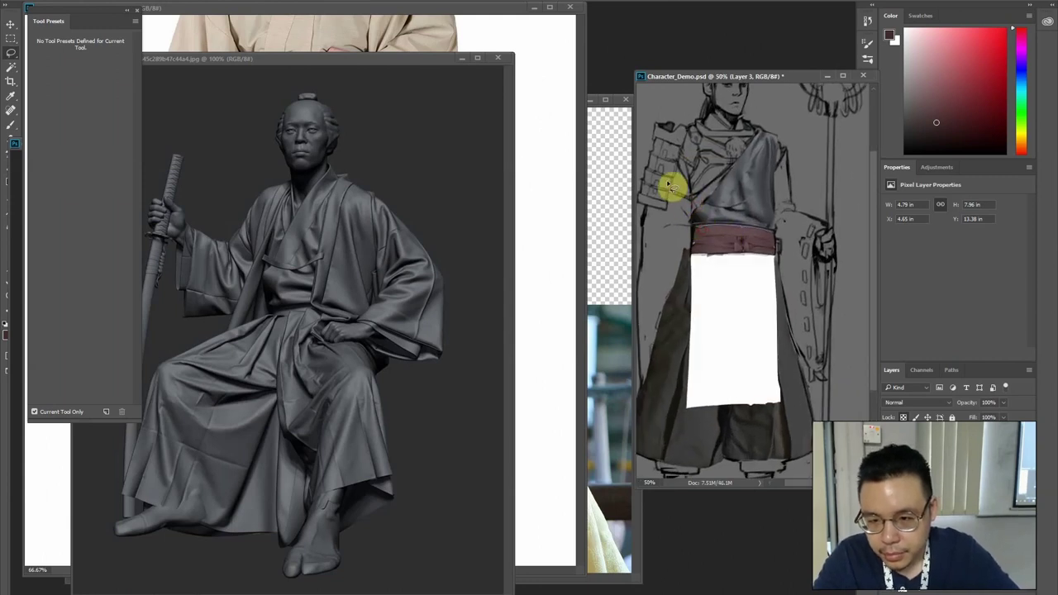
pyautogui.moveTo(666, 182); pyautogui.dragTo(676, 189)
pyautogui.hotkey('ctrl', 'z')
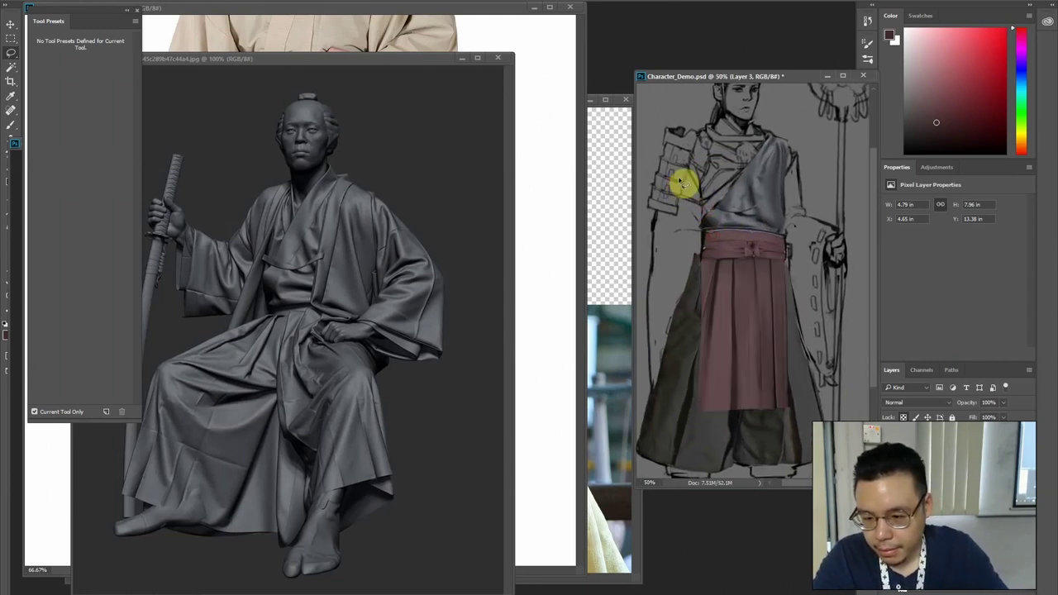
# Identify the torso robe layer by toggling layer visibility, select it, and transform it to fit the character's waist
pyautogui.moveTo(698, 153); pyautogui.dragTo(687, 196)
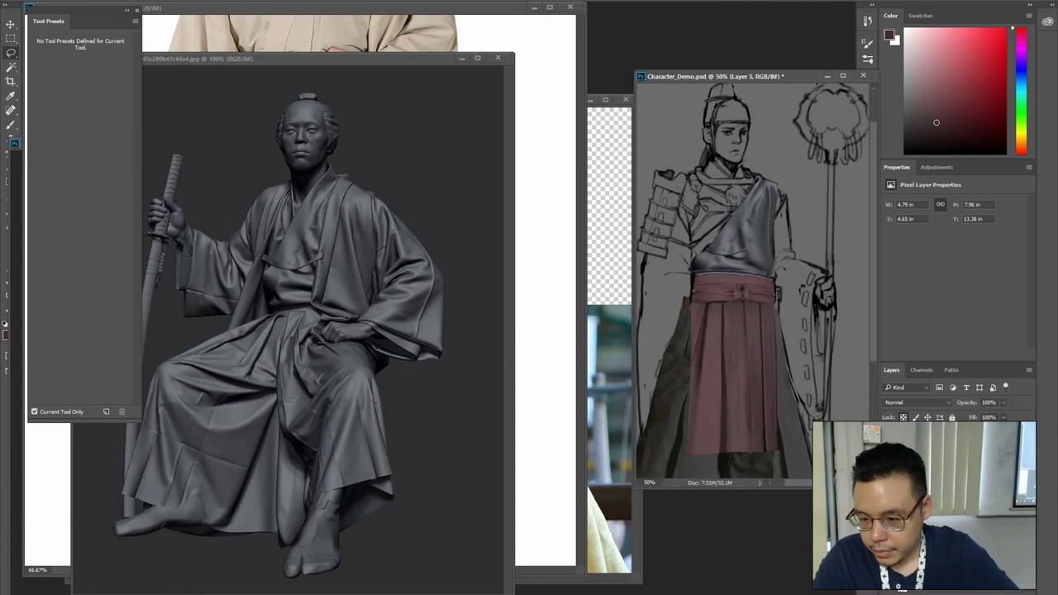
pyautogui.click(889, 496)
pyautogui.click(890, 496)
pyautogui.click(942, 496)
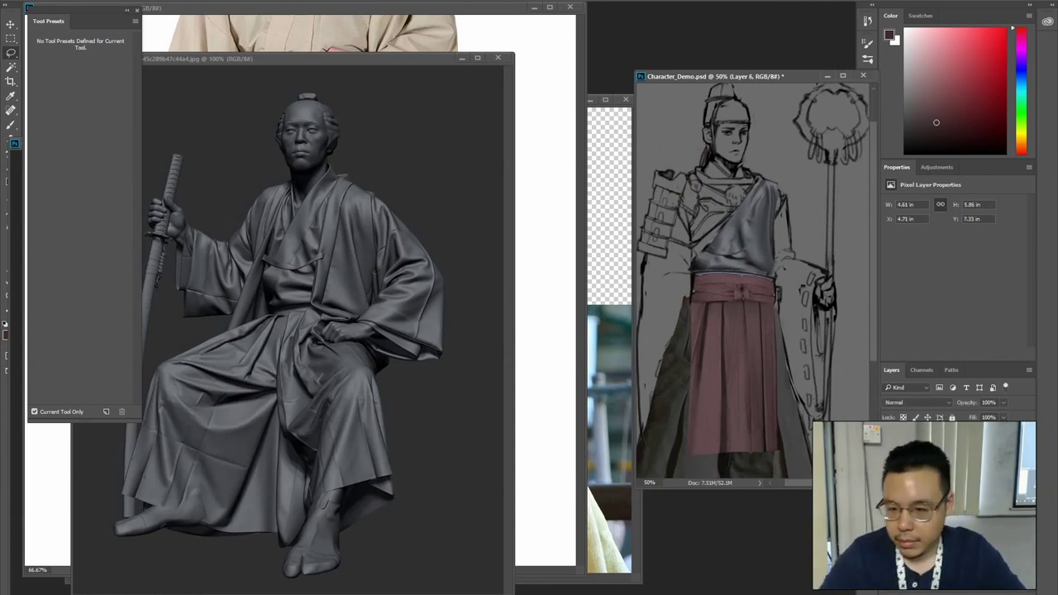
pyautogui.click(889, 496)
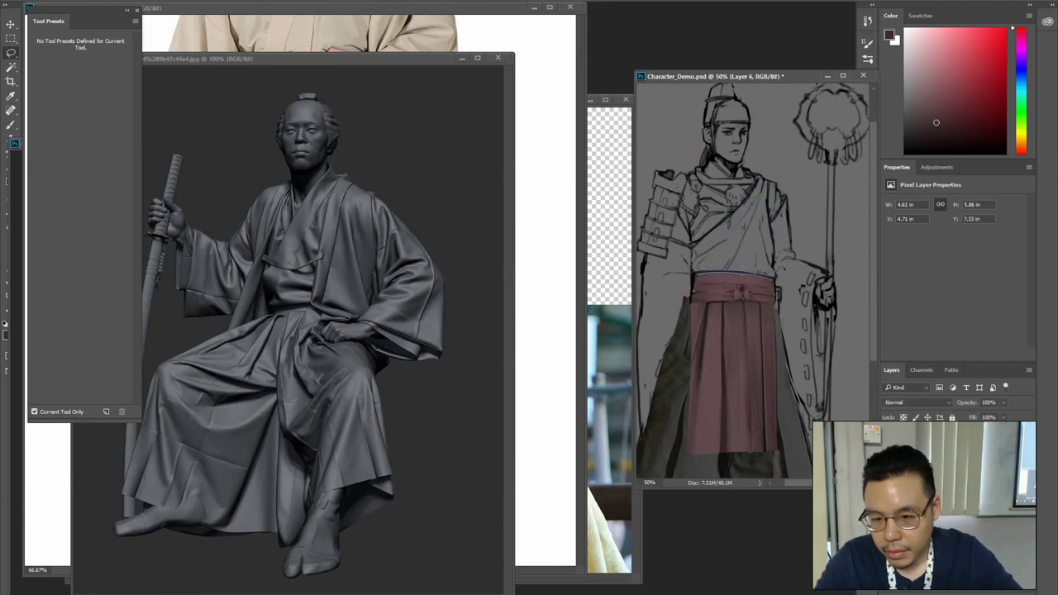
pyautogui.click(889, 496)
pyautogui.hotkey('ctrl', 't')
pyautogui.moveTo(733, 298)
pyautogui.mouseDown()
pyautogui.moveTo(732, 285)
pyautogui.moveTo(739, 291)
pyautogui.mouseUp()
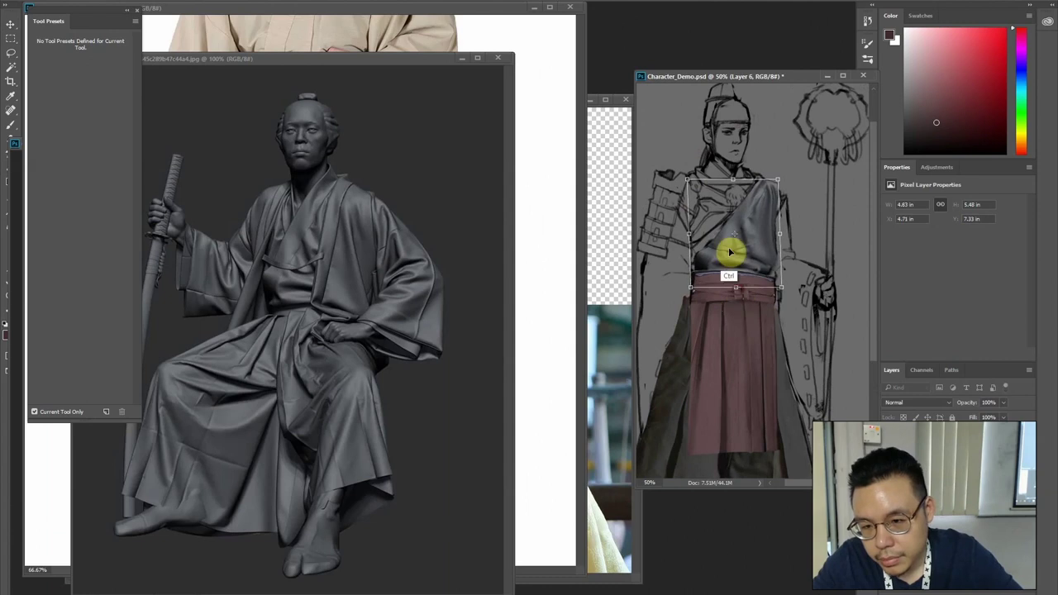
# Copy the sculpture's long robe lapel onto the character's chest and transform it to follow the diagonal neckline
pyautogui.click(281, 175)
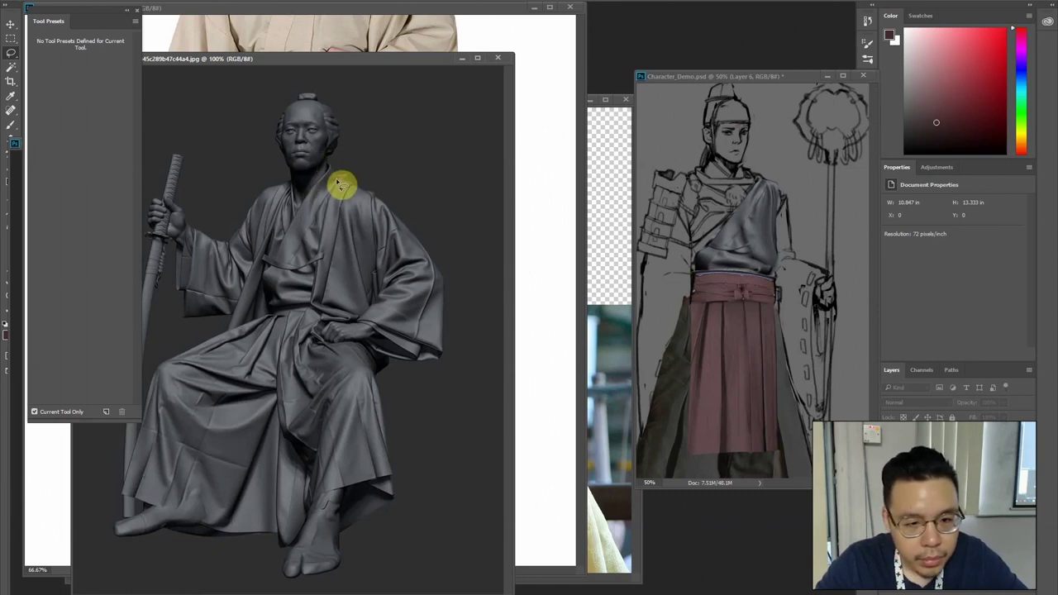
pyautogui.moveTo(349, 197)
pyautogui.mouseDown()
pyautogui.moveTo(321, 312)
pyautogui.moveTo(331, 201)
pyautogui.moveTo(346, 189)
pyautogui.moveTo(720, 201)
pyautogui.moveTo(739, 166)
pyautogui.moveTo(714, 170)
pyautogui.moveTo(761, 194)
pyautogui.moveTo(720, 244)
pyautogui.mouseUp()
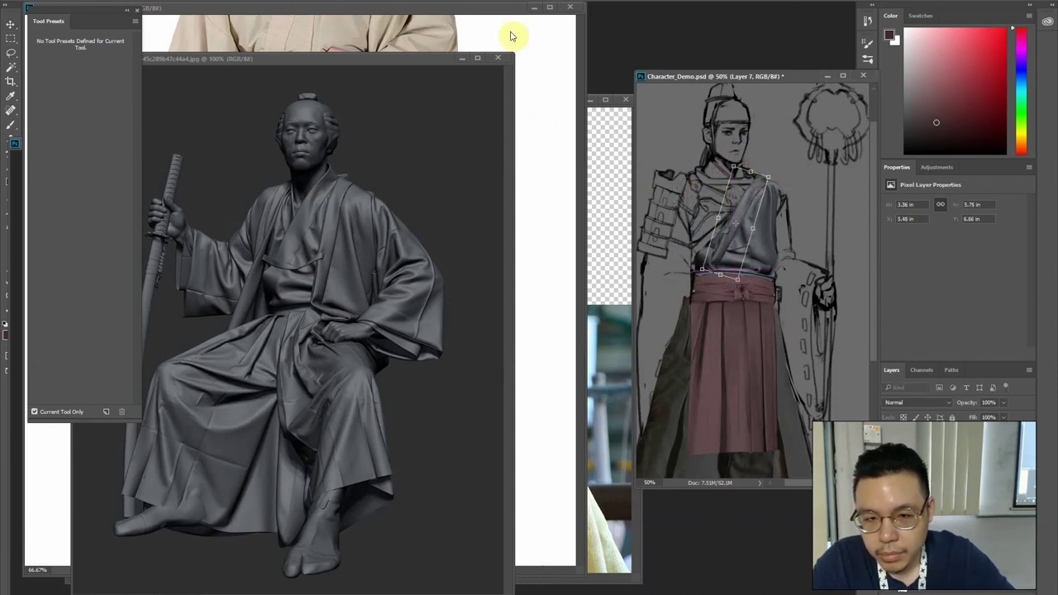
pyautogui.press('Return')
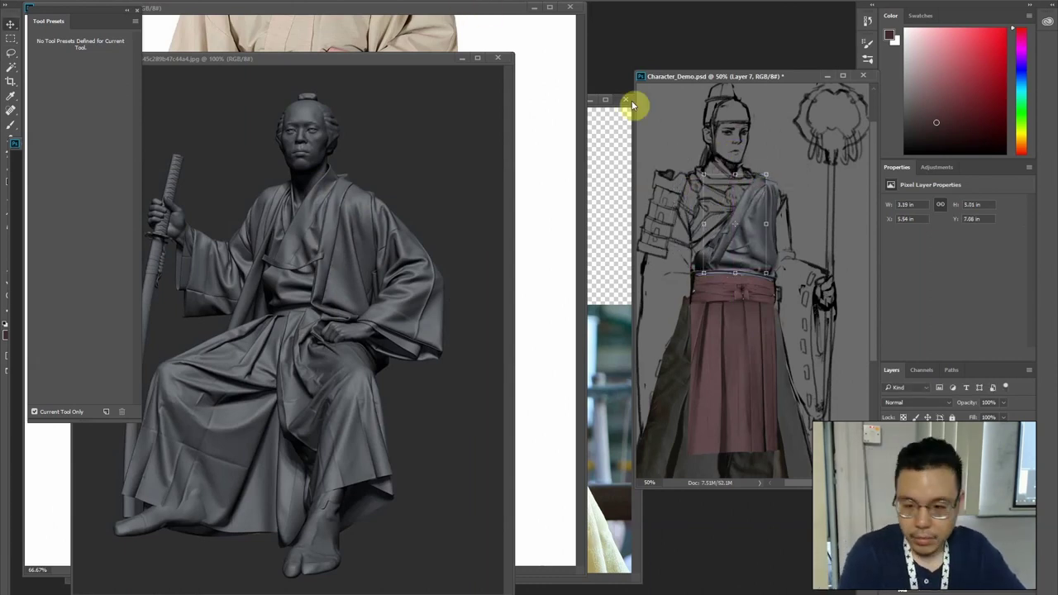
# Warp the chest lapel piece so its ends stretch up to the shoulder and down to the waist sash
pyautogui.hotkey('ctrl', 't')
pyautogui.click(451, 1)
pyautogui.moveTo(747, 175); pyautogui.dragTo(744, 165)
pyautogui.moveTo(703, 273)
pyautogui.mouseDown()
pyautogui.moveTo(675, 261)
pyautogui.moveTo(695, 264)
pyautogui.moveTo(692, 281)
pyautogui.mouseUp()
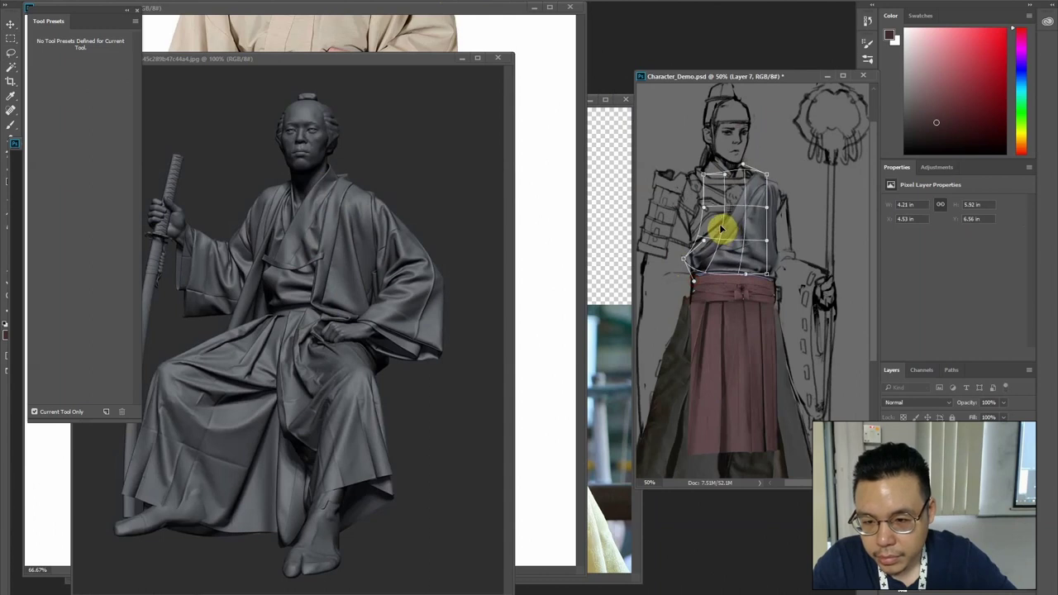
pyautogui.press('Return')
# Paint over the lapel piece along the diagonal neckline with colours sampled from the robe cloth
pyautogui.press('b')
pyautogui.keyDown('alt'); pyautogui.click(734, 251); pyautogui.keyUp('alt')
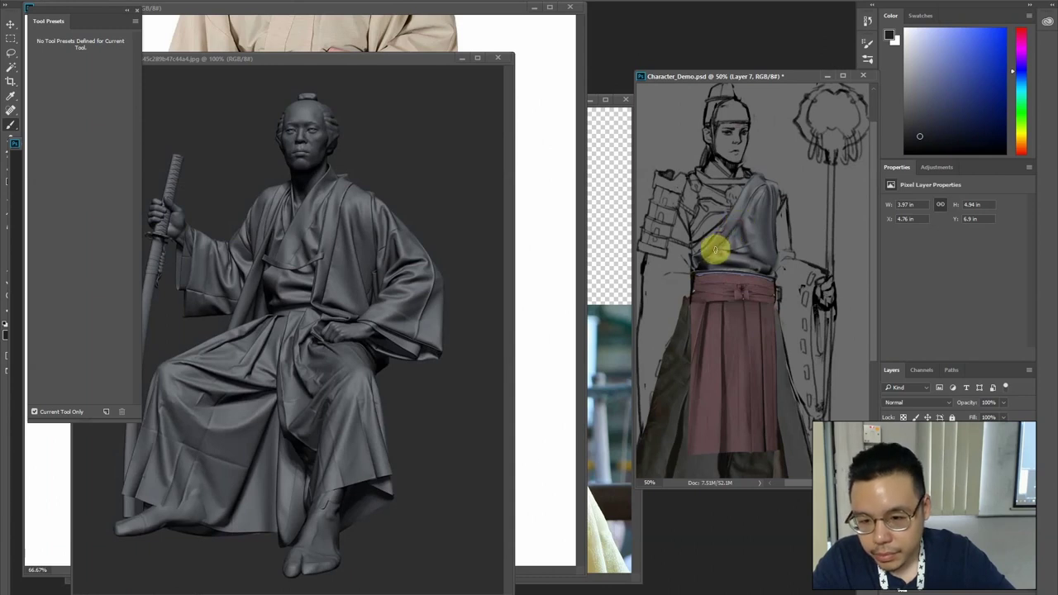
pyautogui.moveTo(763, 177); pyautogui.dragTo(704, 261)
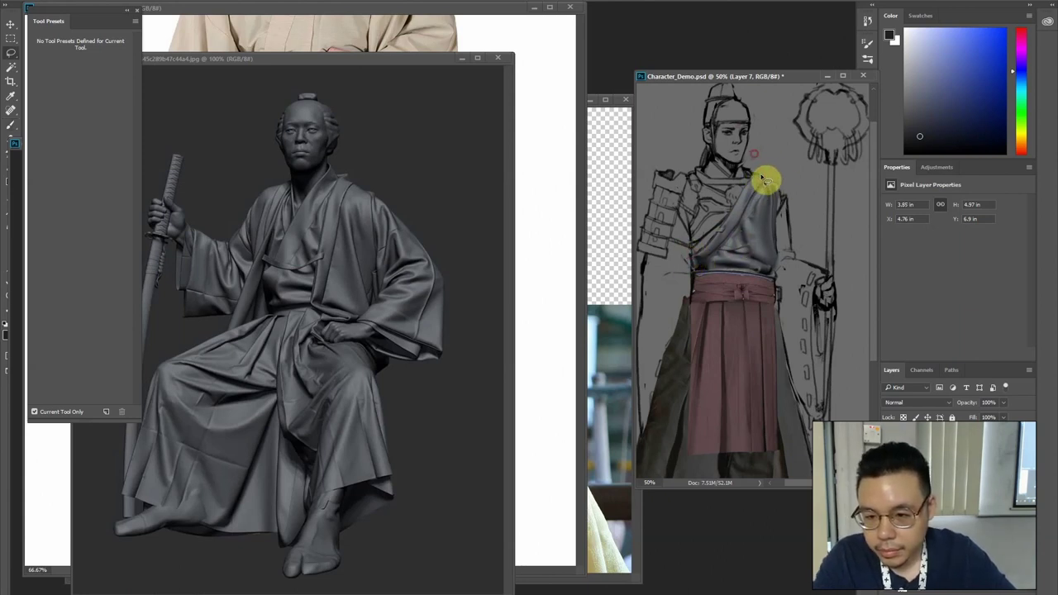
pyautogui.keyDown('alt'); pyautogui.click(730, 238); pyautogui.keyUp('alt')
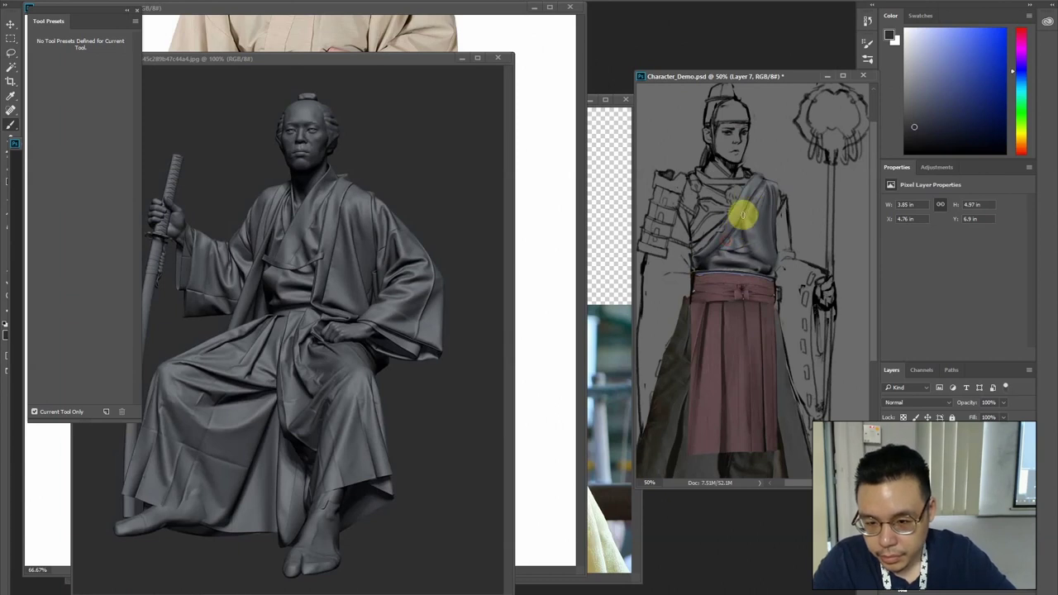
pyautogui.hotkey('ctrl', '-')
pyautogui.hotkey('ctrl', '+')
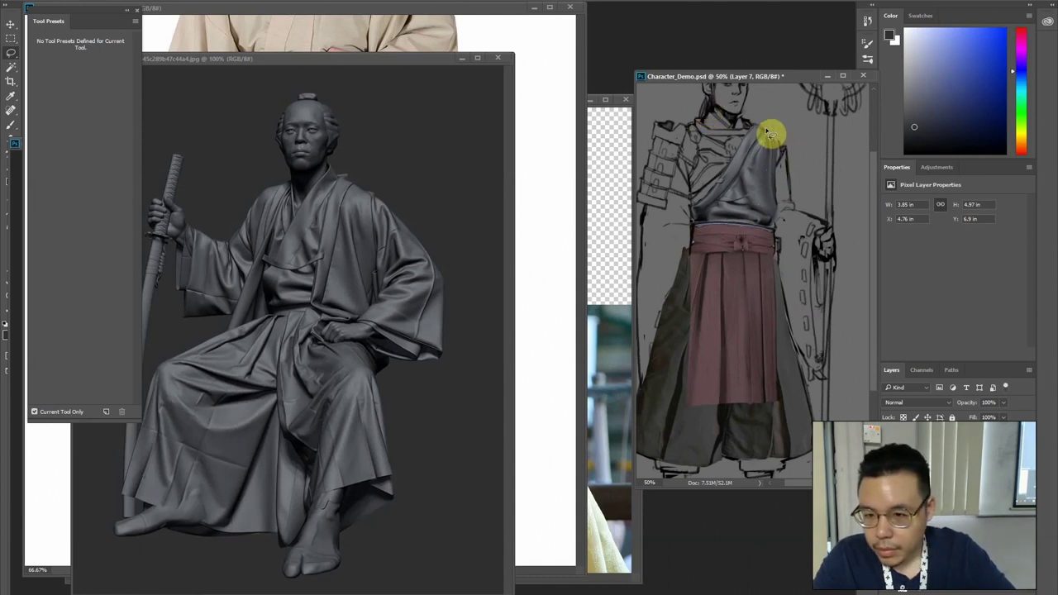
# Merge the lapel piece into the robe layer below and cut away the excess cloth around the shoulder
pyautogui.moveTo(752, 108); pyautogui.dragTo(795, 170)
pyautogui.hotkey('ctrl', 'e')
pyautogui.moveTo(744, 113)
pyautogui.mouseDown()
pyautogui.moveTo(776, 124)
pyautogui.moveTo(757, 105)
pyautogui.moveTo(773, 175)
pyautogui.moveTo(776, 147)
pyautogui.moveTo(776, 224)
pyautogui.moveTo(796, 177)
pyautogui.mouseUp()
pyautogui.press('alt')
pyautogui.press('Delete')
pyautogui.hotkey('ctrl', '-')
pyautogui.hotkey('ctrl', '-')
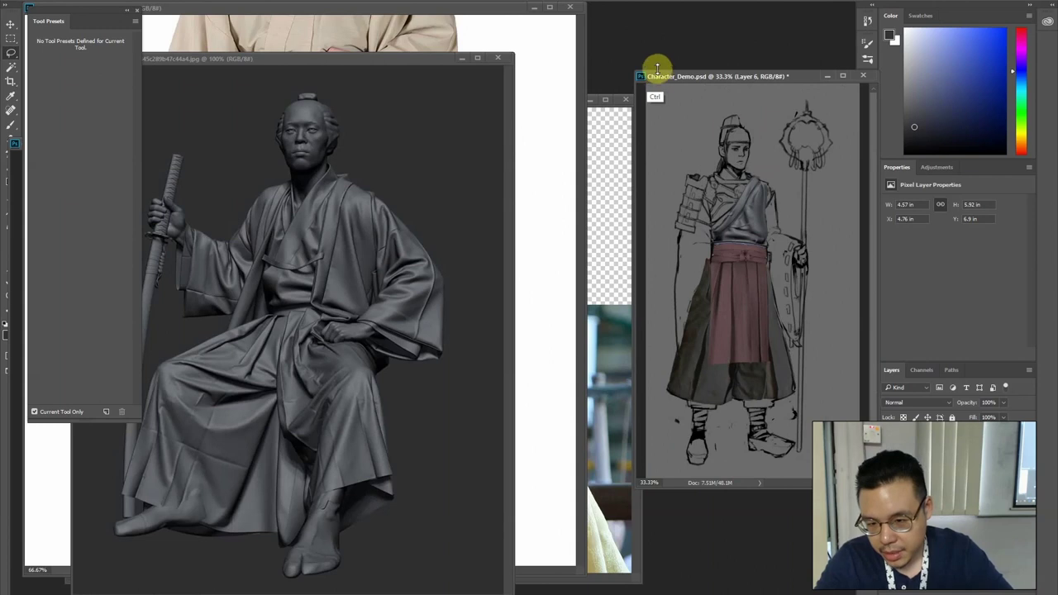
pyautogui.hotkey('ctrl', '+')
pyautogui.hotkey('ctrl', '+')
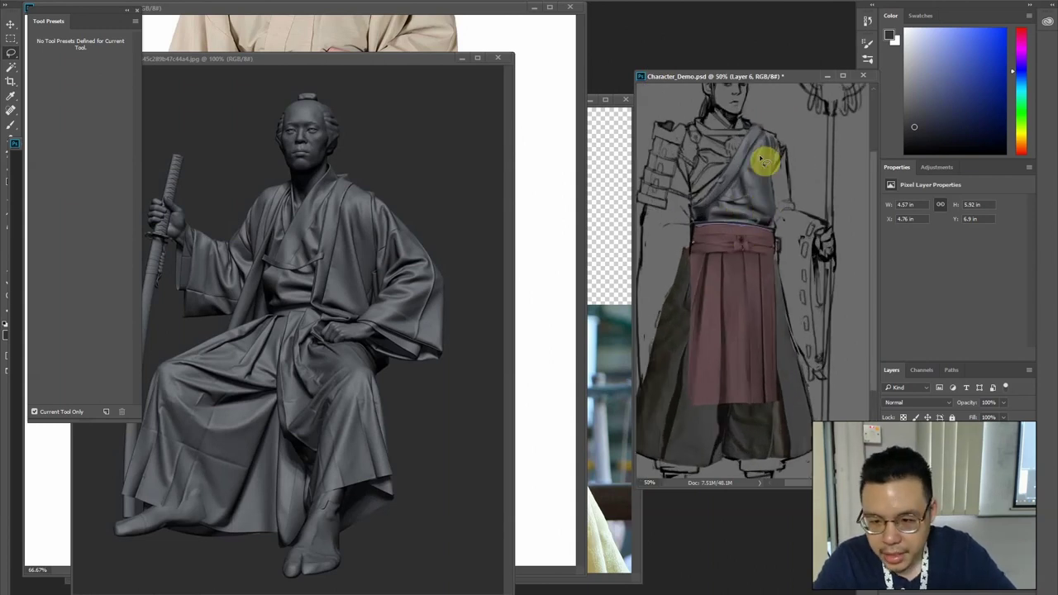
# Try to cover the character's chest with the sculpture's draped thigh cloth, copied over and rotated along the diagonal neckline
pyautogui.click(288, 235)
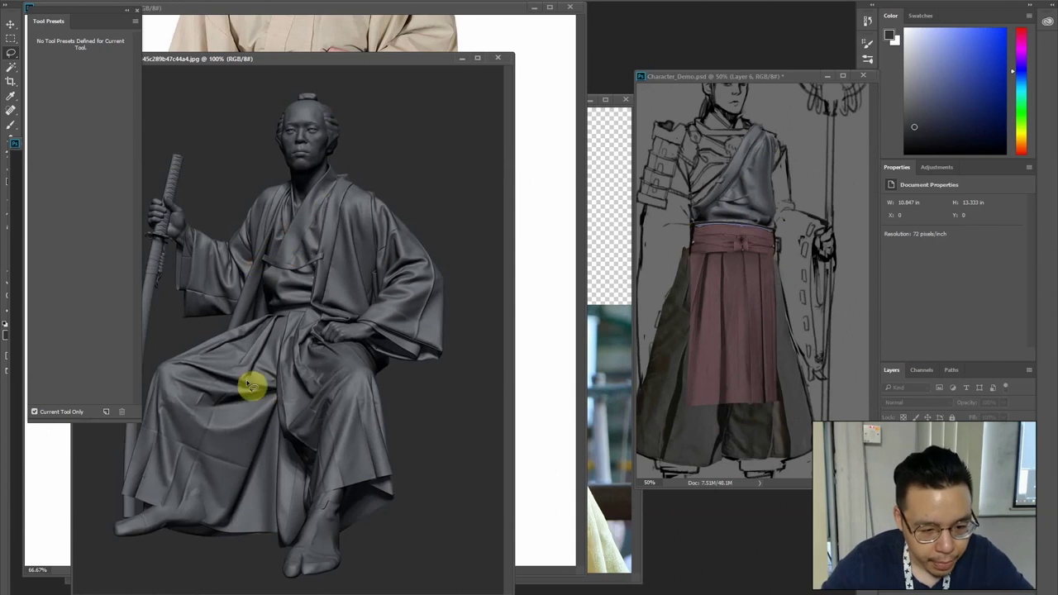
pyautogui.moveTo(251, 389)
pyautogui.mouseDown()
pyautogui.moveTo(217, 378)
pyautogui.moveTo(264, 371)
pyautogui.moveTo(284, 326)
pyautogui.moveTo(190, 358)
pyautogui.moveTo(207, 378)
pyautogui.moveTo(248, 388)
pyautogui.mouseUp()
pyautogui.hotkey('ctrl', 't')
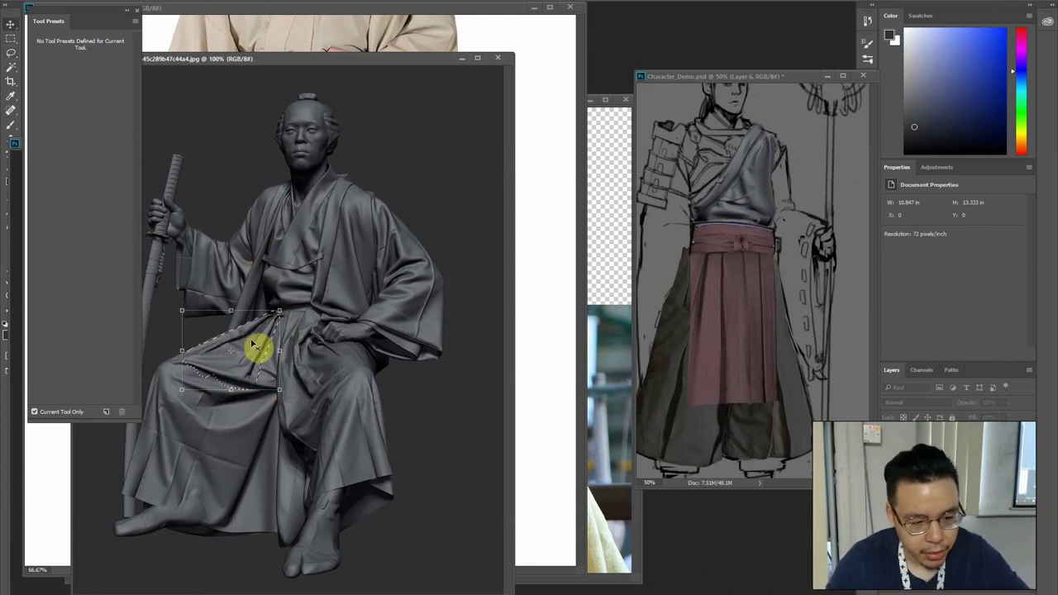
pyautogui.moveTo(252, 341)
pyautogui.mouseDown()
pyautogui.moveTo(680, 229)
pyautogui.moveTo(755, 168)
pyautogui.moveTo(731, 151)
pyautogui.mouseUp()
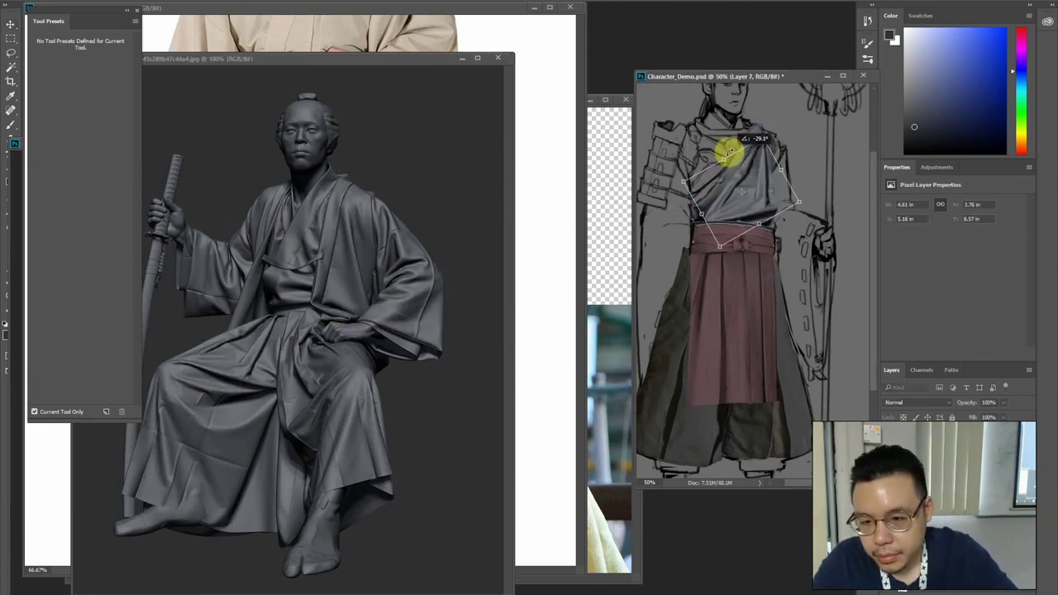
pyautogui.moveTo(799, 207); pyautogui.dragTo(782, 228)
pyautogui.press('Return')
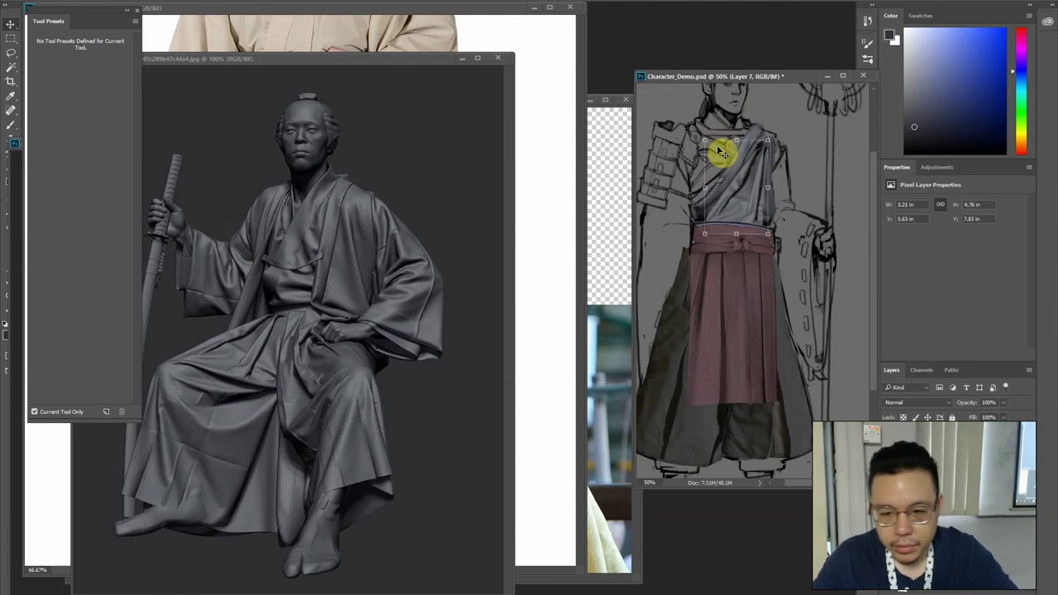
pyautogui.press('Delete')
# Copy the folded cloth from the sculpture's knee onto the character's chest and warp it between shoulder and waist
pyautogui.press('l')
pyautogui.moveTo(362, 366)
pyautogui.mouseDown()
pyautogui.moveTo(343, 390)
pyautogui.moveTo(311, 491)
pyautogui.moveTo(386, 465)
pyautogui.moveTo(378, 397)
pyautogui.moveTo(362, 385)
pyautogui.moveTo(563, 263)
pyautogui.moveTo(739, 170)
pyautogui.mouseUp()
pyautogui.hotkey('ctrl', 't')
pyautogui.moveTo(761, 123)
pyautogui.mouseDown()
pyautogui.moveTo(780, 125)
pyautogui.moveTo(760, 157)
pyautogui.moveTo(770, 141)
pyautogui.moveTo(754, 130)
pyautogui.moveTo(770, 130)
pyautogui.mouseUp()
pyautogui.hotkey('ctrl', 't')
pyautogui.click(483, 4)
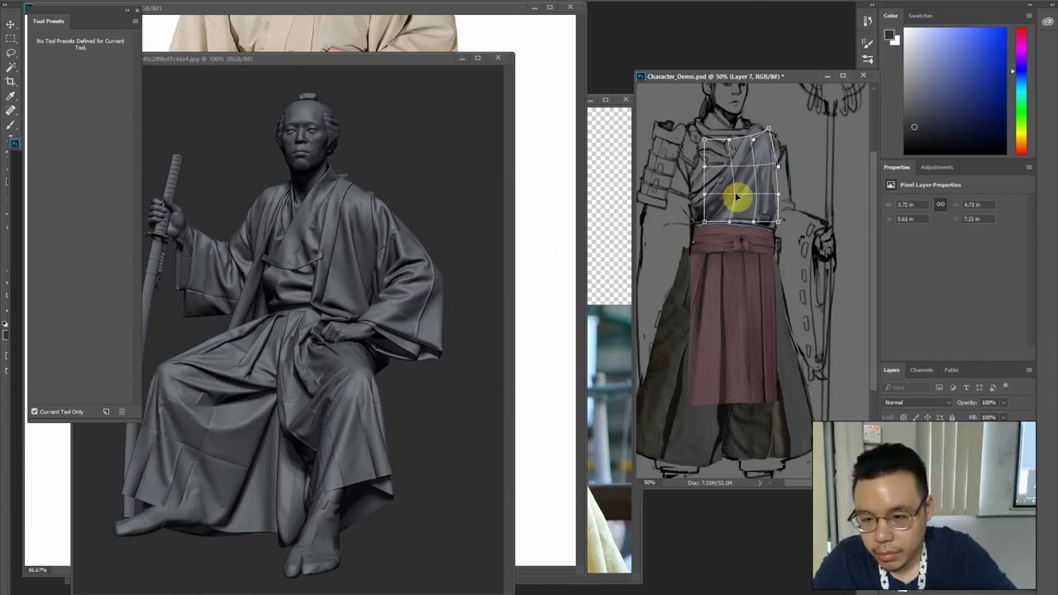
pyautogui.moveTo(732, 205); pyautogui.dragTo(701, 236)
pyautogui.press('Return')
# Erase the edges of the new chest cloth near the shoulder to blend it into the robe layer
pyautogui.press('e')
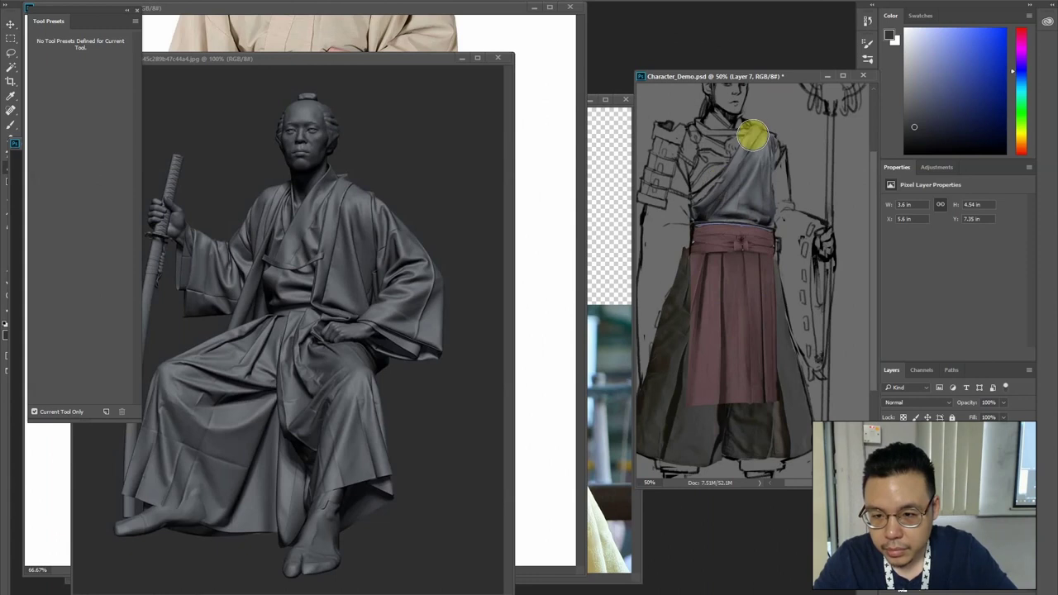
pyautogui.hotkey('ctrl', '-')
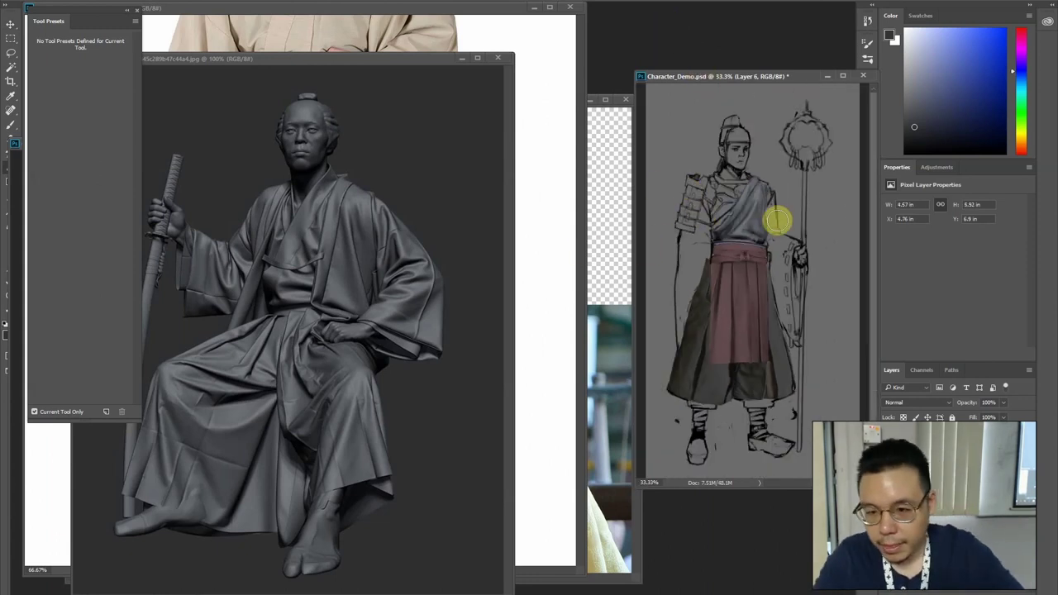
pyautogui.hotkey('ctrl', '+')
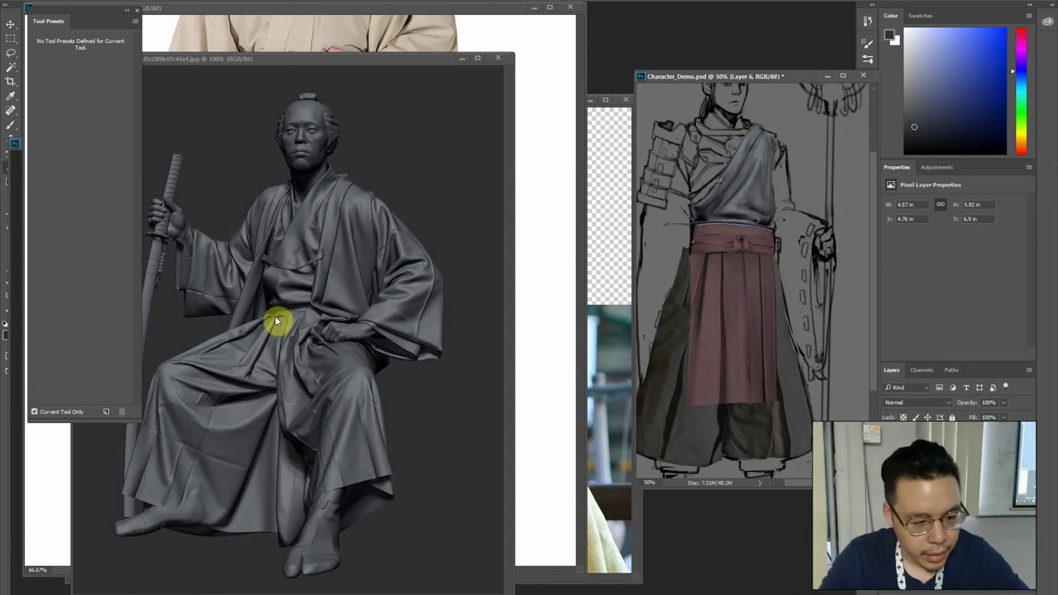
pyautogui.click(281, 301)
pyautogui.press('l')
pyautogui.click(697, 211)
pyautogui.hotkey('ctrl', '-')
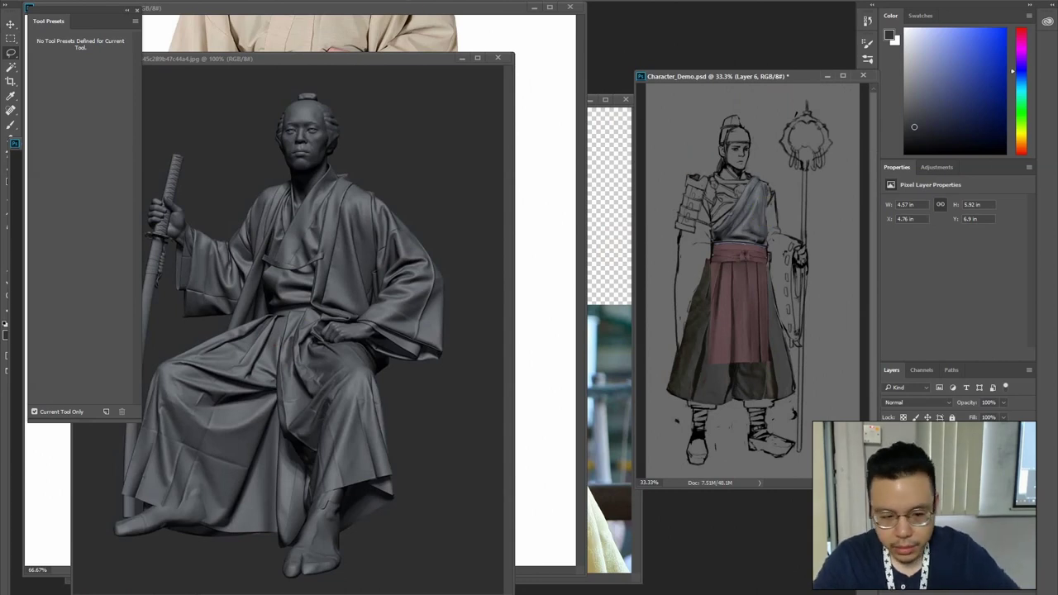
# Open the shinto_priest__tokyo photo from the Cloth reference folder in Photoshop and place its window beside the character document
pyautogui.hotkey('alt', 'Tab')
pyautogui.hotkey('alt', 'Tab')
pyautogui.hotkey('alt', 'Tab')
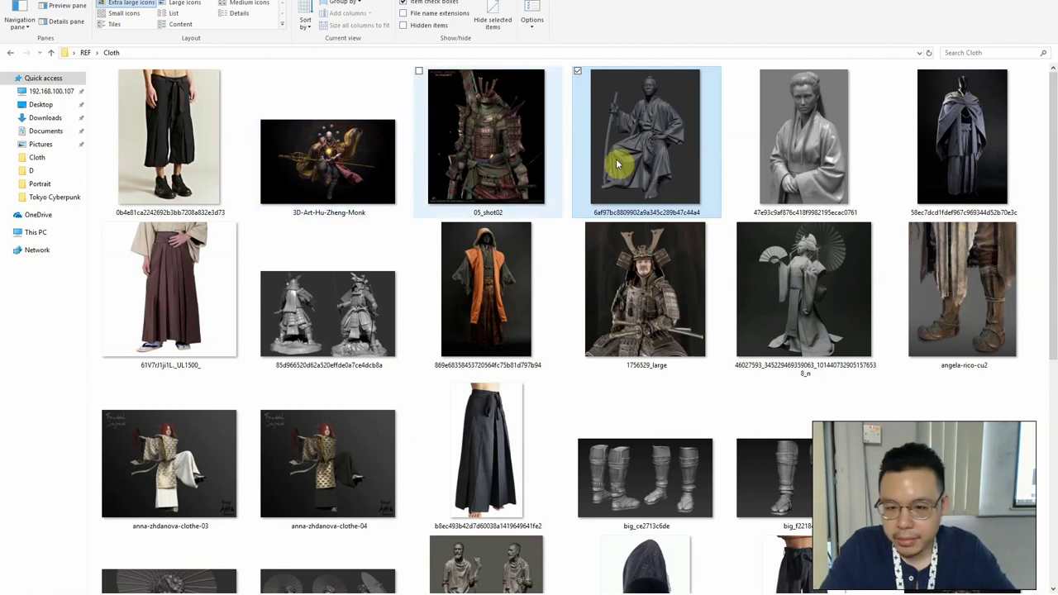
pyautogui.click(787, 162)
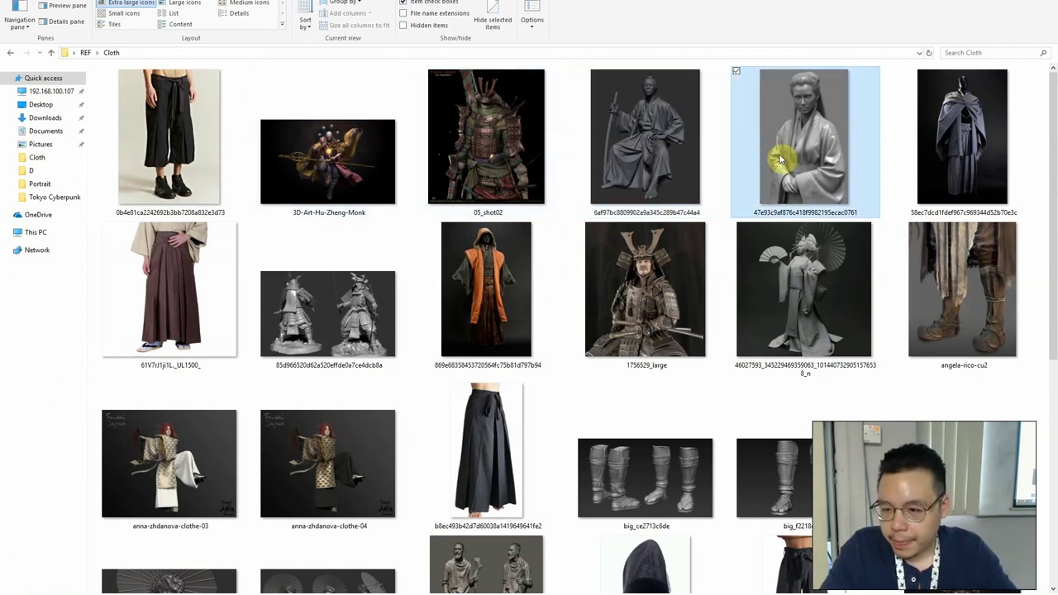
pyautogui.scroll(-3, 610, 291)
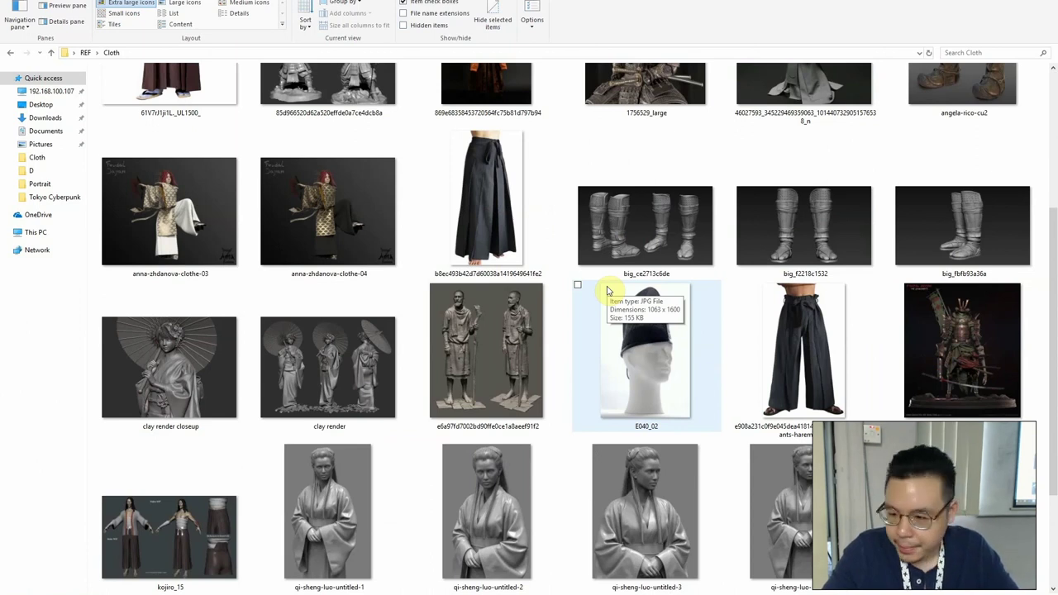
pyautogui.scroll(-2, 607, 291)
pyautogui.click(171, 506)
pyautogui.hotkey('alt', 'Tab')
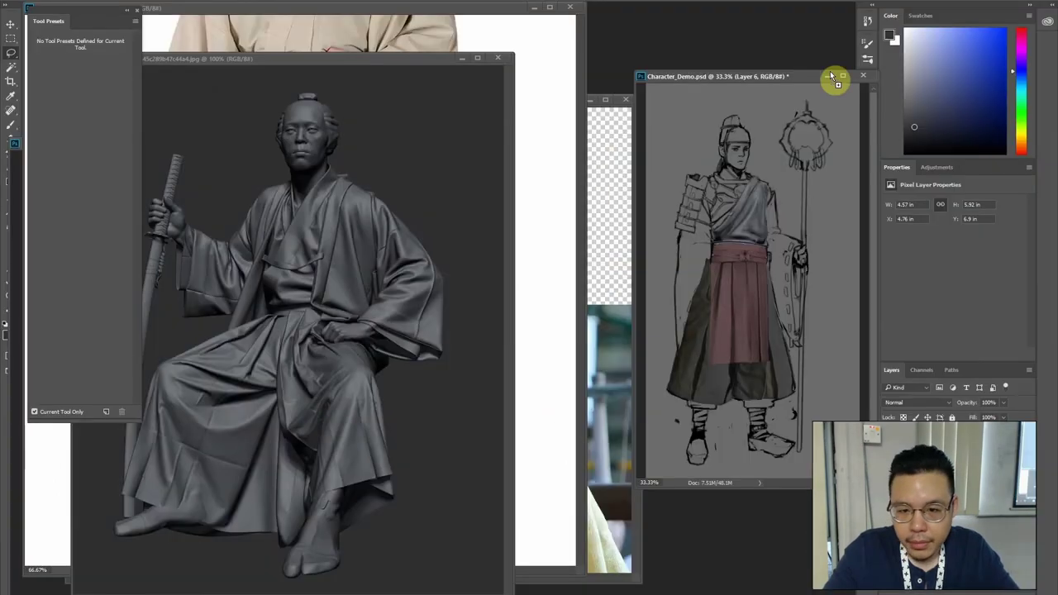
pyautogui.moveTo(830, 71); pyautogui.dragTo(803, 56)
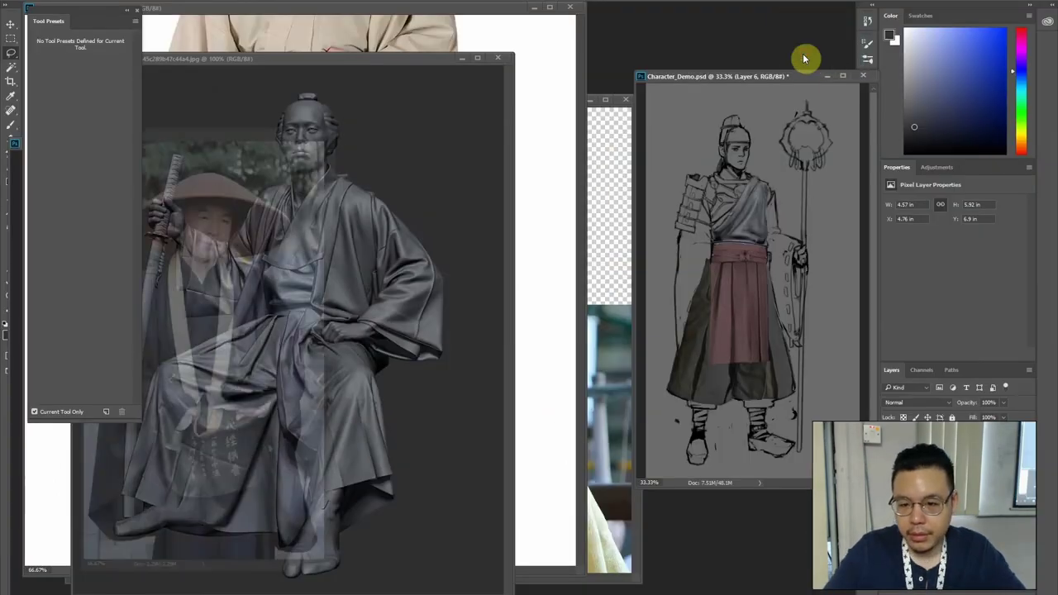
pyautogui.moveTo(200, 122); pyautogui.dragTo(428, 98)
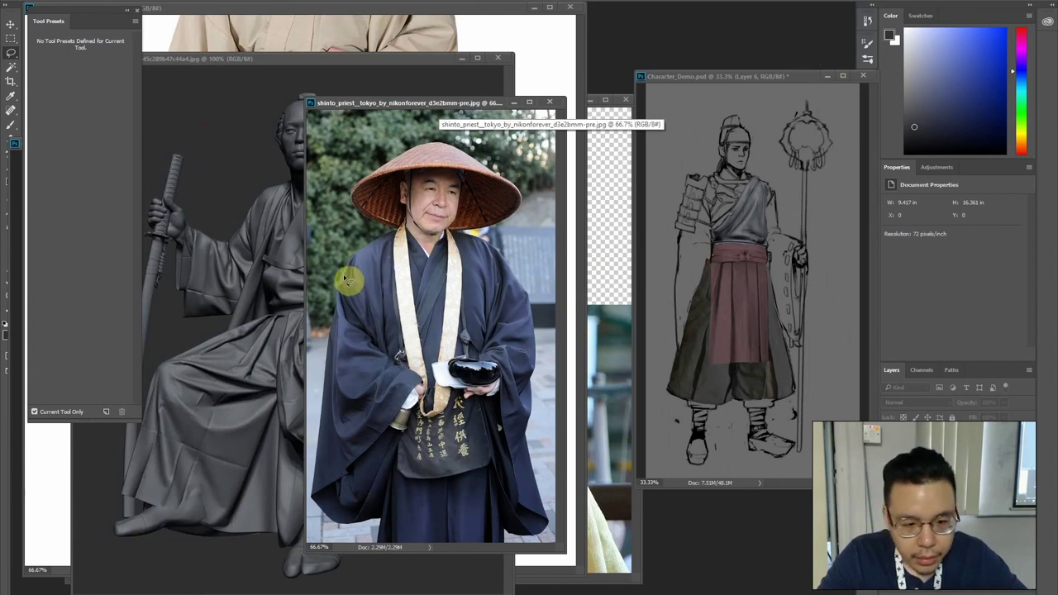
# Copy the priest's blue robe sleeve onto the character's armoured arm, scaling and rotating it to fit the sketch
pyautogui.moveTo(351, 263)
pyautogui.mouseDown()
pyautogui.moveTo(391, 376)
pyautogui.moveTo(327, 414)
pyautogui.moveTo(341, 300)
pyautogui.moveTo(372, 264)
pyautogui.moveTo(722, 209)
pyautogui.moveTo(702, 221)
pyautogui.moveTo(707, 258)
pyautogui.moveTo(705, 216)
pyautogui.moveTo(688, 240)
pyautogui.moveTo(719, 170)
pyautogui.mouseUp()
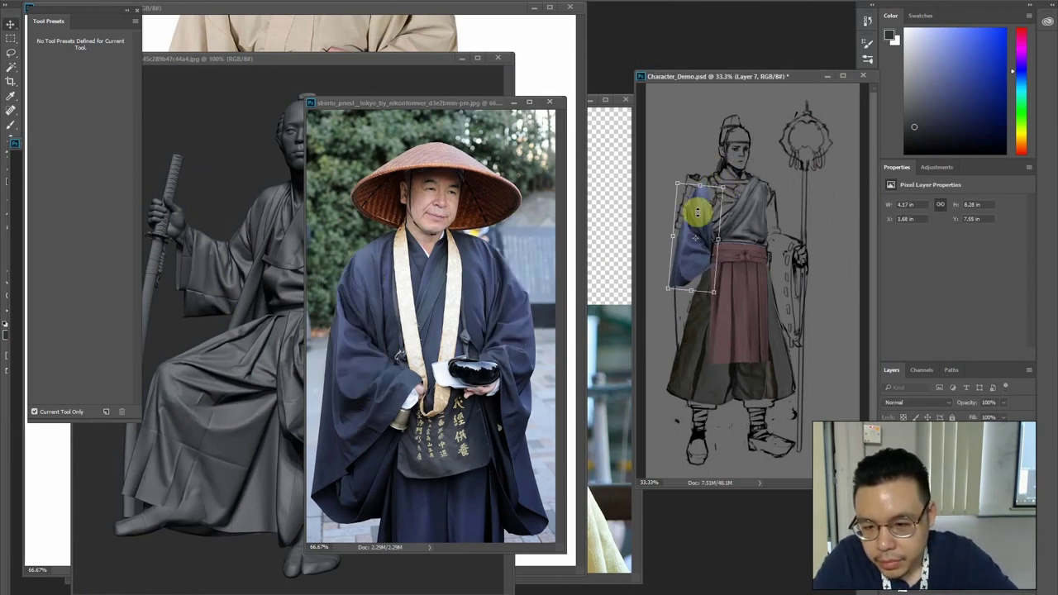
pyautogui.moveTo(666, 244); pyautogui.dragTo(671, 238)
pyautogui.press('Return')
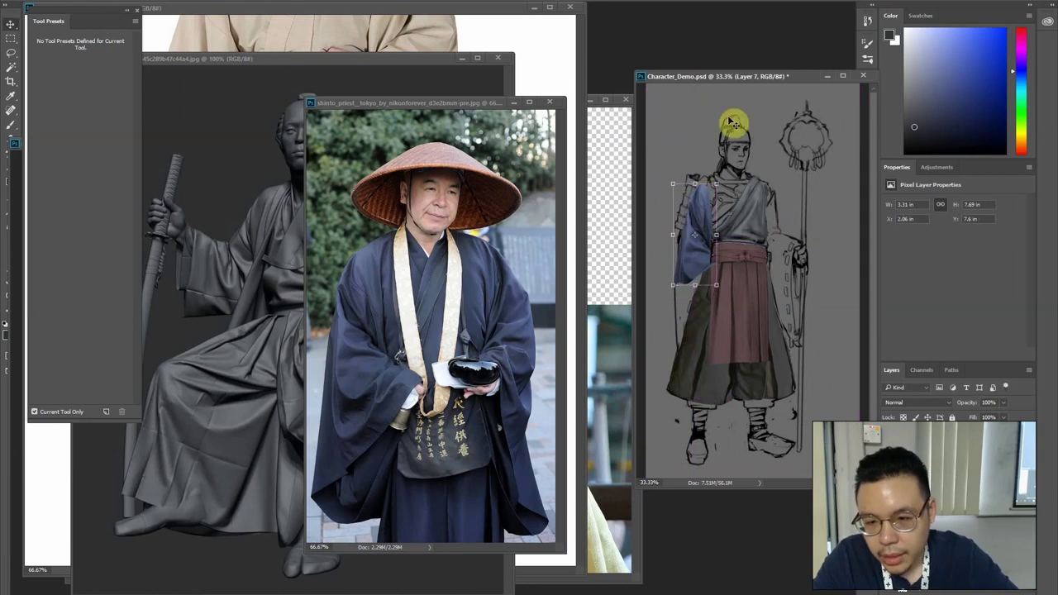
# Warp the blue sleeve so it follows the shoulder line and the outline of the arm
pyautogui.hotkey('ctrl', 't')
pyautogui.click(451, 1)
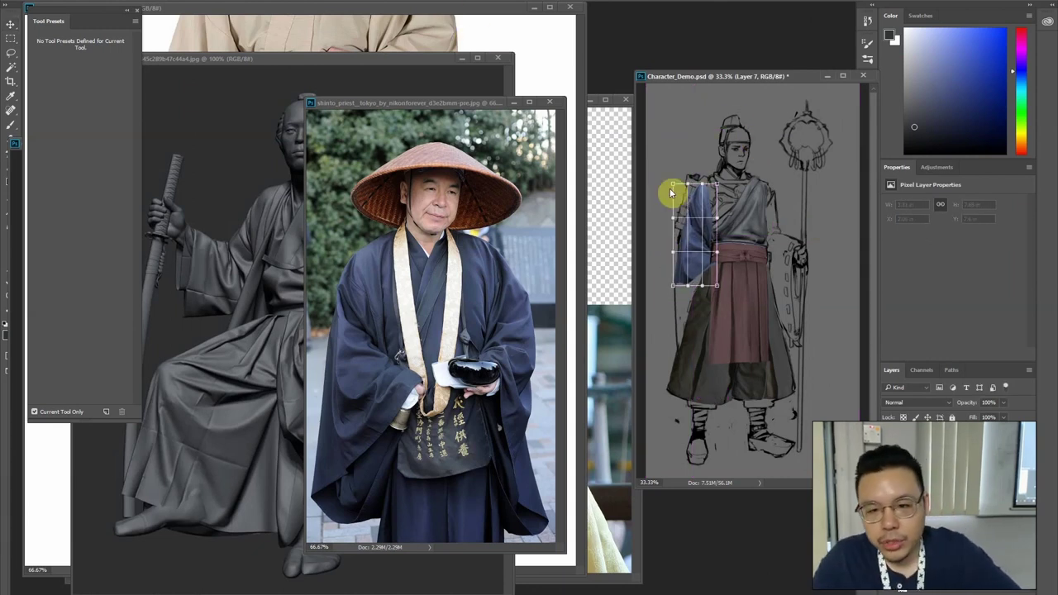
pyautogui.moveTo(714, 219); pyautogui.dragTo(704, 188)
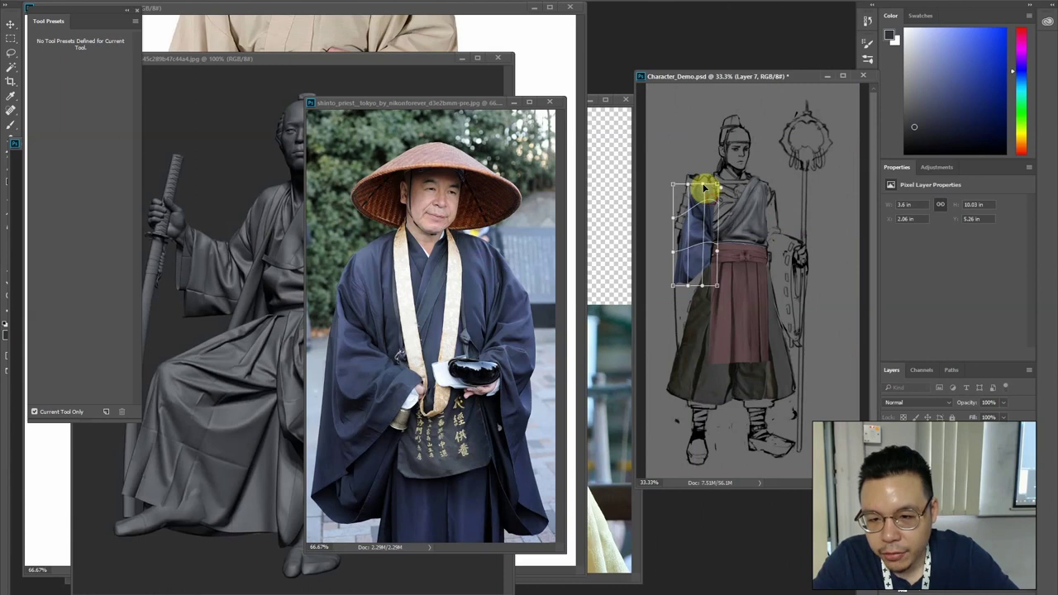
pyautogui.moveTo(709, 259); pyautogui.dragTo(705, 255)
pyautogui.press('Return')
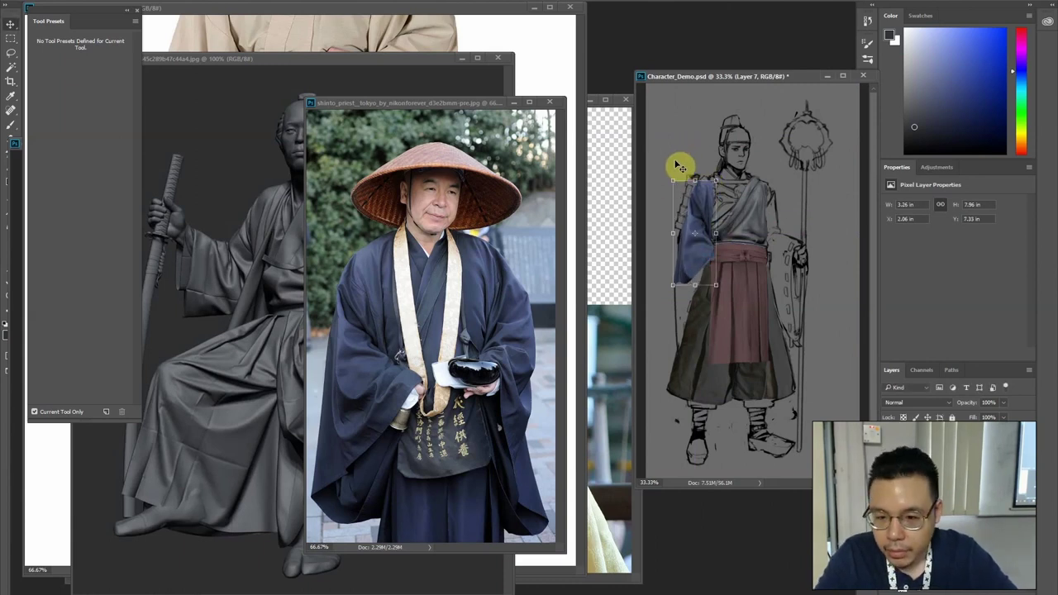
# Cut away the part of the blue sleeve that overlaps the chest and waist, and clear the selection
pyautogui.press('l')
pyautogui.moveTo(731, 264); pyautogui.dragTo(711, 198)
pyautogui.press('Delete')
pyautogui.hotkey('ctrl', 'd')
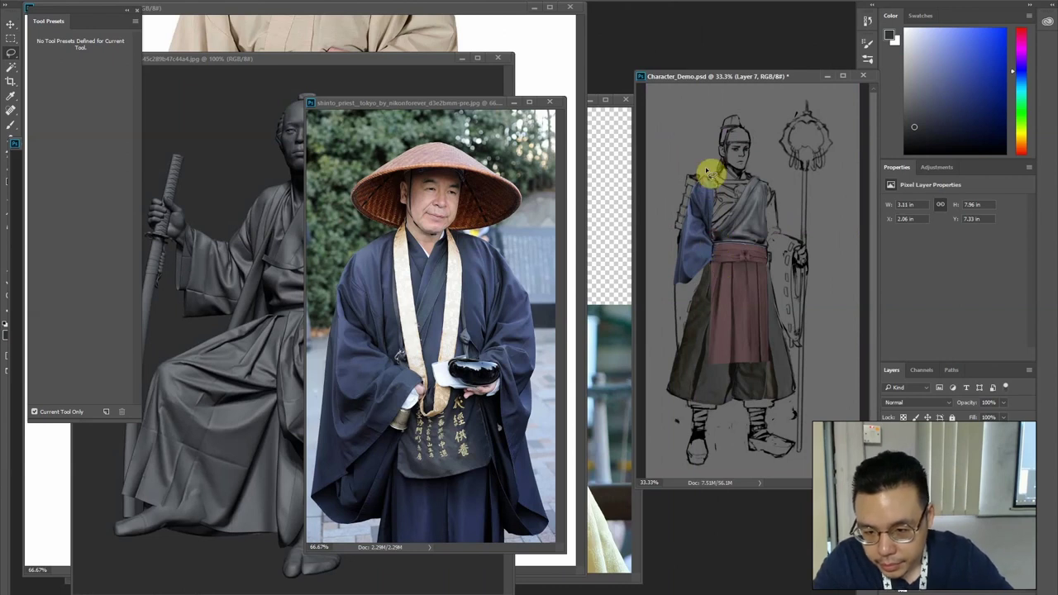
# Bring up the overview of open windows to choose the next cloth reference
pyautogui.hotkey('alt', 'Tab')
pyautogui.hotkey('alt', 'Tab')
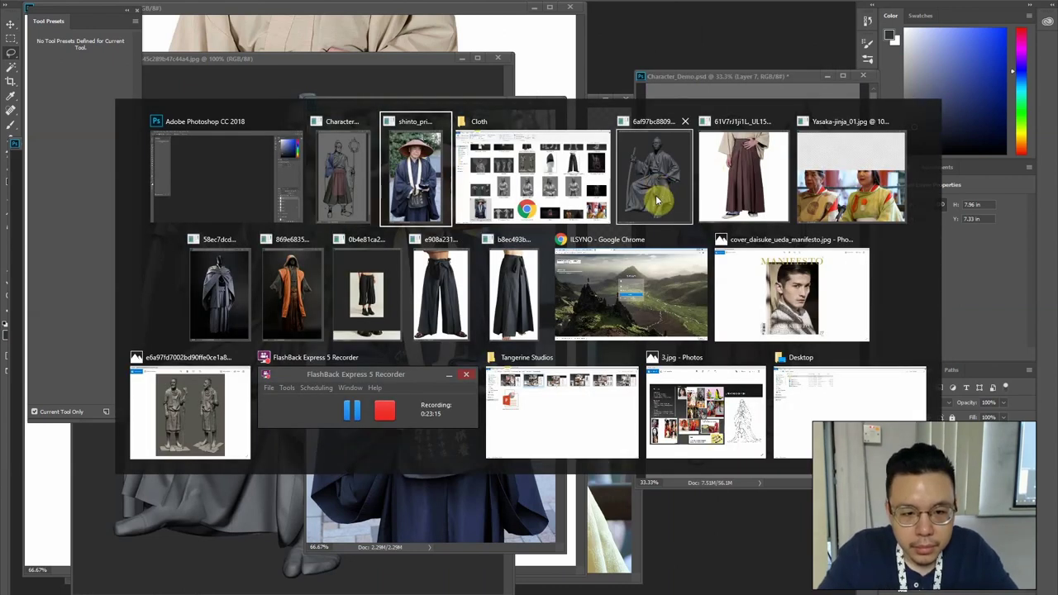
# Bring the shinto priest photo to the front beside the character document and clear its selection
pyautogui.click(415, 174)
pyautogui.hotkey('ctrl', 'd')
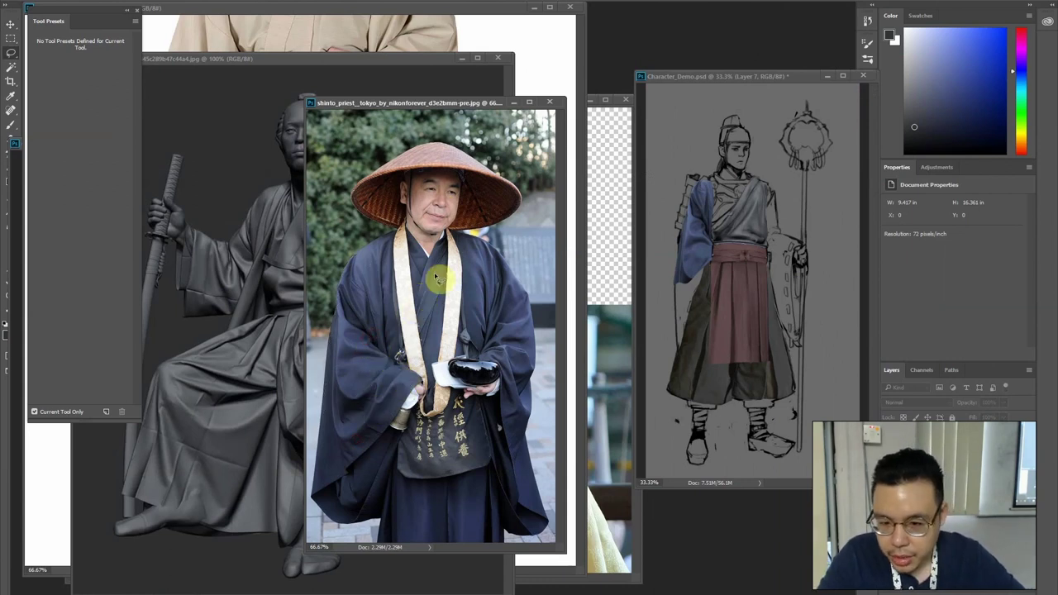
# Set the character's line-art layer to Multiply and lighten it with Levels by setting the white input to 93
pyautogui.keyDown('ctrl'); pyautogui.click(674, 326); pyautogui.keyUp('ctrl')
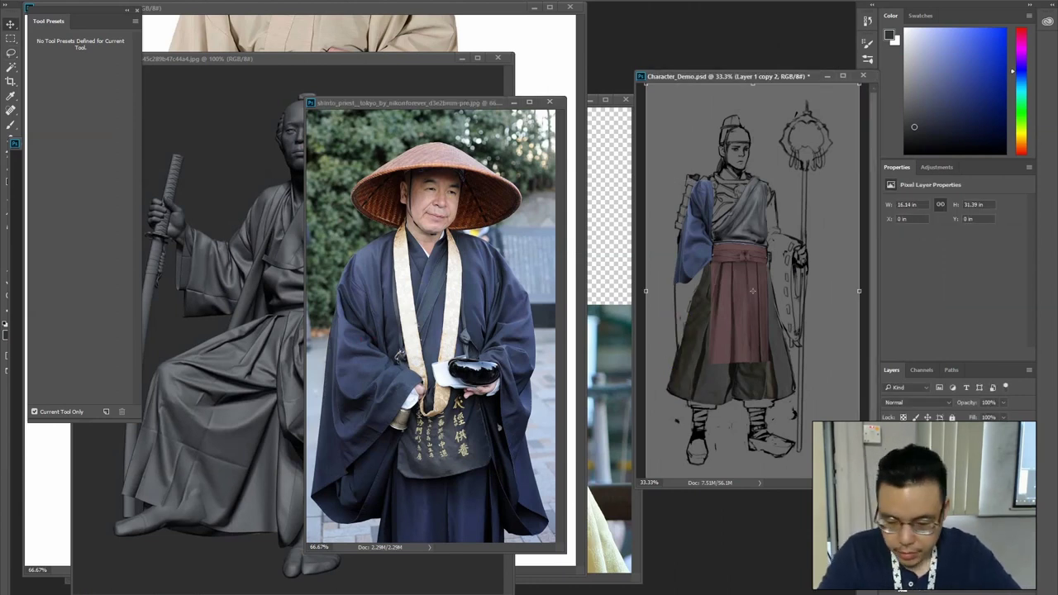
pyautogui.click(890, 440)
pyautogui.click(894, 435)
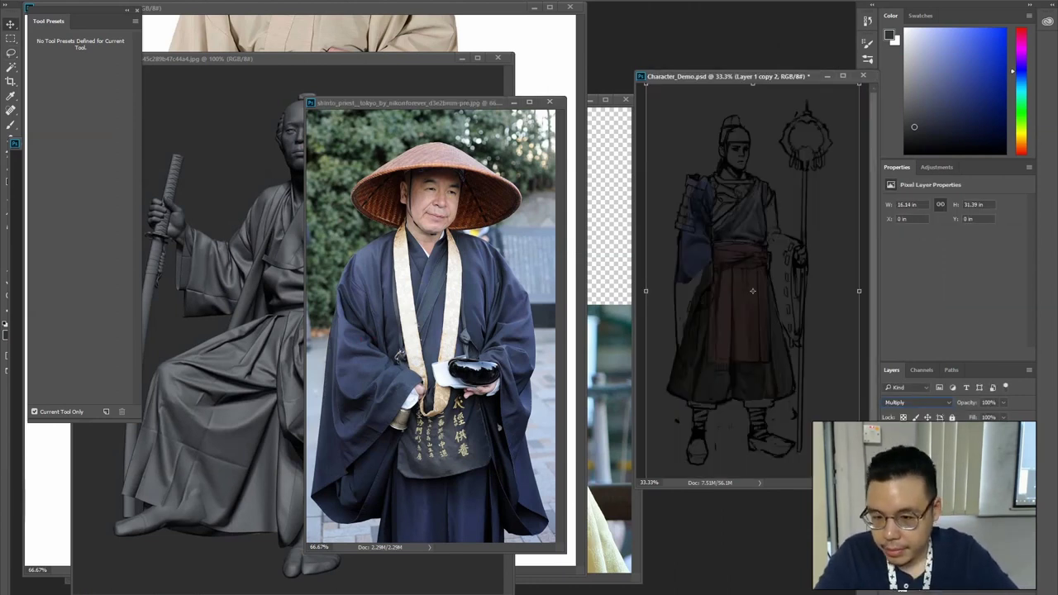
pyautogui.hotkey('ctrl', 'l')
pyautogui.moveTo(559, 239); pyautogui.dragTo(472, 248)
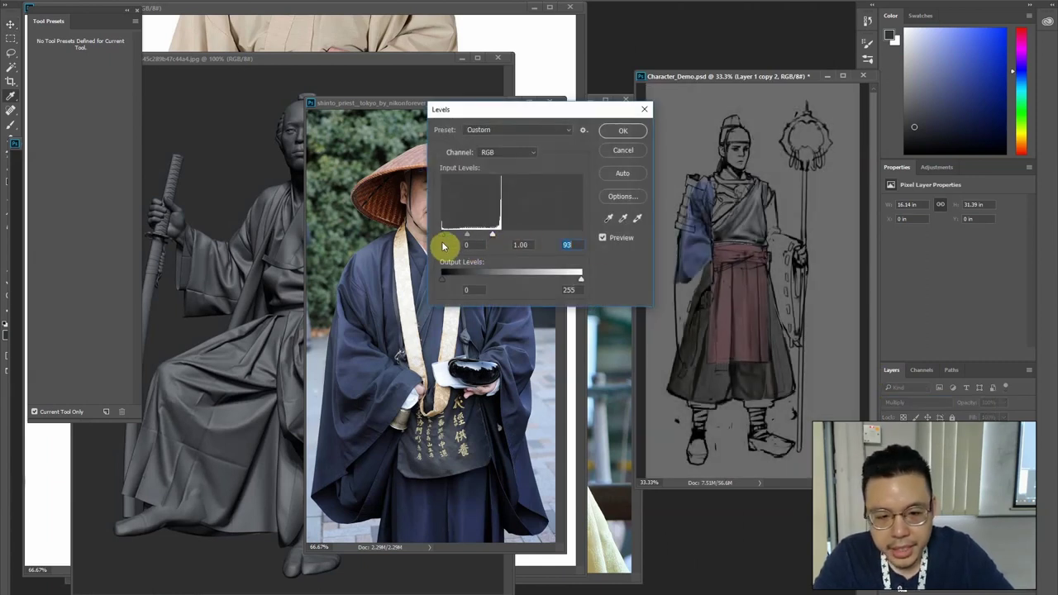
pyautogui.press('Return')
# Copy the priest's wide hanging sleeve into the character document and warp it over the lower sleeve of the arm without the staff
pyautogui.press('l')
pyautogui.click(389, 447)
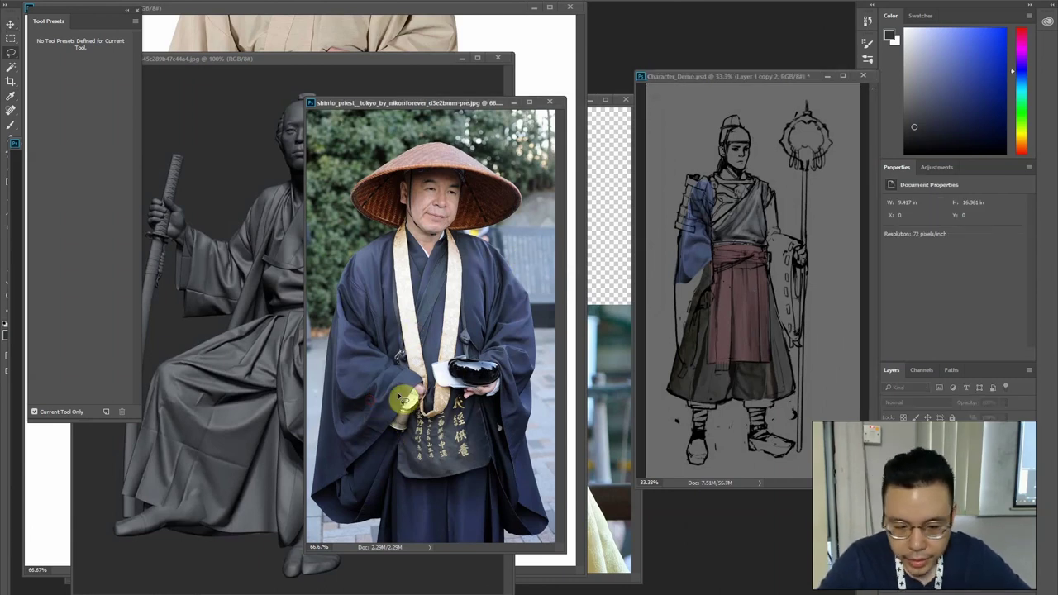
pyautogui.press('alt')
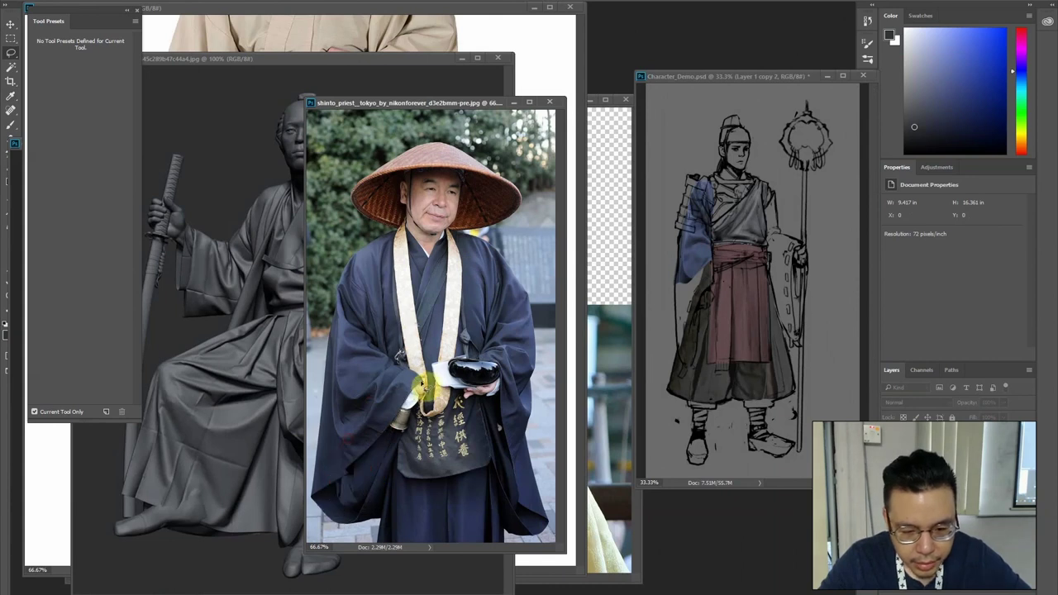
pyautogui.moveTo(353, 487)
pyautogui.mouseDown()
pyautogui.moveTo(338, 431)
pyautogui.moveTo(348, 372)
pyautogui.moveTo(368, 357)
pyautogui.moveTo(402, 368)
pyautogui.moveTo(565, 296)
pyautogui.moveTo(717, 232)
pyautogui.mouseUp()
pyautogui.press('v')
pyautogui.moveTo(710, 257); pyautogui.dragTo(698, 286)
pyautogui.press('Return')
pyautogui.moveTo(651, 259); pyautogui.dragTo(681, 237)
pyautogui.click(456, 1)
pyautogui.moveTo(695, 299); pyautogui.dragTo(715, 266)
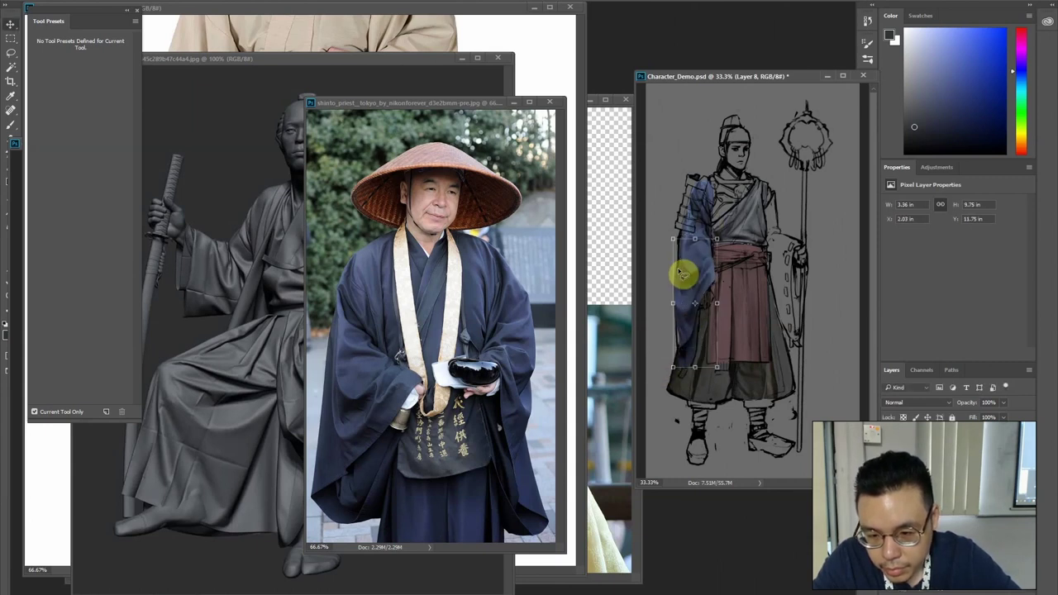
# Paint over the edges of the new sleeve cloth with blues sampled from the sleeve
pyautogui.keyDown('alt'); pyautogui.click(679, 350); pyautogui.keyUp('alt')
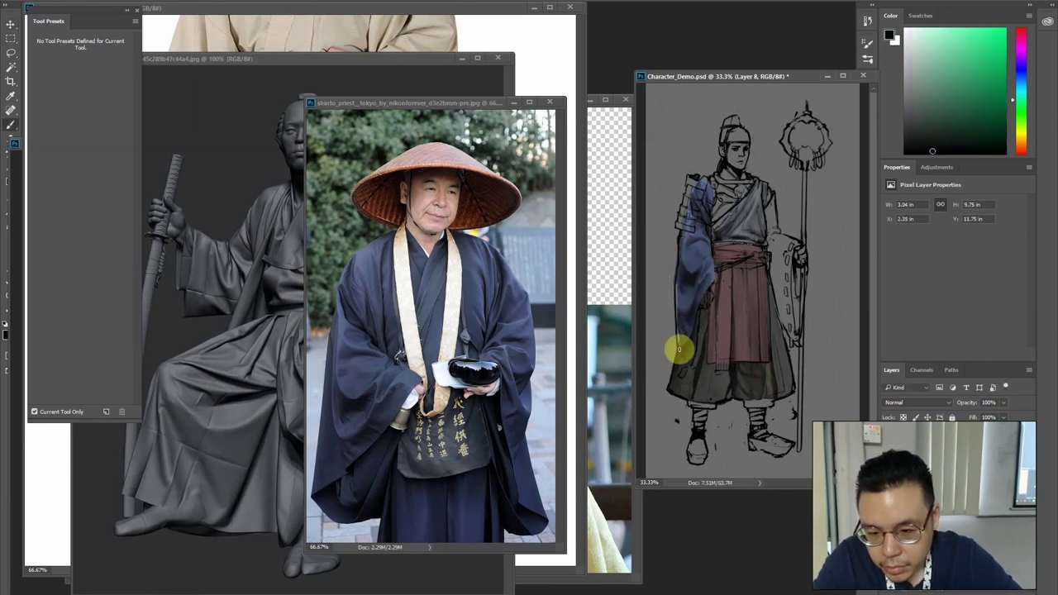
pyautogui.keyDown('alt'); pyautogui.click(685, 330); pyautogui.keyUp('alt')
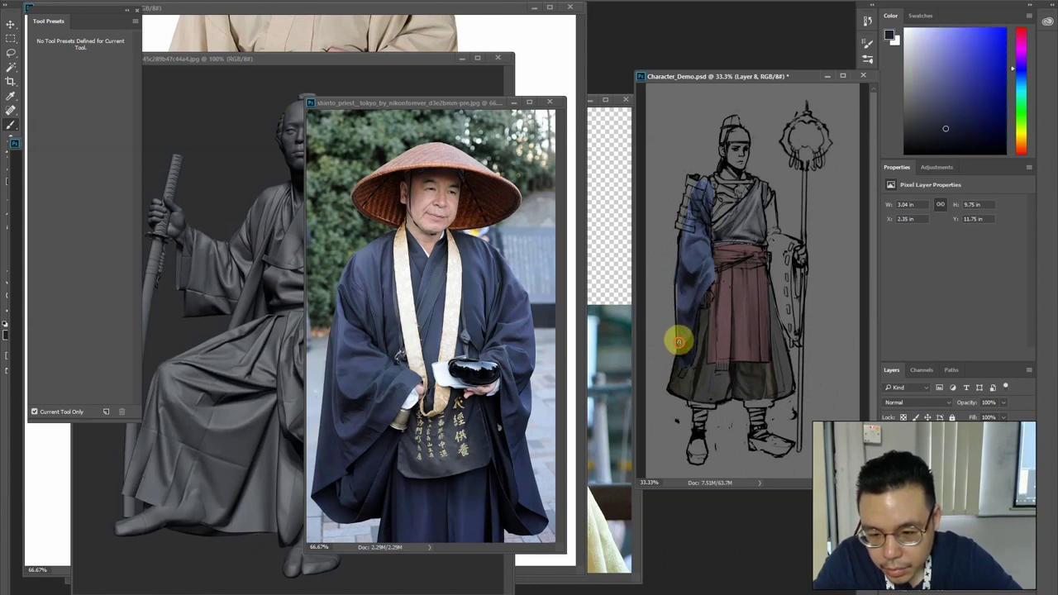
pyautogui.keyDown('alt'); pyautogui.click(685, 295); pyautogui.keyUp('alt')
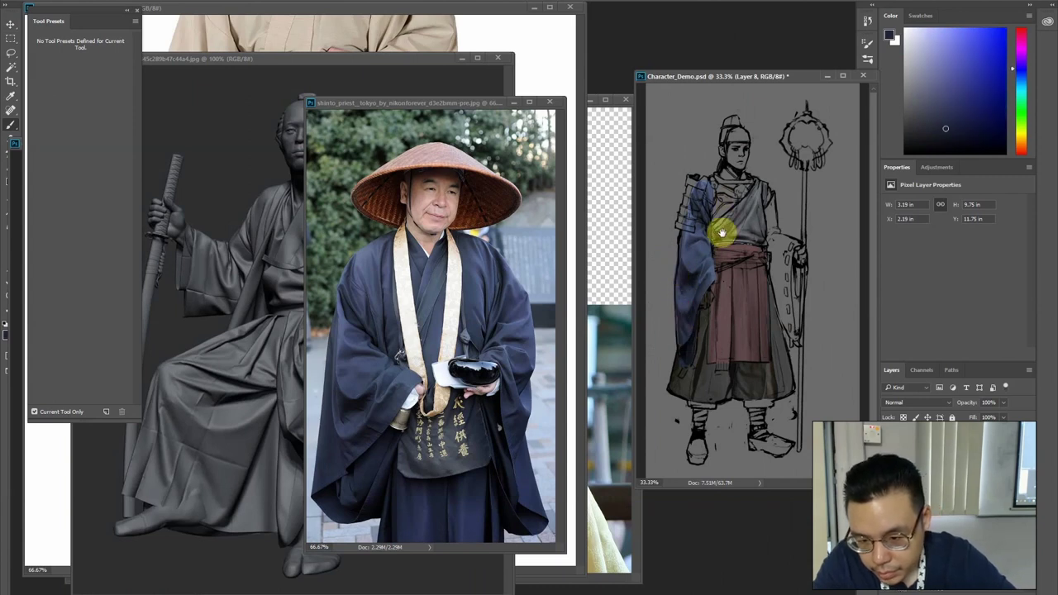
pyautogui.moveTo(723, 227); pyautogui.dragTo(723, 225)
pyautogui.keyDown('alt'); pyautogui.click(710, 184); pyautogui.keyUp('alt')
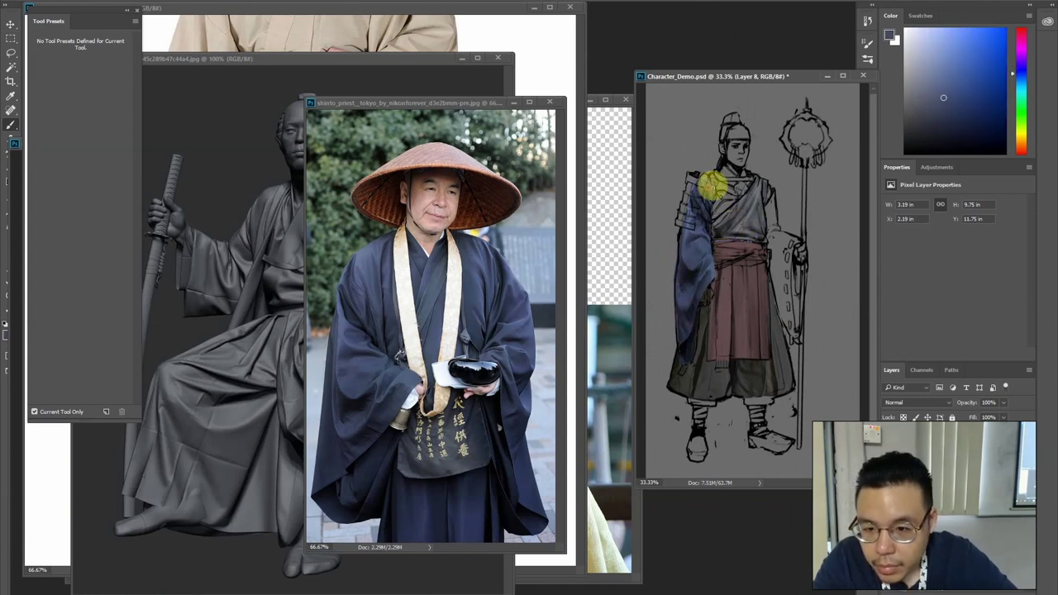
pyautogui.keyDown('alt'); pyautogui.click(700, 323); pyautogui.keyUp('alt')
pyautogui.keyDown('alt'); pyautogui.click(699, 322); pyautogui.keyUp('alt')
# Delete excess cloth along the lower sleeve's inner edge and blend it into the upper sleeve with sampled blue brush strokes
pyautogui.moveTo(699, 312)
pyautogui.mouseDown()
pyautogui.moveTo(712, 285)
pyautogui.moveTo(727, 317)
pyautogui.mouseUp()
pyautogui.press('Delete')
pyautogui.hotkey('ctrl', 'd')
pyautogui.press('b')
pyautogui.moveTo(707, 260); pyautogui.dragTo(709, 255)
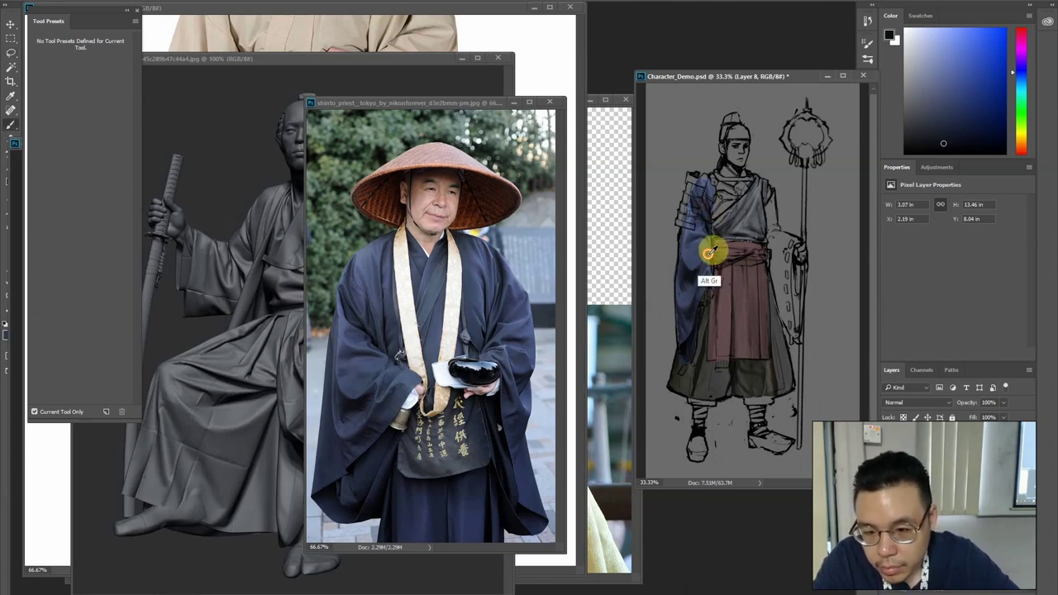
pyautogui.keyDown('alt'); pyautogui.click(708, 252); pyautogui.keyUp('alt')
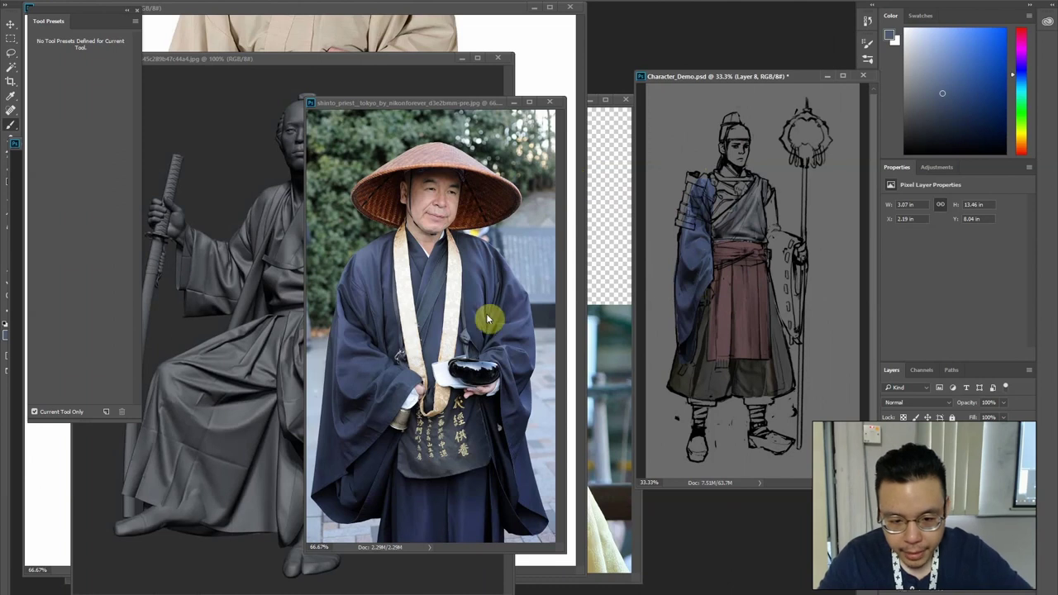
# Copy the priest's upper sleeve from the photo onto the character's staff arm and warp it to the arm's shape
pyautogui.press('l')
pyautogui.click(479, 357)
pyautogui.keyDown('alt'); pyautogui.click(510, 268); pyautogui.keyUp('alt')
pyautogui.moveTo(528, 300)
pyautogui.mouseDown()
pyautogui.moveTo(536, 339)
pyautogui.moveTo(524, 391)
pyautogui.moveTo(492, 367)
pyautogui.moveTo(511, 293)
pyautogui.moveTo(782, 203)
pyautogui.moveTo(758, 213)
pyautogui.mouseUp()
pyautogui.press('v')
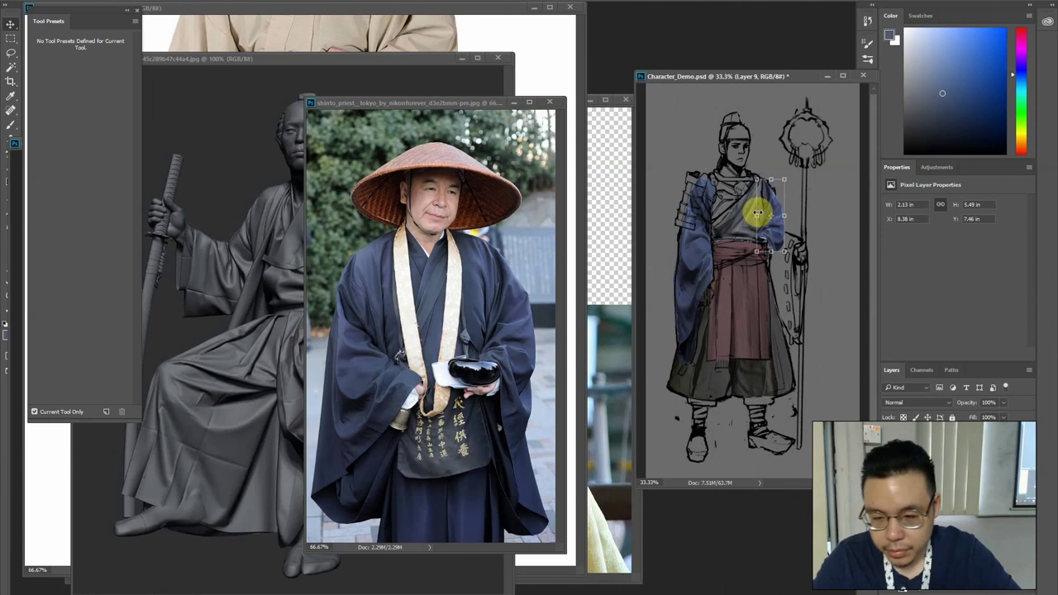
pyautogui.hotkey('ctrl', 't')
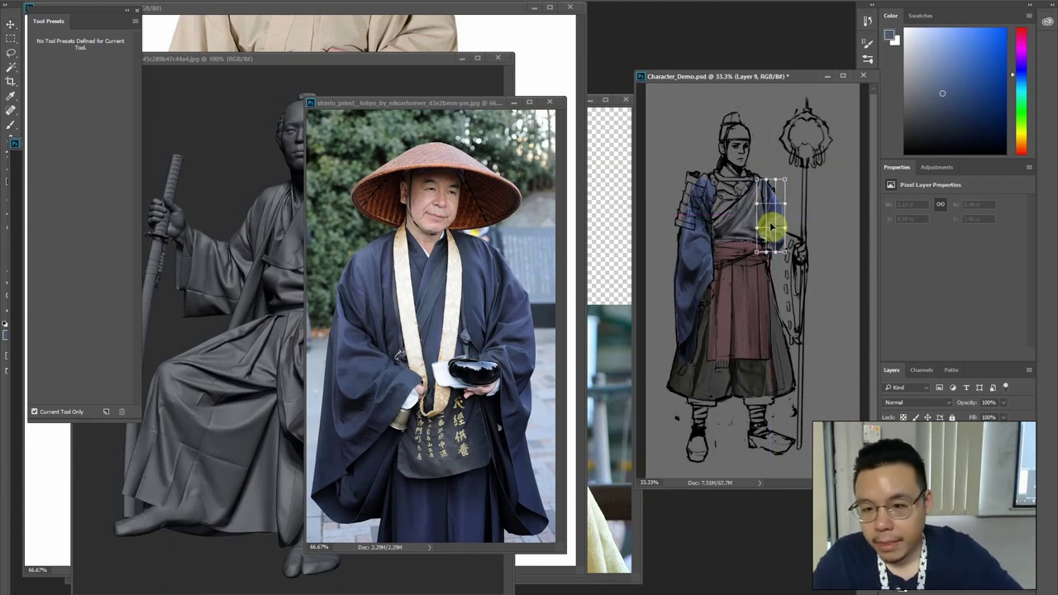
pyautogui.moveTo(784, 253)
pyautogui.mouseDown()
pyautogui.moveTo(798, 234)
pyautogui.moveTo(773, 251)
pyautogui.moveTo(775, 265)
pyautogui.moveTo(781, 242)
pyautogui.mouseUp()
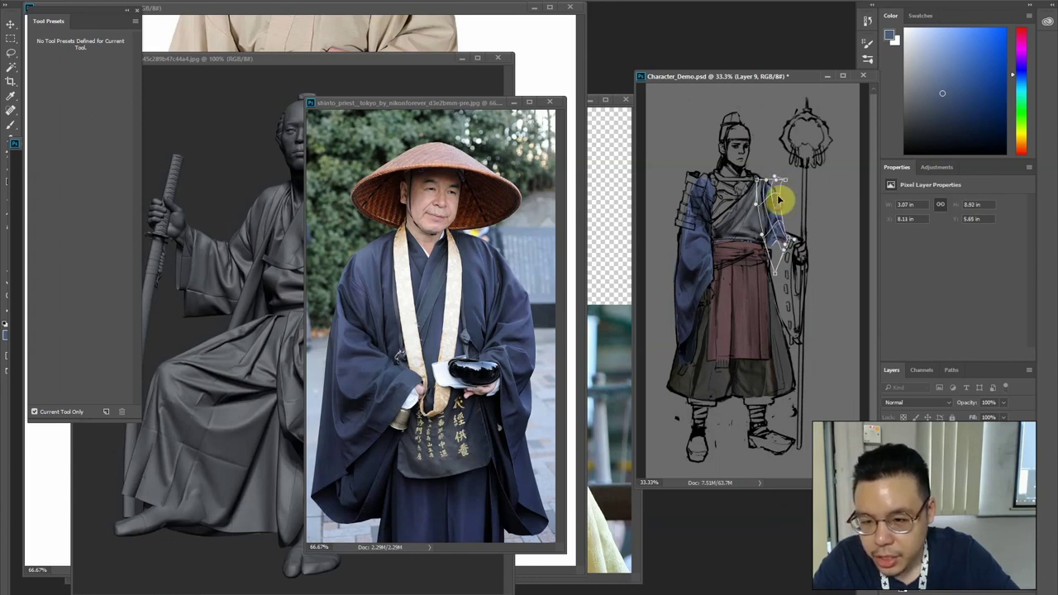
pyautogui.press('Return')
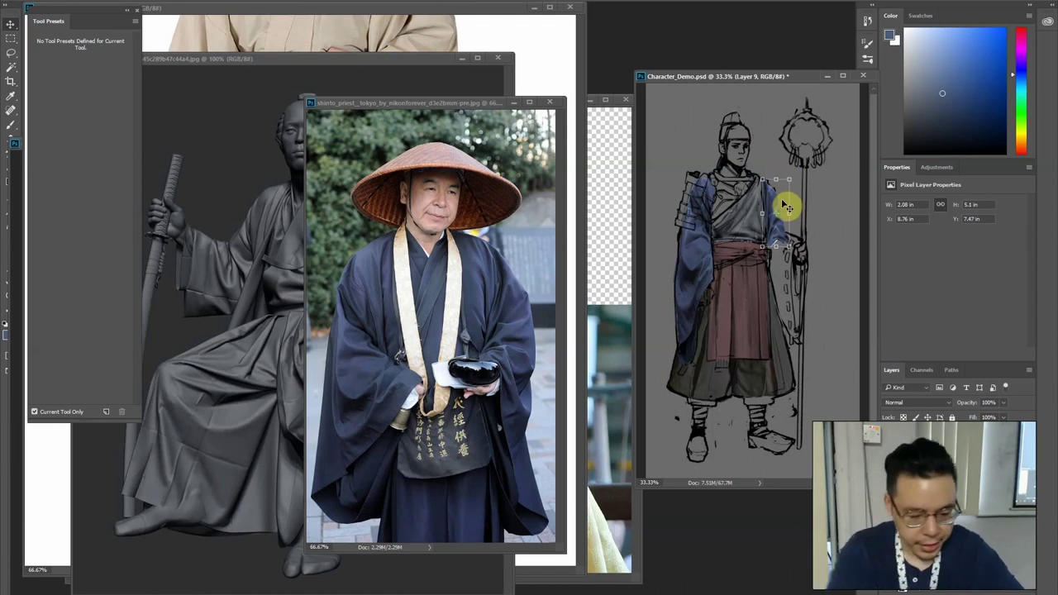
# Refine the warp of the staff arm's upper-sleeve cloth and lasso around its elbow end
pyautogui.hotkey('ctrl', 't')
pyautogui.click(452, 2)
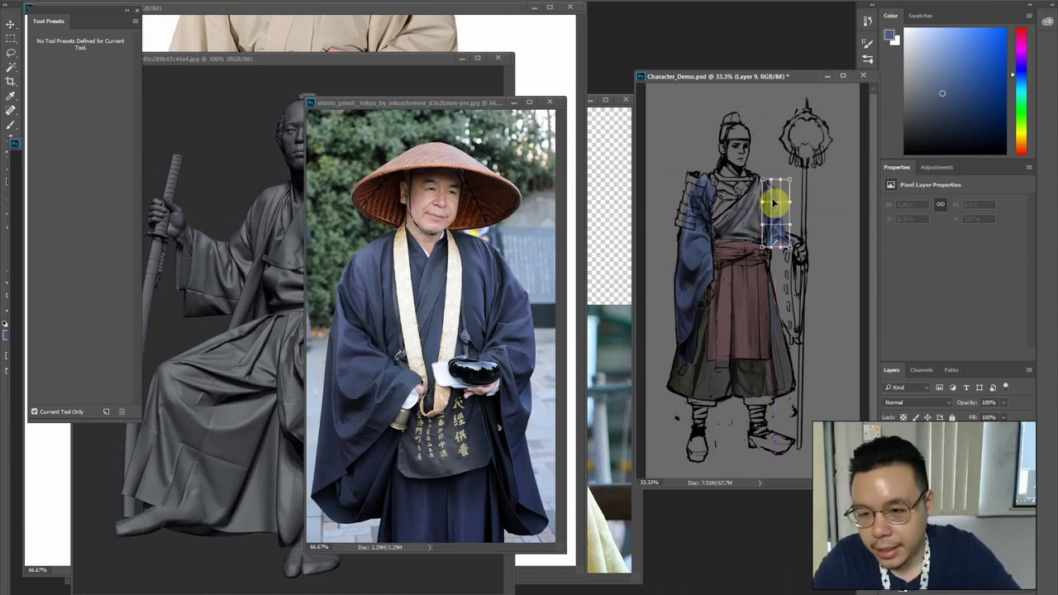
pyautogui.press('Return')
pyautogui.press('l')
pyautogui.moveTo(790, 238)
pyautogui.mouseDown()
pyautogui.moveTo(783, 267)
pyautogui.moveTo(786, 237)
pyautogui.mouseUp()
pyautogui.hotkey('ctrl', 'd')
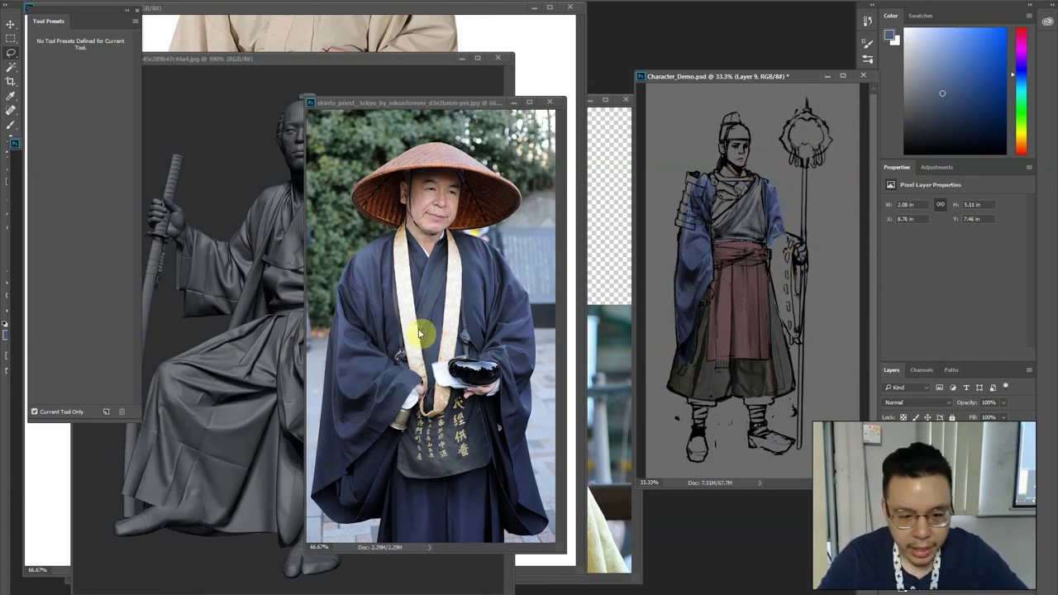
# Copy another piece of the priest's sleeve and warp it into the hanging sleeve below the character's staff arm
pyautogui.click(380, 369)
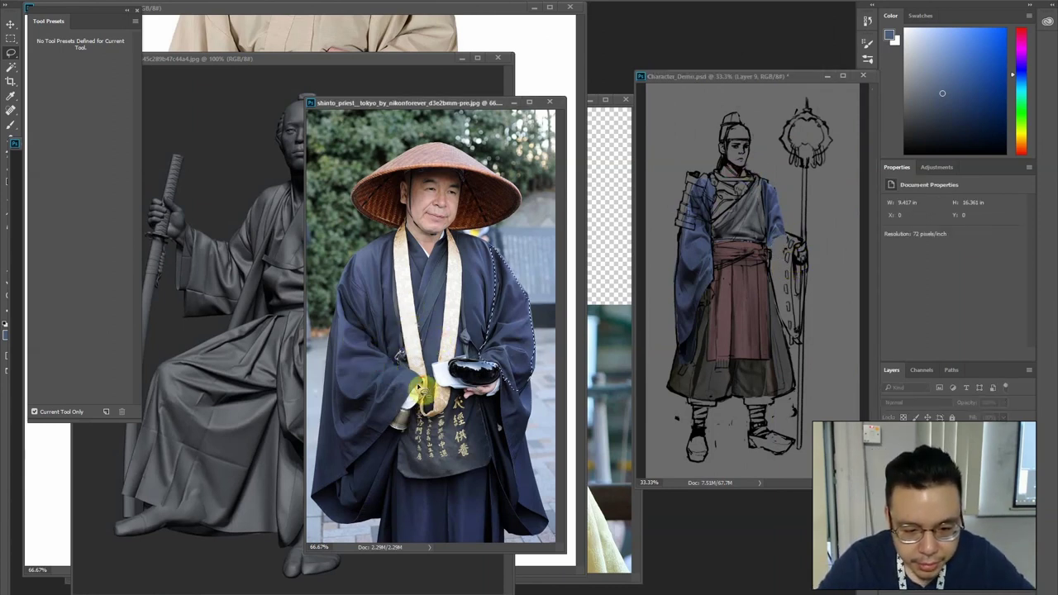
pyautogui.moveTo(405, 401)
pyautogui.mouseDown()
pyautogui.moveTo(354, 484)
pyautogui.moveTo(334, 428)
pyautogui.moveTo(370, 357)
pyautogui.moveTo(395, 360)
pyautogui.moveTo(417, 385)
pyautogui.moveTo(405, 381)
pyautogui.moveTo(686, 258)
pyautogui.moveTo(788, 239)
pyautogui.moveTo(775, 244)
pyautogui.moveTo(732, 190)
pyautogui.moveTo(702, 219)
pyautogui.moveTo(783, 265)
pyautogui.mouseUp()
pyautogui.press('v')
pyautogui.press('Return')
pyautogui.moveTo(737, 299); pyautogui.dragTo(768, 267)
pyautogui.click(439, 1)
pyautogui.moveTo(782, 350); pyautogui.dragTo(794, 348)
pyautogui.moveTo(770, 311); pyautogui.dragTo(778, 284)
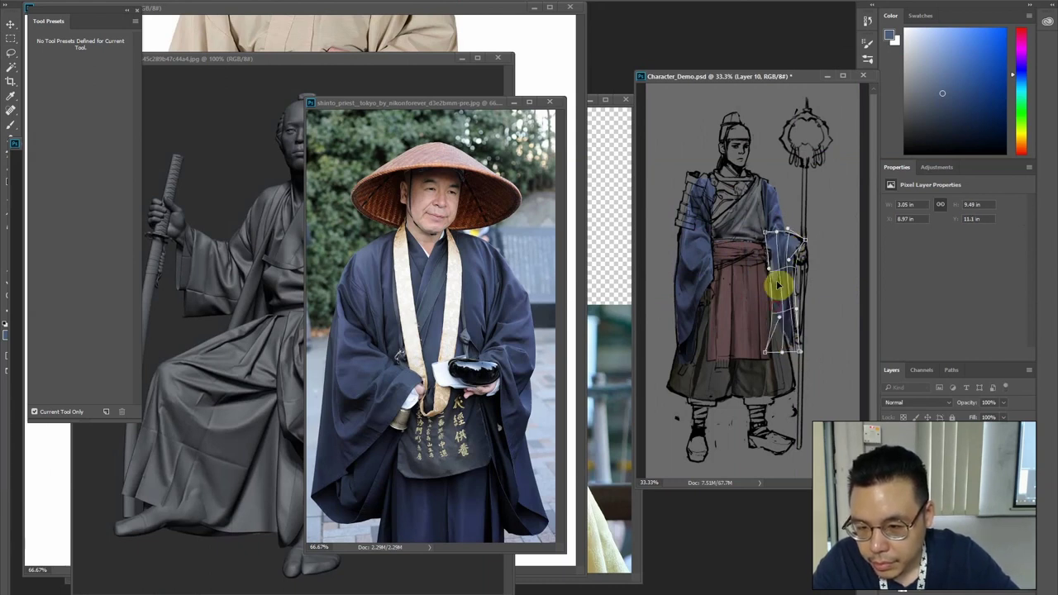
pyautogui.press('Return')
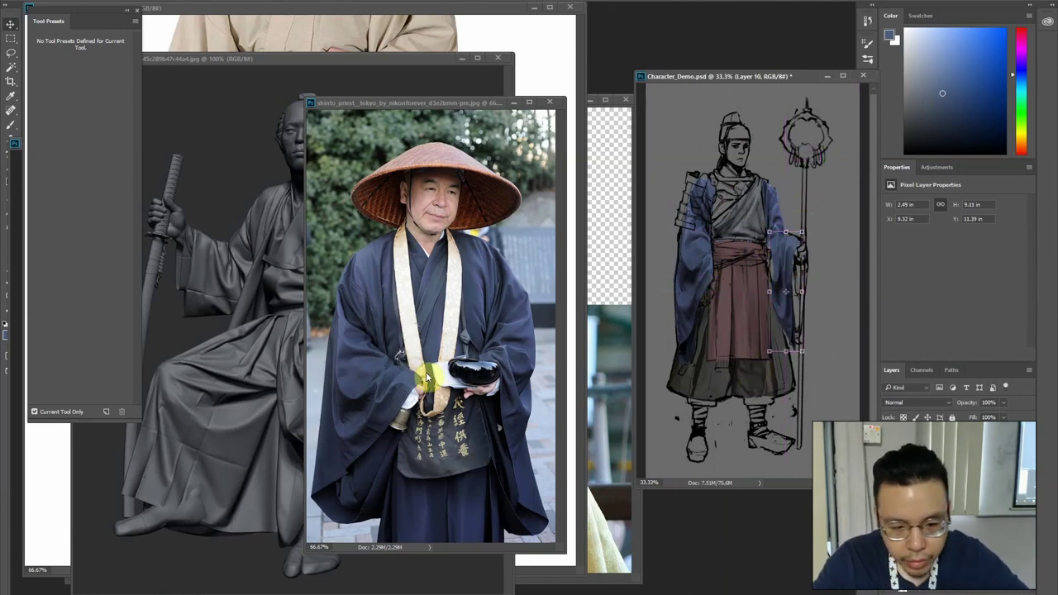
# Copy a strip of the priest's lower robe and rotate it into place over the staff arm's hanging sleeve
pyautogui.click(390, 409)
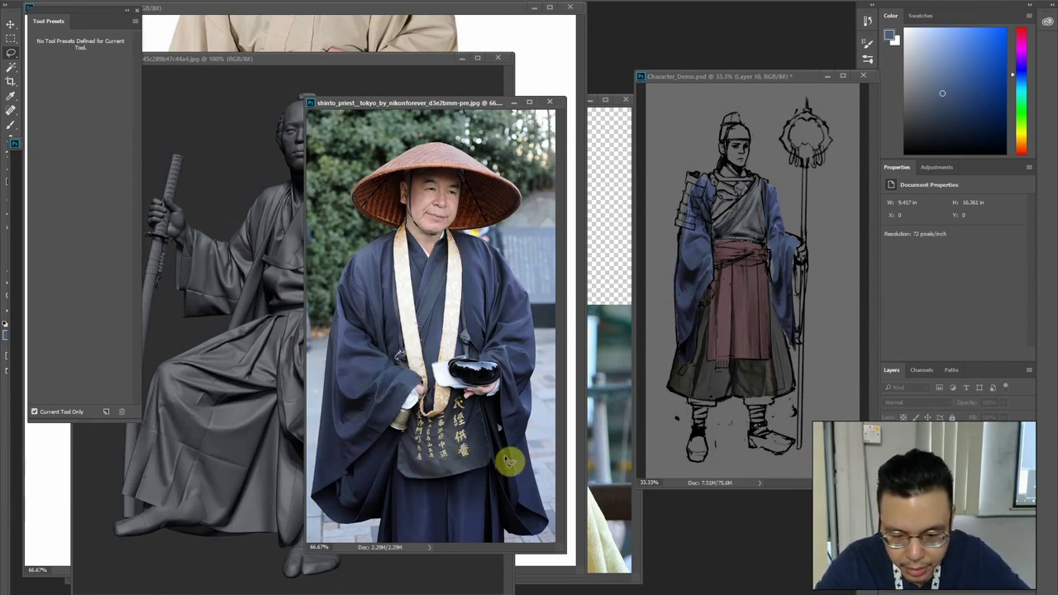
pyautogui.moveTo(447, 479)
pyautogui.mouseDown()
pyautogui.moveTo(396, 472)
pyautogui.moveTo(421, 551)
pyautogui.moveTo(436, 483)
pyautogui.moveTo(767, 291)
pyautogui.moveTo(782, 247)
pyautogui.mouseUp()
pyautogui.press('v')
pyautogui.moveTo(772, 307); pyautogui.dragTo(785, 349)
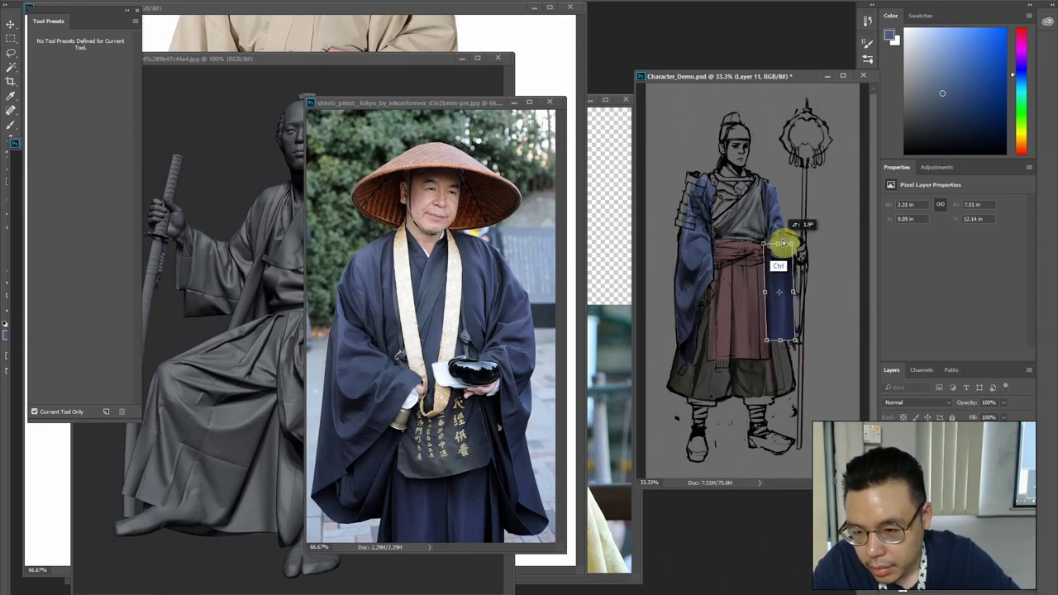
pyautogui.press('Return')
# Brighten the midtones of the robe strip with Levels and reshape it upward to fill the hanging sleeve
pyautogui.hotkey('ctrl', 'l')
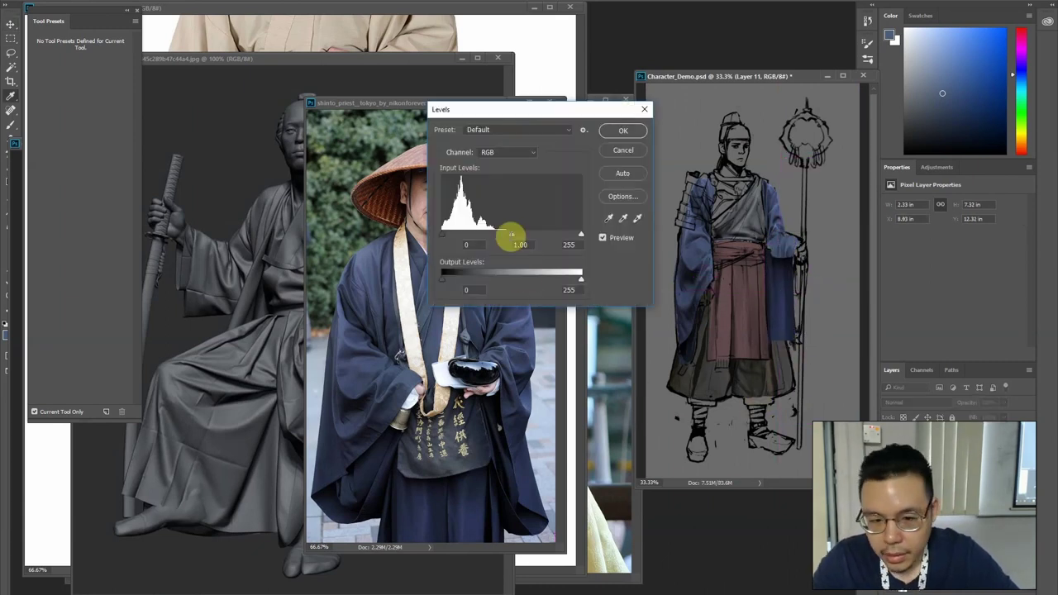
pyautogui.moveTo(512, 234); pyautogui.dragTo(502, 237)
pyautogui.press('Return')
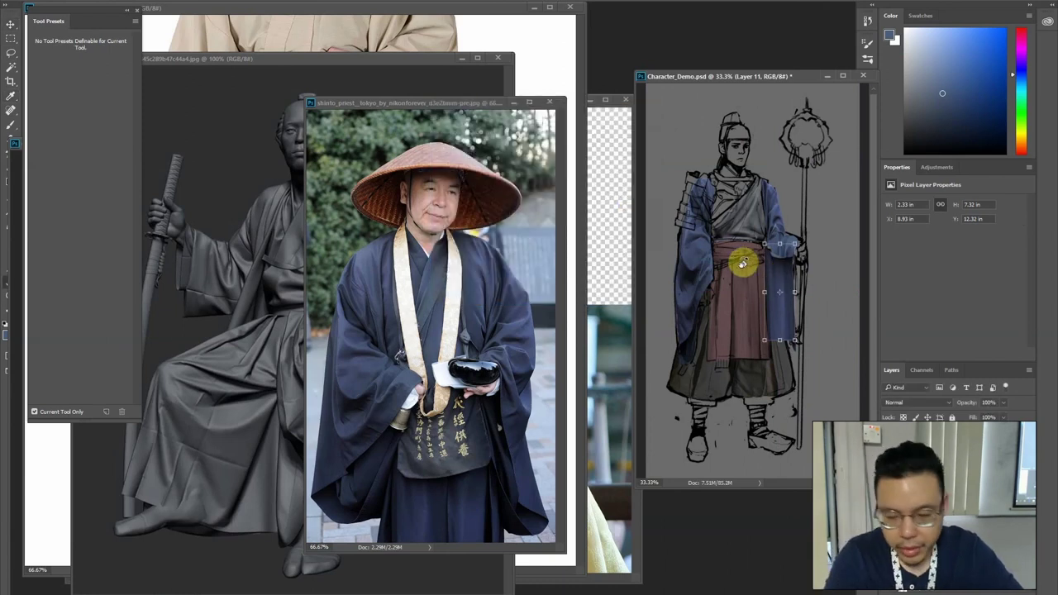
pyautogui.hotkey('ctrl', 't')
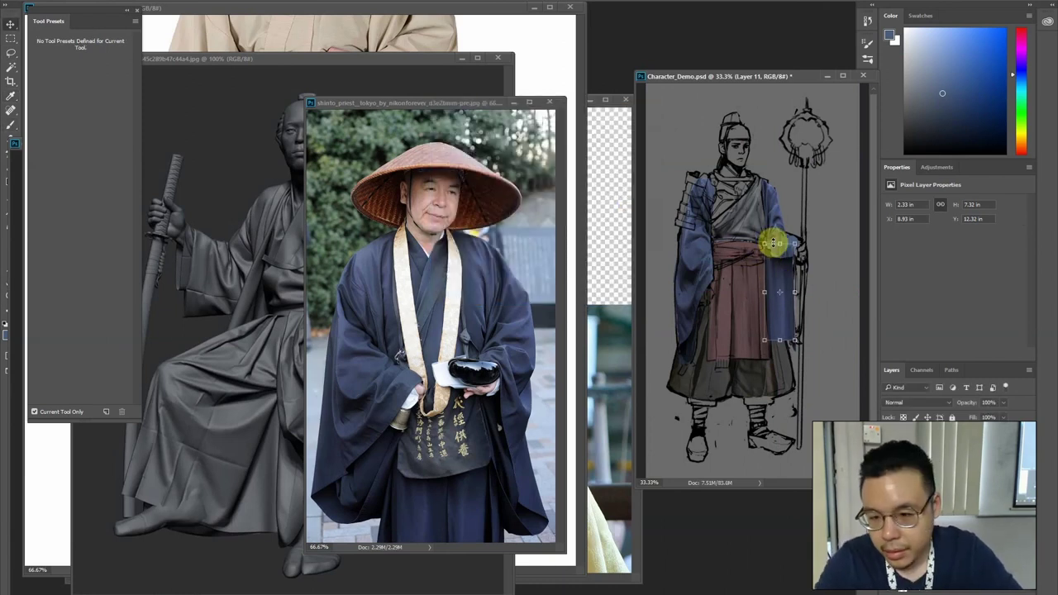
pyautogui.moveTo(778, 235); pyautogui.dragTo(795, 265)
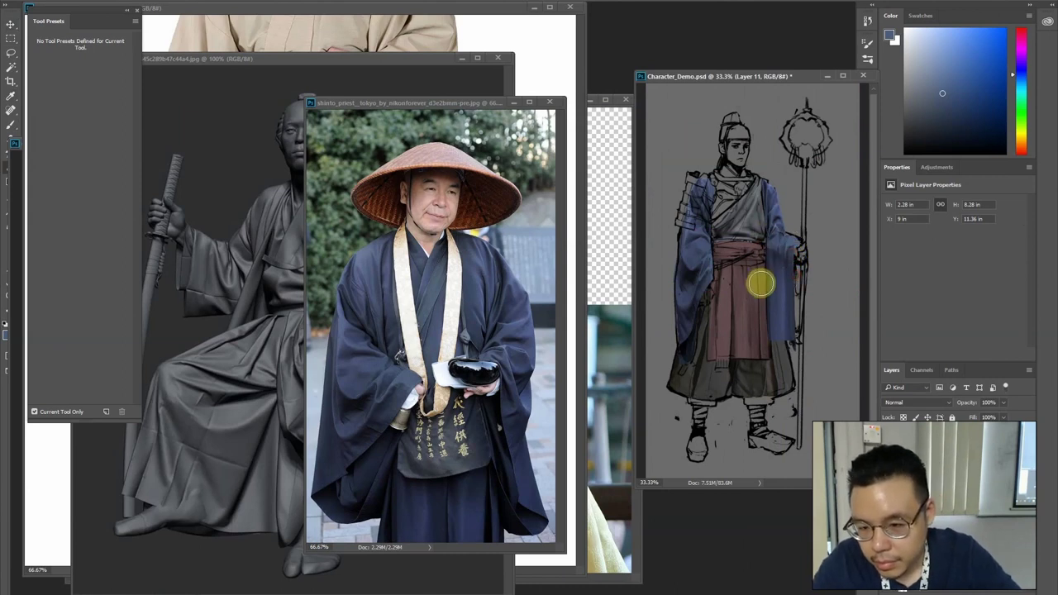
# Lower the robe strip to 50% opacity, delete the excess beyond the sleeve's inner edge, and restore 100% opacity
pyautogui.press('5')
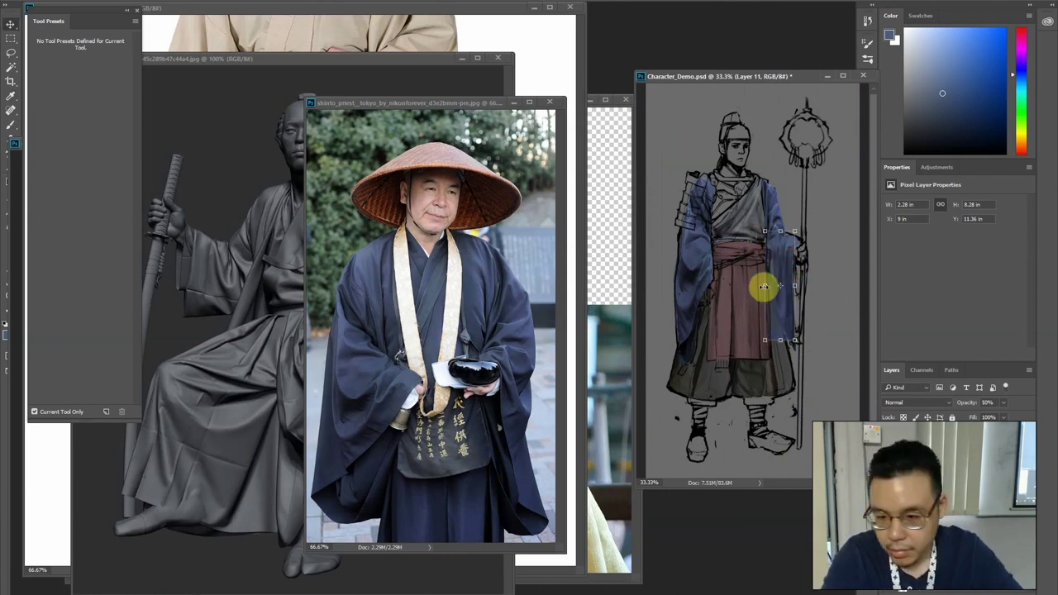
pyautogui.moveTo(769, 262); pyautogui.dragTo(777, 319)
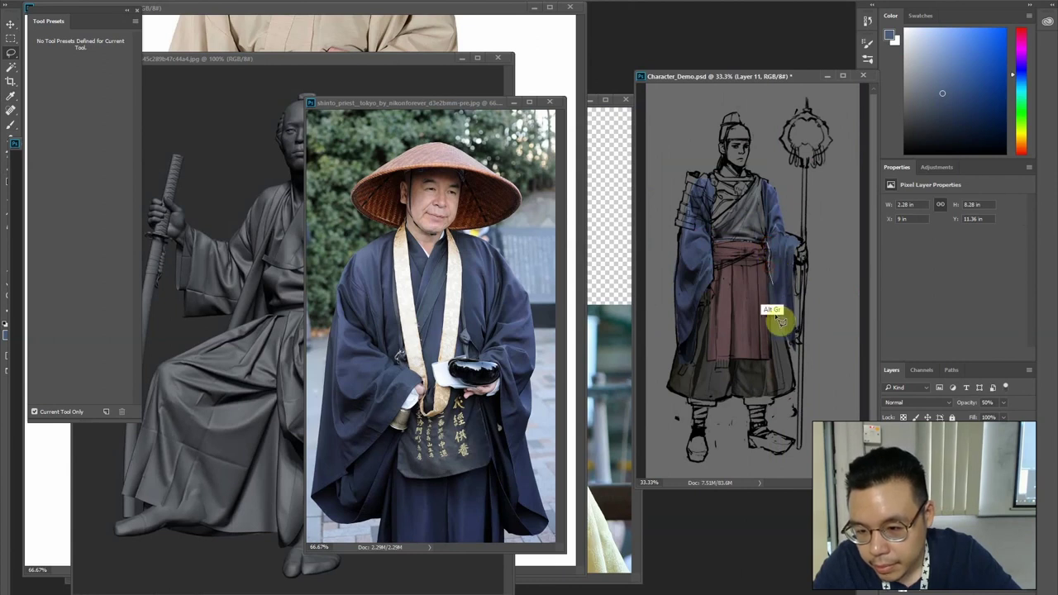
pyautogui.keyDown('alt'); pyautogui.click(786, 342); pyautogui.keyUp('alt')
pyautogui.moveTo(764, 371); pyautogui.dragTo(743, 208)
pyautogui.press('Delete')
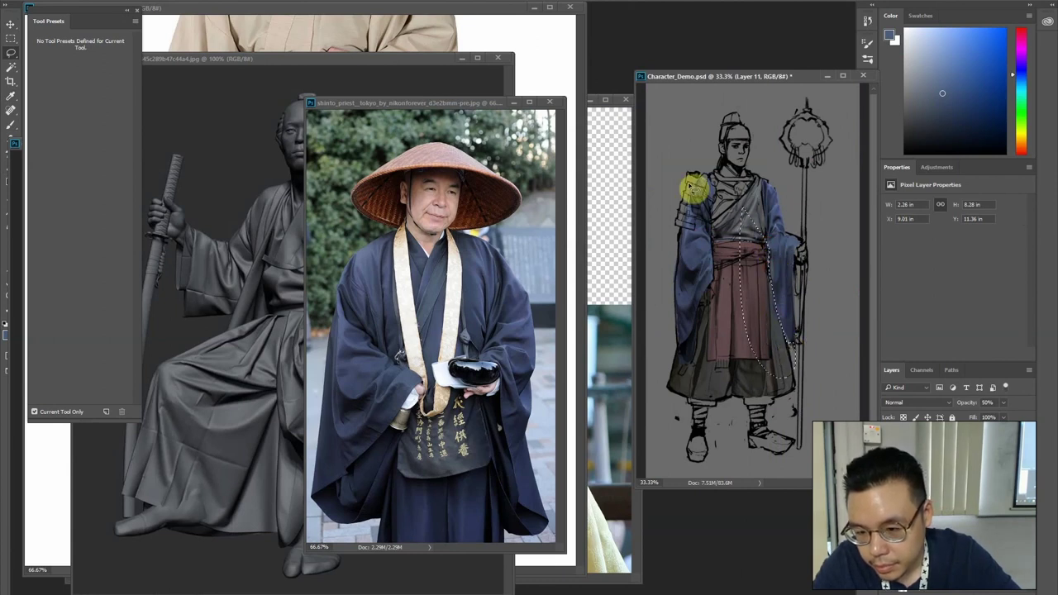
pyautogui.press('0')
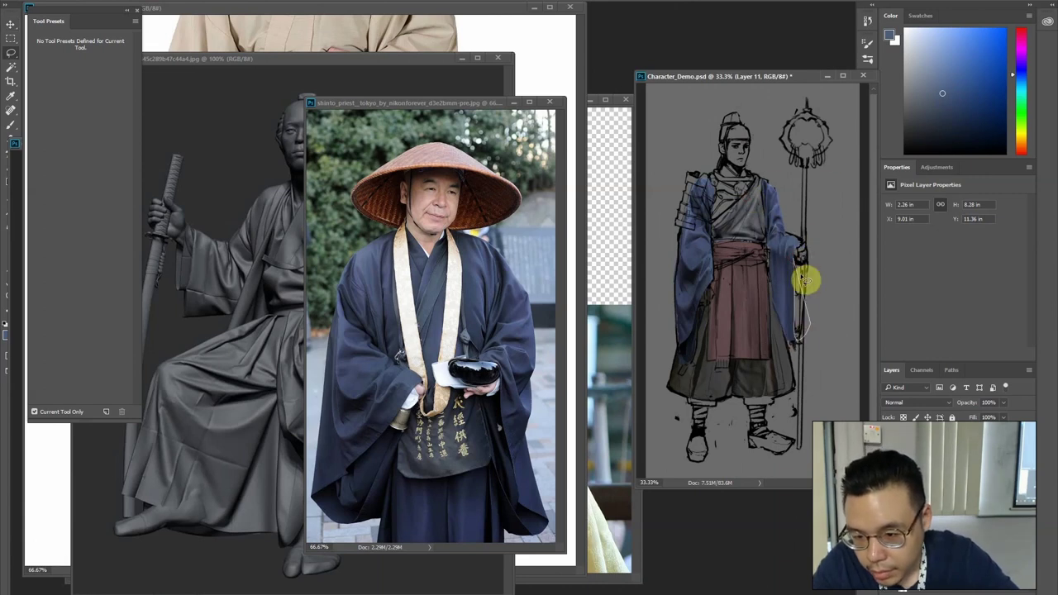
# Copy the priest's folded forearm cloth from the photo and warp it over the elbow of the character's staff arm
pyautogui.click(403, 353)
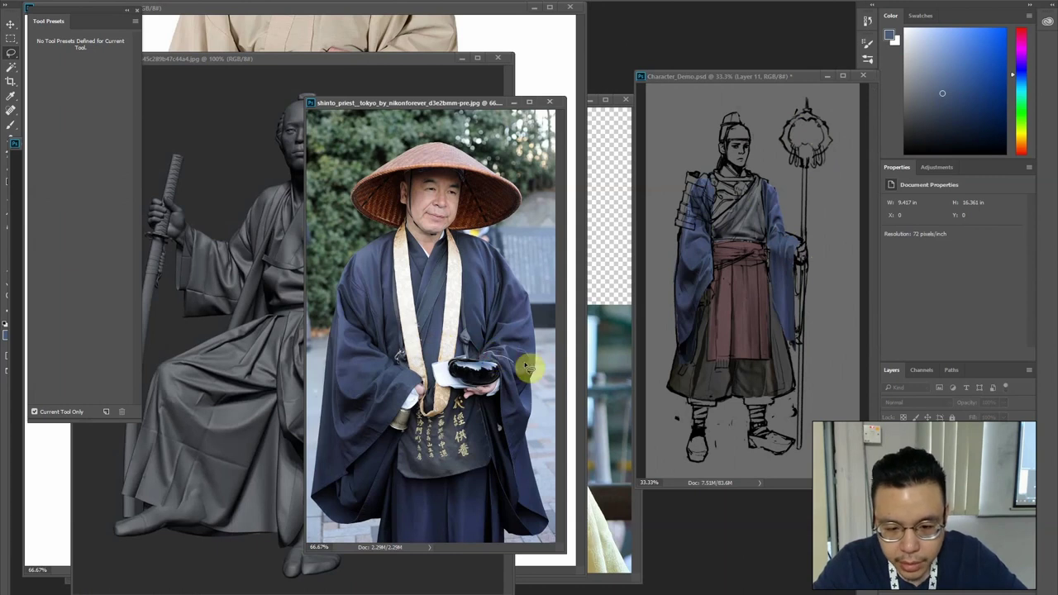
pyautogui.moveTo(527, 332)
pyautogui.mouseDown()
pyautogui.moveTo(493, 348)
pyautogui.moveTo(783, 215)
pyautogui.moveTo(798, 259)
pyautogui.moveTo(781, 313)
pyautogui.mouseUp()
pyautogui.press('v')
pyautogui.hotkey('ctrl', '+')
pyautogui.hotkey('ctrl', '+')
pyautogui.moveTo(784, 226); pyautogui.dragTo(776, 267)
pyautogui.moveTo(793, 316); pyautogui.dragTo(769, 294)
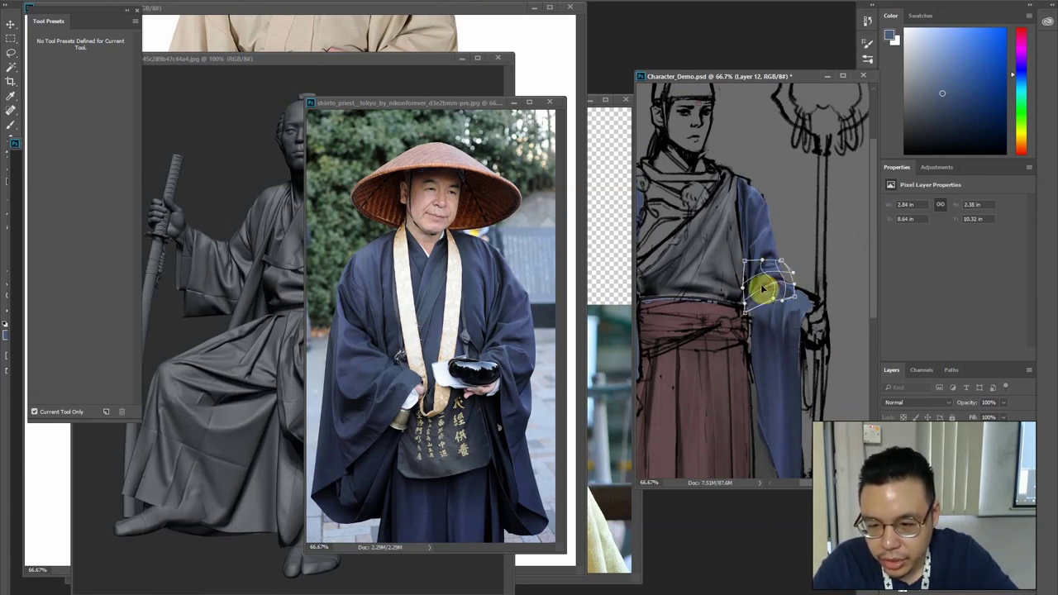
pyautogui.press('Return')
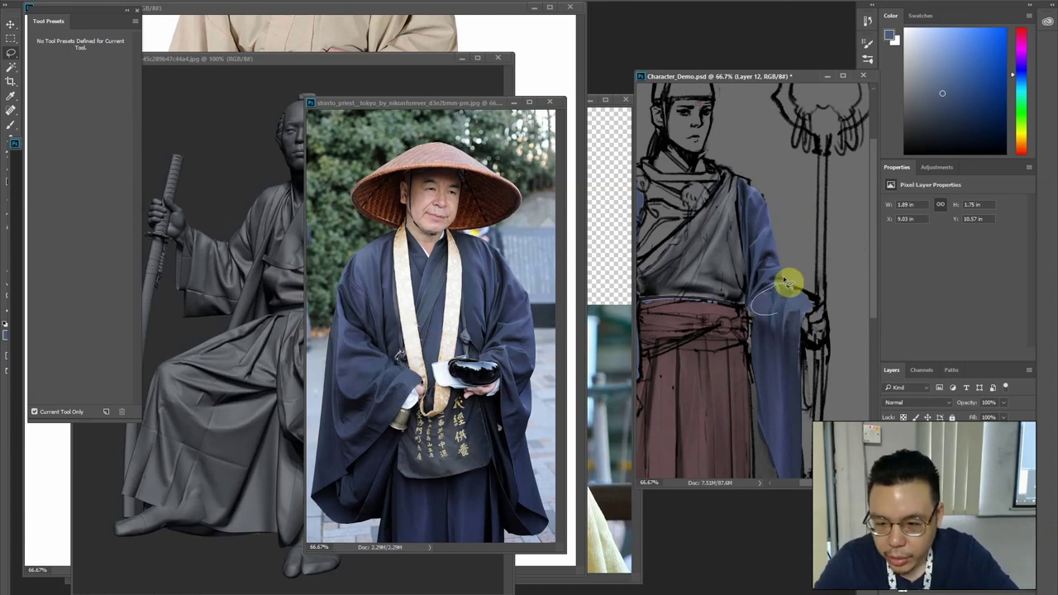
# Merge the forearm cloth into the clothing layer and paint over its edges with blues sampled from the sleeve
pyautogui.moveTo(722, 248); pyautogui.dragTo(715, 228)
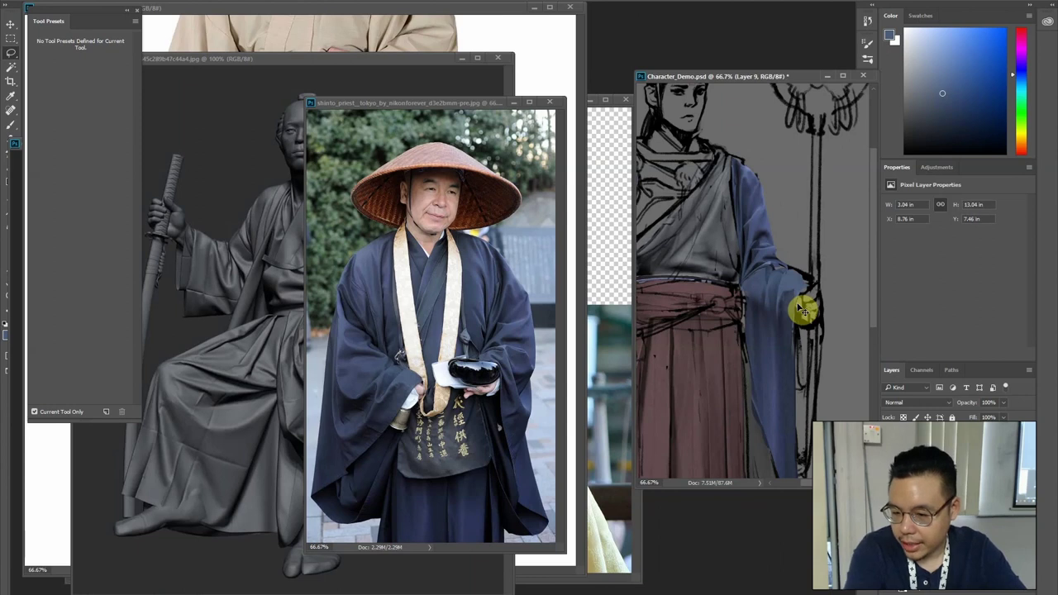
pyautogui.press('b')
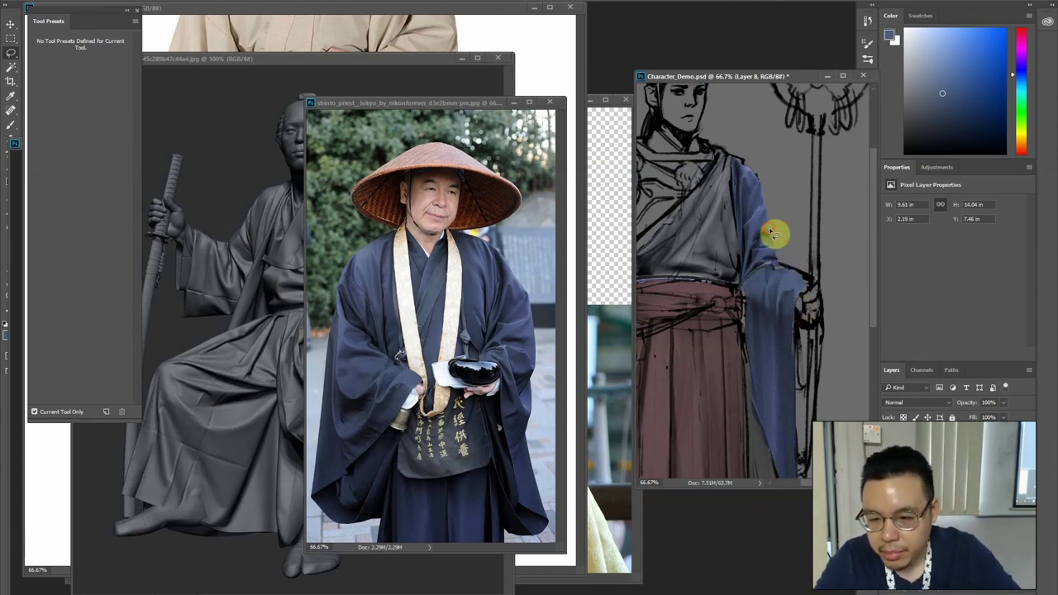
pyautogui.keyDown('alt'); pyautogui.click(765, 265); pyautogui.keyUp('alt')
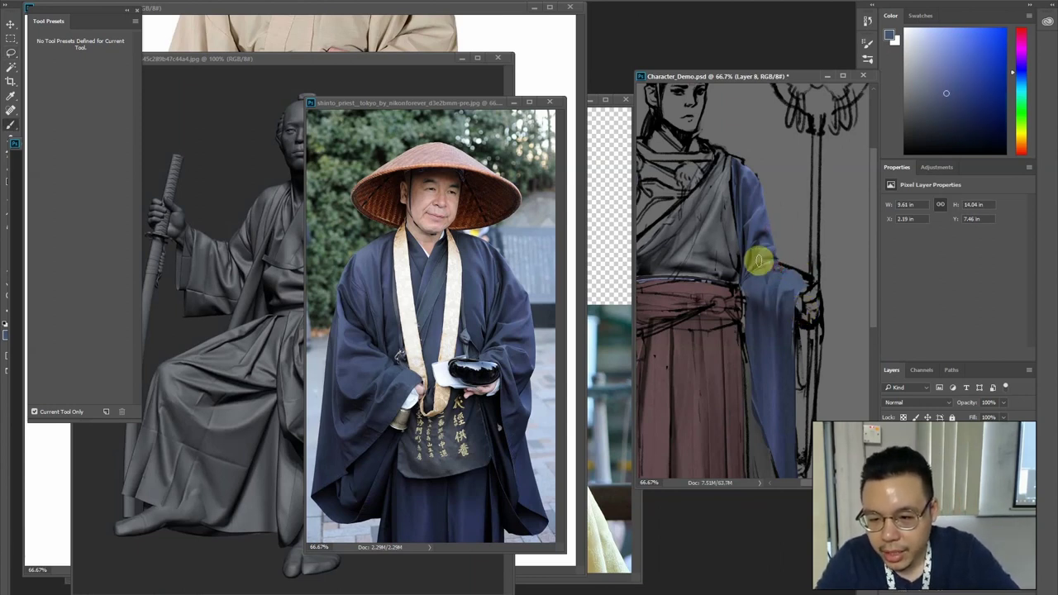
pyautogui.keyDown('alt'); pyautogui.click(760, 265); pyautogui.keyUp('alt')
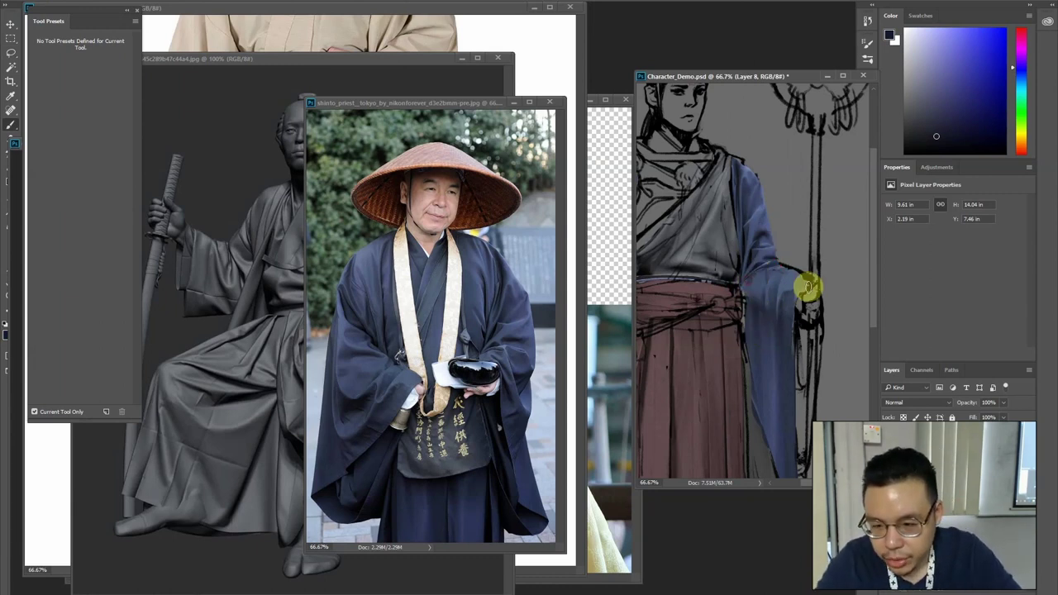
pyautogui.keyDown('alt'); pyautogui.click(788, 277); pyautogui.keyUp('alt')
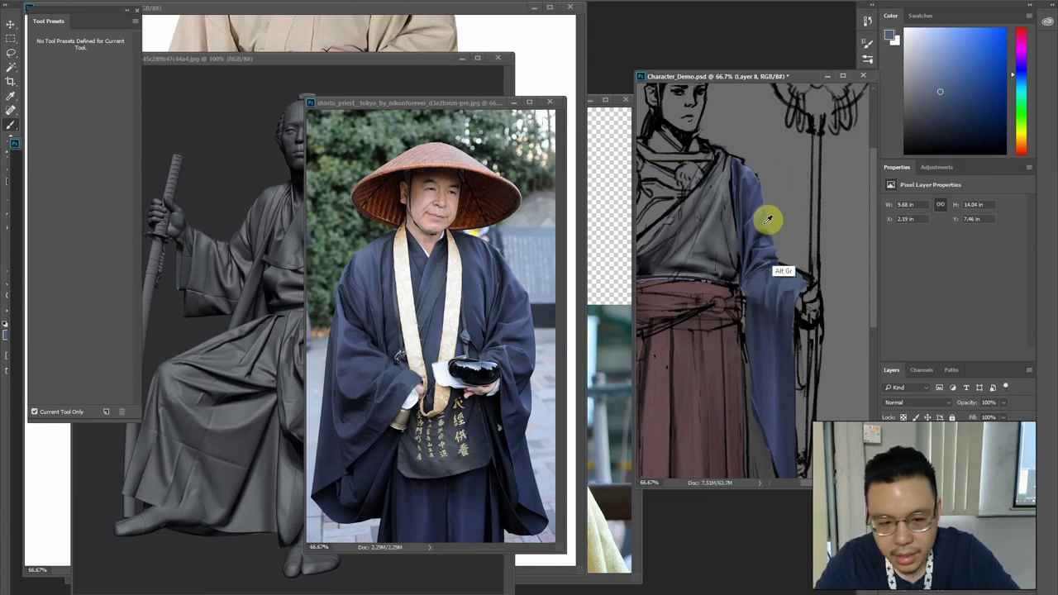
# Copy the priest's cuff folds beside his wrist from the photo and fit them over the character's staff forearm
pyautogui.press('l')
pyautogui.click(404, 389)
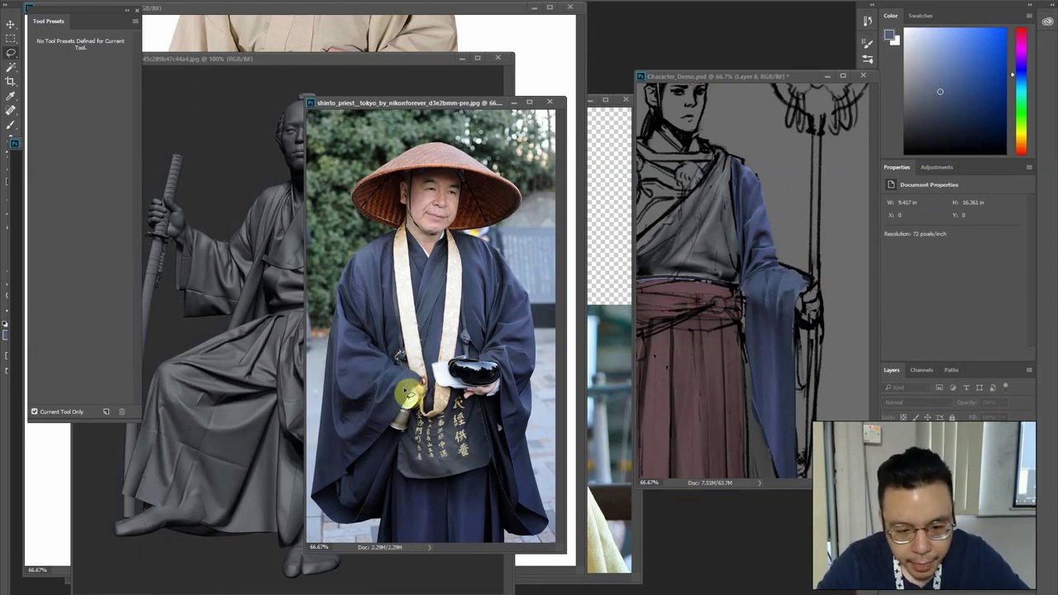
pyautogui.moveTo(420, 382)
pyautogui.mouseDown()
pyautogui.moveTo(619, 306)
pyautogui.moveTo(798, 289)
pyautogui.moveTo(759, 286)
pyautogui.mouseUp()
pyautogui.moveTo(405, 393)
pyautogui.mouseDown()
pyautogui.moveTo(413, 378)
pyautogui.moveTo(795, 293)
pyautogui.moveTo(814, 276)
pyautogui.moveTo(805, 281)
pyautogui.moveTo(780, 237)
pyautogui.moveTo(772, 290)
pyautogui.mouseUp()
pyautogui.press('Return')
# Soften the forearm patch's lower edge into the sleeve, trim the excess above the forearm, and merge the patch down
pyautogui.press('o')
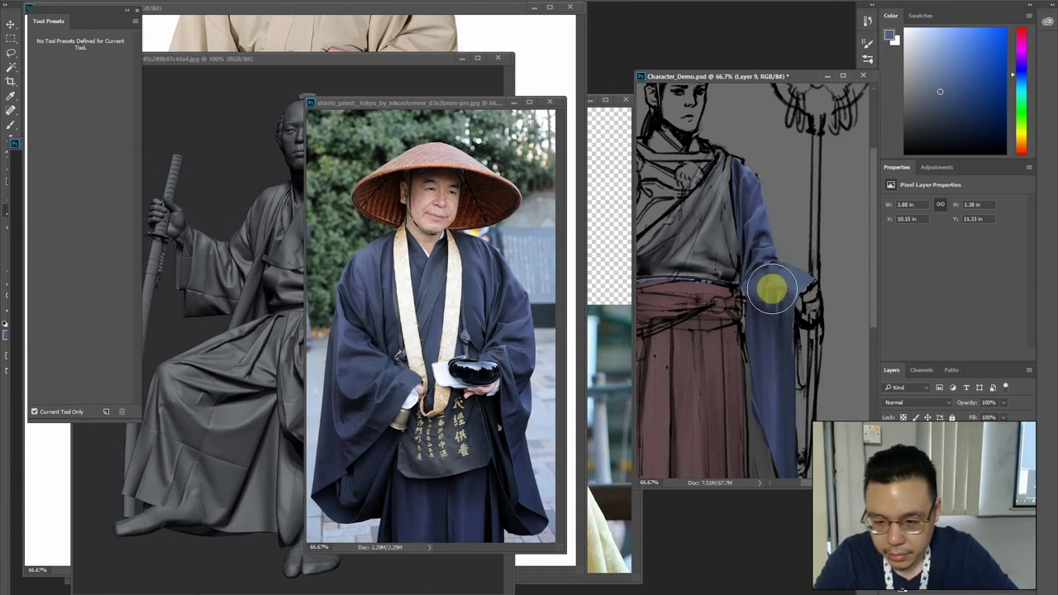
pyautogui.hotkey('alt', 'e')
pyautogui.click(773, 301)
pyautogui.press('e')
pyautogui.press('o')
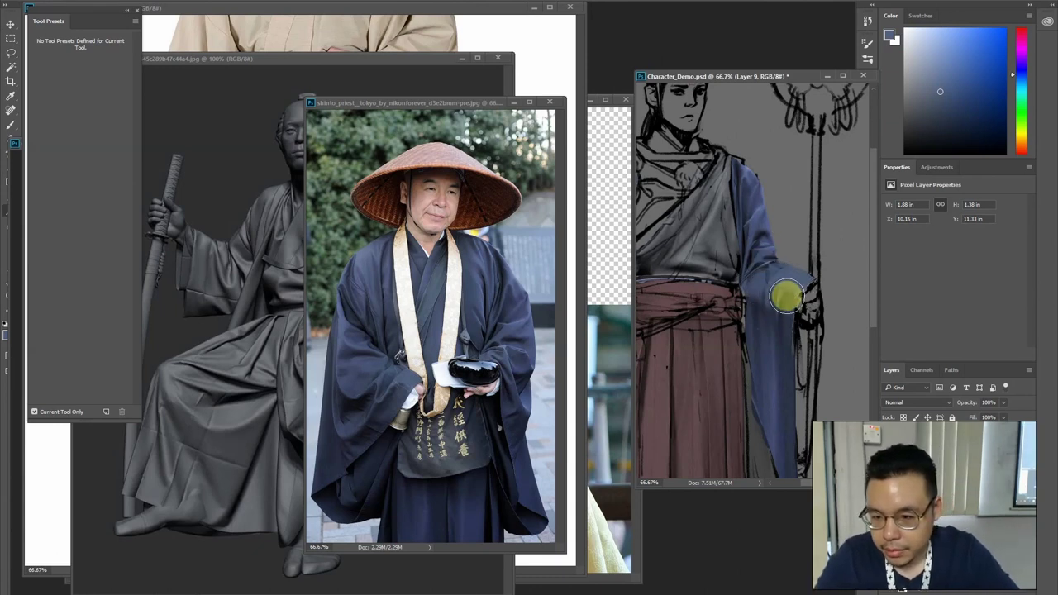
pyautogui.moveTo(767, 280)
pyautogui.mouseDown()
pyautogui.moveTo(806, 275)
pyautogui.moveTo(779, 202)
pyautogui.mouseUp()
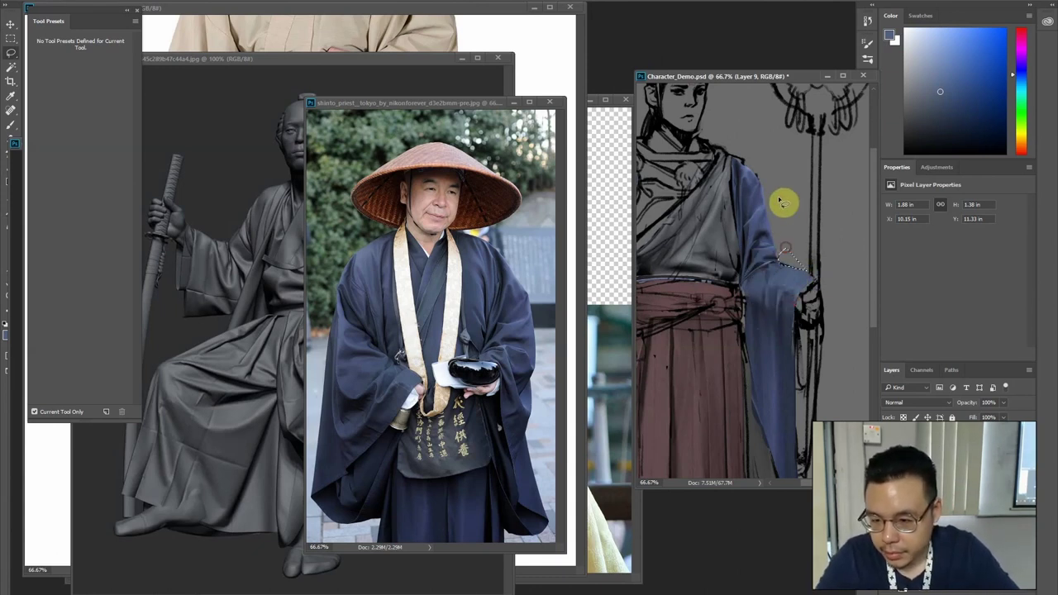
pyautogui.hotkey('ctrl', 'd')
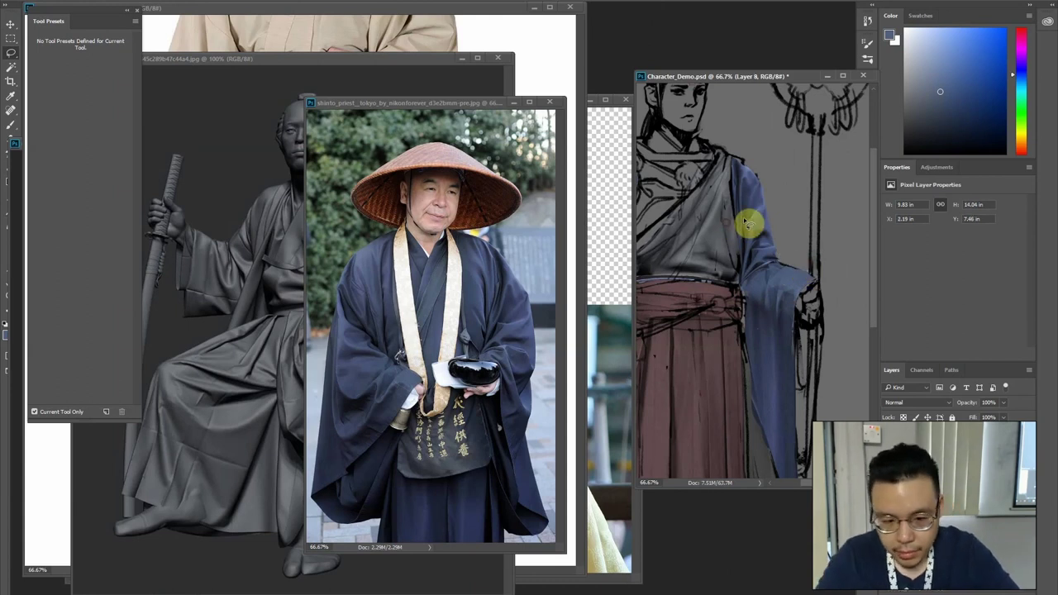
# Copy a narrow strip of the priest's hanging sleeve below the bowl and fit it inside the staff arm's sleeve opening
pyautogui.moveTo(493, 376)
pyautogui.mouseDown()
pyautogui.moveTo(480, 411)
pyautogui.moveTo(502, 395)
pyautogui.moveTo(487, 449)
pyautogui.moveTo(513, 522)
pyautogui.moveTo(522, 479)
pyautogui.moveTo(514, 374)
pyautogui.moveTo(503, 362)
pyautogui.mouseUp()
pyautogui.press('b')
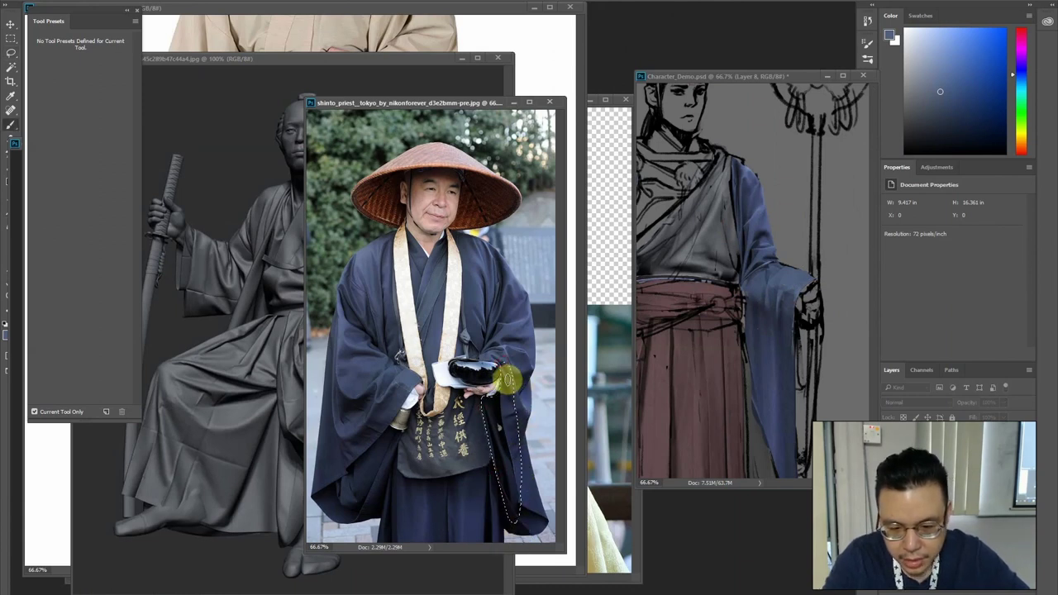
pyautogui.press('v')
pyautogui.moveTo(505, 403); pyautogui.dragTo(747, 196)
pyautogui.moveTo(746, 305); pyautogui.dragTo(852, 288)
pyautogui.moveTo(831, 240); pyautogui.dragTo(774, 236)
pyautogui.moveTo(754, 156); pyautogui.dragTo(738, 156)
pyautogui.press('Return')
pyautogui.moveTo(762, 239); pyautogui.dragTo(756, 233)
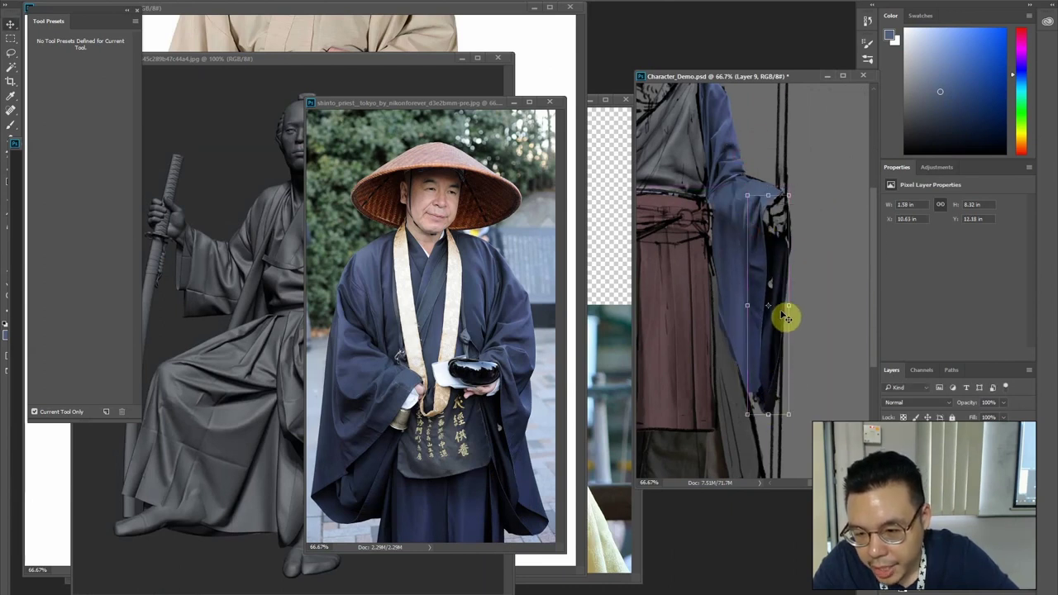
# Brighten the inner sleeve strip's midtones with Levels and paint over its light spot with a sampled dark blue
pyautogui.hotkey('ctrl', 'l')
pyautogui.moveTo(511, 235); pyautogui.dragTo(504, 235)
pyautogui.press('Return')
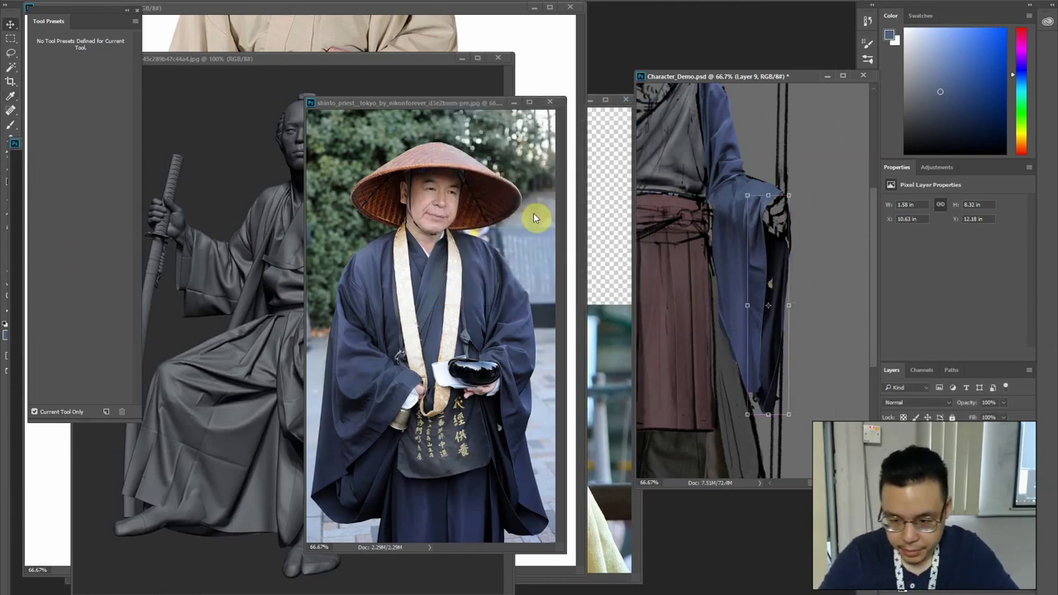
pyautogui.press('b')
pyautogui.keyDown('alt'); pyautogui.click(769, 264); pyautogui.keyUp('alt')
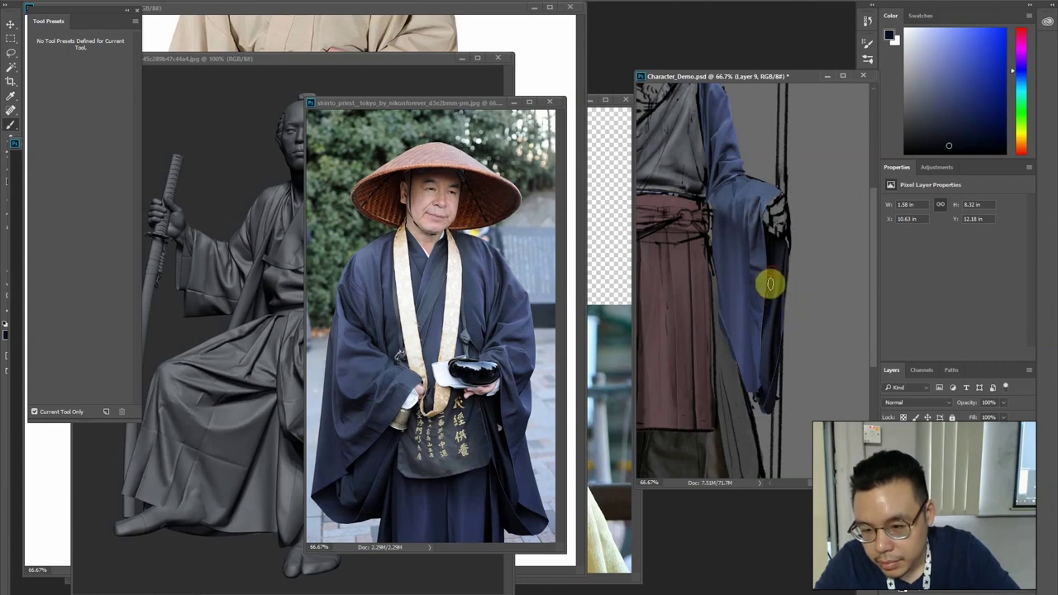
# Warp the top of the inner sleeve strip to fit below the staff hand and merge it into the clothing layer
pyautogui.hotkey('ctrl', 't')
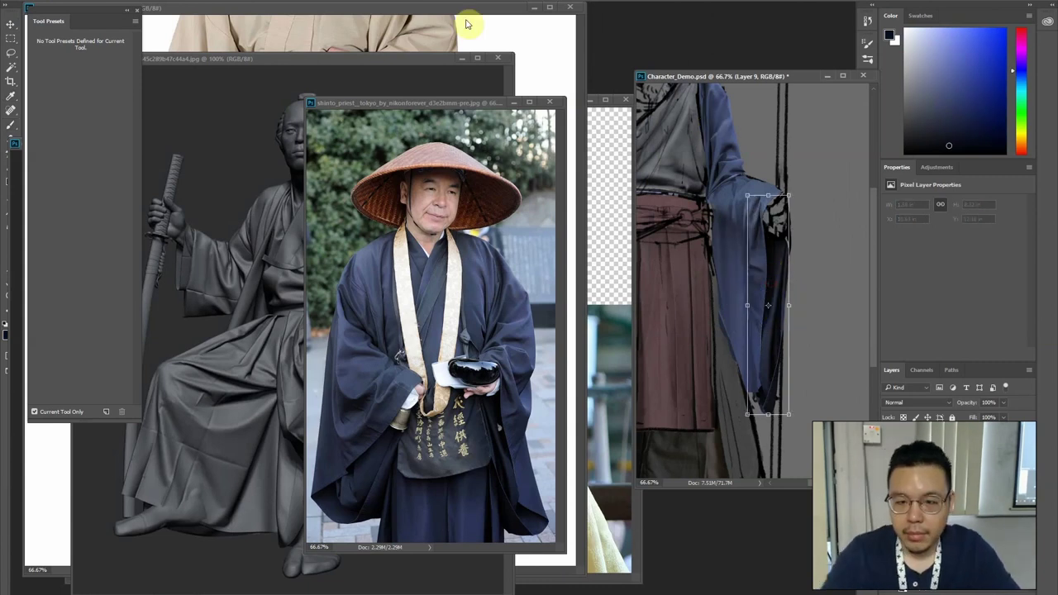
pyautogui.click(472, 2)
pyautogui.moveTo(761, 232); pyautogui.dragTo(763, 242)
pyautogui.moveTo(759, 201); pyautogui.dragTo(768, 209)
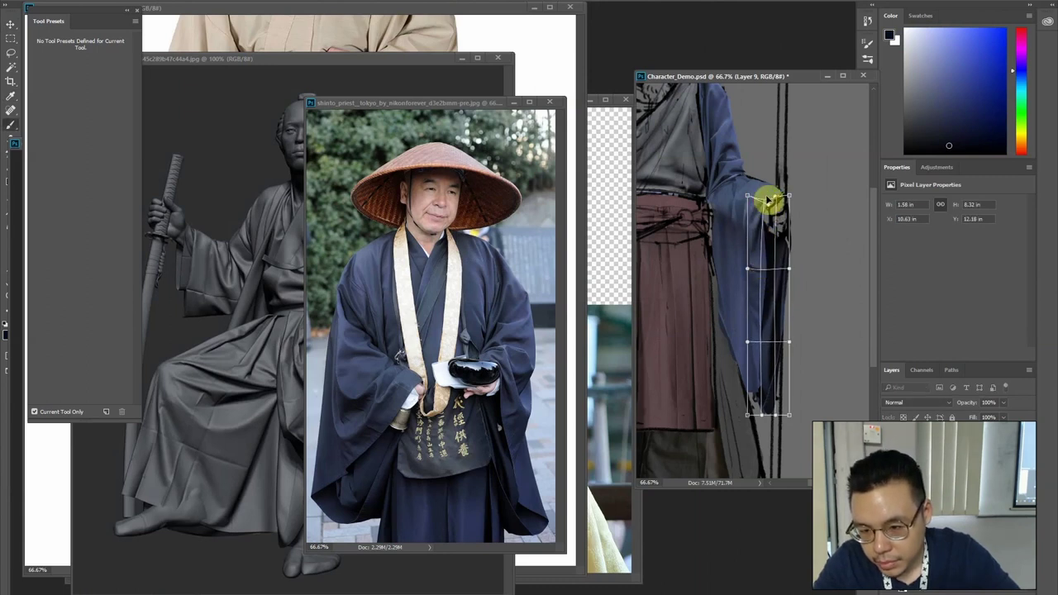
pyautogui.press('Return')
pyautogui.press('b')
pyautogui.hotkey('ctrl', 'e')
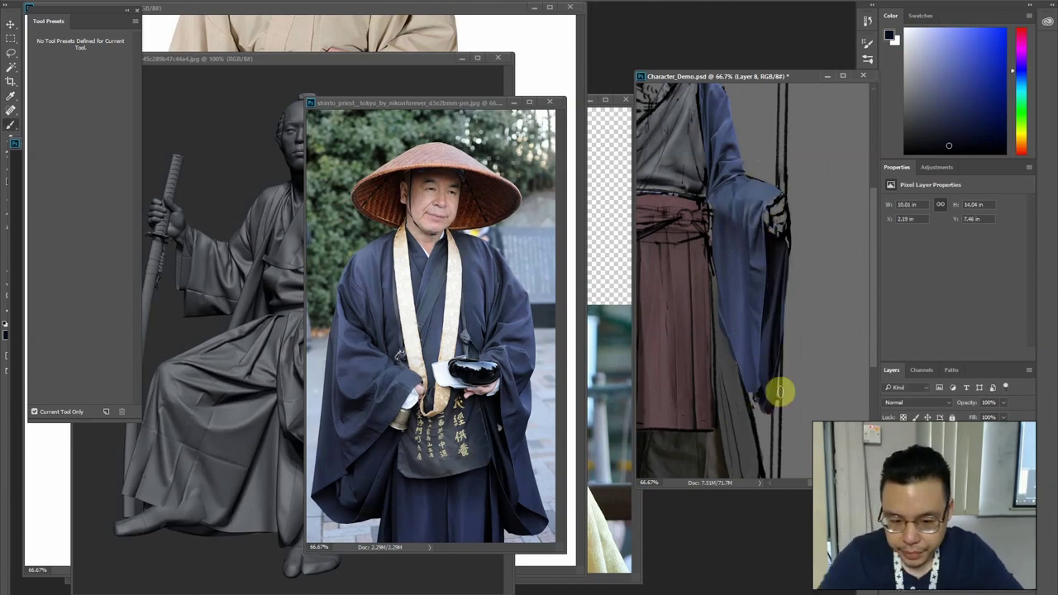
# Select the staff arm sleeve's lower tip and fill its gaps with blue sampled from the nearby cloth
pyautogui.press('l')
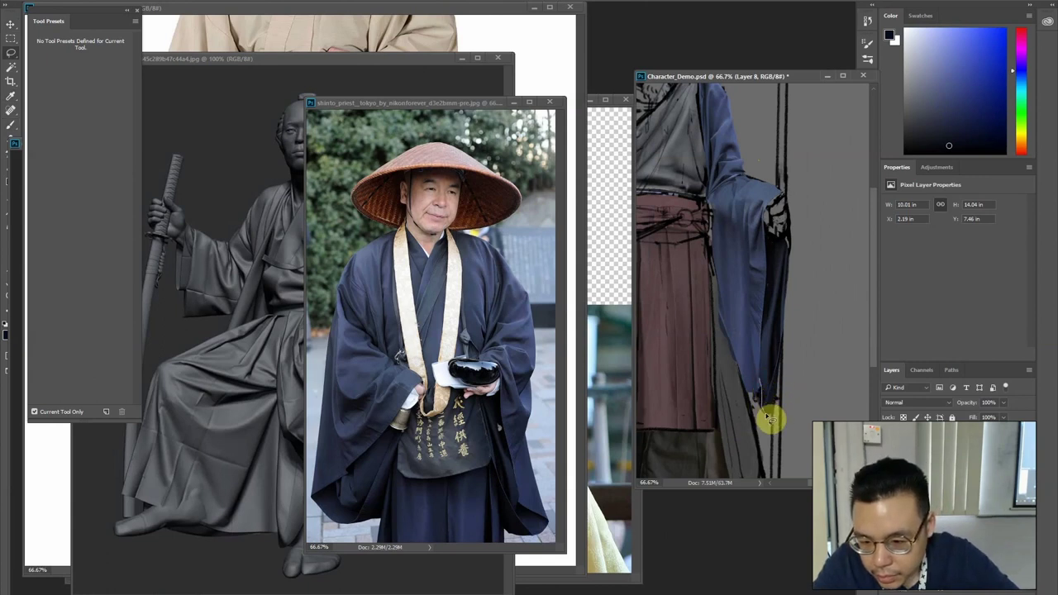
pyautogui.keyDown('alt'); pyautogui.click(756, 382); pyautogui.keyUp('alt')
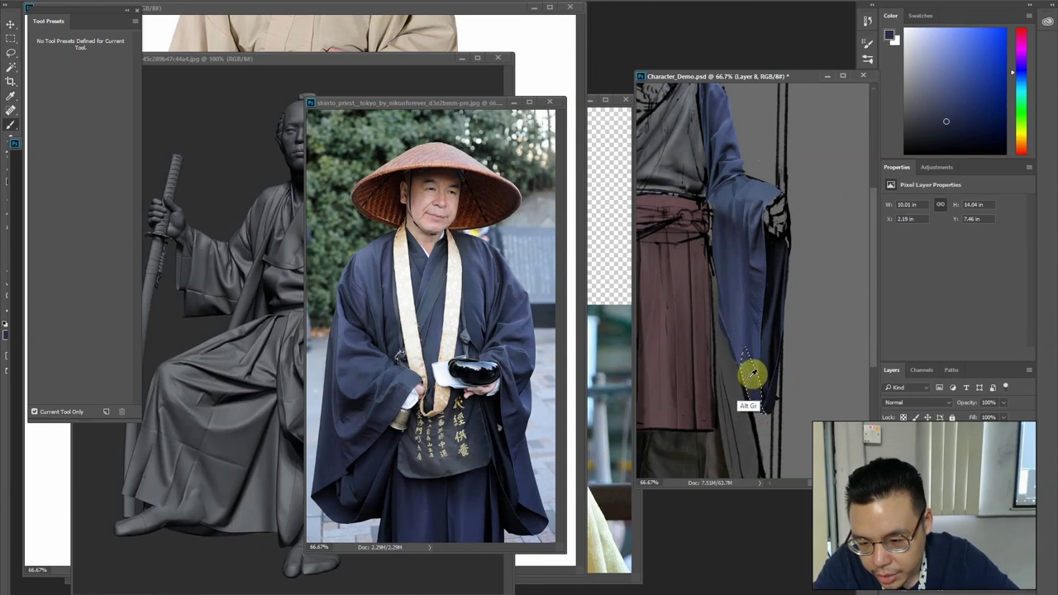
pyautogui.press('l')
pyautogui.click(777, 296)
pyautogui.press('b')
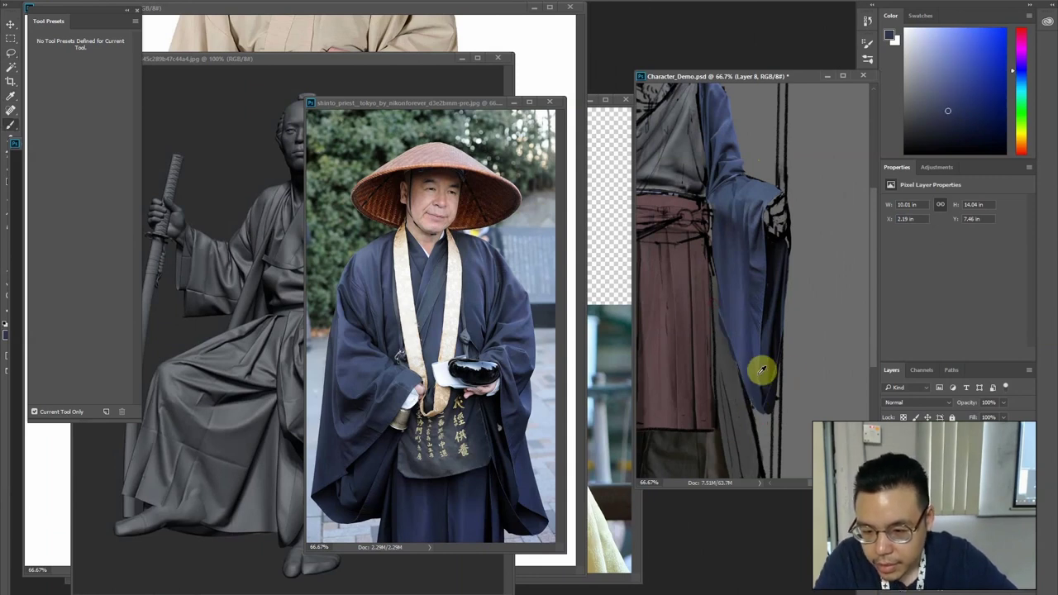
# Select the lower inner fold of the staff arm's sleeve and darken it with a sampled near-black blue gradient
pyautogui.keyDown('alt'); pyautogui.click(766, 314); pyautogui.keyUp('alt')
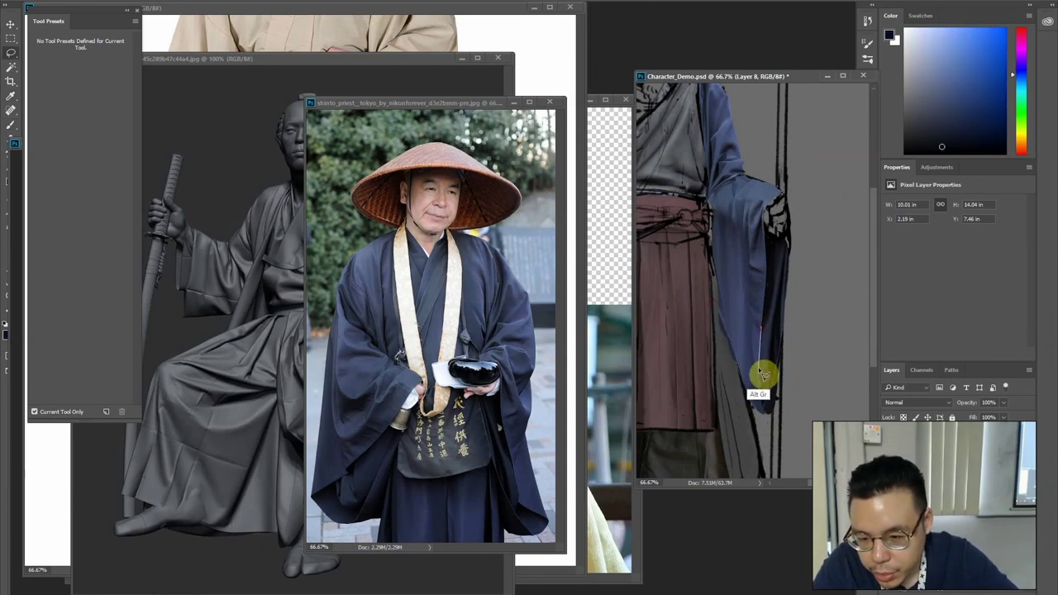
pyautogui.moveTo(781, 354)
pyautogui.mouseDown()
pyautogui.moveTo(768, 324)
pyautogui.moveTo(776, 353)
pyautogui.mouseUp()
pyautogui.press('b')
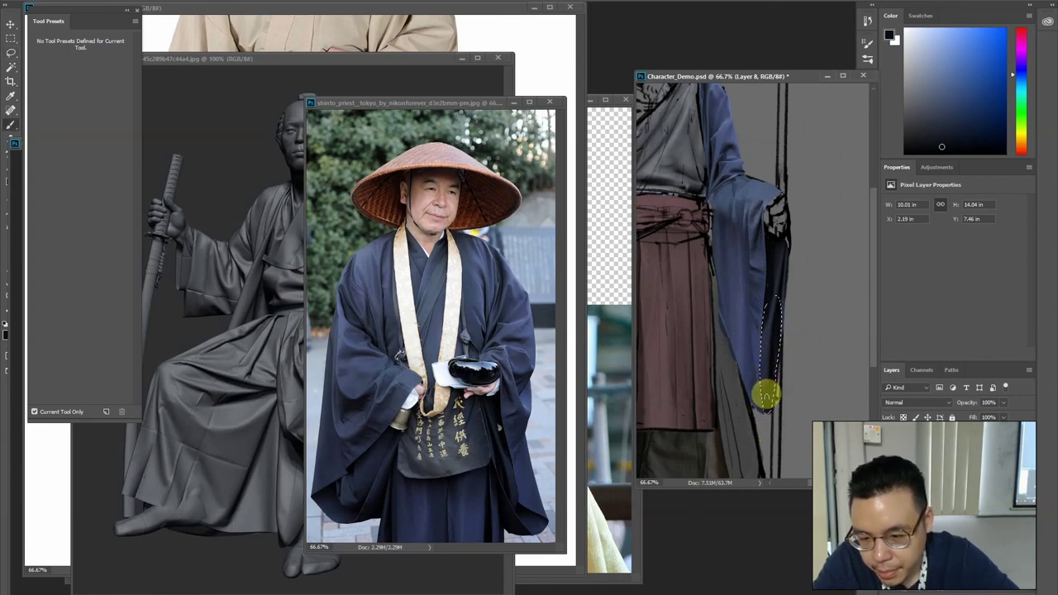
pyautogui.keyDown('alt'); pyautogui.click(761, 350); pyautogui.keyUp('alt')
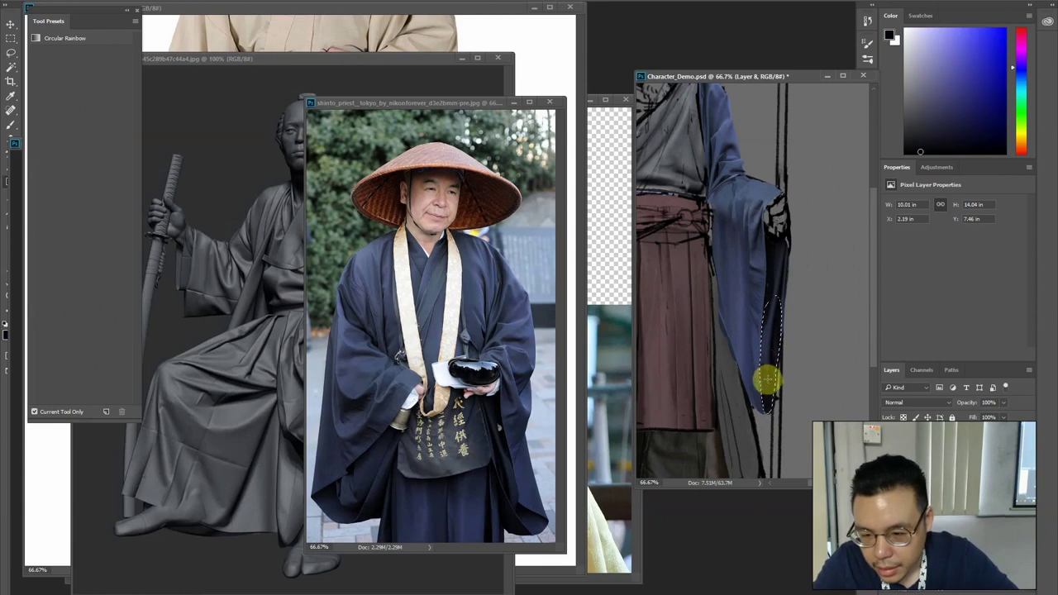
pyautogui.hotkey('ctrl', 'd')
# Trim the uneven bottom edge of the staff arm's hanging sleeve
pyautogui.press('l')
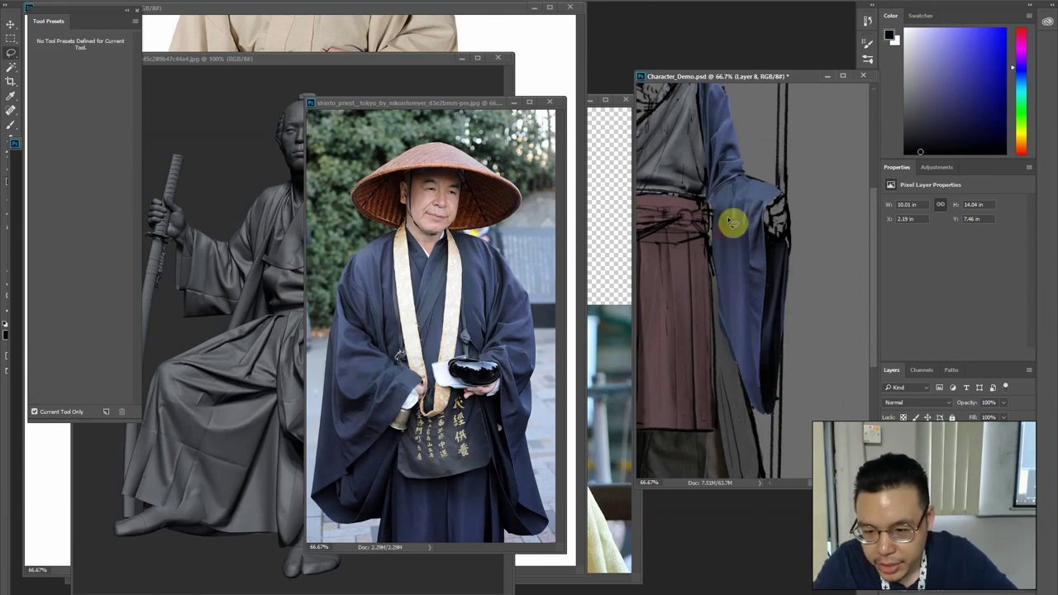
pyautogui.press('b')
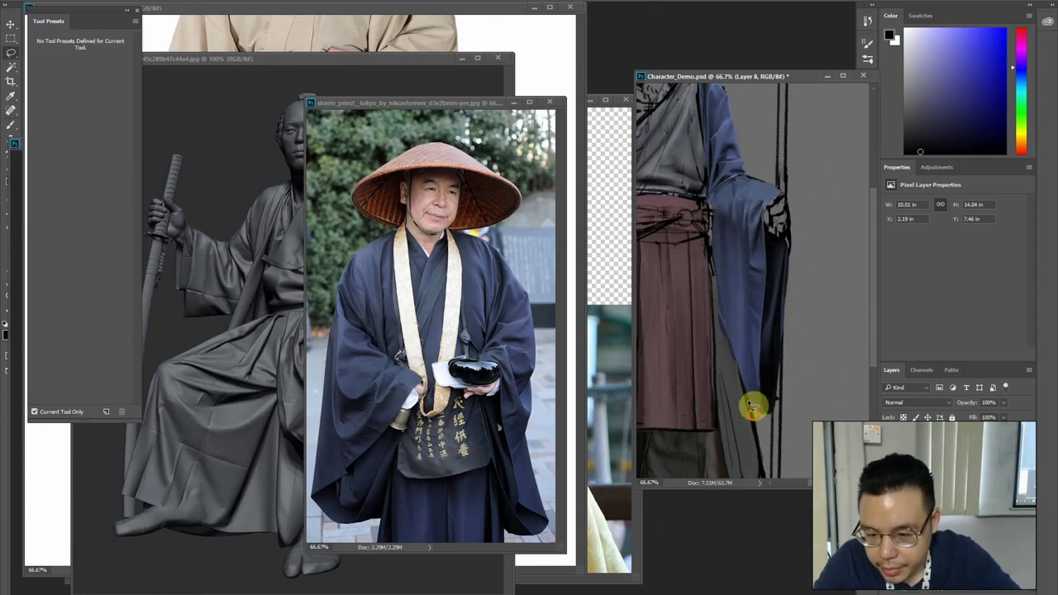
pyautogui.moveTo(769, 418)
pyautogui.mouseDown()
pyautogui.moveTo(789, 345)
pyautogui.moveTo(748, 413)
pyautogui.mouseUp()
pyautogui.hotkey('ctrl', 'd')
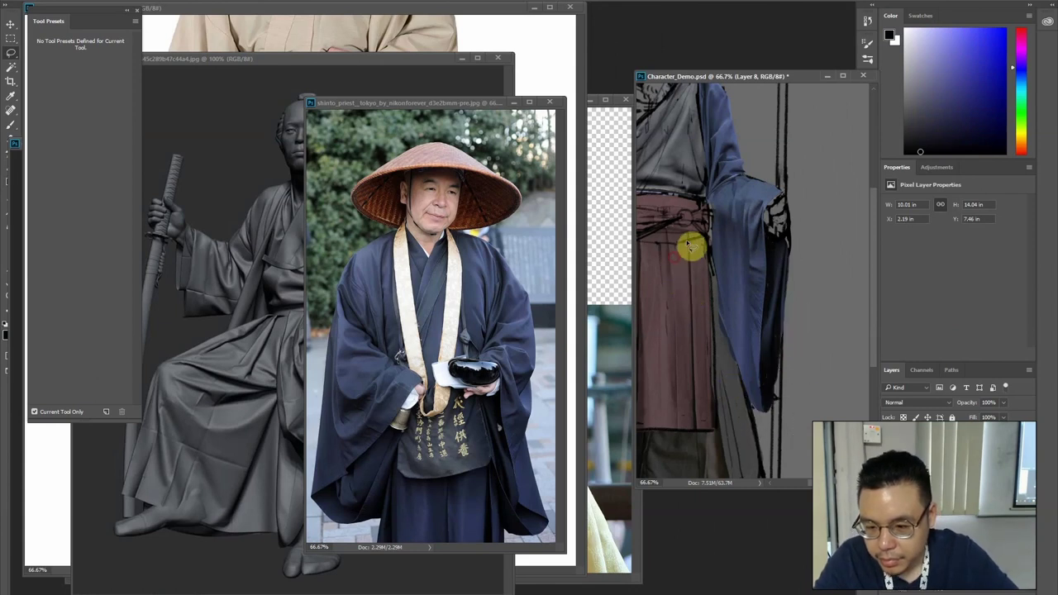
# Touch up the sleeve opening beside the staff hand with sampled black and tidy the forearm's upper edge
pyautogui.hotkey('ctrl', '-')
pyautogui.hotkey('ctrl', '-')
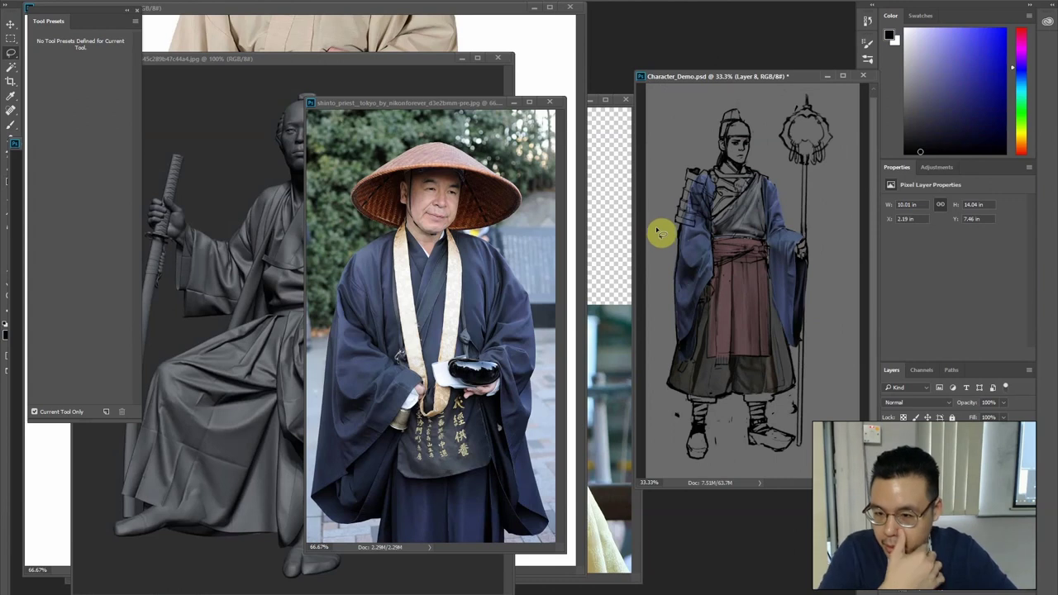
pyautogui.scroll(1, 748, 199)
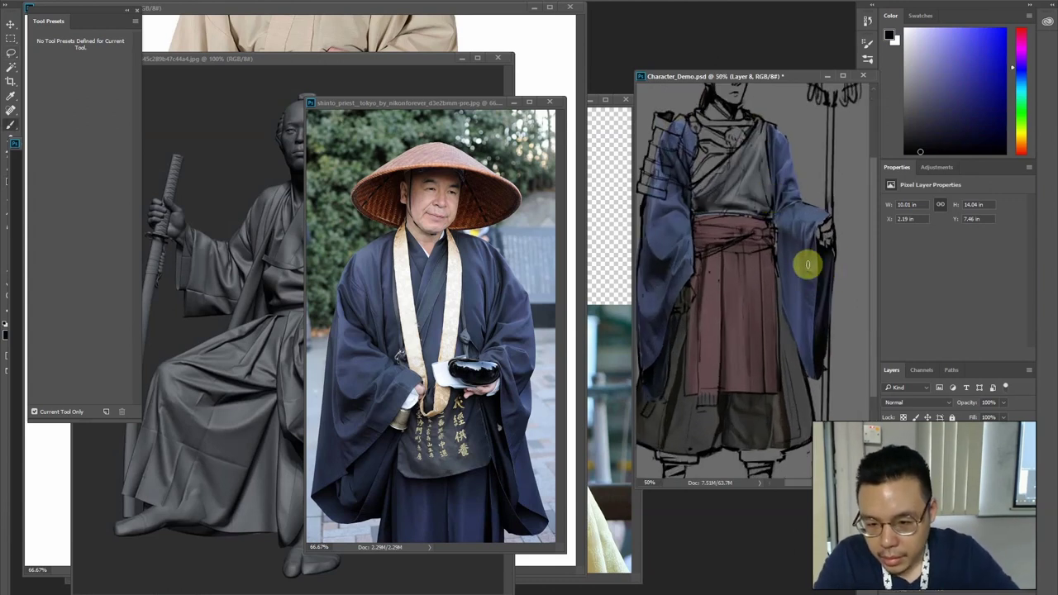
pyautogui.keyDown('alt'); pyautogui.click(823, 239); pyautogui.keyUp('alt')
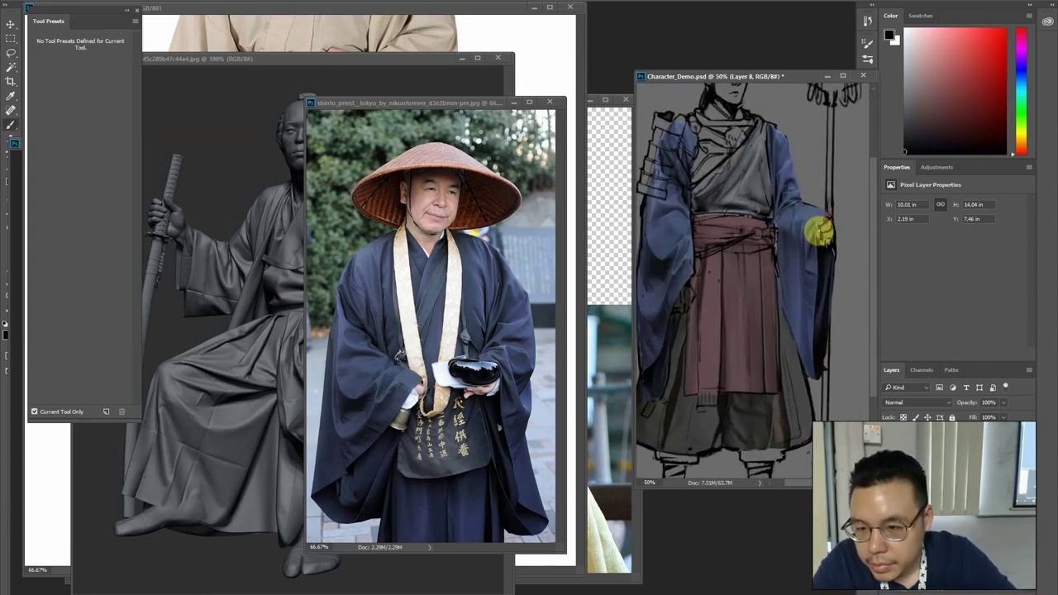
pyautogui.press('l')
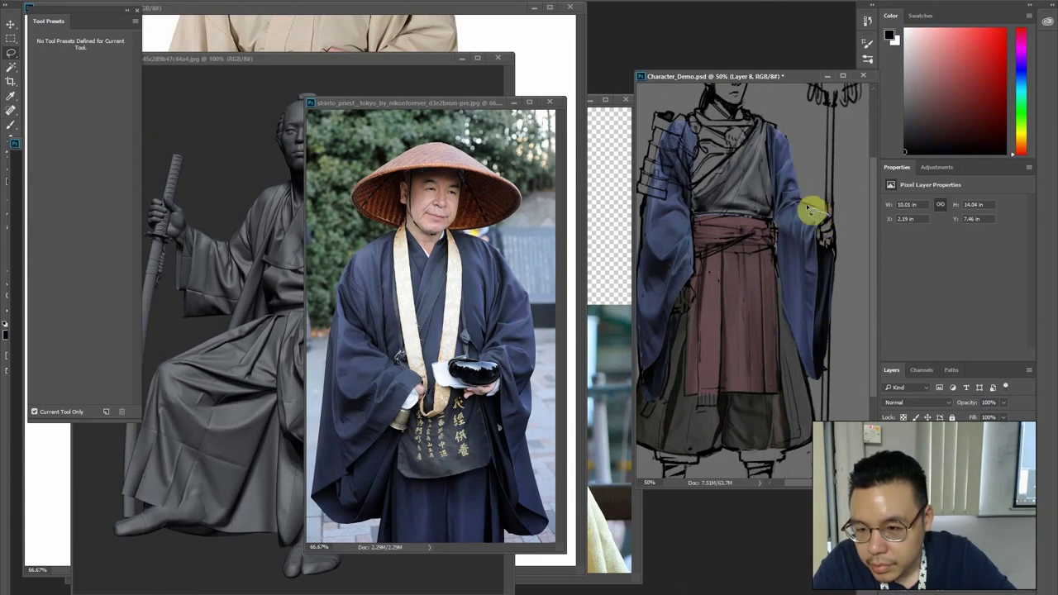
pyautogui.moveTo(691, 281); pyautogui.dragTo(731, 257)
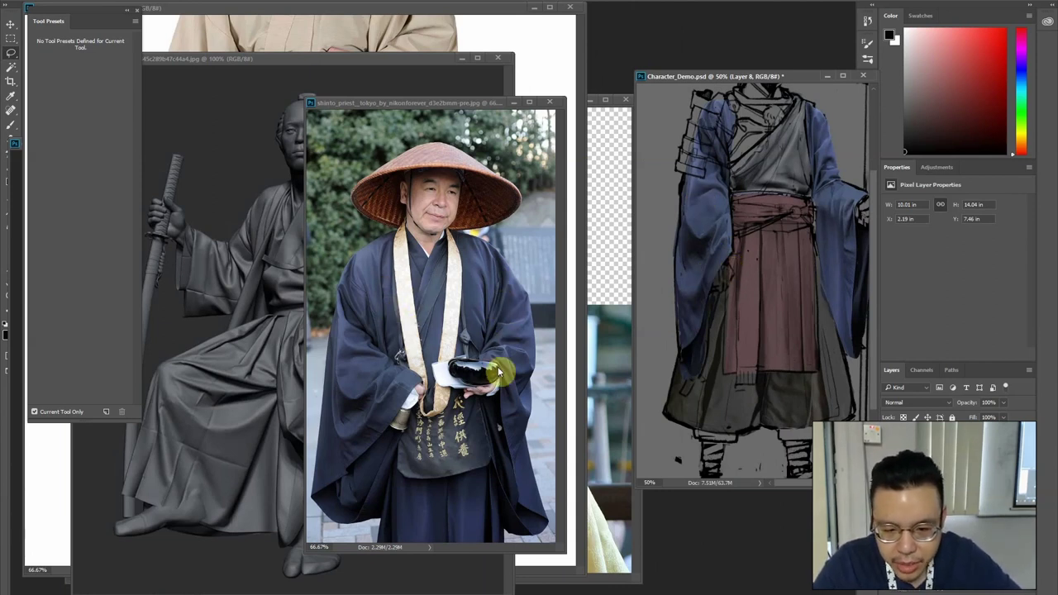
# Try to fit a piece of the priest's lower sleeve from the photo over the character's other arm
pyautogui.click(395, 422)
pyautogui.moveTo(353, 478)
pyautogui.mouseDown()
pyautogui.moveTo(321, 496)
pyautogui.moveTo(327, 399)
pyautogui.moveTo(348, 466)
pyautogui.moveTo(342, 451)
pyautogui.moveTo(706, 280)
pyautogui.mouseUp()
pyautogui.press('v')
pyautogui.moveTo(716, 218)
pyautogui.mouseDown()
pyautogui.moveTo(738, 147)
pyautogui.moveTo(720, 210)
pyautogui.moveTo(789, 214)
pyautogui.moveTo(774, 212)
pyautogui.moveTo(765, 237)
pyautogui.moveTo(719, 215)
pyautogui.moveTo(716, 228)
pyautogui.mouseUp()
pyautogui.moveTo(722, 129); pyautogui.dragTo(710, 138)
pyautogui.moveTo(726, 255); pyautogui.dragTo(724, 244)
pyautogui.press('Return')
# Copy a piece of the priest's lower robe below the apron and rotate it into place over the other arm's sleeve
pyautogui.click(492, 479)
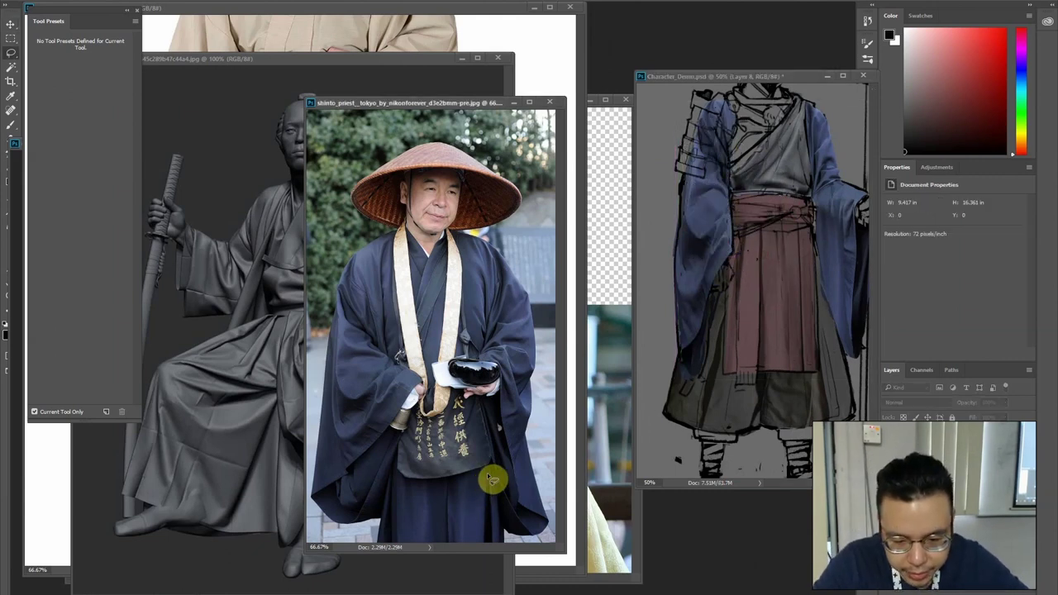
pyautogui.moveTo(449, 490)
pyautogui.mouseDown()
pyautogui.moveTo(387, 515)
pyautogui.moveTo(388, 553)
pyautogui.moveTo(445, 556)
pyautogui.moveTo(452, 521)
pyautogui.moveTo(432, 511)
pyautogui.moveTo(735, 240)
pyautogui.moveTo(707, 188)
pyautogui.mouseUp()
pyautogui.press('v')
pyautogui.hotkey('ctrl', 't')
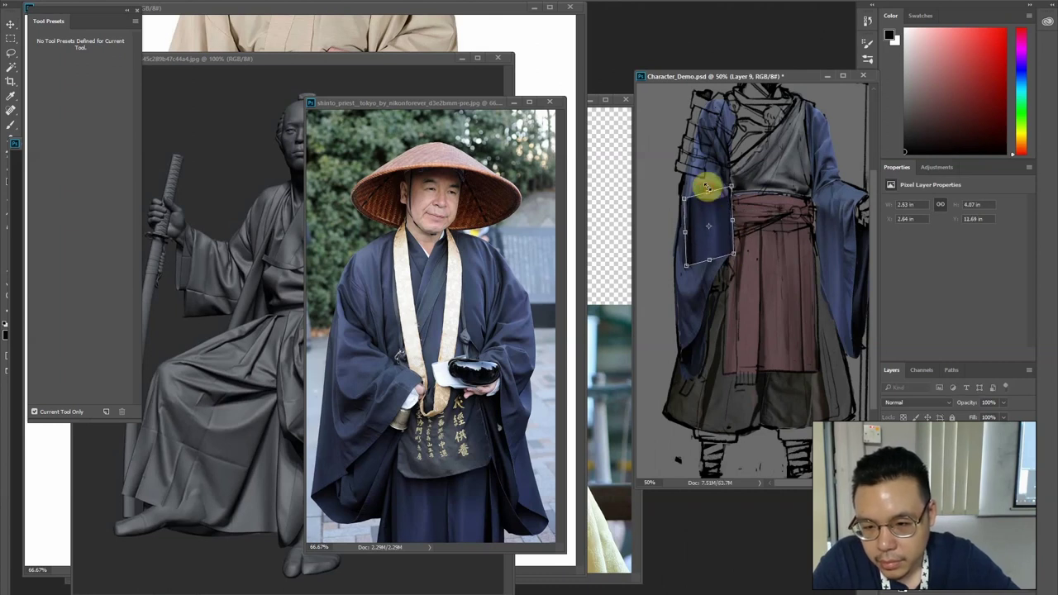
pyautogui.press('Return')
# Brighten the new sleeve patch's midtones with Levels and lower its opacity to 67%
pyautogui.hotkey('ctrl', 'l')
pyautogui.moveTo(506, 237); pyautogui.dragTo(491, 239)
pyautogui.press('Return')
pyautogui.hotkey('ctrl', 't')
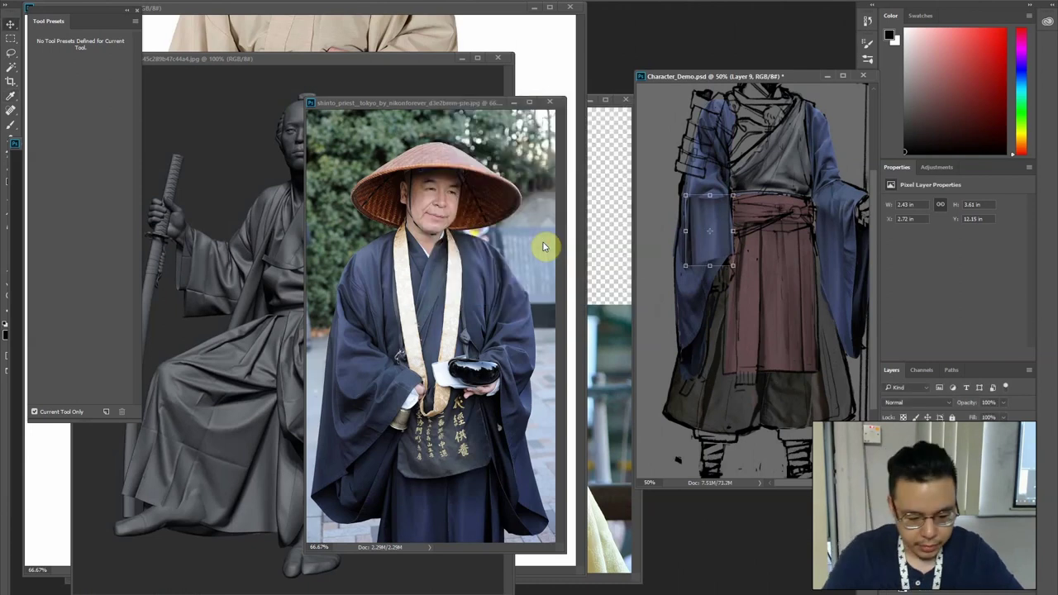
pyautogui.press('0')
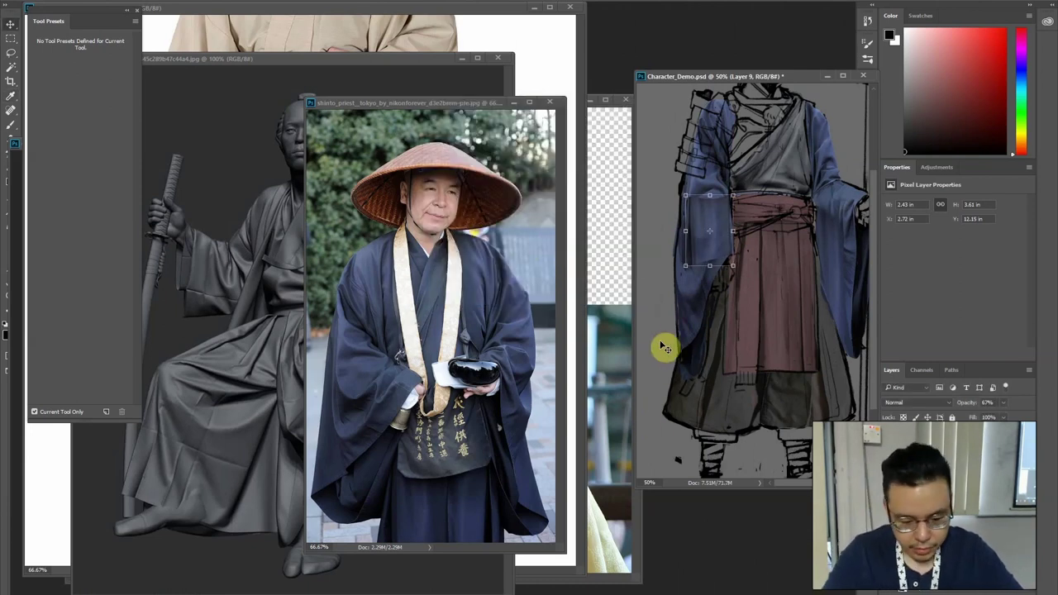
# Warp the sleeve patch to fill the free arm's sleeve down to its lower tip and erase the excess along its edges
pyautogui.moveTo(685, 267); pyautogui.dragTo(674, 304)
pyautogui.click(457, 1)
pyautogui.moveTo(691, 238); pyautogui.dragTo(712, 216)
pyautogui.moveTo(673, 305); pyautogui.dragTo(675, 372)
pyautogui.moveTo(701, 289); pyautogui.dragTo(699, 346)
pyautogui.moveTo(722, 194); pyautogui.dragTo(716, 198)
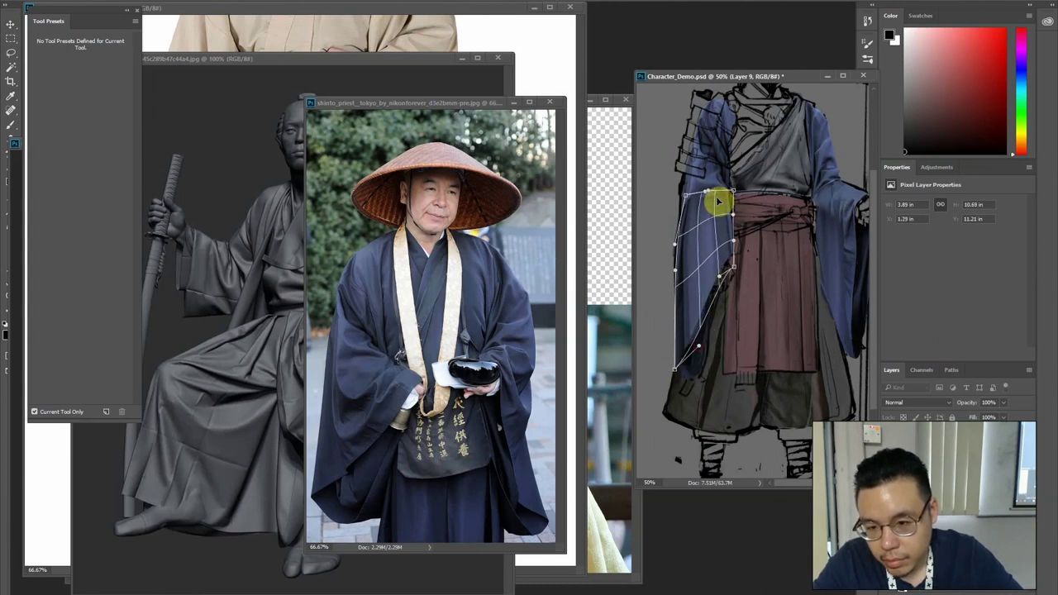
pyautogui.press('Return')
pyautogui.press('e')
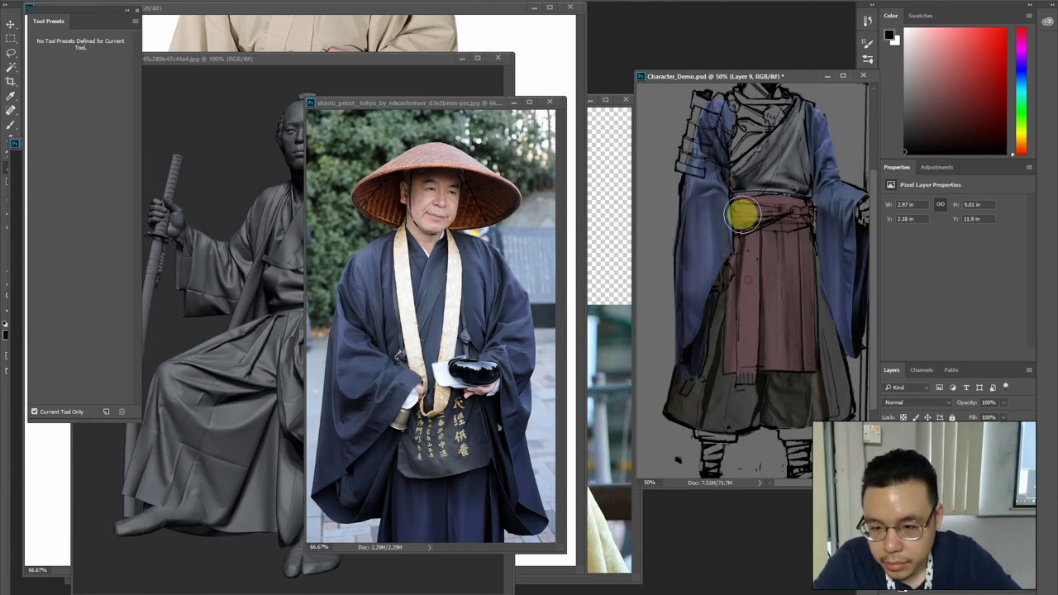
pyautogui.click(681, 171)
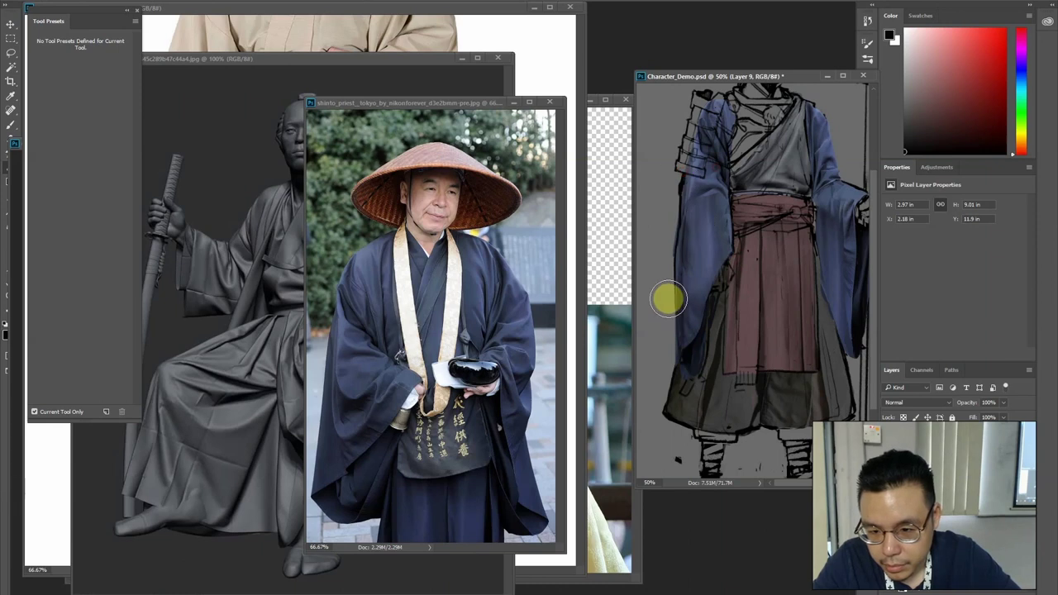
pyautogui.moveTo(683, 140); pyautogui.dragTo(671, 165)
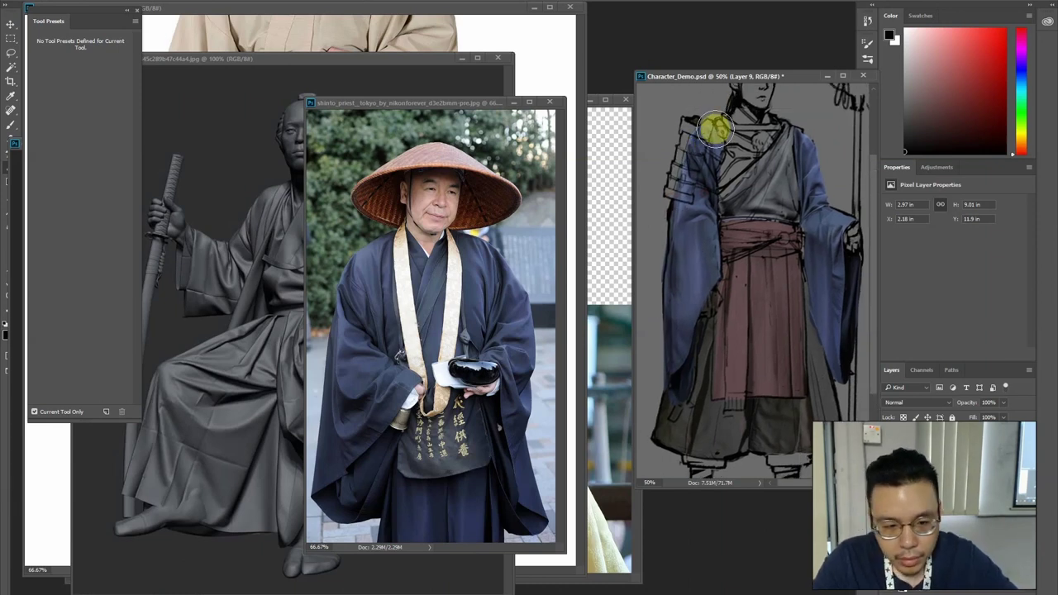
# Copy a narrow strip of the priest's outer sleeve edge from the photo onto the character's free arm
pyautogui.press('l')
pyautogui.click(337, 328)
pyautogui.moveTo(339, 315)
pyautogui.mouseDown()
pyautogui.moveTo(334, 392)
pyautogui.moveTo(347, 477)
pyautogui.moveTo(316, 499)
pyautogui.moveTo(338, 315)
pyautogui.mouseUp()
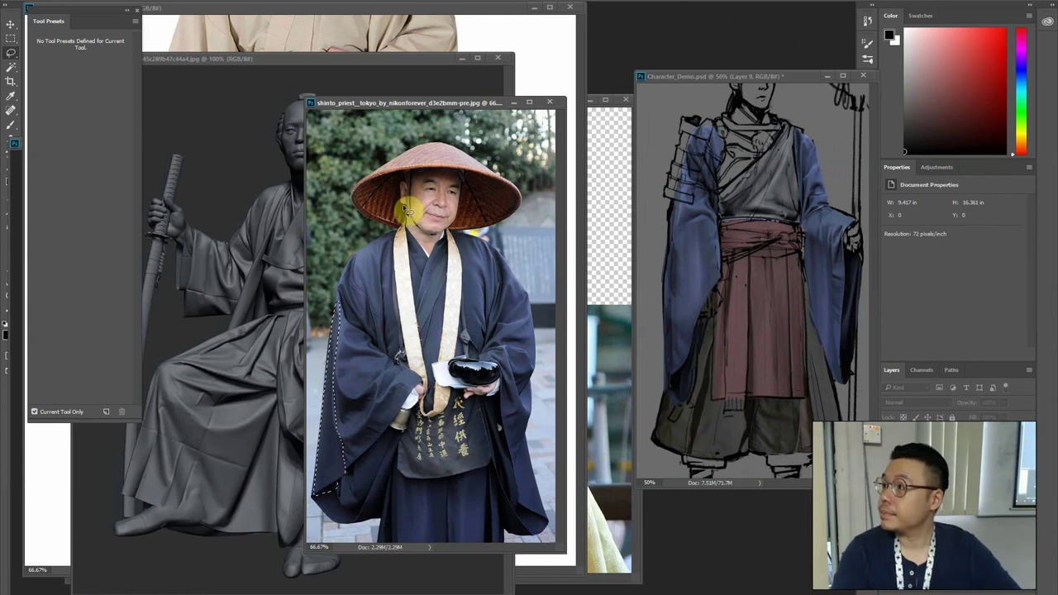
pyautogui.hotkey('ctrl', 't')
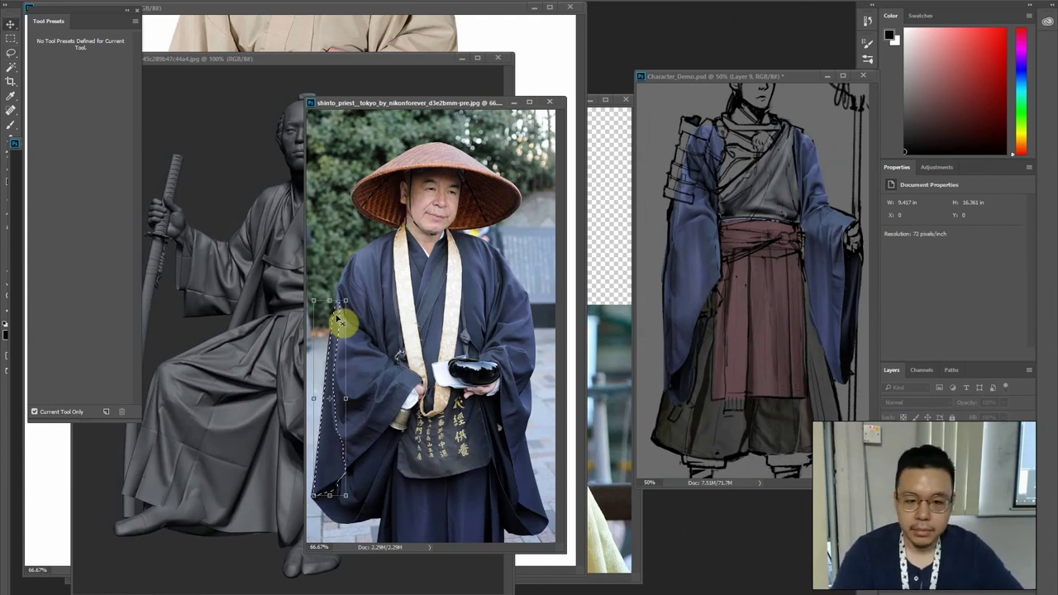
pyautogui.moveTo(337, 327); pyautogui.dragTo(671, 189)
# Warp the copied strip along the free arm's outer sleeve edge and blend its edge with the eraser
pyautogui.moveTo(652, 227); pyautogui.dragTo(673, 245)
pyautogui.moveTo(653, 175); pyautogui.dragTo(650, 177)
pyautogui.click(455, 0)
pyautogui.moveTo(681, 394)
pyautogui.mouseDown()
pyautogui.moveTo(686, 378)
pyautogui.moveTo(682, 399)
pyautogui.moveTo(675, 385)
pyautogui.moveTo(666, 401)
pyautogui.moveTo(676, 413)
pyautogui.moveTo(674, 404)
pyautogui.mouseUp()
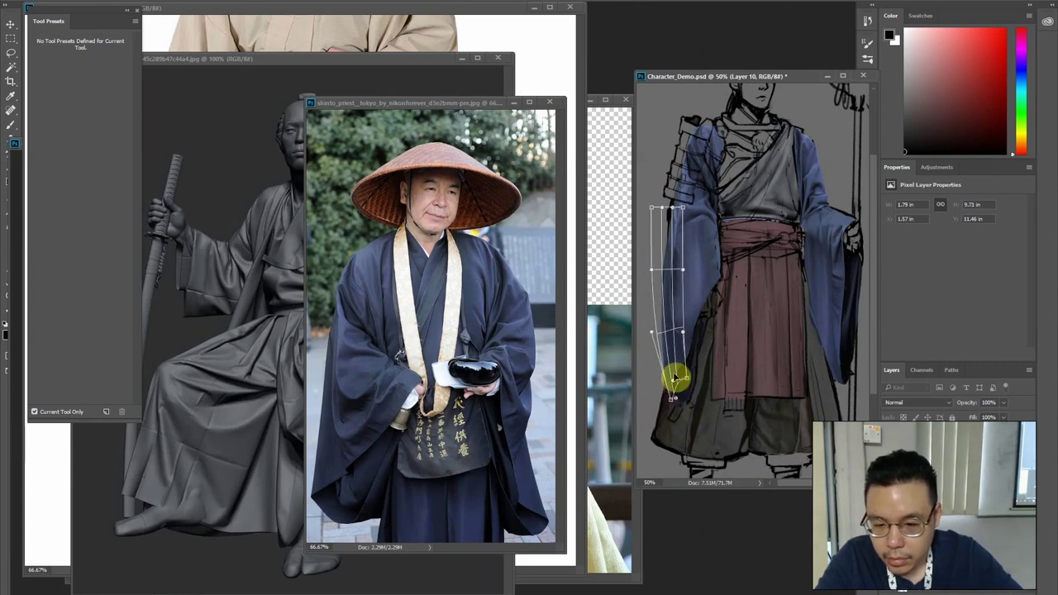
pyautogui.press('Return')
pyautogui.press('l')
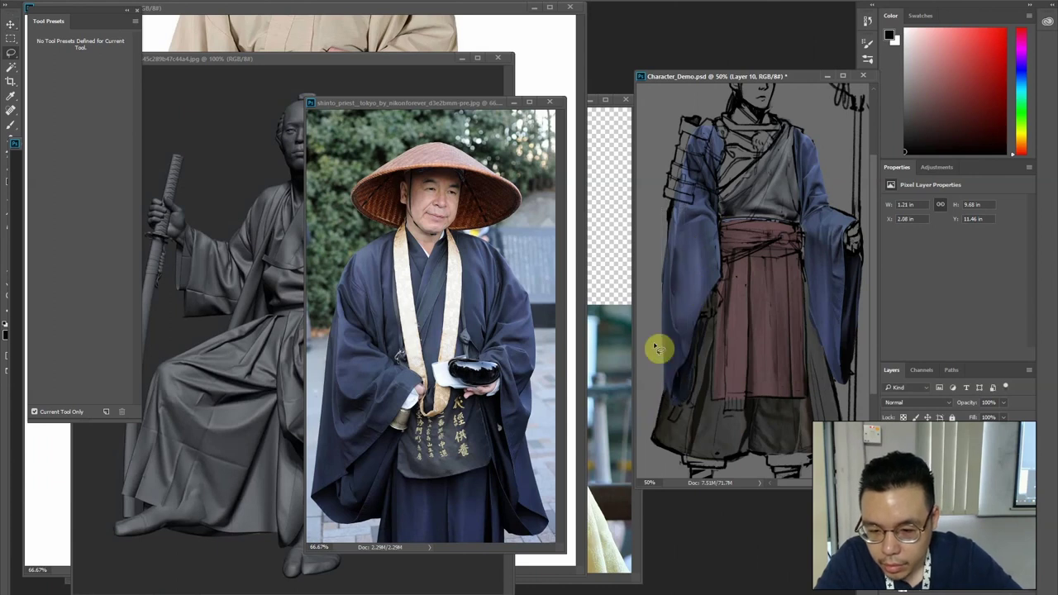
pyautogui.press('e')
pyautogui.moveTo(677, 345); pyautogui.dragTo(676, 272)
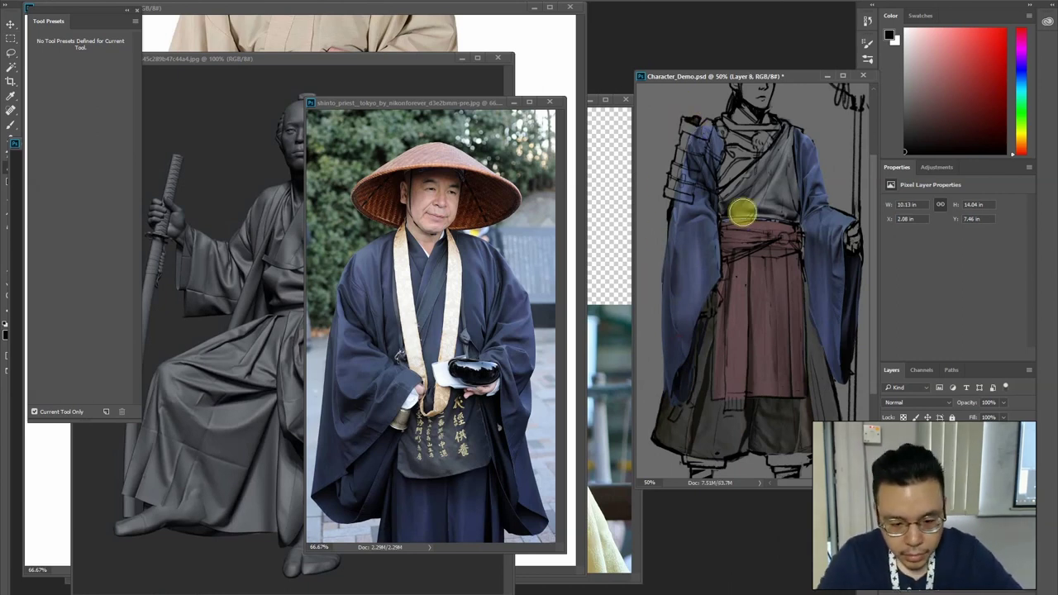
pyautogui.click(222, 224)
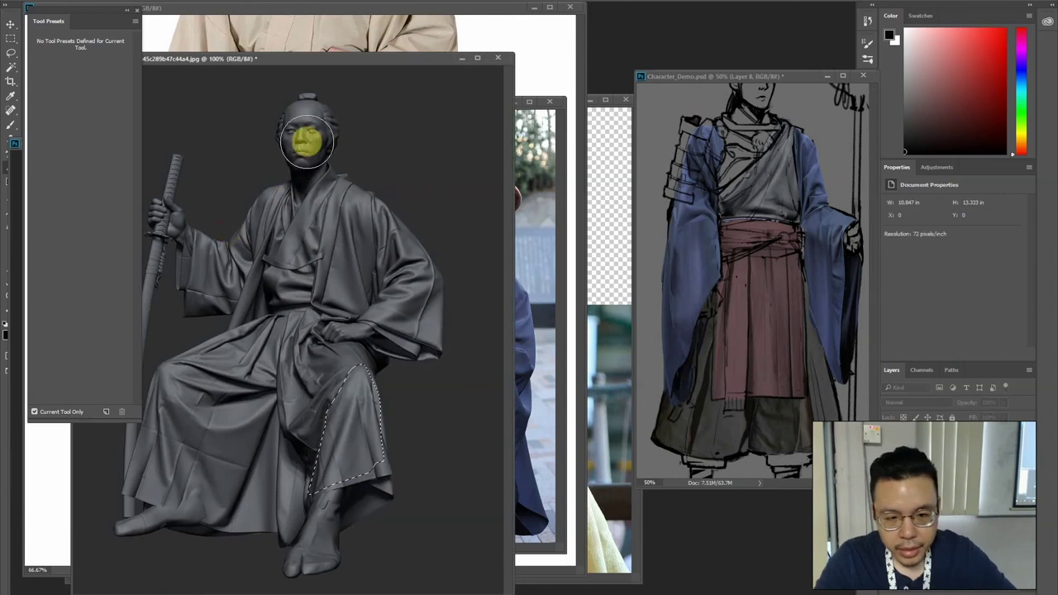
pyautogui.click(702, 190)
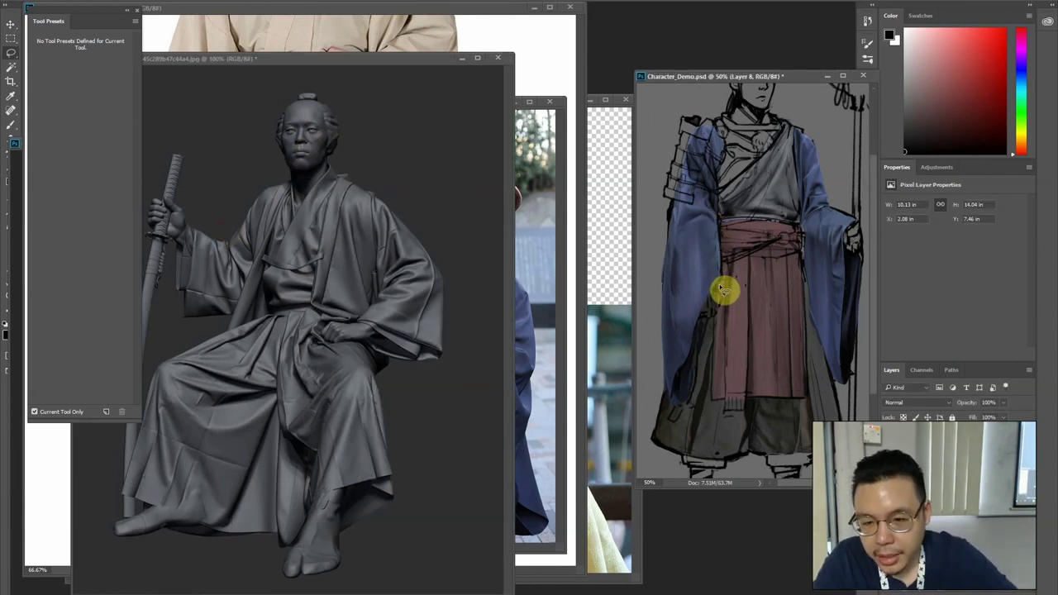
pyautogui.moveTo(717, 287)
pyautogui.mouseDown()
pyautogui.moveTo(718, 219)
pyautogui.moveTo(729, 327)
pyautogui.mouseUp()
pyautogui.hotkey('ctrl', 'd')
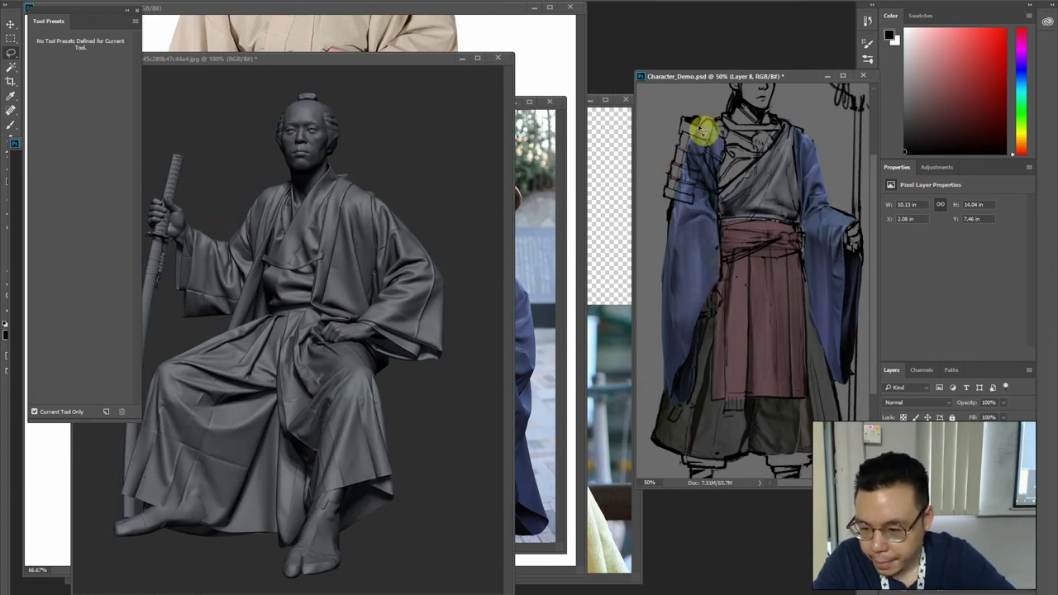
# Hide the line-art overlay above the clothing and merge the sleeve layer into the layer below it
pyautogui.click(889, 462)
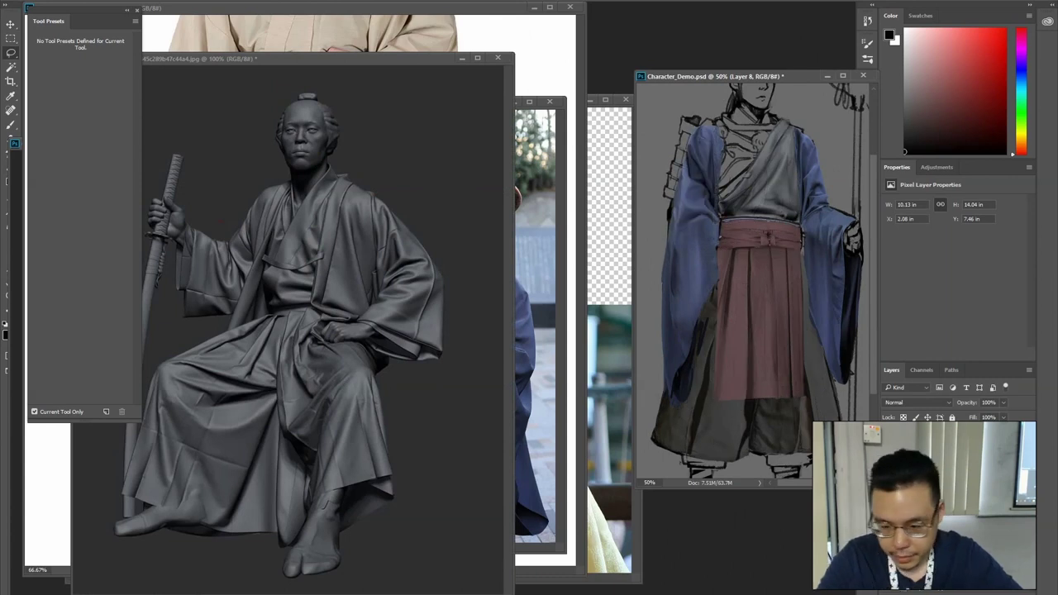
pyautogui.hotkey('ctrl', 'e')
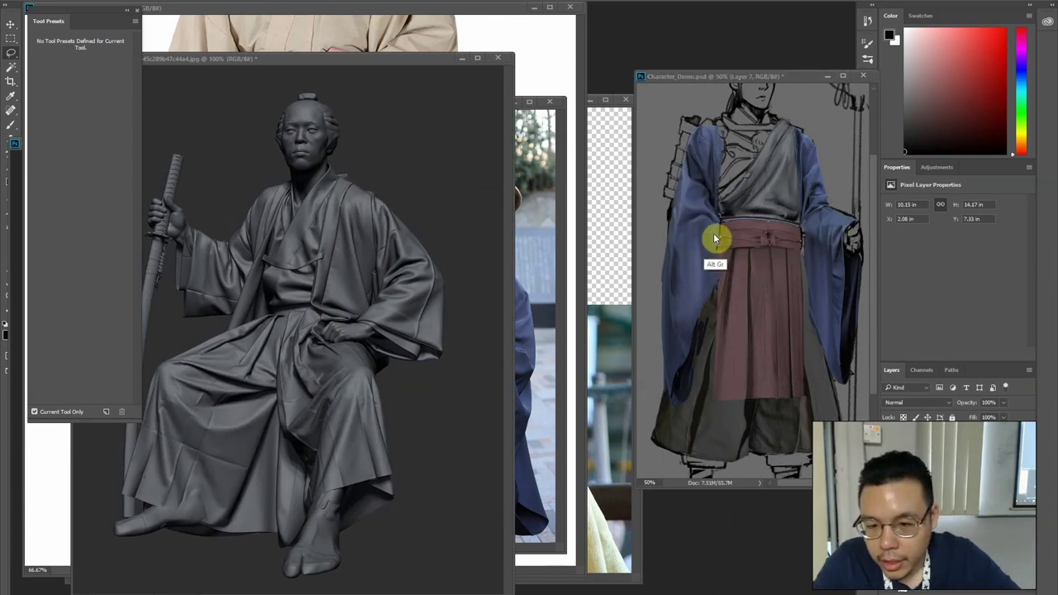
# Trim the free arm's inner sleeve edge where it overlaps the waistband and clear the selection
pyautogui.press('alt')
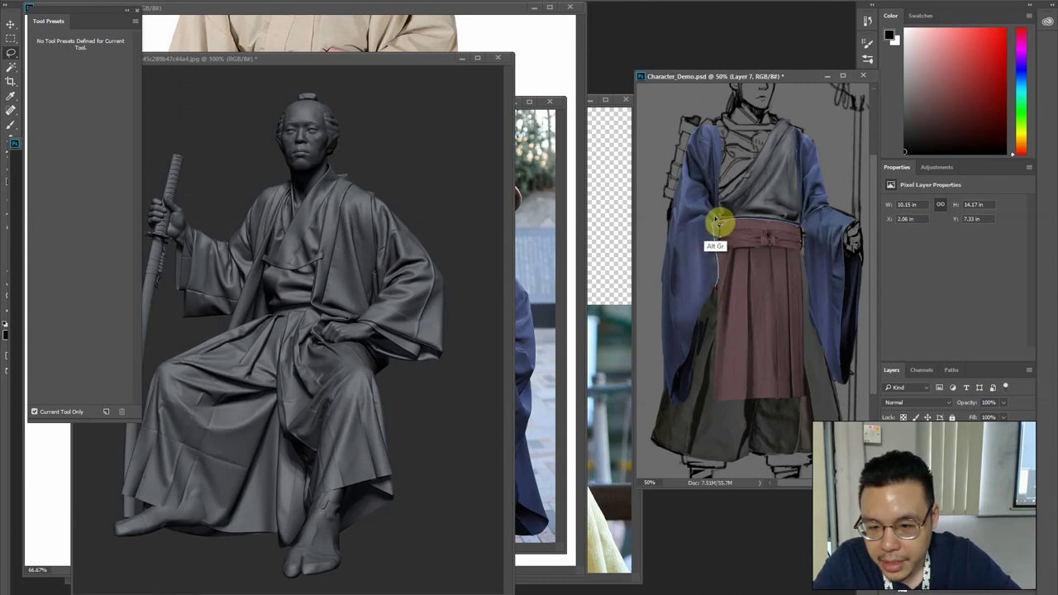
pyautogui.moveTo(714, 207)
pyautogui.mouseDown()
pyautogui.moveTo(728, 190)
pyautogui.moveTo(724, 299)
pyautogui.mouseUp()
pyautogui.press('Delete')
pyautogui.hotkey('ctrl', 'd')
# Fill the opening along the free arm's lower inner sleeve edge with dark tones sampled from both sleeves
pyautogui.press('b')
pyautogui.moveTo(735, 238); pyautogui.dragTo(711, 223)
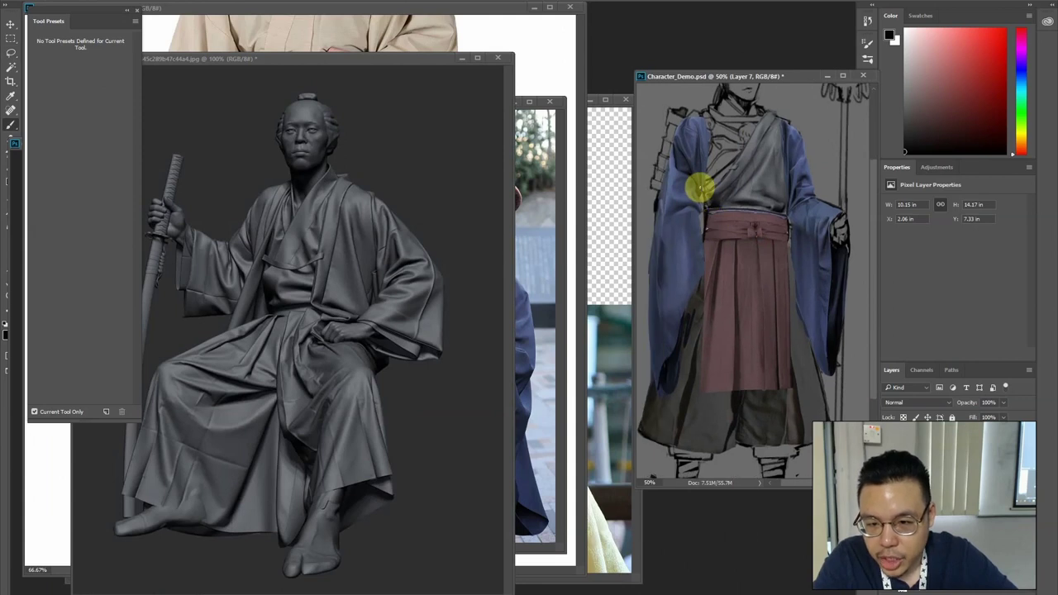
pyautogui.keyDown('alt'); pyautogui.click(701, 195); pyautogui.keyUp('alt')
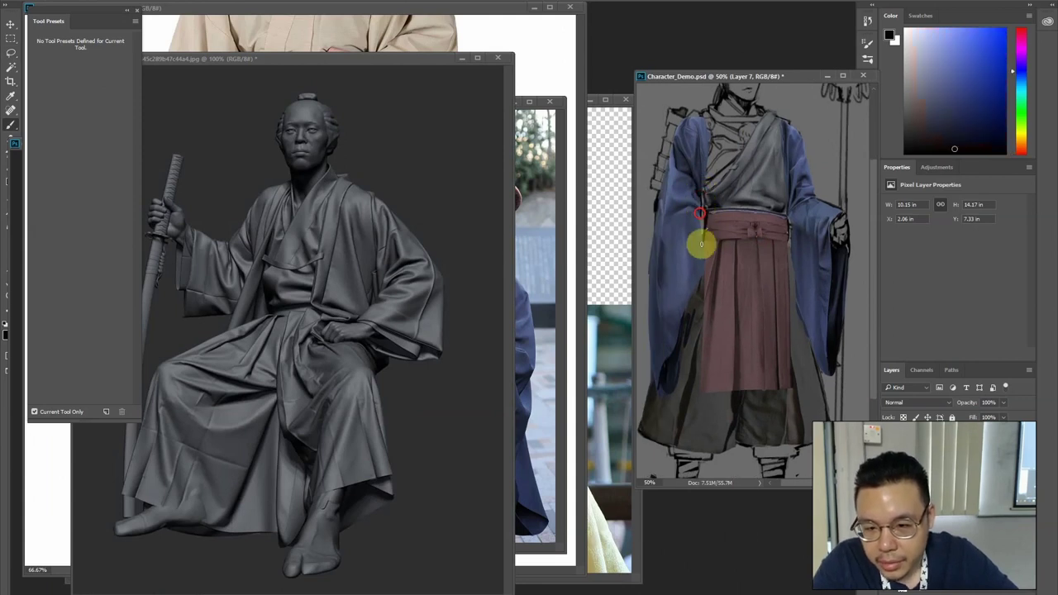
pyautogui.keyDown('alt'); pyautogui.click(695, 277); pyautogui.keyUp('alt')
pyautogui.keyDown('alt'); pyautogui.click(683, 324); pyautogui.keyUp('alt')
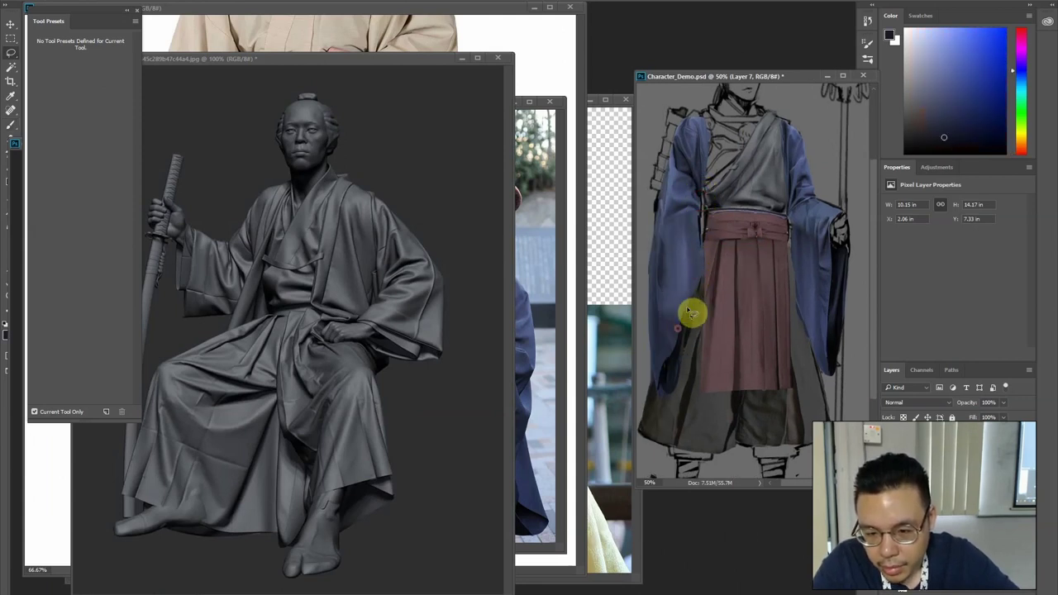
pyautogui.moveTo(702, 297)
pyautogui.mouseDown()
pyautogui.moveTo(689, 313)
pyautogui.moveTo(700, 281)
pyautogui.moveTo(681, 321)
pyautogui.mouseUp()
pyautogui.hotkey('alt', 'BackSpace')
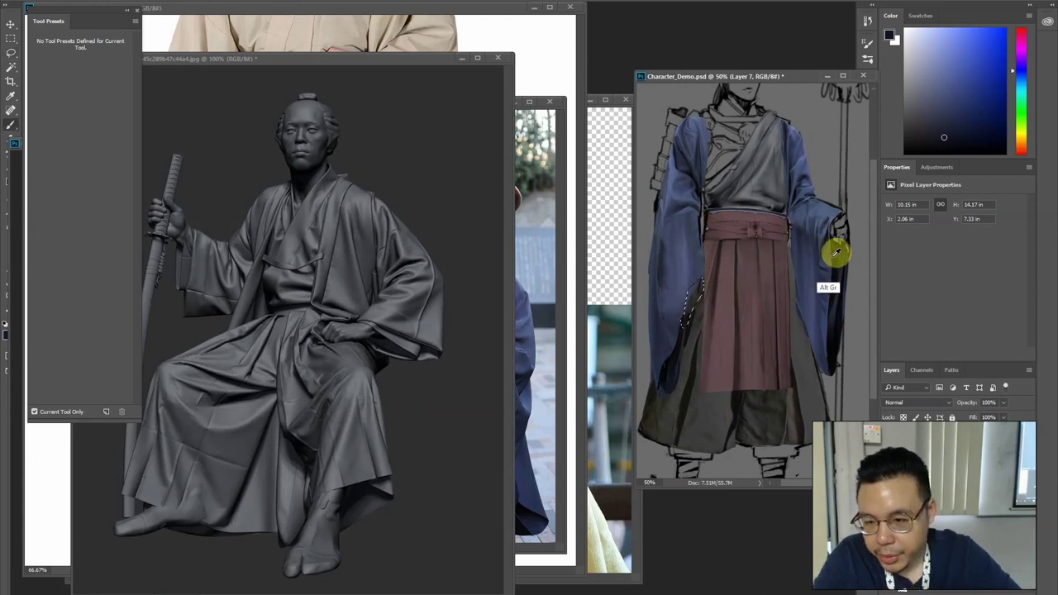
pyautogui.keyDown('alt'); pyautogui.click(831, 249); pyautogui.keyUp('alt')
pyautogui.press('l')
pyautogui.moveTo(702, 206); pyautogui.dragTo(714, 241)
pyautogui.press('b')
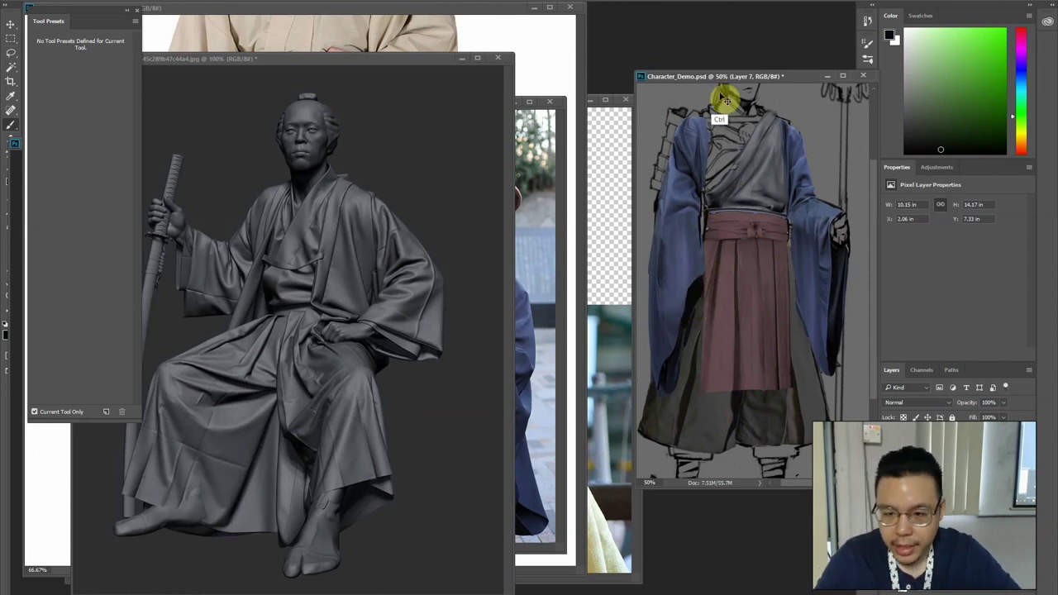
# Touch up the free arm's lower sleeve tip and inner edge with sampled dark blue and near-black
pyautogui.hotkey('ctrl', '-')
pyautogui.hotkey('ctrl', '+')
pyautogui.moveTo(670, 381); pyautogui.dragTo(688, 362)
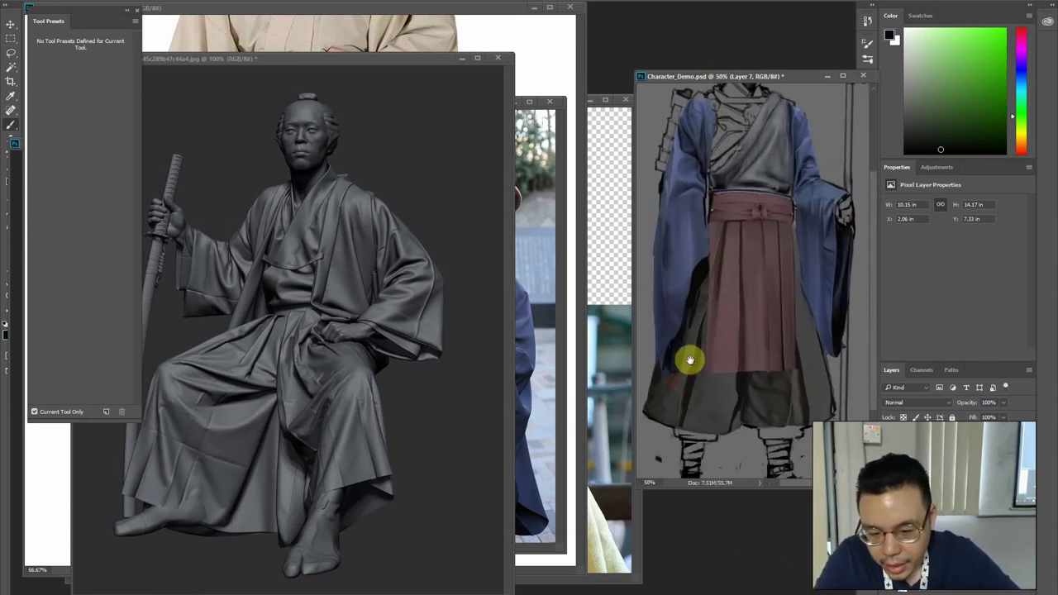
pyautogui.keyDown('alt'); pyautogui.click(685, 357); pyautogui.keyUp('alt')
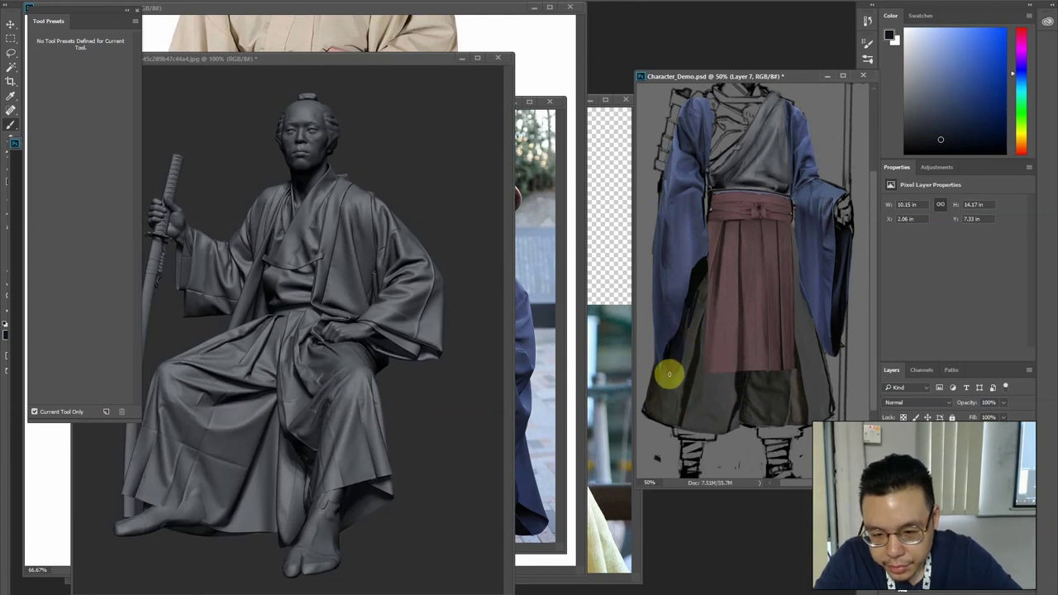
pyautogui.keyDown('alt'); pyautogui.click(661, 359); pyautogui.keyUp('alt')
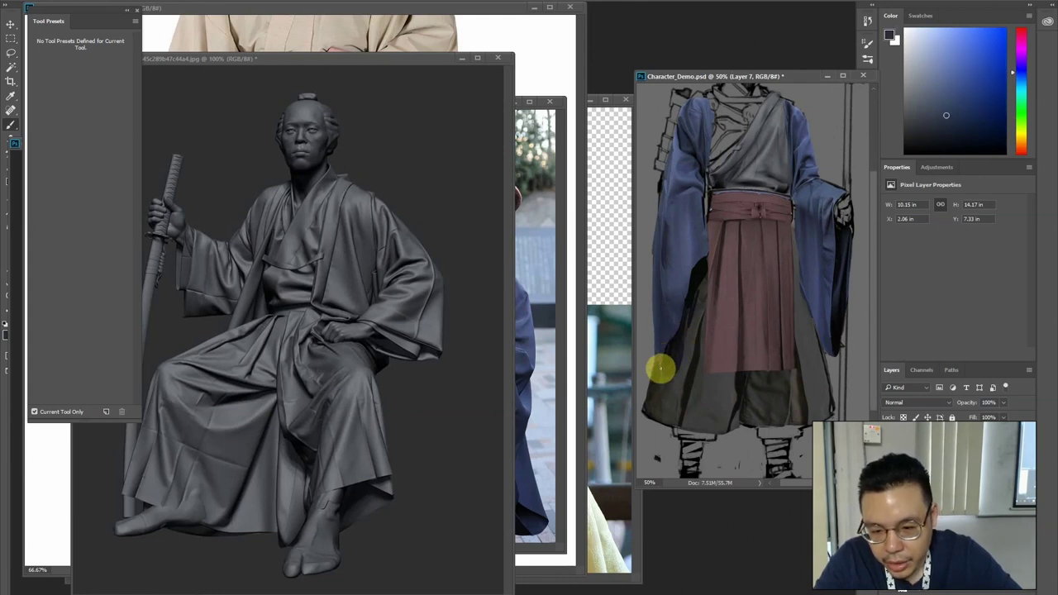
pyautogui.moveTo(667, 374)
pyautogui.mouseDown()
pyautogui.moveTo(683, 359)
pyautogui.moveTo(685, 325)
pyautogui.mouseUp()
pyautogui.keyDown('alt'); pyautogui.click(696, 287); pyautogui.keyUp('alt')
pyautogui.moveTo(697, 287)
pyautogui.mouseDown()
pyautogui.moveTo(696, 344)
pyautogui.moveTo(715, 301)
pyautogui.mouseUp()
pyautogui.press('l')
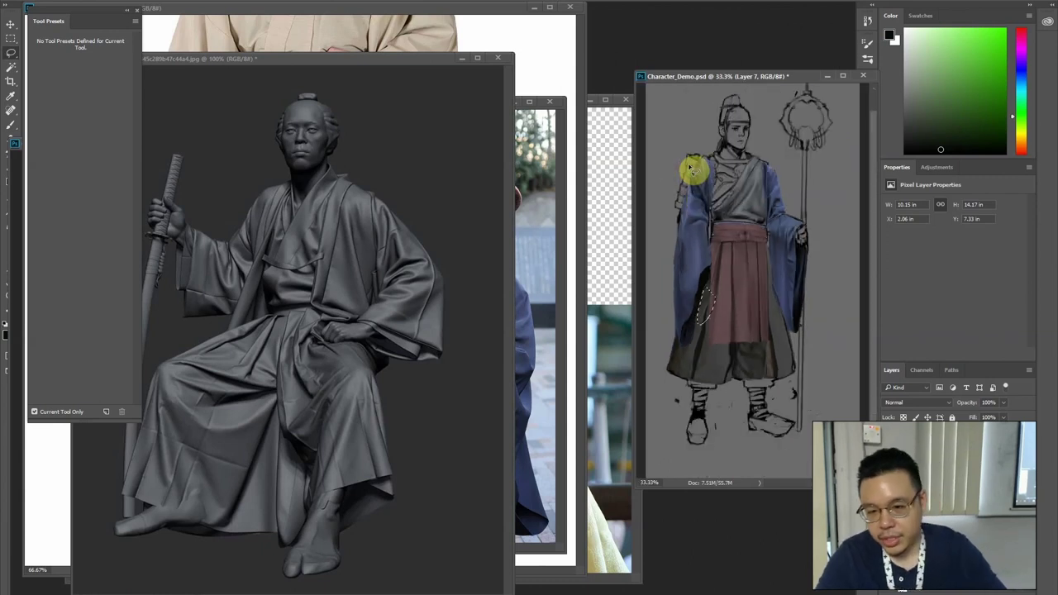
pyautogui.hotkey('ctrl', 'd')
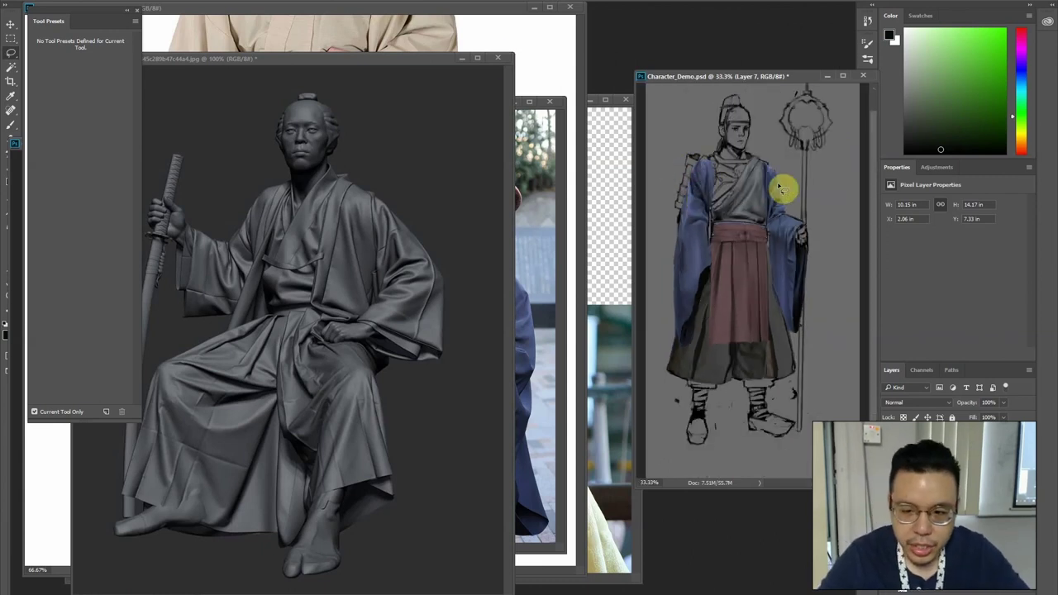
# Clean up the free arm's outer sleeve edge and make the apron's layer active
pyautogui.moveTo(668, 296); pyautogui.dragTo(675, 247)
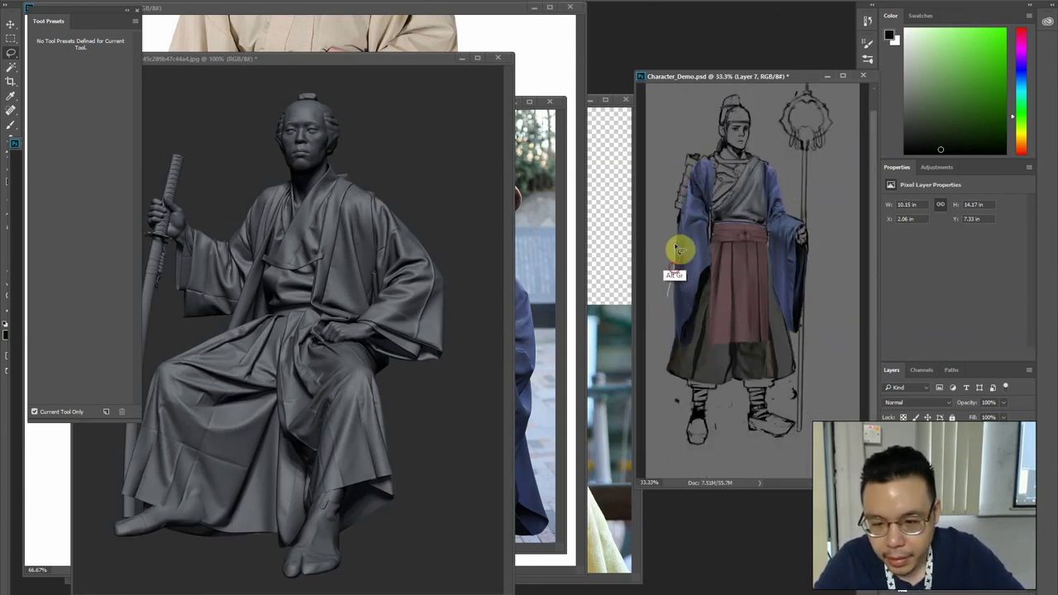
pyautogui.hotkey('ctrl', '-')
pyautogui.hotkey('ctrl', '+')
pyautogui.press('v')
pyautogui.click(724, 313)
pyautogui.press('o')
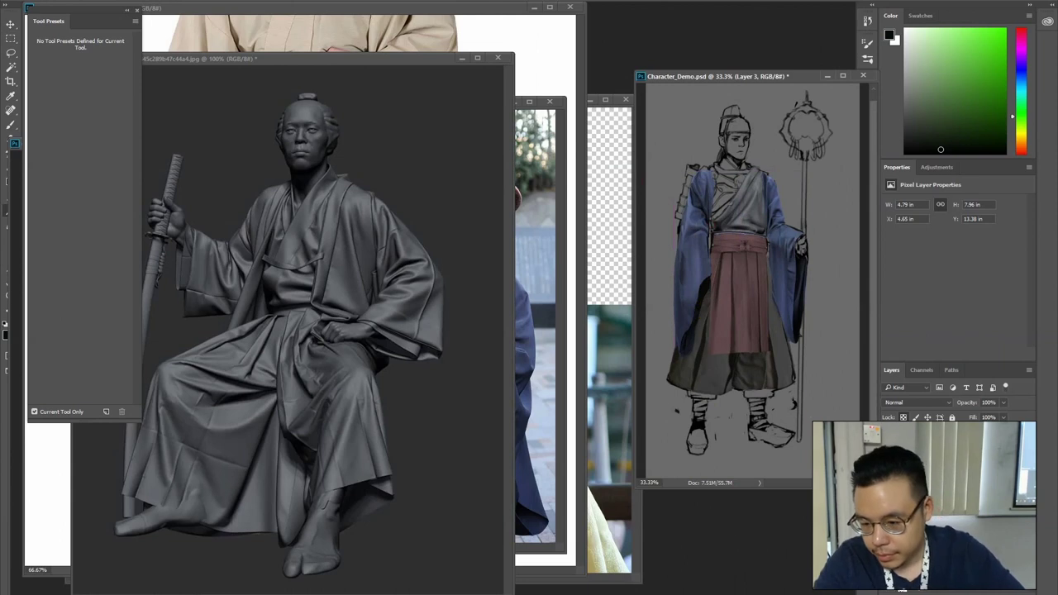
# Look through the open reference photos for a collar and move the orange hooded robe photo into clear view
pyautogui.hotkey('ctrl', '+')
pyautogui.moveTo(752, 208); pyautogui.dragTo(754, 291)
pyautogui.click(531, 278)
pyautogui.click(529, 279)
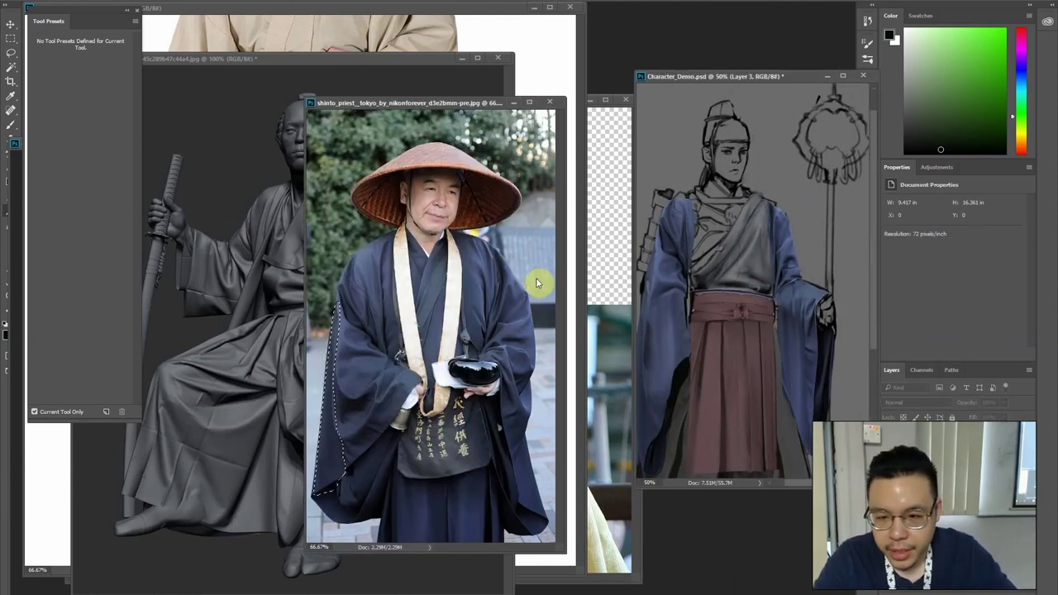
pyautogui.hotkey('ctrl', 'Tab')
pyautogui.hotkey('ctrl', 'Tab')
pyautogui.hotkey('ctrl', 'Tab')
pyautogui.hotkey('ctrl', 'Tab')
pyautogui.hotkey('ctrl', 'Tab')
pyautogui.hotkey('ctrl', 'Tab')
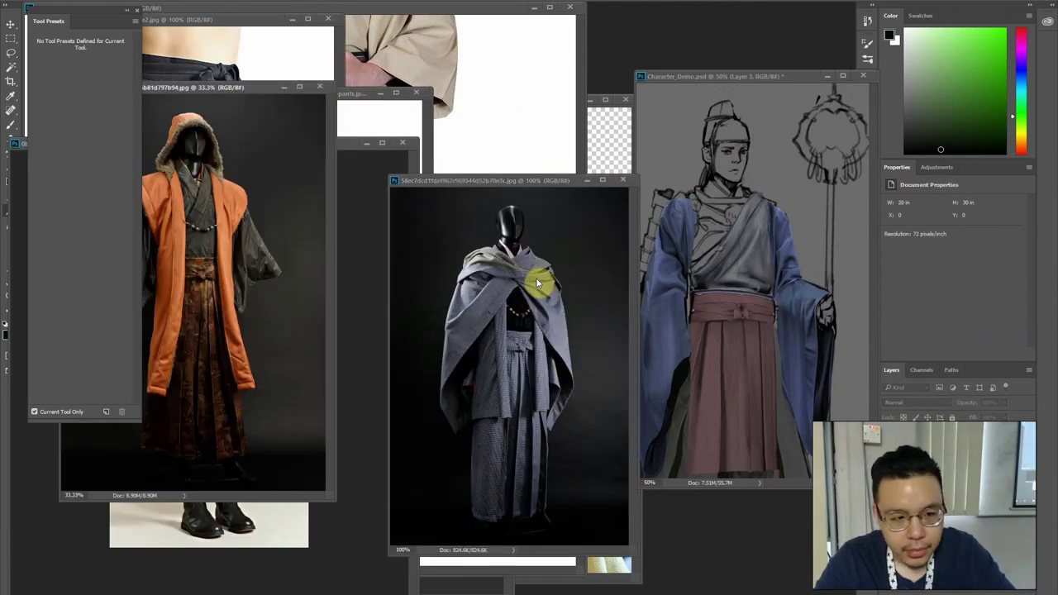
pyautogui.moveTo(195, 89); pyautogui.dragTo(307, 121)
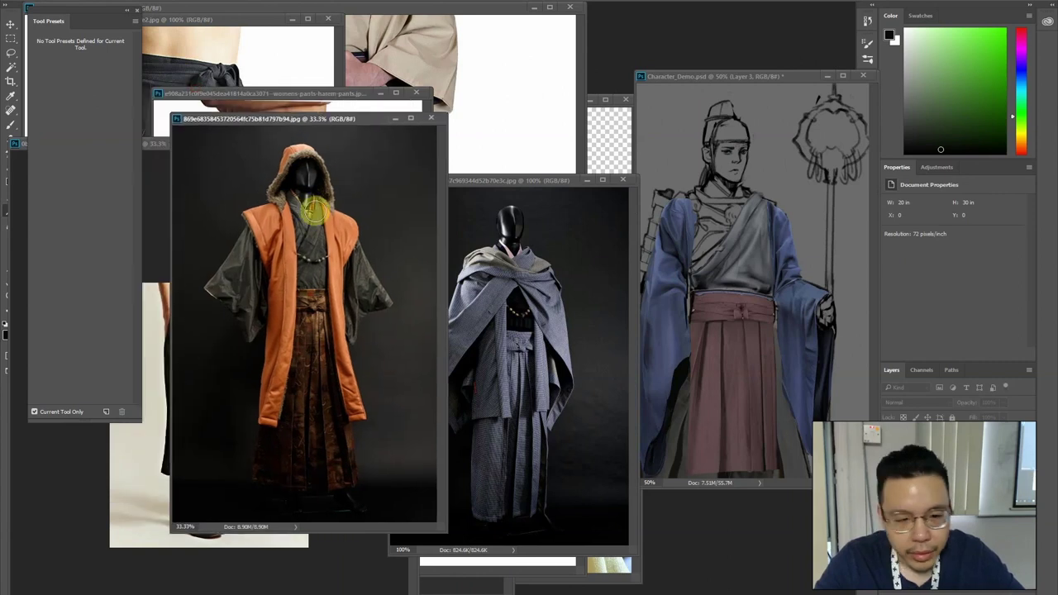
# Copy the layered collar and chest section from the orange robe photo onto the character's chest, beneath the grey wrap
pyautogui.press('l')
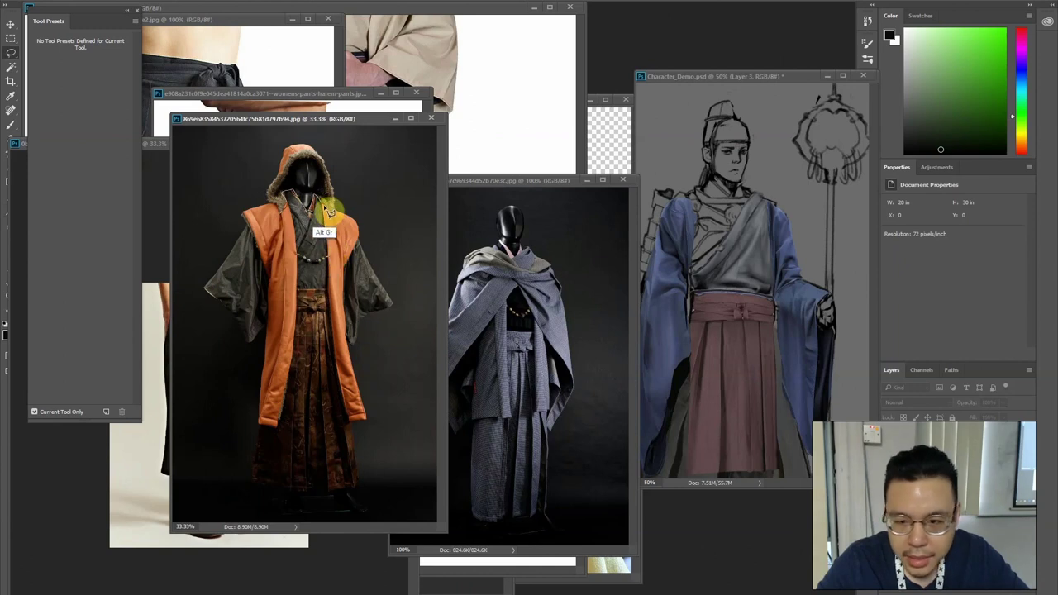
pyautogui.moveTo(333, 252)
pyautogui.mouseDown()
pyautogui.moveTo(283, 266)
pyautogui.moveTo(278, 239)
pyautogui.moveTo(297, 201)
pyautogui.moveTo(335, 205)
pyautogui.moveTo(329, 264)
pyautogui.mouseUp()
pyautogui.moveTo(283, 217)
pyautogui.mouseDown()
pyautogui.moveTo(743, 224)
pyautogui.moveTo(753, 192)
pyautogui.moveTo(719, 227)
pyautogui.moveTo(734, 230)
pyautogui.moveTo(724, 239)
pyautogui.moveTo(751, 196)
pyautogui.mouseUp()
pyautogui.hotkey('ctrl', '+')
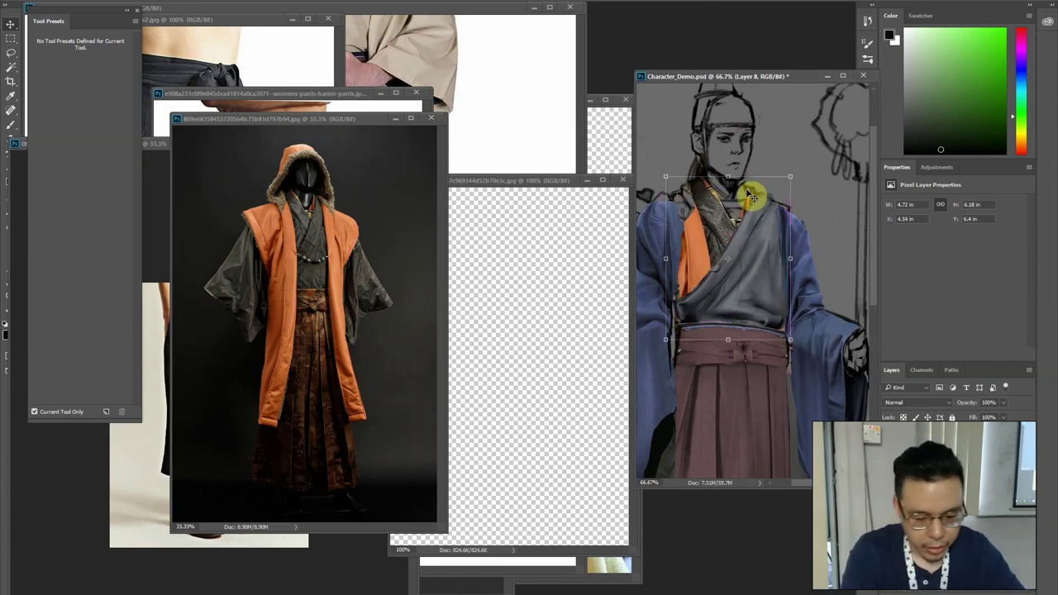
# Warp the copied collar section to fit the character's neckline and shoulder
pyautogui.hotkey('ctrl', 't')
pyautogui.click(453, 0)
pyautogui.moveTo(668, 179)
pyautogui.mouseDown()
pyautogui.moveTo(648, 199)
pyautogui.moveTo(660, 190)
pyautogui.moveTo(705, 205)
pyautogui.moveTo(746, 180)
pyautogui.moveTo(770, 179)
pyautogui.moveTo(683, 195)
pyautogui.moveTo(746, 237)
pyautogui.moveTo(752, 229)
pyautogui.moveTo(678, 303)
pyautogui.moveTo(673, 204)
pyautogui.mouseUp()
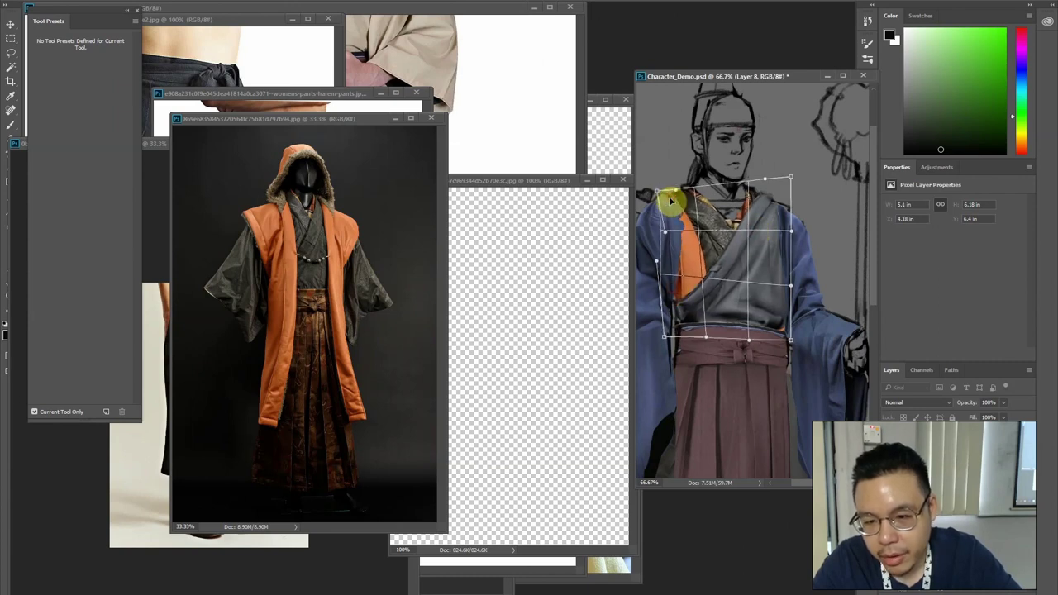
pyautogui.press('Return')
# Look through the open reference photos for an inner collar, clearing the leftover selection in the seated swordsman statue photo
pyautogui.click(522, 264)
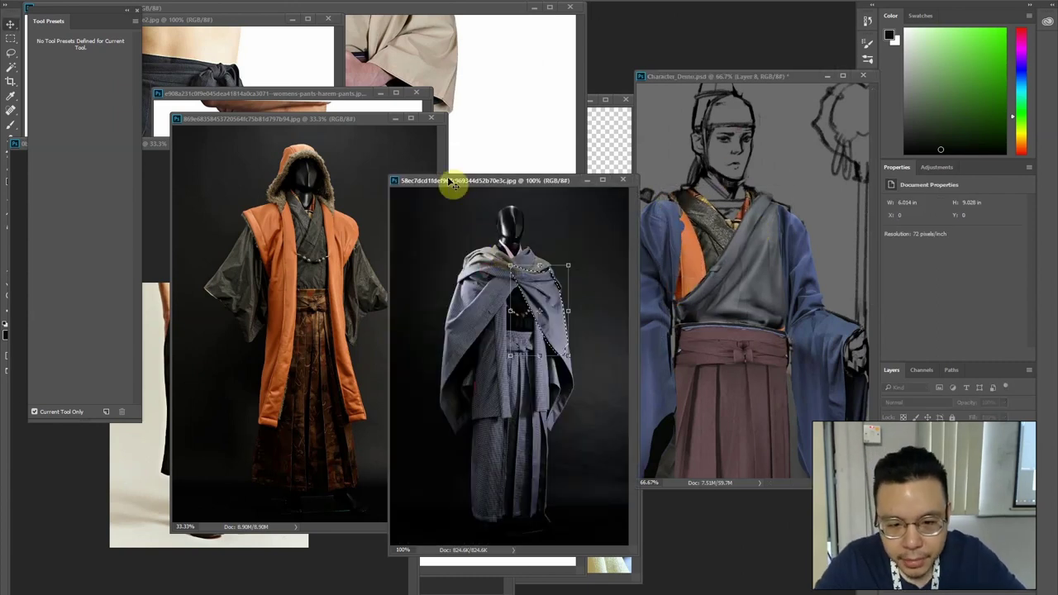
pyautogui.click(426, 122)
pyautogui.hotkey('ctrl', 'Tab')
pyautogui.hotkey('ctrl', 'Tab')
pyautogui.hotkey('ctrl', 'Tab')
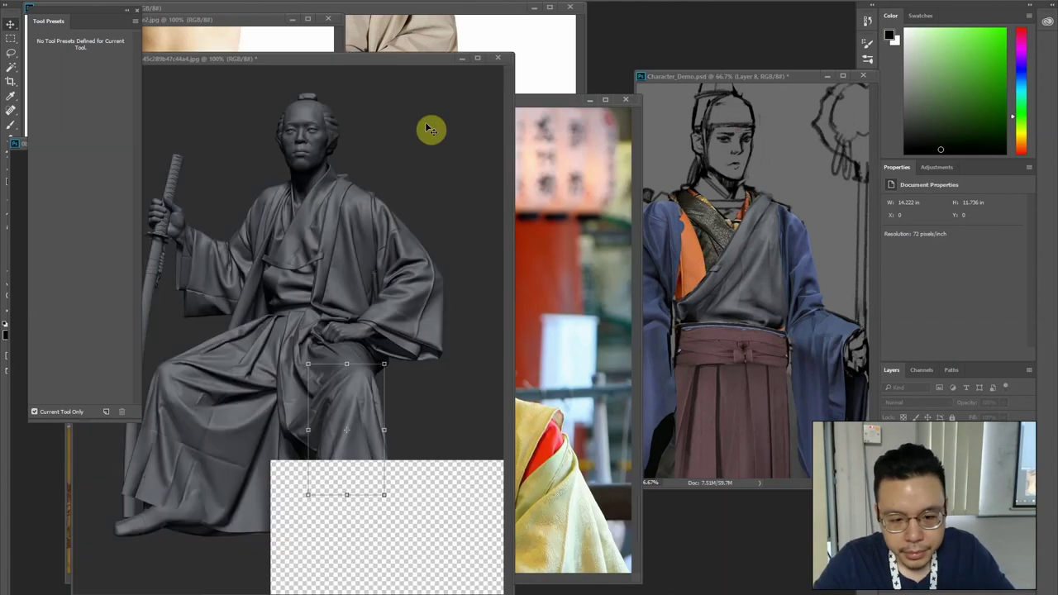
pyautogui.hotkey('ctrl', 'd')
# Copy the neck and collar section from the straw-hatted priest photo onto the character's neck, and lower its layer one level
pyautogui.press('l')
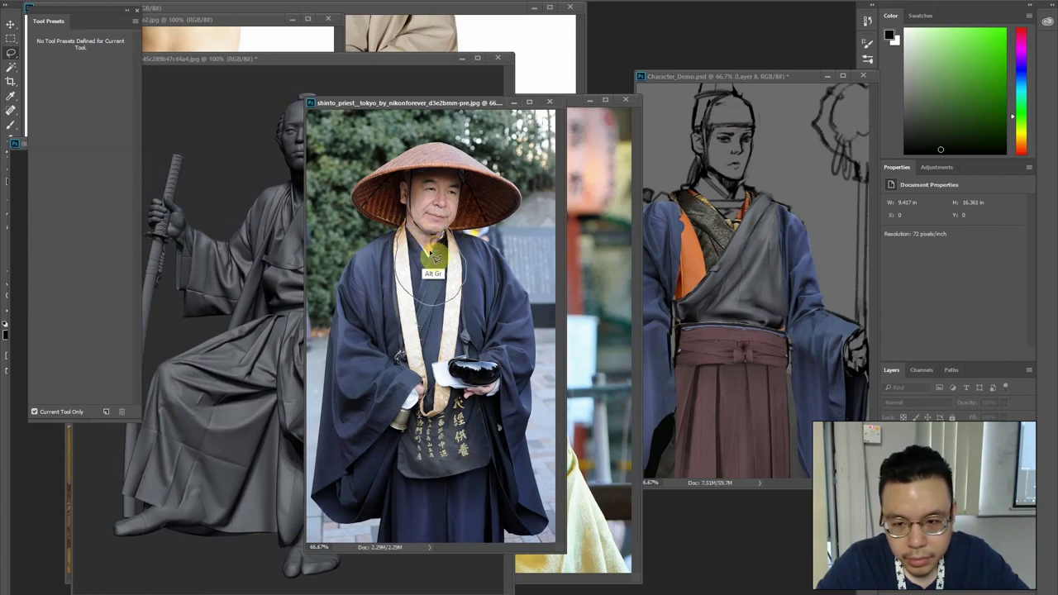
pyautogui.press('v')
pyautogui.moveTo(414, 240)
pyautogui.mouseDown()
pyautogui.moveTo(644, 201)
pyautogui.moveTo(743, 202)
pyautogui.mouseUp()
pyautogui.hotkey('ctrl', '[')
# Warp the copied inner collar to fit around the character's neck
pyautogui.click(727, 168)
pyautogui.click(460, 1)
pyautogui.moveTo(722, 225); pyautogui.dragTo(694, 161)
pyautogui.press('Return')
pyautogui.hotkey('ctrl', '-')
pyautogui.hotkey('ctrl', '-')
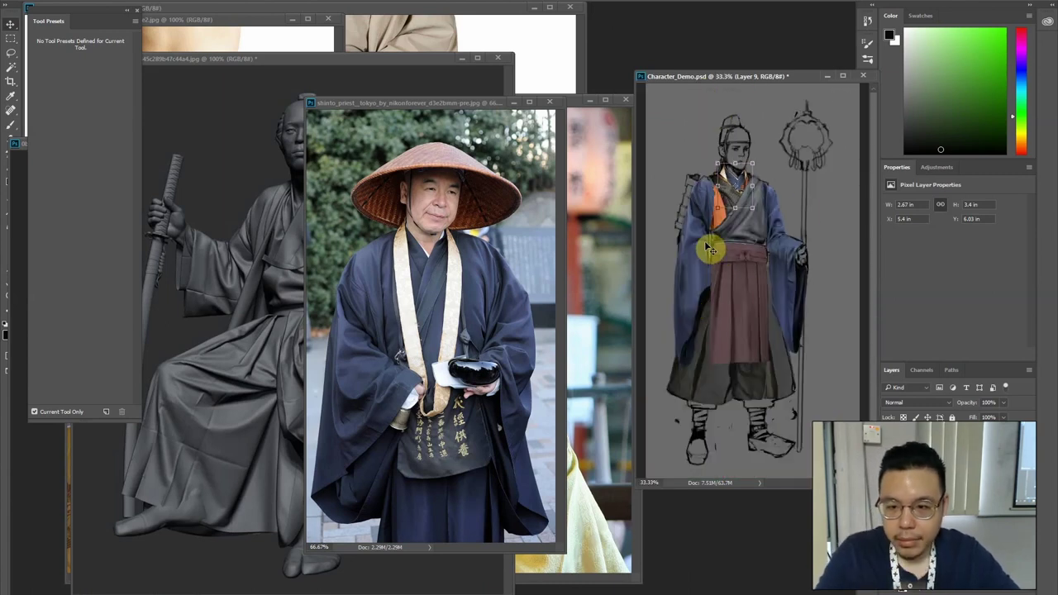
pyautogui.hotkey('ctrl', '+')
pyautogui.hotkey('ctrl', '+')
pyautogui.moveTo(745, 238); pyautogui.dragTo(752, 334)
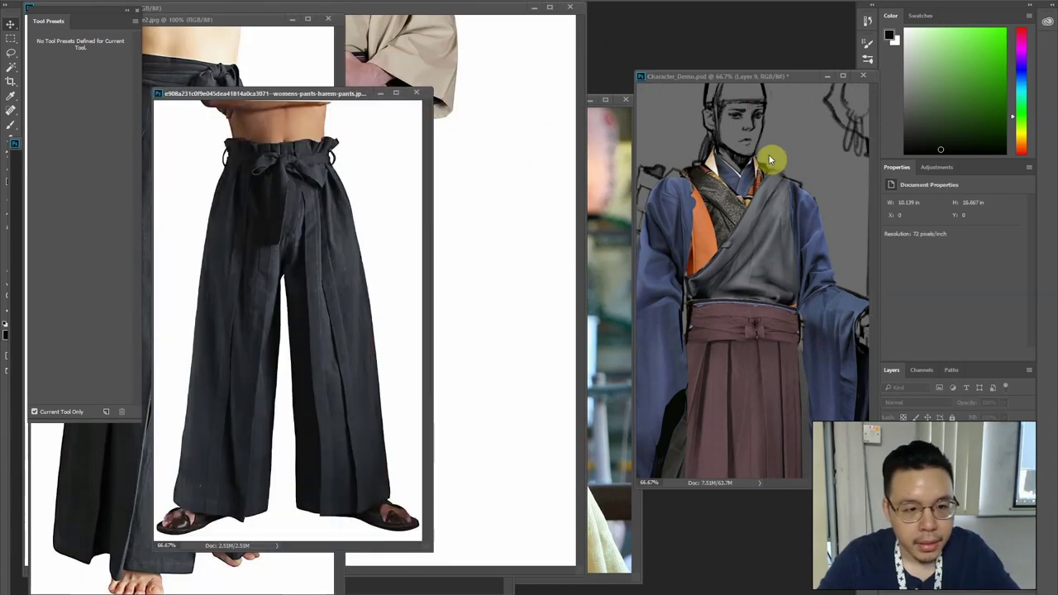
# Show the sketch lines over the character, move the black skirt photo aside and bring the maroon hakama photo forward
pyautogui.click(710, 207)
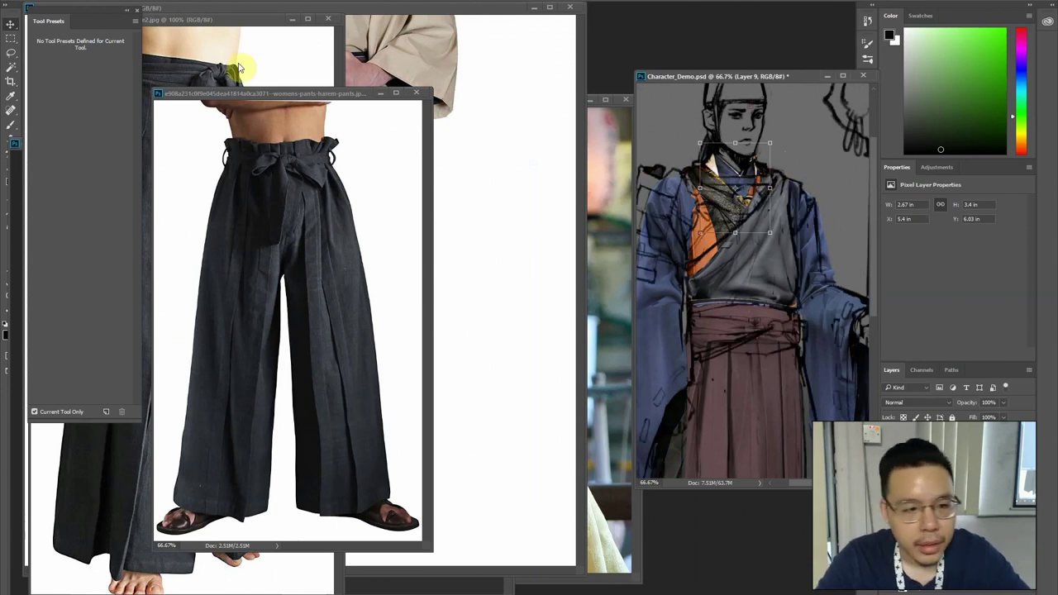
pyautogui.click(238, 69)
pyautogui.moveTo(201, 19); pyautogui.dragTo(395, 187)
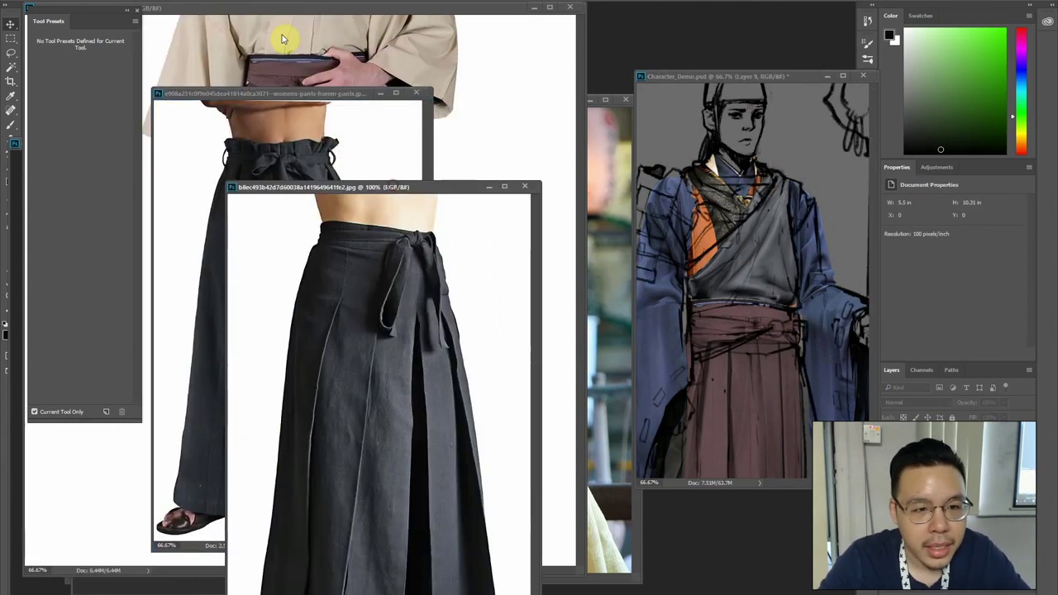
pyautogui.click(281, 39)
# Copy the waistband section from the maroon hakama photo onto the character's upper chest
pyautogui.keyDown('alt'); pyautogui.click(322, 52); pyautogui.keyUp('alt')
pyautogui.keyDown('alt'); pyautogui.click(249, 55); pyautogui.keyUp('alt')
pyautogui.keyDown('alt'); pyautogui.click(246, 75); pyautogui.keyUp('alt')
pyautogui.keyDown('alt'); pyautogui.click(287, 76); pyautogui.keyUp('alt')
pyautogui.keyDown('alt'); pyautogui.click(321, 74); pyautogui.keyUp('alt')
pyautogui.press('v')
pyautogui.moveTo(312, 62)
pyautogui.mouseDown()
pyautogui.moveTo(719, 198)
pyautogui.moveTo(751, 183)
pyautogui.moveTo(742, 177)
pyautogui.moveTo(769, 193)
pyautogui.moveTo(778, 163)
pyautogui.moveTo(775, 171)
pyautogui.mouseUp()
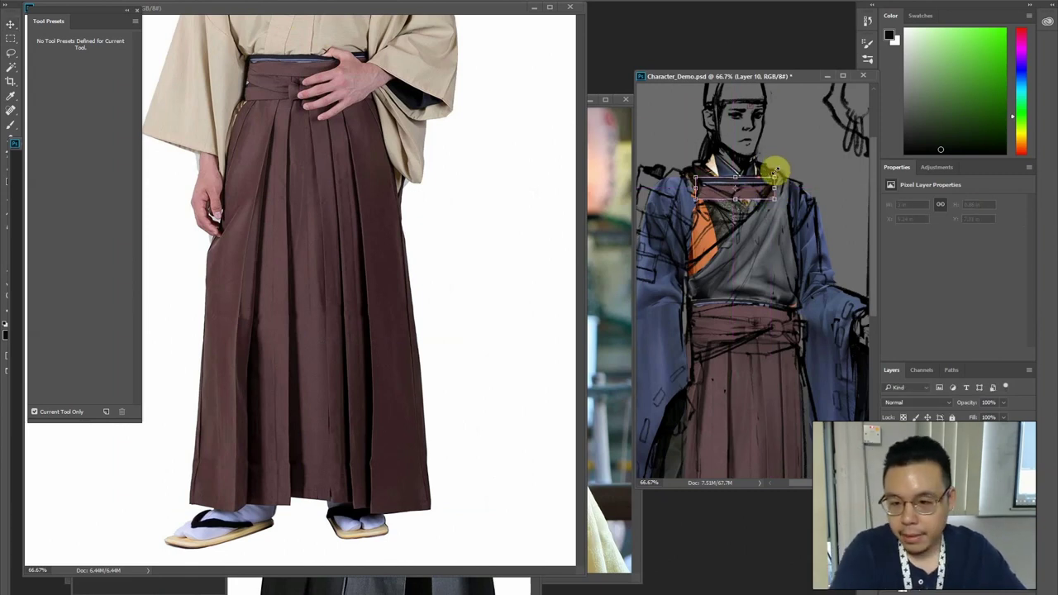
# Warp the copied maroon waistband piece to fit across the chest just below the collar
pyautogui.click(452, 3)
pyautogui.moveTo(704, 212); pyautogui.dragTo(743, 179)
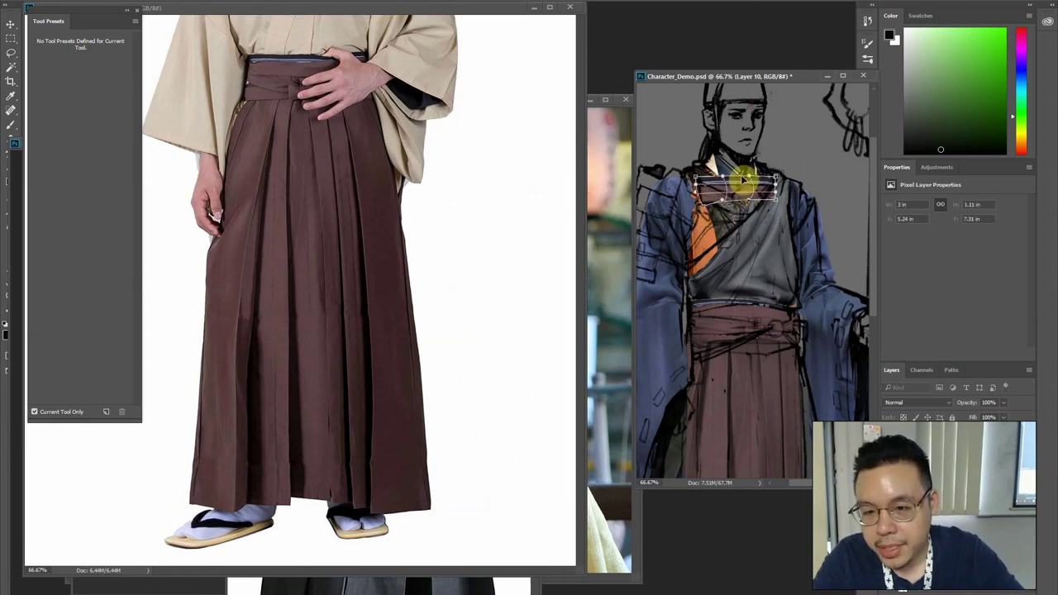
pyautogui.press('Return')
# Trim the excess from both ends of the maroon chest band and hide the sketch lines over the character
pyautogui.press('l')
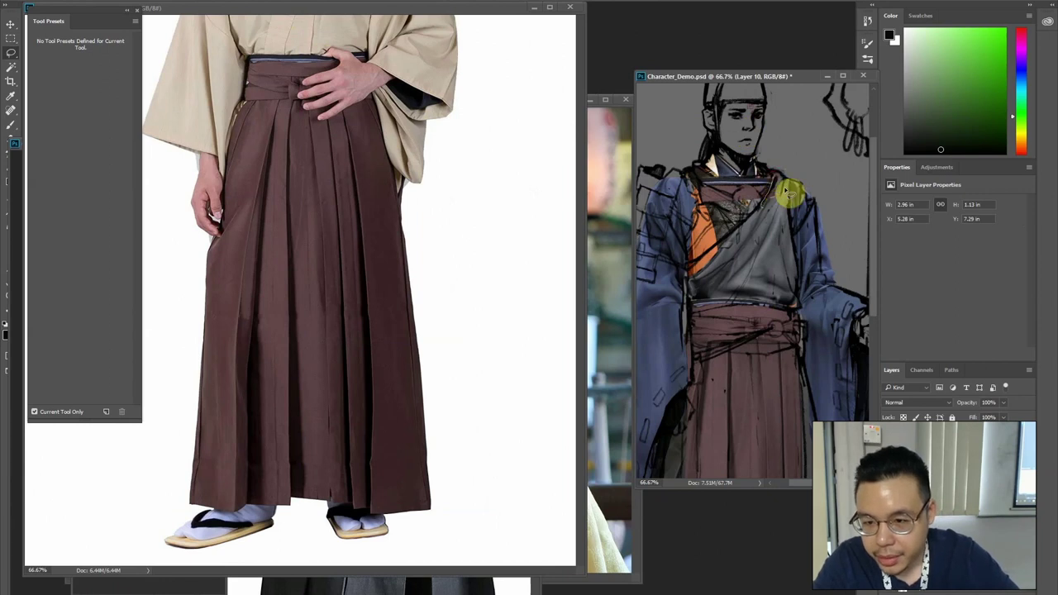
pyautogui.click(890, 439)
pyautogui.moveTo(762, 143)
pyautogui.mouseDown()
pyautogui.moveTo(753, 201)
pyautogui.moveTo(765, 218)
pyautogui.moveTo(758, 145)
pyautogui.mouseUp()
pyautogui.press('Delete')
pyautogui.click(736, 138)
pyautogui.moveTo(697, 190); pyautogui.dragTo(664, 149)
pyautogui.press('Delete')
pyautogui.hotkey('ctrl', 'd')
pyautogui.hotkey('ctrl', '-')
pyautogui.hotkey('ctrl', '+')
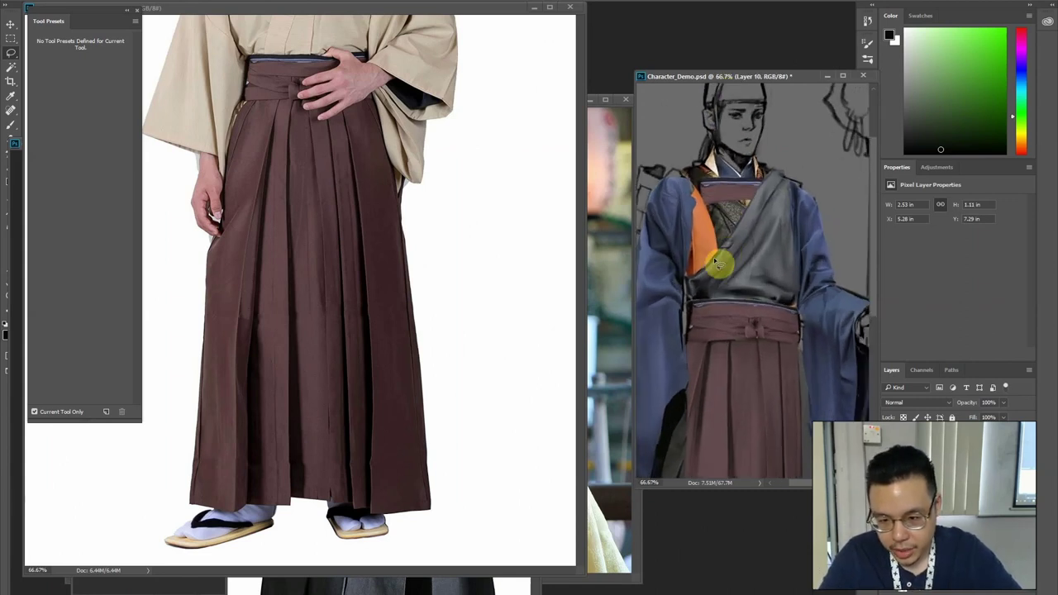
# Select the orange robe panel on the character's chest and recolour it blue with hue -157 and saturation -46
pyautogui.keyDown('ctrl'); pyautogui.click(720, 254); pyautogui.keyUp('ctrl')
pyautogui.moveTo(723, 257)
pyautogui.mouseDown()
pyautogui.moveTo(696, 183)
pyautogui.moveTo(684, 309)
pyautogui.moveTo(731, 234)
pyautogui.mouseUp()
pyautogui.hotkey('ctrl', 'u')
pyautogui.moveTo(376, 163); pyautogui.dragTo(443, 166)
pyautogui.moveTo(375, 190); pyautogui.dragTo(327, 172)
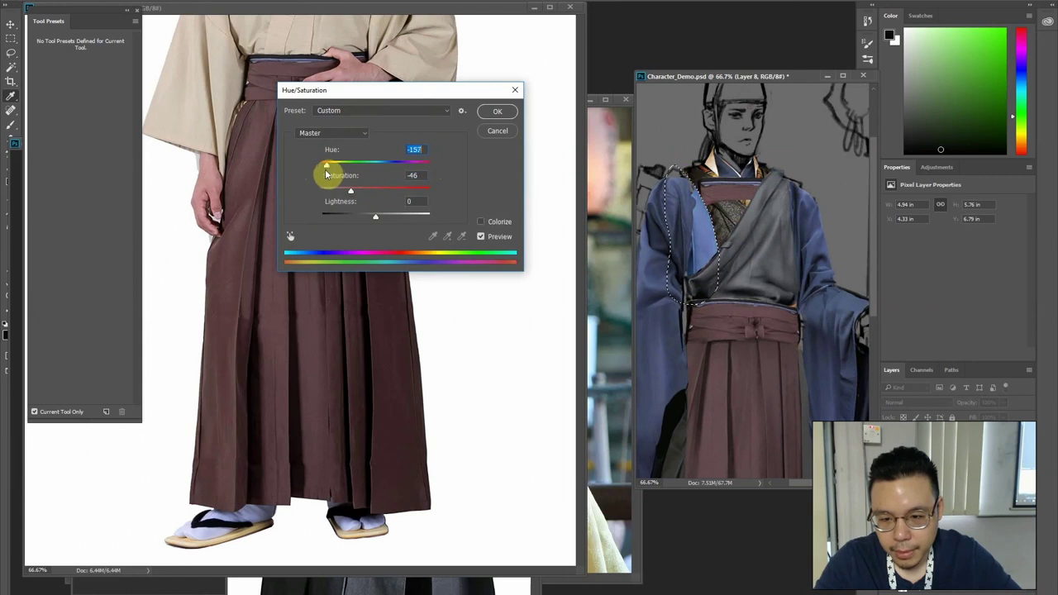
pyautogui.press('Return')
# Darken the selected robe panel with a Levels midtone of about 0.60, then slightly shift its hue and lower its saturation
pyautogui.hotkey('ctrl', 'l')
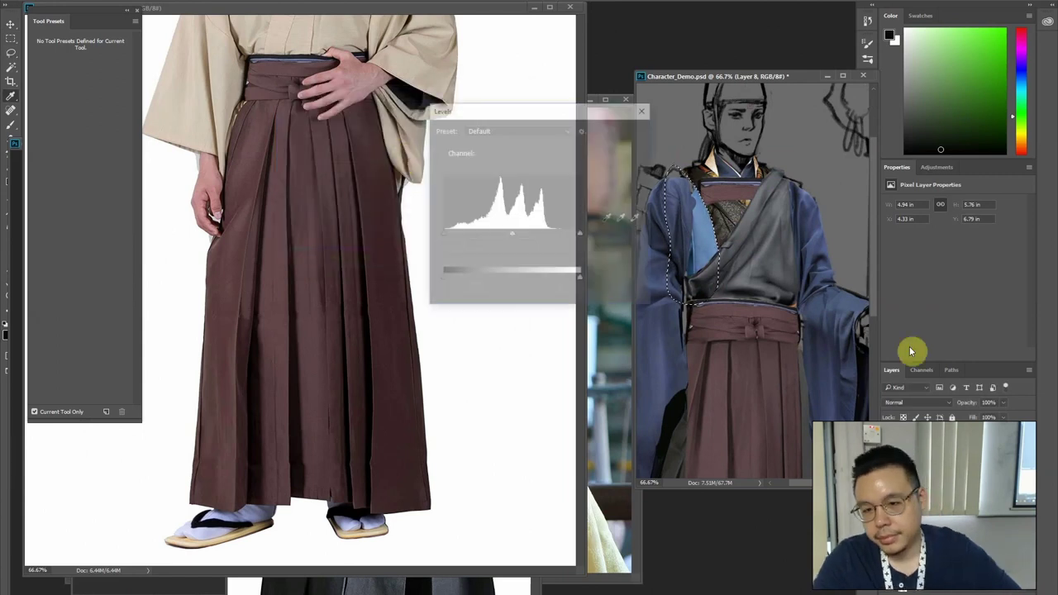
pyautogui.moveTo(519, 238); pyautogui.dragTo(530, 237)
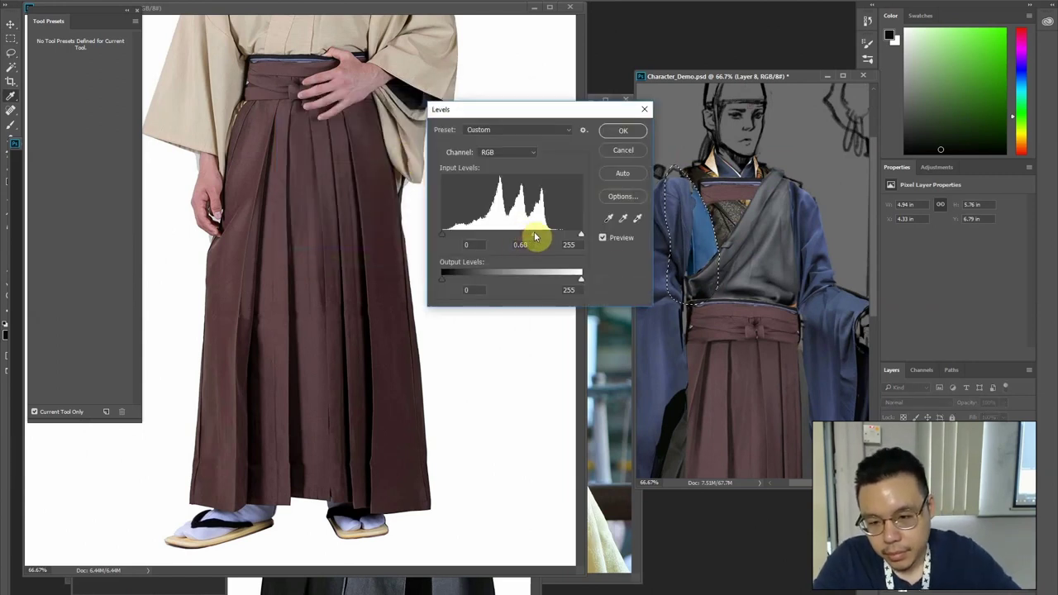
pyautogui.press('Return')
pyautogui.hotkey('ctrl', 'u')
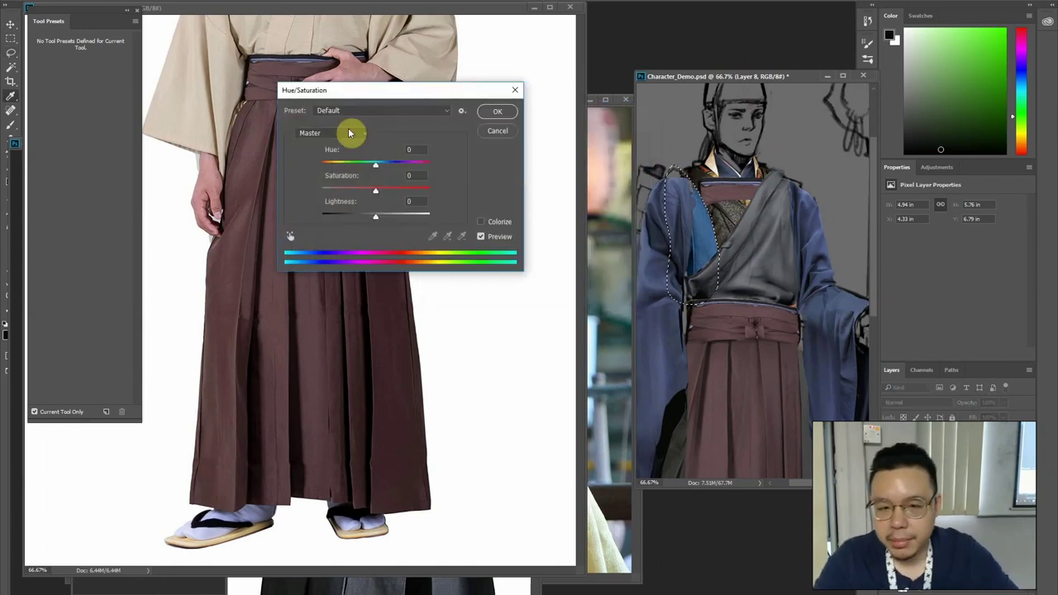
pyautogui.moveTo(374, 163); pyautogui.dragTo(380, 167)
pyautogui.press('Return')
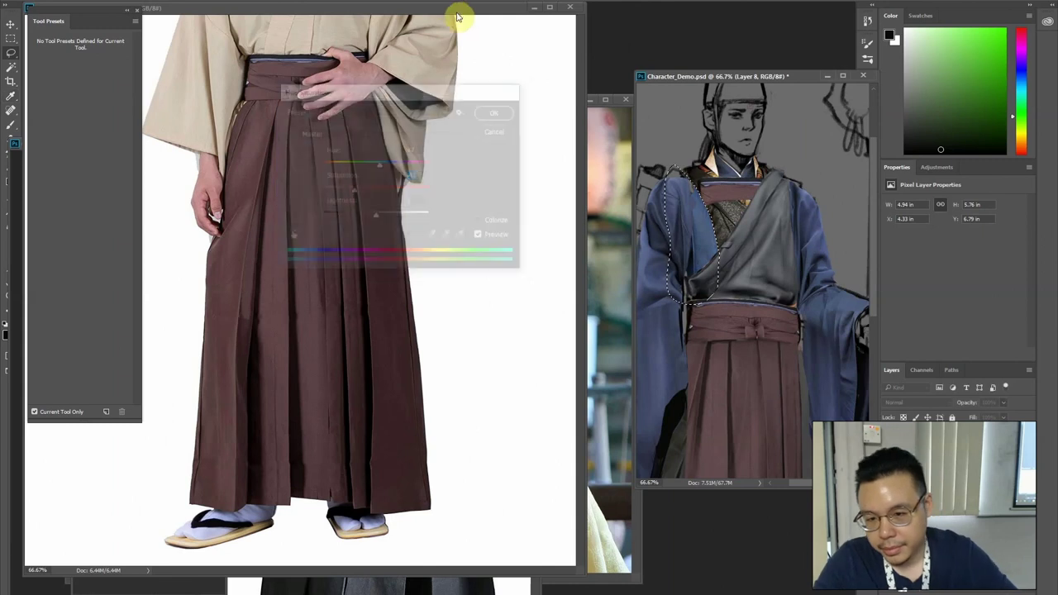
# Adjust the robe panel's midtone colour balance slightly towards cyan and magenta to match the blue sleeves
pyautogui.moveTo(694, 153); pyautogui.dragTo(676, 115)
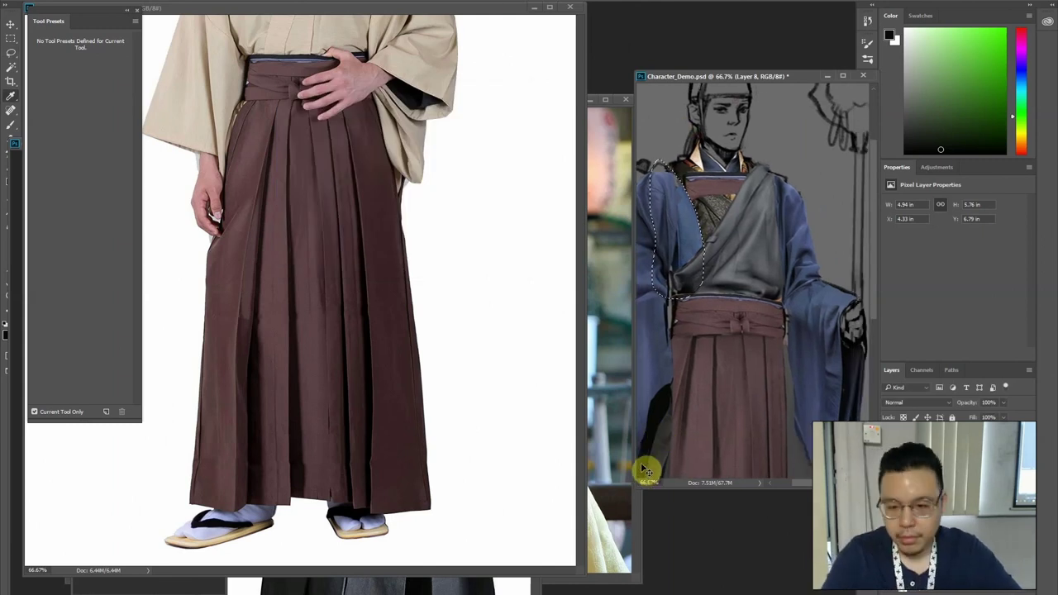
pyautogui.hotkey('ctrl', 'b')
pyautogui.moveTo(802, 233); pyautogui.dragTo(804, 219)
pyautogui.press('Return')
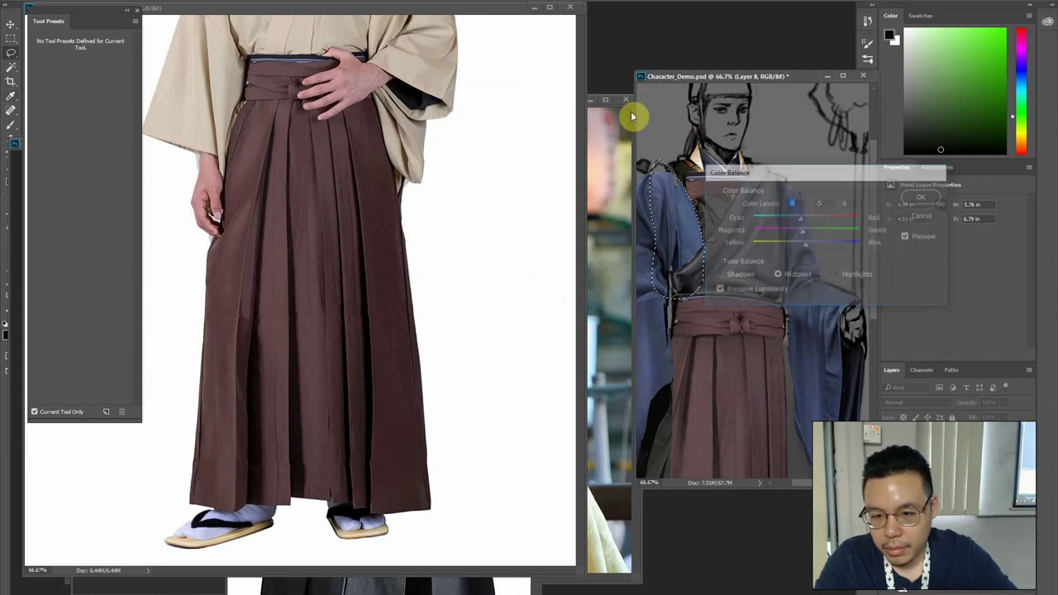
# Sample the sleeve's blue and paint over the recoloured robe panel's outer edge to blend it into the shoulder
pyautogui.click(631, 113)
pyautogui.press('b')
pyautogui.keyDown('alt'); pyautogui.click(677, 197); pyautogui.keyUp('alt')
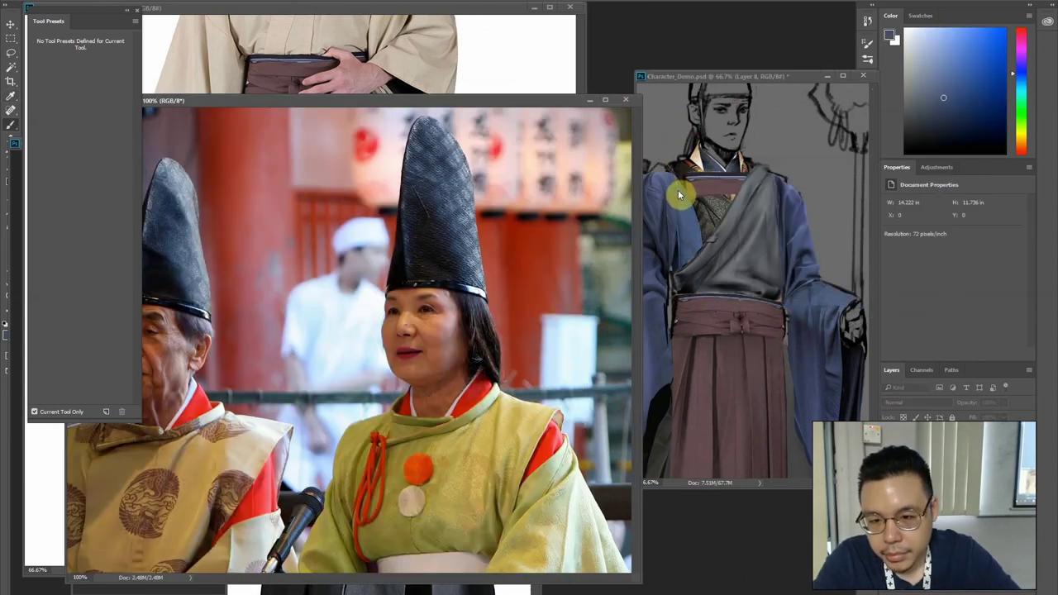
pyautogui.click(677, 189)
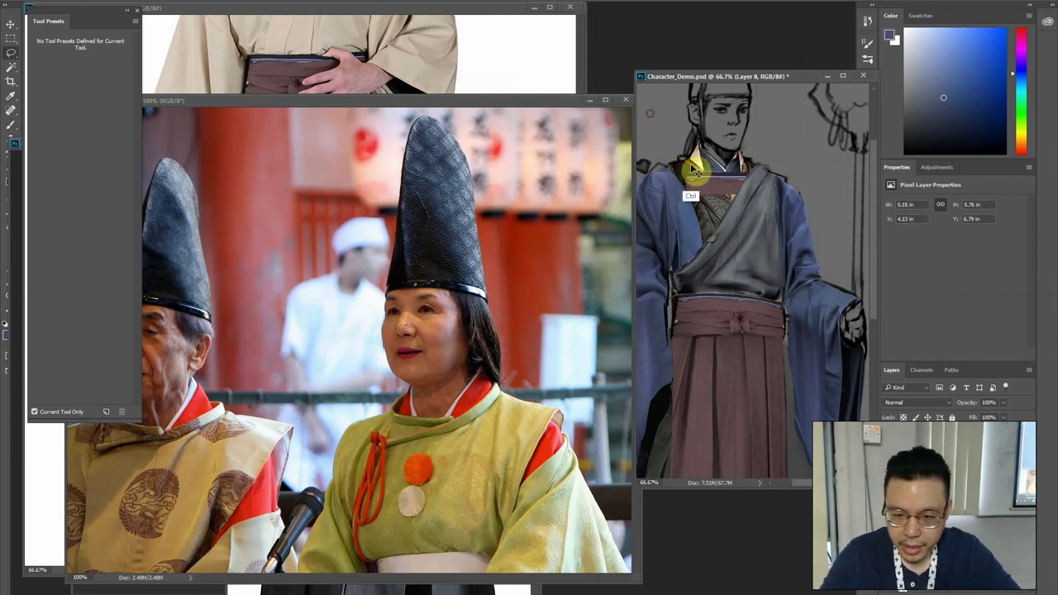
pyautogui.hotkey('ctrl', '-')
pyautogui.moveTo(677, 335); pyautogui.dragTo(721, 304)
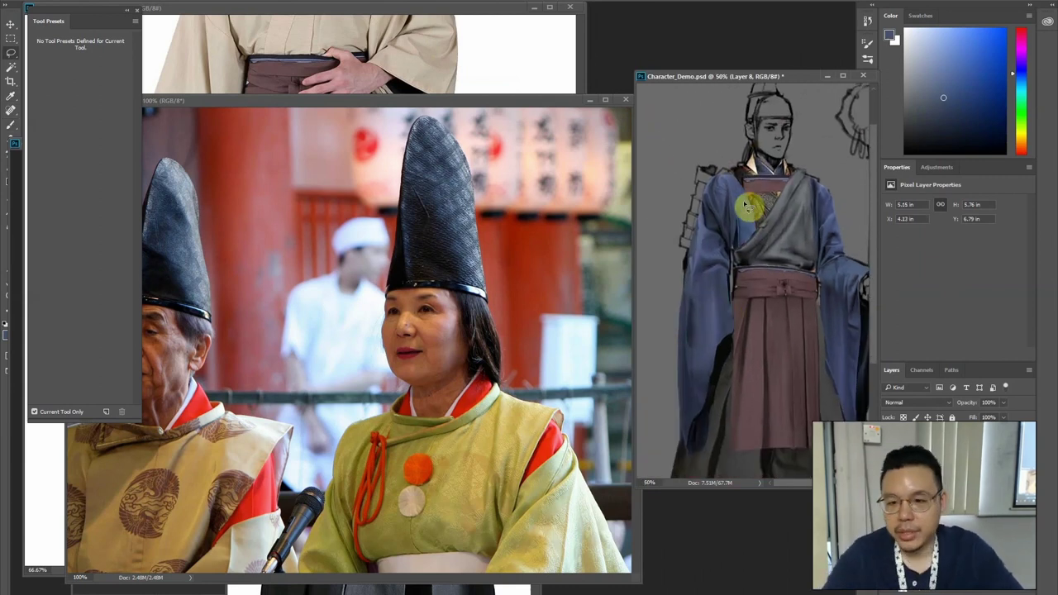
pyautogui.press('super')
pyautogui.press('super')
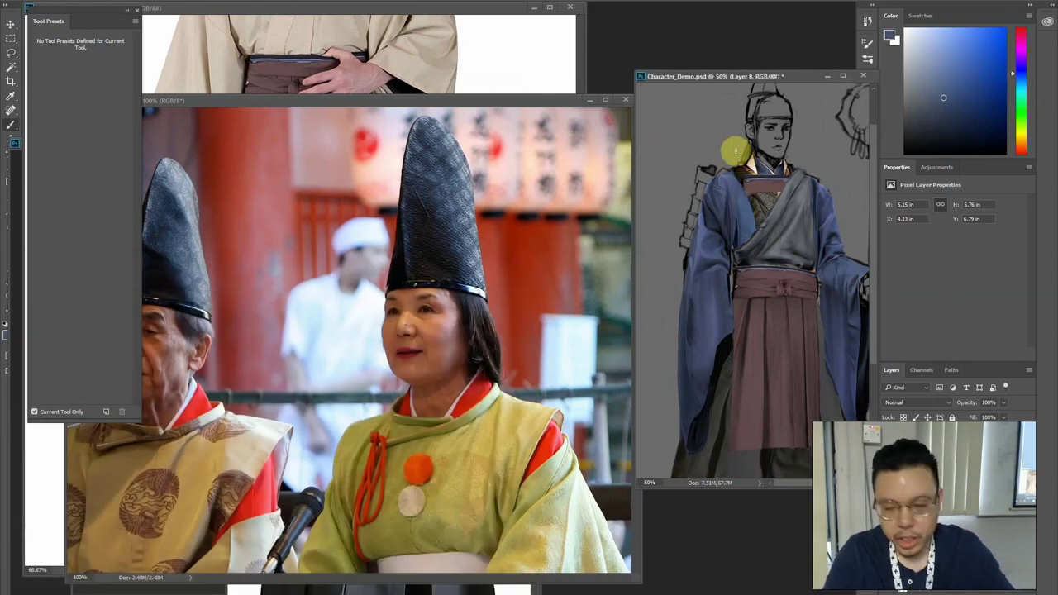
# Paint a darker blue shadow between the robe panel and the sleeve
pyautogui.keyDown('alt'); pyautogui.click(734, 197); pyautogui.keyUp('alt')
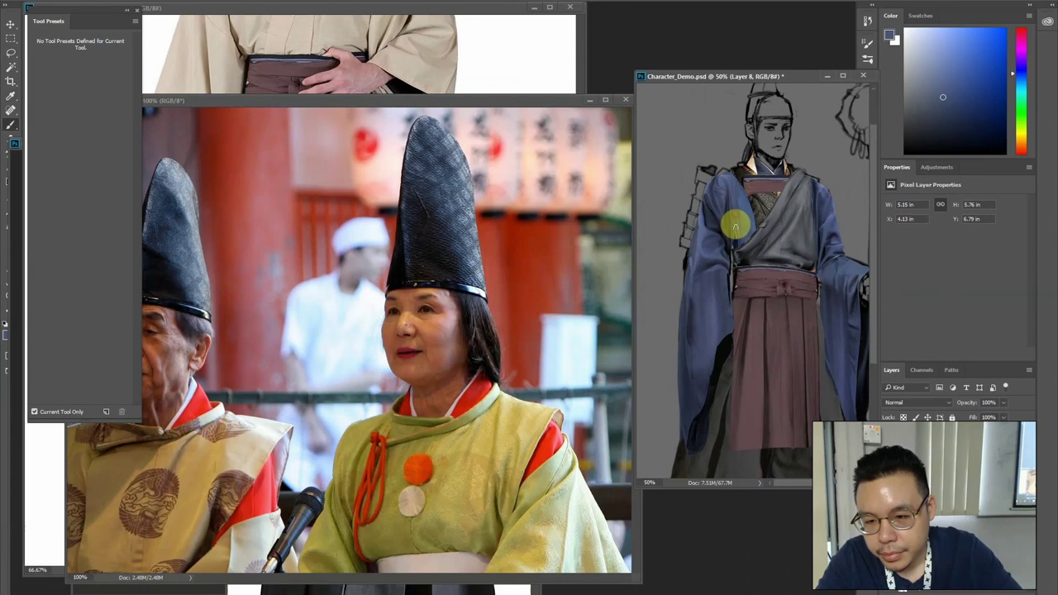
pyautogui.keyDown('alt'); pyautogui.keyDown('shift'); pyautogui.rightClick(727, 225); pyautogui.keyUp('shift'); pyautogui.keyUp('alt')
pyautogui.moveTo(733, 208); pyautogui.dragTo(741, 238)
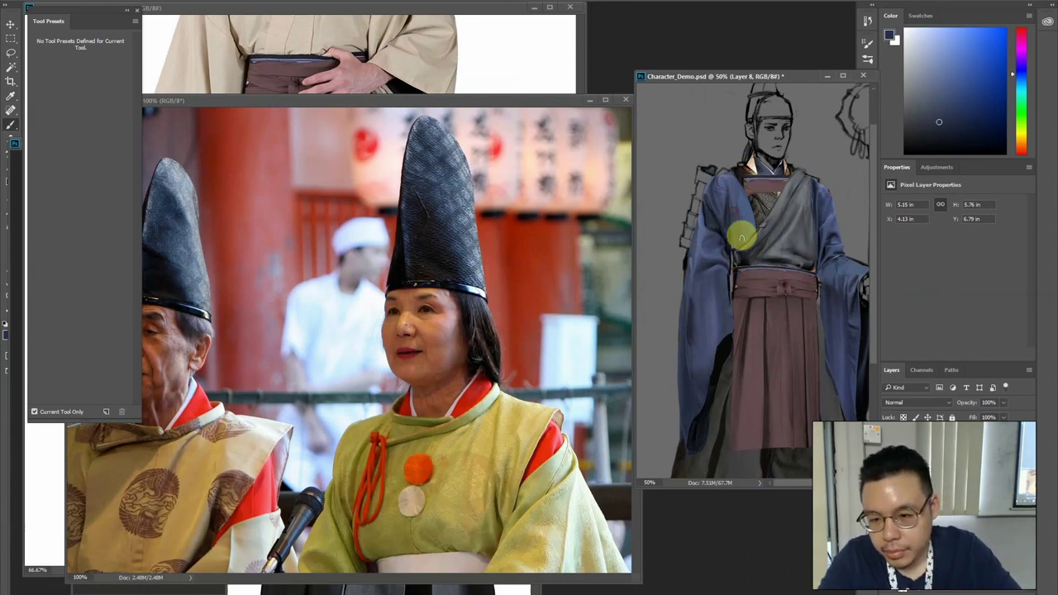
# Reshape the maroon chest band to about 2.74 by 1.18 in so it spans the gap between the robe panel and the wrap
pyautogui.moveTo(775, 154); pyautogui.dragTo(744, 165)
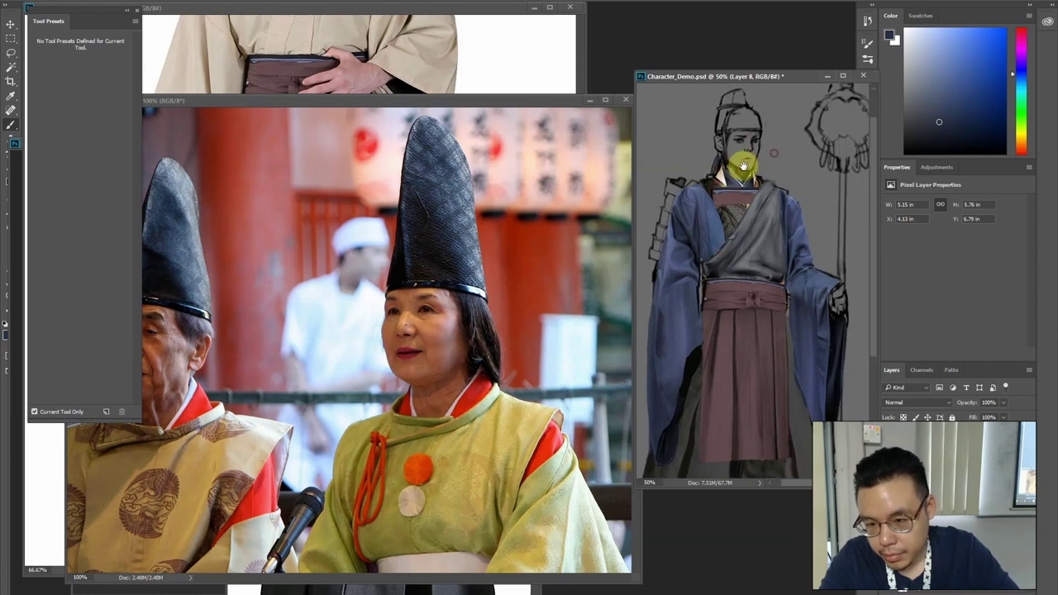
pyautogui.hotkey('ctrl', '+')
pyautogui.press('v')
pyautogui.click(720, 179)
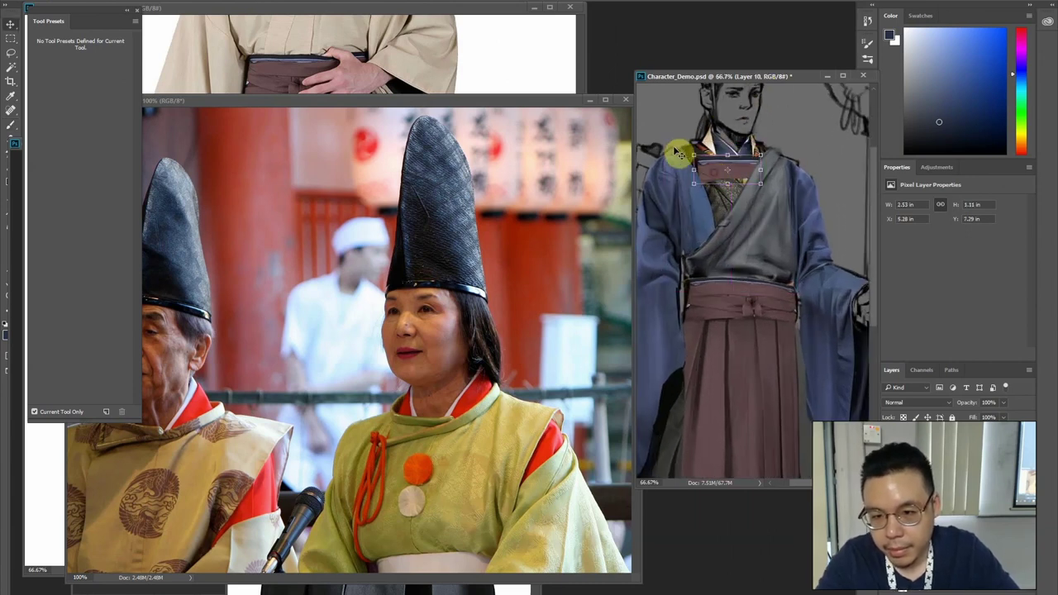
pyautogui.hotkey('ctrl', 't')
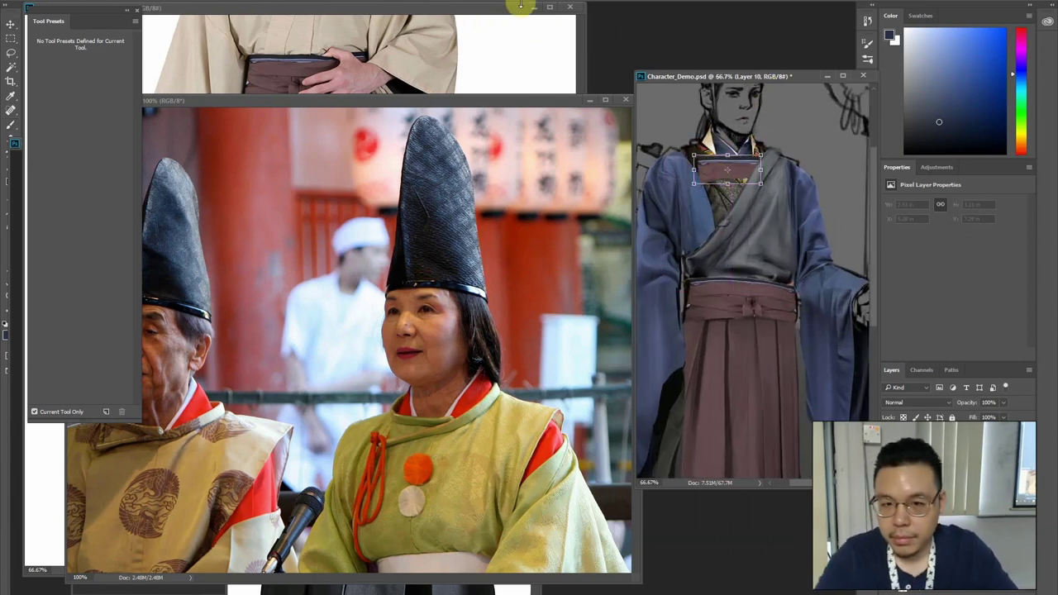
pyautogui.moveTo(680, 158); pyautogui.dragTo(703, 161)
pyautogui.press('Return')
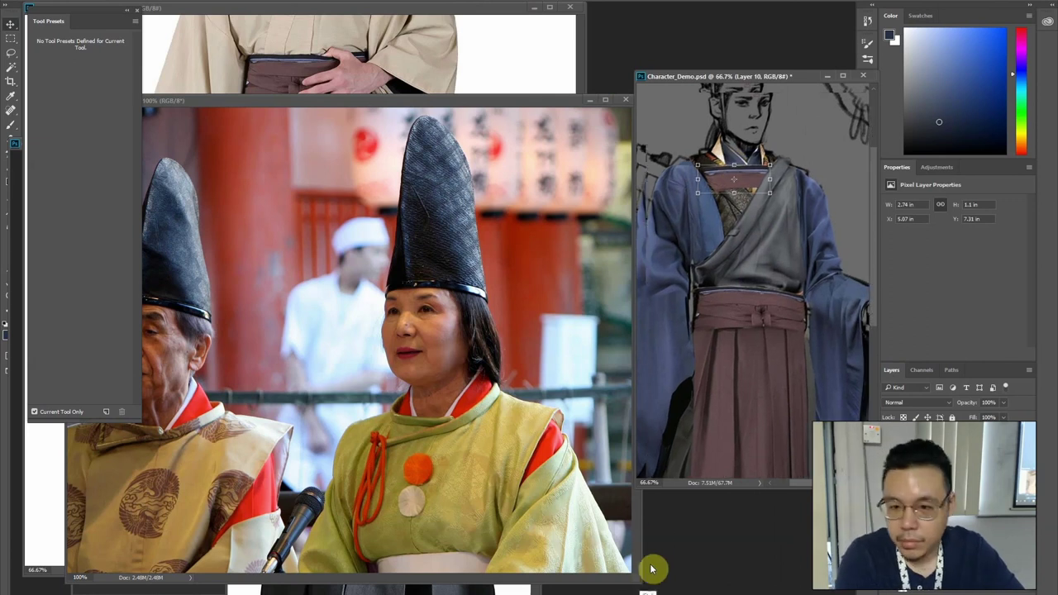
pyautogui.click(521, 73)
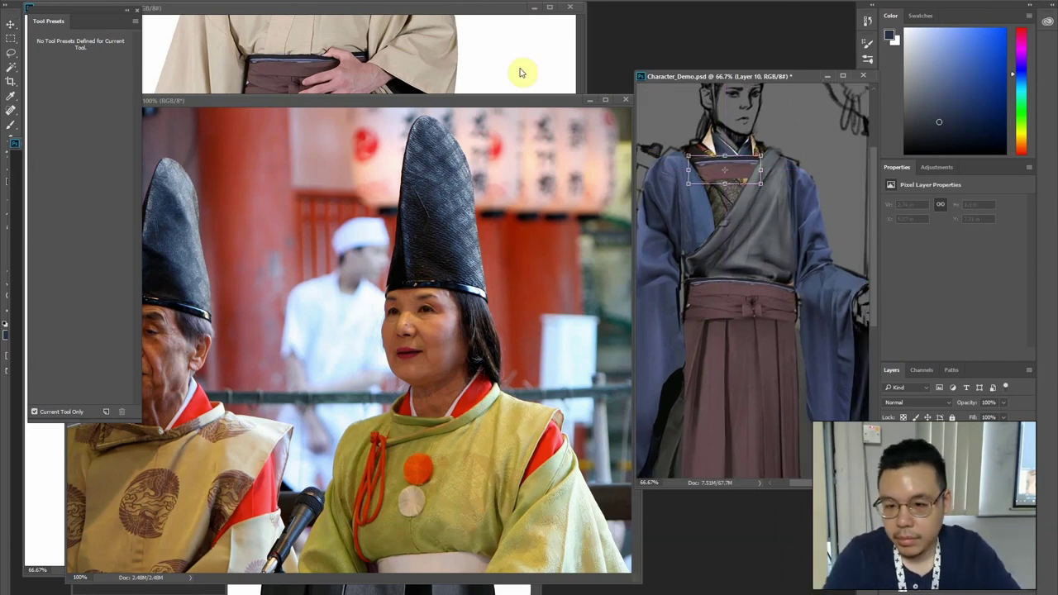
pyautogui.click(708, 193)
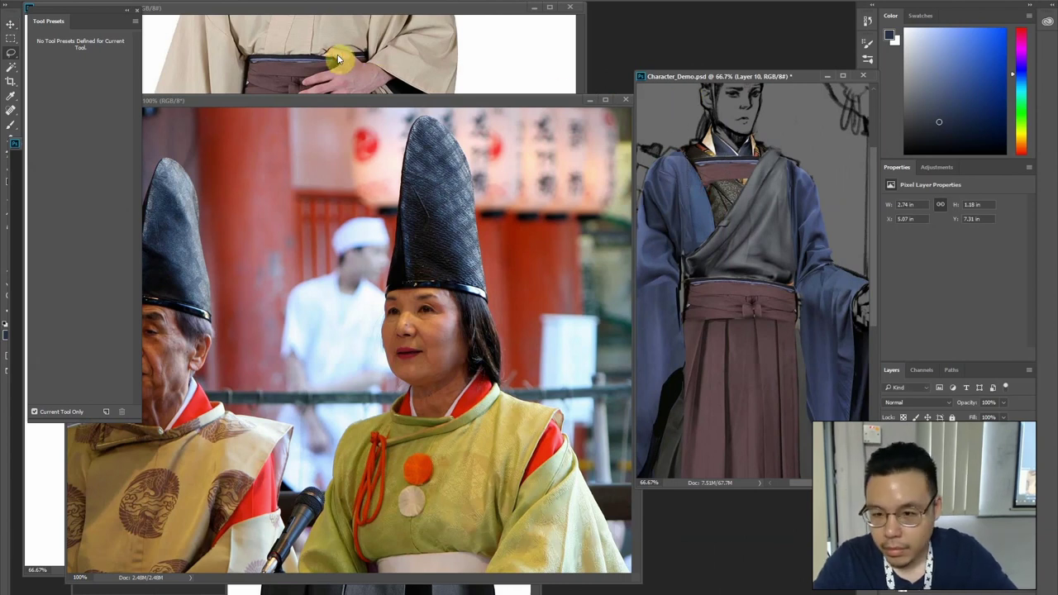
# Copy another maroon section from the hakama photo onto the chest beneath the band and set its layer opacity to 50%
pyautogui.click(347, 66)
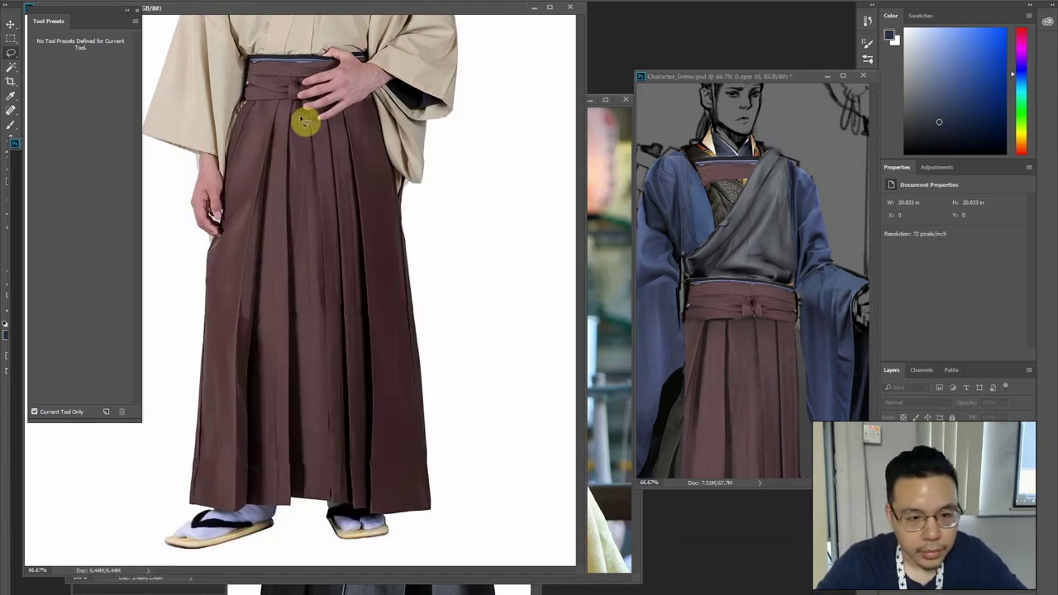
pyautogui.moveTo(375, 115)
pyautogui.mouseDown()
pyautogui.moveTo(316, 128)
pyautogui.moveTo(317, 178)
pyautogui.moveTo(368, 129)
pyautogui.moveTo(302, 75)
pyautogui.moveTo(292, 113)
pyautogui.moveTo(246, 109)
pyautogui.moveTo(264, 66)
pyautogui.moveTo(732, 229)
pyautogui.moveTo(735, 160)
pyautogui.moveTo(735, 189)
pyautogui.moveTo(722, 180)
pyautogui.moveTo(695, 212)
pyautogui.moveTo(803, 207)
pyautogui.moveTo(719, 193)
pyautogui.moveTo(735, 190)
pyautogui.moveTo(749, 210)
pyautogui.moveTo(768, 206)
pyautogui.moveTo(739, 165)
pyautogui.moveTo(694, 218)
pyautogui.mouseUp()
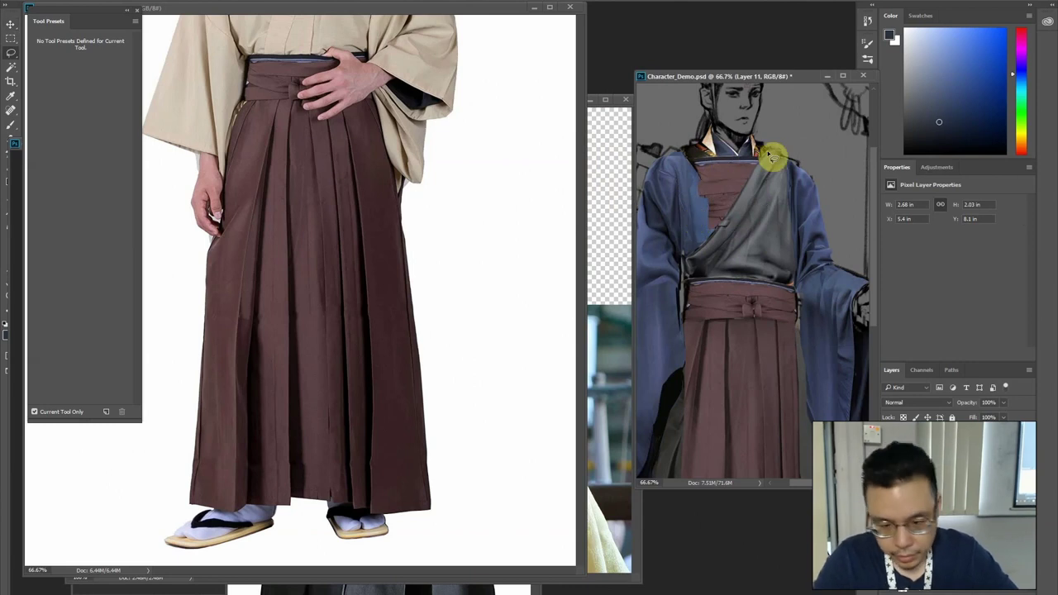
pyautogui.press('5')
pyautogui.press('Return')
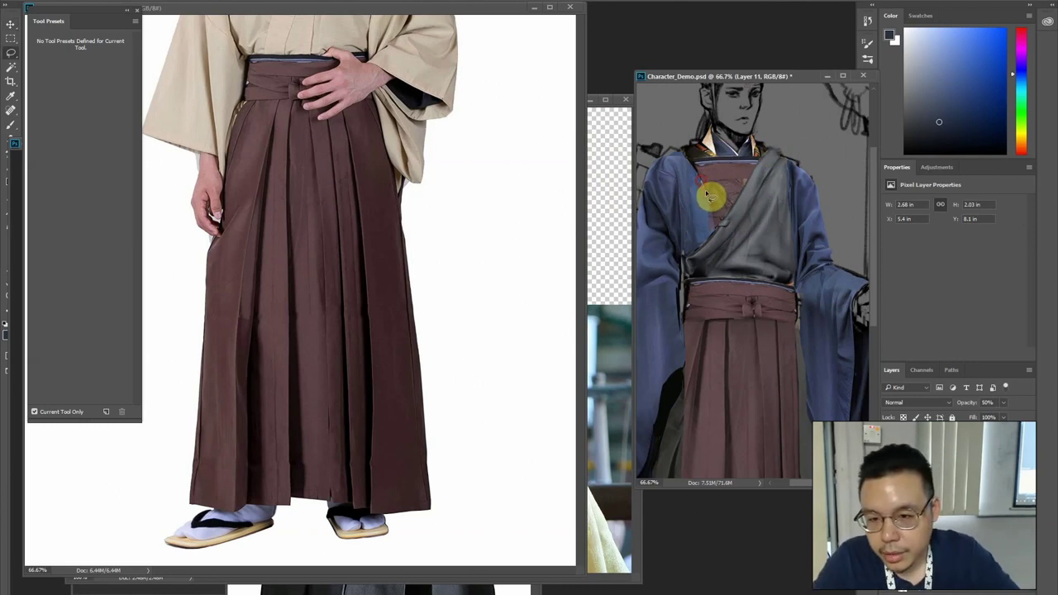
# Maximize the photo of the two seated figures in tall black hats and bring the side panels back
pyautogui.click(607, 97)
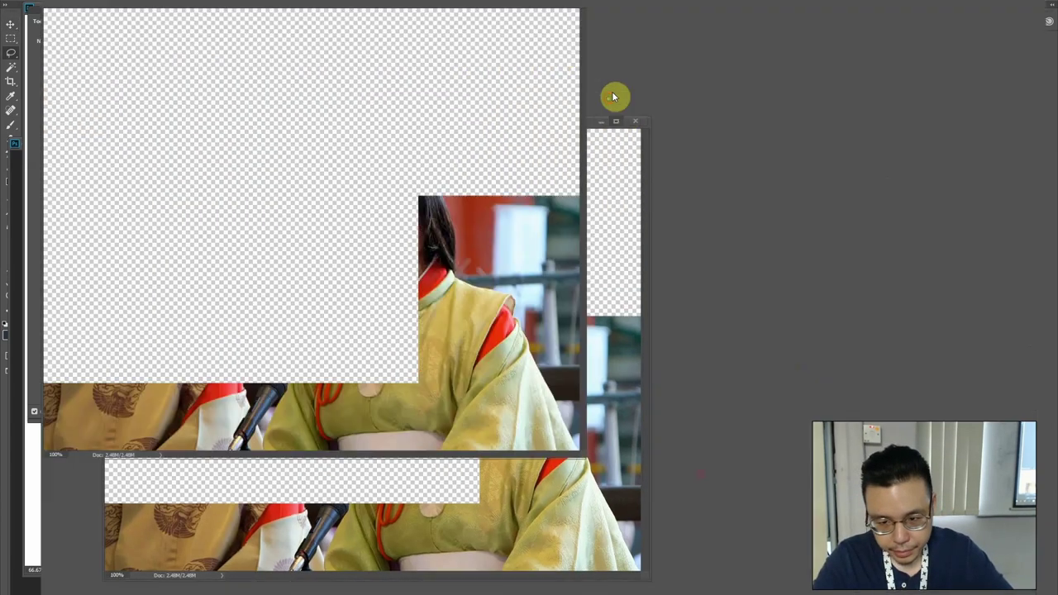
pyautogui.press('Tab')
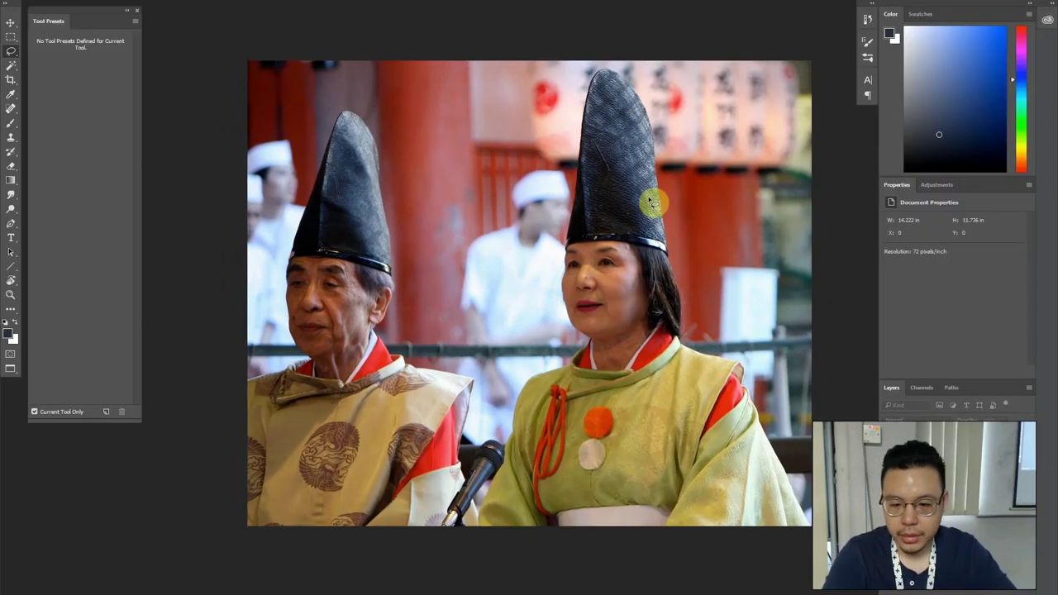
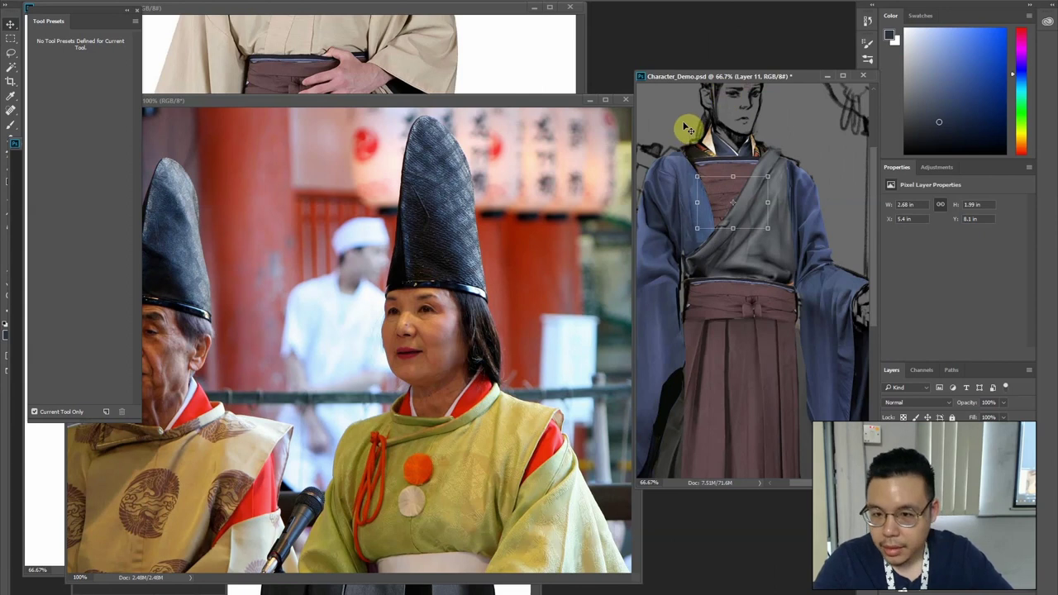
# Reduce the view of the seated-figures photo to 50% and show the line sketch over the character's clothing
pyautogui.click(494, 395)
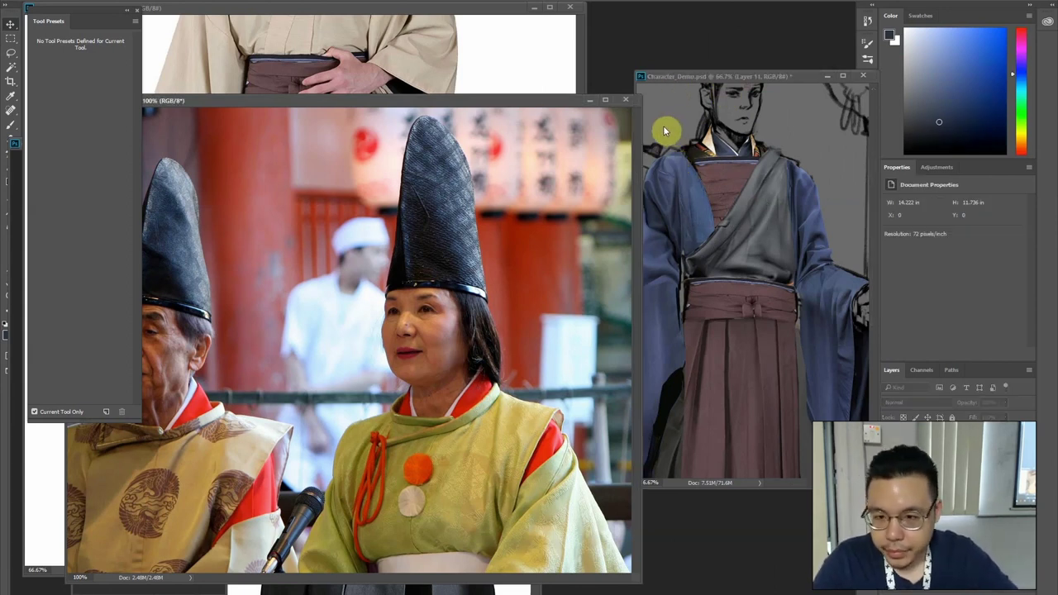
pyautogui.hotkey('ctrl', '-')
pyautogui.hotkey('ctrl', '-')
pyautogui.click(690, 164)
pyautogui.hotkey('ctrl', '+')
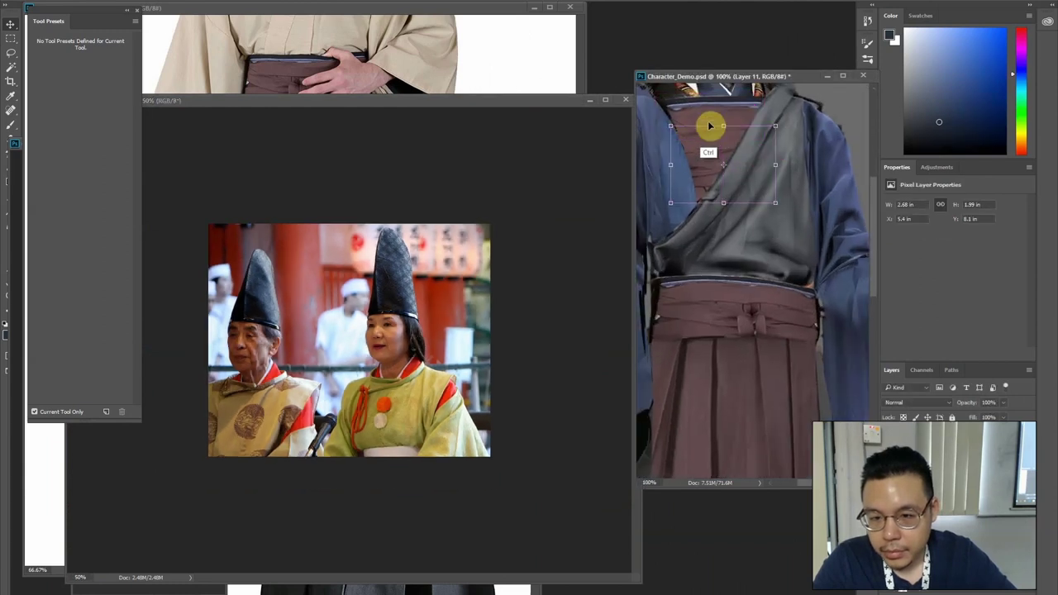
pyautogui.hotkey('ctrl', '-')
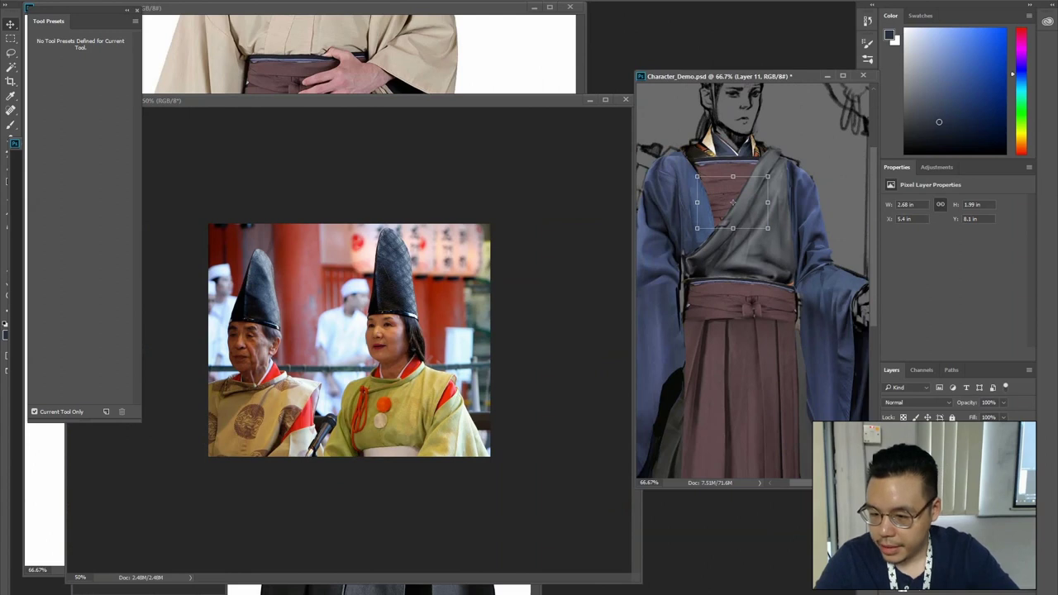
pyautogui.click(889, 452)
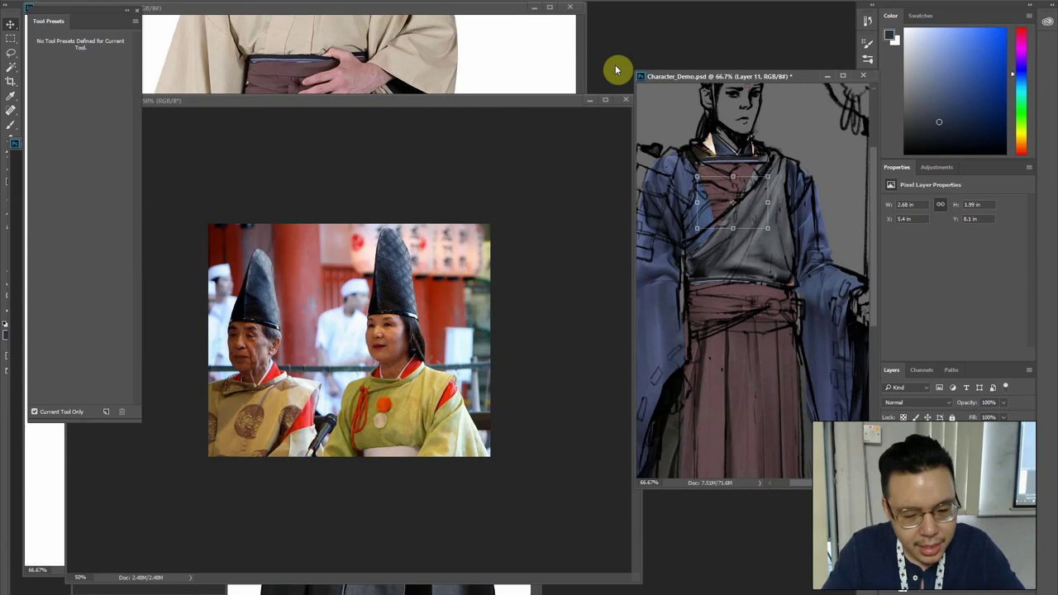
# Switch to the Cloth reference folder and open the seated samurai armour photo 1756529_large in Photoshop
pyautogui.hotkey('alt', 'Tab')
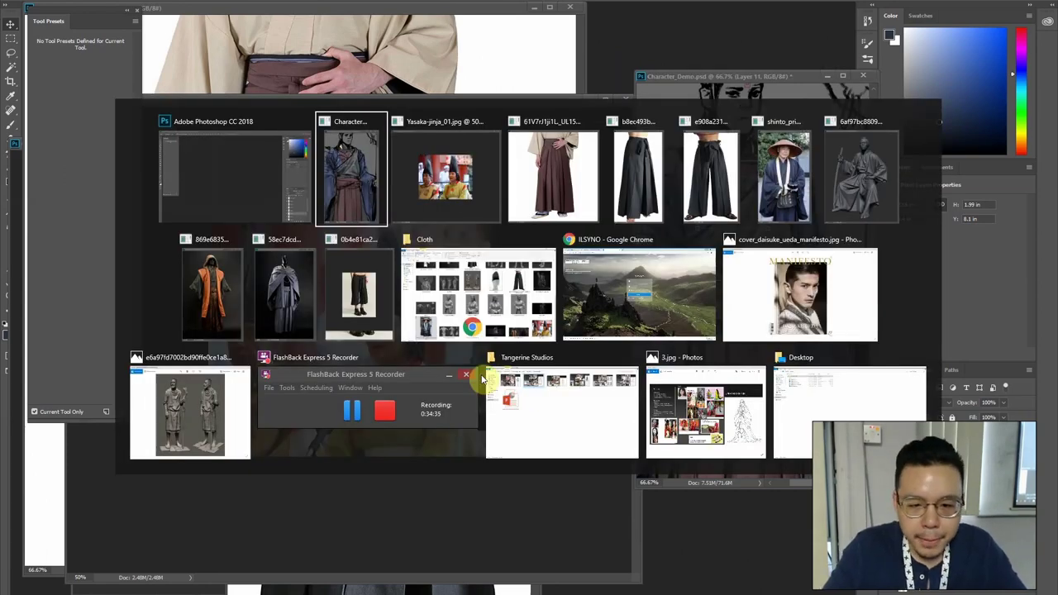
pyautogui.click(425, 283)
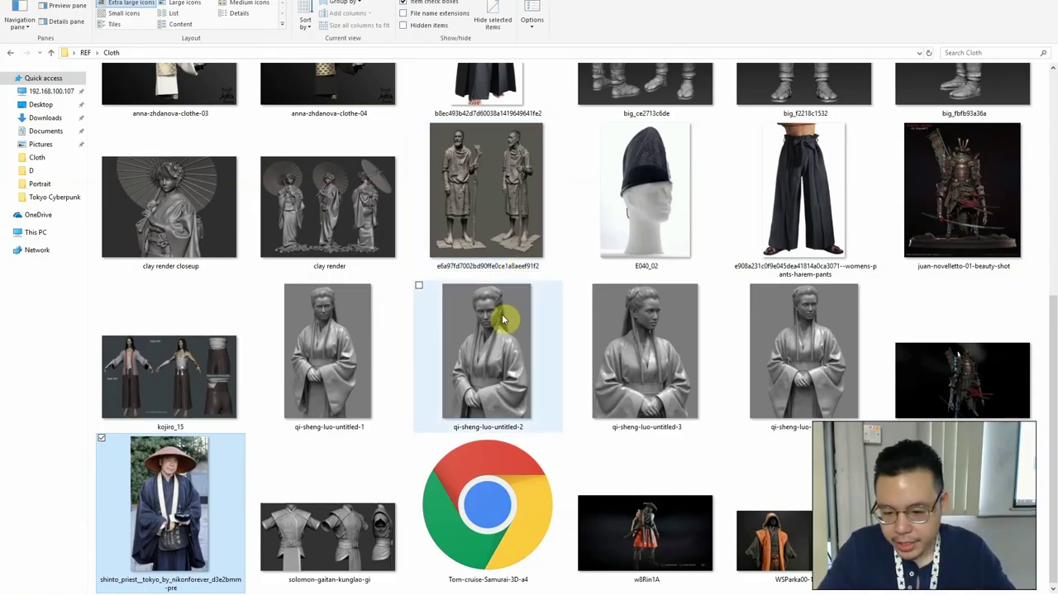
pyautogui.scroll(5, 644, 411)
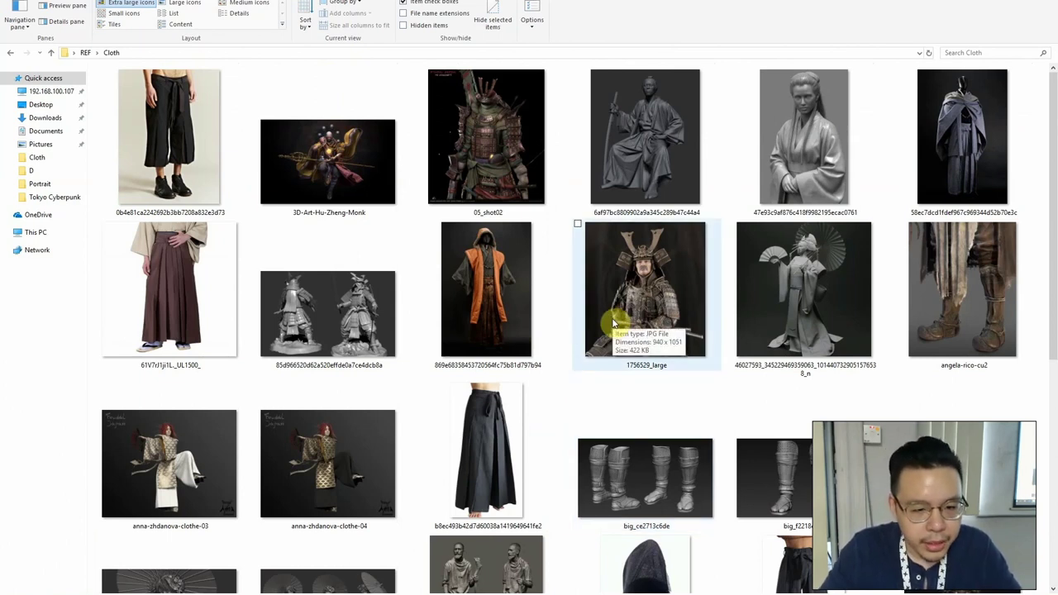
pyautogui.click(636, 310)
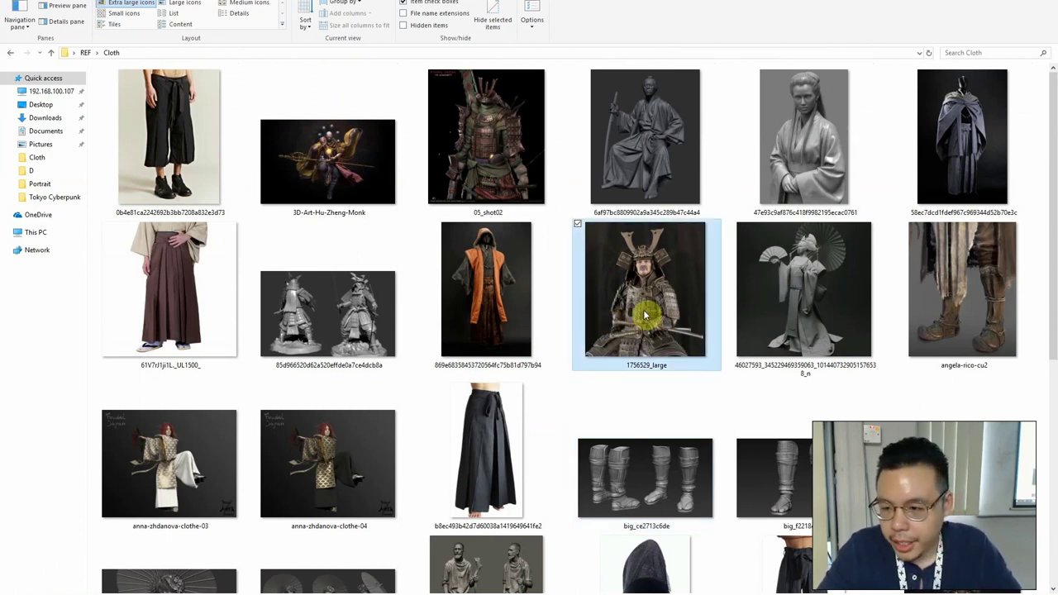
pyautogui.scroll(-5, 645, 314)
pyautogui.click(944, 389)
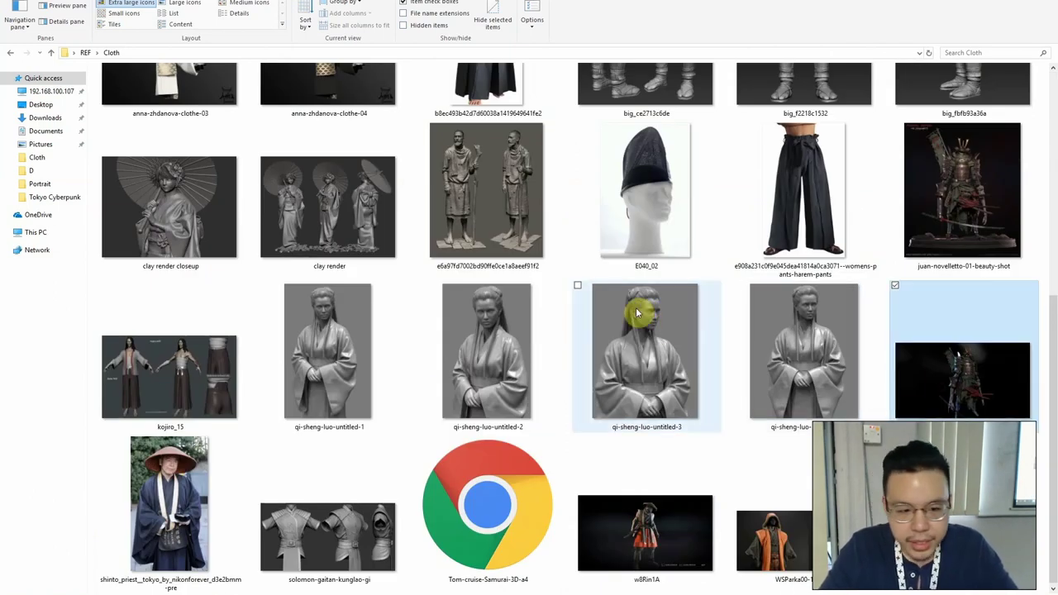
pyautogui.scroll(5, 637, 312)
pyautogui.click(638, 304)
pyautogui.hotkey('alt', 'Tab')
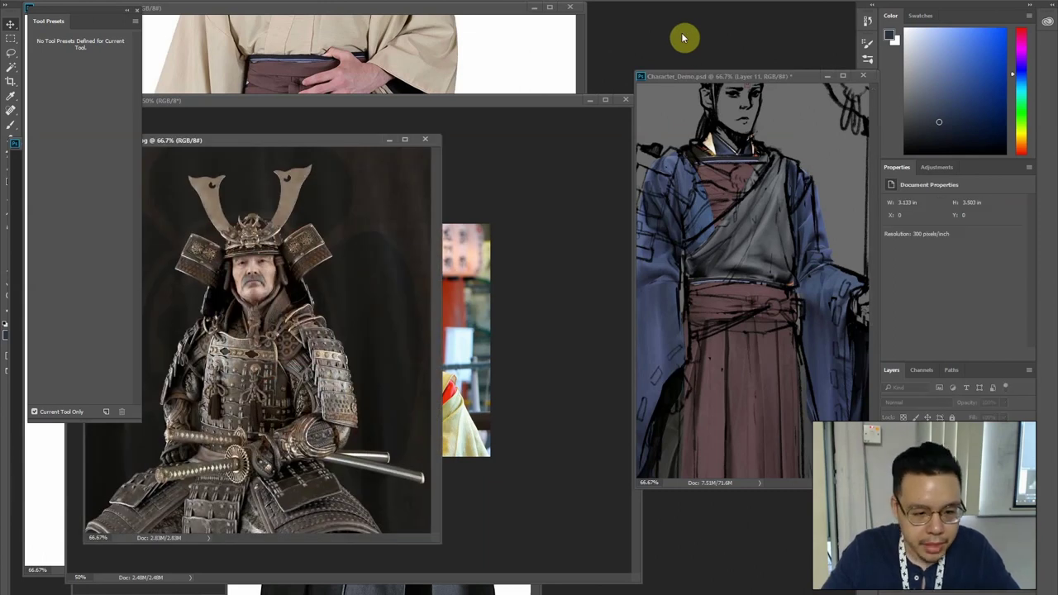
# Outline the breastplate in the samurai photo and copy it into the character document beside the torso
pyautogui.hotkey('ctrl', '+')
pyautogui.hotkey('ctrl', '+')
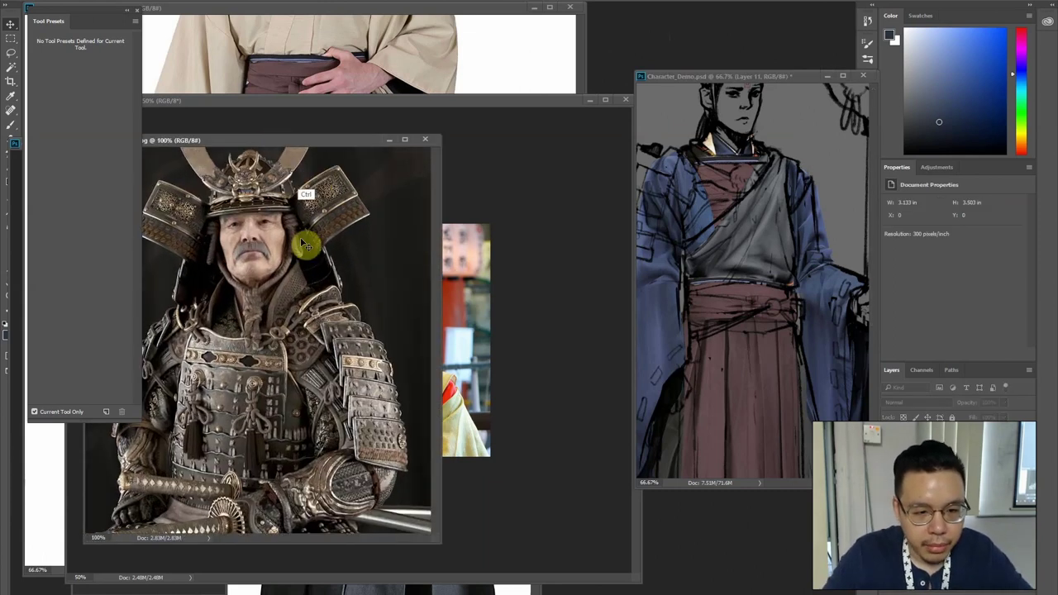
pyautogui.moveTo(248, 376); pyautogui.dragTo(349, 196)
pyautogui.hotkey('ctrl', '-')
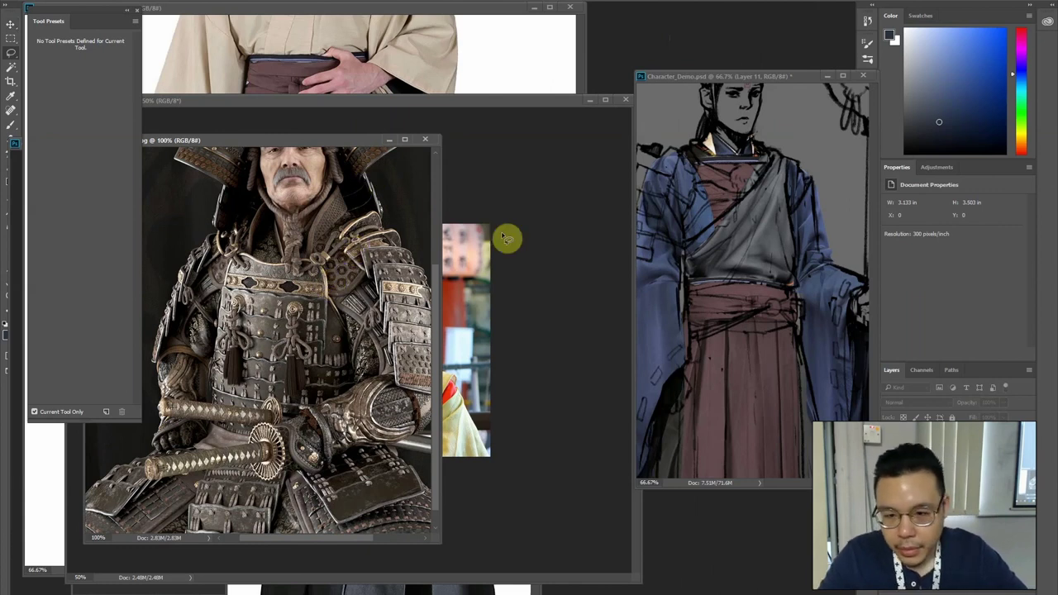
pyautogui.click(746, 193)
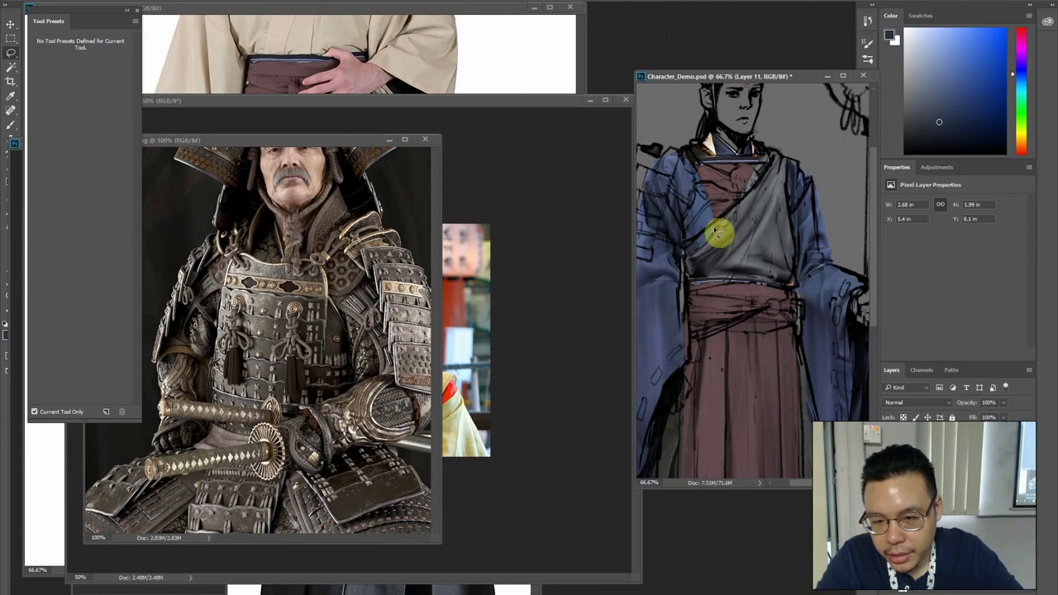
pyautogui.moveTo(691, 203)
pyautogui.mouseDown()
pyautogui.moveTo(689, 243)
pyautogui.moveTo(752, 196)
pyautogui.moveTo(720, 201)
pyautogui.mouseUp()
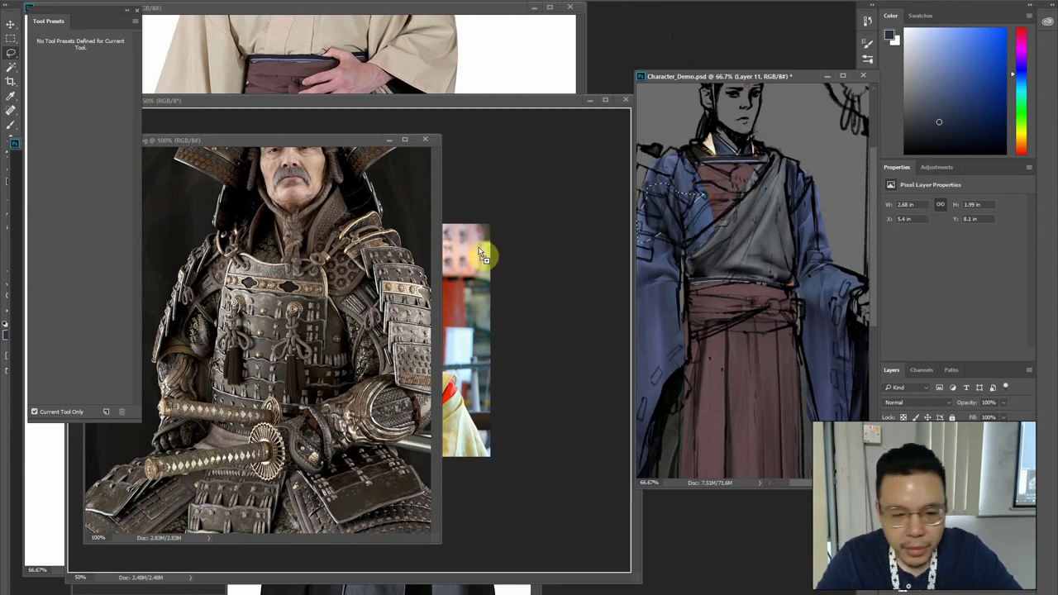
pyautogui.click(259, 282)
pyautogui.moveTo(269, 277); pyautogui.dragTo(290, 288)
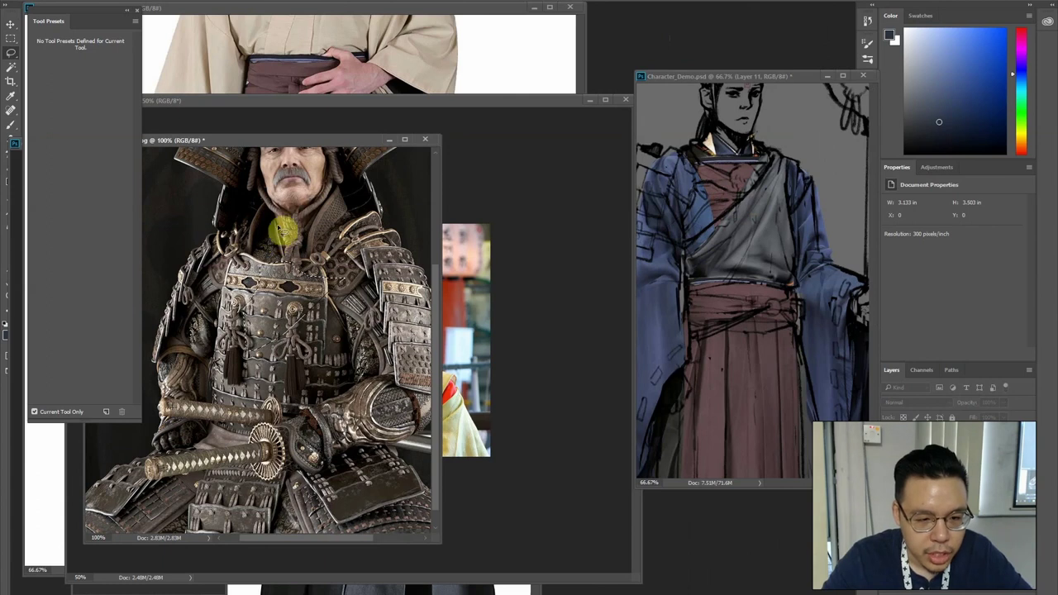
pyautogui.moveTo(288, 295)
pyautogui.mouseDown()
pyautogui.moveTo(295, 267)
pyautogui.moveTo(279, 301)
pyautogui.mouseUp()
pyautogui.moveTo(324, 269)
pyautogui.mouseDown()
pyautogui.moveTo(328, 353)
pyautogui.moveTo(295, 397)
pyautogui.moveTo(236, 391)
pyautogui.moveTo(217, 359)
pyautogui.moveTo(234, 262)
pyautogui.moveTo(330, 262)
pyautogui.moveTo(367, 173)
pyautogui.moveTo(355, 267)
pyautogui.moveTo(304, 281)
pyautogui.moveTo(763, 237)
pyautogui.moveTo(751, 223)
pyautogui.moveTo(830, 159)
pyautogui.moveTo(731, 218)
pyautogui.mouseUp()
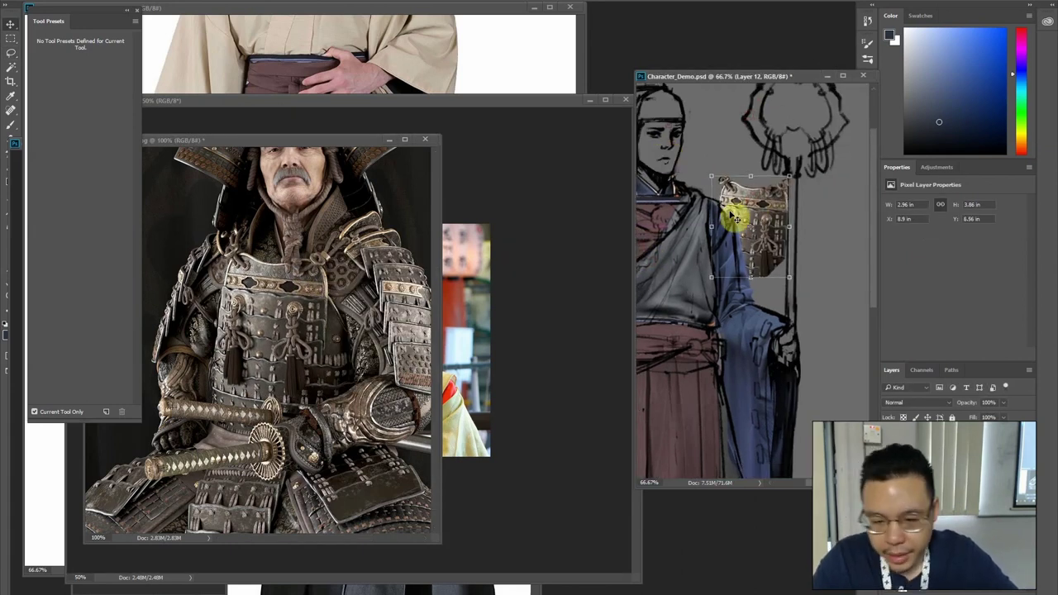
# Flip the breastplate piece horizontally, then move it onto the chest, tilted to follow the torso
pyautogui.rightClick(666, 236)
pyautogui.click(694, 405)
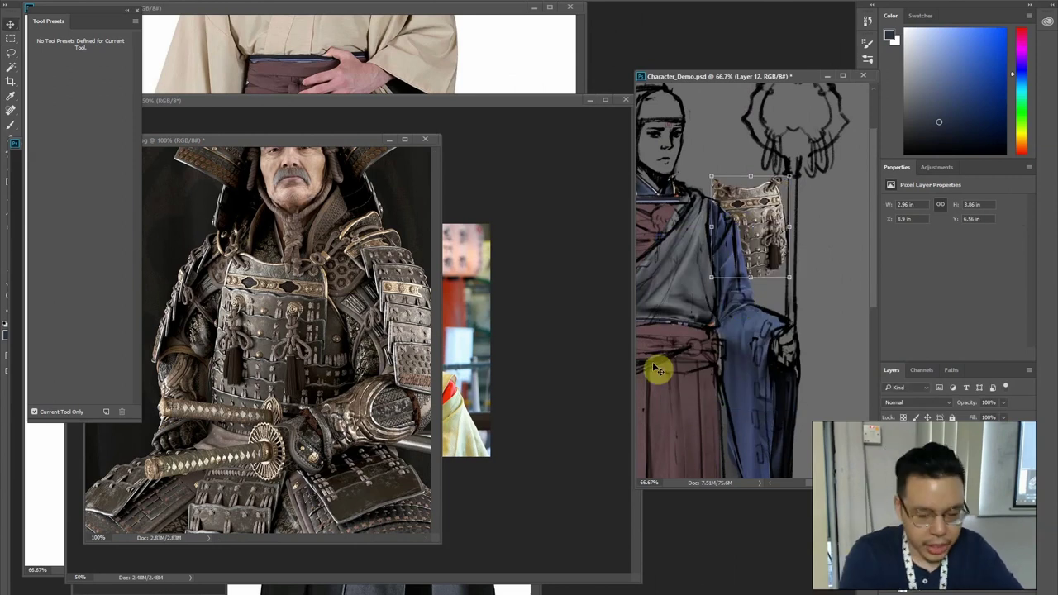
pyautogui.press('Tab')
pyautogui.press('f')
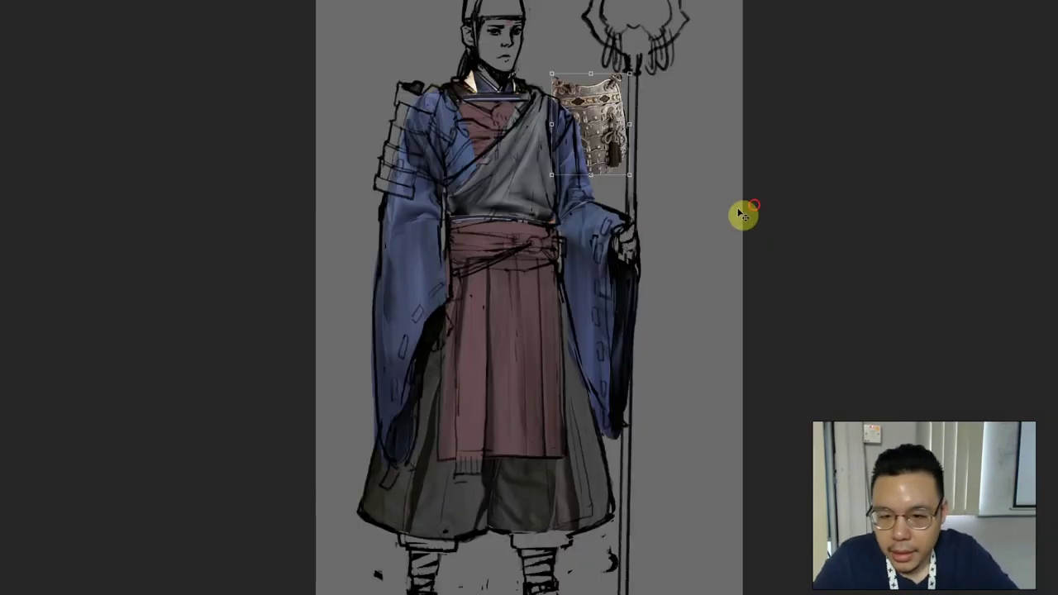
pyautogui.moveTo(586, 106); pyautogui.dragTo(541, 220)
pyautogui.hotkey('ctrl', '+')
pyautogui.moveTo(531, 269); pyautogui.dragTo(549, 257)
pyautogui.moveTo(524, 170); pyautogui.dragTo(539, 177)
pyautogui.moveTo(533, 260); pyautogui.dragTo(528, 262)
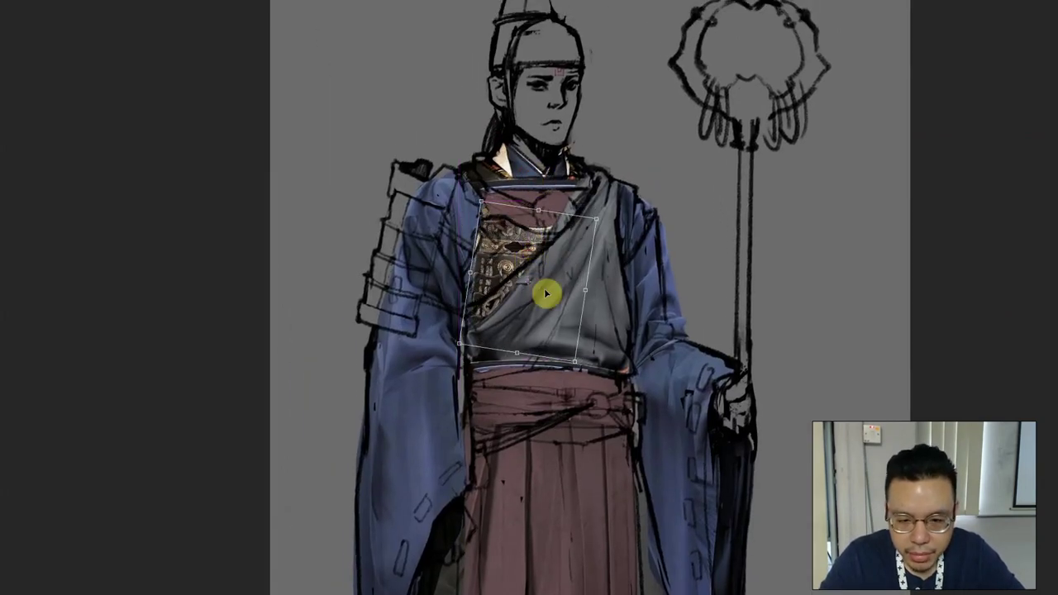
# Distort the breastplate's edges to fit the torso width and raise its layer above the grey wrap
pyautogui.moveTo(518, 353); pyautogui.dragTo(543, 356)
pyautogui.moveTo(595, 289); pyautogui.dragTo(625, 288)
pyautogui.moveTo(485, 350); pyautogui.dragTo(474, 372)
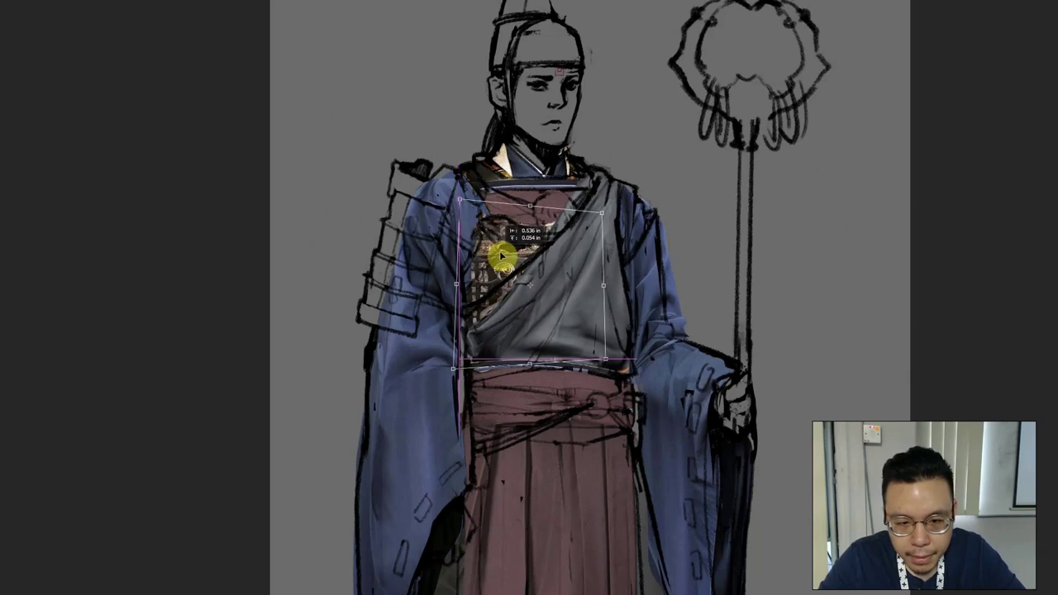
pyautogui.moveTo(497, 254); pyautogui.dragTo(513, 261)
pyautogui.press('Return')
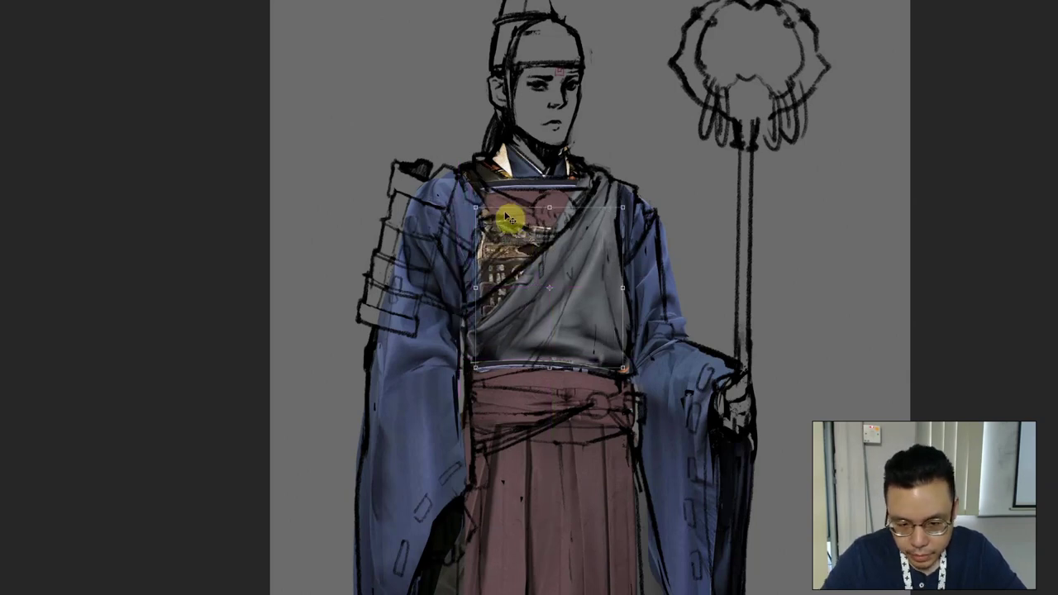
pyautogui.hotkey('ctrl', ']')
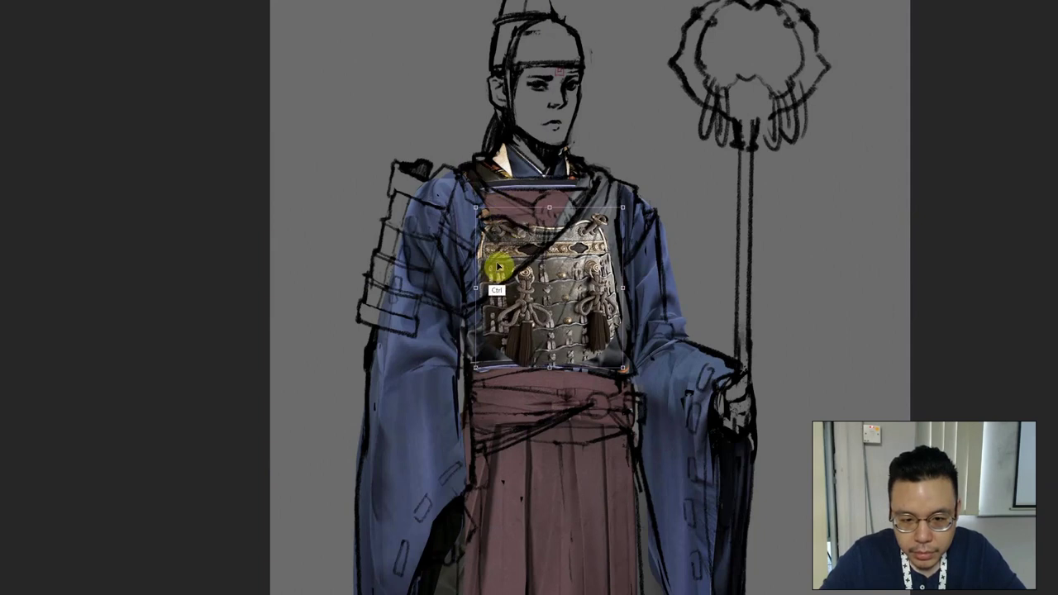
pyautogui.moveTo(504, 255); pyautogui.dragTo(491, 252)
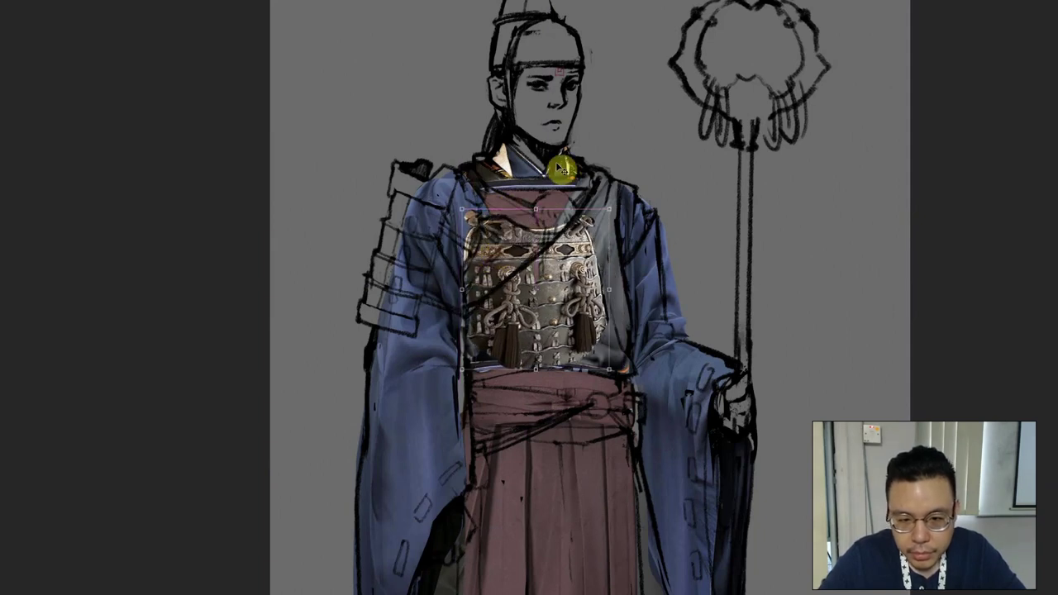
# Warp the breastplate around the chest to about 3.99 by 4.14 in, widening it toward the far shoulder and waist
pyautogui.press('f')
pyautogui.press('f')
pyautogui.hotkey('ctrl', 't')
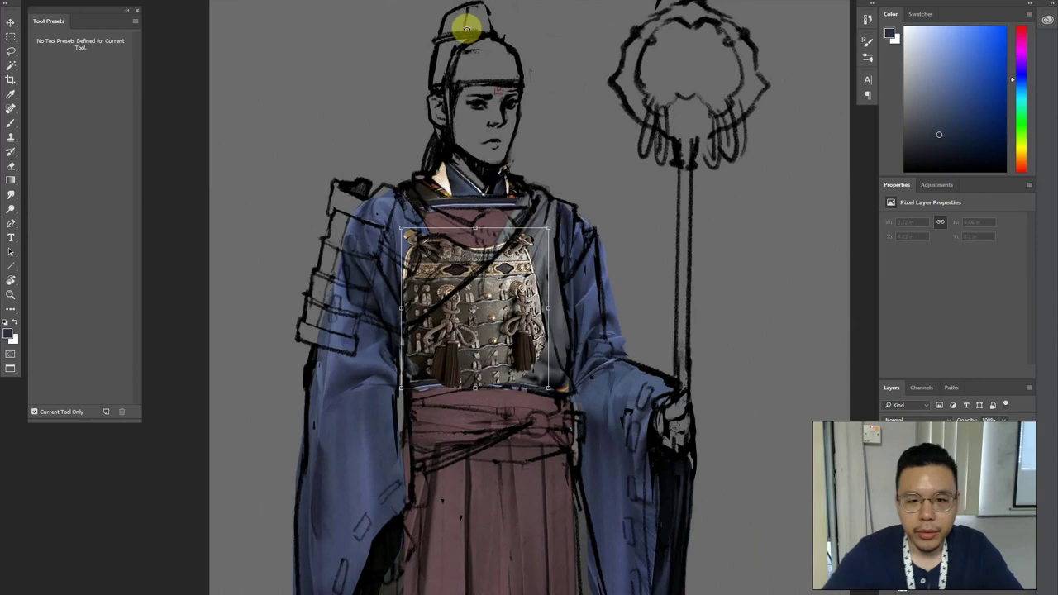
pyautogui.click(465, 2)
pyautogui.moveTo(549, 239); pyautogui.dragTo(572, 219)
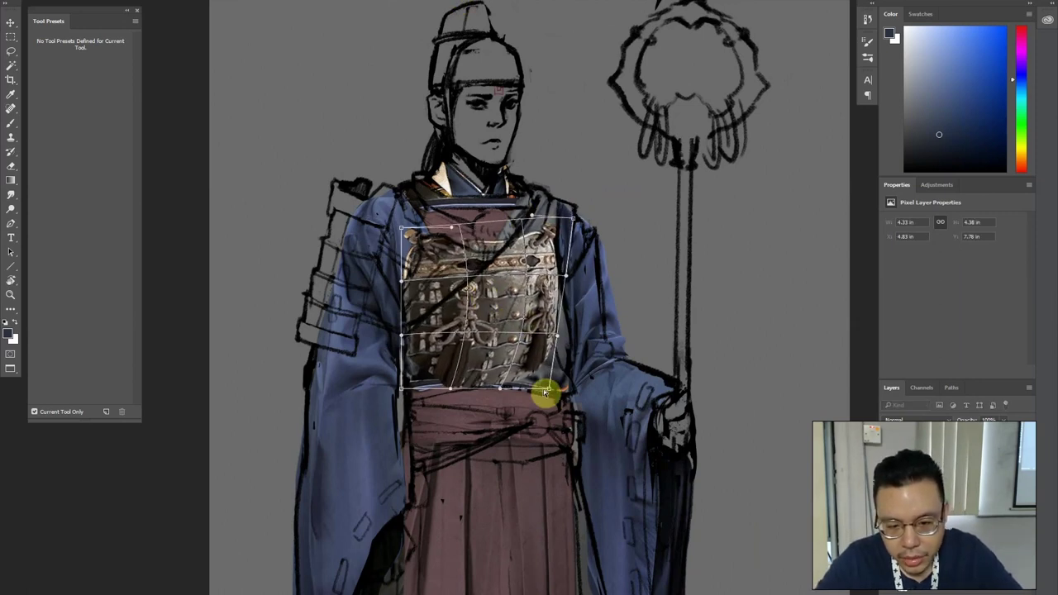
pyautogui.moveTo(545, 394); pyautogui.dragTo(585, 401)
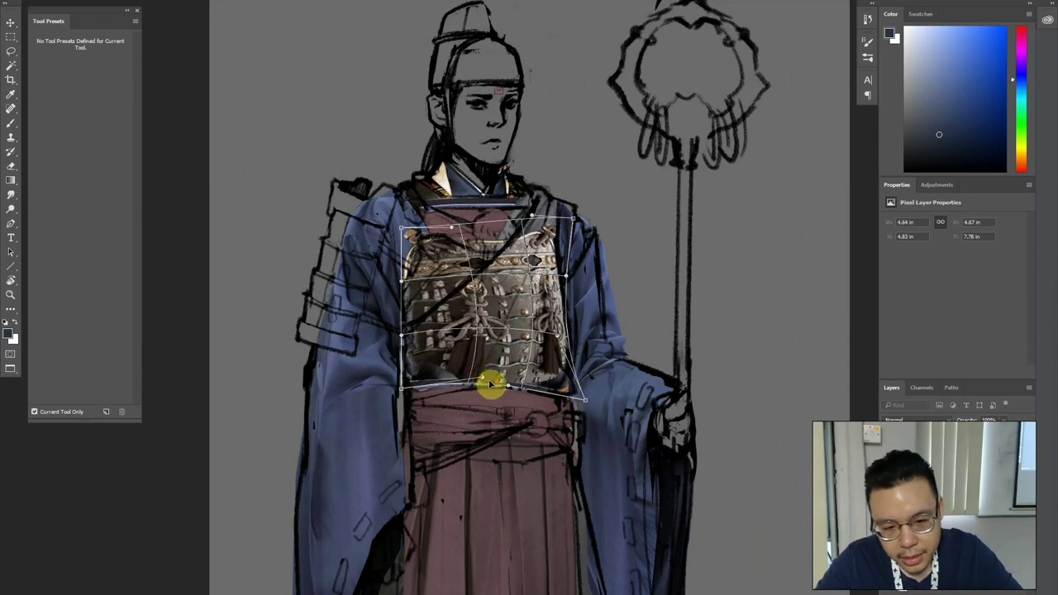
pyautogui.moveTo(489, 383); pyautogui.dragTo(480, 383)
pyautogui.moveTo(422, 246); pyautogui.dragTo(427, 243)
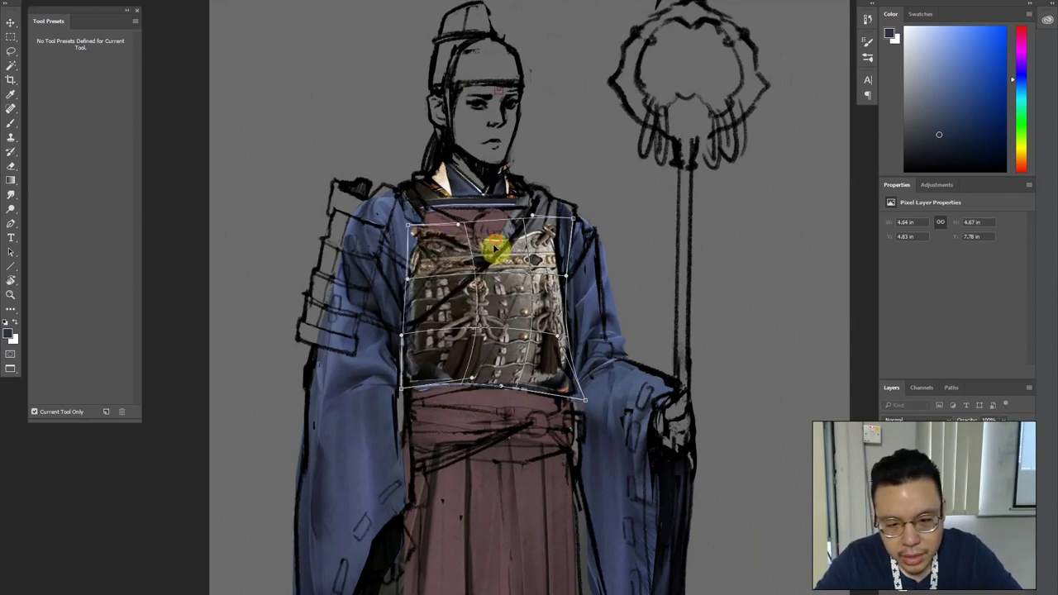
pyautogui.moveTo(494, 246); pyautogui.dragTo(492, 259)
pyautogui.moveTo(423, 325); pyautogui.dragTo(430, 324)
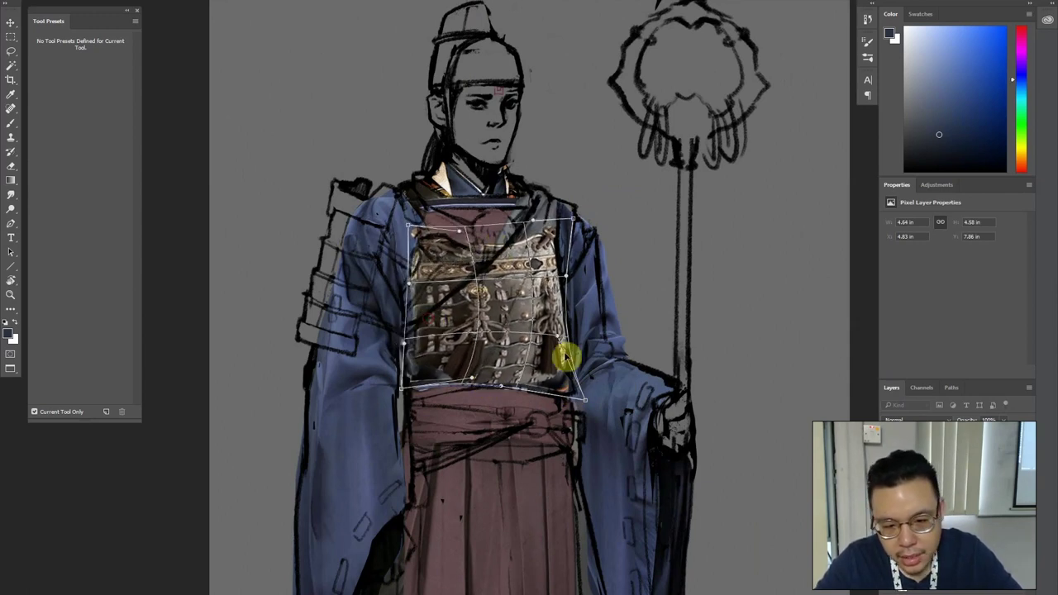
pyautogui.moveTo(559, 385); pyautogui.dragTo(550, 391)
pyautogui.moveTo(518, 320); pyautogui.dragTo(507, 290)
pyautogui.moveTo(488, 385); pyautogui.dragTo(493, 384)
pyautogui.press('Escape')
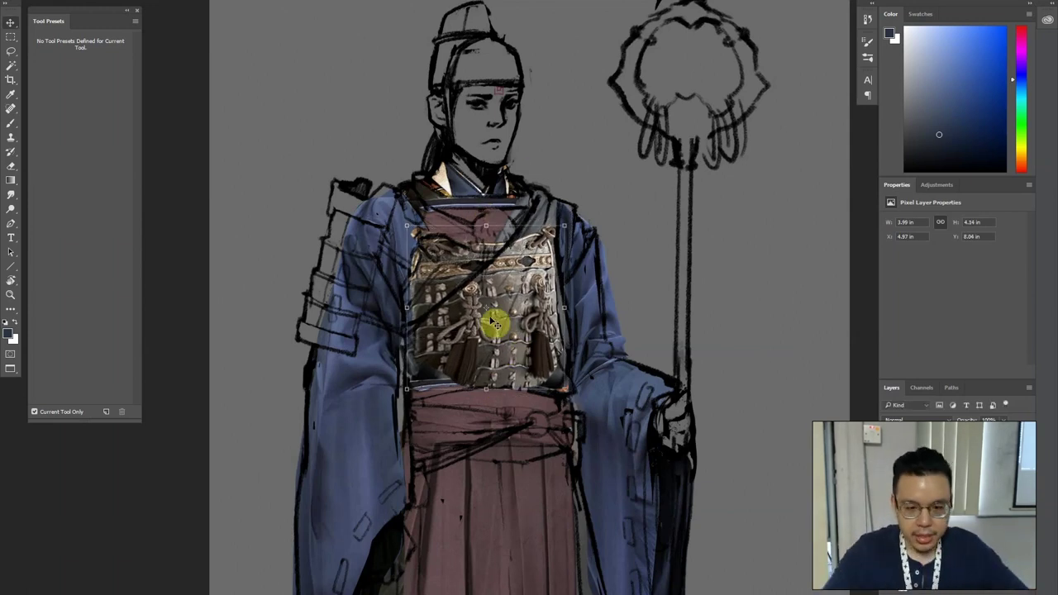
pyautogui.press('Return')
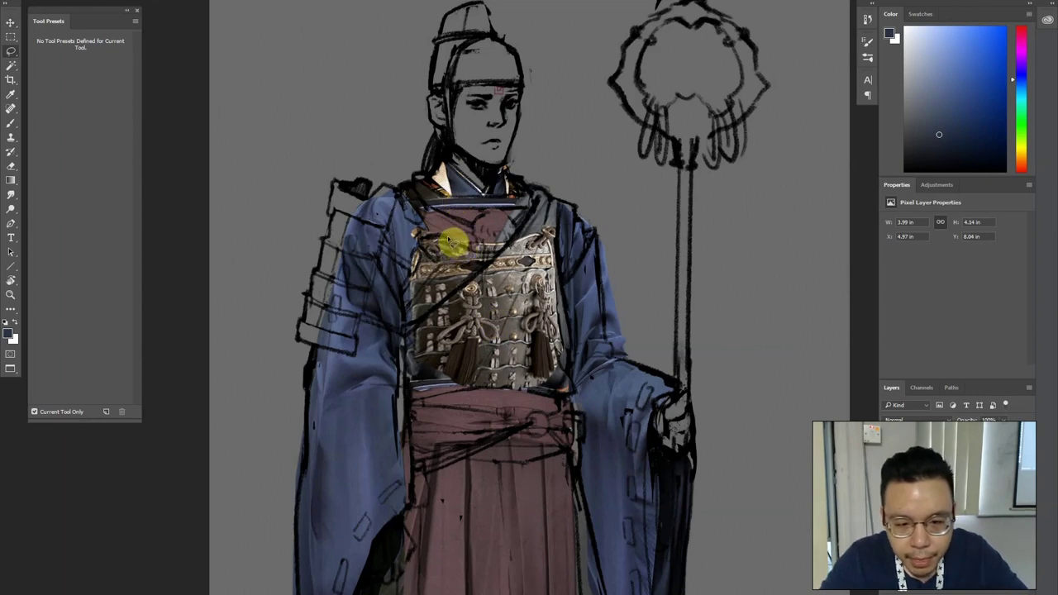
# Try to cut the breastplate down to the chest opening beside the grey wrap, undoing the cut
pyautogui.press('alt')
pyautogui.moveTo(496, 260)
pyautogui.mouseDown()
pyautogui.moveTo(412, 330)
pyautogui.moveTo(407, 293)
pyautogui.moveTo(425, 262)
pyautogui.moveTo(421, 242)
pyautogui.moveTo(451, 238)
pyautogui.mouseUp()
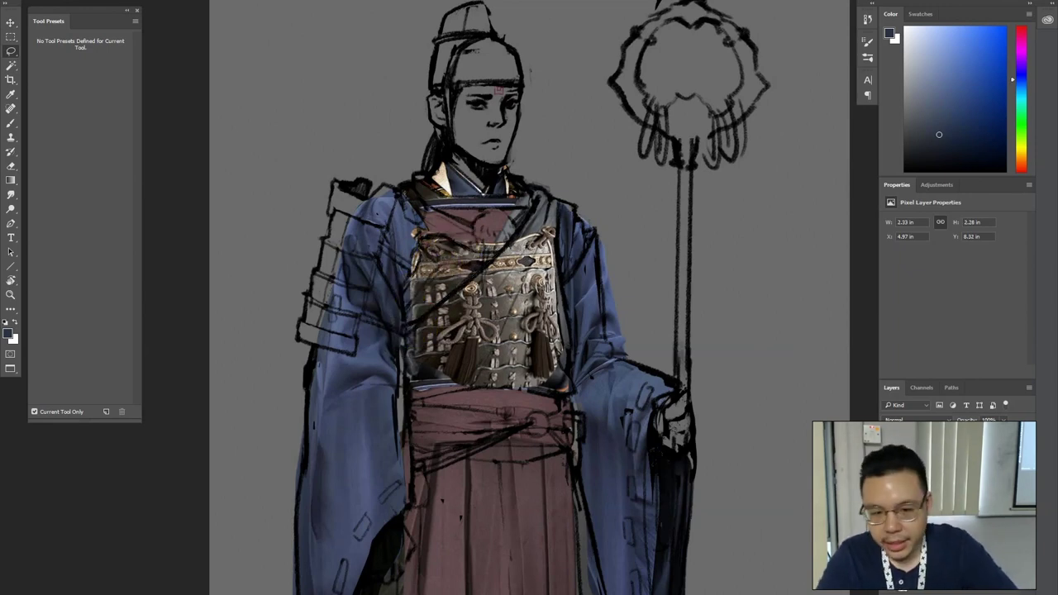
pyautogui.press('Delete')
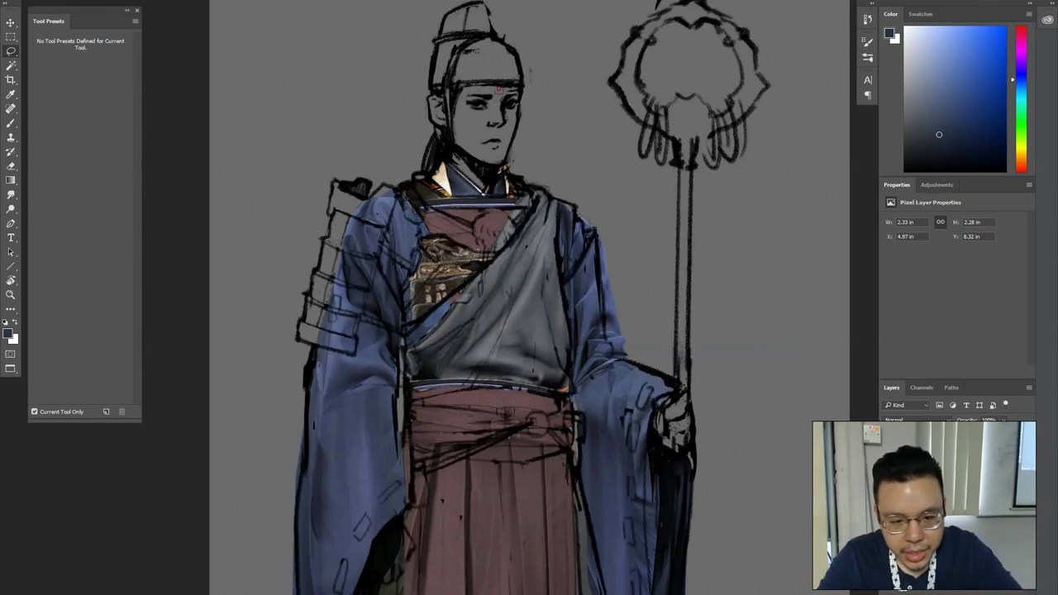
pyautogui.hotkey('ctrl', 'z')
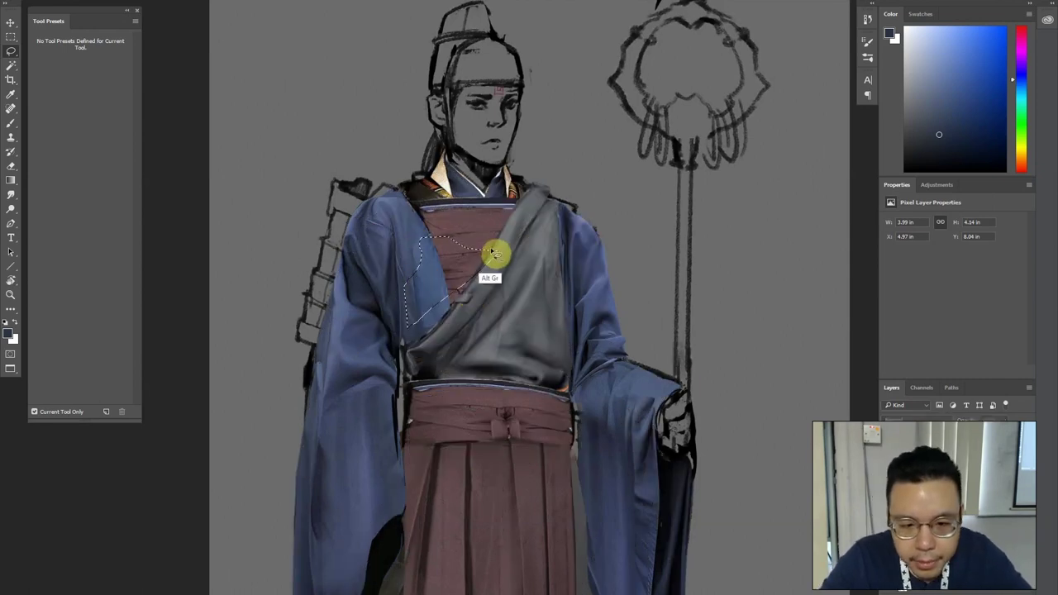
# Refine the selection along the grey wrap's diagonal edge and trim the breastplate to it, about 2.08 by 2.72 in
pyautogui.moveTo(493, 253)
pyautogui.mouseDown()
pyautogui.moveTo(515, 243)
pyautogui.moveTo(427, 343)
pyautogui.moveTo(404, 342)
pyautogui.mouseUp()
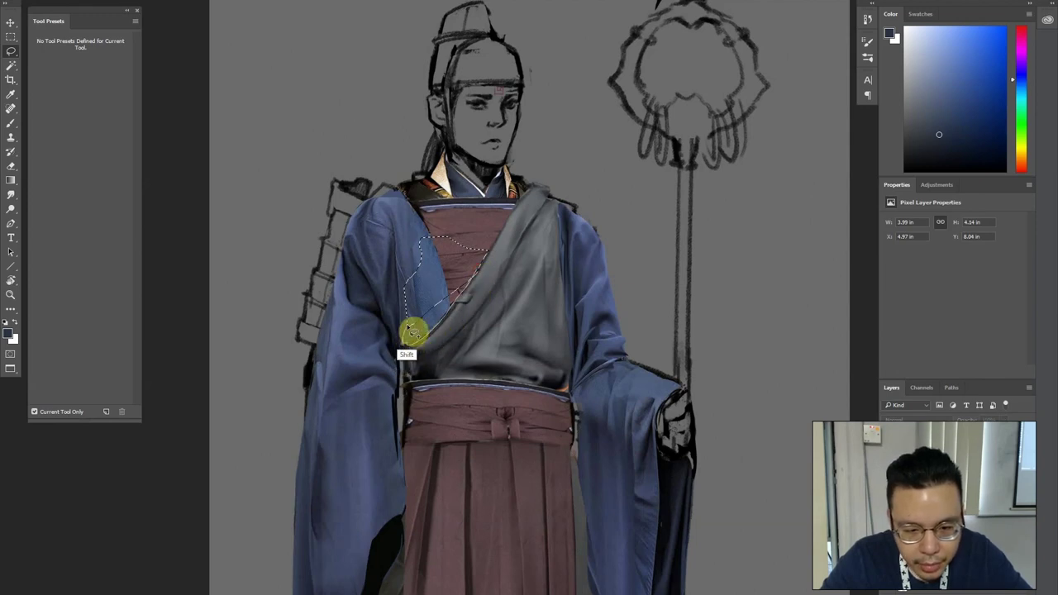
pyautogui.click(888, 495)
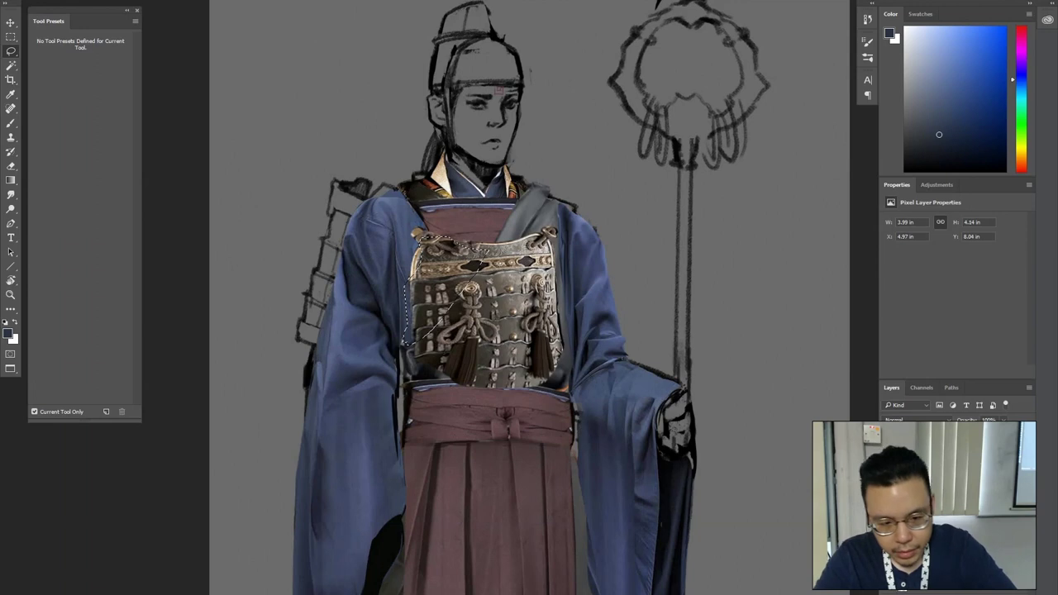
pyautogui.click(888, 496)
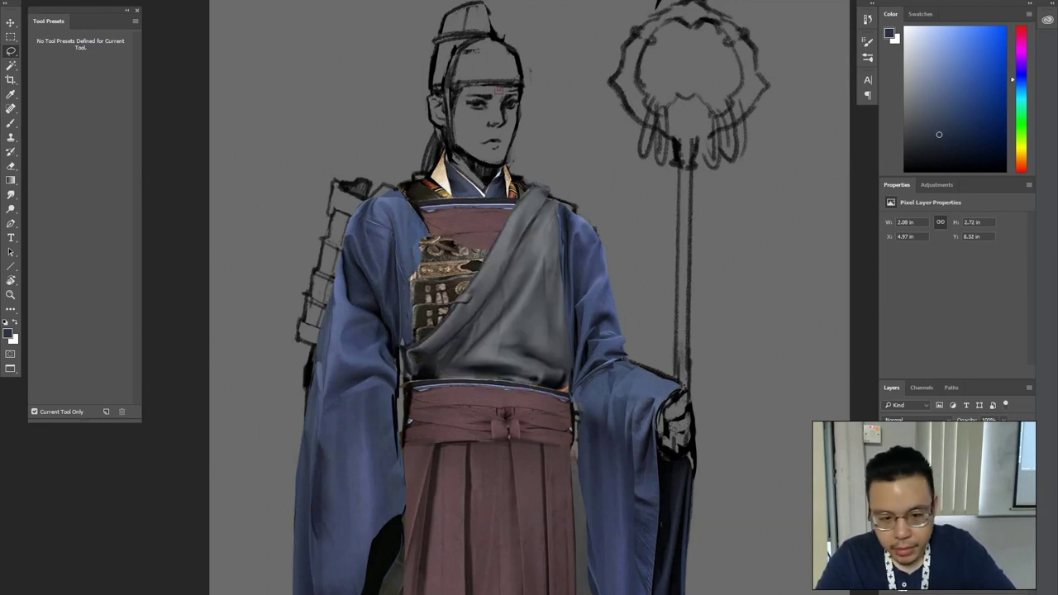
pyautogui.hotkey('ctrl', '-')
pyautogui.hotkey('ctrl', '+')
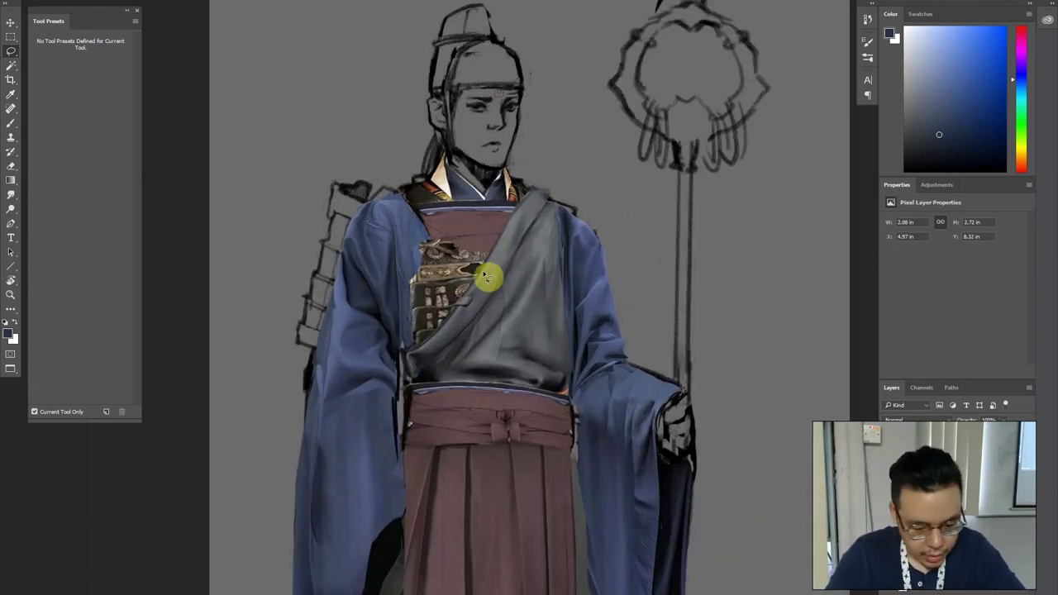
# Bring up the samurai photo and copy a curved metal trim from its gauntlet onto the breastplate's outer edge beside the sleeve
pyautogui.press('f')
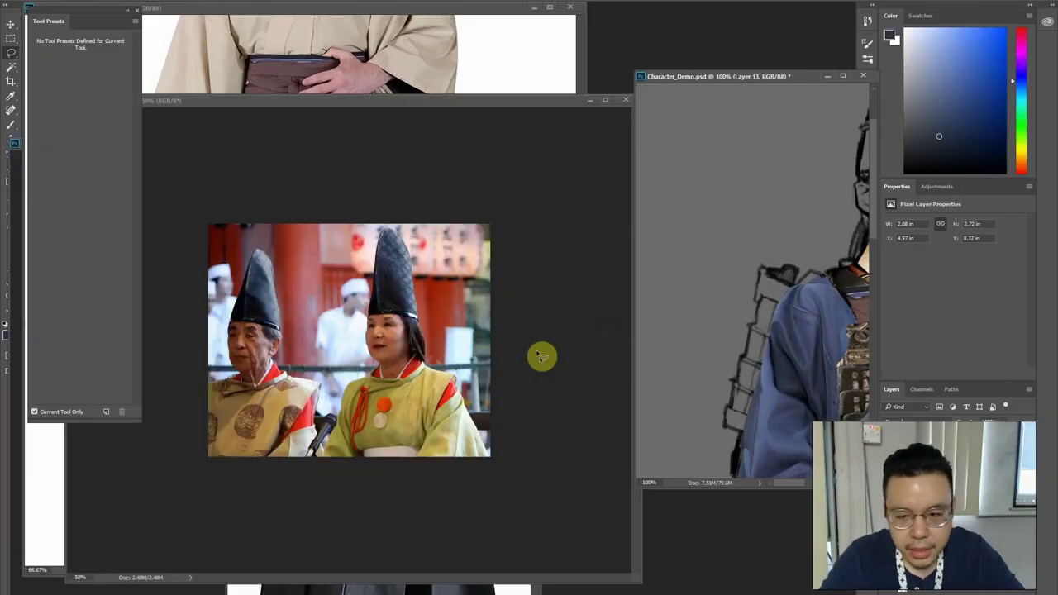
pyautogui.moveTo(369, 340); pyautogui.dragTo(307, 265)
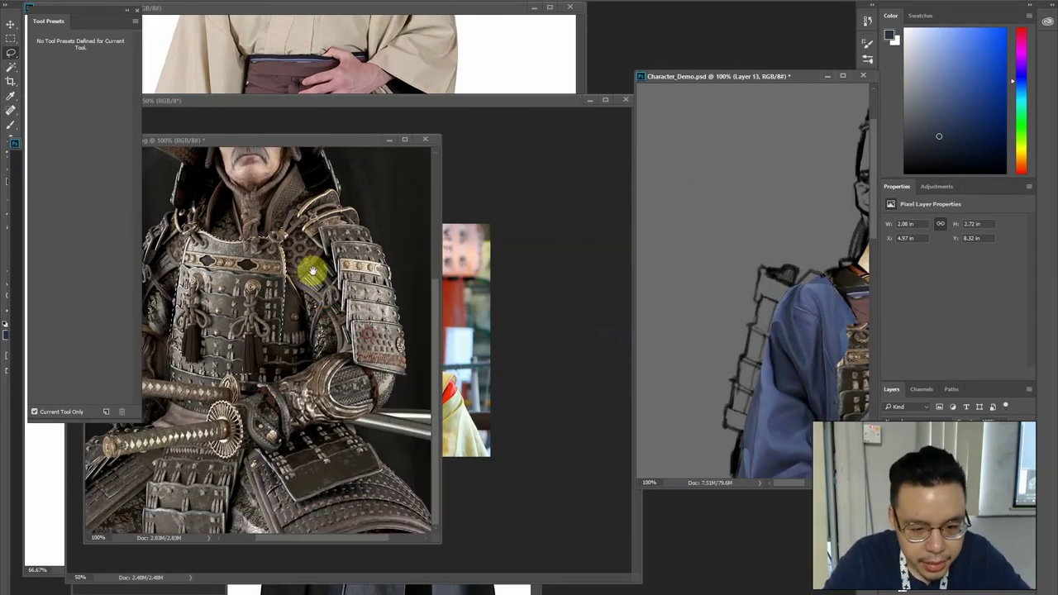
pyautogui.moveTo(774, 296); pyautogui.dragTo(650, 237)
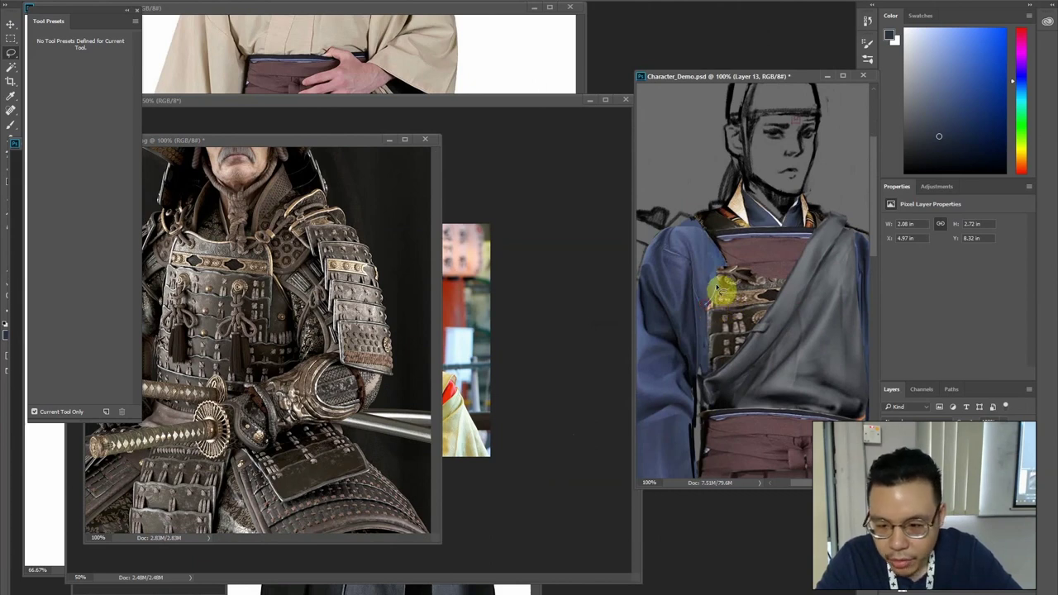
pyautogui.click(340, 370)
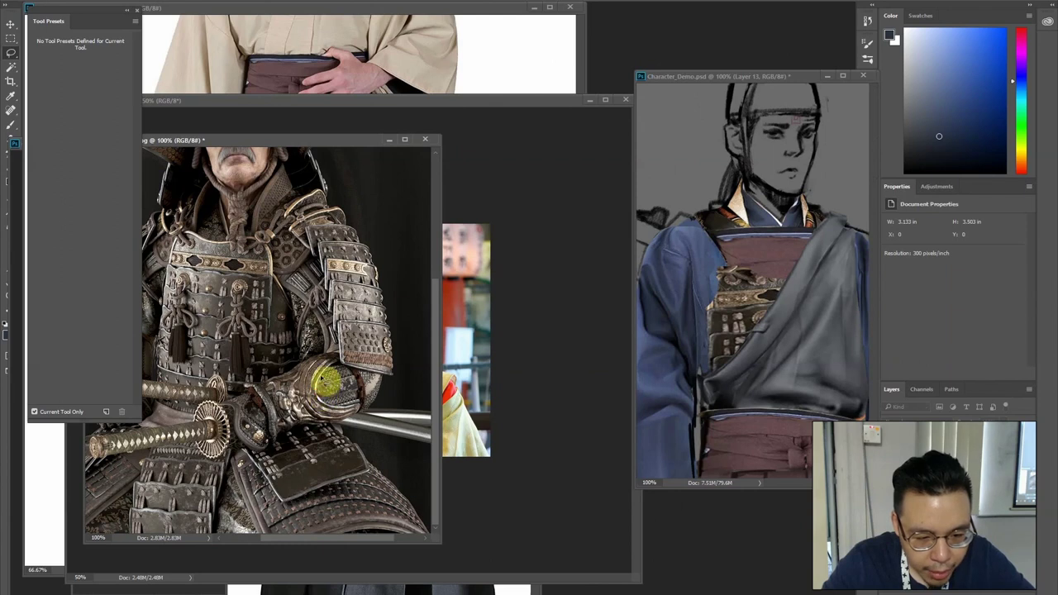
pyautogui.moveTo(310, 401); pyautogui.dragTo(727, 287)
pyautogui.press('Return')
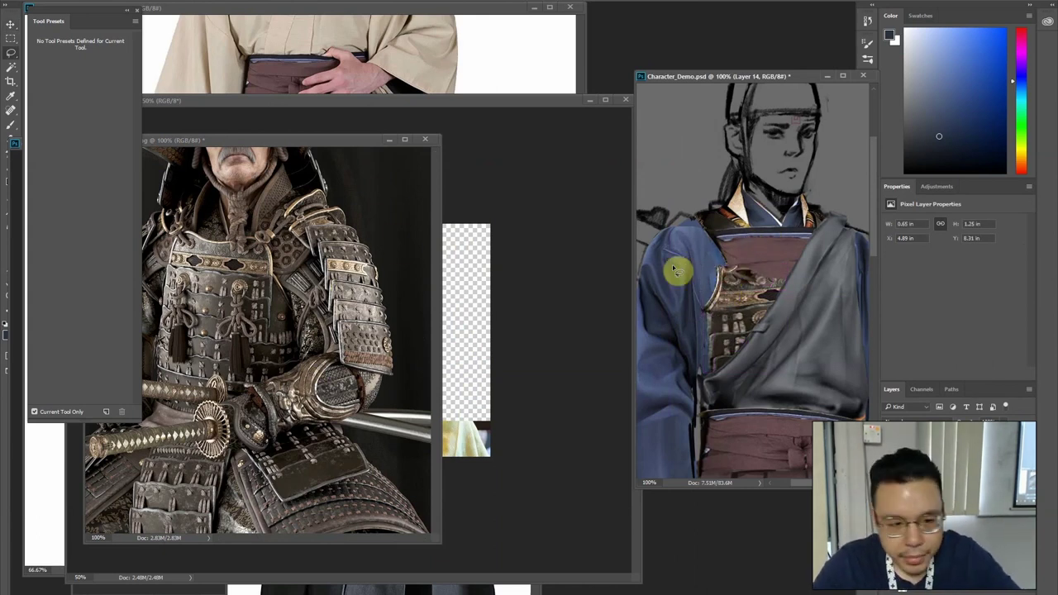
# Copy a gold studded band from the samurai's shoulder guard onto the breastplate's upper corner, about 0.81 by 0.36 in
pyautogui.click(261, 243)
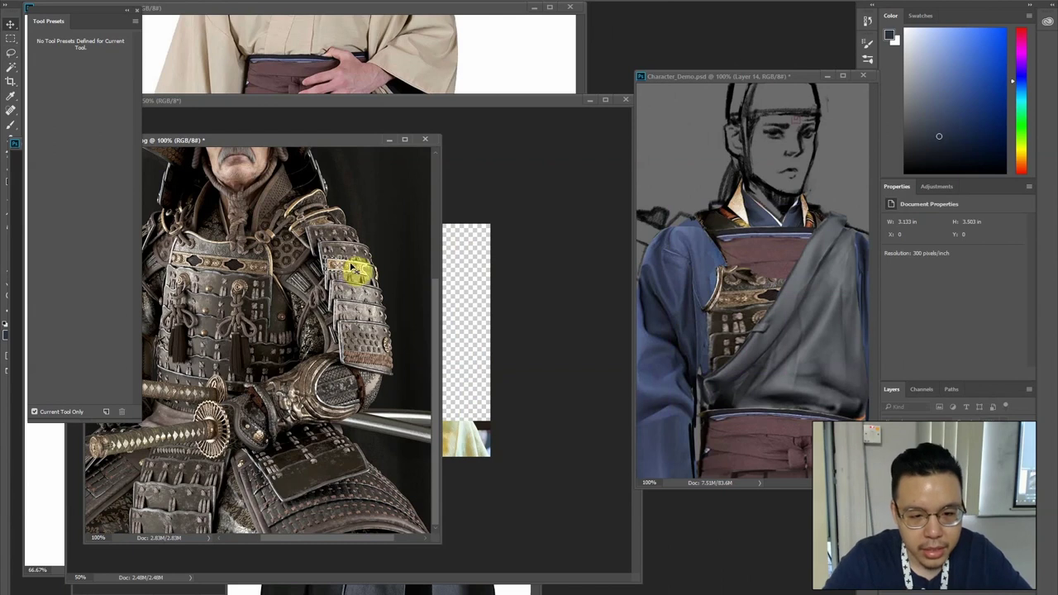
pyautogui.moveTo(367, 273); pyautogui.dragTo(734, 278)
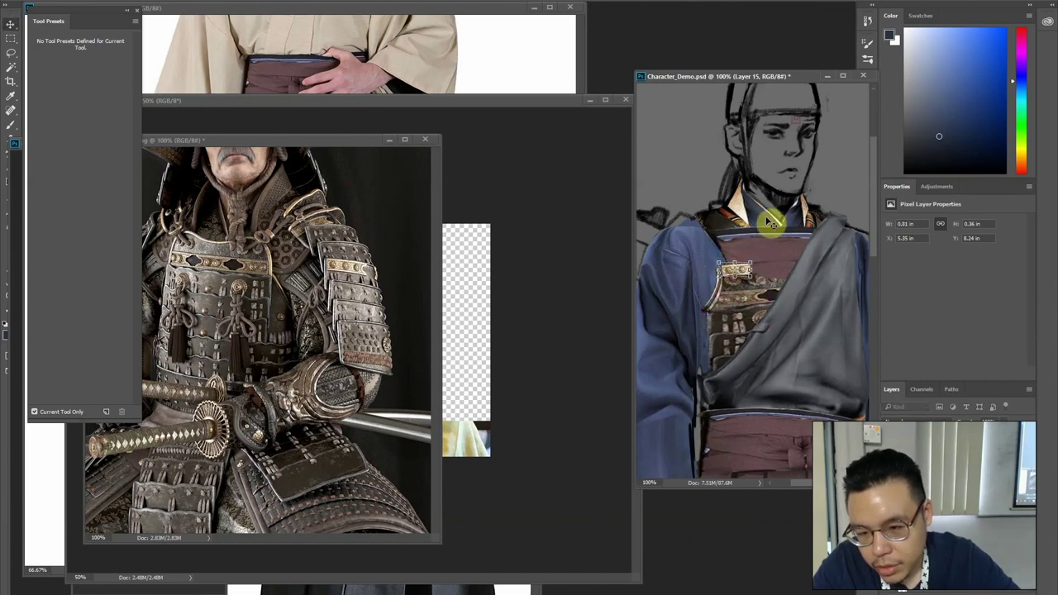
pyautogui.press('Return')
pyautogui.press('Return')
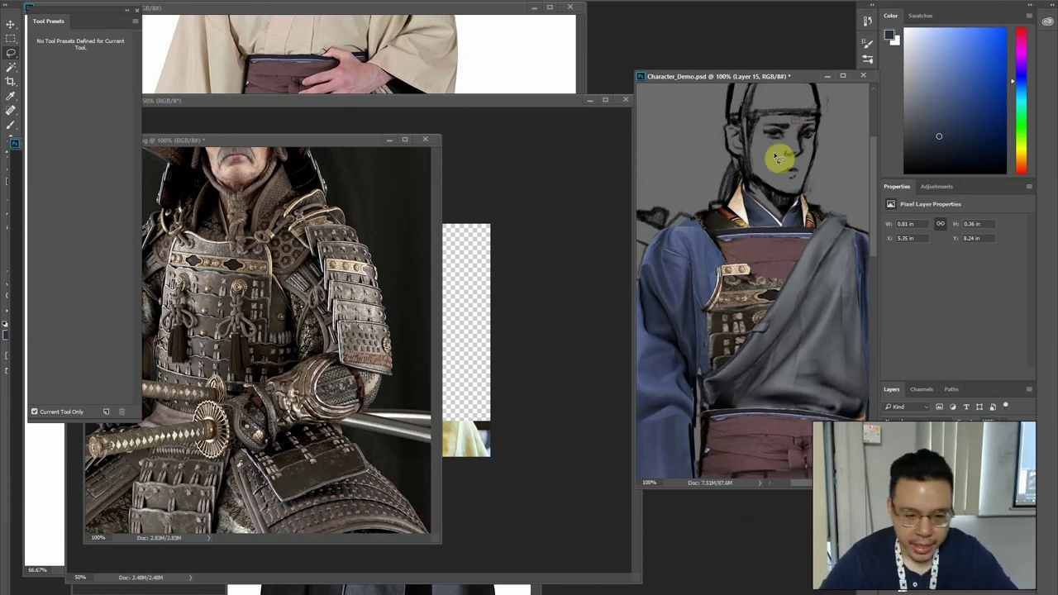
# Outline the gauntlet's curved metal rim in the samurai photo and copy it onto the breastplate's neckline beside the studded band
pyautogui.click(351, 402)
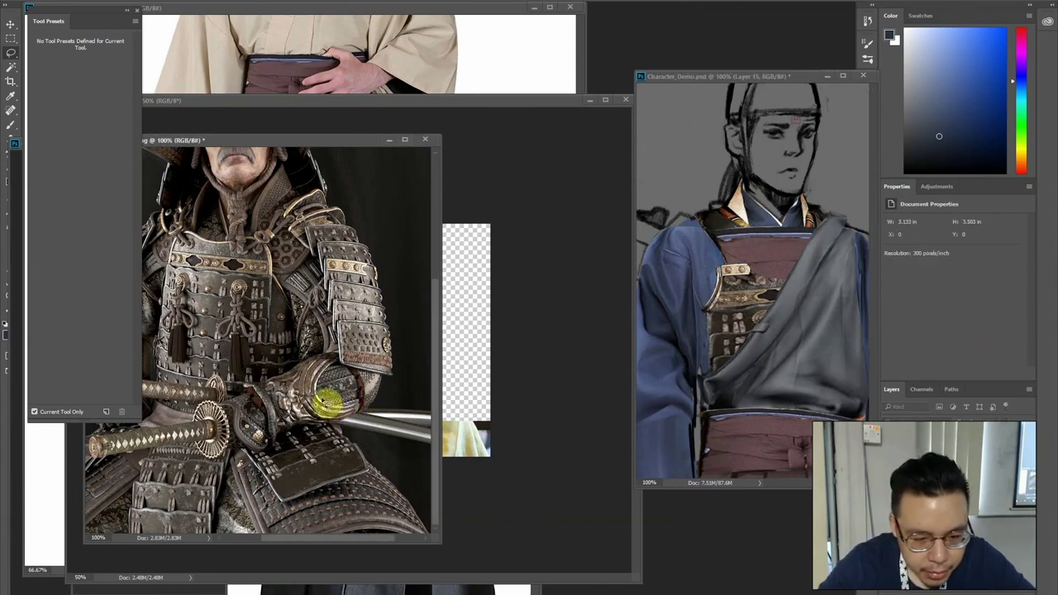
pyautogui.moveTo(352, 411); pyautogui.dragTo(343, 412)
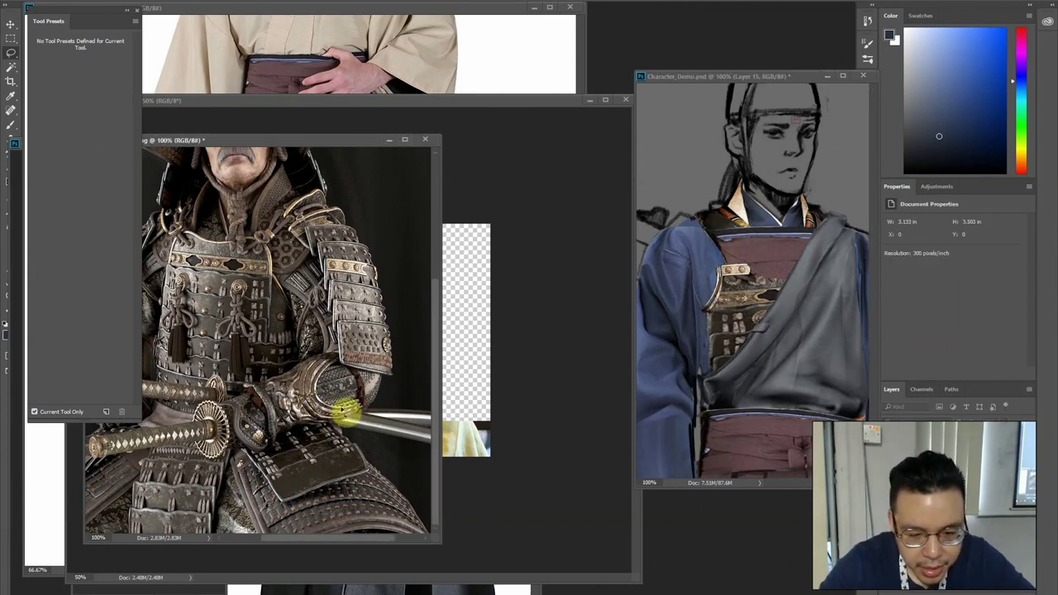
pyautogui.press('v')
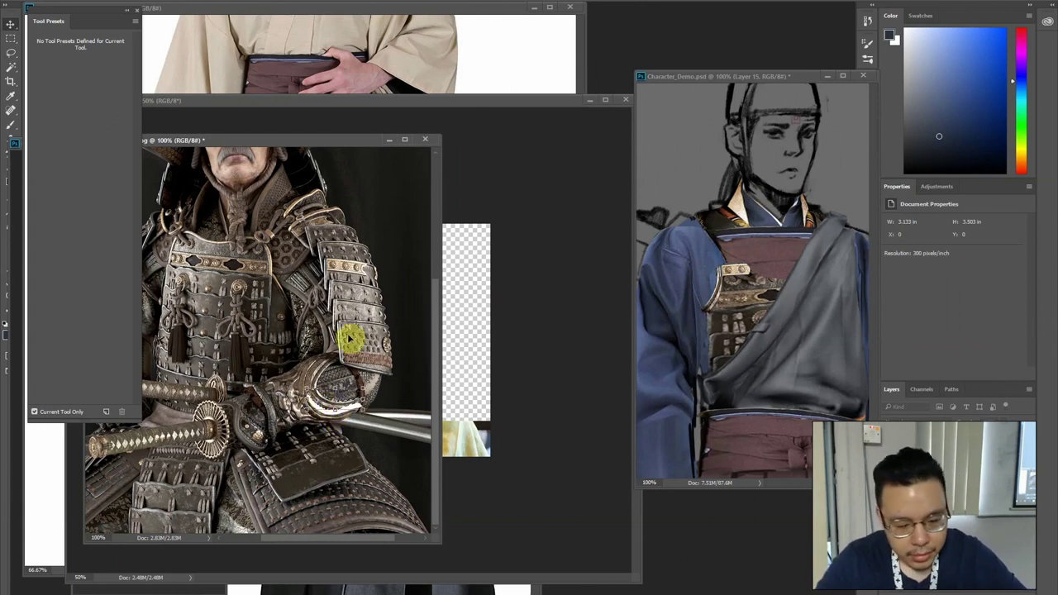
pyautogui.moveTo(349, 414); pyautogui.dragTo(740, 273)
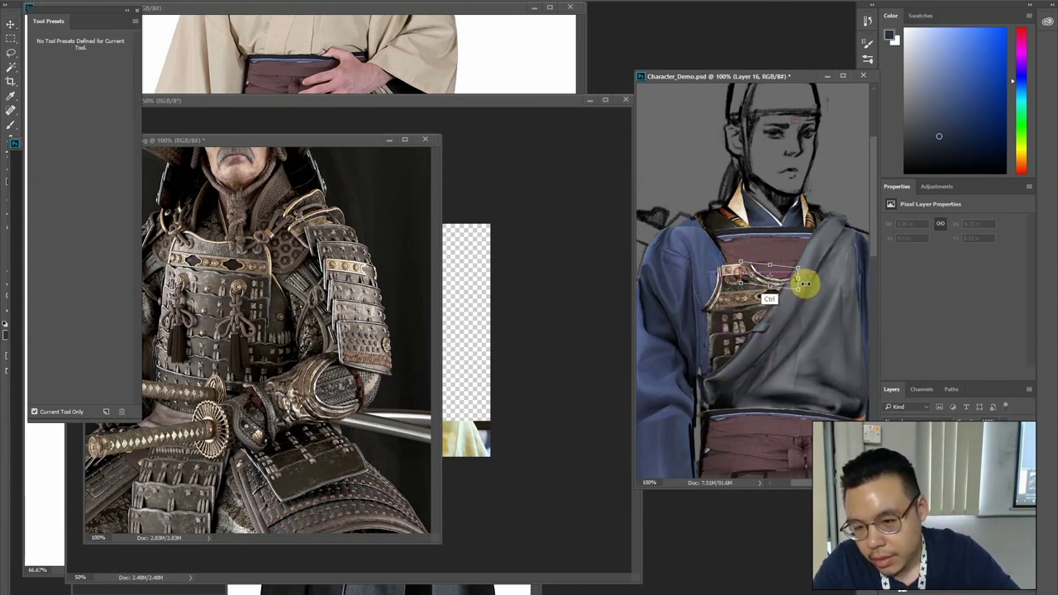
# Reshape the curved rim to continue the neckline toward the grey wrap and delete its excess part
pyautogui.moveTo(802, 299)
pyautogui.mouseDown()
pyautogui.moveTo(779, 301)
pyautogui.moveTo(795, 249)
pyautogui.mouseUp()
pyautogui.press('Return')
pyautogui.press('l')
pyautogui.press('Delete')
pyautogui.hotkey('ctrl', 'd')
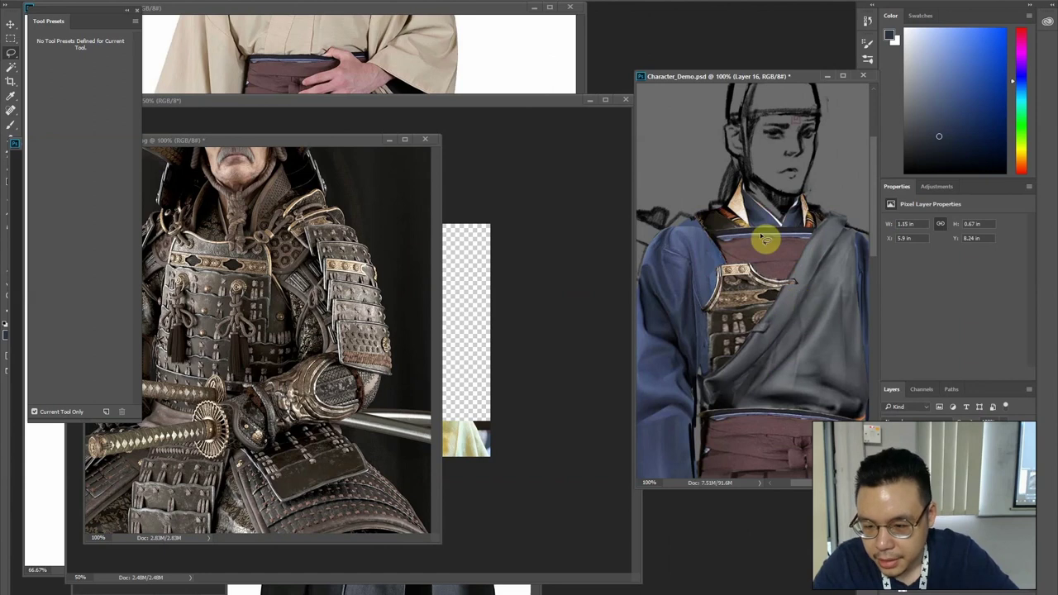
pyautogui.scroll(-1, 744, 235)
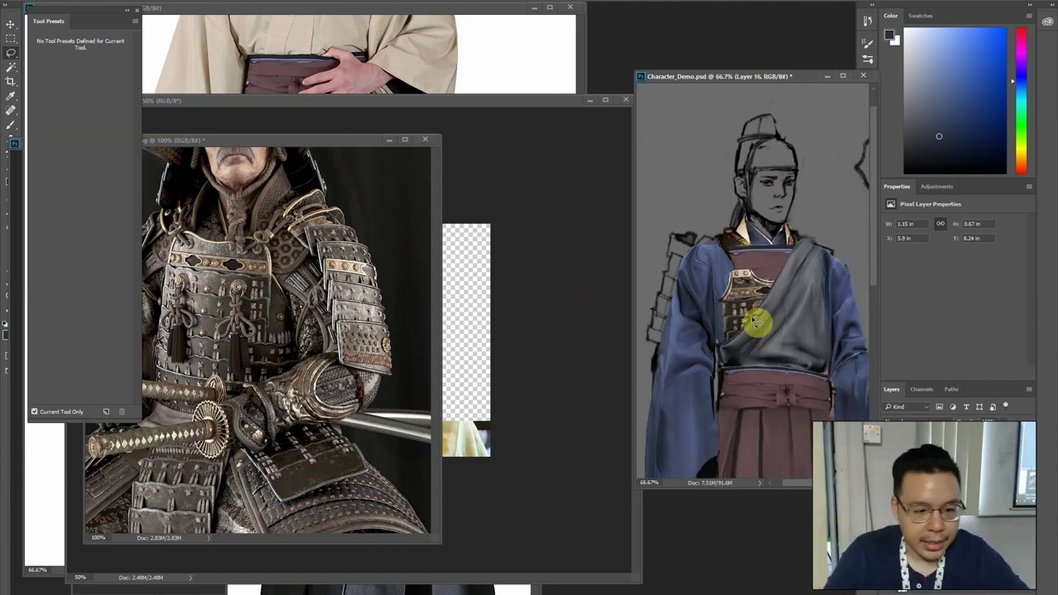
# Copy an armour patch from the samurai photo over the lower breastplate, about 2.22 by 2.32 in
pyautogui.moveTo(278, 389); pyautogui.dragTo(312, 360)
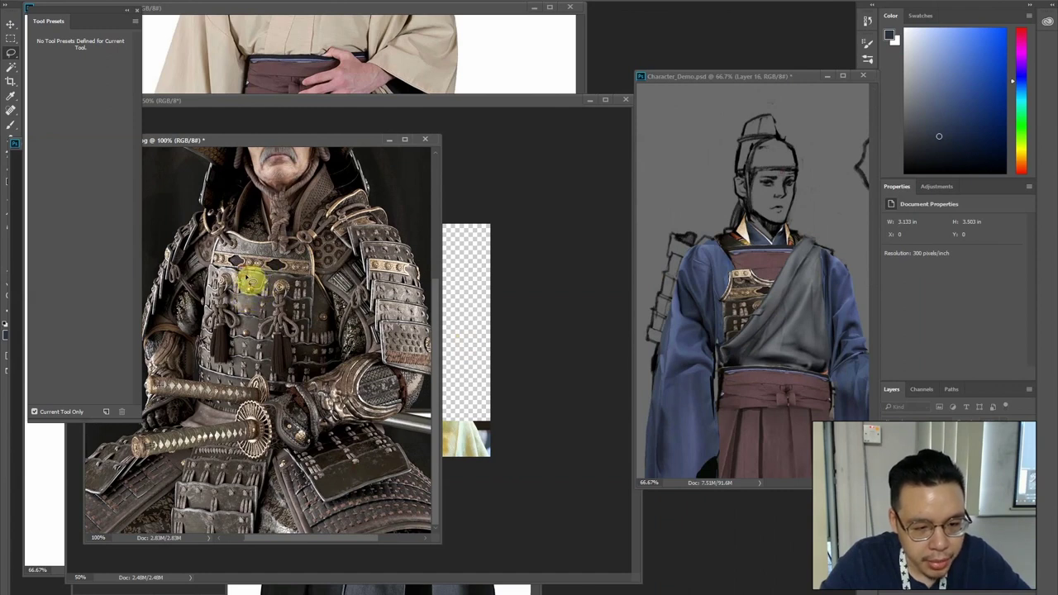
pyautogui.moveTo(258, 280); pyautogui.dragTo(731, 233)
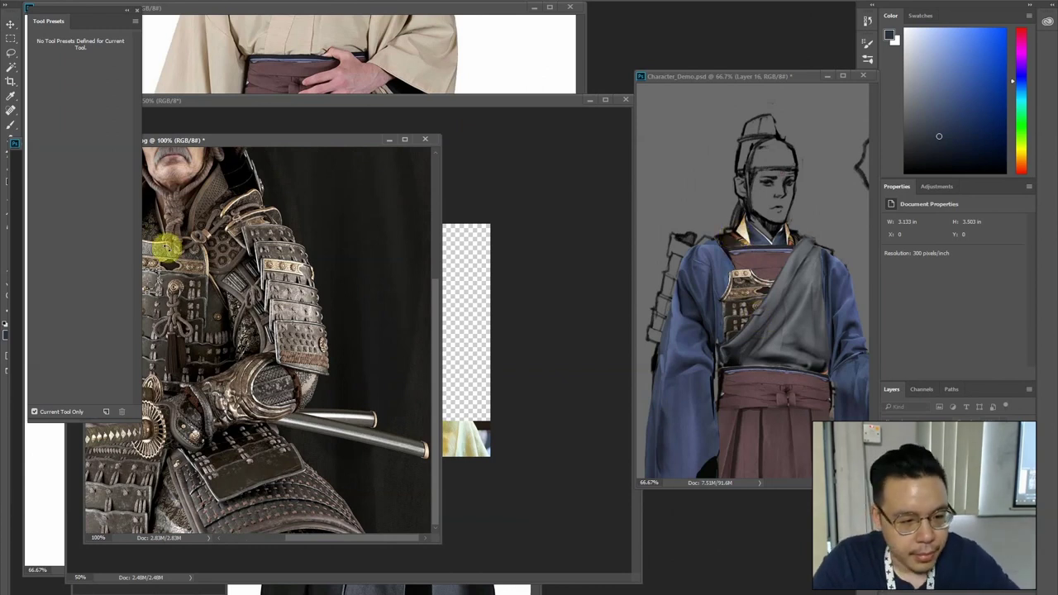
pyautogui.moveTo(153, 281); pyautogui.dragTo(753, 301)
pyautogui.moveTo(767, 261); pyautogui.dragTo(767, 276)
pyautogui.press('Return')
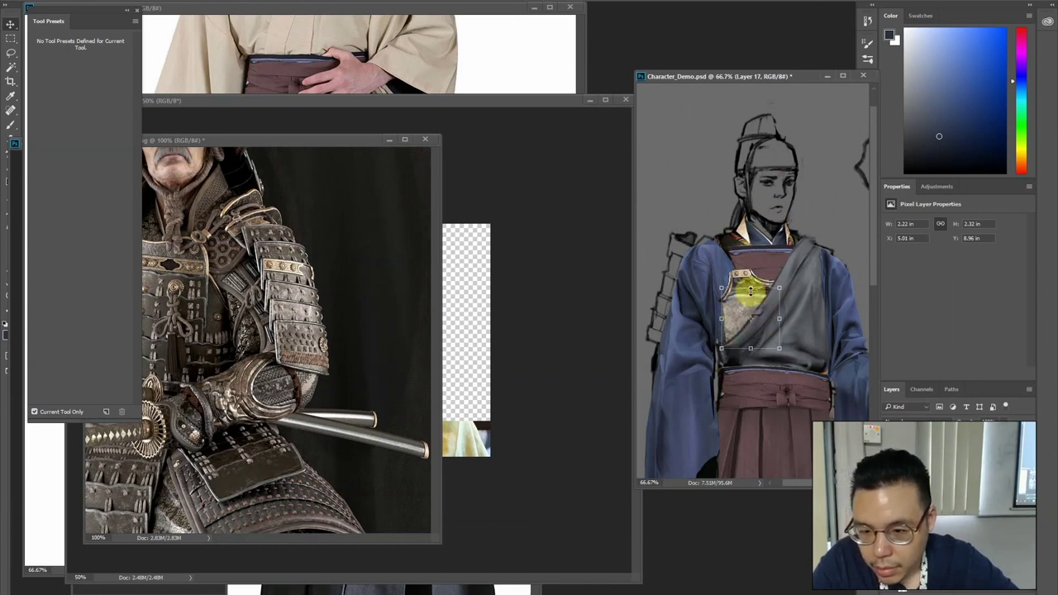
# Enlarge the armour patch to about 2.44 by 2.44 in and erase parts of it to blend with the breastplate
pyautogui.moveTo(752, 286); pyautogui.dragTo(750, 291)
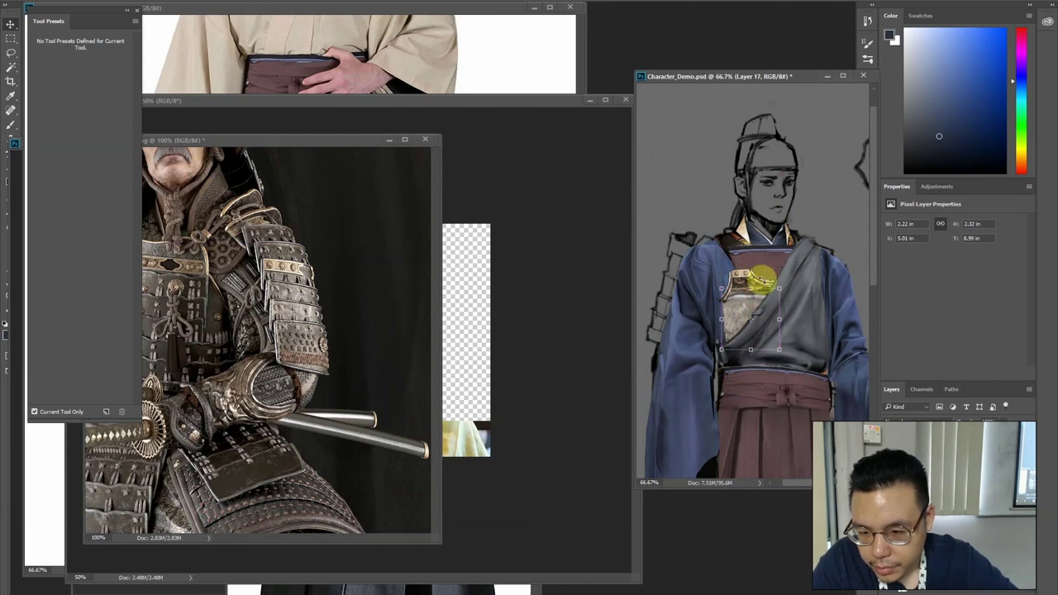
pyautogui.moveTo(721, 349)
pyautogui.mouseDown()
pyautogui.moveTo(708, 361)
pyautogui.moveTo(713, 353)
pyautogui.mouseUp()
pyautogui.press('Escape')
pyautogui.press('Return')
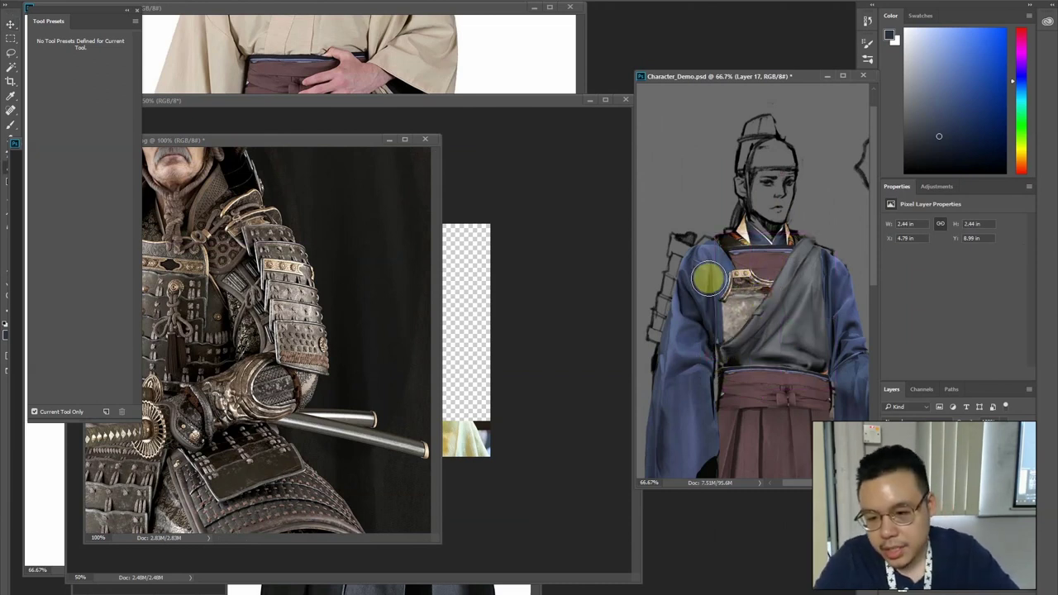
pyautogui.moveTo(761, 299)
pyautogui.mouseDown()
pyautogui.moveTo(694, 301)
pyautogui.moveTo(721, 301)
pyautogui.moveTo(709, 348)
pyautogui.moveTo(736, 285)
pyautogui.moveTo(723, 343)
pyautogui.mouseUp()
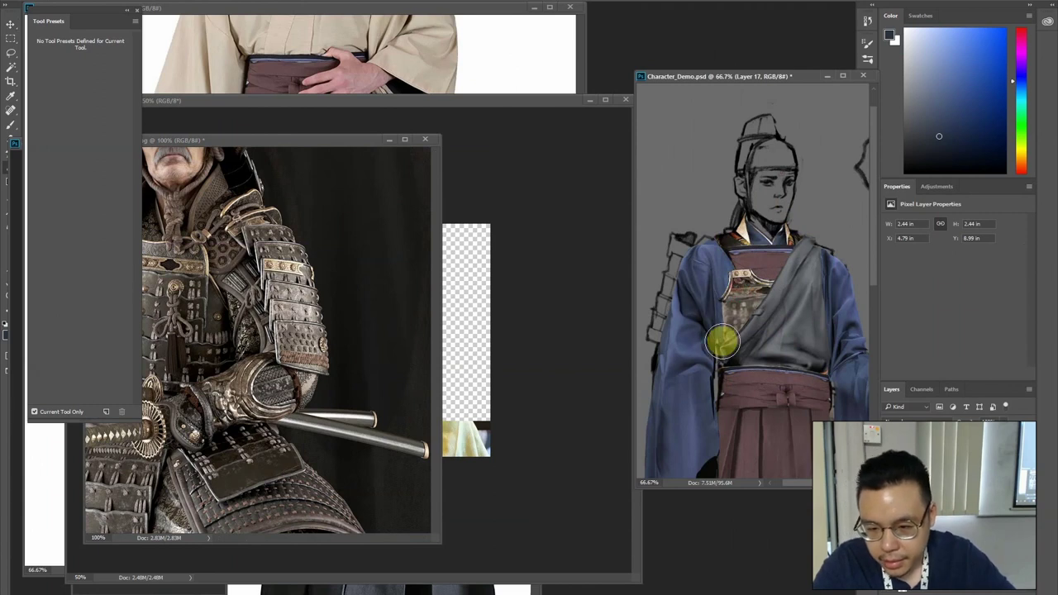
# Copy the plain dark thigh plate from the samurai photo over the lower breastplate, about 3.38 by 1.67 in, clipped to the armour
pyautogui.click(249, 274)
pyautogui.moveTo(218, 361); pyautogui.dragTo(321, 276)
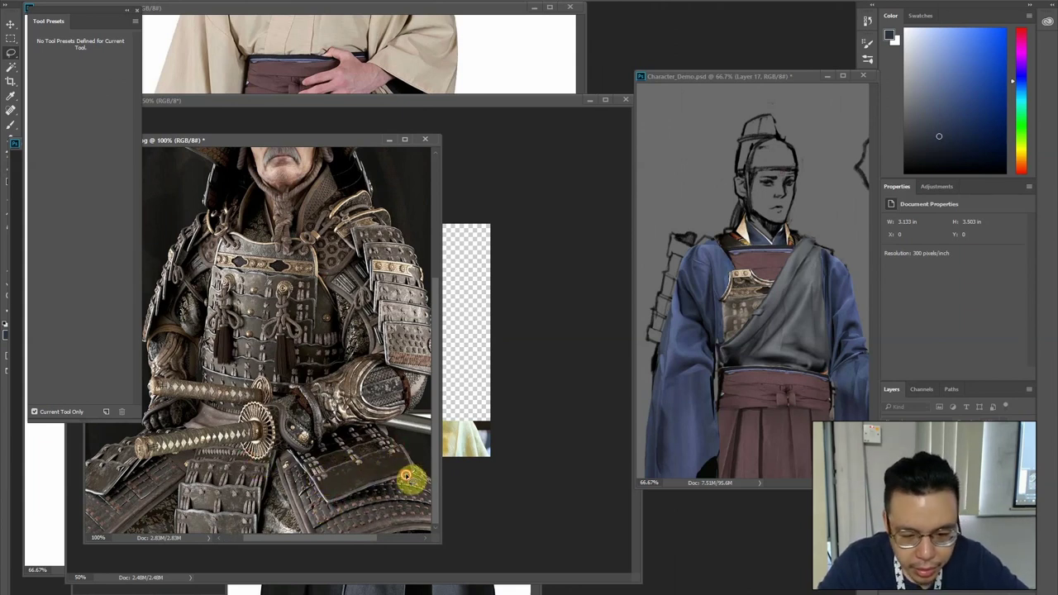
pyautogui.moveTo(406, 465); pyautogui.dragTo(737, 315)
pyautogui.press('Return')
pyautogui.hotkey('ctrl', 't')
pyautogui.hotkey('ctrl', 'alt', 'g')
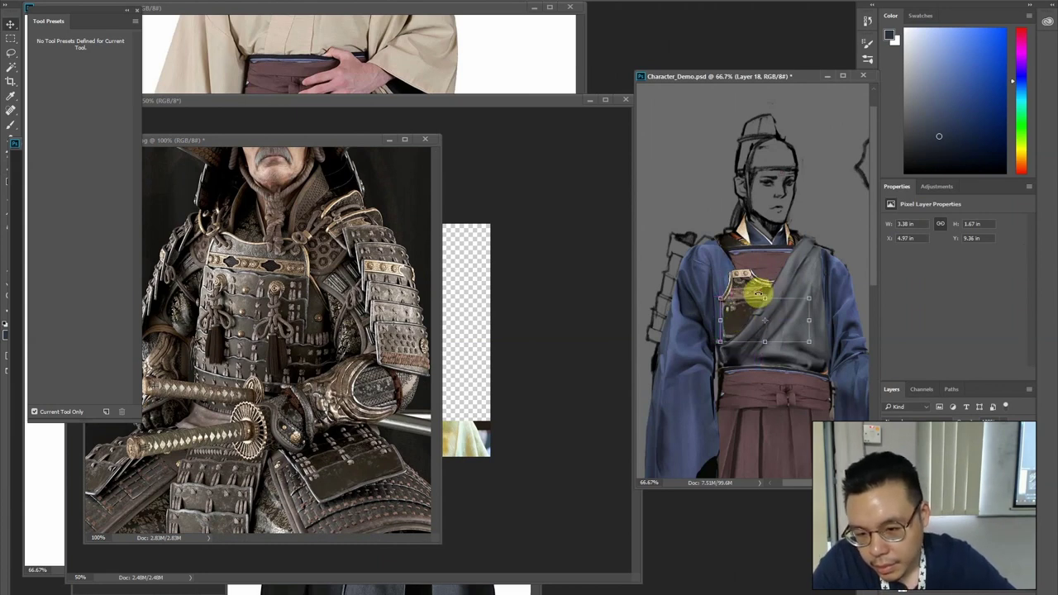
# Try toning the copied dark plate with the Dodge tool group and undo the last stroke
pyautogui.press('l')
pyautogui.press('o')
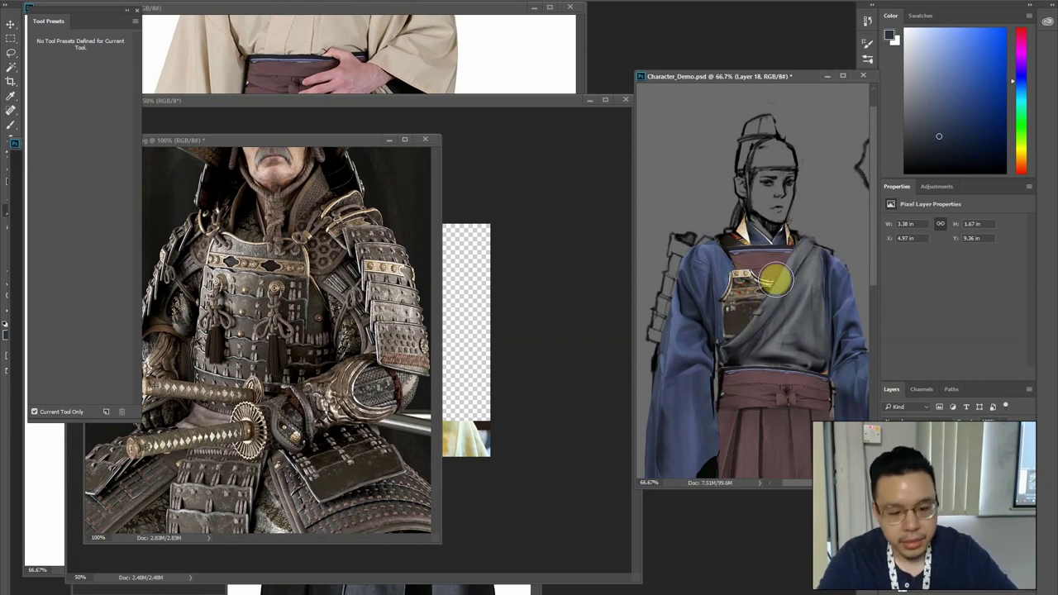
pyautogui.hotkey('ctrl', 'alt', 'z')
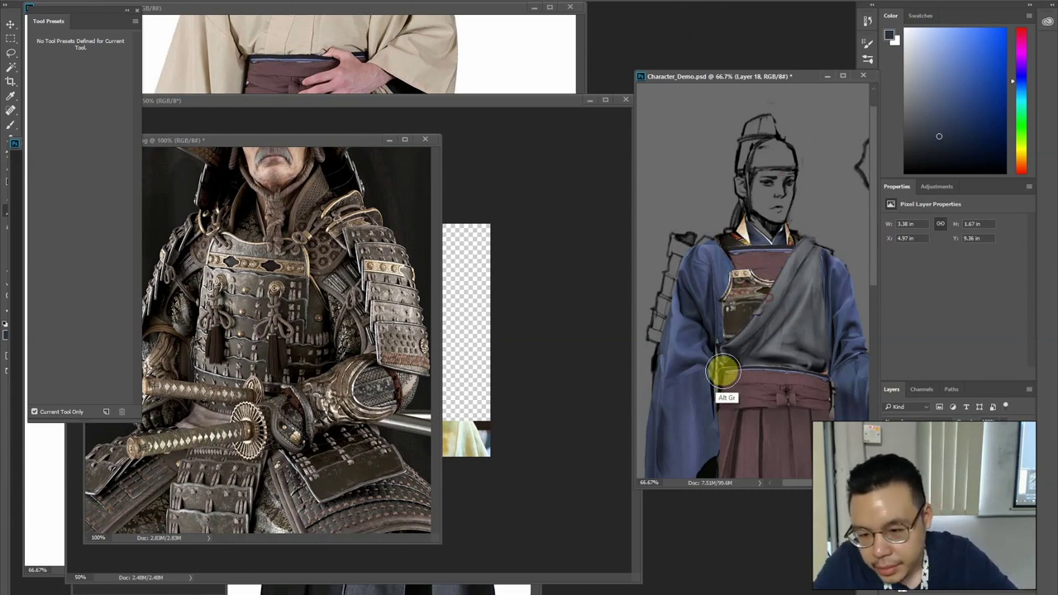
# Outline the narrow side strip of the samurai's breastplate and copy it onto the character's breastplate beside the sleeve
pyautogui.hotkey('ctrl', '-')
pyautogui.hotkey('ctrl', '+')
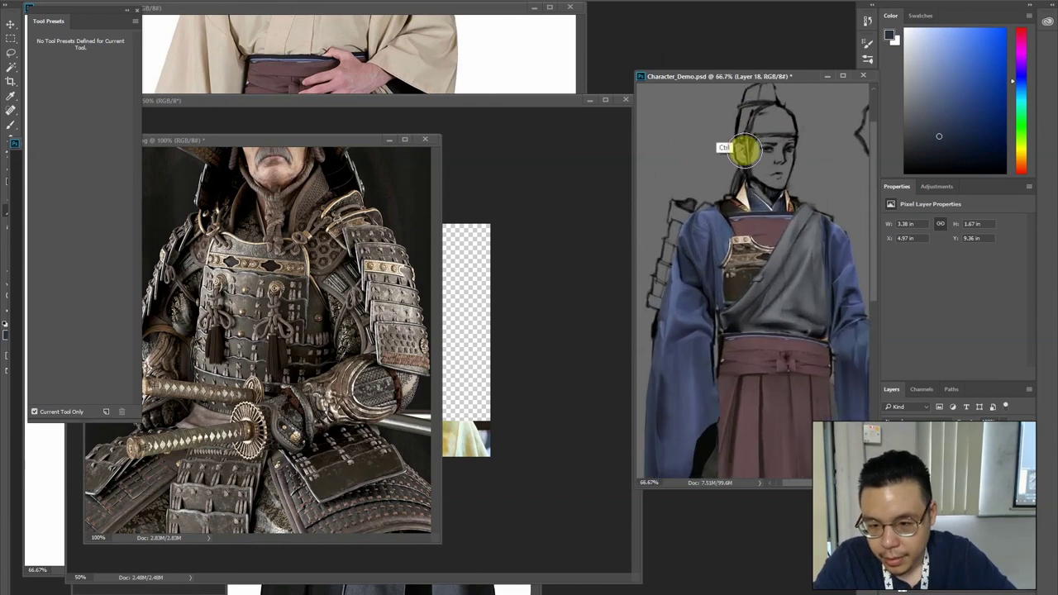
pyautogui.hotkey('ctrl', '+')
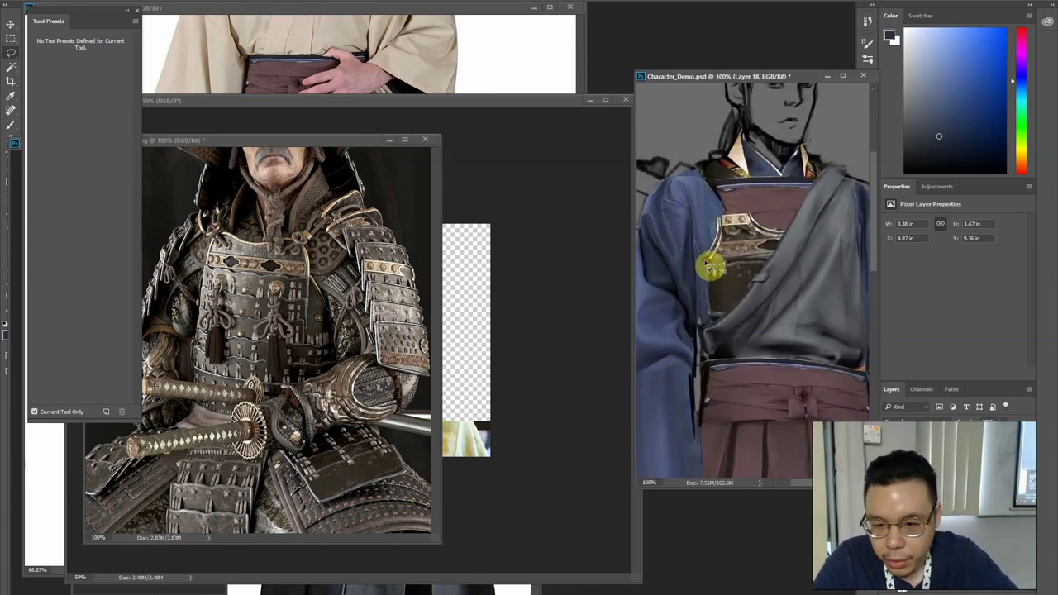
pyautogui.click(304, 247)
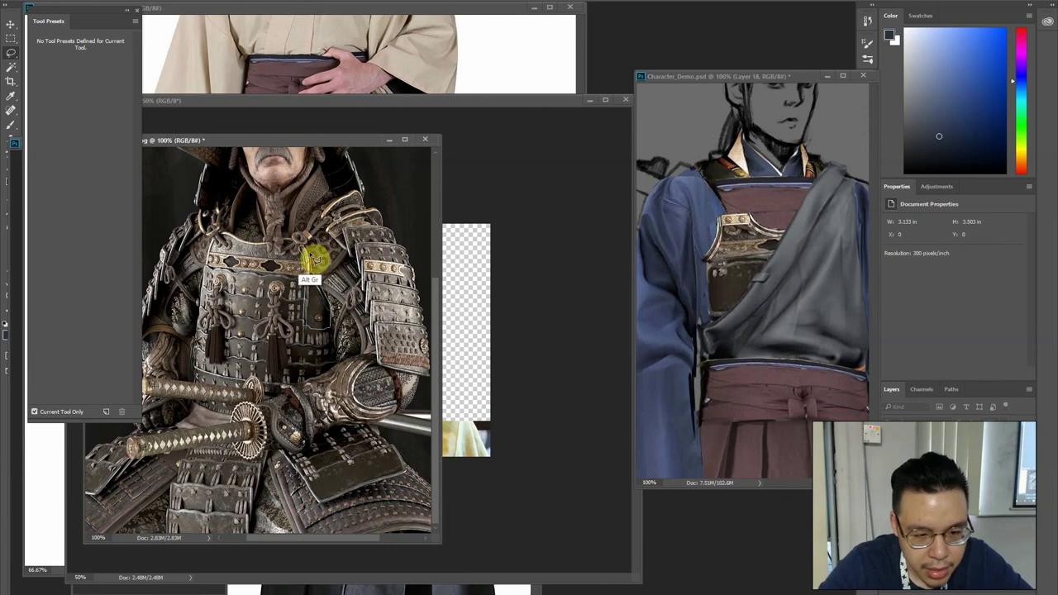
pyautogui.press('v')
pyautogui.moveTo(316, 292)
pyautogui.mouseDown()
pyautogui.moveTo(428, 276)
pyautogui.moveTo(693, 278)
pyautogui.moveTo(676, 294)
pyautogui.moveTo(723, 299)
pyautogui.moveTo(721, 268)
pyautogui.mouseUp()
# Move and distort the copied side strip to about 0.86 by 2.71 in so it follows the breastplate's edge beside the sleeve
pyautogui.moveTo(707, 304); pyautogui.dragTo(701, 215)
pyautogui.hotkey('ctrl', 't')
pyautogui.moveTo(689, 275); pyautogui.dragTo(691, 269)
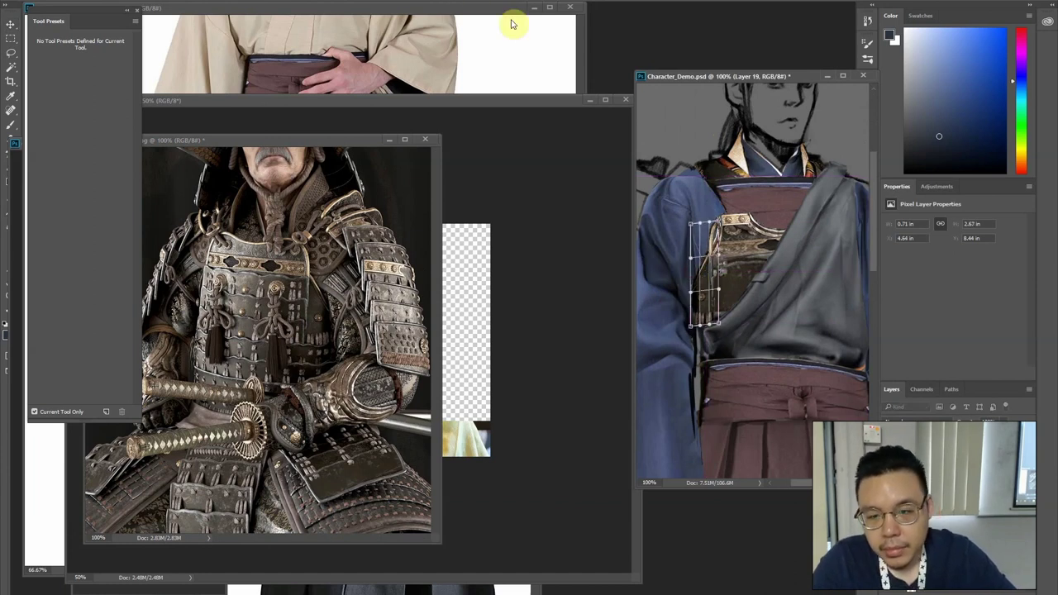
pyautogui.moveTo(718, 328); pyautogui.dragTo(692, 330)
pyautogui.moveTo(719, 224)
pyautogui.mouseDown()
pyautogui.moveTo(732, 224)
pyautogui.moveTo(722, 221)
pyautogui.mouseUp()
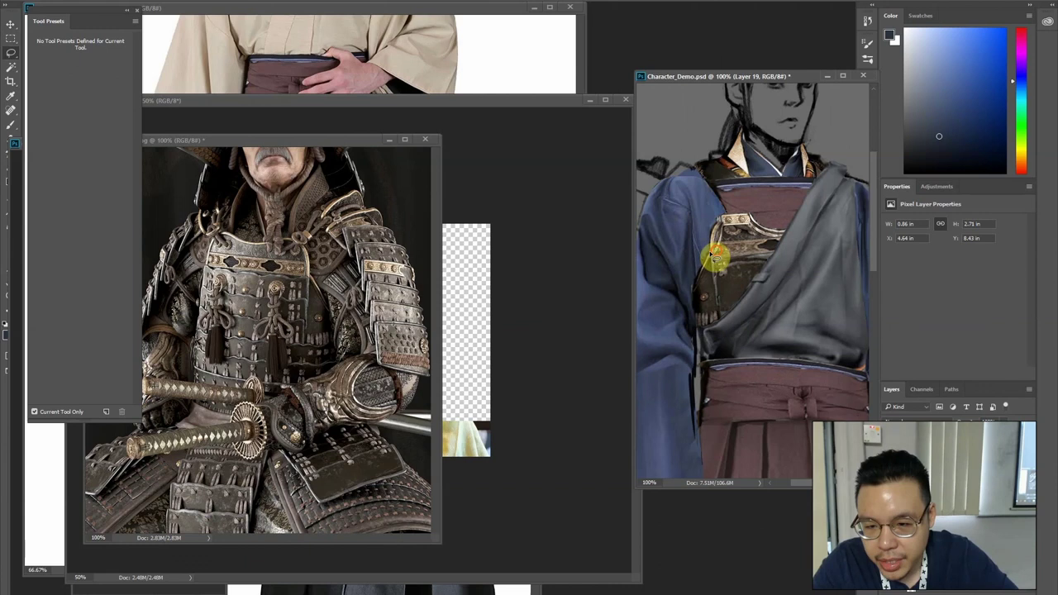
# Outline the excess upper part of the side strip and delete it, trimming the strip to about 0.81 by 2 in
pyautogui.moveTo(721, 246); pyautogui.dragTo(720, 248)
pyautogui.press('Delete')
pyautogui.hotkey('ctrl', 'd')
pyautogui.hotkey('ctrl', '-')
pyautogui.hotkey('ctrl', '+')
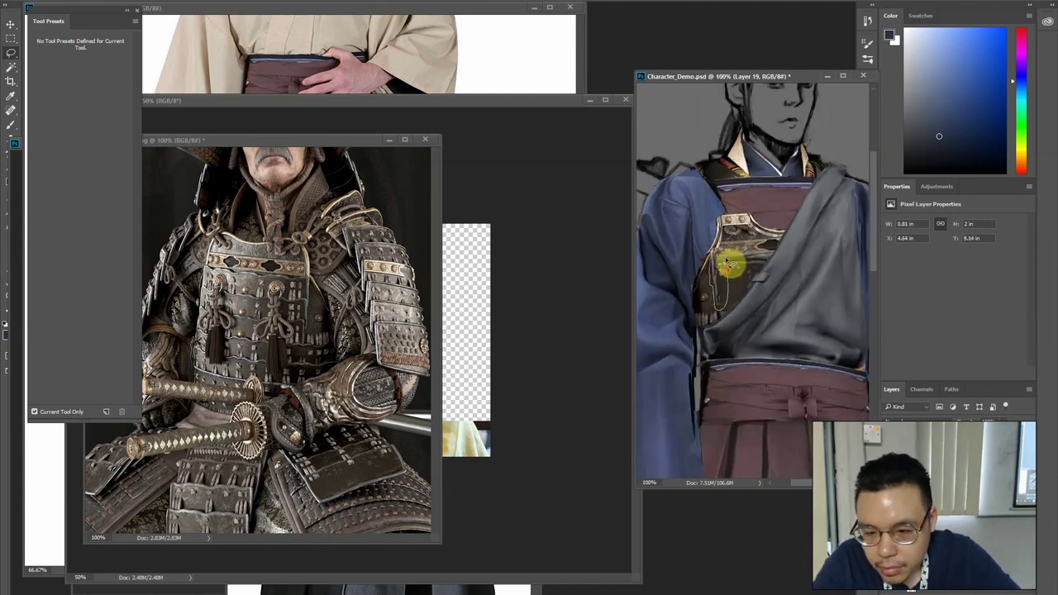
# Sample dark brown tones from the armour and brush over the side strip and breastplate to blend their seams
pyautogui.click(703, 200)
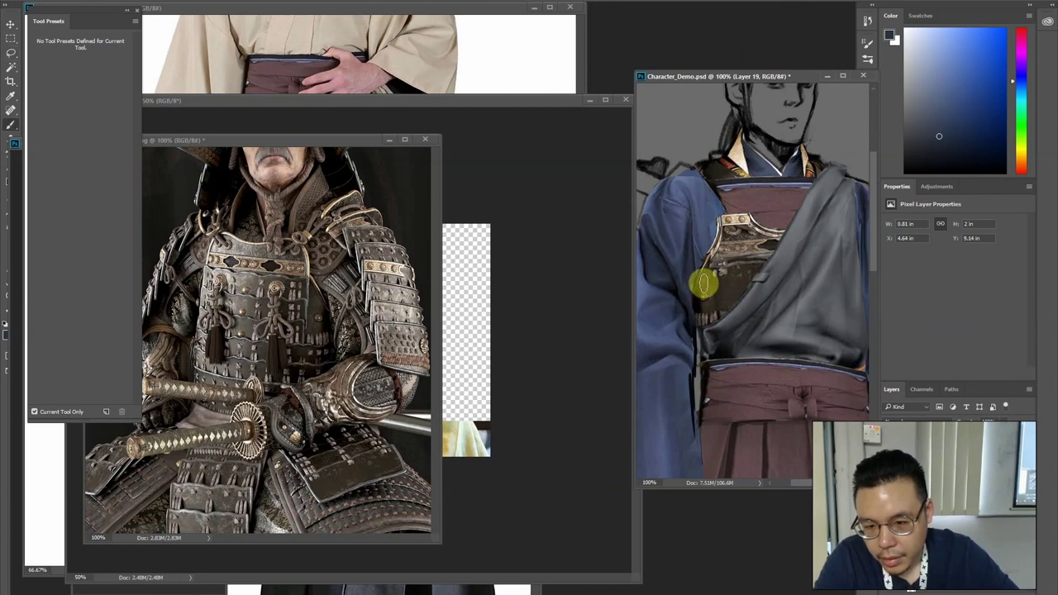
pyautogui.keyDown('alt'); pyautogui.click(707, 283); pyautogui.keyUp('alt')
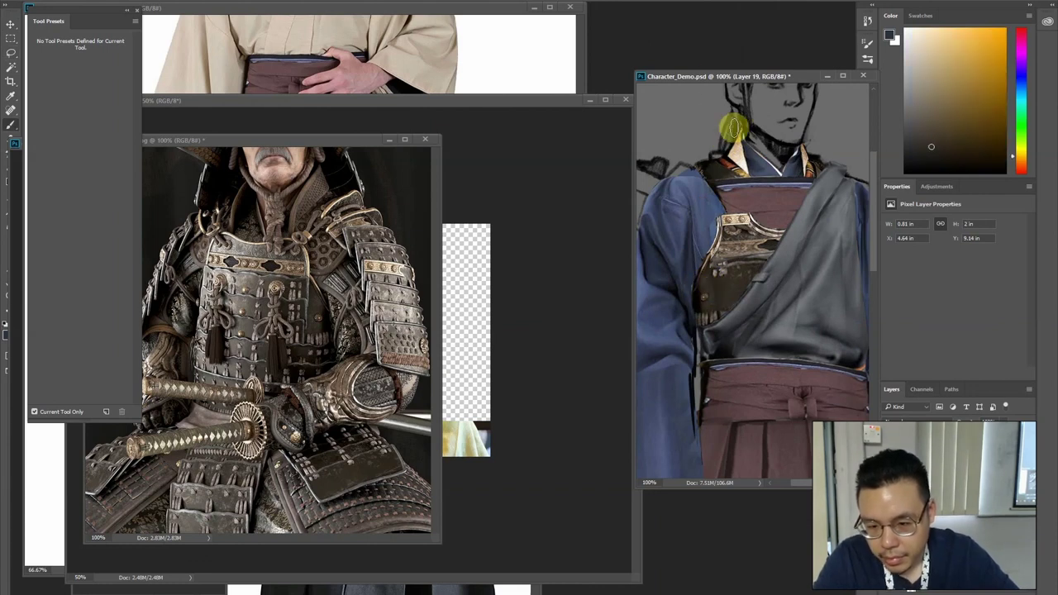
pyautogui.hotkey('ctrl', '-')
pyautogui.hotkey('ctrl', '-')
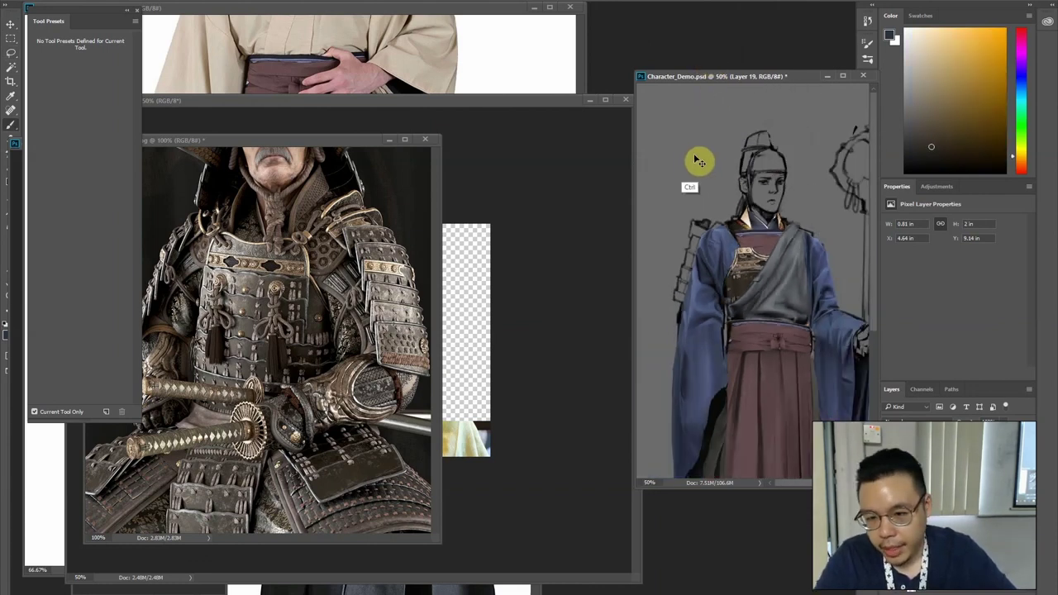
pyautogui.hotkey('ctrl', '+')
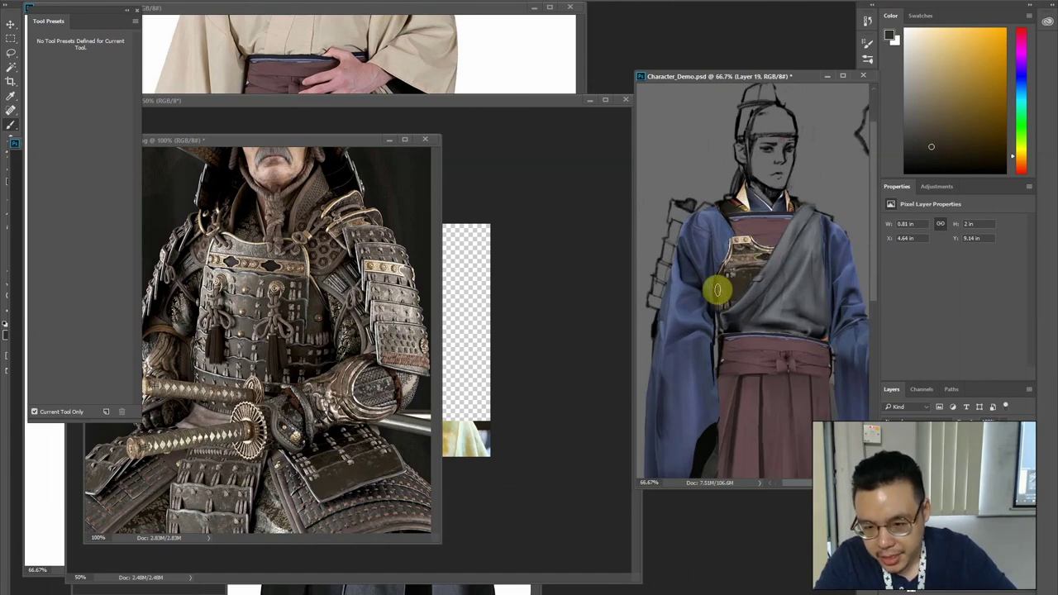
pyautogui.keyDown('alt'); pyautogui.click(761, 268); pyautogui.keyUp('alt')
pyautogui.moveTo(734, 269); pyautogui.dragTo(769, 266)
pyautogui.hotkey('ctrl', '-')
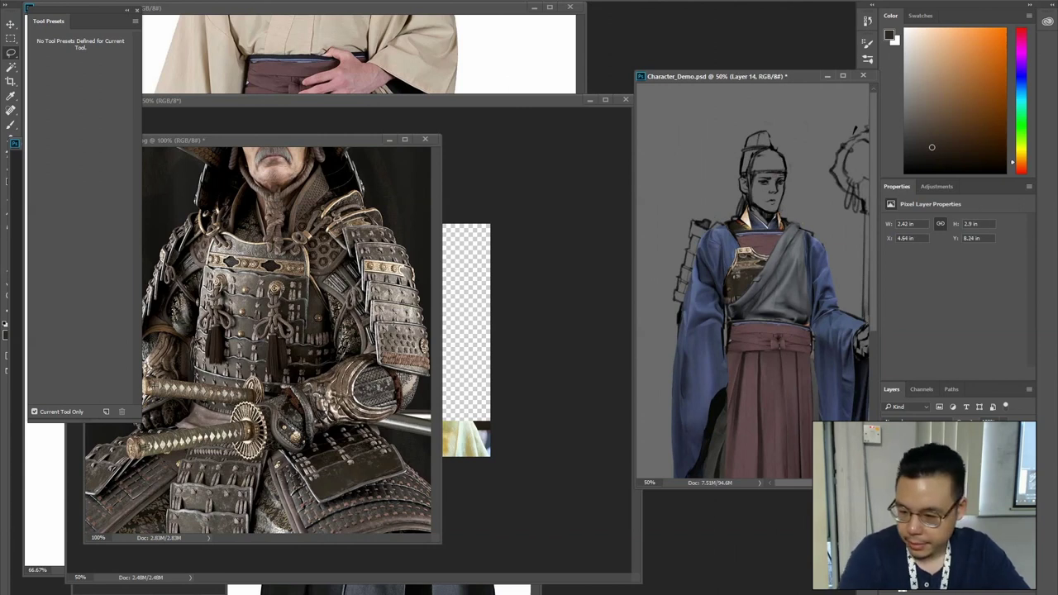
# Toggle the armour layer's visibility to compare the costume, and delete a small selected piece from the breastplate's edge
pyautogui.click(890, 496)
pyautogui.click(890, 496)
pyautogui.click(890, 496)
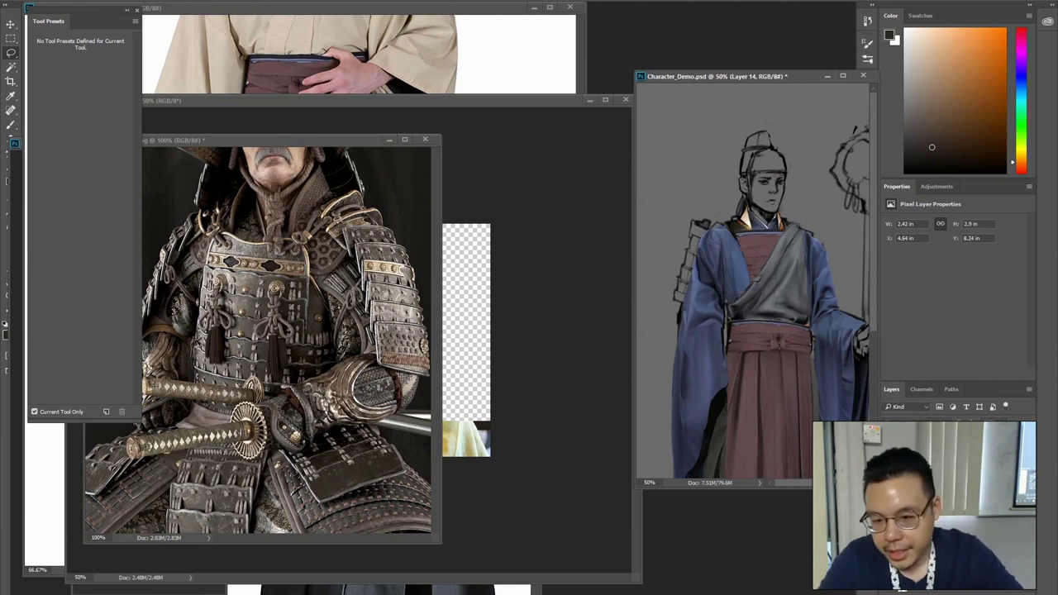
pyautogui.hotkey('ctrl', 'z')
pyautogui.hotkey('ctrl', '+')
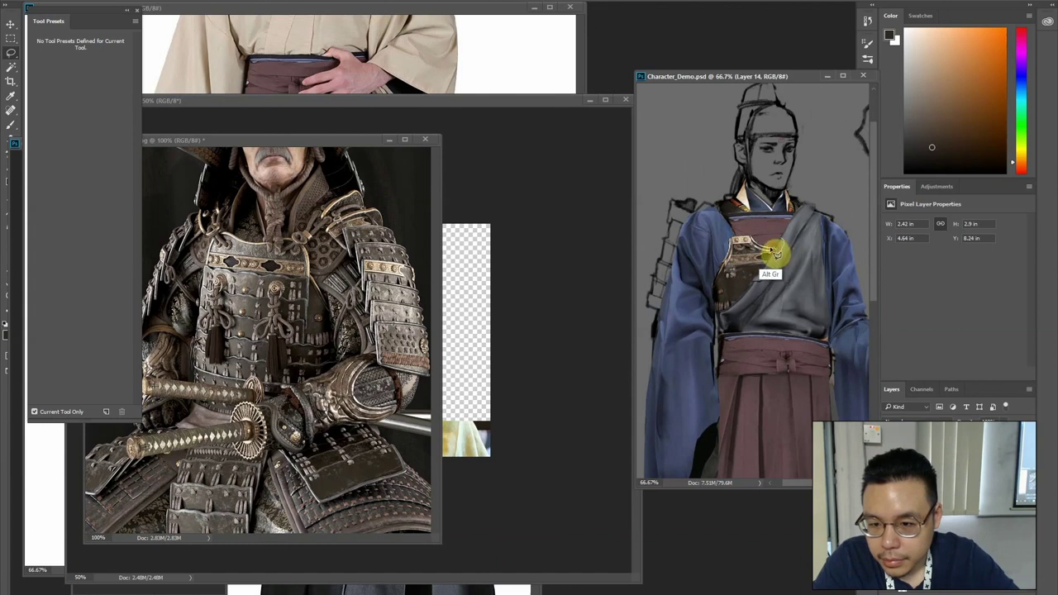
pyautogui.press('Delete')
pyautogui.hotkey('ctrl', 'd')
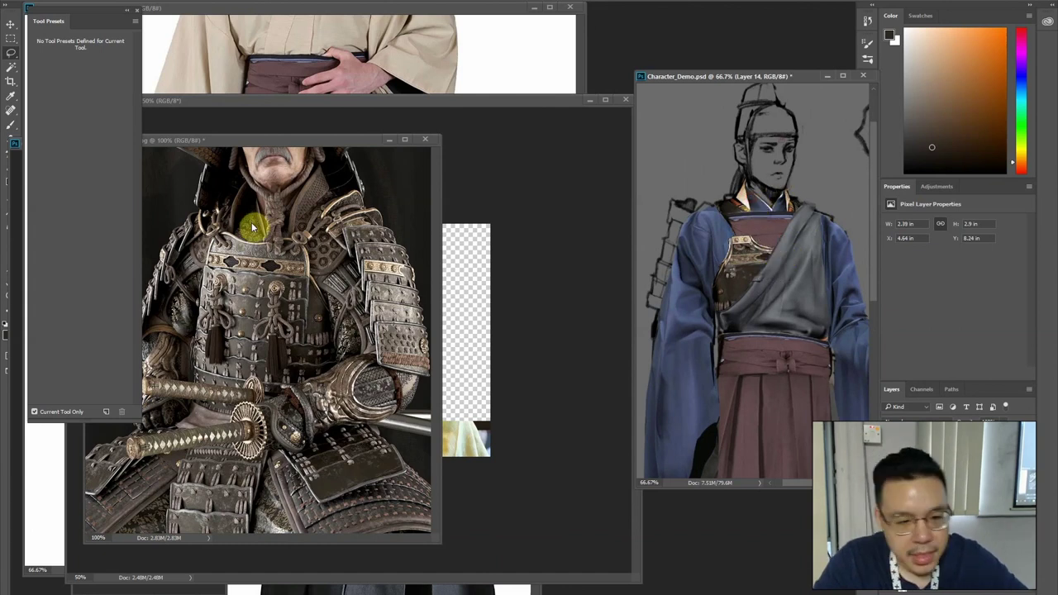
# Outline the shoulder strap on the samurai photo's armour and copy it onto the character's shoulder
pyautogui.click(301, 240)
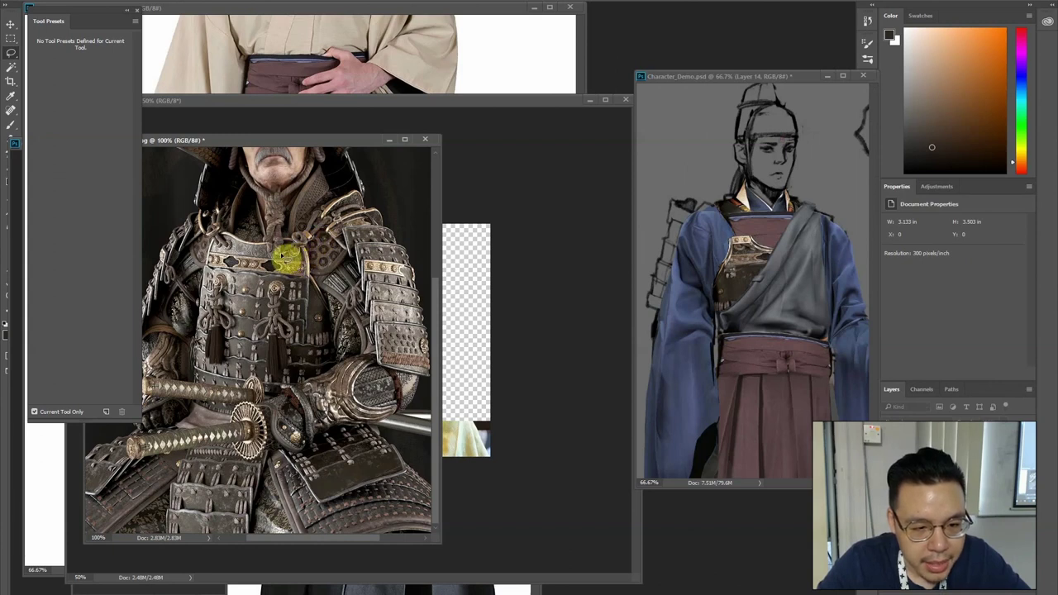
pyautogui.press('alt')
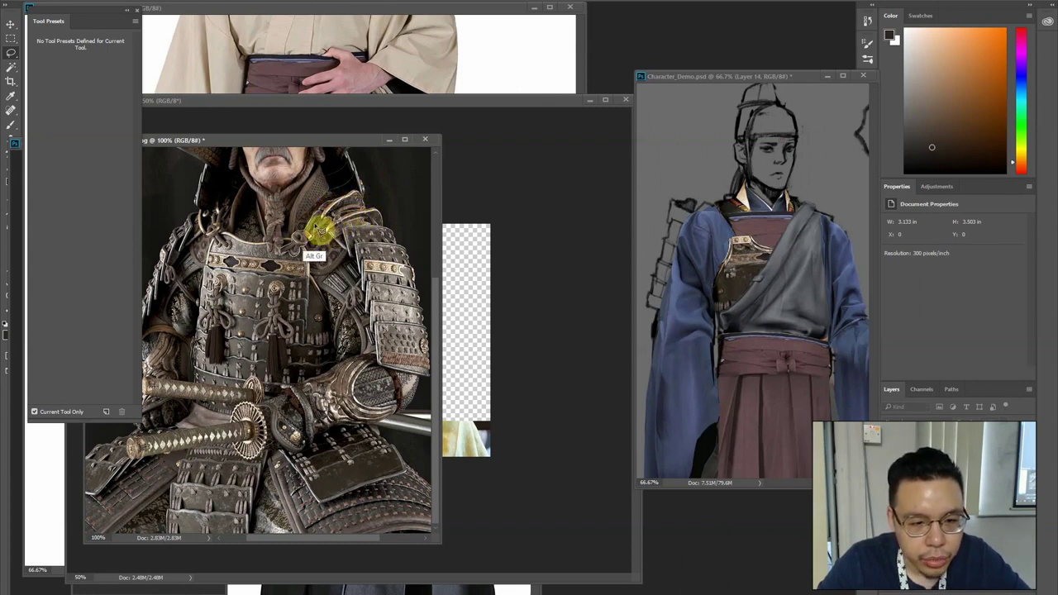
pyautogui.moveTo(310, 234)
pyautogui.mouseDown()
pyautogui.moveTo(353, 201)
pyautogui.moveTo(725, 204)
pyautogui.mouseUp()
pyautogui.hotkey('alt', 'v')
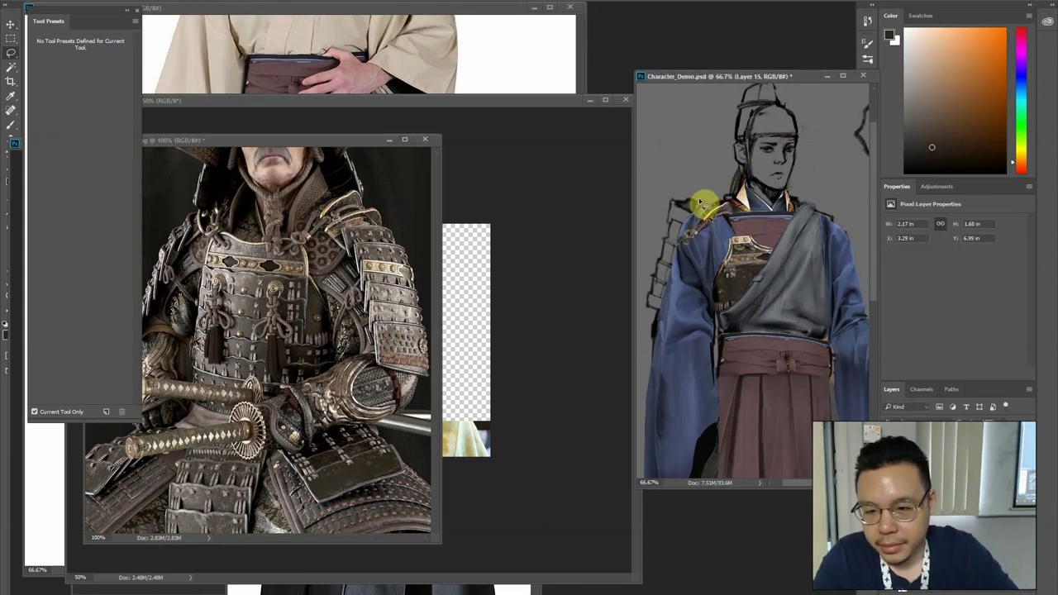
# Reshape the strap to about 1.93 by 1.77 in and fit it from the shoulder down to the breastplate's top corner
pyautogui.moveTo(668, 247); pyautogui.dragTo(730, 215)
pyautogui.hotkey('ctrl', '+')
pyautogui.moveTo(687, 153); pyautogui.dragTo(718, 156)
pyautogui.moveTo(751, 190); pyautogui.dragTo(752, 189)
pyautogui.press('Return')
pyautogui.press('Return')
pyautogui.hotkey('ctrl', '-')
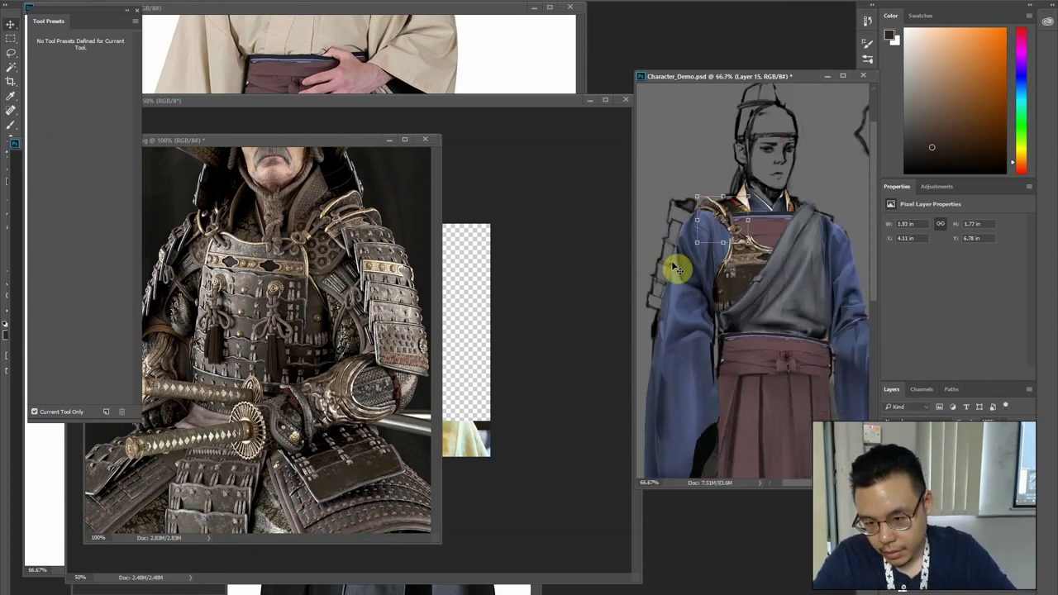
# Darken the strap with Levels using midtone 0.97 and output levels 5 to 219, and merge it into the armour layer
pyautogui.hotkey('ctrl', 'l')
pyautogui.moveTo(512, 235); pyautogui.dragTo(519, 234)
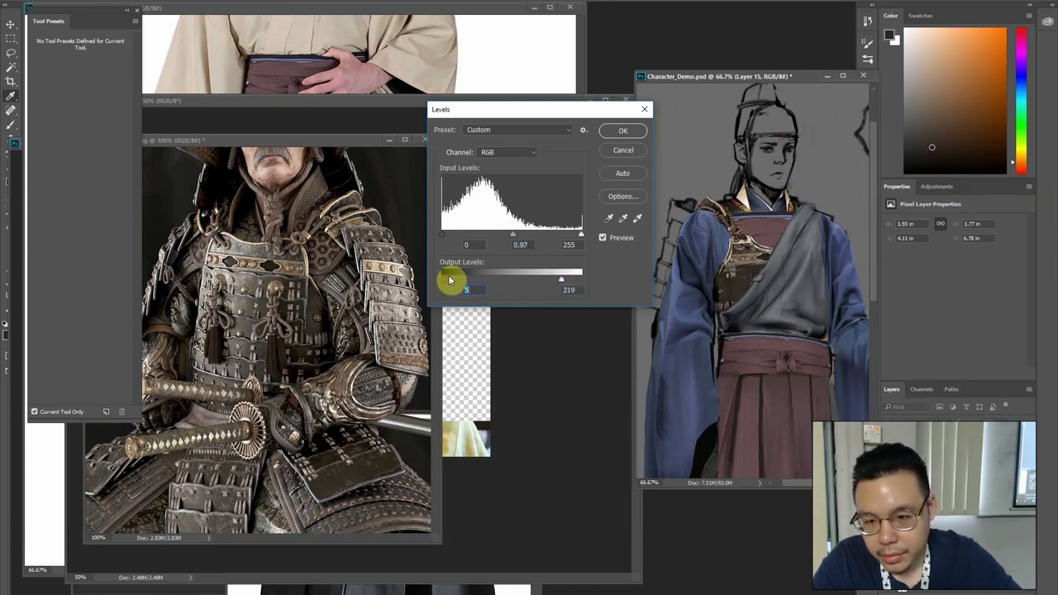
pyautogui.press('Return')
pyautogui.hotkey('ctrl', '-')
pyautogui.hotkey('ctrl', '-')
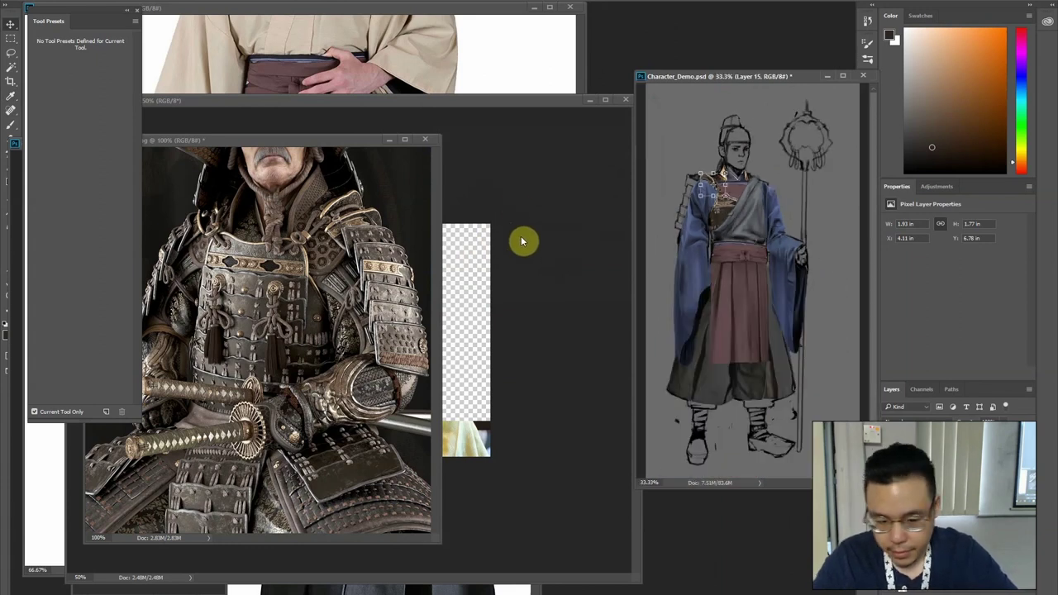
pyautogui.hotkey('ctrl', 'e')
# Tone the merged armour with the Dodge tool group and show the line sketch over the clothing
pyautogui.hotkey('ctrl', '+')
pyautogui.hotkey('ctrl', '+')
pyautogui.moveTo(733, 209); pyautogui.dragTo(759, 302)
pyautogui.press('o')
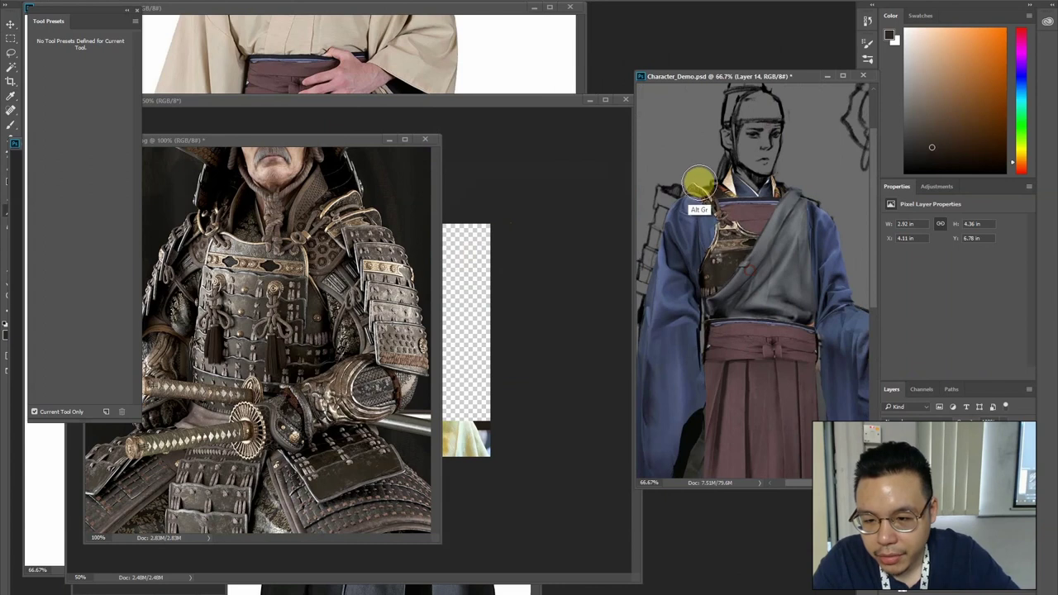
pyautogui.hotkey('ctrl', '-')
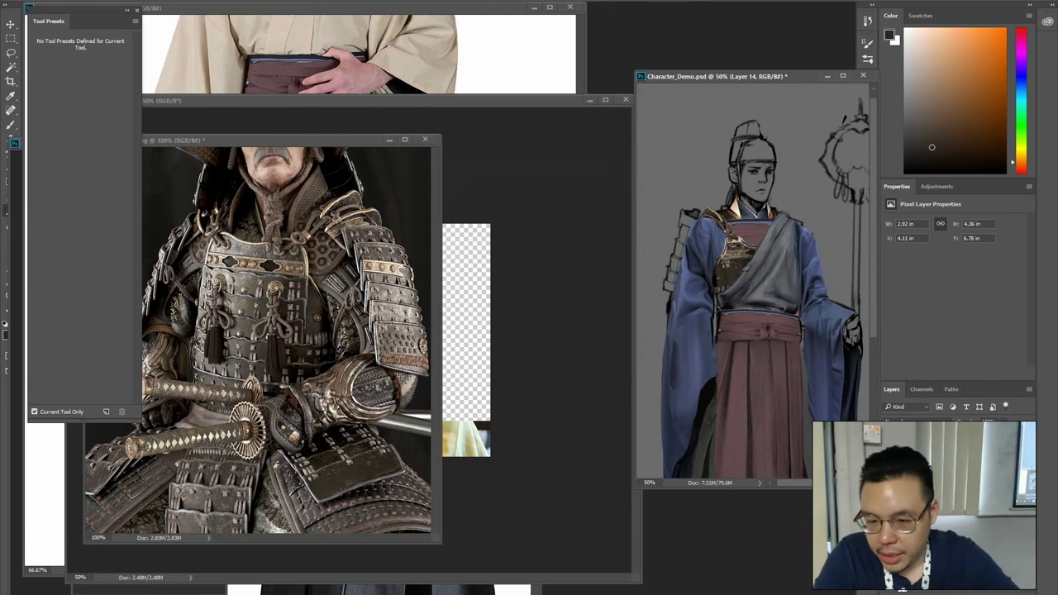
pyautogui.click(889, 475)
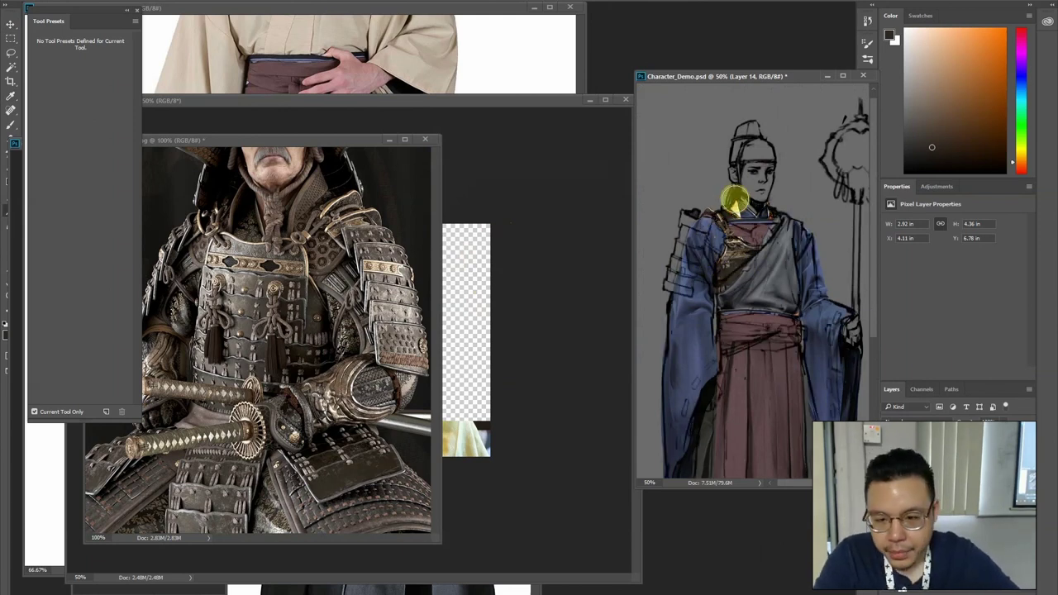
# Switch to the Cloth reference folder and open the armoured samurai image 05_shot02 in Photoshop
pyautogui.moveTo(369, 254); pyautogui.dragTo(321, 286)
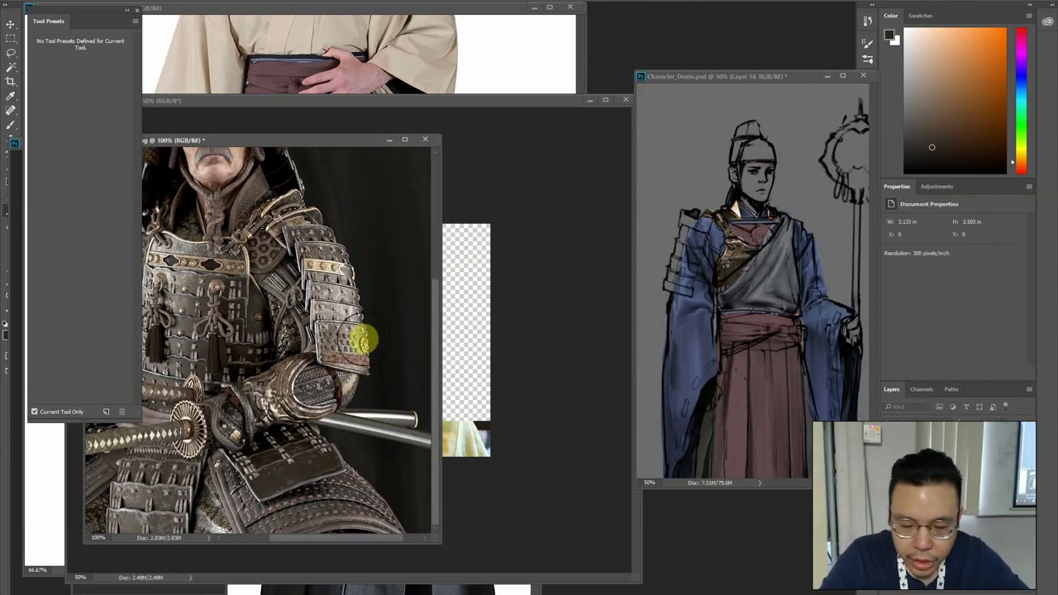
pyautogui.hotkey('alt', 'Tab')
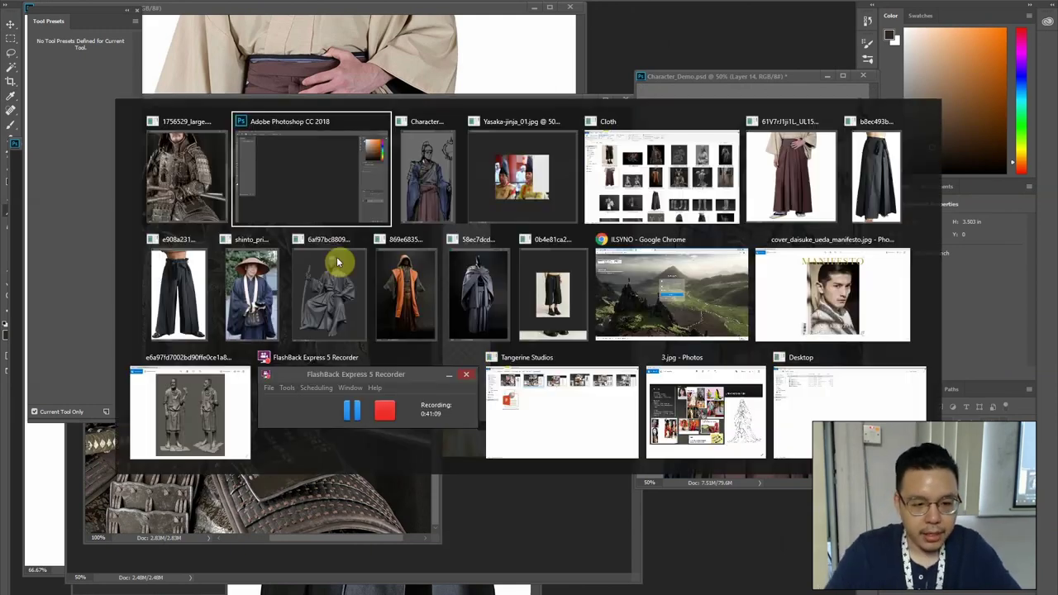
pyautogui.hotkey('alt', 'Tab')
pyautogui.hotkey('alt', 'Tab')
pyautogui.hotkey('alt', 'Tab')
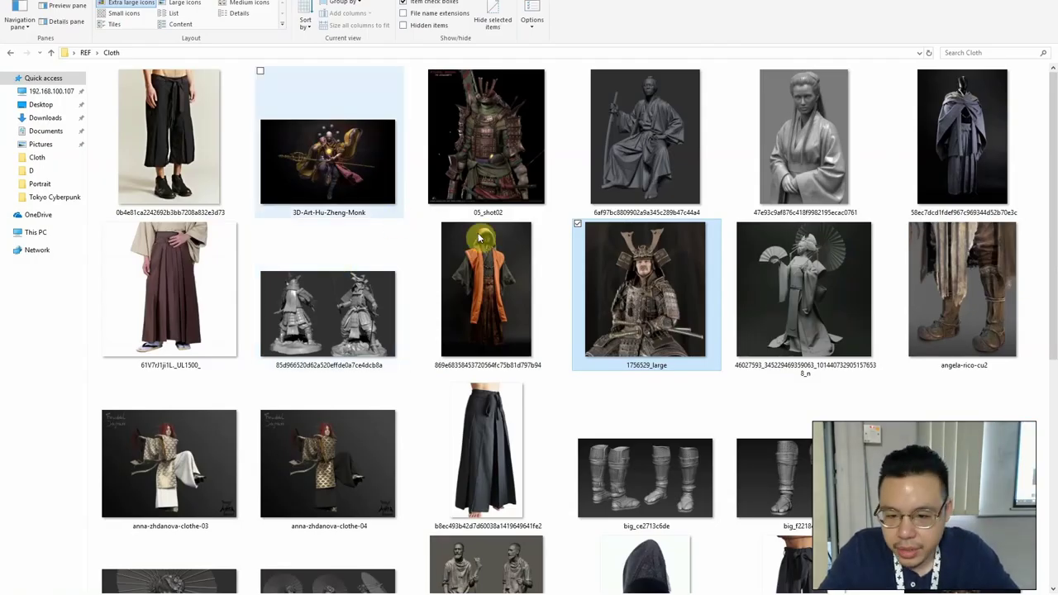
pyautogui.hotkey('alt', 'Tab')
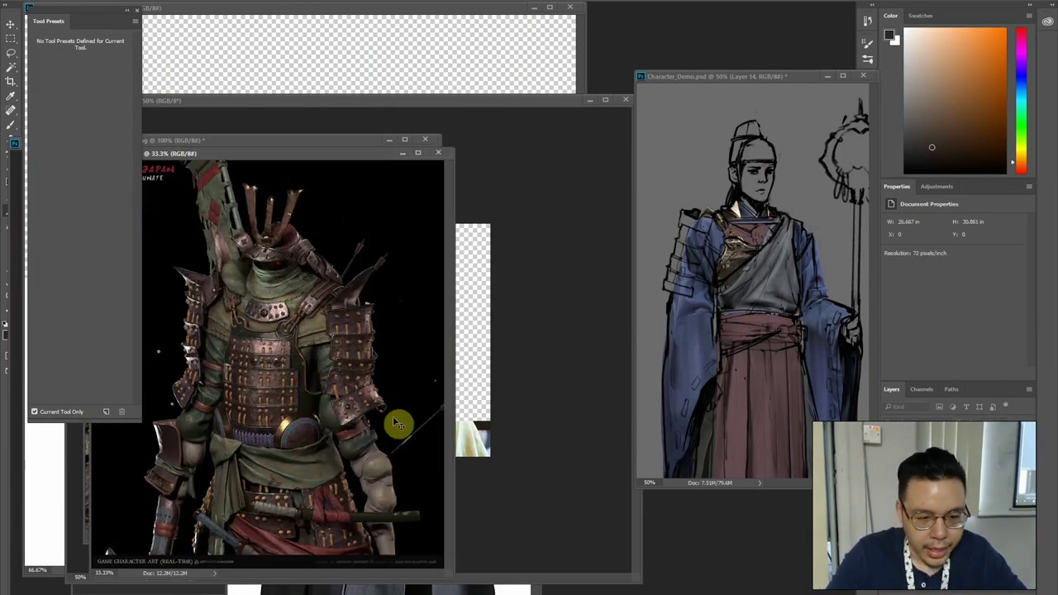
# Rearrange the reference windows so the shrine and samurai photos sit aside and the leather-plated shoulder guard is in front
pyautogui.hotkey('ctrl', '+')
pyautogui.hotkey('ctrl', '+')
pyautogui.moveTo(391, 386); pyautogui.dragTo(316, 317)
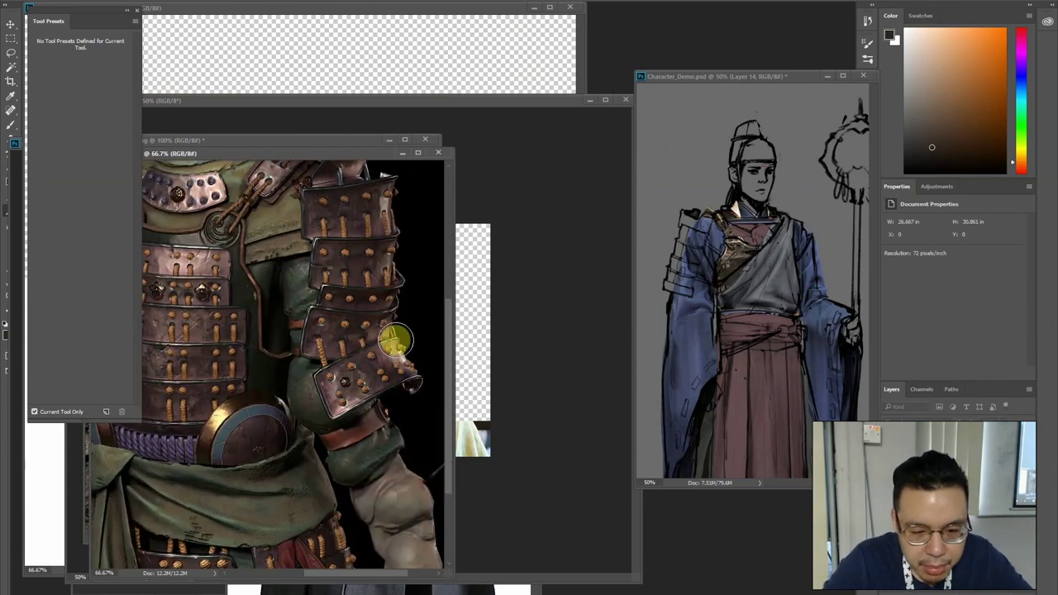
pyautogui.moveTo(304, 144); pyautogui.dragTo(324, 136)
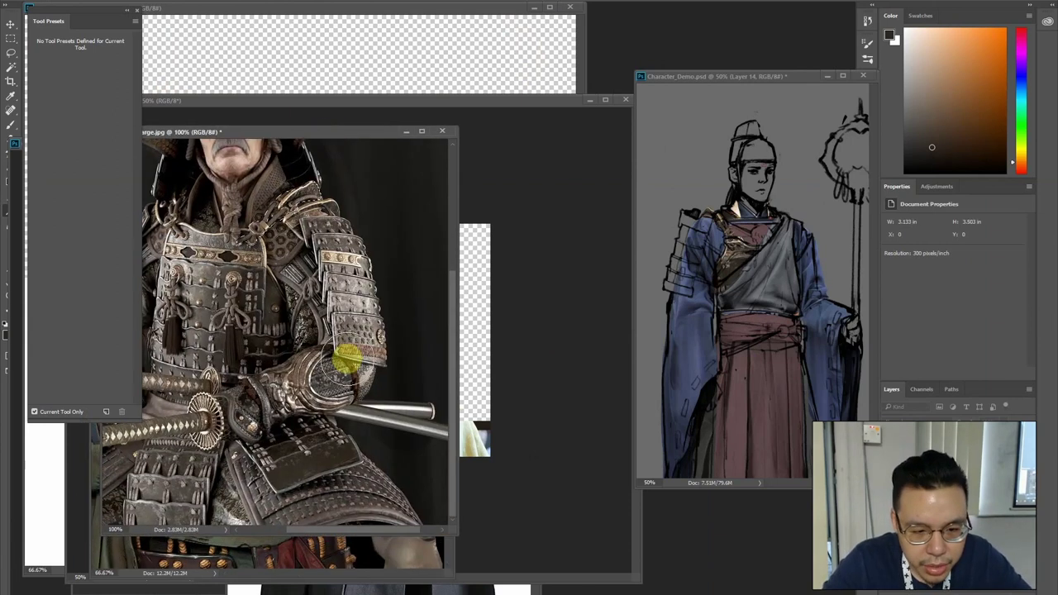
pyautogui.click(467, 339)
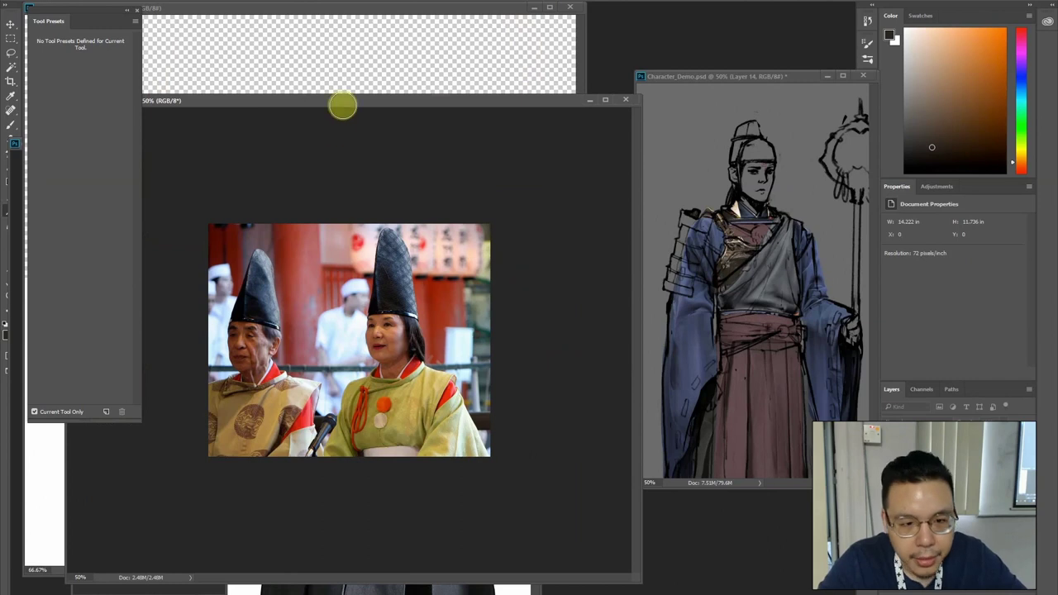
pyautogui.moveTo(487, 100); pyautogui.dragTo(501, 385)
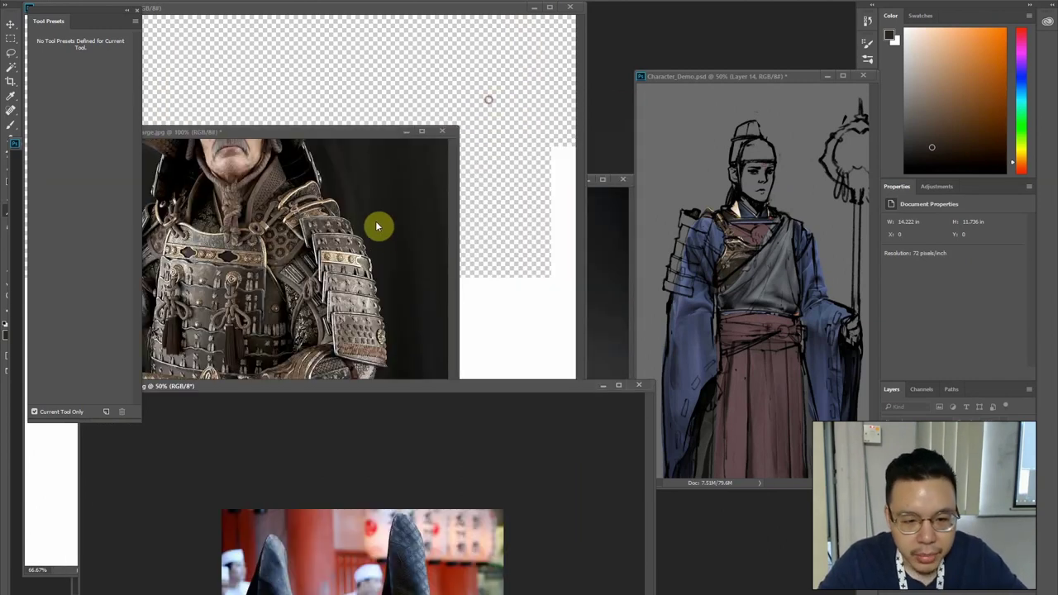
pyautogui.click(373, 133)
pyautogui.moveTo(256, 221); pyautogui.dragTo(300, 89)
pyautogui.click(400, 159)
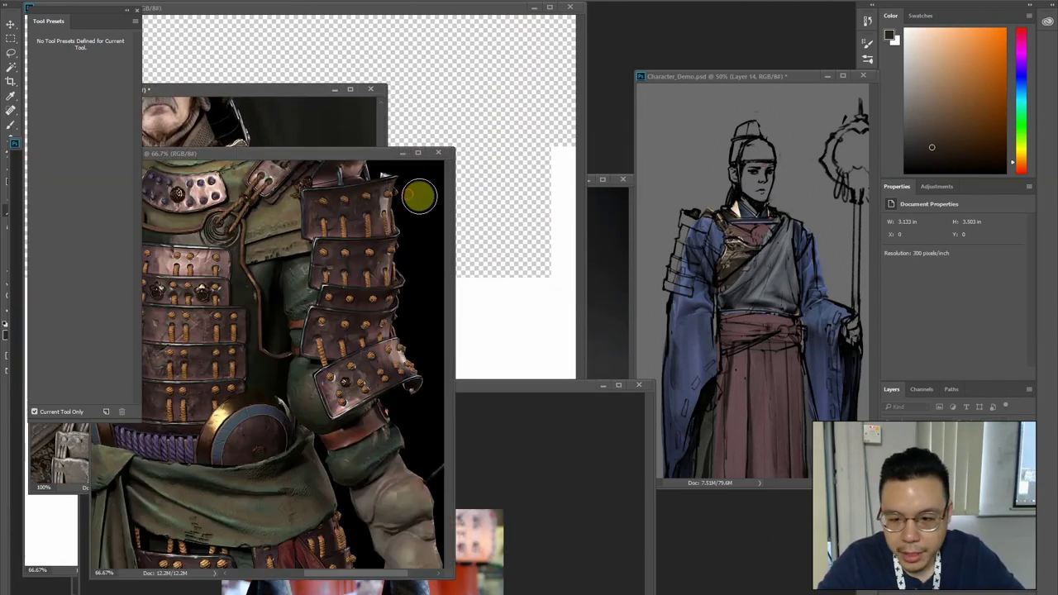
# Outline the lowest leather plate of the reference's shoulder guard and copy it onto the character's shoulder
pyautogui.hotkey('ctrl', '+')
pyautogui.moveTo(395, 356); pyautogui.dragTo(310, 344)
pyautogui.press('l')
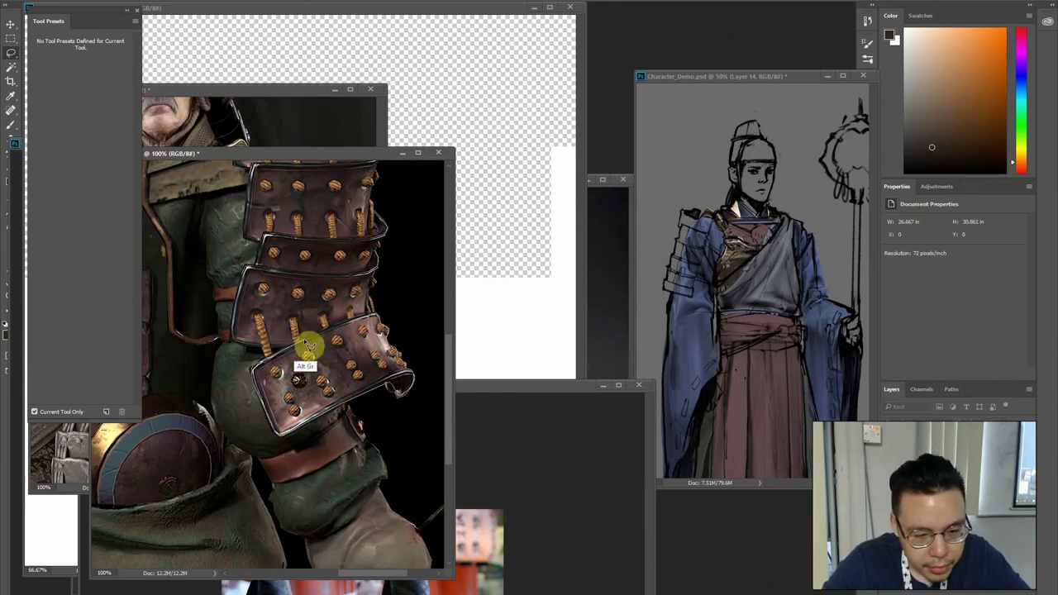
pyautogui.keyDown('alt'); pyautogui.click(379, 316); pyautogui.keyUp('alt')
pyautogui.press('v')
pyautogui.moveTo(379, 337); pyautogui.dragTo(722, 259)
# Rotate the leather plate and place it over the top of the sketched shoulder guard, about 3.89 in wide
pyautogui.hotkey('ctrl', '+')
pyautogui.hotkey('ctrl', '+')
pyautogui.moveTo(673, 231); pyautogui.dragTo(682, 354)
pyautogui.moveTo(751, 310); pyautogui.dragTo(748, 219)
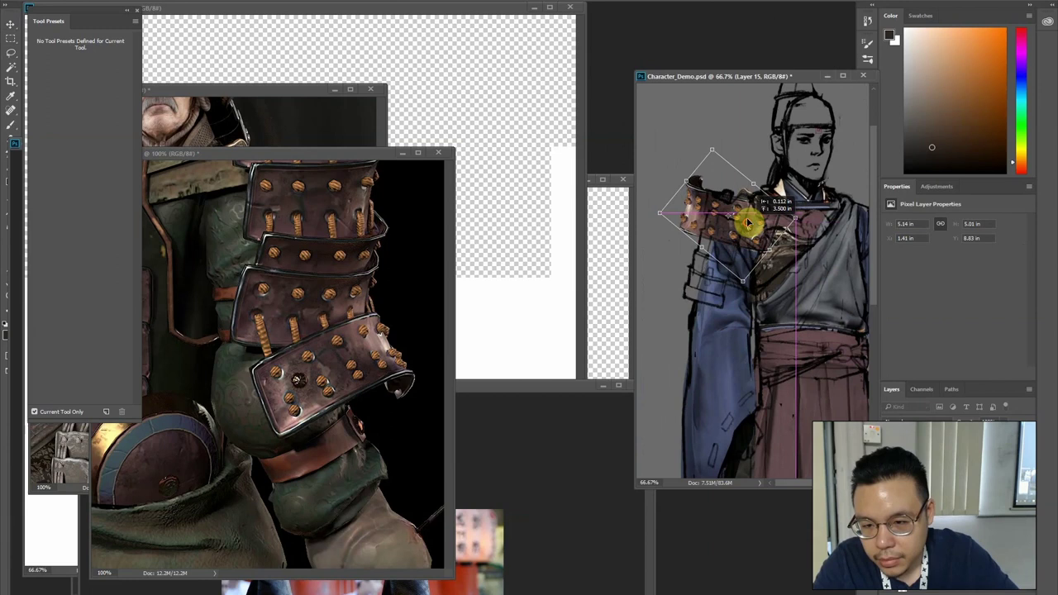
pyautogui.hotkey('ctrl', '+')
pyautogui.press('Return')
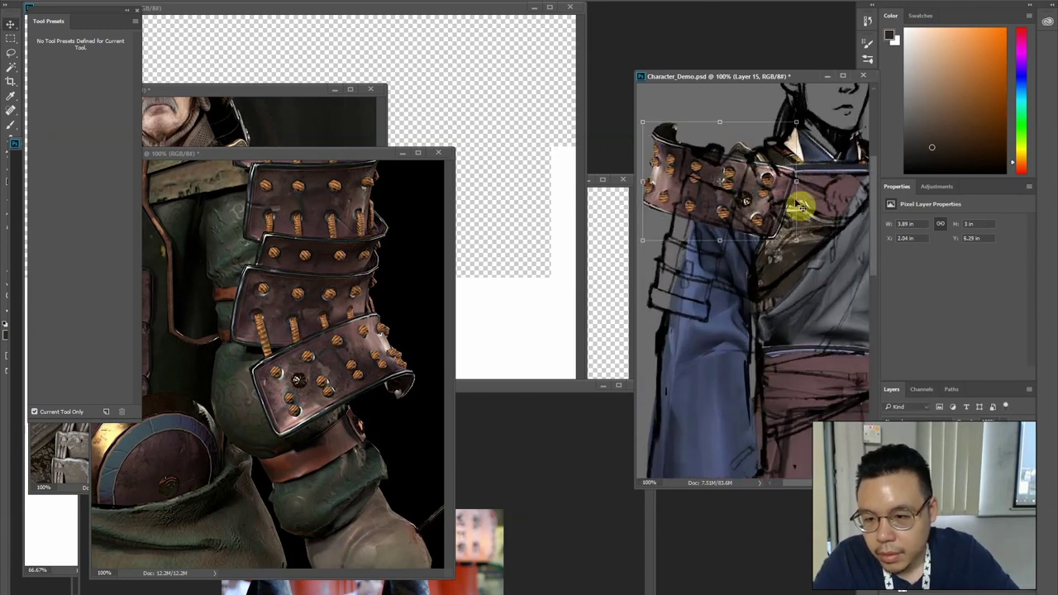
# Shrink the leather plate to about 1.84 by 1.37 in and distort its corners to match the sketched guard's top tier
pyautogui.moveTo(796, 241); pyautogui.dragTo(754, 208)
pyautogui.moveTo(741, 194); pyautogui.dragTo(734, 180)
pyautogui.hotkey('ctrl', '+')
pyautogui.moveTo(713, 248); pyautogui.dragTo(732, 338)
pyautogui.moveTo(741, 195)
pyautogui.mouseDown()
pyautogui.moveTo(751, 209)
pyautogui.moveTo(751, 199)
pyautogui.mouseUp()
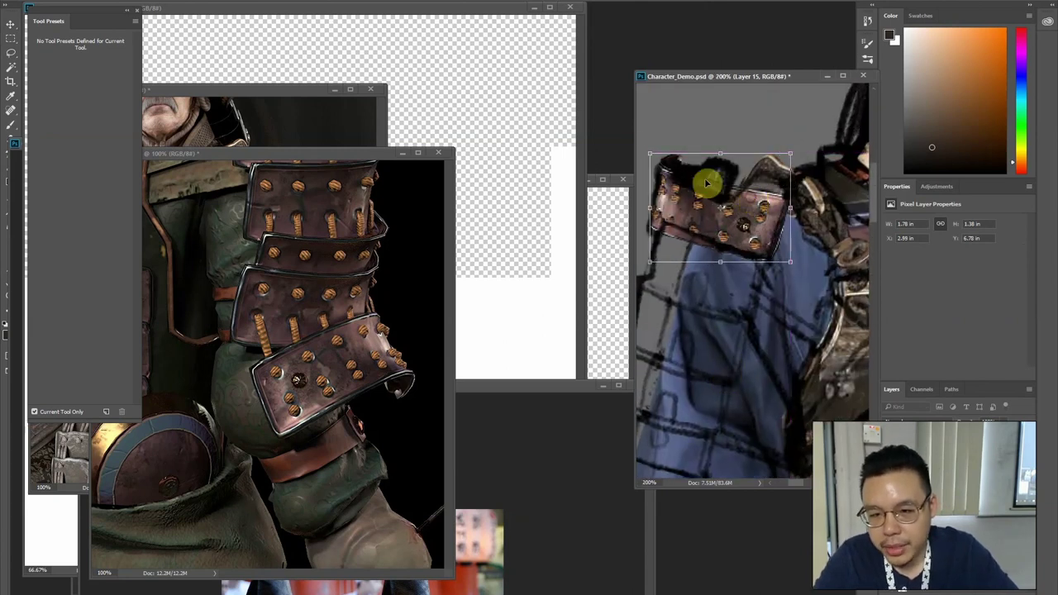
pyautogui.moveTo(656, 165); pyautogui.dragTo(649, 260)
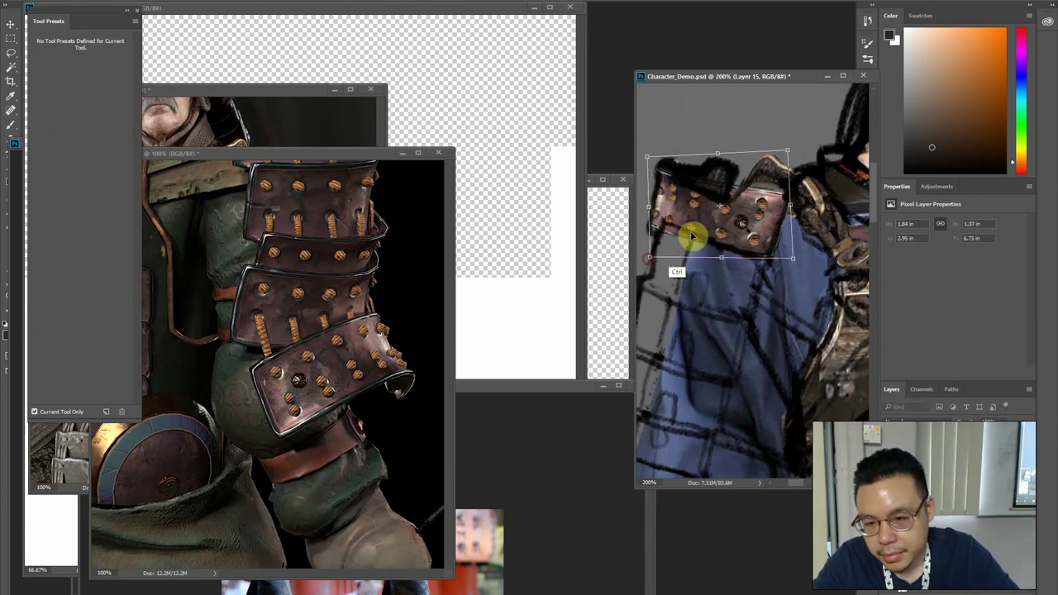
pyautogui.moveTo(787, 219); pyautogui.dragTo(791, 215)
pyautogui.press('Return')
# Duplicate the leather plate and place the copy at the lowest tier of the sketched shoulder guard
pyautogui.moveTo(717, 371); pyautogui.dragTo(779, 326)
pyautogui.moveTo(815, 177); pyautogui.dragTo(734, 428)
pyautogui.moveTo(751, 468); pyautogui.dragTo(774, 347)
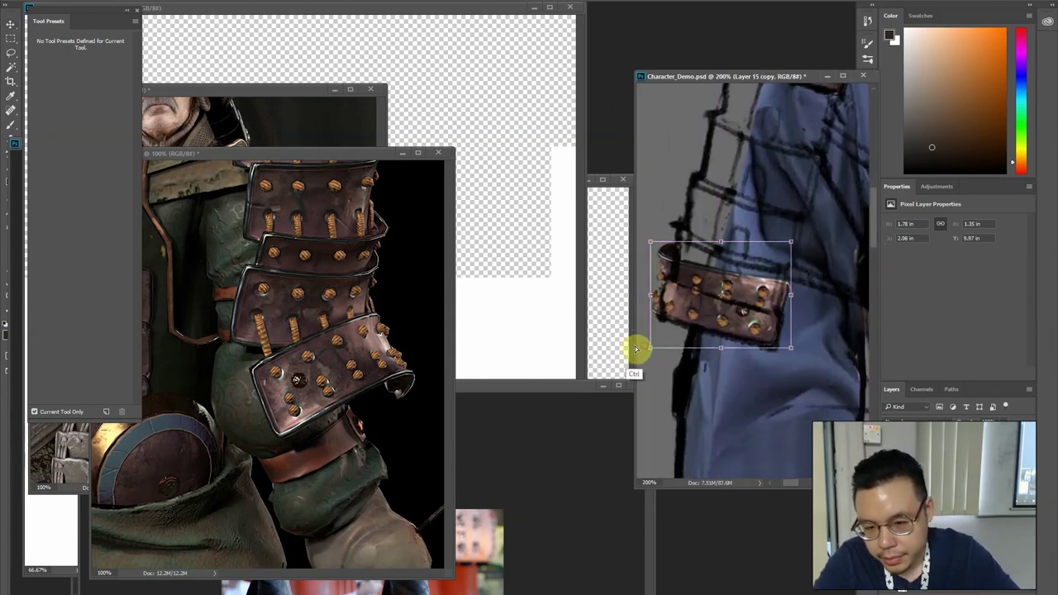
# Narrow the copied leather plate and warp it to fit the sketched guard's lowest tier, about 1.72 by 1.36 in
pyautogui.moveTo(650, 294); pyautogui.dragTo(657, 291)
pyautogui.press('Return')
pyautogui.moveTo(810, 181); pyautogui.dragTo(777, 303)
pyautogui.hotkey('ctrl', '-')
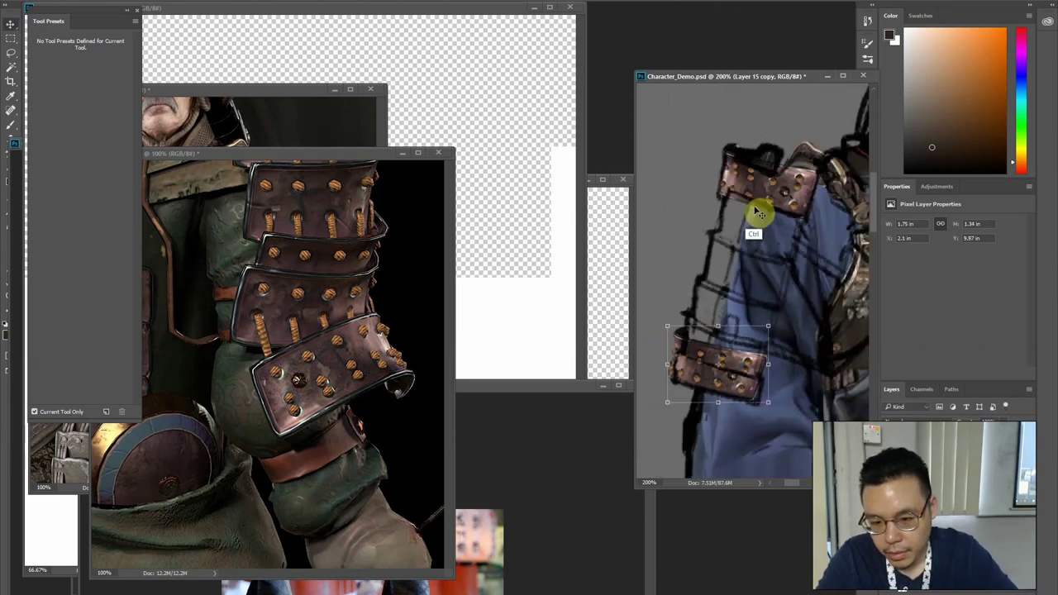
pyautogui.hotkey('ctrl', '-')
pyautogui.hotkey('ctrl', 't')
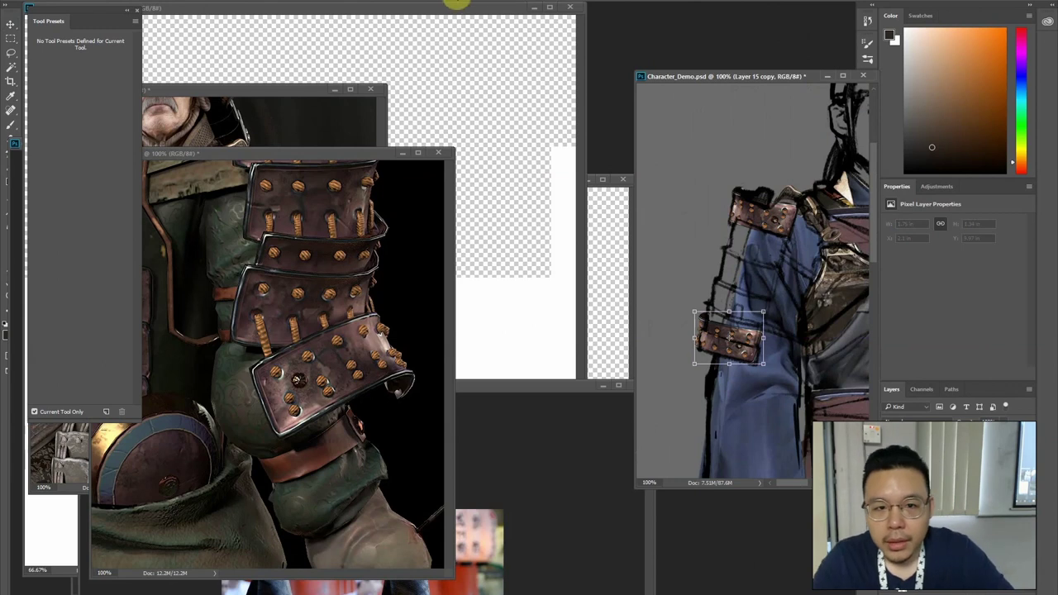
pyautogui.click(465, 1)
pyautogui.moveTo(734, 335)
pyautogui.mouseDown()
pyautogui.moveTo(729, 363)
pyautogui.moveTo(763, 331)
pyautogui.moveTo(763, 345)
pyautogui.moveTo(716, 307)
pyautogui.moveTo(739, 336)
pyautogui.moveTo(767, 323)
pyautogui.moveTo(747, 347)
pyautogui.mouseUp()
pyautogui.hotkey('ctrl', '+')
pyautogui.moveTo(748, 459); pyautogui.dragTo(761, 402)
# Lasso the lowest plate's bottom strip, move it up to shorten the plate, and warp it to the curve
pyautogui.press('l')
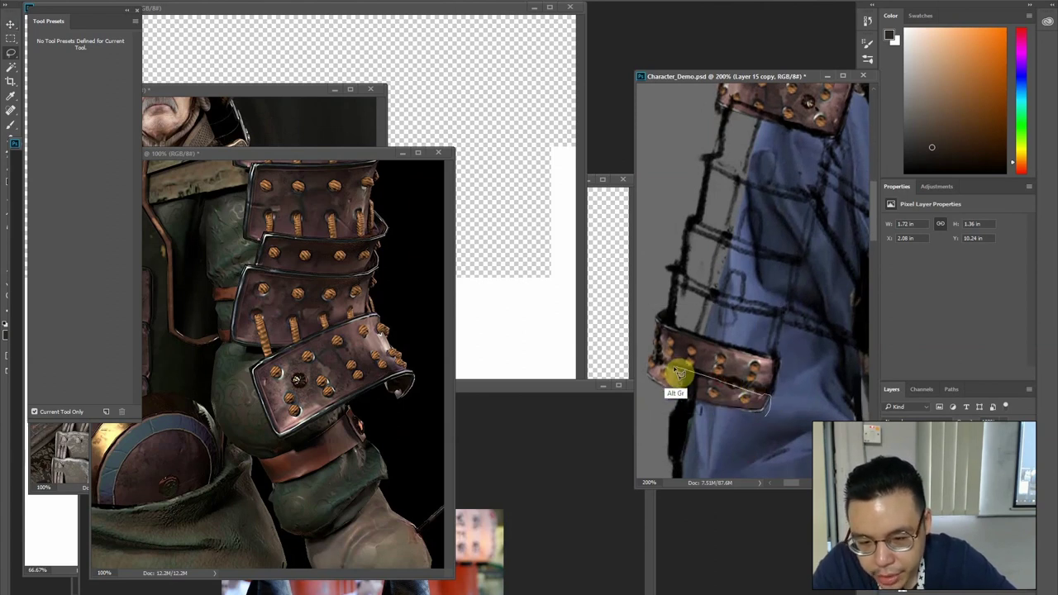
pyautogui.moveTo(640, 354)
pyautogui.mouseDown()
pyautogui.moveTo(753, 403)
pyautogui.moveTo(751, 385)
pyautogui.mouseUp()
pyautogui.press('v')
pyautogui.hotkey('ctrl', 't')
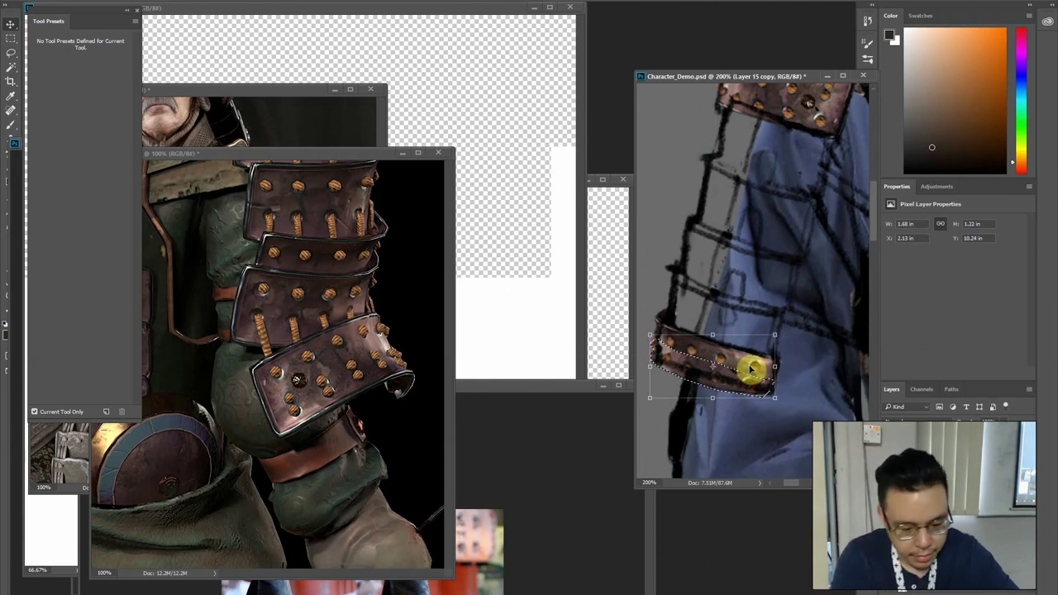
pyautogui.hotkey('ctrl', 't')
pyautogui.click(454, 3)
pyautogui.moveTo(715, 394); pyautogui.dragTo(680, 389)
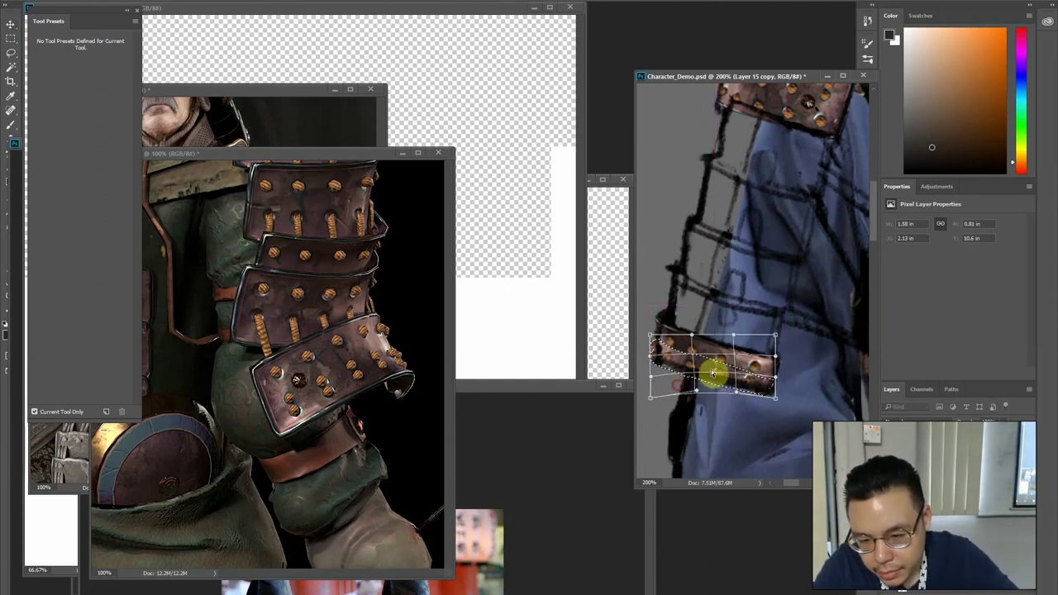
pyautogui.press('Return')
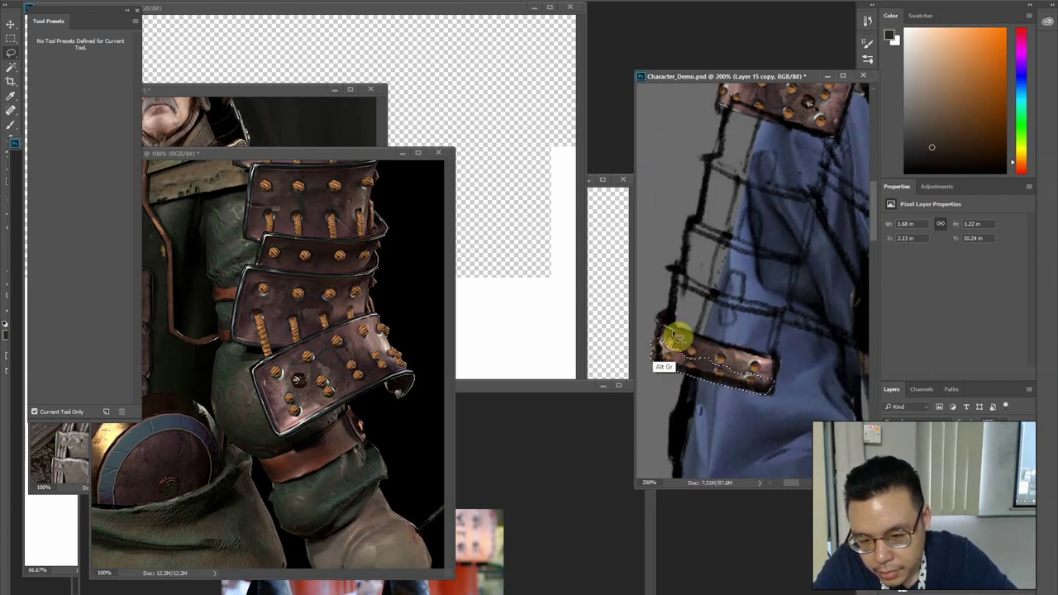
# Hide the sketch lines over the clothing and merge the two riveted plates into one layer
pyautogui.hotkey('ctrl', '-')
pyautogui.hotkey('ctrl', '-')
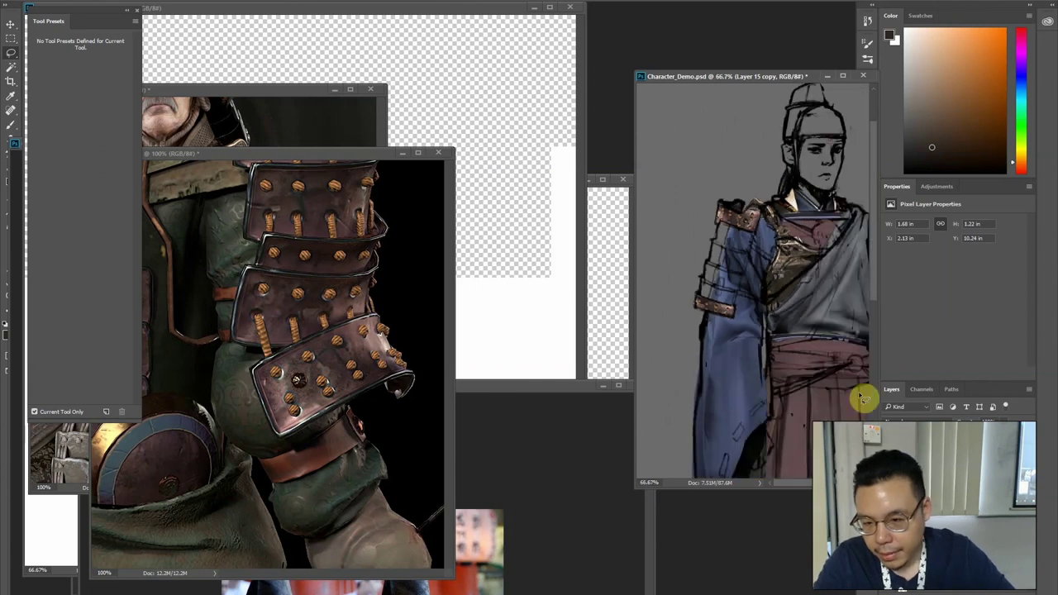
pyautogui.click(889, 512)
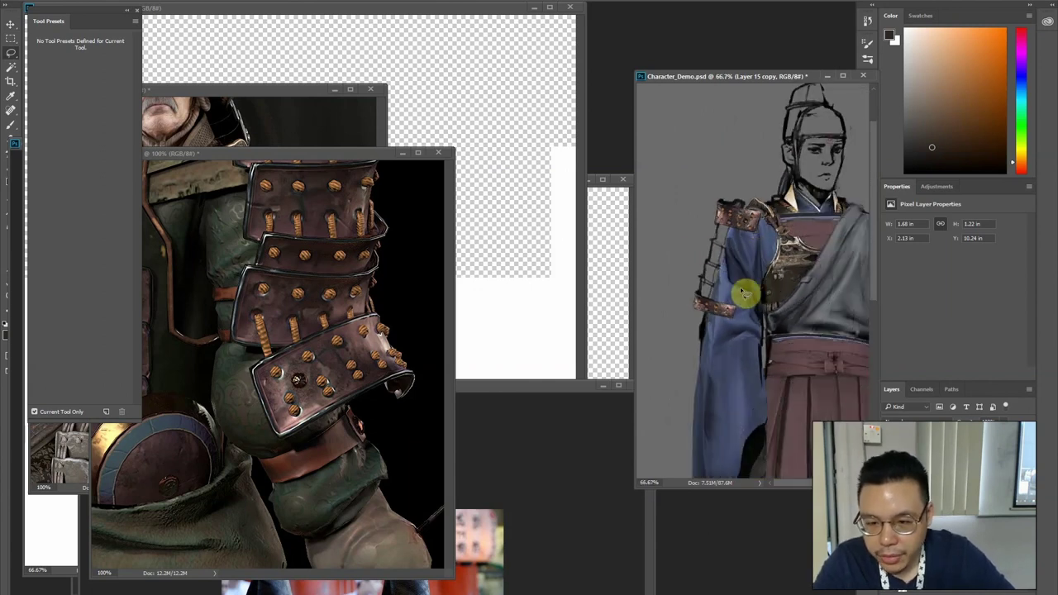
pyautogui.moveTo(727, 171); pyautogui.dragTo(708, 209)
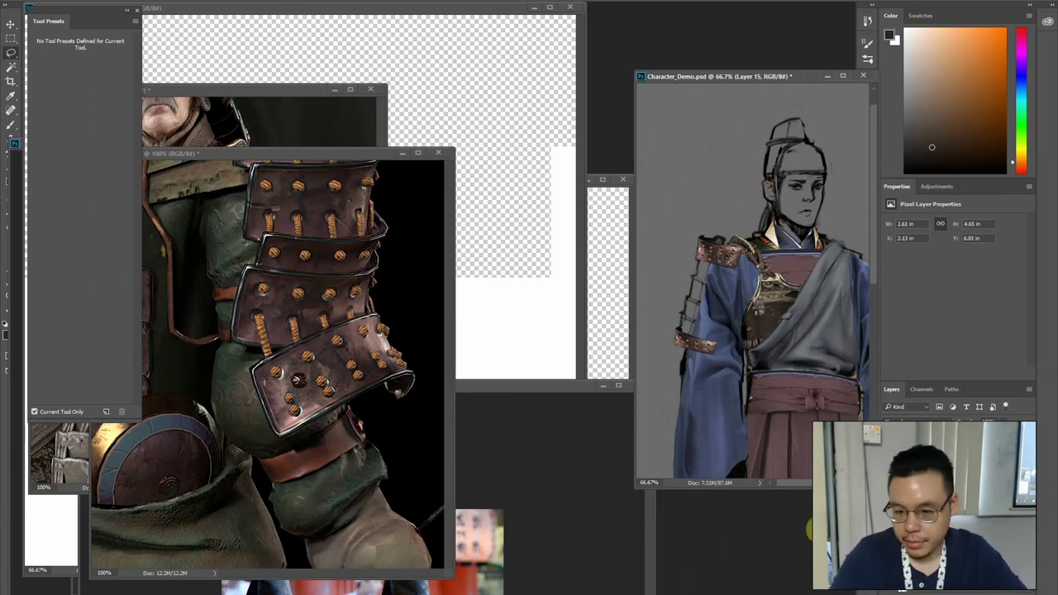
pyautogui.hotkey('ctrl', '+')
pyautogui.press('i')
pyautogui.hotkey('ctrl', 'u')
pyautogui.press('Escape')
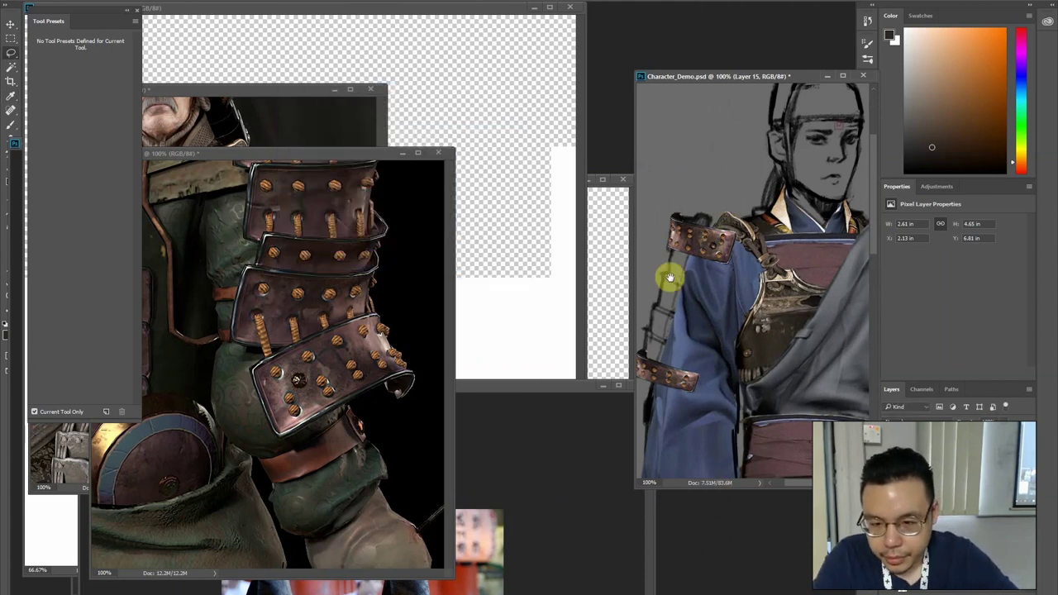
pyautogui.moveTo(670, 277); pyautogui.dragTo(705, 282)
pyautogui.press('b')
pyautogui.keyDown('alt'); pyautogui.click(714, 221); pyautogui.keyUp('alt')
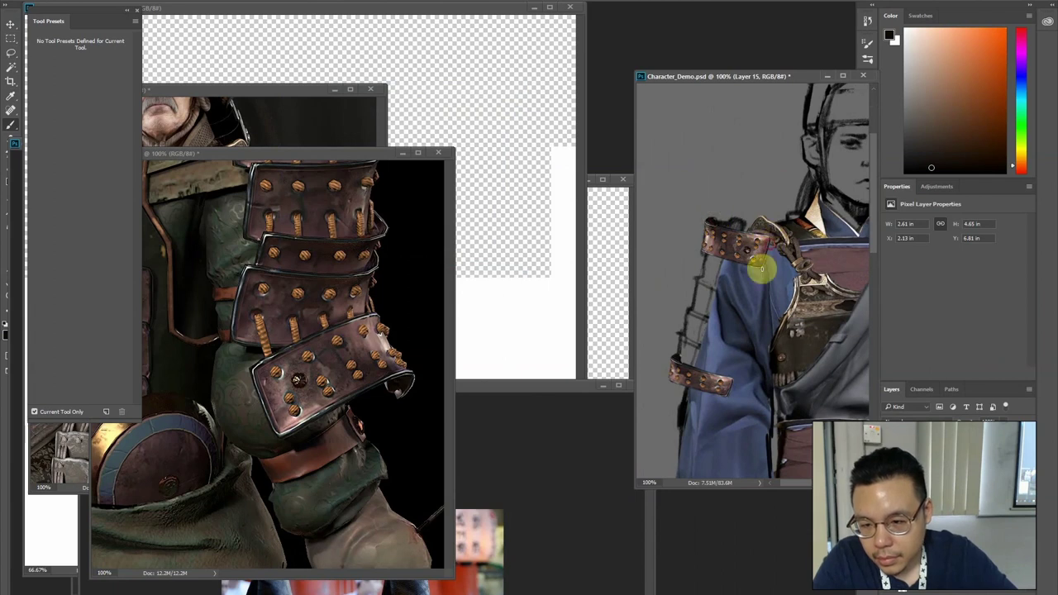
# Lasso the top riveted plate, copy it to a new layer, and place the copy directly beneath as the second tier
pyautogui.press('l')
pyautogui.moveTo(699, 234)
pyautogui.mouseDown()
pyautogui.moveTo(789, 276)
pyautogui.moveTo(710, 290)
pyautogui.moveTo(703, 206)
pyautogui.mouseUp()
pyautogui.hotkey('ctrl', 'j')
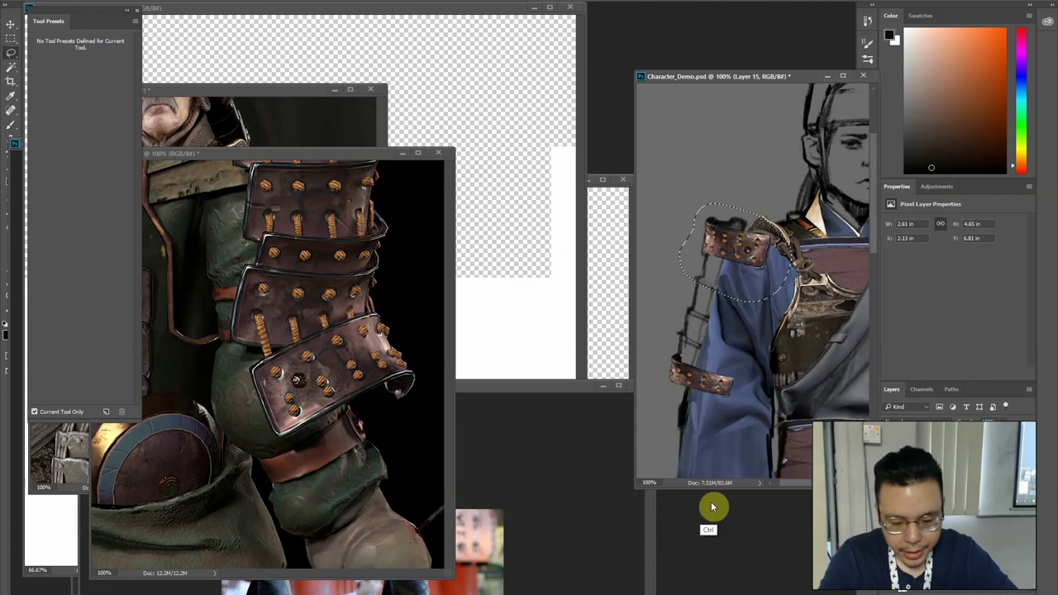
pyautogui.press('v')
pyautogui.moveTo(760, 251)
pyautogui.mouseDown()
pyautogui.moveTo(751, 279)
pyautogui.moveTo(767, 304)
pyautogui.moveTo(750, 295)
pyautogui.moveTo(737, 248)
pyautogui.mouseUp()
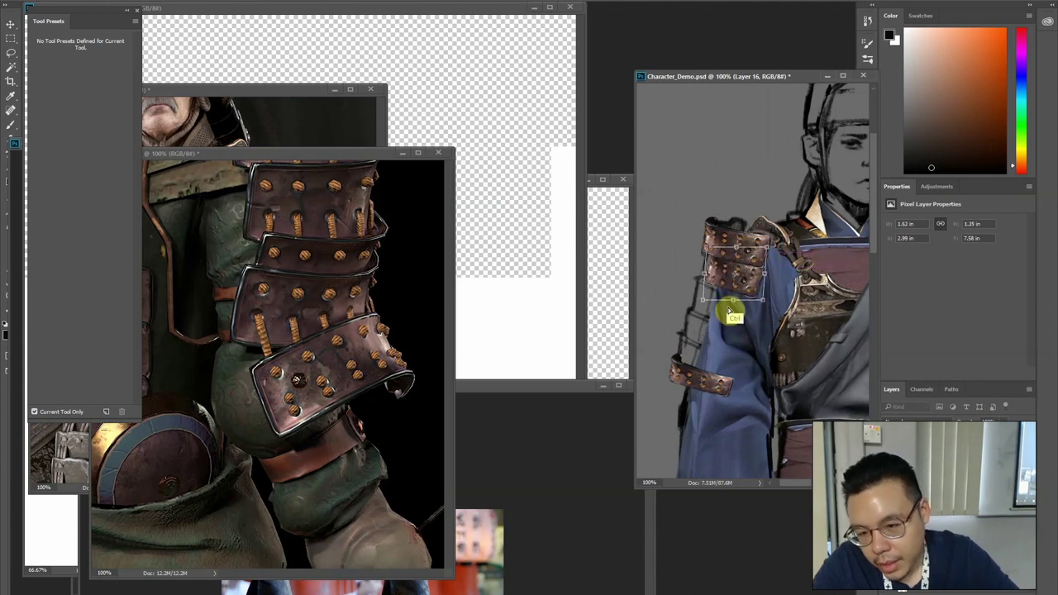
# Distort the second-tier plate to follow the arm's slant, about 1.56 by 1.45 in
pyautogui.moveTo(733, 301); pyautogui.dragTo(729, 304)
pyautogui.moveTo(737, 245); pyautogui.dragTo(732, 244)
pyautogui.press('Return')
pyautogui.hotkey('ctrl', '+')
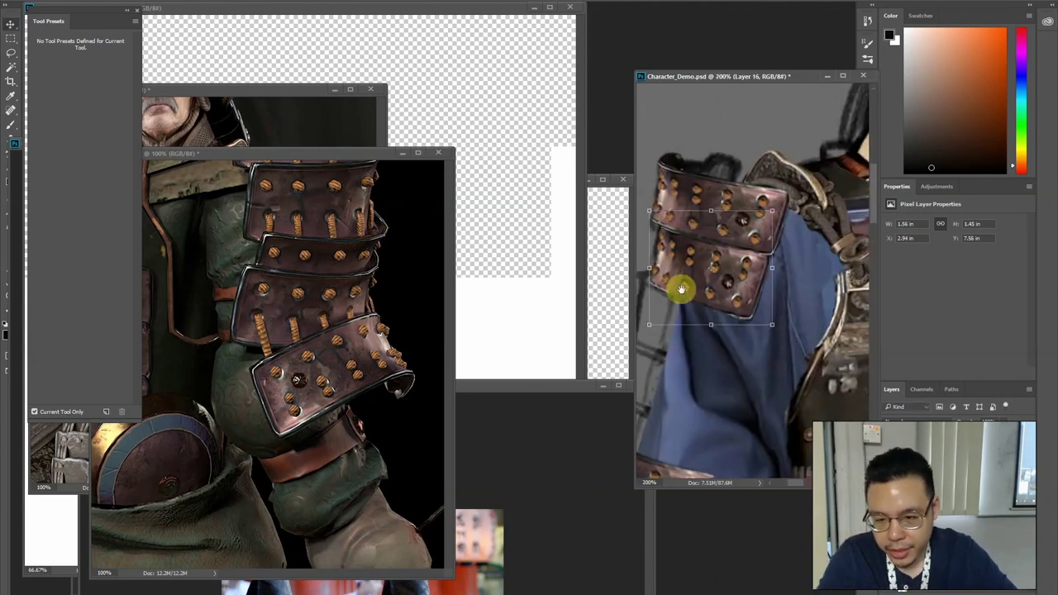
pyautogui.moveTo(680, 288); pyautogui.dragTo(719, 283)
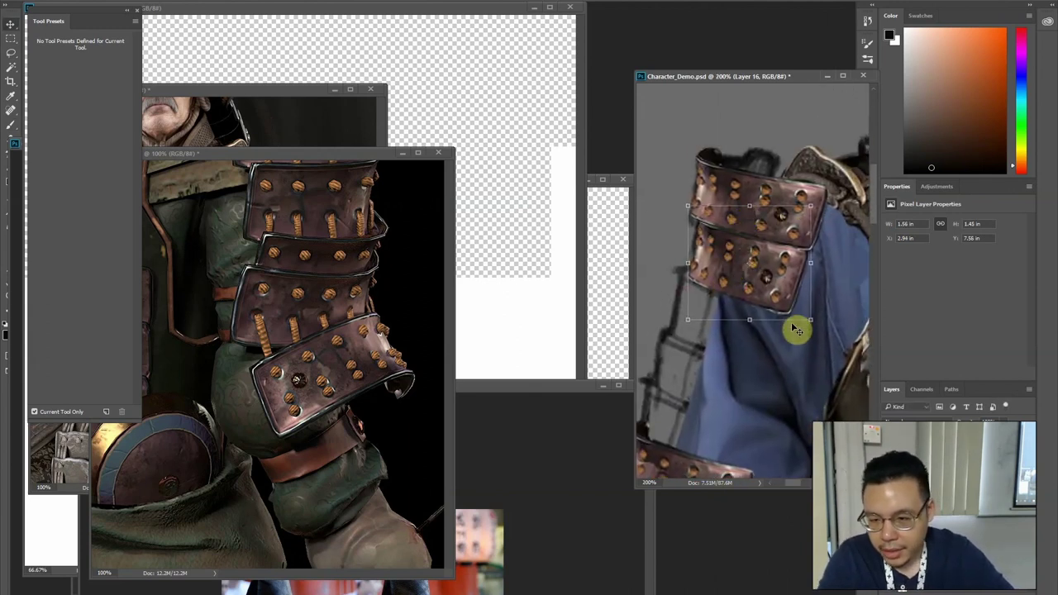
pyautogui.press('Return')
# Sample the second plate's leather colour and paint over the rivets near its outer right edge
pyautogui.keyDown('alt'); pyautogui.click(782, 259); pyautogui.keyUp('alt')
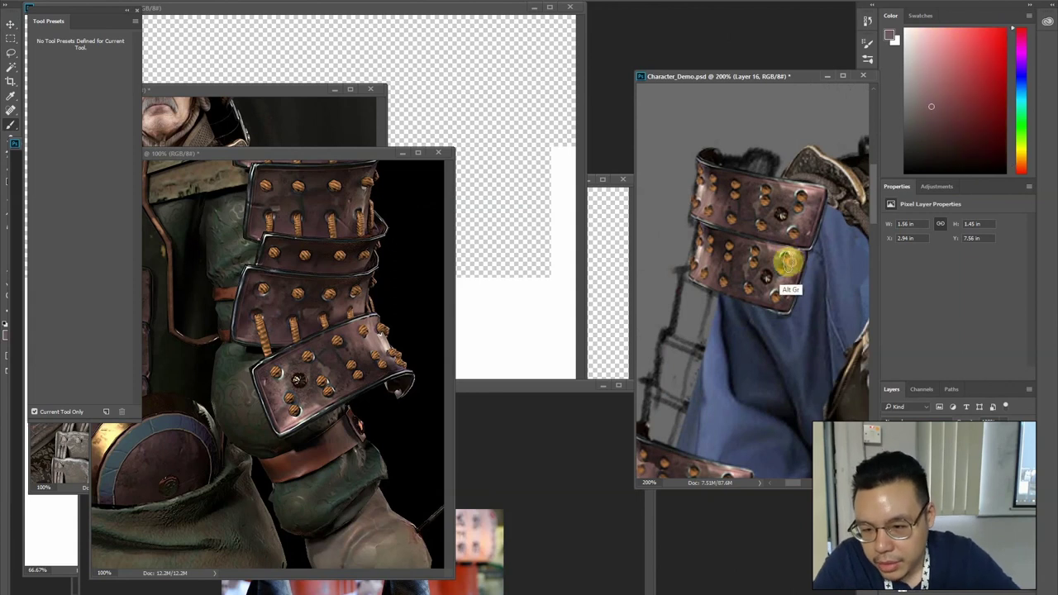
pyautogui.moveTo(773, 285); pyautogui.dragTo(789, 249)
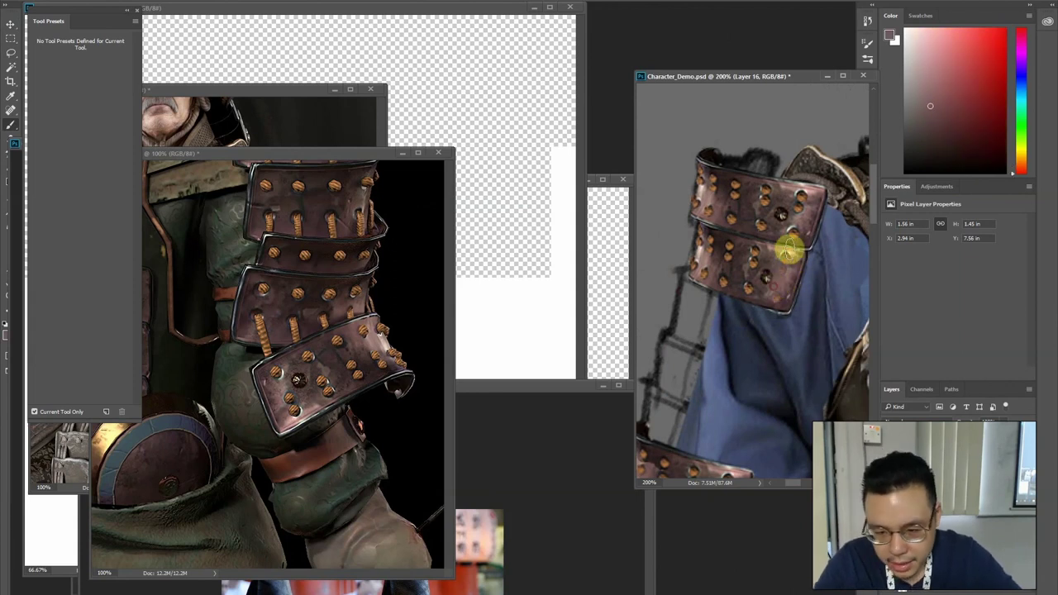
pyautogui.press('s')
pyautogui.moveTo(749, 291); pyautogui.dragTo(777, 250)
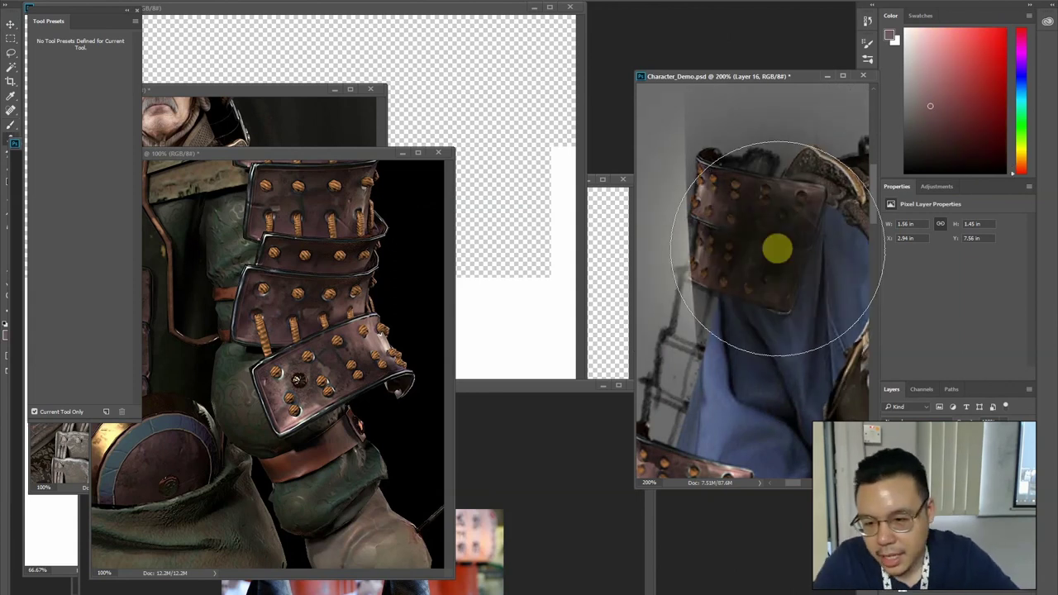
pyautogui.hotkey('ctrl', 'z')
# Clone clean leather over the second plate's remaining rivets to leave a plain surface
pyautogui.press('alt')
pyautogui.press('alt')
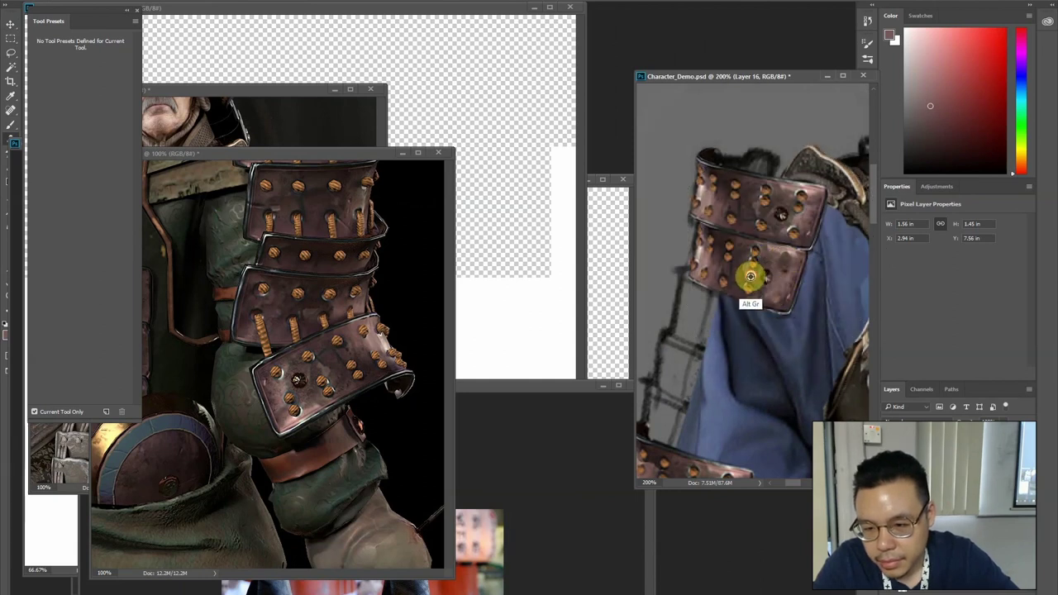
pyautogui.keyDown('alt'); pyautogui.click(732, 272); pyautogui.keyUp('alt')
pyautogui.moveTo(756, 261); pyautogui.dragTo(755, 256)
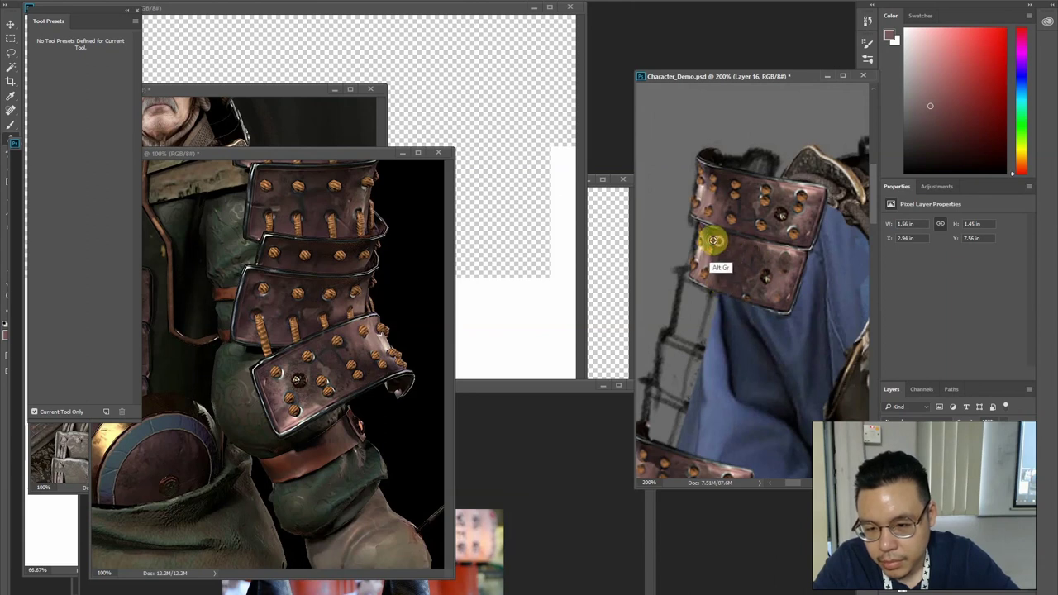
pyautogui.keyDown('alt'); pyautogui.click(719, 239); pyautogui.keyUp('alt')
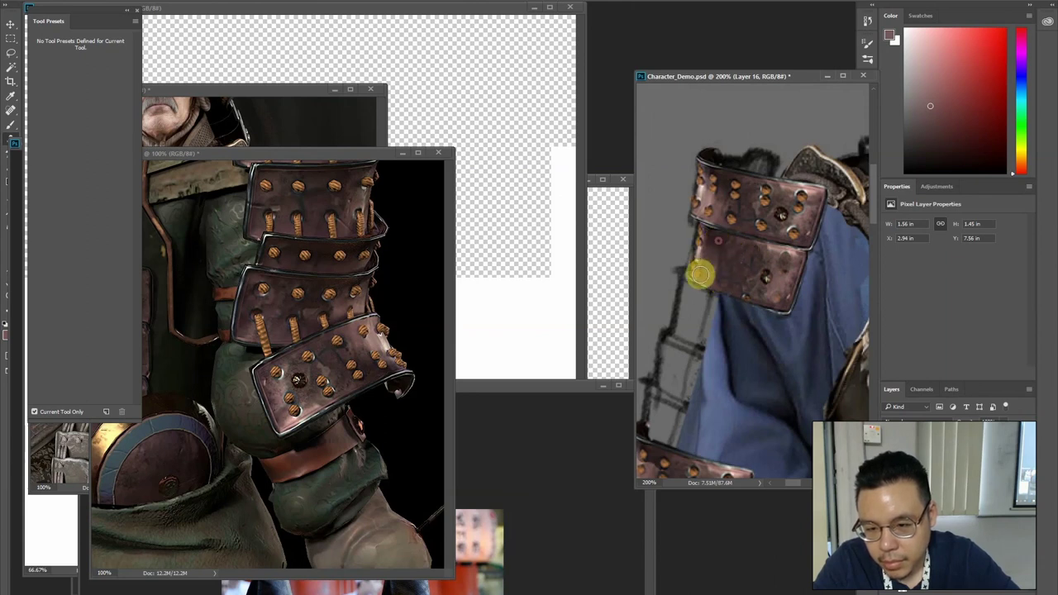
pyautogui.keyDown('alt'); pyautogui.click(701, 275); pyautogui.keyUp('alt')
pyautogui.click(695, 271)
pyautogui.keyDown('alt'); pyautogui.click(762, 266); pyautogui.keyUp('alt')
pyautogui.keyDown('alt'); pyautogui.click(785, 285); pyautogui.keyUp('alt')
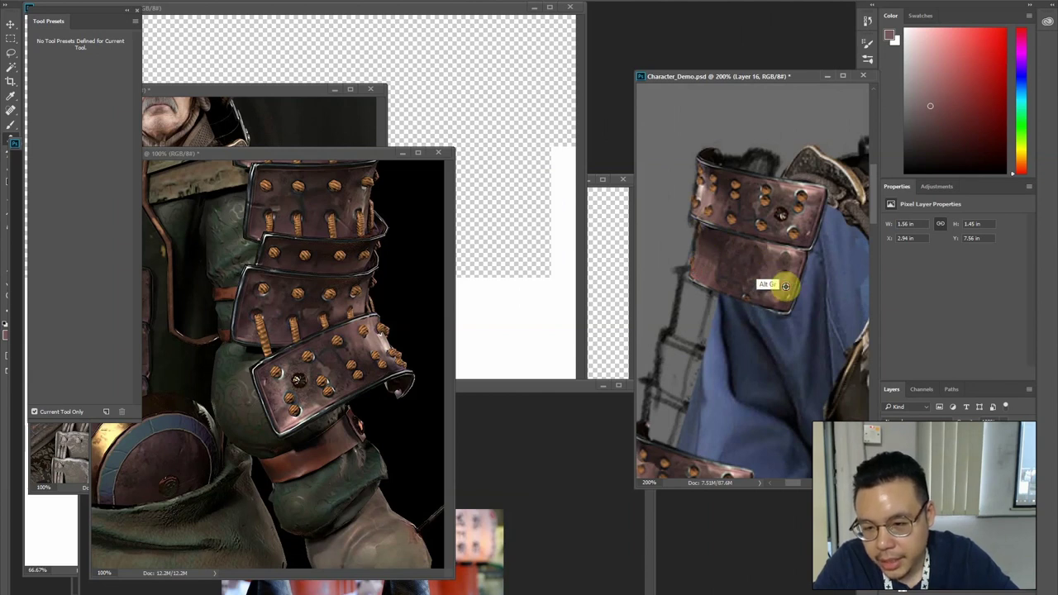
pyautogui.keyDown('alt'); pyautogui.click(740, 292); pyautogui.keyUp('alt')
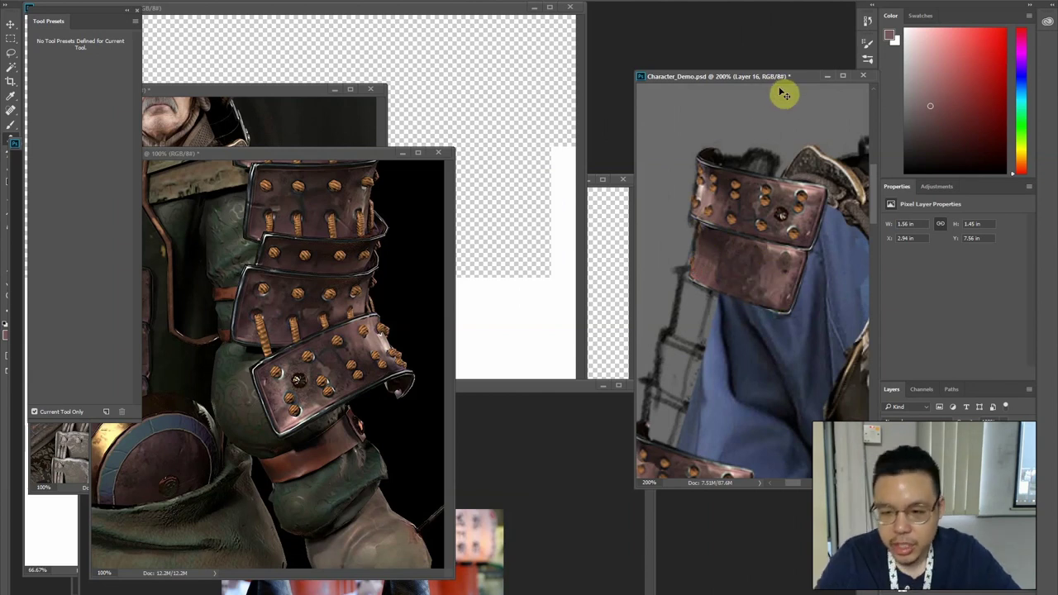
# Darken the plain second plate's leather with a large soft brush
pyautogui.click(770, 241)
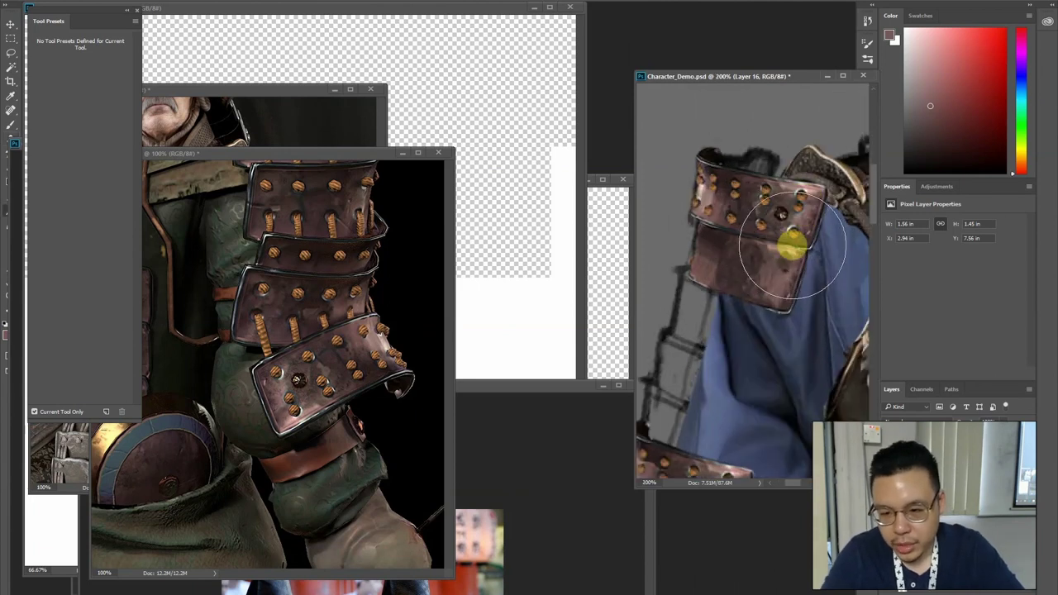
pyautogui.hotkey('ctrl', 'alt', 'z')
pyautogui.hotkey('ctrl', 'alt', 'z')
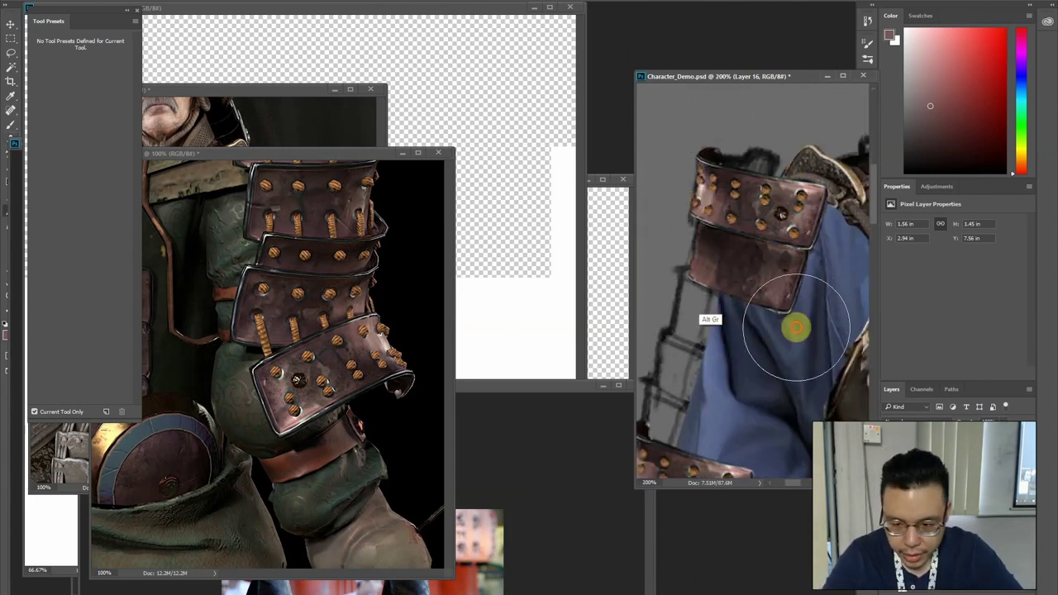
pyautogui.press('[')
pyautogui.press('[')
# Duplicate the plain leather plate three times and stack the copies down the arm to fill the remaining tiers
pyautogui.press('v')
pyautogui.moveTo(725, 266); pyautogui.dragTo(778, 268)
pyautogui.moveTo(764, 312); pyautogui.dragTo(736, 383)
pyautogui.moveTo(733, 303); pyautogui.dragTo(782, 224)
# Lasso and delete the dark curled corners at the upper left of the copied plates, layer by layer
pyautogui.press('l')
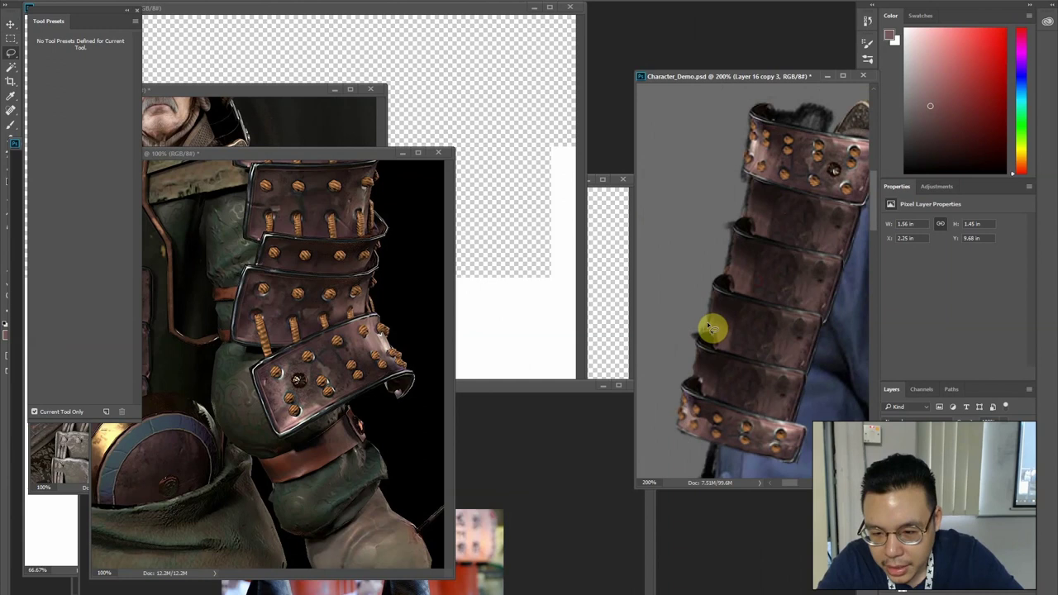
pyautogui.moveTo(705, 347); pyautogui.dragTo(729, 338)
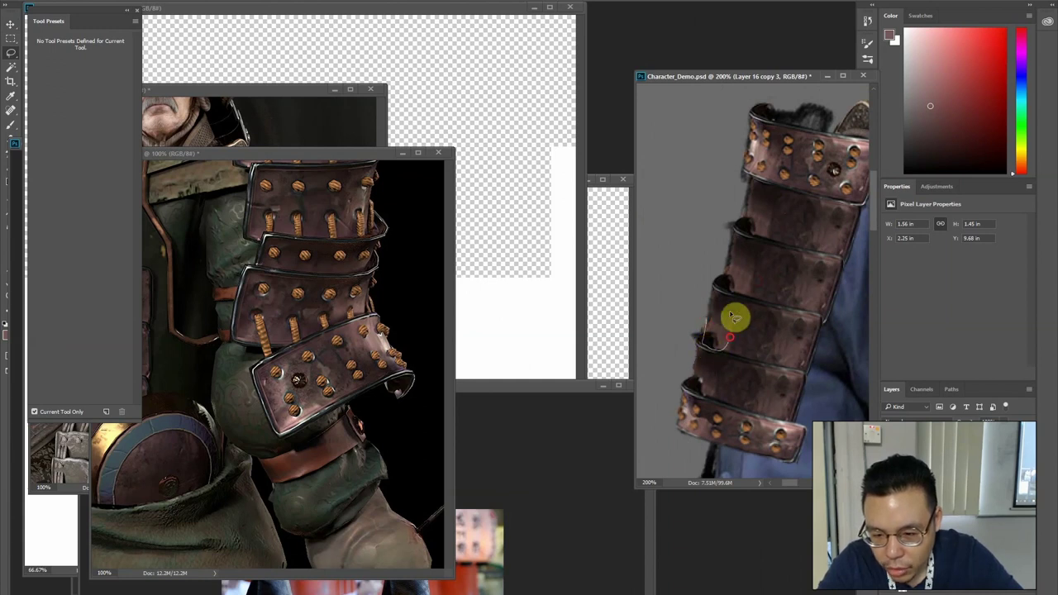
pyautogui.keyDown('ctrl'); pyautogui.click(743, 269); pyautogui.keyUp('ctrl')
pyautogui.keyDown('ctrl'); pyautogui.click(727, 285); pyautogui.keyUp('ctrl')
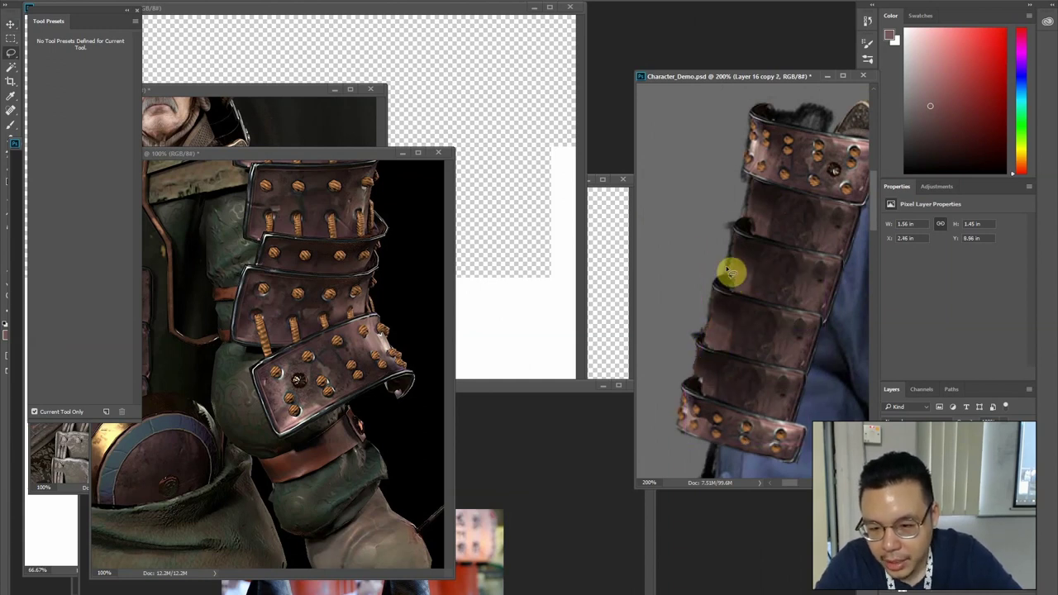
pyautogui.keyDown('ctrl'); pyautogui.click(745, 207); pyautogui.keyUp('ctrl')
pyautogui.press('Delete')
pyautogui.hotkey('ctrl', 'd')
pyautogui.hotkey('ctrl', '-')
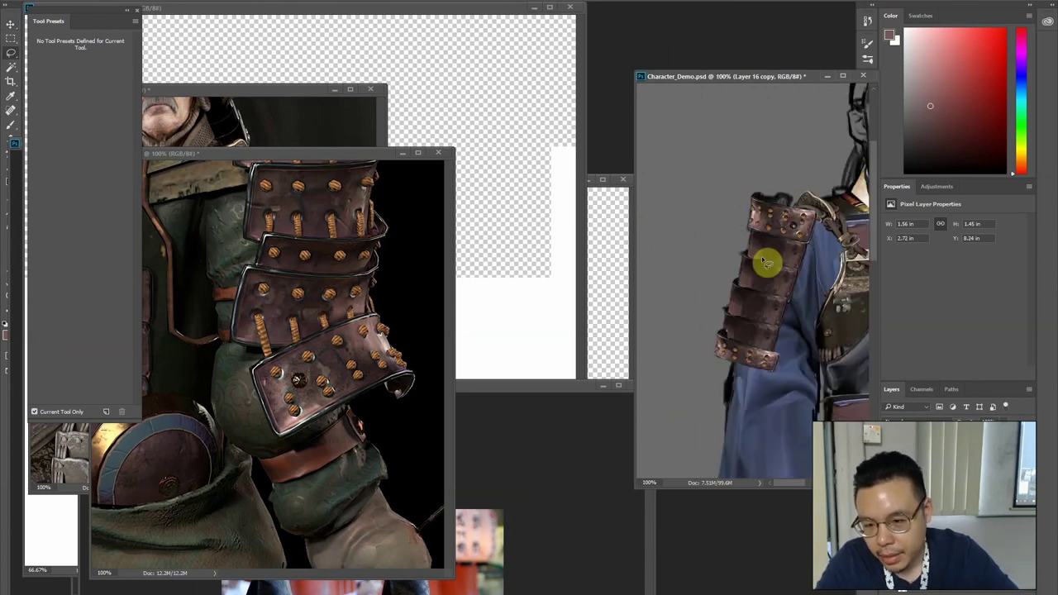
# Outline the upper rims of the two lower plain plates with the Lasso and clean up their overlapping edges
pyautogui.hotkey('ctrl', '+')
pyautogui.moveTo(803, 279); pyautogui.dragTo(680, 286)
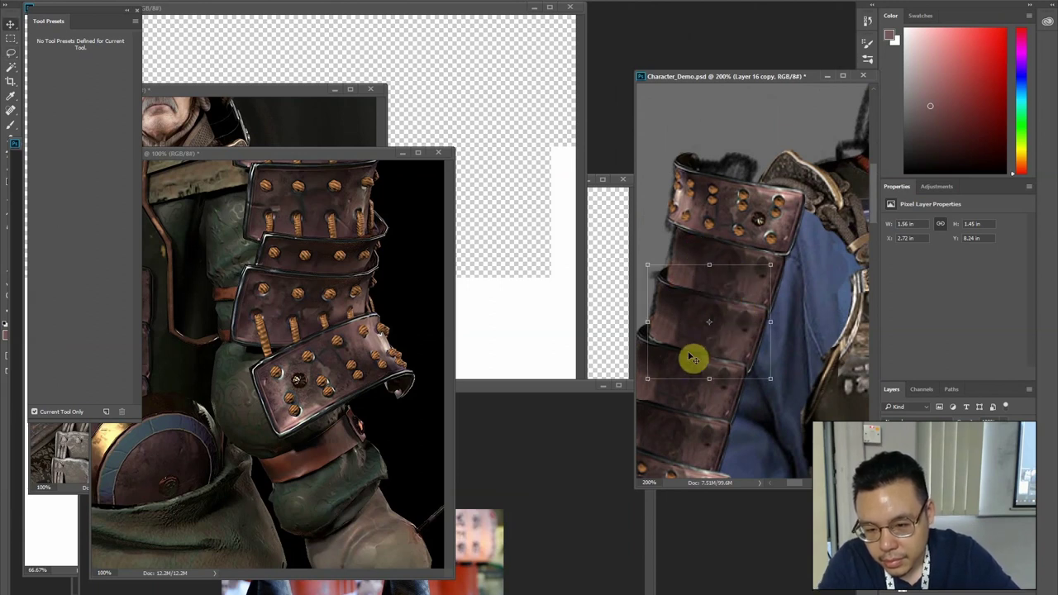
pyautogui.keyDown('ctrl'); pyautogui.click(661, 363); pyautogui.keyUp('ctrl')
pyautogui.moveTo(651, 325); pyautogui.dragTo(671, 348)
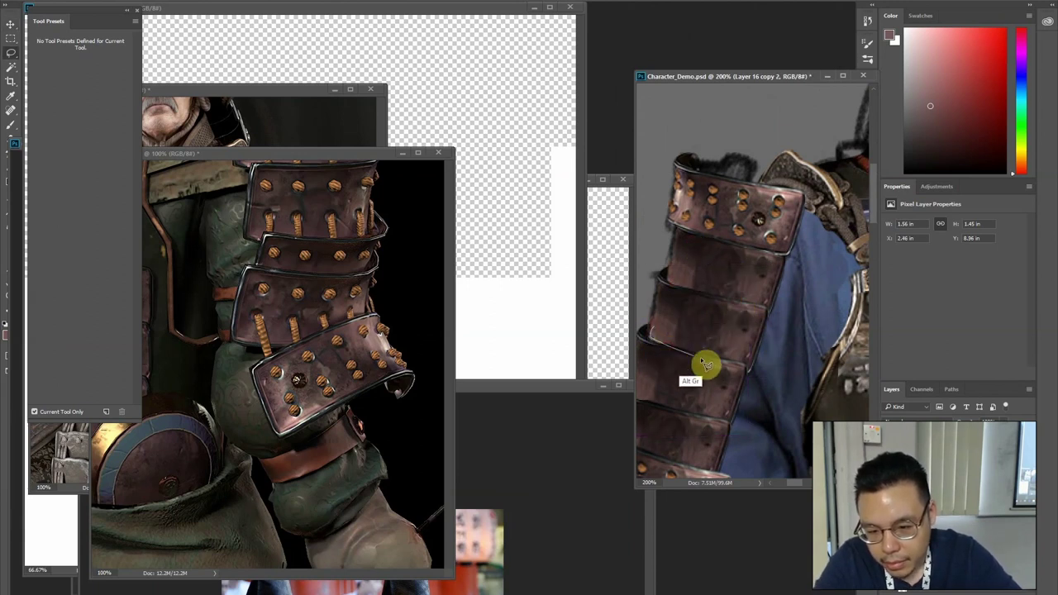
pyautogui.moveTo(685, 423); pyautogui.dragTo(758, 322)
pyautogui.keyDown('ctrl'); pyautogui.click(722, 315); pyautogui.keyUp('ctrl')
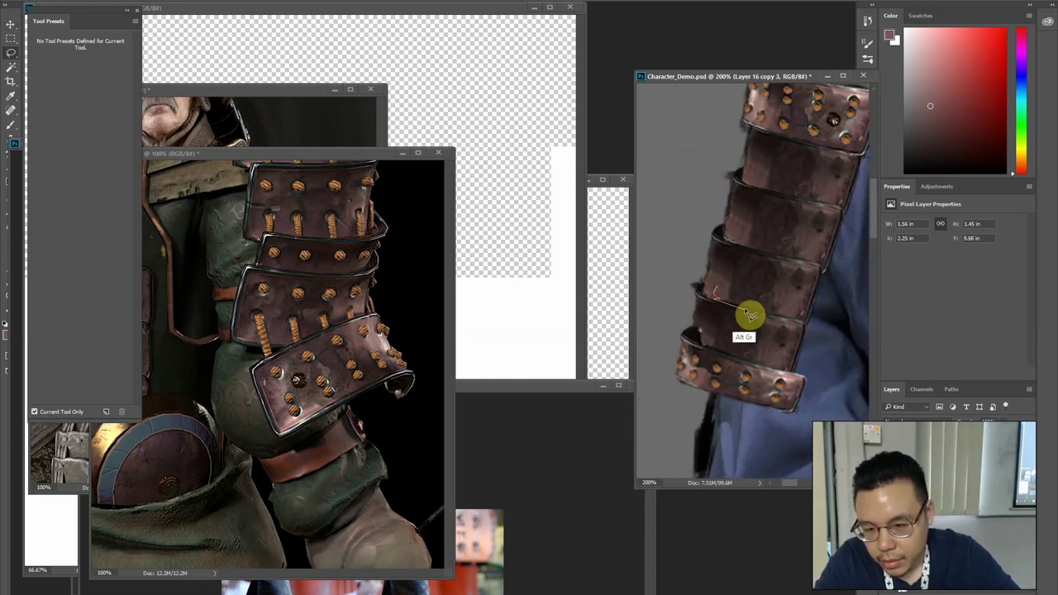
pyautogui.scroll(-2, 737, 298)
pyautogui.moveTo(694, 273); pyautogui.dragTo(685, 311)
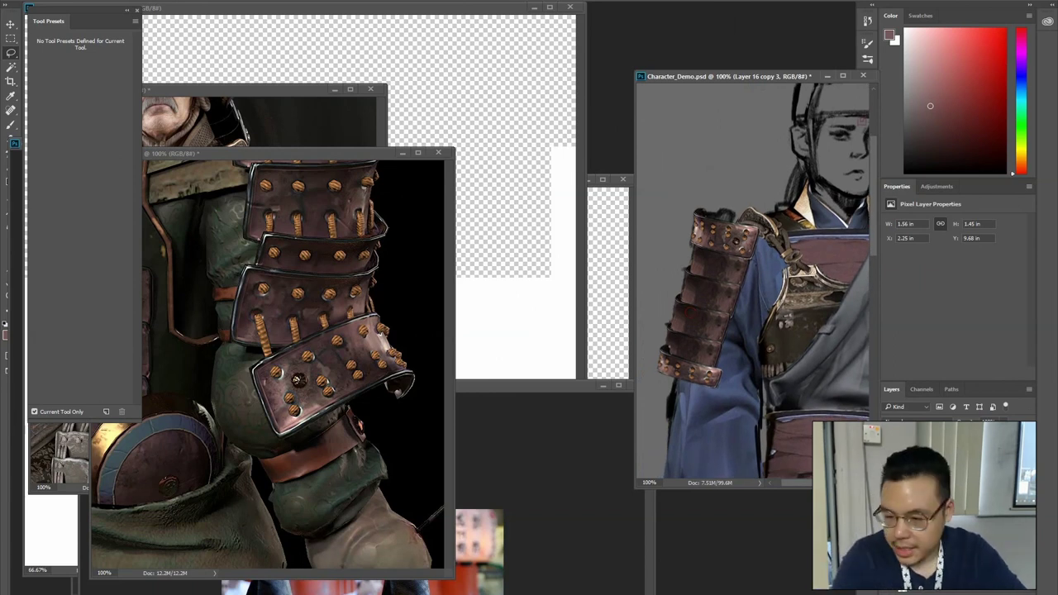
# Merge the riveted and plain shoulder-guard plates into a single layer
pyautogui.click(943, 504)
pyautogui.click(890, 504)
pyautogui.click(890, 504)
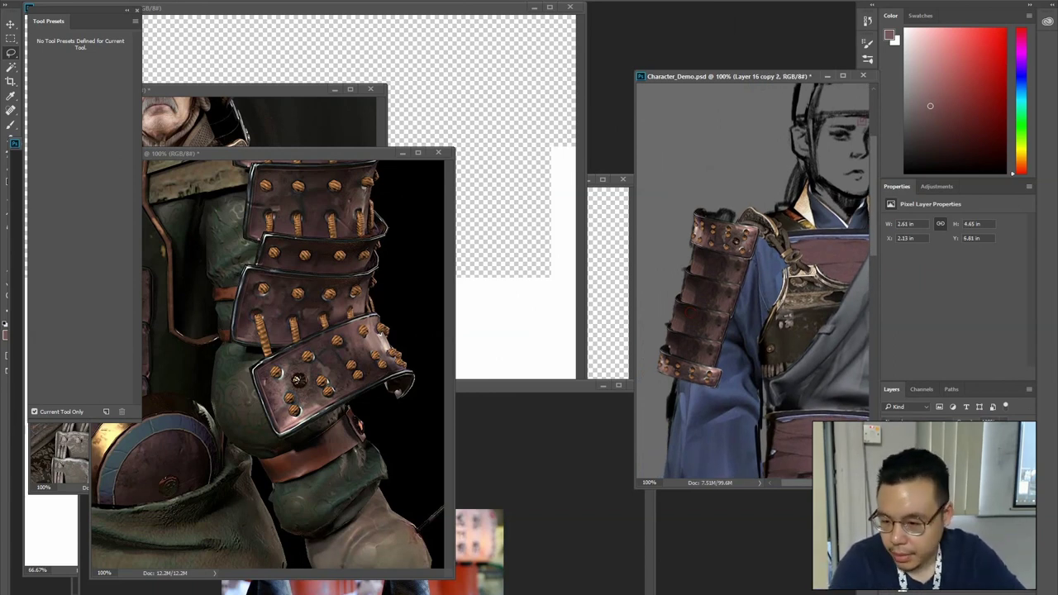
pyautogui.click(891, 504)
pyautogui.click(890, 504)
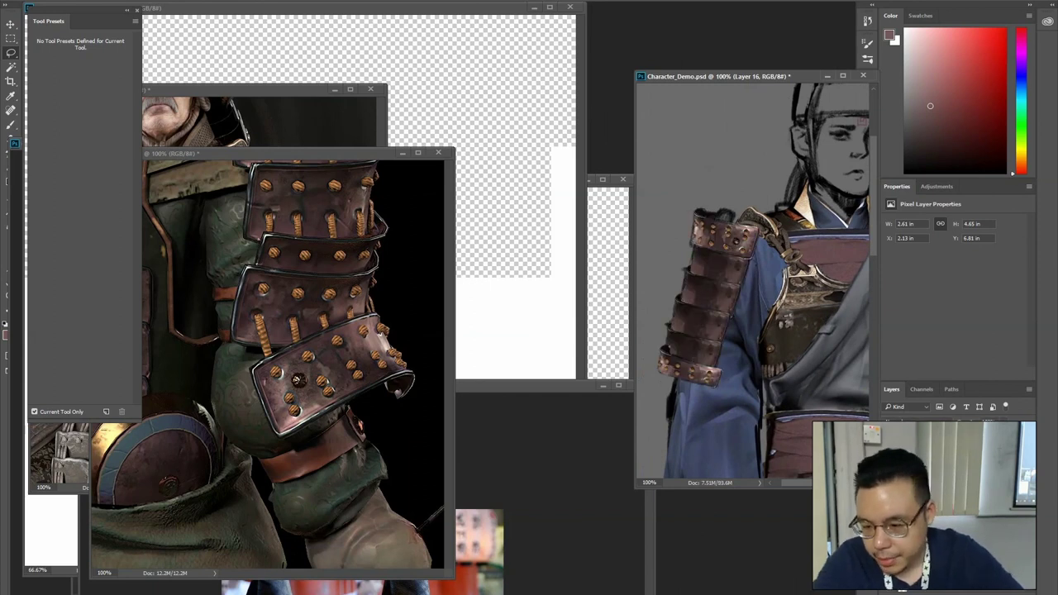
# Warp the merged shoulder guard so its lower outer corner flares outward and the plates curve around the arm
pyautogui.keyDown('ctrl'); pyautogui.click(704, 302); pyautogui.keyUp('ctrl')
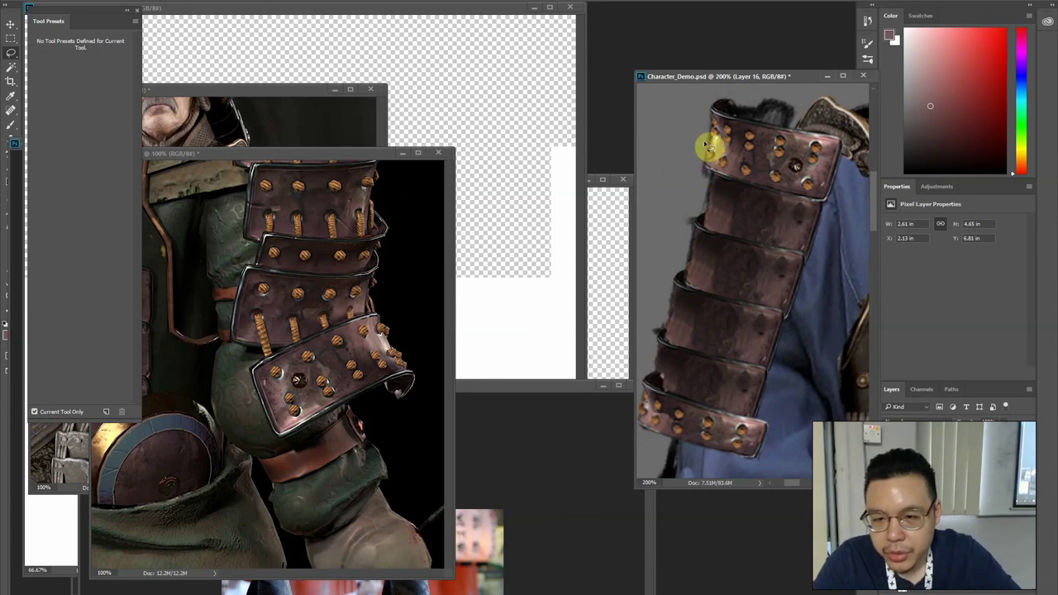
pyautogui.hotkey('ctrl', '-')
pyautogui.hotkey('ctrl', '-')
pyautogui.hotkey('ctrl', '-')
pyautogui.hotkey('ctrl', 't')
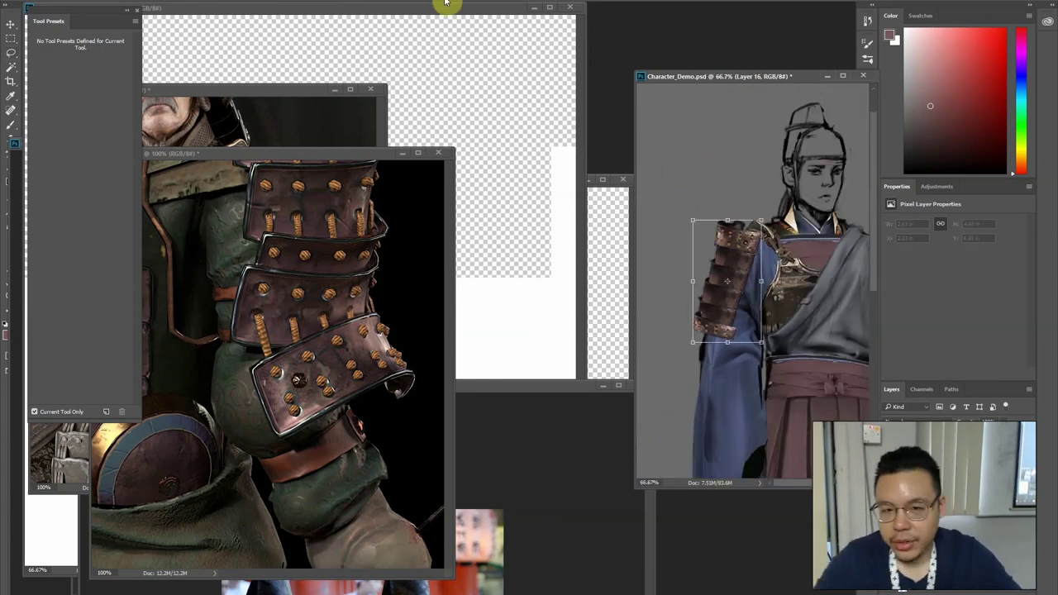
pyautogui.click(462, 1)
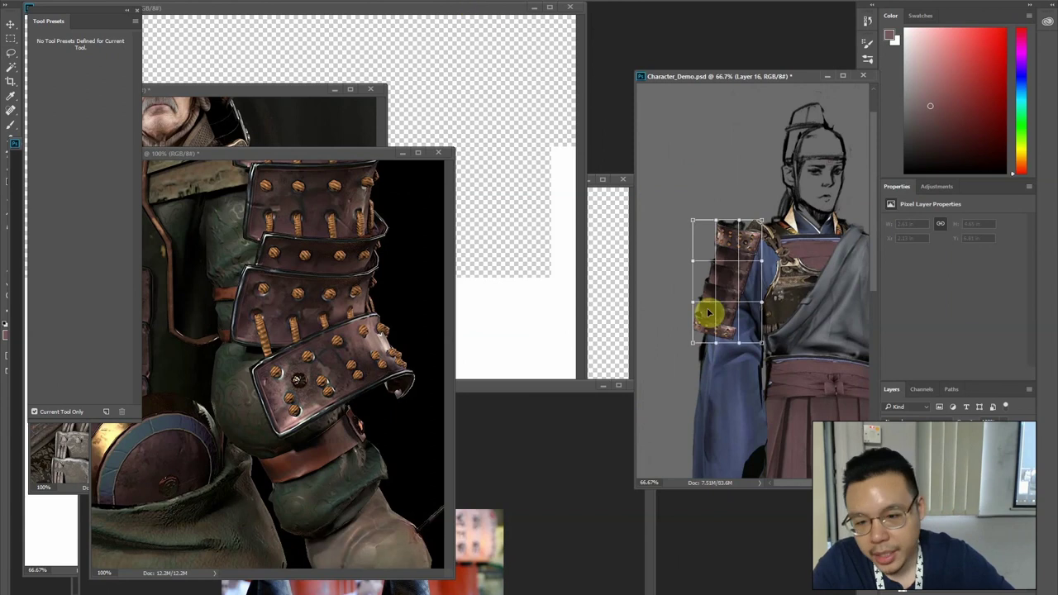
pyautogui.moveTo(689, 350); pyautogui.dragTo(686, 339)
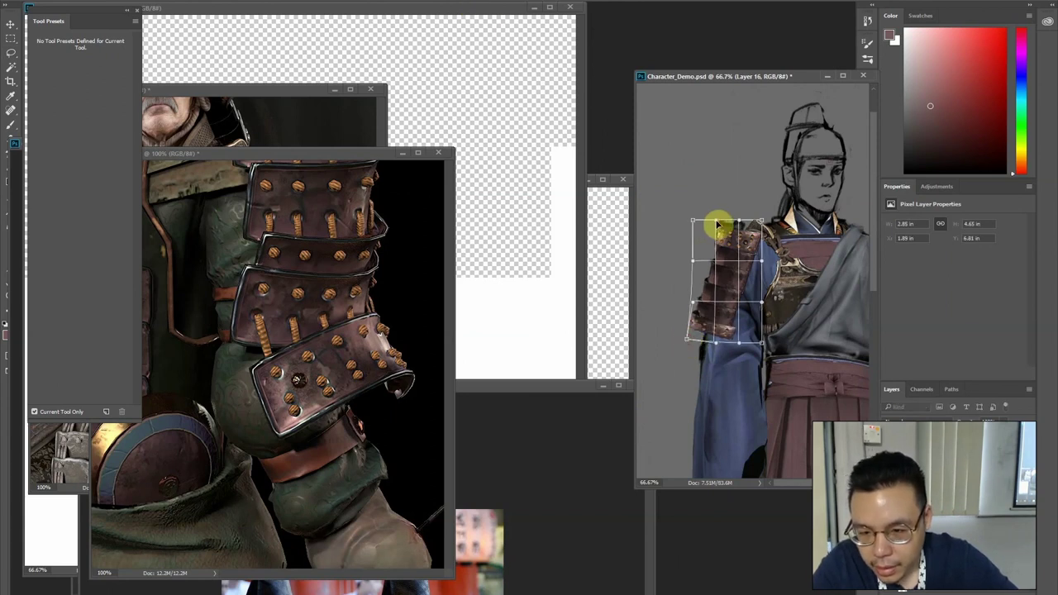
pyautogui.moveTo(733, 303); pyautogui.dragTo(736, 301)
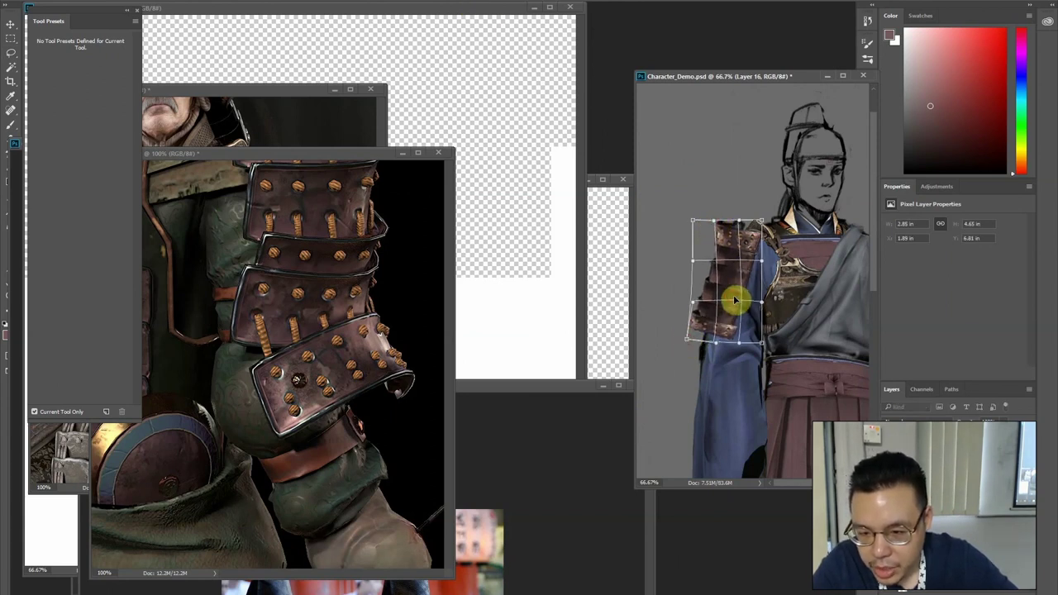
pyautogui.moveTo(708, 263); pyautogui.dragTo(710, 271)
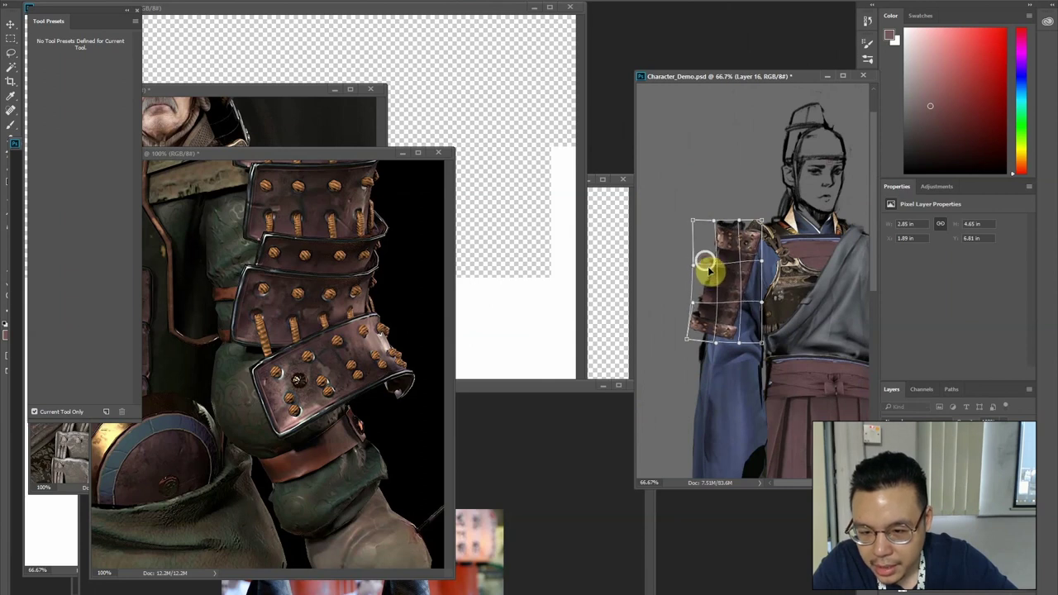
pyautogui.press('Return')
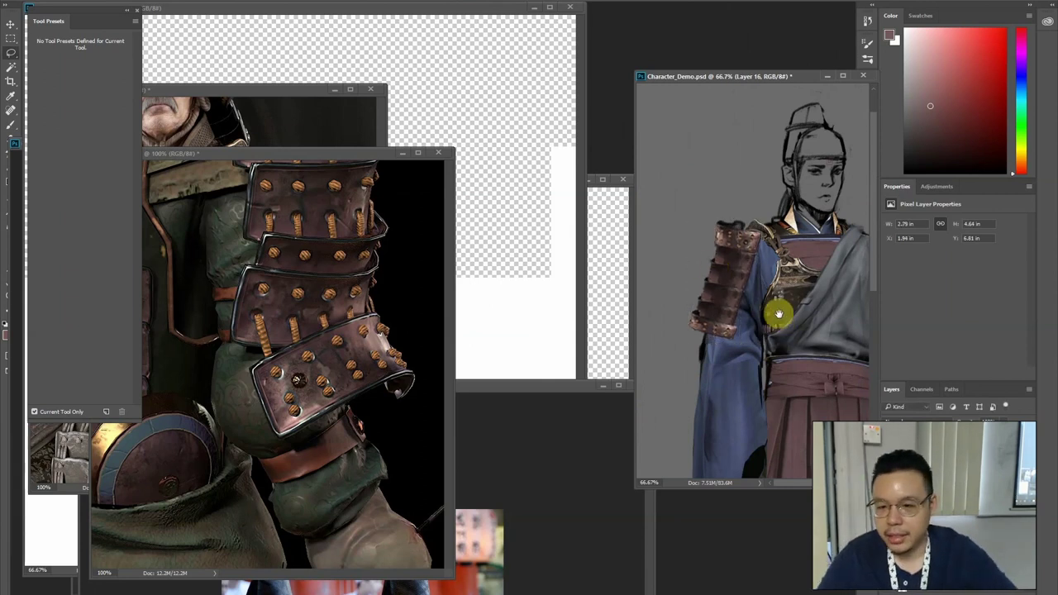
# Check the shoulder guard against the torso and look through the open clothing references for a suitable armour detail
pyautogui.moveTo(779, 314); pyautogui.dragTo(737, 255)
pyautogui.hotkey('ctrl', '-')
pyautogui.moveTo(777, 295); pyautogui.dragTo(772, 292)
pyautogui.hotkey('ctrl', '+')
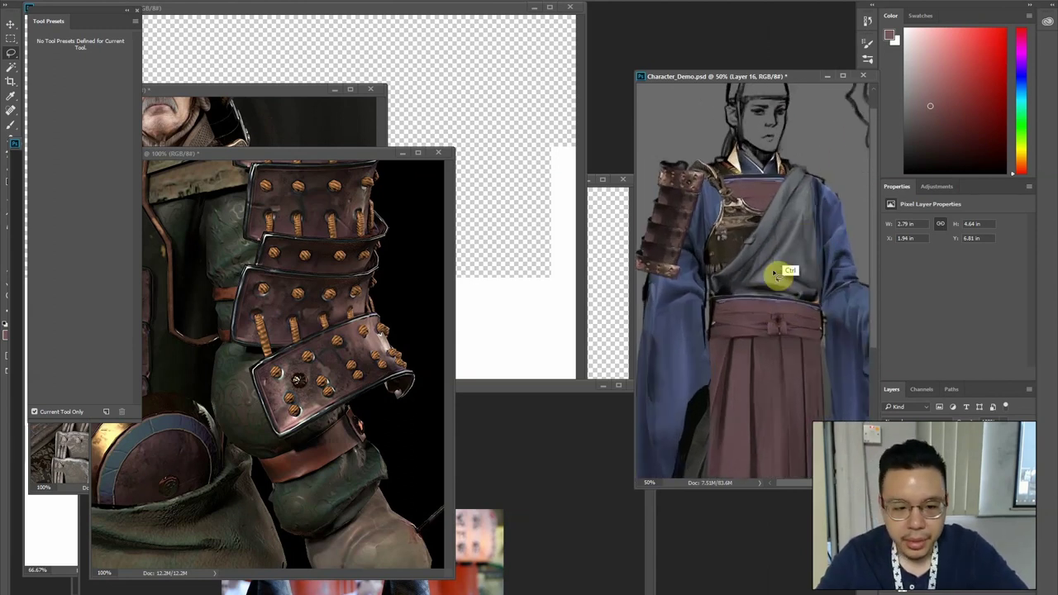
pyautogui.hotkey('ctrl', '+')
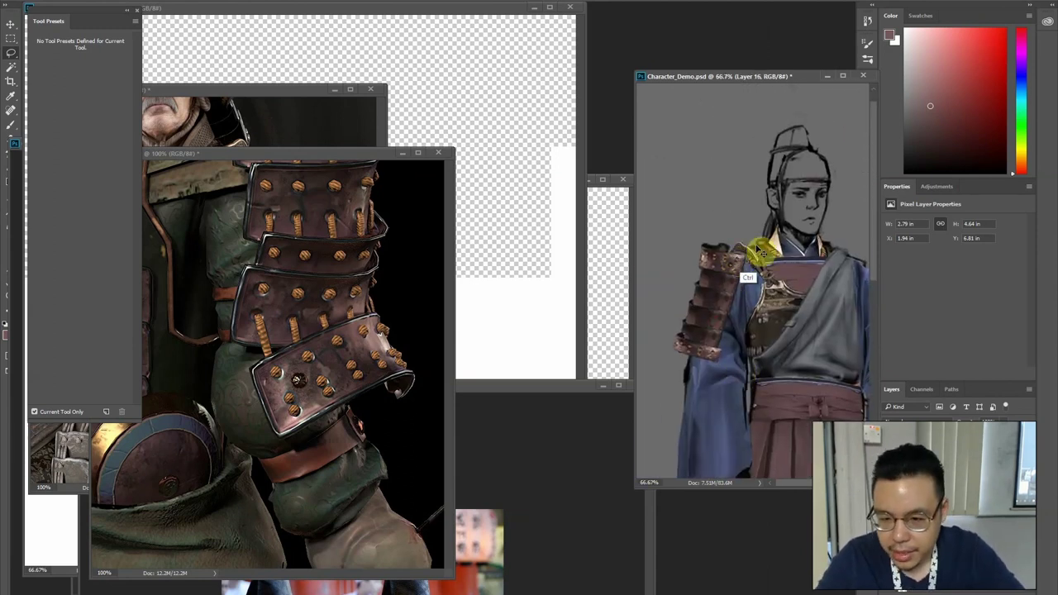
pyautogui.hotkey('ctrl', '+')
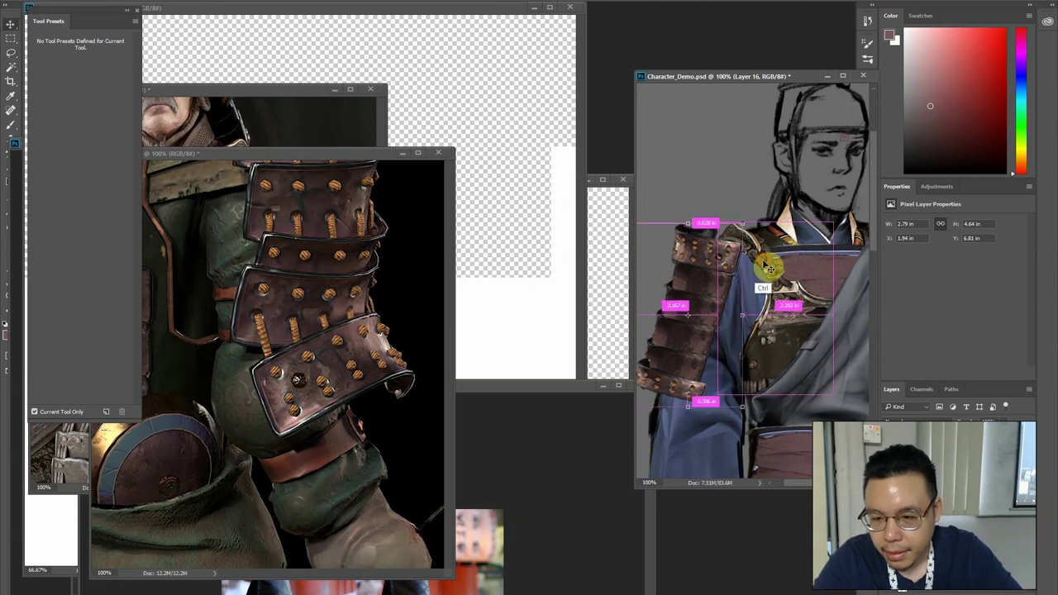
pyautogui.keyDown('ctrl'); pyautogui.click(753, 265); pyautogui.keyUp('ctrl')
pyautogui.click(478, 144)
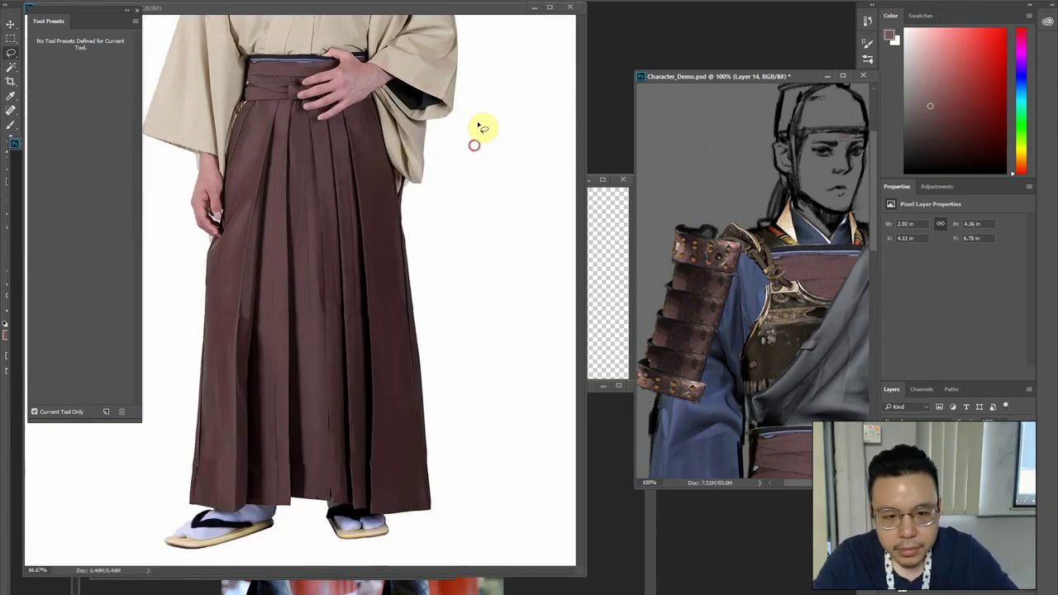
pyautogui.hotkey('ctrl', 'Tab')
pyautogui.hotkey('ctrl', 'Tab')
pyautogui.hotkey('ctrl', 'Tab')
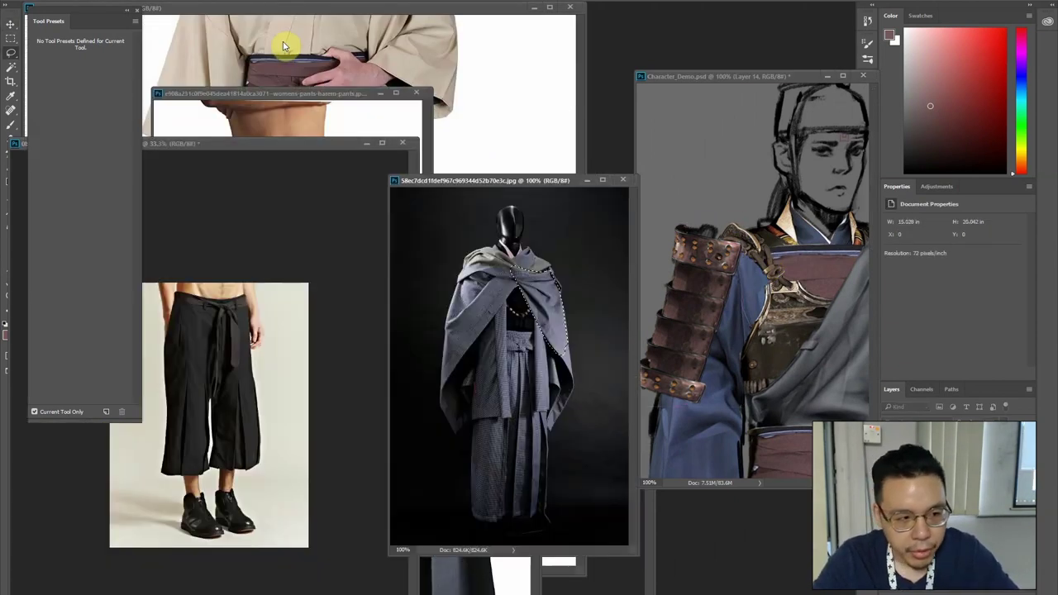
pyautogui.hotkey('ctrl', 'Tab')
pyautogui.hotkey('ctrl', 'Tab')
pyautogui.hotkey('ctrl', 'Tab')
pyautogui.hotkey('ctrl', 'Tab')
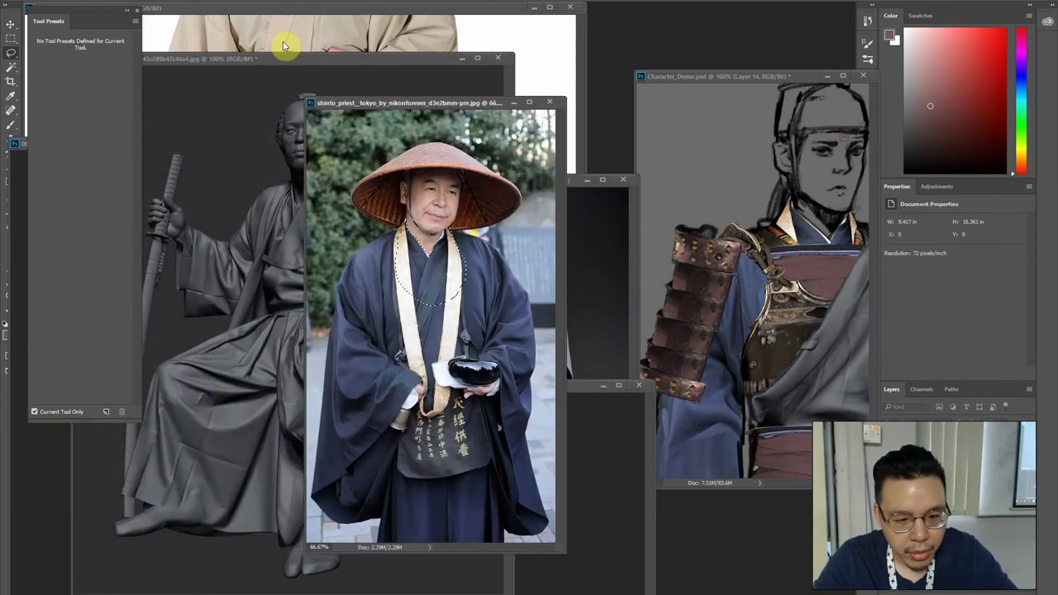
# Lasso the corded strap beside the breastplate in the 1756529_large samurai reference, place it under the character's shoulder guard, and review its Levels
pyautogui.moveTo(248, 90)
pyautogui.mouseDown()
pyautogui.moveTo(418, 147)
pyautogui.moveTo(461, 147)
pyautogui.mouseUp()
pyautogui.hotkey('ctrl', '+')
pyautogui.moveTo(460, 237)
pyautogui.mouseDown()
pyautogui.moveTo(391, 338)
pyautogui.moveTo(381, 377)
pyautogui.moveTo(397, 375)
pyautogui.moveTo(406, 325)
pyautogui.mouseUp()
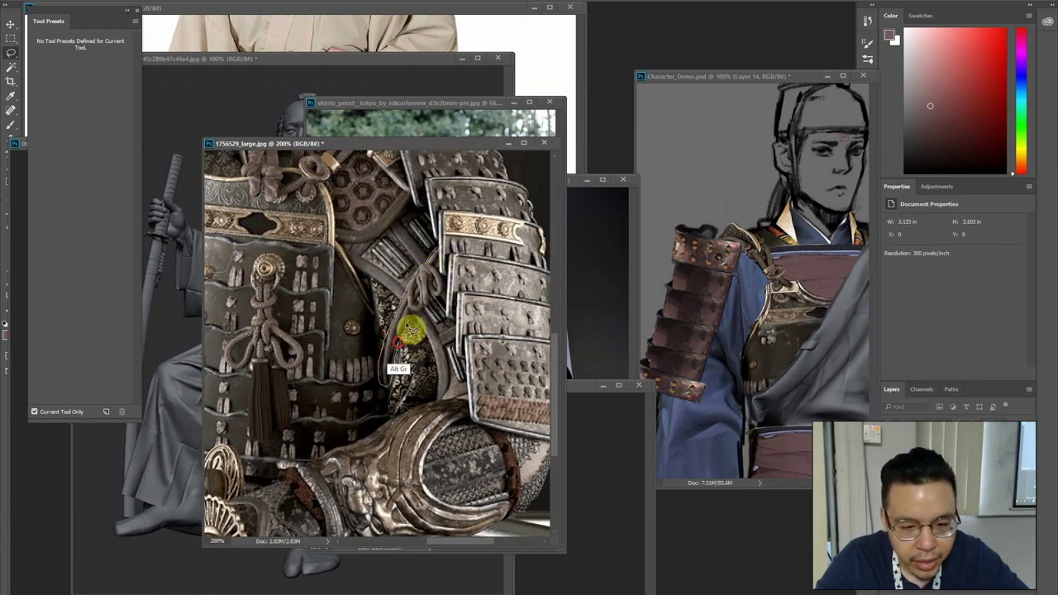
pyautogui.moveTo(440, 274); pyautogui.dragTo(419, 306)
pyautogui.moveTo(386, 339); pyautogui.dragTo(381, 385)
pyautogui.press('v')
pyautogui.moveTo(426, 286)
pyautogui.mouseDown()
pyautogui.moveTo(740, 275)
pyautogui.moveTo(793, 287)
pyautogui.moveTo(740, 293)
pyautogui.moveTo(770, 247)
pyautogui.moveTo(716, 243)
pyautogui.moveTo(735, 272)
pyautogui.moveTo(733, 247)
pyautogui.mouseUp()
pyautogui.press('Return')
pyautogui.press('l')
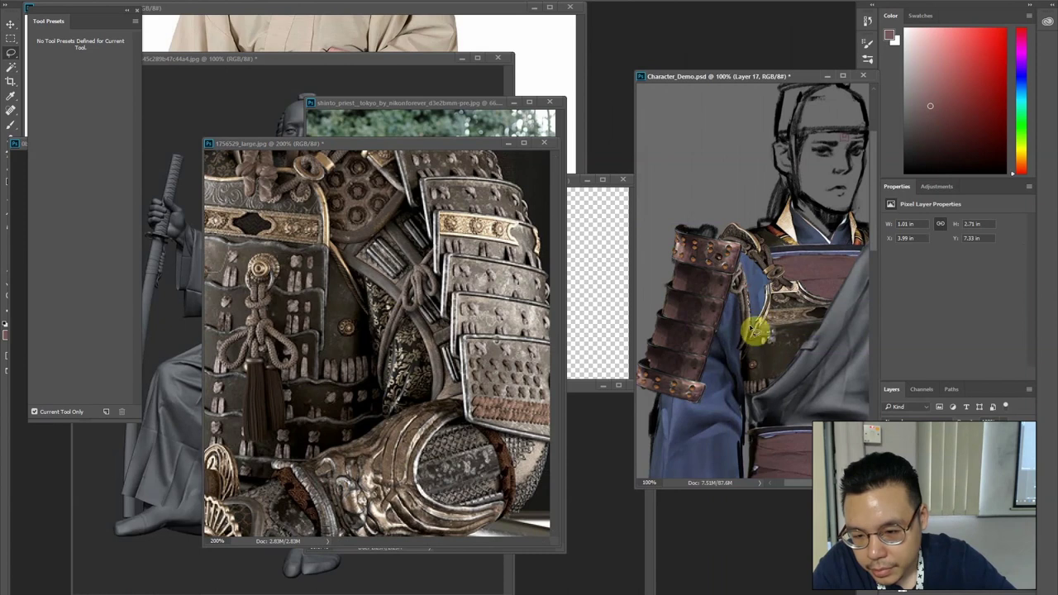
pyautogui.hotkey('ctrl', 'l')
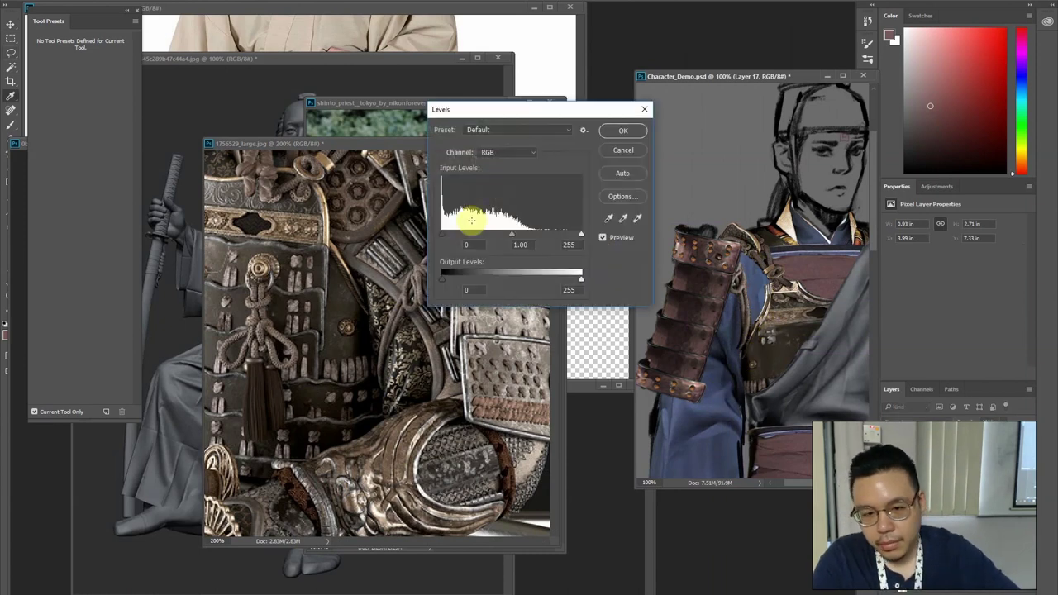
pyautogui.press('Return')
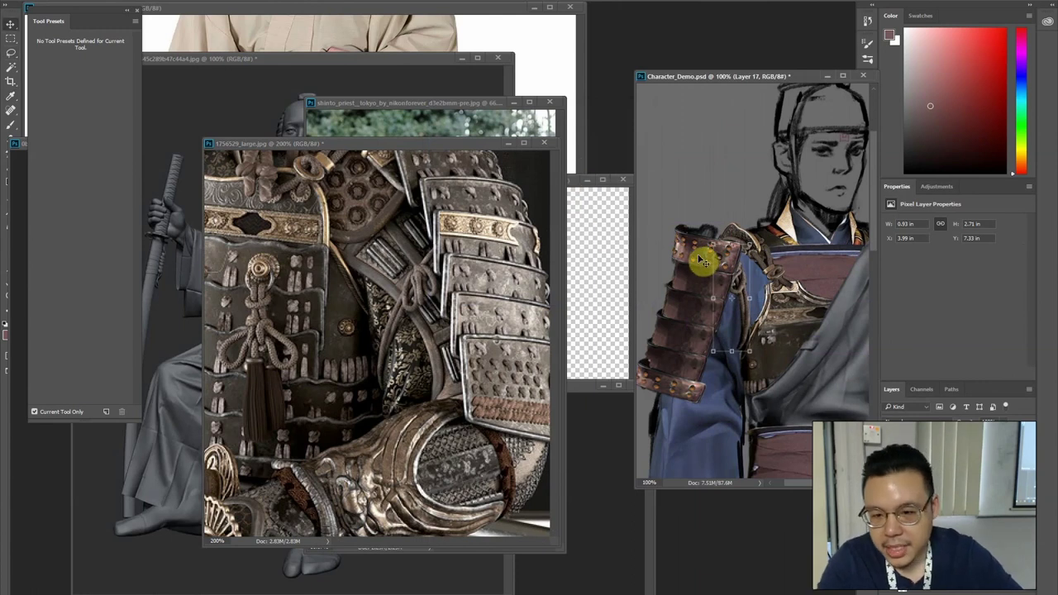
# Paint the curled back rim atop the shoulder guard with colours sampled from the armour and touch up the tones down its plates
pyautogui.keyDown('ctrl'); pyautogui.click(678, 236); pyautogui.keyUp('ctrl')
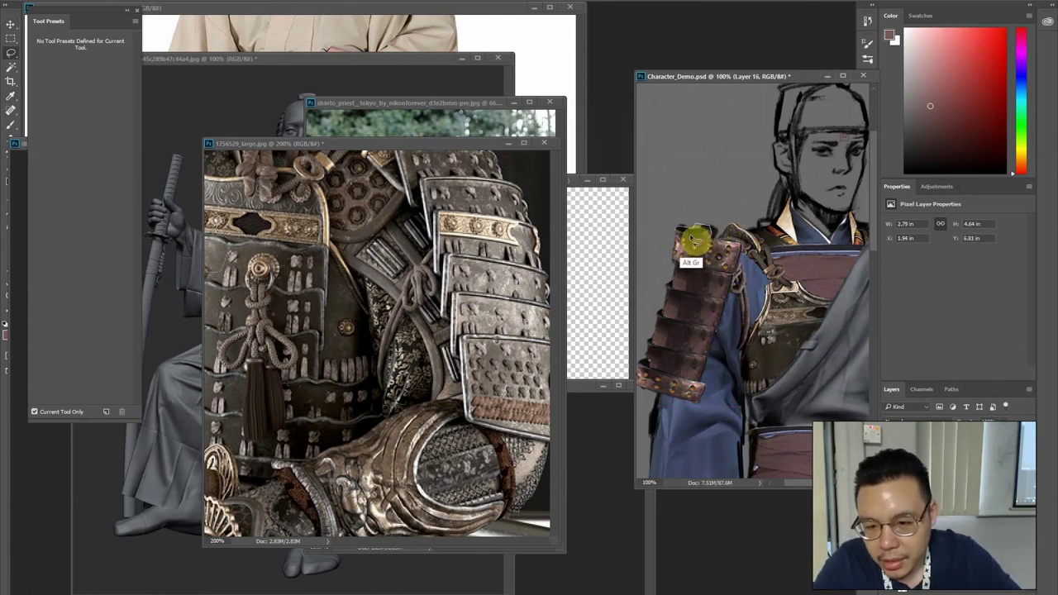
pyautogui.hotkey('alt', 'v')
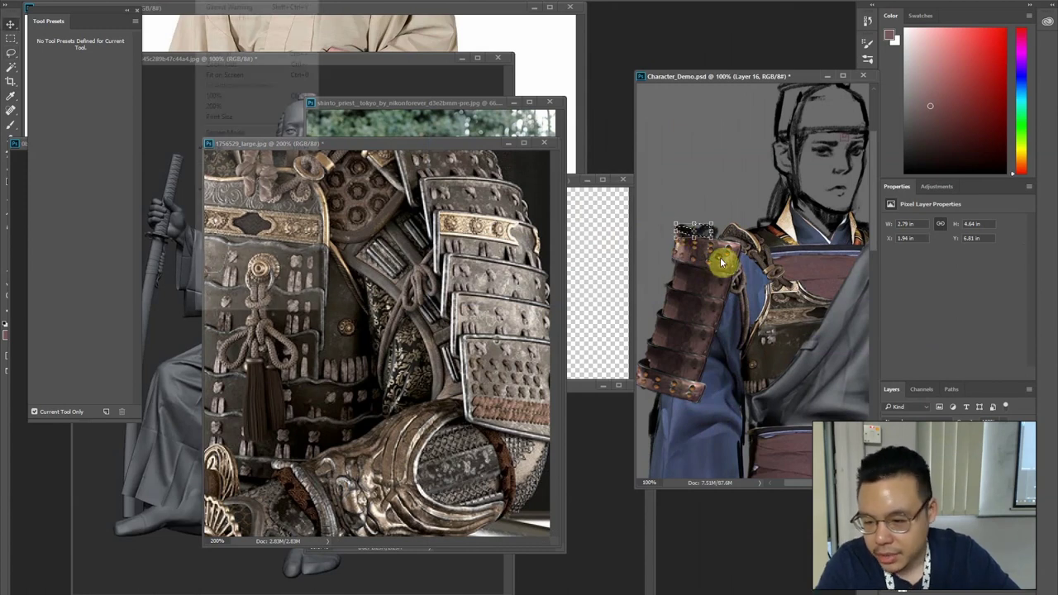
pyautogui.press('Escape')
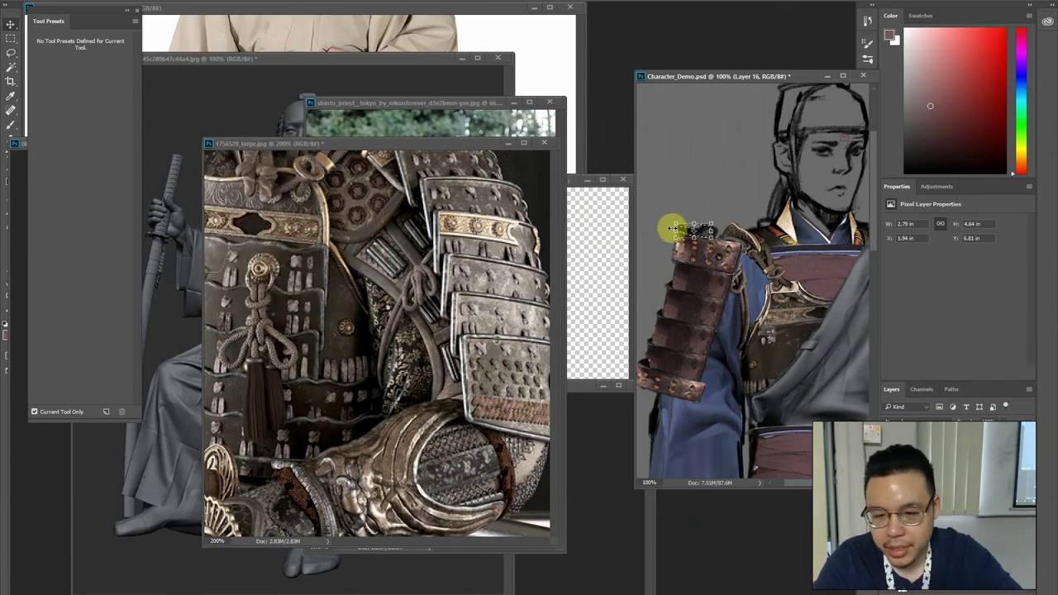
pyautogui.press('b')
pyautogui.keyDown('alt'); pyautogui.click(651, 357); pyautogui.keyUp('alt')
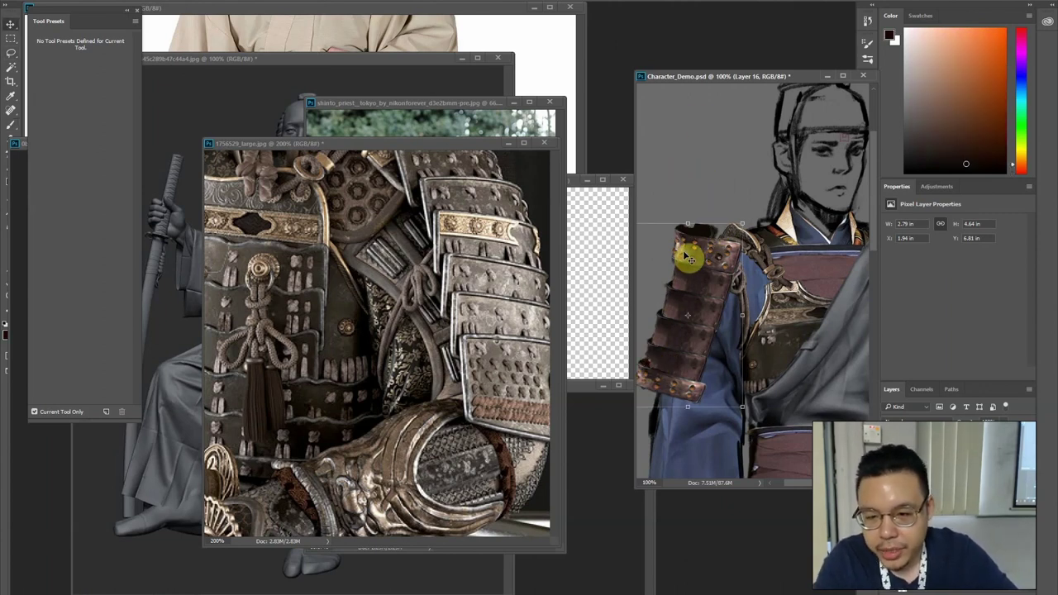
pyautogui.keyDown('alt'); pyautogui.click(727, 242); pyautogui.keyUp('alt')
pyautogui.click(696, 238)
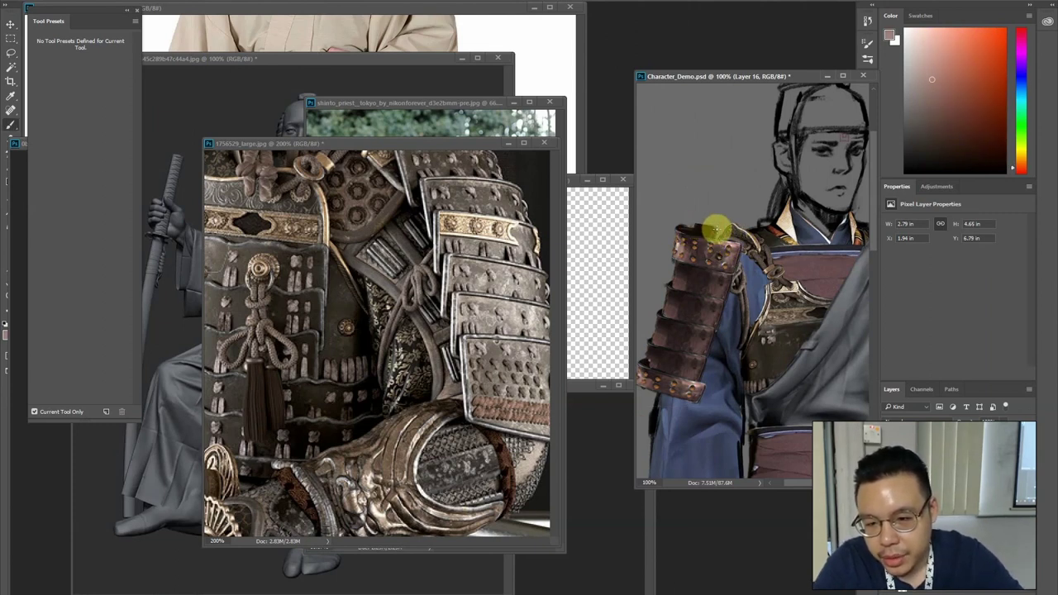
pyautogui.keyDown('alt'); pyautogui.click(699, 225); pyautogui.keyUp('alt')
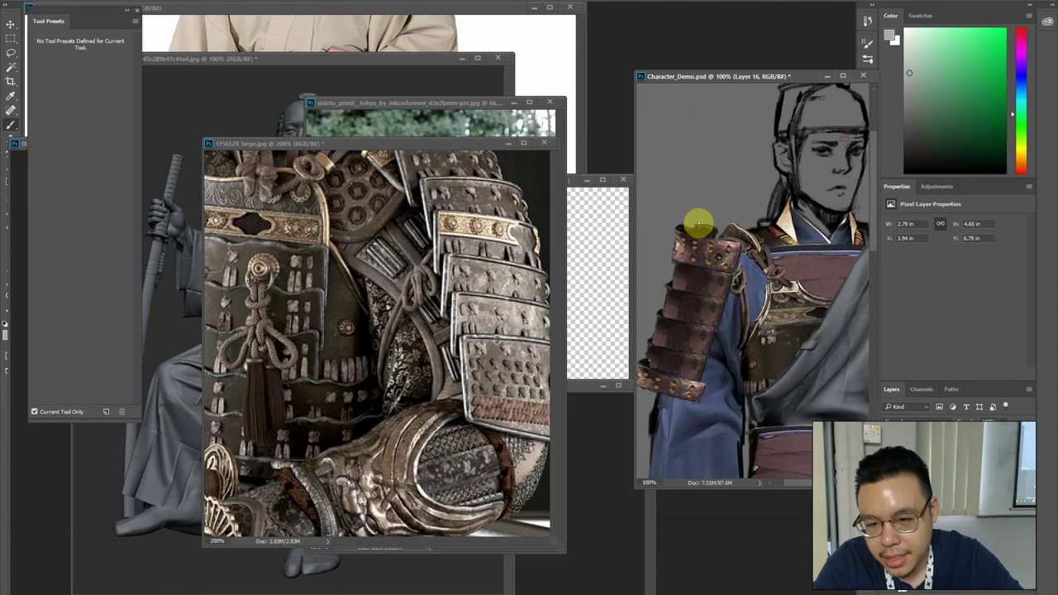
pyautogui.press('o')
pyautogui.moveTo(680, 278)
pyautogui.mouseDown()
pyautogui.moveTo(689, 309)
pyautogui.moveTo(675, 336)
pyautogui.moveTo(679, 320)
pyautogui.moveTo(675, 377)
pyautogui.mouseUp()
# Examine the full figure and the upper body to judge how the shoulder guard fits the outfit
pyautogui.hotkey('ctrl', '-')
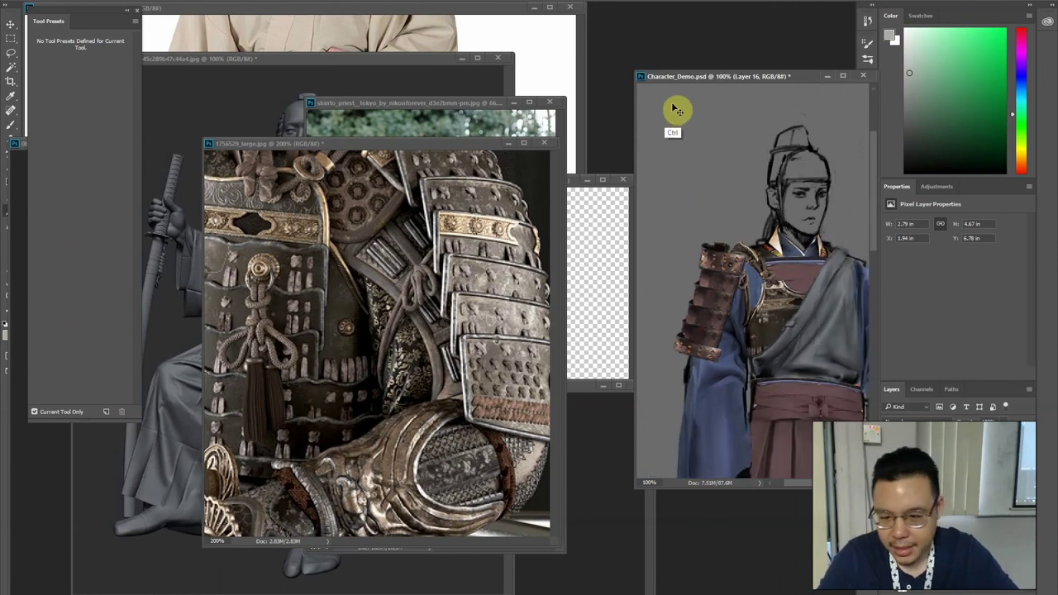
pyautogui.moveTo(785, 253); pyautogui.dragTo(764, 236)
pyautogui.press('v')
pyautogui.hotkey('ctrl', '-')
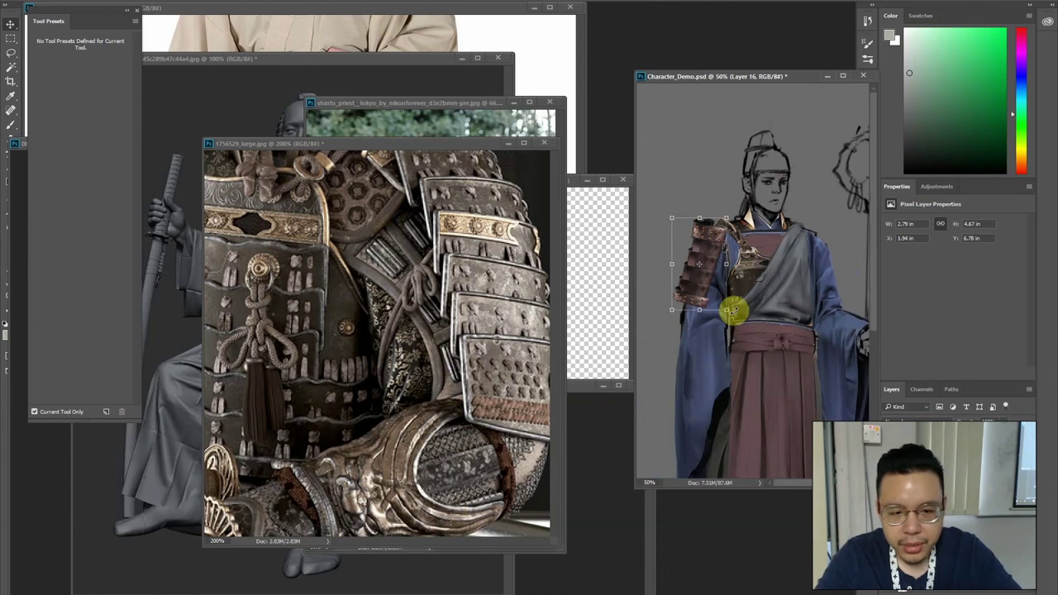
pyautogui.moveTo(715, 352); pyautogui.dragTo(784, 177)
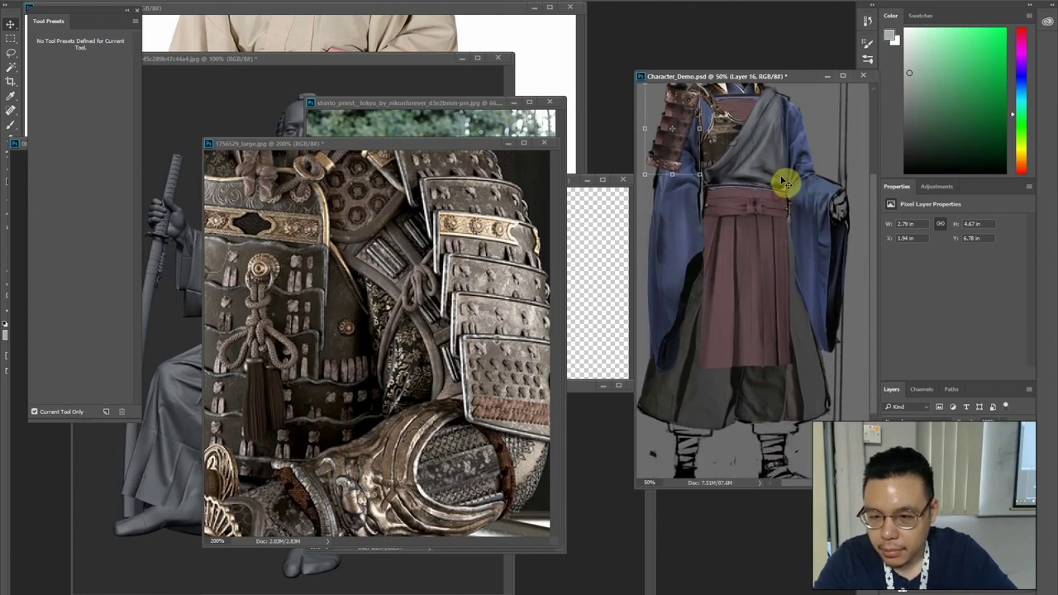
pyautogui.hotkey('ctrl', '-')
pyautogui.moveTo(755, 226); pyautogui.dragTo(743, 287)
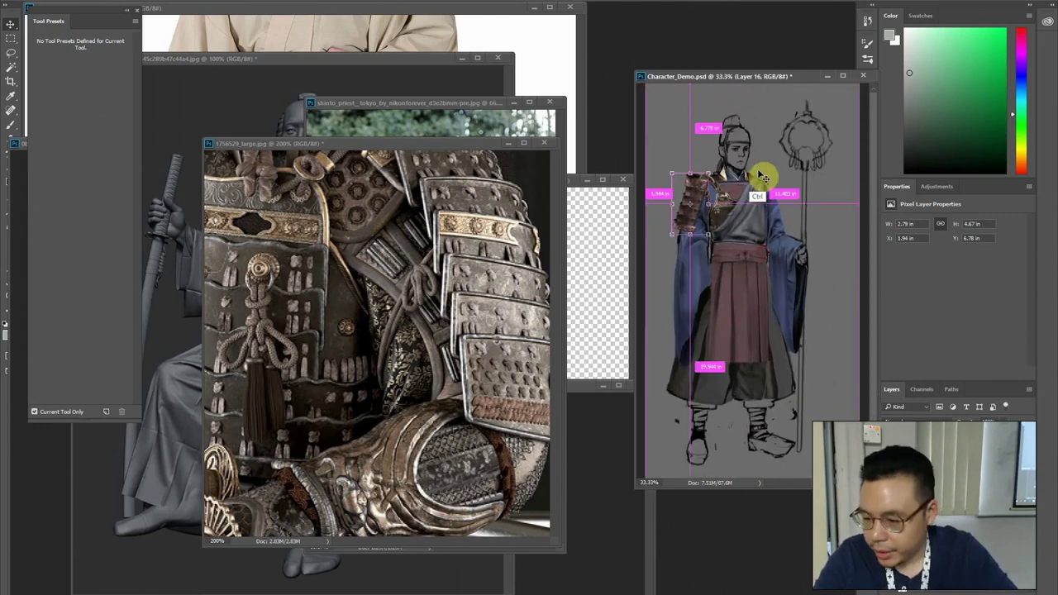
pyautogui.hotkey('ctrl', '+')
pyautogui.moveTo(741, 224); pyautogui.dragTo(758, 302)
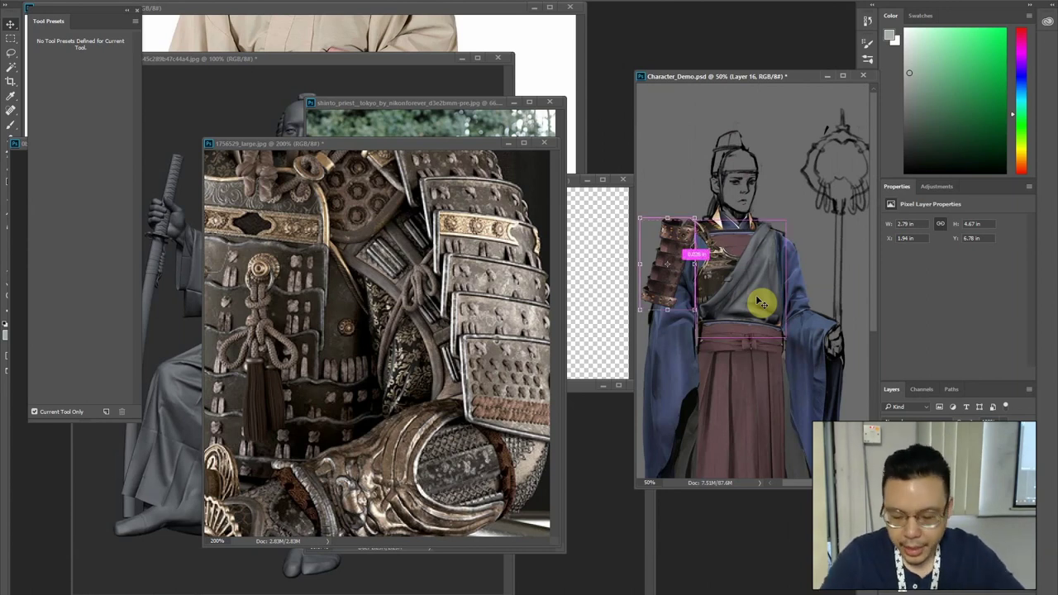
pyautogui.hotkey('ctrl', '-')
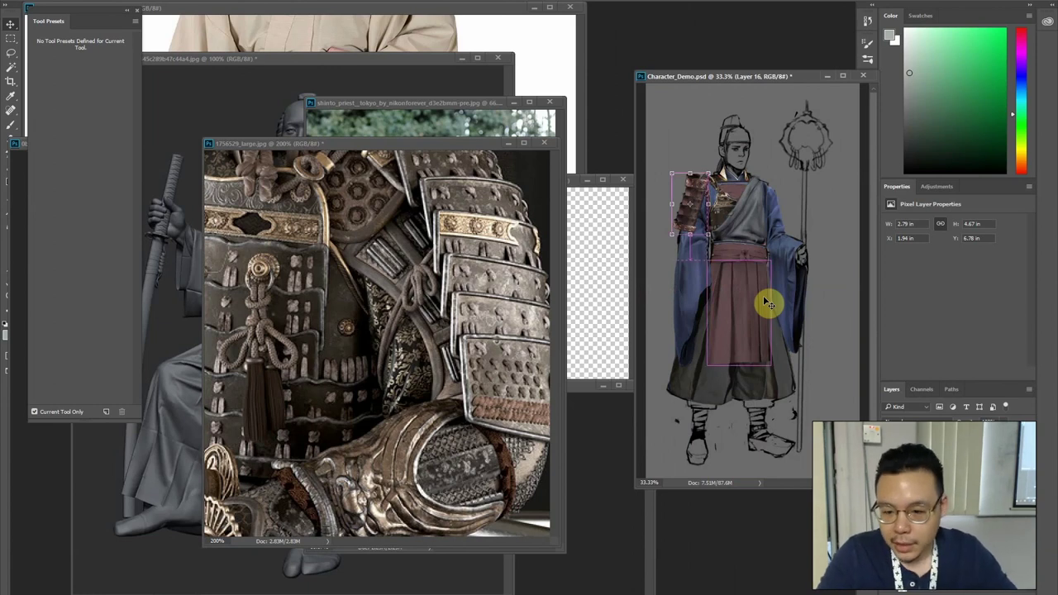
pyautogui.hotkey('ctrl', '+')
pyautogui.hotkey('ctrl', '+')
pyautogui.moveTo(718, 154); pyautogui.dragTo(746, 305)
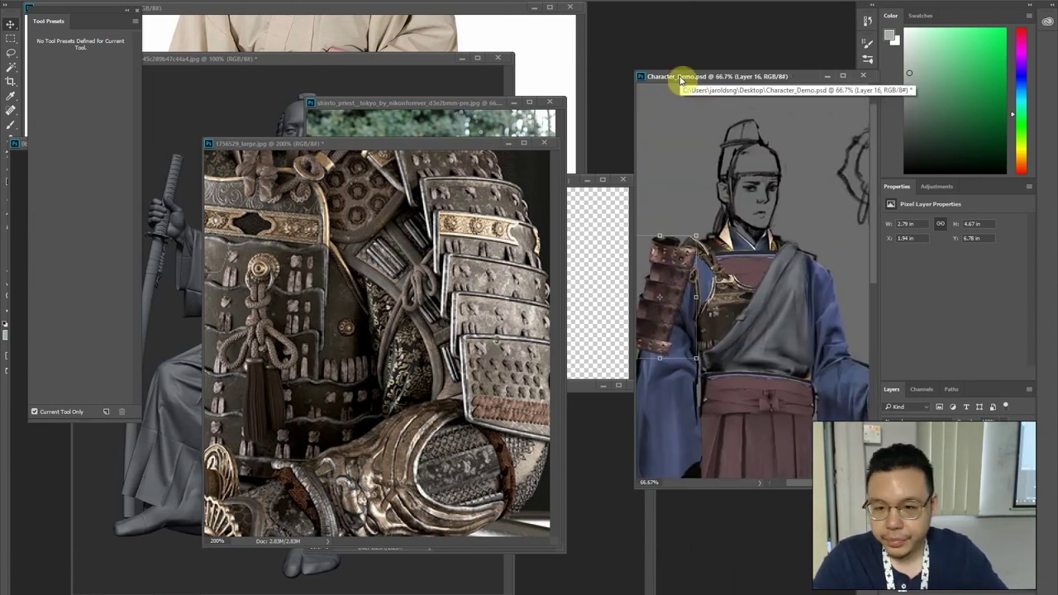
# Switch to File Explorer and open portrait image 01 from the REF > Portrait folder in Photoshop
pyautogui.hotkey('alt', 'Tab')
pyautogui.click(555, 273)
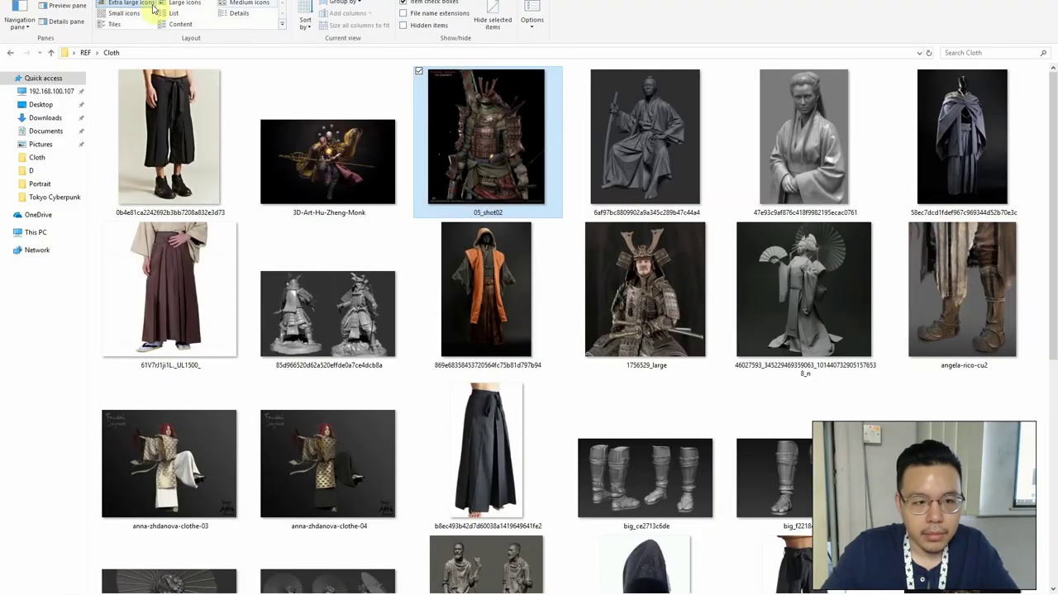
pyautogui.click(86, 53)
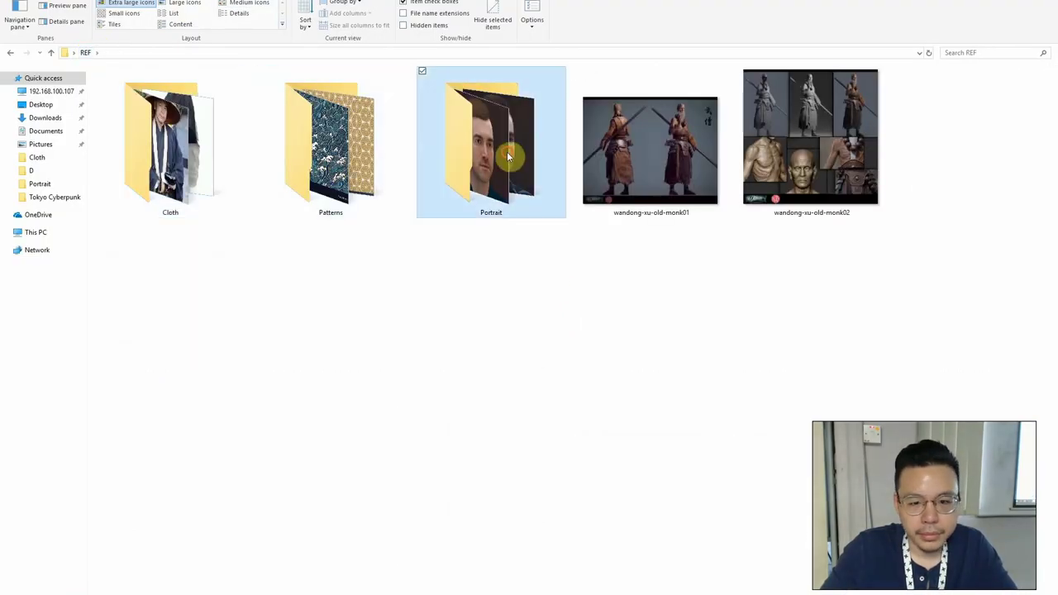
pyautogui.doubleClick(496, 154)
pyautogui.click(176, 155)
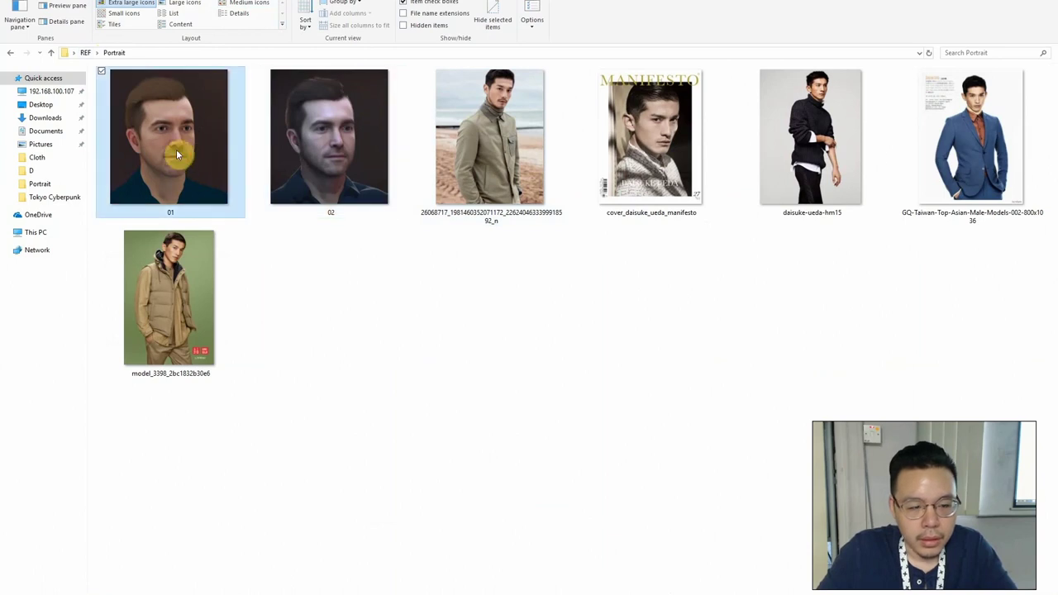
pyautogui.moveTo(179, 137); pyautogui.dragTo(646, 37)
pyautogui.hotkey('alt', 'Tab')
# Open portrait image 02 from the Portrait folder in Photoshop as a second face reference
pyautogui.hotkey('alt', 'Tab')
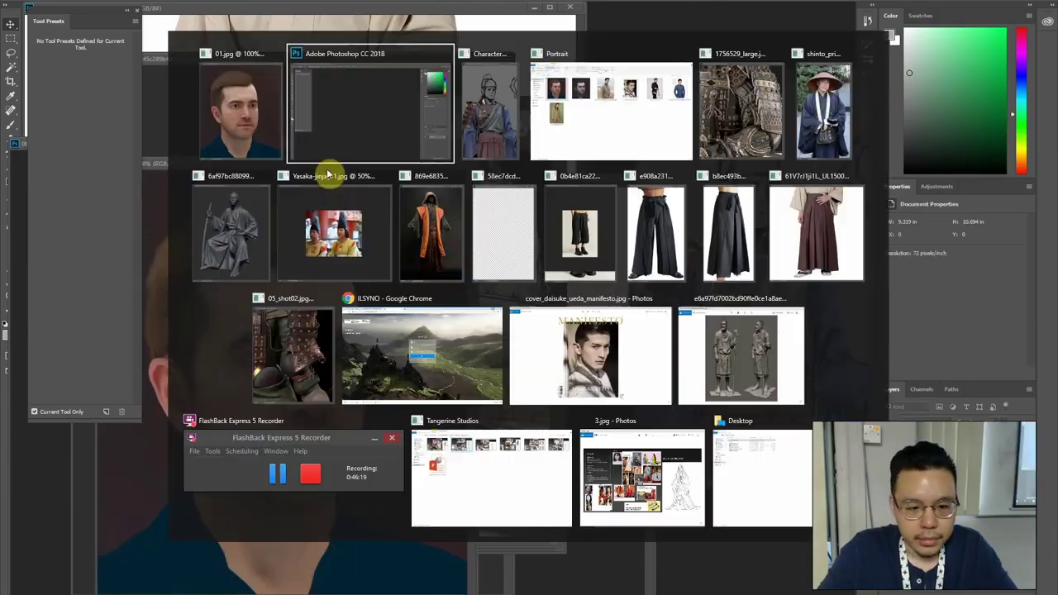
pyautogui.hotkey('alt', 'Tab')
pyautogui.hotkey('alt', 'Tab')
pyautogui.moveTo(322, 133); pyautogui.dragTo(658, 40)
pyautogui.hotkey('alt', 'Tab')
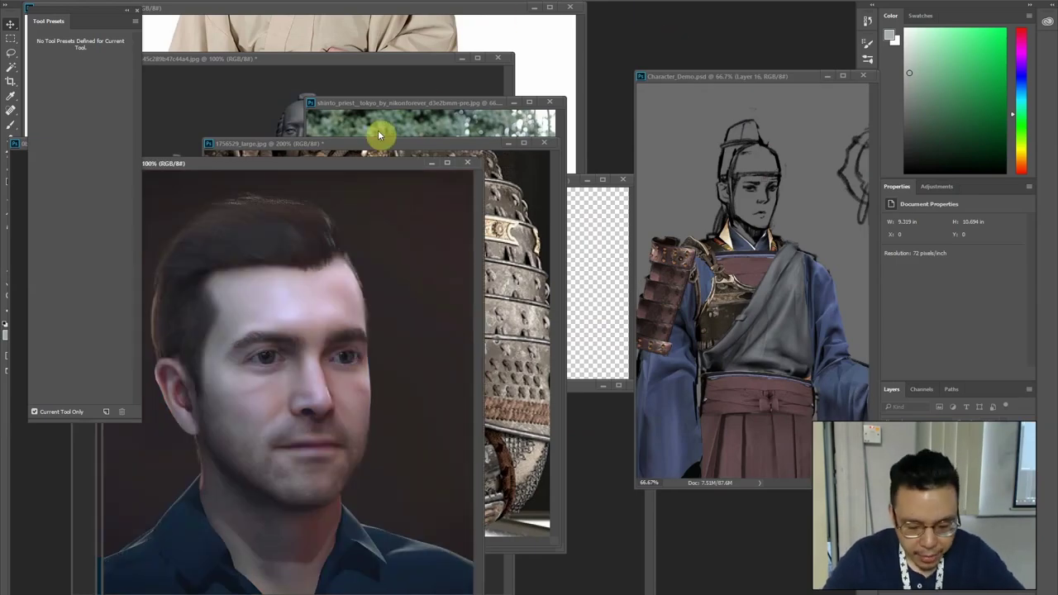
# Lasso the head and neck in portrait 02.jpg and move the cutout over the figure's head in Character_Demo.psd
pyautogui.moveTo(513, 180)
pyautogui.mouseDown()
pyautogui.moveTo(501, 381)
pyautogui.moveTo(511, 366)
pyautogui.moveTo(451, 516)
pyautogui.moveTo(415, 523)
pyautogui.moveTo(382, 498)
pyautogui.moveTo(334, 423)
pyautogui.moveTo(277, 279)
pyautogui.moveTo(343, 126)
pyautogui.moveTo(494, 139)
pyautogui.mouseUp()
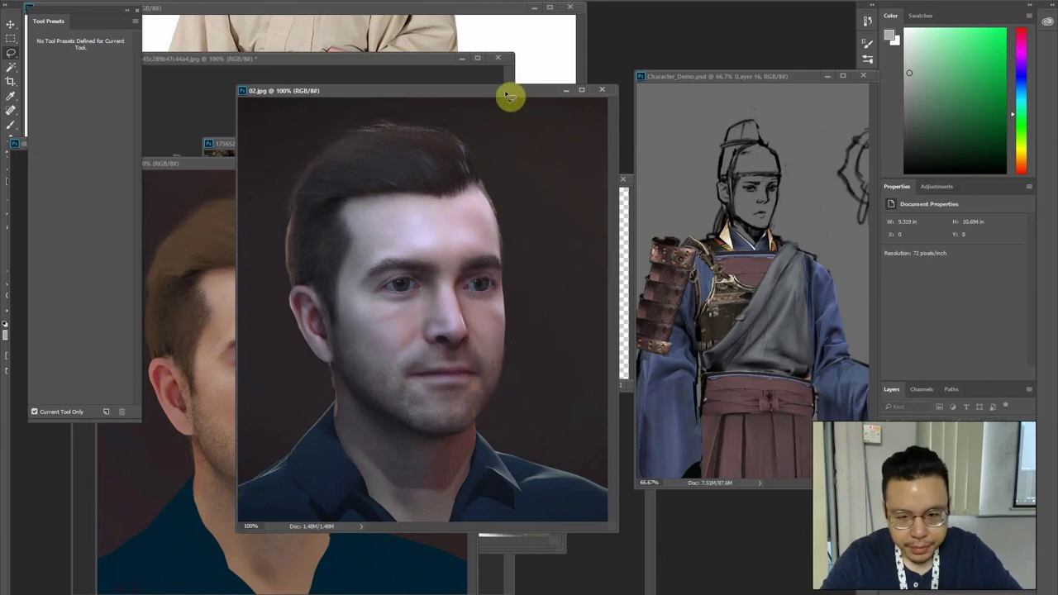
pyautogui.press('v')
pyautogui.moveTo(436, 181)
pyautogui.mouseDown()
pyautogui.moveTo(777, 148)
pyautogui.moveTo(752, 233)
pyautogui.mouseUp()
pyautogui.hotkey('ctrl', '+')
pyautogui.moveTo(860, 102); pyautogui.dragTo(812, 175)
pyautogui.moveTo(803, 231); pyautogui.dragTo(756, 200)
# Scale and reposition the pasted portrait head until its eyes, nose and chin line up with the sketched face
pyautogui.hotkey('ctrl', '+')
pyautogui.hotkey('ctrl', '-')
pyautogui.moveTo(680, 152); pyautogui.dragTo(739, 142)
pyautogui.press('Return')
pyautogui.hotkey('ctrl', '+')
pyautogui.moveTo(759, 241)
pyautogui.mouseDown()
pyautogui.moveTo(749, 231)
pyautogui.moveTo(761, 230)
pyautogui.mouseUp()
pyautogui.moveTo(692, 142); pyautogui.dragTo(733, 181)
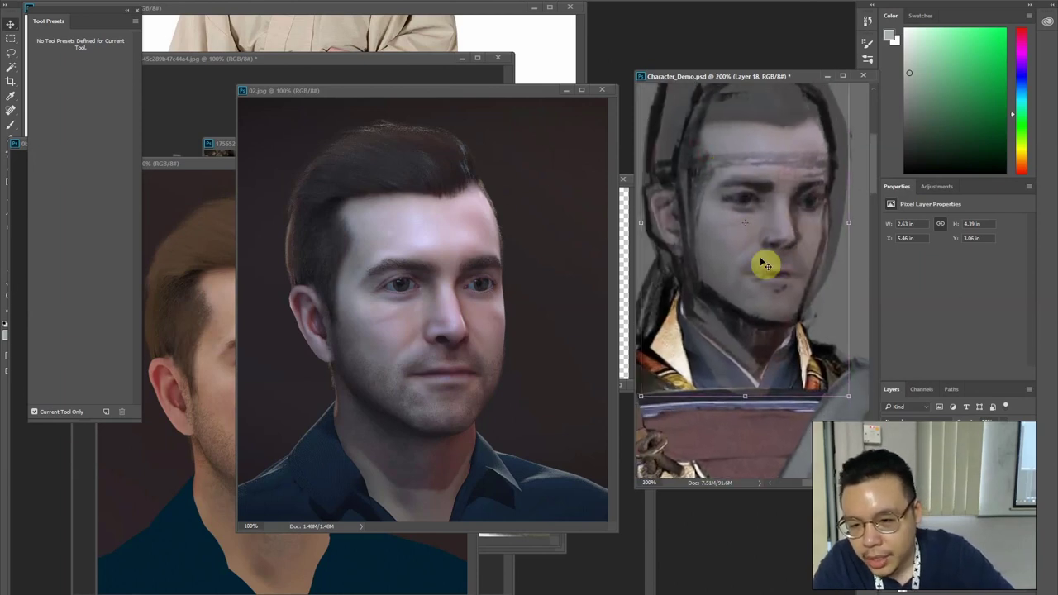
pyautogui.moveTo(643, 396)
pyautogui.mouseDown()
pyautogui.moveTo(647, 368)
pyautogui.moveTo(644, 382)
pyautogui.moveTo(676, 381)
pyautogui.moveTo(659, 391)
pyautogui.mouseUp()
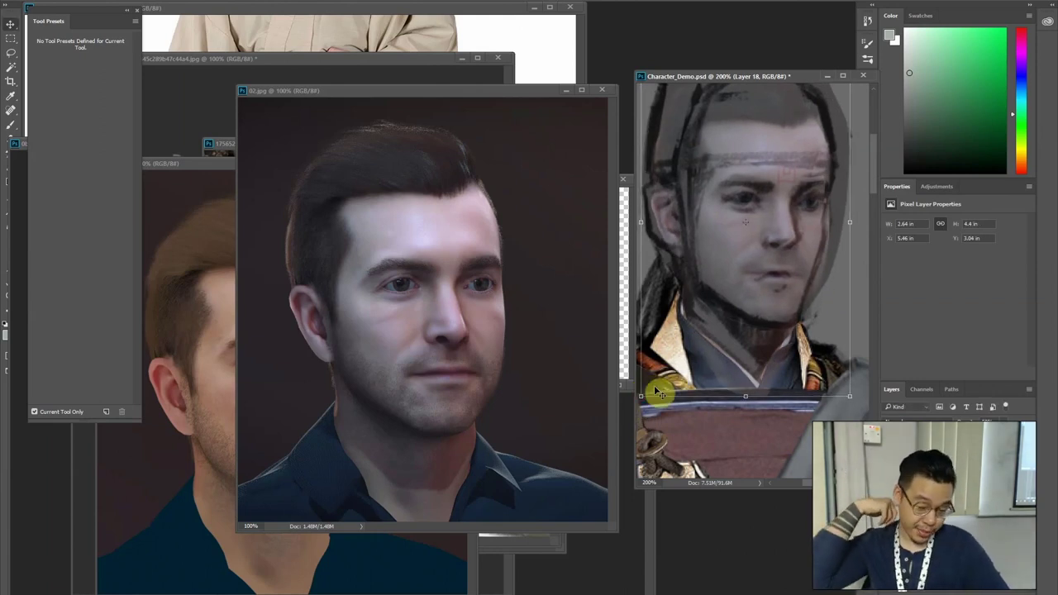
pyautogui.moveTo(730, 231); pyautogui.dragTo(715, 281)
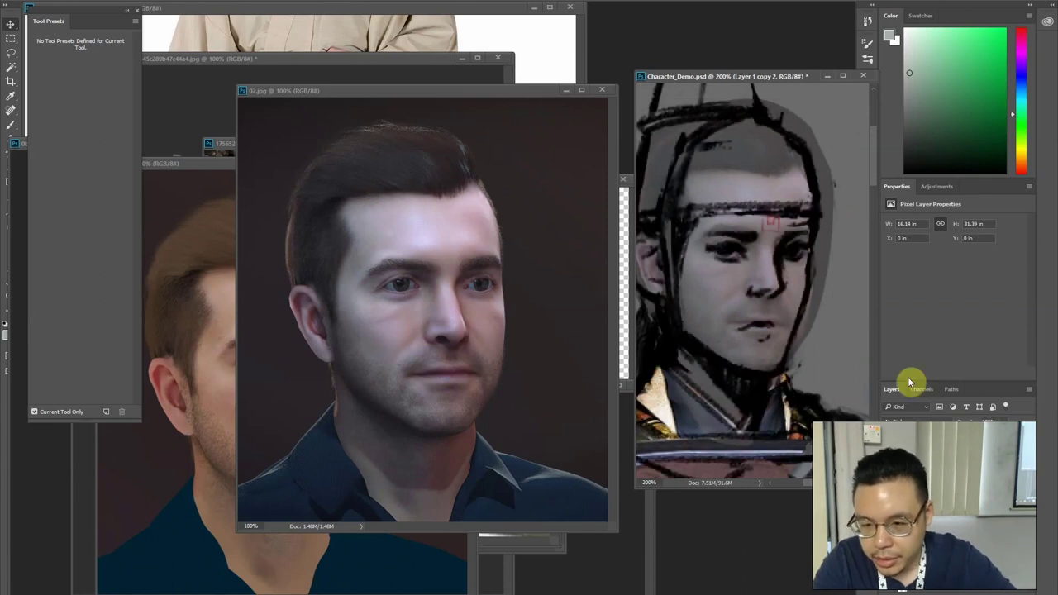
# Copy the line drawing of the head from the sketch layer onto a separate head ref layer
pyautogui.press('m')
pyautogui.moveTo(675, 183); pyautogui.dragTo(802, 367)
pyautogui.hotkey('ctrl', 'j')
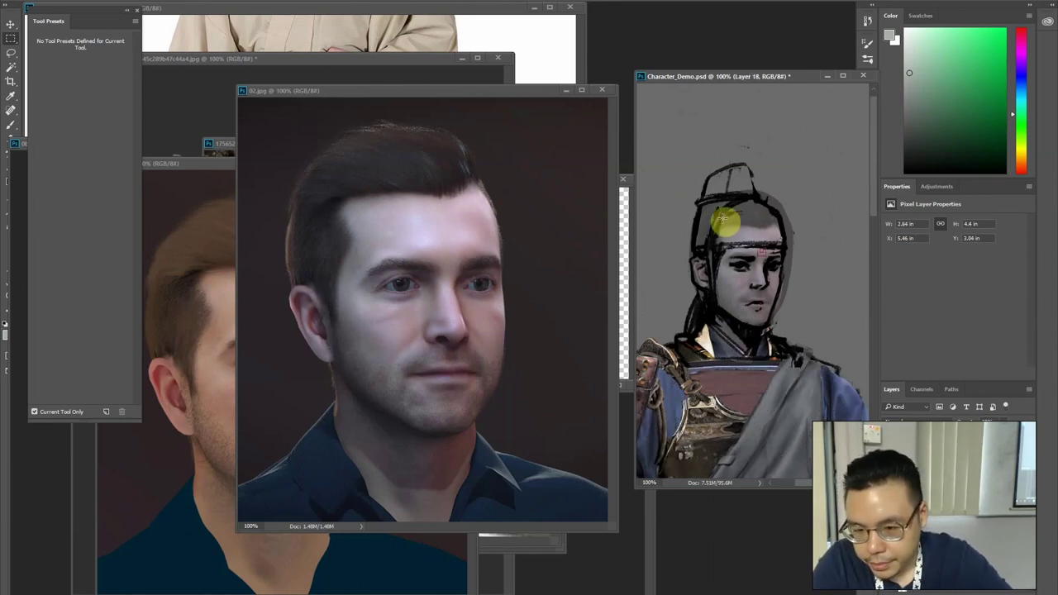
pyautogui.click(889, 463)
pyautogui.click(889, 463)
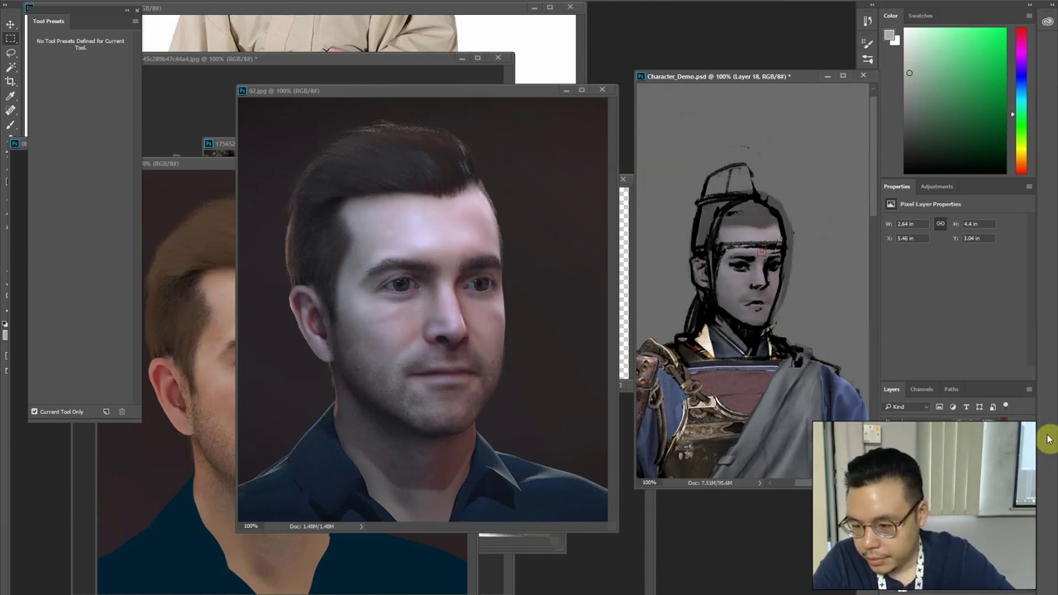
# Select the area around the whole head with the portrait layer active and open it in the Liquify filter
pyautogui.moveTo(664, 157); pyautogui.dragTo(816, 389)
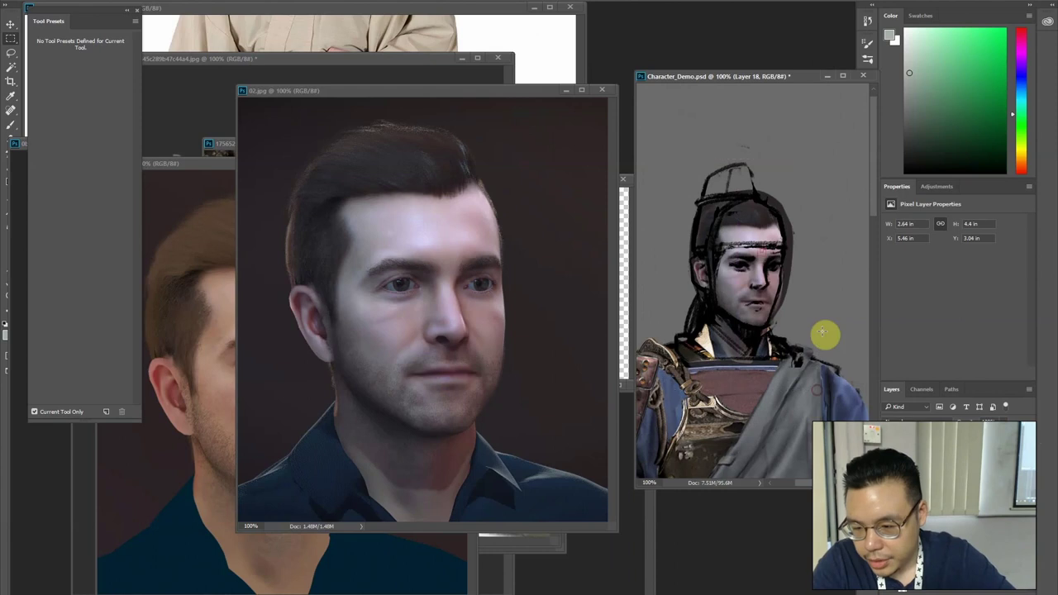
pyautogui.click(174, 3)
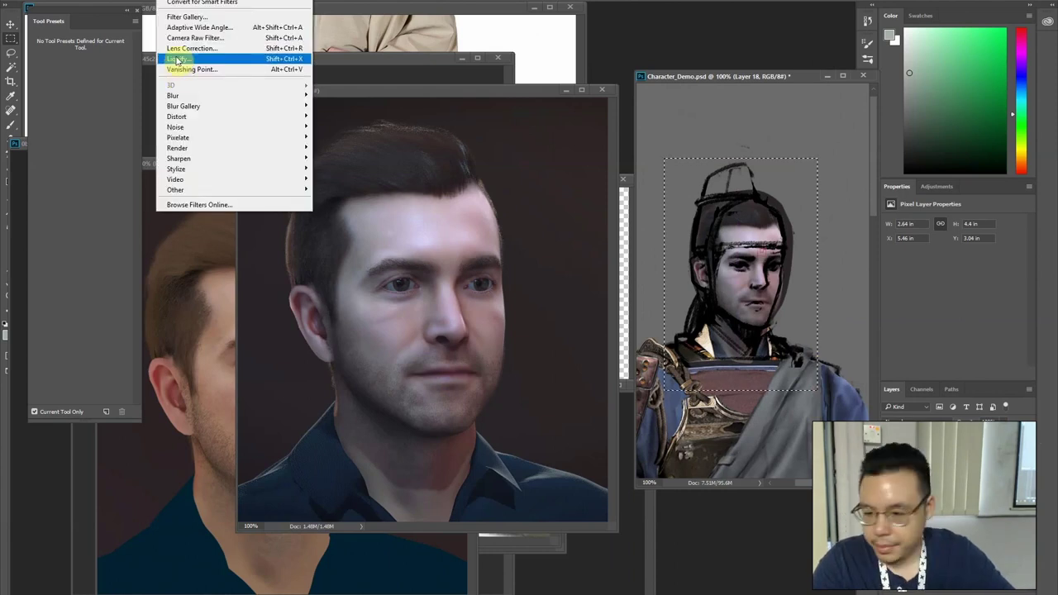
pyautogui.click(180, 57)
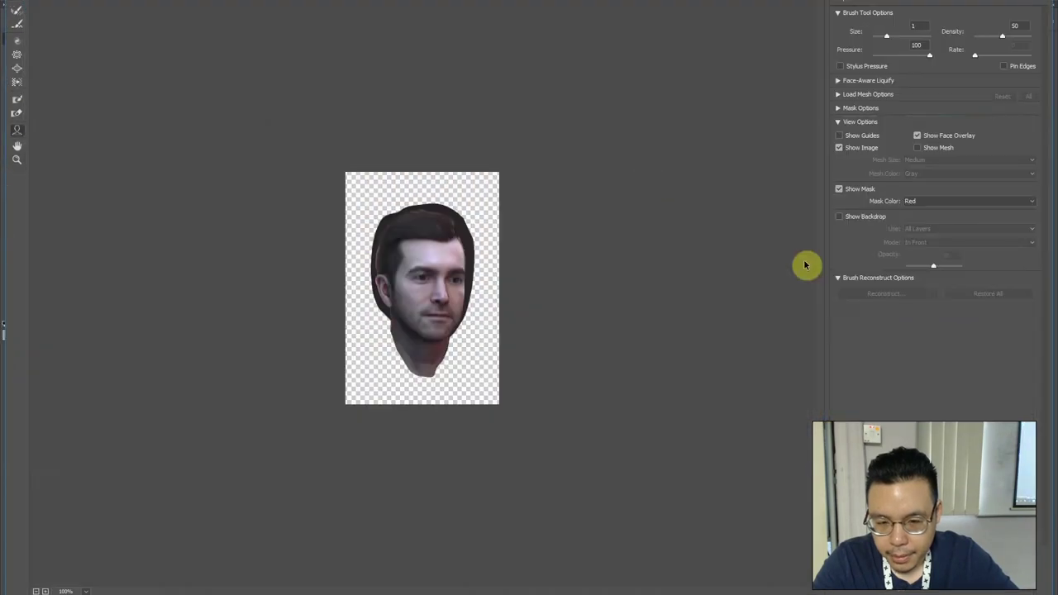
# Show the head ref layer as a Liquify backdrop in front of the face and reduce its opacity to 29
pyautogui.click(839, 287)
pyautogui.click(918, 299)
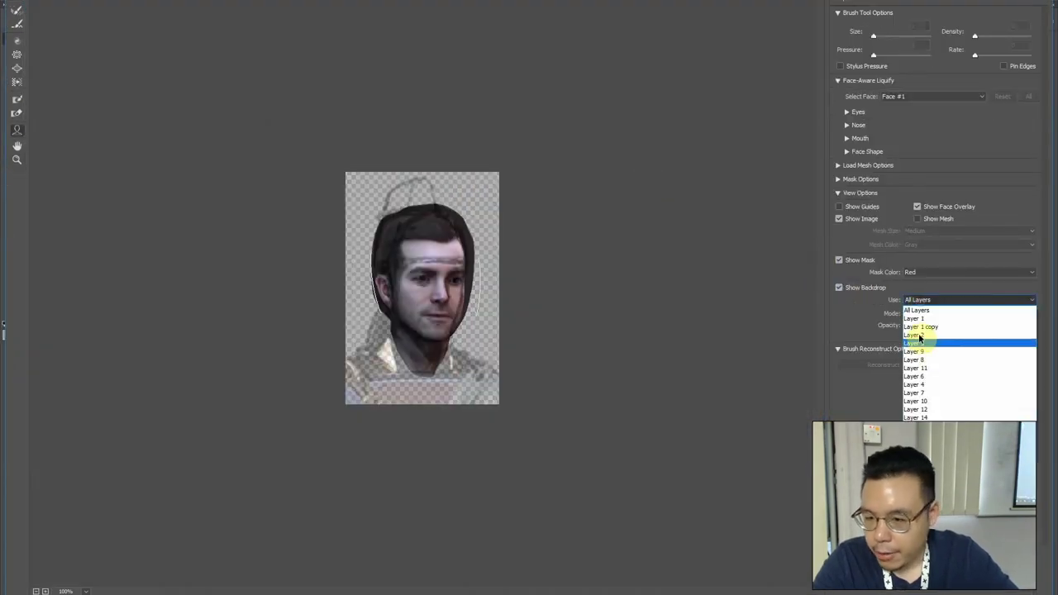
pyautogui.click(917, 414)
pyautogui.hotkey('ctrl', '+')
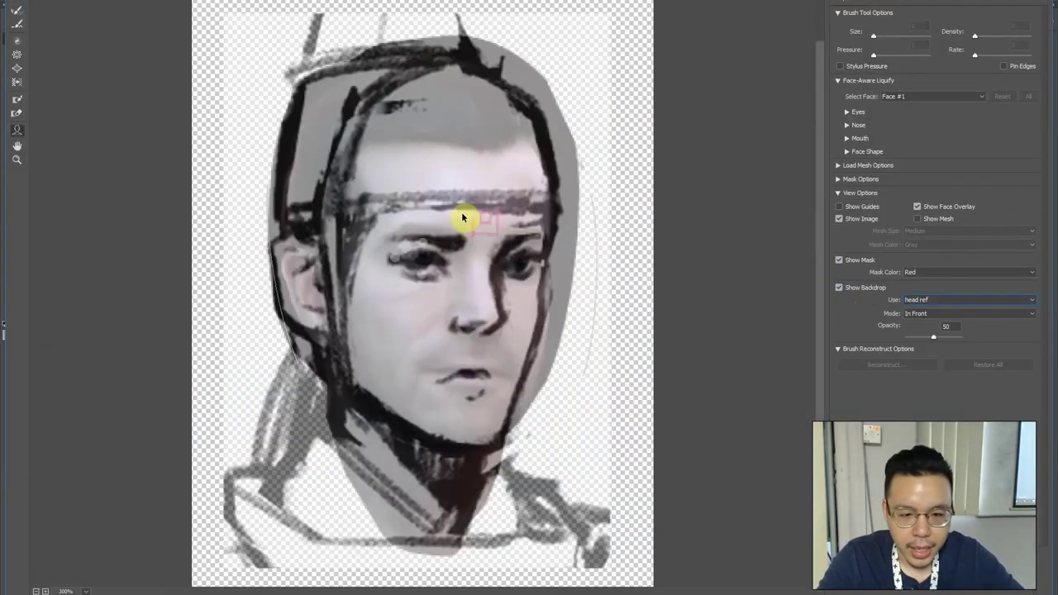
pyautogui.click(922, 338)
pyautogui.moveTo(918, 340); pyautogui.dragTo(924, 339)
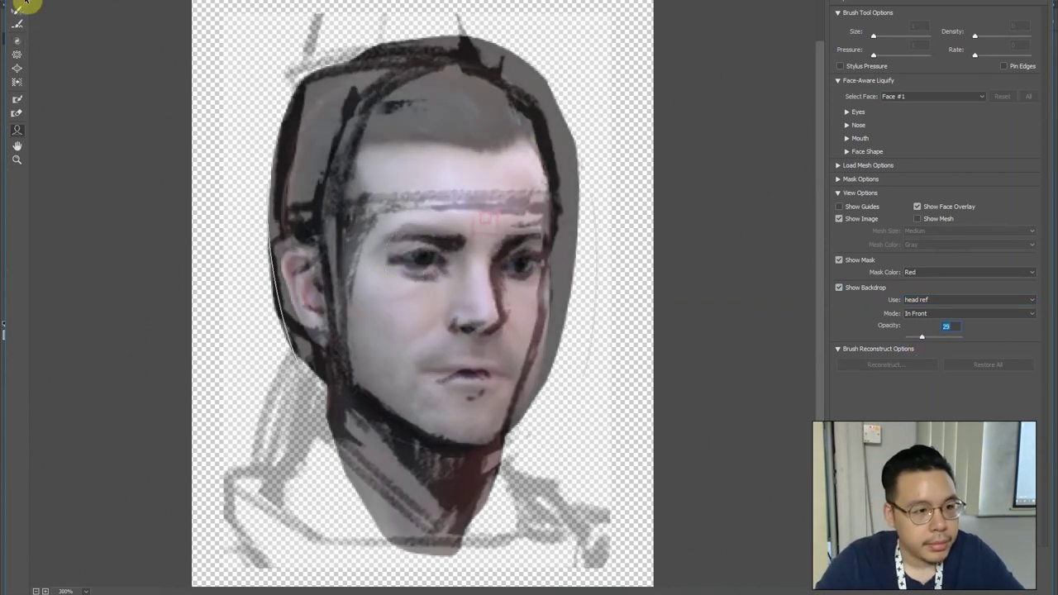
# Push the far jaw and cheek contour inward towards the sketch line, reducing the warp brush to size 80
pyautogui.press('[')
pyautogui.press('[')
pyautogui.press('[')
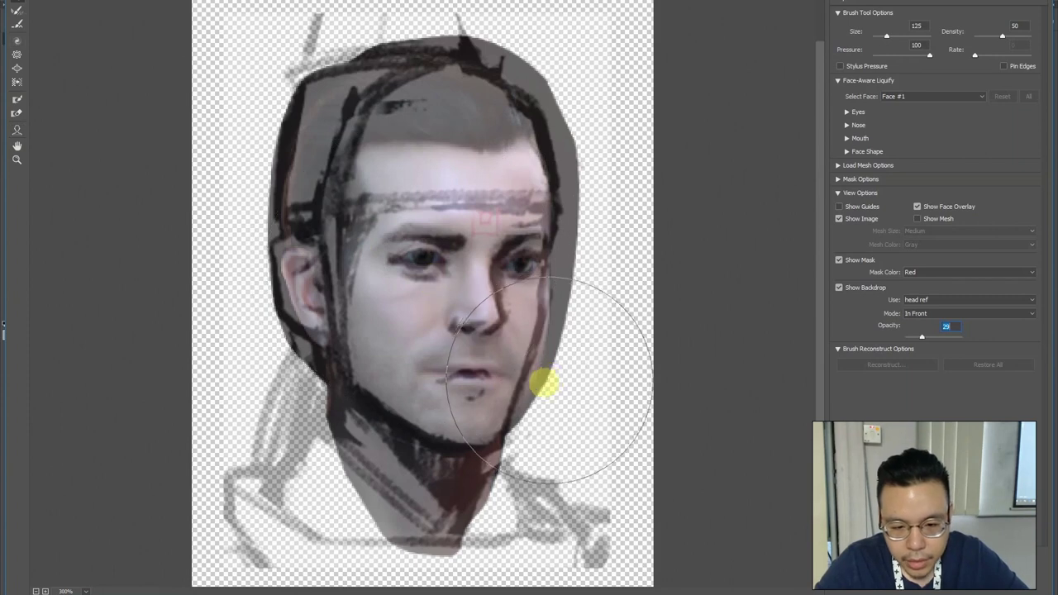
pyautogui.press(']')
pyautogui.moveTo(588, 387); pyautogui.dragTo(576, 386)
pyautogui.press('[')
pyautogui.press('[')
pyautogui.press('[')
pyautogui.press('[')
pyautogui.moveTo(574, 292); pyautogui.dragTo(555, 290)
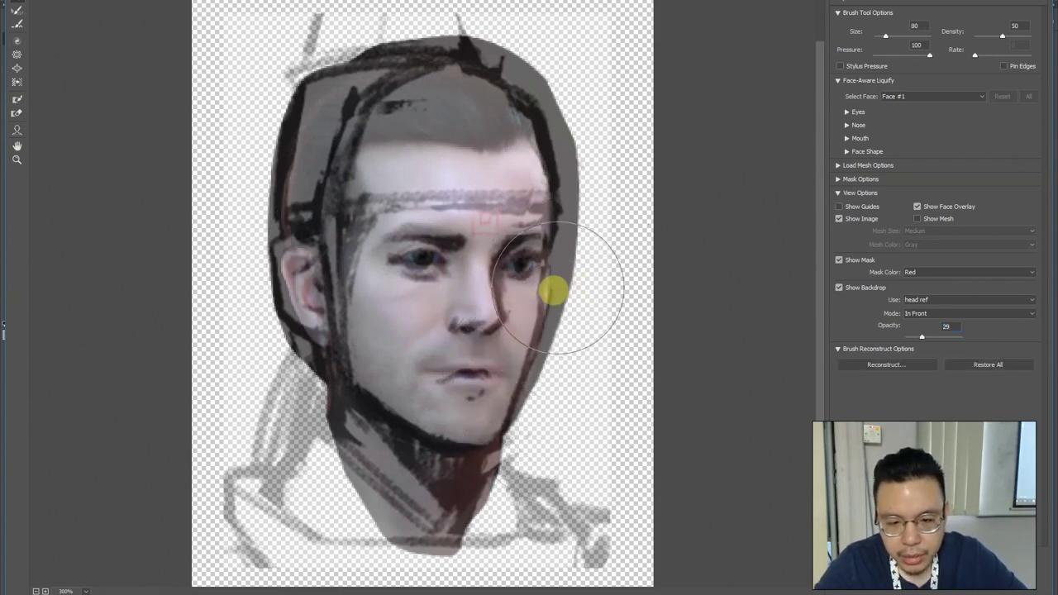
# Lower the backdrop opacity to 18 and warp the brow, hairline and upper face to follow the sketch
pyautogui.moveTo(912, 340); pyautogui.dragTo(916, 336)
pyautogui.moveTo(467, 223); pyautogui.dragTo(473, 224)
pyautogui.press('[')
pyautogui.press('[')
pyautogui.press('[')
pyautogui.press(']')
pyautogui.press(']')
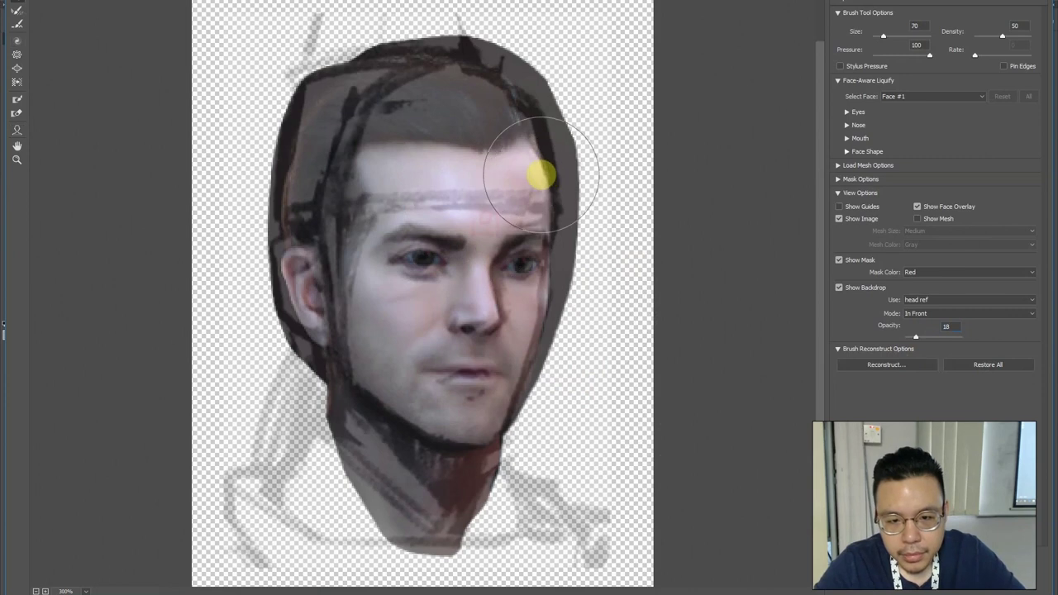
pyautogui.moveTo(498, 148); pyautogui.dragTo(502, 143)
pyautogui.press(']')
pyautogui.moveTo(361, 211)
pyautogui.mouseDown()
pyautogui.moveTo(281, 285)
pyautogui.moveTo(317, 331)
pyautogui.moveTo(311, 317)
pyautogui.moveTo(283, 308)
pyautogui.moveTo(285, 248)
pyautogui.moveTo(378, 241)
pyautogui.moveTo(456, 316)
pyautogui.moveTo(377, 240)
pyautogui.moveTo(453, 313)
pyautogui.moveTo(437, 312)
pyautogui.moveTo(436, 299)
pyautogui.moveTo(497, 318)
pyautogui.moveTo(499, 306)
pyautogui.moveTo(505, 319)
pyautogui.moveTo(499, 267)
pyautogui.moveTo(432, 260)
pyautogui.moveTo(444, 268)
pyautogui.moveTo(409, 249)
pyautogui.moveTo(419, 269)
pyautogui.moveTo(510, 270)
pyautogui.mouseUp()
# Reshape both eyes and the far cheekbone edge with a small warp brush of about size 25 to 30
pyautogui.press('[')
pyautogui.press('[')
pyautogui.press('[')
pyautogui.press('[')
pyautogui.press('[')
pyautogui.press(']')
pyautogui.press('[')
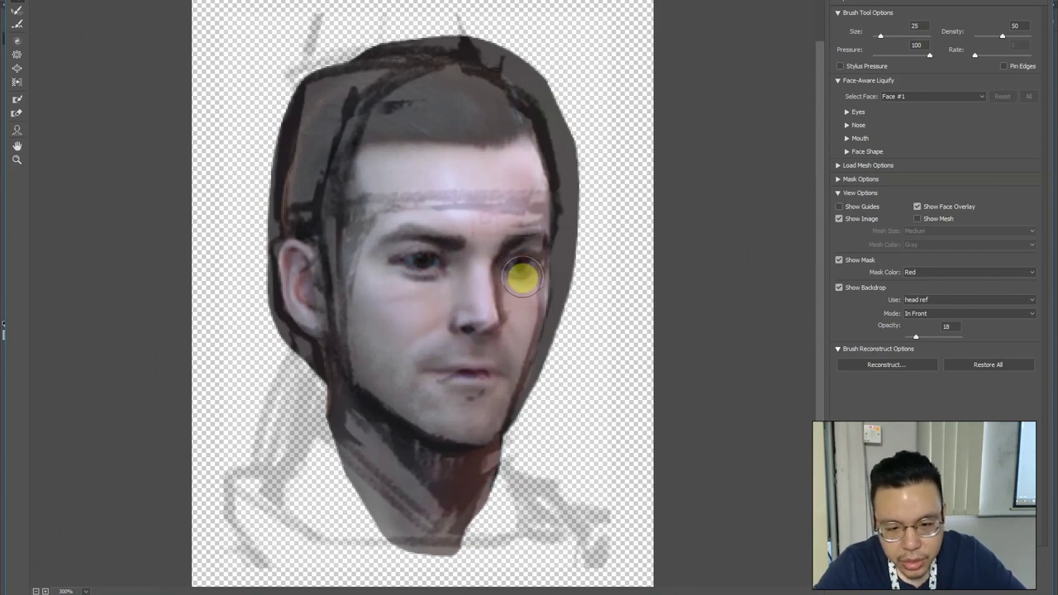
pyautogui.moveTo(526, 273)
pyautogui.mouseDown()
pyautogui.moveTo(385, 262)
pyautogui.moveTo(421, 283)
pyautogui.moveTo(558, 291)
pyautogui.mouseUp()
pyautogui.press(']')
pyautogui.press(']')
pyautogui.press('[')
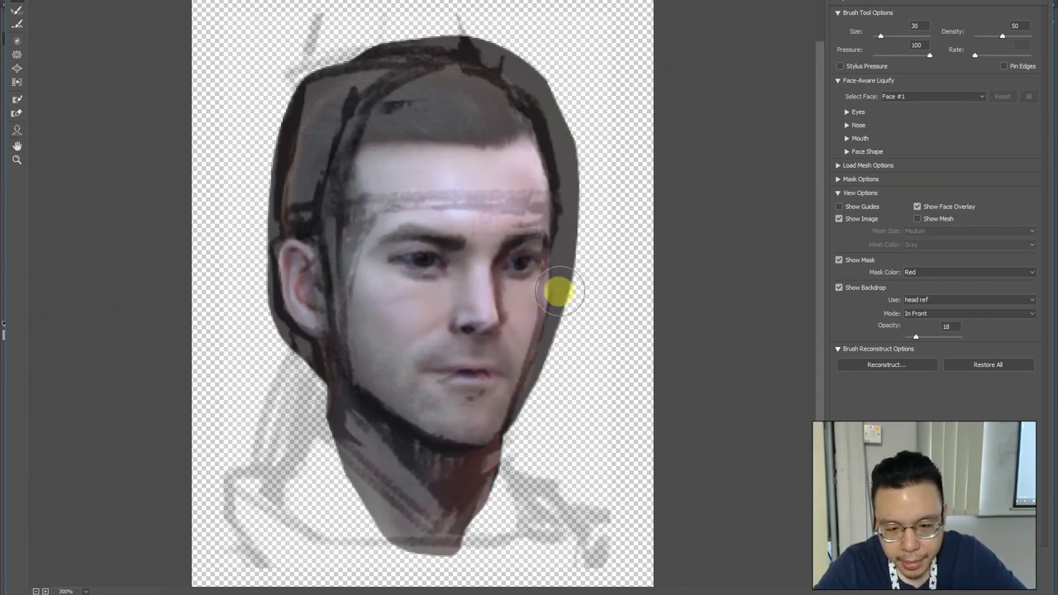
# Reshape the mouth with downturned corners into a sterner expression, undoing the last unwanted stroke
pyautogui.press(']')
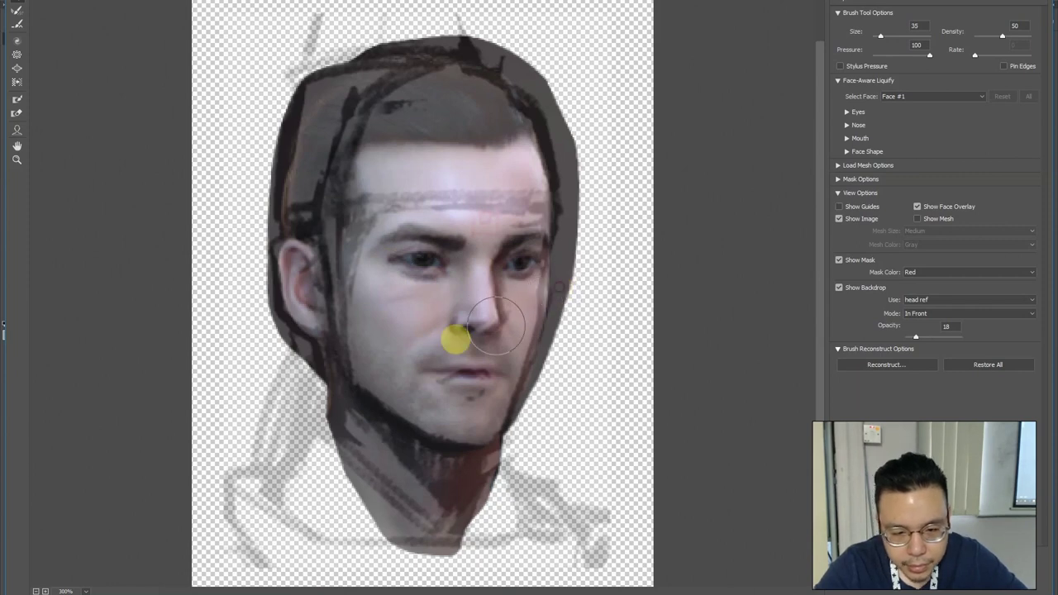
pyautogui.press(']')
pyautogui.press(']')
pyautogui.press(']')
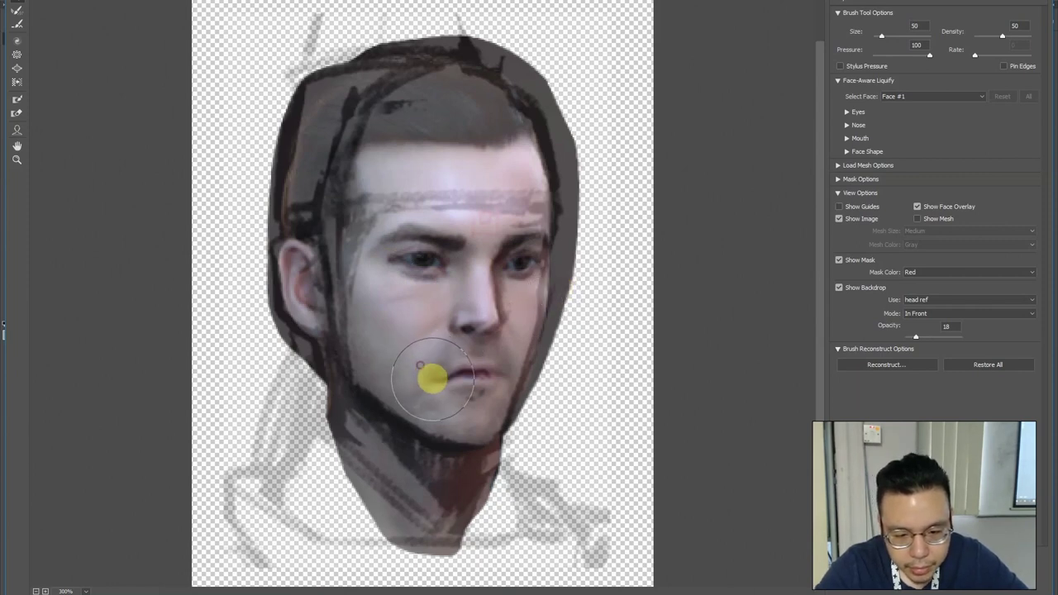
pyautogui.press('[')
pyautogui.press('[')
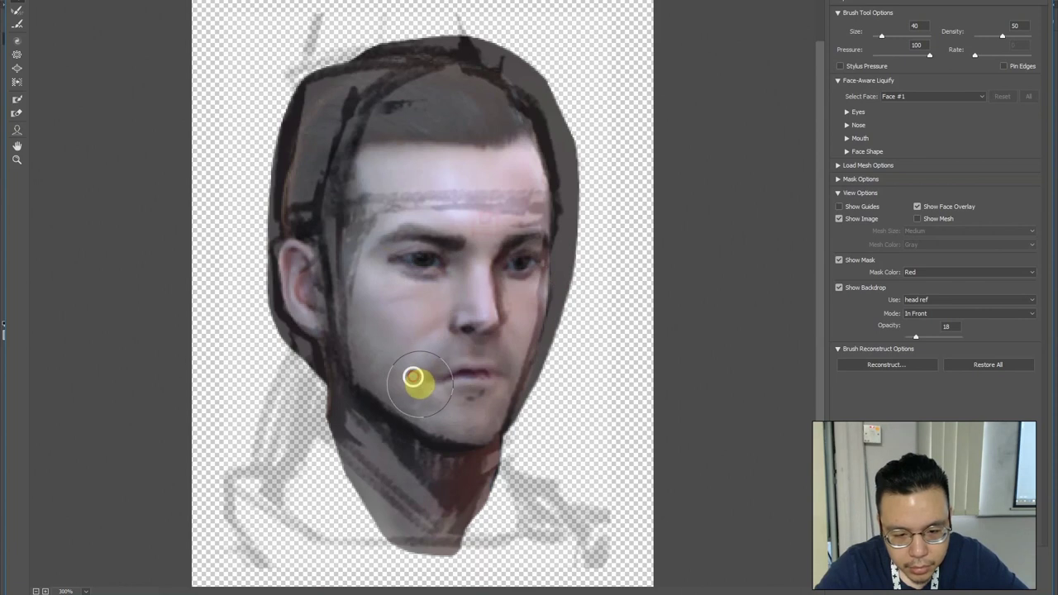
pyautogui.press(']')
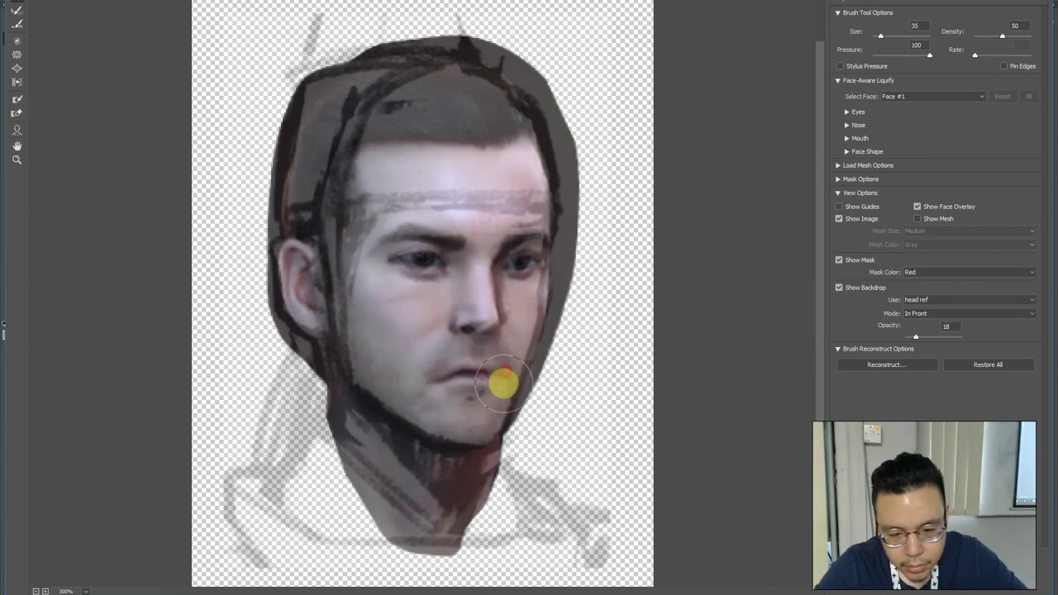
pyautogui.press('[')
pyautogui.press('[')
pyautogui.hotkey('ctrl', 'z')
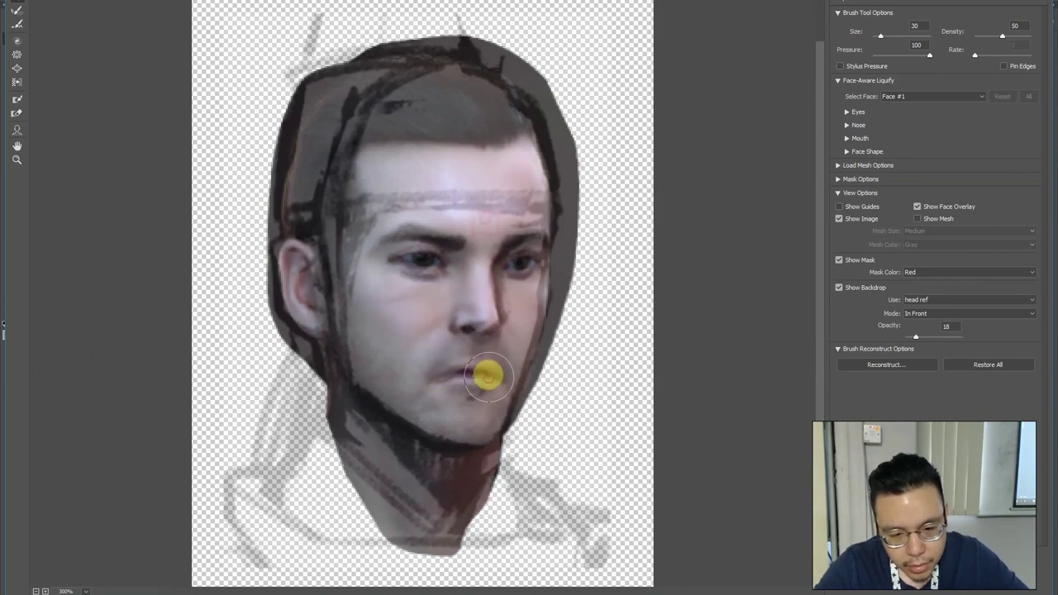
# Try to push the near side of the neck and jaw inward with the warp brush enlarged to 70–90
pyautogui.press(']')
pyautogui.press(']')
pyautogui.press(']')
pyautogui.press(']')
pyautogui.press(']')
pyautogui.press(']')
pyautogui.moveTo(345, 401); pyautogui.dragTo(359, 387)
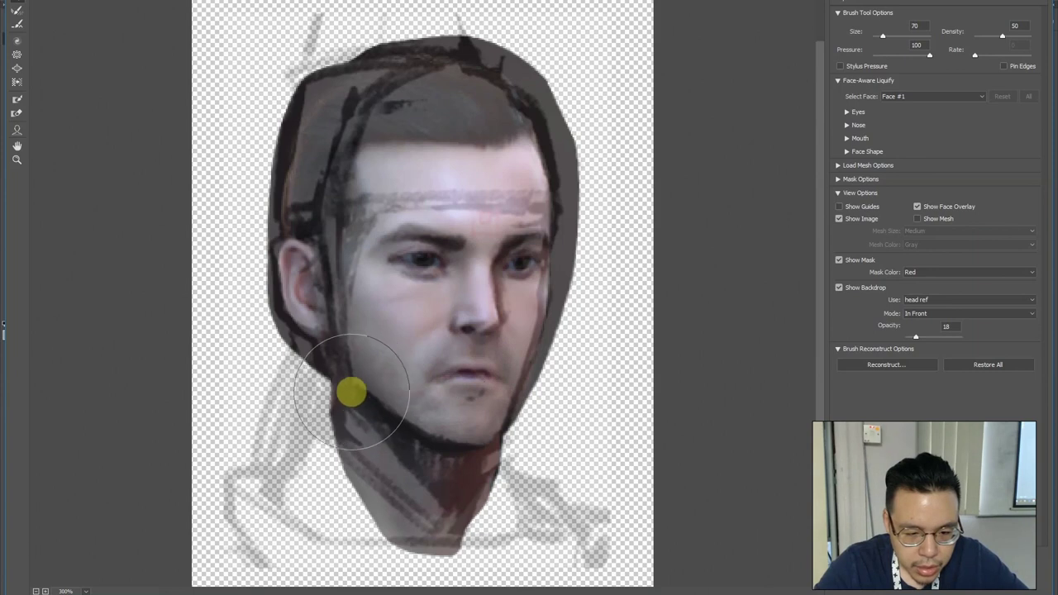
pyautogui.press(']')
pyautogui.press(']')
pyautogui.press(']')
pyautogui.press(']')
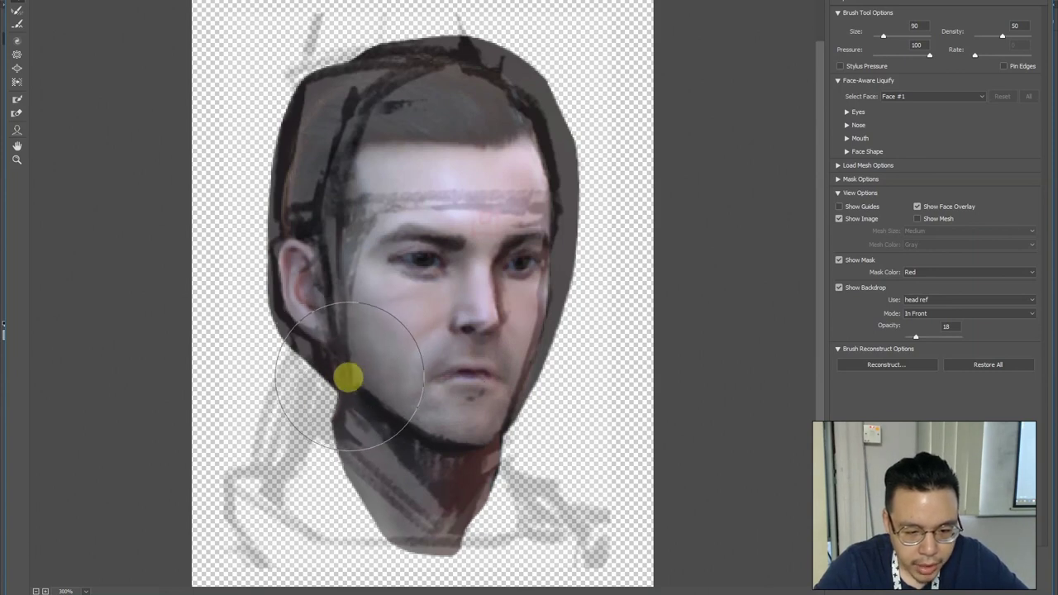
# Refine the chin and far jawline along the sketch with the warp brush at sizes 60 to 80
pyautogui.press('[')
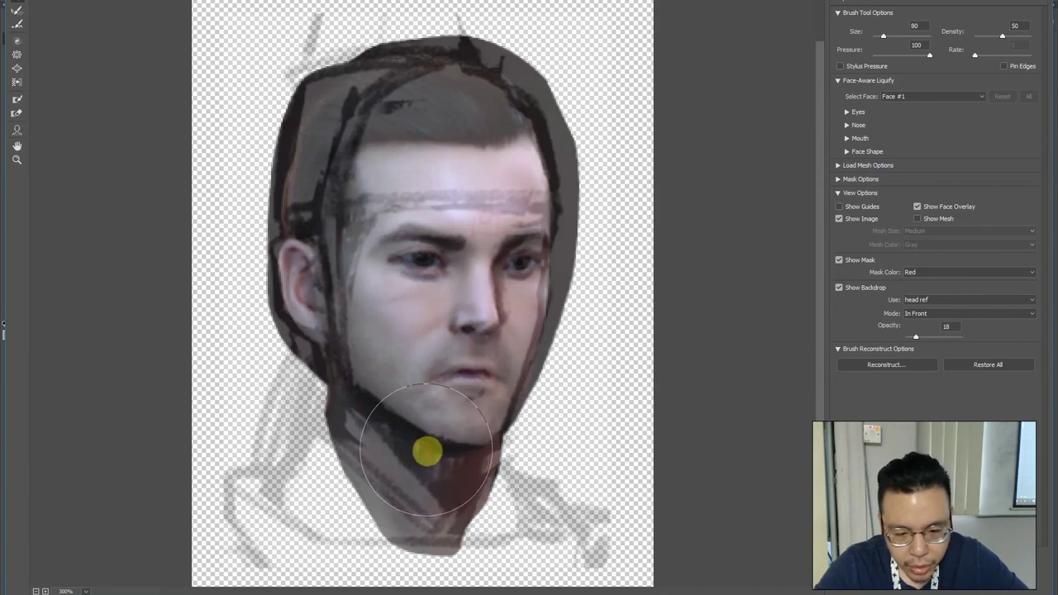
pyautogui.press('[')
pyautogui.press('[')
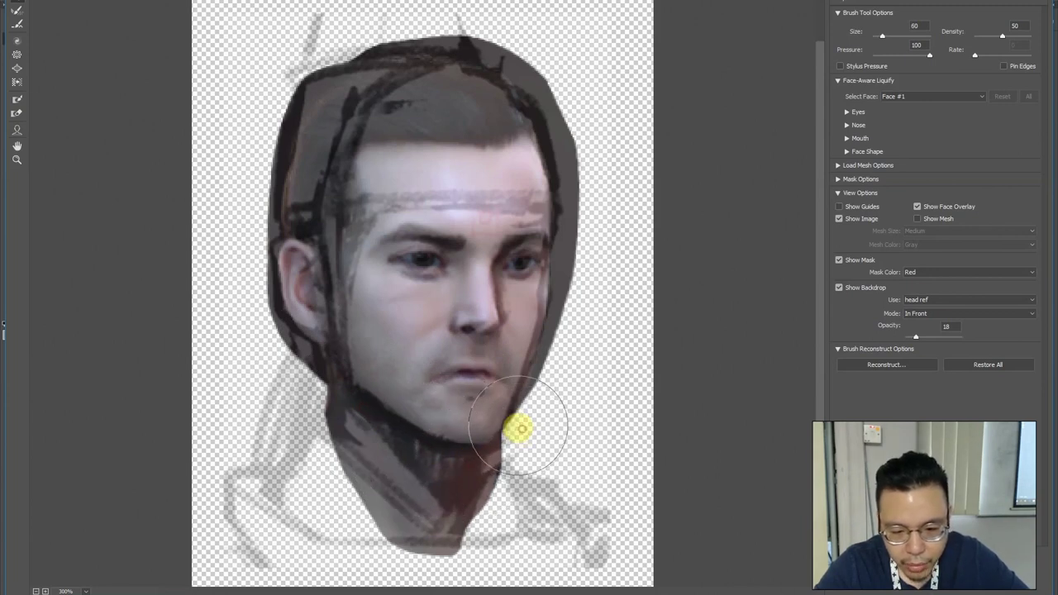
pyautogui.press(']')
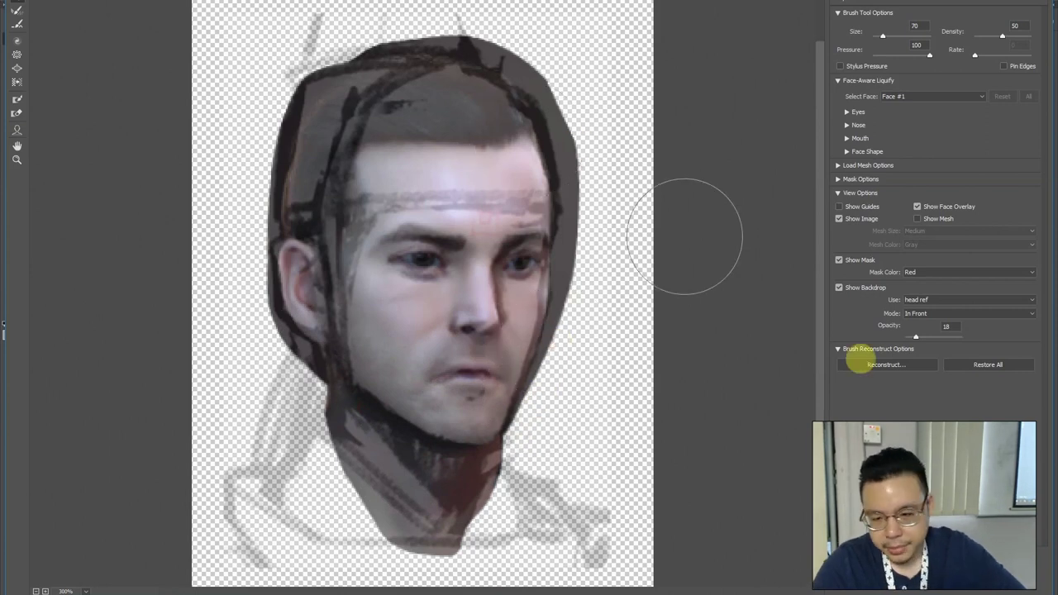
# Hide the sketch backdrop and adjust the far eye and eyebrow directly on the portrait, using brush sizes 40 to 50
pyautogui.click(839, 288)
pyautogui.click(843, 289)
pyautogui.click(843, 289)
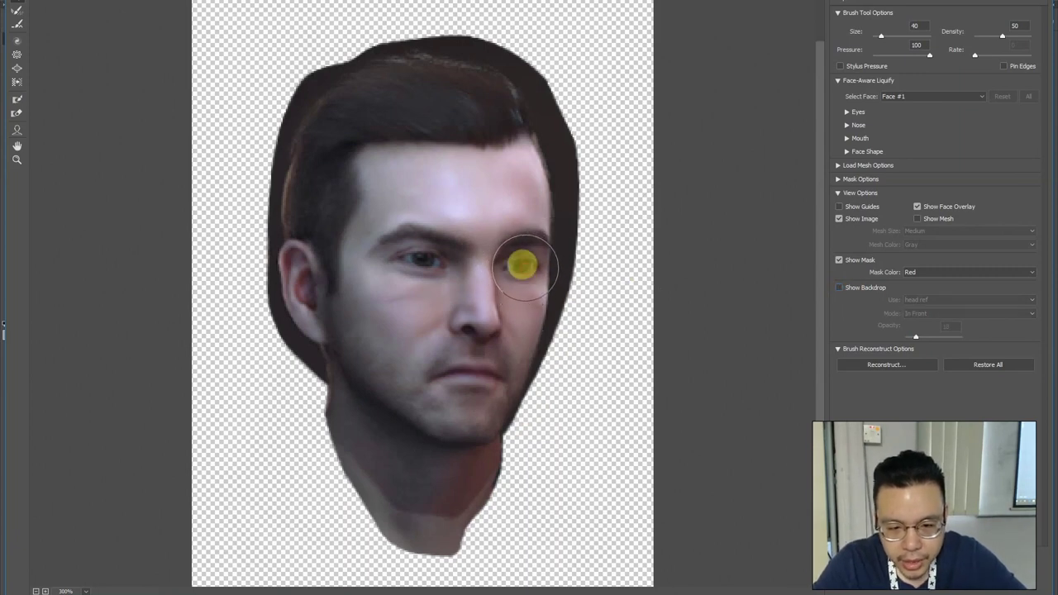
pyautogui.press(']')
pyautogui.press(']')
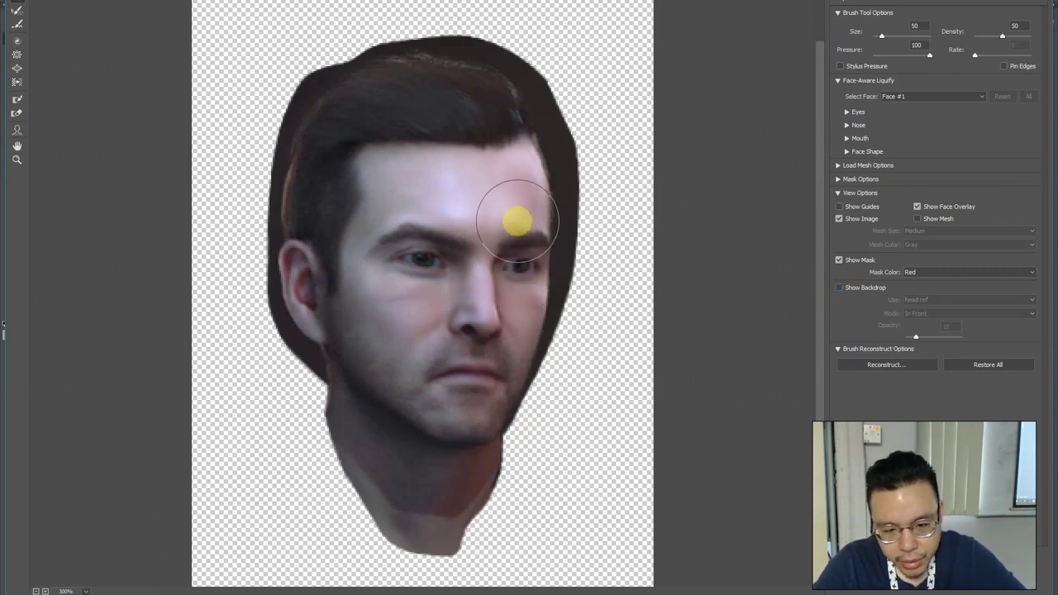
# Refine the man's facial features and earlobe with the Liquify brush, using brush sizes between 15 and 30
pyautogui.press('[')
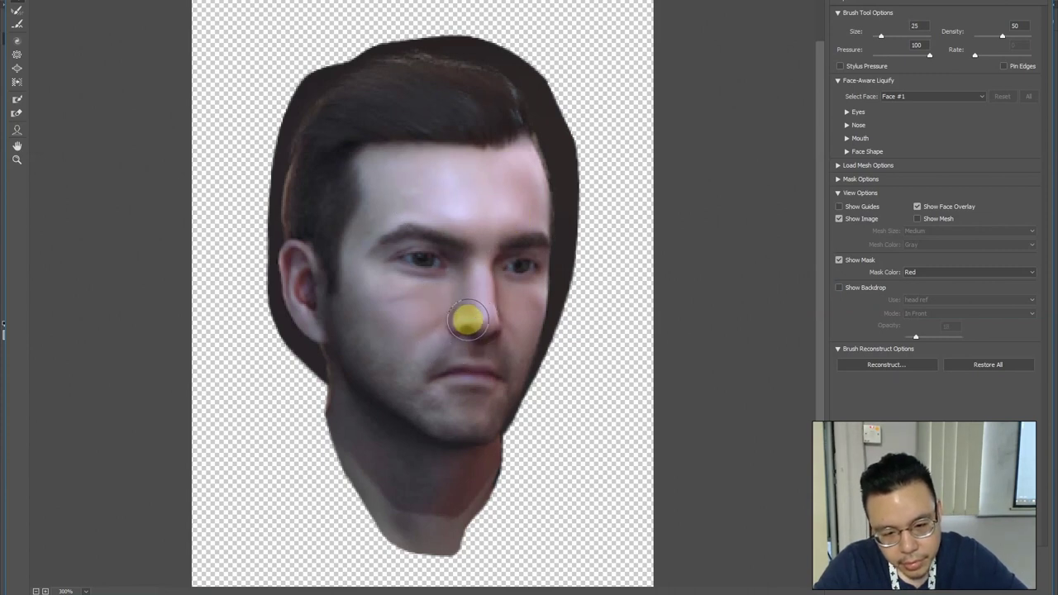
pyautogui.click(437, 82)
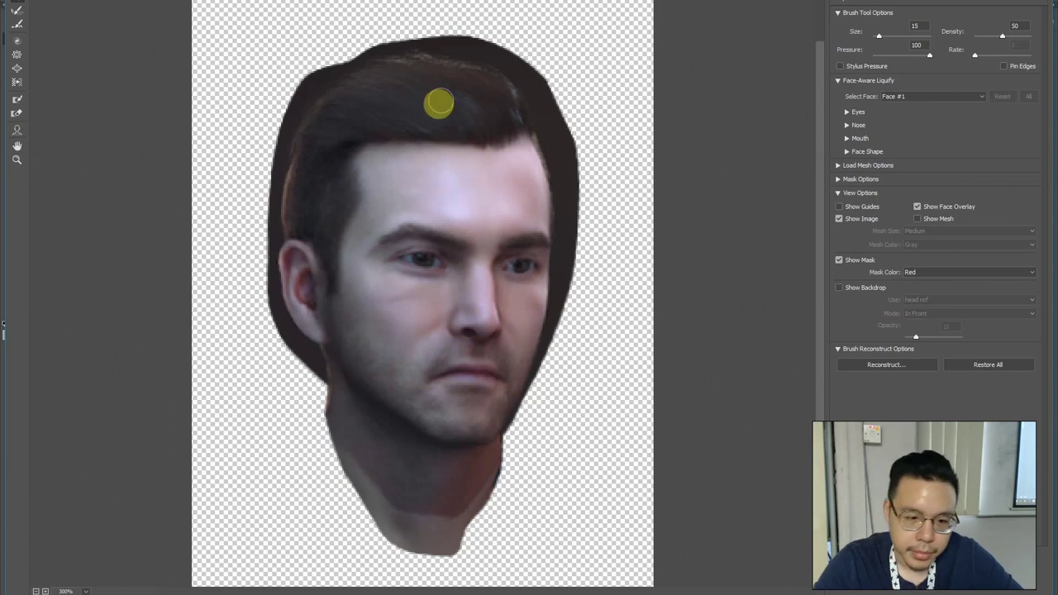
pyautogui.press(']')
pyautogui.press(']')
pyautogui.press(']')
pyautogui.press(']')
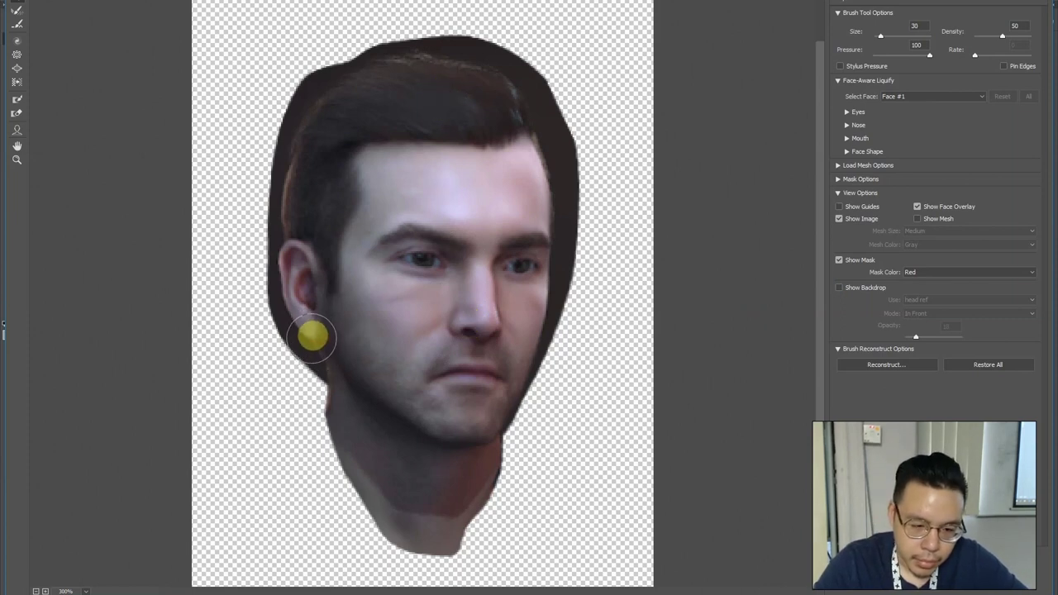
# Reshape the head's jawline and hair with a Liquify brush of about size 50, and apply the filter
pyautogui.press(']')
pyautogui.press(']')
pyautogui.press(']')
pyautogui.press(']')
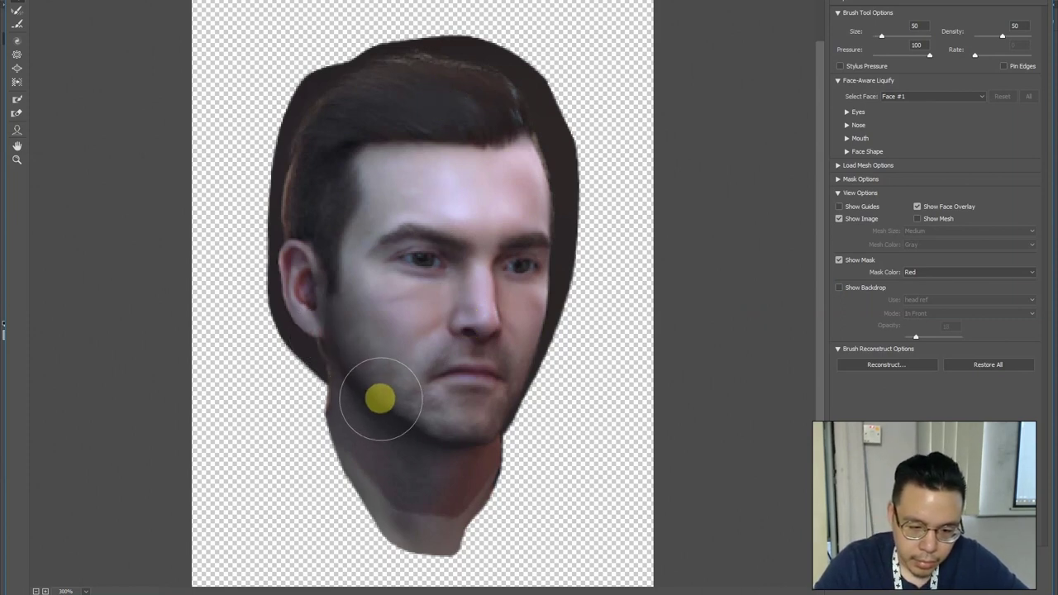
pyautogui.press(']')
pyautogui.press(']')
pyautogui.moveTo(412, 423); pyautogui.dragTo(447, 444)
pyautogui.press('[')
pyautogui.press('[')
pyautogui.press(']')
pyautogui.press(']')
pyautogui.press(']')
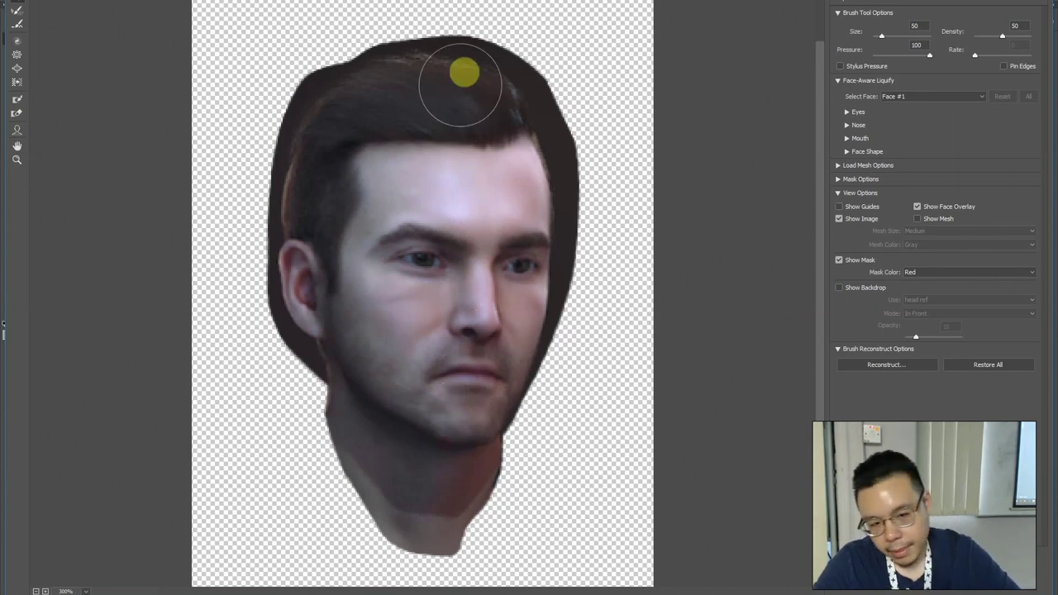
pyautogui.moveTo(395, 147)
pyautogui.mouseDown()
pyautogui.moveTo(406, 95)
pyautogui.moveTo(434, 60)
pyautogui.moveTo(524, 213)
pyautogui.moveTo(503, 161)
pyautogui.moveTo(424, 164)
pyautogui.moveTo(420, 71)
pyautogui.mouseUp()
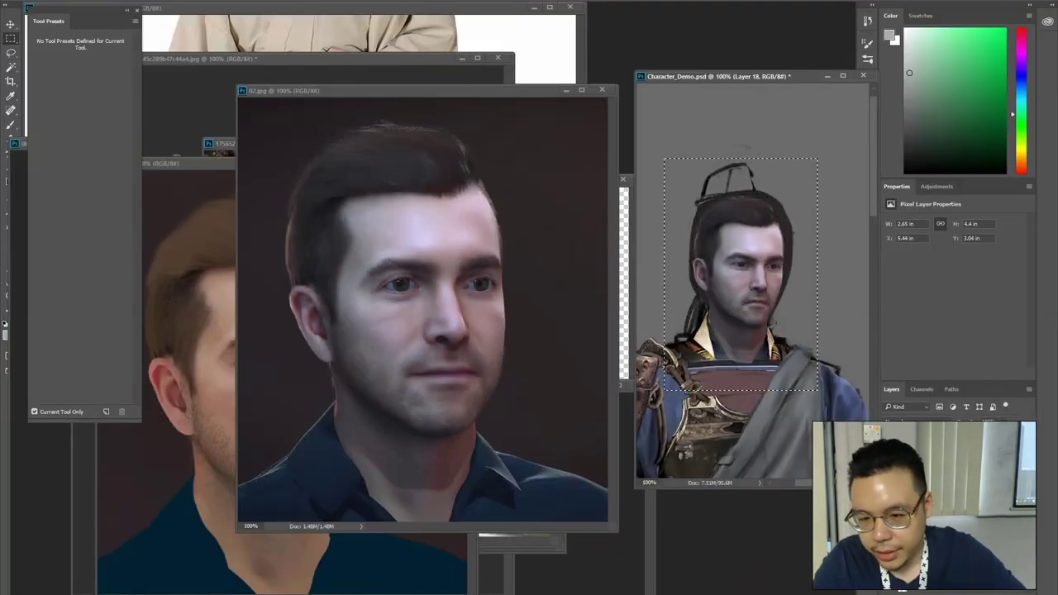
# Outline the dark background beside the far cheek of the pasted head in Character_Demo.psd and delete it
pyautogui.moveTo(744, 237); pyautogui.dragTo(755, 255)
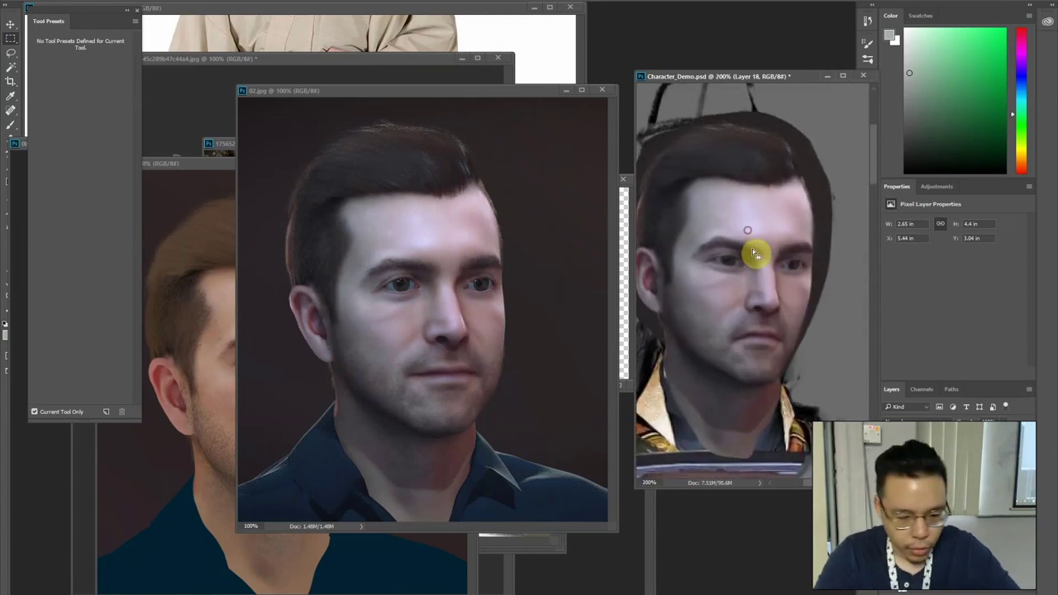
pyautogui.press('Tab')
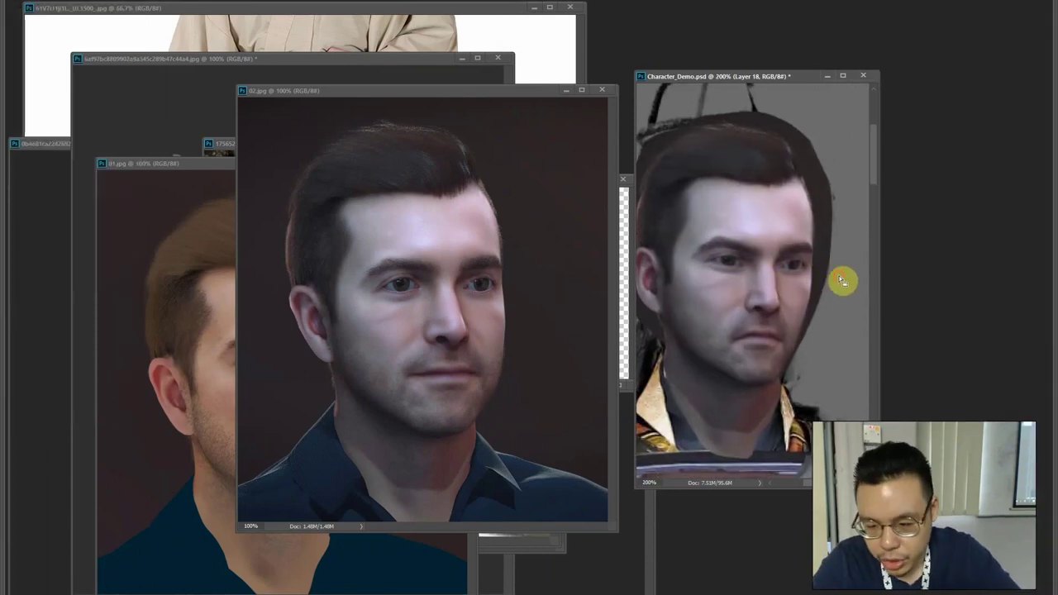
pyautogui.moveTo(840, 289)
pyautogui.mouseDown()
pyautogui.moveTo(829, 328)
pyautogui.moveTo(786, 388)
pyautogui.moveTo(812, 298)
pyautogui.moveTo(801, 176)
pyautogui.moveTo(856, 299)
pyautogui.mouseUp()
pyautogui.press('Delete')
pyautogui.moveTo(691, 257); pyautogui.dragTo(737, 263)
pyautogui.hotkey('ctrl', 'd')
# Lasso the dark background behind the ear, neck and back of the hair, delete it, and deselect
pyautogui.moveTo(711, 369); pyautogui.dragTo(693, 306)
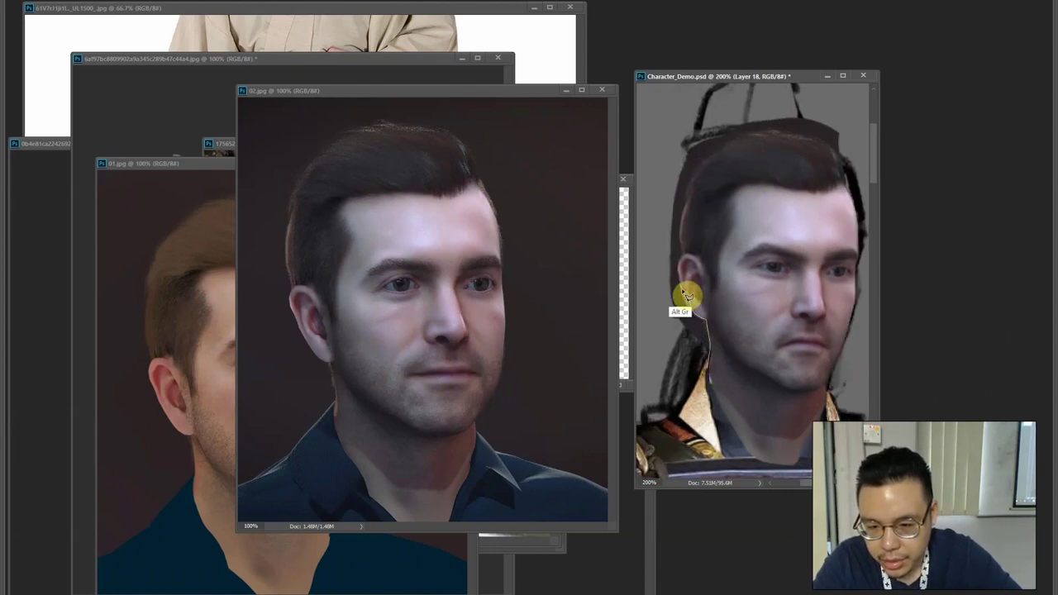
pyautogui.moveTo(705, 359)
pyautogui.mouseDown()
pyautogui.moveTo(679, 266)
pyautogui.moveTo(706, 129)
pyautogui.moveTo(639, 245)
pyautogui.moveTo(782, 168)
pyautogui.moveTo(749, 173)
pyautogui.mouseUp()
pyautogui.press('Delete')
pyautogui.hotkey('ctrl', 'd')
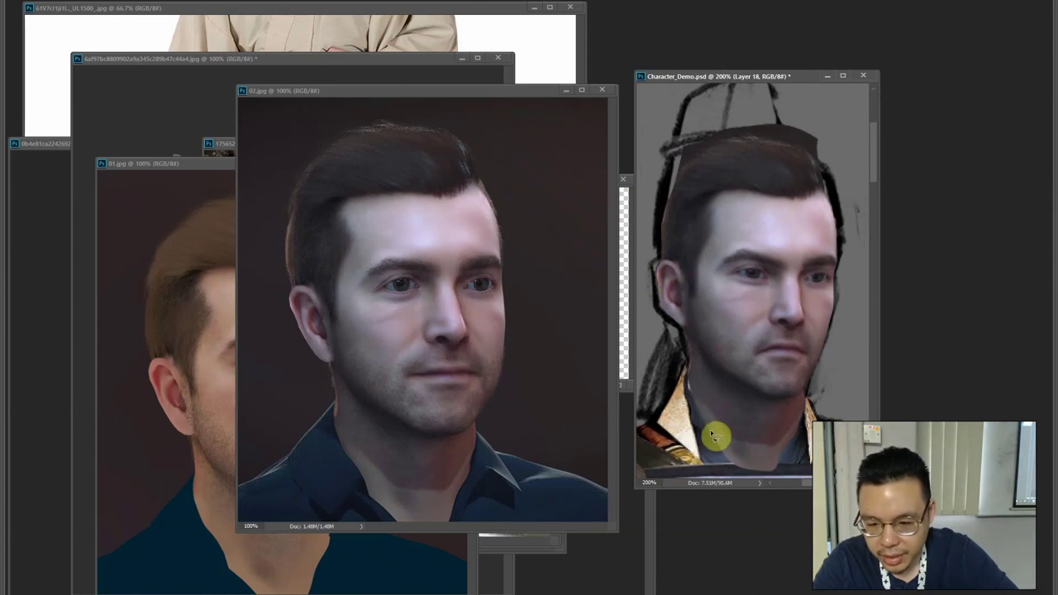
# Cut the head layer's neck along the robe's V-shaped collar by lassoing the overlap and deleting it
pyautogui.hotkey('ctrl', 't')
pyautogui.hotkey('ctrl', '[')
pyautogui.moveTo(748, 430); pyautogui.dragTo(708, 354)
pyautogui.keyDown('alt'); pyautogui.click(652, 304); pyautogui.keyUp('alt')
pyautogui.keyDown('alt'); pyautogui.click(687, 343); pyautogui.keyUp('alt')
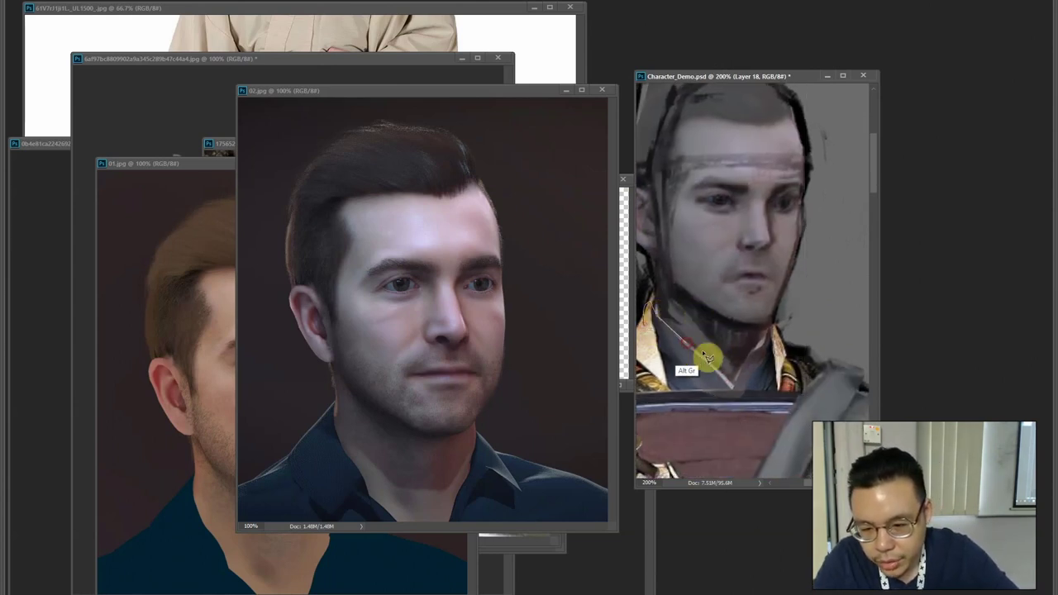
pyautogui.keyDown('alt'); pyautogui.click(734, 386); pyautogui.keyUp('alt')
pyautogui.keyDown('alt'); pyautogui.click(777, 321); pyautogui.keyUp('alt')
pyautogui.keyDown('alt'); pyautogui.click(692, 459); pyautogui.keyUp('alt')
pyautogui.press('Delete')
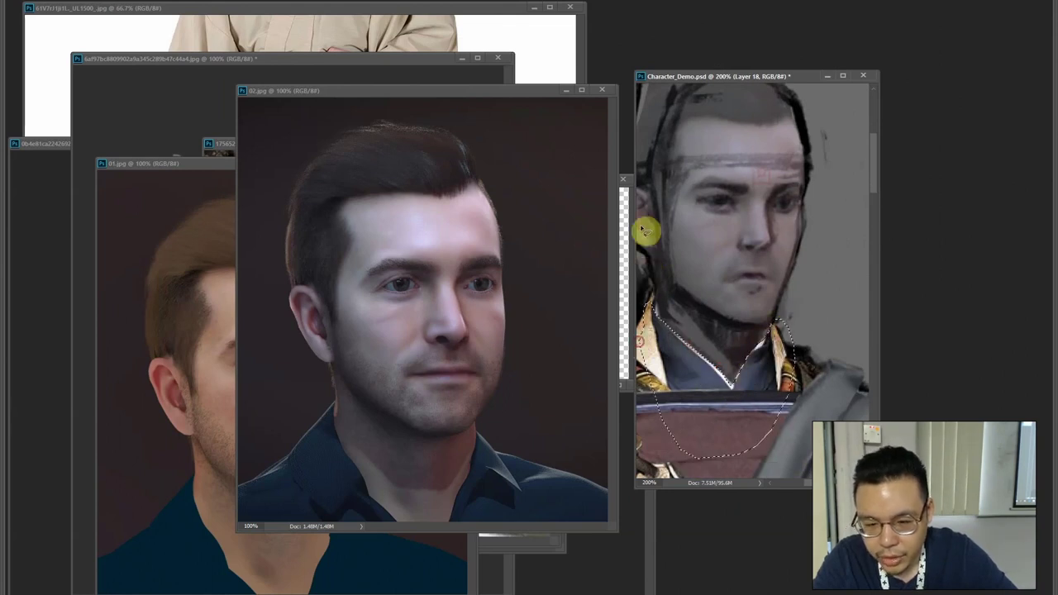
pyautogui.click(667, 182)
pyautogui.hotkey('ctrl', ']')
pyautogui.moveTo(708, 180); pyautogui.dragTo(744, 260)
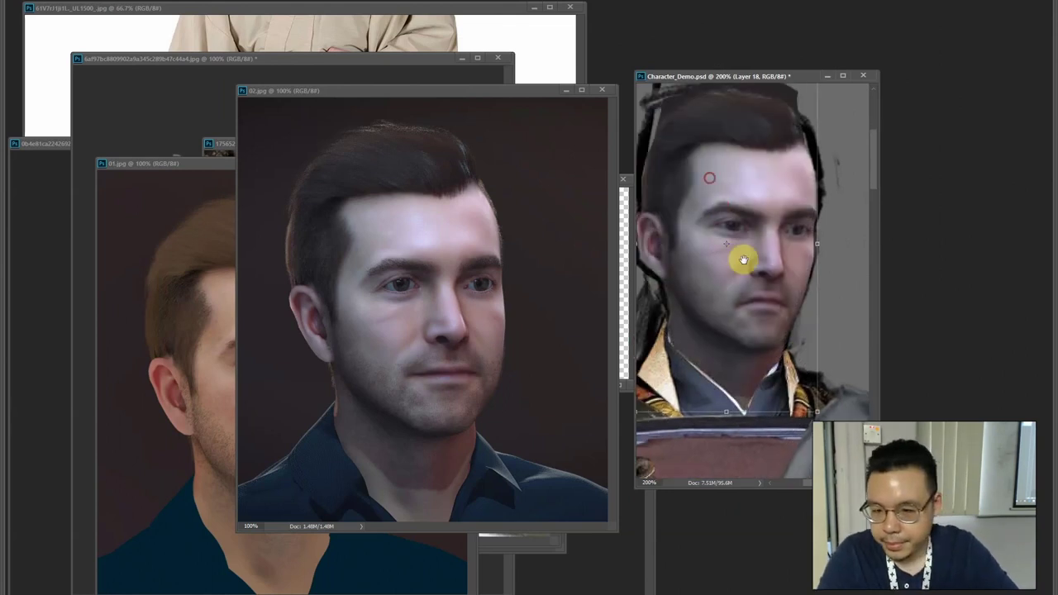
# Examine how the new head sits on the whole character at reduced zoom
pyautogui.hotkey('ctrl', '-')
pyautogui.hotkey('ctrl', '-')
pyautogui.hotkey('ctrl', '-')
pyautogui.hotkey('ctrl', '-')
pyautogui.hotkey('ctrl', '-')
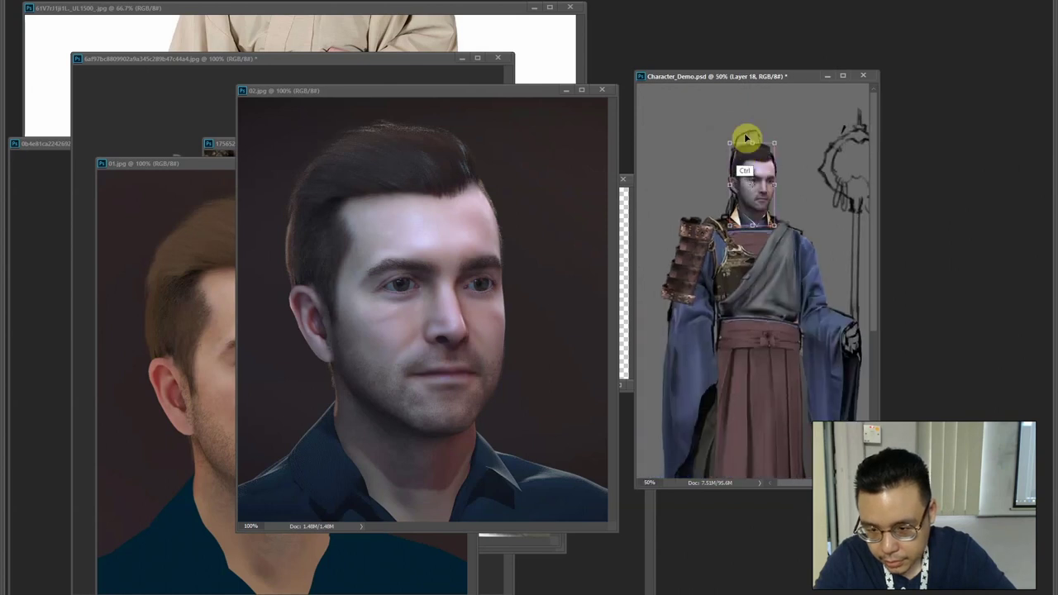
pyautogui.hotkey('ctrl', '+')
pyautogui.hotkey('ctrl', '+')
pyautogui.moveTo(730, 179); pyautogui.dragTo(763, 340)
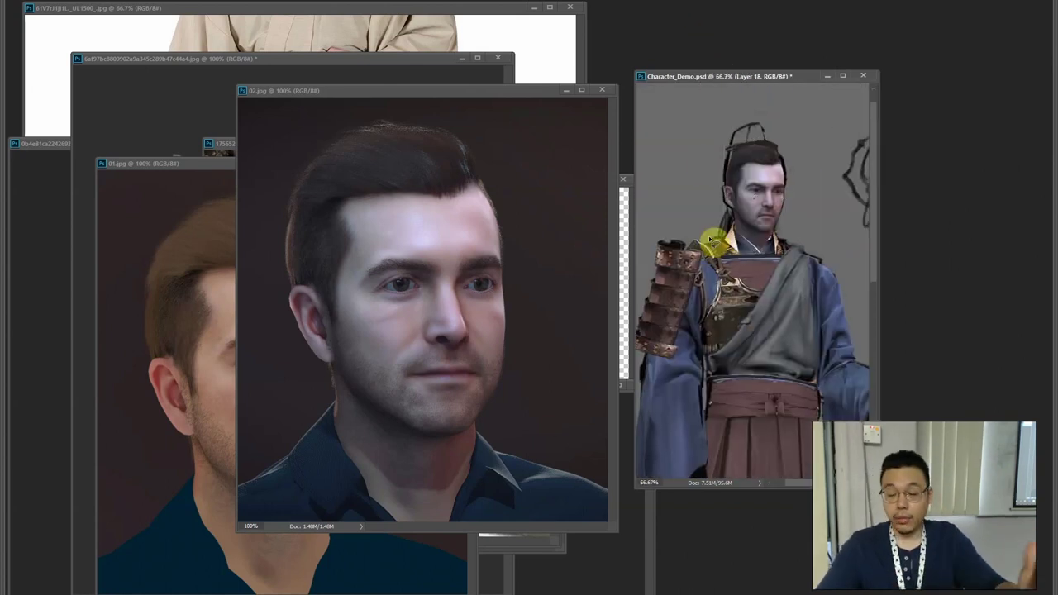
# Switch to the Portrait reference folder and open the beach photo of the man in the green jacket in Photoshop
pyautogui.moveTo(503, 94); pyautogui.dragTo(357, 238)
pyautogui.hotkey('alt', 'Tab')
pyautogui.hotkey('alt', 'Tab')
pyautogui.hotkey('alt', 'Tab')
pyautogui.hotkey('alt', 'Tab')
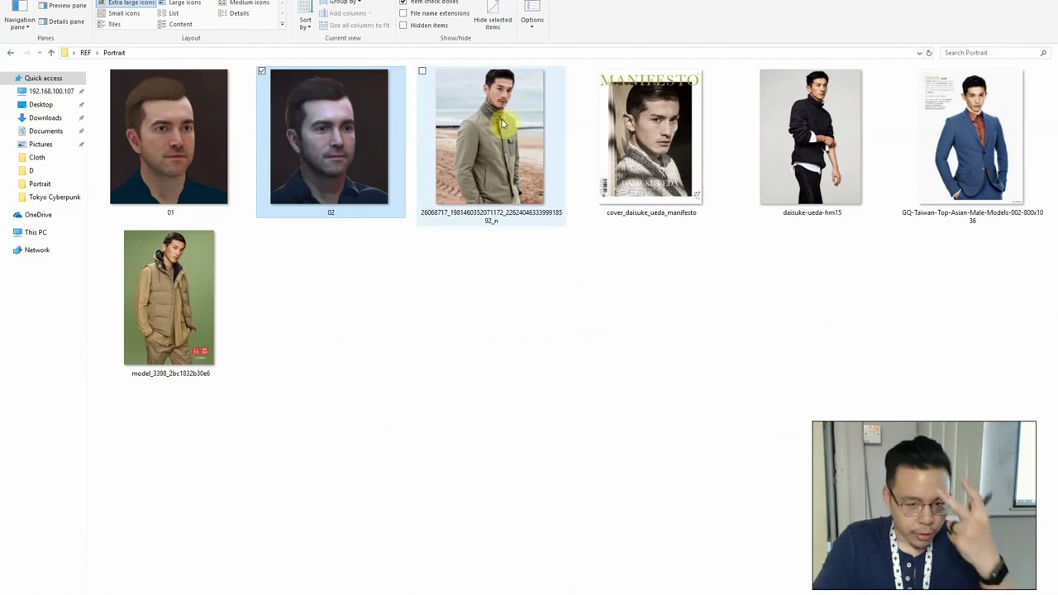
pyautogui.hotkey('alt', 'Tab')
pyautogui.moveTo(405, 219); pyautogui.dragTo(622, 40)
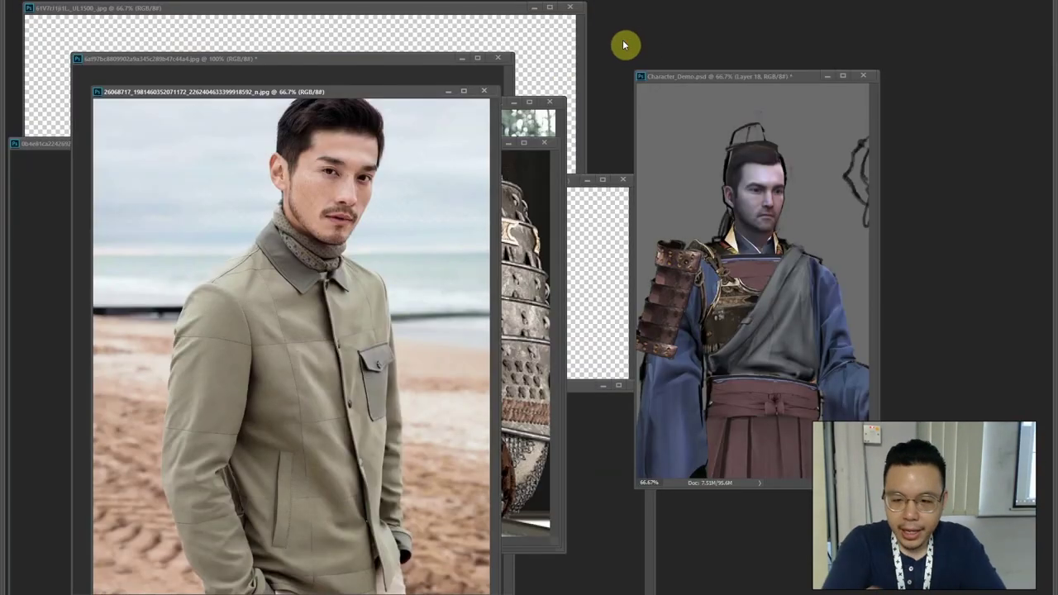
# Lasso the face in the beach photo and move a copy of it into Character_Demo.psd
pyautogui.hotkey('ctrl', '+')
pyautogui.moveTo(388, 146); pyautogui.dragTo(399, 302)
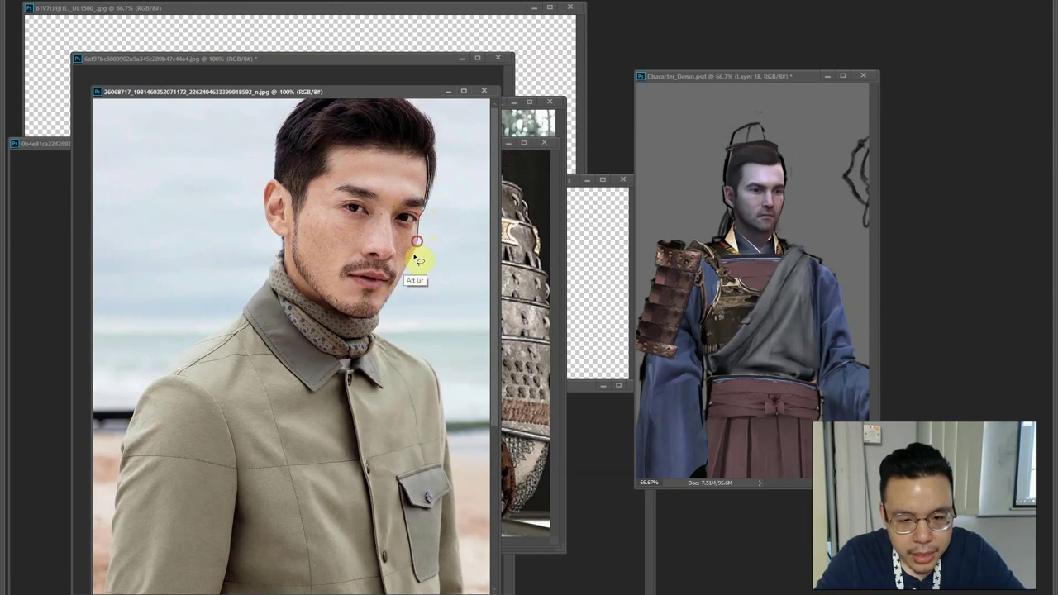
pyautogui.moveTo(368, 322)
pyautogui.mouseDown()
pyautogui.moveTo(334, 313)
pyautogui.moveTo(300, 278)
pyautogui.moveTo(288, 207)
pyautogui.moveTo(309, 166)
pyautogui.moveTo(393, 138)
pyautogui.moveTo(428, 159)
pyautogui.mouseUp()
pyautogui.moveTo(390, 166); pyautogui.dragTo(794, 196)
pyautogui.hotkey('ctrl', '+')
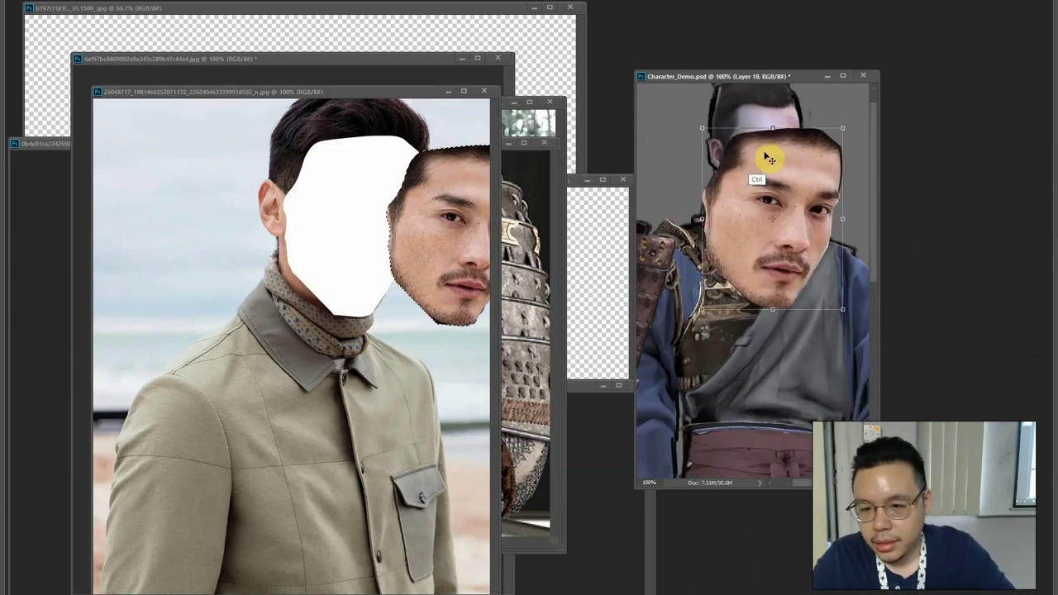
# Scale, rotate and skew the pasted face to about 1.96 × 2.6 in over the character's head
pyautogui.moveTo(830, 149); pyautogui.dragTo(757, 178)
pyautogui.moveTo(761, 251); pyautogui.dragTo(818, 151)
pyautogui.hotkey('ctrl', '+')
pyautogui.scroll(4, 800, 345)
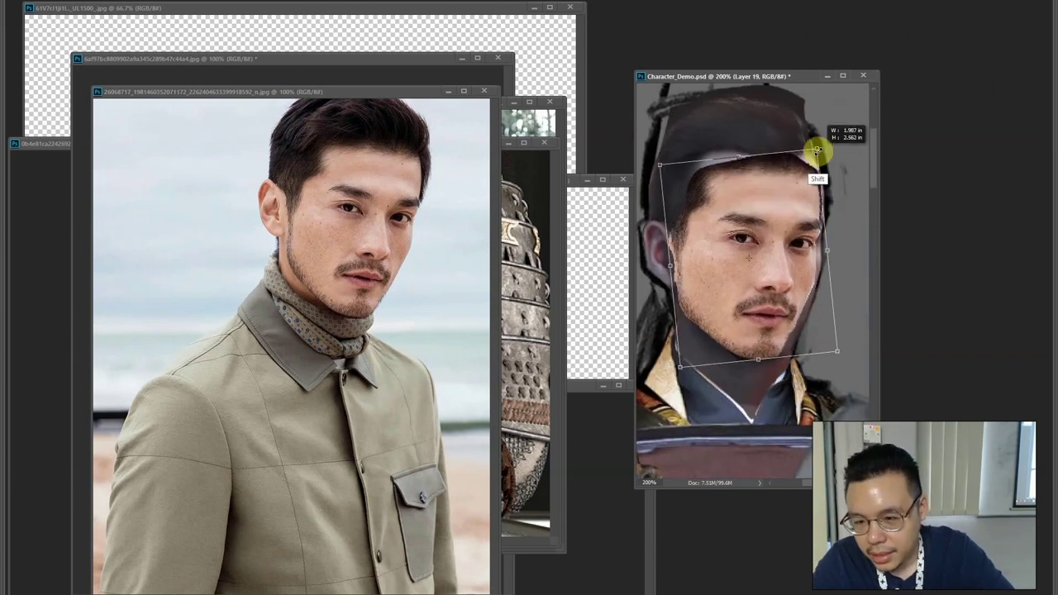
pyautogui.moveTo(757, 363); pyautogui.dragTo(769, 358)
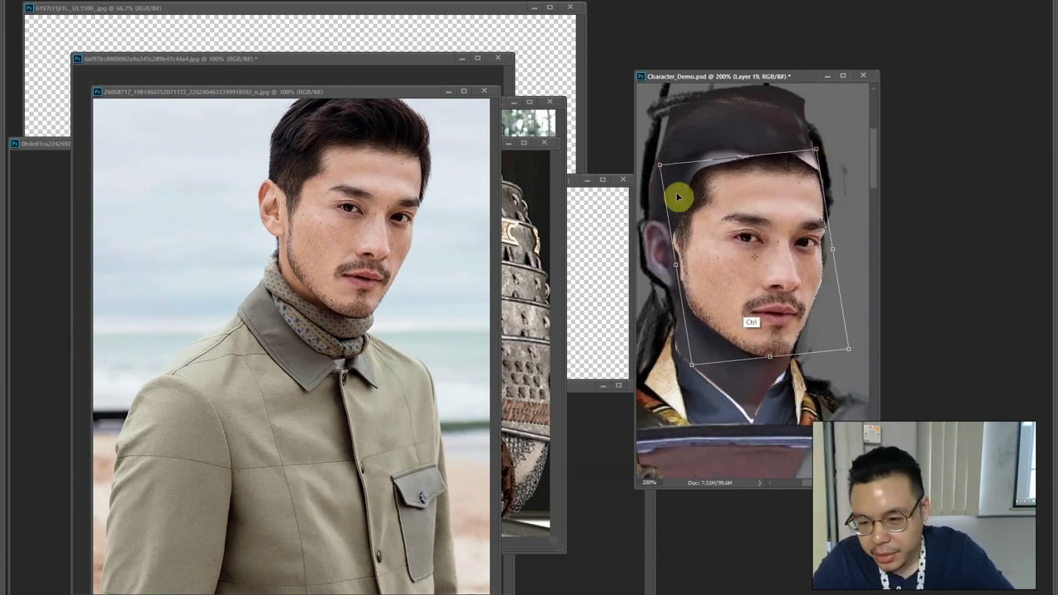
pyautogui.press('Return')
# Stretch the pasted face slightly upward and warp its eyes, mouth and far cheek to fit the head underneath
pyautogui.press('Tab')
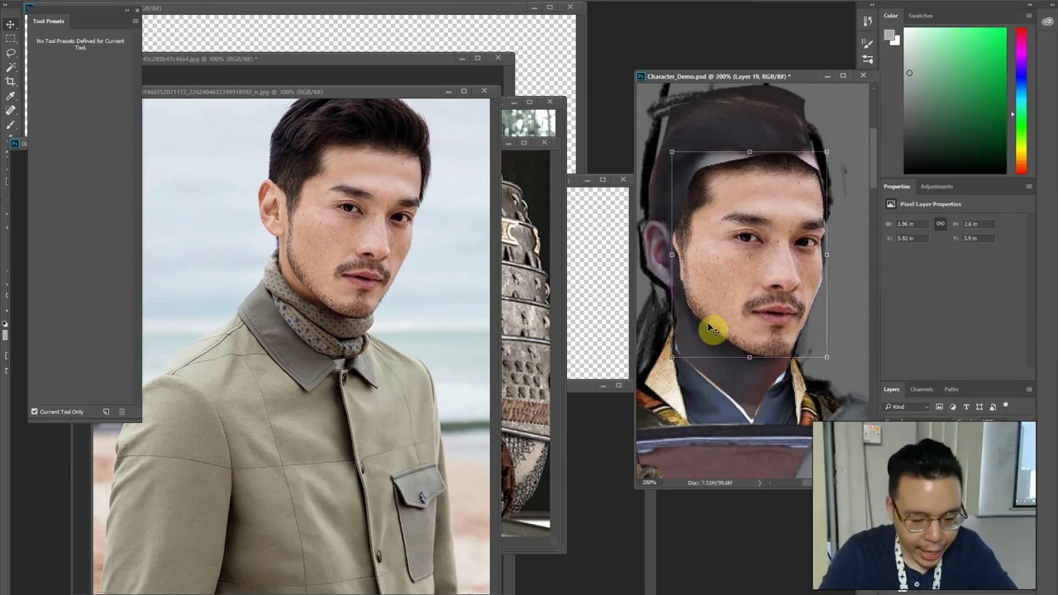
pyautogui.moveTo(749, 153); pyautogui.dragTo(750, 139)
pyautogui.click(469, 1)
pyautogui.moveTo(695, 235); pyautogui.dragTo(688, 240)
pyautogui.moveTo(772, 245); pyautogui.dragTo(769, 237)
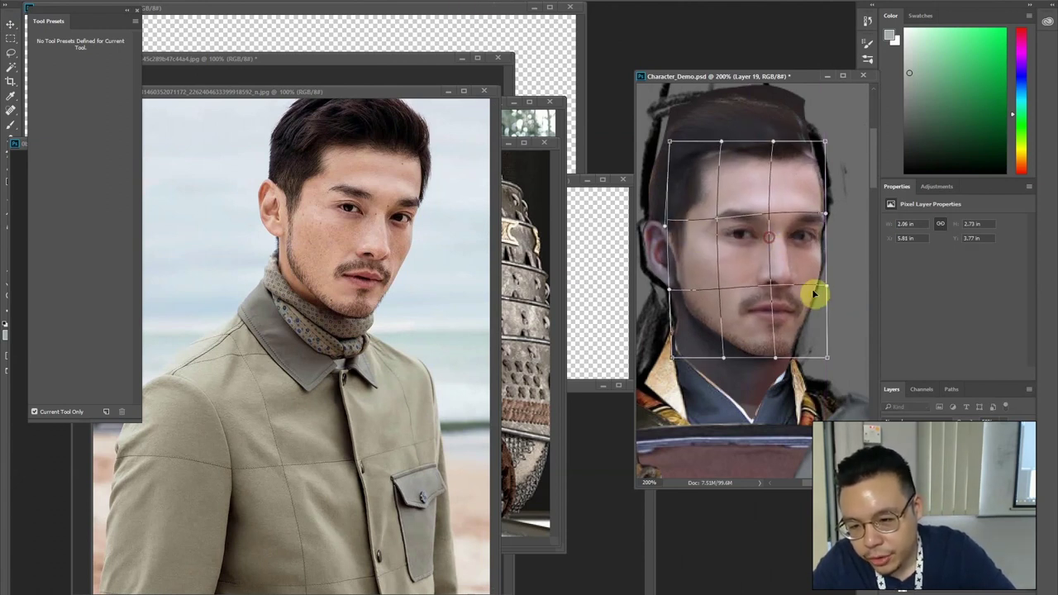
pyautogui.moveTo(814, 289); pyautogui.dragTo(812, 288)
pyautogui.moveTo(749, 308); pyautogui.dragTo(750, 302)
pyautogui.moveTo(814, 286); pyautogui.dragTo(818, 288)
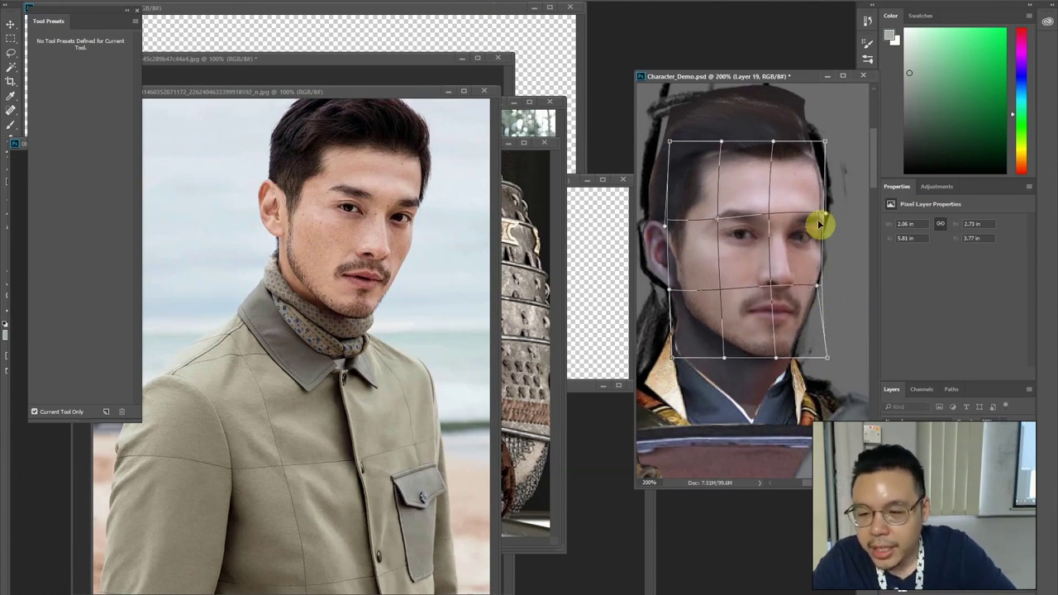
# Warp the face's hairline, temple and far eye outward to match the head, and apply the transformation
pyautogui.moveTo(825, 143)
pyautogui.mouseDown()
pyautogui.moveTo(823, 121)
pyautogui.moveTo(830, 129)
pyautogui.mouseUp()
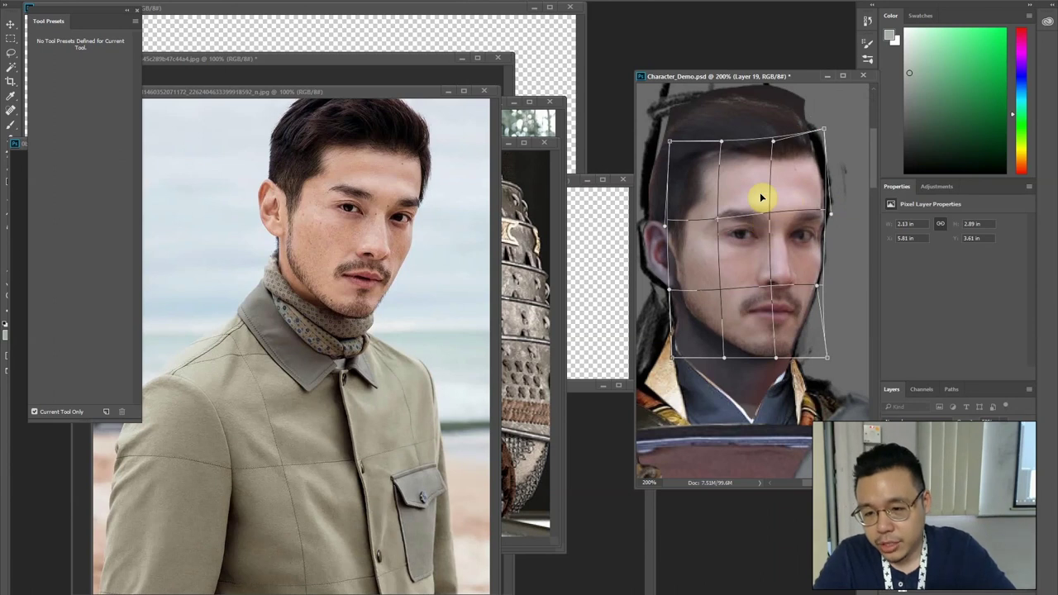
pyautogui.moveTo(667, 223); pyautogui.dragTo(642, 180)
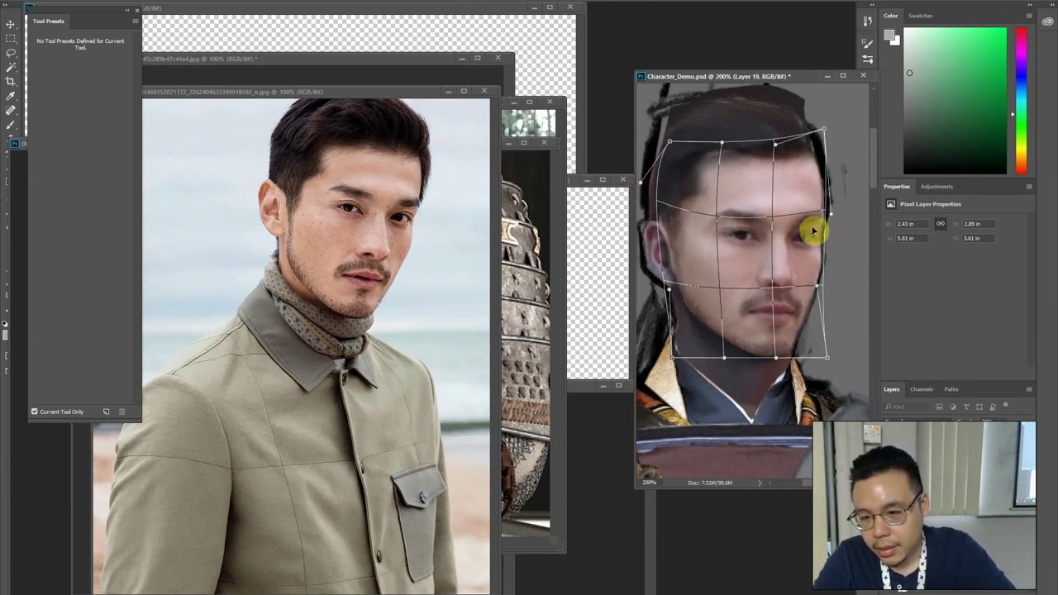
pyautogui.moveTo(815, 287)
pyautogui.mouseDown()
pyautogui.moveTo(805, 279)
pyautogui.moveTo(812, 266)
pyautogui.moveTo(814, 279)
pyautogui.mouseUp()
pyautogui.moveTo(768, 152); pyautogui.dragTo(767, 147)
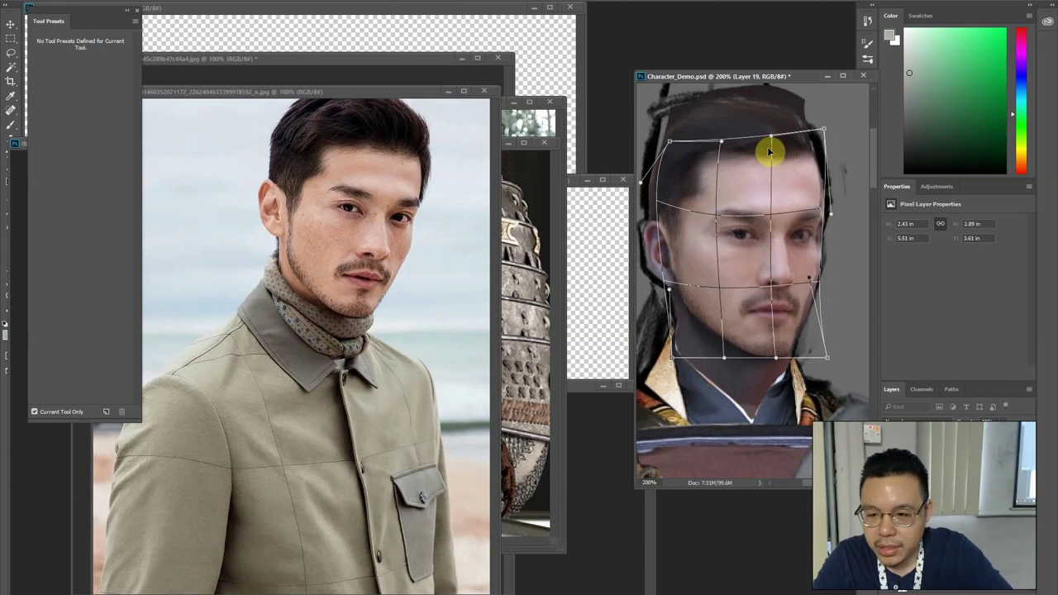
pyautogui.moveTo(801, 241); pyautogui.dragTo(802, 242)
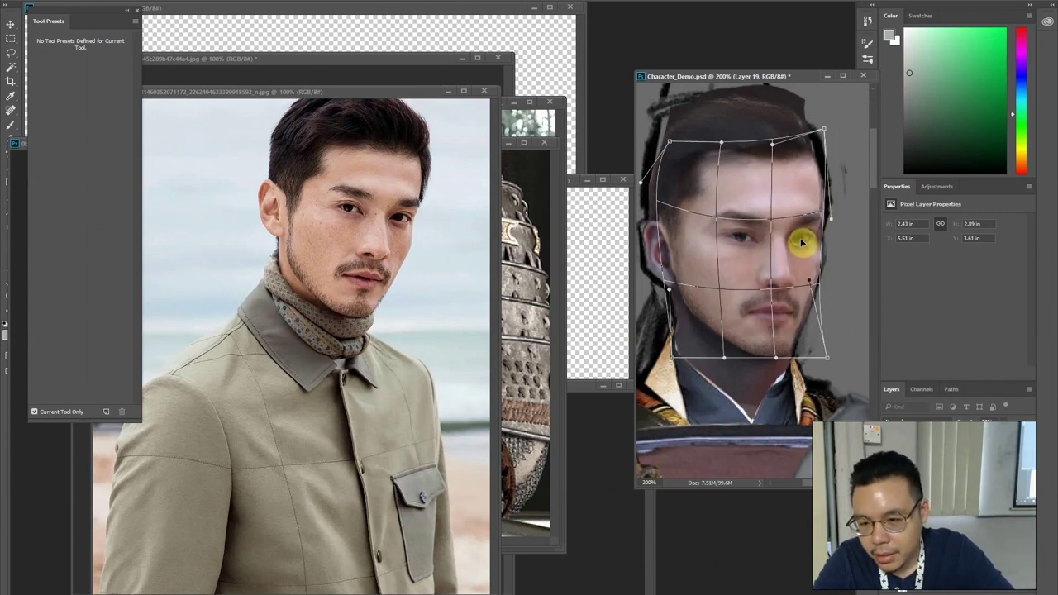
pyautogui.press('Return')
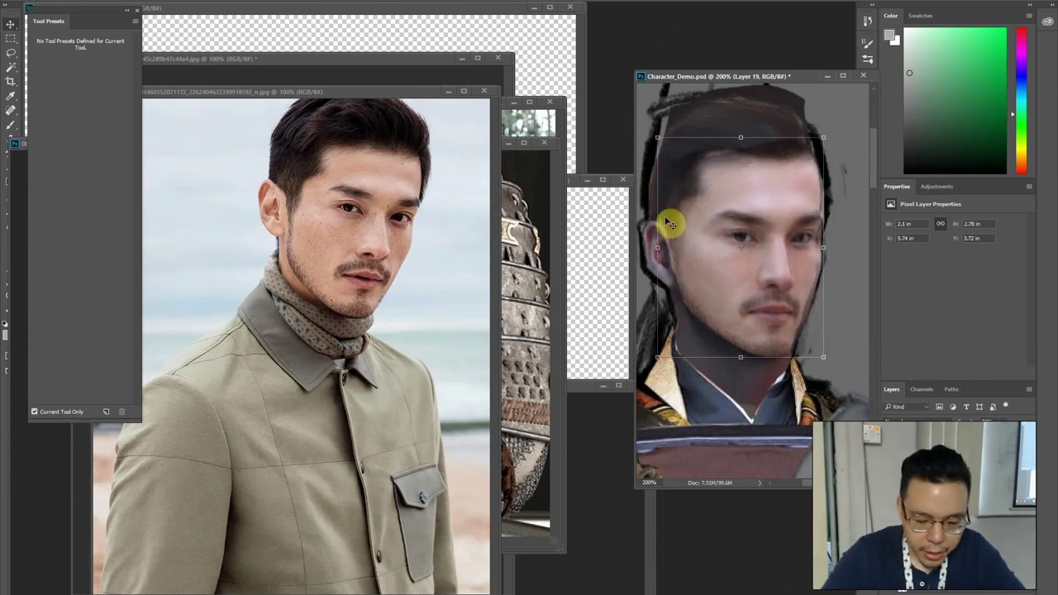
# Select the head area with a rectangular marquee and open the face layer in Liquify at 300% zoom
pyautogui.moveTo(851, 100); pyautogui.dragTo(714, 394)
pyautogui.moveTo(689, 176); pyautogui.dragTo(639, 147)
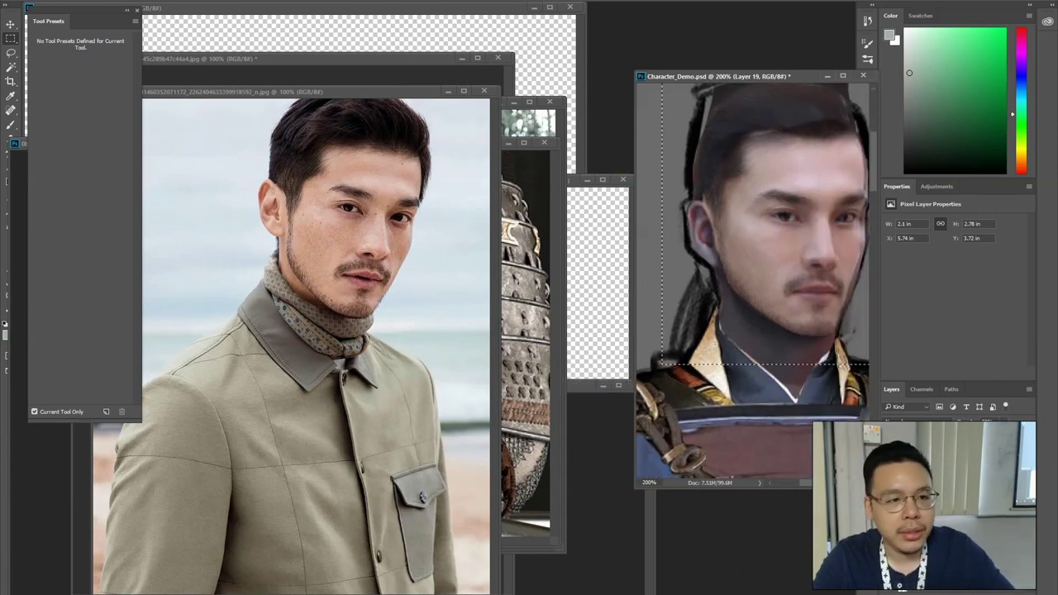
pyautogui.click(166, 1)
pyautogui.click(179, 61)
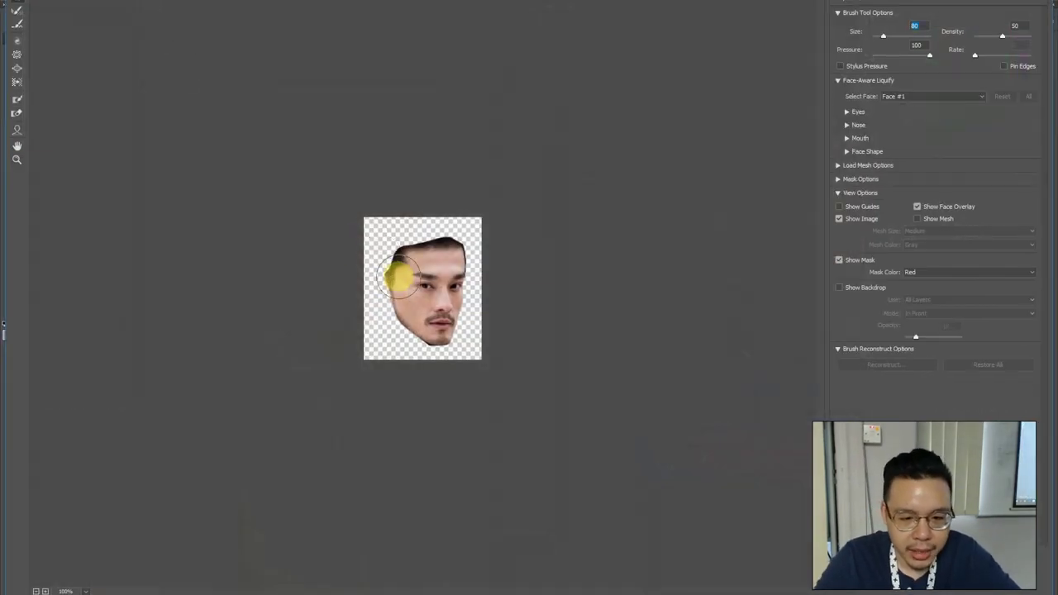
pyautogui.hotkey('ctrl', '+')
pyautogui.hotkey('ctrl', '+')
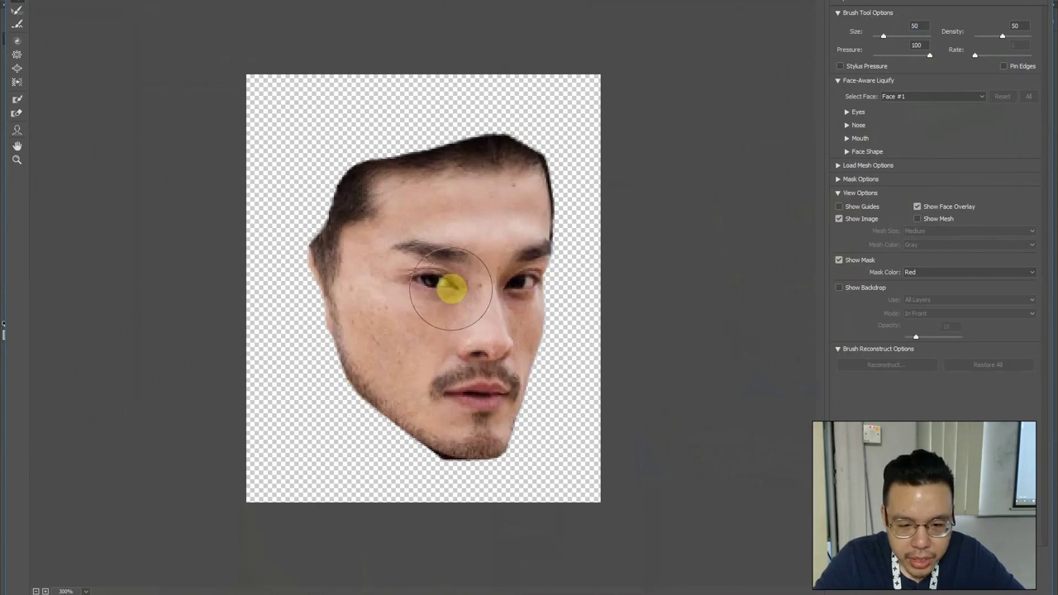
# Nudge both eyes of the pasted face into shape in Liquify with brush sizes between 30 and 60, and apply the result
pyautogui.moveTo(455, 298); pyautogui.dragTo(451, 290)
pyautogui.press(']')
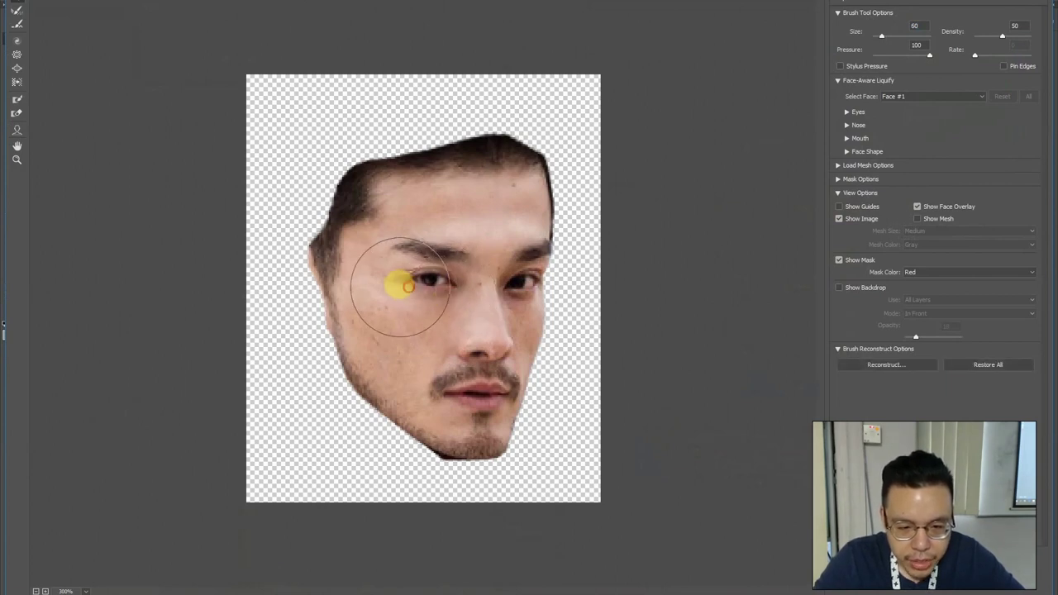
pyautogui.press('[')
pyautogui.press('[')
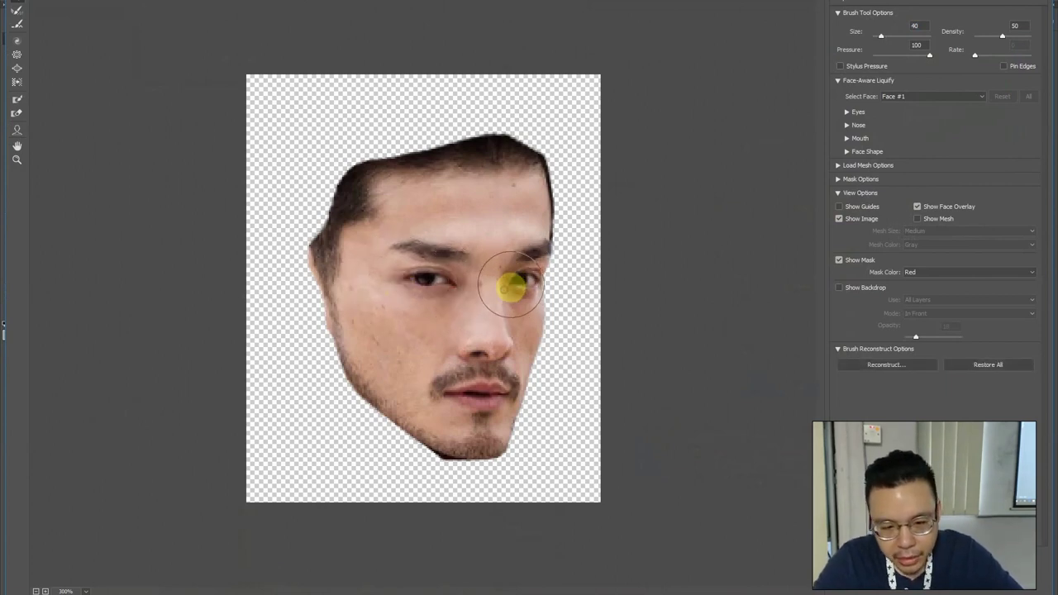
pyautogui.press('[')
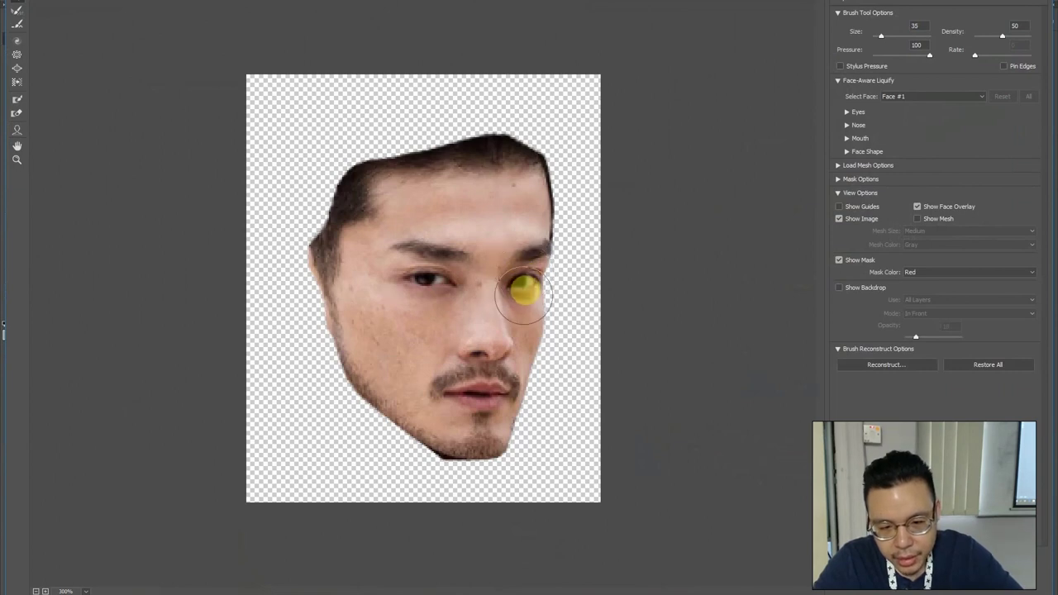
pyautogui.press('[')
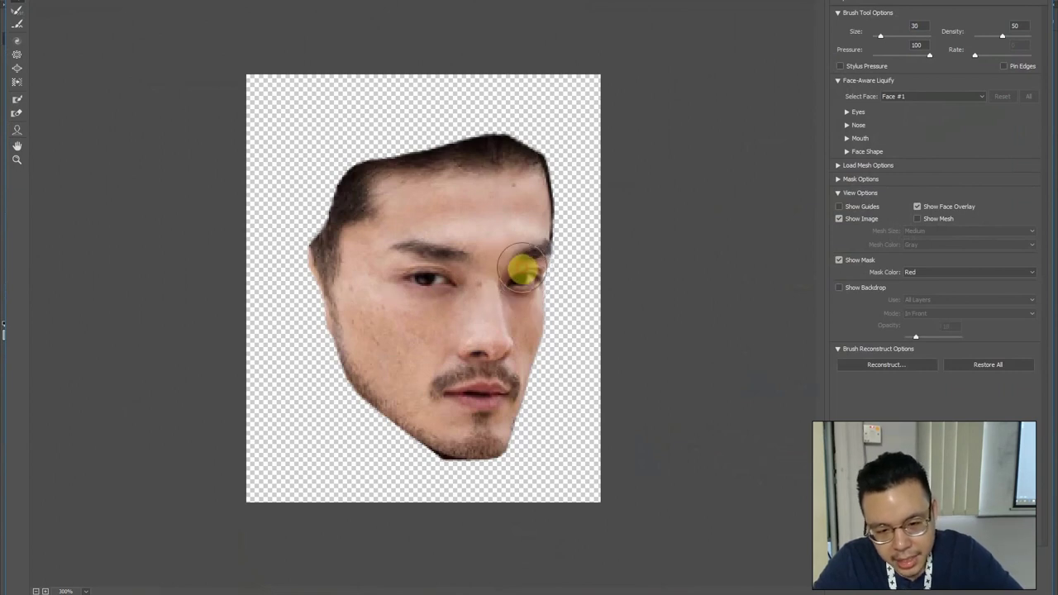
pyautogui.press(']')
pyautogui.press(']')
pyautogui.press(']')
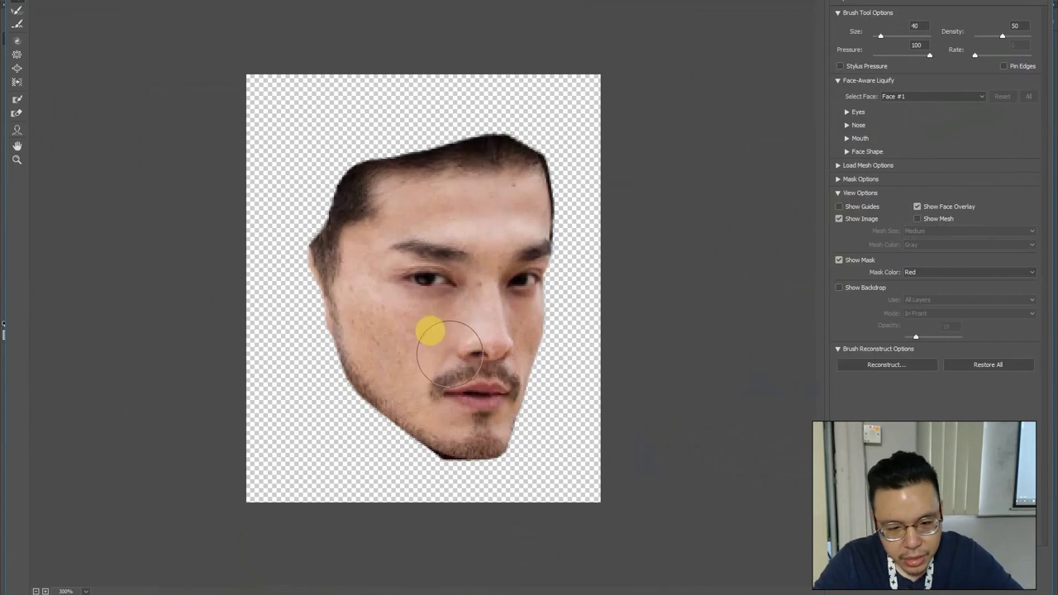
pyautogui.press('Return')
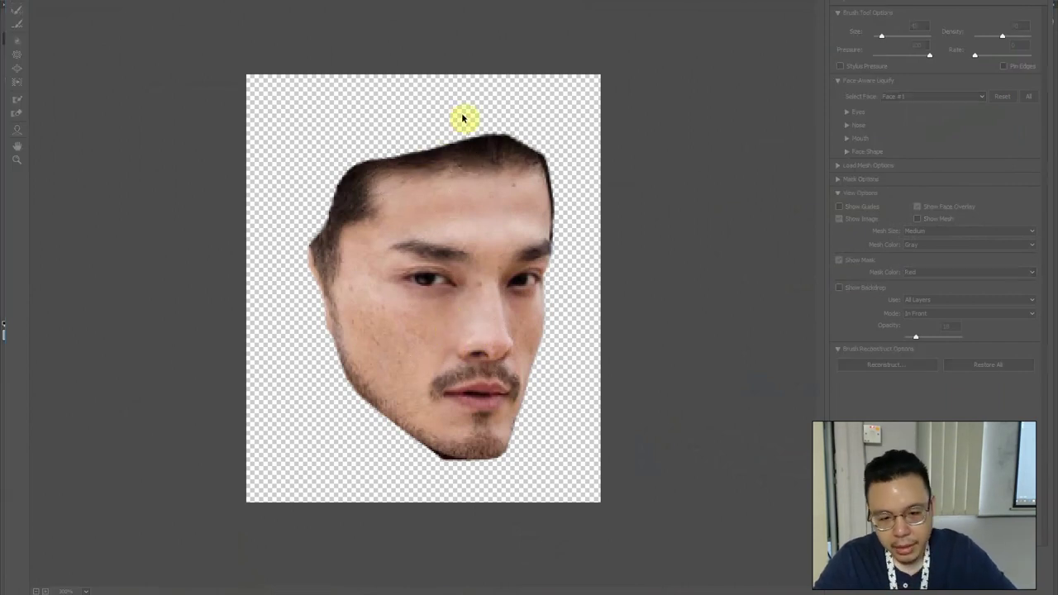
# Run Liquify once more on the selected head area of the face layer, and clear the selection
pyautogui.moveTo(816, 300); pyautogui.dragTo(758, 305)
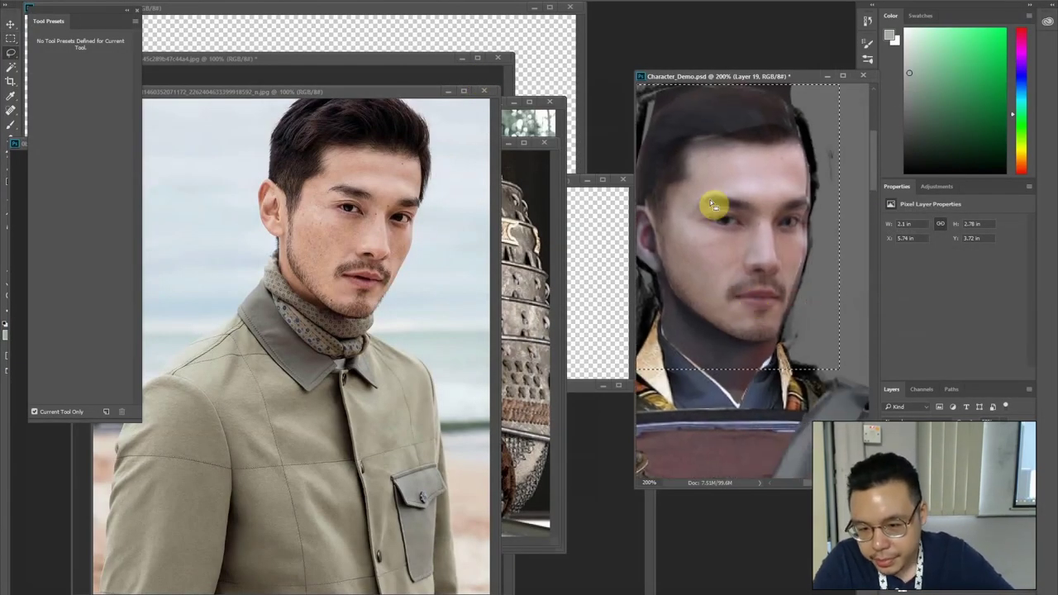
pyautogui.press('l')
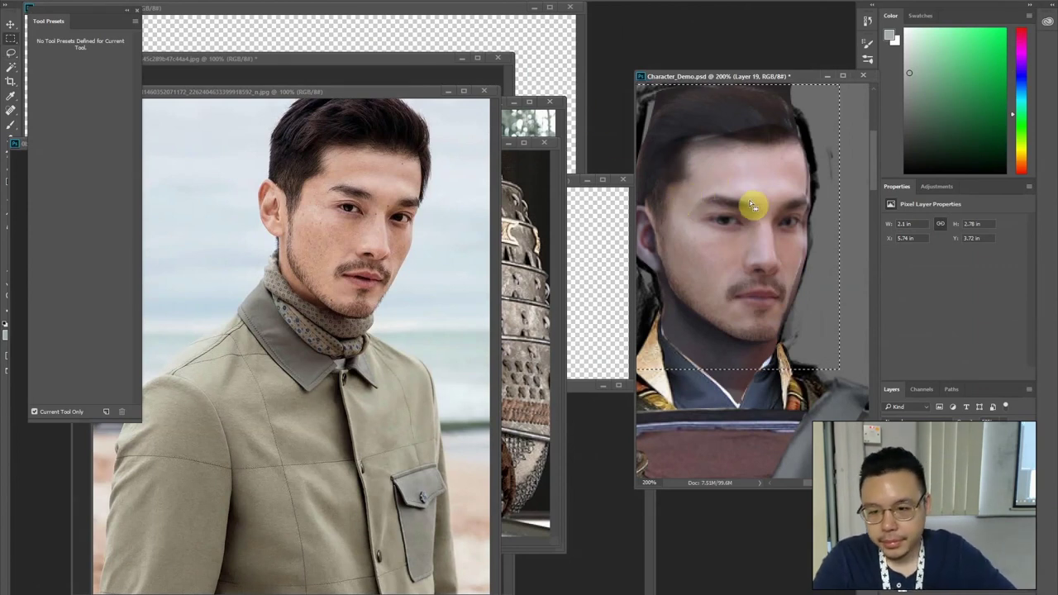
pyautogui.click(169, 0)
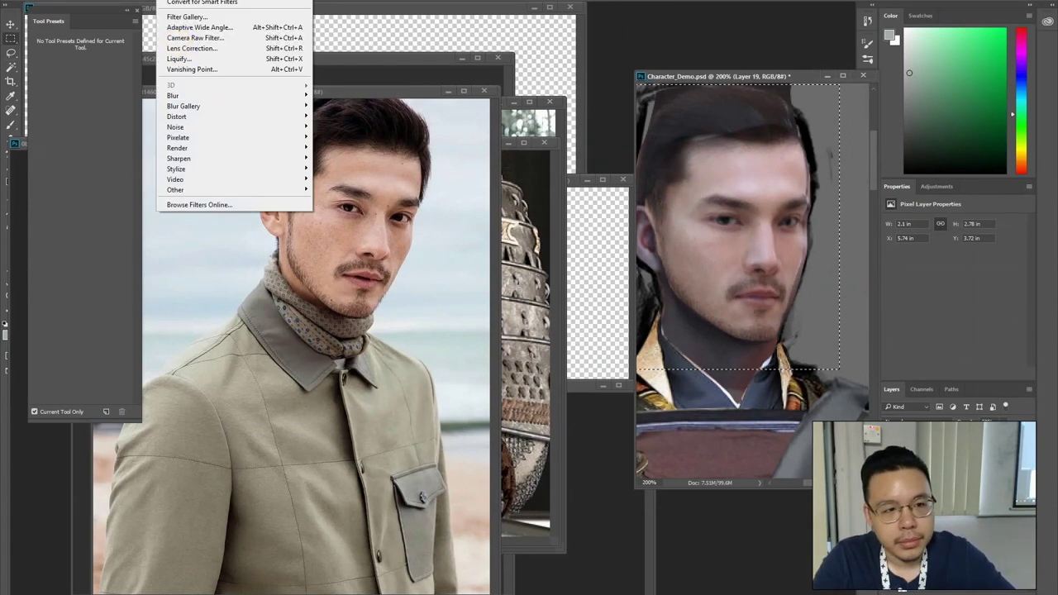
pyautogui.click(176, 62)
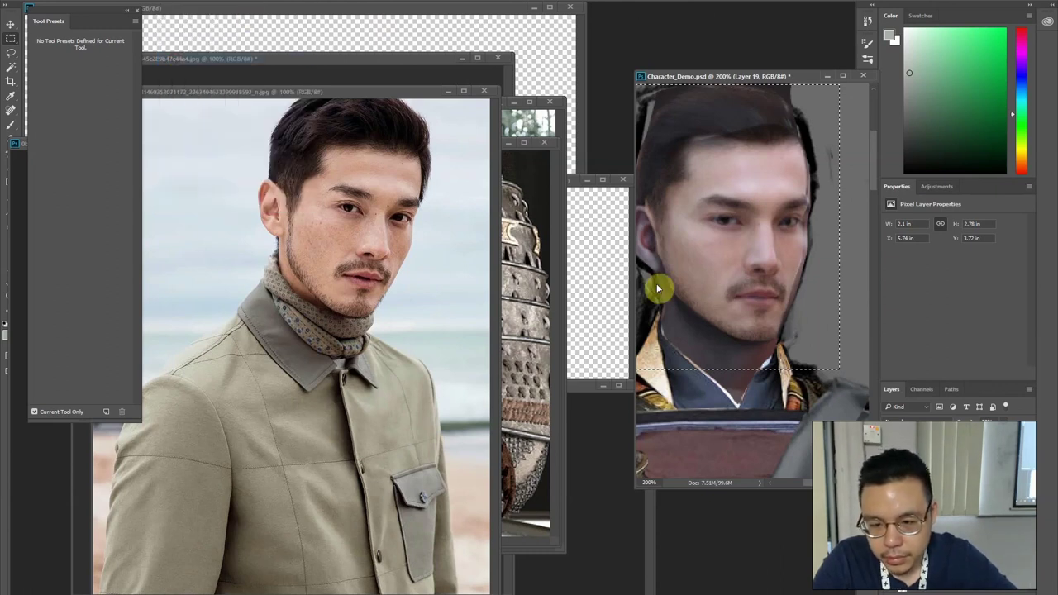
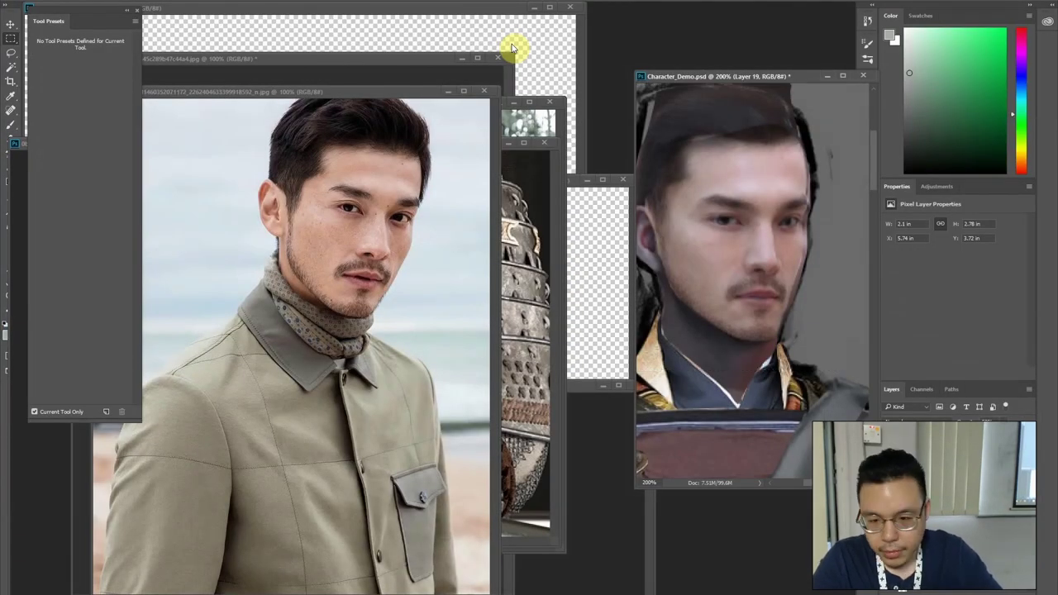
# Open model_3398_2bc1832b30e6 from the Portrait folder in Photoshop and enlarge the model's face to 200%
pyautogui.hotkey('alt', 'tab')
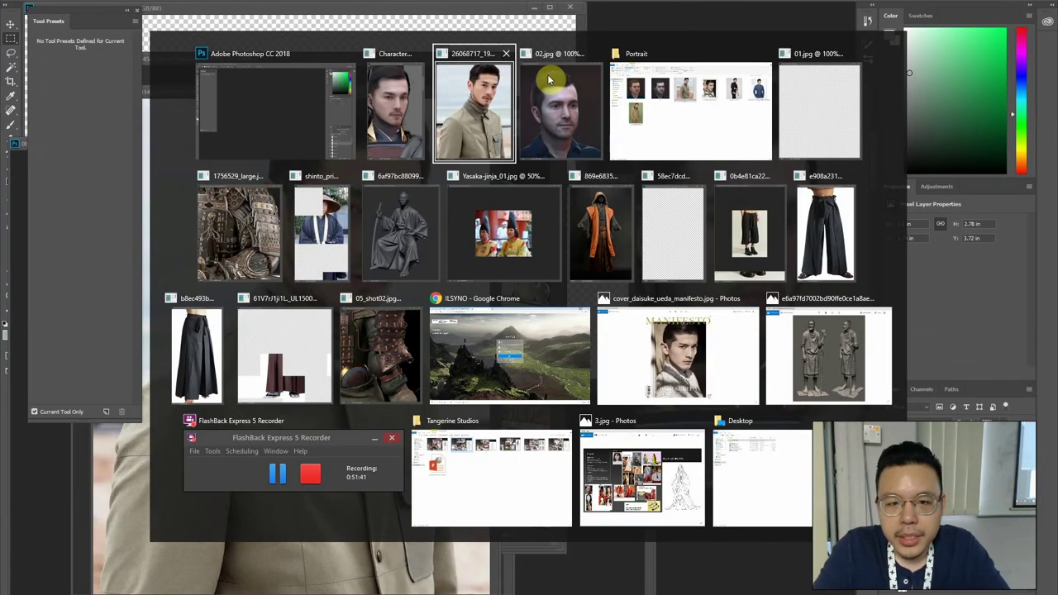
pyautogui.click(605, 94)
pyautogui.click(641, 149)
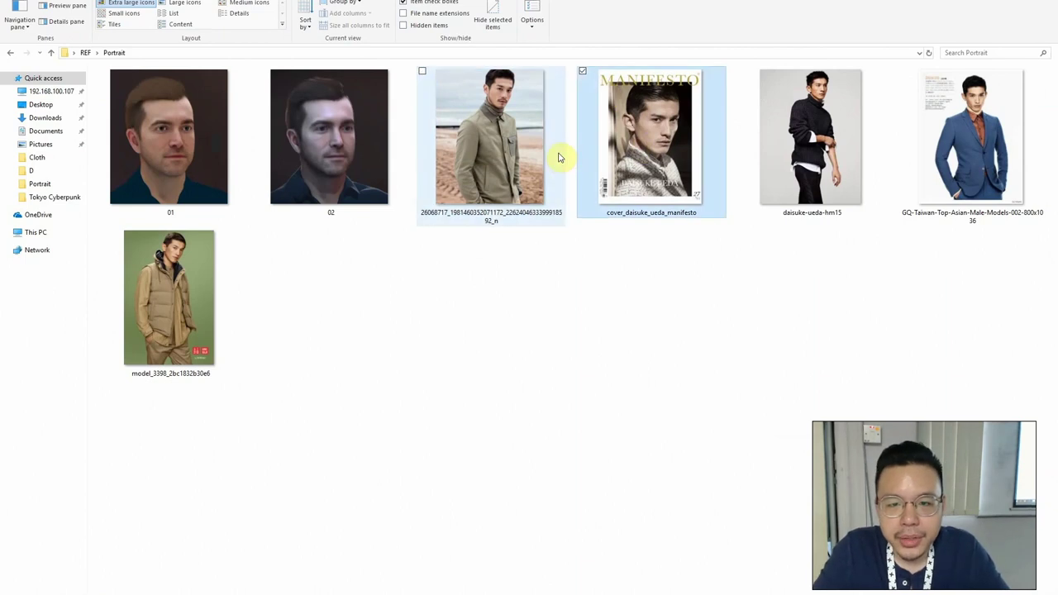
pyautogui.click(810, 142)
pyautogui.click(992, 124)
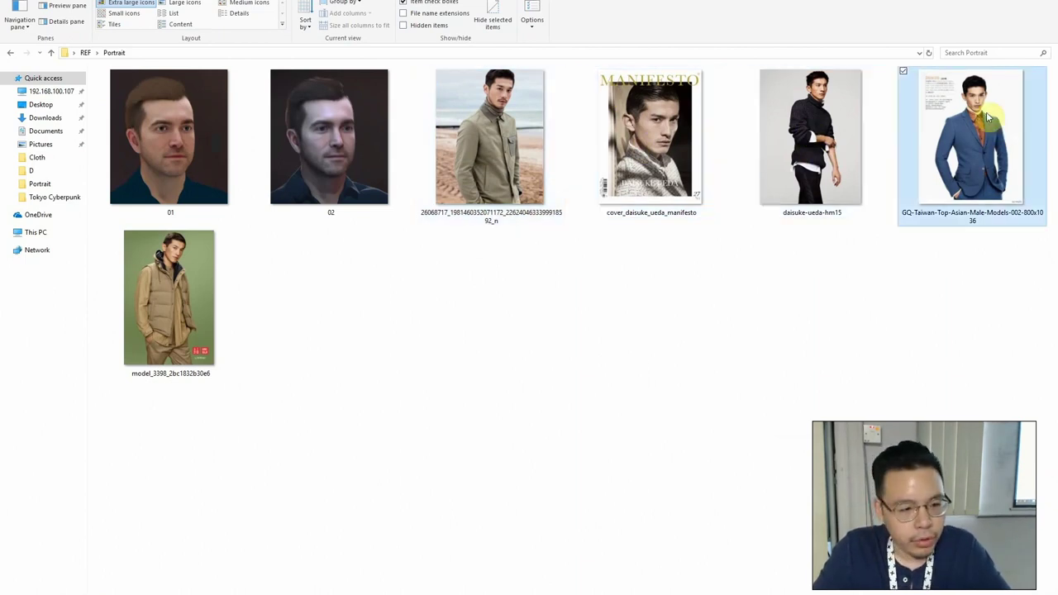
pyautogui.moveTo(165, 277); pyautogui.dragTo(314, 351)
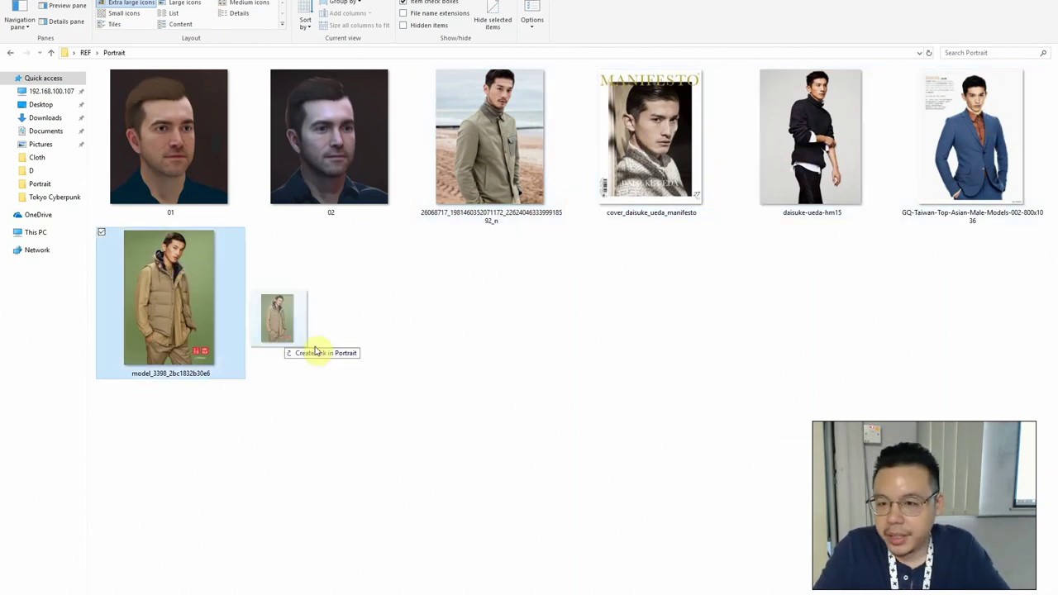
pyautogui.hotkey('alt', 'Tab')
pyautogui.moveTo(679, 6); pyautogui.dragTo(363, 276)
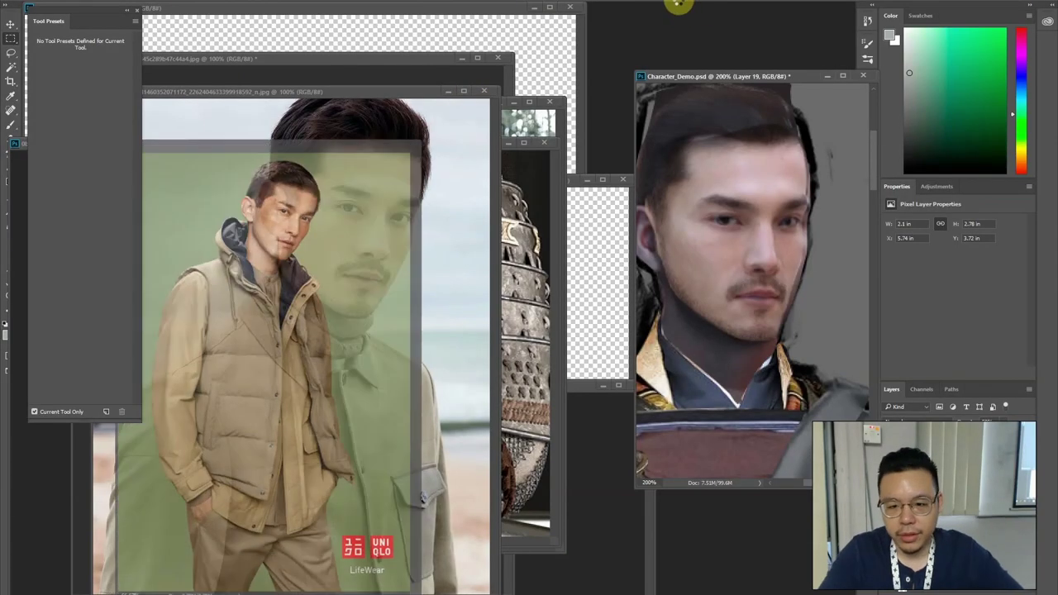
pyautogui.hotkey('ctrl', '+')
pyautogui.hotkey('ctrl', '+')
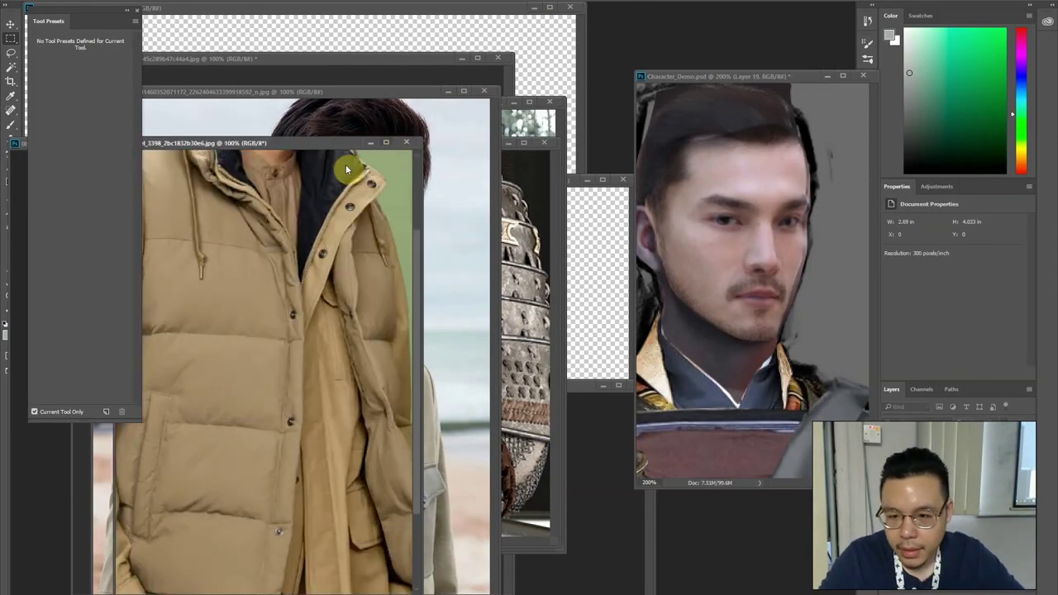
pyautogui.scroll(10, 336, 209)
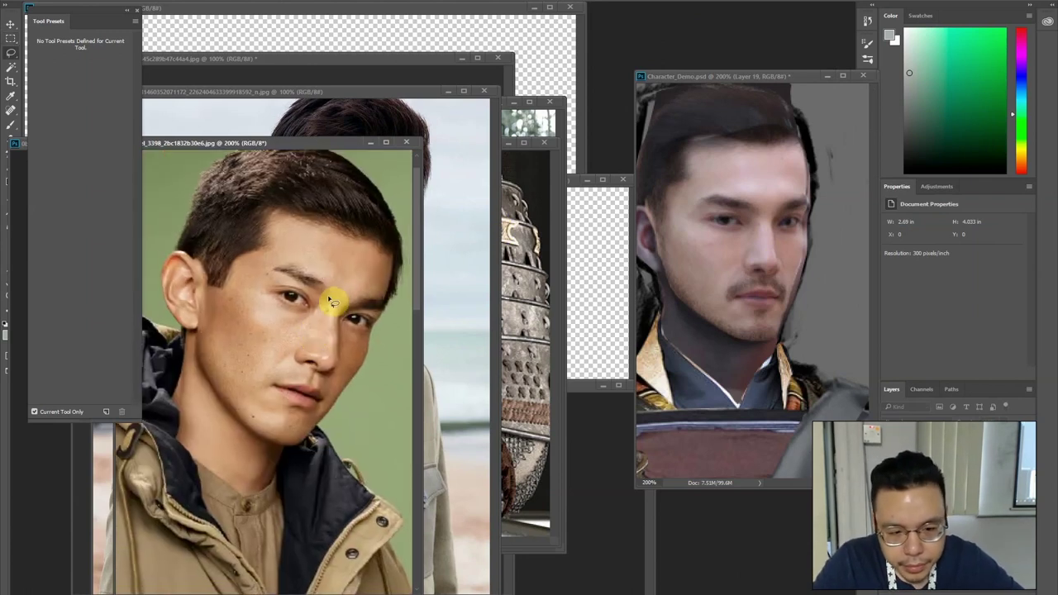
# Add a layer mask to Layer 19 in Character_Demo.psd and paint it black around the nose and mouth with a small brush
pyautogui.click(787, 211)
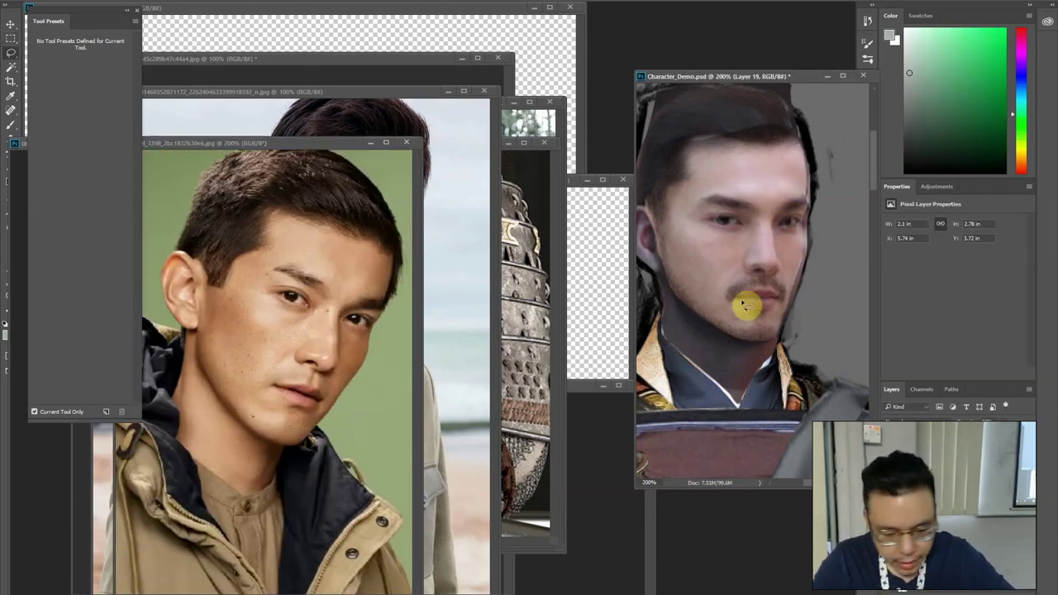
pyautogui.press('e')
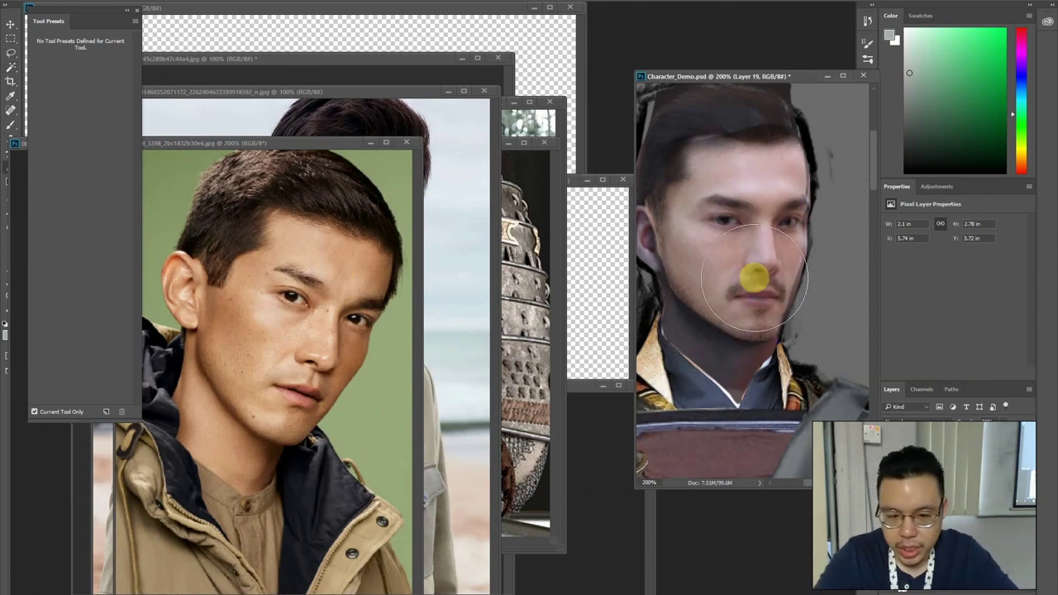
pyautogui.press('[')
pyautogui.press('[')
pyautogui.press('[')
pyautogui.click(956, 594)
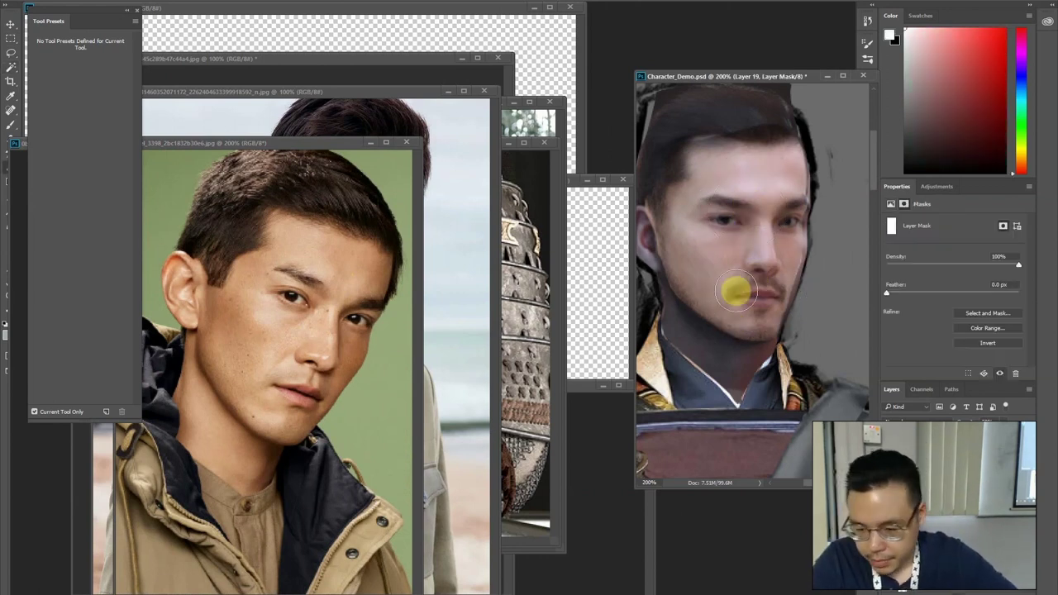
pyautogui.press('b')
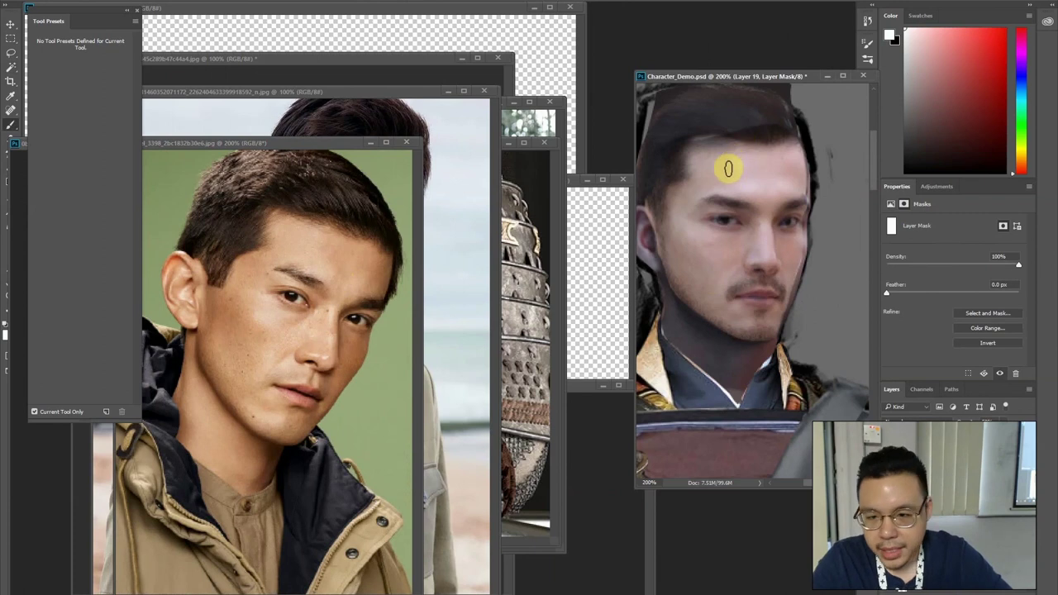
pyautogui.press('x')
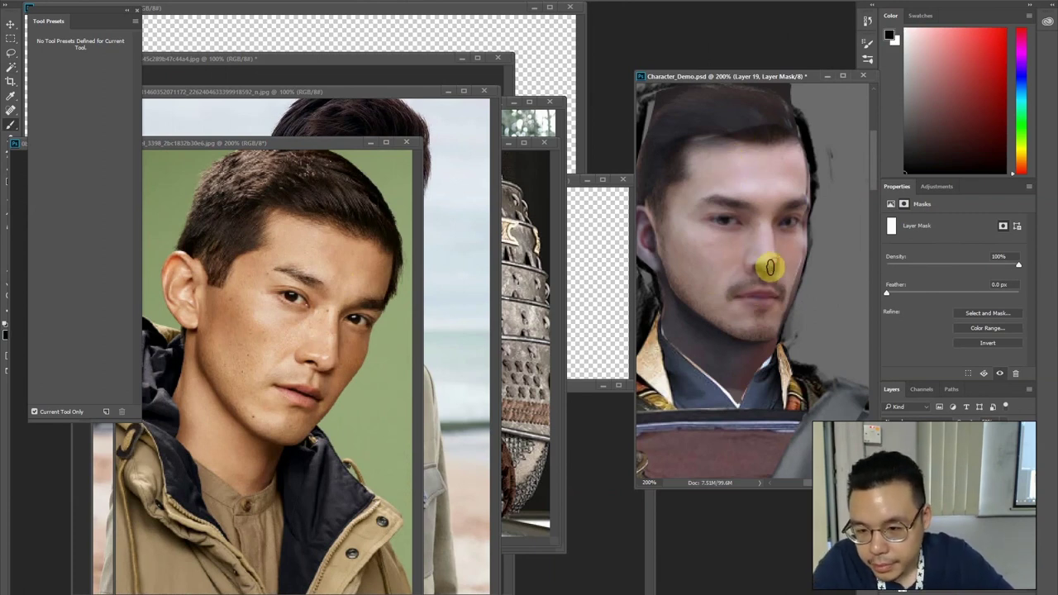
pyautogui.click(745, 263)
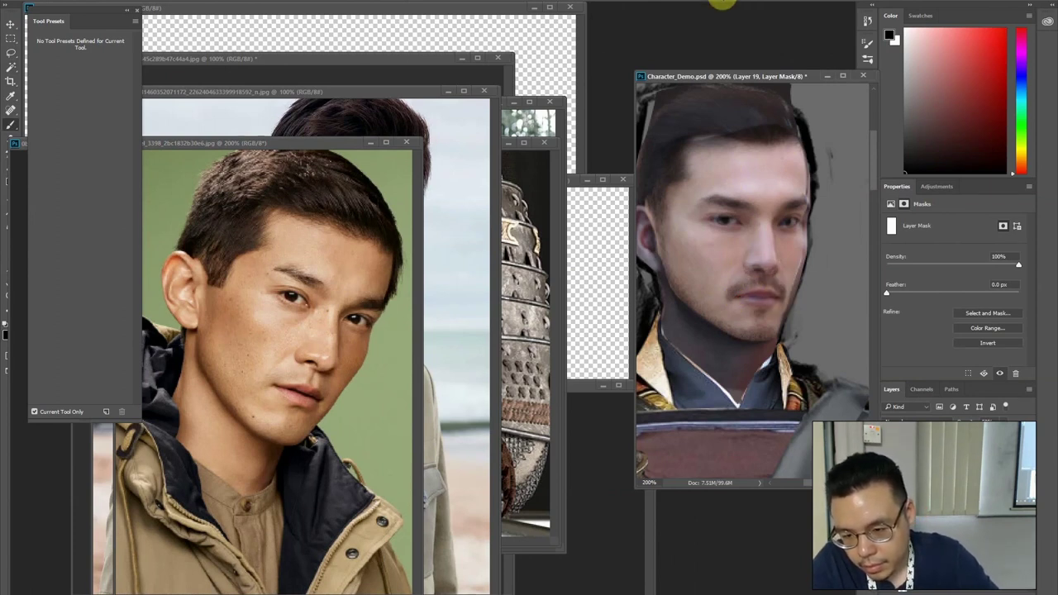
pyautogui.click(742, 267)
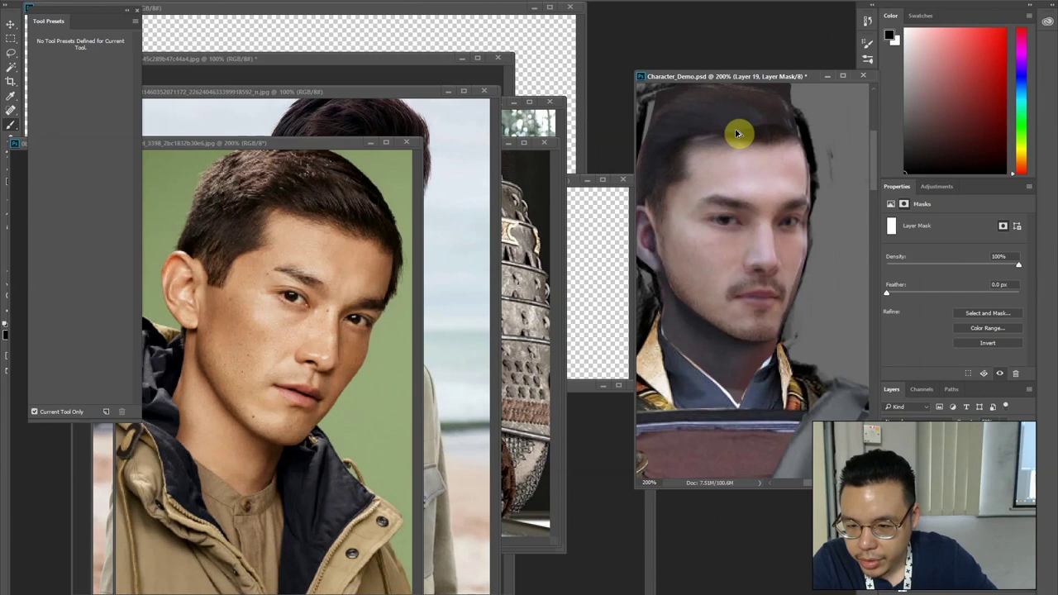
# Compare the pasted face with the head underneath and adjust Layer 19's Levels to black input 27 and midtone 1.38
pyautogui.hotkey('ctrl', ',')
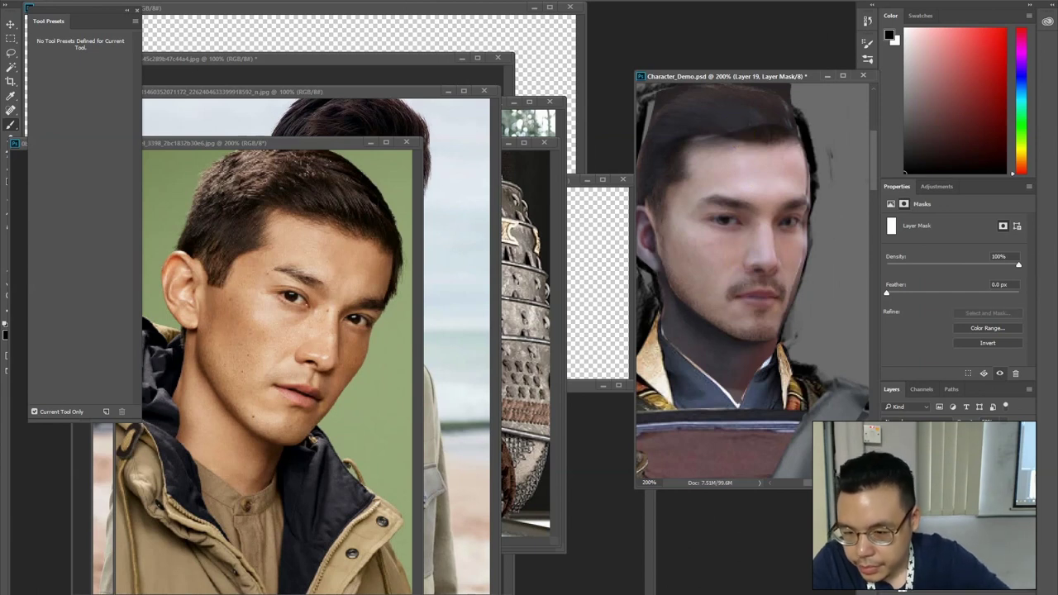
pyautogui.hotkey('ctrl', ',')
pyautogui.click(951, 505)
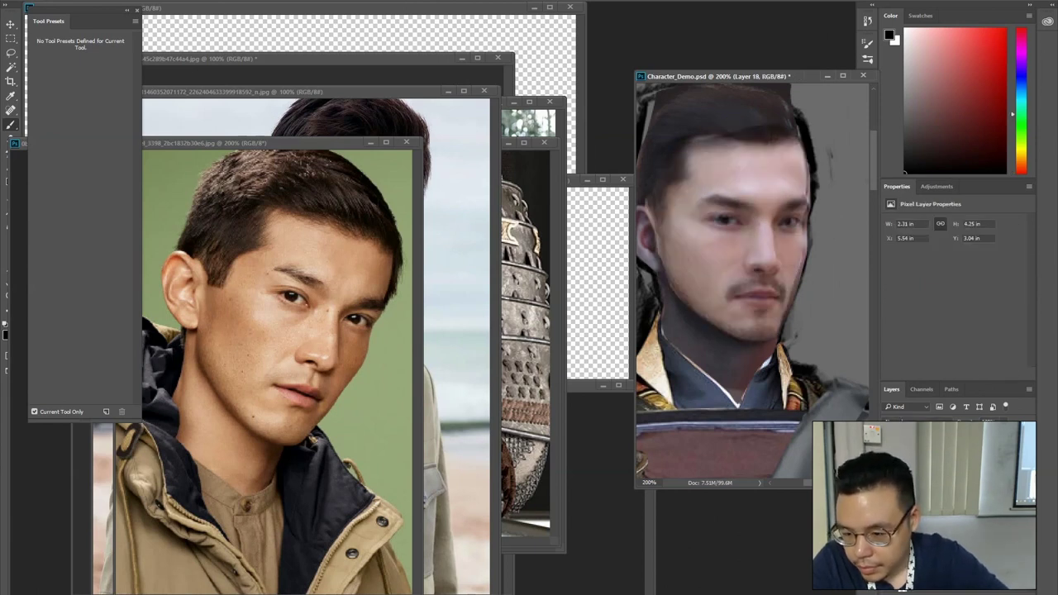
pyautogui.hotkey('ctrl', 'l')
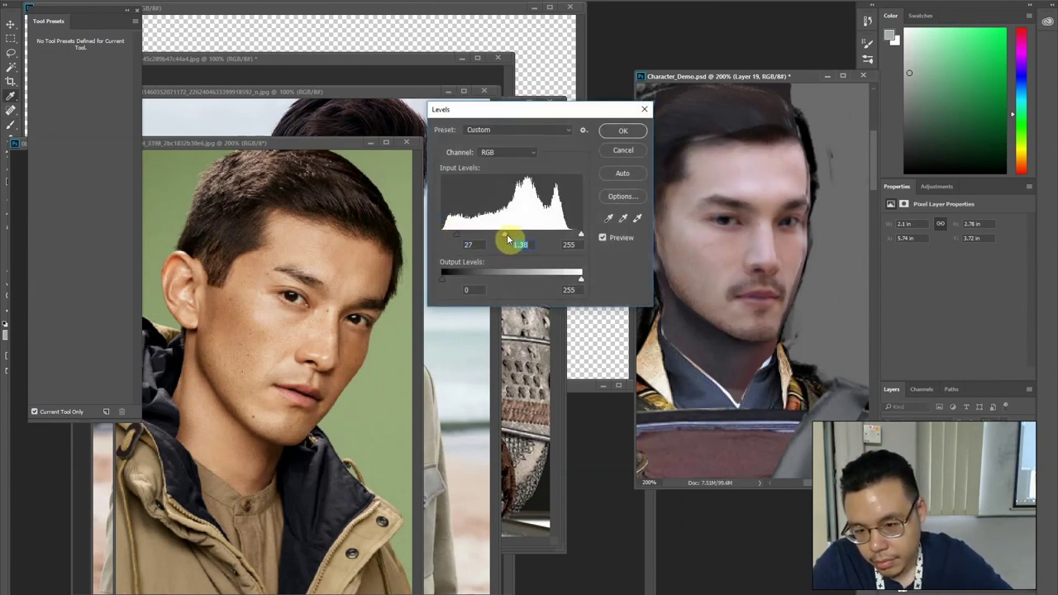
pyautogui.press('Return')
# Brighten the underlying head on Layer 18 with Levels, using midtone 1.05 and white input 229
pyautogui.hotkey('ctrl', 'l')
pyautogui.moveTo(510, 236)
pyautogui.mouseDown()
pyautogui.moveTo(496, 236)
pyautogui.moveTo(510, 239)
pyautogui.mouseUp()
pyautogui.moveTo(581, 235); pyautogui.dragTo(567, 237)
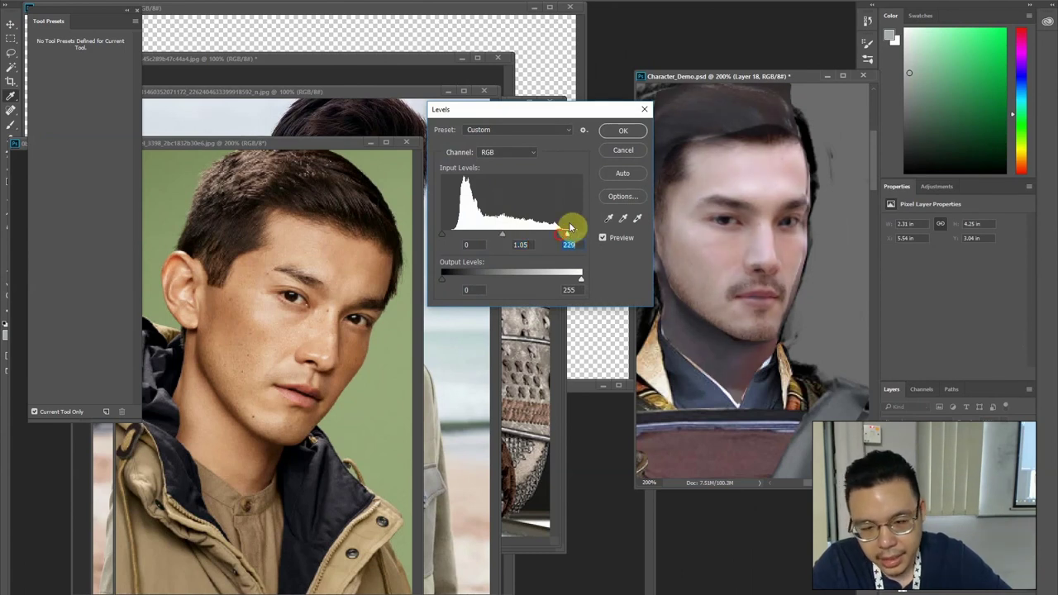
pyautogui.click(616, 131)
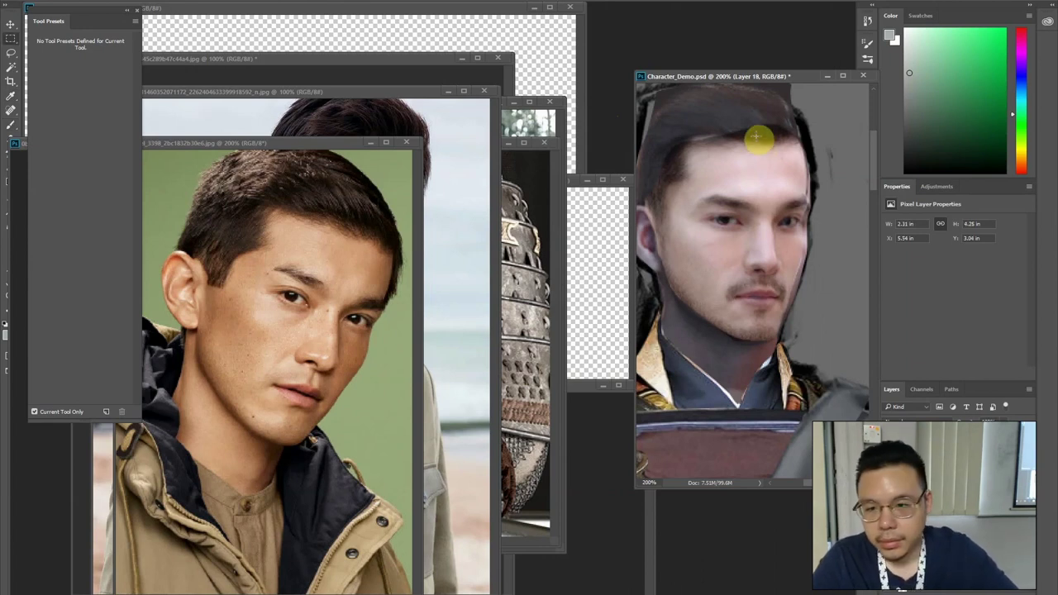
# Select the head area with a rectangular marquee and open Layer 18 in Liquify at 200% zoom
pyautogui.hotkey('ctrl', '0')
pyautogui.hotkey('ctrl', '-')
pyautogui.press('m')
pyautogui.moveTo(641, 119); pyautogui.dragTo(708, 222)
pyautogui.click(169, 1)
pyautogui.click(188, 61)
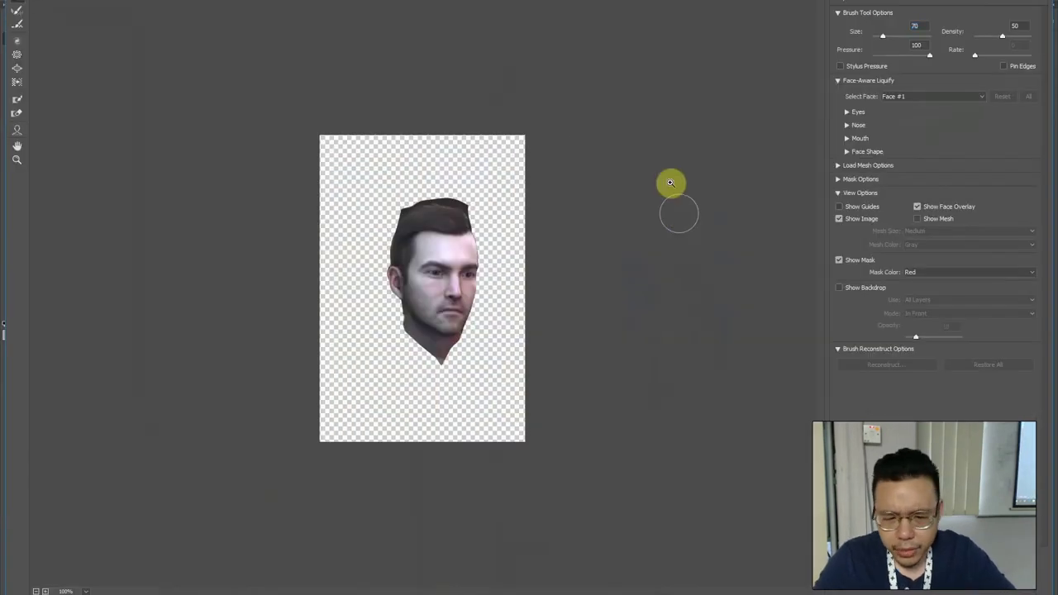
pyautogui.click(671, 182)
# Overlay Layer 19 in front as the Liquify backdrop at 43% opacity
pyautogui.click(840, 287)
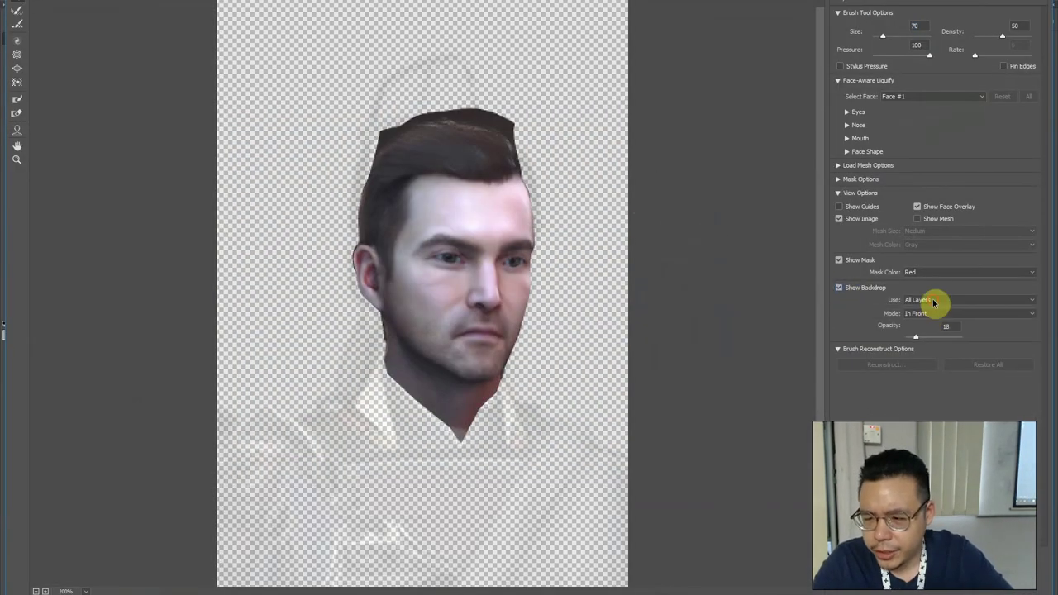
pyautogui.click(934, 300)
pyautogui.click(921, 313)
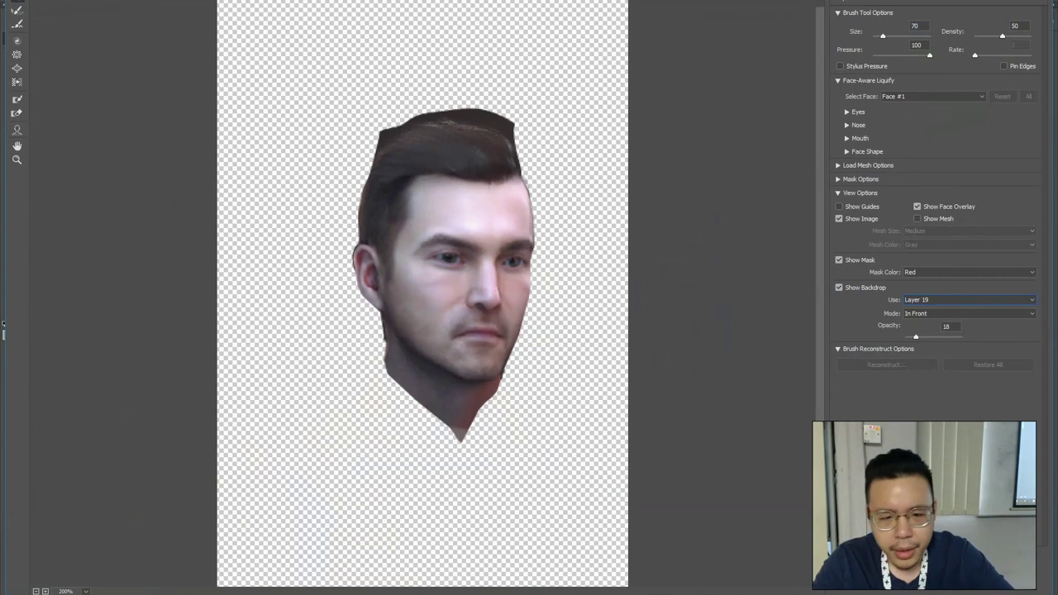
pyautogui.moveTo(916, 336)
pyautogui.mouseDown()
pyautogui.moveTo(941, 341)
pyautogui.moveTo(930, 340)
pyautogui.mouseUp()
# Nudge the area beside the nose and mouth of Layer 18 in Liquify, reducing the brush to size 40
pyautogui.hotkey('ctrl', '+')
pyautogui.press('[')
pyautogui.press('[')
pyautogui.press('[')
pyautogui.moveTo(494, 309); pyautogui.dragTo(499, 314)
pyautogui.press('[')
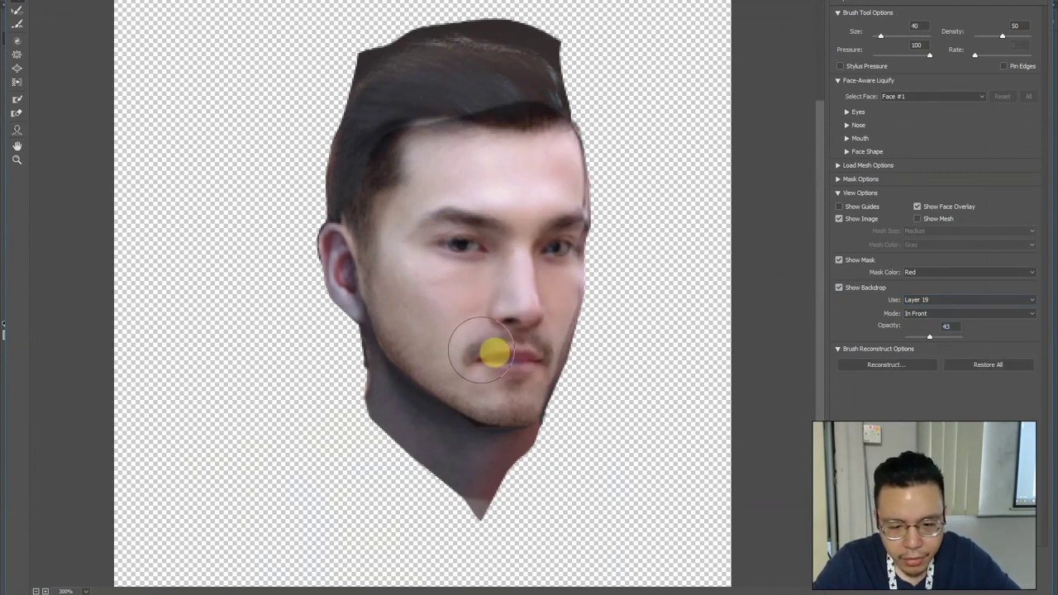
# Push the far cheek and jaw contour toward the overlaid face using brush sizes of 60 to 70
pyautogui.press(']')
pyautogui.press(']')
pyautogui.press(']')
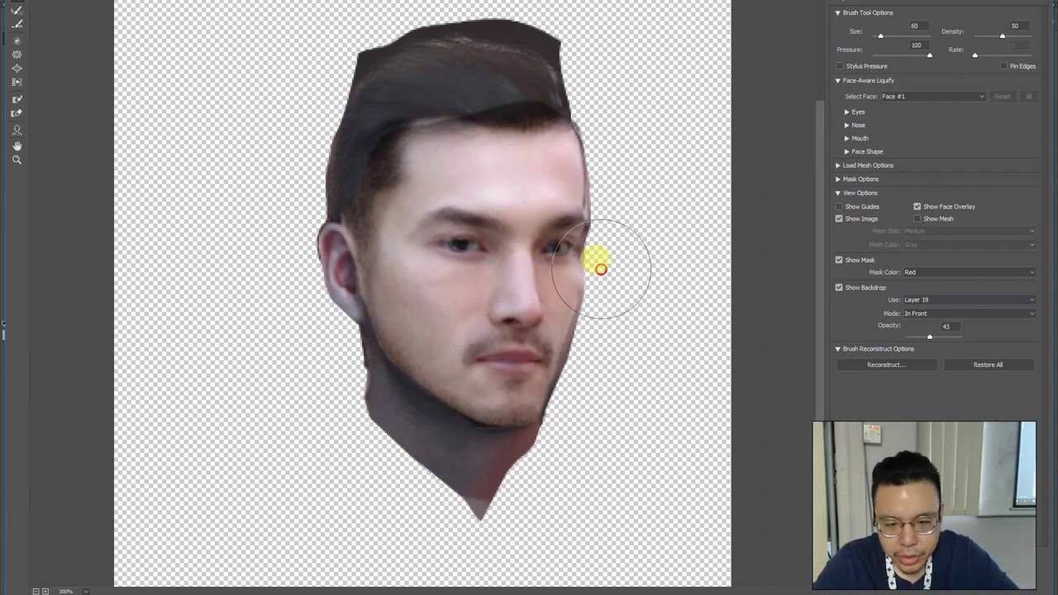
pyautogui.press(']')
pyautogui.press('[')
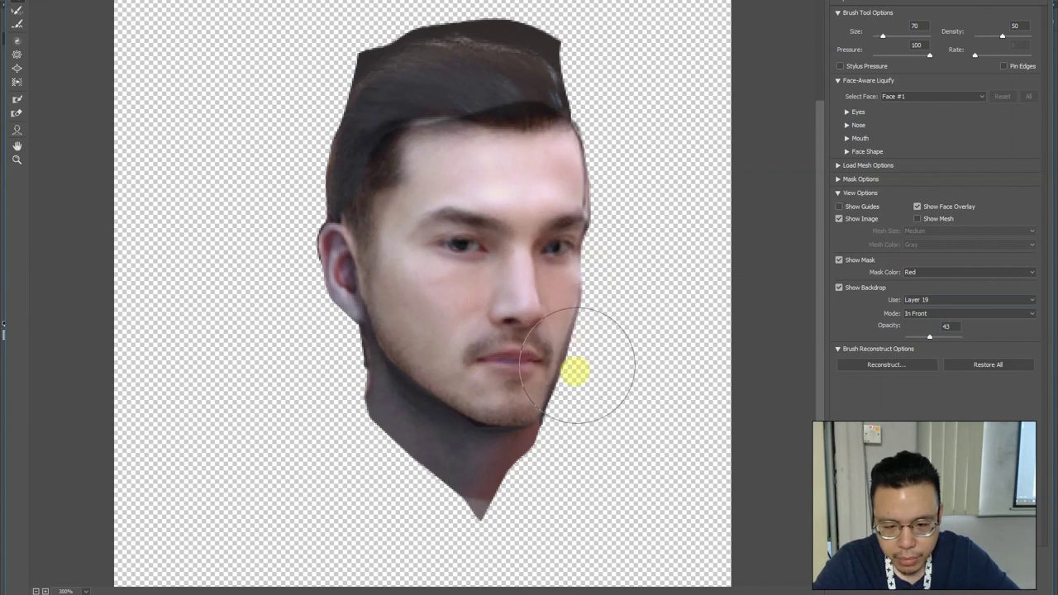
pyautogui.press('[')
pyautogui.press('[')
pyautogui.press('[')
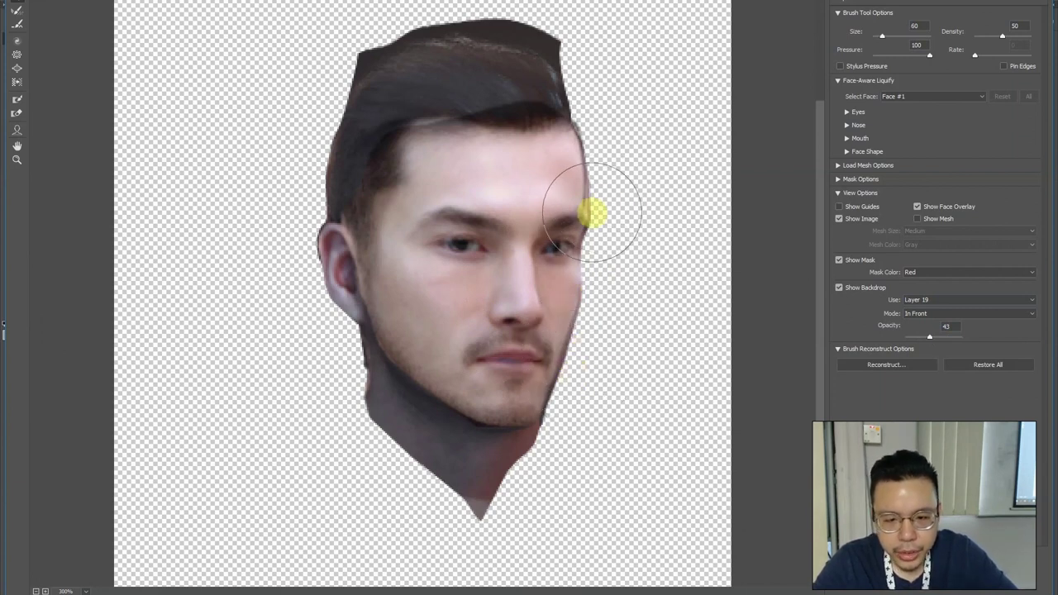
# Refine the far brow edge and hairline with a brush of 45 to 50, apply Liquify and clear the selection
pyautogui.moveTo(589, 213); pyautogui.dragTo(581, 213)
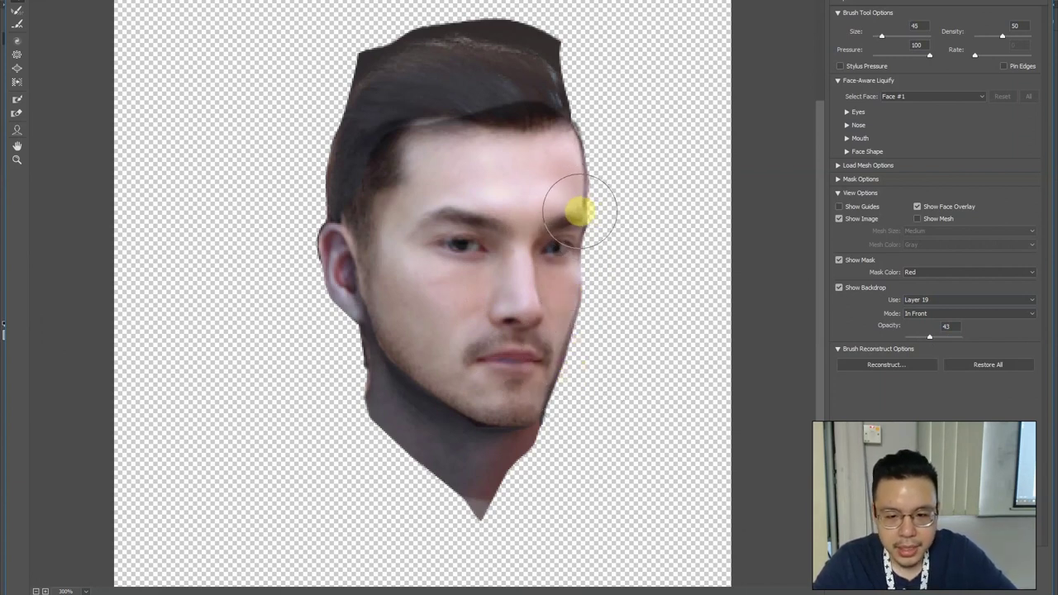
pyautogui.press(']')
pyautogui.moveTo(425, 123); pyautogui.dragTo(438, 97)
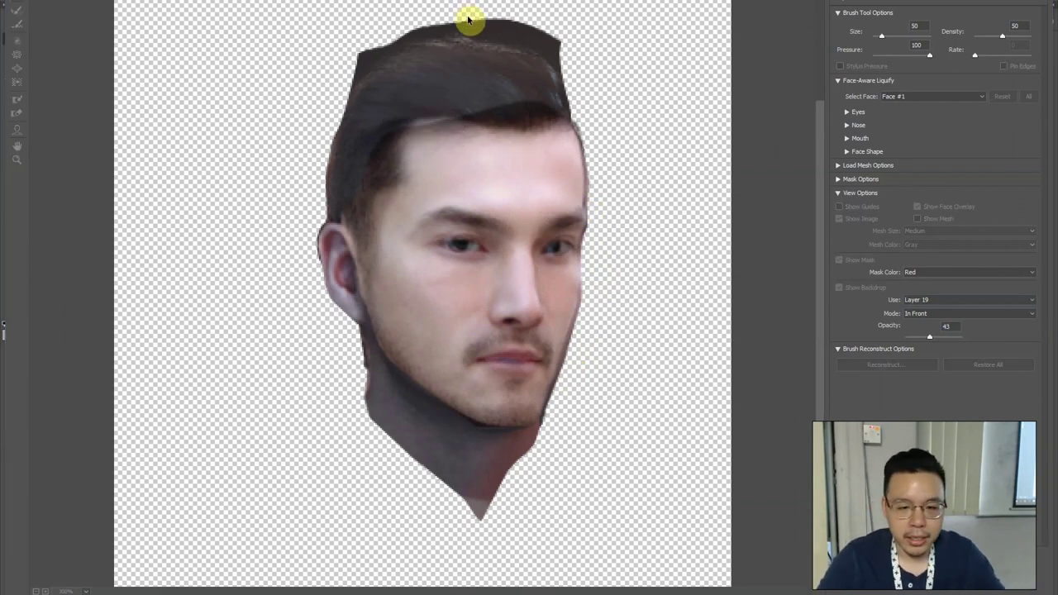
pyautogui.press('Return')
pyautogui.hotkey('ctrl', 'd')
# Examine the liquified head up close and compare it with the beach portrait reference
pyautogui.hotkey('ctrl', '+')
pyautogui.hotkey('ctrl', '+')
pyautogui.moveTo(695, 261); pyautogui.dragTo(718, 384)
pyautogui.hotkey('ctrl', '+')
pyautogui.moveTo(660, 167); pyautogui.dragTo(675, 330)
pyautogui.hotkey('ctrl', '+')
pyautogui.keyDown('ctrl'); pyautogui.click(720, 217); pyautogui.keyUp('ctrl')
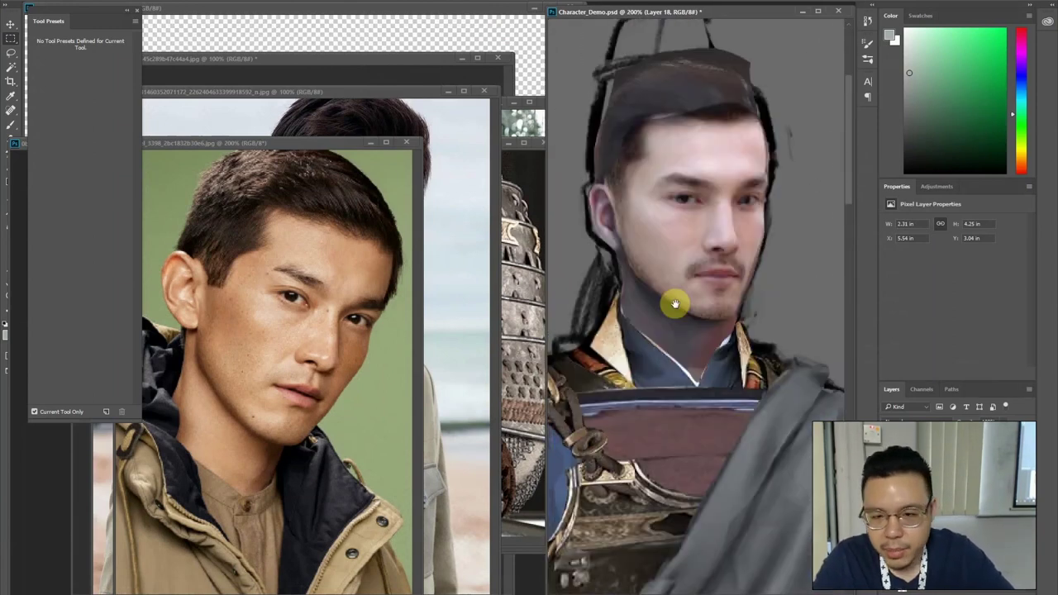
pyautogui.click(449, 146)
pyautogui.hotkey('ctrl', 'd')
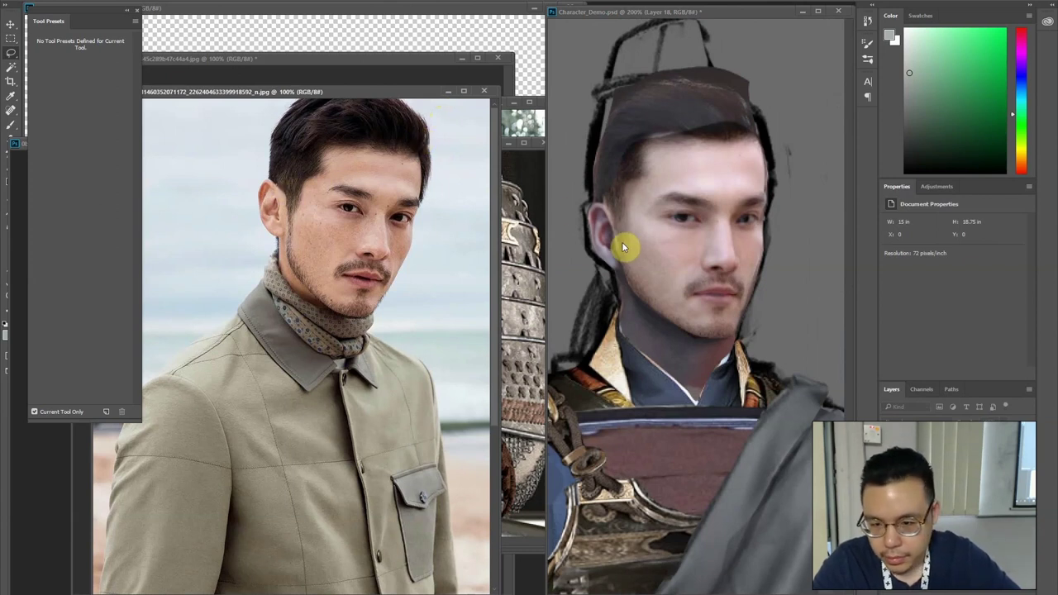
# Darken the pasted face on Layer 19 in Character_Demo.psd using Levels with black input 21
pyautogui.click(649, 256)
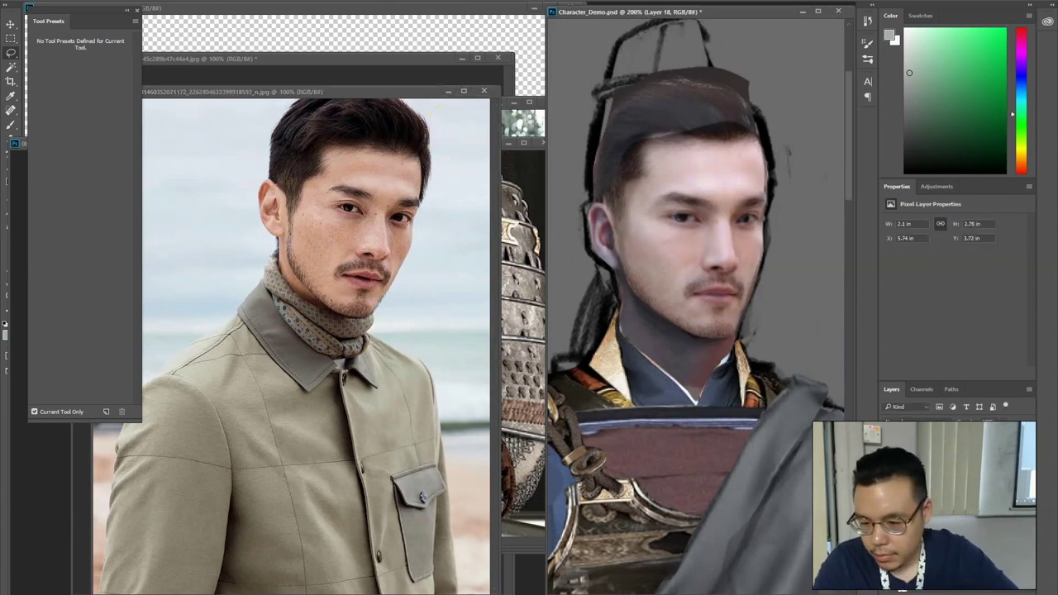
pyautogui.hotkey('ctrl', 'l')
pyautogui.moveTo(443, 235); pyautogui.dragTo(450, 238)
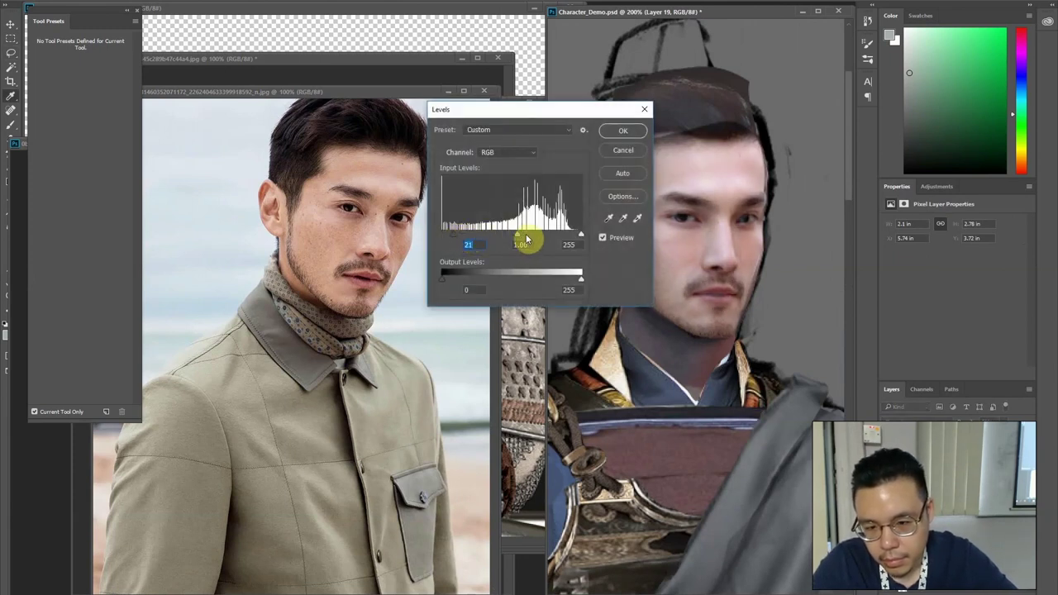
pyautogui.click(622, 132)
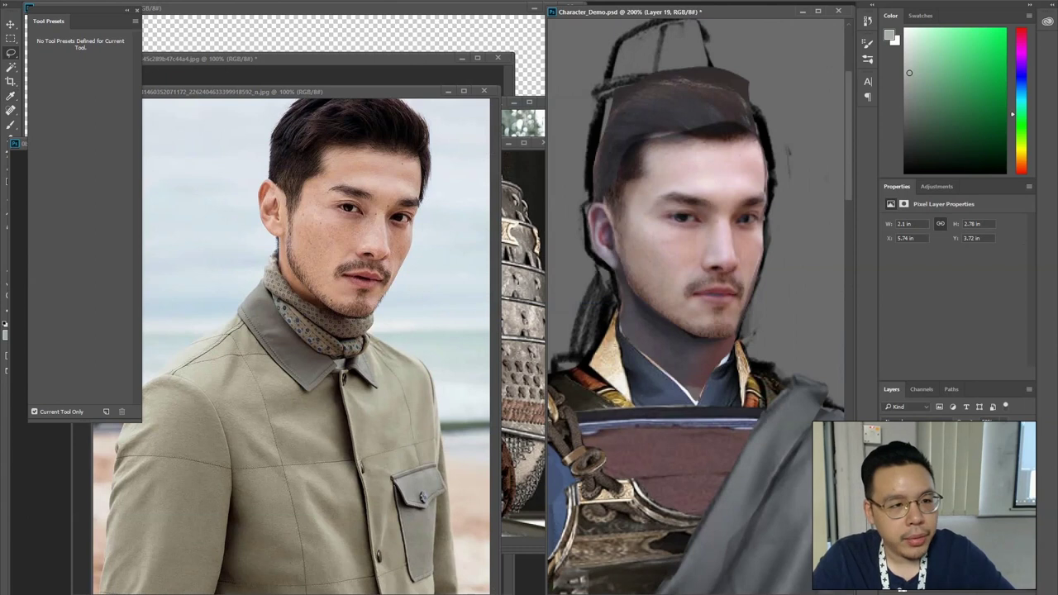
# Smooth the face on Layer 19 with a Surface Blur of radius 5 pixels and threshold 2
pyautogui.click(171, 0)
pyautogui.moveTo(176, 98)
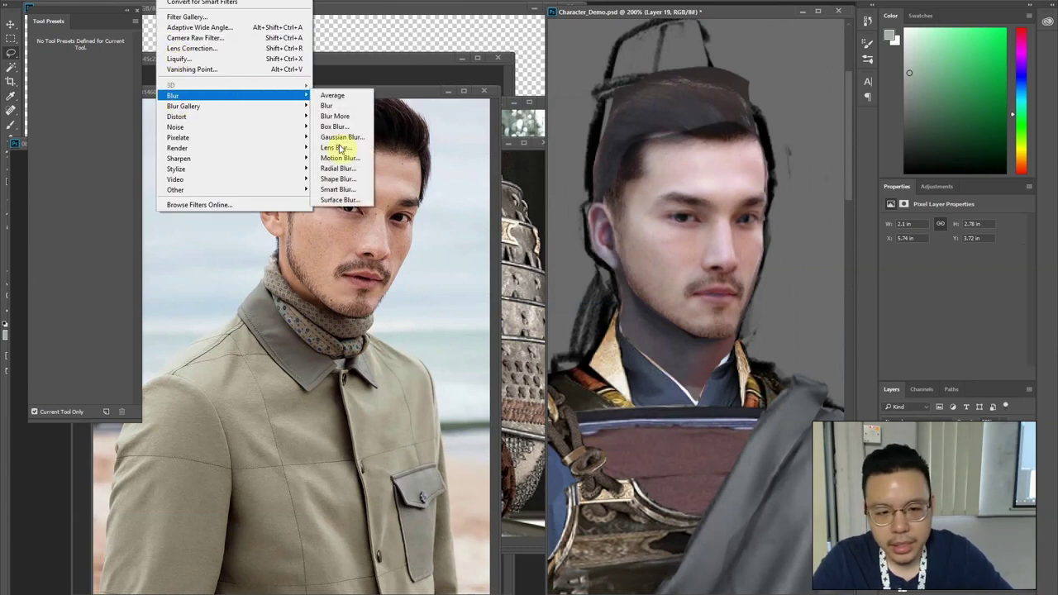
pyautogui.click(339, 200)
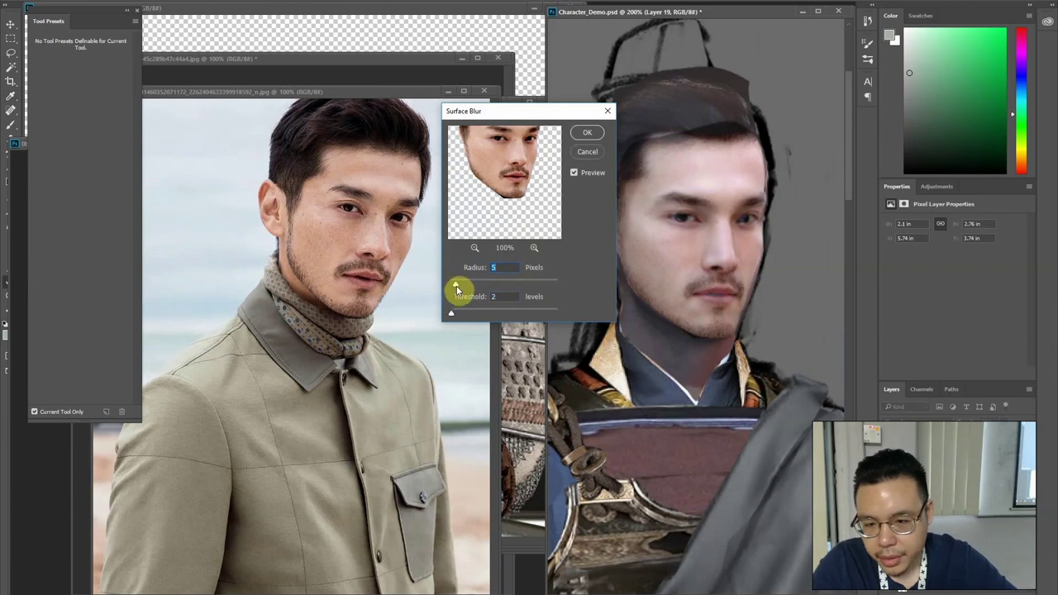
pyautogui.press('Return')
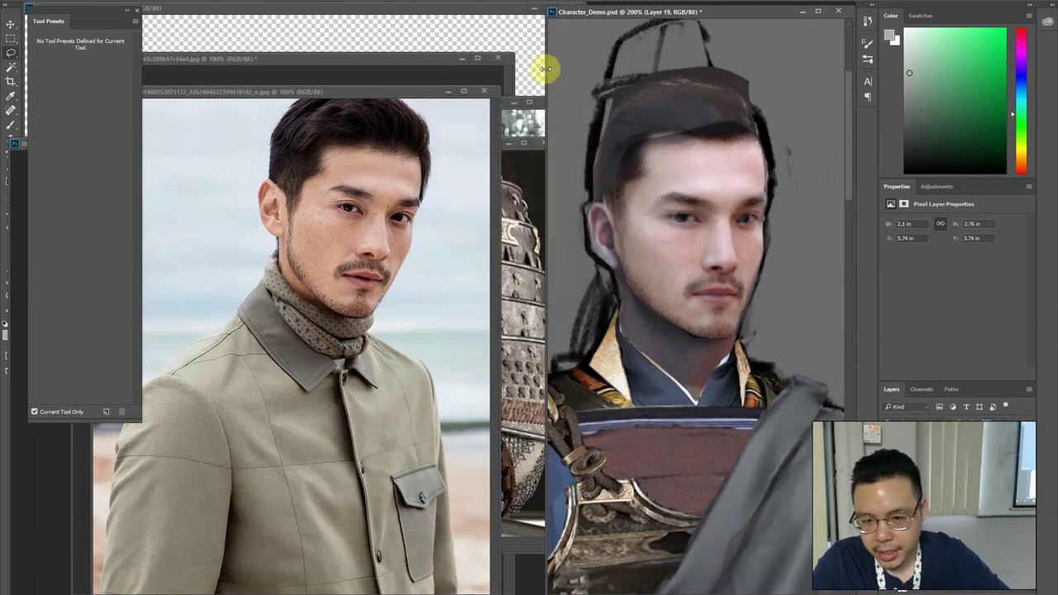
# Check the blurred face against the full figure and make the underlying head on Layer 18 active
pyautogui.hotkey('ctrl', '-')
pyautogui.hotkey('ctrl', '-')
pyautogui.hotkey('ctrl', '-')
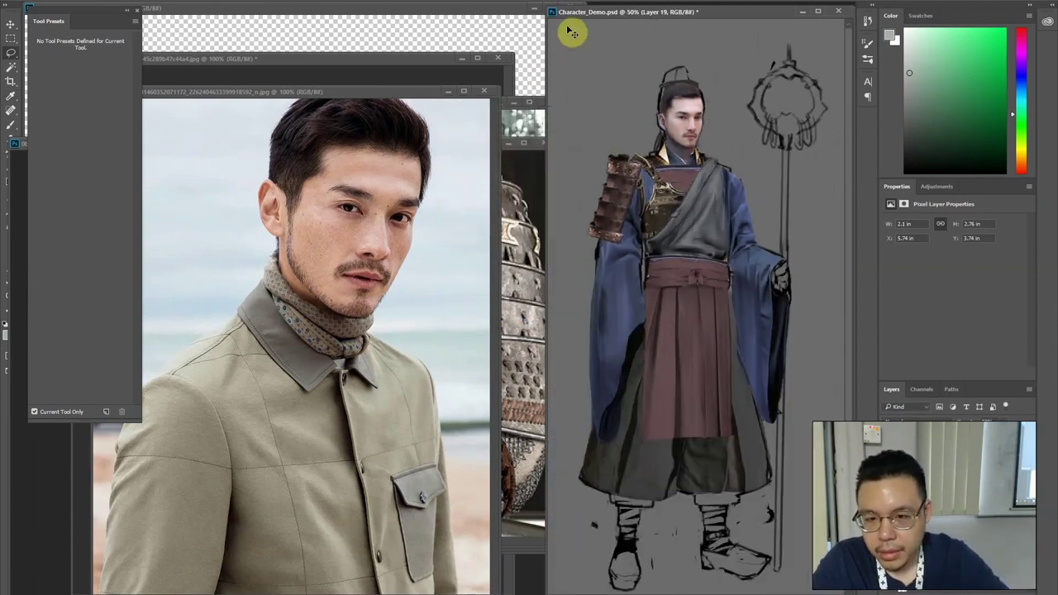
pyautogui.hotkey('ctrl', '+')
pyautogui.moveTo(673, 166)
pyautogui.mouseDown()
pyautogui.moveTo(673, 309)
pyautogui.moveTo(694, 302)
pyautogui.mouseUp()
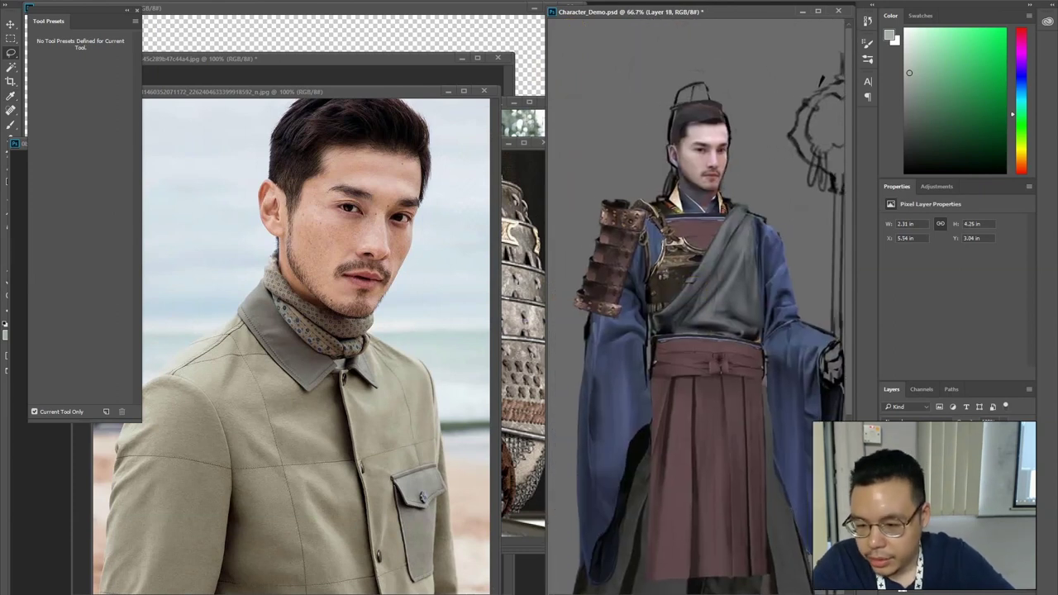
pyautogui.click(889, 496)
pyautogui.click(889, 496)
pyautogui.click(950, 496)
pyautogui.press('o')
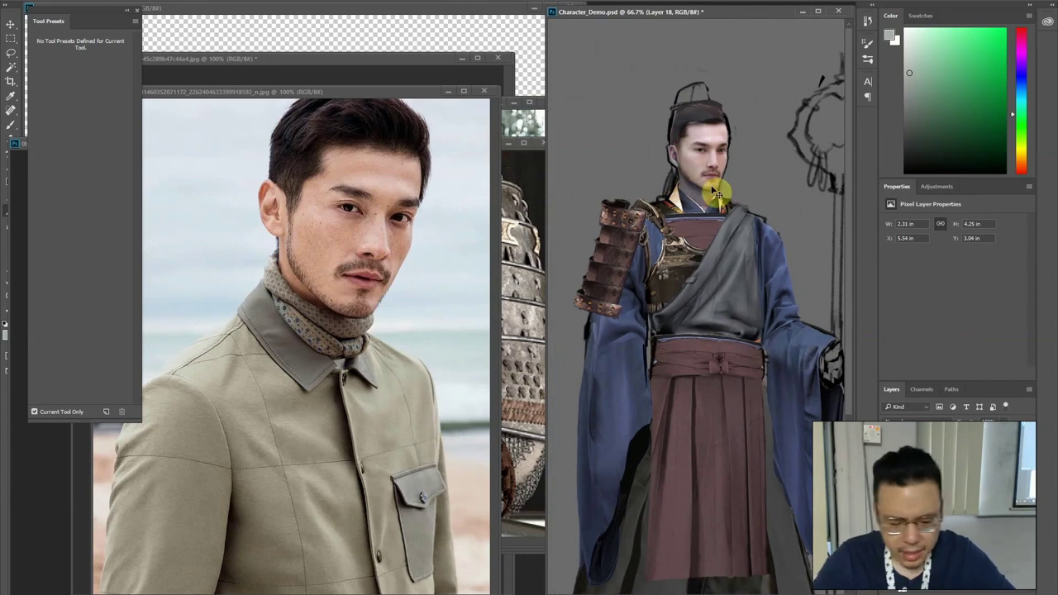
pyautogui.hotkey('ctrl', 'b')
pyautogui.press('Escape')
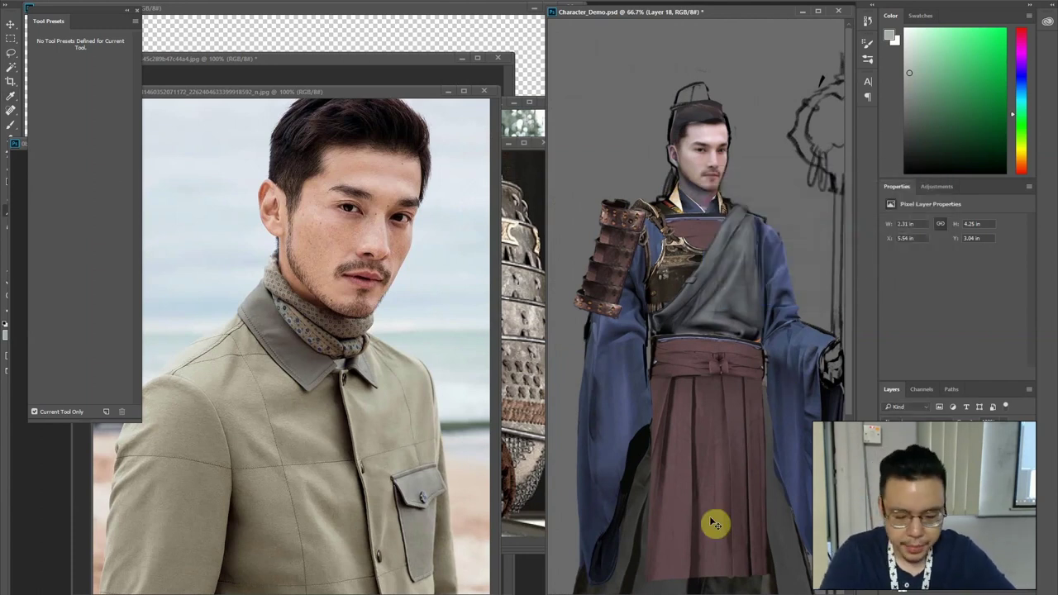
# Adjust the Blues of Layer 18 with Hue/Saturation to hue +77, saturation +76 and lightness +40
pyautogui.hotkey('ctrl', 'u')
pyautogui.click(315, 134)
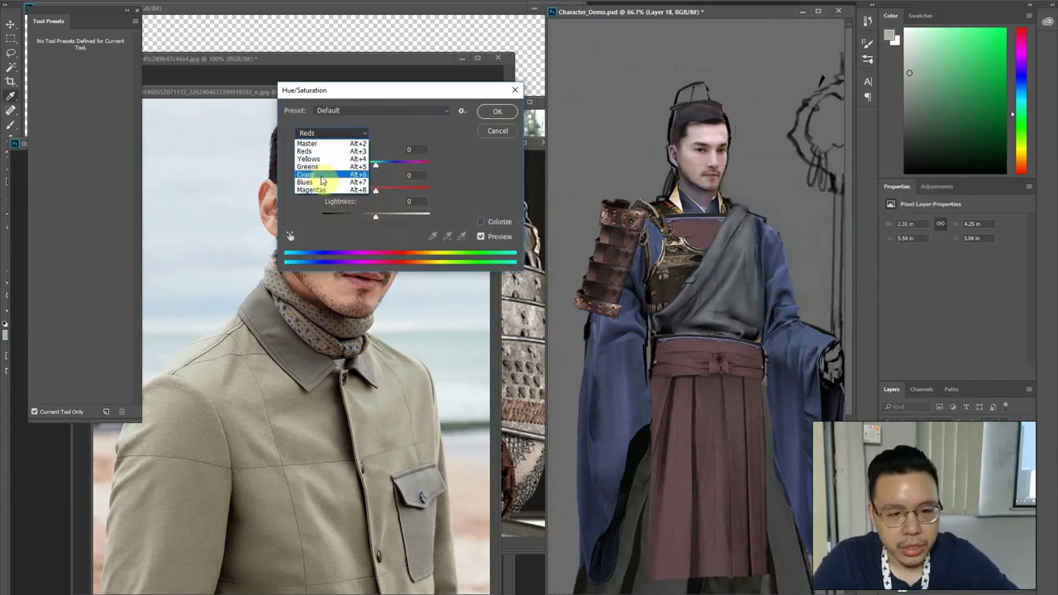
pyautogui.click(329, 171)
pyautogui.moveTo(352, 169); pyautogui.dragTo(385, 166)
pyautogui.click(314, 135)
pyautogui.click(327, 183)
pyautogui.moveTo(442, 165); pyautogui.dragTo(361, 164)
pyautogui.moveTo(375, 191); pyautogui.dragTo(419, 189)
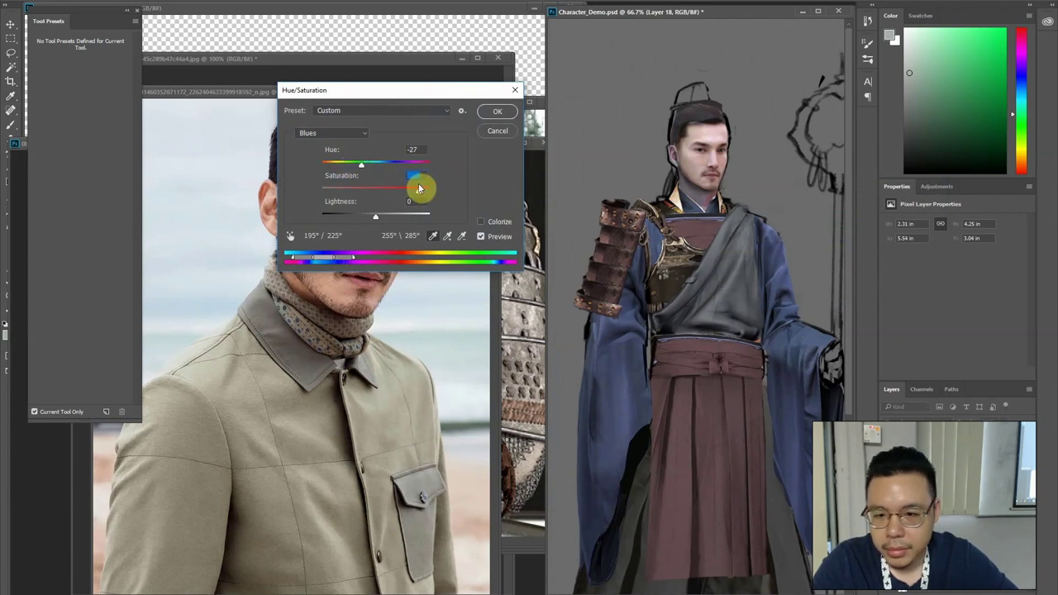
pyautogui.moveTo(362, 165); pyautogui.dragTo(376, 166)
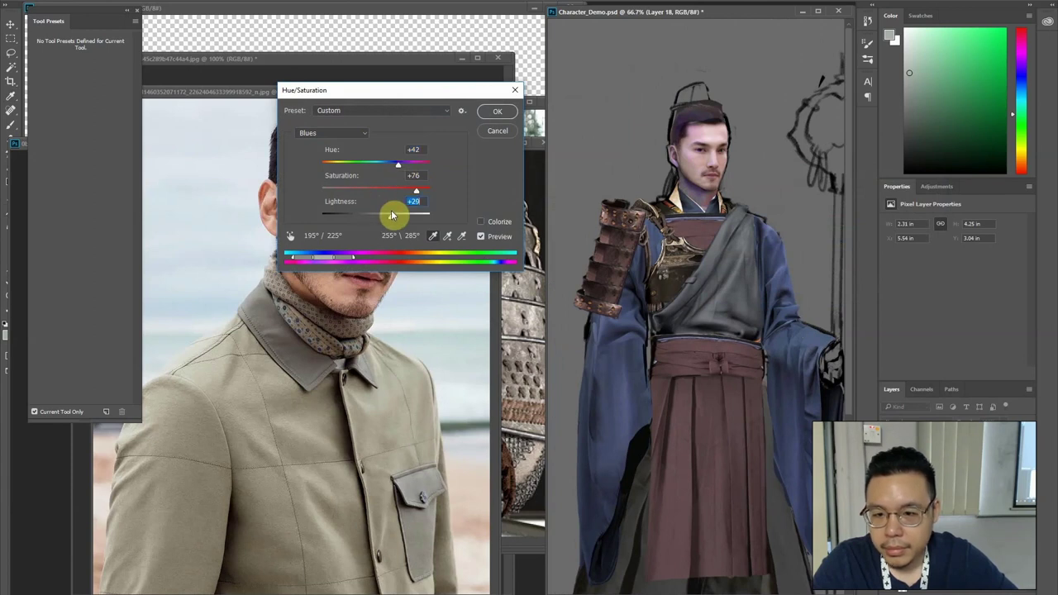
pyautogui.moveTo(409, 217); pyautogui.dragTo(397, 216)
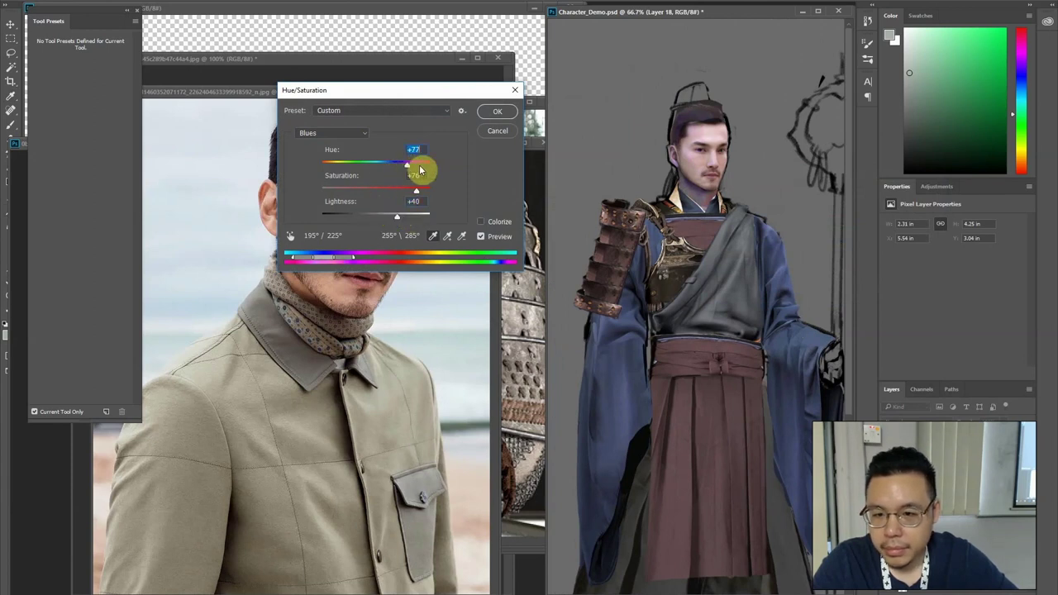
pyautogui.press('Return')
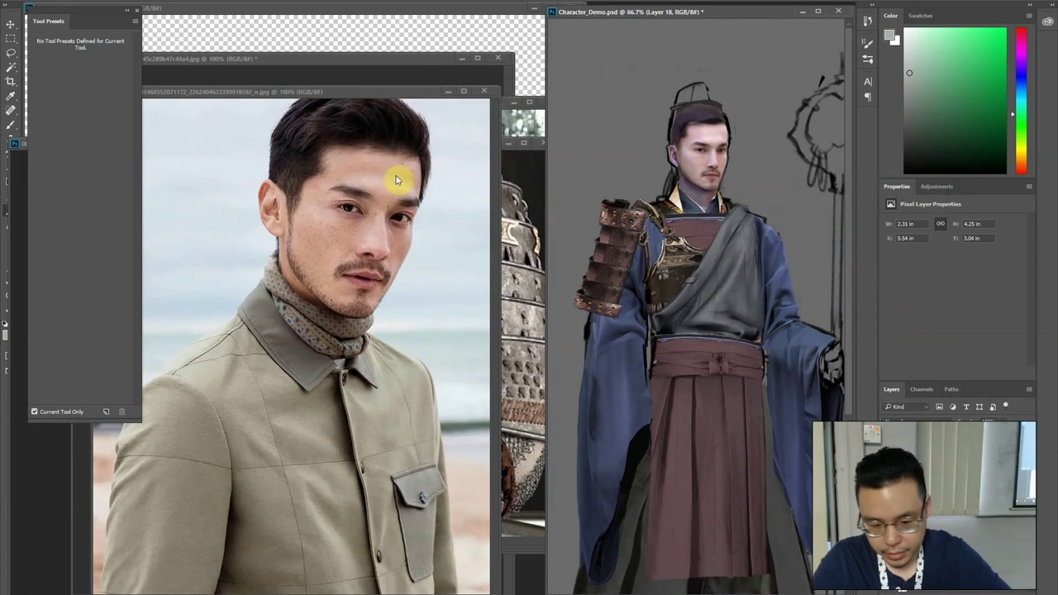
# Warm Layer 18 with Color Balance, setting the shadows to red +14 and yellow -23 and shifting the highlights toward red and yellow
pyautogui.hotkey('ctrl', 'b')
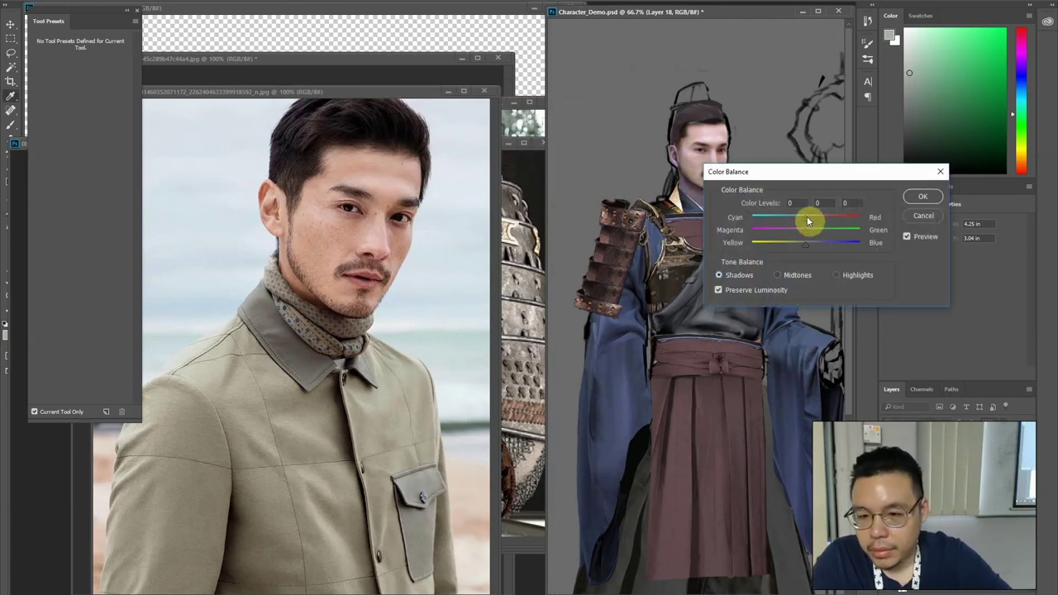
pyautogui.moveTo(815, 220); pyautogui.dragTo(812, 223)
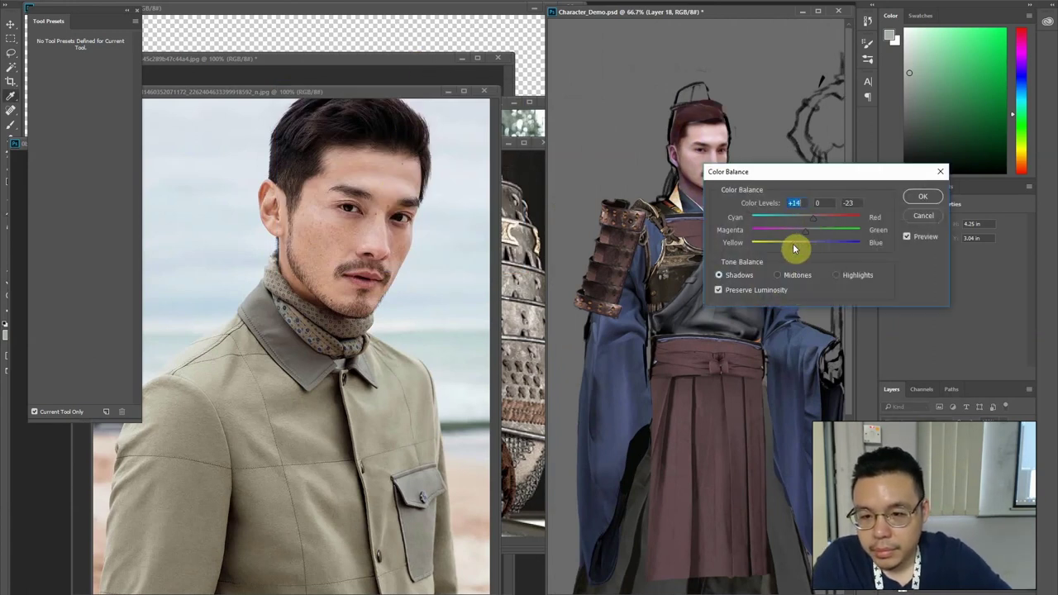
pyautogui.click(836, 275)
pyautogui.moveTo(819, 218); pyautogui.dragTo(797, 243)
pyautogui.press('Return')
# Inspect the warmed head up close and merge Layer 18 with Layer 19 into a single layer
pyautogui.hotkey('ctrl', '-')
pyautogui.hotkey('ctrl', '+')
pyautogui.moveTo(643, 132); pyautogui.dragTo(645, 218)
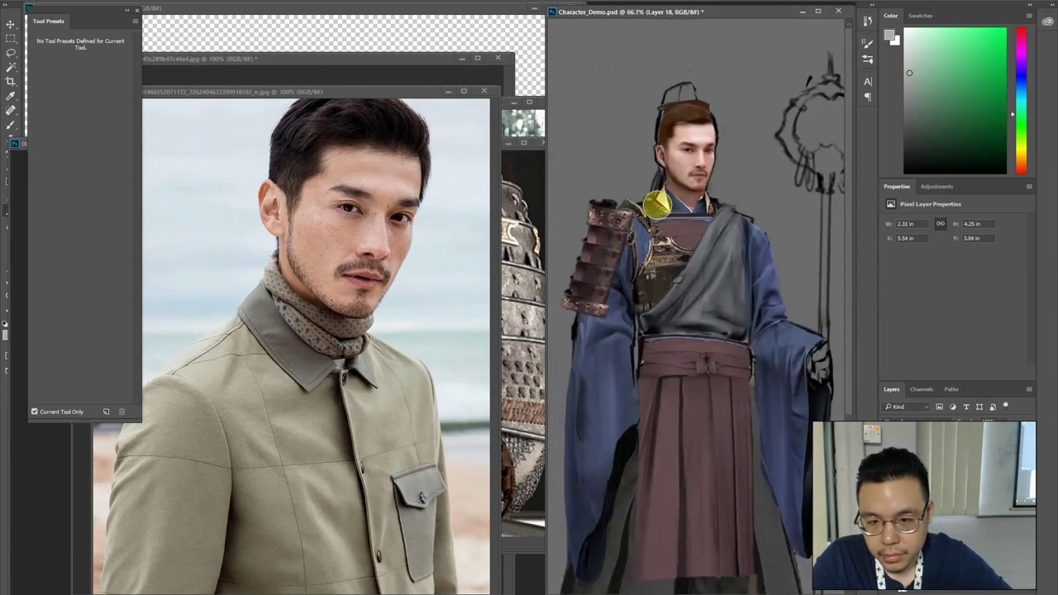
pyautogui.hotkey('ctrl', '+')
pyautogui.moveTo(689, 179); pyautogui.dragTo(700, 277)
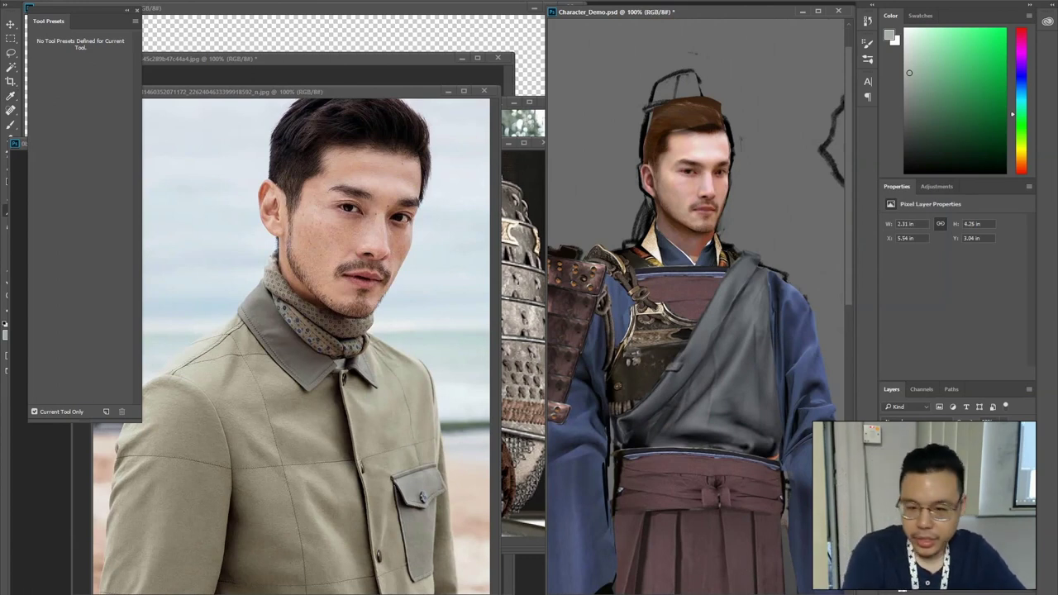
pyautogui.hotkey('ctrl', '+')
pyautogui.moveTo(696, 137); pyautogui.dragTo(754, 293)
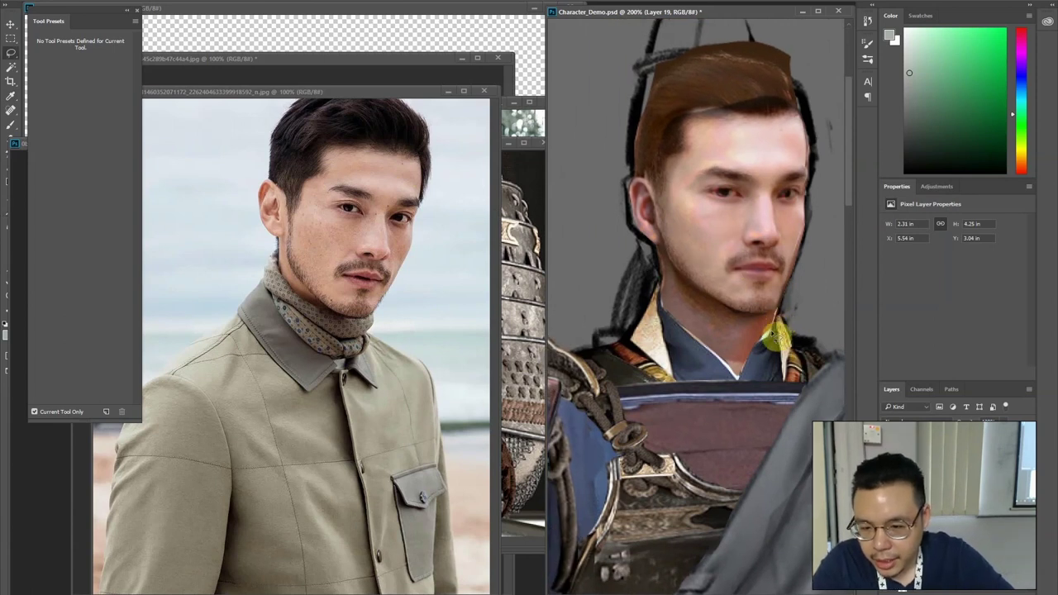
# Tone down the merged head on Layer 19 with Hue/Saturation at saturation -15 and lightness -18, and check it on the full figure
pyautogui.hotkey('ctrl', '-')
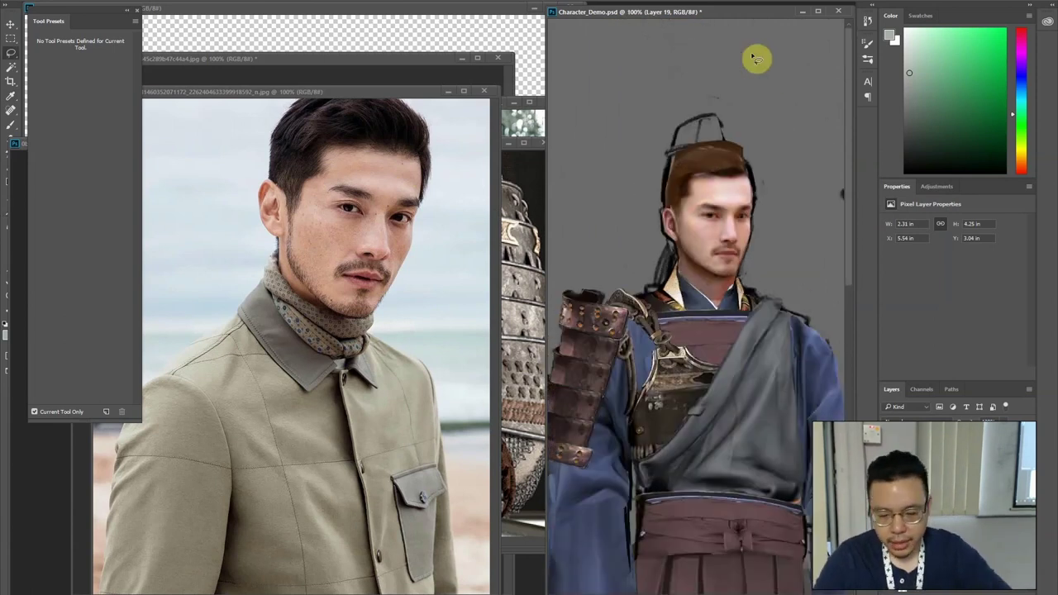
pyautogui.hotkey('ctrl', 'u')
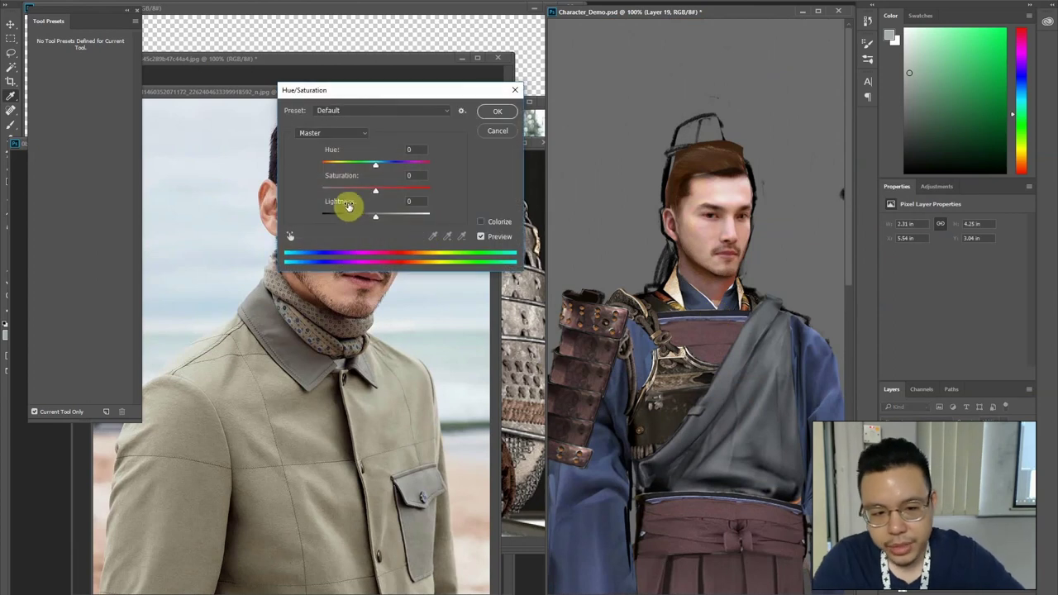
pyautogui.moveTo(368, 219); pyautogui.dragTo(365, 220)
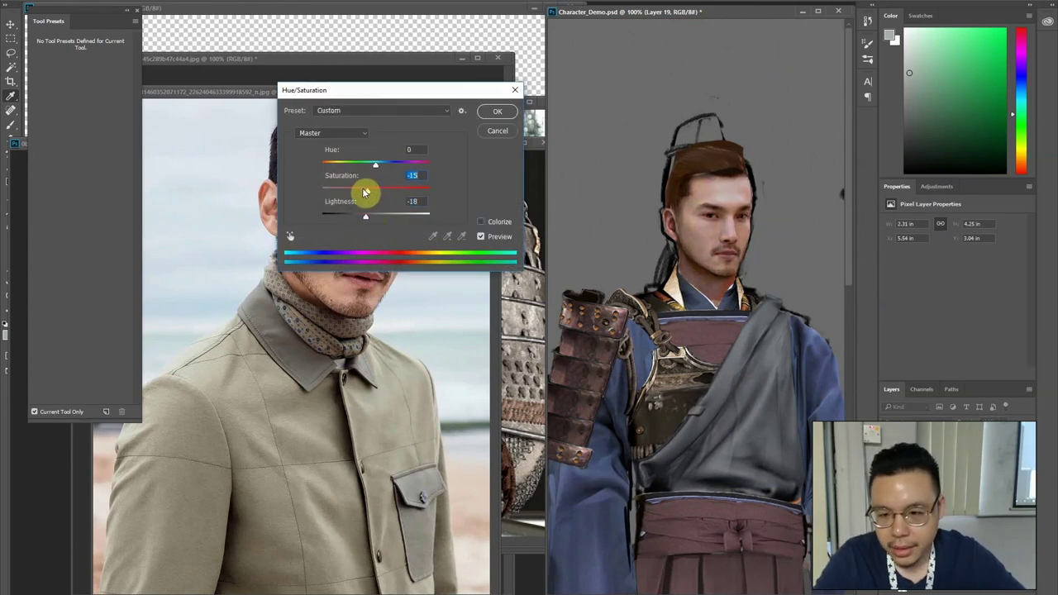
pyautogui.press('Return')
pyautogui.hotkey('ctrl', '-')
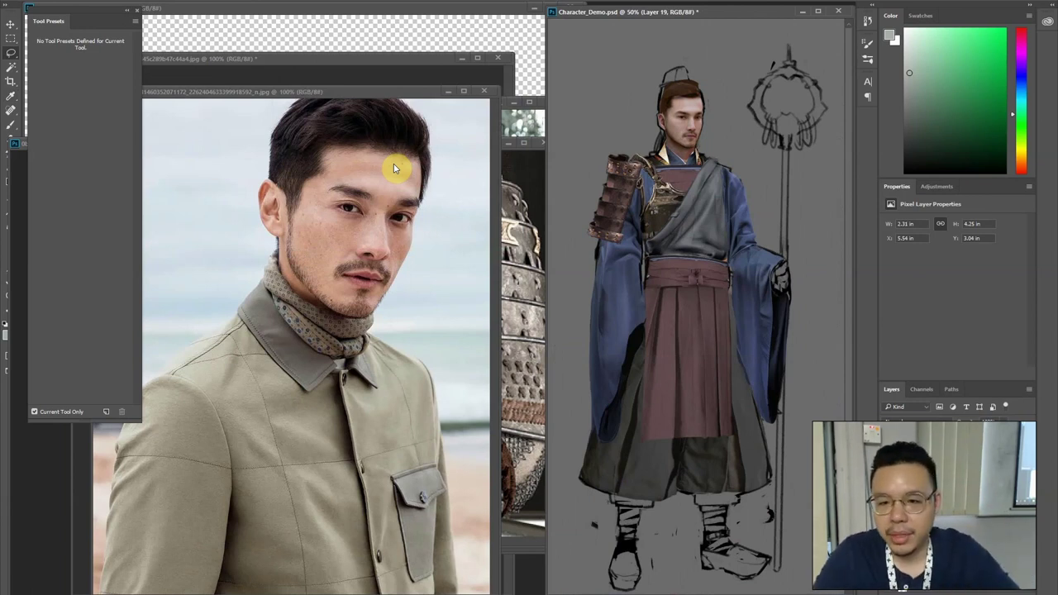
pyautogui.hotkey('ctrl', '+')
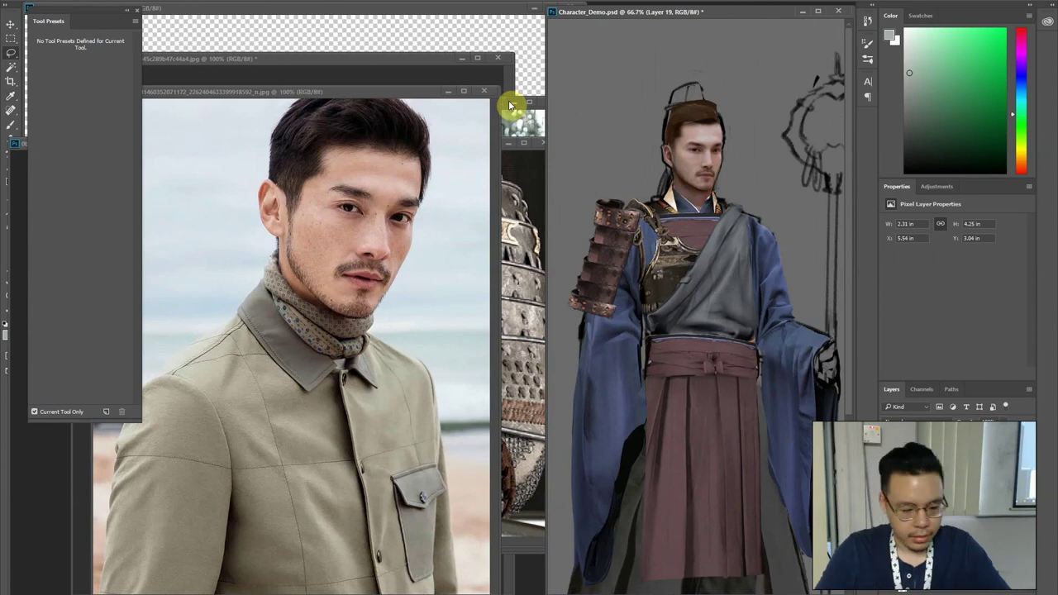
# Look through the open reference images and switch to the Portrait folder in File Explorer
pyautogui.hotkey('ctrl', 'Tab')
pyautogui.hotkey('ctrl', 'Tab')
pyautogui.hotkey('alt', 'Tab')
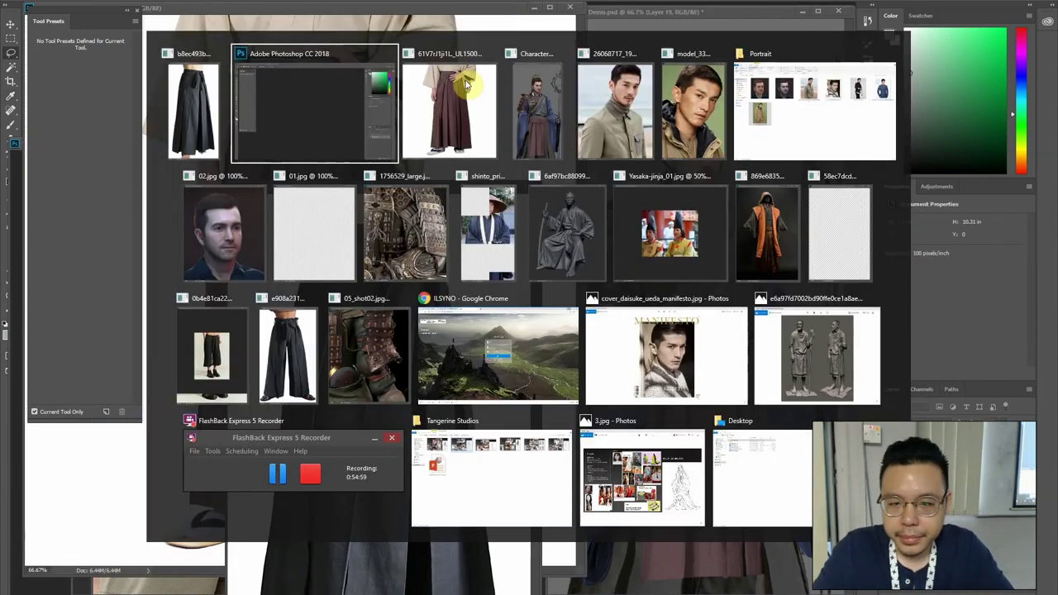
pyautogui.click(761, 87)
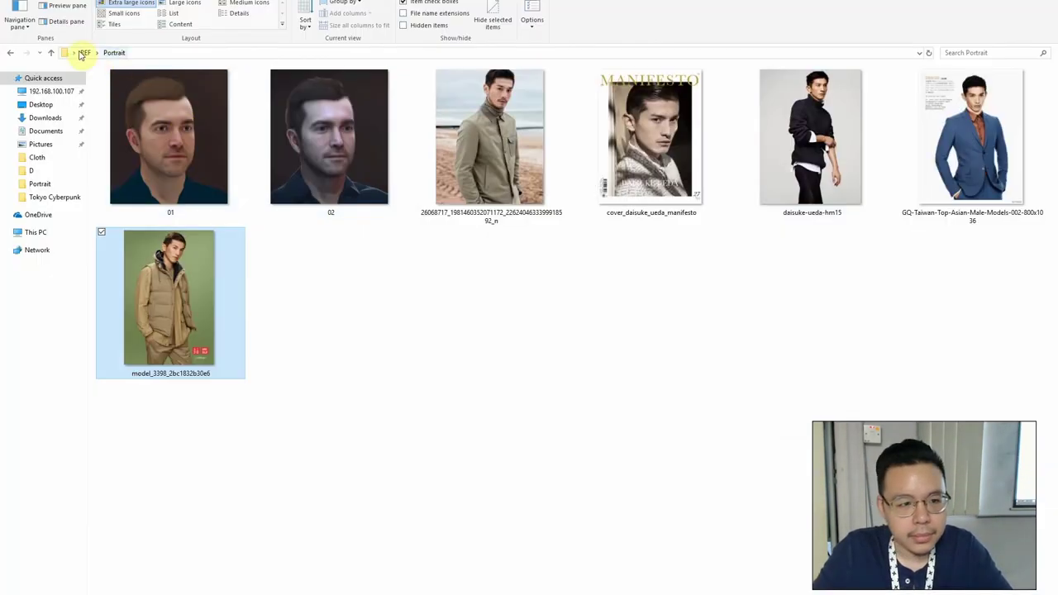
# Browse the Cloth folder inside the REF folder for hat and clothing references
pyautogui.click(84, 53)
pyautogui.click(648, 141)
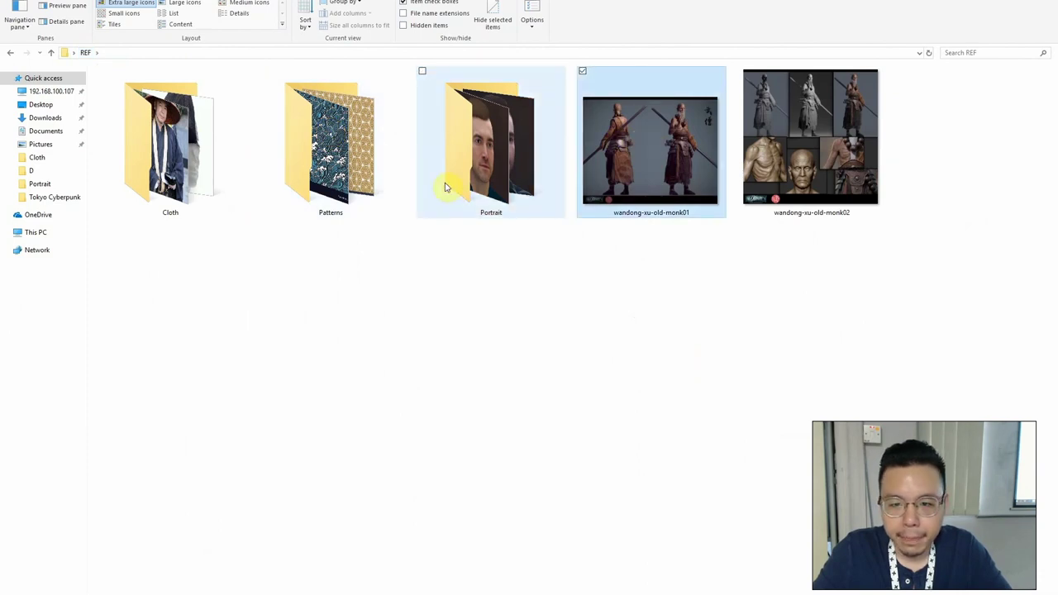
pyautogui.doubleClick(181, 159)
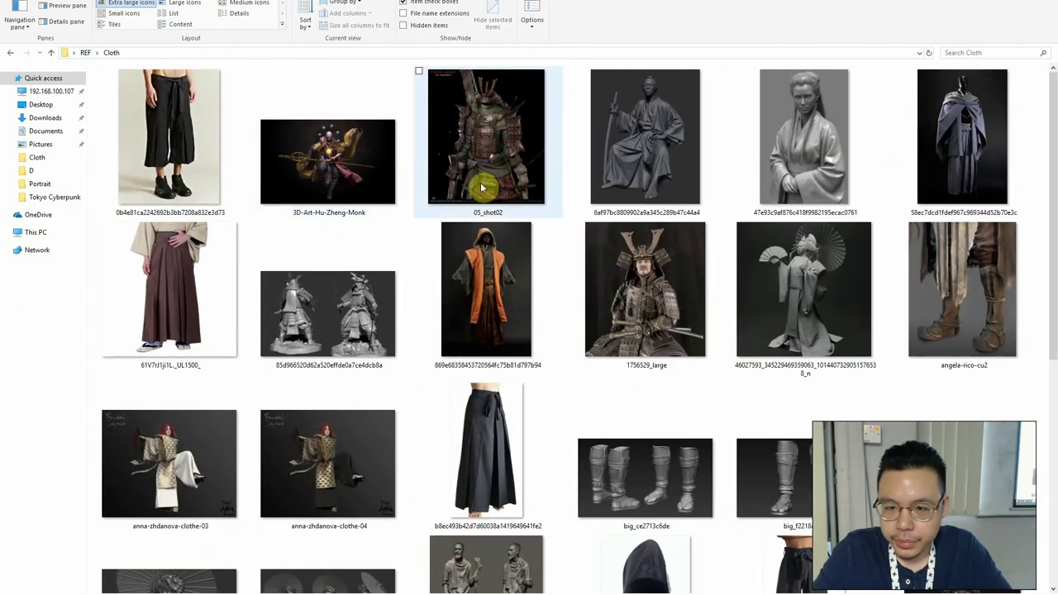
pyautogui.scroll(-3, 482, 188)
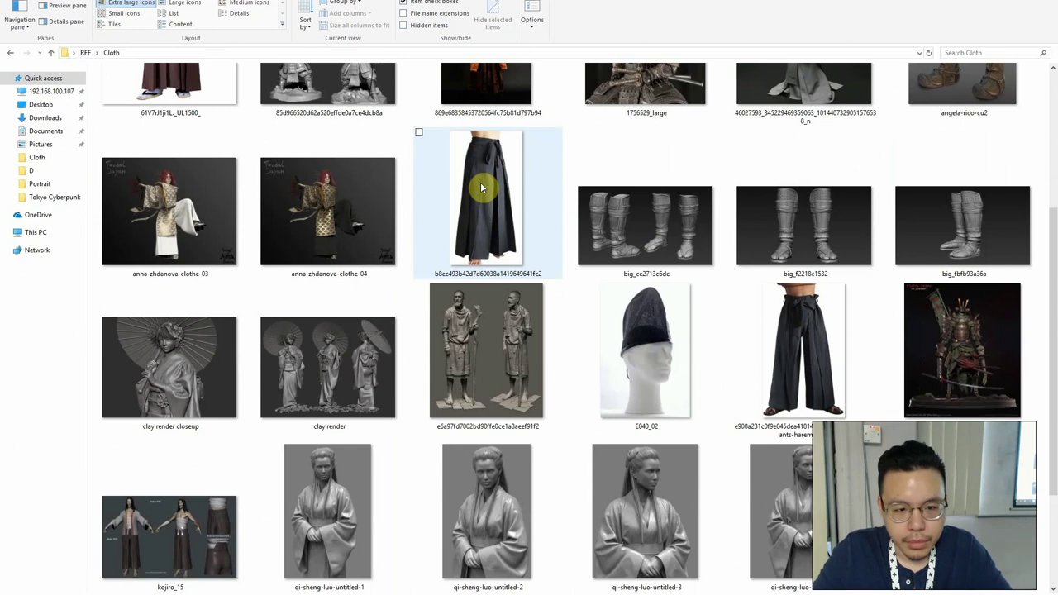
pyautogui.scroll(-3, 482, 188)
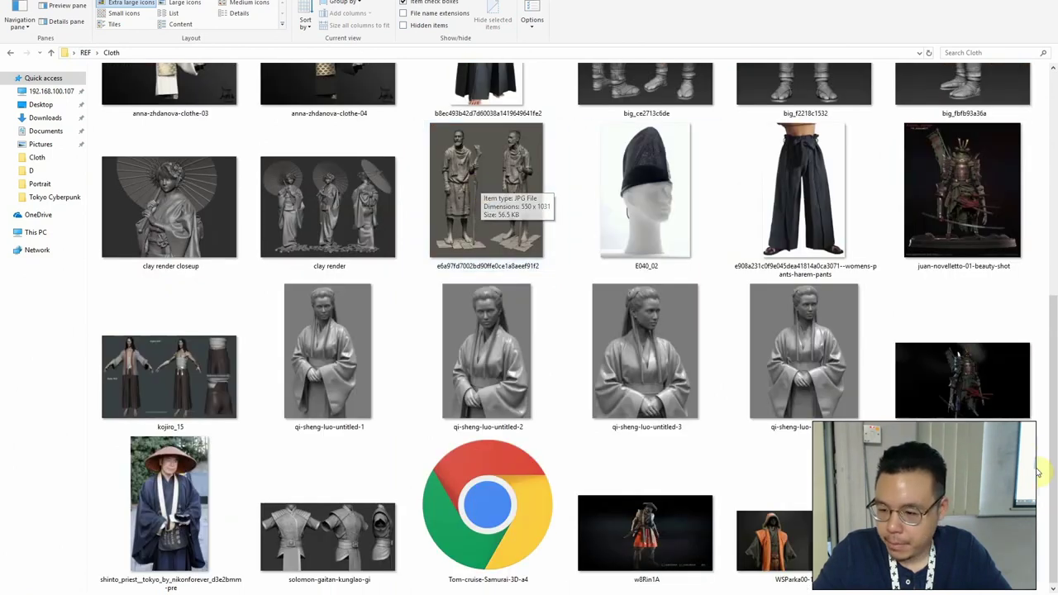
# Switch to Photoshop and copy the woman's tall black hat from Yasaka-jinja_01.jpg into Character_Demo.psd, beside the character's head
pyautogui.hotkey('alt', 'Tab')
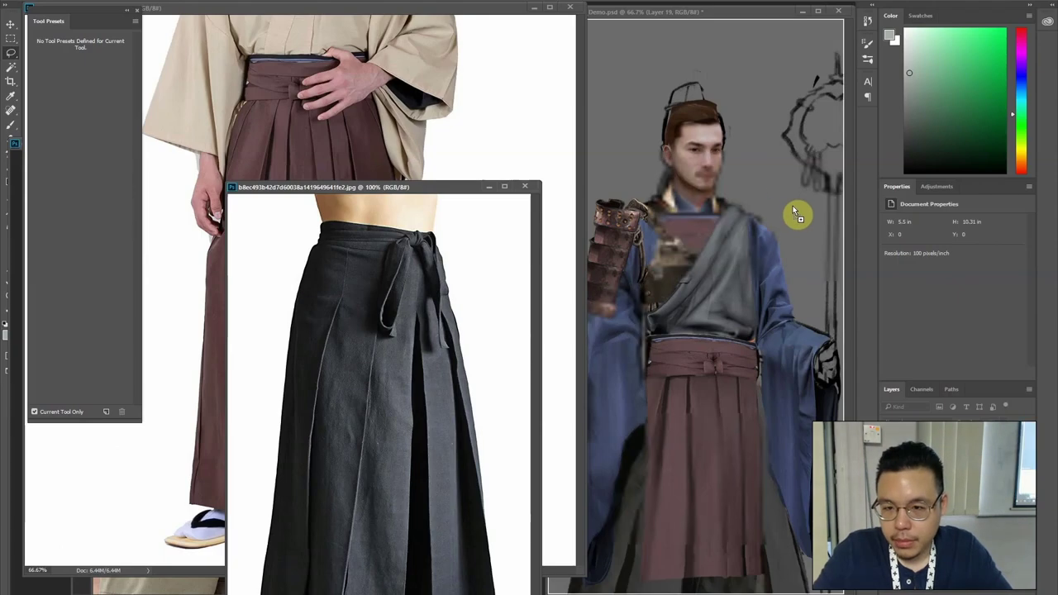
pyautogui.hotkey('ctrl', 'Tab')
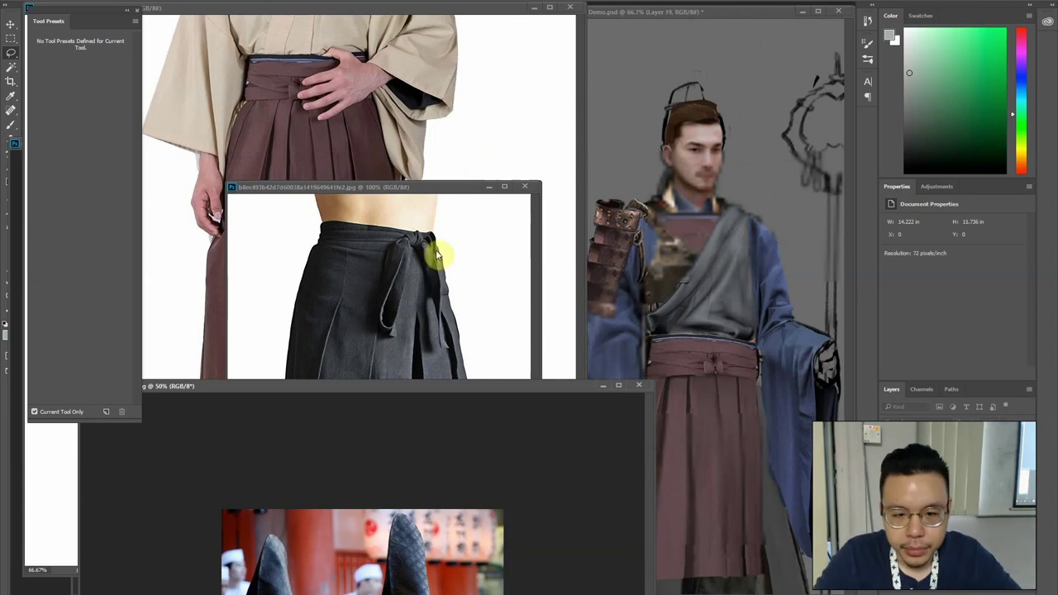
pyautogui.moveTo(418, 389); pyautogui.dragTo(548, 123)
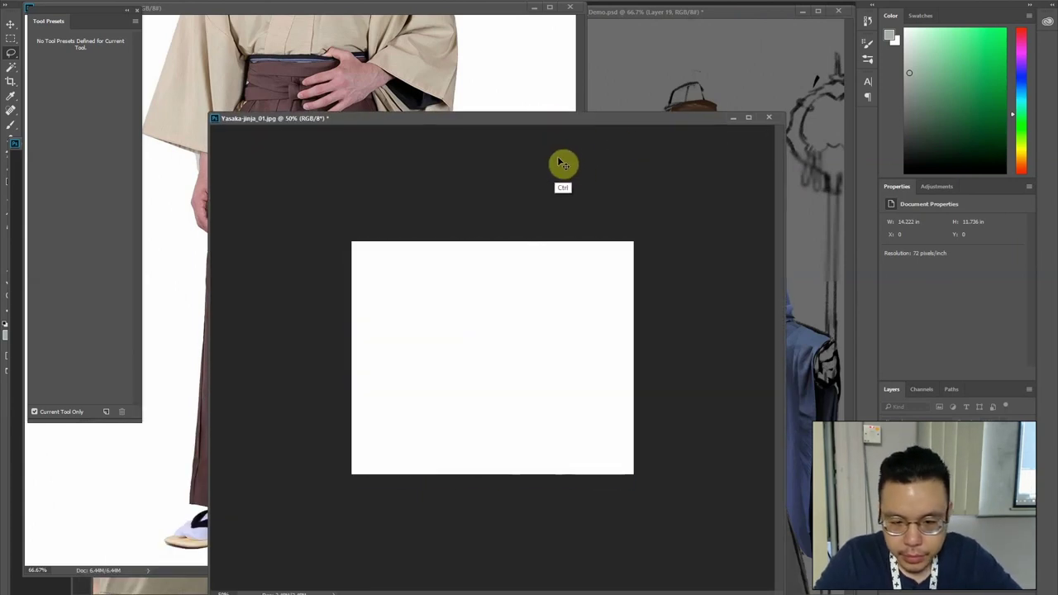
pyautogui.hotkey('ctrl', '+')
pyautogui.hotkey('ctrl', '+')
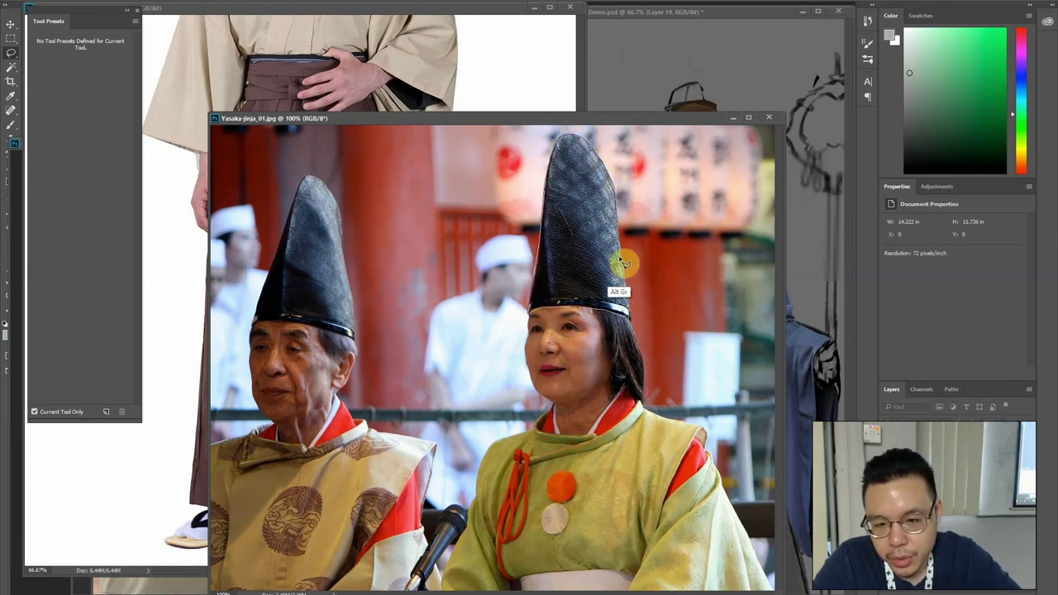
pyautogui.press('v')
pyautogui.moveTo(600, 201); pyautogui.dragTo(630, 41)
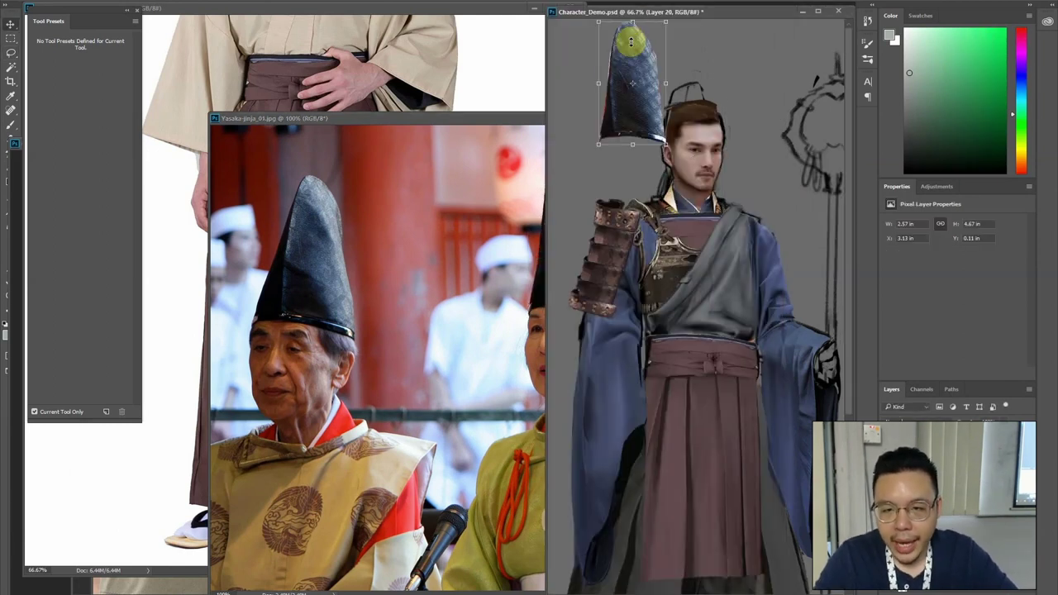
# Flip the pasted hat horizontally so it faces the same way as the character
pyautogui.hotkey('ctrl', 't')
pyautogui.rightClick(635, 147)
pyautogui.click(657, 312)
pyautogui.press('Return')
pyautogui.hotkey('ctrl', '+')
pyautogui.moveTo(653, 183); pyautogui.dragTo(676, 271)
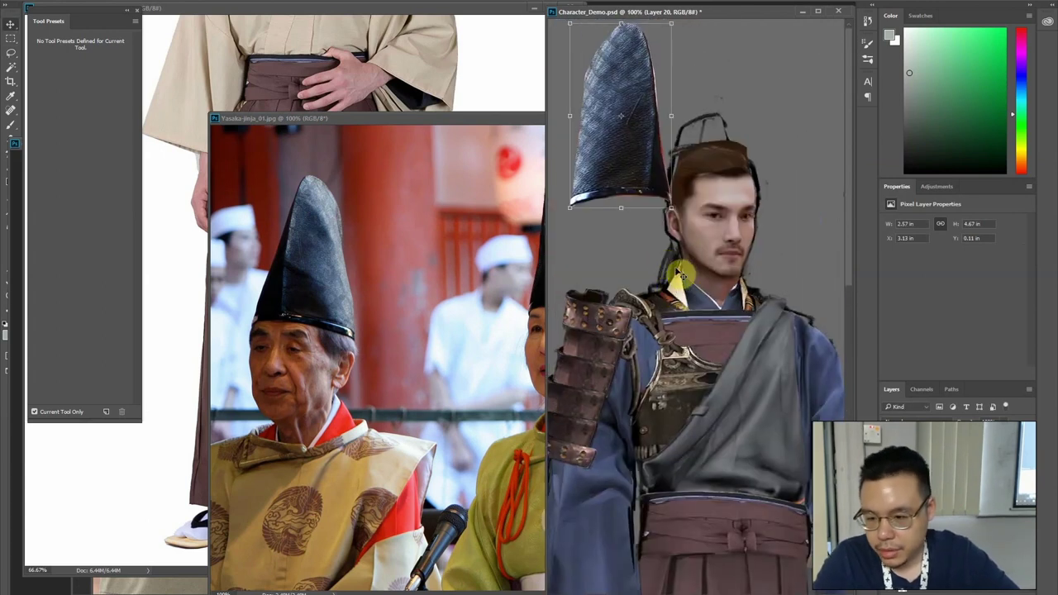
# Move the hat onto the character's head, tilt it slightly and squash its height to match the sketched hat
pyautogui.moveTo(619, 137)
pyautogui.mouseDown()
pyautogui.moveTo(685, 118)
pyautogui.moveTo(705, 134)
pyautogui.mouseUp()
pyautogui.moveTo(725, 170); pyautogui.dragTo(690, 182)
pyautogui.moveTo(682, 23); pyautogui.dragTo(685, 111)
pyautogui.scroll(1, 716, 62)
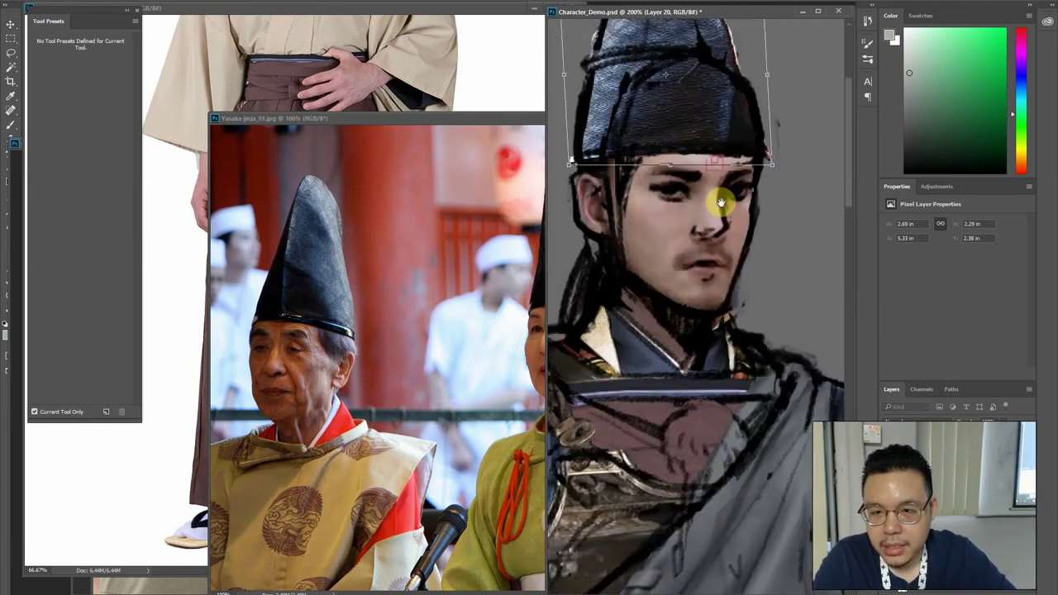
pyautogui.moveTo(720, 202); pyautogui.dragTo(726, 352)
# Warp the hat on Layer 20 so its crown, sides and lower rim follow the sketched hat outline
pyautogui.click(466, 2)
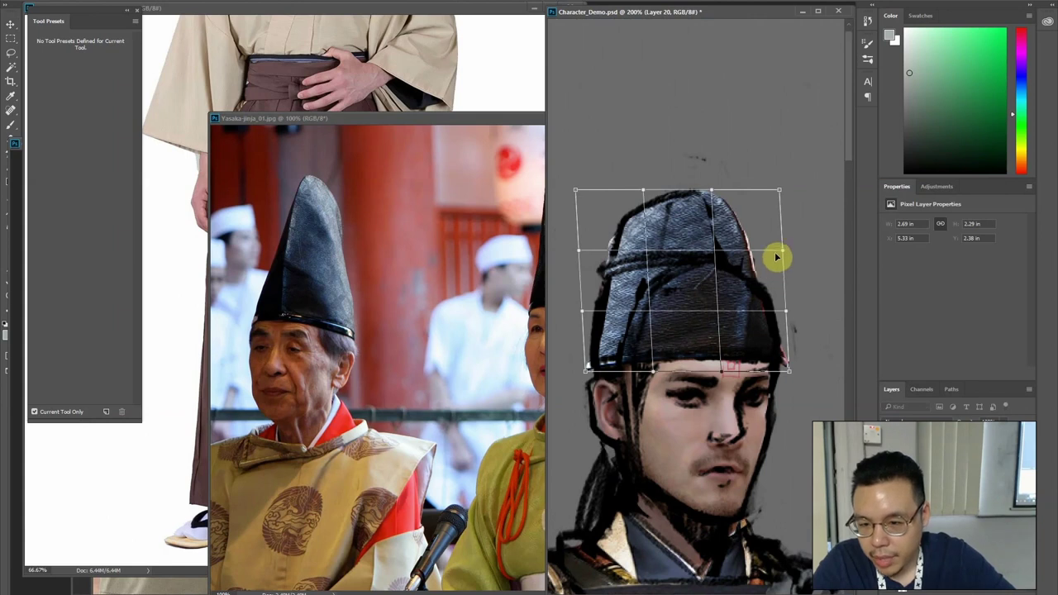
pyautogui.moveTo(775, 255); pyautogui.dragTo(744, 254)
pyautogui.moveTo(759, 195); pyautogui.dragTo(739, 199)
pyautogui.moveTo(752, 315); pyautogui.dragTo(758, 342)
pyautogui.moveTo(598, 241); pyautogui.dragTo(614, 212)
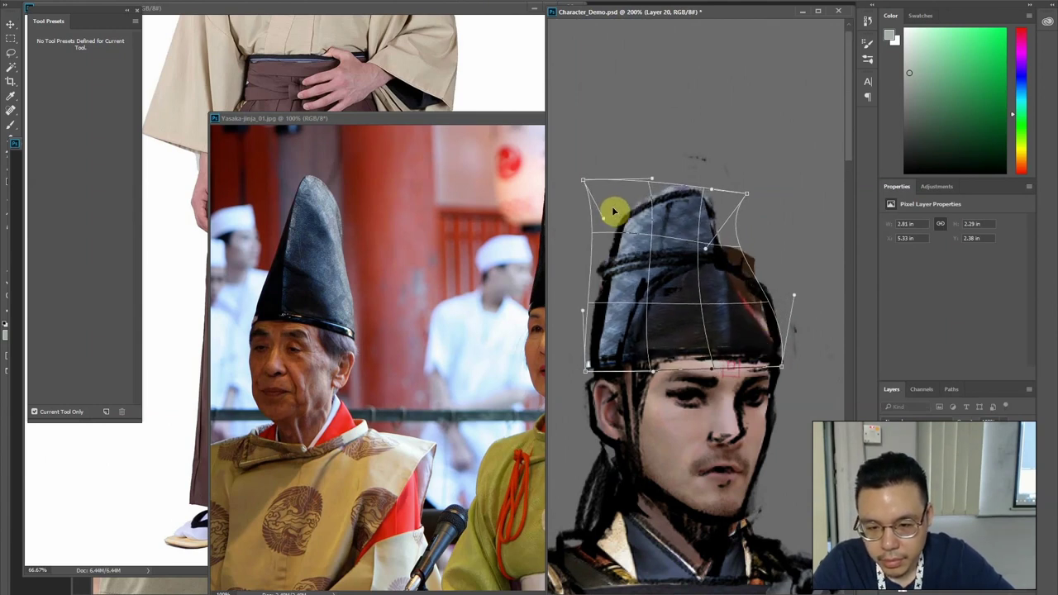
pyautogui.moveTo(659, 185); pyautogui.dragTo(661, 200)
pyautogui.moveTo(605, 304); pyautogui.dragTo(610, 299)
pyautogui.moveTo(597, 367); pyautogui.dragTo(605, 374)
pyautogui.moveTo(707, 364); pyautogui.dragTo(702, 359)
pyautogui.press('Return')
# Select the lower band of the man's black hat in Yasaka-jinja_01.jpg and copy it onto the character's hat
pyautogui.click(328, 271)
pyautogui.press('l')
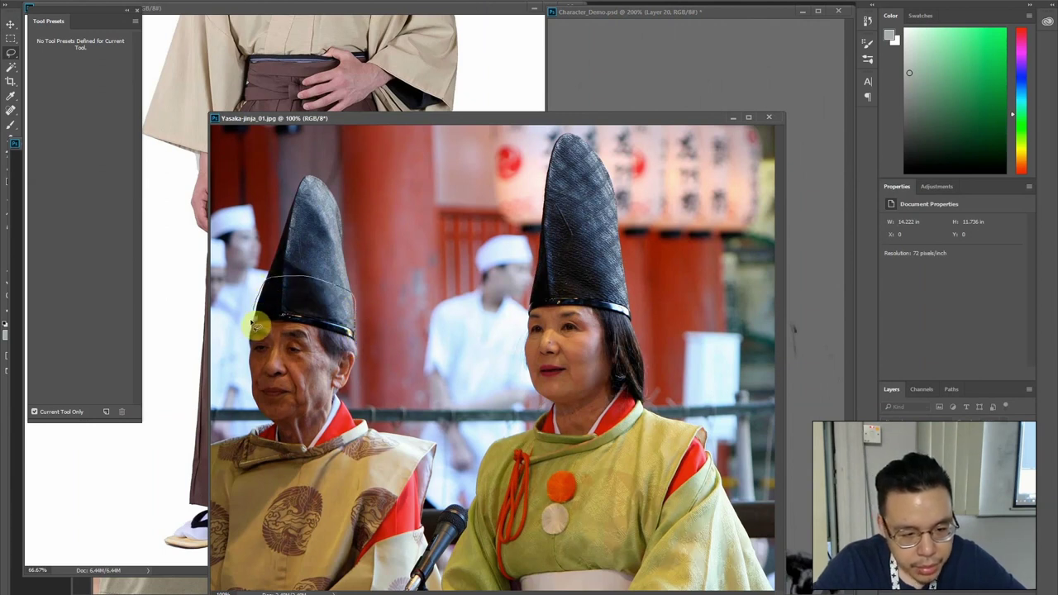
pyautogui.moveTo(271, 329)
pyautogui.mouseDown()
pyautogui.moveTo(329, 334)
pyautogui.moveTo(276, 283)
pyautogui.mouseUp()
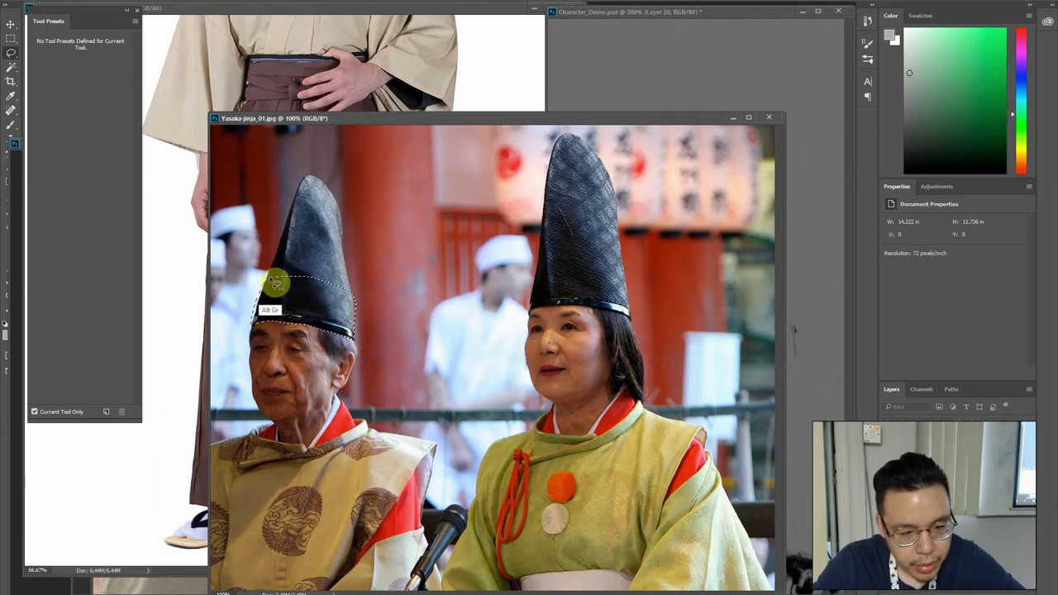
pyautogui.hotkey('ctrl', 't')
pyautogui.moveTo(324, 297); pyautogui.dragTo(712, 289)
# Rotate and warp the pasted hat band so it wraps around the character's forehead along the sketched brim
pyautogui.hotkey('ctrl', 't')
pyautogui.moveTo(798, 323); pyautogui.dragTo(780, 297)
pyautogui.click(472, 5)
pyautogui.click(691, 333)
pyautogui.moveTo(656, 332); pyautogui.dragTo(612, 286)
pyautogui.moveTo(779, 235)
pyautogui.mouseDown()
pyautogui.moveTo(756, 264)
pyautogui.moveTo(772, 290)
pyautogui.moveTo(713, 274)
pyautogui.moveTo(753, 307)
pyautogui.moveTo(709, 291)
pyautogui.moveTo(720, 289)
pyautogui.moveTo(735, 323)
pyautogui.moveTo(756, 264)
pyautogui.moveTo(761, 286)
pyautogui.moveTo(701, 290)
pyautogui.mouseUp()
pyautogui.press('Return')
# Lighten the hat band with Levels, using a midtone value of 1.55 and an output black of 9
pyautogui.hotkey('ctrl', 'l')
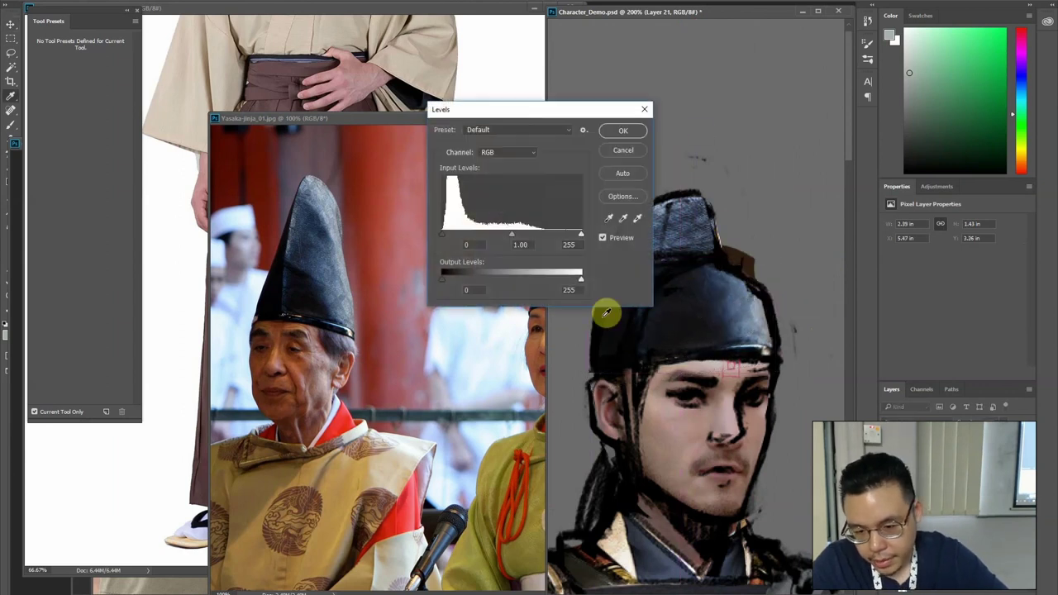
pyautogui.moveTo(445, 280); pyautogui.dragTo(448, 280)
pyautogui.moveTo(497, 240); pyautogui.dragTo(491, 237)
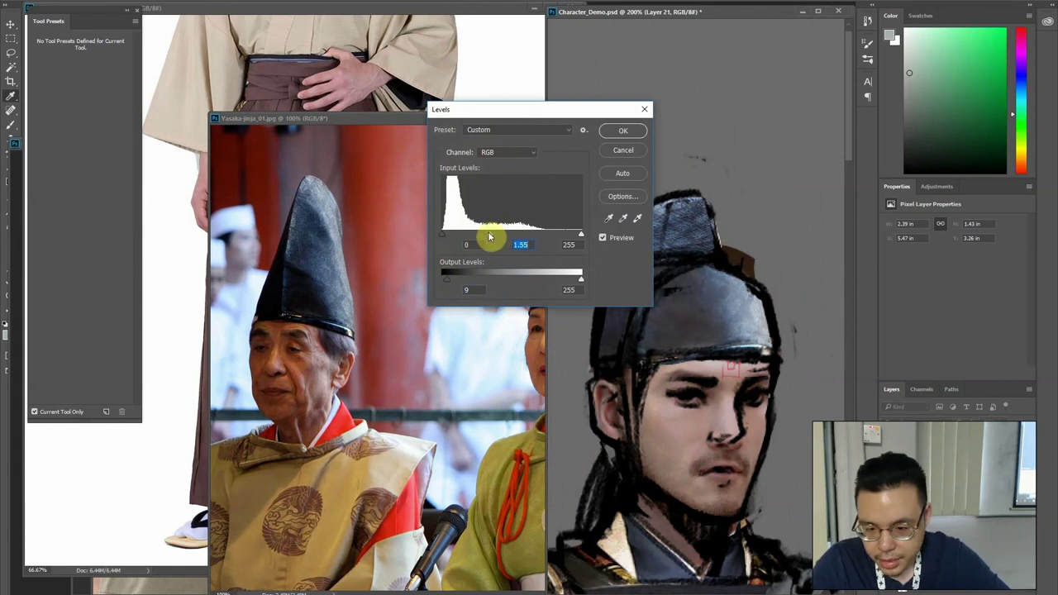
pyautogui.press('Return')
pyautogui.click(709, 241)
pyautogui.hotkey('ctrl', 'l')
pyautogui.press('Escape')
# Hide the sketch lines over the head and brighten the midtones of the hat crown on Layer 20 with Levels
pyautogui.click(888, 463)
pyautogui.keyDown('ctrl'); pyautogui.click(687, 221); pyautogui.keyUp('ctrl')
pyautogui.hotkey('ctrl', 'l')
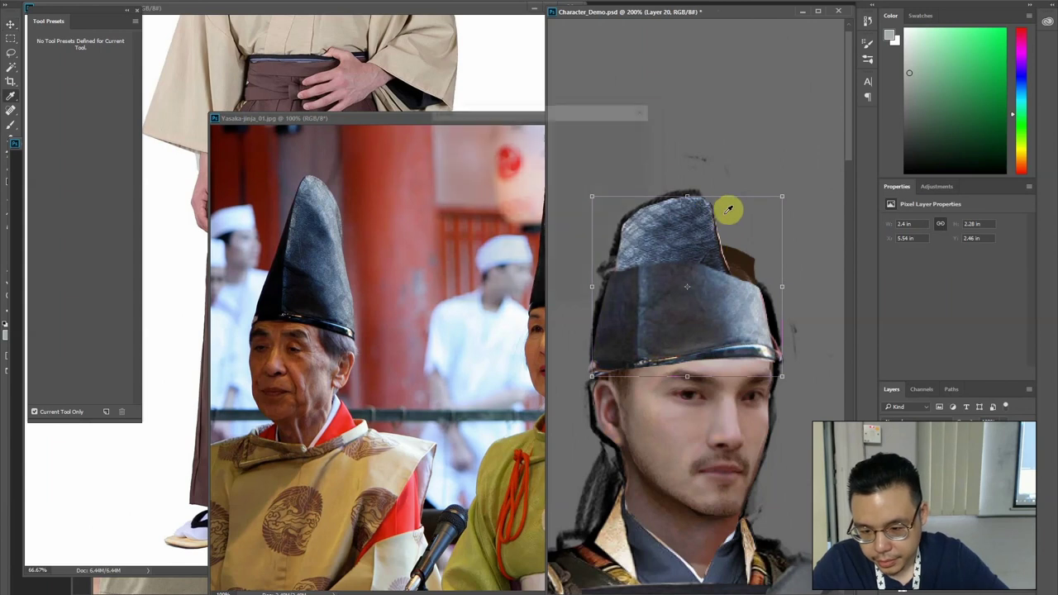
pyautogui.moveTo(505, 238); pyautogui.dragTo(500, 237)
pyautogui.click(623, 131)
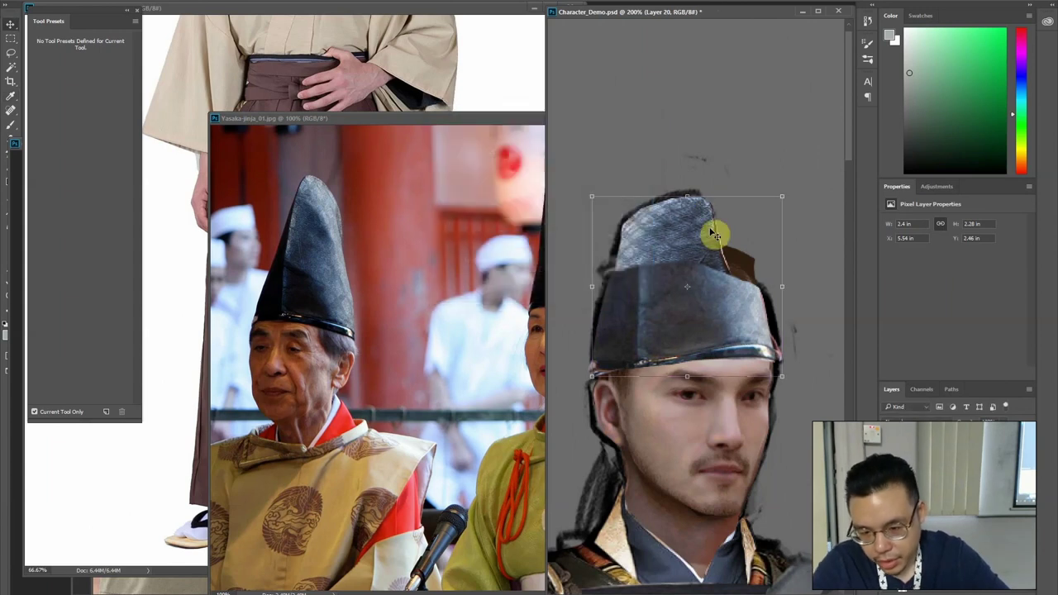
# Trim away a strip along the upper edge of the hat band on Layer 21
pyautogui.keyDown('ctrl'); pyautogui.click(663, 301); pyautogui.keyUp('ctrl')
pyautogui.moveTo(637, 282); pyautogui.dragTo(692, 214)
pyautogui.press('Delete')
pyautogui.hotkey('ctrl', 'd')
pyautogui.hotkey('ctrl', '-')
pyautogui.hotkey('ctrl', '-')
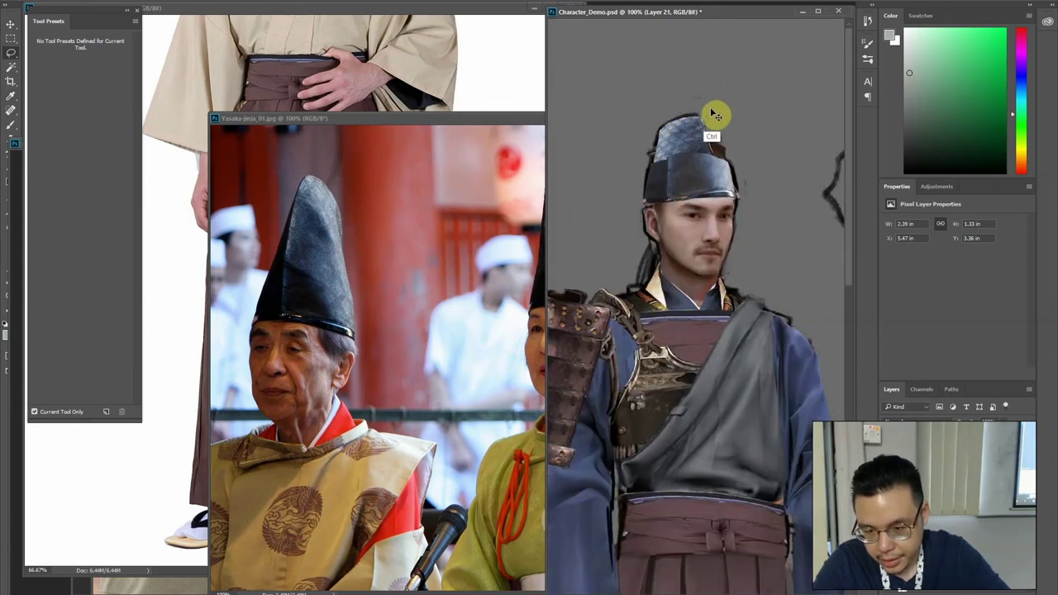
# Darken the hat crown on Layer 20 with Levels, lowering the output white to 161
pyautogui.keyDown('ctrl'); pyautogui.click(691, 120); pyautogui.keyUp('ctrl')
pyautogui.hotkey('ctrl', 'l')
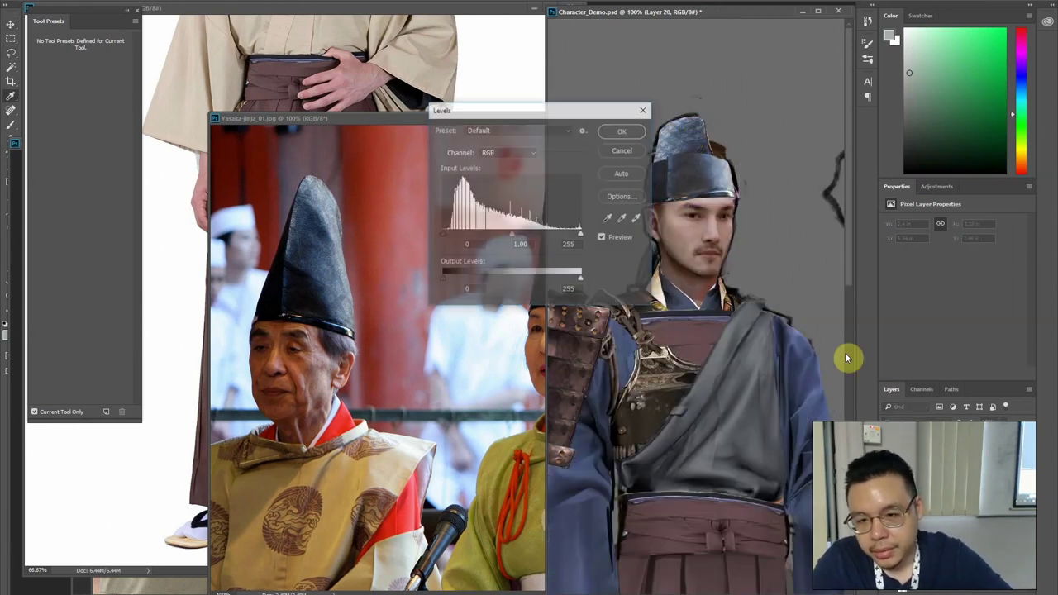
pyautogui.moveTo(535, 285); pyautogui.dragTo(536, 278)
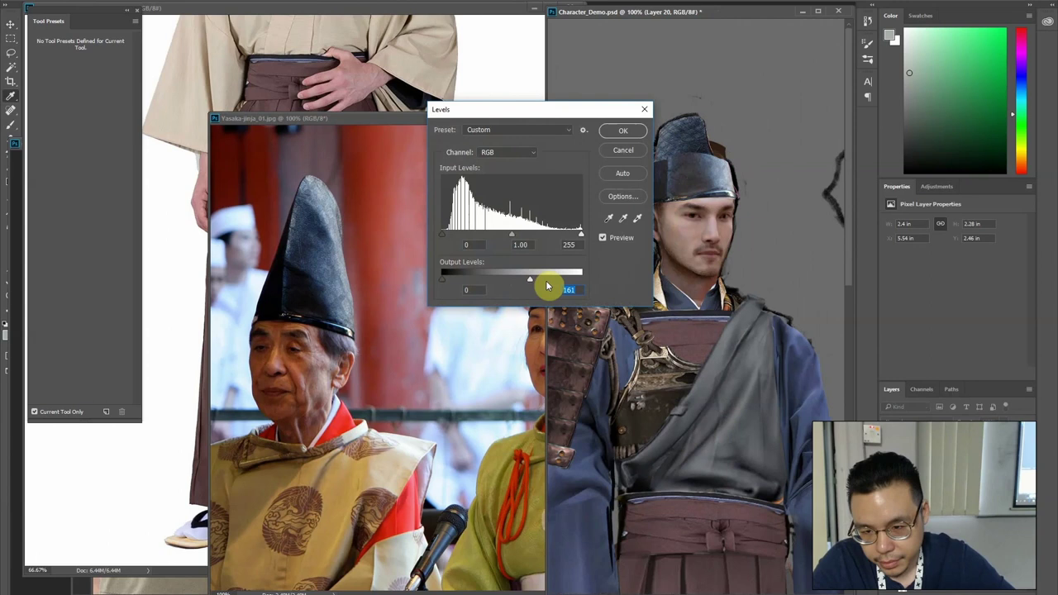
pyautogui.press('Return')
# Cut the upper edge of the hat band on Layer 21 into a clean curve and check the hat on the full figure
pyautogui.moveTo(756, 163); pyautogui.dragTo(742, 179)
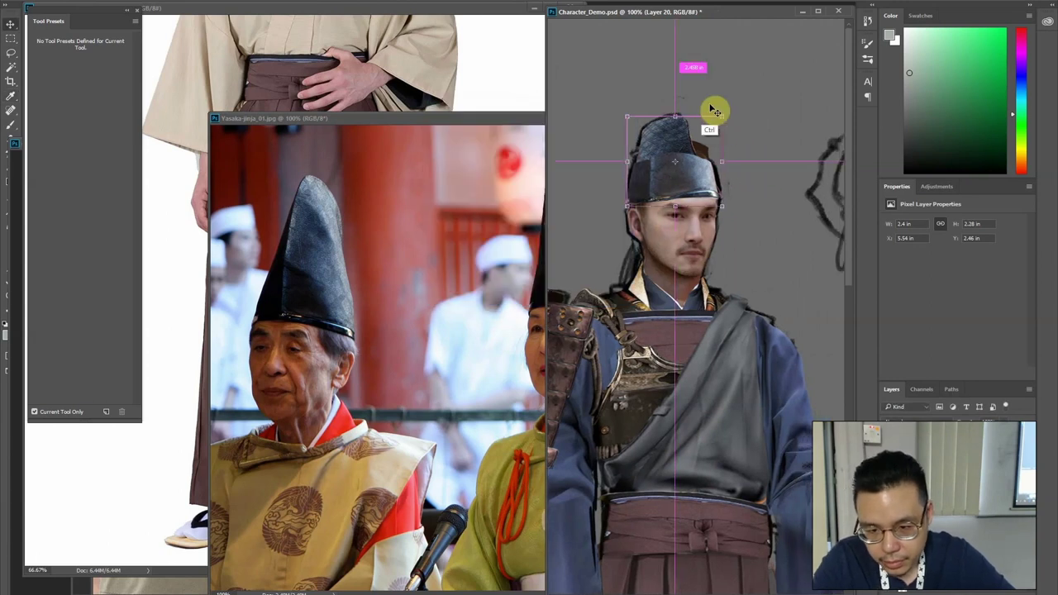
pyautogui.hotkey('ctrl', '+')
pyautogui.moveTo(648, 62); pyautogui.dragTo(695, 332)
pyautogui.click(668, 312)
pyautogui.press('l')
pyautogui.moveTo(742, 295)
pyautogui.mouseDown()
pyautogui.moveTo(676, 304)
pyautogui.moveTo(648, 291)
pyautogui.mouseUp()
pyautogui.press('Delete')
pyautogui.hotkey('ctrl', 'd')
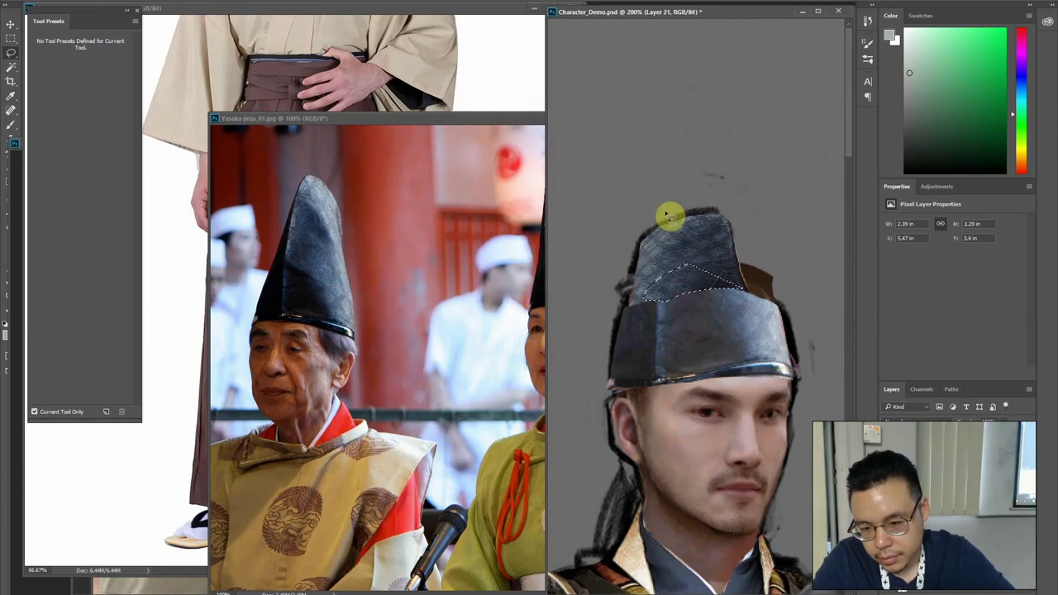
pyautogui.hotkey('ctrl', '-')
pyautogui.hotkey('ctrl', '-')
# Look through the open reference images for hat details, ending on the samurai armour in 1756529_large.jpg
pyautogui.click(317, 238)
pyautogui.click(671, 124)
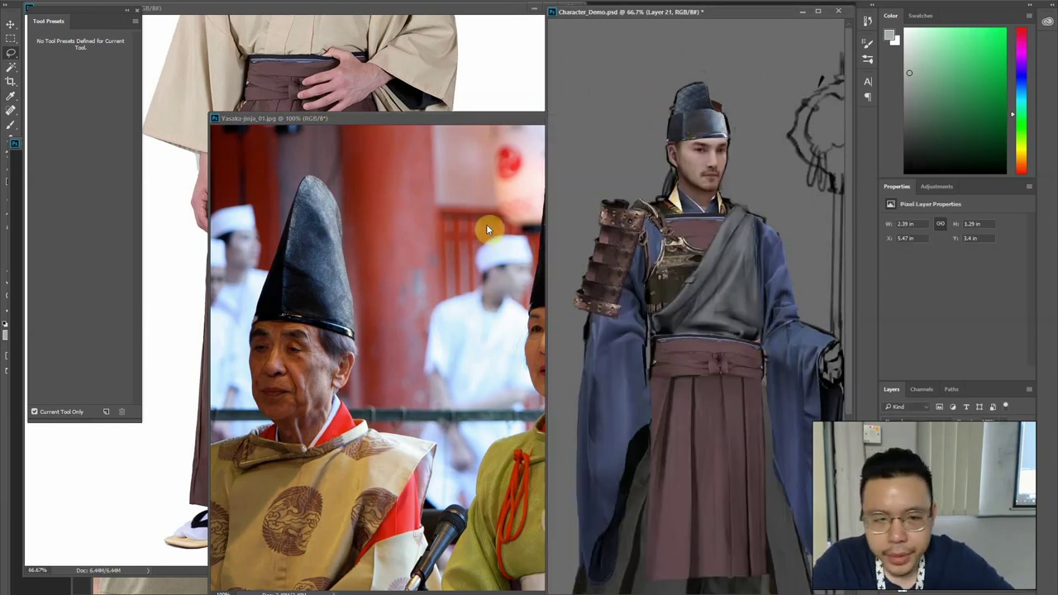
pyautogui.click(312, 51)
pyautogui.hotkey('ctrl', 'Tab')
pyautogui.hotkey('ctrl', 'Tab')
pyautogui.hotkey('ctrl', 'Tab')
pyautogui.hotkey('ctrl', 'Tab')
pyautogui.hotkey('ctrl', 'Tab')
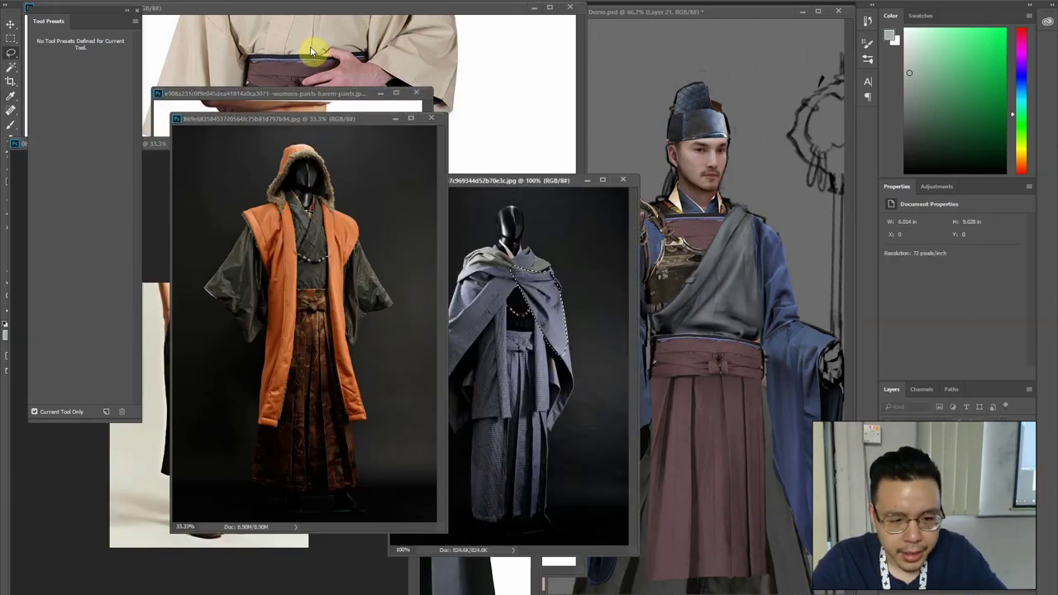
pyautogui.hotkey('ctrl', 'Tab')
pyautogui.hotkey('ctrl', 'Tab')
pyautogui.hotkey('ctrl', 'Tab')
pyautogui.hotkey('ctrl', 'Tab')
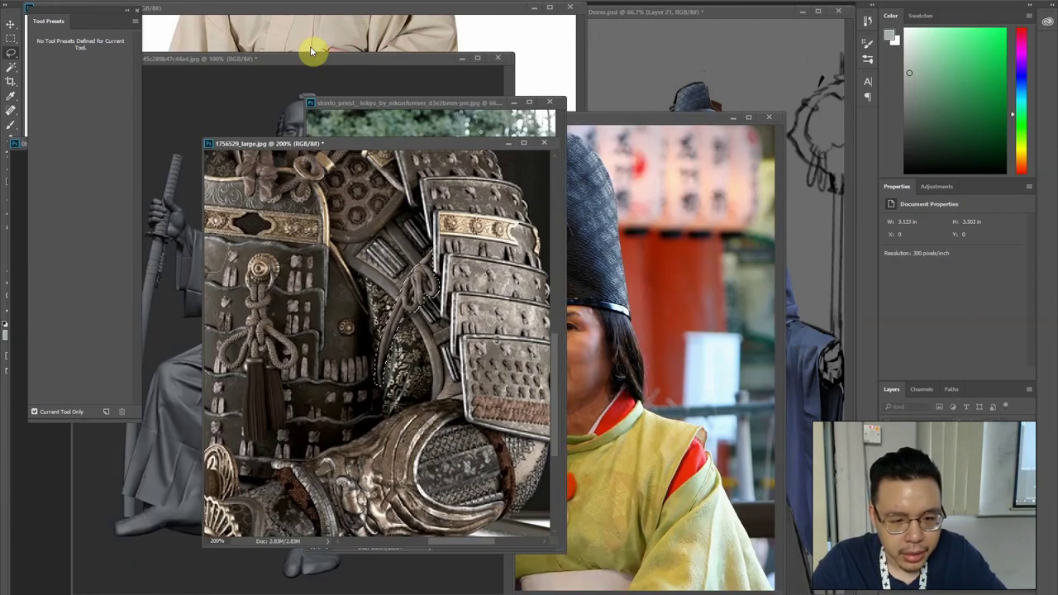
# Copy the knotted cord from the armour in 1756529_large.jpg and lay it across the hat where crown and band meet
pyautogui.moveTo(368, 212); pyautogui.dragTo(424, 424)
pyautogui.moveTo(402, 243); pyautogui.dragTo(527, 369)
pyautogui.moveTo(431, 430)
pyautogui.mouseDown()
pyautogui.moveTo(456, 206)
pyautogui.moveTo(501, 293)
pyautogui.moveTo(463, 236)
pyautogui.moveTo(360, 338)
pyautogui.moveTo(554, 184)
pyautogui.moveTo(738, 90)
pyautogui.moveTo(692, 432)
pyautogui.mouseUp()
pyautogui.hotkey('ctrl', '+')
pyautogui.hotkey('ctrl', '+')
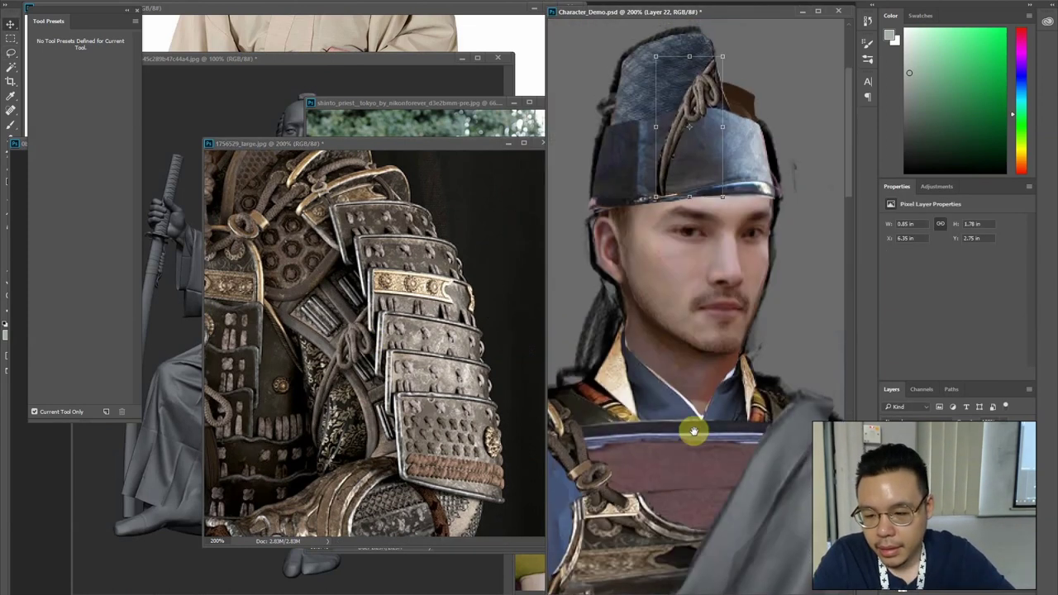
pyautogui.moveTo(733, 238); pyautogui.dragTo(761, 262)
pyautogui.press('Return')
# Extend the cord on Layer 22 past its knot to the hat's front edge and trim the excess
pyautogui.press('l')
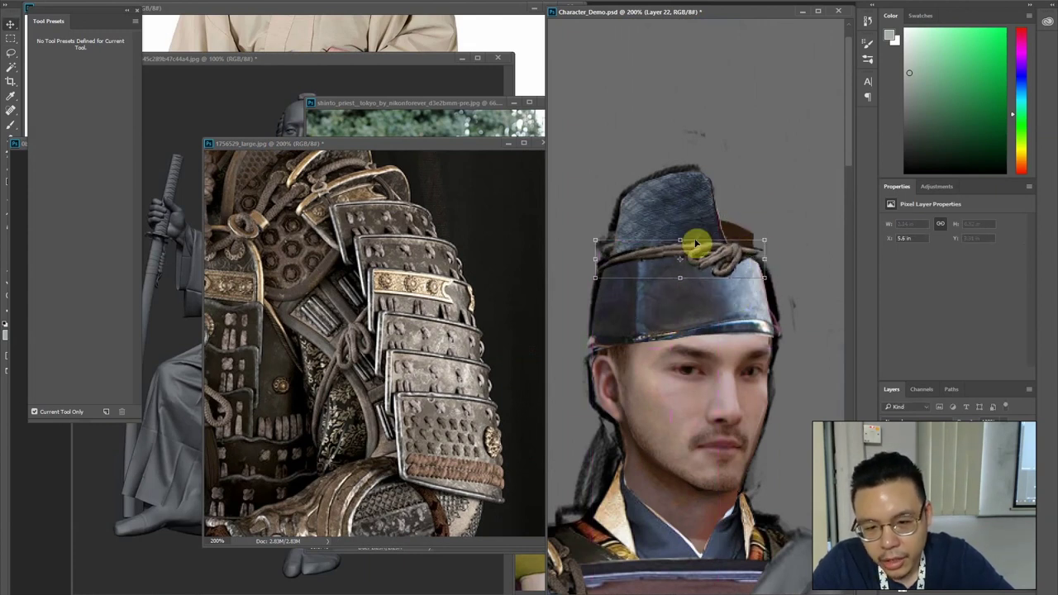
pyautogui.moveTo(657, 250)
pyautogui.mouseDown()
pyautogui.moveTo(679, 293)
pyautogui.moveTo(810, 305)
pyautogui.moveTo(768, 259)
pyautogui.mouseUp()
pyautogui.press('v')
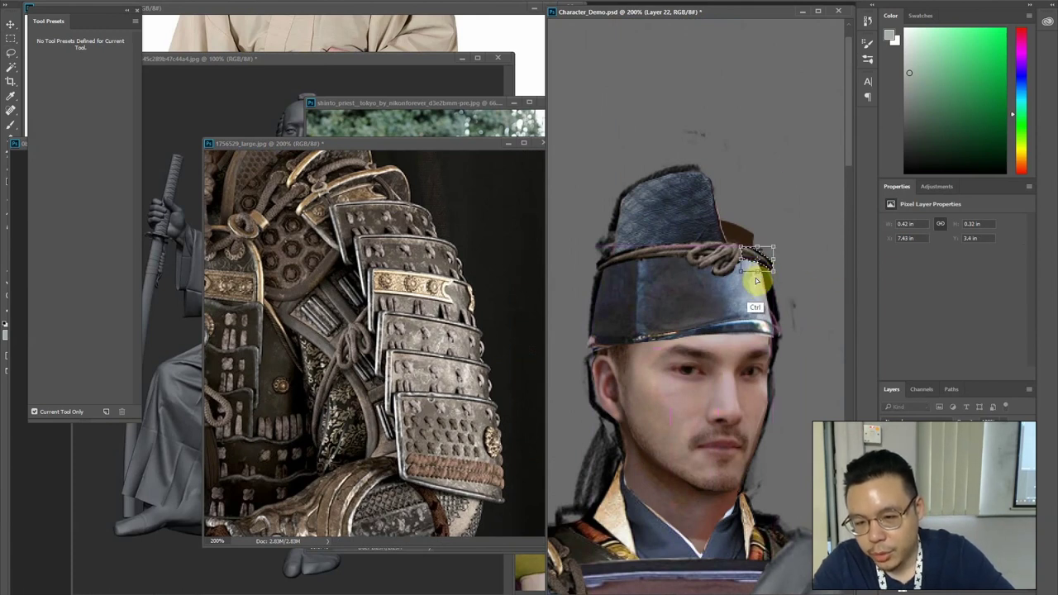
pyautogui.press('Return')
pyautogui.press('l')
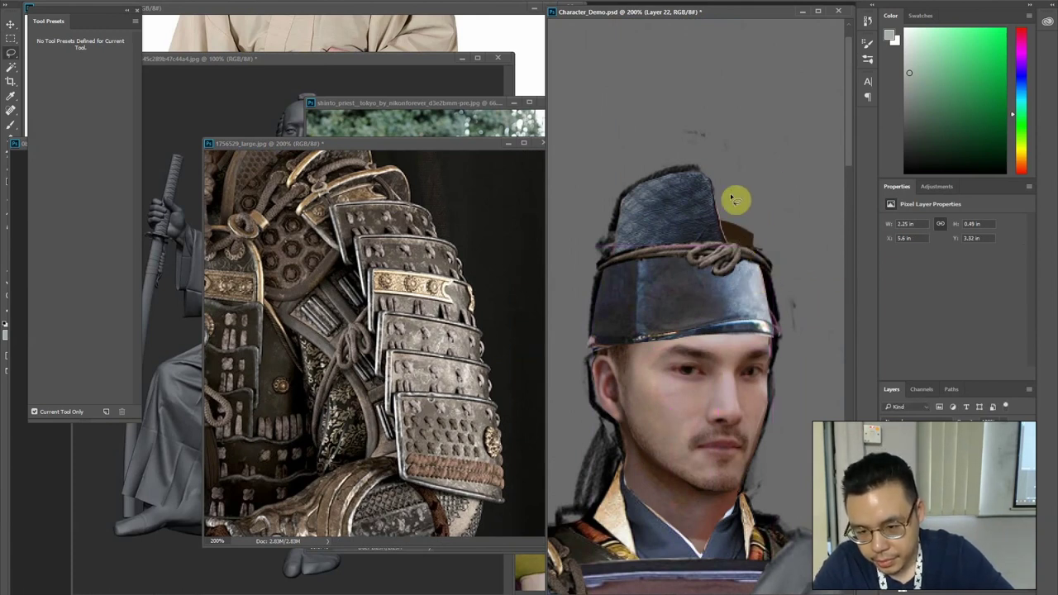
pyautogui.press('Delete')
pyautogui.hotkey('ctrl', 'd')
# Copy another looped length of cord from 1756529_large.jpg to the side of the character's face
pyautogui.hotkey('ctrl', '-')
pyautogui.hotkey('ctrl', '-')
pyautogui.hotkey('ctrl', '+')
pyautogui.hotkey('ctrl', '+')
pyautogui.moveTo(634, 165); pyautogui.dragTo(663, 297)
pyautogui.moveTo(347, 318)
pyautogui.mouseDown()
pyautogui.moveTo(346, 347)
pyautogui.moveTo(359, 330)
pyautogui.moveTo(678, 264)
pyautogui.mouseUp()
pyautogui.press('v')
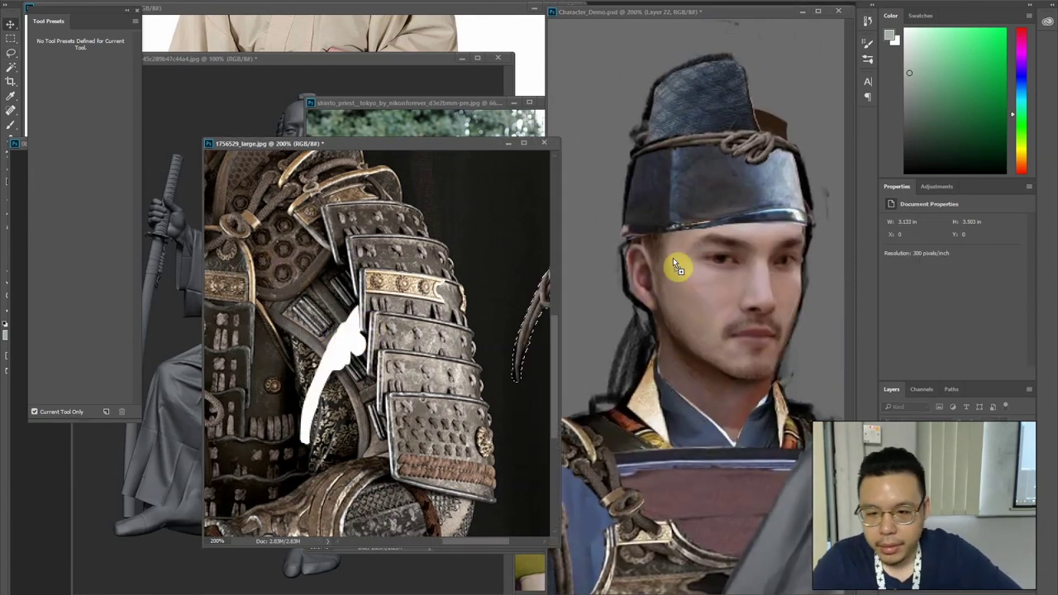
# Fit the new cord in front of the ear, running from the hat band to the jaw, and trim it
pyautogui.moveTo(662, 222); pyautogui.dragTo(645, 200)
pyautogui.press('Return')
pyautogui.hotkey('ctrl', 't')
pyautogui.moveTo(664, 204); pyautogui.dragTo(665, 202)
pyautogui.press('Return')
pyautogui.moveTo(663, 303)
pyautogui.mouseDown()
pyautogui.moveTo(705, 344)
pyautogui.moveTo(667, 257)
pyautogui.mouseUp()
pyautogui.press('Delete')
pyautogui.hotkey('ctrl', 'd')
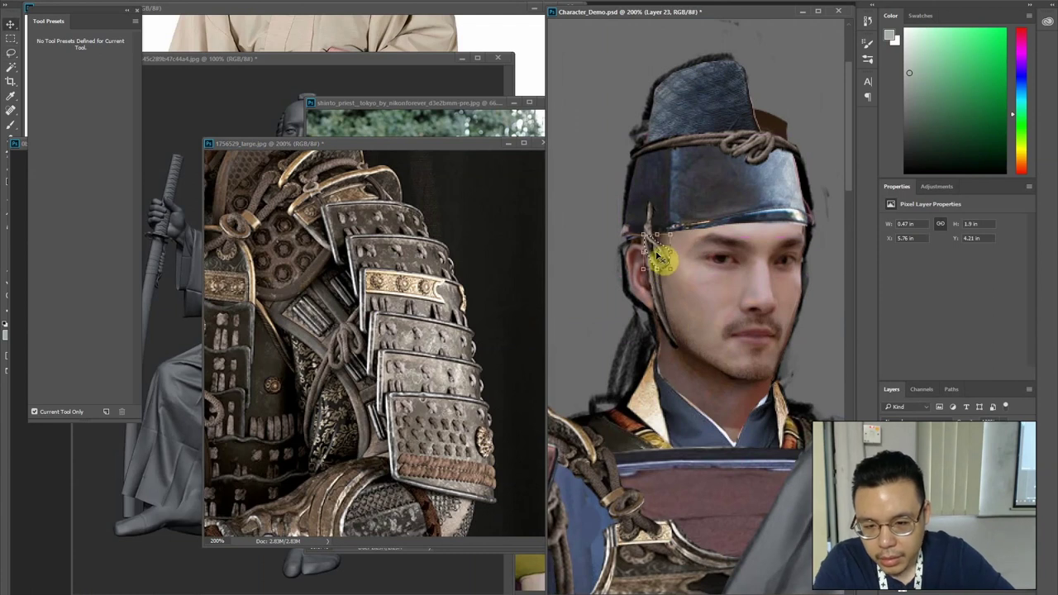
# Shift and adjust the looped section of the side cord so it lines up beside the ear
pyautogui.moveTo(645, 237)
pyautogui.mouseDown()
pyautogui.moveTo(637, 222)
pyautogui.moveTo(628, 242)
pyautogui.moveTo(640, 234)
pyautogui.moveTo(637, 246)
pyautogui.moveTo(653, 244)
pyautogui.mouseUp()
pyautogui.hotkey('ctrl', 't')
pyautogui.hotkey('ctrl', 'd')
pyautogui.press('l')
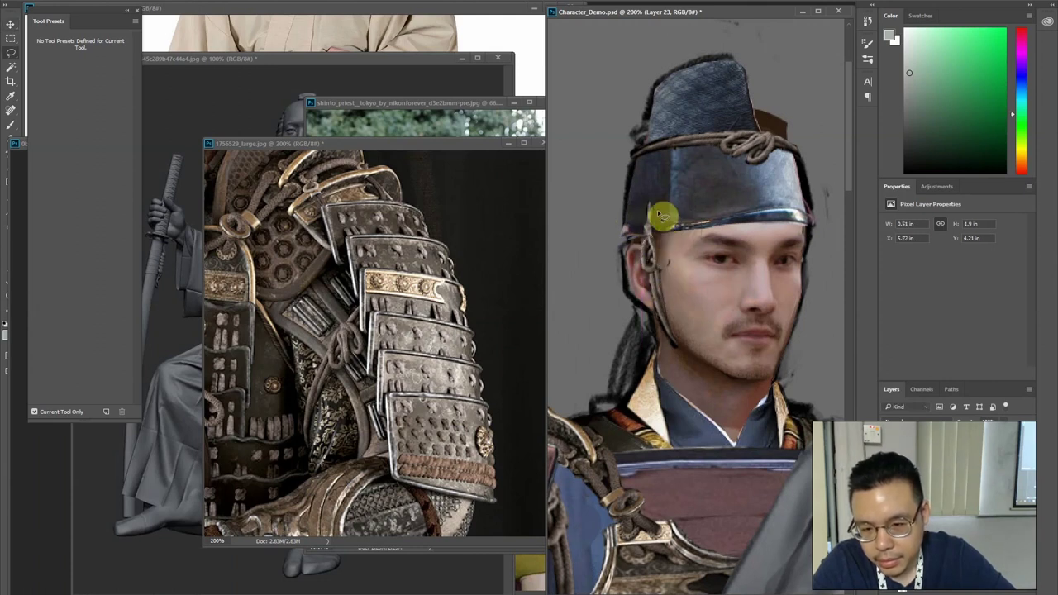
# Duplicate the lower length of the side cord and fit the copy over the hat band, from the horizontal cord to the ear loop
pyautogui.moveTo(645, 277)
pyautogui.mouseDown()
pyautogui.moveTo(680, 278)
pyautogui.moveTo(681, 381)
pyautogui.moveTo(670, 399)
pyautogui.mouseUp()
pyautogui.hotkey('ctrl', 'j')
pyautogui.press('v')
pyautogui.moveTo(650, 355); pyautogui.dragTo(666, 239)
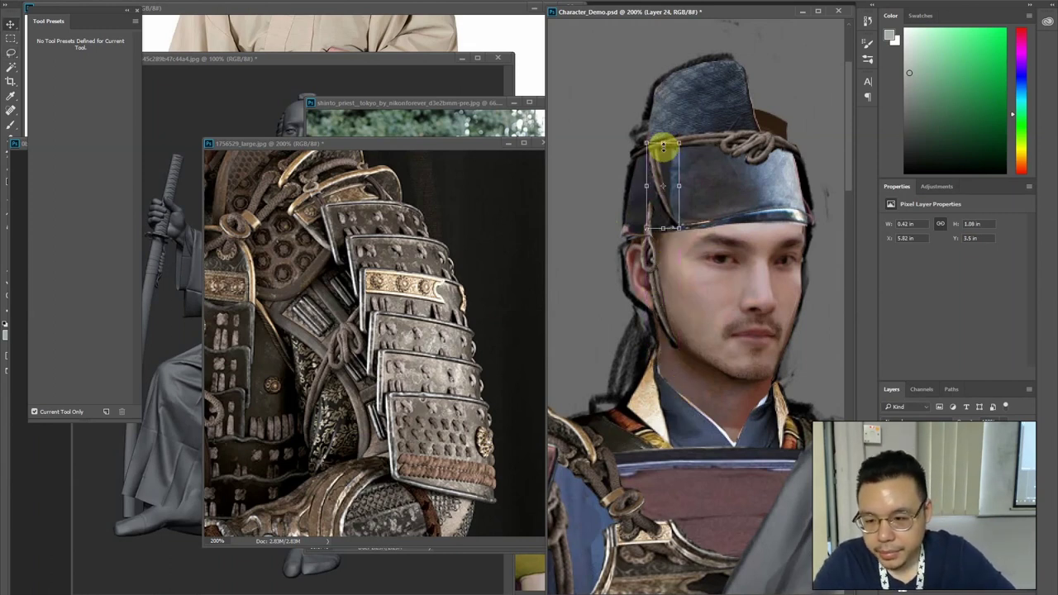
pyautogui.moveTo(663, 141)
pyautogui.mouseDown()
pyautogui.moveTo(654, 300)
pyautogui.moveTo(668, 300)
pyautogui.moveTo(667, 170)
pyautogui.moveTo(662, 185)
pyautogui.moveTo(645, 137)
pyautogui.mouseUp()
pyautogui.moveTo(652, 236); pyautogui.dragTo(659, 246)
pyautogui.moveTo(658, 143); pyautogui.dragTo(640, 146)
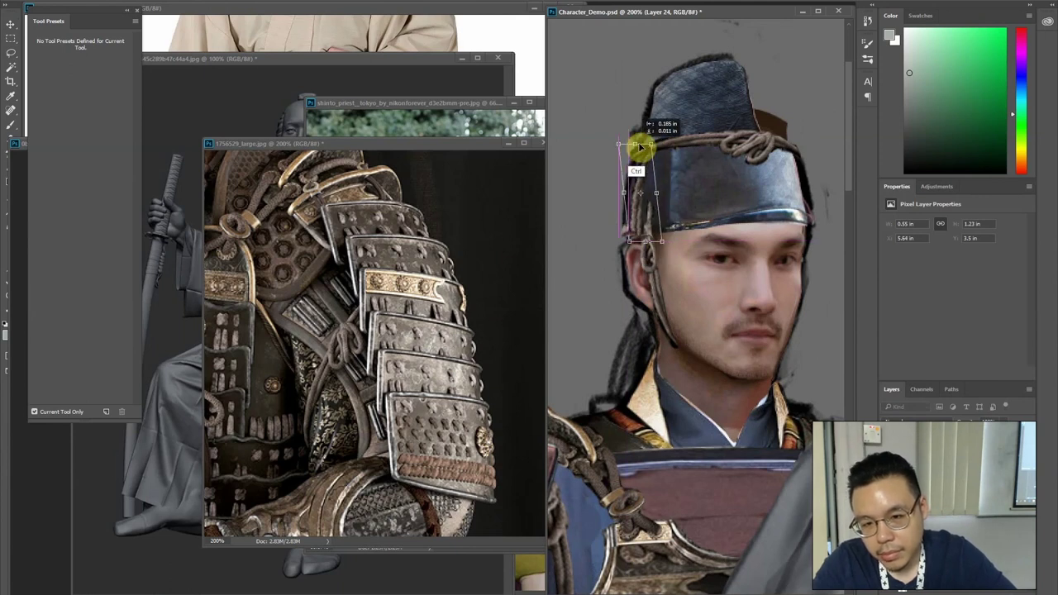
pyautogui.moveTo(659, 240); pyautogui.dragTo(665, 246)
pyautogui.press('Return')
pyautogui.press('Return')
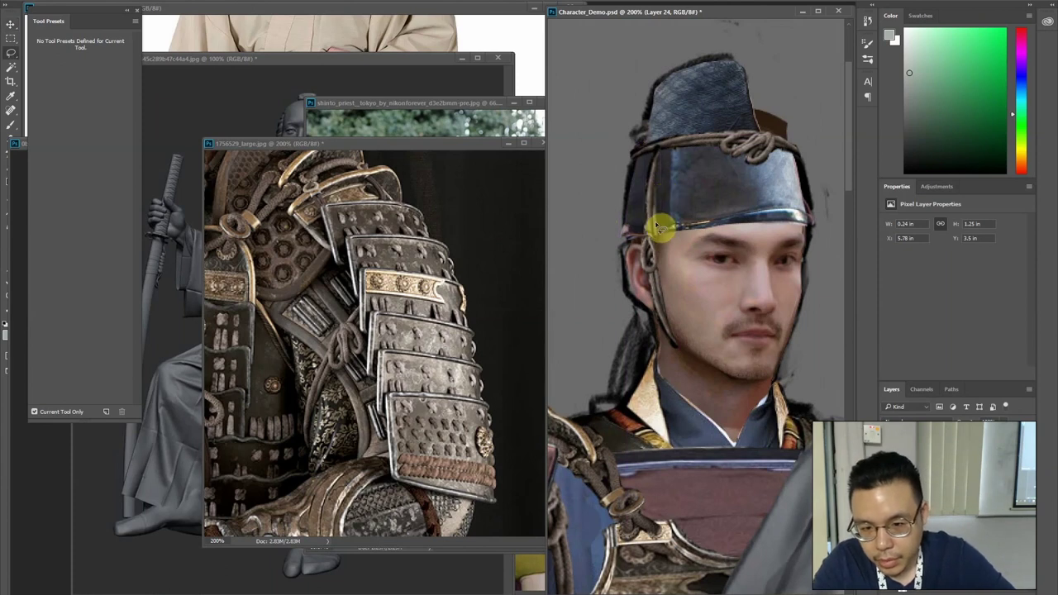
# Paint dark shading sampled from the hat along the new vertical cord and touch up its run beside the ear and jaw
pyautogui.press('b')
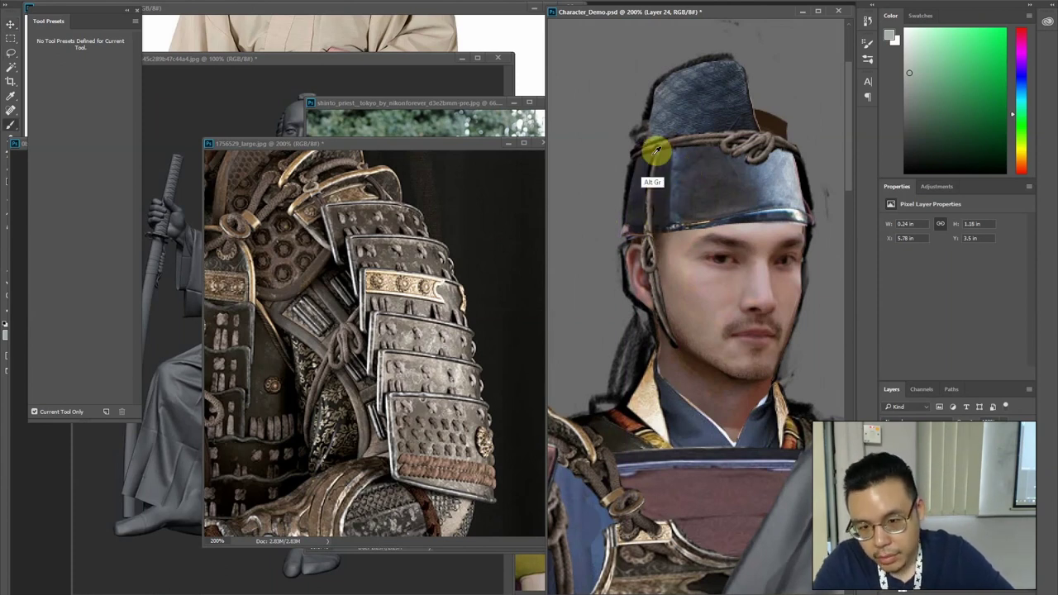
pyautogui.keyDown('alt'); pyautogui.click(665, 142); pyautogui.keyUp('alt')
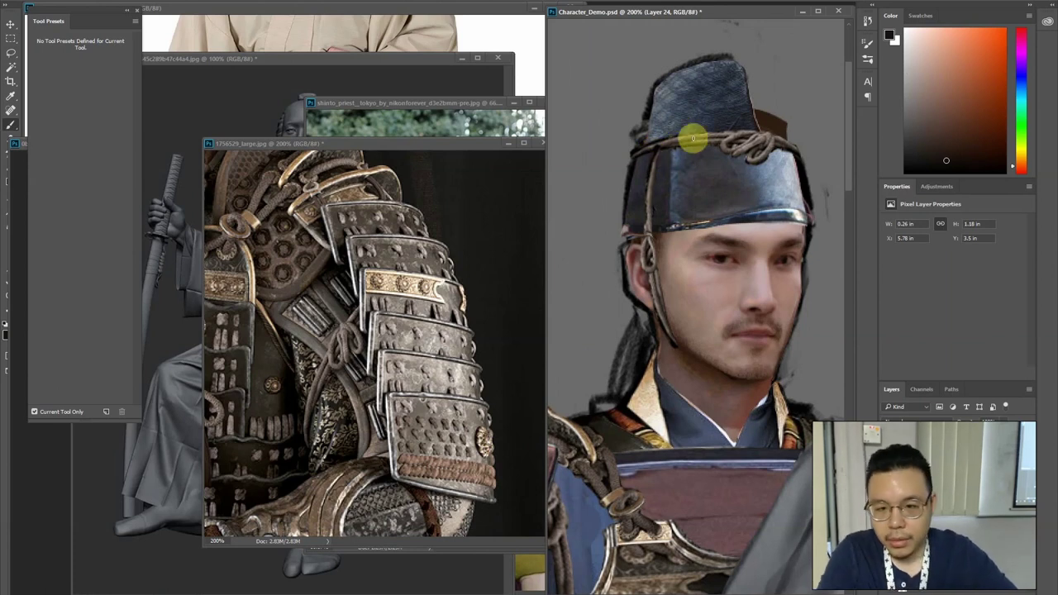
pyautogui.keyDown('alt'); pyautogui.click(656, 150); pyautogui.keyUp('alt')
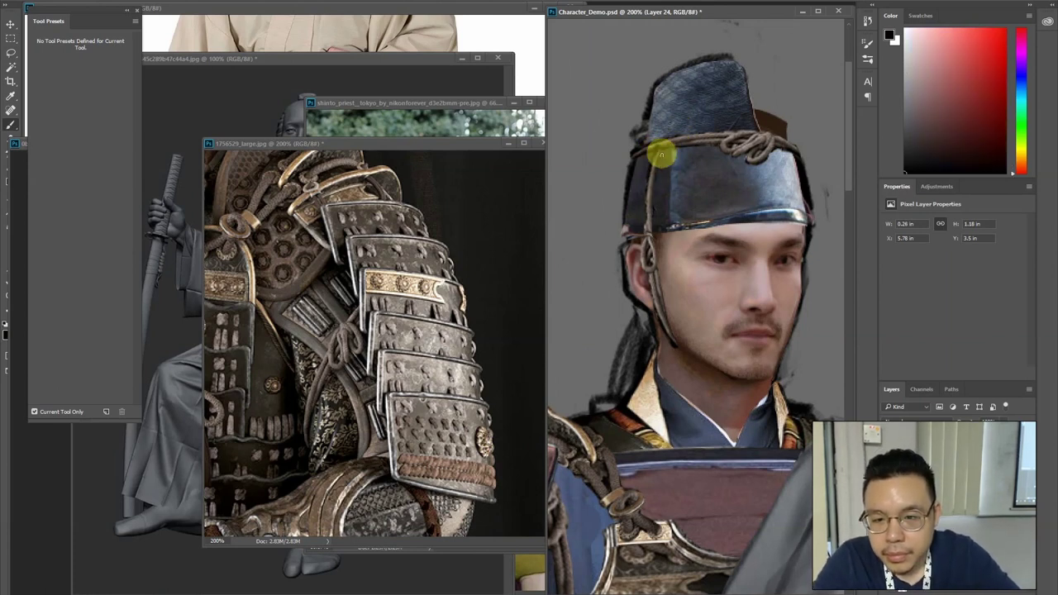
pyautogui.moveTo(649, 173); pyautogui.dragTo(645, 264)
pyautogui.hotkey('ctrl', '-')
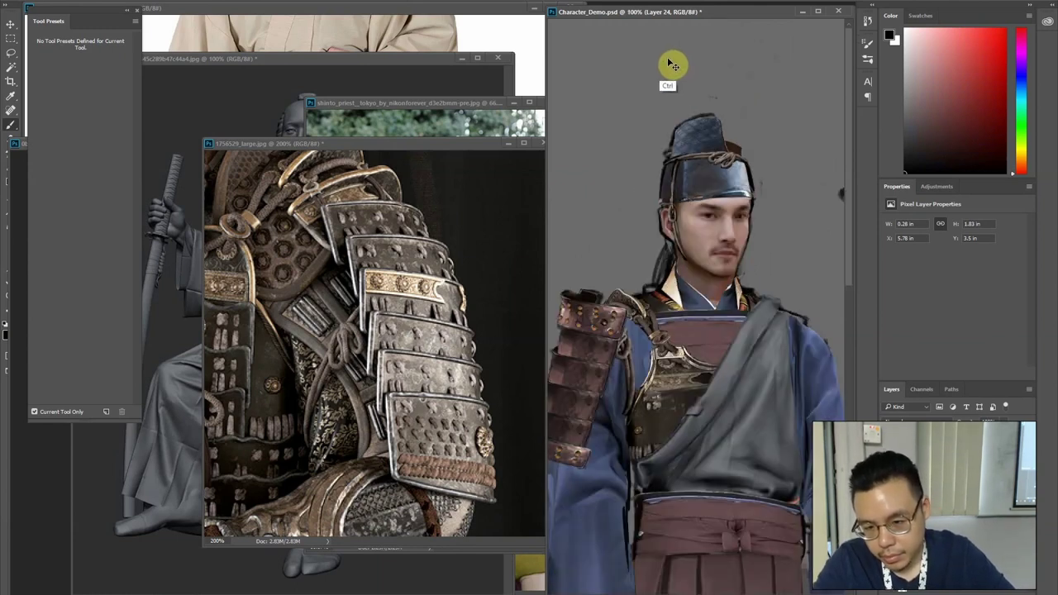
pyautogui.hotkey('ctrl', '+')
pyautogui.press('alt')
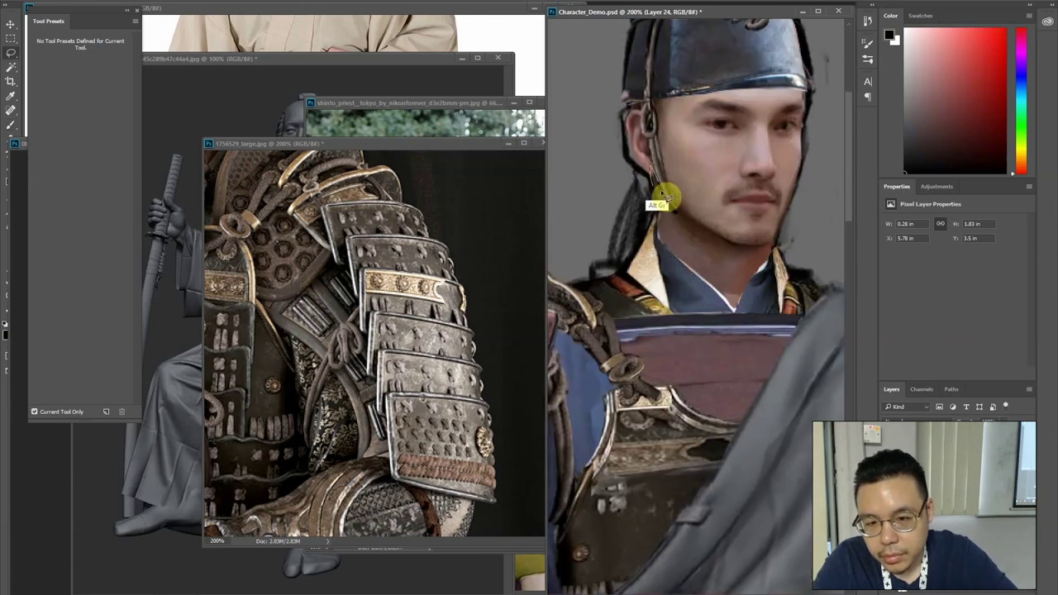
pyautogui.moveTo(666, 197)
pyautogui.mouseDown()
pyautogui.moveTo(685, 223)
pyautogui.moveTo(659, 223)
pyautogui.mouseUp()
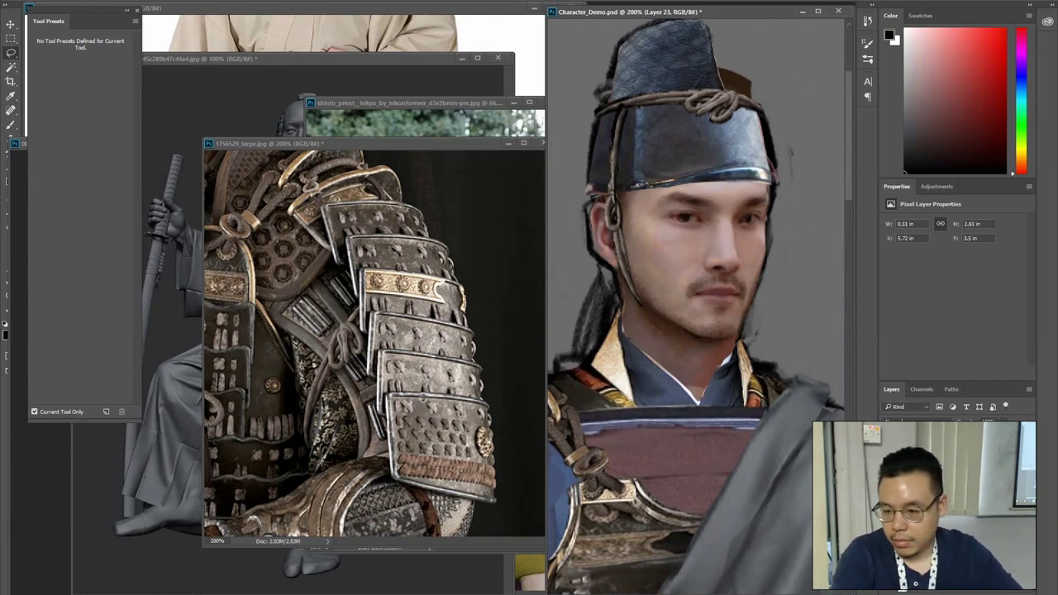
# Check the side cord by toggling its visibility and merge it into Layer 22 with the other hat cords
pyautogui.click(889, 462)
pyautogui.click(889, 463)
pyautogui.hotkey('ctrl', 'e')
pyautogui.click(888, 463)
pyautogui.click(888, 463)
pyautogui.hotkey('ctrl', '-')
pyautogui.hotkey('ctrl', '-')
pyautogui.hotkey('ctrl', '-')
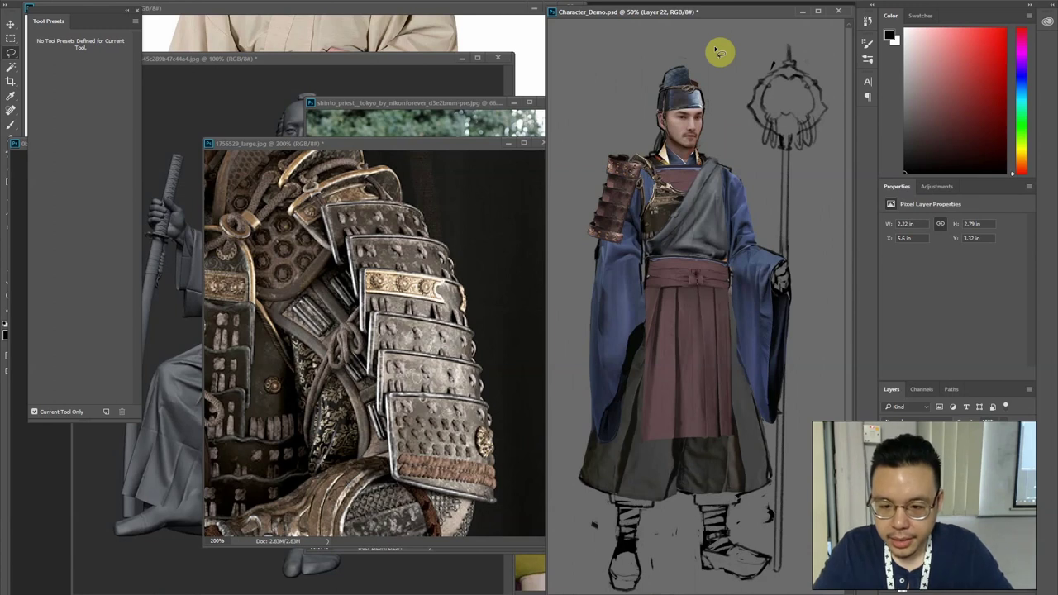
# Switch to the Cloth reference folder and open the e6a97fd7002bd90ffe0ce1a8aeef91f2 sculpt image in Photoshop
pyautogui.hotkey('alt', 'Tab')
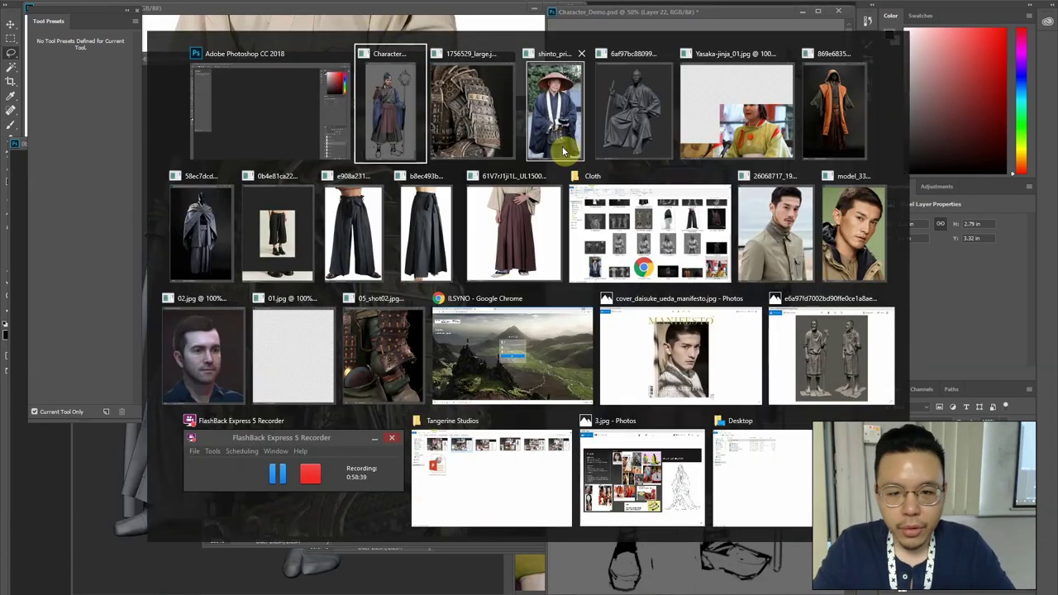
pyautogui.click(649, 248)
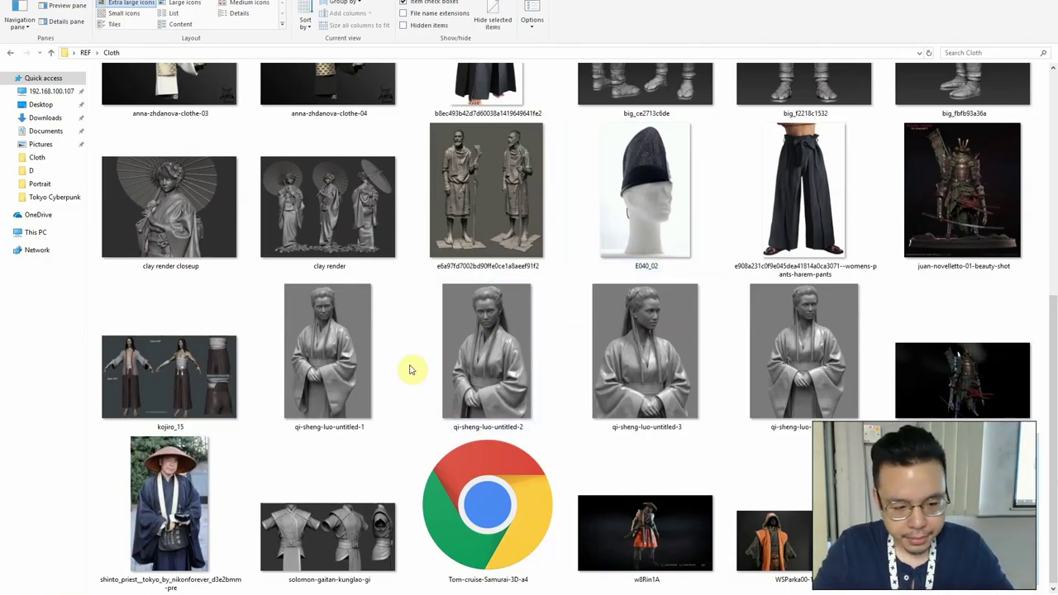
pyautogui.scroll(5, 744, 427)
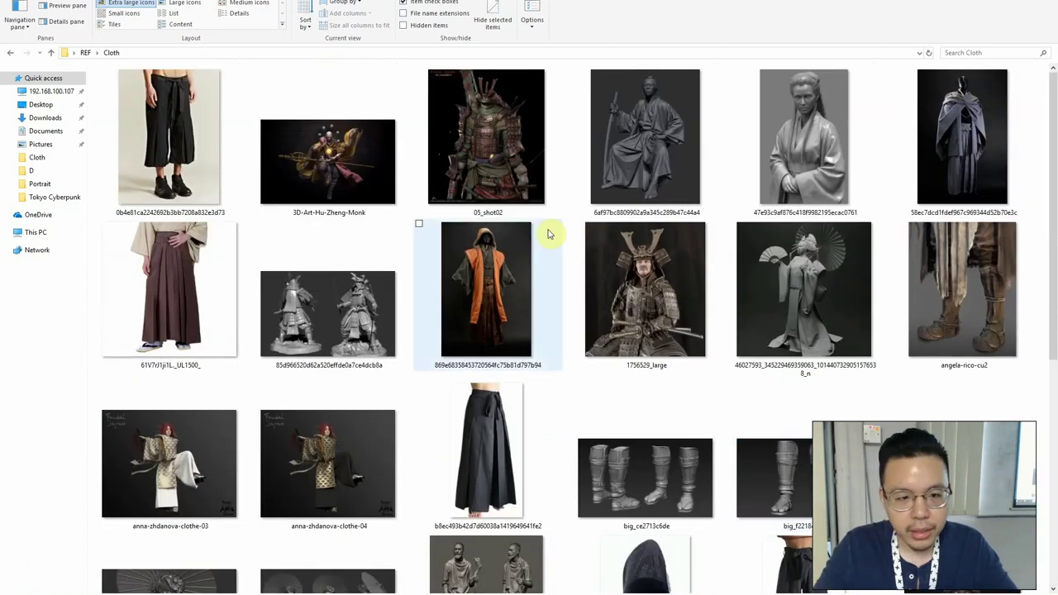
pyautogui.scroll(-3, 529, 216)
pyautogui.moveTo(455, 339)
pyautogui.mouseDown()
pyautogui.moveTo(496, 333)
pyautogui.moveTo(496, 347)
pyautogui.mouseUp()
pyautogui.hotkey('alt', 'Tab')
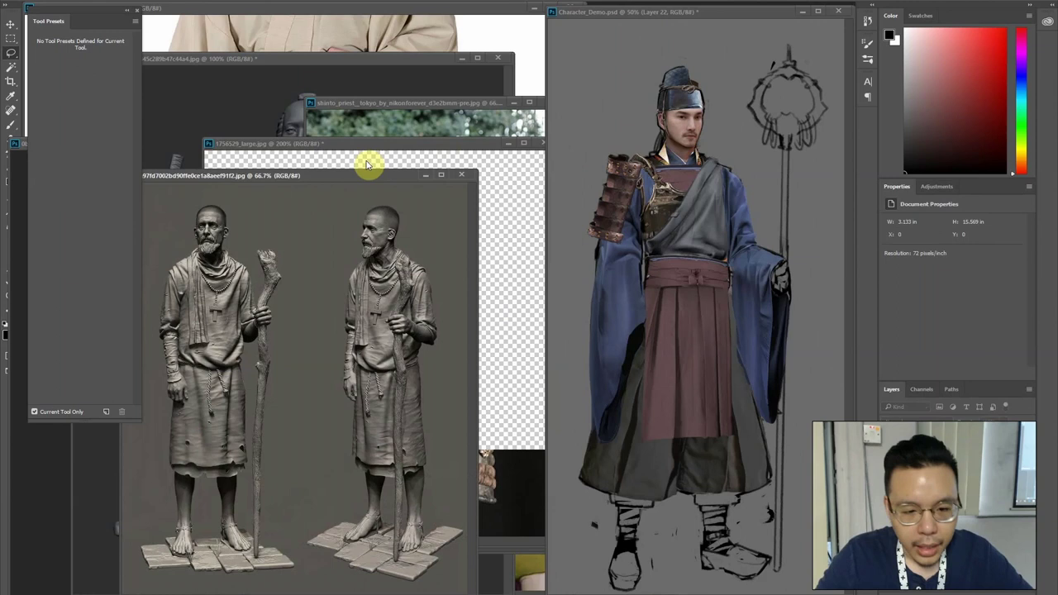
# Cut out the staff-gripping hand from the sculpt reference and copy it into Character_Demo.psd near the character's sleeve
pyautogui.hotkey('ctrl', '+')
pyautogui.hotkey('ctrl', '+')
pyautogui.moveTo(253, 188)
pyautogui.mouseDown()
pyautogui.moveTo(441, 404)
pyautogui.moveTo(426, 399)
pyautogui.mouseUp()
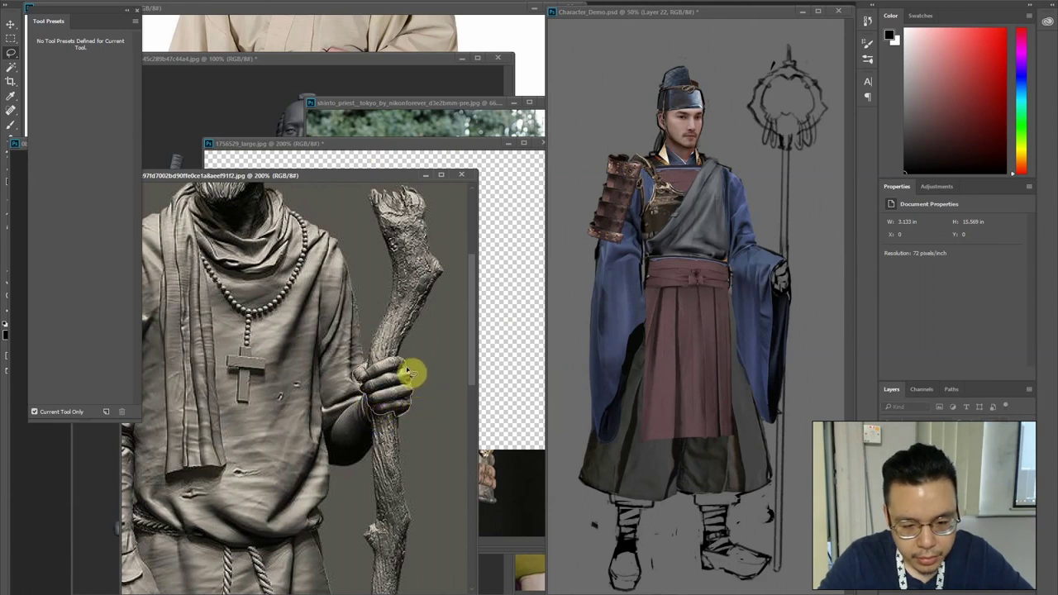
pyautogui.moveTo(390, 360)
pyautogui.mouseDown()
pyautogui.moveTo(367, 369)
pyautogui.moveTo(405, 377)
pyautogui.moveTo(643, 316)
pyautogui.moveTo(833, 286)
pyautogui.mouseUp()
pyautogui.press('v')
pyautogui.moveTo(824, 270); pyautogui.dragTo(816, 236)
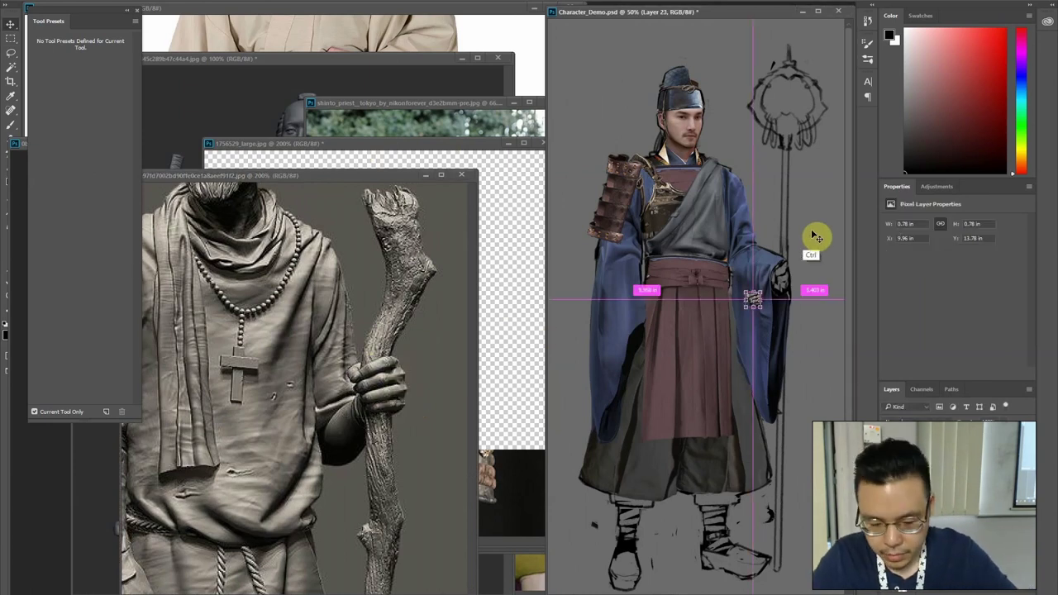
# Move the copied hand to the sleeve opening over the staff and scale it, comparing its proportions with the full sculpt reference
pyautogui.hotkey('ctrl', '+')
pyautogui.hotkey('ctrl', '+')
pyautogui.moveTo(781, 377); pyautogui.dragTo(630, 366)
pyautogui.moveTo(672, 269)
pyautogui.mouseDown()
pyautogui.moveTo(706, 242)
pyautogui.moveTo(702, 222)
pyautogui.moveTo(711, 236)
pyautogui.mouseUp()
pyautogui.press('Return')
pyautogui.click(235, 238)
pyautogui.hotkey('ctrl', '-')
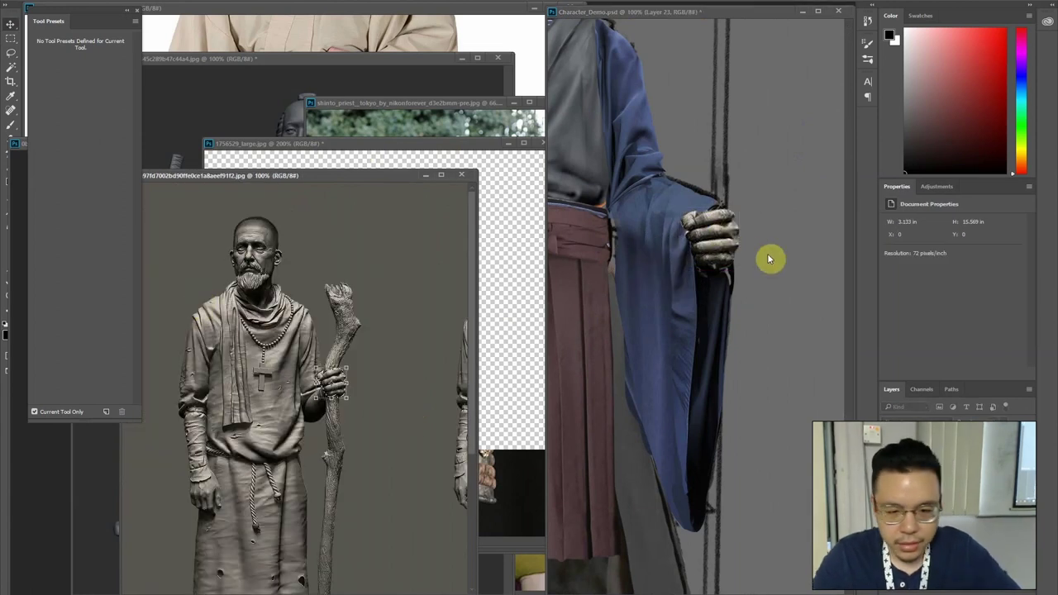
# Refine the hand's size and angle on the staff until it measures about 1.24 by 1.54 in
pyautogui.hotkey('ctrl', '+')
pyautogui.click(723, 215)
pyautogui.moveTo(723, 215); pyautogui.dragTo(739, 254)
pyautogui.moveTo(678, 239); pyautogui.dragTo(702, 229)
pyautogui.hotkey('ctrl', '-')
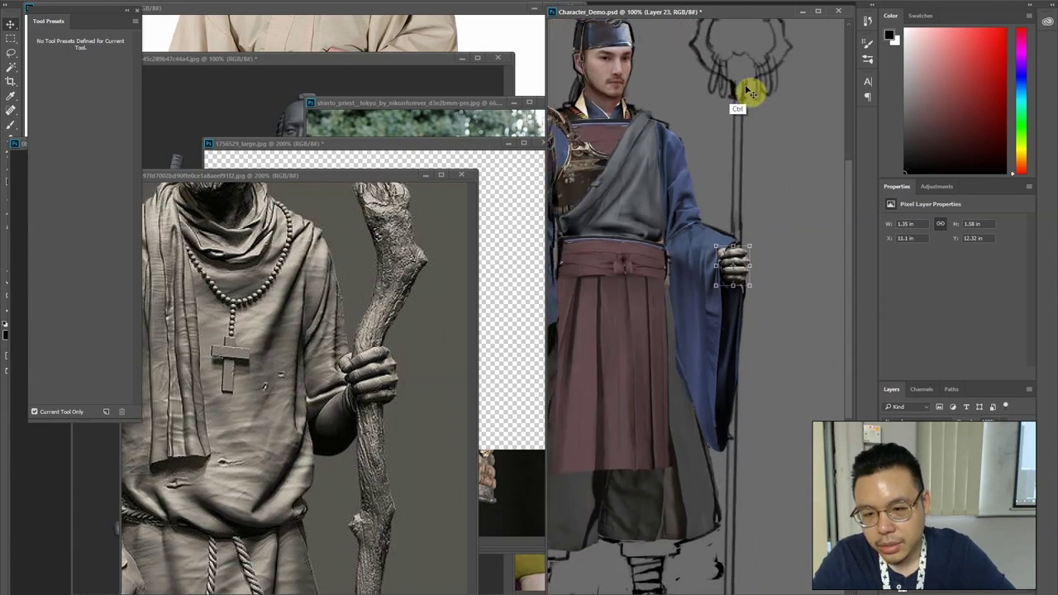
pyautogui.moveTo(765, 245); pyautogui.dragTo(763, 242)
pyautogui.press('Return')
pyautogui.hotkey('ctrl', '+')
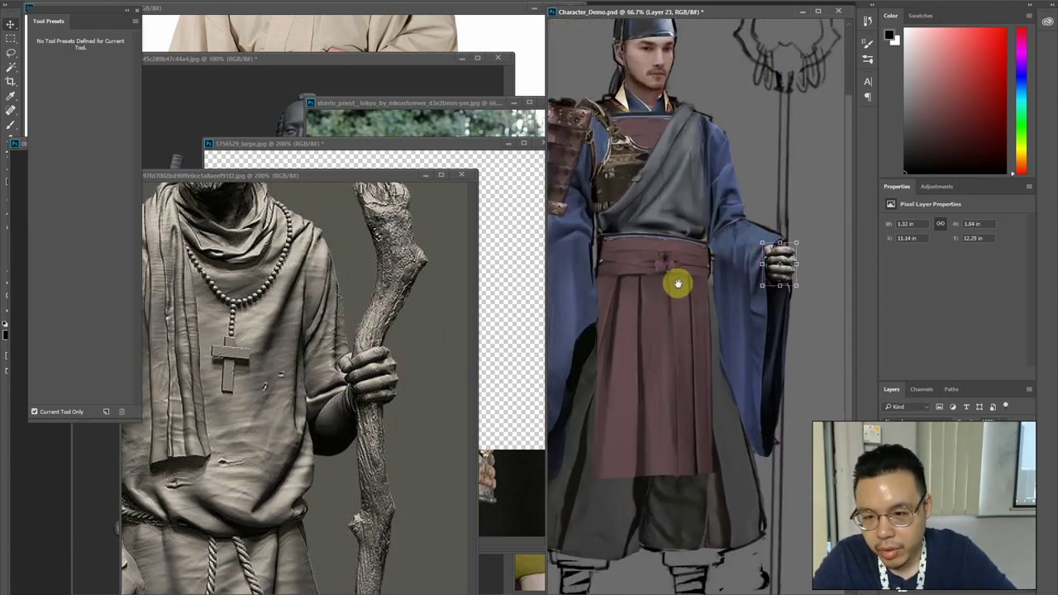
pyautogui.moveTo(678, 283); pyautogui.dragTo(649, 322)
pyautogui.moveTo(771, 325)
pyautogui.mouseDown()
pyautogui.moveTo(752, 307)
pyautogui.moveTo(779, 314)
pyautogui.mouseUp()
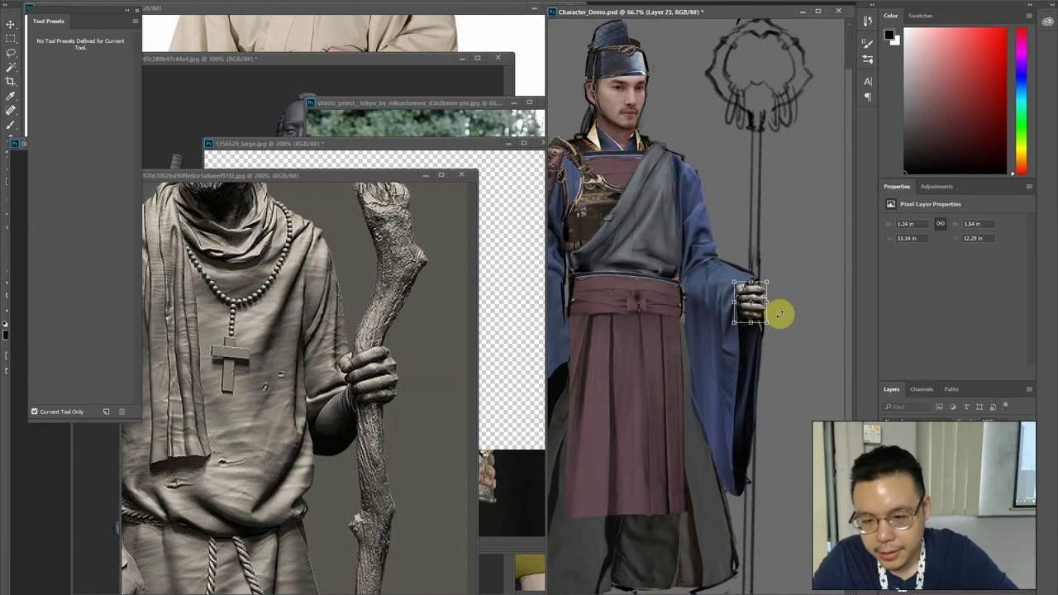
# Smooth the hand with a Surface Blur of 5 pixels radius and 12 levels threshold
pyautogui.click(169, 0)
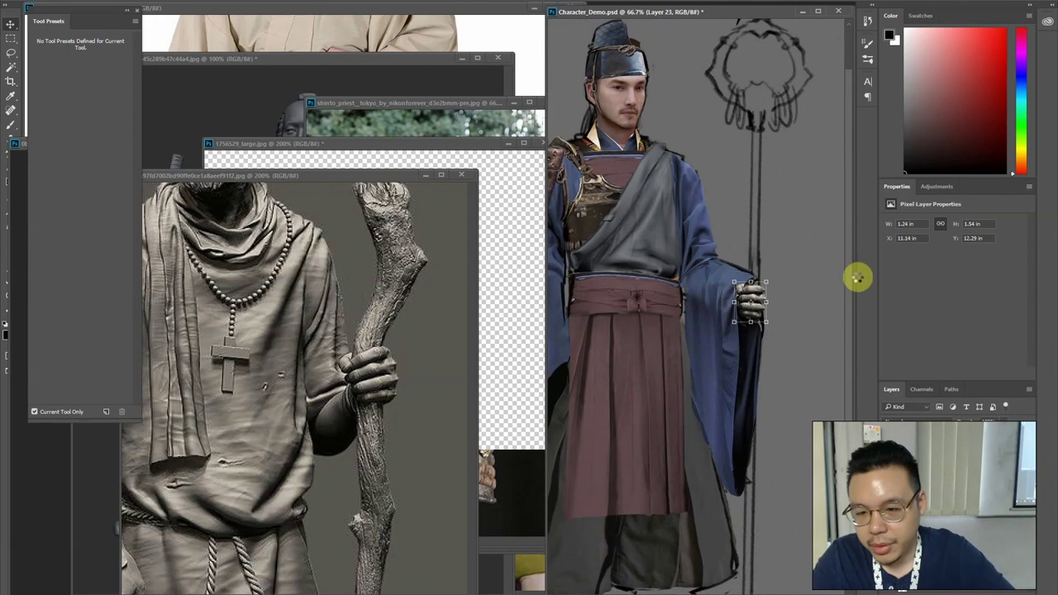
pyautogui.hotkey('ctrl', '+')
pyautogui.moveTo(749, 376); pyautogui.dragTo(681, 380)
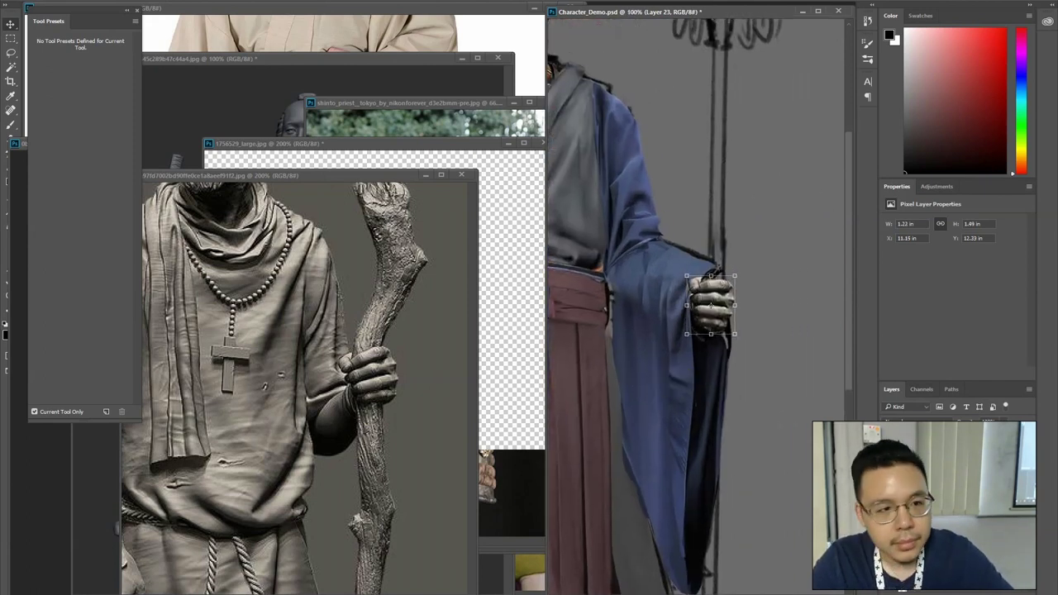
pyautogui.hotkey('alt', 't')
pyautogui.moveTo(272, 96)
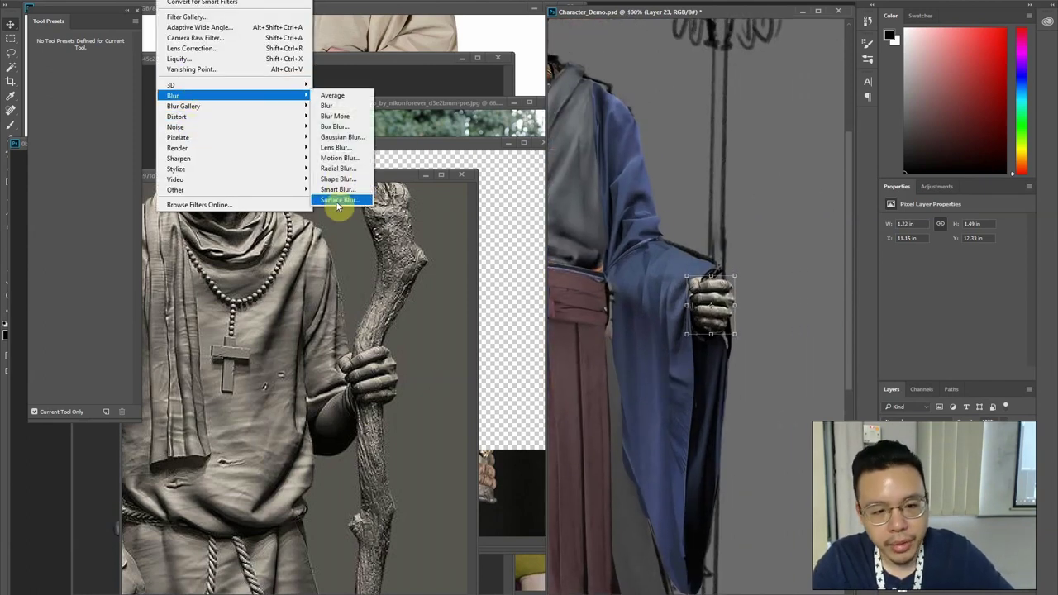
pyautogui.click(337, 201)
pyautogui.moveTo(463, 309); pyautogui.dragTo(455, 311)
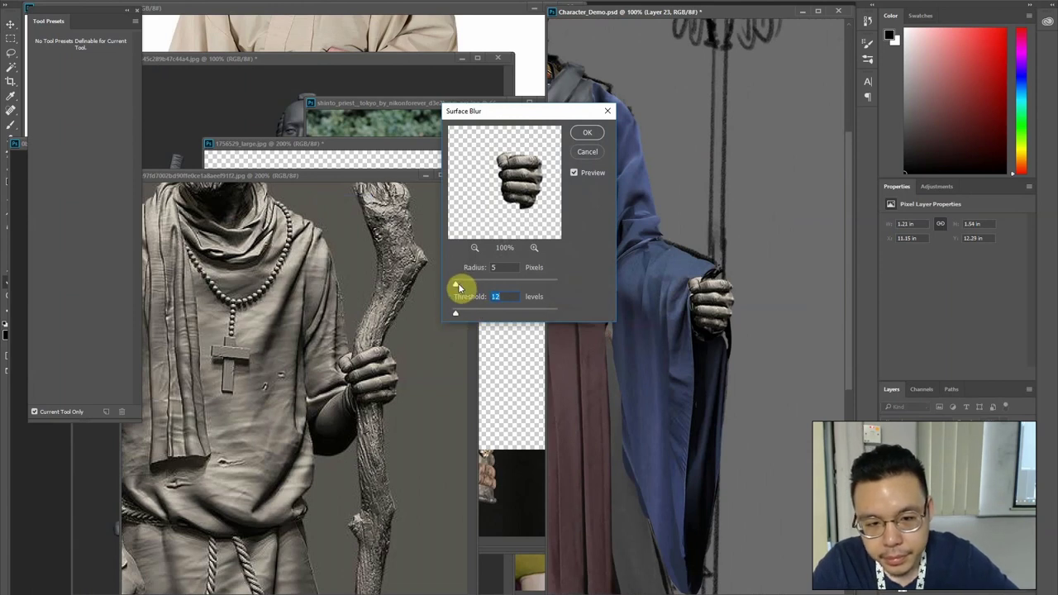
pyautogui.press('Return')
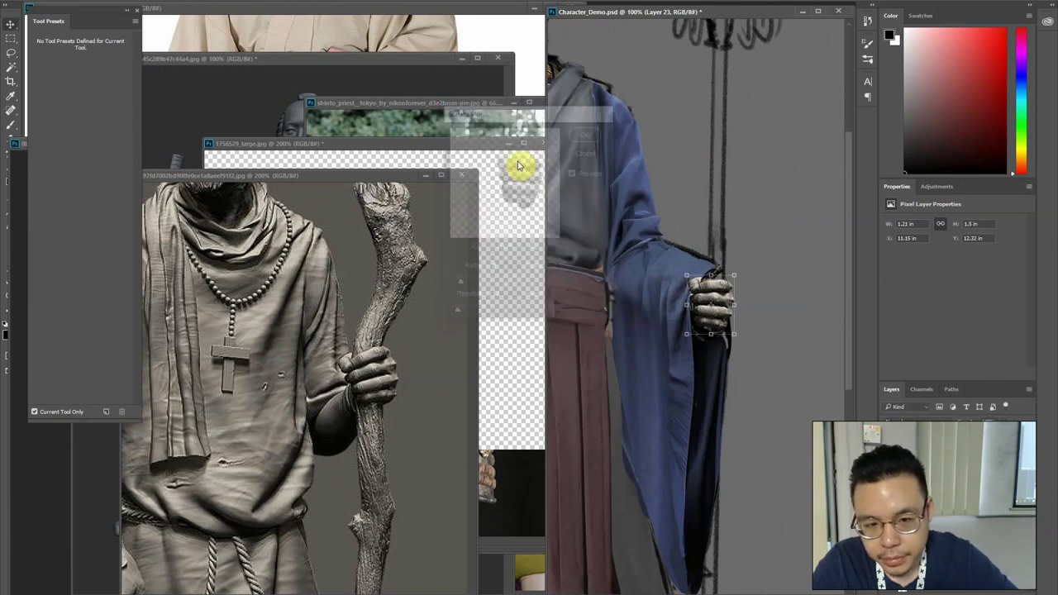
# Brighten the hand with Levels, setting the midtone input to 1.39 and the black output level to 42
pyautogui.hotkey('ctrl', 'l')
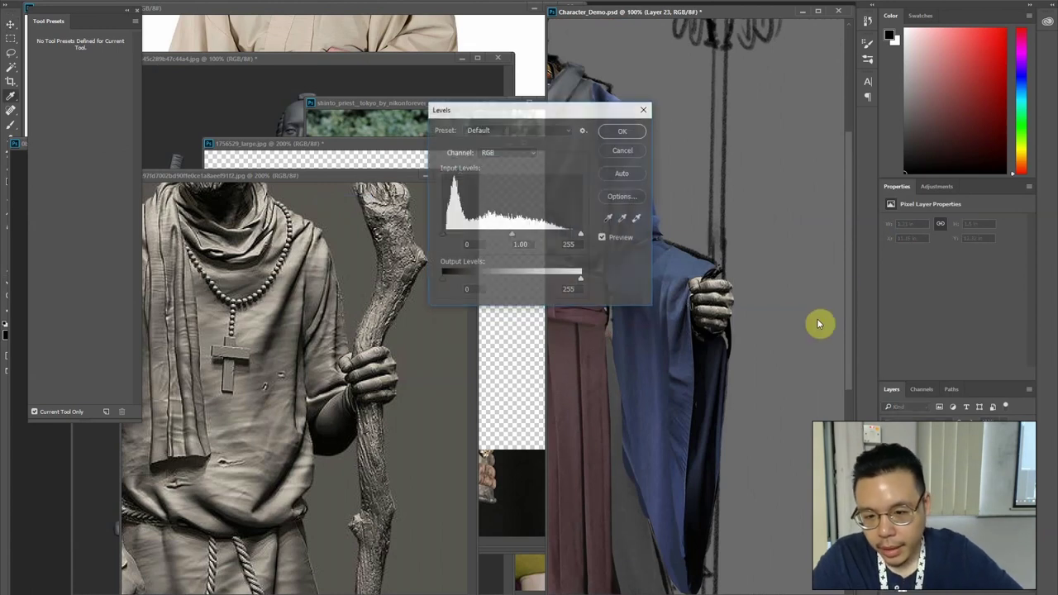
pyautogui.moveTo(520, 235); pyautogui.dragTo(489, 237)
pyautogui.moveTo(441, 279); pyautogui.dragTo(458, 287)
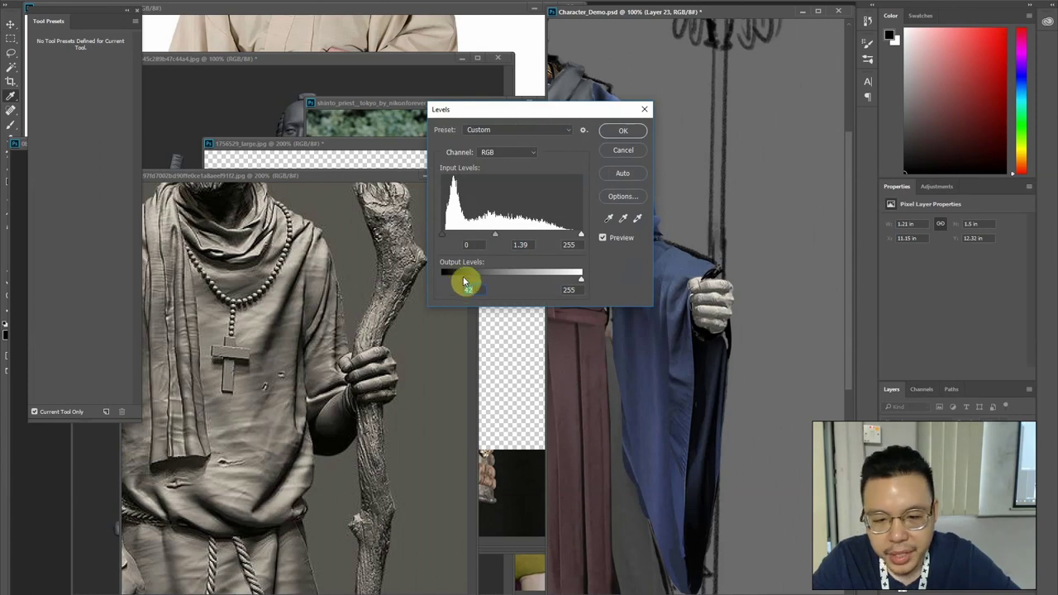
pyautogui.press('Return')
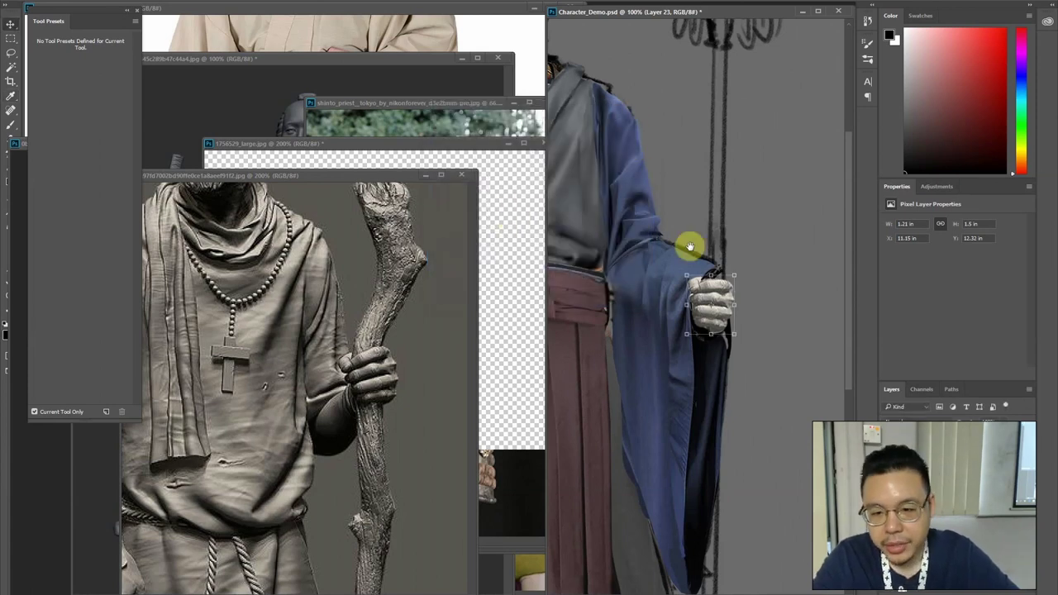
# Place the hand beside the face and colorize it to a skin tone with hue 11, saturation 23 and slightly lower lightness
pyautogui.moveTo(690, 247); pyautogui.dragTo(759, 368)
pyautogui.moveTo(785, 411); pyautogui.dragTo(671, 121)
pyautogui.hotkey('ctrl', 'u')
pyautogui.click(480, 222)
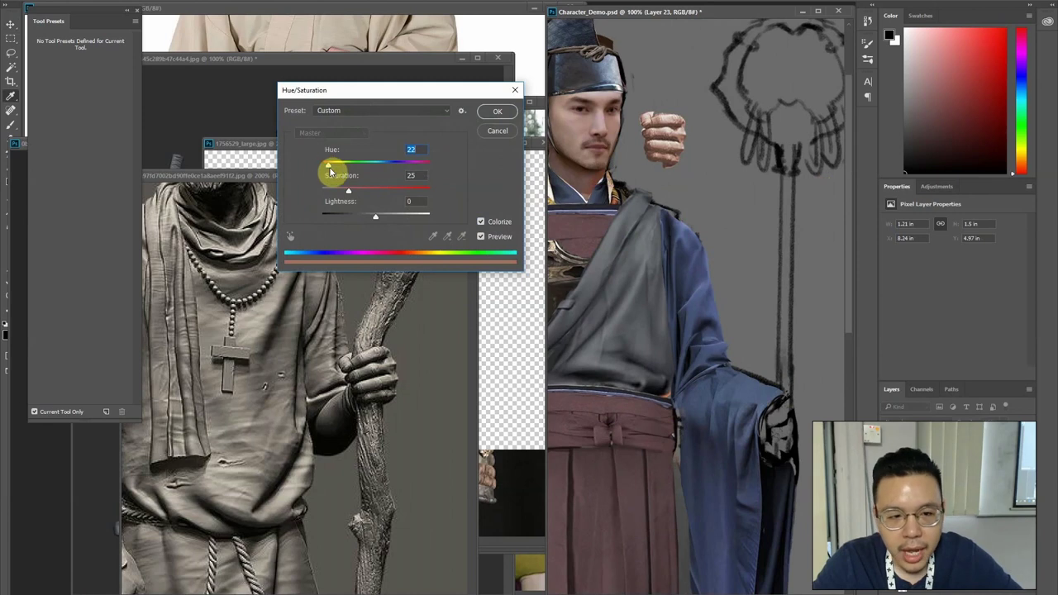
pyautogui.moveTo(330, 171); pyautogui.dragTo(325, 170)
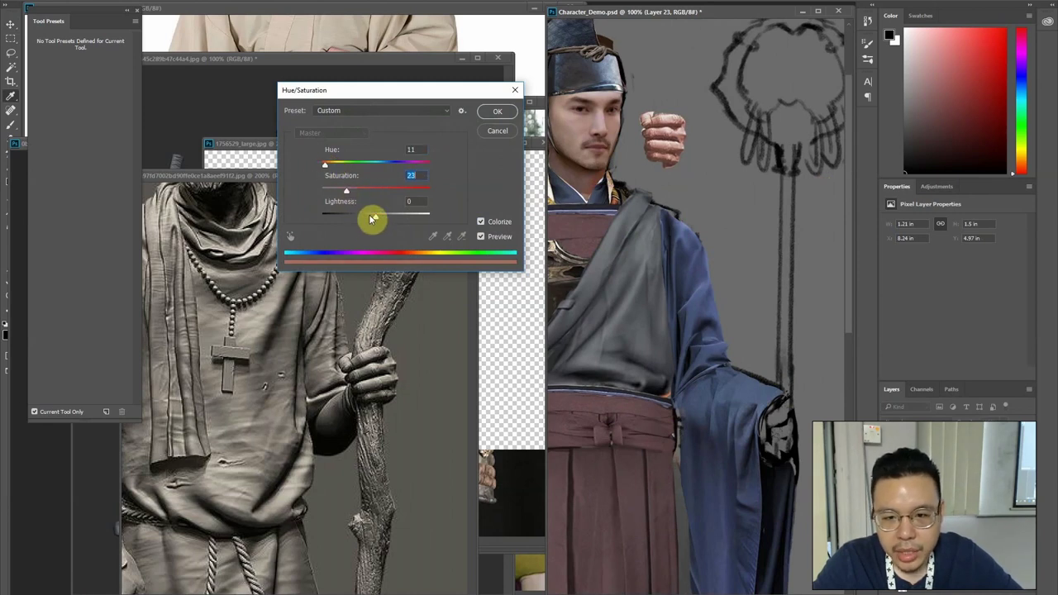
pyautogui.moveTo(374, 217); pyautogui.dragTo(369, 216)
pyautogui.click(497, 111)
pyautogui.moveTo(624, 195); pyautogui.dragTo(665, 251)
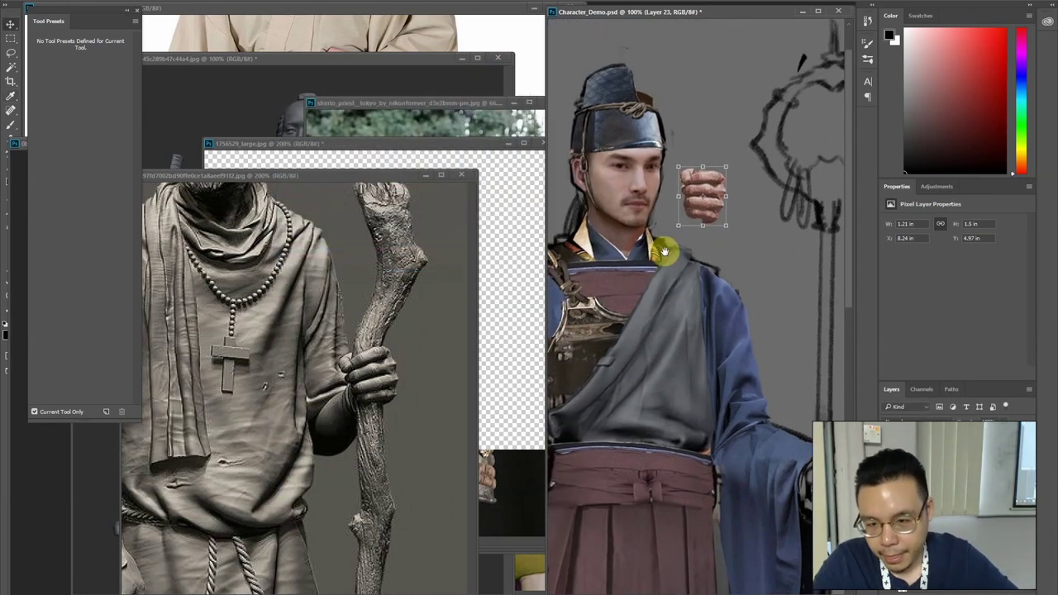
# Apply Shadows/Highlights to the hand with the shadows and highlights amounts both at 100%
pyautogui.press('i')
pyautogui.hotkey('ctrl', 't')
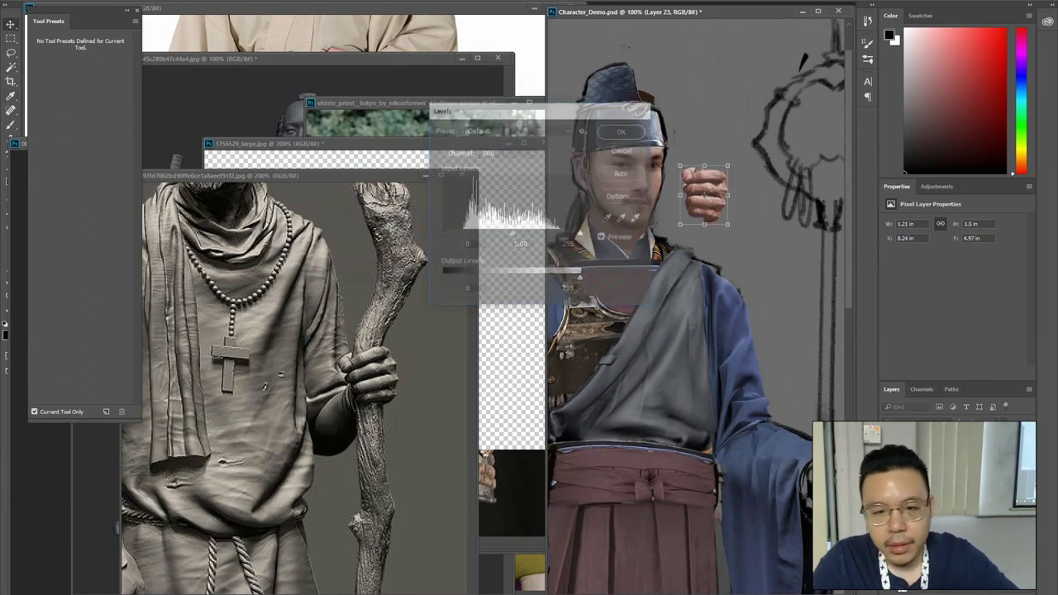
pyautogui.click(78, 2)
pyautogui.moveTo(91, 3)
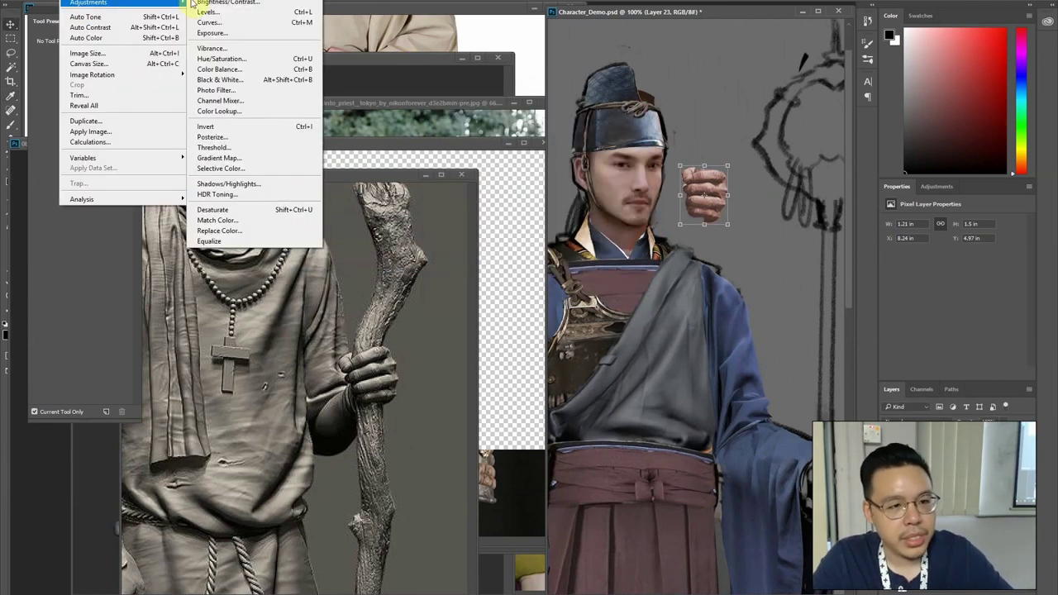
pyautogui.click(210, 184)
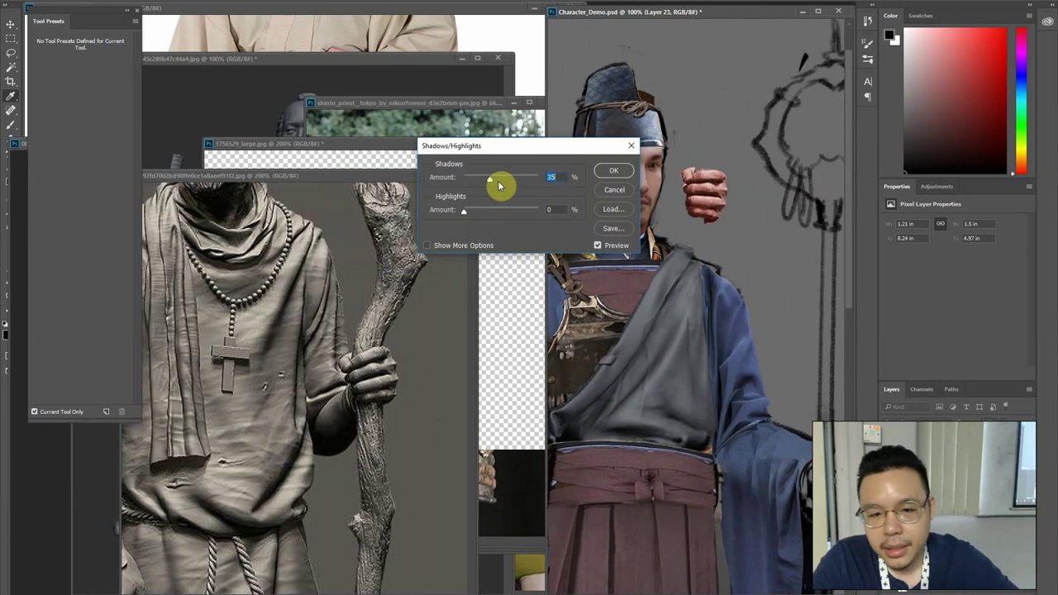
pyautogui.moveTo(505, 181); pyautogui.dragTo(559, 173)
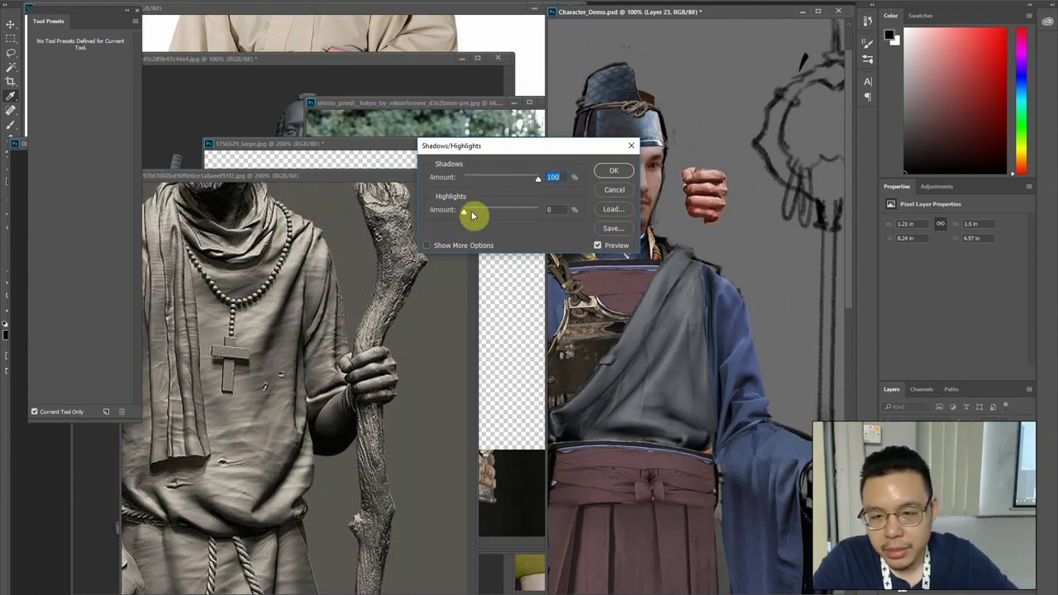
pyautogui.moveTo(483, 216); pyautogui.dragTo(550, 210)
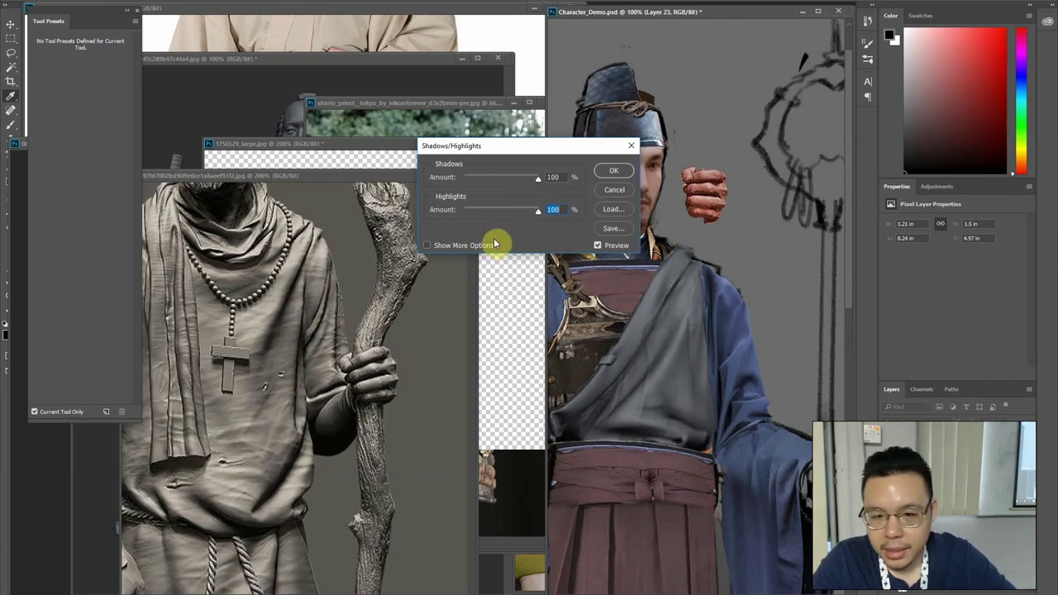
pyautogui.moveTo(539, 182); pyautogui.dragTo(573, 179)
pyautogui.click(539, 214)
pyautogui.moveTo(538, 213); pyautogui.dragTo(430, 215)
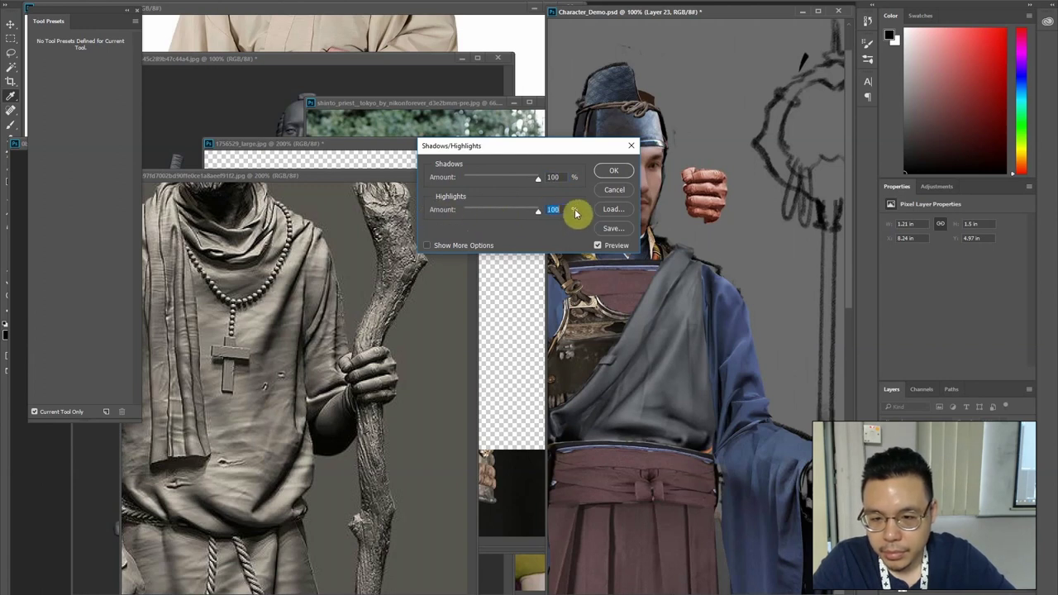
pyautogui.press('Return')
# Lighten the hand's dark tones with Levels by raising the black output level to 43
pyautogui.hotkey('ctrl', 'l')
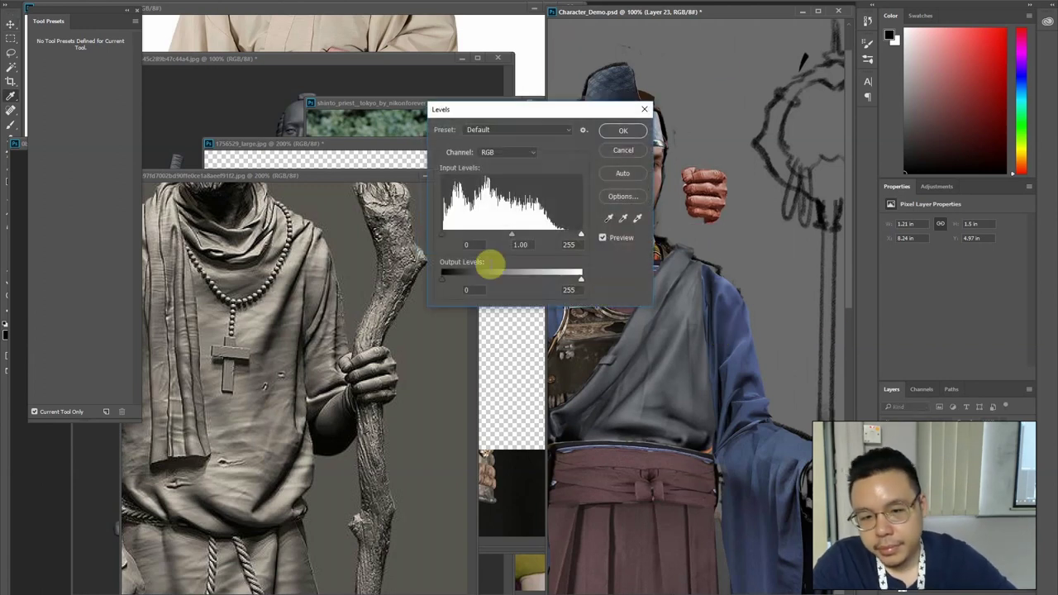
pyautogui.moveTo(459, 283); pyautogui.dragTo(469, 283)
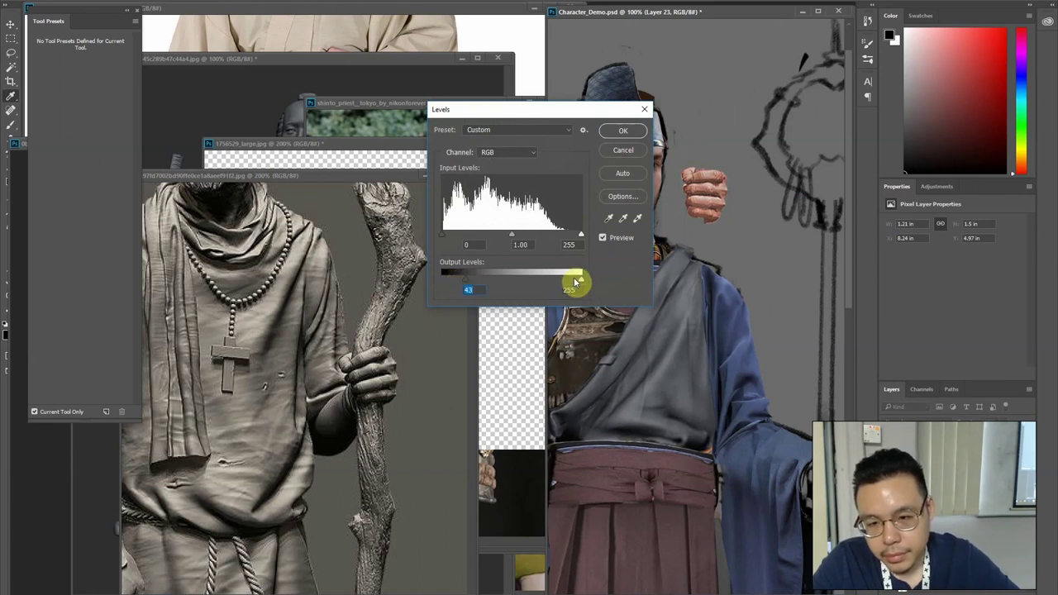
pyautogui.click(623, 130)
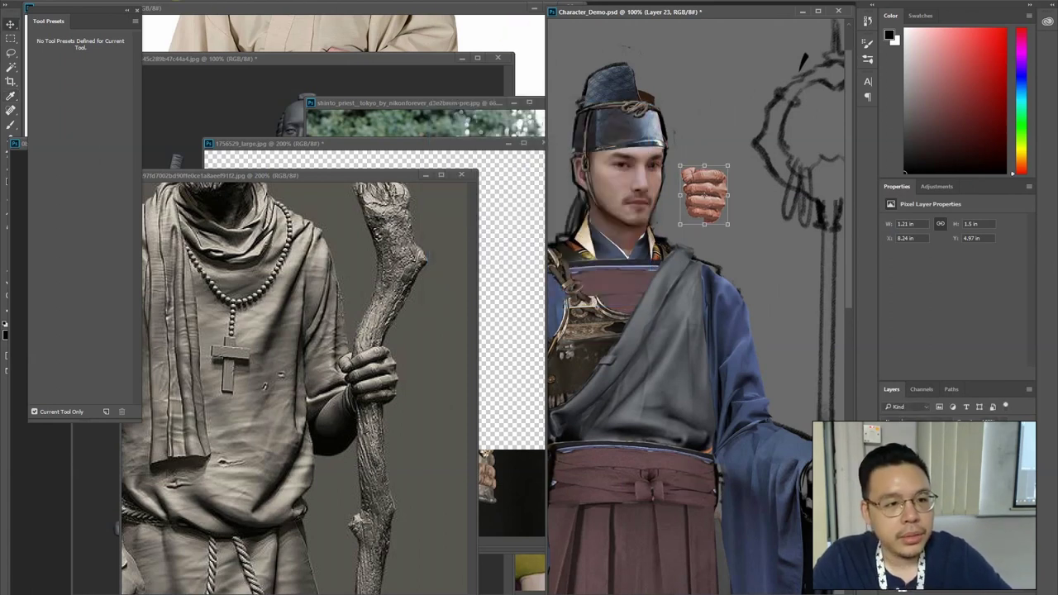
# Select the area around the hand and smooth it with a Surface Blur of 13 pixels radius and 18 levels threshold
pyautogui.click(170, 0)
pyautogui.moveTo(282, 97)
pyautogui.click(334, 207)
pyautogui.press('Escape')
pyautogui.moveTo(654, 140); pyautogui.dragTo(754, 259)
pyautogui.click(169, 1)
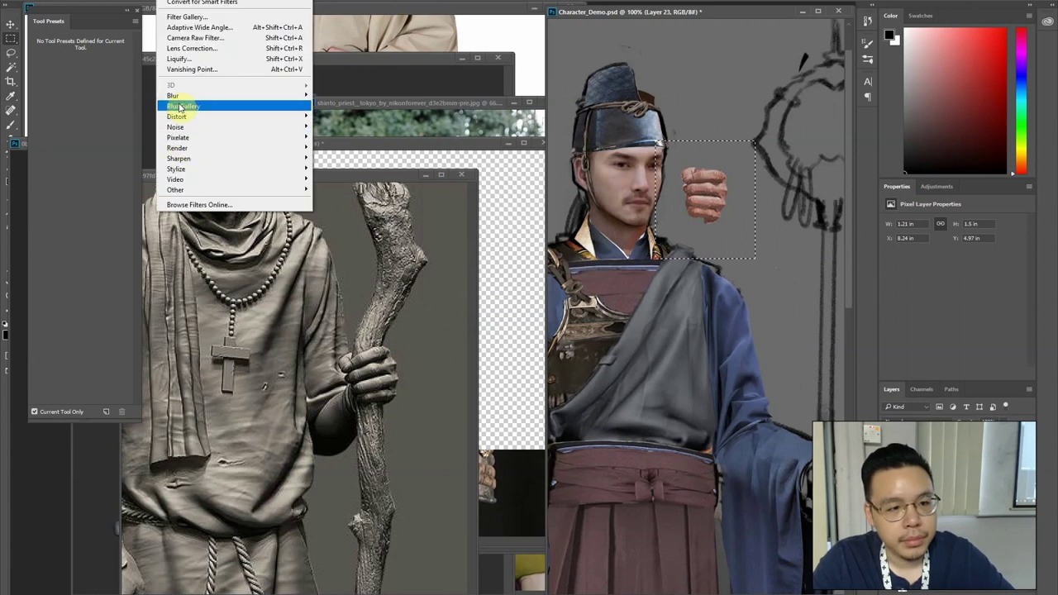
pyautogui.moveTo(300, 95)
pyautogui.click(342, 197)
pyautogui.moveTo(460, 282); pyautogui.dragTo(468, 315)
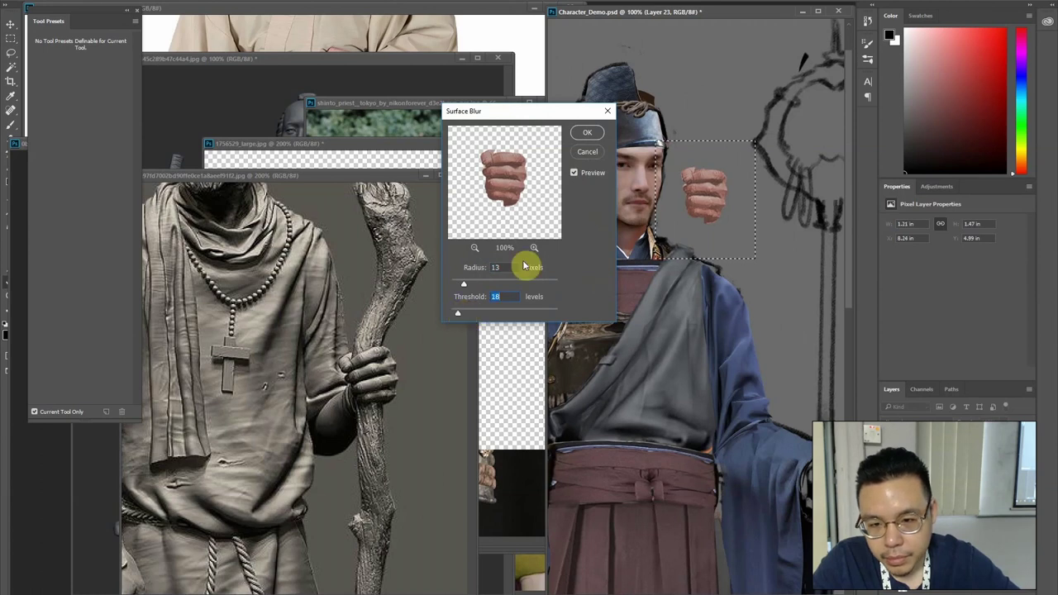
pyautogui.click(587, 133)
pyautogui.hotkey('ctrl', 'd')
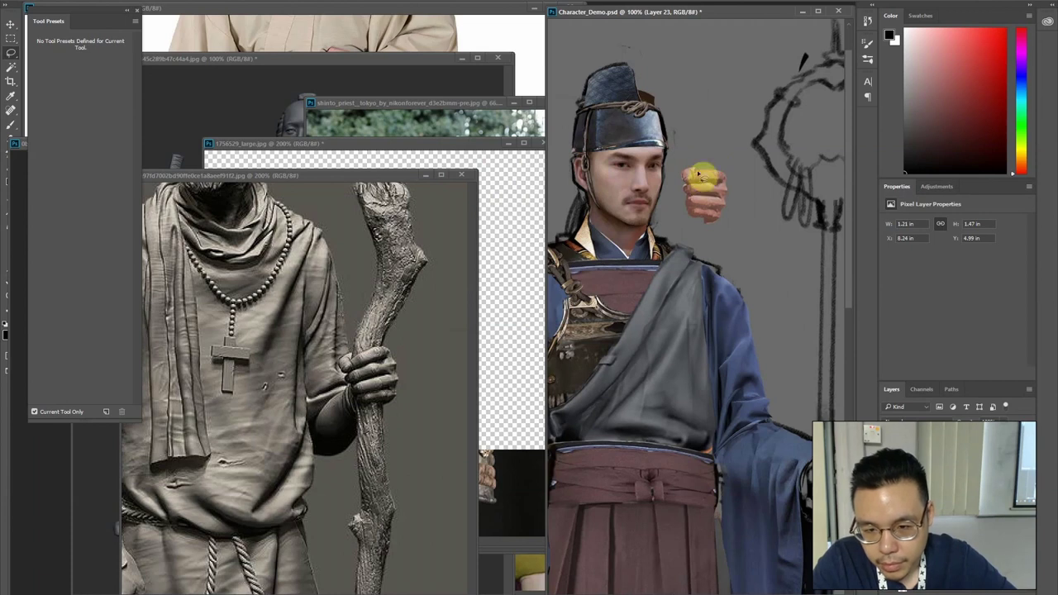
# Brush light skin tones sampled from the face onto the upper part of the hand
pyautogui.press('b')
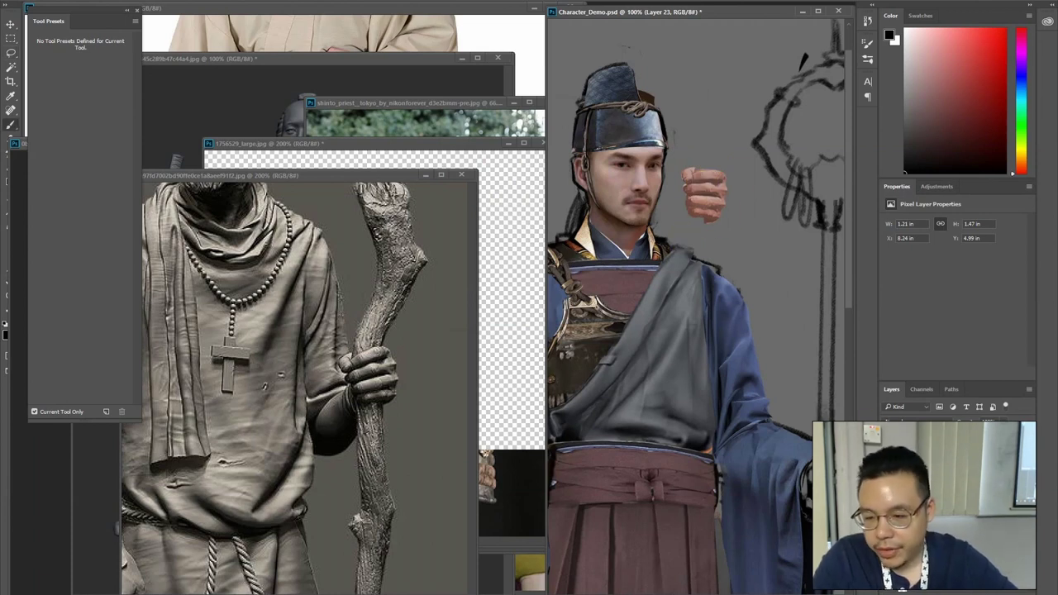
pyautogui.keyDown('alt'); pyautogui.click(632, 170); pyautogui.keyUp('alt')
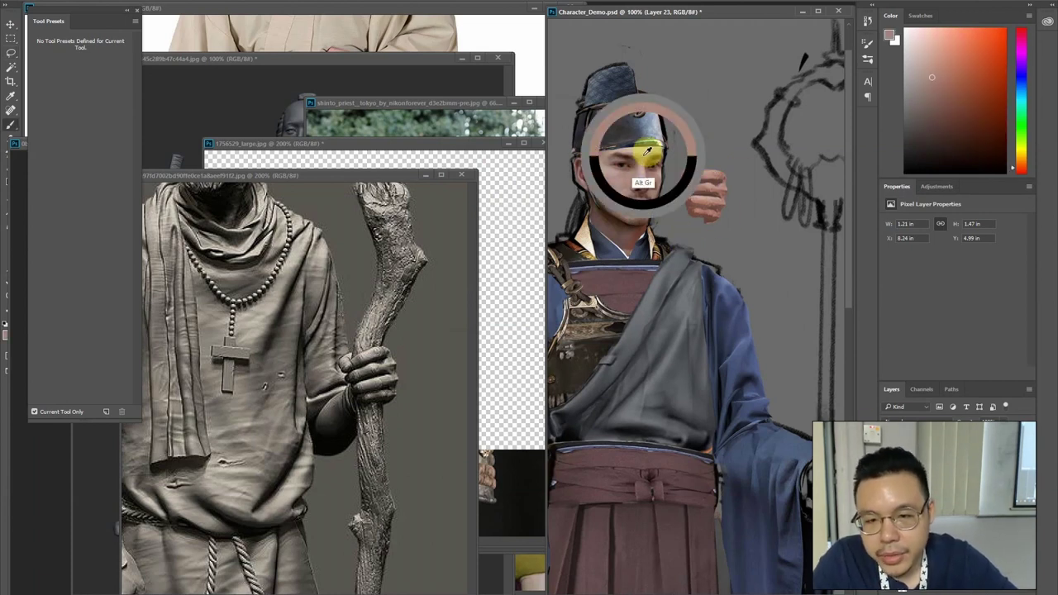
pyautogui.keyDown('shift'); pyautogui.rightClick(738, 180); pyautogui.keyUp('shift')
pyautogui.click(743, 550)
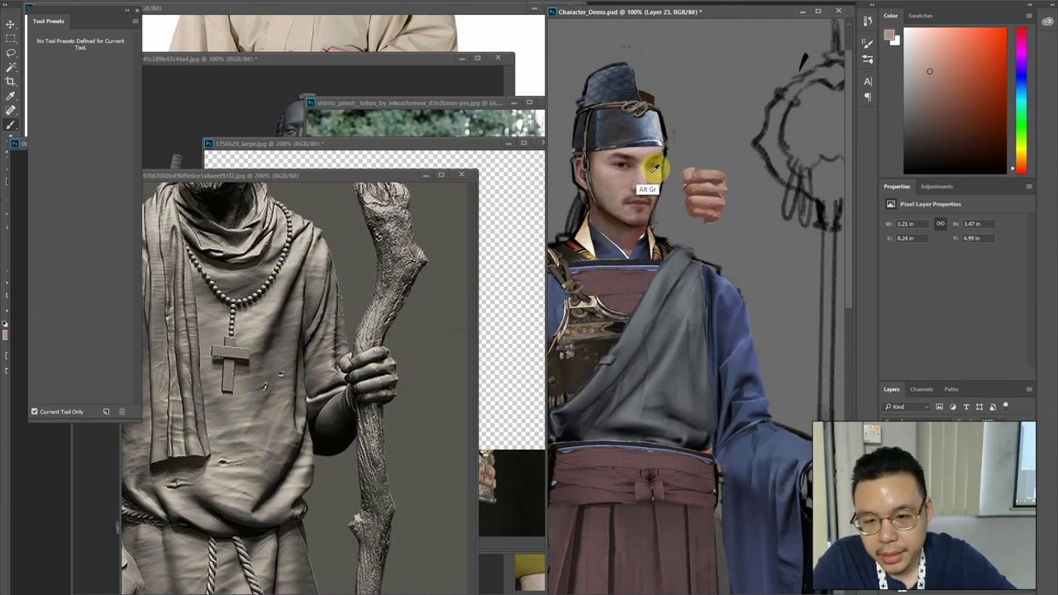
pyautogui.keyDown('alt'); pyautogui.click(673, 167); pyautogui.keyUp('alt')
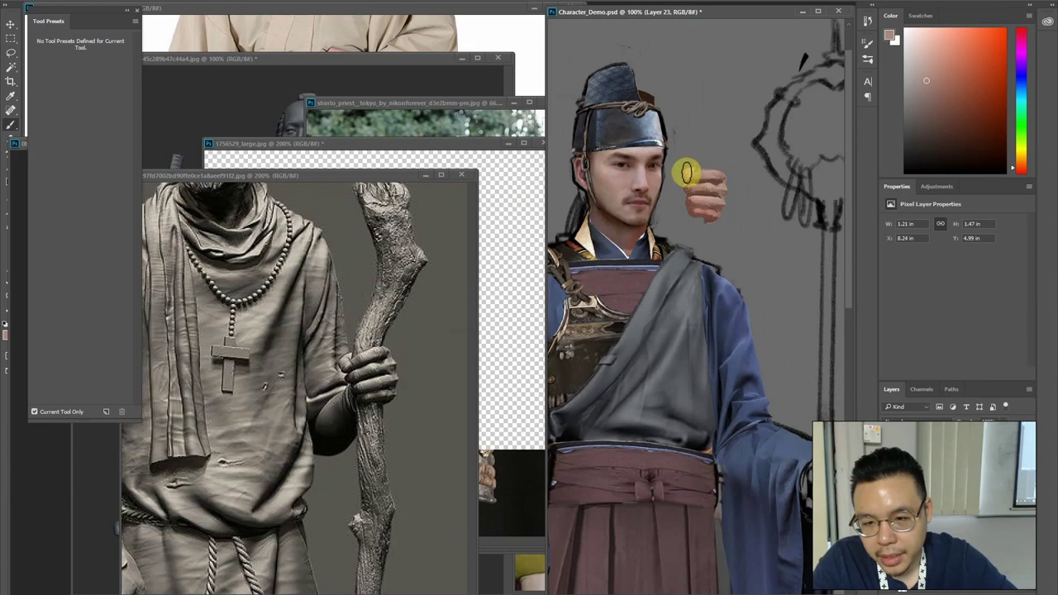
# Paint darker skin tones sampled from the shaded lower face into the creases between the fingers
pyautogui.keyDown('alt'); pyautogui.click(636, 232); pyautogui.keyUp('alt')
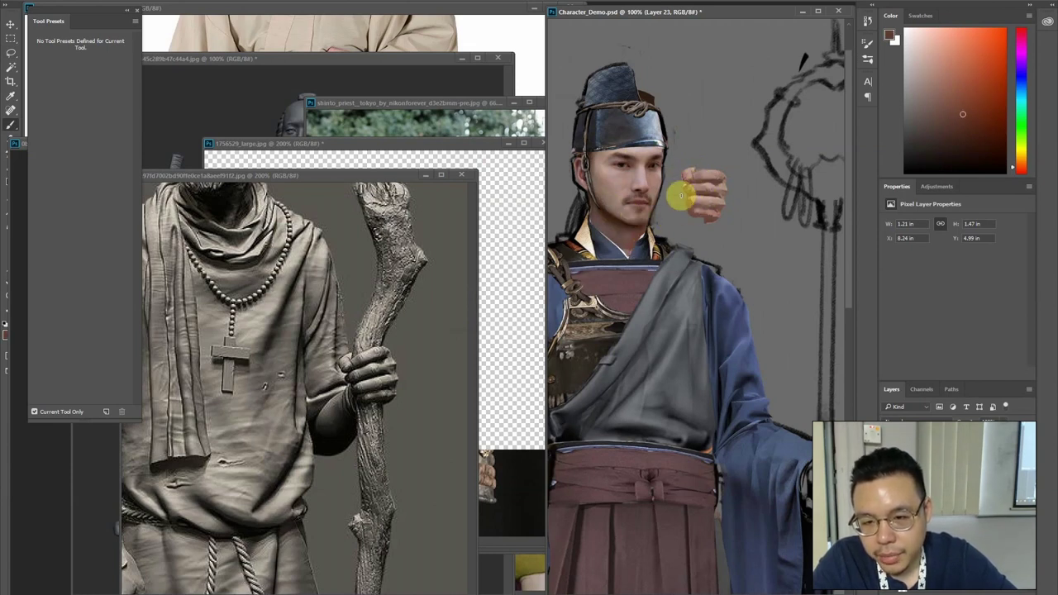
pyautogui.keyDown('alt'); pyautogui.click(635, 202); pyautogui.keyUp('alt')
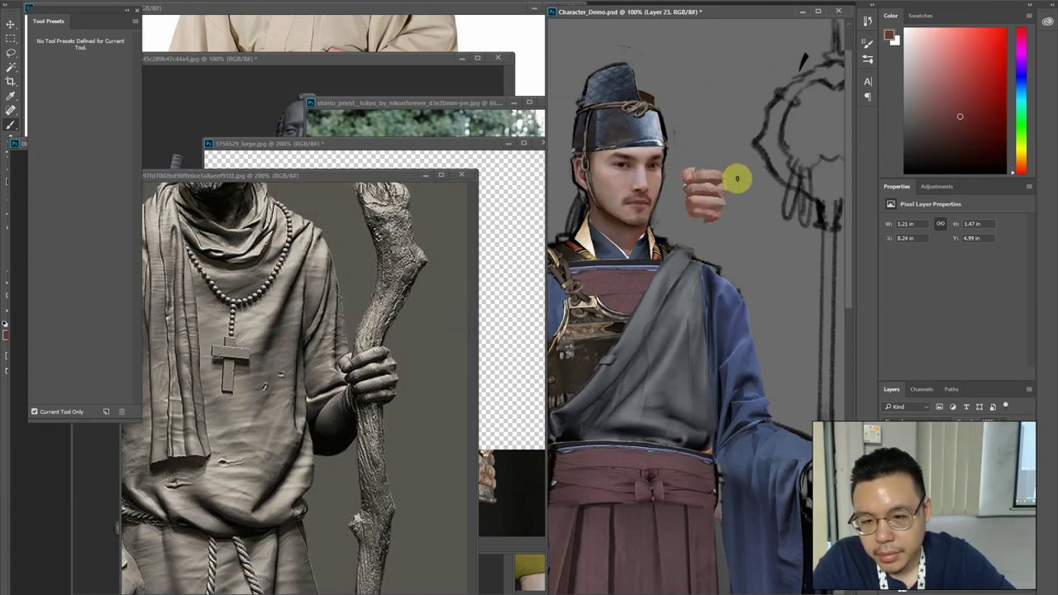
pyautogui.keyDown('shift'); pyautogui.rightClick(758, 171); pyautogui.keyUp('shift')
pyautogui.click(743, 192)
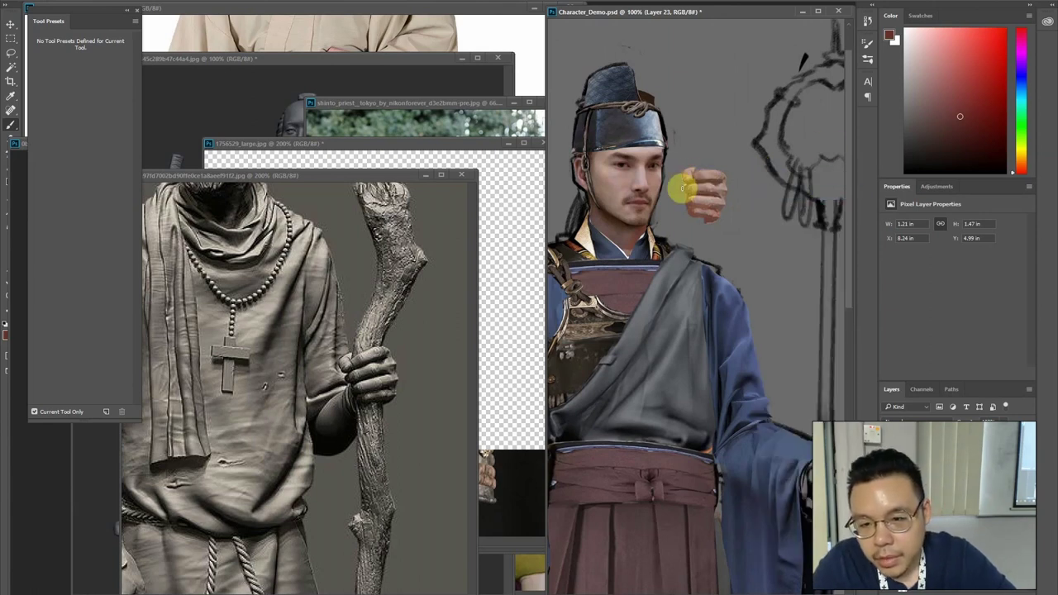
pyautogui.keyDown('alt'); pyautogui.click(633, 197); pyautogui.keyUp('alt')
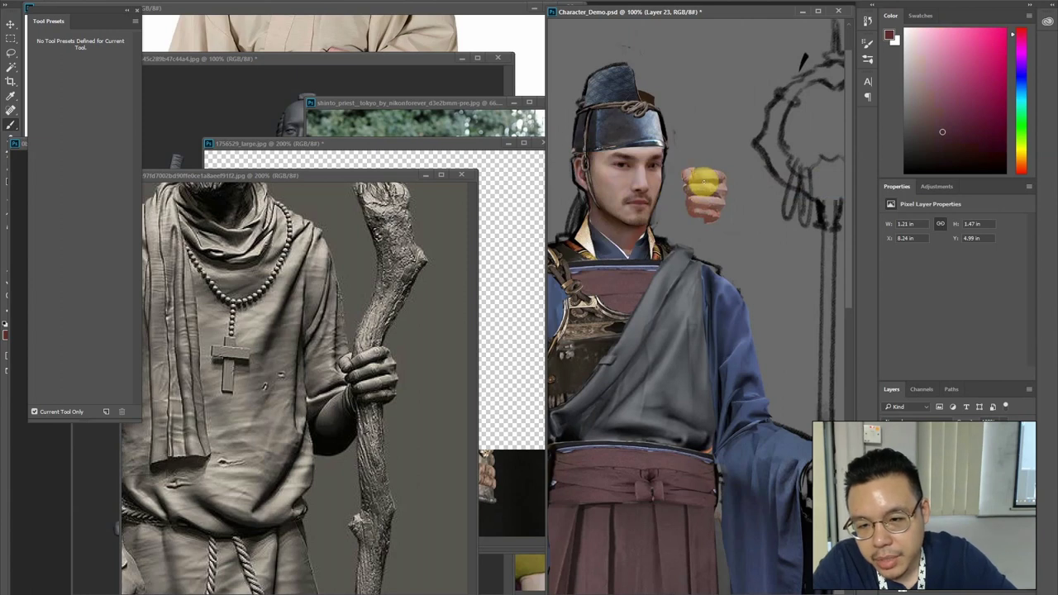
# Refine the fingers with shadow tones from the jaw and add a light forehead tone along the top knuckles
pyautogui.keyDown('alt'); pyautogui.click(651, 169); pyautogui.keyUp('alt')
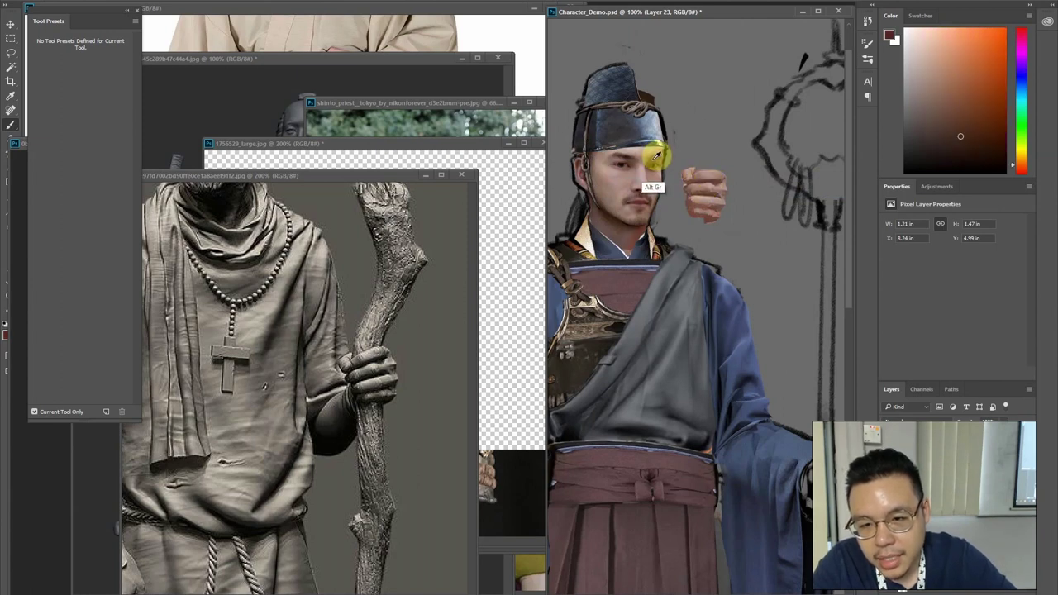
pyautogui.keyDown('alt'); pyautogui.click(637, 221); pyautogui.keyUp('alt')
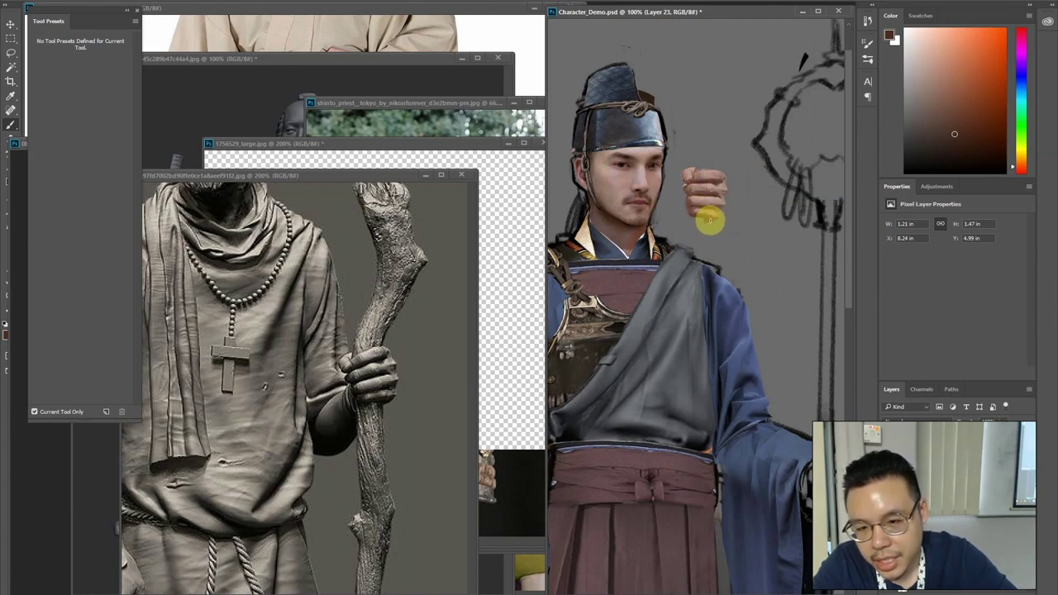
pyautogui.keyDown('alt'); pyautogui.click(636, 225); pyautogui.keyUp('alt')
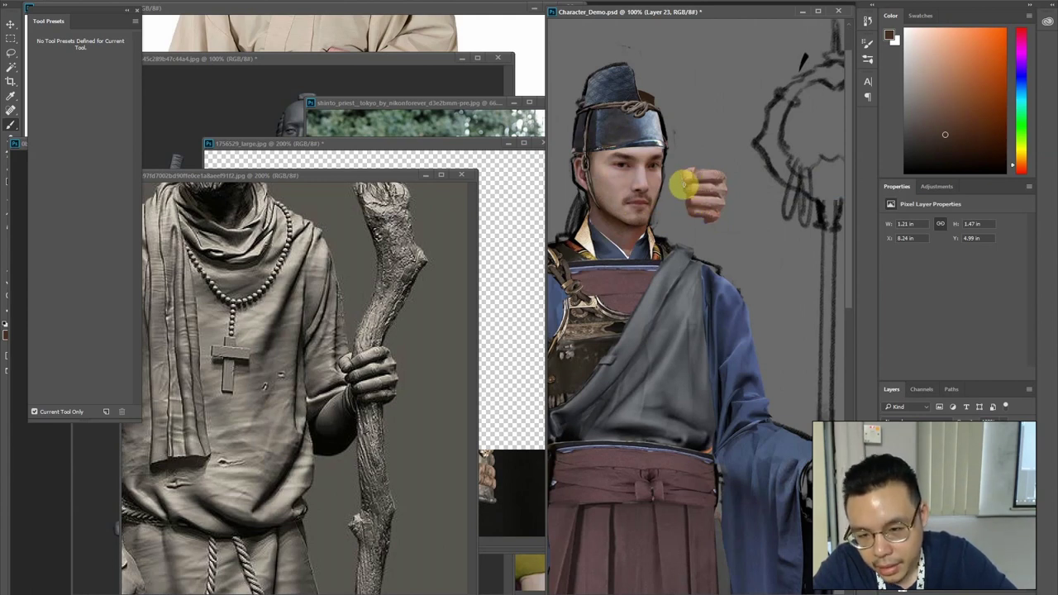
pyautogui.keyDown('alt'); pyautogui.click(644, 147); pyautogui.keyUp('alt')
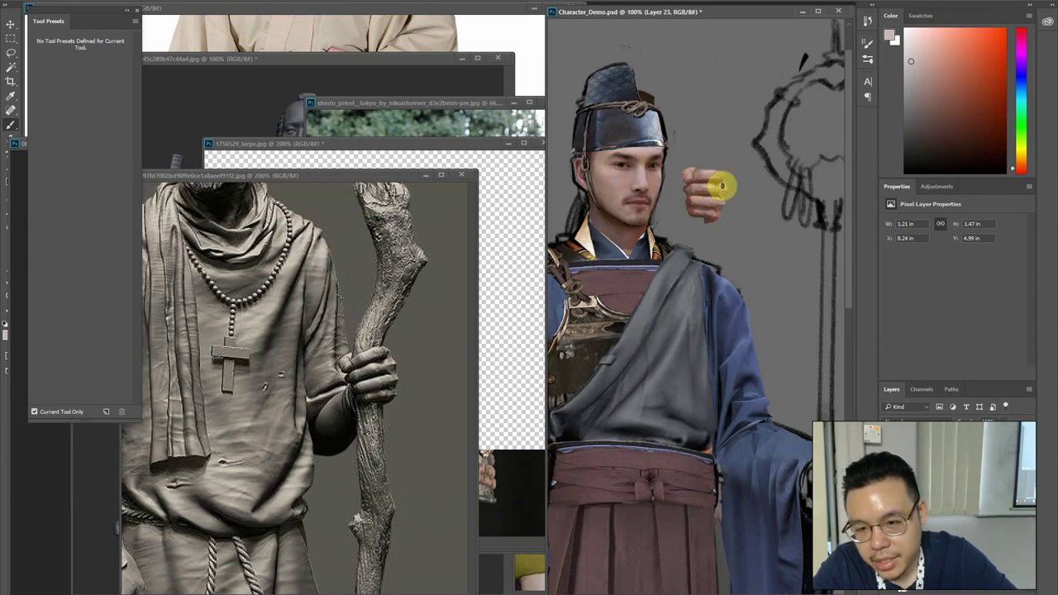
pyautogui.moveTo(722, 178); pyautogui.dragTo(686, 169)
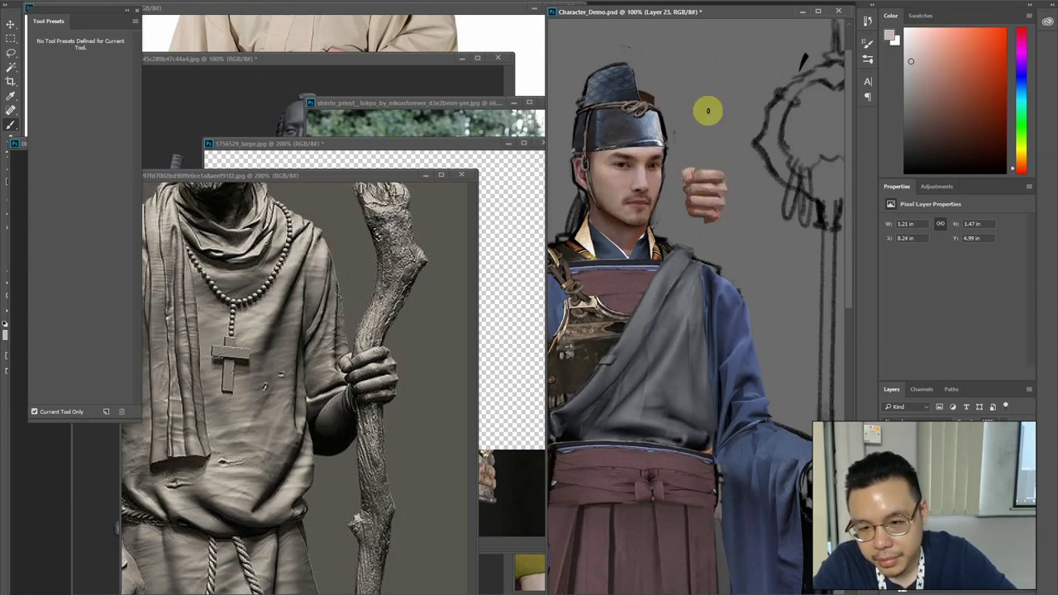
# Move the hand to the sleeve opening on the staff and nudge it into place at about X 11.1 in, Y 12.17 in
pyautogui.hotkey('ctrl', '-')
pyautogui.hotkey('ctrl', '-')
pyautogui.press('v')
pyautogui.moveTo(724, 205); pyautogui.dragTo(810, 294)
pyautogui.hotkey('ctrl', '+')
pyautogui.moveTo(799, 360); pyautogui.dragTo(752, 347)
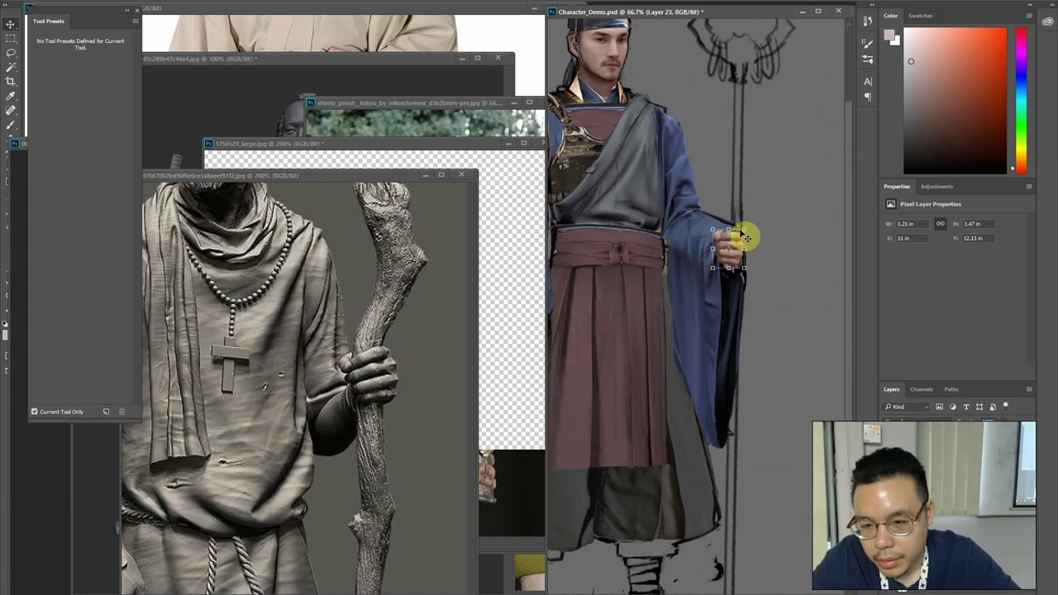
pyautogui.press('Right')
pyautogui.press('Right')
pyautogui.press('Right')
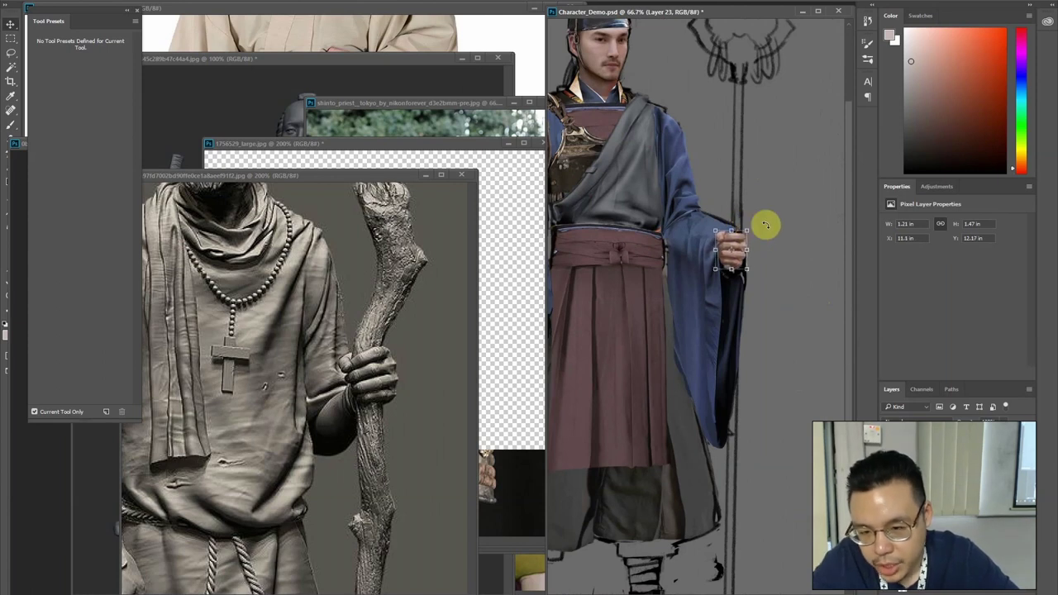
# Trim the edge of the hand beside the sleeve with a lasso cut, leaving it about 1.1 in wide
pyautogui.hotkey('ctrl', '+')
pyautogui.moveTo(747, 324); pyautogui.dragTo(706, 349)
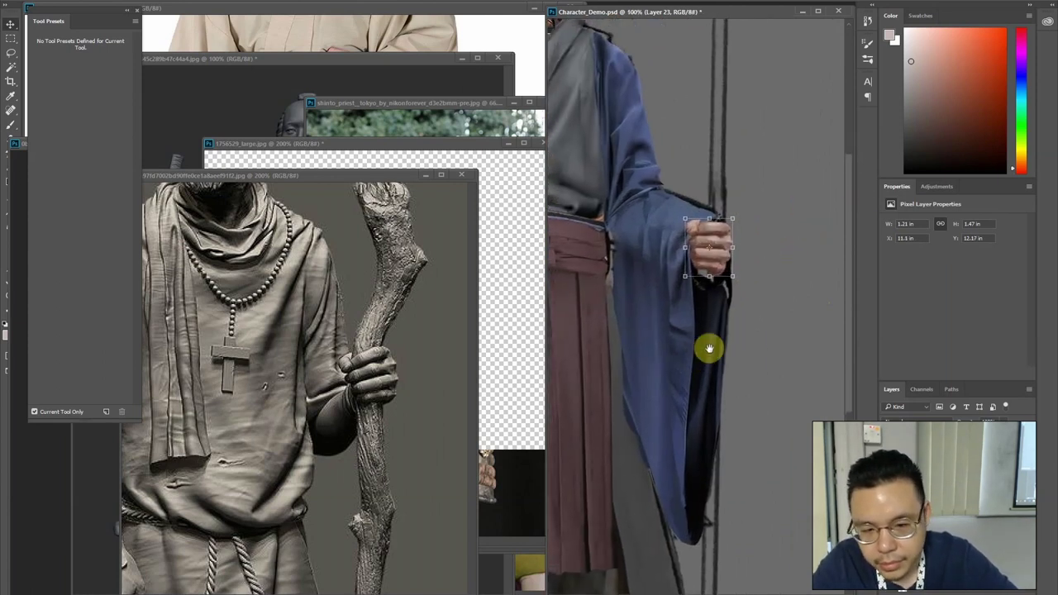
pyautogui.moveTo(689, 253); pyautogui.dragTo(692, 249)
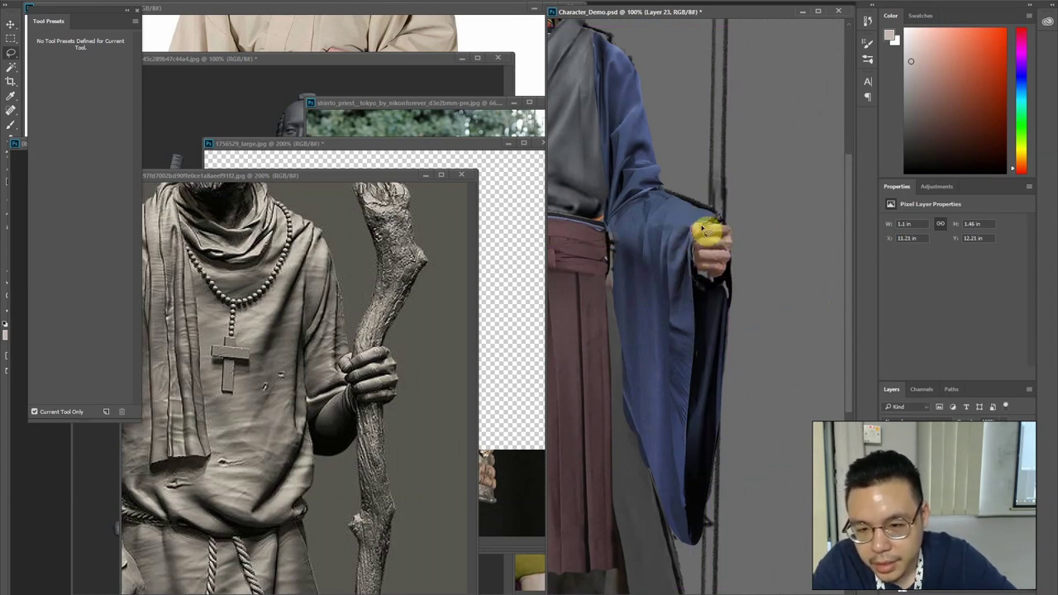
# Retouch the back of the hand near the cuff with light and dark skin tones sampled from it
pyautogui.press('b')
pyautogui.keyDown('alt'); pyautogui.click(708, 234); pyautogui.keyUp('alt')
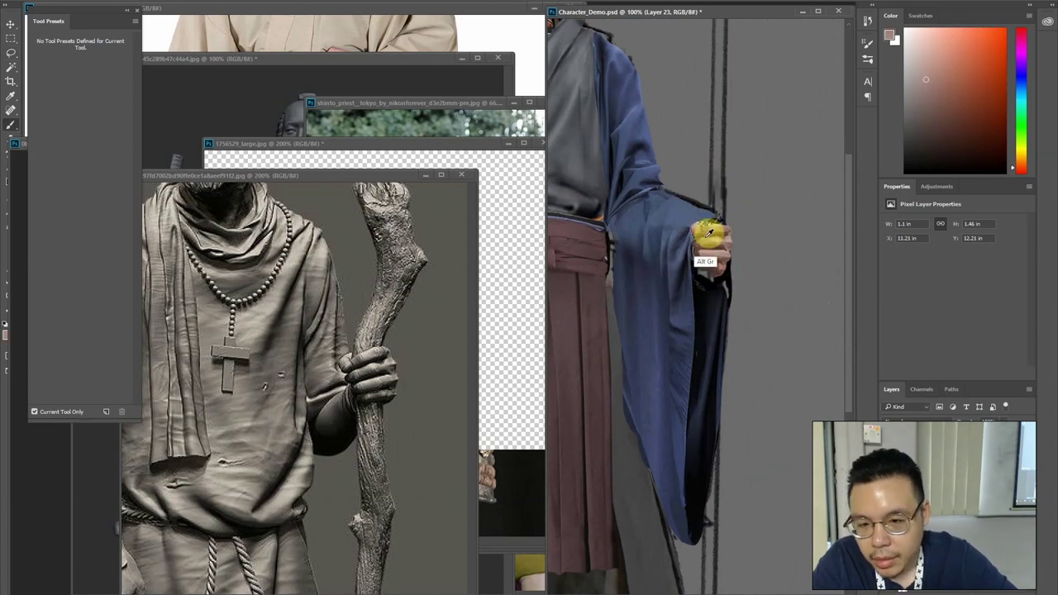
pyautogui.keyDown('alt'); pyautogui.click(708, 228); pyautogui.keyUp('alt')
pyautogui.click(918, 422)
pyautogui.click(917, 422)
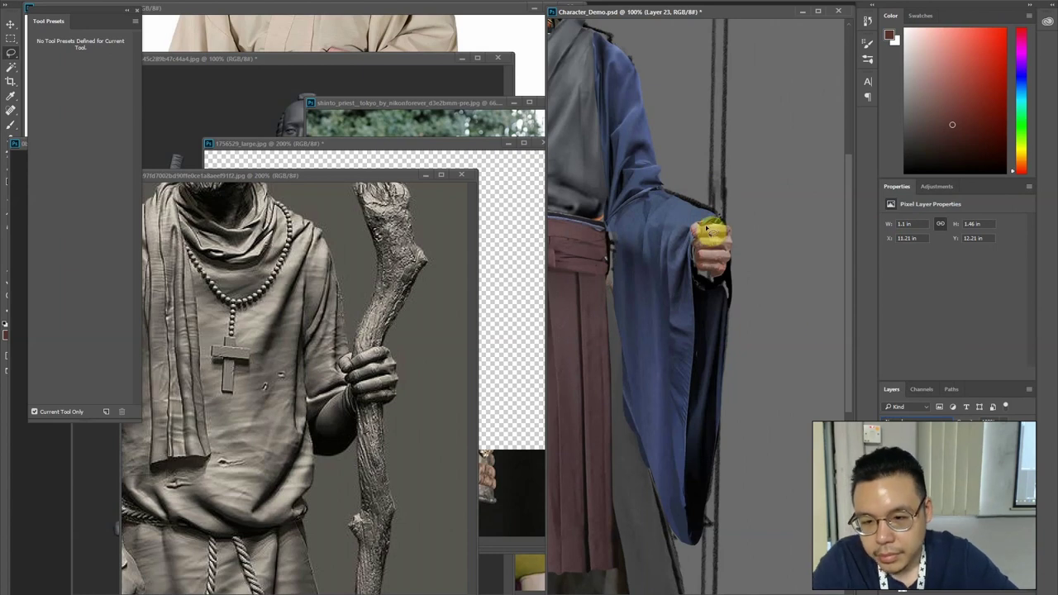
pyautogui.hotkey('alt', 'v')
pyautogui.click(770, 230)
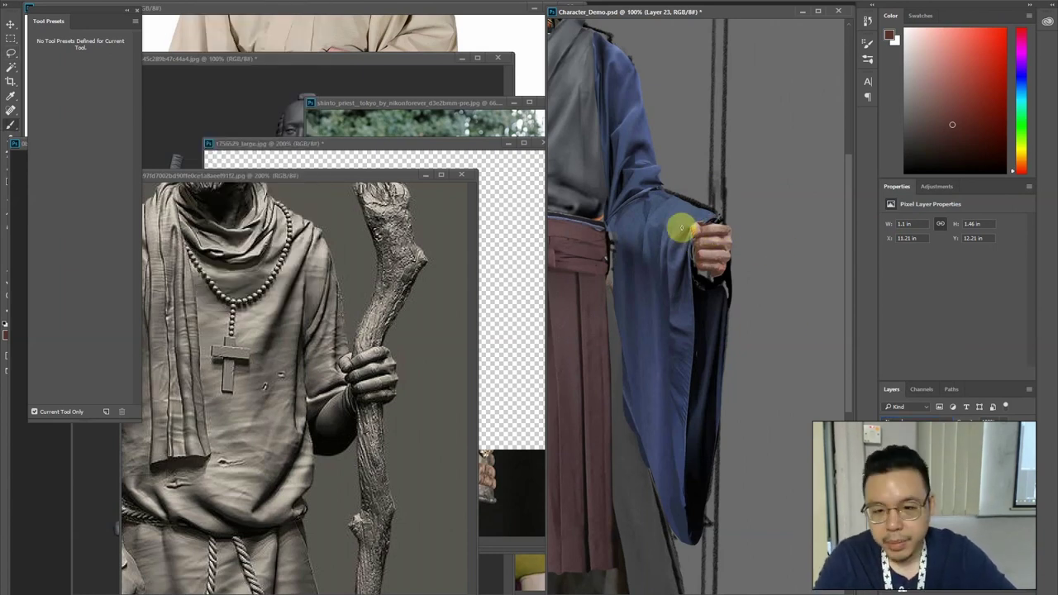
# Extend the top of the hand with sampled light skin tones and shade beneath the lowest finger with a dark tone
pyautogui.keyDown('alt'); pyautogui.click(705, 222); pyautogui.keyUp('alt')
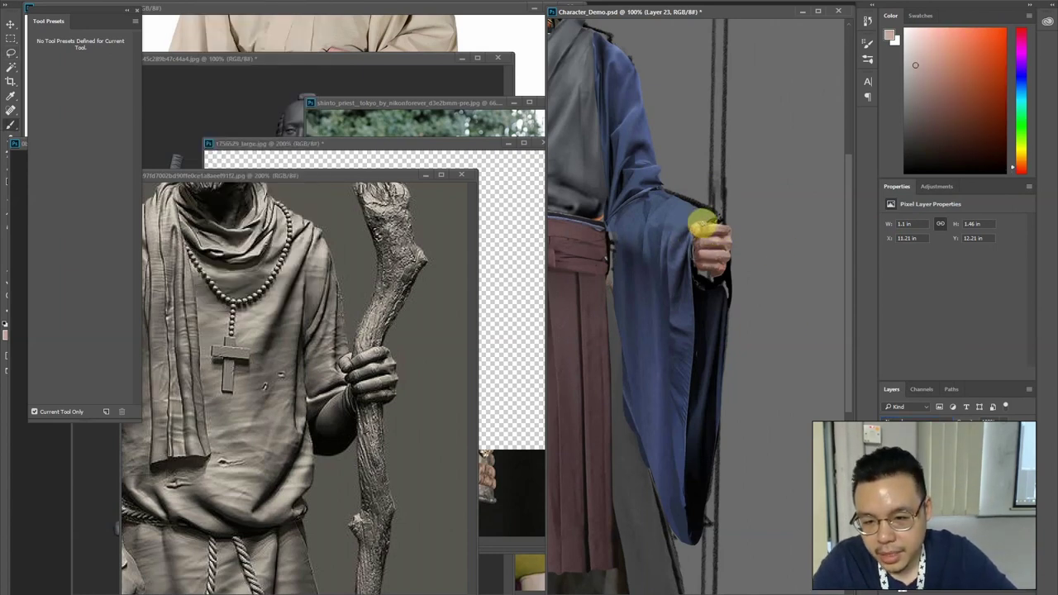
pyautogui.keyDown('alt'); pyautogui.click(704, 226); pyautogui.keyUp('alt')
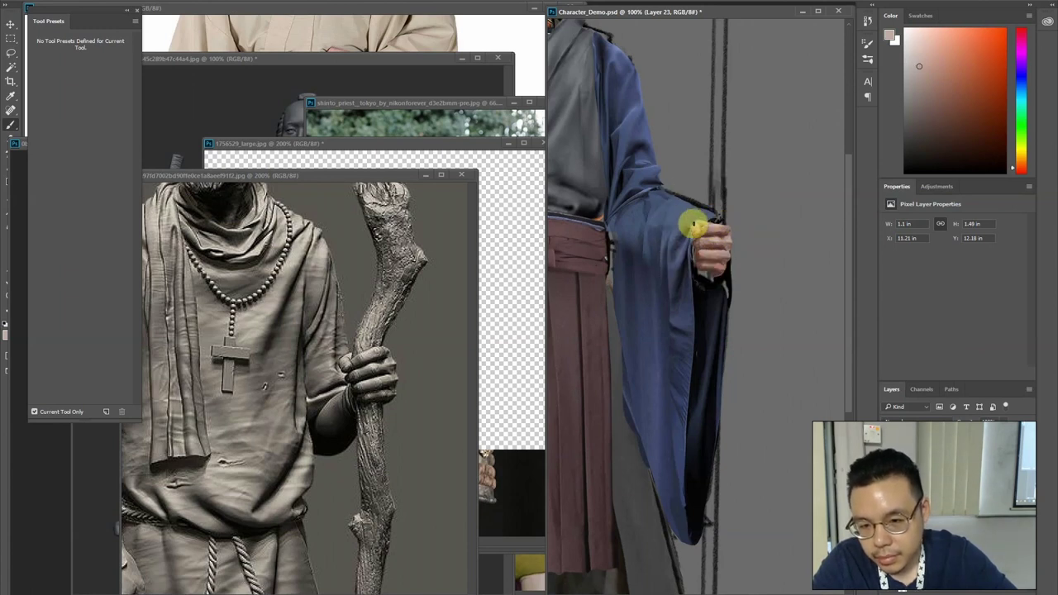
pyautogui.keyDown('alt'); pyautogui.click(702, 273); pyautogui.keyUp('alt')
pyautogui.hotkey('ctrl', '-')
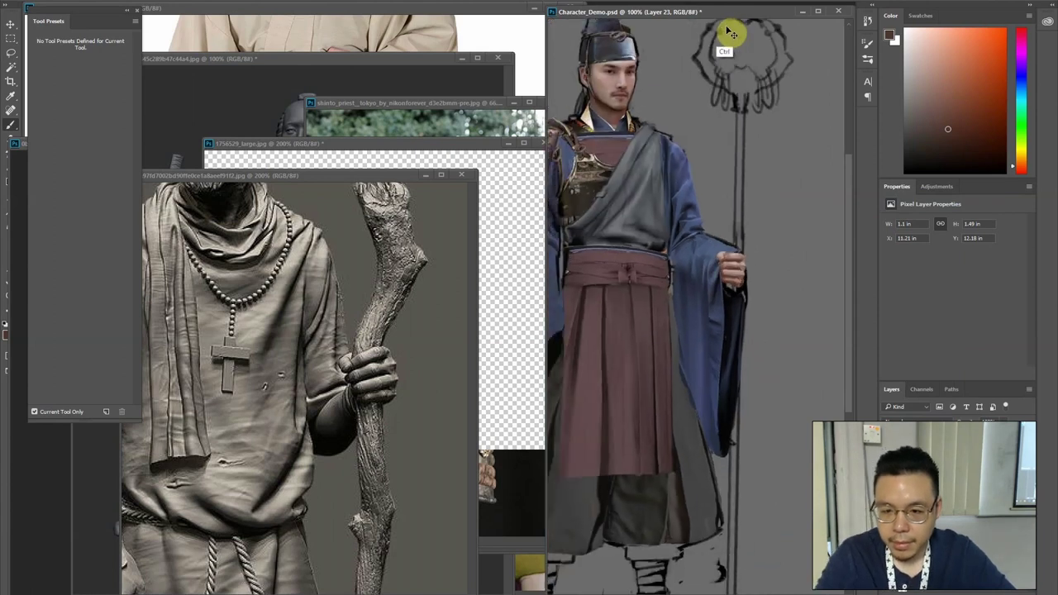
# Darken the hand gripping the staff with Levels, setting the black input level to 10
pyautogui.hotkey('ctrl', '-')
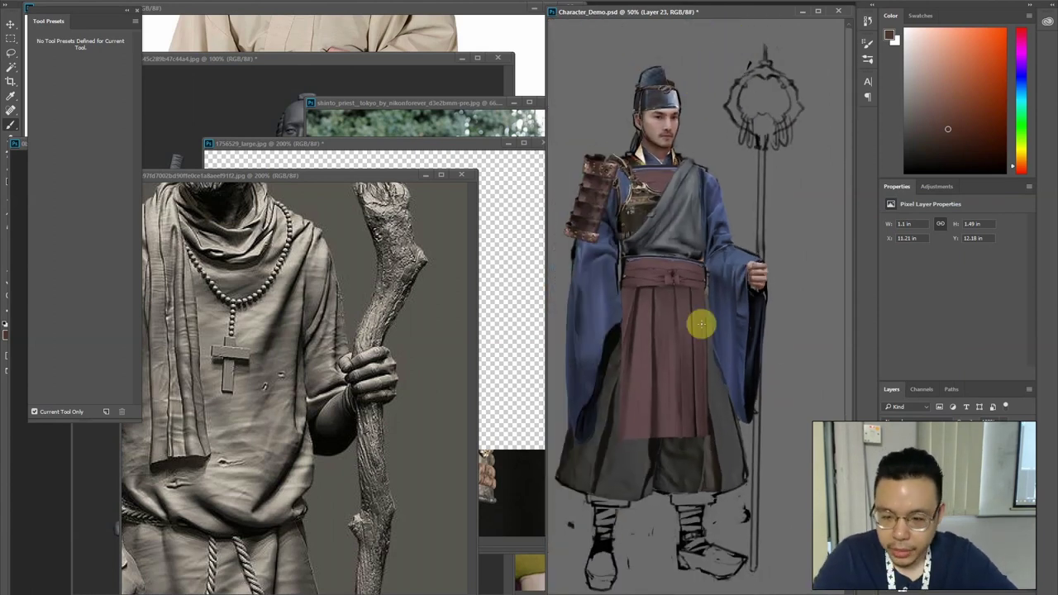
pyautogui.hotkey('ctrl', 'l')
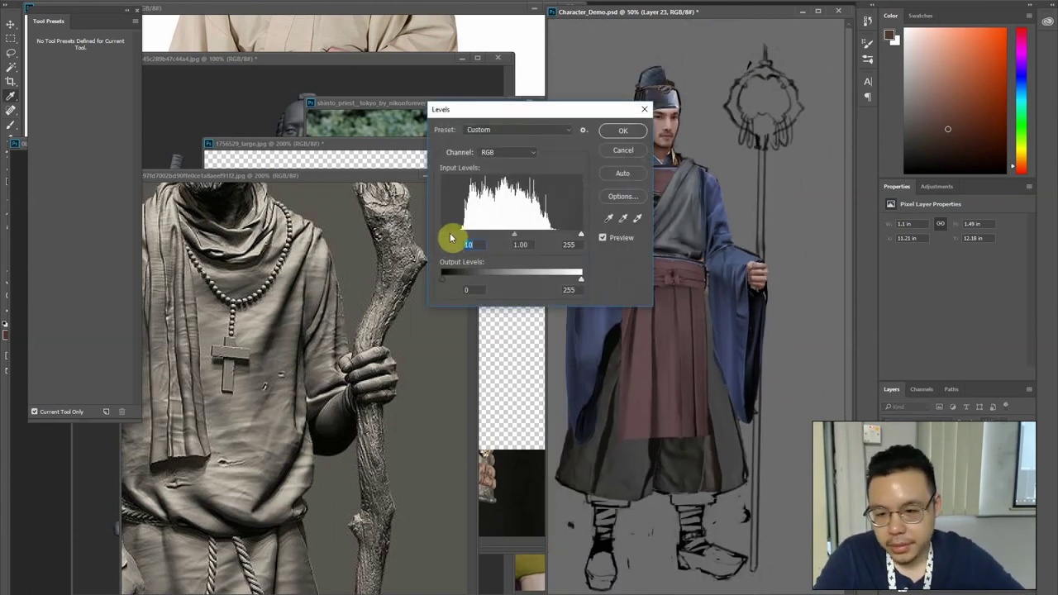
pyautogui.press('Return')
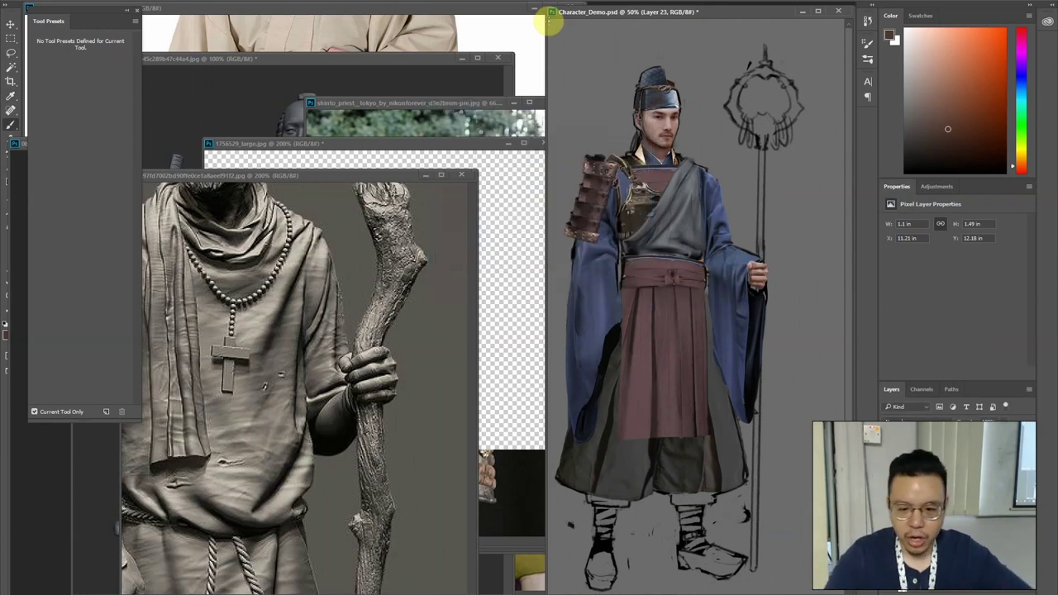
# Lasso the statue's hanging hand in the reference photo and copy it into Character_Demo.psd
pyautogui.moveTo(179, 352); pyautogui.dragTo(351, 219)
pyautogui.moveTo(347, 319); pyautogui.dragTo(341, 300)
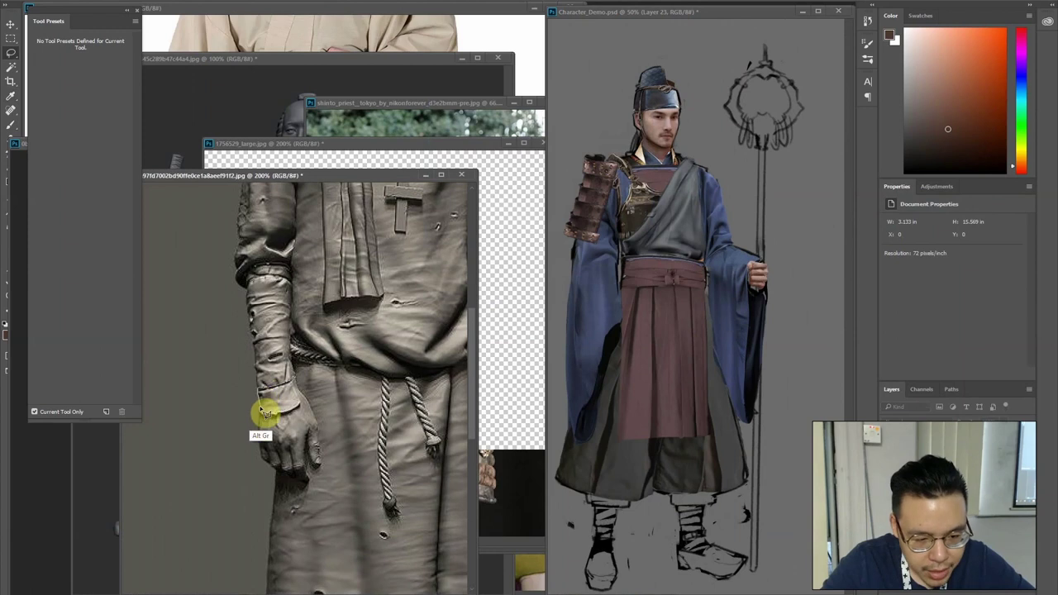
pyautogui.moveTo(274, 471)
pyautogui.mouseDown()
pyautogui.moveTo(307, 486)
pyautogui.moveTo(311, 451)
pyautogui.moveTo(322, 467)
pyautogui.moveTo(320, 424)
pyautogui.moveTo(296, 383)
pyautogui.moveTo(299, 346)
pyautogui.moveTo(430, 377)
pyautogui.moveTo(649, 351)
pyautogui.moveTo(594, 295)
pyautogui.moveTo(624, 327)
pyautogui.mouseUp()
pyautogui.press('c')
pyautogui.press('v')
# Place the pasted hand at the opening of the empty sleeve, at about X 3.46 in, Y 15.49 in
pyautogui.hotkey('ctrl', '+')
pyautogui.moveTo(573, 405); pyautogui.dragTo(623, 361)
pyautogui.moveTo(663, 279); pyautogui.dragTo(656, 290)
pyautogui.moveTo(613, 254); pyautogui.dragTo(617, 266)
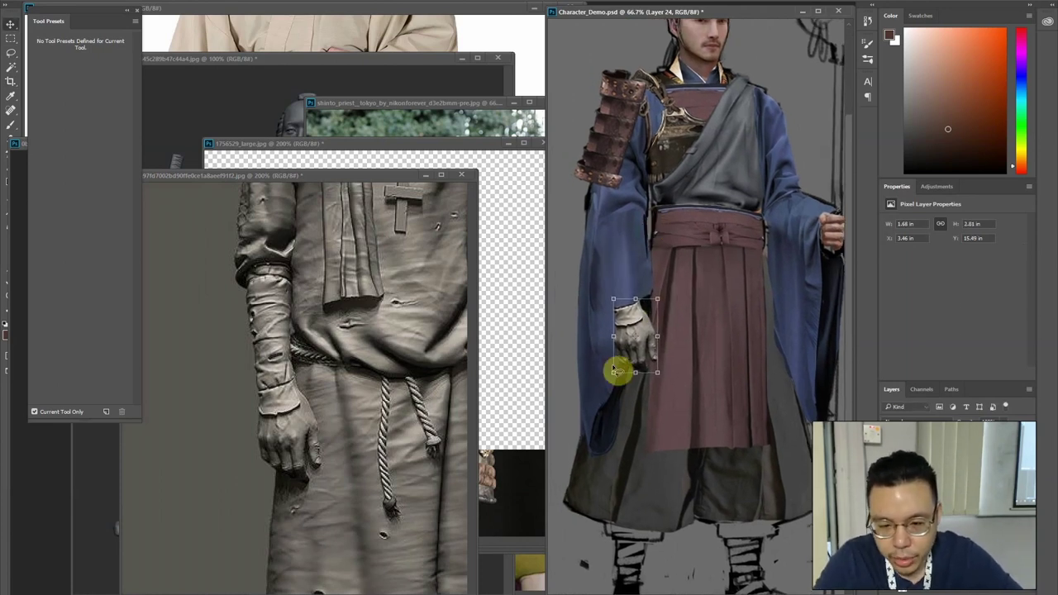
# Clean up the outer edge of the pasted hand beside the sleeve with a lasso selection
pyautogui.press('l')
pyautogui.moveTo(620, 361)
pyautogui.mouseDown()
pyautogui.moveTo(608, 372)
pyautogui.moveTo(602, 328)
pyautogui.mouseUp()
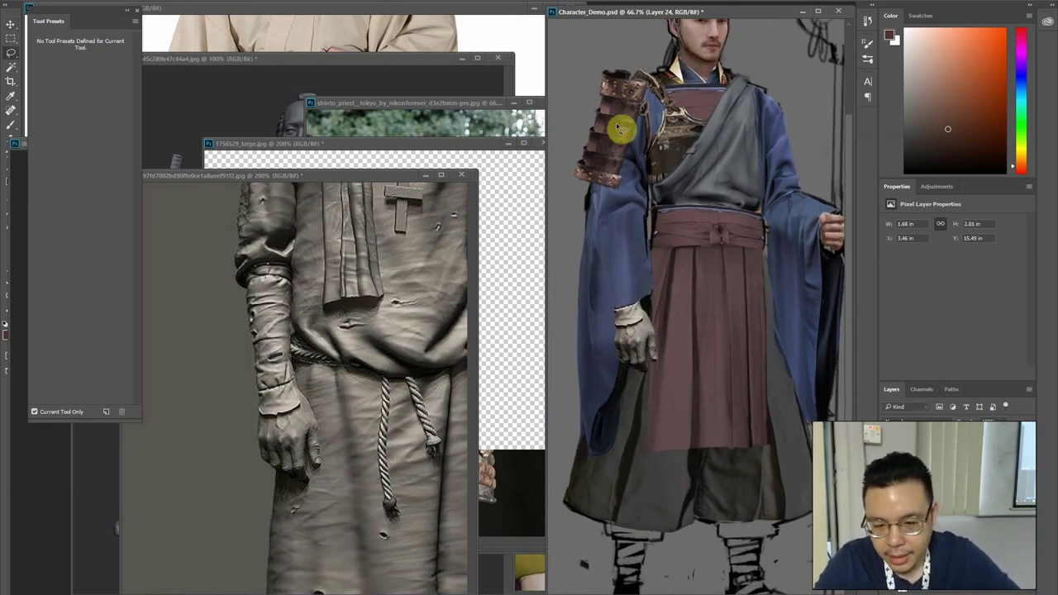
pyautogui.hotkey('ctrl', '-')
pyautogui.hotkey('ctrl', '+')
pyautogui.hotkey('ctrl', 'z')
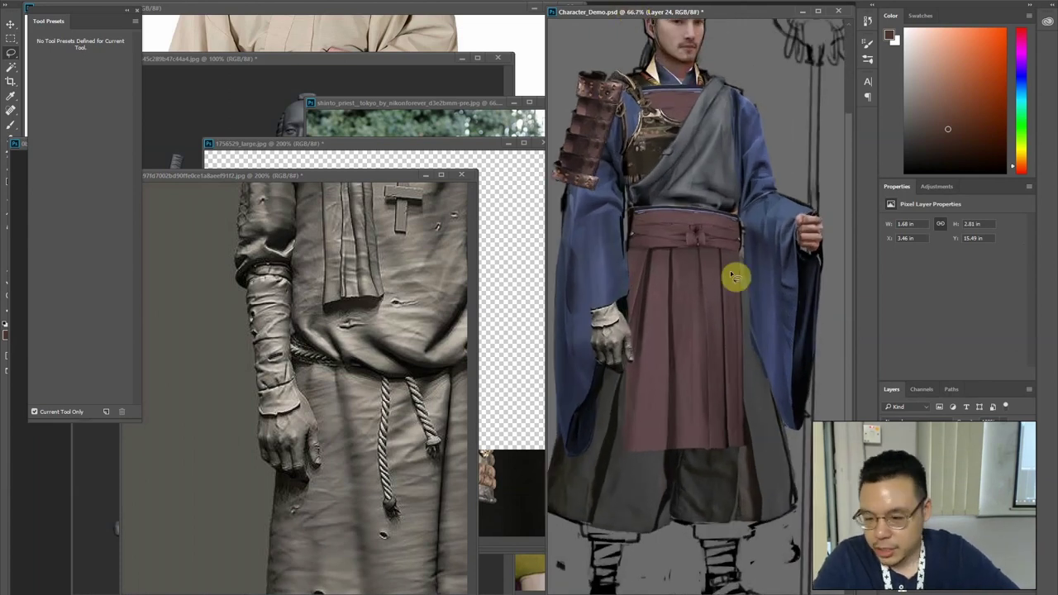
# Scale the pasted hand to about 1.6 by 2.58 in and fit it to the sleeve at about X 3.65 in, Y 14.82 in
pyautogui.click(172, 1)
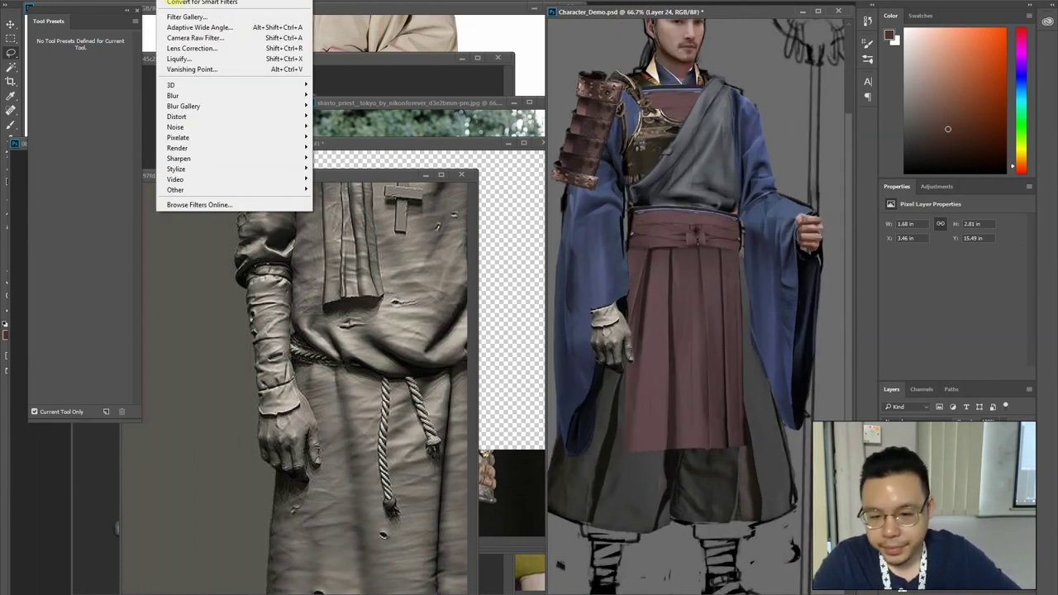
pyautogui.click(666, 302)
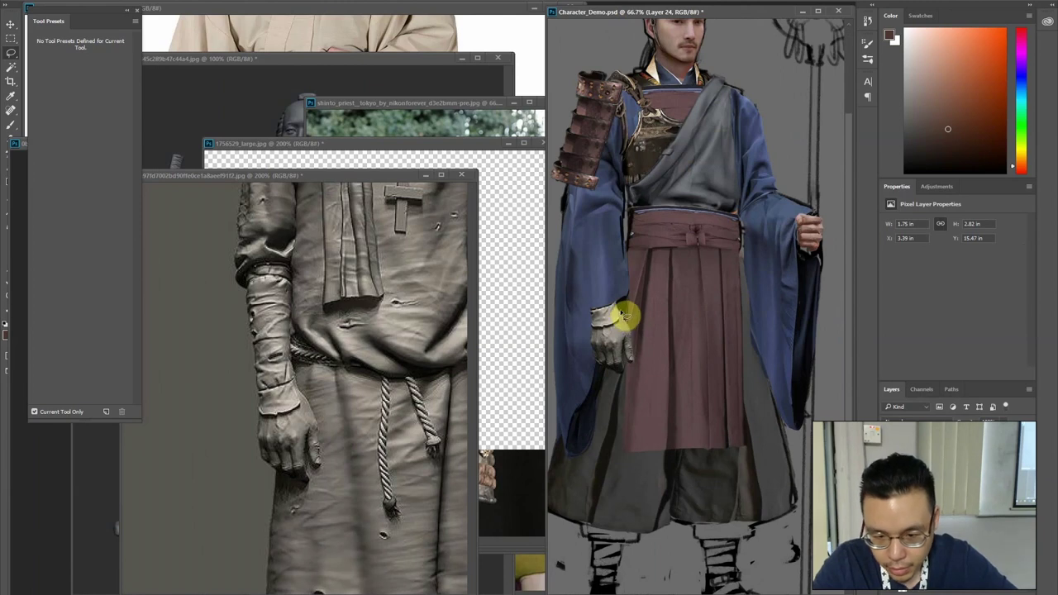
pyautogui.click(888, 480)
pyautogui.moveTo(626, 355); pyautogui.dragTo(618, 296)
pyautogui.press('Return')
pyautogui.moveTo(670, 212)
pyautogui.mouseDown()
pyautogui.moveTo(653, 284)
pyautogui.moveTo(673, 267)
pyautogui.mouseUp()
pyautogui.click(889, 472)
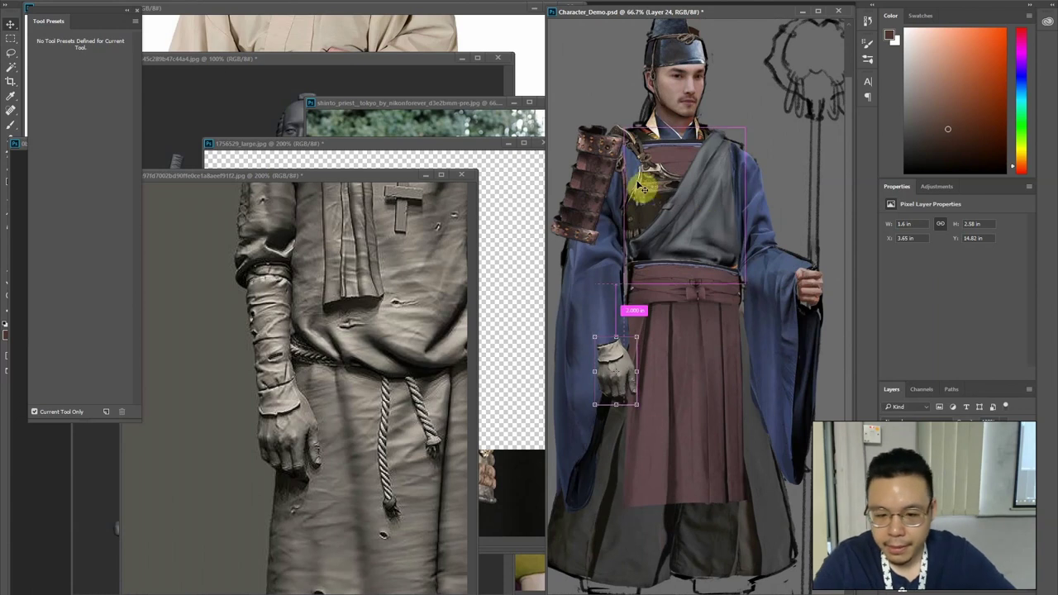
# Move the grey hand up beside the character's face for colour matching, at about X 7.67 in, Y 4.4 in
pyautogui.moveTo(618, 343); pyautogui.dragTo(724, 80)
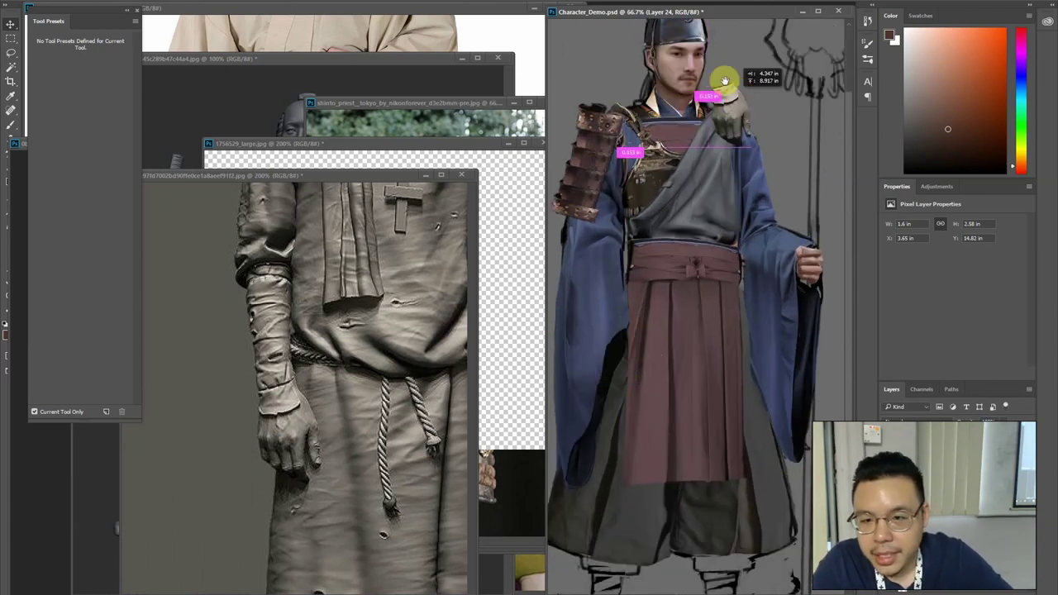
pyautogui.moveTo(681, 142); pyautogui.dragTo(661, 250)
pyautogui.moveTo(714, 201); pyautogui.dragTo(707, 147)
pyautogui.hotkey('ctrl', '+')
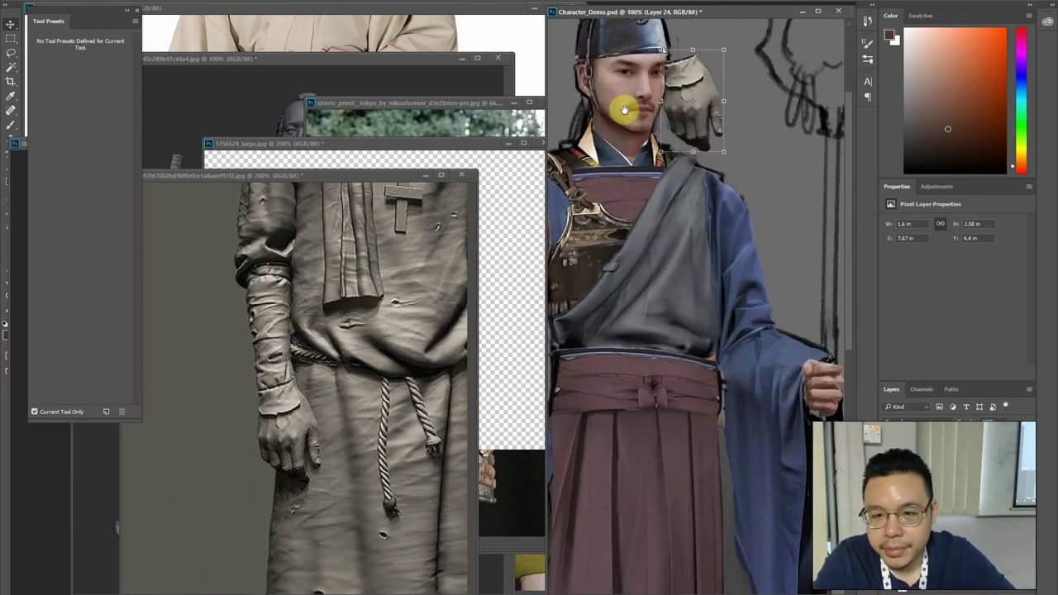
pyautogui.moveTo(624, 110); pyautogui.dragTo(628, 196)
# Even out the hand's contrast with Shadows/Highlights, setting shadows to 85% and highlights to 100%
pyautogui.click(73, 0)
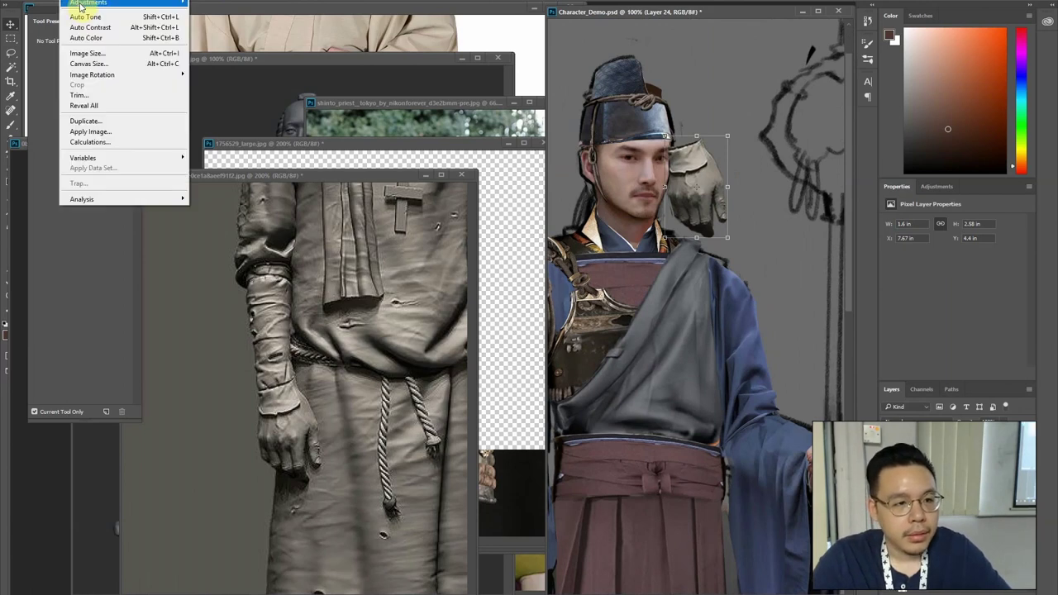
pyautogui.moveTo(81, 6)
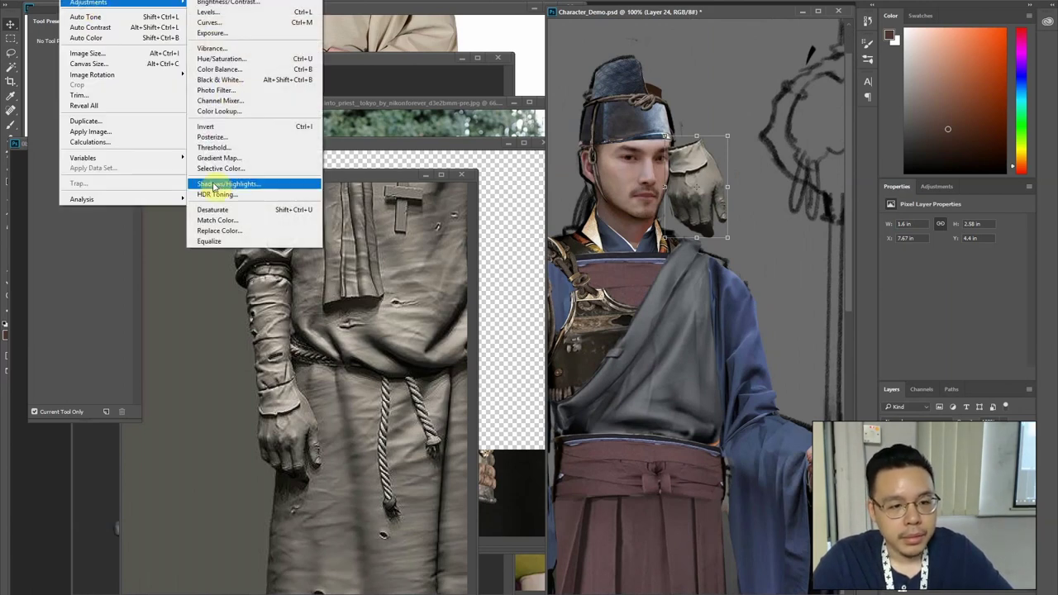
pyautogui.click(214, 187)
pyautogui.moveTo(489, 178); pyautogui.dragTo(526, 178)
pyautogui.moveTo(464, 210); pyautogui.dragTo(554, 212)
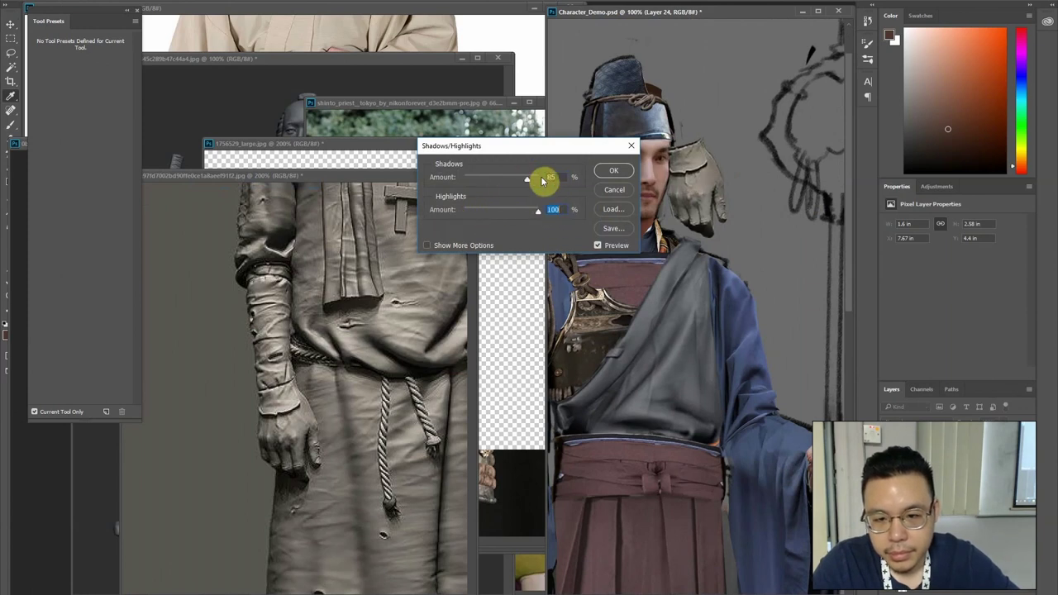
pyautogui.press('Return')
# Lighten the hand's darkest tones by raising the black output level in Levels
pyautogui.hotkey('ctrl', 'l')
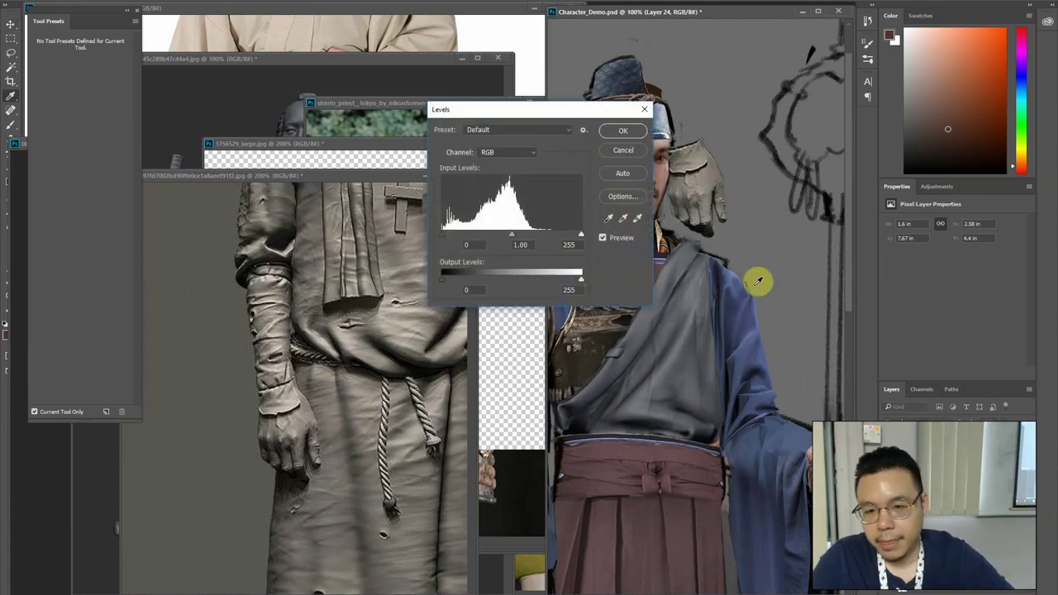
pyautogui.moveTo(464, 284); pyautogui.dragTo(470, 283)
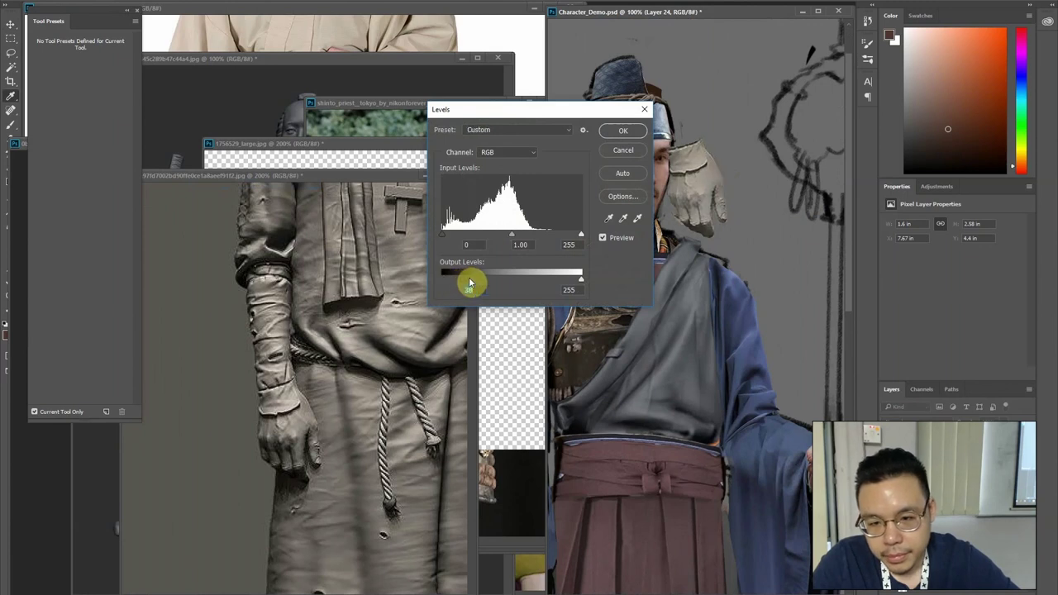
pyautogui.press('Return')
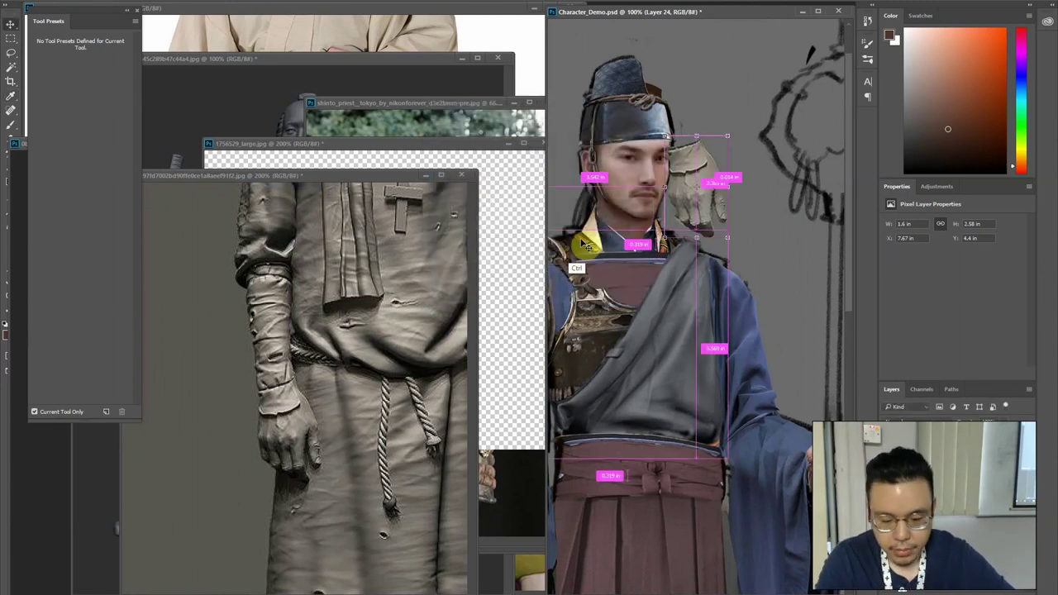
# Colorize the hand to a skin tone with Hue/Saturation, using hue 18 and saturation 18
pyautogui.hotkey('ctrl', 'u')
pyautogui.click(481, 222)
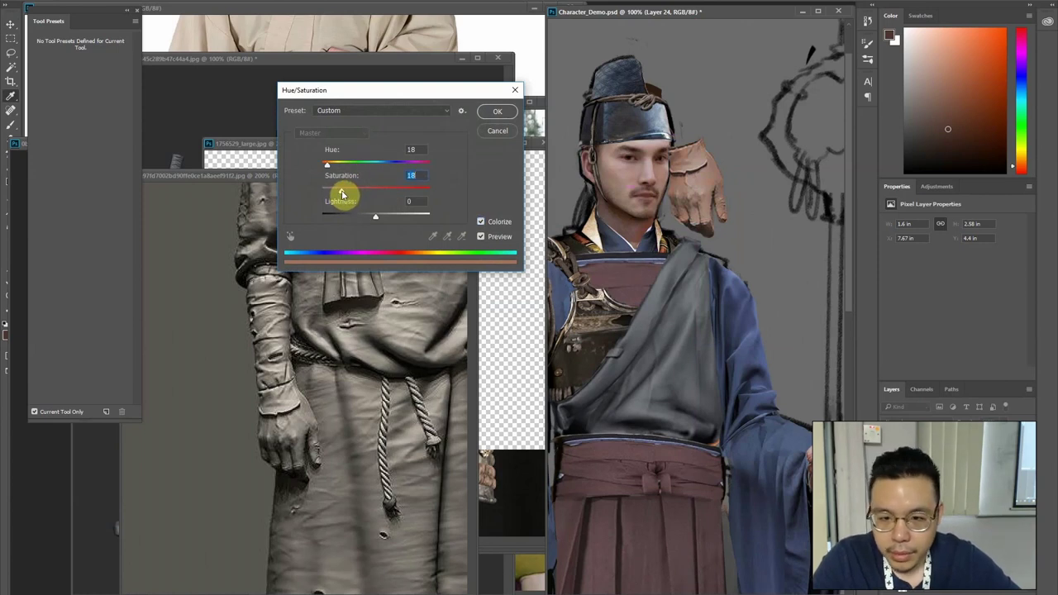
pyautogui.click(495, 109)
# Tint the fingers with a reddish-brown skin tone sampled from the neck, using the brush in Color blend mode
pyautogui.keyDown('alt'); pyautogui.click(644, 218); pyautogui.keyUp('alt')
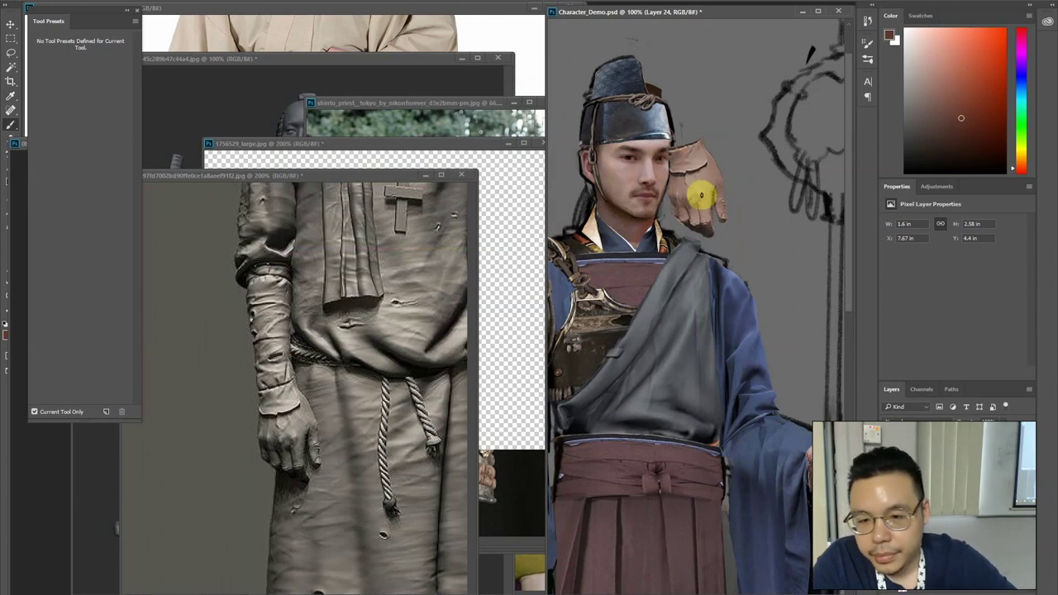
pyautogui.keyDown('shift'); pyautogui.rightClick(724, 218); pyautogui.keyUp('shift')
pyautogui.click(748, 584)
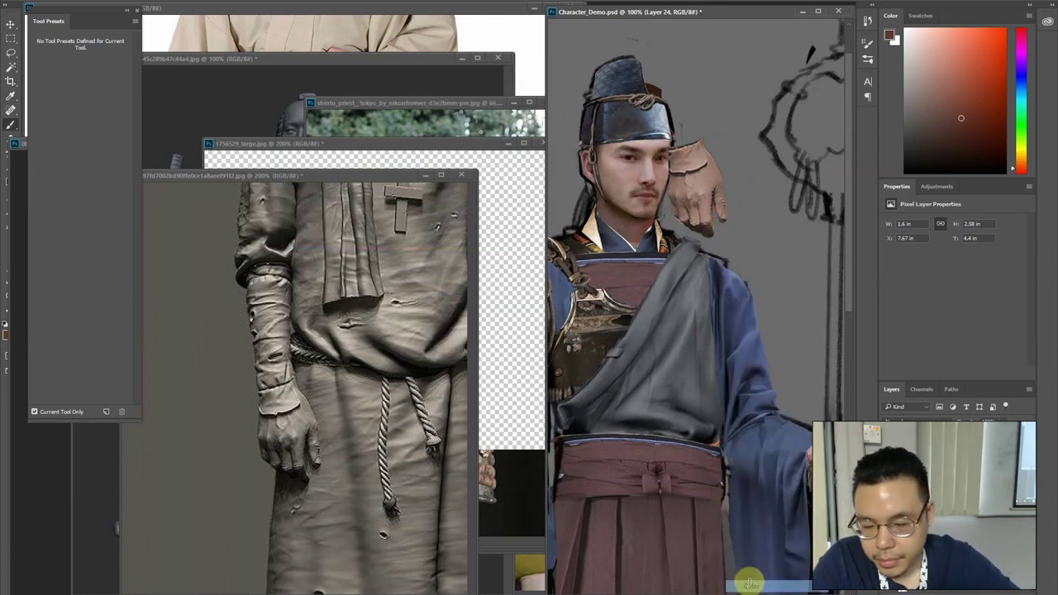
pyautogui.moveTo(712, 228)
pyautogui.mouseDown()
pyautogui.moveTo(692, 230)
pyautogui.moveTo(697, 211)
pyautogui.moveTo(685, 201)
pyautogui.moveTo(687, 231)
pyautogui.moveTo(680, 220)
pyautogui.moveTo(717, 208)
pyautogui.mouseUp()
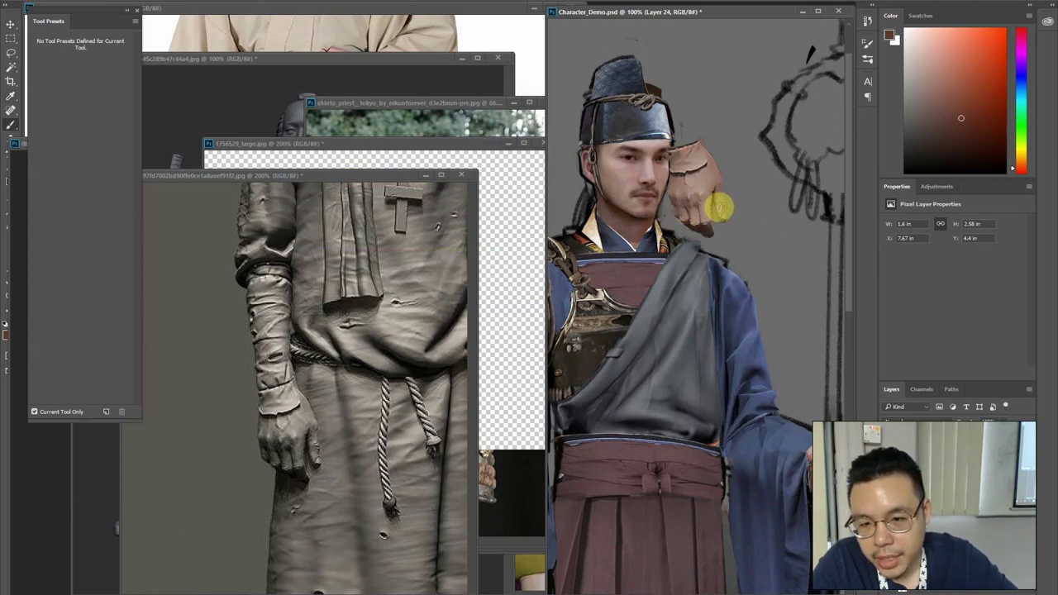
# Tint the back of the hand with light pinkish skin tones sampled from the face
pyautogui.keyDown('alt'); pyautogui.click(666, 162); pyautogui.keyUp('alt')
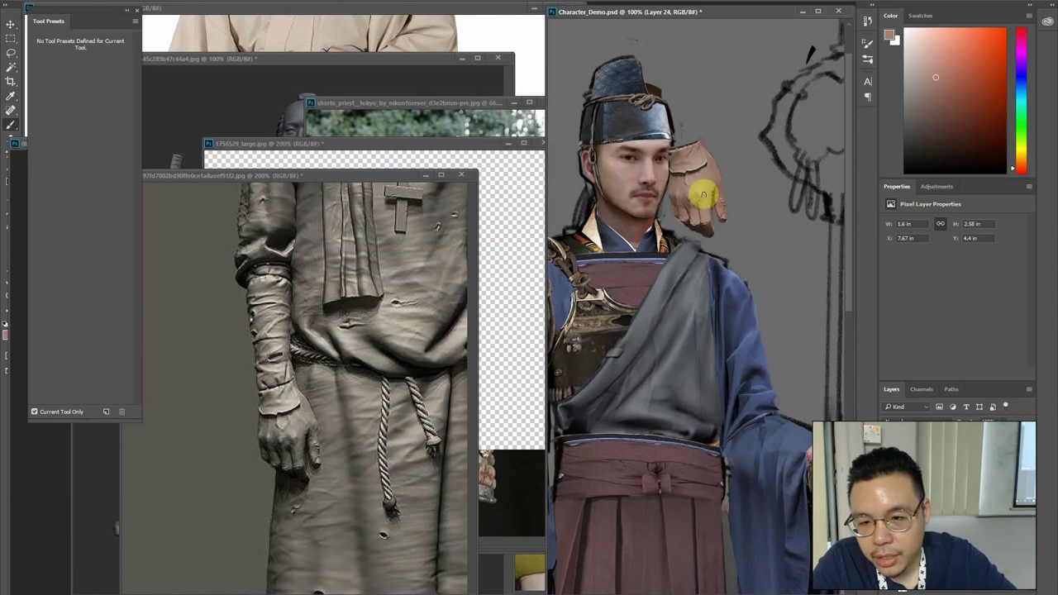
pyautogui.keyDown('alt'); pyautogui.click(636, 166); pyautogui.keyUp('alt')
pyautogui.moveTo(689, 166); pyautogui.dragTo(704, 181)
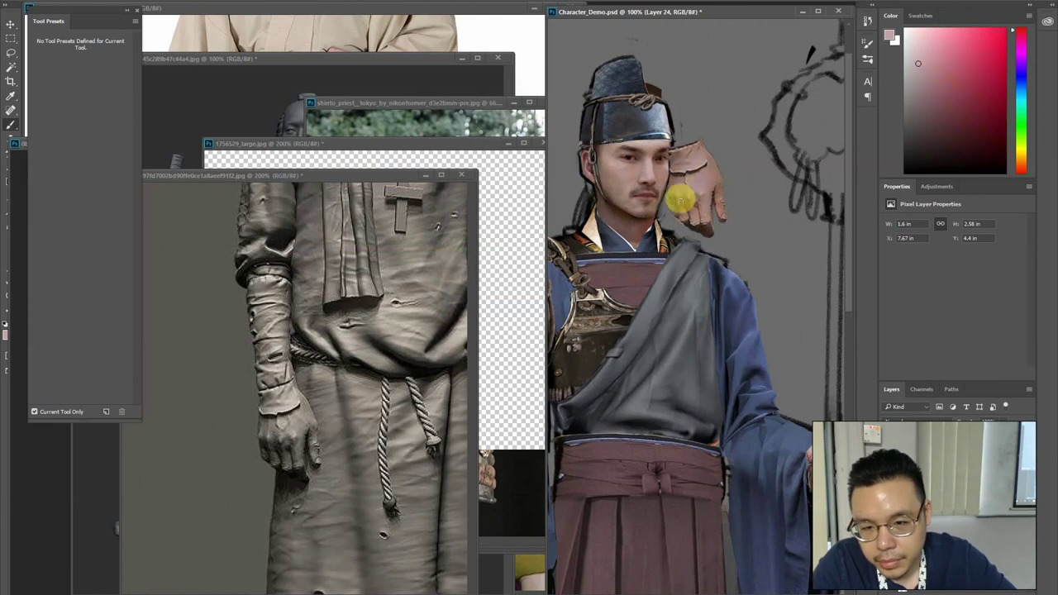
# Change the brush blend mode and shade the fingertips with a dark skin tone sampled from the neck
pyautogui.keyDown('alt'); pyautogui.click(626, 207); pyautogui.keyUp('alt')
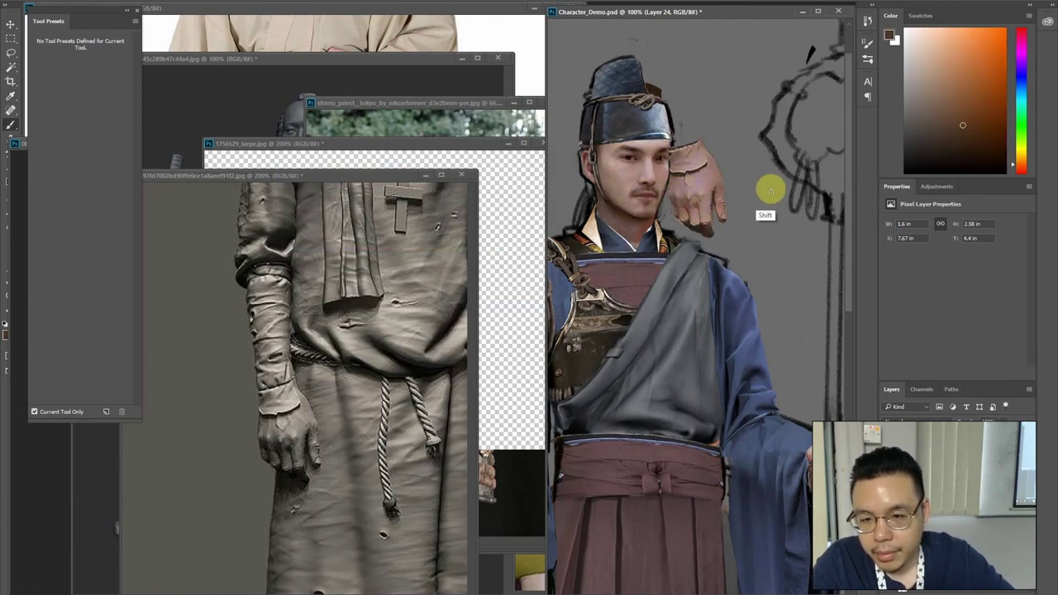
pyautogui.keyDown('shift'); pyautogui.rightClick(769, 182); pyautogui.keyUp('shift')
pyautogui.click(798, 213)
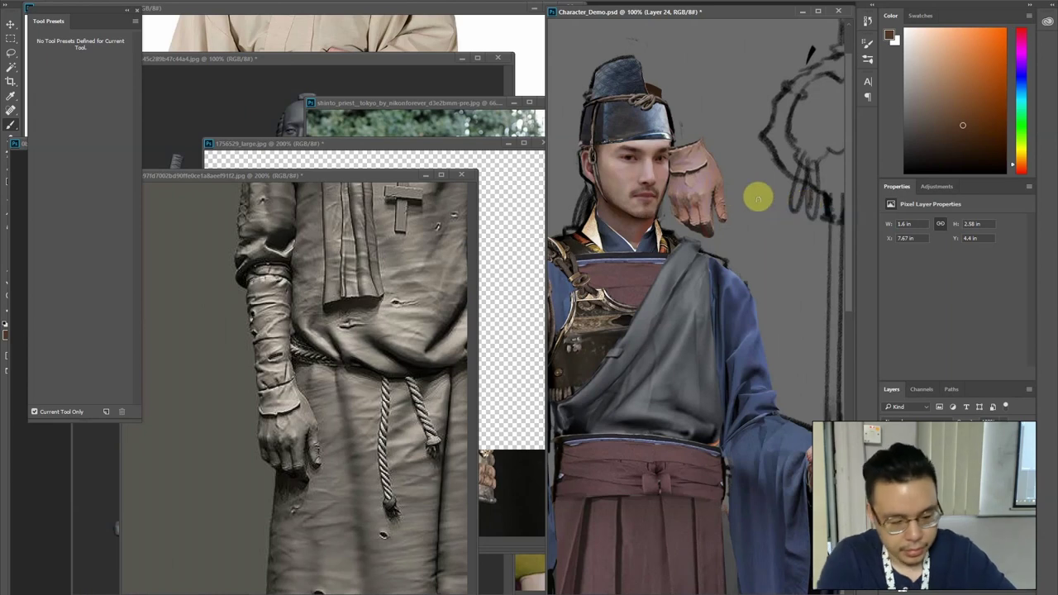
pyautogui.keyDown('alt'); pyautogui.click(634, 224); pyautogui.keyUp('alt')
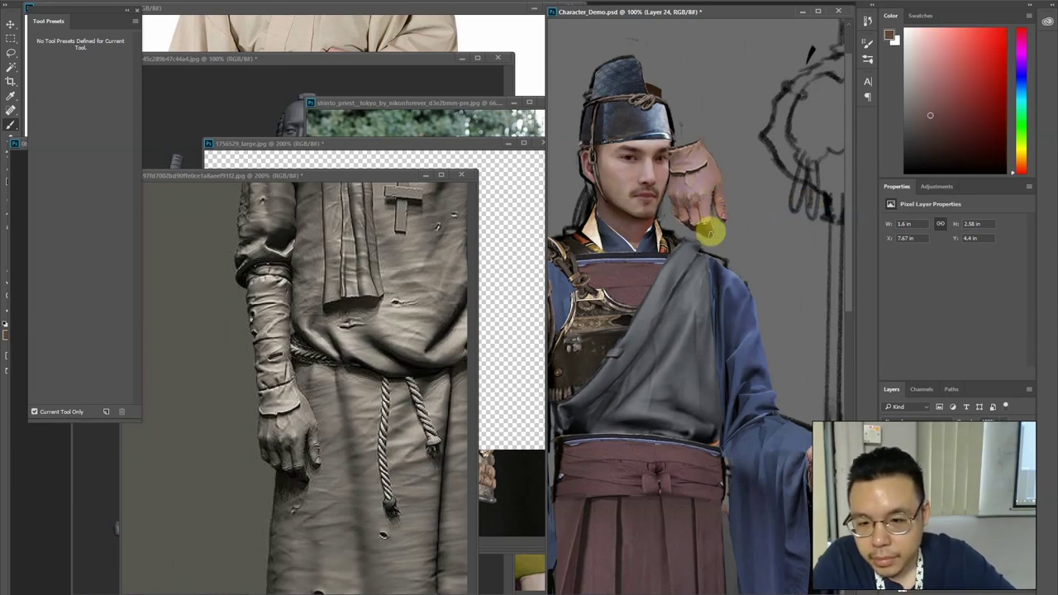
pyautogui.moveTo(711, 235); pyautogui.dragTo(698, 224)
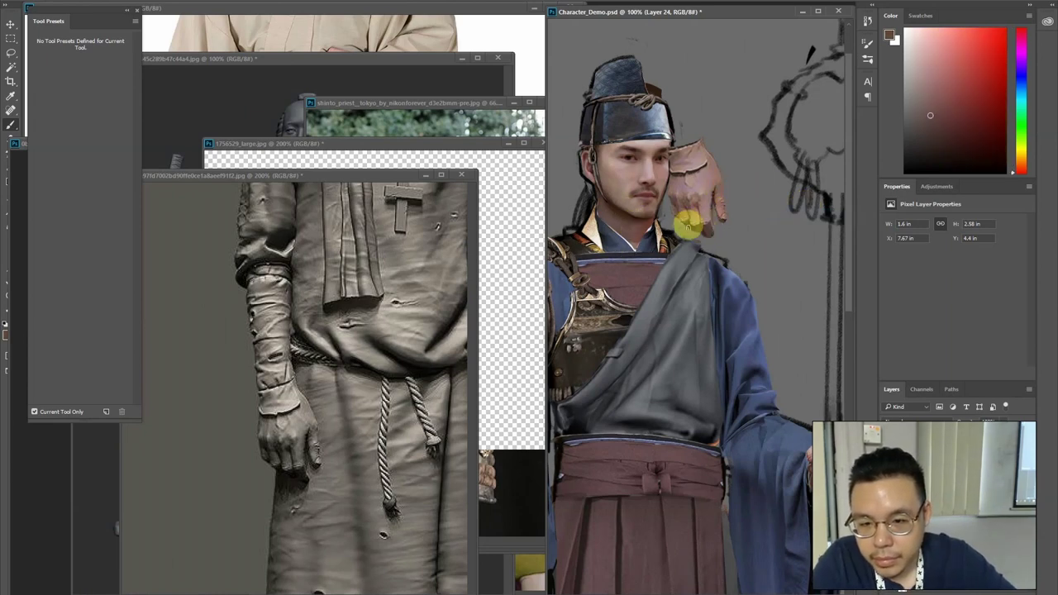
# Deepen the shadows across the fingers with a near-black brown sampled from beneath the chin
pyautogui.keyDown('alt'); pyautogui.click(643, 216); pyautogui.keyUp('alt')
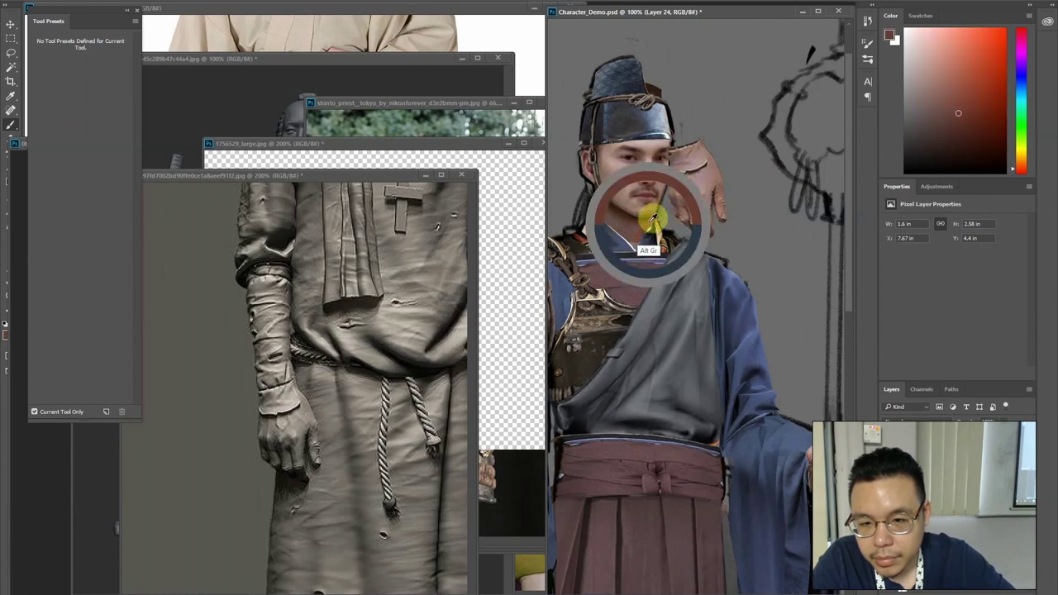
pyautogui.keyDown('alt'); pyautogui.click(642, 215); pyautogui.keyUp('alt')
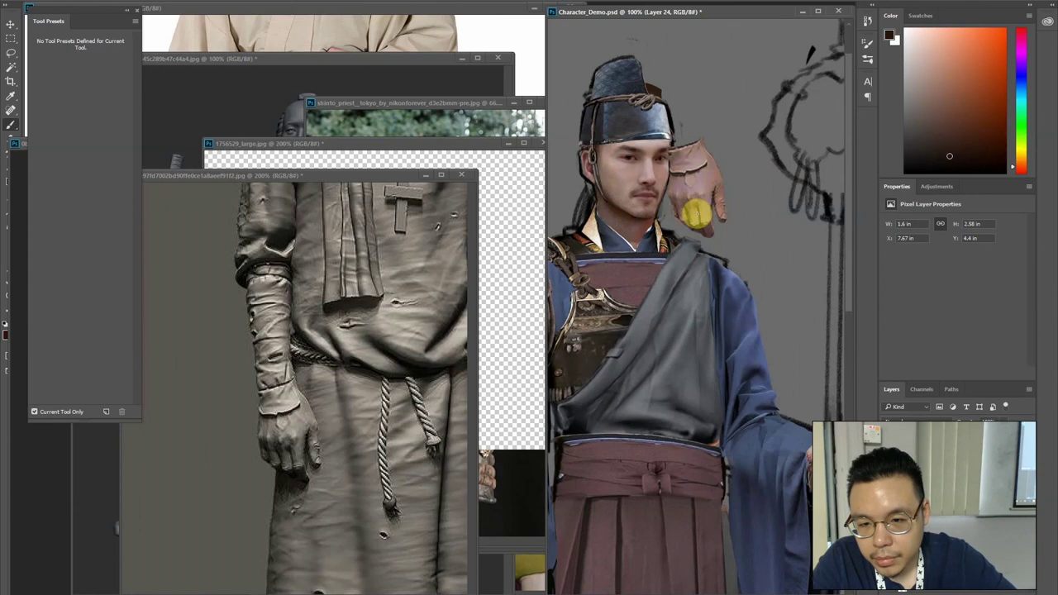
pyautogui.moveTo(696, 213); pyautogui.dragTo(712, 211)
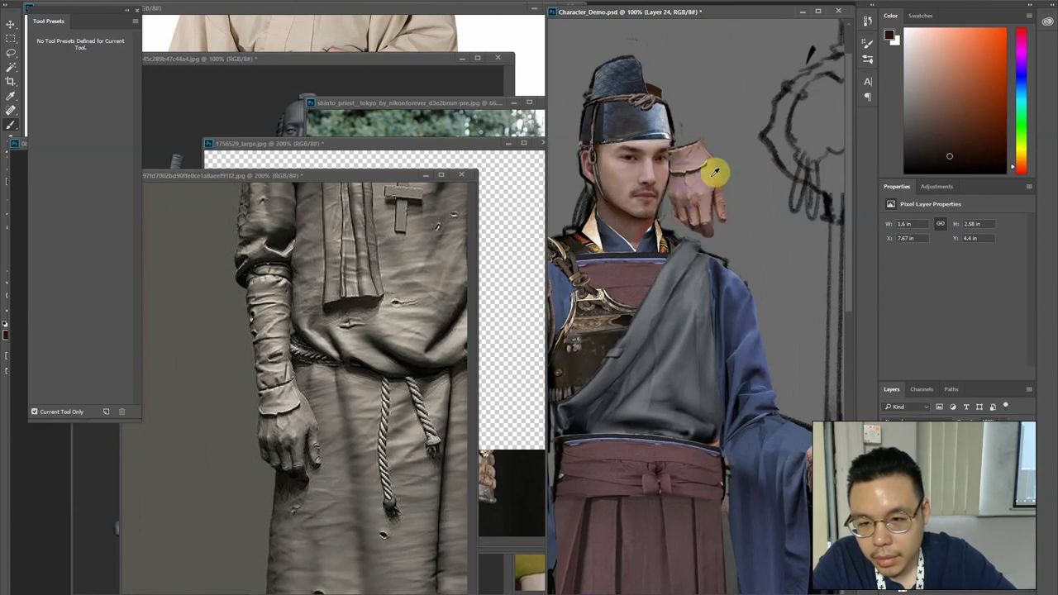
# Lighten the back of the hand with a pale tone sampled from the face and shade the wrist with a dark neck tone
pyautogui.keyDown('alt'); pyautogui.click(651, 169); pyautogui.keyUp('alt')
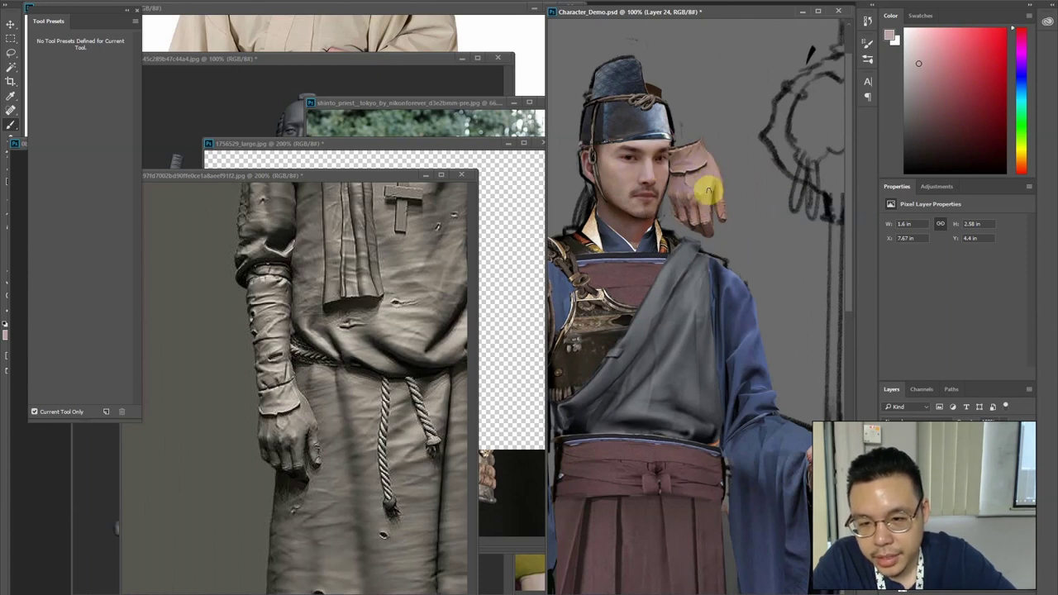
pyautogui.scroll(-1, 674, 140)
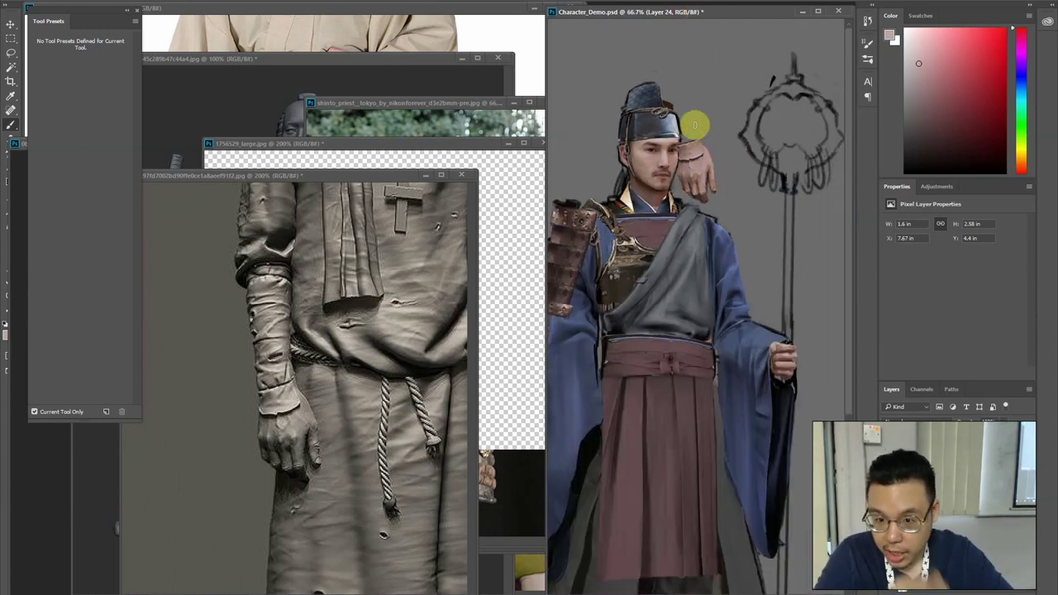
pyautogui.keyDown('alt'); pyautogui.click(662, 188); pyautogui.keyUp('alt')
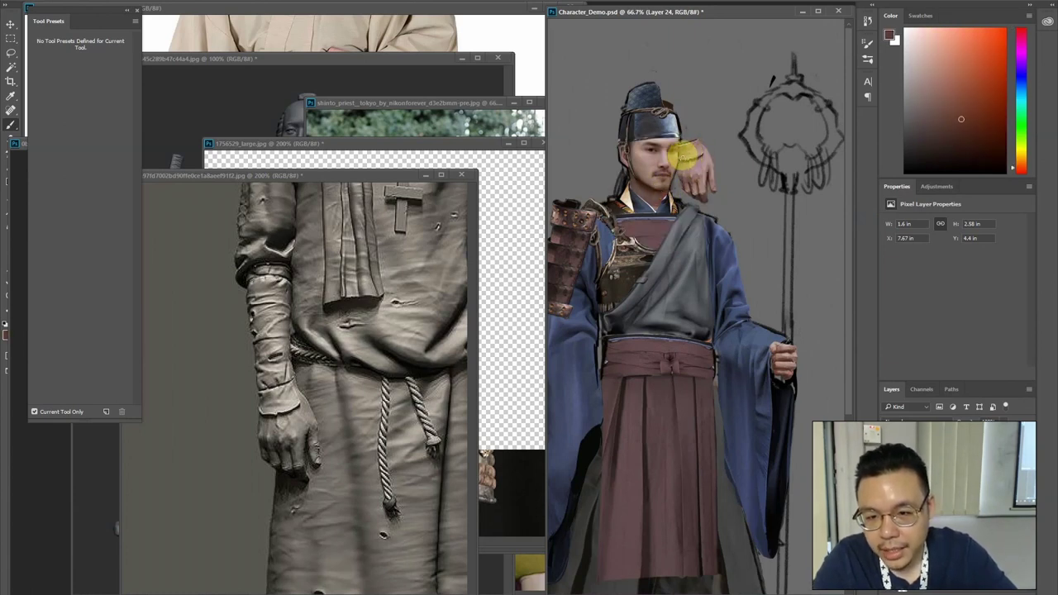
pyautogui.moveTo(624, 207); pyautogui.dragTo(673, 173)
# Move the skin-toned hand back to the empty sleeve's opening, at about X 3.31 in, Y 14.58 in, with Free Transform started
pyautogui.press('v')
pyautogui.moveTo(743, 168); pyautogui.dragTo(639, 388)
pyautogui.hotkey('ctrl', 't')
pyautogui.moveTo(607, 332); pyautogui.dragTo(605, 249)
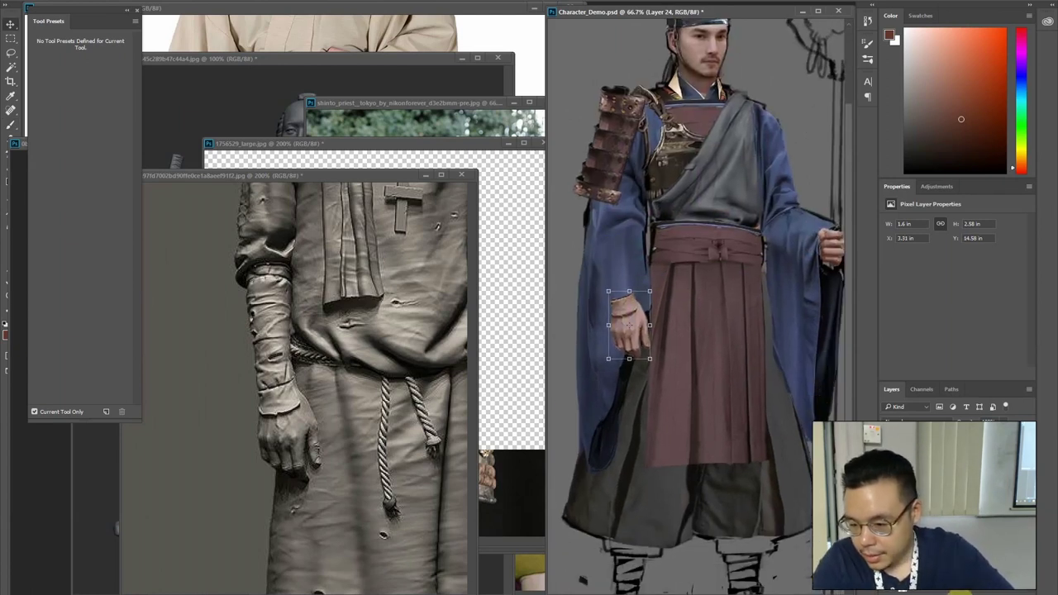
# Add a layer mask to the hanging hand and fill a lassoed area over the sleeve with black to hide the wrist
pyautogui.click(940, 588)
pyautogui.hotkey('ctrl', '+')
pyautogui.click(889, 496)
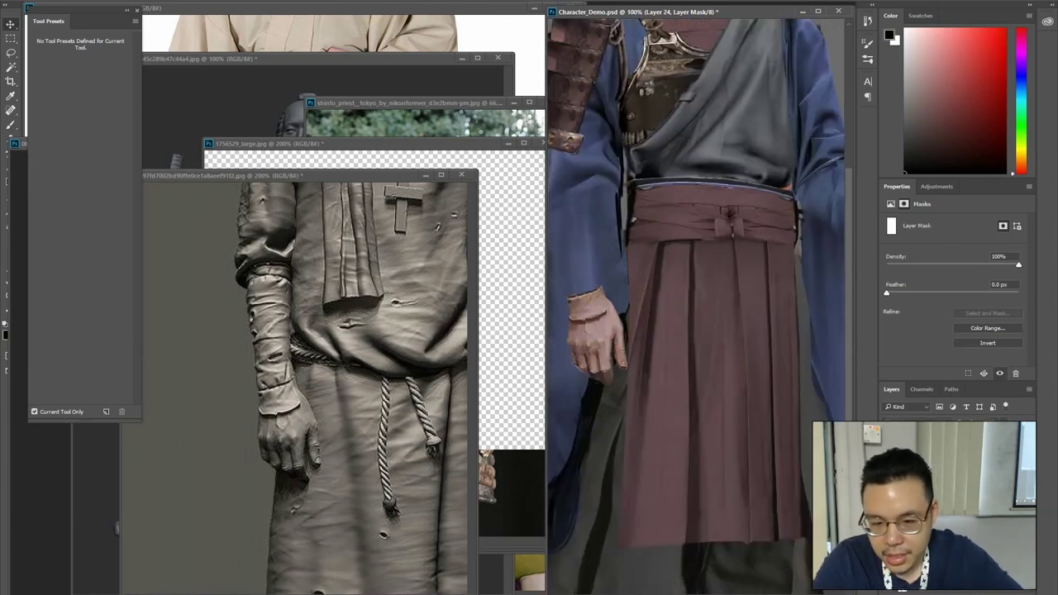
pyautogui.press('l')
pyautogui.moveTo(595, 313)
pyautogui.mouseDown()
pyautogui.moveTo(673, 281)
pyautogui.moveTo(642, 436)
pyautogui.moveTo(642, 207)
pyautogui.moveTo(694, 206)
pyautogui.moveTo(703, 283)
pyautogui.mouseUp()
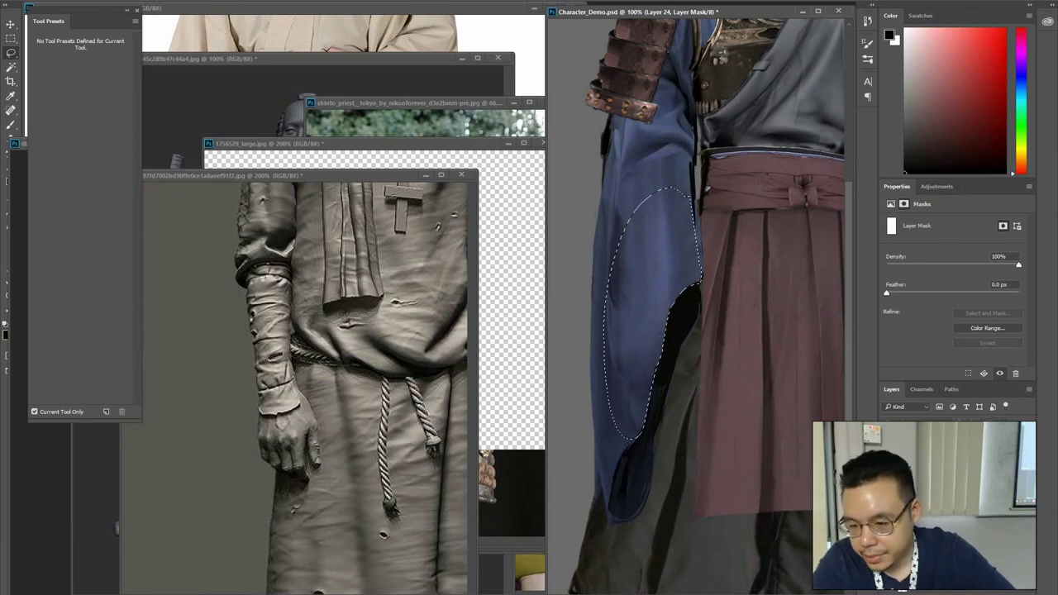
pyautogui.click(888, 496)
pyautogui.hotkey('alt', 'BackSpace')
pyautogui.hotkey('ctrl', 'd')
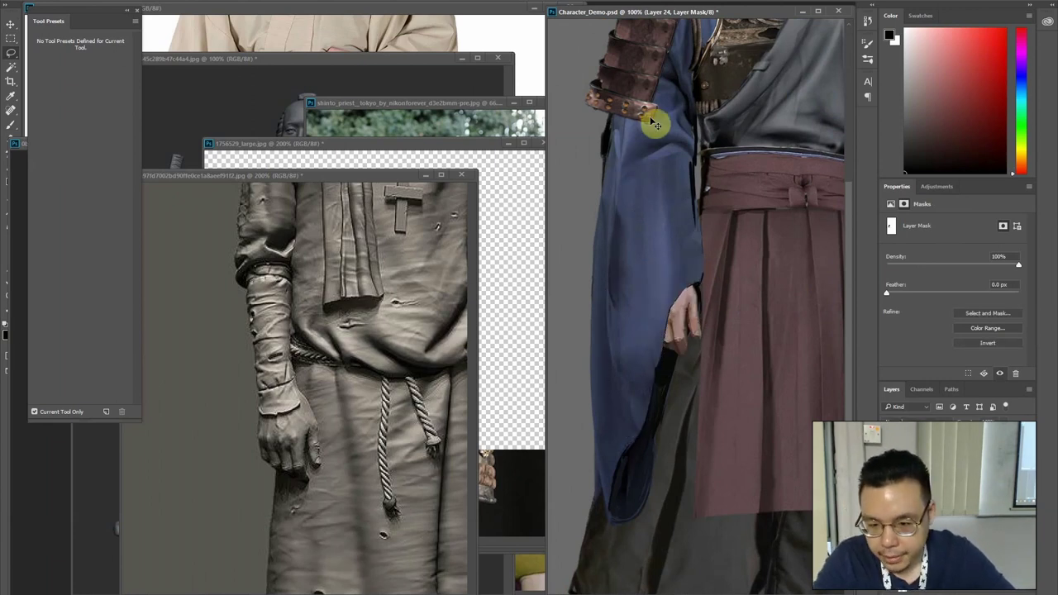
# Try to shift the masked hand slightly toward the inside of the sleeve opening, then undo the move
pyautogui.hotkey('ctrl', '-')
pyautogui.hotkey('ctrl', '-')
pyautogui.hotkey('ctrl', '+')
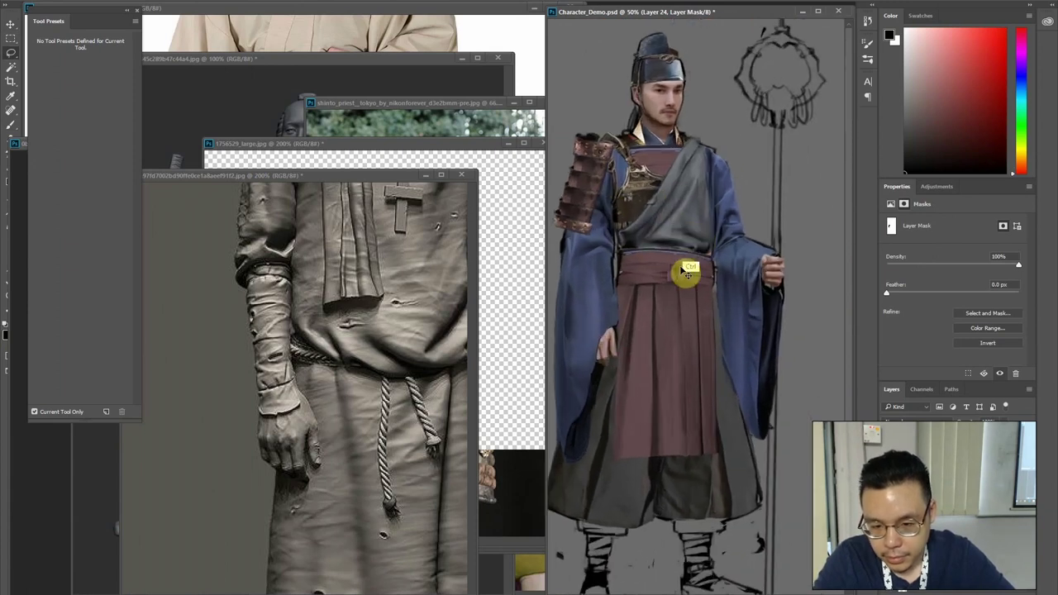
pyautogui.moveTo(588, 334); pyautogui.dragTo(653, 307)
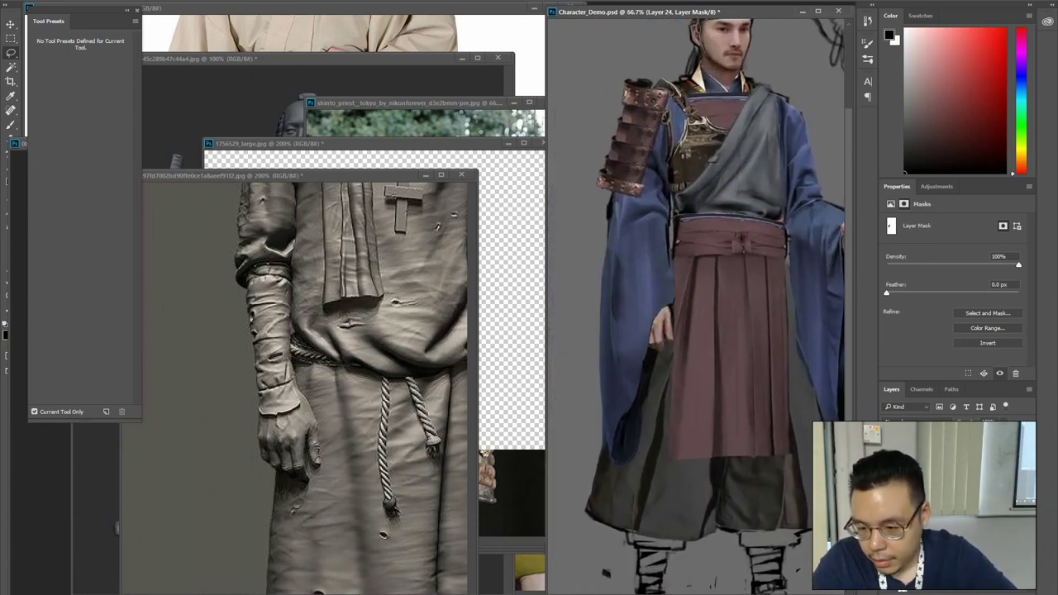
pyautogui.click(735, 303)
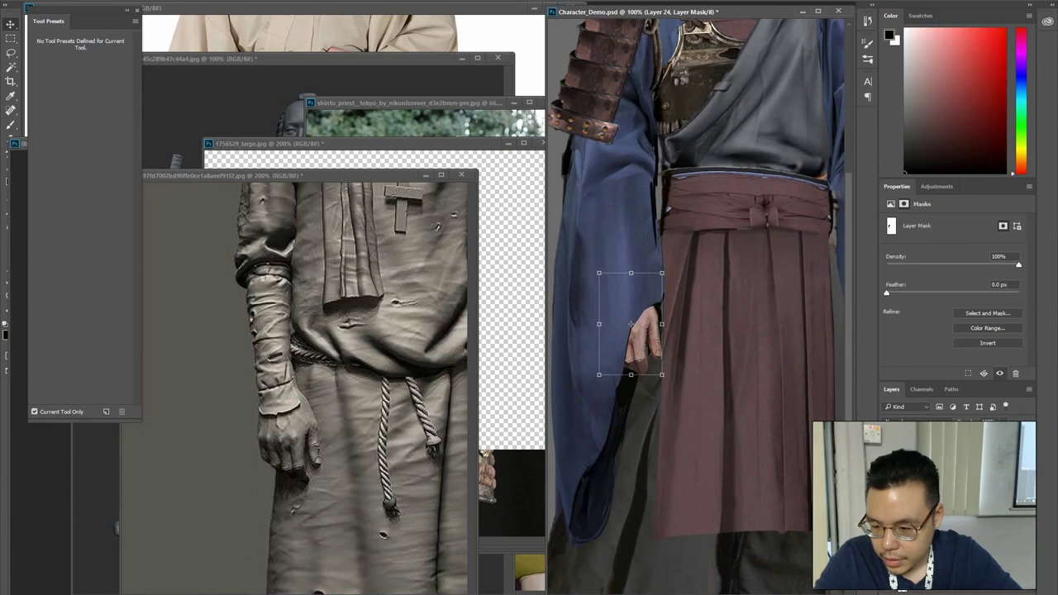
pyautogui.click(684, 334)
pyautogui.moveTo(650, 311); pyautogui.dragTo(643, 315)
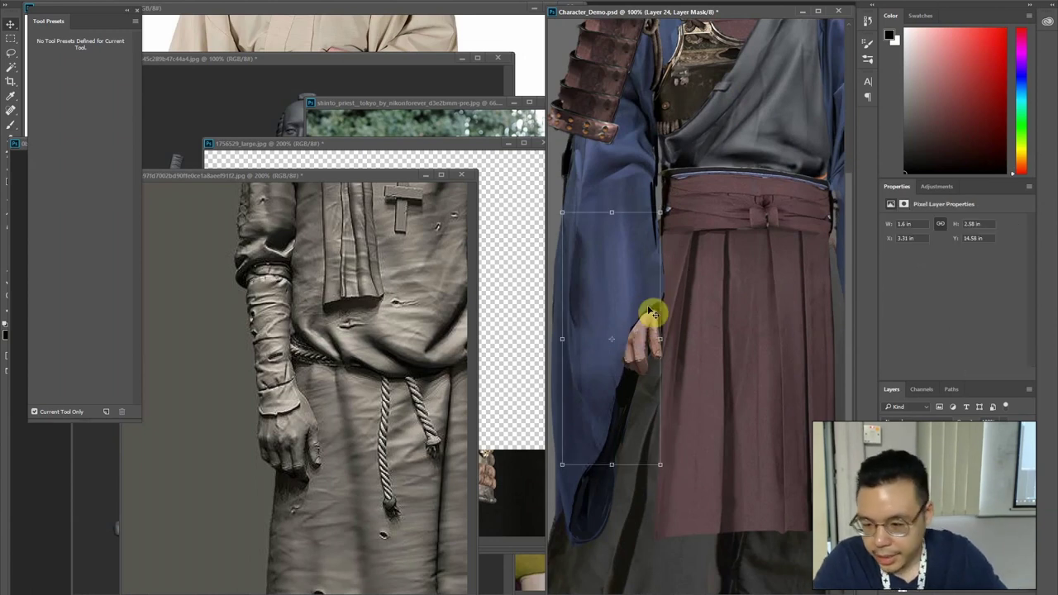
pyautogui.hotkey('ctrl', 'z')
# Reposition the hand independently of its mask, rotating it about -12° and placing it at about X 3.38 in, Y 14.89 in
pyautogui.click(911, 487)
pyautogui.moveTo(631, 314); pyautogui.dragTo(637, 326)
pyautogui.hotkey('ctrl', '-')
pyautogui.hotkey('ctrl', '-')
pyautogui.moveTo(653, 283); pyautogui.dragTo(648, 284)
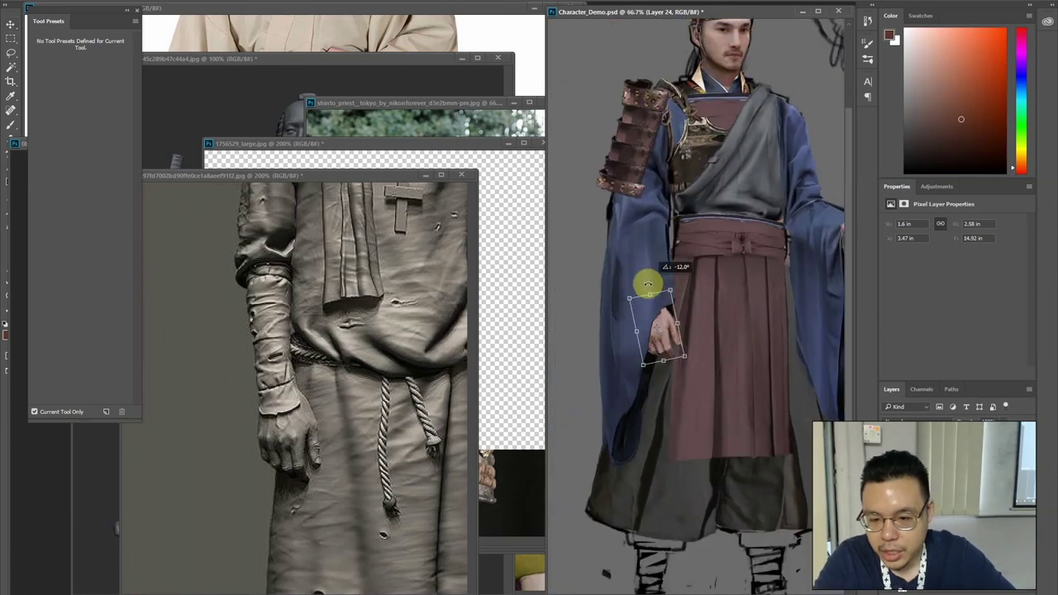
pyautogui.moveTo(671, 337); pyautogui.dragTo(664, 331)
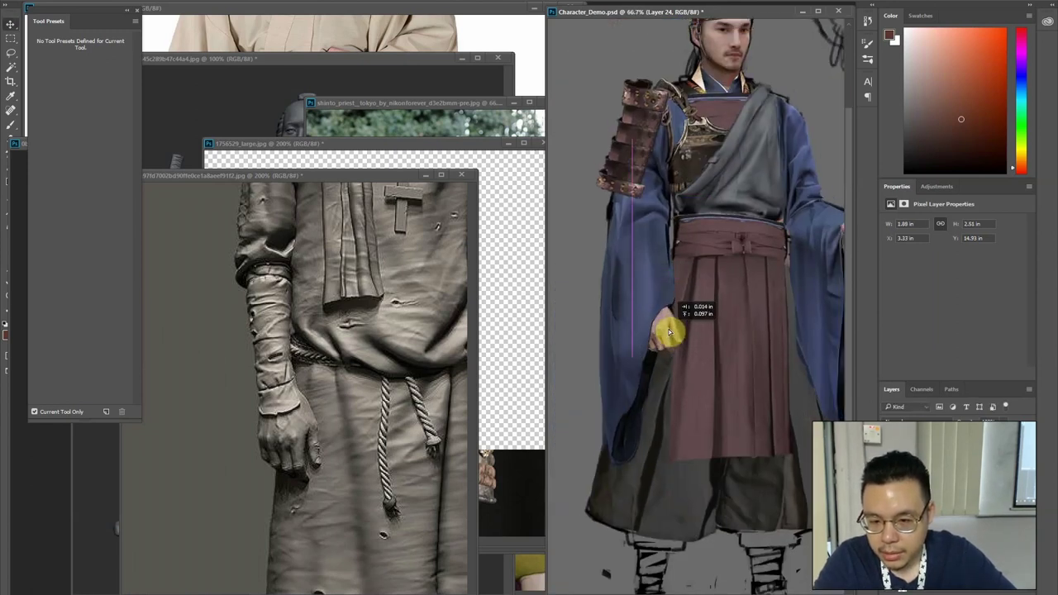
pyautogui.moveTo(678, 177); pyautogui.dragTo(702, 161)
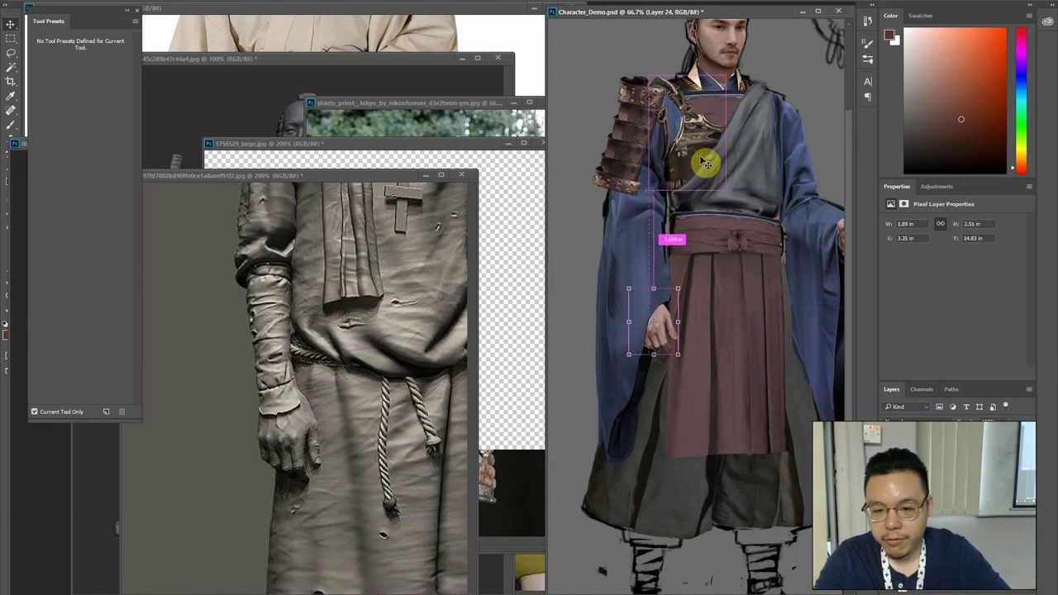
pyautogui.hotkey('ctrl', '-')
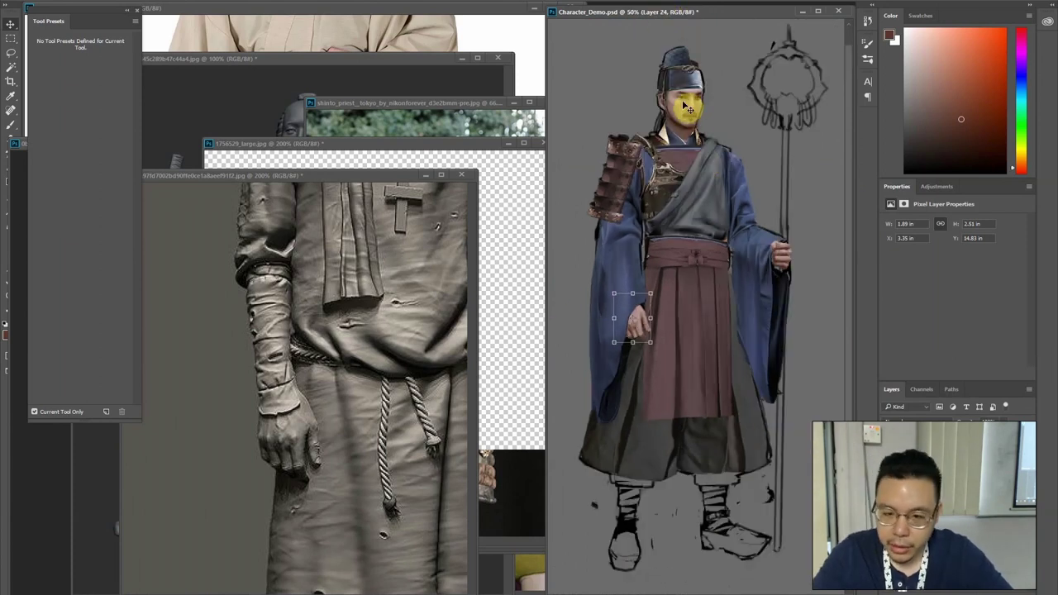
pyautogui.press('Right')
pyautogui.press('Right')
# On a new layer, paint a near-black brown shadow sampled from the lower face around the wrist and hand edge at the sleeve opening
pyautogui.hotkey('ctrl', '+')
pyautogui.hotkey('ctrl', '+')
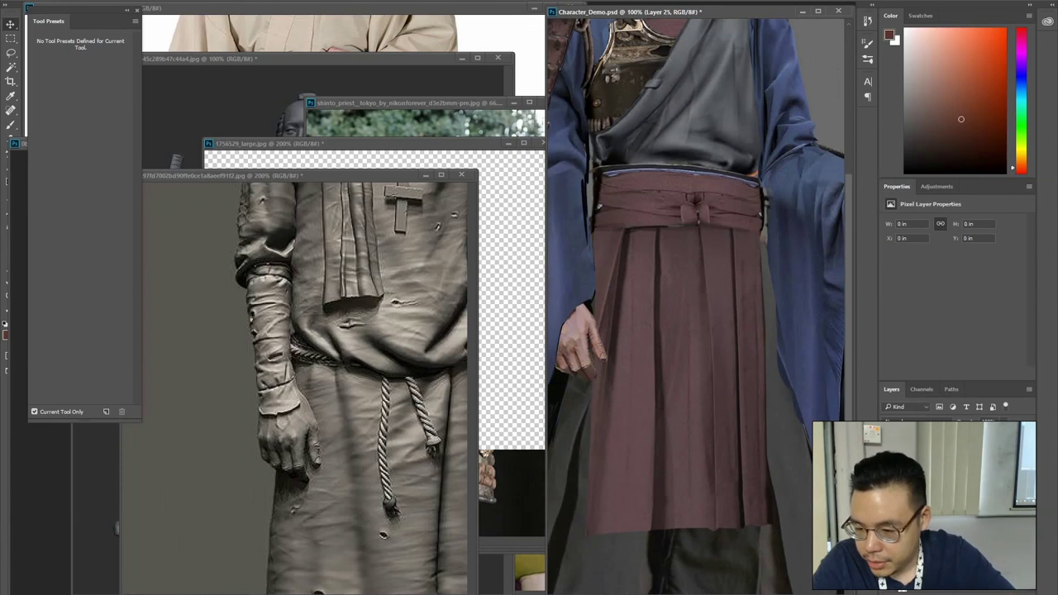
pyautogui.moveTo(655, 294); pyautogui.dragTo(741, 288)
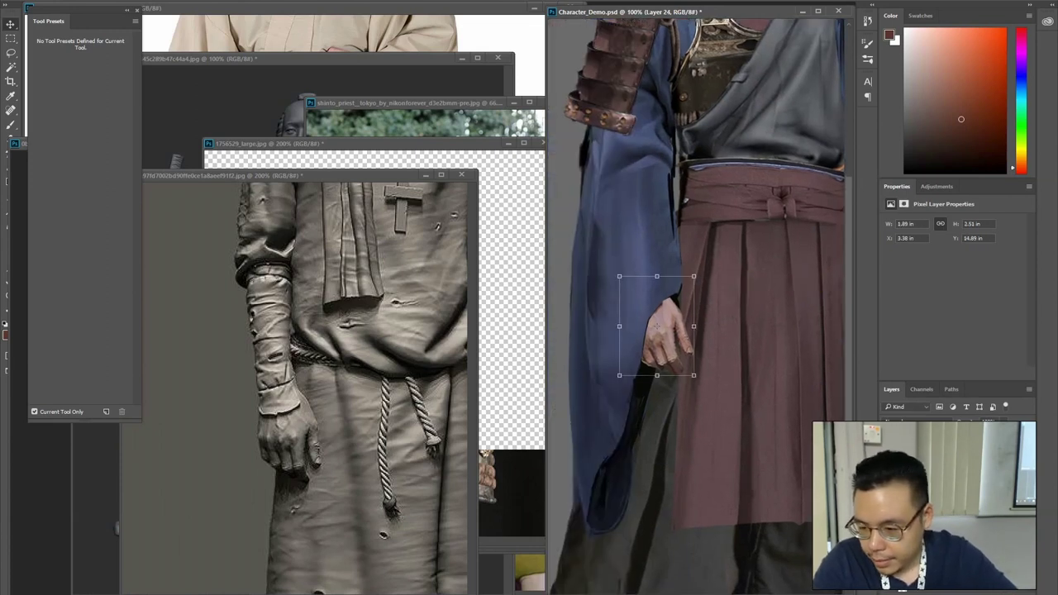
pyautogui.hotkey('ctrl', 'alt', 'shift', 'n')
pyautogui.press('b')
pyautogui.keyDown('alt'); pyautogui.click(677, 295); pyautogui.keyUp('alt')
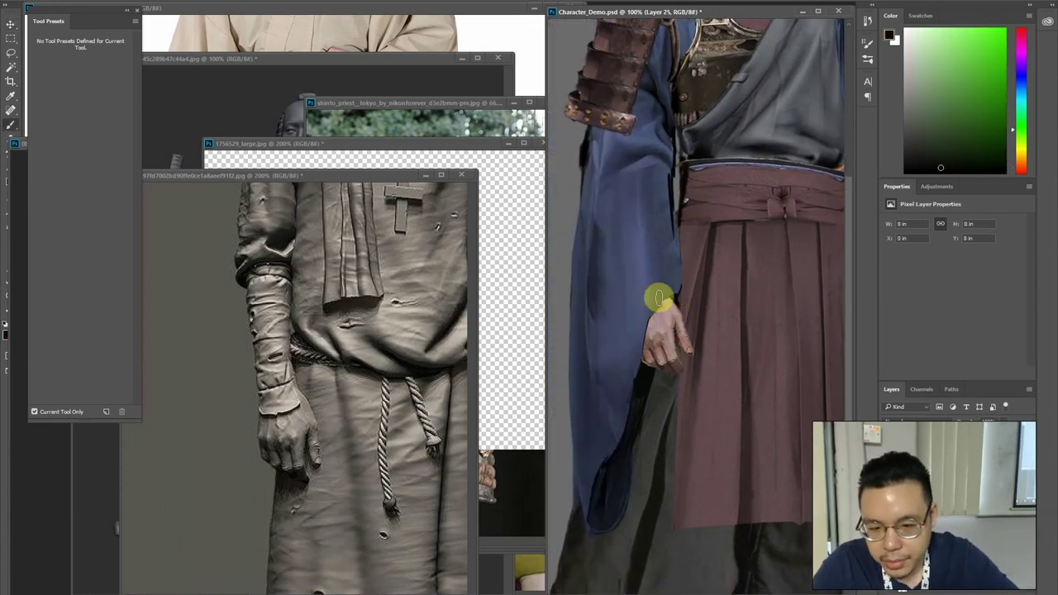
pyautogui.moveTo(734, 119); pyautogui.dragTo(678, 272)
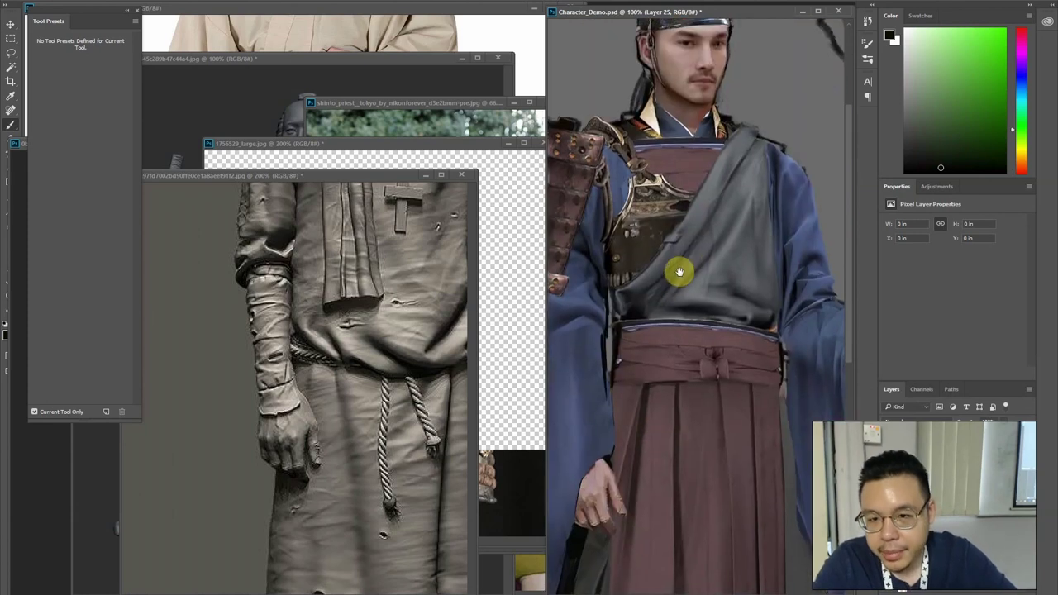
pyautogui.keyDown('alt'); pyautogui.click(705, 102); pyautogui.keyUp('alt')
pyautogui.keyDown('alt'); pyautogui.click(701, 93); pyautogui.keyUp('alt')
pyautogui.moveTo(620, 432); pyautogui.dragTo(697, 331)
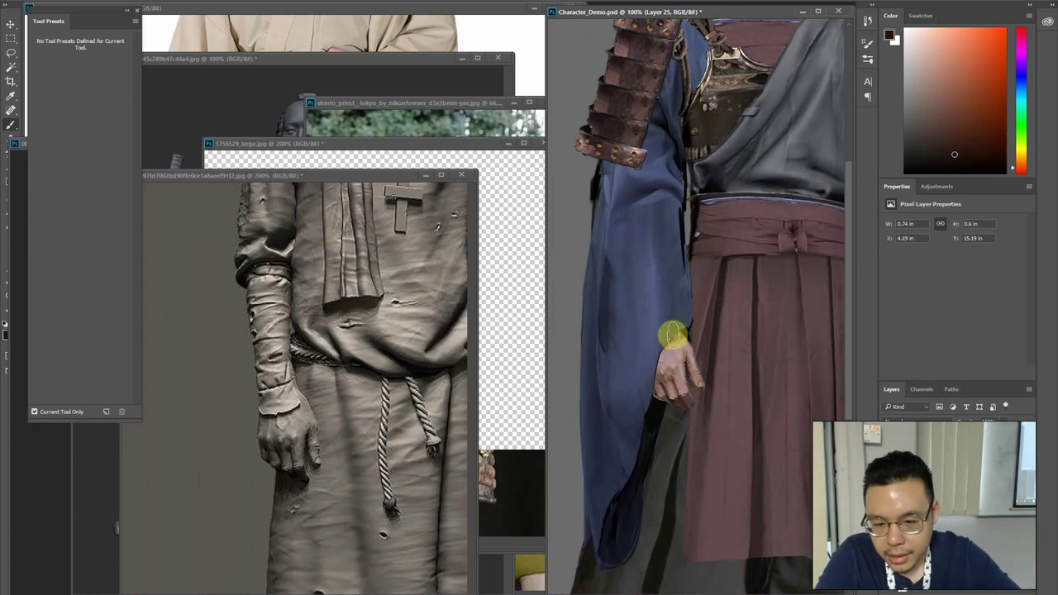
pyautogui.moveTo(653, 391)
pyautogui.mouseDown()
pyautogui.moveTo(649, 371)
pyautogui.moveTo(666, 405)
pyautogui.mouseUp()
pyautogui.keyDown('alt'); pyautogui.click(677, 333); pyautogui.keyUp('alt')
pyautogui.moveTo(674, 336); pyautogui.dragTo(660, 355)
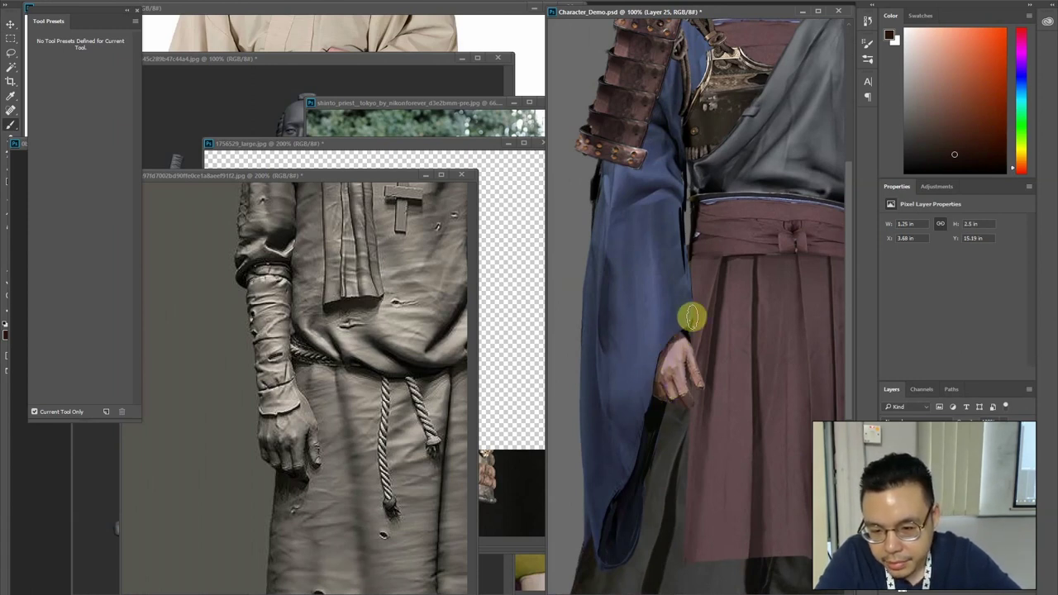
# Darken the hanging hand's layer with Levels by setting the midtone input to 0.87
pyautogui.hotkey('ctrl', '-')
pyautogui.hotkey('ctrl', '-')
pyautogui.moveTo(701, 174); pyautogui.dragTo(647, 182)
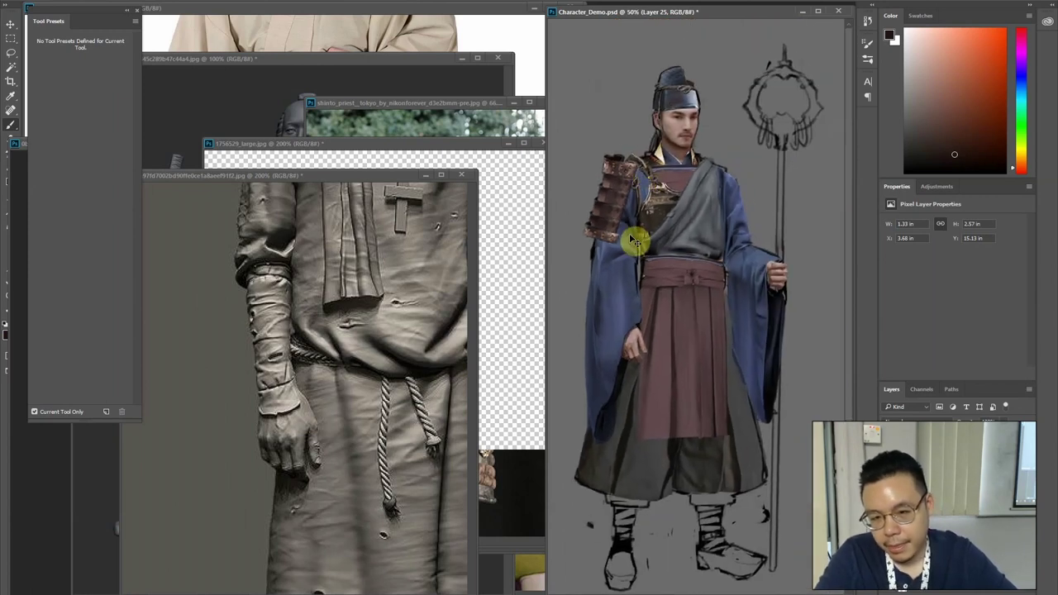
pyautogui.click(946, 484)
pyautogui.hotkey('ctrl', 'l')
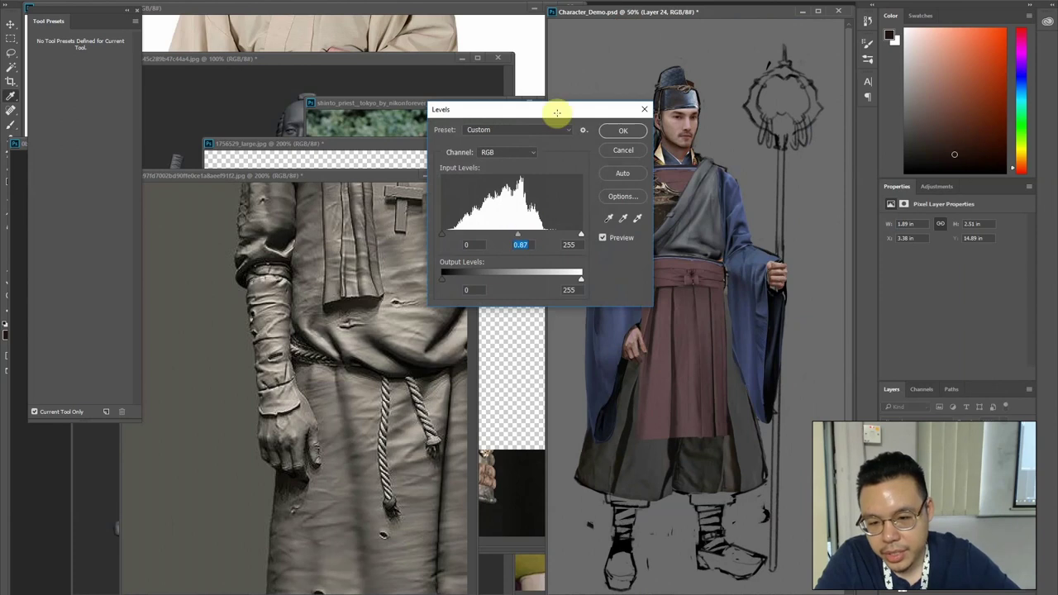
pyautogui.press('Return')
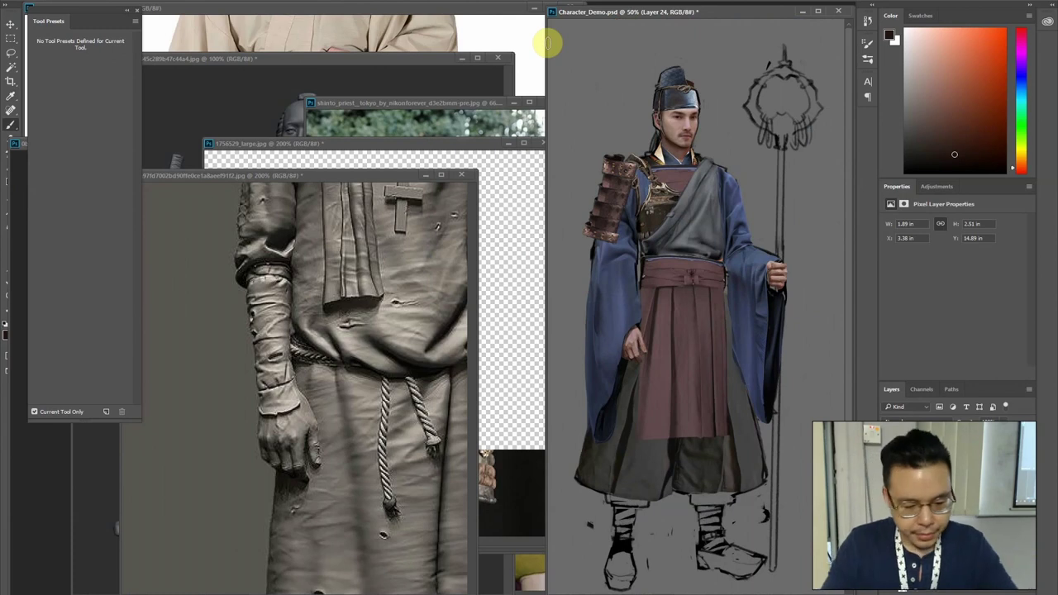
# Find the armoured boot reference big_ce2713c6de in the Cloth folder and open it in Photoshop beside the character
pyautogui.hotkey('alt', 'Tab')
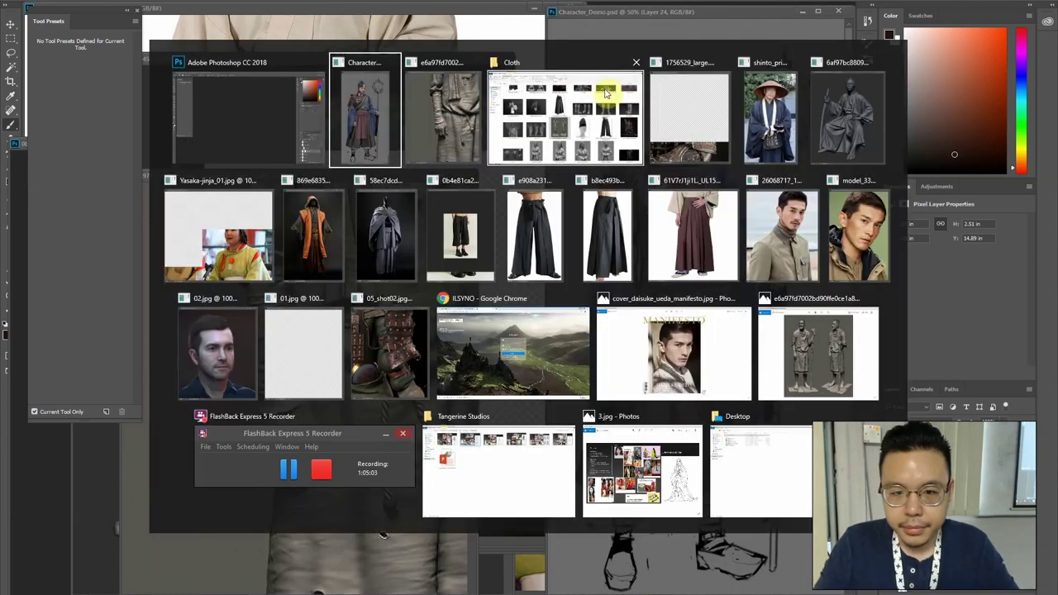
pyautogui.click(579, 106)
pyautogui.scroll(3, 475, 403)
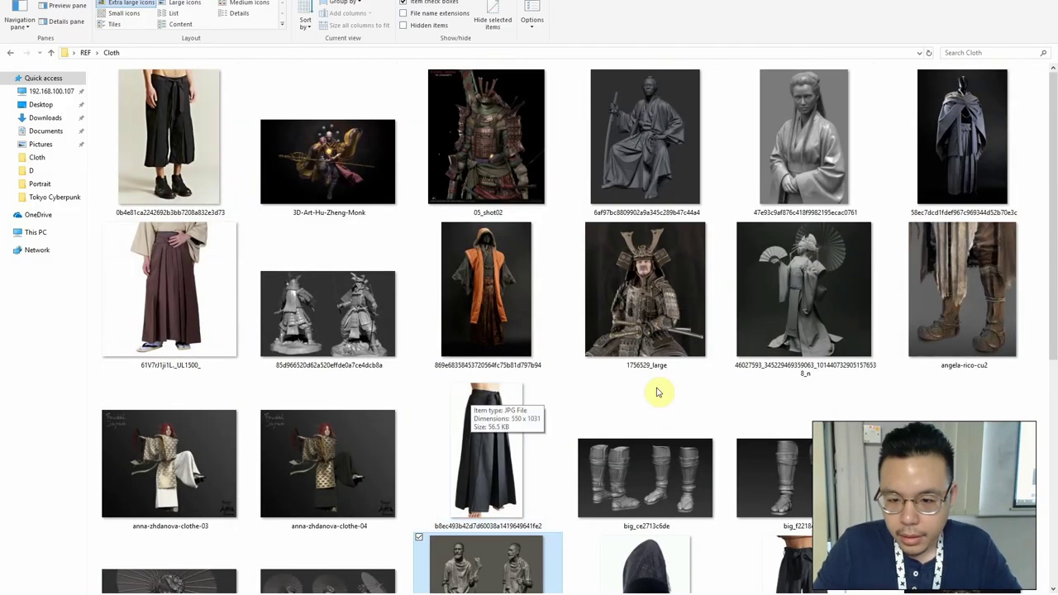
pyautogui.click(839, 471)
pyautogui.scroll(-5, 744, 372)
pyautogui.click(657, 242)
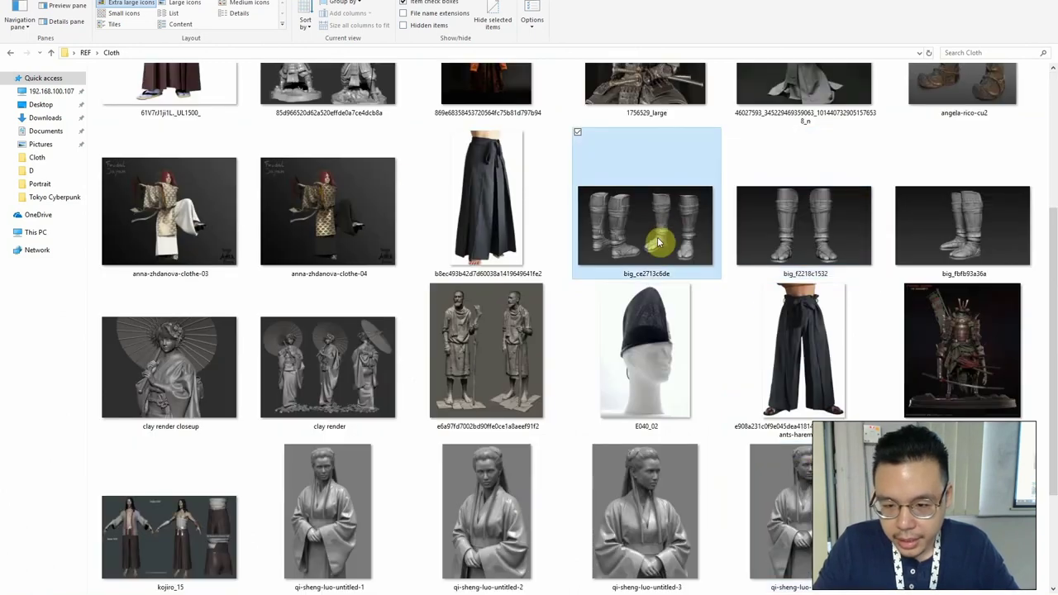
pyautogui.hotkey('alt', 'Tab')
pyautogui.moveTo(662, 262); pyautogui.dragTo(660, 2)
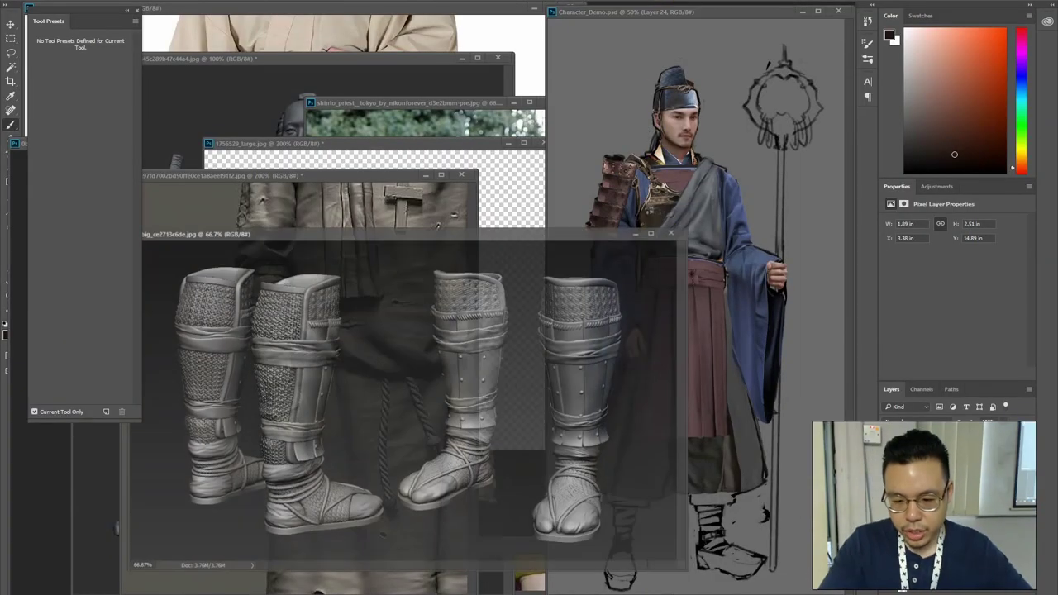
pyautogui.moveTo(407, 240); pyautogui.dragTo(430, 142)
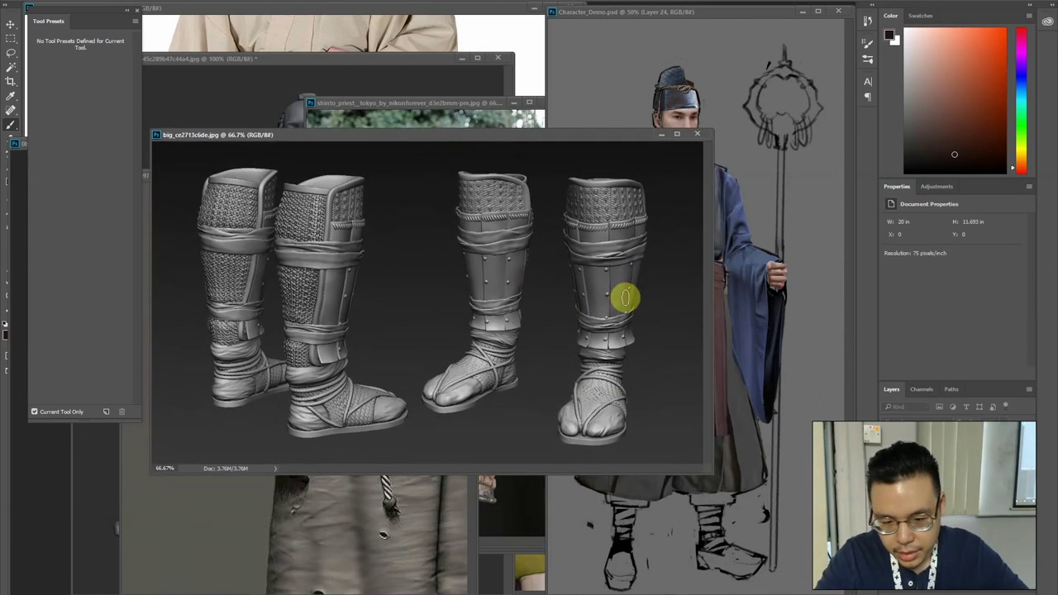
# Open the front-view boot reference big_f2218c1532 from the Cloth folder in Photoshop
pyautogui.hotkey('alt', 'Tab')
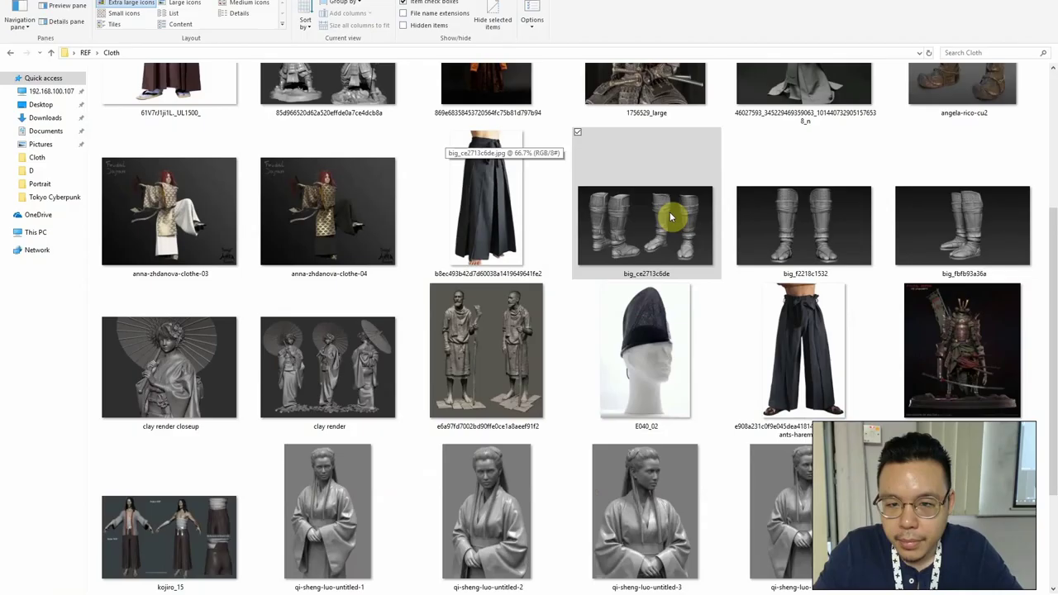
pyautogui.moveTo(793, 251); pyautogui.dragTo(703, 7)
pyautogui.hotkey('alt', 'Tab')
pyautogui.moveTo(554, 356); pyautogui.dragTo(399, 306)
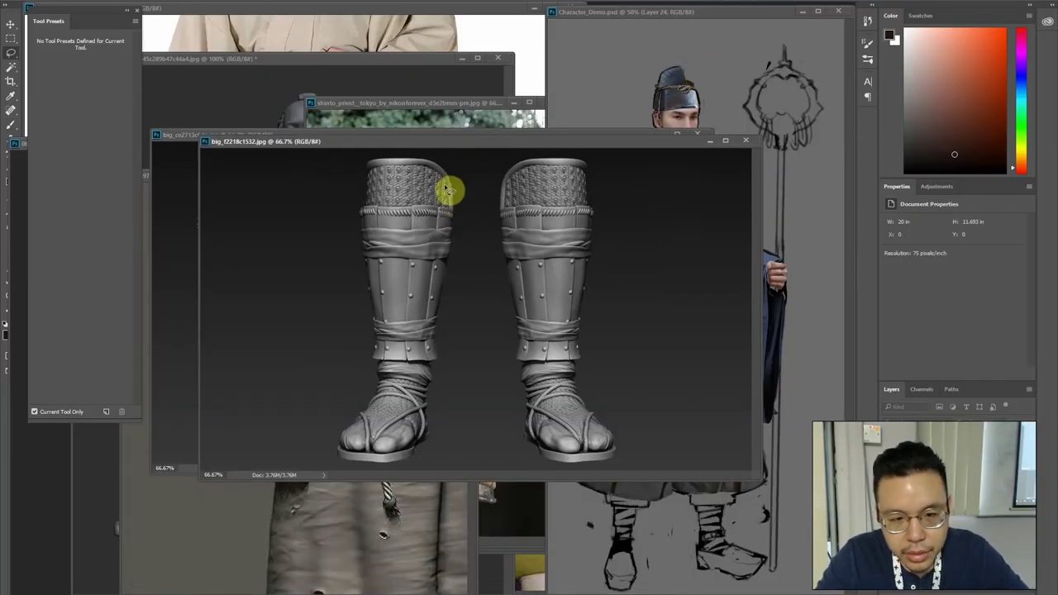
# Lasso the left boot in the front-view reference and copy it into Character_Demo.psd over the sketched foot below the hanging hand
pyautogui.keyDown('alt'); pyautogui.click(452, 216); pyautogui.keyUp('alt')
pyautogui.moveTo(453, 266); pyautogui.dragTo(440, 361)
pyautogui.moveTo(429, 405)
pyautogui.mouseDown()
pyautogui.moveTo(435, 439)
pyautogui.moveTo(420, 455)
pyautogui.moveTo(398, 469)
pyautogui.moveTo(351, 467)
pyautogui.moveTo(349, 429)
pyautogui.moveTo(380, 370)
pyautogui.moveTo(364, 233)
pyautogui.moveTo(373, 212)
pyautogui.moveTo(409, 210)
pyautogui.moveTo(439, 229)
pyautogui.moveTo(661, 488)
pyautogui.moveTo(643, 459)
pyautogui.mouseUp()
pyautogui.press('v')
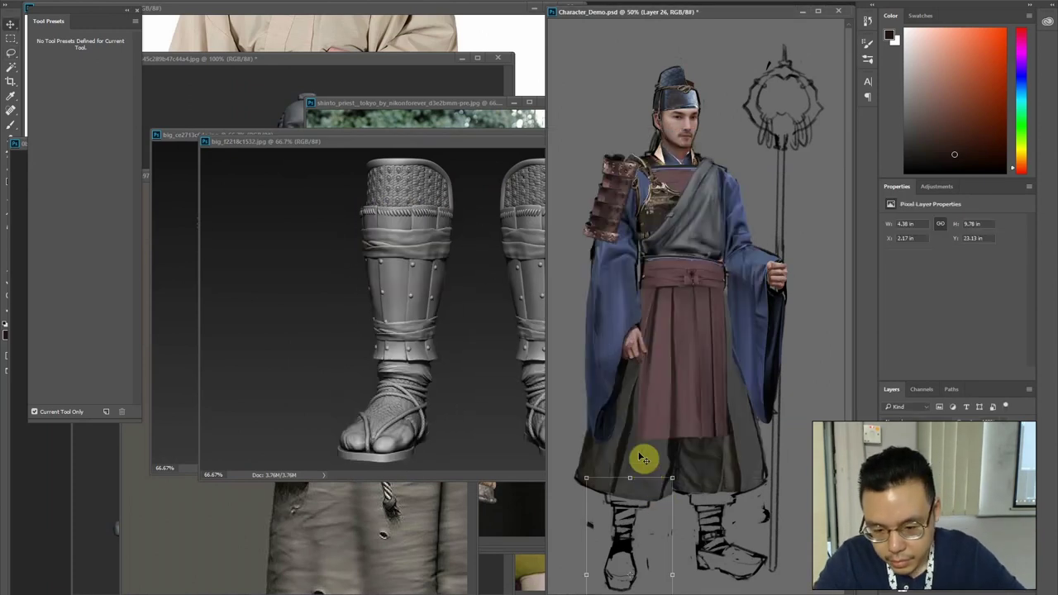
pyautogui.moveTo(650, 503); pyautogui.dragTo(639, 497)
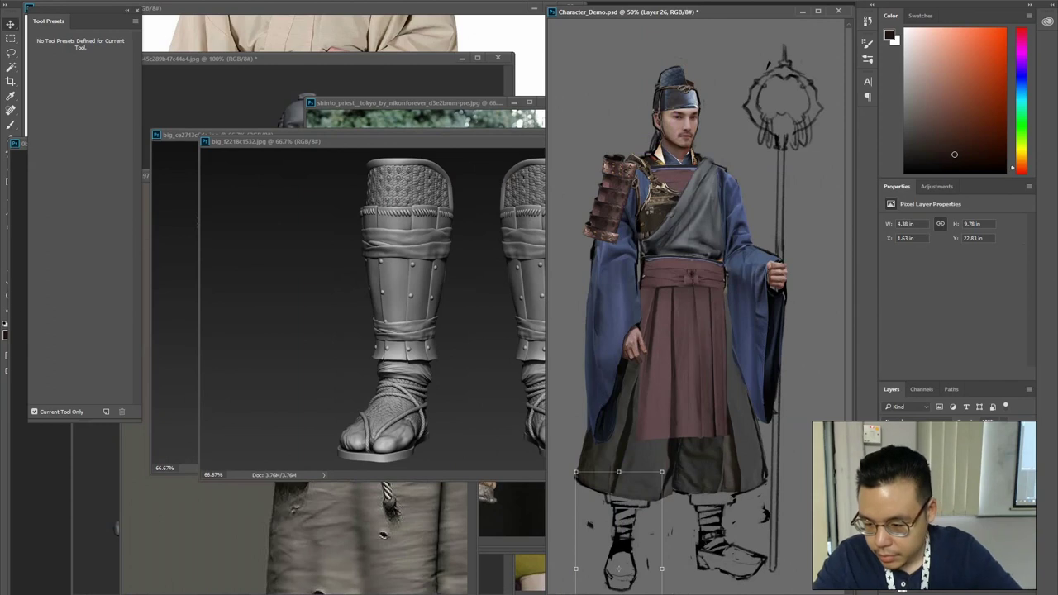
# Scale the boot down to about 3 by 5.49 in and fit it over the sketched leg below the skirt hem
pyautogui.moveTo(629, 505); pyautogui.dragTo(642, 460)
pyautogui.moveTo(670, 391); pyautogui.dragTo(625, 457)
pyautogui.moveTo(623, 498); pyautogui.dragTo(649, 472)
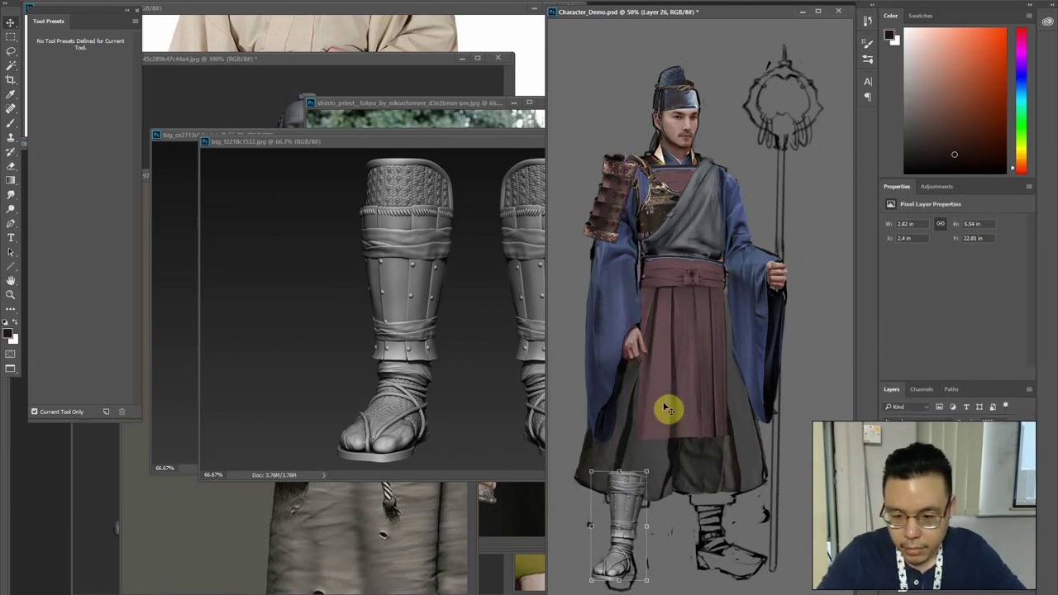
pyautogui.press('f')
pyautogui.moveTo(453, 458); pyautogui.dragTo(456, 458)
pyautogui.press('Return')
# Select the boot's foot portion and transform it to point forward and downward, matching the sketched foot
pyautogui.press('l')
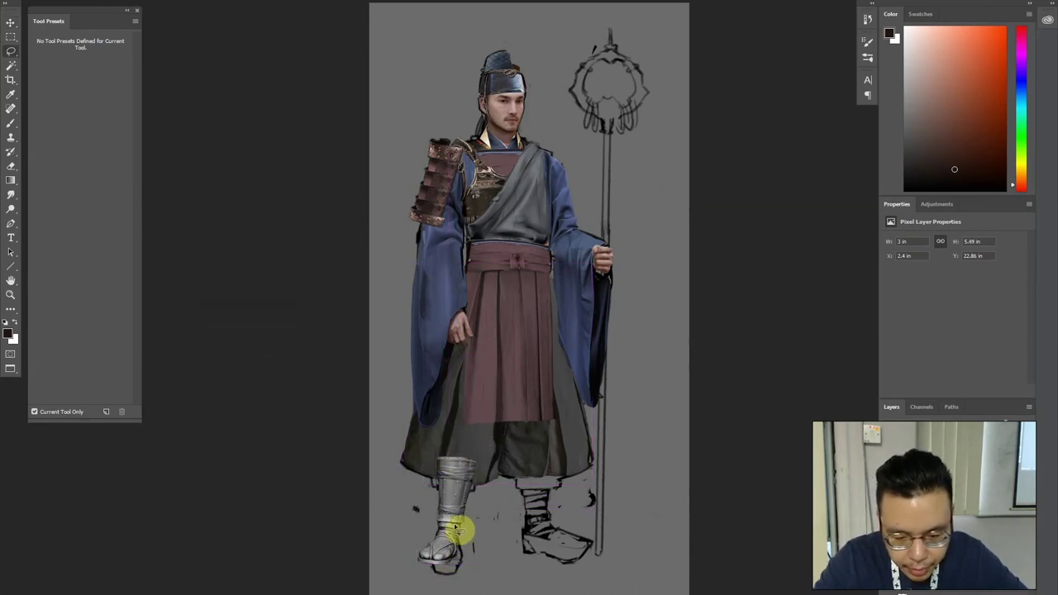
pyautogui.moveTo(465, 591)
pyautogui.mouseDown()
pyautogui.moveTo(496, 578)
pyautogui.moveTo(420, 590)
pyautogui.mouseUp()
pyautogui.moveTo(449, 538); pyautogui.dragTo(473, 575)
pyautogui.press('Return')
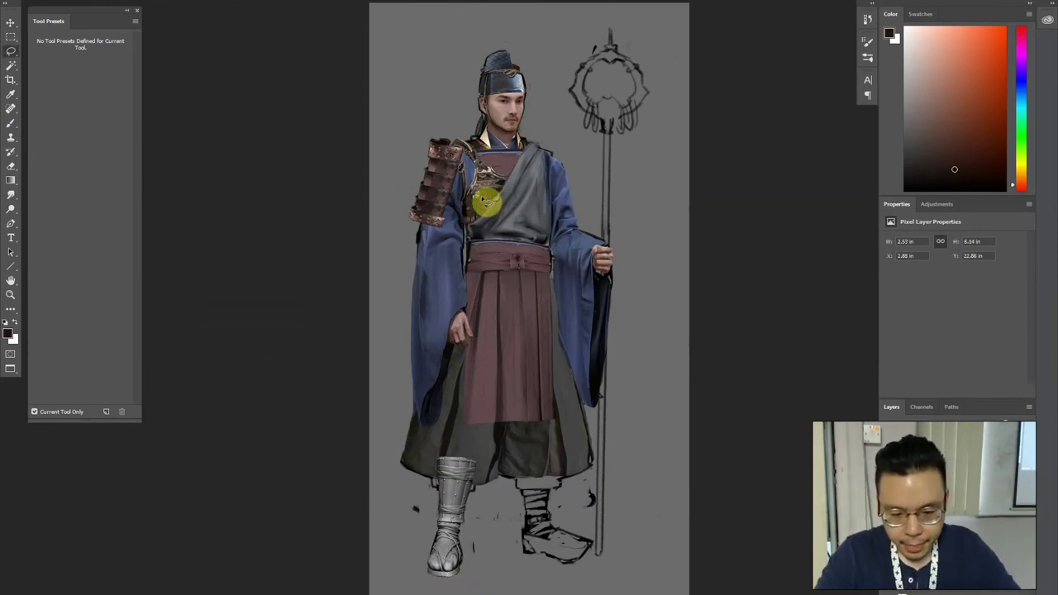
# Cut the boot's upper cuff onto its own layer, widen it to about 2.43 in and lower it to overlap the shin guard
pyautogui.hotkey('ctrl', '+')
pyautogui.hotkey('ctrl', '+')
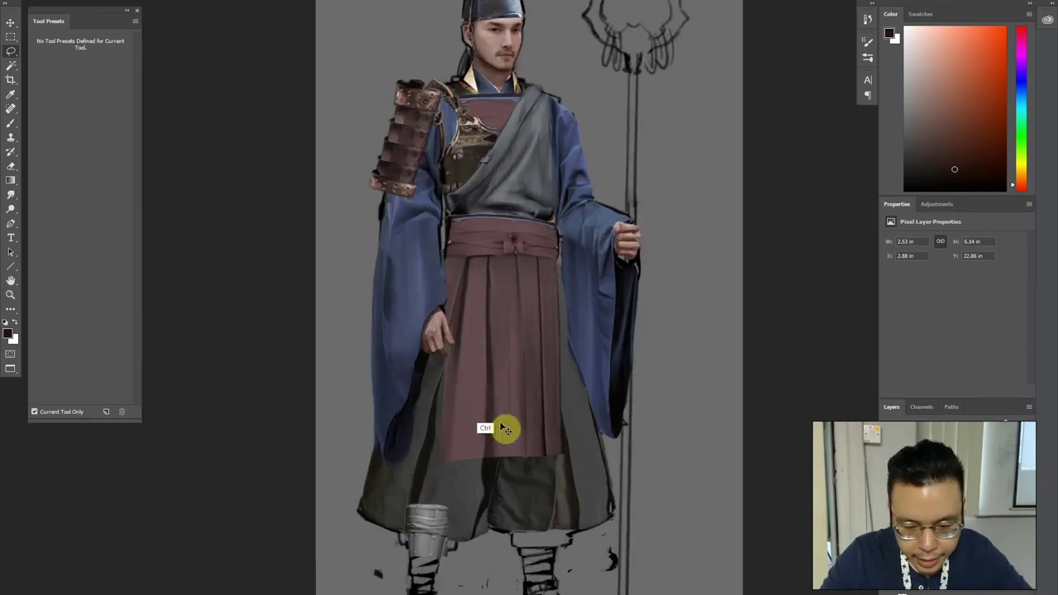
pyautogui.moveTo(388, 521); pyautogui.dragTo(520, 228)
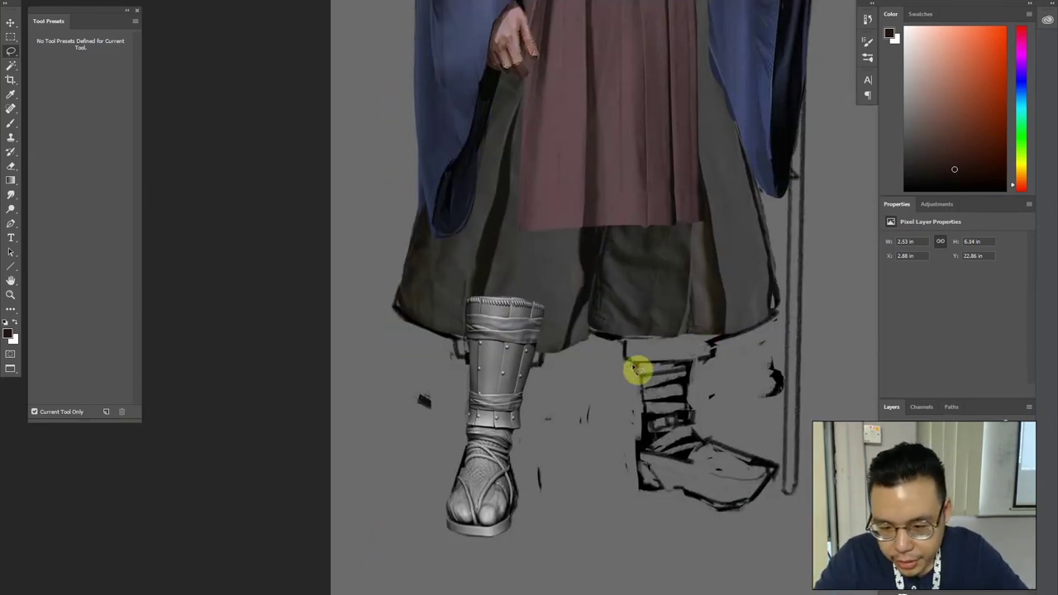
pyautogui.moveTo(523, 284)
pyautogui.mouseDown()
pyautogui.moveTo(549, 290)
pyautogui.moveTo(541, 347)
pyautogui.moveTo(461, 335)
pyautogui.moveTo(517, 241)
pyautogui.moveTo(513, 331)
pyautogui.moveTo(552, 345)
pyautogui.mouseUp()
pyautogui.hotkey('ctrl', 'shift', 'j')
pyautogui.press('v')
pyautogui.moveTo(452, 352)
pyautogui.mouseDown()
pyautogui.moveTo(451, 341)
pyautogui.moveTo(451, 350)
pyautogui.mouseUp()
pyautogui.moveTo(553, 347)
pyautogui.mouseDown()
pyautogui.moveTo(539, 343)
pyautogui.moveTo(549, 343)
pyautogui.mouseUp()
pyautogui.press('Return')
pyautogui.press('Return')
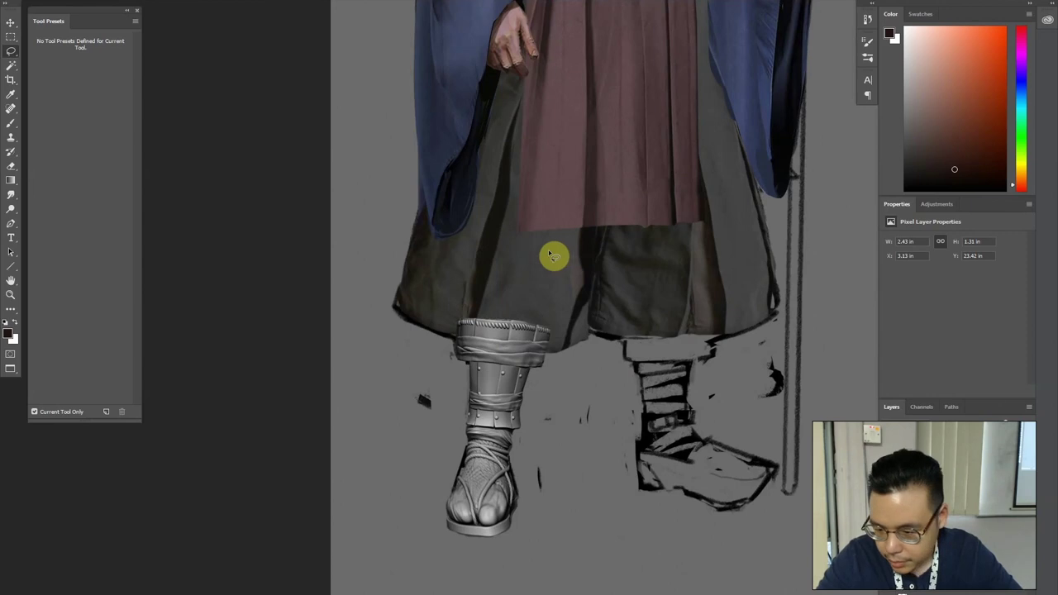
# Reorder the boot and cuff layers so both sit behind the skirt hem, with the cuff in front of the shin guard
pyautogui.press('ctrl')
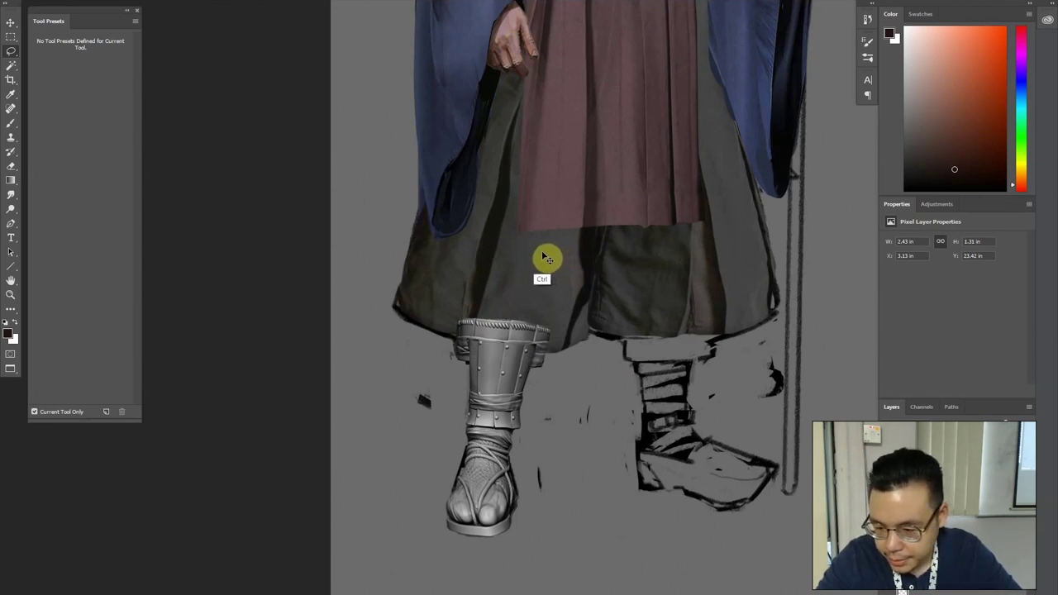
pyautogui.hotkey('ctrl', '[')
pyautogui.hotkey('ctrl', '-')
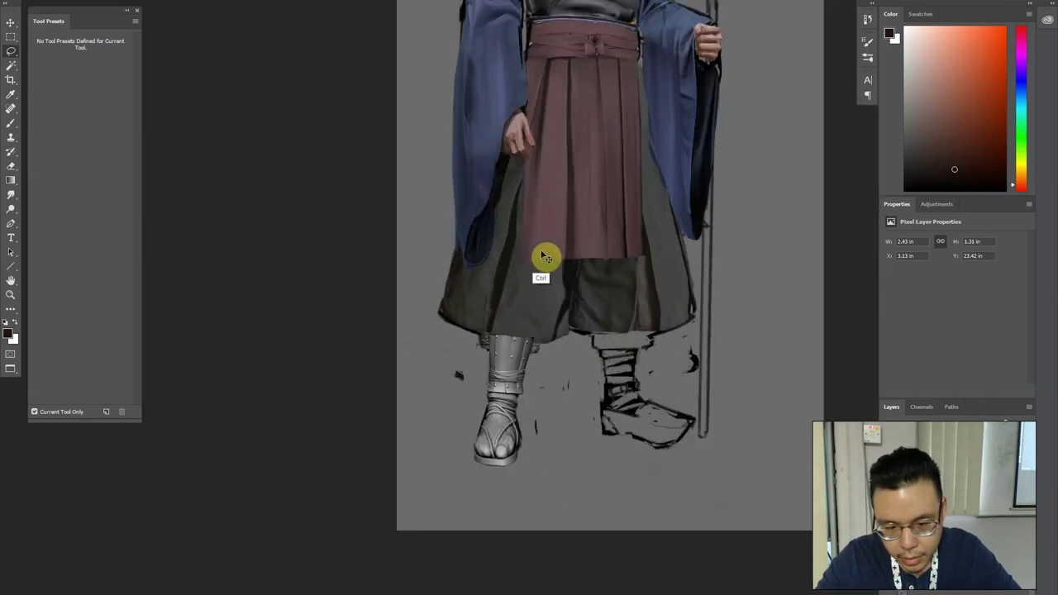
pyautogui.hotkey('ctrl', '+')
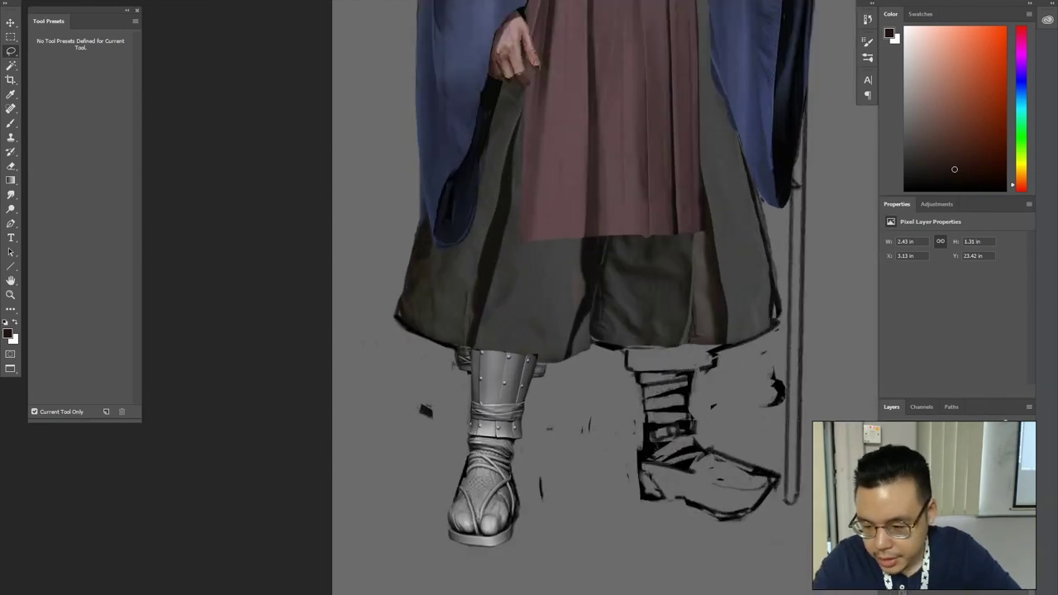
pyautogui.click(889, 512)
pyautogui.hotkey('ctrl', ',')
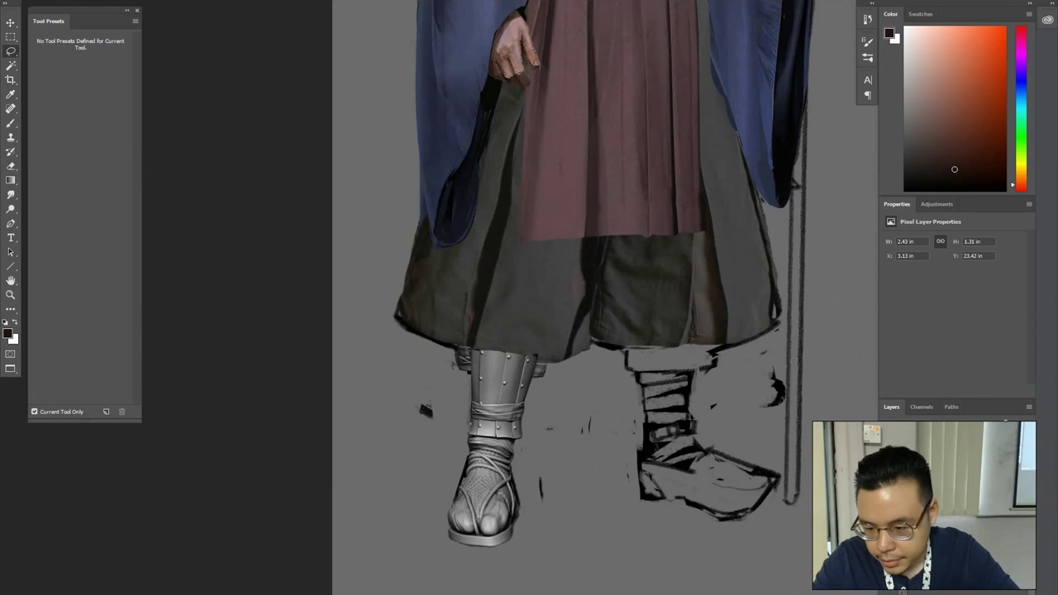
pyautogui.press('v')
pyautogui.keyDown('ctrl'); pyautogui.click(516, 371); pyautogui.keyUp('ctrl')
pyautogui.hotkey('ctrl', ',')
pyautogui.moveTo(522, 357); pyautogui.dragTo(521, 359)
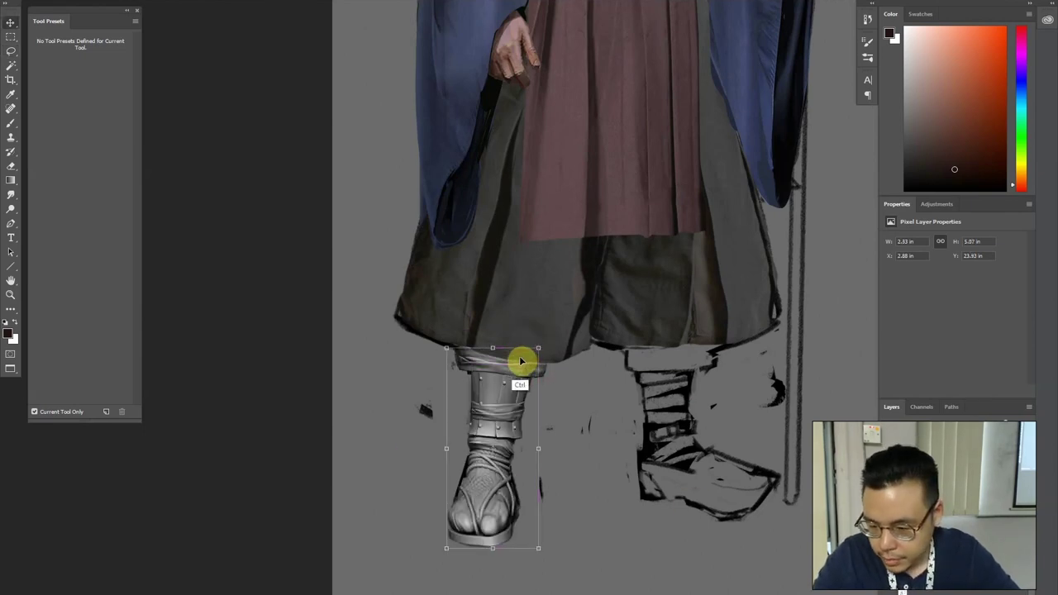
pyautogui.hotkey('ctrl', '[')
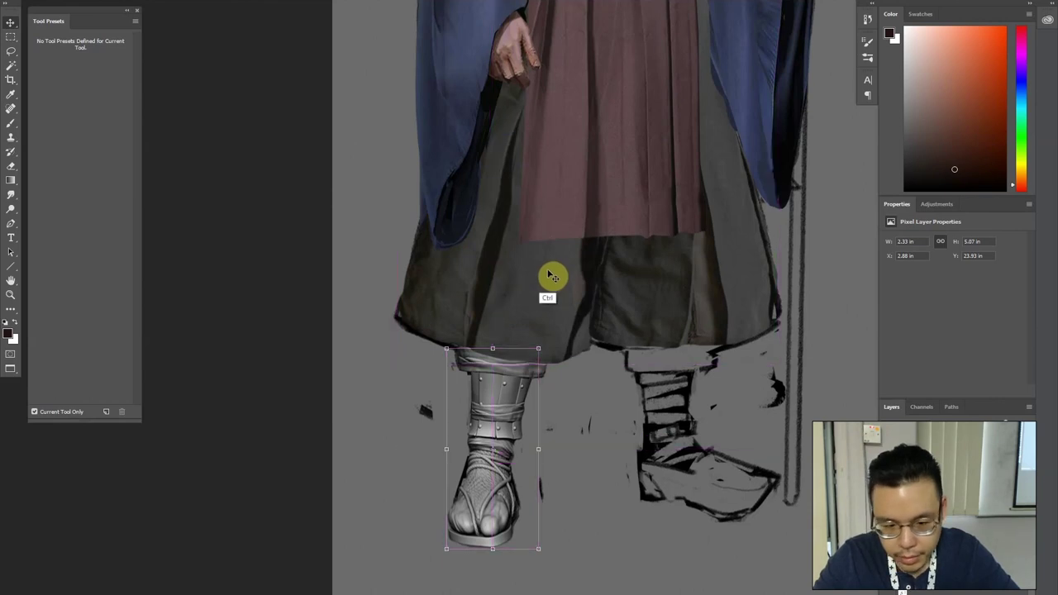
# Warp the boot's cuff so it wraps around the shin below the skirt hem, at about 2.43 by 1.4 in
pyautogui.hotkey('ctrl', '-')
pyautogui.hotkey('ctrl', '-')
pyautogui.moveTo(489, 253); pyautogui.dragTo(488, 310)
pyautogui.keyDown('ctrl'); pyautogui.click(522, 404); pyautogui.keyUp('ctrl')
pyautogui.hotkey('ctrl', '+')
pyautogui.hotkey('ctrl', 't')
pyautogui.click(460, 1)
pyautogui.click(513, 436)
pyautogui.press('Return')
pyautogui.press('l')
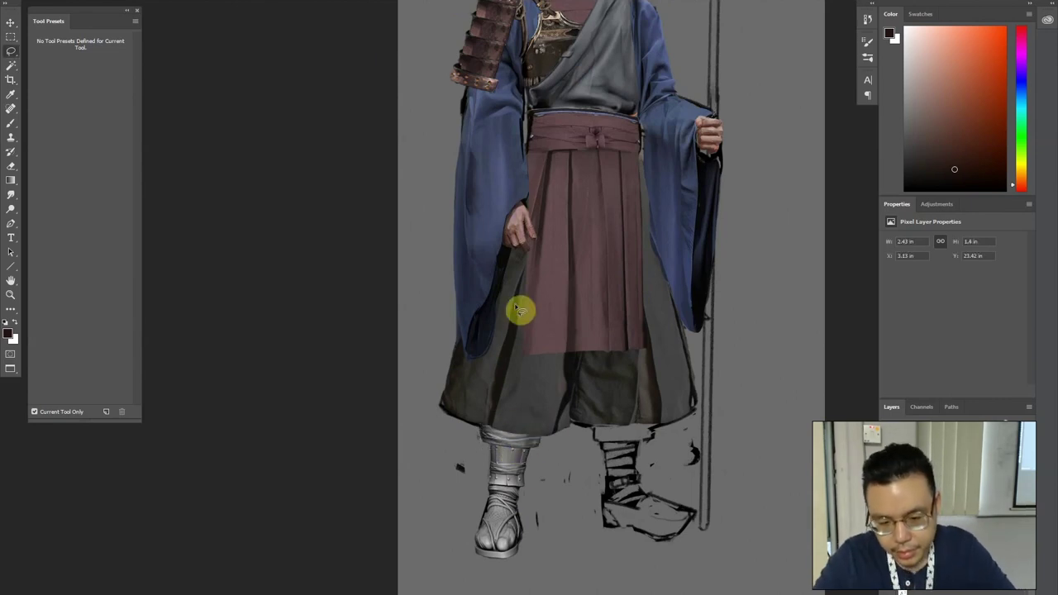
# Look through the open reference images for an angled view of the armoured boots that suits the sideways-pointing foot
pyautogui.hotkey('alt', 'Tab')
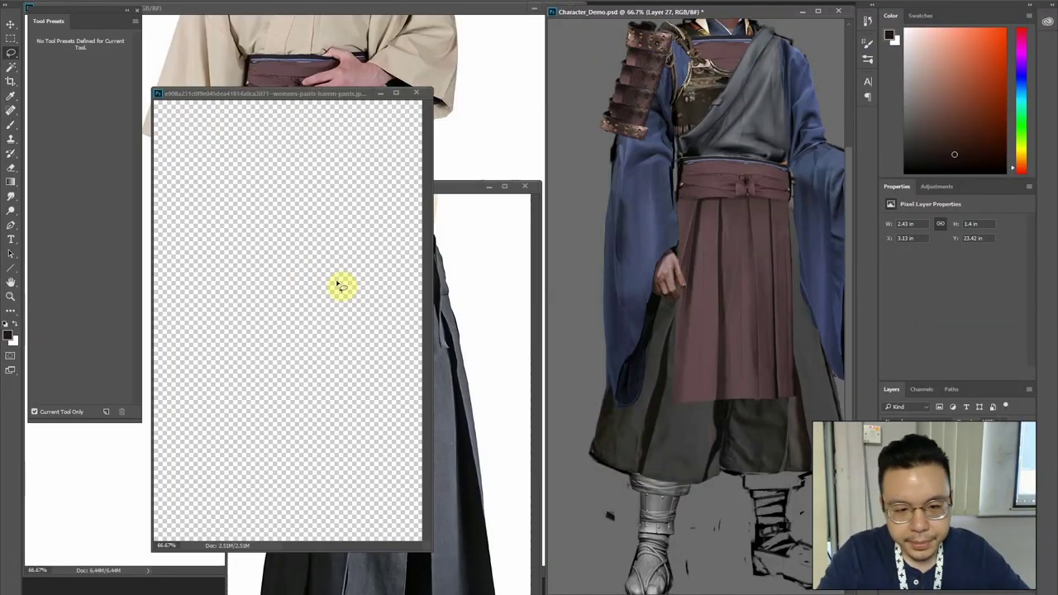
pyautogui.hotkey('ctrl', 'Tab')
pyautogui.hotkey('ctrl', 'Tab')
pyautogui.hotkey('ctrl', 'Tab')
pyautogui.hotkey('ctrl', 'Tab')
pyautogui.hotkey('ctrl', 'Tab')
pyautogui.hotkey('ctrl', 'Tab')
pyautogui.hotkey('ctrl', 'Tab')
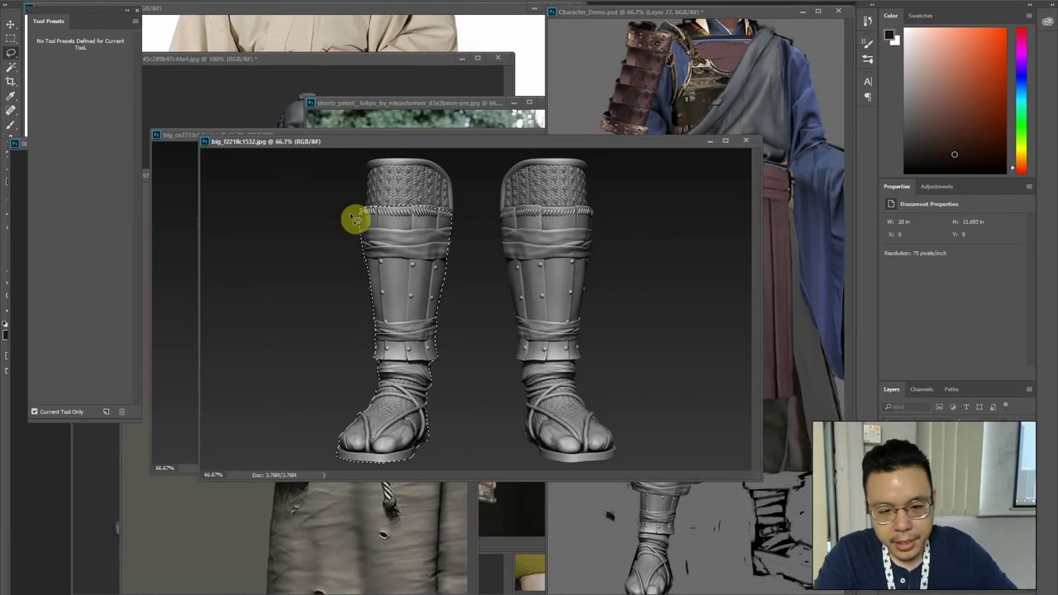
pyautogui.hotkey('ctrl', 'Tab')
pyautogui.hotkey('ctrl', 'Tab')
pyautogui.hotkey('ctrl', 'Tab')
pyautogui.hotkey('ctrl', 'Tab')
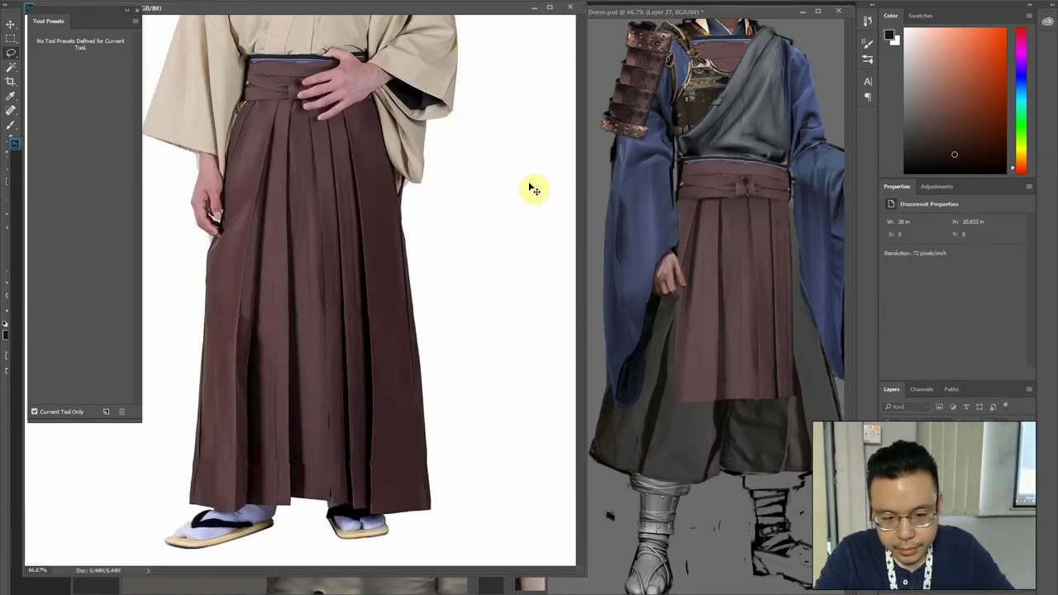
pyautogui.hotkey('ctrl', 'Tab')
pyautogui.hotkey('ctrl', 'Tab')
pyautogui.hotkey('ctrl', 'Tab')
pyautogui.hotkey('ctrl', 'Tab')
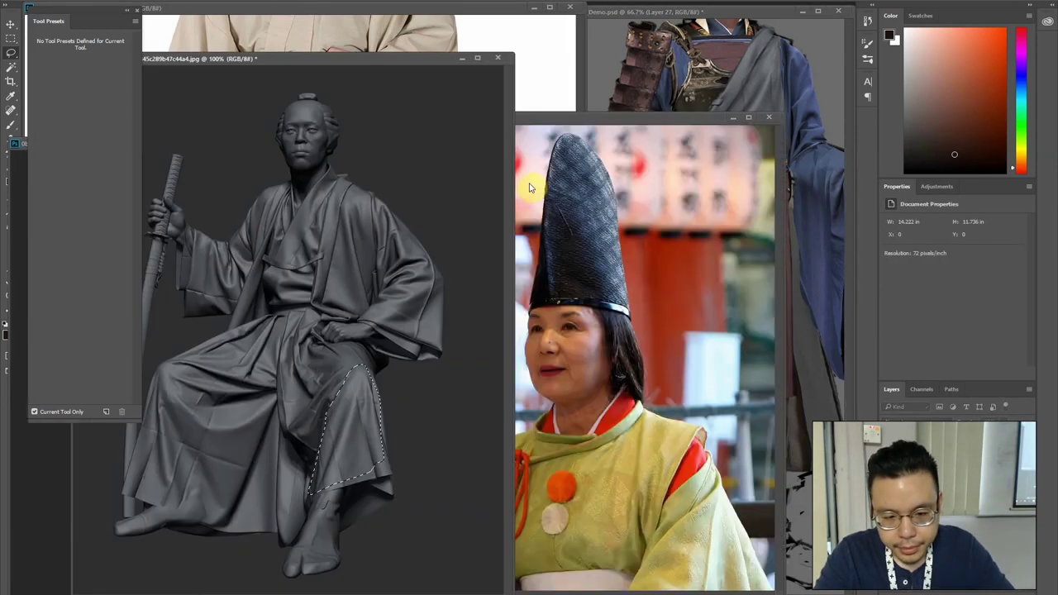
pyautogui.hotkey('ctrl', 'Tab')
pyautogui.hotkey('ctrl', 'Tab')
pyautogui.hotkey('ctrl', 'Tab')
pyautogui.hotkey('ctrl', 'Tab')
pyautogui.hotkey('ctrl', 'Tab')
pyautogui.hotkey('ctrl', 'Tab')
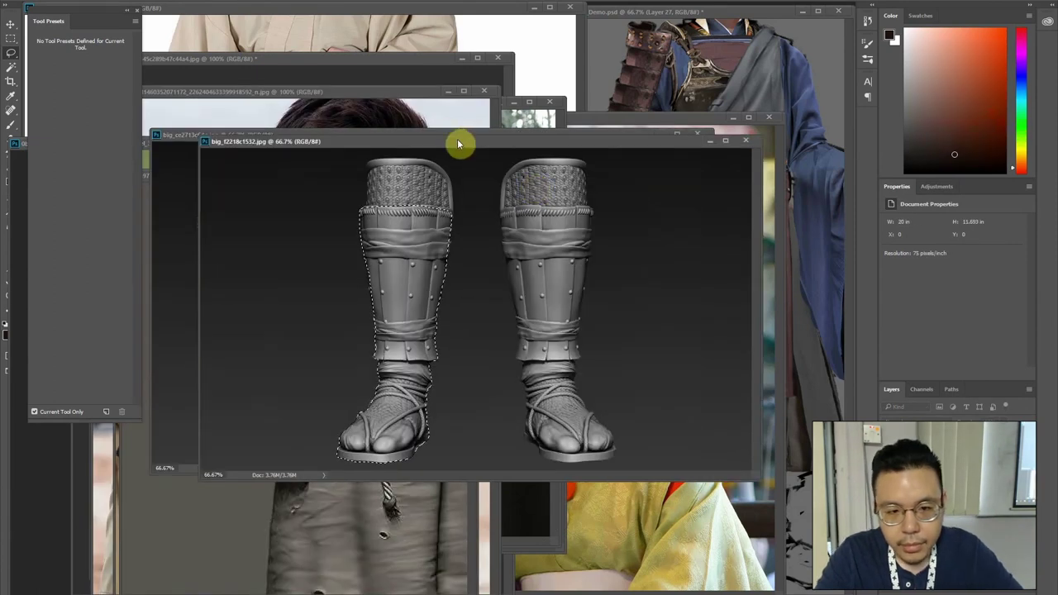
pyautogui.hotkey('ctrl', 'Tab')
pyautogui.hotkey('ctrl', 'Tab')
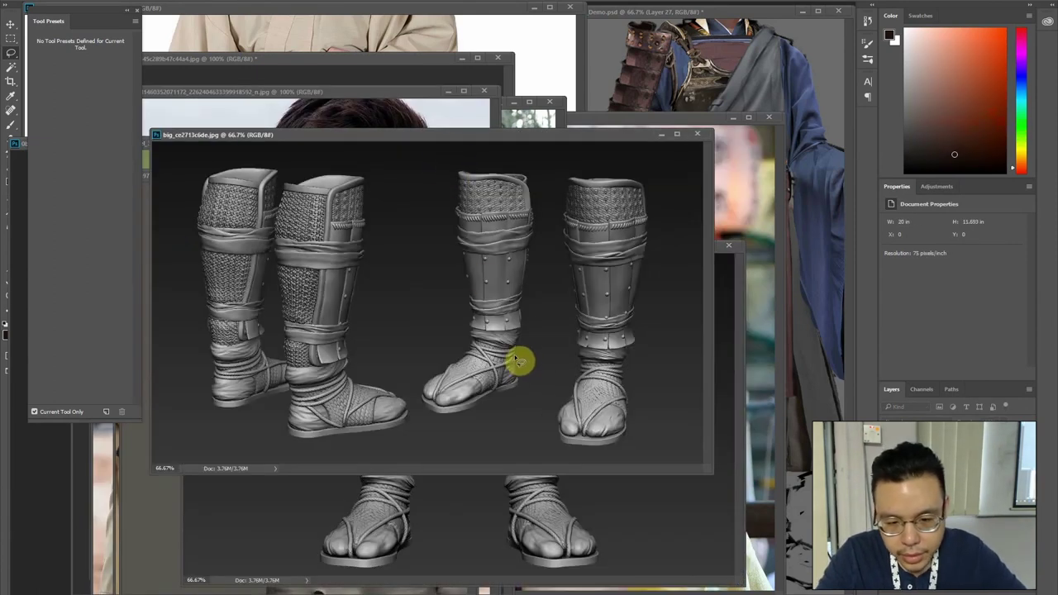
# Lasso the three-quarter boot without its upper mail section in big_ce2713c6de.jpg and copy it into Character_Demo.psd
pyautogui.moveTo(465, 419)
pyautogui.mouseDown()
pyautogui.moveTo(431, 413)
pyautogui.moveTo(424, 394)
pyautogui.moveTo(473, 346)
pyautogui.moveTo(455, 209)
pyautogui.moveTo(534, 213)
pyautogui.mouseUp()
pyautogui.moveTo(529, 254); pyautogui.dragTo(525, 306)
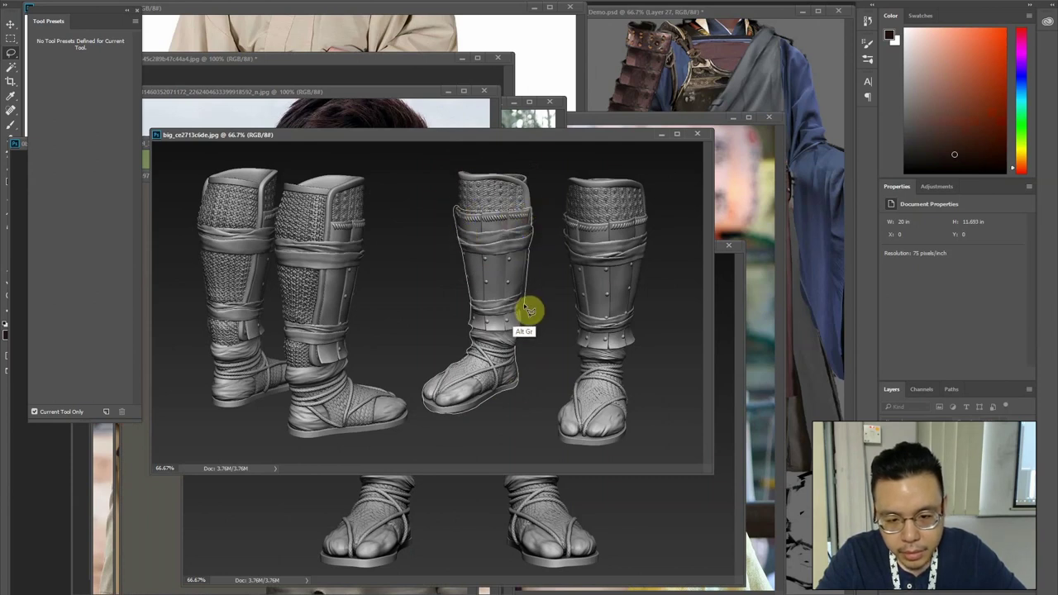
pyautogui.moveTo(515, 347); pyautogui.dragTo(517, 352)
pyautogui.press('v')
pyautogui.moveTo(515, 242)
pyautogui.mouseDown()
pyautogui.moveTo(795, 330)
pyautogui.moveTo(807, 323)
pyautogui.moveTo(808, 340)
pyautogui.mouseUp()
# Flip the copied boot horizontally, scale it to about 2.86 by 6.06 in and fit it over the sketched leg nearest the staff
pyautogui.moveTo(722, 462); pyautogui.dragTo(617, 441)
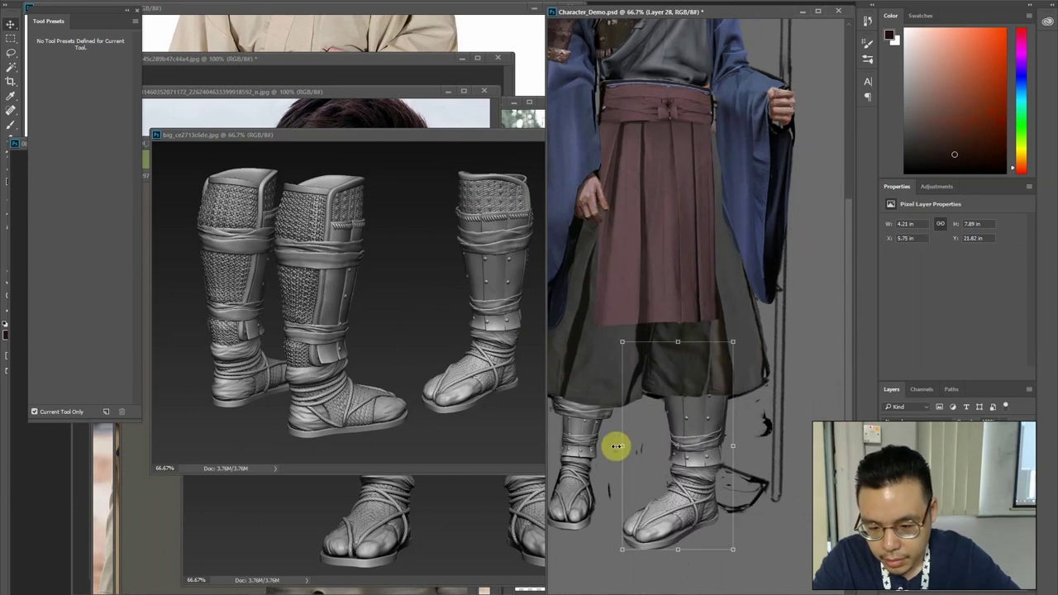
pyautogui.moveTo(799, 420); pyautogui.dragTo(832, 415)
pyautogui.moveTo(745, 413); pyautogui.dragTo(668, 382)
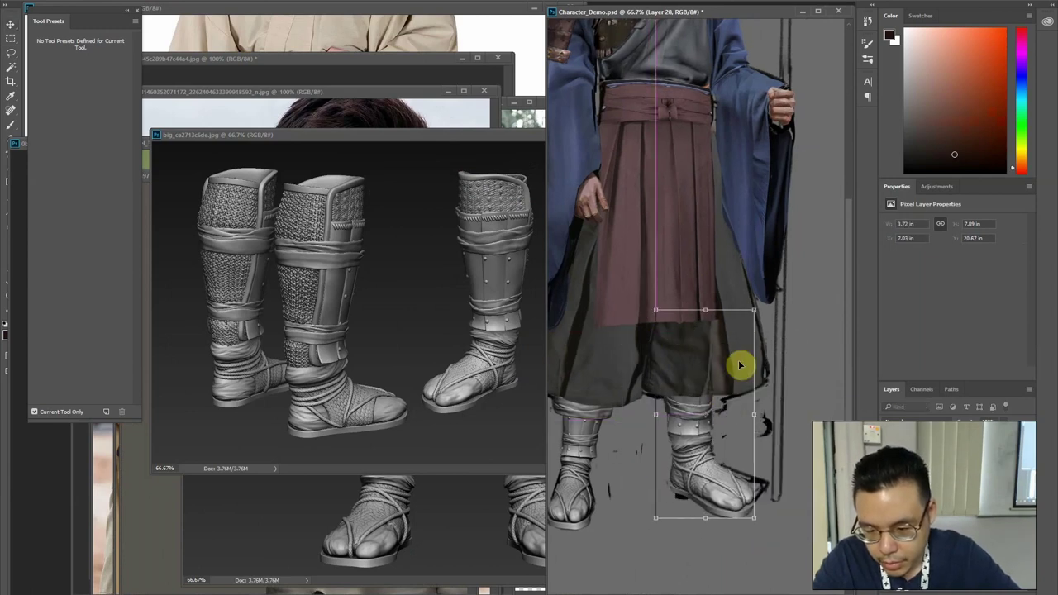
pyautogui.moveTo(747, 332); pyautogui.dragTo(734, 352)
pyautogui.moveTo(699, 394); pyautogui.dragTo(741, 354)
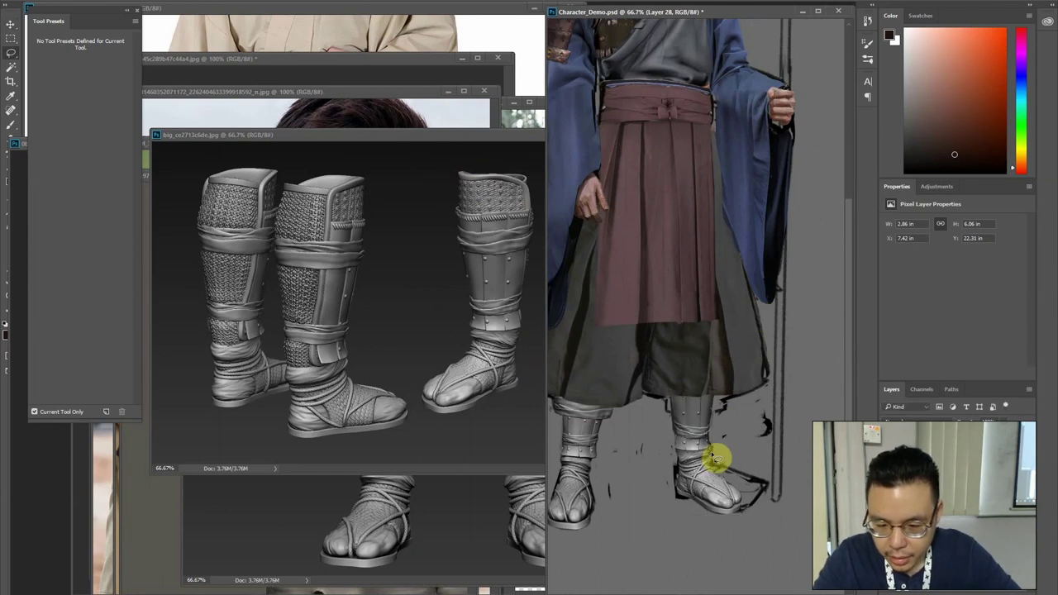
# Warp the foot portion of the staff-side boot outward to match the length and direction of the sketched foot
pyautogui.hotkey('ctrl', 't')
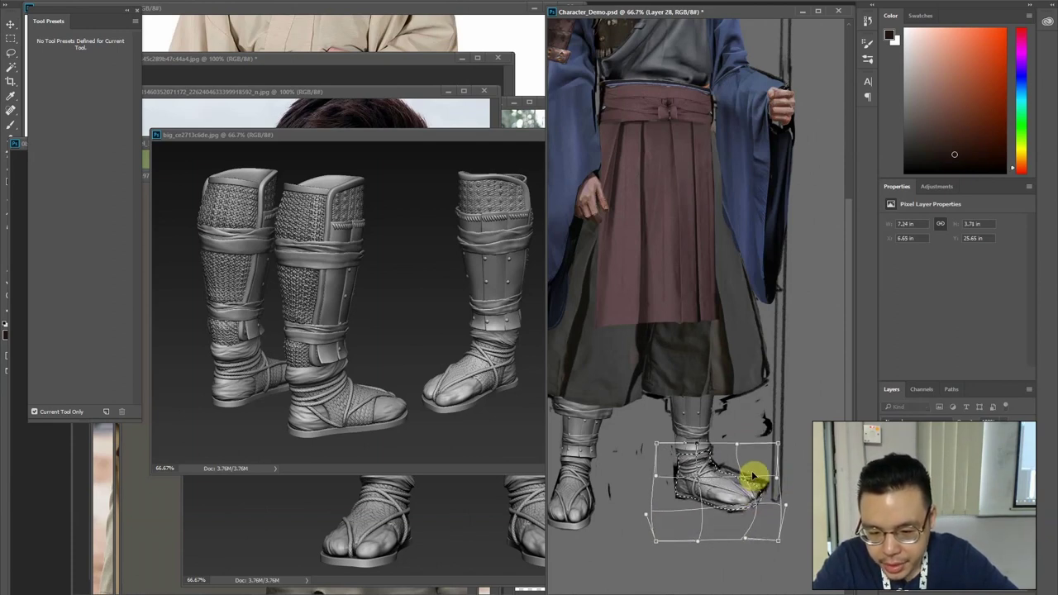
pyautogui.moveTo(750, 477); pyautogui.dragTo(771, 481)
pyautogui.moveTo(646, 514); pyautogui.dragTo(647, 548)
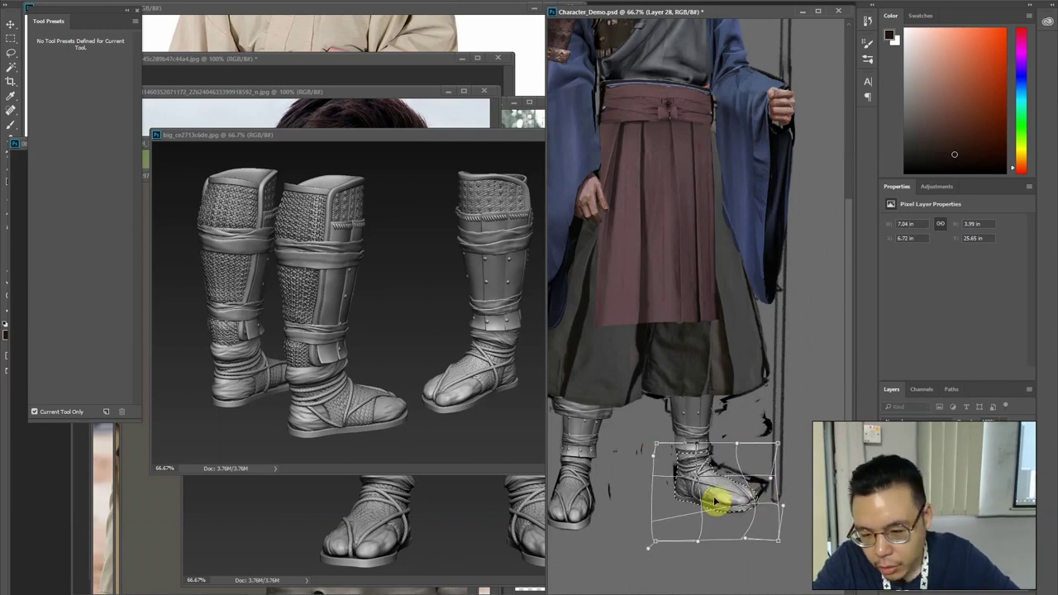
pyautogui.press('Return')
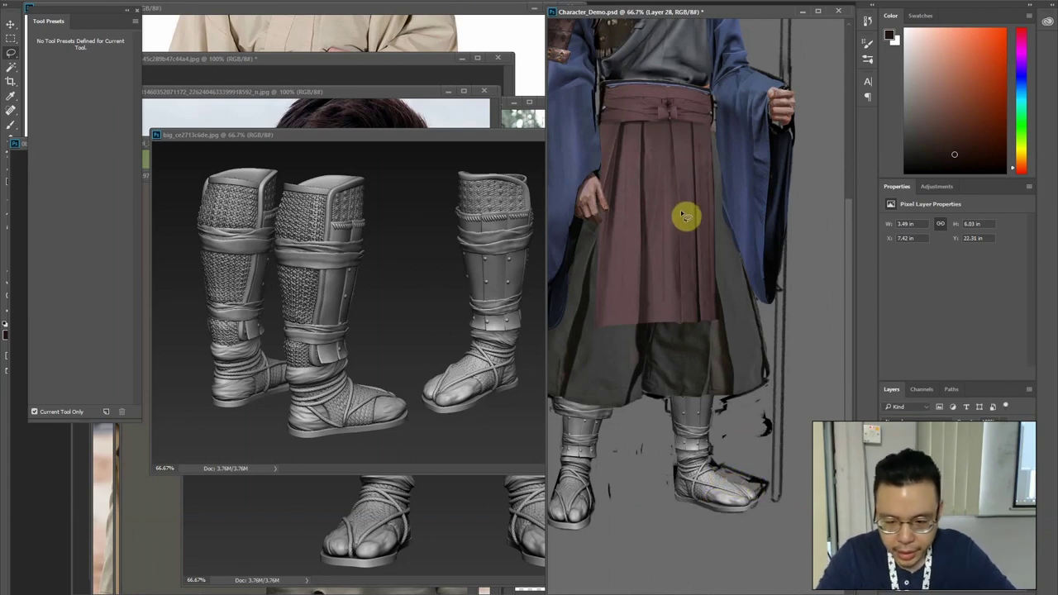
# Isolate the staff-side boot, cut its upper cuff onto its own layer and lower the cuff over the shin guard
pyautogui.keyDown('alt'); pyautogui.click(884, 583); pyautogui.keyUp('alt')
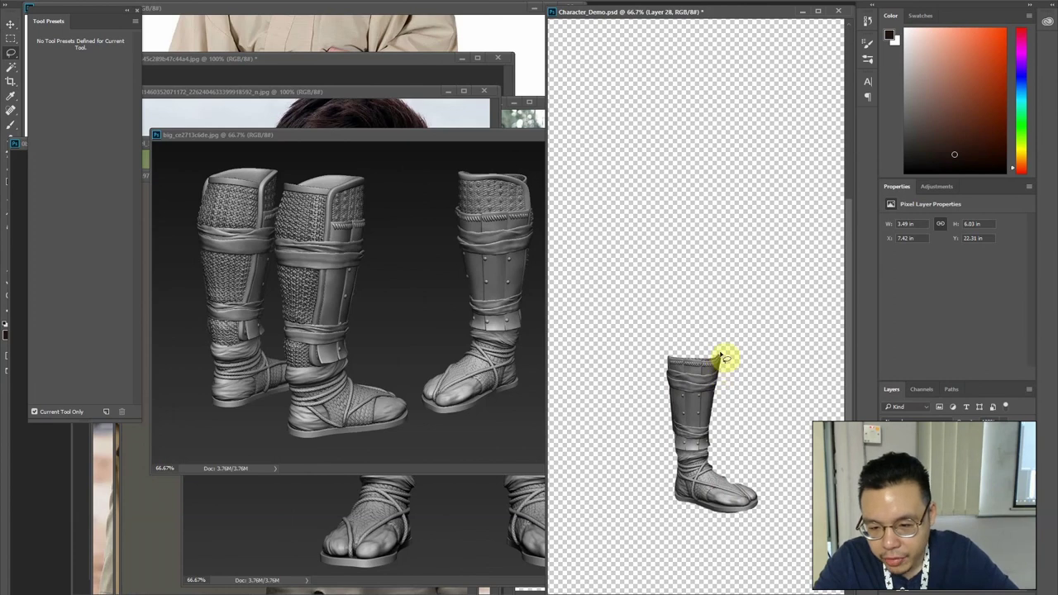
pyautogui.moveTo(702, 397); pyautogui.dragTo(661, 384)
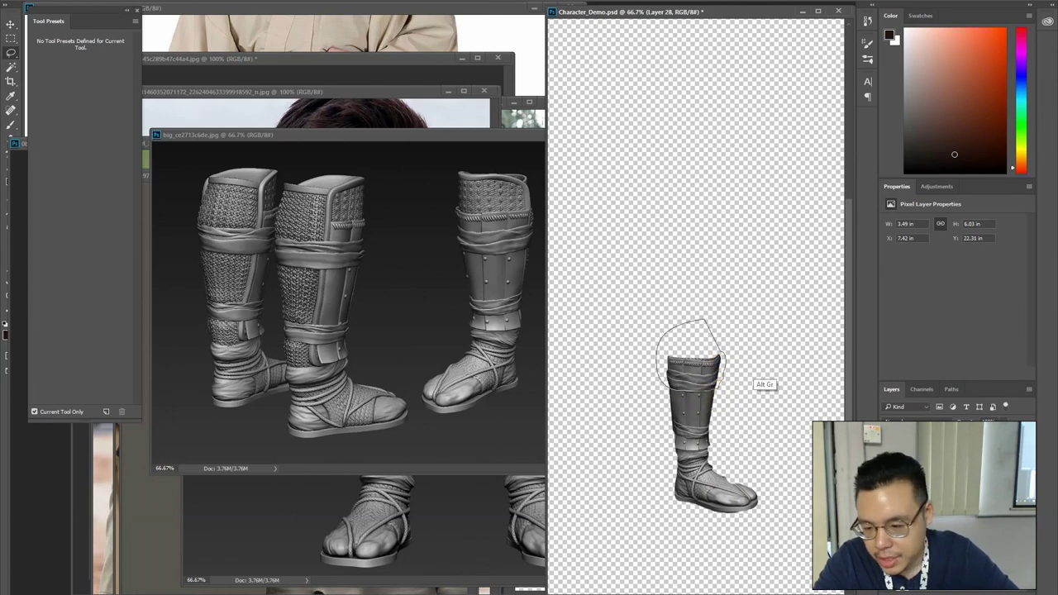
pyautogui.keyDown('alt'); pyautogui.click(884, 583); pyautogui.keyUp('alt')
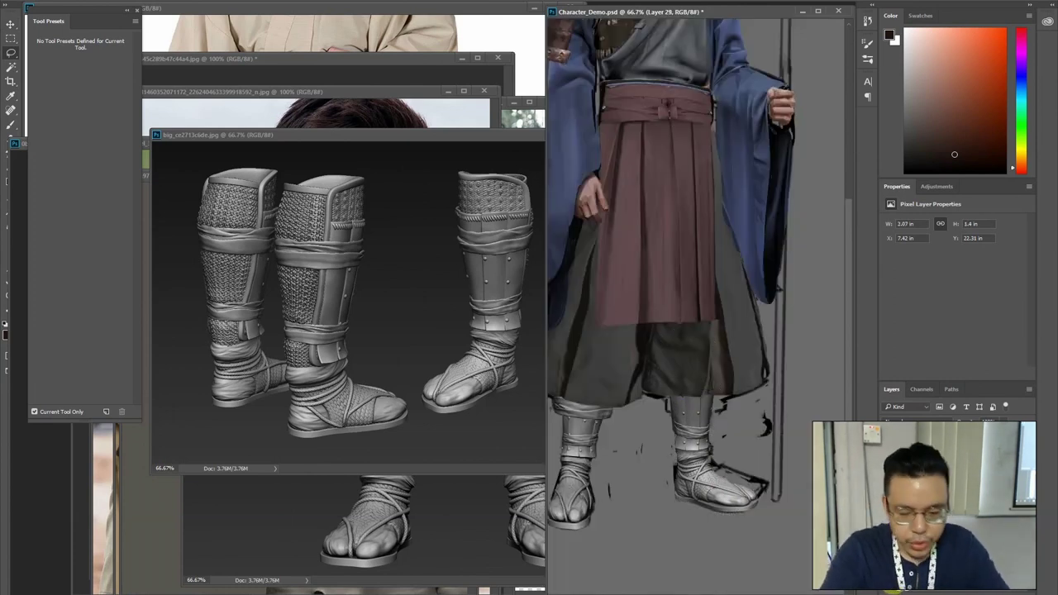
pyautogui.press('v')
pyautogui.moveTo(704, 371); pyautogui.dragTo(719, 395)
# Skew, scale and warp the lower part of the staff-side boot to about 3.31 by 4.51 in over the sketched foot
pyautogui.keyDown('ctrl'); pyautogui.click(697, 446); pyautogui.keyUp('ctrl')
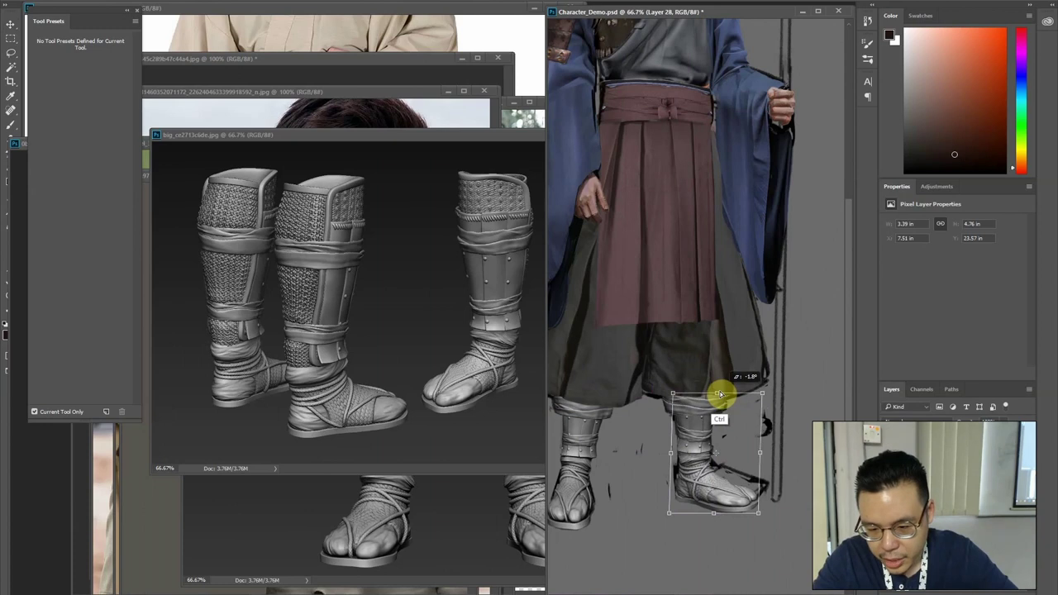
pyautogui.scroll(-1, 739, 200)
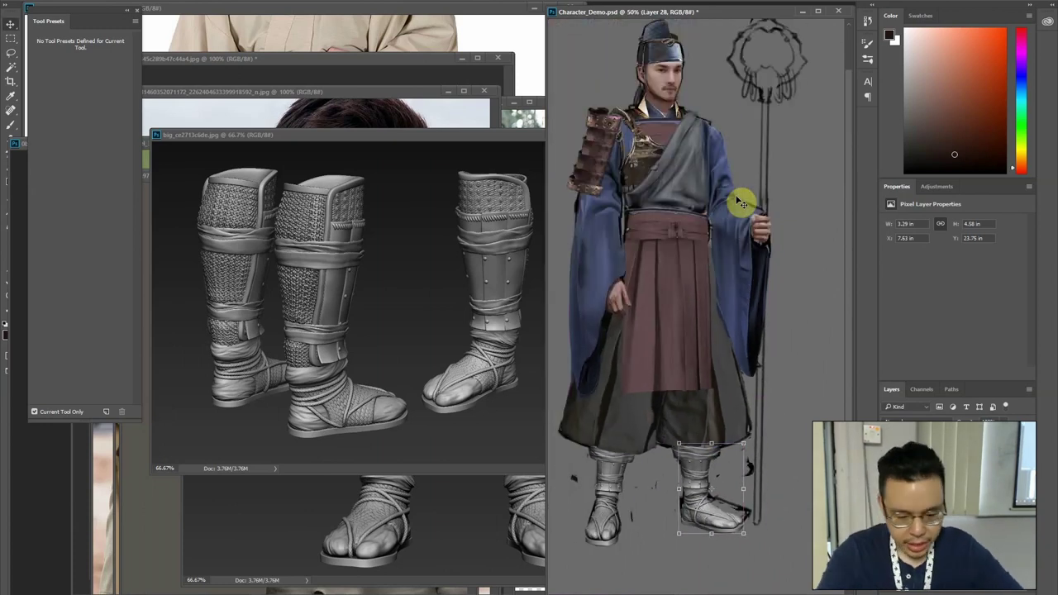
pyautogui.hotkey('ctrl', 't')
pyautogui.click(455, 2)
pyautogui.moveTo(682, 528); pyautogui.dragTo(716, 503)
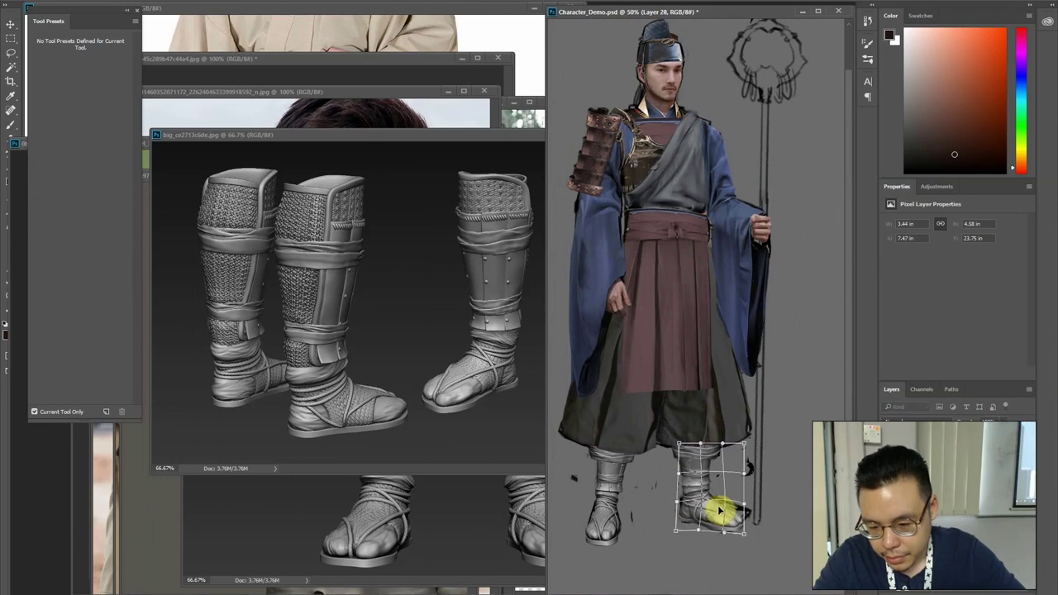
pyautogui.press('Return')
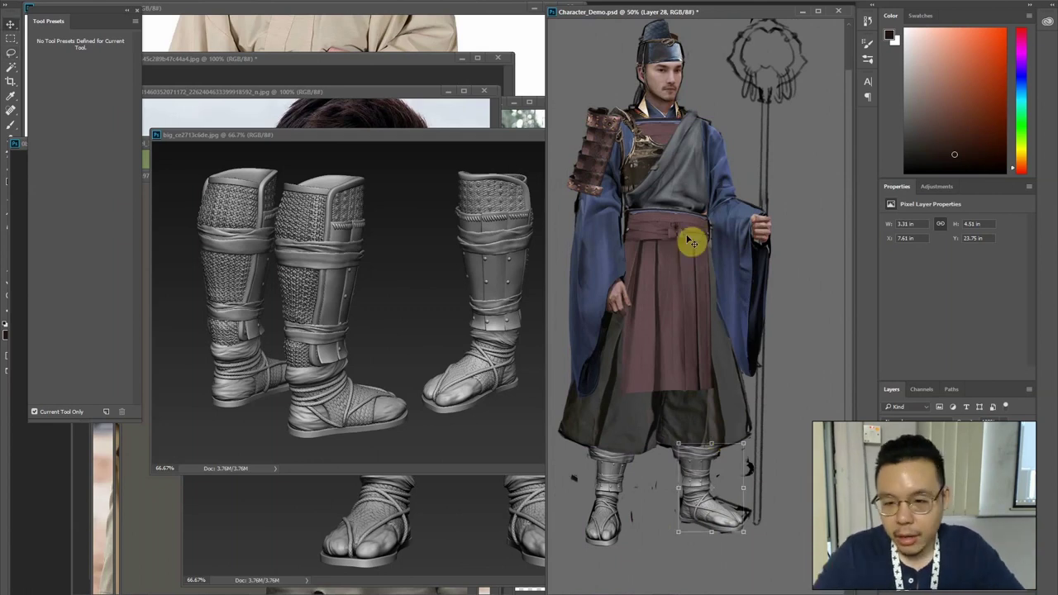
# Warp the sash at the waist so it bows downward across the belly, at about 4.38 by 1.89 in
pyautogui.keyDown('ctrl'); pyautogui.click(709, 222); pyautogui.keyUp('ctrl')
pyautogui.moveTo(709, 221); pyautogui.dragTo(673, 217)
pyautogui.click(470, 7)
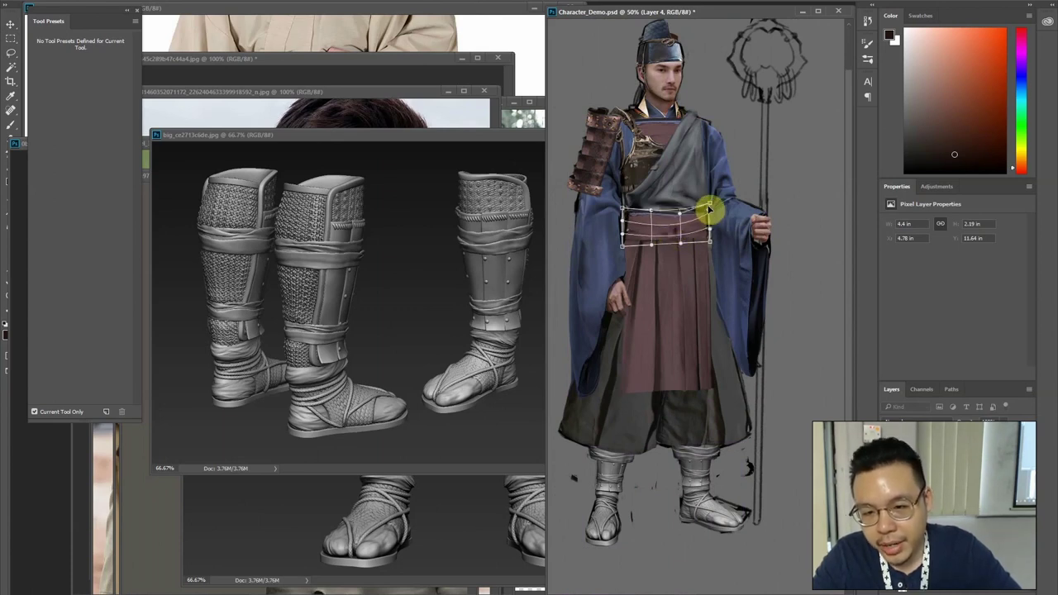
pyautogui.press('Return')
# Combine the two boot cuffs on one layer and darken them with Hue/Saturation at saturation -27 and lightness -45
pyautogui.keyDown('ctrl'); pyautogui.click(699, 489); pyautogui.keyUp('ctrl')
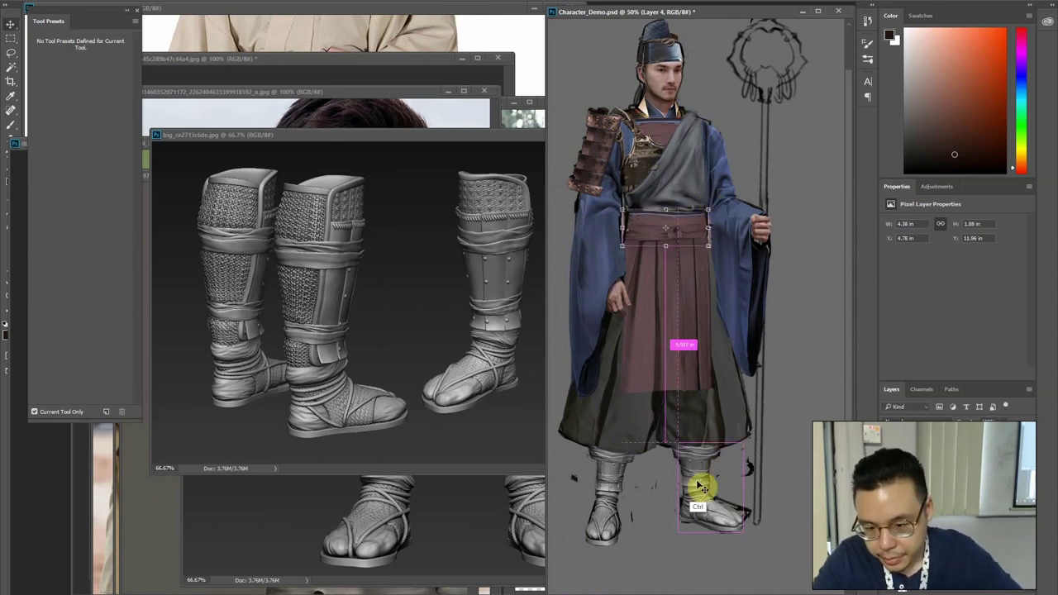
pyautogui.keyDown('ctrl'); pyautogui.click(696, 446); pyautogui.keyUp('ctrl')
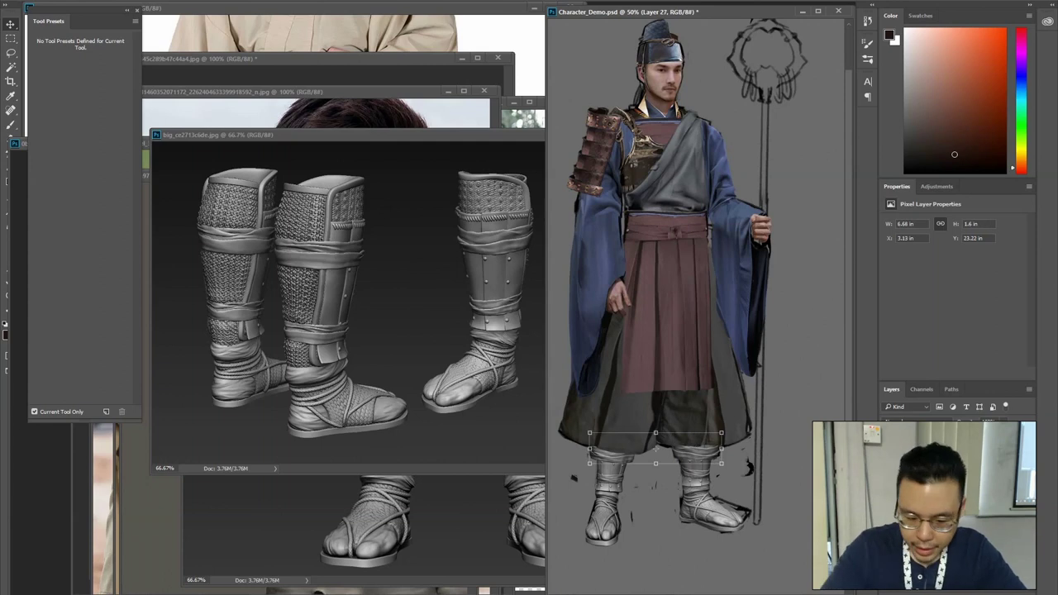
pyautogui.hotkey('ctrl', 'u')
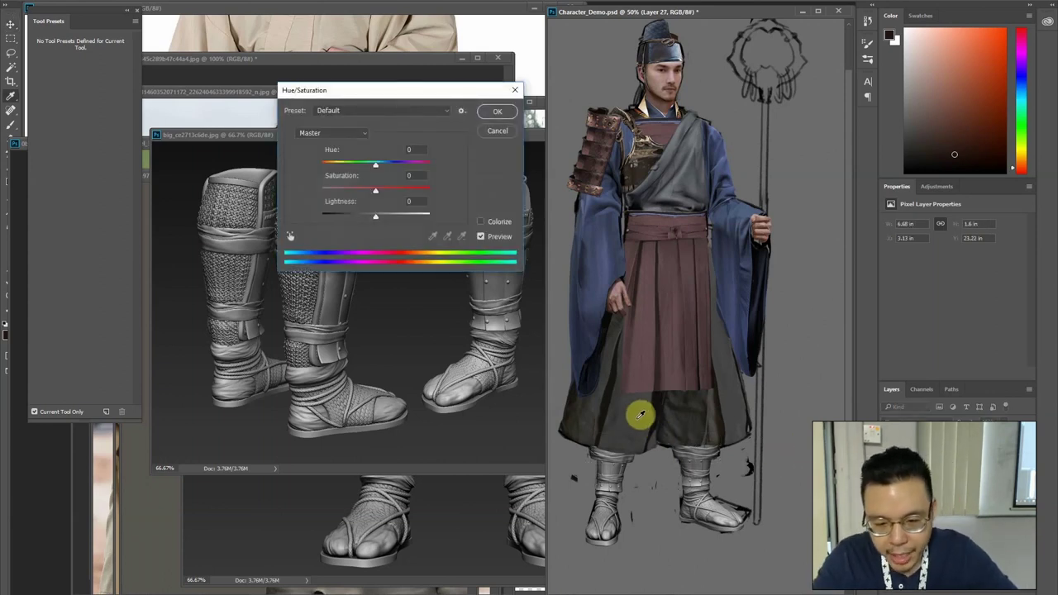
pyautogui.click(349, 218)
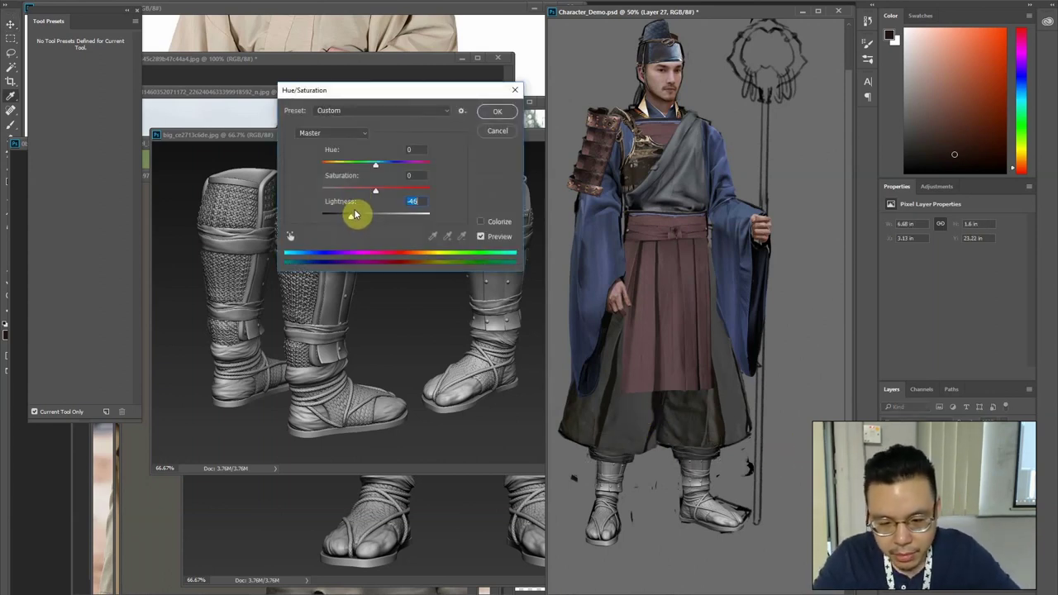
pyautogui.moveTo(354, 214); pyautogui.dragTo(354, 214)
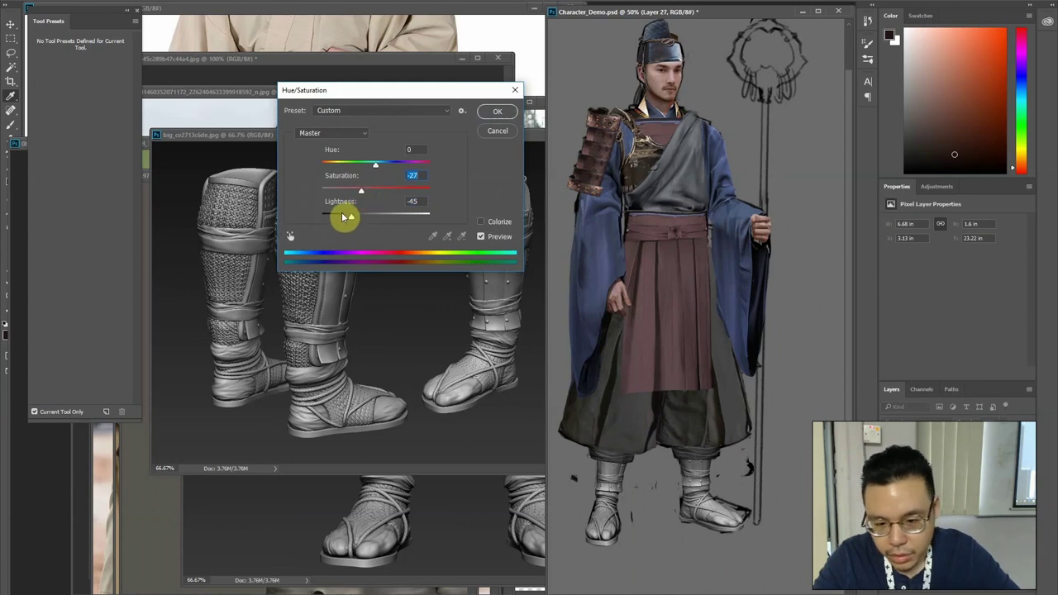
pyautogui.press('Return')
# Lift the blacks of the two boot cuffs with Levels by setting the output shadow level to 10
pyautogui.hotkey('ctrl', 'l')
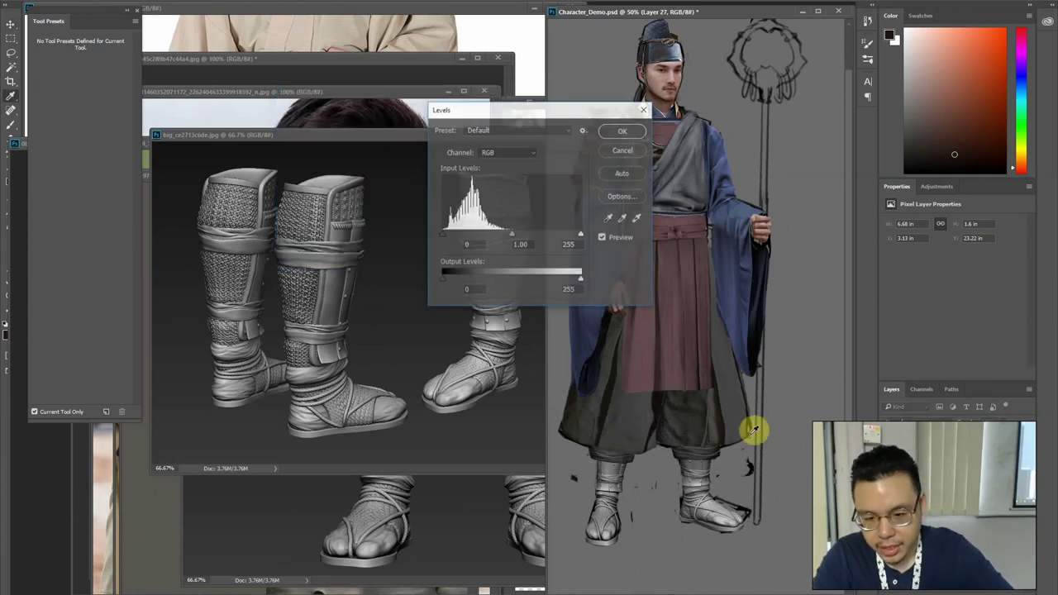
pyautogui.moveTo(442, 279); pyautogui.dragTo(448, 278)
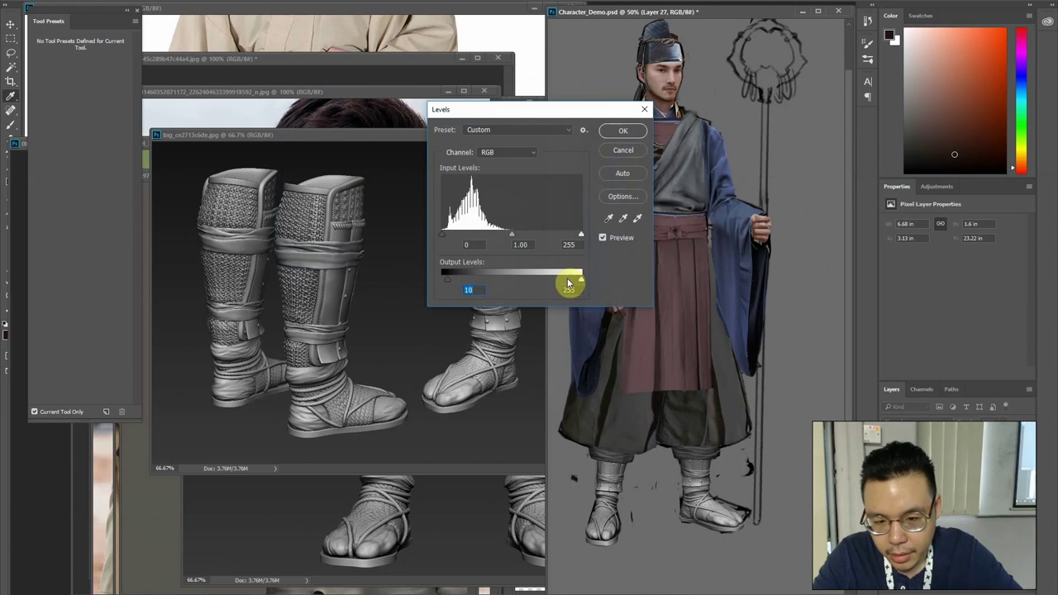
pyautogui.press('Return')
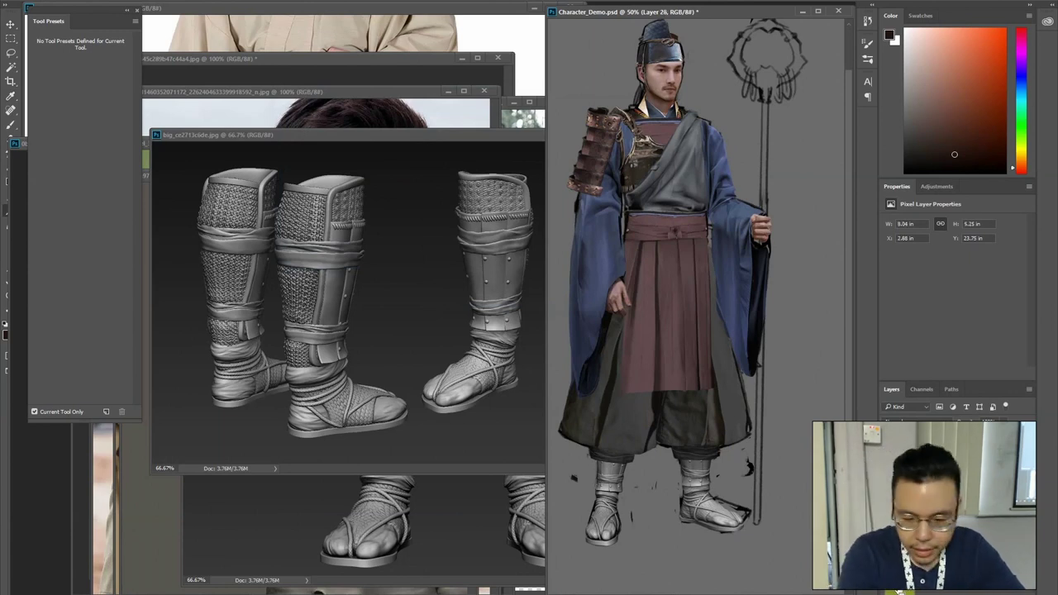
# Lasso the plain cloth areas on both boots together: the ankle wraps, heels and toes
pyautogui.hotkey('ctrl', '+')
pyautogui.moveTo(683, 471); pyautogui.dragTo(694, 333)
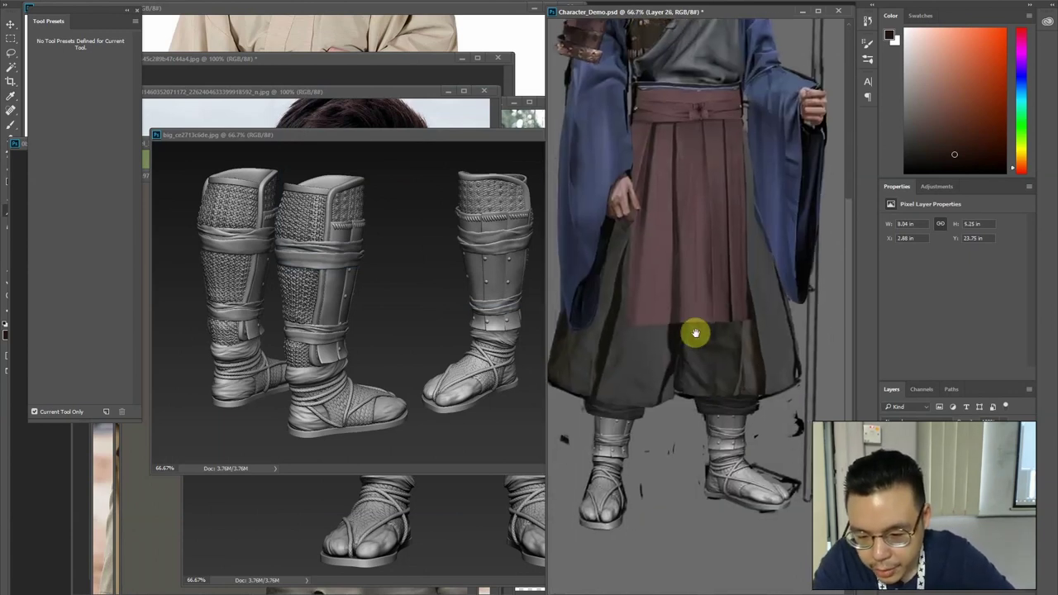
pyautogui.hotkey('ctrl', '+')
pyautogui.moveTo(631, 528); pyautogui.dragTo(732, 385)
pyautogui.press('l')
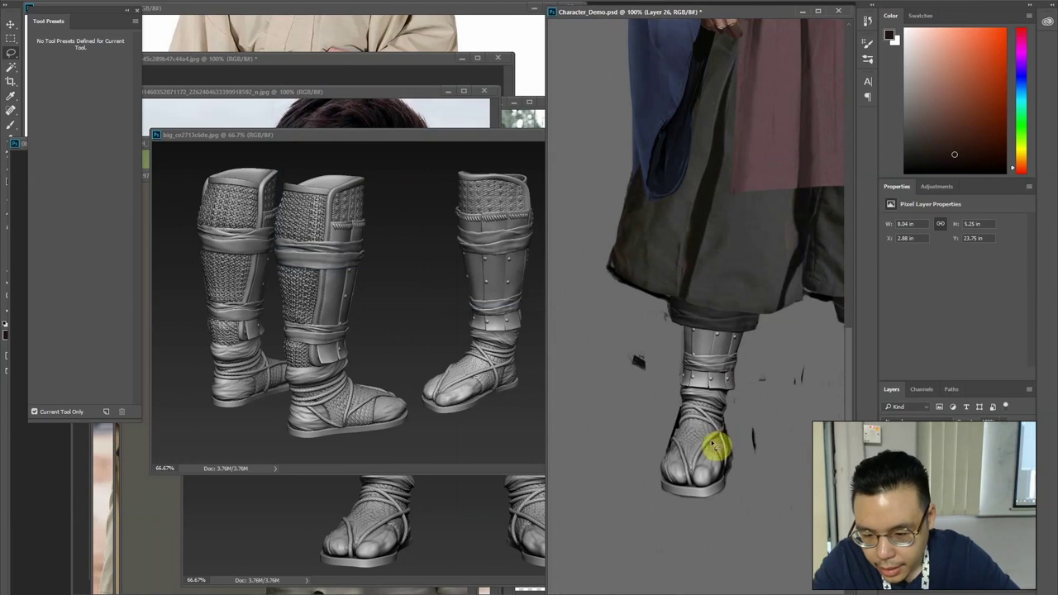
pyautogui.moveTo(695, 477)
pyautogui.mouseDown()
pyautogui.moveTo(714, 487)
pyautogui.moveTo(699, 461)
pyautogui.moveTo(685, 473)
pyautogui.moveTo(676, 450)
pyautogui.moveTo(667, 472)
pyautogui.moveTo(678, 489)
pyautogui.moveTo(699, 478)
pyautogui.mouseUp()
pyautogui.moveTo(782, 427)
pyautogui.mouseDown()
pyautogui.moveTo(668, 408)
pyautogui.moveTo(685, 382)
pyautogui.moveTo(620, 404)
pyautogui.moveTo(633, 390)
pyautogui.moveTo(666, 405)
pyautogui.mouseUp()
pyautogui.moveTo(796, 381)
pyautogui.mouseDown()
pyautogui.moveTo(687, 381)
pyautogui.moveTo(739, 388)
pyautogui.moveTo(713, 399)
pyautogui.moveTo(683, 394)
pyautogui.moveTo(692, 378)
pyautogui.moveTo(737, 385)
pyautogui.moveTo(691, 425)
pyautogui.moveTo(701, 439)
pyautogui.moveTo(676, 435)
pyautogui.moveTo(702, 425)
pyautogui.moveTo(742, 436)
pyautogui.moveTo(735, 456)
pyautogui.moveTo(754, 464)
pyautogui.moveTo(789, 463)
pyautogui.moveTo(760, 437)
pyautogui.moveTo(779, 429)
pyautogui.moveTo(805, 448)
pyautogui.mouseUp()
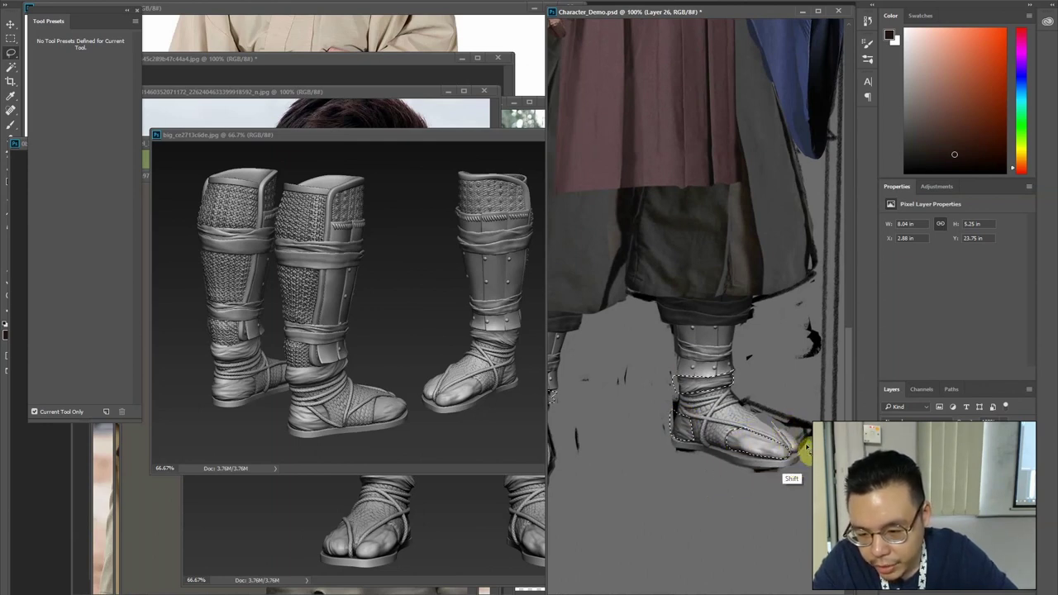
# Copy the selected cloth areas to their own layer and lighten them with Levels at output shadow level 108
pyautogui.hotkey('ctrl', 'j')
pyautogui.hotkey('ctrl', 'l')
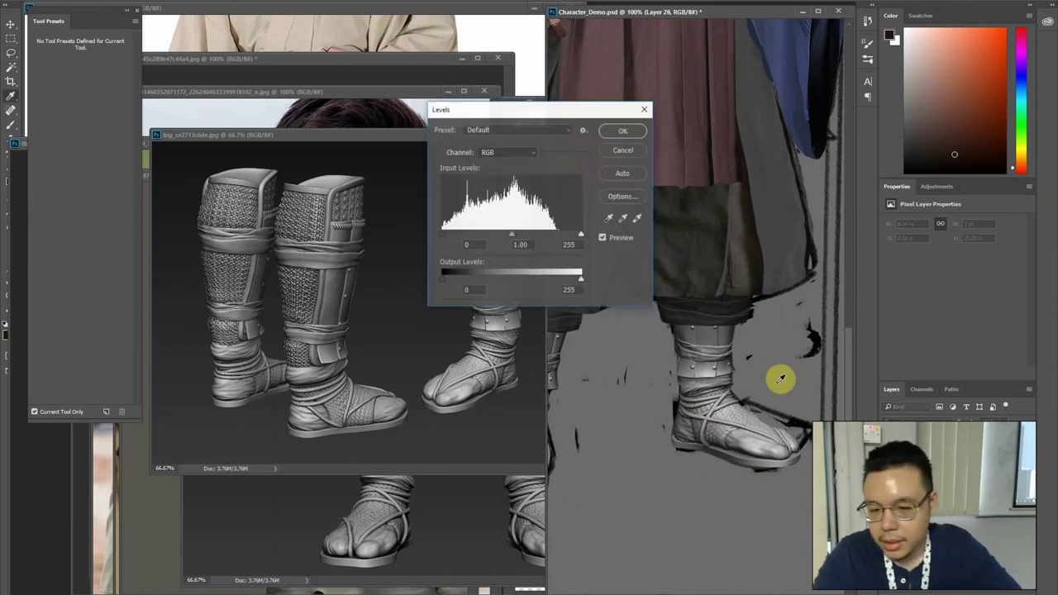
pyautogui.moveTo(479, 281); pyautogui.dragTo(500, 279)
pyautogui.press('Return')
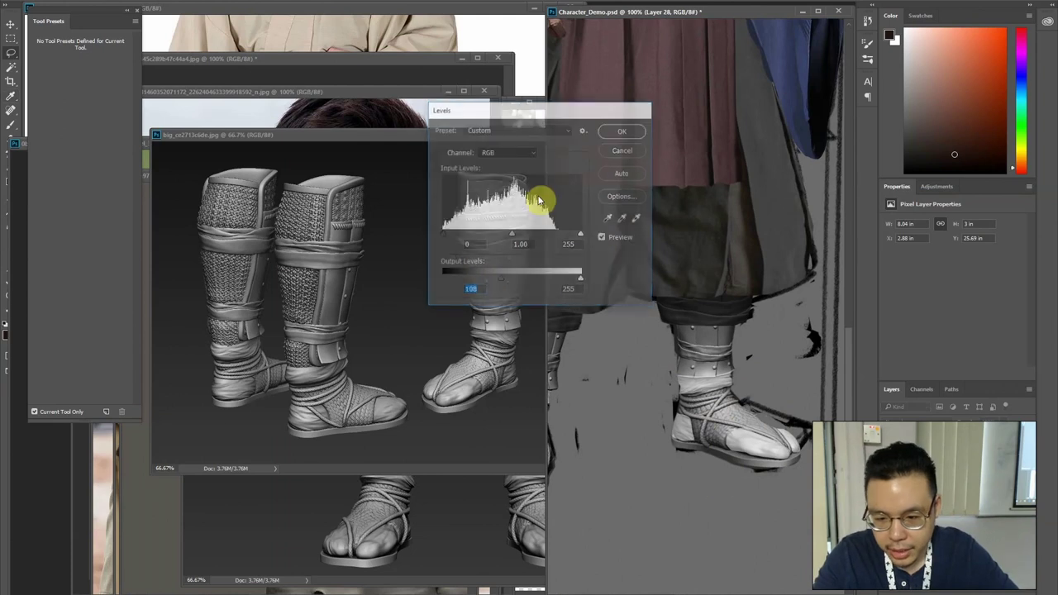
# Warm the lightened cloth with Color Balance midtones at +2, 0, -12 and merge it down into the boots layer
pyautogui.hotkey('ctrl', '-')
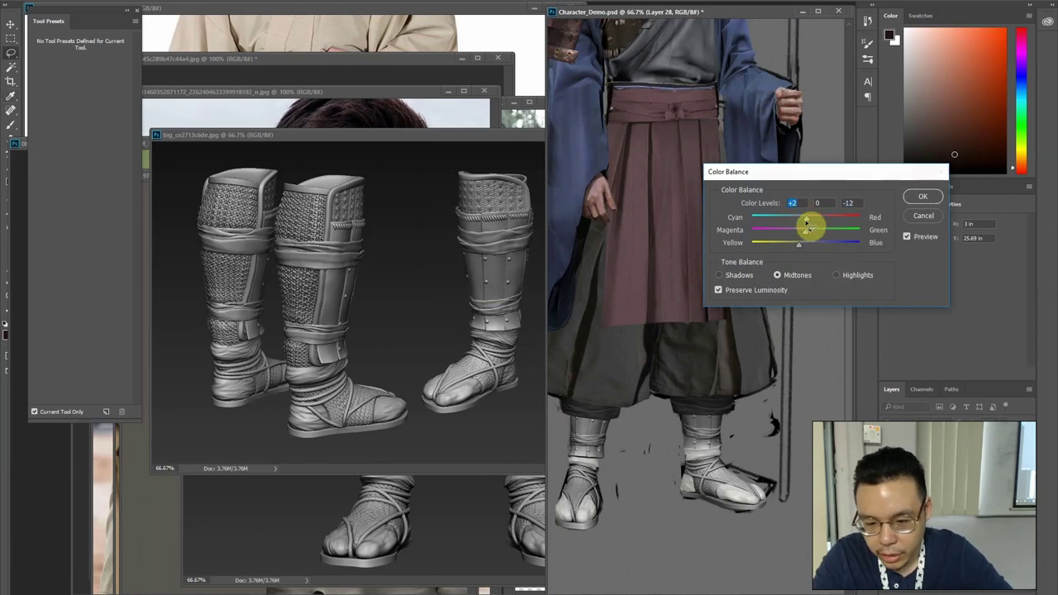
pyautogui.press('Return')
pyautogui.hotkey('ctrl', 'l')
pyautogui.press('Escape')
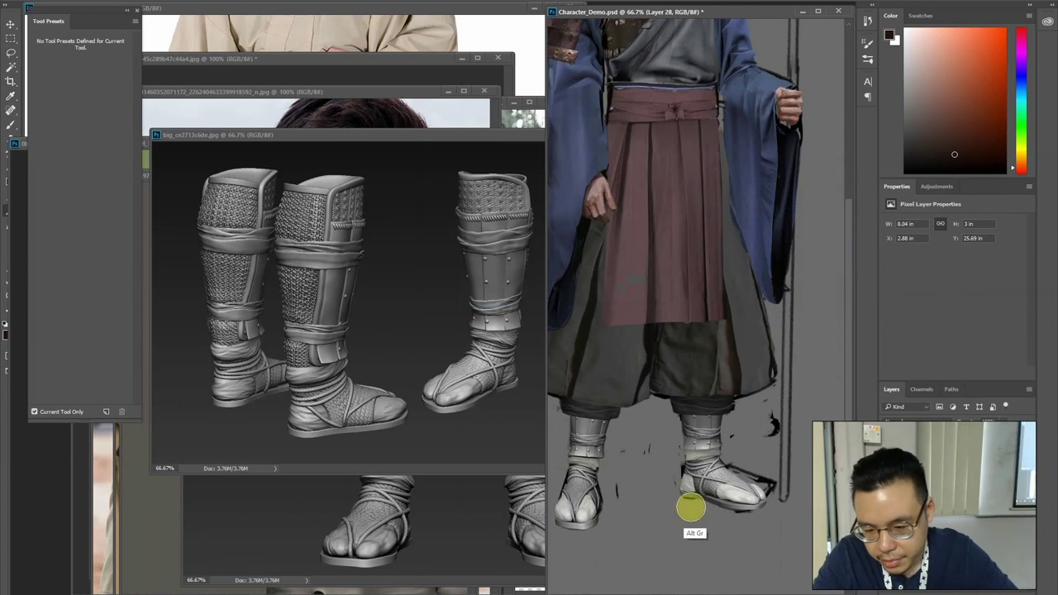
pyautogui.hotkey('ctrl', 'e')
# Lasso the textured mesh and strap areas over the insteps of both boots
pyautogui.hotkey('ctrl', '+')
pyautogui.moveTo(640, 421)
pyautogui.mouseDown()
pyautogui.moveTo(725, 288)
pyautogui.moveTo(775, 279)
pyautogui.mouseUp()
pyautogui.press('l')
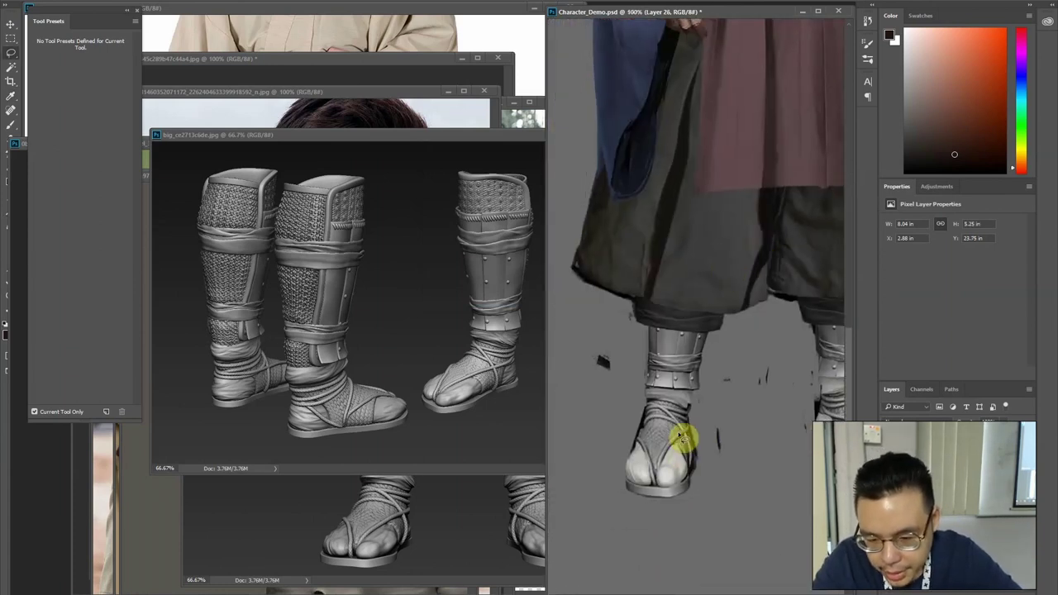
pyautogui.hscroll(2, 698, 450)
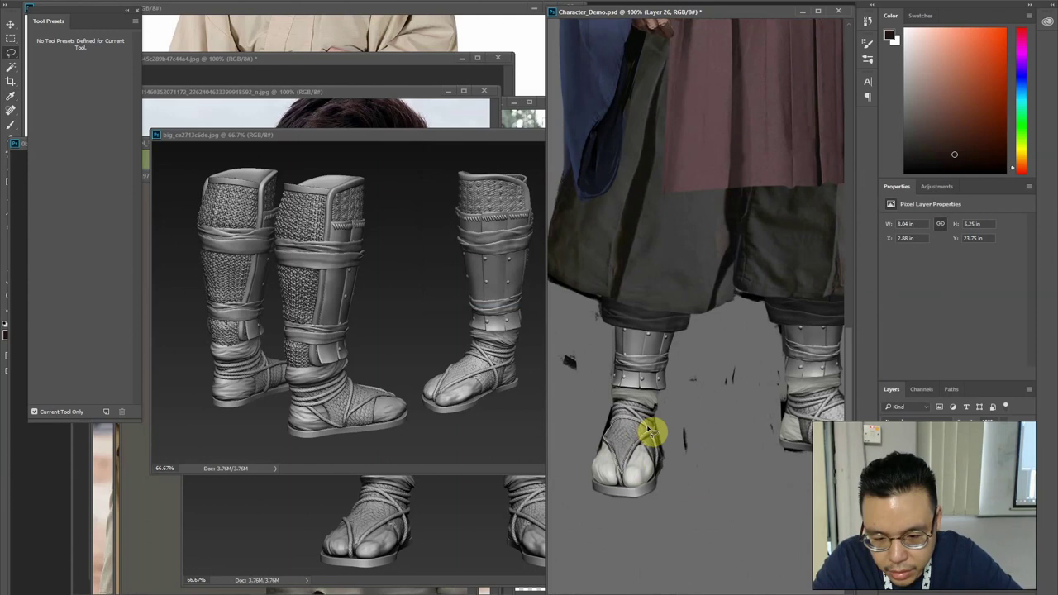
pyautogui.moveTo(619, 426)
pyautogui.mouseDown()
pyautogui.moveTo(644, 409)
pyautogui.moveTo(622, 406)
pyautogui.moveTo(642, 406)
pyautogui.moveTo(633, 414)
pyautogui.moveTo(664, 427)
pyautogui.moveTo(643, 454)
pyautogui.moveTo(655, 467)
pyautogui.moveTo(654, 450)
pyautogui.moveTo(641, 449)
pyautogui.mouseUp()
pyautogui.hotkey('ctrl', 'd')
pyautogui.moveTo(730, 411)
pyautogui.mouseDown()
pyautogui.moveTo(647, 405)
pyautogui.moveTo(699, 375)
pyautogui.mouseUp()
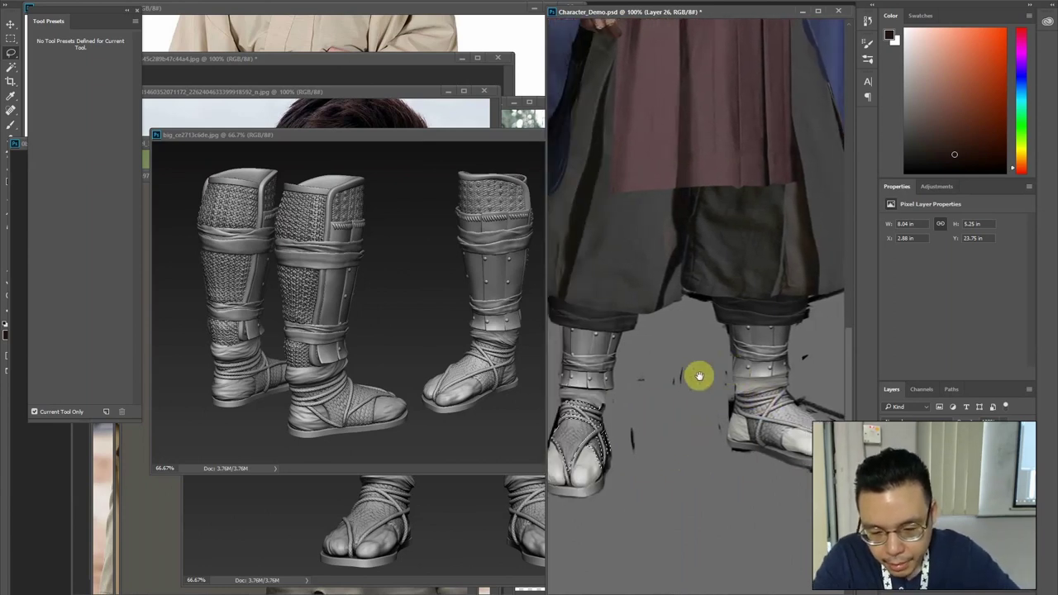
pyautogui.moveTo(585, 451); pyautogui.dragTo(598, 467)
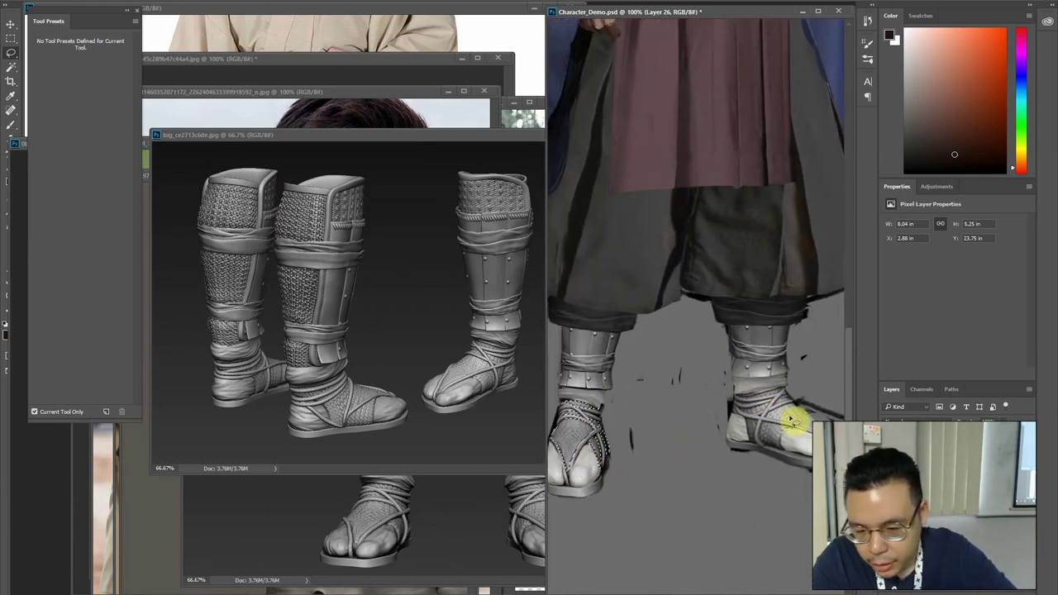
pyautogui.moveTo(786, 436)
pyautogui.mouseDown()
pyautogui.moveTo(756, 431)
pyautogui.moveTo(774, 426)
pyautogui.moveTo(746, 431)
pyautogui.moveTo(758, 424)
pyautogui.moveTo(757, 443)
pyautogui.moveTo(746, 423)
pyautogui.moveTo(762, 414)
pyautogui.moveTo(745, 416)
pyautogui.moveTo(780, 394)
pyautogui.moveTo(747, 399)
pyautogui.moveTo(790, 398)
pyautogui.moveTo(775, 410)
pyautogui.moveTo(803, 400)
pyautogui.moveTo(827, 411)
pyautogui.mouseUp()
pyautogui.press('Escape')
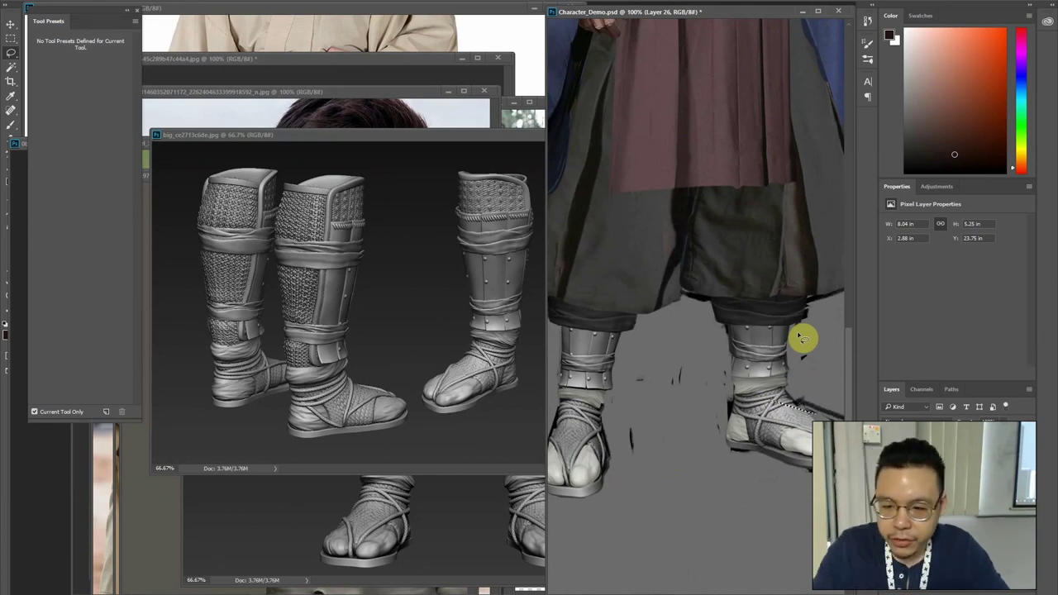
# Display the document history and step back before the deselect to restore the lasso selection on both boots
pyautogui.moveTo(802, 340)
pyautogui.mouseDown()
pyautogui.moveTo(719, 340)
pyautogui.moveTo(794, 337)
pyautogui.moveTo(567, 396)
pyautogui.moveTo(642, 295)
pyautogui.mouseUp()
pyautogui.moveTo(665, 14); pyautogui.dragTo(550, 20)
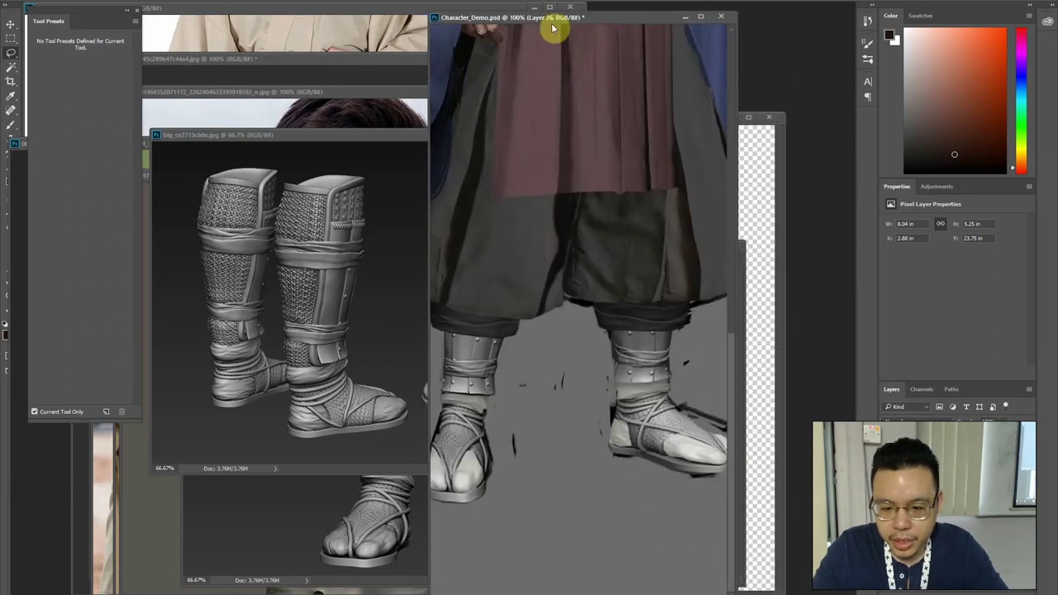
pyautogui.click(7, 58)
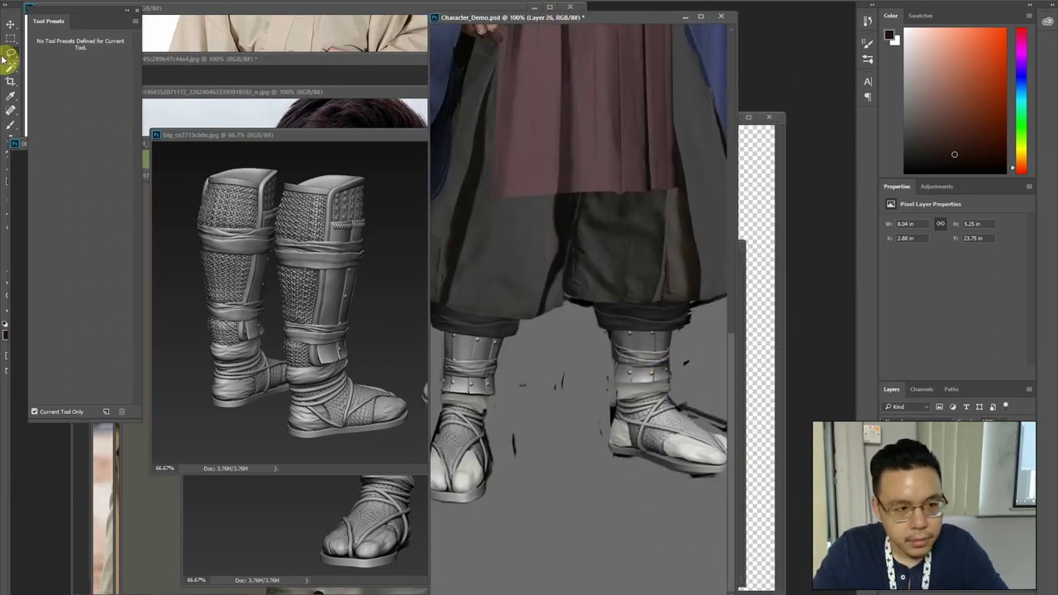
pyautogui.click(10, 25)
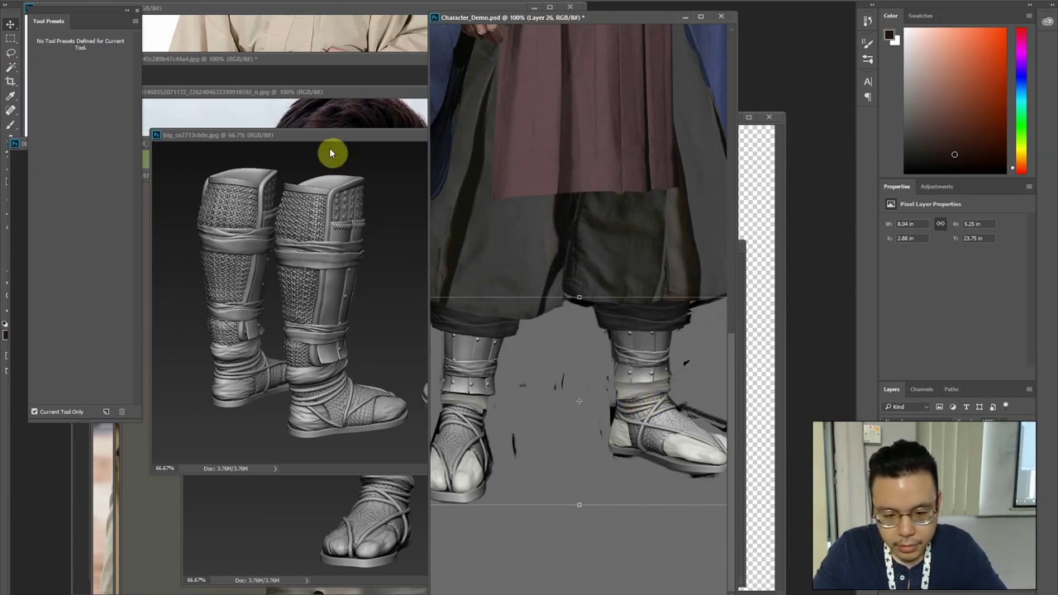
pyautogui.click(235, 0)
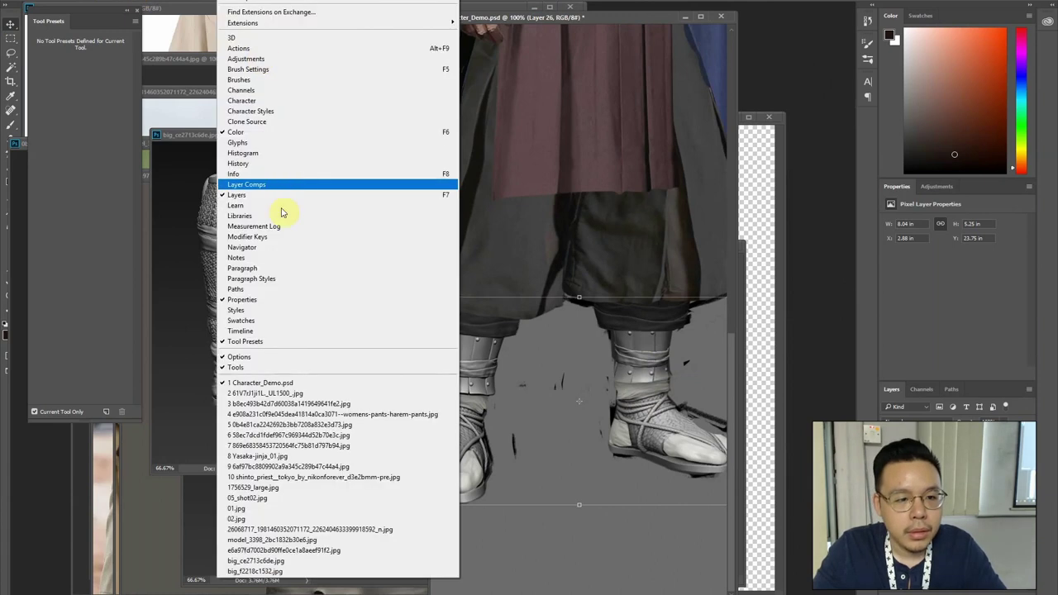
pyautogui.click(267, 164)
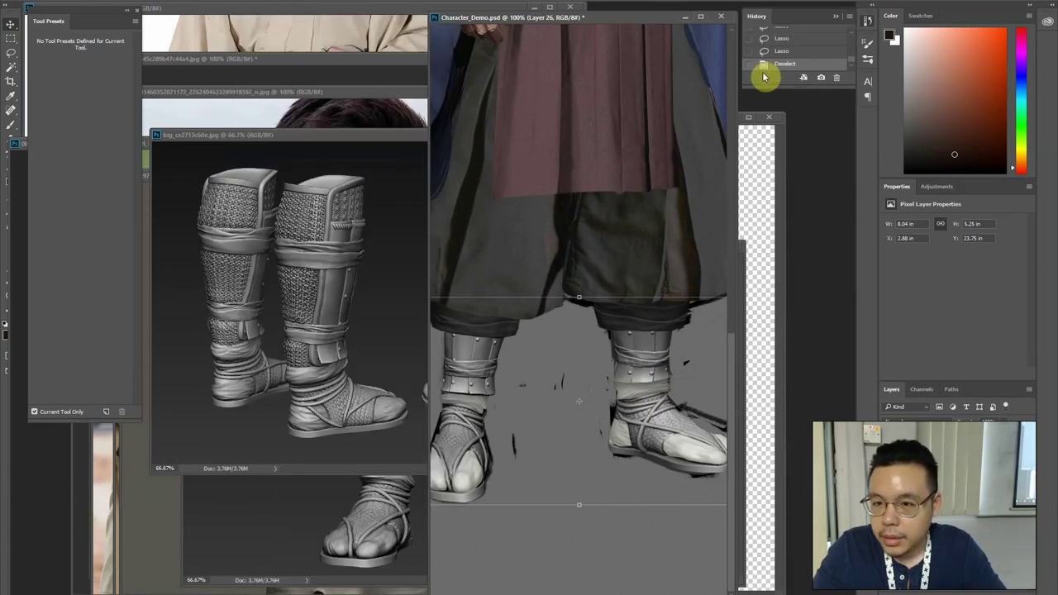
pyautogui.click(778, 50)
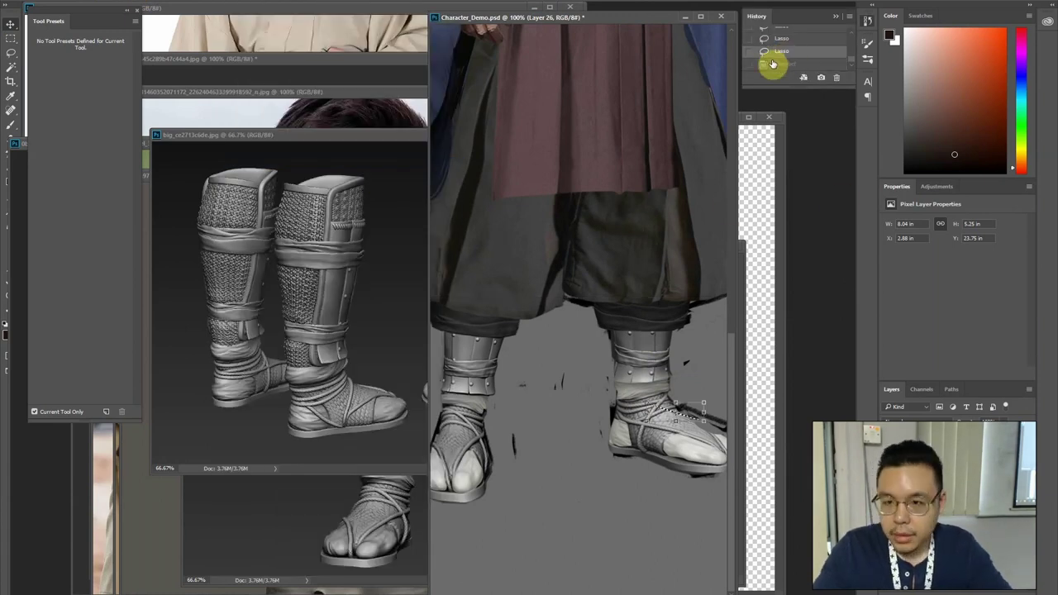
pyautogui.click(780, 39)
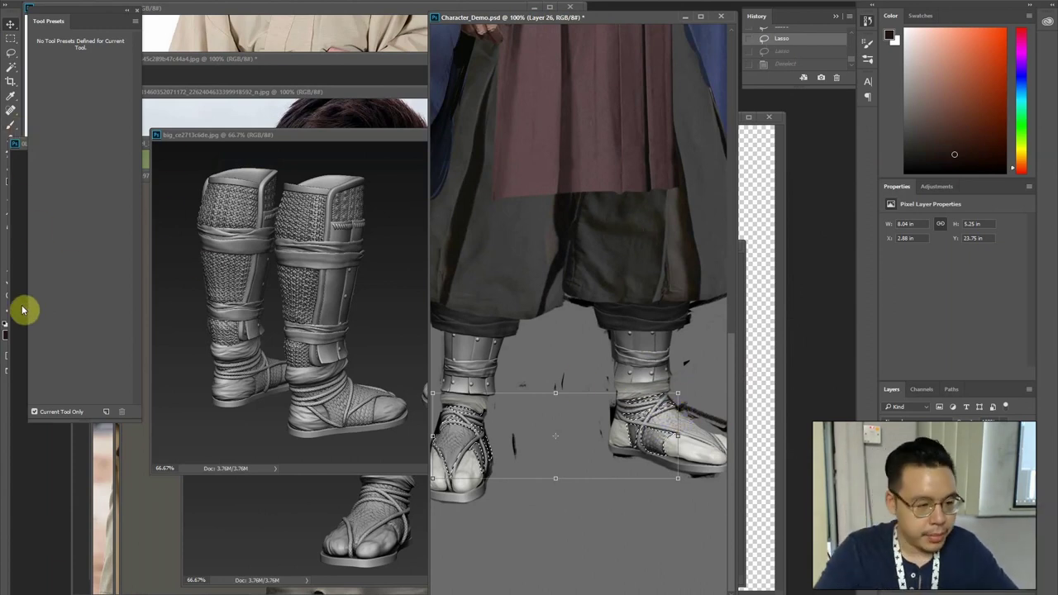
# Add to the Lasso selection on the staff-side boot and step back one history state to recover the combined selection
pyautogui.moveTo(483, 19); pyautogui.dragTo(471, 4)
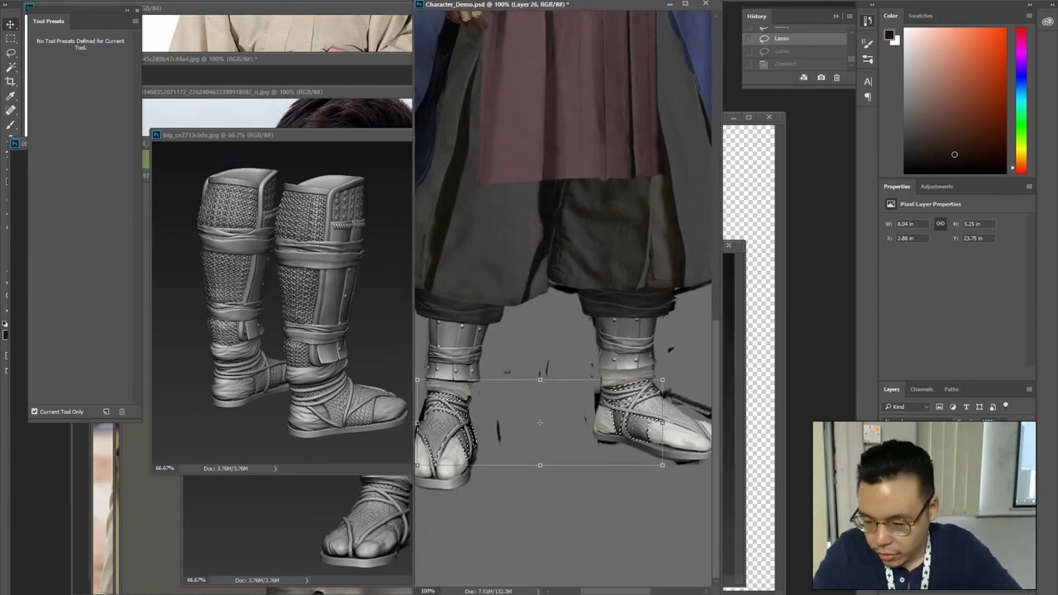
pyautogui.click(795, 52)
pyautogui.click(791, 42)
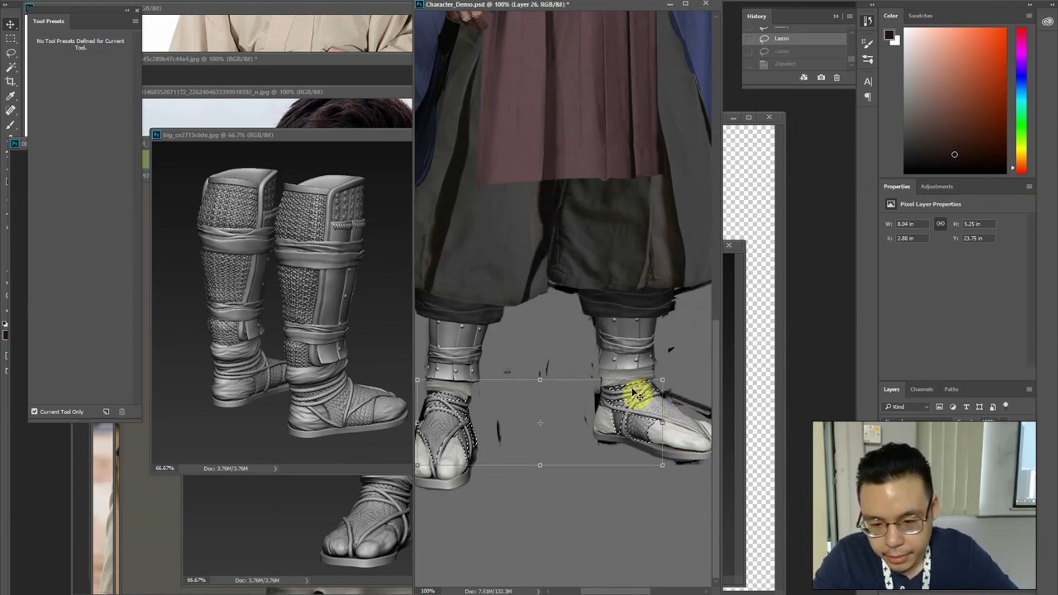
pyautogui.click(10, 51)
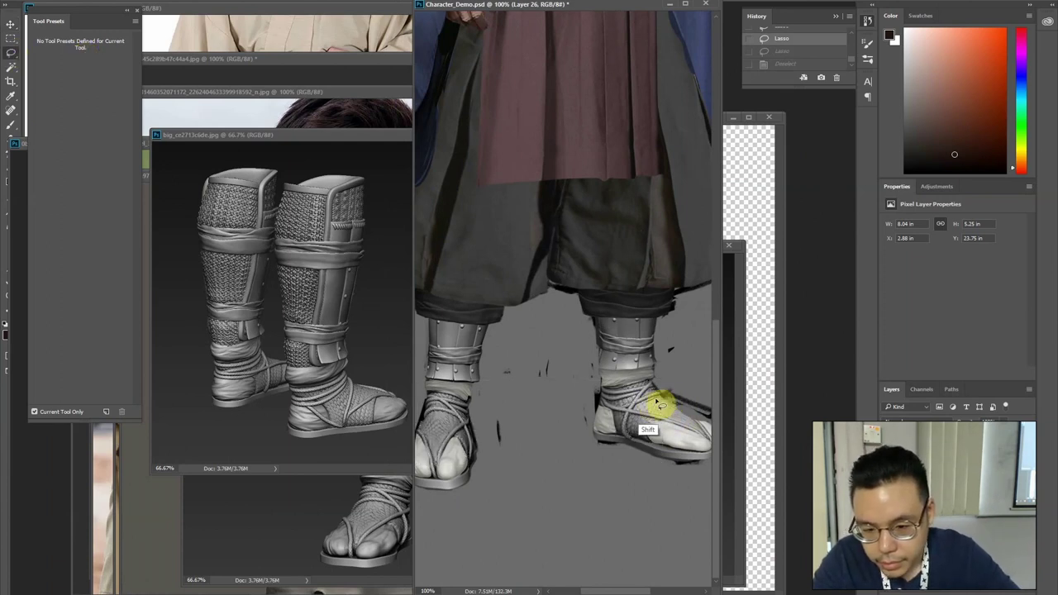
pyautogui.moveTo(656, 401); pyautogui.dragTo(656, 401)
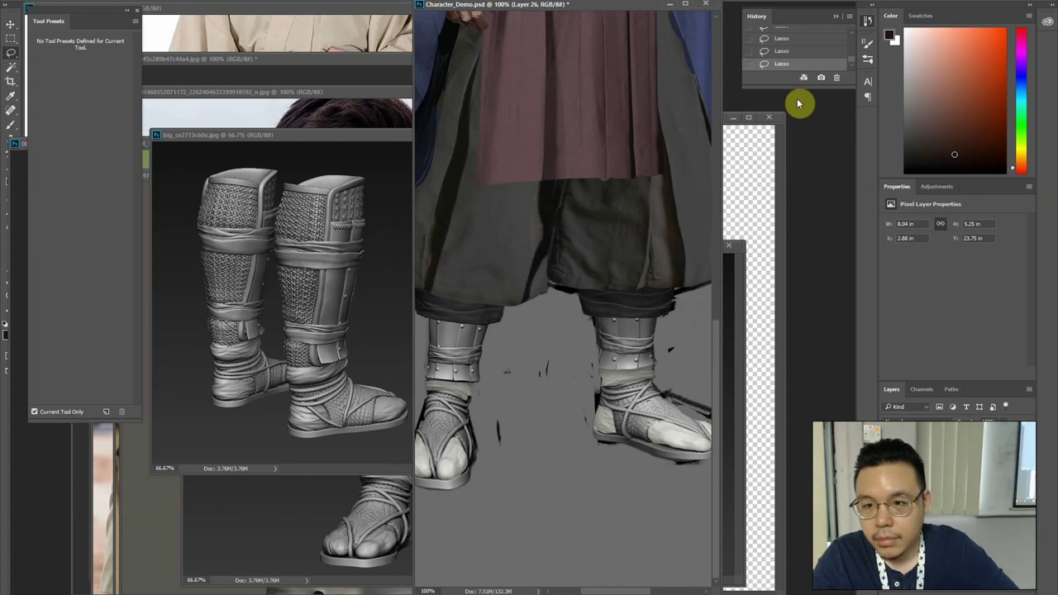
pyautogui.click(780, 51)
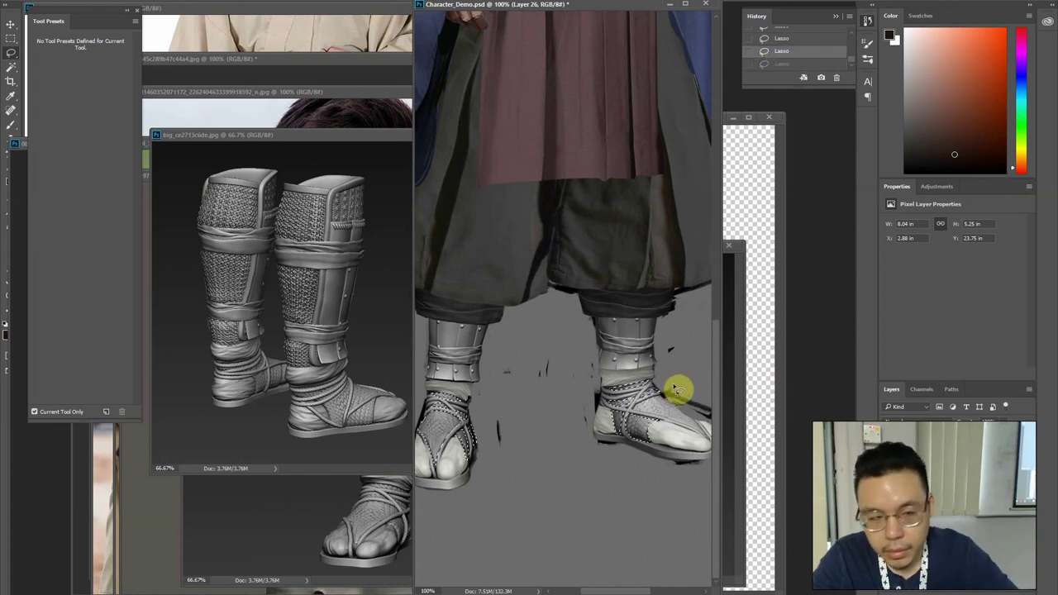
# Switch to the web browser, open a new tab and bring up the Windows search
pyautogui.moveTo(587, 11); pyautogui.dragTo(576, 8)
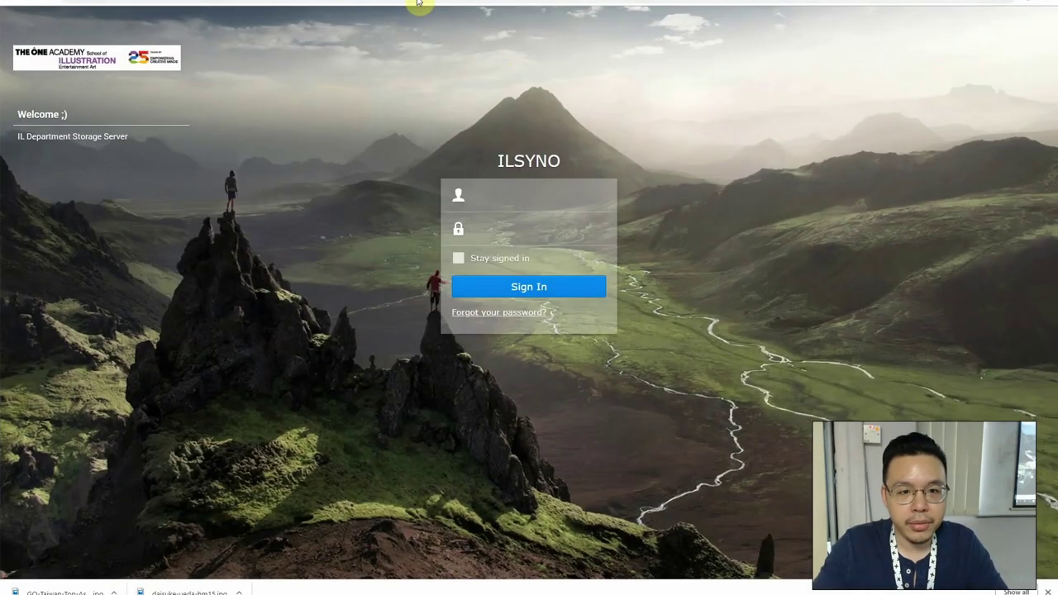
pyautogui.click(419, 1)
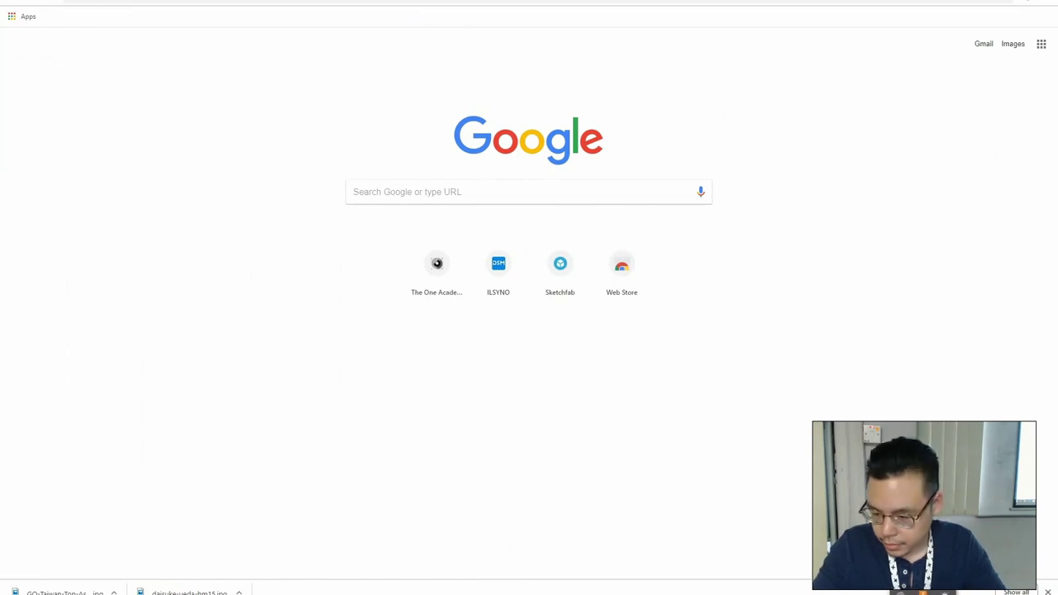
pyautogui.click(469, 198)
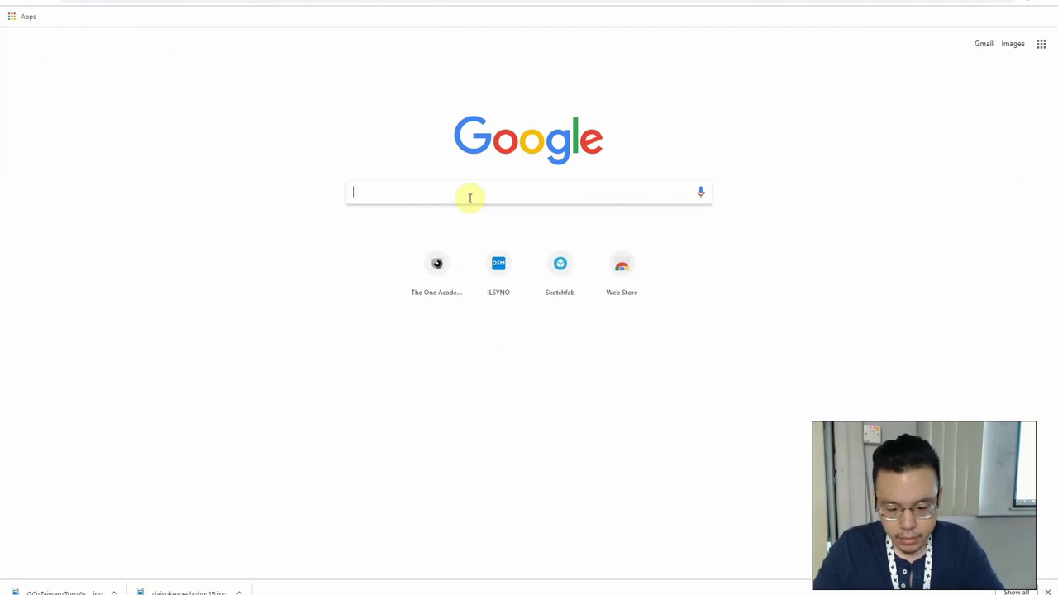
pyautogui.click(618, 293)
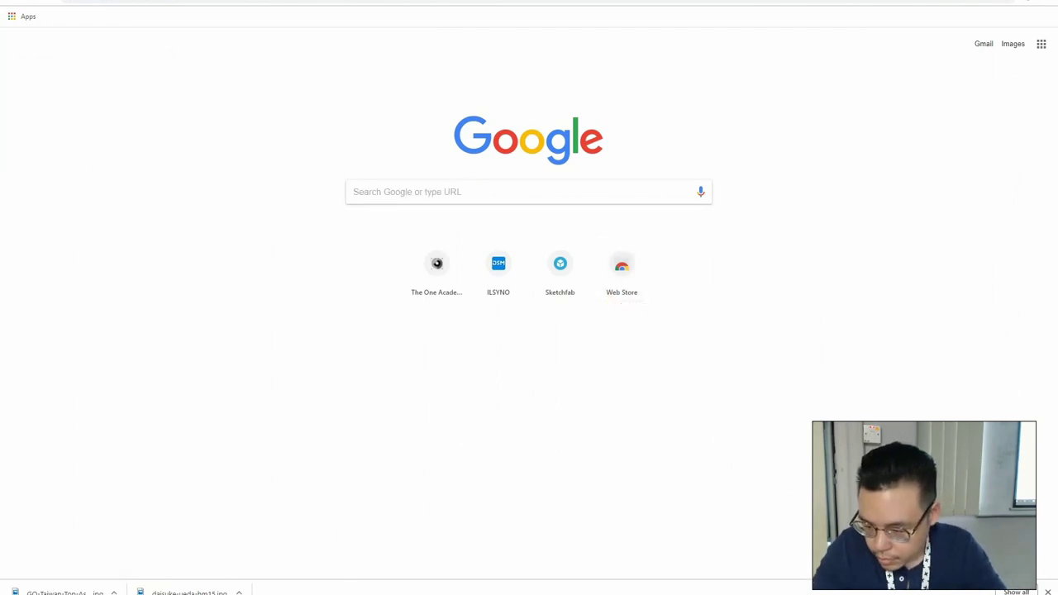
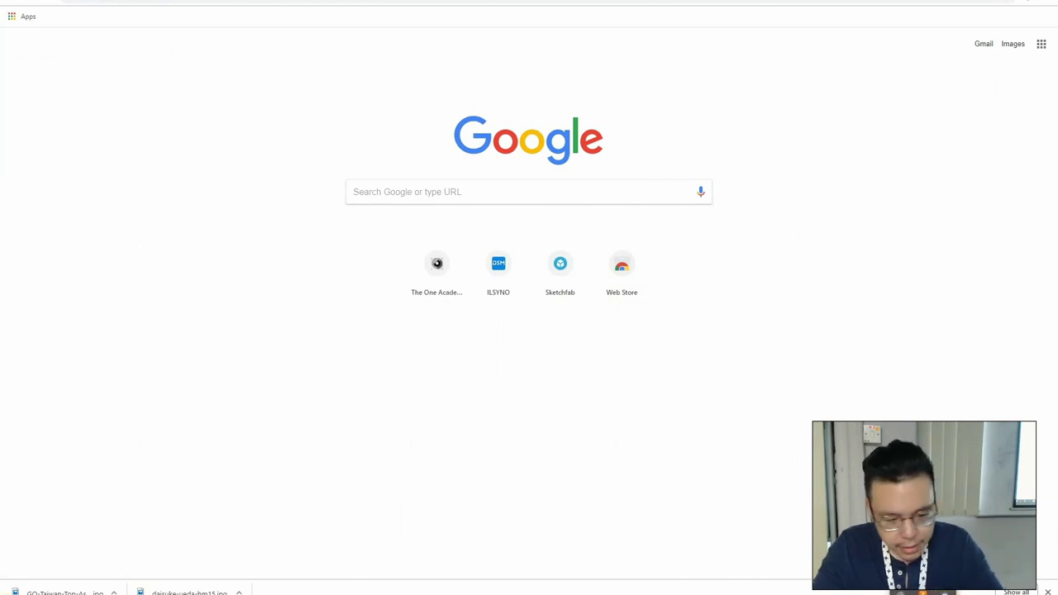
pyautogui.click(62, 585)
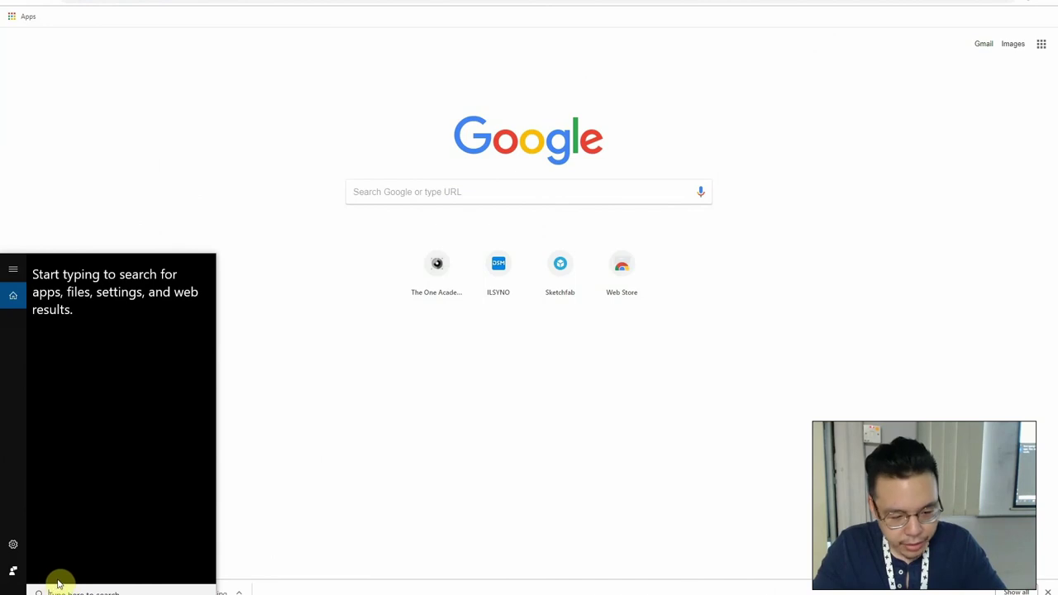
# Turn off Filter Keys and the right SHIFT shortcut that activates it, and dismiss the Ease of Access window
pyautogui.click(927, 592)
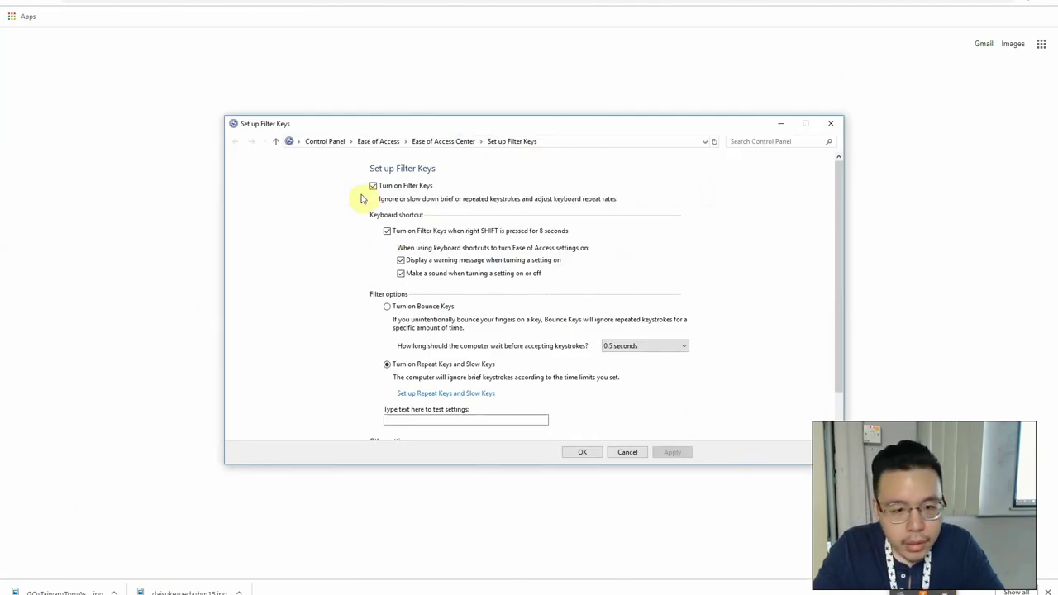
pyautogui.click(375, 189)
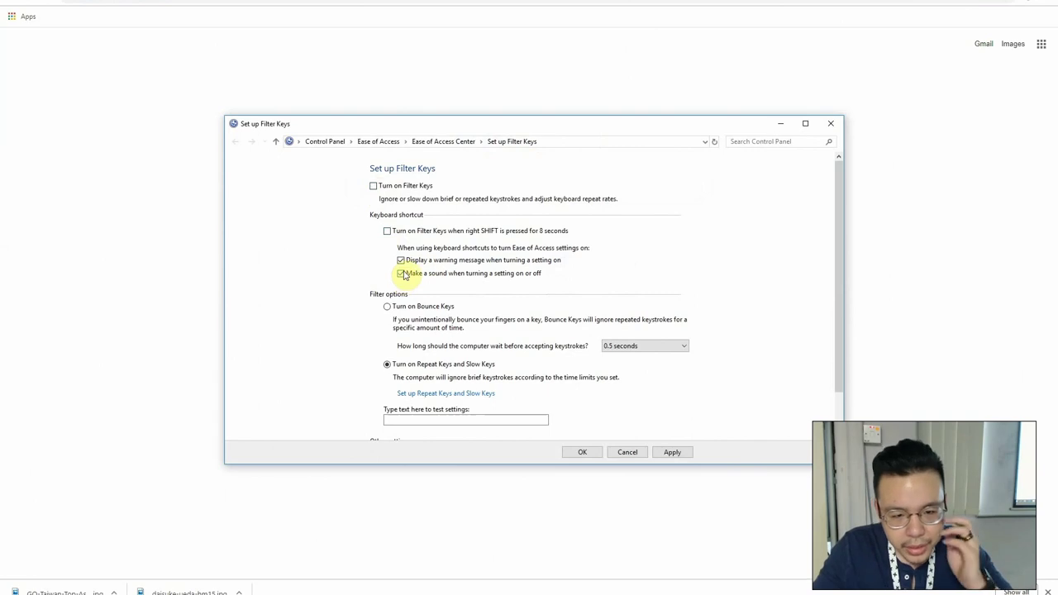
pyautogui.scroll(-1, 531, 359)
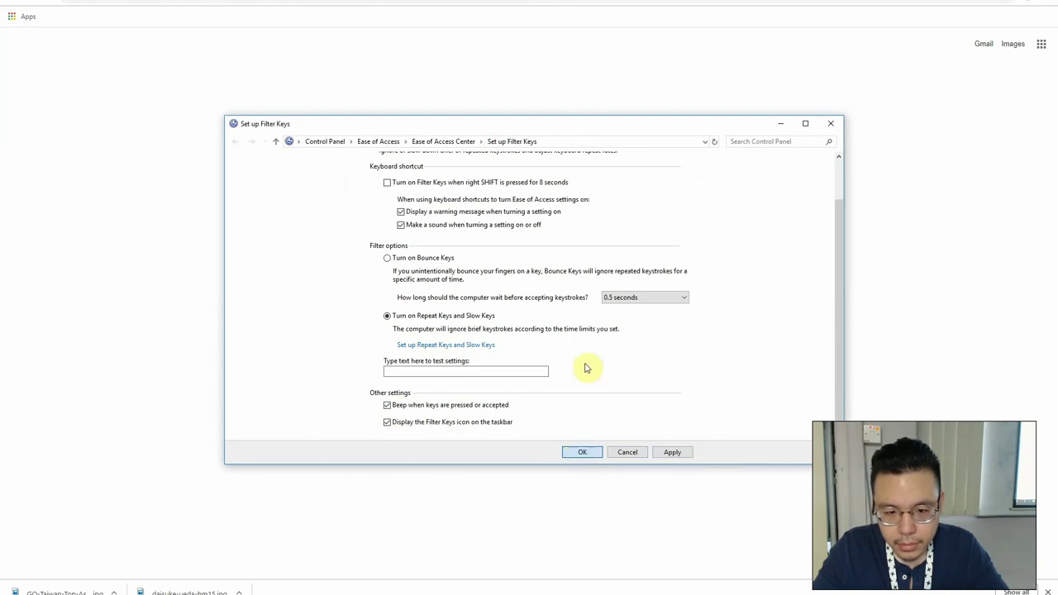
pyautogui.click(579, 450)
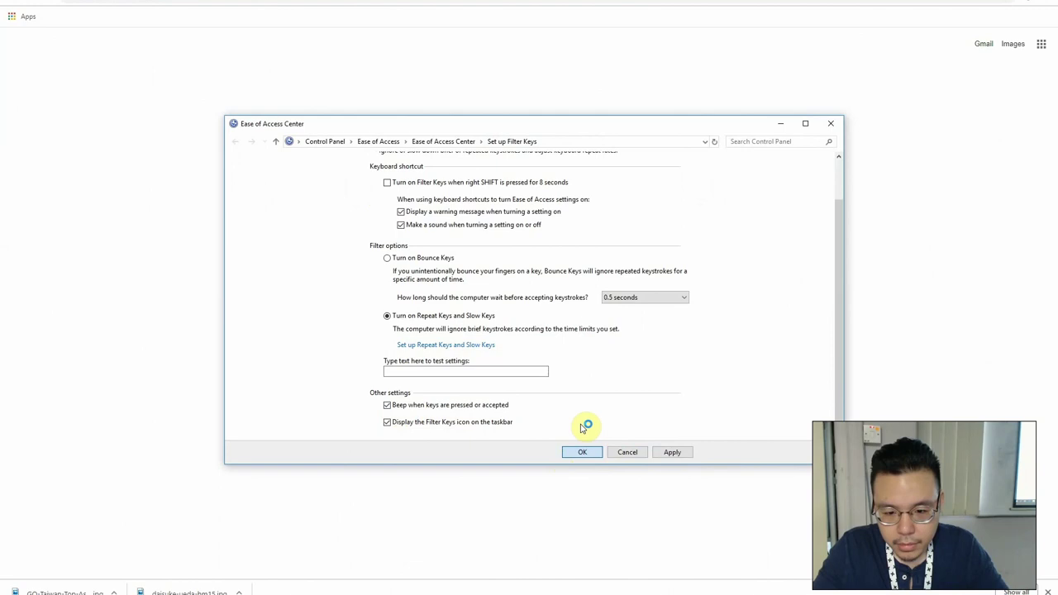
pyautogui.click(780, 123)
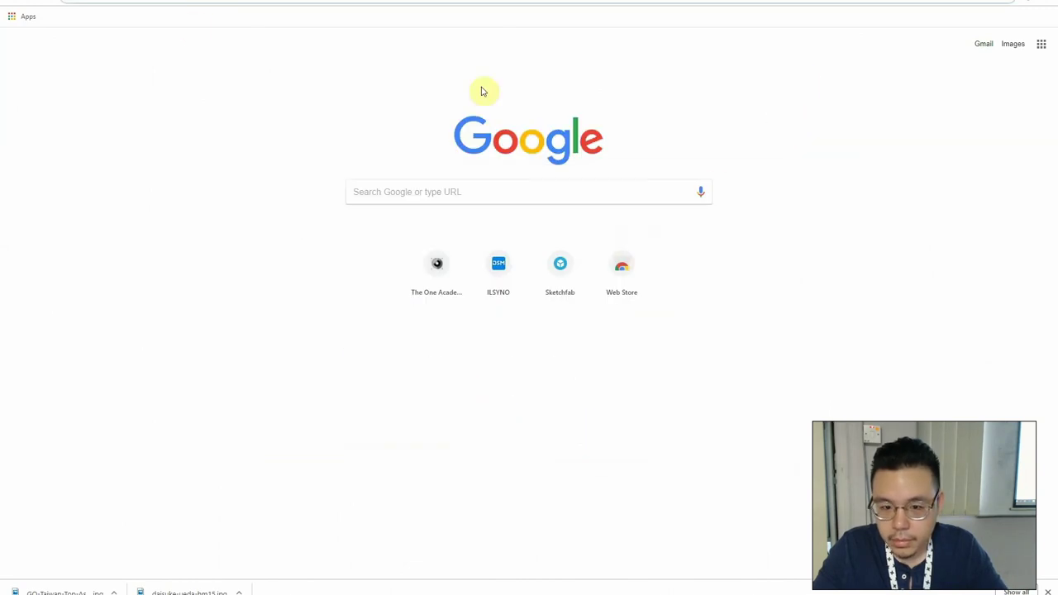
# Test the keyboard by entering "sdsds" in the browser's address bar and switch to Photoshop's Character_Demo.psd
pyautogui.click(241, 1)
pyautogui.write('sdsds')
pyautogui.hotkey('alt', 'Tab')
pyautogui.hotkey('alt', 'Tab')
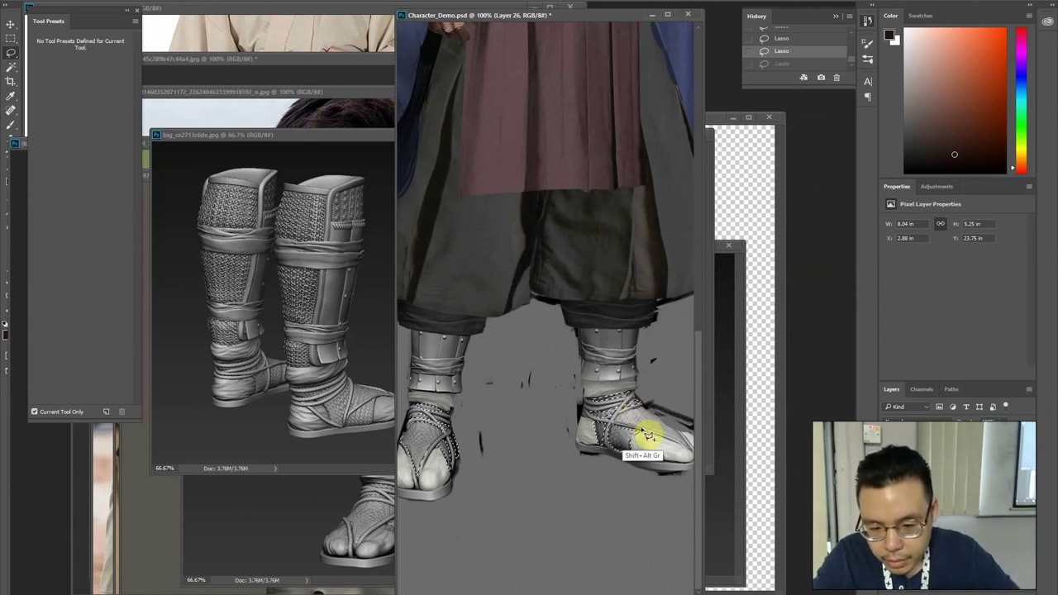
# Lasso the mesh sock areas on both of the character's feet and copy them to a new layer
pyautogui.hotkey('ctrl', 'z')
pyautogui.moveTo(614, 360)
pyautogui.mouseDown()
pyautogui.moveTo(567, 352)
pyautogui.moveTo(622, 355)
pyautogui.mouseUp()
pyautogui.hotkey('ctrl', 'j')
# Colorize the copied mesh sock layer with hue 40, saturation 25 and lightness +11
pyautogui.hotkey('ctrl', 'u')
pyautogui.click(480, 222)
pyautogui.moveTo(375, 216)
pyautogui.mouseDown()
pyautogui.moveTo(390, 218)
pyautogui.moveTo(375, 217)
pyautogui.mouseUp()
pyautogui.moveTo(325, 164); pyautogui.dragTo(336, 165)
pyautogui.moveTo(459, 398); pyautogui.dragTo(534, 402)
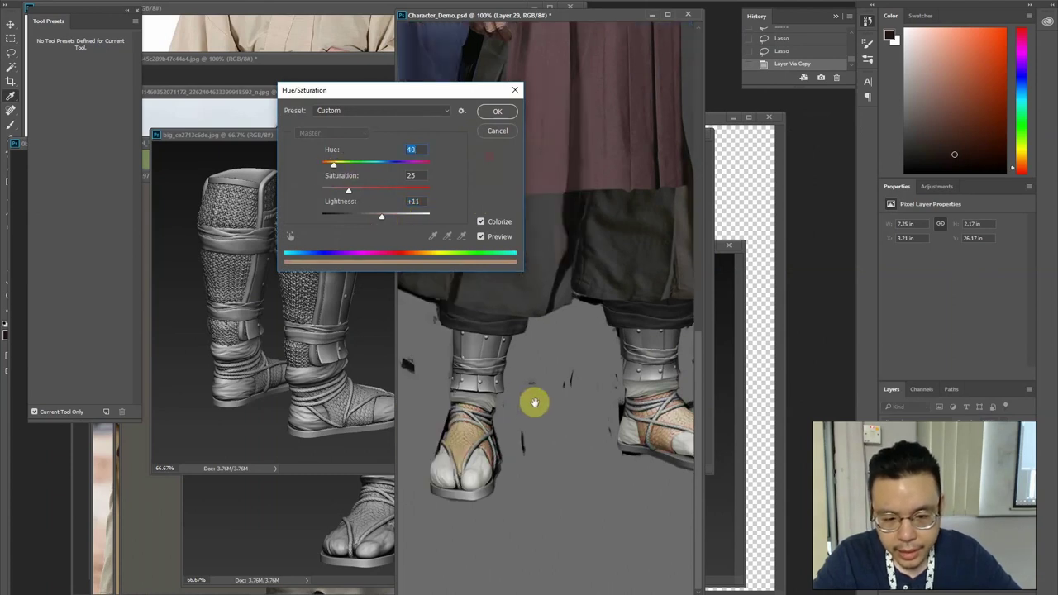
pyautogui.press('Return')
# Darken the midtones of the mesh sock layer with Levels
pyautogui.hotkey('ctrl', 'l')
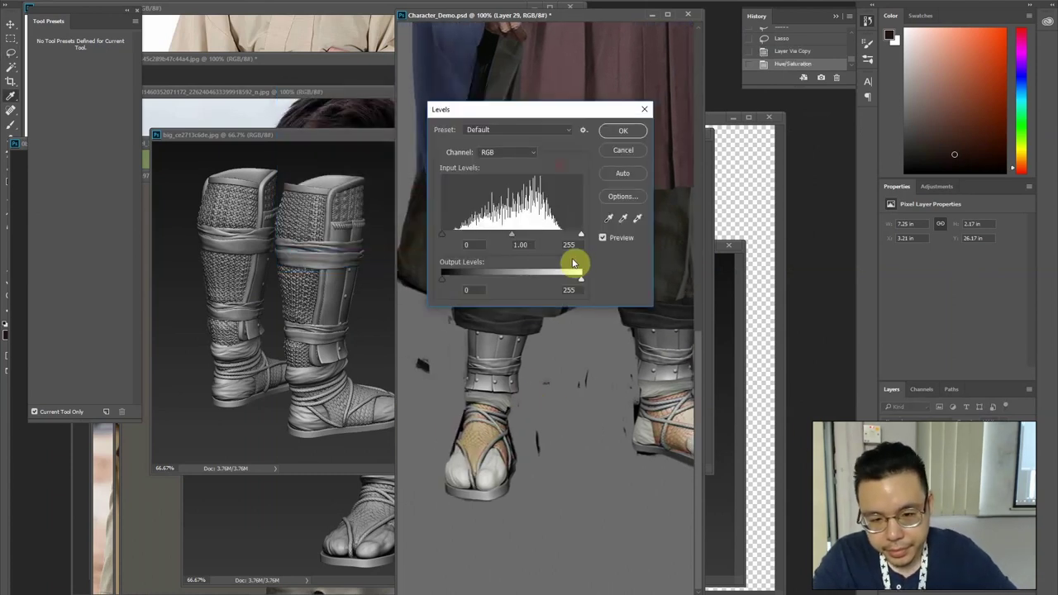
pyautogui.moveTo(514, 234); pyautogui.dragTo(523, 239)
pyautogui.press('Return')
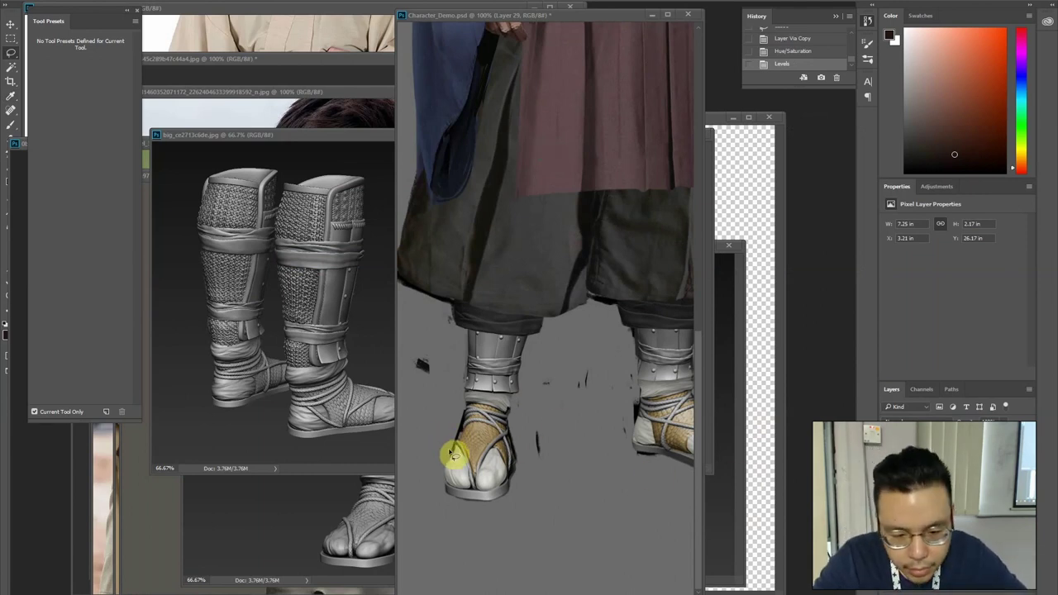
# Lasso and delete the excess yellow patch at the outer edge of the foot on the image's left, and deselect
pyautogui.moveTo(461, 444); pyautogui.dragTo(444, 416)
pyautogui.press('Delete')
pyautogui.hotkey('ctrl', 'd')
pyautogui.moveTo(582, 425)
pyautogui.mouseDown()
pyautogui.moveTo(497, 395)
pyautogui.moveTo(548, 389)
pyautogui.mouseUp()
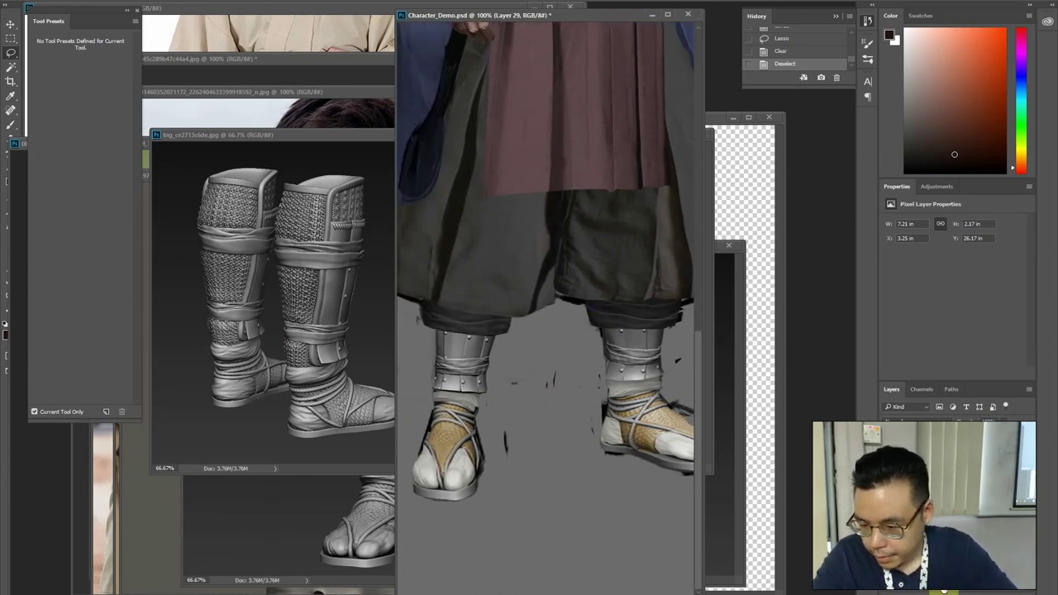
# Duplicate the grey footwear layer, Layer 26, and colorize the copy with hue 14, saturation 9 and lightness -49
pyautogui.click(950, 504)
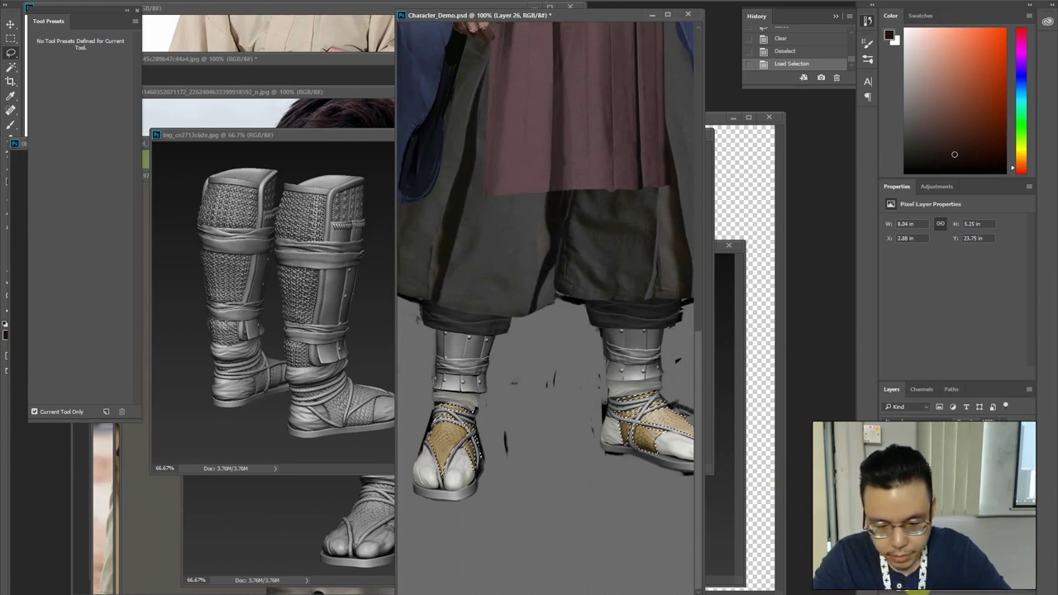
pyautogui.hotkey('ctrl', 'd')
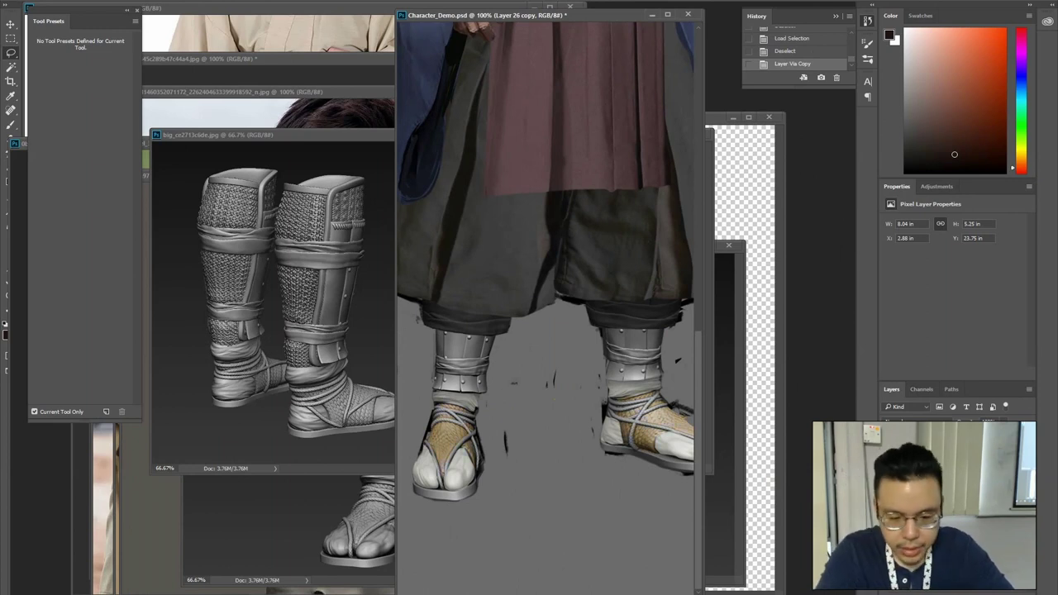
pyautogui.hotkey('ctrl', 'u')
pyautogui.click(484, 223)
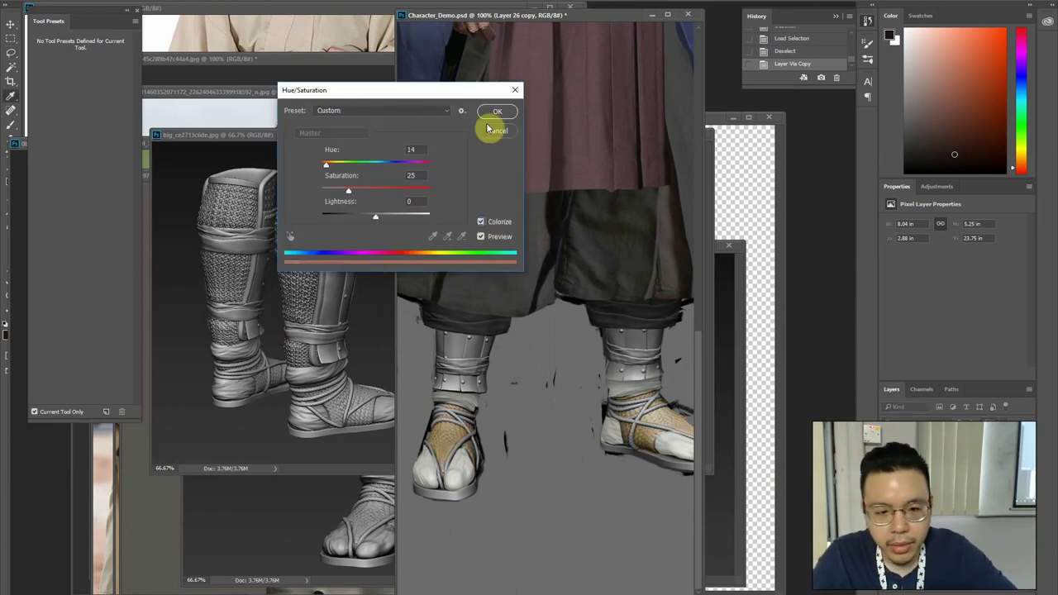
pyautogui.click(359, 216)
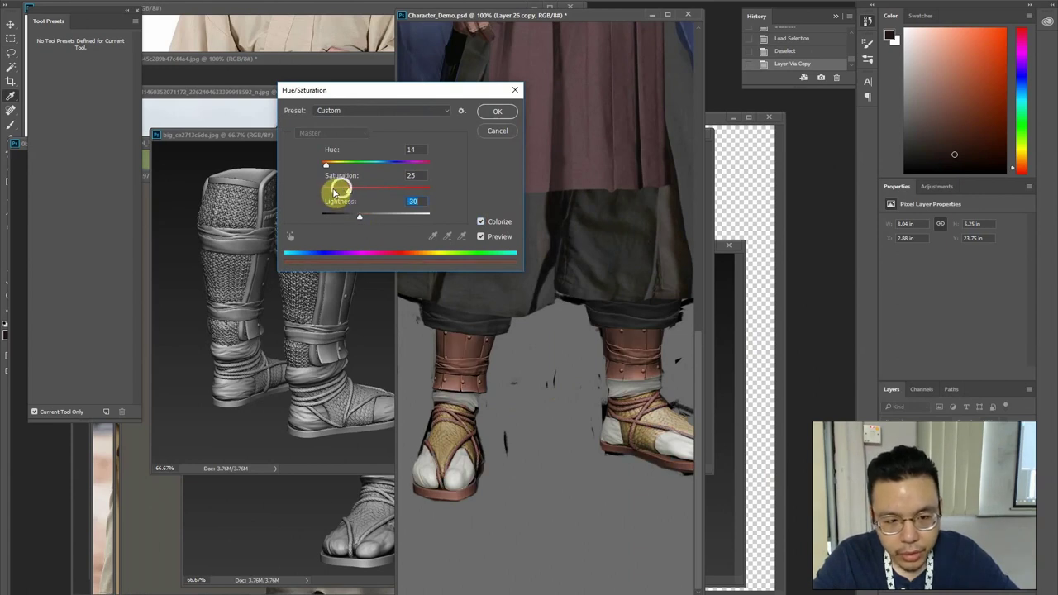
pyautogui.moveTo(334, 191); pyautogui.dragTo(349, 219)
pyautogui.click(344, 217)
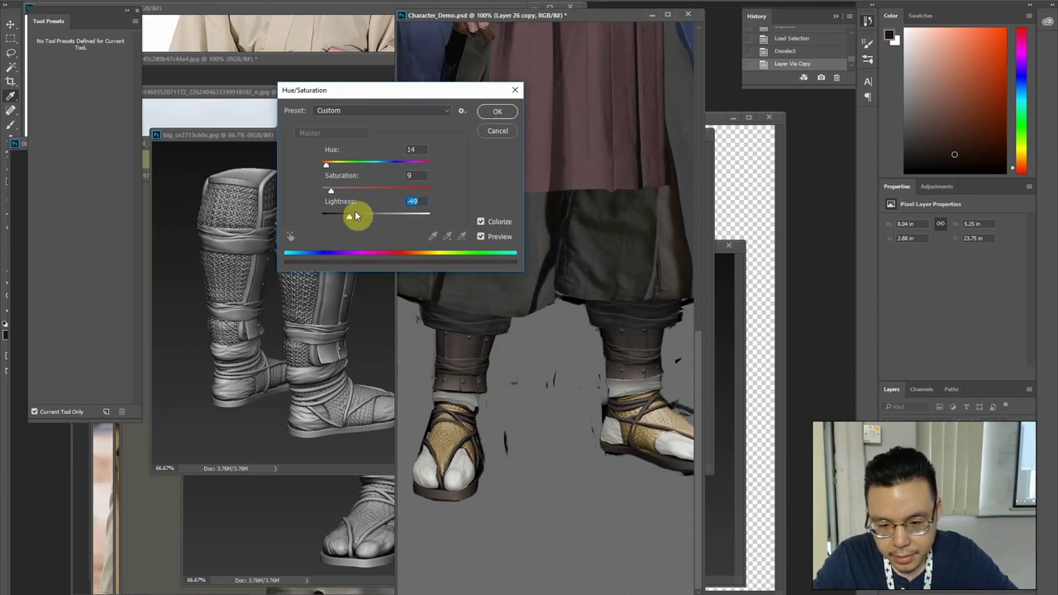
pyautogui.press('Return')
# Reduce the saturation of the brown footwear layer with a second Hue/Saturation adjustment
pyautogui.hotkey('ctrl', 'u')
pyautogui.click(359, 191)
pyautogui.press('Return')
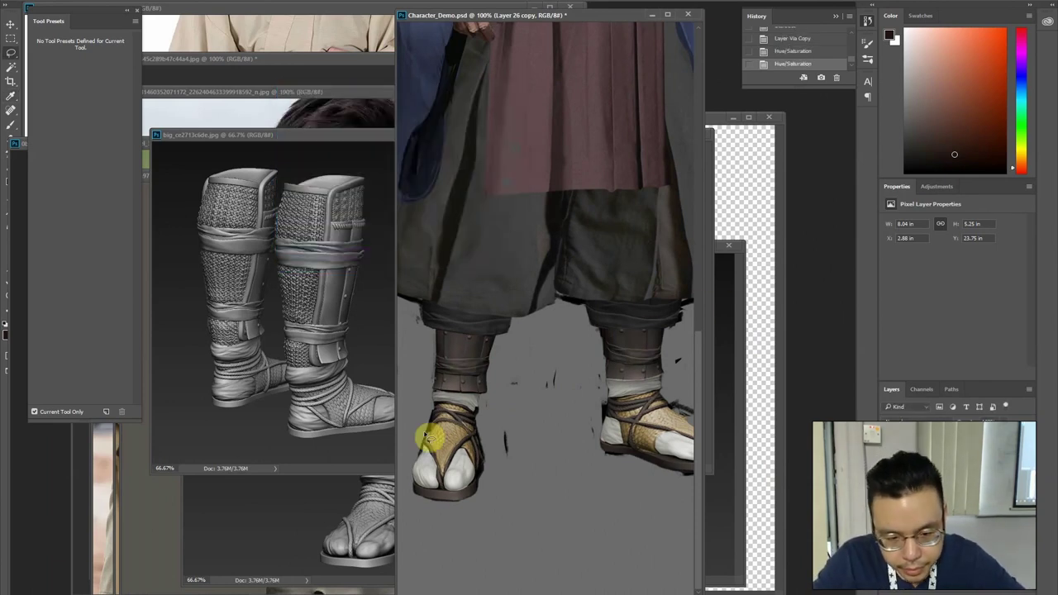
# Brush black shading along the outer side of the foot on the image's left
pyautogui.moveTo(431, 425); pyautogui.dragTo(426, 434)
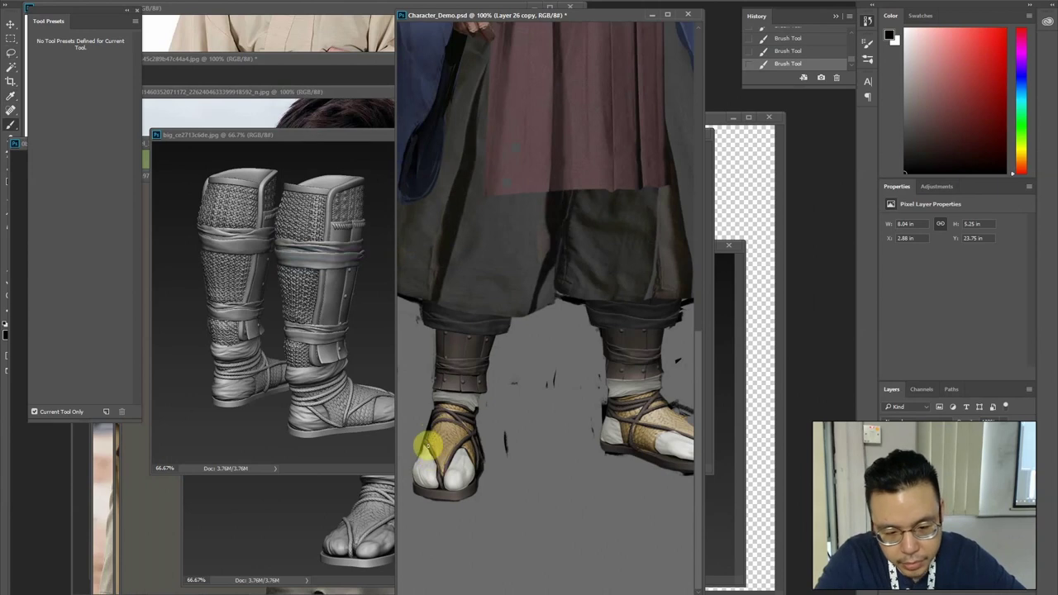
pyautogui.hotkey('ctrl', '-')
pyautogui.hotkey('ctrl', '-')
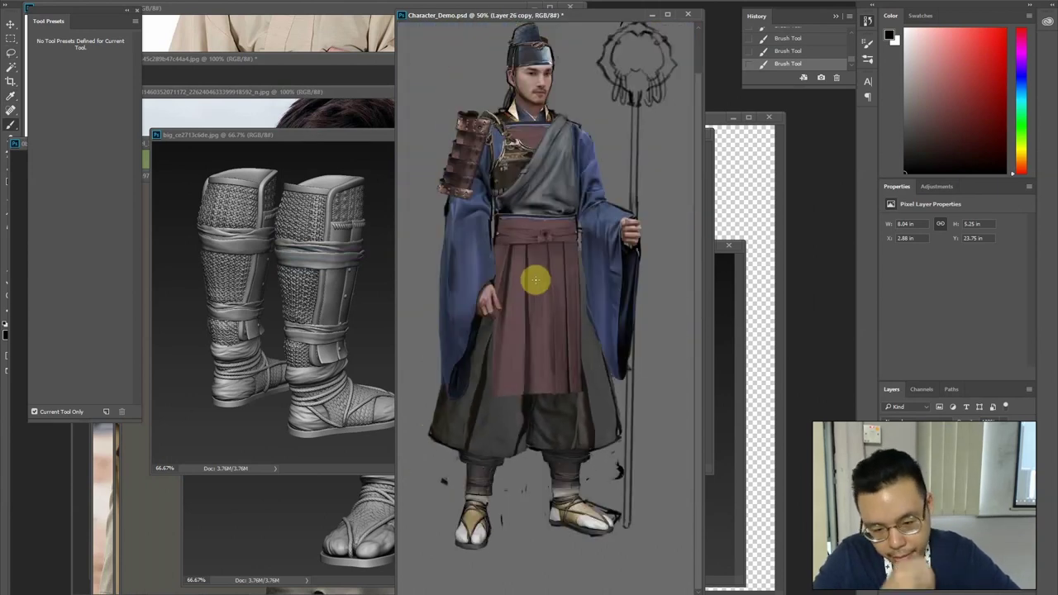
# Lasso the lower shin wraps on both legs and copy them to a new layer
pyautogui.hotkey('ctrl', '+')
pyautogui.moveTo(482, 446); pyautogui.dragTo(496, 389)
pyautogui.press('l')
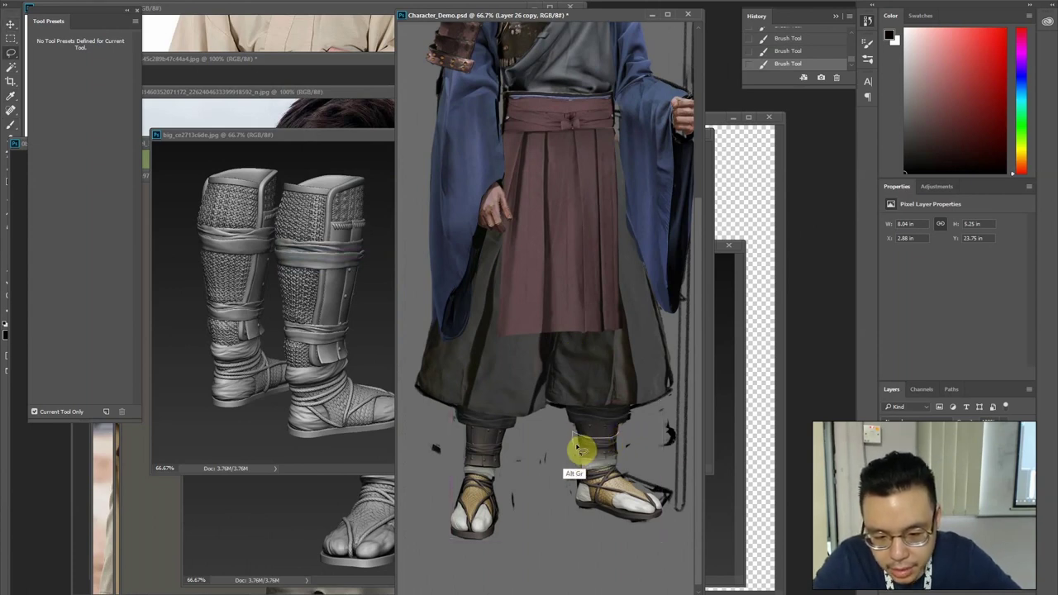
pyautogui.moveTo(597, 451); pyautogui.dragTo(619, 439)
pyautogui.moveTo(508, 442)
pyautogui.mouseDown()
pyautogui.moveTo(467, 460)
pyautogui.moveTo(510, 455)
pyautogui.moveTo(504, 442)
pyautogui.mouseUp()
pyautogui.hotkey('ctrl', 'j')
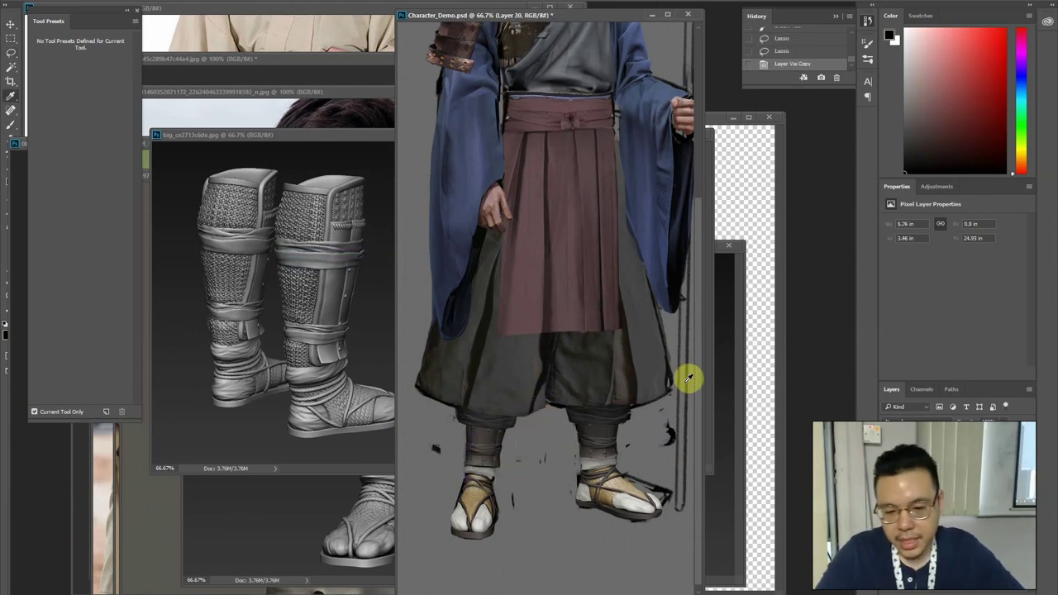
# Set the shin wrap layer's saturation to -74 and lightness to +22
pyautogui.hotkey('ctrl', 'u')
pyautogui.moveTo(376, 191); pyautogui.dragTo(336, 191)
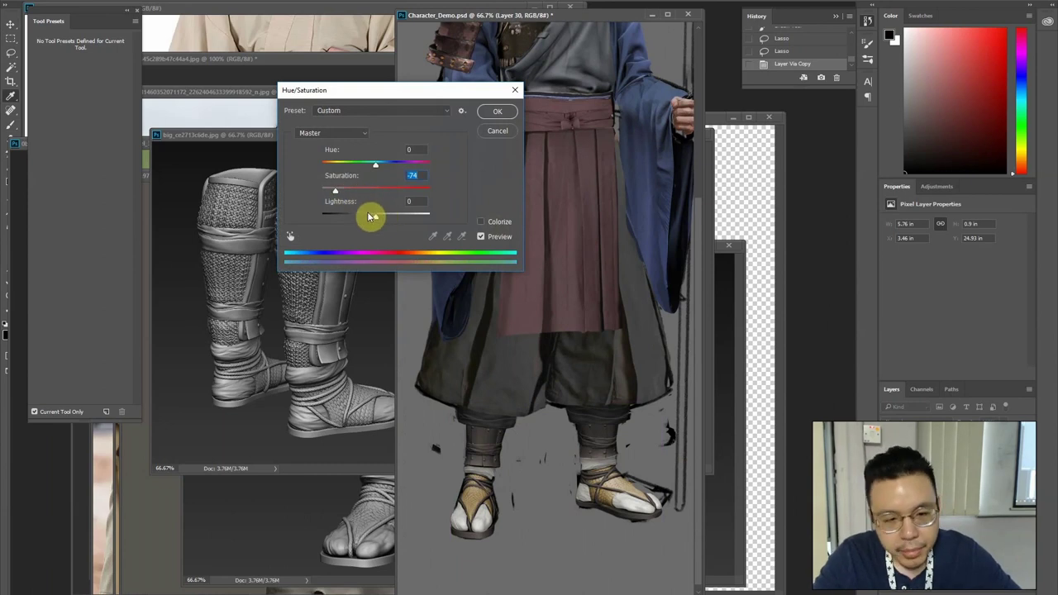
pyautogui.moveTo(384, 218); pyautogui.dragTo(395, 219)
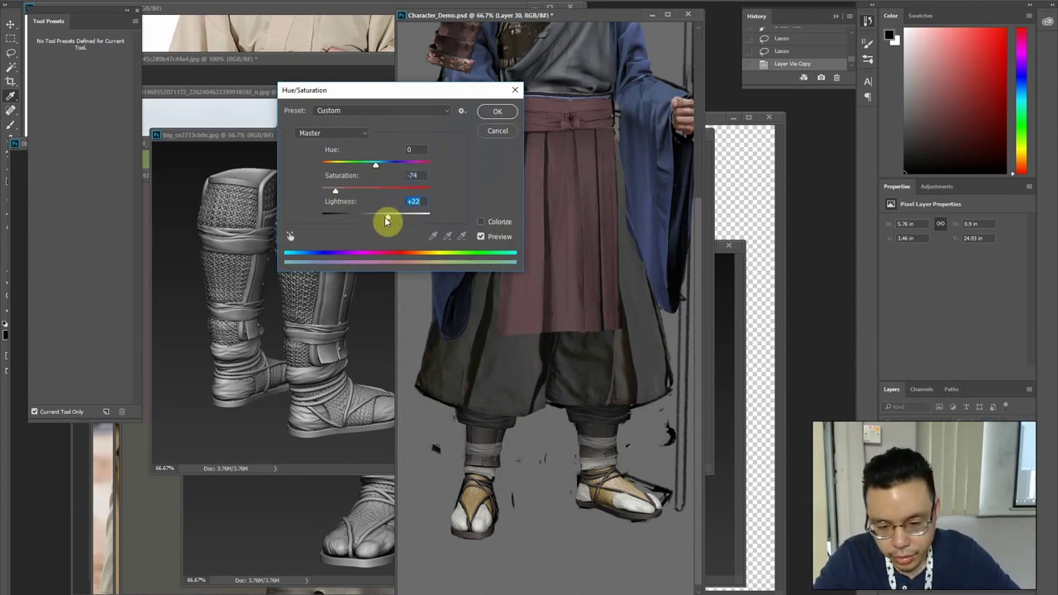
pyautogui.press('Return')
# Shift the tint of the shin wrap layer with a Color Balance adjustment
pyautogui.hotkey('ctrl', 'b')
pyautogui.moveTo(779, 243); pyautogui.dragTo(810, 219)
pyautogui.press('Return')
pyautogui.hotkey('ctrl', '-')
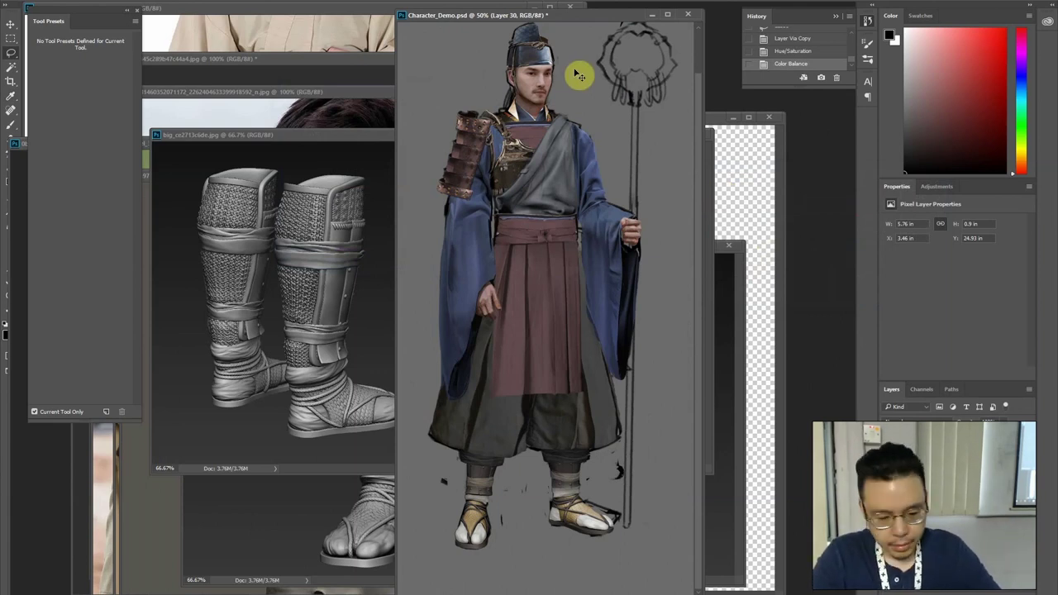
# Open the monk reference image 3D-Art-Hu-Zheng-Monk.jpg from the Cloth folder in Photoshop
pyautogui.hotkey('alt', 'Tab')
pyautogui.hotkey('alt', 'Tab')
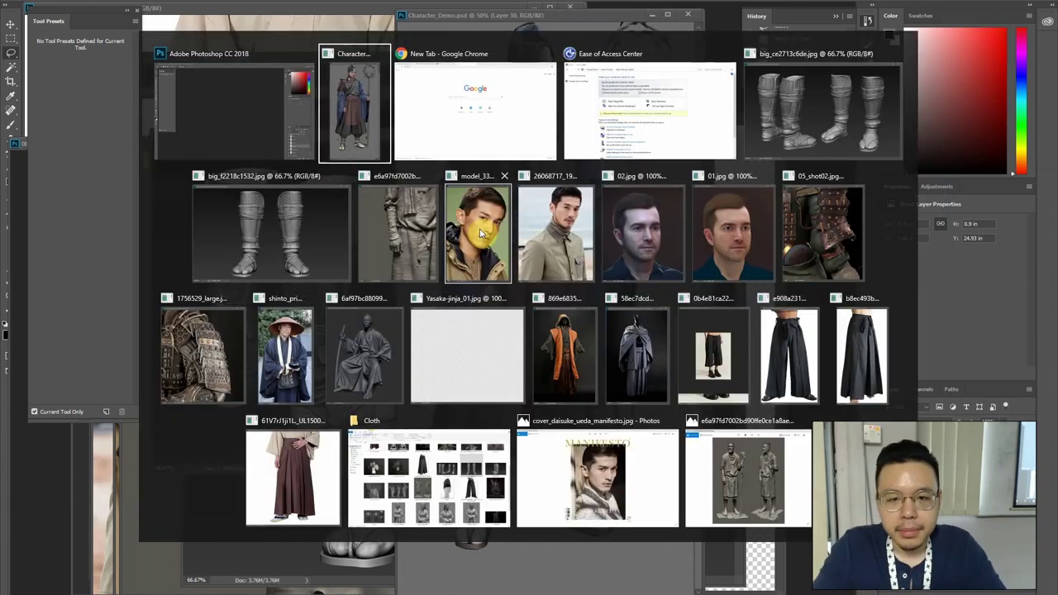
pyautogui.click(361, 467)
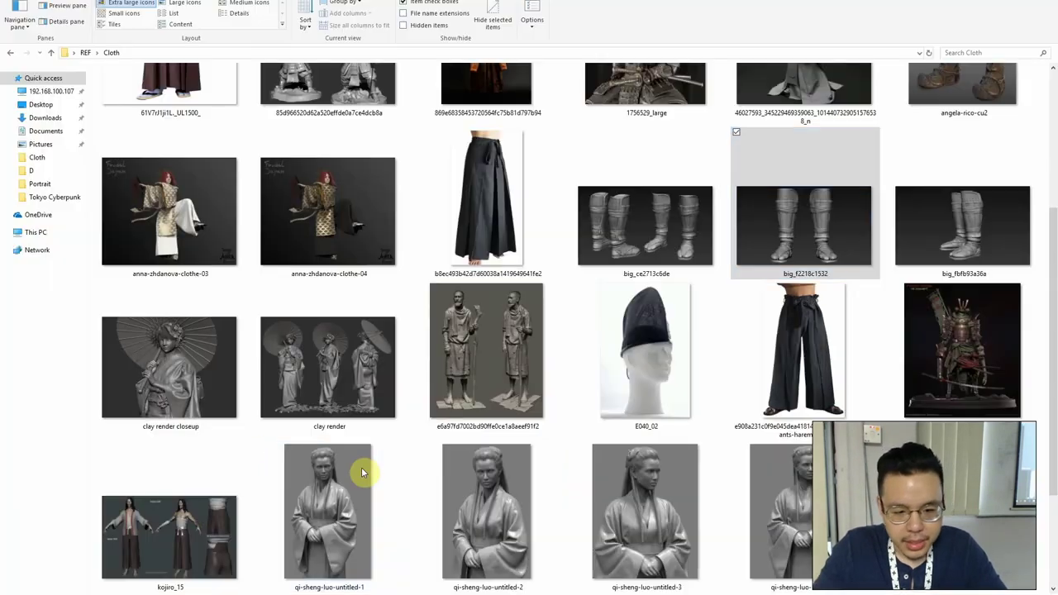
pyautogui.scroll(3, 529, 157)
pyautogui.moveTo(307, 161); pyautogui.dragTo(818, 139)
pyautogui.hotkey('alt', 'Tab')
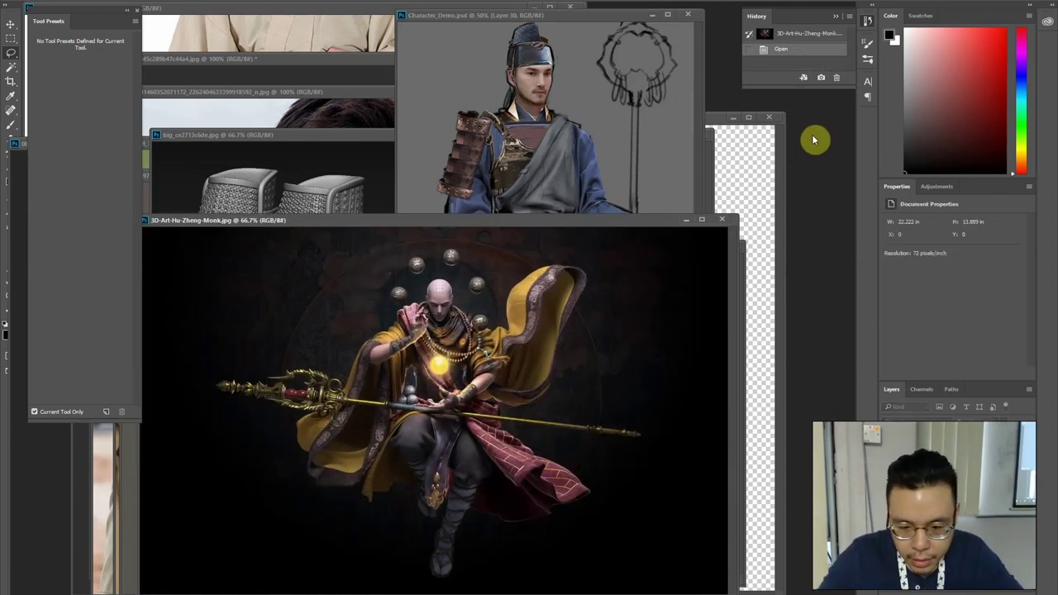
# Lasso the golden staff shaft extending from the monk's hand to its pointed tip
pyautogui.click(503, 237)
pyautogui.click(494, 245)
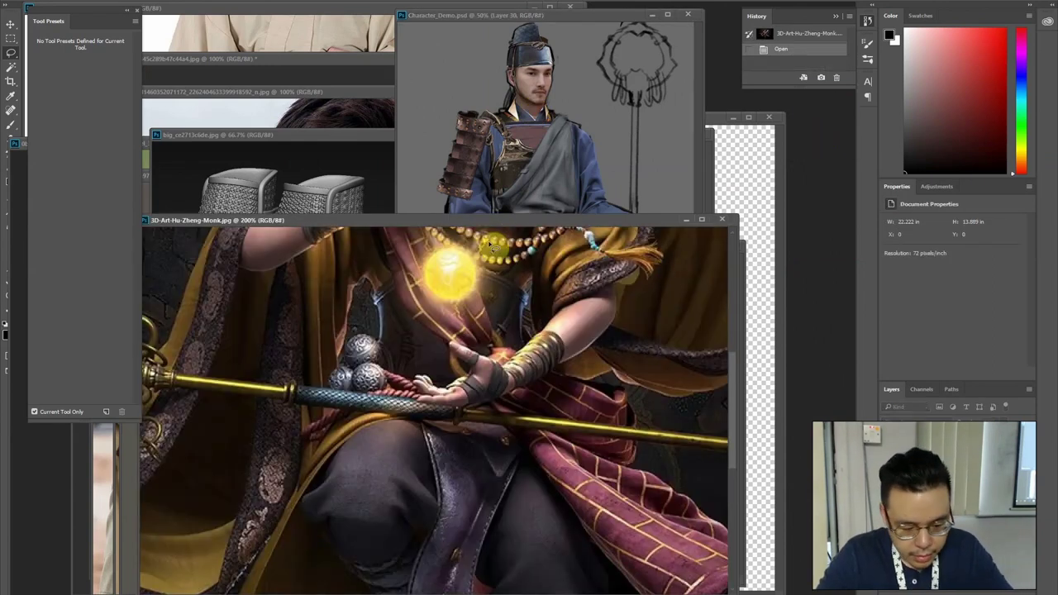
pyautogui.press('f')
pyautogui.moveTo(536, 343); pyautogui.dragTo(534, 539)
pyautogui.moveTo(479, 278); pyautogui.dragTo(392, 216)
pyautogui.moveTo(248, 383)
pyautogui.mouseDown()
pyautogui.moveTo(728, 461)
pyautogui.moveTo(660, 435)
pyautogui.moveTo(809, 452)
pyautogui.moveTo(799, 438)
pyautogui.moveTo(429, 382)
pyautogui.moveTo(248, 380)
pyautogui.mouseUp()
# Return to windowed view and move the selected staff shaft into Character_Demo.psd
pyautogui.press('f')
pyautogui.press('f')
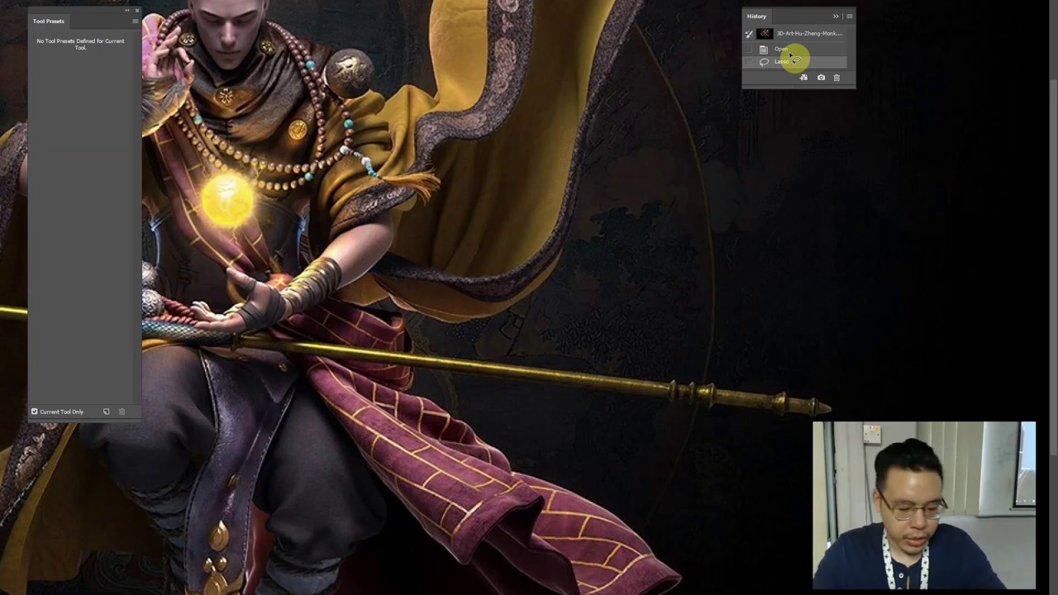
pyautogui.press('f')
pyautogui.press('f')
pyautogui.press('v')
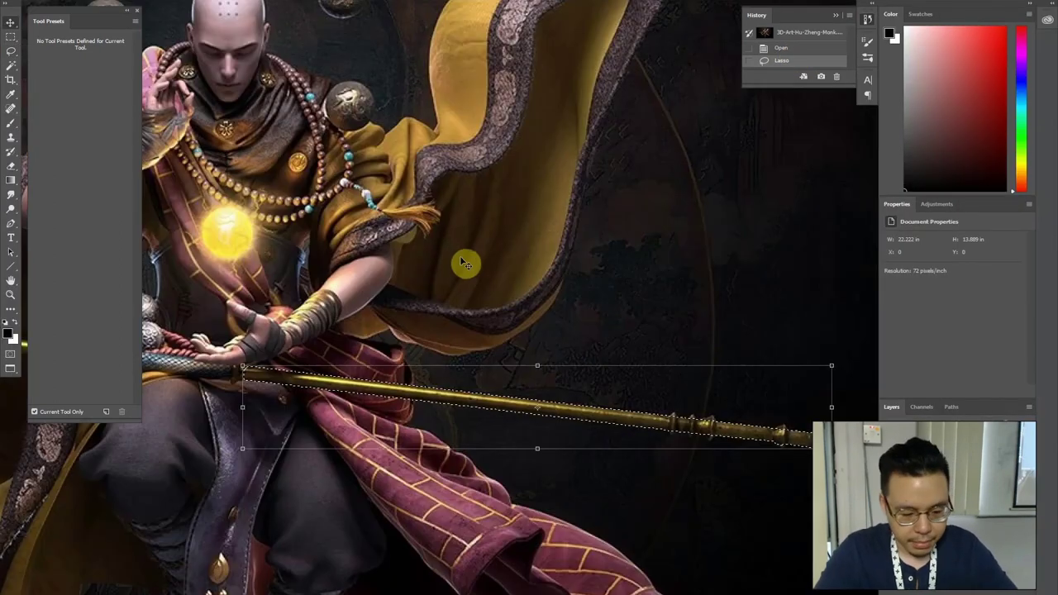
pyautogui.press('Tab')
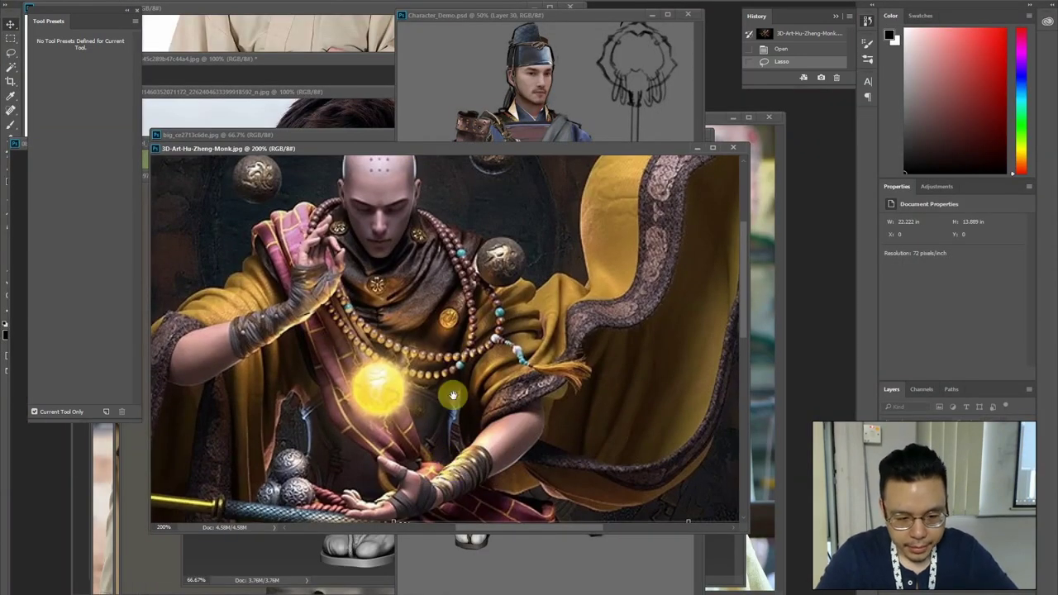
pyautogui.moveTo(489, 366); pyautogui.dragTo(529, 219)
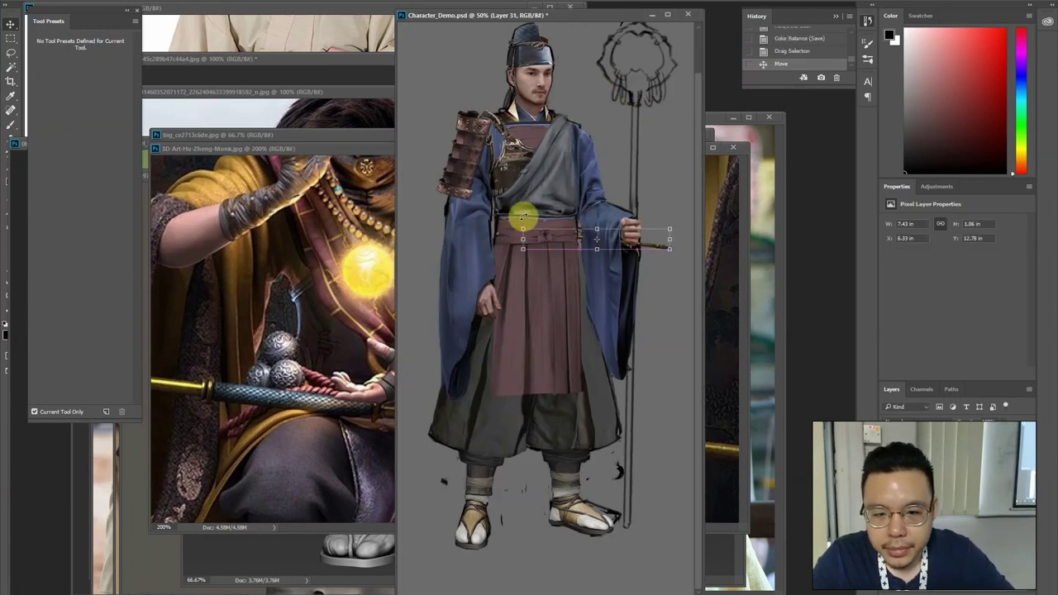
# Transform the golden shaft upright and stretch it along the sketched pole, and bring its layer to the front
pyautogui.moveTo(571, 191); pyautogui.dragTo(604, 165)
pyautogui.press('Return')
pyautogui.moveTo(643, 107); pyautogui.dragTo(633, 184)
pyautogui.moveTo(625, 138); pyautogui.dragTo(630, 215)
pyautogui.press('Return')
pyautogui.press('Return')
pyautogui.hotkey('ctrl', 'shift', ']')
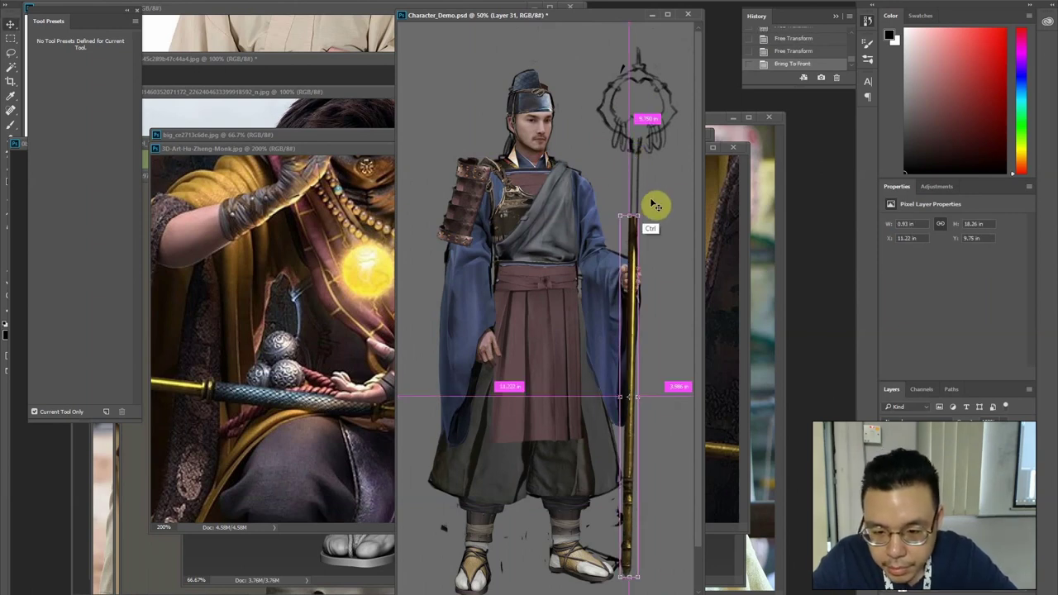
# Lasso and delete the excess pixels along both sides of the golden shaft to clean up its edges
pyautogui.hotkey('ctrl', '+')
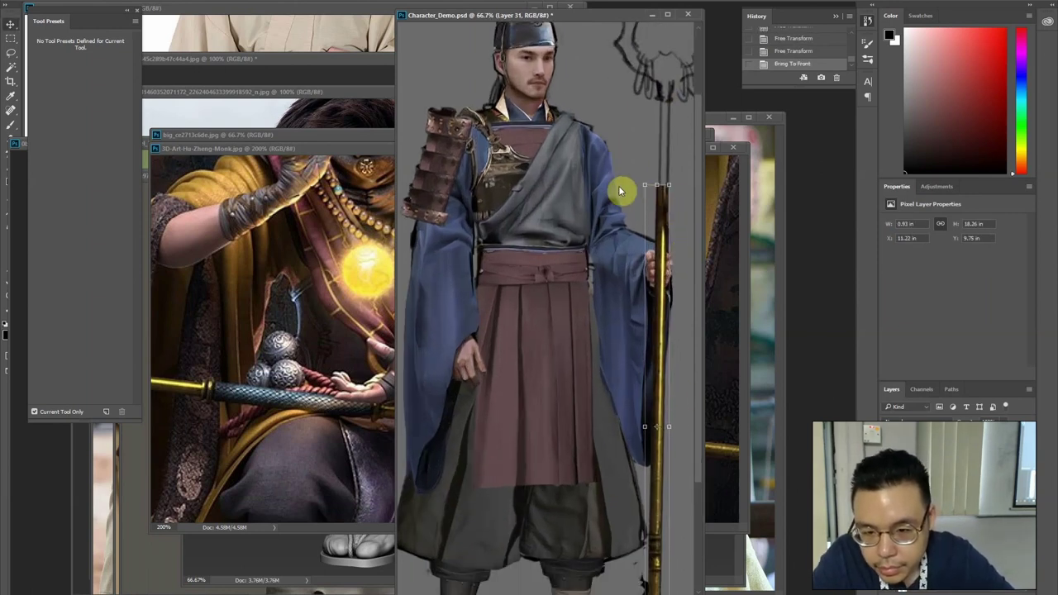
pyautogui.press('f')
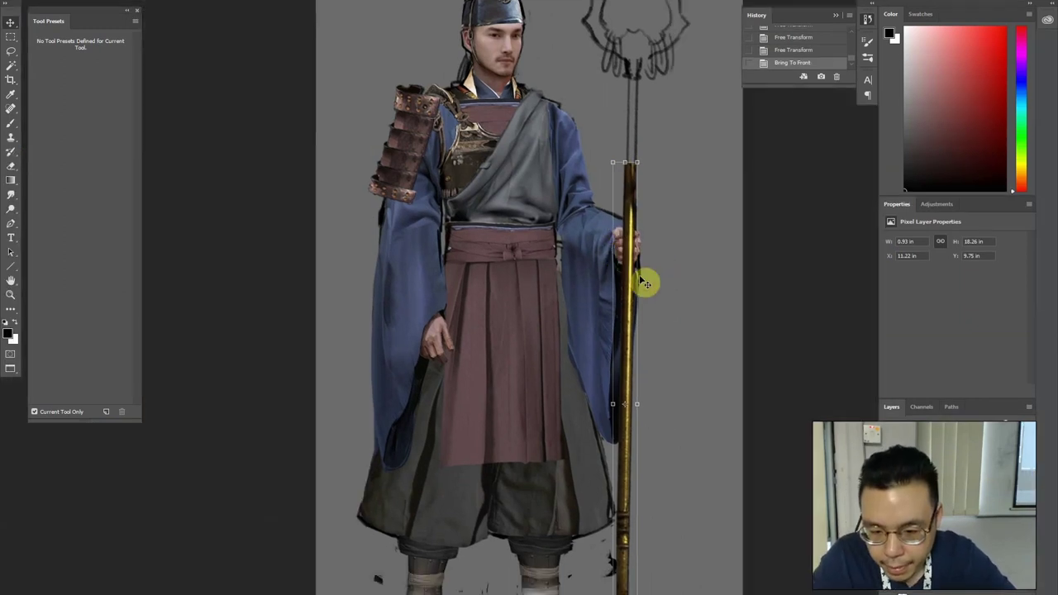
pyautogui.moveTo(645, 281); pyautogui.dragTo(574, 217)
pyautogui.press('l')
pyautogui.moveTo(541, 104); pyautogui.dragTo(563, 104)
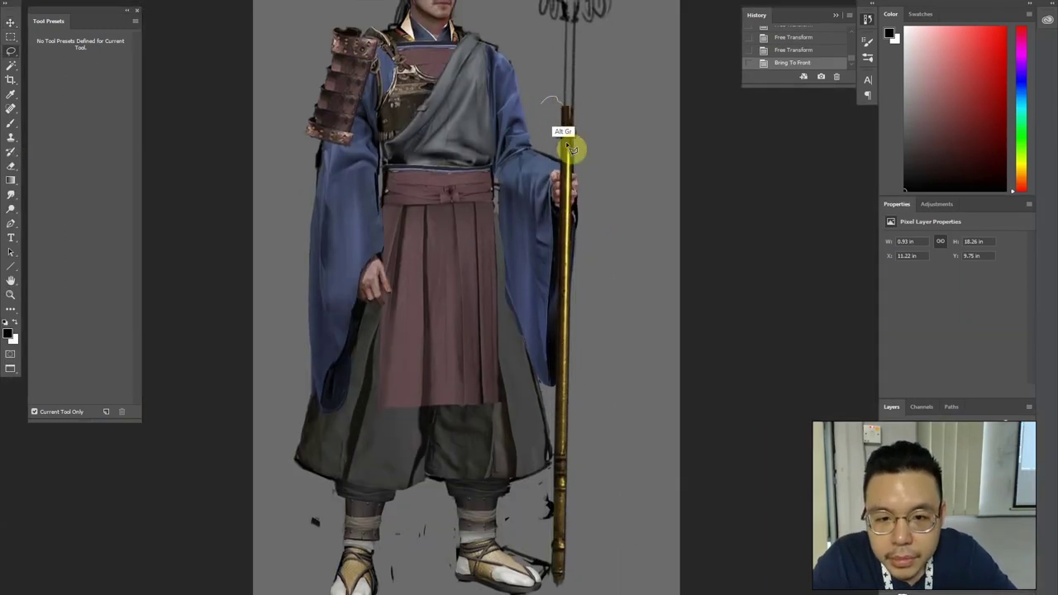
pyautogui.moveTo(557, 455); pyautogui.dragTo(528, 210)
pyautogui.press('Delete')
pyautogui.hotkey('ctrl', 'd')
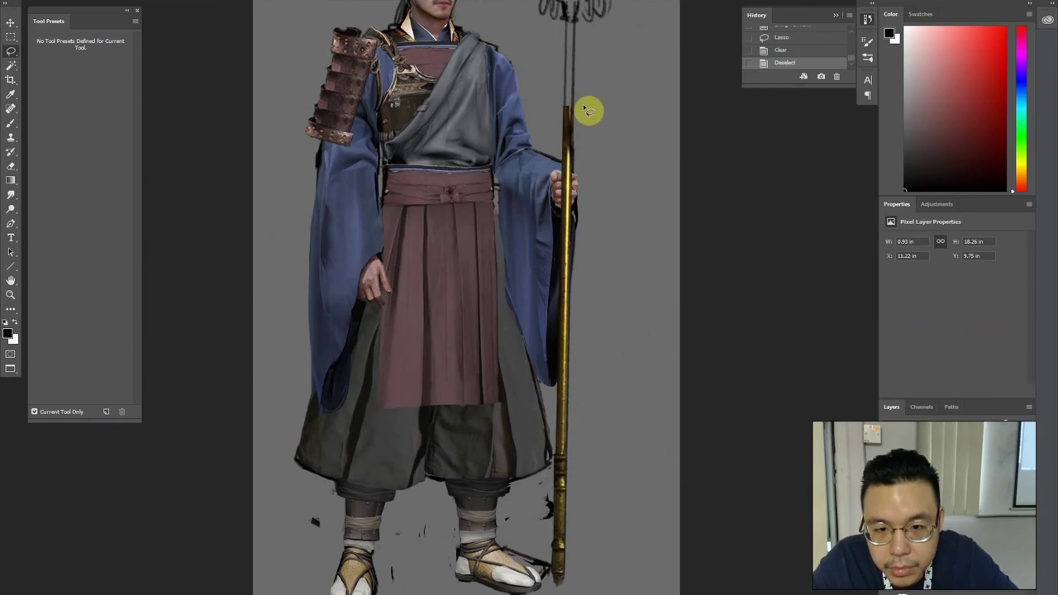
pyautogui.moveTo(575, 111); pyautogui.dragTo(581, 450)
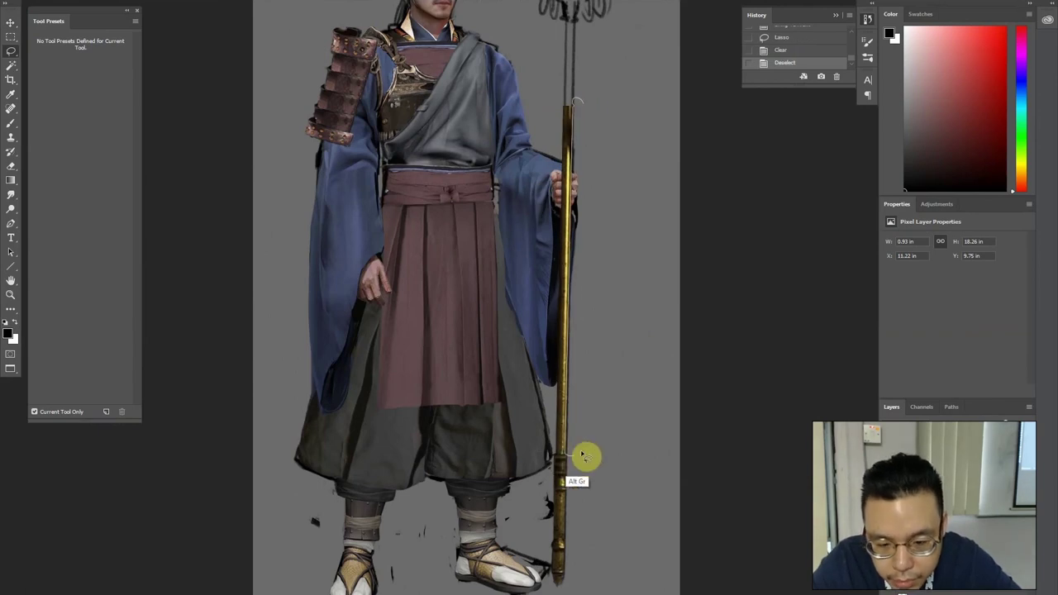
pyautogui.moveTo(594, 199); pyautogui.dragTo(602, 270)
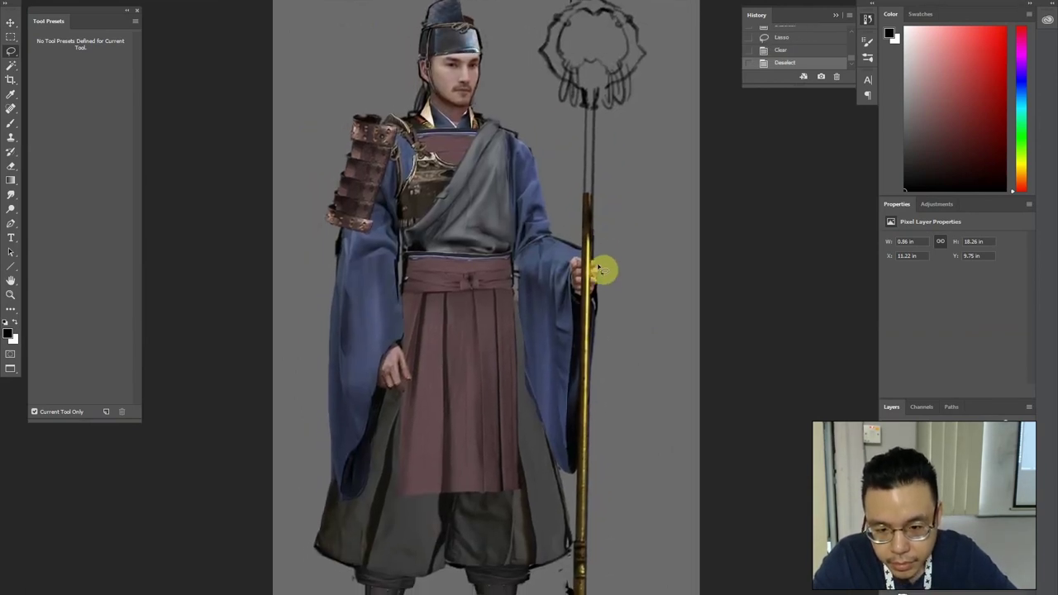
# Bring the layer of the hand gripping the staff to the front so its fingers overlap the golden shaft
pyautogui.press('v')
pyautogui.keyDown('ctrl'); pyautogui.click(576, 265); pyautogui.keyUp('ctrl')
pyautogui.hotkey('ctrl', 'shift', ']')
# Lasso the shaft section below the hand, copy it to a new layer and align it as an upward extension reaching the sketched ring
pyautogui.keyDown('ctrl'); pyautogui.click(586, 208); pyautogui.keyUp('ctrl')
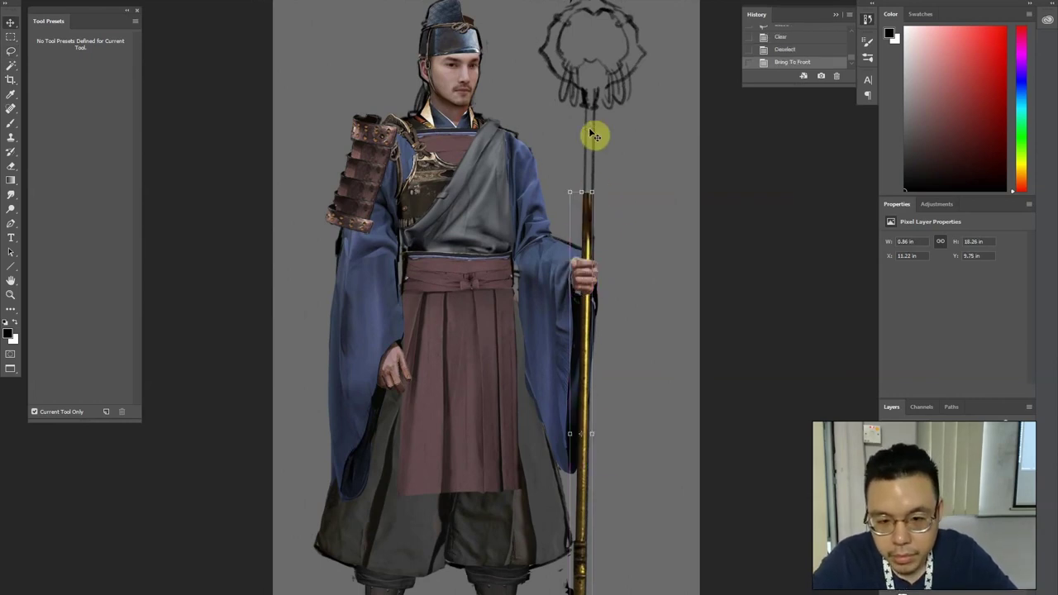
pyautogui.hotkey('ctrl', '-')
pyautogui.press('l')
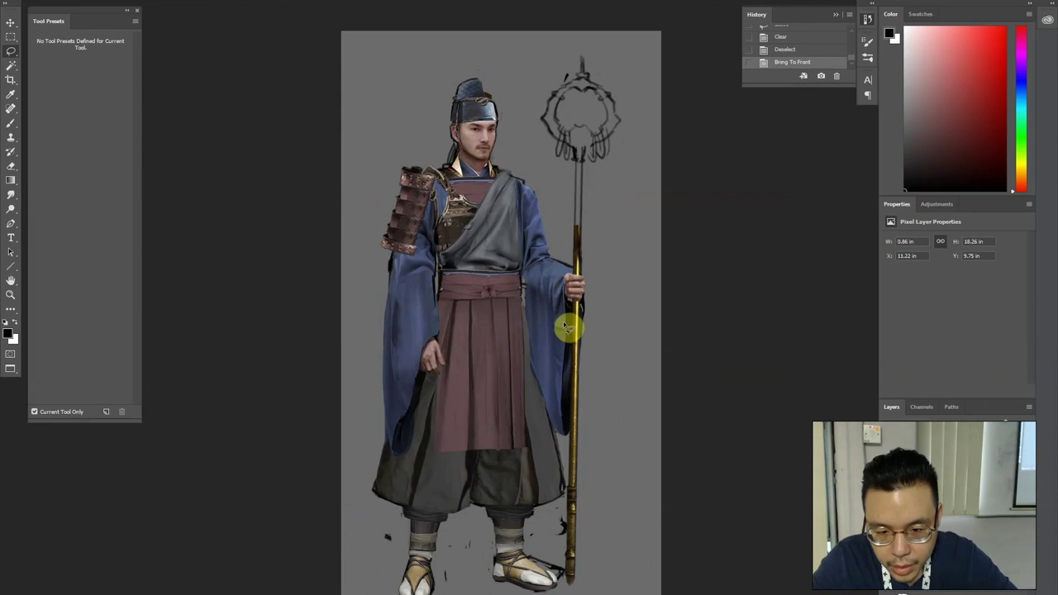
pyautogui.moveTo(588, 311); pyautogui.dragTo(593, 468)
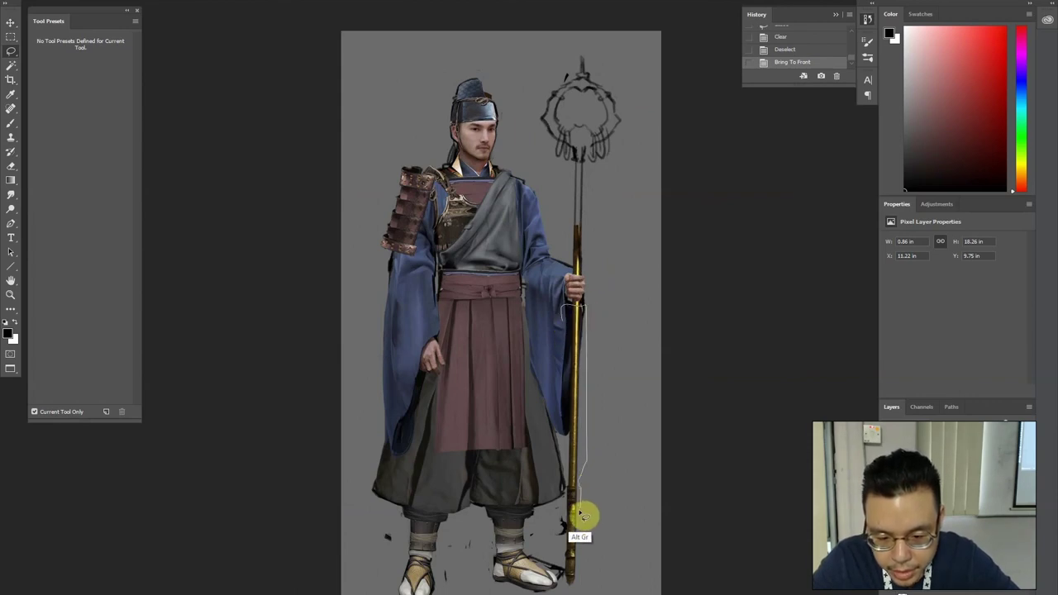
pyautogui.moveTo(575, 520); pyautogui.dragTo(574, 414)
pyautogui.hotkey('ctrl', 'j')
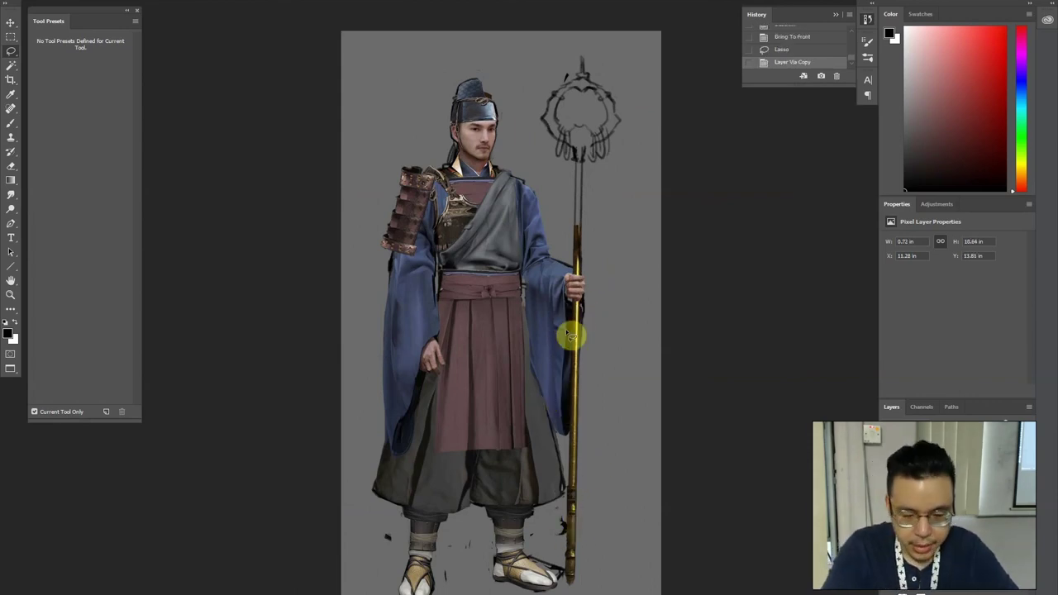
pyautogui.moveTo(578, 322); pyautogui.dragTo(578, 161)
pyautogui.press('Left')
pyautogui.press('Left')
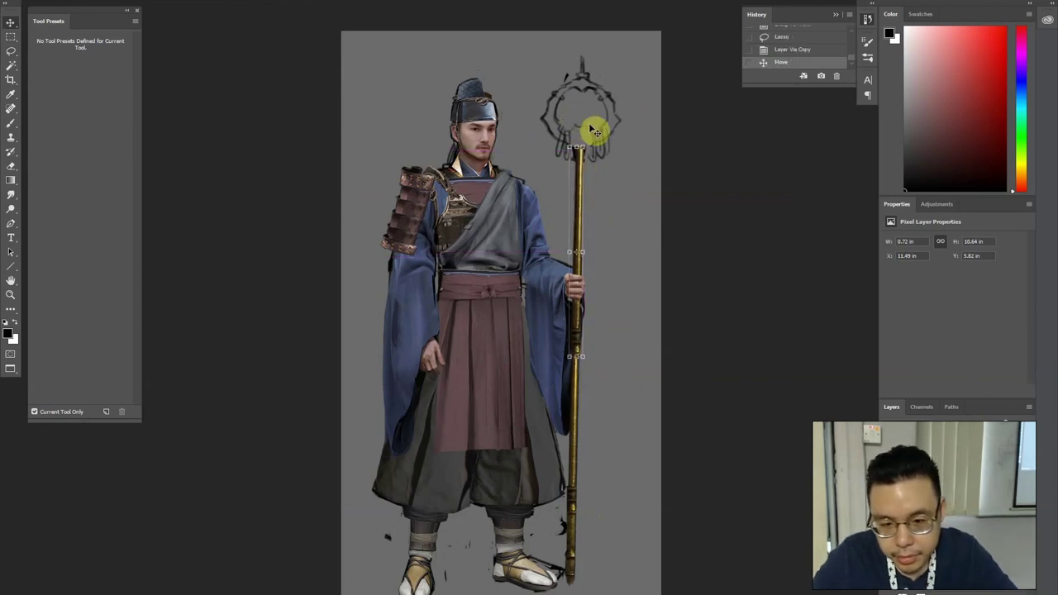
pyautogui.press('Left')
# Delete the copied section's excess lower end and merge the extension down into the shaft layer
pyautogui.press('l')
pyautogui.moveTo(585, 296); pyautogui.dragTo(578, 268)
pyautogui.press('Delete')
pyautogui.hotkey('ctrl', 'd')
pyautogui.hotkey('ctrl', '-')
pyautogui.hotkey('ctrl', '+')
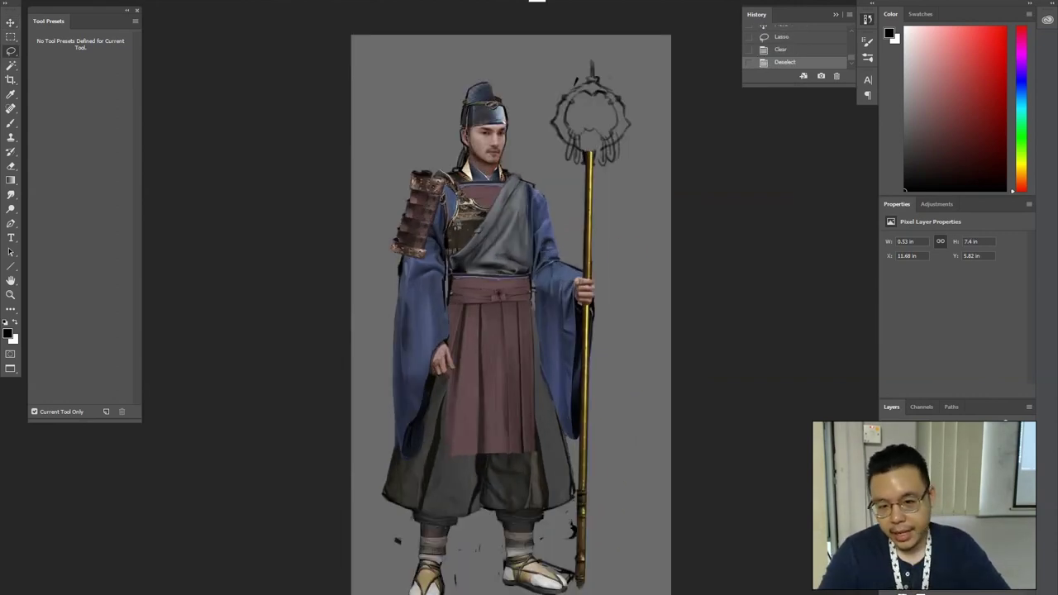
pyautogui.hotkey('ctrl', 'e')
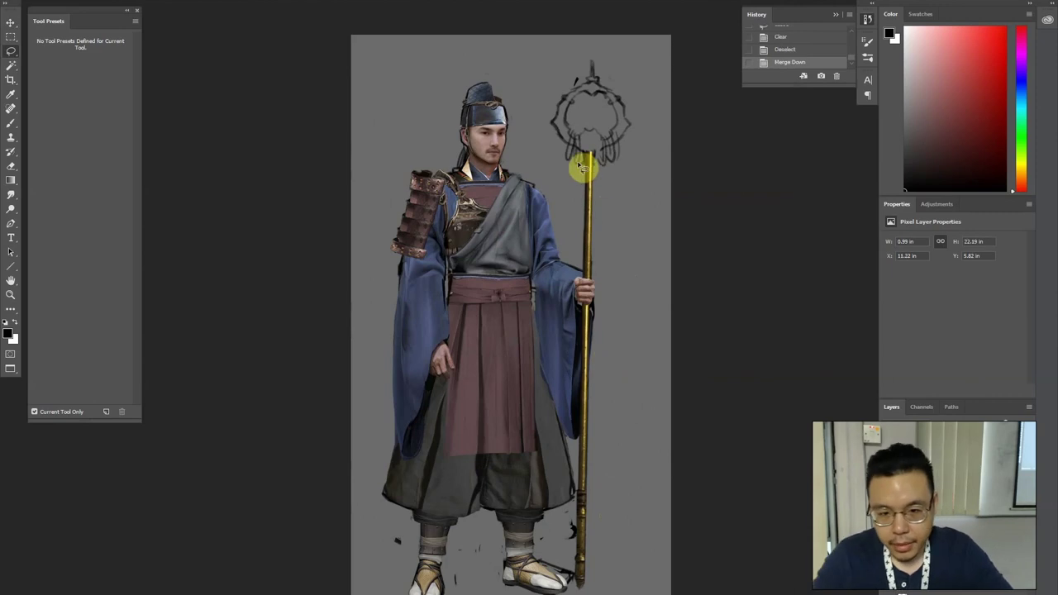
pyautogui.hotkey('ctrl', '-')
pyautogui.hotkey('ctrl', '+')
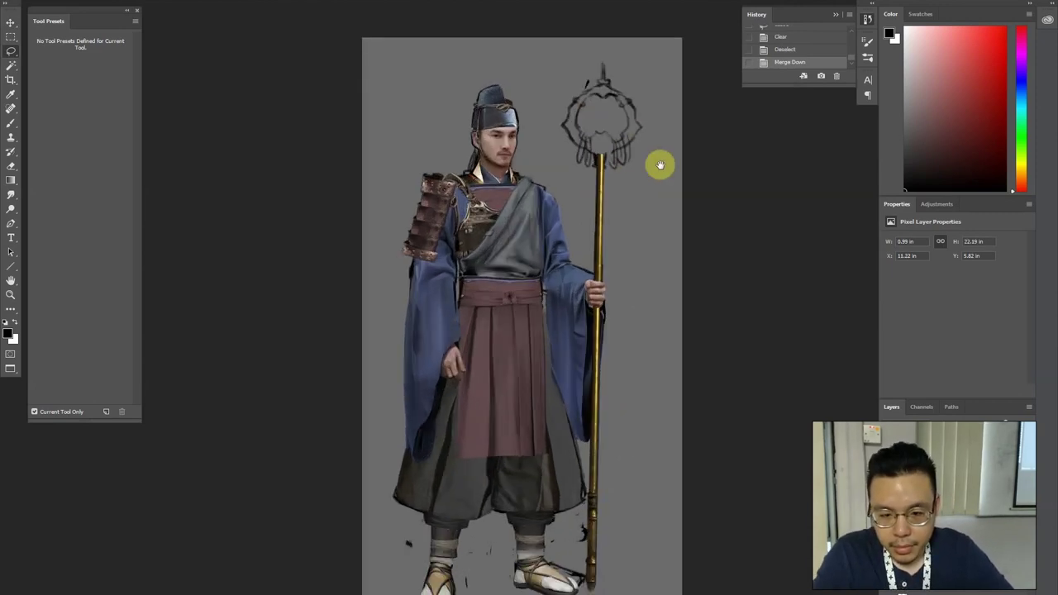
pyautogui.moveTo(659, 163); pyautogui.dragTo(630, 233)
pyautogui.hotkey('ctrl', '+')
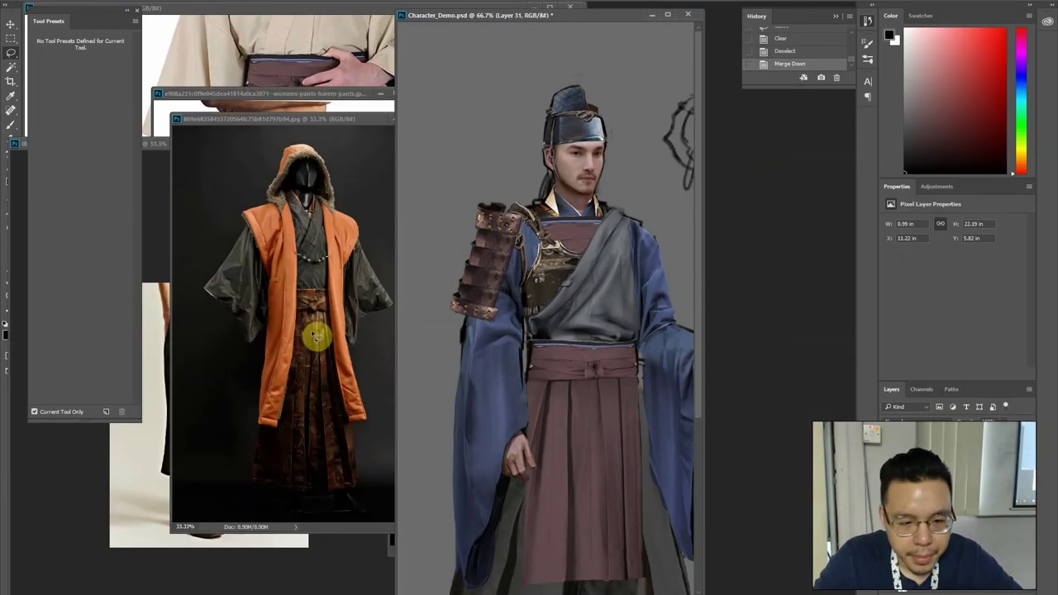
# Close the armoured boots image big_ce2713c6de.jpg and the robed sculpt with rope belt without saving changes
pyautogui.hotkey('ctrl', 'Tab')
pyautogui.hotkey('ctrl', 'Tab')
pyautogui.hotkey('ctrl', 'Tab')
pyautogui.hotkey('ctrl', 'Tab')
pyautogui.click(322, 326)
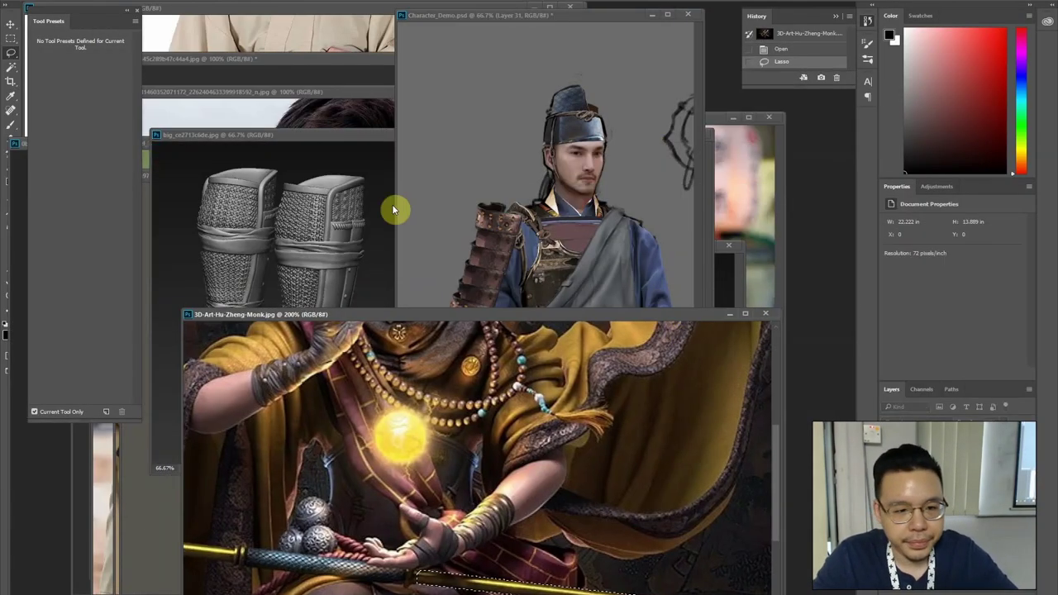
pyautogui.click(278, 176)
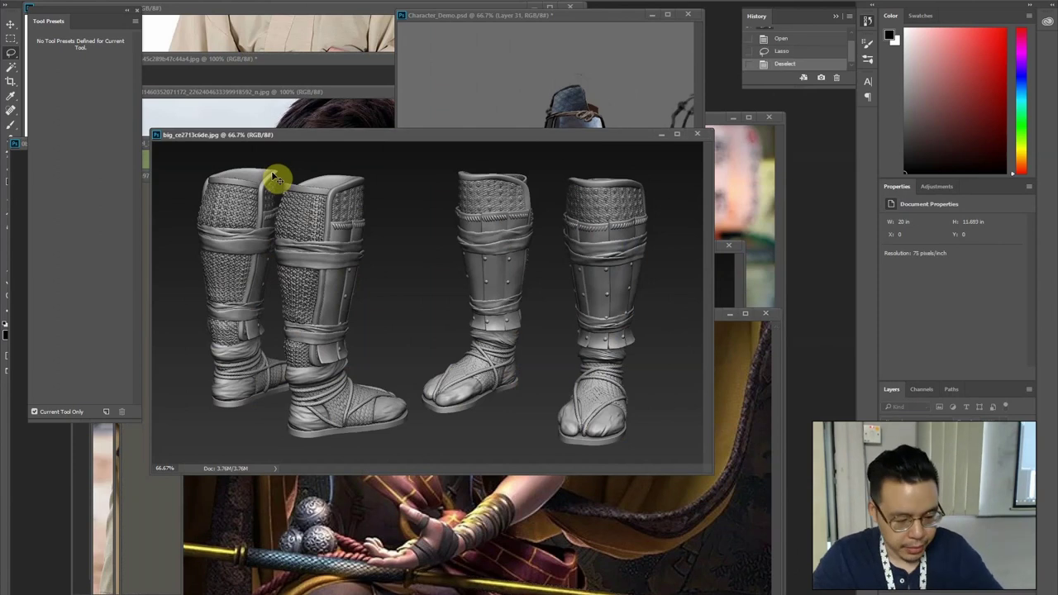
pyautogui.hotkey('ctrl', 'Tab')
pyautogui.click(272, 176)
pyautogui.hotkey('ctrl', 'w')
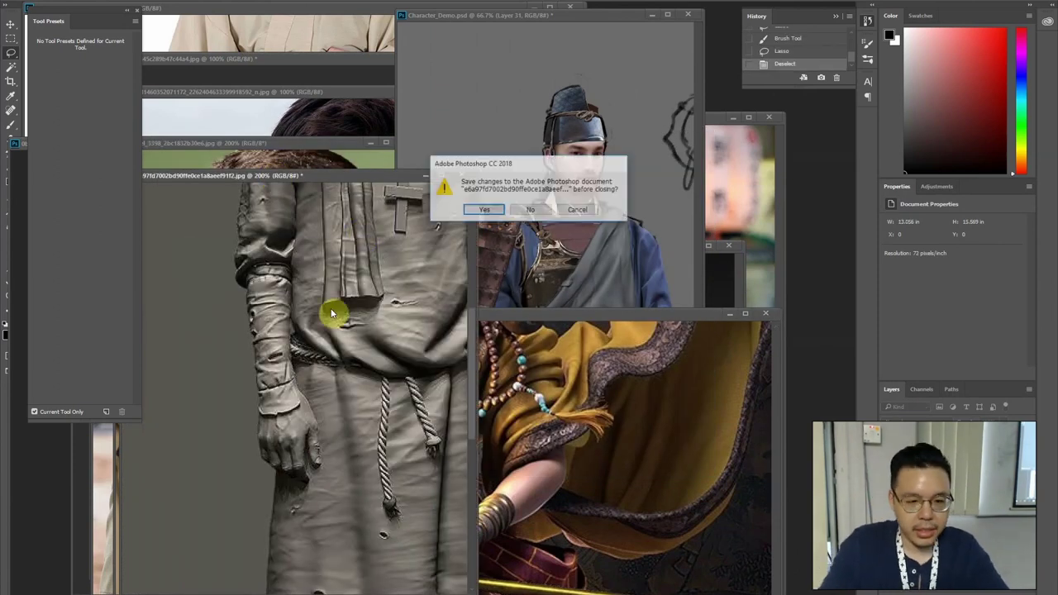
pyautogui.click(532, 210)
# Close the male model portraits, 05_shot02.jpg and the seated samurai sculpt without saving changes
pyautogui.hotkey('ctrl', 'Tab')
pyautogui.hotkey('ctrl', 'Tab')
pyautogui.hotkey('ctrl', 'Tab')
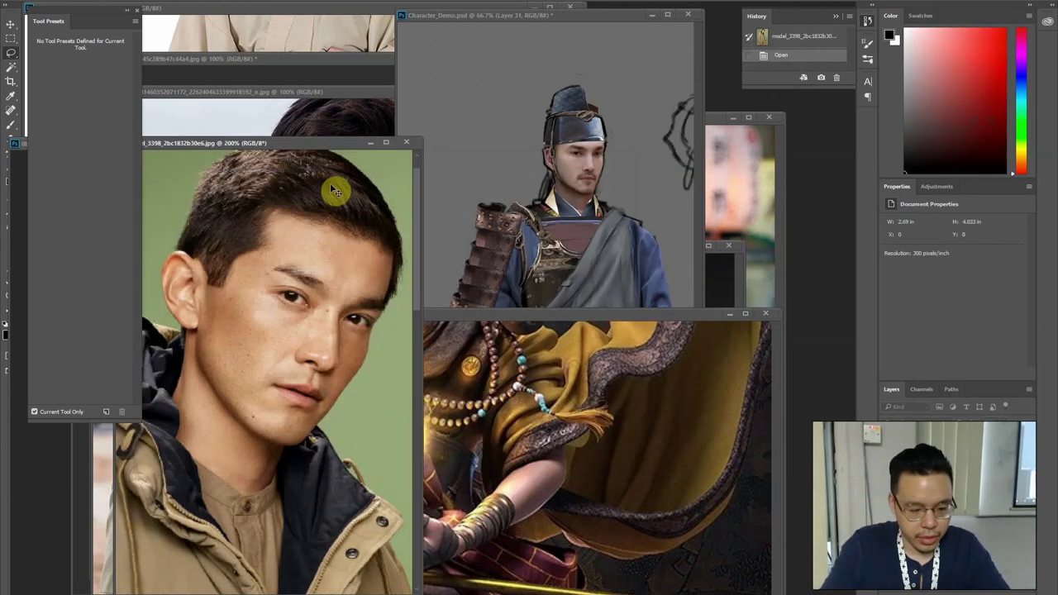
pyautogui.hotkey('ctrl', 'Tab')
pyautogui.hotkey('ctrl', 'Tab')
pyautogui.hotkey('ctrl', 'Tab')
pyautogui.hotkey('ctrl', 'Tab')
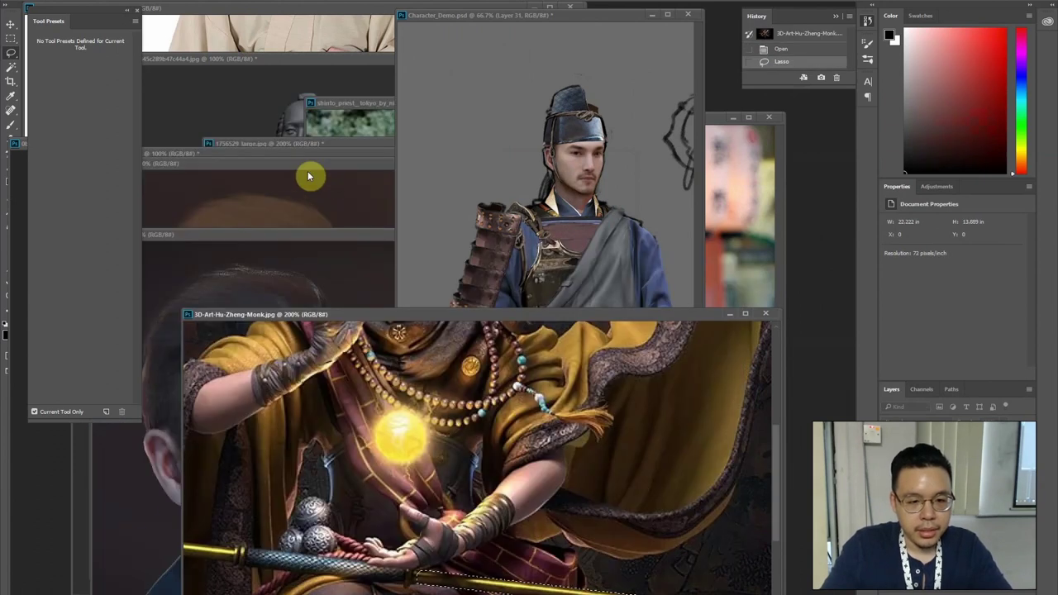
pyautogui.hotkey('ctrl', 'Tab')
pyautogui.hotkey('ctrl', 'w')
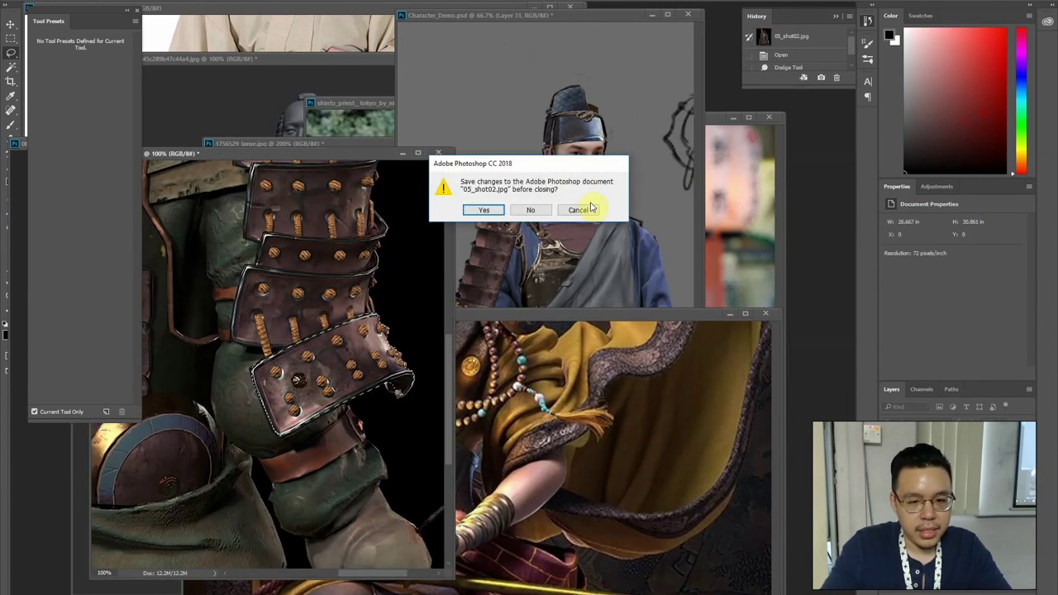
pyautogui.click(545, 213)
pyautogui.hotkey('ctrl', 'Tab')
pyautogui.hotkey('ctrl', 'w')
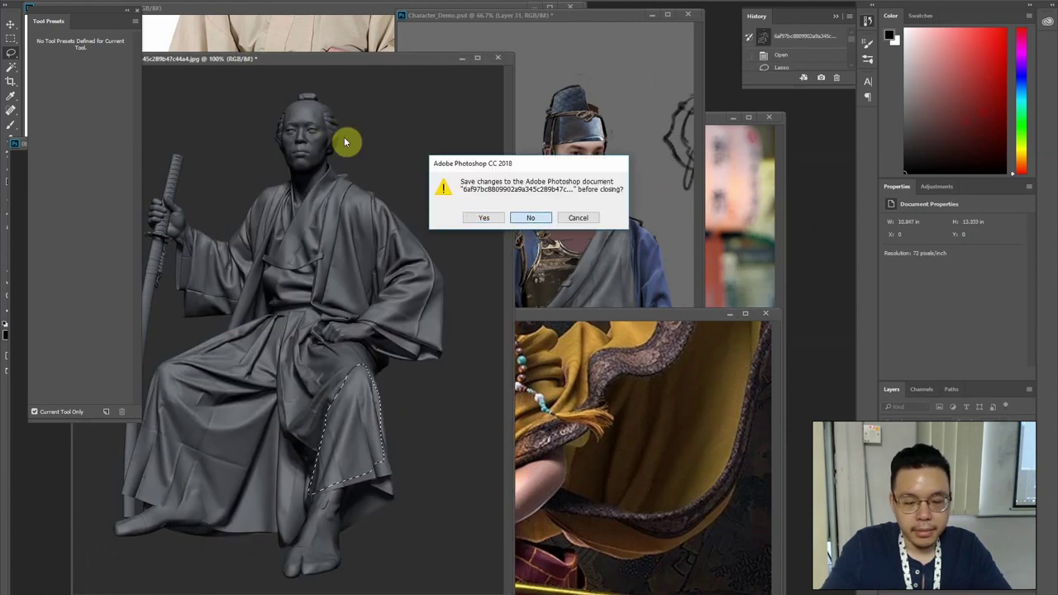
pyautogui.press('n')
# Close the Shinto priest, Yasaka-jinja_01.jpg and 1756529_large.jpg references without saving changes
pyautogui.hotkey('ctrl', 'Tab')
pyautogui.hotkey('ctrl', 'w')
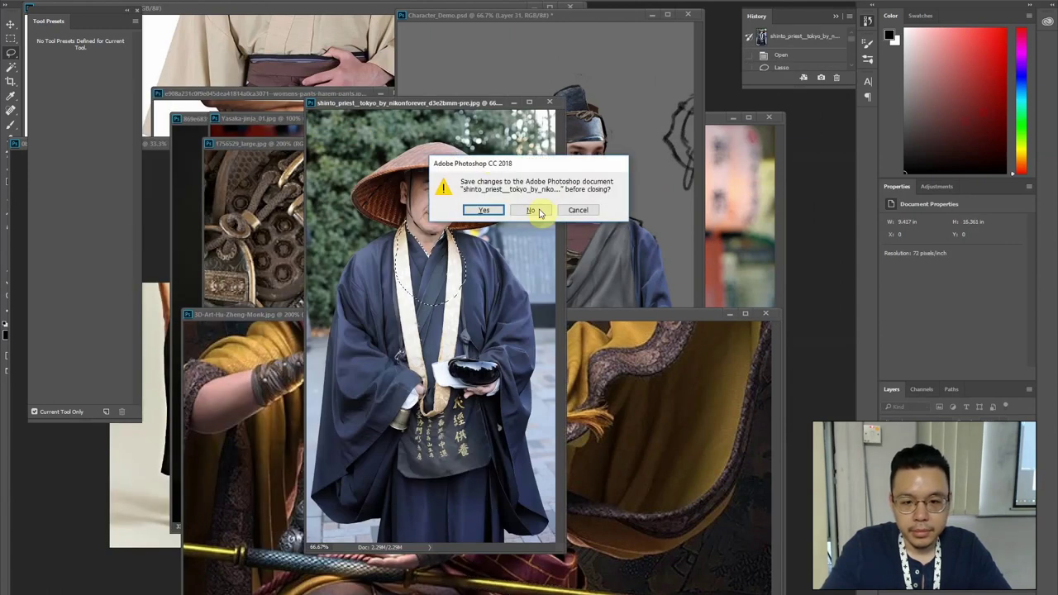
pyautogui.click(532, 210)
pyautogui.hotkey('ctrl', 'Tab')
pyautogui.hotkey('ctrl', 'w')
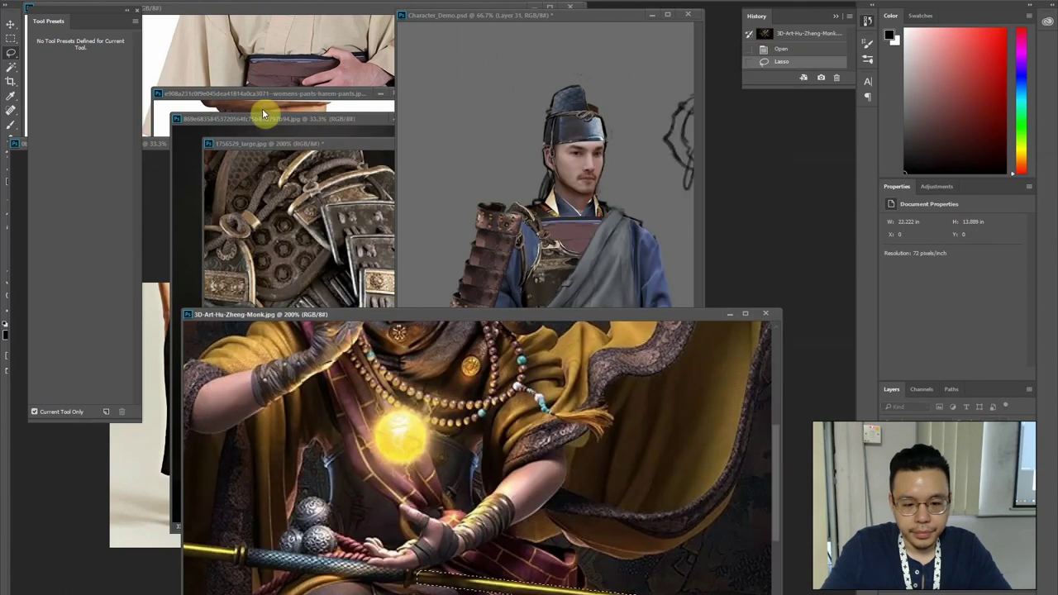
pyautogui.click(240, 120)
# Close the harem pants, cropped trousers and hakama references without saving, and return to Character_Demo.psd
pyautogui.click(314, 97)
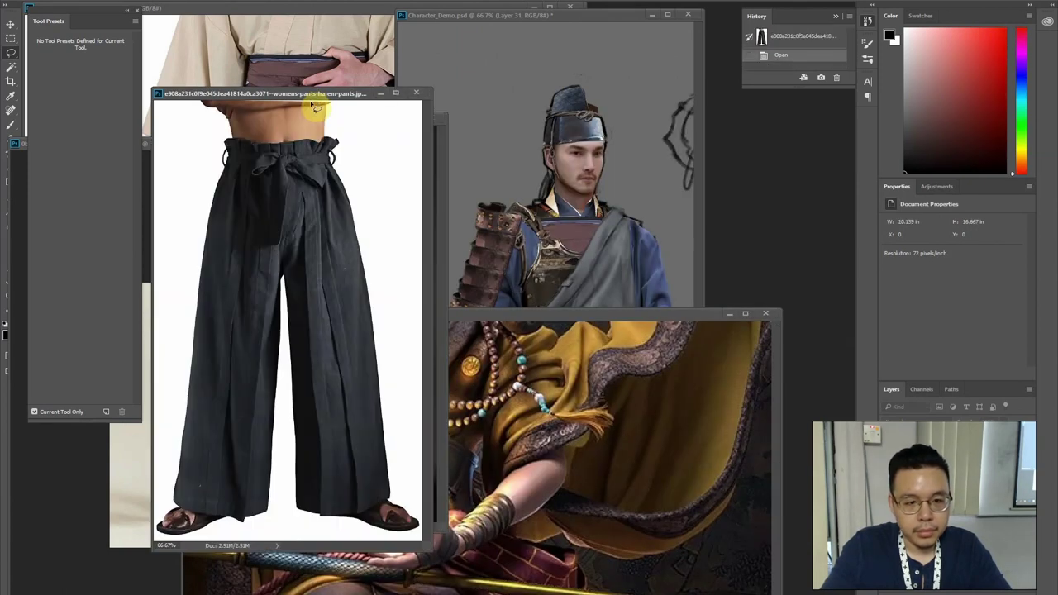
pyautogui.hotkey('ctrl', 'w')
pyautogui.click(158, 187)
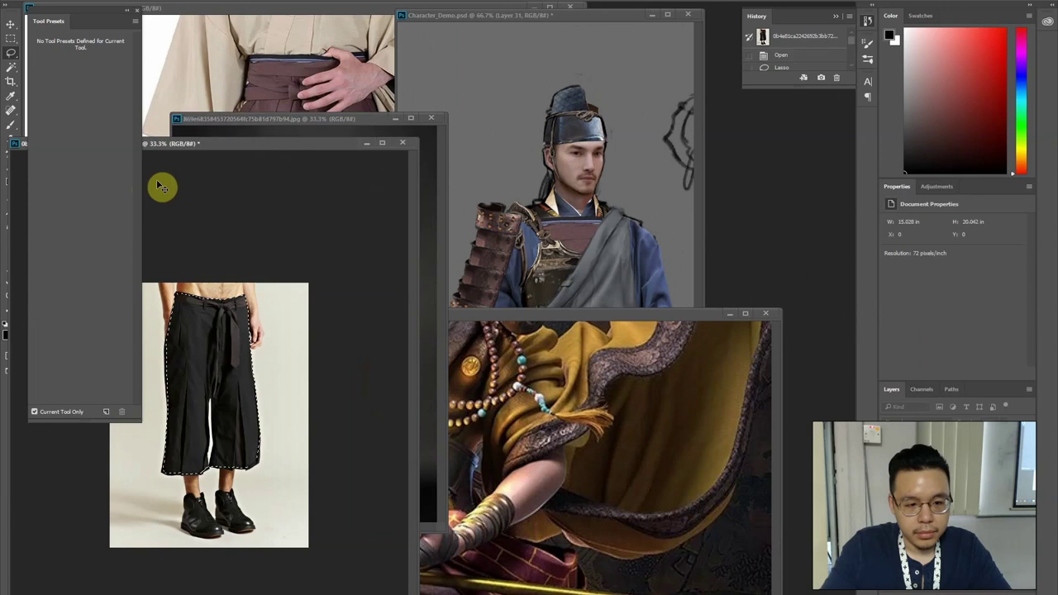
pyautogui.hotkey('ctrl', 'w')
pyautogui.click(530, 216)
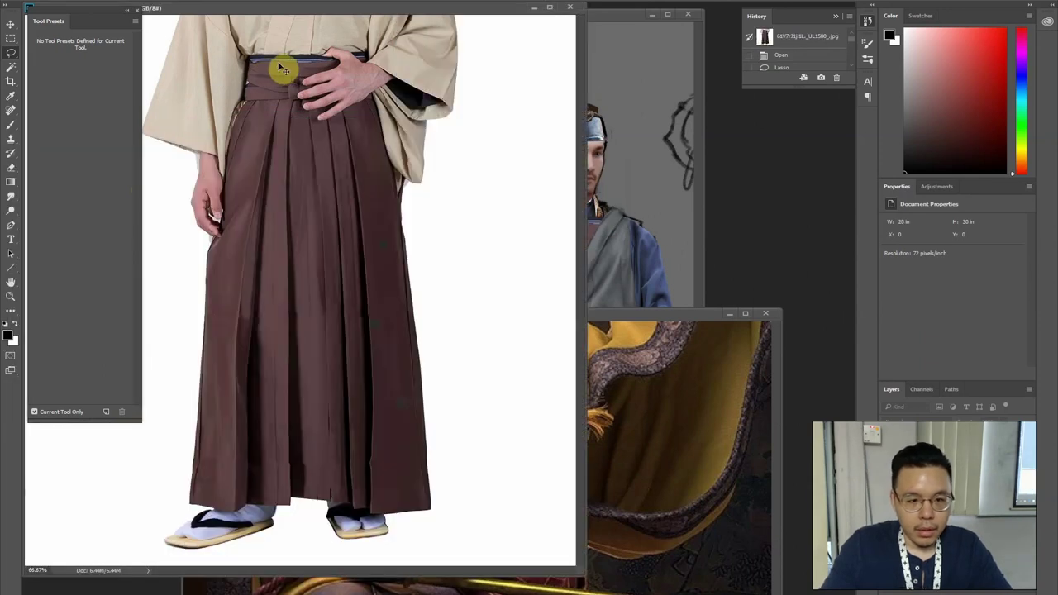
pyautogui.click(613, 273)
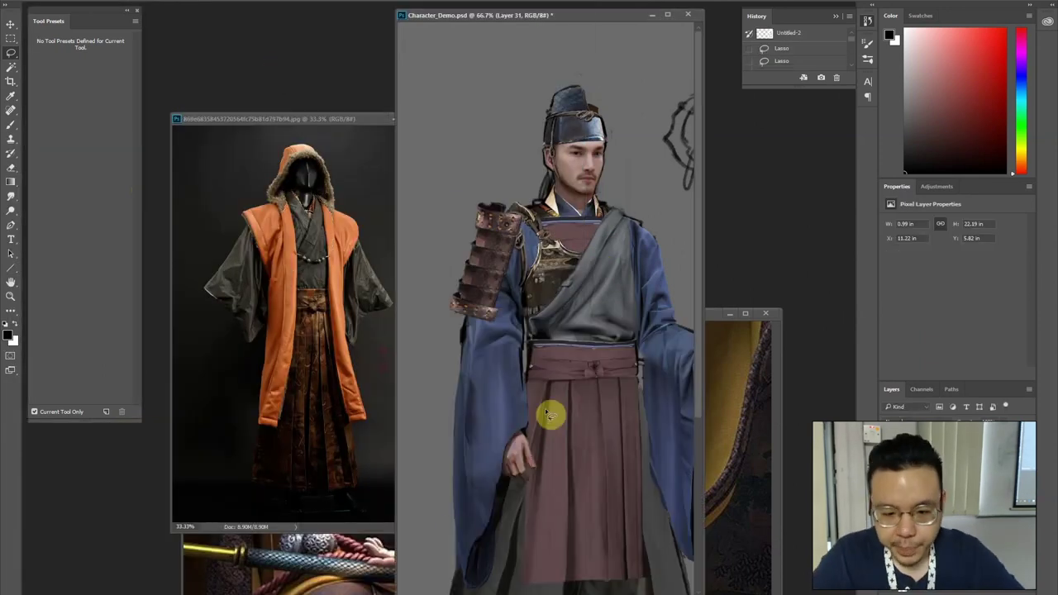
# Lasso a curved golden prong of the staff head in 3D-Art-Hu-Zheng-Monk.jpg and move it into Character_Demo.psd
pyautogui.click(329, 585)
pyautogui.moveTo(224, 449); pyautogui.dragTo(534, 361)
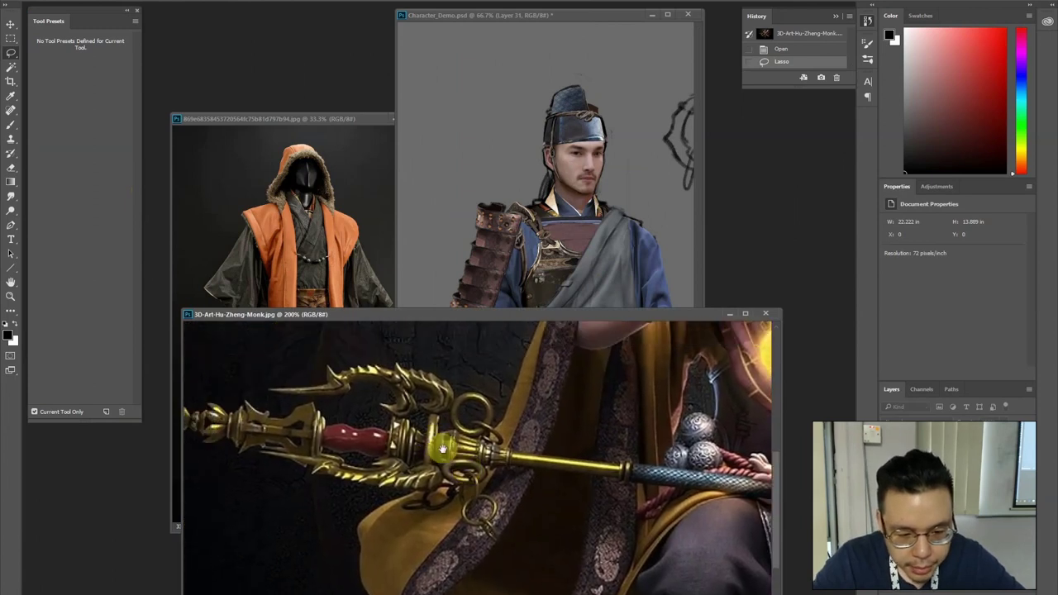
pyautogui.moveTo(421, 426)
pyautogui.mouseDown()
pyautogui.moveTo(486, 450)
pyautogui.moveTo(491, 440)
pyautogui.moveTo(455, 424)
pyautogui.moveTo(384, 439)
pyautogui.moveTo(456, 411)
pyautogui.moveTo(498, 442)
pyautogui.mouseUp()
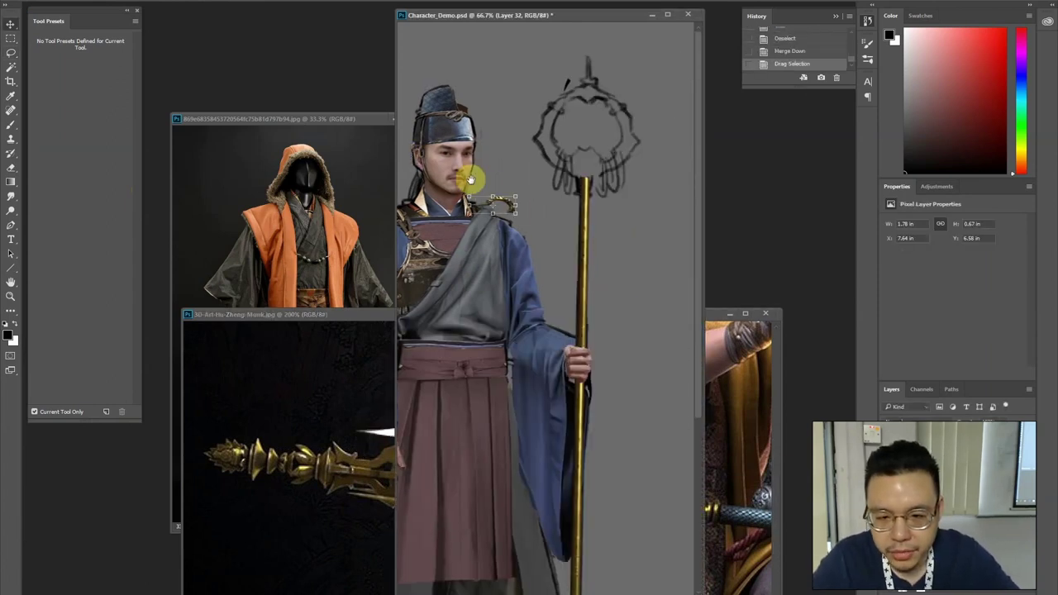
# Rotate and scale the golden prong upright along the right half of the sketched staff ring, and delete the unneeded layer
pyautogui.moveTo(515, 199); pyautogui.dragTo(610, 287)
pyautogui.press('Return')
pyautogui.hotkey('ctrl', '=')
pyautogui.moveTo(642, 213); pyautogui.dragTo(451, 172)
pyautogui.moveTo(493, 152); pyautogui.dragTo(544, 146)
pyautogui.press('Return')
pyautogui.press('Delete')
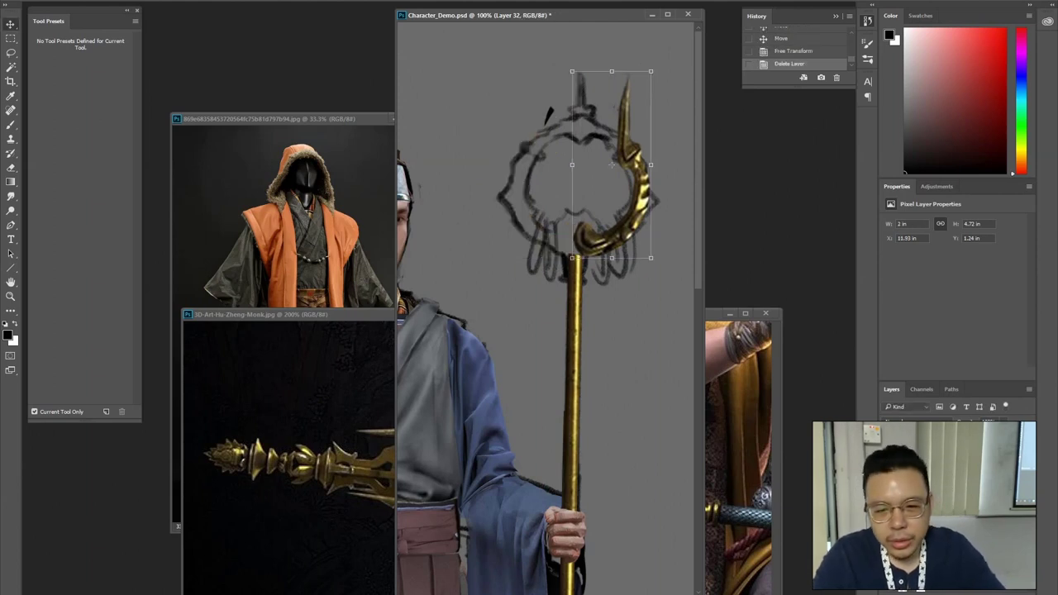
# Warp the golden prong so it curves along the sketched ring with its tip bending inward
pyautogui.hotkey('ctrl', 't')
pyautogui.click(449, 1)
pyautogui.moveTo(573, 198); pyautogui.dragTo(590, 161)
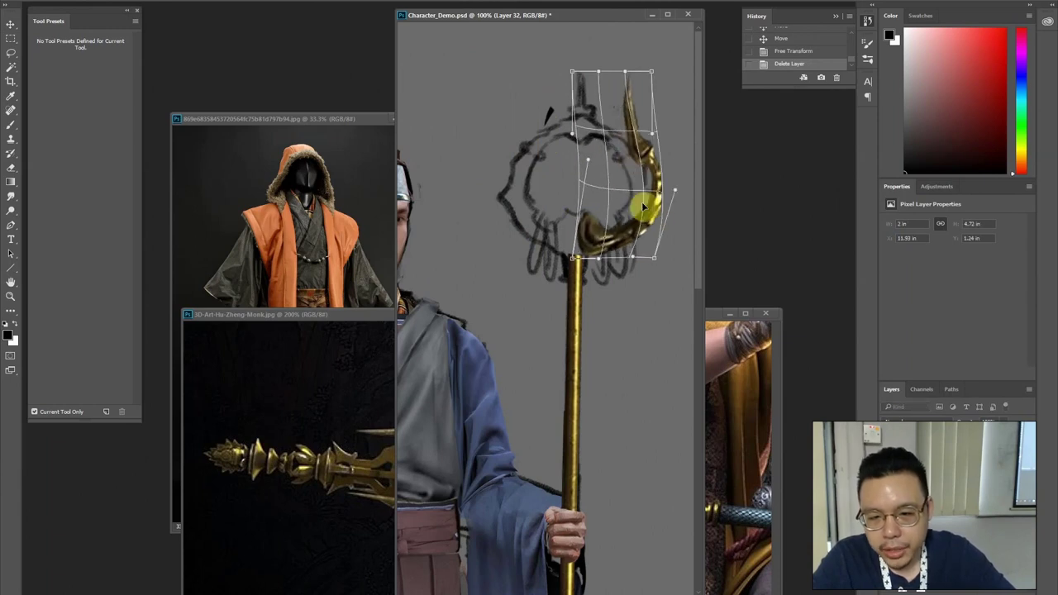
pyautogui.moveTo(625, 73)
pyautogui.mouseDown()
pyautogui.moveTo(565, 106)
pyautogui.moveTo(546, 102)
pyautogui.moveTo(623, 81)
pyautogui.mouseUp()
pyautogui.moveTo(576, 135); pyautogui.dragTo(616, 167)
pyautogui.moveTo(634, 215); pyautogui.dragTo(641, 218)
pyautogui.press('Return')
# Lasso the prong's inner edge and paint it with dark tones sampled from the gold, then clear the selection
pyautogui.press('l')
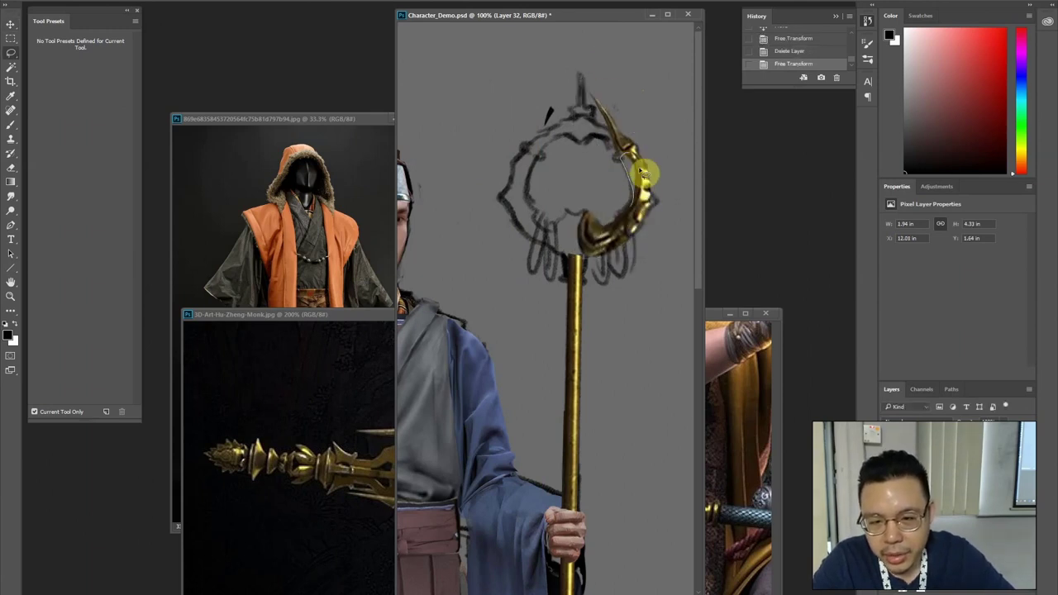
pyautogui.keyDown('alt'); pyautogui.click(637, 167); pyautogui.keyUp('alt')
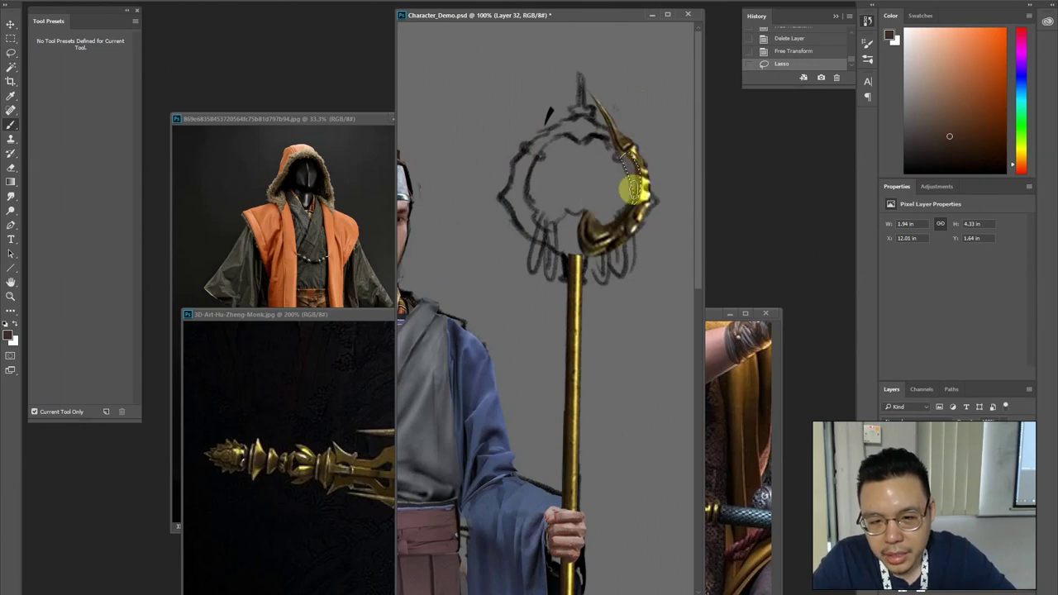
pyautogui.keyDown('alt'); pyautogui.click(622, 148); pyautogui.keyUp('alt')
pyautogui.keyDown('alt'); pyautogui.click(624, 144); pyautogui.keyUp('alt')
pyautogui.hotkey('ctrl', 'd')
pyautogui.press('l')
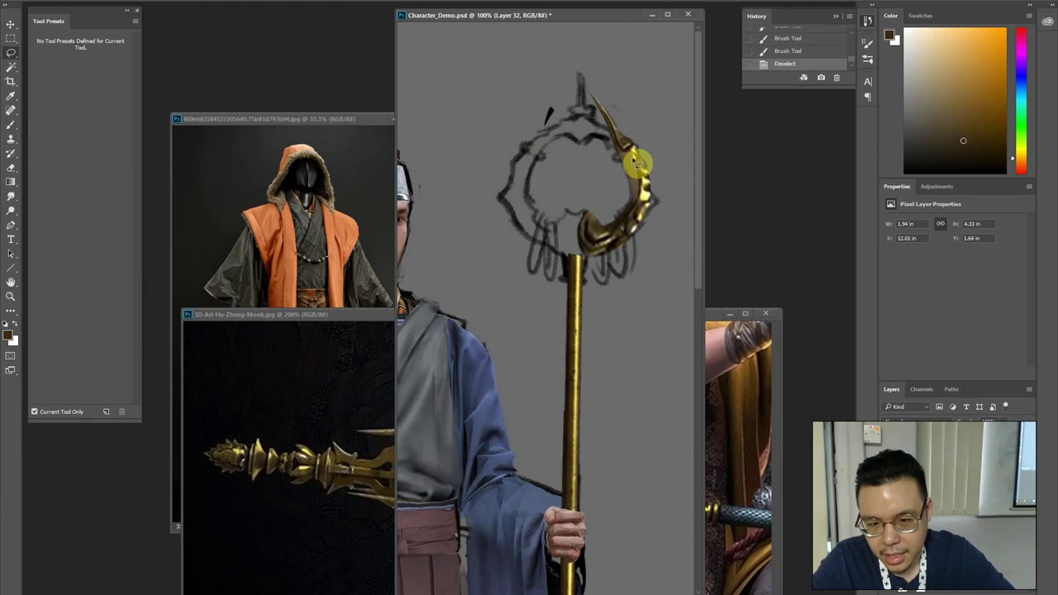
# Lasso and delete the golden prong's stray edge and its long pointed tip at the upper right of the staff ring, then deselect
pyautogui.moveTo(647, 192); pyautogui.dragTo(627, 110)
pyautogui.press('Delete')
pyautogui.hotkey('ctrl', 'd')
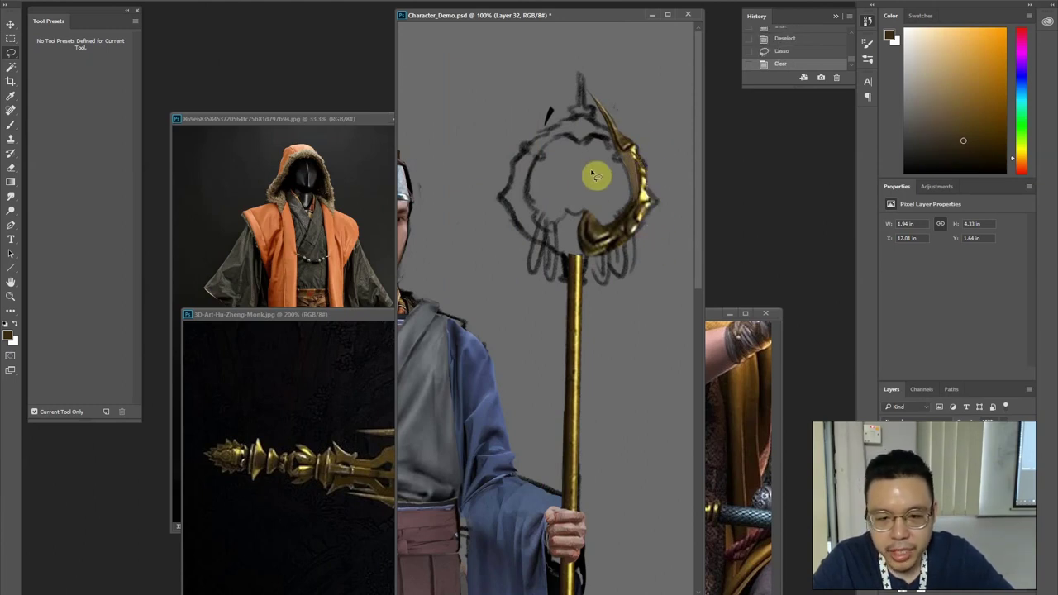
pyautogui.moveTo(628, 140)
pyautogui.mouseDown()
pyautogui.moveTo(596, 122)
pyautogui.moveTo(633, 130)
pyautogui.mouseUp()
pyautogui.hotkey('ctrl', 'd')
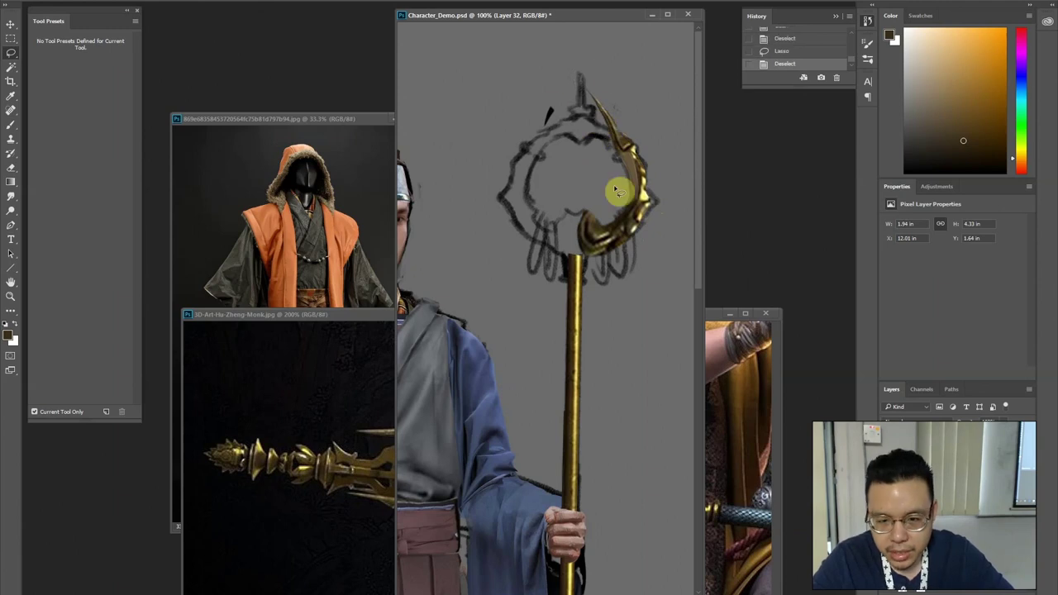
pyautogui.press('Delete')
pyautogui.hotkey('ctrl', 'd')
# Lasso the spiked curved section of the upper golden prong in 3D-Art-Hu-Zheng-Monk.jpg and move it into Character_Demo.psd
pyautogui.click(321, 402)
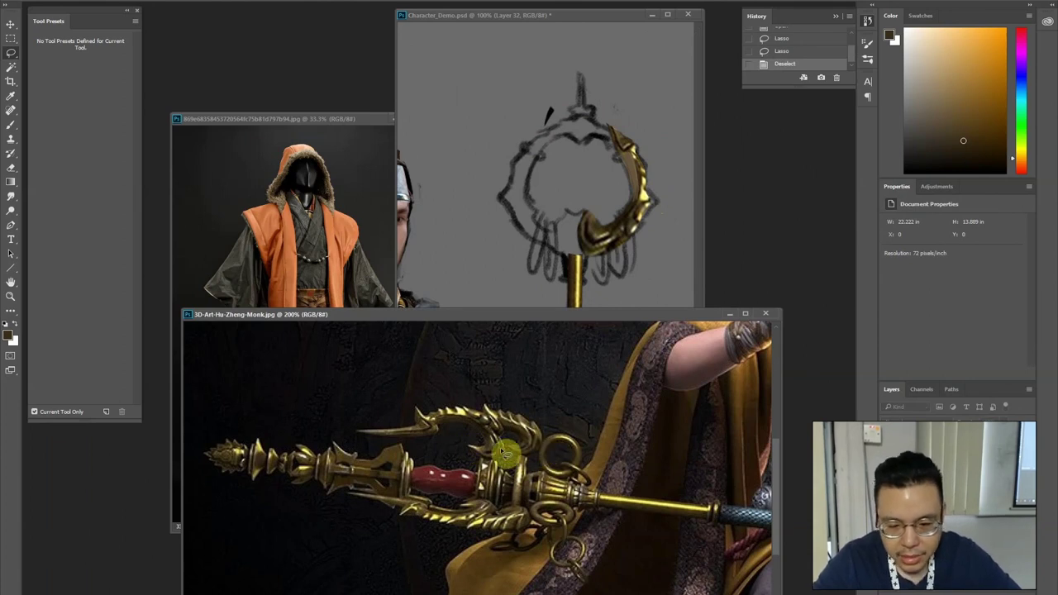
pyautogui.moveTo(467, 424); pyautogui.dragTo(465, 423)
pyautogui.click(463, 423)
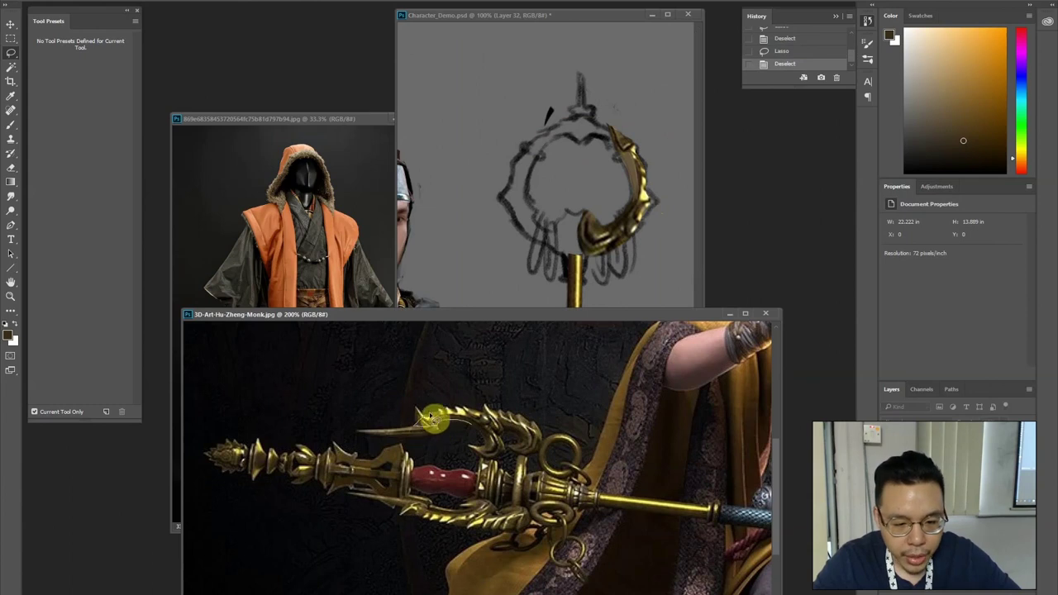
pyautogui.press('v')
pyautogui.moveTo(471, 412)
pyautogui.mouseDown()
pyautogui.moveTo(483, 415)
pyautogui.moveTo(534, 270)
pyautogui.moveTo(608, 126)
pyautogui.moveTo(662, 84)
pyautogui.mouseUp()
# Rotate and scale the spiked gold section so it continues the ring along the sketch's upper right curve
pyautogui.moveTo(682, 126); pyautogui.dragTo(669, 161)
pyautogui.press('Return')
pyautogui.moveTo(649, 125); pyautogui.dragTo(596, 161)
pyautogui.press('Return')
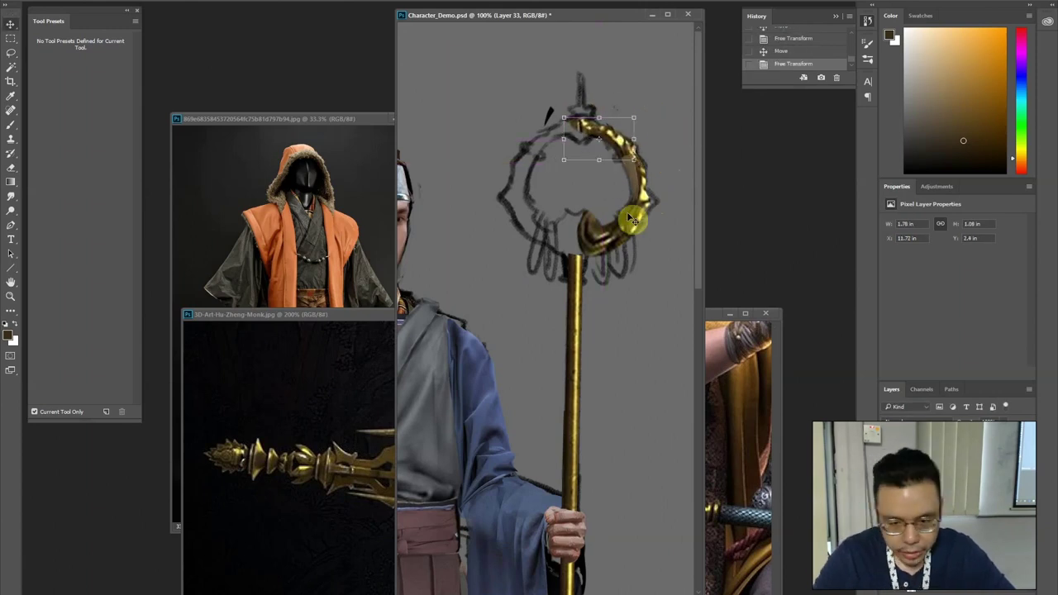
# Erase the excess edges of the spiked gold section so it blends into the prong below it
pyautogui.press('e')
pyautogui.moveTo(606, 149); pyautogui.dragTo(631, 161)
pyautogui.moveTo(630, 157); pyautogui.dragTo(588, 139)
pyautogui.moveTo(589, 140); pyautogui.dragTo(628, 166)
pyautogui.hotkey('ctrl', '-')
pyautogui.hotkey('ctrl', '+')
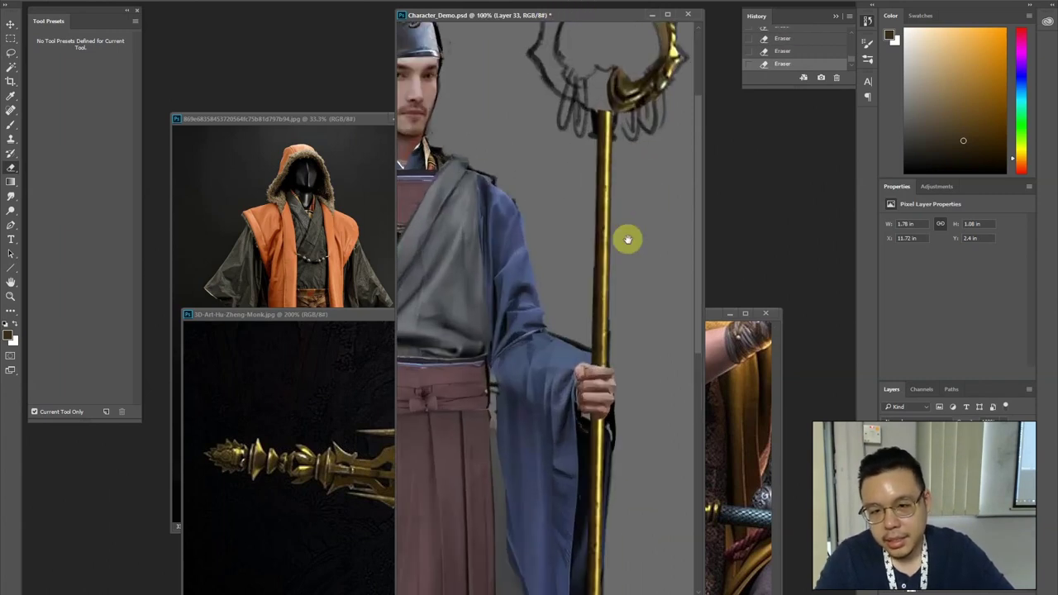
# Lasso the curved metal trim of the arm armor in 1756529_large.jpg and move it into Character_Demo.psd
pyautogui.click(313, 428)
pyautogui.hotkey('ctrl', 'Tab')
pyautogui.hotkey('ctrl', 'Tab')
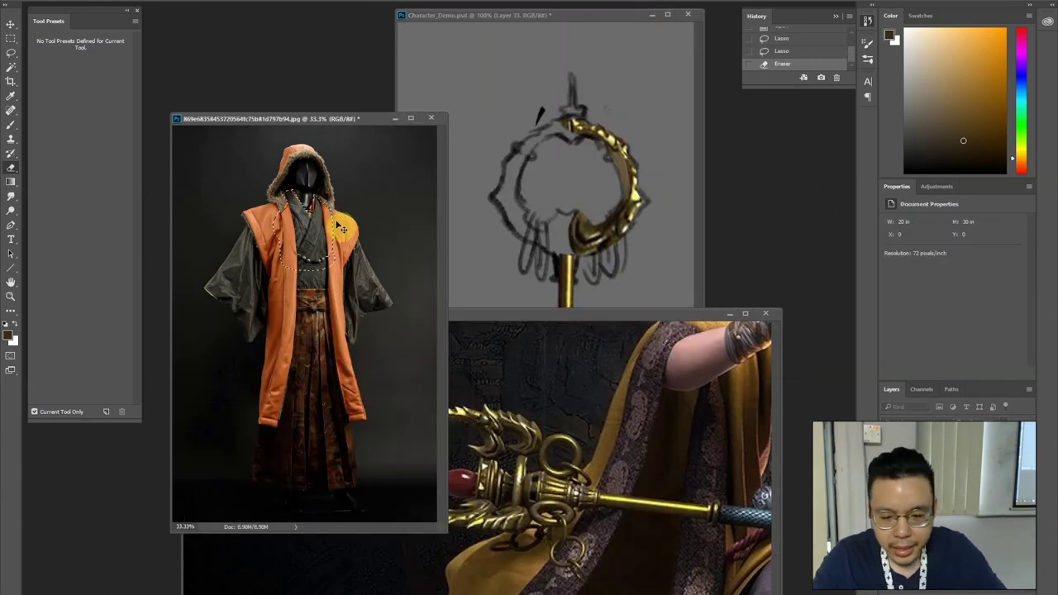
pyautogui.moveTo(368, 320); pyautogui.dragTo(441, 185)
pyautogui.moveTo(356, 463); pyautogui.dragTo(351, 280)
pyautogui.moveTo(432, 295); pyautogui.dragTo(418, 316)
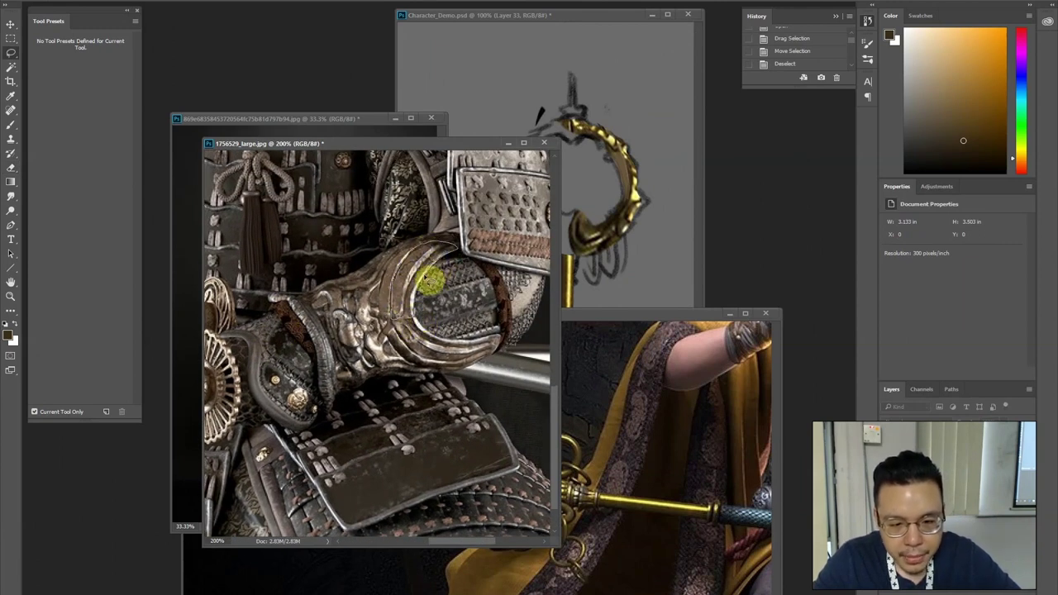
pyautogui.press('v')
pyautogui.click(633, 180)
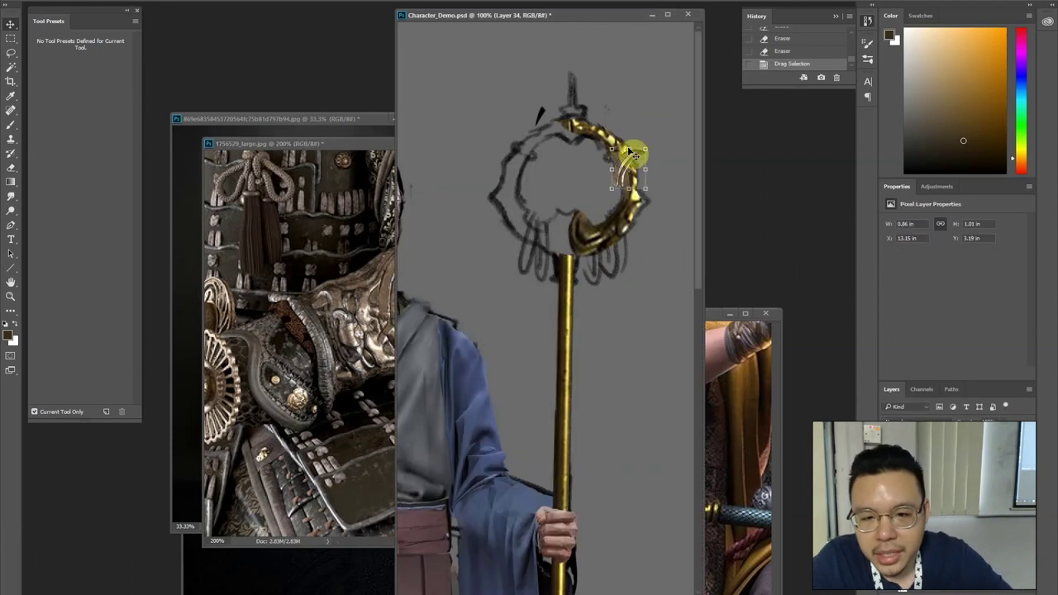
# Rotate and enlarge the metal trim piece and place it against the inner right edge of the staff ring
pyautogui.moveTo(615, 168); pyautogui.dragTo(679, 170)
pyautogui.moveTo(666, 169); pyautogui.dragTo(604, 207)
pyautogui.moveTo(610, 163)
pyautogui.mouseDown()
pyautogui.moveTo(641, 181)
pyautogui.moveTo(609, 185)
pyautogui.moveTo(620, 172)
pyautogui.mouseUp()
pyautogui.press('Return')
# Warp the metal trim to follow the ring's inner curve and darken it with Levels
pyautogui.hotkey('ctrl', 't')
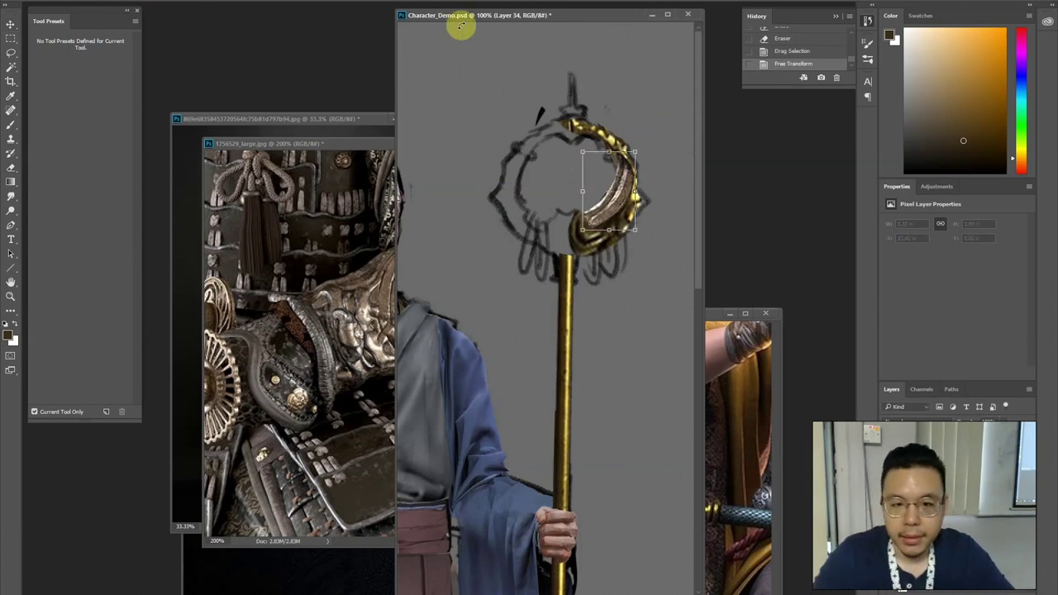
pyautogui.click(451, 1)
pyautogui.moveTo(609, 213); pyautogui.dragTo(589, 234)
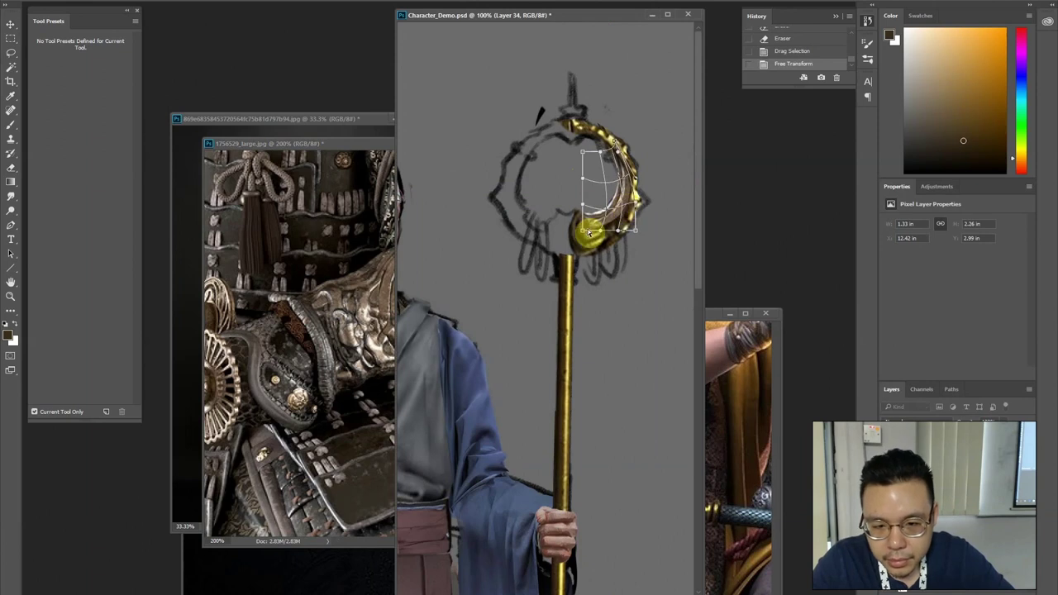
pyautogui.press('Return')
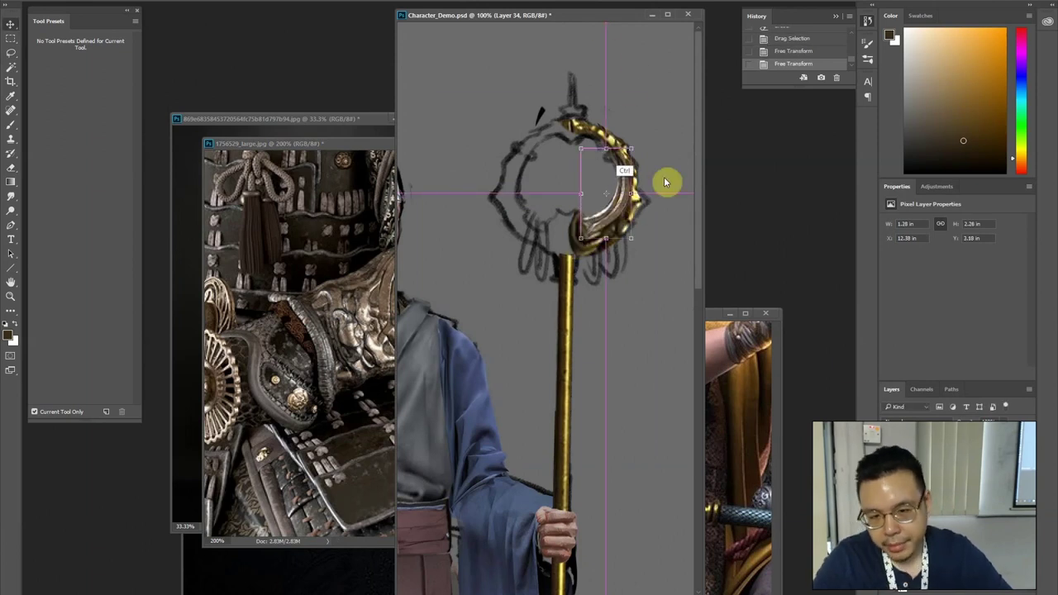
pyautogui.hotkey('ctrl', 'l')
pyautogui.press('Return')
pyautogui.press('c')
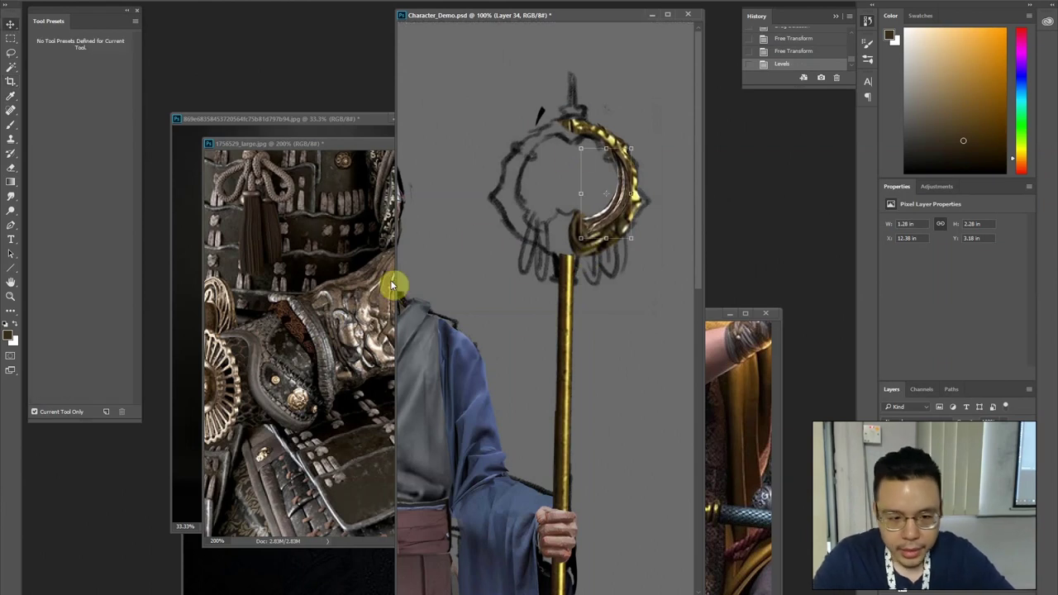
# Lasso the ornate embossed armor detail in 1756529_large.jpg and fit it at the top center of the staff ring in Character_Demo.psd
pyautogui.click(339, 292)
pyautogui.press('l')
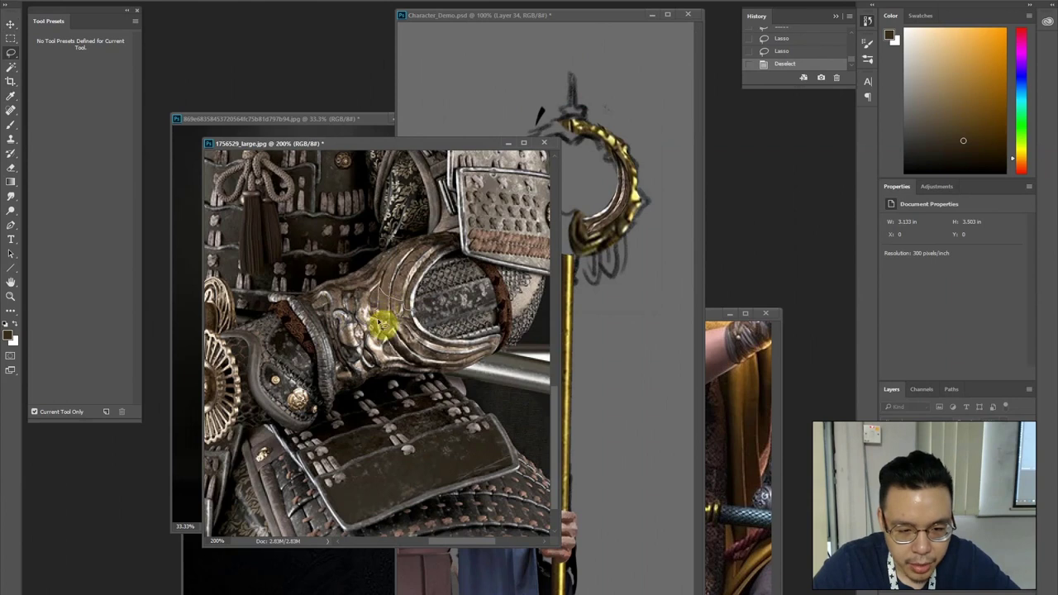
pyautogui.moveTo(403, 337)
pyautogui.mouseDown()
pyautogui.moveTo(616, 129)
pyautogui.moveTo(637, 146)
pyautogui.moveTo(578, 111)
pyautogui.moveTo(585, 122)
pyautogui.moveTo(599, 115)
pyautogui.moveTo(577, 102)
pyautogui.moveTo(572, 149)
pyautogui.mouseUp()
pyautogui.press('v')
pyautogui.press('Return')
pyautogui.press('Return')
pyautogui.press('Return')
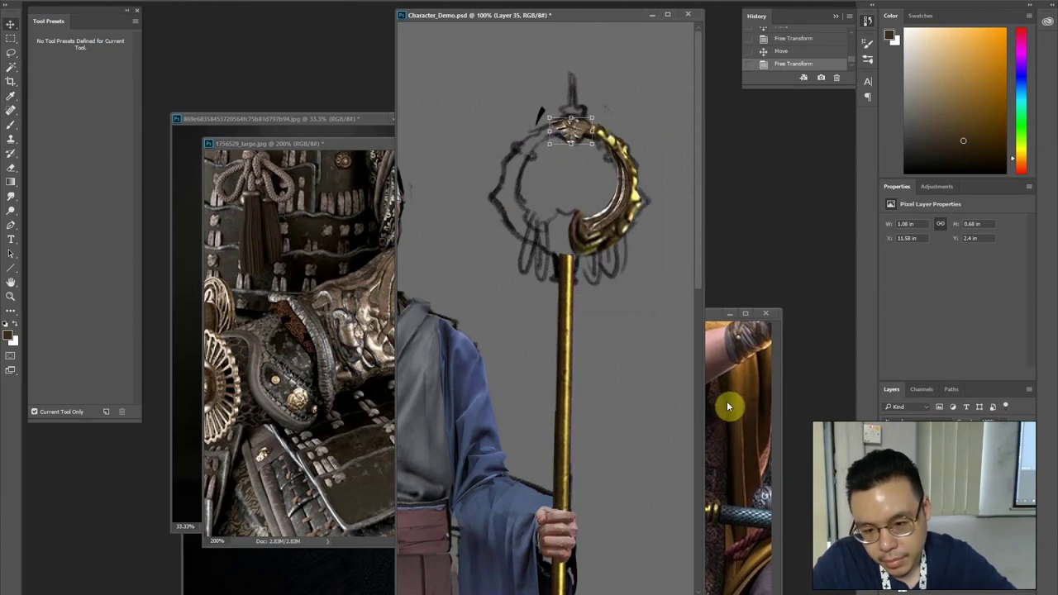
# Lasso the golden forked piece of the staff in 3D-Art-Hu-Zheng-Monk.jpg and fit it upright as the spike above the staff ring
pyautogui.click(733, 405)
pyautogui.moveTo(354, 479); pyautogui.dragTo(607, 453)
pyautogui.click(455, 437)
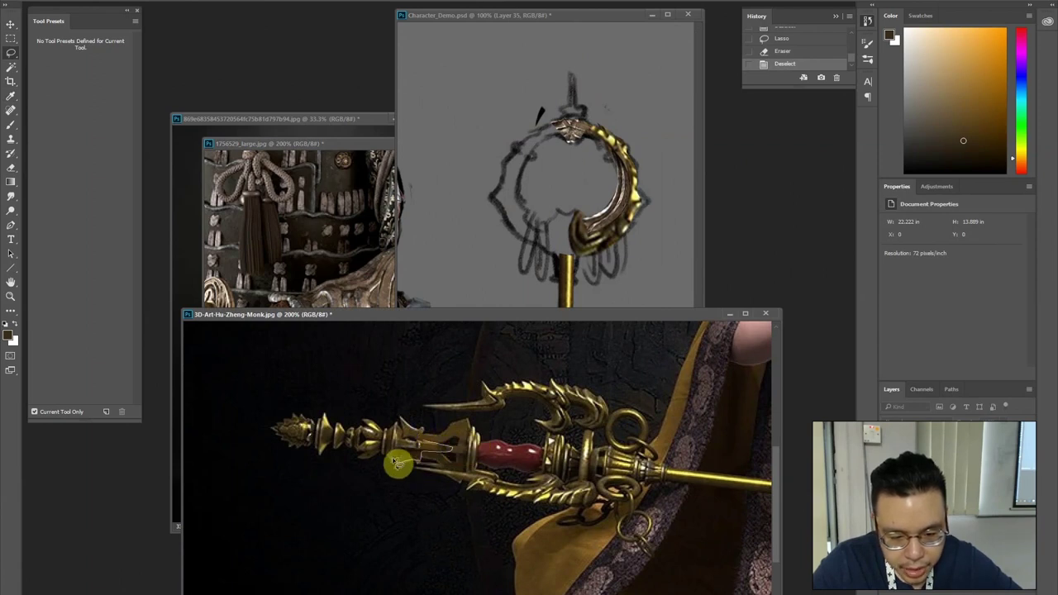
pyautogui.press('v')
pyautogui.moveTo(428, 449)
pyautogui.mouseDown()
pyautogui.moveTo(579, 206)
pyautogui.moveTo(586, 100)
pyautogui.moveTo(626, 78)
pyautogui.moveTo(564, 89)
pyautogui.moveTo(589, 75)
pyautogui.moveTo(577, 72)
pyautogui.mouseUp()
pyautogui.press('Return')
pyautogui.press('Return')
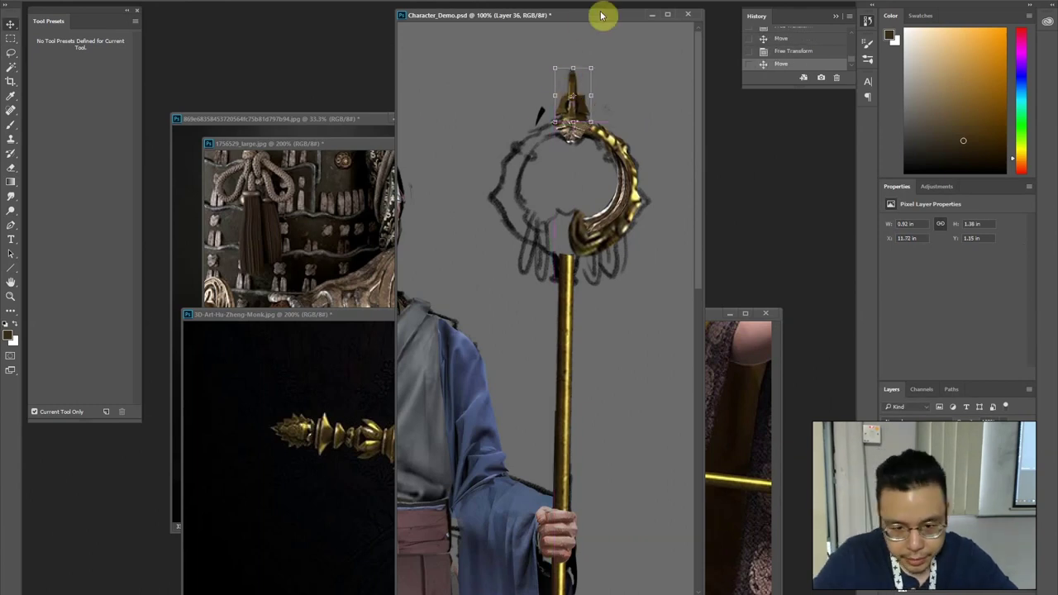
# Lasso the flame-shaped golden tip of the staff in 3D-Art-Hu-Zheng-Monk.jpg and move it into Character_Demo.psd
pyautogui.click(371, 401)
pyautogui.moveTo(305, 426); pyautogui.dragTo(312, 426)
pyautogui.press('Return')
pyautogui.hotkey('ctrl', 'z')
pyautogui.press('l')
pyautogui.hotkey('ctrl', 'd')
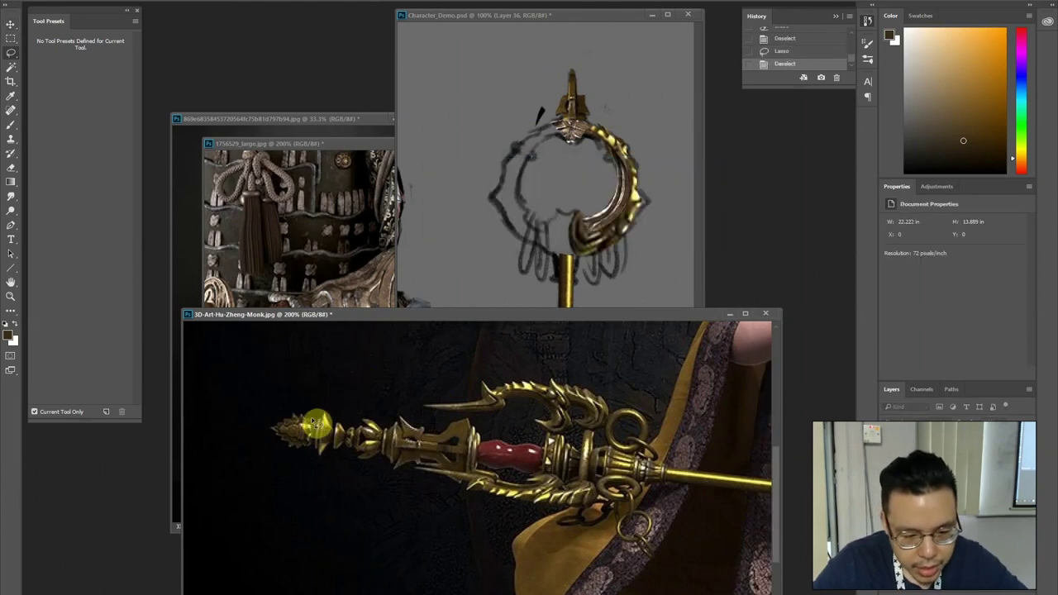
pyautogui.press('v')
pyautogui.moveTo(316, 444); pyautogui.dragTo(518, 204)
# Rotate and scale the flame-shaped tip upright and place it at the ring's base, over the top of the shaft
pyautogui.moveTo(574, 131); pyautogui.dragTo(575, 129)
pyautogui.moveTo(588, 110); pyautogui.dragTo(628, 82)
pyautogui.moveTo(647, 93); pyautogui.dragTo(617, 161)
pyautogui.press('Return')
pyautogui.moveTo(603, 106)
pyautogui.mouseDown()
pyautogui.moveTo(575, 217)
pyautogui.moveTo(599, 256)
pyautogui.moveTo(574, 184)
pyautogui.moveTo(569, 229)
pyautogui.moveTo(545, 211)
pyautogui.mouseUp()
# Lasso and delete the excess parts around the flame-shaped ornament at the ring's base, then deselect
pyautogui.press('l')
pyautogui.press('Delete')
pyautogui.press('Delete')
pyautogui.hotkey('ctrl', 'd')
pyautogui.hotkey('ctrl', '-')
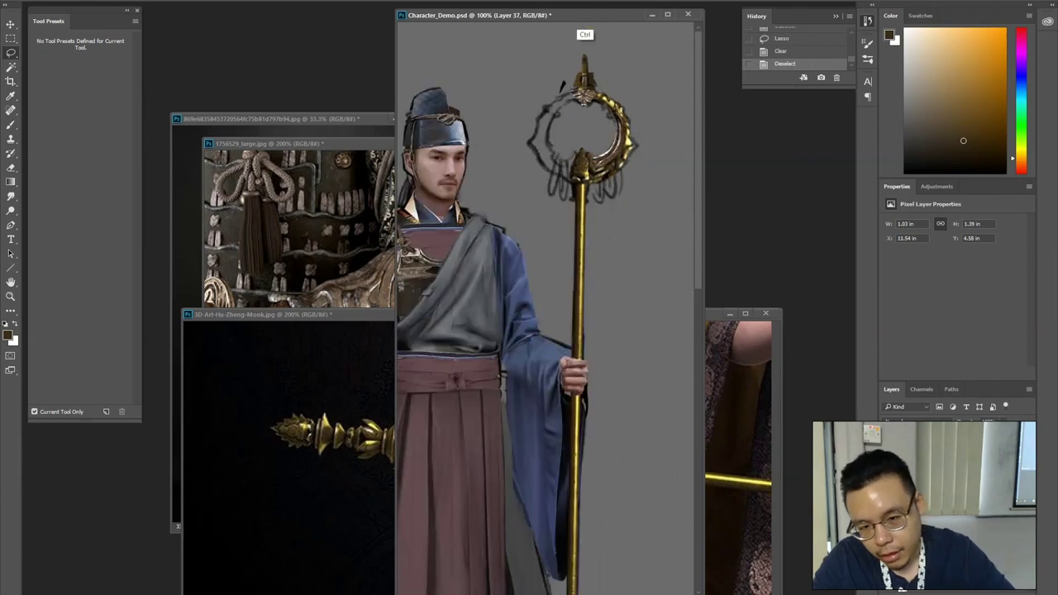
# Merge the staff head pieces down into one layer and toggle its visibility to check it
pyautogui.hotkey('ctrl', '+')
pyautogui.moveTo(579, 166); pyautogui.dragTo(527, 304)
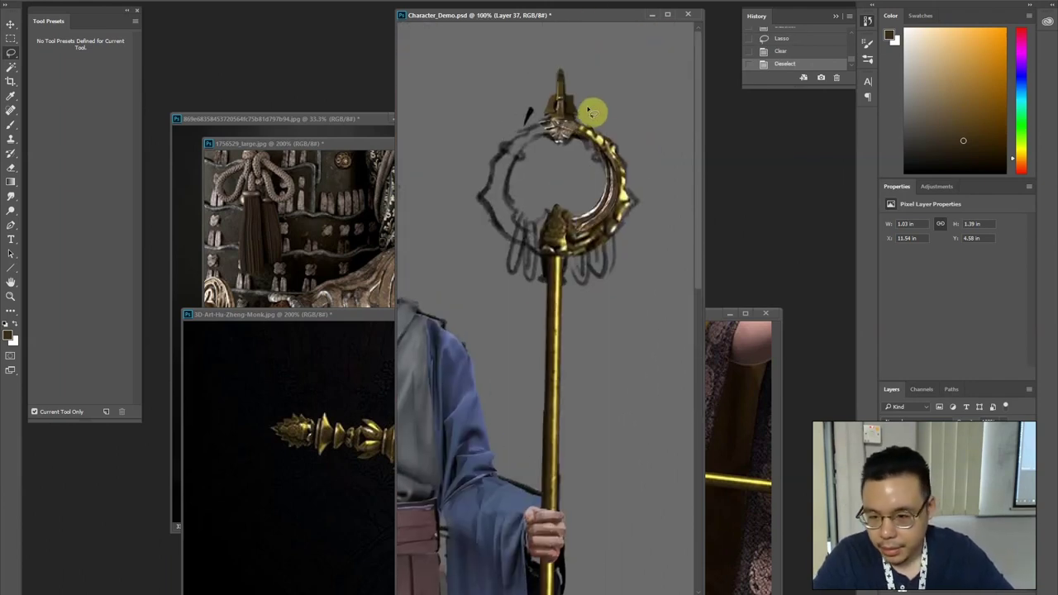
pyautogui.click(888, 488)
pyautogui.click(889, 488)
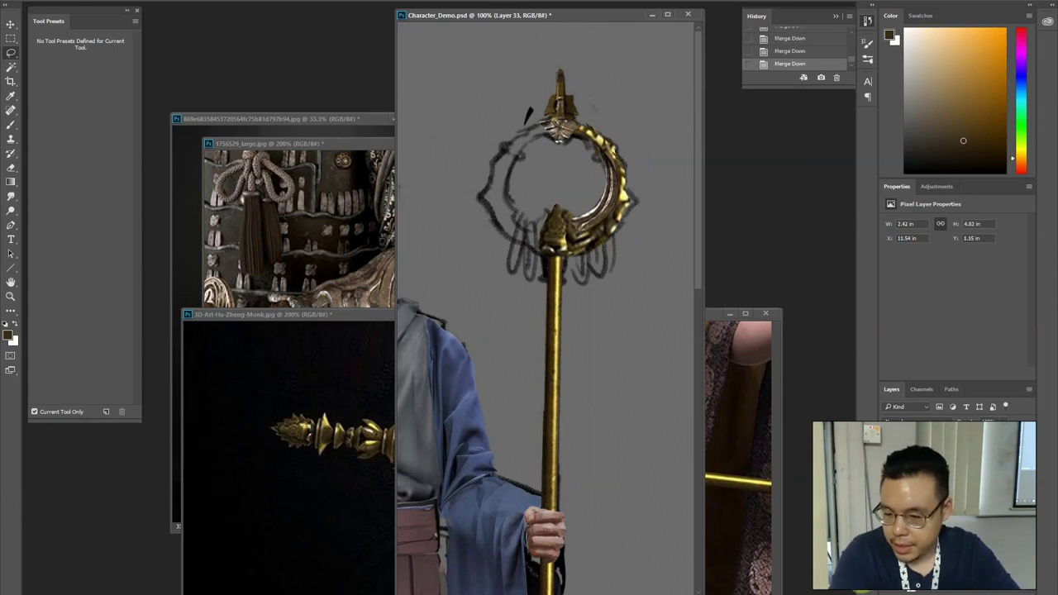
pyautogui.click(888, 488)
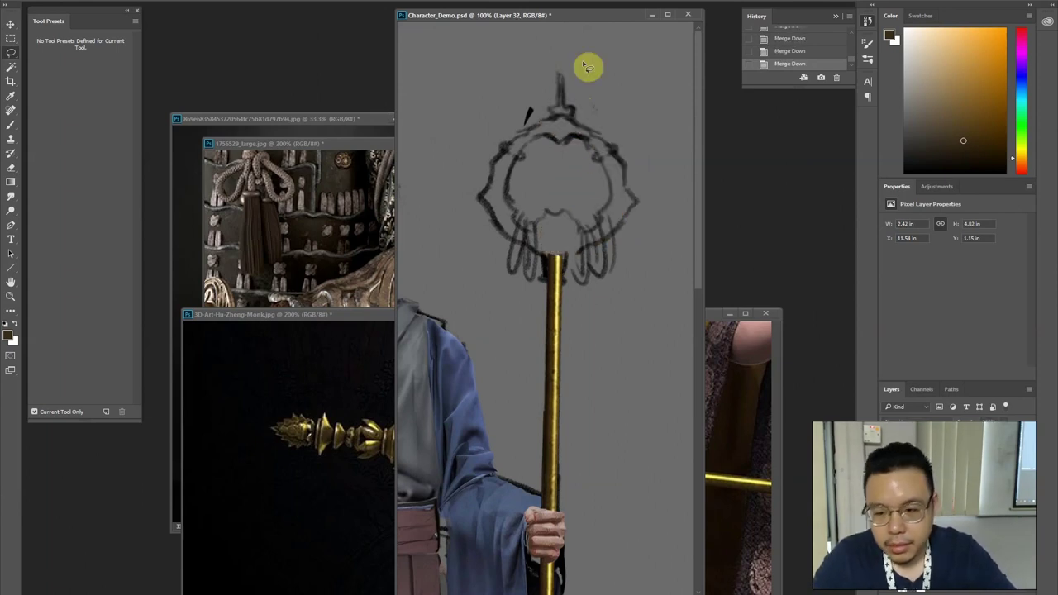
pyautogui.click(889, 488)
# Lasso the finished right half of the staff ring, copy it to a new layer and flip the copy horizontally
pyautogui.moveTo(562, 132)
pyautogui.mouseDown()
pyautogui.moveTo(646, 299)
pyautogui.moveTo(572, 290)
pyautogui.moveTo(569, 206)
pyautogui.mouseUp()
pyautogui.hotkey('ctrl', 'j')
pyautogui.hotkey('ctrl', 't')
pyautogui.rightClick(627, 324)
pyautogui.click(661, 500)
pyautogui.rightClick(610, 215)
pyautogui.click(621, 379)
# Place the mirrored half on the left of the staff head and warp it to close the ring along the sketch
pyautogui.moveTo(602, 157); pyautogui.dragTo(520, 161)
pyautogui.moveTo(524, 119)
pyautogui.mouseDown()
pyautogui.moveTo(512, 124)
pyautogui.moveTo(519, 117)
pyautogui.mouseUp()
pyautogui.click(460, 1)
pyautogui.moveTo(548, 154); pyautogui.dragTo(550, 159)
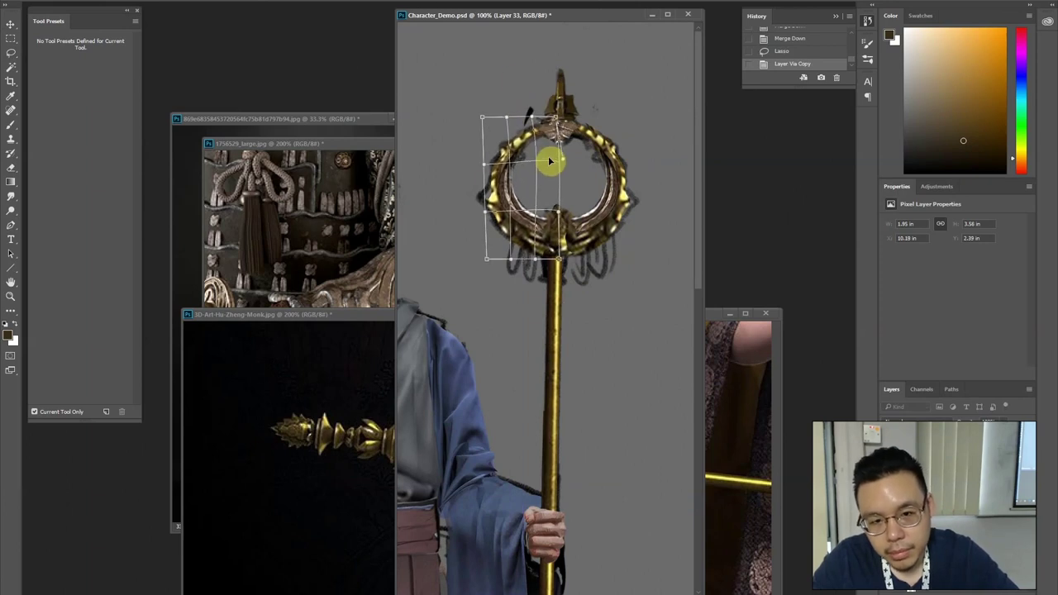
pyautogui.moveTo(488, 211); pyautogui.dragTo(484, 216)
pyautogui.press('Return')
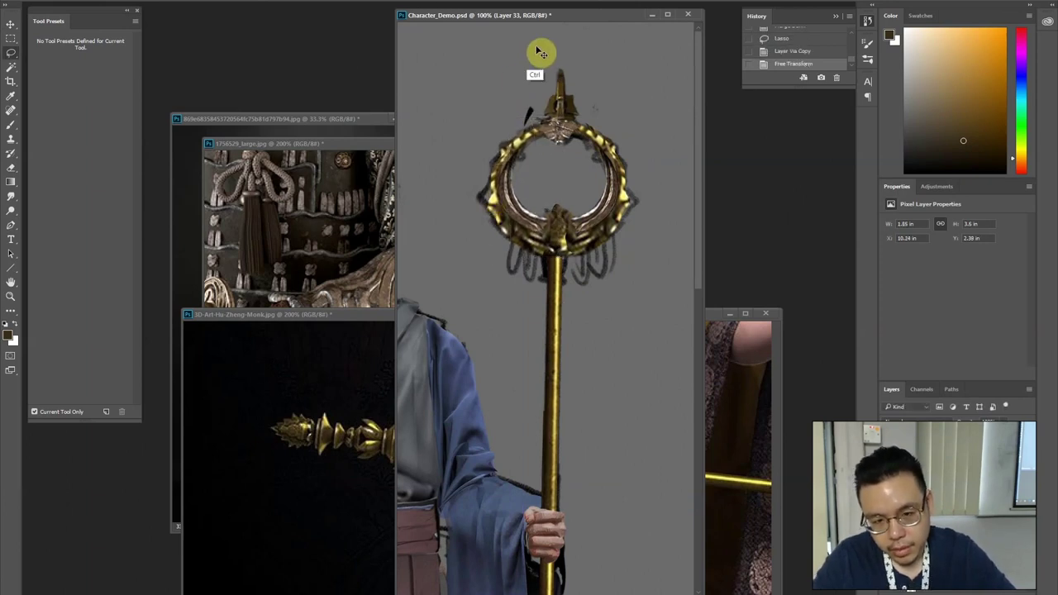
# Merge the ring halves and shaft into one staff layer and adjust its color with Hue/Saturation
pyautogui.hotkey('ctrl', '-')
pyautogui.hotkey('ctrl', '-')
pyautogui.hotkey('ctrl', '+')
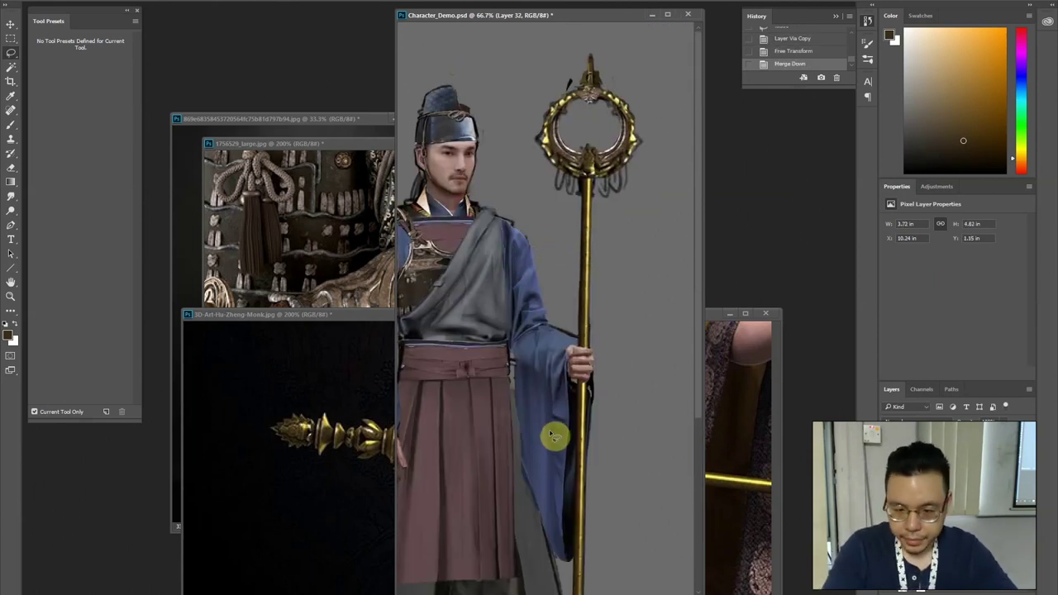
pyautogui.hotkey('ctrl', 'u')
pyautogui.press('Return')
pyautogui.hotkey('ctrl', 't')
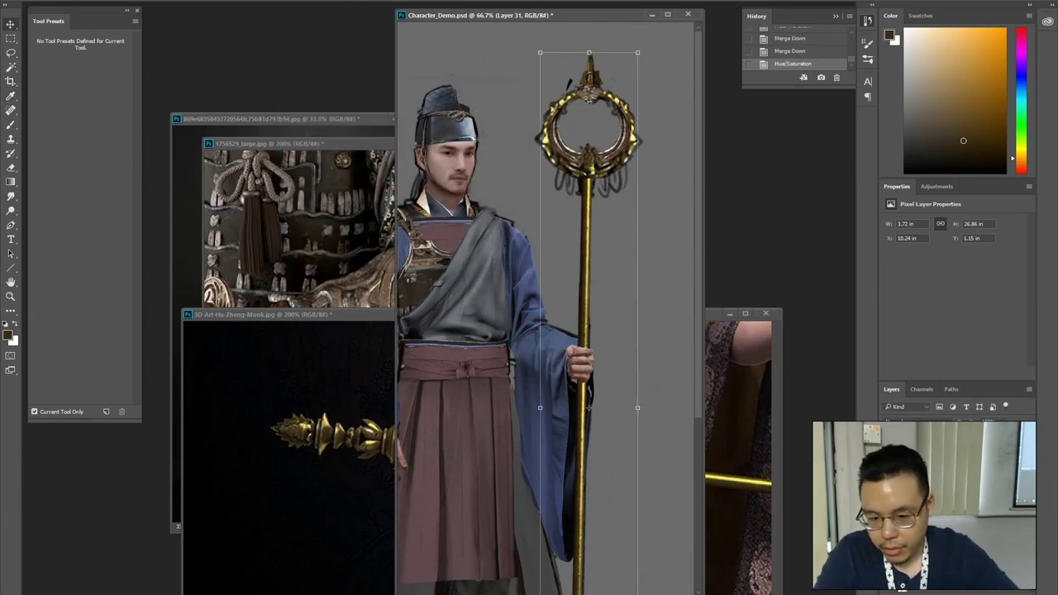
# Turn on the CMYK color proof and reduce the saturation of the staff's Yellows with Hue/Saturation
pyautogui.hotkey('ctrl', 'y')
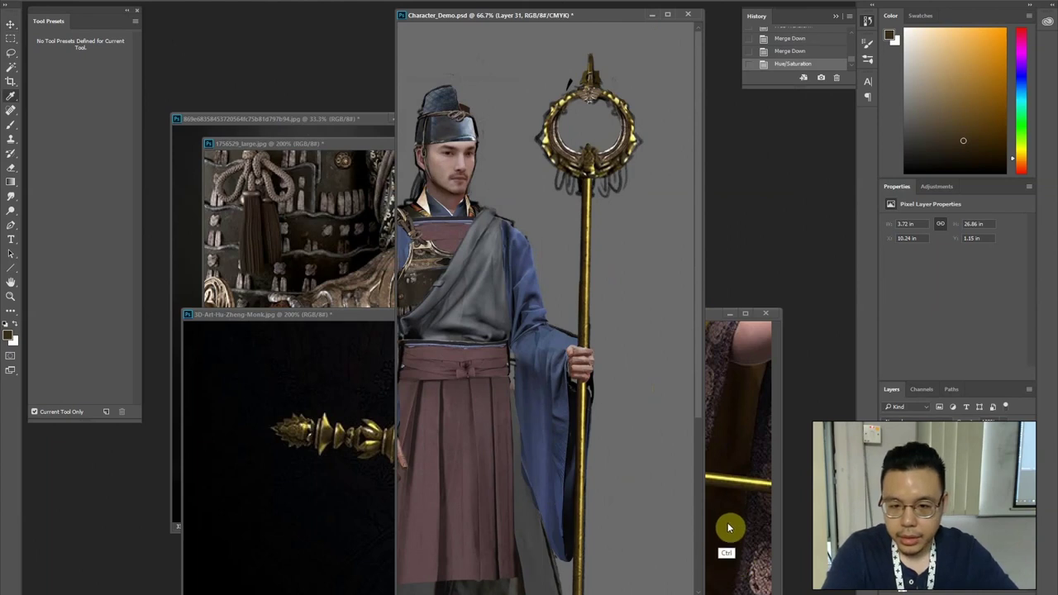
pyautogui.hotkey('ctrl', 'u')
pyautogui.click(341, 135)
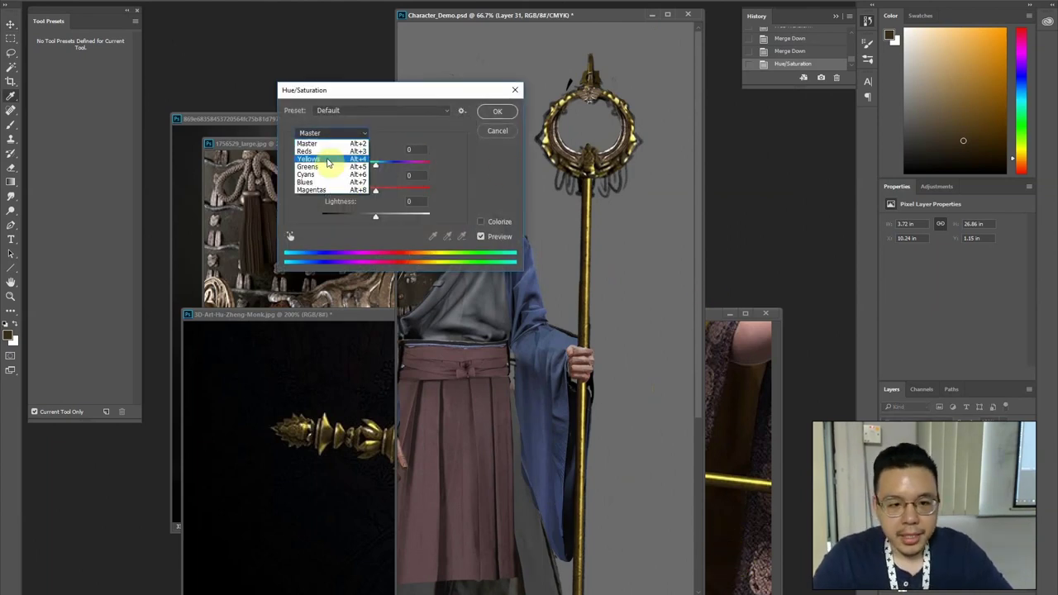
pyautogui.click(327, 159)
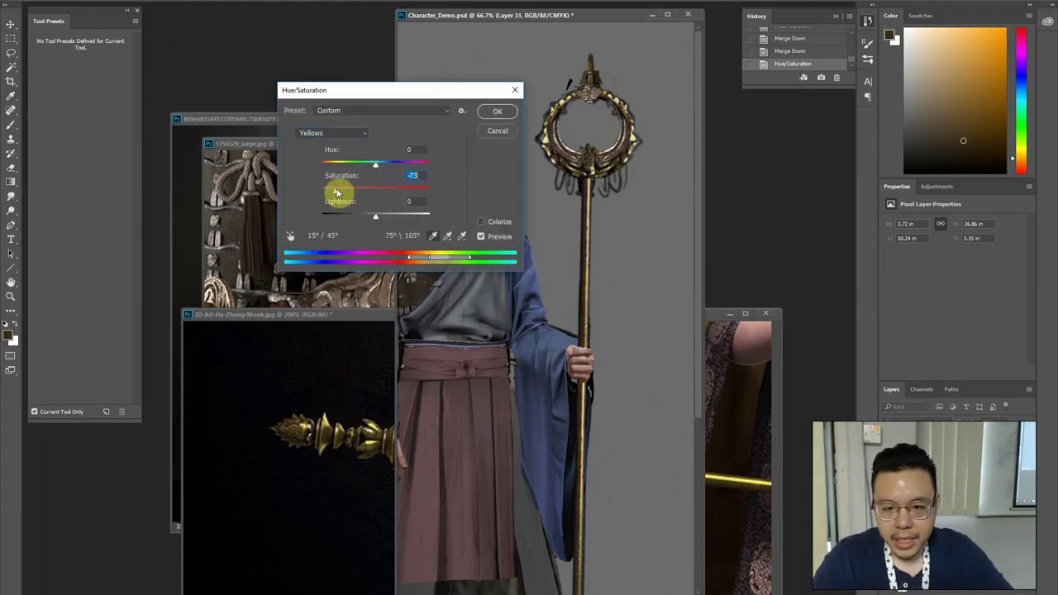
pyautogui.press('Return')
pyautogui.hotkey('ctrl', '-')
pyautogui.hotkey('ctrl', '-')
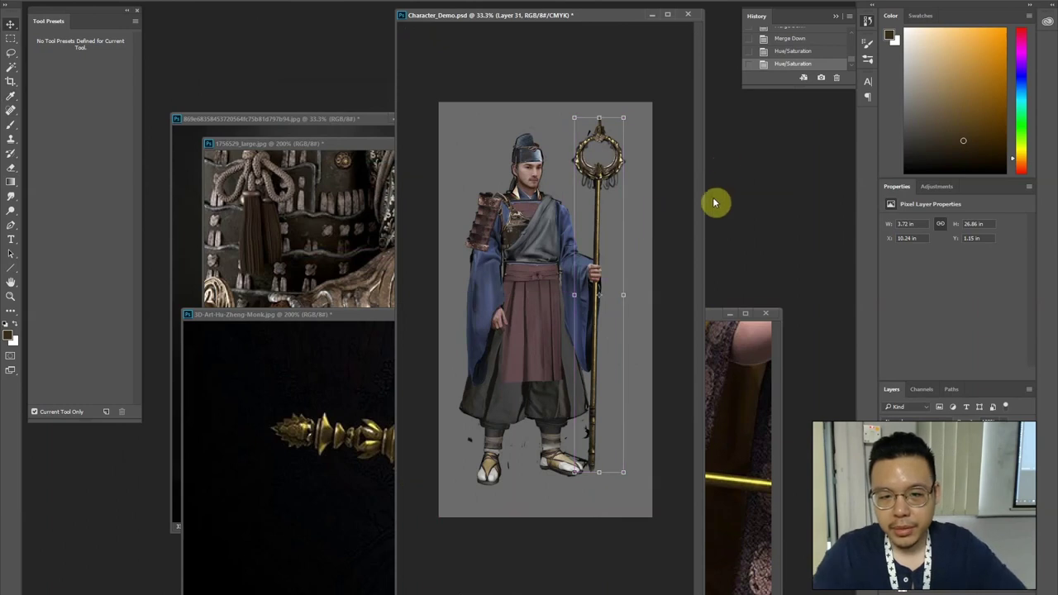
# Lasso a piece of the small hanging gold ring in 3D-Art-Hu-Zheng-Monk.jpg and move it into Character_Demo.psd
pyautogui.hotkey('ctrl', '+')
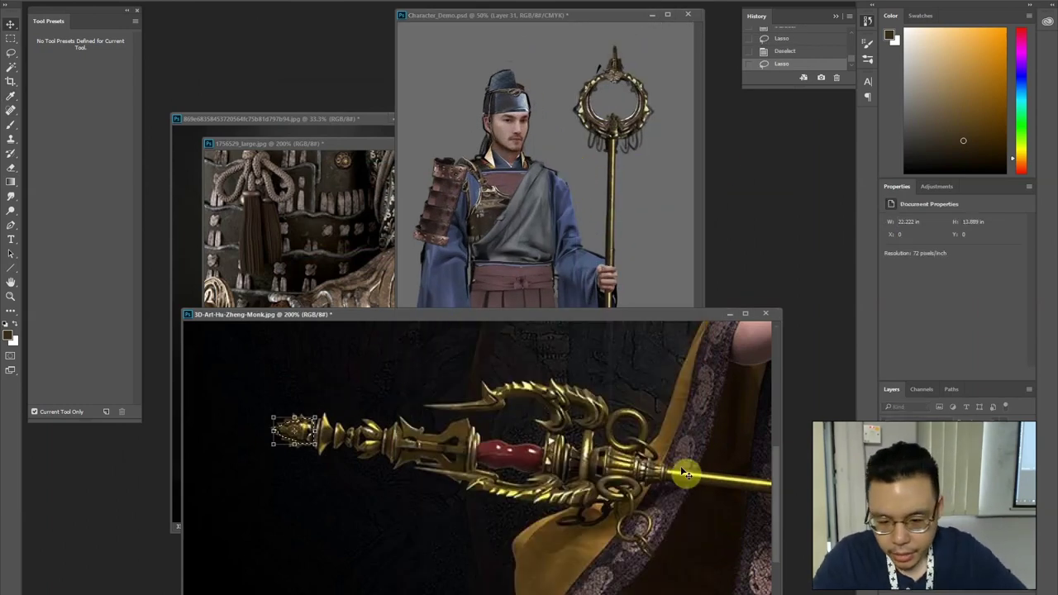
pyautogui.press('l')
pyautogui.hotkey('ctrl', '+')
pyautogui.moveTo(654, 461)
pyautogui.mouseDown()
pyautogui.moveTo(584, 401)
pyautogui.moveTo(601, 394)
pyautogui.mouseUp()
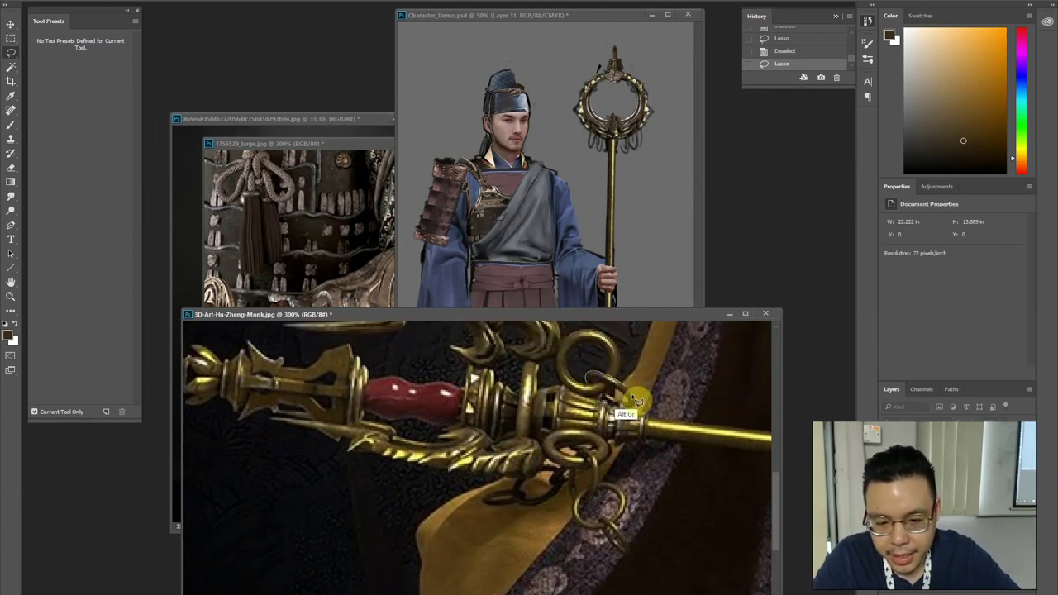
pyautogui.press('alt')
pyautogui.moveTo(602, 395)
pyautogui.mouseDown()
pyautogui.moveTo(627, 403)
pyautogui.moveTo(599, 382)
pyautogui.moveTo(622, 398)
pyautogui.moveTo(614, 406)
pyautogui.moveTo(636, 405)
pyautogui.moveTo(601, 403)
pyautogui.moveTo(619, 388)
pyautogui.moveTo(643, 108)
pyautogui.mouseUp()
# Transform the small gold ring piece and place it hanging beneath the staff ring, just right of the shaft
pyautogui.hotkey('ctrl', '+')
pyautogui.moveTo(641, 184); pyautogui.dragTo(588, 282)
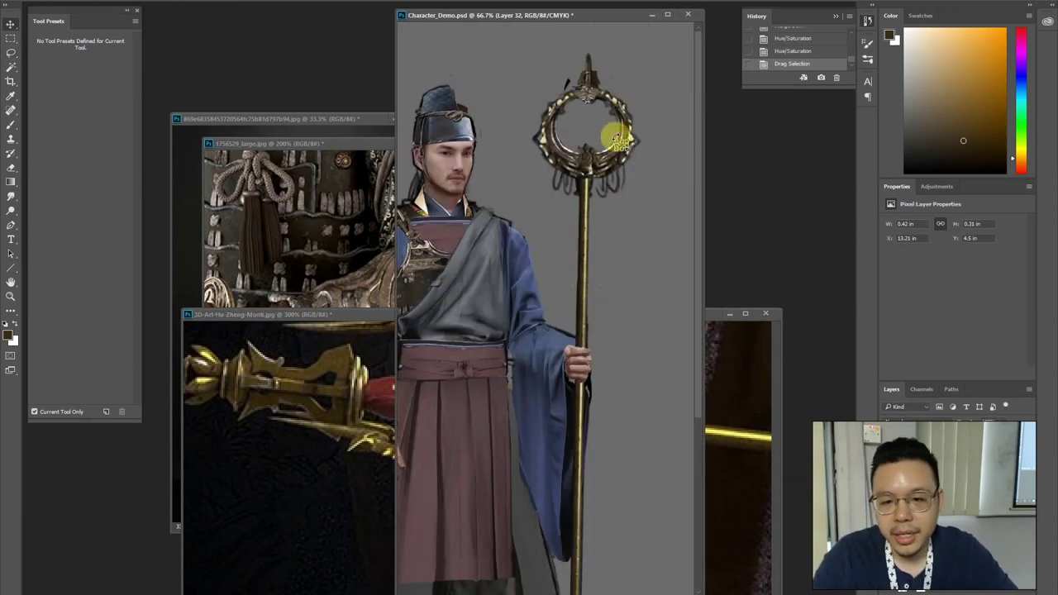
pyautogui.hotkey('ctrl', '+')
pyautogui.moveTo(642, 177); pyautogui.dragTo(598, 219)
pyautogui.hotkey('ctrl', 't')
pyautogui.moveTo(548, 113)
pyautogui.mouseDown()
pyautogui.moveTo(543, 94)
pyautogui.moveTo(589, 146)
pyautogui.moveTo(581, 137)
pyautogui.moveTo(562, 193)
pyautogui.moveTo(559, 160)
pyautogui.moveTo(566, 212)
pyautogui.moveTo(554, 199)
pyautogui.mouseUp()
pyautogui.press('Return')
# Delete the unneeded part of the hanging ring and paint its lower loop with a sampled dark brown
pyautogui.press('l')
pyautogui.press('Delete')
pyautogui.hotkey('ctrl', 'd')
pyautogui.press('b')
pyautogui.keyDown('alt'); pyautogui.click(560, 200); pyautogui.keyUp('alt')
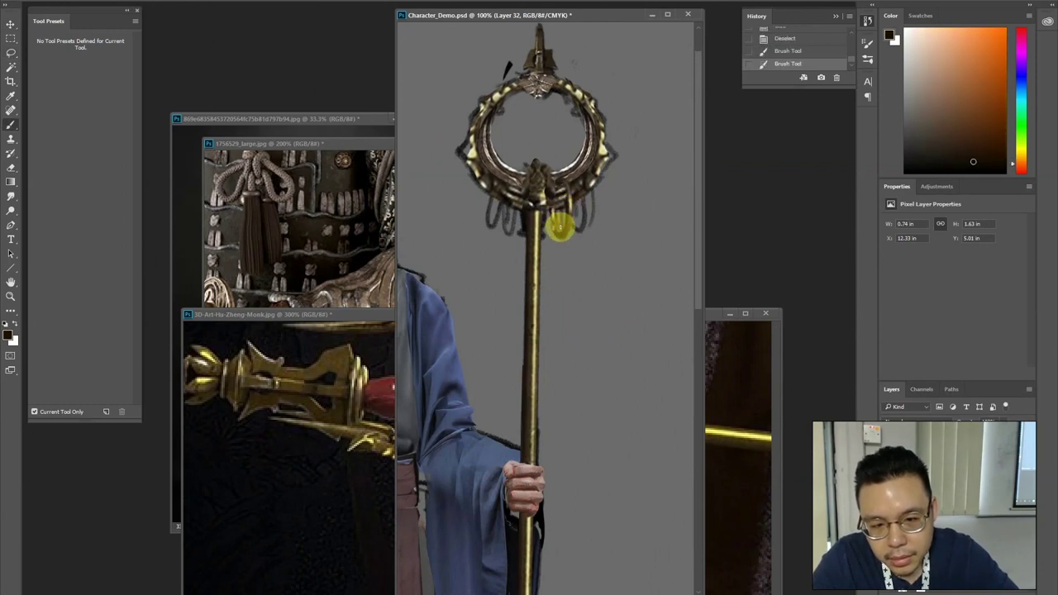
pyautogui.click(560, 228)
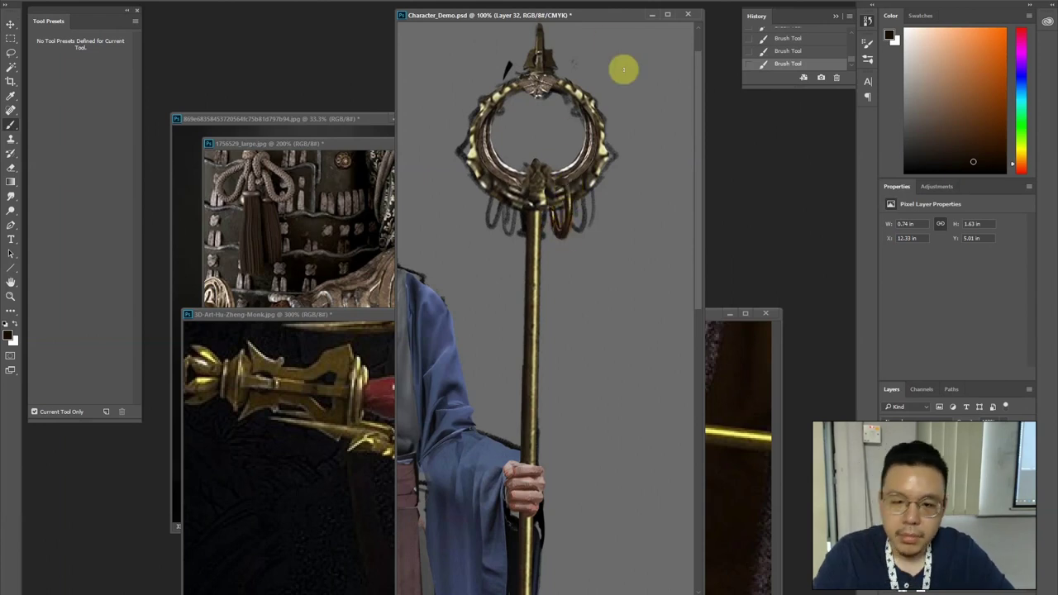
# Switch to the web browser and search Google Images for golden hoop earrings
pyautogui.hotkey('alt', 'Tab')
pyautogui.click(236, 295)
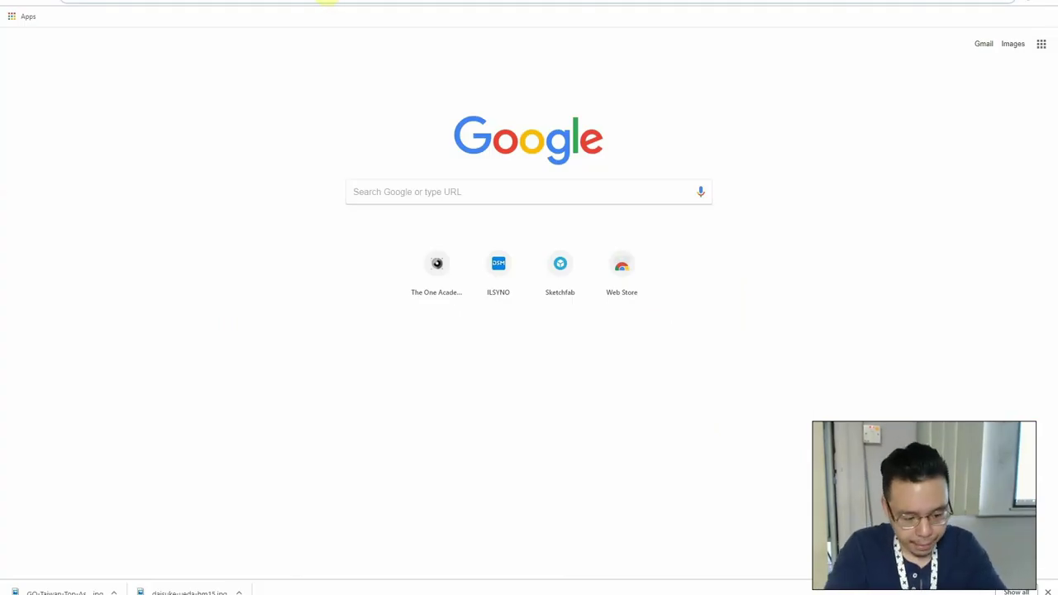
pyautogui.write('goldern')
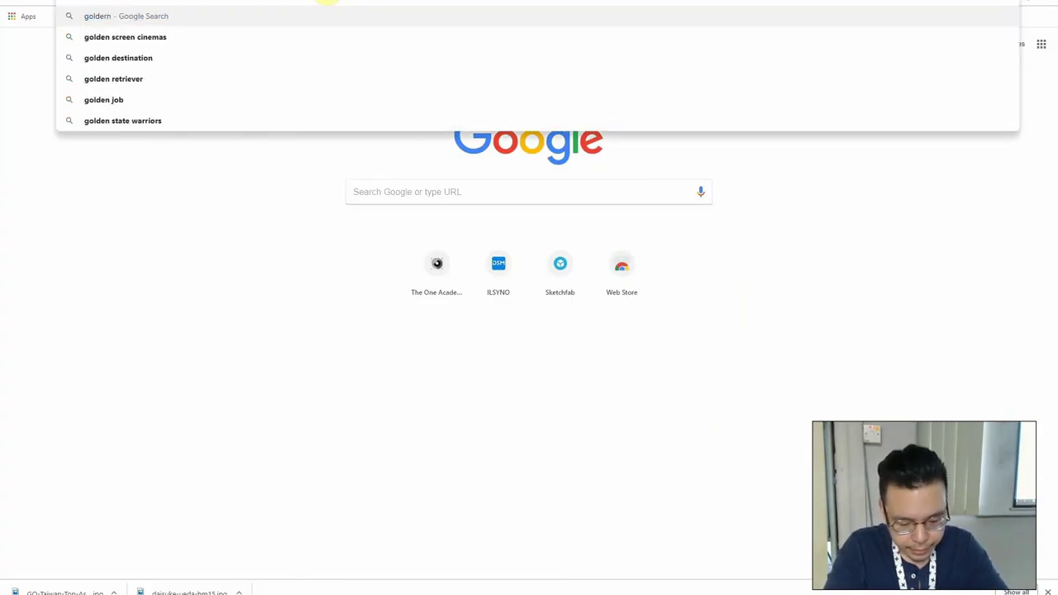
pyautogui.write(' hoop earrings')
pyautogui.press('Return')
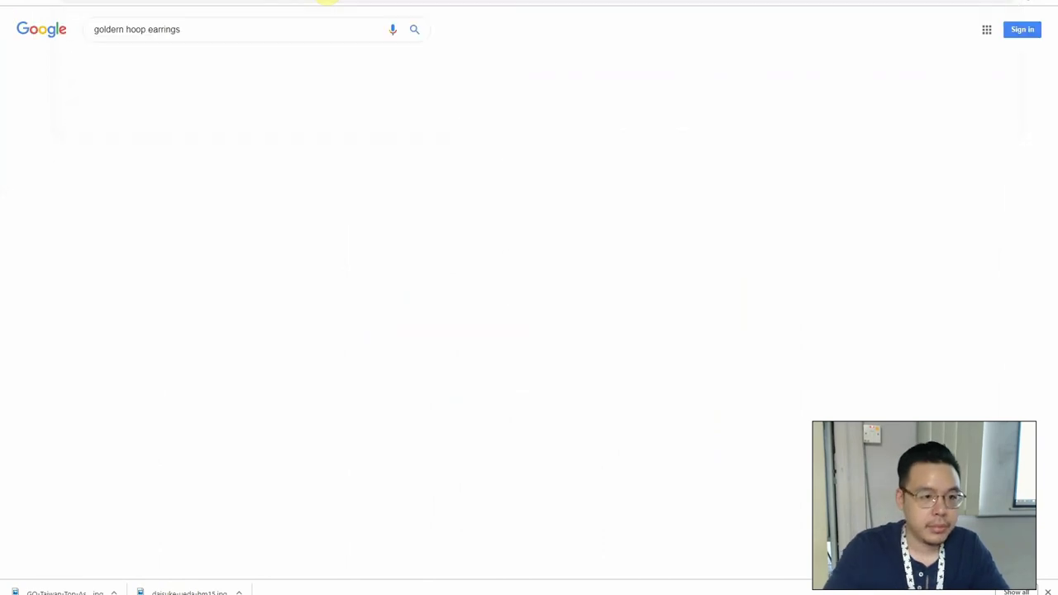
pyautogui.click(135, 66)
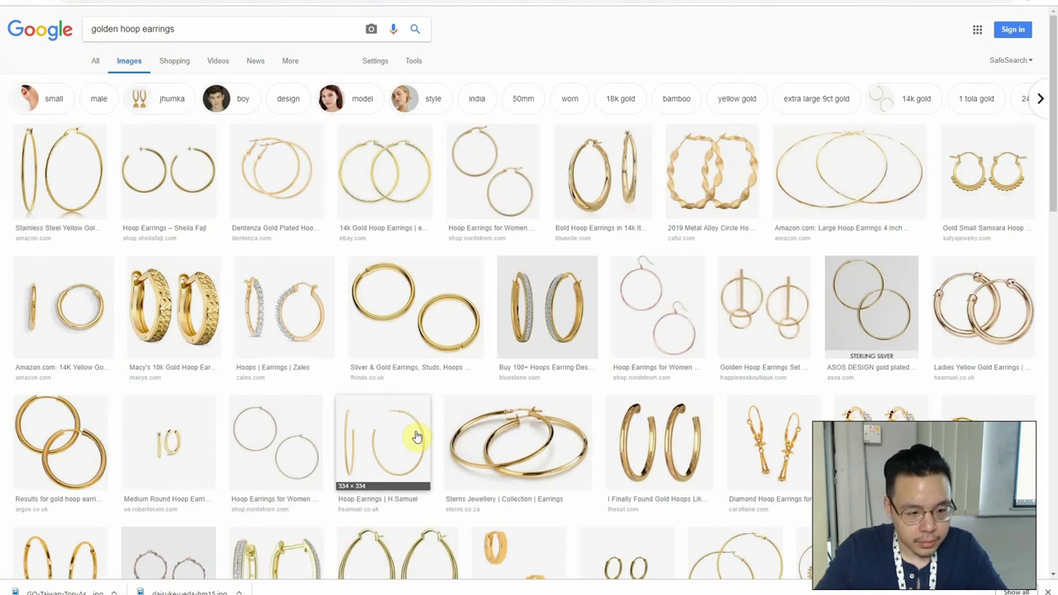
# Save the "I Finally Found Gold Hoops Like Sade" picture to the Cloth reference folder and open it in Photoshop
pyautogui.scroll(-1, 401, 438)
pyautogui.click(660, 333)
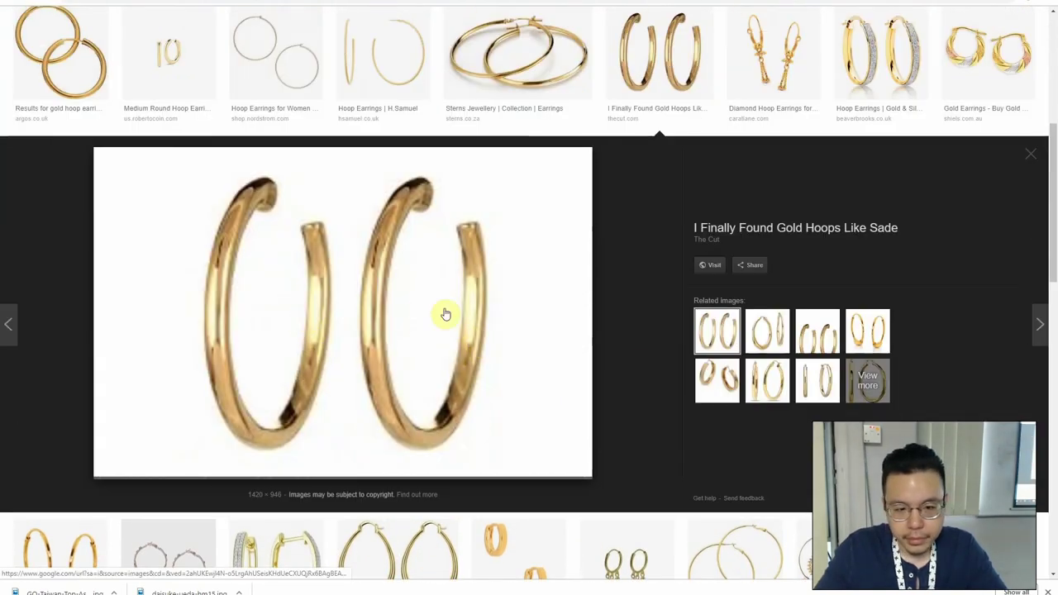
pyautogui.moveTo(396, 271); pyautogui.dragTo(468, 354)
pyautogui.hotkey('alt', 'Tab')
pyautogui.hotkey('alt', 'Tab')
pyautogui.hotkey('alt', 'Tab')
pyautogui.hotkey('alt', 'Tab')
pyautogui.hotkey('alt', 'Tab')
pyautogui.hotkey('alt', 'Tab')
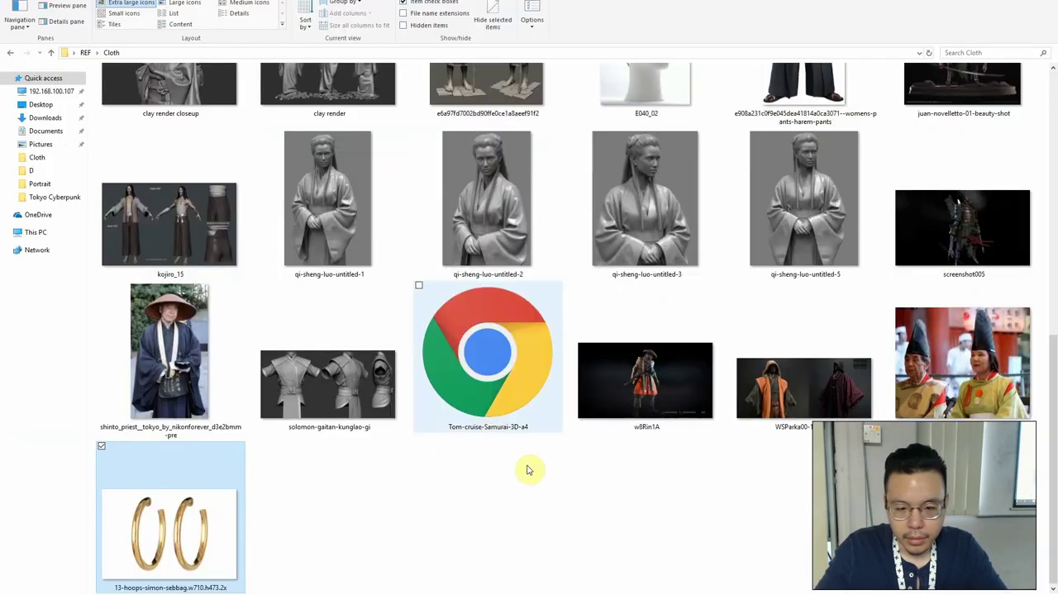
pyautogui.hotkey('alt', 'Tab')
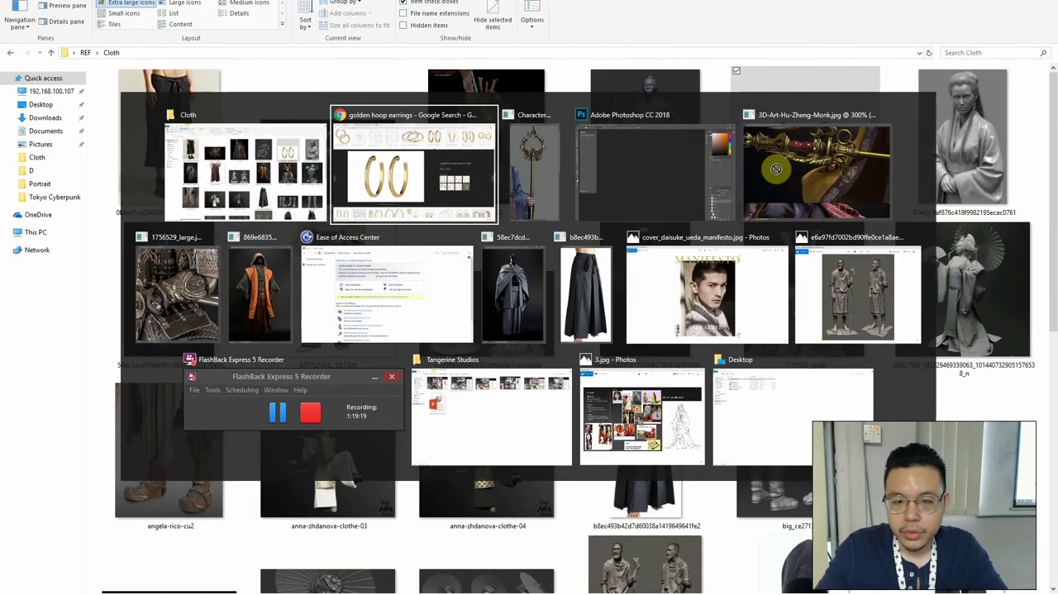
pyautogui.moveTo(638, 117); pyautogui.dragTo(527, 3)
# Lasso one of the two gold hoops, copy it to its own layer and remove its white background
pyautogui.press('l')
pyautogui.moveTo(370, 134)
pyautogui.mouseDown()
pyautogui.moveTo(512, 342)
pyautogui.moveTo(333, 349)
pyautogui.moveTo(350, 131)
pyautogui.mouseUp()
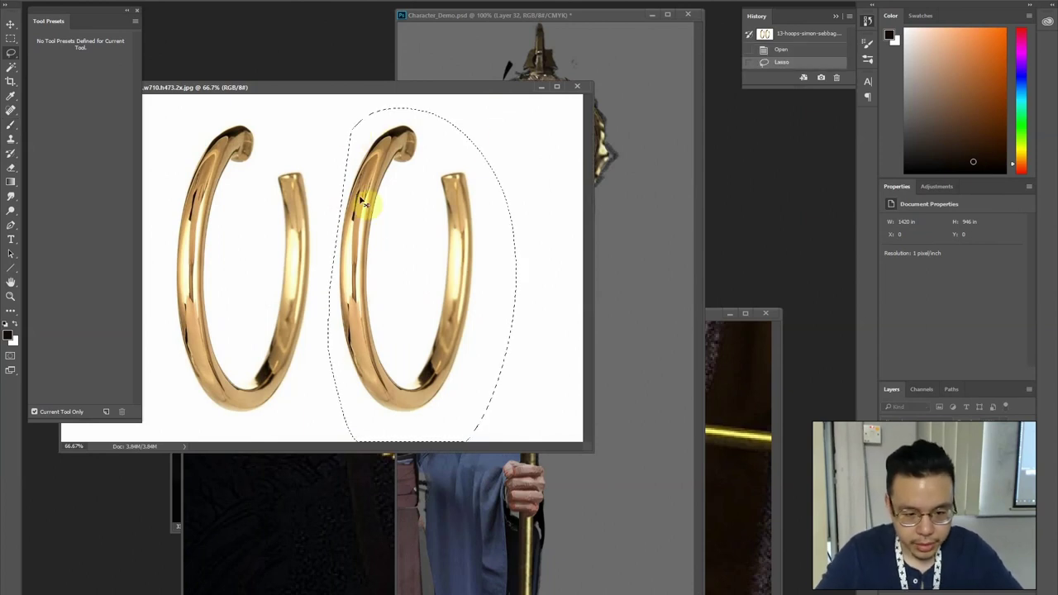
pyautogui.hotkey('ctrl', 'j')
pyautogui.press('w')
pyautogui.click(386, 224)
pyautogui.press('Delete')
pyautogui.press('Delete')
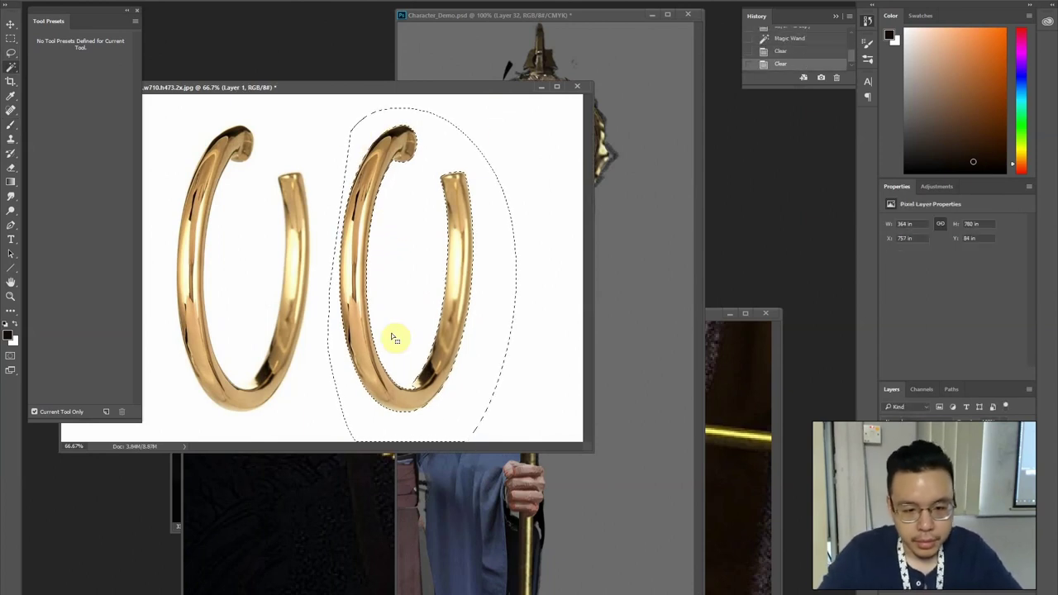
# Bring the cut-out hoop into Character_Demo.psd, flip it horizontally and scale and rotate it to hang beneath the staff ring beside the shaft
pyautogui.moveTo(373, 194); pyautogui.dragTo(553, 175)
pyautogui.moveTo(502, 95); pyautogui.dragTo(673, 455)
pyautogui.moveTo(593, 288); pyautogui.dragTo(567, 154)
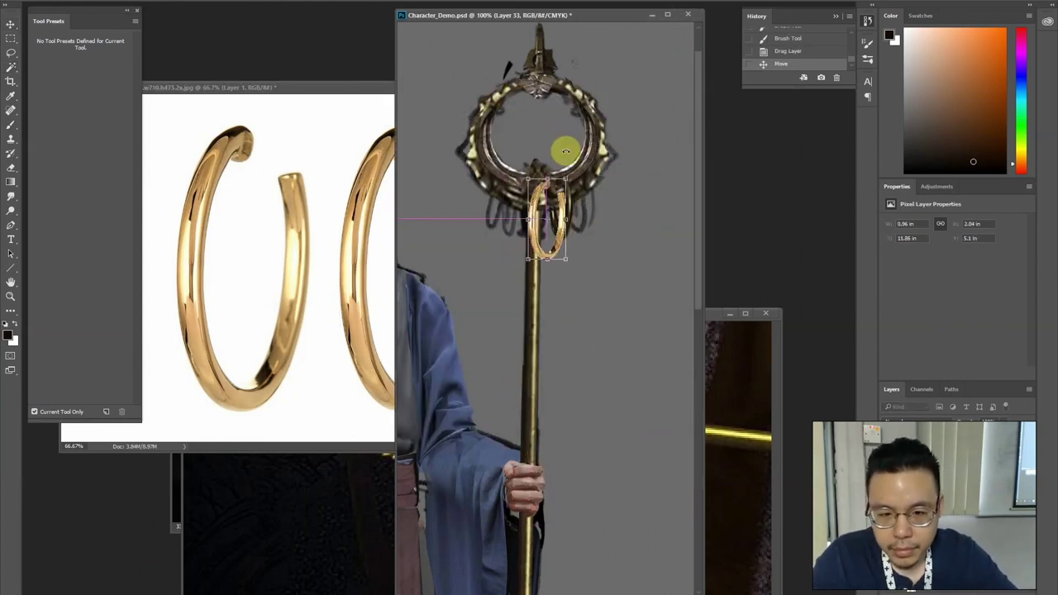
pyautogui.hotkey('ctrl', '+')
pyautogui.scroll(5, 546, 200)
pyautogui.rightClick(574, 313)
pyautogui.click(626, 481)
pyautogui.moveTo(577, 255); pyautogui.dragTo(613, 223)
pyautogui.moveTo(617, 186); pyautogui.dragTo(590, 273)
pyautogui.press('Return')
# Delete the earlier hanging ring and clear the part of the new hoop that overlaps the front of the staff ring
pyautogui.keyDown('ctrl'); pyautogui.click(579, 273); pyautogui.keyUp('ctrl')
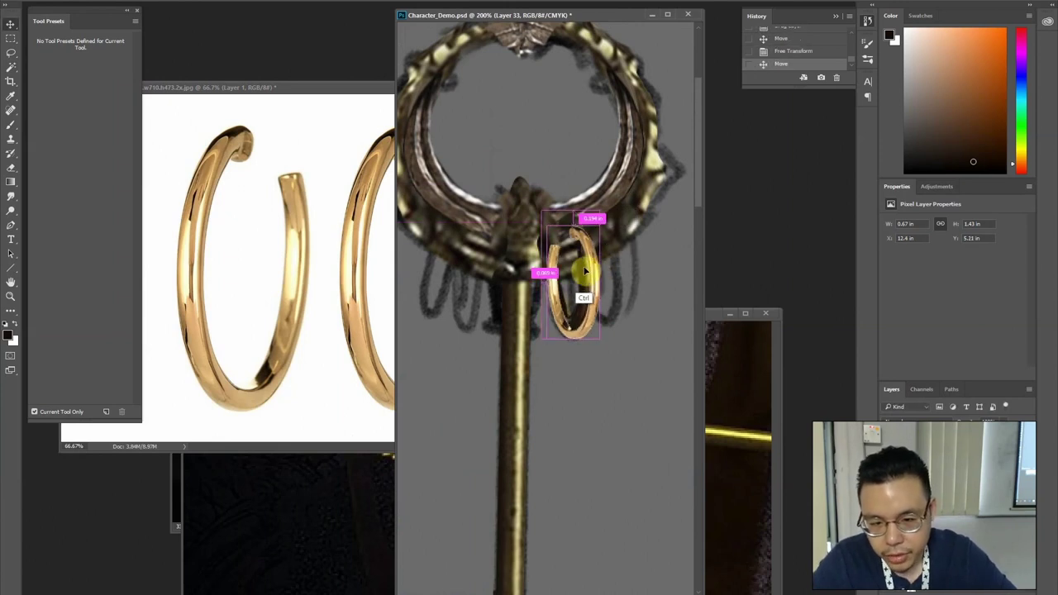
pyautogui.press('Delete')
pyautogui.moveTo(583, 238)
pyautogui.mouseDown()
pyautogui.moveTo(571, 248)
pyautogui.moveTo(549, 228)
pyautogui.moveTo(562, 242)
pyautogui.moveTo(528, 235)
pyautogui.mouseUp()
pyautogui.press('Delete')
pyautogui.hotkey('ctrl', 'd')
# Darken the hanging hoop with Levels, using a midtone value of 0.60 and a white output level of 216
pyautogui.hotkey('ctrl', 'l')
pyautogui.moveTo(533, 111); pyautogui.dragTo(767, 145)
pyautogui.moveTo(779, 270); pyautogui.dragTo(786, 271)
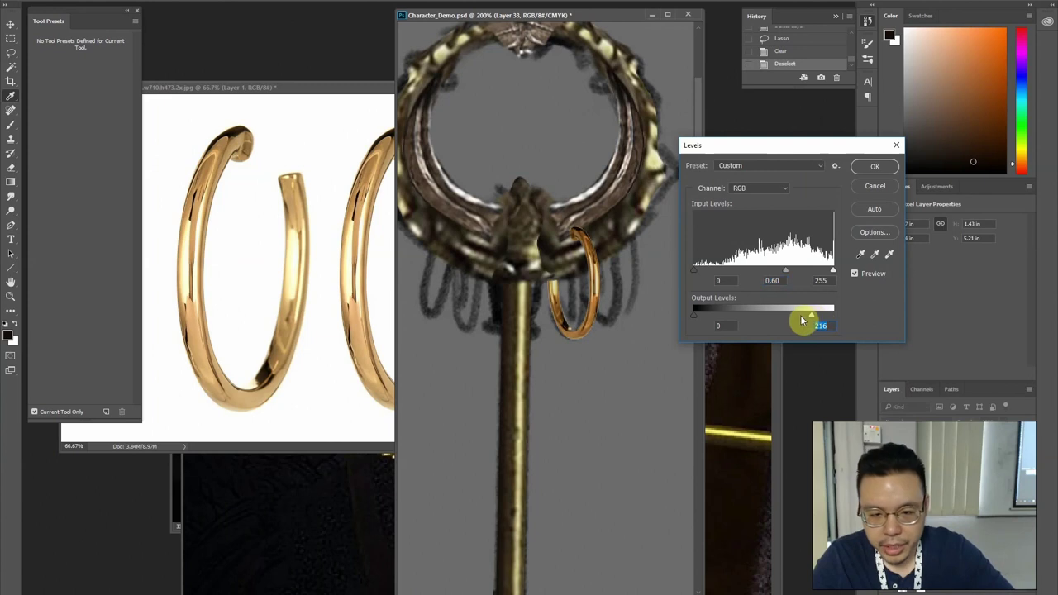
pyautogui.press('Return')
# Tone down the hoop's gold colour with Hue/Saturation and darken its midtones further with Levels
pyautogui.hotkey('ctrl', 'u')
pyautogui.click(351, 190)
pyautogui.press('Return')
pyautogui.hotkey('ctrl', 'l')
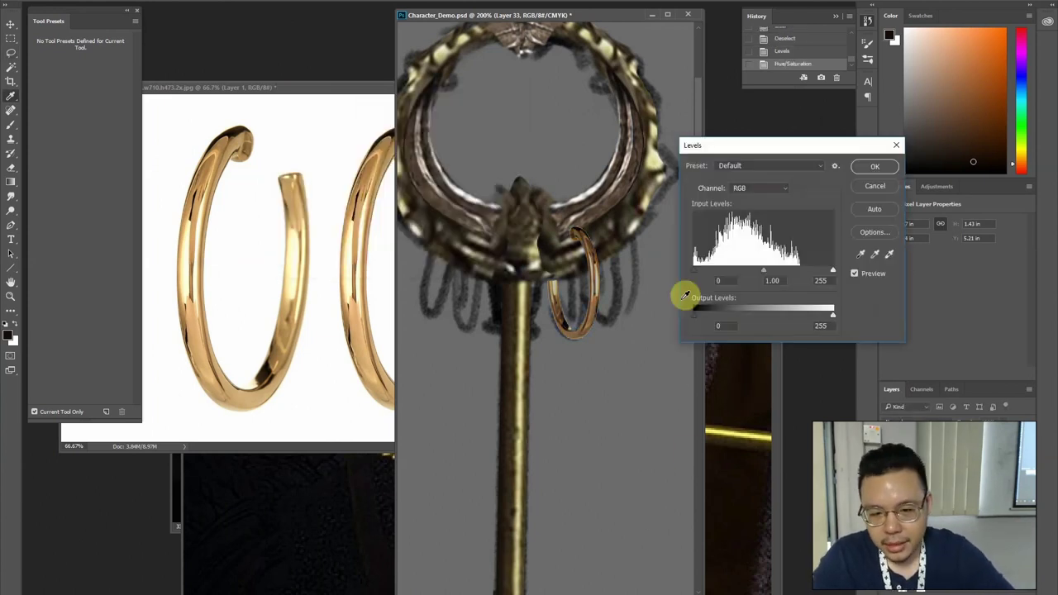
pyautogui.moveTo(775, 273); pyautogui.dragTo(779, 274)
pyautogui.press('Return')
# Paint sampled dark browns where the hoop passes around the staff ring to blend the two together
pyautogui.press('b')
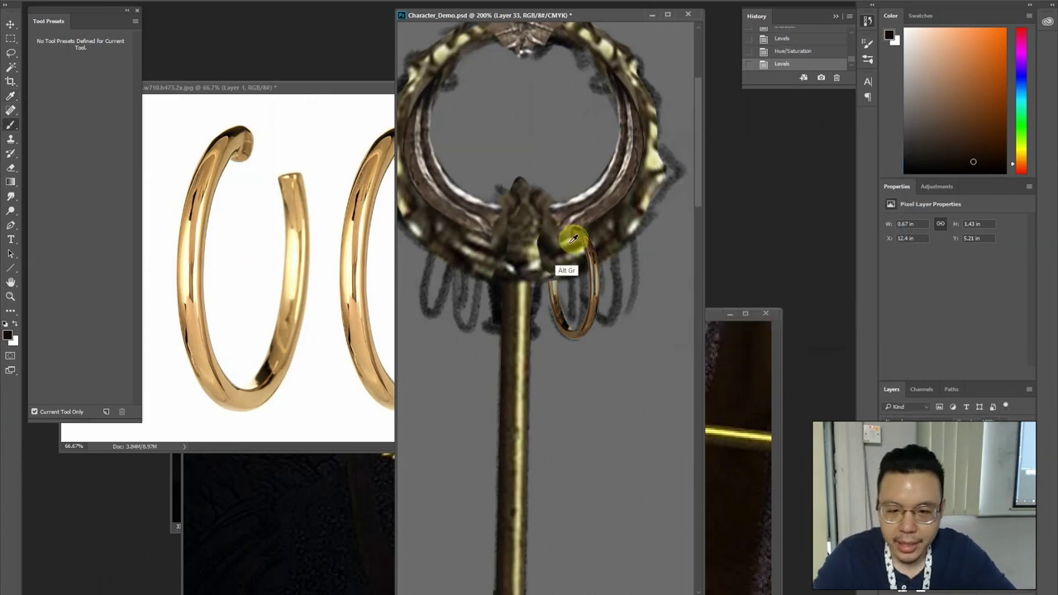
pyautogui.keyDown('alt'); pyautogui.click(570, 245); pyautogui.keyUp('alt')
pyautogui.keyDown('alt'); pyautogui.click(574, 241); pyautogui.keyUp('alt')
pyautogui.moveTo(571, 226); pyautogui.dragTo(580, 238)
pyautogui.moveTo(574, 231); pyautogui.dragTo(582, 252)
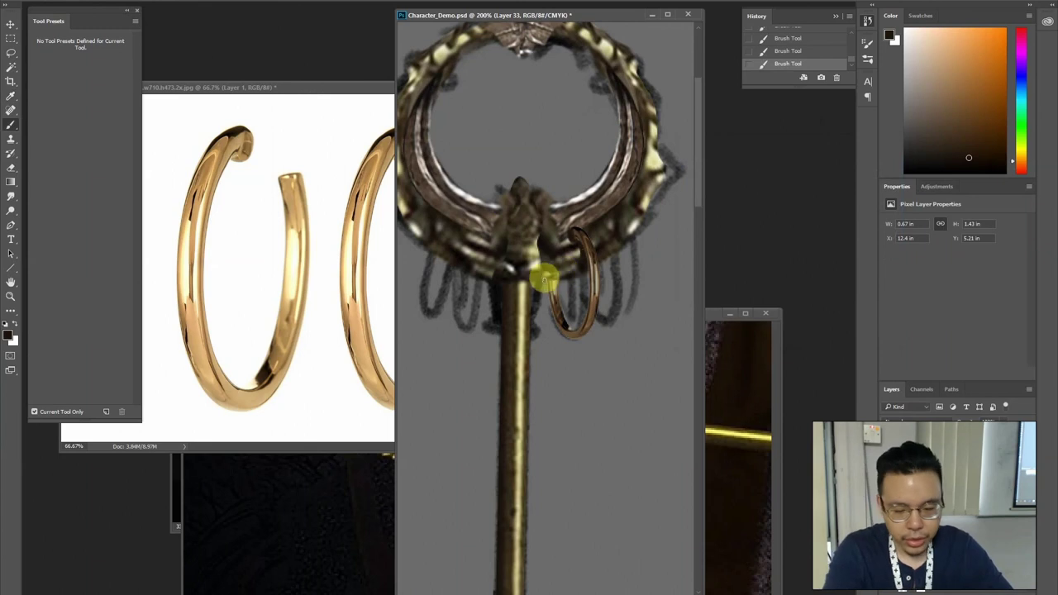
pyautogui.moveTo(543, 275); pyautogui.dragTo(559, 272)
pyautogui.keyDown('alt'); pyautogui.click(568, 250); pyautogui.keyUp('alt')
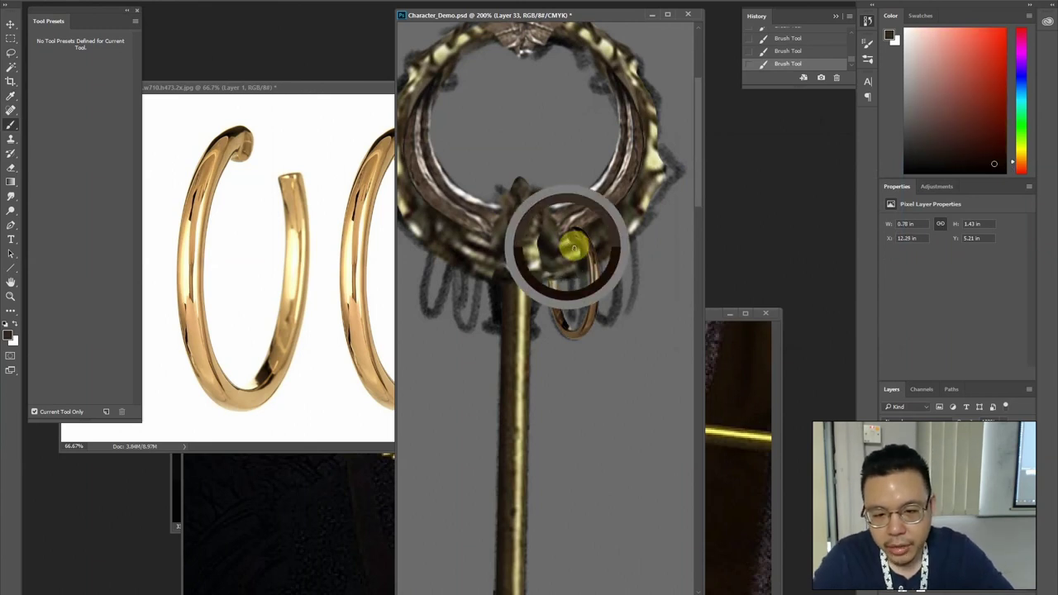
pyautogui.keyDown('alt'); pyautogui.click(585, 262); pyautogui.keyUp('alt')
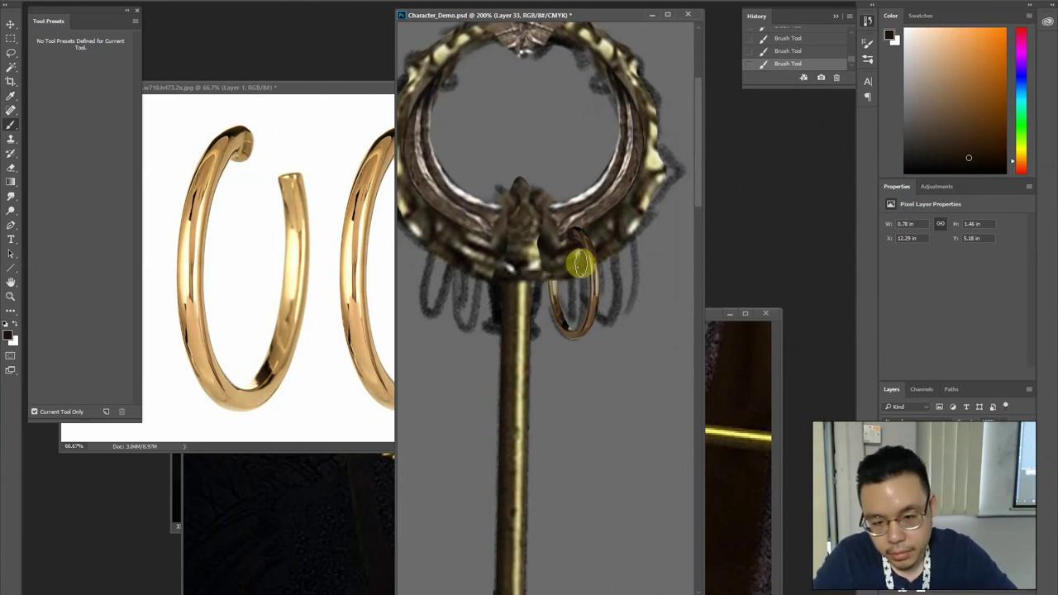
# Place a duplicate of the hoop farther out from the shaft, reshape it slightly and send it one layer backward
pyautogui.moveTo(619, 242); pyautogui.dragTo(595, 176)
pyautogui.hotkey('ctrl', '[')
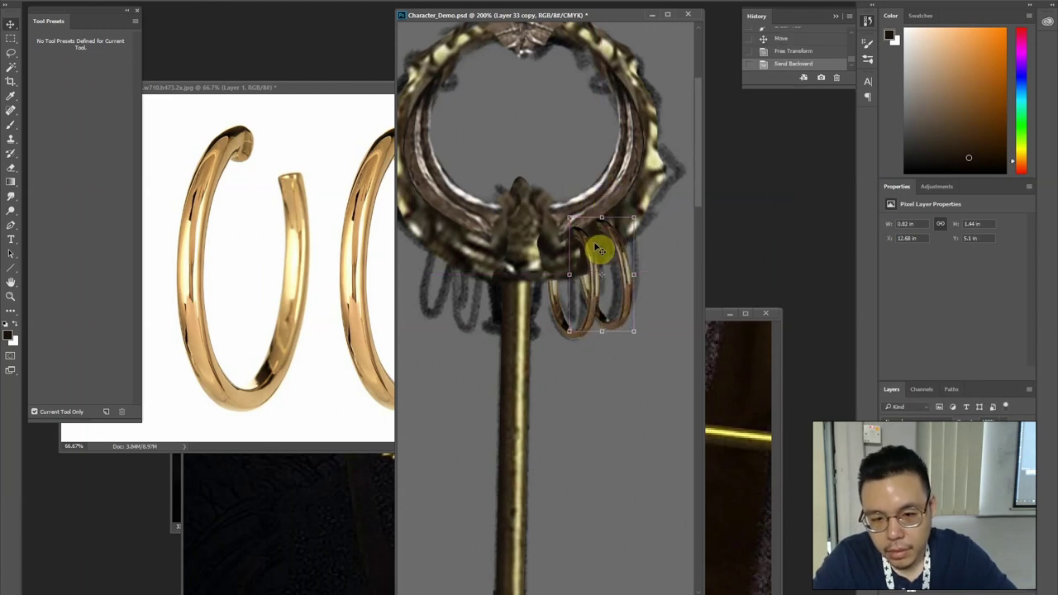
pyautogui.moveTo(601, 176); pyautogui.dragTo(592, 183)
pyautogui.press('Return')
pyautogui.press('l')
pyautogui.moveTo(509, 316); pyautogui.dragTo(543, 310)
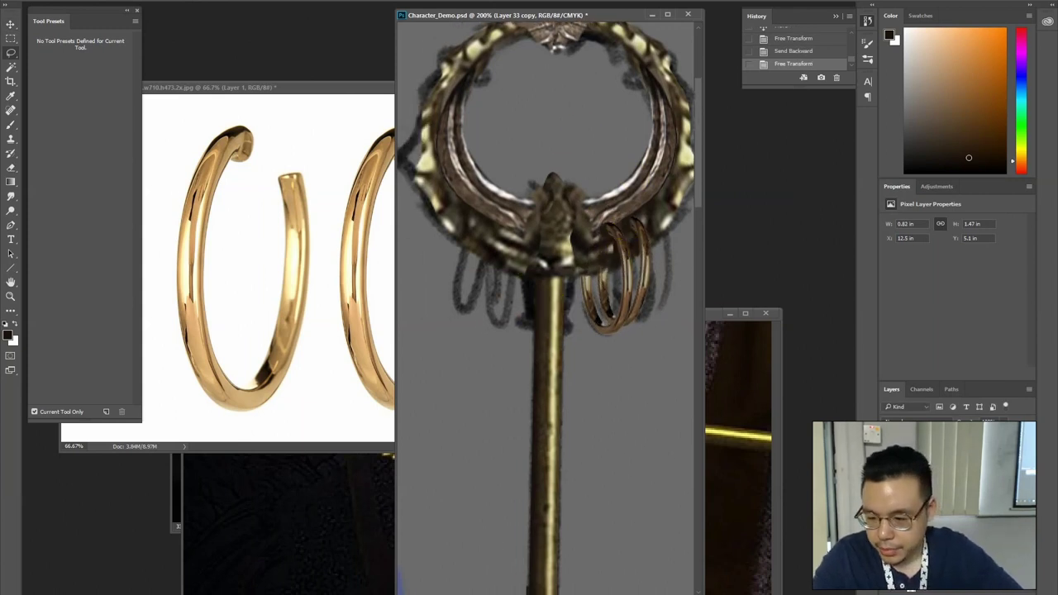
# Place another hoop copy on the opposite side of the shaft, transform it to fit and touch it up with a sampled colour
pyautogui.moveTo(619, 243); pyautogui.dragTo(517, 209)
pyautogui.moveTo(502, 246); pyautogui.dragTo(492, 205)
pyautogui.moveTo(500, 200); pyautogui.dragTo(492, 202)
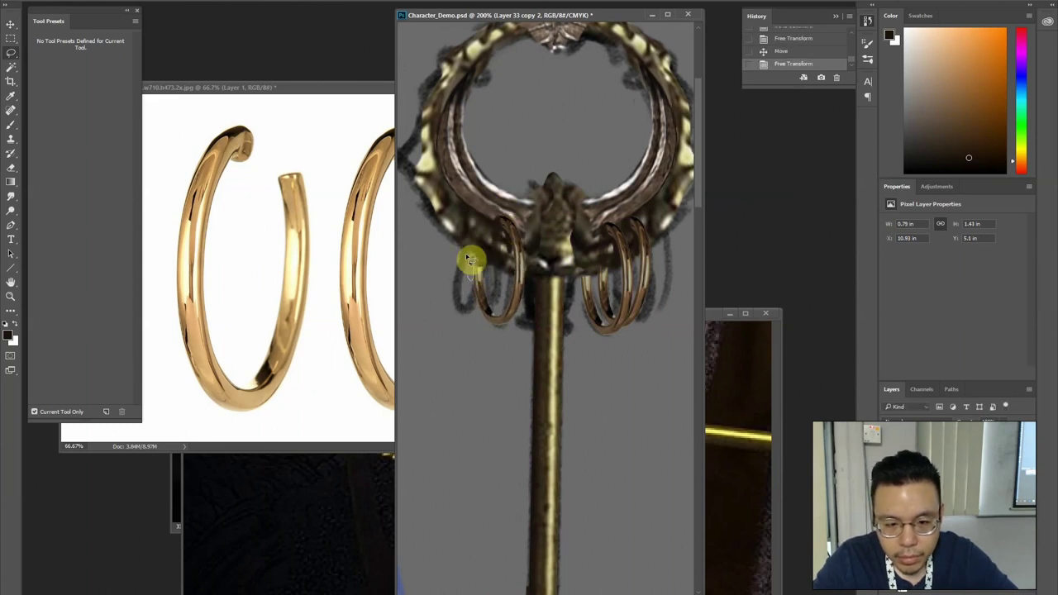
pyautogui.keyDown('alt'); pyautogui.click(475, 264); pyautogui.keyUp('alt')
pyautogui.click(478, 261)
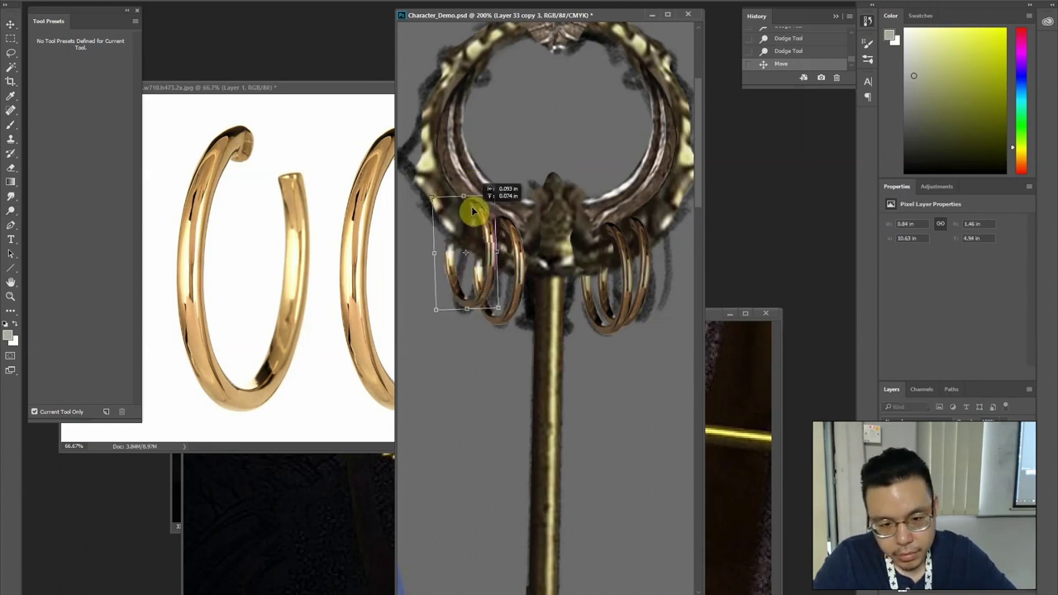
# Lasso and delete the part of the outermost opposite hoop that overlaps the staff ring, and clear the selection
pyautogui.moveTo(438, 221); pyautogui.dragTo(425, 198)
pyautogui.press('Delete')
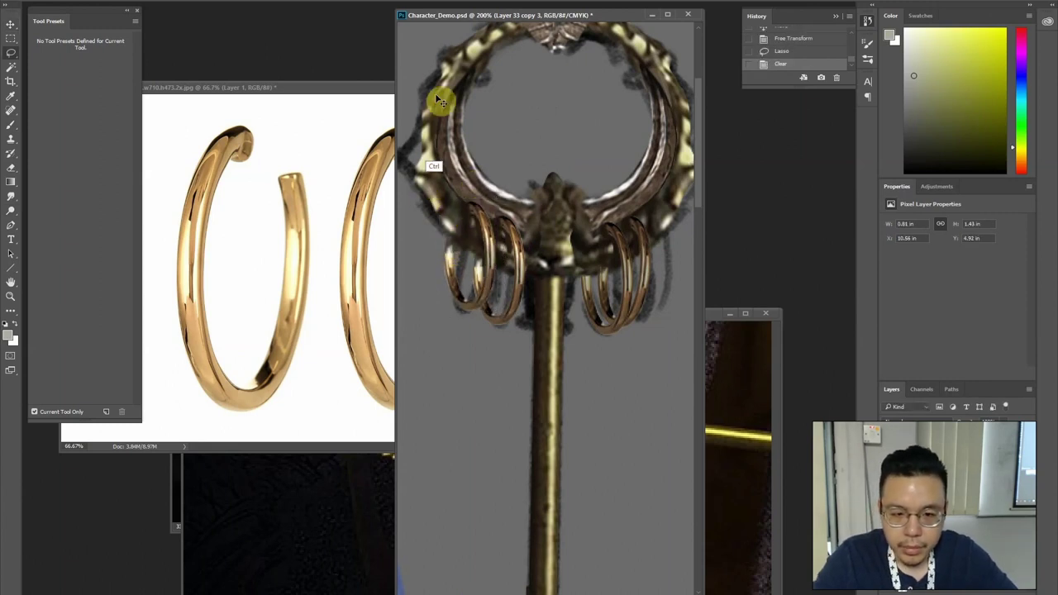
pyautogui.hotkey('ctrl', 'd')
# Add a new layer above the sketch layer and fill it with the sampled background grey to hide the rough lines
pyautogui.hotkey('ctrl', '-')
pyautogui.hotkey('ctrl', '-')
pyautogui.hotkey('ctrl', '-')
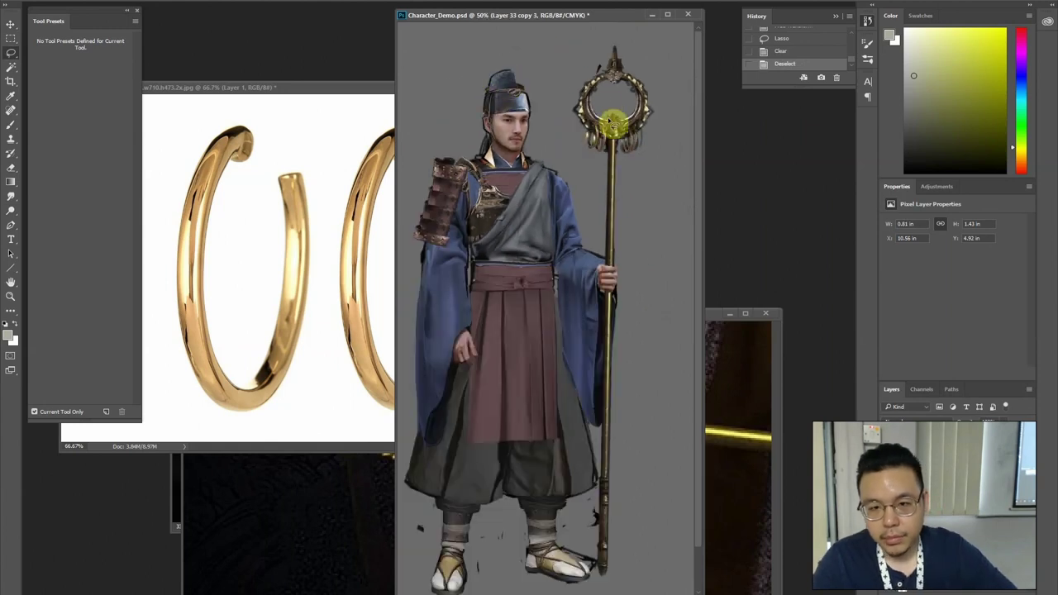
pyautogui.press('v')
pyautogui.keyDown('ctrl'); pyautogui.click(603, 72); pyautogui.keyUp('ctrl')
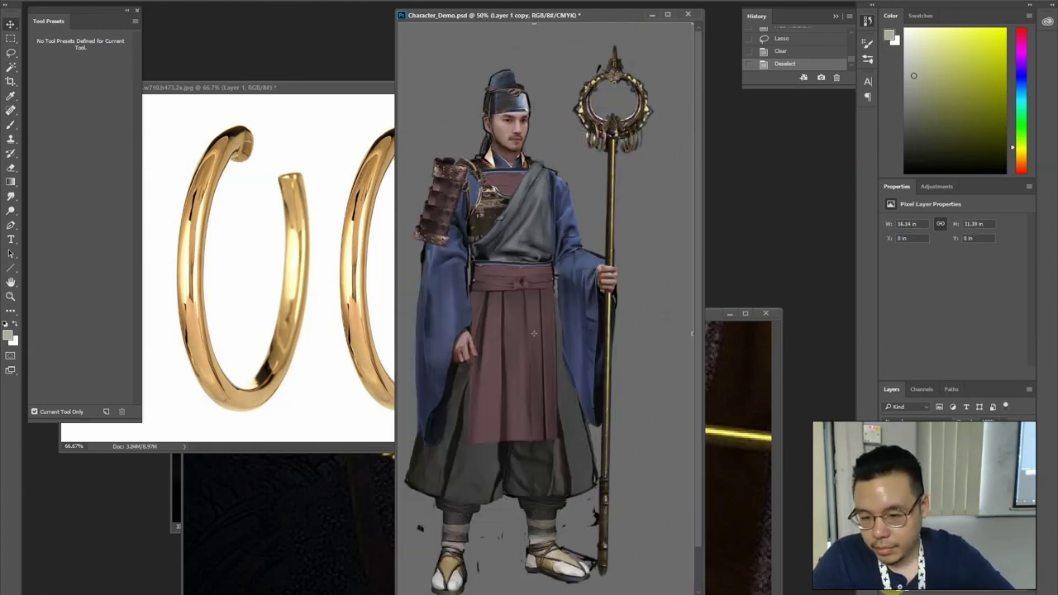
pyautogui.click(1003, 585)
pyautogui.press('b')
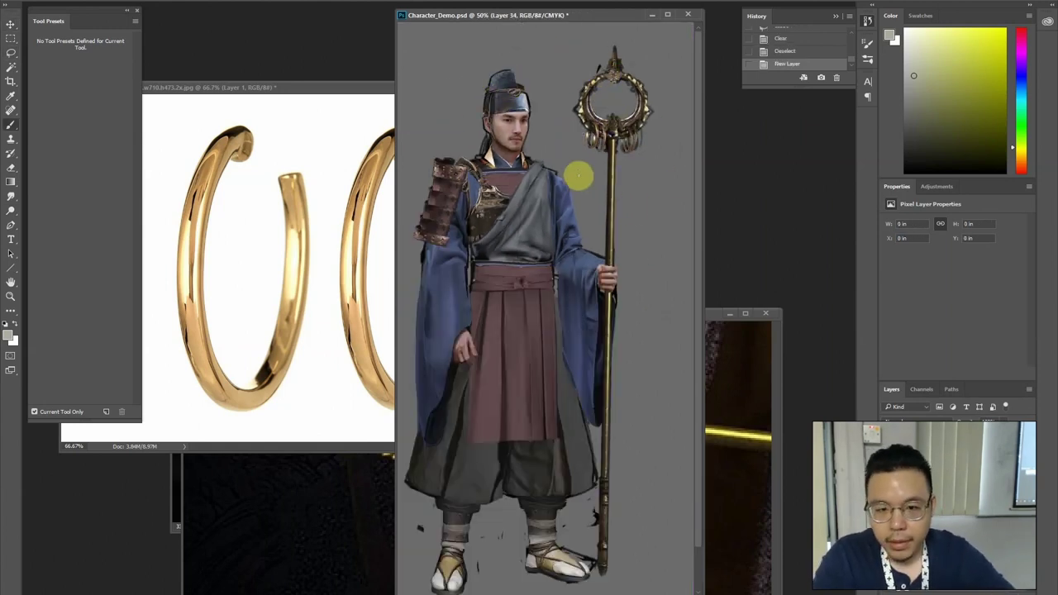
pyautogui.keyDown('alt'); pyautogui.click(582, 173); pyautogui.keyUp('alt')
pyautogui.hotkey('alt', 'BackSpace')
pyautogui.hotkey('ctrl', '-')
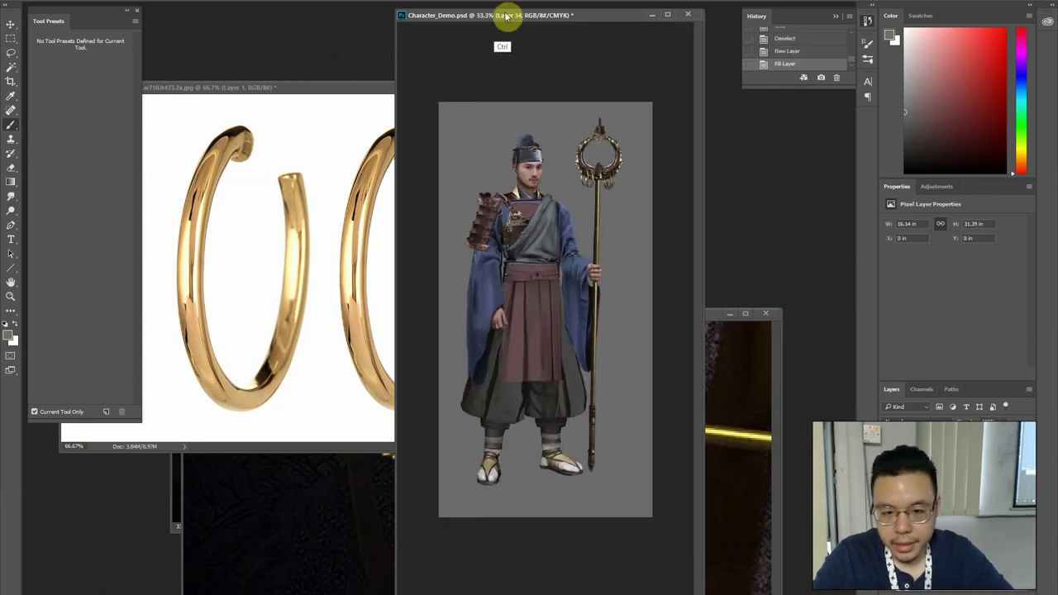
# On the robe's sleeve layer, lasso the area beneath the staff-holding hand and fill it with black
pyautogui.hotkey('ctrl', '+')
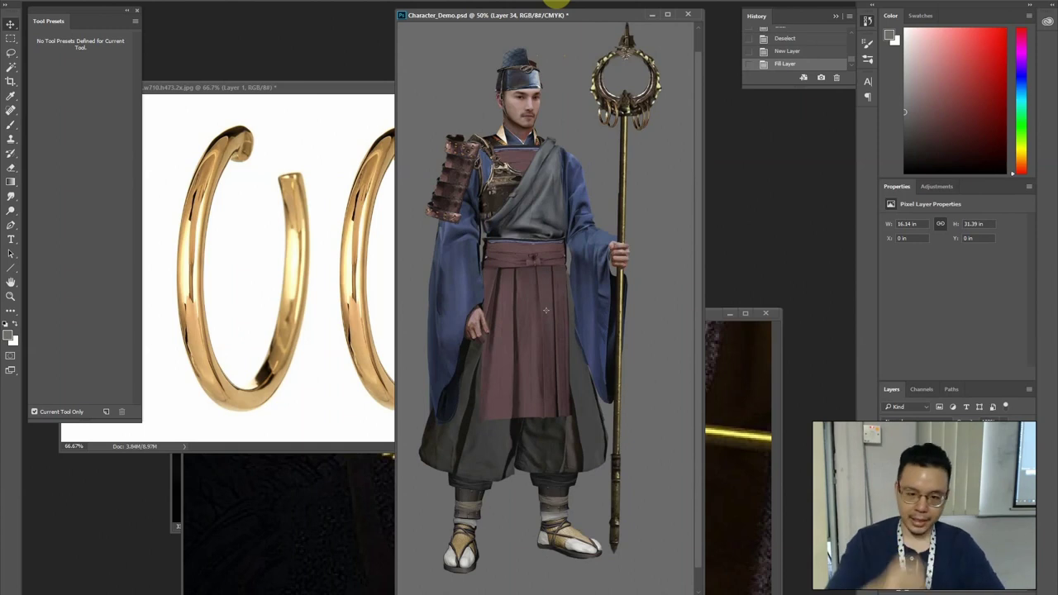
pyautogui.keyDown('ctrl'); pyautogui.click(622, 277); pyautogui.keyUp('ctrl')
pyautogui.hotkey('ctrl', '+')
pyautogui.keyDown('ctrl'); pyautogui.click(635, 263); pyautogui.keyUp('ctrl')
pyautogui.press('l')
pyautogui.moveTo(641, 221)
pyautogui.mouseDown()
pyautogui.moveTo(654, 229)
pyautogui.moveTo(656, 289)
pyautogui.moveTo(643, 275)
pyautogui.mouseUp()
pyautogui.press('d')
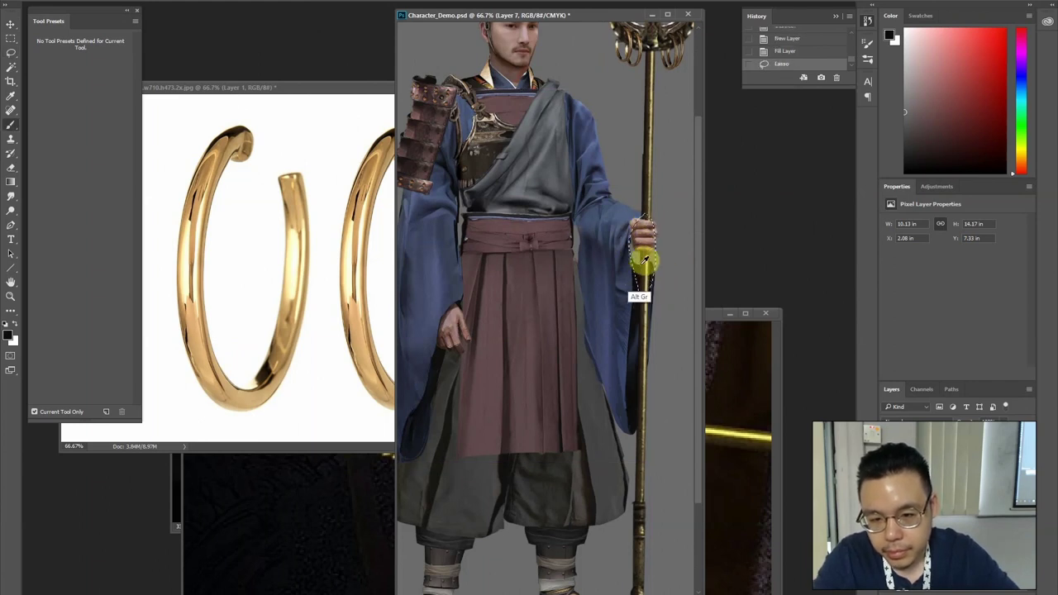
pyautogui.hotkey('alt', 'BackSpace')
pyautogui.hotkey('ctrl', 'd')
# Lasso the robe edge beside the waist near the staff arm and paint it with a sampled dark blue-grey
pyautogui.moveTo(584, 259)
pyautogui.mouseDown()
pyautogui.moveTo(579, 226)
pyautogui.moveTo(574, 250)
pyautogui.moveTo(583, 245)
pyautogui.moveTo(587, 261)
pyautogui.moveTo(576, 273)
pyautogui.moveTo(577, 236)
pyautogui.mouseUp()
pyautogui.press('b')
pyautogui.keyDown('alt'); pyautogui.click(584, 266); pyautogui.keyUp('alt')
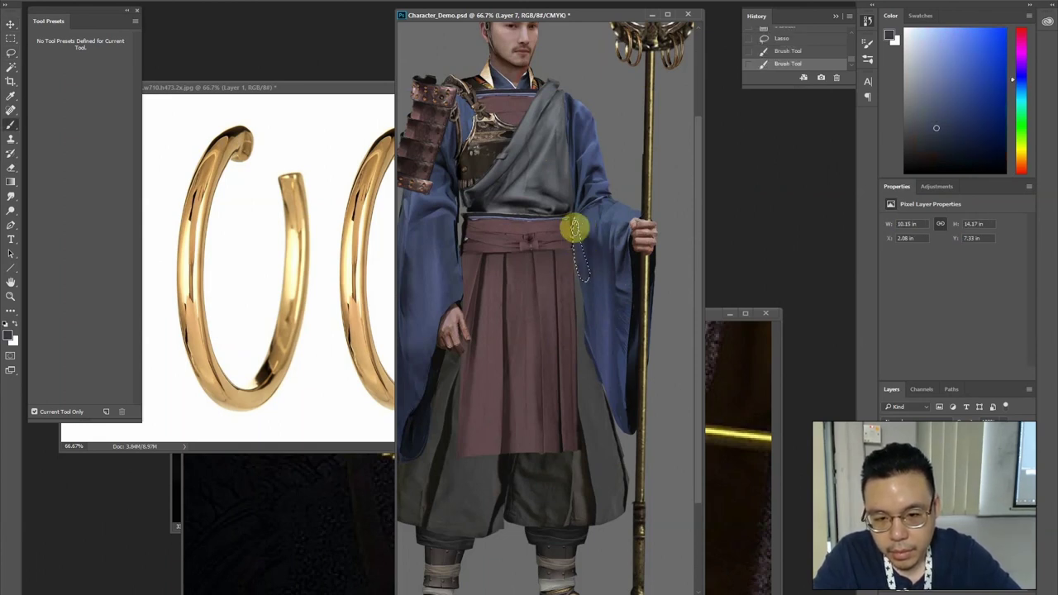
pyautogui.moveTo(509, 157); pyautogui.dragTo(567, 189)
pyautogui.hotkey('ctrl', 'd')
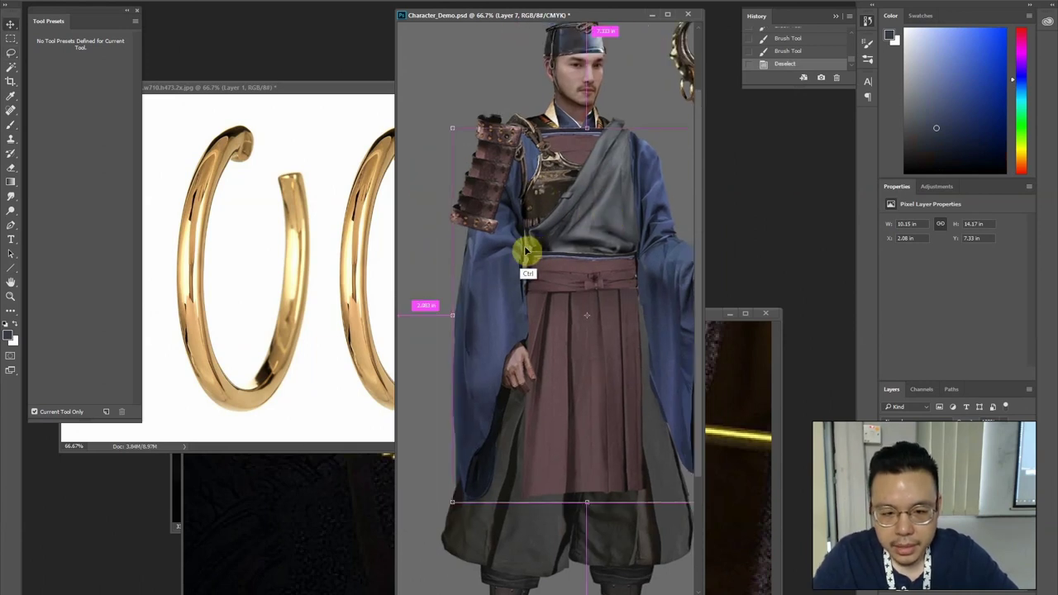
# Paint the gap between the armored-side sleeve and the waist with sampled near-black shades
pyautogui.moveTo(521, 230)
pyautogui.mouseDown()
pyautogui.moveTo(522, 261)
pyautogui.moveTo(523, 215)
pyautogui.moveTo(526, 287)
pyautogui.mouseUp()
pyautogui.keyDown('alt'); pyautogui.click(524, 215); pyautogui.keyUp('alt')
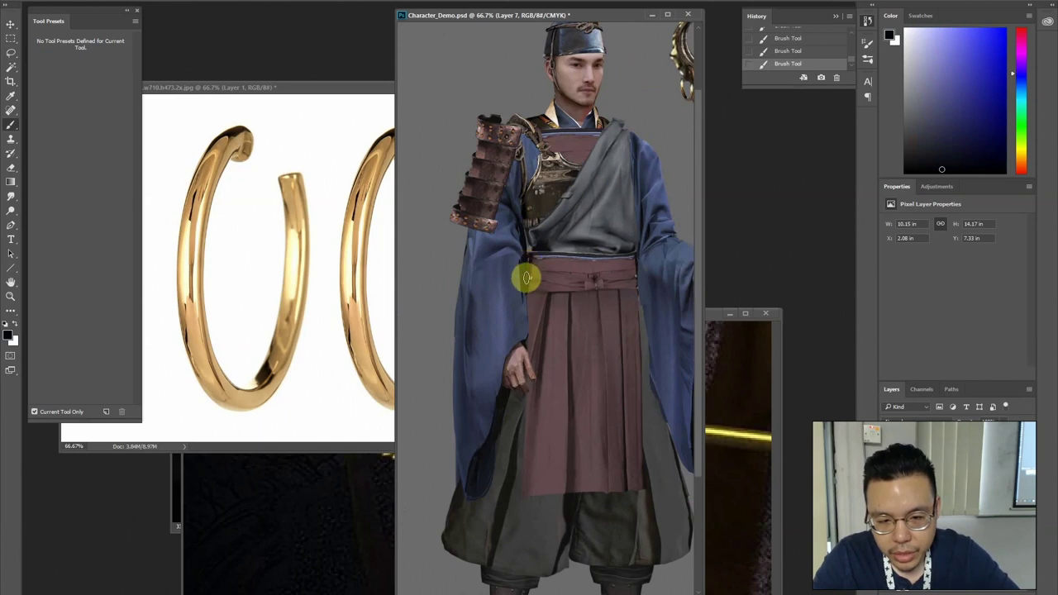
pyautogui.keyDown('alt'); pyautogui.click(529, 242); pyautogui.keyUp('alt')
# Touch up the grey chest drape's lower corner and folds with sampled dark and mid greys on the drape's layer
pyautogui.keyDown('ctrl'); pyautogui.click(547, 245); pyautogui.keyUp('ctrl')
pyautogui.keyDown('alt'); pyautogui.click(541, 237); pyautogui.keyUp('alt')
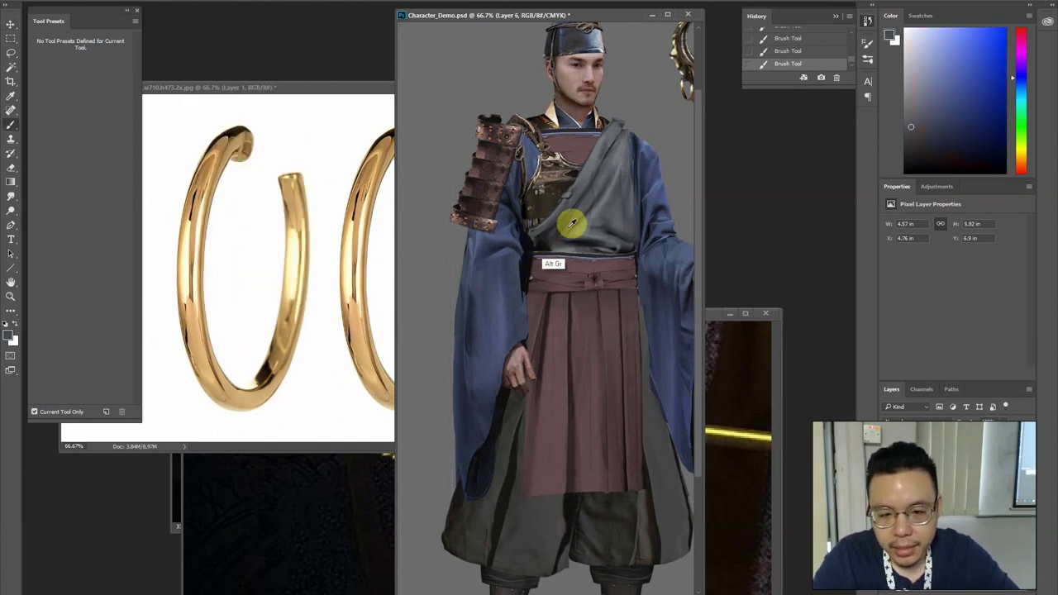
pyautogui.keyDown('alt'); pyautogui.click(558, 232); pyautogui.keyUp('alt')
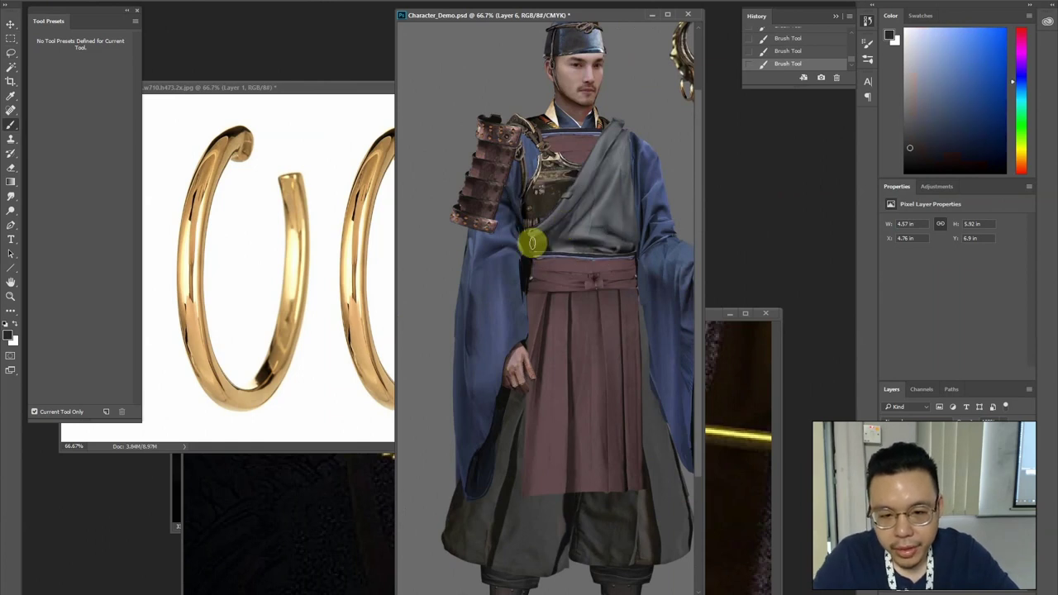
pyautogui.keyDown('alt'); pyautogui.click(574, 244); pyautogui.keyUp('alt')
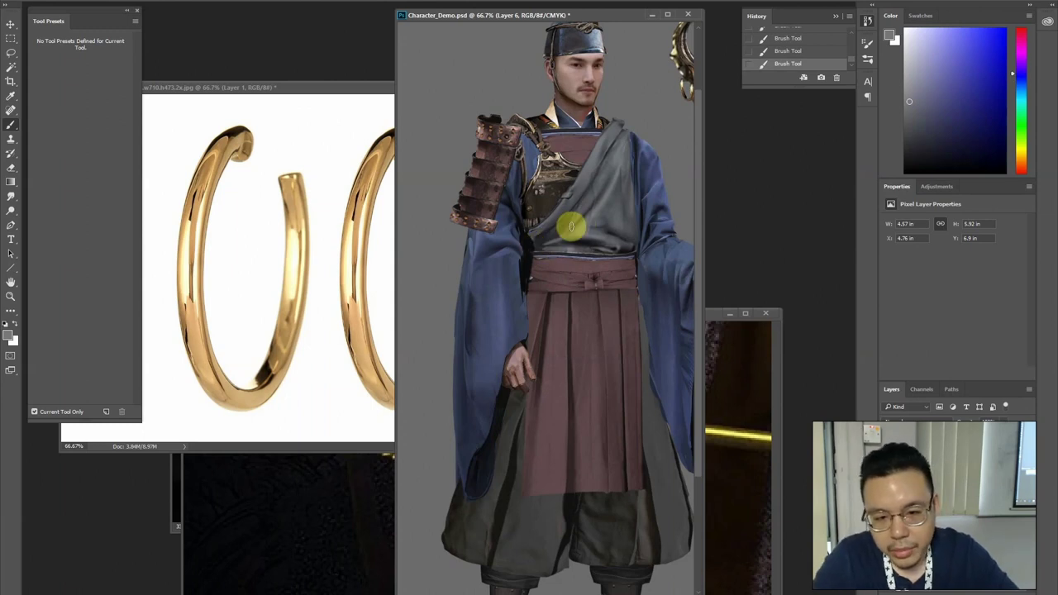
pyautogui.keyDown('alt'); pyautogui.click(575, 238); pyautogui.keyUp('alt')
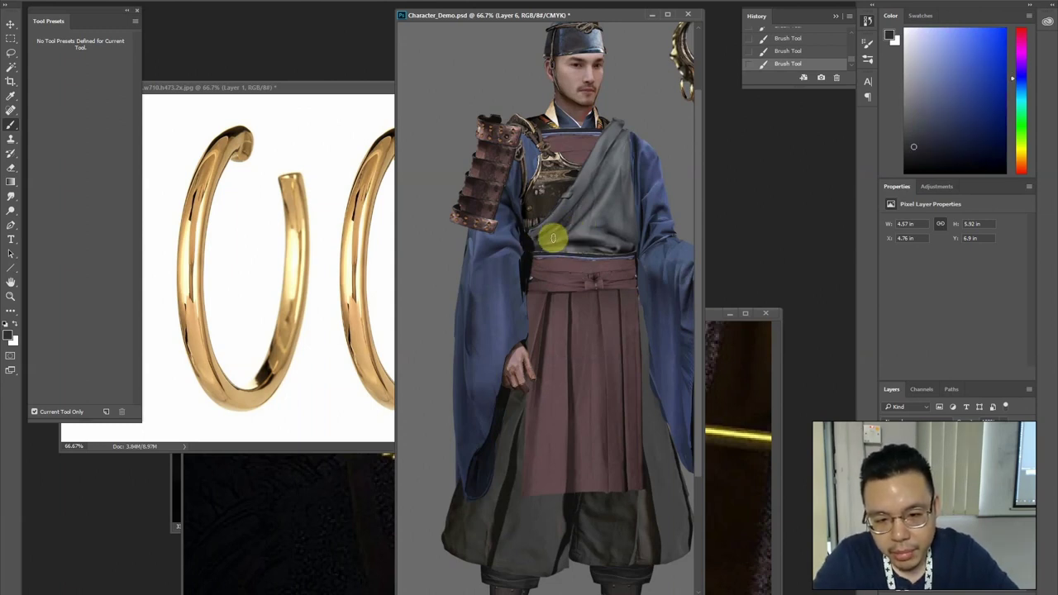
pyautogui.keyDown('alt'); pyautogui.click(534, 230); pyautogui.keyUp('alt')
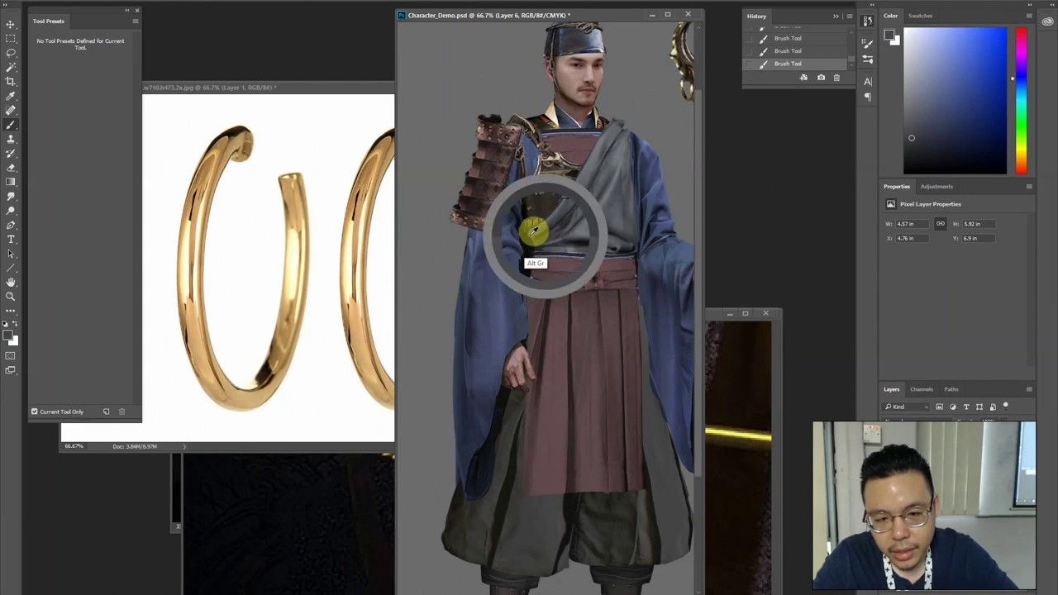
pyautogui.keyDown('alt'); pyautogui.click(578, 238); pyautogui.keyUp('alt')
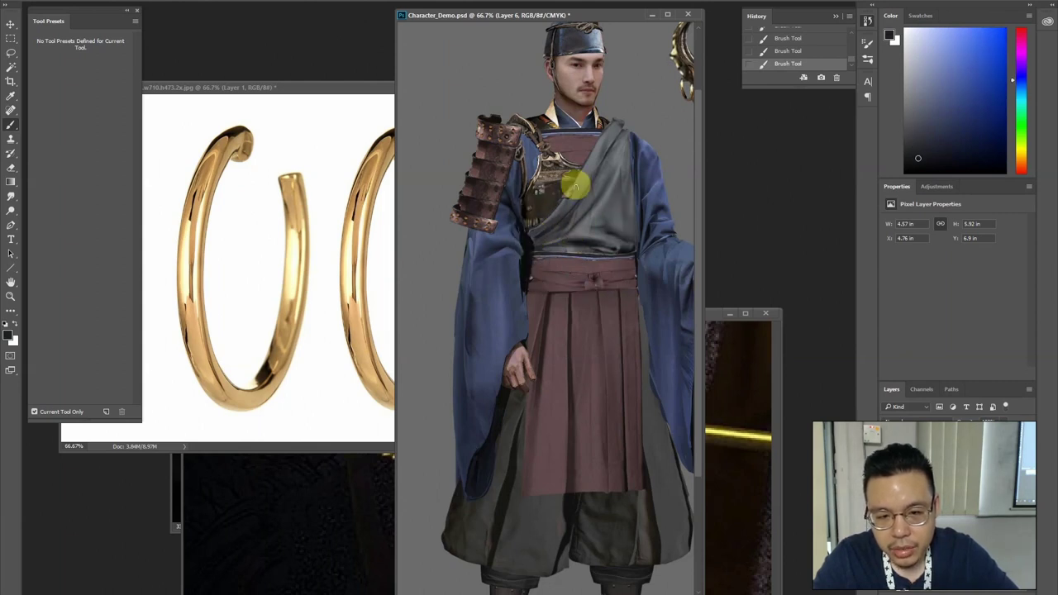
pyautogui.hotkey('ctrl', '0')
pyautogui.scroll(-1, 495, 242)
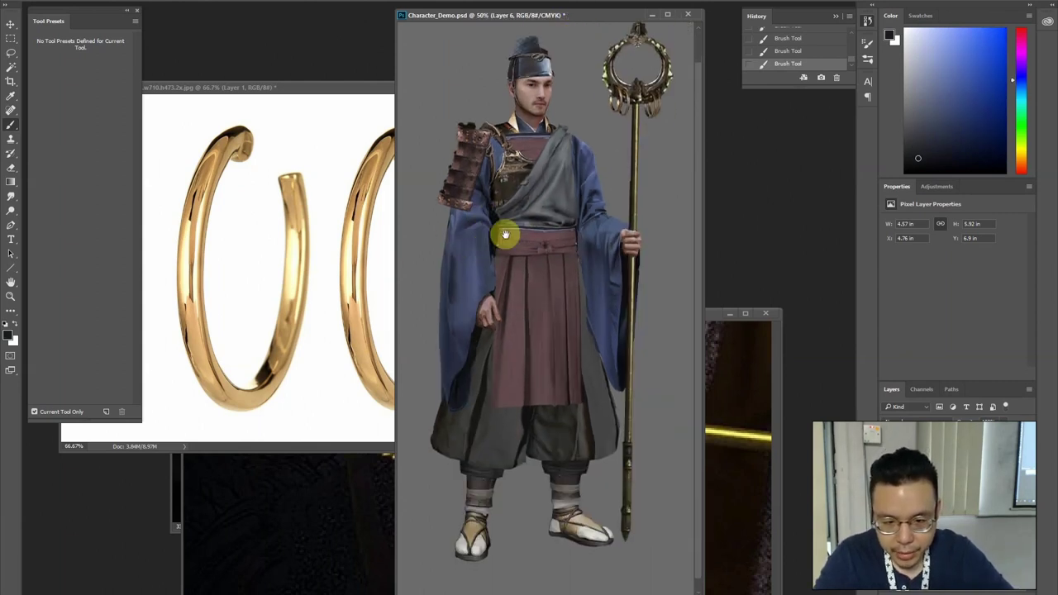
# On the trousers layer, lasso and delete the stray bits between the legs and at the staff-side hem
pyautogui.press('v')
pyautogui.click(523, 467)
pyautogui.press('l')
pyautogui.moveTo(526, 459); pyautogui.dragTo(531, 472)
pyautogui.press('Delete')
pyautogui.hotkey('ctrl', 'd')
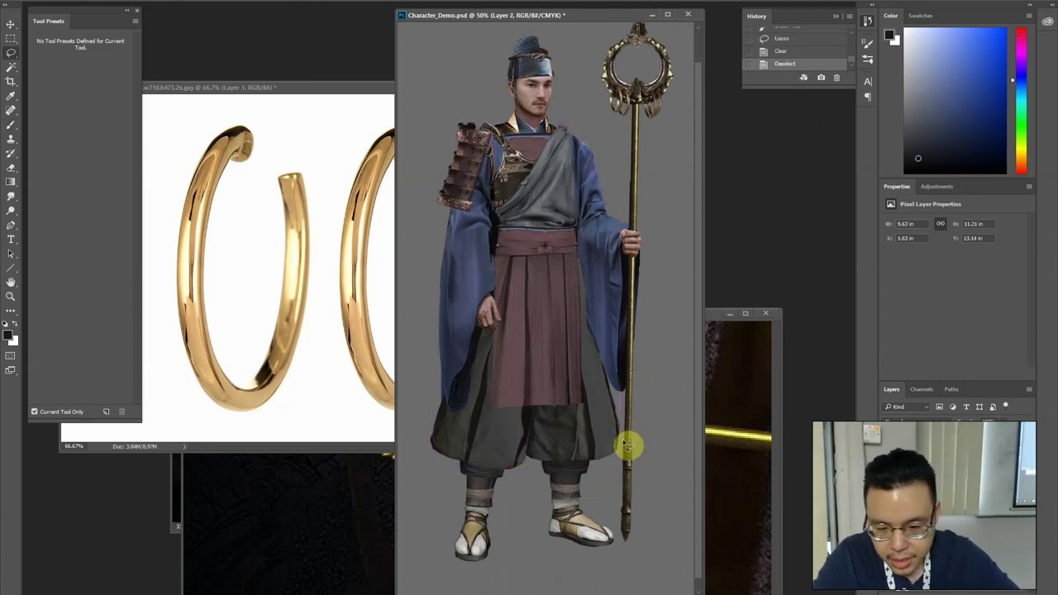
pyautogui.moveTo(627, 453); pyautogui.dragTo(602, 465)
pyautogui.press('Delete')
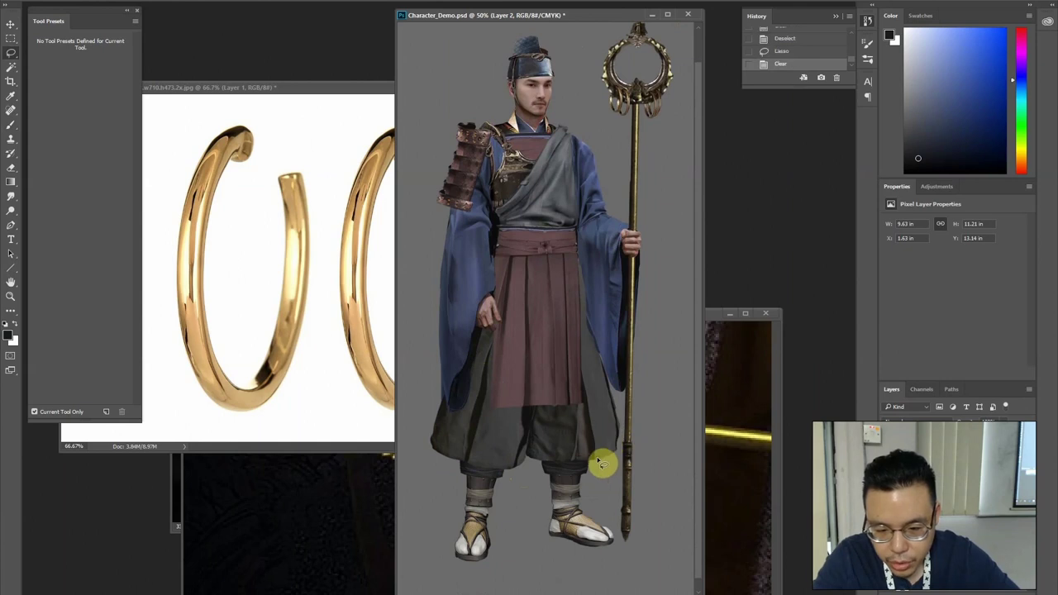
pyautogui.press('Delete')
# Check the trouser edge with the robe layer hidden, lasso the staff-side sleeve's inner edge beside the trousers and delete it
pyautogui.moveTo(619, 412); pyautogui.dragTo(569, 317)
pyautogui.hotkey('ctrl', '+')
pyautogui.hotkey('ctrl', '+')
pyautogui.hotkey('ctrl', 'd')
pyautogui.press('v')
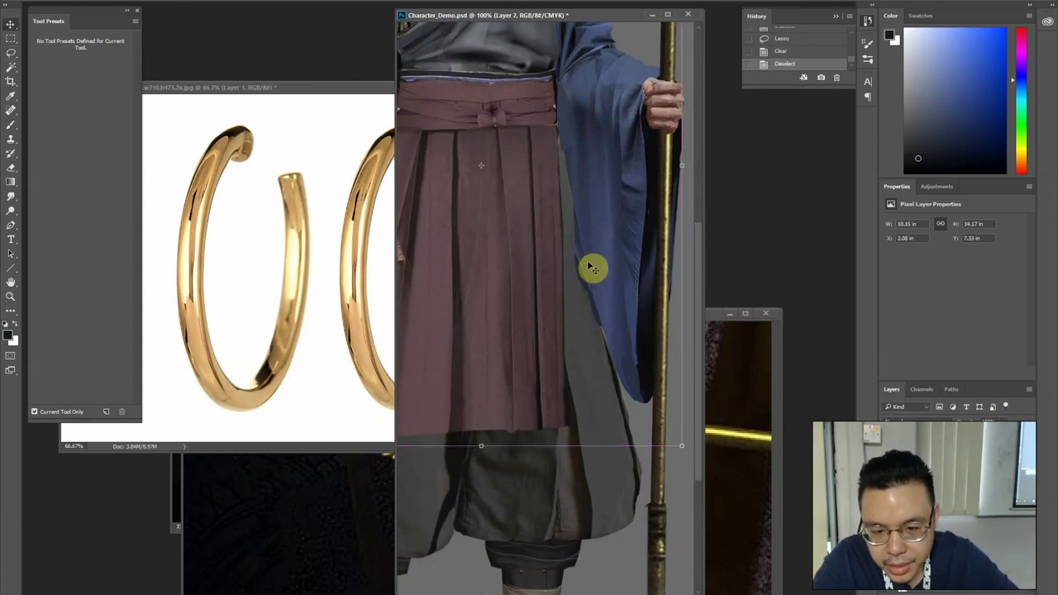
pyautogui.press('l')
pyautogui.click(888, 456)
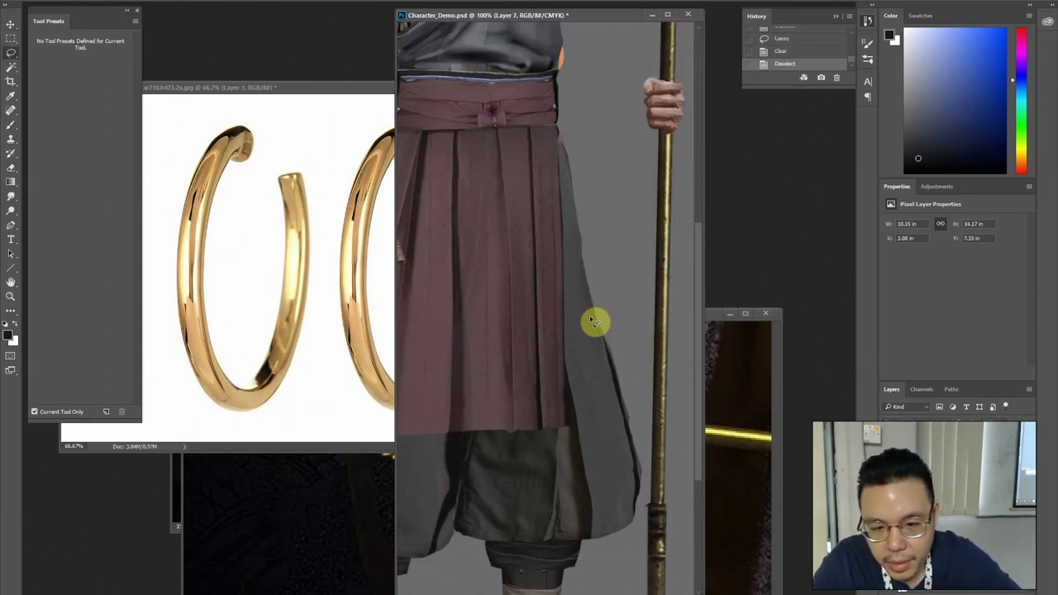
pyautogui.keyDown('alt'); pyautogui.click(601, 333); pyautogui.keyUp('alt')
pyautogui.moveTo(587, 269)
pyautogui.mouseDown()
pyautogui.moveTo(565, 151)
pyautogui.moveTo(544, 122)
pyautogui.moveTo(604, 408)
pyautogui.moveTo(556, 195)
pyautogui.moveTo(588, 187)
pyautogui.mouseUp()
pyautogui.press('Delete')
pyautogui.hotkey('ctrl', 'd')
# Paint the staff-side sleeve's inner edge beside the waist with sampled near-black and dark blue
pyautogui.press('b')
pyautogui.keyDown('alt'); pyautogui.click(585, 180); pyautogui.keyUp('alt')
pyautogui.moveTo(592, 177); pyautogui.dragTo(587, 203)
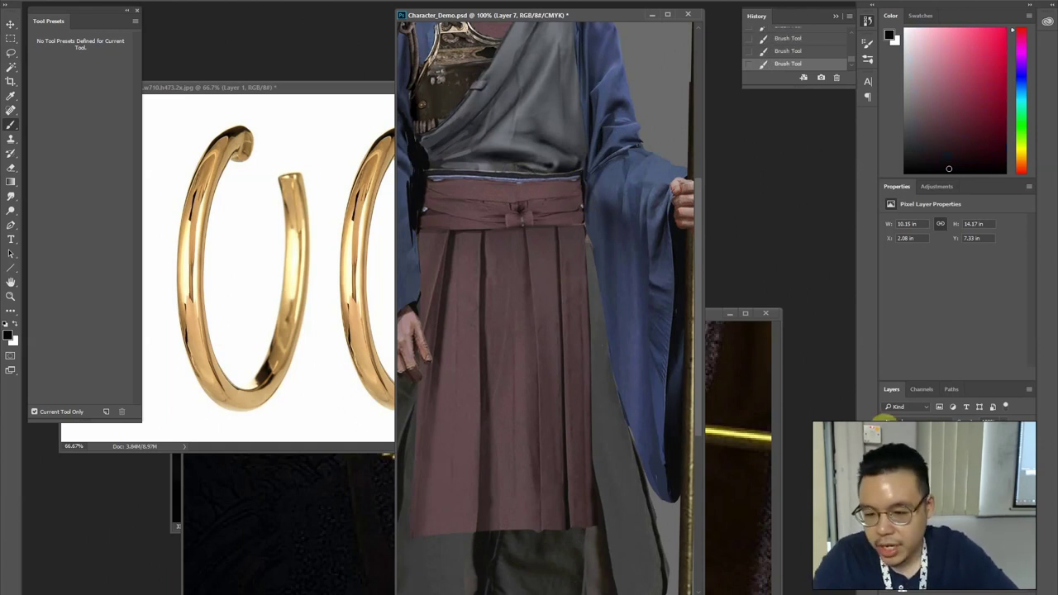
pyautogui.keyDown('alt'); pyautogui.click(614, 217); pyautogui.keyUp('alt')
pyautogui.keyDown('alt'); pyautogui.click(615, 219); pyautogui.keyUp('alt')
pyautogui.moveTo(599, 218); pyautogui.dragTo(595, 185)
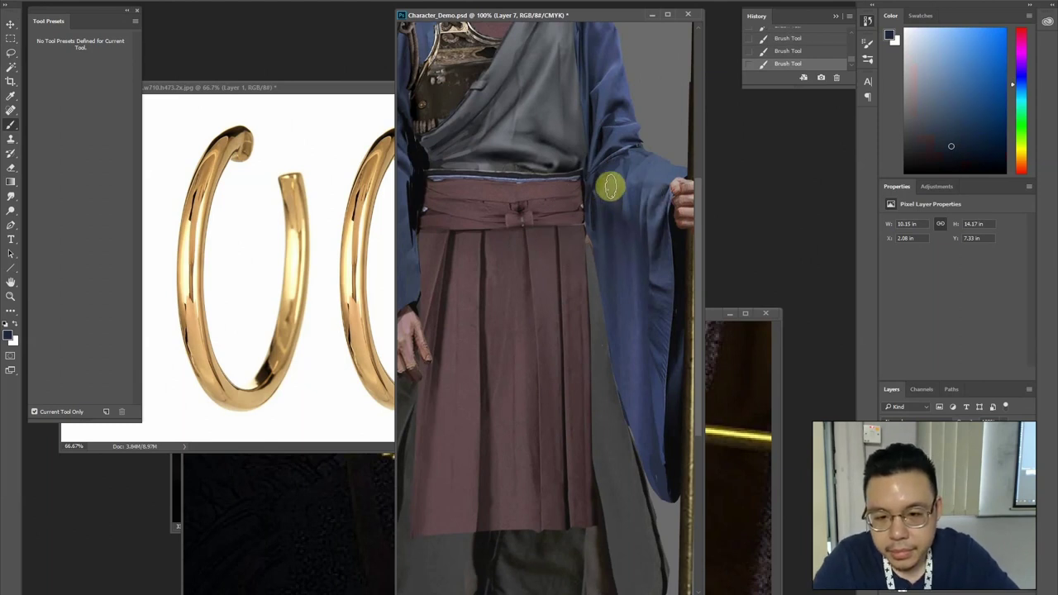
pyautogui.moveTo(579, 123); pyautogui.dragTo(619, 293)
pyautogui.moveTo(528, 149); pyautogui.dragTo(624, 176)
pyautogui.press('v')
pyautogui.keyDown('ctrl'); pyautogui.click(593, 199); pyautogui.keyUp('ctrl')
pyautogui.hotkey('ctrl', '-')
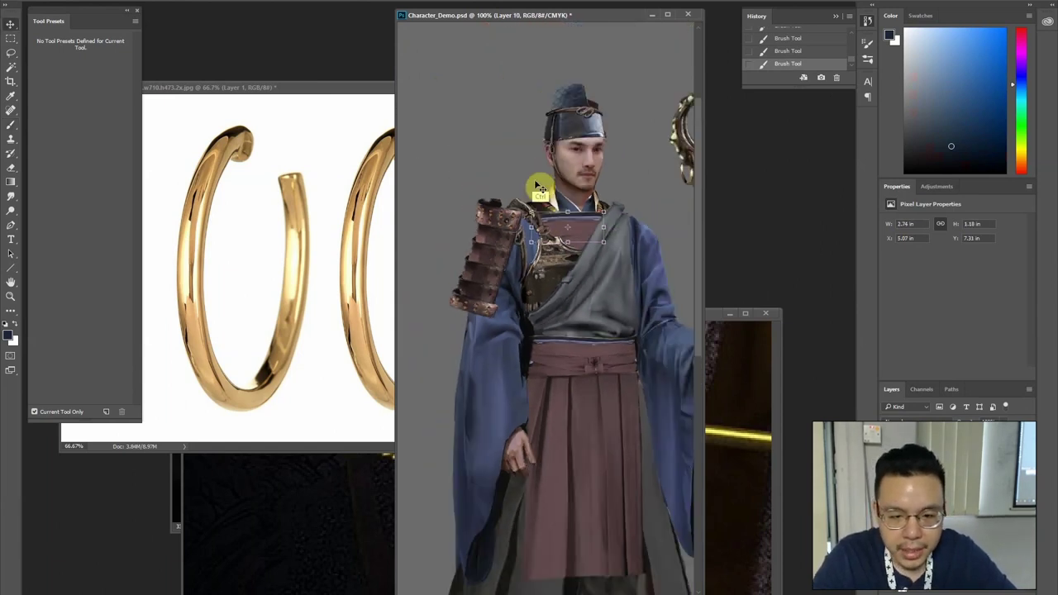
pyautogui.hotkey('ctrl', '-')
pyautogui.press('b')
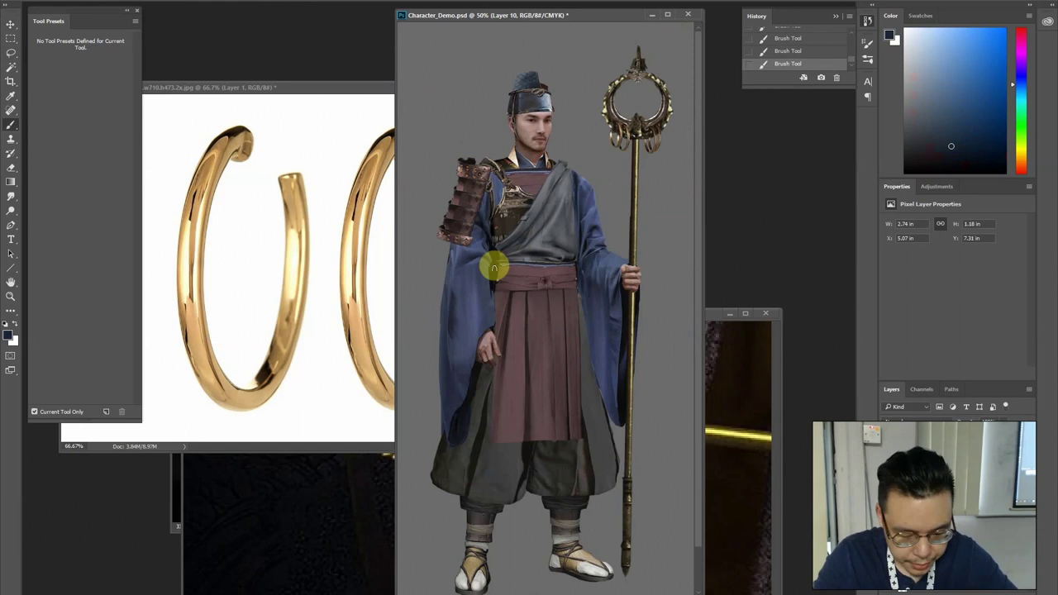
# On the robe layer, smooth the armored-side sleeve from below the shoulder guard to the lower edge with sampled blues
pyautogui.keyDown('ctrl'); pyautogui.click(465, 206); pyautogui.keyUp('ctrl')
pyautogui.hotkey('ctrl', '+')
pyautogui.moveTo(454, 292); pyautogui.dragTo(515, 256)
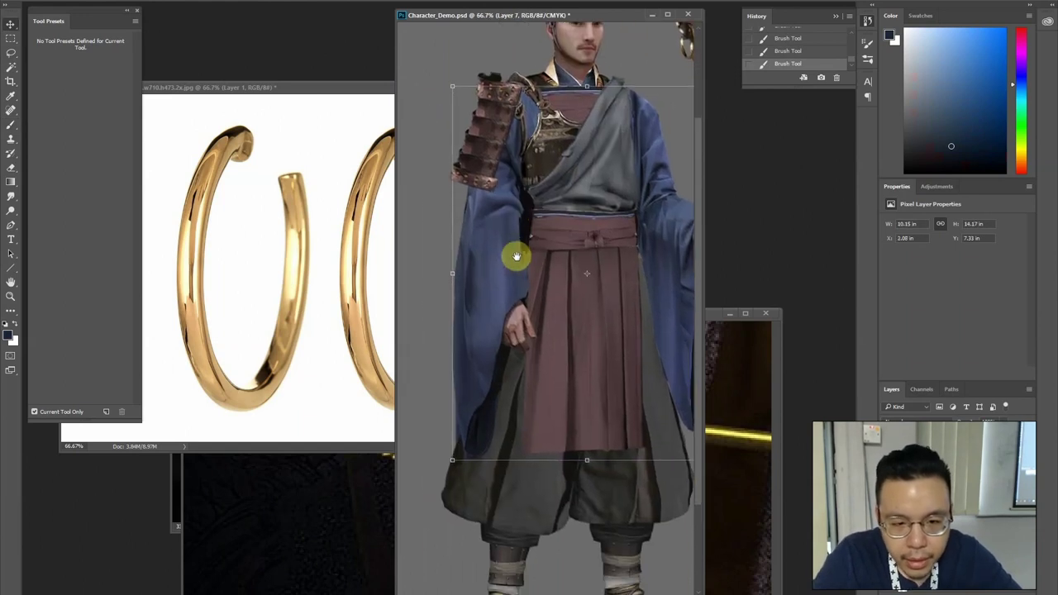
pyautogui.keyDown('alt'); pyautogui.click(473, 194); pyautogui.keyUp('alt')
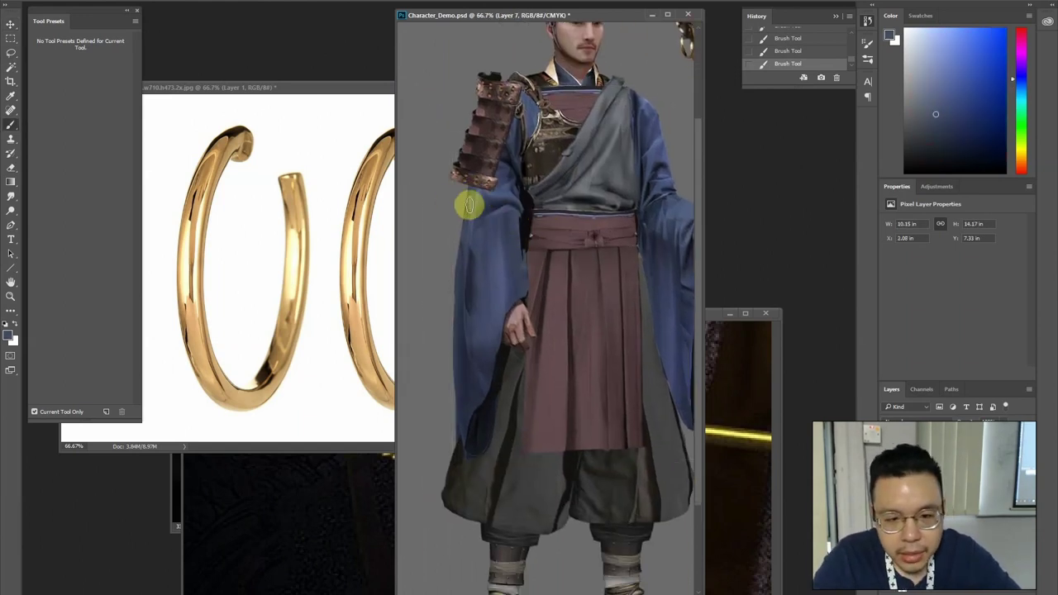
pyautogui.keyDown('alt'); pyautogui.click(481, 208); pyautogui.keyUp('alt')
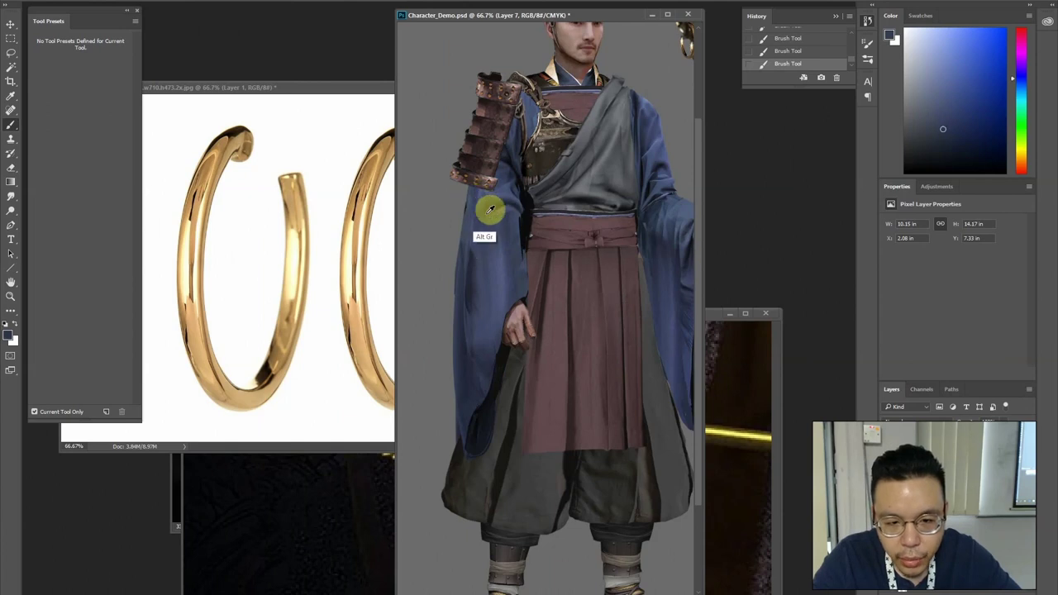
pyautogui.keyDown('alt'); pyautogui.click(471, 238); pyautogui.keyUp('alt')
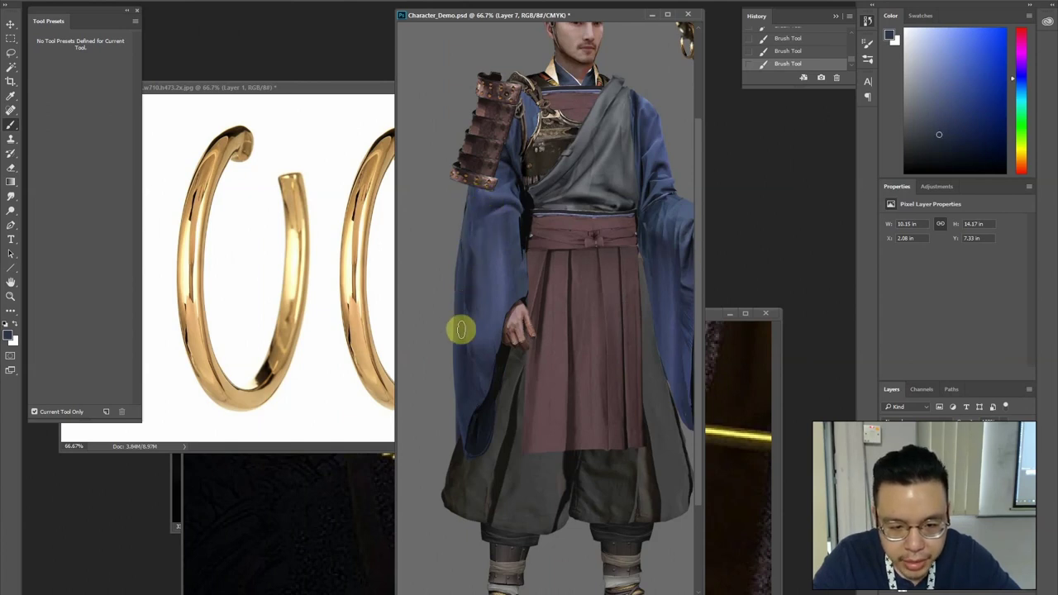
pyautogui.keyDown('alt'); pyautogui.click(471, 306); pyautogui.keyUp('alt')
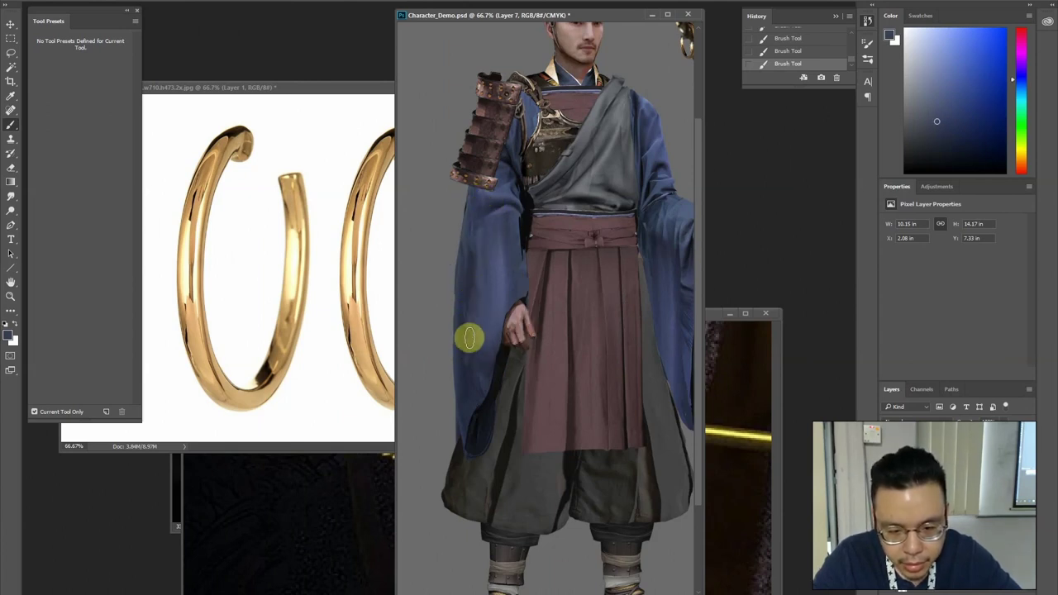
pyautogui.keyDown('alt'); pyautogui.click(472, 255); pyautogui.keyUp('alt')
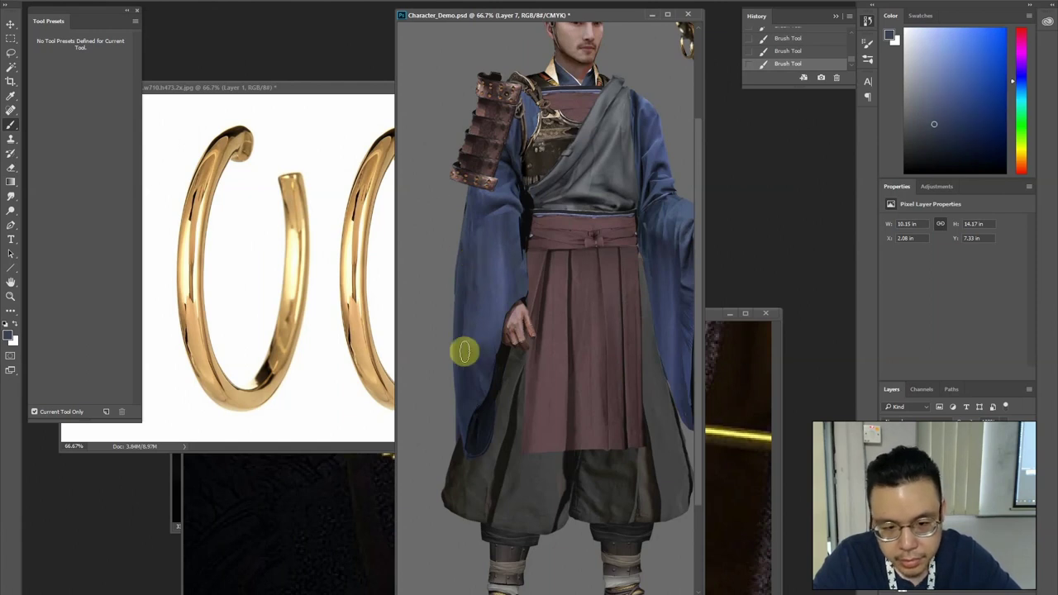
pyautogui.keyDown('alt'); pyautogui.click(465, 374); pyautogui.keyUp('alt')
pyautogui.hotkey('ctrl', '-')
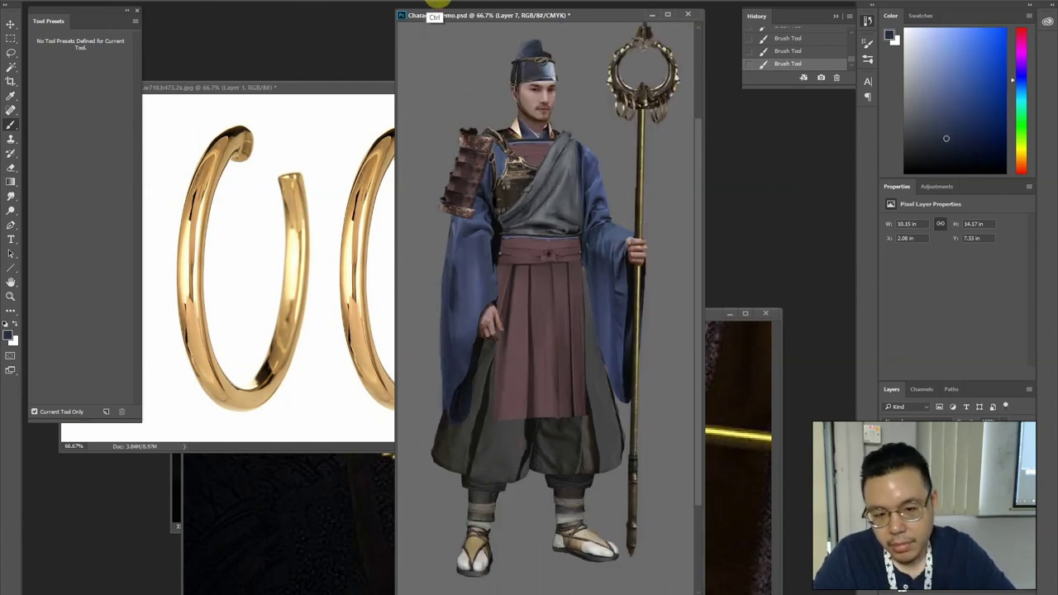
# Lasso the armored-side sleeve's forearm area above the hand, paint it with sampled blues and deselect
pyautogui.hotkey('ctrl', '+')
pyautogui.hotkey('ctrl', '+')
pyautogui.press('l')
pyautogui.moveTo(483, 254)
pyautogui.mouseDown()
pyautogui.moveTo(513, 255)
pyautogui.moveTo(529, 295)
pyautogui.moveTo(538, 248)
pyautogui.moveTo(529, 207)
pyautogui.moveTo(484, 257)
pyautogui.moveTo(501, 314)
pyautogui.moveTo(527, 280)
pyautogui.moveTo(535, 303)
pyautogui.mouseUp()
pyautogui.press('b')
pyautogui.keyDown('alt'); pyautogui.click(531, 273); pyautogui.keyUp('alt')
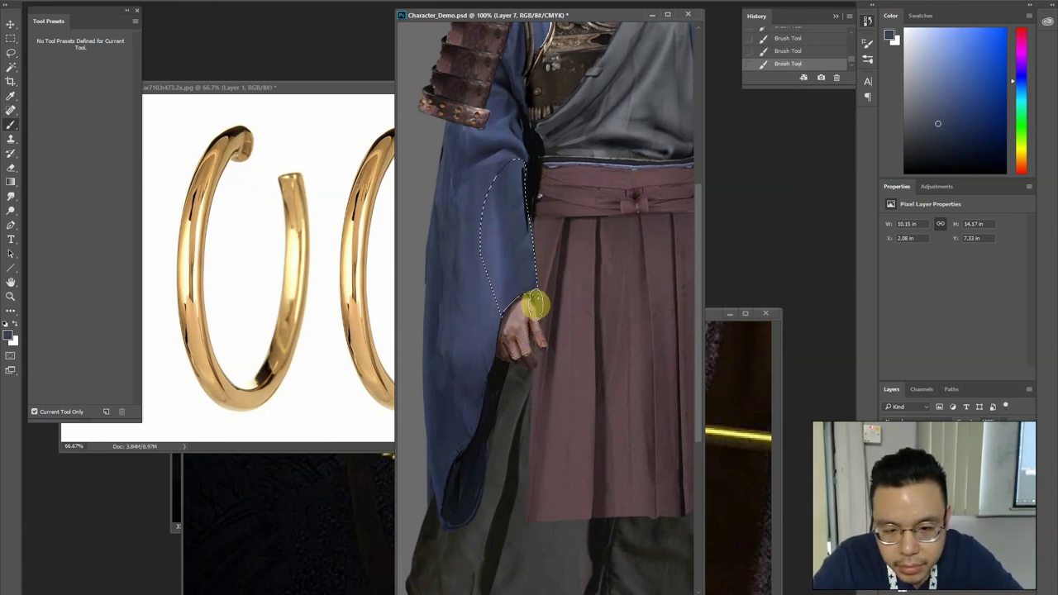
pyautogui.keyDown('alt'); pyautogui.click(498, 159); pyautogui.keyUp('alt')
pyautogui.keyDown('alt'); pyautogui.click(524, 220); pyautogui.keyUp('alt')
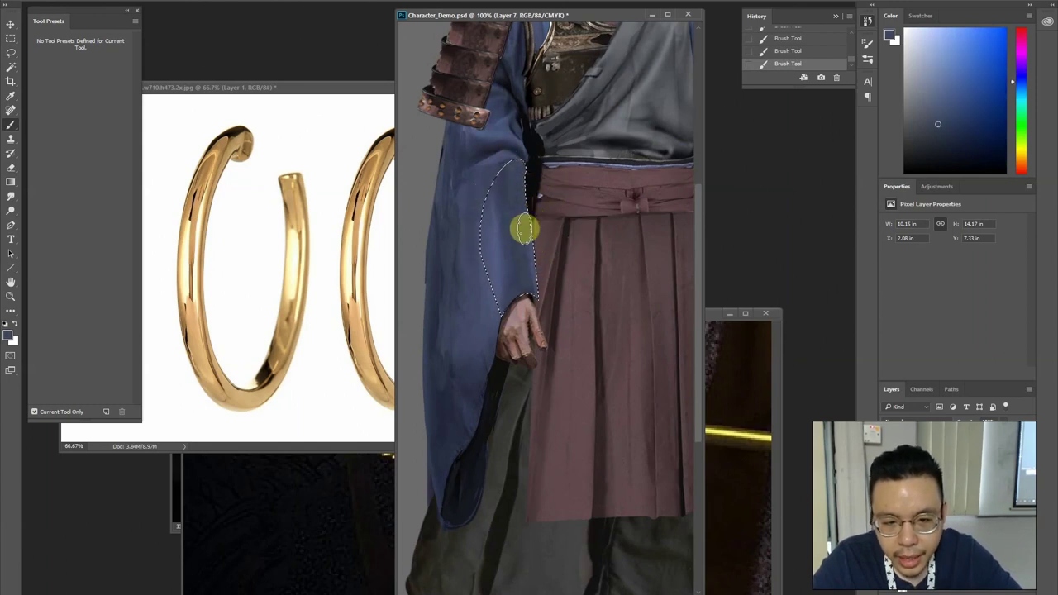
pyautogui.press('l')
pyautogui.hotkey('ctrl', 'd')
pyautogui.hotkey('ctrl', '-')
pyautogui.hotkey('ctrl', '-')
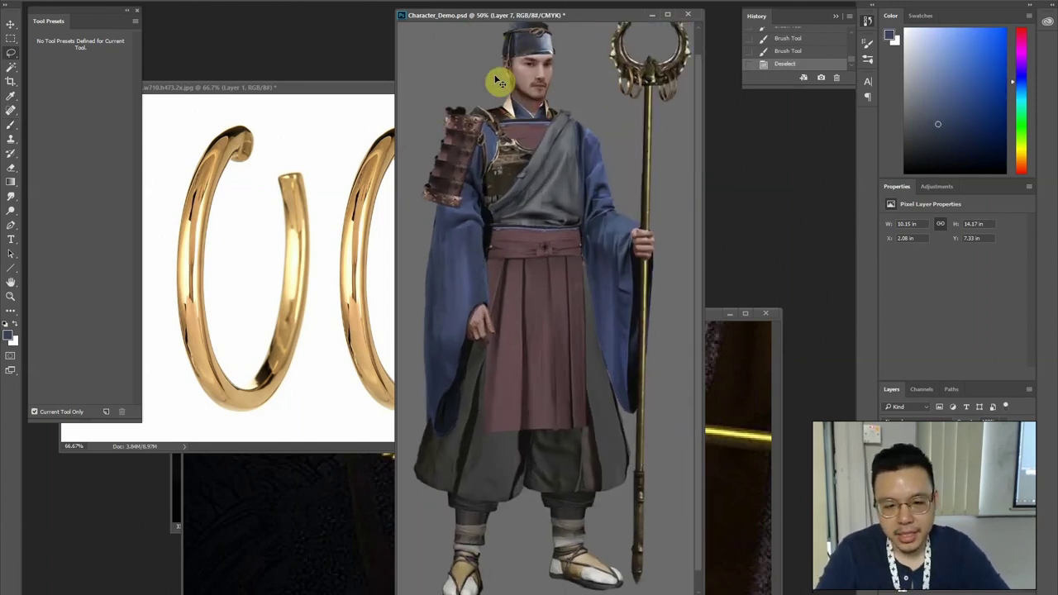
# Lasso the strip of robe between the armored-side sleeve and the waist, and delete it
pyautogui.hotkey('ctrl', '+')
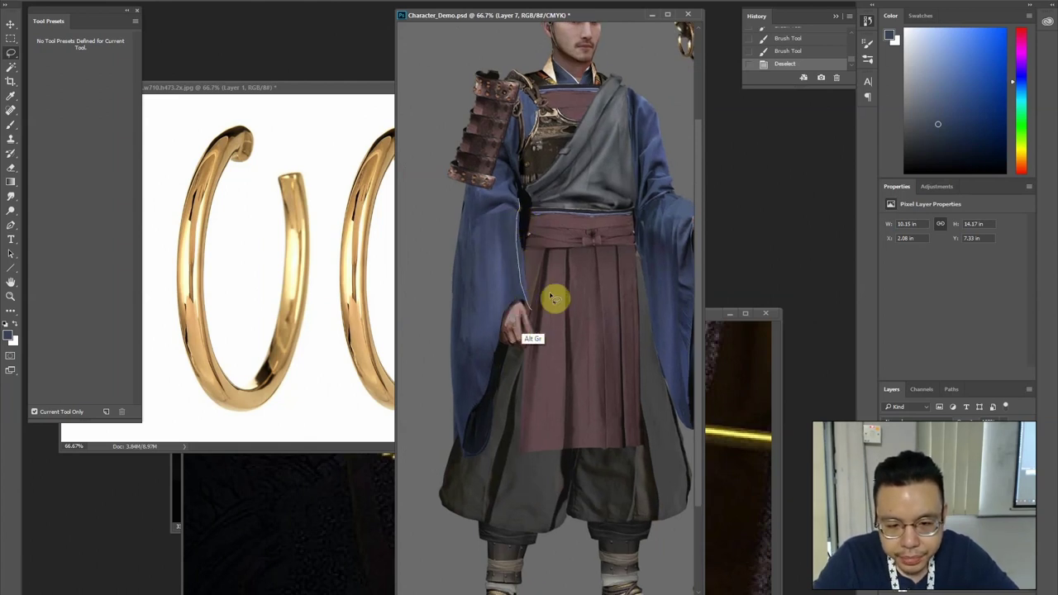
pyautogui.moveTo(550, 296); pyautogui.dragTo(518, 145)
pyautogui.press('Delete')
pyautogui.hotkey('ctrl', 'd')
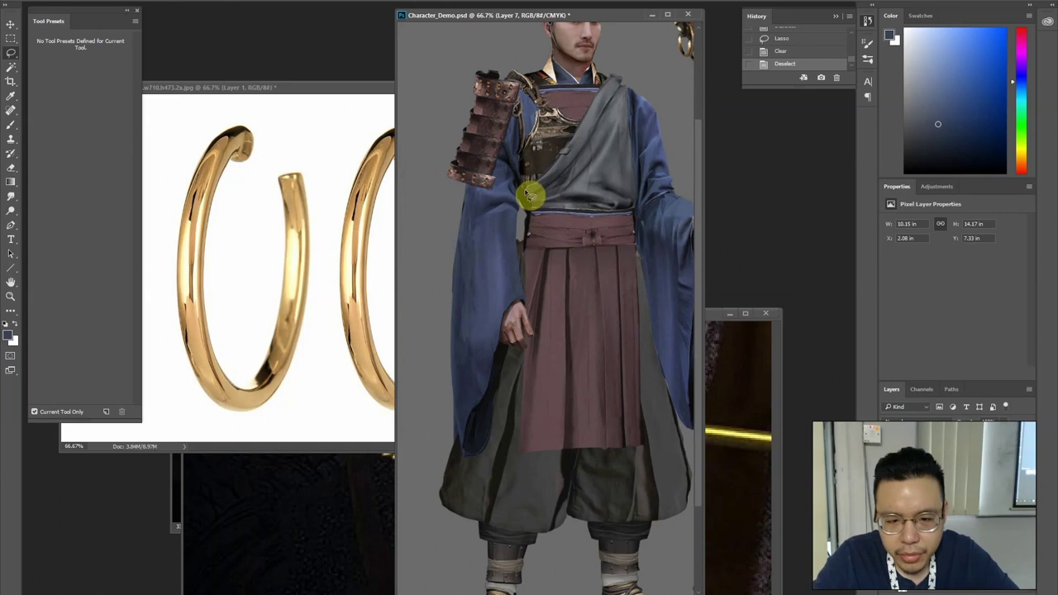
# Stretch the maroon waist sash toward the armored-side sleeve with Free Transform and clear the leftover robe beside it
pyautogui.press('v')
pyautogui.click(557, 232)
pyautogui.moveTo(509, 233); pyautogui.dragTo(506, 230)
pyautogui.press('Return')
pyautogui.scroll(2, 538, 135)
pyautogui.press('b')
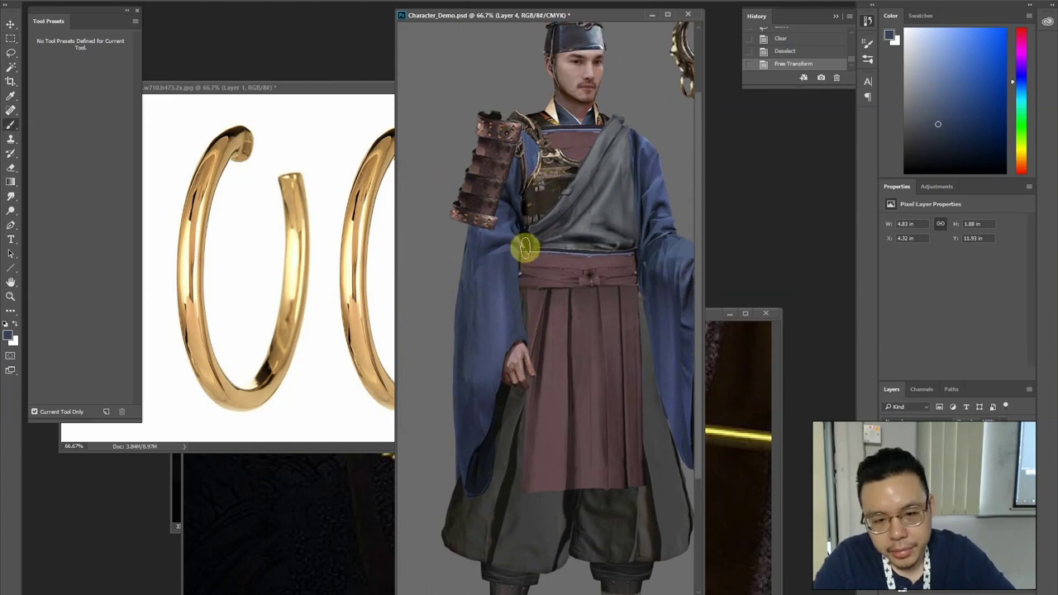
pyautogui.click(525, 236)
pyautogui.keyDown('ctrl'); pyautogui.click(527, 253); pyautogui.keyUp('ctrl')
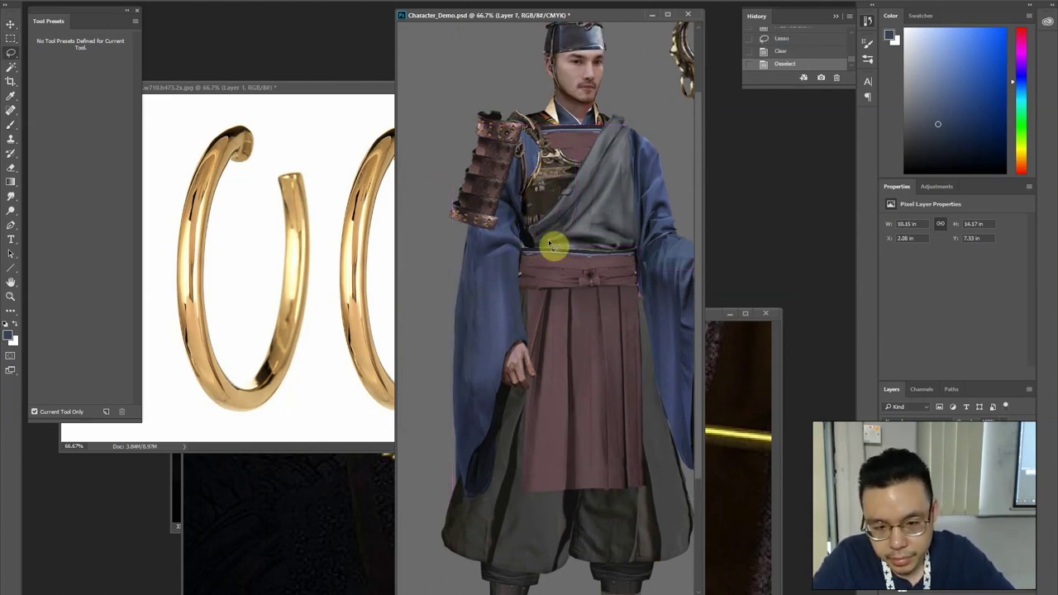
# Pull the chest drape layer's lower corner out toward the armored-side sleeve and darken the upper chest with the Burn tool
pyautogui.keyDown('ctrl'); pyautogui.click(526, 241); pyautogui.keyUp('ctrl')
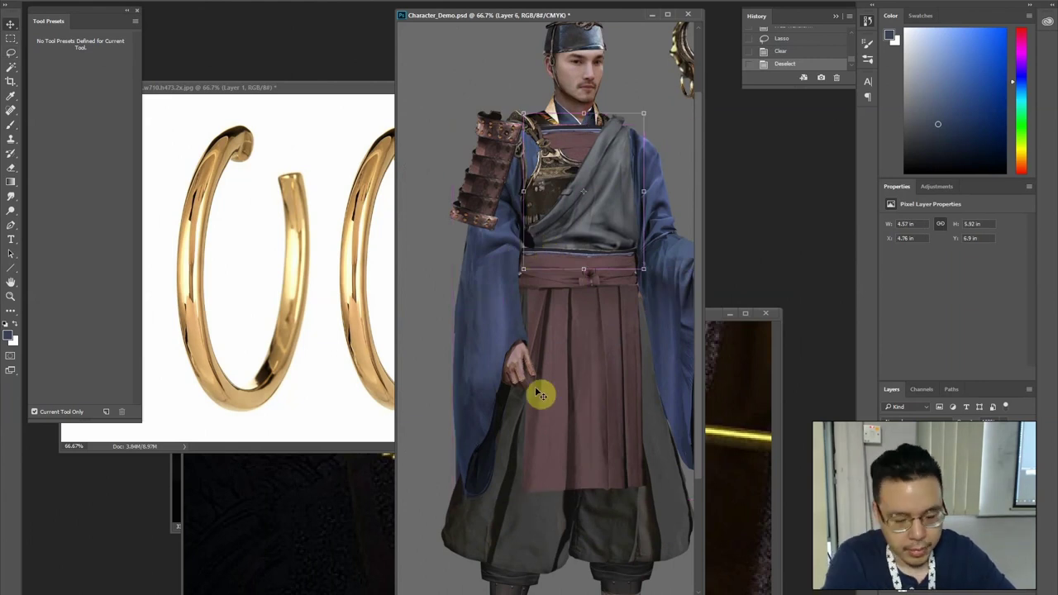
pyautogui.click(523, 264)
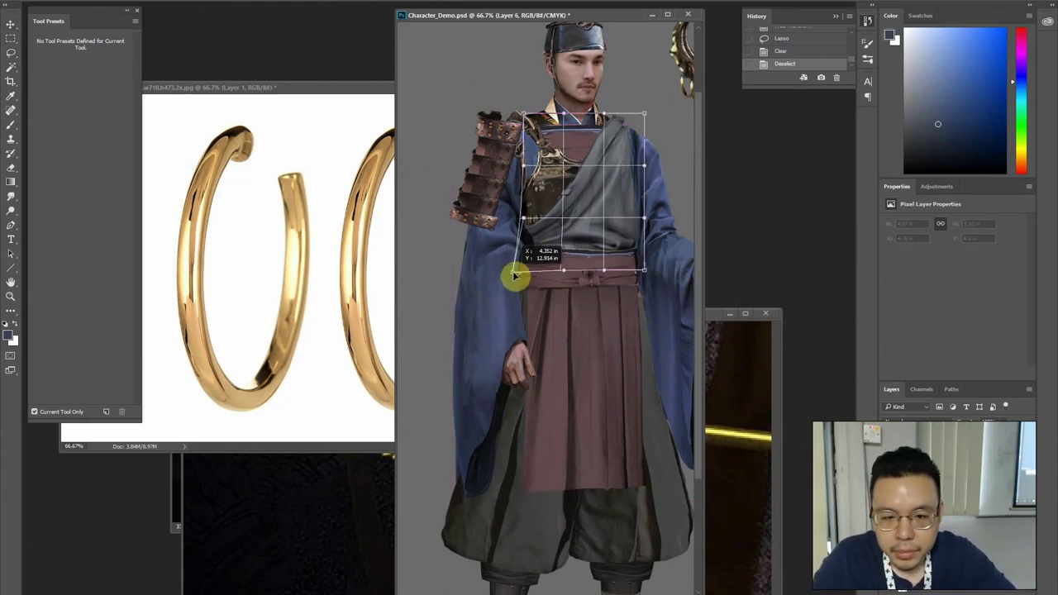
pyautogui.press('Return')
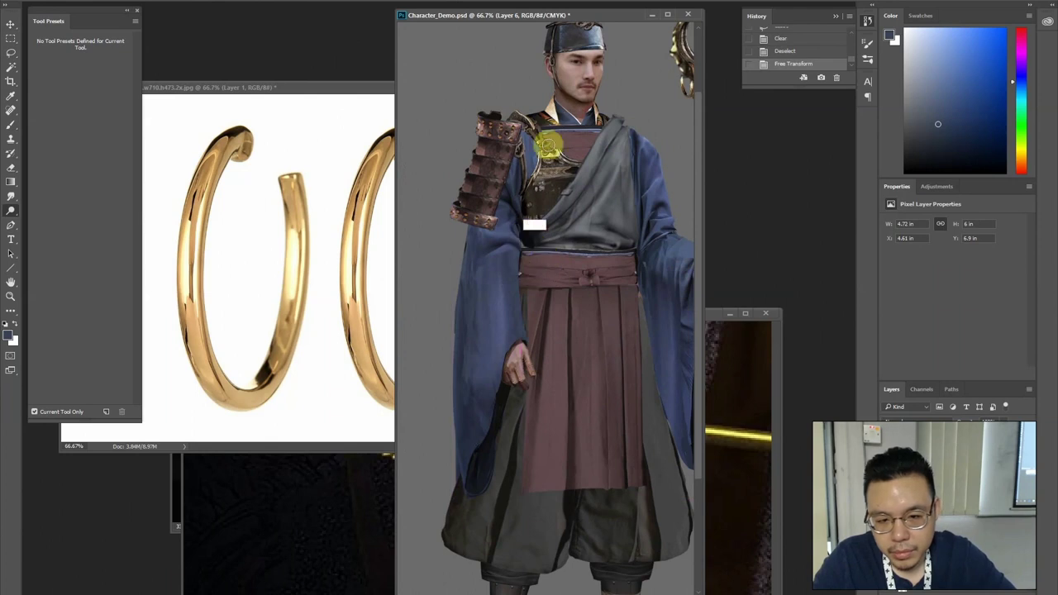
pyautogui.click(549, 145)
pyautogui.hotkey('alt', 'v')
# On the robe layer, lasso and delete the sliver above the waist sash, and paint the sleeve gap black
pyautogui.keyDown('ctrl'); pyautogui.click(527, 249); pyautogui.keyUp('ctrl')
pyautogui.press('l')
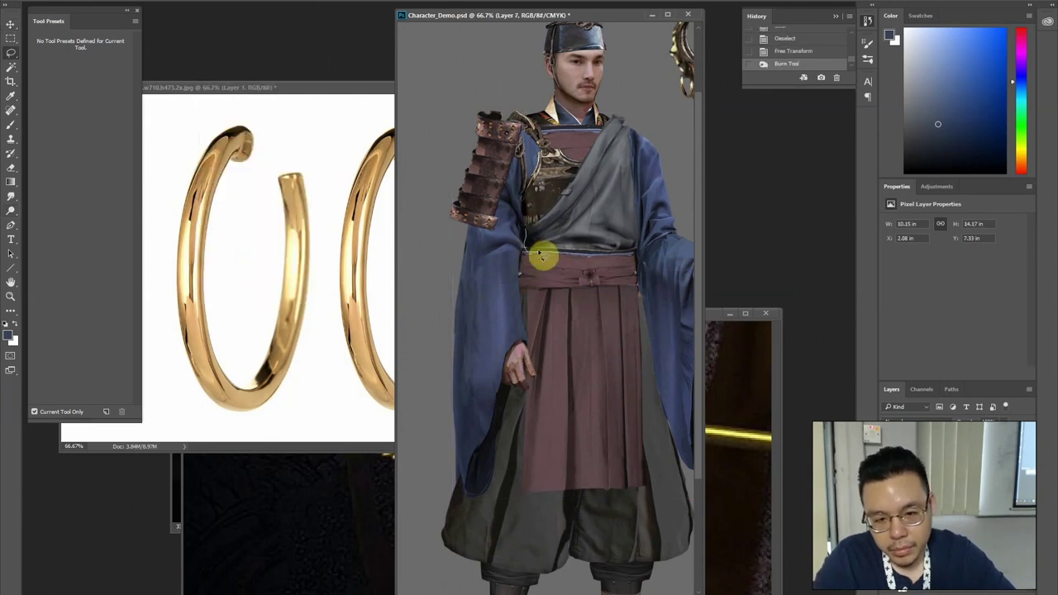
pyautogui.press('Delete')
pyautogui.hotkey('ctrl', 'd')
pyautogui.press('v')
pyautogui.press('b')
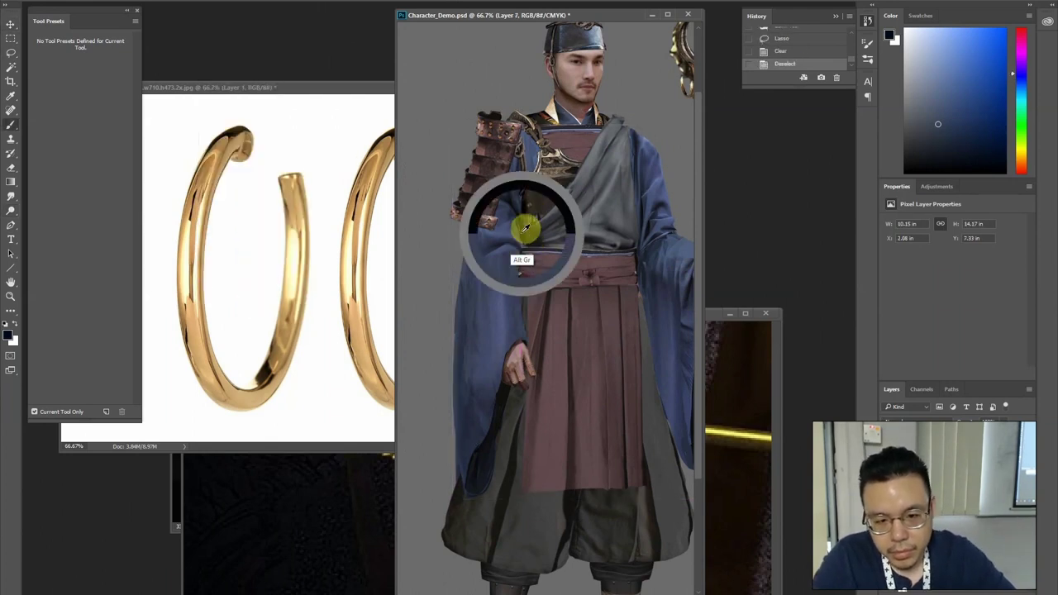
pyautogui.press('d')
pyautogui.click(521, 238)
pyautogui.moveTo(568, 419); pyautogui.dragTo(557, 353)
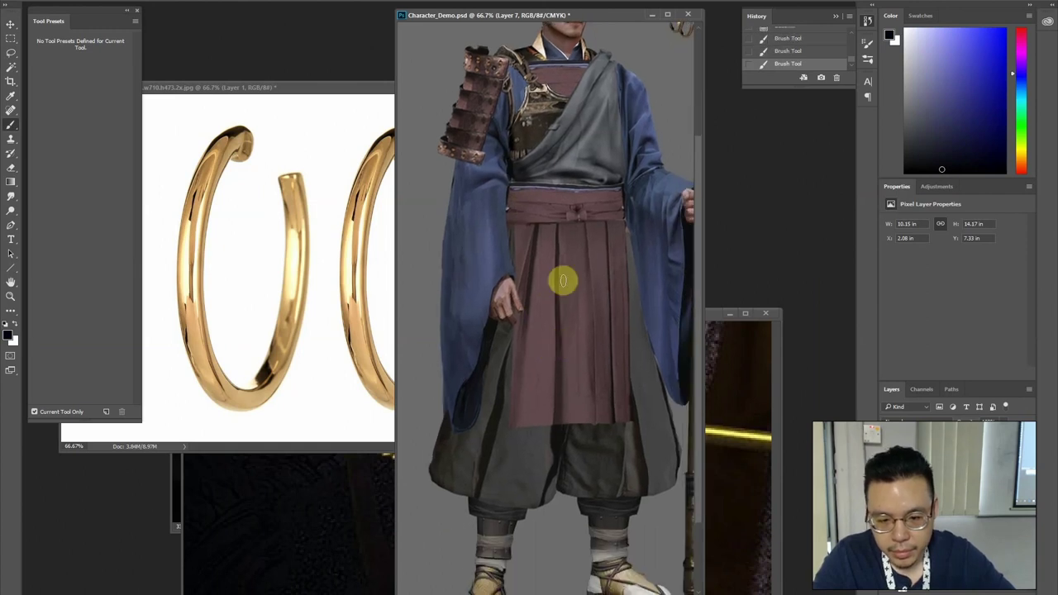
# Darken the upper back part of the tall hat on its own layer with the Burn tool
pyautogui.hotkey('ctrl', '-')
pyautogui.hotkey('ctrl', '-')
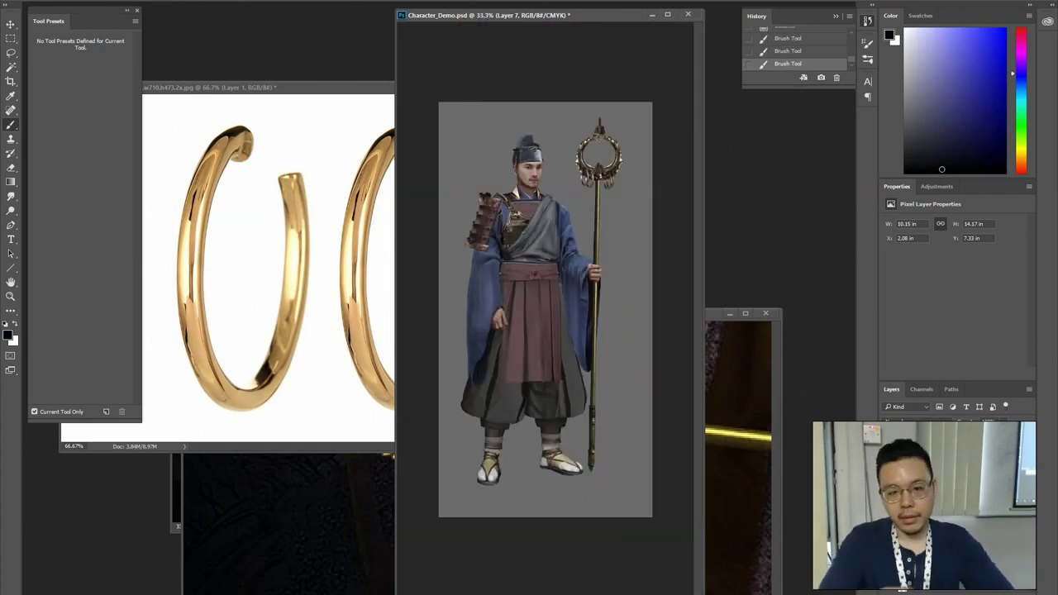
pyautogui.hotkey('ctrl', '+')
pyautogui.hotkey('ctrl', '+')
pyautogui.moveTo(479, 115); pyautogui.dragTo(526, 267)
pyautogui.keyDown('ctrl'); pyautogui.click(538, 179); pyautogui.keyUp('ctrl')
pyautogui.moveTo(503, 111); pyautogui.dragTo(545, 131)
pyautogui.press('v')
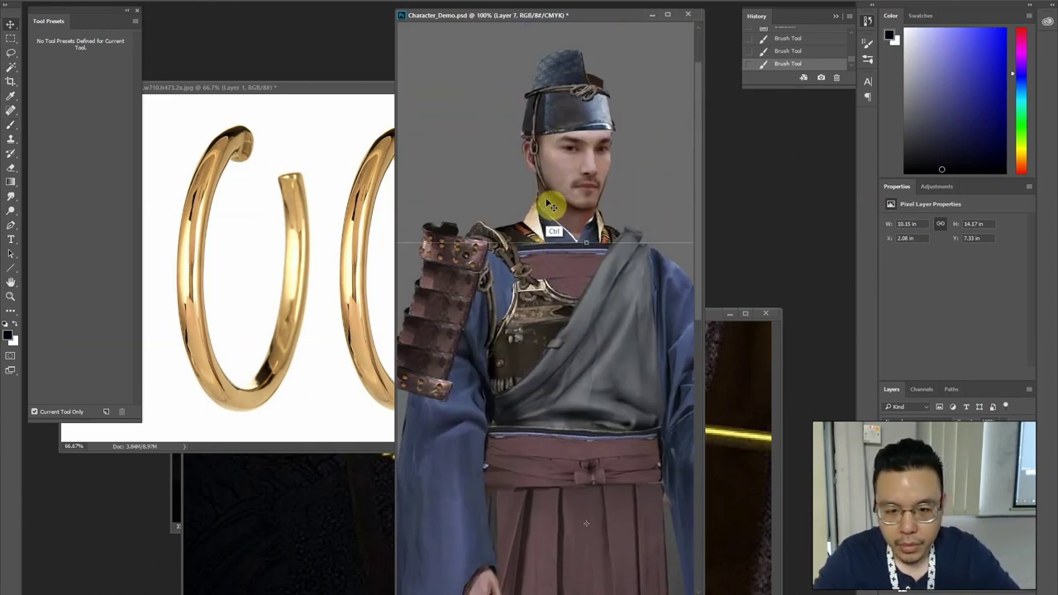
pyautogui.keyDown('ctrl'); pyautogui.click(534, 183); pyautogui.keyUp('ctrl')
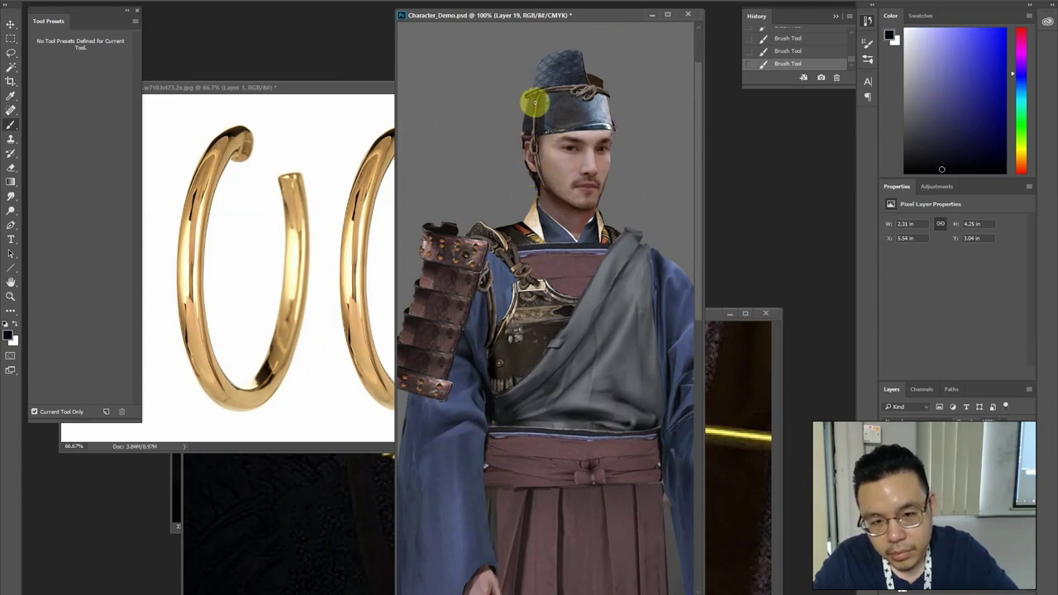
pyautogui.press('ctrl')
pyautogui.keyDown('ctrl'); pyautogui.click(579, 60); pyautogui.keyUp('ctrl')
pyautogui.moveTo(589, 83); pyautogui.dragTo(585, 62)
pyautogui.moveTo(584, 60); pyautogui.dragTo(583, 47)
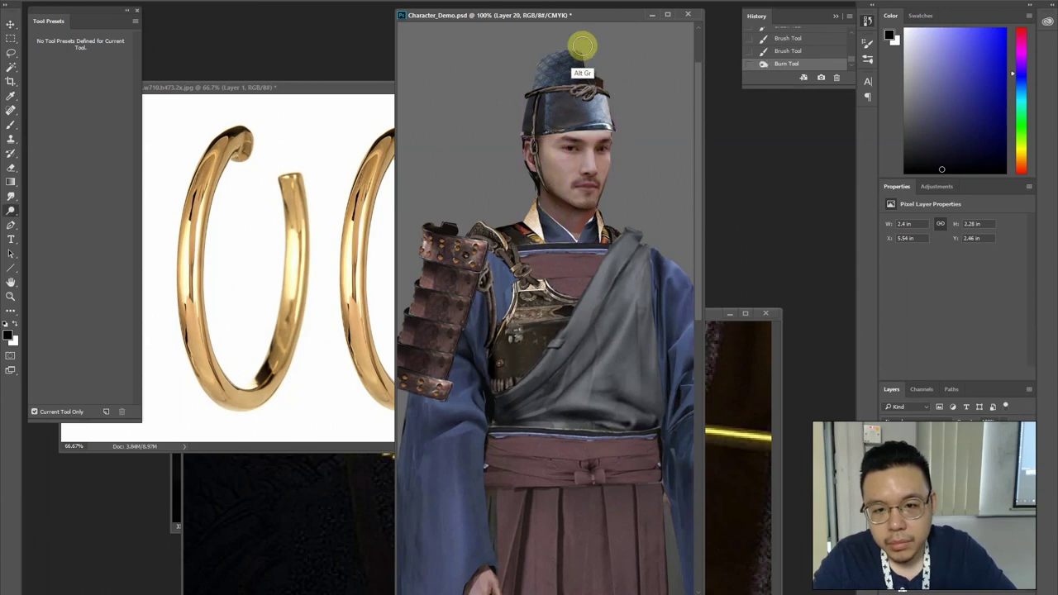
# On the head layer, lasso the leftover piece sticking out beside the hat, delete it and deselect
pyautogui.keyDown('ctrl'); pyautogui.click(611, 81); pyautogui.keyUp('ctrl')
pyautogui.press('l')
pyautogui.moveTo(613, 83); pyautogui.dragTo(595, 101)
pyautogui.press('Delete')
pyautogui.hotkey('ctrl', 'd')
pyautogui.hotkey('ctrl', '-')
pyautogui.hotkey('ctrl', '-')
pyautogui.hotkey('ctrl', '-')
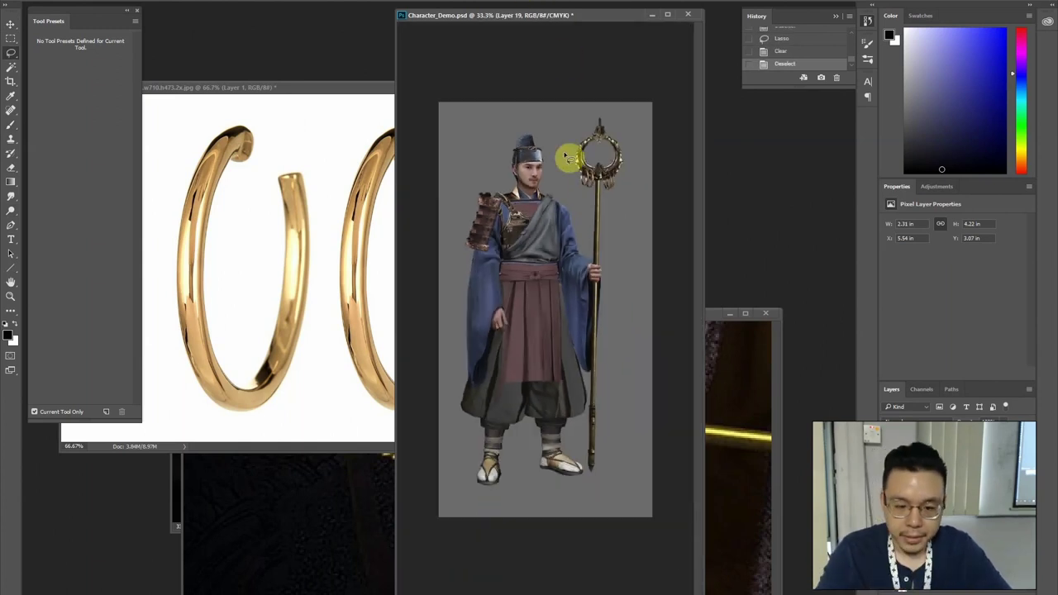
# Darken the crown of the hat further with the Burn tool and save the document
pyautogui.hotkey('ctrl', '+')
pyautogui.hotkey('ctrl', '+')
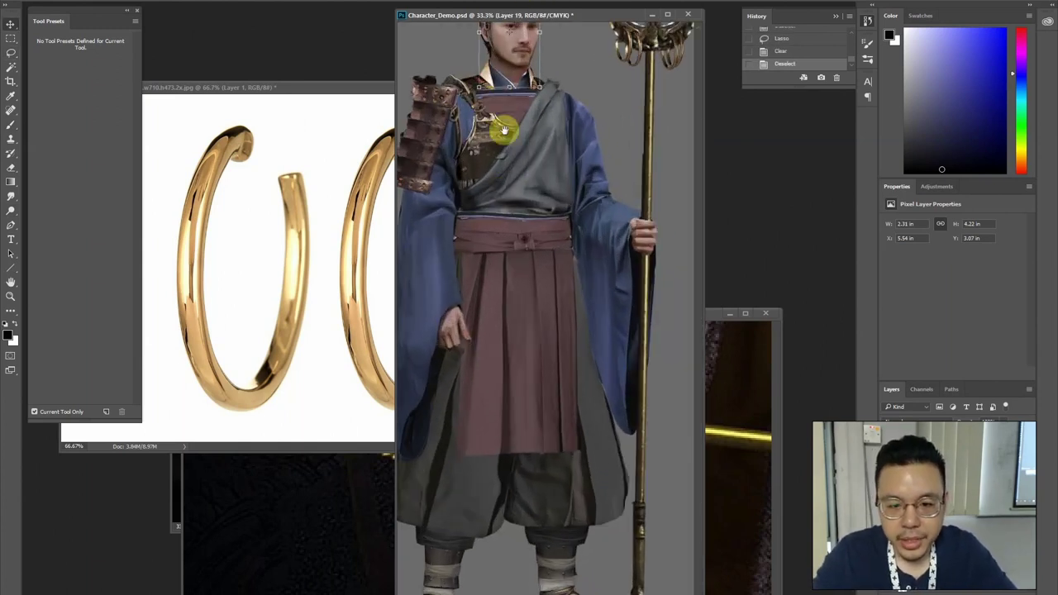
pyautogui.moveTo(504, 131); pyautogui.dragTo(516, 258)
pyautogui.keyDown('ctrl'); pyautogui.click(506, 110); pyautogui.keyUp('ctrl')
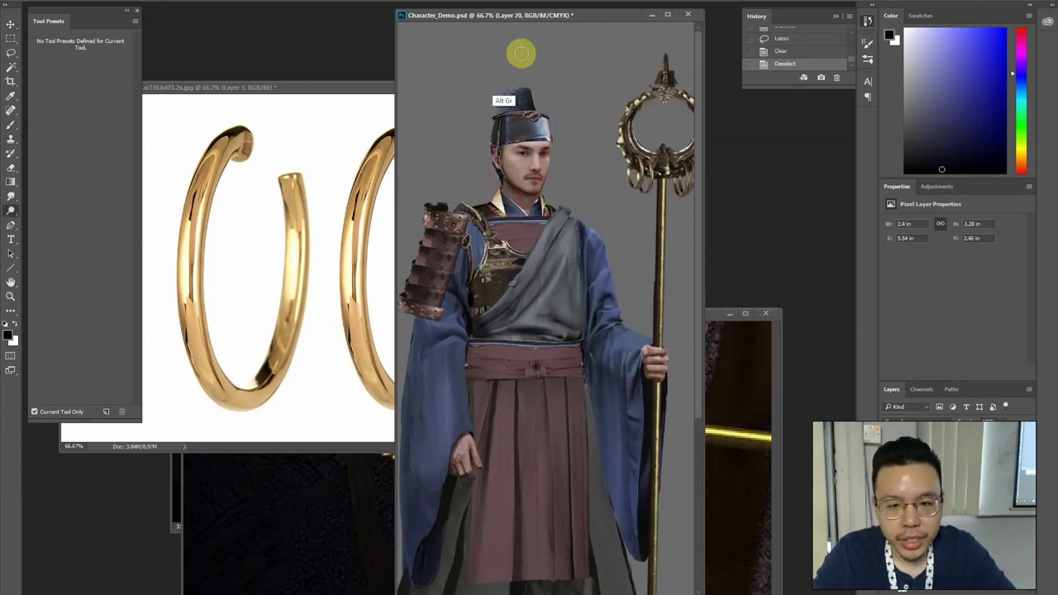
pyautogui.moveTo(499, 100)
pyautogui.mouseDown()
pyautogui.moveTo(507, 106)
pyautogui.moveTo(537, 75)
pyautogui.mouseUp()
pyautogui.hotkey('ctrl', '-')
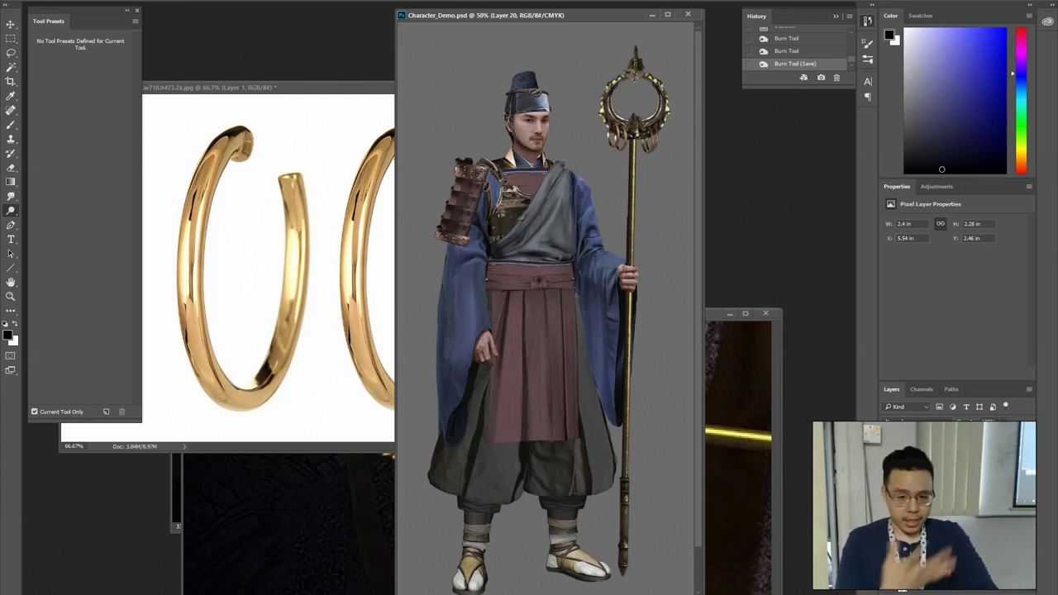
# Rename the layer of the hand gripping the staff as Hand R
pyautogui.press('v')
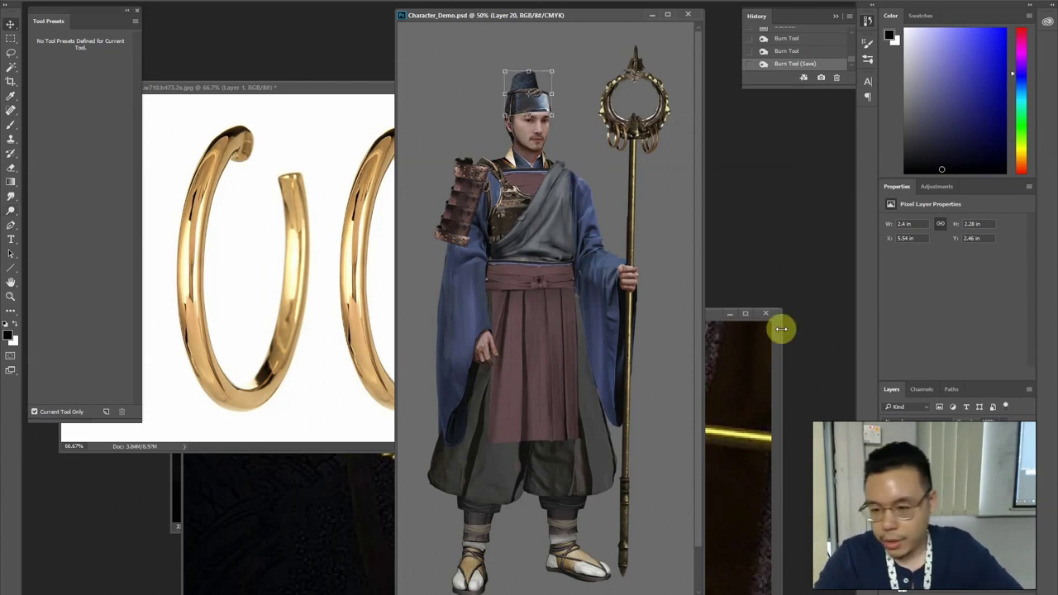
pyautogui.click(889, 512)
pyautogui.click(889, 496)
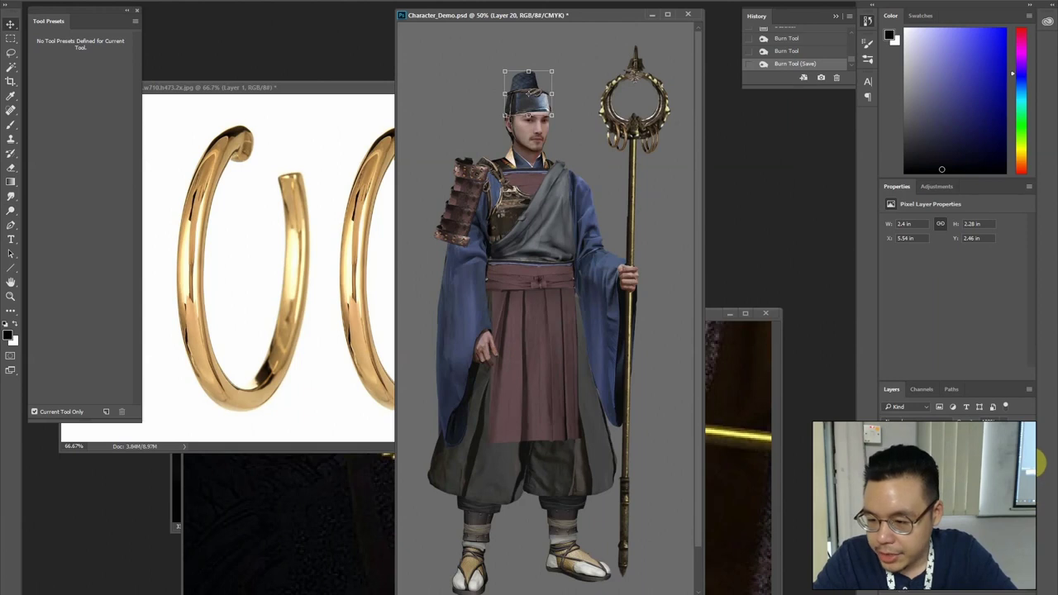
pyautogui.click(628, 278)
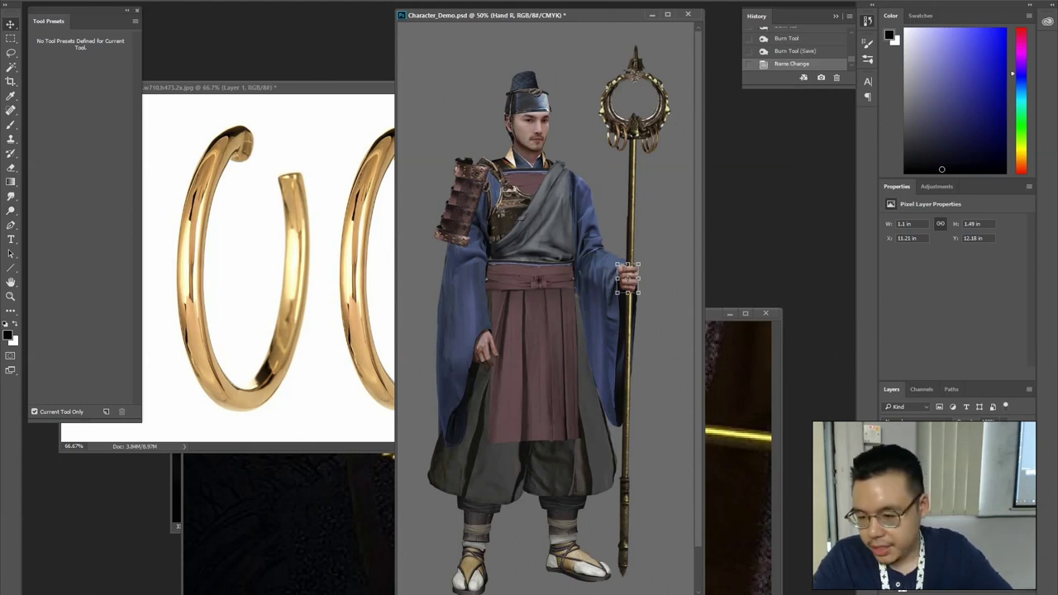
# Merge the staff's ring and ornament layers down into the shaft layer and rename the result stafff
pyautogui.click(615, 138)
pyautogui.hotkey('ctrl', 'e')
pyautogui.hotkey('ctrl', 'e')
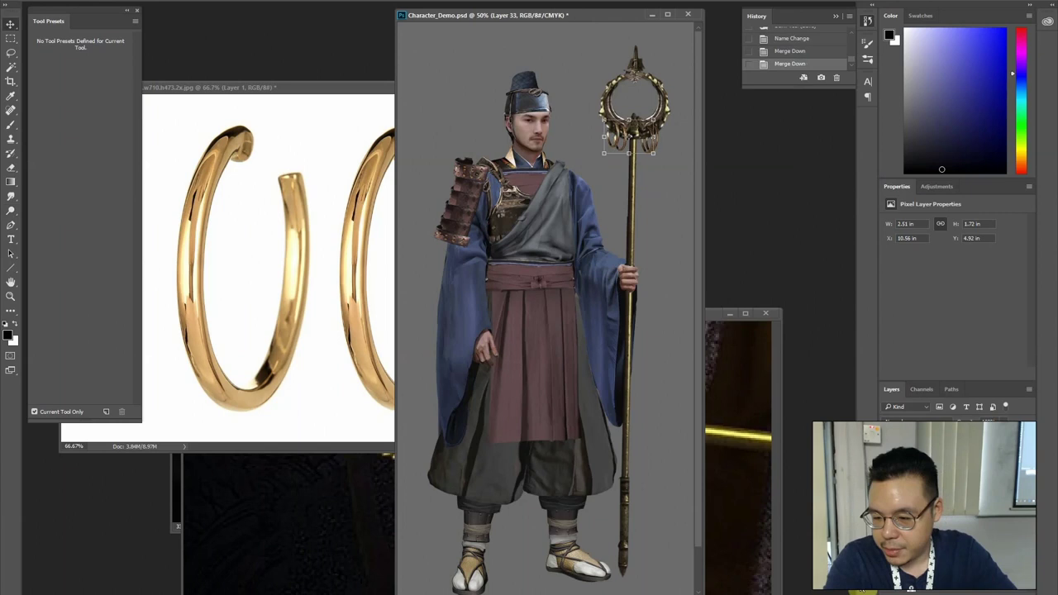
pyautogui.hotkey('ctrl', 'e')
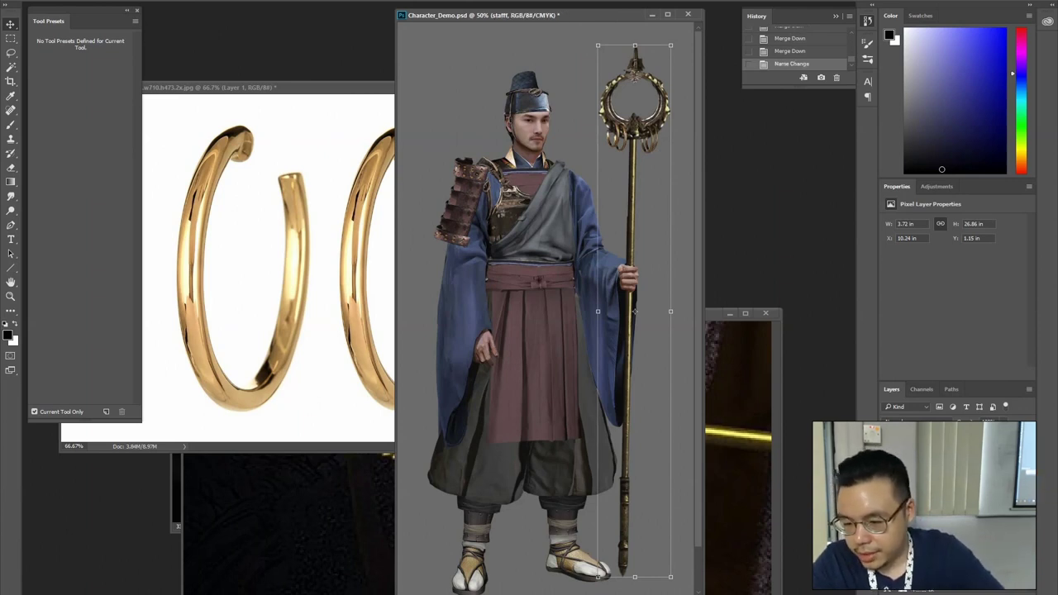
# Rename the lowered hand's layer and merge the hat's extra layer down into Layer 20
pyautogui.click(934, 513)
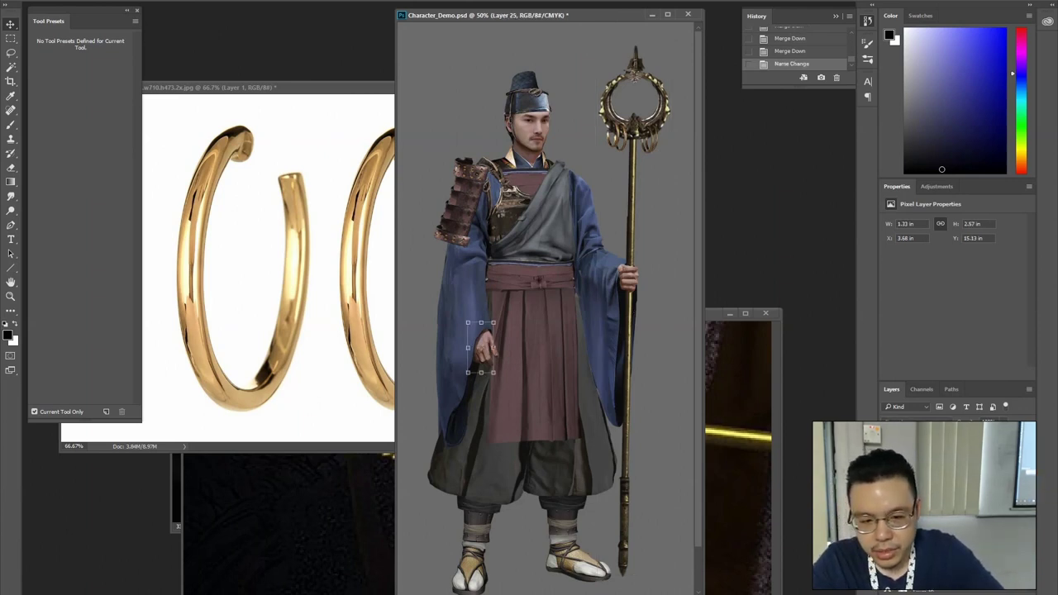
pyautogui.click(934, 525)
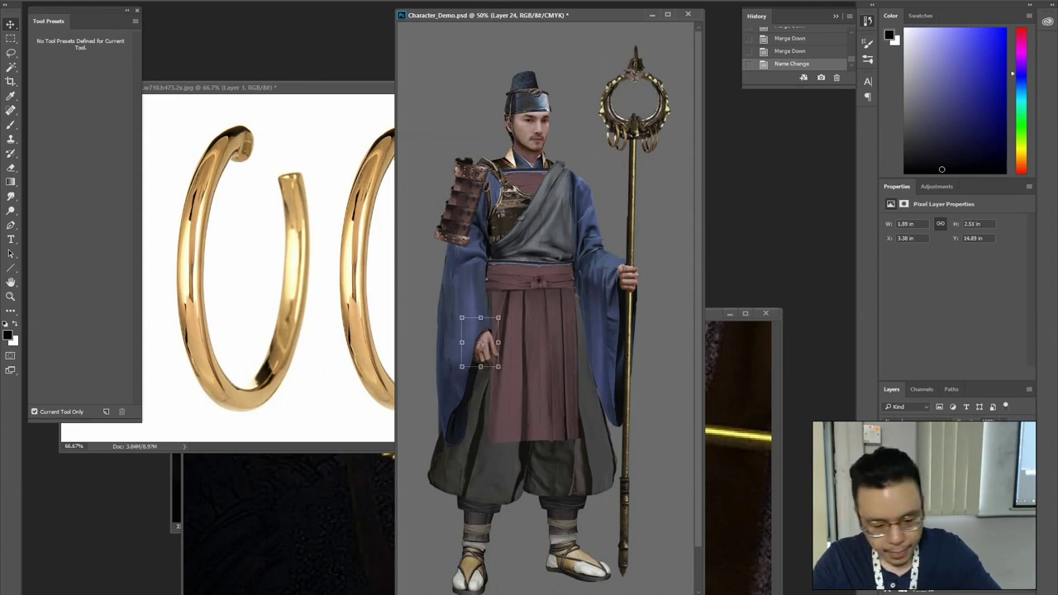
pyautogui.click(934, 537)
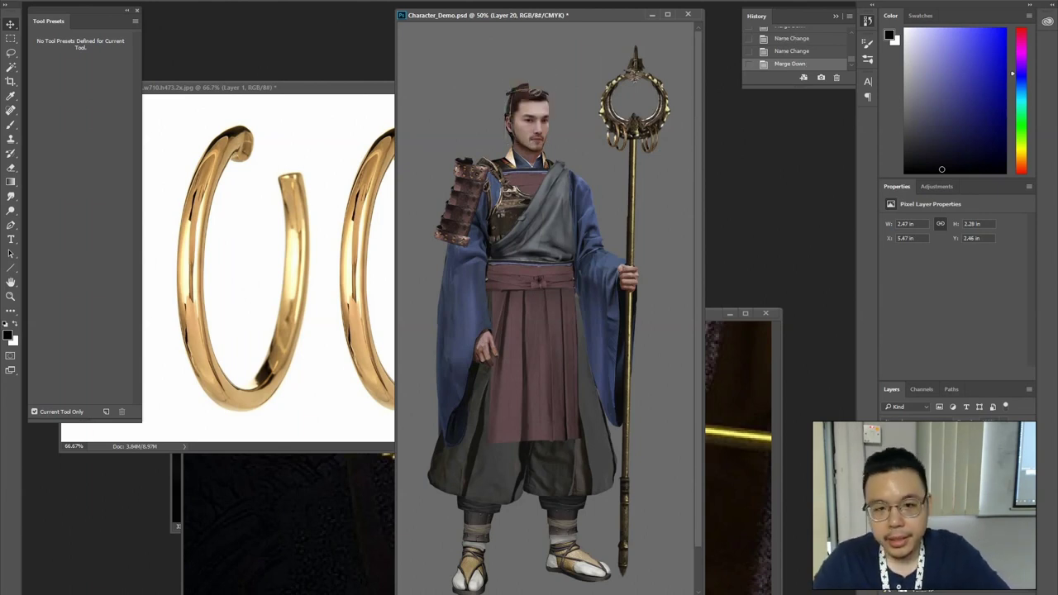
# Rename the head layer as Hand
pyautogui.click(934, 537)
pyautogui.click(889, 537)
pyautogui.click(890, 537)
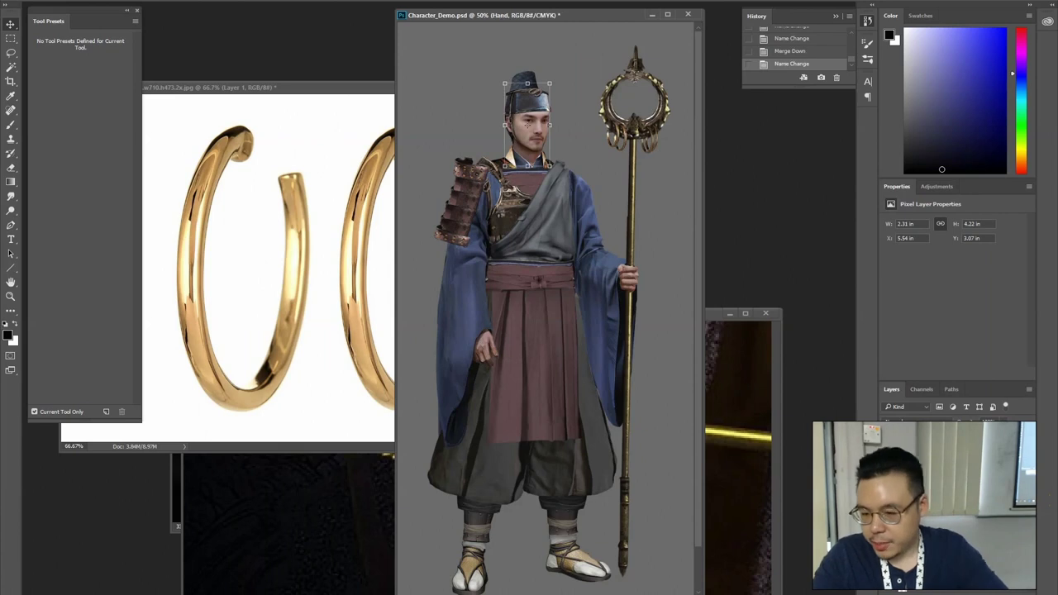
# Merge the shoulder strap on Layer 17 with the chest armor on Layer 14, and delete the unneeded layer
pyautogui.click(934, 549)
pyautogui.click(889, 550)
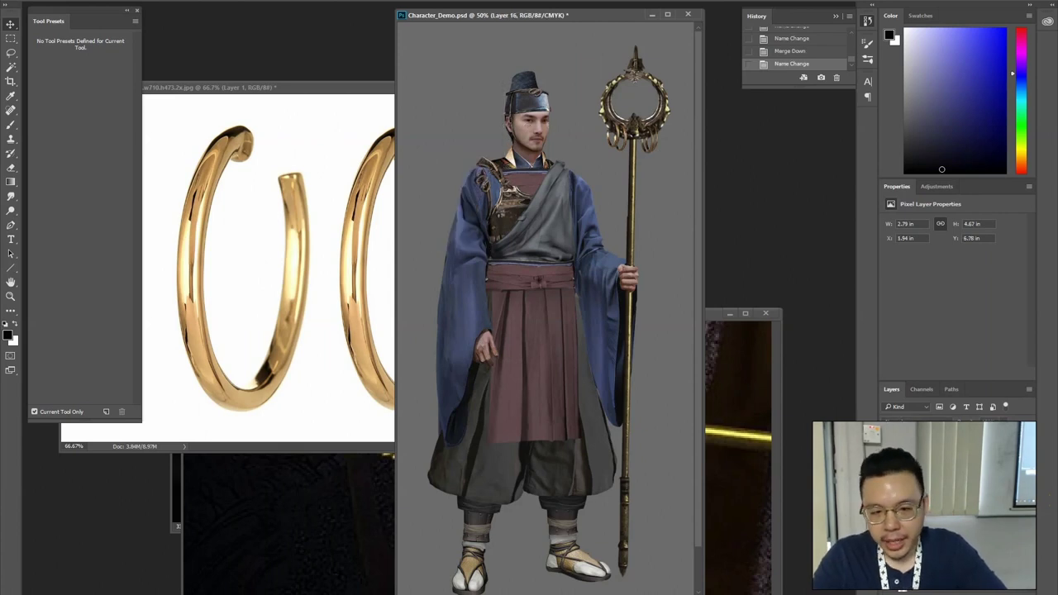
pyautogui.hotkey('ctrl', ',')
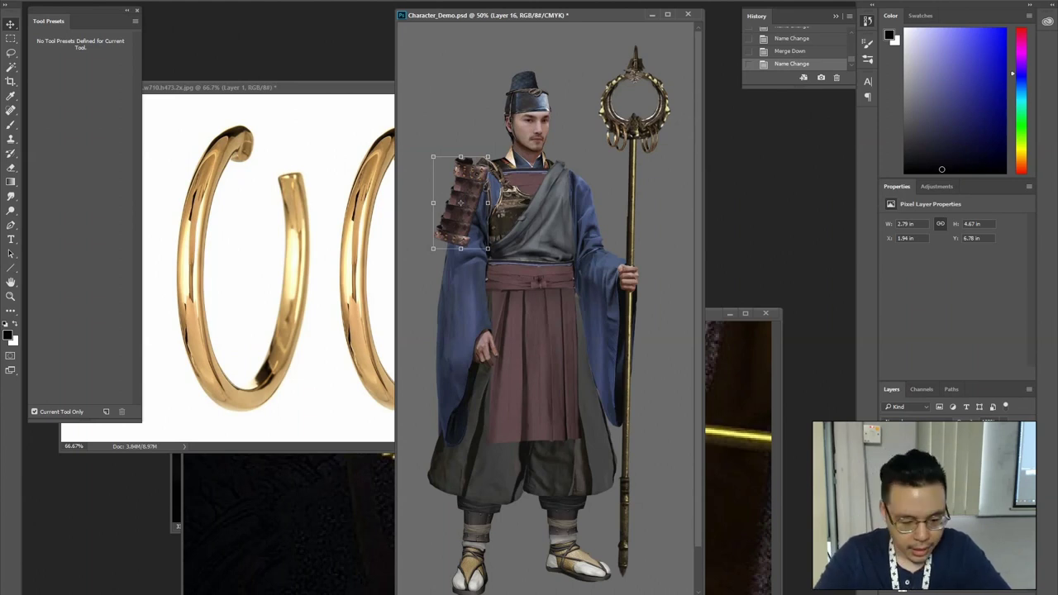
pyautogui.hotkey('alt', ']')
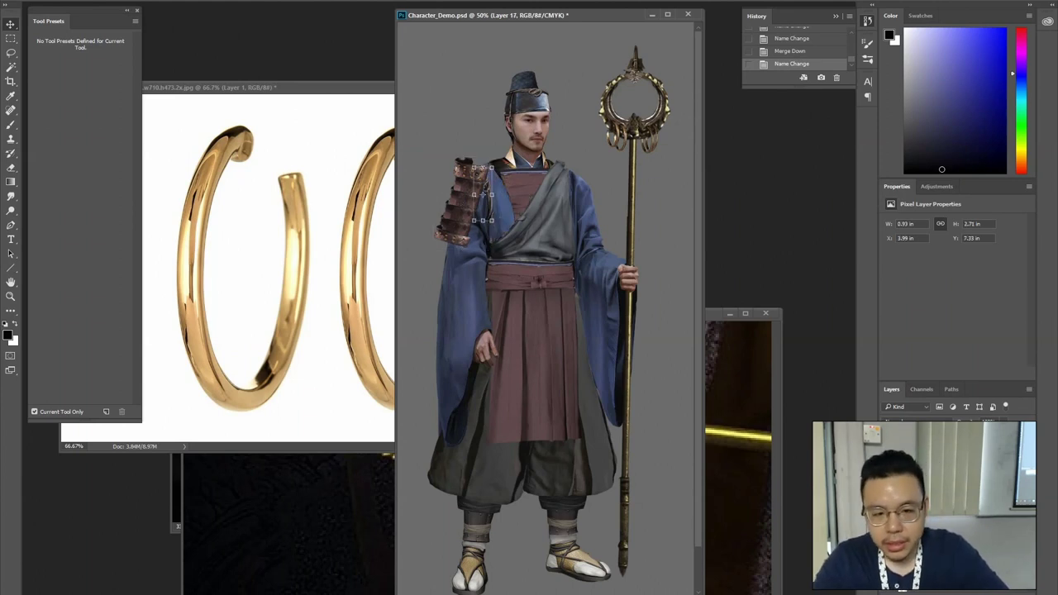
pyautogui.click(889, 533)
pyautogui.hotkey('ctrl', 'e')
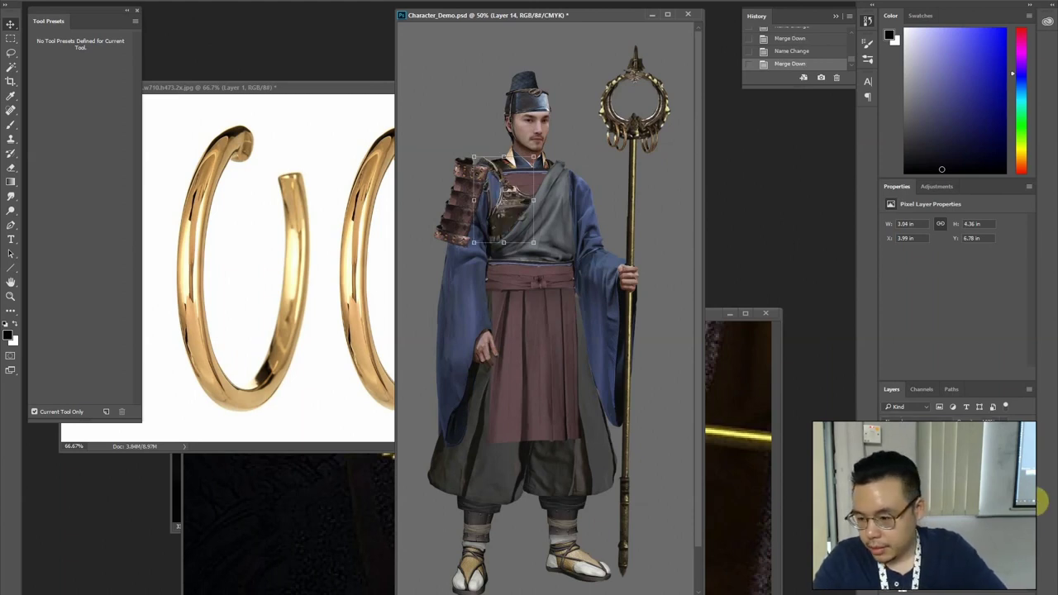
pyautogui.press('Delete')
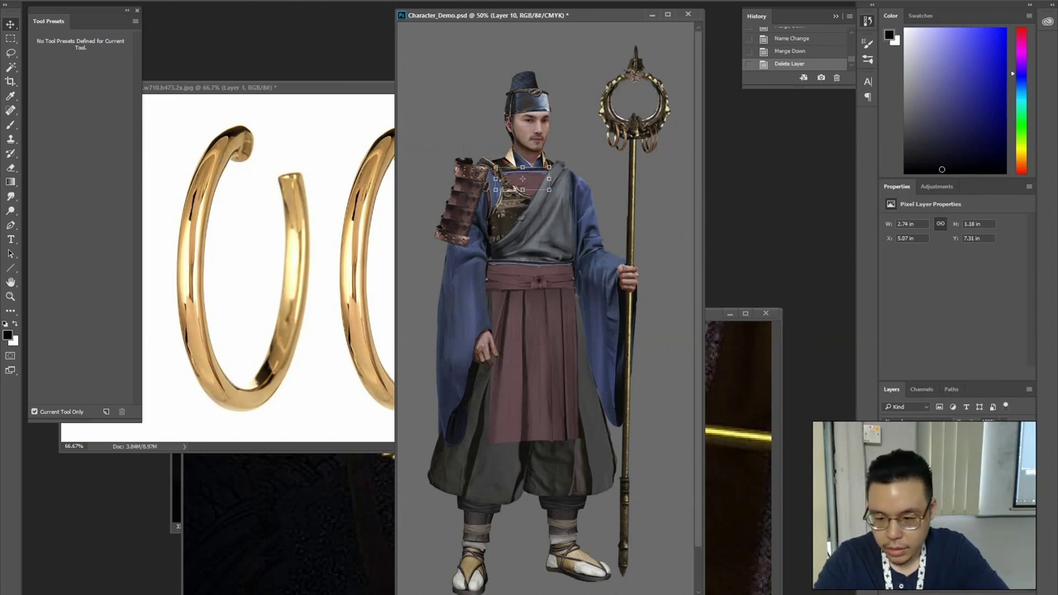
# Enlarge the layer list and move the chest cloth's Layer 10 below the robe's Layer 7
pyautogui.click(1030, 5)
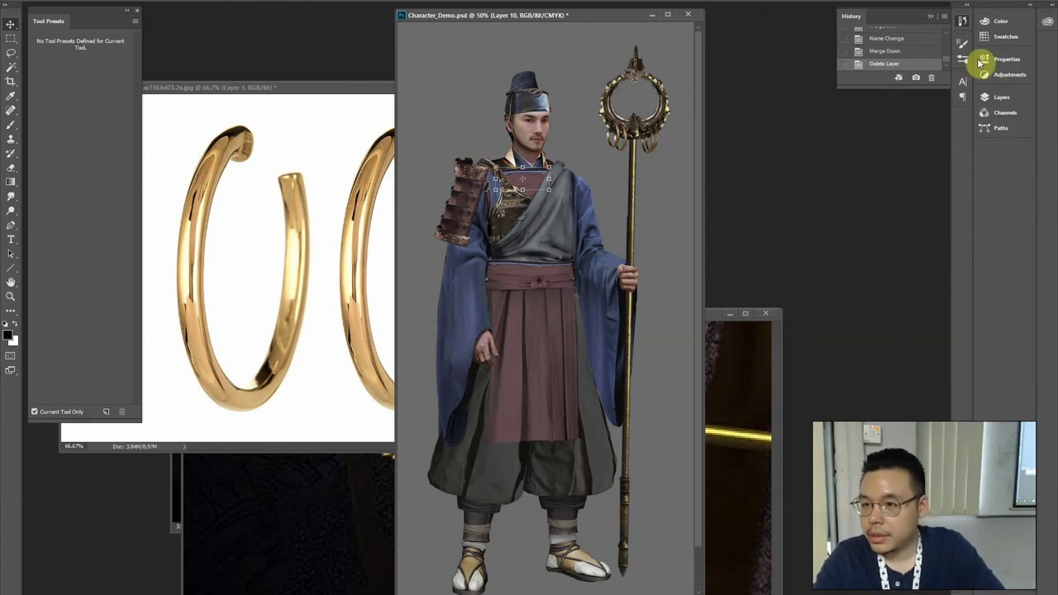
pyautogui.click(992, 97)
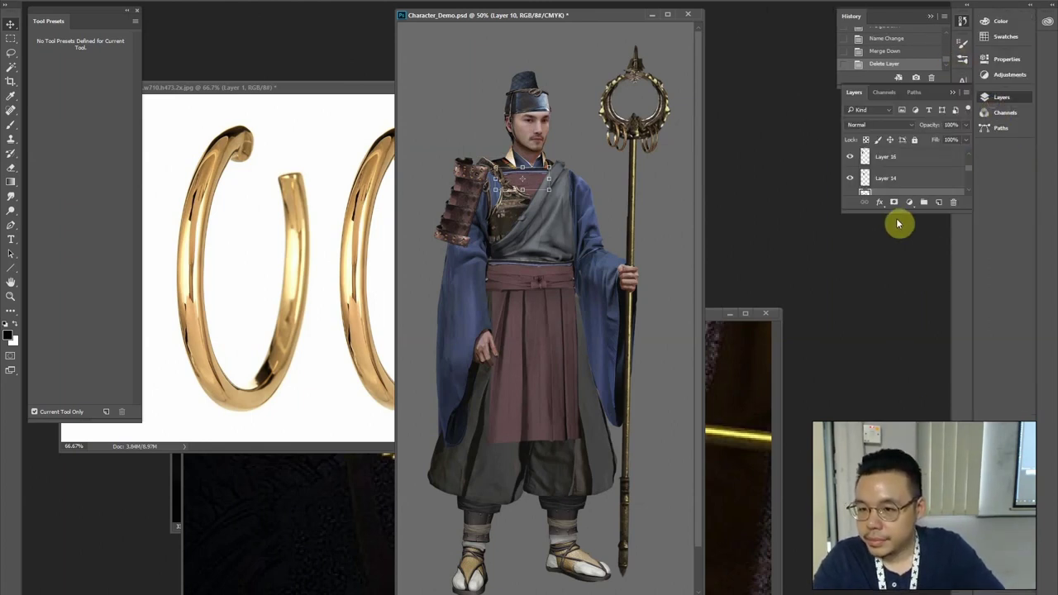
pyautogui.moveTo(906, 211); pyautogui.dragTo(905, 422)
pyautogui.click(851, 200)
pyautogui.click(850, 201)
pyautogui.click(850, 221)
pyautogui.click(851, 220)
pyautogui.moveTo(897, 201); pyautogui.dragTo(866, 248)
# Move Layer 10 directly above Layer 11, merge the two, and merge the result down into Layer 8
pyautogui.click(849, 245)
pyautogui.click(849, 245)
pyautogui.click(864, 251)
pyautogui.click(851, 264)
pyautogui.click(850, 264)
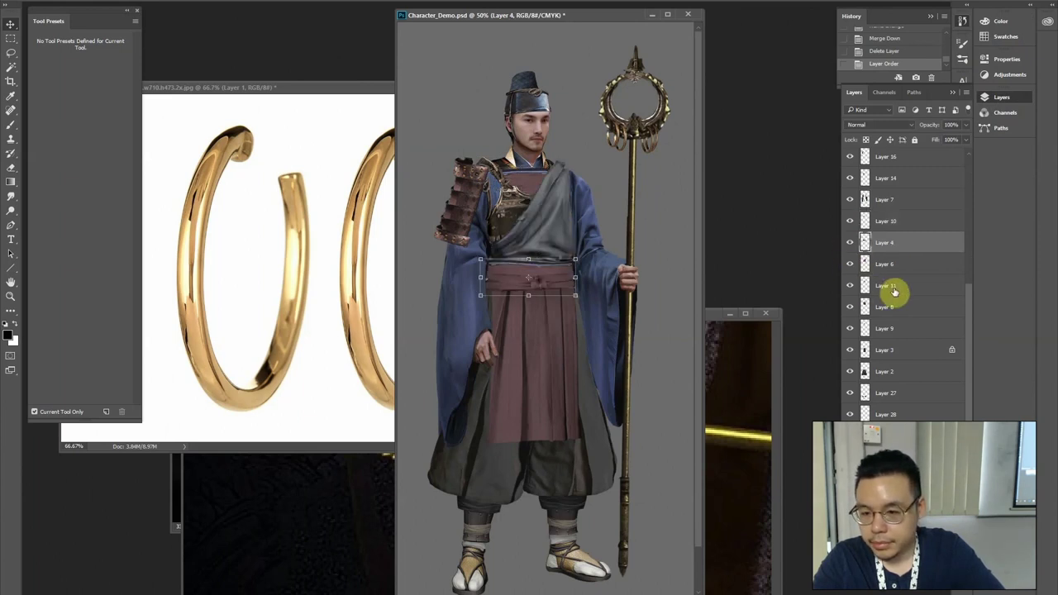
pyautogui.click(859, 286)
pyautogui.click(850, 287)
pyautogui.moveTo(890, 223); pyautogui.dragTo(904, 292)
pyautogui.hotkey('ctrl', 'e')
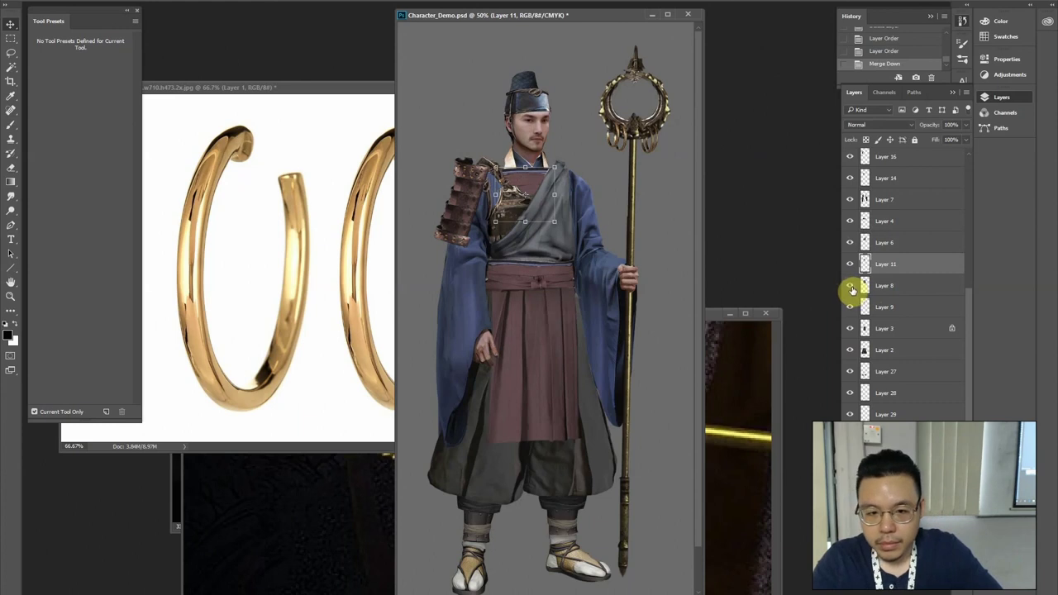
pyautogui.hotkey('ctrl', 'e')
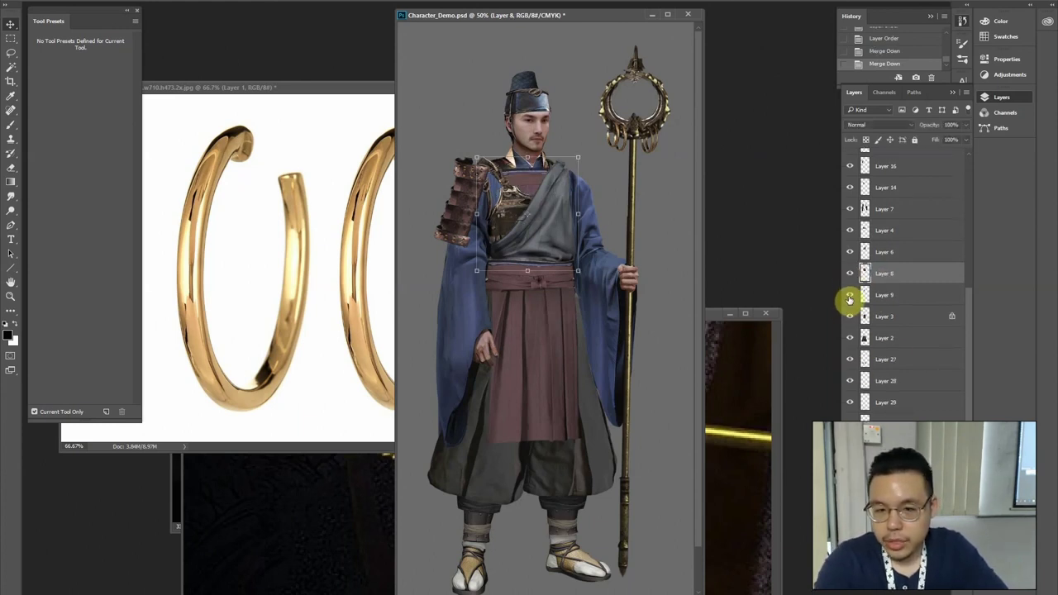
# Move the maroon apron's Layer 3 up to directly below the waist sash's Layer 4
pyautogui.click(864, 302)
pyautogui.click(850, 317)
pyautogui.click(849, 316)
pyautogui.click(889, 321)
pyautogui.moveTo(904, 323); pyautogui.dragTo(889, 240)
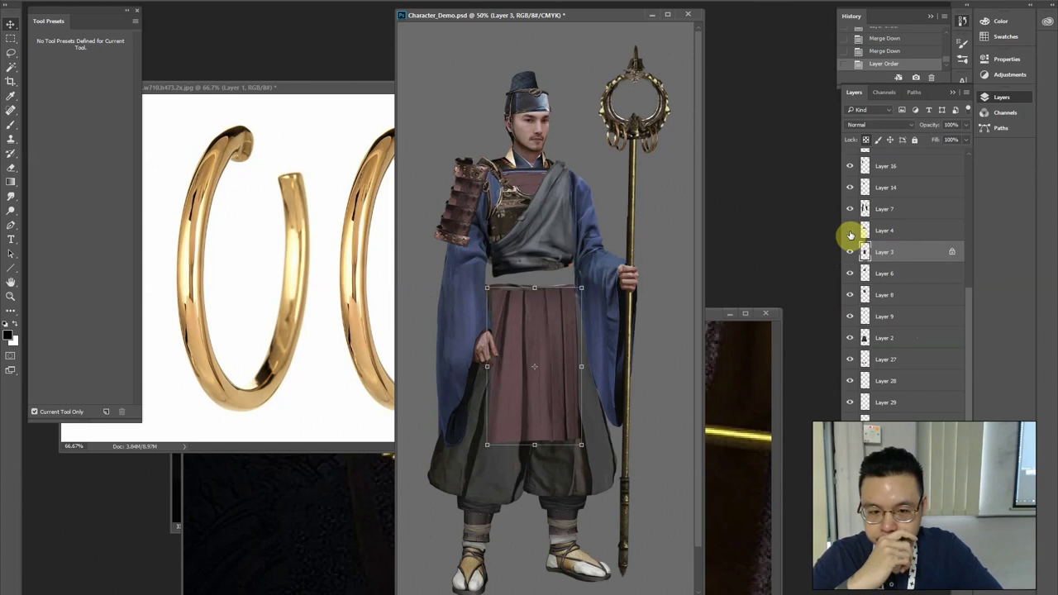
pyautogui.click(881, 231)
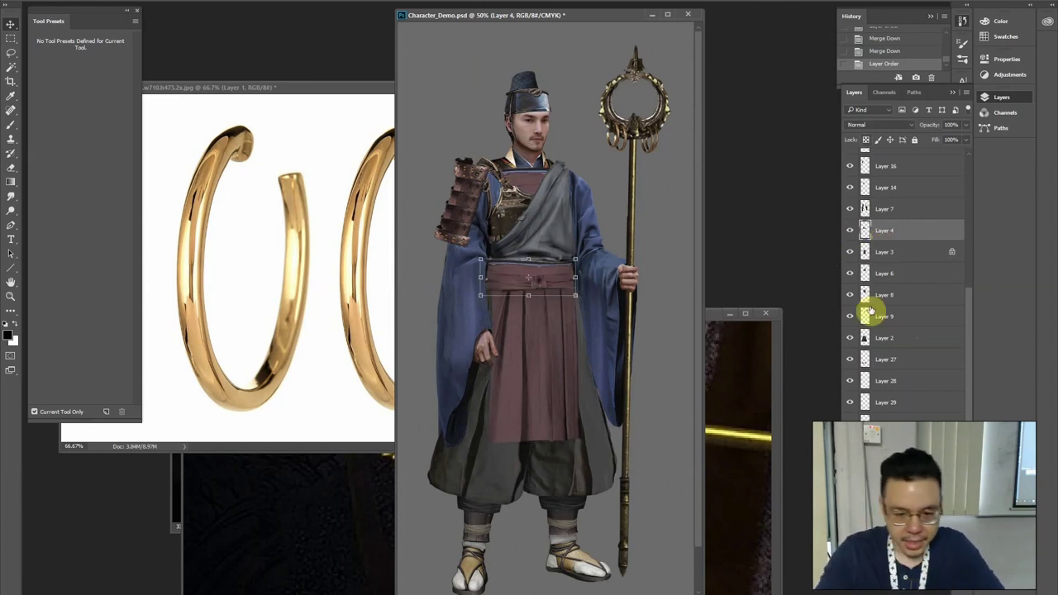
# Merge the trousers on Layer 2 down into Layer 27
pyautogui.click(858, 340)
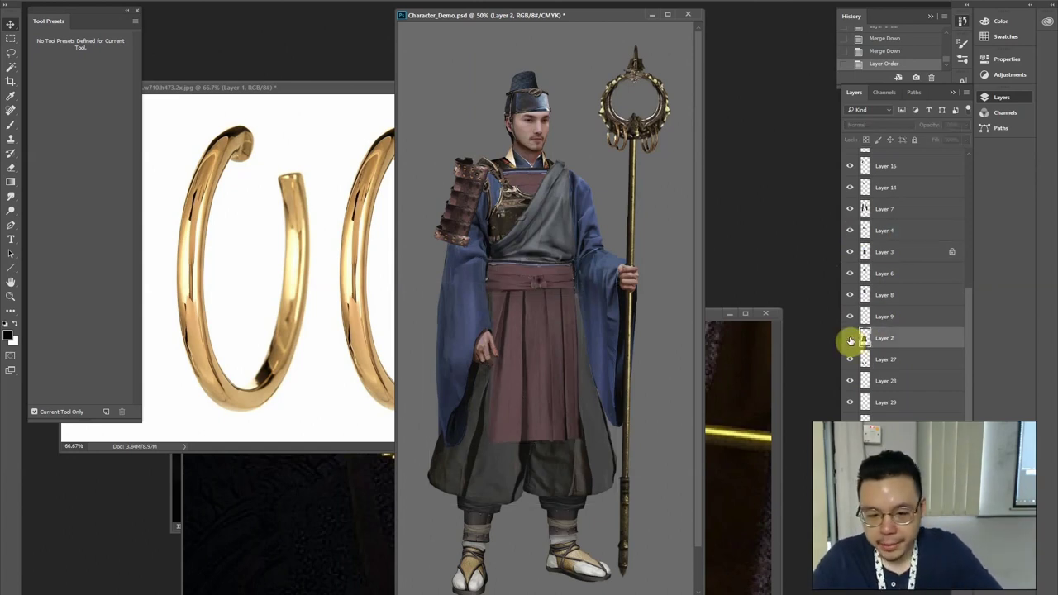
pyautogui.click(851, 339)
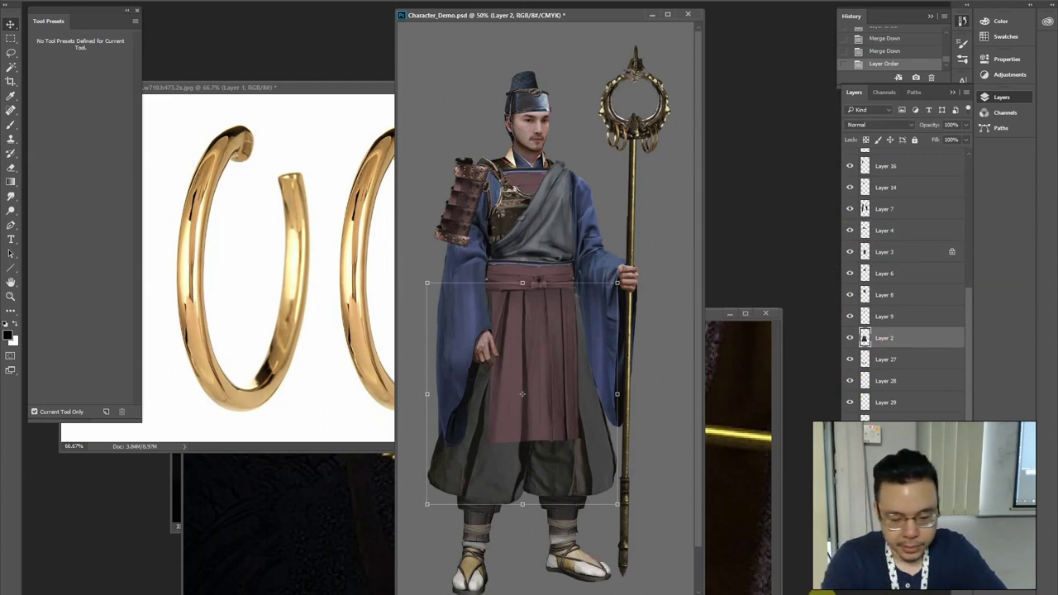
pyautogui.hotkey('ctrl', 'e')
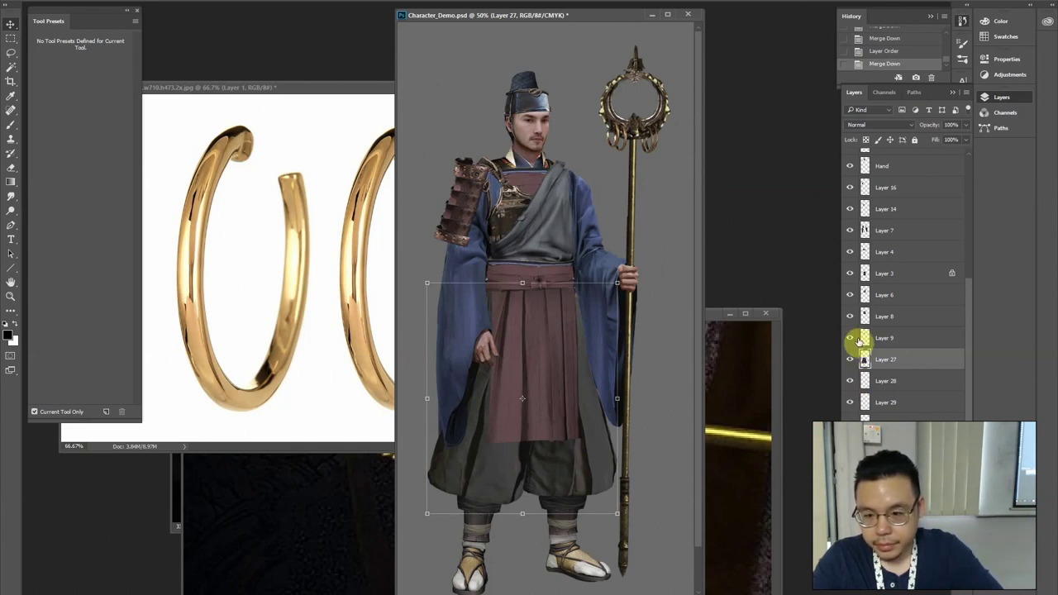
# Check which costume parts Layers 9, 8, 6, 7 and 3 hold by briefly hiding or isolating them
pyautogui.click(859, 338)
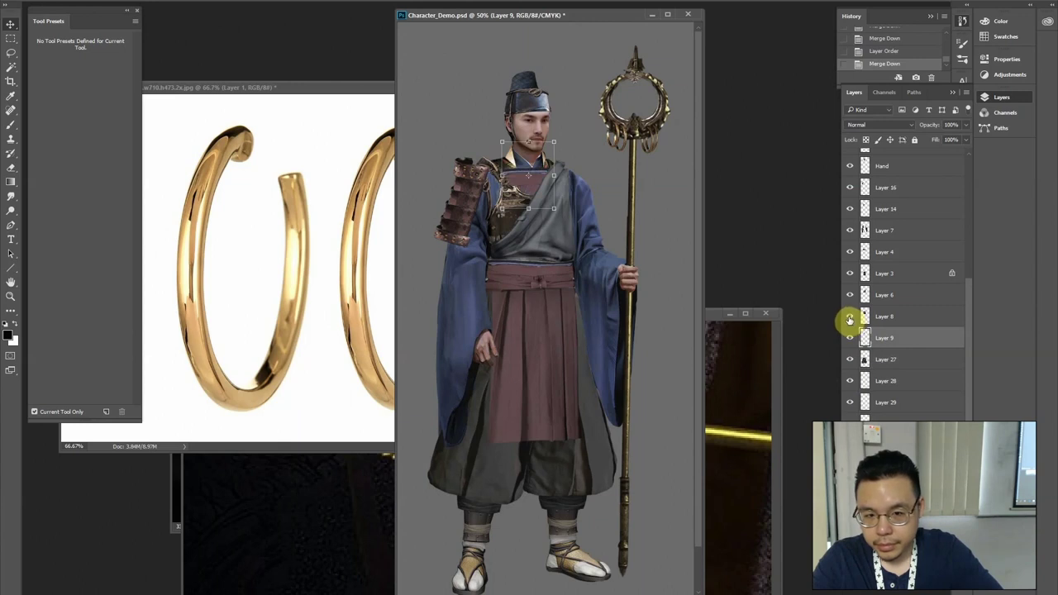
pyautogui.click(850, 316)
pyautogui.click(850, 317)
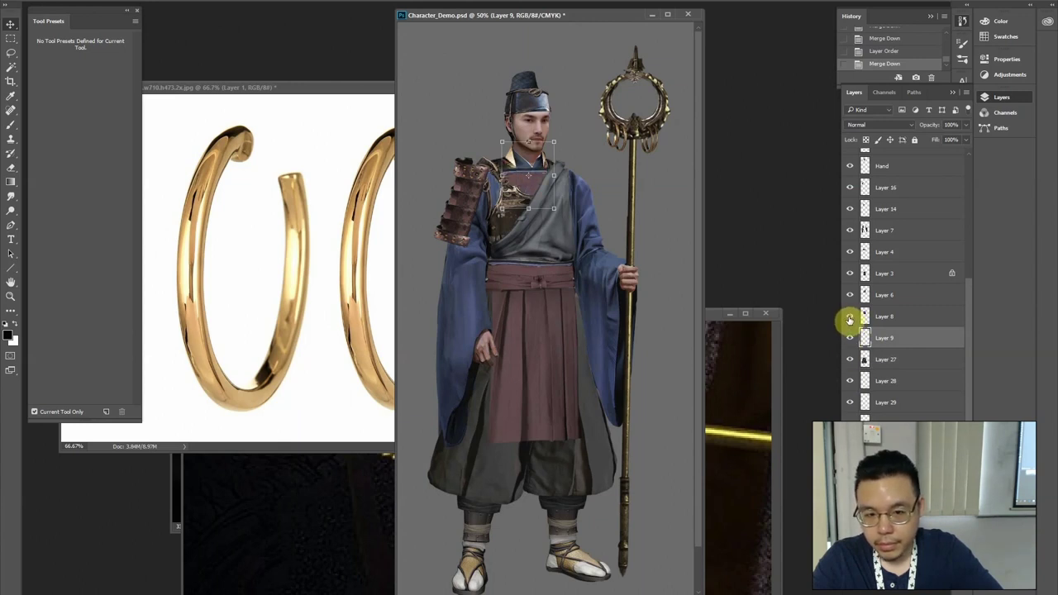
pyautogui.click(849, 339)
pyautogui.click(848, 295)
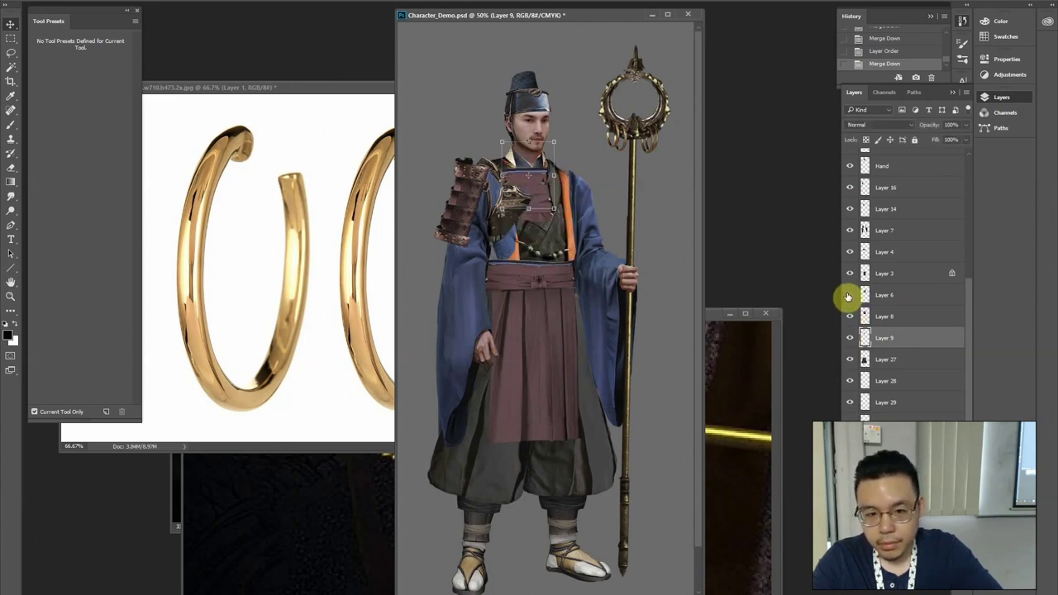
pyautogui.click(849, 297)
pyautogui.click(849, 236)
pyautogui.click(849, 235)
pyautogui.keyDown('alt'); pyautogui.click(849, 236); pyautogui.keyUp('alt')
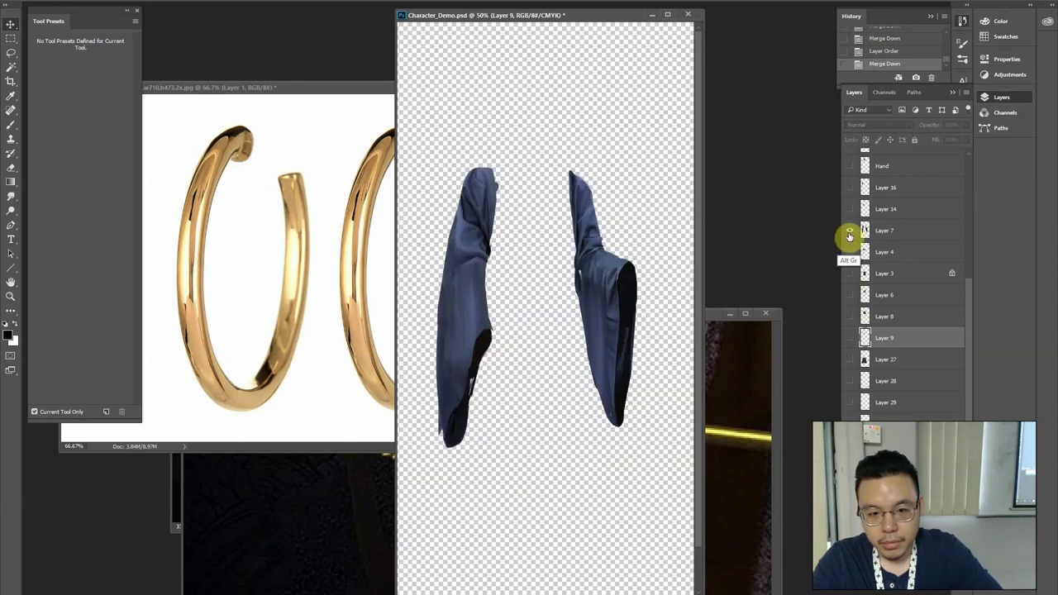
pyautogui.keyDown('alt'); pyautogui.click(849, 236); pyautogui.keyUp('alt')
pyautogui.click(848, 276)
pyautogui.click(849, 281)
pyautogui.click(851, 299)
pyautogui.click(852, 299)
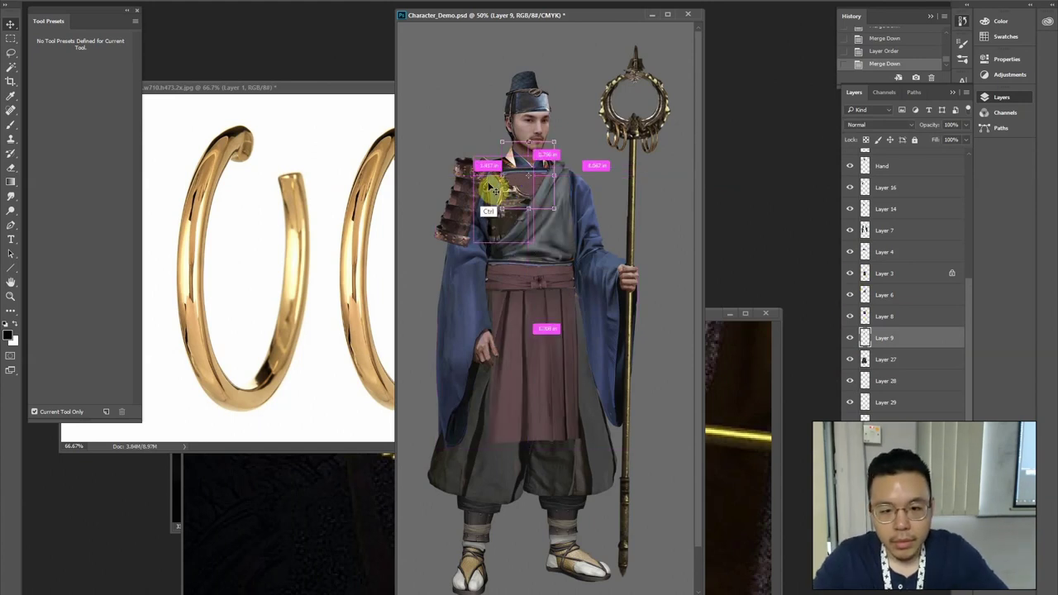
# Select Layer 14 at the chest armour and inspect its contents by toggling and isolating its visibility
pyautogui.keyDown('ctrl'); pyautogui.click(497, 194); pyautogui.keyUp('ctrl')
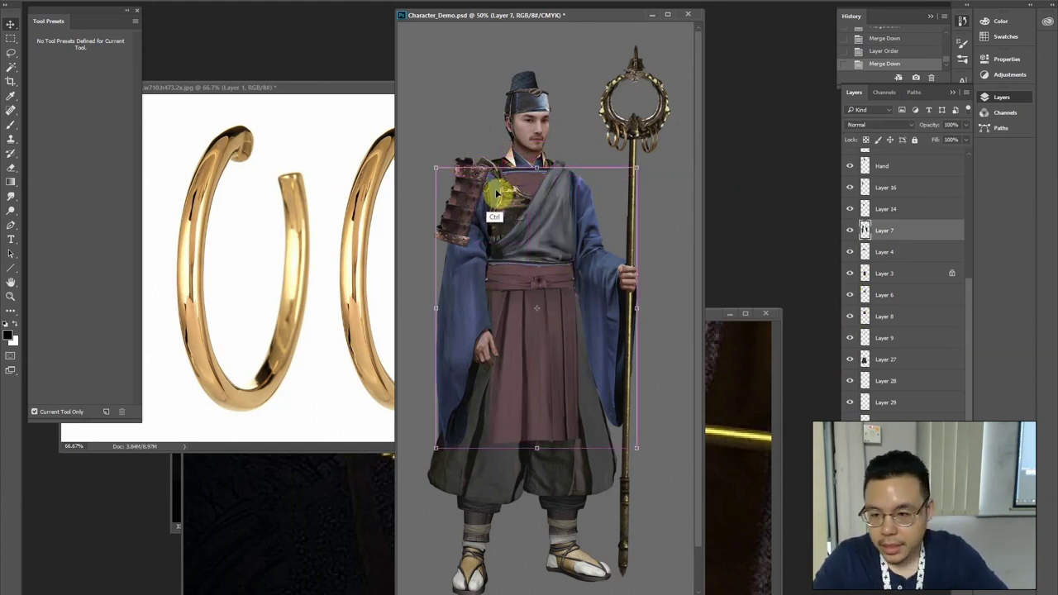
pyautogui.keyDown('ctrl'); pyautogui.click(499, 183); pyautogui.keyUp('ctrl')
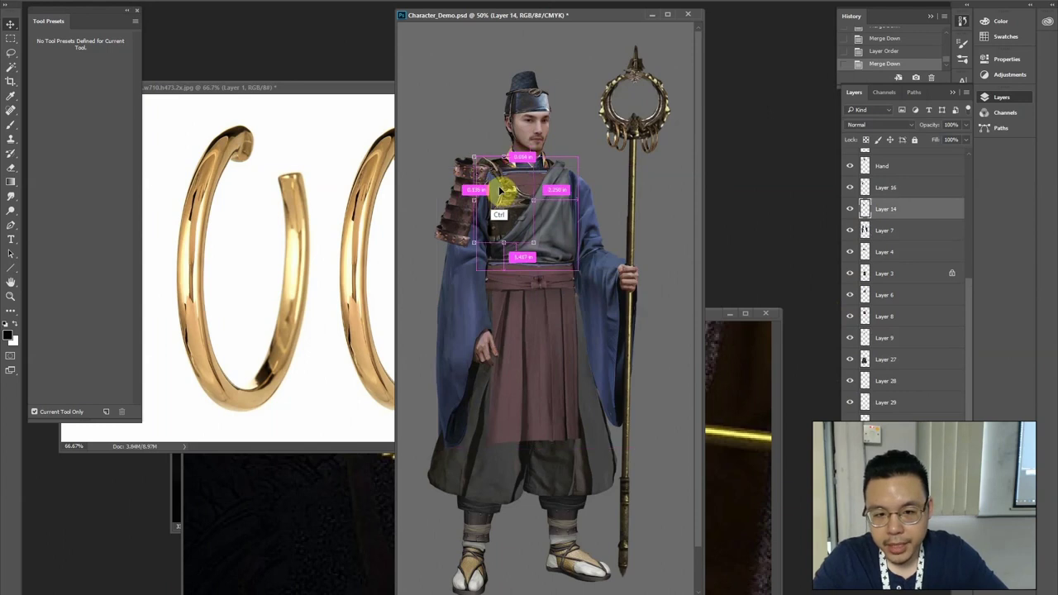
pyautogui.click(849, 211)
pyautogui.click(849, 211)
pyautogui.click(848, 211)
pyautogui.click(849, 211)
pyautogui.click(849, 211)
pyautogui.click(848, 211)
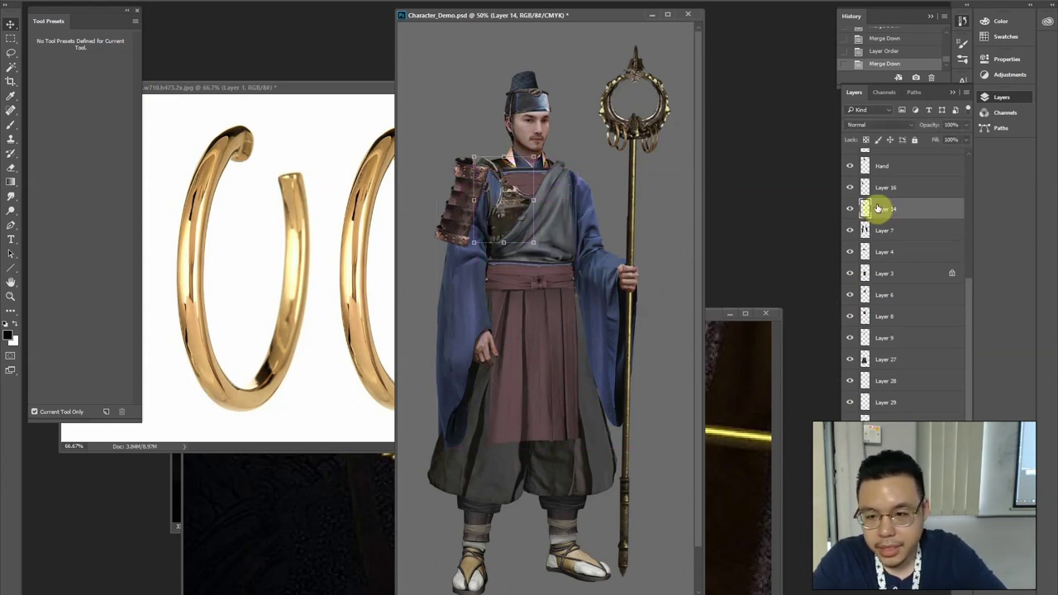
pyautogui.keyDown('alt'); pyautogui.click(849, 212); pyautogui.keyUp('alt')
pyautogui.keyDown('alt'); pyautogui.click(849, 212); pyautogui.keyUp('alt')
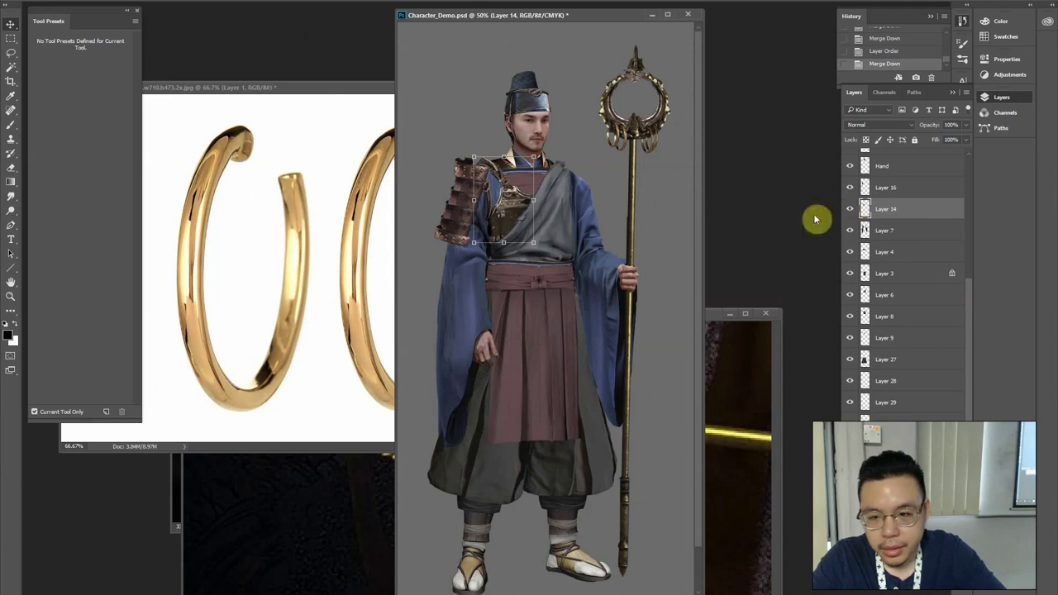
# Check the contents of Layers 7, 4, 3, 6 and 8 by hiding and reshowing each in turn
pyautogui.click(849, 230)
pyautogui.click(850, 230)
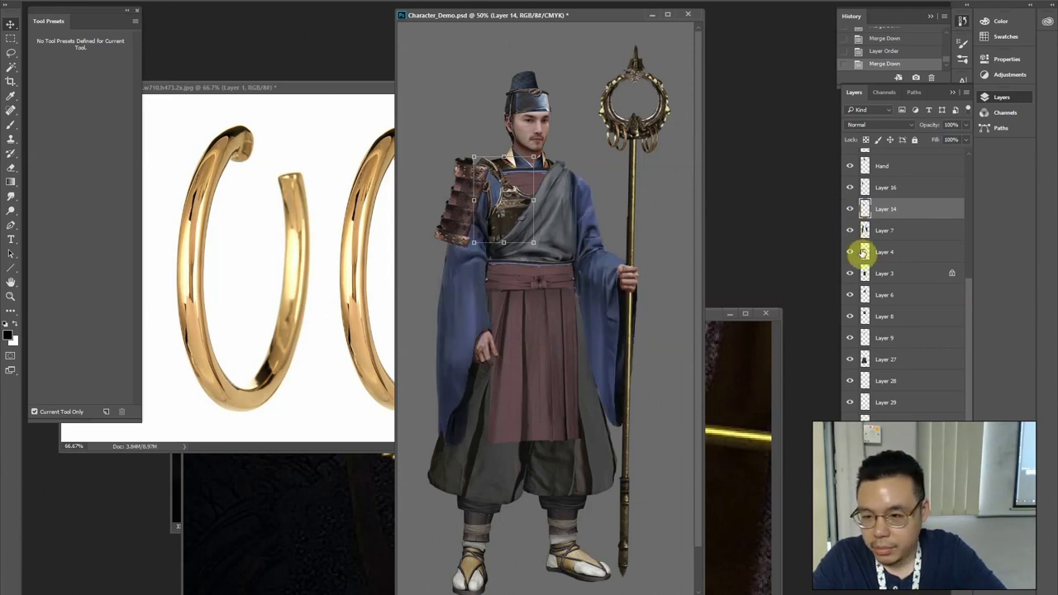
pyautogui.click(850, 253)
pyautogui.click(849, 252)
pyautogui.click(848, 273)
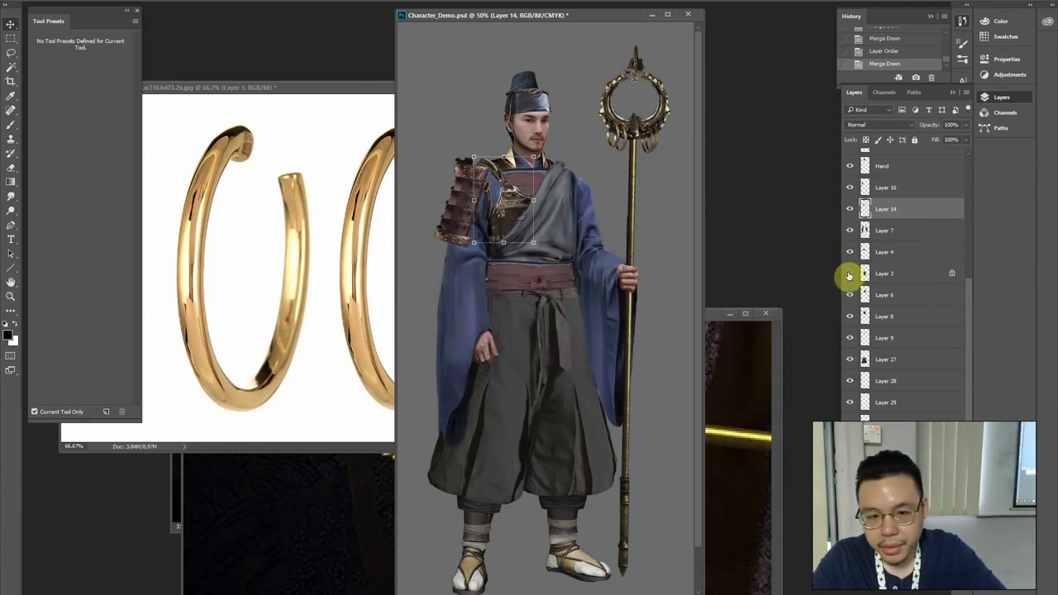
pyautogui.click(849, 274)
pyautogui.click(849, 295)
pyautogui.click(850, 295)
pyautogui.click(850, 317)
pyautogui.click(850, 317)
# Cut the collar area from Layer 8 onto its own layer, move it above the robe's Layer 7 and merge it down
pyautogui.click(879, 321)
pyautogui.press('l')
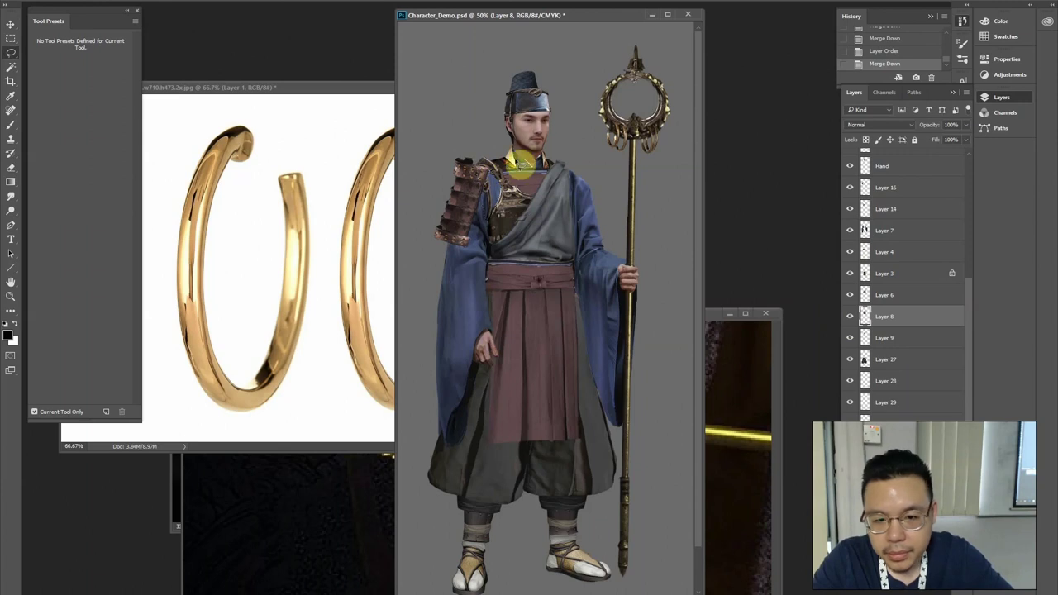
pyautogui.moveTo(521, 164); pyautogui.dragTo(529, 167)
pyautogui.hotkey('ctrl', 'shift', 'j')
pyautogui.moveTo(962, 316); pyautogui.dragTo(912, 236)
pyautogui.click(912, 229)
pyautogui.hotkey('ctrl', 'e')
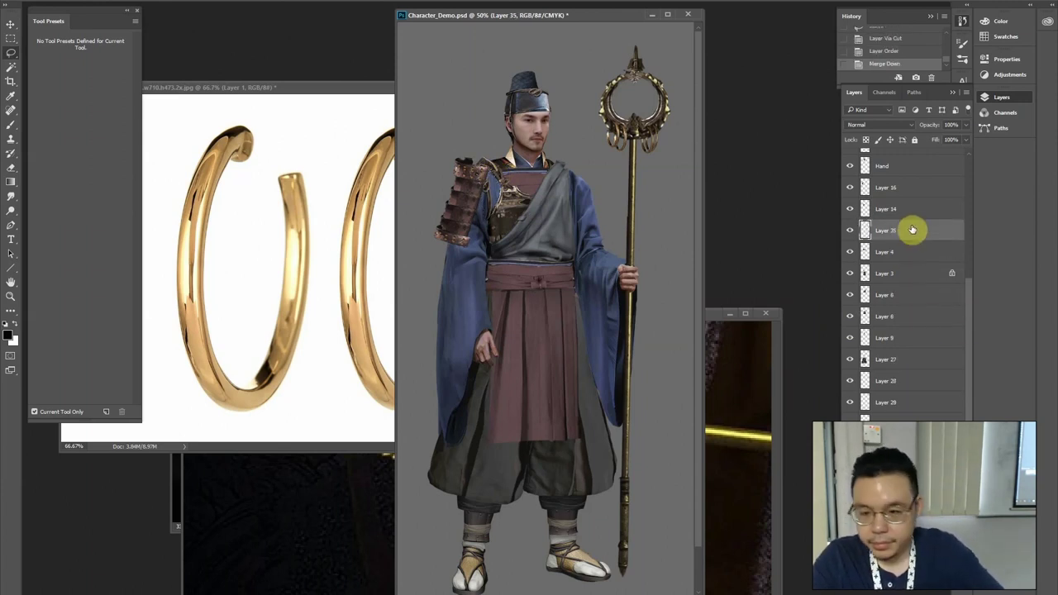
pyautogui.click(850, 232)
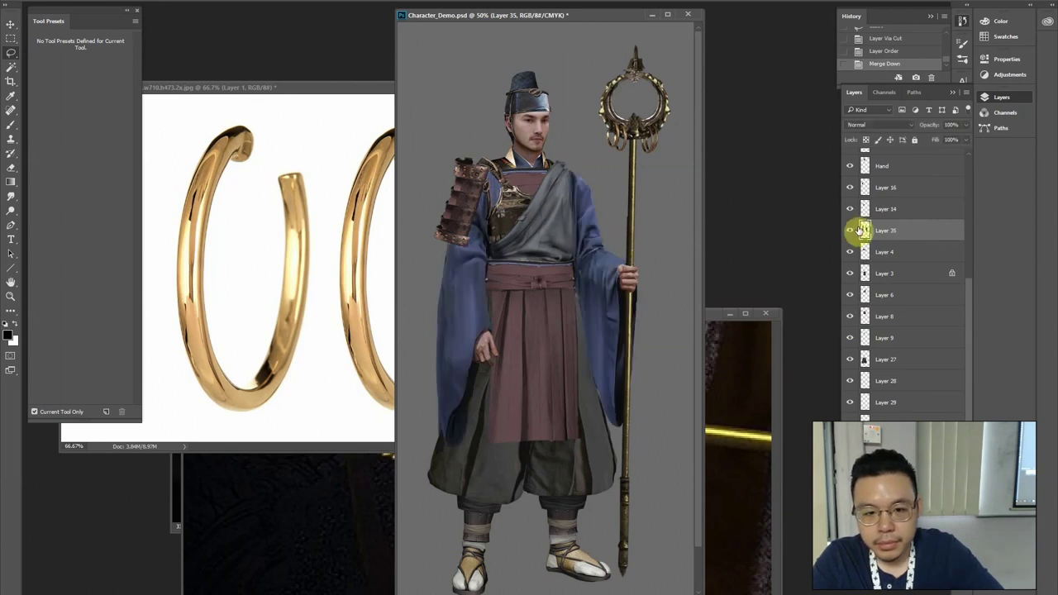
pyautogui.hotkey('ctrl', 't')
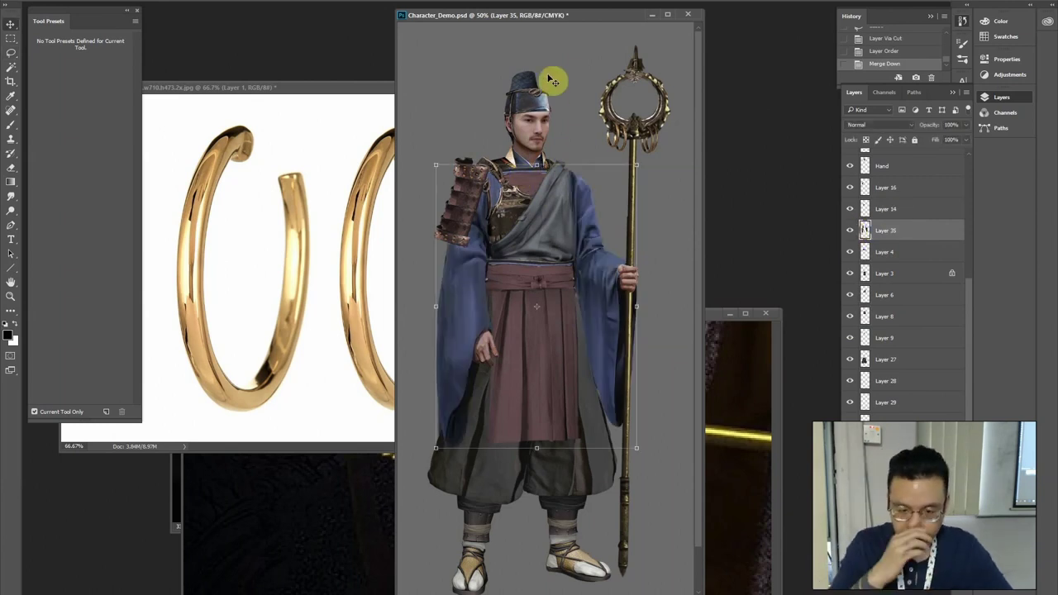
# Raise the saturation of the waist sash on Layer 4 to +54 with Hue/Saturation
pyautogui.keyDown('ctrl'); pyautogui.click(529, 280); pyautogui.keyUp('ctrl')
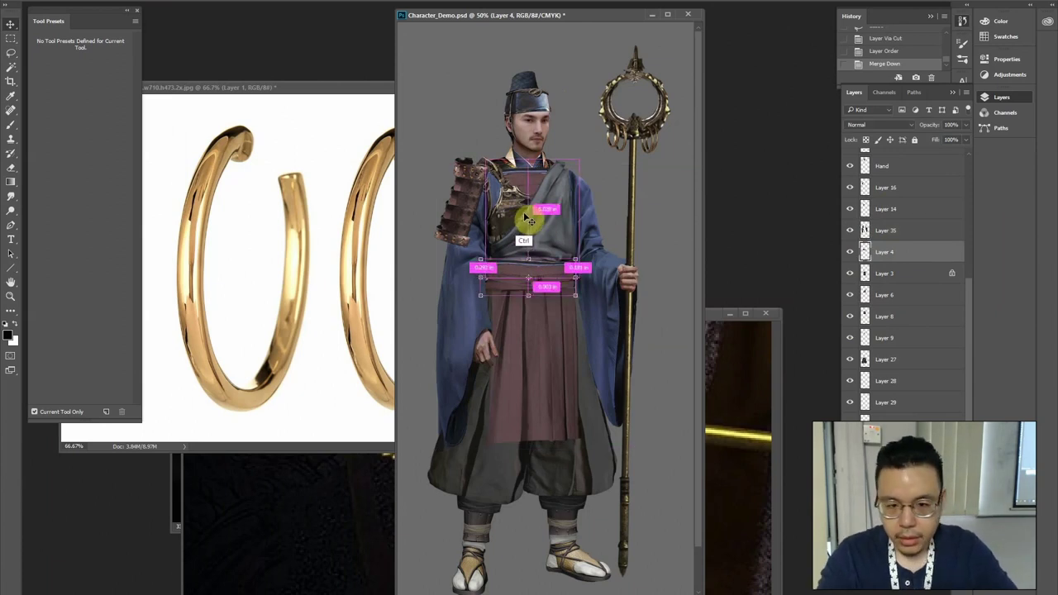
pyautogui.hotkey('ctrl', 'u')
pyautogui.moveTo(373, 89); pyautogui.dragTo(286, 172)
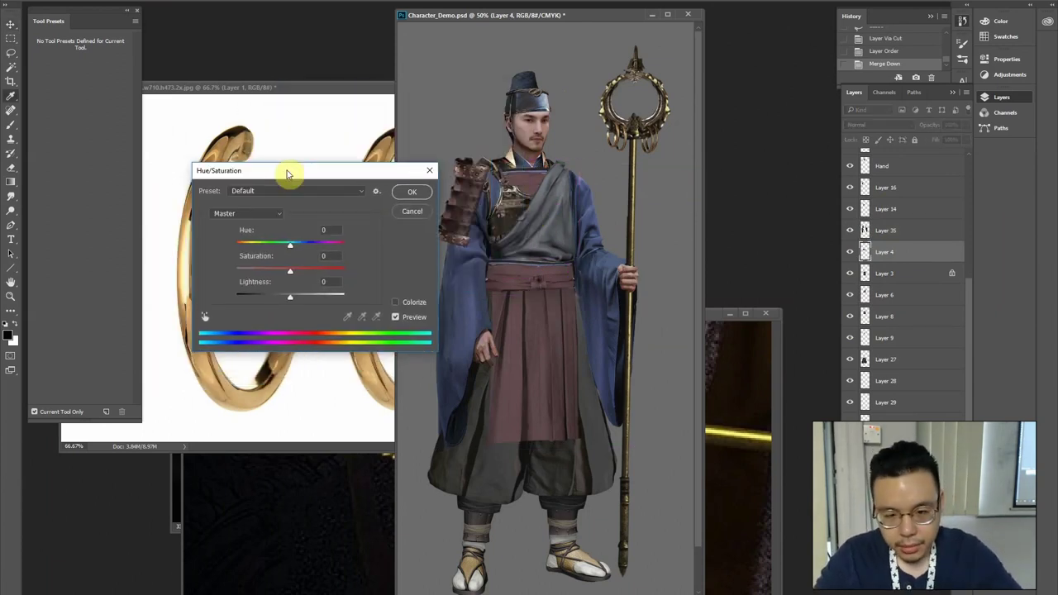
pyautogui.moveTo(279, 244)
pyautogui.mouseDown()
pyautogui.moveTo(252, 245)
pyautogui.moveTo(333, 245)
pyautogui.moveTo(288, 245)
pyautogui.mouseUp()
pyautogui.moveTo(285, 272); pyautogui.dragTo(325, 275)
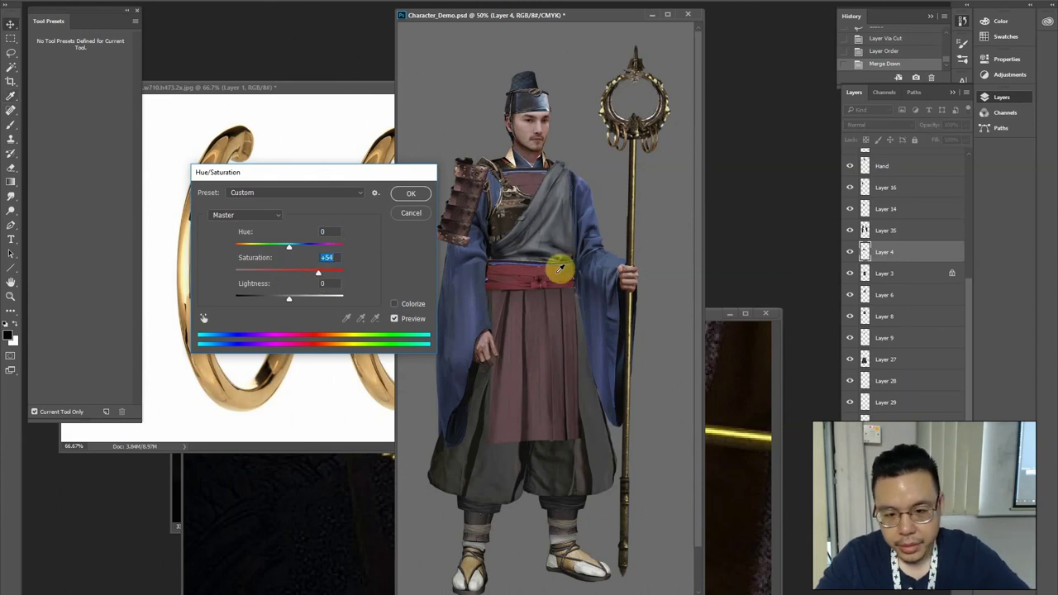
pyautogui.press('Return')
# Lasso the trim along the sash's upper edge, desaturate it and brighten it with a Levels white input of 196
pyautogui.press('alt')
pyautogui.scroll(1, 575, 248)
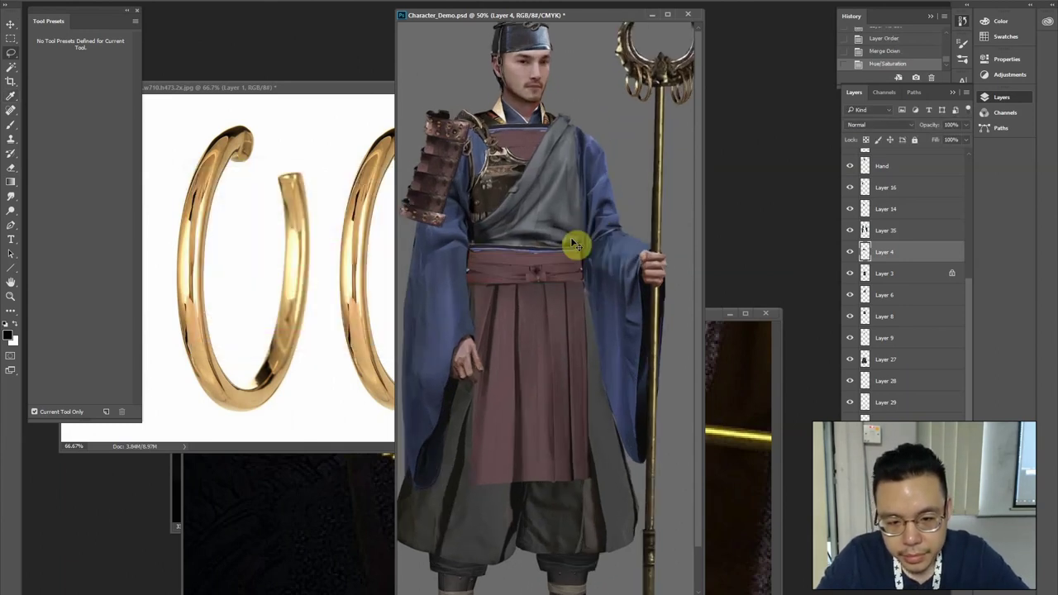
pyautogui.moveTo(573, 257)
pyautogui.mouseDown()
pyautogui.moveTo(464, 247)
pyautogui.moveTo(572, 206)
pyautogui.mouseUp()
pyautogui.hotkey('ctrl', 'shift', 'u')
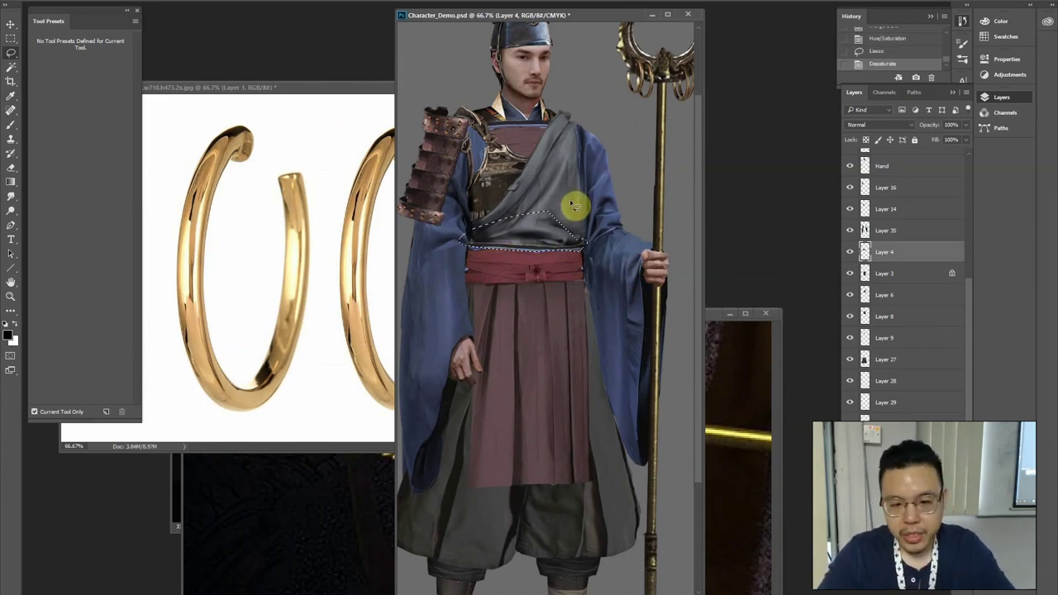
pyautogui.hotkey('ctrl', 'l')
pyautogui.moveTo(831, 270); pyautogui.dragTo(802, 274)
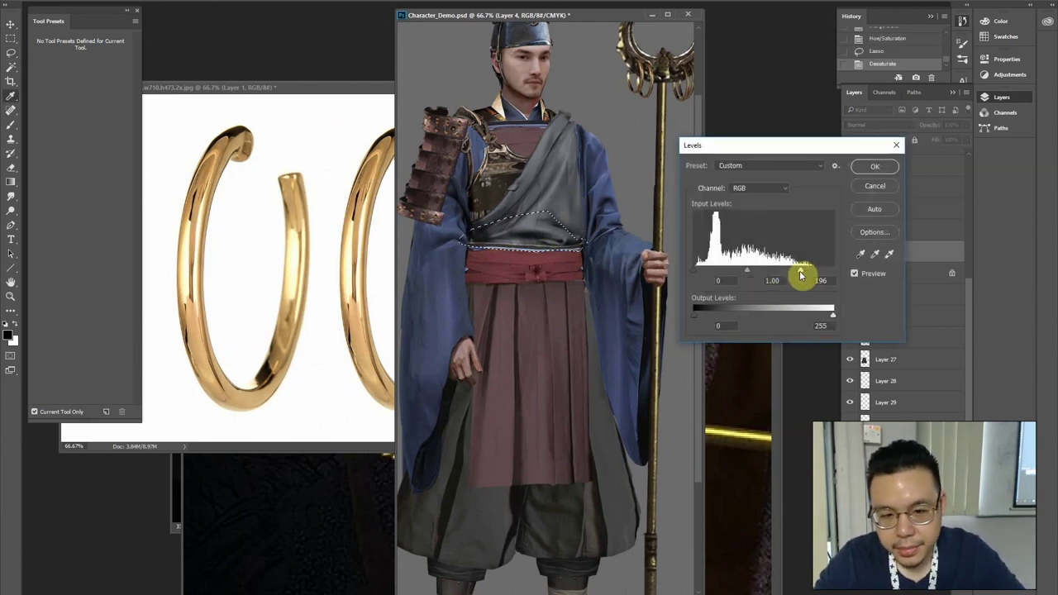
pyautogui.press('Return')
pyautogui.hotkey('ctrl', 'd')
# Desaturate the remaining coloured patch of the sash trim and touch up the sash's upper edge using a sampled dark maroon
pyautogui.moveTo(538, 254)
pyautogui.mouseDown()
pyautogui.moveTo(466, 246)
pyautogui.moveTo(502, 249)
pyautogui.mouseUp()
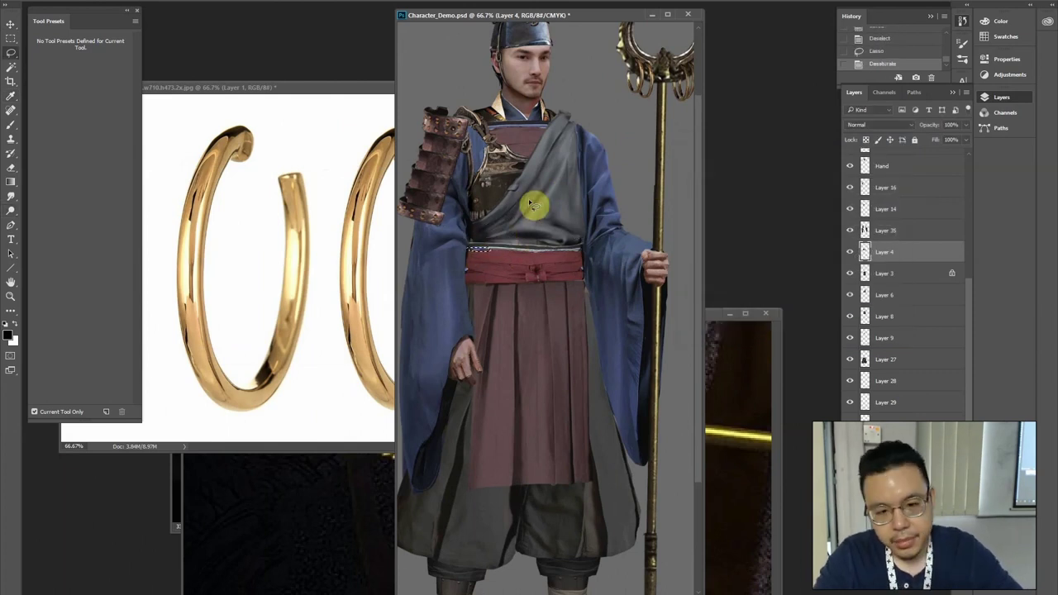
pyautogui.click(547, 160)
pyautogui.press('b')
pyautogui.keyDown('alt'); pyautogui.click(491, 255); pyautogui.keyUp('alt')
pyautogui.keyDown('alt'); pyautogui.click(536, 274); pyautogui.keyUp('alt')
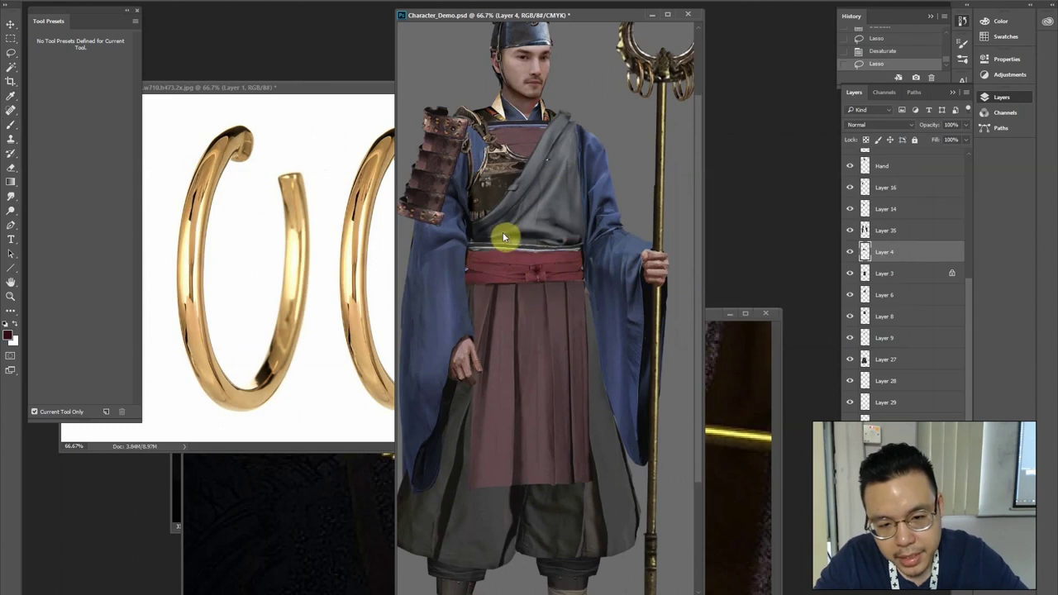
pyautogui.press('l')
pyautogui.click(504, 238)
pyautogui.press('b')
pyautogui.moveTo(488, 247); pyautogui.dragTo(465, 252)
pyautogui.moveTo(572, 258)
pyautogui.mouseDown()
pyautogui.moveTo(549, 279)
pyautogui.moveTo(618, 289)
pyautogui.moveTo(474, 270)
pyautogui.moveTo(468, 305)
pyautogui.moveTo(529, 270)
pyautogui.moveTo(563, 266)
pyautogui.moveTo(543, 248)
pyautogui.mouseUp()
# Lasso the lower part of the sash around the knot and darken it with Hue/Saturation
pyautogui.press('l')
pyautogui.hotkey('ctrl', 'u')
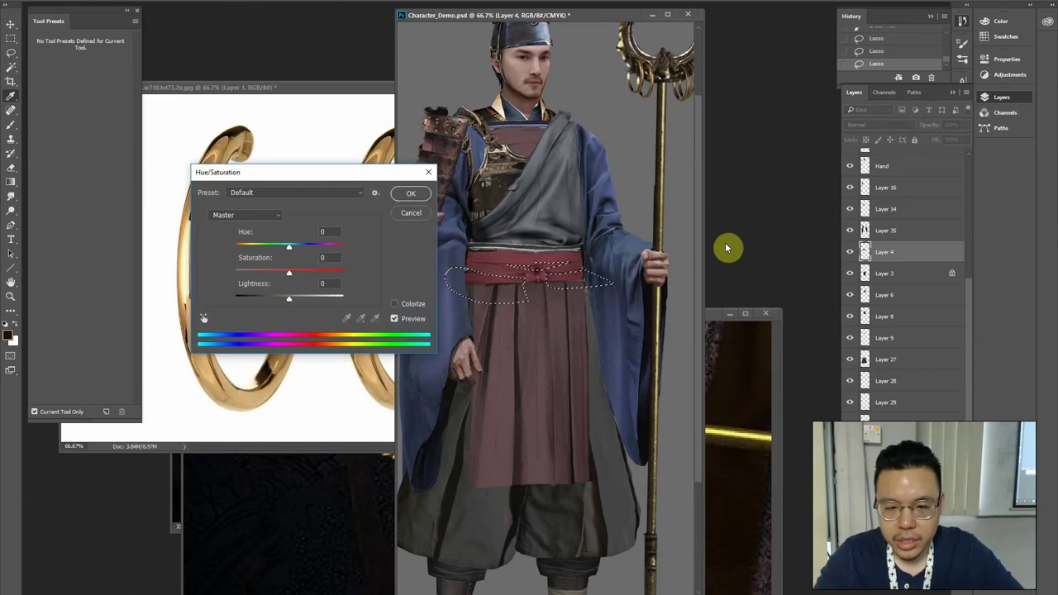
pyautogui.moveTo(268, 278); pyautogui.dragTo(278, 298)
pyautogui.press('Return')
pyautogui.hotkey('ctrl', 'd')
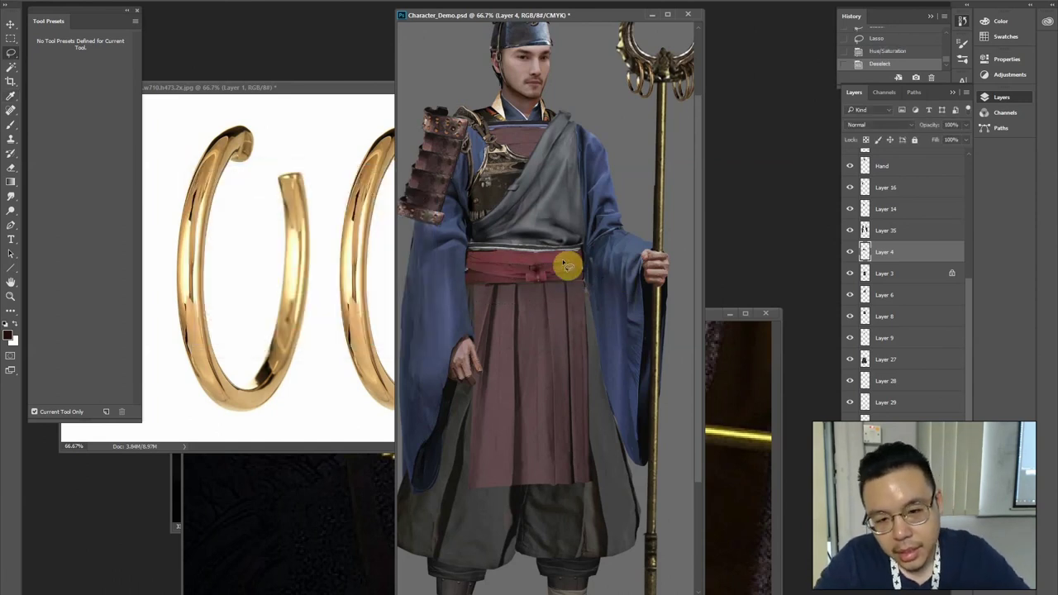
pyautogui.moveTo(551, 258); pyautogui.dragTo(565, 259)
pyautogui.hotkey('ctrl', 'd')
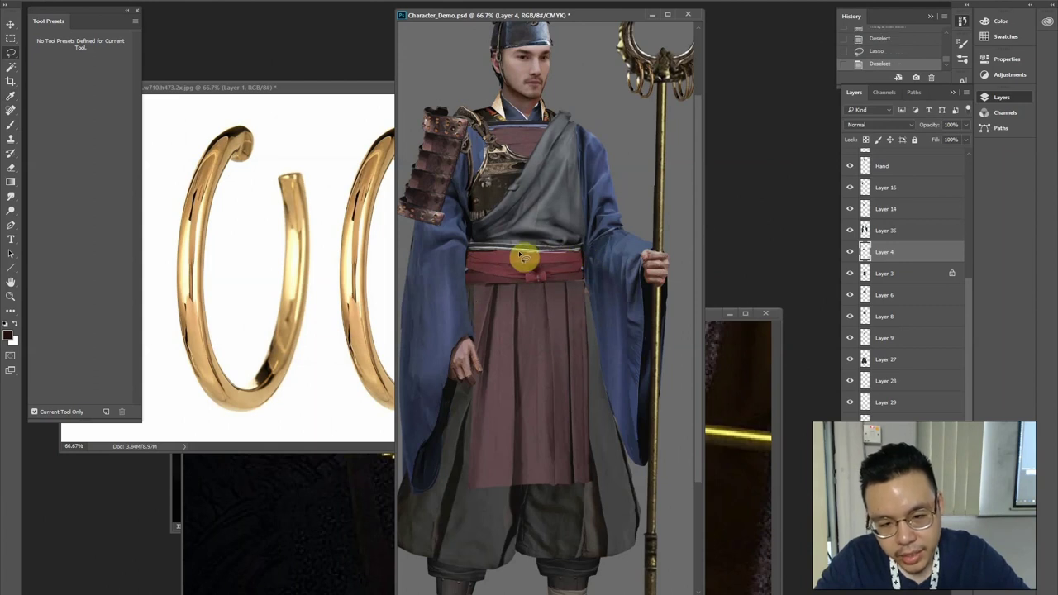
# Lasso the upper band of the sash and brighten it with a Levels white input of 223
pyautogui.moveTo(467, 250)
pyautogui.mouseDown()
pyautogui.moveTo(586, 261)
pyautogui.moveTo(516, 269)
pyautogui.moveTo(464, 258)
pyautogui.moveTo(550, 229)
pyautogui.mouseUp()
pyautogui.hotkey('ctrl', 'l')
pyautogui.moveTo(832, 270); pyautogui.dragTo(815, 271)
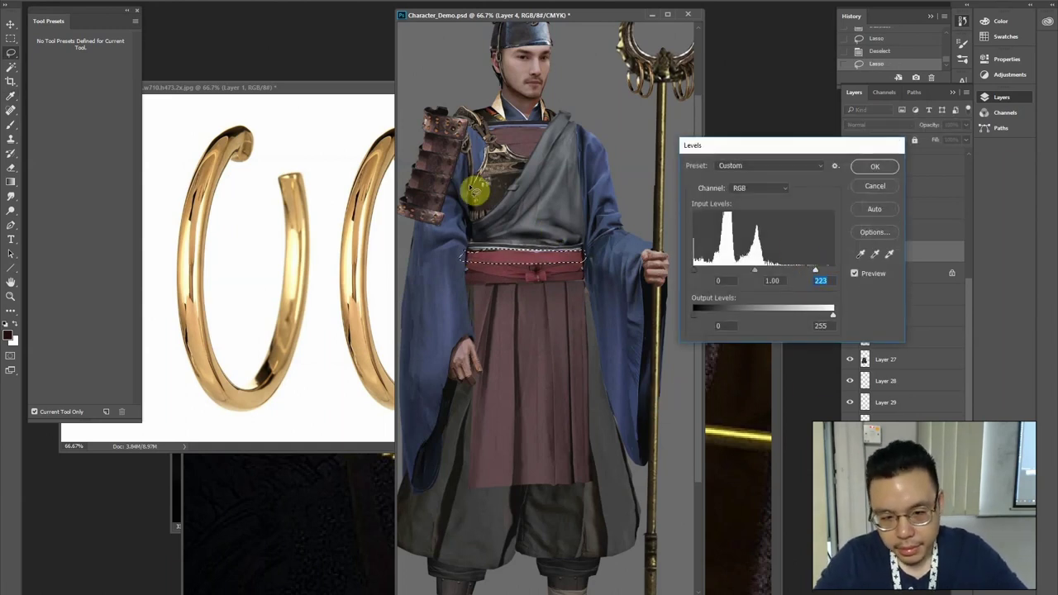
pyautogui.press('Return')
pyautogui.hotkey('ctrl', 'd')
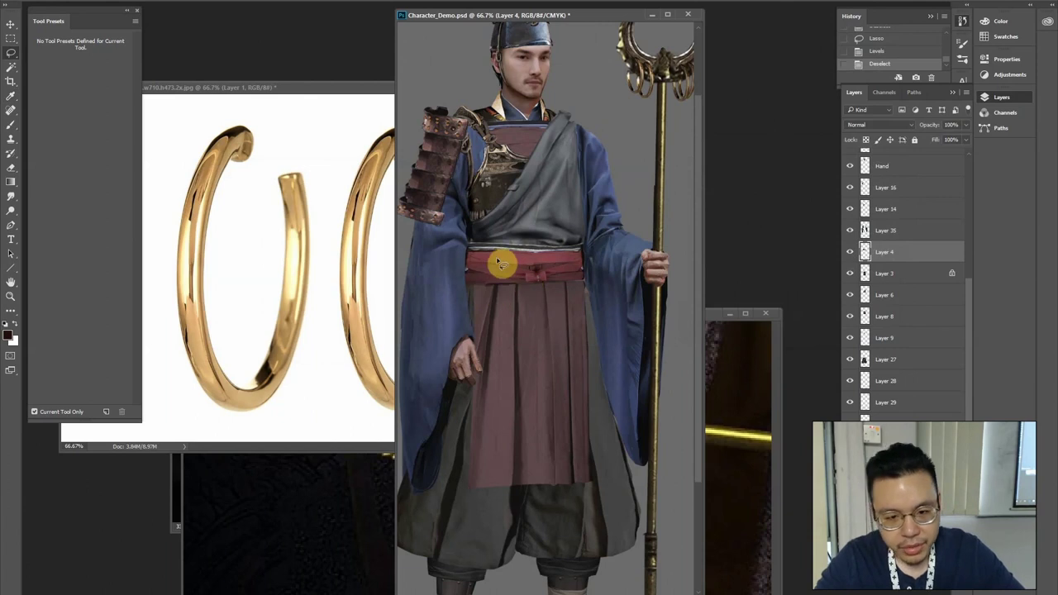
# Burn shading into the sash on Layer 4 and select the grey chest cloth's Layer 6
pyautogui.moveTo(466, 252)
pyautogui.mouseDown()
pyautogui.moveTo(479, 314)
pyautogui.moveTo(477, 228)
pyautogui.mouseUp()
pyautogui.moveTo(585, 234); pyautogui.dragTo(572, 347)
pyautogui.scroll(1, 475, 143)
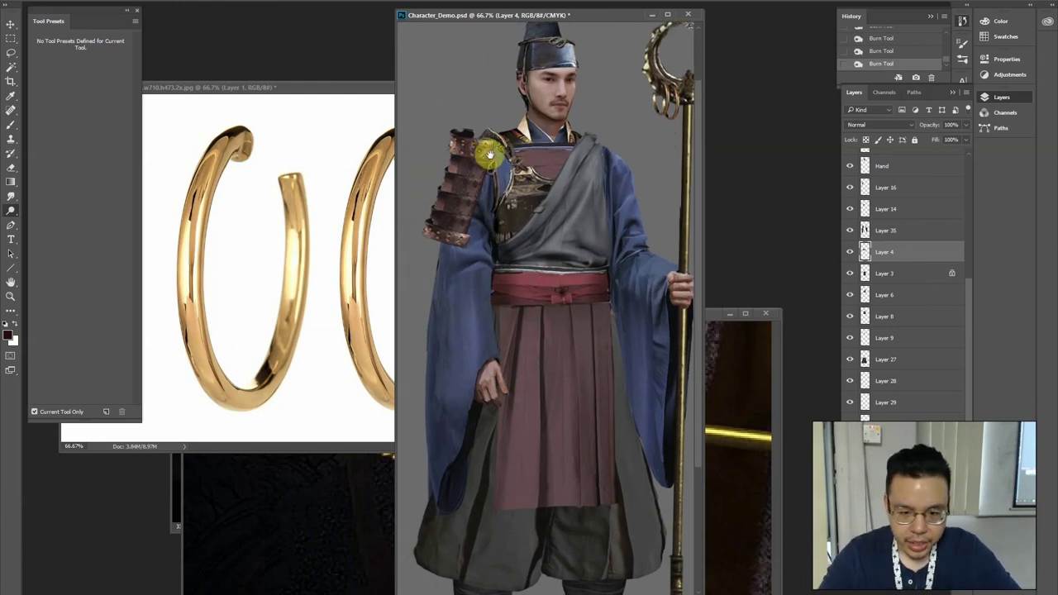
pyautogui.moveTo(519, 267)
pyautogui.mouseDown()
pyautogui.moveTo(584, 266)
pyautogui.moveTo(521, 267)
pyautogui.moveTo(540, 268)
pyautogui.mouseUp()
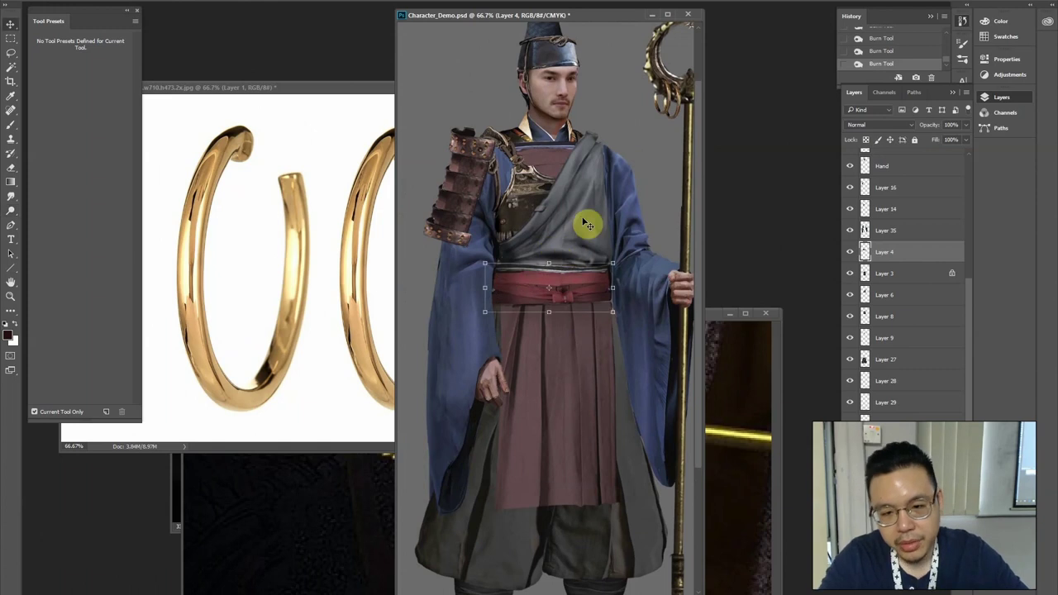
pyautogui.keyDown('ctrl'); pyautogui.click(589, 222); pyautogui.keyUp('ctrl')
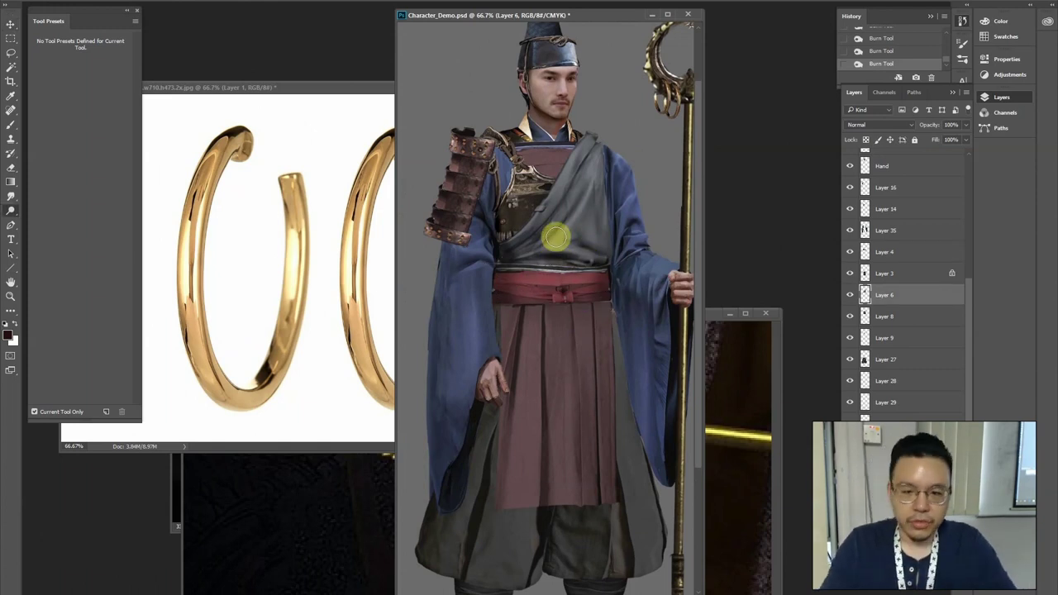
# Switch to the web browser and search Google Images for "ambient occlusion"
pyautogui.hotkey('alt', 'Tab')
pyautogui.hotkey('alt', 'Tab')
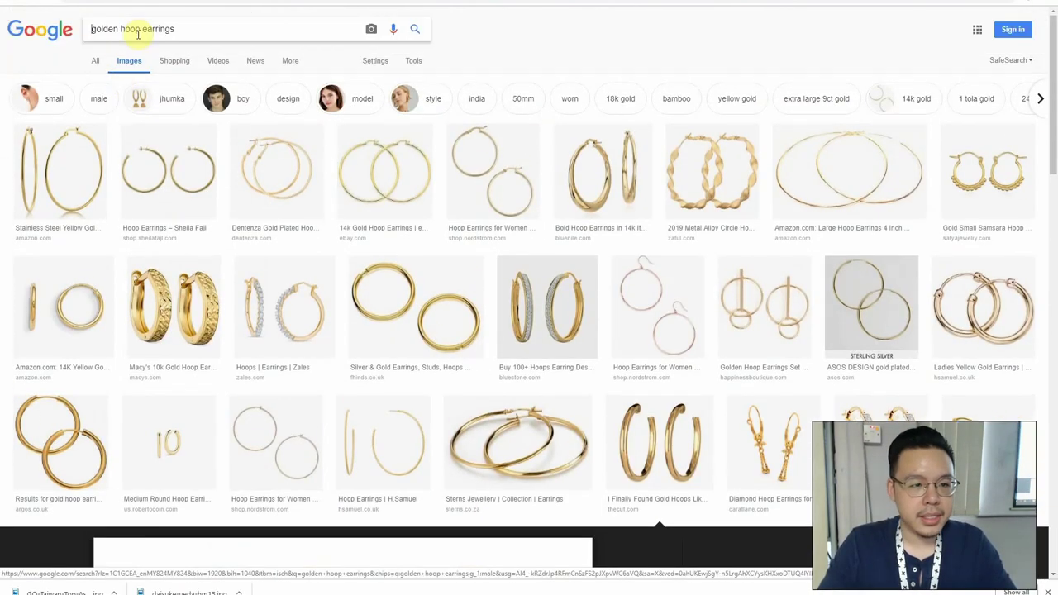
pyautogui.write('ambient')
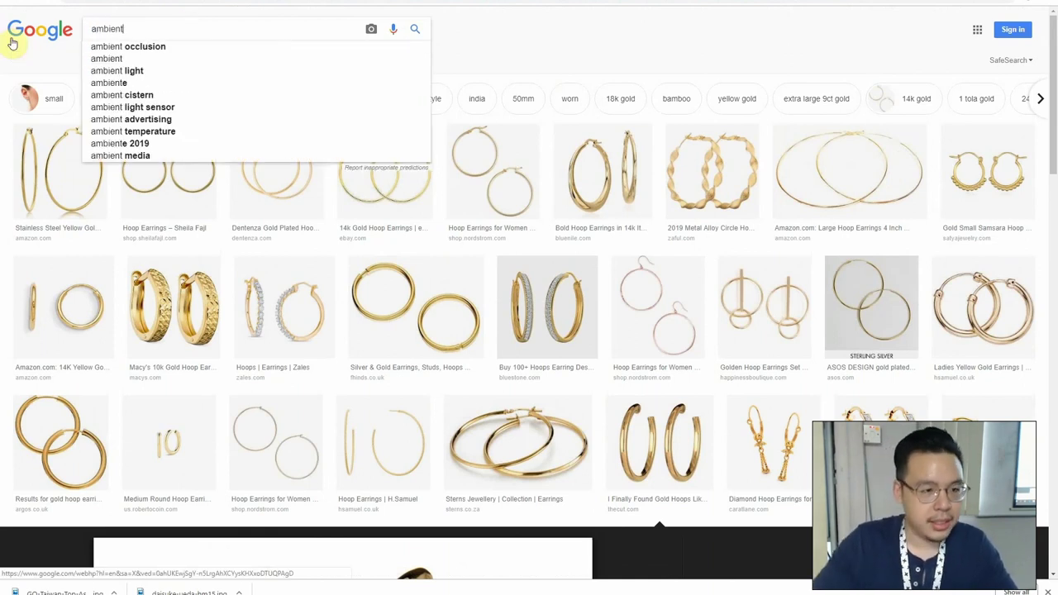
pyautogui.press('Down')
pyautogui.press('Return')
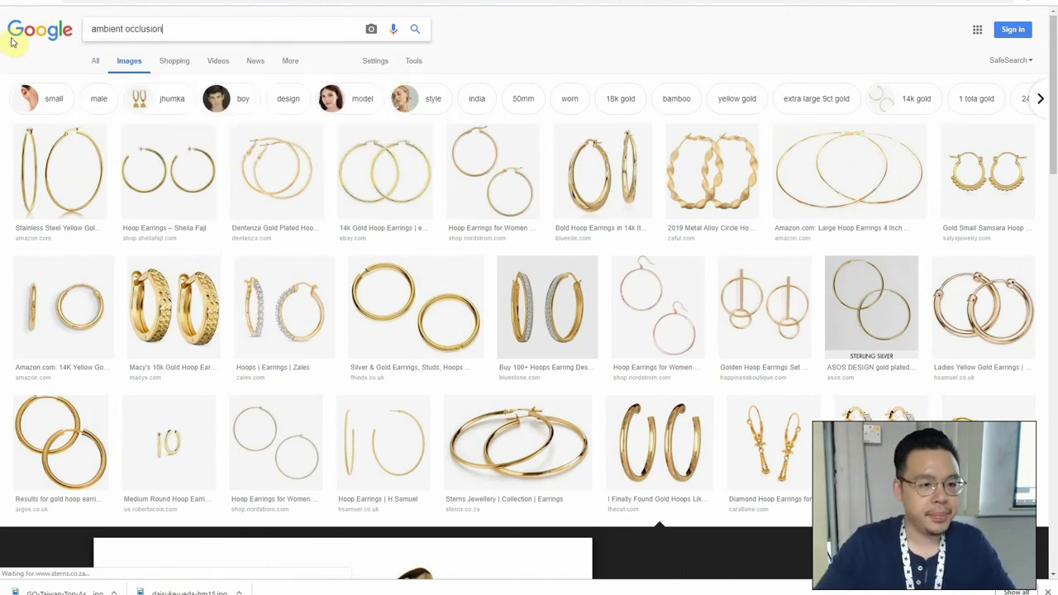
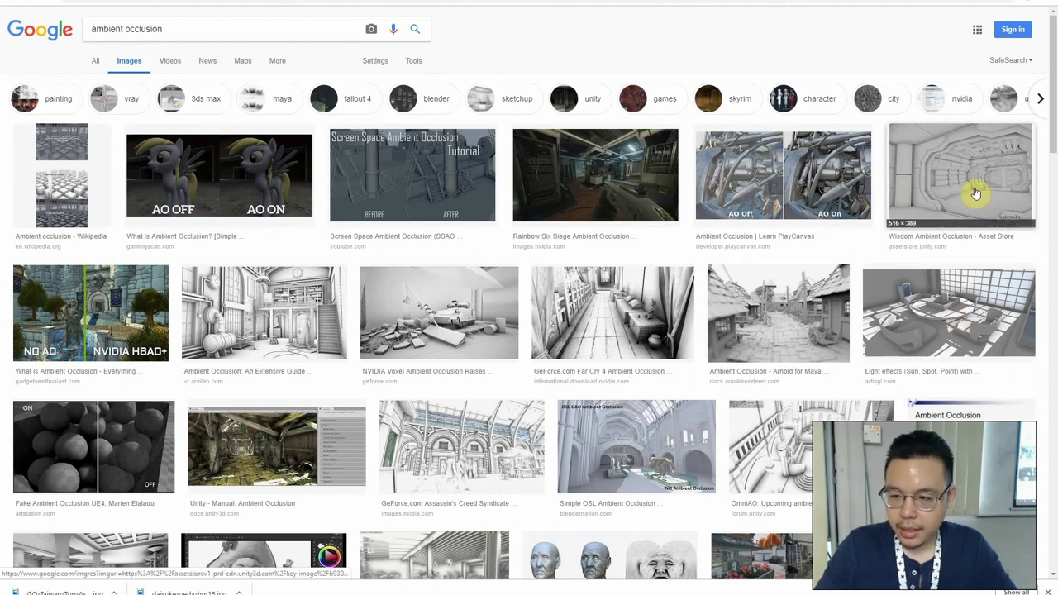
# Examine the Wisdom, GTA V and GTAO ambient occlusion renders for darkening in corners and contact areas
pyautogui.click(975, 193)
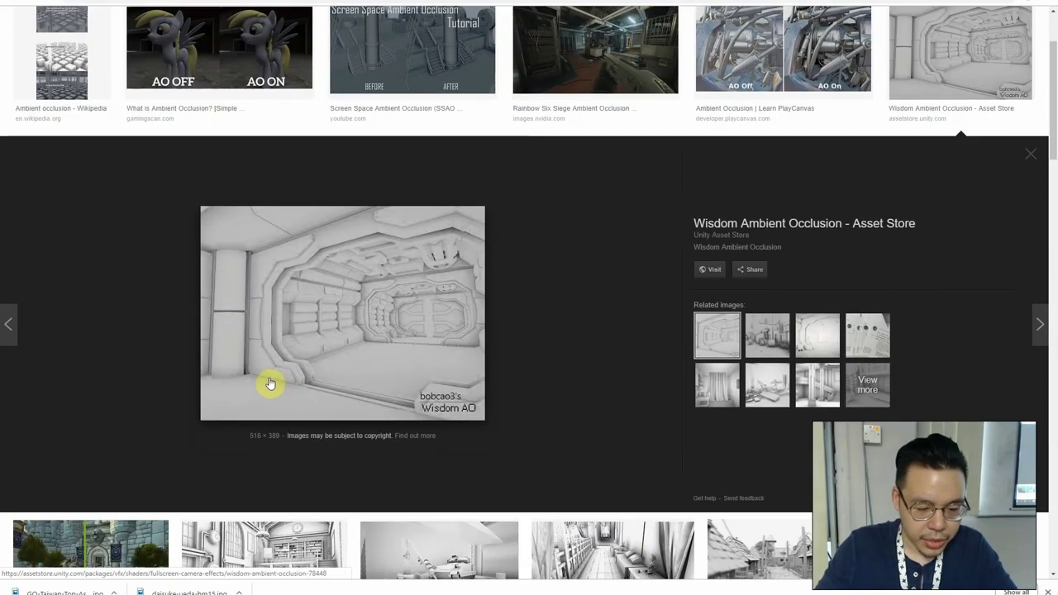
pyautogui.click(767, 335)
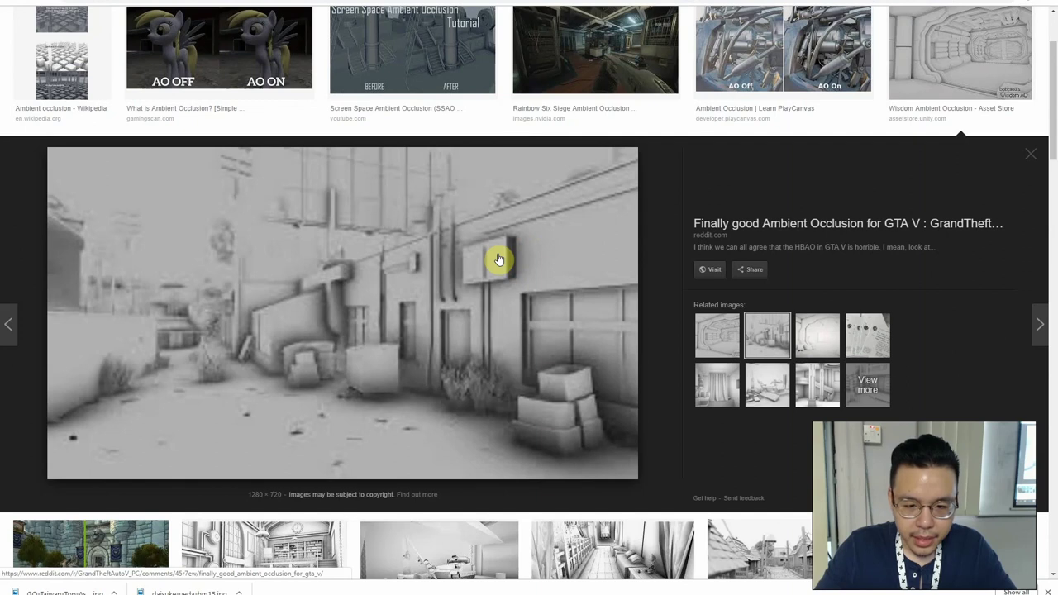
pyautogui.scroll(-2, 524, 257)
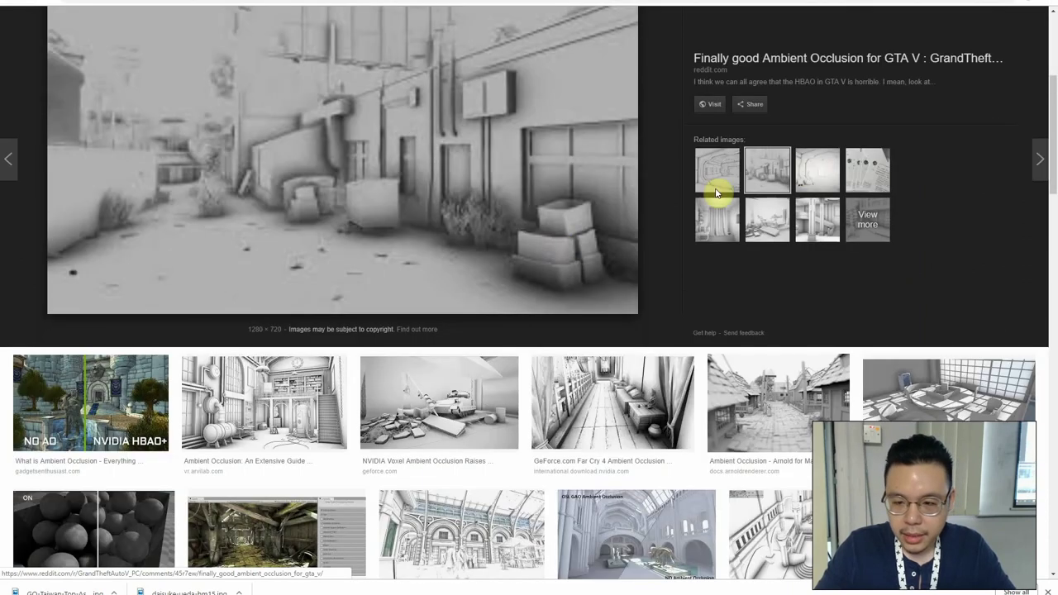
pyautogui.click(805, 169)
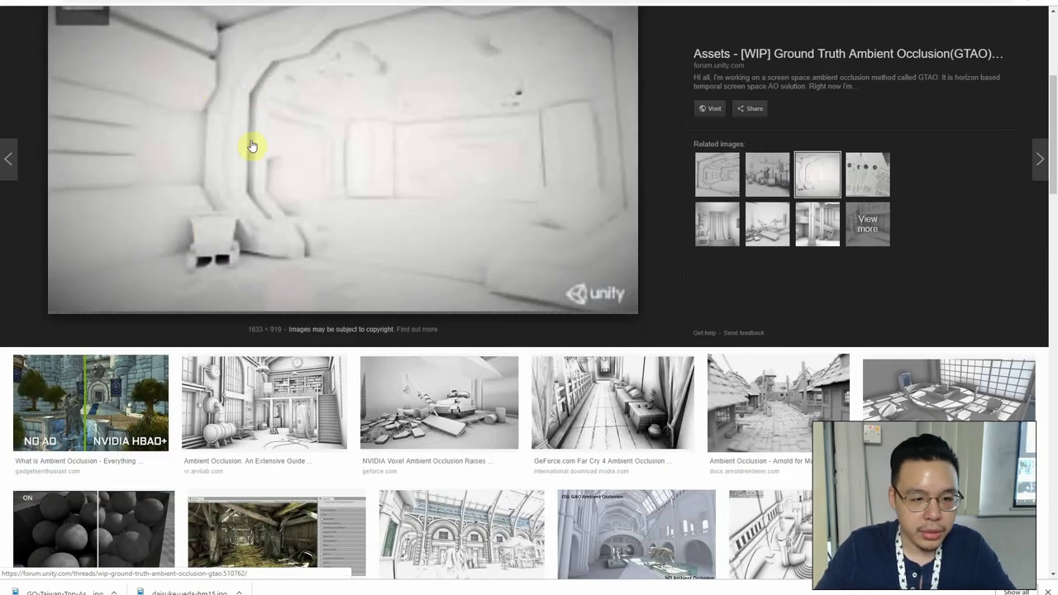
pyautogui.scroll(3, 256, 166)
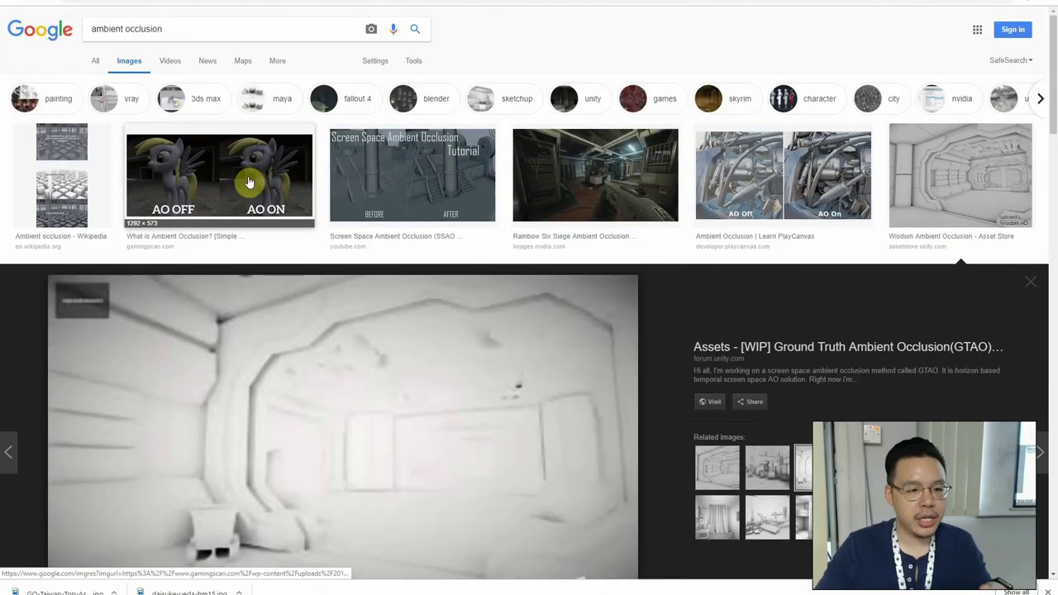
# Search images for "ambient occlusion painting" and view Sam Hogg's portrait and Norvice's character progress examples
pyautogui.click(175, 29)
pyautogui.write('pain')
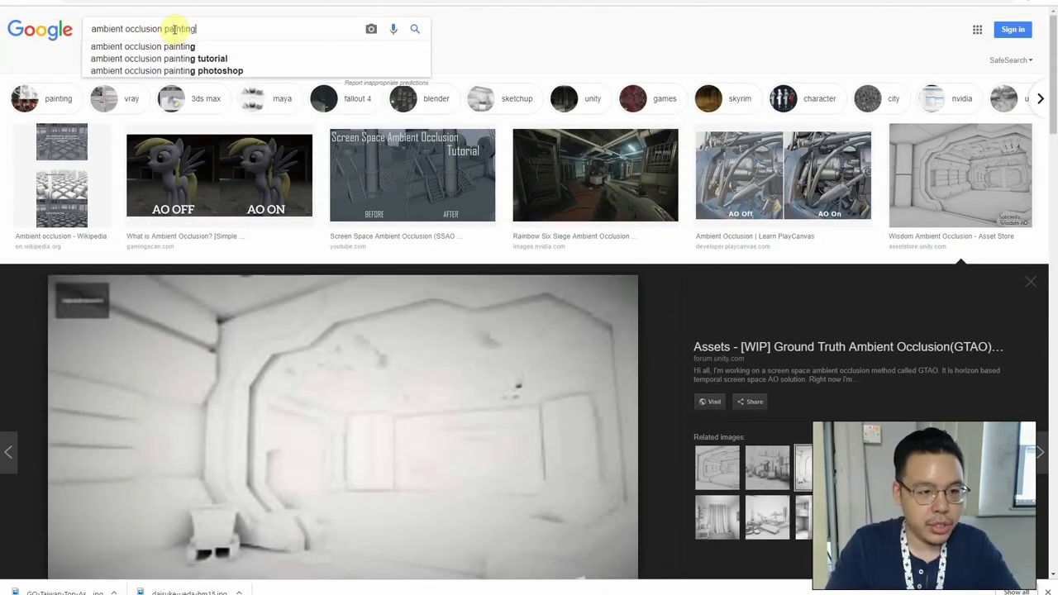
pyautogui.write('ting')
pyautogui.press('Return')
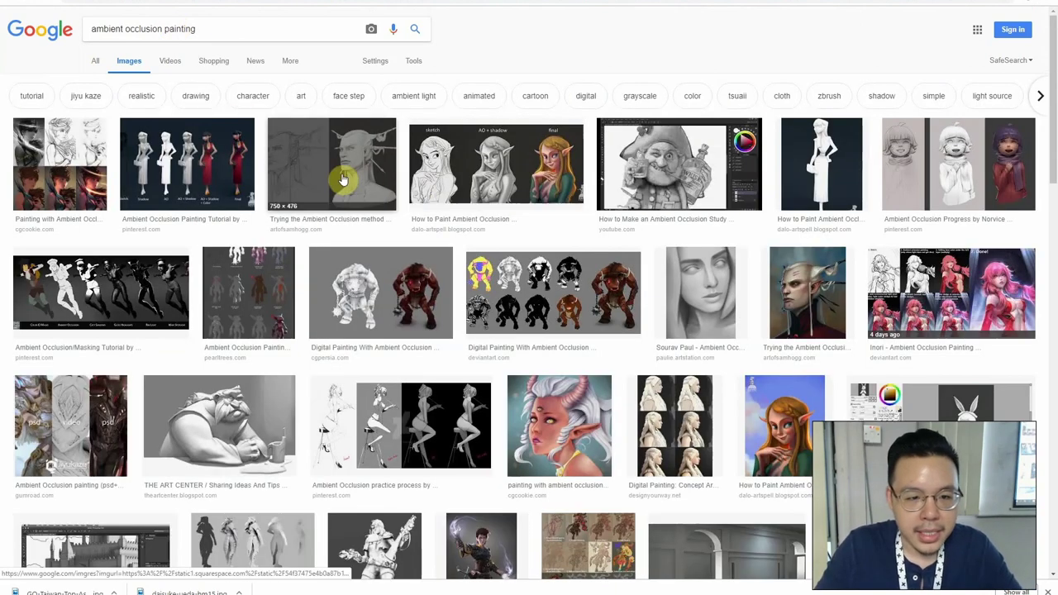
pyautogui.click(343, 179)
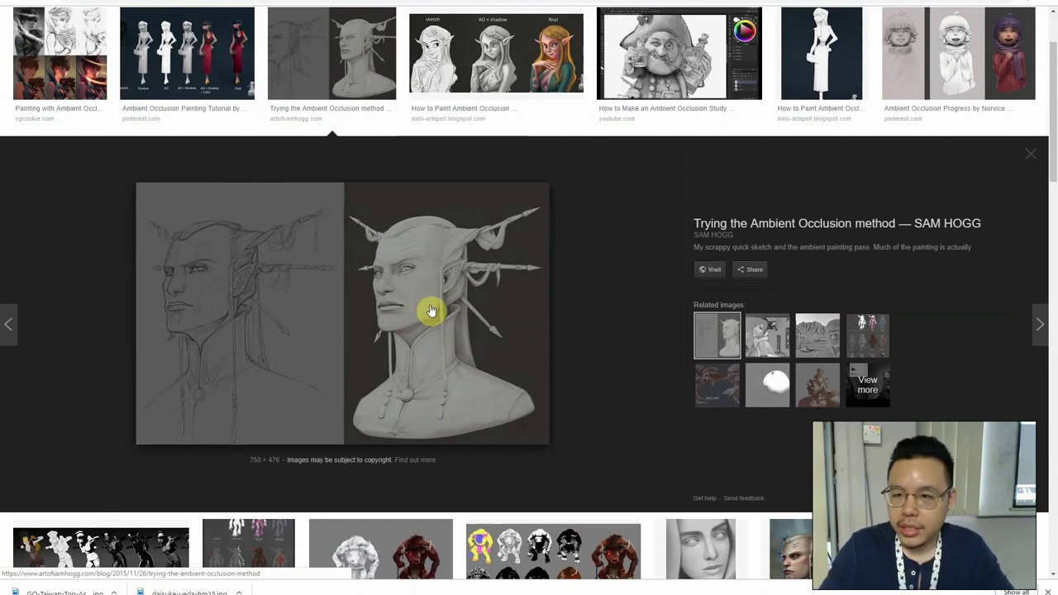
pyautogui.click(950, 50)
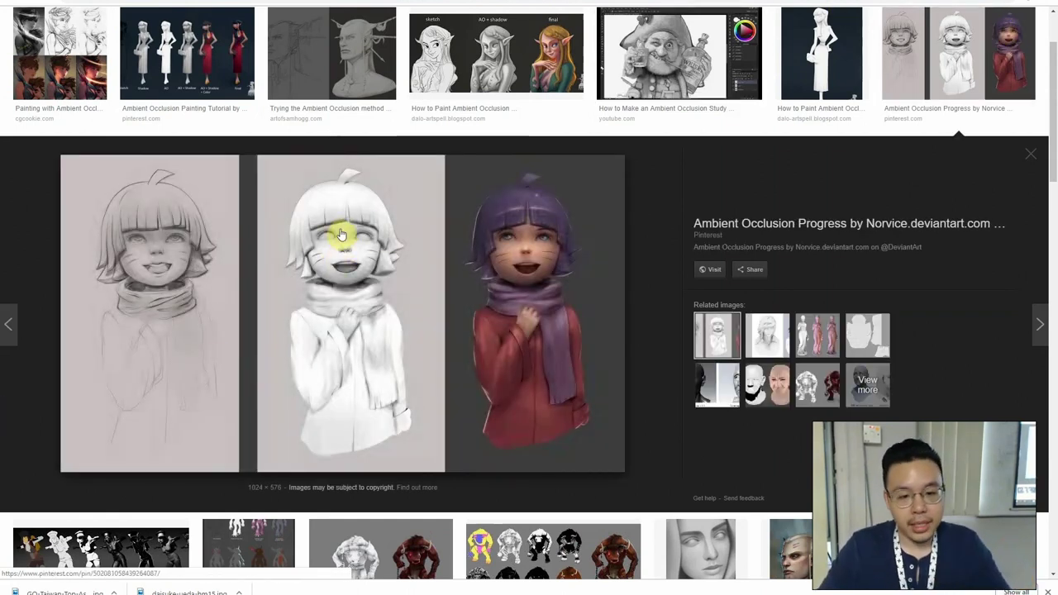
# Switch to Photoshop and lasso the grey chest cloth's diagonal edge from shoulder to waist, then delete the selected strip
pyautogui.hotkey('alt', 'Tab')
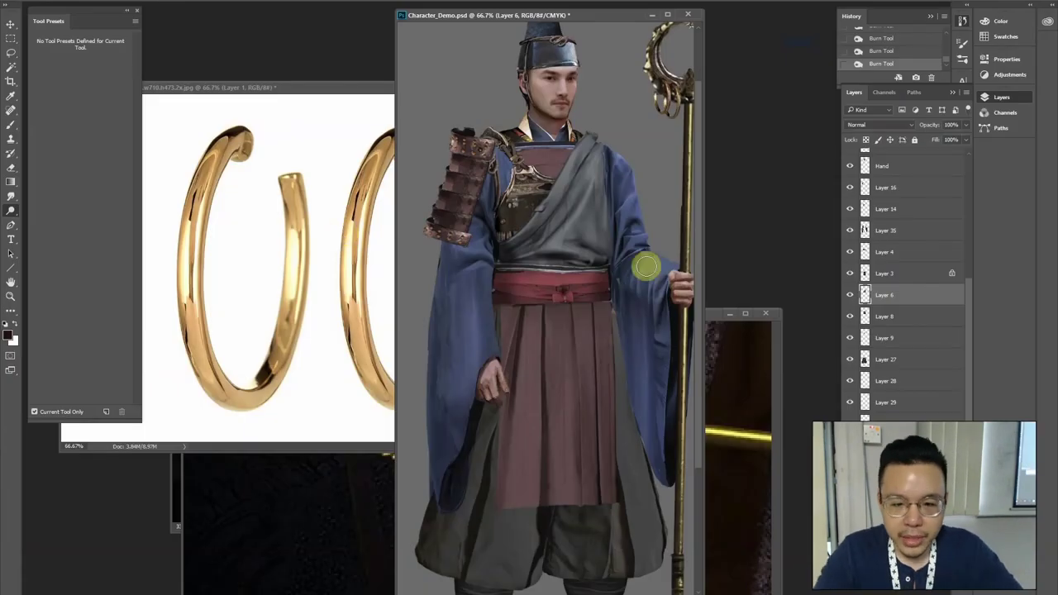
pyautogui.hotkey('ctrl', 't')
pyautogui.press('Return')
pyautogui.press('alt')
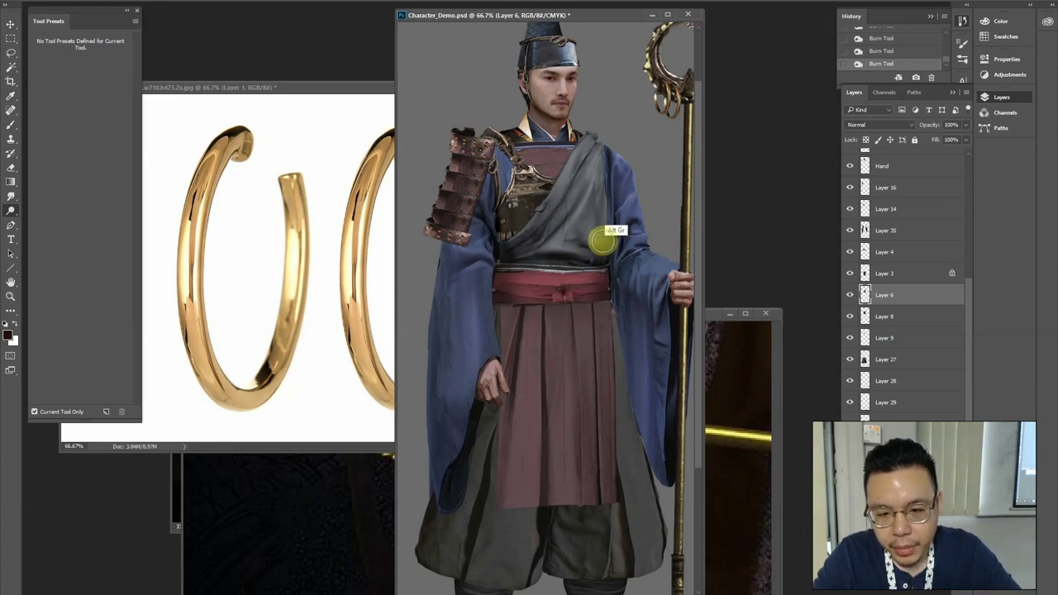
pyautogui.press('l')
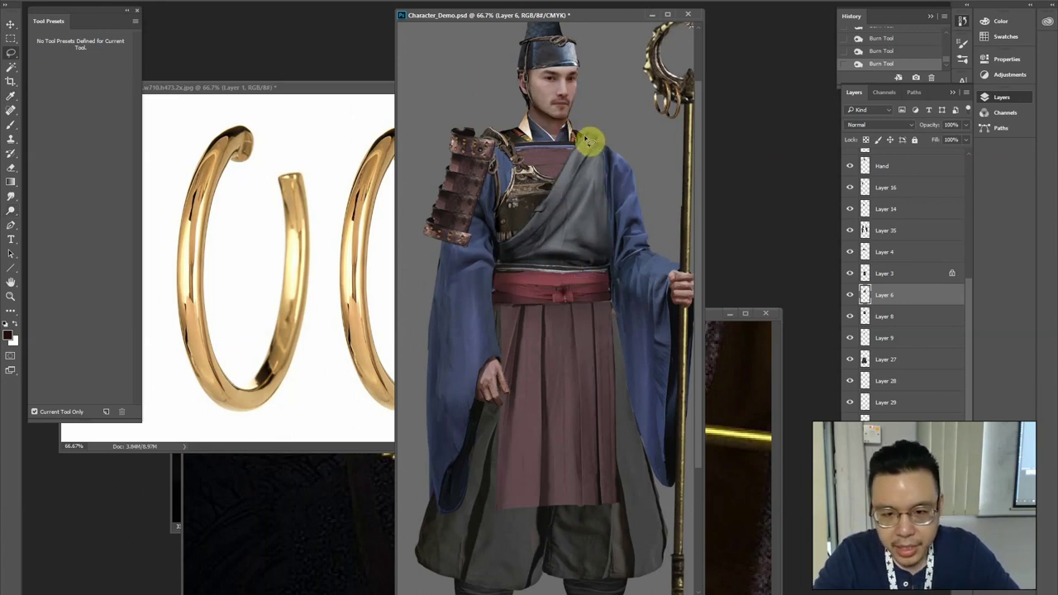
pyautogui.moveTo(597, 142)
pyautogui.mouseDown()
pyautogui.moveTo(559, 111)
pyautogui.moveTo(570, 116)
pyautogui.moveTo(494, 259)
pyautogui.mouseUp()
pyautogui.press('Delete')
pyautogui.hotkey('ctrl', 'd')
# Adjust the tone and colour of the grey chest cloth on Layer 6 with Levels and Hue/Saturation
pyautogui.press('h')
pyautogui.hotkey('ctrl', 'l')
pyautogui.moveTo(763, 271); pyautogui.dragTo(755, 276)
pyautogui.press('Return')
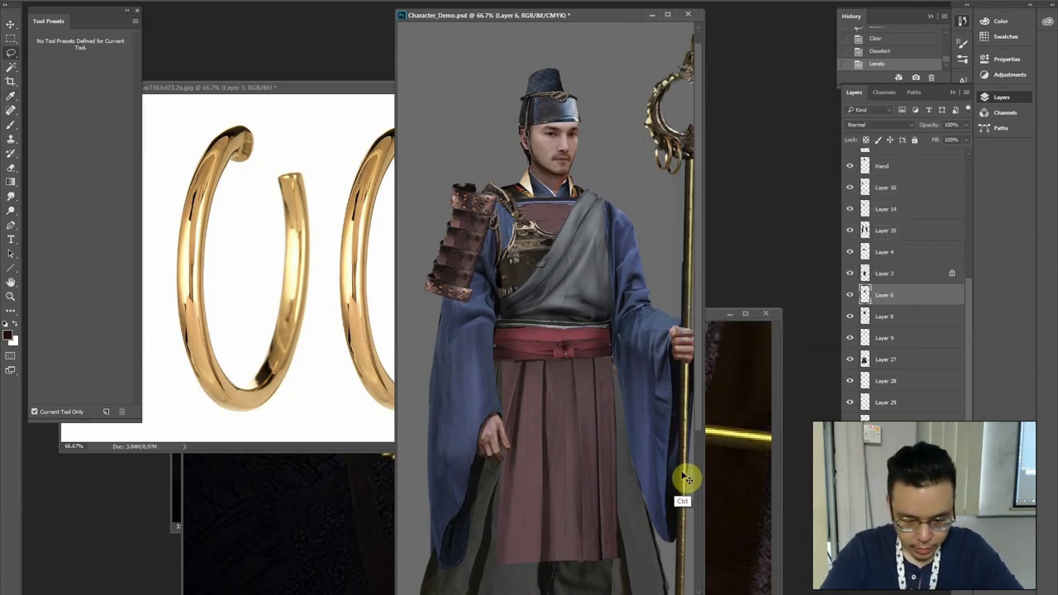
pyautogui.hotkey('ctrl', 'u')
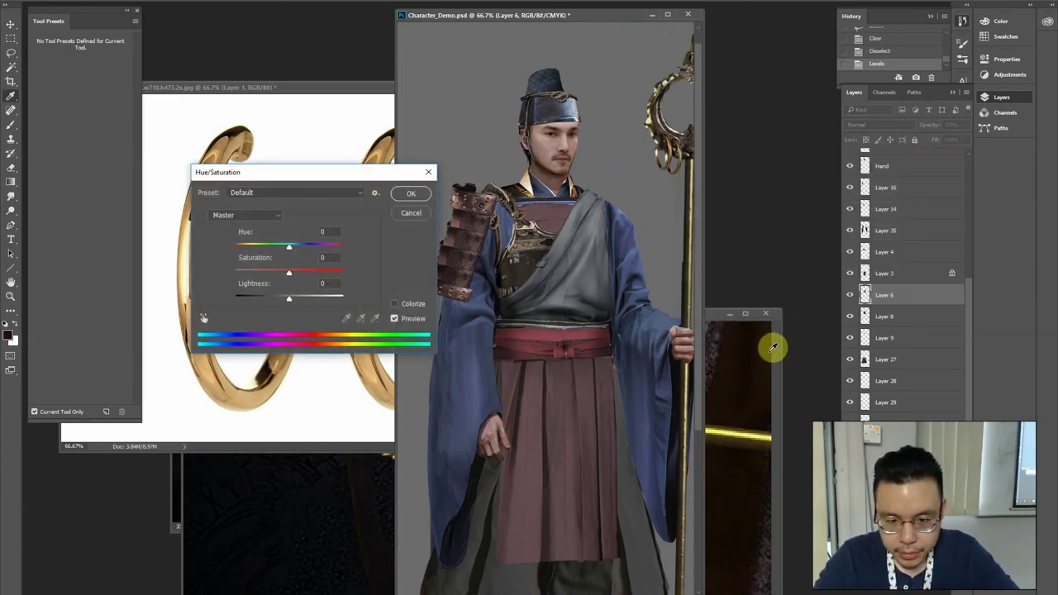
pyautogui.press('Return')
# Select the maroon pleated skirt's Layer 3 and merge it down into the chest cloth's Layer 6
pyautogui.scroll(-3, 548, 319)
pyautogui.hotkey('ctrl', 't')
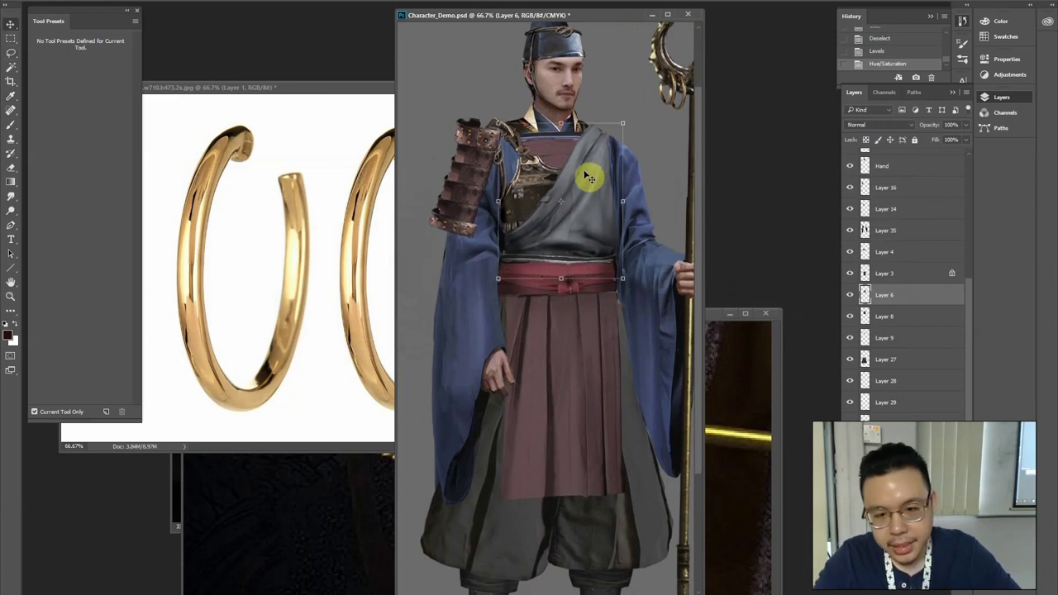
pyautogui.keyDown('ctrl'); pyautogui.click(574, 359); pyautogui.keyUp('ctrl')
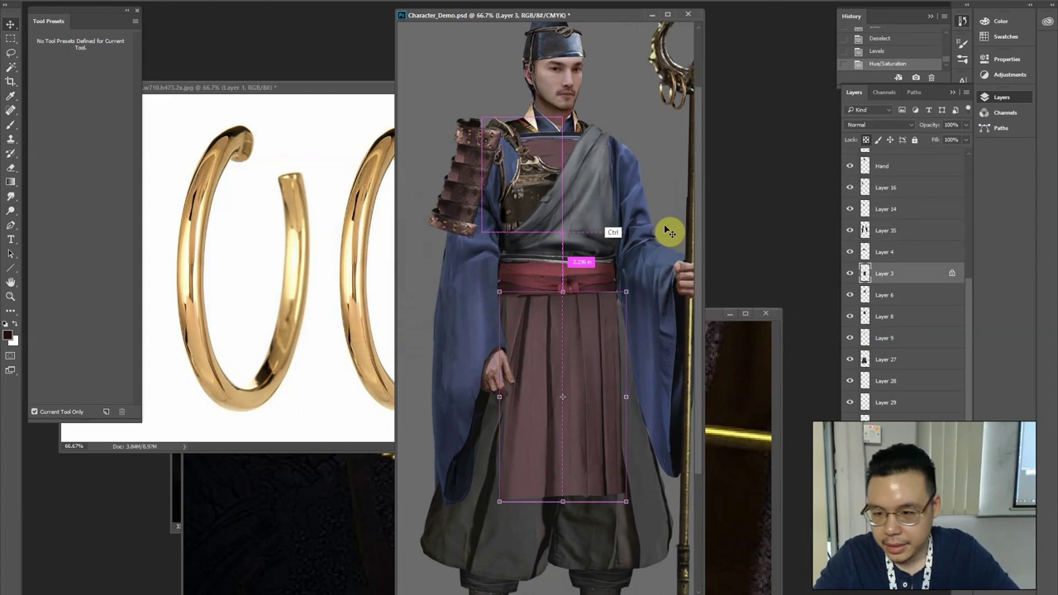
pyautogui.click(849, 296)
pyautogui.click(848, 297)
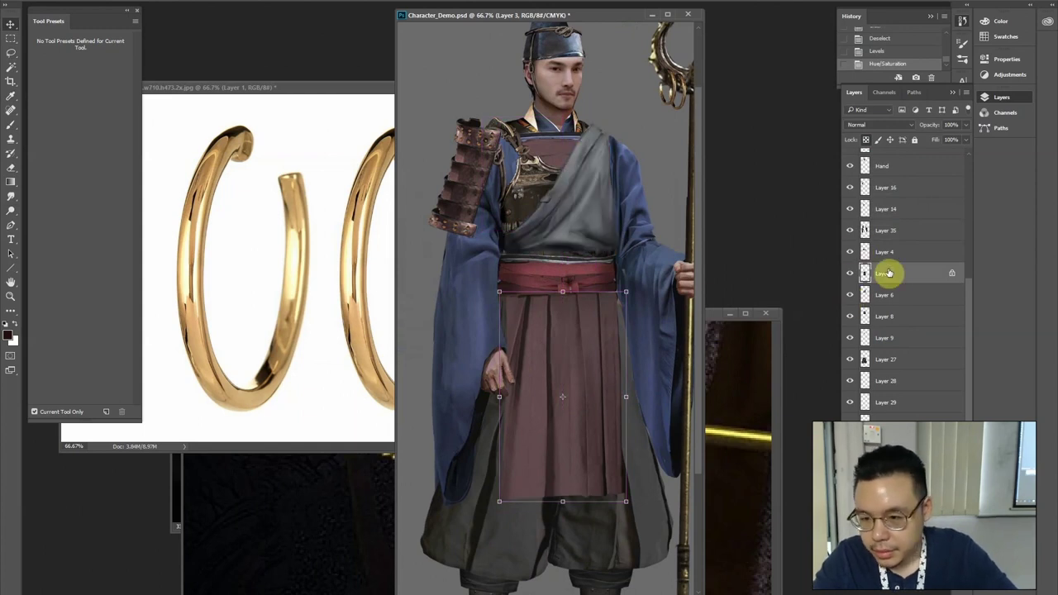
pyautogui.hotkey('ctrl', 'e')
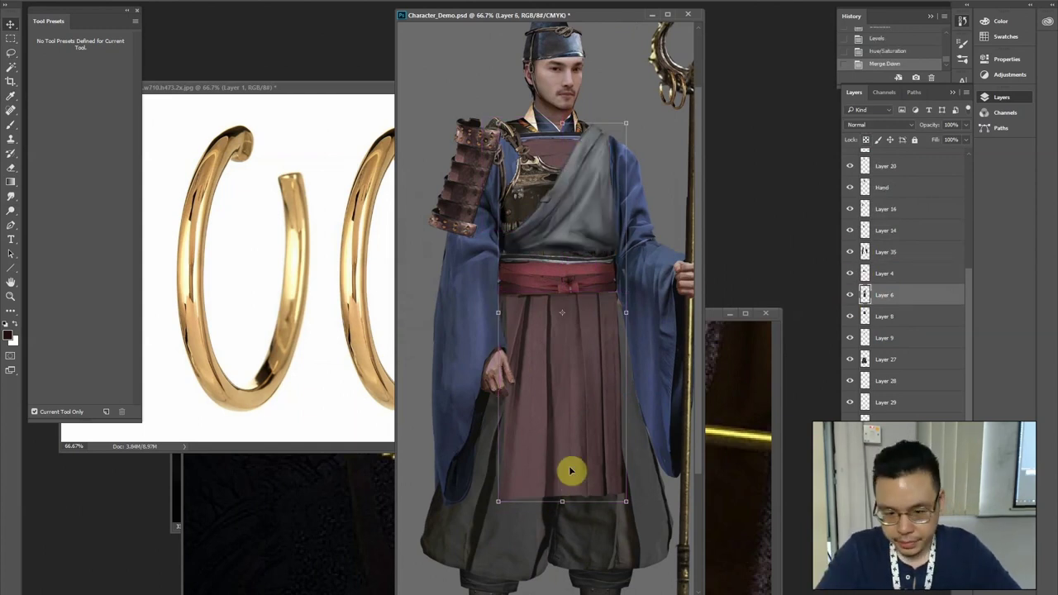
# Desaturate the merged skirt and chest cloth to a neutral grey with Hue/Saturation
pyautogui.hotkey('ctrl', 'u')
pyautogui.moveTo(287, 273); pyautogui.dragTo(224, 250)
pyautogui.press('Return')
pyautogui.hotkey('ctrl', '-')
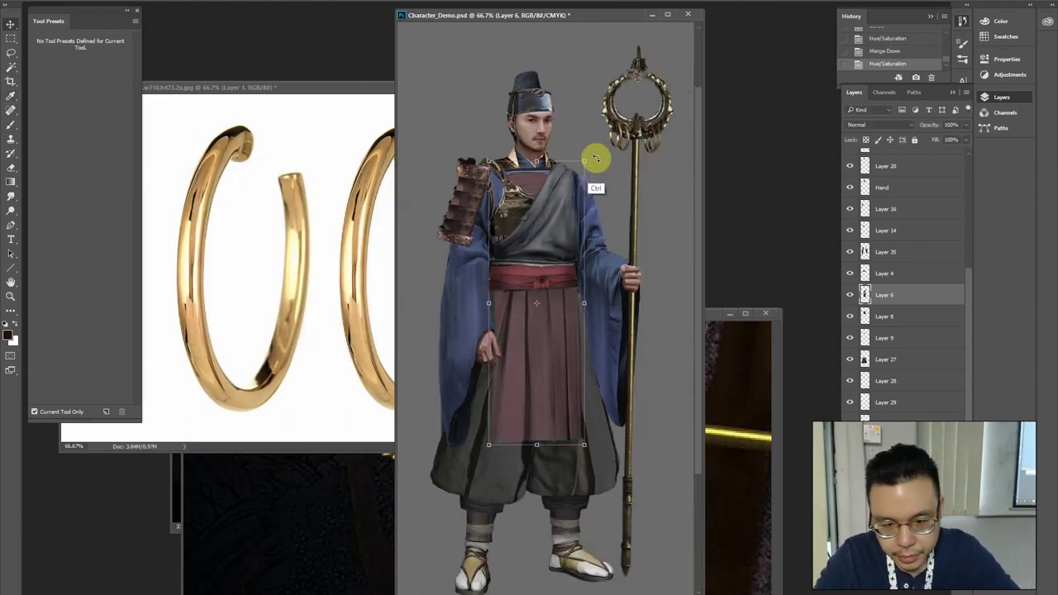
pyautogui.hotkey('ctrl', '+')
pyautogui.scroll(2, 567, 189)
pyautogui.press('l')
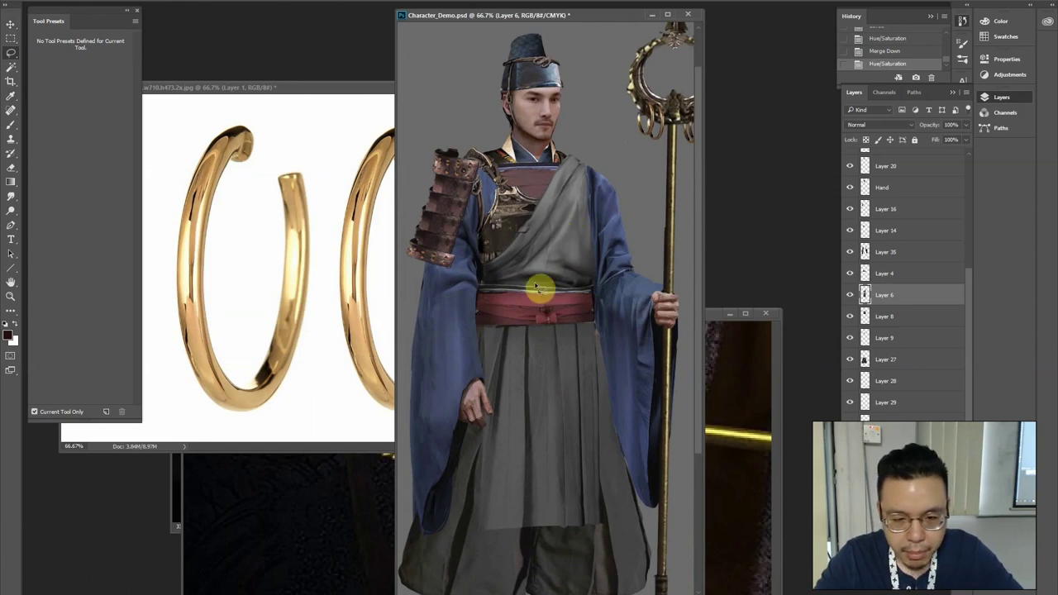
# Switch to the REF Cloth folder and open the maroon hakama photo 61V7rJ1ji1L._UL1500_ in Photoshop
pyautogui.moveTo(260, 98); pyautogui.dragTo(361, 275)
pyautogui.hotkey('alt', 'Tab')
pyautogui.press('Tab')
pyautogui.press('Tab')
pyautogui.press('Tab')
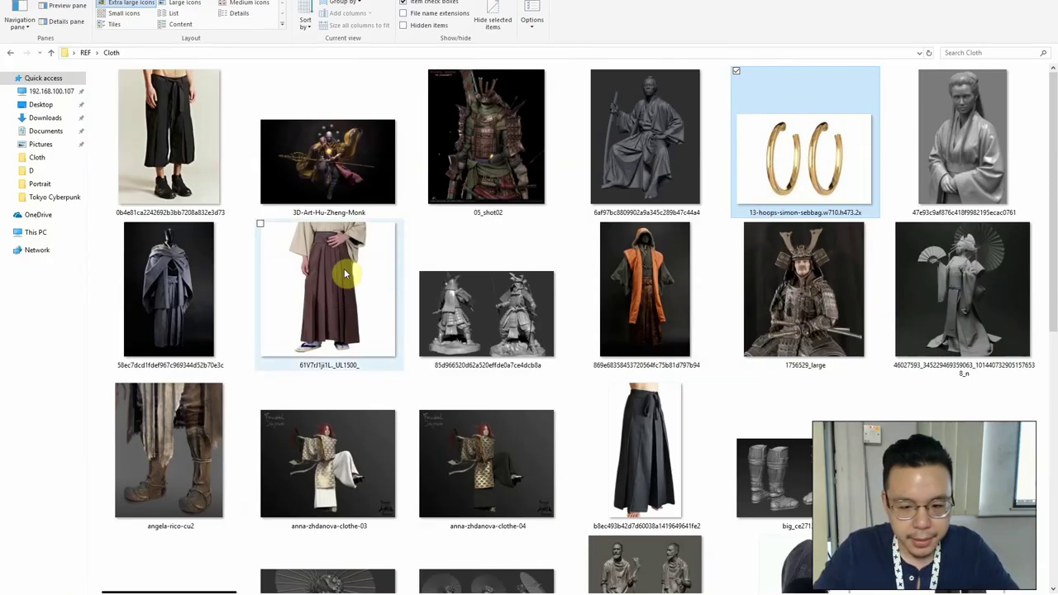
pyautogui.doubleClick(345, 274)
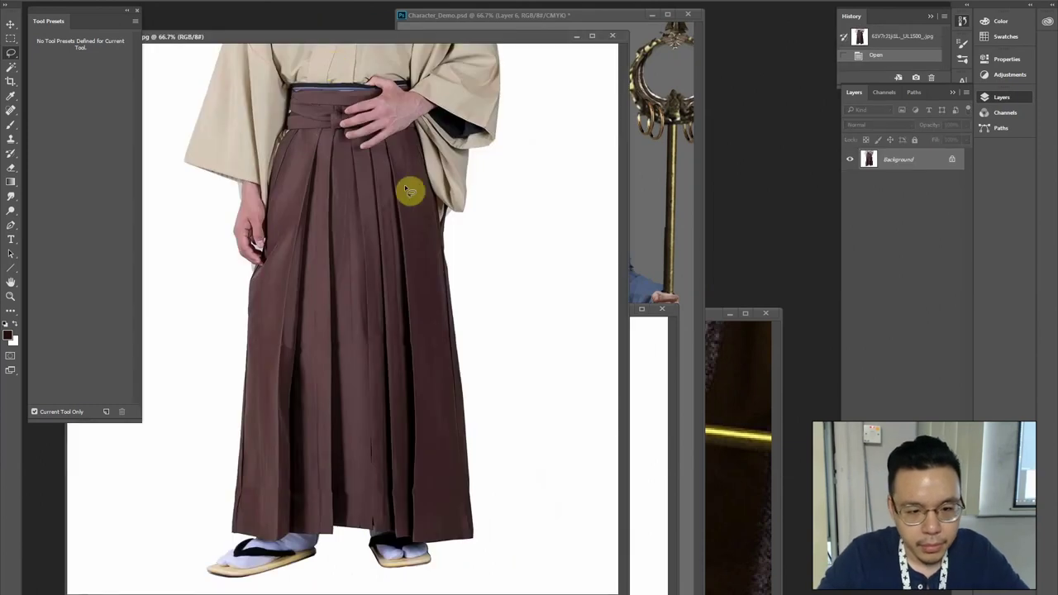
# Lasso the pleated hakama in the photo and copy it onto the figure's torso in Character_Demo.psd
pyautogui.moveTo(429, 218)
pyautogui.mouseDown()
pyautogui.moveTo(213, 384)
pyautogui.moveTo(453, 240)
pyautogui.mouseUp()
pyautogui.hotkey('ctrl', 'd')
pyautogui.moveTo(277, 157)
pyautogui.mouseDown()
pyautogui.moveTo(475, 266)
pyautogui.moveTo(269, 186)
pyautogui.mouseUp()
pyautogui.press('c')
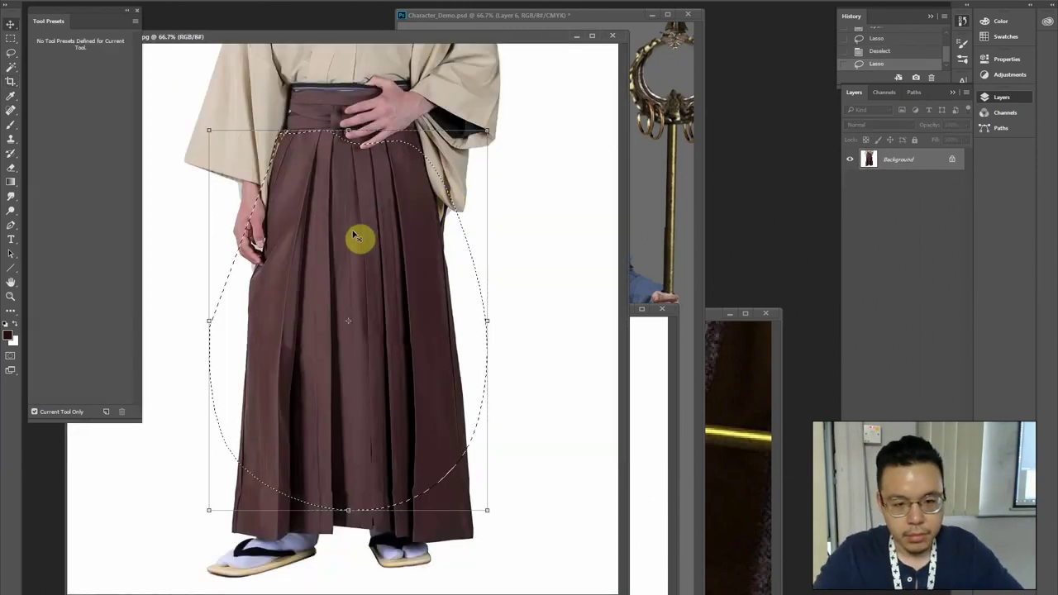
pyautogui.moveTo(353, 236); pyautogui.dragTo(583, 219)
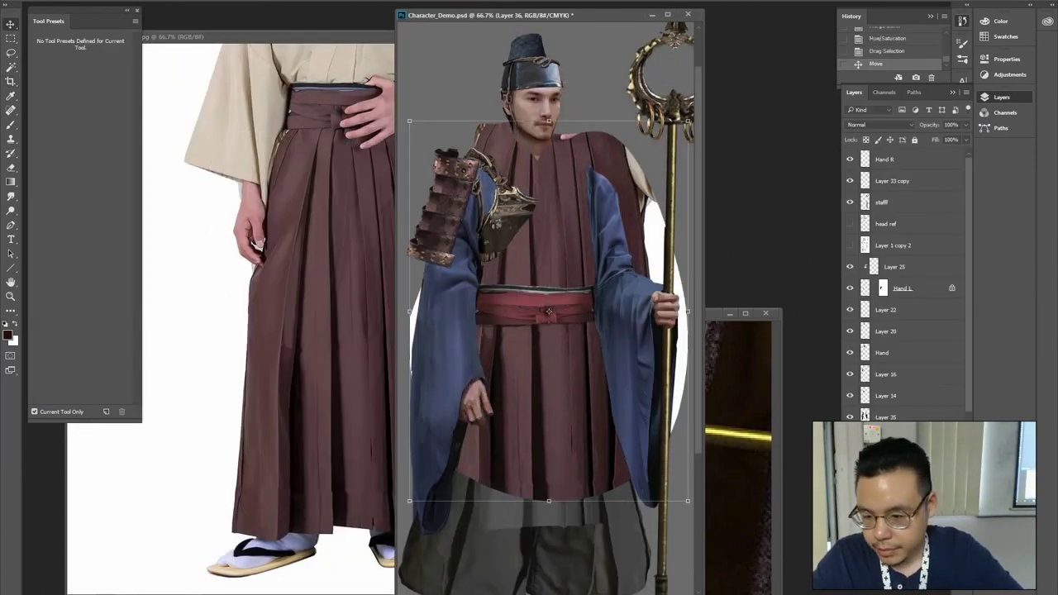
# Clip the pleated piece to the grey cloth at 50% opacity and warp it diagonally across the chest
pyautogui.hotkey('ctrl', 'alt', 'g')
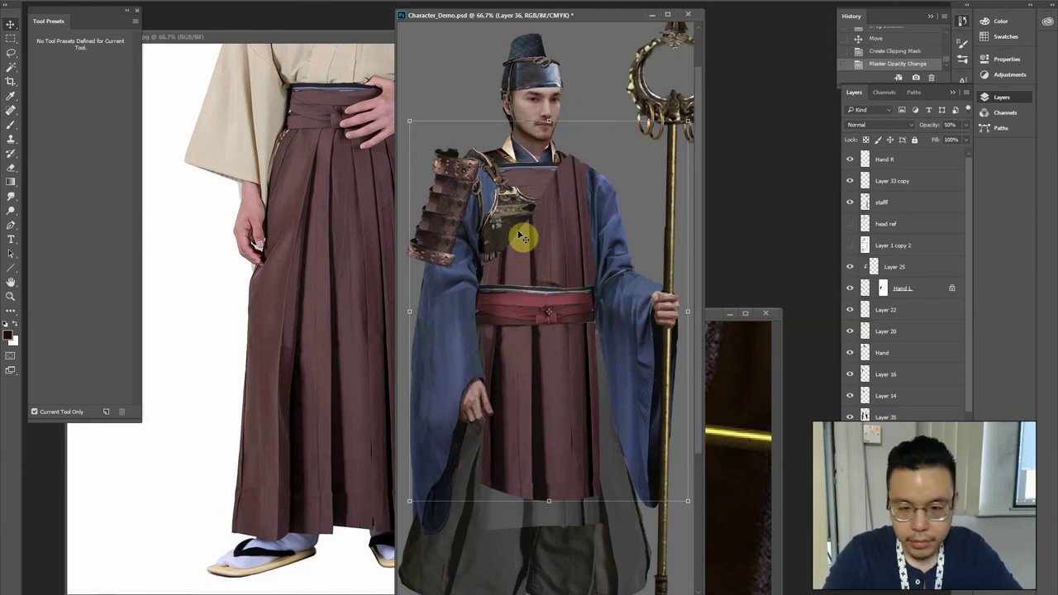
pyautogui.press('5')
pyautogui.moveTo(411, 124); pyautogui.dragTo(586, 137)
pyautogui.moveTo(412, 502); pyautogui.dragTo(408, 303)
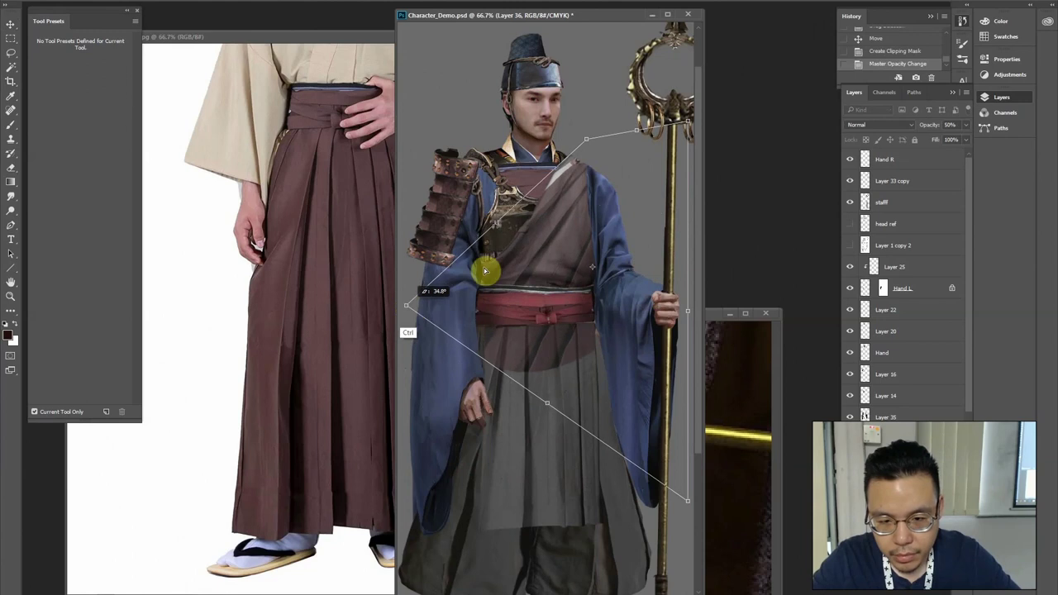
pyautogui.moveTo(571, 201); pyautogui.dragTo(572, 227)
pyautogui.click(467, 2)
pyautogui.moveTo(588, 165); pyautogui.dragTo(511, 238)
pyautogui.moveTo(687, 152); pyautogui.dragTo(617, 137)
pyautogui.moveTo(571, 204)
pyautogui.mouseDown()
pyautogui.moveTo(570, 147)
pyautogui.moveTo(573, 203)
pyautogui.mouseUp()
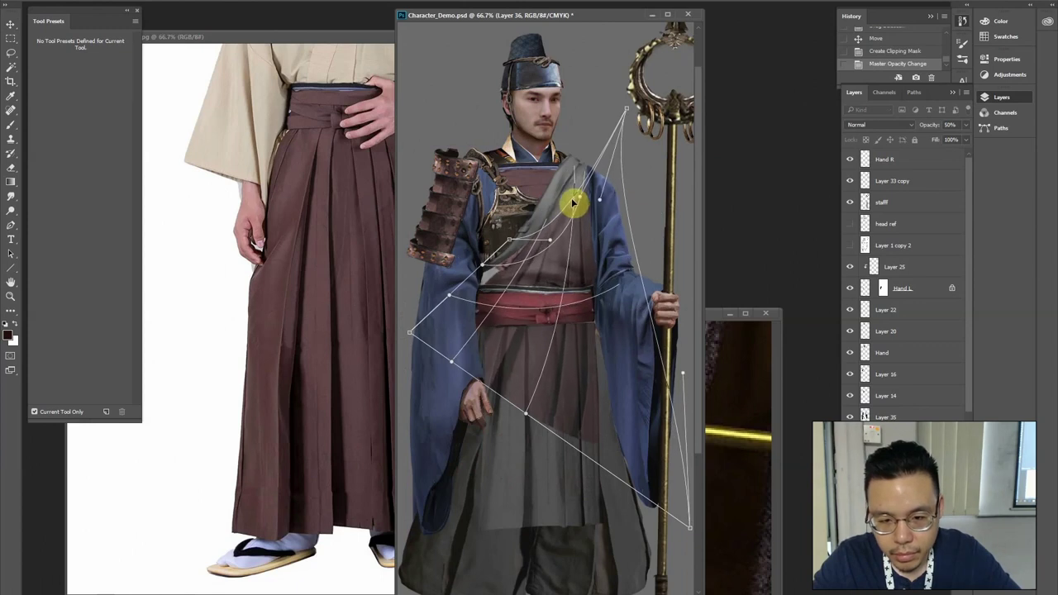
pyautogui.press('Return')
# Warp the pleats again so the folds fan from the shoulder down to the sash, and desaturate them
pyautogui.hotkey('ctrl', 't')
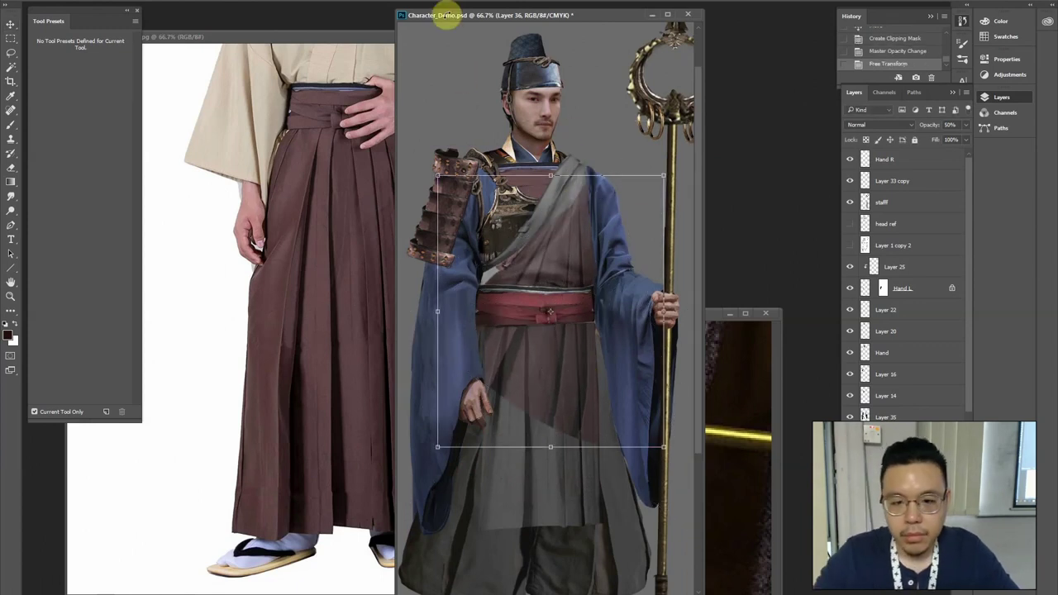
pyautogui.click(467, 2)
pyautogui.moveTo(663, 177); pyautogui.dragTo(646, 86)
pyautogui.moveTo(567, 226); pyautogui.dragTo(588, 209)
pyautogui.moveTo(468, 347); pyautogui.dragTo(458, 335)
pyautogui.moveTo(470, 425); pyautogui.dragTo(575, 386)
pyautogui.moveTo(568, 242); pyautogui.dragTo(542, 261)
pyautogui.moveTo(583, 292); pyautogui.dragTo(610, 292)
pyautogui.moveTo(467, 317); pyautogui.dragTo(593, 285)
pyautogui.moveTo(567, 240); pyautogui.dragTo(567, 214)
pyautogui.press('Return')
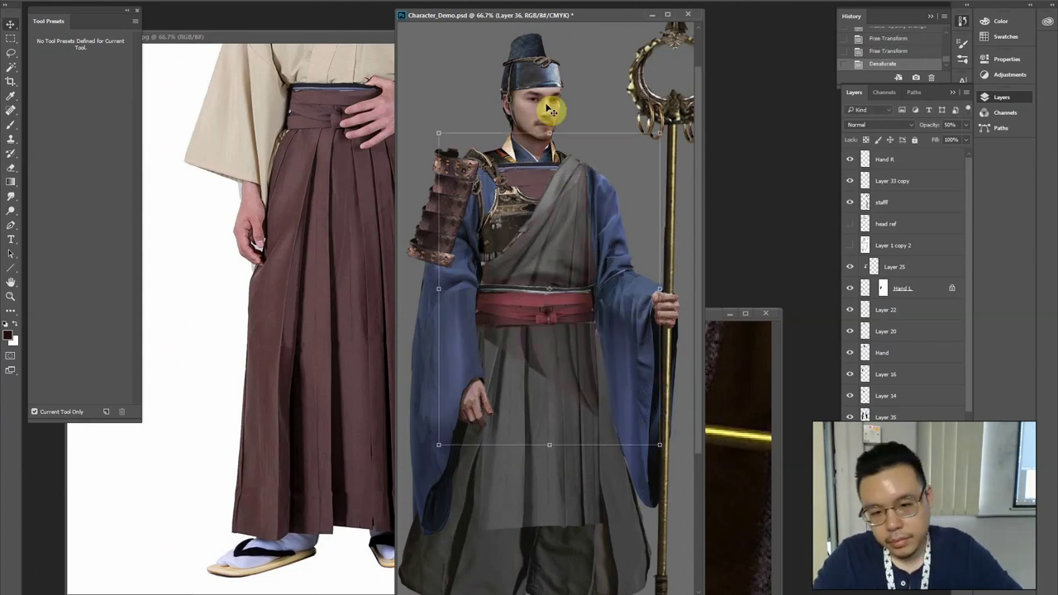
# Marquee the part of the pleat overlay hanging below the sash over the skirt and delete it
pyautogui.press('m')
pyautogui.moveTo(456, 314); pyautogui.dragTo(665, 483)
pyautogui.press('Delete')
pyautogui.hotkey('ctrl', 'd')
# Marquee the pleats over the chest and open them in Liquify with Layer 6 as the backdrop
pyautogui.moveTo(428, 134); pyautogui.dragTo(644, 335)
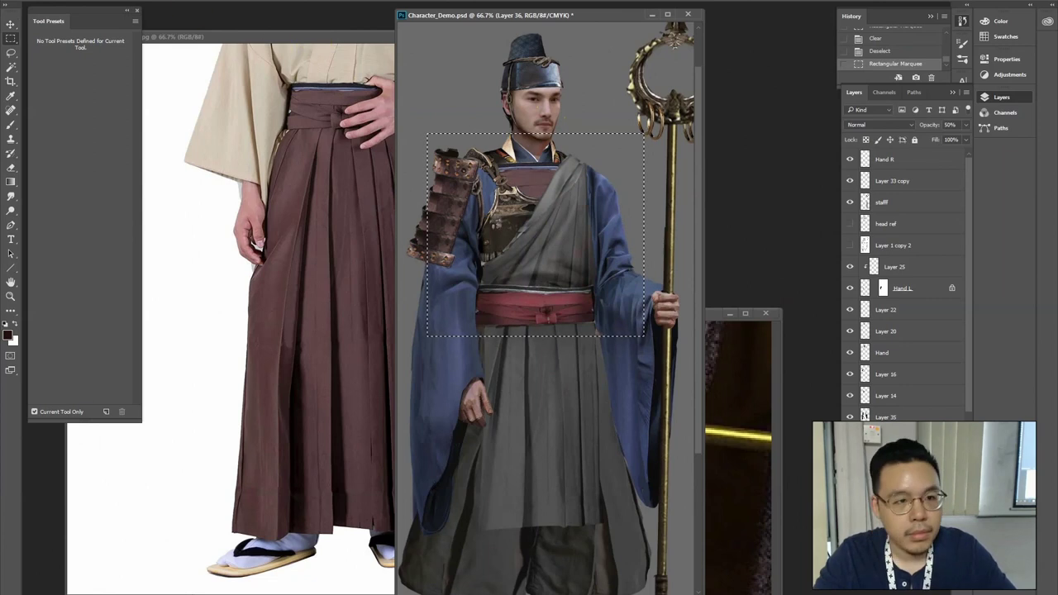
pyautogui.click(169, 1)
pyautogui.click(188, 60)
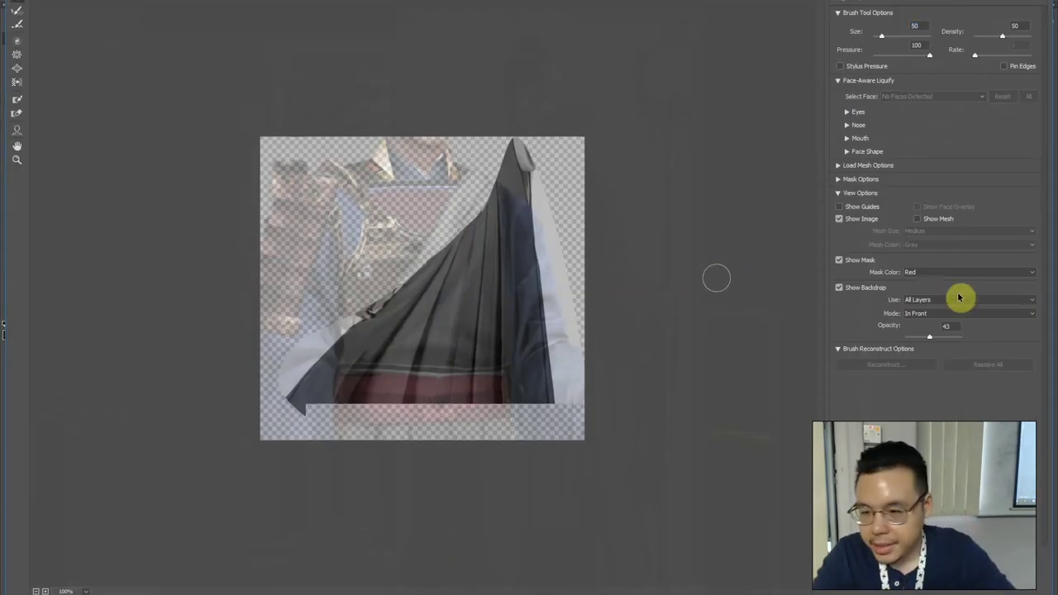
pyautogui.click(947, 301)
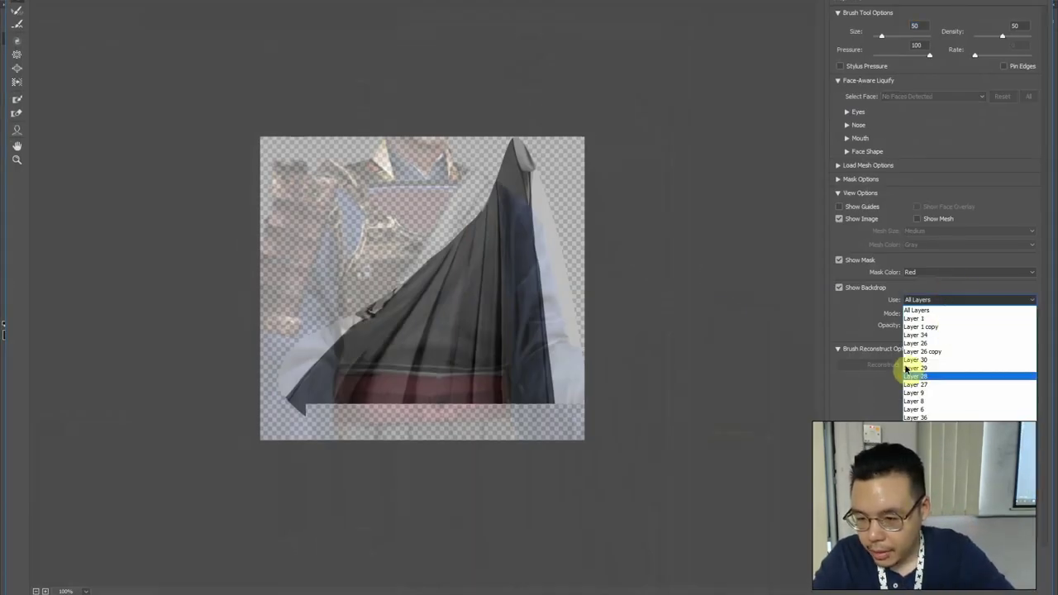
pyautogui.click(913, 409)
# Push the straight pleats nearest the sleeve into curved folds and smooth the overlay's upper diagonal edge with the Forward Warp brush
pyautogui.press(']')
pyautogui.press(']')
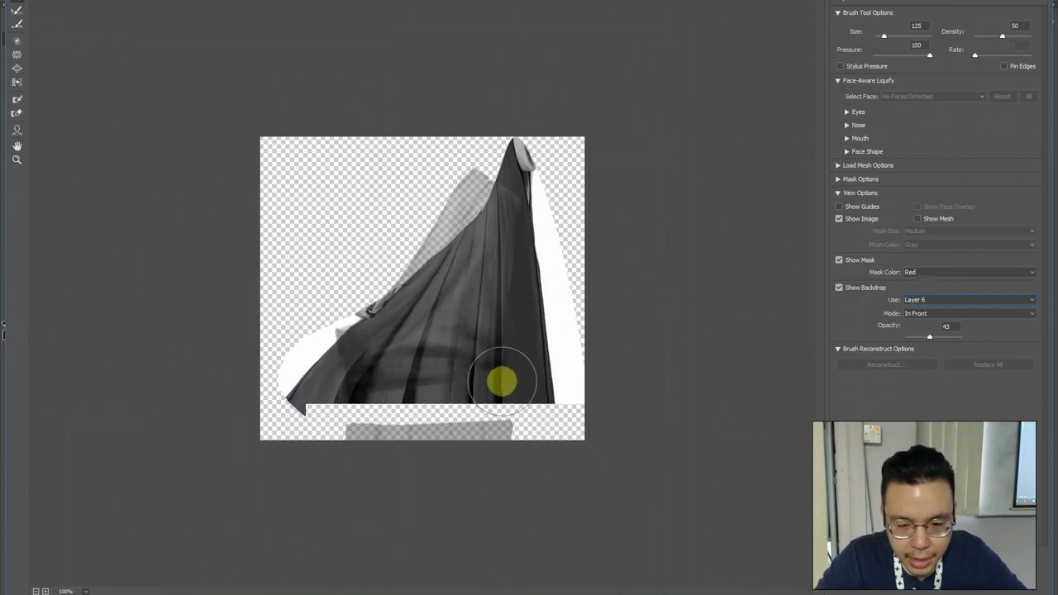
pyautogui.press('[')
pyautogui.press('[')
pyautogui.moveTo(485, 374); pyautogui.dragTo(494, 346)
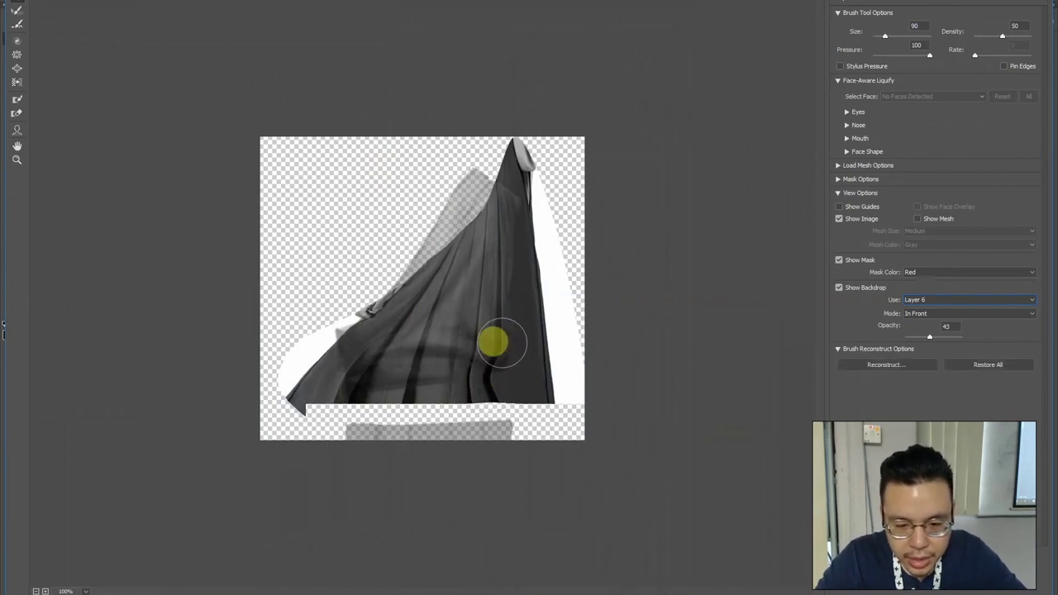
pyautogui.press(']')
pyautogui.press(']')
pyautogui.press(']')
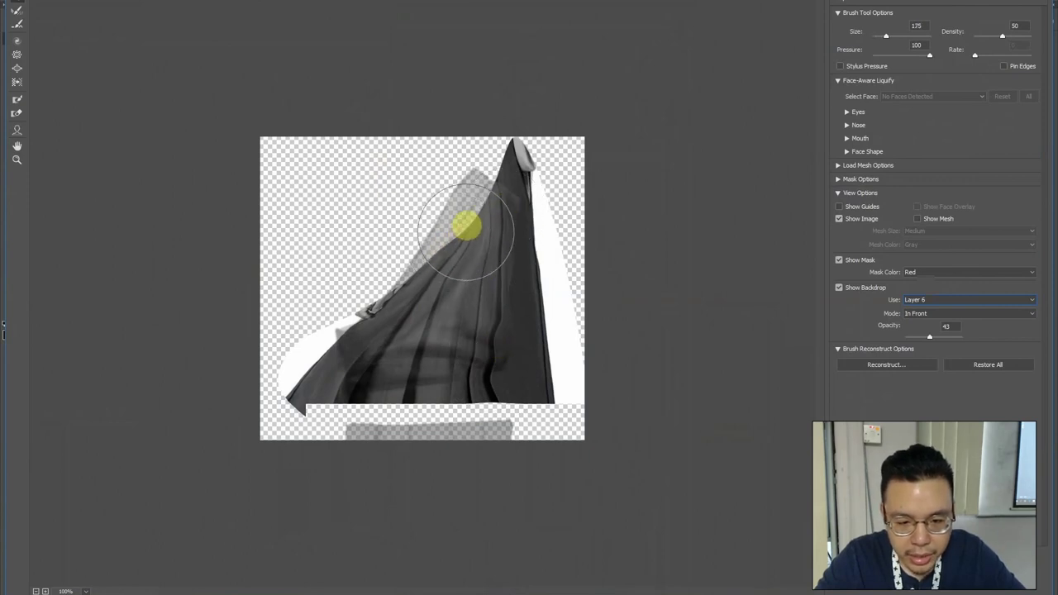
pyautogui.press('[')
pyautogui.press('[')
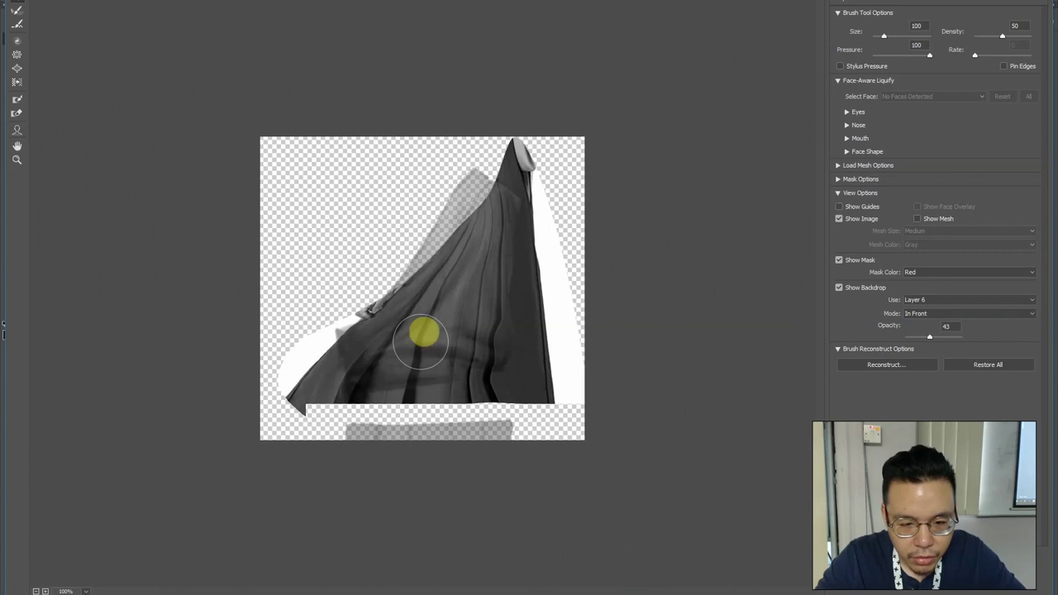
# Bend the middle pleats between shoulder and sash into softer, wavy folds
pyautogui.press(']')
pyautogui.press(']')
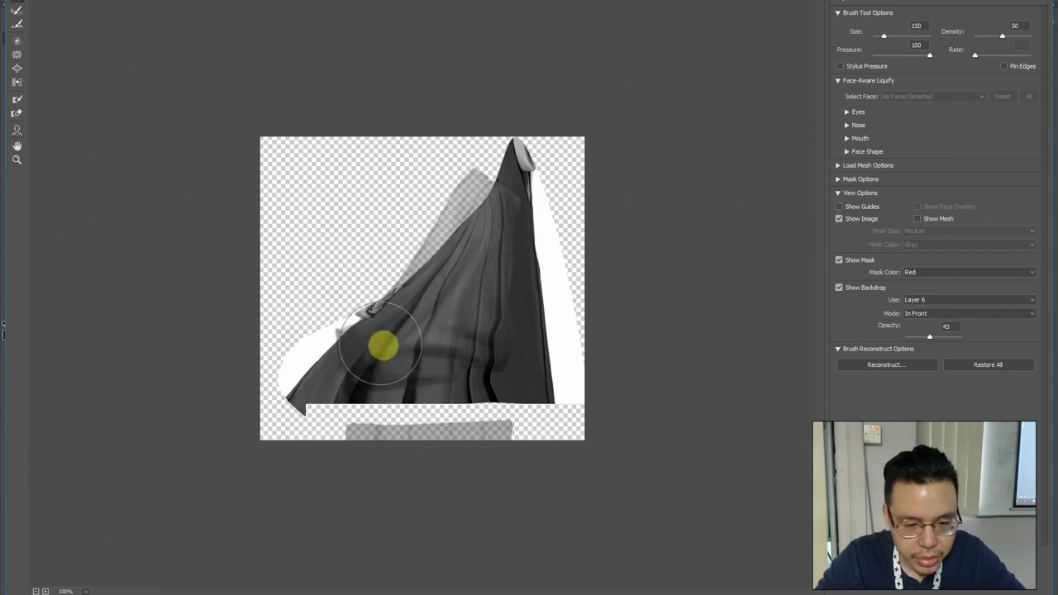
pyautogui.press('[')
pyautogui.press('[')
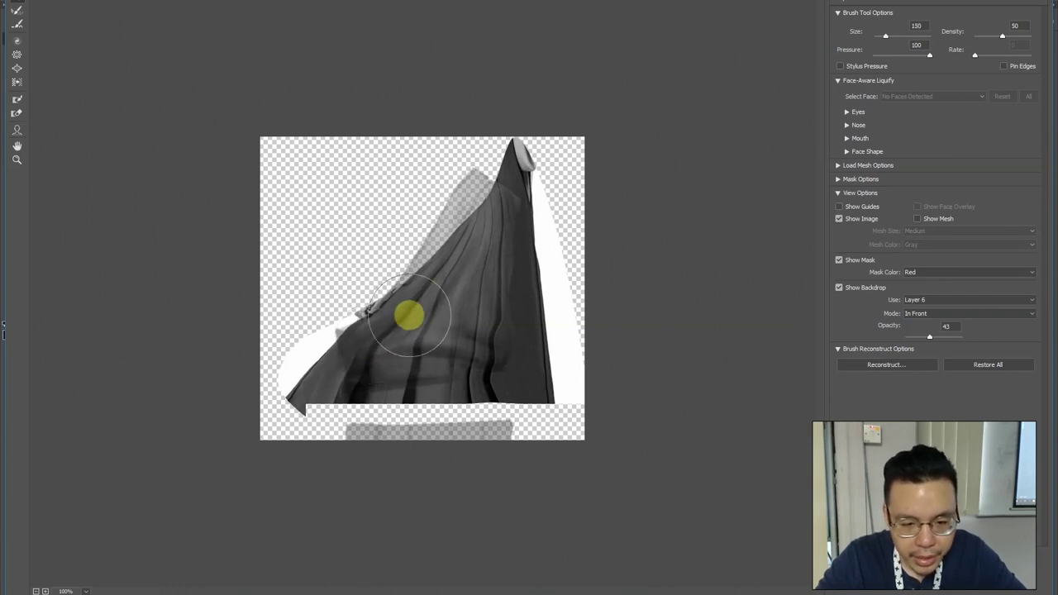
pyautogui.press(']')
pyautogui.moveTo(471, 224)
pyautogui.mouseDown()
pyautogui.moveTo(436, 294)
pyautogui.moveTo(445, 293)
pyautogui.moveTo(425, 357)
pyautogui.moveTo(410, 361)
pyautogui.moveTo(418, 355)
pyautogui.moveTo(414, 378)
pyautogui.moveTo(415, 368)
pyautogui.moveTo(454, 363)
pyautogui.mouseUp()
pyautogui.press('[')
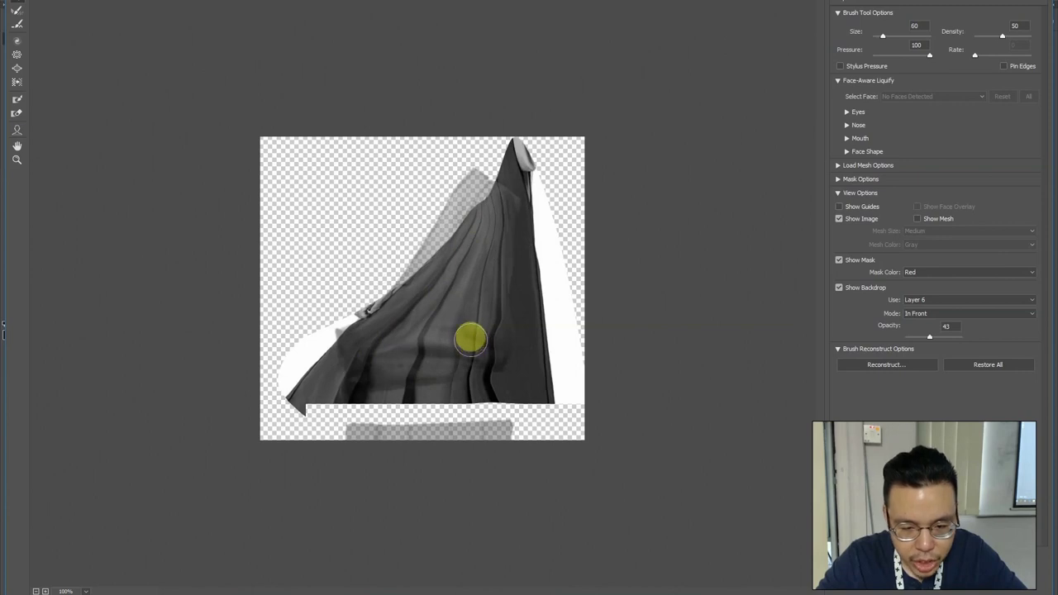
# Reshape the pleats across the lower chest with a larger warp brush, apply the Liquify and deselect
pyautogui.press(']')
pyautogui.press(']')
pyautogui.press(']')
pyautogui.press(']')
pyautogui.press(']')
pyautogui.moveTo(293, 364)
pyautogui.mouseDown()
pyautogui.moveTo(319, 377)
pyautogui.moveTo(324, 366)
pyautogui.moveTo(454, 378)
pyautogui.moveTo(489, 360)
pyautogui.mouseUp()
pyautogui.press('[')
pyautogui.press('[')
pyautogui.press('[')
pyautogui.press('[')
pyautogui.press('[')
pyautogui.press('Return')
pyautogui.click(370, 238)
pyautogui.click(626, 203)
pyautogui.click(685, 210)
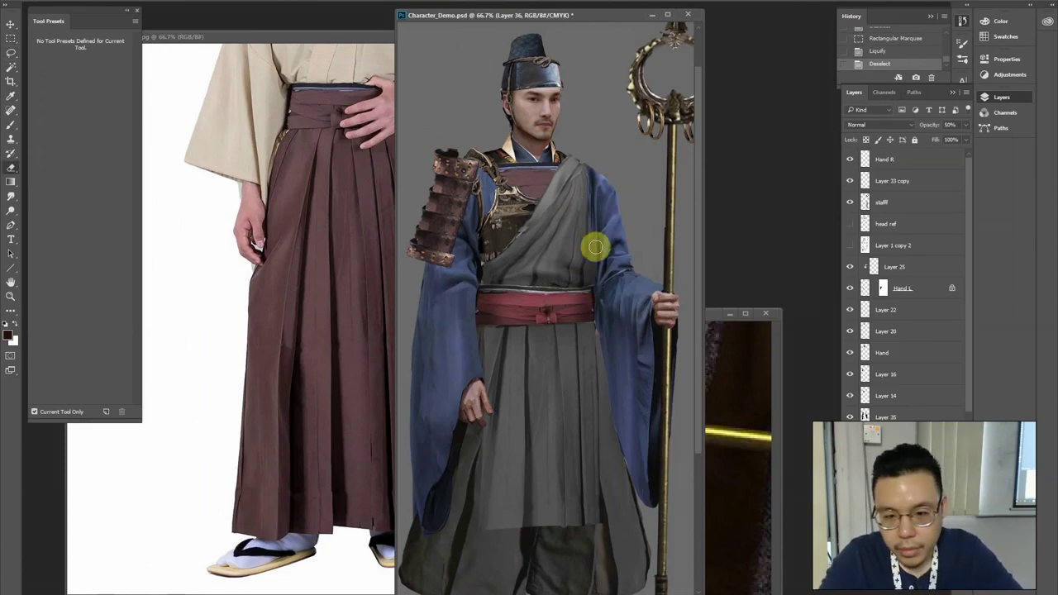
# Erase the pleat overlay along the sleeve side of the chest cloth and merge it down into Layer 6
pyautogui.moveTo(591, 265); pyautogui.dragTo(590, 290)
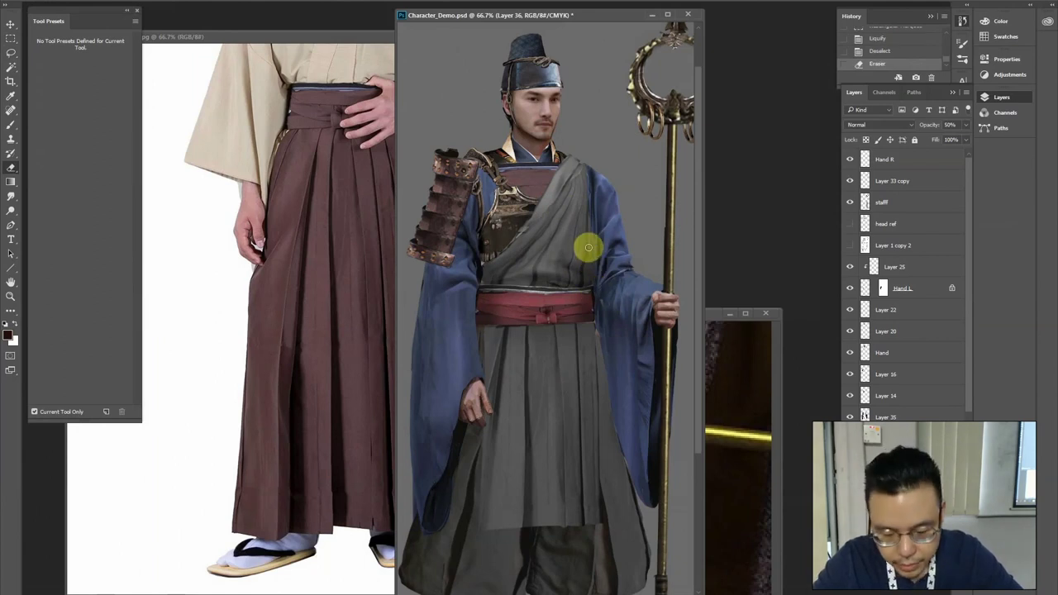
pyautogui.moveTo(593, 225); pyautogui.dragTo(595, 300)
pyautogui.moveTo(593, 257)
pyautogui.mouseDown()
pyautogui.moveTo(579, 163)
pyautogui.moveTo(562, 187)
pyautogui.mouseUp()
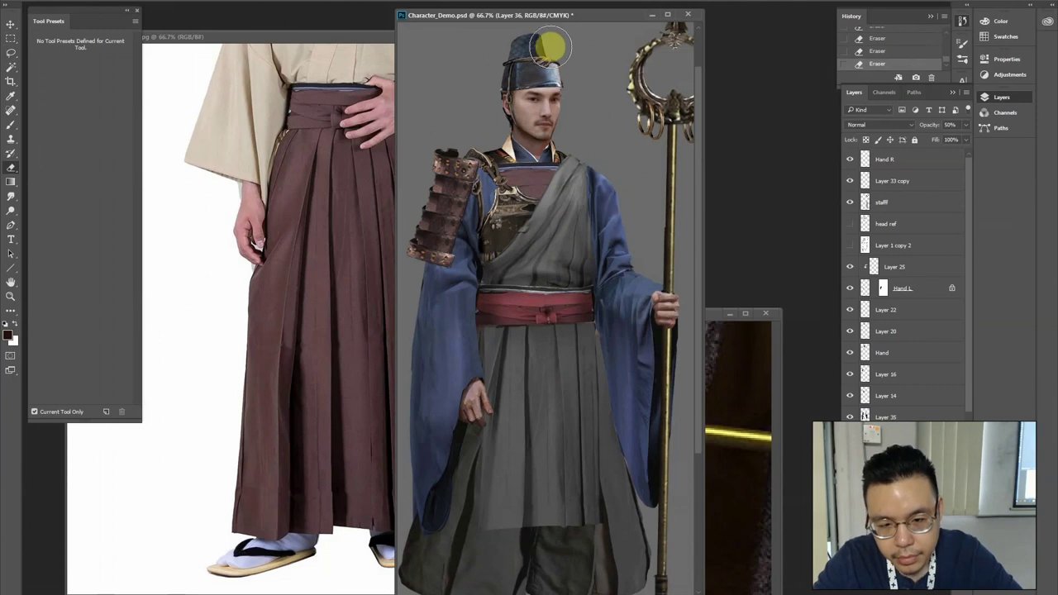
pyautogui.hotkey('ctrl', '-')
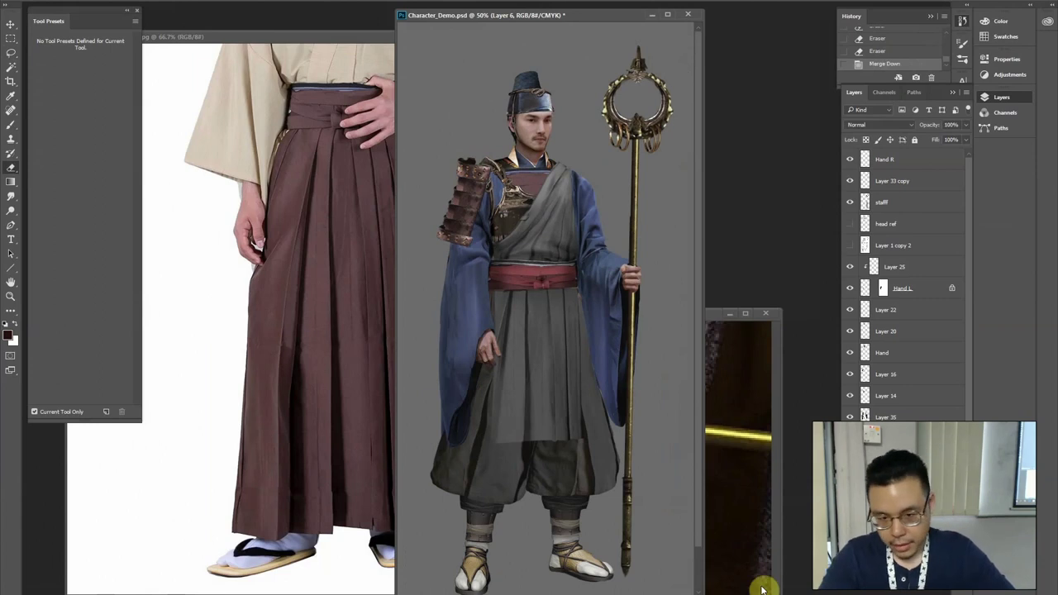
# Darken the grey cloth with Levels by lowering the output white to 174 and adjusting the midtones
pyautogui.hotkey('ctrl', 'l')
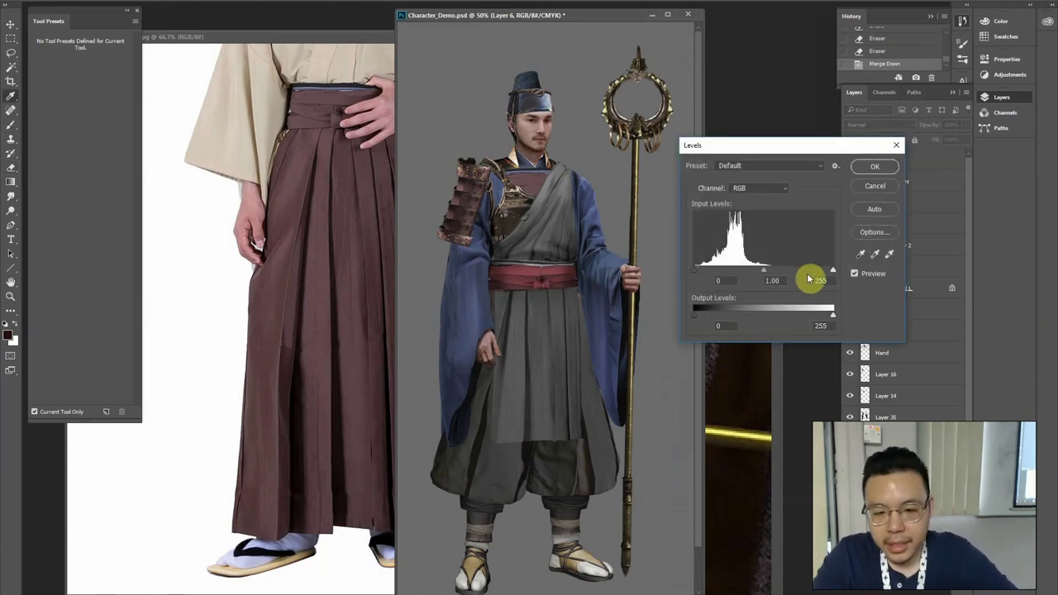
pyautogui.moveTo(830, 313); pyautogui.dragTo(789, 317)
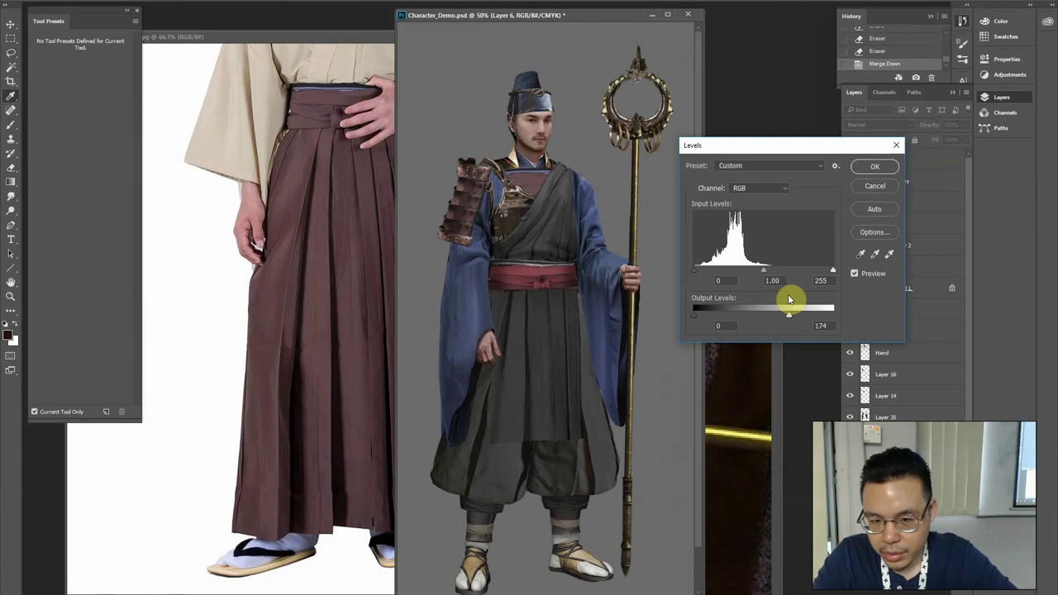
pyautogui.moveTo(765, 273)
pyautogui.mouseDown()
pyautogui.moveTo(781, 271)
pyautogui.moveTo(769, 271)
pyautogui.mouseUp()
pyautogui.press('Return')
# Burn shadows into the cloth below the armour, beneath the sash and down both sides of the pleated skirt
pyautogui.hotkey('ctrl', '+')
pyautogui.moveTo(486, 258); pyautogui.dragTo(505, 249)
pyautogui.moveTo(587, 288); pyautogui.dragTo(472, 279)
pyautogui.keyDown('shift'); pyautogui.click(583, 289); pyautogui.keyUp('shift')
pyautogui.keyDown('shift'); pyautogui.click(582, 456); pyautogui.keyUp('shift')
pyautogui.click(468, 270)
pyautogui.keyDown('shift'); pyautogui.click(464, 550); pyautogui.keyUp('shift')
pyautogui.press(']')
pyautogui.press(']')
pyautogui.press(']')
pyautogui.press(']')
pyautogui.press(']')
pyautogui.moveTo(492, 503)
pyautogui.mouseDown()
pyautogui.moveTo(507, 373)
pyautogui.moveTo(567, 278)
pyautogui.moveTo(572, 380)
pyautogui.moveTo(533, 230)
pyautogui.moveTo(546, 314)
pyautogui.mouseUp()
# Dodge a soft highlight onto the folds at the cloth's shoulder with a smaller brush
pyautogui.moveTo(546, 173); pyautogui.dragTo(571, 123)
pyautogui.press('[')
pyautogui.press('[')
pyautogui.press('[')
pyautogui.moveTo(534, 166)
pyautogui.mouseDown()
pyautogui.moveTo(542, 109)
pyautogui.moveTo(550, 185)
pyautogui.moveTo(538, 134)
pyautogui.moveTo(484, 209)
pyautogui.moveTo(515, 189)
pyautogui.moveTo(541, 134)
pyautogui.moveTo(567, 130)
pyautogui.moveTo(511, 160)
pyautogui.moveTo(545, 138)
pyautogui.moveTo(514, 187)
pyautogui.mouseUp()
# Lasso the stray bit of cloth at the chest wrap's lower corner beside the armour, delete it and deselect
pyautogui.hotkey('ctrl', '+')
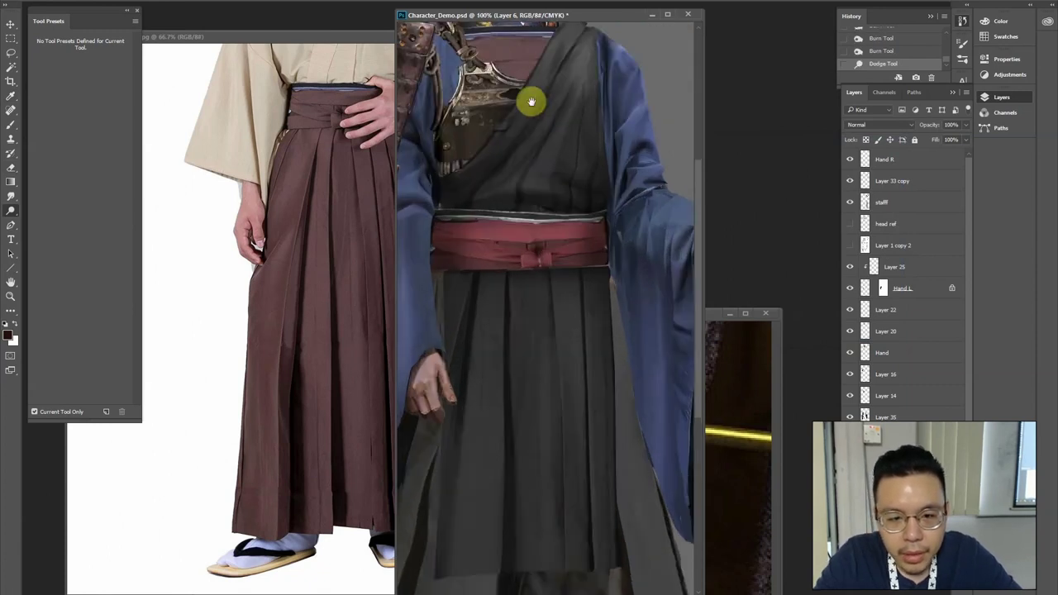
pyautogui.moveTo(531, 102); pyautogui.dragTo(525, 263)
pyautogui.press('l')
pyautogui.moveTo(450, 312)
pyautogui.mouseDown()
pyautogui.moveTo(475, 309)
pyautogui.moveTo(500, 281)
pyautogui.moveTo(485, 295)
pyautogui.moveTo(496, 291)
pyautogui.moveTo(483, 294)
pyautogui.moveTo(583, 153)
pyautogui.moveTo(601, 161)
pyautogui.moveTo(577, 136)
pyautogui.moveTo(500, 192)
pyautogui.moveTo(424, 301)
pyautogui.mouseUp()
pyautogui.press('Delete')
pyautogui.hotkey('ctrl', 'd')
pyautogui.hotkey('ctrl', '-')
pyautogui.hotkey('ctrl', 't')
pyautogui.hotkey('ctrl', '+')
pyautogui.press('Return')
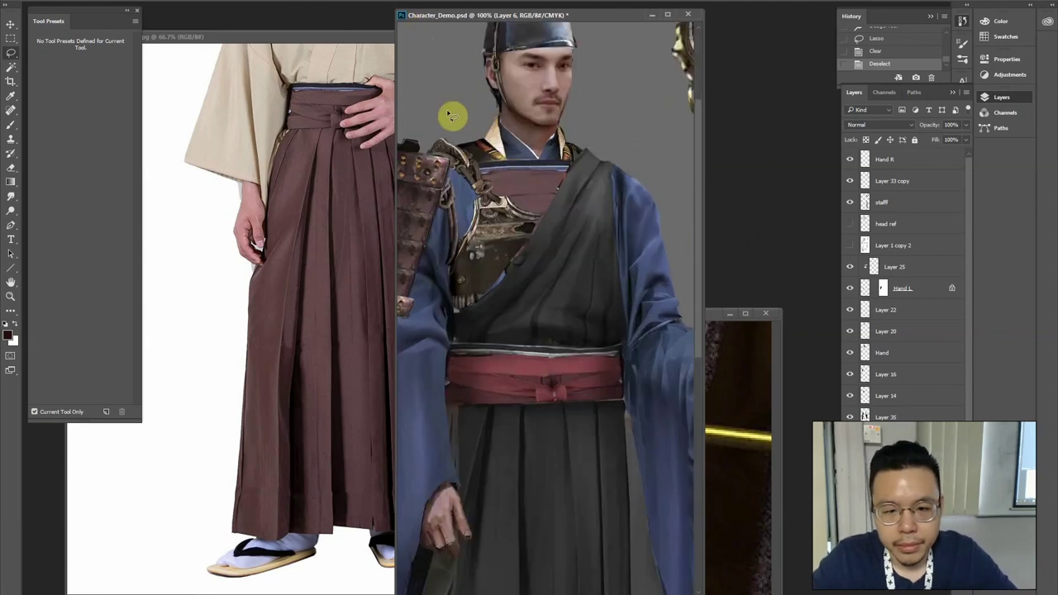
# Marquee the chest area from collar to sash and open the Layer 6 cloth in Liquify
pyautogui.click(170, 1)
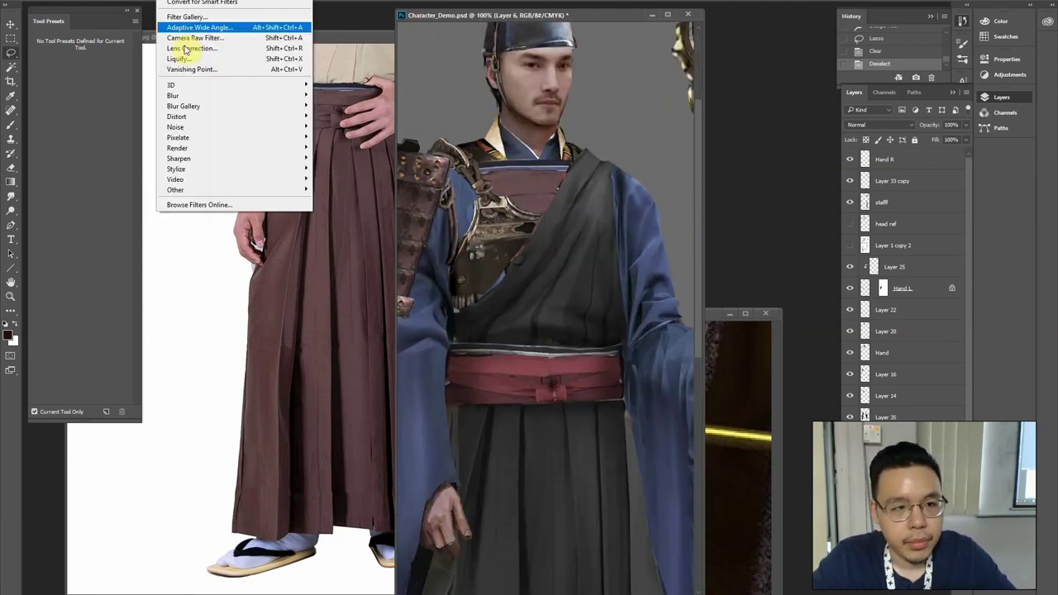
pyautogui.click(470, 228)
pyautogui.press('m')
pyautogui.moveTo(419, 124); pyautogui.dragTo(662, 417)
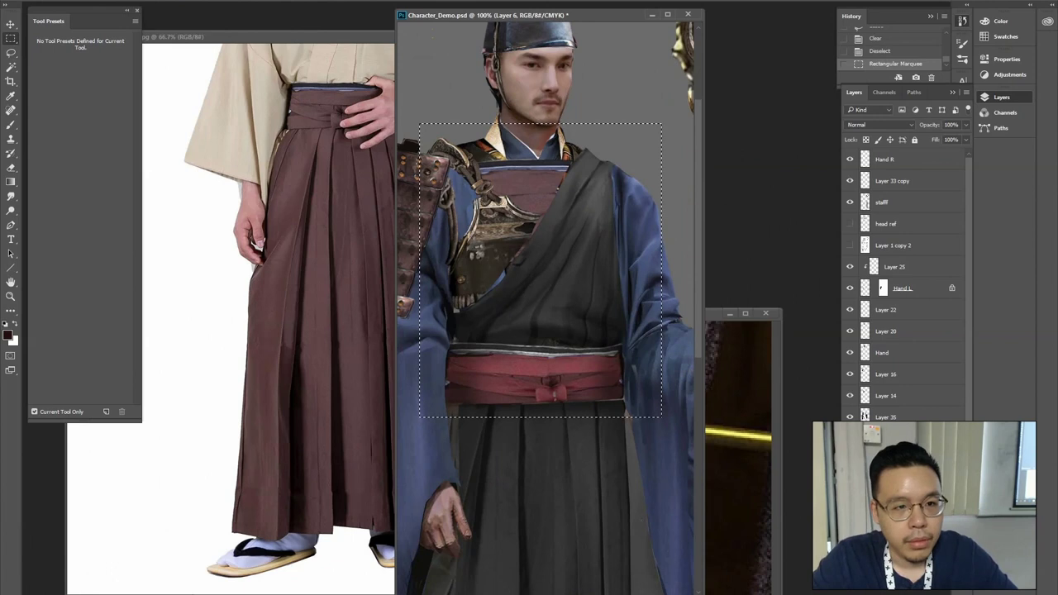
pyautogui.click(176, 1)
pyautogui.click(545, 270)
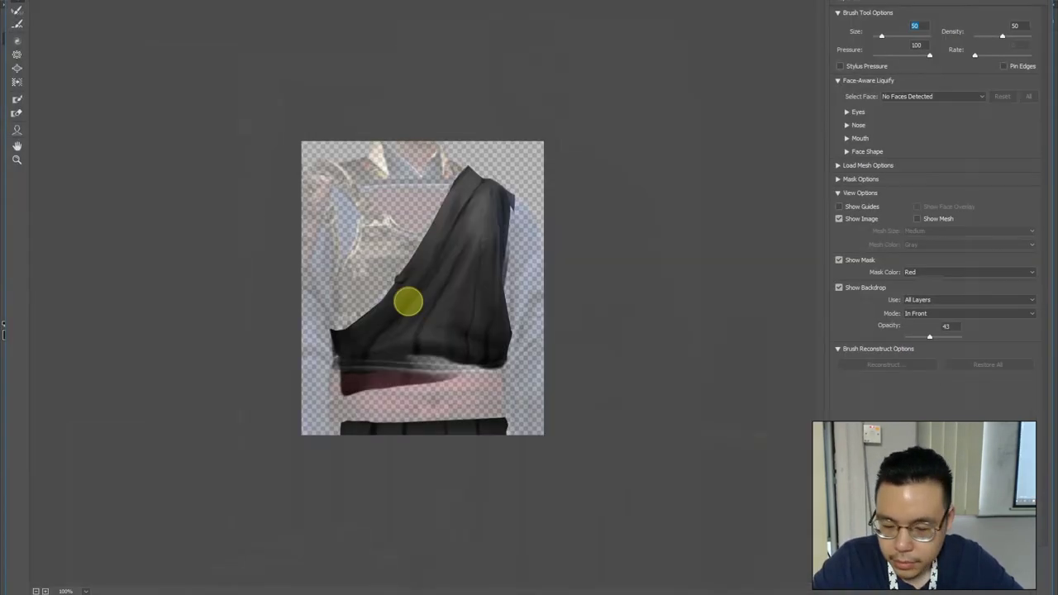
# Smooth the cloth's diagonal edge and lower corner with the Forward Warp brush, apply the Liquify and deselect
pyautogui.moveTo(347, 378)
pyautogui.mouseDown()
pyautogui.moveTo(329, 360)
pyautogui.moveTo(343, 355)
pyautogui.moveTo(333, 357)
pyautogui.moveTo(348, 320)
pyautogui.moveTo(426, 252)
pyautogui.moveTo(456, 180)
pyautogui.mouseUp()
pyautogui.press(']')
pyautogui.press('[')
pyautogui.press('[')
pyautogui.press('[')
pyautogui.press('[')
pyautogui.press('[')
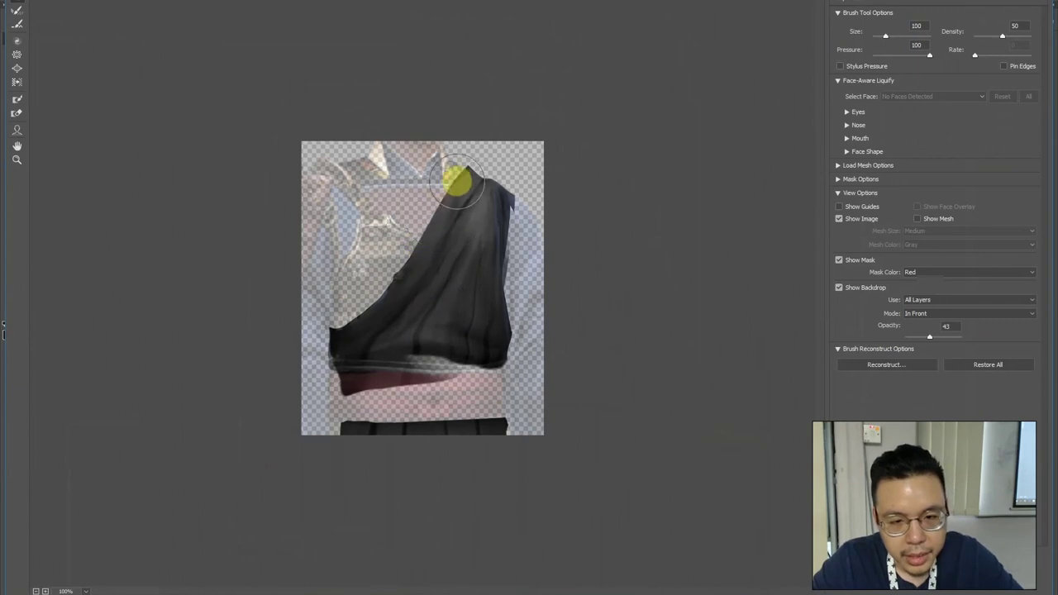
pyautogui.press('Return')
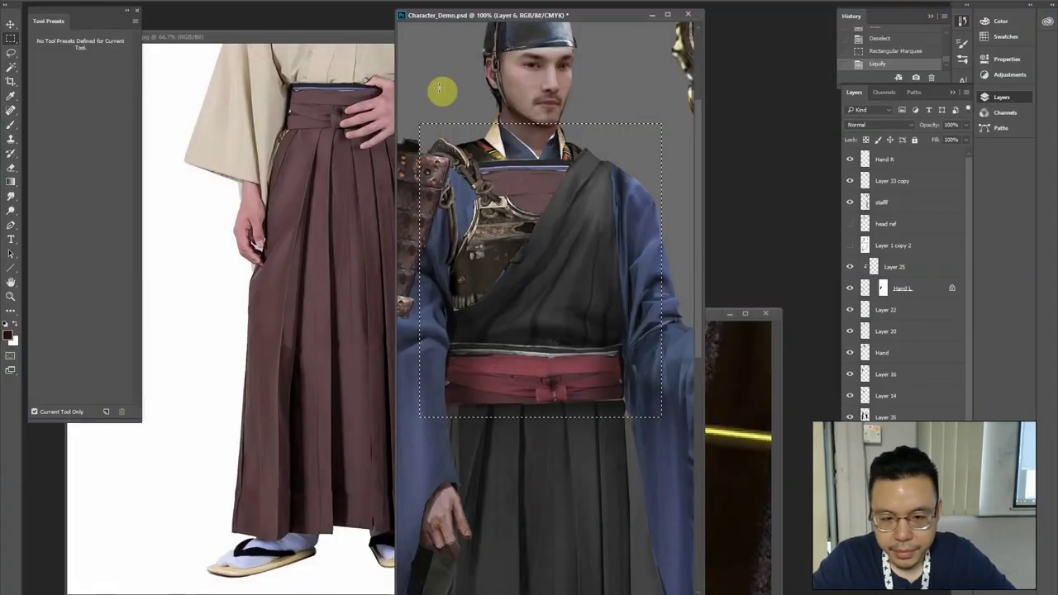
pyautogui.hotkey('ctrl', 'd')
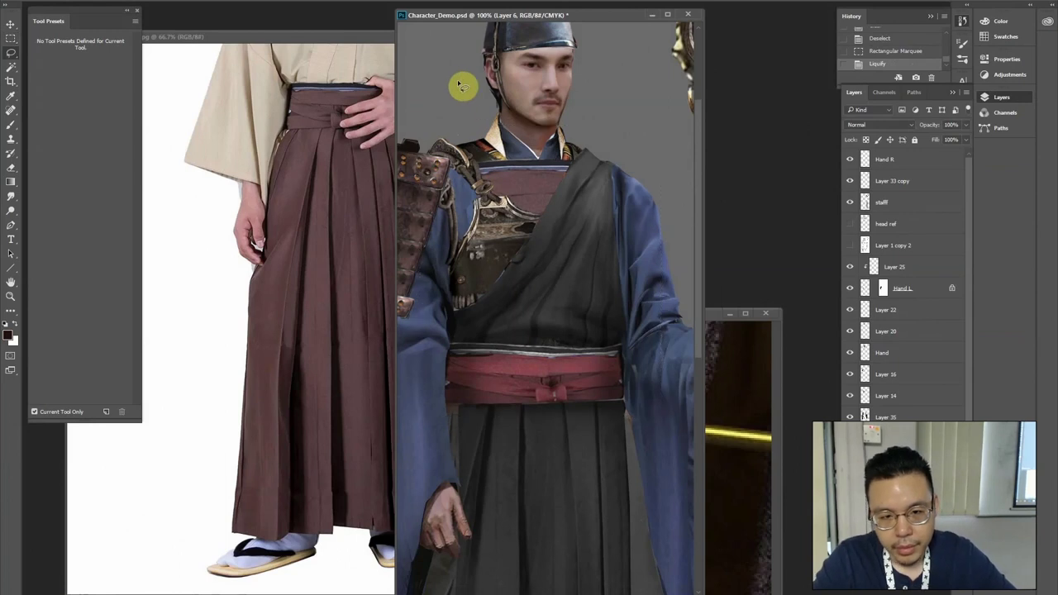
# Warp the Layer 14 chest armour slightly so its lower part tucks against the cloth
pyautogui.press('c')
pyautogui.press('v')
pyautogui.click(496, 256)
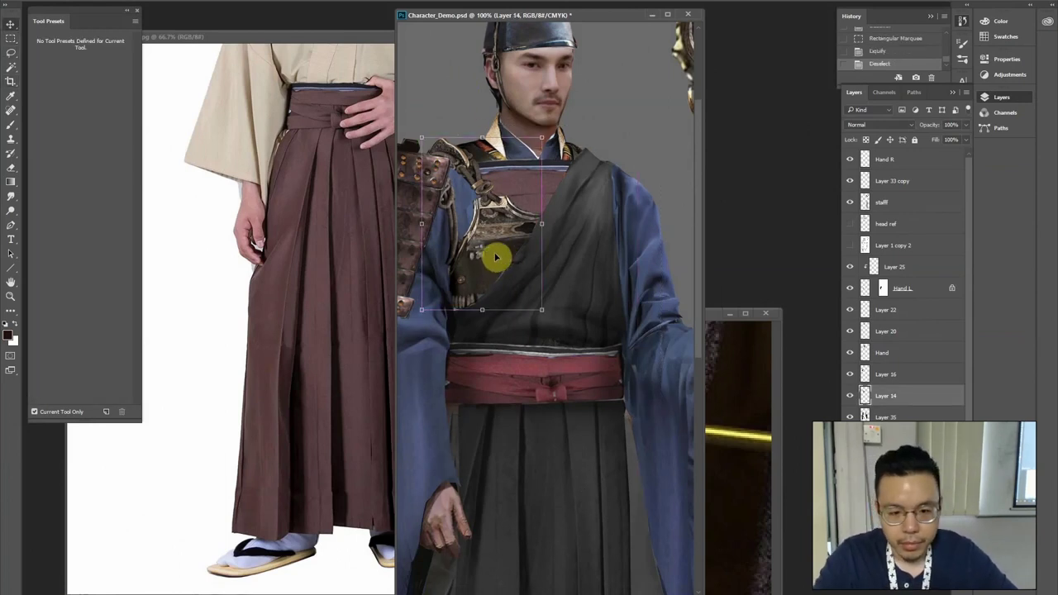
pyautogui.click(504, 251)
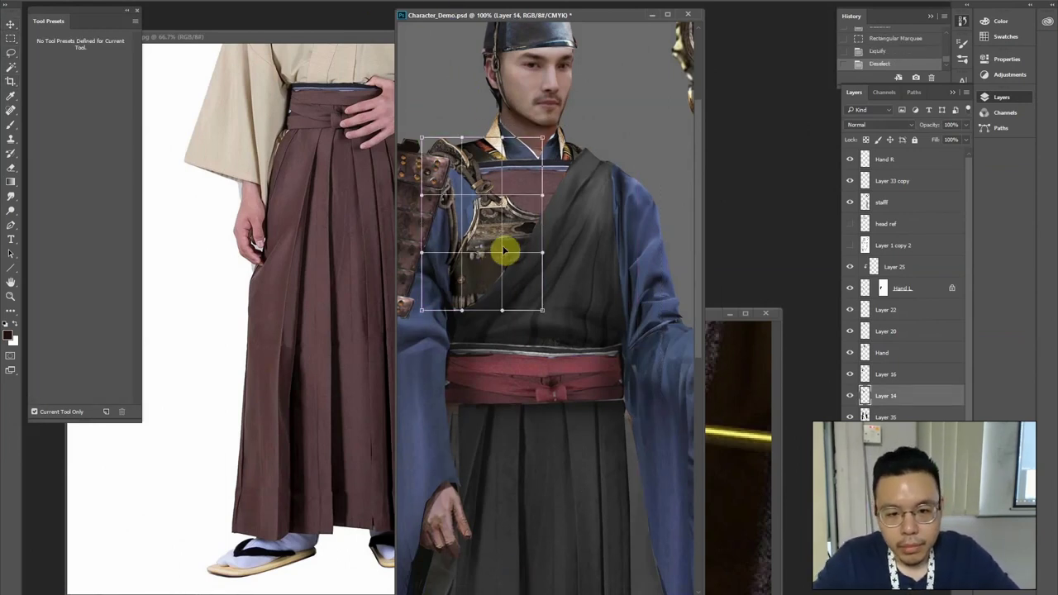
pyautogui.moveTo(503, 270); pyautogui.dragTo(506, 272)
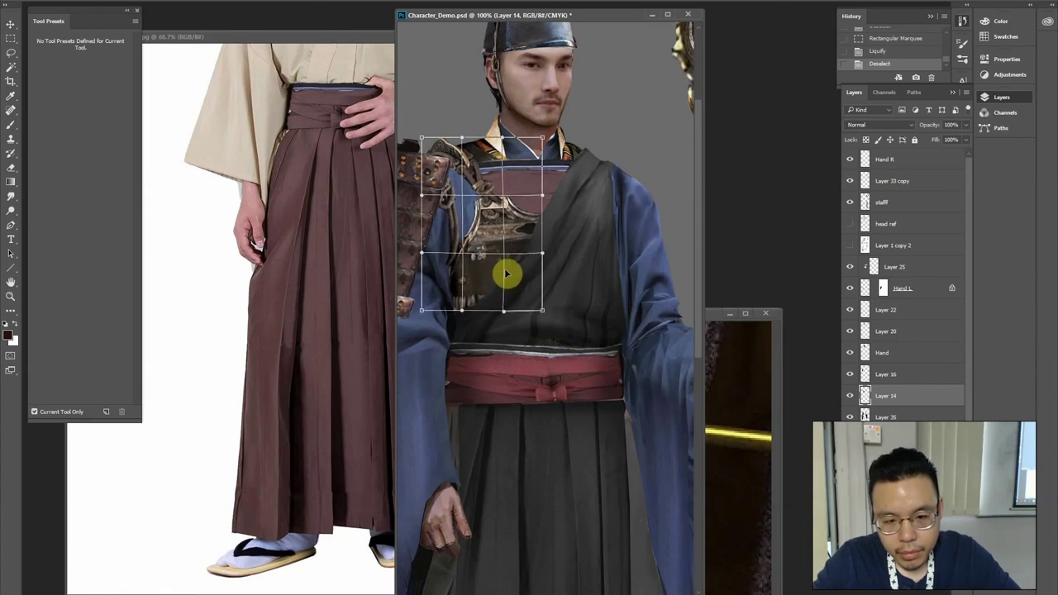
pyautogui.press('Return')
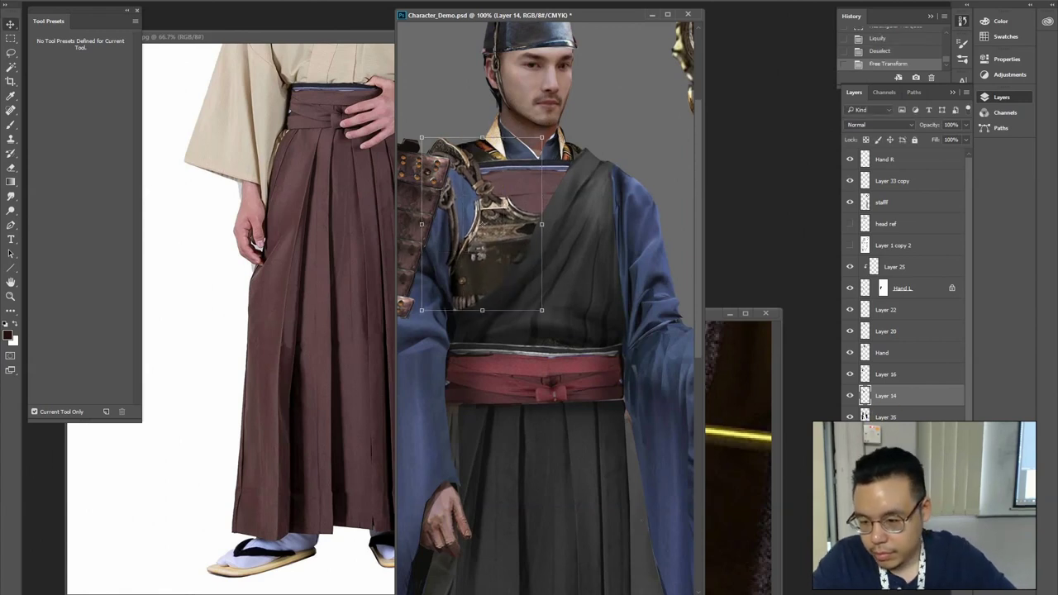
# Toggle the visibility of the cloth-related layers and Layer 14 to check which layer holds each costume part
pyautogui.click(547, 277)
pyautogui.click(849, 482)
pyautogui.click(850, 481)
pyautogui.click(897, 482)
pyautogui.keyDown('shift'); pyautogui.click(897, 503); pyautogui.keyUp('shift')
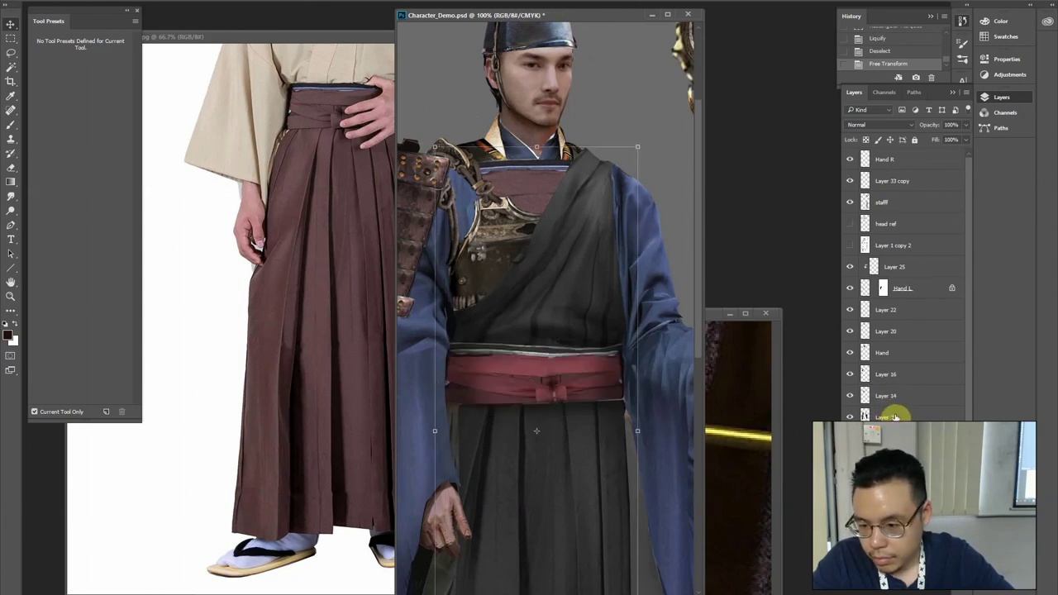
pyautogui.click(874, 398)
pyautogui.click(849, 397)
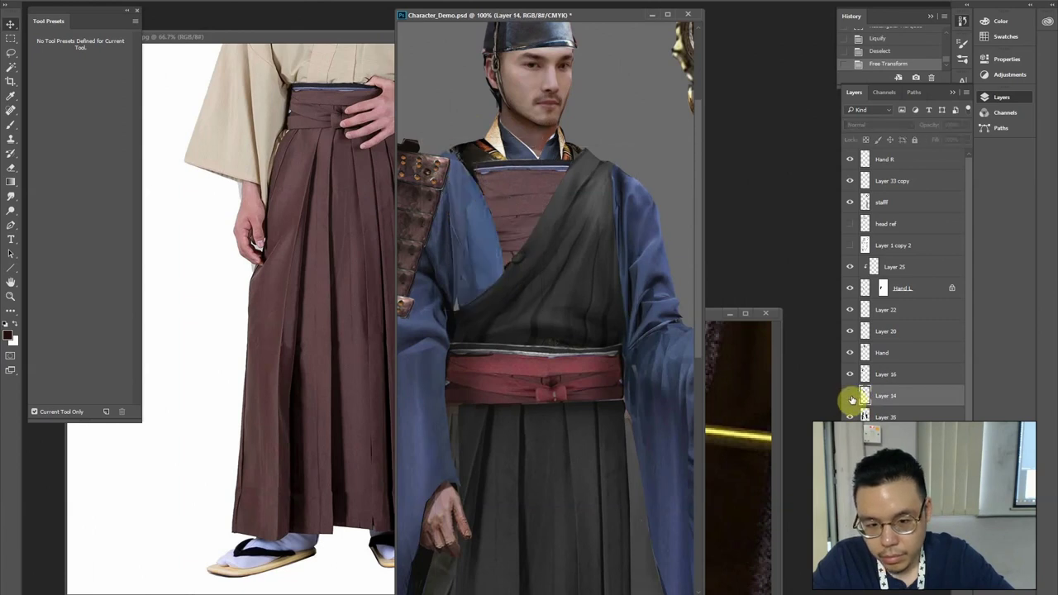
pyautogui.click(850, 396)
# Move Layer 6 and its neighbouring layers up the stack so the dark cloth lies over the blue sleeve
pyautogui.click(892, 417)
pyautogui.click(905, 416)
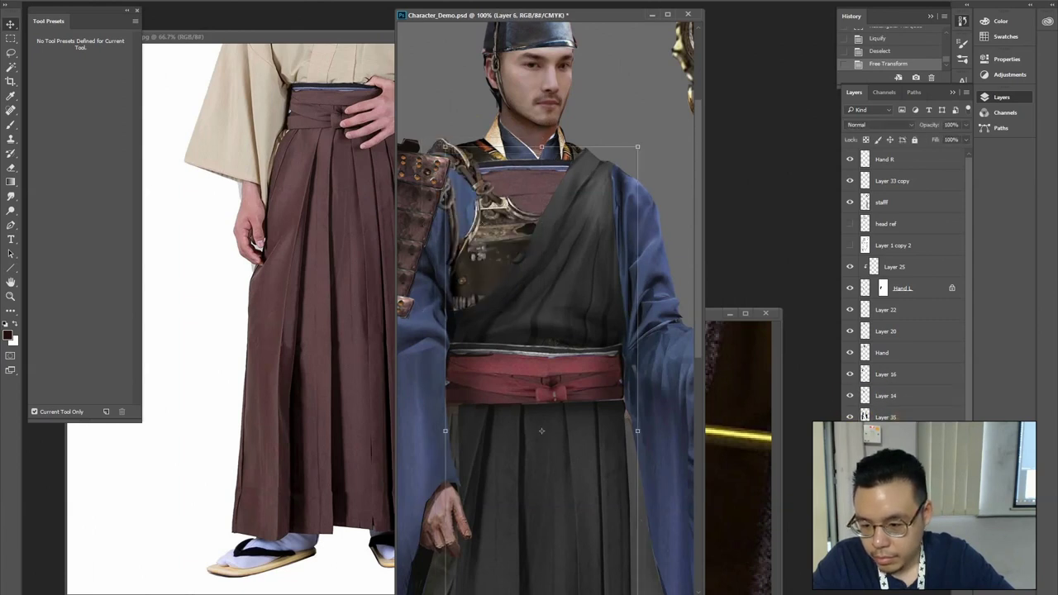
pyautogui.keyDown('shift'); pyautogui.click(899, 478); pyautogui.keyUp('shift')
pyautogui.moveTo(899, 478); pyautogui.dragTo(905, 410)
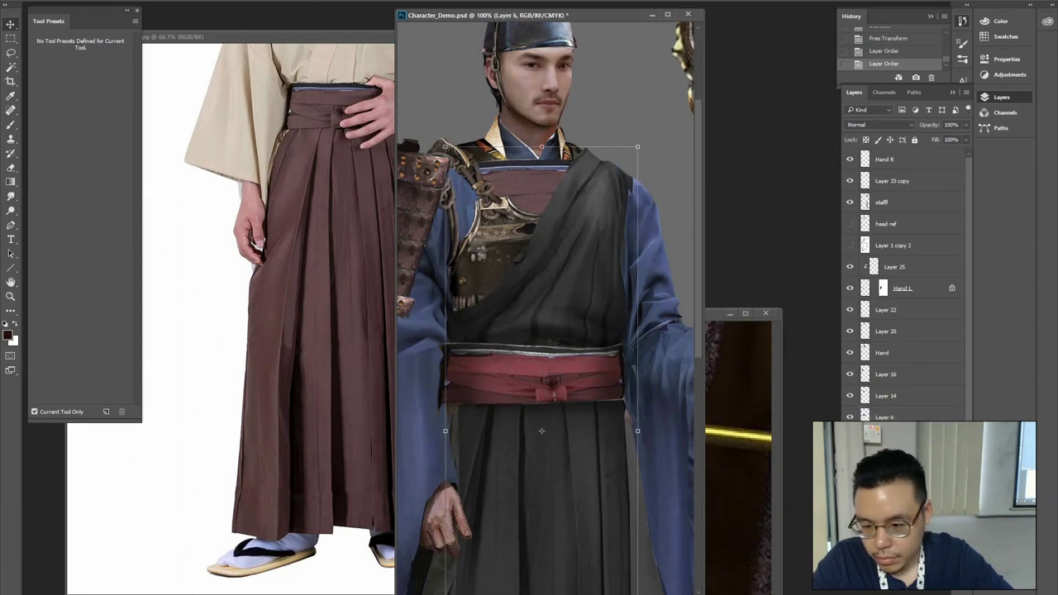
# Move the blue sleeve layer, Layer 35, back up directly beneath Layer 14
pyautogui.click(879, 417)
pyautogui.moveTo(462, 392); pyautogui.dragTo(491, 329)
pyautogui.moveTo(899, 460); pyautogui.dragTo(901, 408)
pyautogui.hotkey('ctrl', '-')
pyautogui.hotkey('ctrl', '-')
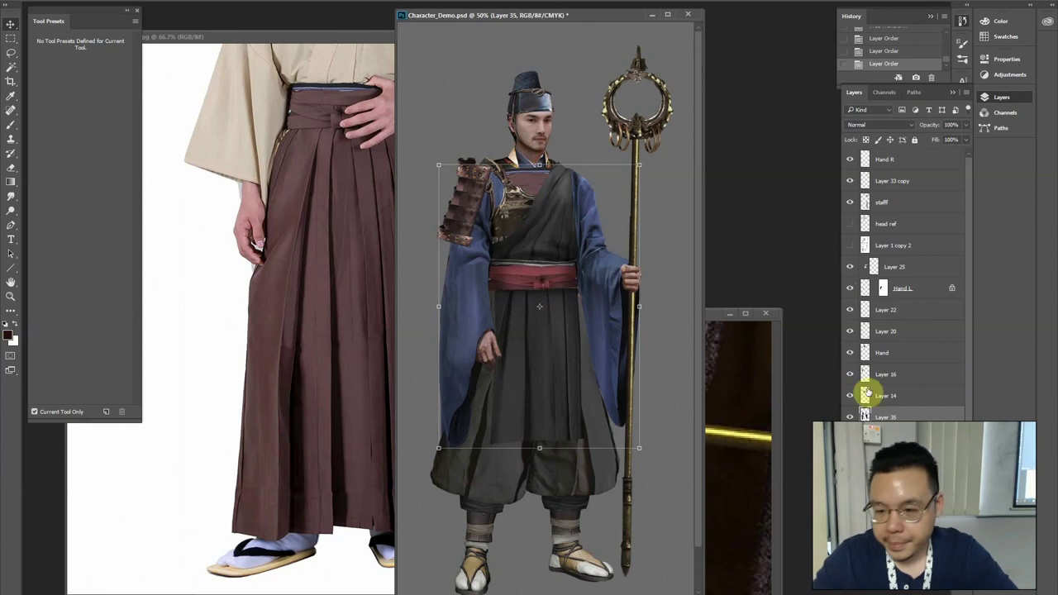
pyautogui.hotkey('ctrl', '+')
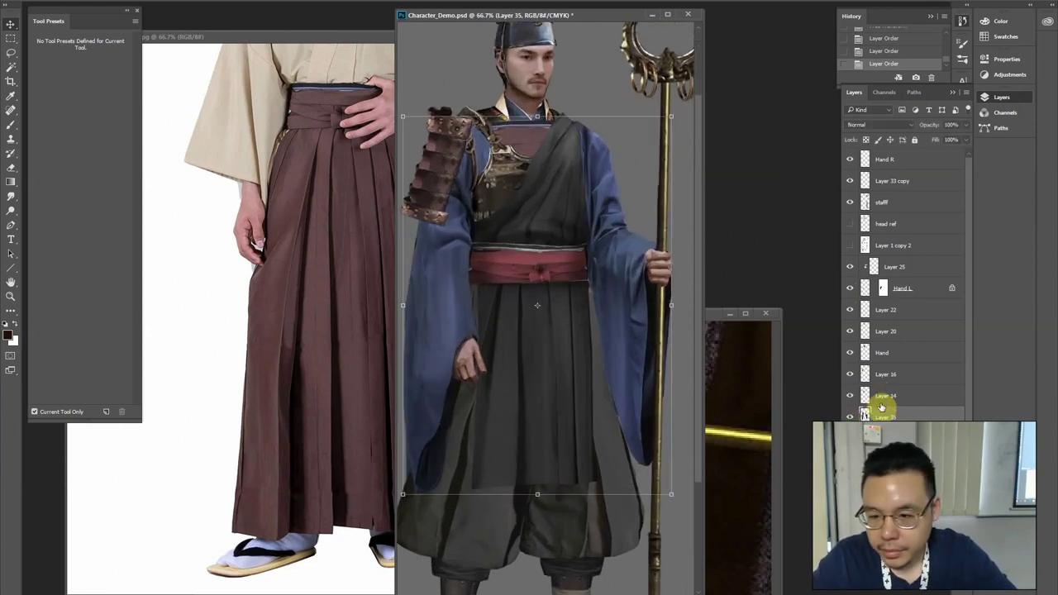
# Erase the inner edge of the blue sleeve on Layer 35 where it overlaps the dark chest cloth
pyautogui.keyDown('ctrl'); pyautogui.click(877, 407); pyautogui.keyUp('ctrl')
pyautogui.press('e')
pyautogui.moveTo(628, 197)
pyautogui.mouseDown()
pyautogui.moveTo(603, 222)
pyautogui.moveTo(583, 129)
pyautogui.moveTo(586, 206)
pyautogui.mouseUp()
pyautogui.moveTo(586, 164)
pyautogui.mouseDown()
pyautogui.moveTo(583, 227)
pyautogui.moveTo(590, 213)
pyautogui.mouseUp()
# Lasso the excess strip at the shoulder where the dark cloth meets the blue sleeve, delete it and deselect
pyautogui.press('l')
pyautogui.hotkey('ctrl', 'd')
pyautogui.hotkey('ctrl', 'd')
pyautogui.moveTo(594, 150); pyautogui.dragTo(603, 123)
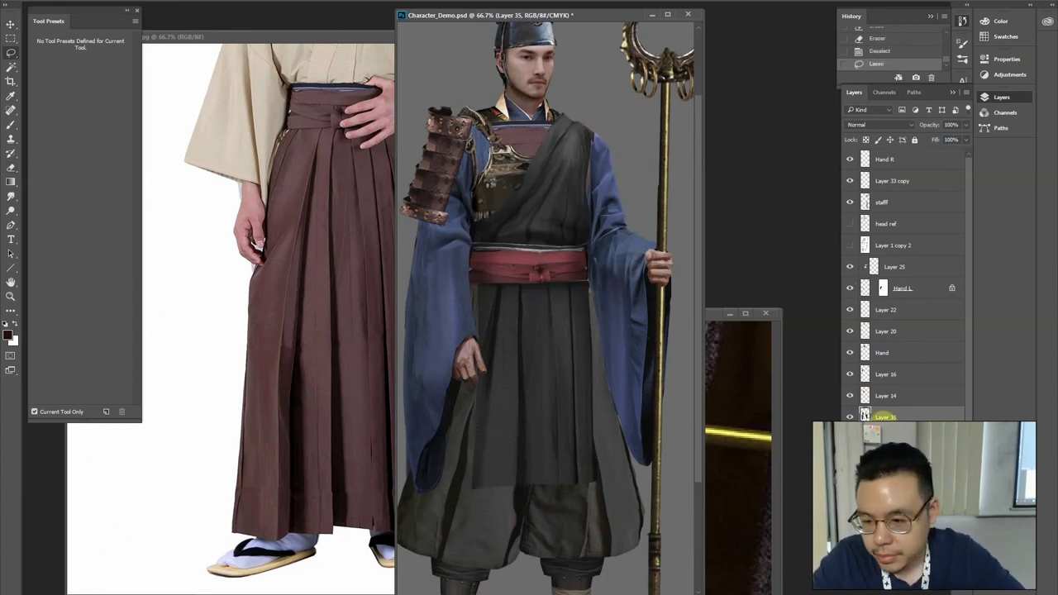
pyautogui.press('Delete')
pyautogui.hotkey('ctrl', 'd')
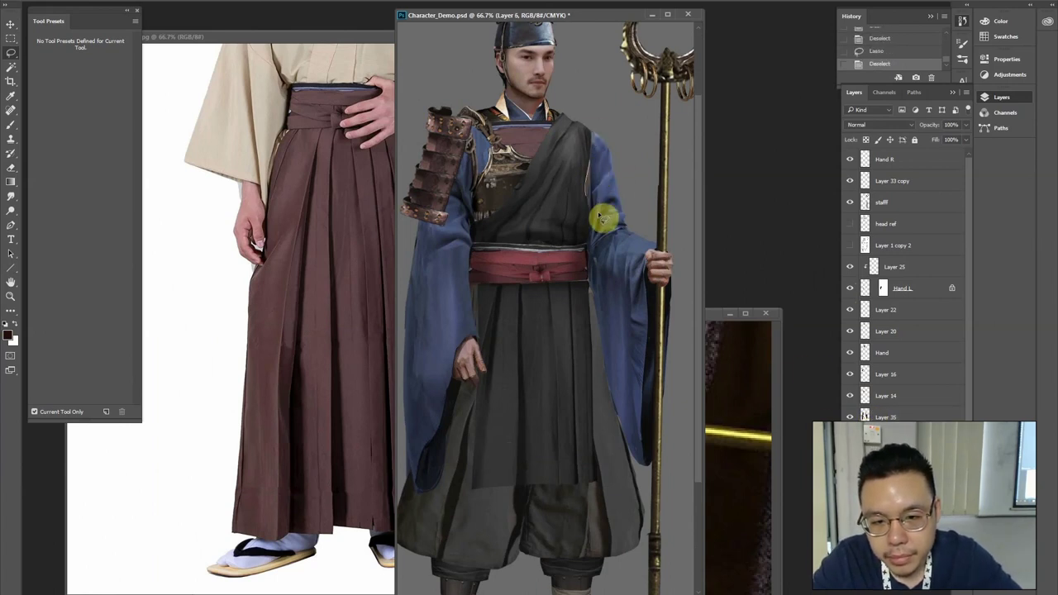
# Lasso the gap between the dark chest cloth and the blue sleeve, paint it with sampled sleeve blues on Layer 35, and deselect
pyautogui.hotkey('ctrl', '+')
pyautogui.moveTo(601, 247); pyautogui.dragTo(578, 355)
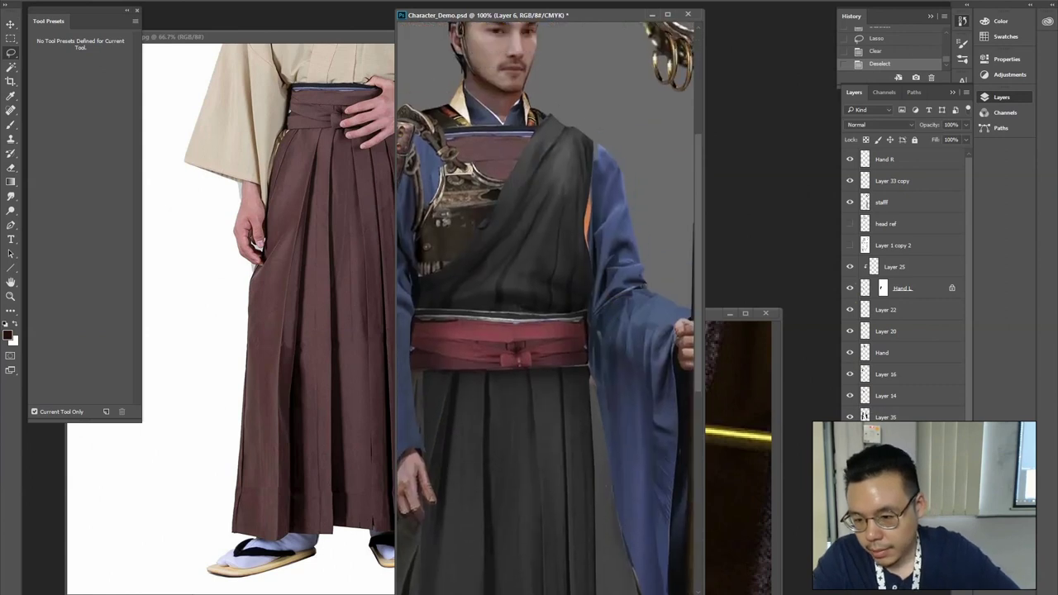
pyautogui.press('alt')
pyautogui.moveTo(593, 161)
pyautogui.mouseDown()
pyautogui.moveTo(591, 256)
pyautogui.moveTo(584, 237)
pyautogui.moveTo(595, 228)
pyautogui.mouseUp()
pyautogui.press('b')
pyautogui.keyDown('alt'); pyautogui.click(599, 236); pyautogui.keyUp('alt')
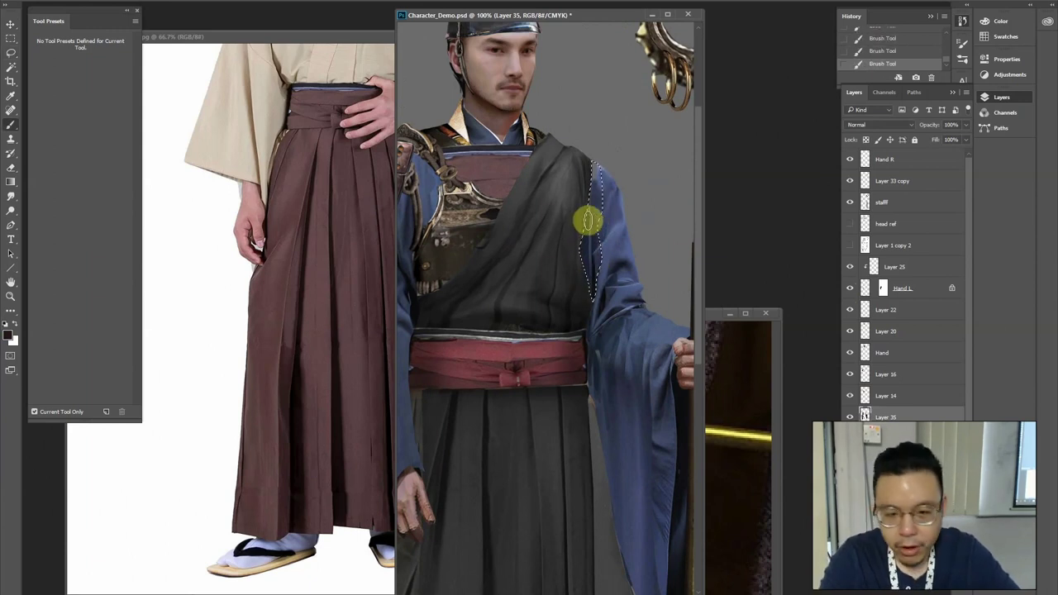
pyautogui.keyDown('alt'); pyautogui.click(600, 177); pyautogui.keyUp('alt')
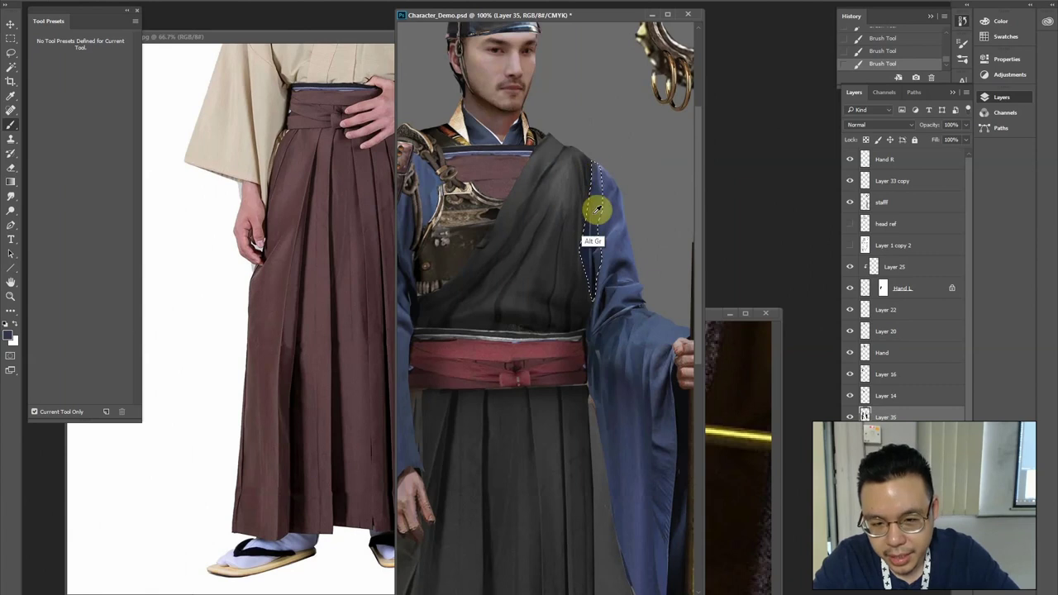
pyautogui.moveTo(586, 216); pyautogui.dragTo(583, 245)
pyautogui.press('l')
pyautogui.click(569, 179)
# Darken the inner edge of the staff-side blue sleeve on Layer 35 with the Burn tool
pyautogui.press('o')
pyautogui.moveTo(587, 353)
pyautogui.mouseDown()
pyautogui.moveTo(606, 419)
pyautogui.moveTo(603, 492)
pyautogui.mouseUp()
pyautogui.hotkey('ctrl', '-')
pyautogui.hotkey('ctrl', '-')
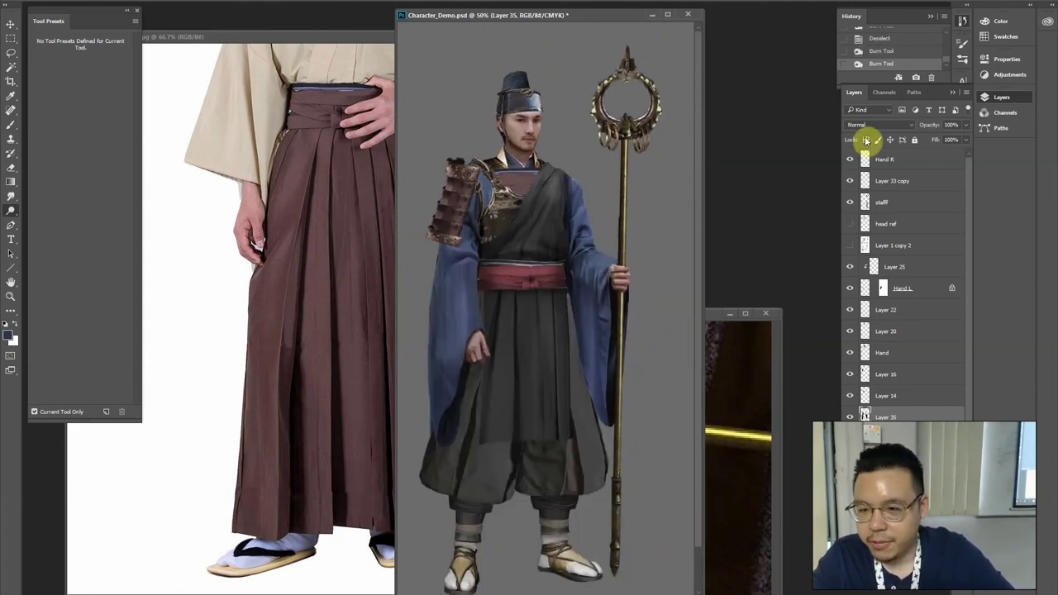
# Lock Layer 35's transparent pixels and shade the inner side of the staff-side sleeve with gradients of a sampled dark colour
pyautogui.press('g')
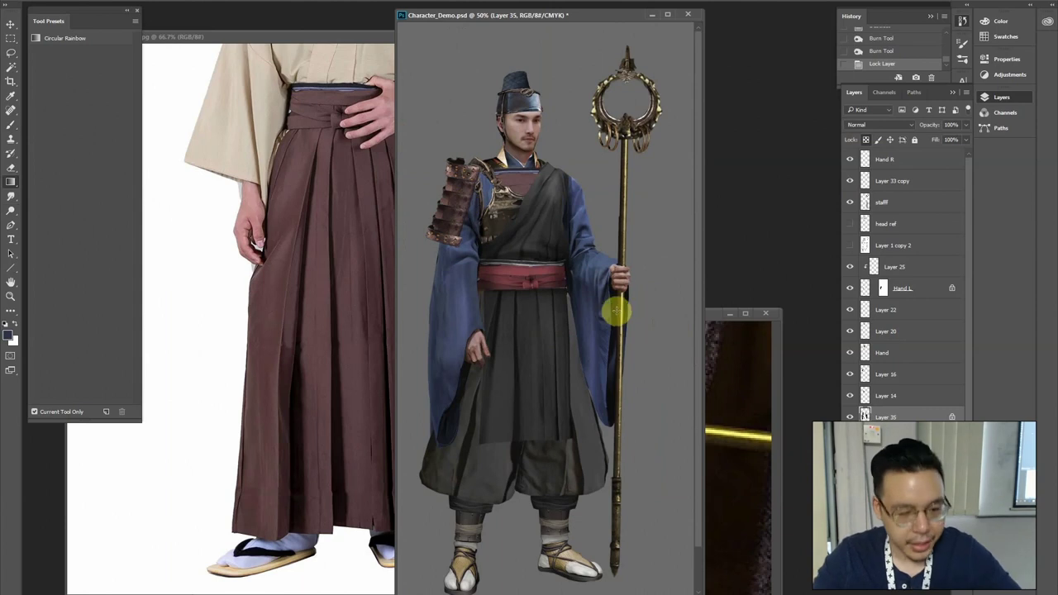
pyautogui.keyDown('alt'); pyautogui.click(568, 275); pyautogui.keyUp('alt')
pyautogui.moveTo(583, 271); pyautogui.dragTo(585, 383)
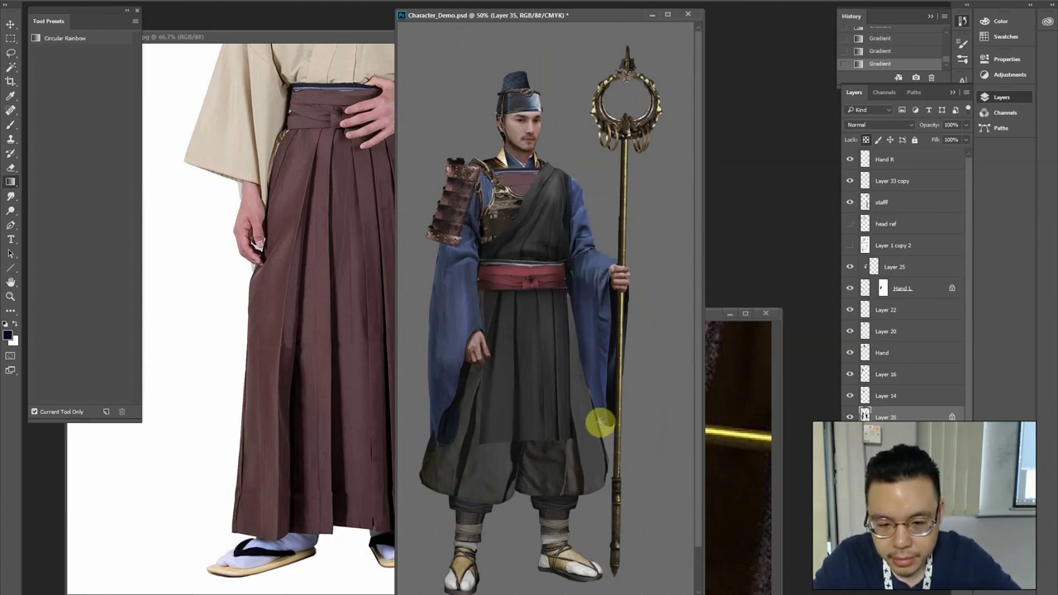
pyautogui.moveTo(559, 278)
pyautogui.mouseDown()
pyautogui.moveTo(570, 185)
pyautogui.moveTo(560, 267)
pyautogui.mouseUp()
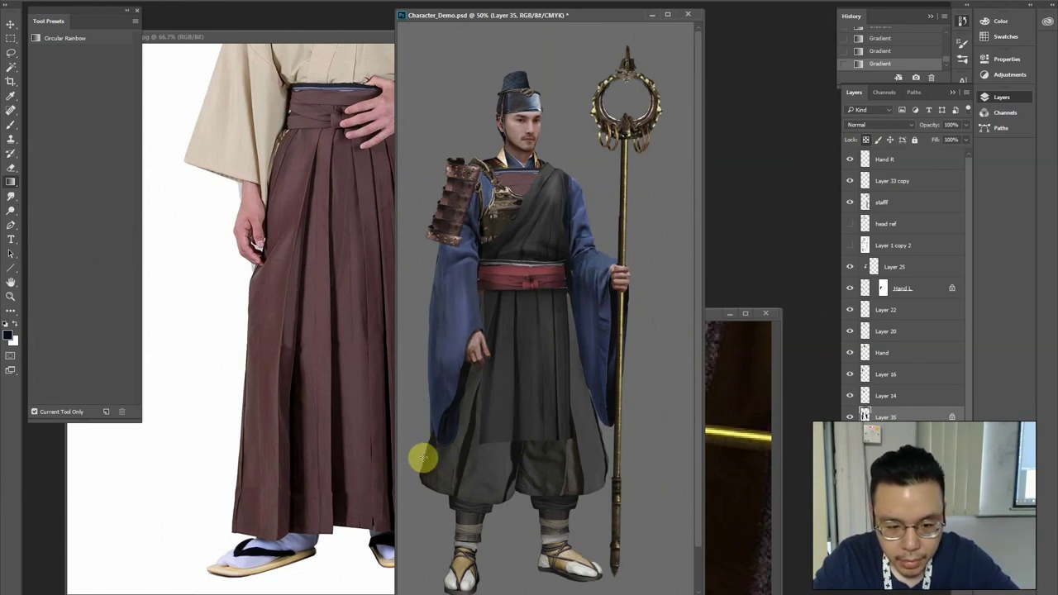
# Lasso the area at the bottom tip of the sleeve over the free hand, delete it and deselect
pyautogui.press('l')
pyautogui.moveTo(443, 448)
pyautogui.mouseDown()
pyautogui.moveTo(425, 392)
pyautogui.moveTo(437, 477)
pyautogui.mouseUp()
pyautogui.press('Delete')
pyautogui.hotkey('ctrl', 'd')
pyautogui.hotkey('ctrl', '-')
pyautogui.hotkey('ctrl', '-')
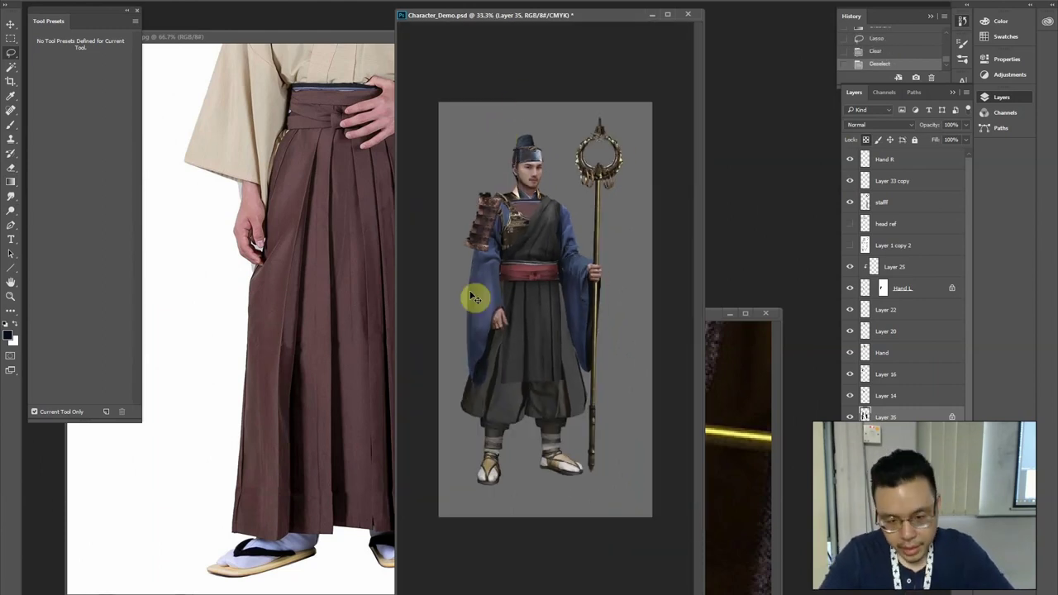
# Turn the blue sleeves pale grey with Hue/Saturation by setting the Blues lightness to +100
pyautogui.hotkey('ctrl', 'u')
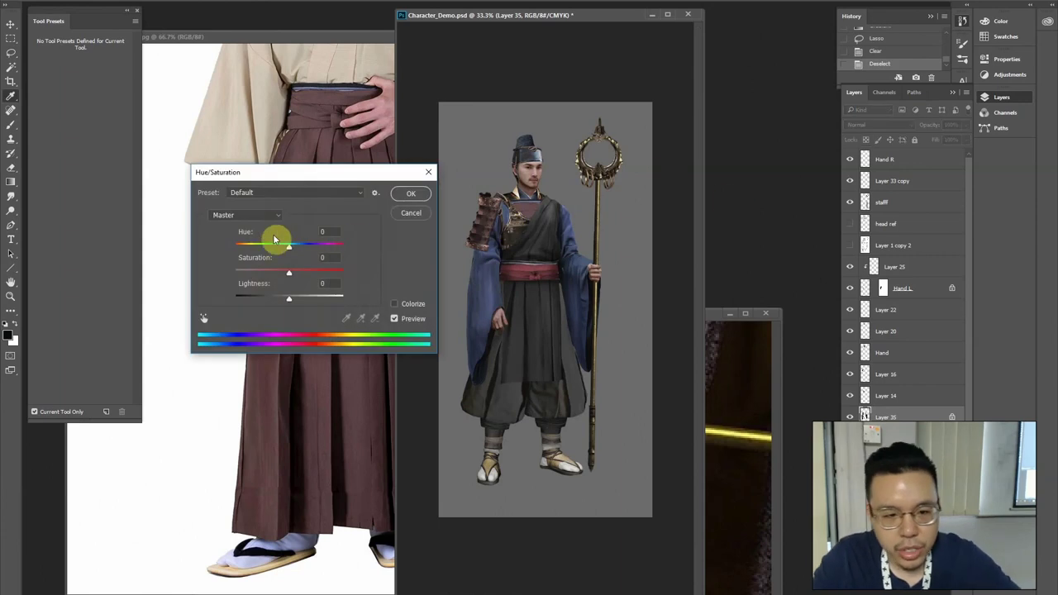
pyautogui.click(245, 215)
pyautogui.click(247, 270)
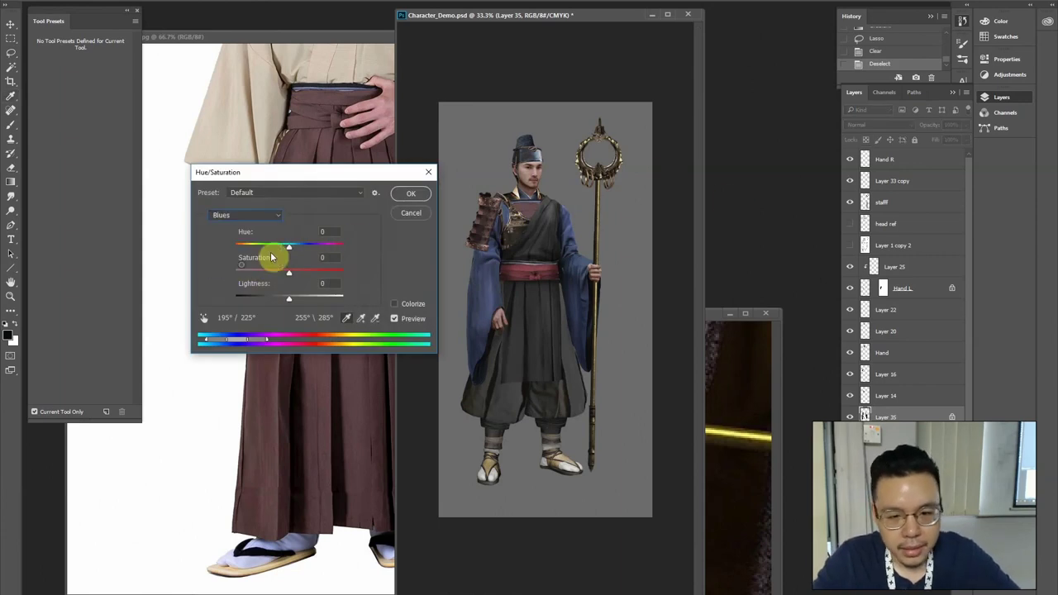
pyautogui.moveTo(313, 303); pyautogui.dragTo(331, 297)
pyautogui.keyDown('ctrl'); pyautogui.click(560, 256); pyautogui.keyUp('ctrl')
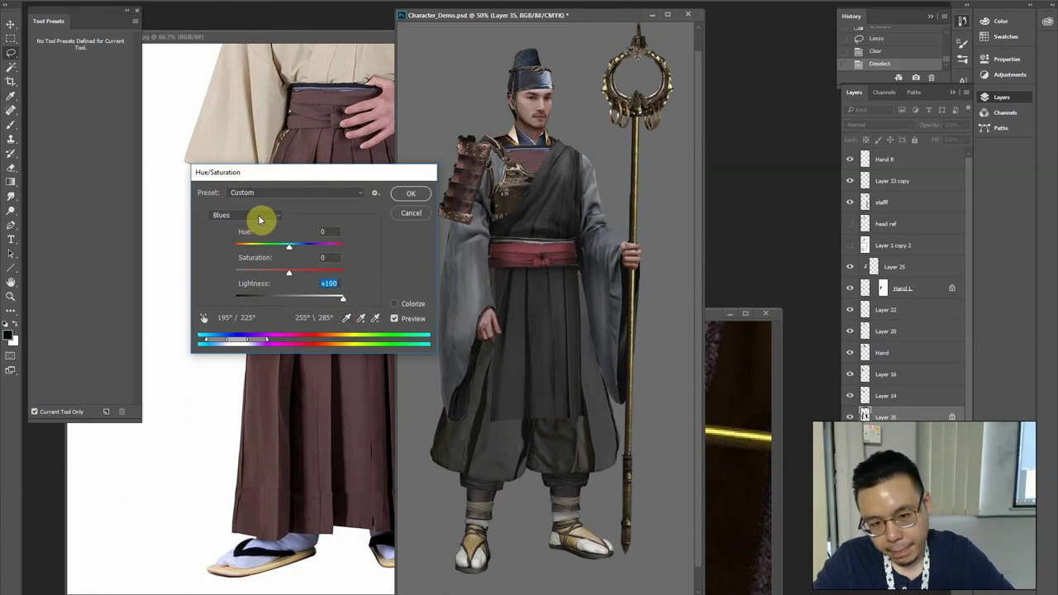
pyautogui.press('Return')
# Brighten the grey sleeves with Levels, using input white 205, midtones 1.52 and output black 16
pyautogui.hotkey('ctrl', 'l')
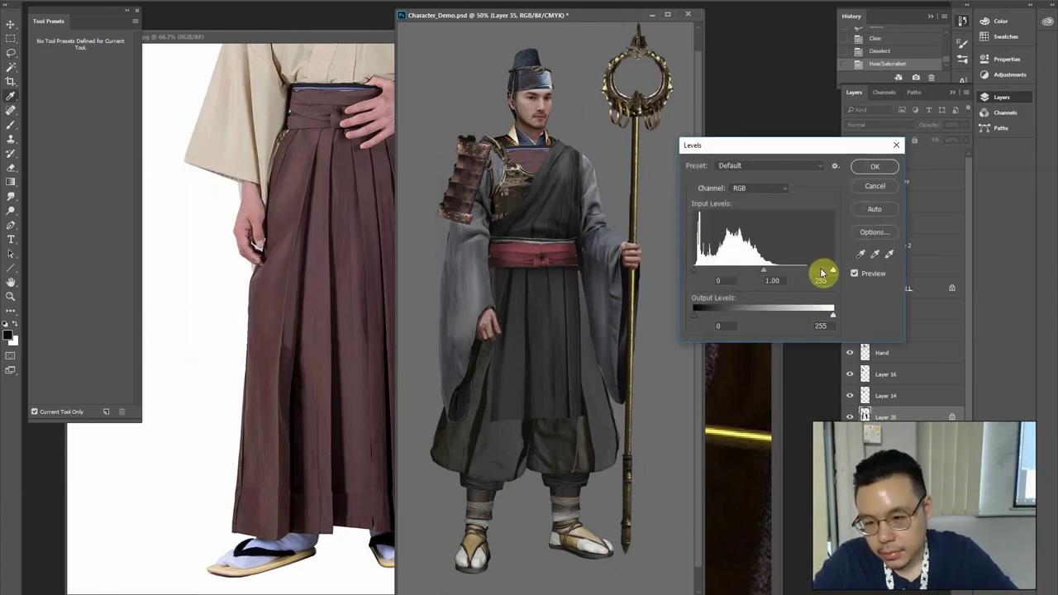
pyautogui.moveTo(822, 273); pyautogui.dragTo(798, 278)
pyautogui.moveTo(694, 315); pyautogui.dragTo(707, 319)
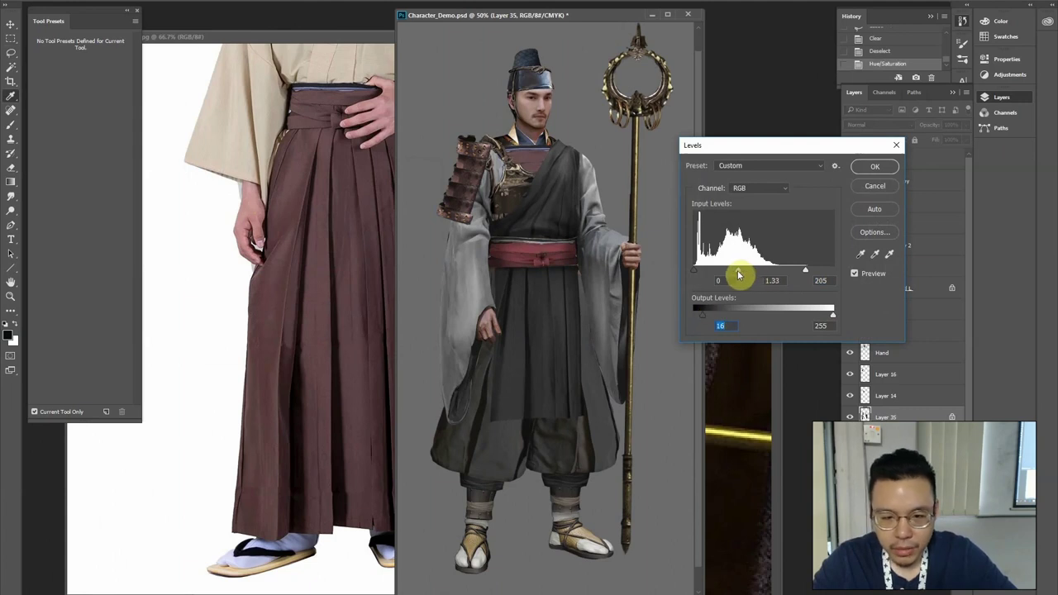
pyautogui.moveTo(738, 275); pyautogui.dragTo(738, 276)
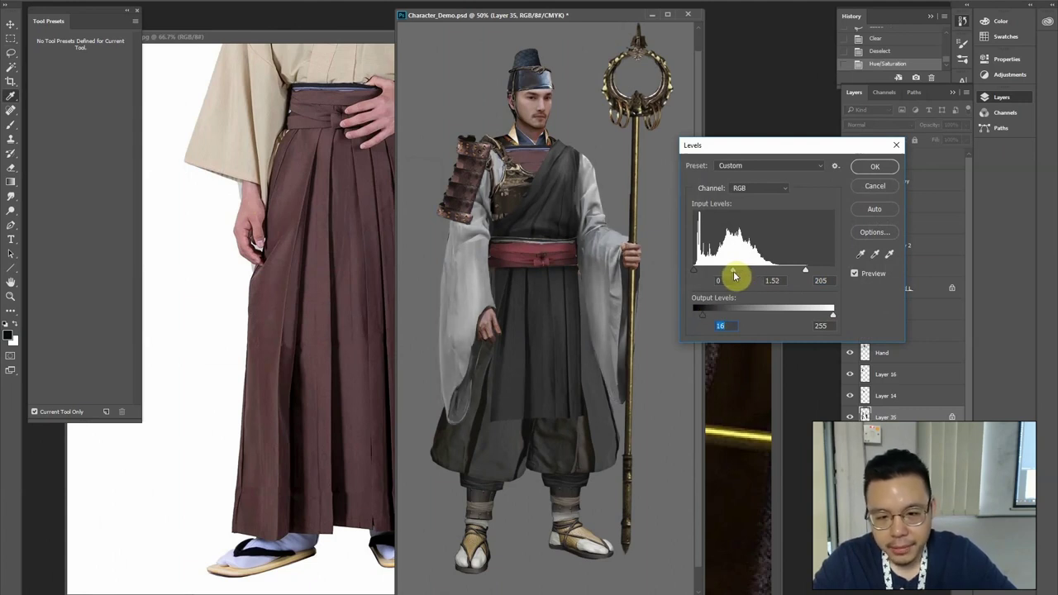
pyautogui.press('Return')
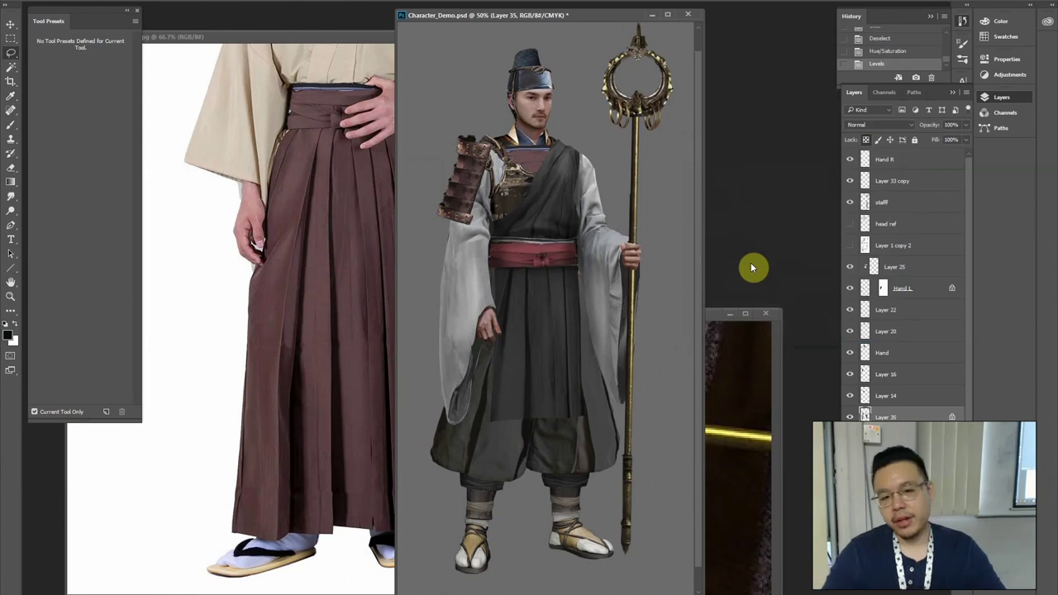
pyautogui.hotkey('ctrl', '-')
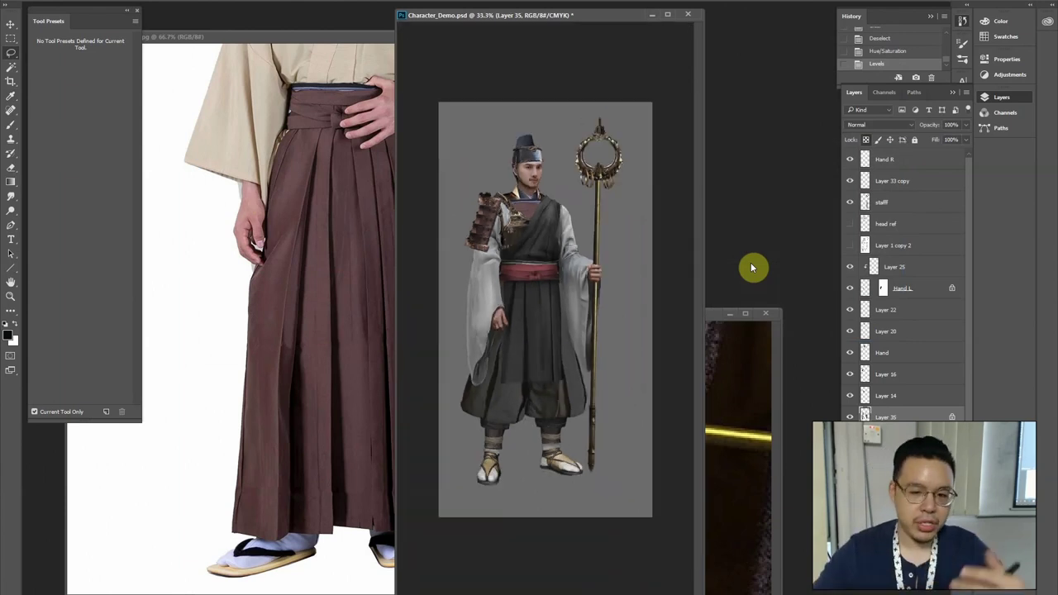
pyautogui.hotkey('ctrl', '+')
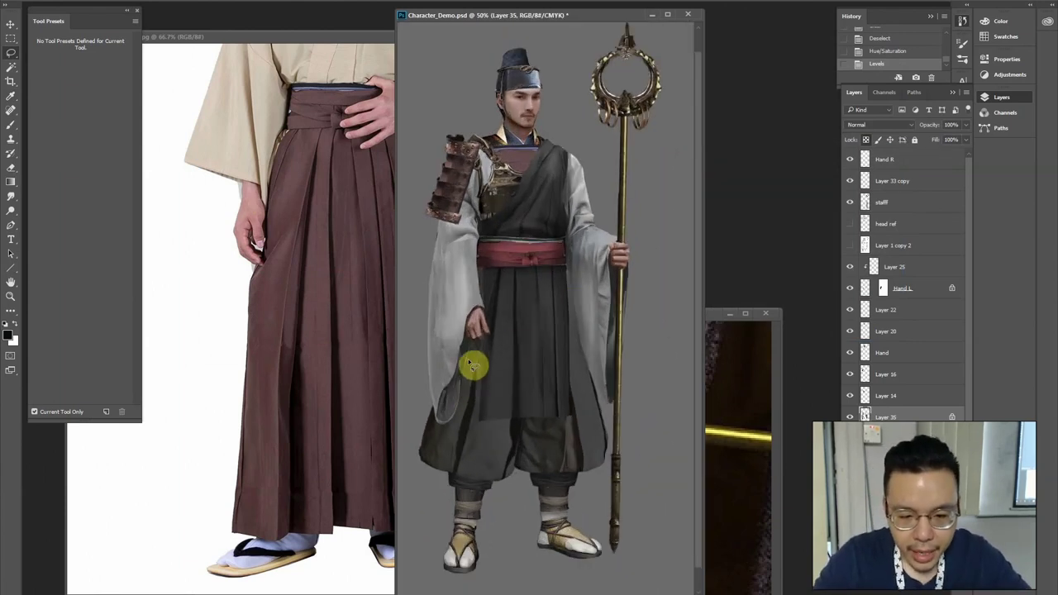
# Lasso the inner linings of both sleeves, apply Levels with midtones 1.06 and output range 30 to 209, and deselect
pyautogui.moveTo(476, 347)
pyautogui.mouseDown()
pyautogui.moveTo(458, 413)
pyautogui.moveTo(442, 428)
pyautogui.moveTo(436, 417)
pyautogui.moveTo(466, 356)
pyautogui.mouseUp()
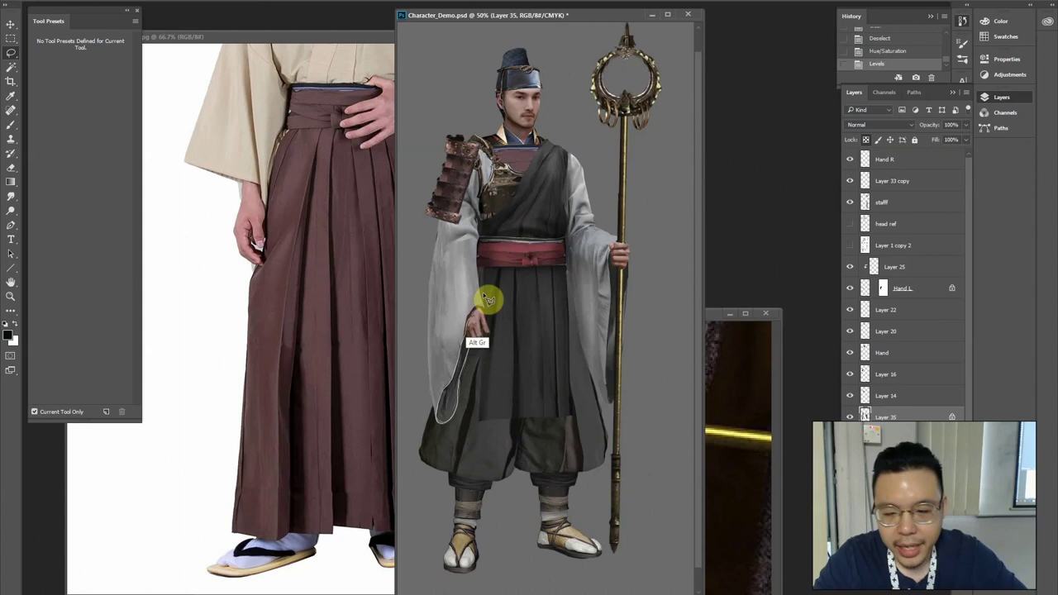
pyautogui.moveTo(484, 295); pyautogui.dragTo(486, 298)
pyautogui.moveTo(619, 291)
pyautogui.mouseDown()
pyautogui.moveTo(609, 351)
pyautogui.moveTo(612, 382)
pyautogui.moveTo(624, 387)
pyautogui.moveTo(626, 234)
pyautogui.moveTo(628, 244)
pyautogui.mouseUp()
pyautogui.hotkey('ctrl', 'l')
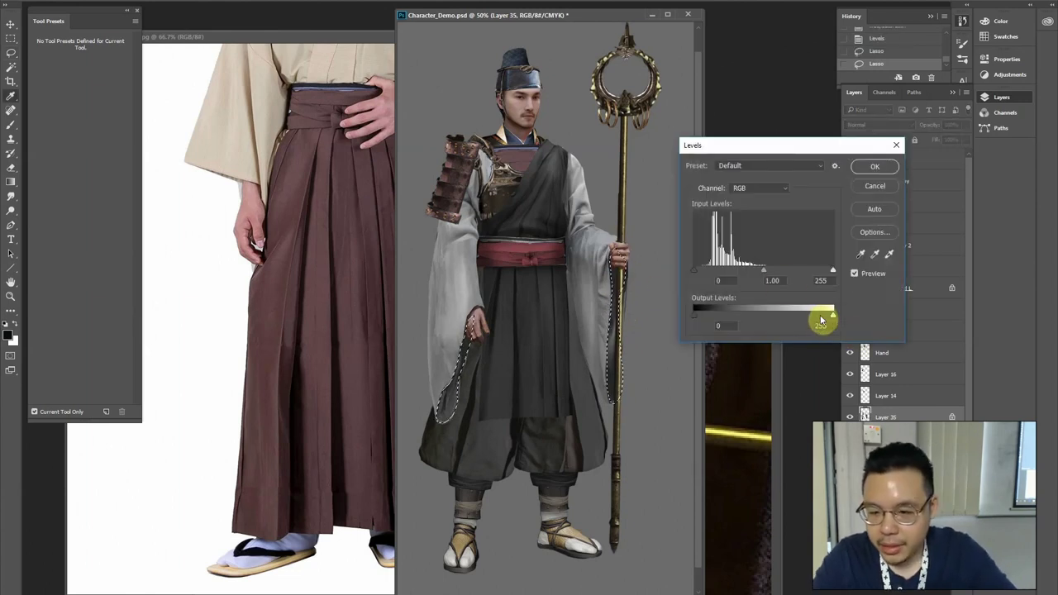
pyautogui.moveTo(798, 317); pyautogui.dragTo(864, 309)
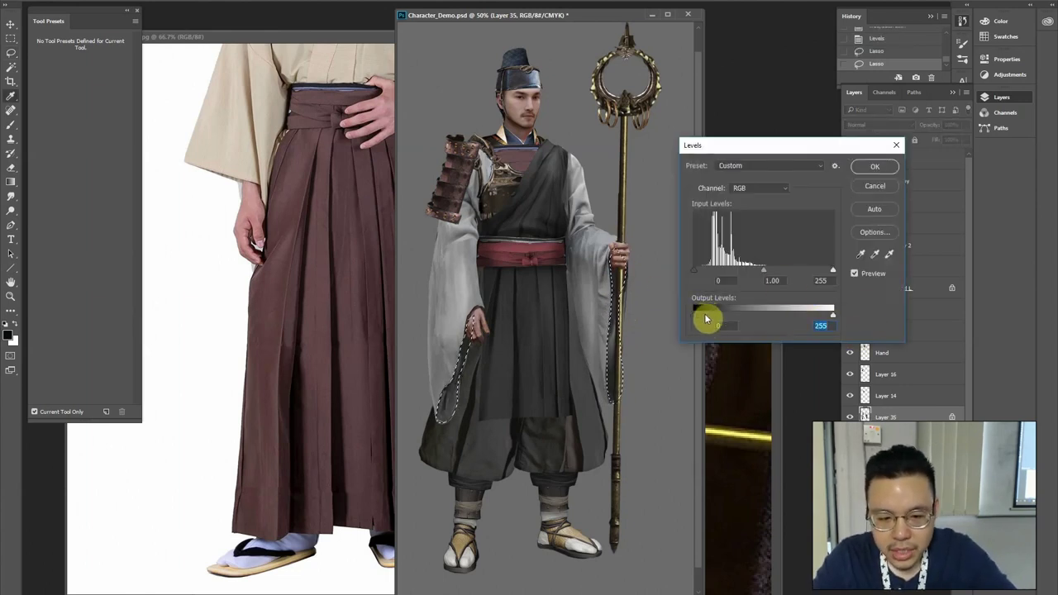
pyautogui.moveTo(710, 319); pyautogui.dragTo(711, 319)
pyautogui.moveTo(831, 273)
pyautogui.mouseDown()
pyautogui.moveTo(799, 275)
pyautogui.moveTo(834, 276)
pyautogui.mouseUp()
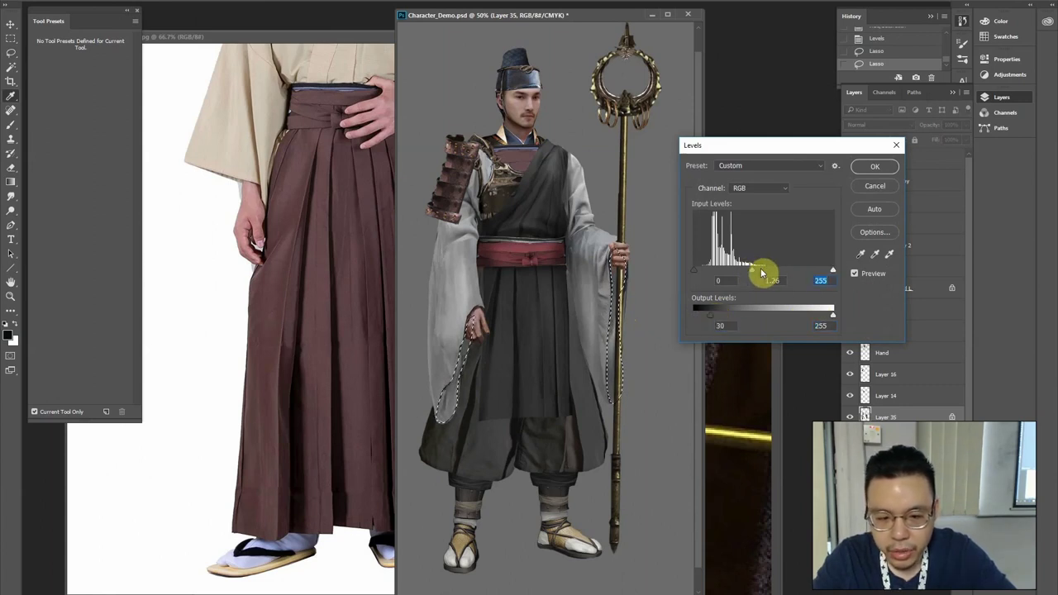
pyautogui.moveTo(762, 273); pyautogui.dragTo(760, 271)
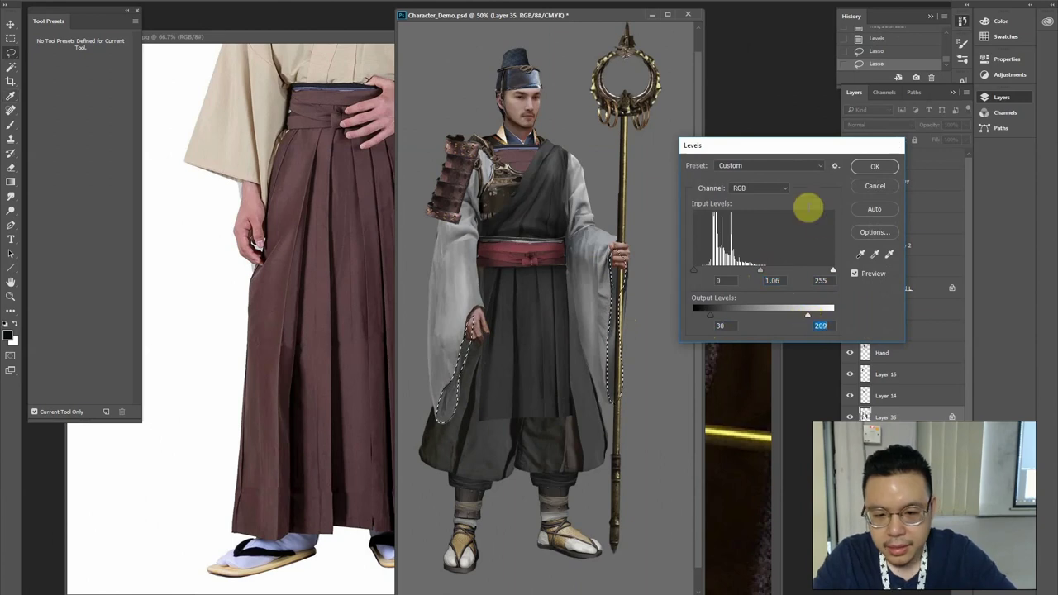
pyautogui.press('Return')
pyautogui.hotkey('ctrl', '-')
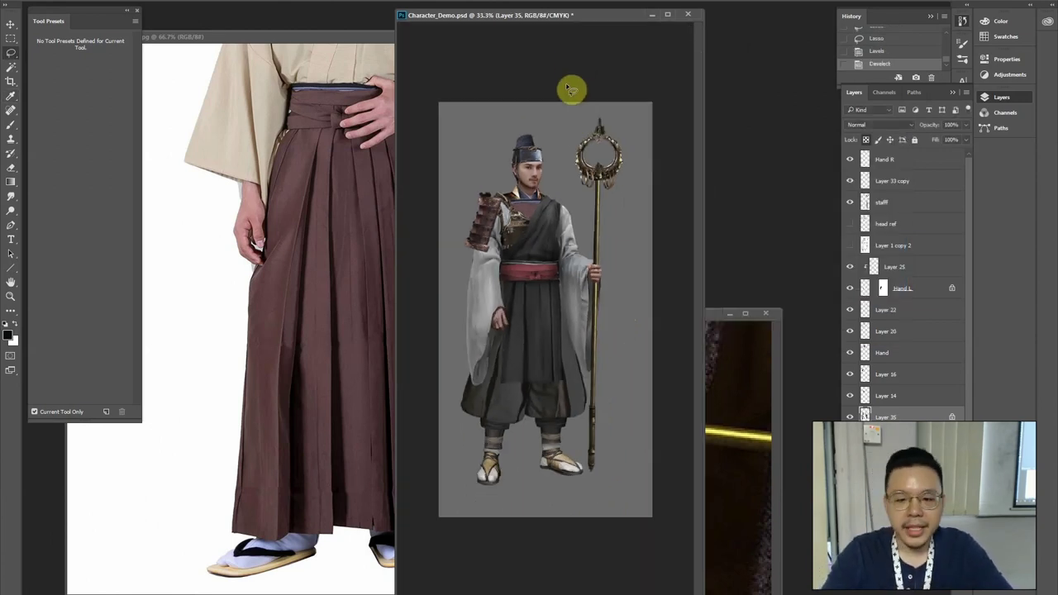
pyautogui.hotkey('ctrl', '+')
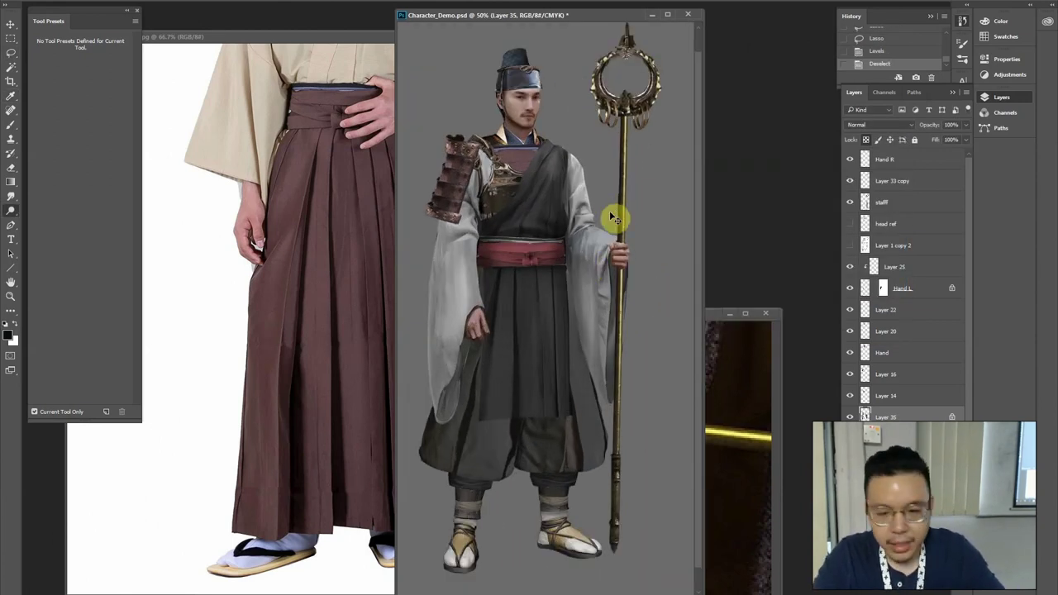
# Bring back the selection of the sleeve linings, darken them with the Burn tool and deselect
pyautogui.hotkey('ctrl', 'alt', 'z')
pyautogui.moveTo(607, 277); pyautogui.dragTo(611, 294)
pyautogui.moveTo(457, 368); pyautogui.dragTo(468, 333)
pyautogui.press('l')
pyautogui.hotkey('ctrl', 'd')
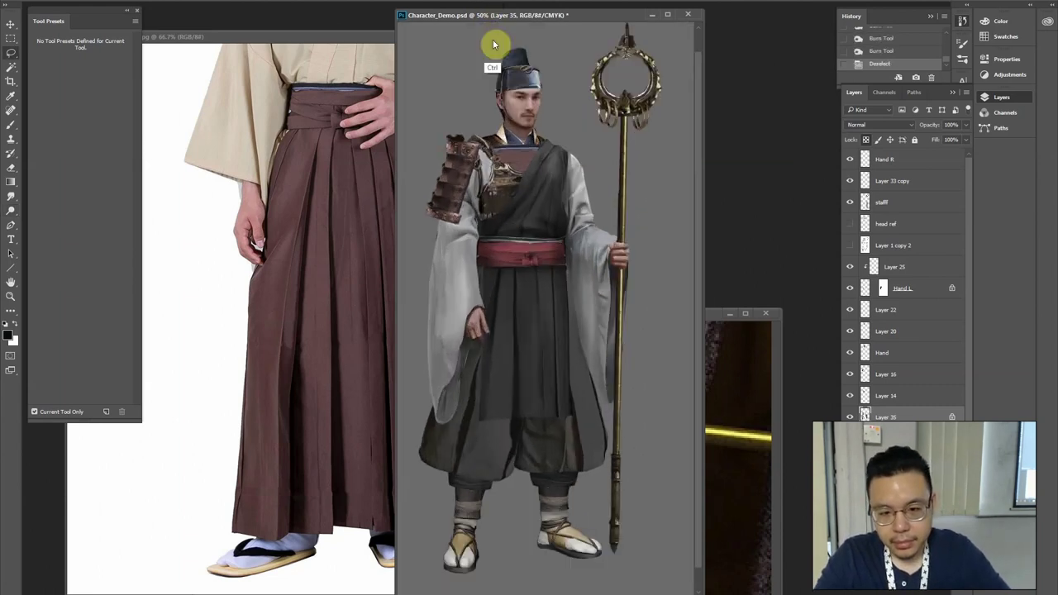
# Blend the upper staff-side sleeve beside the chest cloth on Layer 35 with gradients of a sampled sleeve grey
pyautogui.hotkey('ctrl', '+')
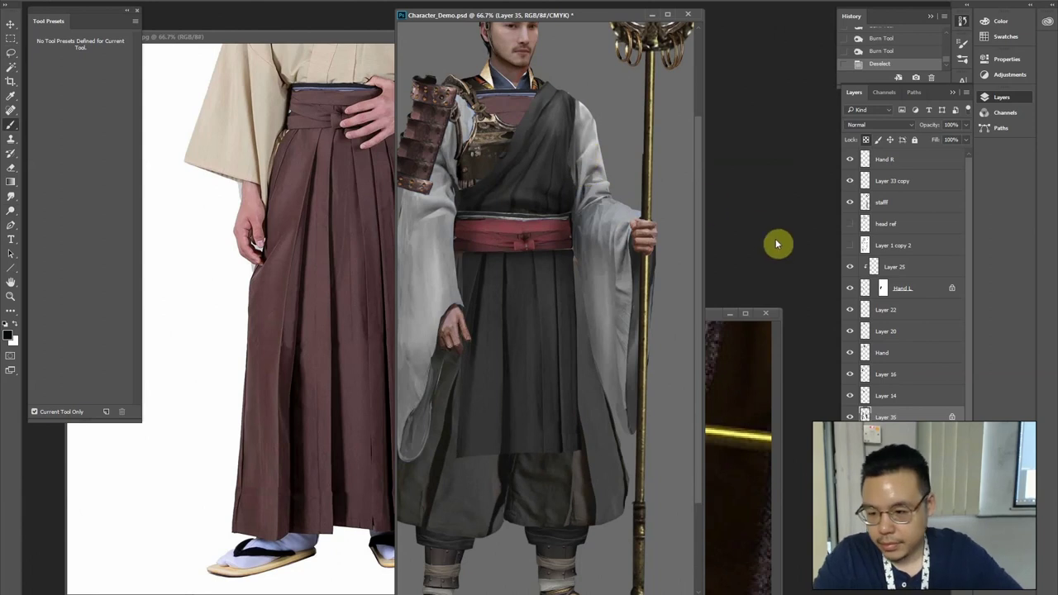
pyautogui.press('g')
pyautogui.keyDown('alt'); pyautogui.click(598, 175); pyautogui.keyUp('alt')
pyautogui.moveTo(577, 208); pyautogui.dragTo(569, 121)
pyautogui.moveTo(567, 170); pyautogui.dragTo(559, 99)
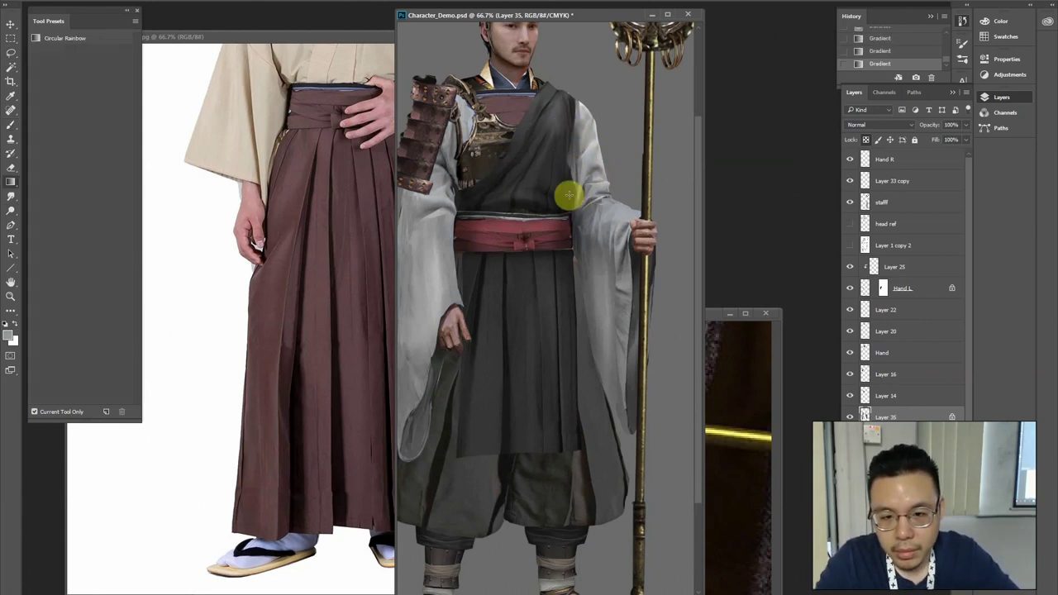
# Lasso the sleeve's leftover edge along the dark chest cloth on Layer 35, delete it and deselect
pyautogui.press('b')
pyautogui.keyDown('ctrl'); pyautogui.click(566, 189); pyautogui.keyUp('ctrl')
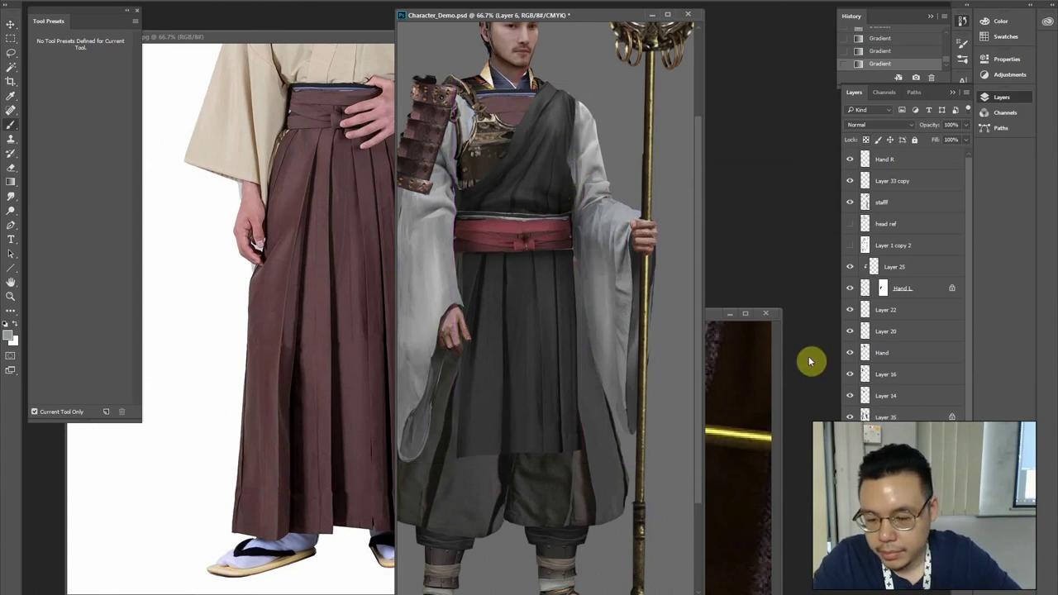
pyautogui.press('l')
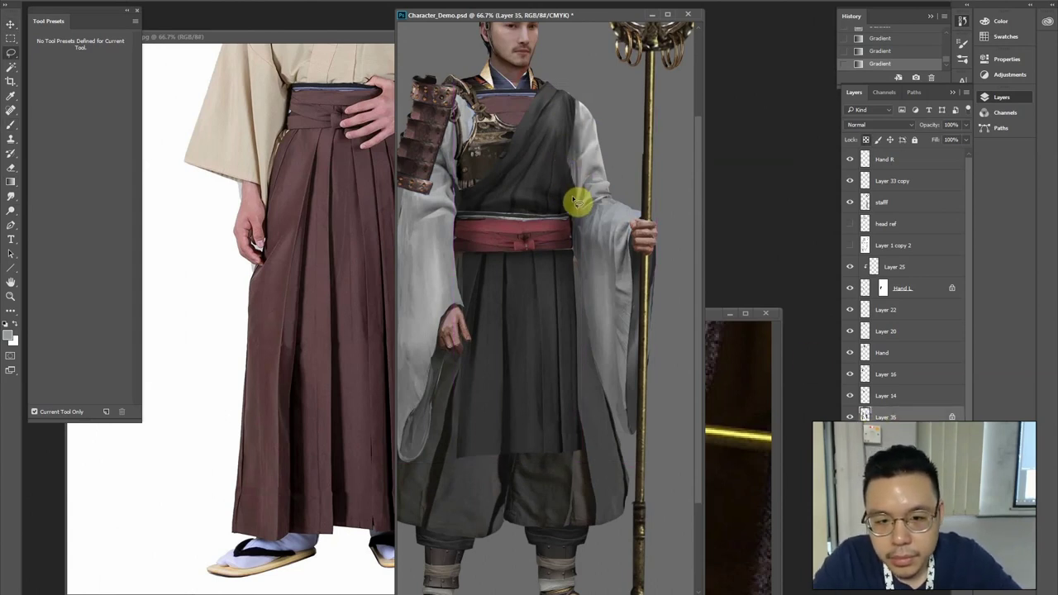
pyautogui.moveTo(570, 151)
pyautogui.mouseDown()
pyautogui.moveTo(552, 177)
pyautogui.moveTo(538, 105)
pyautogui.mouseUp()
pyautogui.press('Delete')
pyautogui.hotkey('ctrl', 'd')
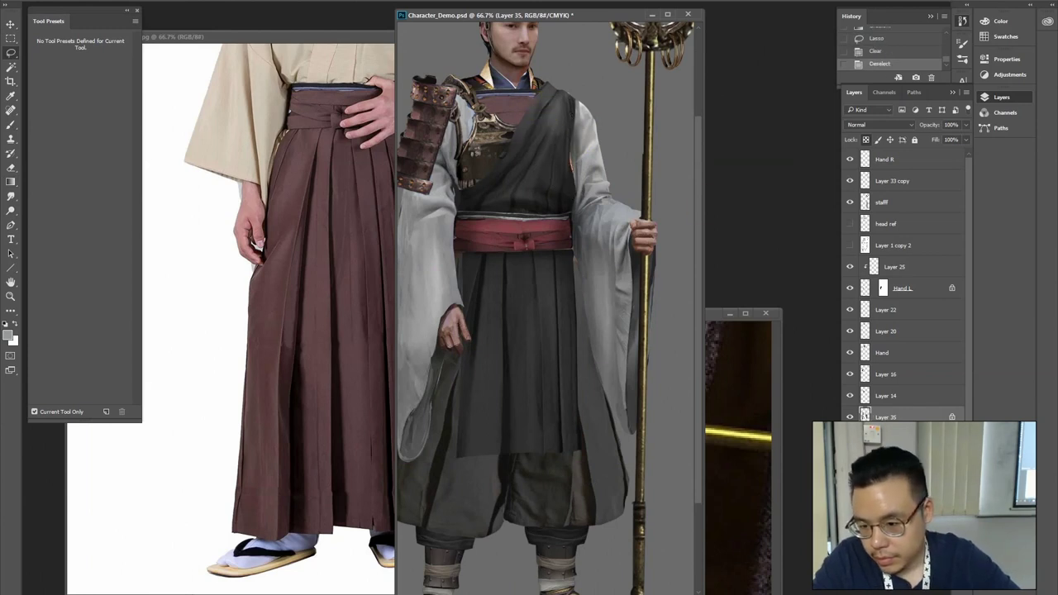
# Paint the dark chest cloth's edge against the sleeve on Layer 6 with a sampled dark cloth colour
pyautogui.keyDown('alt'); pyautogui.click(570, 174); pyautogui.keyUp('alt')
pyautogui.moveTo(568, 156)
pyautogui.mouseDown()
pyautogui.moveTo(569, 173)
pyautogui.moveTo(569, 148)
pyautogui.mouseUp()
pyautogui.moveTo(569, 148); pyautogui.dragTo(571, 175)
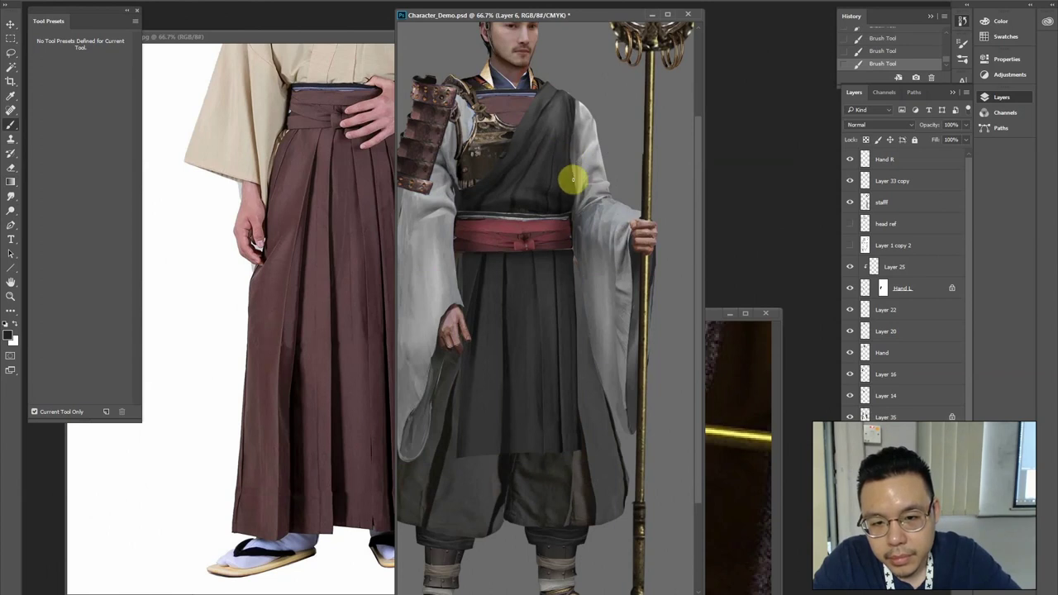
pyautogui.hotkey('ctrl', '-')
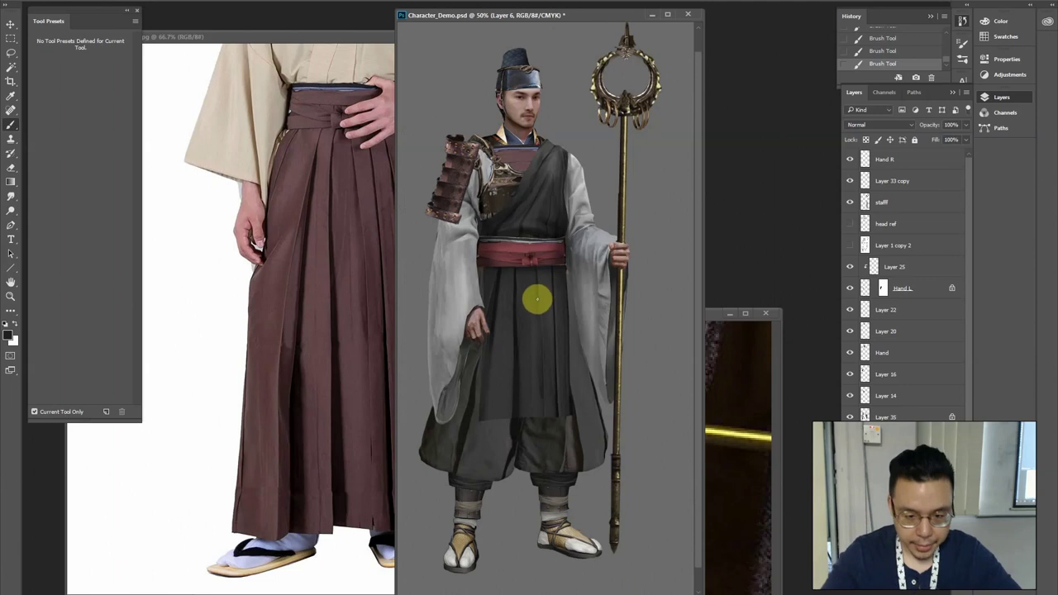
# Select the baggy trousers on Layer 27 and apply a Hue/Saturation adjustment to them
pyautogui.hotkey('ctrl', 't')
pyautogui.keyDown('ctrl'); pyautogui.click(475, 472); pyautogui.keyUp('ctrl')
pyautogui.moveTo(473, 409); pyautogui.dragTo(514, 383)
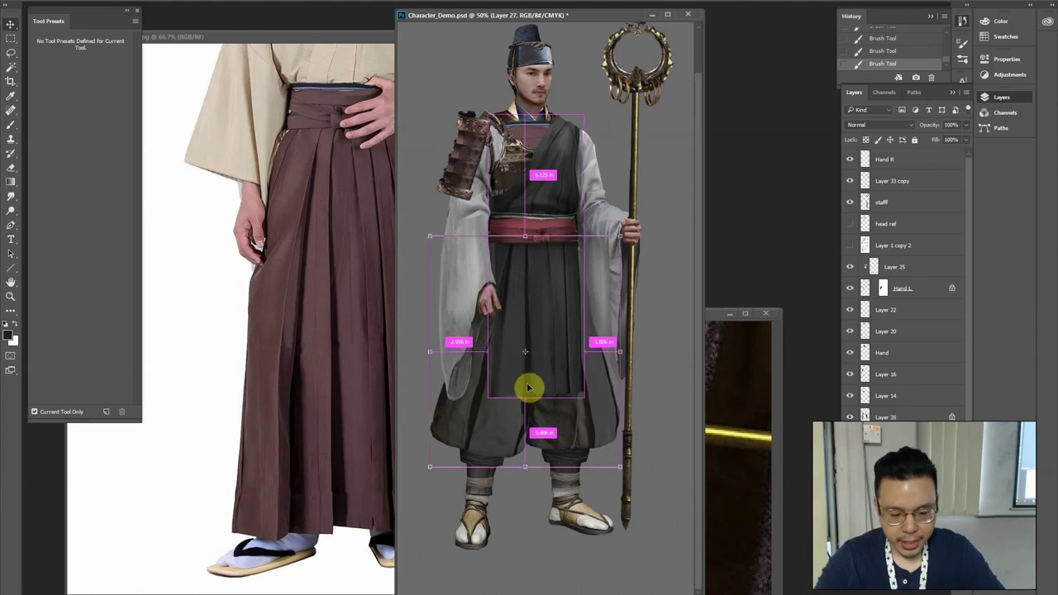
pyautogui.hotkey('ctrl', 'u')
pyautogui.press('Return')
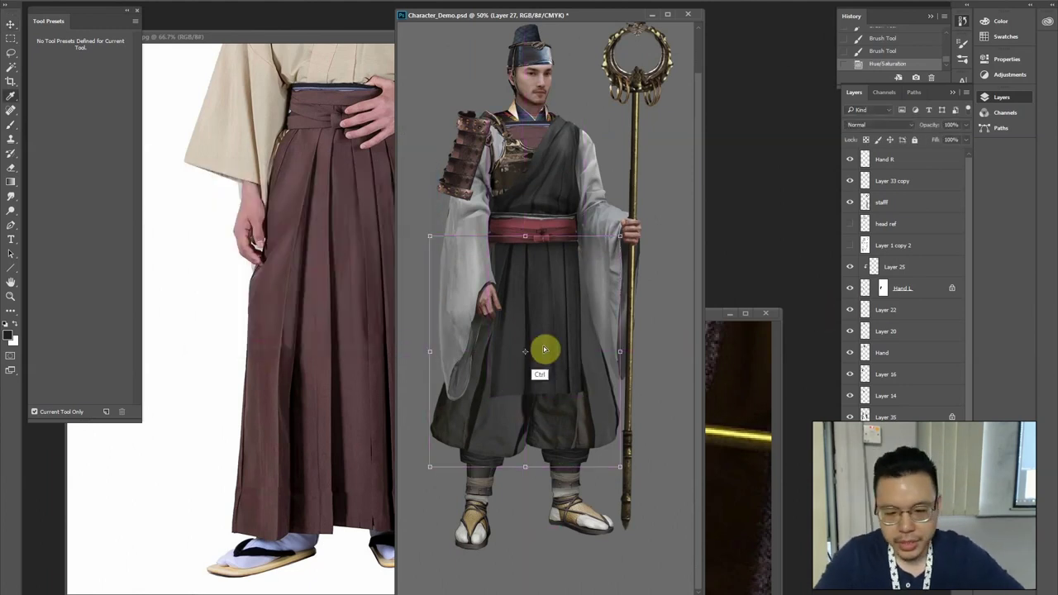
# Tint the trousers blue with Color Balance, setting the midtone levels to -14, 0 and +21
pyautogui.hotkey('ctrl', 'b')
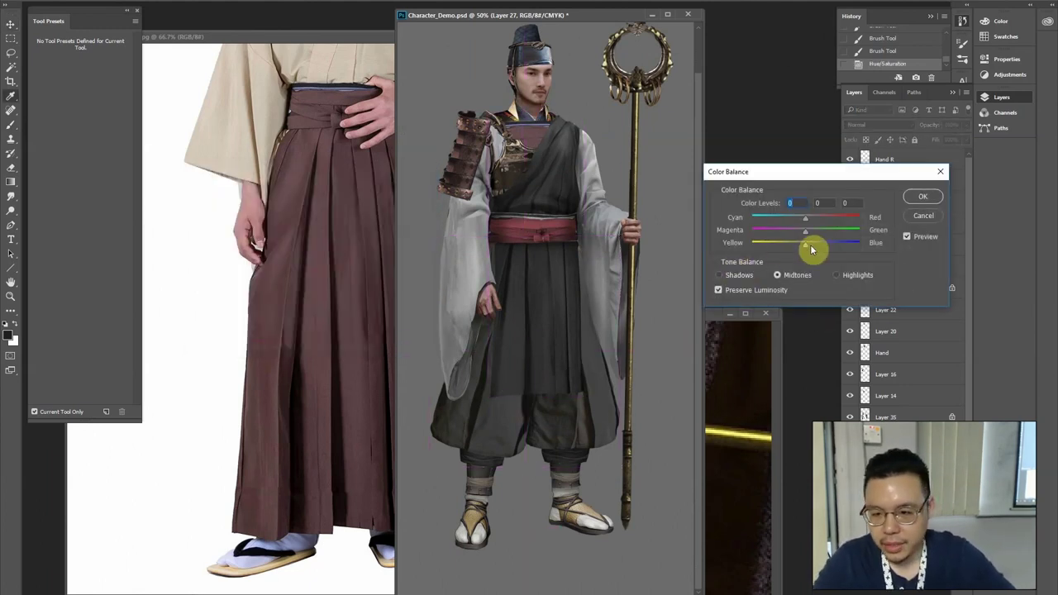
pyautogui.moveTo(821, 246); pyautogui.dragTo(816, 244)
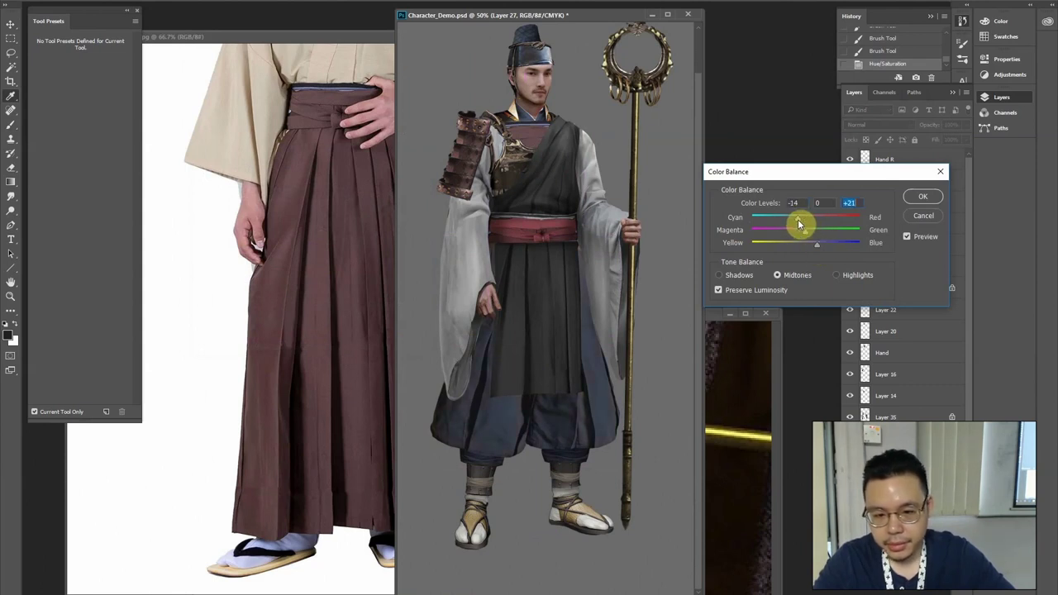
# Apply Color Balance of -14, 0, +21 to the blue trousers and burn shadows into their folds and along the skirt edges
pyautogui.press('Return')
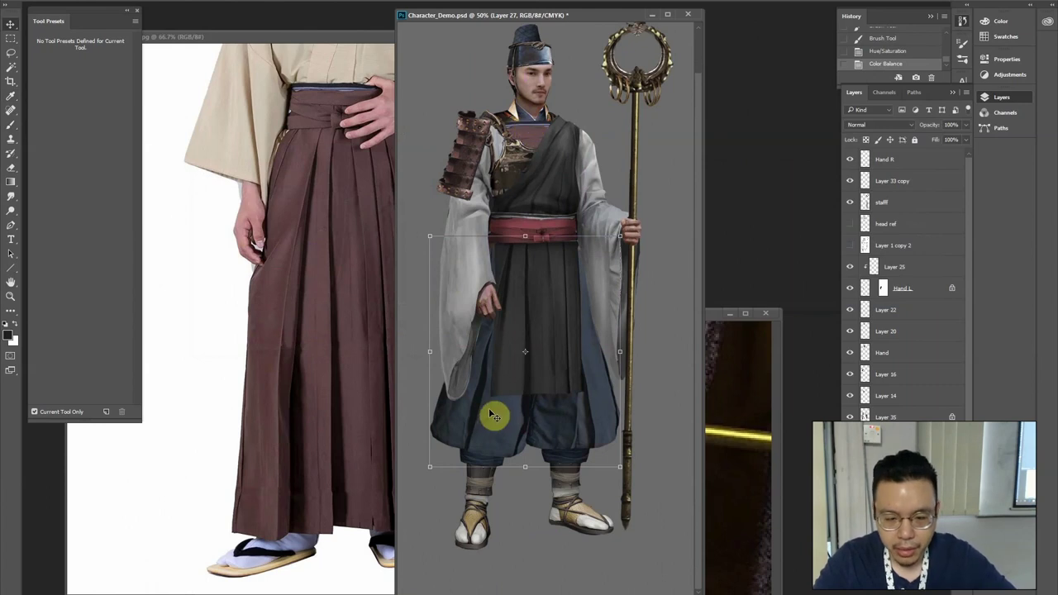
pyautogui.press('o')
pyautogui.moveTo(567, 394); pyautogui.dragTo(565, 402)
pyautogui.moveTo(528, 452)
pyautogui.mouseDown()
pyautogui.moveTo(418, 427)
pyautogui.moveTo(543, 402)
pyautogui.moveTo(502, 397)
pyautogui.moveTo(581, 392)
pyautogui.moveTo(573, 262)
pyautogui.mouseUp()
pyautogui.moveTo(578, 339)
pyautogui.mouseDown()
pyautogui.moveTo(576, 236)
pyautogui.moveTo(581, 312)
pyautogui.mouseUp()
pyautogui.moveTo(489, 246)
pyautogui.mouseDown()
pyautogui.moveTo(485, 360)
pyautogui.moveTo(484, 327)
pyautogui.moveTo(471, 376)
pyautogui.moveTo(494, 321)
pyautogui.moveTo(491, 405)
pyautogui.moveTo(504, 295)
pyautogui.mouseUp()
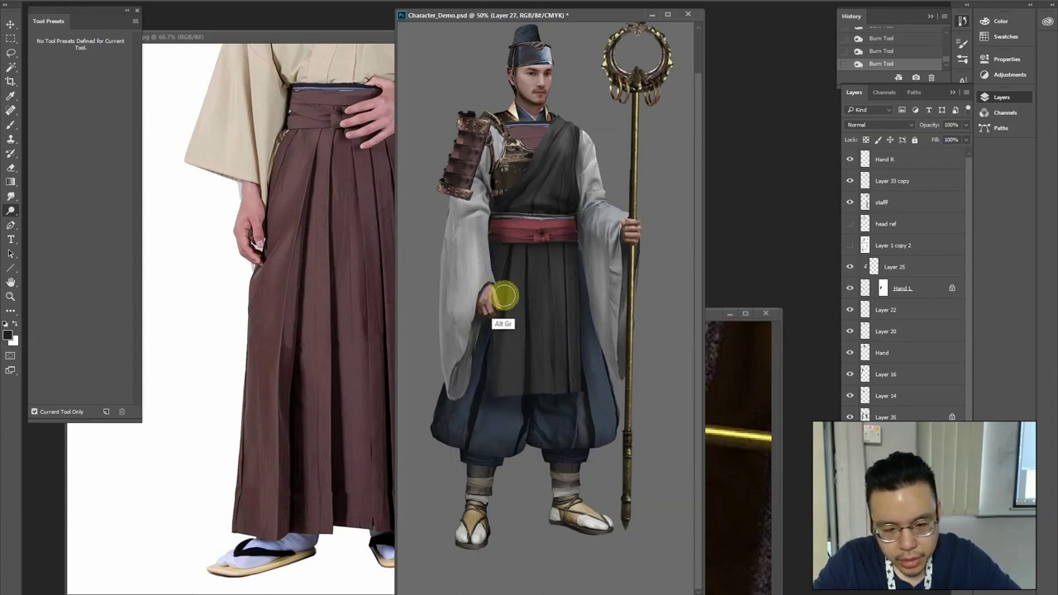
# Dodge highlights into the blue trouser legs, enlarging the brush for the broader areas
pyautogui.moveTo(517, 395)
pyautogui.mouseDown()
pyautogui.moveTo(535, 398)
pyautogui.moveTo(489, 394)
pyautogui.moveTo(490, 403)
pyautogui.moveTo(499, 409)
pyautogui.moveTo(500, 396)
pyautogui.mouseUp()
pyautogui.press(']')
pyautogui.press(']')
pyautogui.moveTo(579, 409); pyautogui.dragTo(581, 386)
pyautogui.press(']')
pyautogui.moveTo(449, 393)
pyautogui.mouseDown()
pyautogui.moveTo(432, 426)
pyautogui.moveTo(438, 375)
pyautogui.moveTo(430, 424)
pyautogui.moveTo(457, 351)
pyautogui.moveTo(434, 446)
pyautogui.moveTo(452, 349)
pyautogui.moveTo(436, 415)
pyautogui.moveTo(441, 442)
pyautogui.moveTo(458, 387)
pyautogui.moveTo(444, 446)
pyautogui.moveTo(432, 411)
pyautogui.mouseUp()
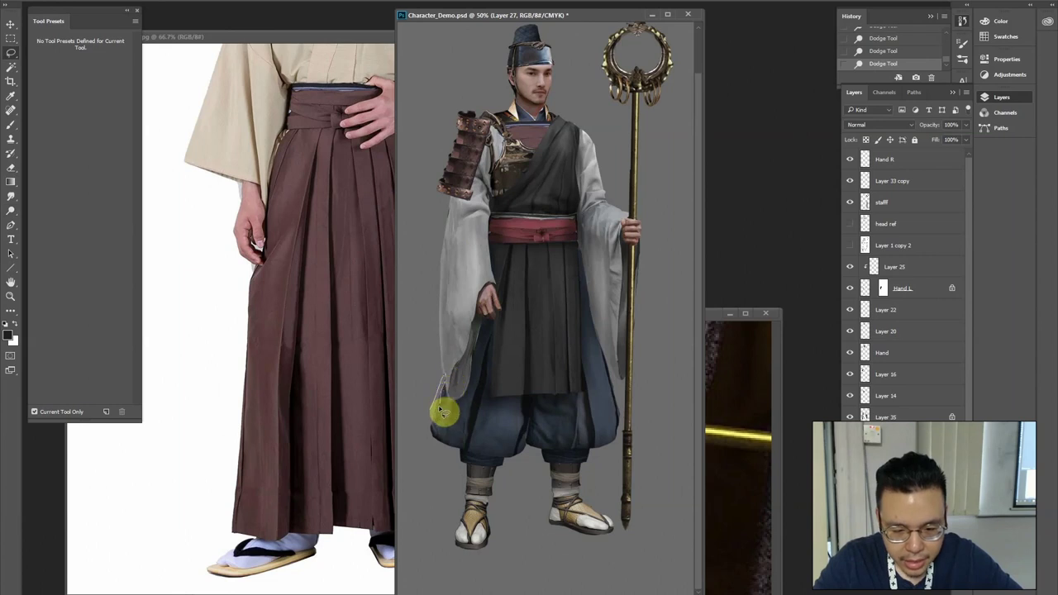
# Lasso the outer edge of the trousers below the hanging sleeve, delete it and deselect
pyautogui.moveTo(436, 438); pyautogui.dragTo(425, 395)
pyautogui.press('Delete')
pyautogui.hotkey('ctrl', 'd')
# Dodge soft highlights across the trouser leg beneath the hanging sleeve and toward the centre of the trousers
pyautogui.press('o')
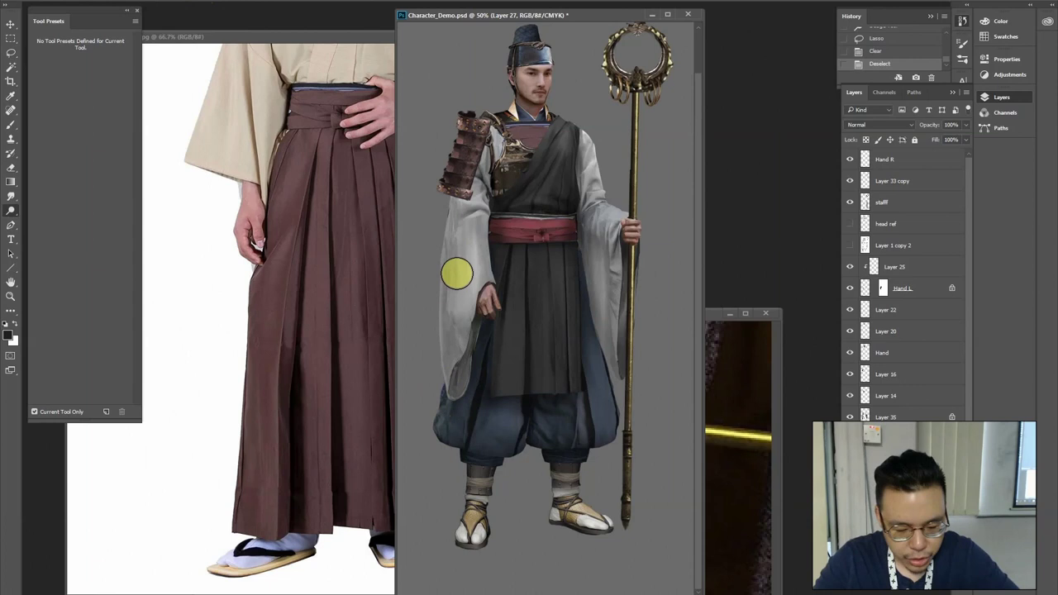
pyautogui.moveTo(447, 399)
pyautogui.mouseDown()
pyautogui.moveTo(448, 353)
pyautogui.moveTo(461, 410)
pyautogui.mouseUp()
pyautogui.moveTo(465, 314); pyautogui.dragTo(476, 378)
pyautogui.moveTo(475, 384)
pyautogui.mouseDown()
pyautogui.moveTo(456, 414)
pyautogui.moveTo(430, 421)
pyautogui.mouseUp()
pyautogui.moveTo(429, 293)
pyautogui.mouseDown()
pyautogui.moveTo(483, 402)
pyautogui.moveTo(457, 391)
pyautogui.moveTo(455, 453)
pyautogui.moveTo(495, 467)
pyautogui.moveTo(476, 453)
pyautogui.moveTo(591, 452)
pyautogui.moveTo(605, 434)
pyautogui.moveTo(618, 439)
pyautogui.moveTo(606, 359)
pyautogui.moveTo(604, 445)
pyautogui.moveTo(600, 337)
pyautogui.moveTo(569, 448)
pyautogui.moveTo(607, 438)
pyautogui.moveTo(567, 442)
pyautogui.moveTo(614, 437)
pyautogui.moveTo(470, 445)
pyautogui.moveTo(516, 446)
pyautogui.moveTo(500, 453)
pyautogui.moveTo(429, 427)
pyautogui.moveTo(486, 448)
pyautogui.moveTo(545, 382)
pyautogui.moveTo(554, 428)
pyautogui.mouseUp()
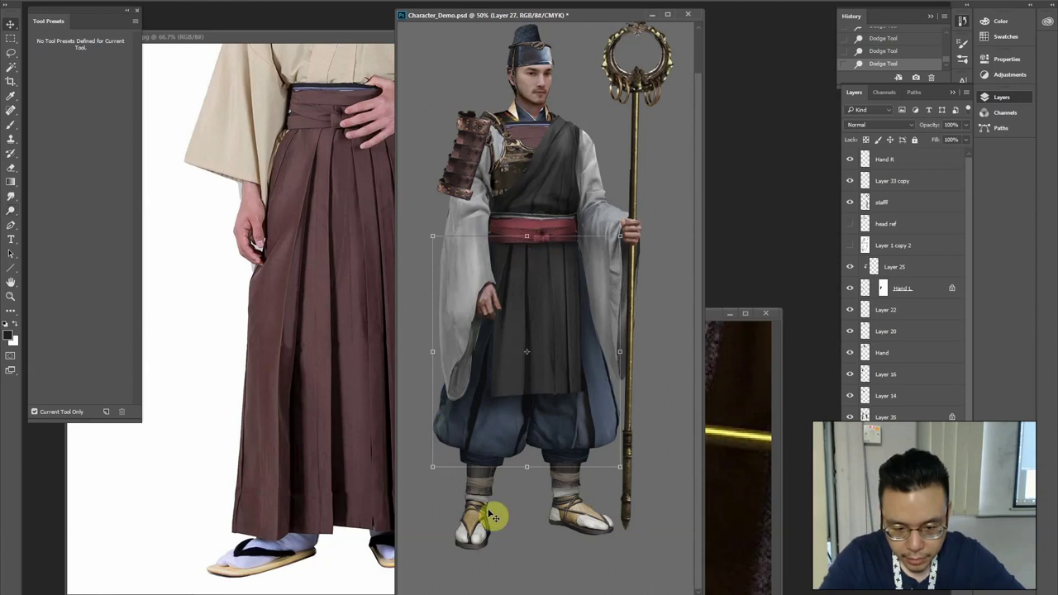
# Burn the sandal straps on Layer 29 and darken them with Levels at midtone 0.85 and output white 221
pyautogui.hotkey('ctrl', 't')
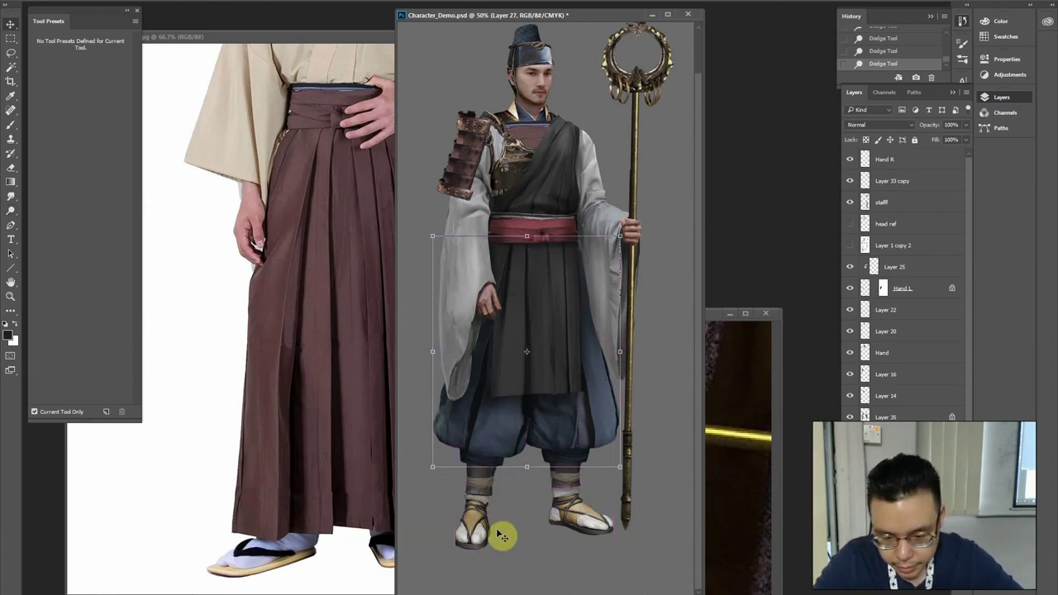
pyautogui.keyDown('ctrl'); pyautogui.click(581, 524); pyautogui.keyUp('ctrl')
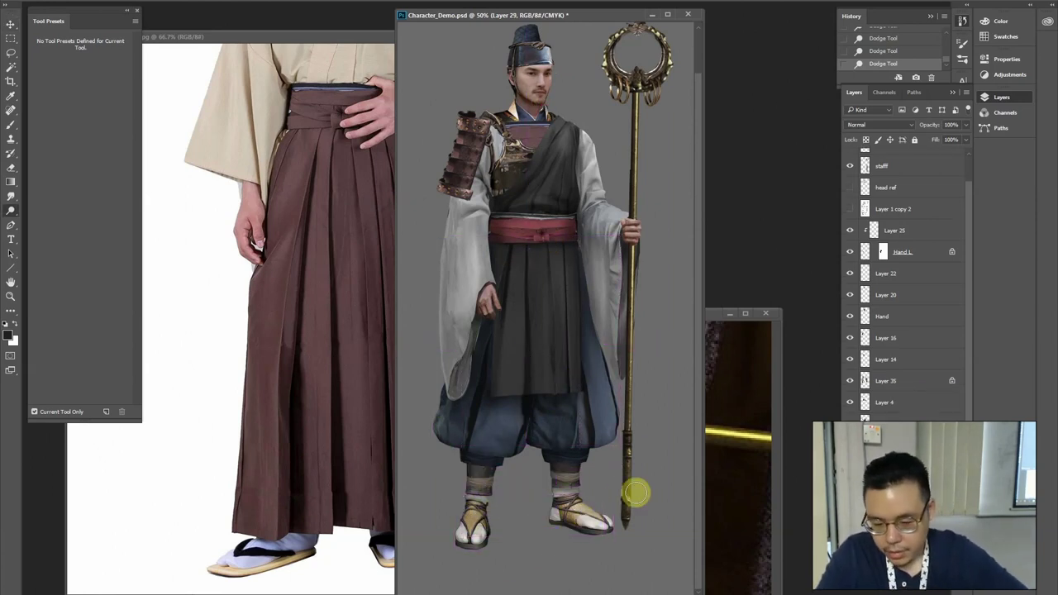
pyautogui.moveTo(580, 503)
pyautogui.mouseDown()
pyautogui.moveTo(542, 508)
pyautogui.moveTo(589, 499)
pyautogui.moveTo(552, 515)
pyautogui.moveTo(561, 518)
pyautogui.moveTo(562, 491)
pyautogui.mouseUp()
pyautogui.hotkey('ctrl', 'l')
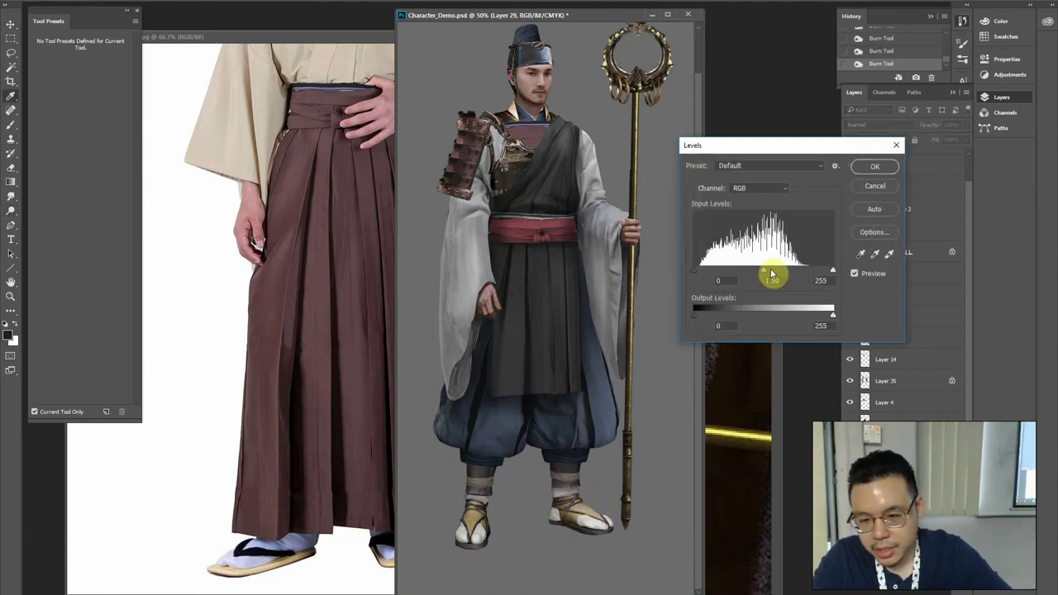
pyautogui.moveTo(812, 321); pyautogui.dragTo(805, 318)
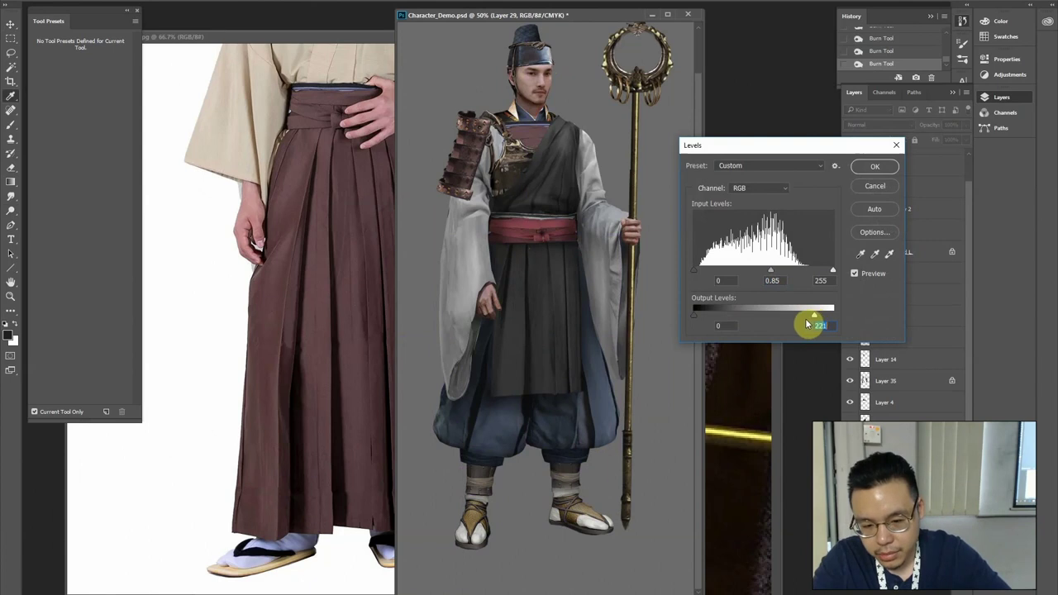
pyautogui.press('Return')
# Burn shadows into the straps of both sandals and into the upper leg wrappings on Layer 26 copy
pyautogui.moveTo(532, 500)
pyautogui.mouseDown()
pyautogui.moveTo(584, 494)
pyautogui.moveTo(558, 504)
pyautogui.moveTo(587, 505)
pyautogui.moveTo(563, 525)
pyautogui.mouseUp()
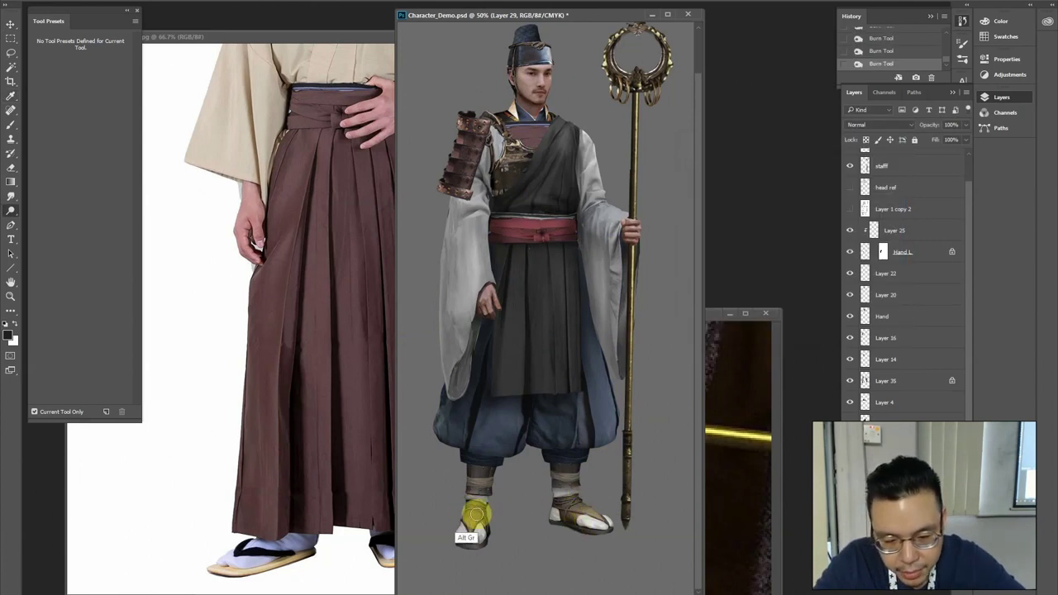
pyautogui.moveTo(483, 515); pyautogui.dragTo(470, 546)
pyautogui.hotkey('ctrl', 't')
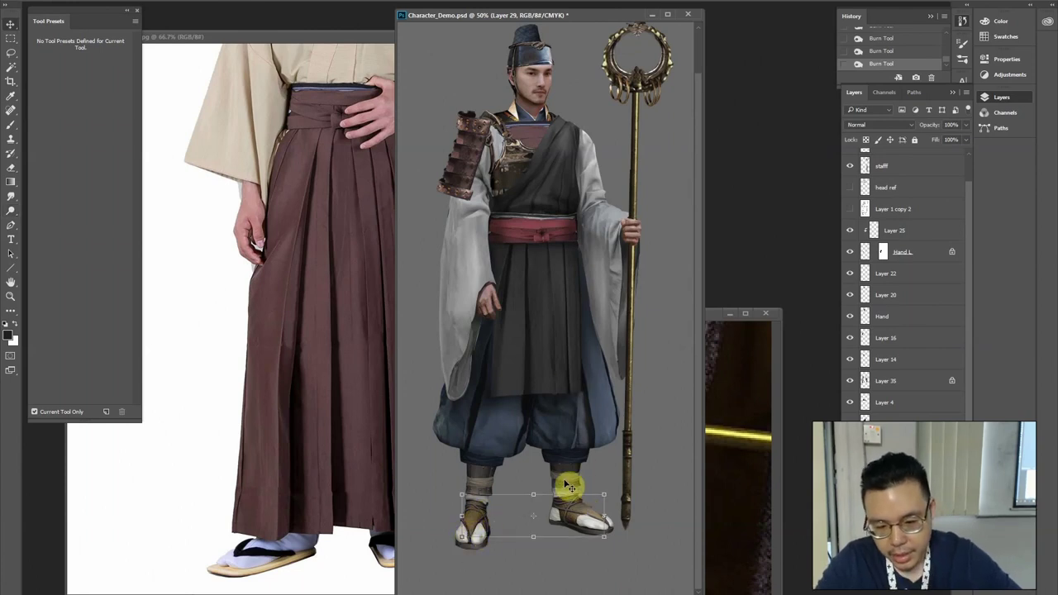
pyautogui.keyDown('ctrl'); pyautogui.click(569, 474); pyautogui.keyUp('ctrl')
pyautogui.moveTo(584, 463); pyautogui.dragTo(561, 467)
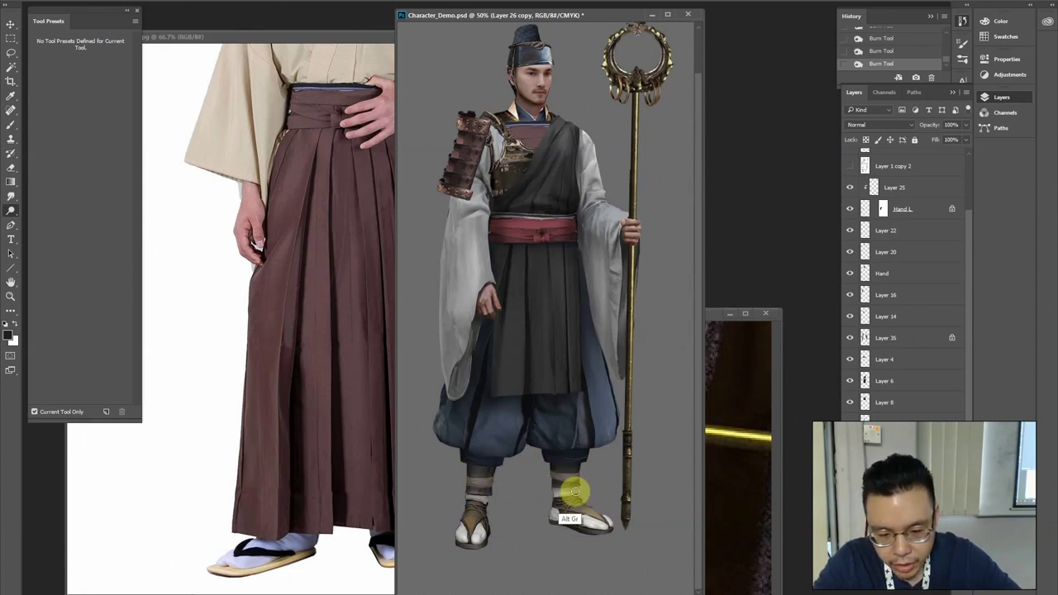
# Darken the white socks on Layer 28 with Levels, lowering the midtones and setting output white to 209
pyautogui.press('v')
pyautogui.keyDown('ctrl'); pyautogui.click(589, 531); pyautogui.keyUp('ctrl')
pyautogui.hotkey('ctrl', 'l')
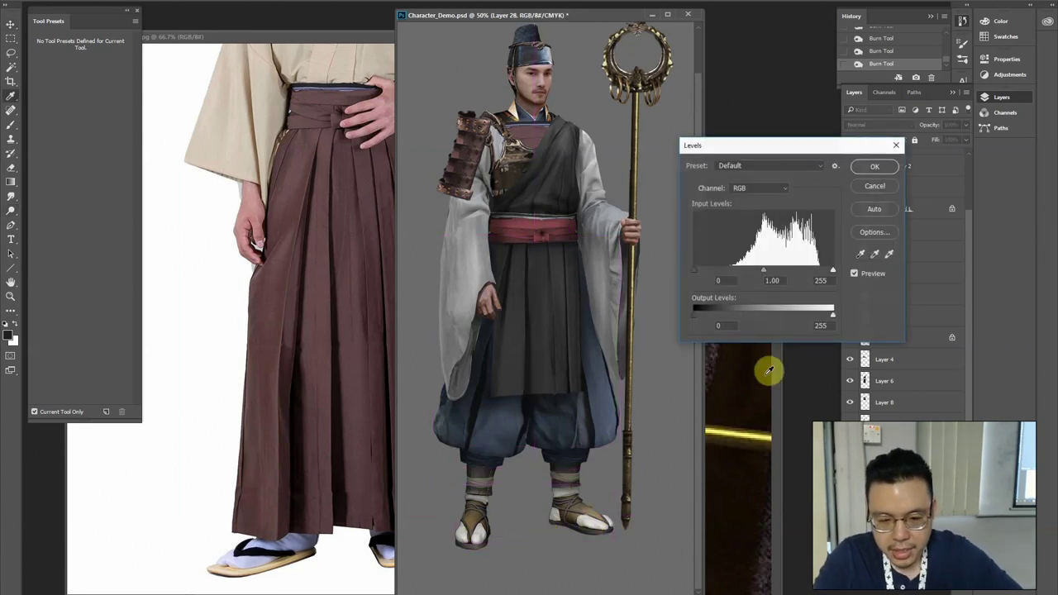
pyautogui.moveTo(831, 312); pyautogui.dragTo(800, 316)
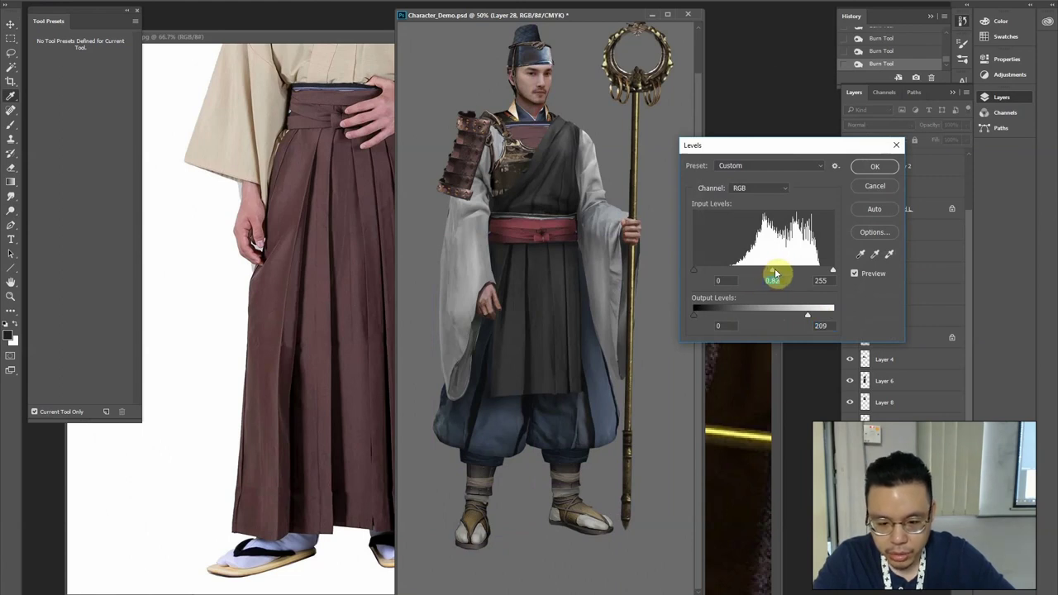
pyautogui.press('Return')
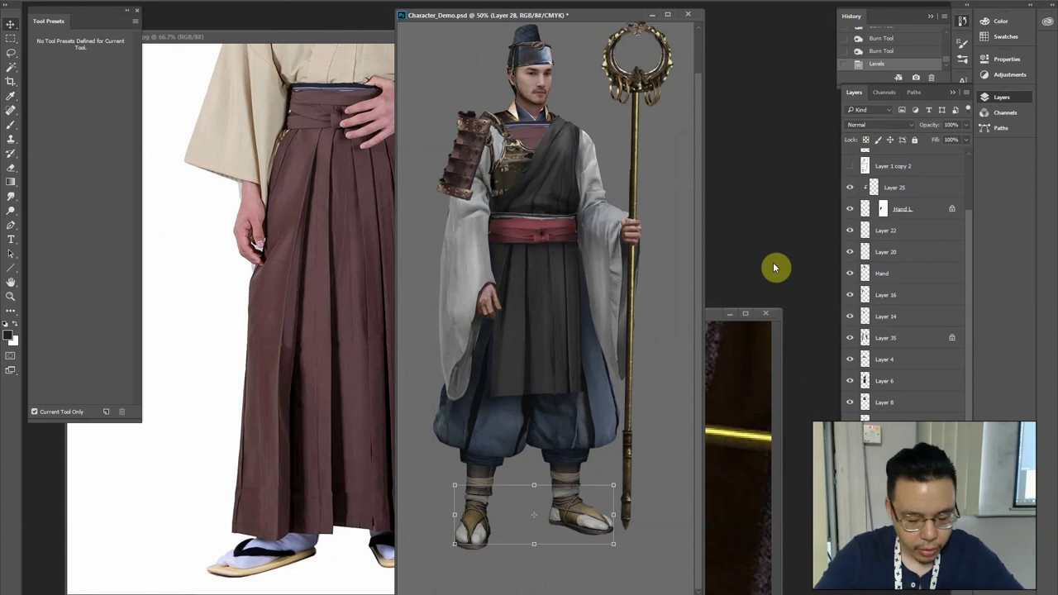
# Darken the leg bands on Layer 30 with Levels at midtone 0.76 and output white 219
pyautogui.keyDown('ctrl'); pyautogui.click(633, 432); pyautogui.keyUp('ctrl')
pyautogui.keyDown('ctrl'); pyautogui.click(571, 484); pyautogui.keyUp('ctrl')
pyautogui.hotkey('ctrl', 'l')
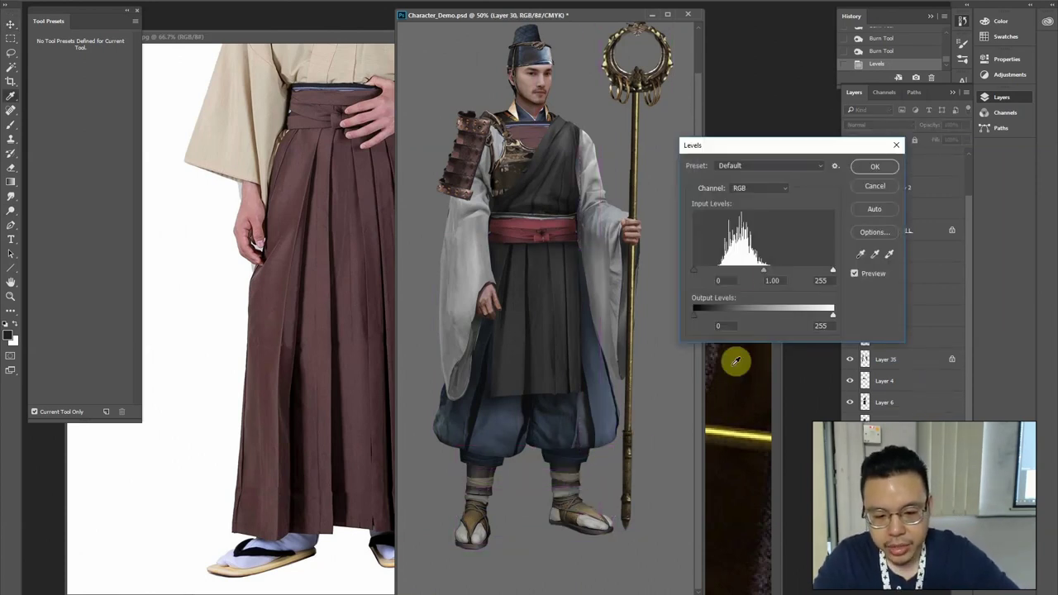
pyautogui.moveTo(776, 272); pyautogui.dragTo(776, 273)
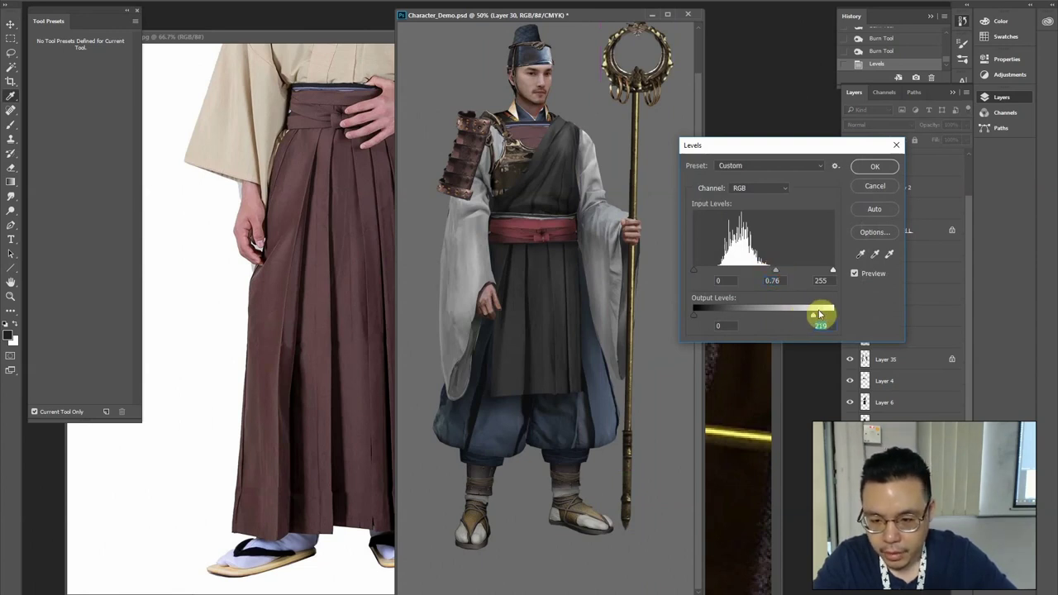
pyautogui.press('Return')
# Colorize the leg bands red with hue 0, saturation 33 and lightness -22, and burn shadows into them
pyautogui.hotkey('ctrl', 'u')
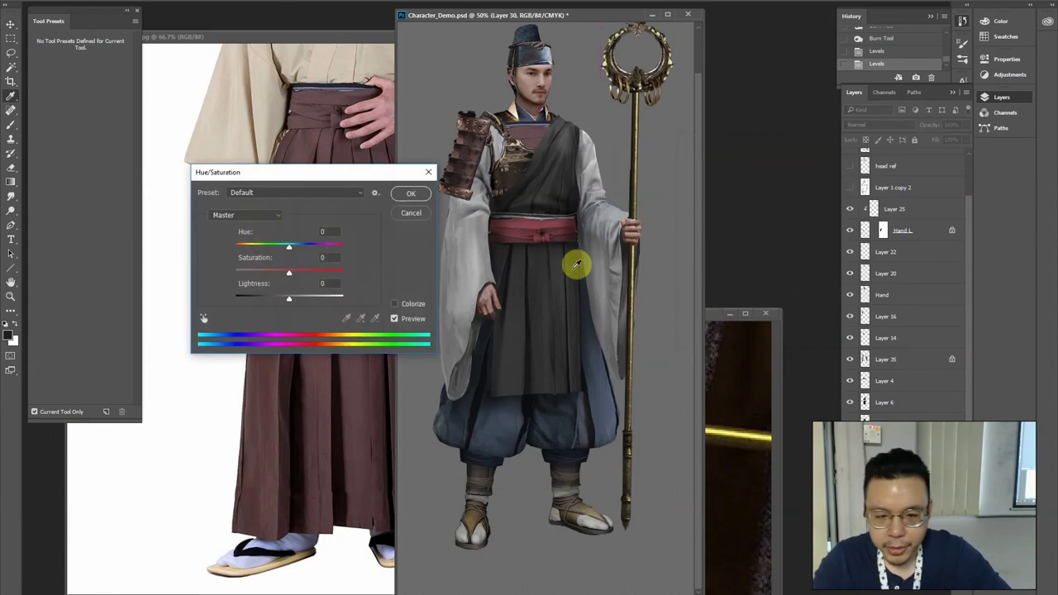
pyautogui.click(394, 304)
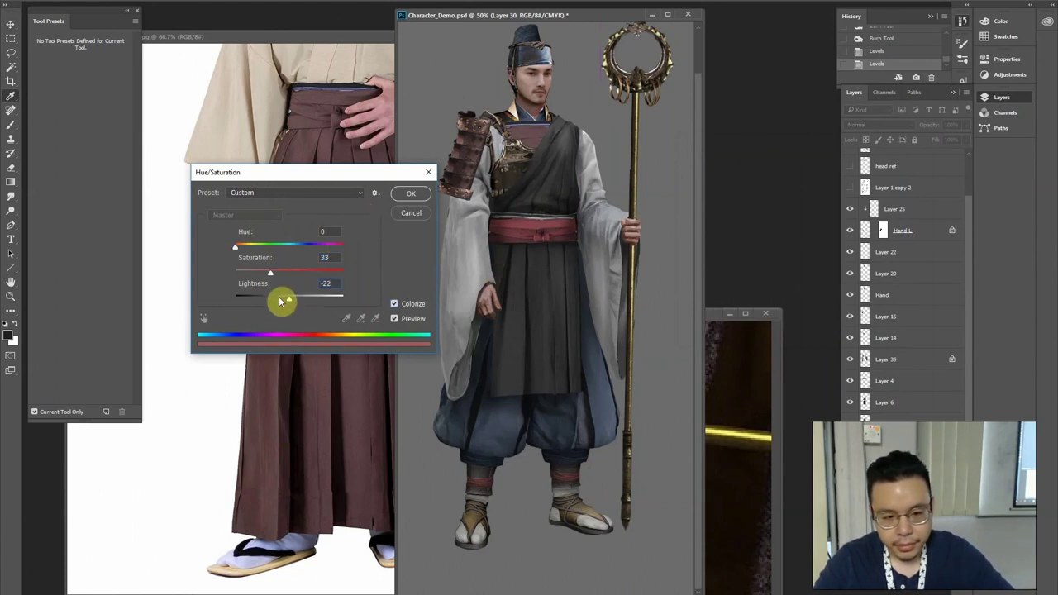
pyautogui.press('Return')
pyautogui.press('o')
pyautogui.moveTo(490, 478); pyautogui.dragTo(493, 477)
pyautogui.moveTo(561, 465); pyautogui.dragTo(568, 465)
pyautogui.click(539, 466)
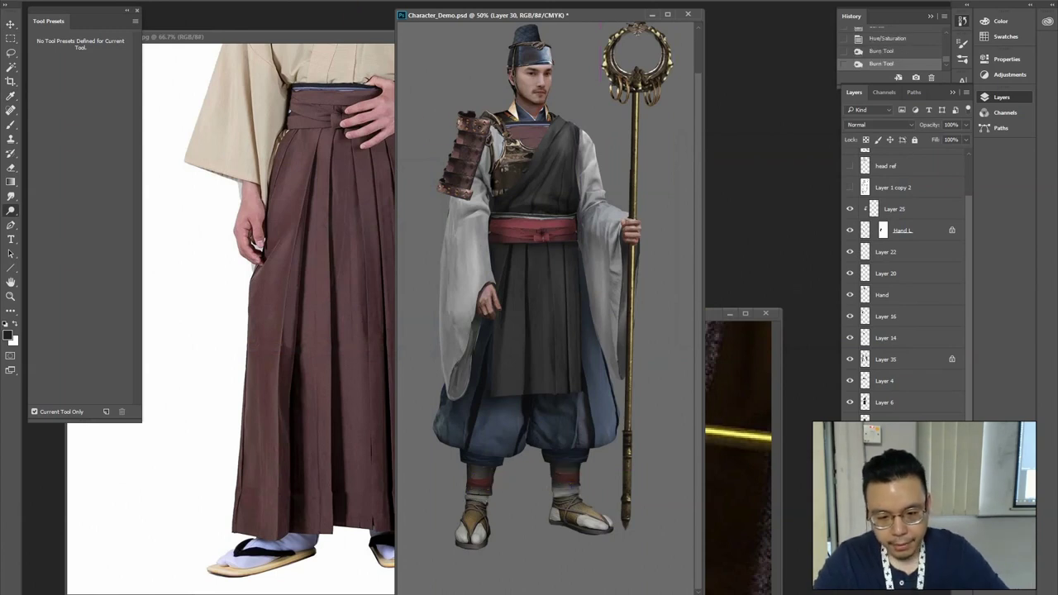
# Lasso the chest cloth on Layer 8 and redden it with Color Balance levels of +35, -18, 0
pyautogui.hotkey('ctrl', '+')
pyautogui.moveTo(516, 221); pyautogui.dragTo(545, 334)
pyautogui.press('c')
pyautogui.press('v')
pyautogui.keyDown('ctrl'); pyautogui.click(548, 190); pyautogui.keyUp('ctrl')
pyautogui.press('l')
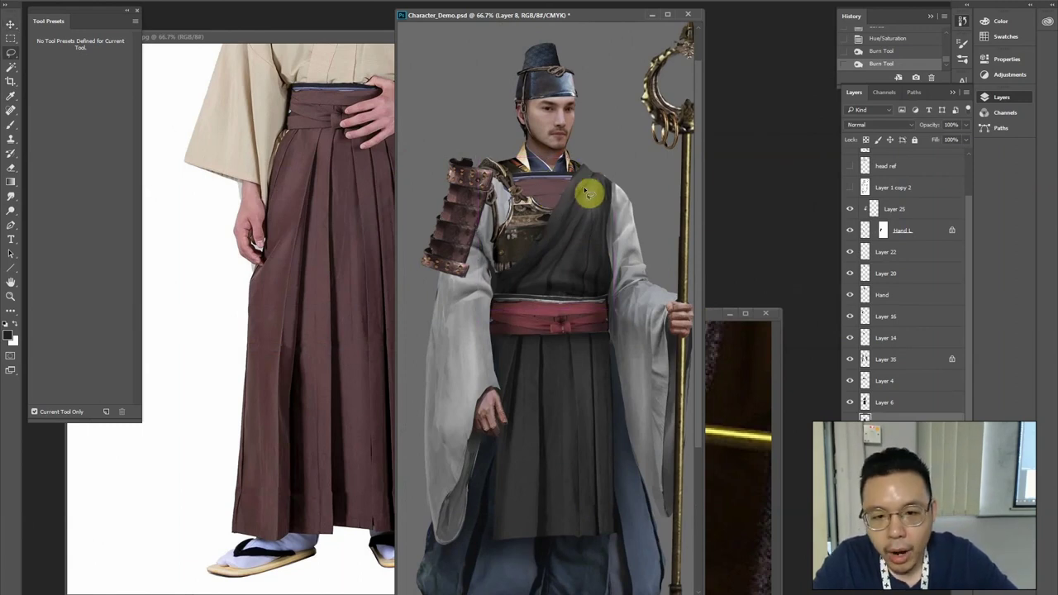
pyautogui.moveTo(586, 192); pyautogui.dragTo(519, 180)
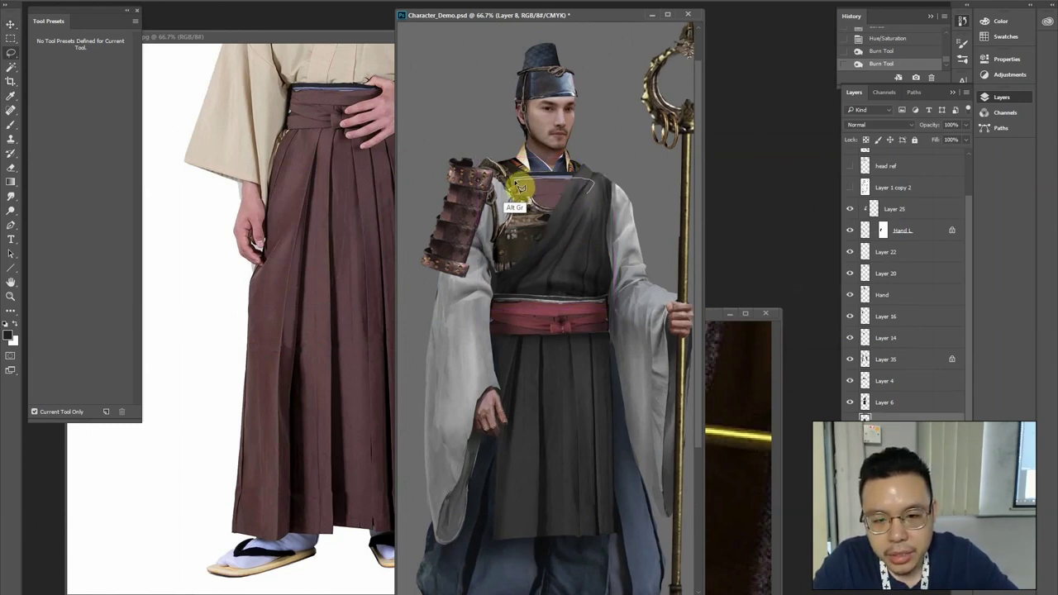
pyautogui.moveTo(597, 242); pyautogui.dragTo(582, 281)
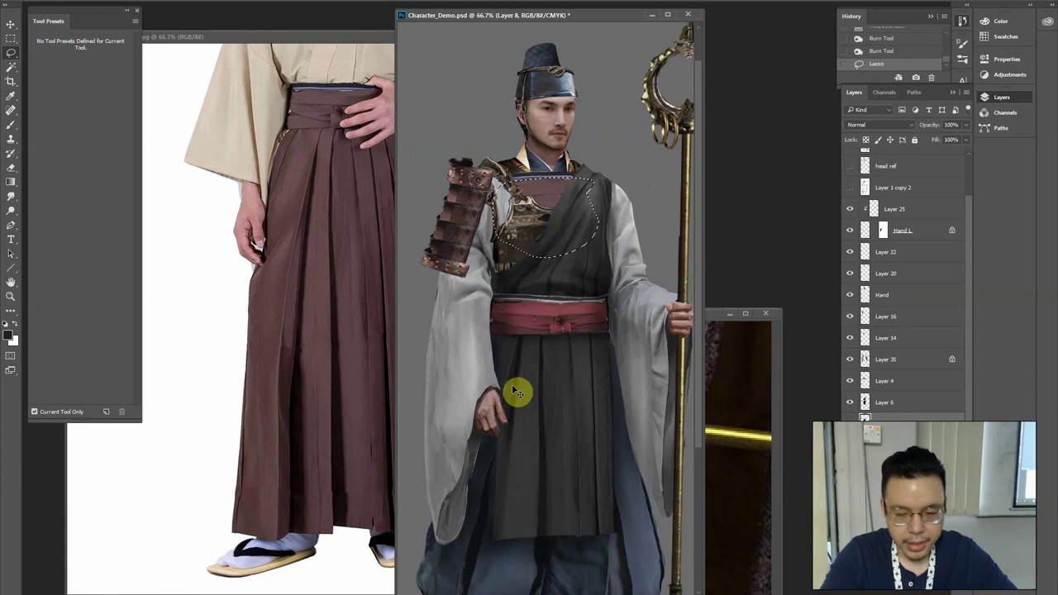
pyautogui.hotkey('ctrl', 'b')
pyautogui.moveTo(824, 216); pyautogui.dragTo(824, 217)
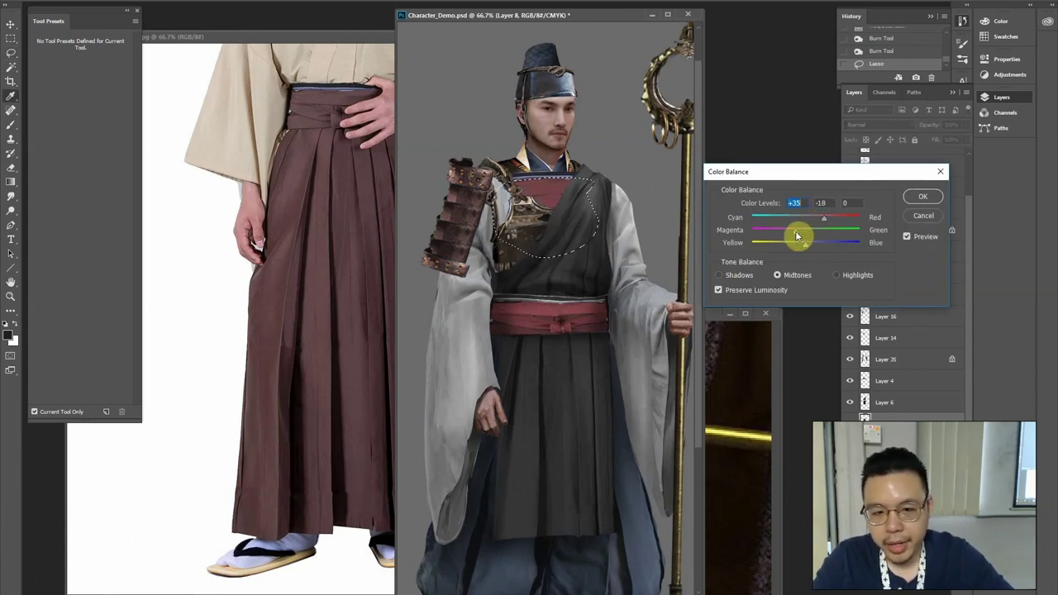
pyautogui.press('Return')
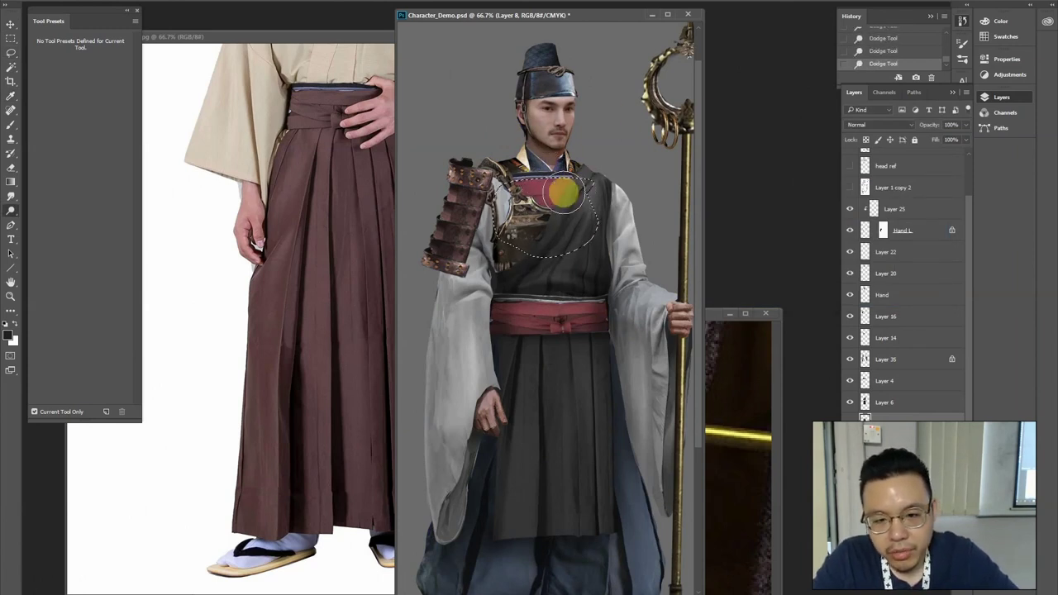
# Shade the red chest cloth with the Dodge and Burn tools and clear the selection
pyautogui.moveTo(565, 189)
pyautogui.mouseDown()
pyautogui.moveTo(550, 214)
pyautogui.moveTo(579, 177)
pyautogui.moveTo(550, 215)
pyautogui.moveTo(519, 195)
pyautogui.mouseUp()
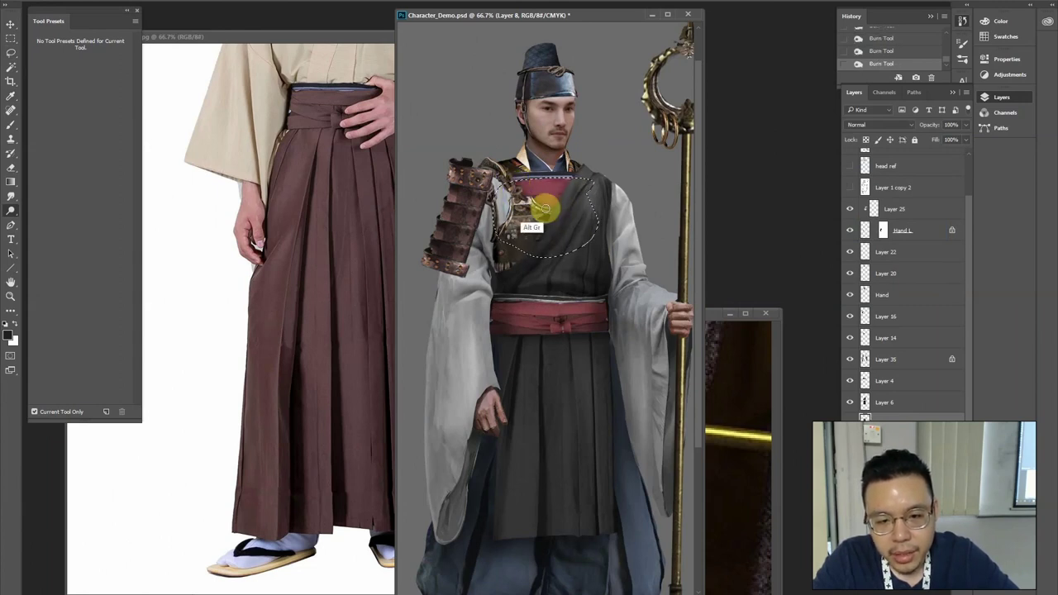
pyautogui.hotkey('ctrl', 'd')
pyautogui.press('l')
# Burn shadows into the sleeve on Layer 35 around the shoulder guard and the chest armour's arm opening
pyautogui.moveTo(528, 133); pyautogui.dragTo(540, 165)
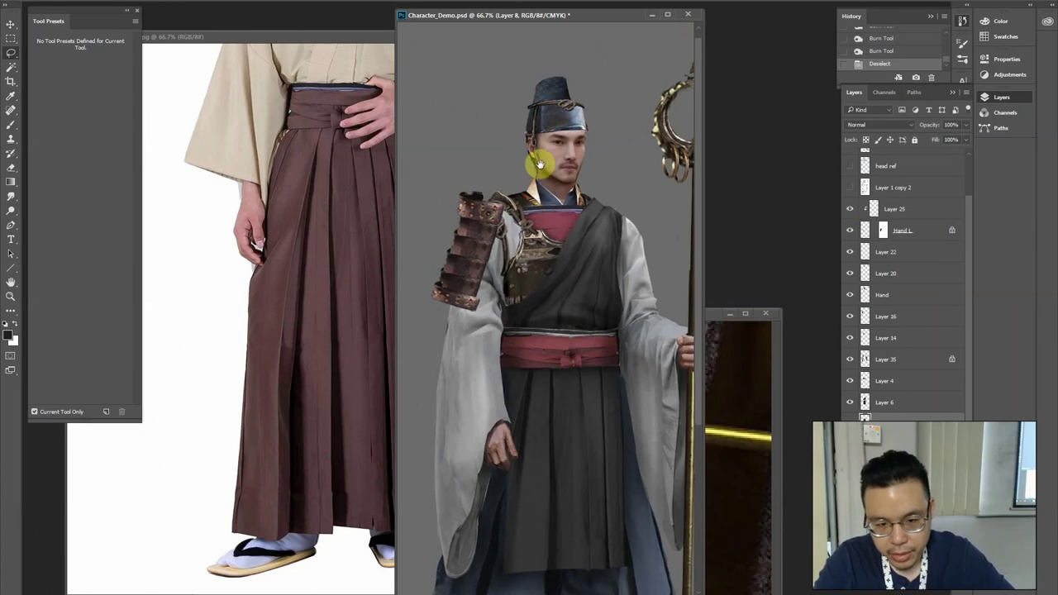
pyautogui.keyDown('ctrl'); pyautogui.click(524, 238); pyautogui.keyUp('ctrl')
pyautogui.press('o')
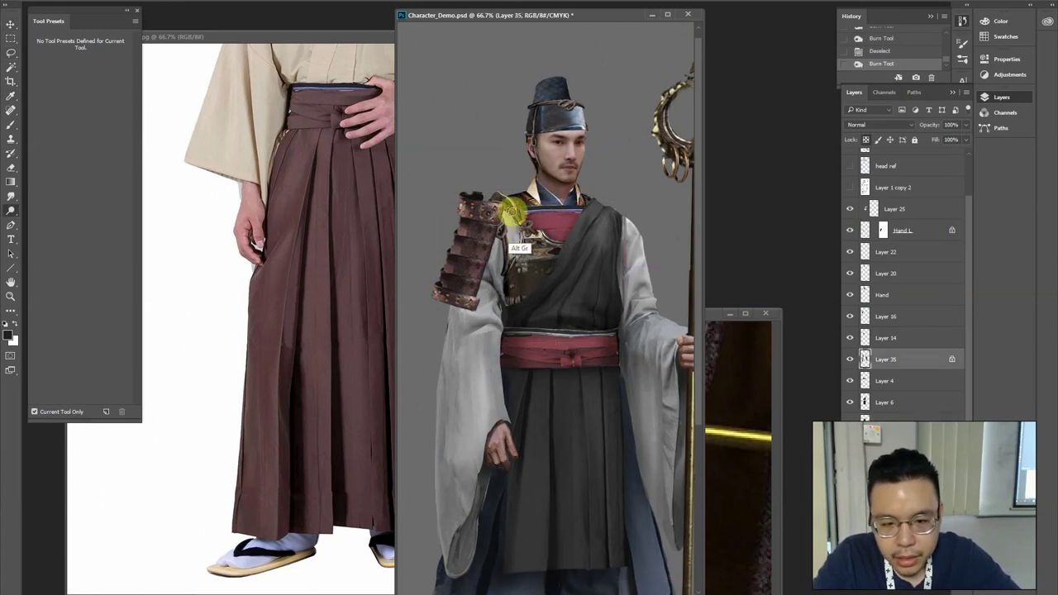
pyautogui.moveTo(523, 259); pyautogui.dragTo(510, 267)
pyautogui.moveTo(500, 224); pyautogui.dragTo(510, 266)
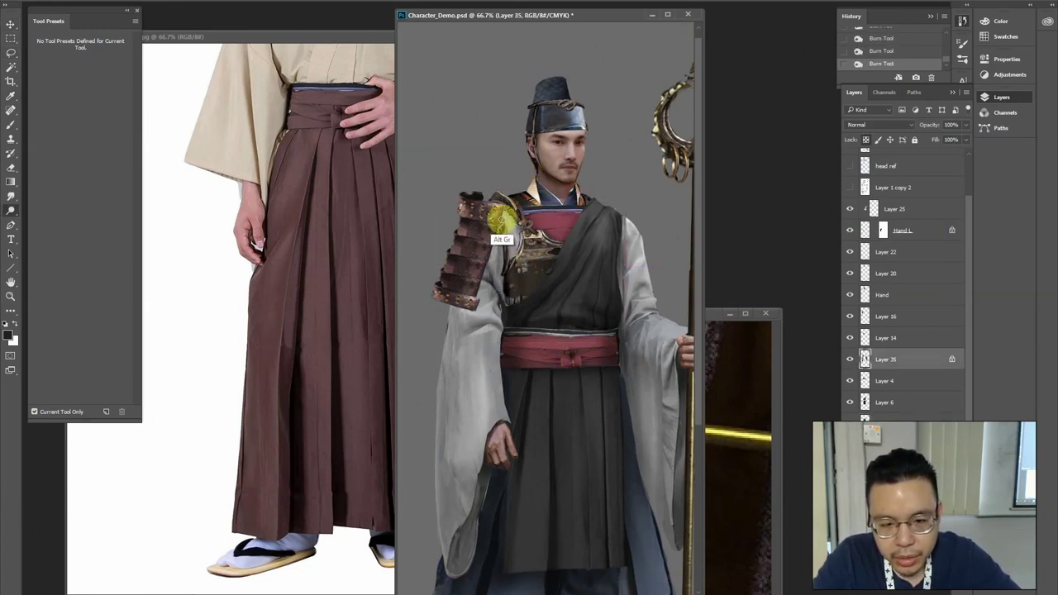
pyautogui.moveTo(502, 211)
pyautogui.mouseDown()
pyautogui.moveTo(512, 269)
pyautogui.moveTo(512, 221)
pyautogui.moveTo(508, 274)
pyautogui.moveTo(499, 233)
pyautogui.moveTo(517, 242)
pyautogui.moveTo(491, 257)
pyautogui.moveTo(493, 242)
pyautogui.moveTo(451, 310)
pyautogui.mouseUp()
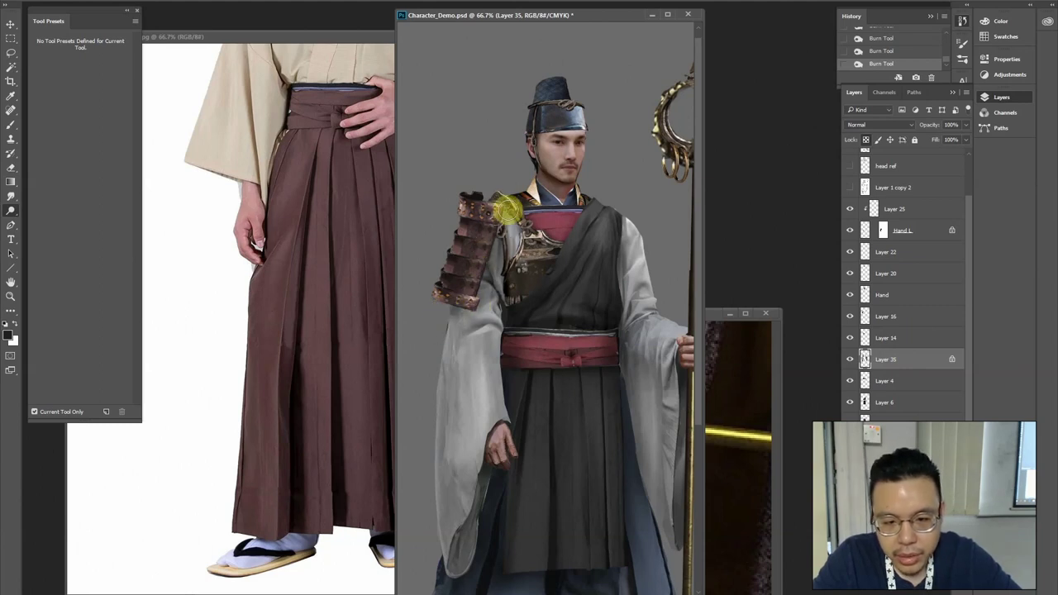
pyautogui.moveTo(518, 237)
pyautogui.mouseDown()
pyautogui.moveTo(501, 206)
pyautogui.moveTo(494, 217)
pyautogui.moveTo(518, 119)
pyautogui.moveTo(514, 263)
pyautogui.moveTo(498, 225)
pyautogui.moveTo(502, 217)
pyautogui.moveTo(505, 286)
pyautogui.mouseUp()
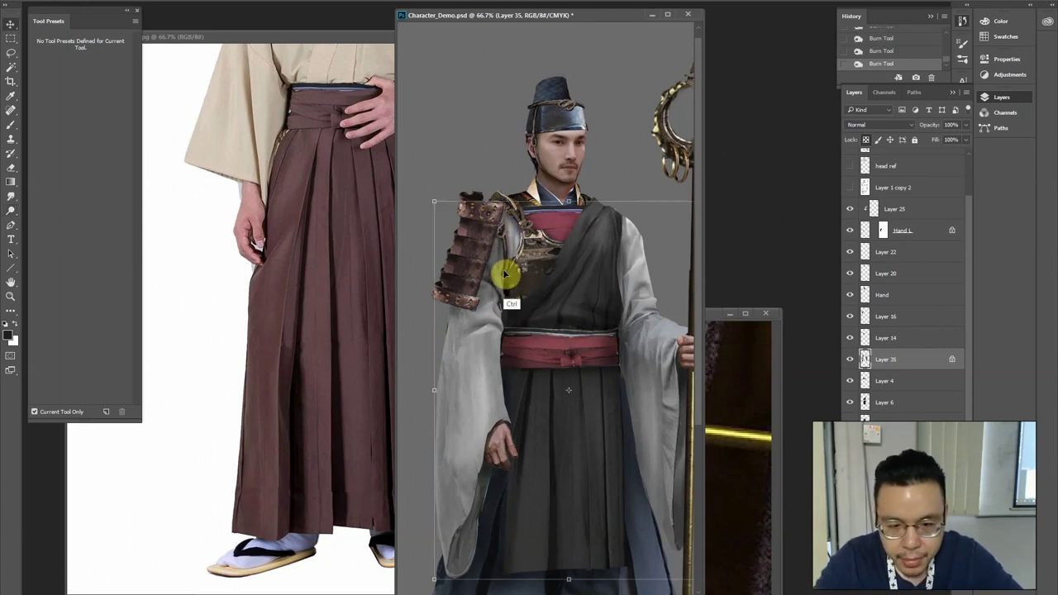
# Duplicate a lassoed piece of the armour trim on Layer 14 and transform it into place under the arm
pyautogui.keyDown('ctrl'); pyautogui.click(553, 213); pyautogui.keyUp('ctrl')
pyautogui.hotkey('ctrl', '+')
pyautogui.press('l')
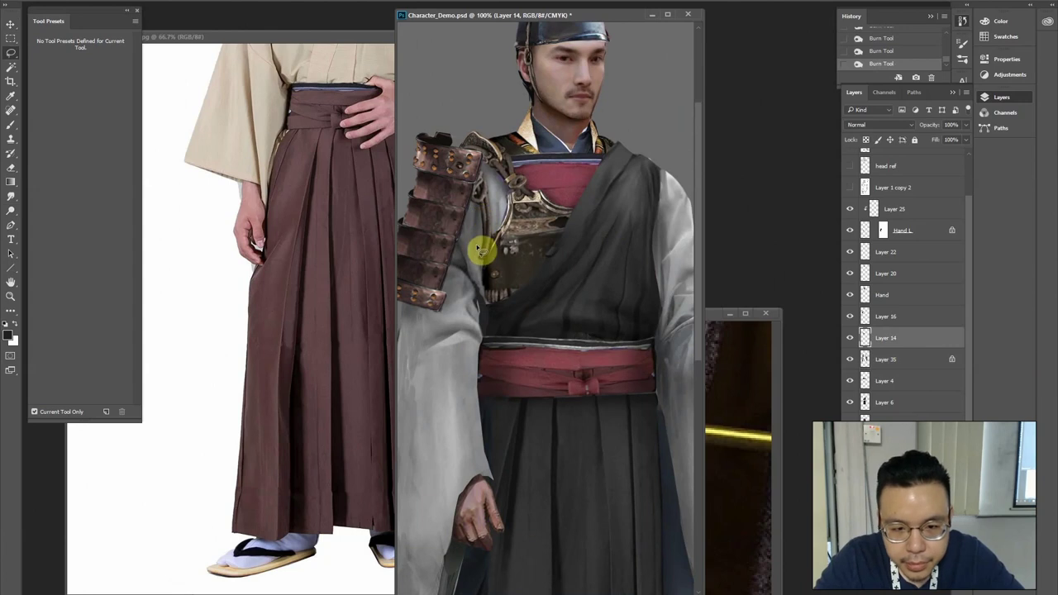
pyautogui.moveTo(477, 247)
pyautogui.mouseDown()
pyautogui.moveTo(481, 218)
pyautogui.moveTo(479, 270)
pyautogui.moveTo(483, 217)
pyautogui.mouseUp()
pyautogui.moveTo(483, 217); pyautogui.dragTo(499, 223)
pyautogui.moveTo(483, 266)
pyautogui.mouseDown()
pyautogui.moveTo(489, 205)
pyautogui.moveTo(499, 234)
pyautogui.moveTo(489, 215)
pyautogui.moveTo(483, 243)
pyautogui.moveTo(481, 216)
pyautogui.moveTo(489, 234)
pyautogui.moveTo(468, 277)
pyautogui.mouseUp()
pyautogui.press('Return')
pyautogui.hotkey('ctrl', 'd')
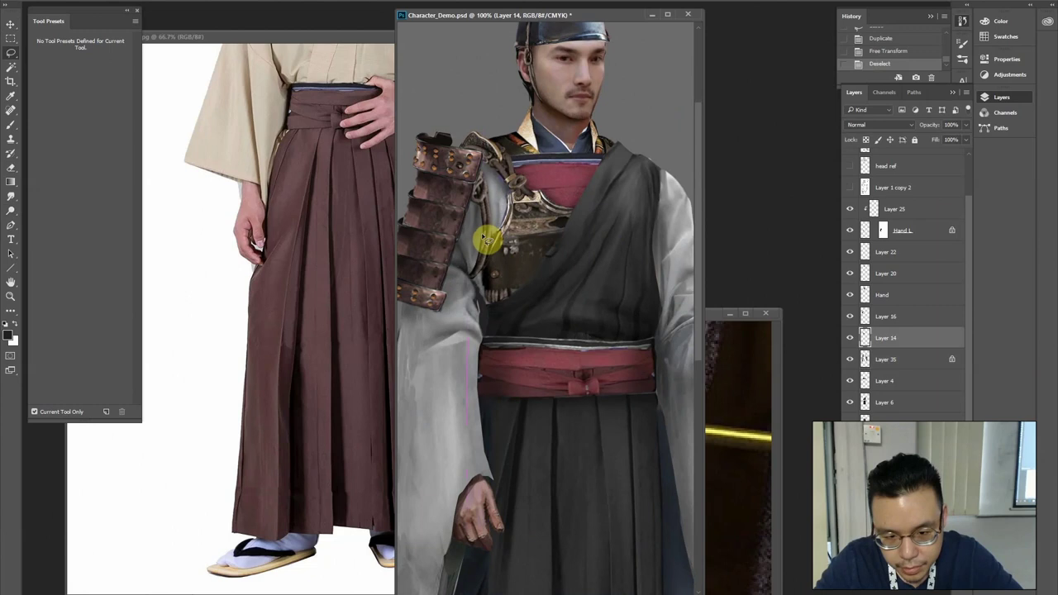
# Lasso the excess part of the duplicated armour trim, delete it, deselect and switch to the Brush tool
pyautogui.moveTo(488, 230)
pyautogui.mouseDown()
pyautogui.moveTo(475, 259)
pyautogui.moveTo(477, 212)
pyautogui.mouseUp()
pyautogui.press('Delete')
pyautogui.hotkey('ctrl', 'd')
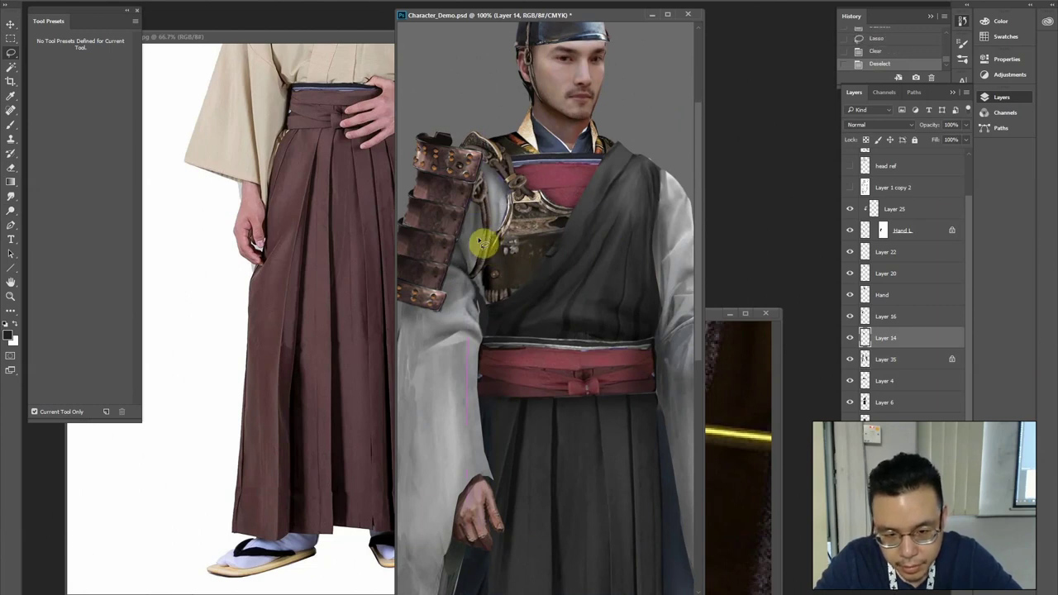
pyautogui.press('b')
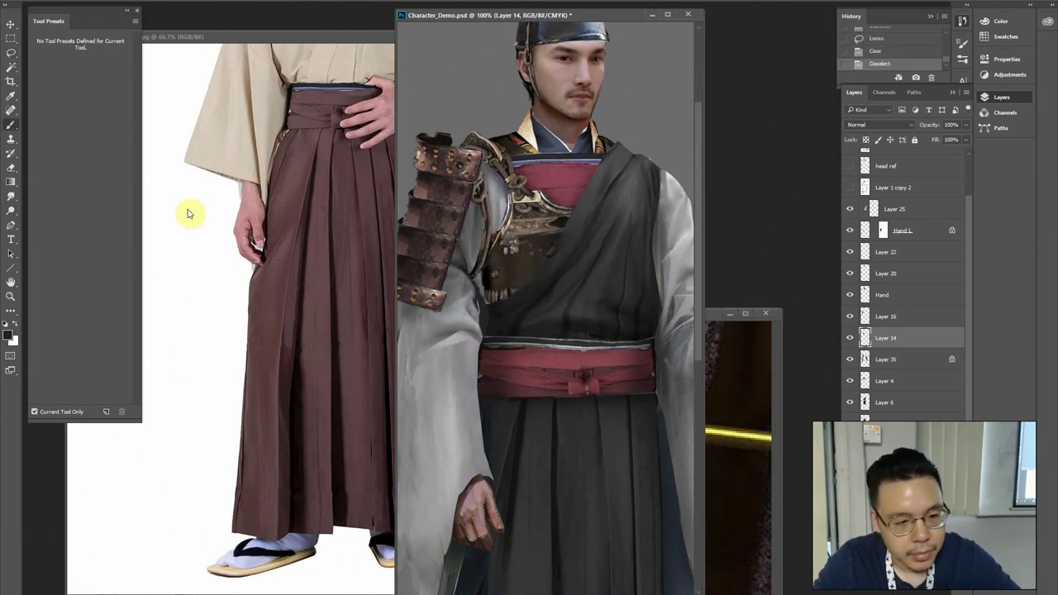
# Paint sampled dark tones on Layer 14 along the armour's edge under the arm, undoing the last stroke
pyautogui.keyDown('alt'); pyautogui.click(482, 204); pyautogui.keyUp('alt')
pyautogui.moveTo(482, 212)
pyautogui.mouseDown()
pyautogui.moveTo(484, 239)
pyautogui.moveTo(479, 205)
pyautogui.mouseUp()
pyautogui.keyDown('alt'); pyautogui.click(485, 199); pyautogui.keyUp('alt')
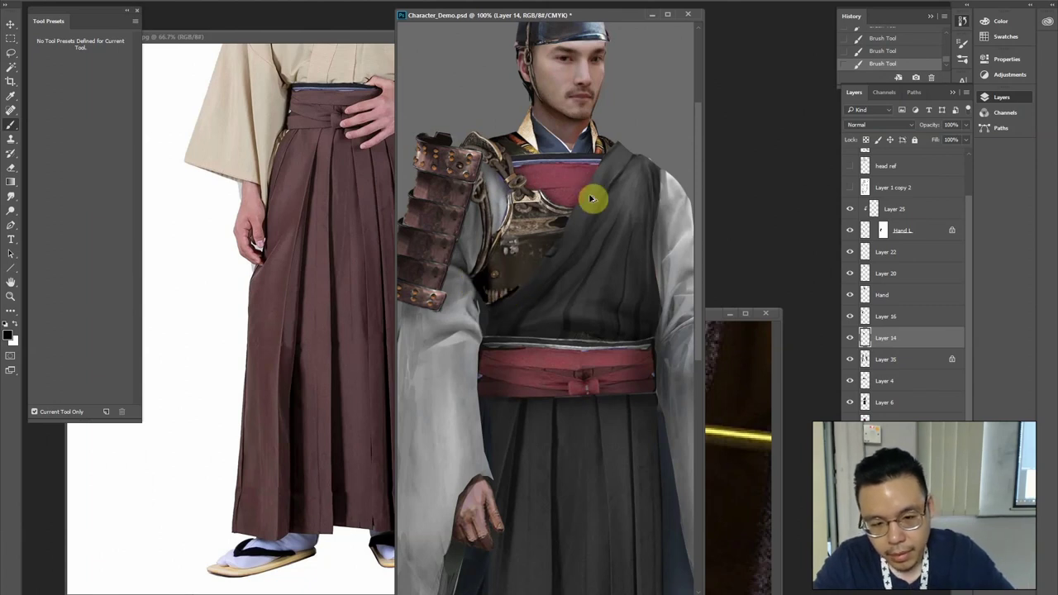
pyautogui.hotkey('ctrl', 'z')
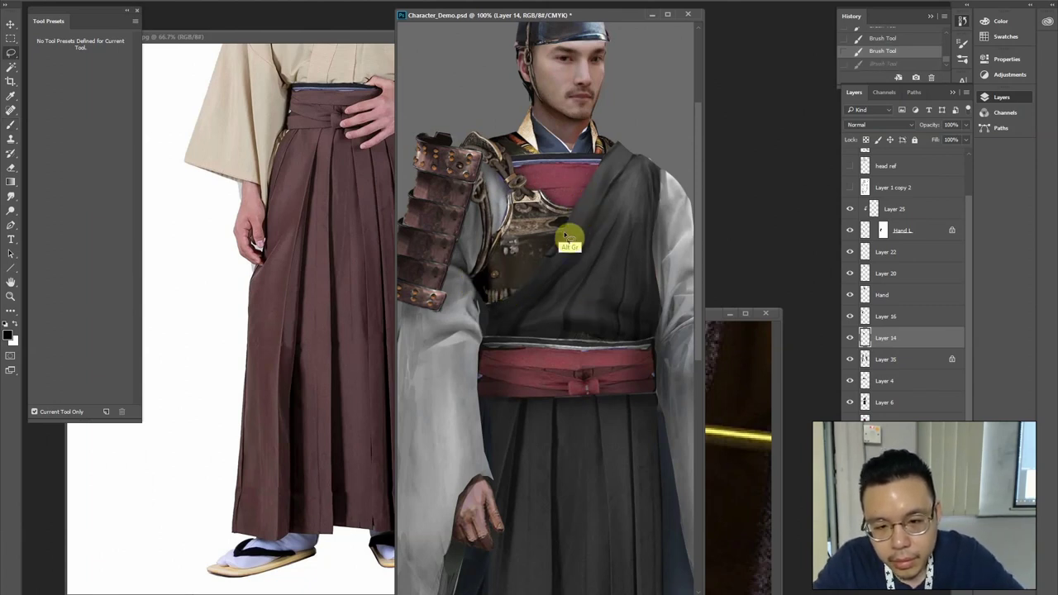
# Lasso the visible chest armour on Layer 14 and darken its edge beside the draped grey cloth with the Burn tool
pyautogui.moveTo(531, 289)
pyautogui.mouseDown()
pyautogui.moveTo(484, 305)
pyautogui.moveTo(472, 279)
pyautogui.moveTo(535, 190)
pyautogui.moveTo(570, 208)
pyautogui.mouseUp()
pyautogui.press('o')
pyautogui.moveTo(562, 248)
pyautogui.mouseDown()
pyautogui.moveTo(484, 313)
pyautogui.moveTo(538, 295)
pyautogui.moveTo(482, 224)
pyautogui.moveTo(491, 199)
pyautogui.moveTo(515, 298)
pyautogui.moveTo(542, 263)
pyautogui.mouseUp()
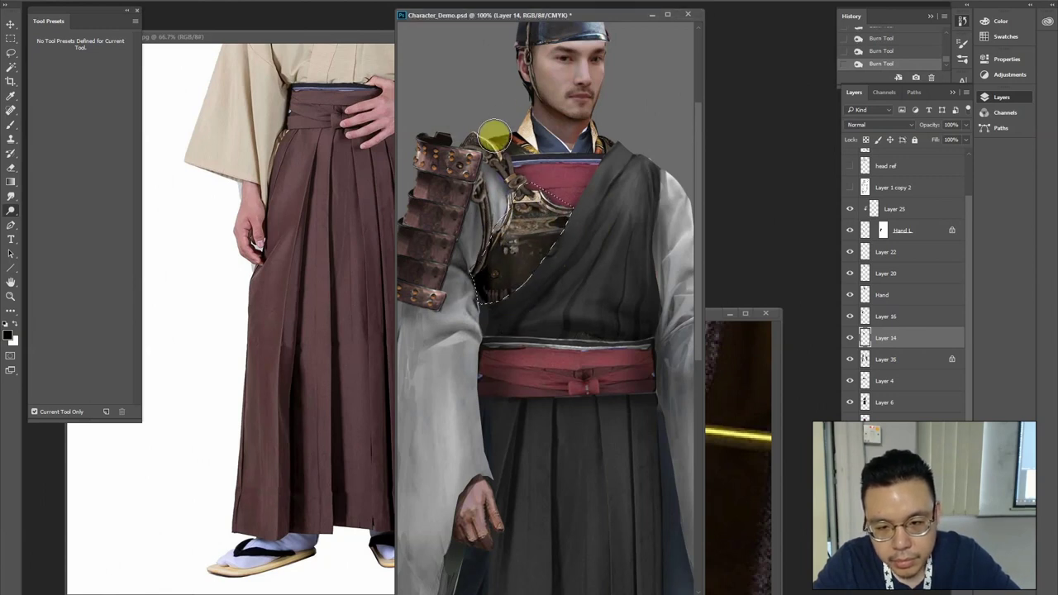
pyautogui.click(850, 340)
# Lasso the upper part of the chest armour below the red cloth, darken its midtones with Levels and deselect
pyautogui.press('l')
pyautogui.click(551, 191)
pyautogui.moveTo(541, 203); pyautogui.dragTo(510, 199)
pyautogui.click(526, 199)
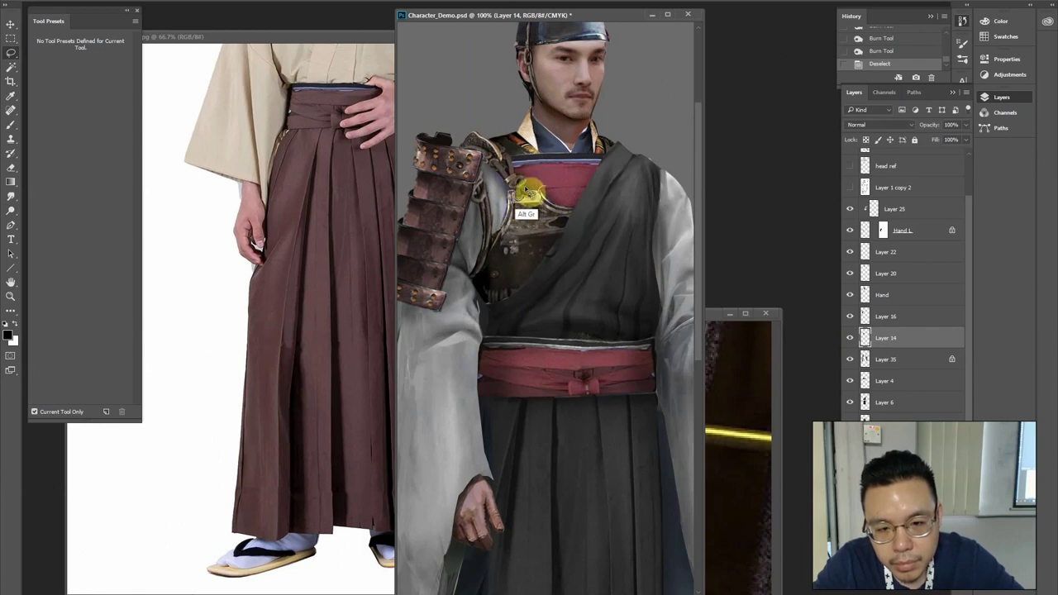
pyautogui.hotkey('ctrl', 'l')
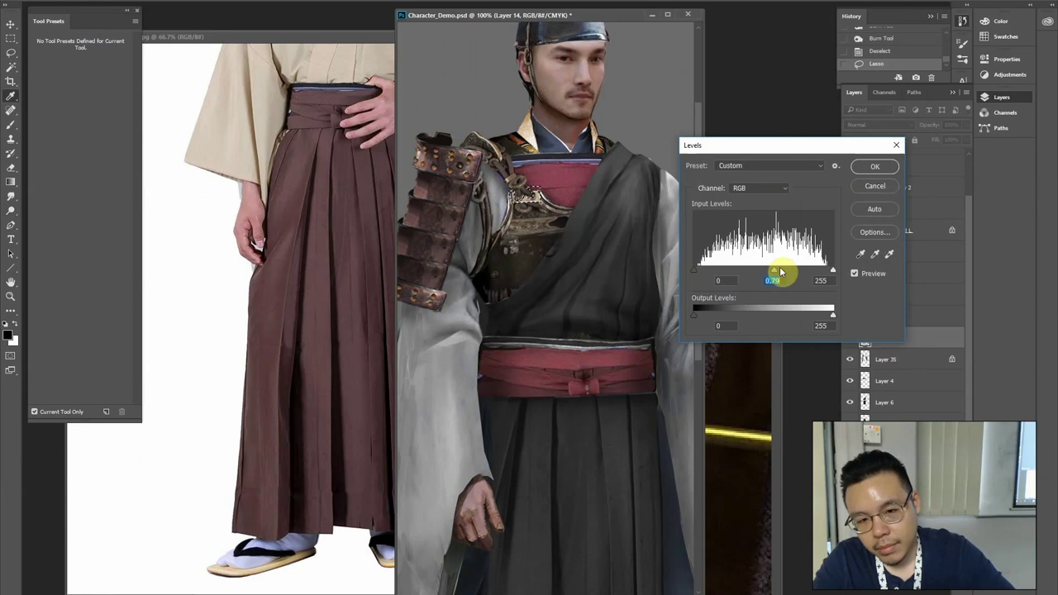
pyautogui.press('Return')
pyautogui.hotkey('ctrl', 'd')
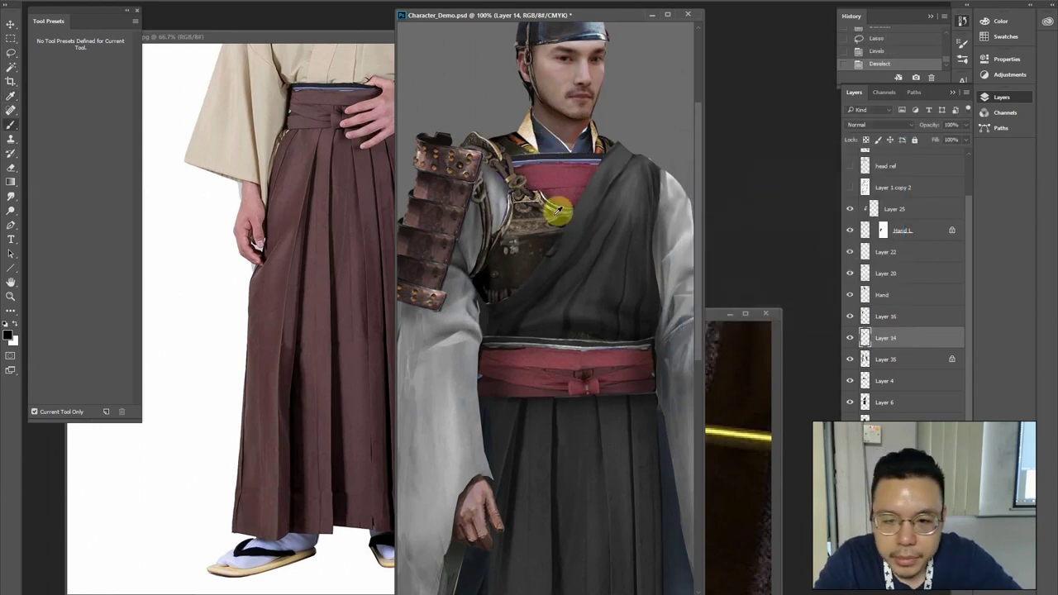
# Brush sampled colours over the chest armour's upper trim, arm opening and shoulder edge on Layer 14
pyautogui.click(526, 202)
pyautogui.click(544, 190)
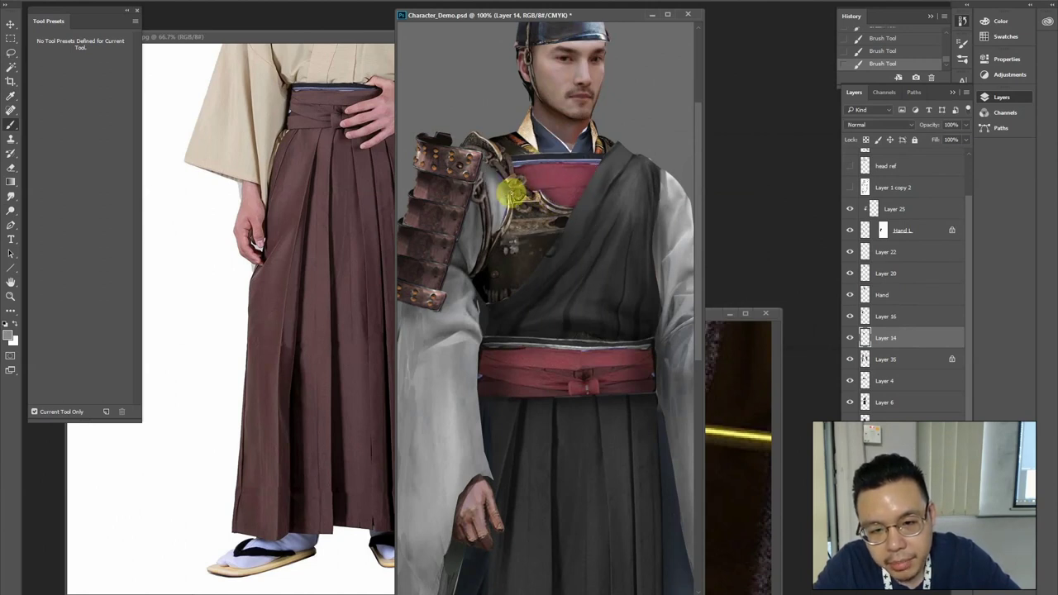
pyautogui.keyDown('alt'); pyautogui.click(513, 177); pyautogui.keyUp('alt')
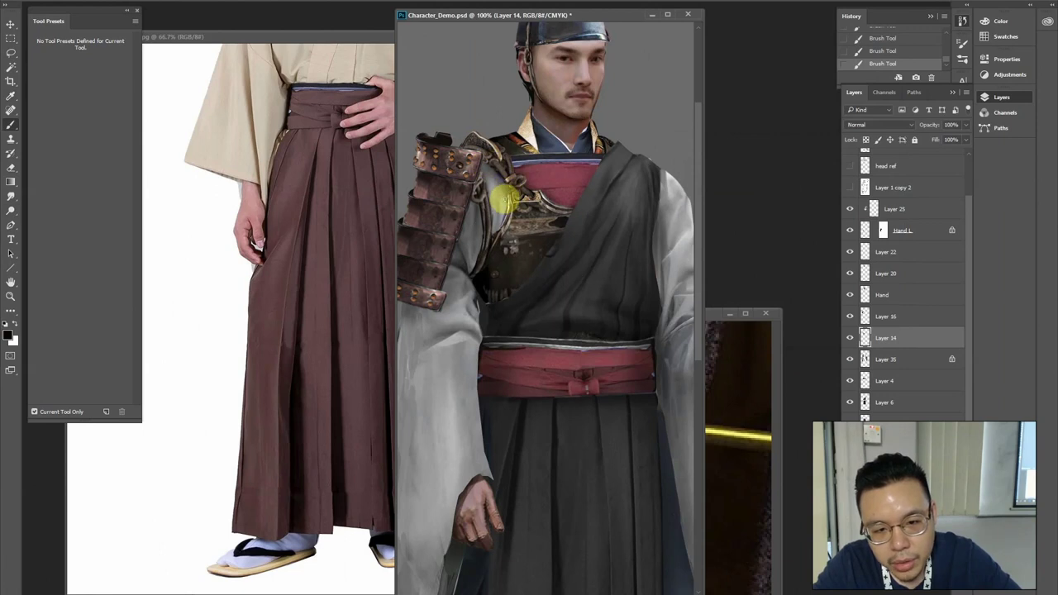
pyautogui.moveTo(506, 202)
pyautogui.mouseDown()
pyautogui.moveTo(517, 215)
pyautogui.moveTo(496, 242)
pyautogui.mouseUp()
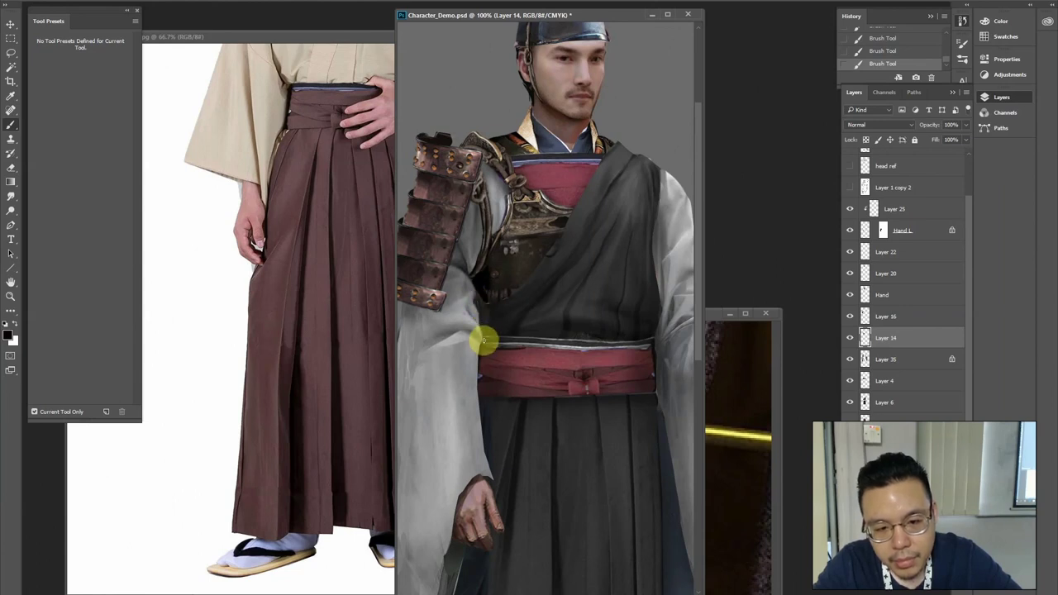
pyautogui.moveTo(489, 147); pyautogui.dragTo(502, 177)
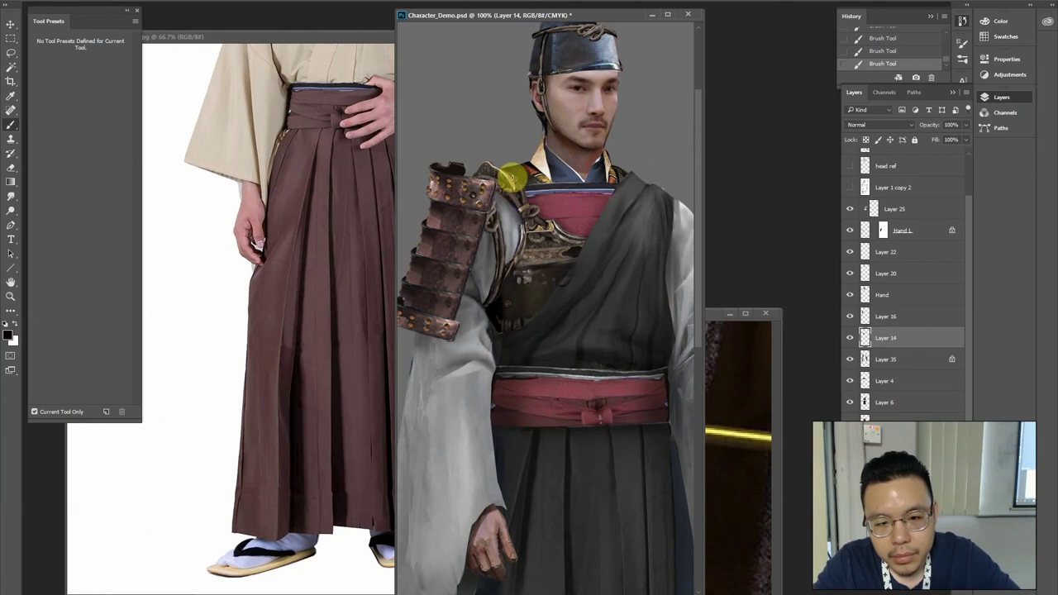
# View the whole figure and save the document
pyautogui.hotkey('ctrl', '-')
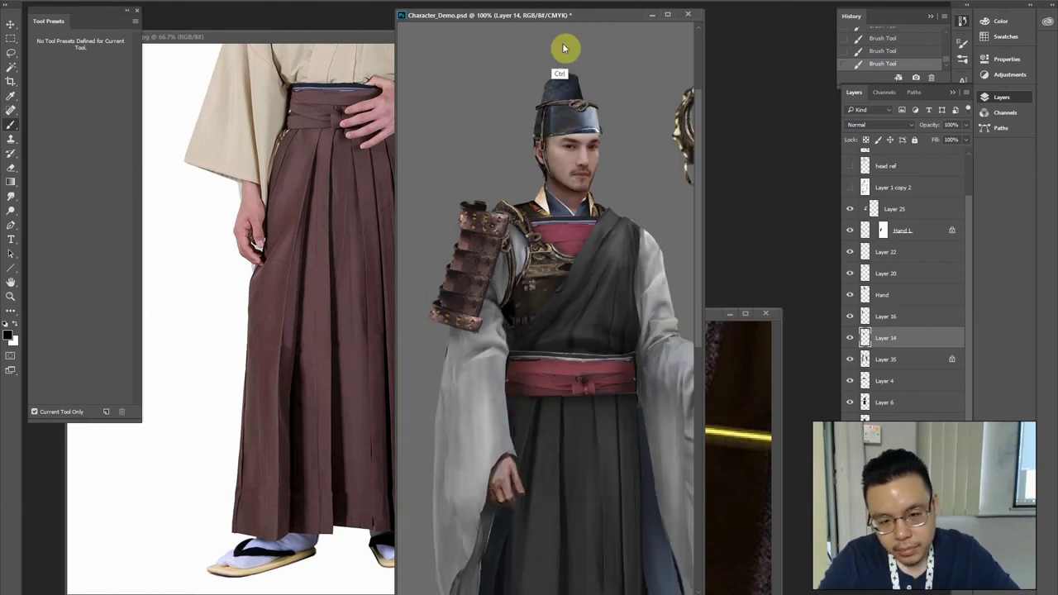
pyautogui.hotkey('ctrl', '-')
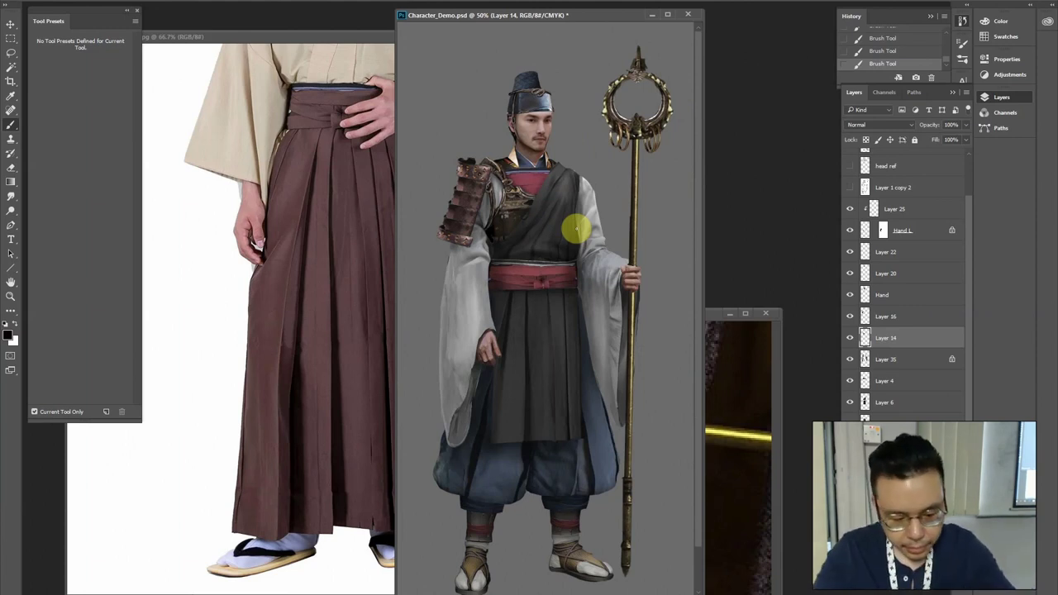
pyautogui.hotkey('ctrl', 's')
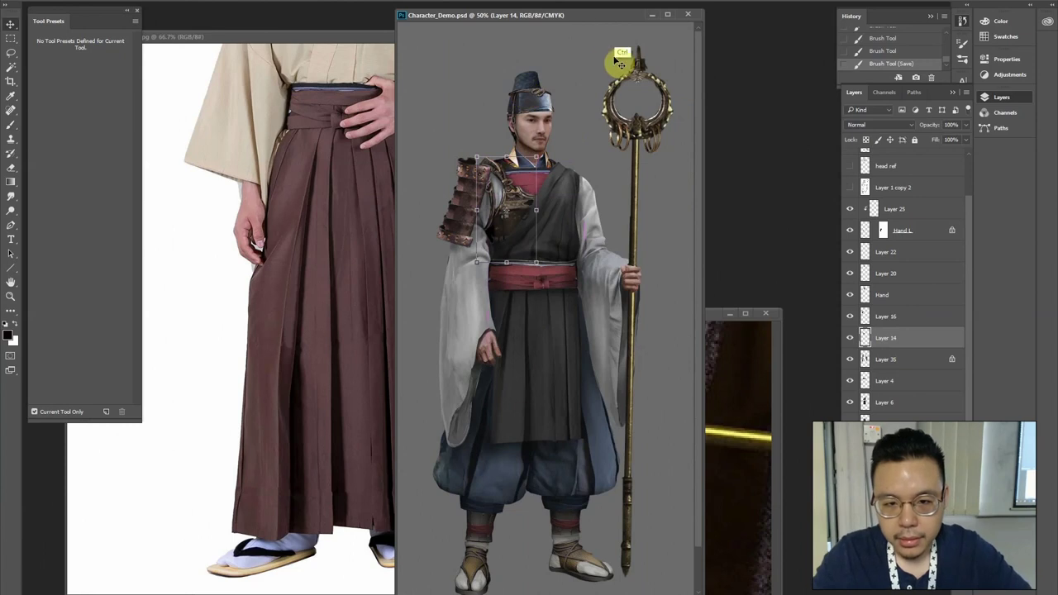
# Select the collar on Layer 9 and darken it with the Burn tool
pyautogui.hotkey('ctrl', '+')
pyautogui.hotkey('ctrl', '+')
pyautogui.moveTo(505, 196); pyautogui.dragTo(538, 306)
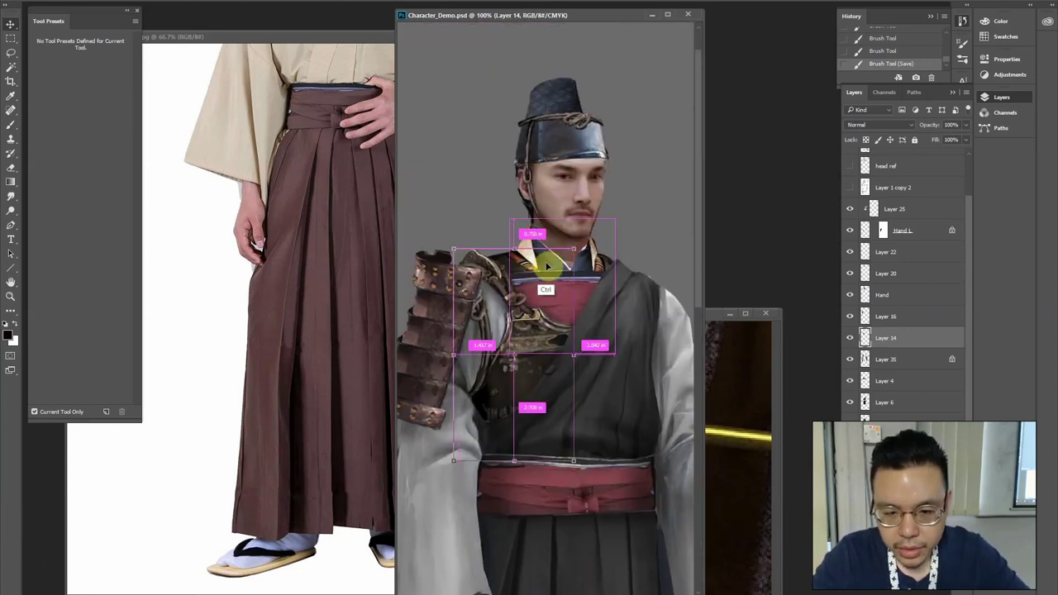
pyautogui.keyDown('ctrl'); pyautogui.click(551, 263); pyautogui.keyUp('ctrl')
pyautogui.press('o')
pyautogui.moveTo(584, 276)
pyautogui.mouseDown()
pyautogui.moveTo(538, 276)
pyautogui.moveTo(578, 243)
pyautogui.moveTo(564, 261)
pyautogui.mouseUp()
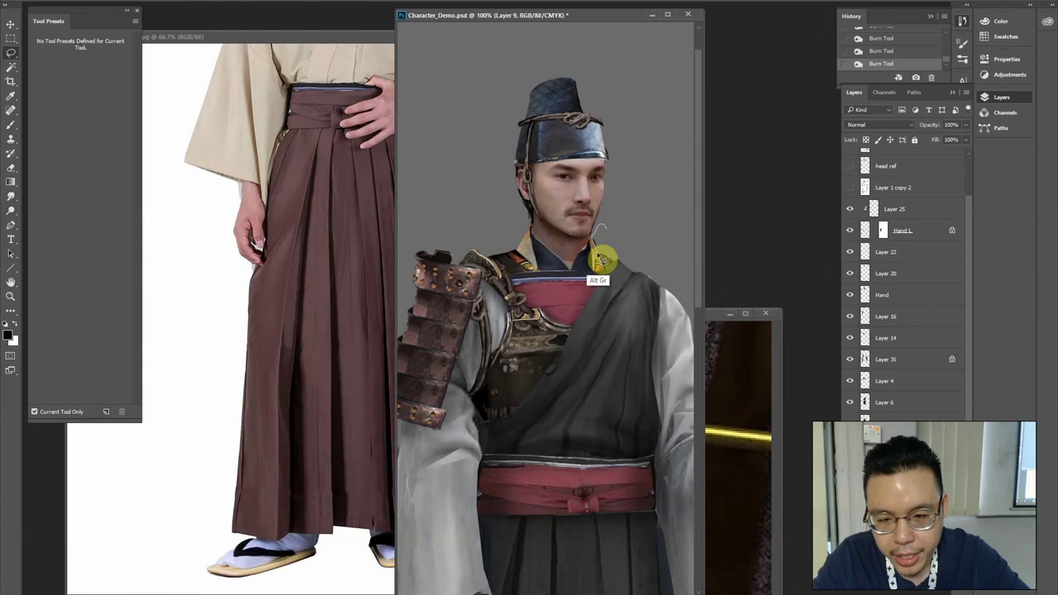
# Delete a lassoed sliver from the collar's outer edge beside the neck and deselect
pyautogui.moveTo(595, 207); pyautogui.dragTo(598, 225)
pyautogui.press('Delete')
pyautogui.hotkey('ctrl', 'd')
# Select the layer containing the head and neck and rename it Head
pyautogui.press('v')
pyautogui.keyDown('ctrl'); pyautogui.click(570, 252); pyautogui.keyUp('ctrl')
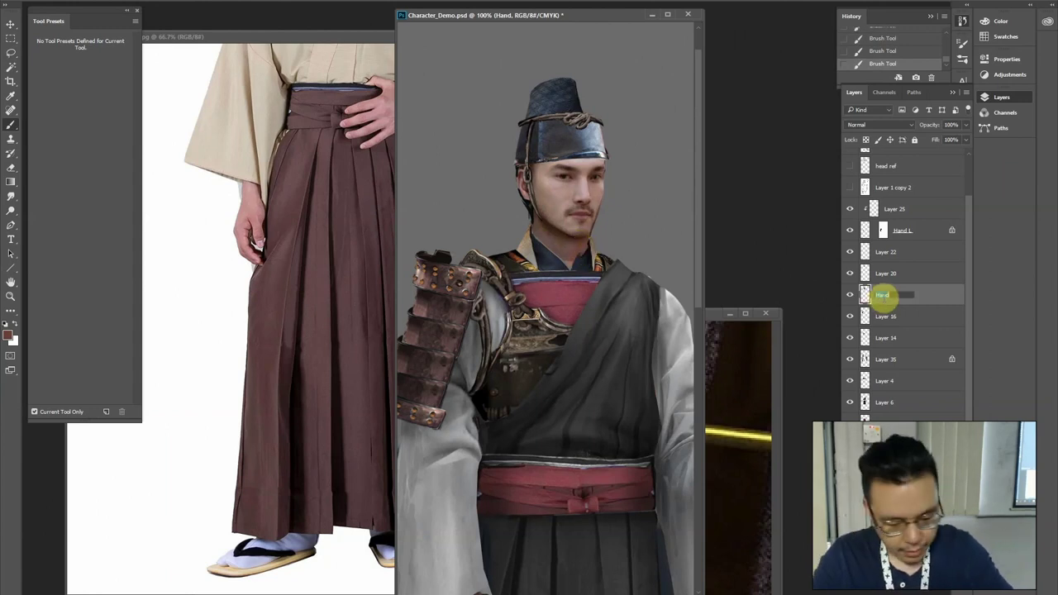
pyautogui.write('ad')
pyautogui.press('Return')
# Delete a lassoed sliver of the neck on the Head layer and repaint the neck with sampled skin tones
pyautogui.moveTo(595, 247)
pyautogui.mouseDown()
pyautogui.moveTo(586, 260)
pyautogui.moveTo(584, 233)
pyautogui.mouseUp()
pyautogui.press('Delete')
pyautogui.hotkey('ctrl', 'd')
pyautogui.press('b')
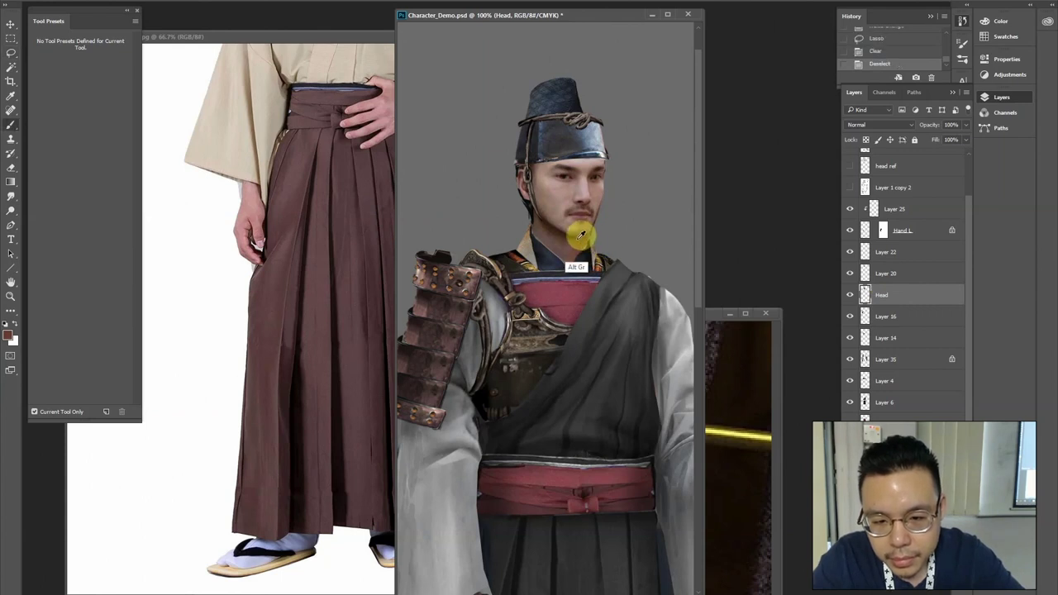
pyautogui.moveTo(579, 255); pyautogui.dragTo(570, 266)
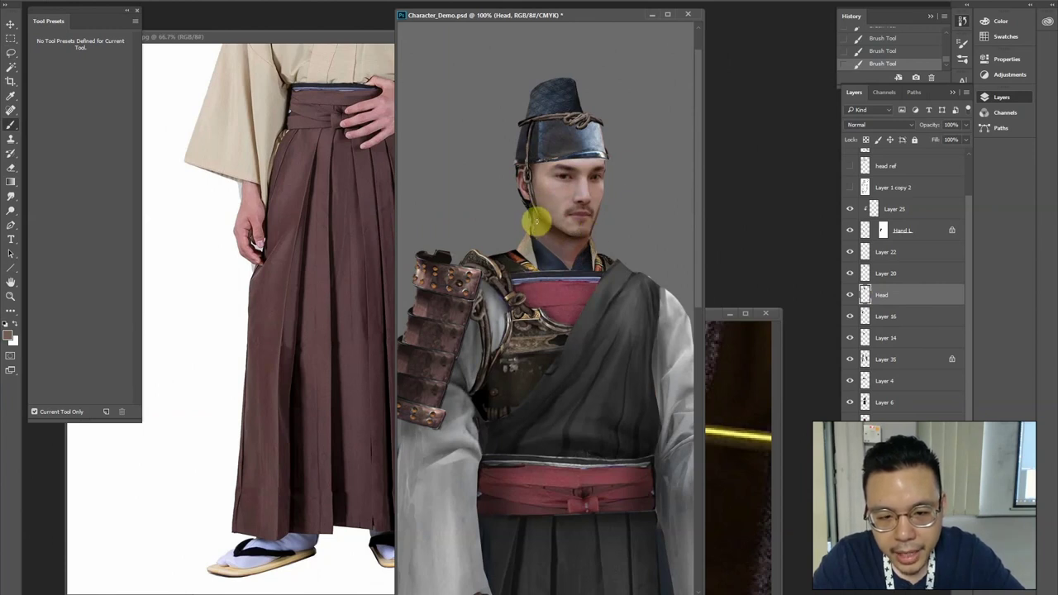
pyautogui.keyDown('alt'); pyautogui.click(535, 244); pyautogui.keyUp('alt')
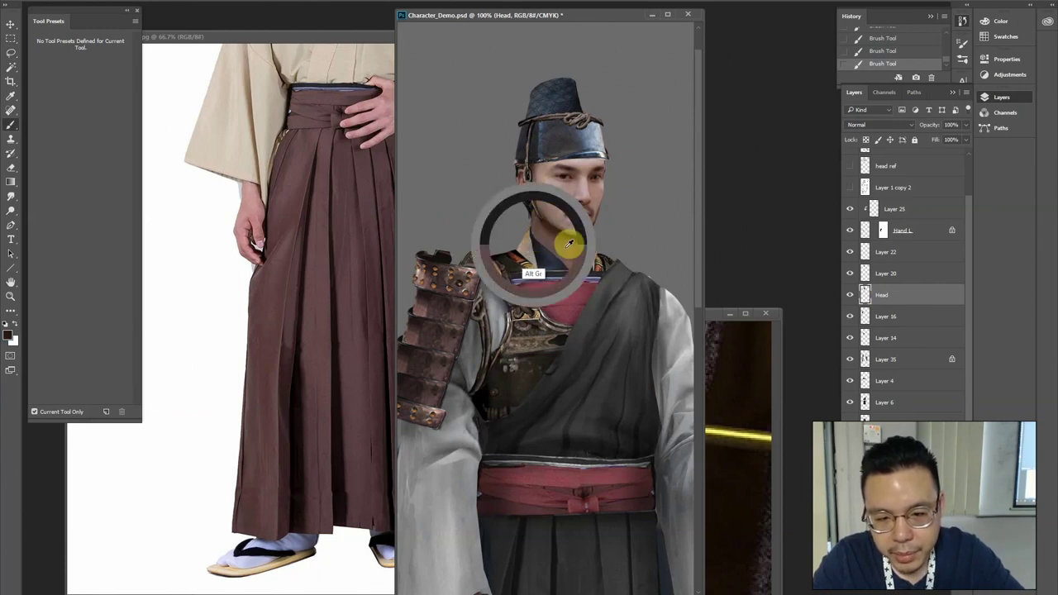
# Lasso the inner blue collar on Layer 9, desaturate it and brighten it with a Levels white input of 95
pyautogui.press('v')
pyautogui.keyDown('ctrl'); pyautogui.click(543, 258); pyautogui.keyUp('ctrl')
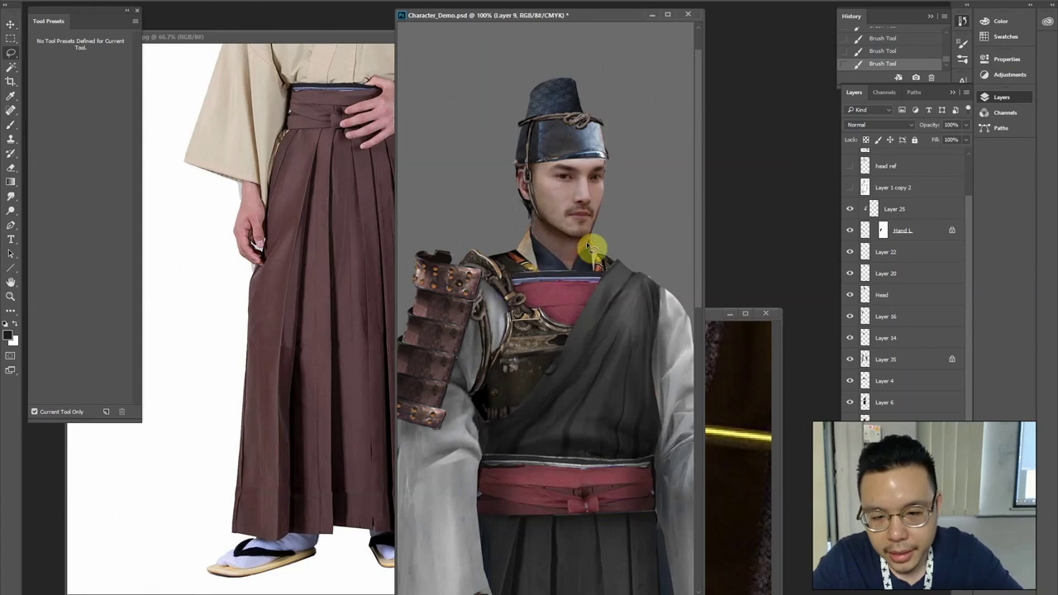
pyautogui.moveTo(584, 253); pyautogui.dragTo(576, 276)
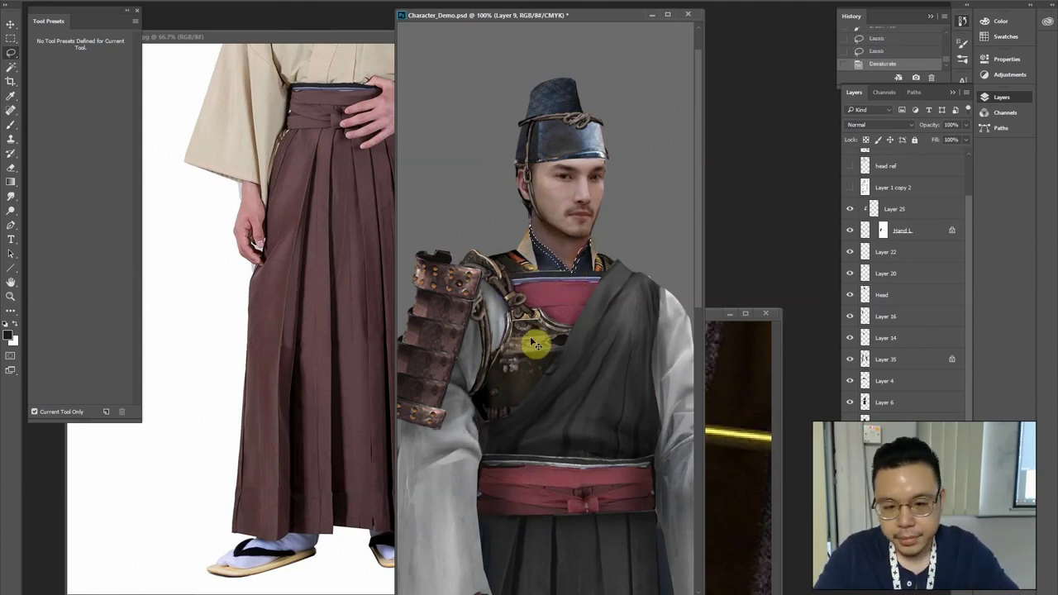
pyautogui.hotkey('ctrl', 'l')
pyautogui.moveTo(832, 272); pyautogui.dragTo(746, 275)
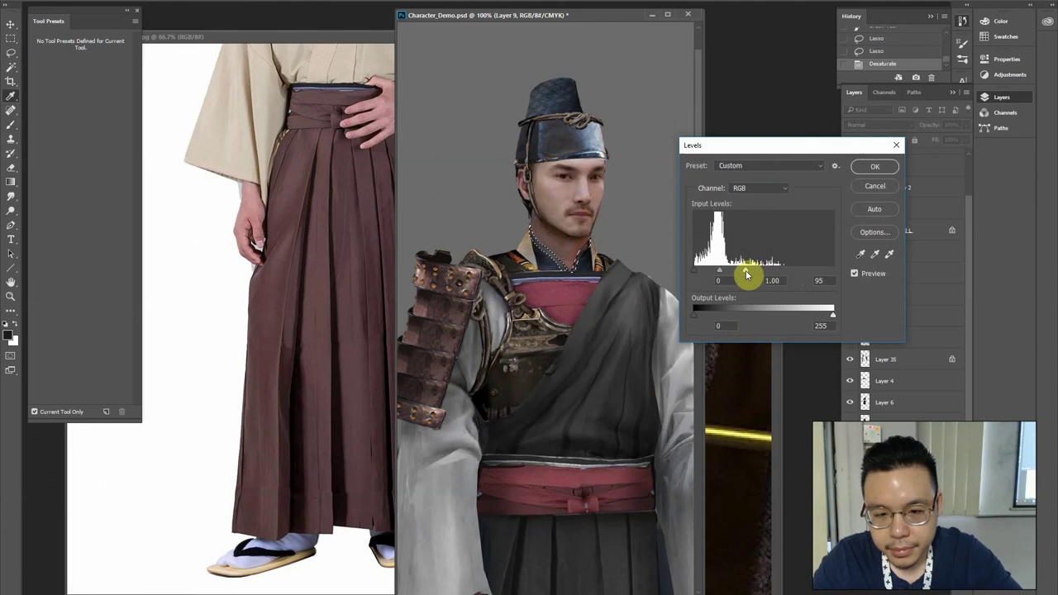
pyautogui.press('Return')
# Lighten the inner collar with the Dodge tool and clear the selection
pyautogui.press('o')
pyautogui.moveTo(580, 245)
pyautogui.mouseDown()
pyautogui.moveTo(587, 255)
pyautogui.moveTo(587, 238)
pyautogui.moveTo(580, 250)
pyautogui.mouseUp()
pyautogui.press('b')
pyautogui.hotkey('ctrl', 'd')
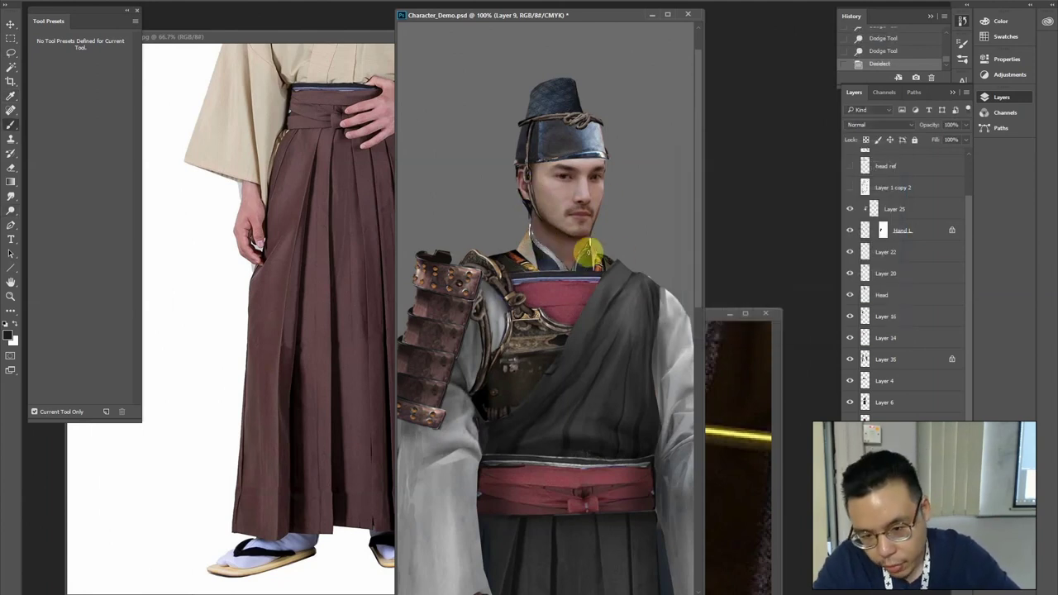
# Paint light grey edging along the inner collar on Layer 9 and refine where it meets the neck
pyautogui.keyDown('alt'); pyautogui.click(553, 249); pyautogui.keyUp('alt')
pyautogui.moveTo(580, 257); pyautogui.dragTo(590, 245)
pyautogui.hotkey('ctrl', '-')
pyautogui.hotkey('ctrl', '-')
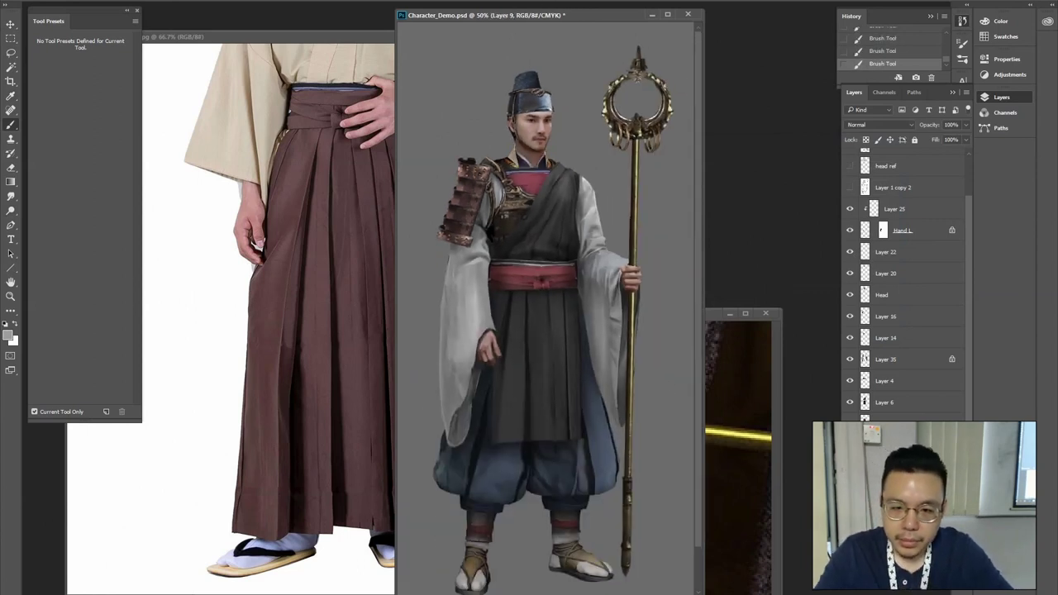
pyautogui.hotkey('ctrl', '-')
pyautogui.hotkey('ctrl', '+')
pyautogui.hotkey('ctrl', '+')
pyautogui.hotkey('ctrl', '+')
pyautogui.moveTo(489, 121); pyautogui.dragTo(560, 479)
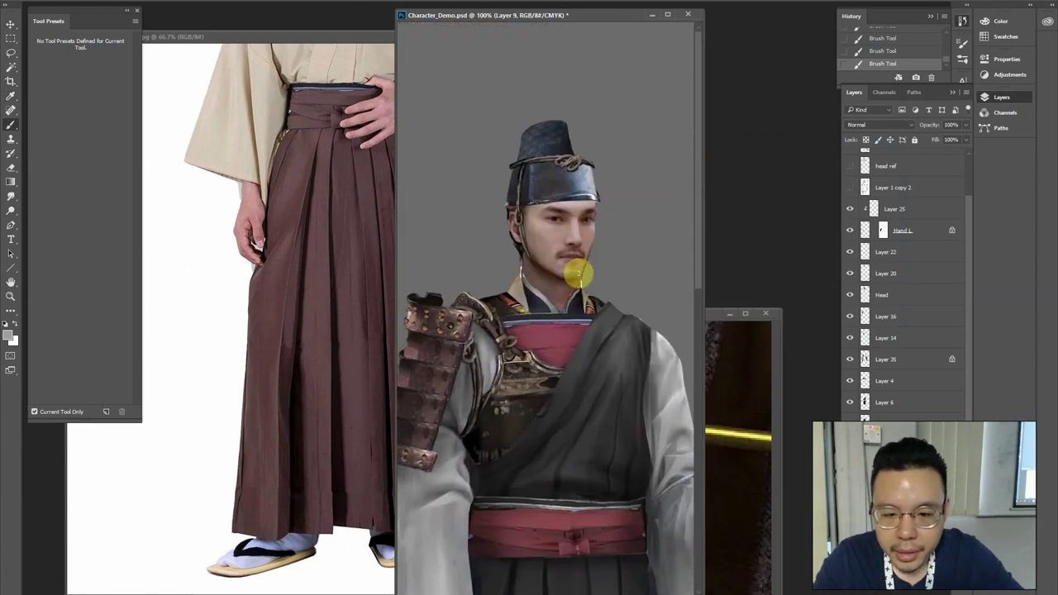
pyautogui.keyDown('alt'); pyautogui.click(521, 269); pyautogui.keyUp('alt')
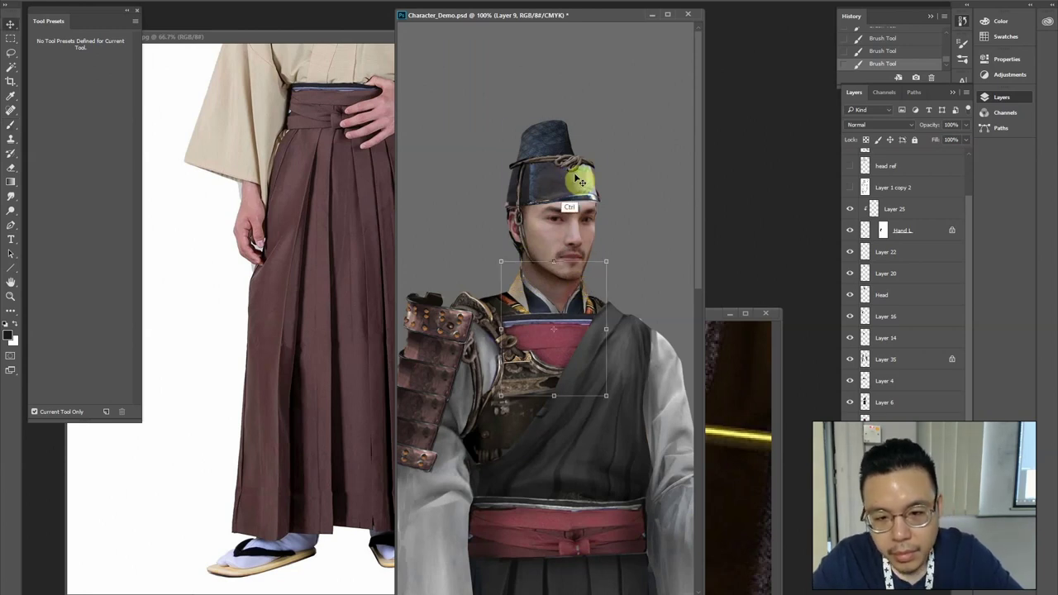
# Select the hat on Layer 20 and darken its front and side with the Burn tool
pyautogui.keyDown('ctrl'); pyautogui.click(563, 165); pyautogui.keyUp('ctrl')
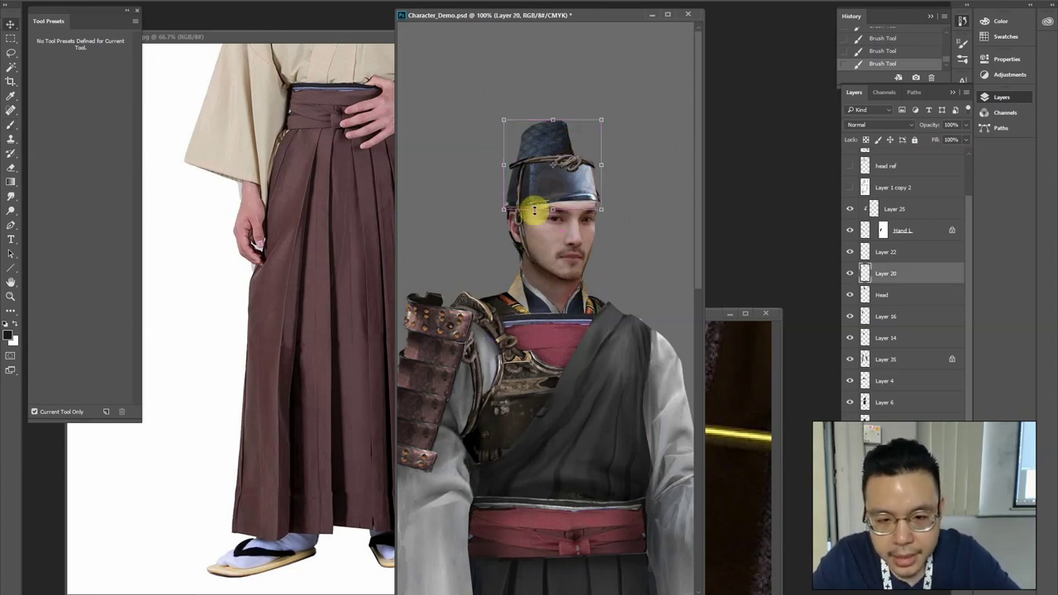
pyautogui.press('o')
pyautogui.moveTo(550, 165)
pyautogui.mouseDown()
pyautogui.moveTo(563, 152)
pyautogui.moveTo(587, 168)
pyautogui.moveTo(573, 152)
pyautogui.moveTo(579, 199)
pyautogui.moveTo(600, 165)
pyautogui.mouseUp()
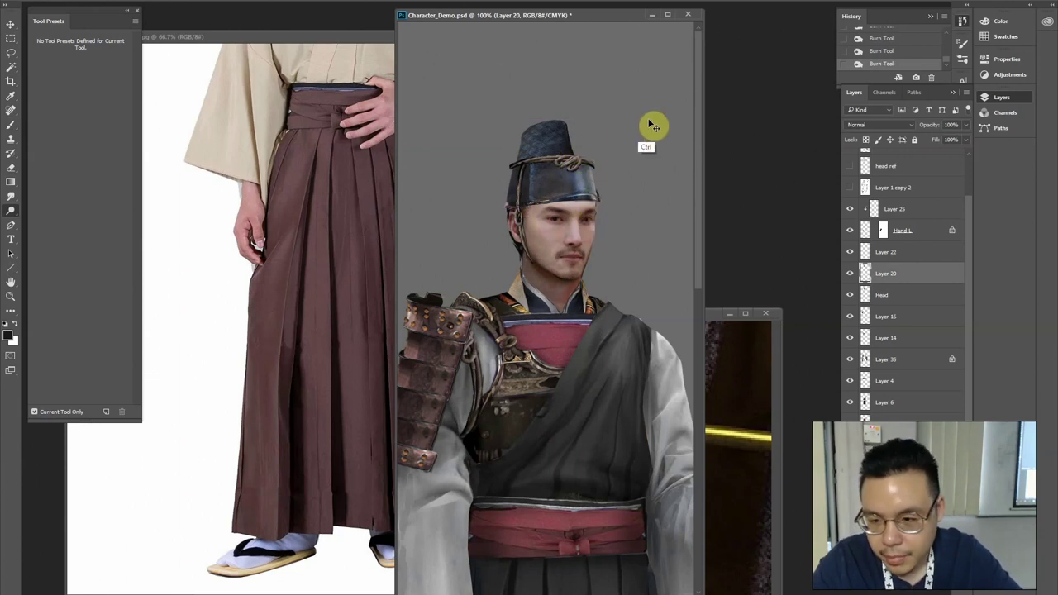
# Paint extra detail on the hat cord and its knot on Layer 22
pyautogui.hotkey('ctrl', '+')
pyautogui.click(885, 251)
pyautogui.moveTo(601, 78)
pyautogui.mouseDown()
pyautogui.moveTo(551, 189)
pyautogui.moveTo(606, 197)
pyautogui.moveTo(595, 120)
pyautogui.moveTo(592, 130)
pyautogui.moveTo(530, 122)
pyautogui.mouseUp()
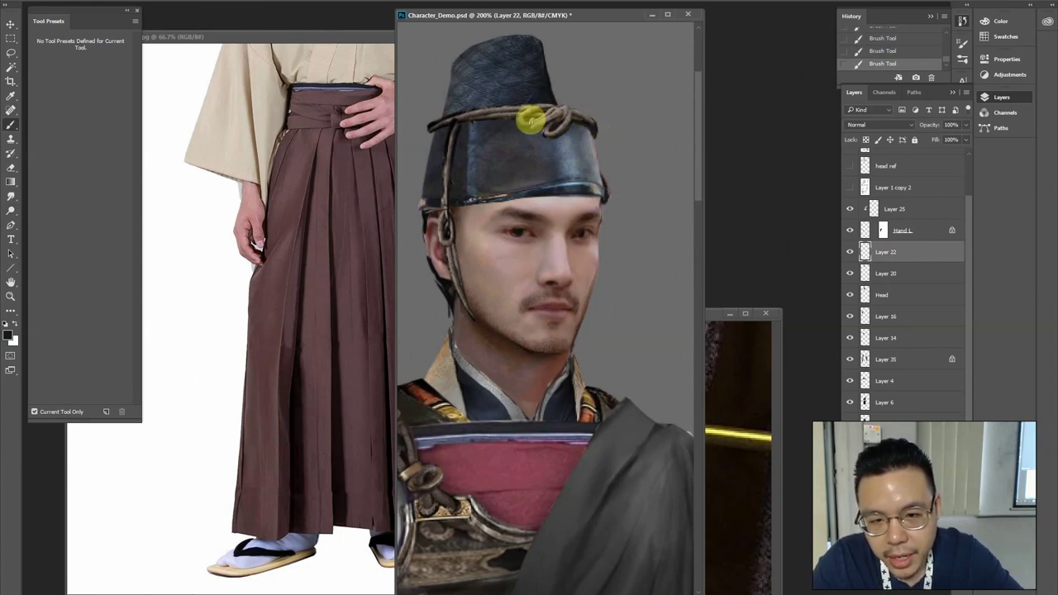
# Delete a lassoed strip above the hat cord on Layer 22, deselect and paint along the hat's side edge
pyautogui.press('l')
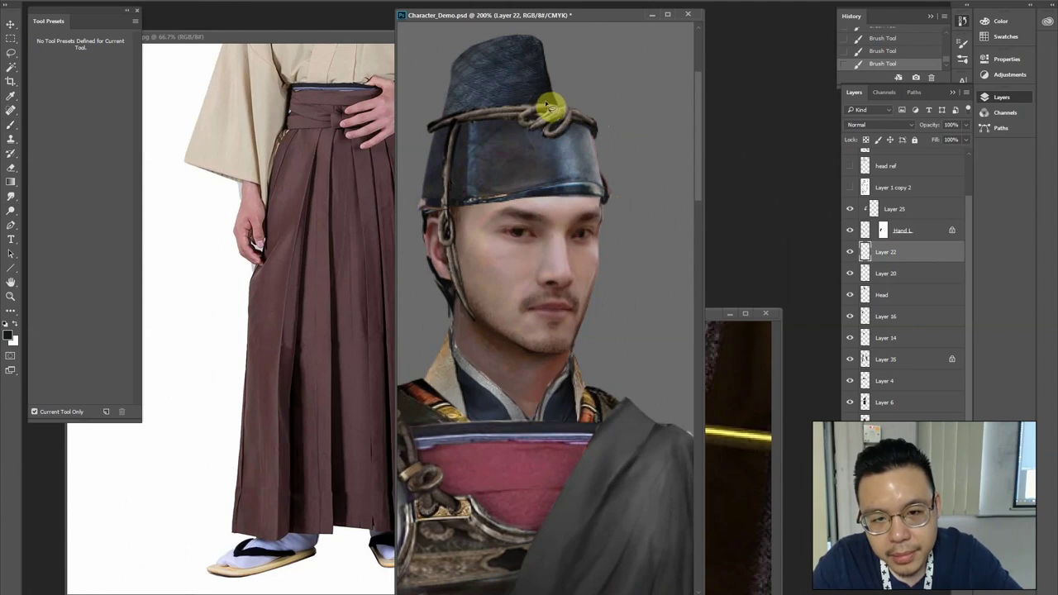
pyautogui.moveTo(536, 109)
pyautogui.mouseDown()
pyautogui.moveTo(475, 114)
pyautogui.moveTo(456, 95)
pyautogui.mouseUp()
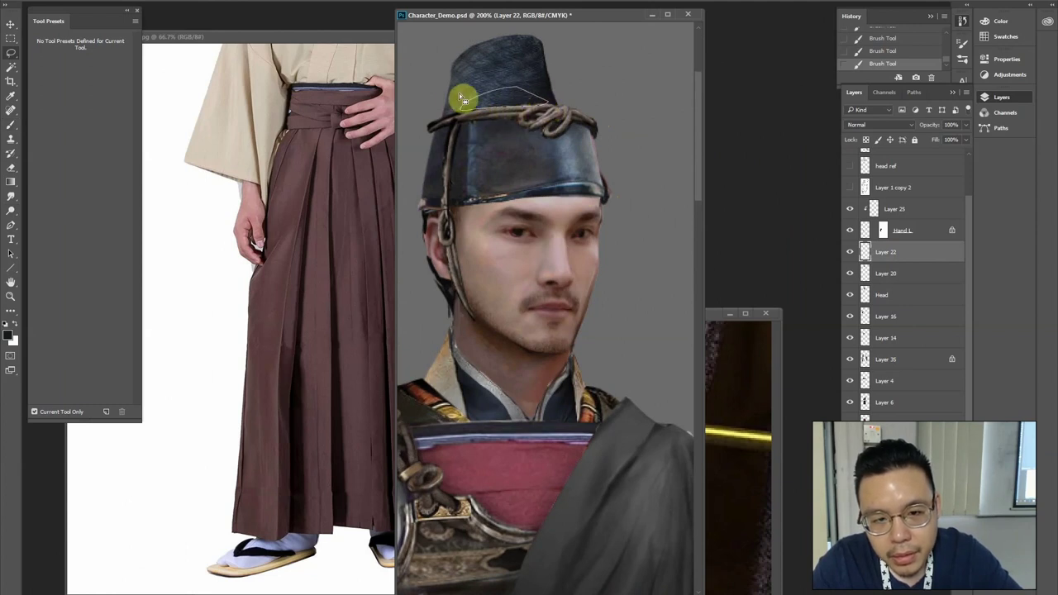
pyautogui.press('Delete')
pyautogui.hotkey('ctrl', 'd')
pyautogui.press('b')
pyautogui.moveTo(433, 131); pyautogui.dragTo(425, 199)
pyautogui.moveTo(426, 200)
pyautogui.mouseDown()
pyautogui.moveTo(434, 135)
pyautogui.moveTo(432, 208)
pyautogui.mouseUp()
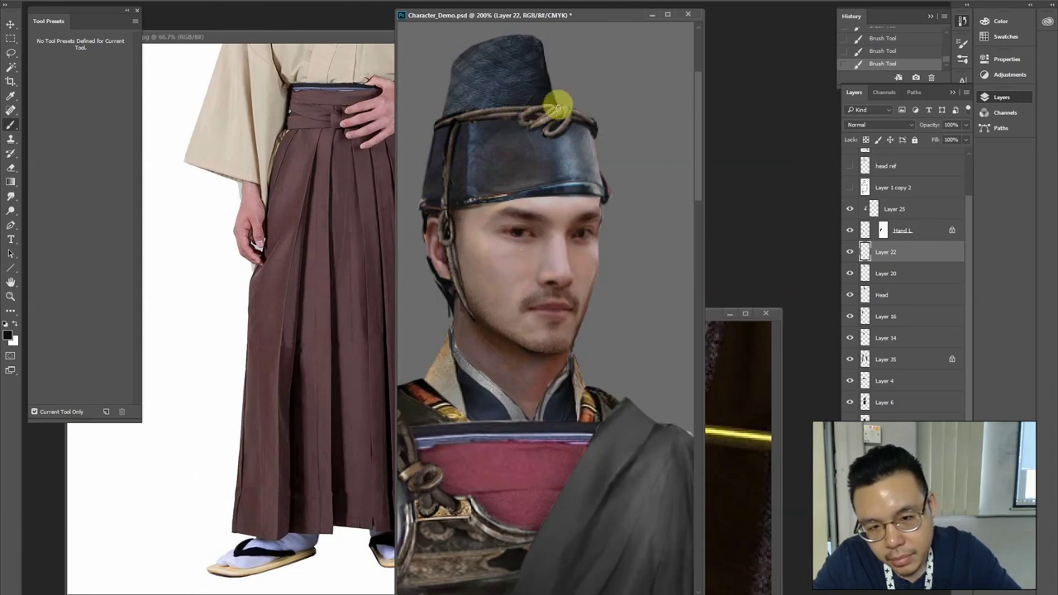
# Lighten the hat cord and its knot with the Dodge tool
pyautogui.press('o')
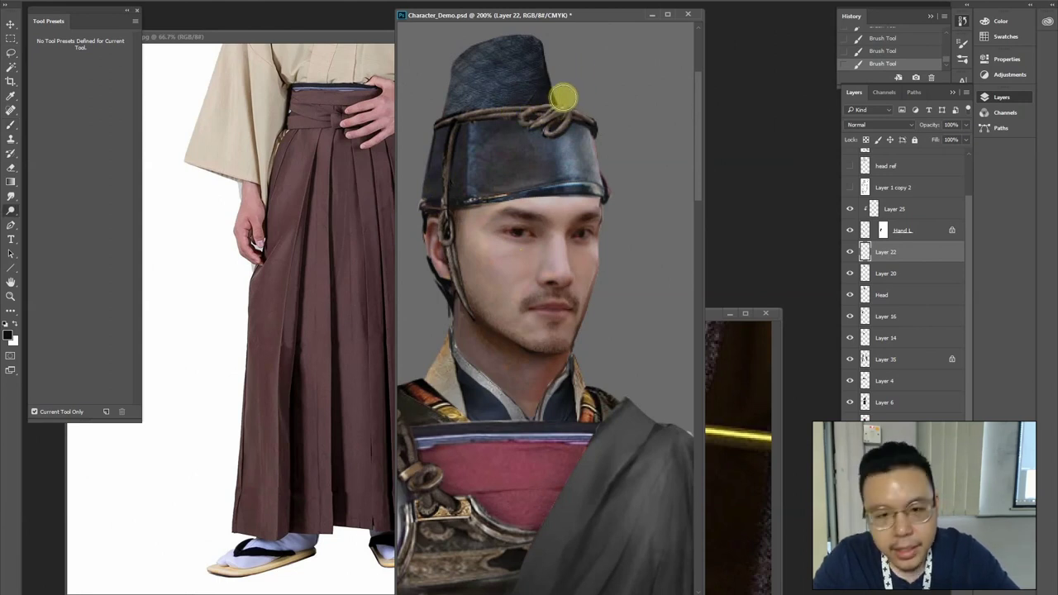
pyautogui.moveTo(533, 119)
pyautogui.mouseDown()
pyautogui.moveTo(560, 97)
pyautogui.moveTo(586, 116)
pyautogui.mouseUp()
pyautogui.moveTo(473, 117); pyautogui.dragTo(541, 105)
# Desaturate the hat cord on Layer 22 with Hue/Saturation and raise its Levels output black point to 22
pyautogui.hotkey('ctrl', 'u')
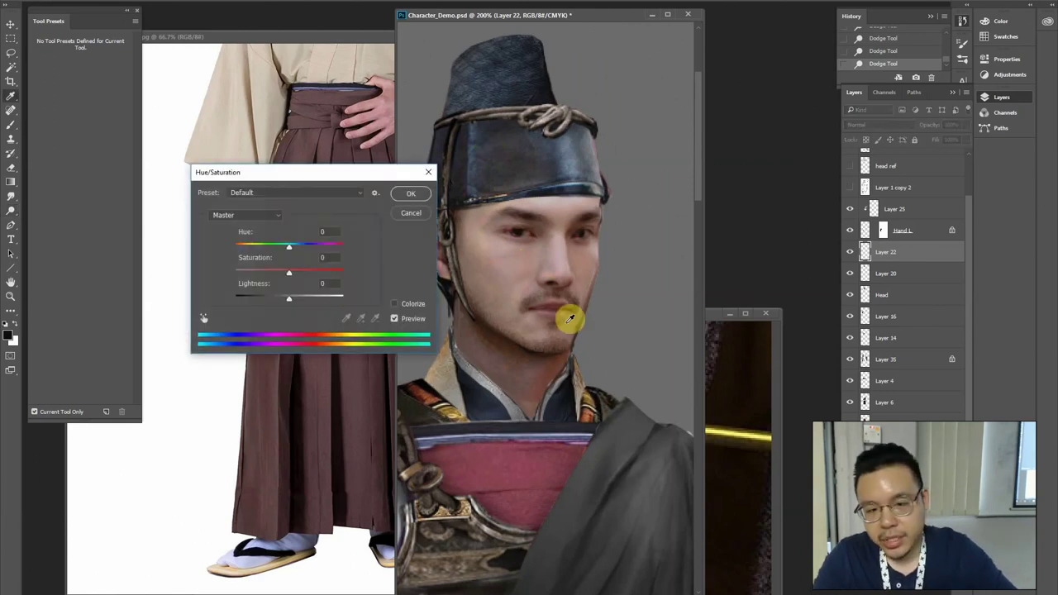
pyautogui.click(397, 193)
pyautogui.hotkey('ctrl', 'l')
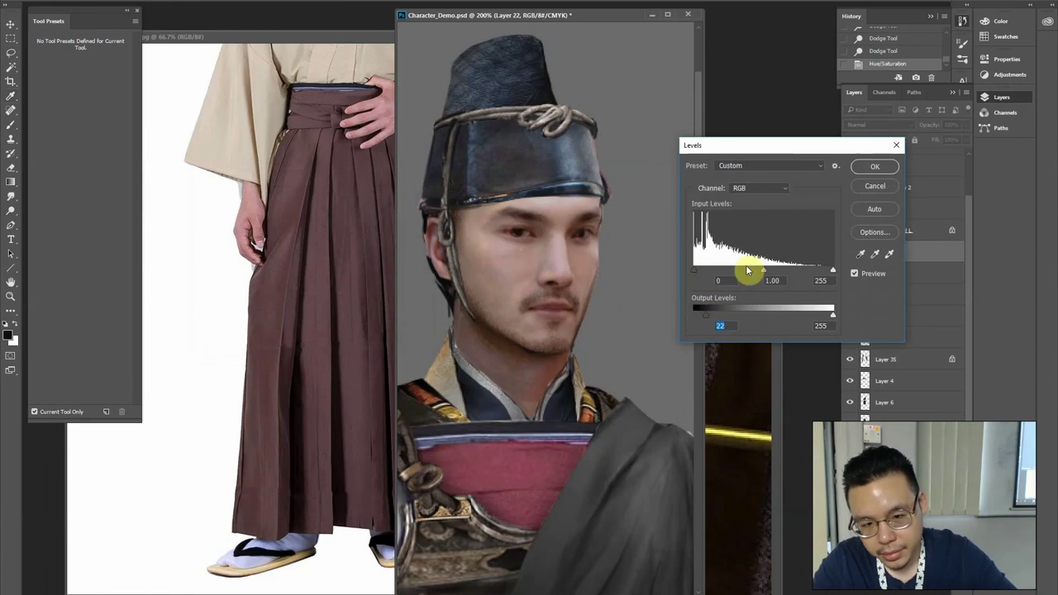
pyautogui.press('Return')
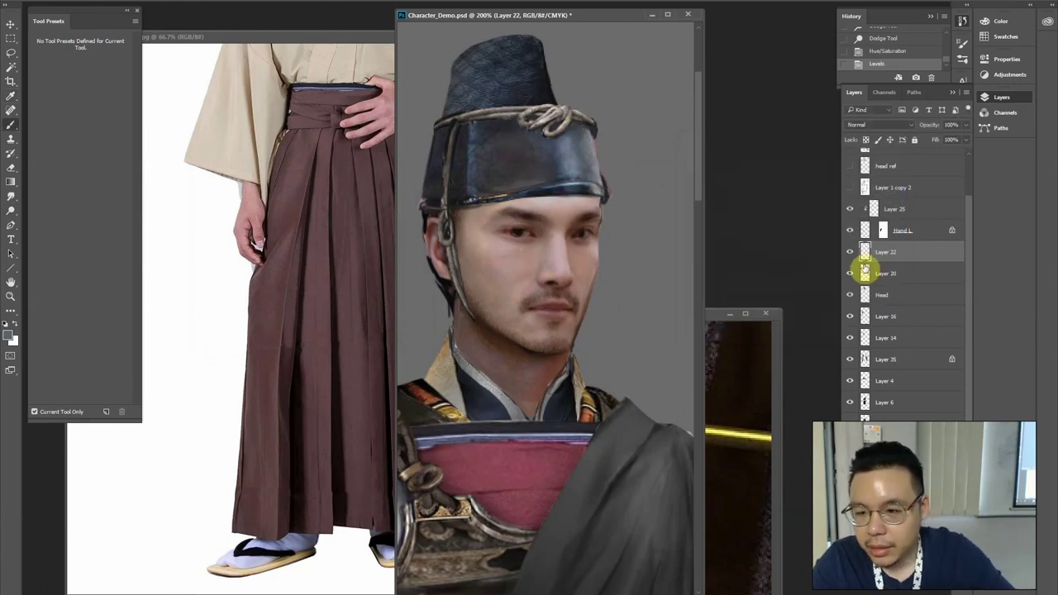
# Paint over the front of the hat band on Layer 20 with colours sampled from the hat
pyautogui.click(864, 273)
pyautogui.keyDown('alt'); pyautogui.click(566, 130); pyautogui.keyUp('alt')
pyautogui.moveTo(546, 133)
pyautogui.mouseDown()
pyautogui.moveTo(520, 191)
pyautogui.moveTo(474, 199)
pyautogui.moveTo(493, 192)
pyautogui.mouseUp()
pyautogui.keyDown('alt'); pyautogui.click(533, 193); pyautogui.keyUp('alt')
# Lasso the trim along the hat's lower edge on Layer 20, desaturate it and brighten its highlights with Levels
pyautogui.press('l')
pyautogui.keyDown('alt'); pyautogui.click(606, 201); pyautogui.keyUp('alt')
pyautogui.keyDown('alt'); pyautogui.click(603, 190); pyautogui.keyUp('alt')
pyautogui.keyDown('alt'); pyautogui.click(585, 181); pyautogui.keyUp('alt')
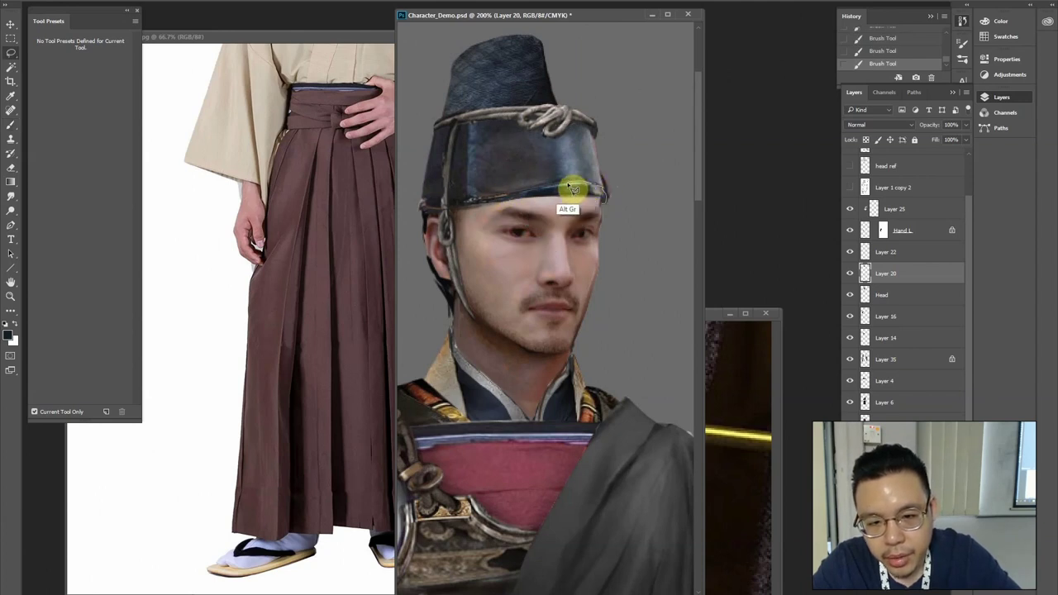
pyautogui.moveTo(447, 212); pyautogui.dragTo(609, 201)
pyautogui.moveTo(444, 204)
pyautogui.mouseDown()
pyautogui.moveTo(429, 203)
pyautogui.moveTo(442, 219)
pyautogui.moveTo(446, 212)
pyautogui.mouseUp()
pyautogui.hotkey('ctrl', 'l')
pyautogui.moveTo(833, 270); pyautogui.dragTo(795, 277)
pyautogui.press('Return')
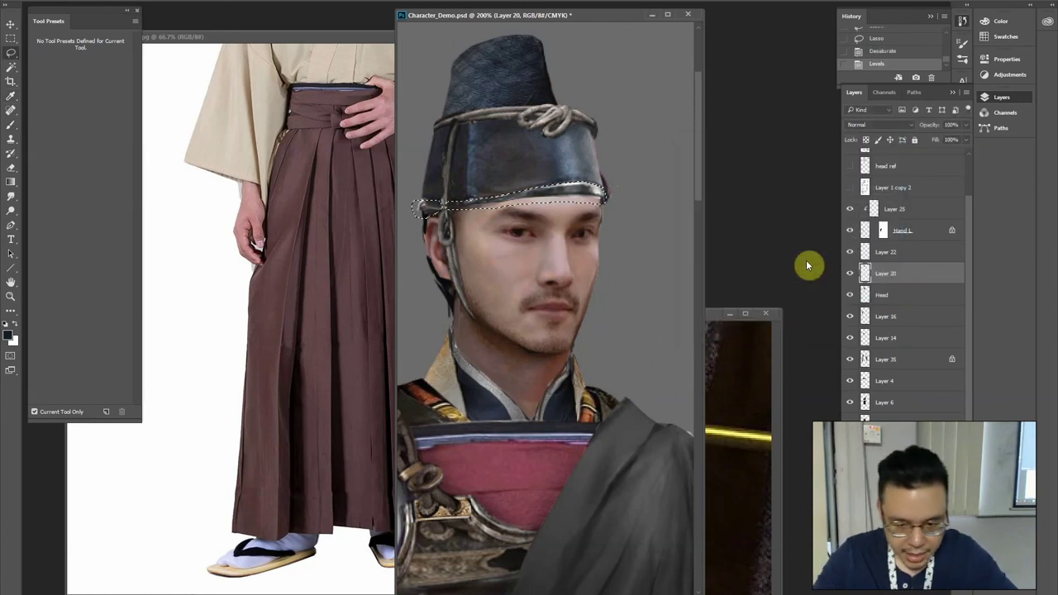
# Tint the selected hat trim with Hue/Saturation and Color Balance, setting the midtones to +16 red and -8 blue
pyautogui.hotkey('ctrl', 'u')
pyautogui.press('Return')
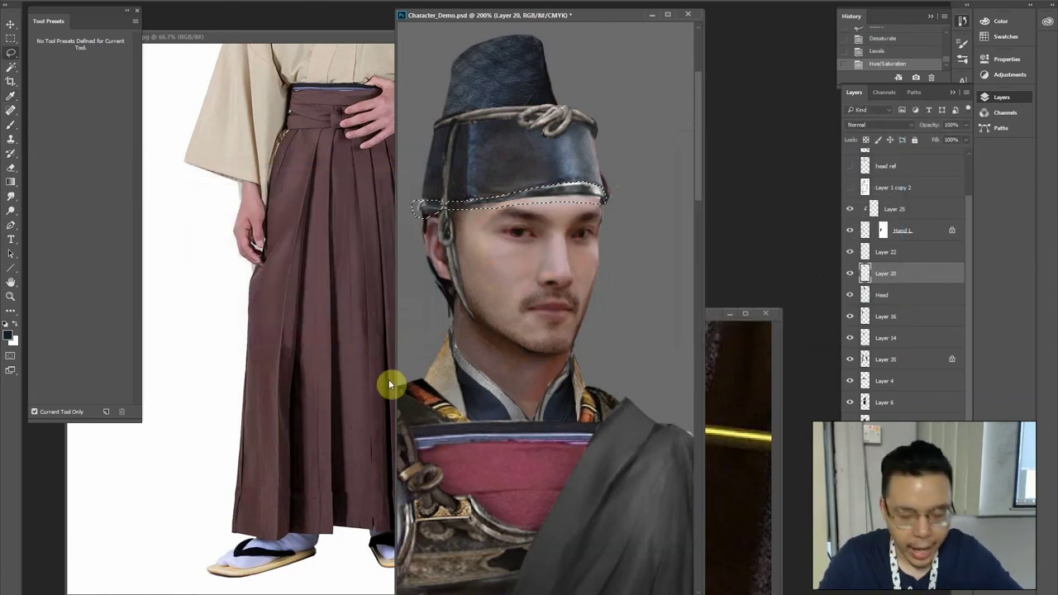
pyautogui.hotkey('ctrl', 'b')
pyautogui.moveTo(805, 243)
pyautogui.mouseDown()
pyautogui.moveTo(791, 248)
pyautogui.moveTo(821, 219)
pyautogui.moveTo(802, 244)
pyautogui.mouseUp()
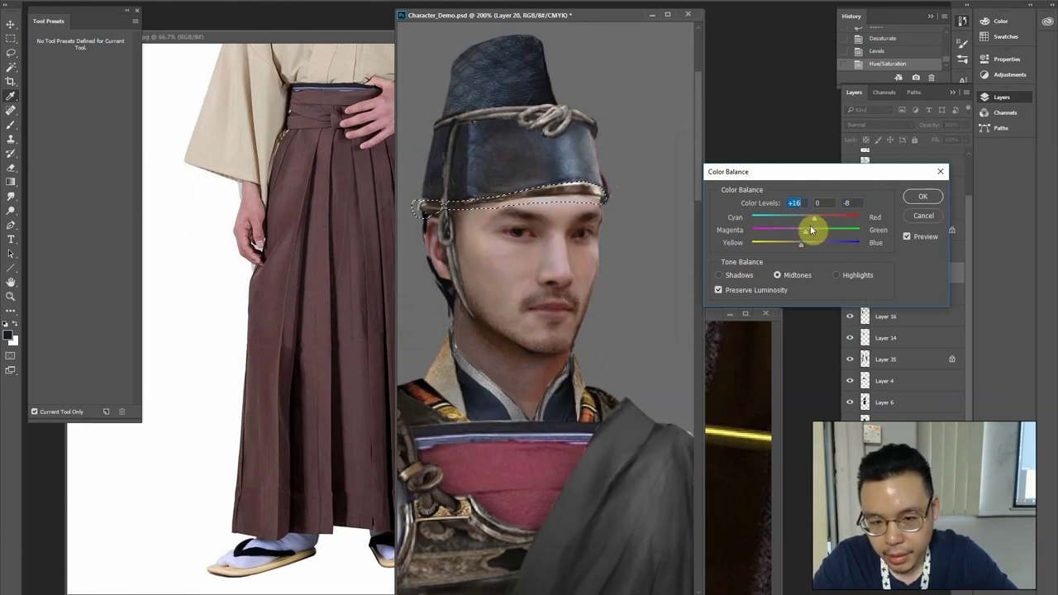
pyautogui.press('Return')
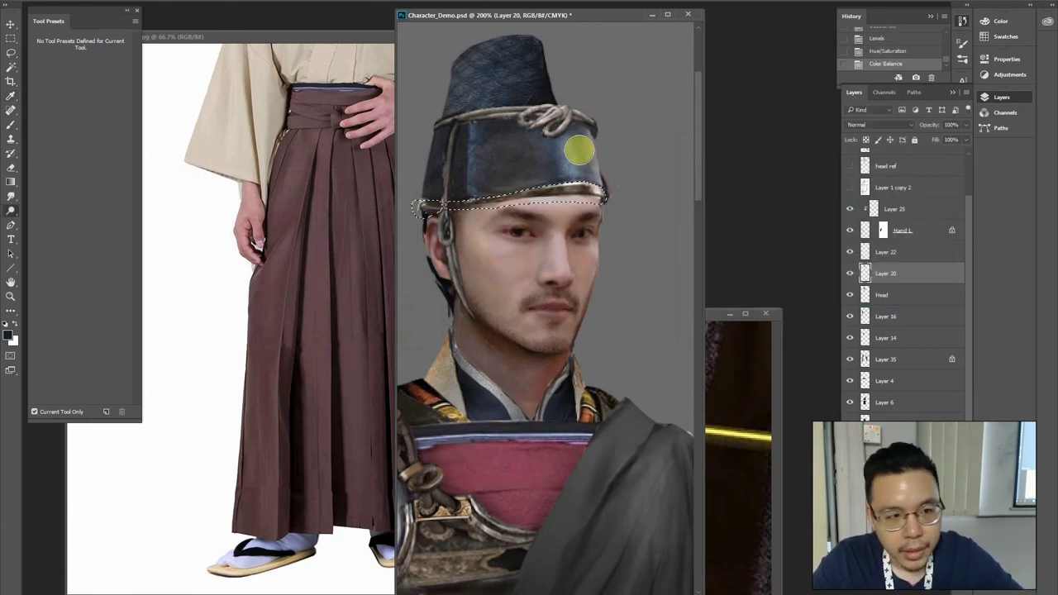
# Dodge highlights along the selected hat trim, raise its saturation to +68 and deselect
pyautogui.click(551, 184)
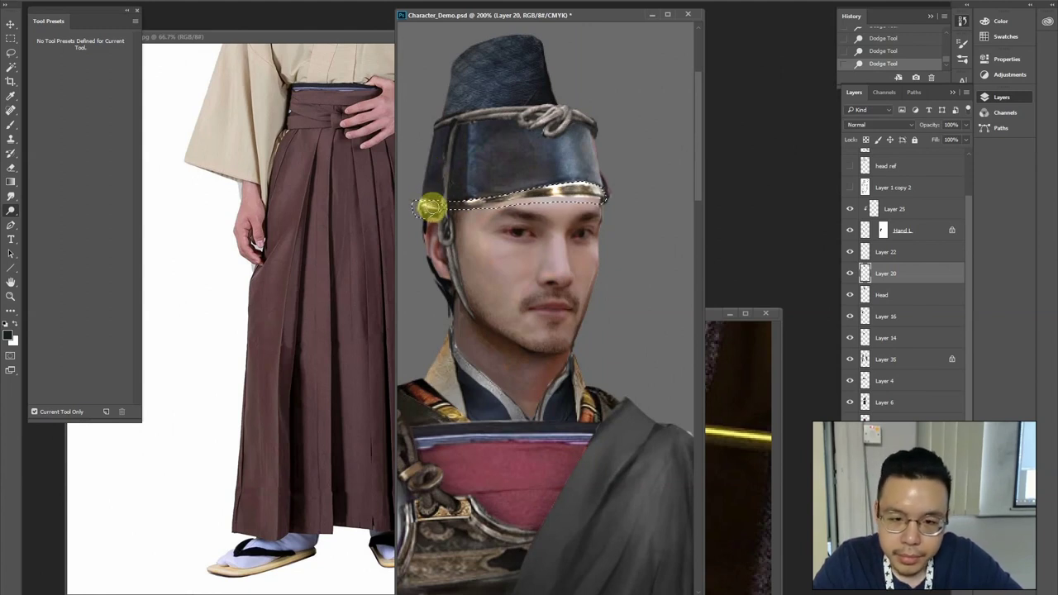
pyautogui.moveTo(576, 183); pyautogui.dragTo(592, 194)
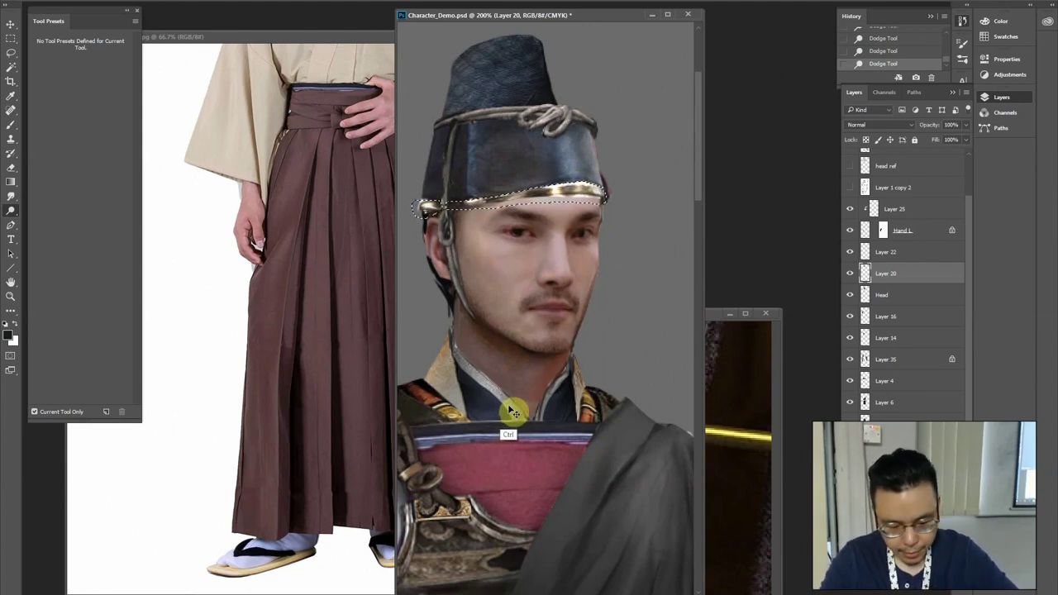
pyautogui.hotkey('ctrl', 'u')
pyautogui.moveTo(290, 271); pyautogui.dragTo(326, 275)
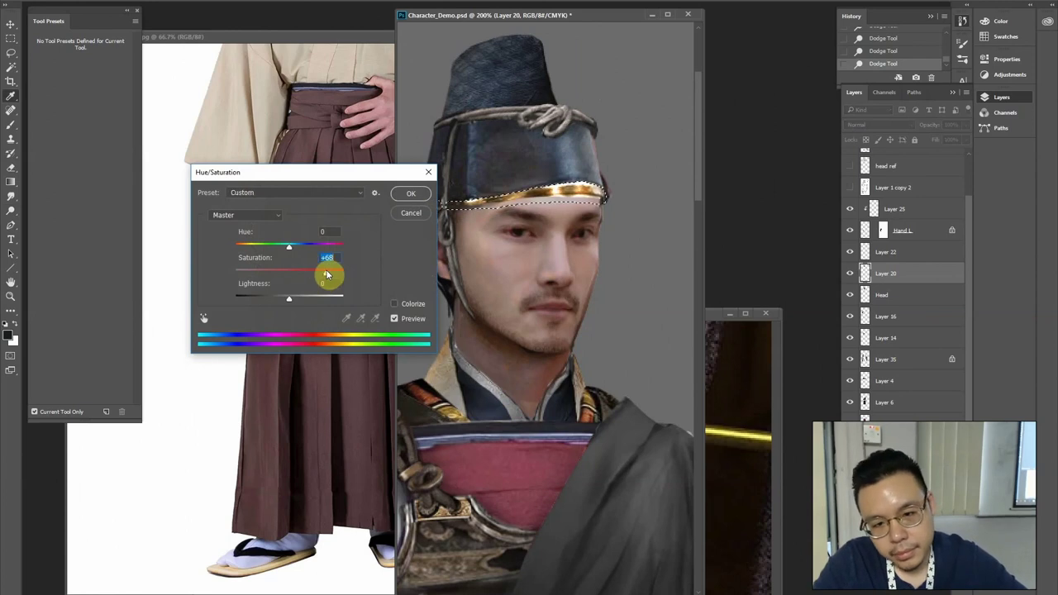
pyautogui.click(411, 193)
pyautogui.hotkey('ctrl', 'd')
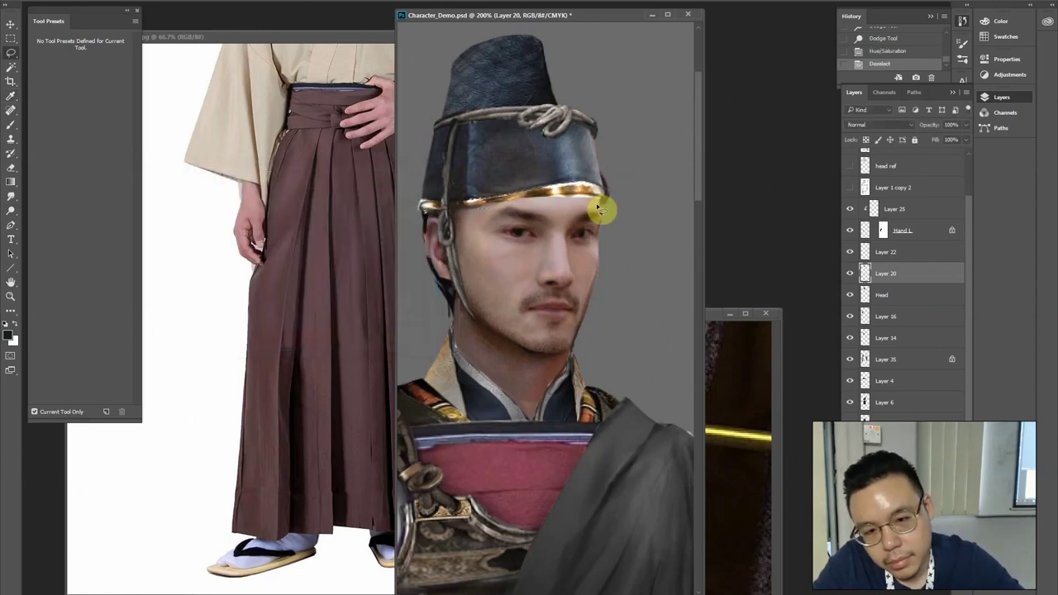
# Delete lassoed excess below the gold trim and at the hat's rear edge on Layer 20, then deselect
pyautogui.keyDown('alt'); pyautogui.click(584, 197); pyautogui.keyUp('alt')
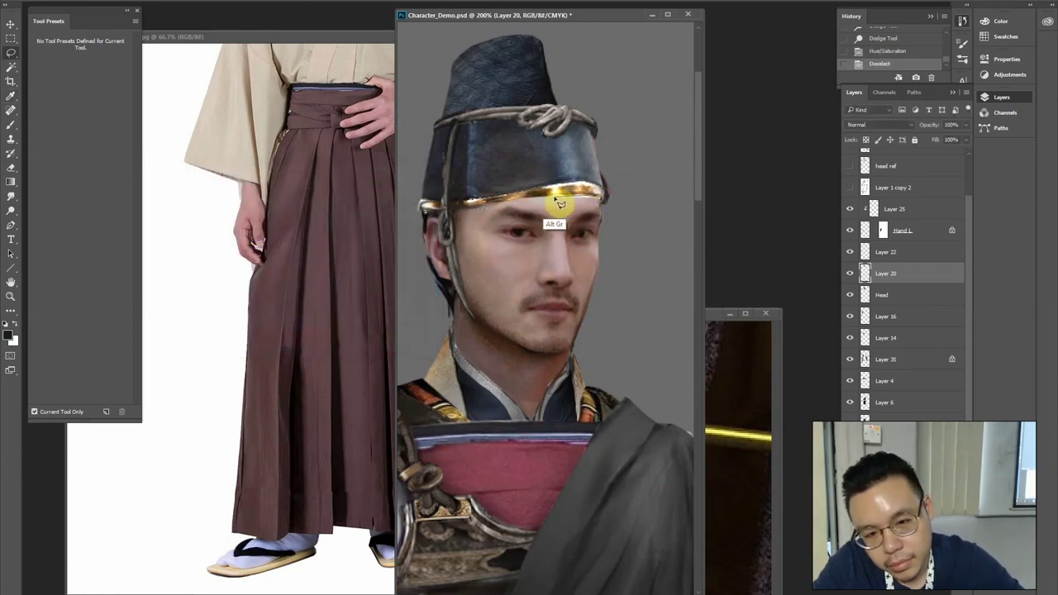
pyautogui.moveTo(561, 203)
pyautogui.mouseDown()
pyautogui.moveTo(601, 207)
pyautogui.moveTo(542, 201)
pyautogui.mouseUp()
pyautogui.press('Delete')
pyautogui.hotkey('ctrl', 'd')
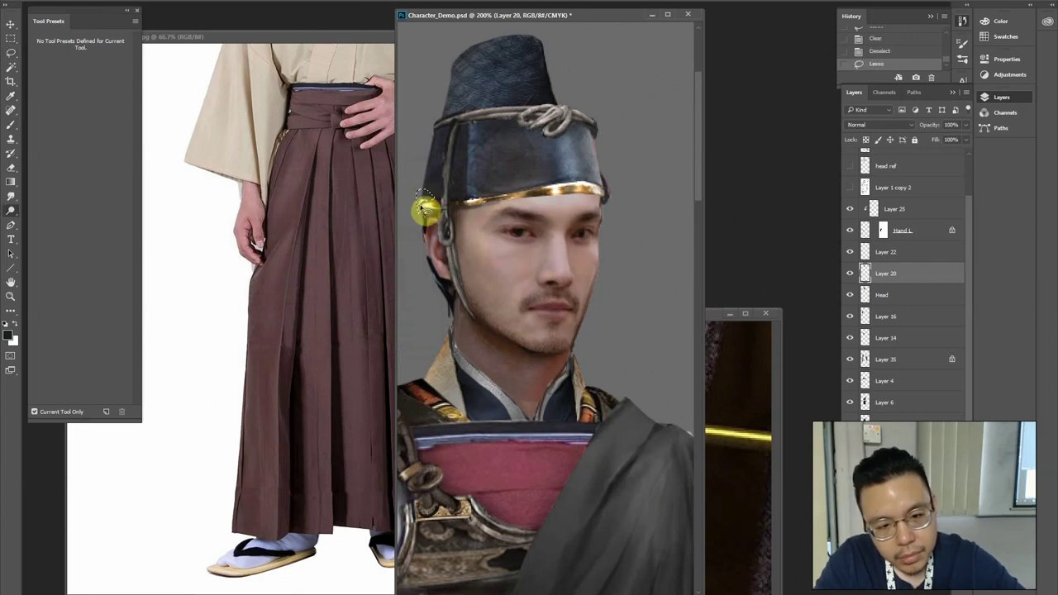
pyautogui.press('l')
pyautogui.hotkey('ctrl', 'd')
pyautogui.moveTo(420, 184)
pyautogui.mouseDown()
pyautogui.moveTo(443, 212)
pyautogui.moveTo(491, 218)
pyautogui.moveTo(424, 209)
pyautogui.moveTo(498, 181)
pyautogui.moveTo(516, 206)
pyautogui.moveTo(563, 169)
pyautogui.moveTo(430, 203)
pyautogui.mouseUp()
pyautogui.press('Delete')
pyautogui.hotkey('ctrl', 'd')
# Paint along the gold trim with sampled colours to clean up its edges from the hat's rear to its front
pyautogui.press('b')
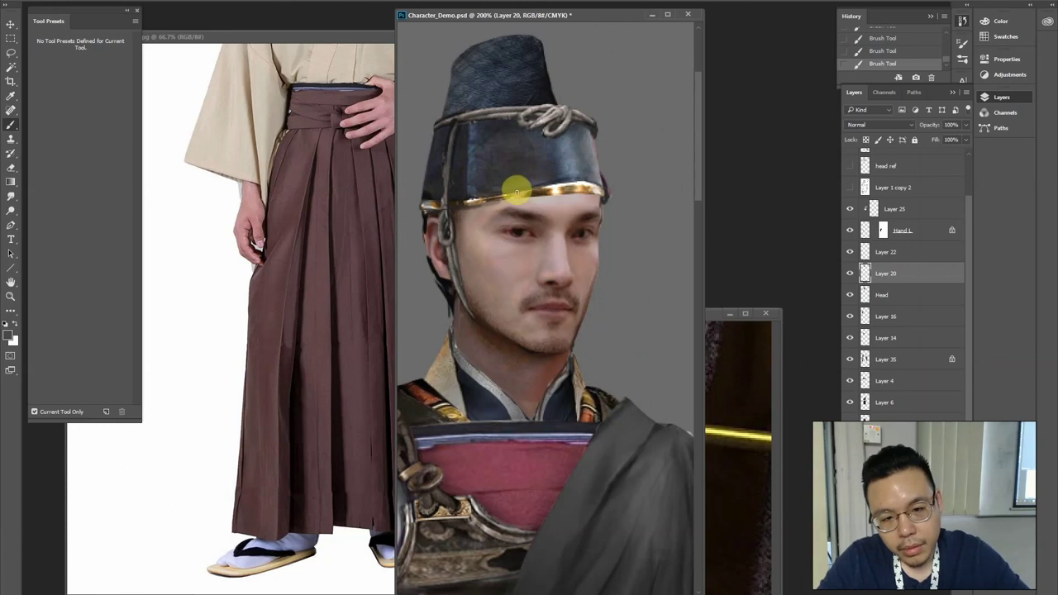
pyautogui.keyDown('alt'); pyautogui.click(430, 217); pyautogui.keyUp('alt')
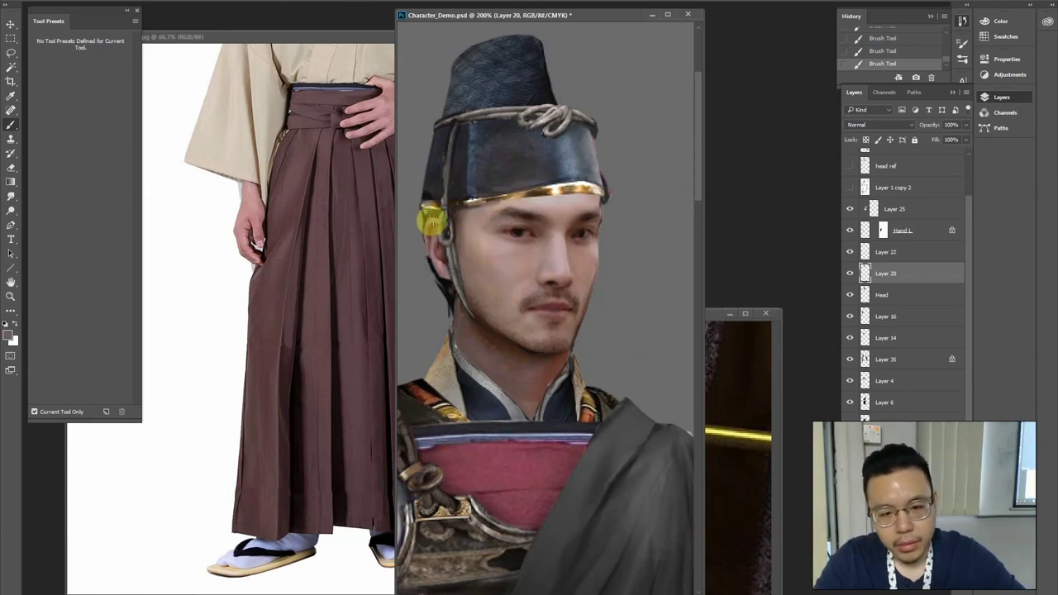
pyautogui.moveTo(427, 204)
pyautogui.mouseDown()
pyautogui.moveTo(536, 189)
pyautogui.moveTo(485, 205)
pyautogui.moveTo(553, 196)
pyautogui.moveTo(479, 204)
pyautogui.moveTo(596, 195)
pyautogui.mouseUp()
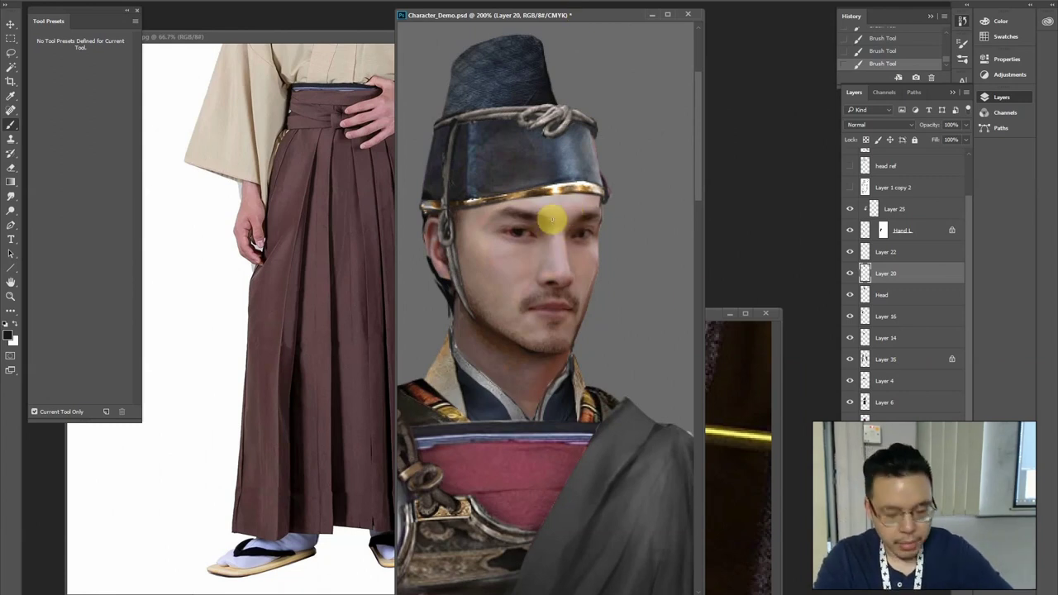
# Darken the forehead just beneath the gold hat trim on the Head layer with the Burn tool
pyautogui.keyDown('ctrl'); pyautogui.click(589, 173); pyautogui.keyUp('ctrl')
pyautogui.moveTo(600, 193)
pyautogui.mouseDown()
pyautogui.moveTo(546, 184)
pyautogui.moveTo(488, 204)
pyautogui.moveTo(556, 159)
pyautogui.mouseUp()
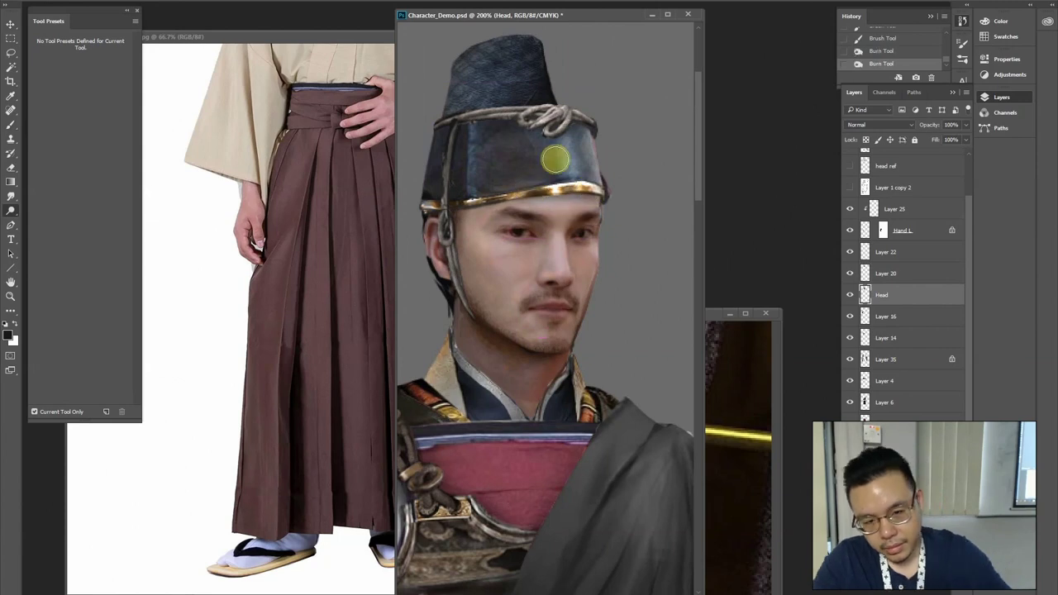
pyautogui.moveTo(486, 203); pyautogui.dragTo(448, 213)
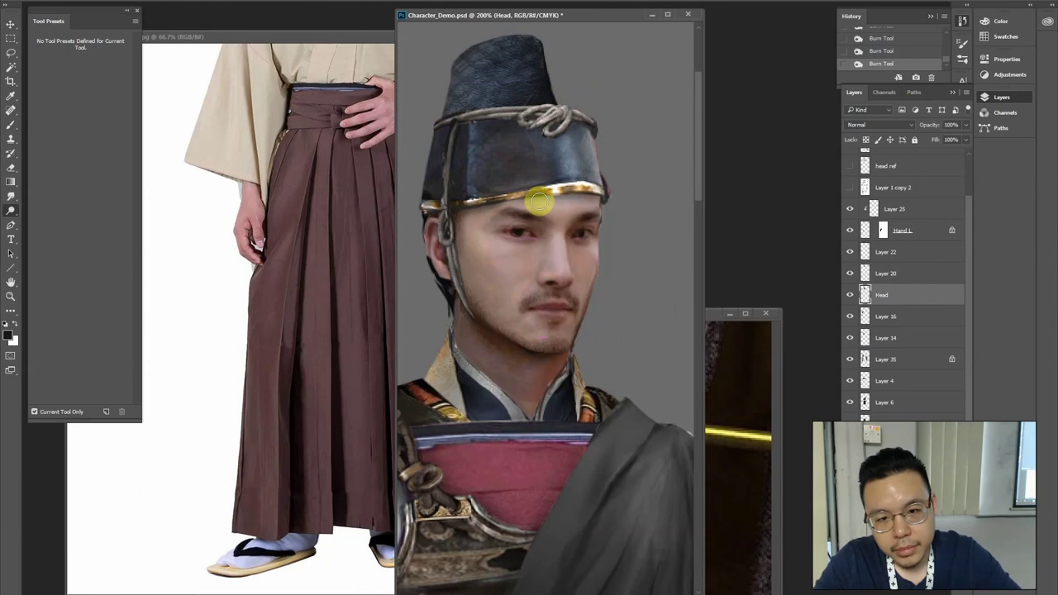
# Delete a lassoed sliver behind the ear on the Head layer and deselect
pyautogui.moveTo(524, 188)
pyautogui.mouseDown()
pyautogui.moveTo(483, 198)
pyautogui.moveTo(536, 188)
pyautogui.moveTo(452, 206)
pyautogui.moveTo(453, 233)
pyautogui.moveTo(439, 221)
pyautogui.moveTo(449, 269)
pyautogui.moveTo(469, 109)
pyautogui.moveTo(463, 174)
pyautogui.moveTo(405, 216)
pyautogui.moveTo(443, 290)
pyautogui.moveTo(425, 269)
pyautogui.mouseUp()
pyautogui.press('l')
pyautogui.press('Delete')
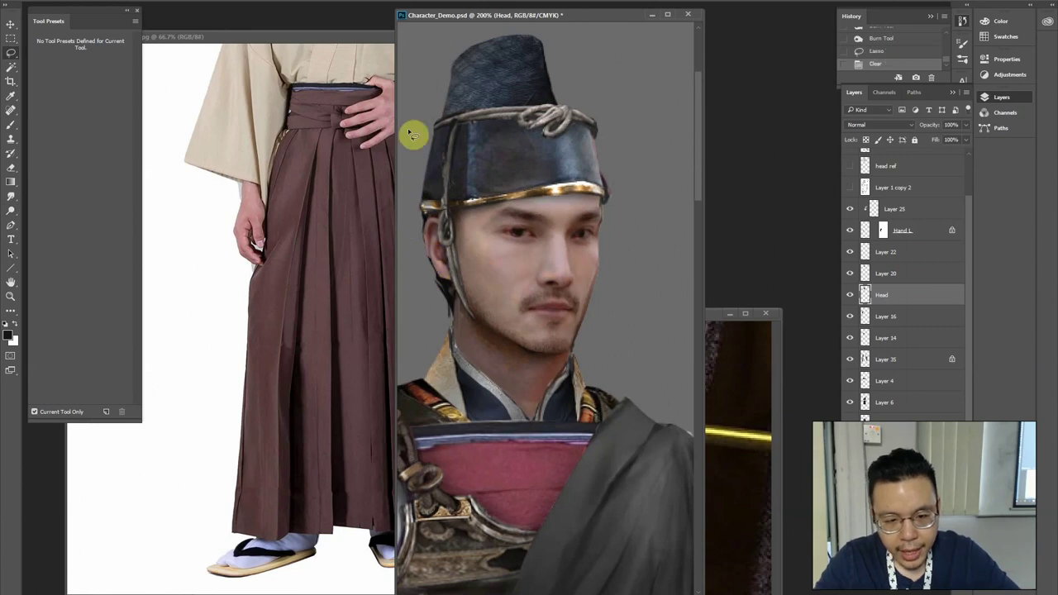
pyautogui.hotkey('ctrl', 'd')
# Fill lassoed areas of hair below the ear on the Head layer with the black foreground colour and deselect
pyautogui.hotkey('ctrl', '-')
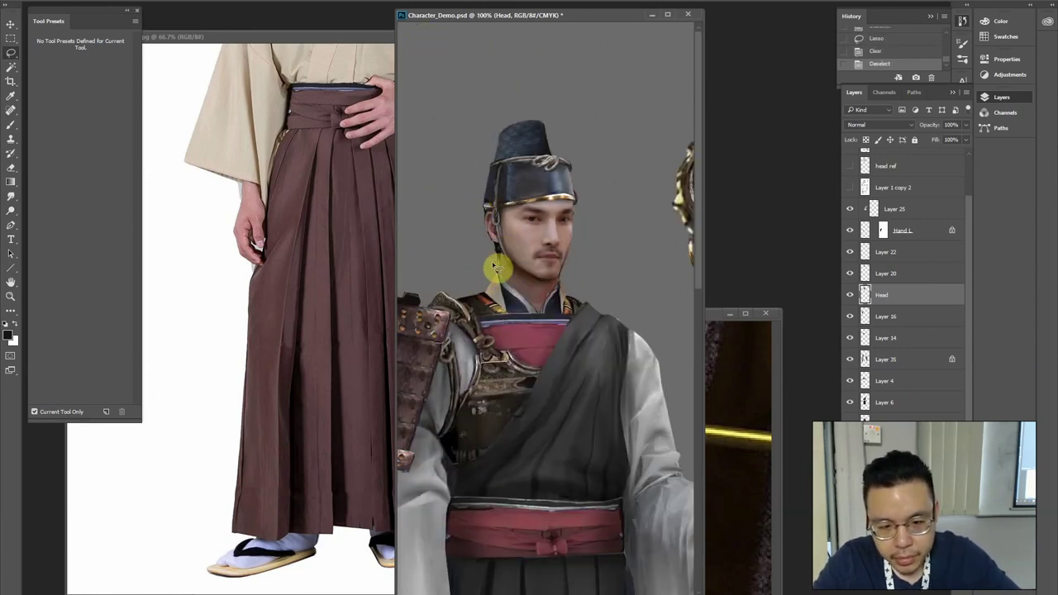
pyautogui.moveTo(498, 260); pyautogui.dragTo(501, 249)
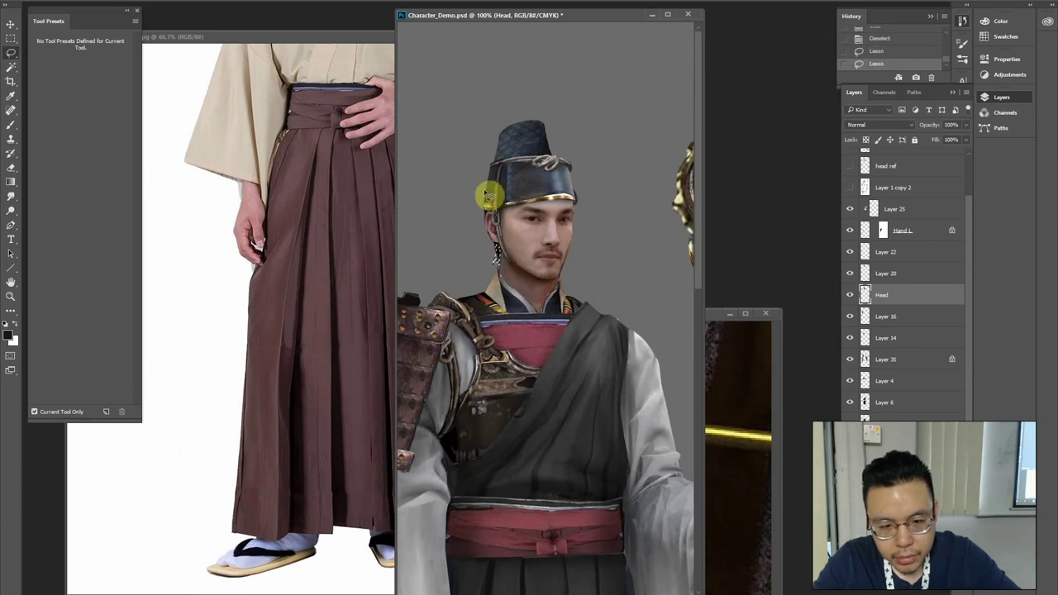
pyautogui.hotkey('alt', 'Delete')
pyautogui.hotkey('ctrl', 'd')
# Delete a lassoed strip from the outer edge of the staff arm's upper sleeve on Layer 35 and deselect
pyautogui.hotkey('ctrl', '-')
pyautogui.hotkey('ctrl', '-')
pyautogui.hotkey('ctrl', '-')
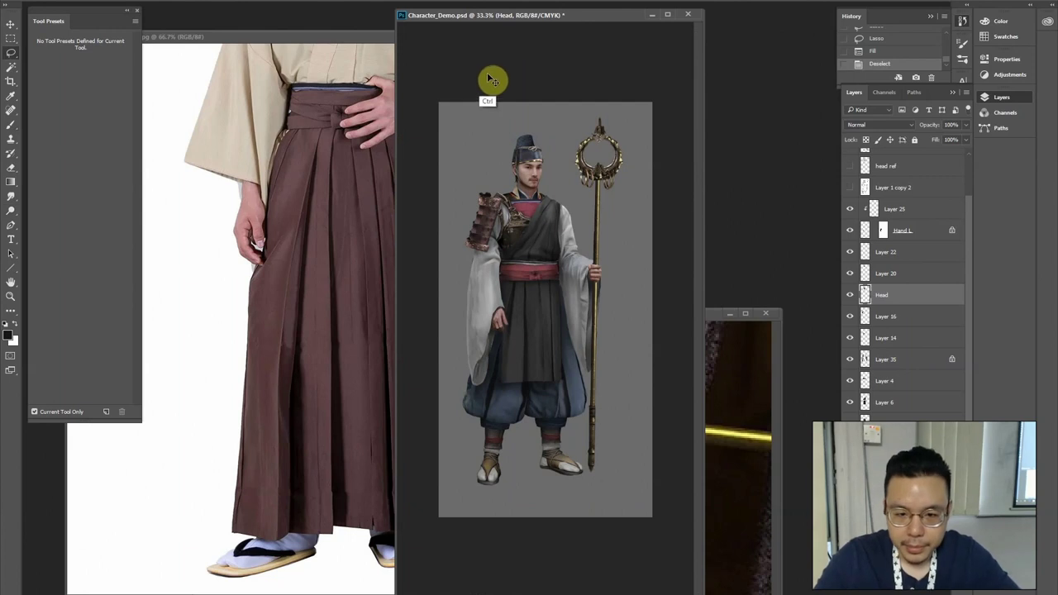
pyautogui.hotkey('ctrl', '+')
pyautogui.keyDown('ctrl'); pyautogui.click(586, 205); pyautogui.keyUp('ctrl')
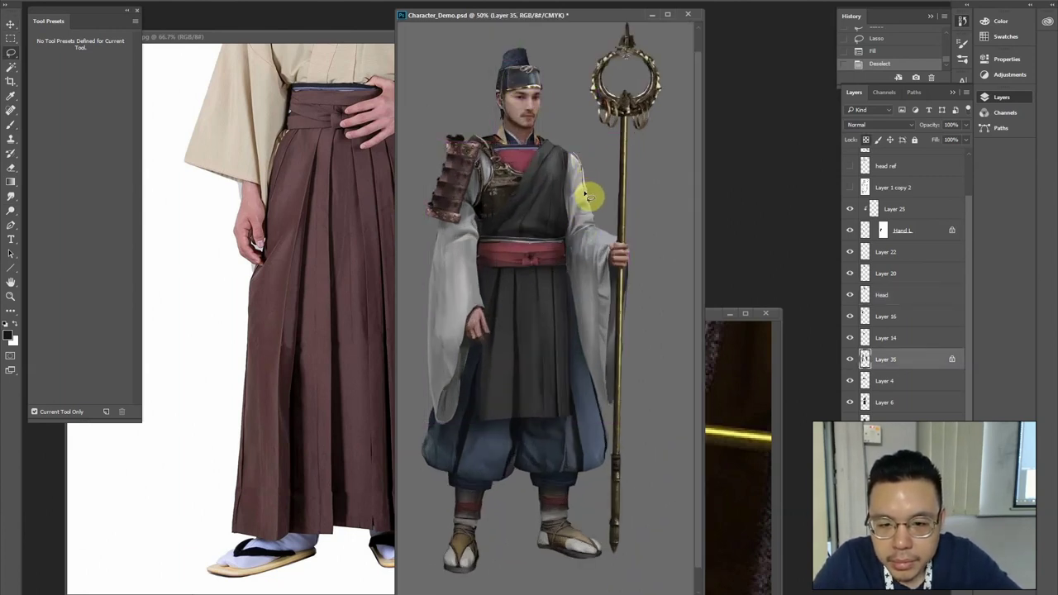
pyautogui.moveTo(593, 215)
pyautogui.mouseDown()
pyautogui.moveTo(595, 174)
pyautogui.moveTo(563, 126)
pyautogui.mouseUp()
pyautogui.press('Delete')
pyautogui.hotkey('ctrl', 'd')
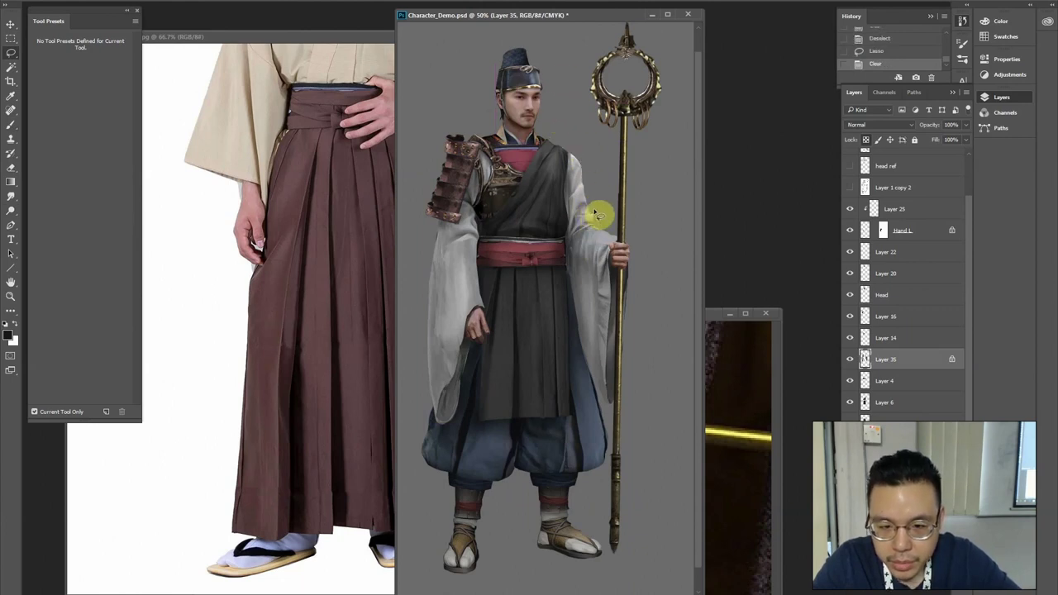
# Lighten the folds of both white sleeves on Layer 35 with the Dodge tool
pyautogui.hotkey('ctrl', '-')
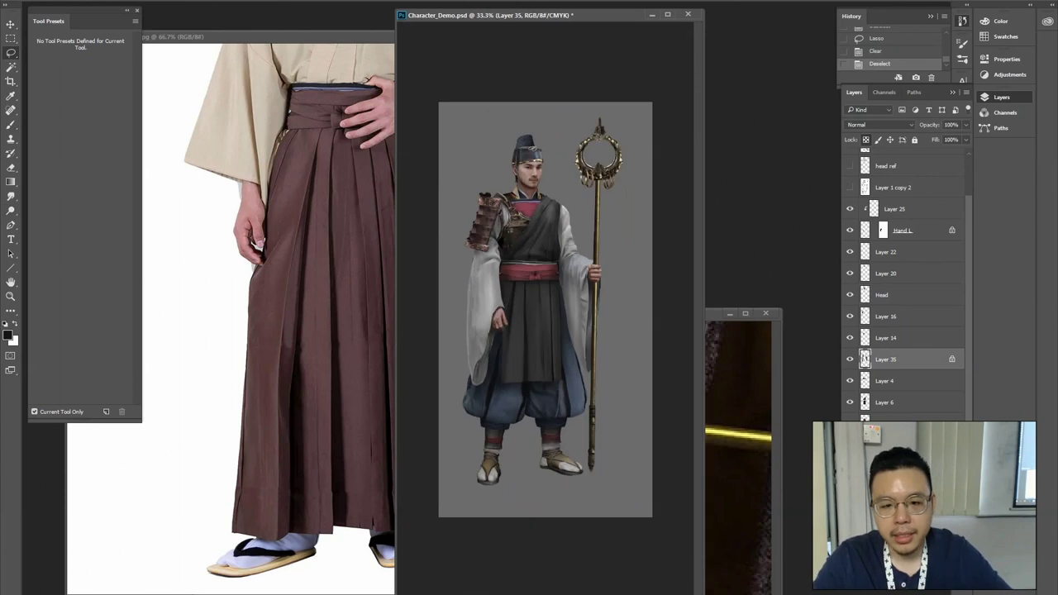
pyautogui.hotkey('ctrl', '+')
pyautogui.hotkey('ctrl', '+')
pyautogui.press('alt')
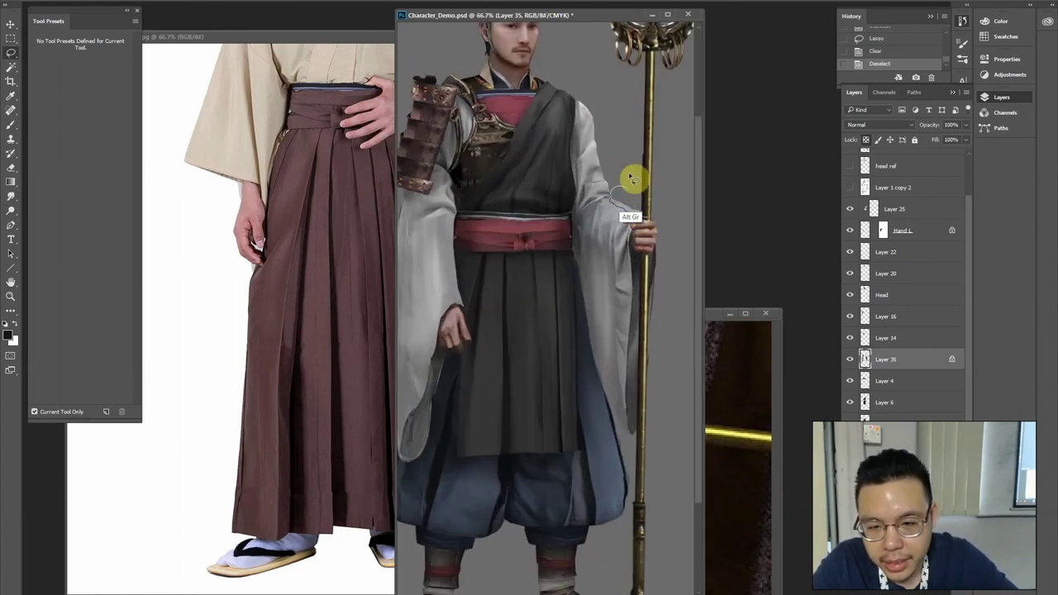
pyautogui.press('o')
pyautogui.moveTo(629, 223); pyautogui.dragTo(637, 220)
pyautogui.hotkey('ctrl', '-')
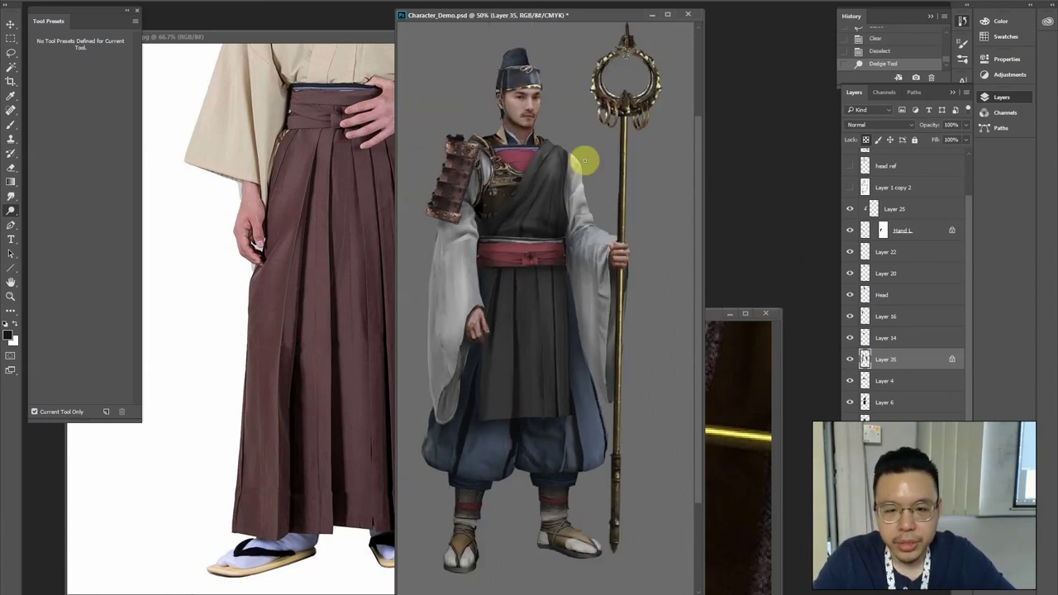
pyautogui.moveTo(614, 268)
pyautogui.mouseDown()
pyautogui.moveTo(576, 243)
pyautogui.moveTo(595, 256)
pyautogui.mouseUp()
pyautogui.moveTo(439, 156)
pyautogui.mouseDown()
pyautogui.moveTo(446, 297)
pyautogui.moveTo(465, 274)
pyautogui.moveTo(475, 325)
pyautogui.moveTo(470, 288)
pyautogui.mouseUp()
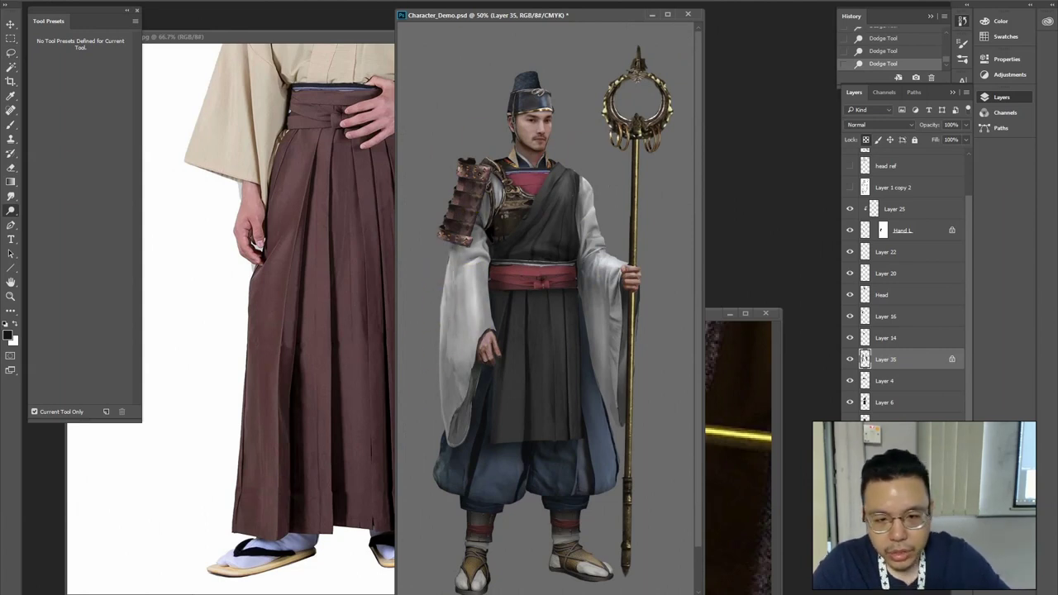
pyautogui.keyDown('ctrl'); pyautogui.click(573, 176); pyautogui.keyUp('ctrl')
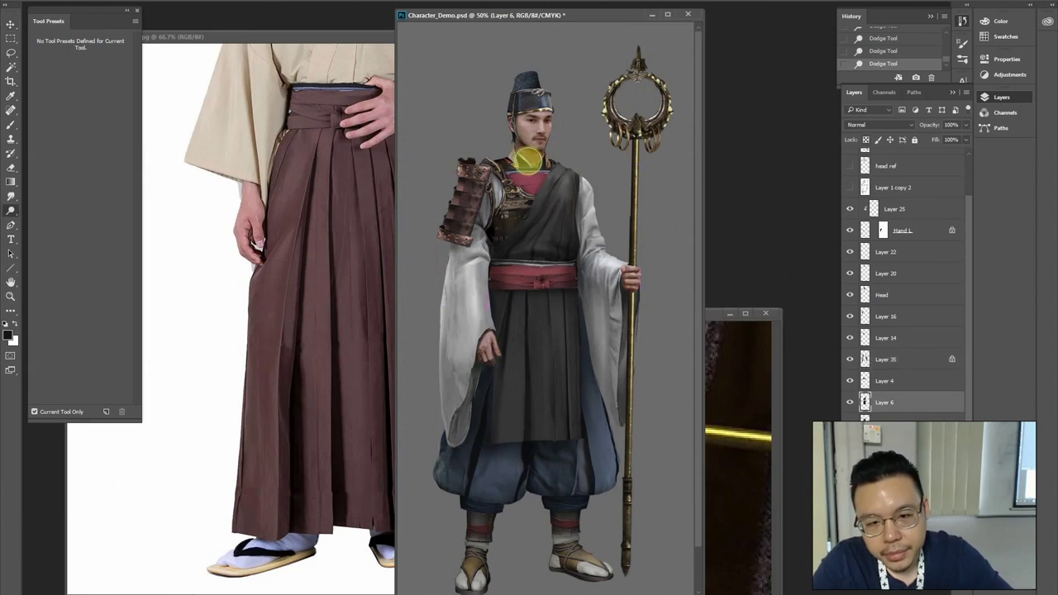
pyautogui.hotkey('ctrl', 't')
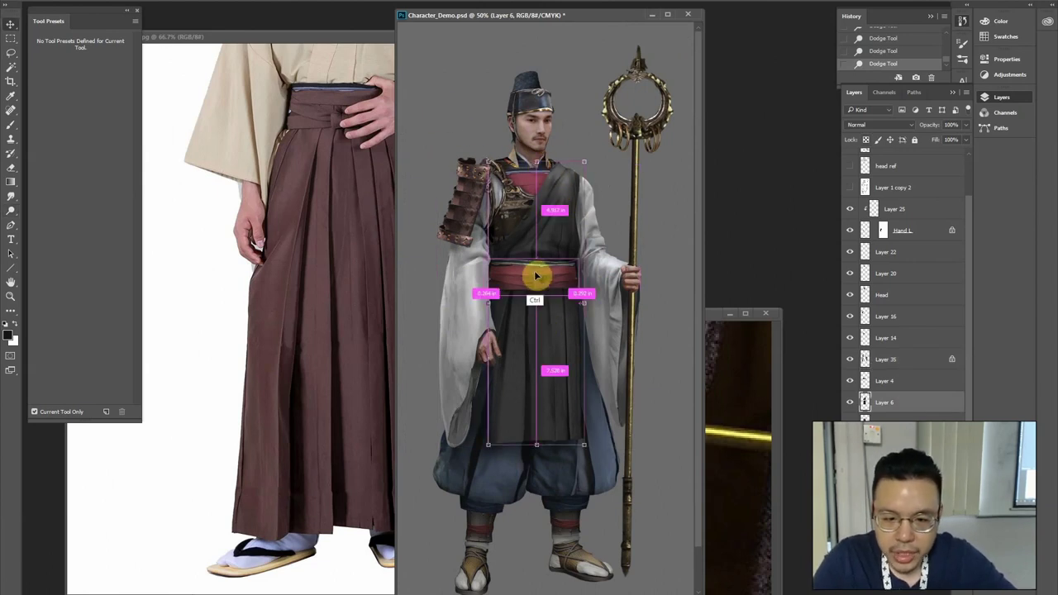
pyautogui.keyDown('ctrl'); pyautogui.click(538, 263); pyautogui.keyUp('ctrl')
pyautogui.keyDown('ctrl'); pyautogui.click(558, 327); pyautogui.keyUp('ctrl')
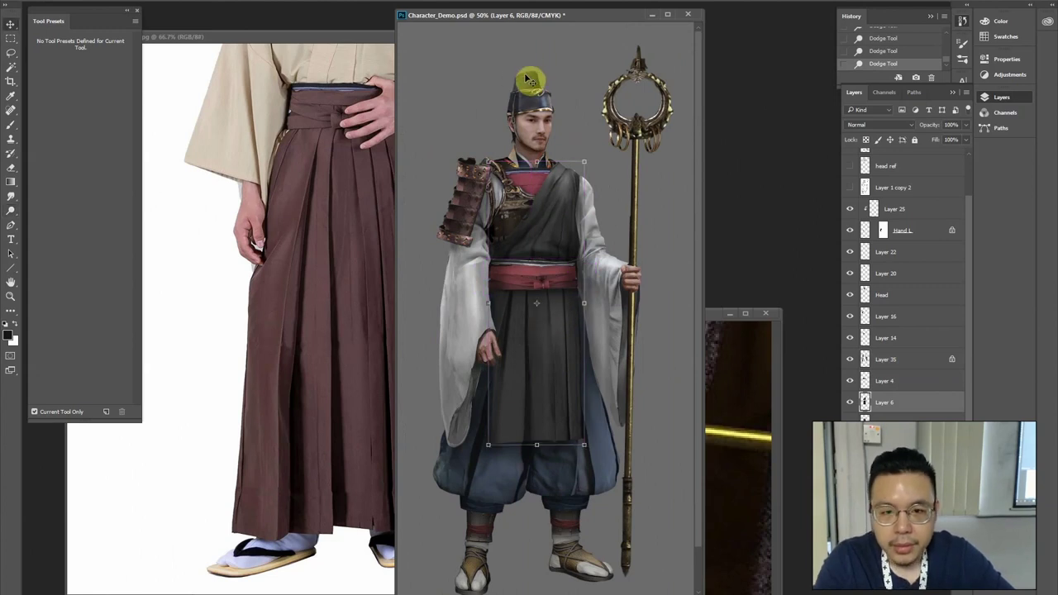
# Lighten the hat's crown on Layer 20 and its headband on Layer 22 with the Dodge tool
pyautogui.keyDown('ctrl'); pyautogui.click(527, 69); pyautogui.keyUp('ctrl')
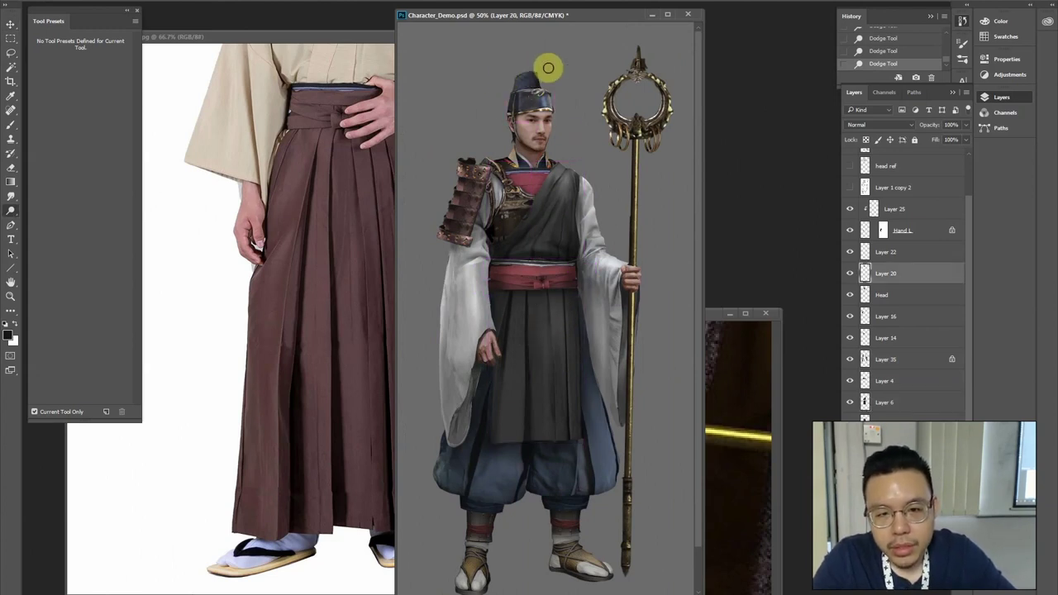
pyautogui.keyDown('ctrl'); pyautogui.click(539, 92); pyautogui.keyUp('ctrl')
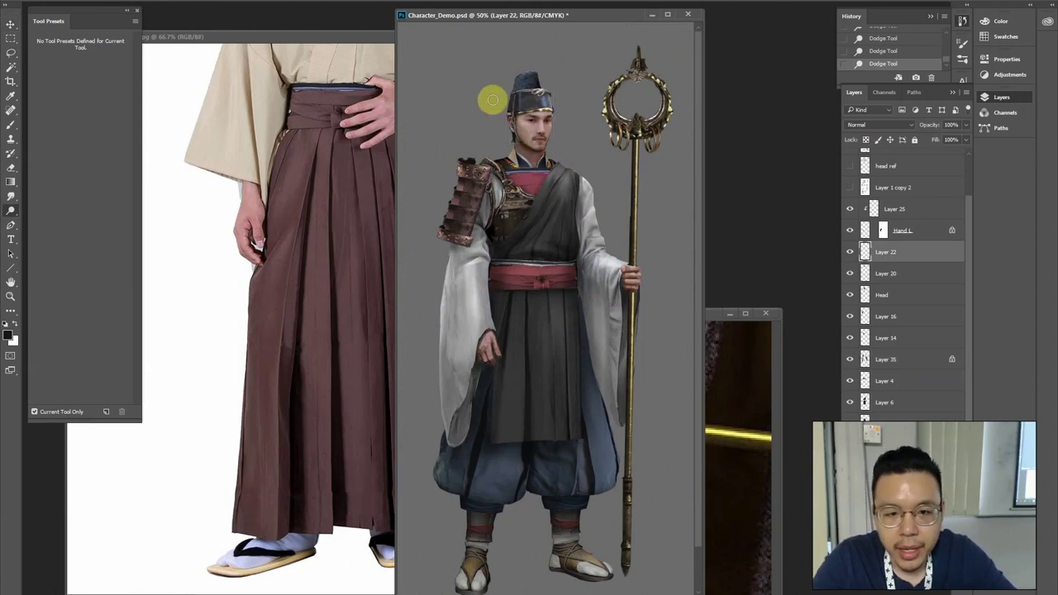
pyautogui.rightClick(624, 176)
pyautogui.click(653, 211)
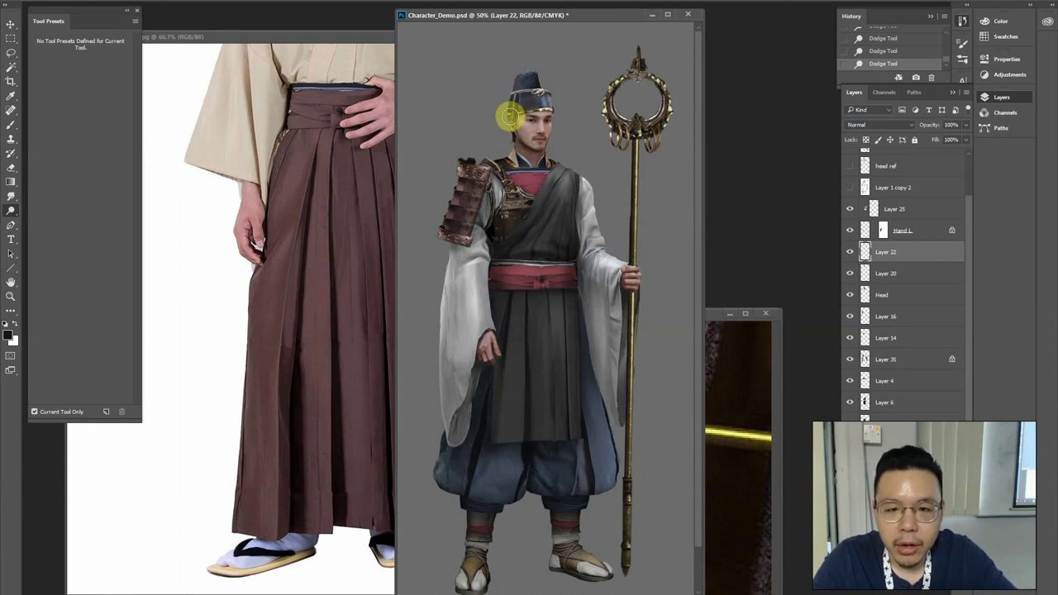
pyautogui.rightClick(586, 132)
pyautogui.click(618, 179)
pyautogui.moveTo(553, 128)
pyautogui.mouseDown()
pyautogui.moveTo(513, 91)
pyautogui.moveTo(486, 148)
pyautogui.moveTo(519, 101)
pyautogui.moveTo(543, 85)
pyautogui.moveTo(554, 98)
pyautogui.moveTo(532, 36)
pyautogui.mouseUp()
# Delete a lassoed area near the staff's upper tip on the stafff layer, deselect, and lock the layer's transparent pixels
pyautogui.keyDown('ctrl'); pyautogui.click(630, 96); pyautogui.keyUp('ctrl')
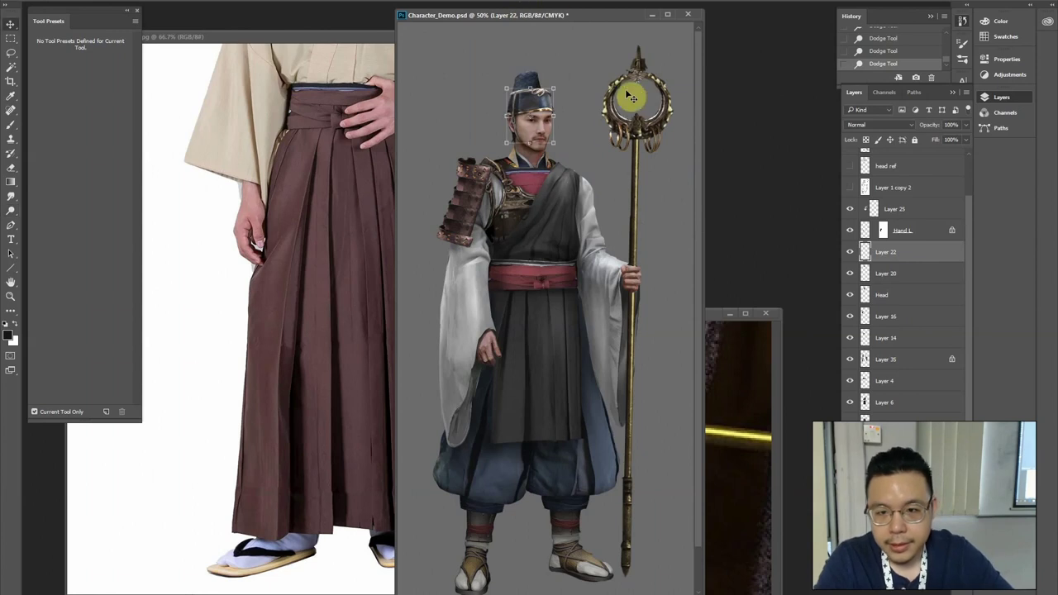
pyautogui.press('l')
pyautogui.moveTo(635, 73)
pyautogui.mouseDown()
pyautogui.moveTo(659, 81)
pyautogui.moveTo(650, 41)
pyautogui.mouseUp()
pyautogui.press('Delete')
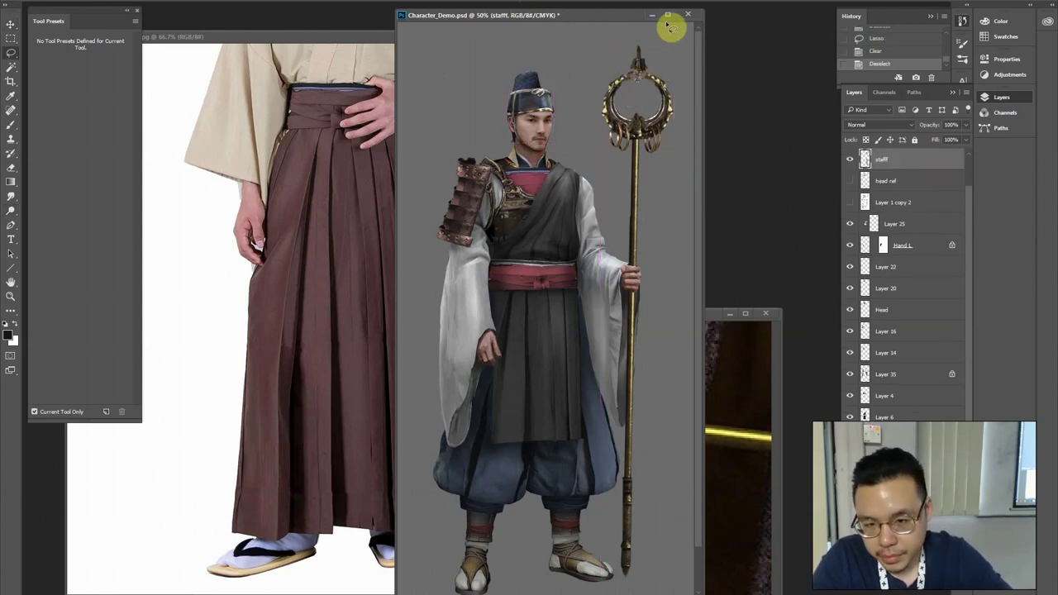
pyautogui.press('g')
pyautogui.click(866, 141)
pyautogui.moveTo(630, 96); pyautogui.dragTo(642, 72)
pyautogui.keyDown('alt'); pyautogui.click(669, 106); pyautogui.keyUp('alt')
pyautogui.moveTo(630, 133); pyautogui.dragTo(661, 79)
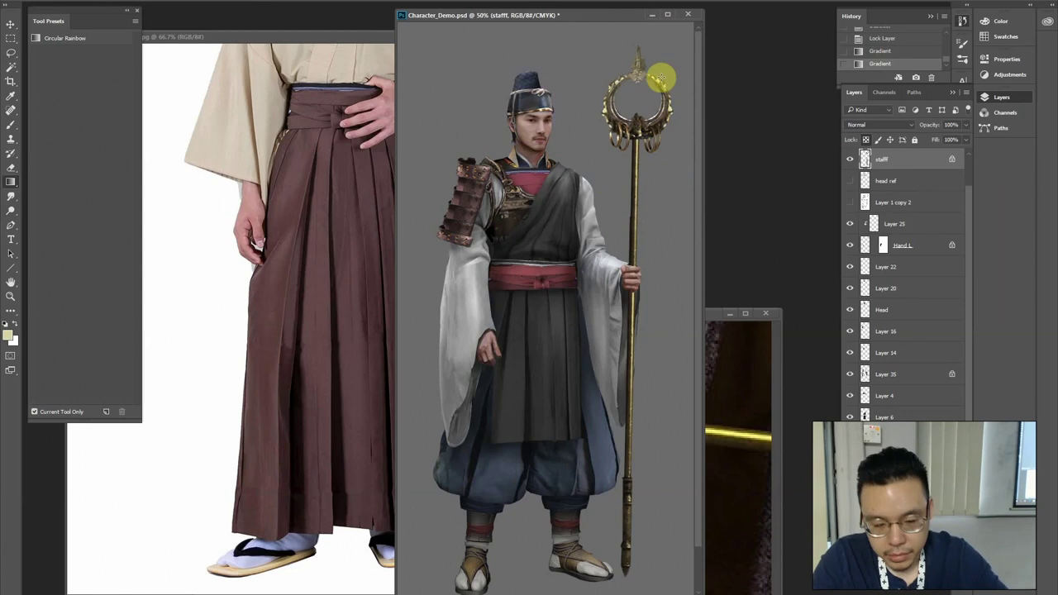
pyautogui.hotkey('ctrl', 'alt', 'z')
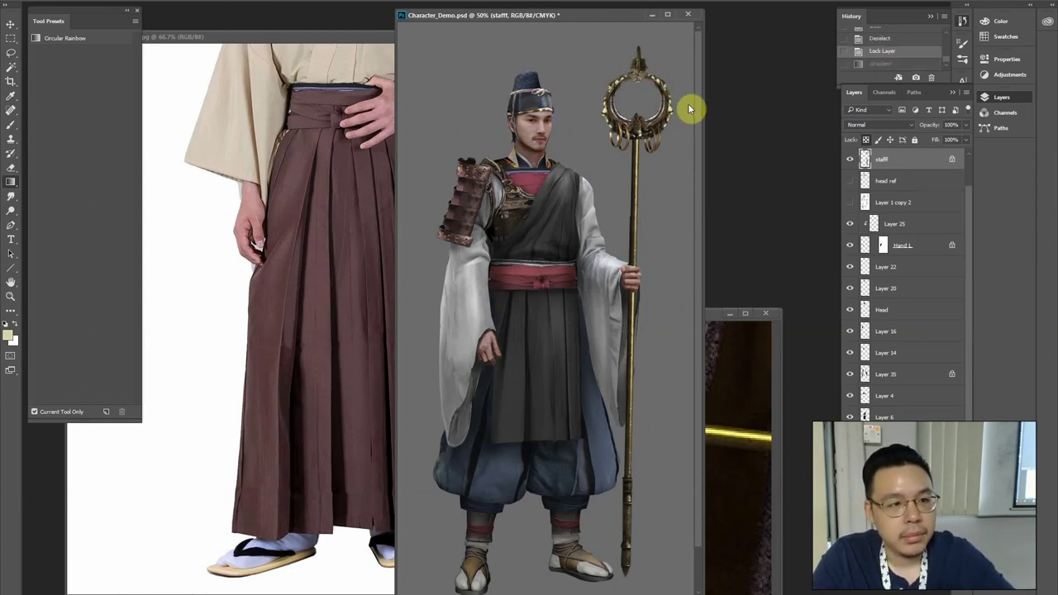
# Shade the staff's ring head with gradients, then burn a lassoed strip of the shaft just below it and deselect
pyautogui.moveTo(643, 74); pyautogui.dragTo(643, 48)
pyautogui.moveTo(613, 94)
pyautogui.mouseDown()
pyautogui.moveTo(634, 117)
pyautogui.moveTo(619, 119)
pyautogui.moveTo(630, 167)
pyautogui.mouseUp()
pyautogui.press('o')
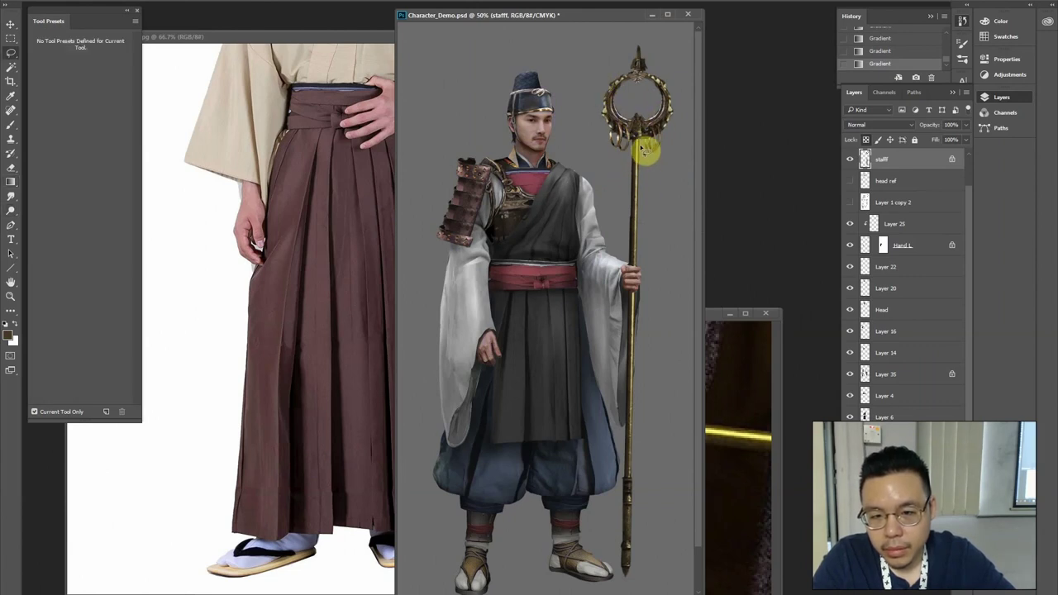
pyautogui.moveTo(636, 140); pyautogui.dragTo(635, 154)
pyautogui.moveTo(634, 153); pyautogui.dragTo(636, 145)
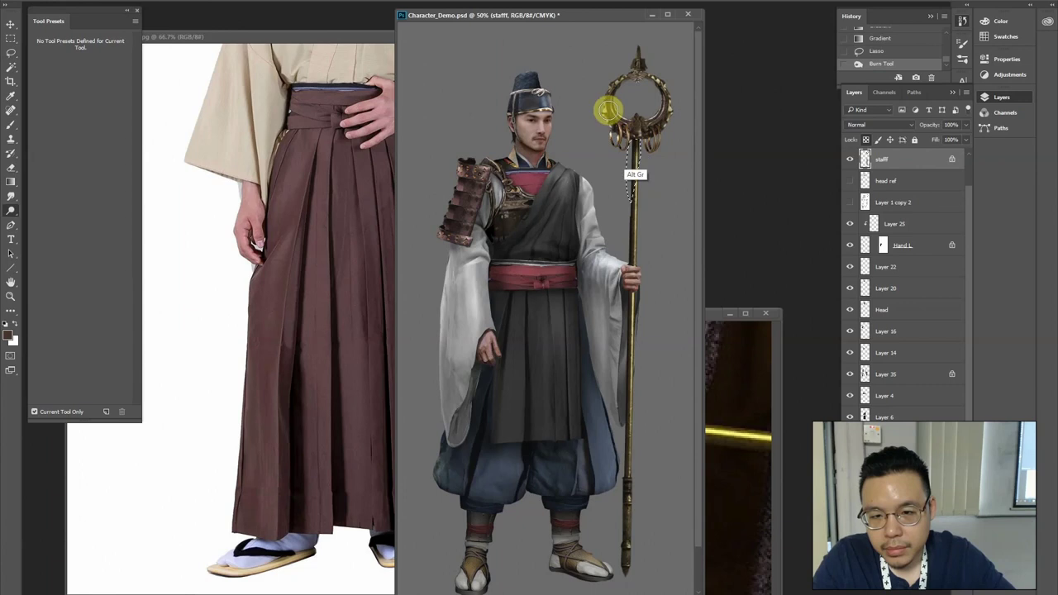
pyautogui.hotkey('ctrl', 'd')
# Darken the staff's shaft between the ring head and the hand with the Burn tool
pyautogui.hotkey('ctrl', '-')
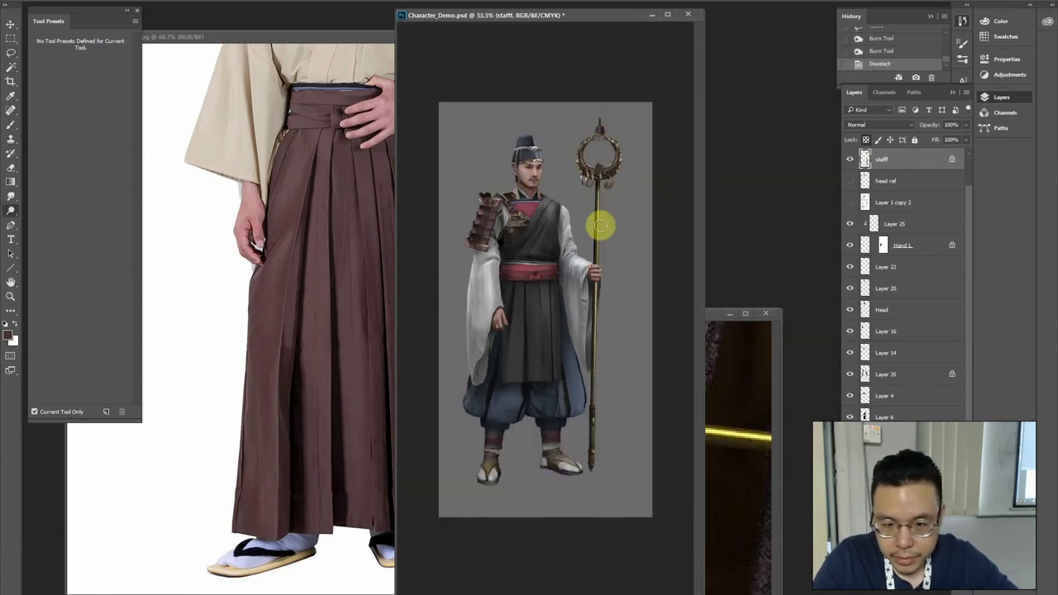
pyautogui.hotkey('ctrl', '+')
pyautogui.moveTo(625, 126)
pyautogui.mouseDown()
pyautogui.moveTo(623, 284)
pyautogui.moveTo(619, 267)
pyautogui.mouseUp()
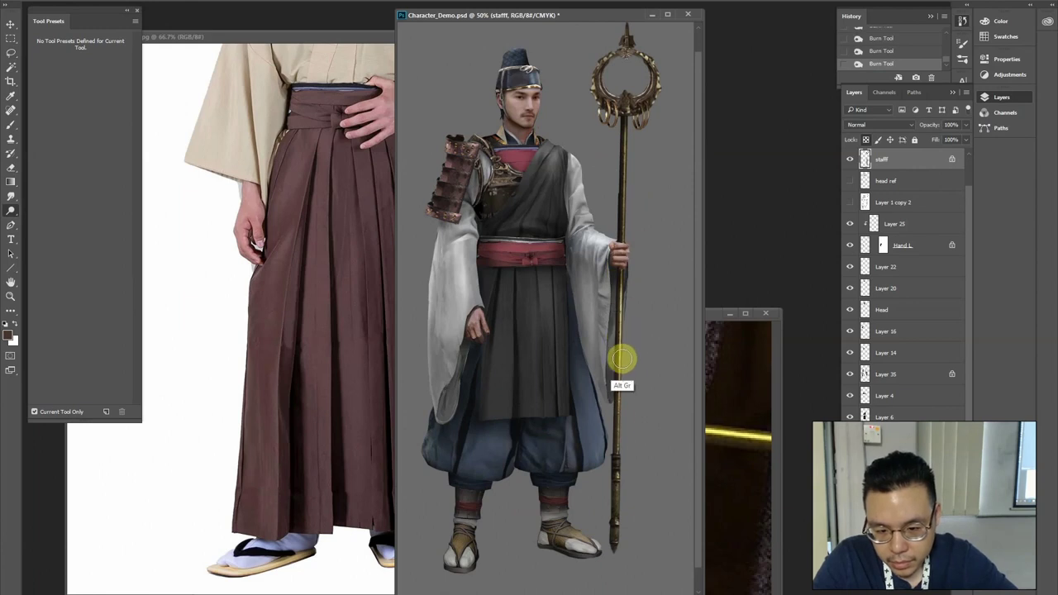
# Delete a lassoed sliver beside the staff's lower end on the stafff layer and deselect
pyautogui.moveTo(620, 486)
pyautogui.mouseDown()
pyautogui.moveTo(633, 507)
pyautogui.moveTo(626, 460)
pyautogui.moveTo(616, 522)
pyautogui.moveTo(638, 506)
pyautogui.moveTo(621, 484)
pyautogui.mouseUp()
pyautogui.press('Delete')
pyautogui.hotkey('ctrl', 'd')
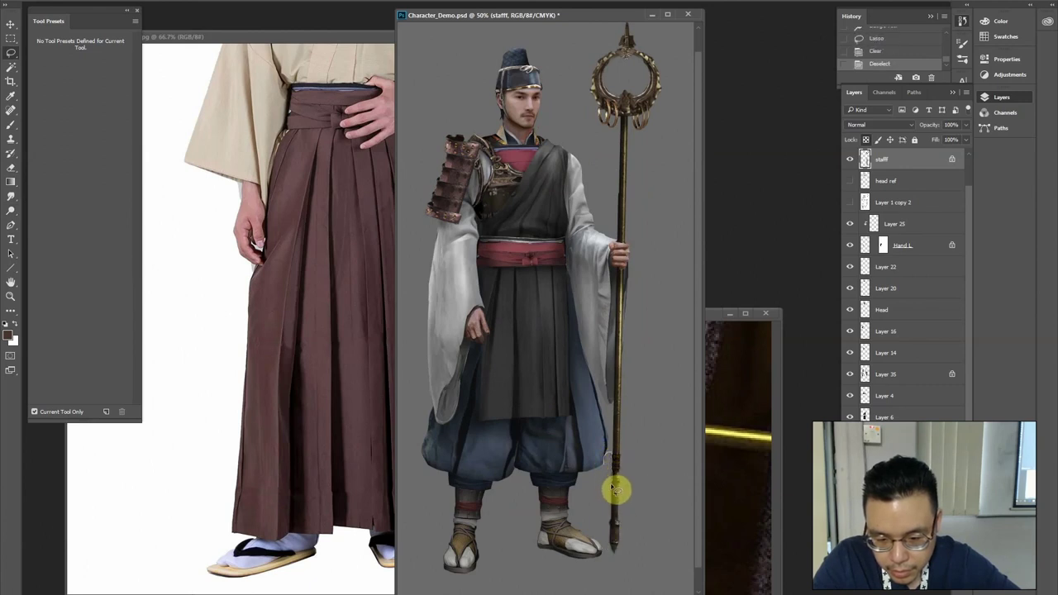
# Darken the white socks on Layer 28 with Levels by lowering the midtones and the output white level
pyautogui.hotkey('ctrl', '-')
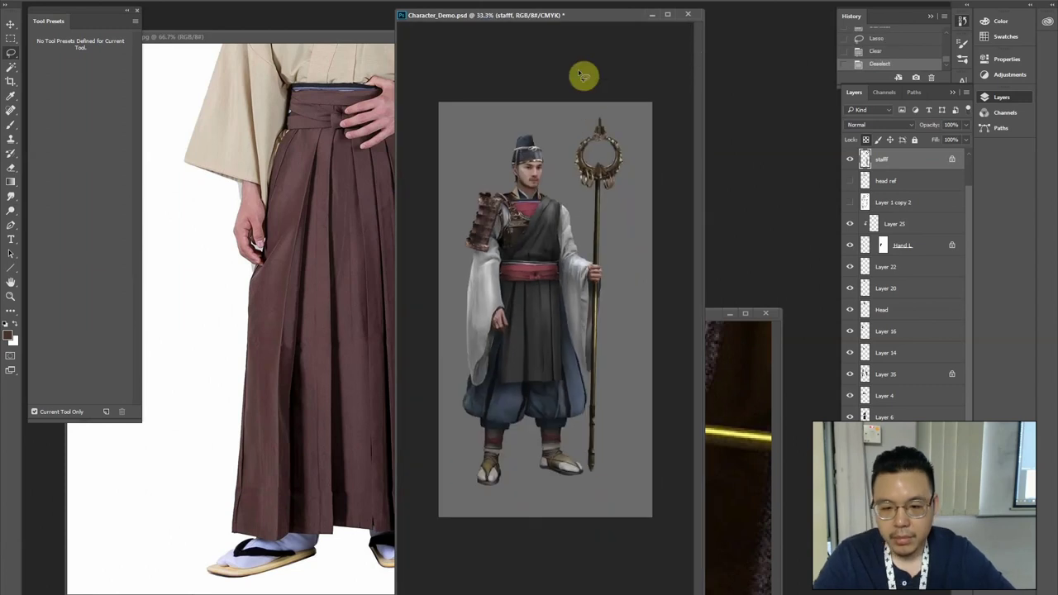
pyautogui.hotkey('ctrl', '+')
pyautogui.hotkey('ctrl', 't')
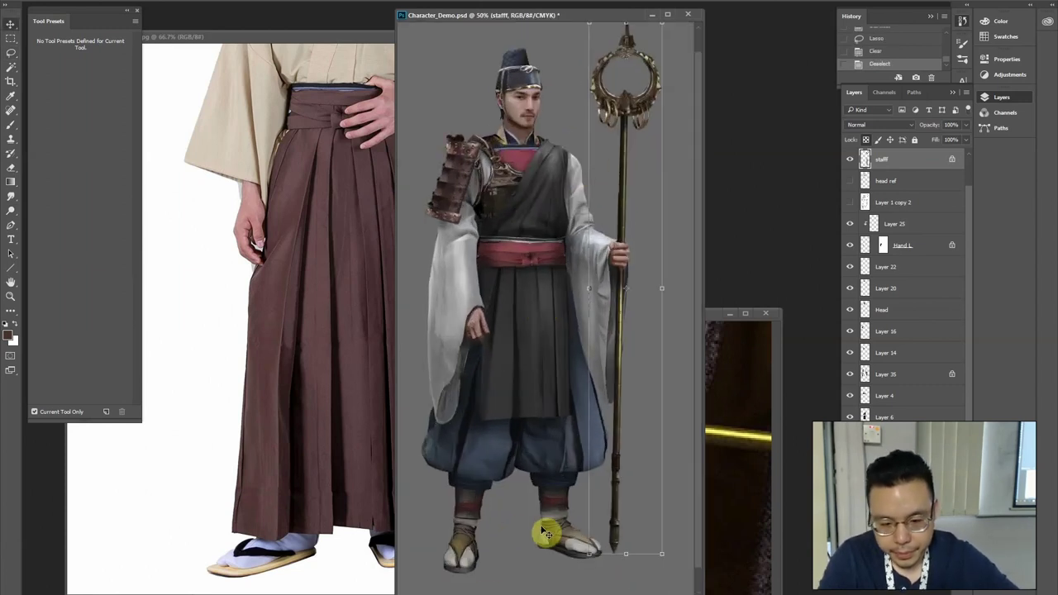
pyautogui.keyDown('ctrl'); pyautogui.click(556, 515); pyautogui.keyUp('ctrl')
pyautogui.hotkey('ctrl', 'l')
pyautogui.moveTo(832, 314); pyautogui.dragTo(821, 314)
pyautogui.moveTo(775, 270); pyautogui.dragTo(779, 271)
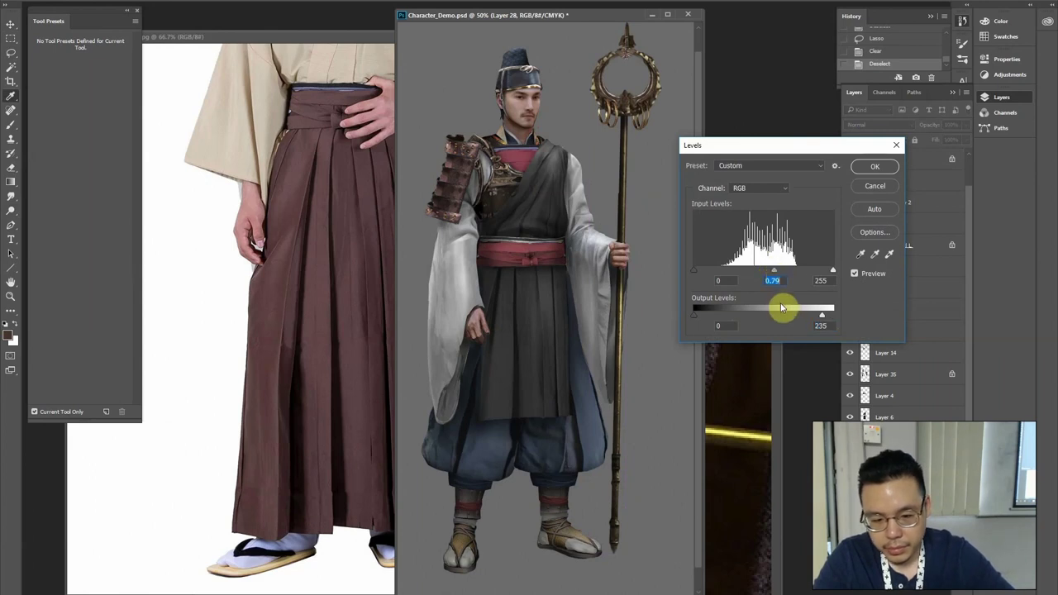
pyautogui.moveTo(822, 316); pyautogui.dragTo(808, 319)
pyautogui.moveTo(774, 273); pyautogui.dragTo(781, 275)
pyautogui.press('Return')
# Darken the lower legs and feet on Layer 26 copy by lowering the midtones with Levels
pyautogui.press('ctrl')
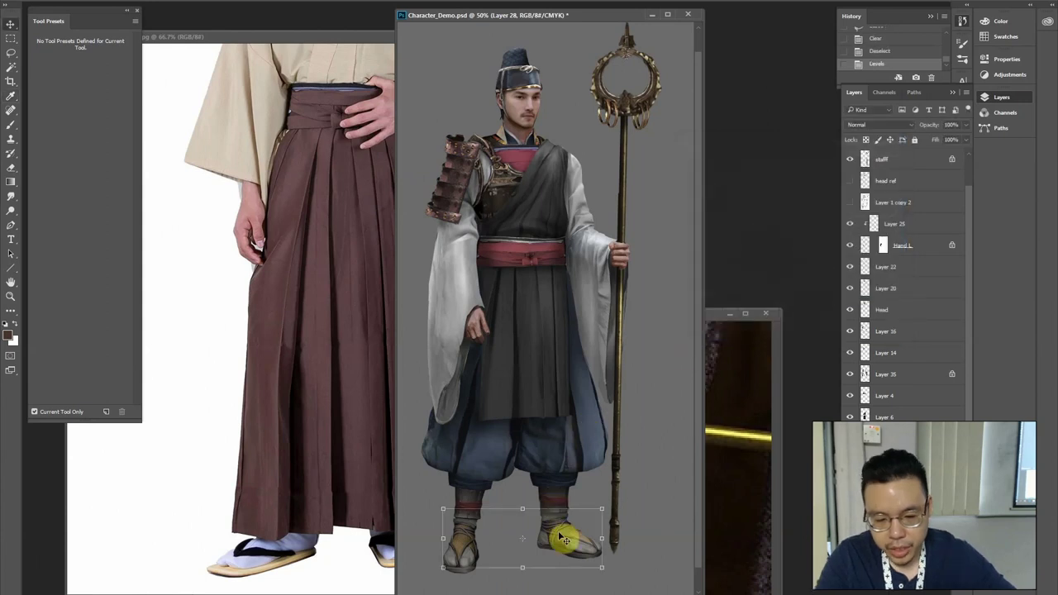
pyautogui.keyDown('ctrl'); pyautogui.click(561, 535); pyautogui.keyUp('ctrl')
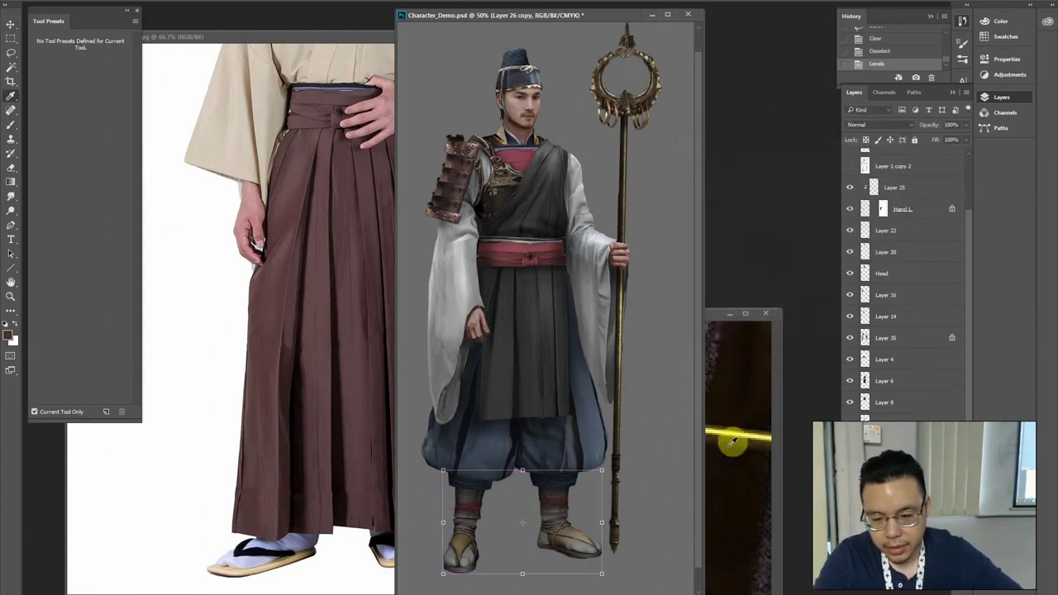
pyautogui.hotkey('ctrl', 'l')
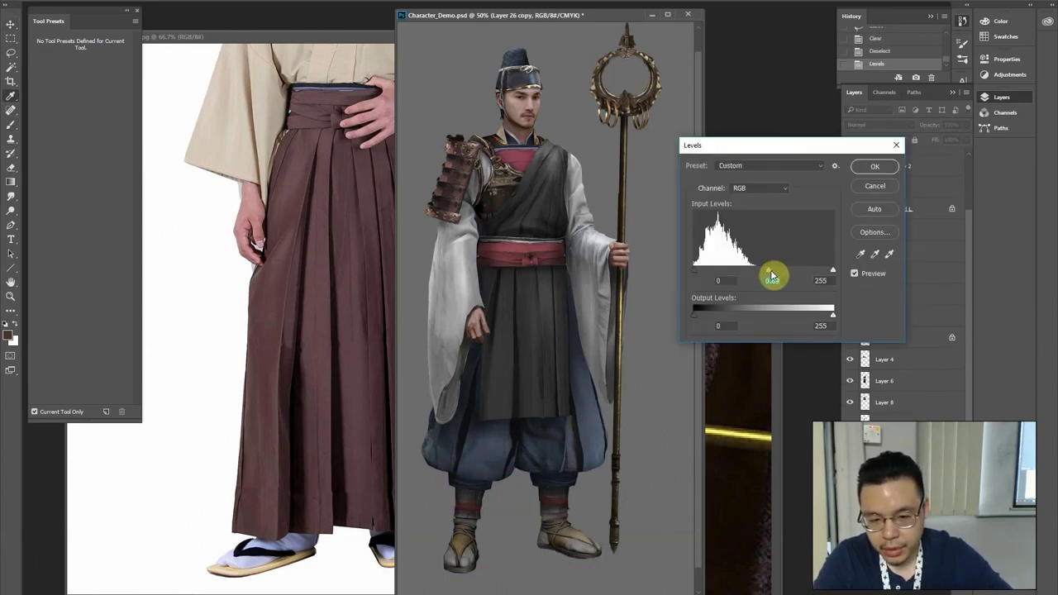
pyautogui.press('Return')
# Darken the sandals on Layer 29 with Levels, setting the midtone input to 0.77
pyautogui.press('ctrl')
pyautogui.keyDown('ctrl'); pyautogui.click(569, 535); pyautogui.keyUp('ctrl')
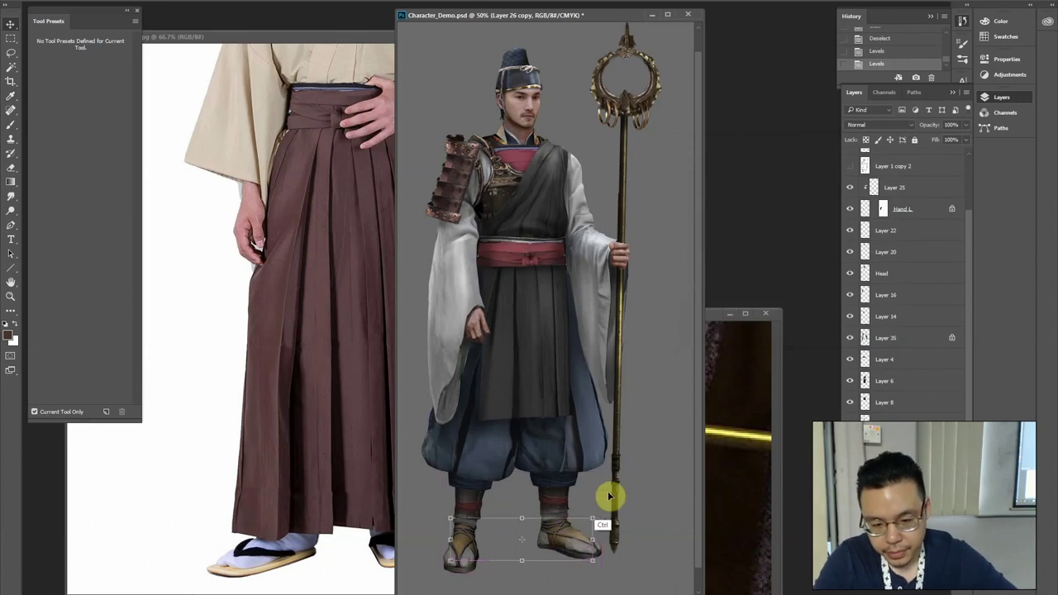
pyautogui.hotkey('ctrl', 'l')
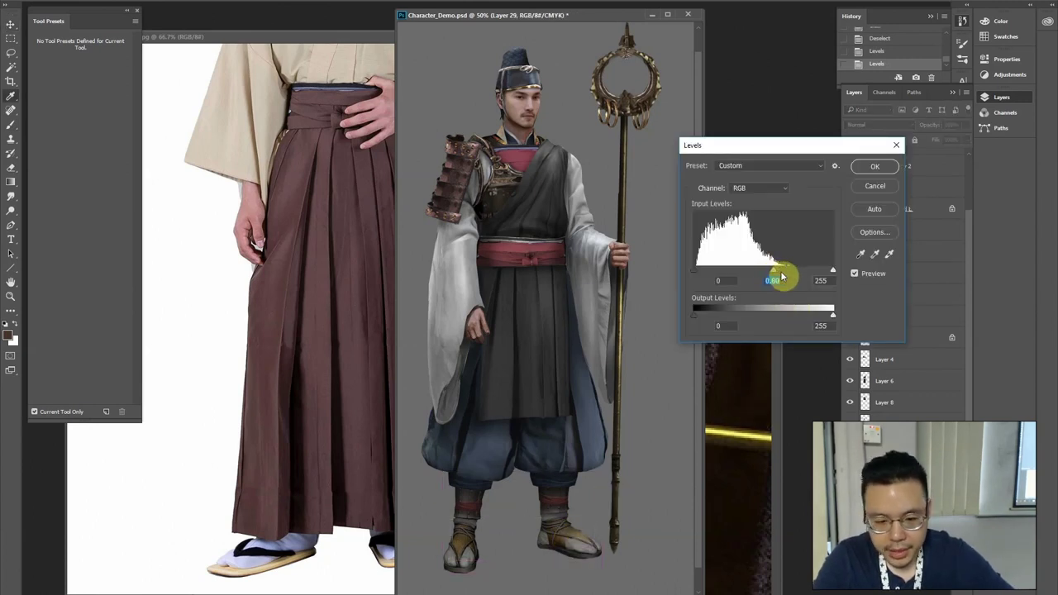
pyautogui.moveTo(777, 275); pyautogui.dragTo(781, 275)
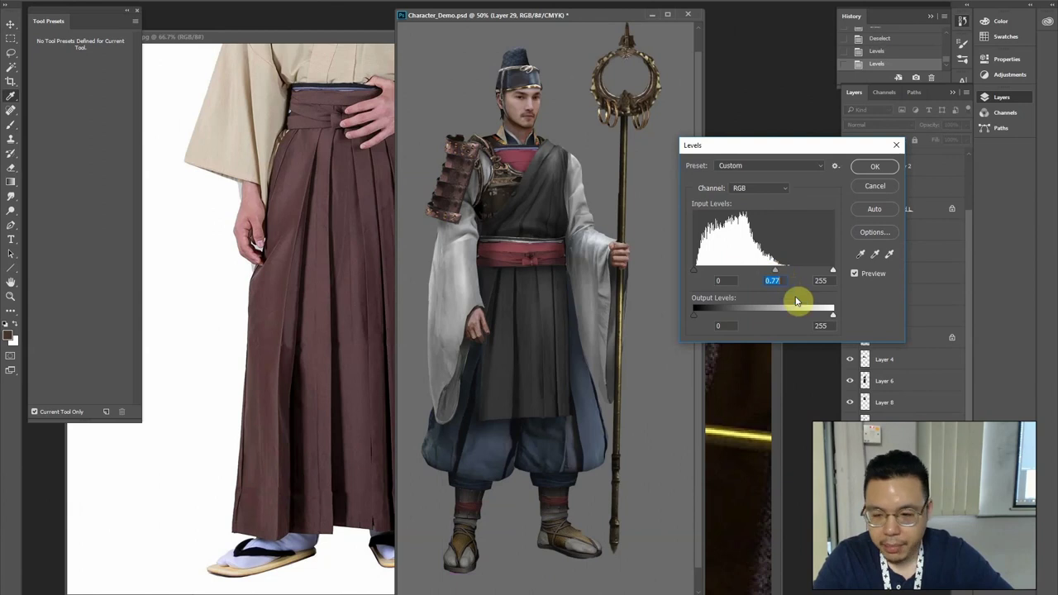
pyautogui.press('Return')
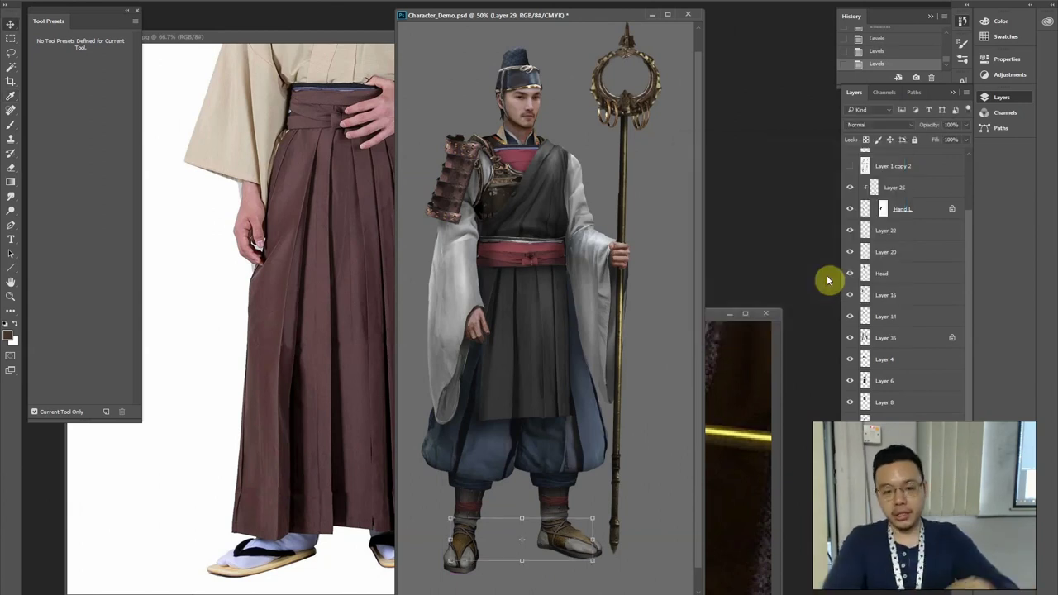
# Reduce the saturation of the shoulder armour on Layer 16 with Hue/Saturation
pyautogui.keyDown('ctrl'); pyautogui.click(439, 172); pyautogui.keyUp('ctrl')
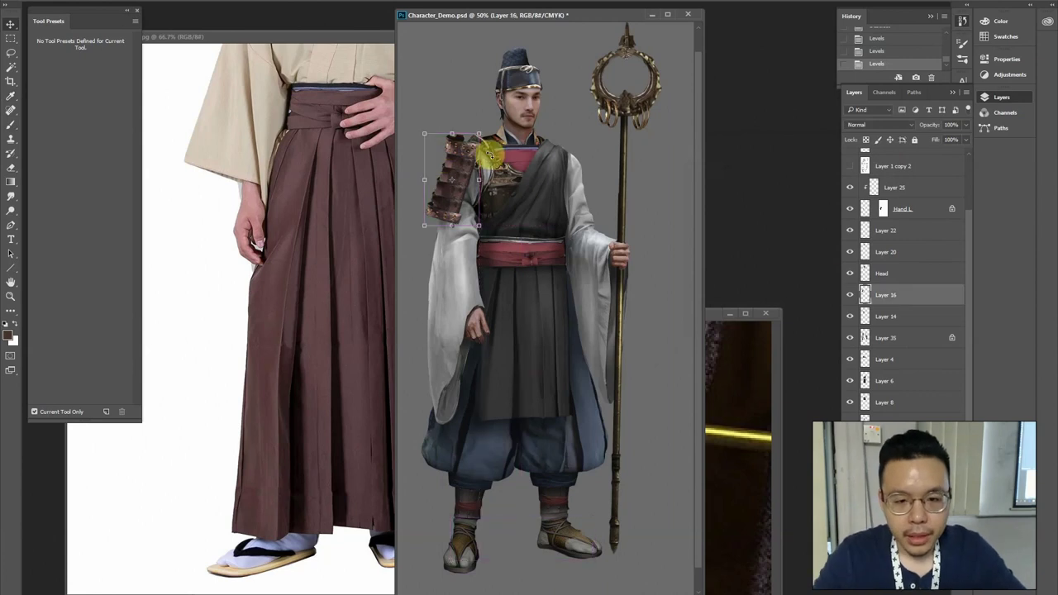
pyautogui.hotkey('ctrl', '+')
pyautogui.moveTo(525, 222); pyautogui.dragTo(583, 244)
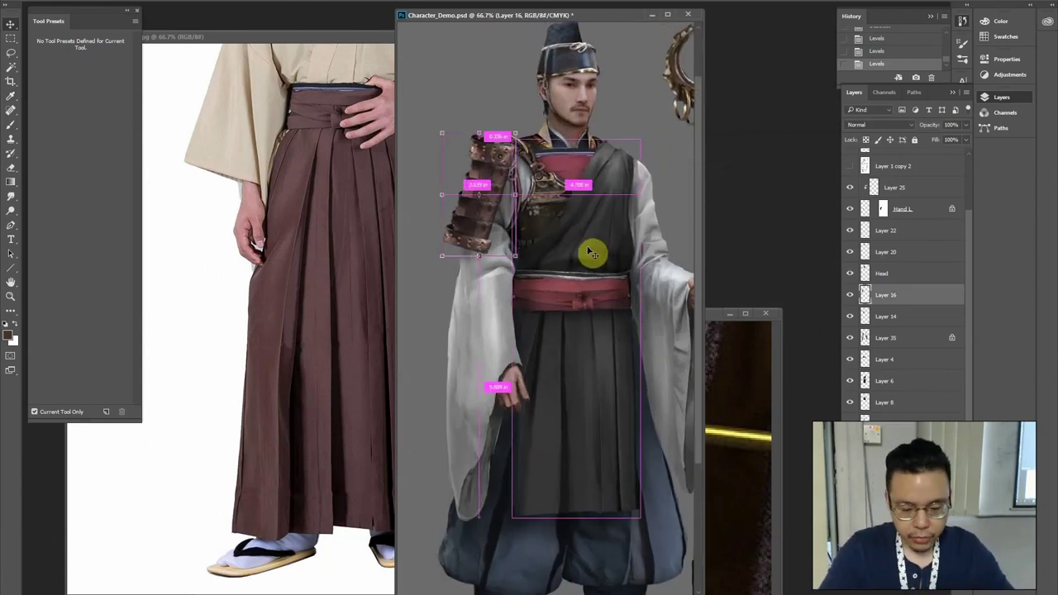
pyautogui.hotkey('ctrl', 'u')
pyautogui.moveTo(285, 272); pyautogui.dragTo(260, 273)
pyautogui.press('Return')
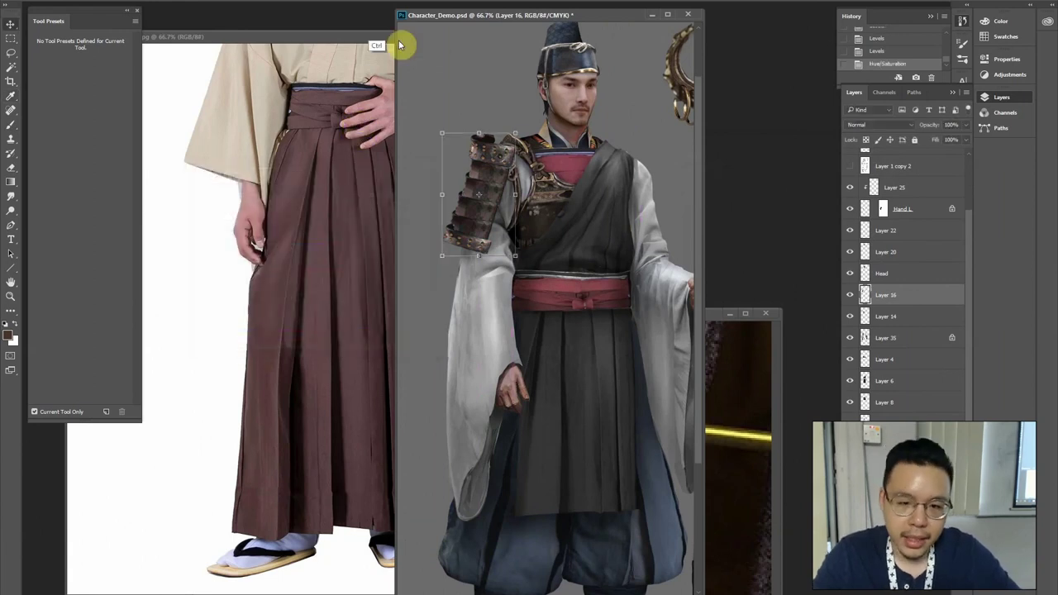
pyautogui.hotkey('ctrl', '+')
pyautogui.moveTo(505, 185); pyautogui.dragTo(561, 310)
pyautogui.press('l')
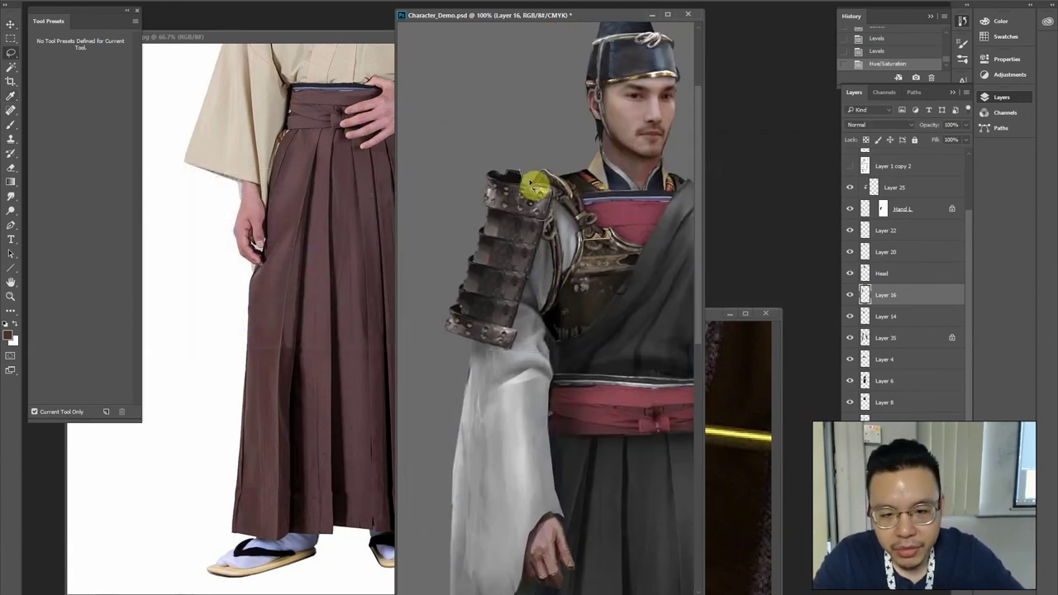
pyautogui.moveTo(484, 165); pyautogui.dragTo(486, 149)
pyautogui.hotkey('ctrl', 'd')
# Lasso the brown leather area of the breastplate and the top edge of the shoulder strap on Layer 14
pyautogui.hotkey('ctrl', '0')
pyautogui.hotkey('ctrl', '+')
pyautogui.hotkey('ctrl', '+')
pyautogui.hotkey('ctrl', '+')
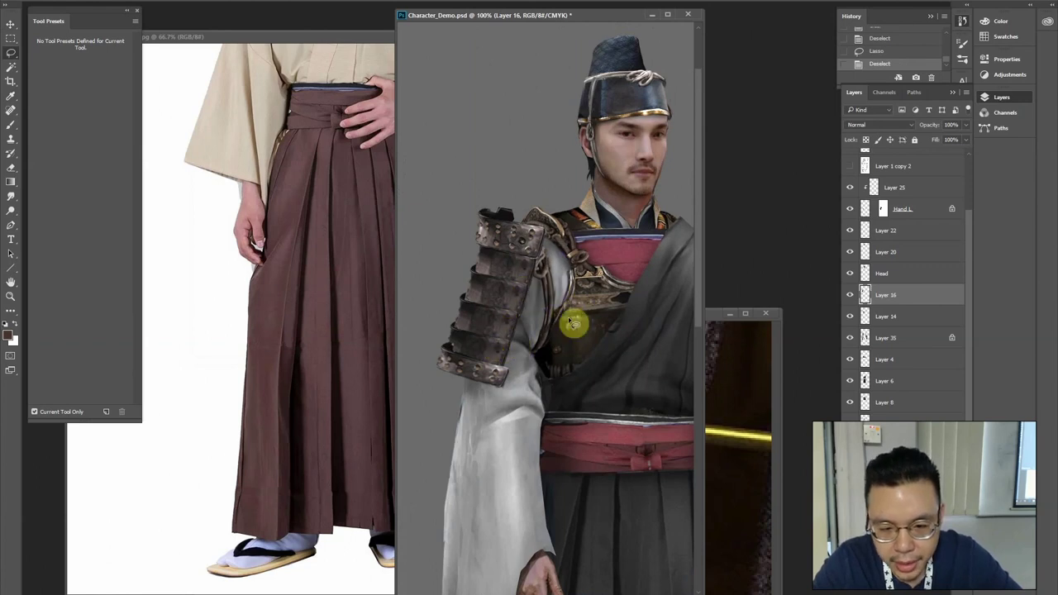
pyautogui.hotkey('ctrl', 't')
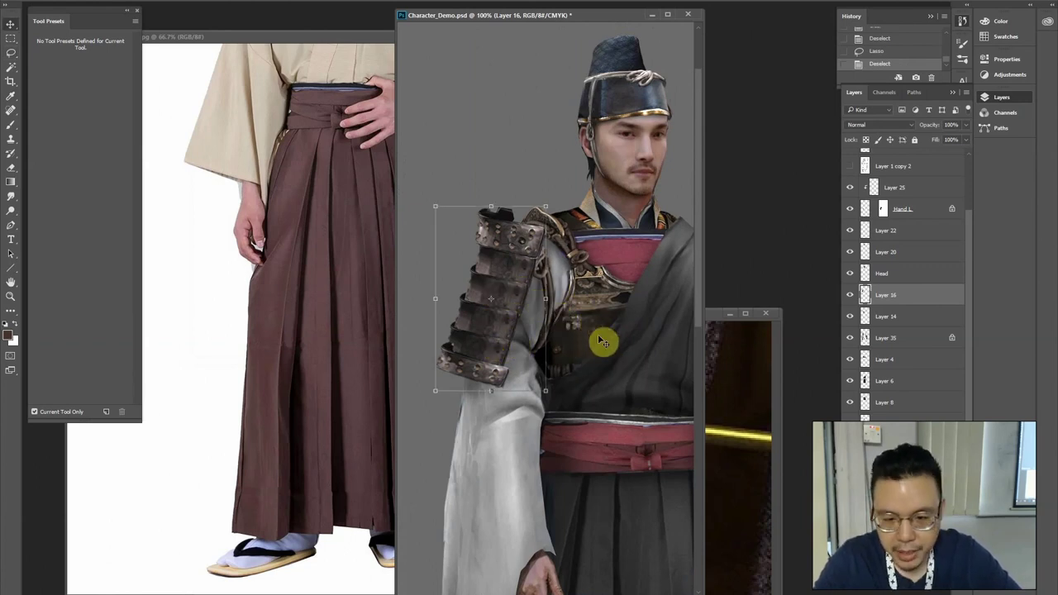
pyautogui.keyDown('ctrl'); pyautogui.click(615, 329); pyautogui.keyUp('ctrl')
pyautogui.keyDown('alt'); pyautogui.click(633, 305); pyautogui.keyUp('alt')
pyautogui.moveTo(570, 316)
pyautogui.mouseDown()
pyautogui.moveTo(545, 367)
pyautogui.moveTo(567, 373)
pyautogui.moveTo(605, 302)
pyautogui.moveTo(581, 299)
pyautogui.moveTo(599, 286)
pyautogui.mouseUp()
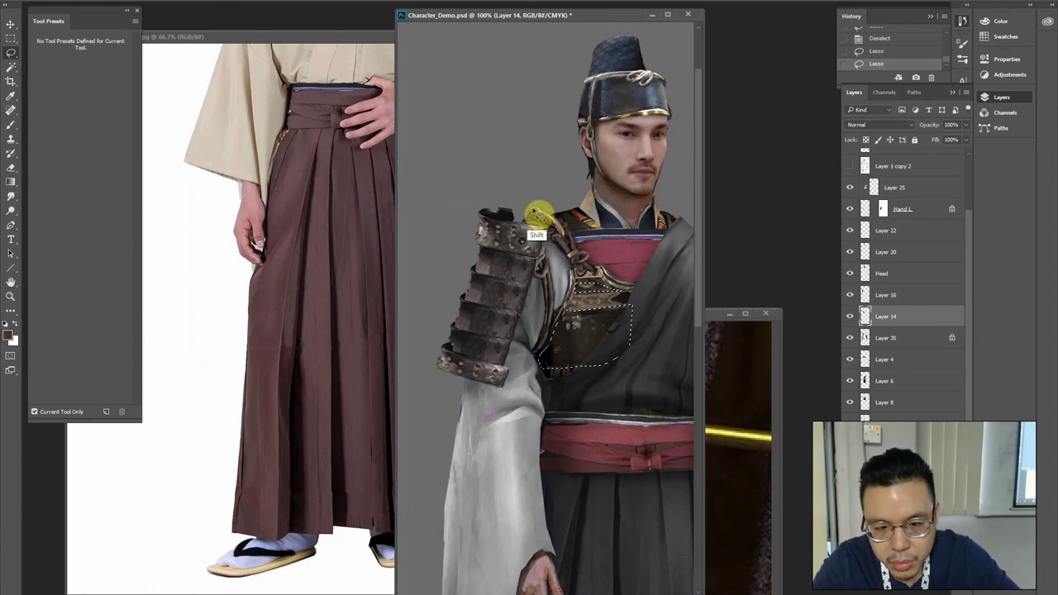
pyautogui.moveTo(534, 226); pyautogui.dragTo(527, 218)
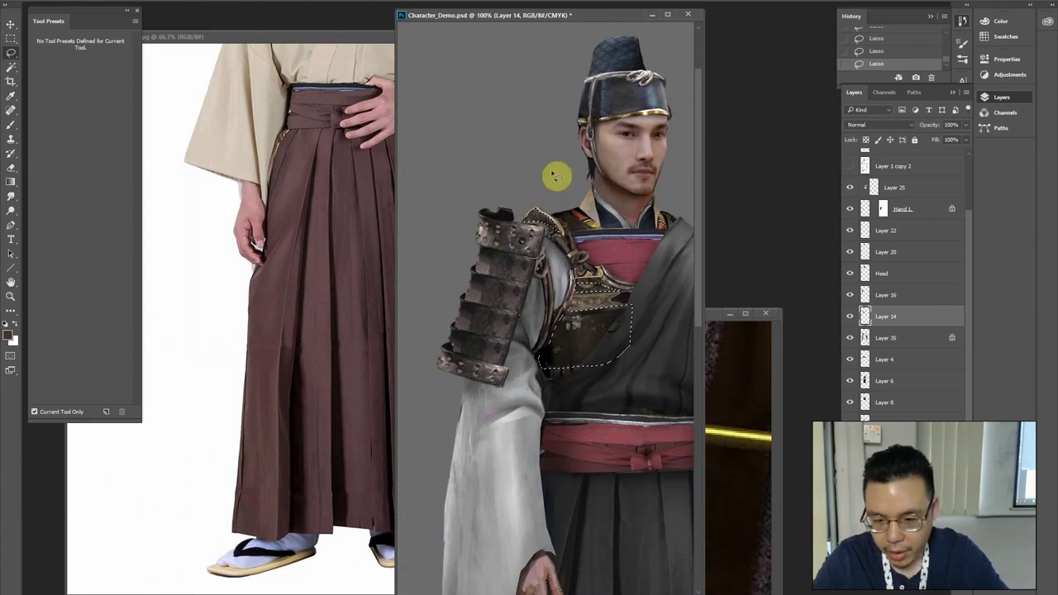
# Desaturate the selected breastplate areas and darken them with Levels, setting the black input to 18
pyautogui.hotkey('ctrl', 'l')
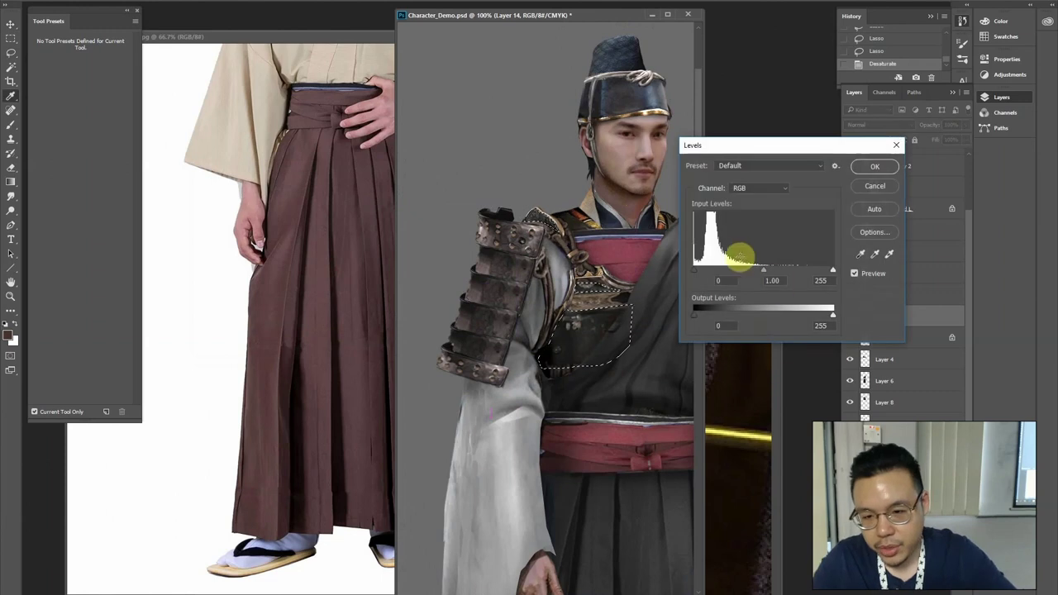
pyautogui.click(705, 273)
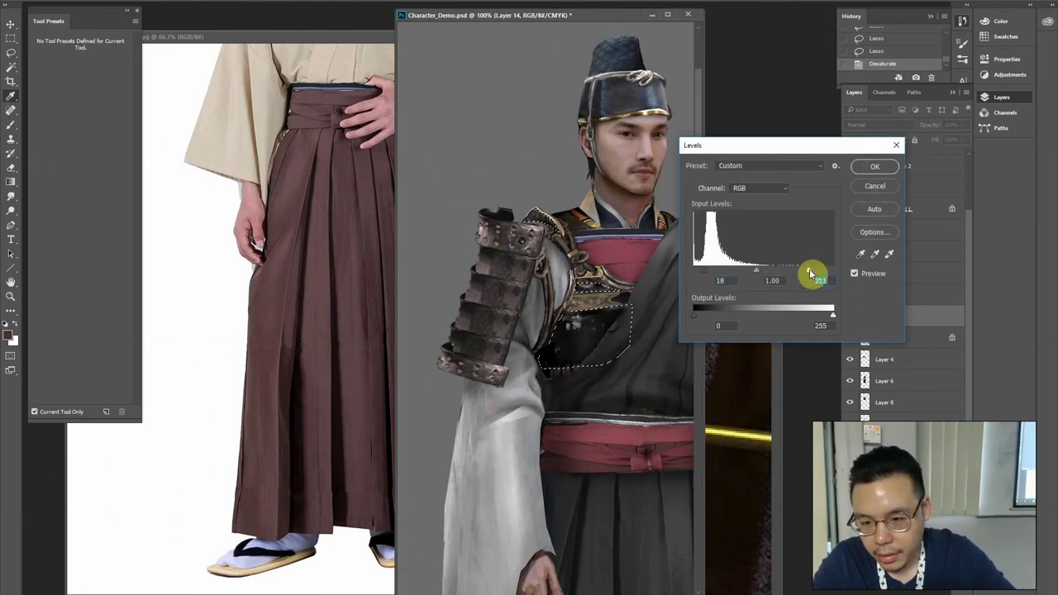
pyautogui.moveTo(840, 273); pyautogui.dragTo(844, 222)
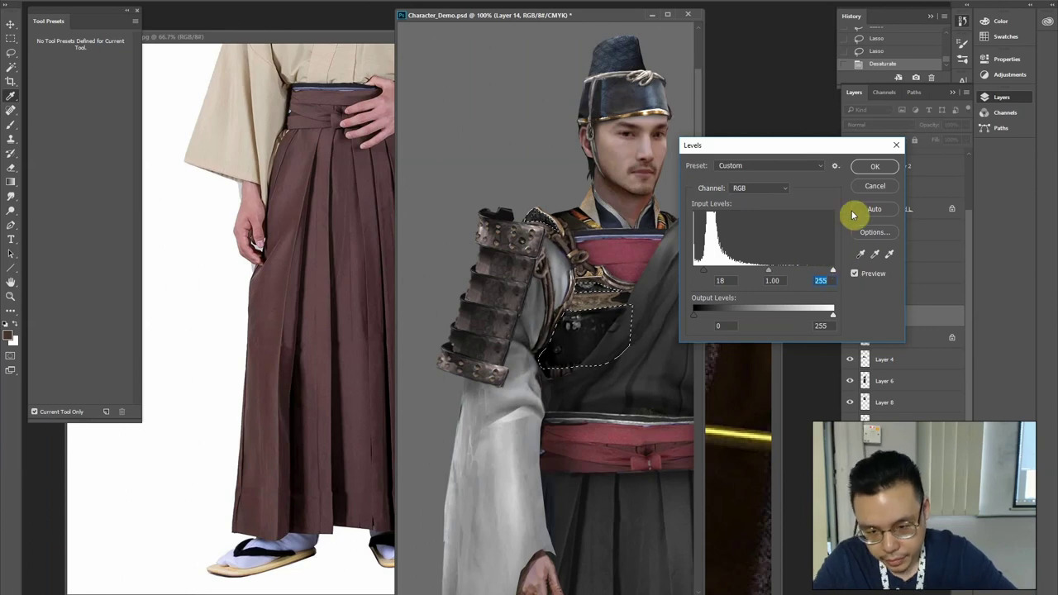
pyautogui.press('Return')
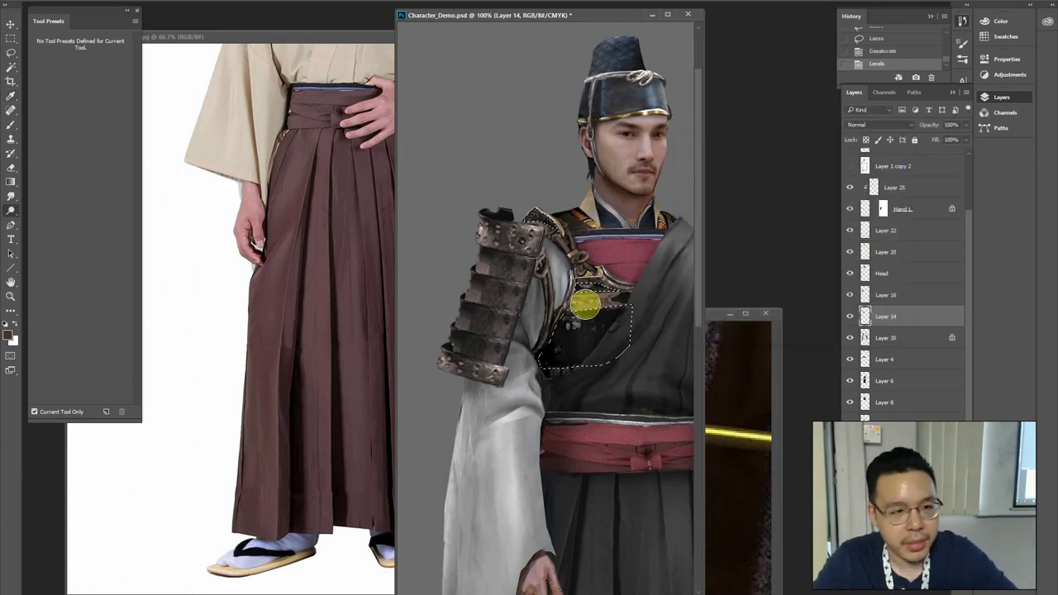
# Paint the selected breastplate area on Layer 14 dark and dodge metallic highlights into it
pyautogui.click(576, 327)
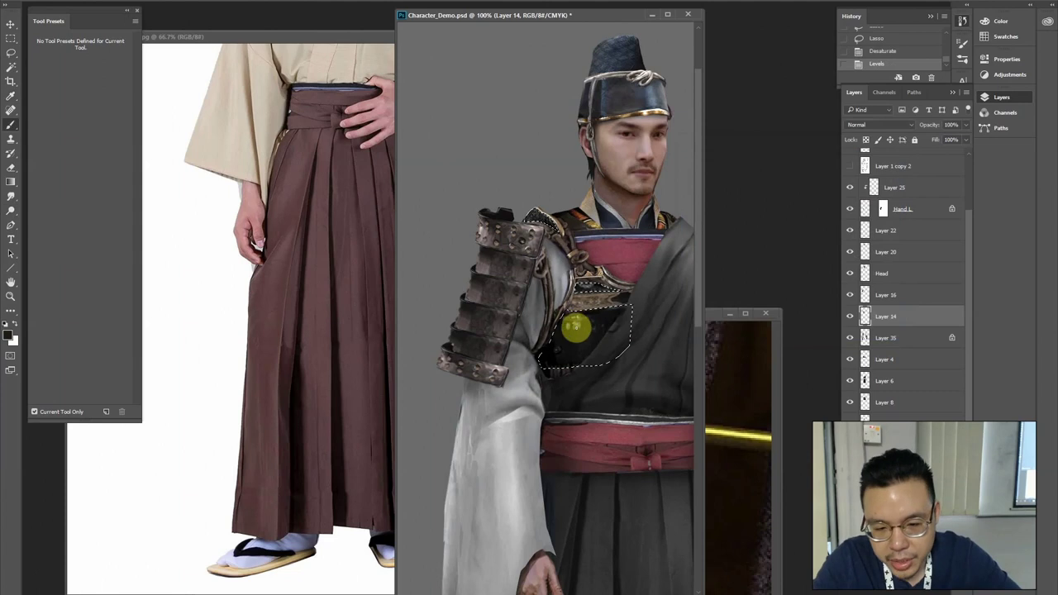
pyautogui.moveTo(570, 332); pyautogui.dragTo(577, 314)
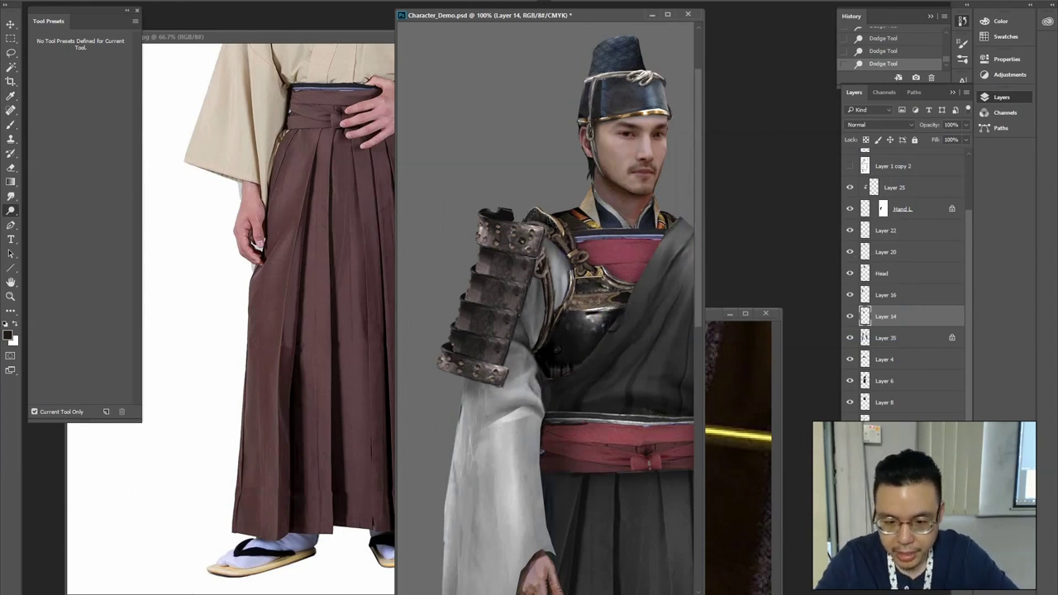
# Try to lighten the selected breastplate area with light grey gradients
pyautogui.hotkey('ctrl', '-')
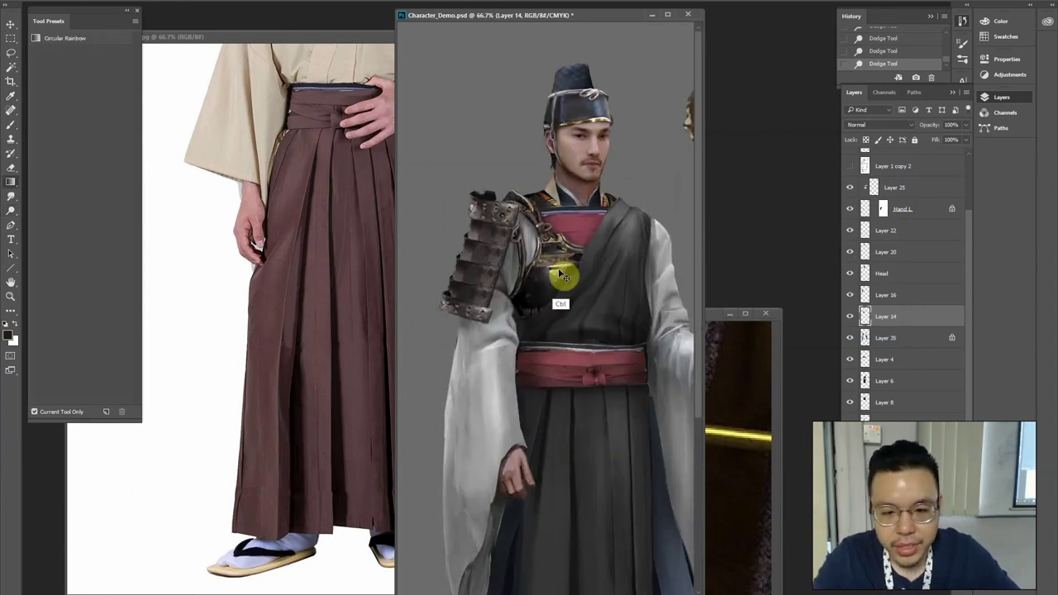
pyautogui.scroll(1, 551, 264)
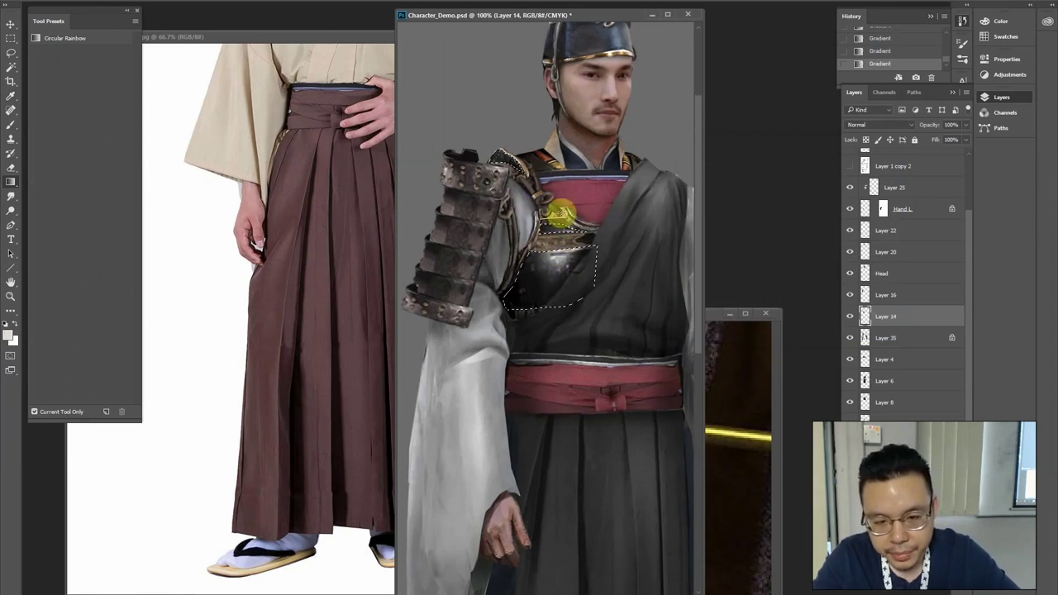
pyautogui.press('b')
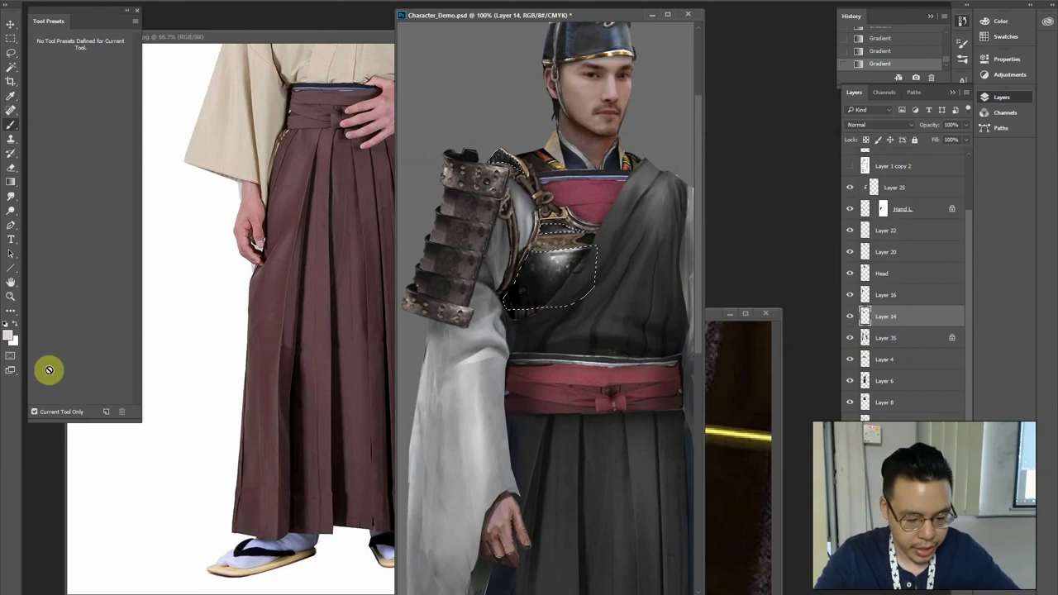
pyautogui.hotkey('ctrl', '-')
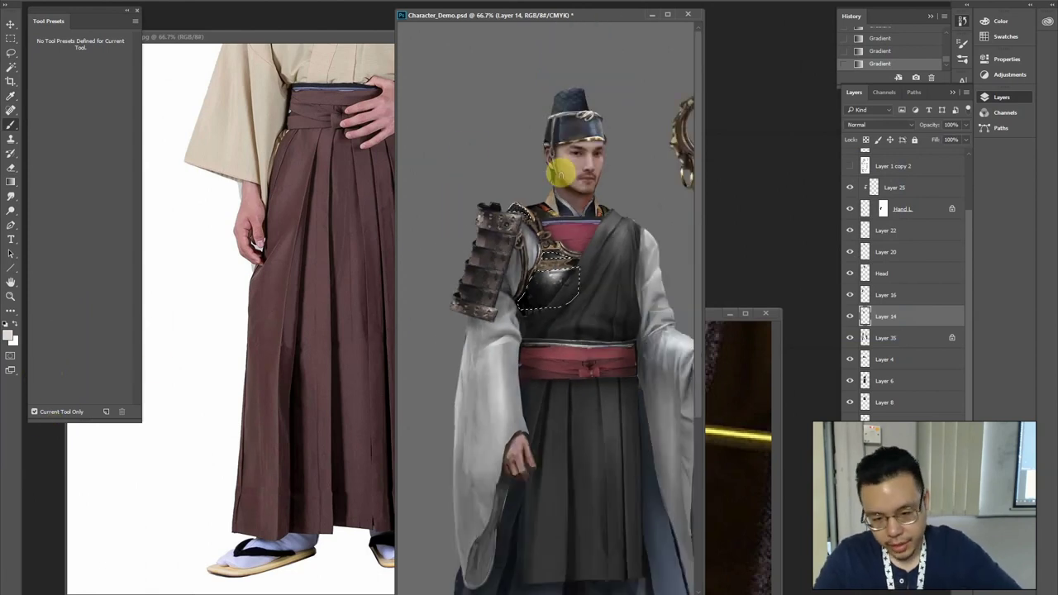
pyautogui.press('l')
# Brush polished metal highlights along the breastplate's upper edge with sampled colours, clearing the selection along the way
pyautogui.press('b')
pyautogui.hotkey('ctrl', '+')
pyautogui.keyDown('alt'); pyautogui.click(562, 256); pyautogui.keyUp('alt')
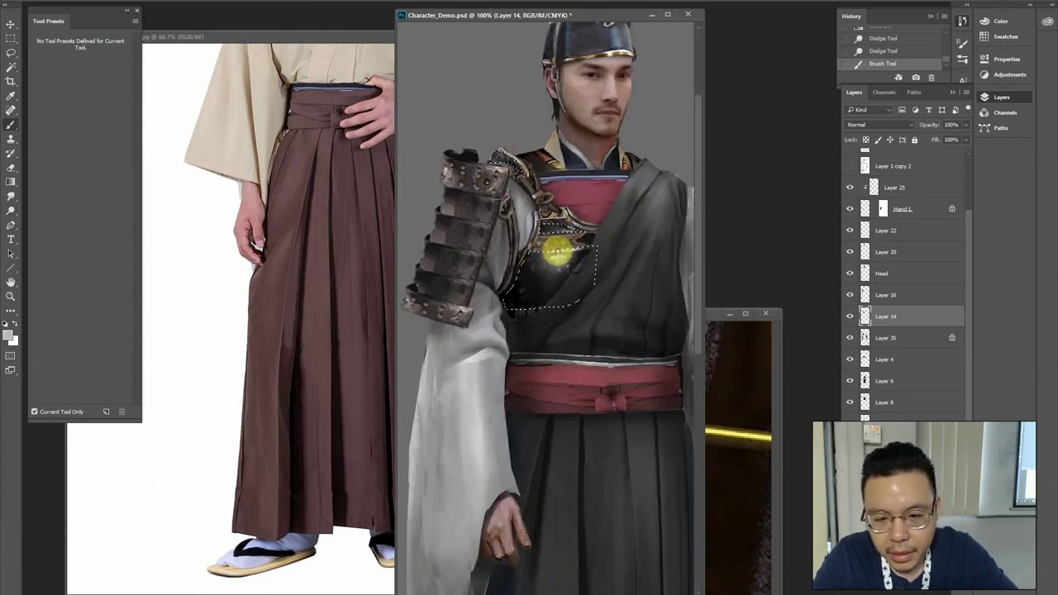
pyautogui.hotkey('ctrl', 'd')
pyautogui.keyDown('alt'); pyautogui.click(567, 237); pyautogui.keyUp('alt')
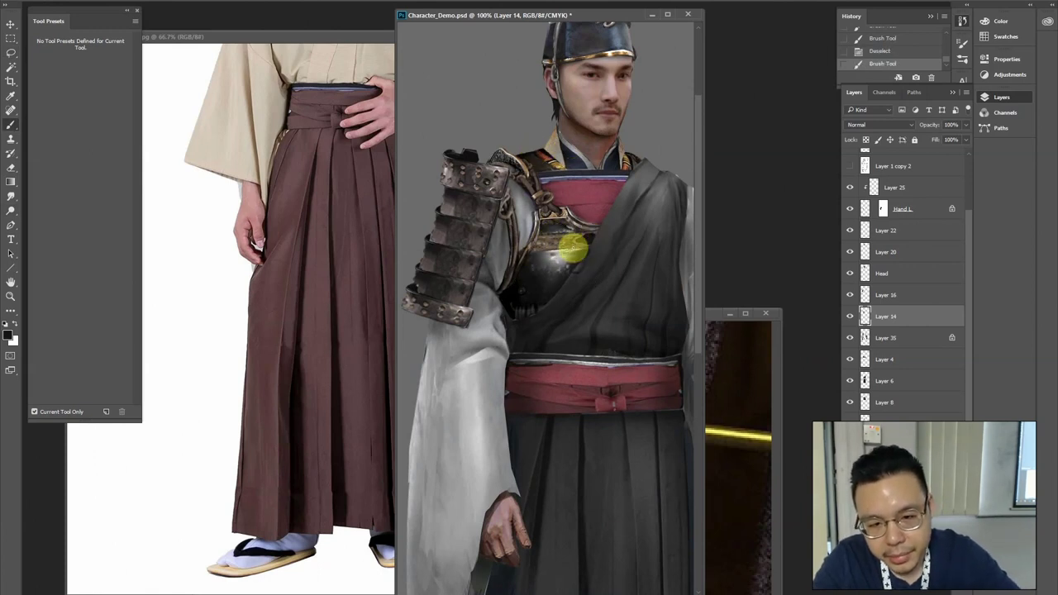
pyautogui.keyDown('alt'); pyautogui.click(556, 253); pyautogui.keyUp('alt')
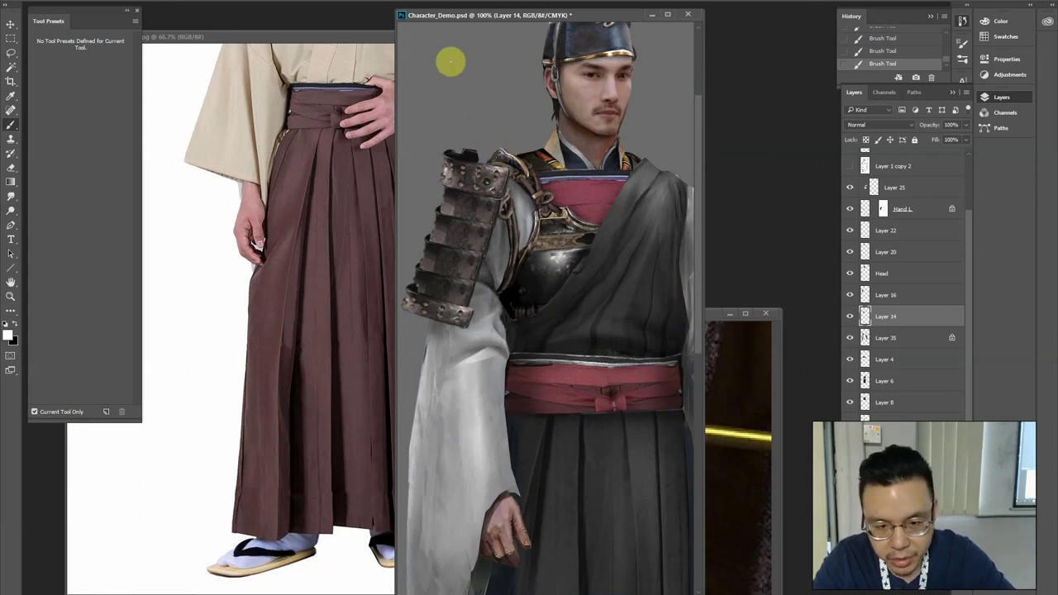
# Lasso the top and bottom bands of the shoulder guard on Layer 16
pyautogui.moveTo(491, 194); pyautogui.dragTo(519, 196)
pyautogui.press('v')
pyautogui.keyDown('ctrl'); pyautogui.click(507, 209); pyautogui.keyUp('ctrl')
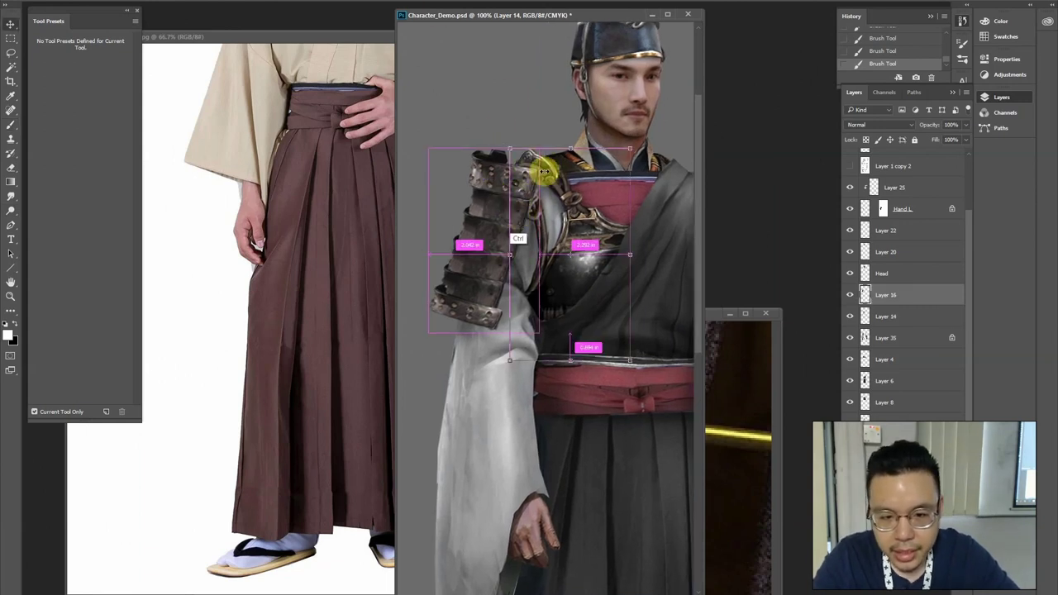
pyautogui.hotkey('ctrl', '-')
pyautogui.hotkey('ctrl', '-')
pyautogui.hotkey('ctrl', '+')
pyautogui.hotkey('ctrl', '+')
pyautogui.hotkey('ctrl', '+')
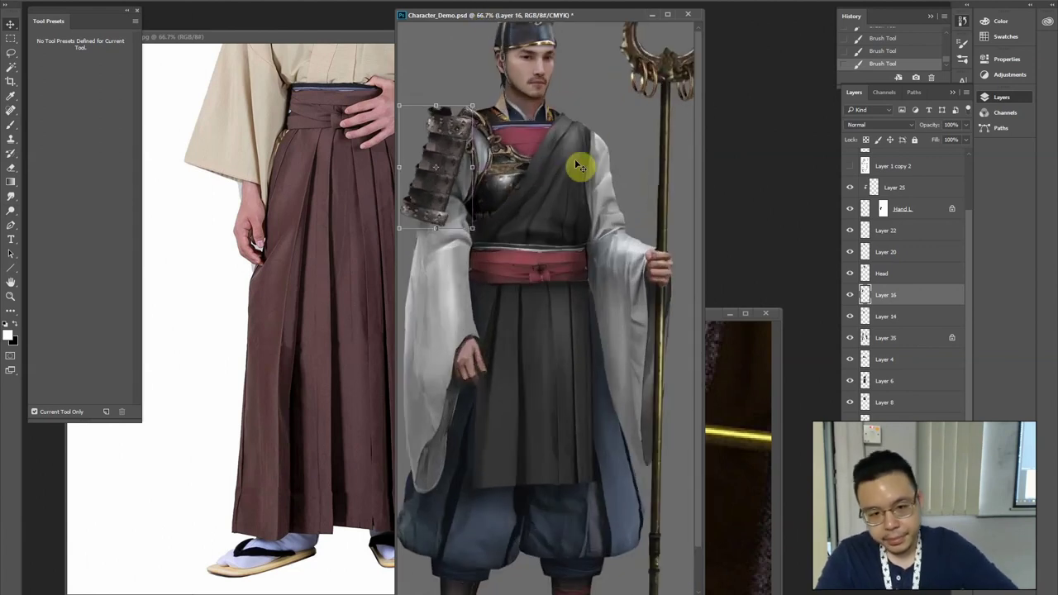
pyautogui.hotkey('ctrl', '+')
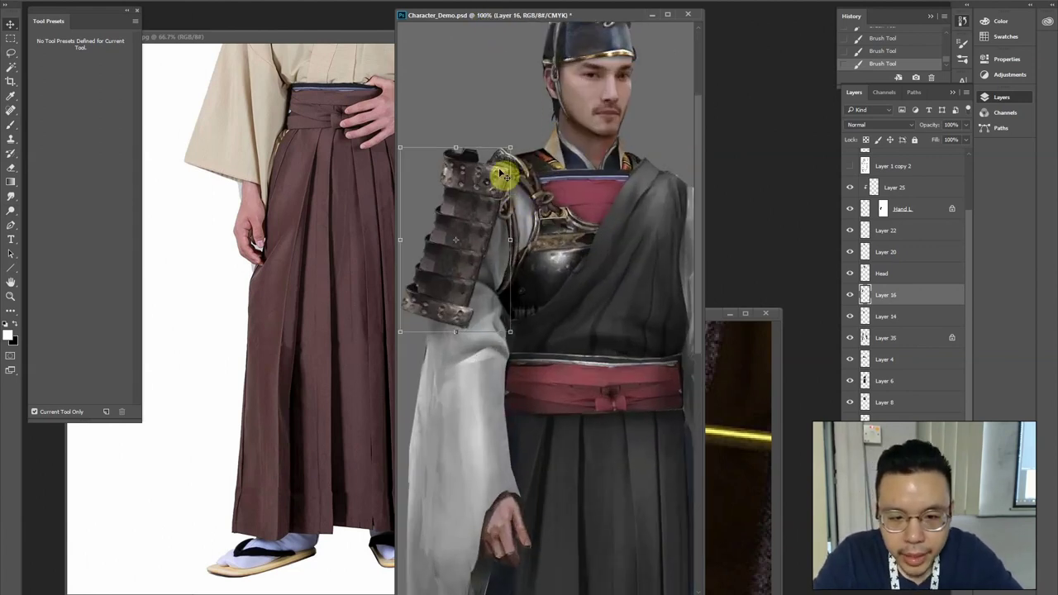
pyautogui.moveTo(501, 200)
pyautogui.mouseDown()
pyautogui.moveTo(441, 176)
pyautogui.moveTo(463, 148)
pyautogui.moveTo(487, 155)
pyautogui.moveTo(504, 199)
pyautogui.mouseUp()
pyautogui.moveTo(480, 309)
pyautogui.mouseDown()
pyautogui.moveTo(453, 339)
pyautogui.moveTo(406, 319)
pyautogui.moveTo(397, 294)
pyautogui.moveTo(415, 290)
pyautogui.moveTo(482, 312)
pyautogui.mouseUp()
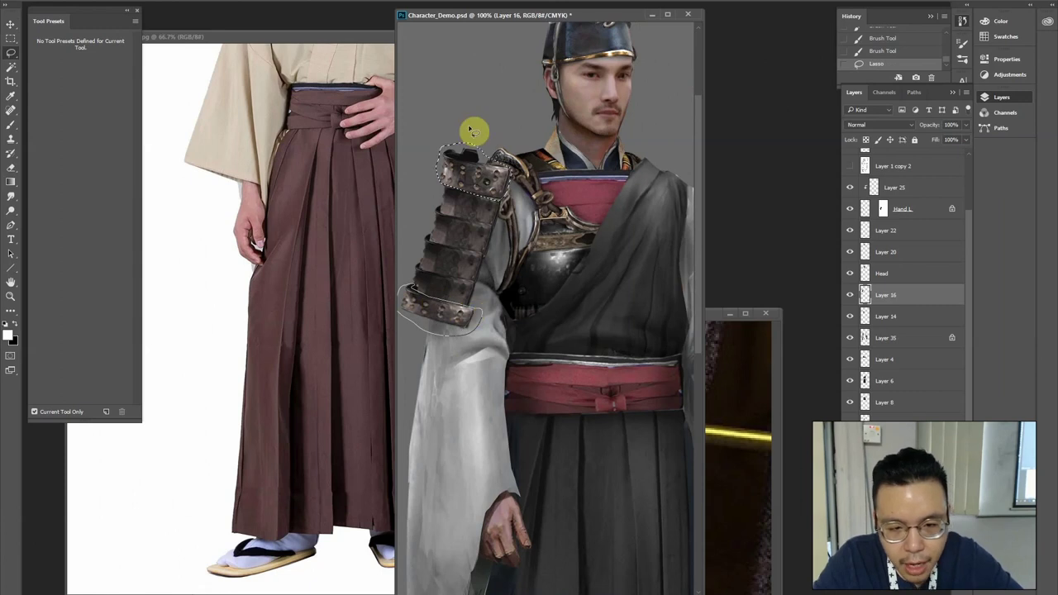
# Subtract the rivets from the selection of both shoulder guard bands and copy the selection to a new layer
pyautogui.hotkey('ctrl', '+')
pyautogui.moveTo(524, 167)
pyautogui.mouseDown()
pyautogui.moveTo(534, 169)
pyautogui.moveTo(524, 165)
pyautogui.moveTo(541, 131)
pyautogui.moveTo(534, 142)
pyautogui.mouseUp()
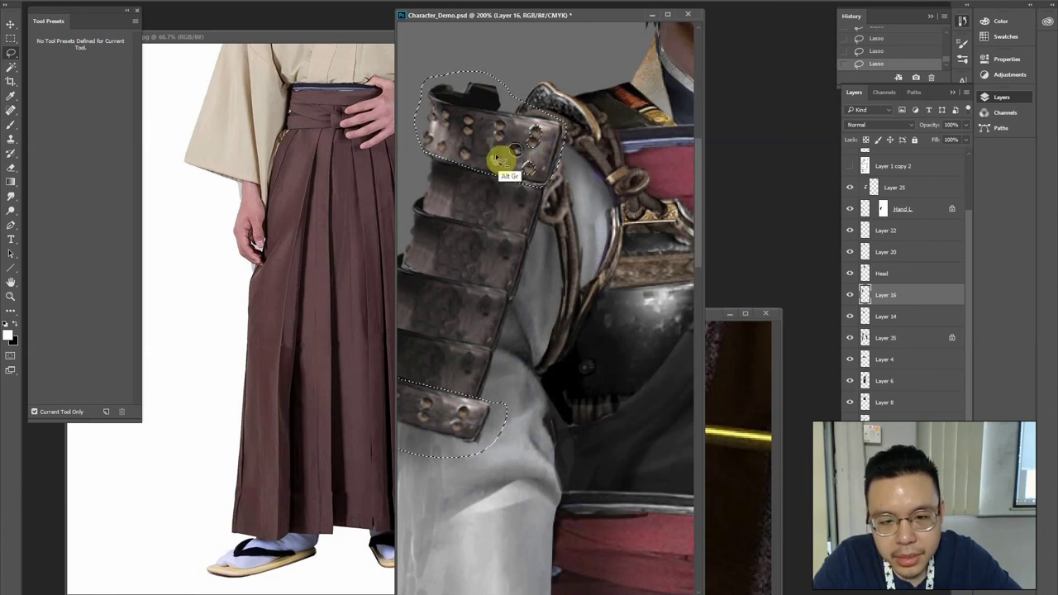
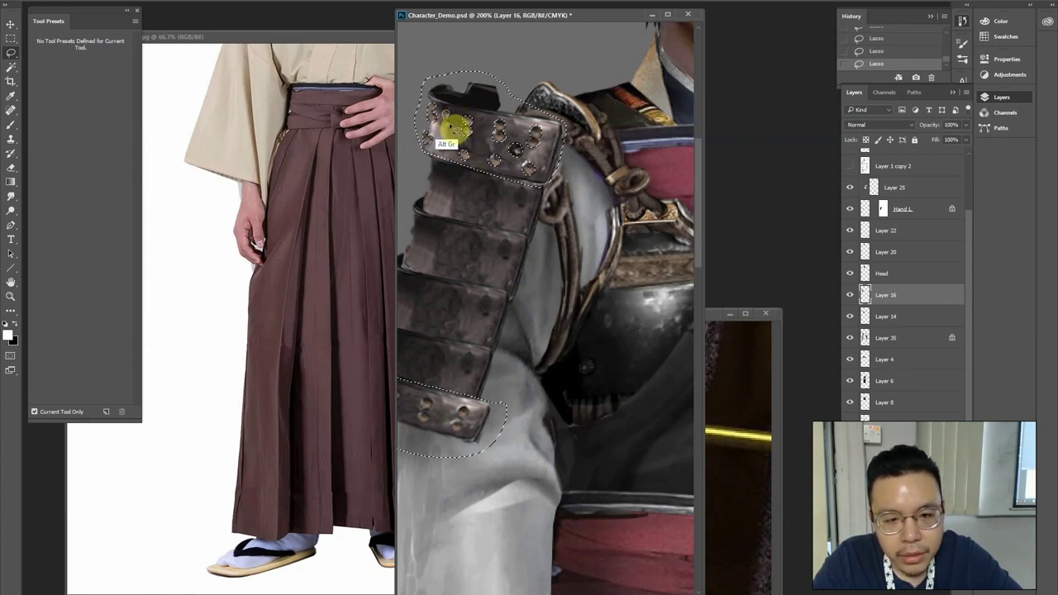
pyautogui.moveTo(493, 392); pyautogui.dragTo(568, 337)
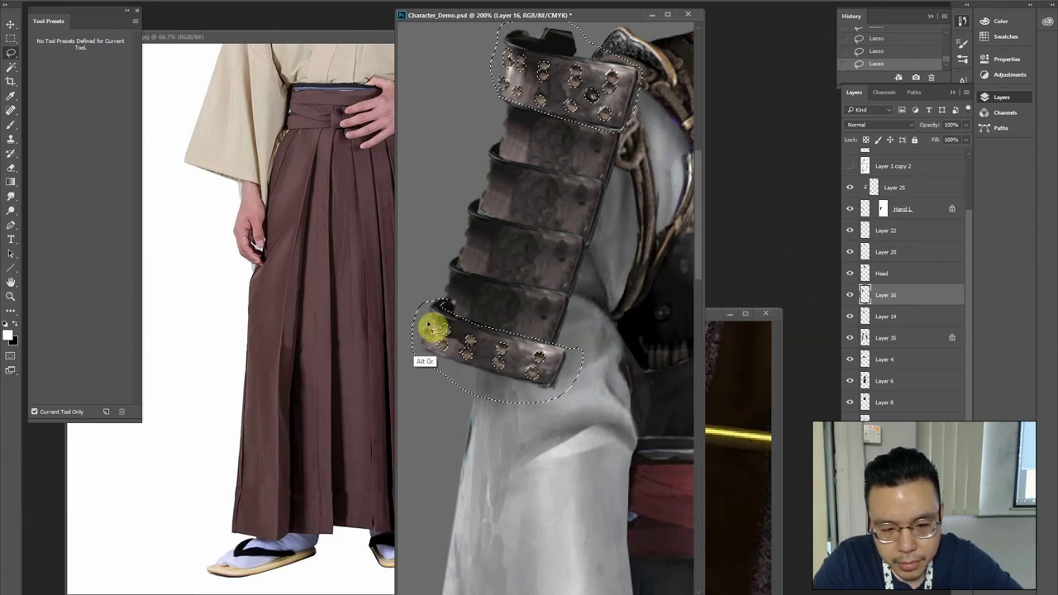
pyautogui.moveTo(466, 134); pyautogui.dragTo(469, 160)
pyautogui.hotkey('ctrl', 'j')
# Tint the copied shoulder guard bands gold with Color Balance, setting the midtone levels to +20, 0, -29
pyautogui.moveTo(624, 237); pyautogui.dragTo(523, 302)
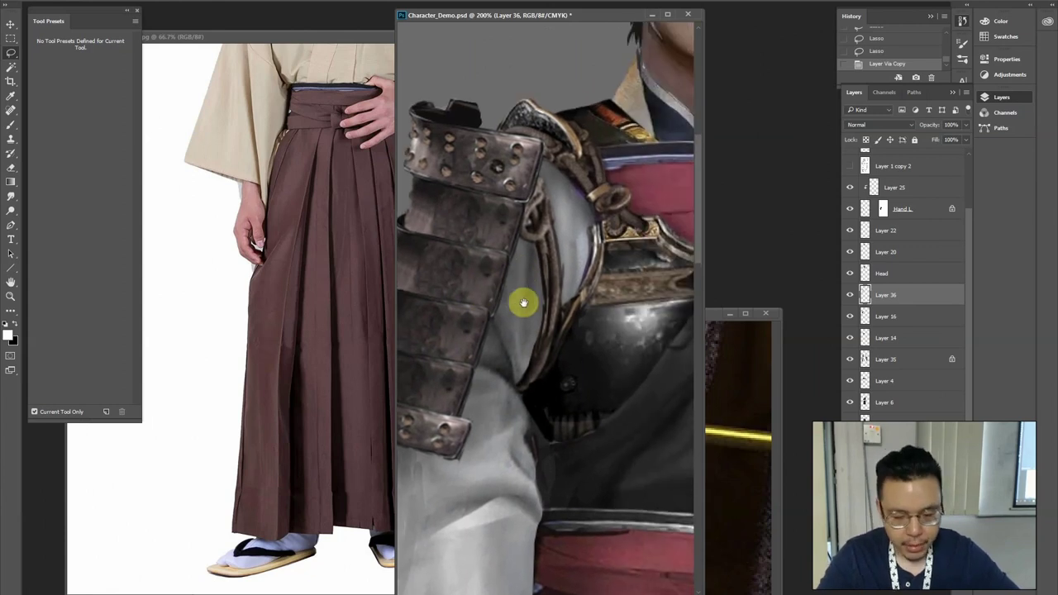
pyautogui.hotkey('ctrl', 'b')
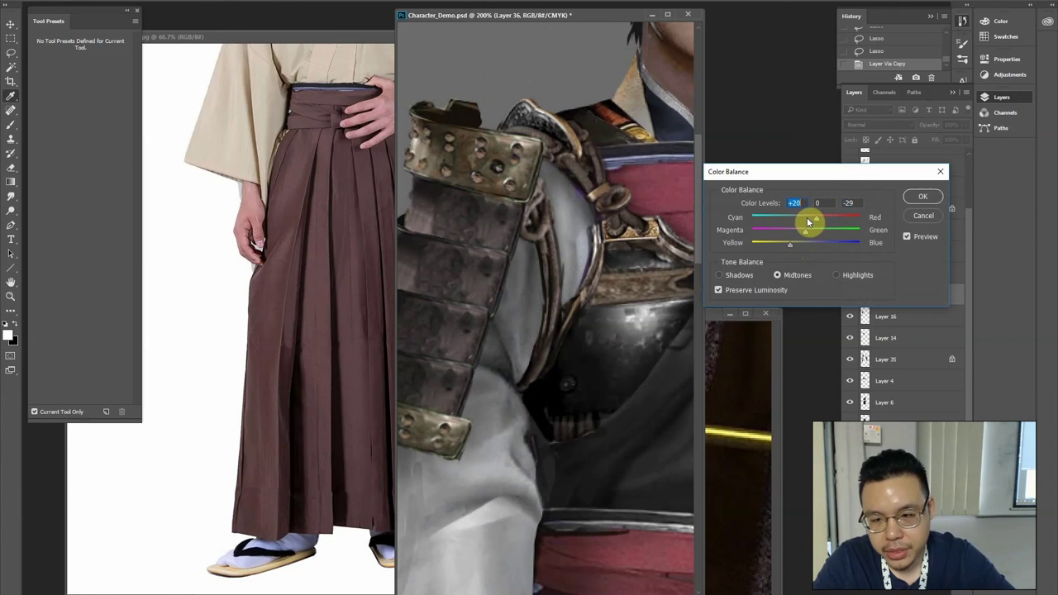
pyautogui.press('Return')
# Dodge highlights onto the gold shoulder guard bands on Layer 36
pyautogui.scroll(2, 560, 76)
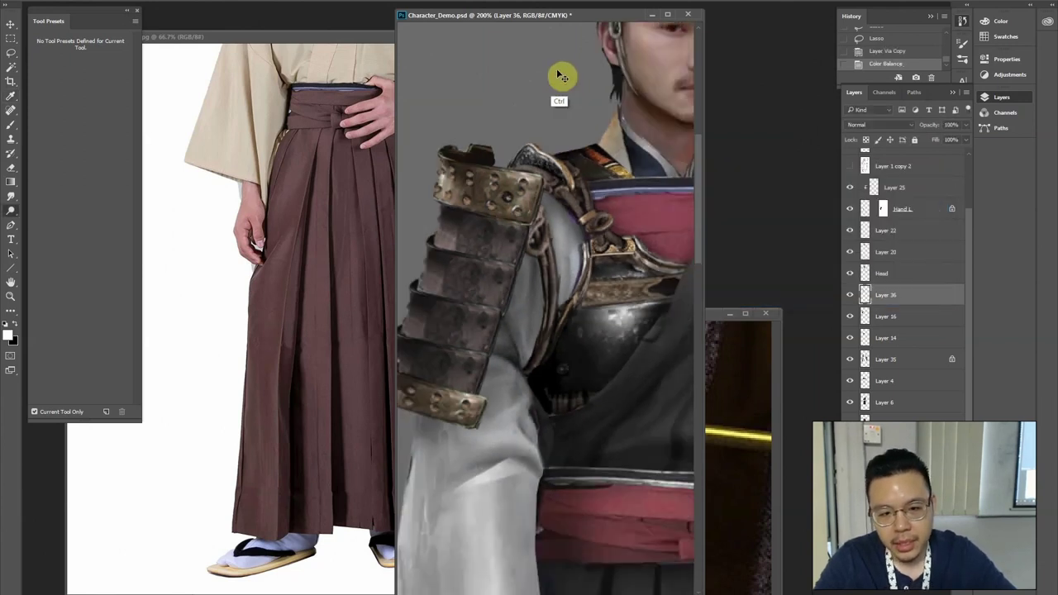
pyautogui.hotkey('ctrl', '-')
pyautogui.hotkey('ctrl', '-')
pyautogui.moveTo(507, 196)
pyautogui.mouseDown()
pyautogui.moveTo(482, 204)
pyautogui.moveTo(489, 256)
pyautogui.moveTo(451, 310)
pyautogui.moveTo(474, 314)
pyautogui.moveTo(479, 284)
pyautogui.moveTo(482, 308)
pyautogui.moveTo(510, 218)
pyautogui.moveTo(468, 334)
pyautogui.moveTo(498, 259)
pyautogui.moveTo(496, 332)
pyautogui.moveTo(519, 208)
pyautogui.mouseUp()
pyautogui.hotkey('ctrl', '+')
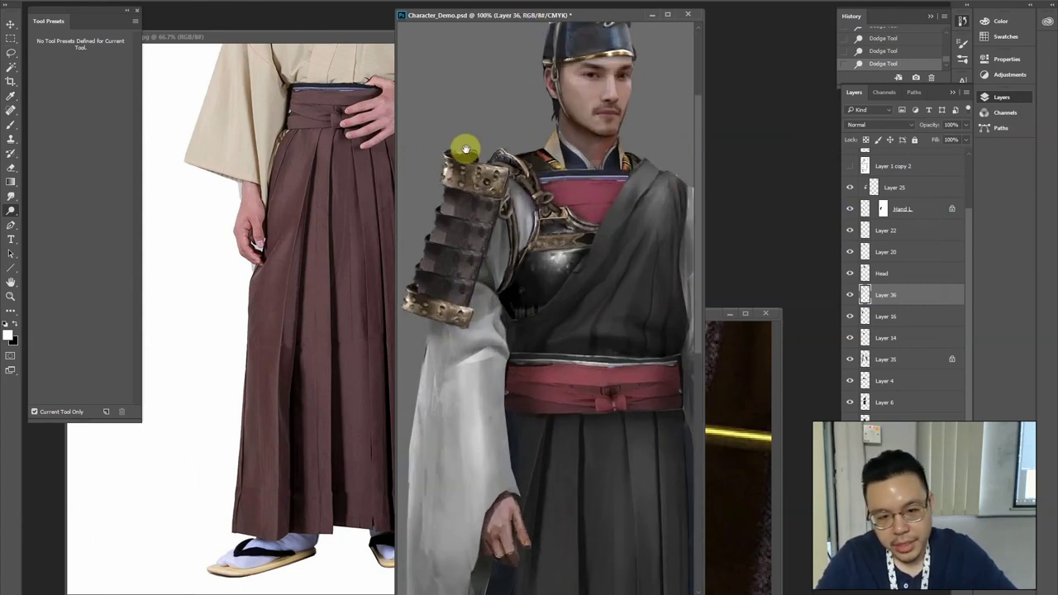
# Adjust the tones of the shoulder guard on Layer 16 with Levels
pyautogui.moveTo(438, 149); pyautogui.dragTo(498, 171)
pyautogui.press('v')
pyautogui.keyDown('ctrl'); pyautogui.click(557, 189); pyautogui.keyUp('ctrl')
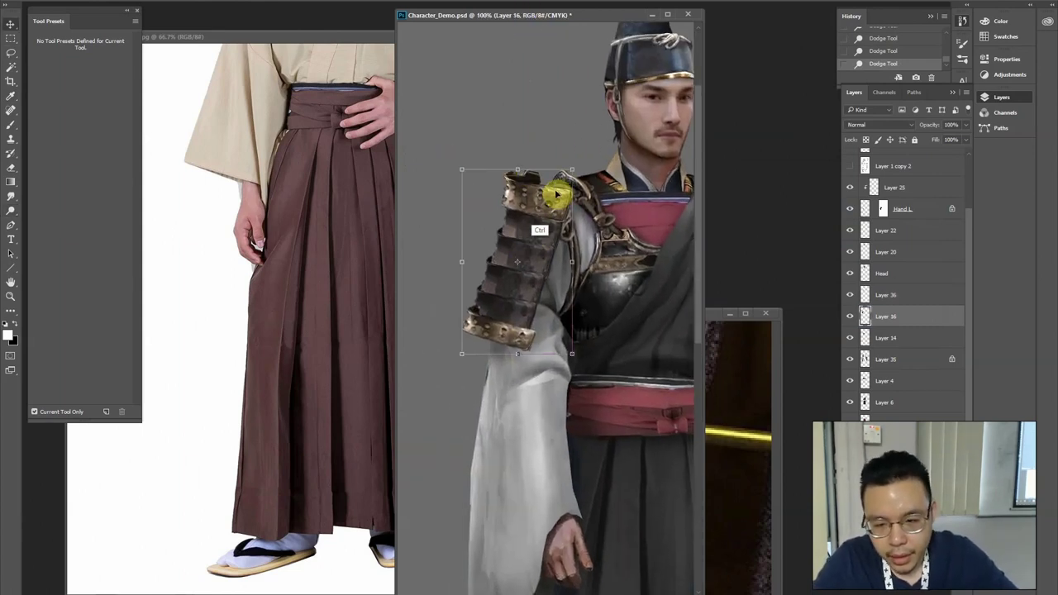
pyautogui.hotkey('ctrl', 'l')
pyautogui.press('Return')
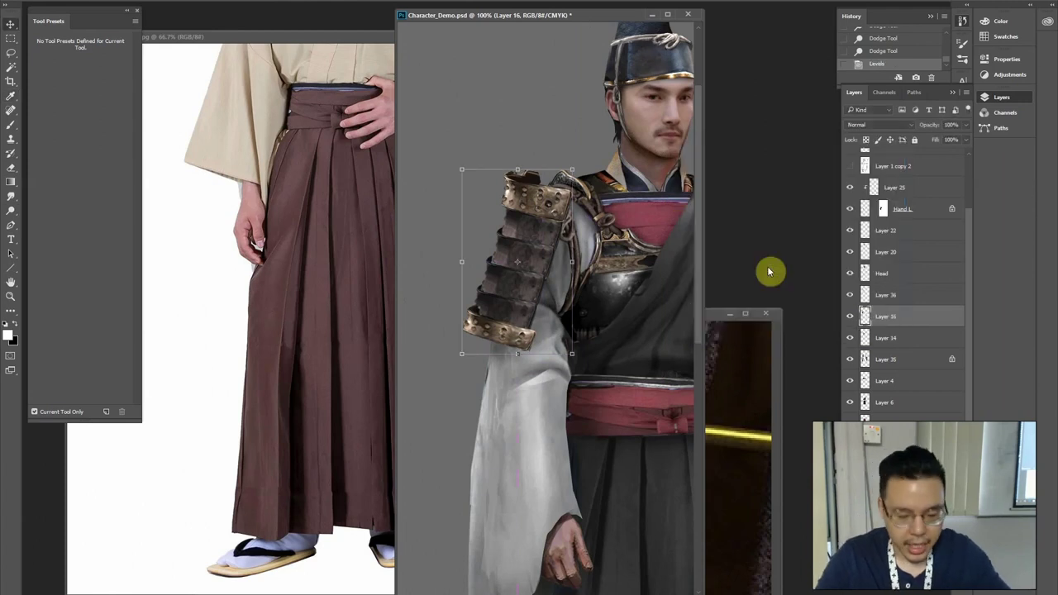
# Desaturate the shoulder guard on Layer 16 and darken its midtones with Levels
pyautogui.hotkey('ctrl', 'l')
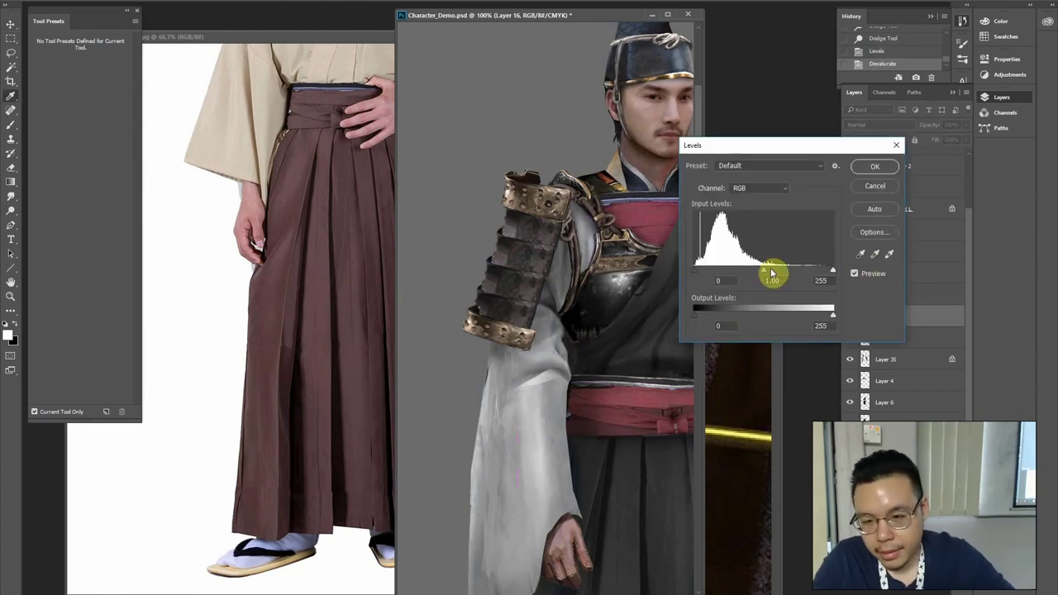
pyautogui.moveTo(772, 273); pyautogui.dragTo(775, 277)
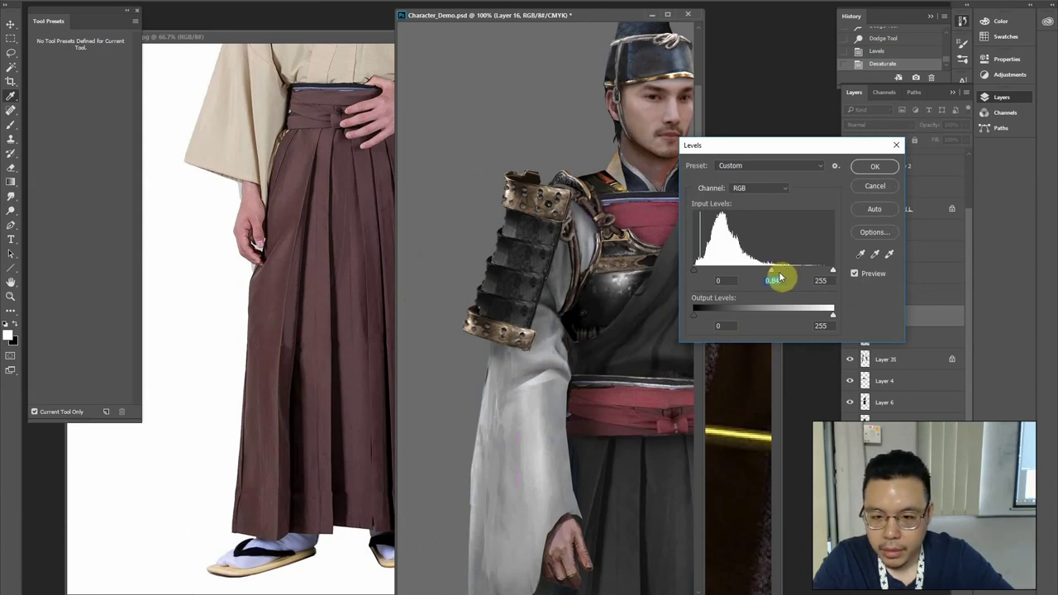
pyautogui.moveTo(779, 277); pyautogui.dragTo(778, 276)
pyautogui.press('Return')
# Lasso the top and bottom bands of the shoulder guard on Layer 16 and copy them to a new layer
pyautogui.hotkey('ctrl', 't')
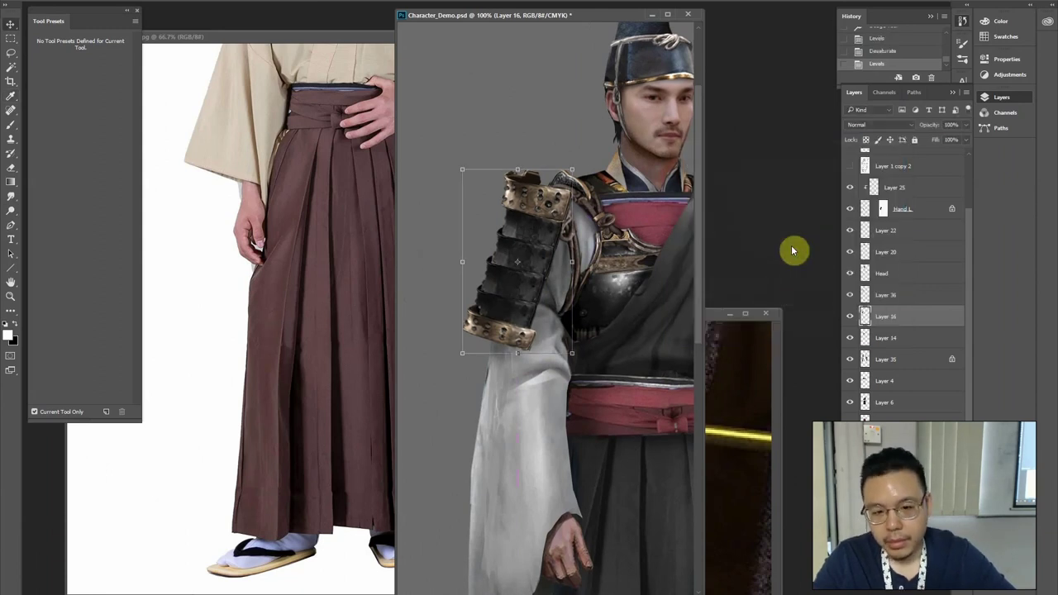
pyautogui.hotkey('ctrl', '-')
pyautogui.hotkey('ctrl', '+')
pyautogui.press('Return')
pyautogui.press('l')
pyautogui.moveTo(452, 130)
pyautogui.mouseDown()
pyautogui.moveTo(514, 182)
pyautogui.moveTo(506, 199)
pyautogui.moveTo(465, 193)
pyautogui.moveTo(430, 165)
pyautogui.mouseUp()
pyautogui.moveTo(407, 302)
pyautogui.mouseDown()
pyautogui.moveTo(432, 303)
pyautogui.moveTo(485, 338)
pyautogui.moveTo(404, 298)
pyautogui.mouseUp()
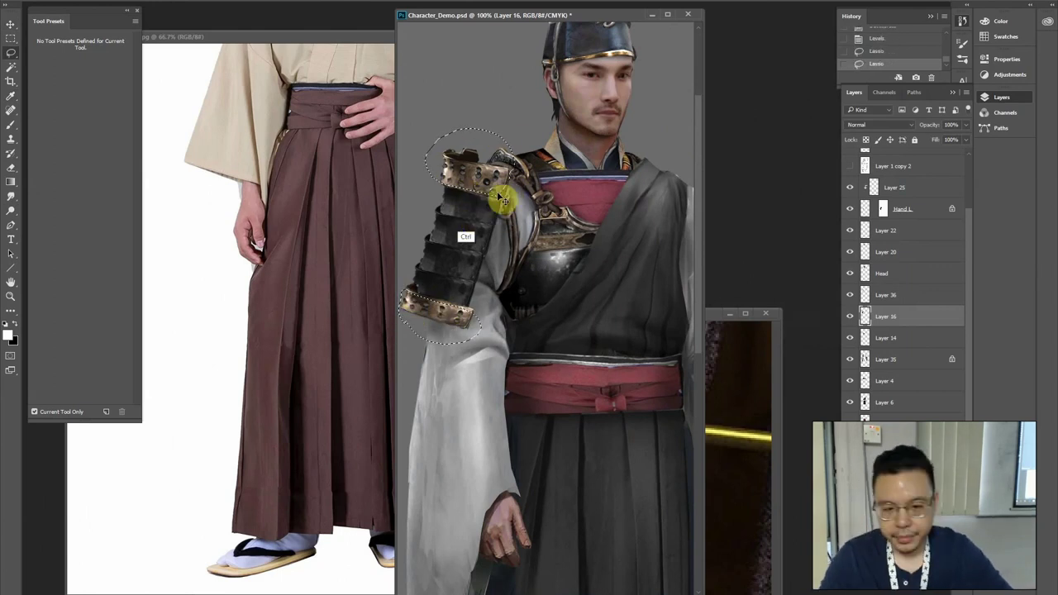
pyautogui.hotkey('ctrl', 'j')
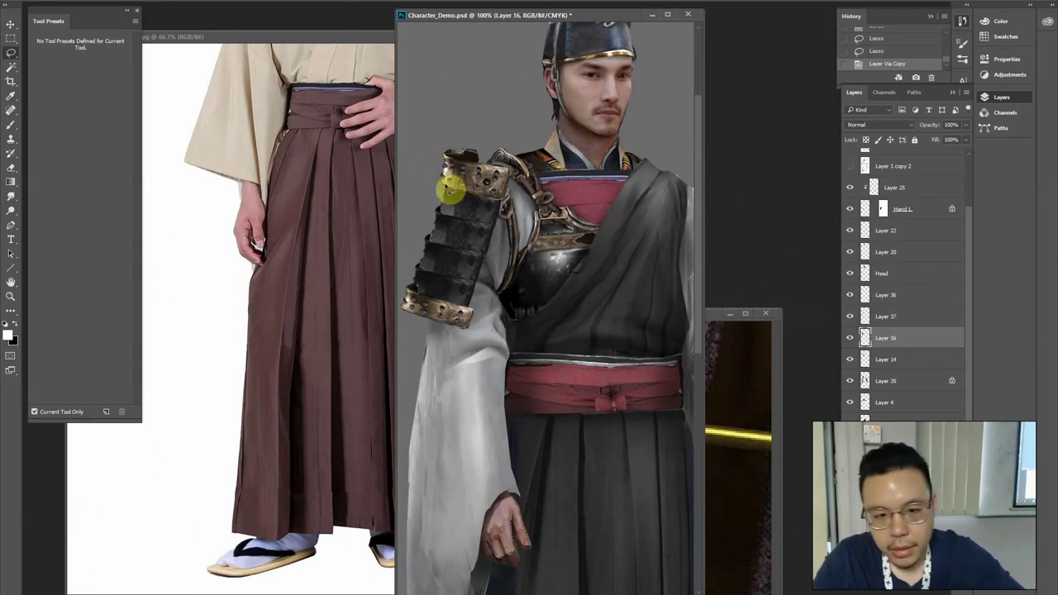
# Select the middle plates of the shoulder guard on Layer 16 and shade them with dodged highlights and grey gradients
pyautogui.moveTo(473, 220)
pyautogui.mouseDown()
pyautogui.moveTo(444, 219)
pyautogui.moveTo(450, 195)
pyautogui.moveTo(495, 211)
pyautogui.moveTo(478, 236)
pyautogui.moveTo(483, 228)
pyautogui.moveTo(458, 219)
pyautogui.moveTo(437, 238)
pyautogui.moveTo(474, 249)
pyautogui.moveTo(464, 259)
pyautogui.moveTo(439, 248)
pyautogui.moveTo(433, 261)
pyautogui.moveTo(463, 289)
pyautogui.moveTo(425, 287)
pyautogui.moveTo(457, 310)
pyautogui.moveTo(459, 286)
pyautogui.moveTo(417, 271)
pyautogui.moveTo(436, 299)
pyautogui.moveTo(424, 265)
pyautogui.moveTo(427, 246)
pyautogui.moveTo(447, 245)
pyautogui.moveTo(438, 226)
pyautogui.moveTo(456, 220)
pyautogui.moveTo(447, 205)
pyautogui.moveTo(504, 197)
pyautogui.moveTo(479, 193)
pyautogui.moveTo(487, 153)
pyautogui.moveTo(507, 200)
pyautogui.moveTo(509, 184)
pyautogui.moveTo(467, 188)
pyautogui.moveTo(423, 309)
pyautogui.moveTo(469, 176)
pyautogui.moveTo(433, 314)
pyautogui.moveTo(466, 178)
pyautogui.moveTo(457, 247)
pyautogui.moveTo(464, 195)
pyautogui.moveTo(430, 325)
pyautogui.mouseUp()
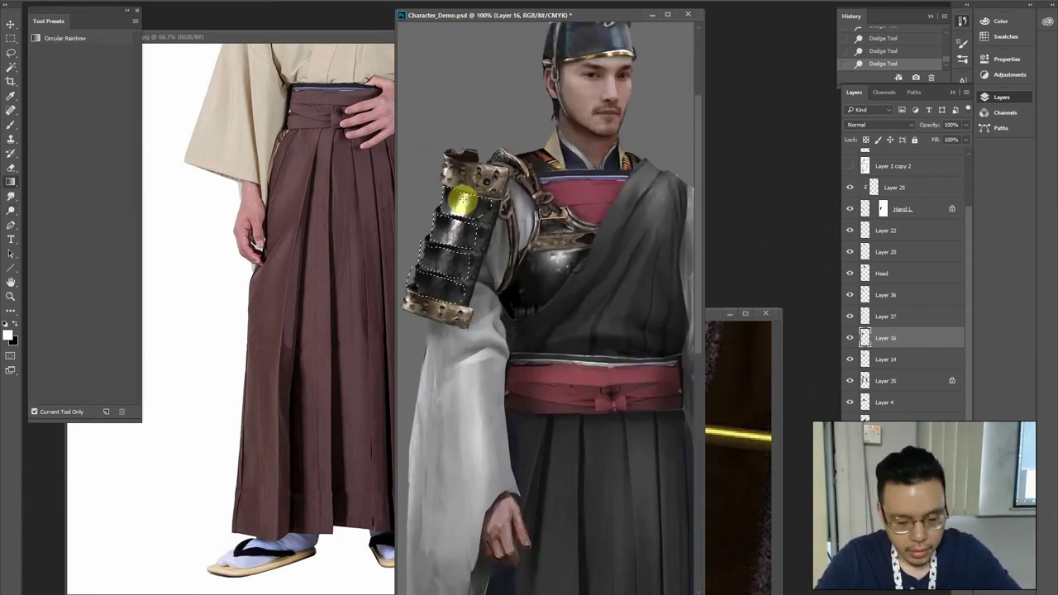
pyautogui.keyDown('alt'); pyautogui.click(554, 265); pyautogui.keyUp('alt')
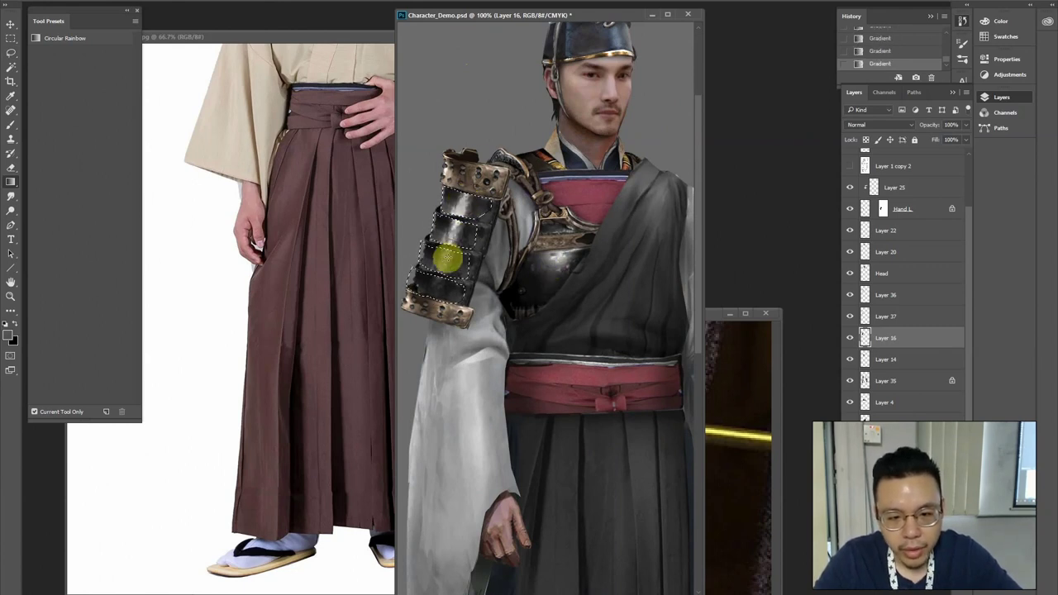
pyautogui.press('l')
pyautogui.click(431, 153)
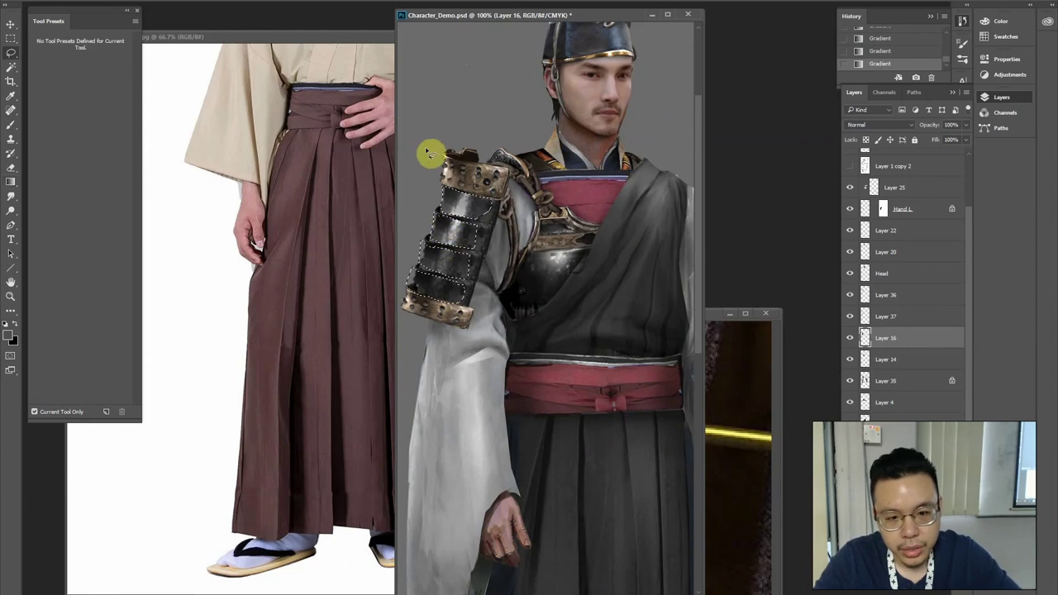
# Dodge further metallic highlights onto the shoulder guard's middle plates and clear the selection
pyautogui.hotkey('ctrl', '-')
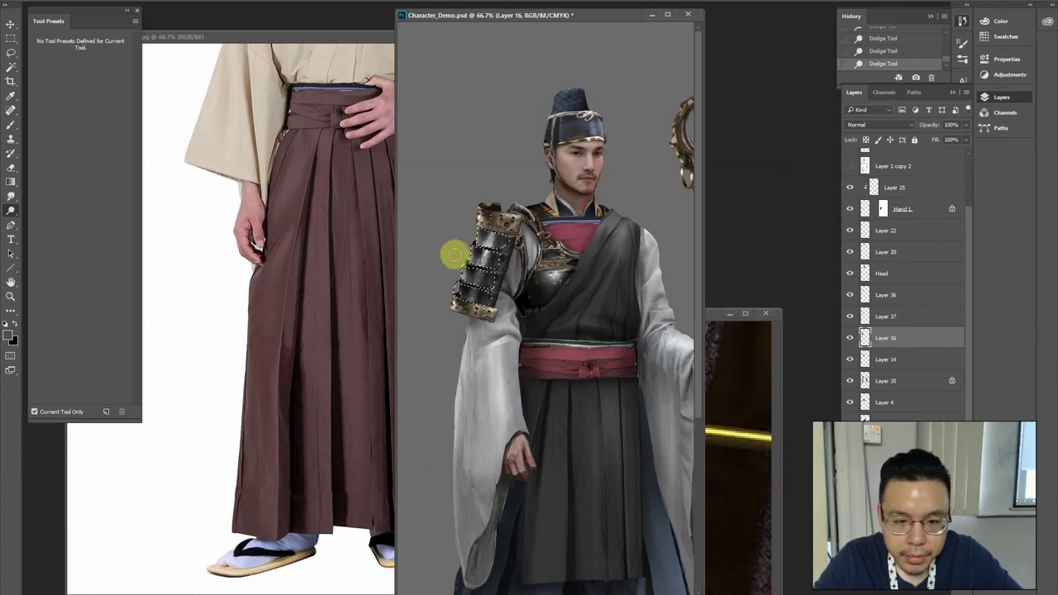
pyautogui.press('l')
pyautogui.hotkey('ctrl', 'd')
pyautogui.hotkey('ctrl', '-')
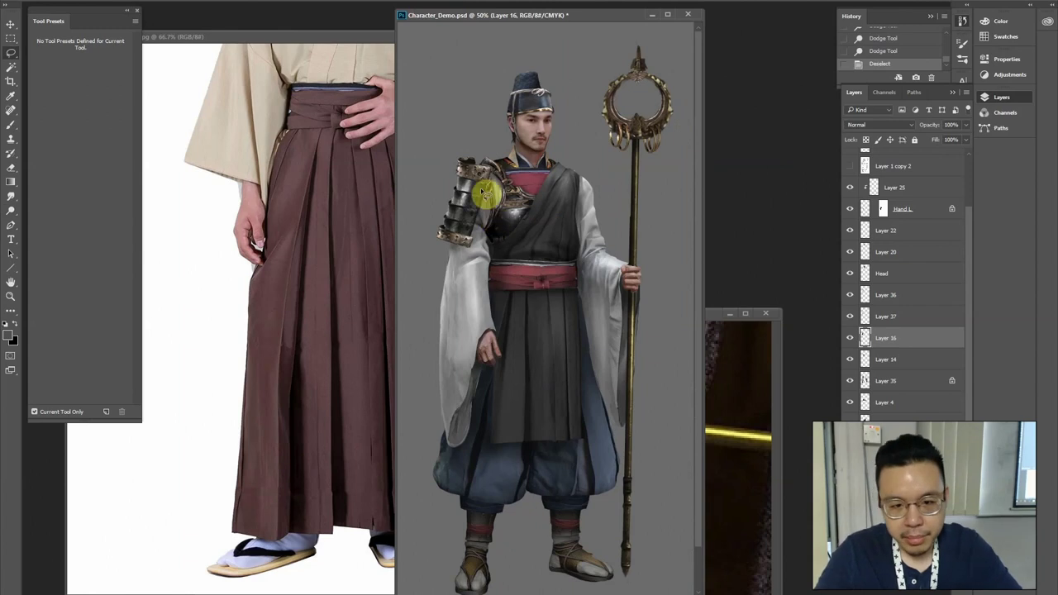
# Select Layer 14, toggle its visibility to check the breastplate, and save the document
pyautogui.hotkey('ctrl', '+')
pyautogui.click(874, 359)
pyautogui.click(849, 359)
pyautogui.click(849, 358)
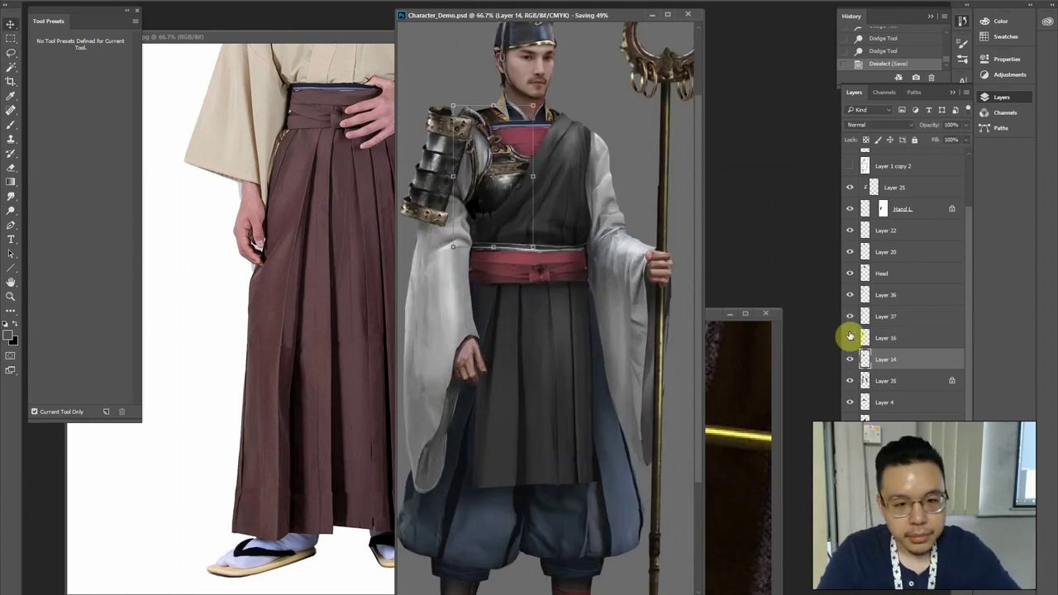
# Select the shoulder guard bands on Layer 37 and hide Layer 36 to check its gold tint
pyautogui.keyDown('ctrl'); pyautogui.click(463, 136); pyautogui.keyUp('ctrl')
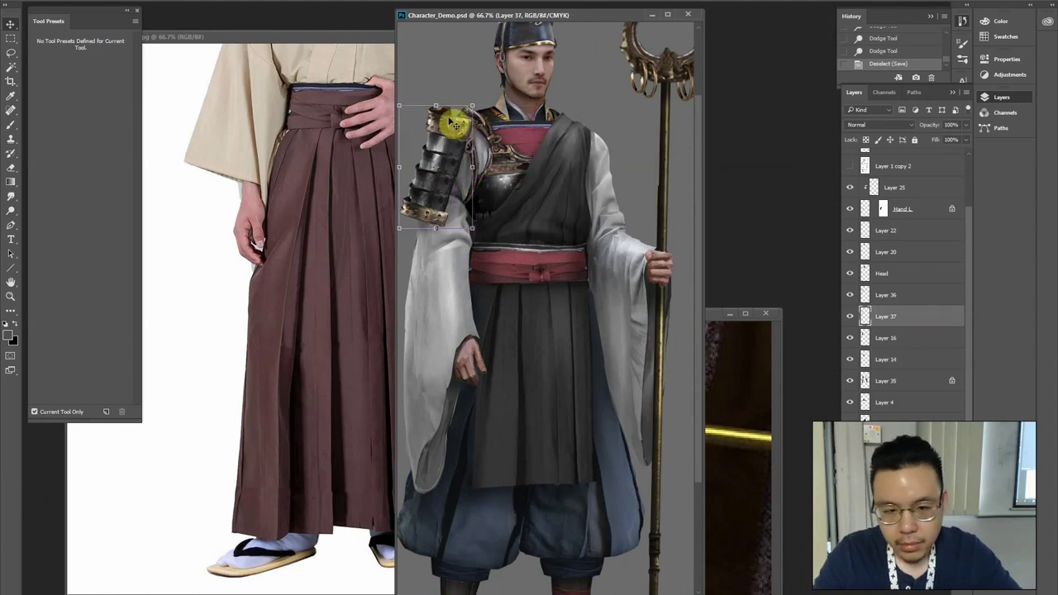
pyautogui.moveTo(429, 97); pyautogui.dragTo(470, 148)
pyautogui.click(851, 298)
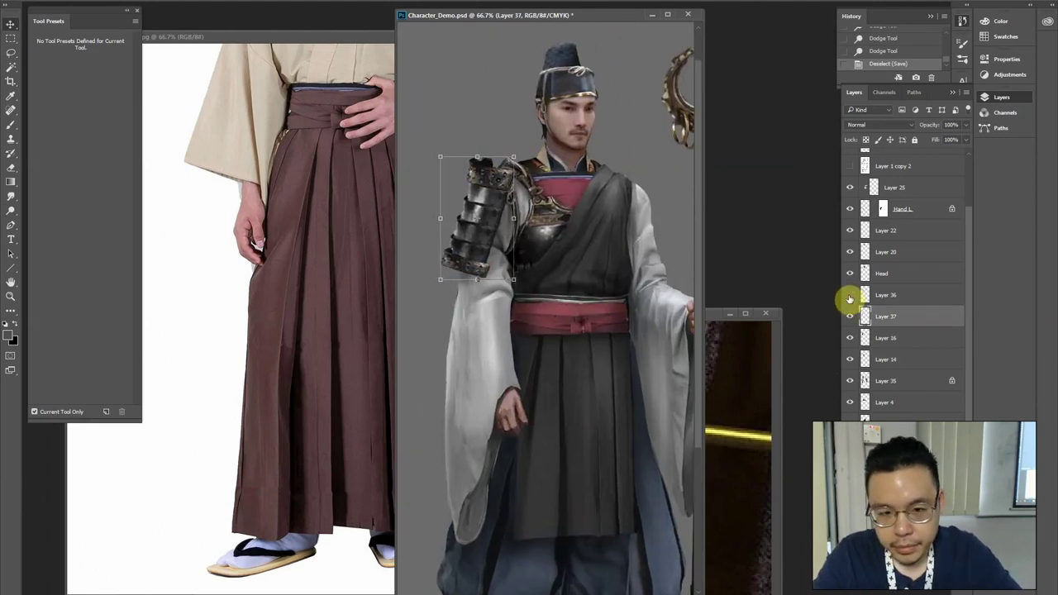
# Toggle the visibility of Layers 36, 37, 16 and 14 to check which armour parts each one holds
pyautogui.click(850, 298)
pyautogui.click(849, 321)
pyautogui.click(849, 321)
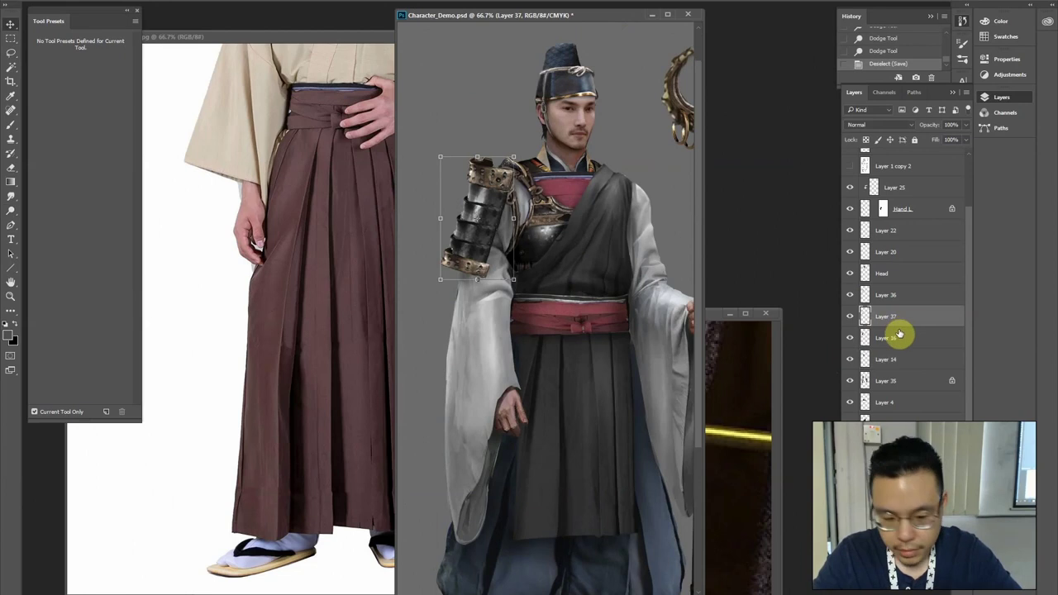
pyautogui.click(849, 338)
pyautogui.click(849, 338)
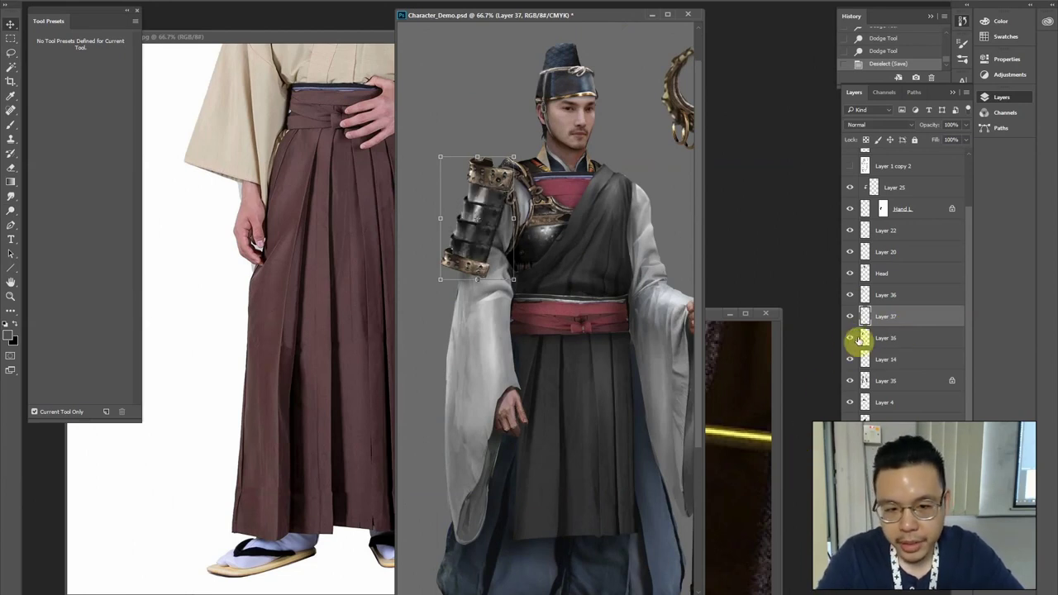
pyautogui.click(852, 321)
pyautogui.click(854, 323)
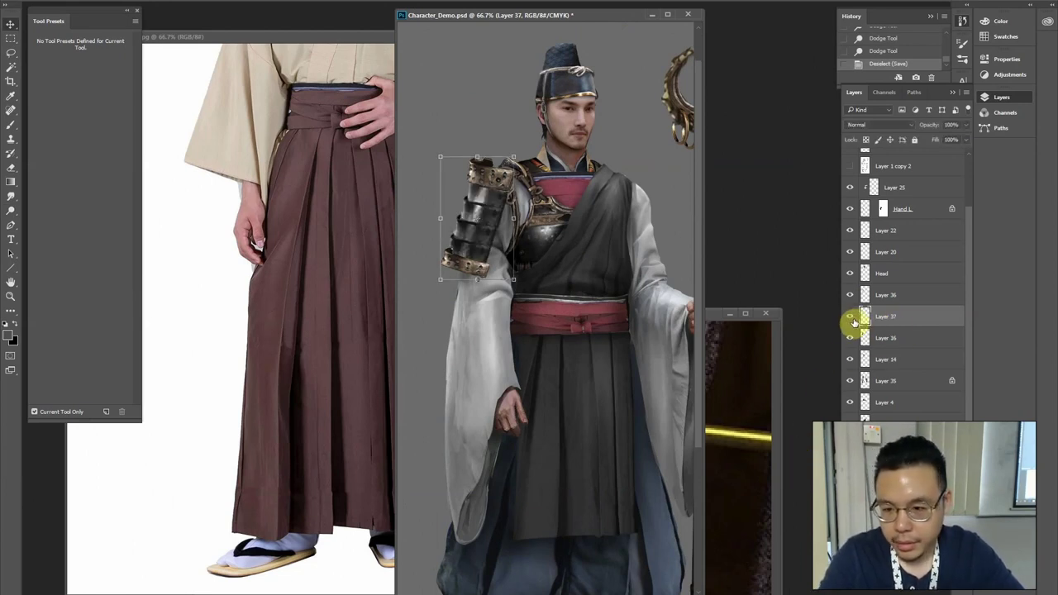
pyautogui.click(851, 361)
pyautogui.click(850, 356)
pyautogui.keyDown('alt'); pyautogui.click(850, 342); pyautogui.keyUp('alt')
pyautogui.keyDown('alt'); pyautogui.click(852, 341); pyautogui.keyUp('alt')
# Lasso the upper and lower bands of the shoulder guard on Layer 16 and copy them to a new layer
pyautogui.click(879, 340)
pyautogui.click(851, 338)
pyautogui.click(851, 338)
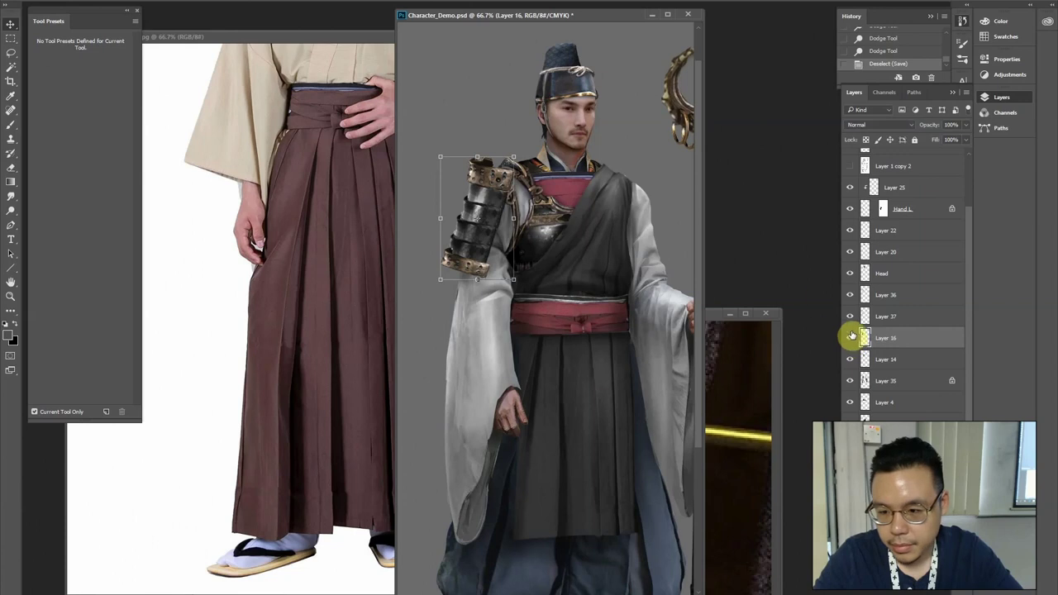
pyautogui.press('l')
pyautogui.moveTo(493, 142)
pyautogui.mouseDown()
pyautogui.moveTo(518, 190)
pyautogui.moveTo(482, 188)
pyautogui.moveTo(471, 152)
pyautogui.mouseUp()
pyautogui.moveTo(422, 269)
pyautogui.mouseDown()
pyautogui.moveTo(440, 251)
pyautogui.moveTo(472, 266)
pyautogui.moveTo(429, 285)
pyautogui.moveTo(459, 233)
pyautogui.mouseUp()
pyautogui.hotkey('ctrl', 'j')
pyautogui.hotkey('ctrl', 'u')
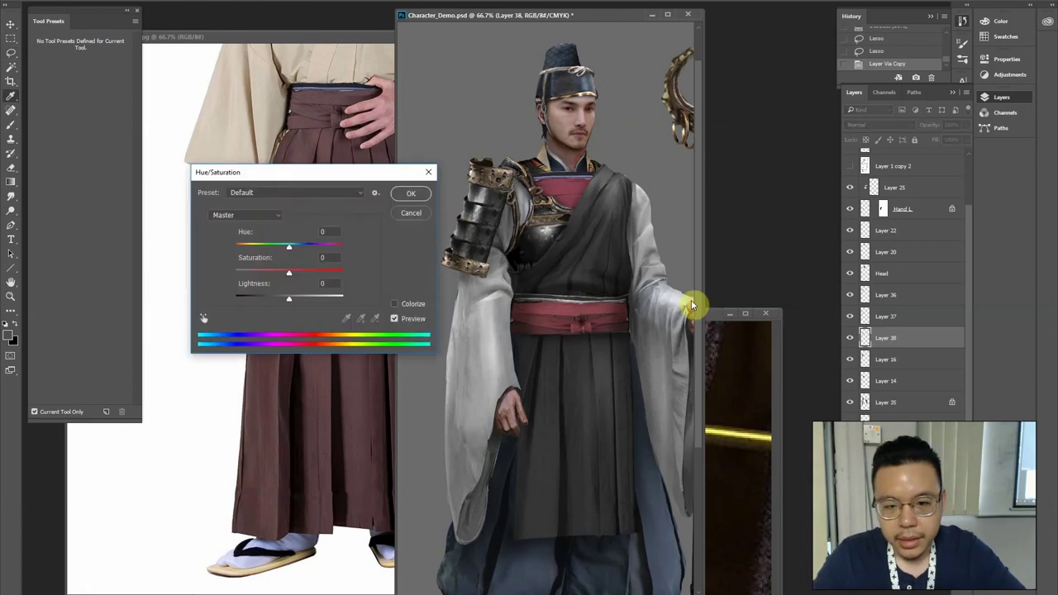
pyautogui.click(394, 303)
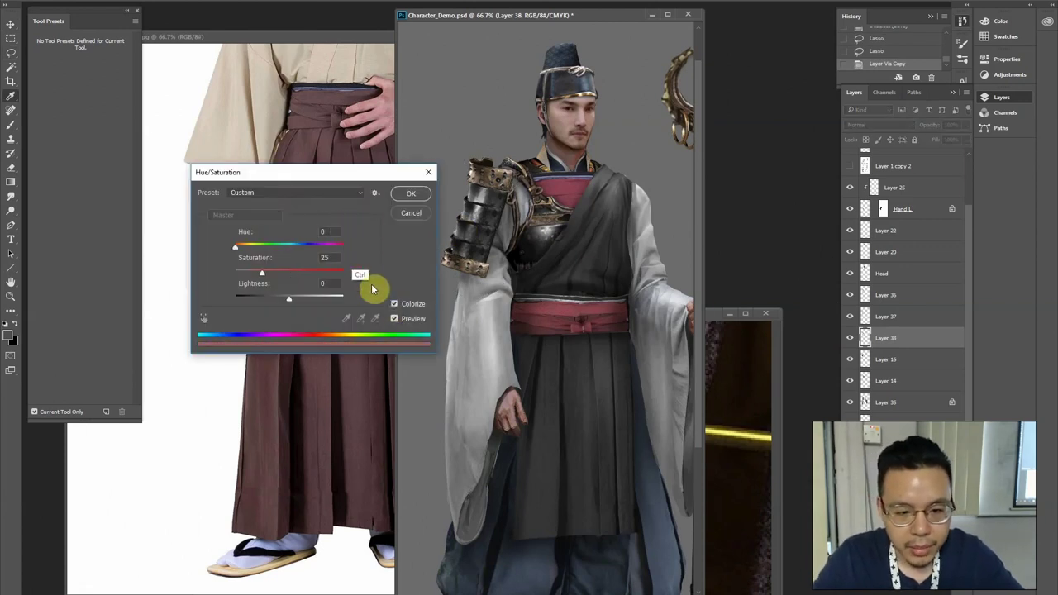
pyautogui.hotkey('ctrl', '+')
pyautogui.moveTo(304, 299); pyautogui.dragTo(307, 299)
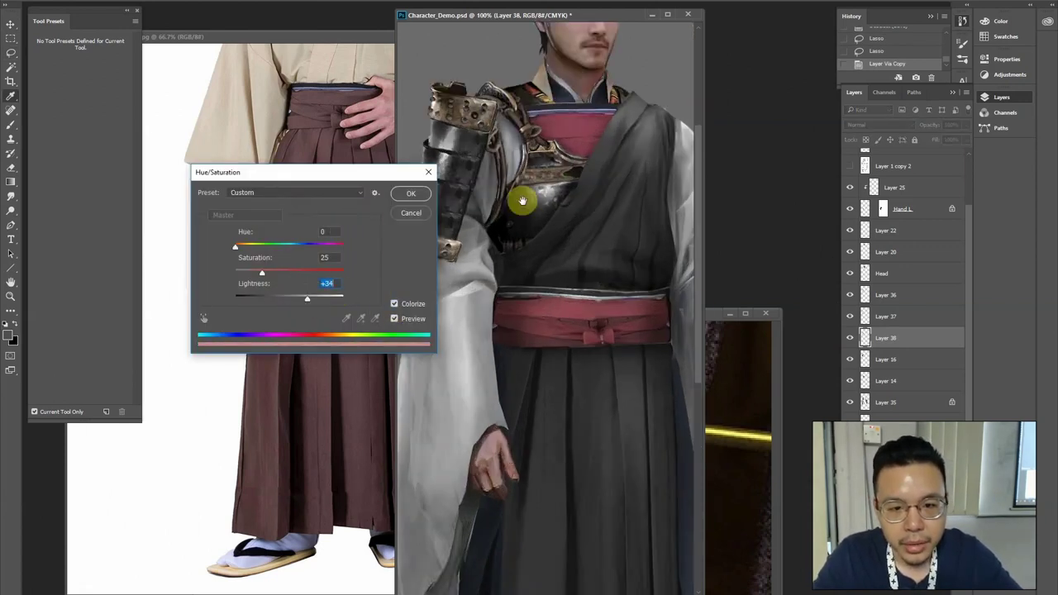
pyautogui.moveTo(523, 201); pyautogui.dragTo(565, 265)
pyautogui.click(409, 214)
pyautogui.press('Return')
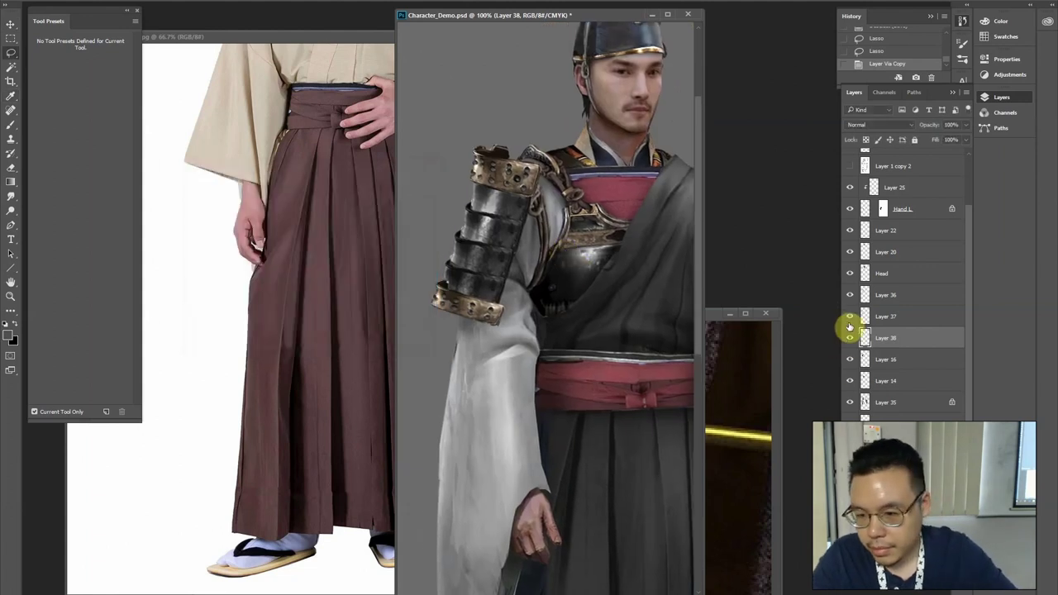
# Colorize the band details on Layer 37 with saturation 32 and lightness +10, and shift their midtones about -17 toward magenta
pyautogui.click(894, 320)
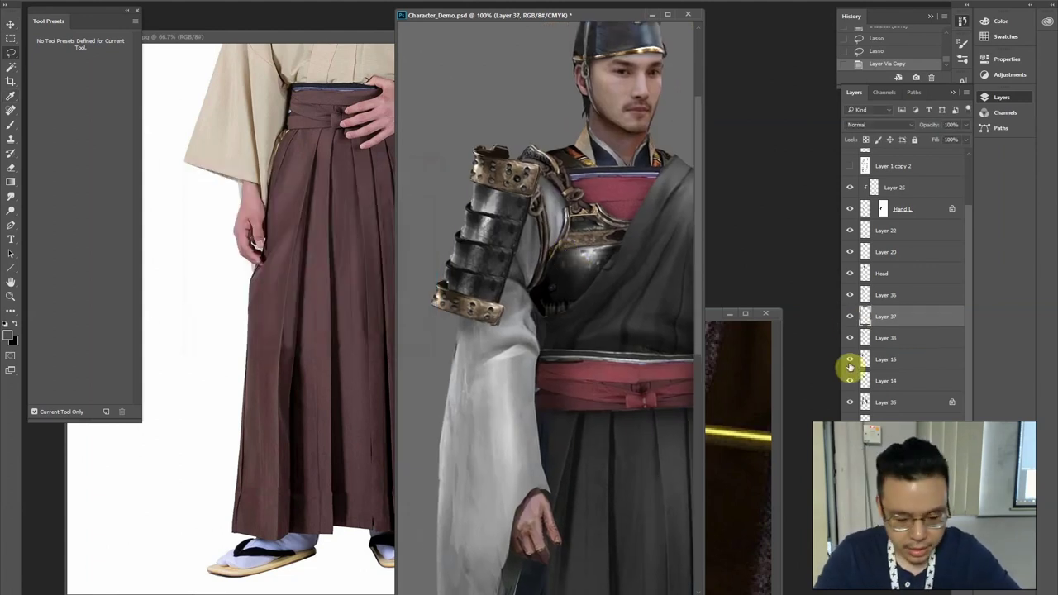
pyautogui.hotkey('ctrl', 'u')
pyautogui.click(395, 303)
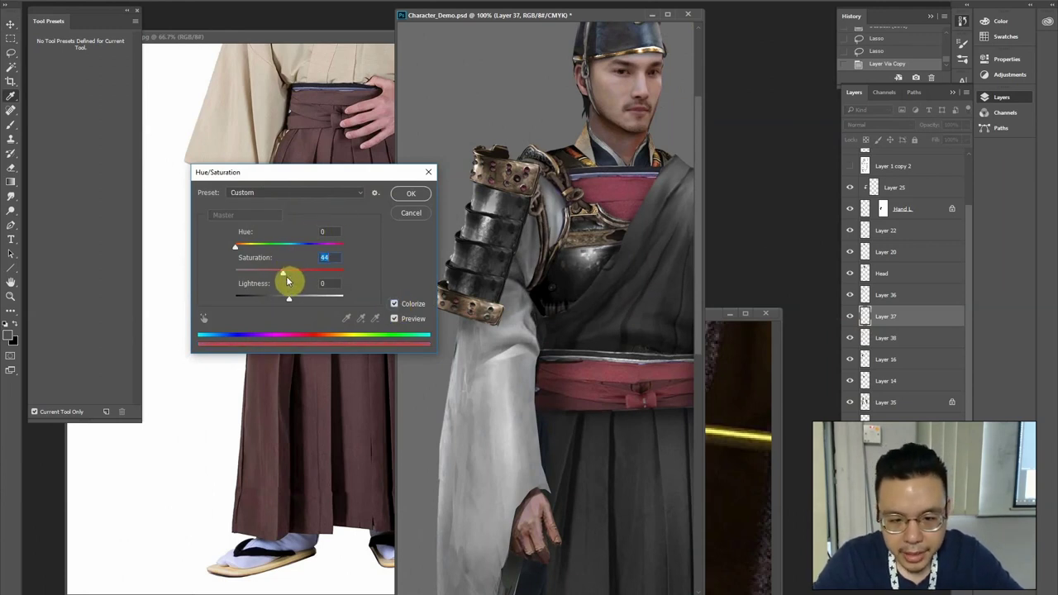
pyautogui.moveTo(267, 276)
pyautogui.mouseDown()
pyautogui.moveTo(298, 300)
pyautogui.moveTo(270, 274)
pyautogui.mouseUp()
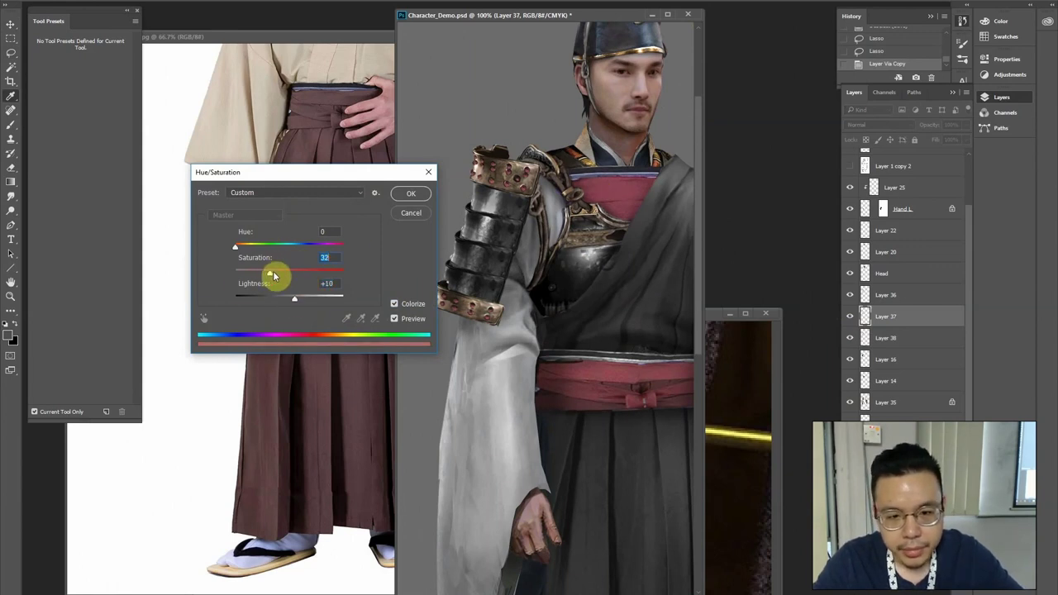
pyautogui.press('Return')
pyautogui.hotkey('ctrl', 'b')
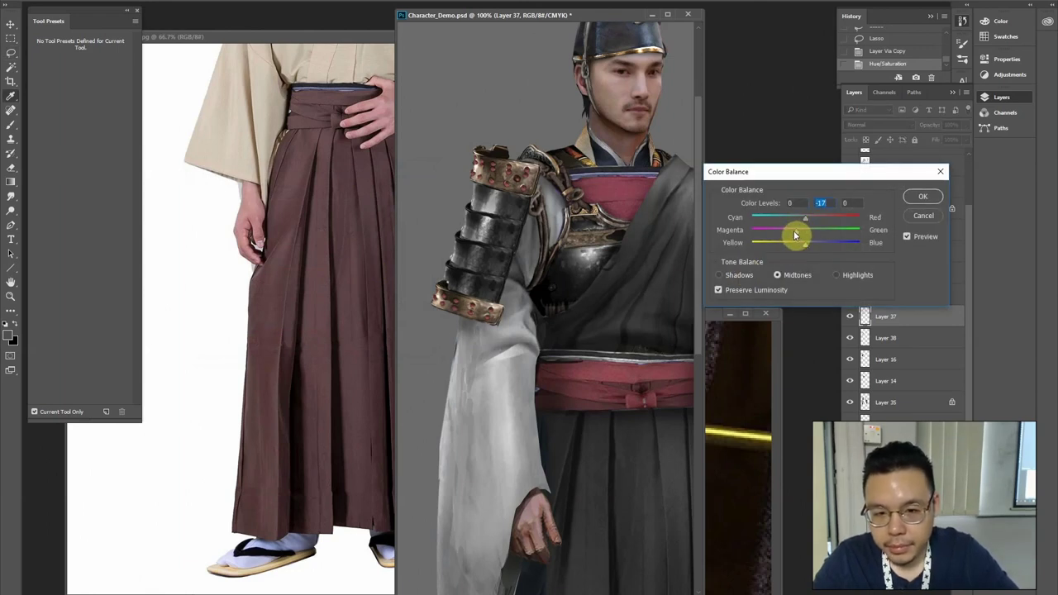
pyautogui.press('Return')
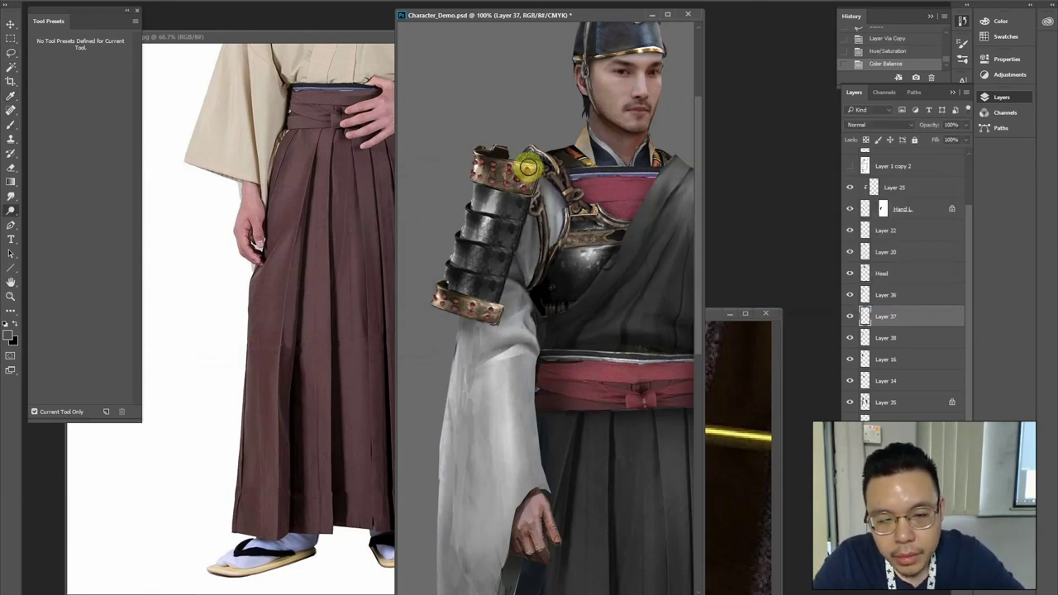
# Dodge highlights and burn shadows into the red details on the shoulder guard's upper and lower bands
pyautogui.moveTo(523, 193); pyautogui.dragTo(517, 180)
pyautogui.moveTo(519, 177); pyautogui.dragTo(526, 171)
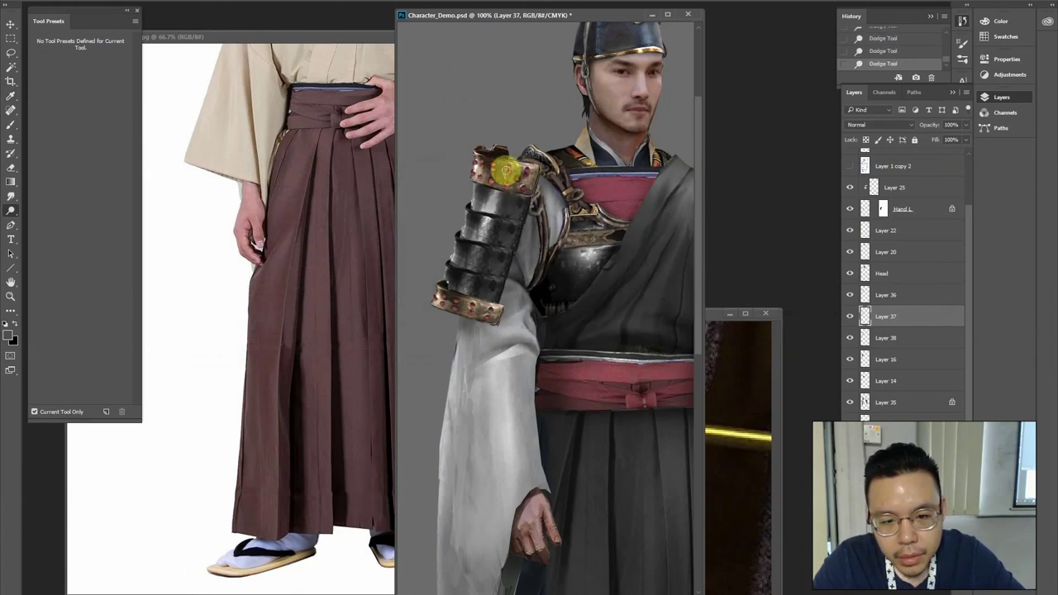
pyautogui.moveTo(481, 187); pyautogui.dragTo(524, 181)
pyautogui.moveTo(475, 295)
pyautogui.mouseDown()
pyautogui.moveTo(479, 312)
pyautogui.moveTo(504, 309)
pyautogui.mouseUp()
pyautogui.moveTo(472, 300); pyautogui.dragTo(454, 292)
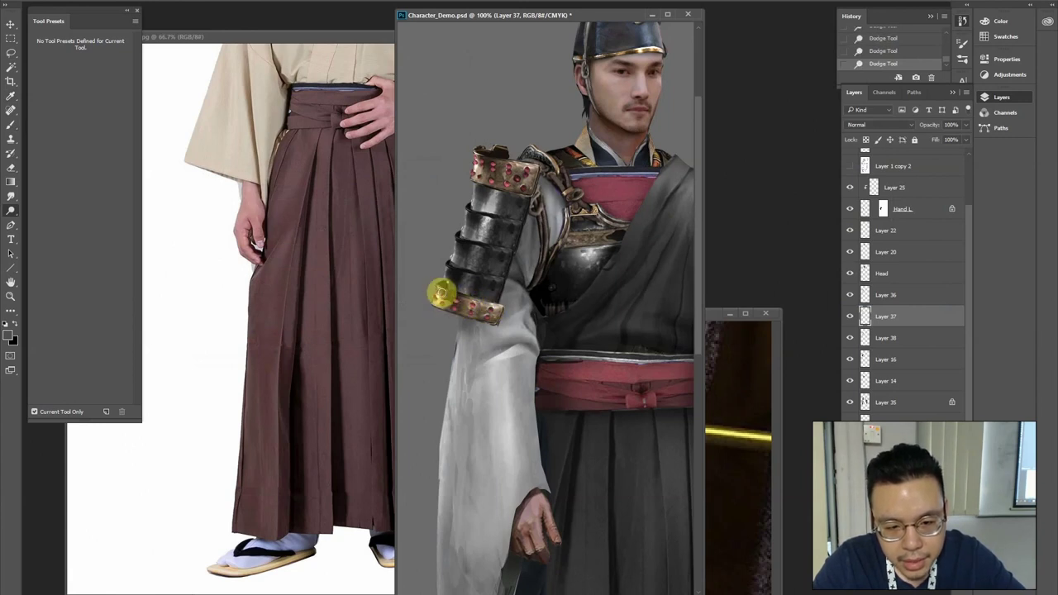
pyautogui.press('alt')
pyautogui.scroll(-1, 483, 301)
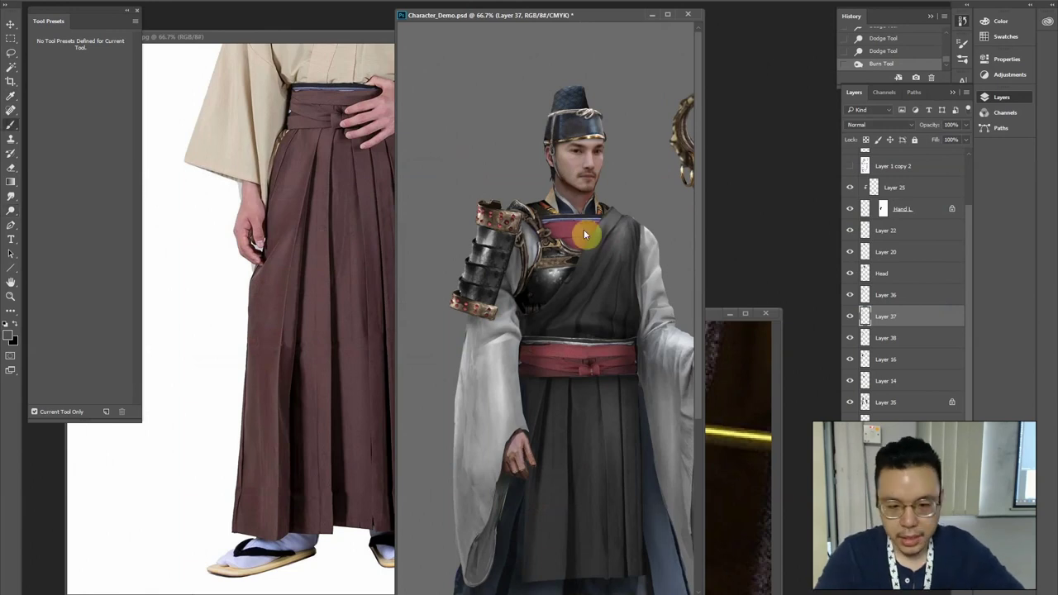
# Lock Layer 37's transparent pixels and tint both shoulder guard bands with gradients of a sampled dark red
pyautogui.press('g')
pyautogui.click(865, 140)
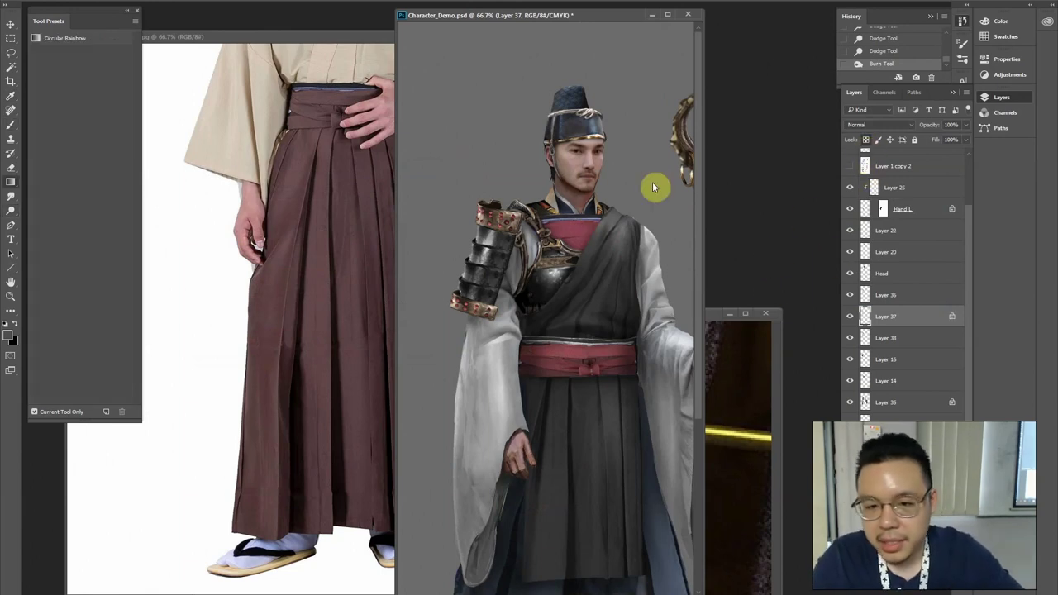
pyautogui.keyDown('alt'); pyautogui.click(512, 221); pyautogui.keyUp('alt')
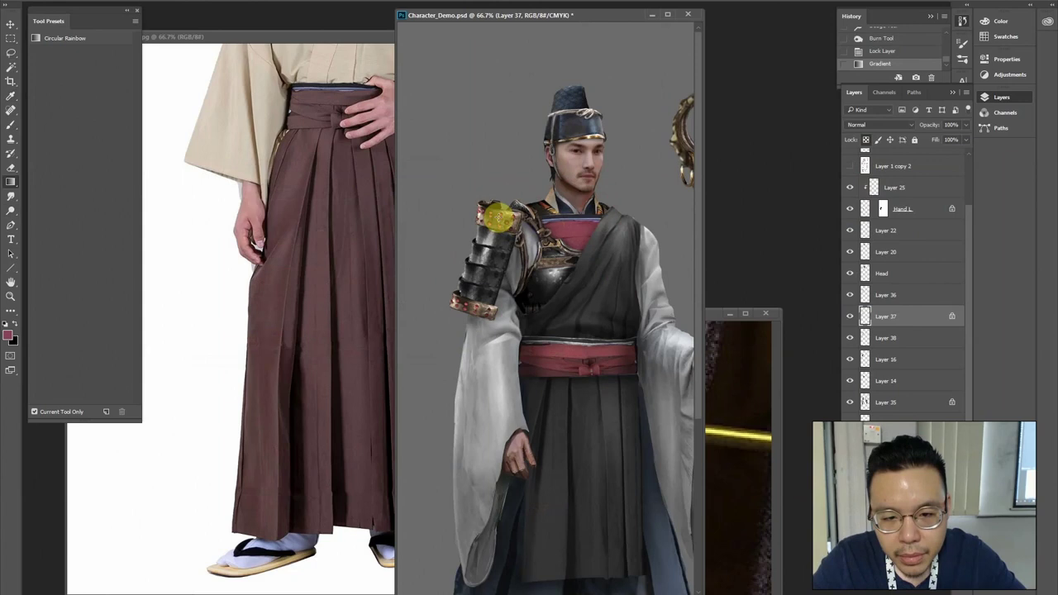
pyautogui.moveTo(509, 219); pyautogui.dragTo(509, 246)
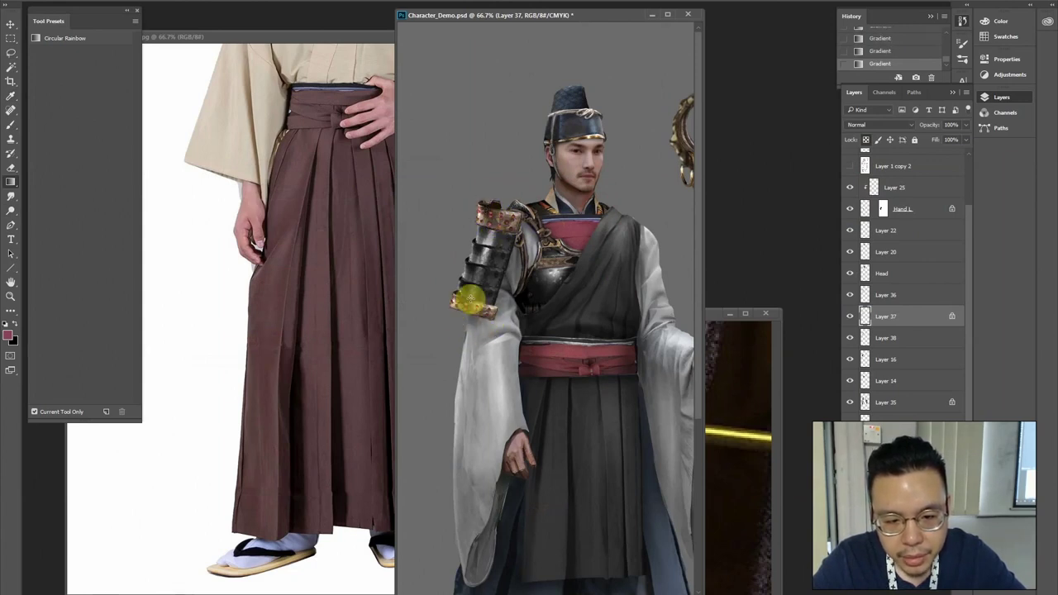
pyautogui.hotkey('ctrl', '-')
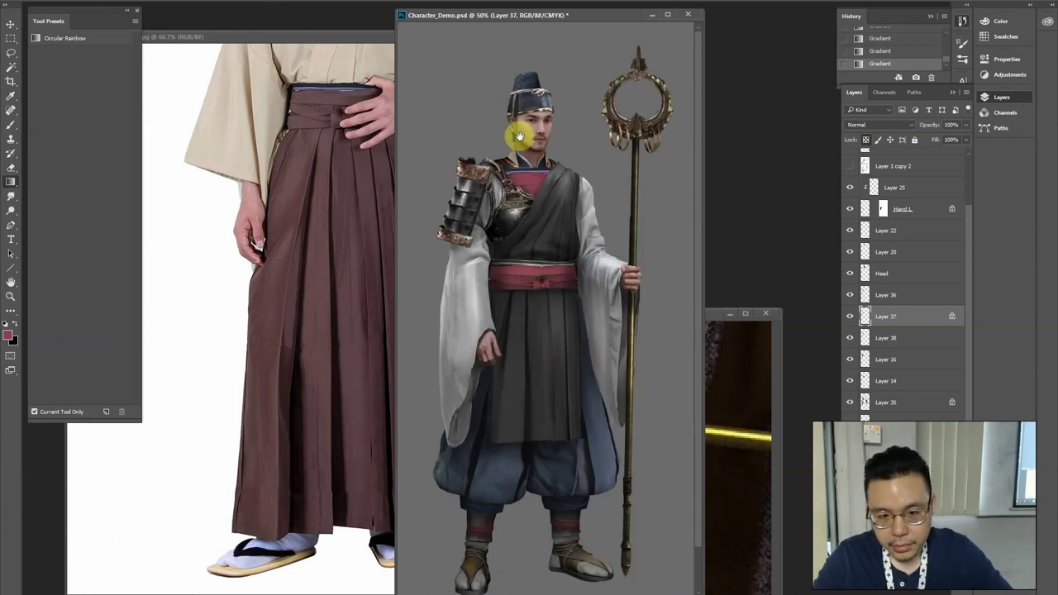
# Burn the edges of the upper and lower shoulder guard bands darker and save the document
pyautogui.press('o')
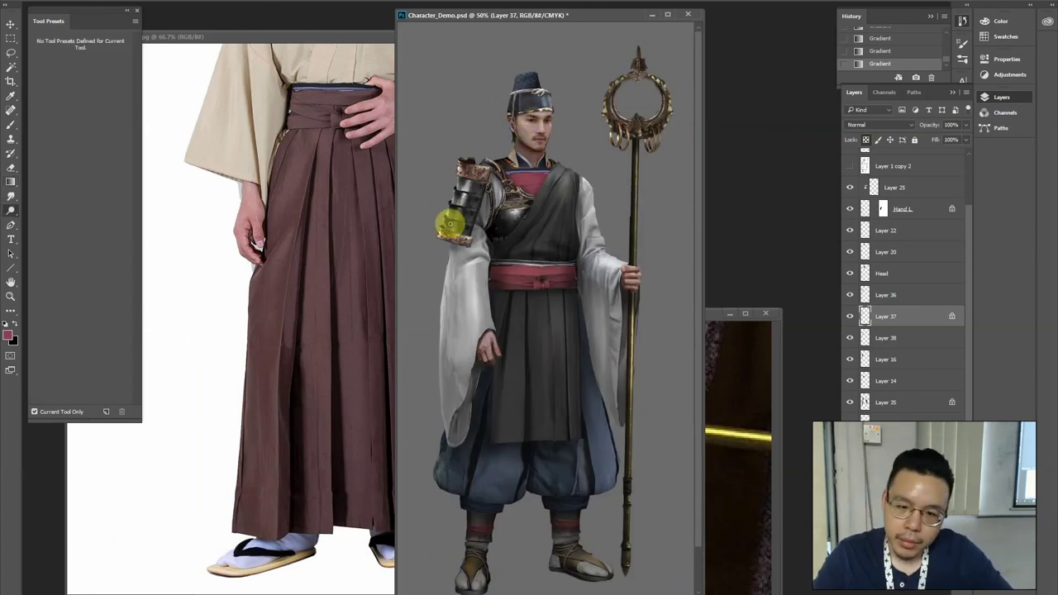
pyautogui.moveTo(449, 269); pyautogui.dragTo(438, 252)
pyautogui.moveTo(477, 166); pyautogui.dragTo(455, 158)
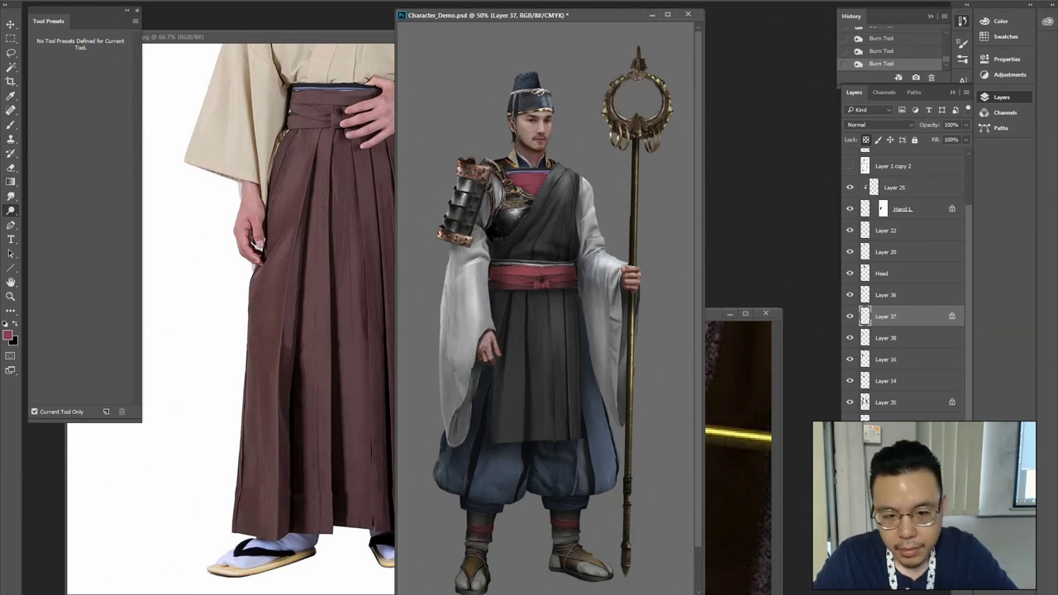
pyautogui.hotkey('ctrl', '-')
pyautogui.hotkey('ctrl', '+')
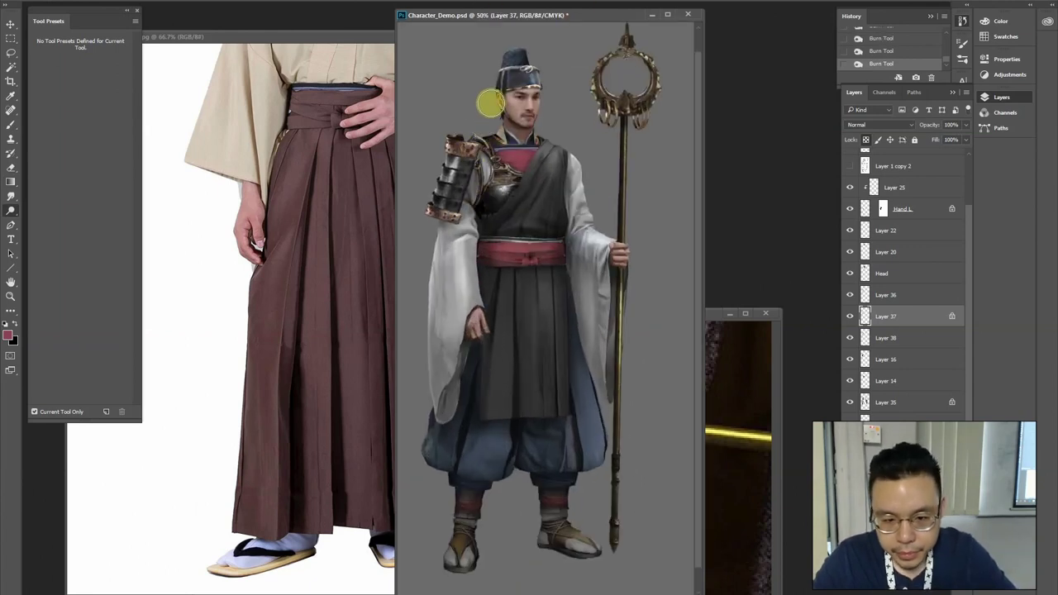
pyautogui.scroll(-1, 516, 33)
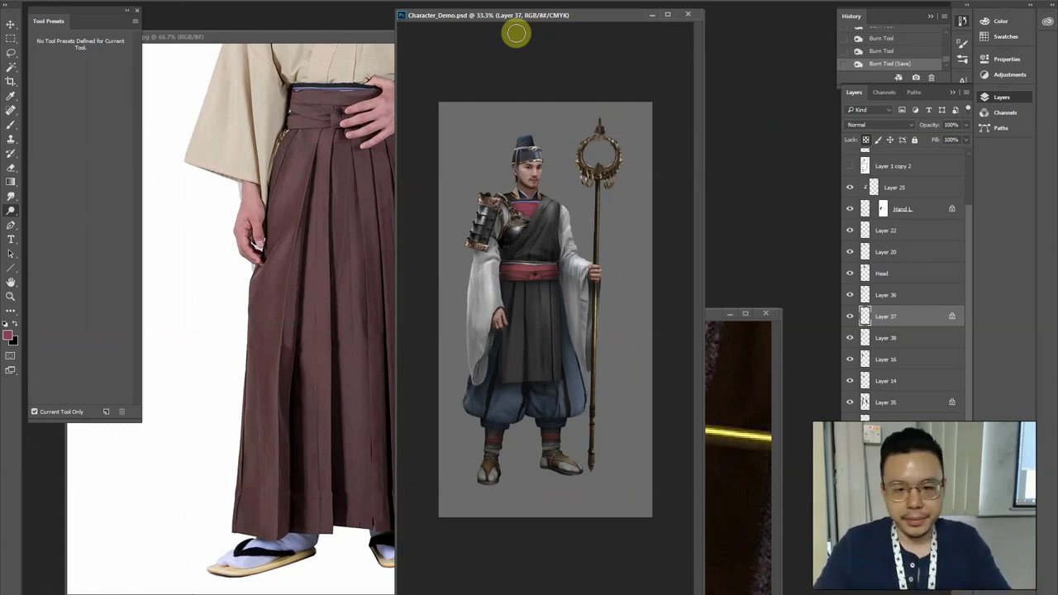
# Switch to File Explorer and open the Patterns folder inside REF
pyautogui.hotkey('alt', 'Tab')
pyautogui.hotkey('alt', 'Tab')
pyautogui.hotkey('alt', 'Tab')
pyautogui.hotkey('alt', 'Tab')
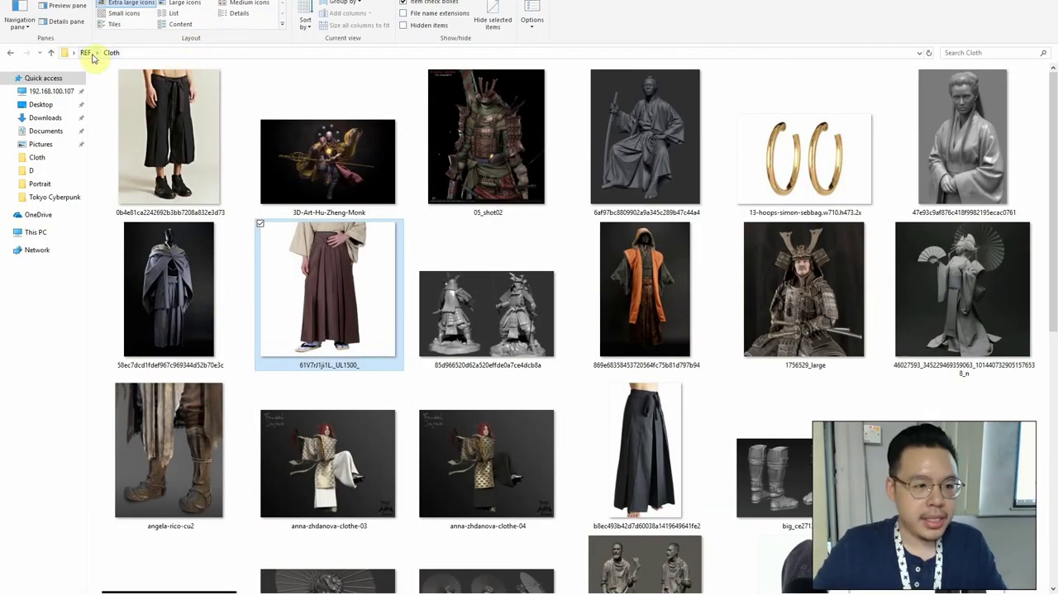
pyautogui.click(92, 56)
pyautogui.doubleClick(354, 165)
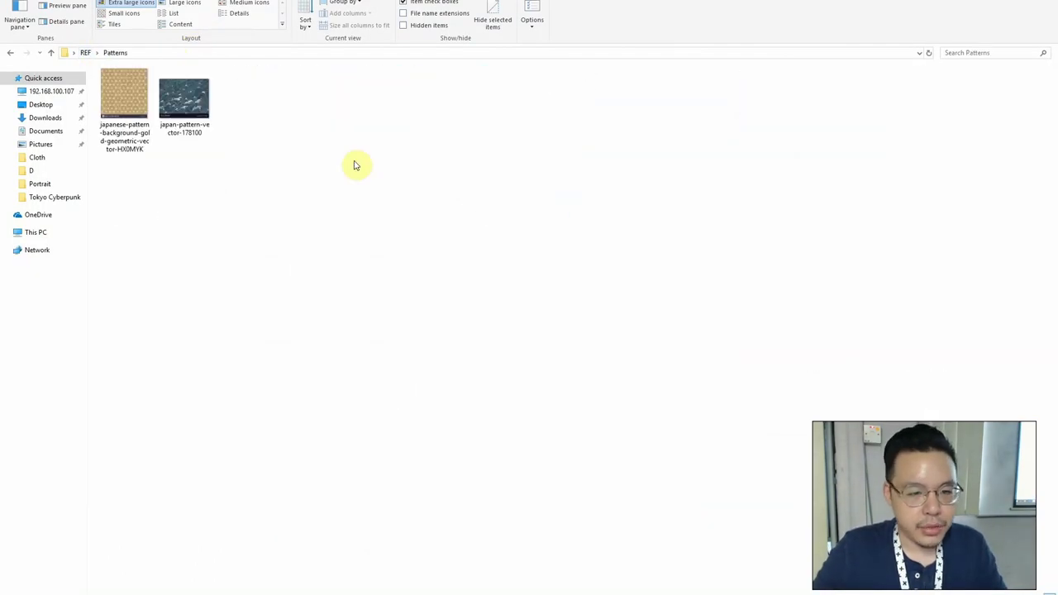
# Open the gold geometric Japanese pattern and the japan-pattern-vector-178100 wave image in Photoshop
pyautogui.click(128, 91)
pyautogui.hotkey('alt', 'Tab')
pyautogui.hotkey('alt', 'Tab')
pyautogui.moveTo(266, 261); pyautogui.dragTo(757, 123)
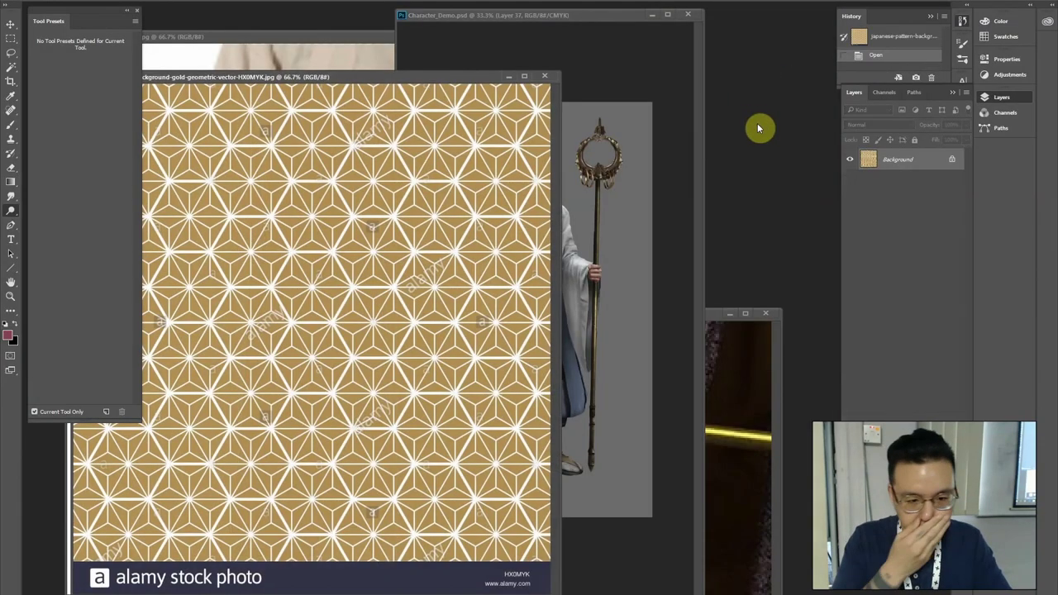
pyautogui.hotkey('alt', 'Tab')
pyautogui.moveTo(189, 102); pyautogui.dragTo(805, 207)
pyautogui.hotkey('alt', 'Tab')
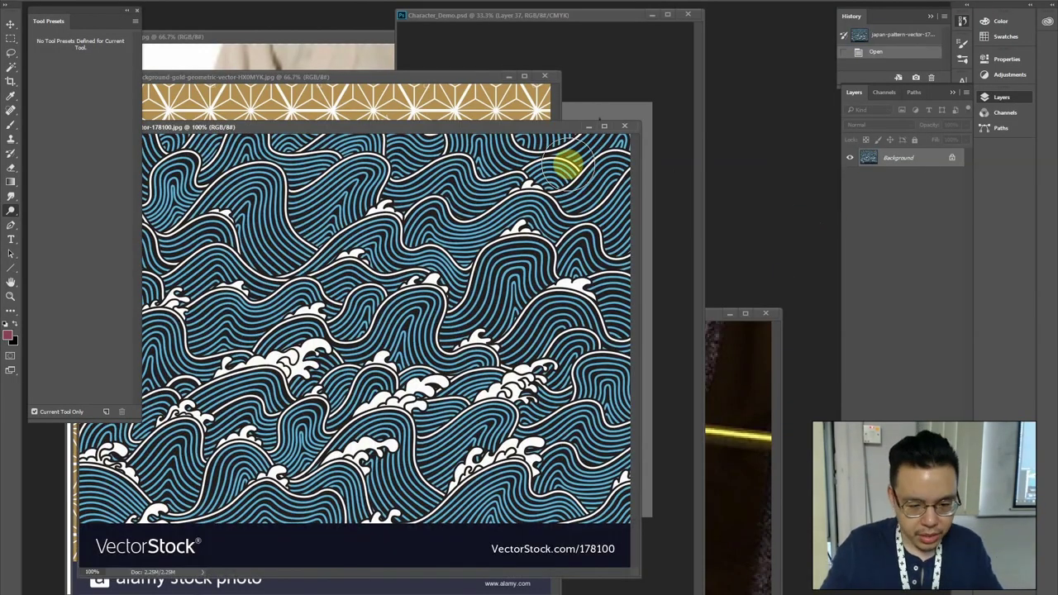
# Select a large rectangle of the blue wave pattern without the watermark strip and copy it into Character_Demo.psd
pyautogui.hotkey('ctrl', '-')
pyautogui.press('m')
pyautogui.moveTo(171, 206); pyautogui.dragTo(560, 457)
pyautogui.press('v')
pyautogui.moveTo(389, 289); pyautogui.dragTo(633, 108)
# Move the wave pattern over the character's torso and rotate it 90 degrees to stand upright
pyautogui.hotkey('ctrl', '+')
pyautogui.moveTo(619, 59); pyautogui.dragTo(545, 246)
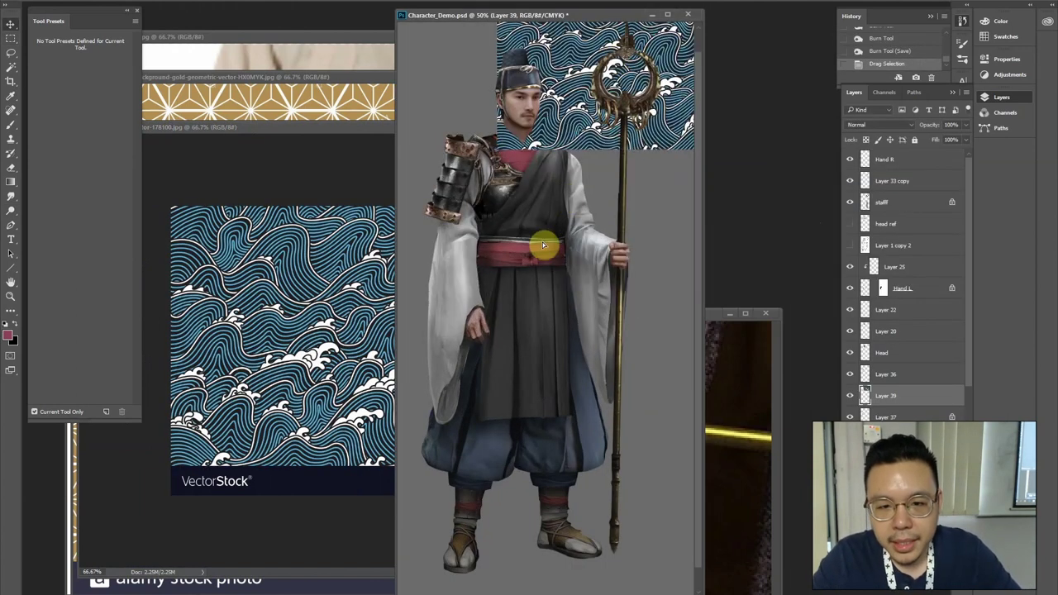
pyautogui.moveTo(562, 135); pyautogui.dragTo(472, 227)
pyautogui.press('Return')
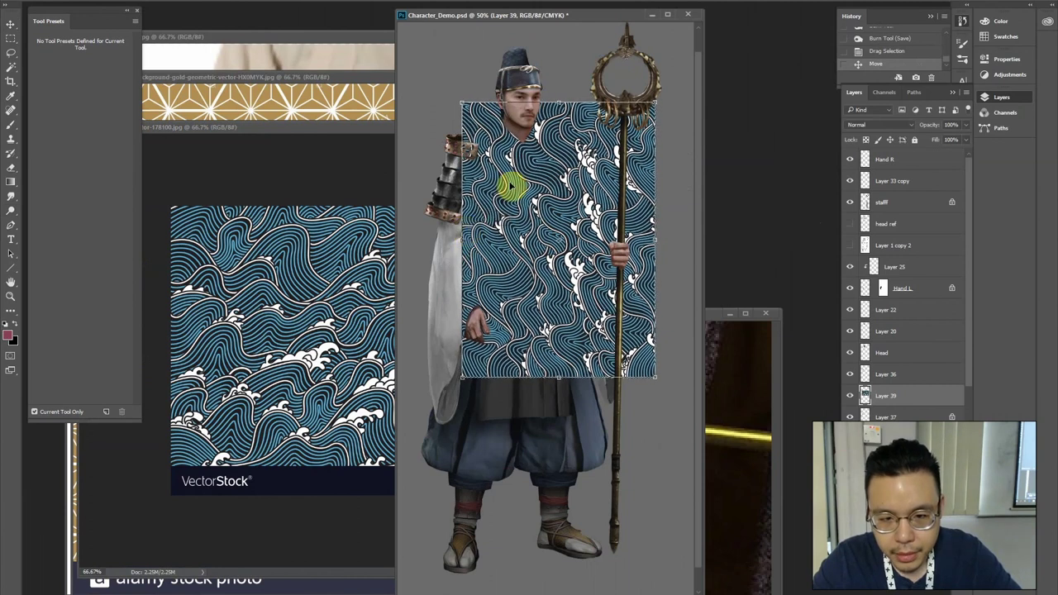
# Duplicate the wave pattern downward to cover the legs, erase along the seam to blend it, and merge both pieces
pyautogui.moveTo(558, 138); pyautogui.dragTo(561, 321)
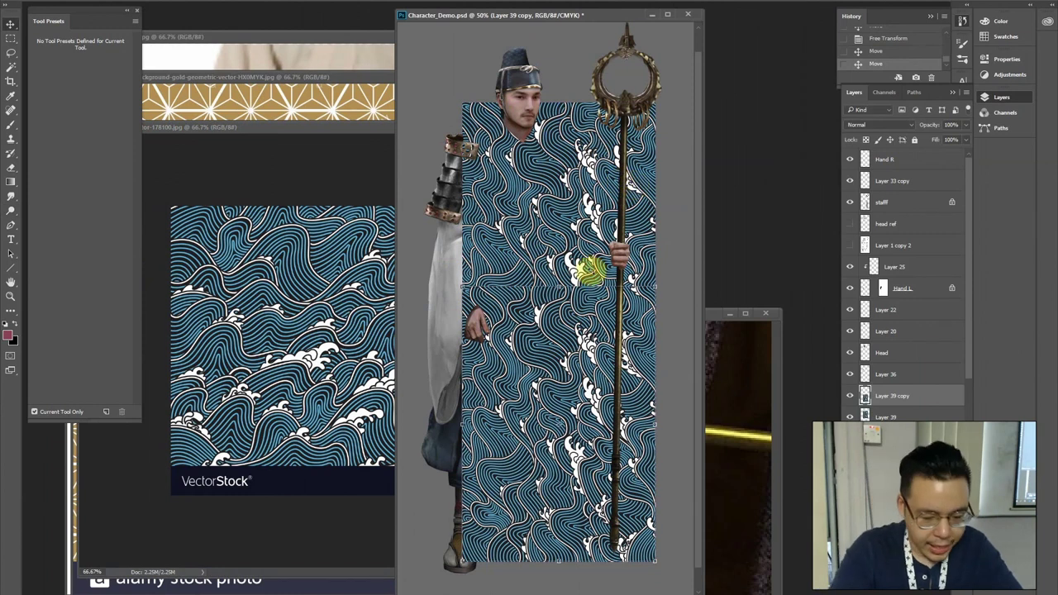
pyautogui.moveTo(604, 272); pyautogui.dragTo(648, 284)
pyautogui.moveTo(552, 272); pyautogui.dragTo(663, 286)
pyautogui.moveTo(446, 268)
pyautogui.mouseDown()
pyautogui.moveTo(476, 281)
pyautogui.moveTo(565, 283)
pyautogui.moveTo(455, 277)
pyautogui.moveTo(672, 289)
pyautogui.moveTo(547, 299)
pyautogui.mouseUp()
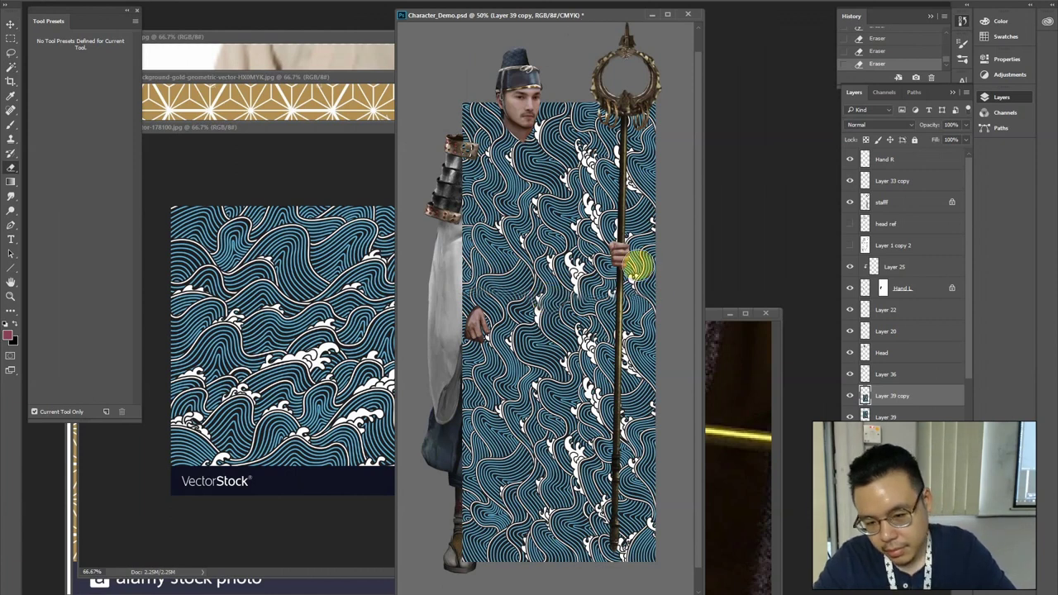
pyautogui.hotkey('ctrl', 'e')
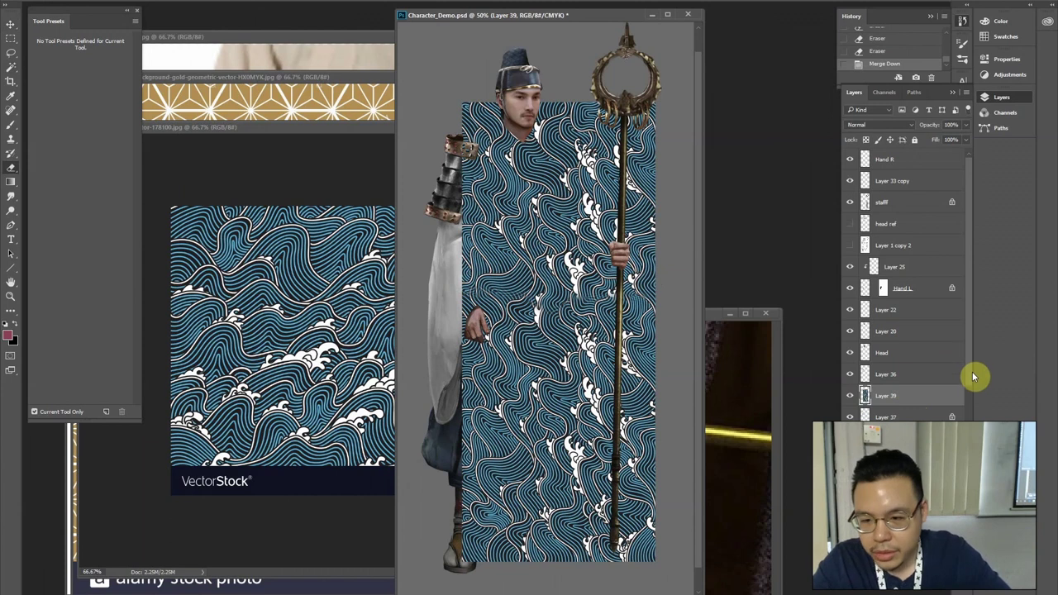
# Hide the merged wave pattern on Layer 39 and move it lower in the layer stack
pyautogui.moveTo(969, 379); pyautogui.dragTo(969, 388)
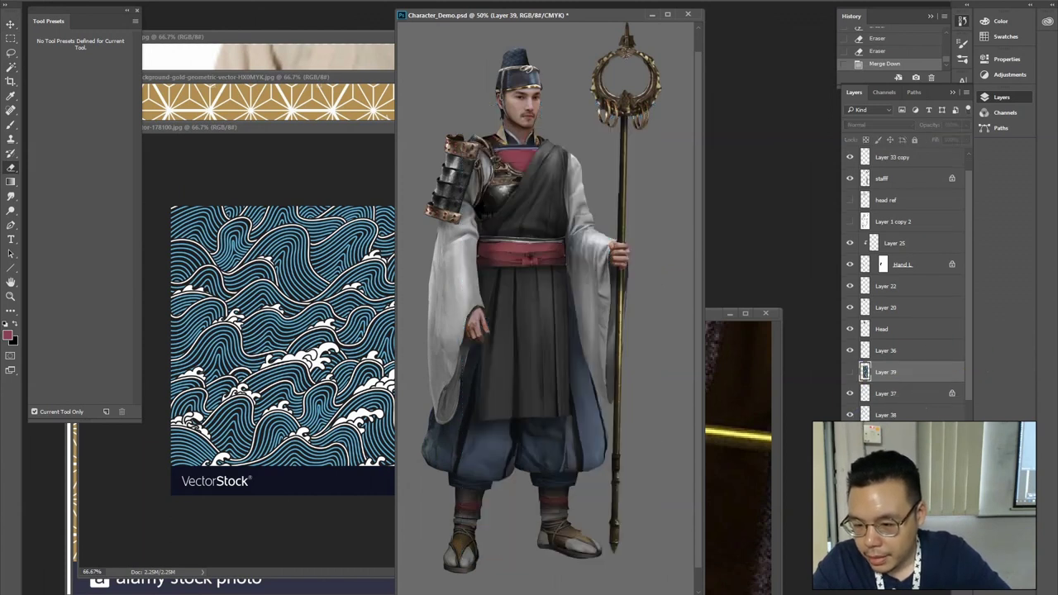
pyautogui.press('Delete')
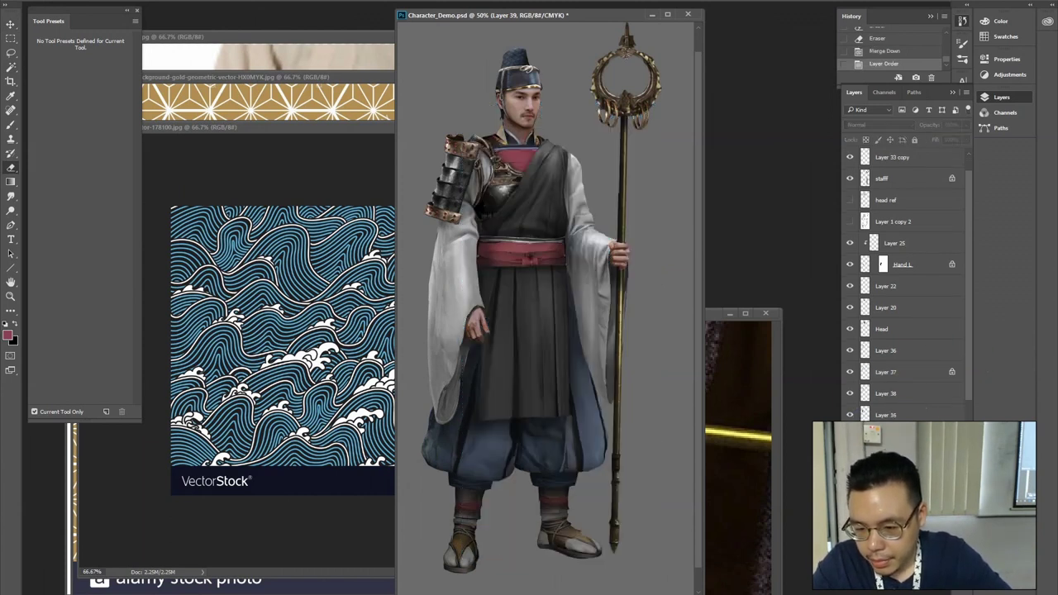
# Show the wave pattern, reposition it over the character, and clip it to the dark robe layer
pyautogui.hotkey('ctrl', ',')
pyautogui.press('v')
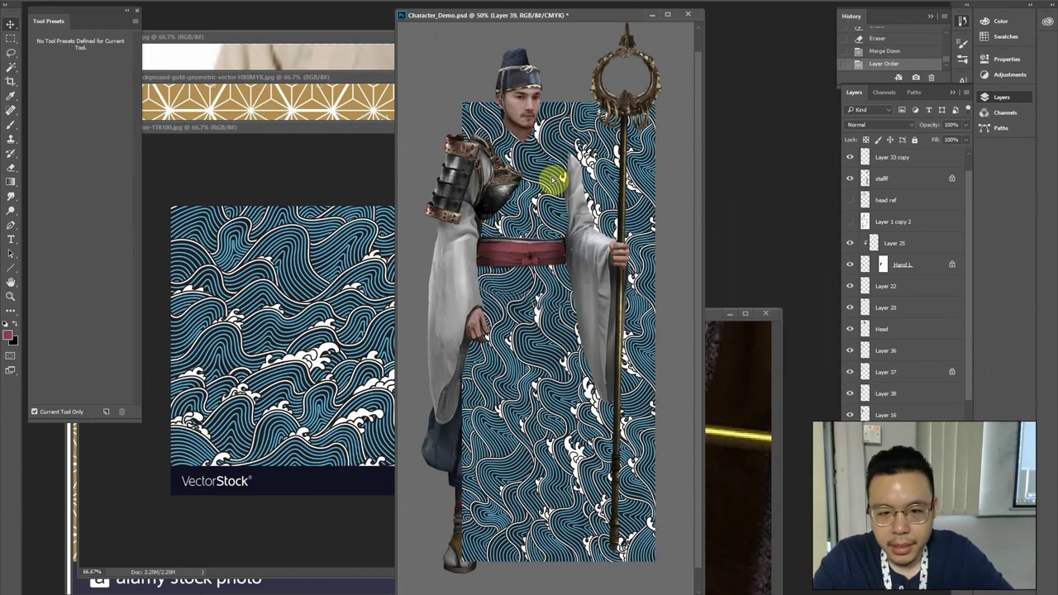
pyautogui.moveTo(552, 177); pyautogui.dragTo(517, 188)
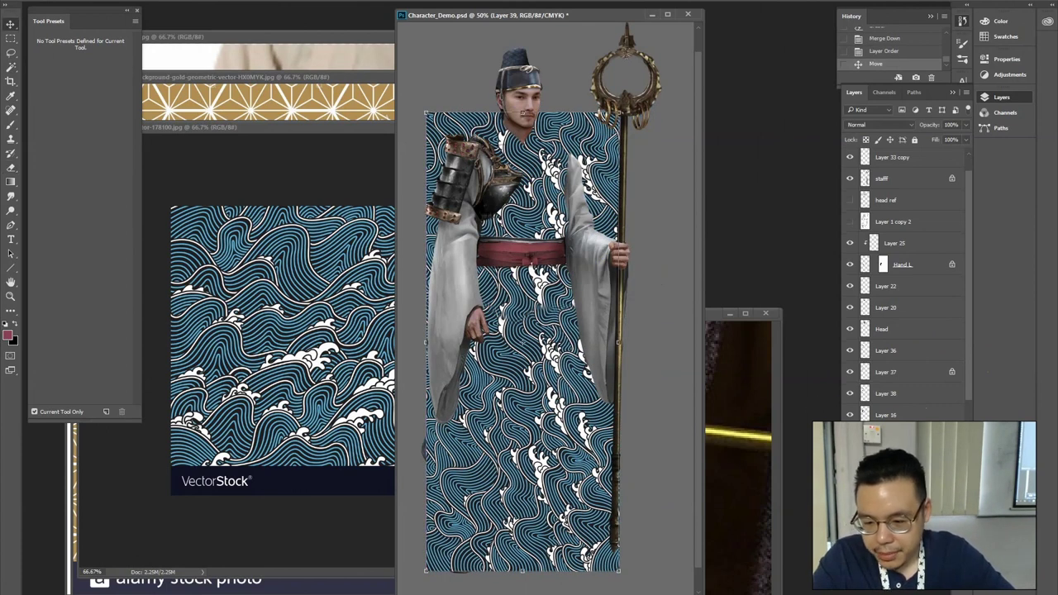
pyautogui.hotkey('ctrl', 'alt', 'g')
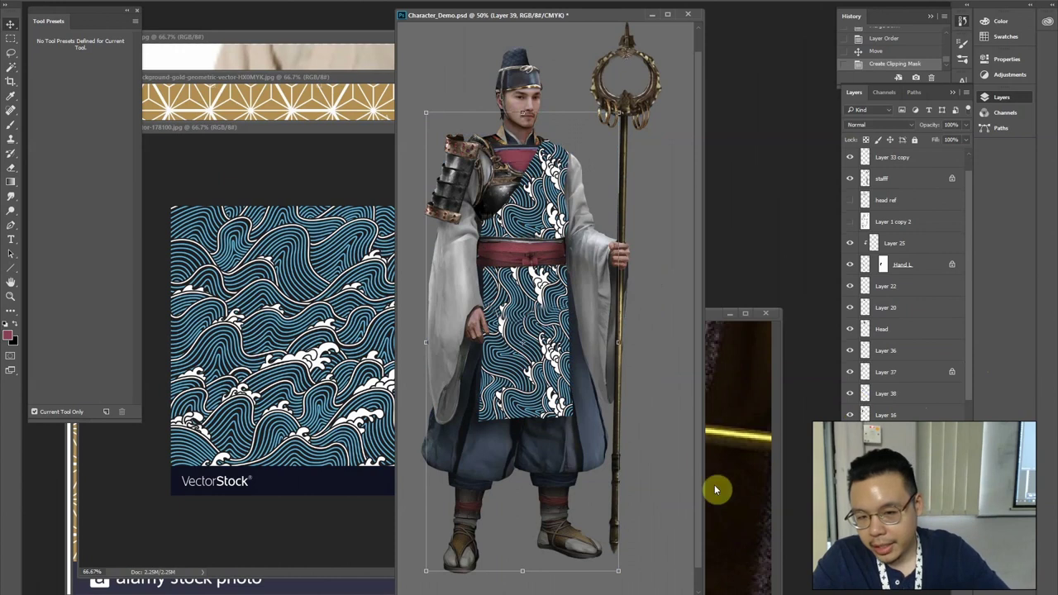
pyautogui.press('b')
pyautogui.moveTo(561, 194)
pyautogui.mouseDown()
pyautogui.moveTo(524, 196)
pyautogui.moveTo(552, 171)
pyautogui.moveTo(502, 130)
pyautogui.moveTo(545, 120)
pyautogui.moveTo(525, 126)
pyautogui.moveTo(538, 231)
pyautogui.moveTo(530, 187)
pyautogui.mouseUp()
pyautogui.press('v')
pyautogui.hotkey('ctrl', '+')
pyautogui.hotkey('ctrl', '-')
pyautogui.hotkey('ctrl', '+')
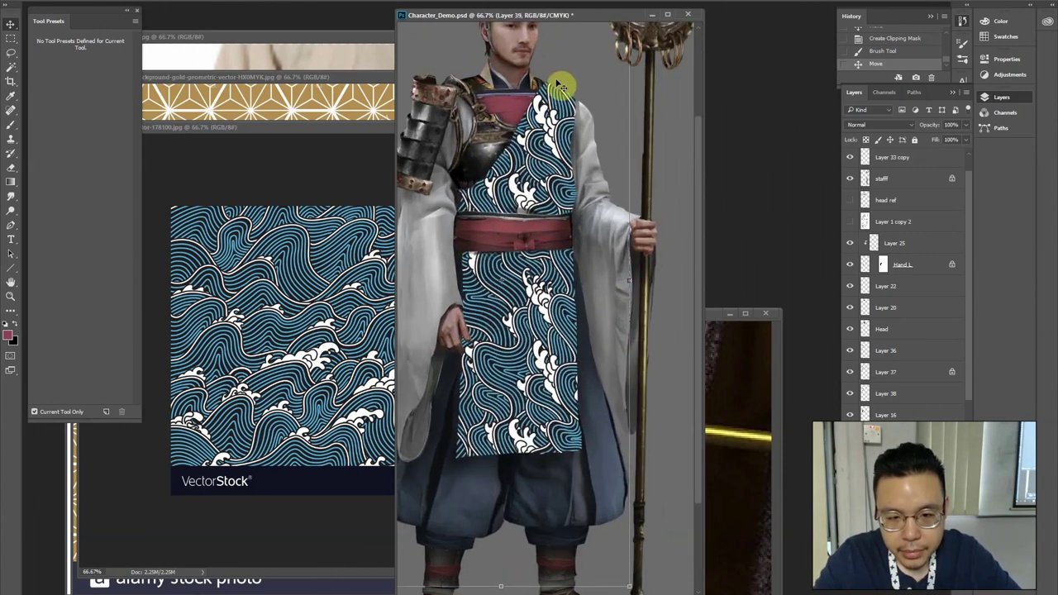
# Copy a rectangular area of the wave pattern around the robe to a new layer and clip it to the robe
pyautogui.press('m')
pyautogui.moveTo(419, 76); pyautogui.dragTo(644, 507)
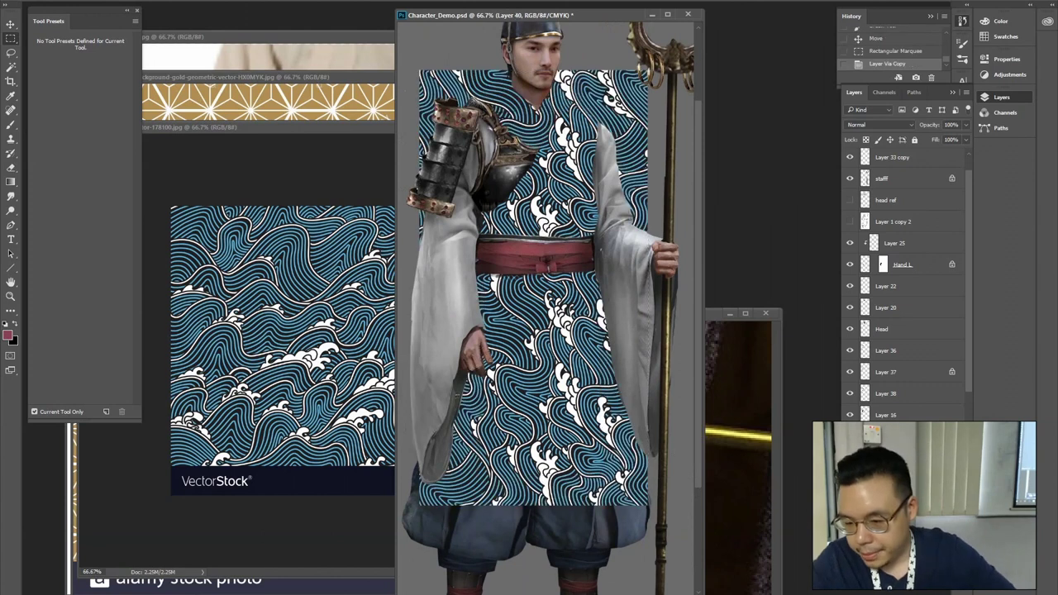
pyautogui.hotkey('ctrl', 'alt', 'g')
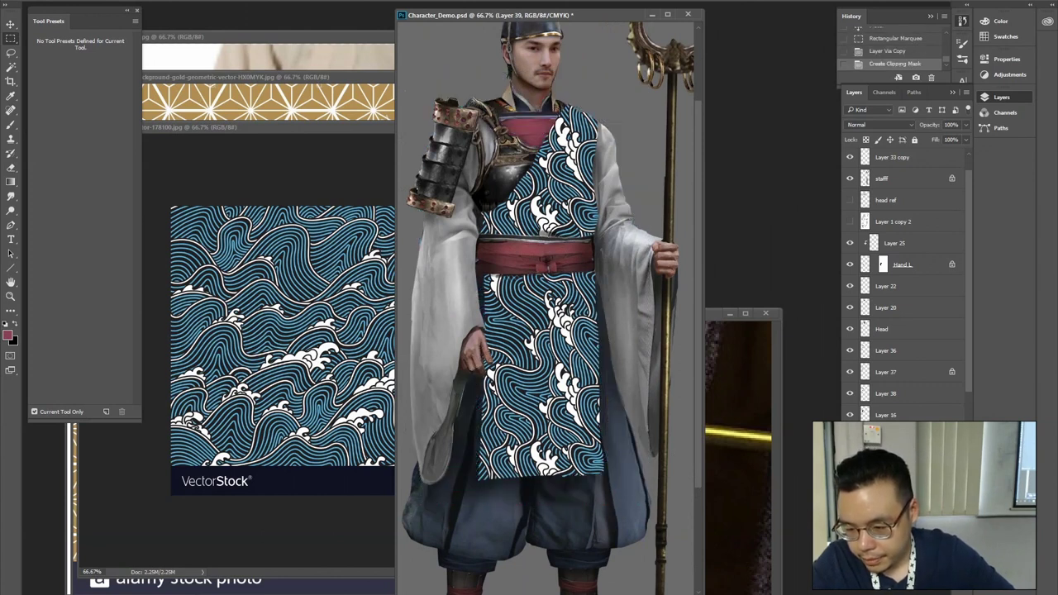
pyautogui.scroll(-1, 959, 405)
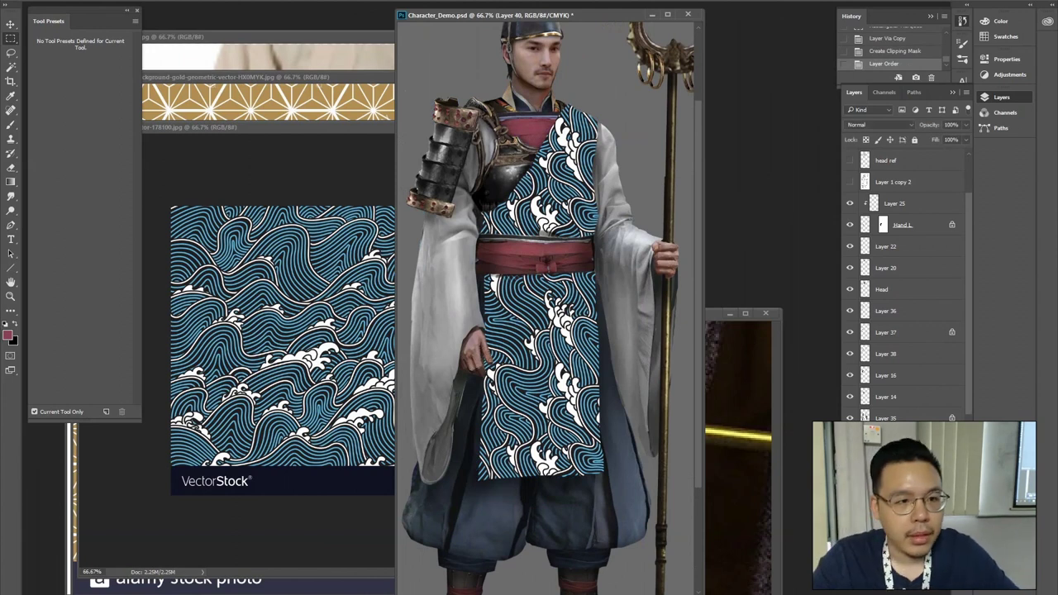
# Select a rectangle around the whole robe on Layer 40 and open the Liquify filter for it
pyautogui.click(170, 0)
pyautogui.click(485, 197)
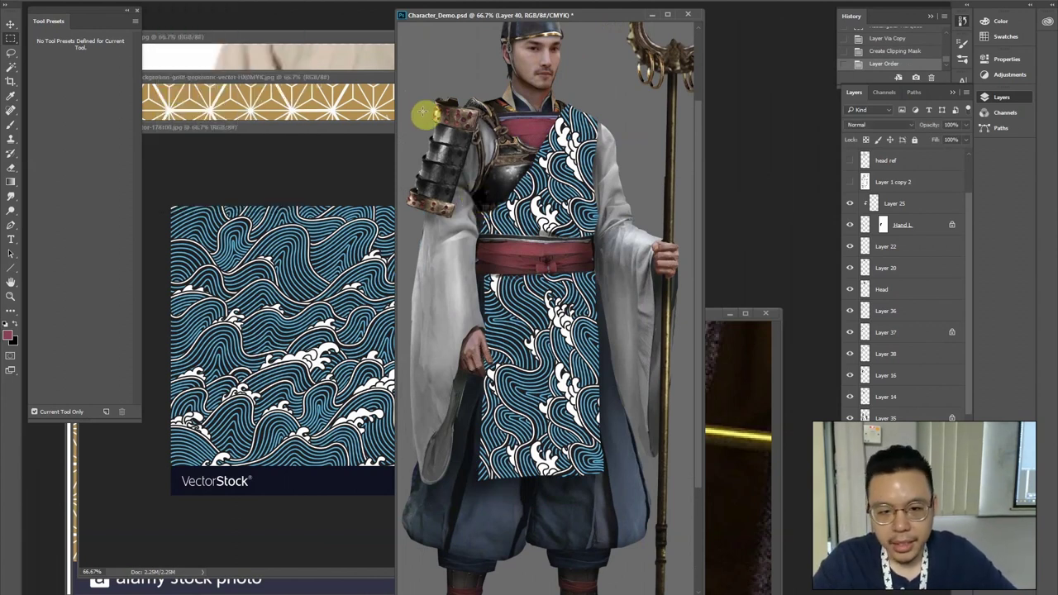
pyautogui.moveTo(550, 313); pyautogui.dragTo(637, 514)
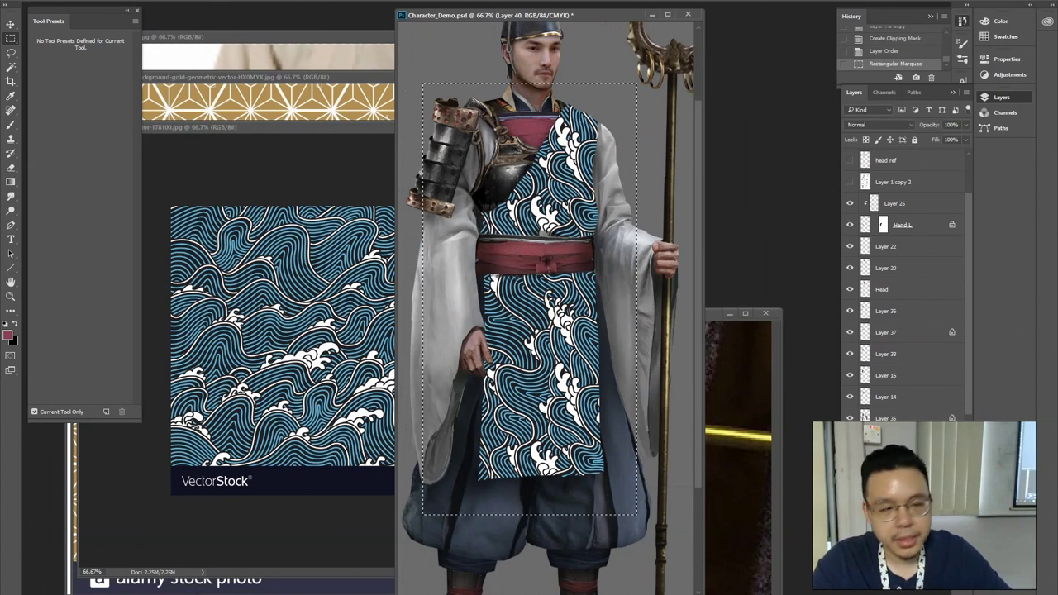
pyautogui.click(169, 0)
pyautogui.click(179, 57)
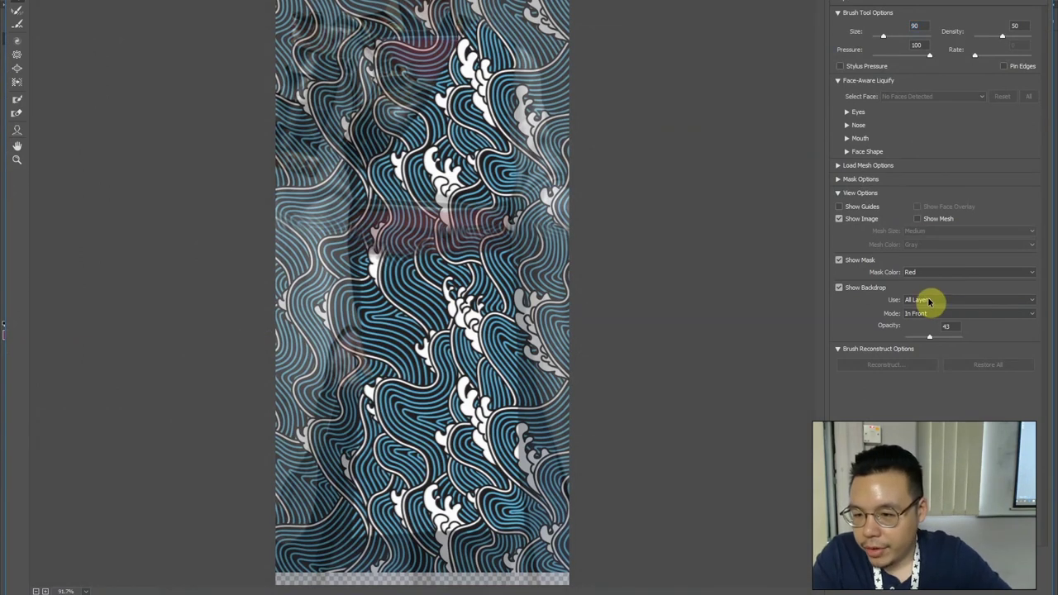
# Set the Liquify backdrop to Layer 6 in front at 87 opacity to reveal the robe's folds
pyautogui.click(933, 300)
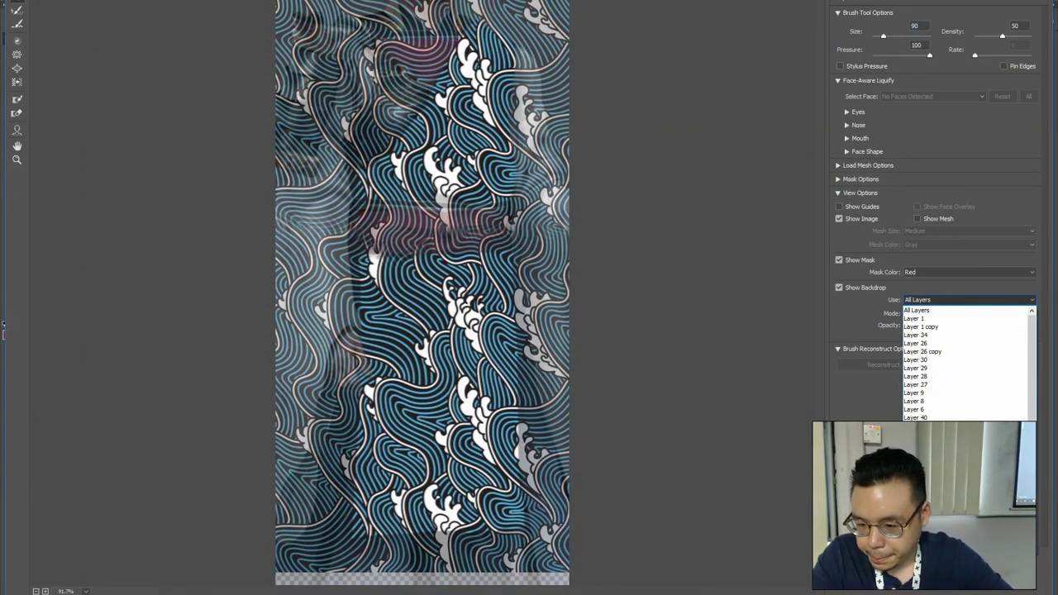
pyautogui.click(909, 408)
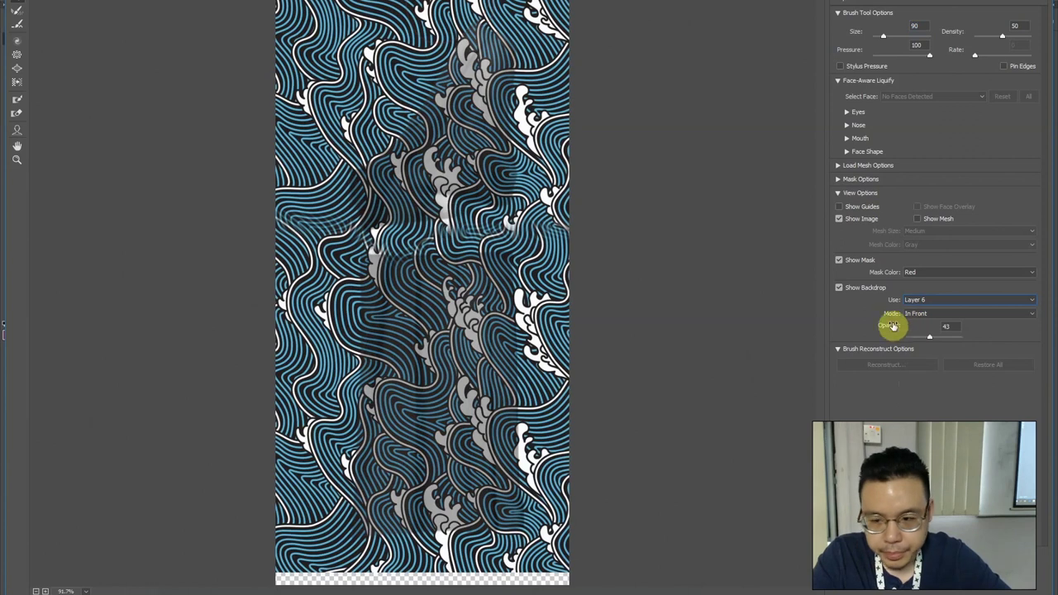
pyautogui.moveTo(942, 341); pyautogui.dragTo(954, 338)
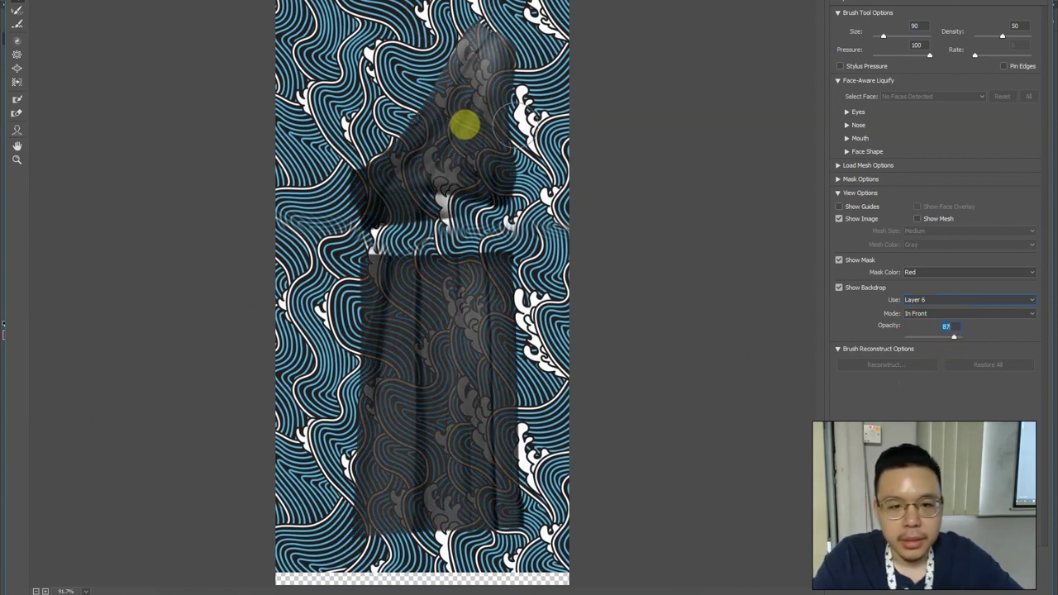
# Warp the wave pattern inward around the torso drape and waist, varying the brush size
pyautogui.press(']')
pyautogui.press(']')
pyautogui.press(']')
pyautogui.press(']')
pyautogui.moveTo(552, 118); pyautogui.dragTo(536, 118)
pyautogui.press('[')
pyautogui.moveTo(473, 101)
pyautogui.mouseDown()
pyautogui.moveTo(487, 65)
pyautogui.moveTo(422, 25)
pyautogui.moveTo(413, 107)
pyautogui.moveTo(450, 128)
pyautogui.moveTo(370, 174)
pyautogui.mouseUp()
pyautogui.press('[')
pyautogui.press(']')
pyautogui.press(']')
pyautogui.moveTo(300, 217); pyautogui.dragTo(353, 200)
pyautogui.moveTo(296, 177)
pyautogui.mouseDown()
pyautogui.moveTo(331, 160)
pyautogui.moveTo(338, 101)
pyautogui.moveTo(350, 147)
pyautogui.moveTo(451, 219)
pyautogui.moveTo(449, 204)
pyautogui.mouseUp()
pyautogui.press('[')
pyautogui.press('[')
pyautogui.press('[')
pyautogui.moveTo(531, 206)
pyautogui.mouseDown()
pyautogui.moveTo(517, 266)
pyautogui.moveTo(510, 279)
pyautogui.moveTo(502, 269)
pyautogui.moveTo(529, 271)
pyautogui.moveTo(516, 271)
pyautogui.moveTo(541, 312)
pyautogui.moveTo(573, 282)
pyautogui.moveTo(562, 286)
pyautogui.moveTo(619, 380)
pyautogui.moveTo(569, 386)
pyautogui.moveTo(617, 504)
pyautogui.moveTo(567, 508)
pyautogui.moveTo(581, 505)
pyautogui.moveTo(315, 368)
pyautogui.moveTo(310, 342)
pyautogui.moveTo(282, 336)
pyautogui.moveTo(302, 327)
pyautogui.moveTo(305, 456)
pyautogui.moveTo(280, 510)
pyautogui.moveTo(306, 514)
pyautogui.moveTo(352, 453)
pyautogui.moveTo(449, 163)
pyautogui.moveTo(473, 219)
pyautogui.moveTo(440, 286)
pyautogui.moveTo(417, 283)
pyautogui.moveTo(413, 257)
pyautogui.moveTo(434, 327)
pyautogui.moveTo(382, 288)
pyautogui.mouseUp()
# Push the lower part of the pattern inward along the skirt's sides to follow its outline
pyautogui.press(']')
pyautogui.press(']')
pyautogui.press(']')
pyautogui.press(']')
pyautogui.press(']')
pyautogui.press(']')
pyautogui.press(']')
pyautogui.press(']')
pyautogui.press(']')
pyautogui.press(']')
pyautogui.press(']')
pyautogui.press(']')
pyautogui.press(']')
pyautogui.press('[')
pyautogui.press('[')
pyautogui.press('[')
pyautogui.press('[')
pyautogui.press('[')
pyautogui.press('[')
pyautogui.press('[')
pyautogui.press('[')
pyautogui.press('[')
pyautogui.press('[')
pyautogui.press('[')
pyautogui.press('[')
pyautogui.press('[')
pyautogui.press(']')
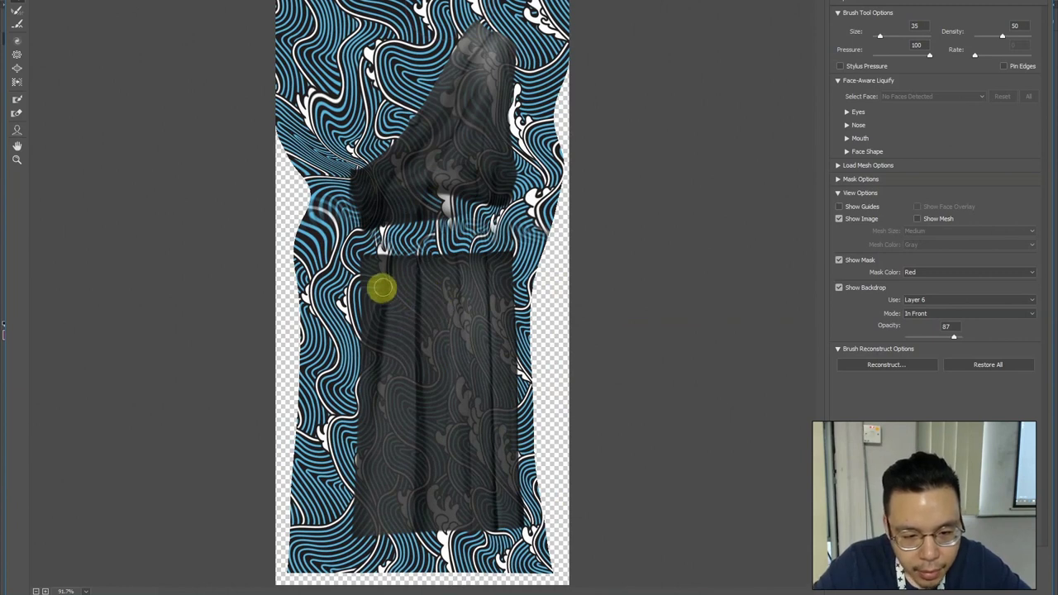
pyautogui.press(']')
pyautogui.moveTo(359, 449)
pyautogui.mouseDown()
pyautogui.moveTo(387, 267)
pyautogui.moveTo(359, 524)
pyautogui.mouseUp()
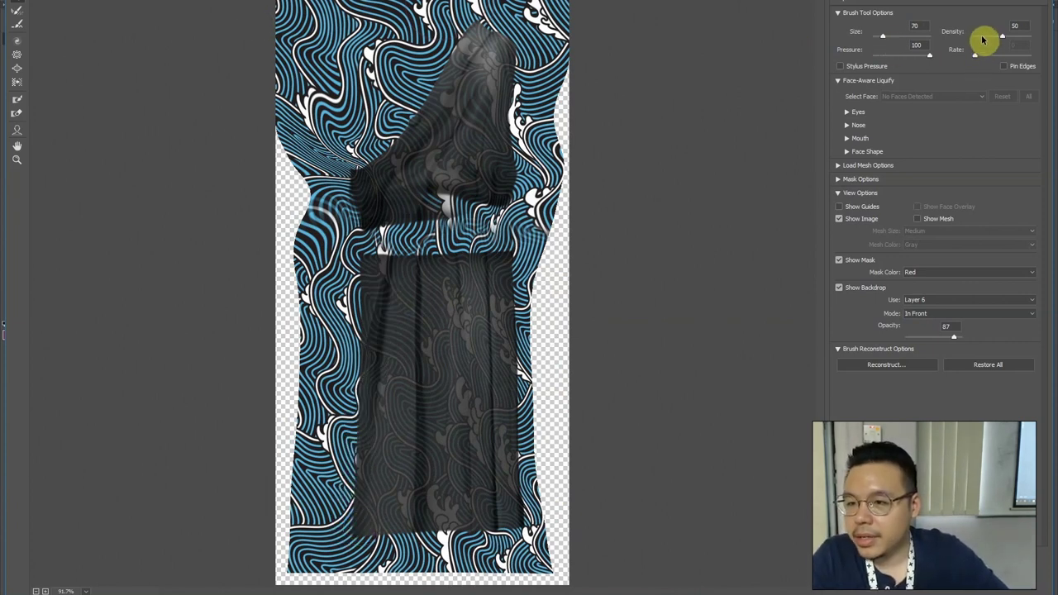
# Try warping the pattern along the skirt's leftmost fold at brush density 17 and size 80, and undo the stroke
pyautogui.moveTo(985, 44); pyautogui.dragTo(986, 48)
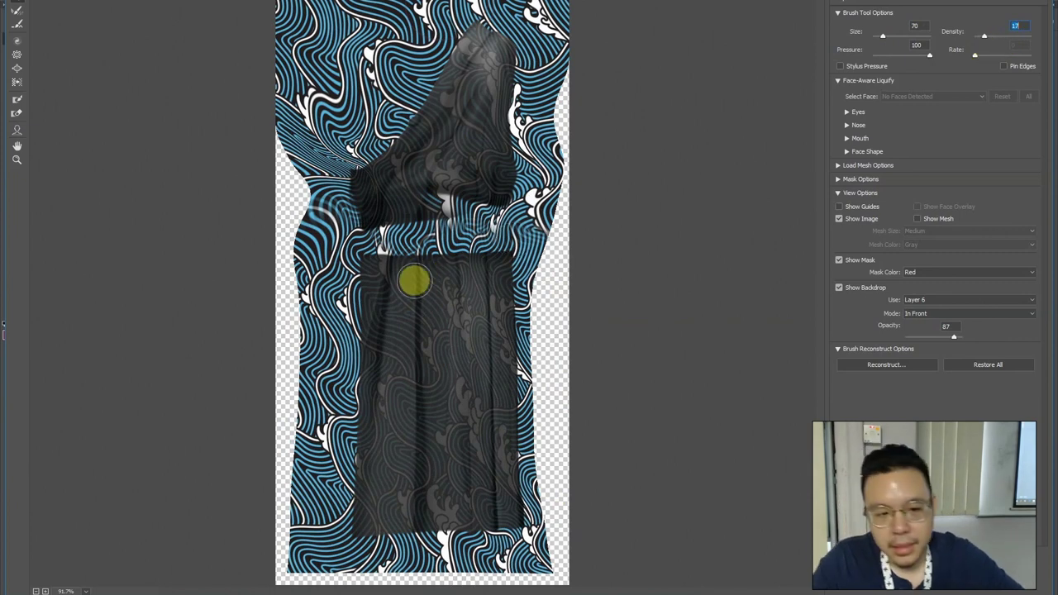
pyautogui.press(']')
pyautogui.moveTo(387, 258); pyautogui.dragTo(366, 442)
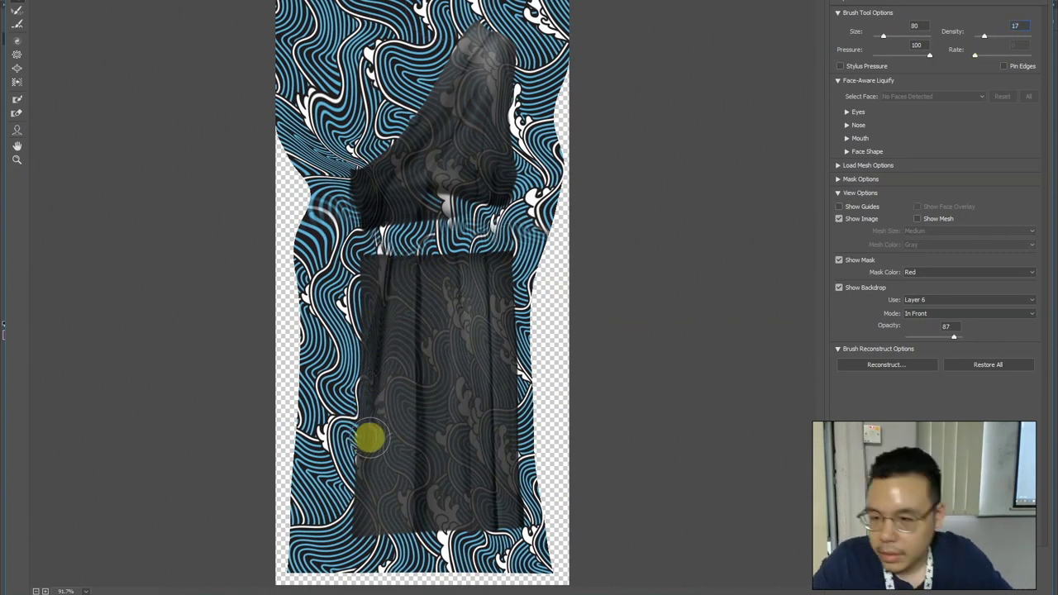
pyautogui.hotkey('ctrl', 'z')
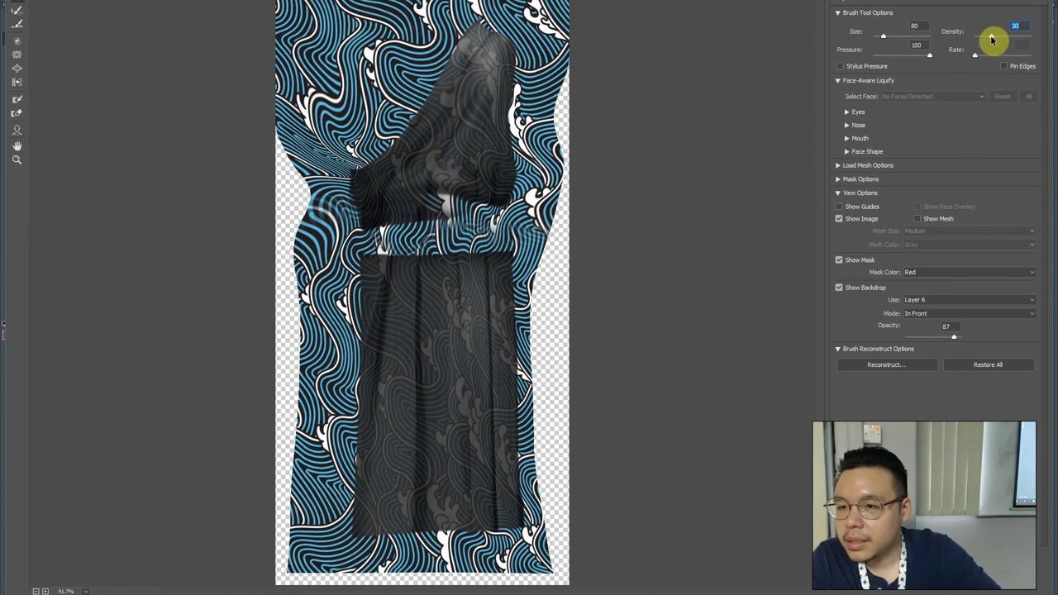
# Set the brush density to 30 and pressure to 18, and warp the pattern along the skirt's leftmost fold
pyautogui.moveTo(929, 58); pyautogui.dragTo(883, 66)
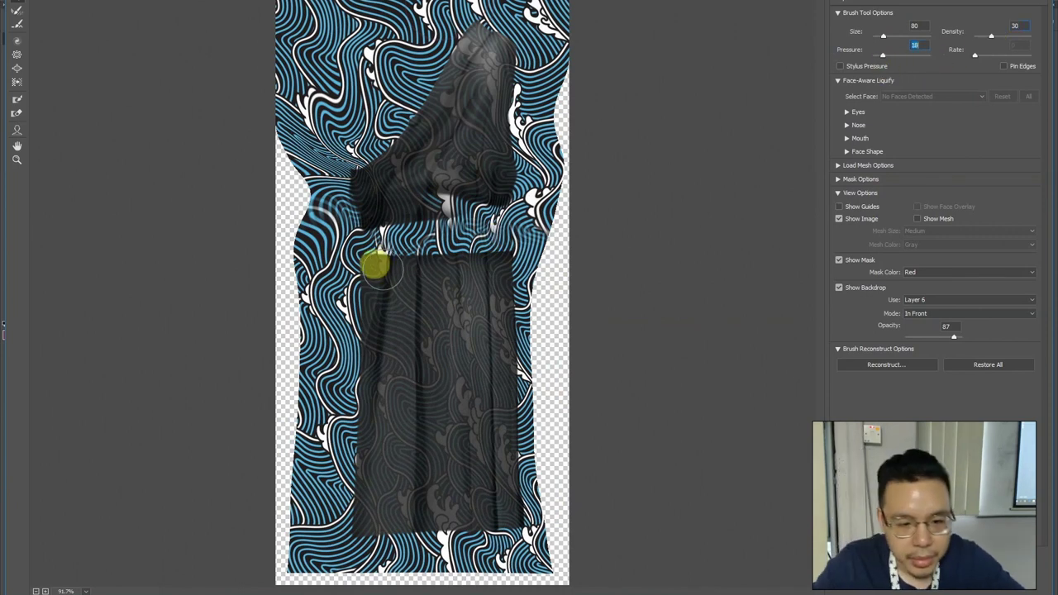
pyautogui.press('[')
pyautogui.press('[')
pyautogui.press('[')
pyautogui.press(']')
pyautogui.press(']')
pyautogui.press(']')
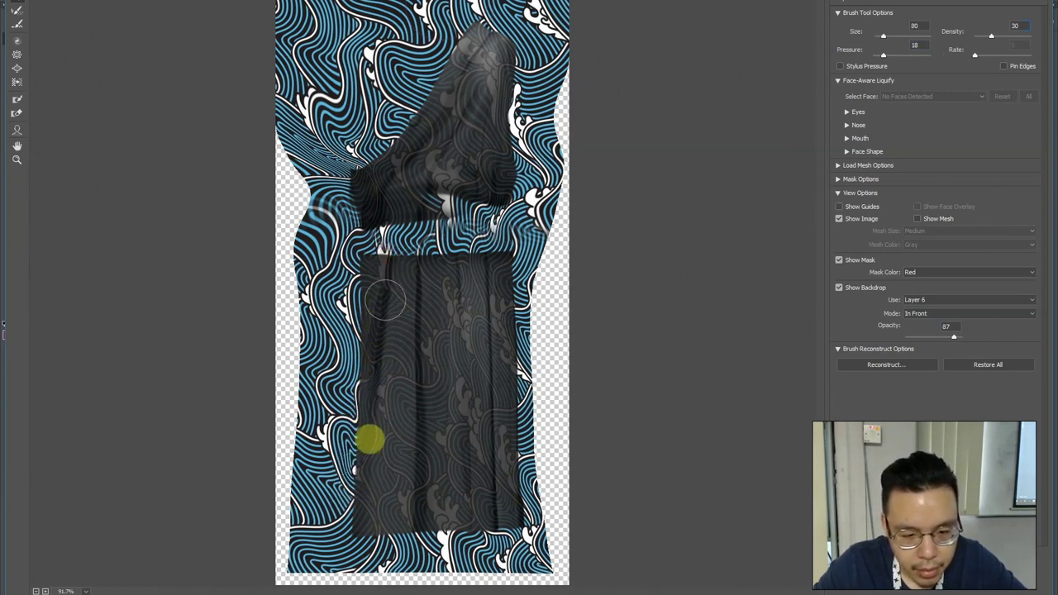
# Raise the brush pressure to 38 and warp the pattern along the skirt's middle folds with a smaller brush
pyautogui.press('[')
pyautogui.press('[')
pyautogui.press('[')
pyautogui.press('[')
pyautogui.moveTo(892, 60); pyautogui.dragTo(895, 58)
pyautogui.press('[')
pyautogui.moveTo(421, 464); pyautogui.dragTo(419, 303)
pyautogui.moveTo(421, 528)
pyautogui.mouseDown()
pyautogui.moveTo(421, 260)
pyautogui.moveTo(414, 536)
pyautogui.moveTo(415, 322)
pyautogui.mouseUp()
pyautogui.press('[')
pyautogui.press('[')
pyautogui.press('[')
pyautogui.moveTo(456, 273)
pyautogui.mouseDown()
pyautogui.moveTo(467, 410)
pyautogui.moveTo(468, 374)
pyautogui.mouseUp()
pyautogui.moveTo(478, 481)
pyautogui.mouseDown()
pyautogui.moveTo(444, 300)
pyautogui.moveTo(462, 463)
pyautogui.moveTo(463, 305)
pyautogui.moveTo(465, 551)
pyautogui.moveTo(465, 344)
pyautogui.moveTo(468, 501)
pyautogui.moveTo(491, 455)
pyautogui.moveTo(494, 274)
pyautogui.moveTo(491, 534)
pyautogui.moveTo(489, 298)
pyautogui.moveTo(502, 318)
pyautogui.mouseUp()
# Set the brush pressure to 53 and warp the pattern along the skirt's rightmost fold with a fine brush
pyautogui.press(']')
pyautogui.press(']')
pyautogui.press('[')
pyautogui.press('[')
pyautogui.press('[')
pyautogui.press('[')
pyautogui.press('[')
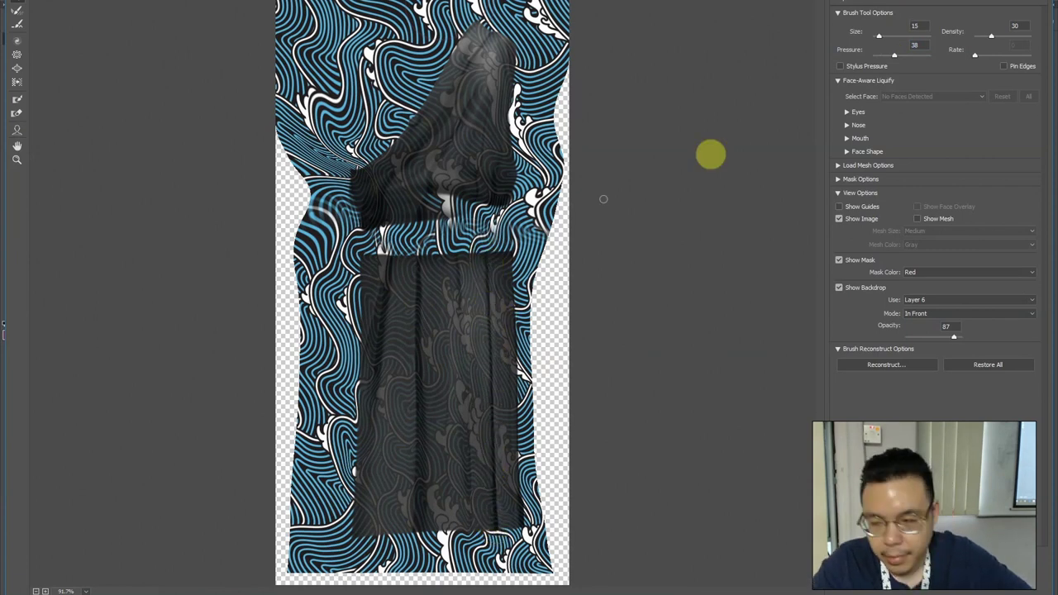
pyautogui.moveTo(895, 56); pyautogui.dragTo(903, 62)
pyautogui.press(']')
pyautogui.moveTo(495, 514); pyautogui.dragTo(486, 248)
pyautogui.press(']')
pyautogui.moveTo(494, 533)
pyautogui.mouseDown()
pyautogui.moveTo(484, 241)
pyautogui.moveTo(509, 157)
pyautogui.moveTo(421, 166)
pyautogui.moveTo(497, 196)
pyautogui.moveTo(419, 191)
pyautogui.moveTo(364, 204)
pyautogui.moveTo(466, 194)
pyautogui.moveTo(393, 194)
pyautogui.moveTo(458, 116)
pyautogui.moveTo(454, 99)
pyautogui.moveTo(462, 109)
pyautogui.moveTo(462, 88)
pyautogui.moveTo(397, 165)
pyautogui.moveTo(478, 52)
pyautogui.moveTo(448, 107)
pyautogui.moveTo(439, 118)
pyautogui.moveTo(476, 56)
pyautogui.moveTo(383, 177)
pyautogui.moveTo(378, 212)
pyautogui.moveTo(455, 124)
pyautogui.moveTo(451, 139)
pyautogui.moveTo(492, 54)
pyautogui.moveTo(443, 158)
pyautogui.moveTo(492, 88)
pyautogui.moveTo(480, 130)
pyautogui.moveTo(479, 165)
pyautogui.moveTo(490, 97)
pyautogui.moveTo(487, 169)
pyautogui.moveTo(488, 101)
pyautogui.moveTo(484, 132)
pyautogui.moveTo(511, 79)
pyautogui.moveTo(499, 159)
pyautogui.moveTo(353, 181)
pyautogui.moveTo(386, 164)
pyautogui.moveTo(342, 196)
pyautogui.moveTo(397, 171)
pyautogui.moveTo(353, 223)
pyautogui.mouseUp()
# Warp the pattern along the torso drape's folds with brush sizes up to 80 and apply the Liquify filter
pyautogui.press(']')
pyautogui.press(']')
pyautogui.press('[')
pyautogui.press('[')
pyautogui.press(']')
pyautogui.press(']')
pyautogui.press('[')
pyautogui.press(']')
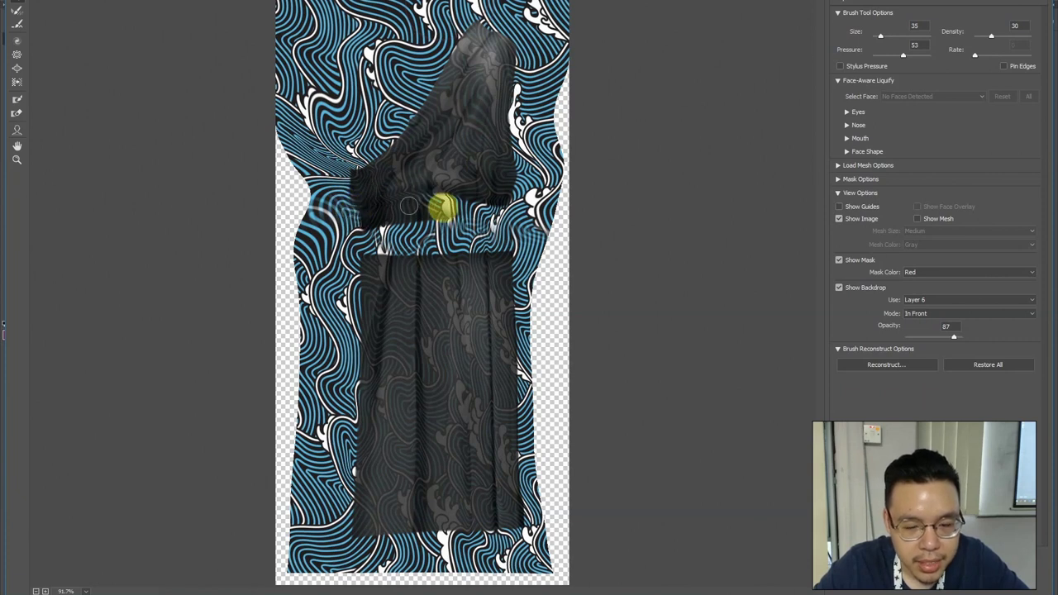
pyautogui.press('[')
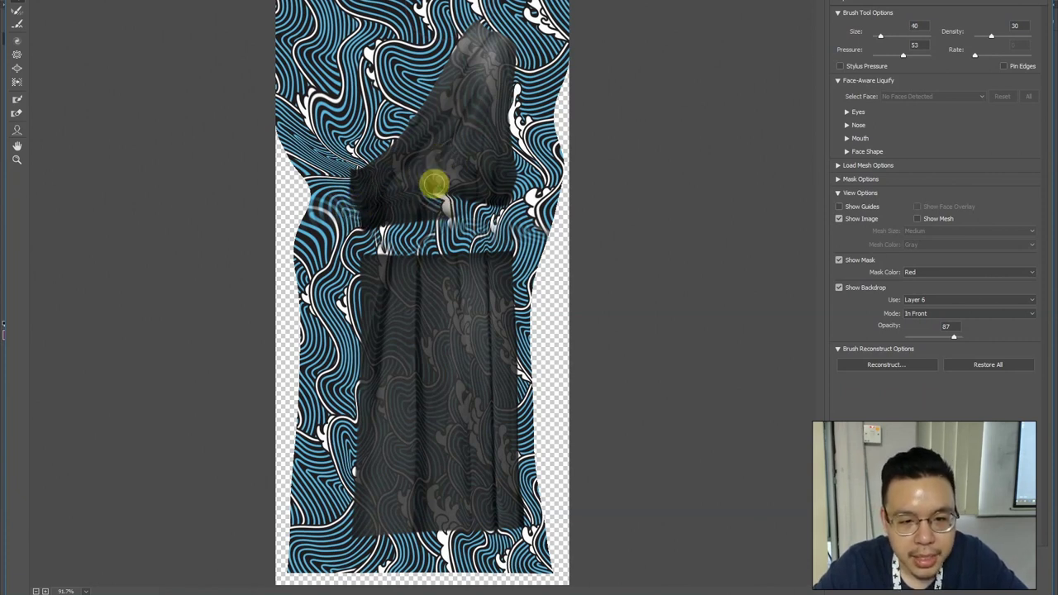
pyautogui.press(']')
pyautogui.press(']')
pyautogui.press(']')
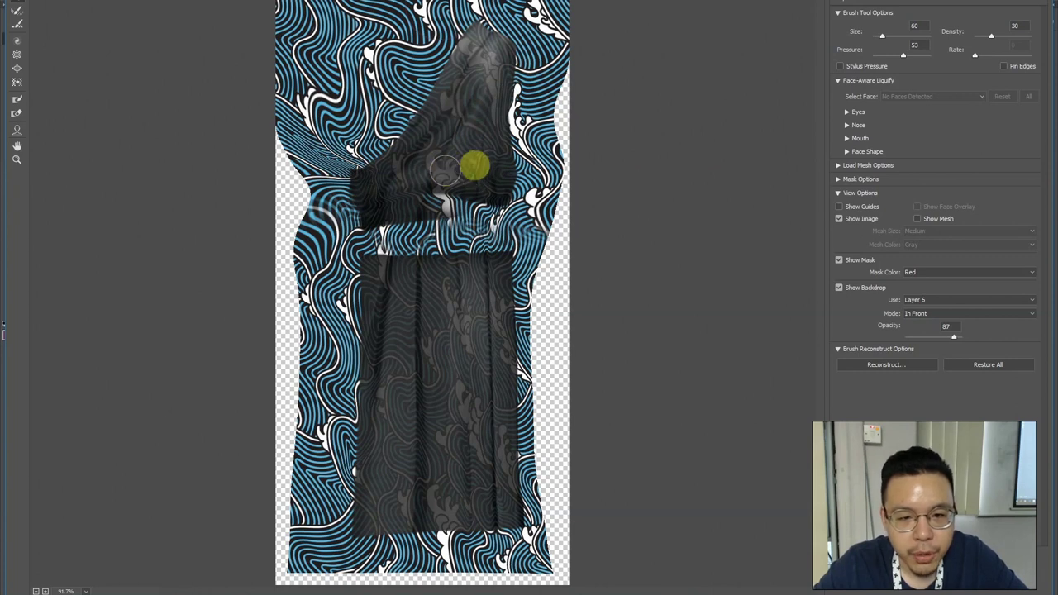
pyautogui.press(']')
pyautogui.moveTo(411, 124); pyautogui.dragTo(407, 101)
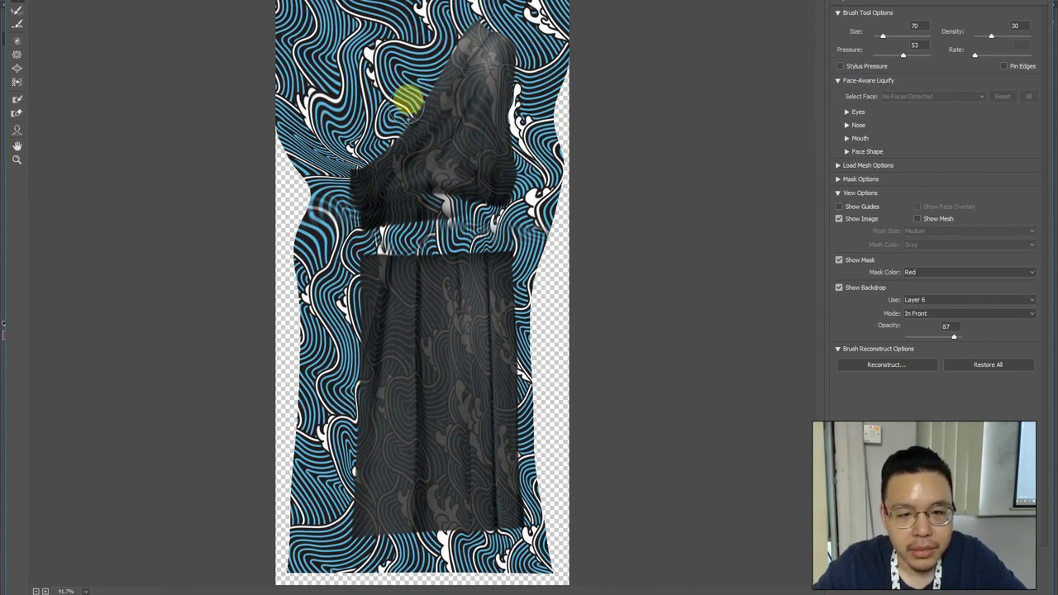
pyautogui.press(']')
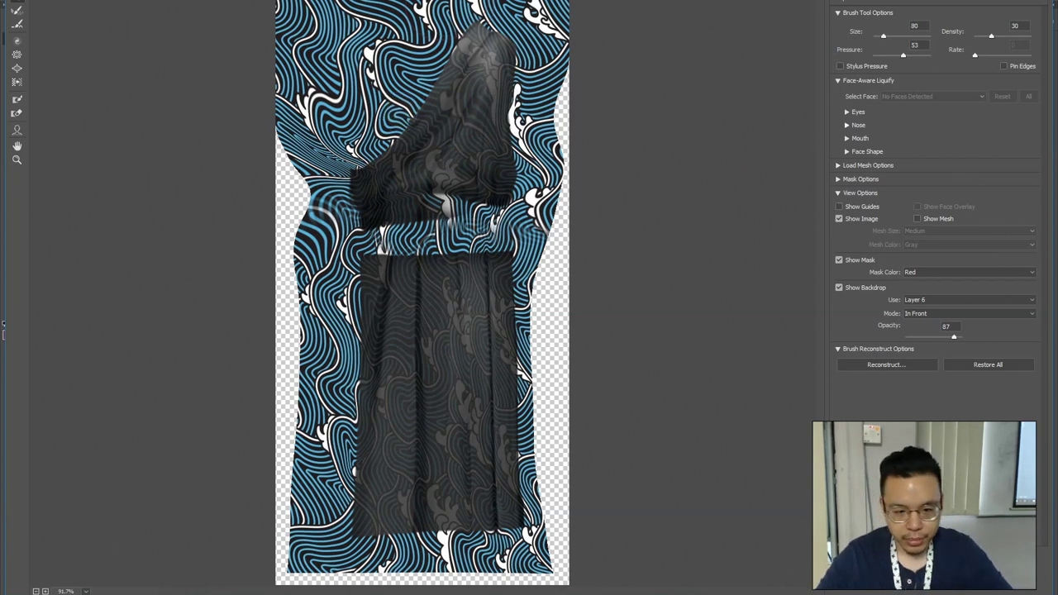
pyautogui.press('Return')
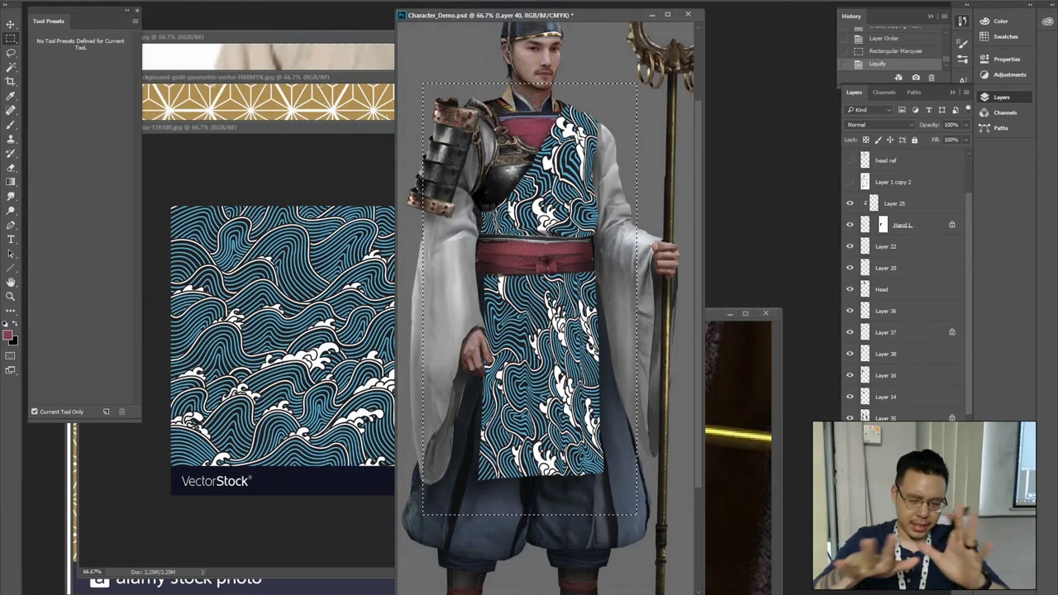
# Clear the rectangular selection and select matching-coloured areas throughout the wave pattern with the Magic Wand
pyautogui.click(612, 136)
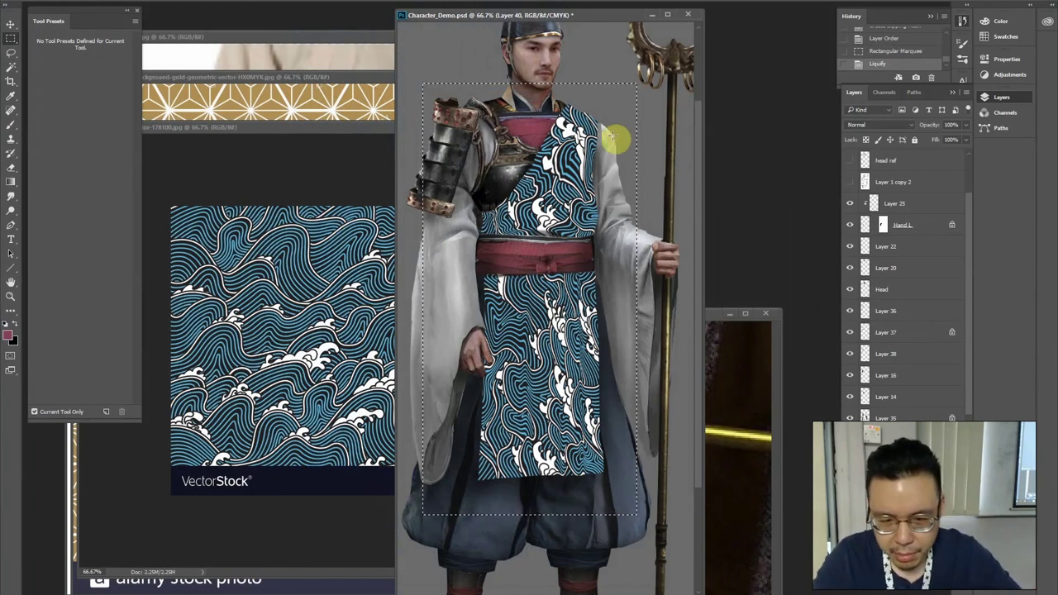
pyautogui.press('q')
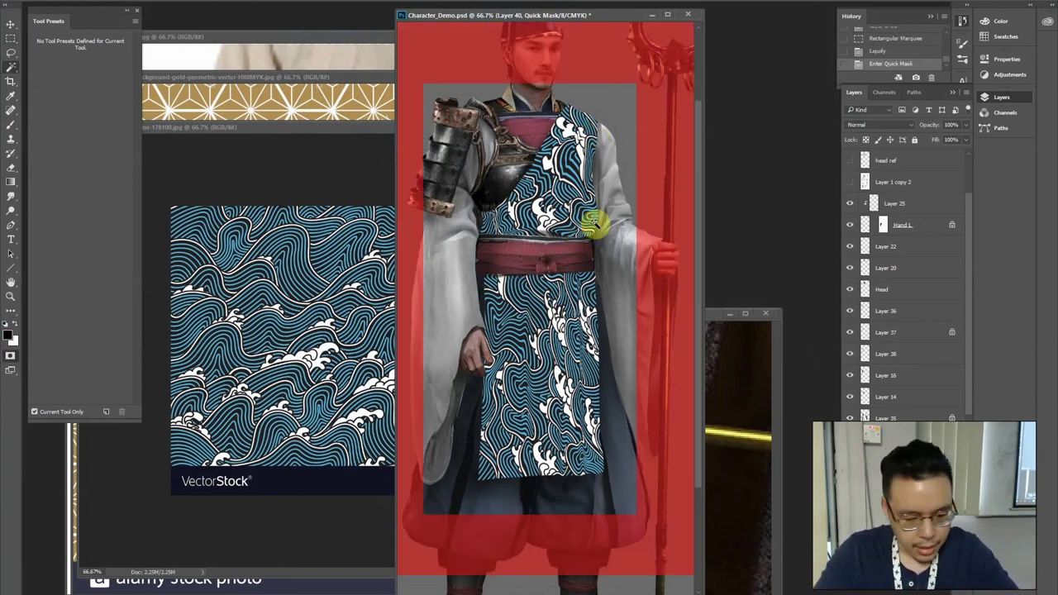
pyautogui.press('q')
pyautogui.hotkey('ctrl', 'd')
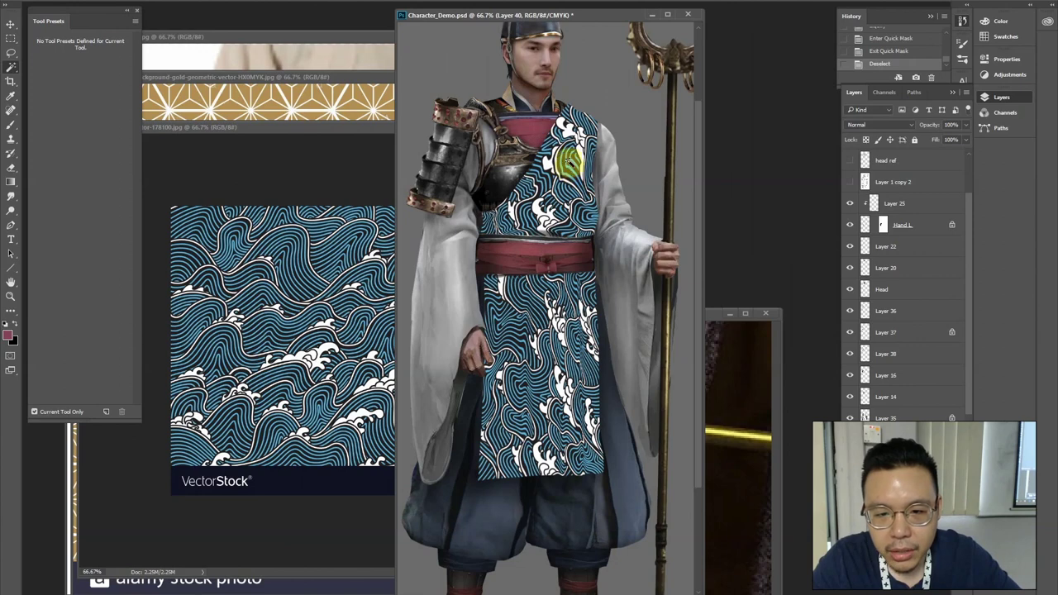
pyautogui.click(532, 28)
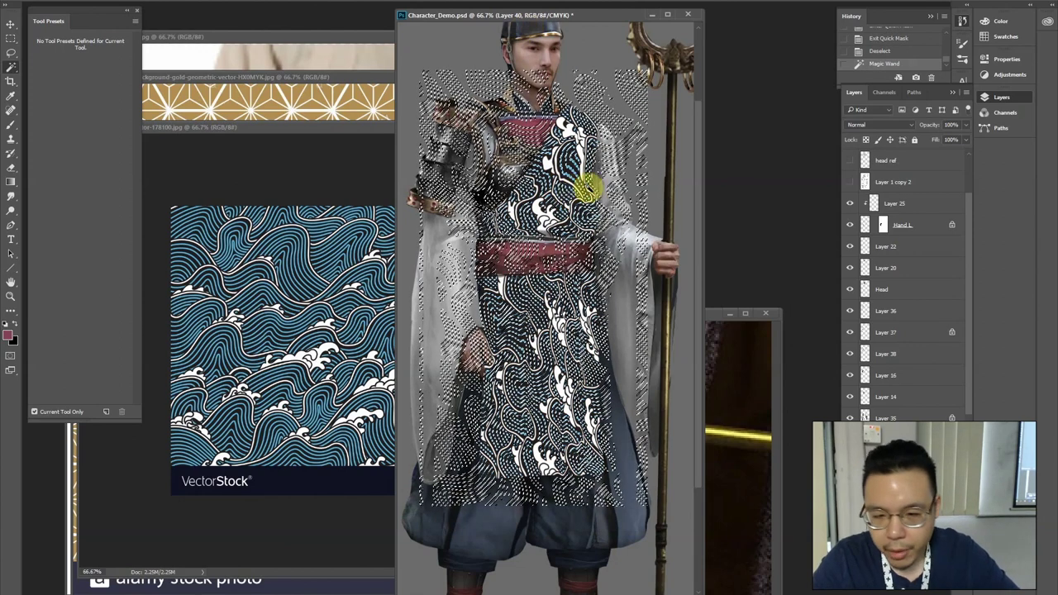
# Hide the wave pattern, copy the selected areas of Layer 6 to a new clipped layer, and briefly isolate it for checking
pyautogui.click(850, 547)
pyautogui.click(886, 568)
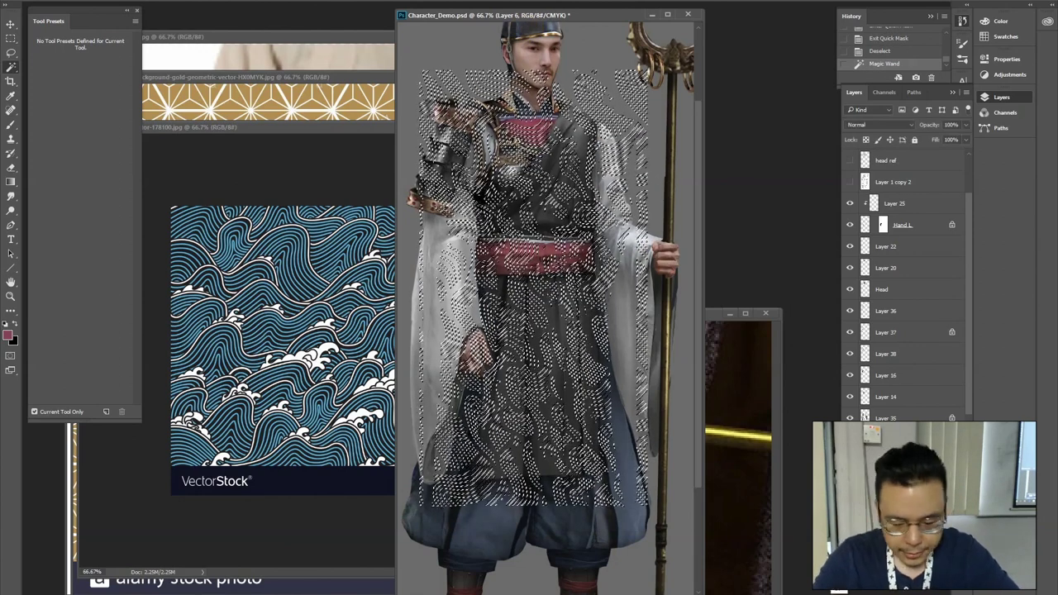
pyautogui.hotkey('ctrl', 'j')
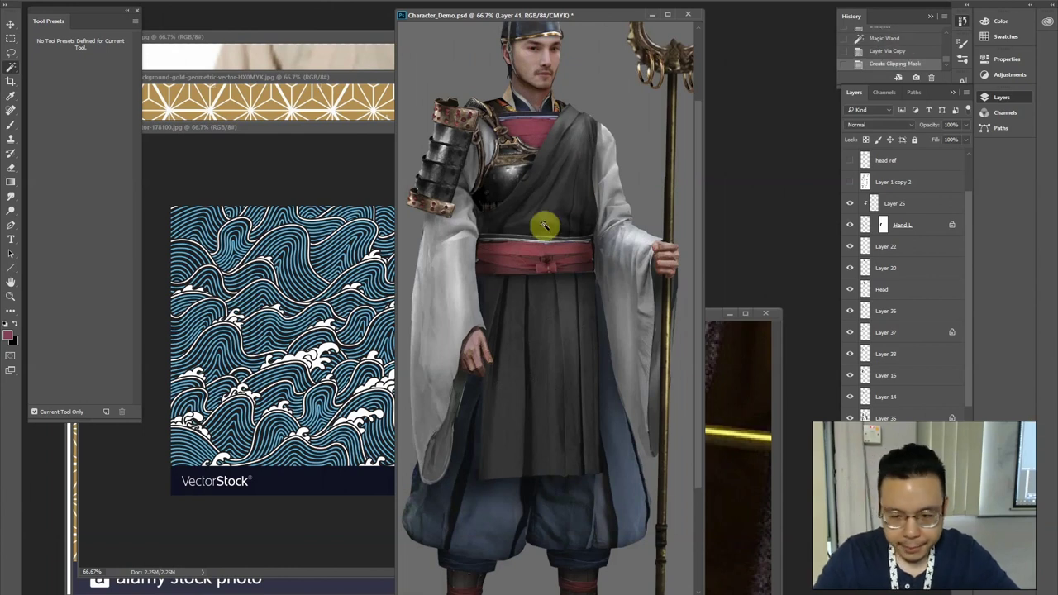
pyautogui.keyDown('alt'); pyautogui.click(850, 569); pyautogui.keyUp('alt')
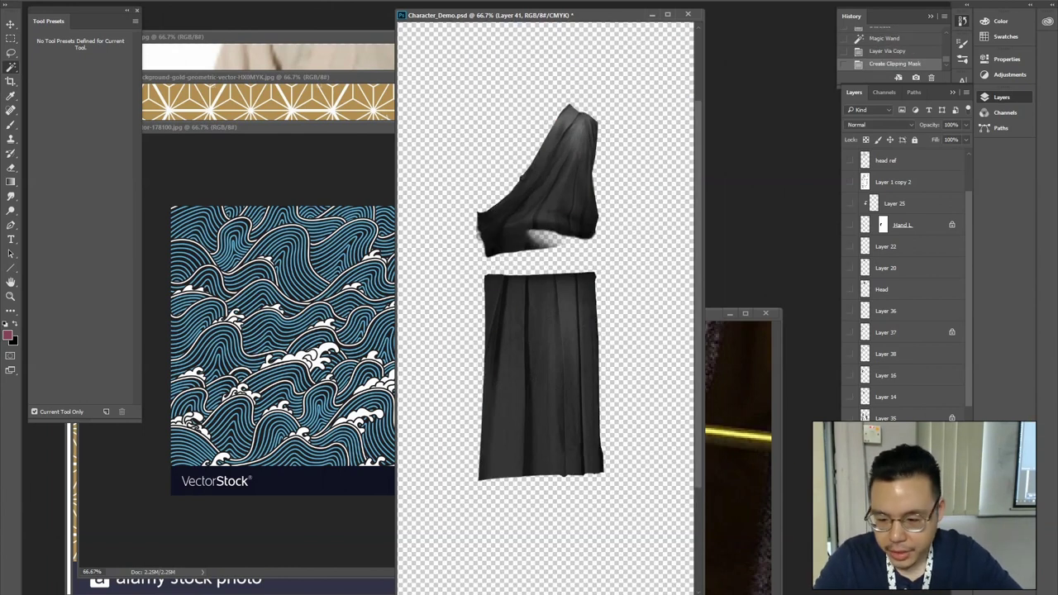
pyautogui.keyDown('alt'); pyautogui.click(849, 569); pyautogui.keyUp('alt')
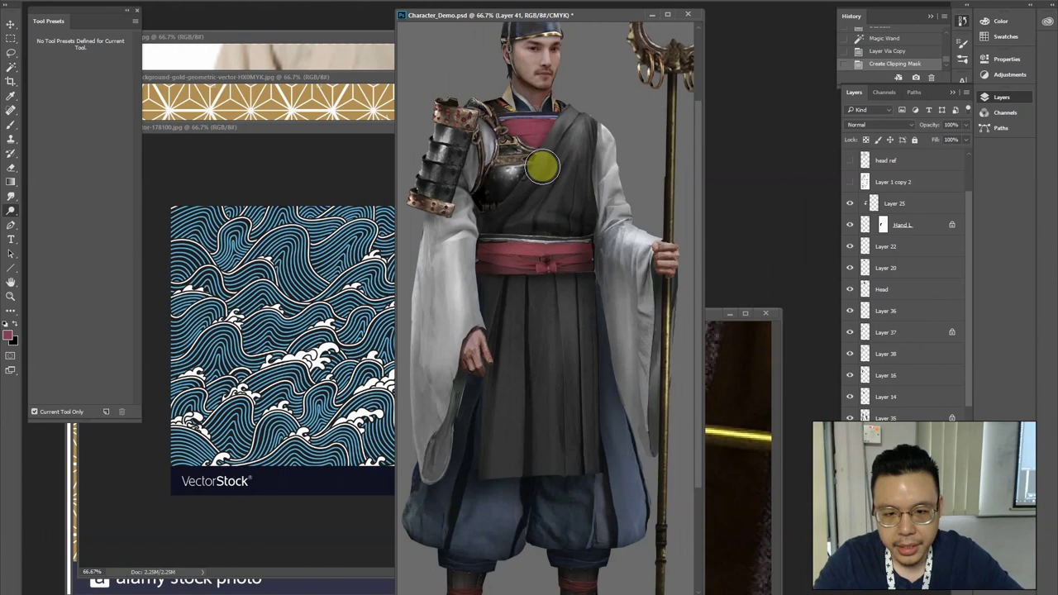
# Brighten the copied wave lines with a Levels white input of about 207 and dodge them across the torso drape and skirt
pyautogui.hotkey('ctrl', 'l')
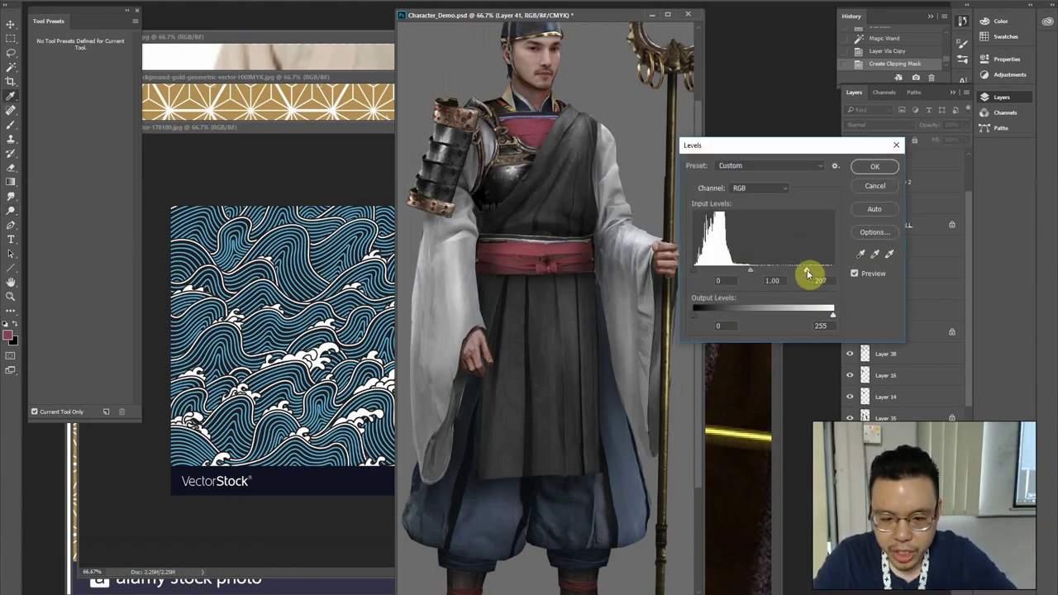
pyautogui.press('Return')
pyautogui.moveTo(514, 118)
pyautogui.mouseDown()
pyautogui.moveTo(524, 158)
pyautogui.moveTo(551, 181)
pyautogui.moveTo(522, 187)
pyautogui.moveTo(566, 187)
pyautogui.moveTo(560, 122)
pyautogui.mouseUp()
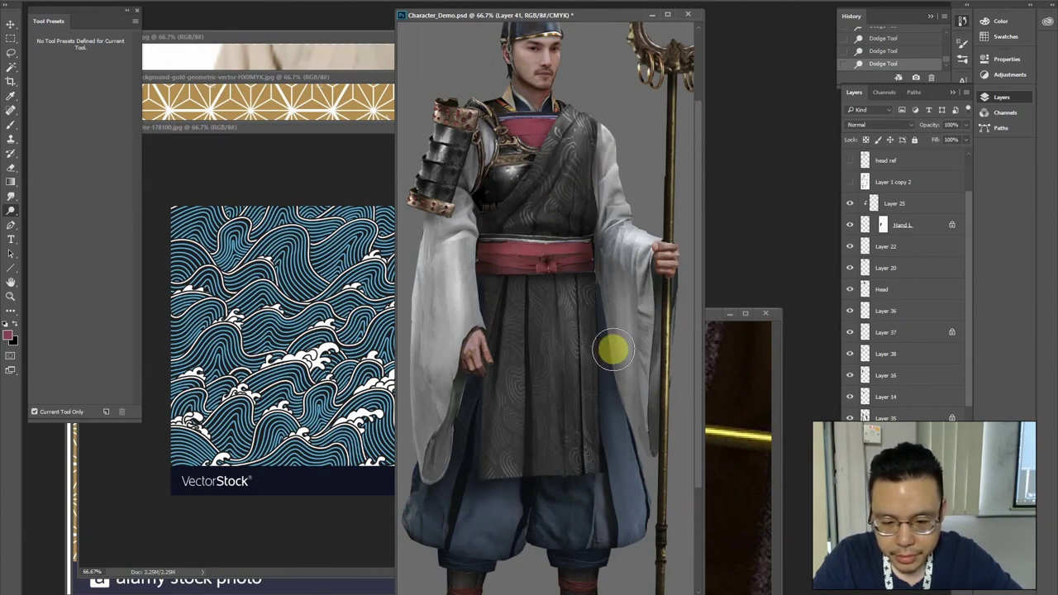
pyautogui.hotkey('ctrl', '-')
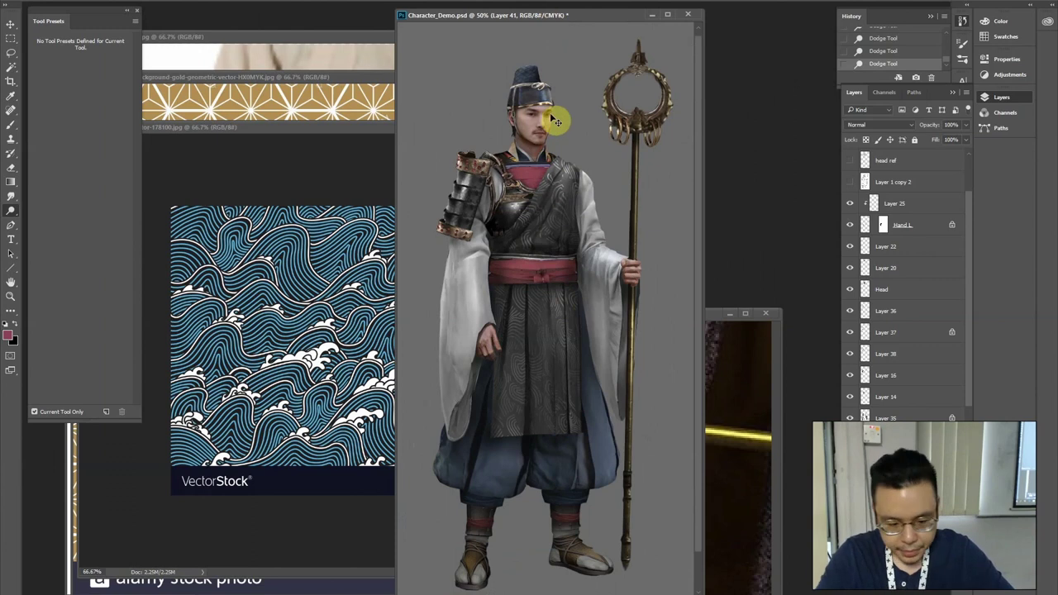
# Warm the wave lines with Color Balance midtones at +15 red, 0 green and -17 toward yellow
pyautogui.hotkey('ctrl', '+')
pyautogui.hotkey('ctrl', 'b')
pyautogui.moveTo(799, 239); pyautogui.dragTo(774, 248)
pyautogui.moveTo(822, 218); pyautogui.dragTo(814, 217)
pyautogui.hotkey('ctrl', '-')
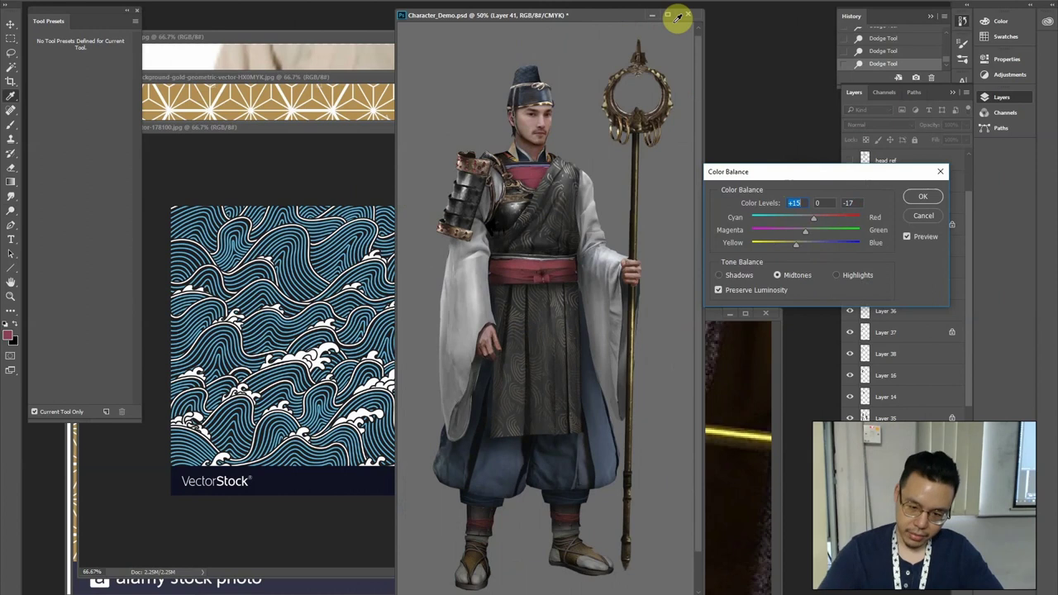
pyautogui.press('Return')
# Darken the wave lines with a Levels black input of 14 and the base cloth on Layer 6 with midtones about 0.96
pyautogui.hotkey('ctrl', 'l')
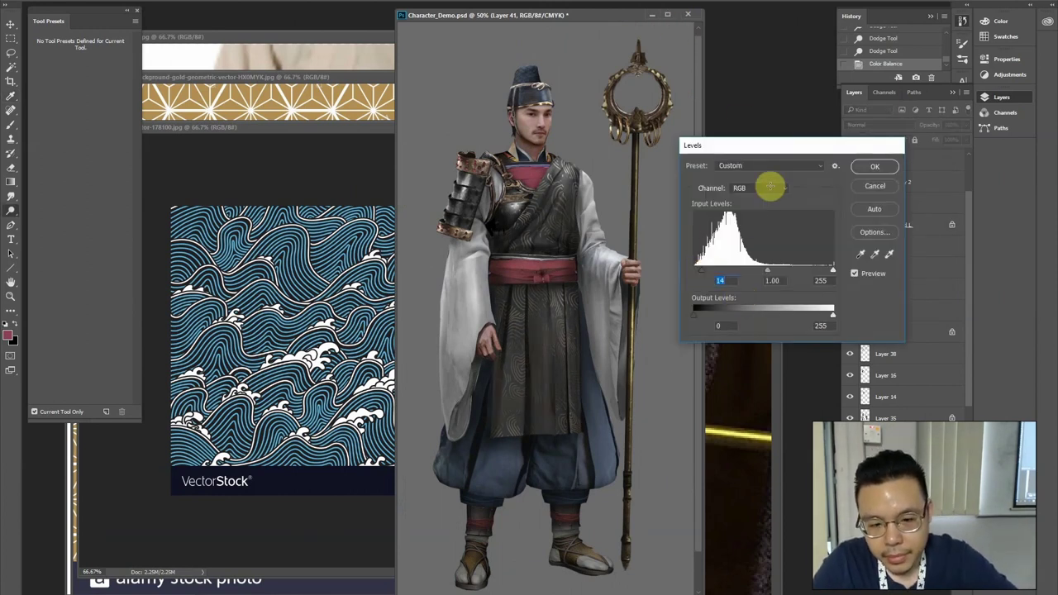
pyautogui.press('Return')
pyautogui.hotkey('ctrl', '+')
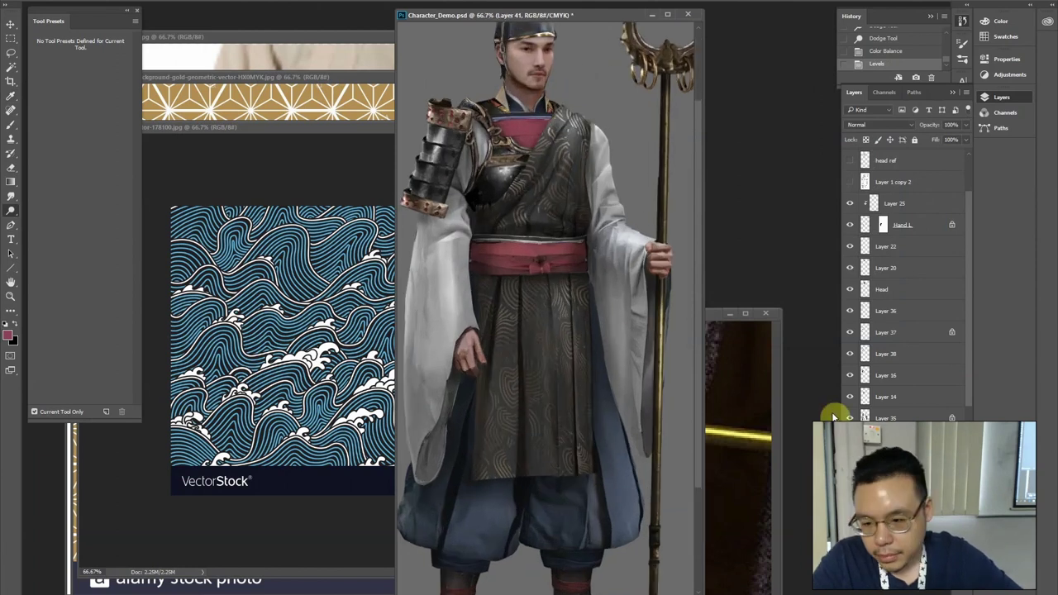
pyautogui.hotkey('ctrl', 'l')
pyautogui.moveTo(772, 275); pyautogui.dragTo(769, 275)
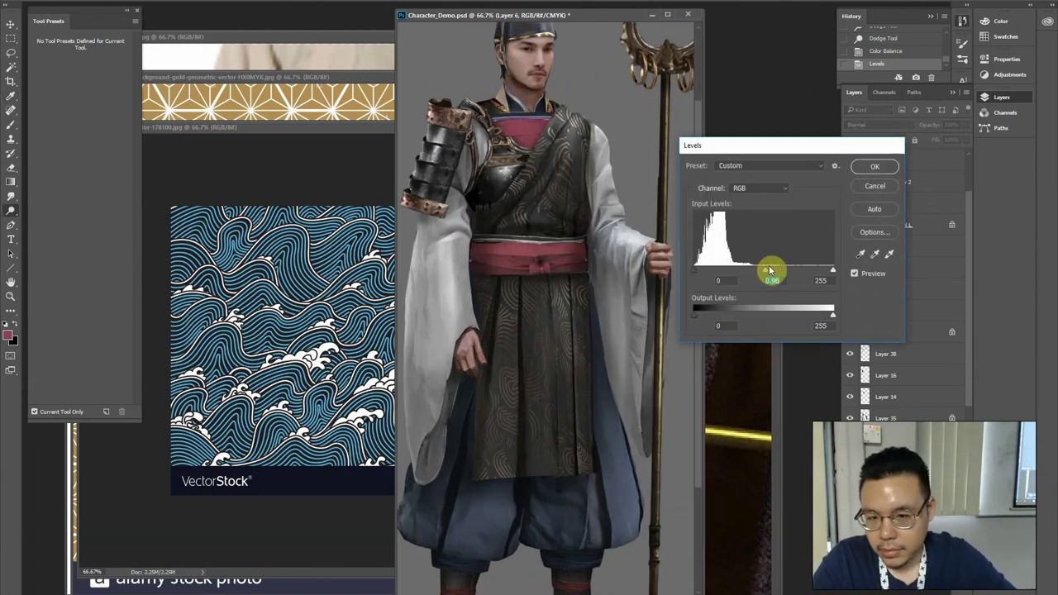
pyautogui.press('Return')
# Show the wave pattern on Layer 40 and select its white areas with the Magic Wand
pyautogui.hotkey('ctrl', 'alt', 'shift', 'v')
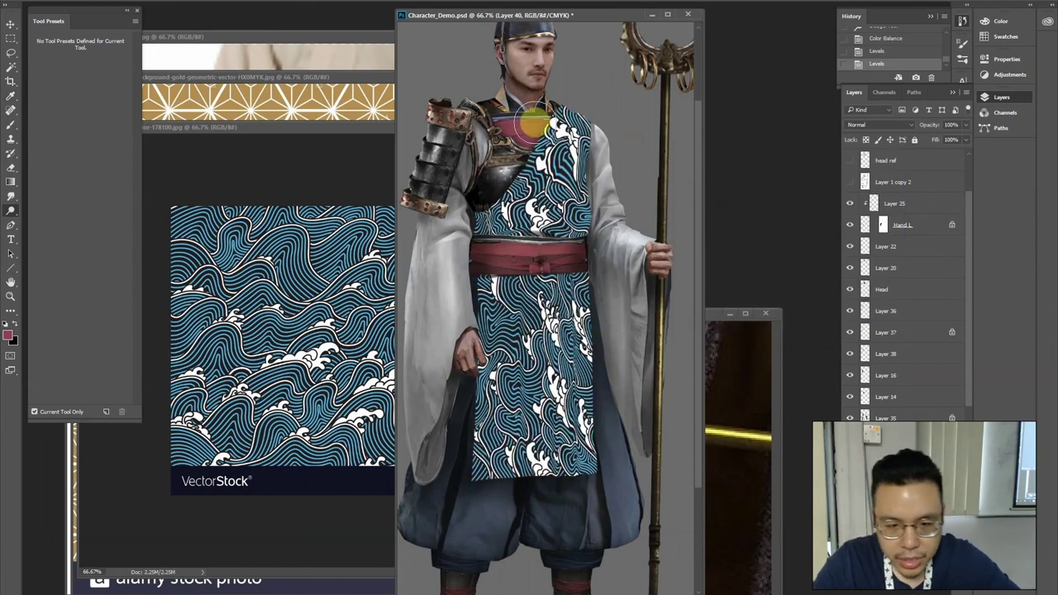
pyautogui.hotkey('ctrl', '+')
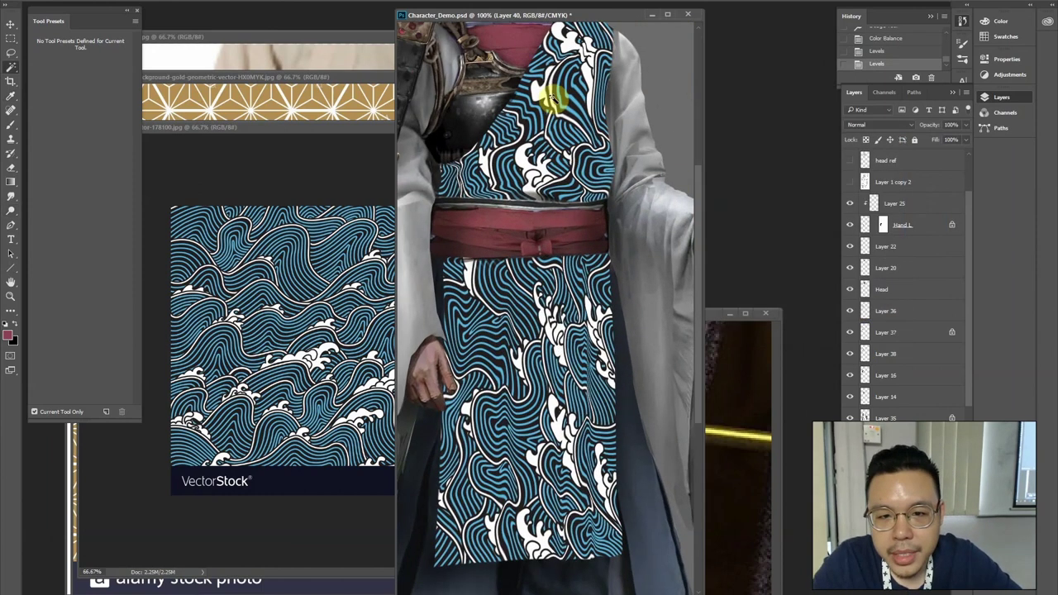
pyautogui.click(547, 86)
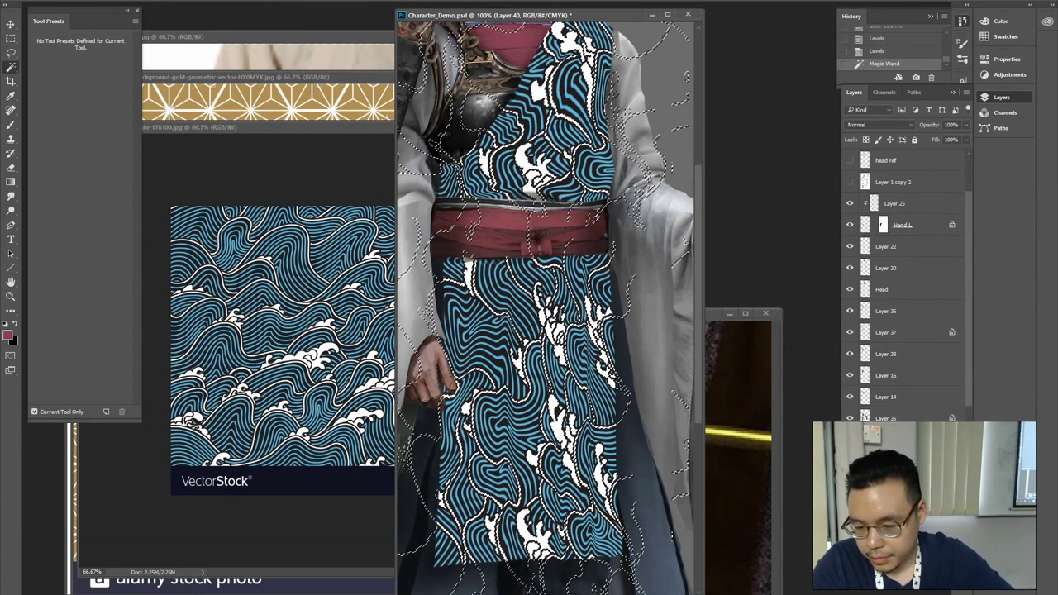
# Hide the wave pattern, copy the selected areas of the dark cloth to a new layer, and clip it to the robe
pyautogui.hotkey('ctrl', ',')
pyautogui.hotkey('alt', '[')
pyautogui.hotkey('ctrl', '-')
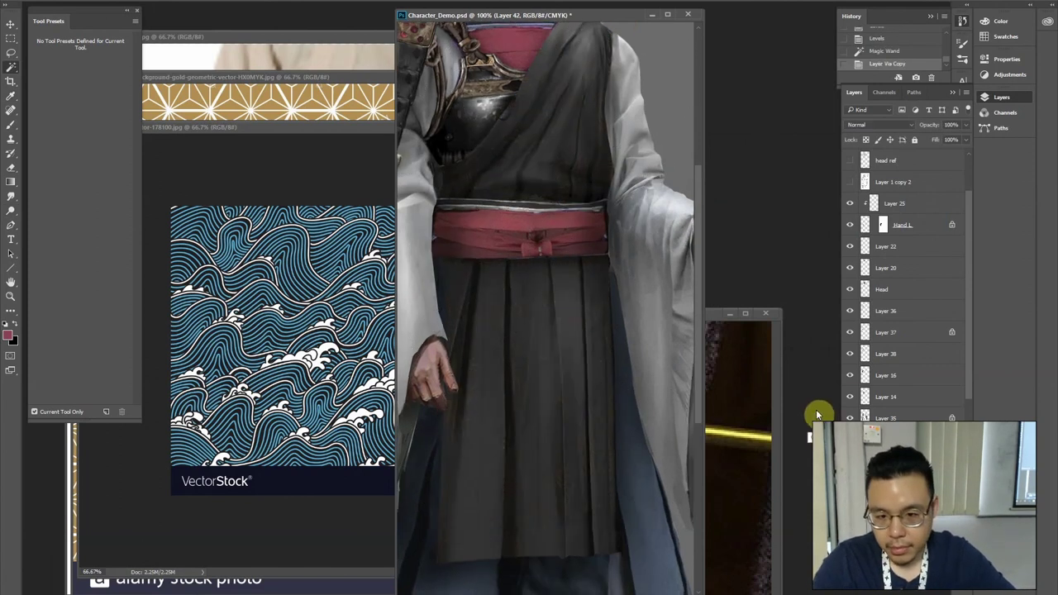
pyautogui.hotkey('ctrl', 'j')
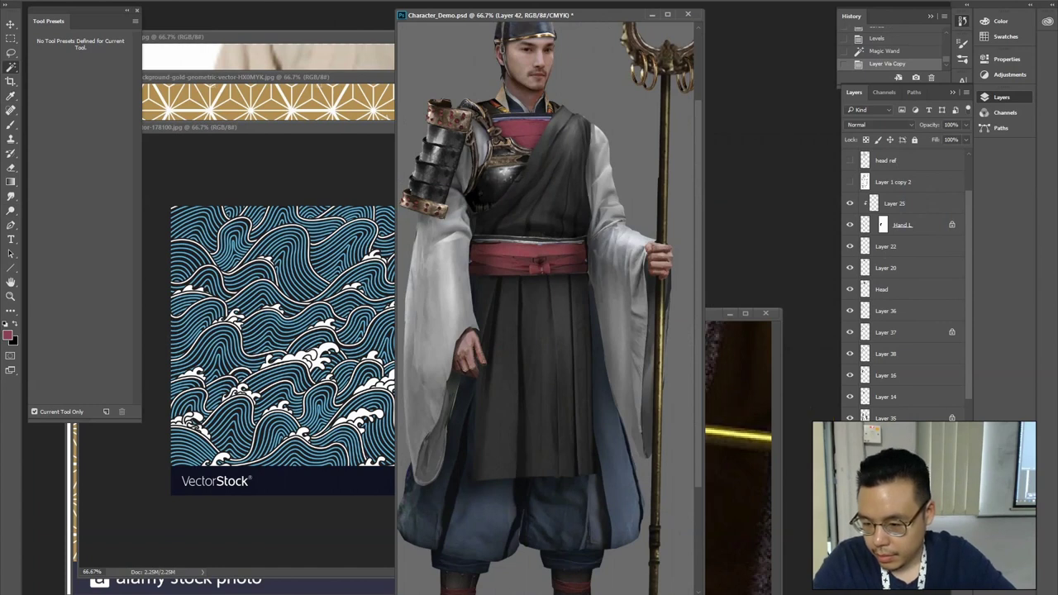
pyautogui.hotkey('ctrl', 'alt', 'g')
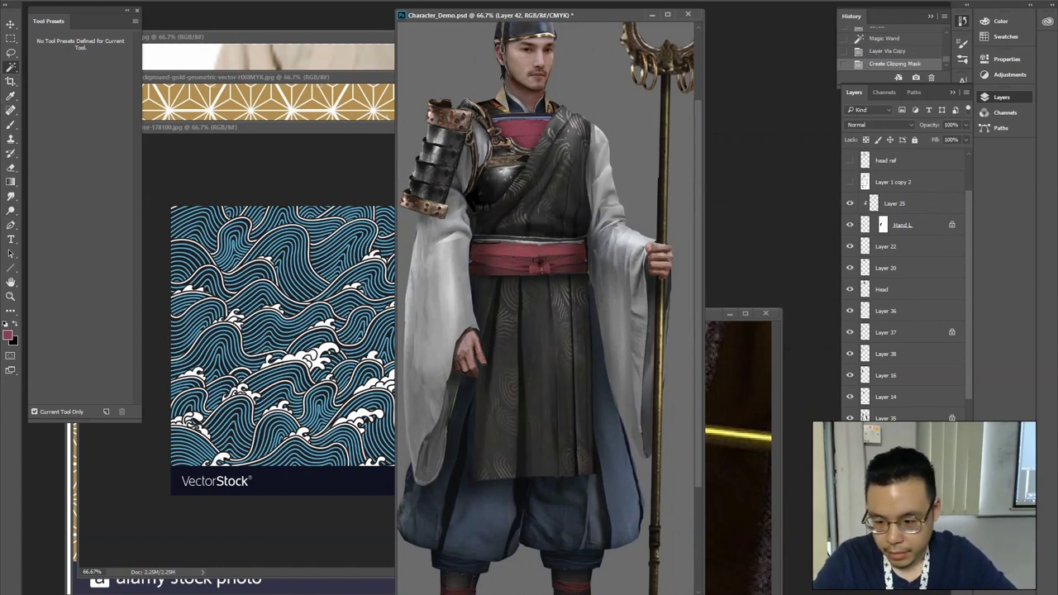
# Darken the newly copied pattern areas through the Levels midtones, and refine them with a second Levels white input of about 226
pyautogui.hotkey('ctrl', 'l')
pyautogui.moveTo(765, 273); pyautogui.dragTo(777, 272)
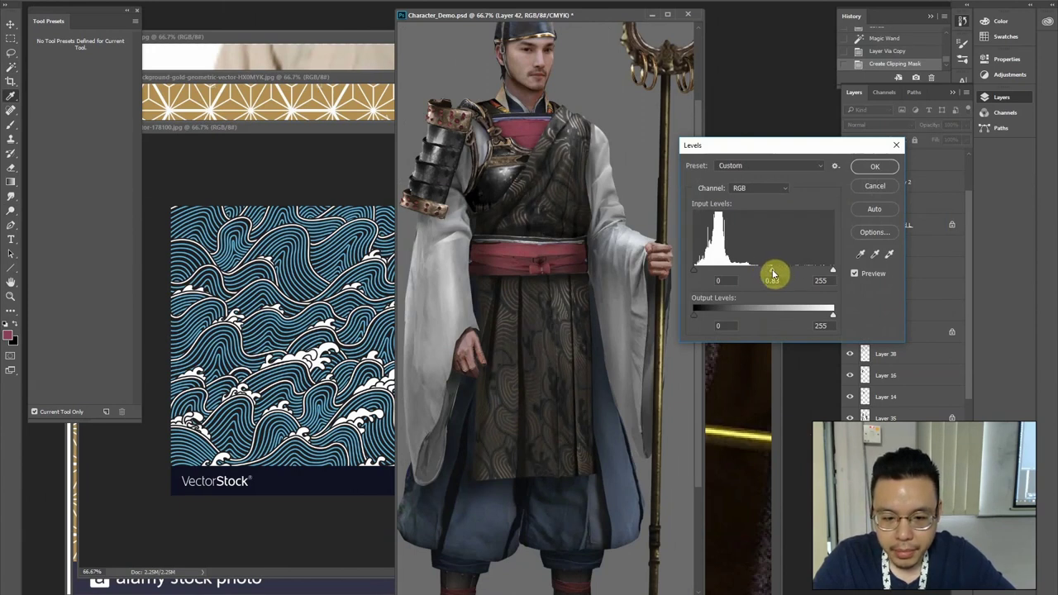
pyautogui.press('Return')
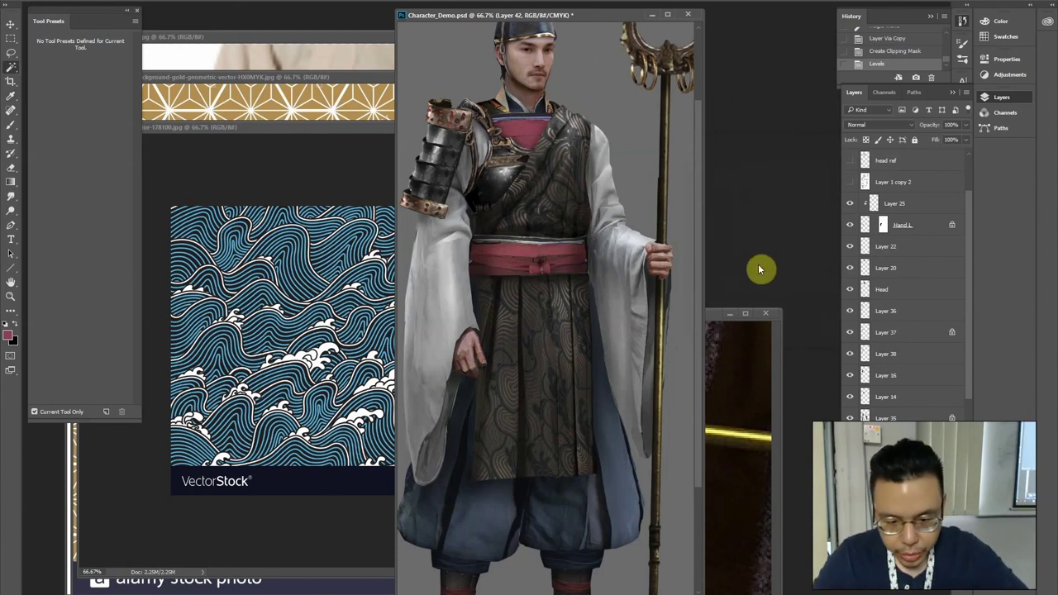
pyautogui.hotkey('ctrl', 'l')
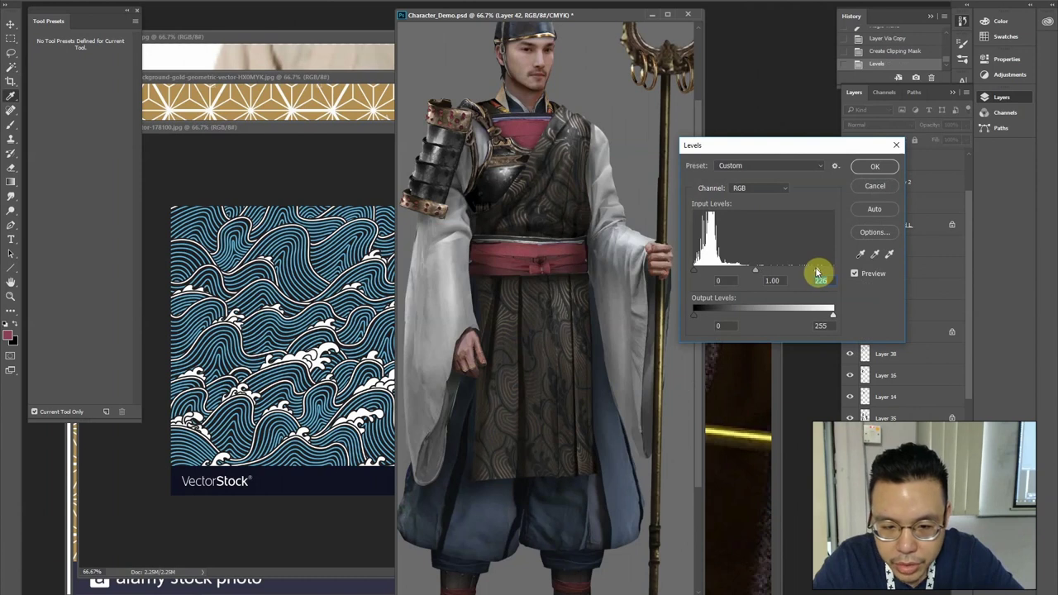
pyautogui.press('Return')
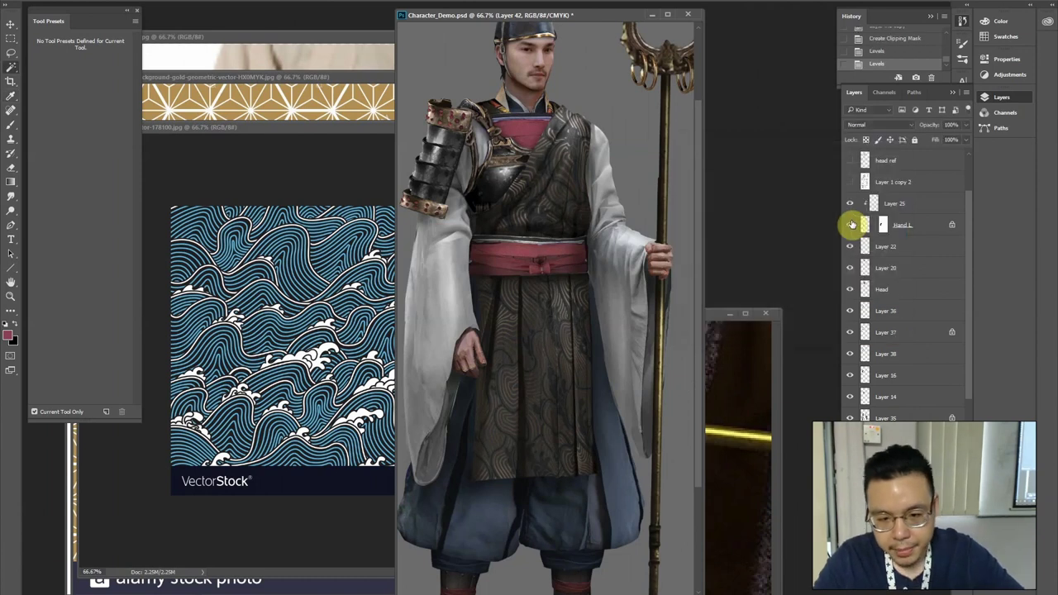
# Lasso the skirt's front panel up to the fold edge, add a new layer, and reset the brush colours to black and white
pyautogui.moveTo(574, 208); pyautogui.dragTo(612, 120)
pyautogui.hotkey('ctrl', '+')
pyautogui.scroll(1, 626, 181)
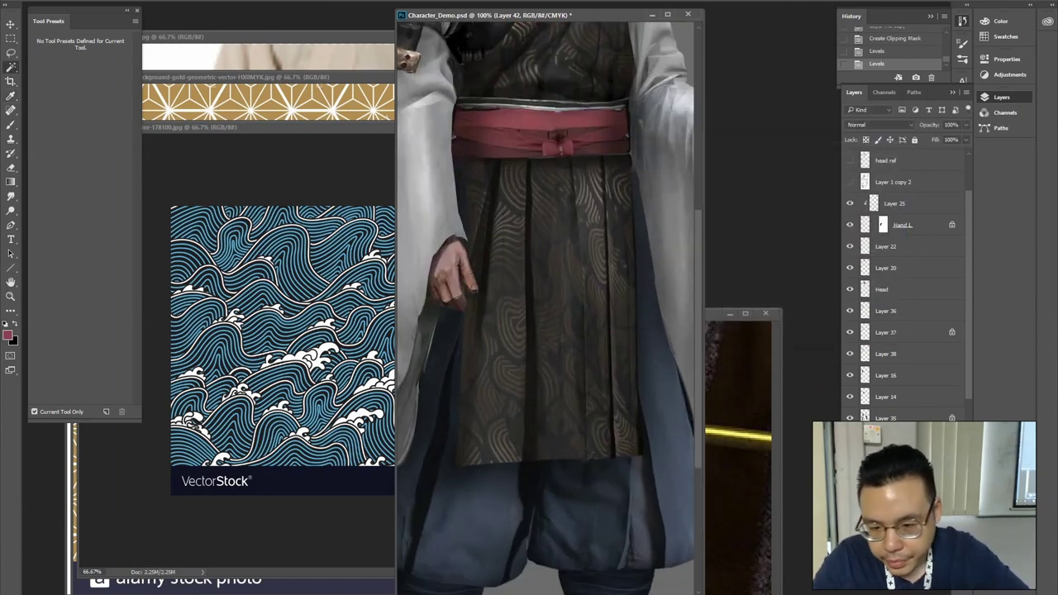
pyautogui.press('l')
pyautogui.moveTo(548, 152)
pyautogui.mouseDown()
pyautogui.moveTo(571, 158)
pyautogui.moveTo(586, 437)
pyautogui.moveTo(557, 134)
pyautogui.mouseUp()
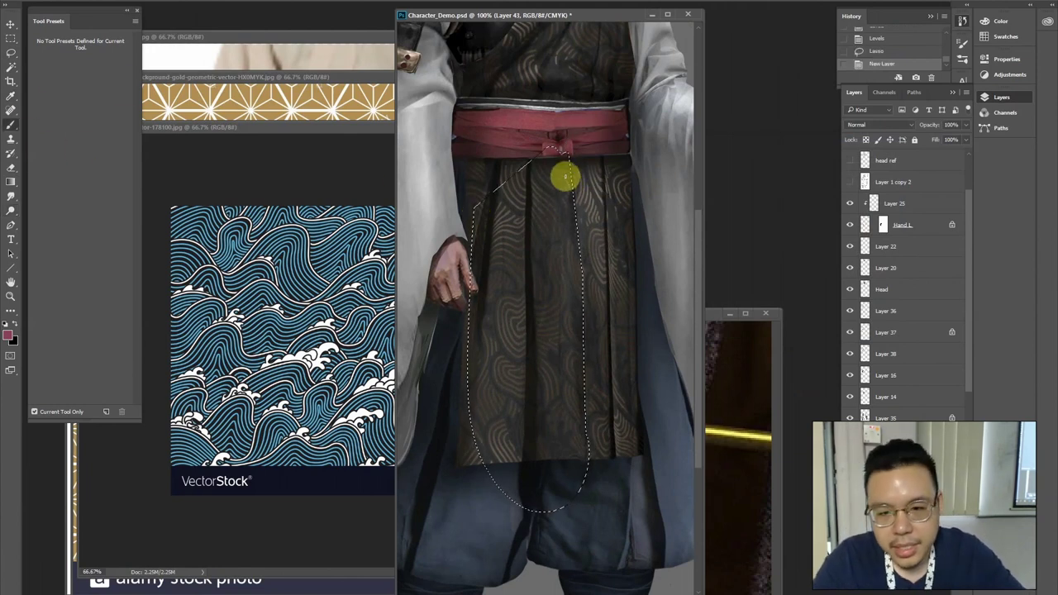
pyautogui.moveTo(593, 336); pyautogui.dragTo(579, 94)
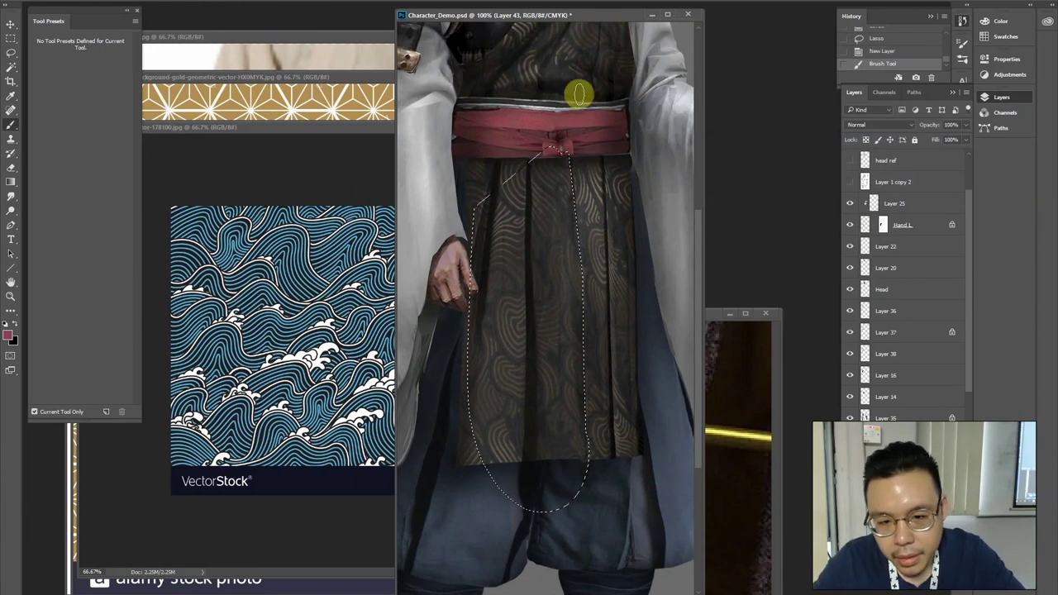
pyautogui.hotkey('ctrl', 'z')
pyautogui.press('d')
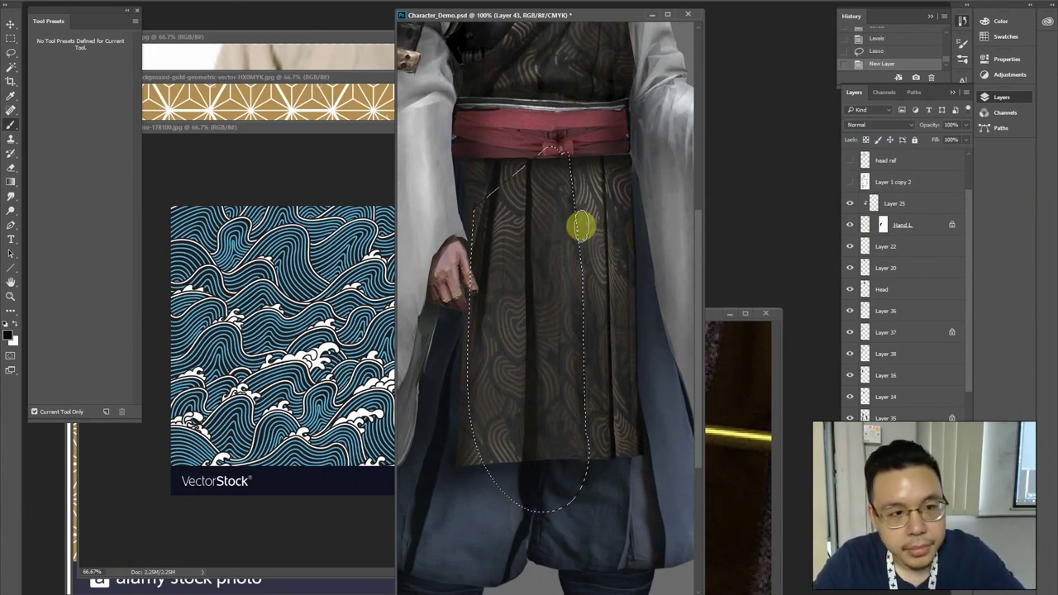
# Brush black shadow along the selected fold edge of the skirt, clear the selection, and continue shading the neighbouring folds
pyautogui.moveTo(582, 225); pyautogui.dragTo(583, 372)
pyautogui.moveTo(580, 267); pyautogui.dragTo(587, 372)
pyautogui.moveTo(586, 294); pyautogui.dragTo(590, 489)
pyautogui.press('l')
pyautogui.hotkey('ctrl', 'd')
pyautogui.moveTo(598, 168)
pyautogui.mouseDown()
pyautogui.moveTo(598, 239)
pyautogui.moveTo(583, 155)
pyautogui.moveTo(592, 199)
pyautogui.moveTo(596, 152)
pyautogui.moveTo(613, 359)
pyautogui.moveTo(624, 220)
pyautogui.moveTo(641, 414)
pyautogui.moveTo(531, 153)
pyautogui.moveTo(542, 219)
pyautogui.moveTo(543, 164)
pyautogui.moveTo(509, 221)
pyautogui.mouseUp()
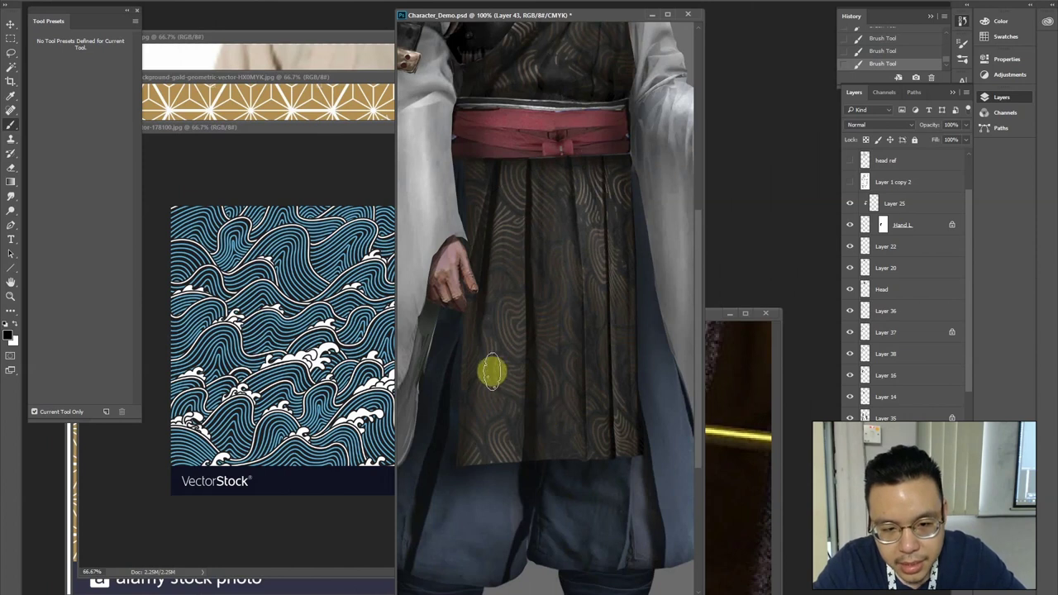
# Raise Layer 6's output black level to 4 with Levels and lower the opacity of the copied pattern areas on Layer 42
pyautogui.scroll(3, 500, 240)
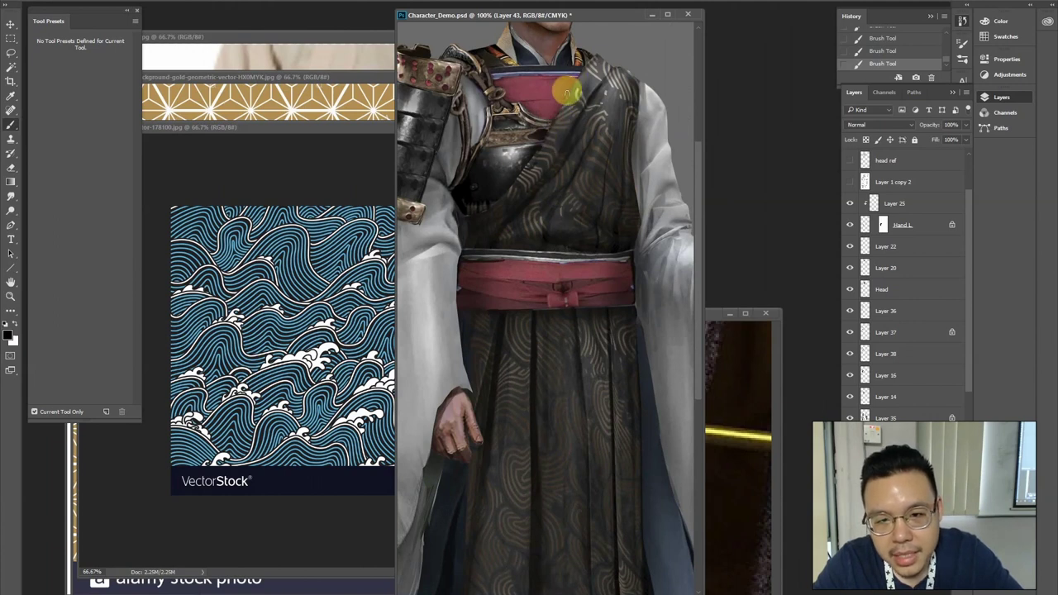
pyautogui.hotkey('ctrl', '-')
pyautogui.hotkey('ctrl', '-')
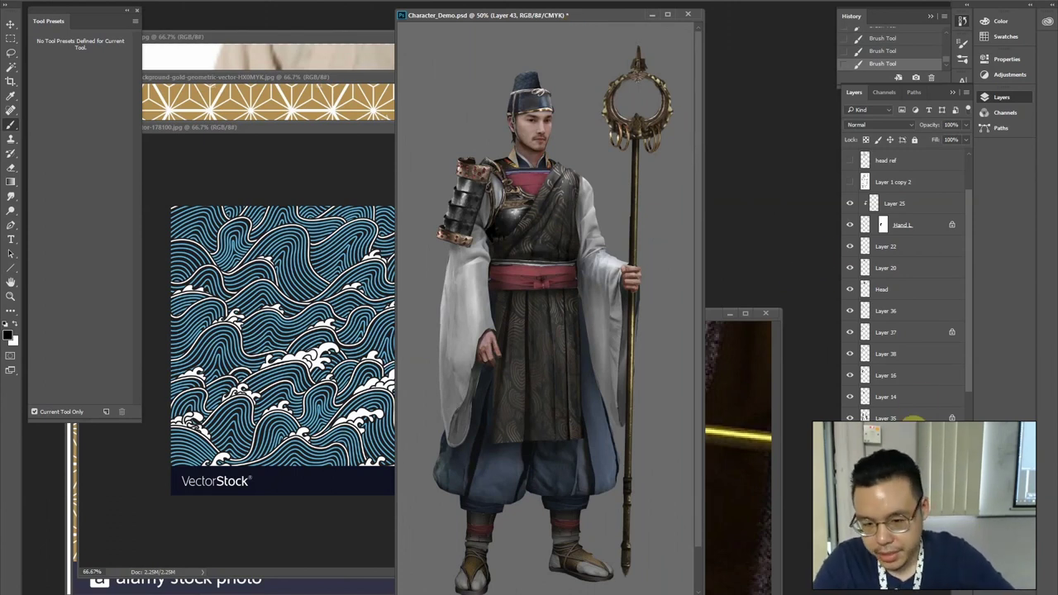
pyautogui.scroll(-2, 969, 388)
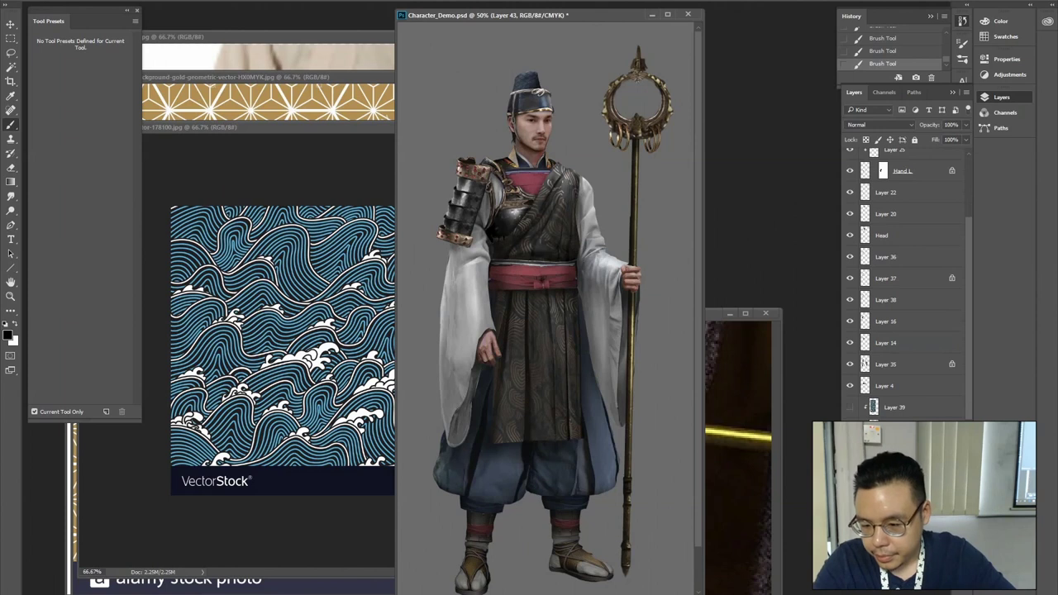
pyautogui.hotkey('ctrl', 'l')
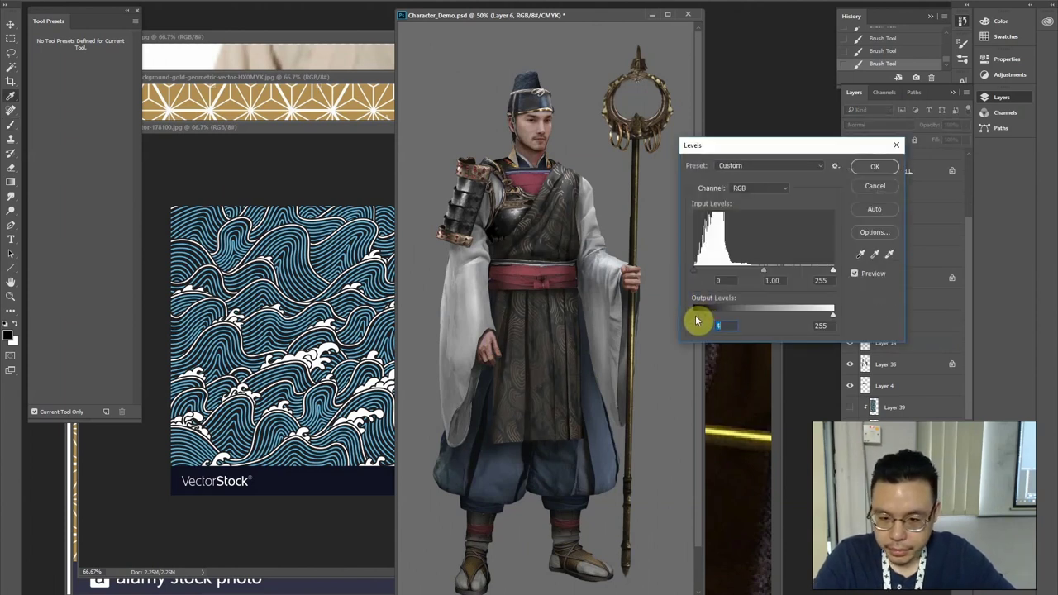
pyautogui.press('Return')
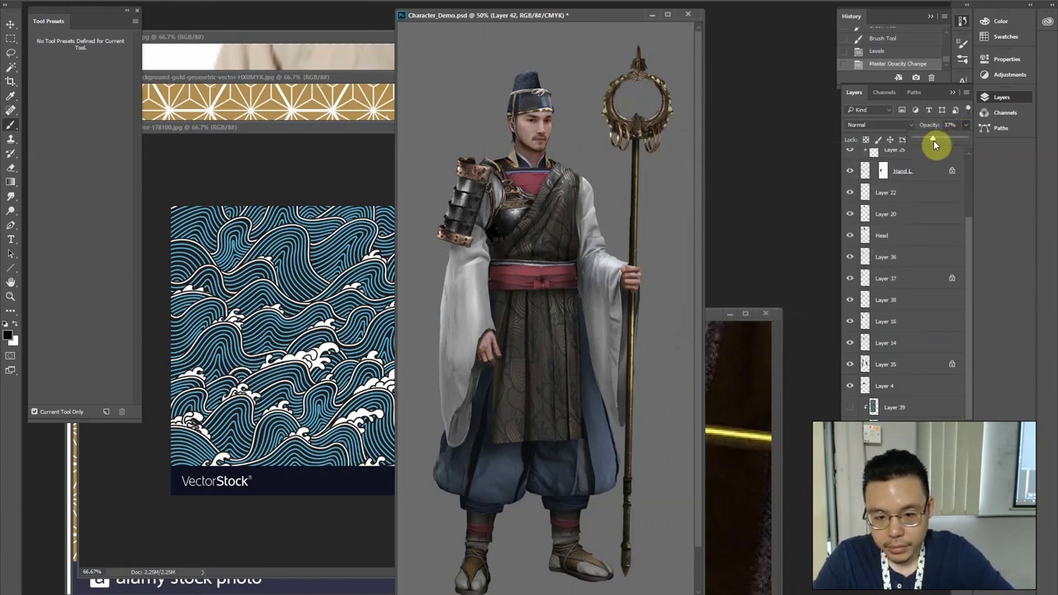
pyautogui.moveTo(939, 142); pyautogui.dragTo(943, 141)
pyautogui.click(897, 451)
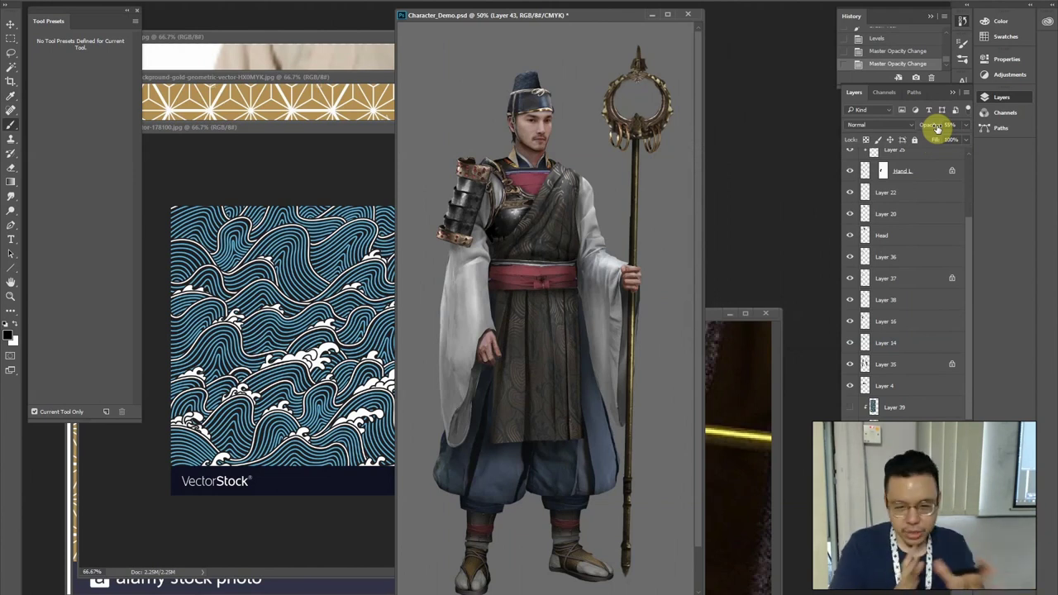
# Pick the blue trousers' layer from the canvas and add a new layer clipped to it
pyautogui.keyDown('ctrl'); pyautogui.click(472, 269); pyautogui.keyUp('ctrl')
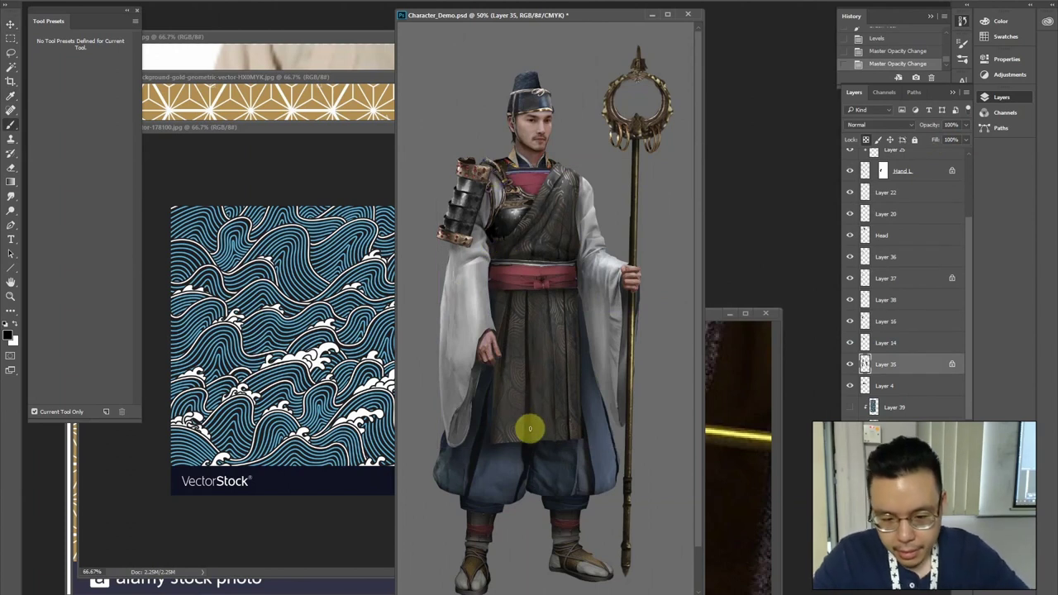
pyautogui.press('ctrl')
pyautogui.keyDown('ctrl'); pyautogui.click(613, 471); pyautogui.keyUp('ctrl')
pyautogui.click(949, 582)
pyautogui.moveTo(968, 416); pyautogui.dragTo(968, 438)
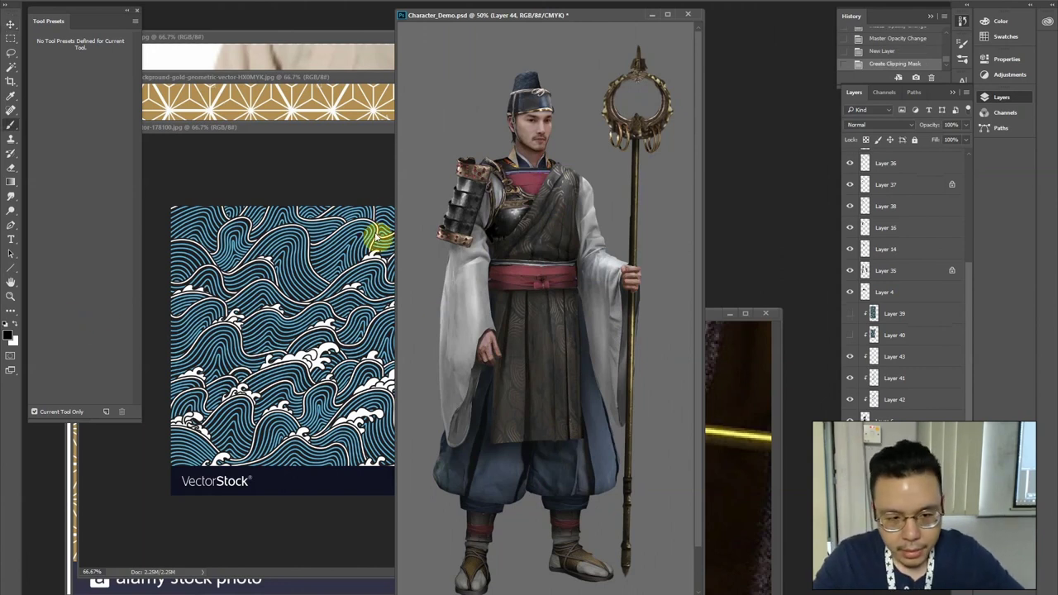
# Choose the speckled 284 brush tip at 125 px with a sampled brown colour and set the new clipped layer to Soft Light
pyautogui.press('F5')
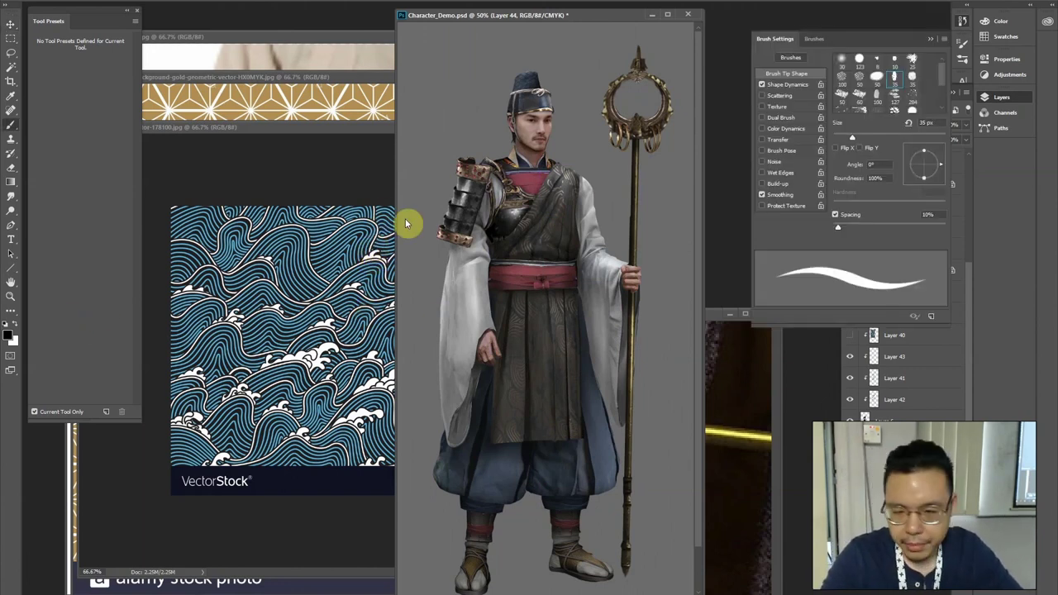
pyautogui.click(915, 98)
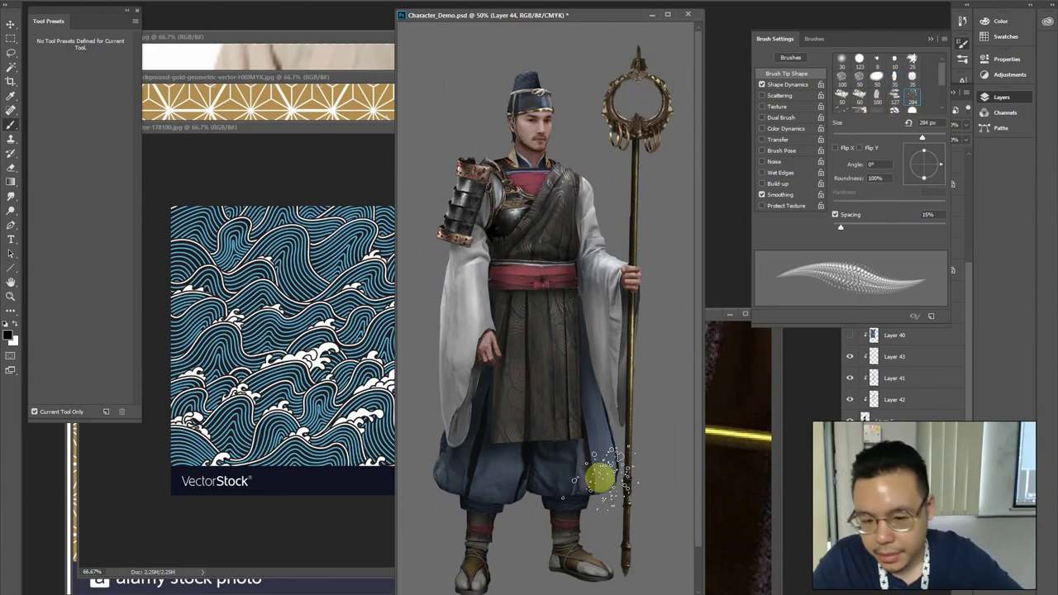
pyautogui.press('[')
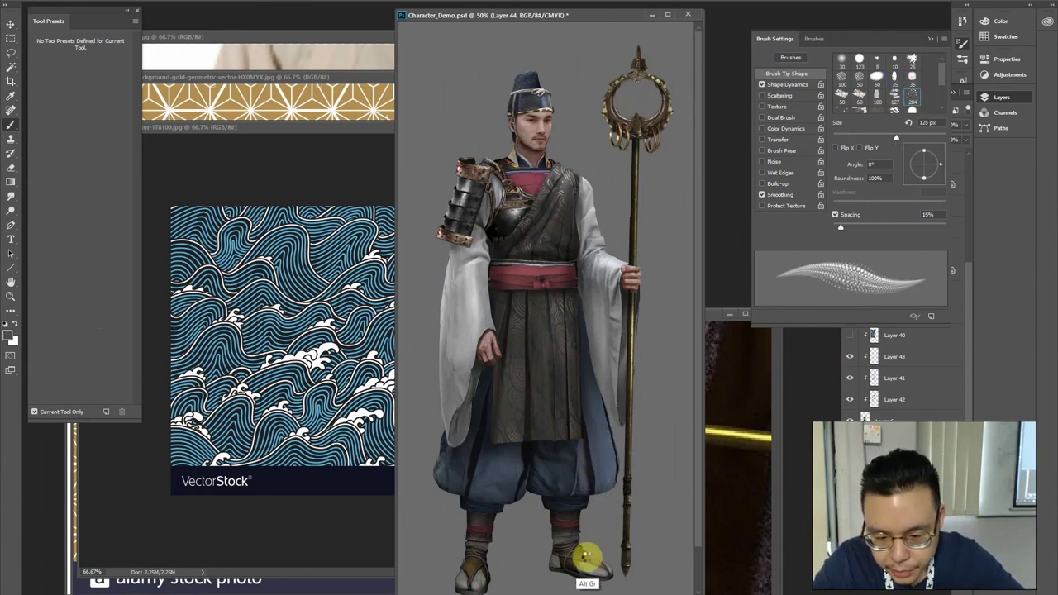
pyautogui.click(930, 40)
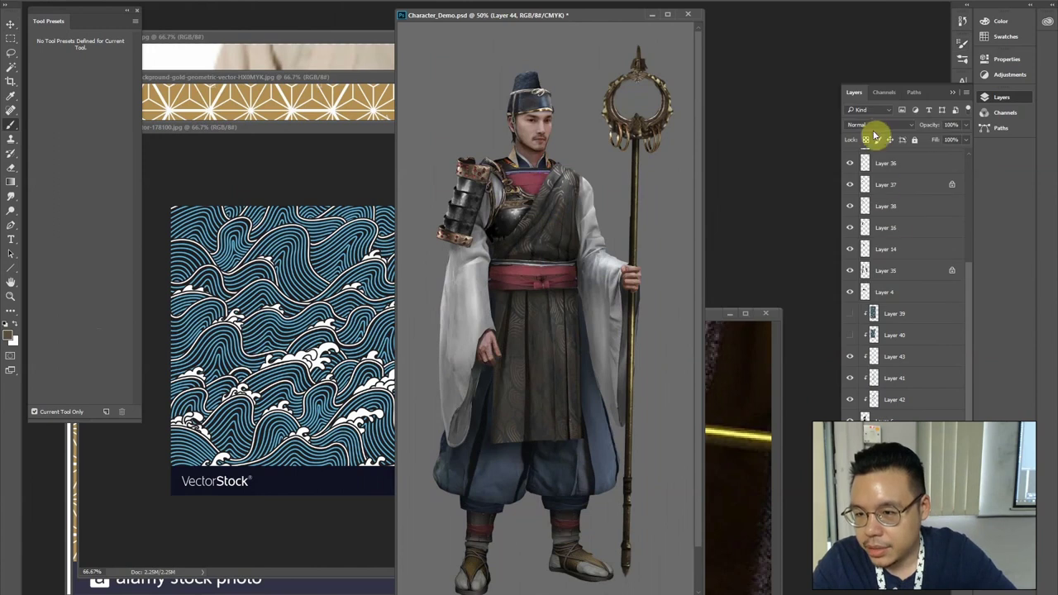
pyautogui.click(874, 128)
pyautogui.click(870, 245)
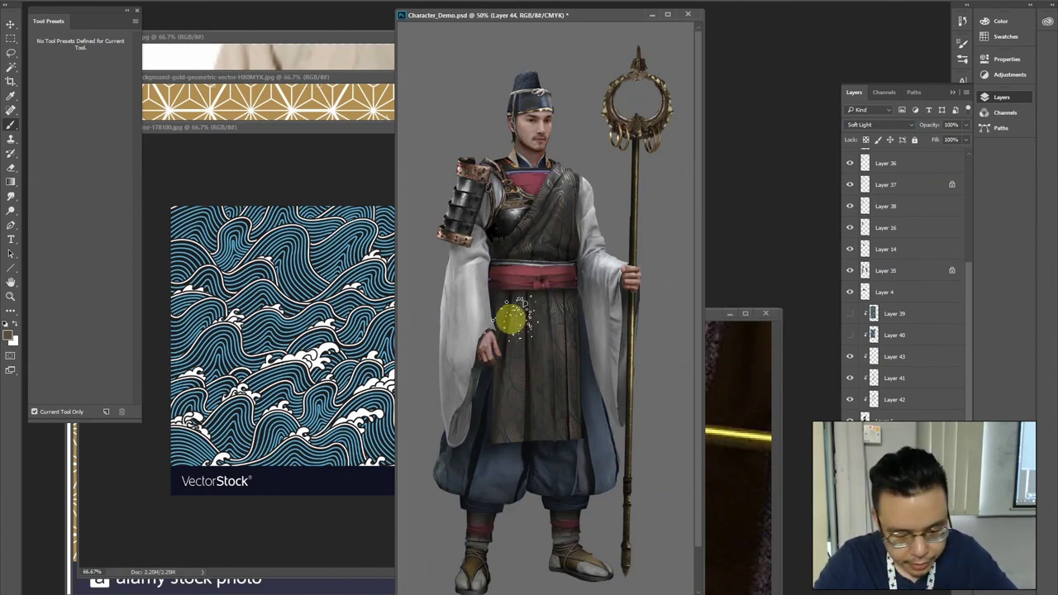
# Set the speckled brush to 60% size jitter, 8% minimum diameter, 81% angle jitter, 29% roundness jitter and 71% spacing
pyautogui.click(962, 43)
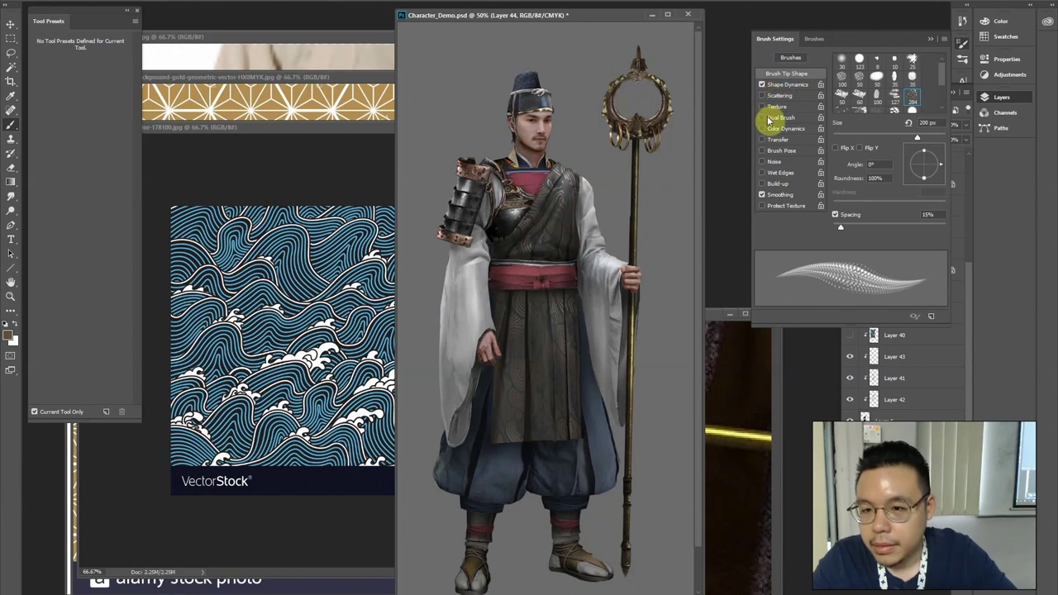
pyautogui.click(785, 85)
pyautogui.moveTo(837, 110); pyautogui.dragTo(866, 111)
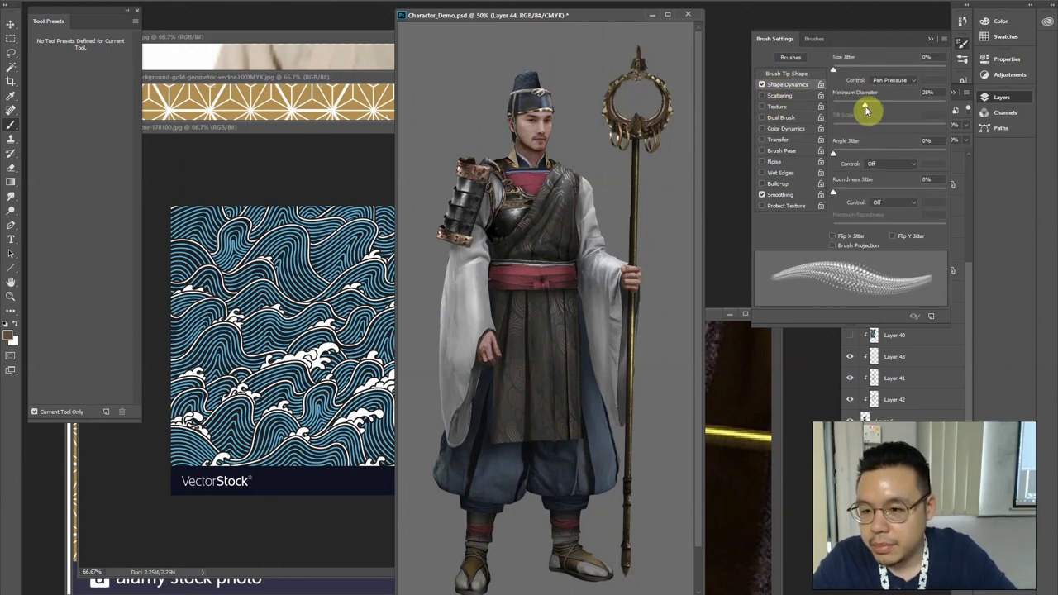
pyautogui.moveTo(833, 153); pyautogui.dragTo(923, 154)
pyautogui.moveTo(843, 193); pyautogui.dragTo(865, 192)
pyautogui.moveTo(836, 71); pyautogui.dragTo(907, 80)
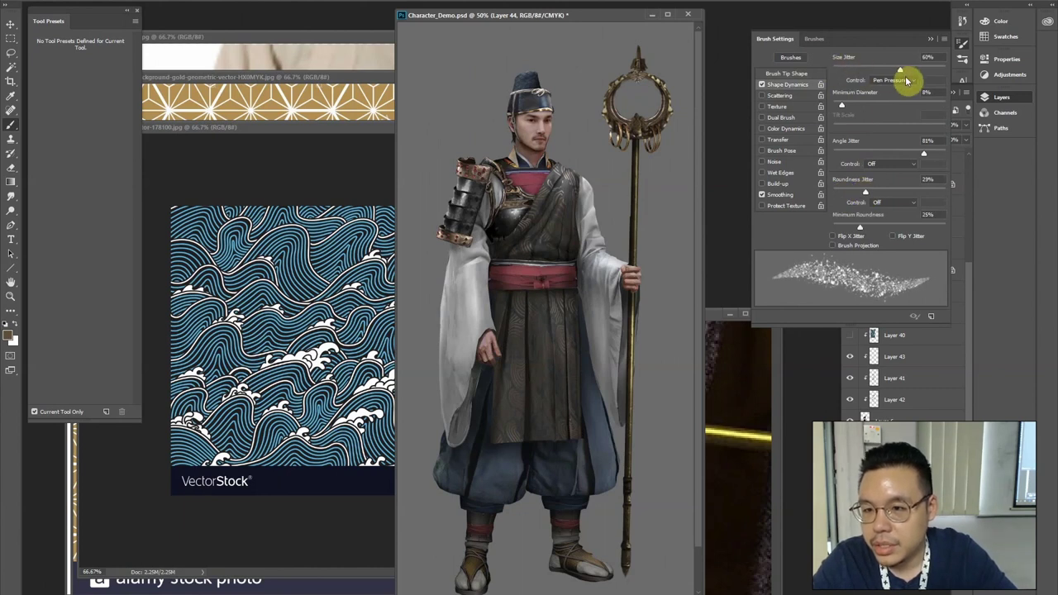
pyautogui.click(785, 72)
pyautogui.moveTo(841, 227); pyautogui.dragTo(879, 229)
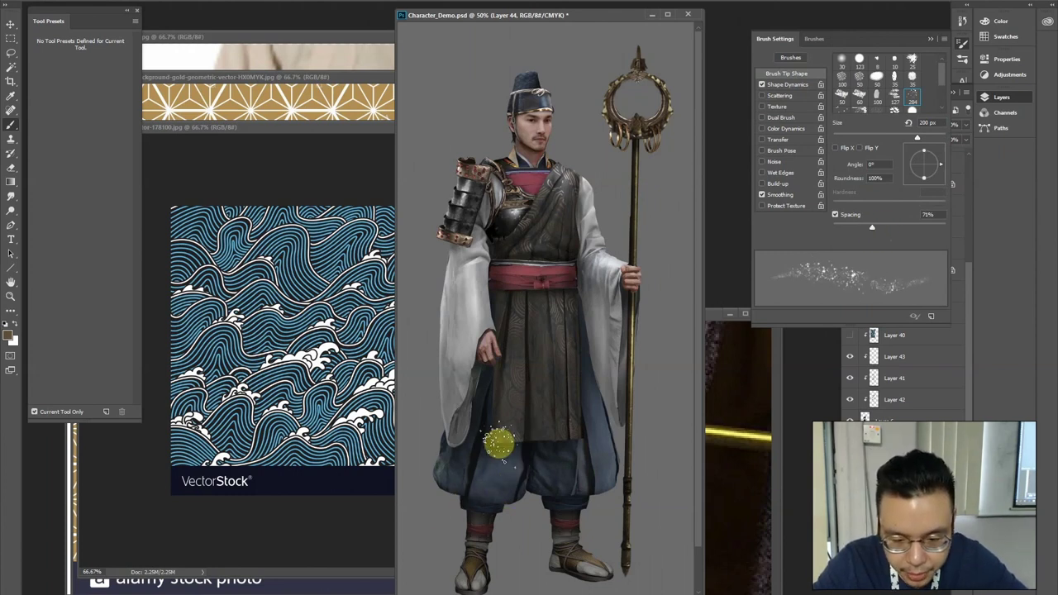
# Brush speckled texture over the lower part of the blue trousers on Layer 44, reducing the brush from 175 to 125 px
pyautogui.hotkey('ctrl', '+')
pyautogui.hotkey('ctrl', '+')
pyautogui.moveTo(534, 459); pyautogui.dragTo(509, 173)
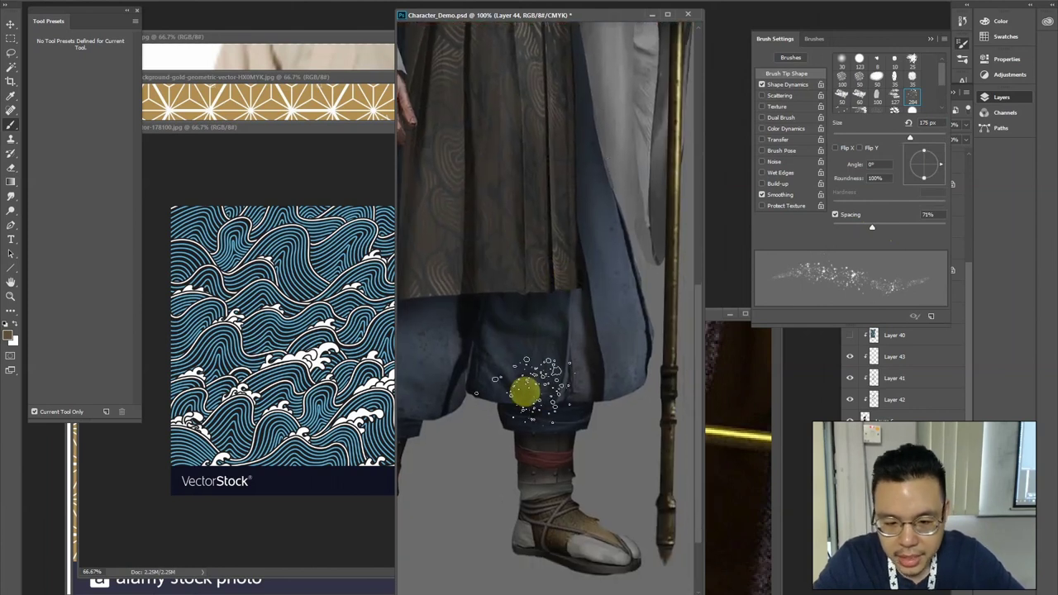
pyautogui.press('[')
pyautogui.press('[')
pyautogui.moveTo(455, 338); pyautogui.dragTo(543, 316)
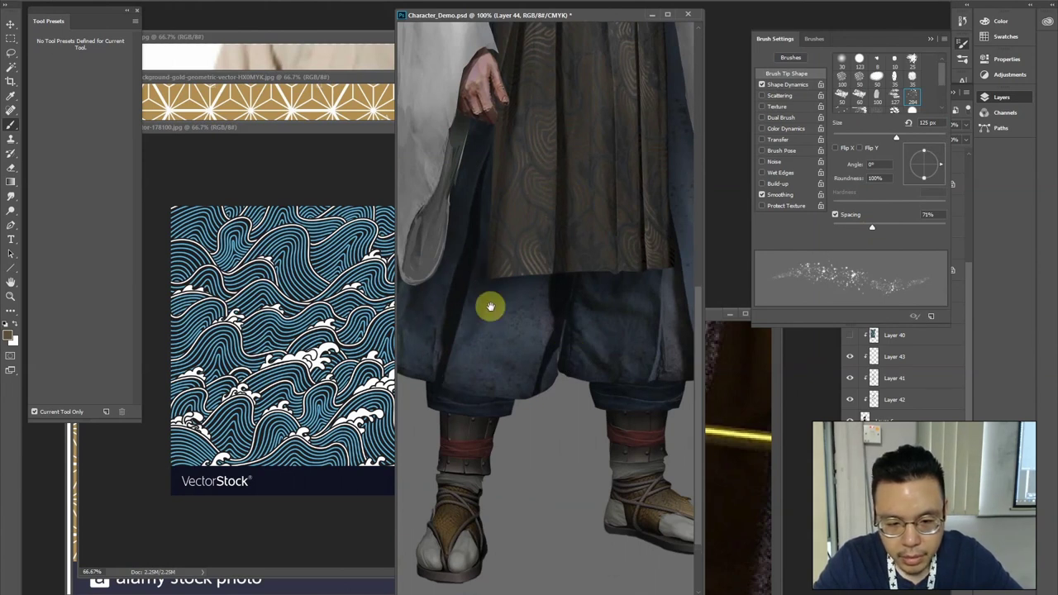
pyautogui.moveTo(490, 307); pyautogui.dragTo(531, 325)
# Add finer speckles across both trouser legs with a 100 px brush, resampling grey and dark tones from the figure
pyautogui.press('[')
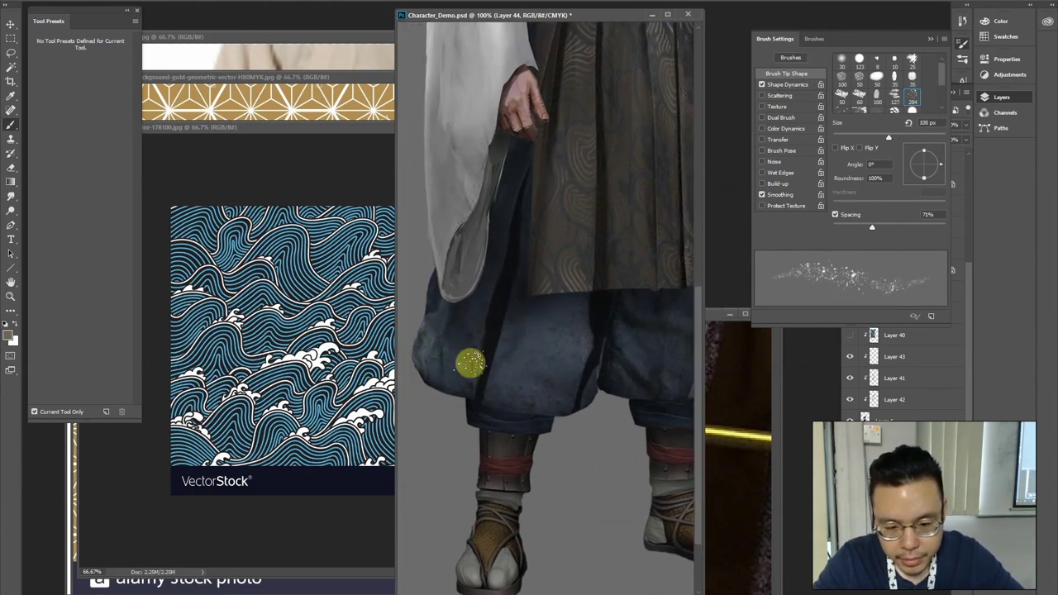
pyautogui.keyDown('alt'); pyautogui.click(500, 567); pyautogui.keyUp('alt')
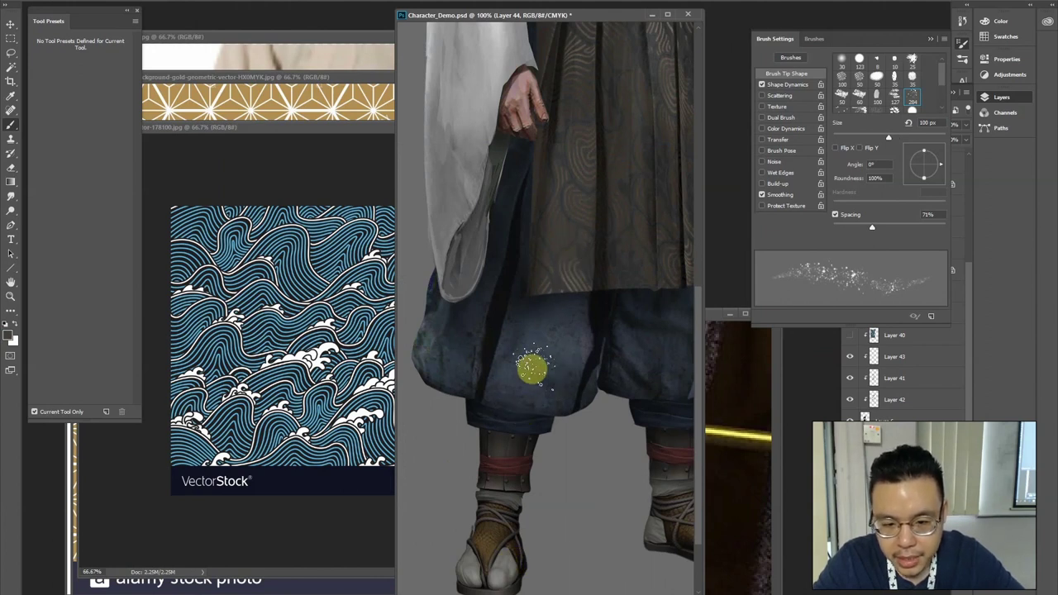
pyautogui.moveTo(619, 397); pyautogui.dragTo(531, 397)
pyautogui.keyDown('alt'); pyautogui.click(588, 452); pyautogui.keyUp('alt')
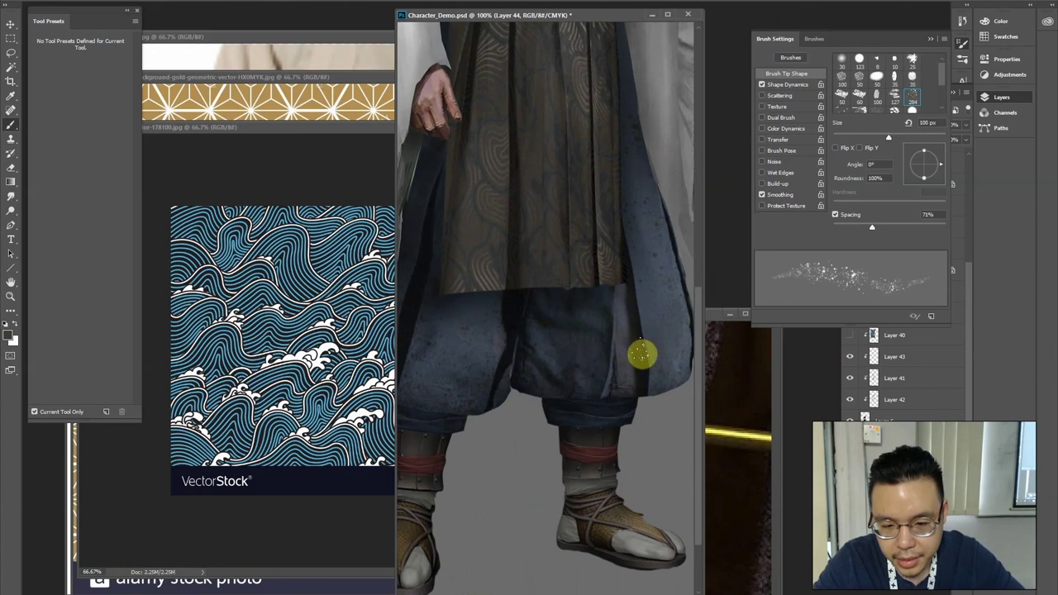
pyautogui.keyDown('alt'); pyautogui.click(669, 172); pyautogui.keyUp('alt')
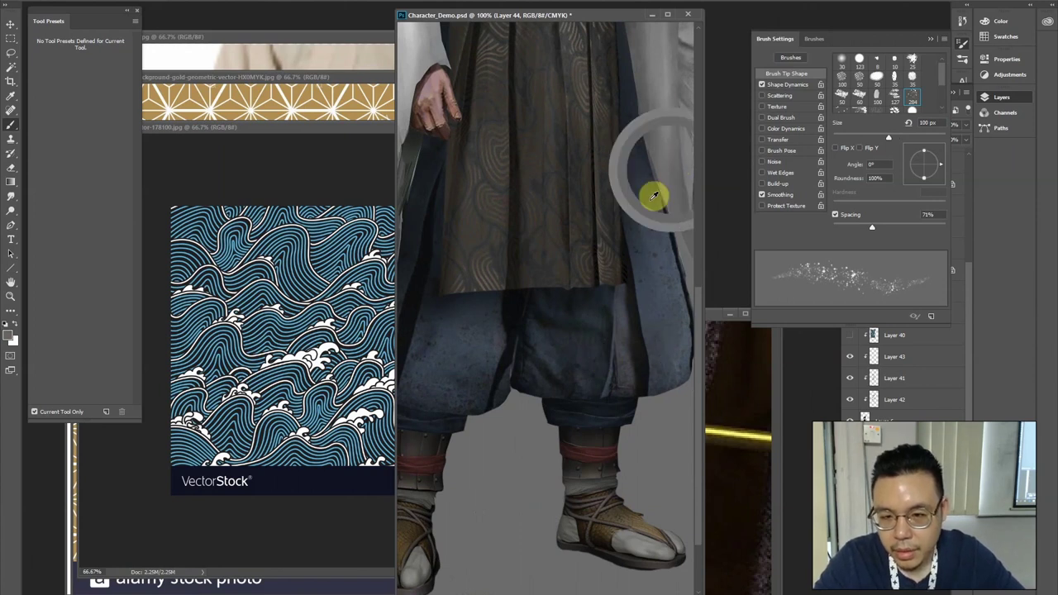
# Pick the sandal's layer from the canvas, add a new layer for its texture in Soft Light mode, and ready the speckled brush
pyautogui.hotkey('ctrl', '-')
pyautogui.hotkey('ctrl', 't')
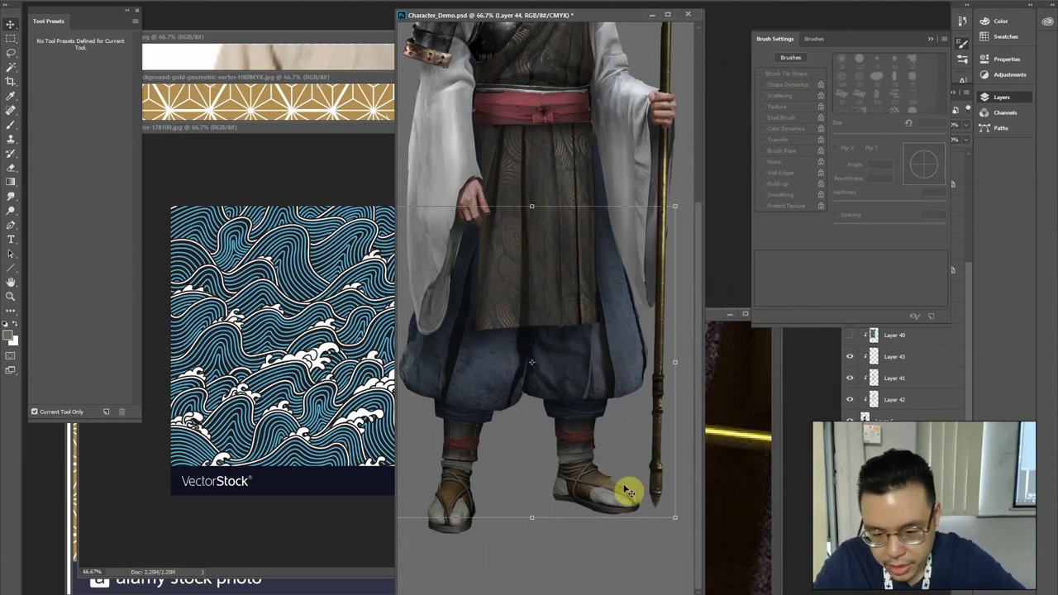
pyautogui.click(886, 435)
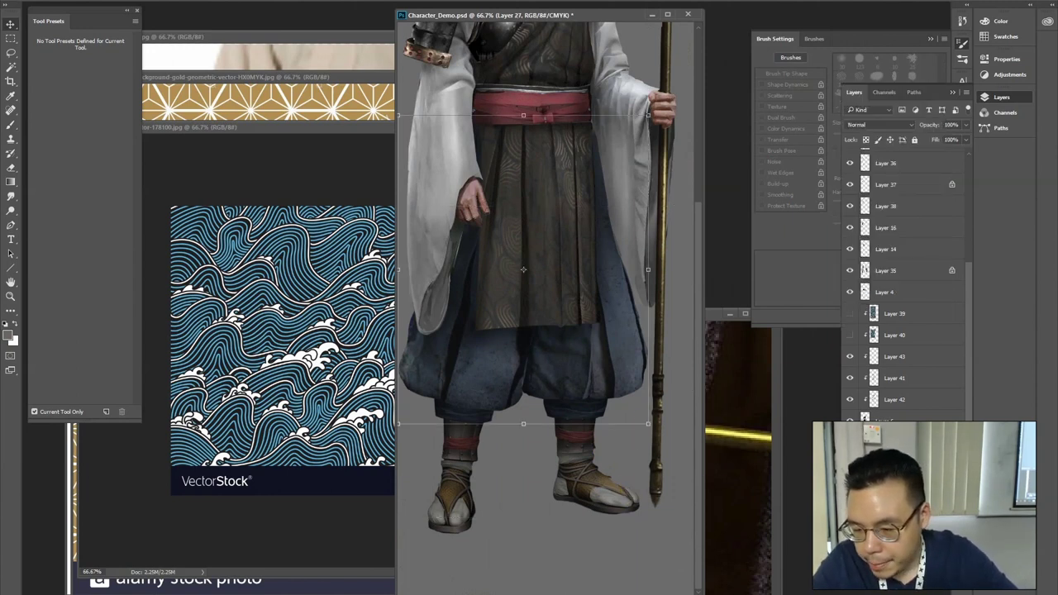
pyautogui.scroll(-3, 910, 273)
pyautogui.press('ctrl')
pyautogui.keyDown('ctrl'); pyautogui.click(615, 508); pyautogui.keyUp('ctrl')
pyautogui.keyDown('ctrl'); pyautogui.click(632, 481); pyautogui.keyUp('ctrl')
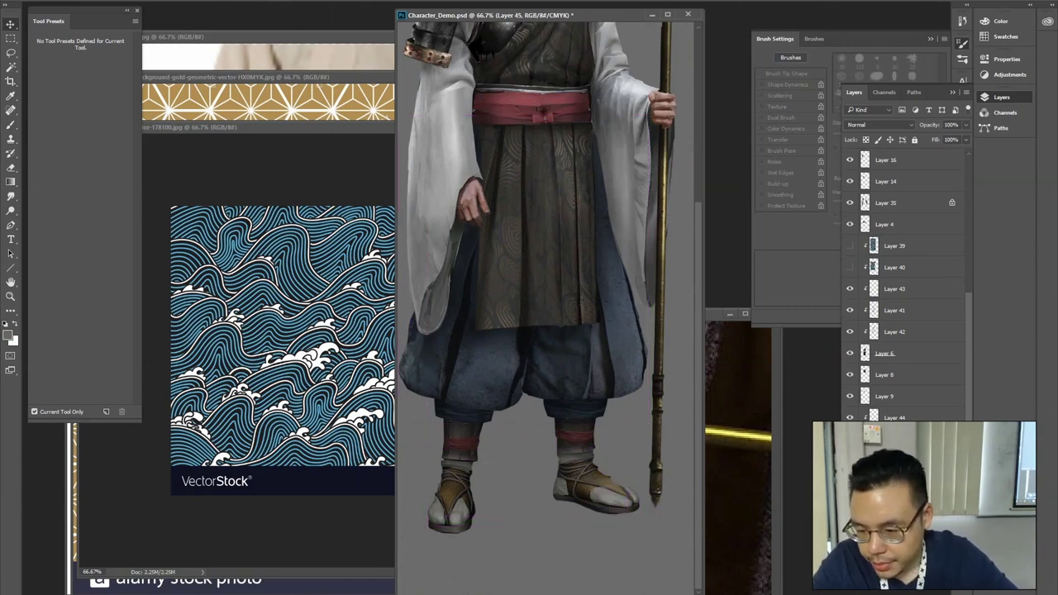
pyautogui.click(872, 125)
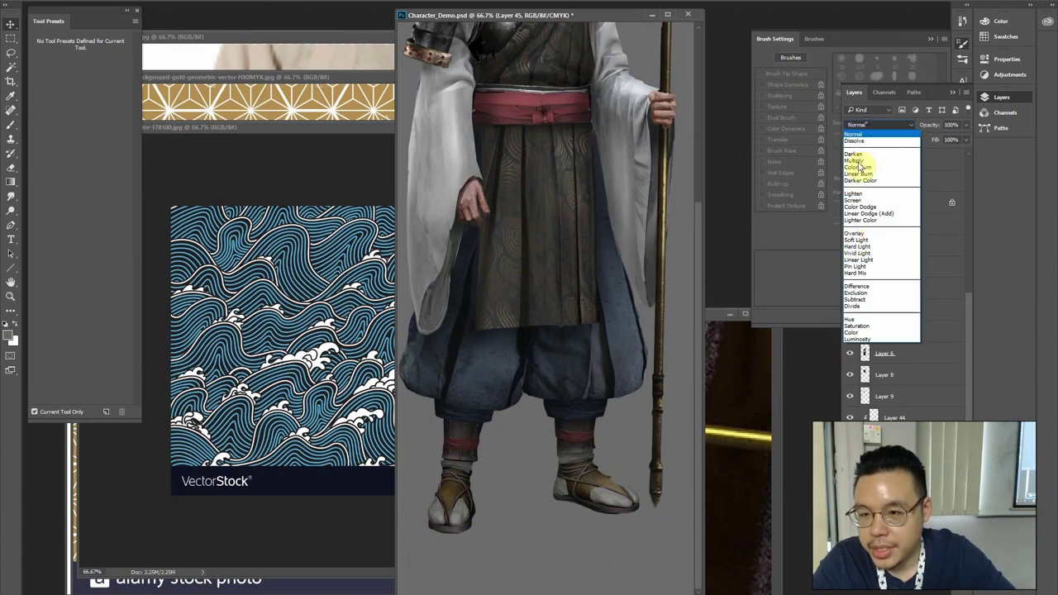
pyautogui.click(847, 242)
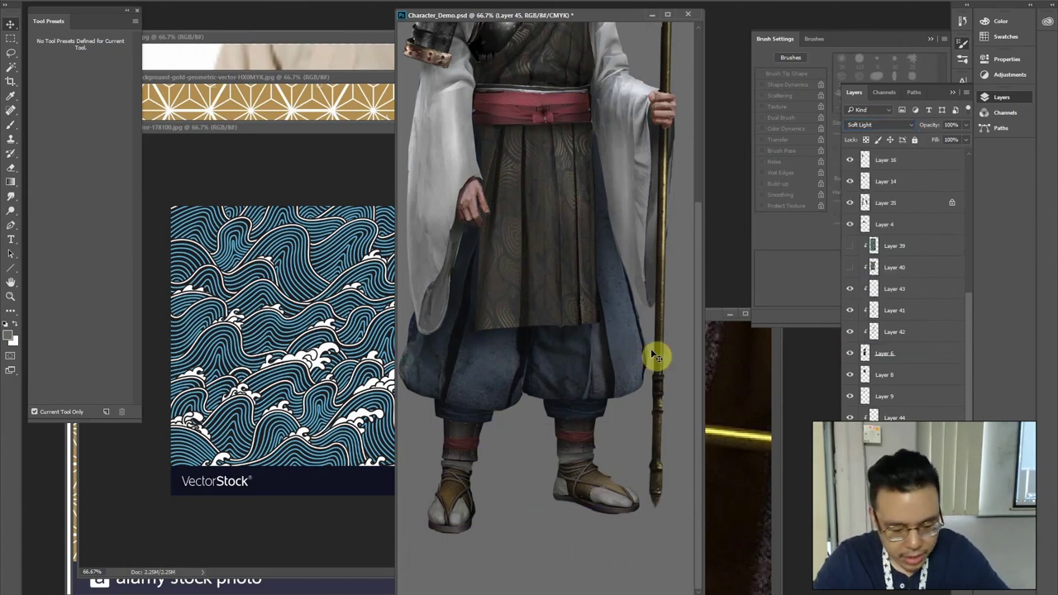
pyautogui.press('b')
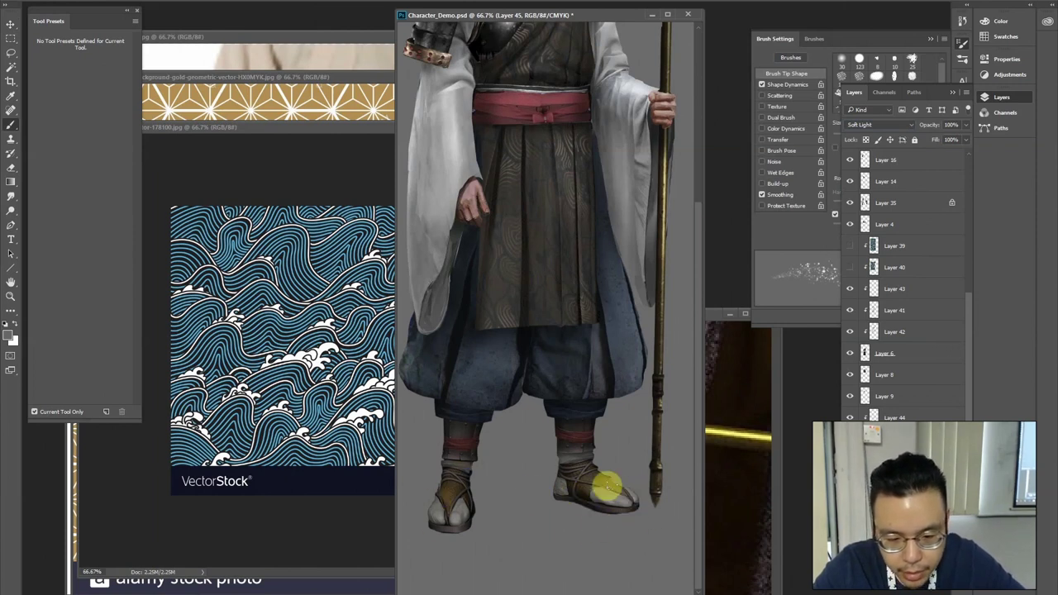
# Add another Soft Light layer for the footwear and brush dark speckled grime over the sandals with a sampled near-black colour
pyautogui.press('ctrl')
pyautogui.keyDown('ctrl'); pyautogui.click(608, 500); pyautogui.keyUp('ctrl')
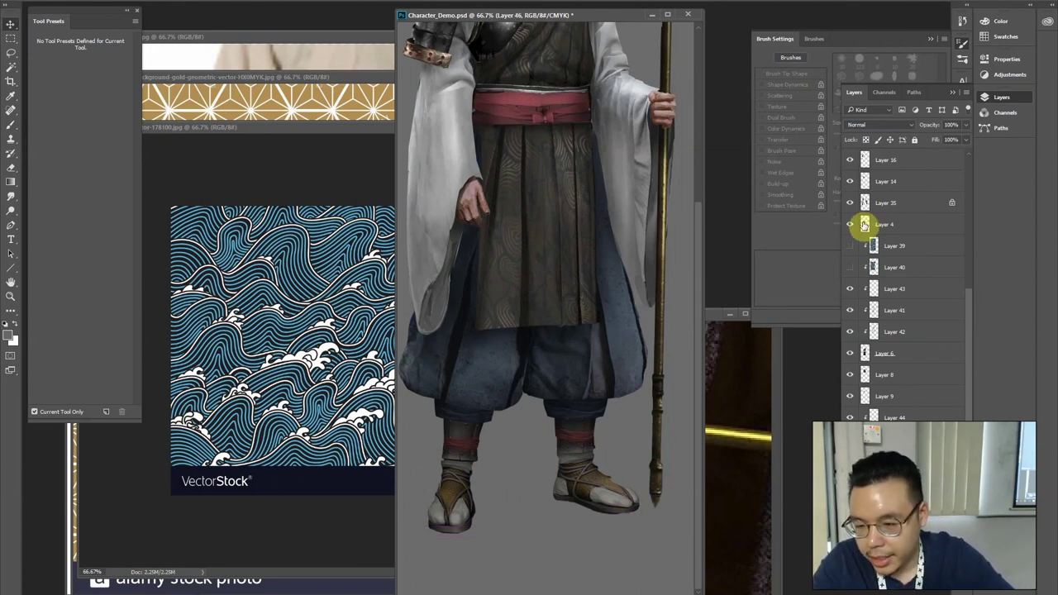
pyautogui.click(866, 125)
pyautogui.click(856, 248)
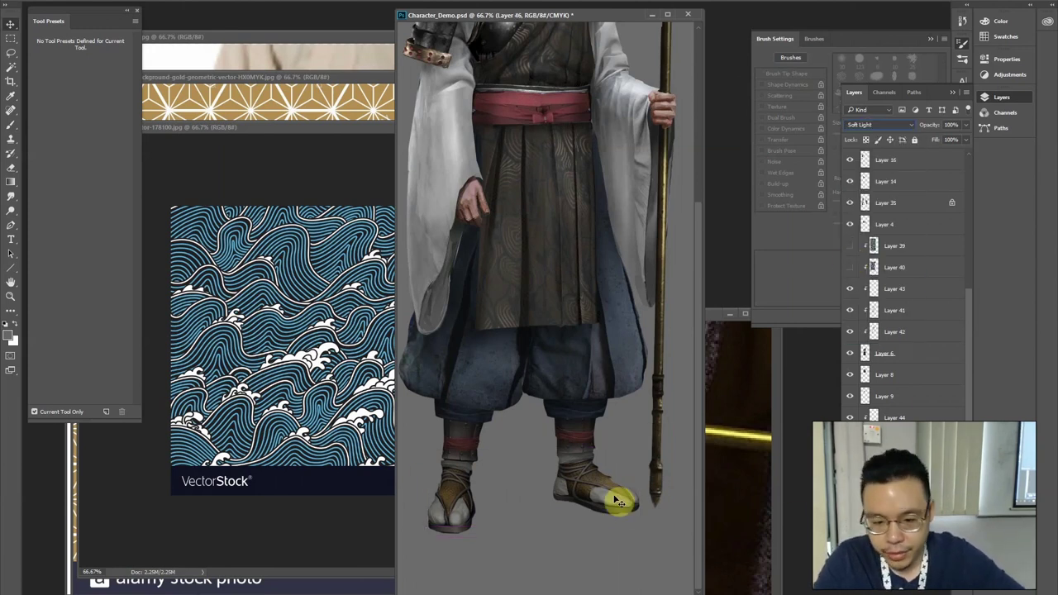
pyautogui.moveTo(598, 509); pyautogui.dragTo(599, 510)
pyautogui.press('b')
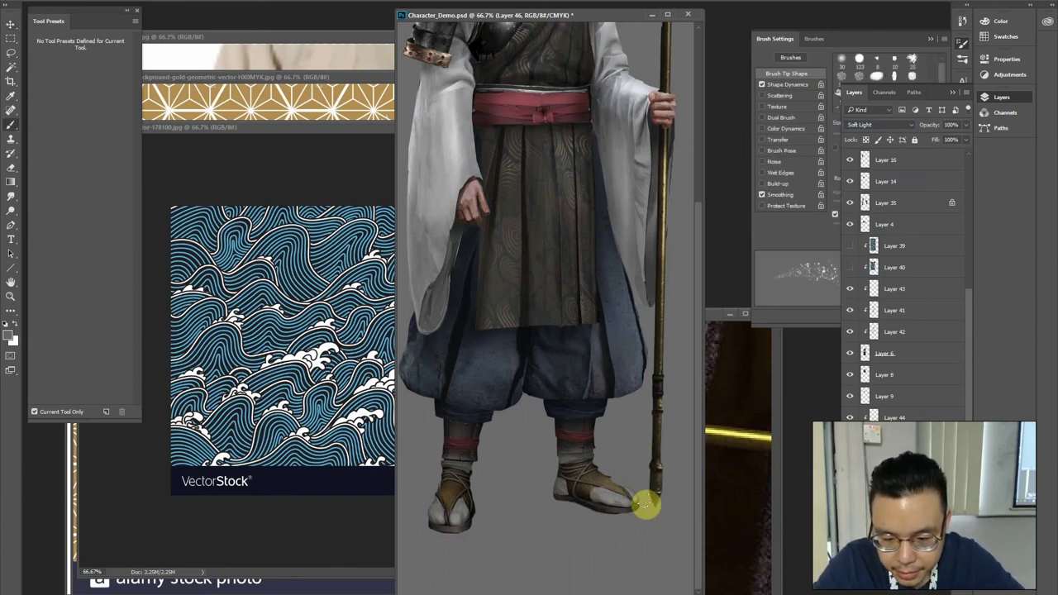
pyautogui.keyDown('alt'); pyautogui.click(475, 515); pyautogui.keyUp('alt')
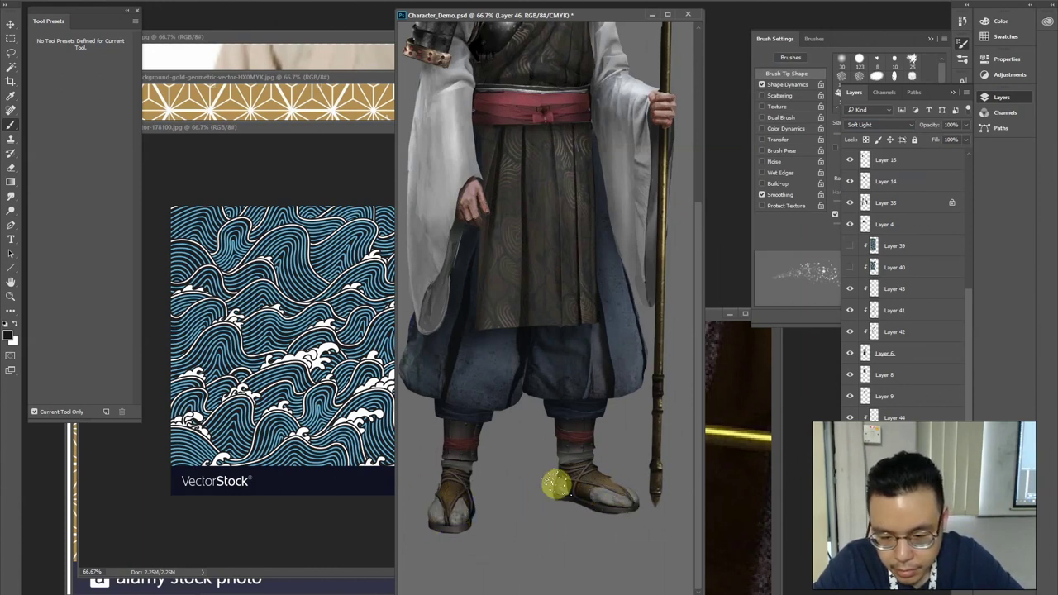
# Pick the skirt's wave-pattern layer, Layer 41, from the canvas and work over the lower skirt with a large Dodge brush
pyautogui.moveTo(531, 244); pyautogui.dragTo(546, 281)
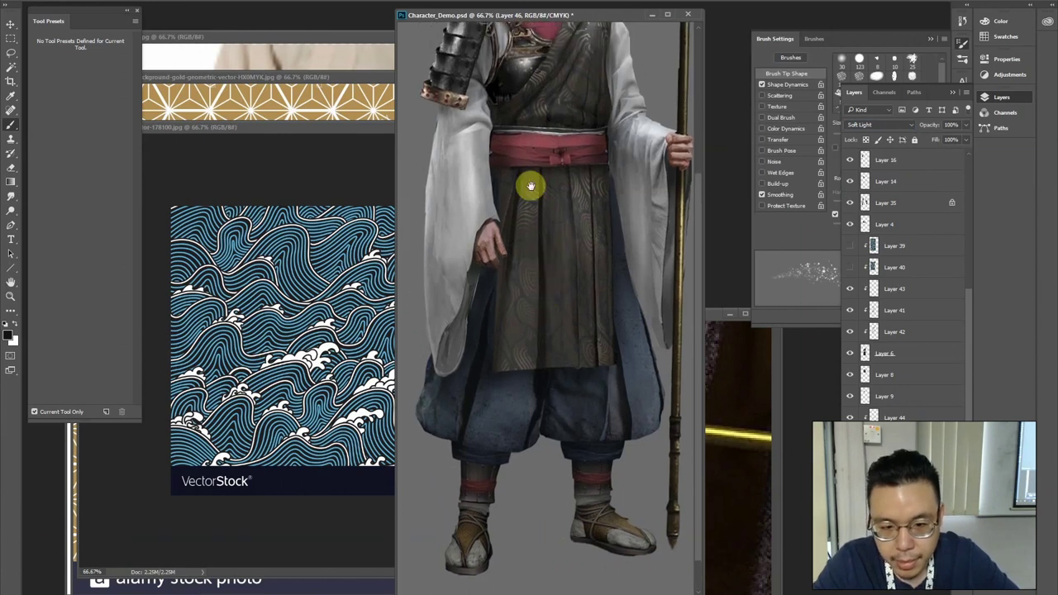
pyautogui.moveTo(532, 182); pyautogui.dragTo(541, 222)
pyautogui.press('v')
pyautogui.keyDown('ctrl'); pyautogui.click(533, 394); pyautogui.keyUp('ctrl')
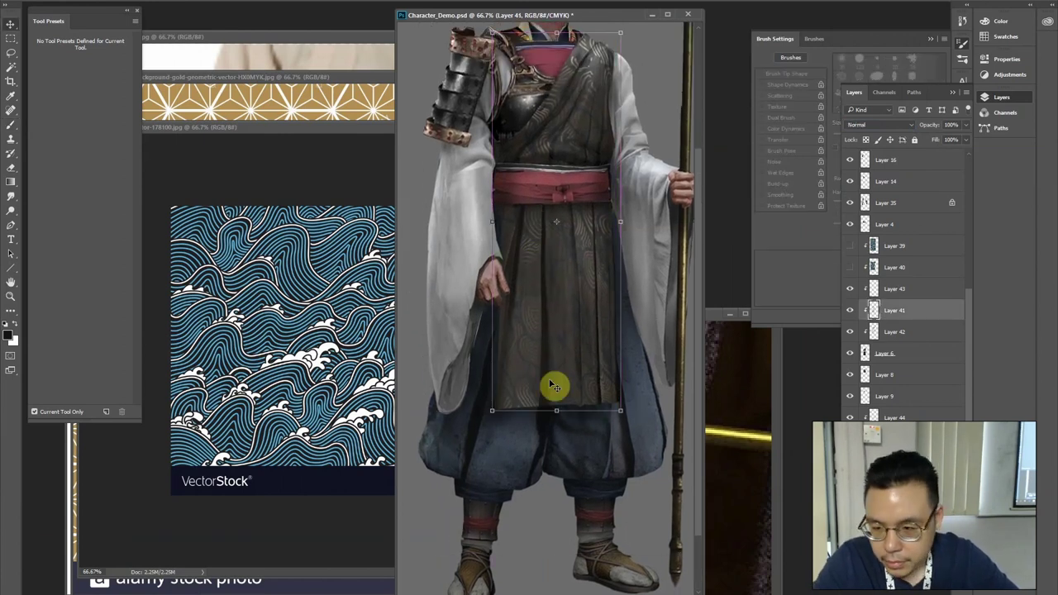
pyautogui.press('b')
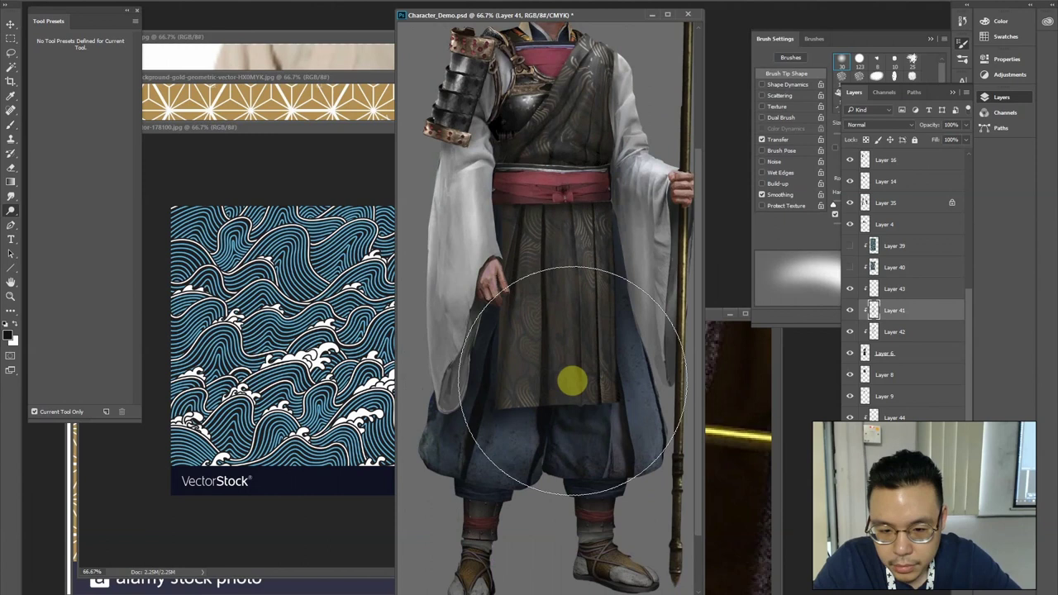
# Raise the saturation of Layer 41's pattern with Hue/Saturation and brush the Dodge tool over the skirt
pyautogui.scroll(-1, 578, 400)
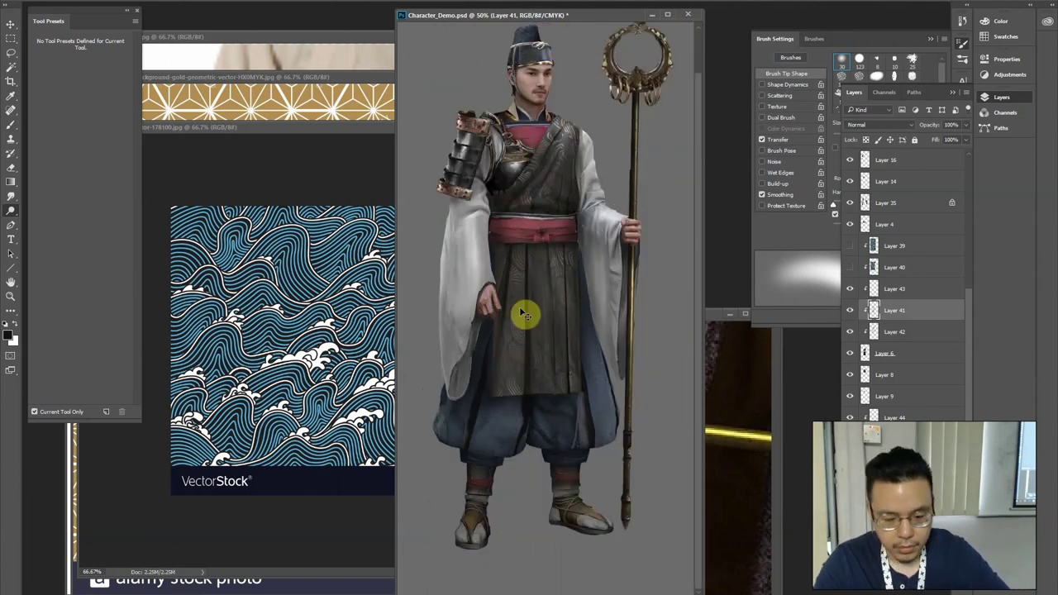
pyautogui.hotkey('ctrl', 'u')
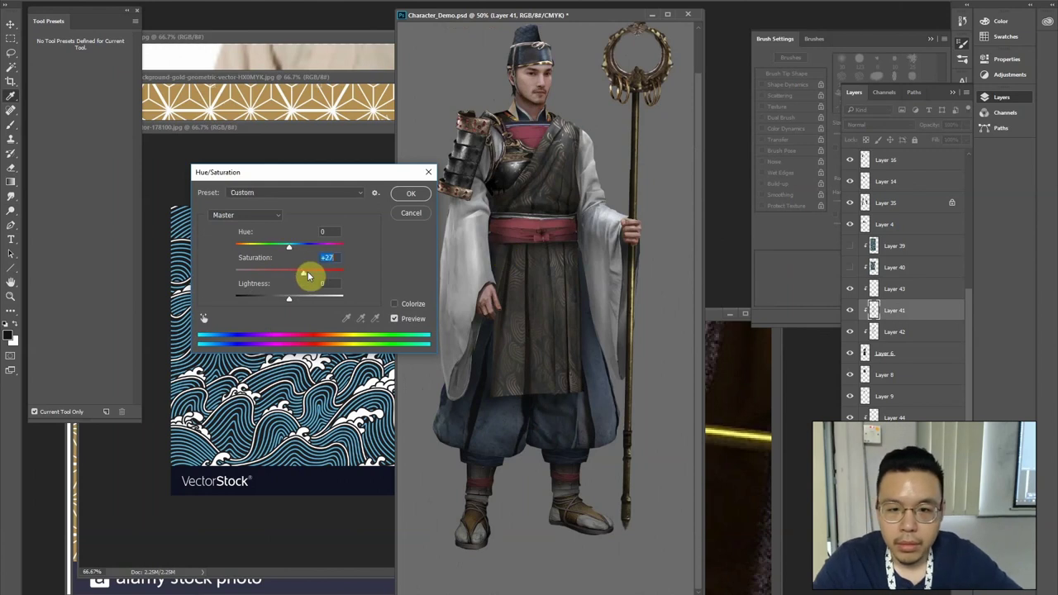
pyautogui.moveTo(324, 276); pyautogui.dragTo(295, 281)
pyautogui.click(411, 194)
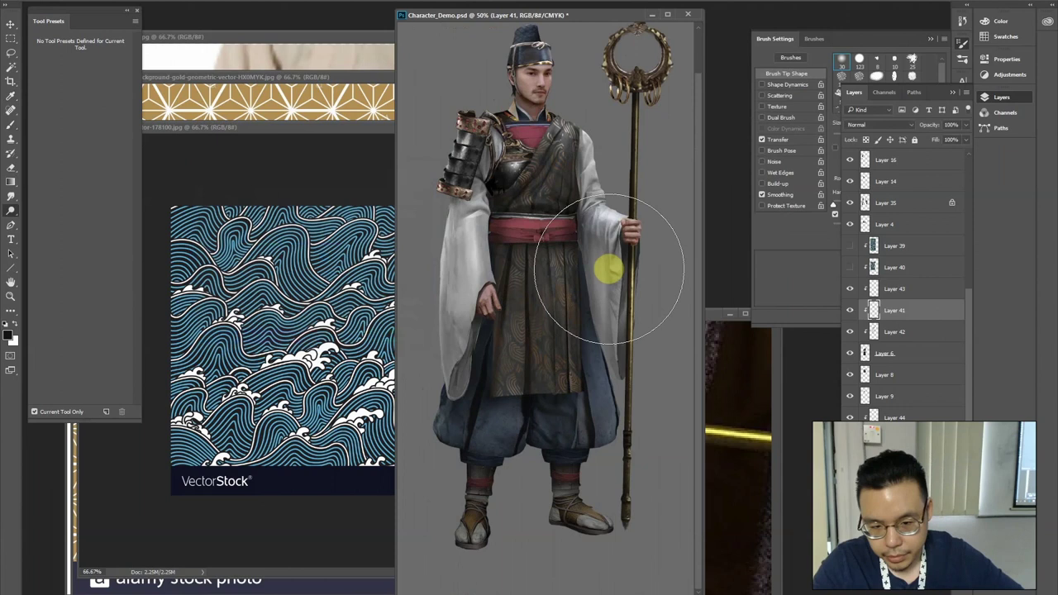
pyautogui.moveTo(543, 292); pyautogui.dragTo(589, 273)
pyautogui.hotkey('ctrl', '+')
pyautogui.moveTo(472, 496); pyautogui.dragTo(527, 416)
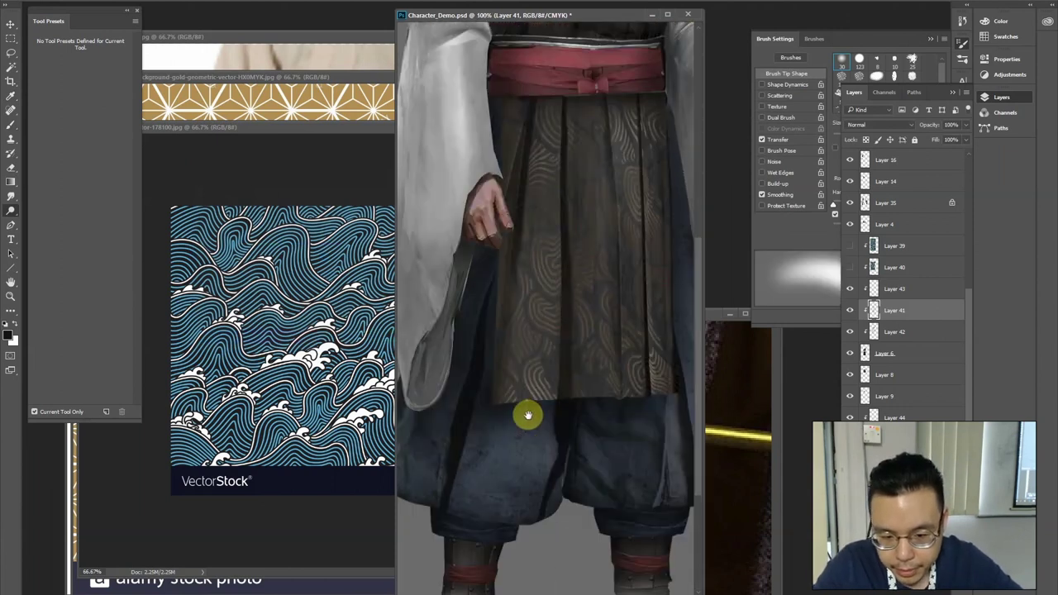
# Add a clipped layer above Layer 43, speckle the skirt with a sampled brown, and set the layer to Soft Light
pyautogui.click(919, 295)
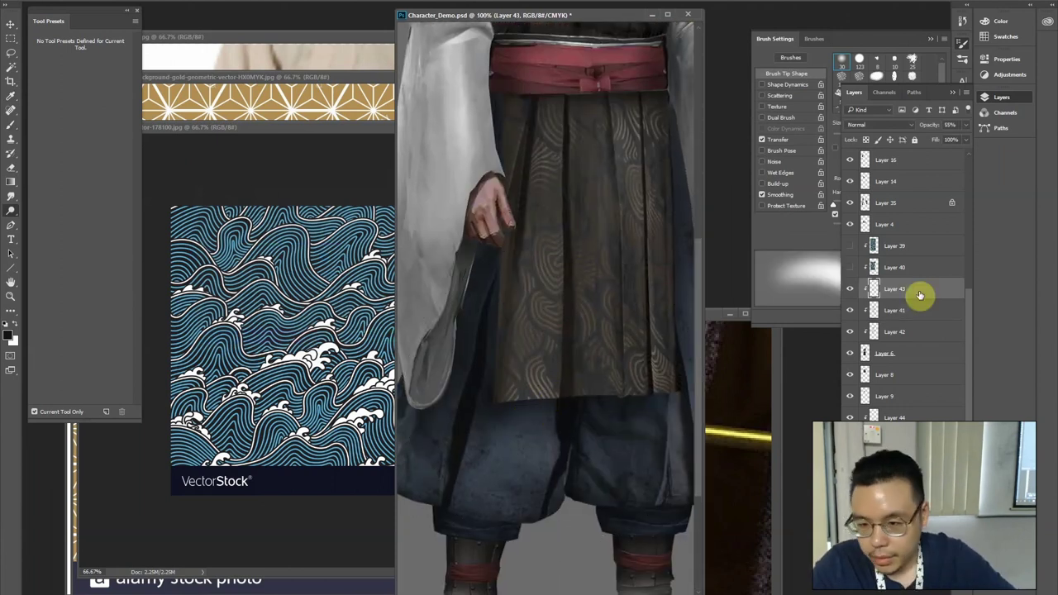
pyautogui.click(11, 125)
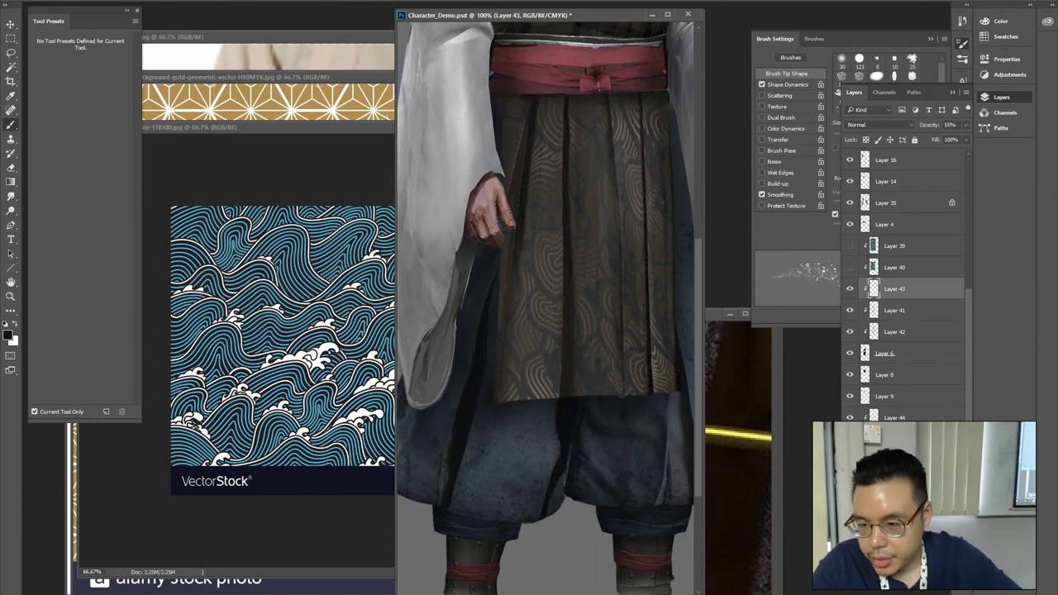
pyautogui.click(938, 582)
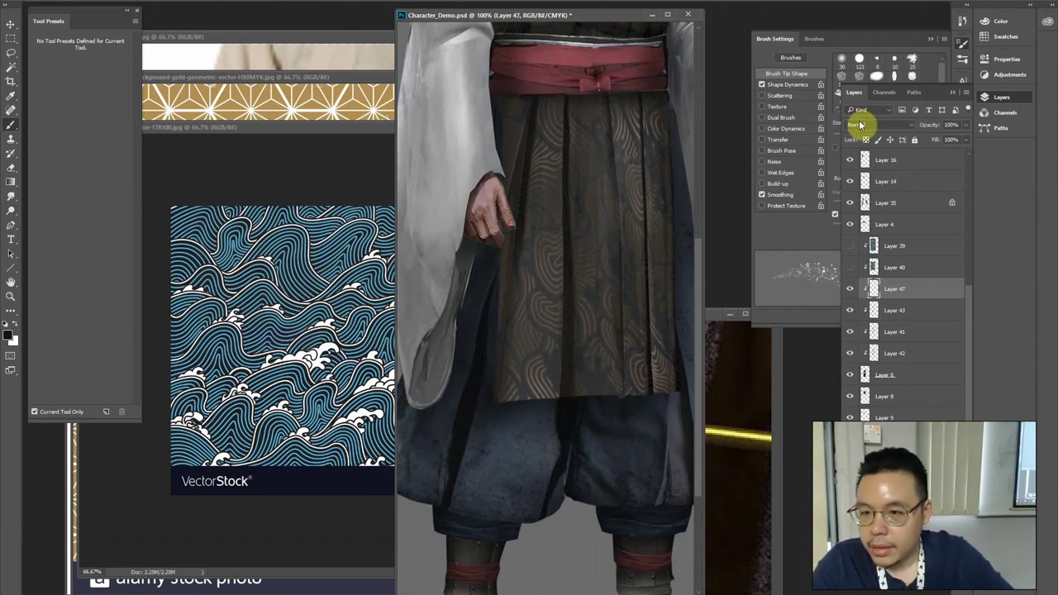
pyautogui.keyDown('alt'); pyautogui.click(654, 366); pyautogui.keyUp('alt')
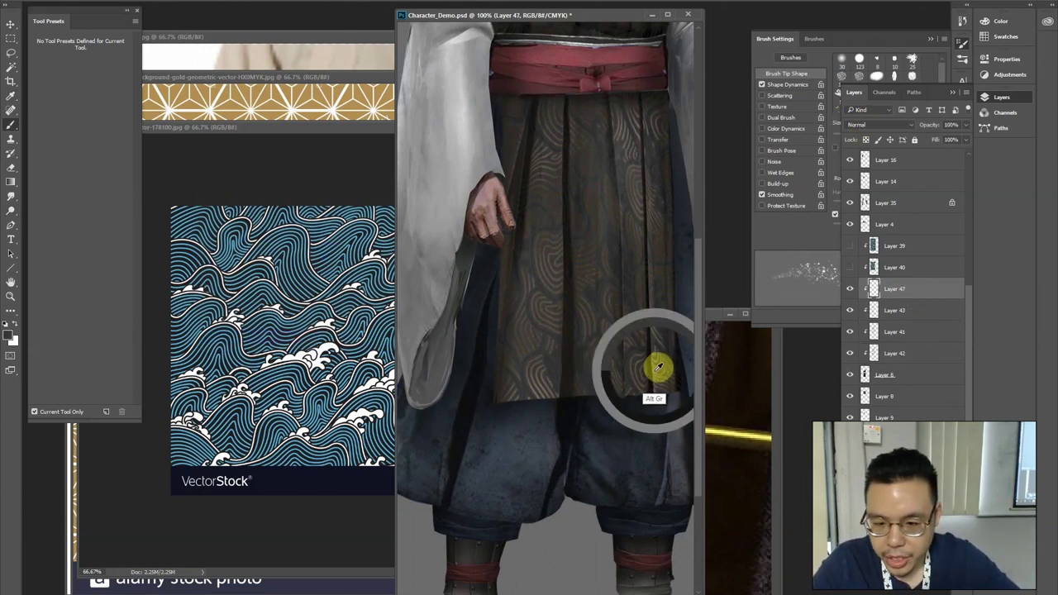
pyautogui.moveTo(579, 432); pyautogui.dragTo(583, 322)
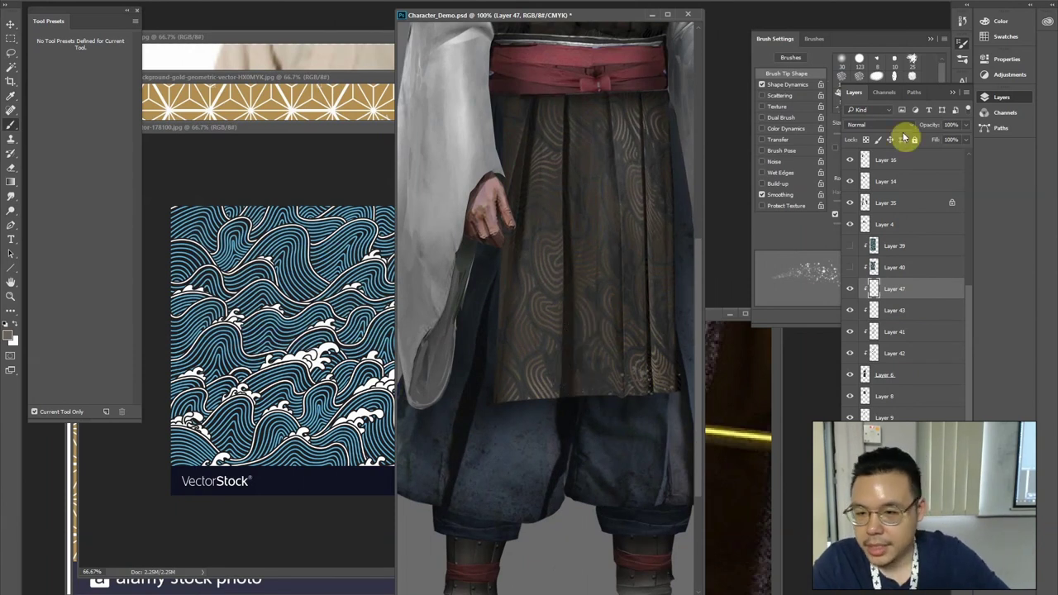
pyautogui.click(873, 126)
pyautogui.click(846, 251)
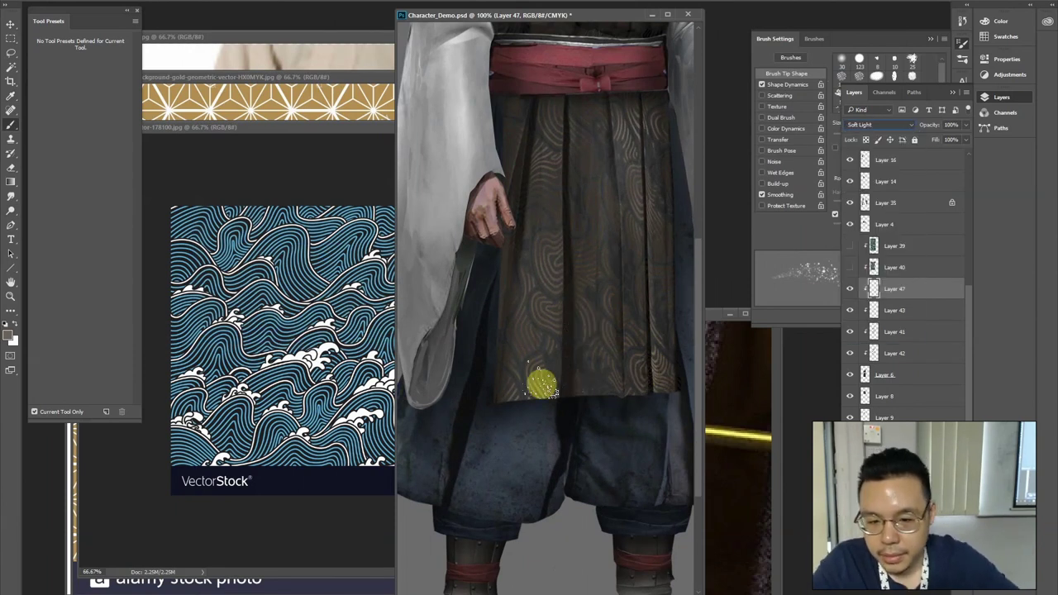
# Pick the upper robe's layer, Layer 4, from the canvas and add a clipped Soft Light layer above it
pyautogui.moveTo(593, 255); pyautogui.dragTo(555, 326)
pyautogui.moveTo(527, 107); pyautogui.dragTo(549, 179)
pyautogui.press('v')
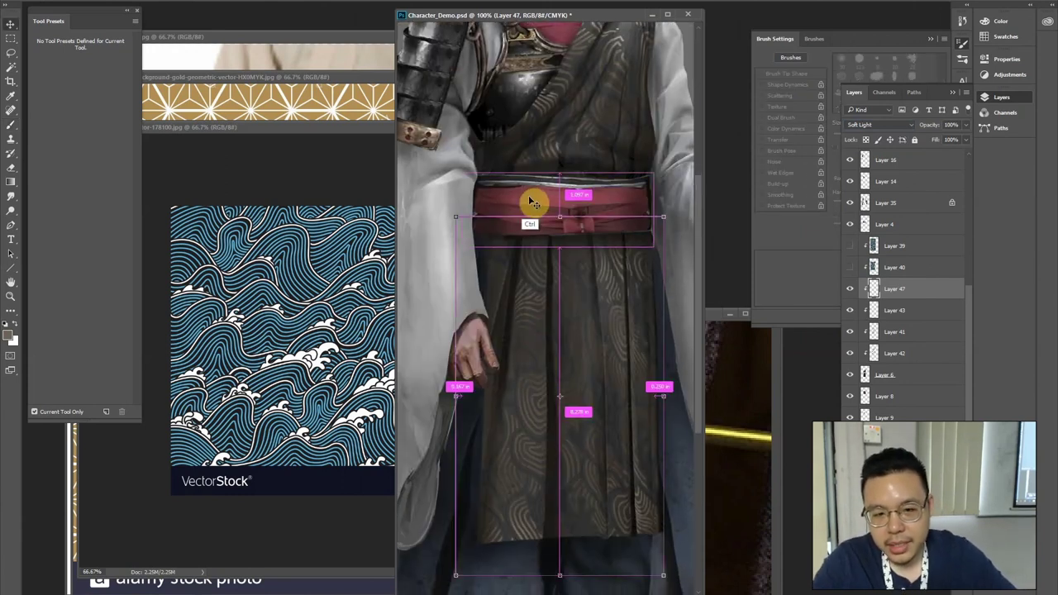
pyautogui.keyDown('ctrl'); pyautogui.click(534, 204); pyautogui.keyUp('ctrl')
pyautogui.click(937, 578)
pyautogui.keyDown('alt'); pyautogui.click(890, 234); pyautogui.keyUp('alt')
pyautogui.click(875, 126)
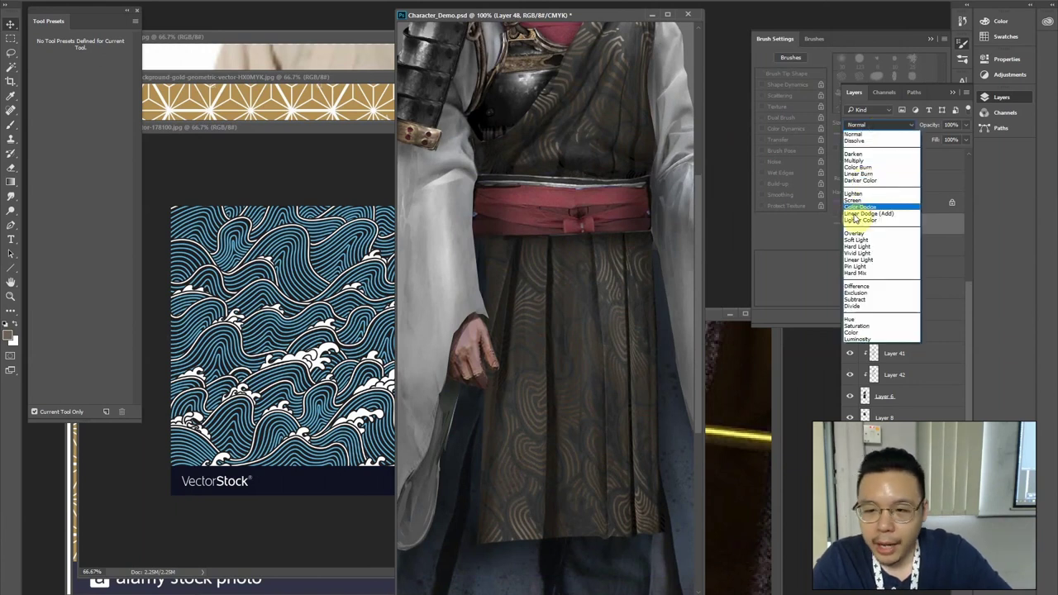
pyautogui.click(855, 243)
# Work over the upper robe with the speckled texture brush on the new Soft Light layer
pyautogui.moveTo(642, 226); pyautogui.dragTo(641, 209)
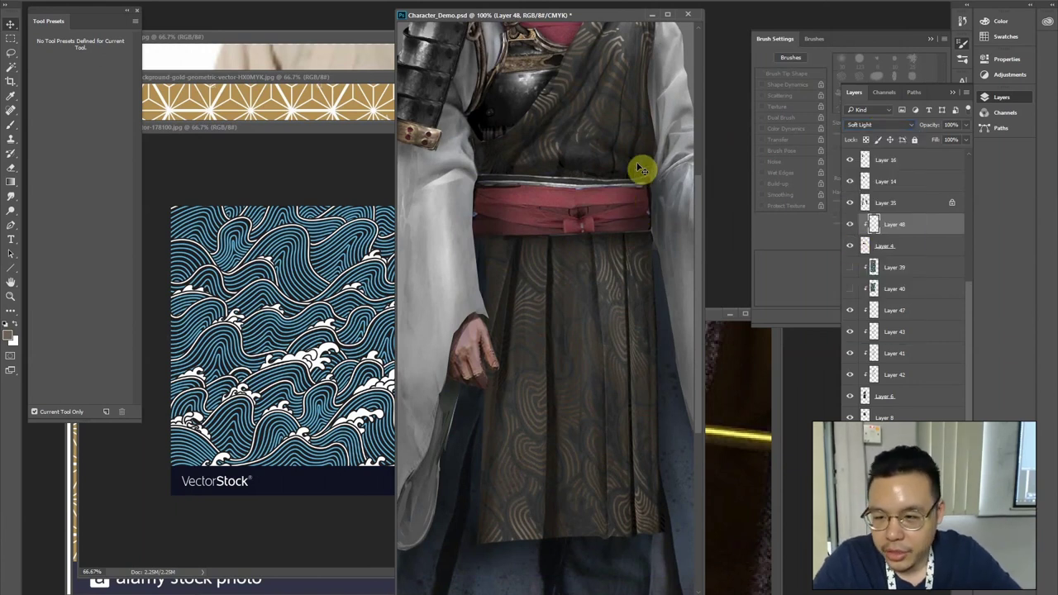
pyautogui.press('b')
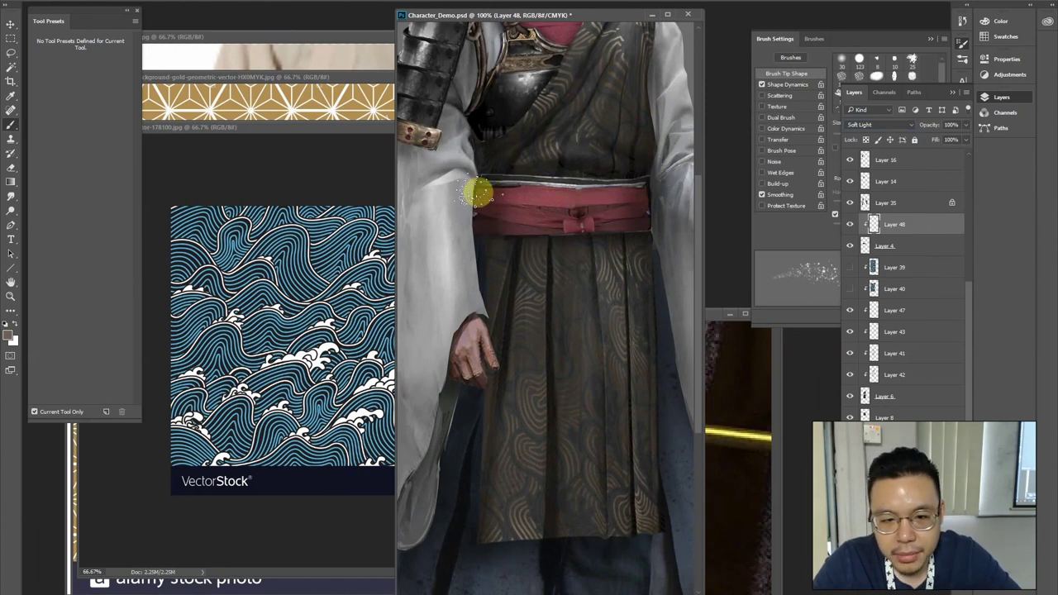
pyautogui.moveTo(621, 128); pyautogui.dragTo(605, 201)
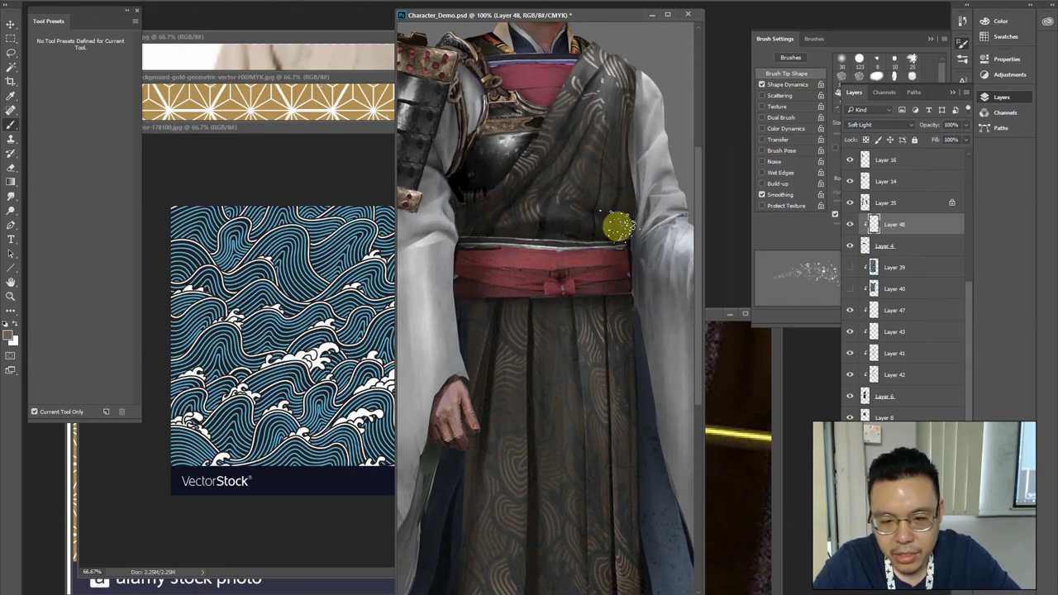
pyautogui.hotkey('ctrl', '-')
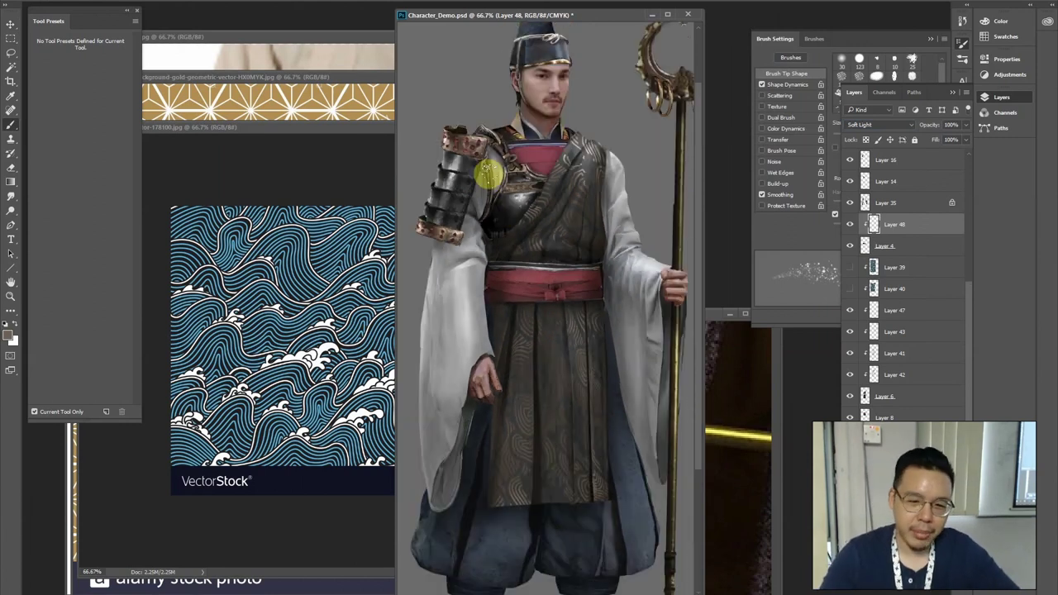
# Pick the white sleeves' layer, Layer 35, and apply Levels with midtones 1.14 and output levels 6 to 238
pyautogui.press('v')
pyautogui.keyDown('ctrl'); pyautogui.click(449, 340); pyautogui.keyUp('ctrl')
pyautogui.moveTo(473, 434); pyautogui.dragTo(486, 397)
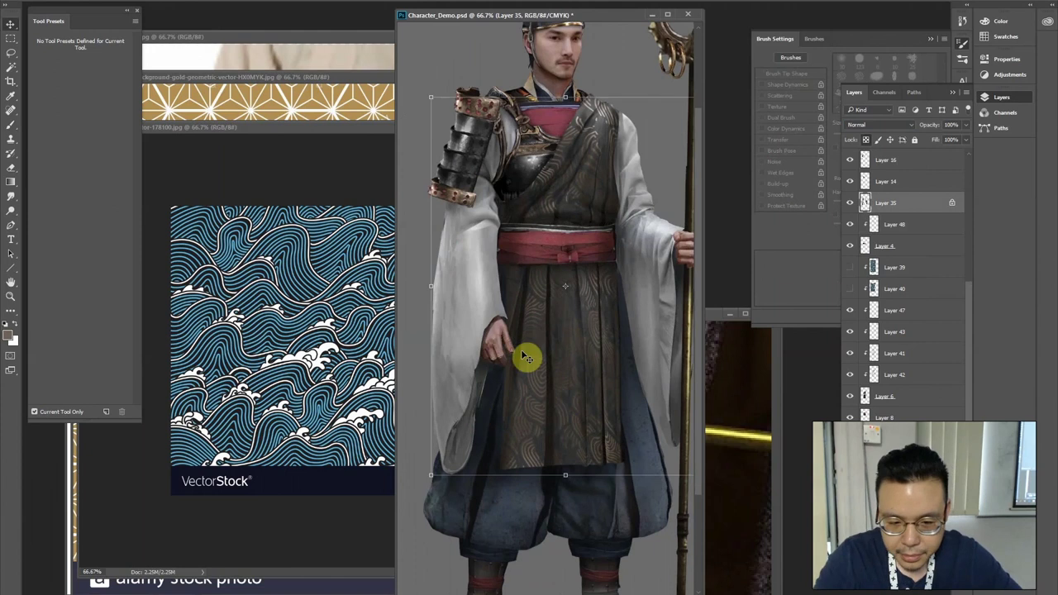
pyautogui.hotkey('ctrl', '-')
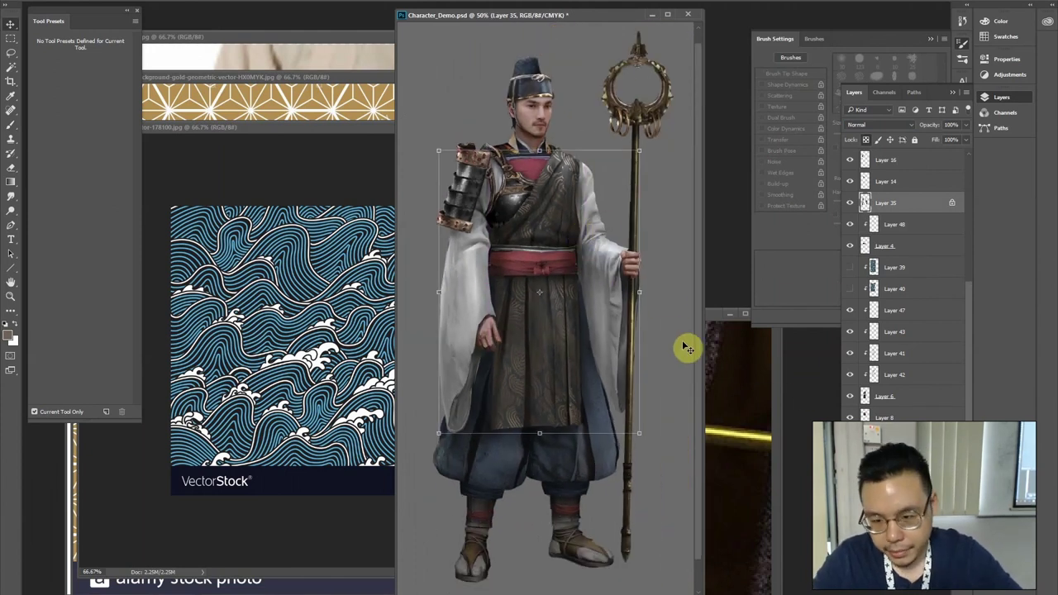
pyautogui.hotkey('ctrl', 'l')
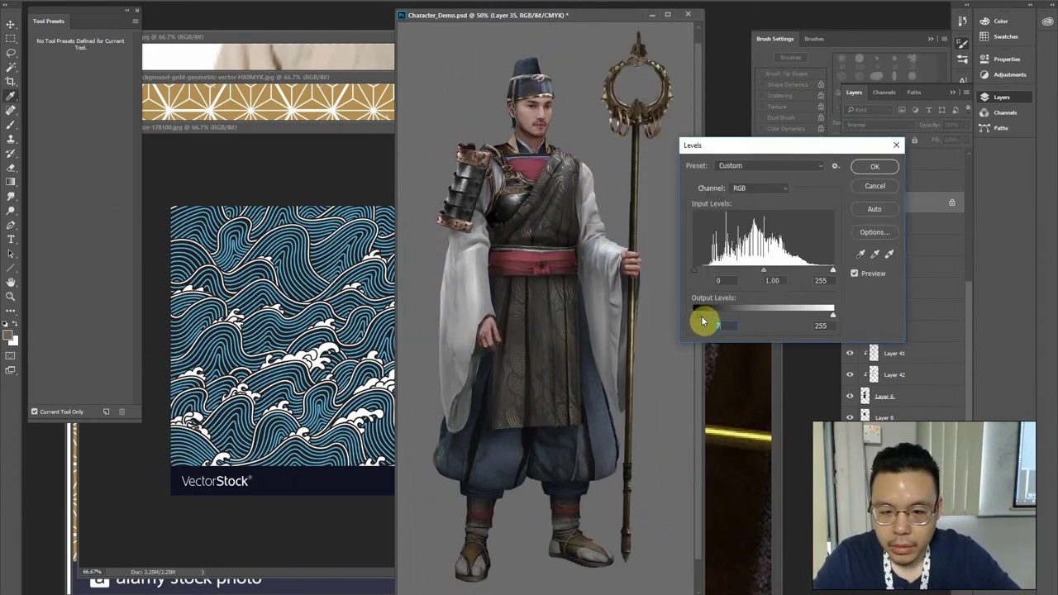
pyautogui.moveTo(701, 319); pyautogui.dragTo(696, 319)
pyautogui.moveTo(760, 273); pyautogui.dragTo(754, 275)
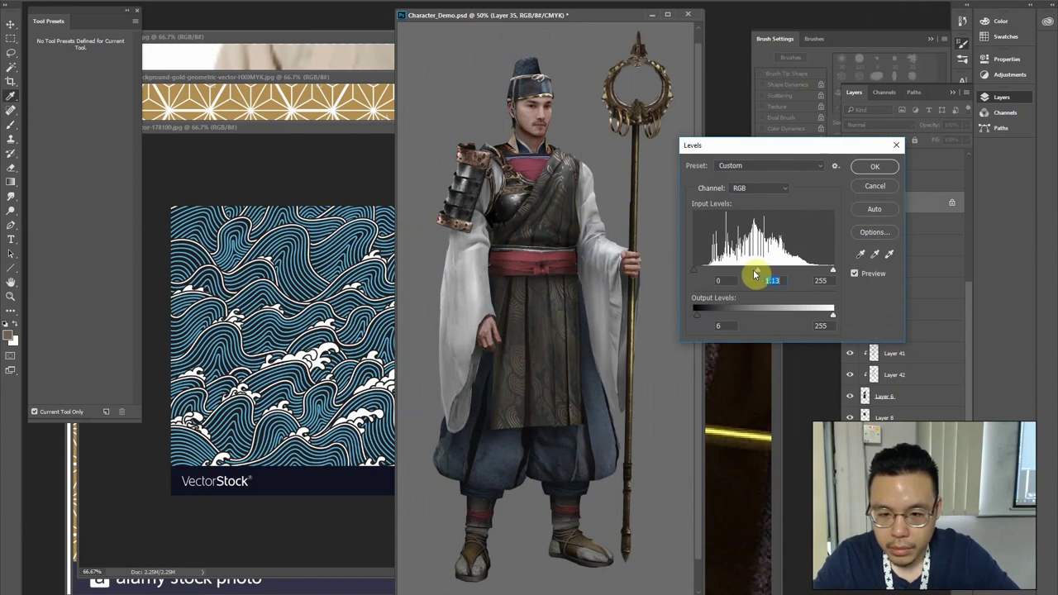
pyautogui.moveTo(823, 321); pyautogui.dragTo(824, 317)
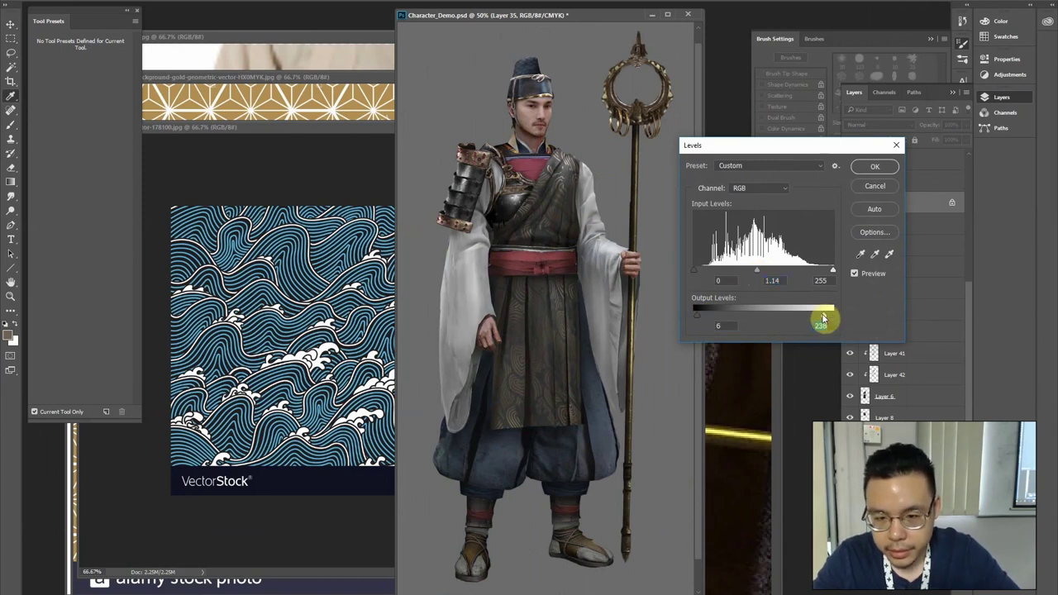
pyautogui.press('Return')
# Pick the Hand R layer from the canvas and work over the staff-holding hand with a smaller Dodge brush
pyautogui.hotkey('ctrl', '-')
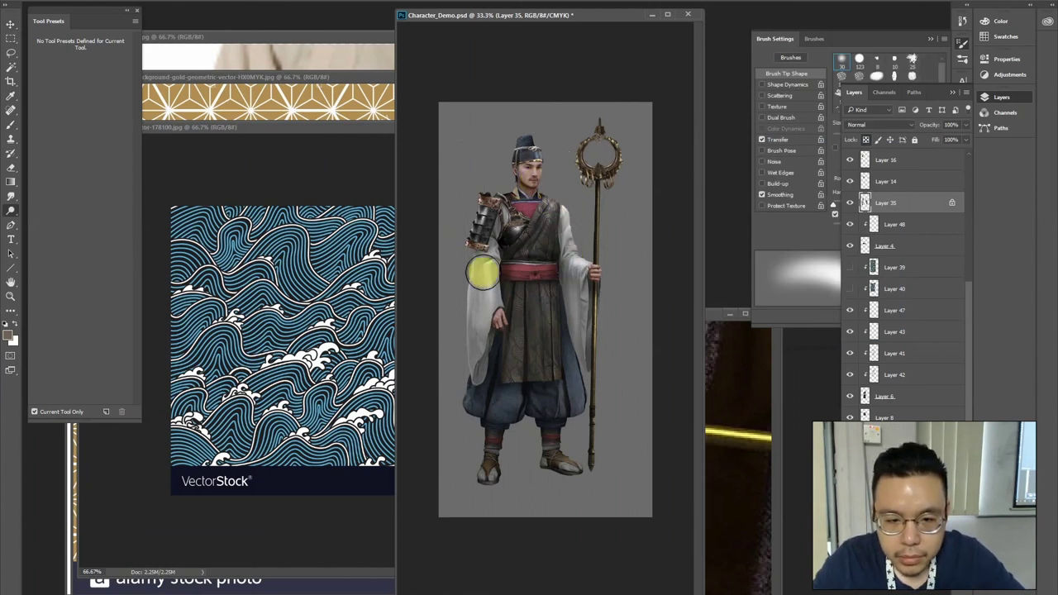
pyautogui.hotkey('ctrl', '+')
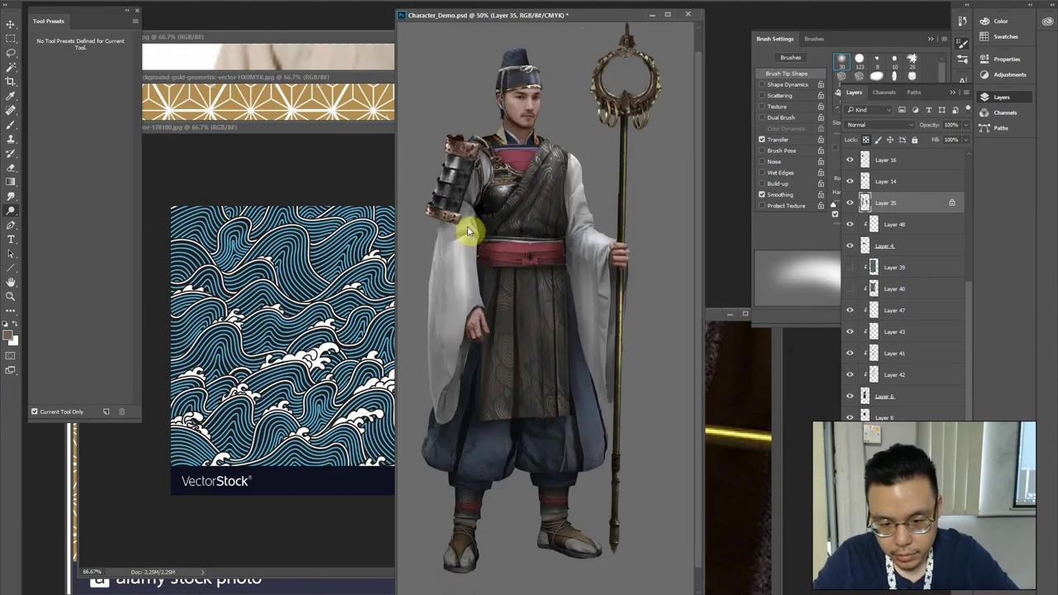
pyautogui.hotkey('ctrl', '-')
pyautogui.press('b')
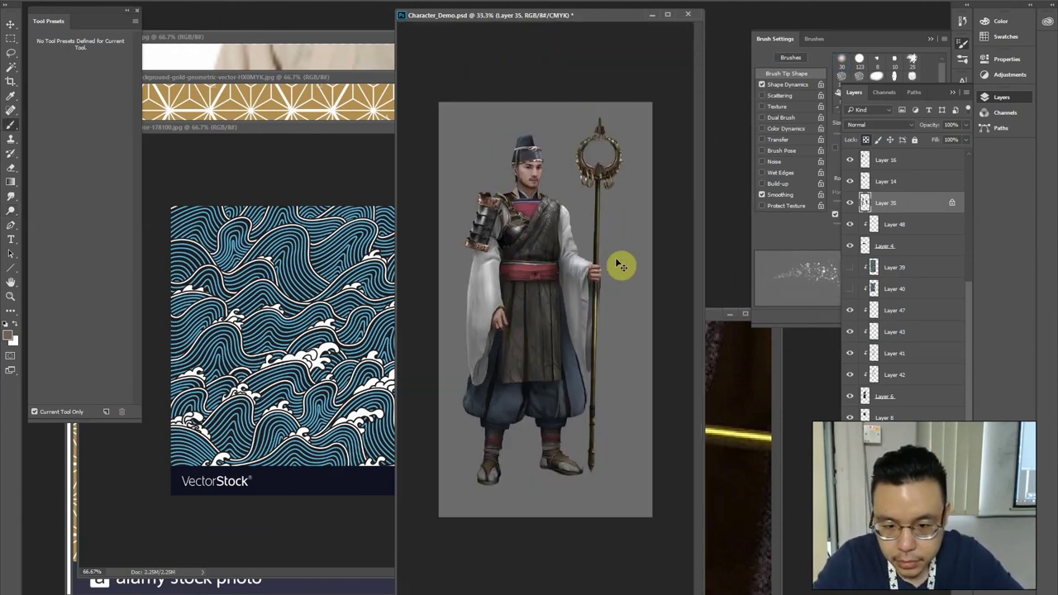
pyautogui.hotkey('ctrl', '+')
pyautogui.hotkey('ctrl', '+')
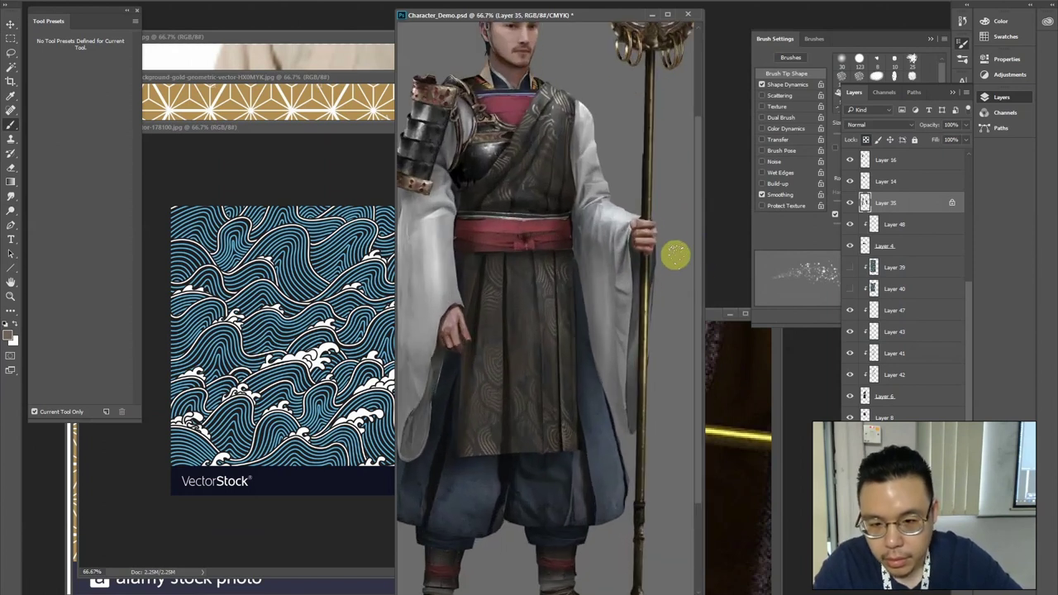
pyautogui.keyDown('ctrl'); pyautogui.click(643, 256); pyautogui.keyUp('ctrl')
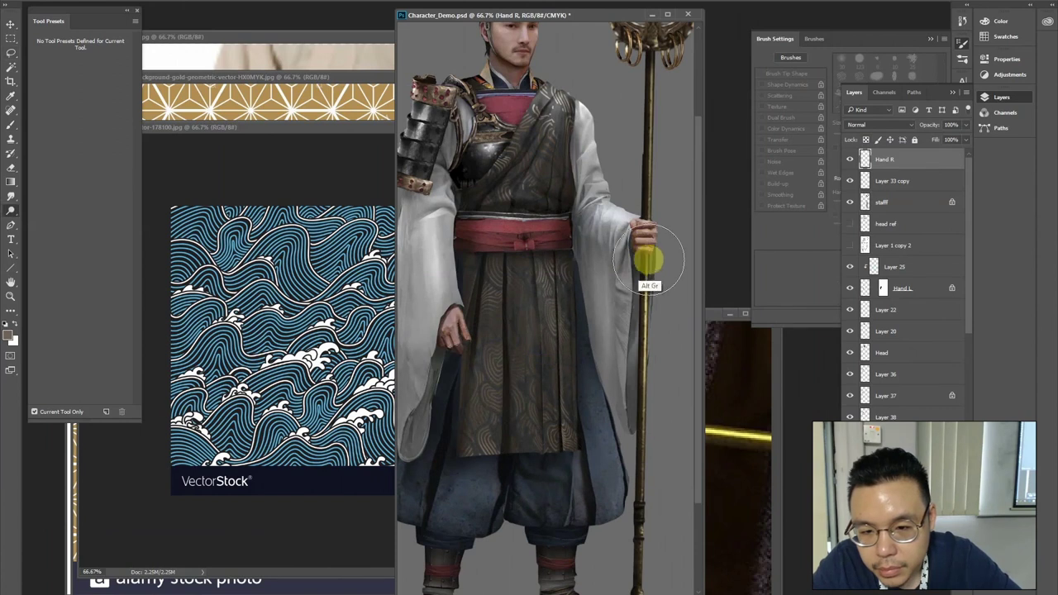
pyautogui.press('[')
pyautogui.press('[')
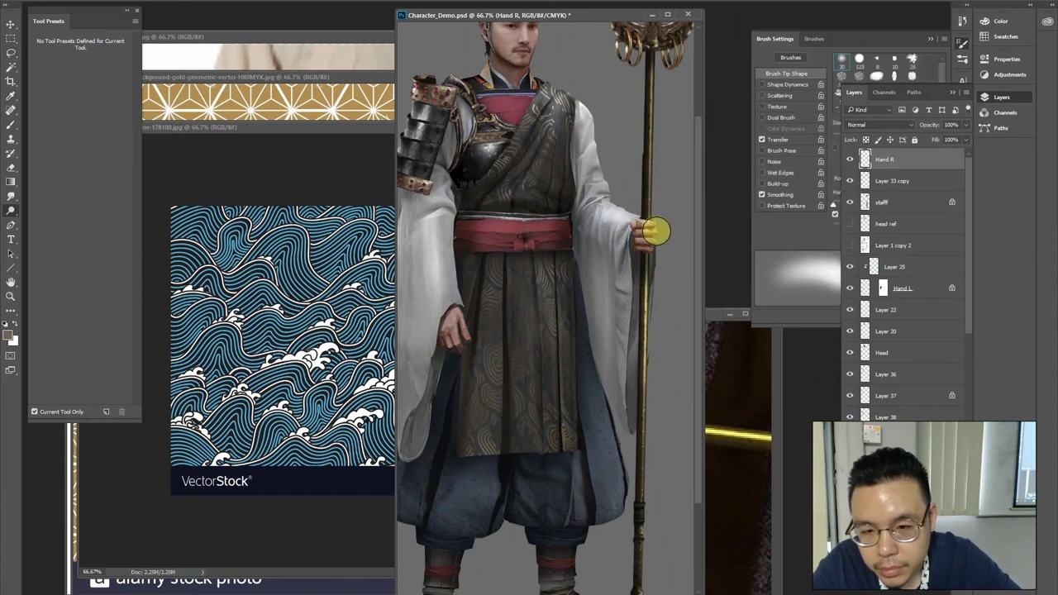
pyautogui.press('ctrl')
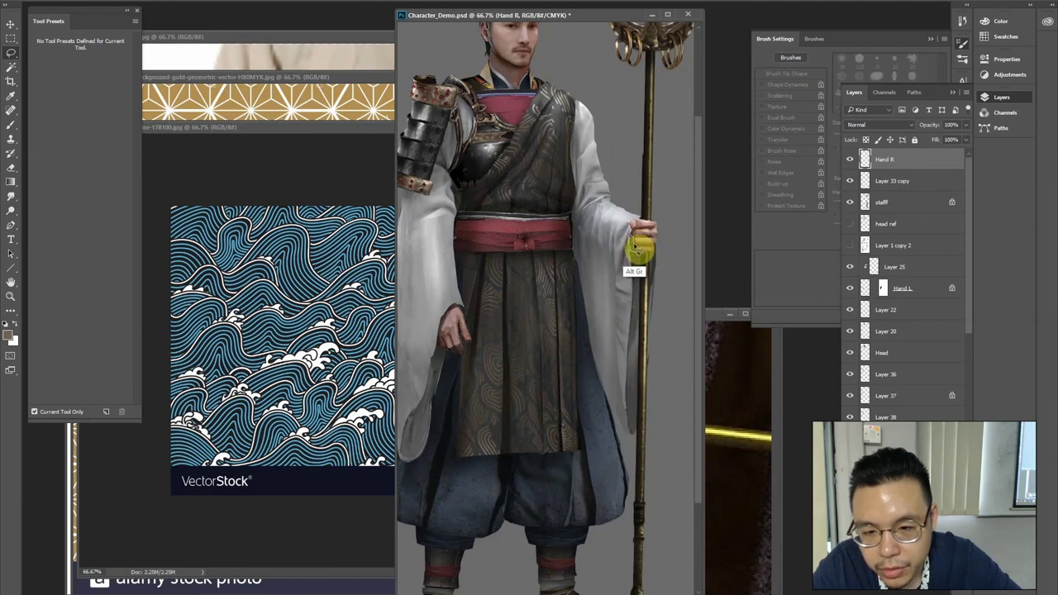
pyautogui.press('b')
pyautogui.press('l')
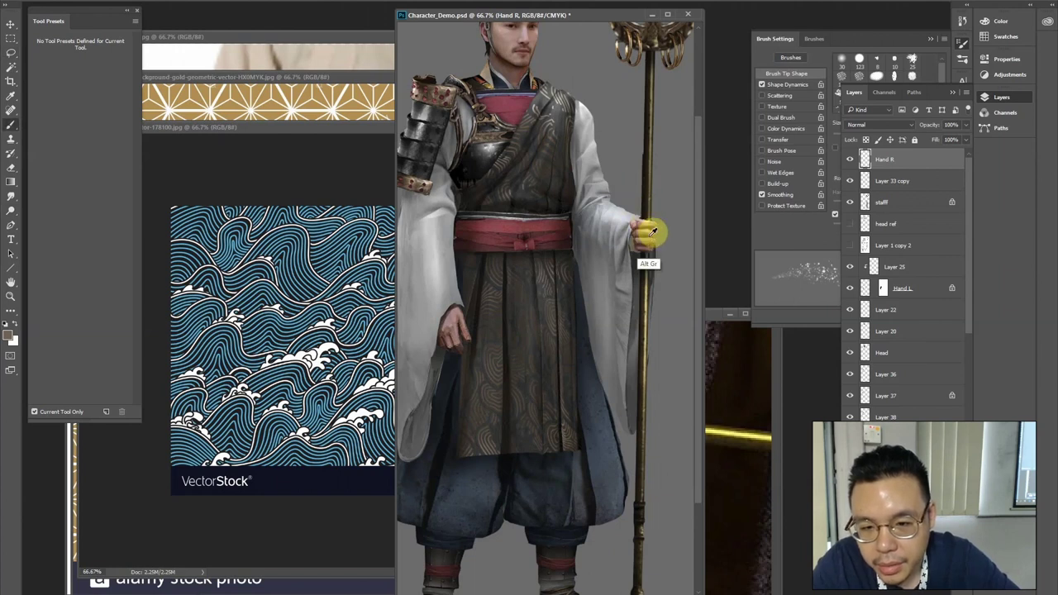
pyautogui.keyDown('alt'); pyautogui.click(651, 234); pyautogui.keyUp('alt')
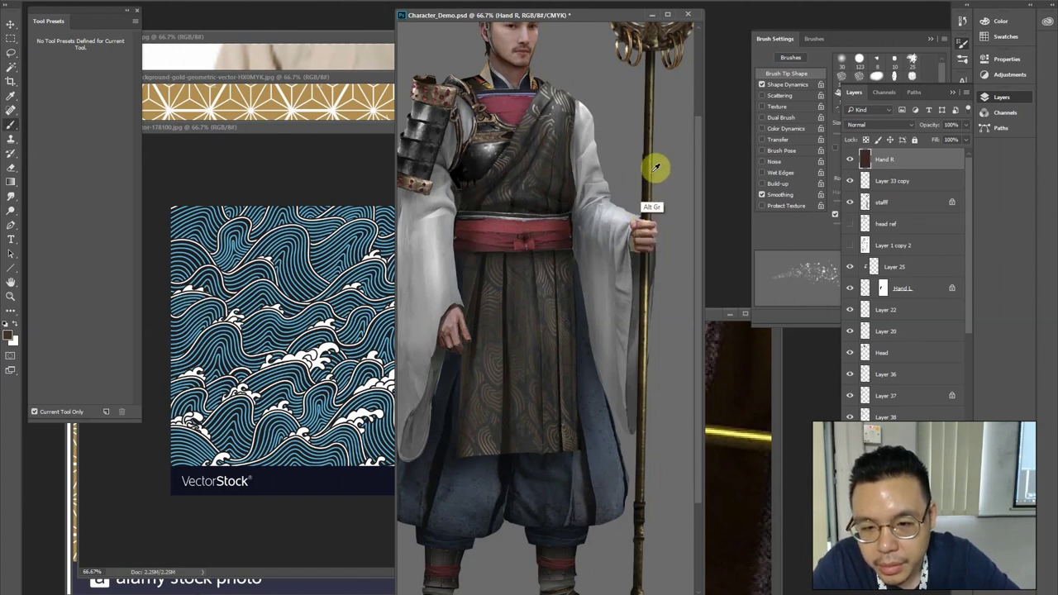
pyautogui.hotkey('alt', 'BackSpace')
pyautogui.hotkey('ctrl', 'z')
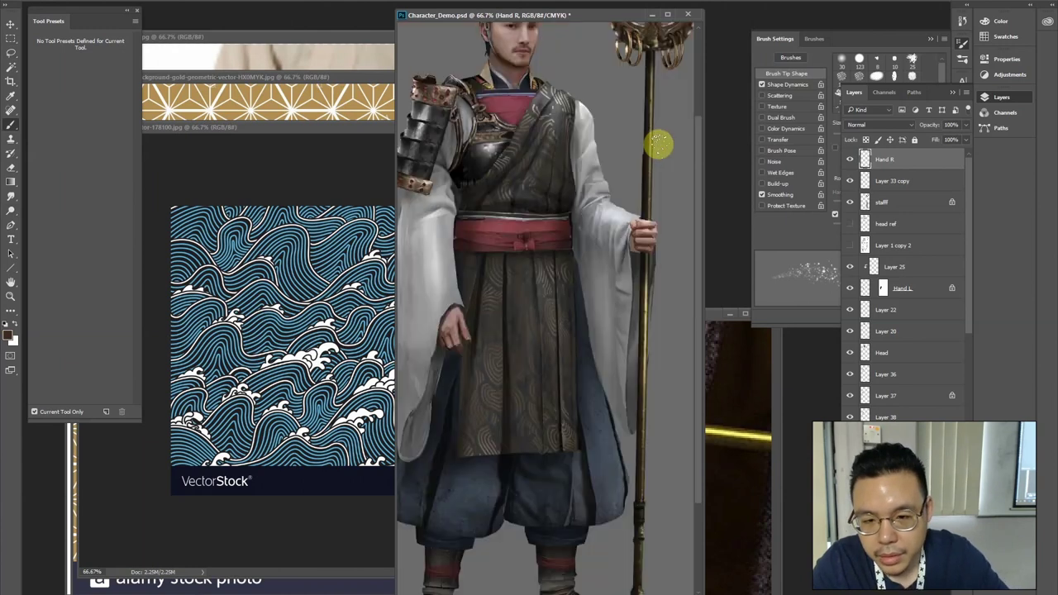
# Save the character document
pyautogui.press('l')
pyautogui.hotkey('ctrl', '-')
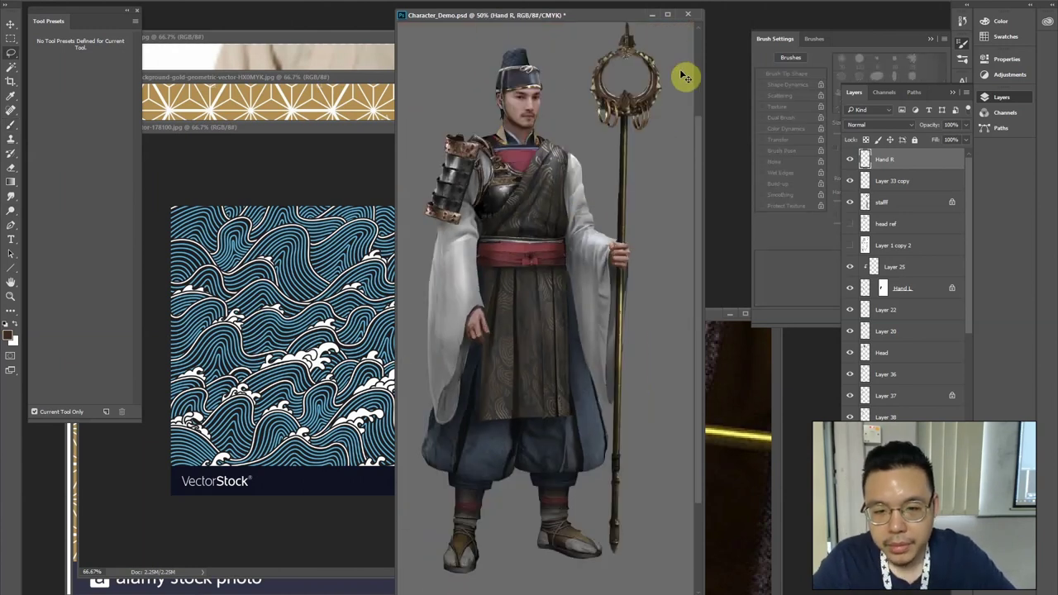
pyautogui.hotkey('ctrl', '-')
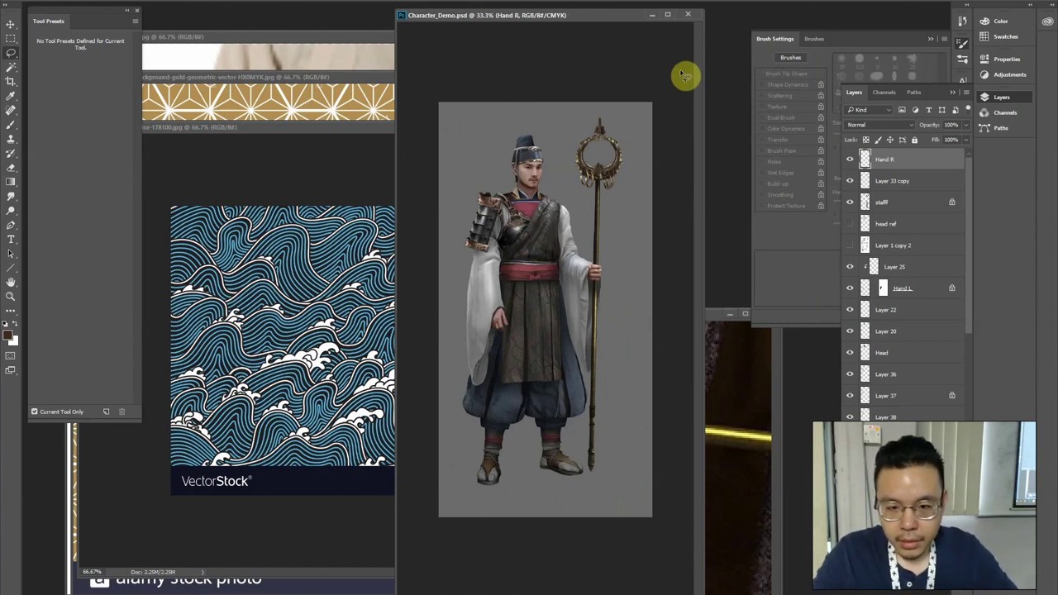
# Pick the staff's layer, stafff, from the canvas and brighten its golden ring head with the Dodge tool
pyautogui.keyDown('ctrl'); pyautogui.click(597, 151); pyautogui.keyUp('ctrl')
pyautogui.hotkey('ctrl', '+')
pyautogui.keyDown('ctrl'); pyautogui.click(866, 203); pyautogui.keyUp('ctrl')
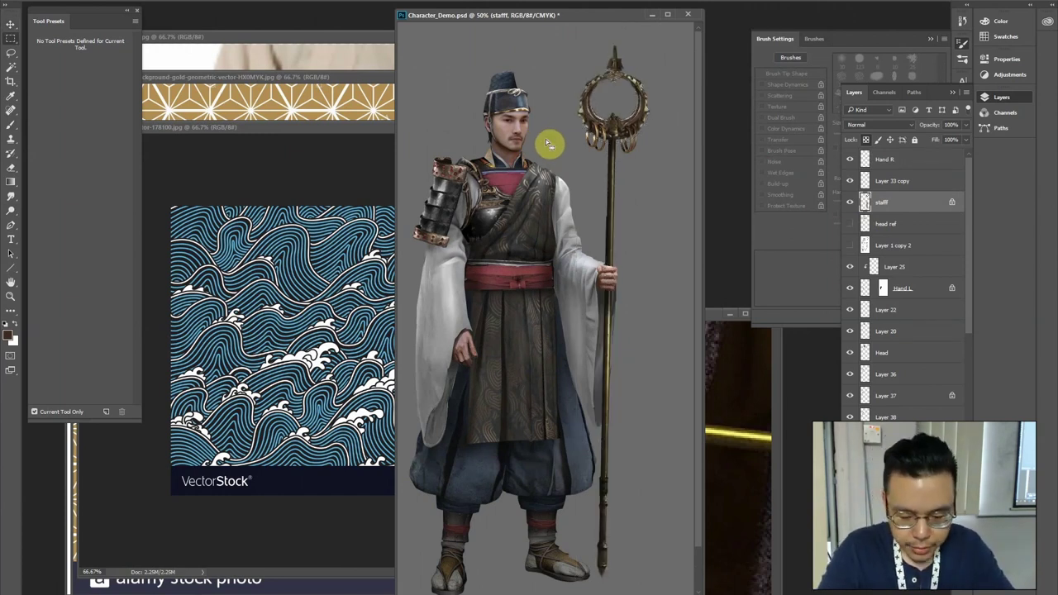
pyautogui.press('b')
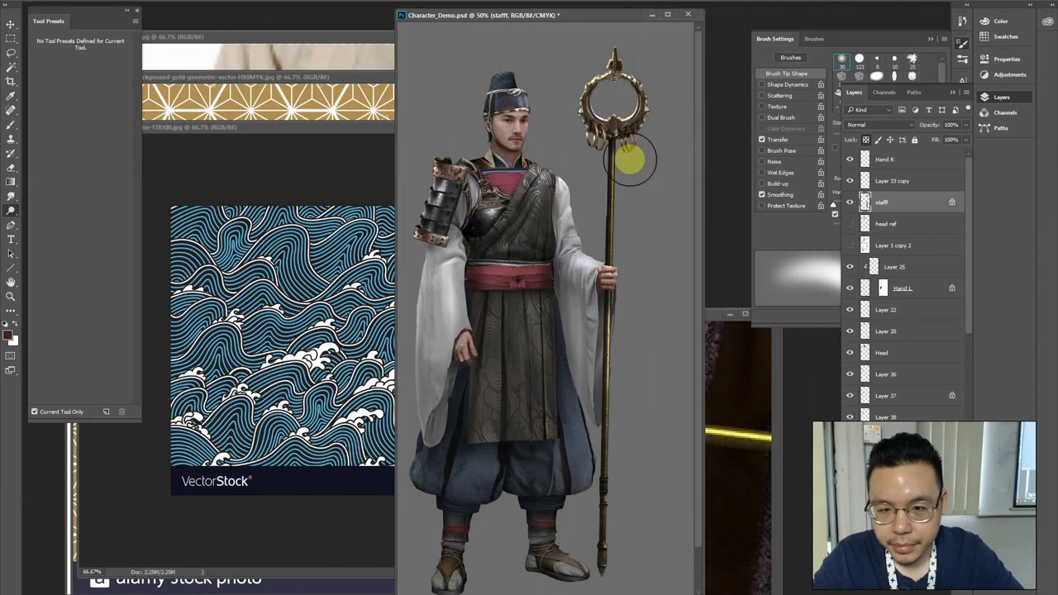
pyautogui.press('l')
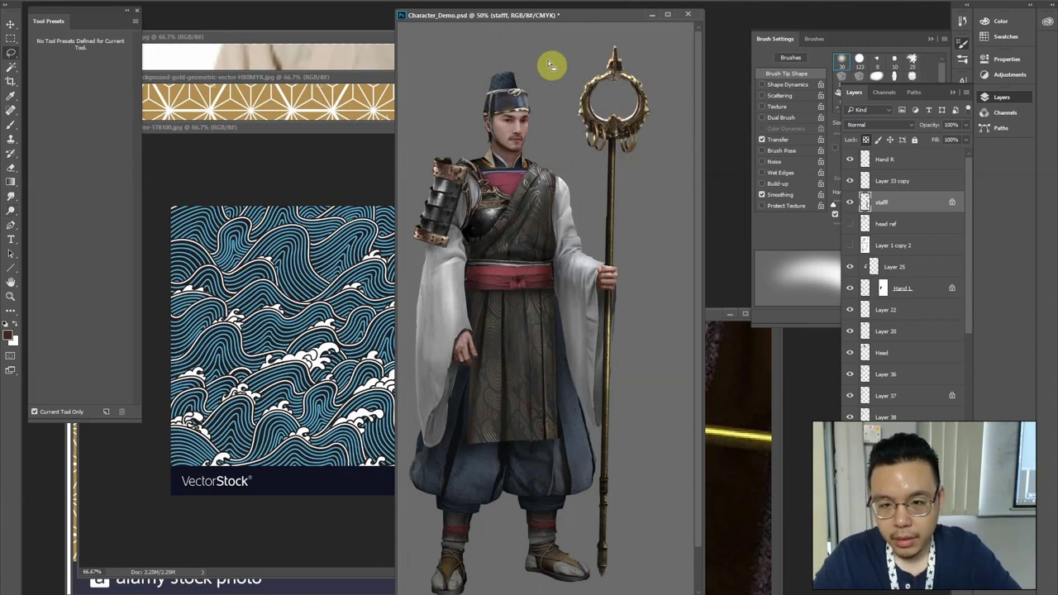
# Ready the speckled 100 px brush for the staff's ring head and bring up its full brush settings
pyautogui.hotkey('ctrl', '-')
pyautogui.hotkey('ctrl', '+')
pyautogui.hotkey('ctrl', '+')
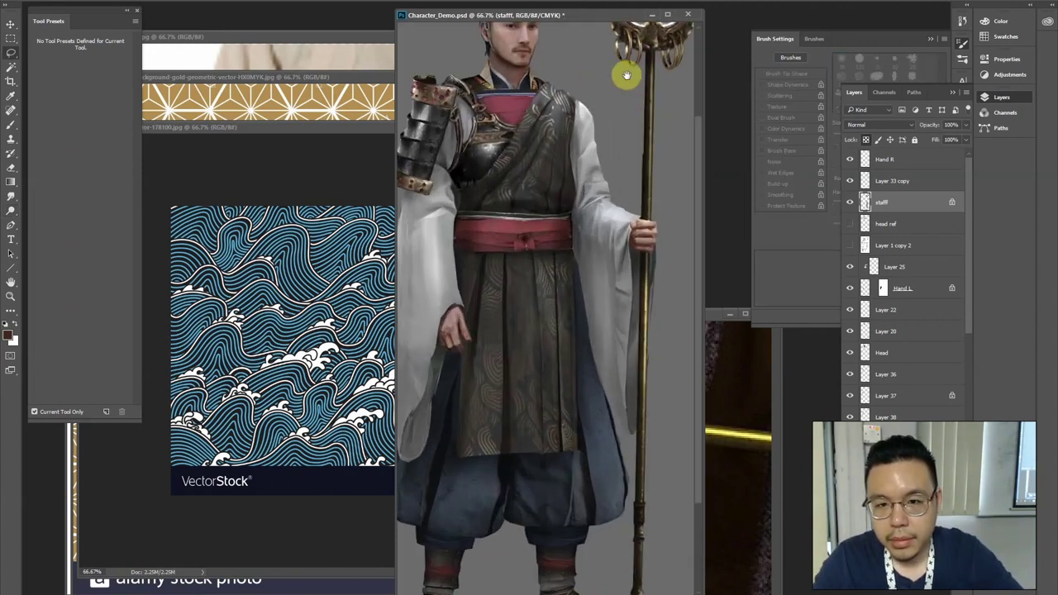
pyautogui.moveTo(626, 76); pyautogui.dragTo(583, 301)
pyautogui.hotkey('ctrl', '+')
pyautogui.moveTo(604, 90); pyautogui.dragTo(538, 231)
pyautogui.press('v')
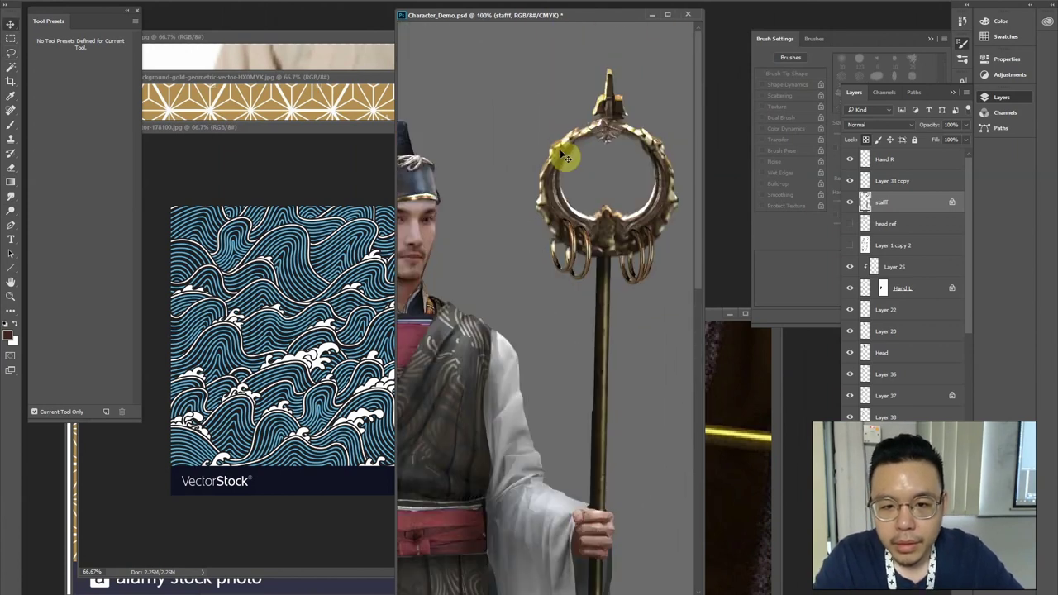
pyautogui.press('b')
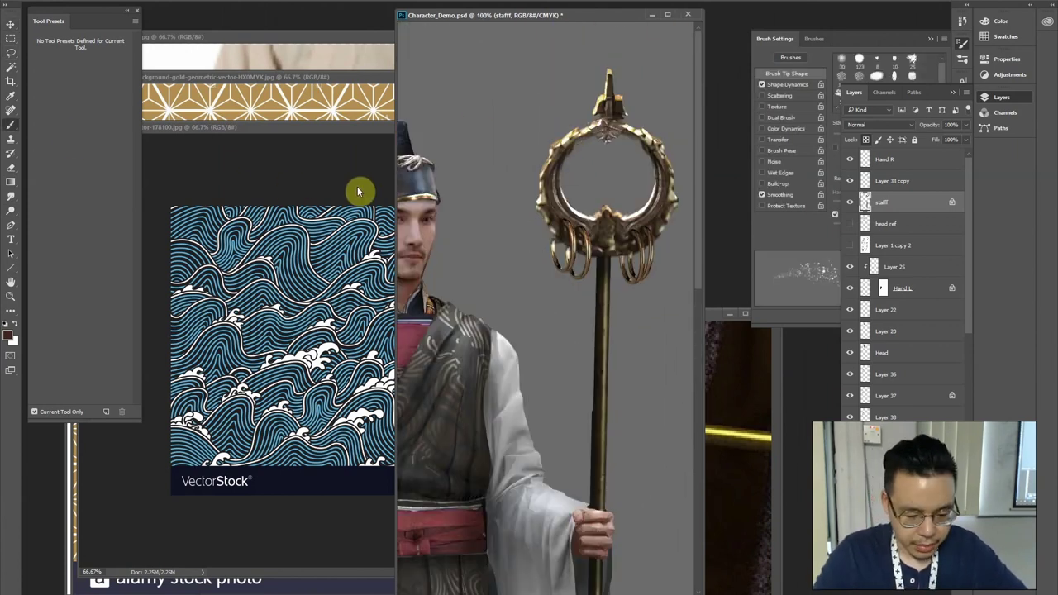
pyautogui.click(798, 161)
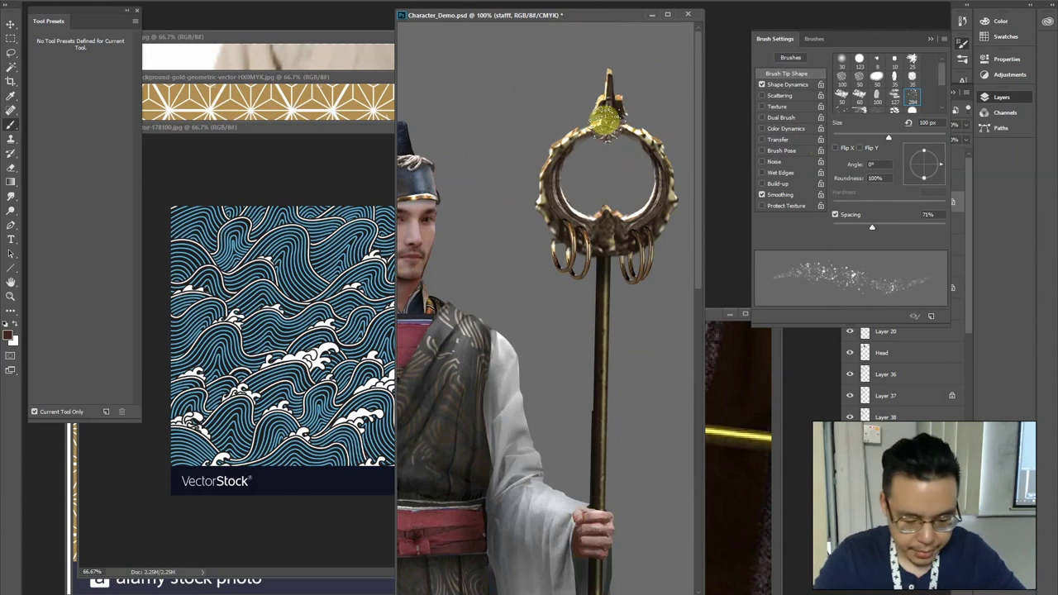
# Choose a 35 px hard-edged brush preset with 10% spacing and reduce its size to 9 px
pyautogui.press('F5')
pyautogui.press('F5')
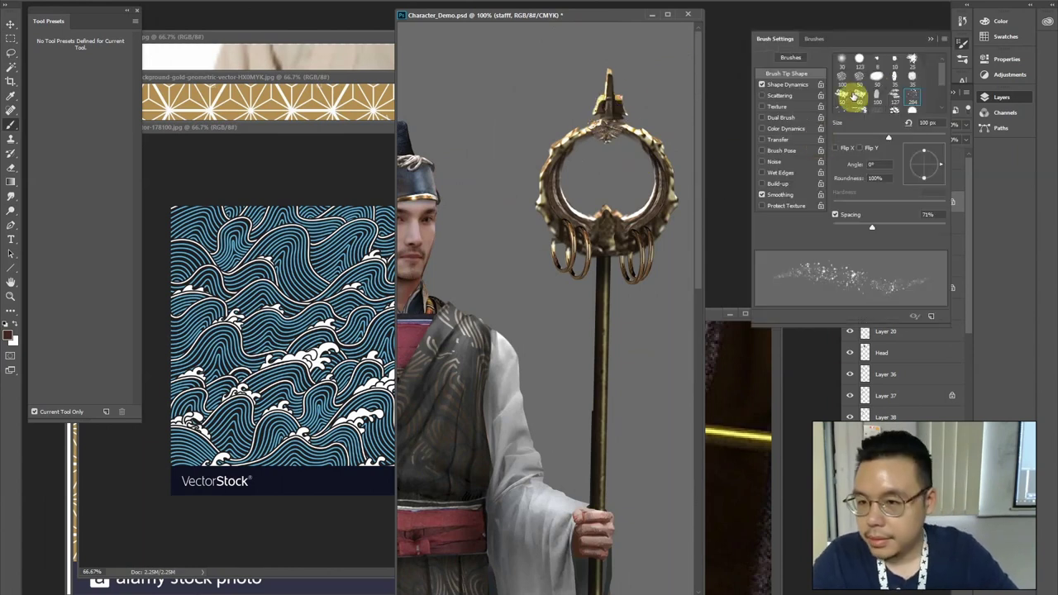
pyautogui.click(892, 79)
pyautogui.press('[')
pyautogui.press('[')
pyautogui.press('[')
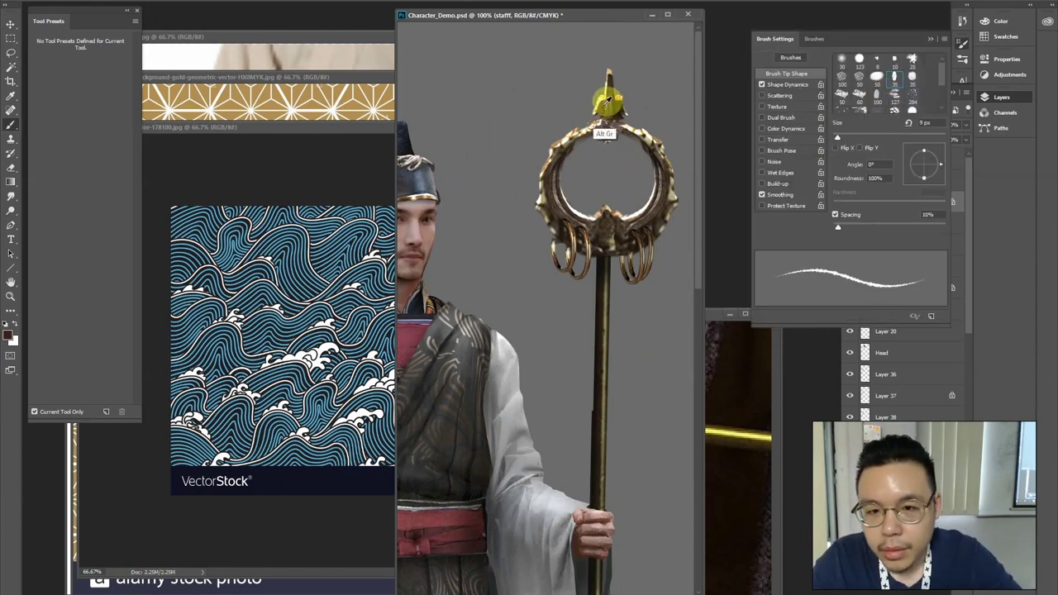
# Unlock the stafff layer's transparent pixels and paint edge details on the staff's pointed finial with a 7 px brush
pyautogui.moveTo(596, 109); pyautogui.dragTo(609, 80)
pyautogui.press('[')
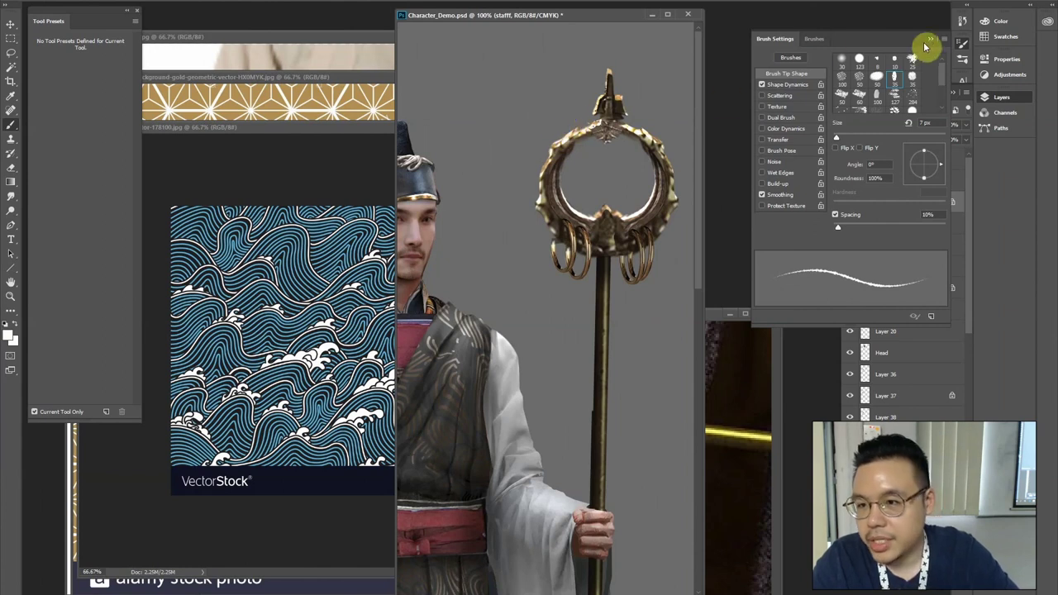
pyautogui.click(929, 39)
pyautogui.click(866, 141)
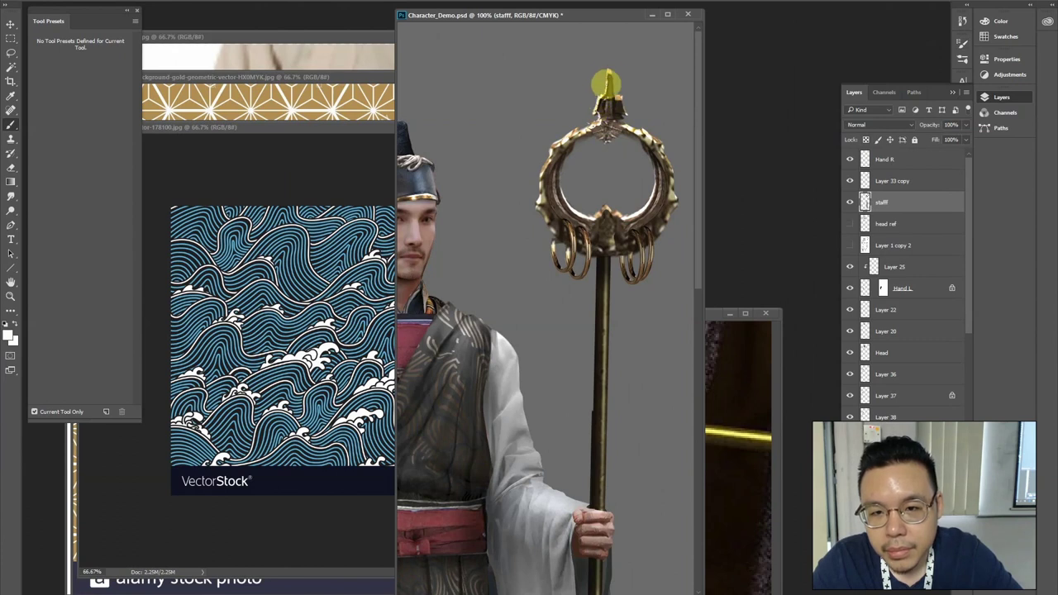
pyautogui.moveTo(611, 72); pyautogui.dragTo(620, 115)
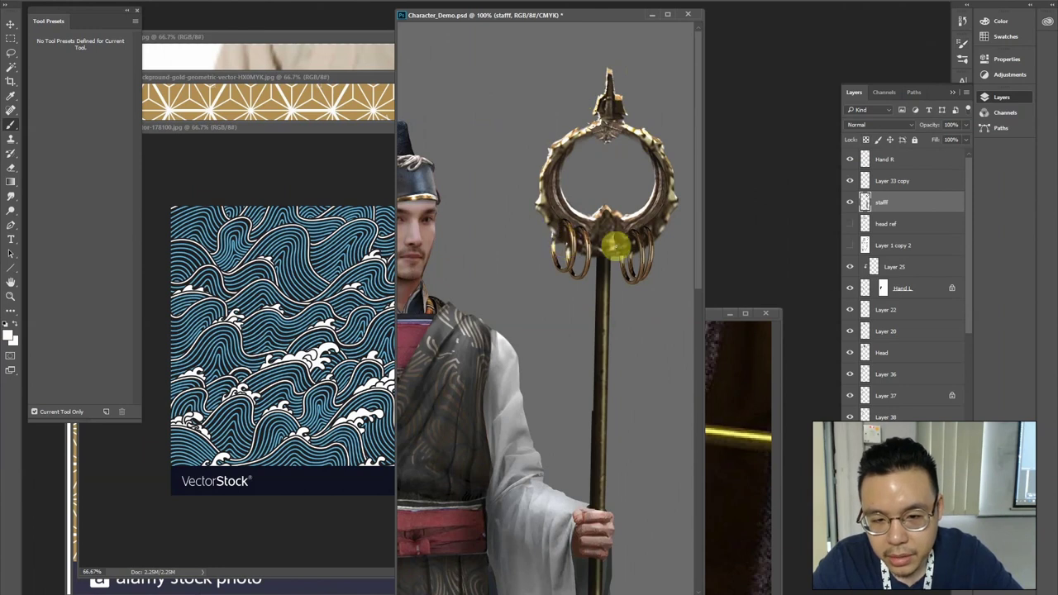
# Lock the stafff layer's transparent pixels and repaint the staff's ring with light and dark colours sampled from its metal
pyautogui.hotkey('ctrl', '-')
pyautogui.hotkey('ctrl', '-')
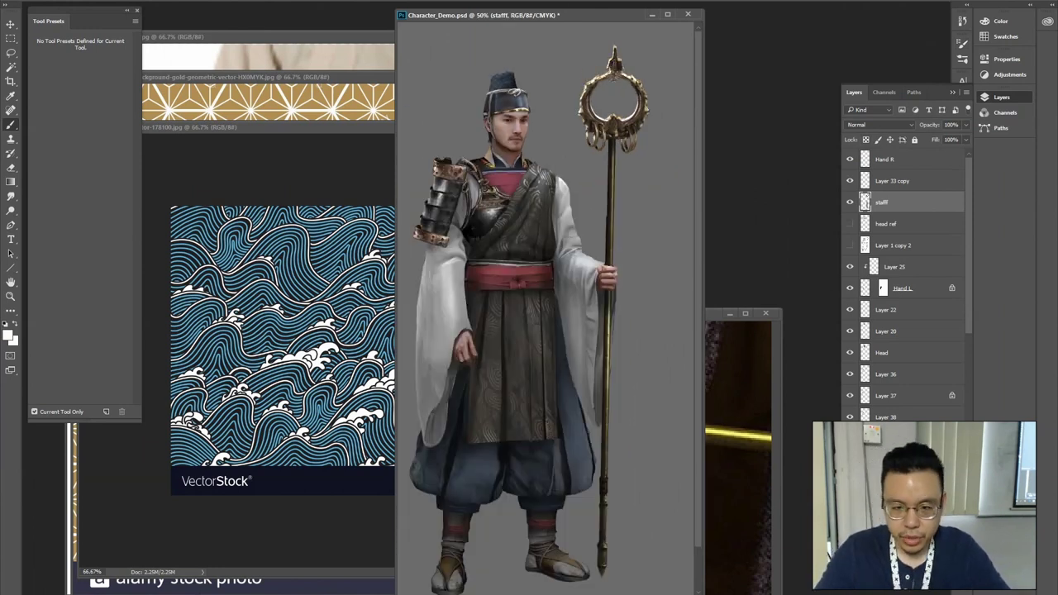
pyautogui.click(864, 139)
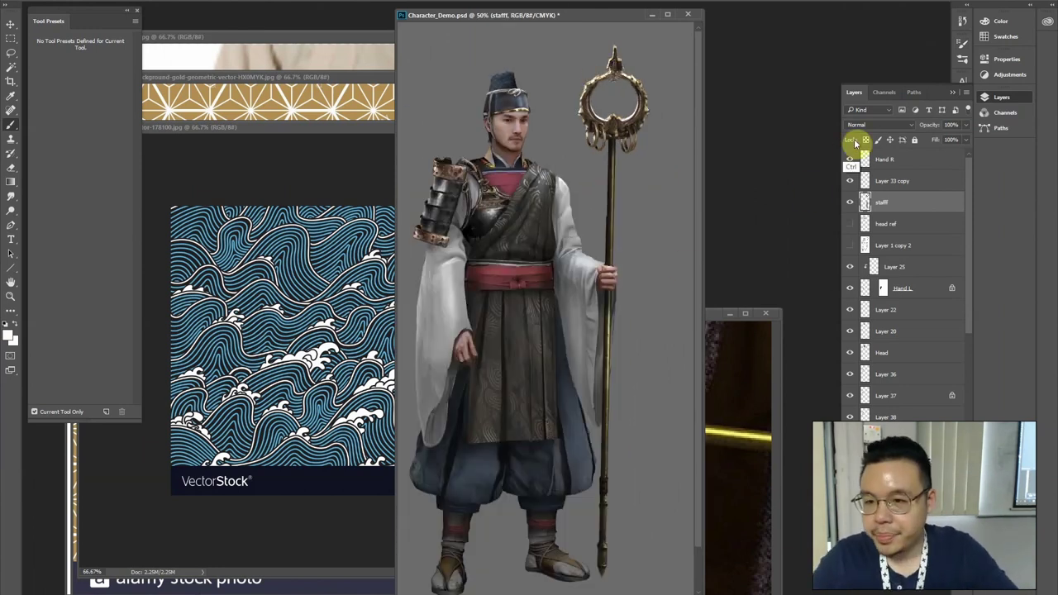
pyautogui.hotkey('ctrl', '+')
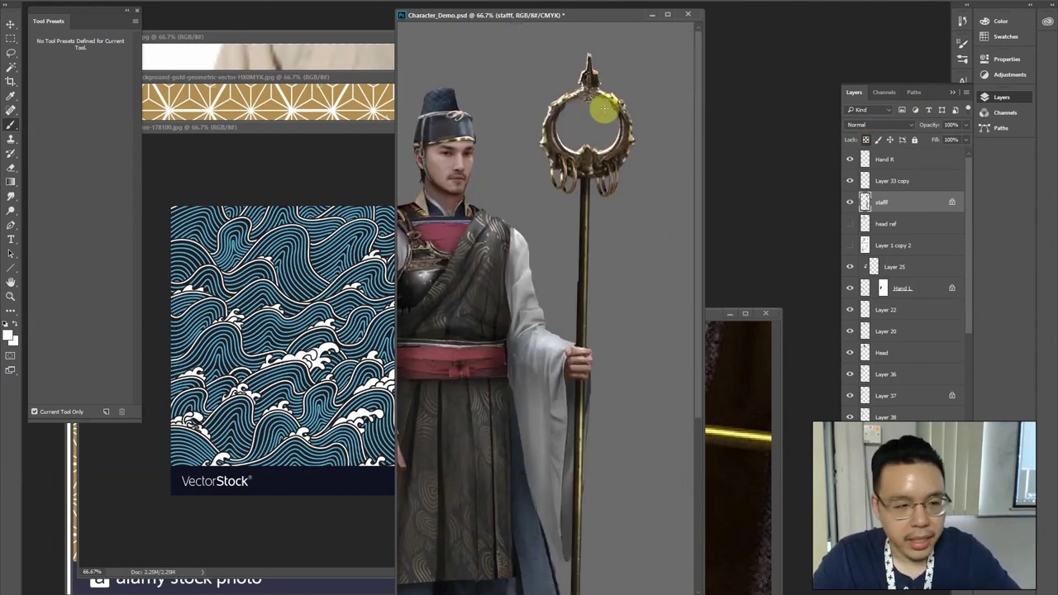
pyautogui.keyDown('alt'); pyautogui.click(618, 147); pyautogui.keyUp('alt')
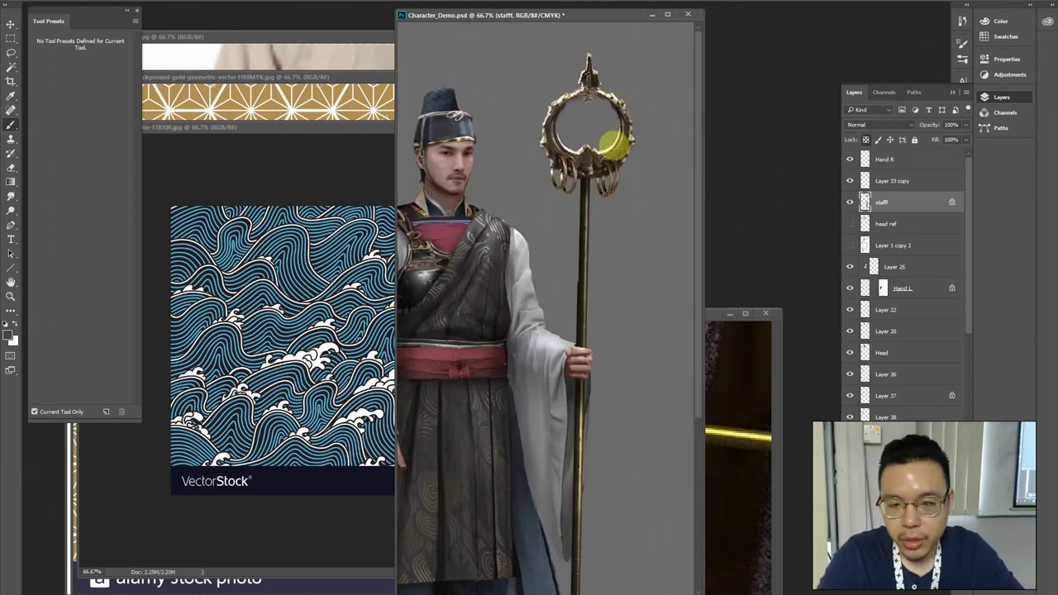
pyautogui.keyDown('alt'); pyautogui.click(612, 89); pyautogui.keyUp('alt')
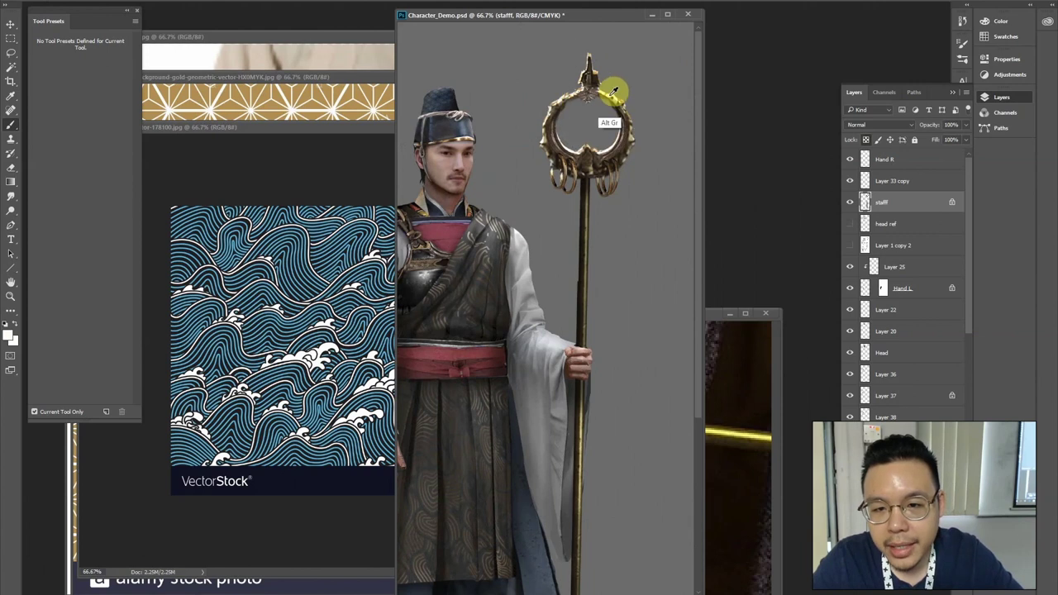
pyautogui.keyDown('alt'); pyautogui.click(610, 96); pyautogui.keyUp('alt')
pyautogui.keyDown('alt'); pyautogui.click(626, 114); pyautogui.keyUp('alt')
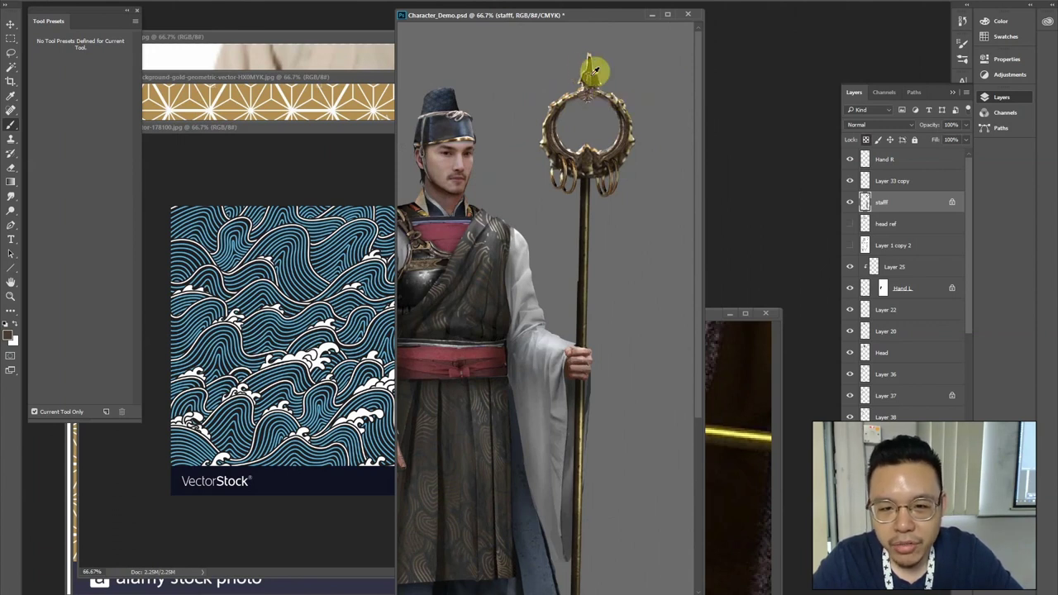
# Refine the staff's finial and the upper part of its ring with sampled light and dark metal colours
pyautogui.keyDown('alt'); pyautogui.click(588, 86); pyautogui.keyUp('alt')
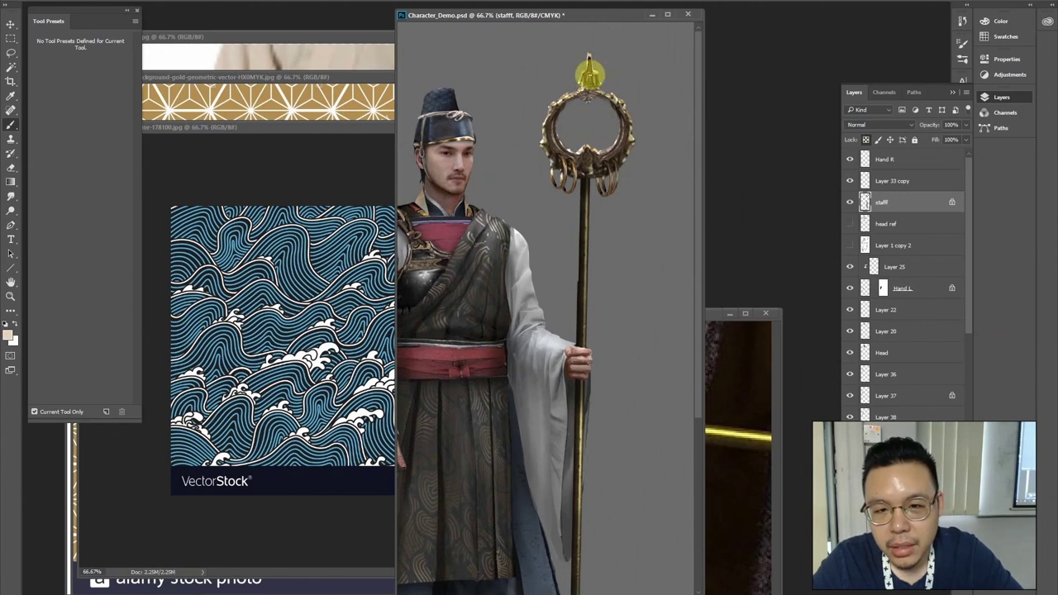
pyautogui.keyDown('alt'); pyautogui.click(597, 77); pyautogui.keyUp('alt')
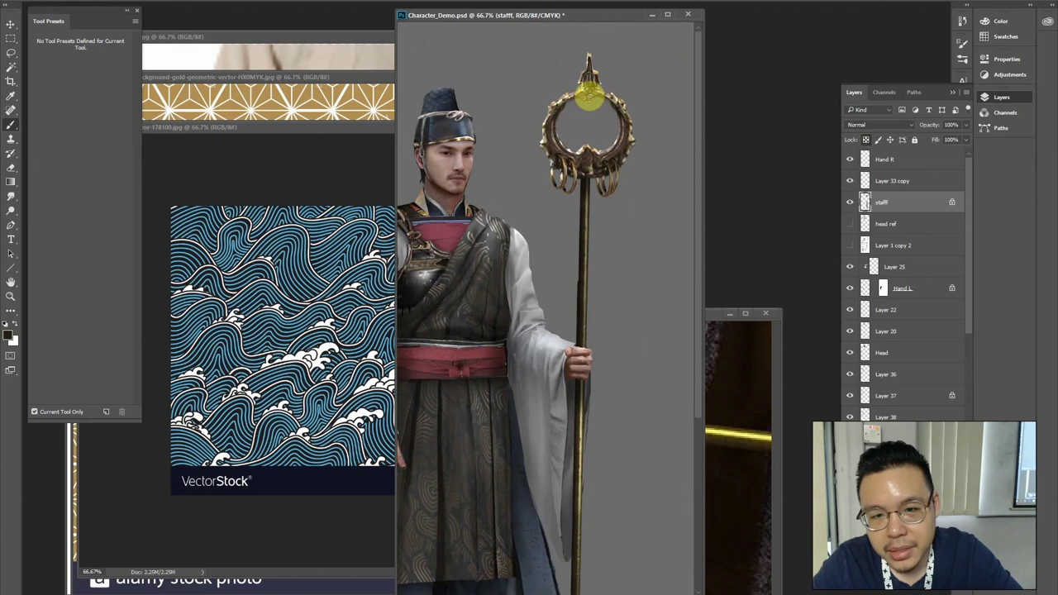
pyautogui.keyDown('alt'); pyautogui.click(618, 104); pyautogui.keyUp('alt')
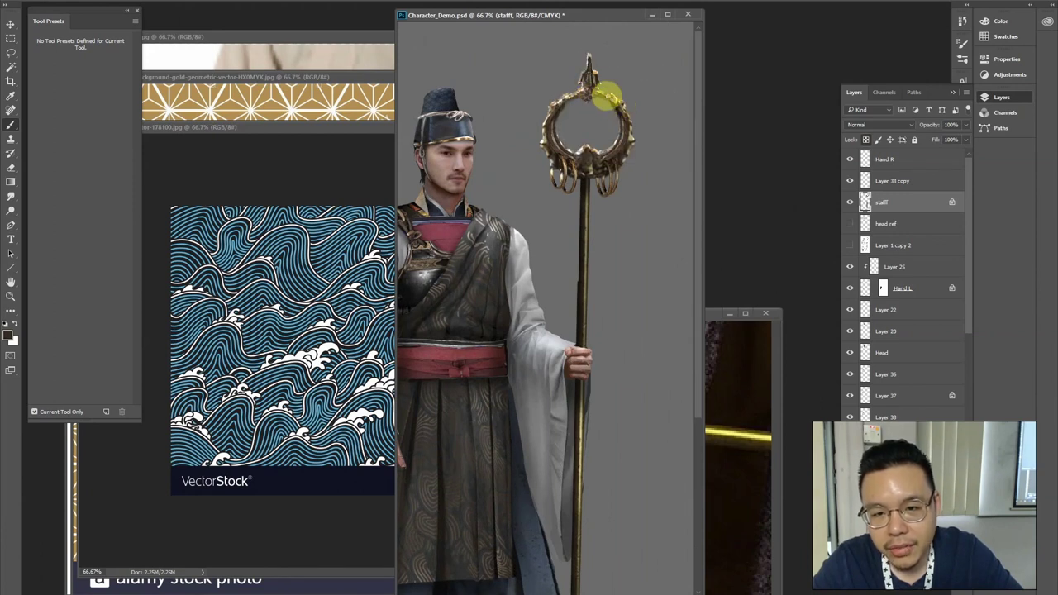
pyautogui.keyDown('alt'); pyautogui.click(622, 107); pyautogui.keyUp('alt')
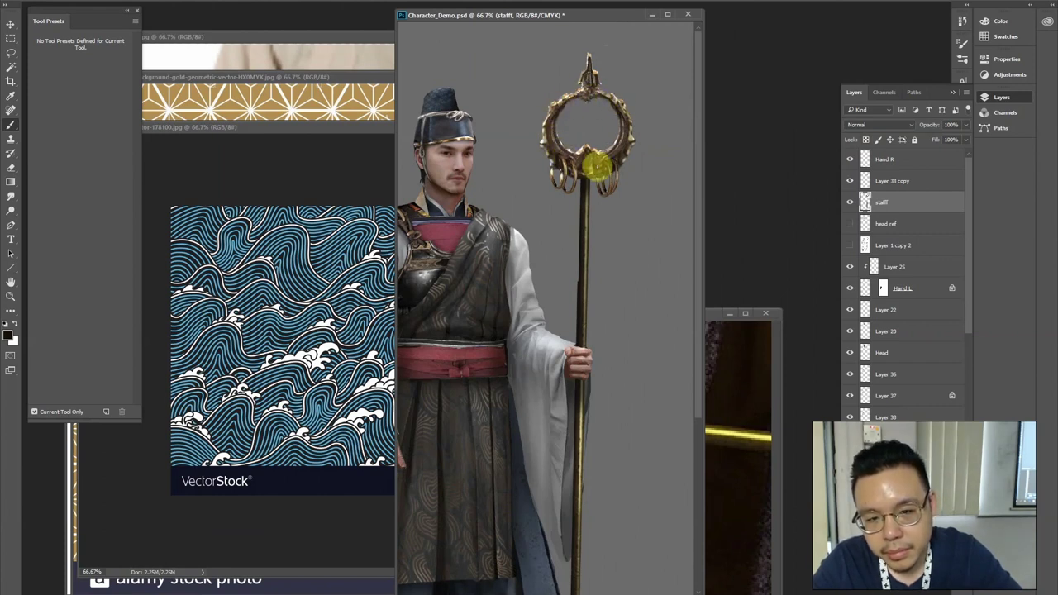
# Retouch the ornament at the base of the staff's ring where it meets the shaft
pyautogui.press('l')
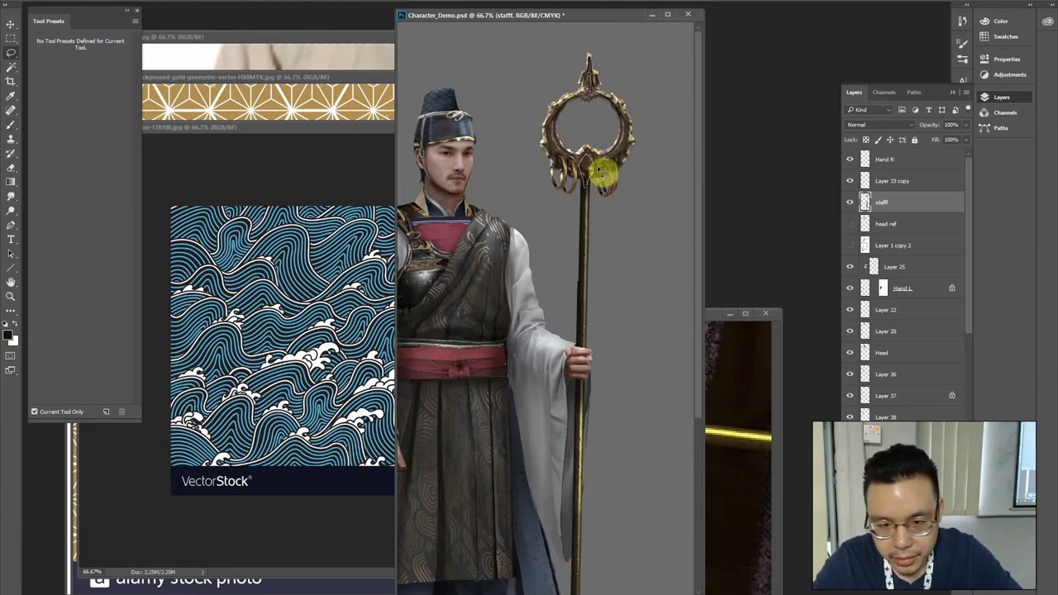
pyautogui.press('s')
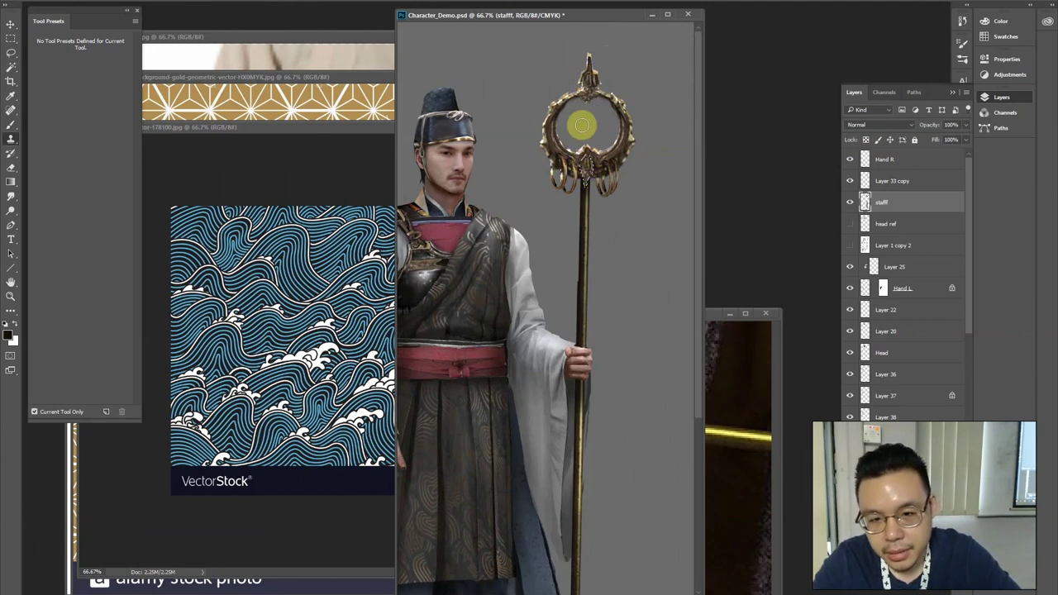
pyautogui.press('b')
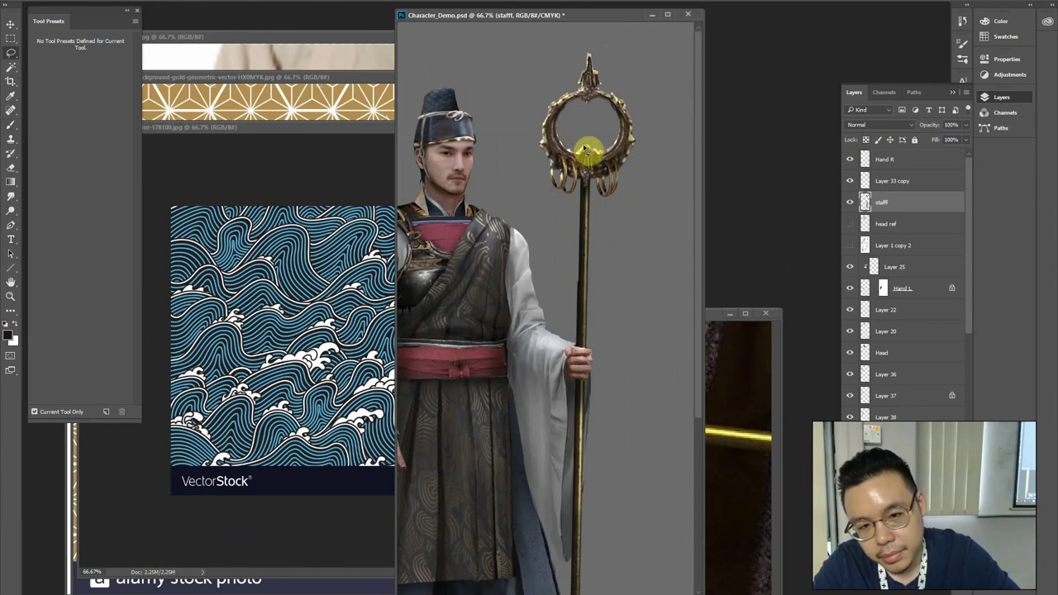
pyautogui.hotkey('ctrl', '-')
pyautogui.hotkey('ctrl', '-')
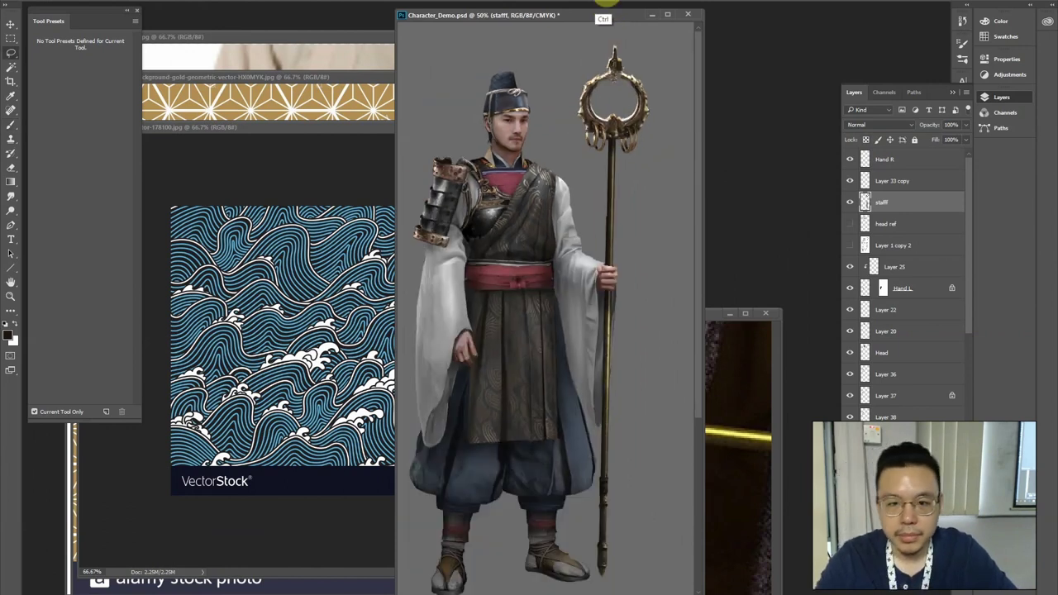
pyautogui.hotkey('ctrl', '+')
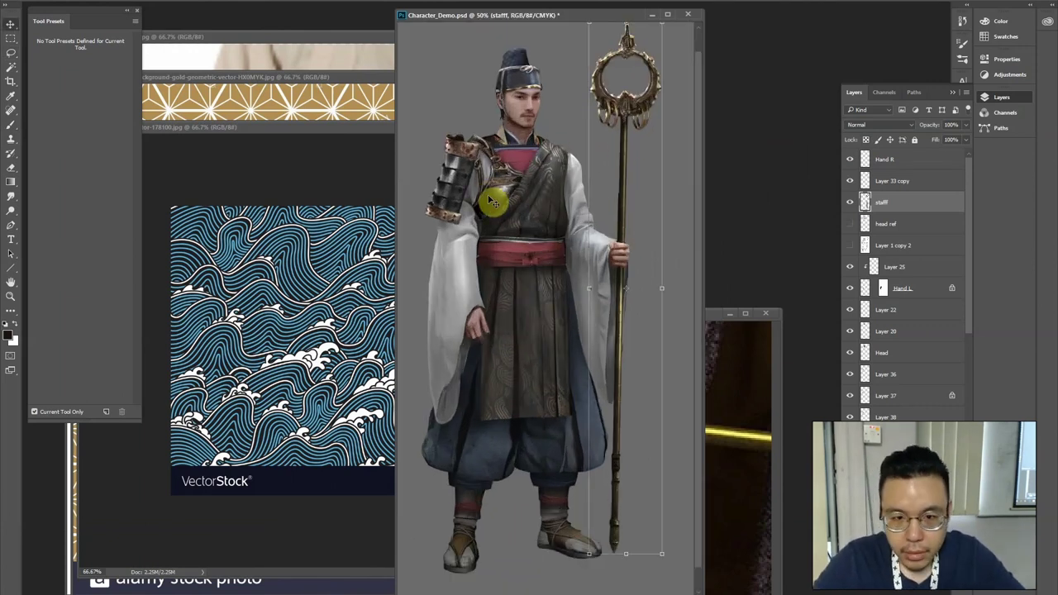
# Group all the character layers, from Hand R down to those just above Layer 26
pyautogui.keyDown('ctrl'); pyautogui.click(465, 237); pyautogui.keyUp('ctrl')
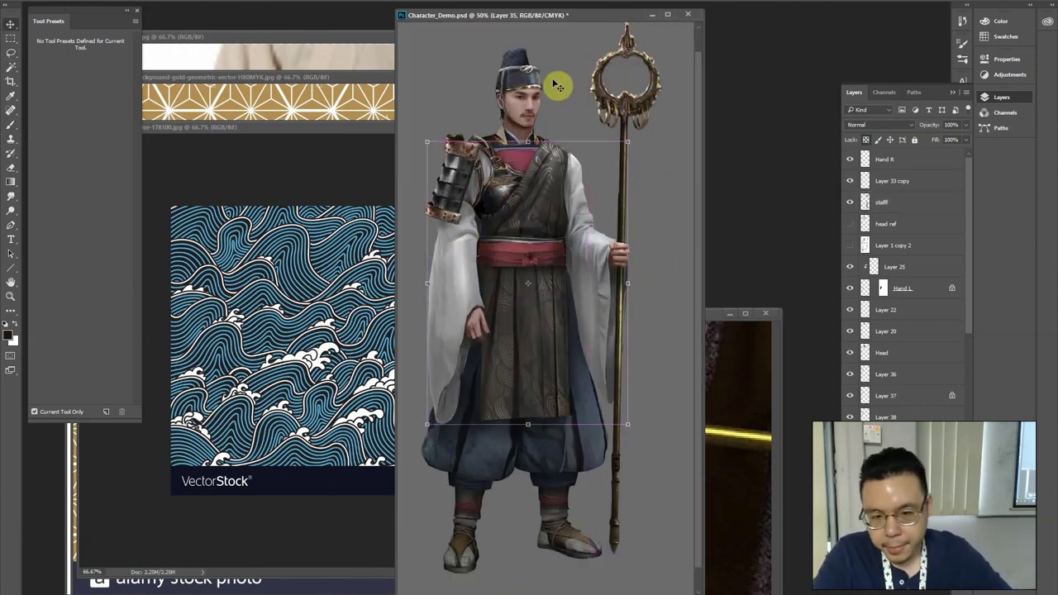
pyautogui.click(909, 161)
pyautogui.moveTo(968, 208); pyautogui.dragTo(981, 420)
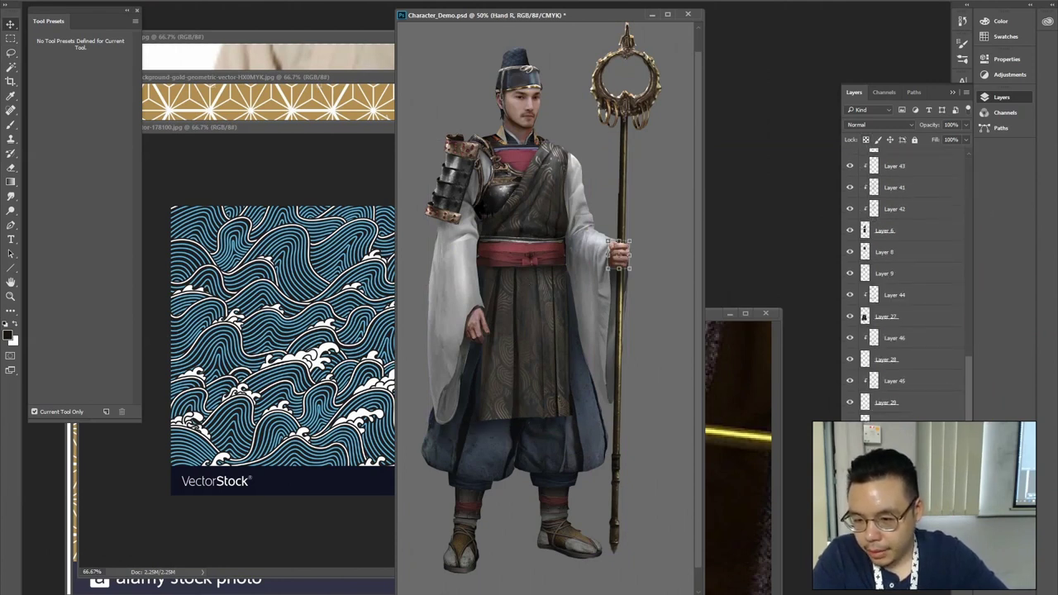
pyautogui.hotkey('ctrl', 'alt', 'a')
pyautogui.hotkey('ctrl', 'g')
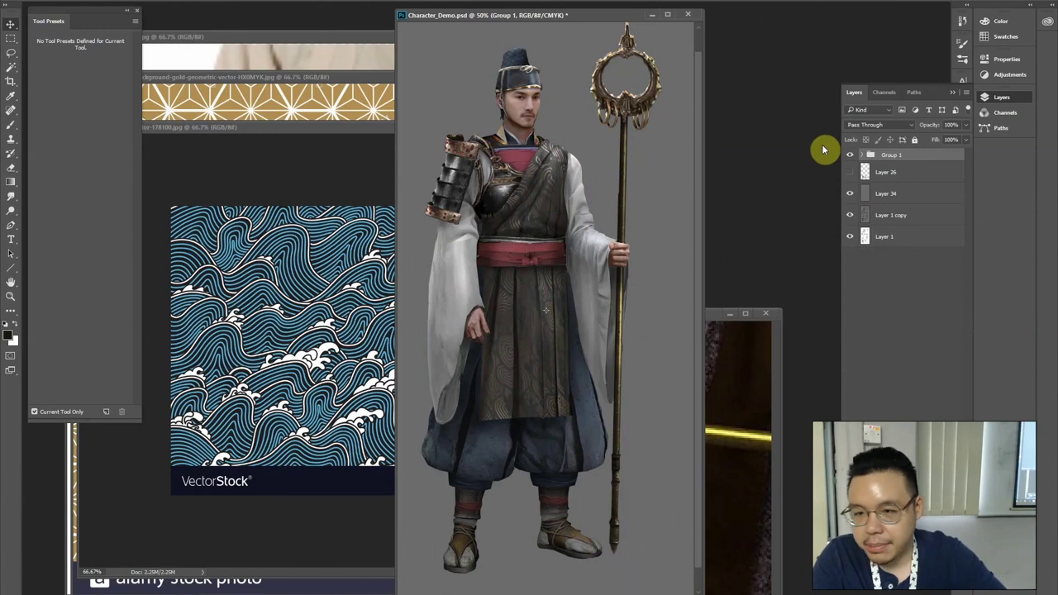
# Duplicate the character group and merge the copy into a single layer, keeping the original group hidden beneath it
pyautogui.hotkey('ctrl', 'j')
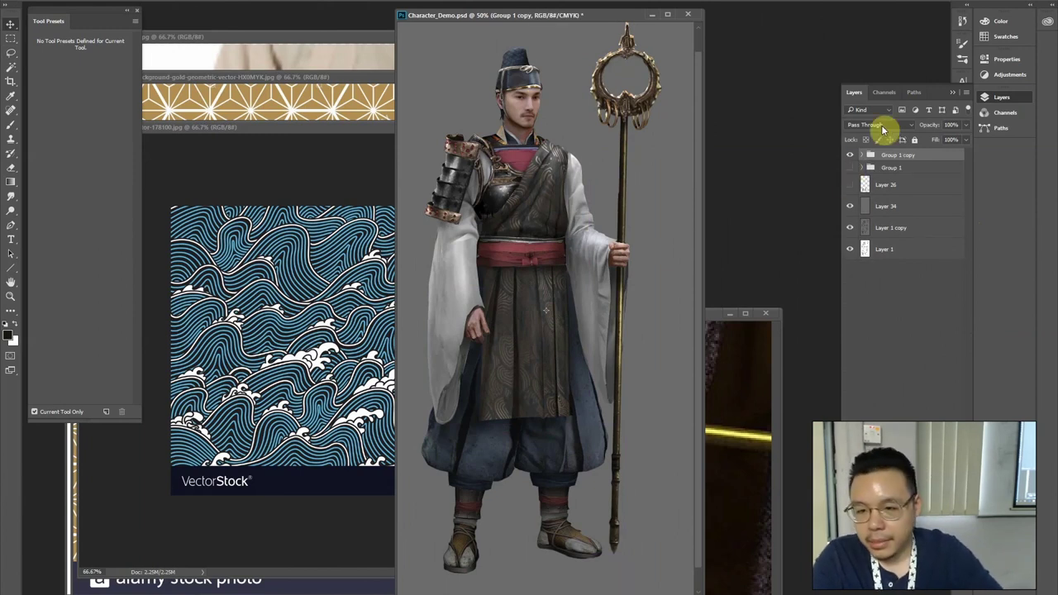
pyautogui.hotkey('ctrl', 'e')
pyautogui.hotkey('ctrl', '-')
pyautogui.hotkey('ctrl', '+')
pyautogui.hotkey('ctrl', '+')
pyautogui.moveTo(498, 212); pyautogui.dragTo(553, 277)
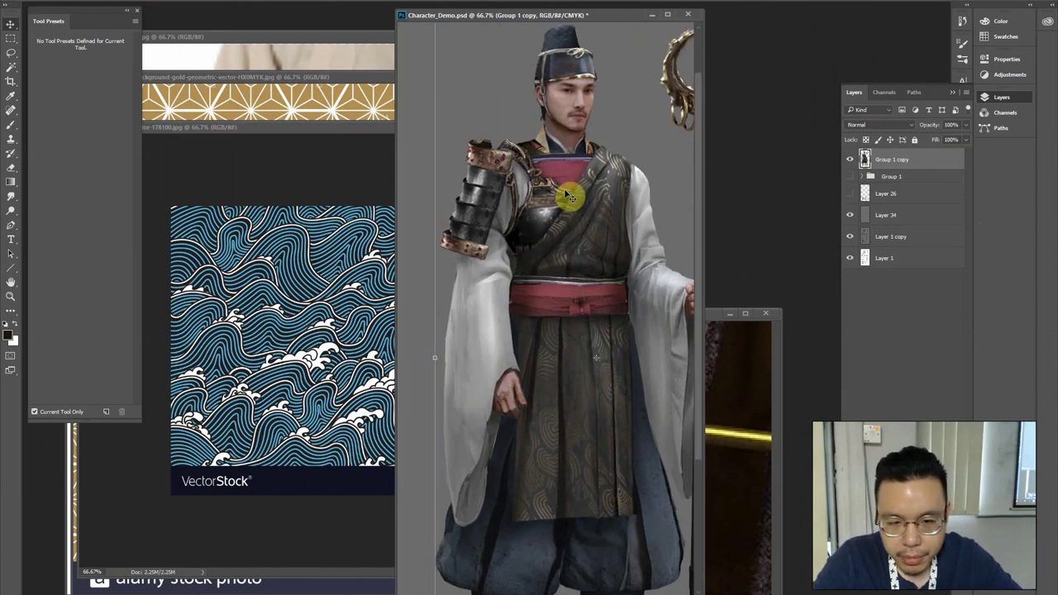
# Switch to full-screen view and extend the canvas leftward to about twice its width with the Crop tool
pyautogui.press('l')
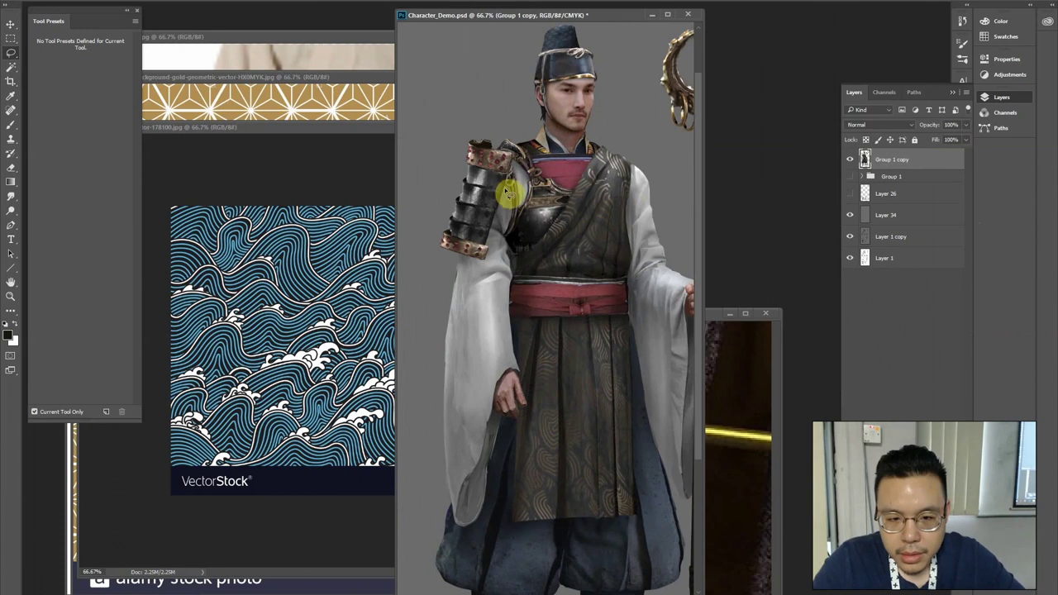
pyautogui.press('f')
pyautogui.hotkey('ctrl', '-')
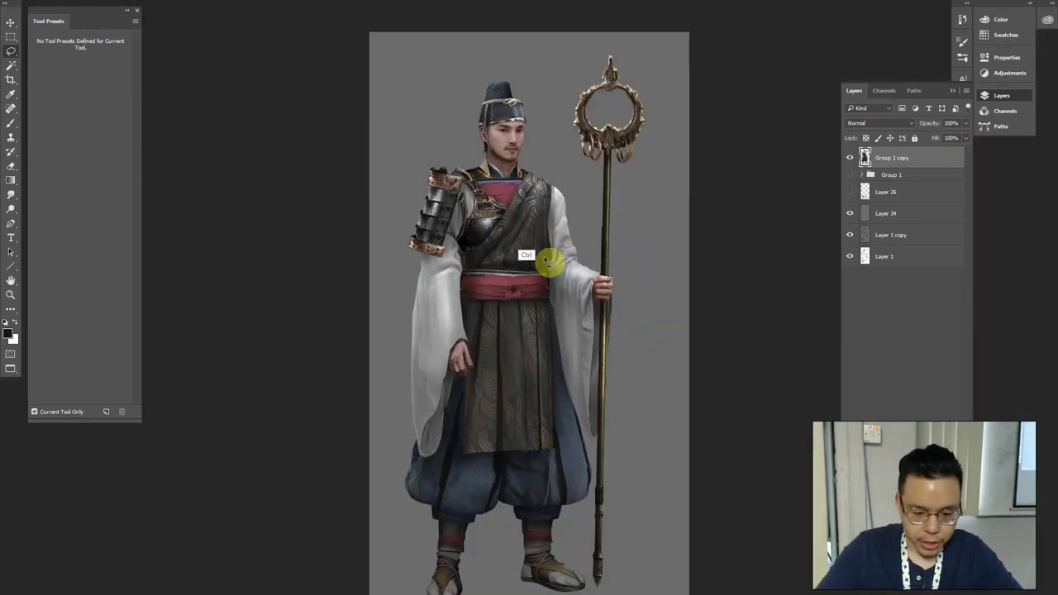
pyautogui.press('c')
pyautogui.moveTo(366, 336); pyautogui.dragTo(213, 313)
pyautogui.press('Escape')
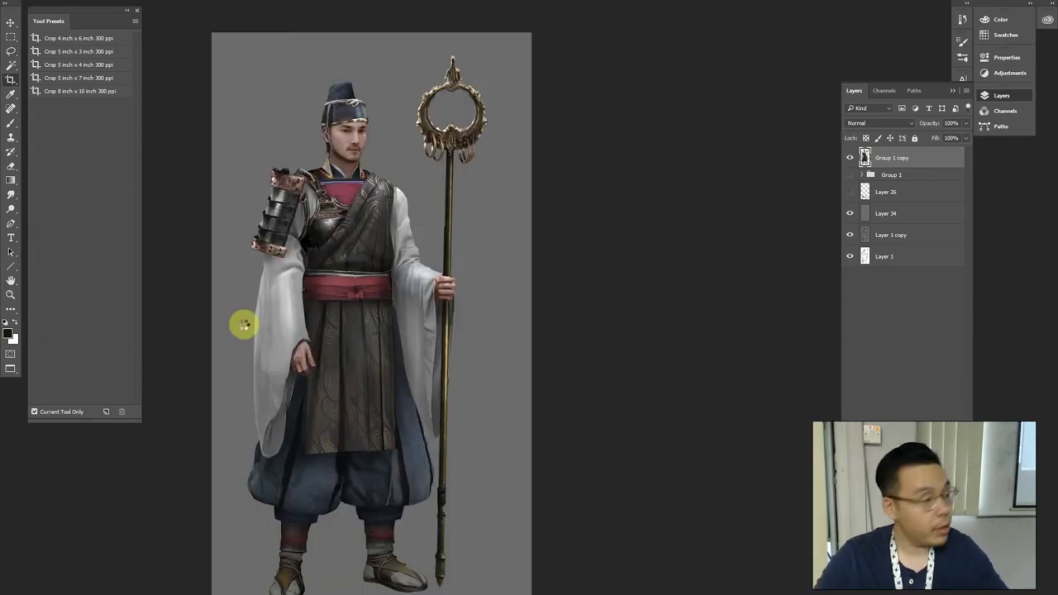
pyautogui.press('Return')
# Stretch the grey Layer 34 background to cover the whole widened canvas
pyautogui.press('v')
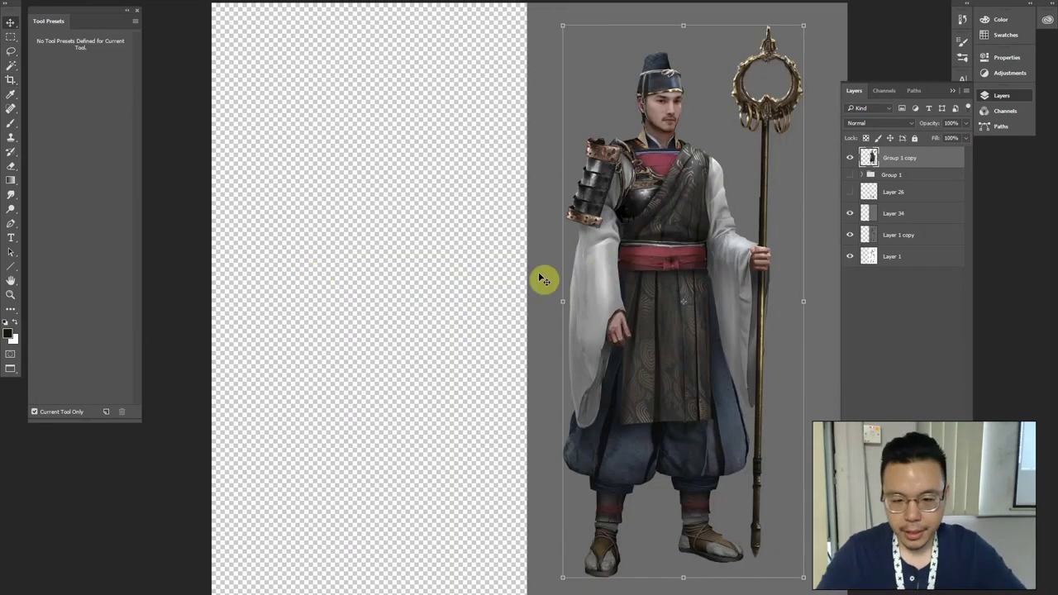
pyautogui.click(541, 280)
pyautogui.moveTo(500, 312); pyautogui.dragTo(222, 311)
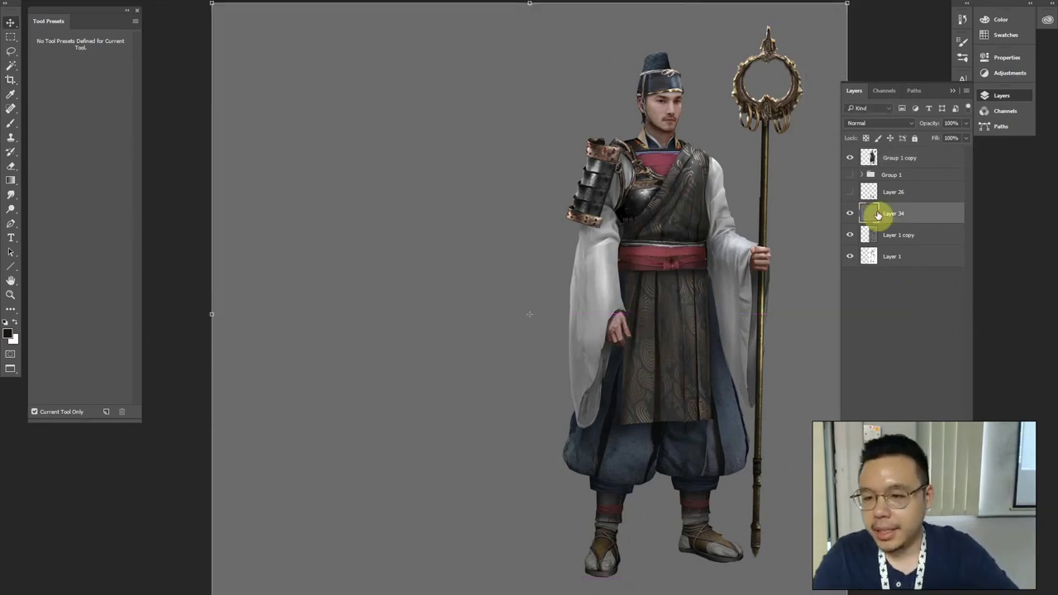
# Show Group 1 and move its character onto the empty left half of the canvas
pyautogui.click(891, 175)
pyautogui.moveTo(618, 170); pyautogui.dragTo(397, 200)
# On the merged Group 1 copy layer, lasso the area between the shoulder armour, upper sleeve and chest plate
pyautogui.click(900, 159)
pyautogui.hotkey('ctrl', '+')
pyautogui.hotkey('ctrl', '+')
pyautogui.hotkey('ctrl', '+')
pyautogui.moveTo(637, 113); pyautogui.dragTo(513, 254)
pyautogui.press('l')
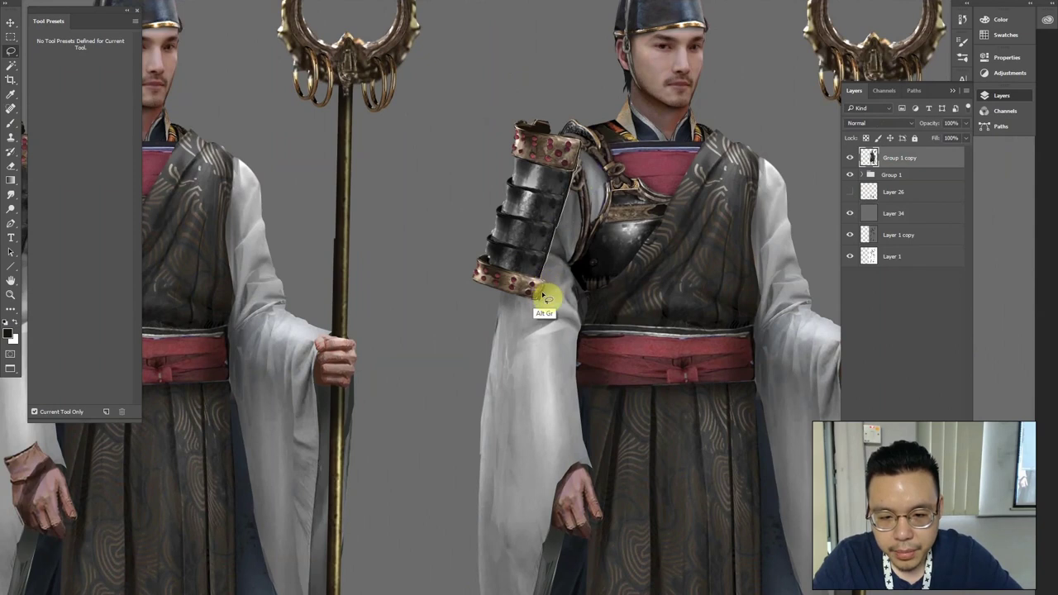
pyautogui.moveTo(526, 300)
pyautogui.mouseDown()
pyautogui.moveTo(492, 295)
pyautogui.moveTo(493, 315)
pyautogui.moveTo(541, 304)
pyautogui.moveTo(572, 214)
pyautogui.moveTo(581, 237)
pyautogui.moveTo(573, 191)
pyautogui.moveTo(594, 155)
pyautogui.moveTo(567, 262)
pyautogui.mouseUp()
pyautogui.moveTo(576, 197)
pyautogui.mouseDown()
pyautogui.moveTo(580, 236)
pyautogui.moveTo(569, 239)
pyautogui.mouseUp()
pyautogui.moveTo(594, 182)
pyautogui.mouseDown()
pyautogui.moveTo(592, 152)
pyautogui.moveTo(537, 313)
pyautogui.moveTo(503, 315)
pyautogui.moveTo(503, 290)
pyautogui.moveTo(520, 267)
pyautogui.moveTo(495, 301)
pyautogui.moveTo(543, 305)
pyautogui.moveTo(548, 291)
pyautogui.moveTo(518, 321)
pyautogui.moveTo(567, 305)
pyautogui.moveTo(632, 242)
pyautogui.moveTo(505, 319)
pyautogui.moveTo(537, 283)
pyautogui.mouseUp()
pyautogui.moveTo(633, 192); pyautogui.dragTo(535, 215)
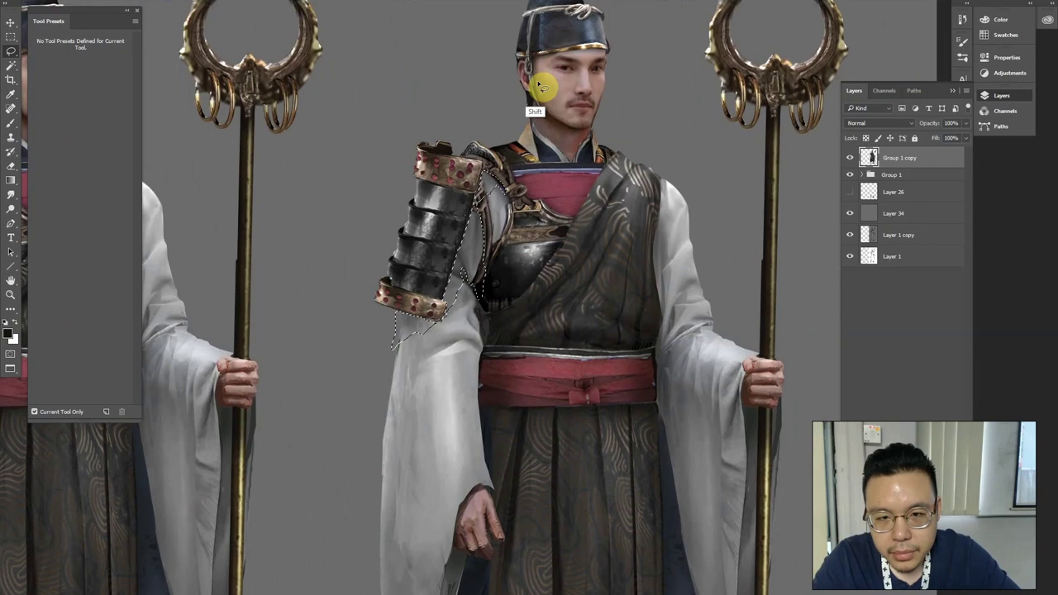
# Add the collar, the red chest cloth and the edge of the draped robe to the lasso selection on the copied character
pyautogui.moveTo(549, 57); pyautogui.dragTo(545, 103)
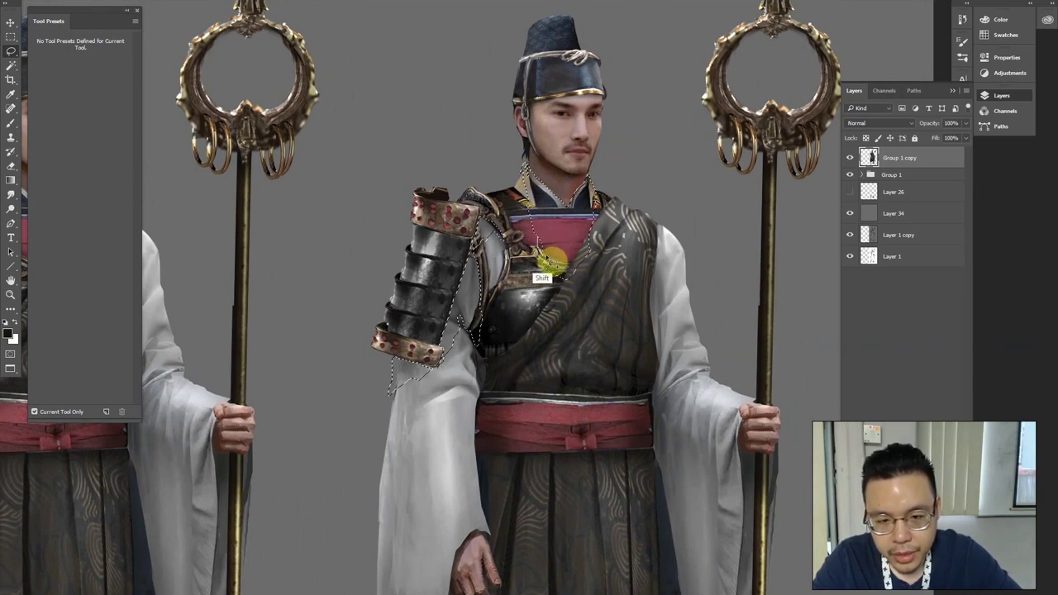
pyautogui.press('alt')
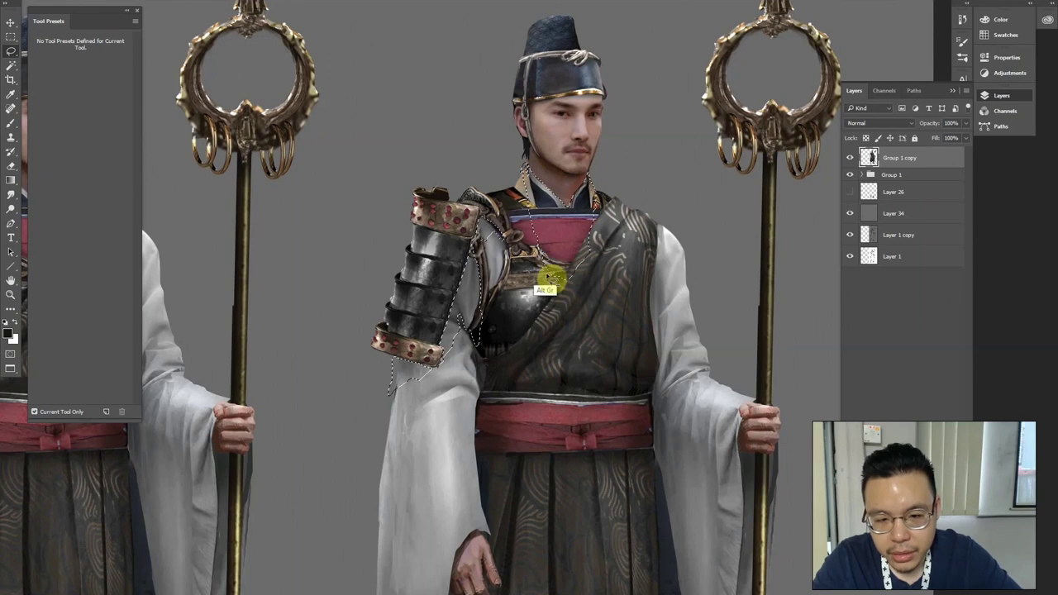
pyautogui.press('shift')
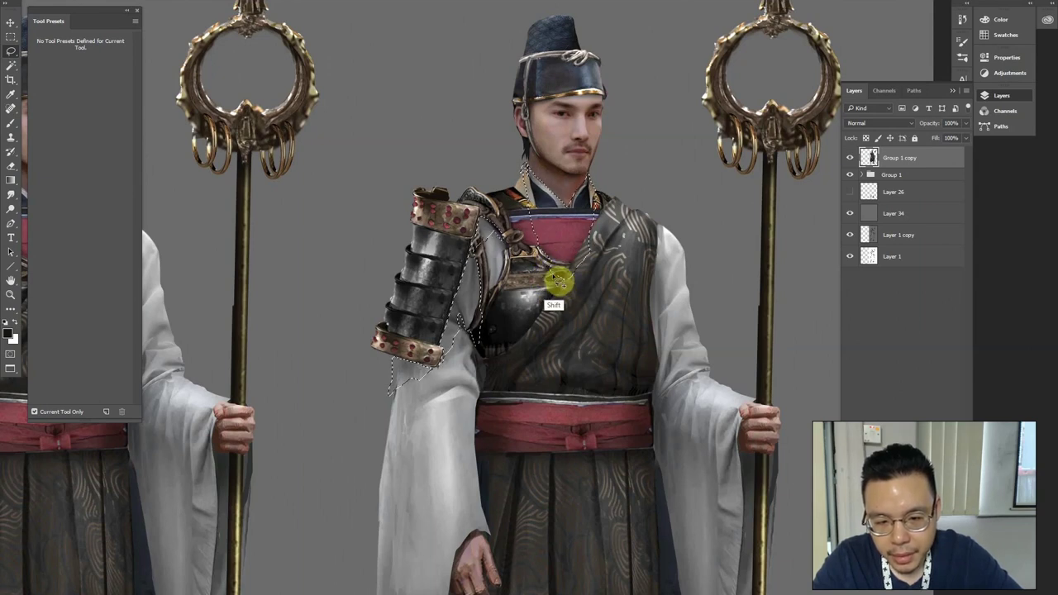
pyautogui.moveTo(565, 278); pyautogui.dragTo(574, 264)
pyautogui.moveTo(594, 221); pyautogui.dragTo(578, 286)
pyautogui.press('shift')
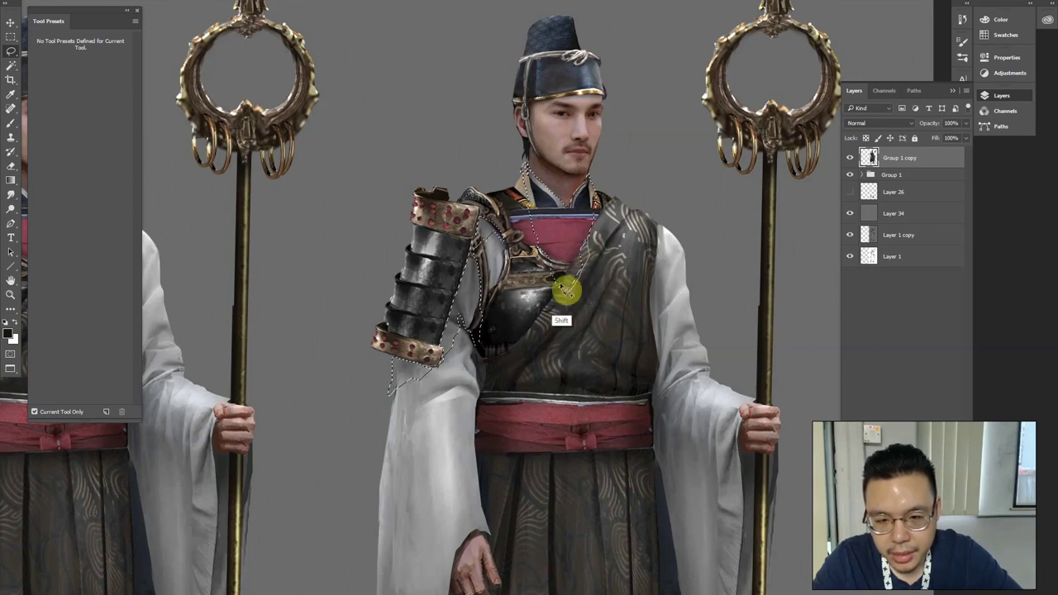
pyautogui.moveTo(574, 366); pyautogui.dragTo(564, 286)
# Add the area under the sash knot and the dark robe strip below the lowered hand to the selection
pyautogui.press('shift')
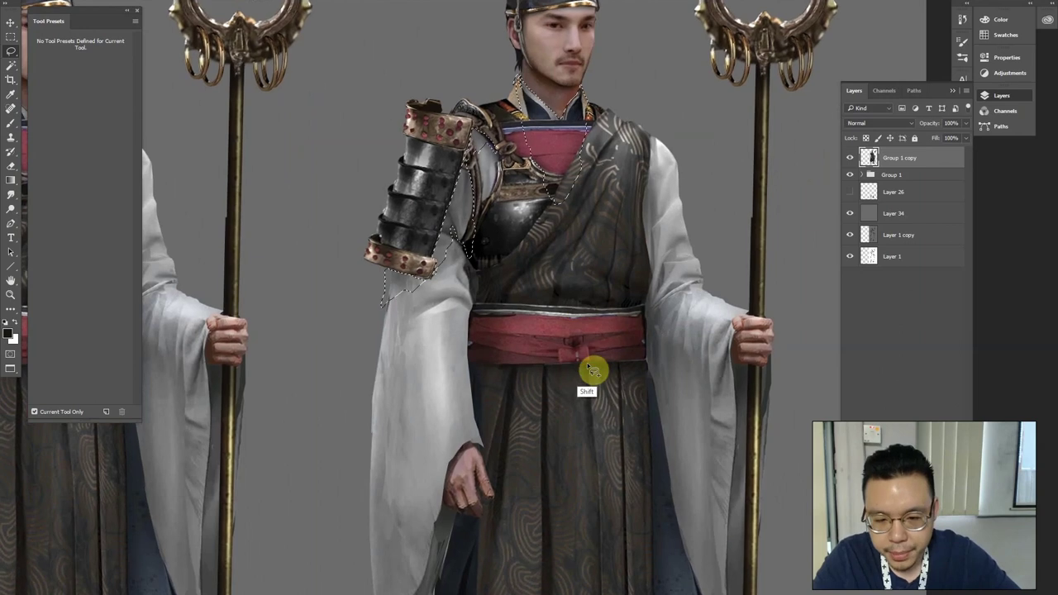
pyautogui.moveTo(598, 370)
pyautogui.mouseDown()
pyautogui.moveTo(514, 365)
pyautogui.moveTo(546, 372)
pyautogui.mouseUp()
pyautogui.moveTo(502, 497)
pyautogui.mouseDown()
pyautogui.moveTo(573, 341)
pyautogui.moveTo(572, 288)
pyautogui.moveTo(495, 507)
pyautogui.moveTo(477, 500)
pyautogui.moveTo(476, 476)
pyautogui.moveTo(496, 460)
pyautogui.moveTo(528, 319)
pyautogui.moveTo(553, 317)
pyautogui.mouseUp()
pyautogui.press('shift')
pyautogui.moveTo(694, 157); pyautogui.dragTo(545, 253)
# Add both lower legs and shoes of the copied character to the lasso selection
pyautogui.hotkey('ctrl', '-')
pyautogui.hotkey('ctrl', '-')
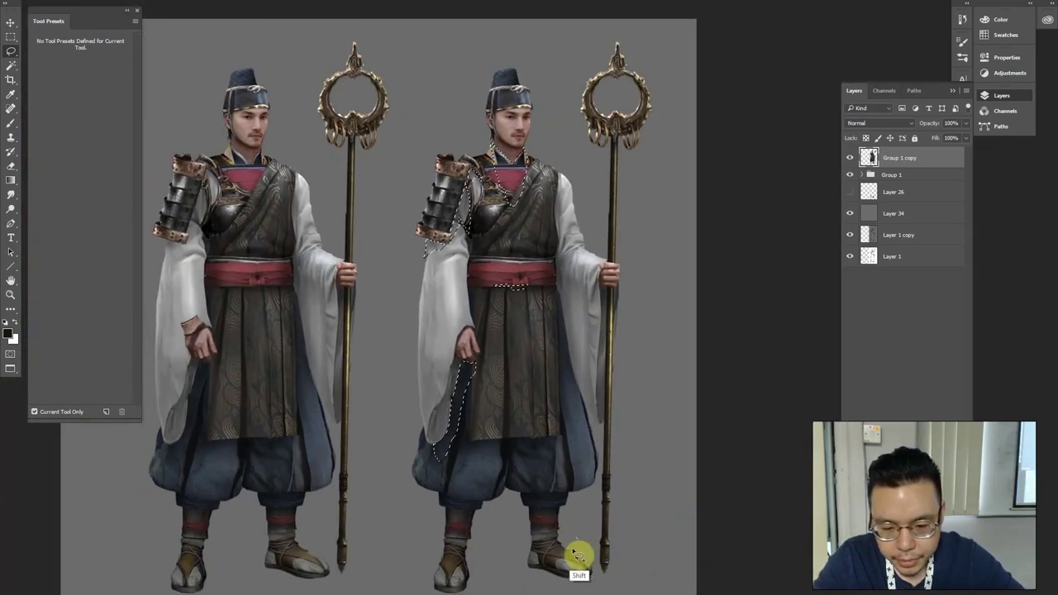
pyautogui.moveTo(574, 562)
pyautogui.mouseDown()
pyautogui.moveTo(533, 583)
pyautogui.moveTo(473, 568)
pyautogui.moveTo(423, 573)
pyautogui.moveTo(424, 515)
pyautogui.moveTo(439, 504)
pyautogui.moveTo(472, 516)
pyautogui.moveTo(583, 517)
pyautogui.mouseUp()
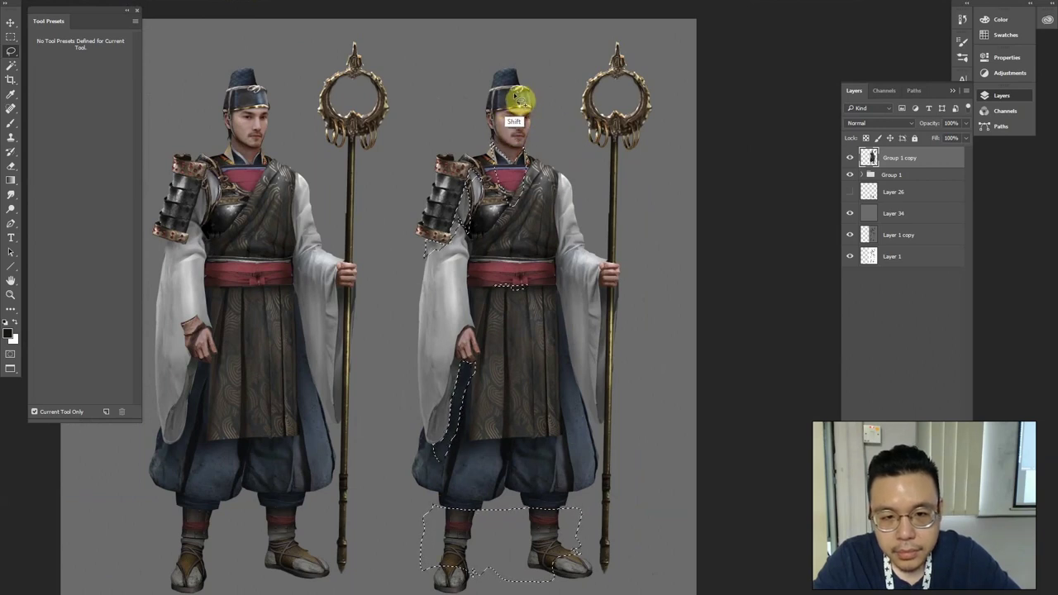
# Add the inner edge of the staff's ring and the area around its hanging rings to the selection
pyautogui.hotkey('ctrl', '+')
pyautogui.hotkey('ctrl', '+')
pyautogui.moveTo(533, 34); pyautogui.dragTo(537, 336)
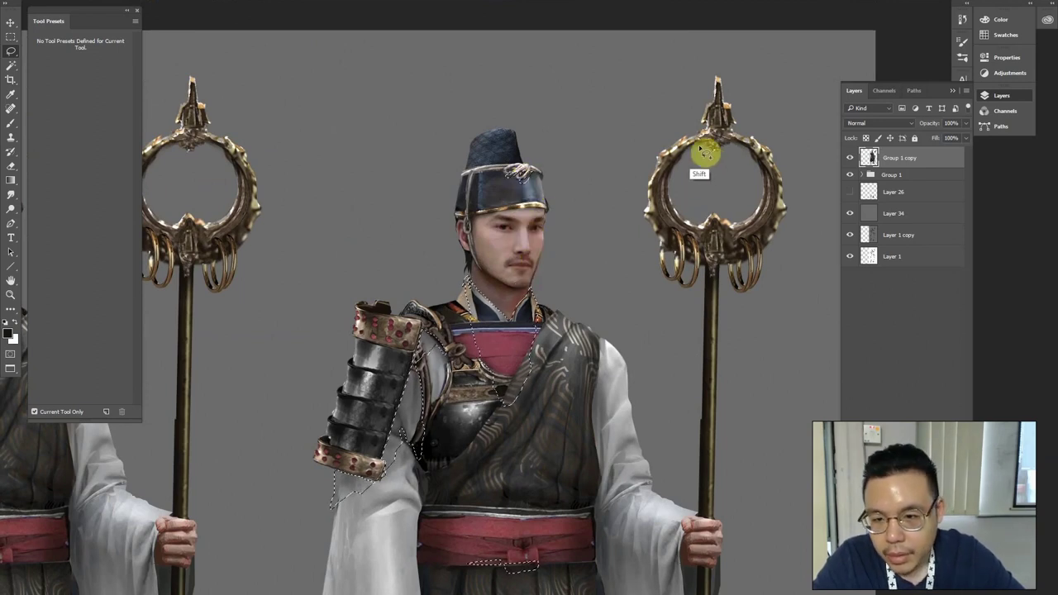
pyautogui.moveTo(680, 165)
pyautogui.mouseDown()
pyautogui.moveTo(710, 157)
pyautogui.moveTo(763, 175)
pyautogui.moveTo(722, 143)
pyautogui.moveTo(717, 220)
pyautogui.moveTo(670, 239)
pyautogui.moveTo(676, 248)
pyautogui.moveTo(745, 248)
pyautogui.moveTo(739, 265)
pyautogui.moveTo(759, 248)
pyautogui.mouseUp()
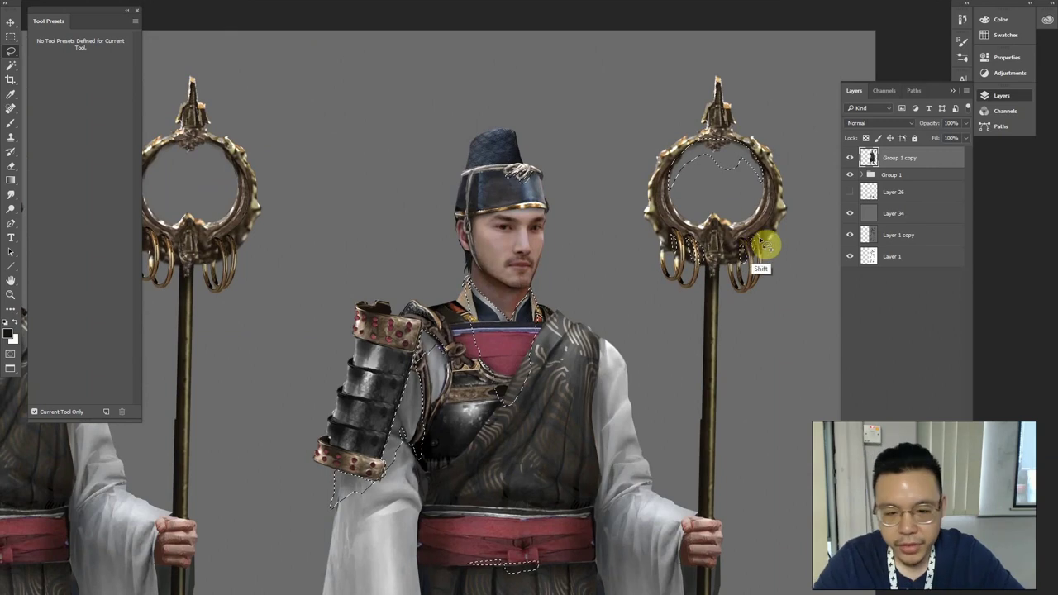
pyautogui.hotkey('ctrl', '-')
pyautogui.moveTo(483, 355); pyautogui.dragTo(506, 264)
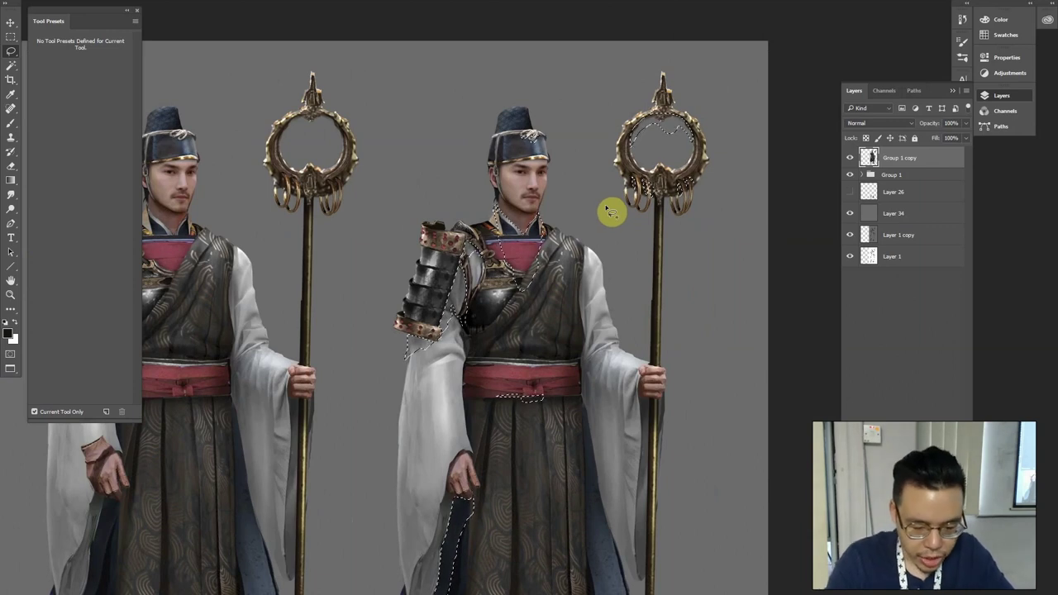
# Try feathering the selection and deleting its contents to test the softness of the edges
pyautogui.hotkey('shift', 'F6')
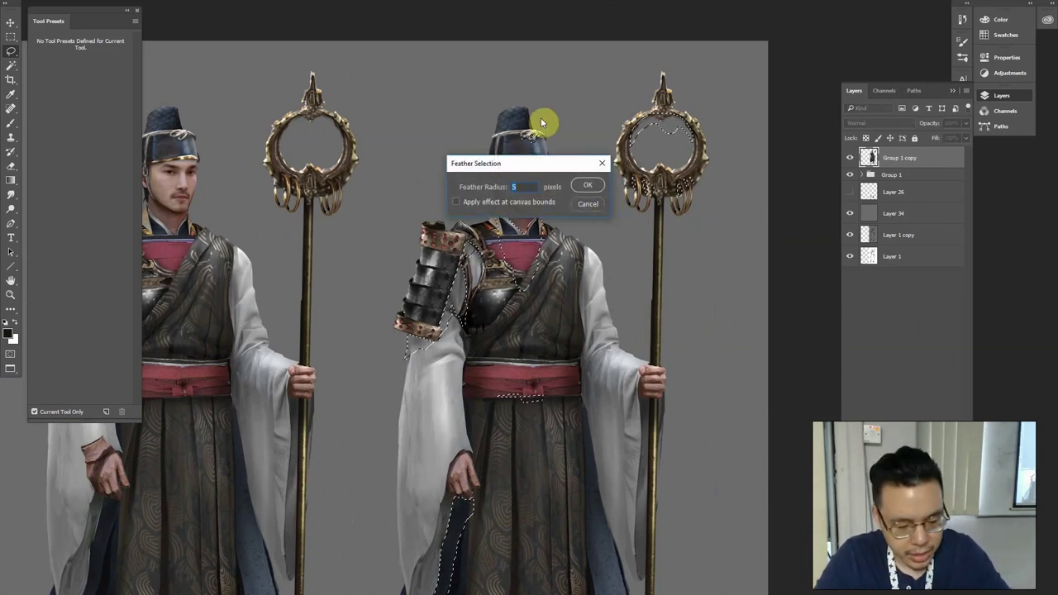
pyautogui.press('Return')
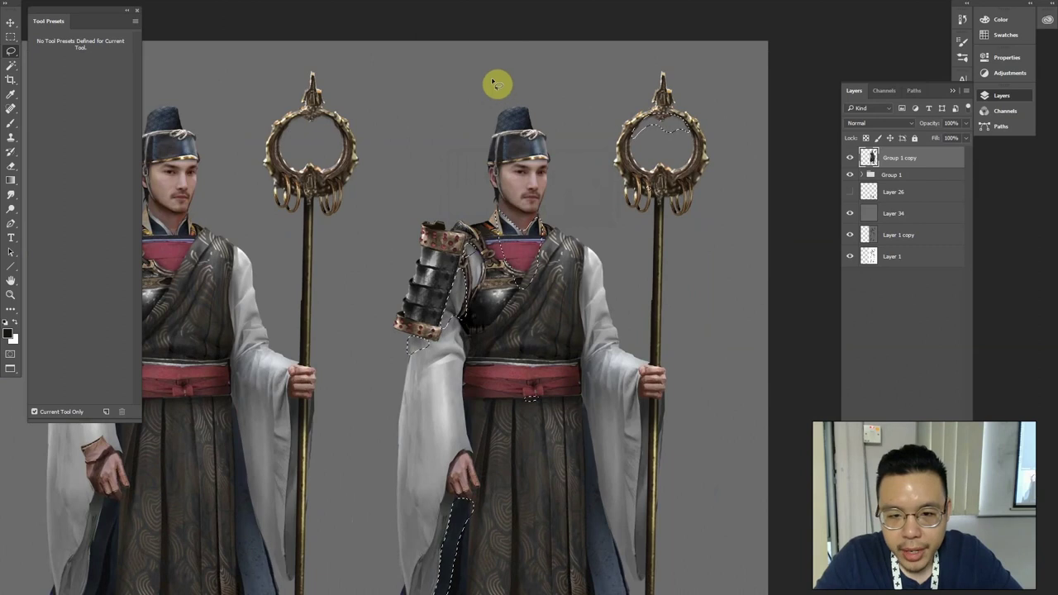
pyautogui.press('Delete')
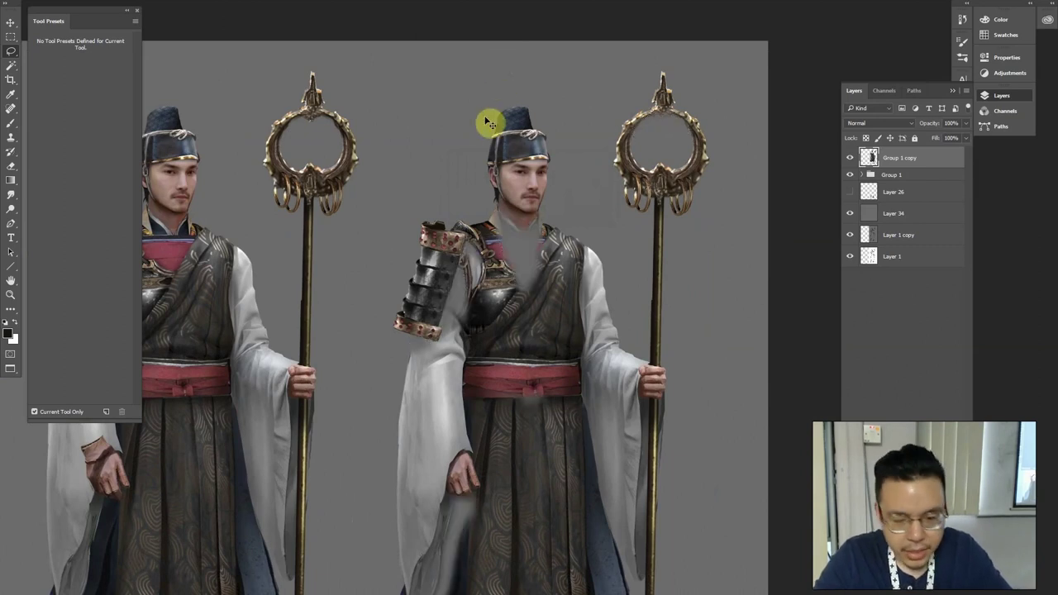
pyautogui.hotkey('ctrl', 'z')
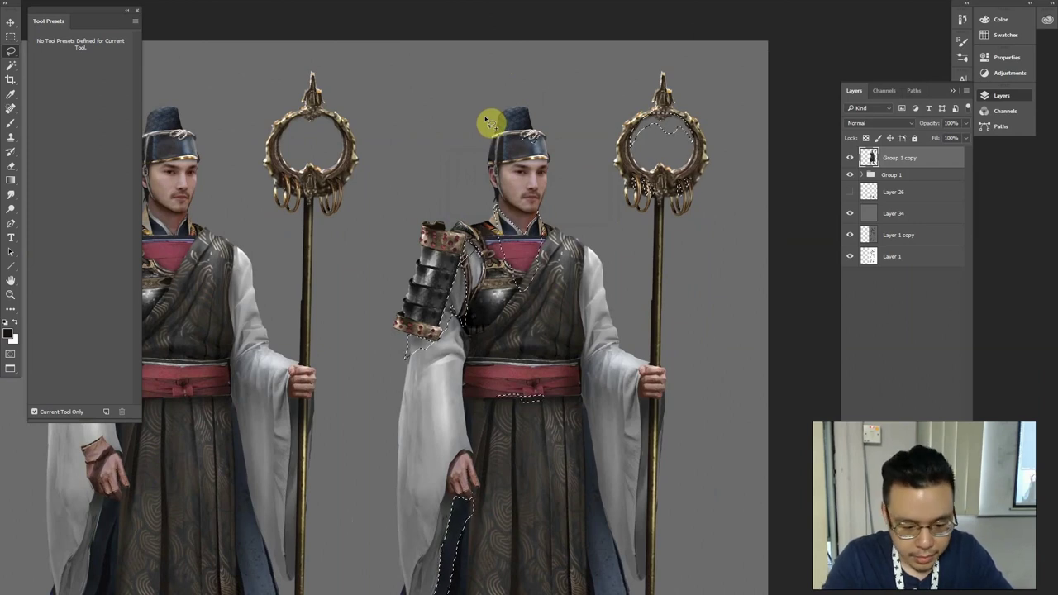
# Feather the selection and darken it with Levels, lowering the white output level to 206
pyautogui.hotkey('shift', 'F6')
pyautogui.press('Return')
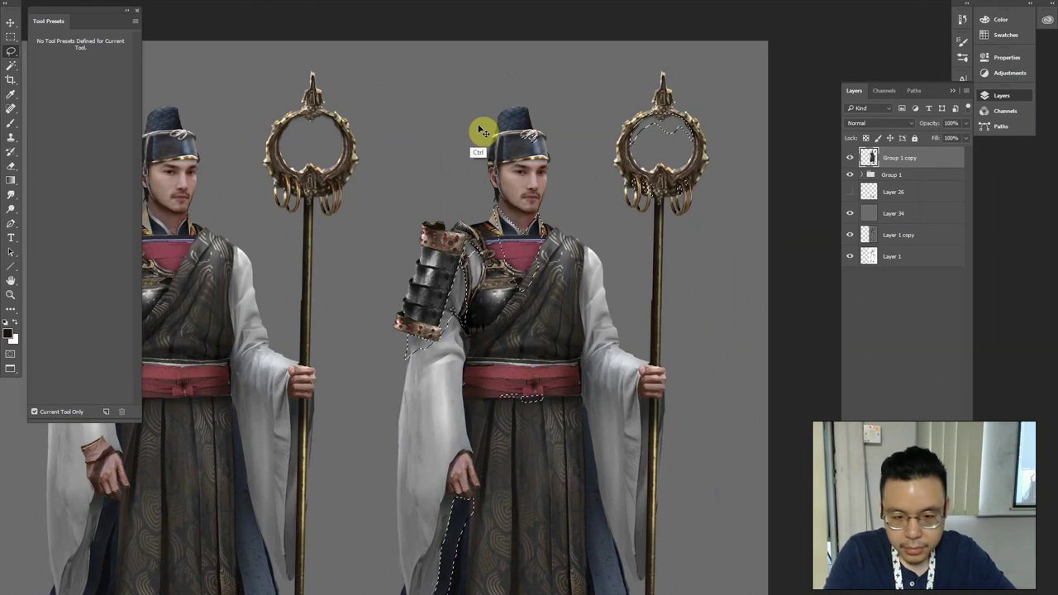
pyautogui.hotkey('ctrl', 'l')
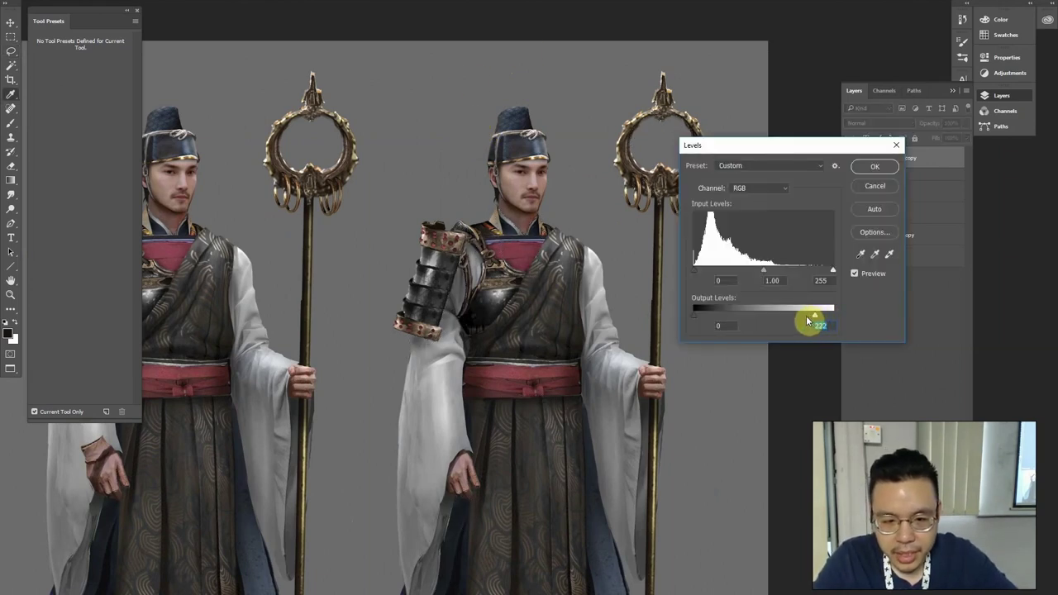
pyautogui.hotkey('ctrl', '-')
pyautogui.moveTo(499, 268); pyautogui.dragTo(502, 197)
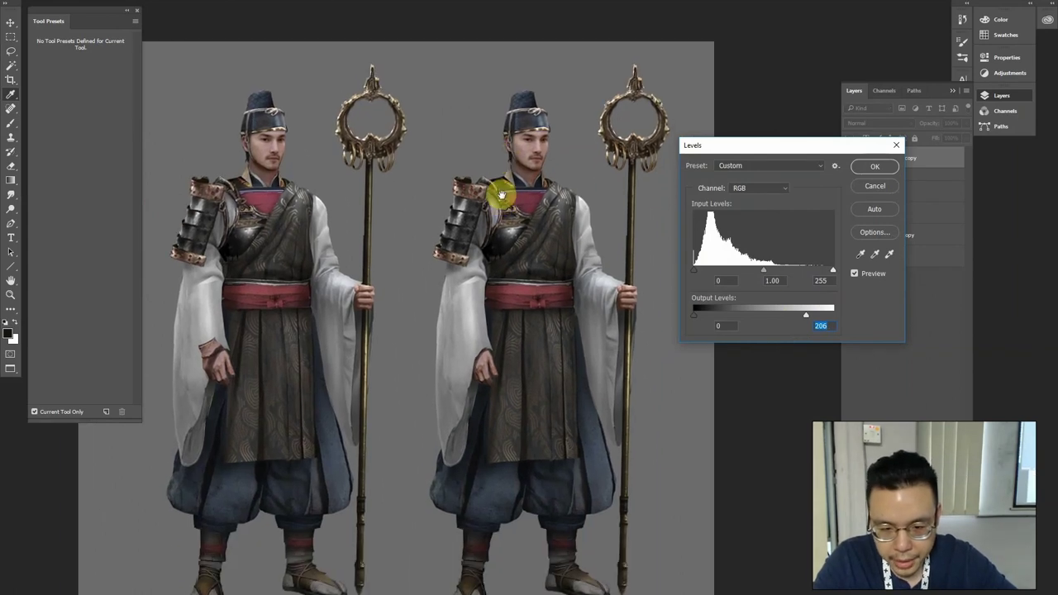
pyautogui.press('Return')
# Darken the lower legs and ankles of the copied character with Dodge/Burn strokes
pyautogui.hotkey('ctrl', '+')
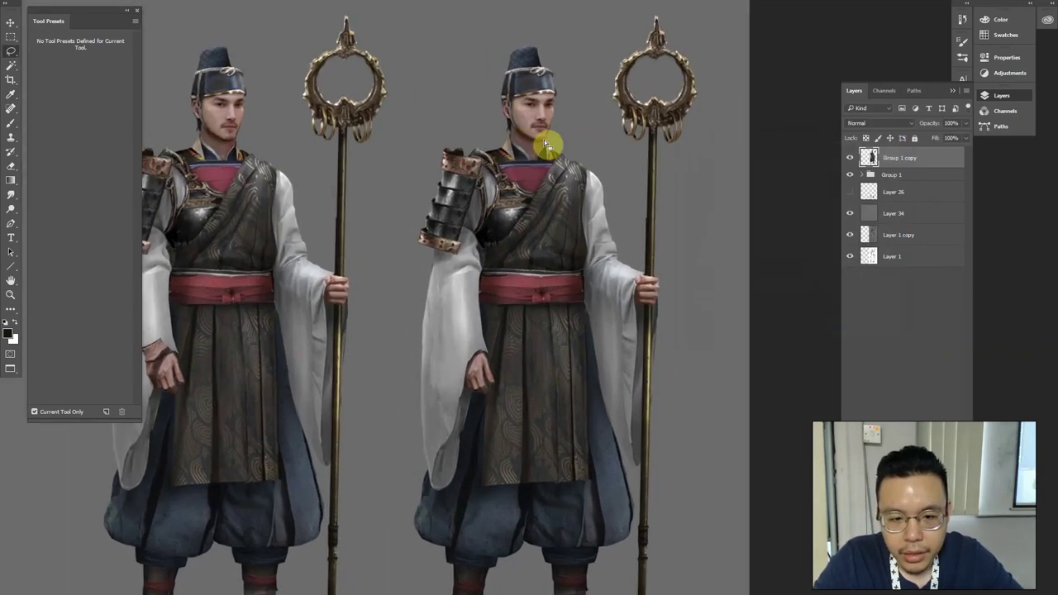
pyautogui.moveTo(526, 92); pyautogui.dragTo(513, 167)
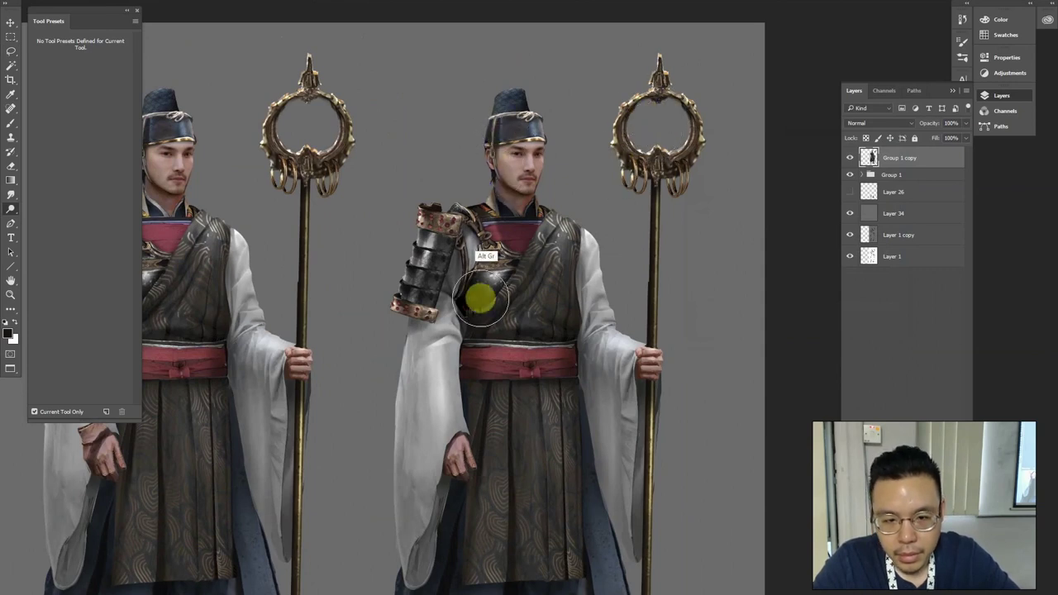
pyautogui.scroll(-1, 438, 300)
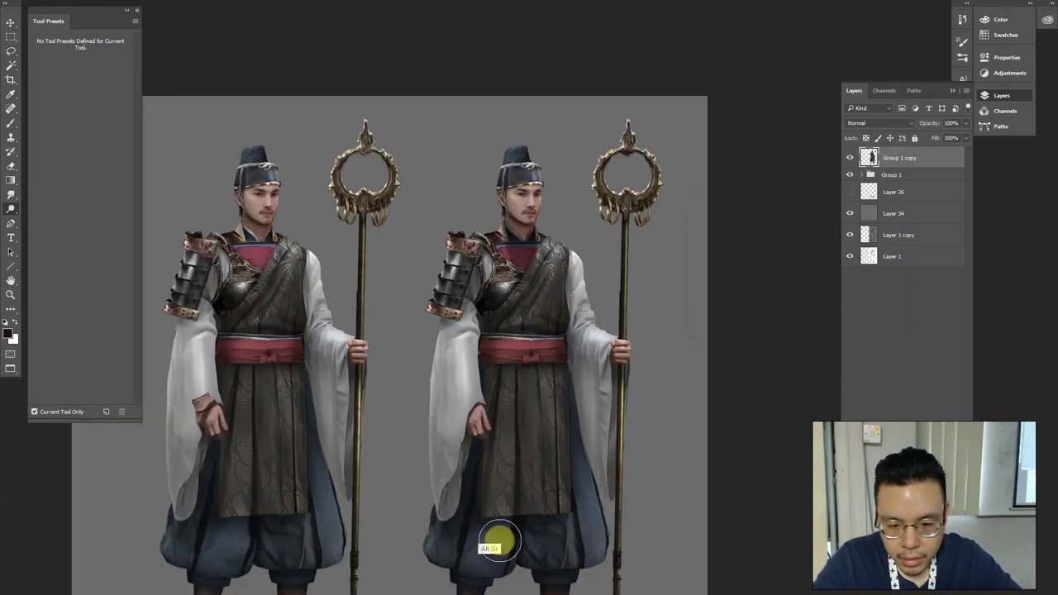
pyautogui.scroll(-3, 496, 539)
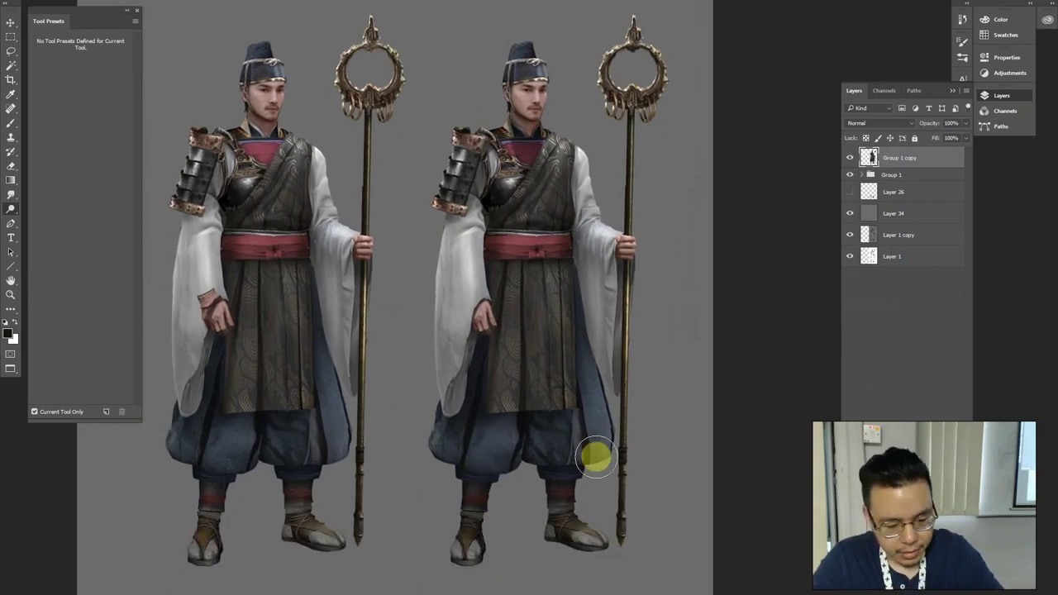
pyautogui.moveTo(579, 531); pyautogui.dragTo(557, 520)
pyautogui.moveTo(477, 527)
pyautogui.mouseDown()
pyautogui.moveTo(472, 537)
pyautogui.moveTo(479, 506)
pyautogui.mouseUp()
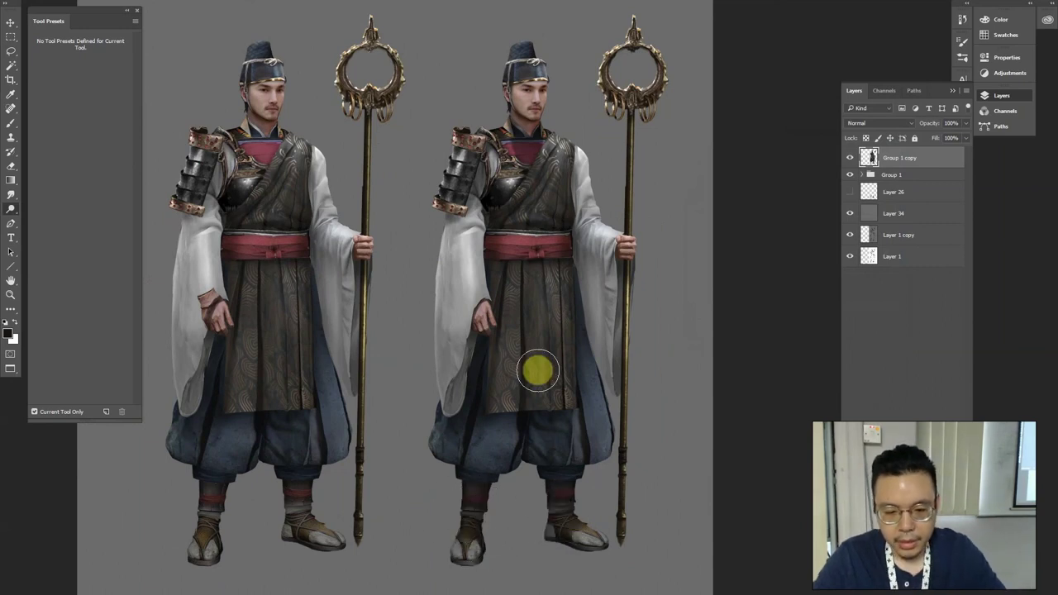
pyautogui.hotkey('ctrl', '-')
pyautogui.hotkey('ctrl', '+')
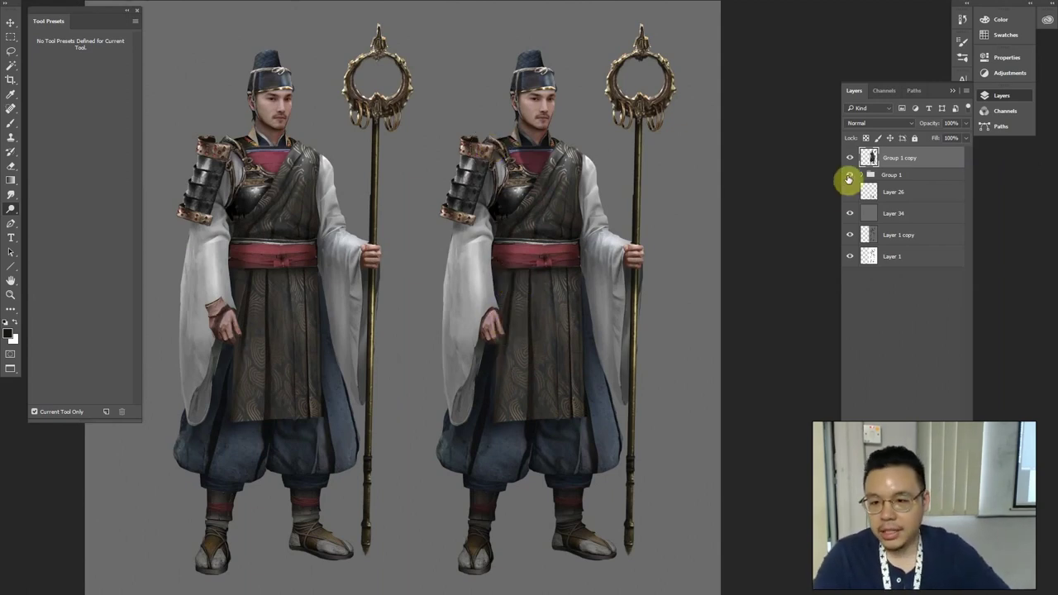
# Lasso the shadow area under the hat brim and the eye socket nearer the hat cord on the copied face
pyautogui.hotkey('ctrl', '+')
pyautogui.moveTo(590, 181); pyautogui.dragTo(552, 272)
pyautogui.press('o')
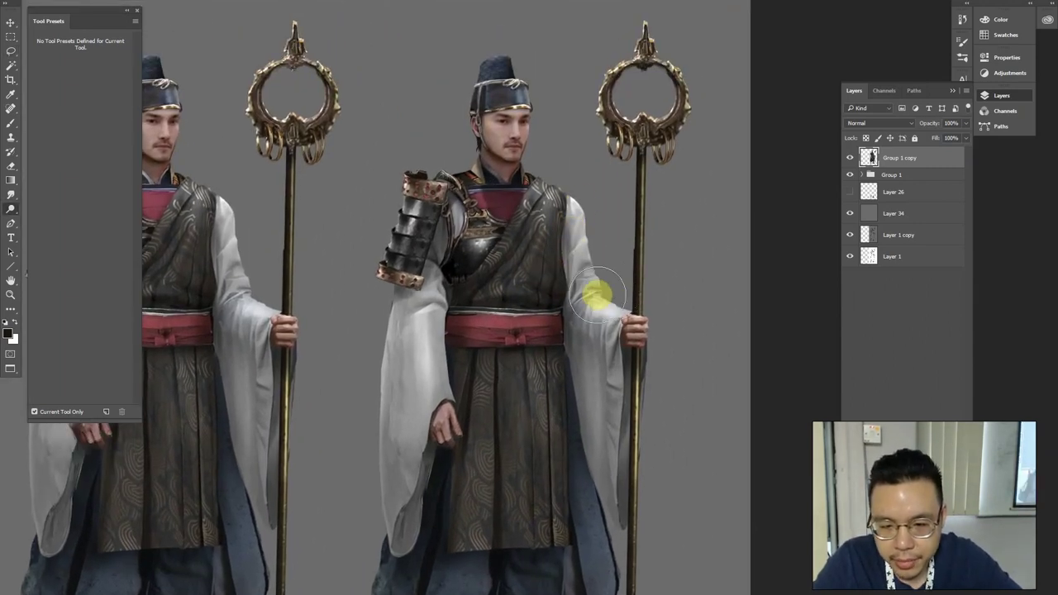
pyautogui.press('l')
pyautogui.hotkey('ctrl', '+')
pyautogui.moveTo(494, 83); pyautogui.dragTo(534, 271)
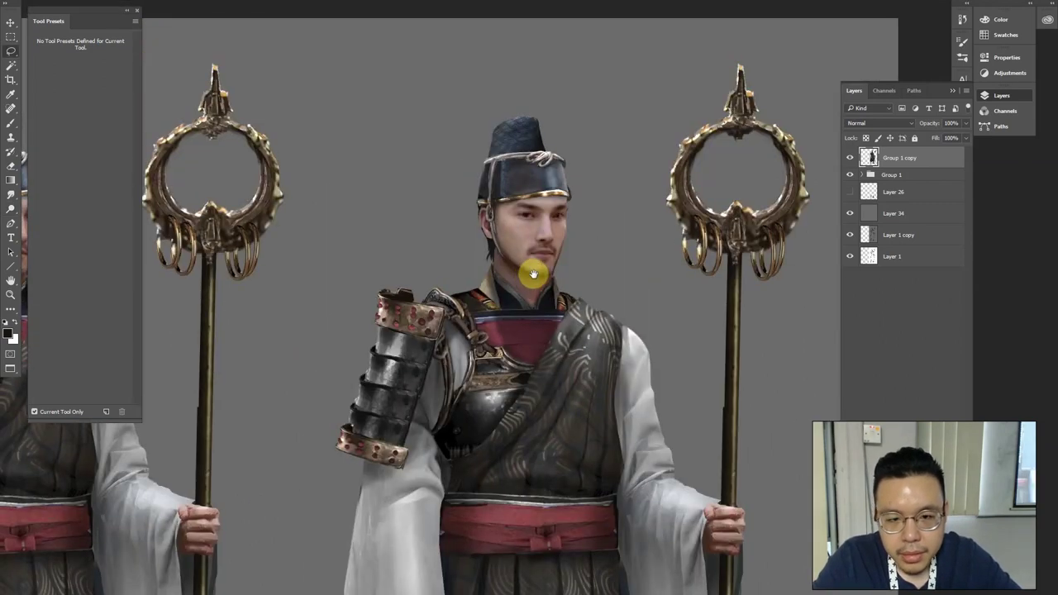
pyautogui.hotkey('ctrl', '+')
pyautogui.moveTo(535, 136); pyautogui.dragTo(537, 224)
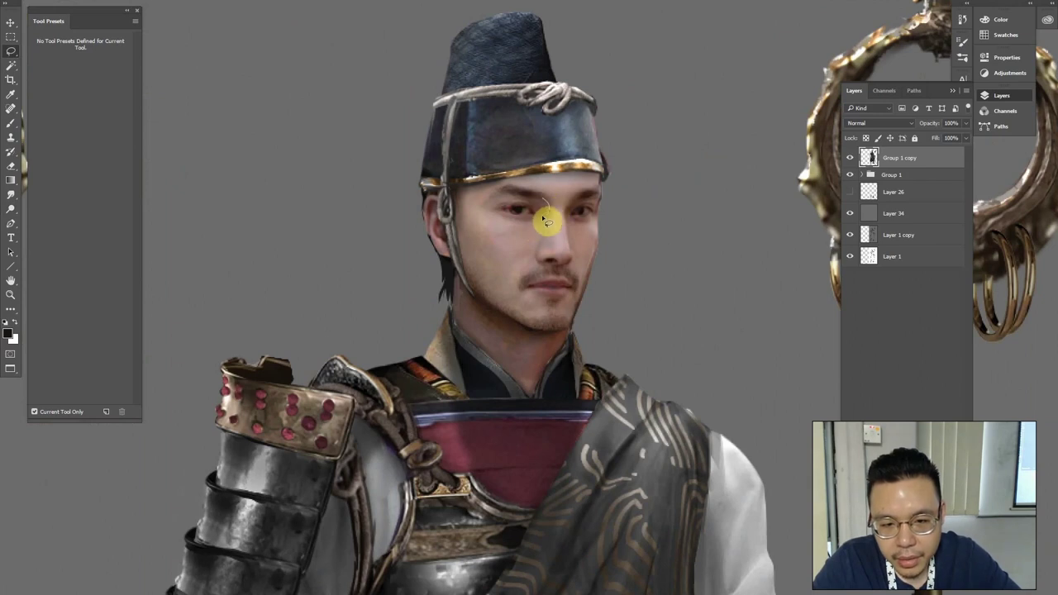
pyautogui.moveTo(533, 233)
pyautogui.mouseDown()
pyautogui.moveTo(488, 215)
pyautogui.moveTo(494, 197)
pyautogui.moveTo(551, 196)
pyautogui.moveTo(569, 177)
pyautogui.moveTo(502, 184)
pyautogui.moveTo(525, 175)
pyautogui.mouseUp()
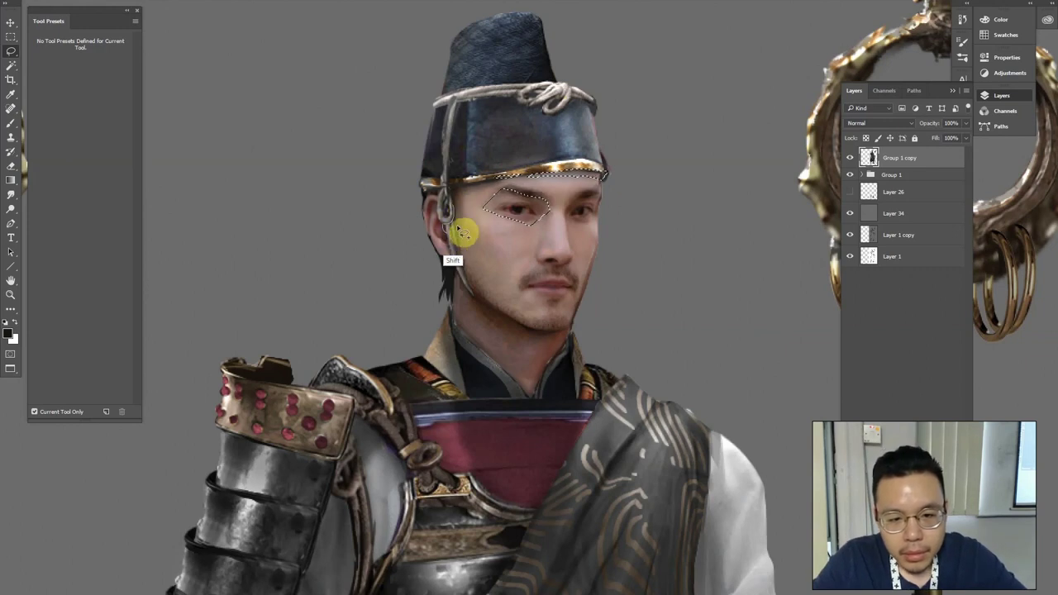
# Add the other eye socket, underside of the nose, lips, chin, cheek side, neck and ear to the face selection
pyautogui.moveTo(457, 228); pyautogui.dragTo(455, 209)
pyautogui.moveTo(571, 256)
pyautogui.mouseDown()
pyautogui.moveTo(540, 262)
pyautogui.moveTo(565, 272)
pyautogui.moveTo(570, 293)
pyautogui.moveTo(548, 290)
pyautogui.moveTo(574, 290)
pyautogui.moveTo(552, 302)
pyautogui.moveTo(574, 307)
pyautogui.moveTo(551, 306)
pyautogui.mouseUp()
pyautogui.moveTo(579, 202)
pyautogui.mouseDown()
pyautogui.moveTo(604, 213)
pyautogui.moveTo(597, 234)
pyautogui.moveTo(567, 217)
pyautogui.moveTo(571, 196)
pyautogui.mouseUp()
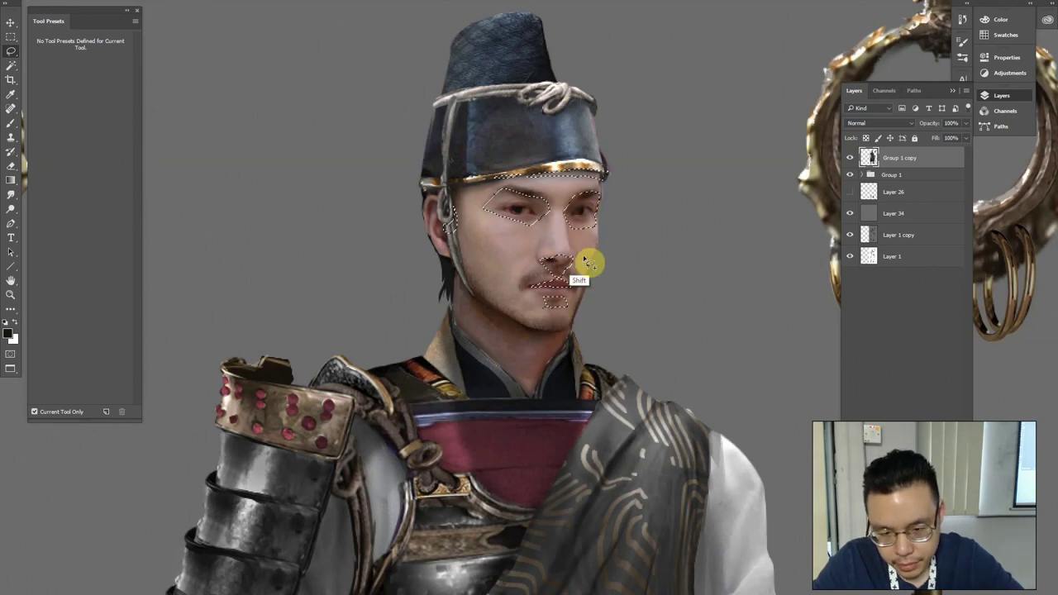
pyautogui.moveTo(452, 225)
pyautogui.mouseDown()
pyautogui.moveTo(497, 245)
pyautogui.moveTo(508, 292)
pyautogui.moveTo(550, 320)
pyautogui.moveTo(571, 318)
pyautogui.moveTo(570, 342)
pyautogui.moveTo(529, 400)
pyautogui.moveTo(458, 332)
pyautogui.moveTo(438, 254)
pyautogui.mouseUp()
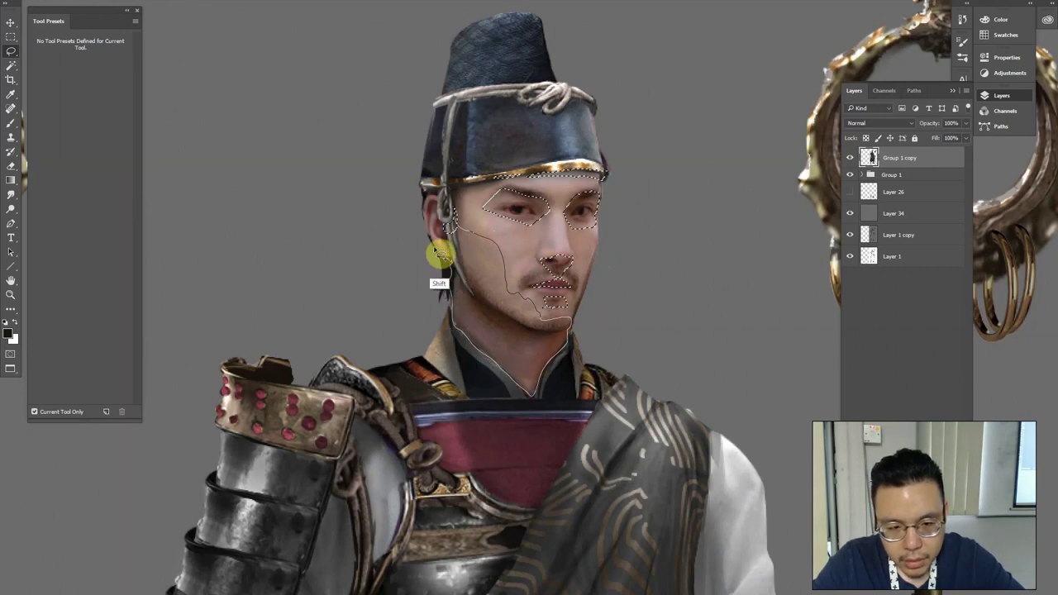
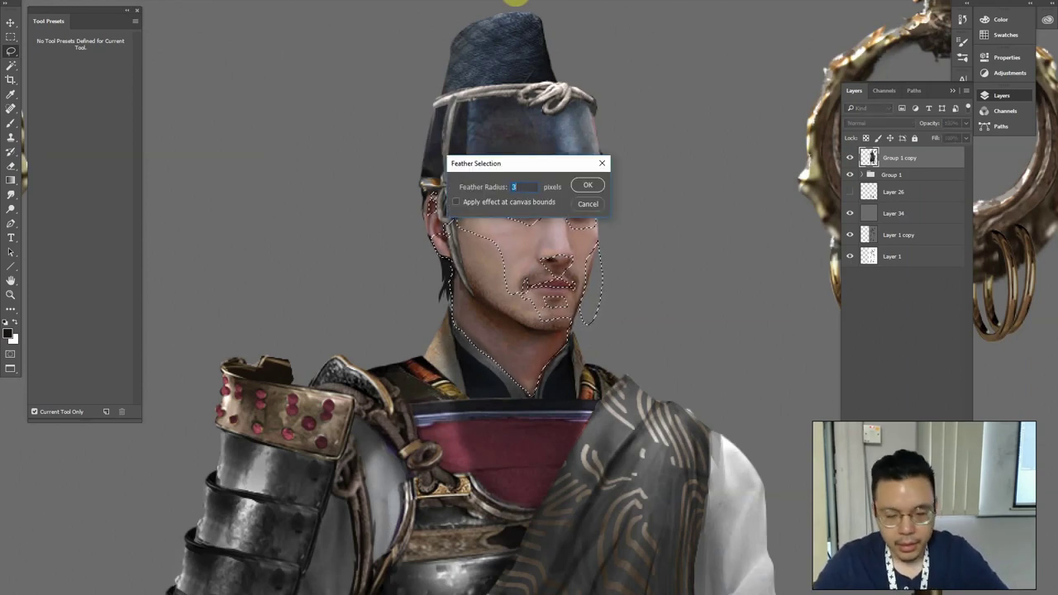
# Feather the face selection by 3 pixels and darken it with Levels, setting the midtone input to 0.79 and the white output to 253
pyautogui.press('Return')
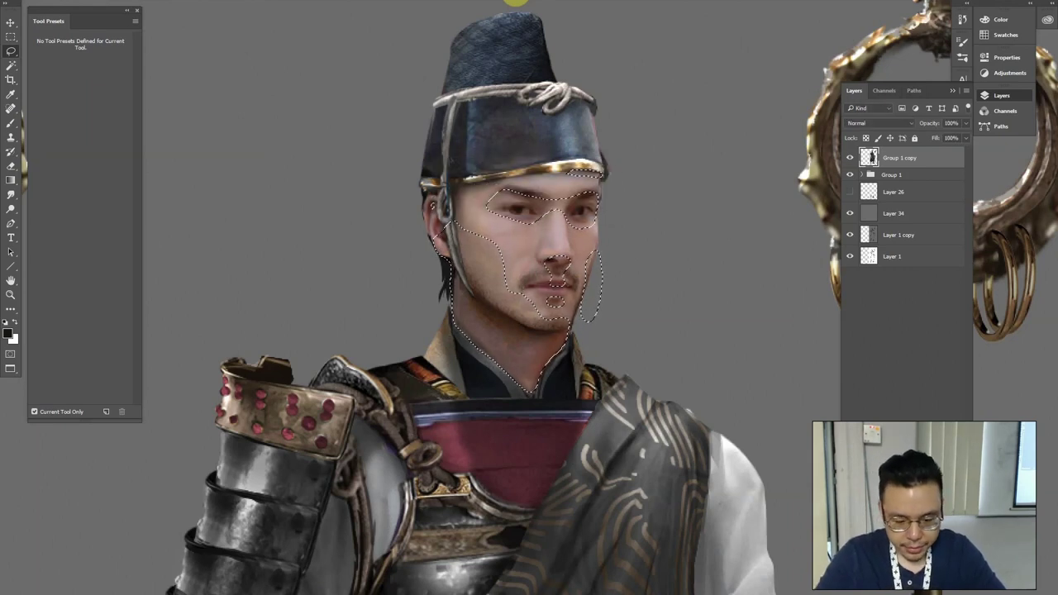
pyautogui.hotkey('ctrl', 'l')
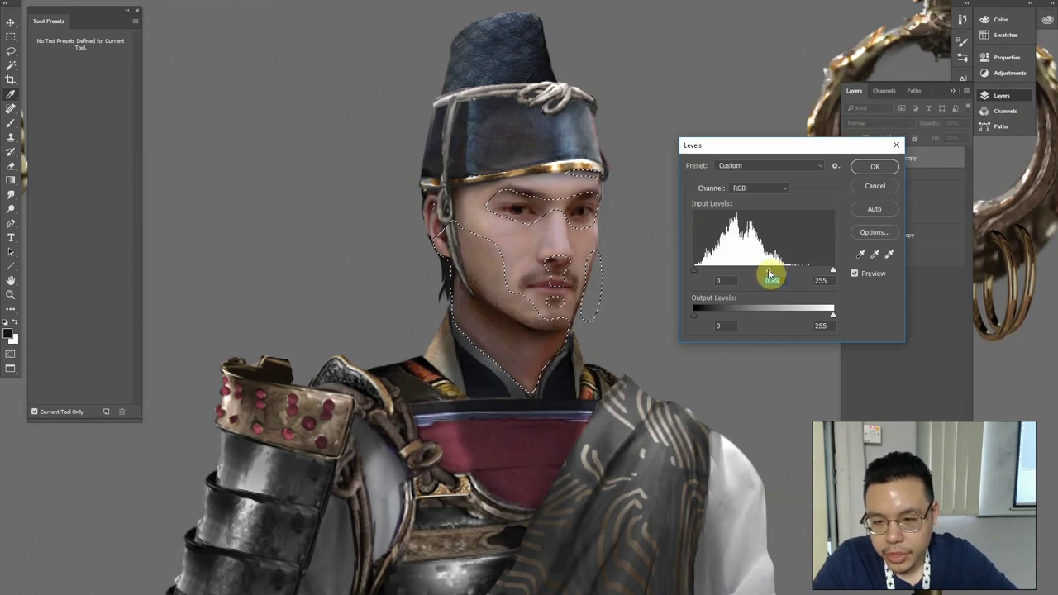
pyautogui.hotkey('ctrl', 'h')
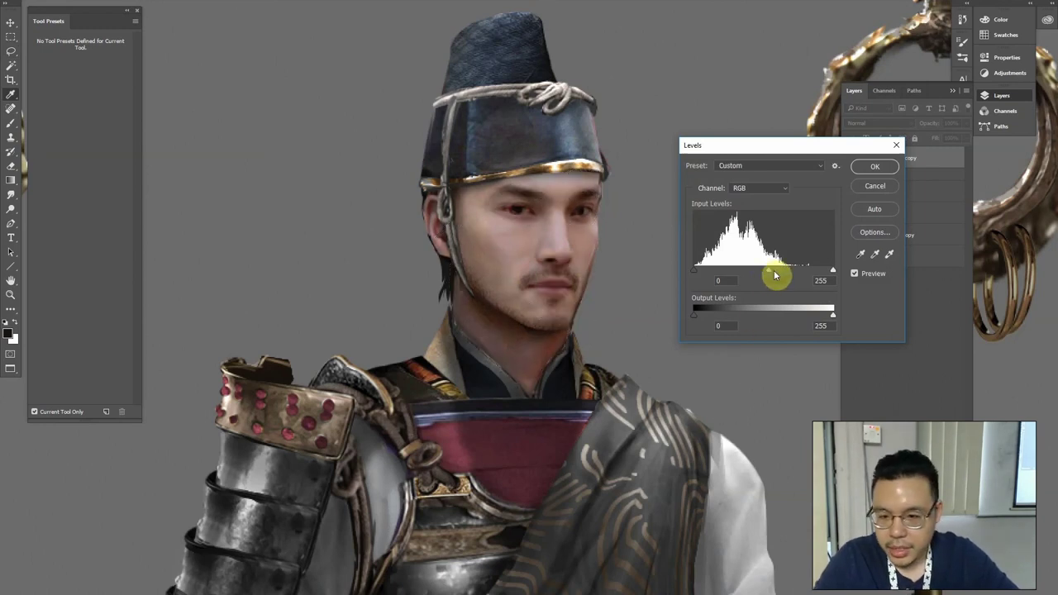
pyautogui.moveTo(774, 275); pyautogui.dragTo(774, 274)
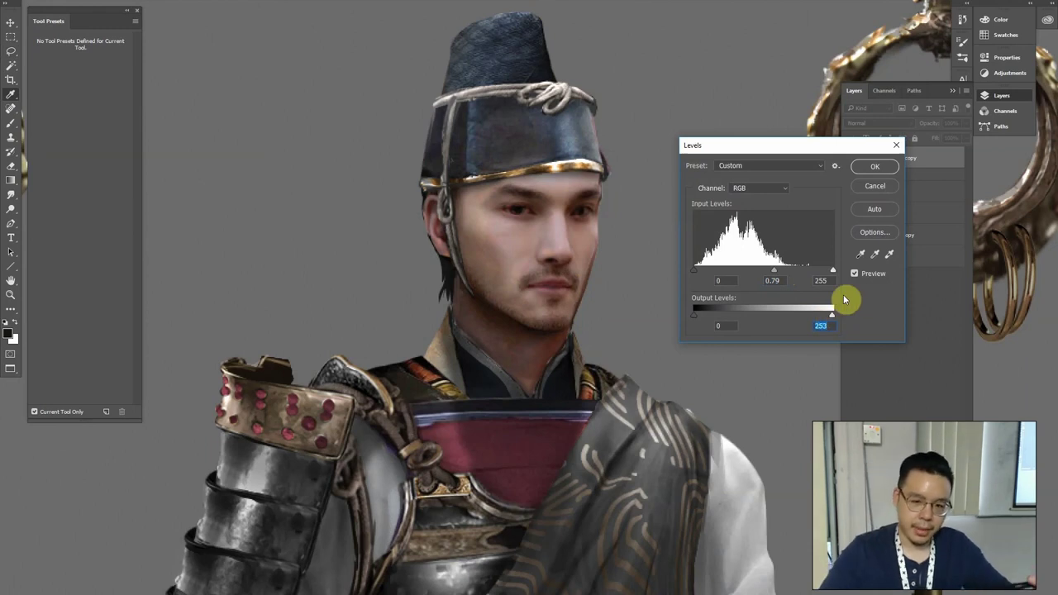
pyautogui.hotkey('ctrl', '-')
pyautogui.hotkey('ctrl', '-')
pyautogui.hotkey('ctrl', '-')
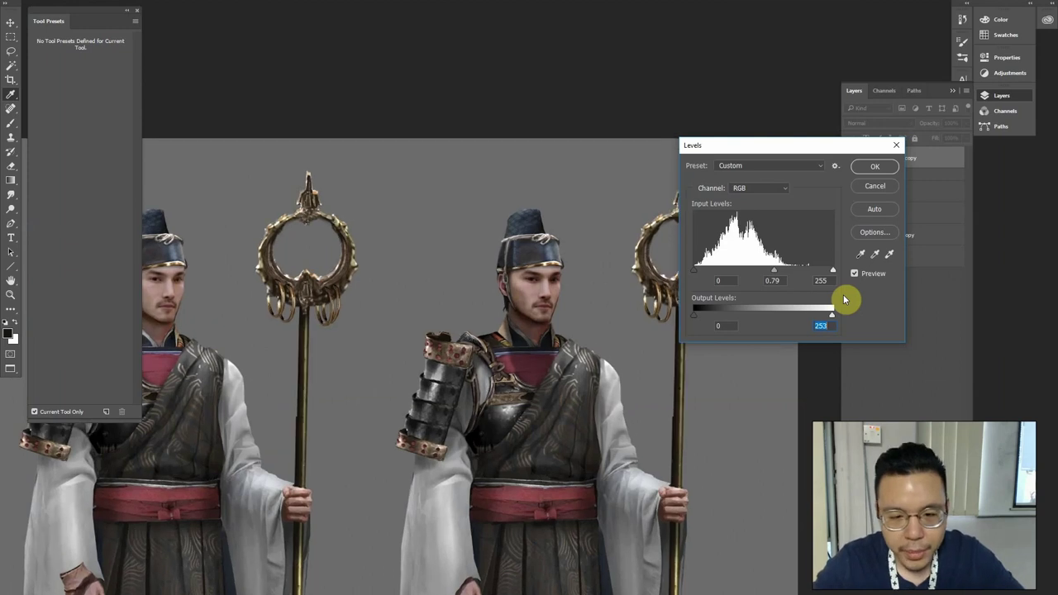
pyautogui.hotkey('ctrl', '+')
pyautogui.hotkey('ctrl', '+')
pyautogui.hotkey('ctrl', '+')
pyautogui.hotkey('ctrl', '+')
pyautogui.press('Return')
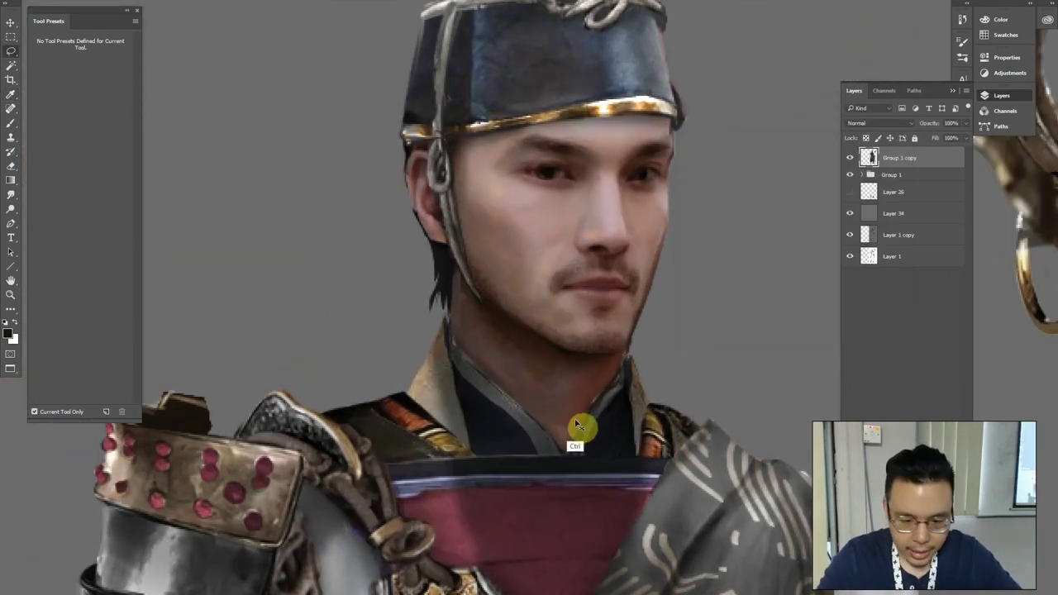
# Shift the selected face shadows with Color Balance, setting the midtone colour levels to -7, -18 and -11
pyautogui.hotkey('ctrl', 'b')
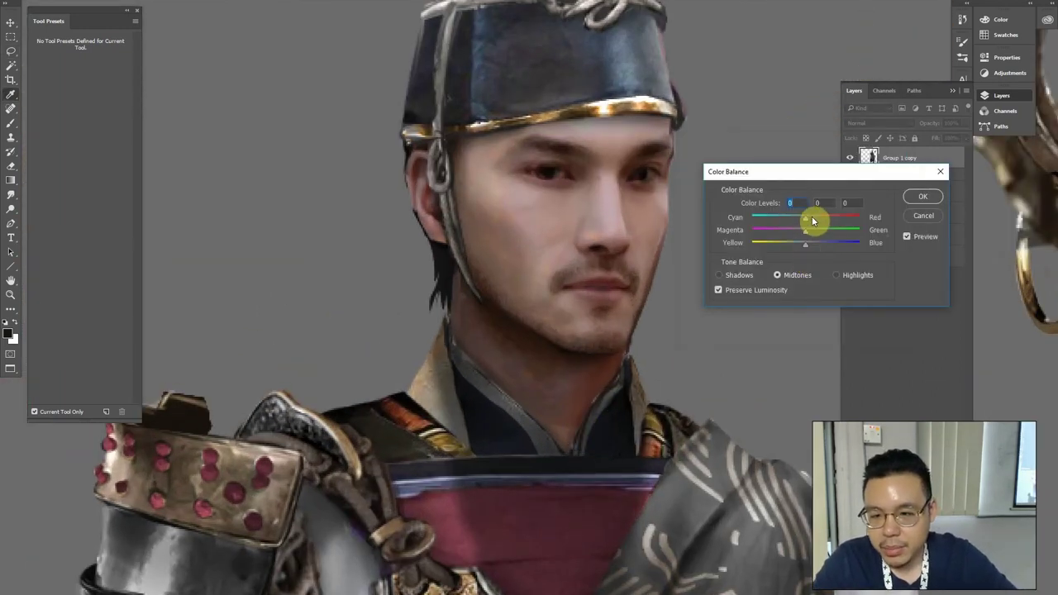
pyautogui.moveTo(803, 220); pyautogui.dragTo(798, 247)
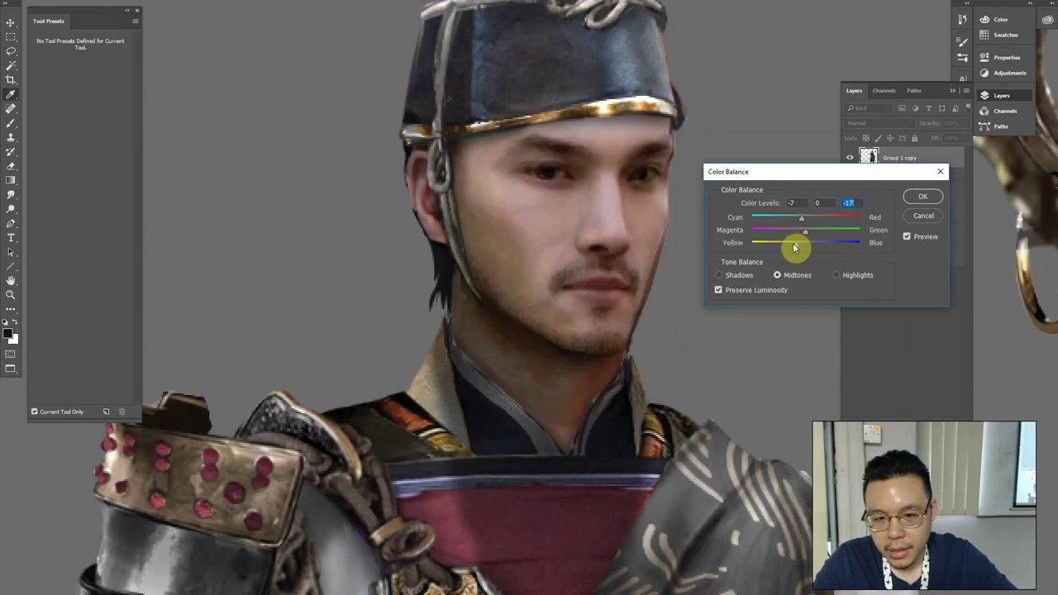
pyautogui.hotkey('ctrl', '-')
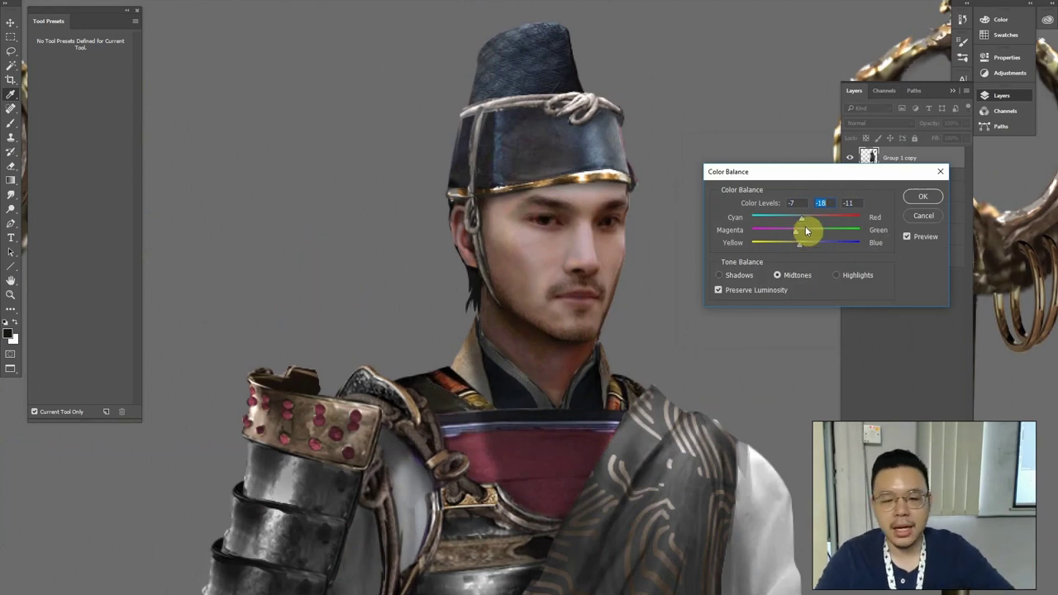
pyautogui.press('Return')
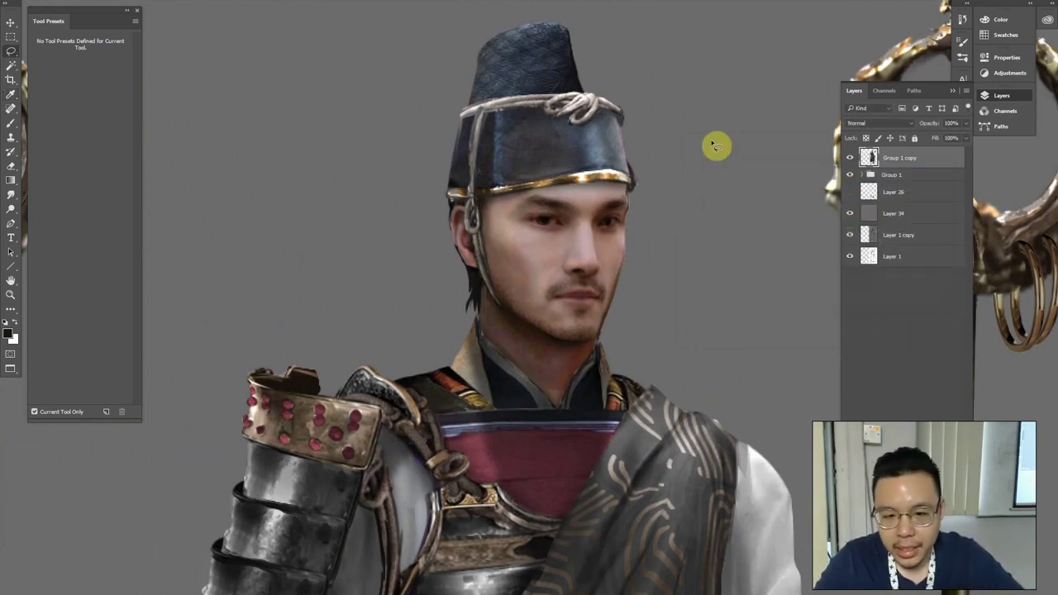
# Compare the copied character's adjusted face with the original figure beside it
pyautogui.hotkey('ctrl', '-')
pyautogui.hotkey('ctrl', '-')
pyautogui.hotkey('ctrl', '-')
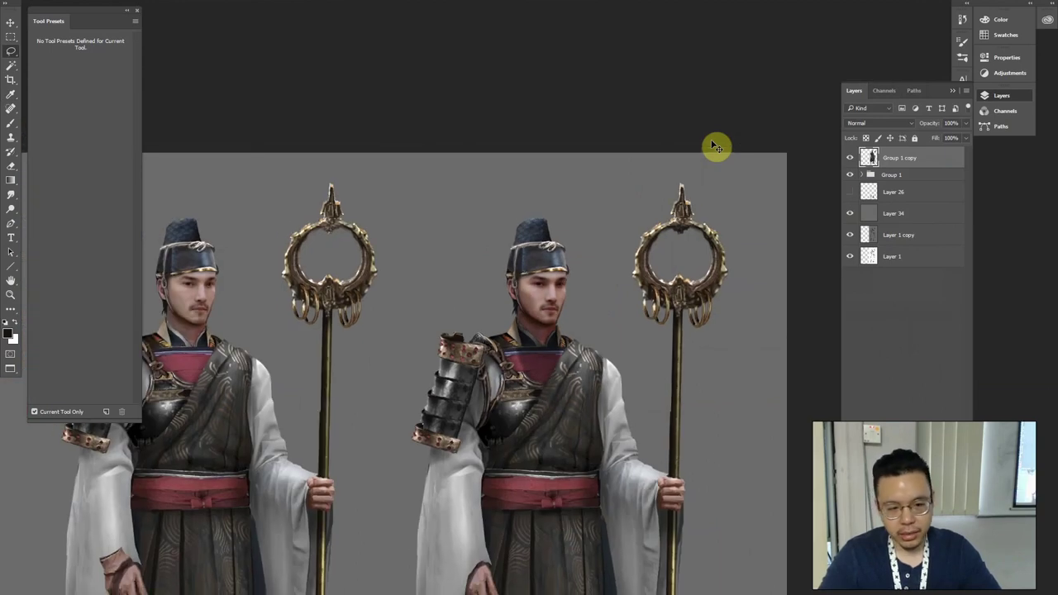
pyautogui.hotkey('ctrl', '-')
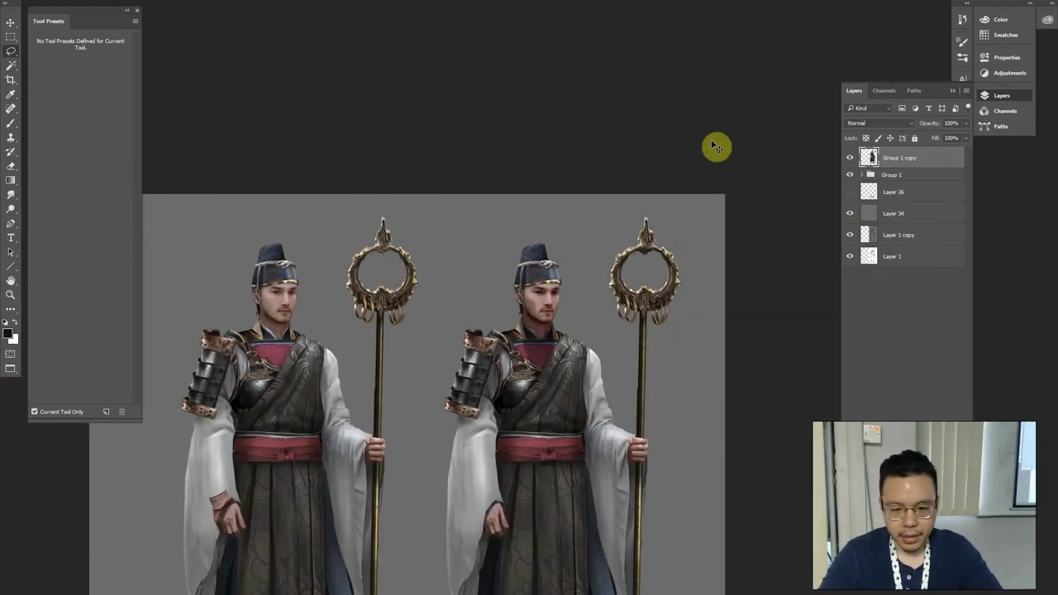
pyautogui.hotkey('ctrl', '-')
pyautogui.hotkey('ctrl', '+')
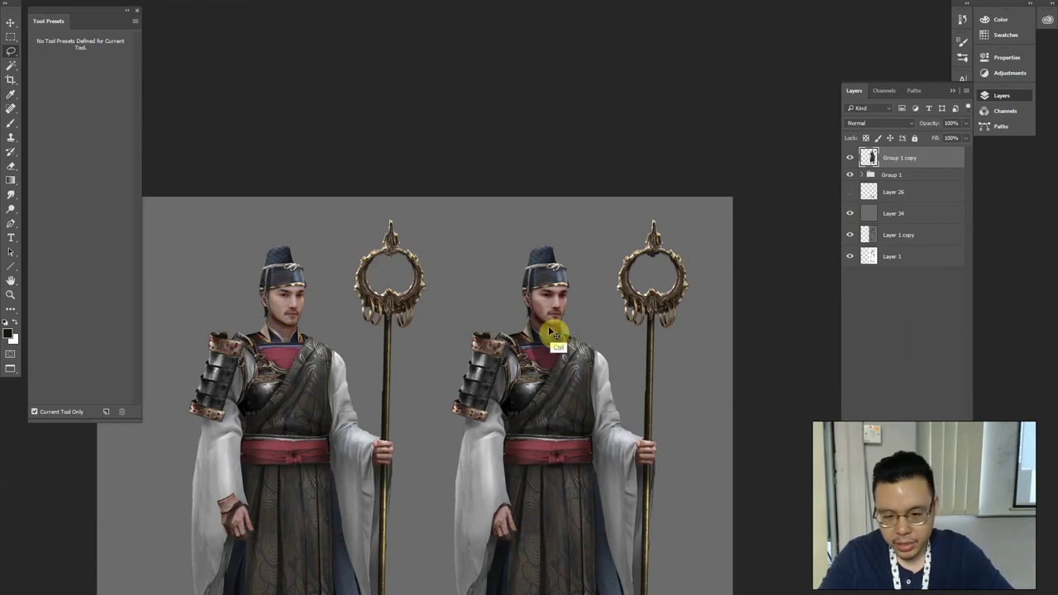
pyautogui.hotkey('ctrl', '+')
pyautogui.hotkey('ctrl', '+')
pyautogui.hotkey('ctrl', '+')
pyautogui.moveTo(650, 207); pyautogui.dragTo(511, 238)
# Tone down the redness around both eyes of the copied face with a small Sponge brush
pyautogui.press('o')
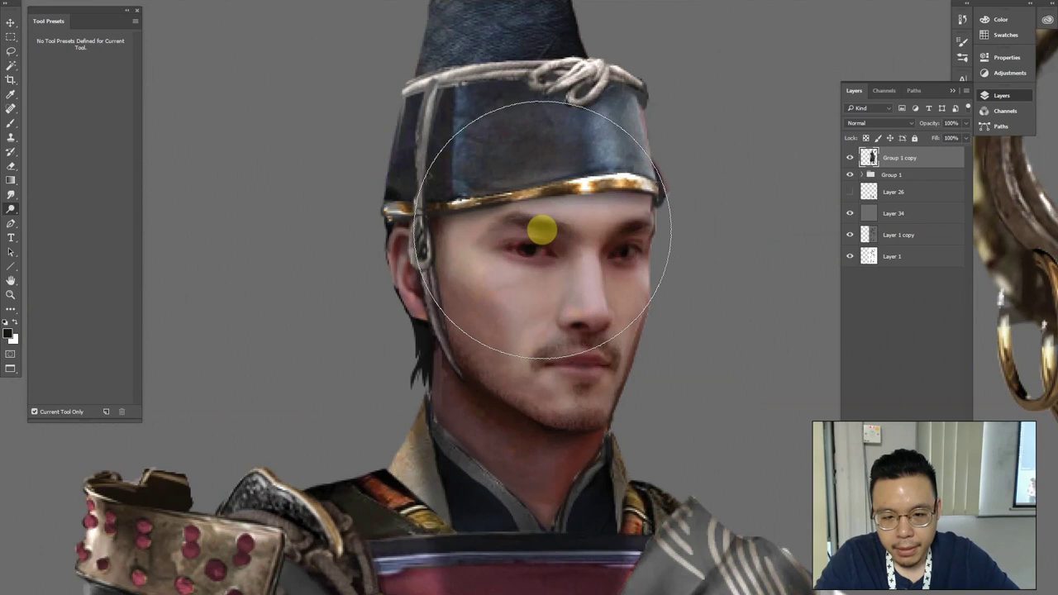
pyautogui.rightClick(13, 212)
pyautogui.click(50, 232)
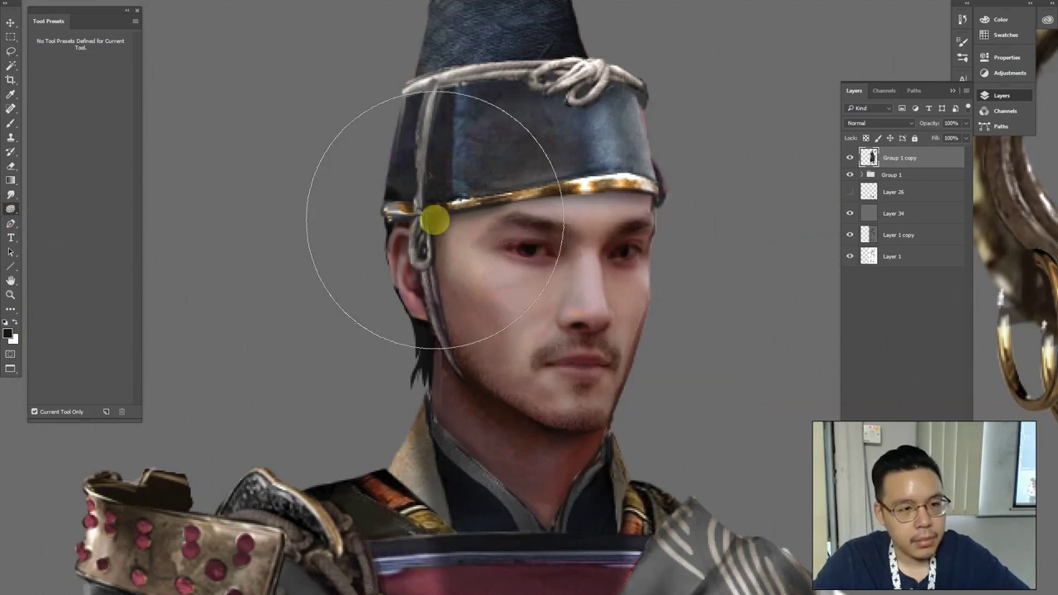
pyautogui.press('[')
pyautogui.press('[')
pyautogui.press('[')
pyautogui.press('[')
pyautogui.press('[')
pyautogui.press('[')
pyautogui.press('[')
pyautogui.press('[')
pyautogui.press('[')
pyautogui.press('[')
pyautogui.moveTo(540, 250)
pyautogui.mouseDown()
pyautogui.moveTo(515, 250)
pyautogui.moveTo(546, 252)
pyautogui.mouseUp()
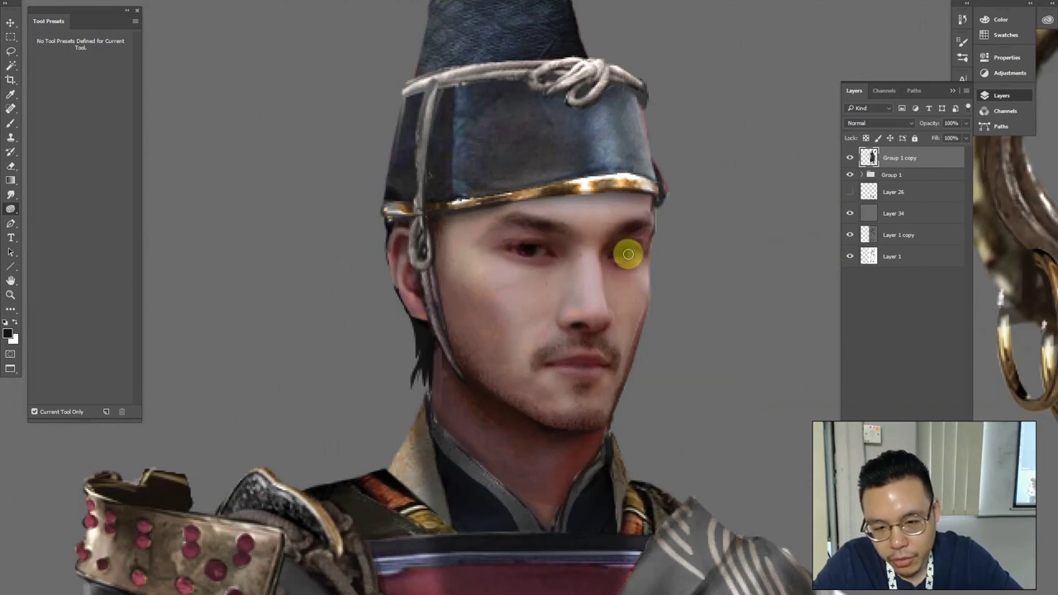
# Paint sampled skin tones around the inner corner and lower lid of the eye nearer the hat cord
pyautogui.press('b')
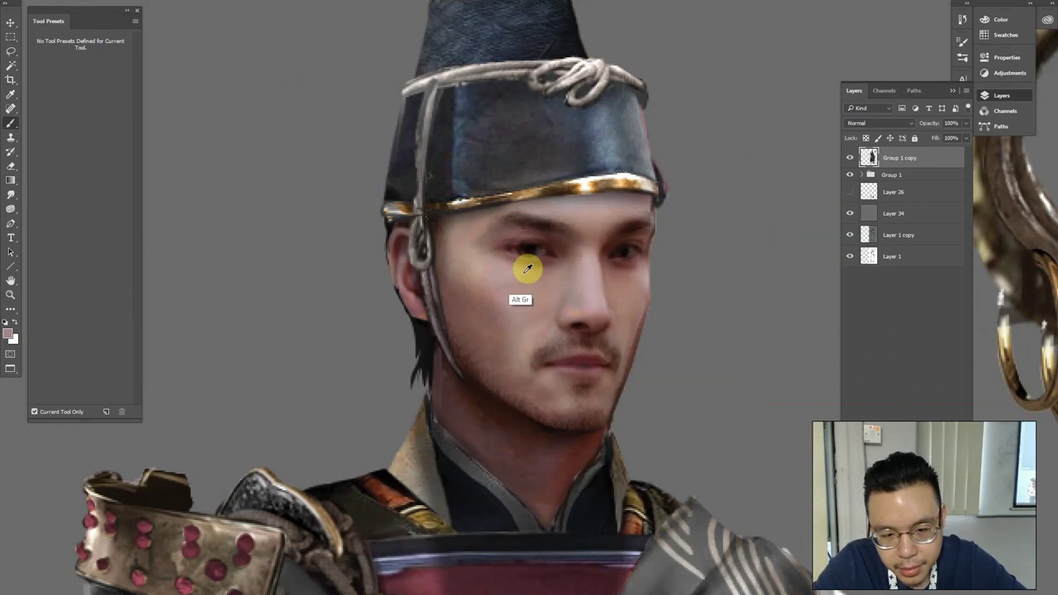
pyautogui.moveTo(549, 264); pyautogui.dragTo(528, 263)
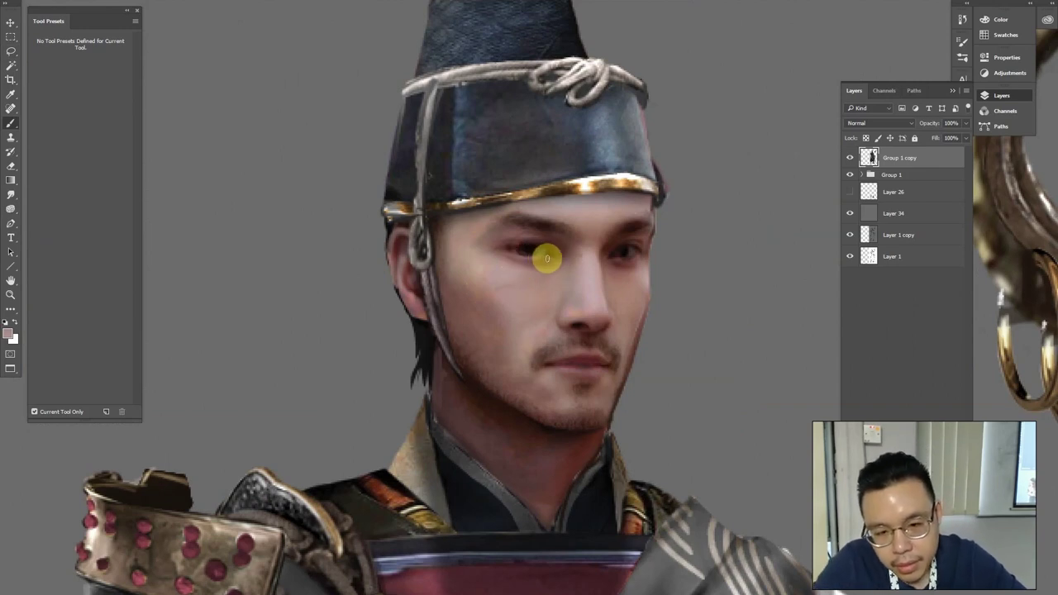
pyautogui.press('0')
pyautogui.keyDown('alt'); pyautogui.click(591, 271); pyautogui.keyUp('alt')
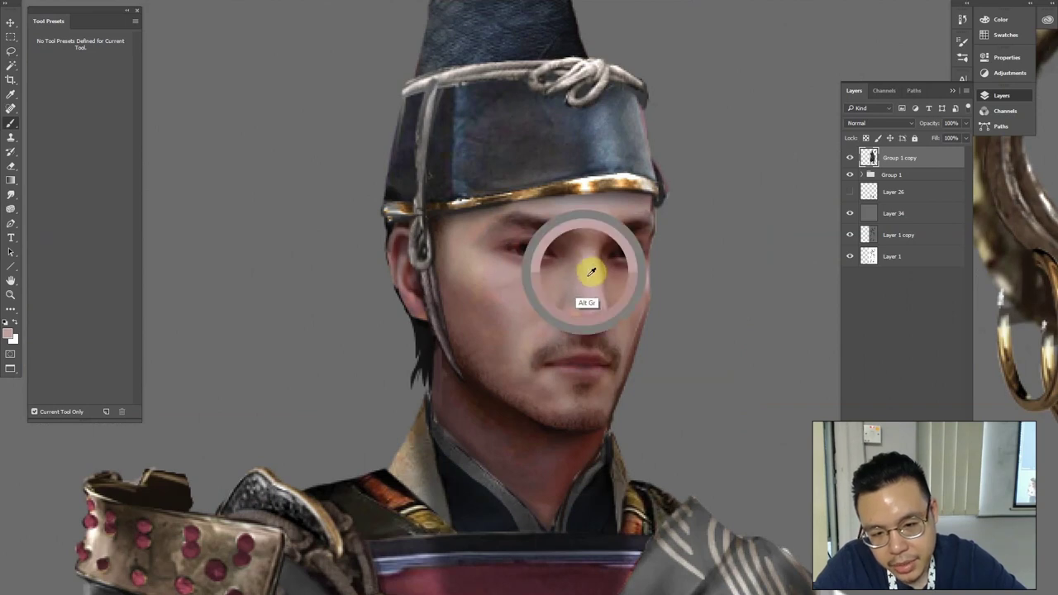
# Brighten the forehead between the eyebrows and the hat brim with the Dodge tool
pyautogui.press('o')
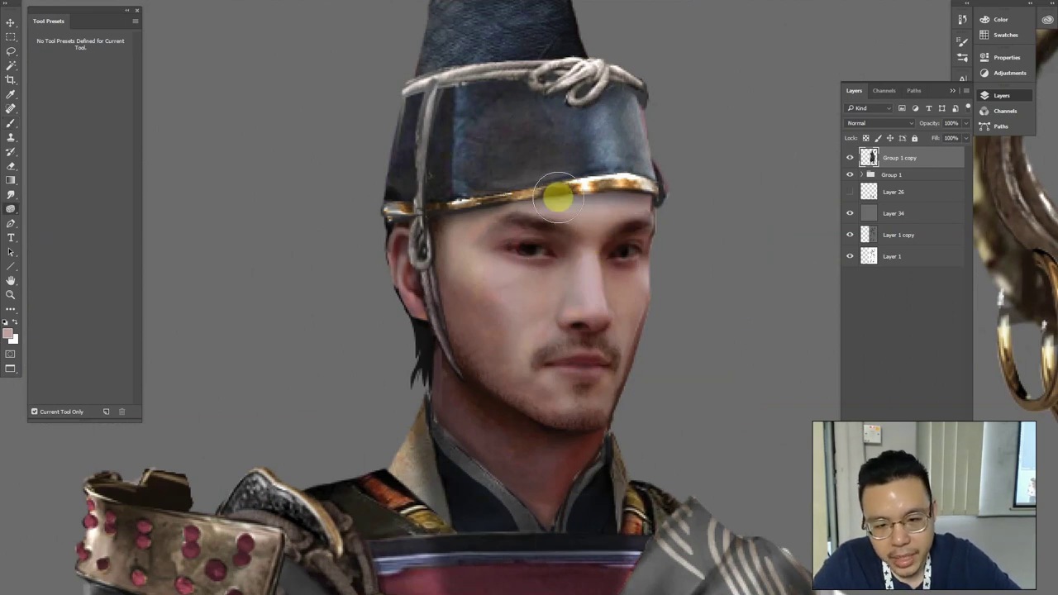
pyautogui.click(11, 213)
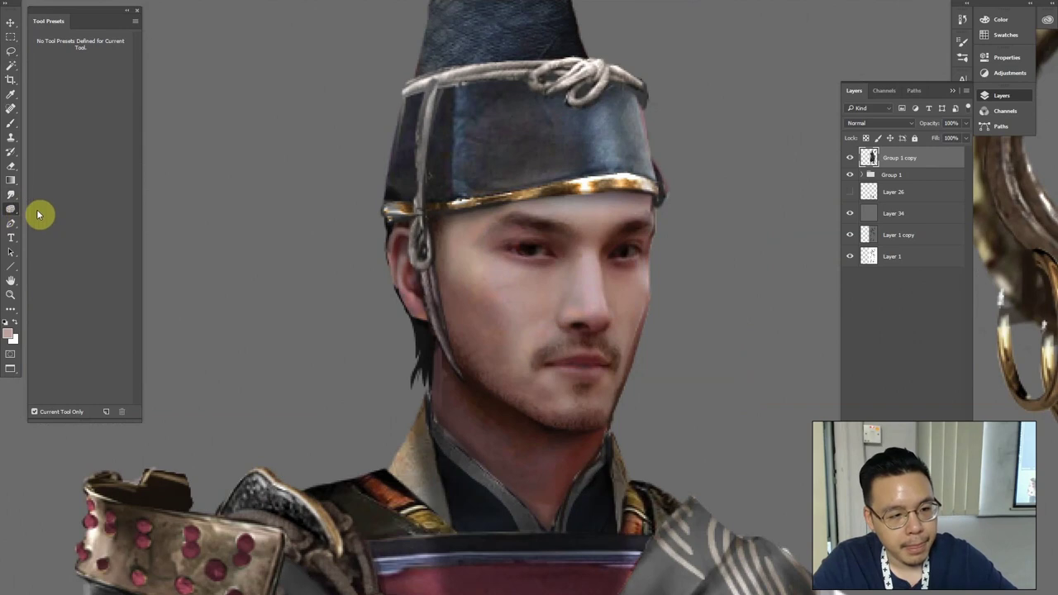
pyautogui.click(58, 218)
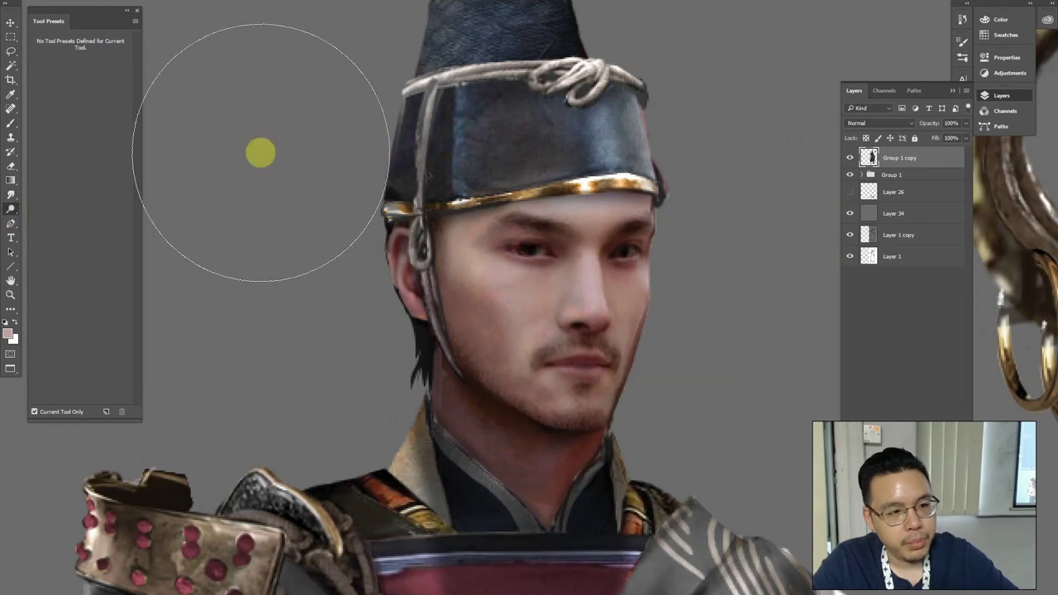
pyautogui.moveTo(576, 209)
pyautogui.mouseDown()
pyautogui.moveTo(528, 201)
pyautogui.moveTo(566, 212)
pyautogui.moveTo(532, 211)
pyautogui.moveTo(584, 217)
pyautogui.mouseUp()
pyautogui.moveTo(492, 200); pyautogui.dragTo(527, 222)
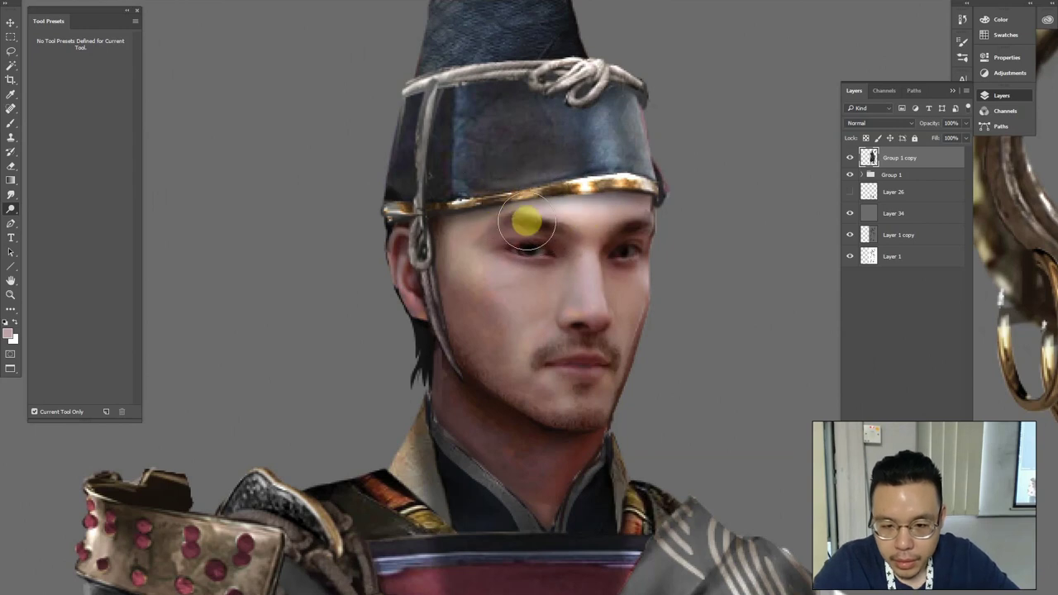
# Dodge highlights along the nose bridge, nose tip and cheek using a smaller brush
pyautogui.press('[')
pyautogui.press('[')
pyautogui.press('[')
pyautogui.moveTo(594, 303); pyautogui.dragTo(590, 283)
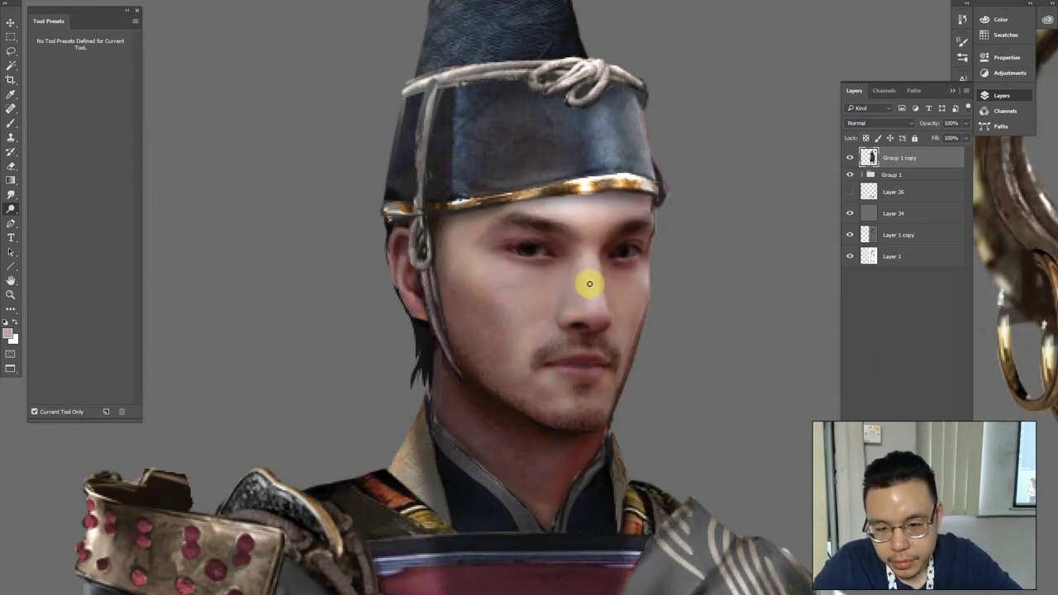
pyautogui.moveTo(562, 320)
pyautogui.mouseDown()
pyautogui.moveTo(473, 285)
pyautogui.moveTo(512, 315)
pyautogui.moveTo(461, 271)
pyautogui.moveTo(638, 286)
pyautogui.moveTo(643, 296)
pyautogui.moveTo(624, 230)
pyautogui.moveTo(524, 328)
pyautogui.moveTo(543, 348)
pyautogui.moveTo(523, 366)
pyautogui.moveTo(562, 377)
pyautogui.moveTo(563, 368)
pyautogui.moveTo(544, 365)
pyautogui.moveTo(596, 371)
pyautogui.moveTo(560, 370)
pyautogui.moveTo(569, 394)
pyautogui.moveTo(551, 408)
pyautogui.moveTo(493, 368)
pyautogui.moveTo(392, 238)
pyautogui.mouseUp()
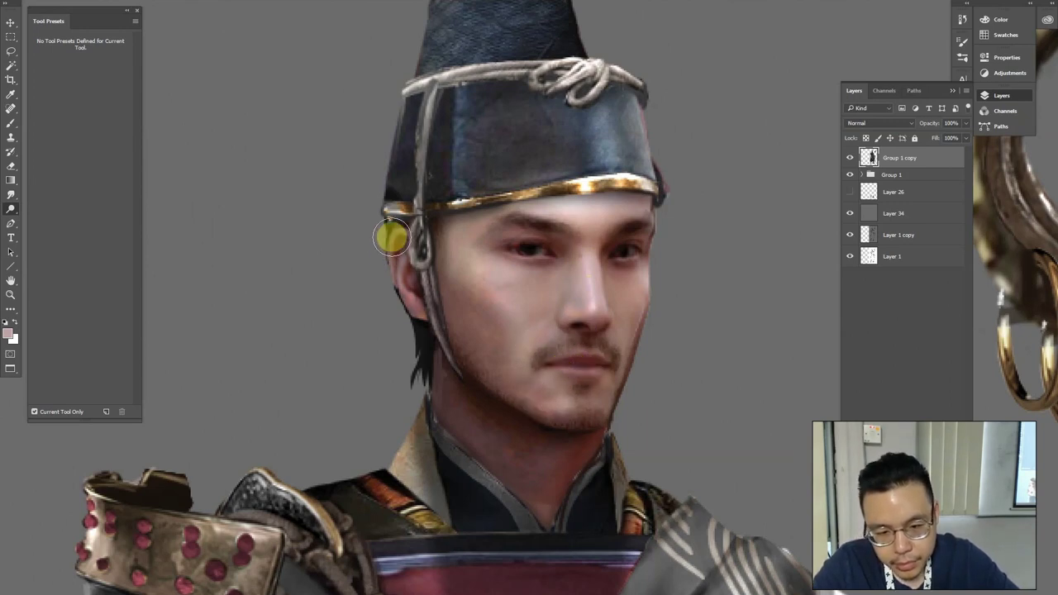
# Paint sampled light skin tones on the ear edge and nose tip, and a sampled dark tone in the eyes
pyautogui.press('b')
pyautogui.keyDown('alt'); pyautogui.click(565, 203); pyautogui.keyUp('alt')
pyautogui.moveTo(393, 235)
pyautogui.mouseDown()
pyautogui.moveTo(420, 267)
pyautogui.moveTo(642, 252)
pyautogui.moveTo(506, 248)
pyautogui.moveTo(625, 247)
pyautogui.mouseUp()
pyautogui.keyDown('alt'); pyautogui.click(530, 245); pyautogui.keyUp('alt')
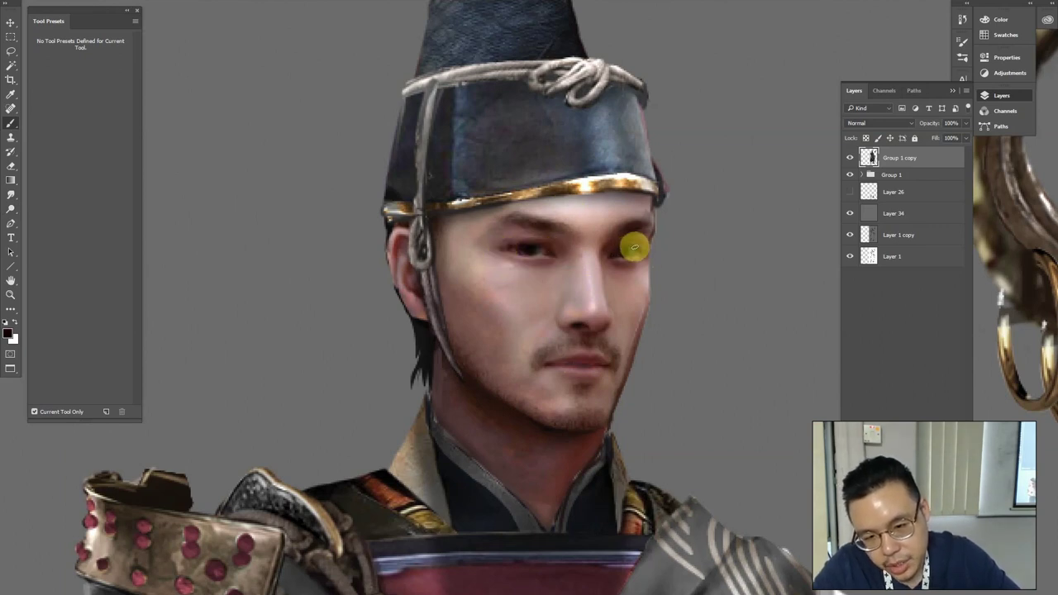
pyautogui.keyDown('alt'); pyautogui.click(597, 304); pyautogui.keyUp('alt')
pyautogui.keyDown('alt'); pyautogui.click(593, 306); pyautogui.keyUp('alt')
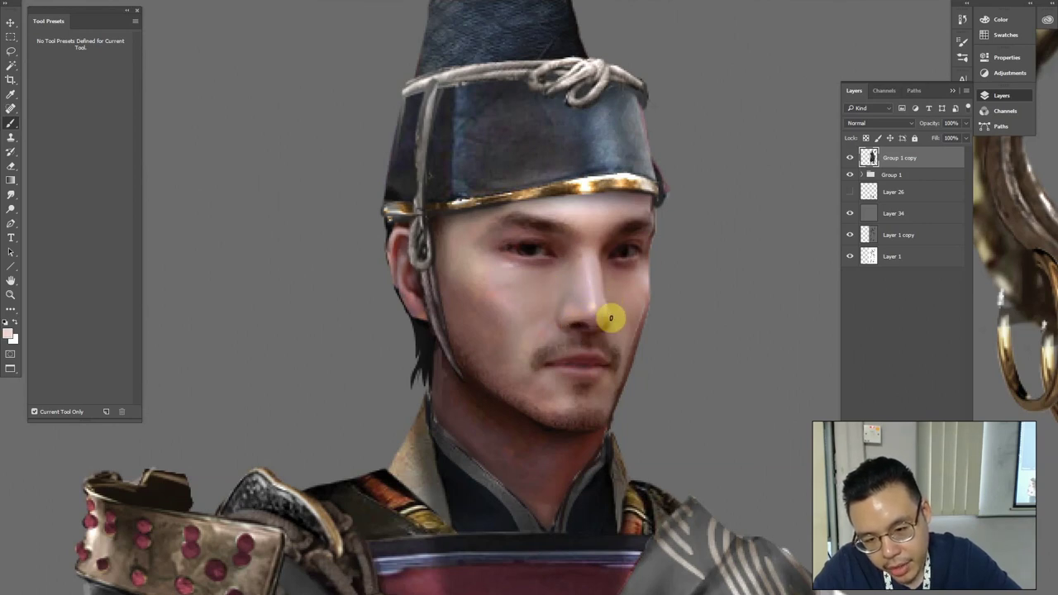
# Clean up the far contour of the hat, cheek and jaw with brush strokes in colours sampled nearby
pyautogui.keyDown('alt'); pyautogui.click(637, 276); pyautogui.keyUp('alt')
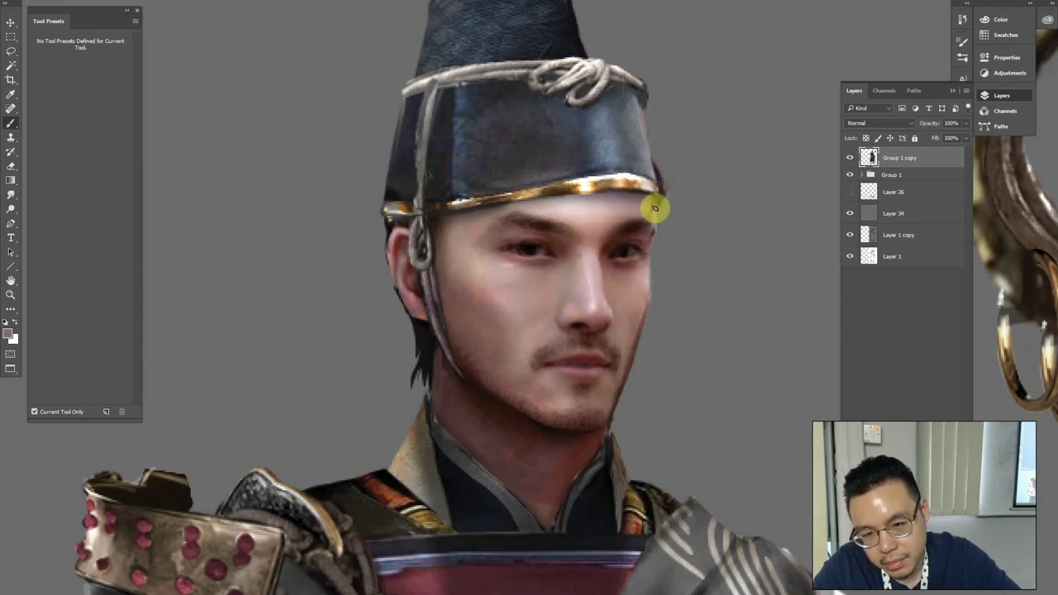
pyautogui.keyDown('alt'); pyautogui.click(652, 174); pyautogui.keyUp('alt')
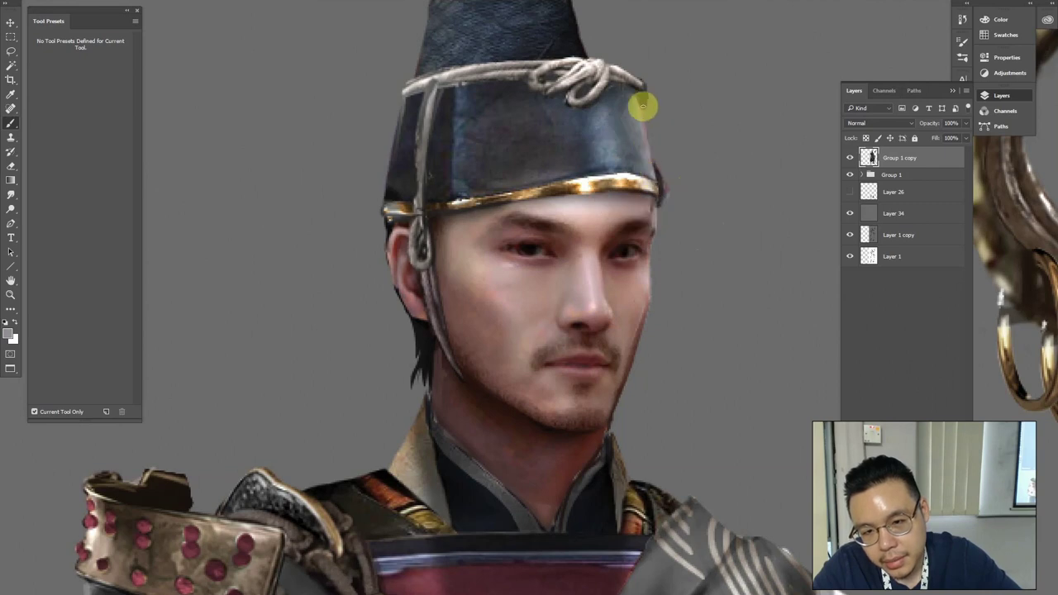
pyautogui.keyDown('alt'); pyautogui.click(649, 179); pyautogui.keyUp('alt')
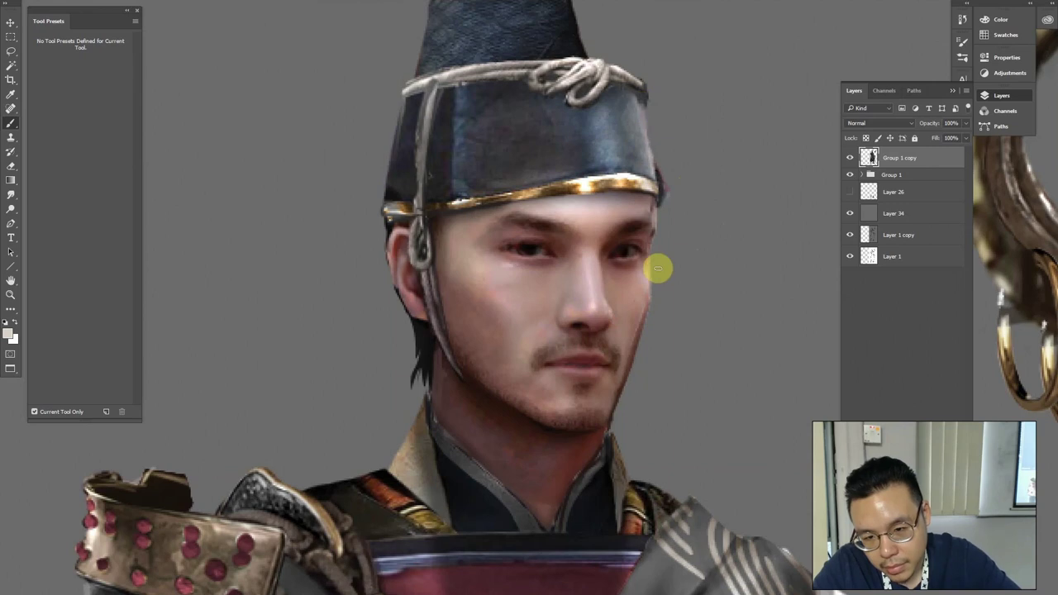
pyautogui.keyDown('alt'); pyautogui.click(637, 327); pyautogui.keyUp('alt')
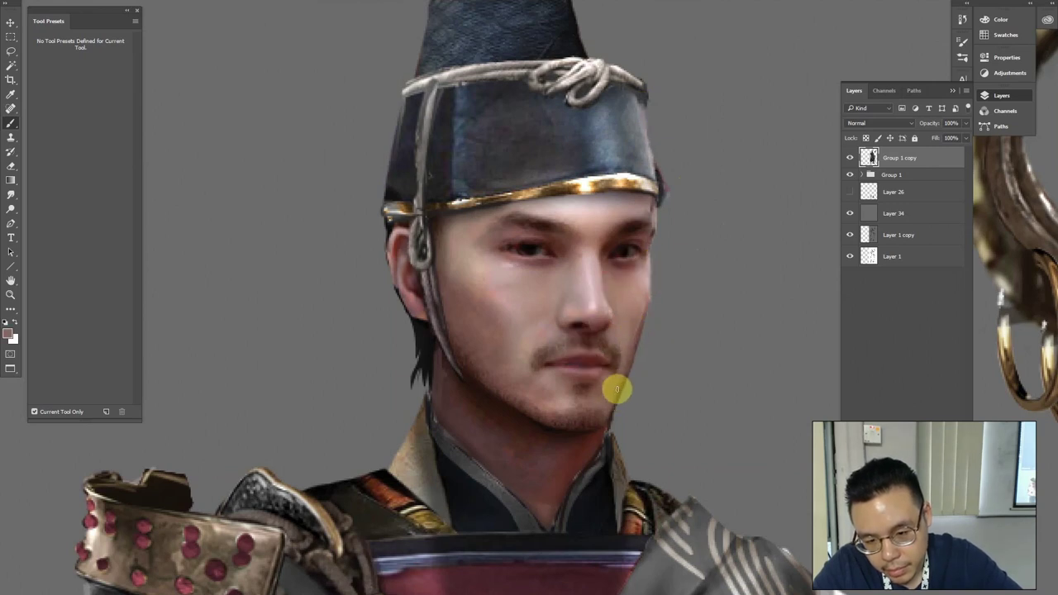
pyautogui.keyDown('alt'); pyautogui.click(643, 291); pyautogui.keyUp('alt')
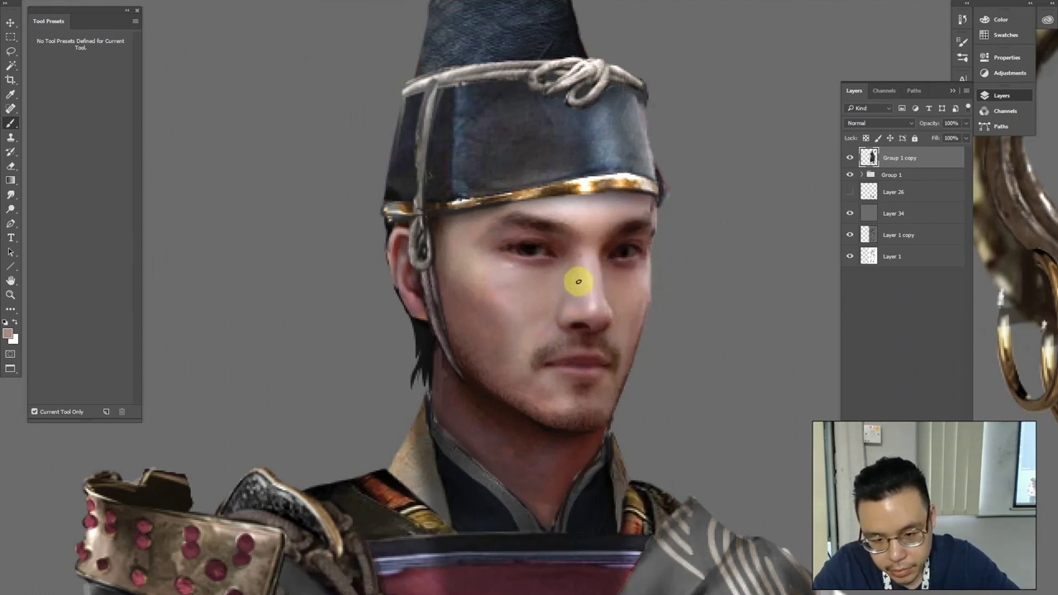
# Paint the whites and dark irises of both eyes with the Brush, using grey and dark tones sampled nearby
pyautogui.keyDown('alt'); pyautogui.click(516, 264); pyautogui.keyUp('alt')
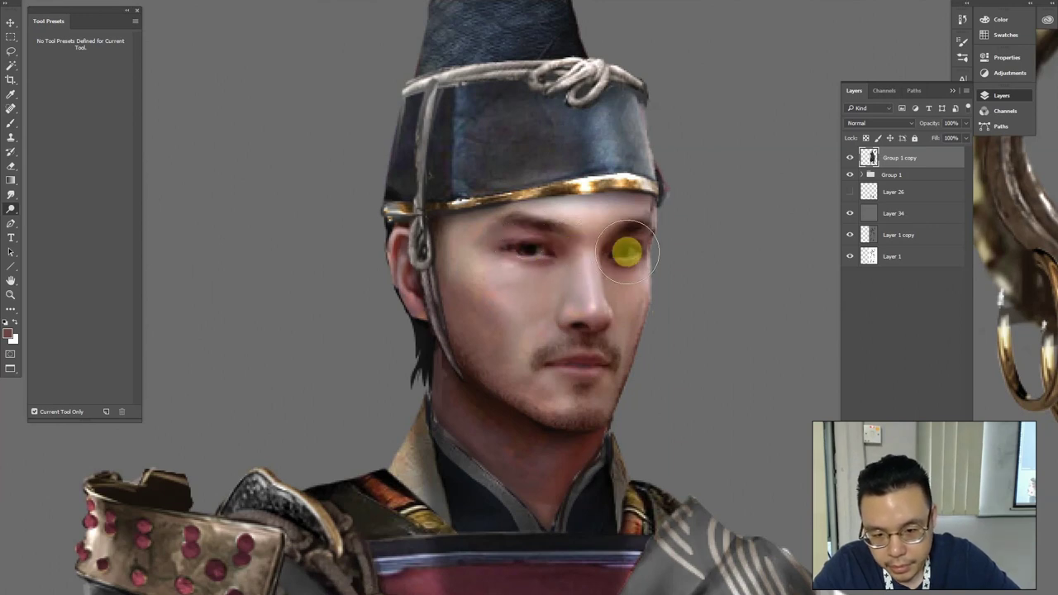
pyautogui.press('b')
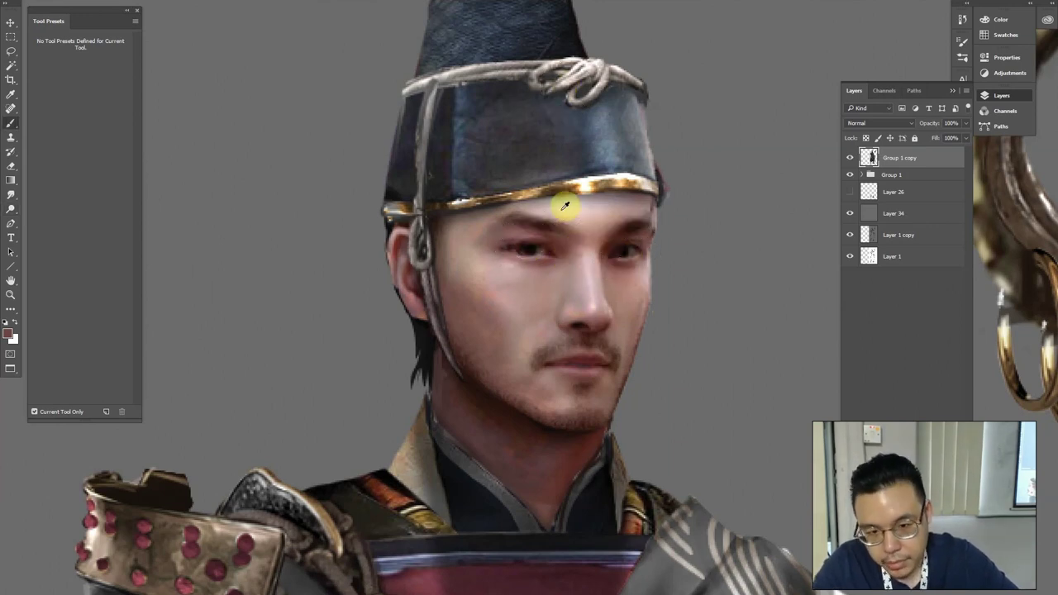
pyautogui.keyDown('alt'); pyautogui.click(702, 243); pyautogui.keyUp('alt')
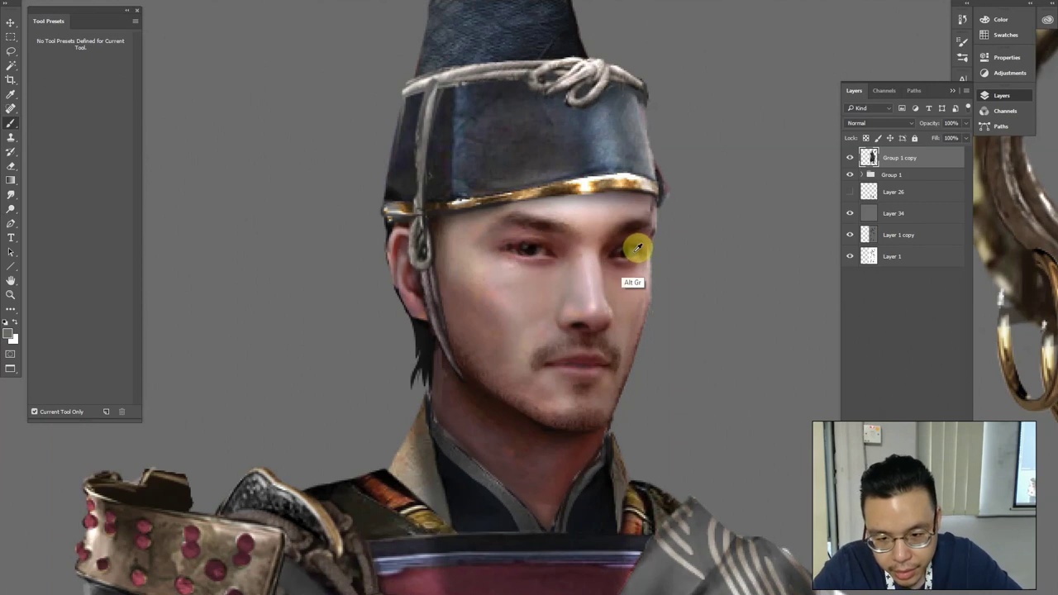
pyautogui.keyDown('alt'); pyautogui.click(546, 248); pyautogui.keyUp('alt')
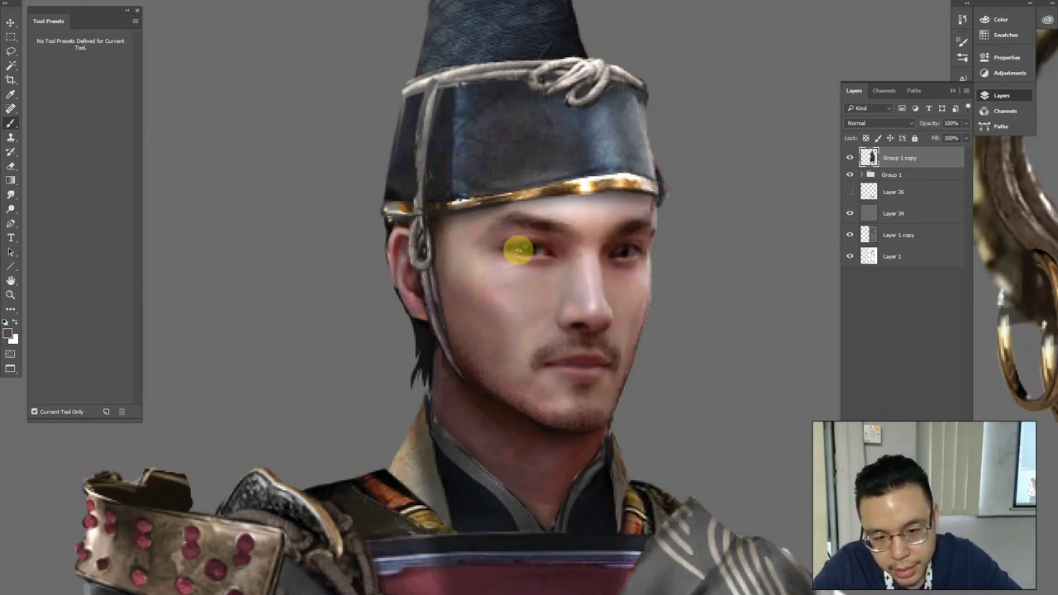
pyautogui.keyDown('alt'); pyautogui.click(541, 250); pyautogui.keyUp('alt')
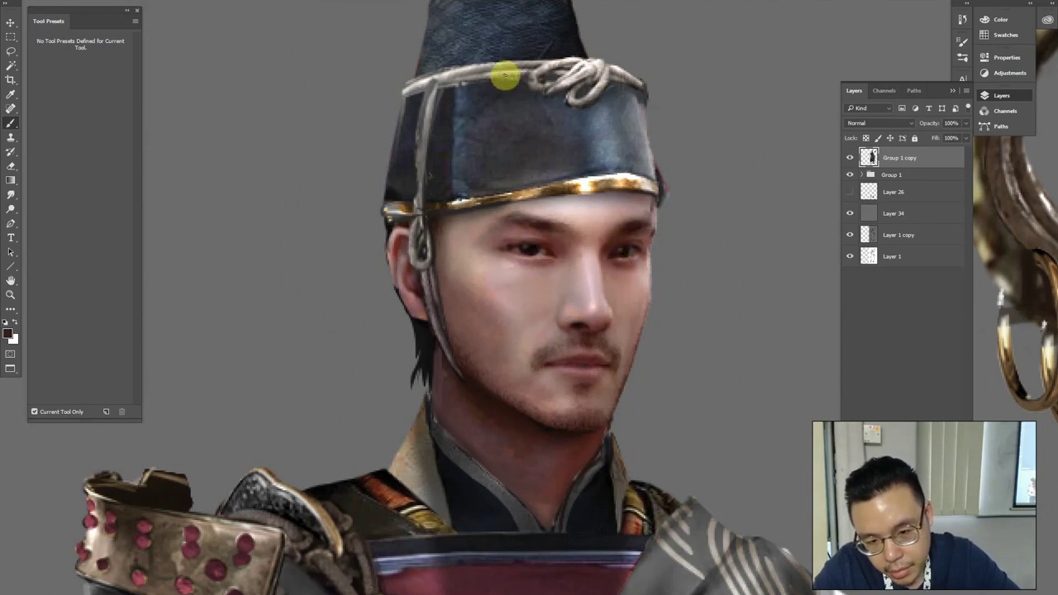
# Choose a scattered-dot brush tip for painting skin texture
pyautogui.hotkey('ctrl', '-')
pyautogui.hotkey('ctrl', '-')
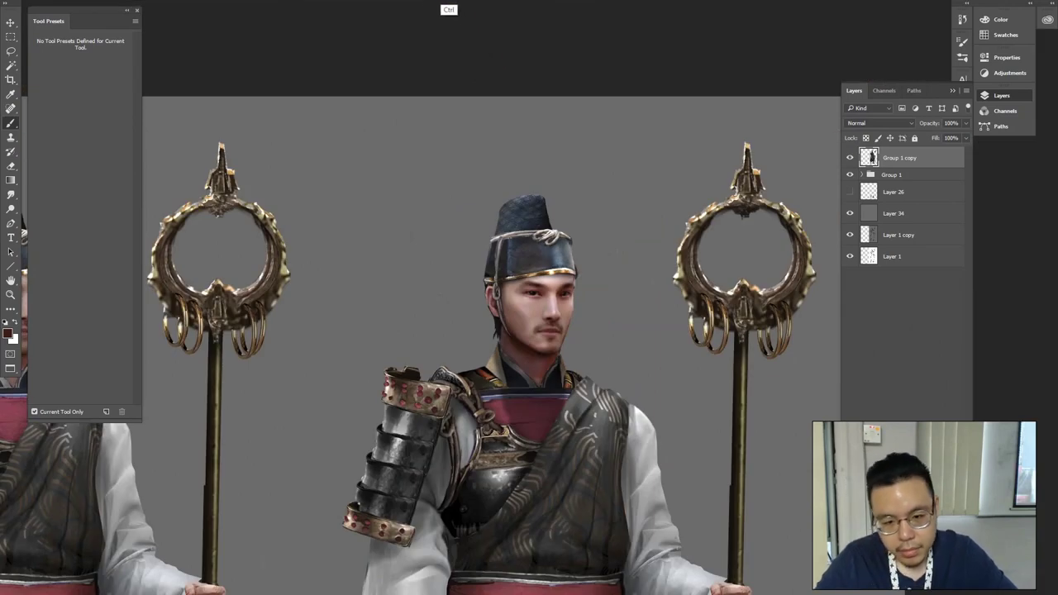
pyautogui.hotkey('ctrl', '-')
pyautogui.hotkey('ctrl', '+')
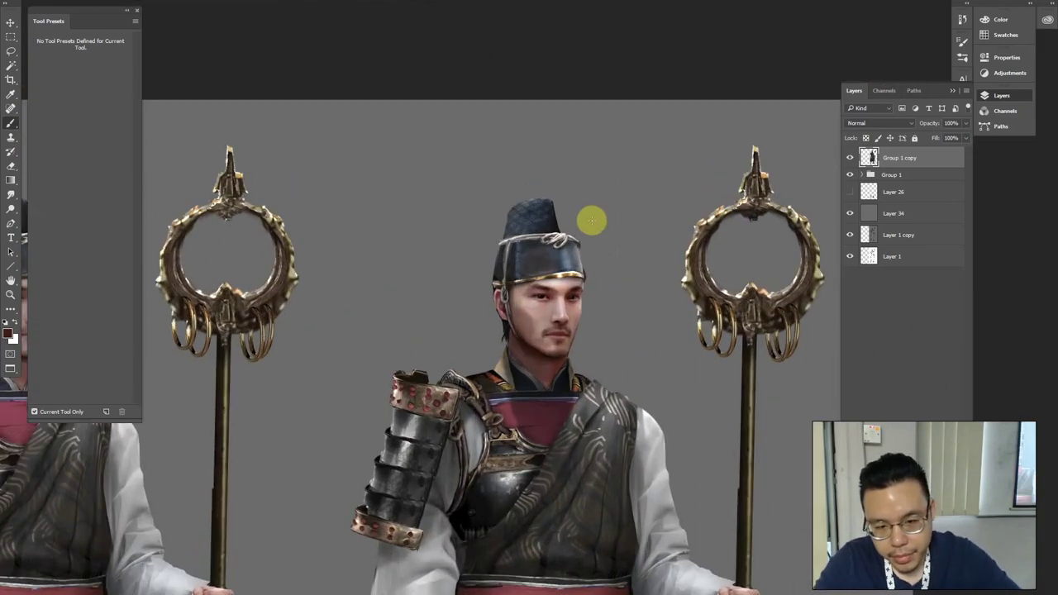
pyautogui.hotkey('ctrl', '+')
pyautogui.hotkey('ctrl', '+')
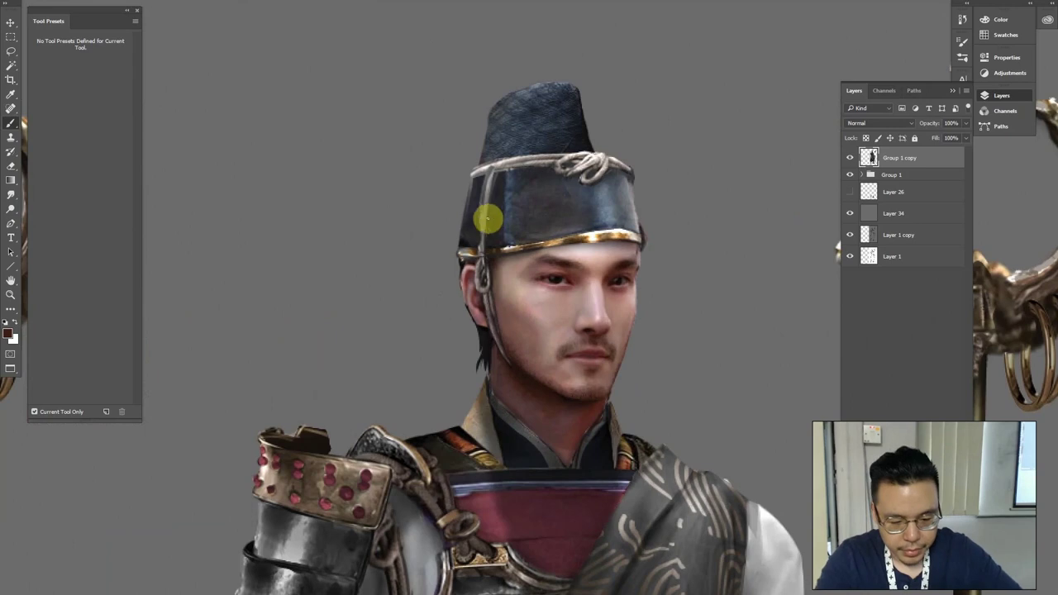
pyautogui.press('F5')
pyautogui.click(911, 96)
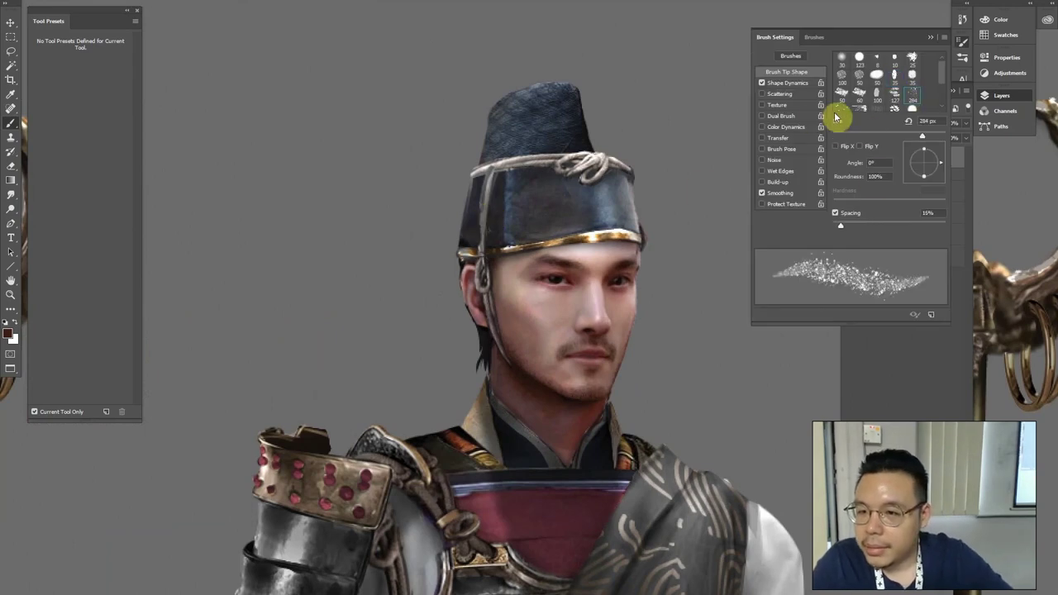
pyautogui.click(842, 109)
pyautogui.click(861, 103)
pyautogui.click(842, 104)
# Set the dotted brush's size jitter to 100%, minimum diameter to 24% and spacing to 66%
pyautogui.click(784, 82)
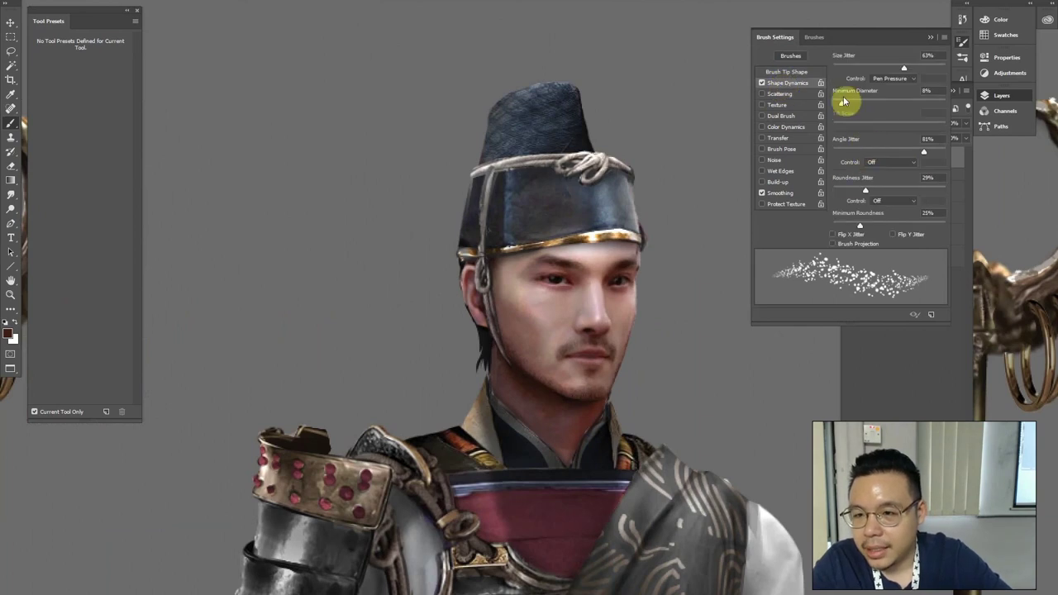
pyautogui.moveTo(843, 104)
pyautogui.mouseDown()
pyautogui.moveTo(869, 102)
pyautogui.moveTo(859, 103)
pyautogui.mouseUp()
pyautogui.moveTo(909, 73); pyautogui.dragTo(945, 68)
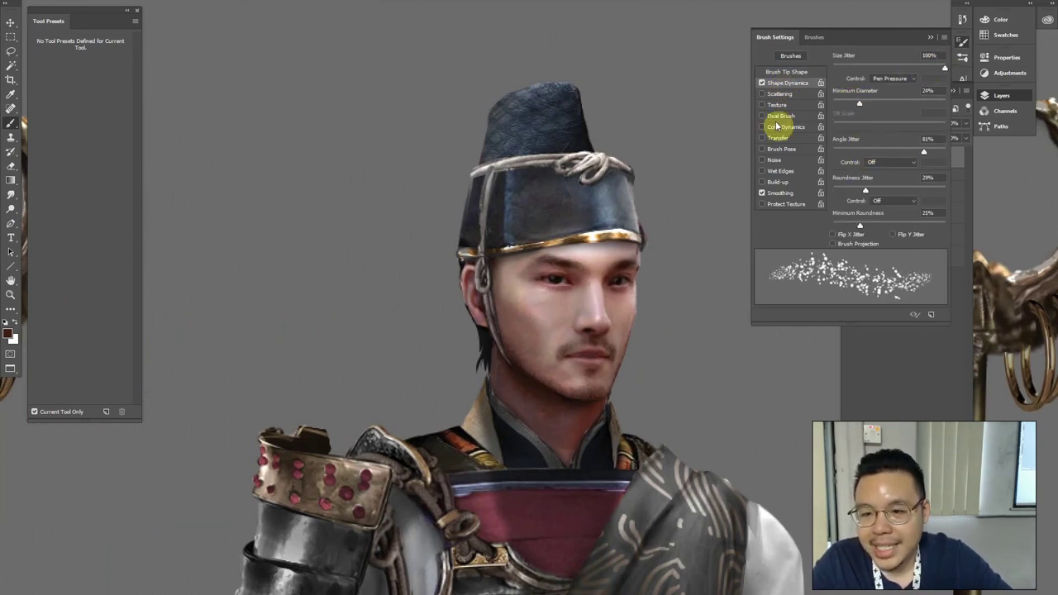
pyautogui.click(778, 73)
pyautogui.moveTo(862, 222); pyautogui.dragTo(866, 228)
# Reduce the dotted brush to 20 px and switch its blending mode to Soft Light
pyautogui.hotkey('ctrl', '+')
pyautogui.press('[')
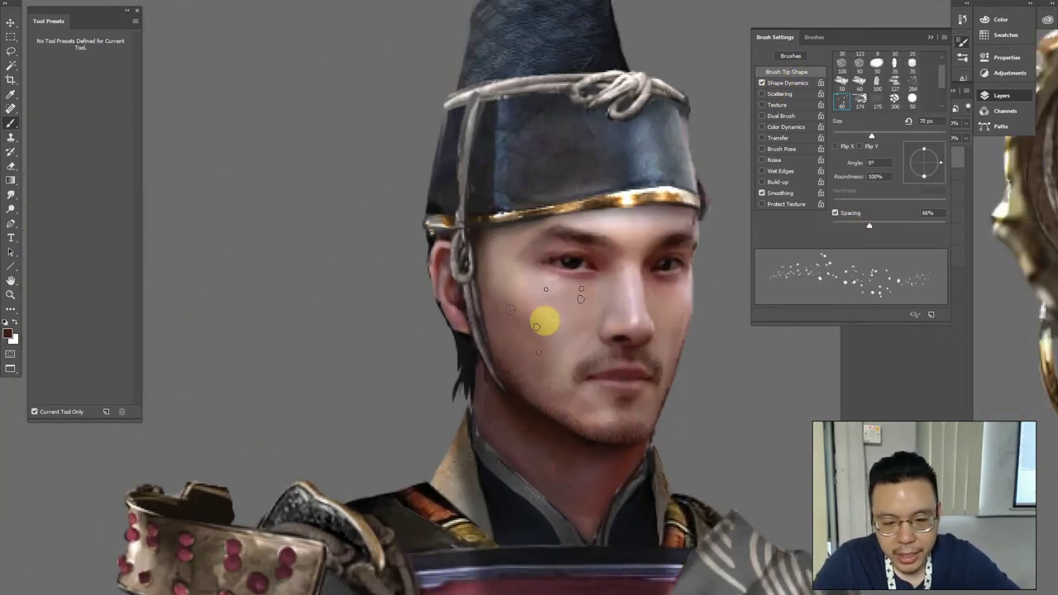
pyautogui.keyDown('shift'); pyautogui.rightClick(542, 309); pyautogui.keyUp('shift')
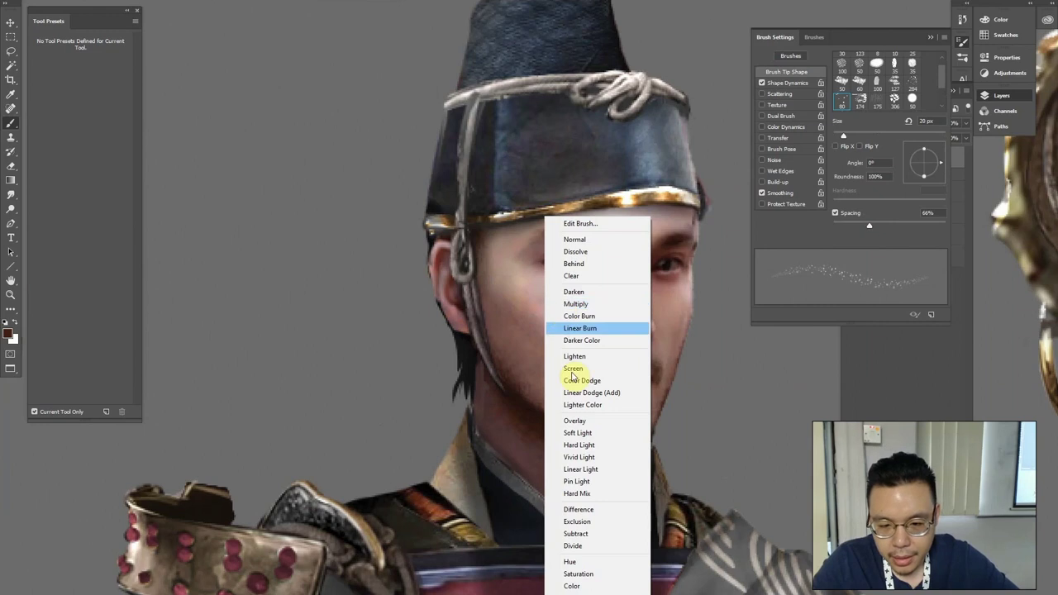
pyautogui.click(573, 433)
pyautogui.press('Tab')
pyautogui.press('Tab')
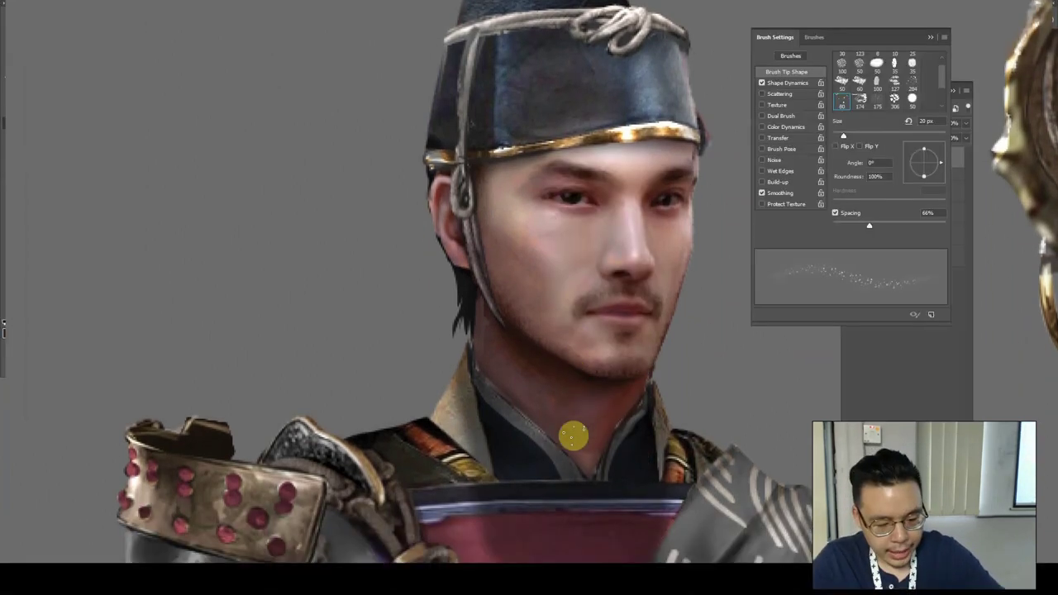
pyautogui.click(929, 37)
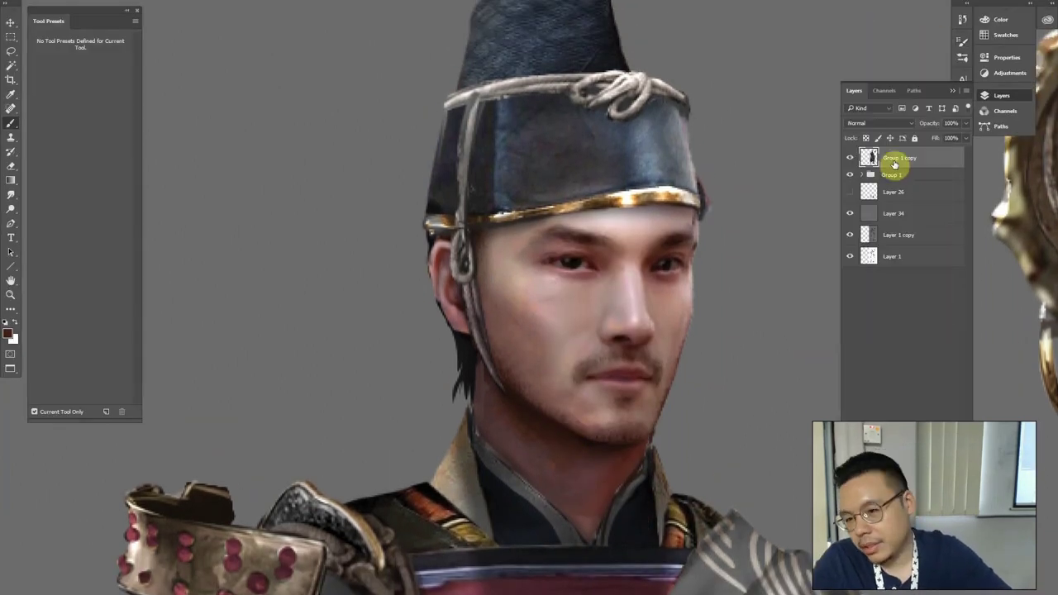
# Lock the merged character layer's transparent pixels and stipple sampled skin tones over the cheek, nose and forehead
pyautogui.keyDown('alt'); pyautogui.click(553, 300); pyautogui.keyUp('alt')
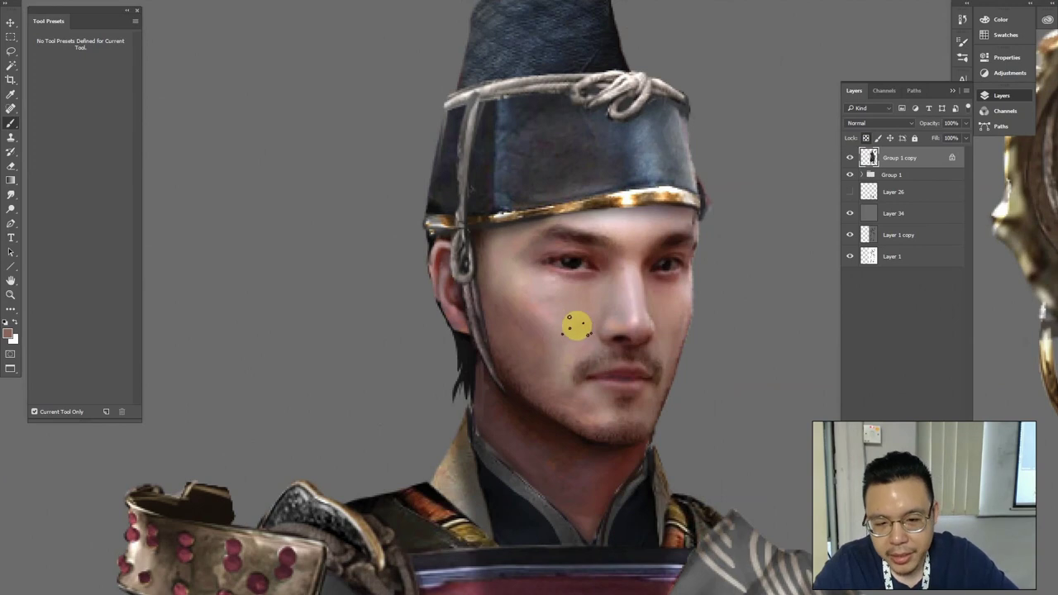
pyautogui.keyDown('alt'); pyautogui.click(636, 335); pyautogui.keyUp('alt')
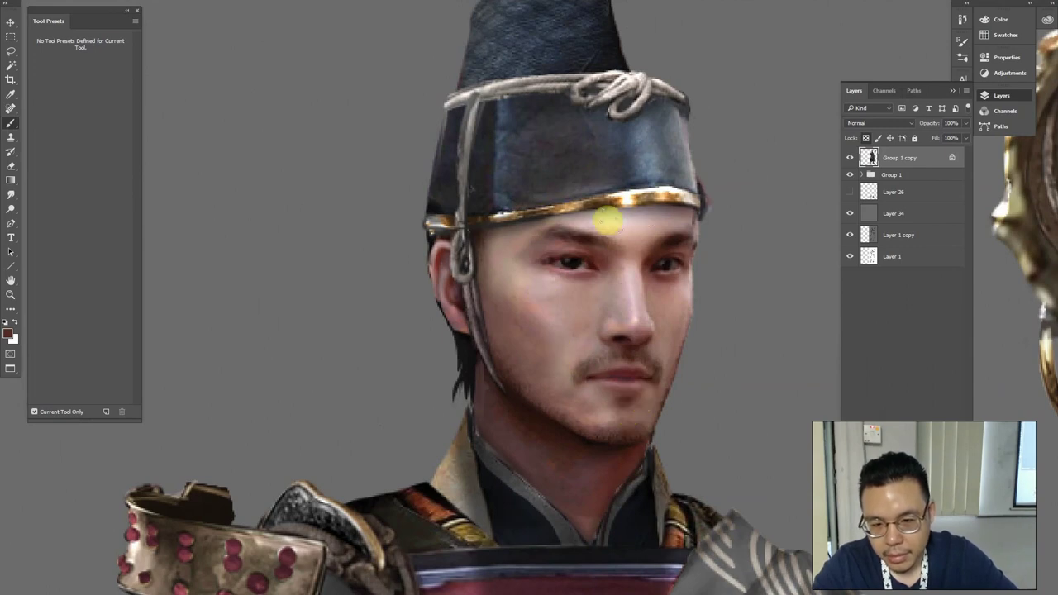
pyautogui.keyDown('alt'); pyautogui.click(542, 285); pyautogui.keyUp('alt')
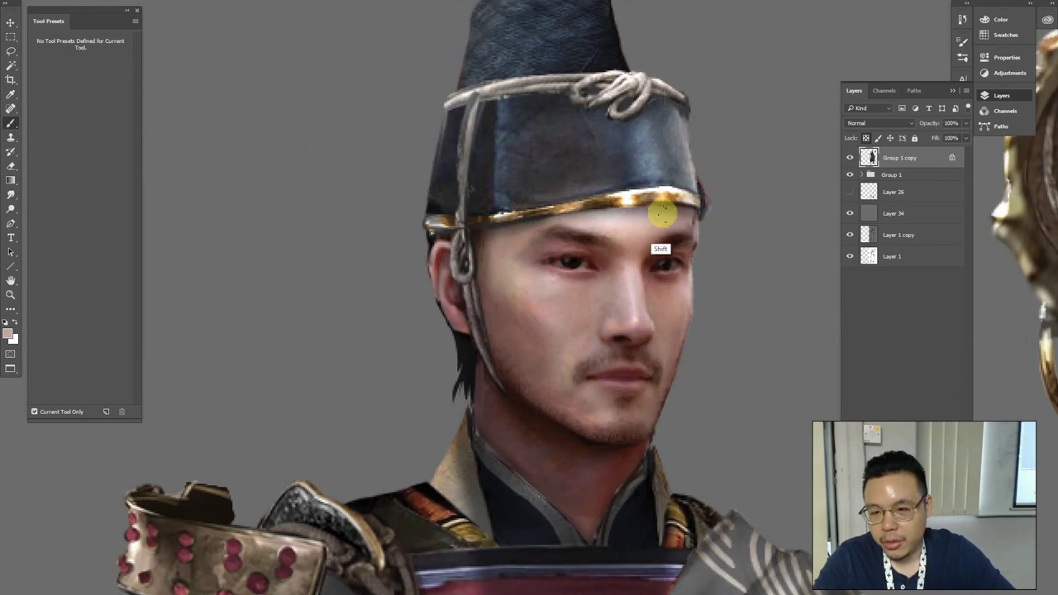
# Shift the paint colour to a light pink and stipple fine pore texture across the cheeks and nose
pyautogui.keyDown('shift'); pyautogui.rightClick(662, 213); pyautogui.keyUp('shift')
pyautogui.click(686, 213)
pyautogui.press('alt')
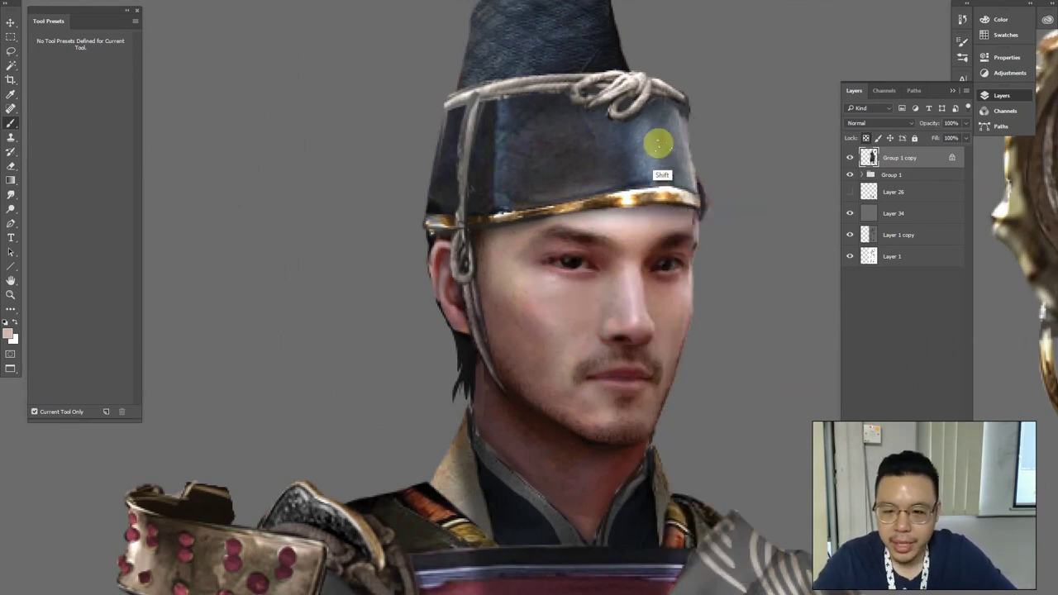
pyautogui.keyDown('shift'); pyautogui.rightClick(684, 167); pyautogui.keyUp('shift')
pyautogui.click(701, 177)
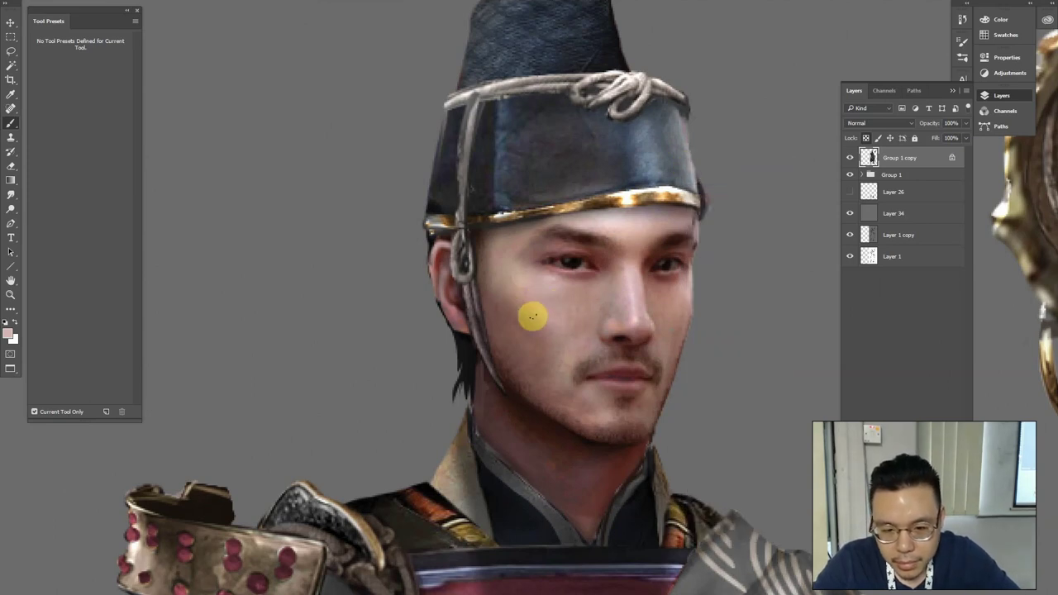
pyautogui.click(680, 296)
pyautogui.moveTo(682, 303); pyautogui.dragTo(682, 295)
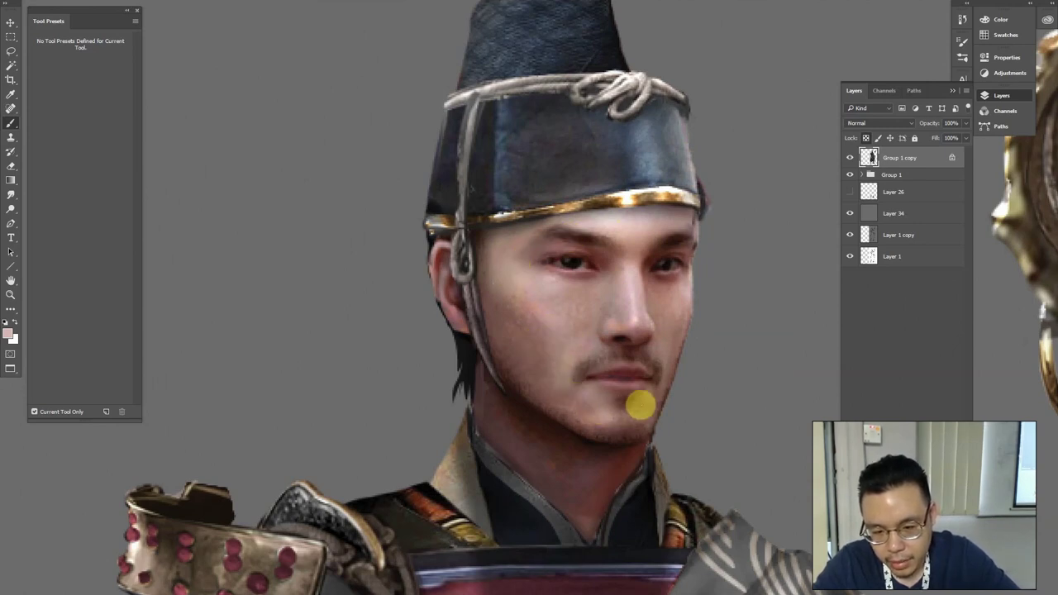
# Lighten the shaded neck below the chin with the Dodge tool
pyautogui.hotkey('ctrl', '-')
pyautogui.hotkey('ctrl', '-')
pyautogui.hotkey('ctrl', '-')
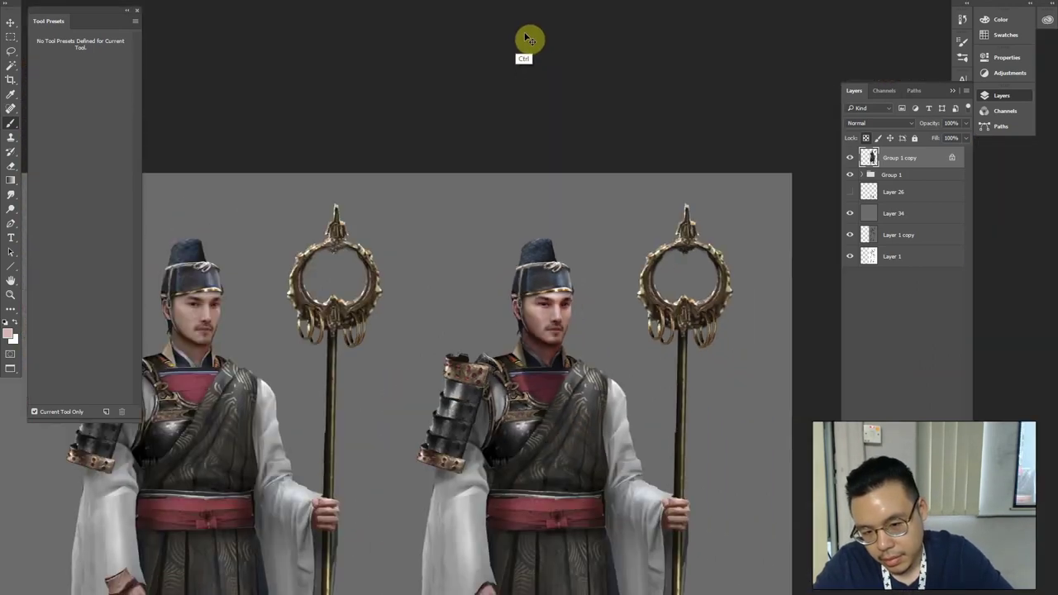
pyautogui.hotkey('ctrl', '+')
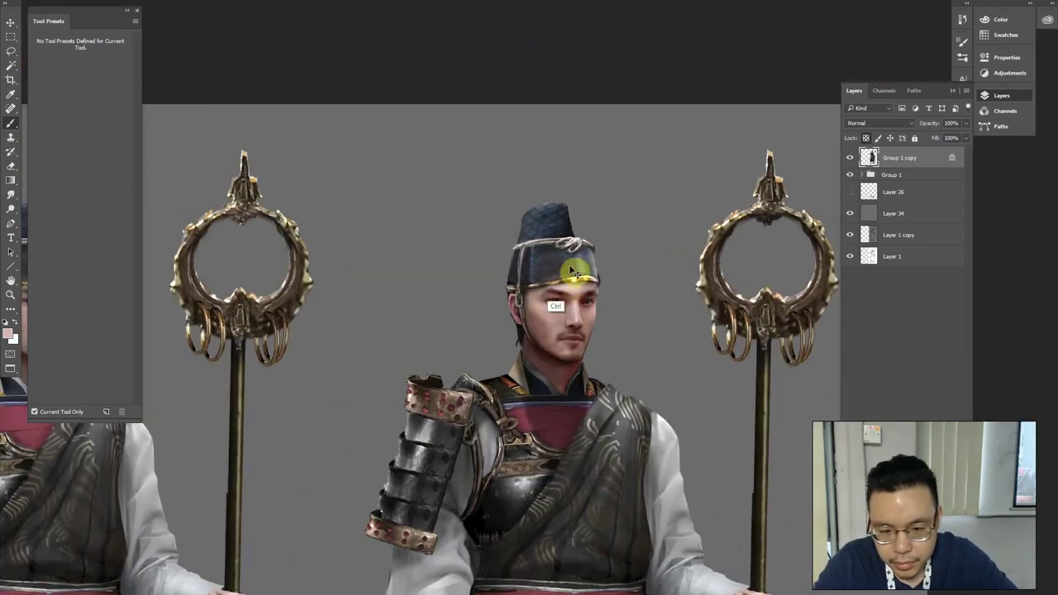
pyautogui.hotkey('ctrl', '+')
pyautogui.hotkey('ctrl', '+')
pyautogui.moveTo(560, 386); pyautogui.dragTo(535, 312)
pyautogui.press('o')
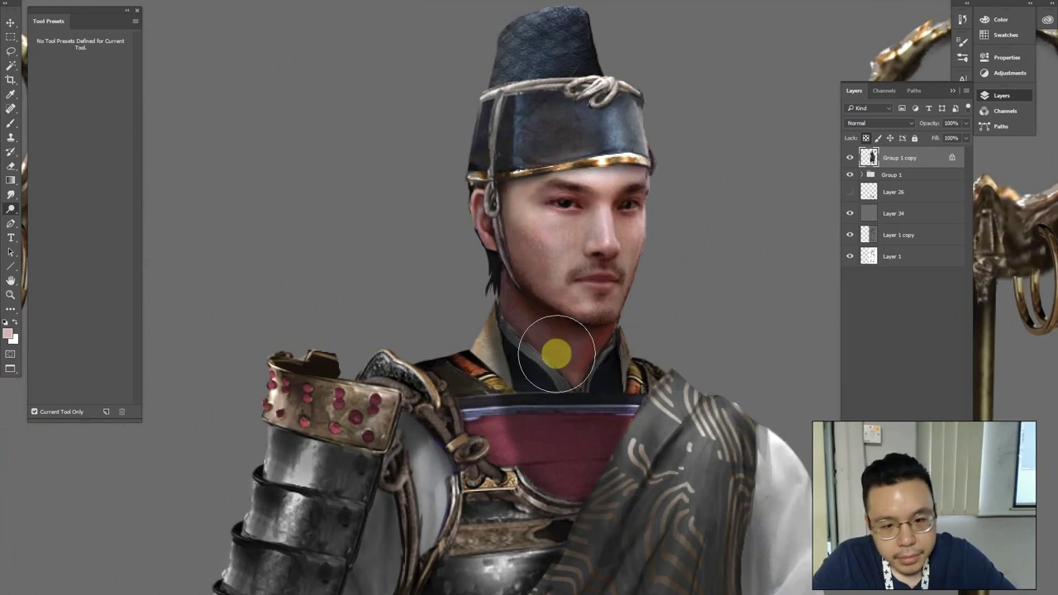
pyautogui.moveTo(578, 347)
pyautogui.mouseDown()
pyautogui.moveTo(530, 298)
pyautogui.moveTo(586, 378)
pyautogui.moveTo(601, 324)
pyautogui.moveTo(546, 324)
pyautogui.moveTo(553, 318)
pyautogui.moveTo(544, 334)
pyautogui.moveTo(548, 231)
pyautogui.moveTo(577, 343)
pyautogui.mouseUp()
pyautogui.press(']')
# Lasso the neck between jaw and collar, brighten it with a Levels adjustment and deselect
pyautogui.press('l')
pyautogui.moveTo(619, 315)
pyautogui.mouseDown()
pyautogui.moveTo(580, 400)
pyautogui.moveTo(508, 330)
pyautogui.moveTo(500, 264)
pyautogui.moveTo(580, 329)
pyautogui.mouseUp()
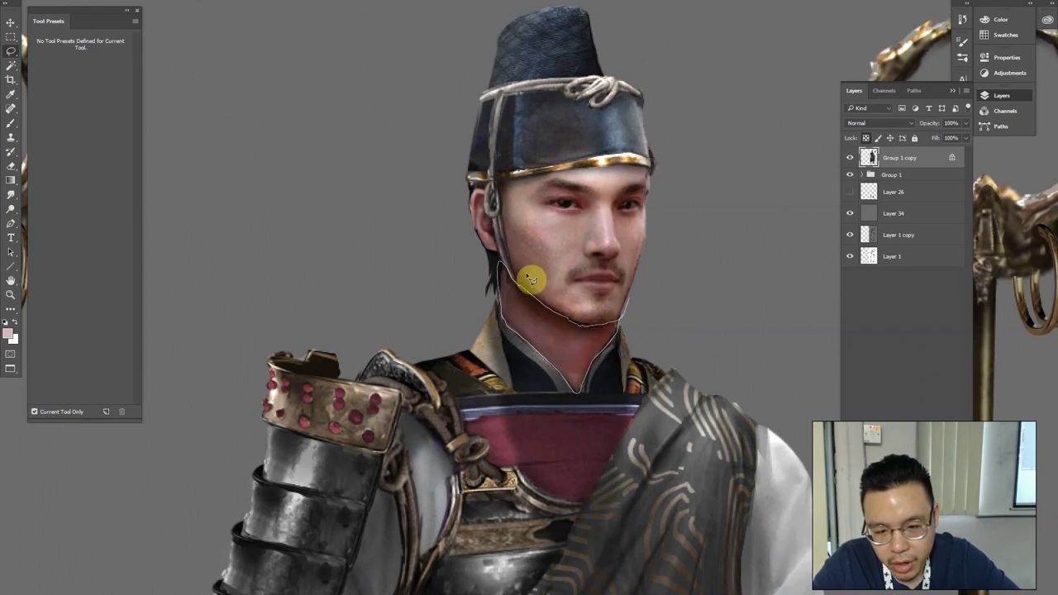
pyautogui.hotkey('ctrl', 'l')
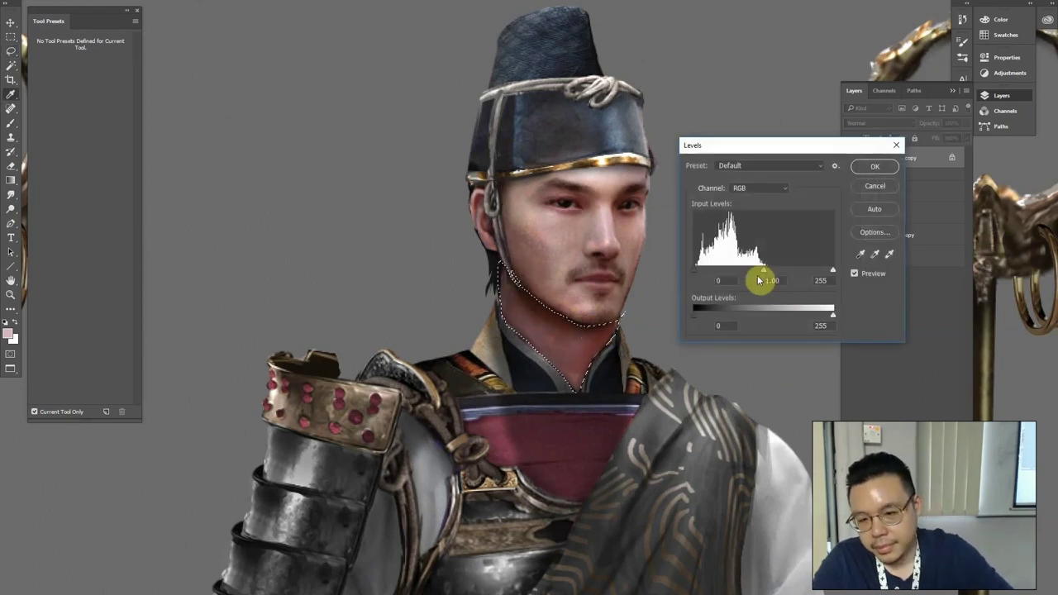
pyautogui.press('Return')
pyautogui.hotkey('ctrl', 'd')
# Touch up the neck beside the jaw and collar with a much smaller Dodge brush
pyautogui.hotkey('ctrl', '-')
pyautogui.hotkey('ctrl', '-')
pyautogui.hotkey('ctrl', '-')
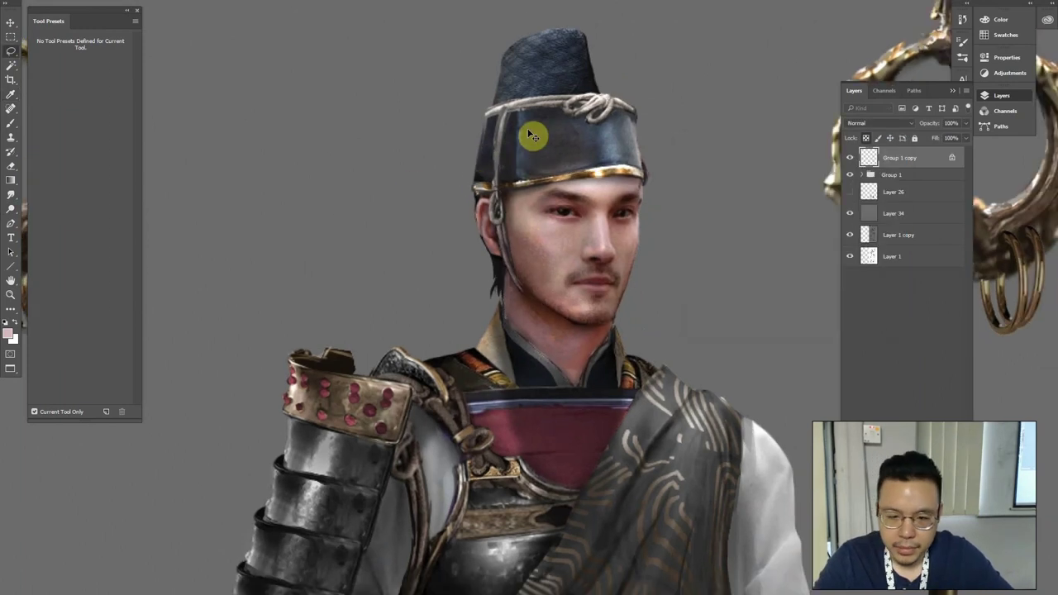
pyautogui.hotkey('ctrl', '+')
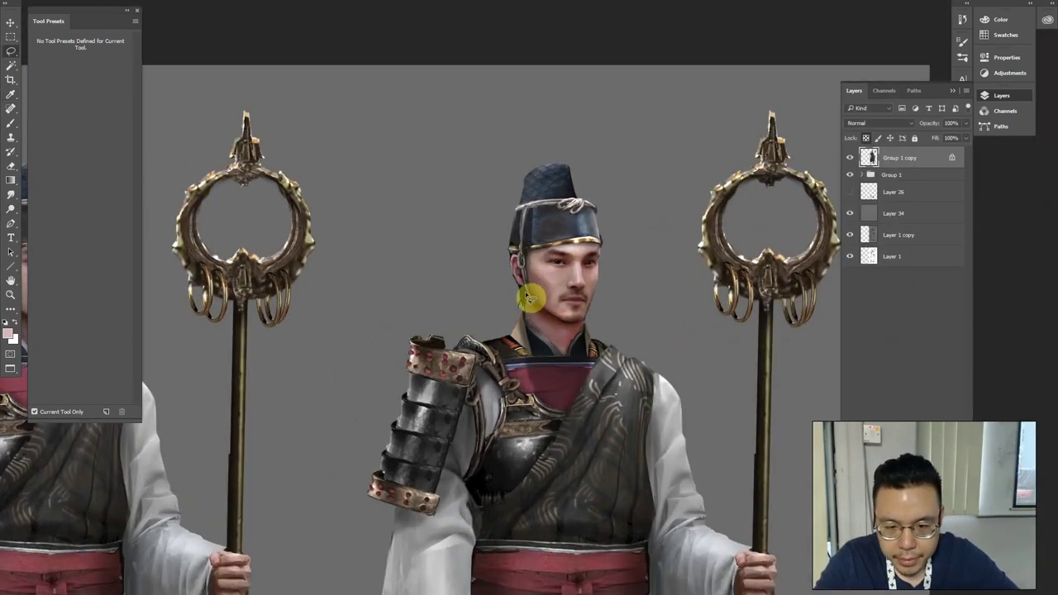
pyautogui.hotkey('ctrl', '+')
pyautogui.press('o')
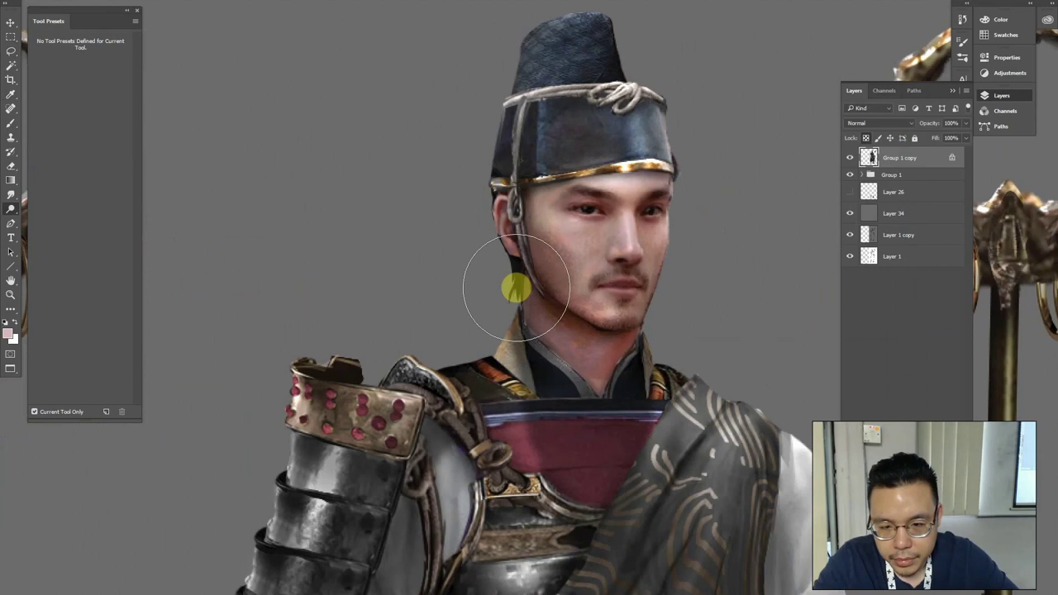
pyautogui.press('[')
pyautogui.press('[')
pyautogui.press('[')
pyautogui.press('[')
pyautogui.press('[')
pyautogui.press('[')
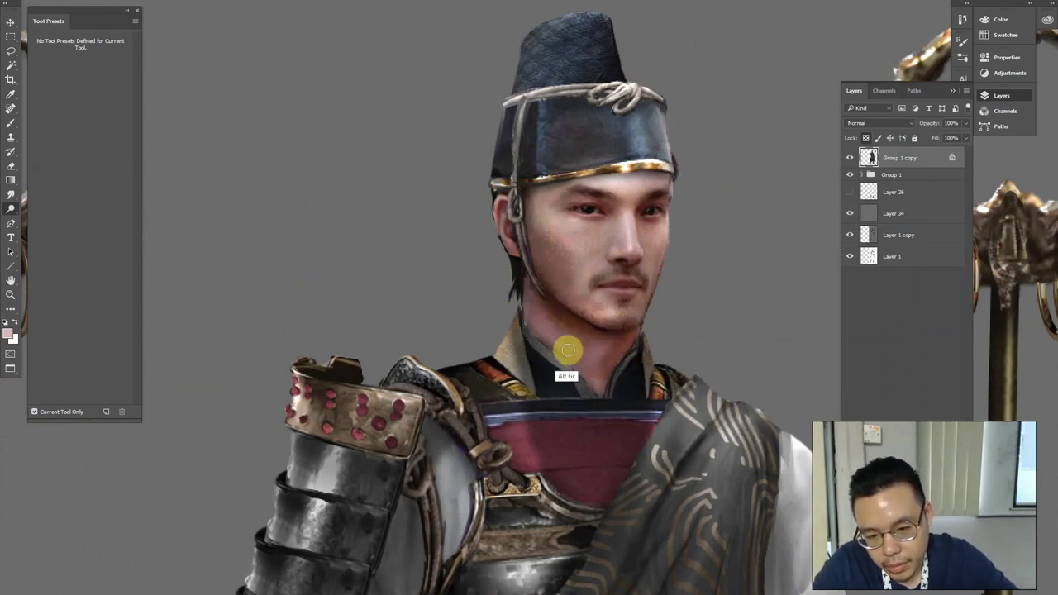
# Sample a reddish skin tone from the neck and choose the 35 px elongated brush tip
pyautogui.press('b')
pyautogui.keyDown('alt'); pyautogui.click(599, 353); pyautogui.keyUp('alt')
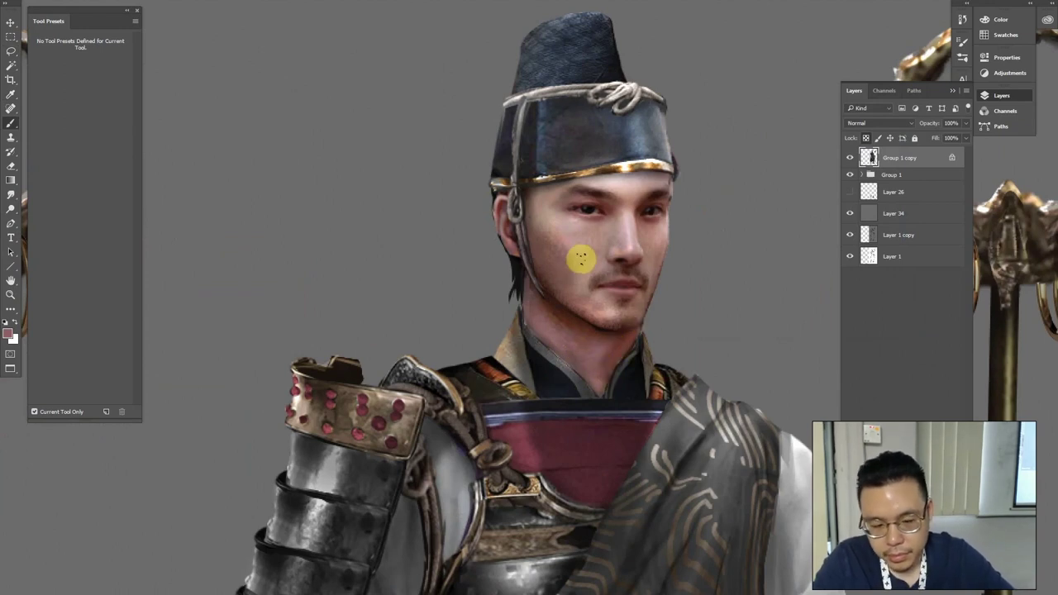
pyautogui.press('F5')
pyautogui.click(893, 66)
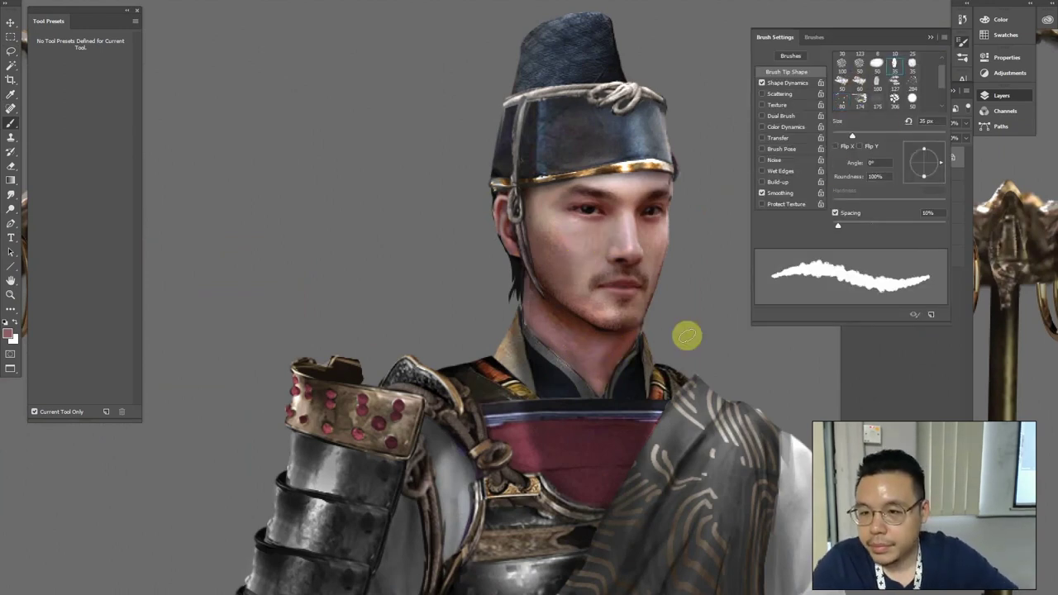
pyautogui.click(876, 84)
pyautogui.press('[')
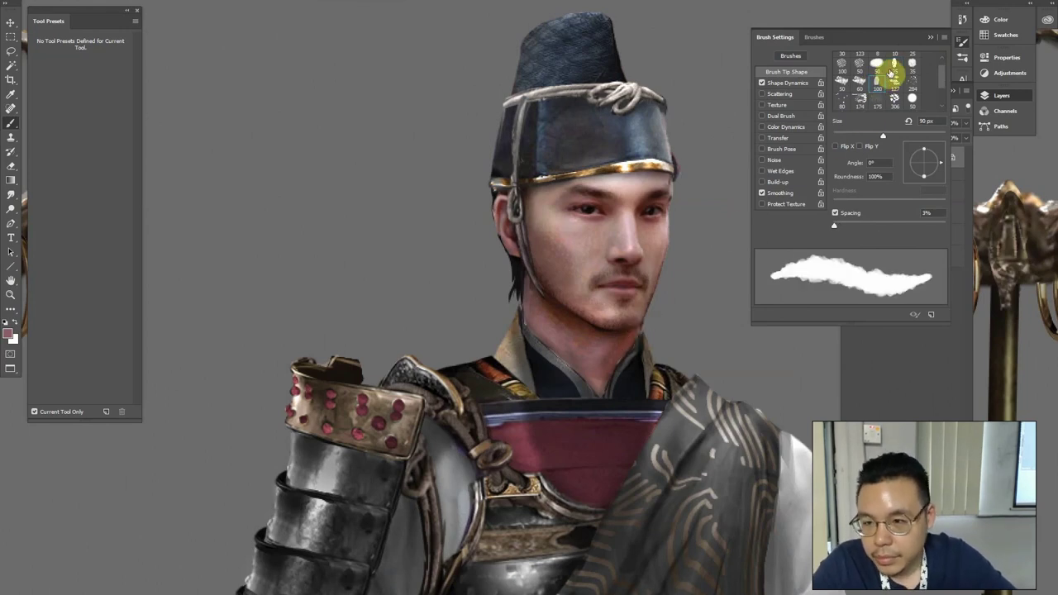
pyautogui.click(893, 67)
# Paint sampled skin and shadow tones along the jawline, neck and collar edge with a 10 px brush
pyautogui.keyDown('alt'); pyautogui.click(634, 348); pyautogui.keyUp('alt')
pyautogui.press('[')
pyautogui.press('[')
pyautogui.moveTo(632, 355)
pyautogui.mouseDown()
pyautogui.moveTo(633, 338)
pyautogui.moveTo(609, 373)
pyautogui.moveTo(568, 370)
pyautogui.moveTo(550, 347)
pyautogui.moveTo(589, 382)
pyautogui.moveTo(603, 326)
pyautogui.mouseUp()
pyautogui.keyDown('alt'); pyautogui.click(604, 325); pyautogui.keyUp('alt')
pyautogui.moveTo(603, 395); pyautogui.dragTo(615, 357)
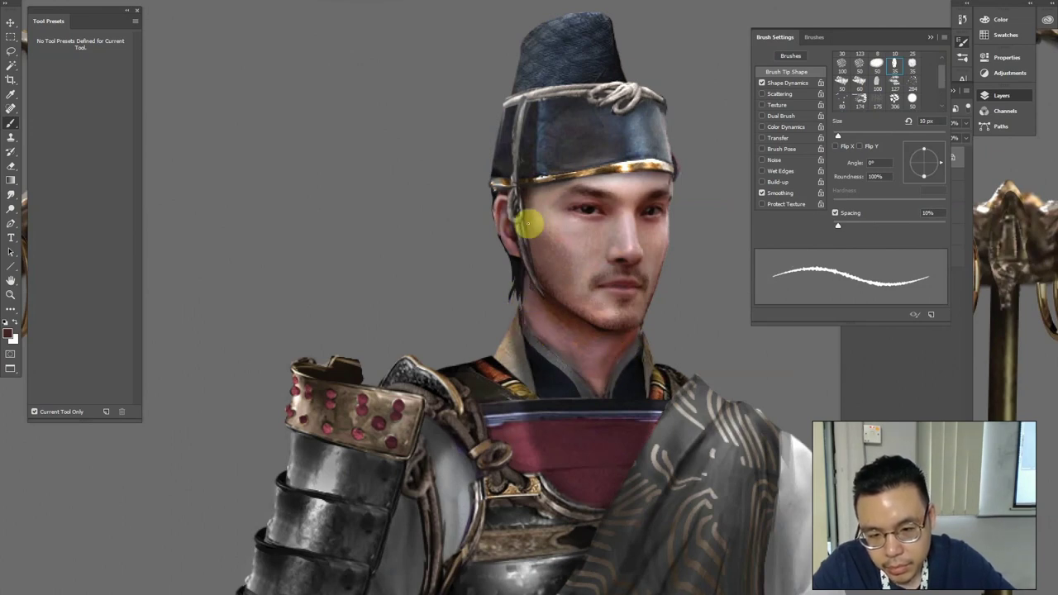
pyautogui.press('alt')
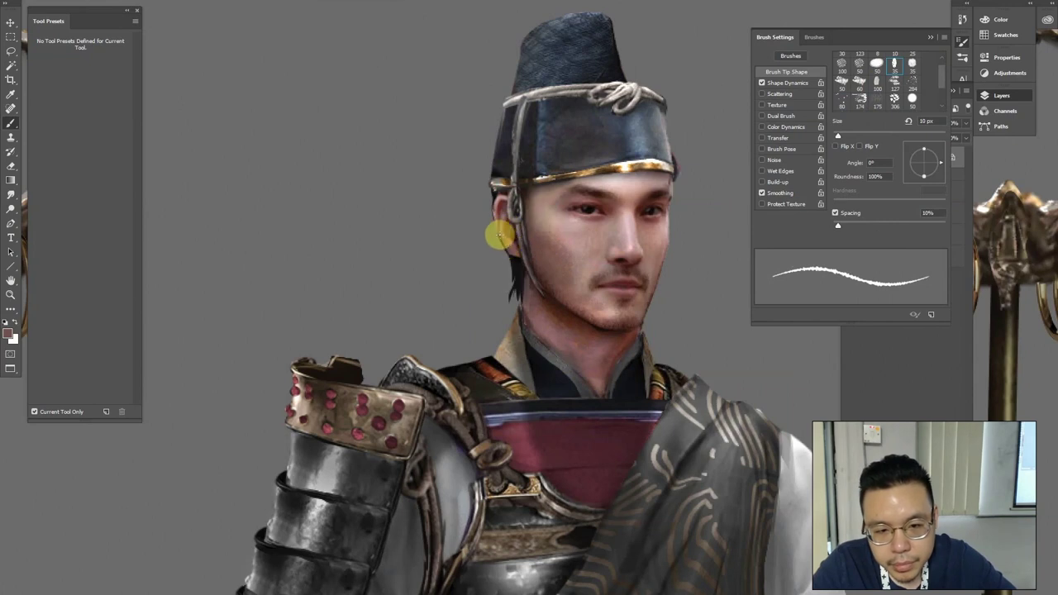
# Touch up the ear beside the hat cord with a sampled skin tone and a 6 px brush
pyautogui.keyDown('alt'); pyautogui.click(611, 174); pyautogui.keyUp('alt')
pyautogui.press(']')
pyautogui.press('[')
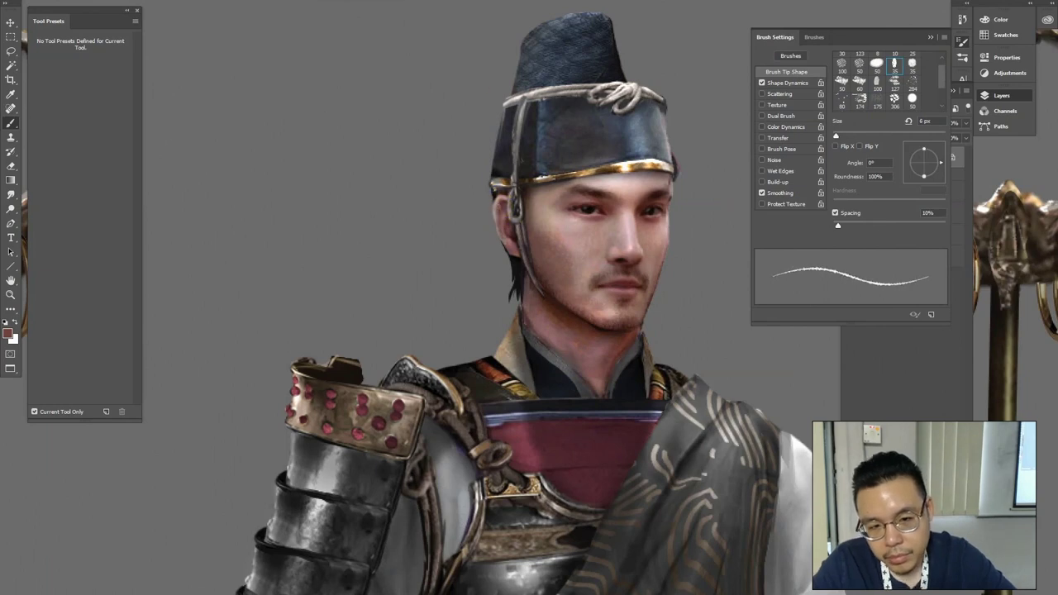
# Compare the refined figure with the original at full-figure scale, checking the face and neck
pyautogui.hotkey('ctrl', '-')
pyautogui.hotkey('ctrl', '-')
pyautogui.hotkey('ctrl', '-')
pyautogui.moveTo(449, 303); pyautogui.dragTo(463, 215)
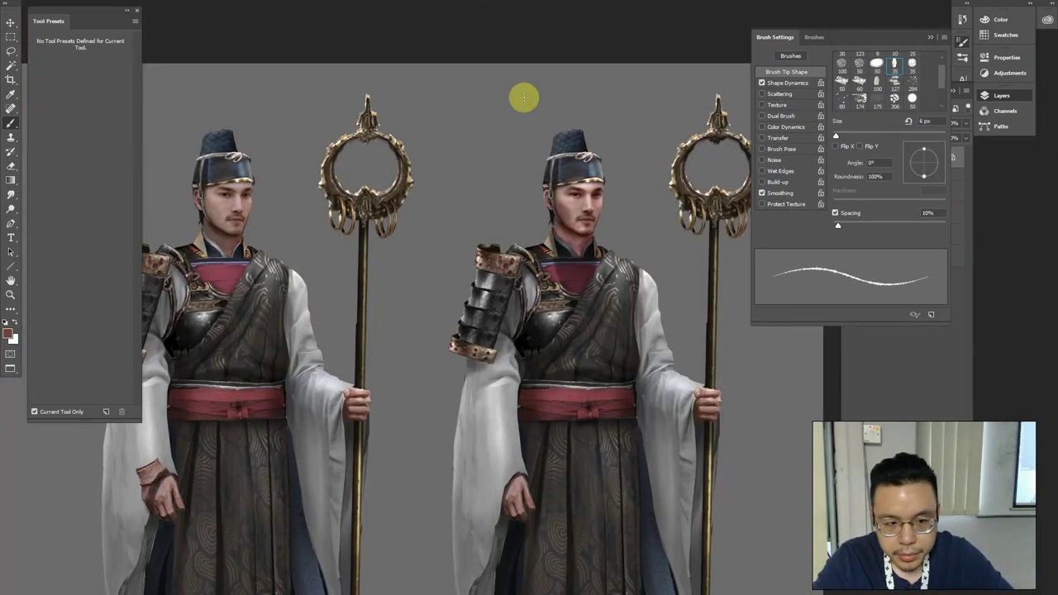
pyautogui.hotkey('ctrl', '-')
pyautogui.hotkey('ctrl', '-')
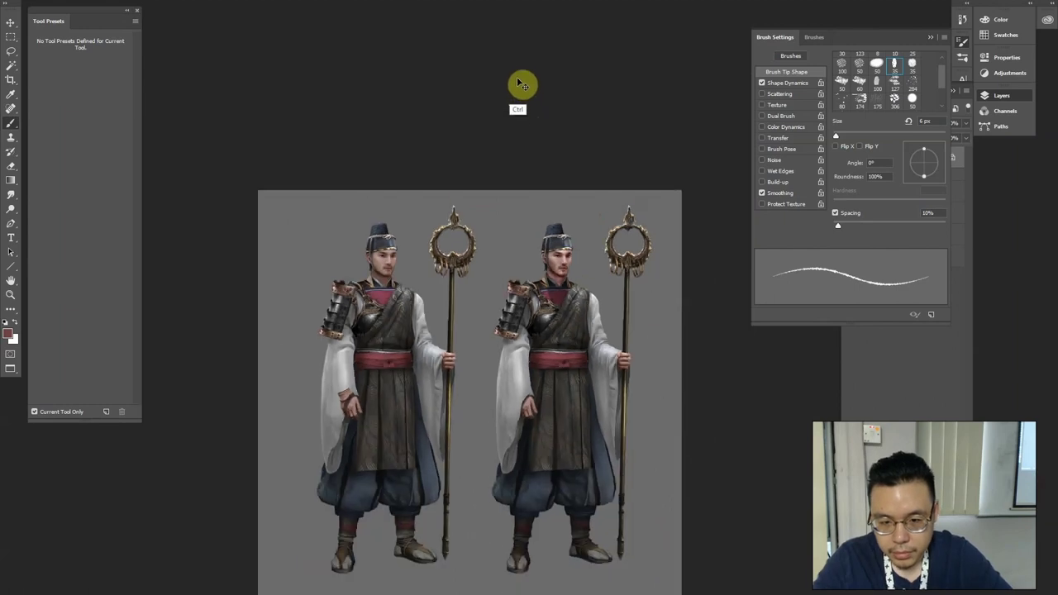
pyautogui.scroll(5, 520, 83)
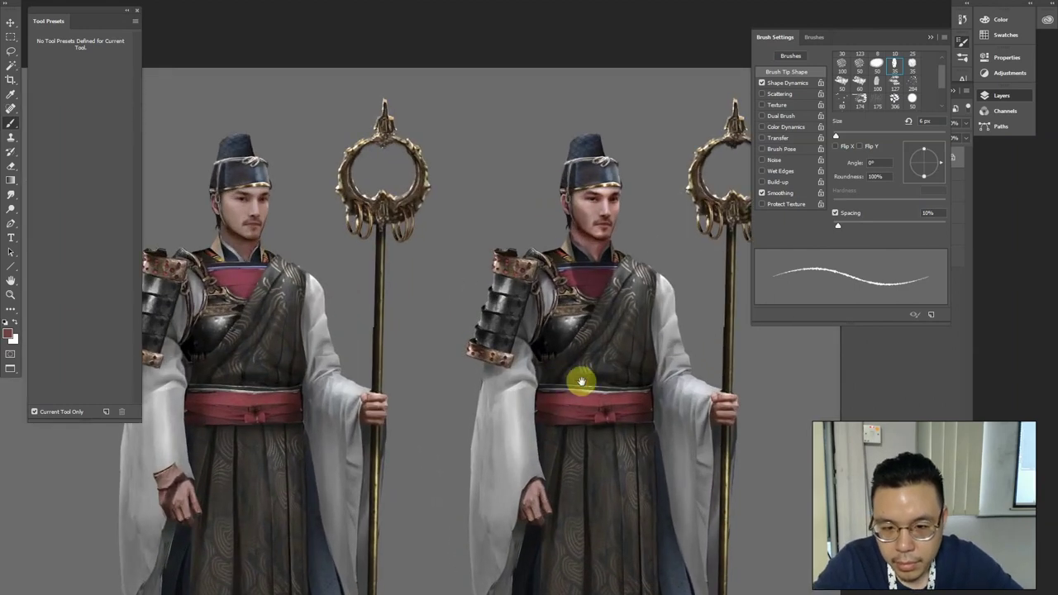
pyautogui.scroll(3, 578, 172)
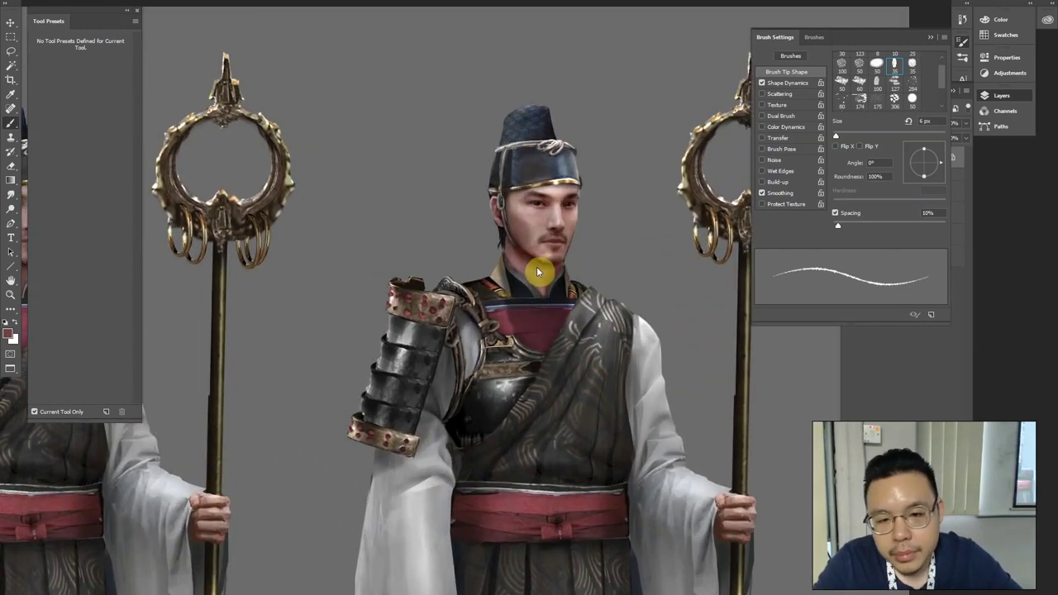
pyautogui.scroll(3, 539, 266)
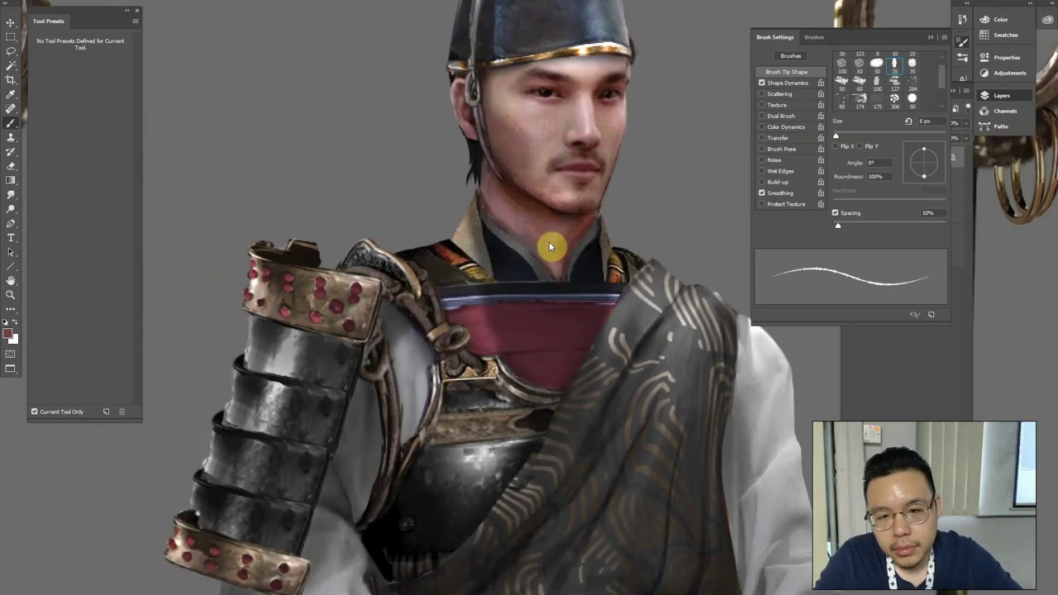
# Touch up the forehead below the hat's gold trim with sampled skin tones and an 8 to 10 px brush
pyautogui.moveTo(527, 17); pyautogui.dragTo(560, 204)
pyautogui.scroll(2, 559, 202)
pyautogui.press(']')
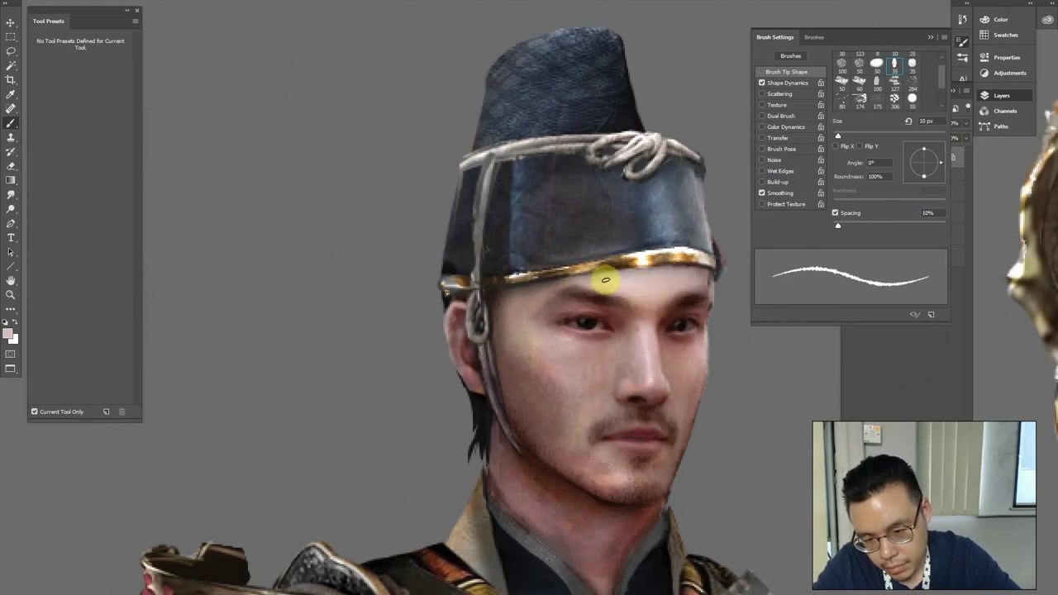
pyautogui.keyDown('alt'); pyautogui.click(705, 285); pyautogui.keyUp('alt')
pyautogui.press('[')
pyautogui.press('[')
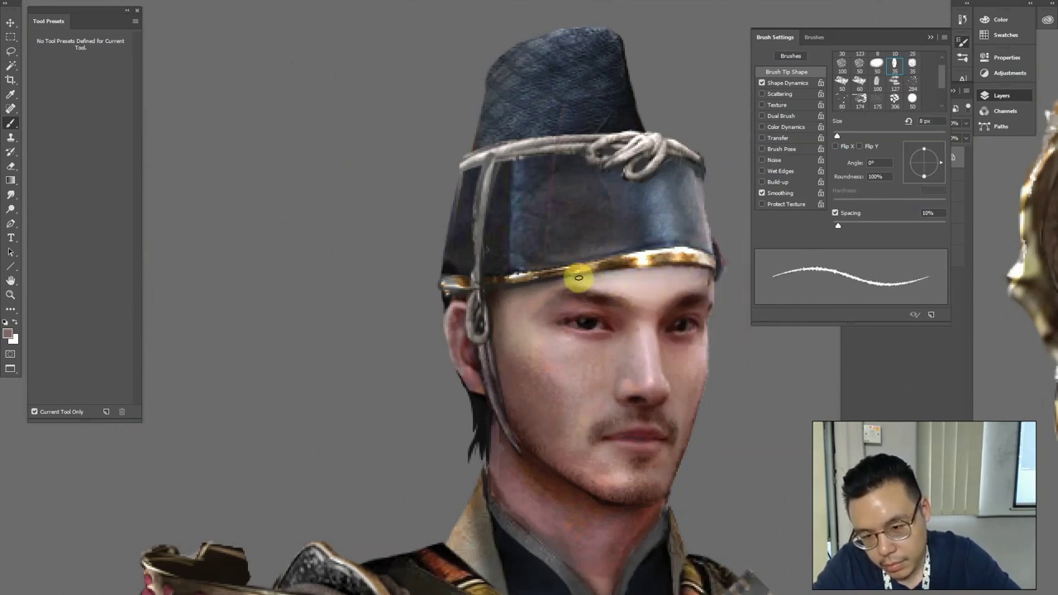
# Refine the eye and nose shading with a 7 px brush, using tones sampled beside the eye and under the nose
pyautogui.keyDown('alt'); pyautogui.click(604, 329); pyautogui.keyUp('alt')
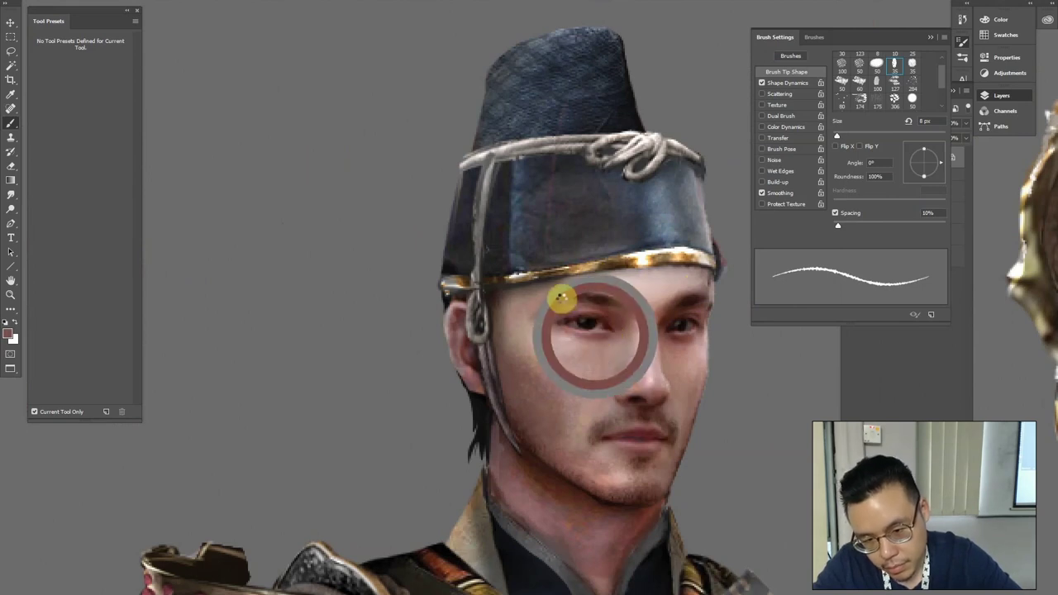
pyautogui.press('[')
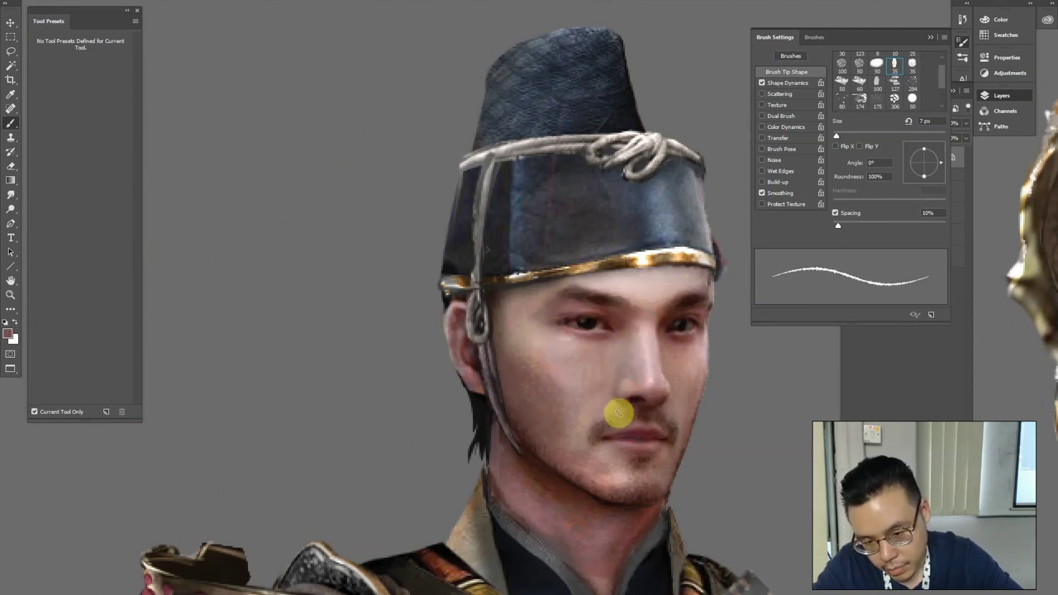
pyautogui.keyDown('alt'); pyautogui.click(650, 404); pyautogui.keyUp('alt')
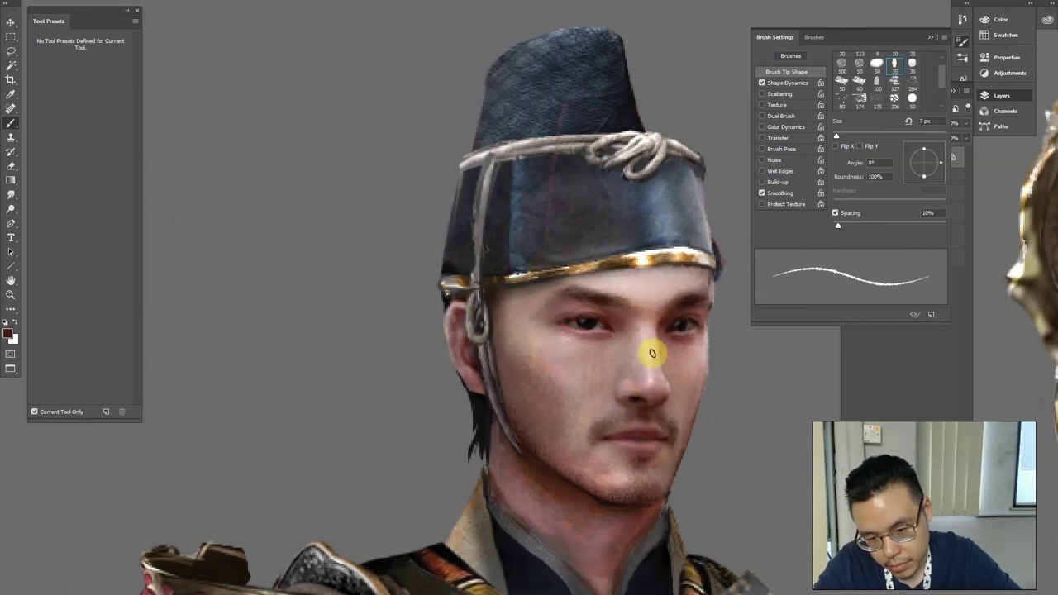
# Shade the jawline and chin with reddish-brown skin tones, setting the brush to 15 px
pyautogui.press(']')
pyautogui.press(']')
pyautogui.press(']')
pyautogui.press(']')
pyautogui.press(']')
pyautogui.press(']')
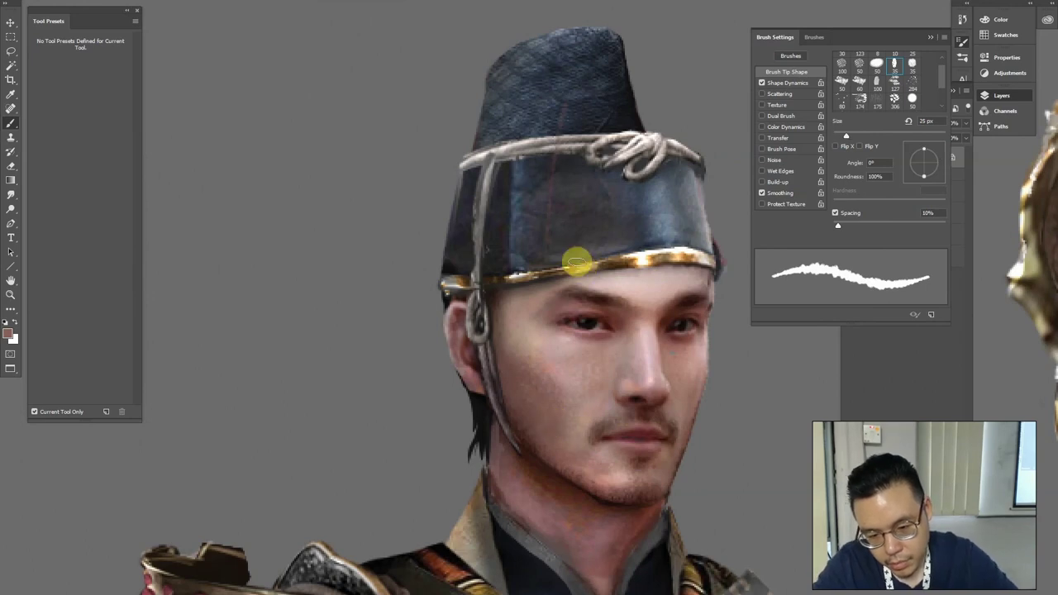
pyautogui.press('[')
pyautogui.press('[')
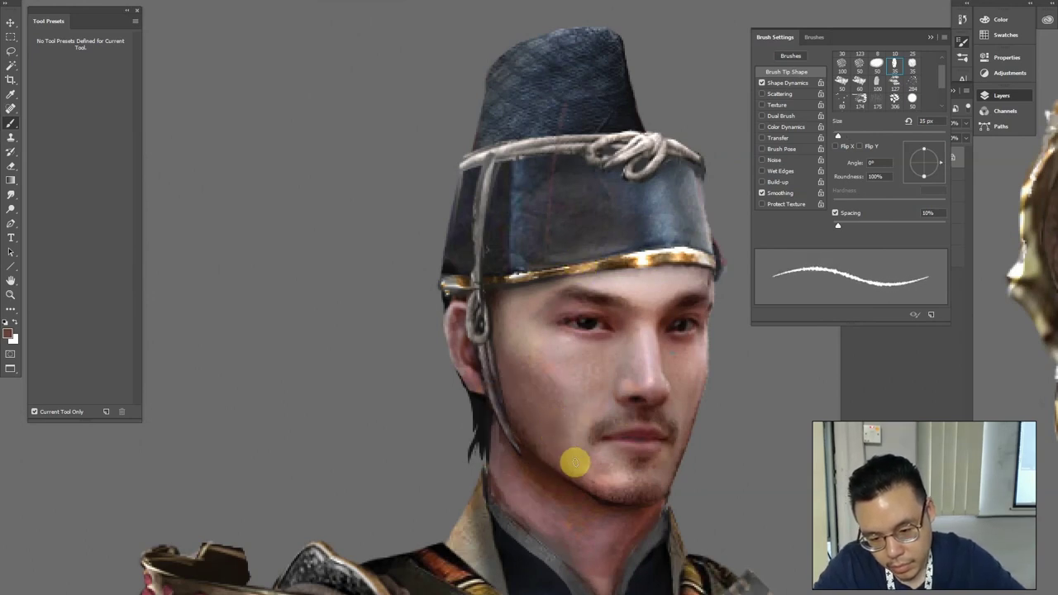
pyautogui.press(']')
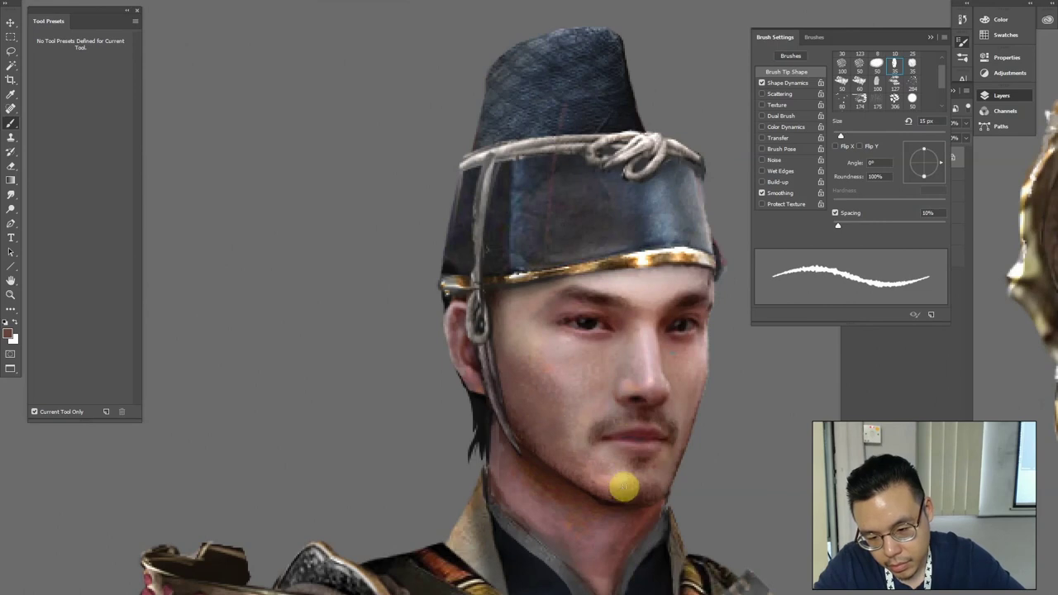
# Sample skin tones from the cheek and check the face against the whole figure
pyautogui.hotkey('ctrl', '-')
pyautogui.hotkey('ctrl', '-')
pyautogui.hotkey('ctrl', '-')
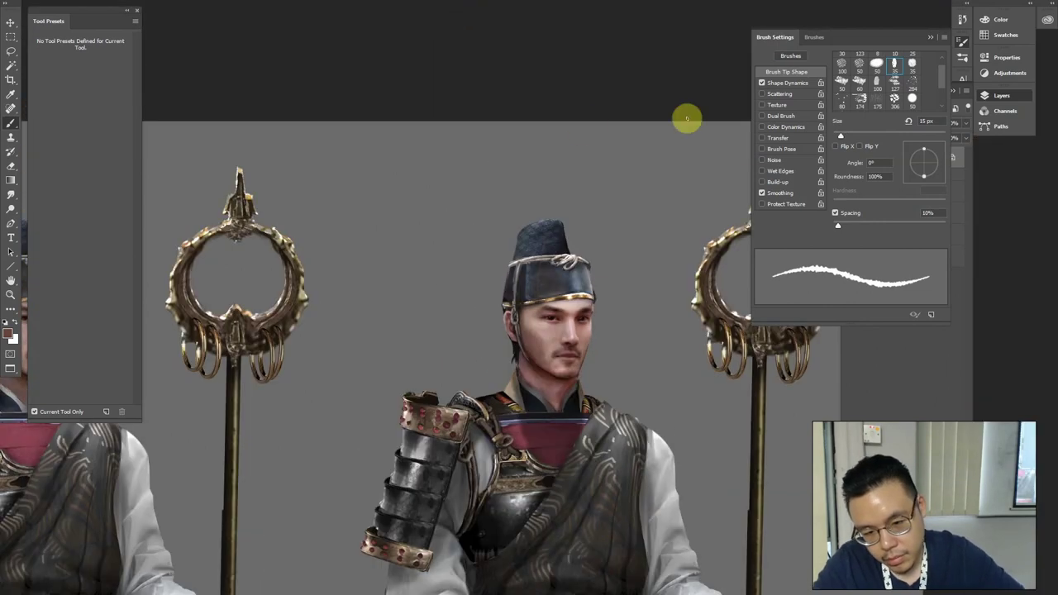
pyautogui.keyDown('alt'); pyautogui.click(548, 349); pyautogui.keyUp('alt')
pyautogui.keyDown('alt'); pyautogui.click(539, 344); pyautogui.keyUp('alt')
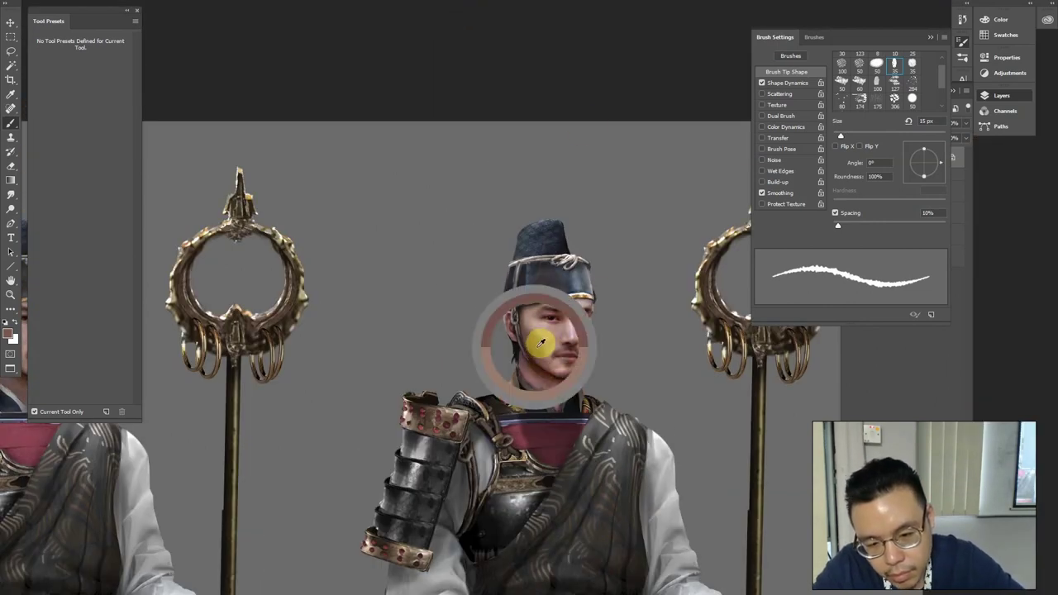
pyautogui.hotkey('ctrl', '-')
pyautogui.hotkey('ctrl', '-')
pyautogui.hotkey('ctrl', '+')
pyautogui.hotkey('ctrl', '+')
pyautogui.moveTo(594, 315); pyautogui.dragTo(577, 220)
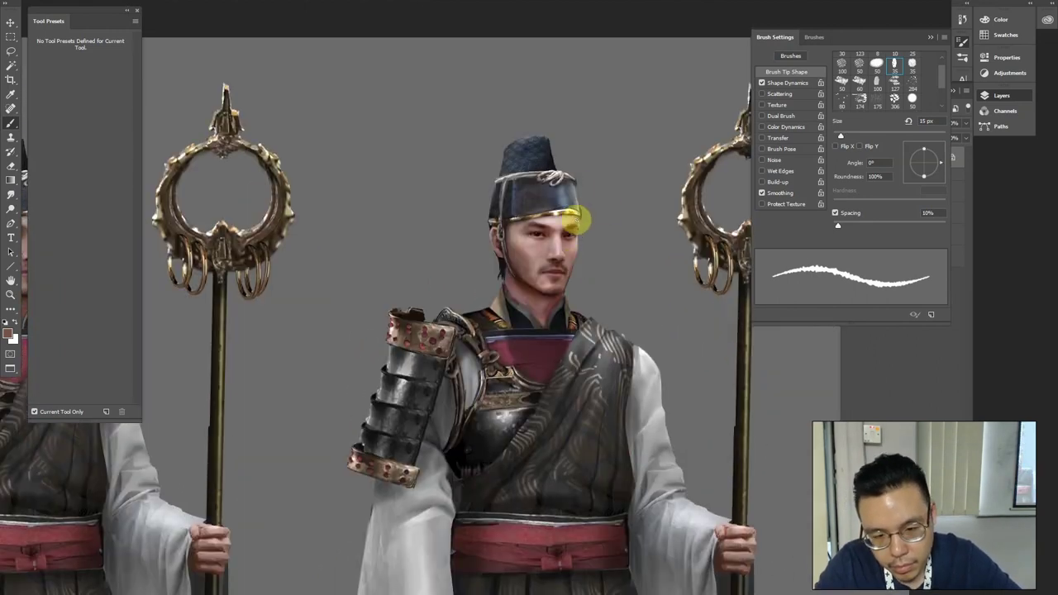
pyautogui.scroll(3, 578, 221)
pyautogui.press('l')
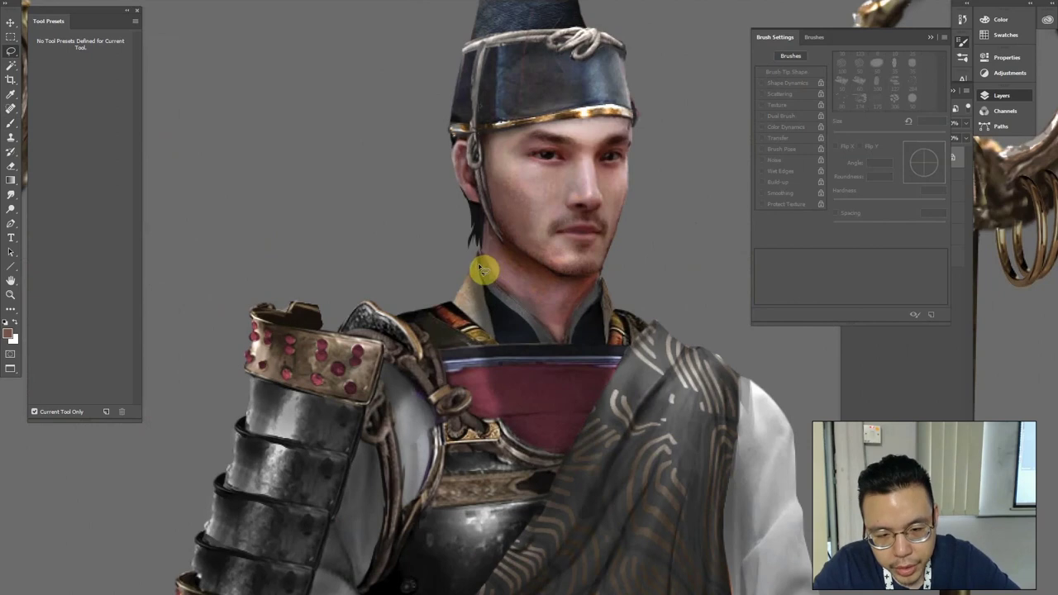
pyautogui.moveTo(512, 281)
pyautogui.mouseDown()
pyautogui.moveTo(556, 308)
pyautogui.moveTo(479, 258)
pyautogui.moveTo(483, 277)
pyautogui.moveTo(553, 347)
pyautogui.moveTo(576, 341)
pyautogui.moveTo(591, 296)
pyautogui.mouseUp()
pyautogui.hotkey('ctrl', 'd')
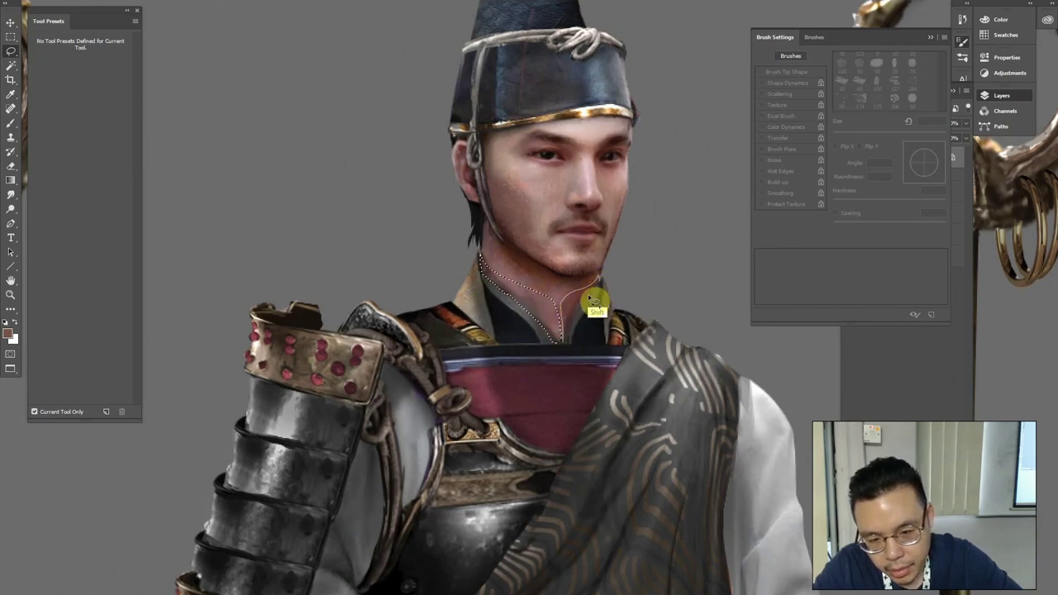
pyautogui.hotkey('ctrl', 't')
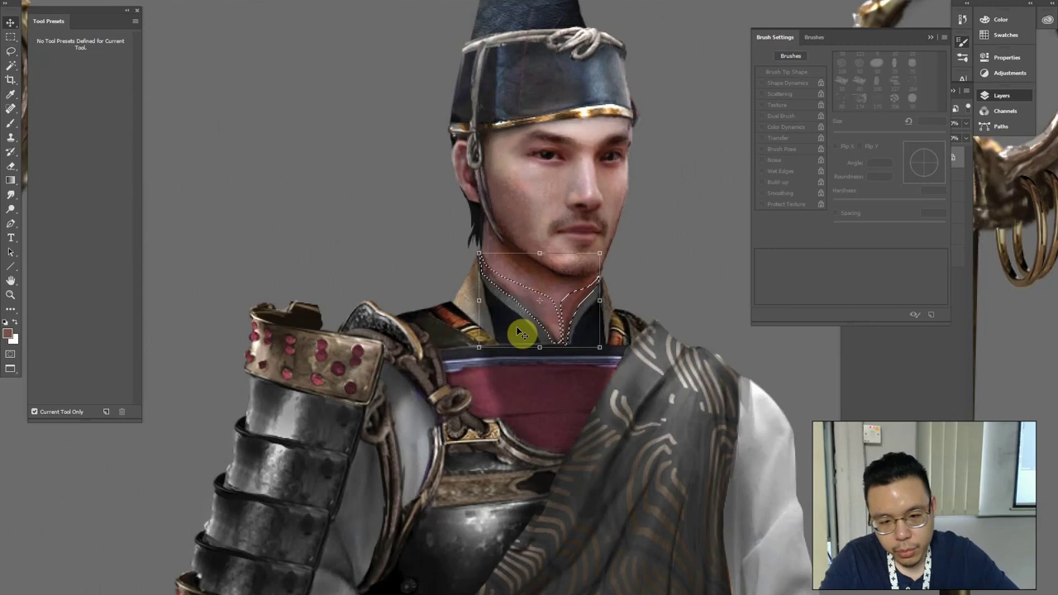
# Lasso the lower neck above the collar, fill it with the collar's sampled dark tone using a 40 px brush, and deselect
pyautogui.press('b')
pyautogui.keyDown('alt'); pyautogui.click(519, 330); pyautogui.keyUp('alt')
pyautogui.press('l')
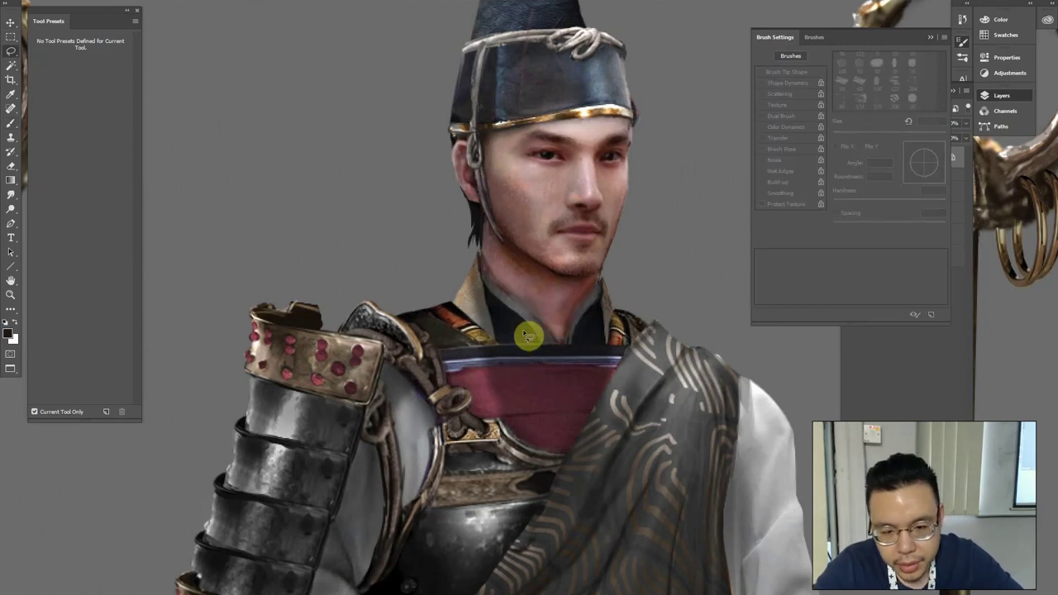
pyautogui.press('b')
pyautogui.press(']')
pyautogui.press(']')
pyautogui.press(']')
pyautogui.press(']')
pyautogui.press(']')
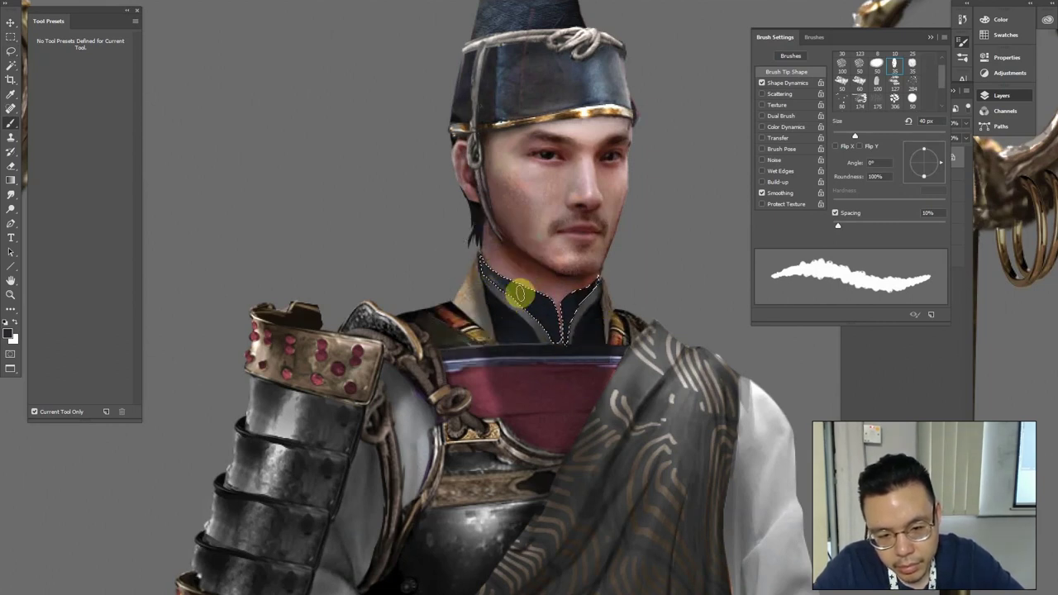
pyautogui.hotkey('ctrl', 'd')
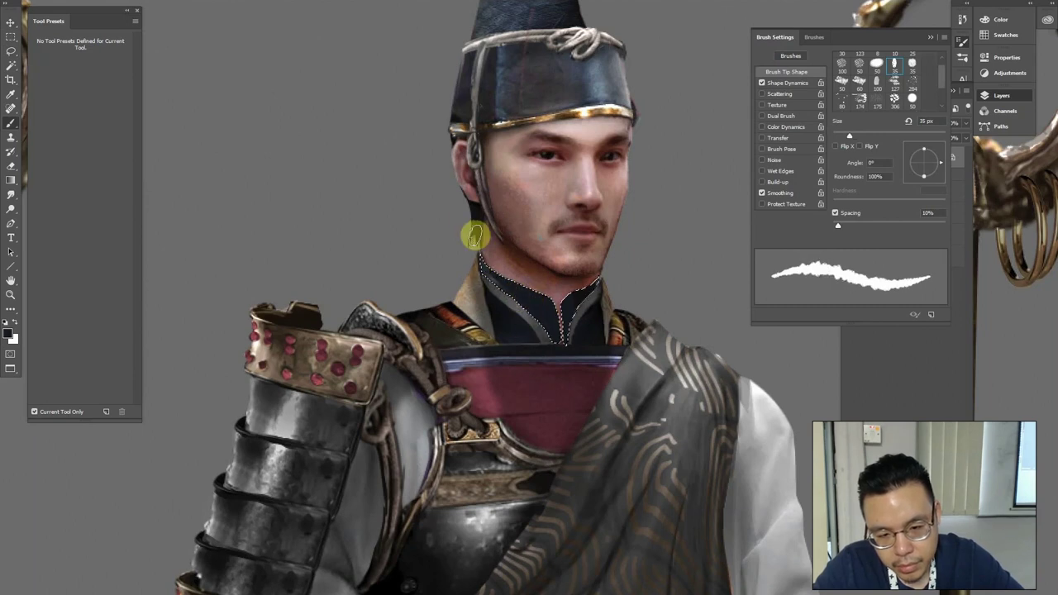
# Refine the raised collar's edges and front opening with sampled dark tones and a 7 to 9 px brush
pyautogui.press('[')
pyautogui.press('[')
pyautogui.press('[')
pyautogui.press('[')
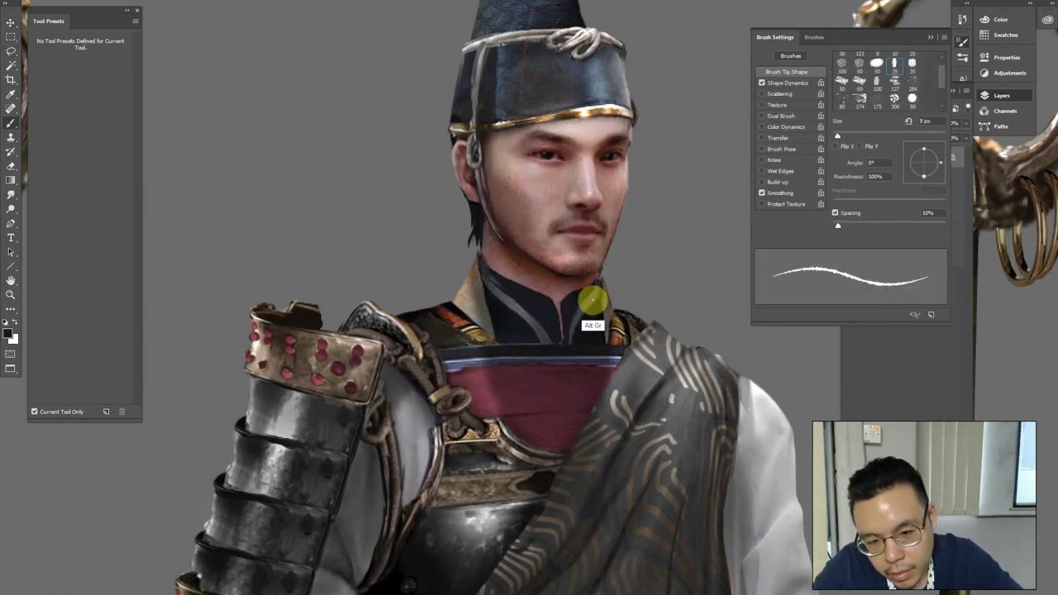
pyautogui.press(']')
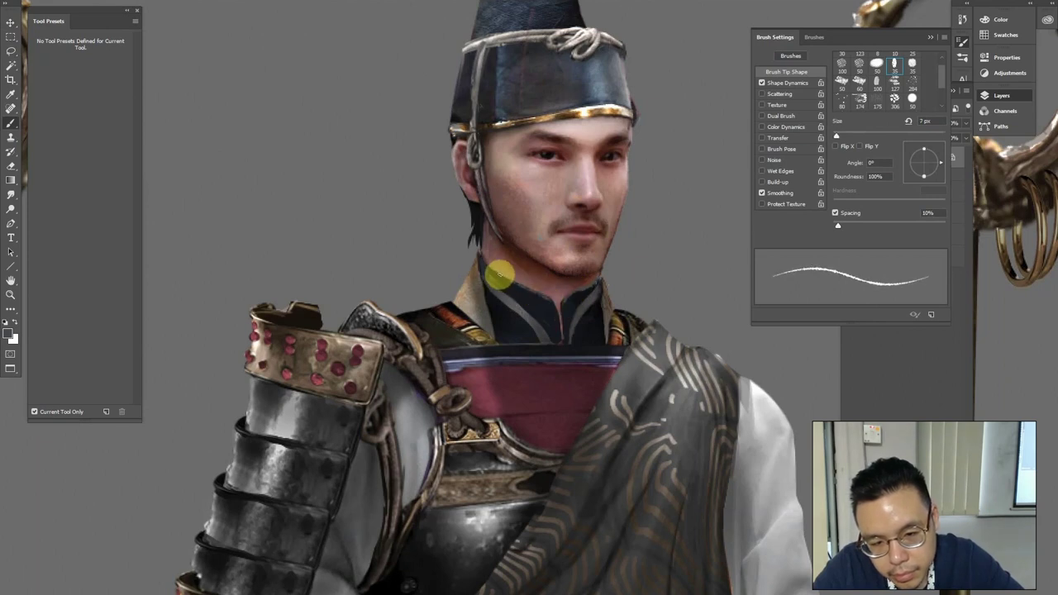
pyautogui.keyDown('alt'); pyautogui.click(560, 300); pyautogui.keyUp('alt')
pyautogui.press(']')
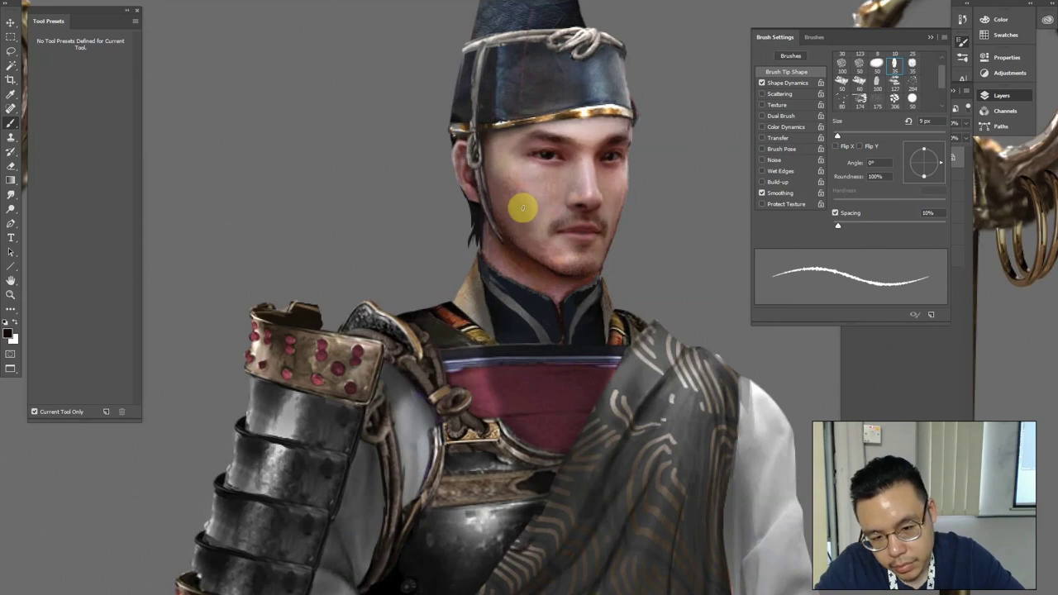
# Lasso the collar's front opening, repaint it with a sampled neck skin tone and deselect
pyautogui.scroll(-4, 559, 100)
pyautogui.scroll(-1, 555, 93)
pyautogui.scroll(6, 586, 104)
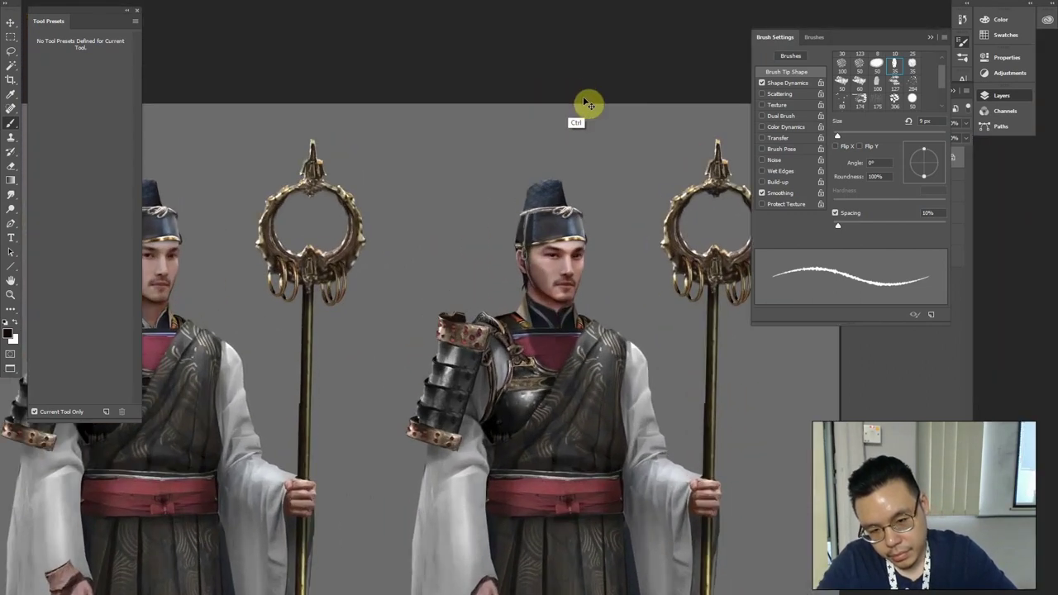
pyautogui.keyDown('alt'); pyautogui.click(608, 303); pyautogui.keyUp('alt')
pyautogui.press('l')
pyautogui.moveTo(627, 294)
pyautogui.mouseDown()
pyautogui.moveTo(609, 353)
pyautogui.moveTo(587, 305)
pyautogui.moveTo(604, 311)
pyautogui.moveTo(603, 301)
pyautogui.moveTo(605, 342)
pyautogui.moveTo(595, 306)
pyautogui.moveTo(606, 347)
pyautogui.mouseUp()
pyautogui.press('b')
pyautogui.hotkey('ctrl', 'd')
pyautogui.press('[')
# Sample the collar's dark tone and clean up the collar edge beside the front opening with an 8 px brush
pyautogui.press('l')
pyautogui.press('b')
pyautogui.keyDown('alt'); pyautogui.click(631, 330); pyautogui.keyUp('alt')
pyautogui.press('[')
pyautogui.press('[')
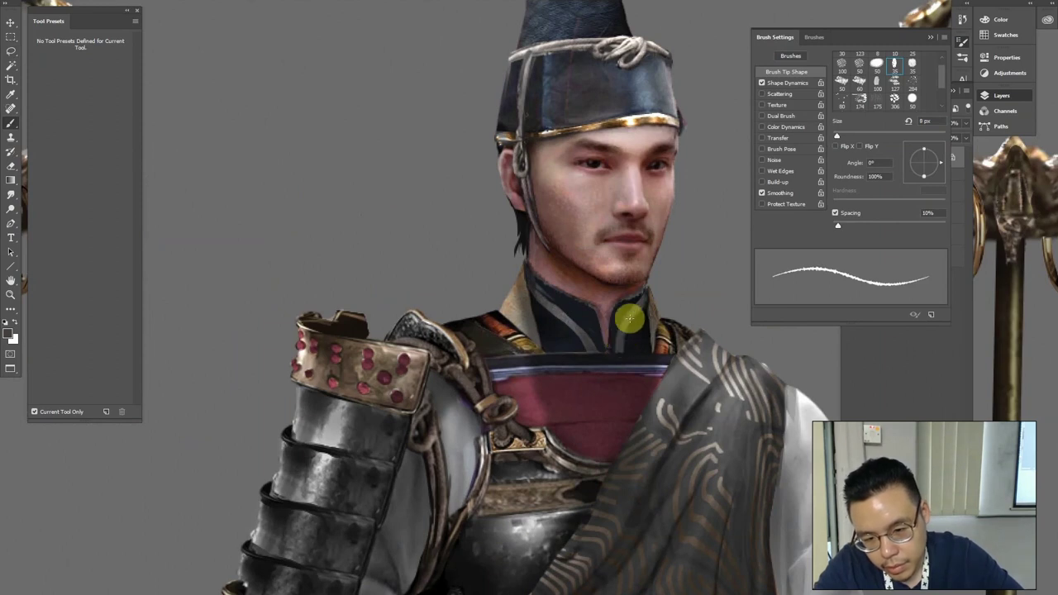
# Compare the raised collar and face with the original figure at several zoom levels
pyautogui.hotkey('ctrl', '-')
pyautogui.hotkey('ctrl', '-')
pyautogui.hotkey('ctrl', '-')
pyautogui.hotkey('ctrl', '-')
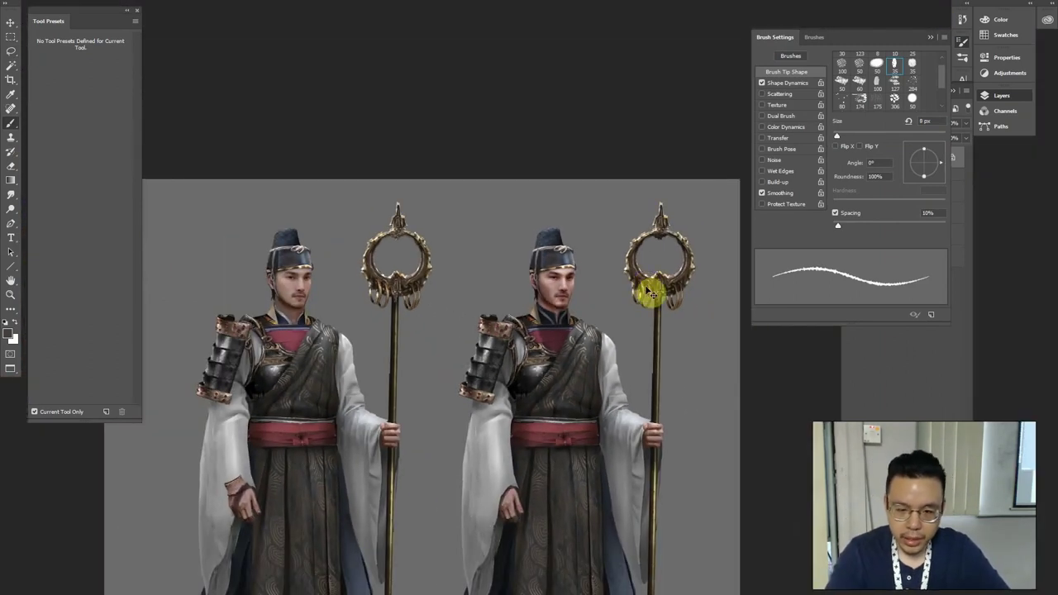
pyautogui.hotkey('ctrl', '+')
pyautogui.hotkey('ctrl', '-')
pyautogui.hotkey('ctrl', '-')
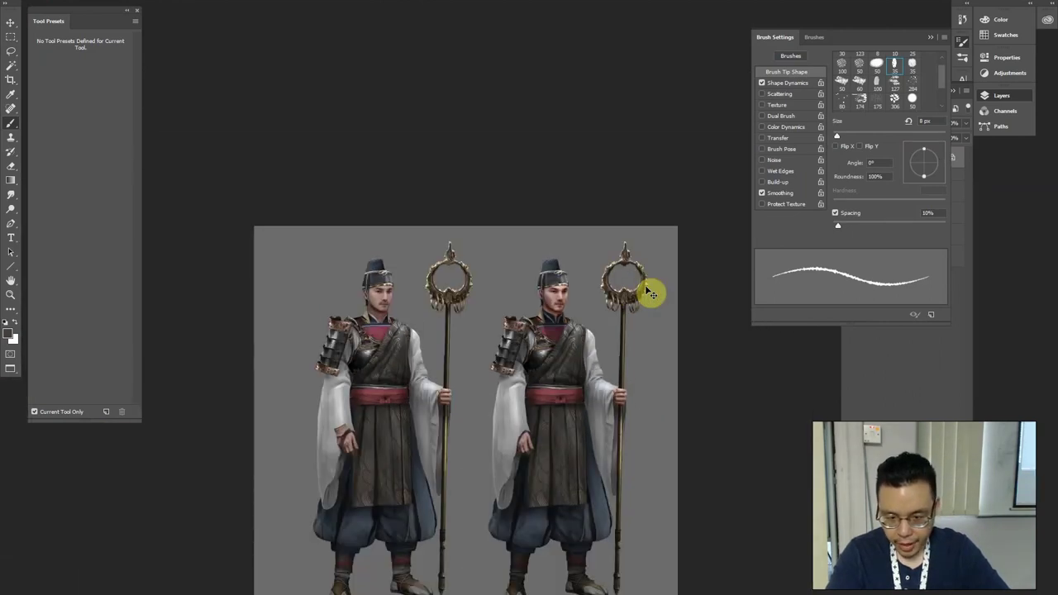
pyautogui.hotkey('ctrl', '+')
pyautogui.hotkey('ctrl', '+')
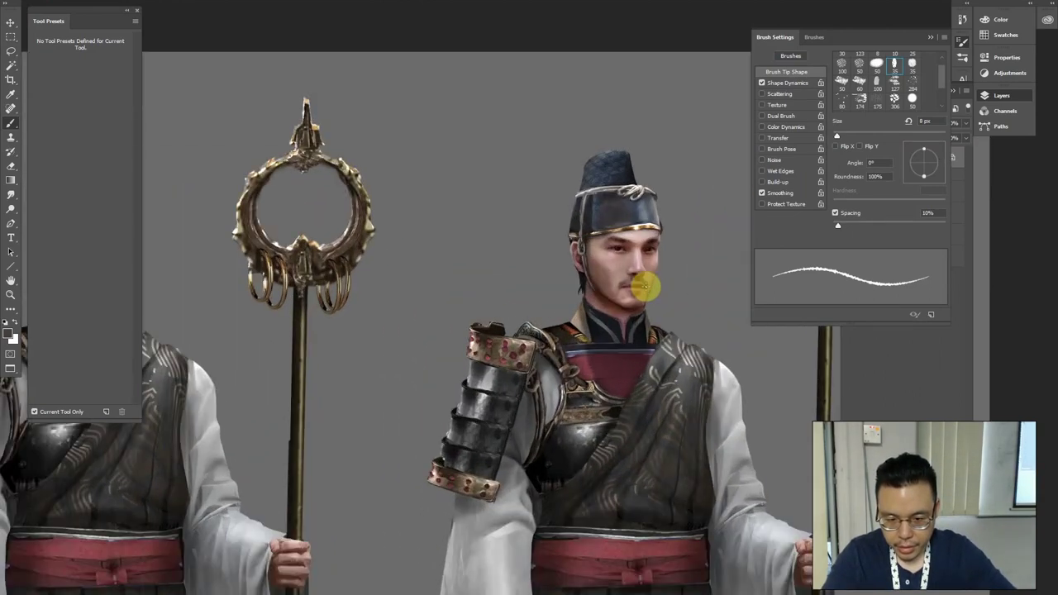
# Retouch the shoulder armour's edges and the chest trim with sampled dark tones and a 9 to 20 px brush
pyautogui.hotkey('ctrl', '+')
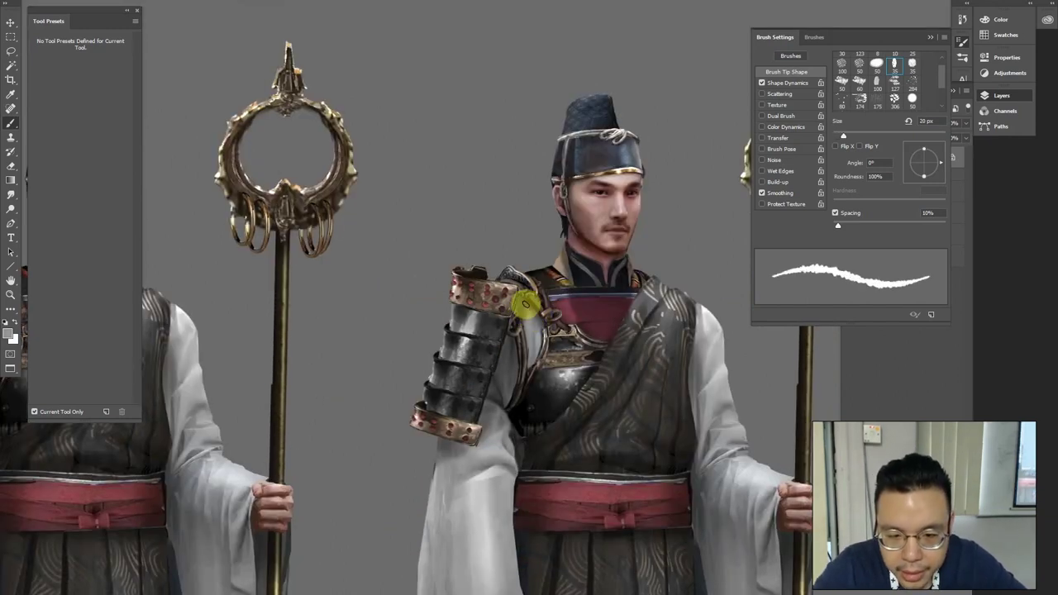
pyautogui.keyDown('alt'); pyautogui.click(539, 313); pyautogui.keyUp('alt')
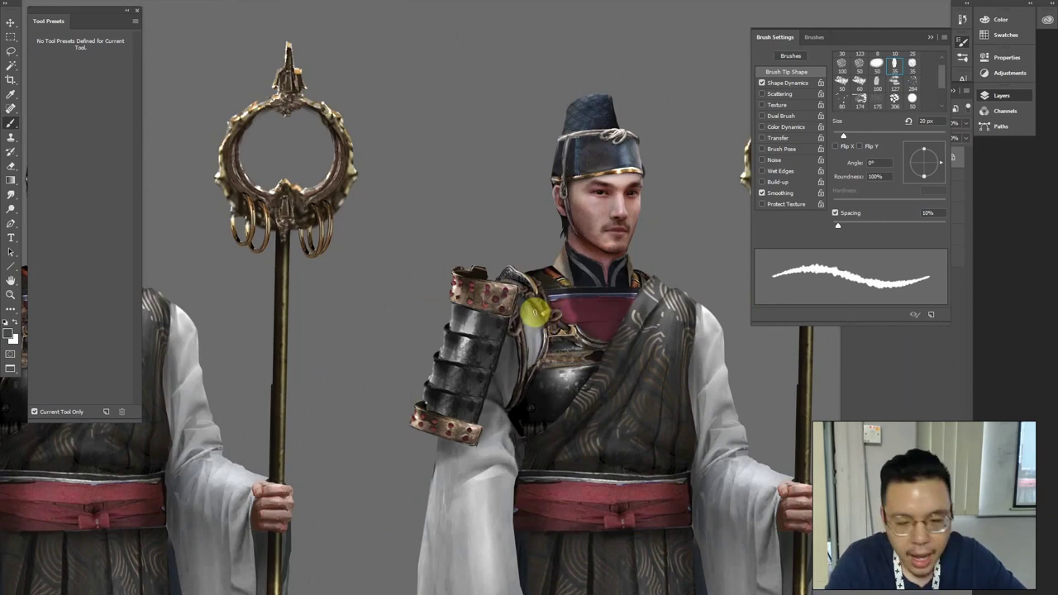
pyautogui.press('[')
pyautogui.press(']')
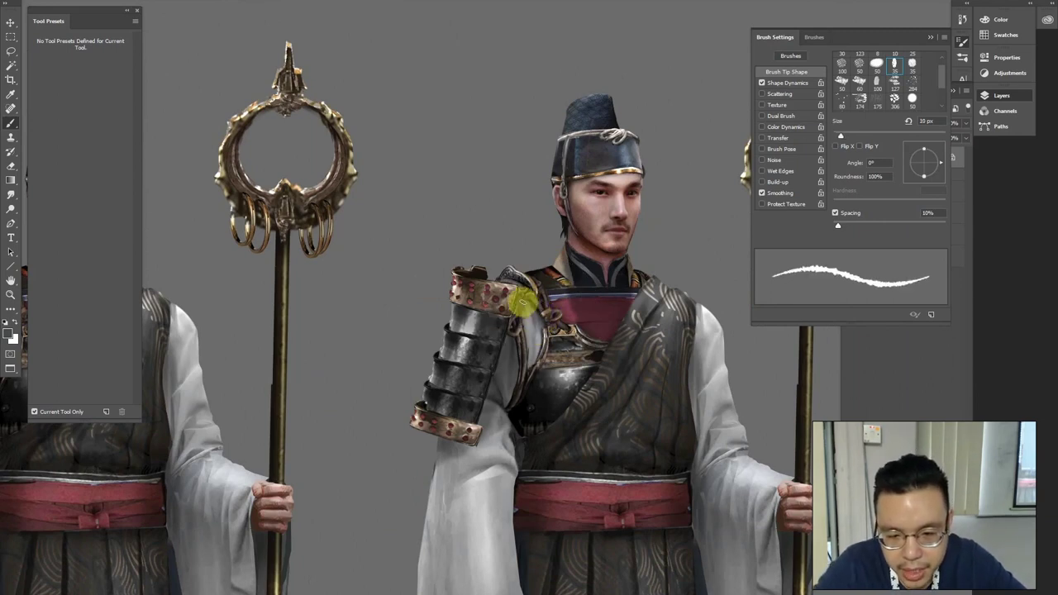
pyautogui.keyDown('alt'); pyautogui.click(511, 301); pyautogui.keyUp('alt')
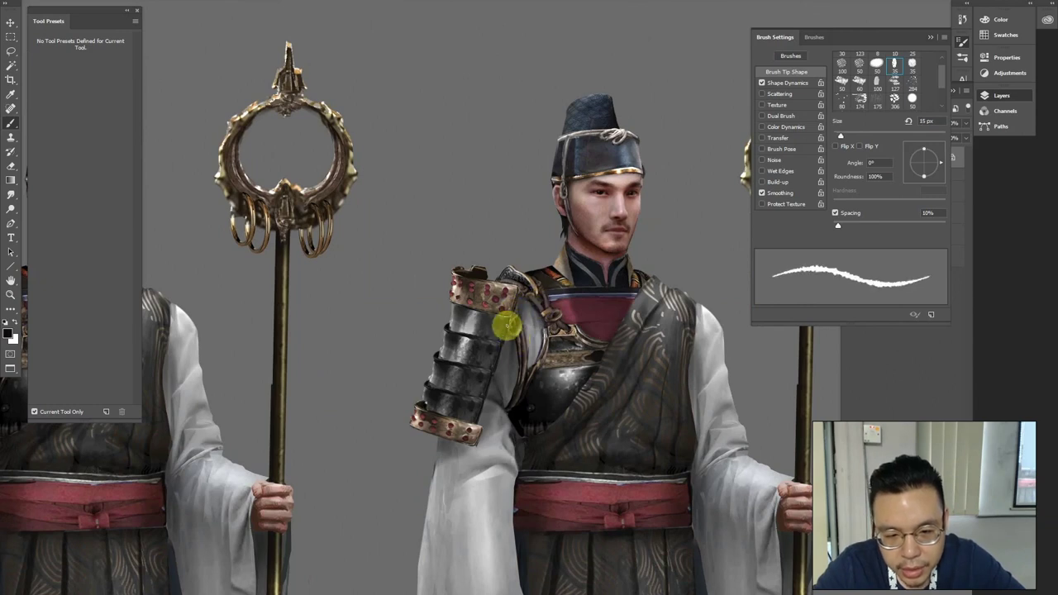
pyautogui.press('[')
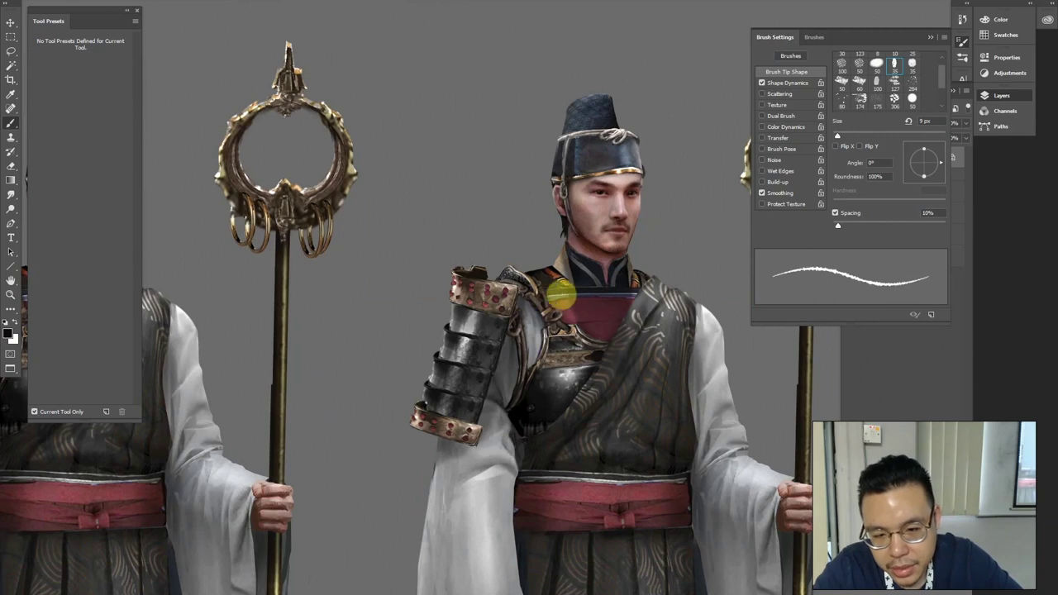
pyautogui.press(']')
pyautogui.press(']')
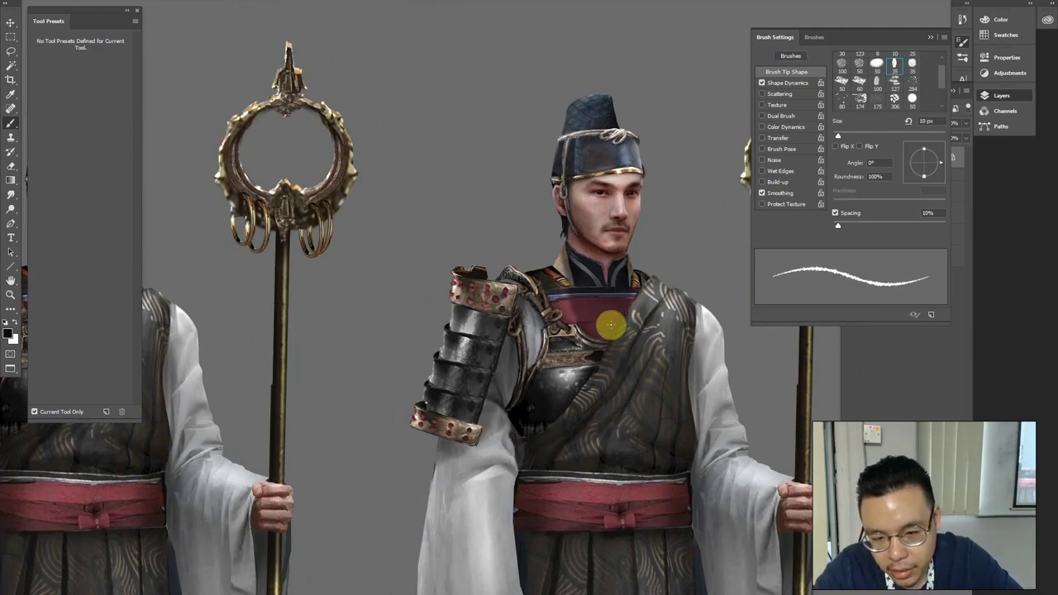
pyautogui.press('[')
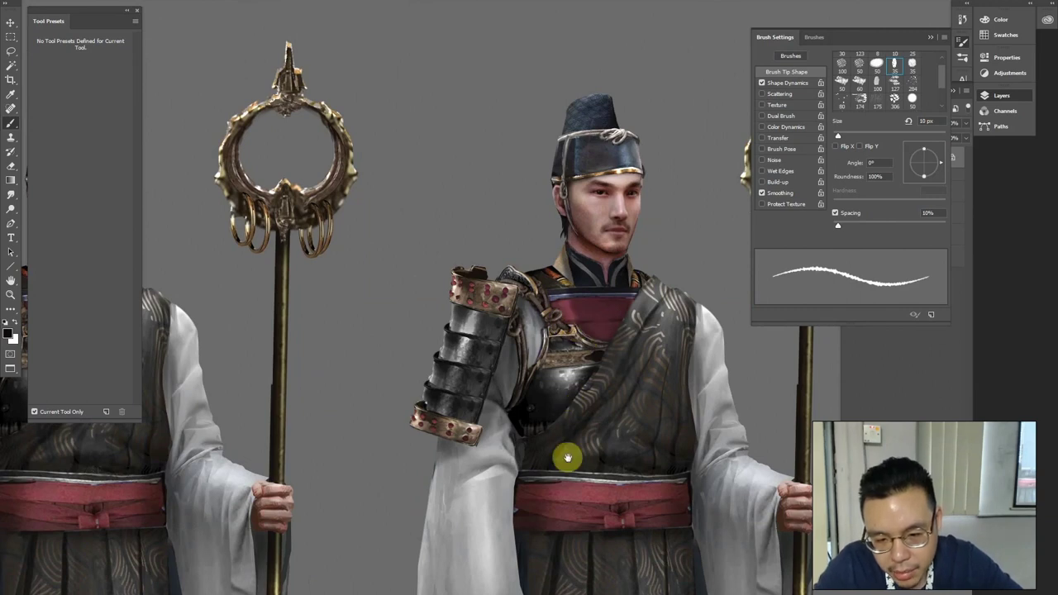
# Retouch the waist sash with a sampled red tone, using a brush enlarged to 20 px
pyautogui.moveTo(567, 454); pyautogui.dragTo(565, 301)
pyautogui.hotkey('ctrl', '+')
pyautogui.hotkey('ctrl', '+')
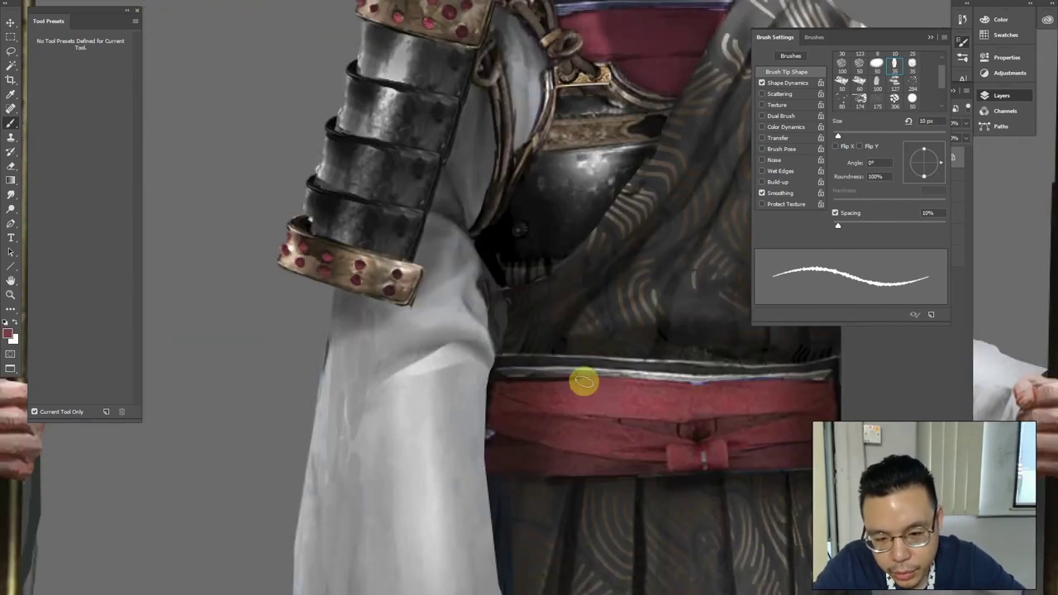
pyautogui.press(']')
pyautogui.press(']')
pyautogui.hotkey('ctrl', '-')
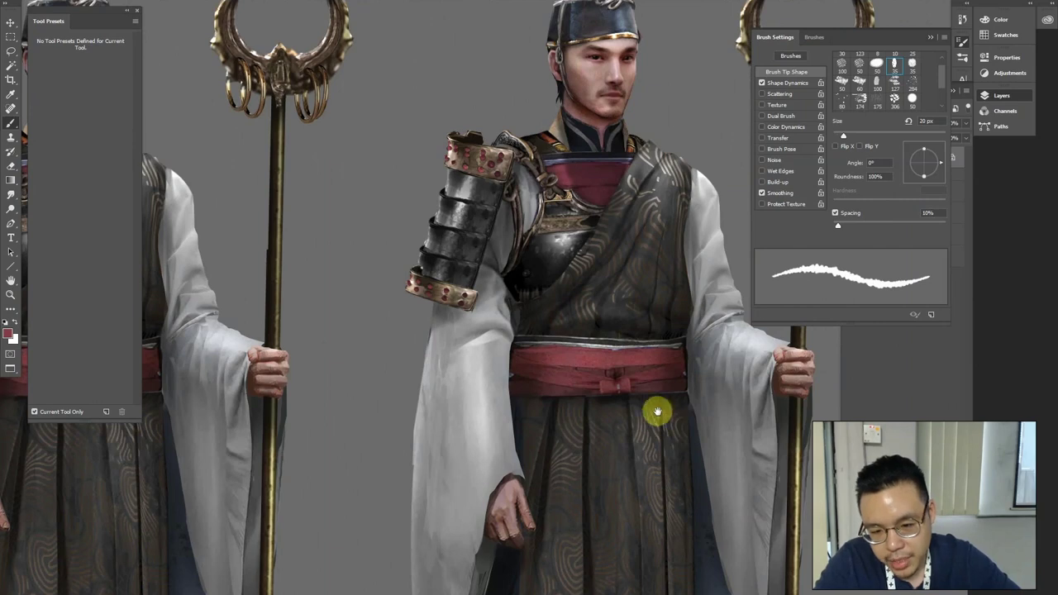
pyautogui.moveTo(658, 412); pyautogui.dragTo(597, 290)
pyautogui.hotkey('ctrl', '-')
pyautogui.hotkey('ctrl', '+')
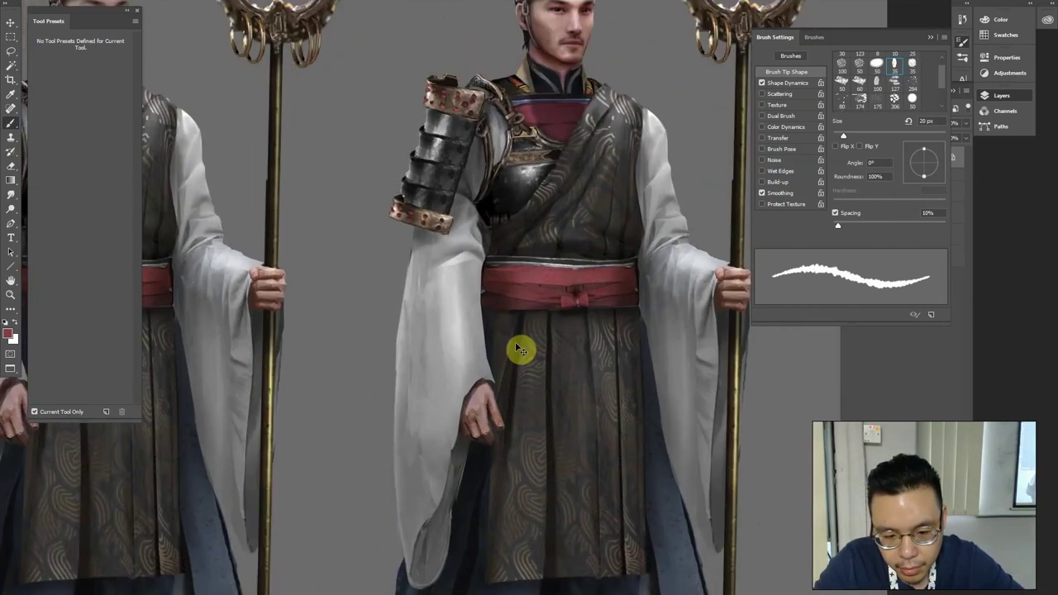
# Sample the hanging sleeve's grey and refine the sleeve's lower edge and opening with an 8 to 15 px brush
pyautogui.moveTo(548, 350); pyautogui.dragTo(582, 180)
pyautogui.keyDown('alt'); pyautogui.click(503, 210); pyautogui.keyUp('alt')
pyautogui.press('[')
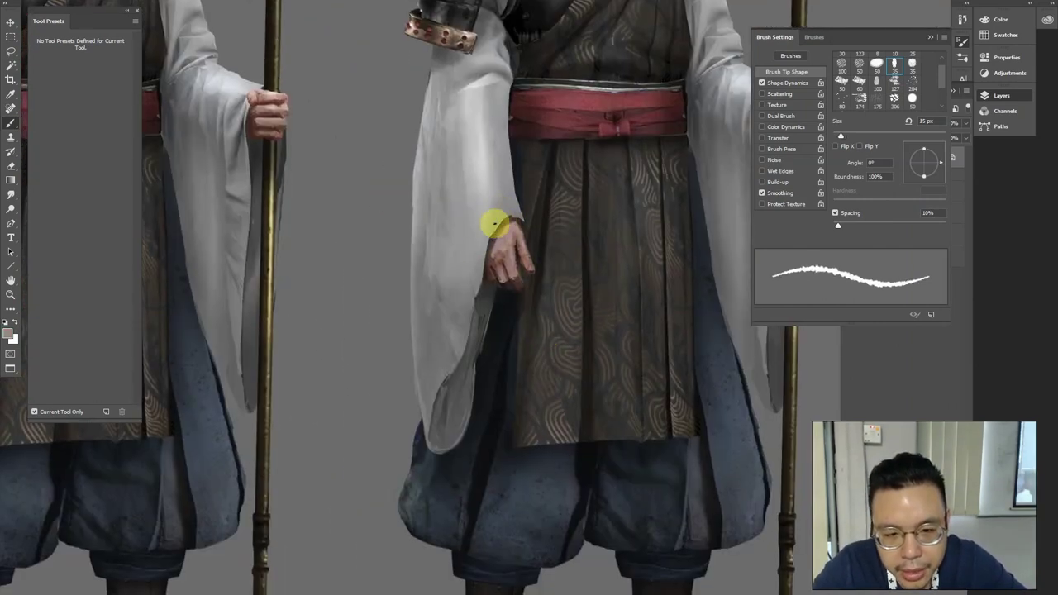
pyautogui.press('[')
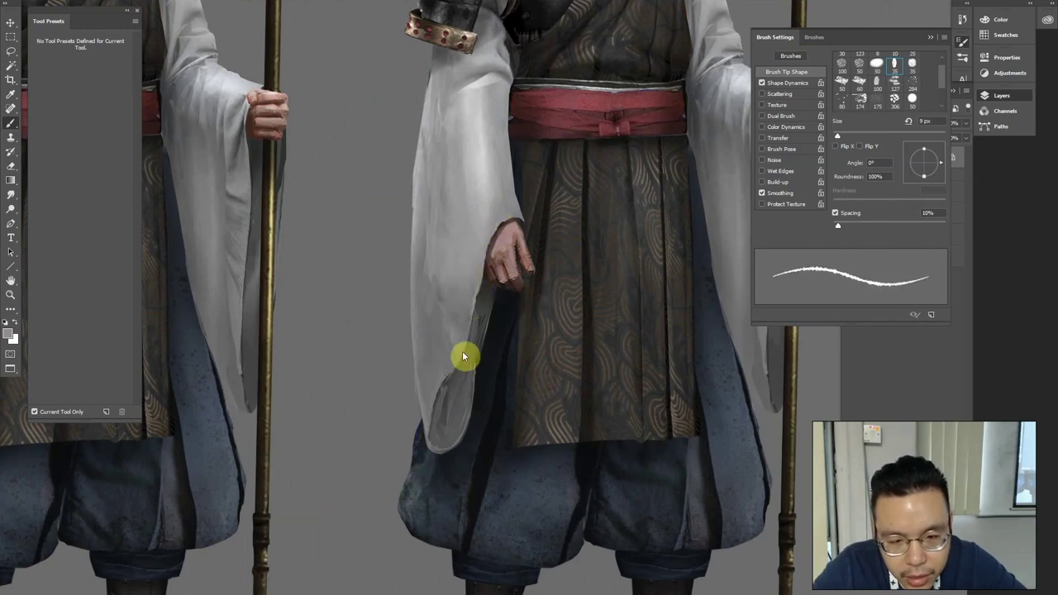
pyautogui.moveTo(446, 381); pyautogui.dragTo(429, 431)
pyautogui.press('[')
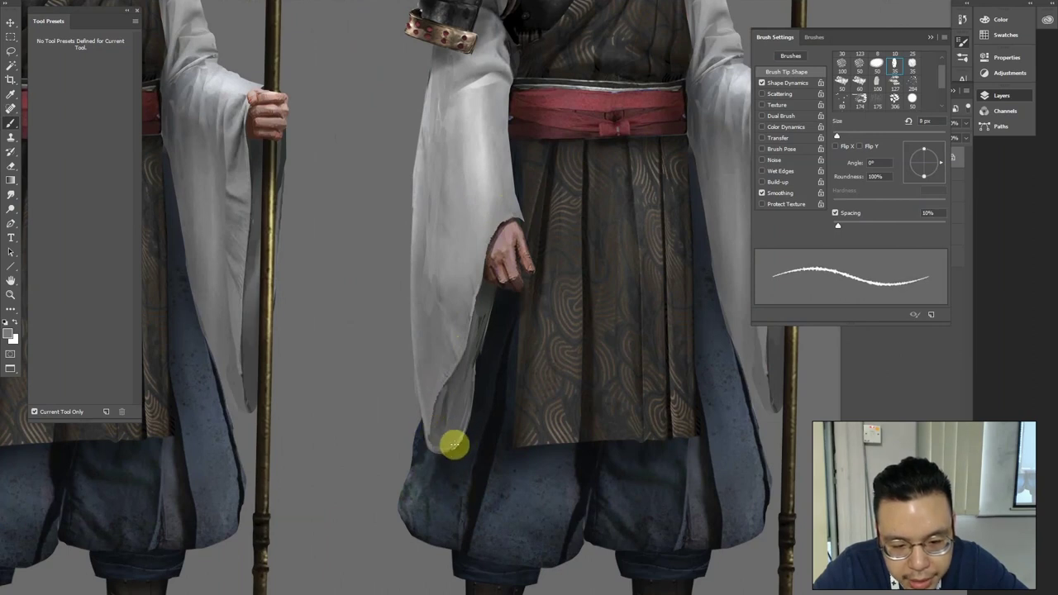
# Define the hanging sleeve's inner opening and the cuff around the wrist with sampled light and dark greys, using 6 to 8 px brushes
pyautogui.keyDown('alt'); pyautogui.click(469, 420); pyautogui.keyUp('alt')
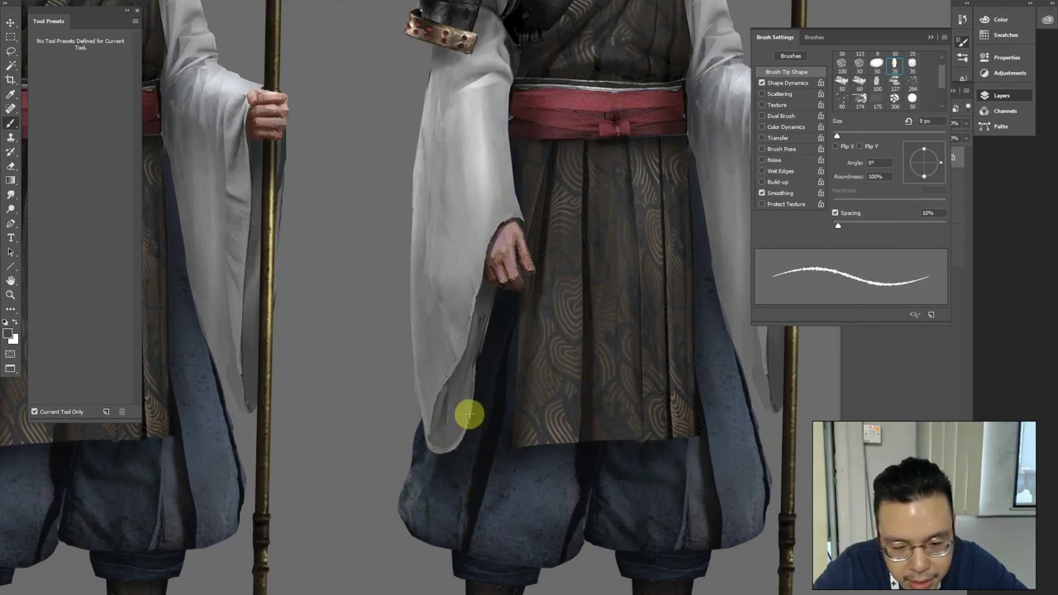
pyautogui.keyDown('alt'); pyautogui.click(479, 366); pyautogui.keyUp('alt')
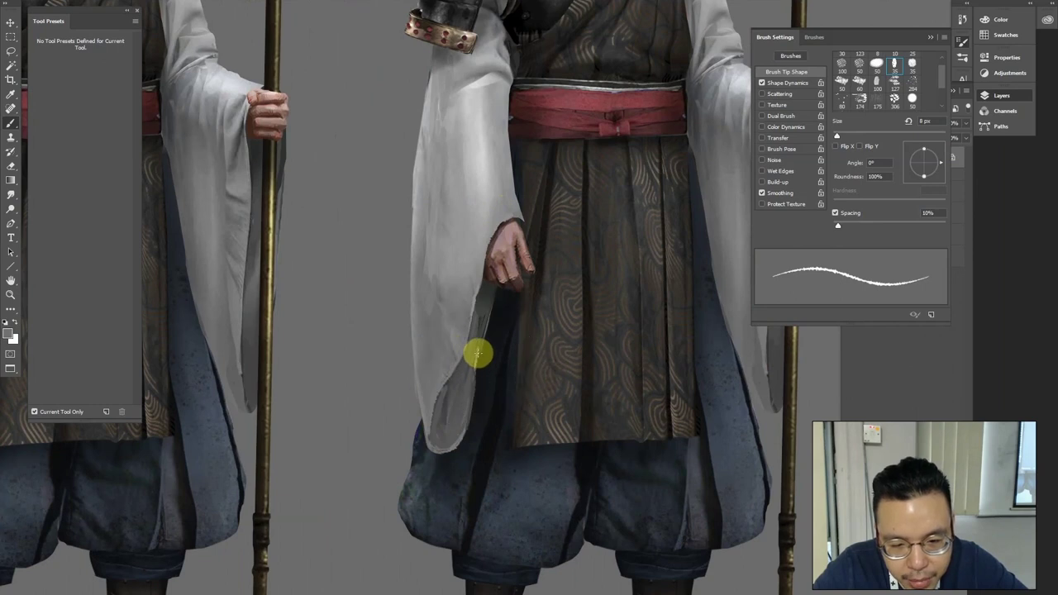
pyautogui.keyDown('alt'); pyautogui.click(484, 320); pyautogui.keyUp('alt')
pyautogui.keyDown('alt'); pyautogui.click(515, 208); pyautogui.keyUp('alt')
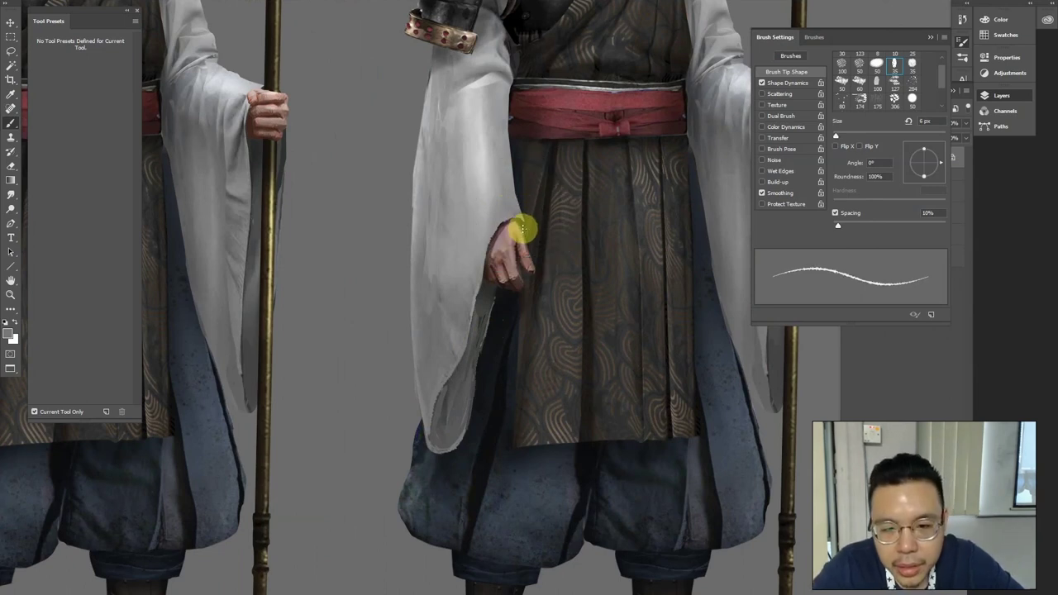
pyautogui.keyDown('alt'); pyautogui.click(484, 91); pyautogui.keyUp('alt')
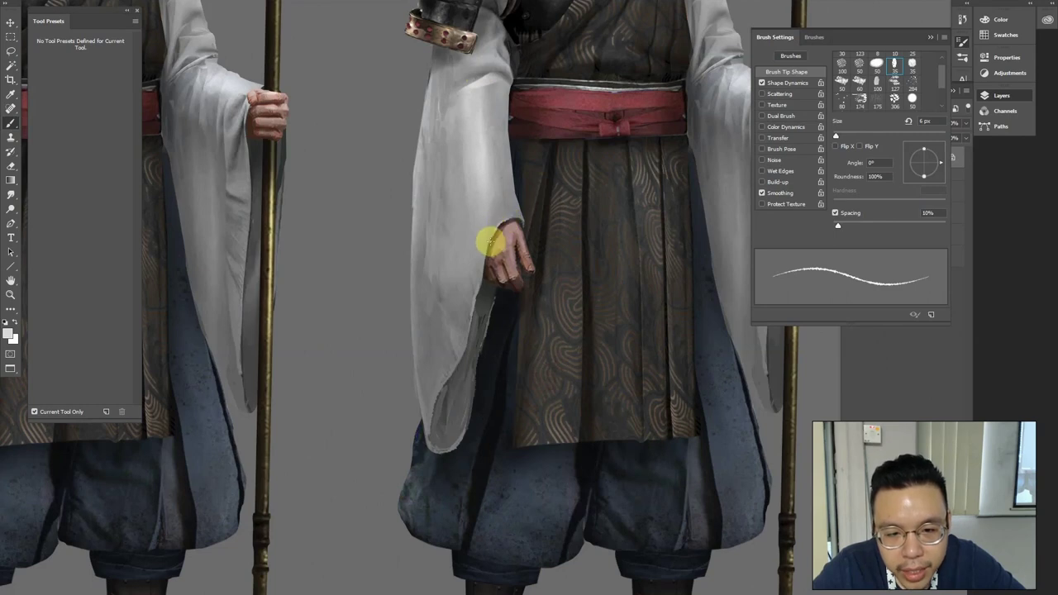
pyautogui.moveTo(498, 214); pyautogui.dragTo(516, 258)
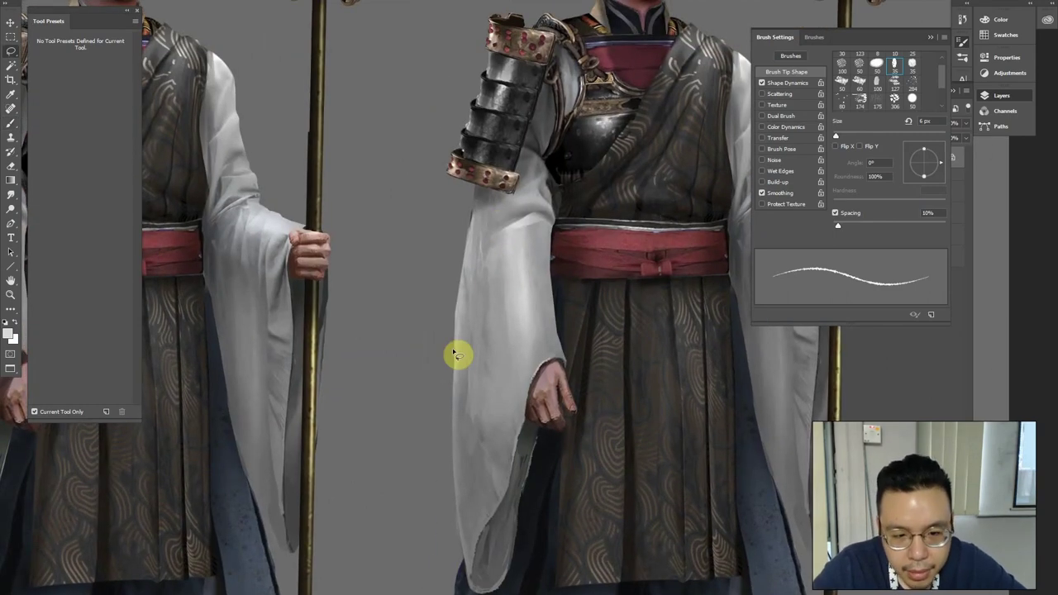
# Lasso along the hanging sleeve's outer edge below the shoulder armour to clean up its outline
pyautogui.press('l')
pyautogui.keyDown('alt'); pyautogui.click(453, 375); pyautogui.keyUp('alt')
pyautogui.keyDown('alt'); pyautogui.click(467, 250); pyautogui.keyUp('alt')
pyautogui.keyDown('alt'); pyautogui.click(472, 204); pyautogui.keyUp('alt')
pyautogui.keyDown('alt'); pyautogui.click(435, 396); pyautogui.keyUp('alt')
pyautogui.press('b')
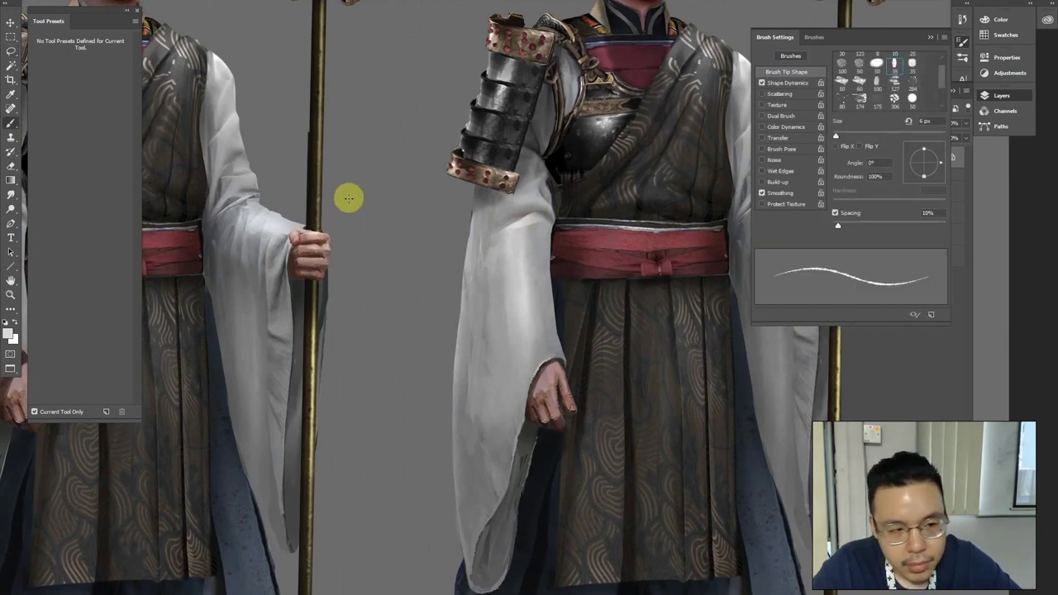
# Set up the Smudge tool with the 284 px spatter brush tip and reduce its size to 30 px
pyautogui.click(12, 194)
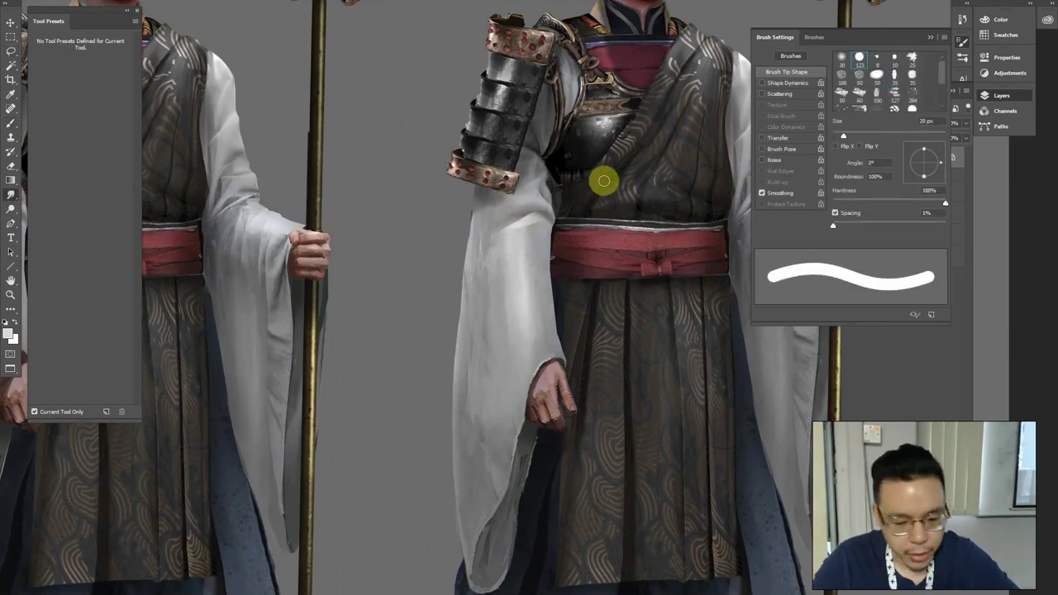
pyautogui.click(912, 98)
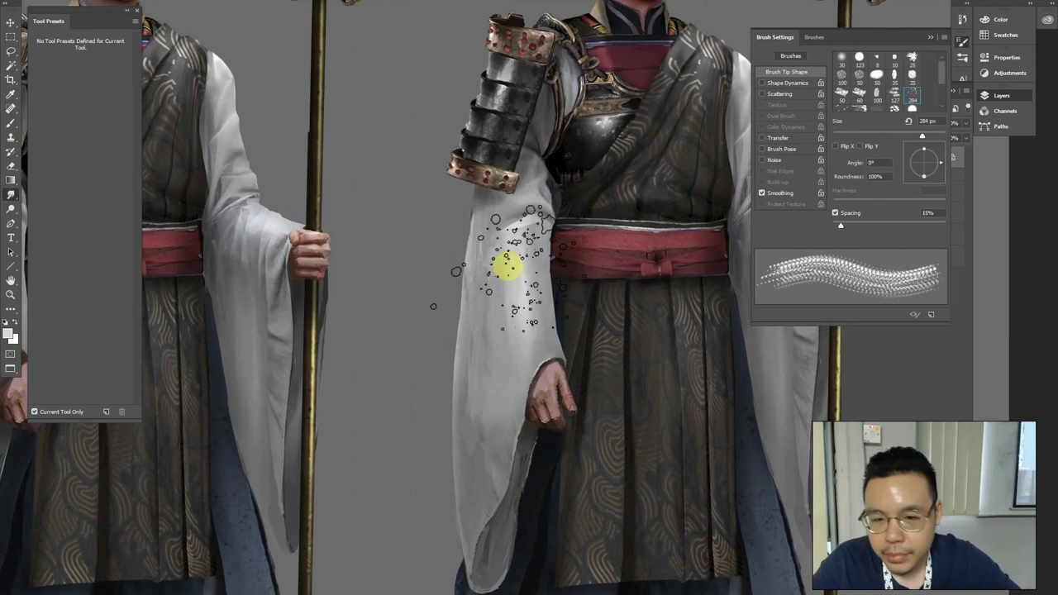
pyautogui.press('[')
pyautogui.press('[')
pyautogui.press('[')
pyautogui.press('[')
pyautogui.press('[')
pyautogui.press('[')
pyautogui.press('[')
pyautogui.press('[')
pyautogui.press('[')
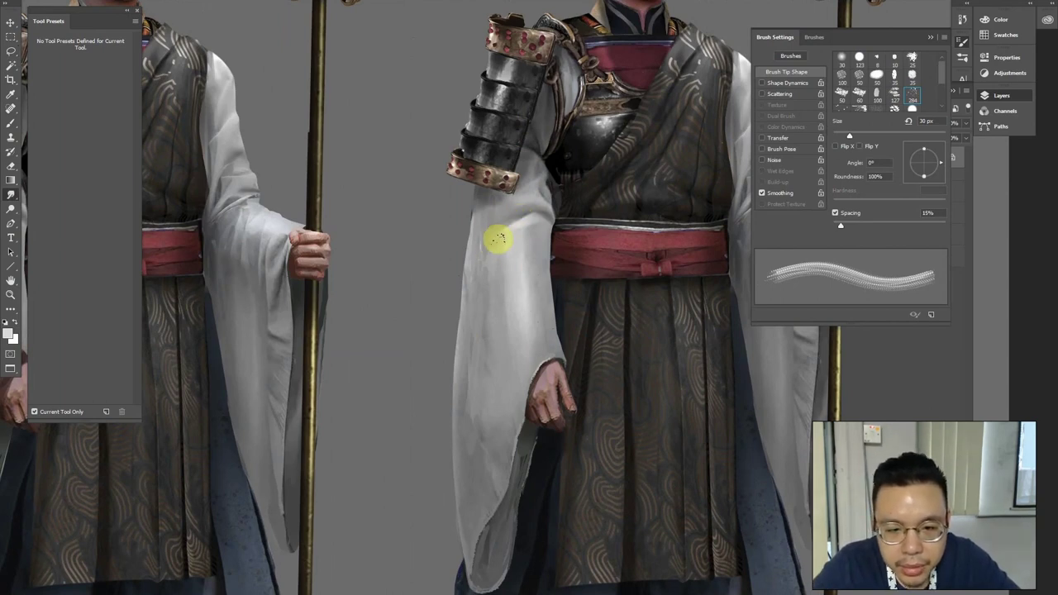
# Smudge the shading down the hanging sleeve with the spatter tip at 35 to 45 px
pyautogui.press(']')
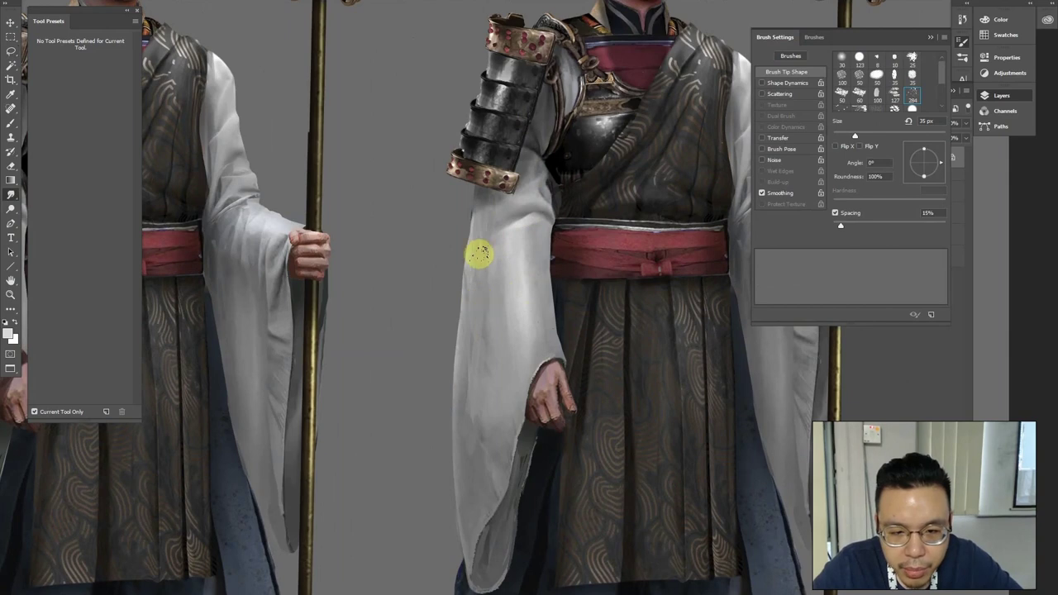
pyautogui.press(']')
pyautogui.press(']')
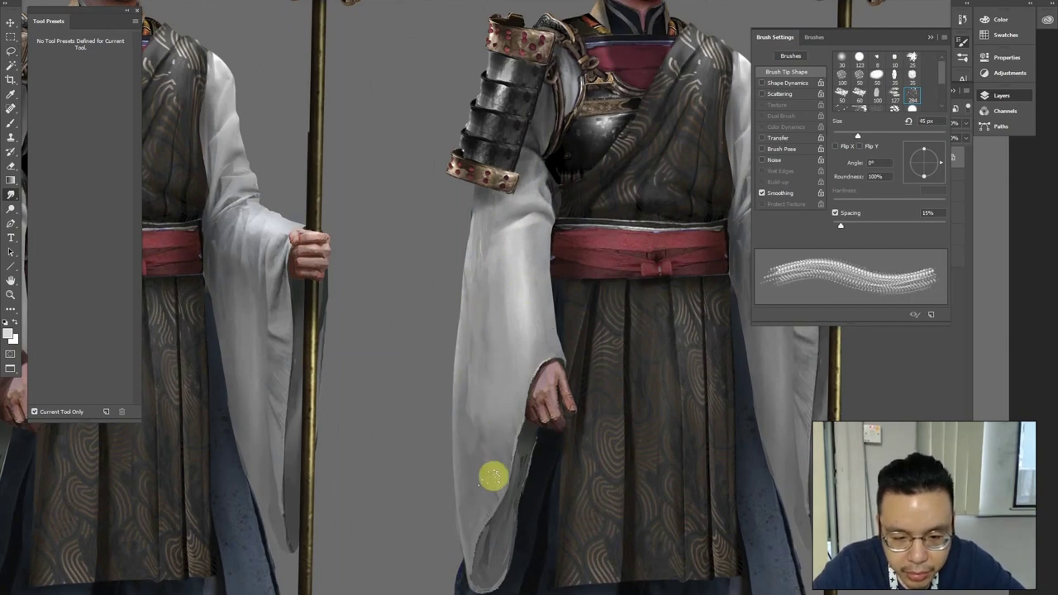
pyautogui.moveTo(528, 135); pyautogui.dragTo(397, 166)
# Smudge the folds of the staff-side sleeve with the spatter tip at 35 px, then reduce it to 20 px
pyautogui.press('[')
pyautogui.press('[')
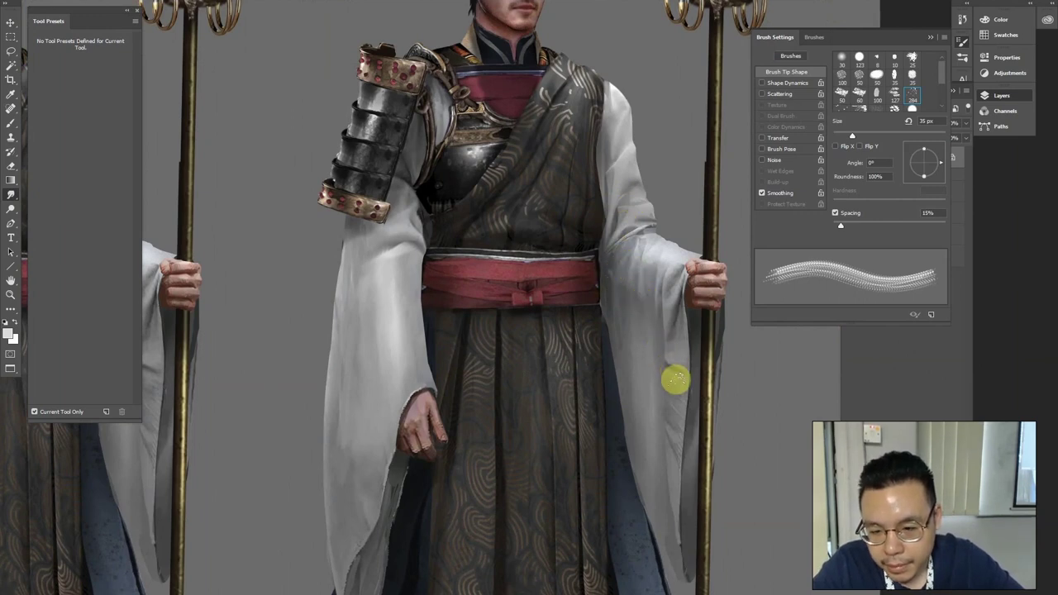
pyautogui.scroll(-3, 650, 364)
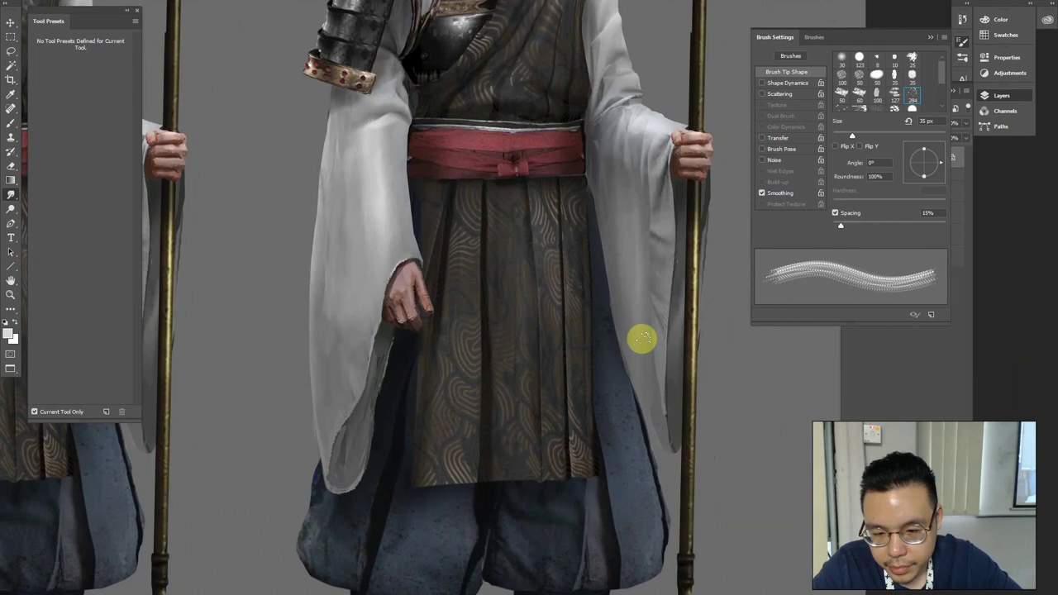
pyautogui.scroll(-3, 645, 312)
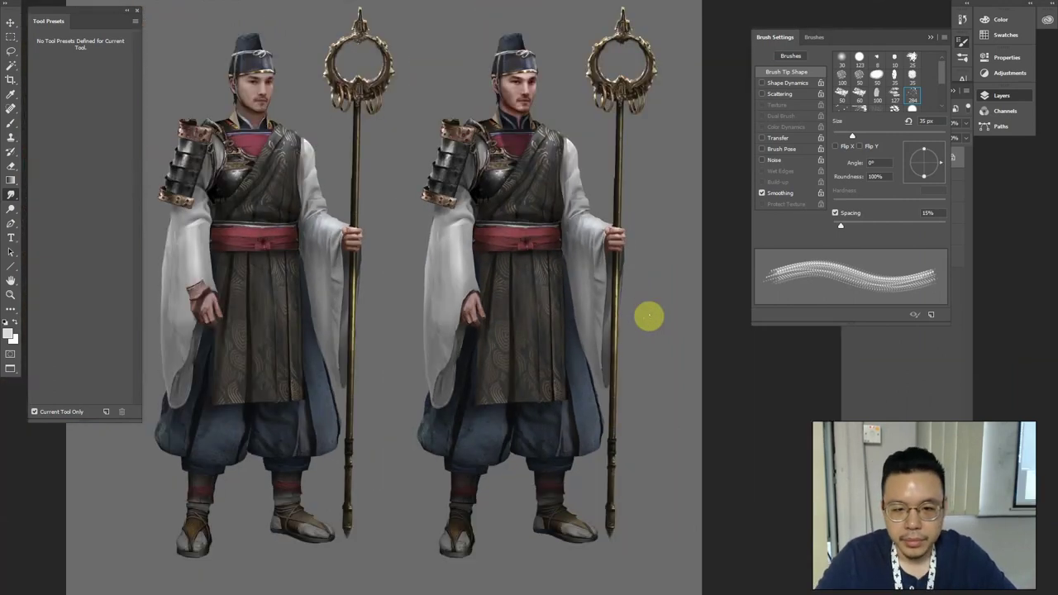
pyautogui.scroll(3, 578, 132)
pyautogui.press('[')
pyautogui.press('[')
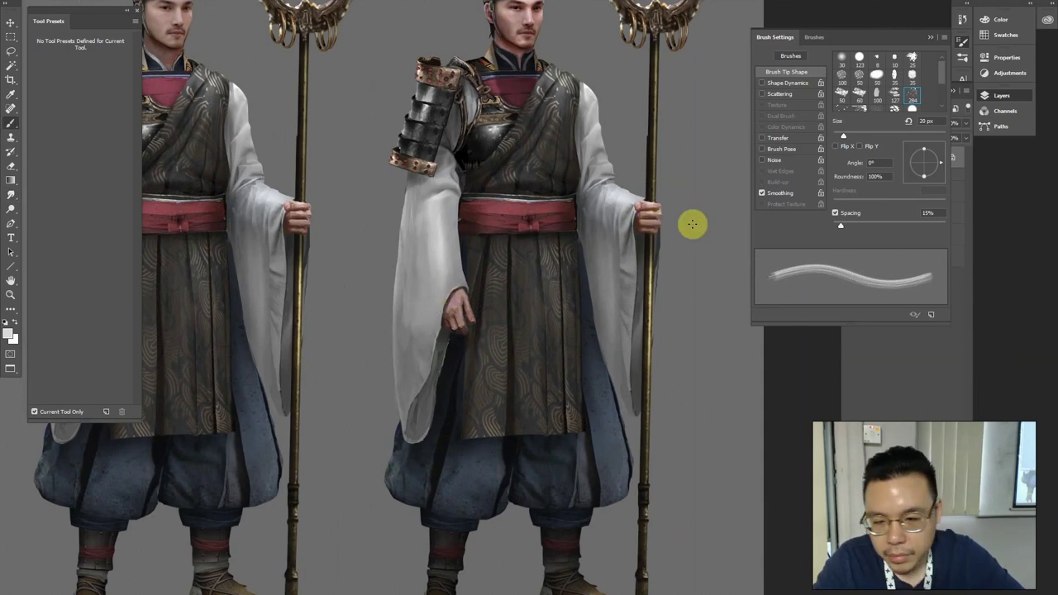
# Lasso areas along the edges of the staff-side sleeve and forearm to clean up their outline
pyautogui.press('b')
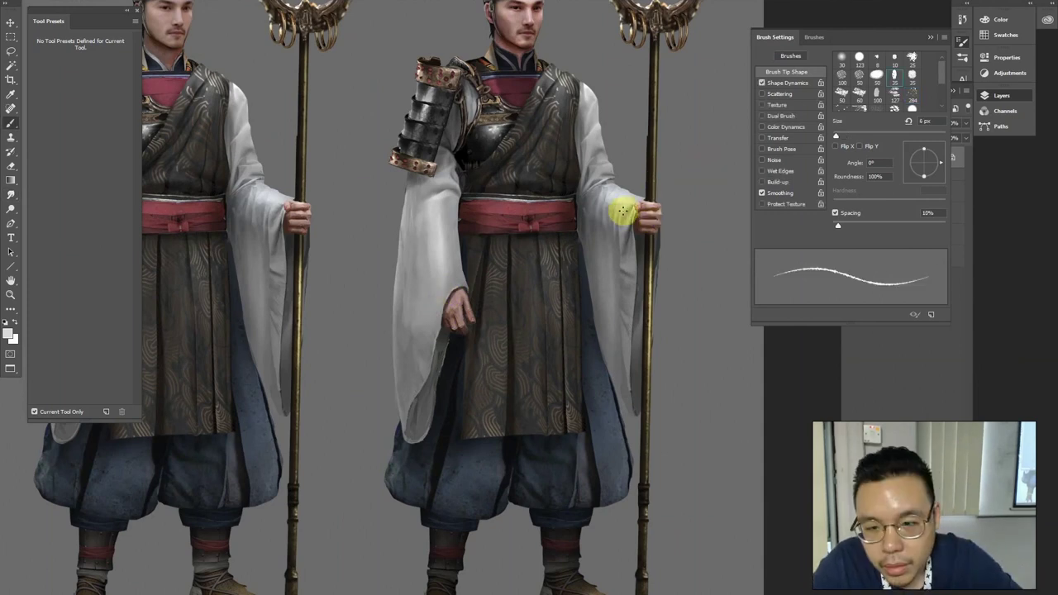
pyautogui.scroll(2, 644, 211)
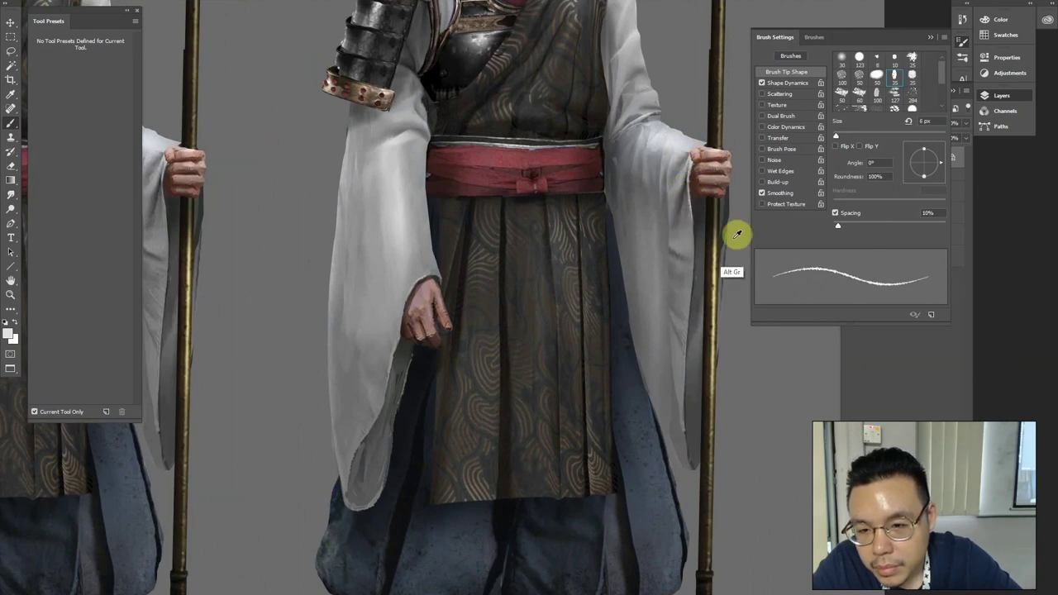
pyautogui.press('l')
pyautogui.moveTo(735, 213)
pyautogui.mouseDown()
pyautogui.moveTo(720, 372)
pyautogui.moveTo(729, 207)
pyautogui.mouseUp()
pyautogui.moveTo(681, 85); pyautogui.dragTo(665, 213)
pyautogui.press('b')
pyautogui.press('l')
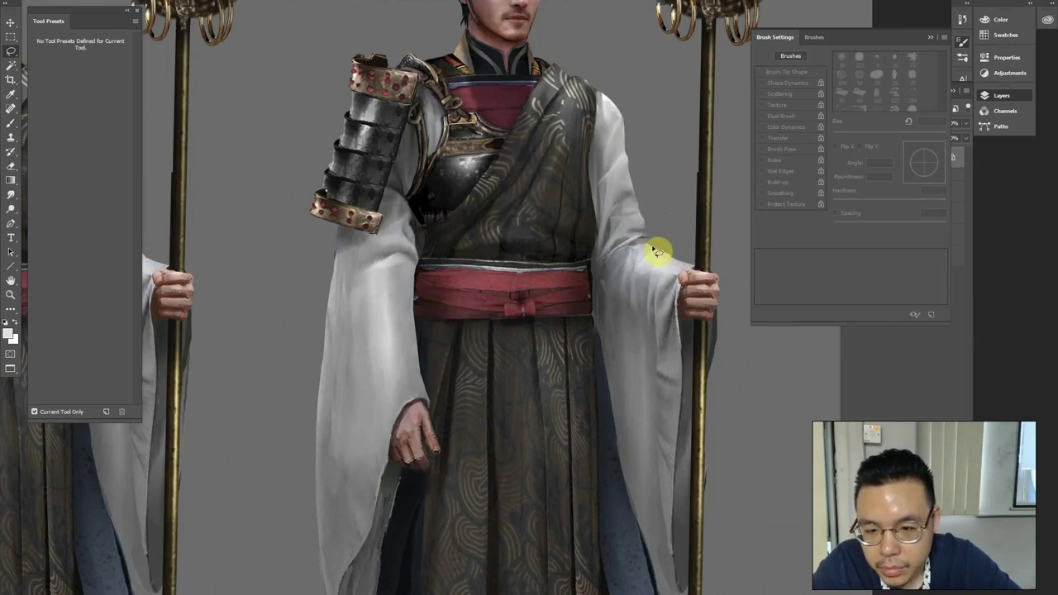
pyautogui.moveTo(693, 257); pyautogui.dragTo(667, 237)
pyautogui.hotkey('ctrl', '-')
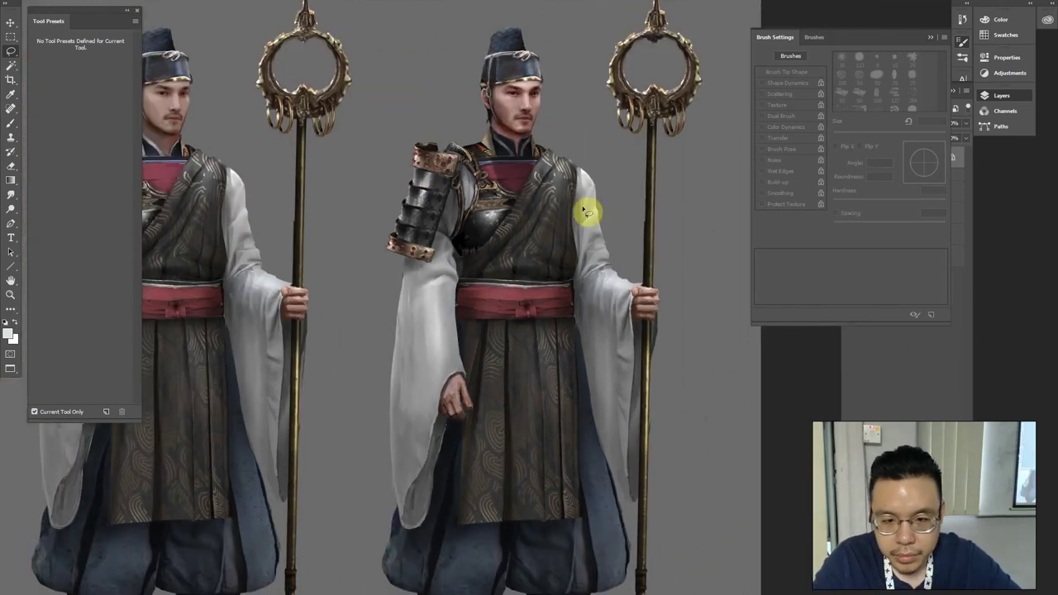
# Sample a dark tone and brush the robe's edge beside the staff-side sleeve with the Brush at 9 px
pyautogui.press('b')
pyautogui.keyDown('alt'); pyautogui.click(586, 260); pyautogui.keyUp('alt')
pyautogui.press(']')
pyautogui.press(']')
pyautogui.press(']')
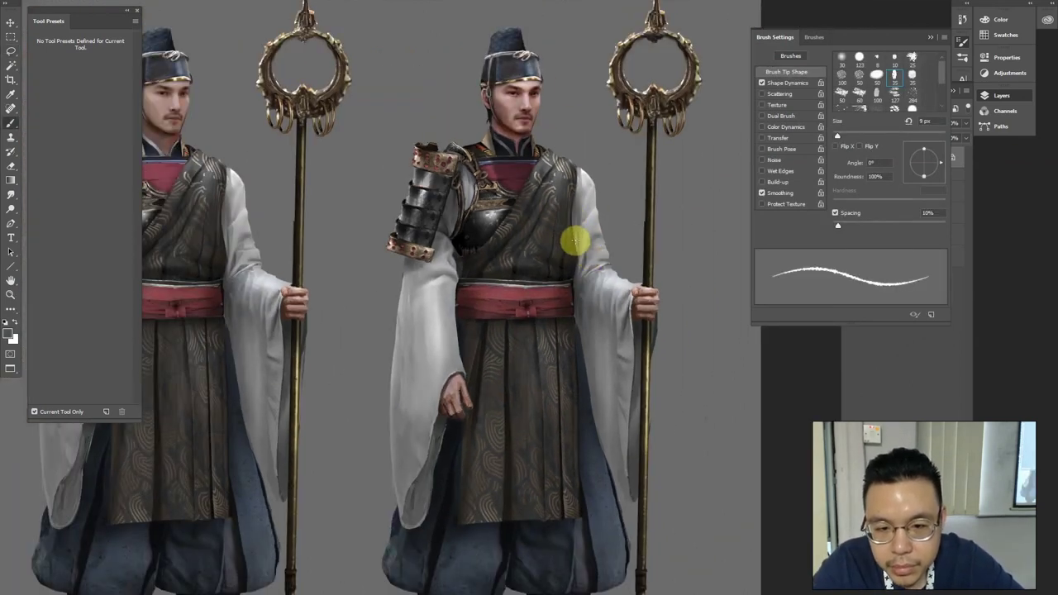
pyautogui.moveTo(572, 208); pyautogui.dragTo(575, 243)
pyautogui.press('alt')
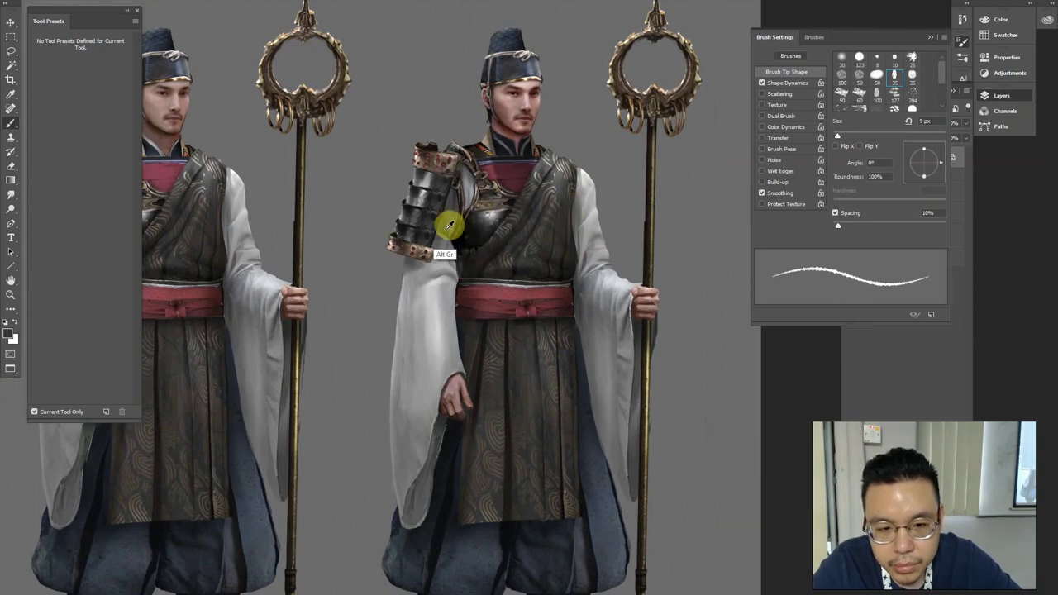
# Paint shadow where the staff-side sleeve meets the robe, using the brush in Multiply mode at 20 px
pyautogui.keyDown('shift'); pyautogui.rightClick(620, 203); pyautogui.keyUp('shift')
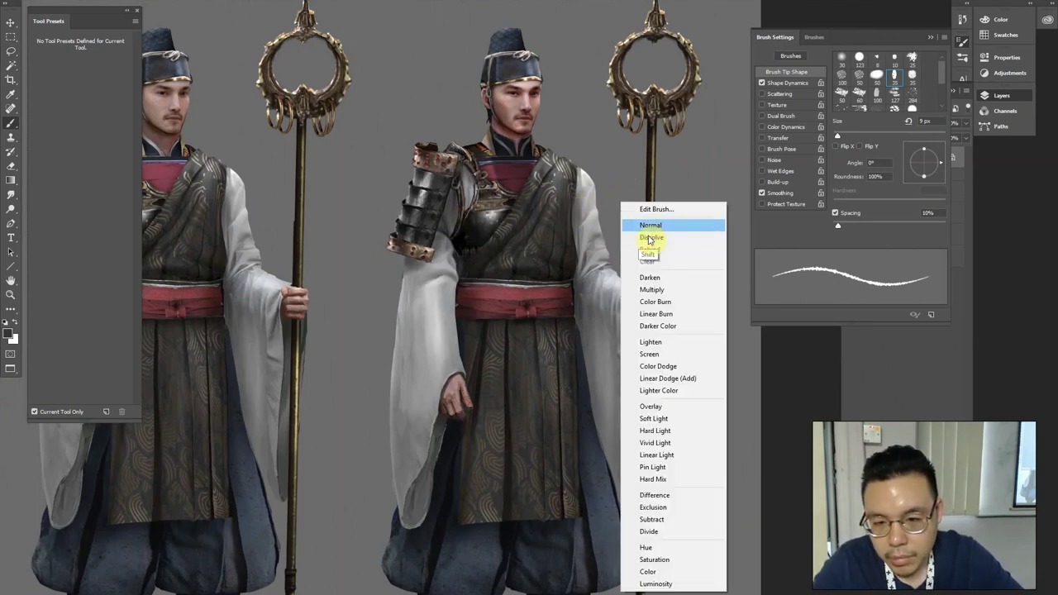
pyautogui.click(651, 289)
pyautogui.press(']')
pyautogui.press(']')
pyautogui.moveTo(572, 207); pyautogui.dragTo(572, 243)
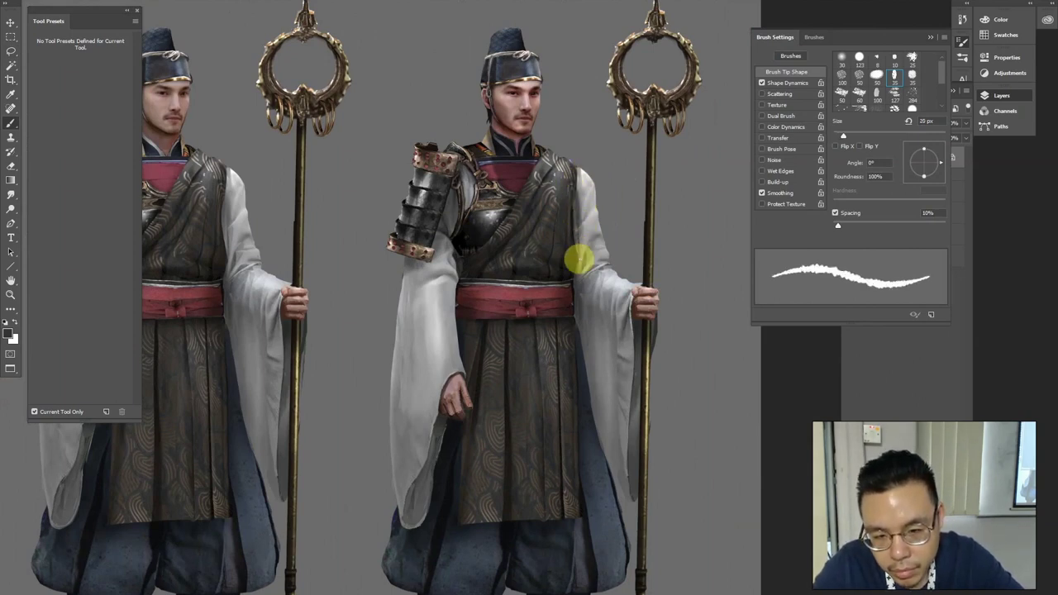
pyautogui.hotkey('ctrl', '-')
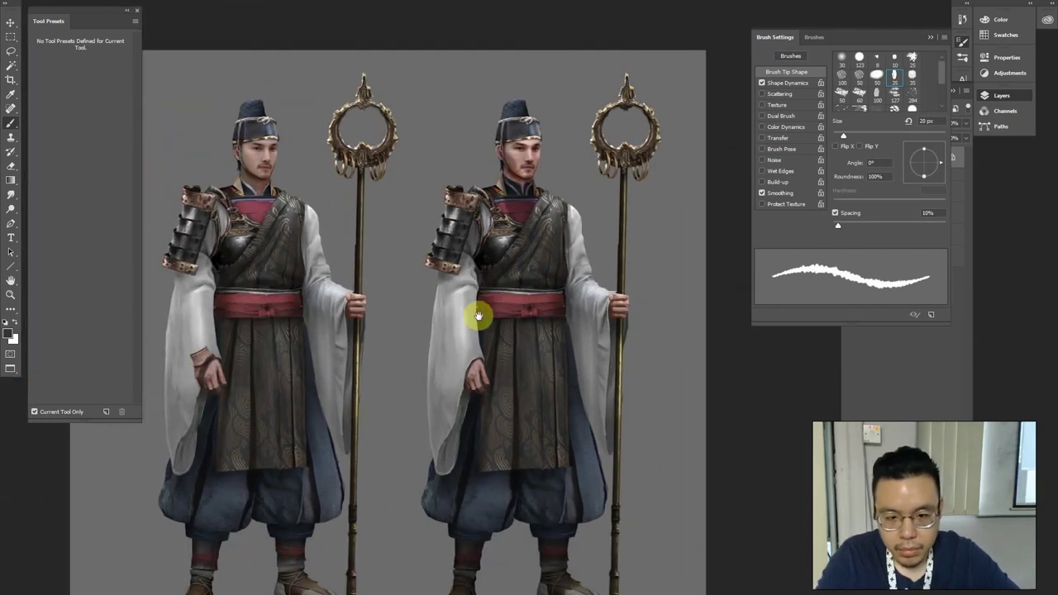
pyautogui.moveTo(471, 318); pyautogui.dragTo(498, 261)
pyautogui.hotkey('ctrl', '-')
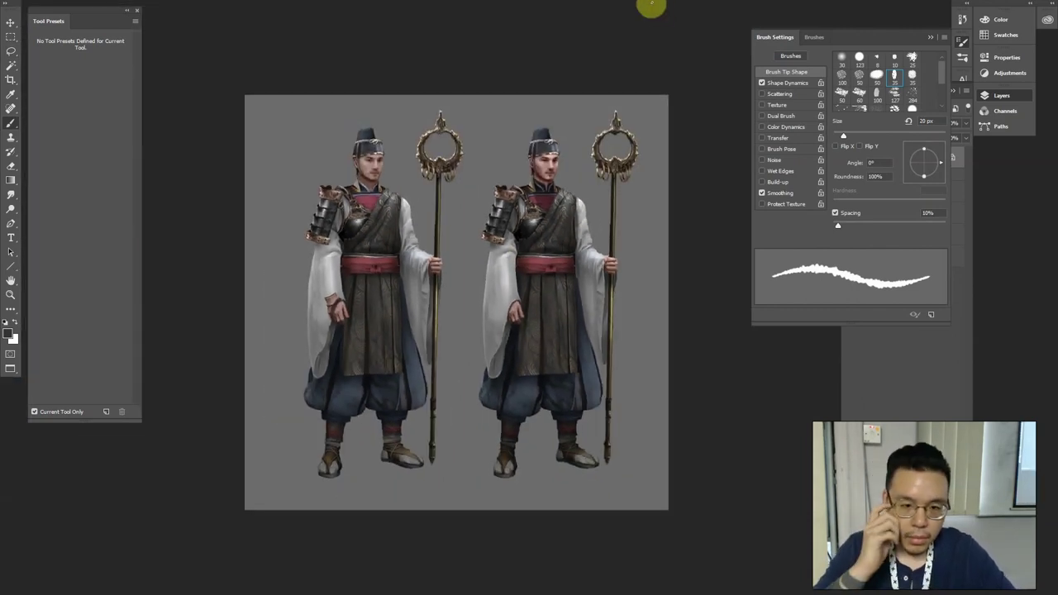
# Lasso the blue robe and trouser area around the sides and lower hem of the copy's patterned skirt
pyautogui.hotkey('ctrl', 't')
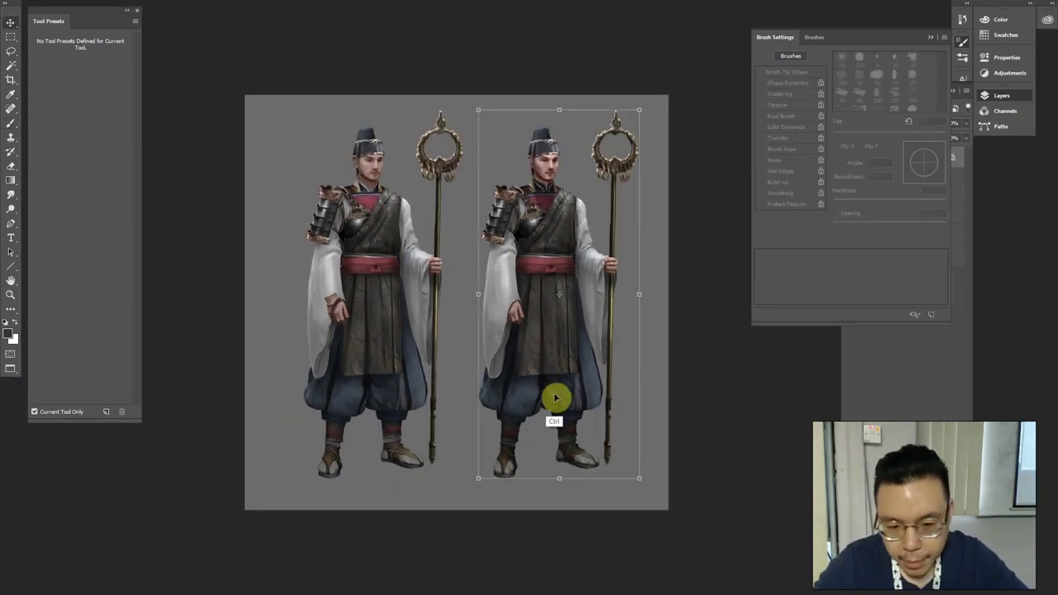
pyautogui.hotkey('ctrl', '+')
pyautogui.press('Return')
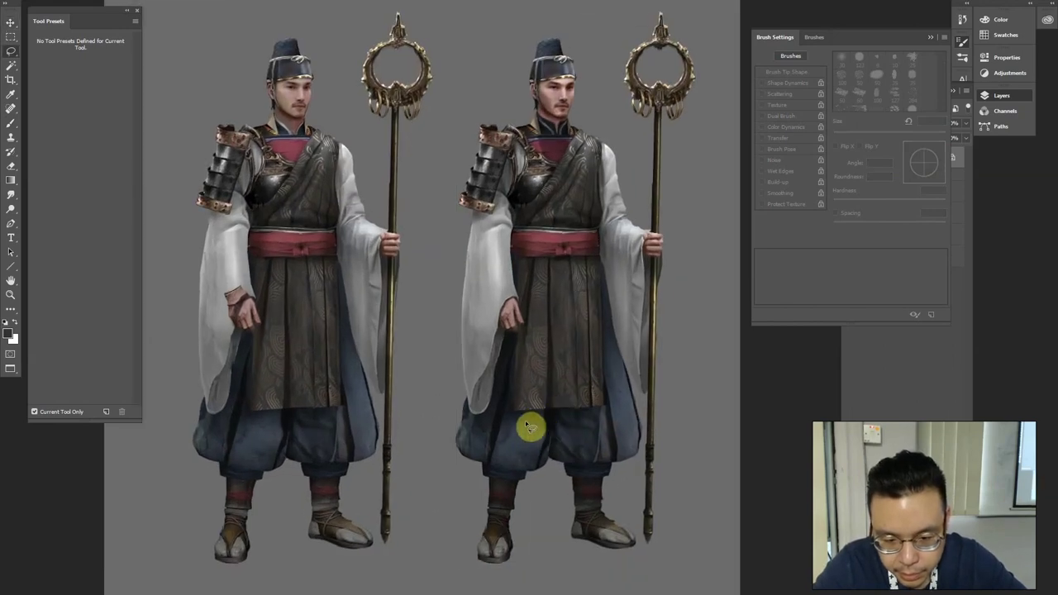
pyautogui.moveTo(504, 428)
pyautogui.mouseDown()
pyautogui.moveTo(514, 339)
pyautogui.moveTo(514, 411)
pyautogui.moveTo(602, 405)
pyautogui.moveTo(604, 290)
pyautogui.moveTo(610, 411)
pyautogui.moveTo(546, 434)
pyautogui.mouseUp()
pyautogui.moveTo(615, 340)
pyautogui.mouseDown()
pyautogui.moveTo(629, 378)
pyautogui.moveTo(617, 345)
pyautogui.moveTo(621, 357)
pyautogui.mouseUp()
# Try darkening the selected blue fabric with Levels by lowering the output white level to 170
pyautogui.hotkey('ctrl', 'u')
pyautogui.hotkey('ctrl', 'l')
pyautogui.moveTo(832, 315); pyautogui.dragTo(794, 320)
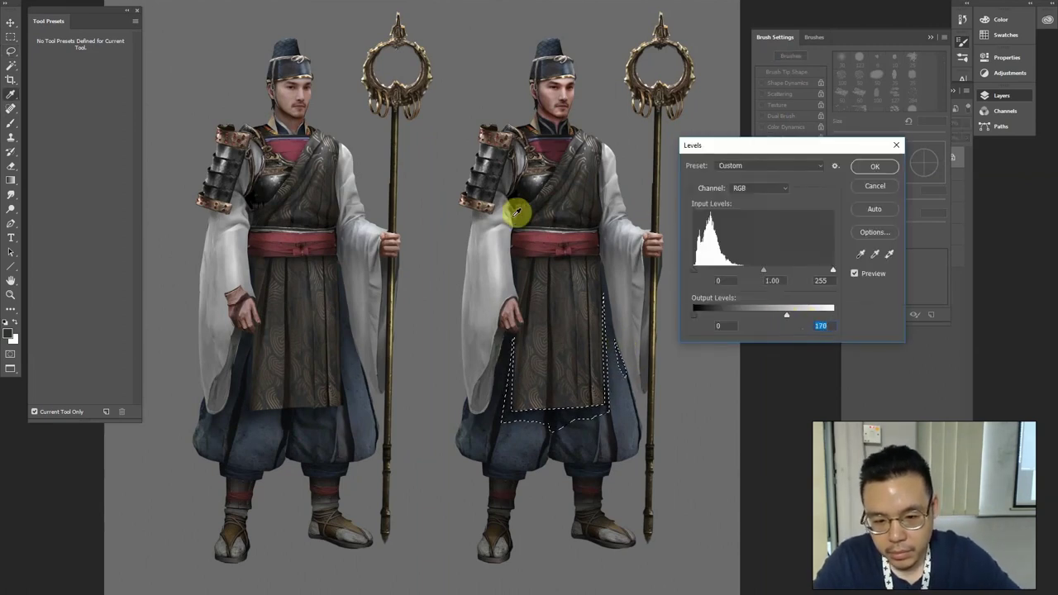
pyautogui.press('Return')
pyautogui.hotkey('ctrl', 'd')
pyautogui.hotkey('ctrl', '-')
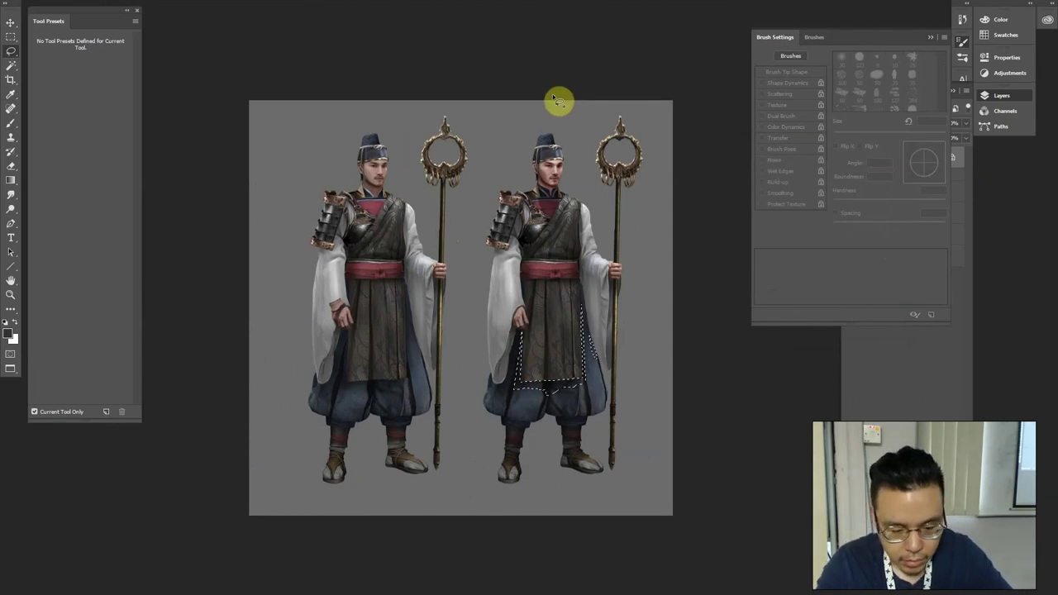
# Feather the selection by 7 pixels, darken the fabric around the skirt by lowering the Levels output white, and deselect
pyautogui.hotkey('shift', 'F6')
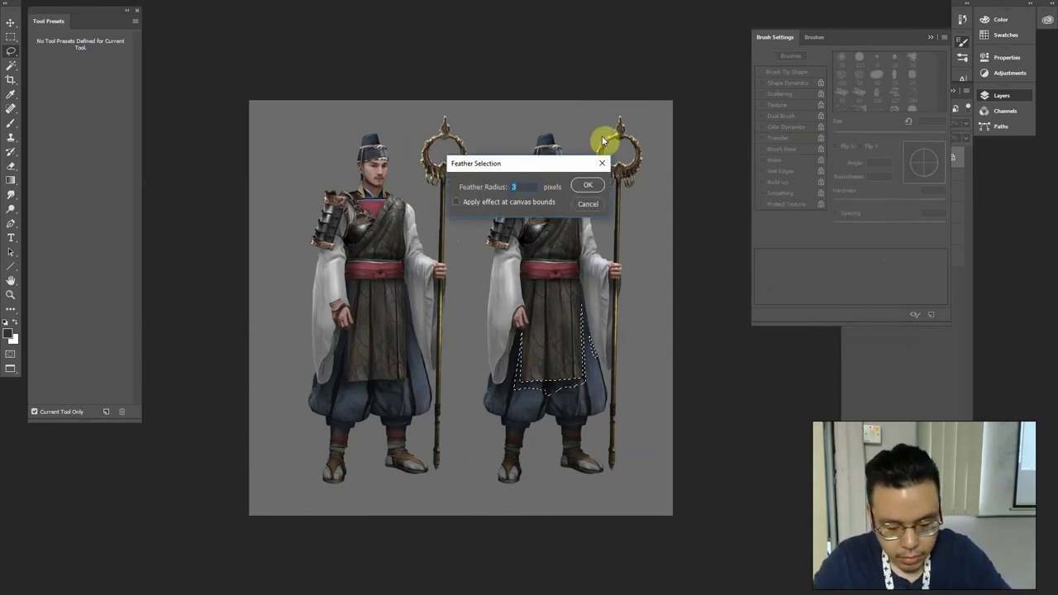
pyautogui.write('7')
pyautogui.press('Return')
pyautogui.hotkey('ctrl', 'l')
pyautogui.moveTo(833, 315); pyautogui.dragTo(815, 314)
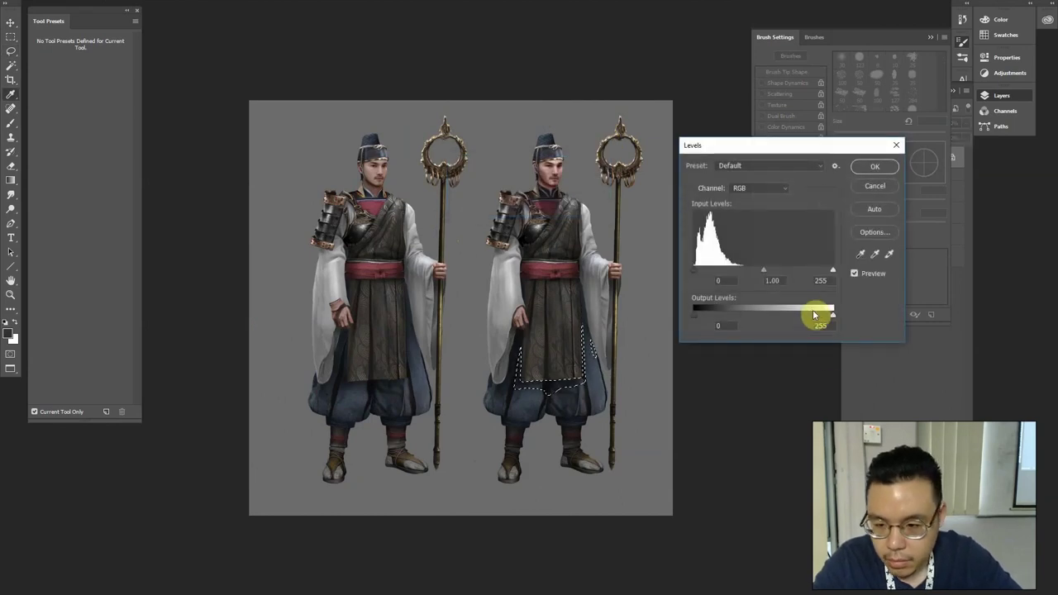
pyautogui.press('Return')
pyautogui.hotkey('ctrl', 'd')
pyautogui.hotkey('ctrl', '+')
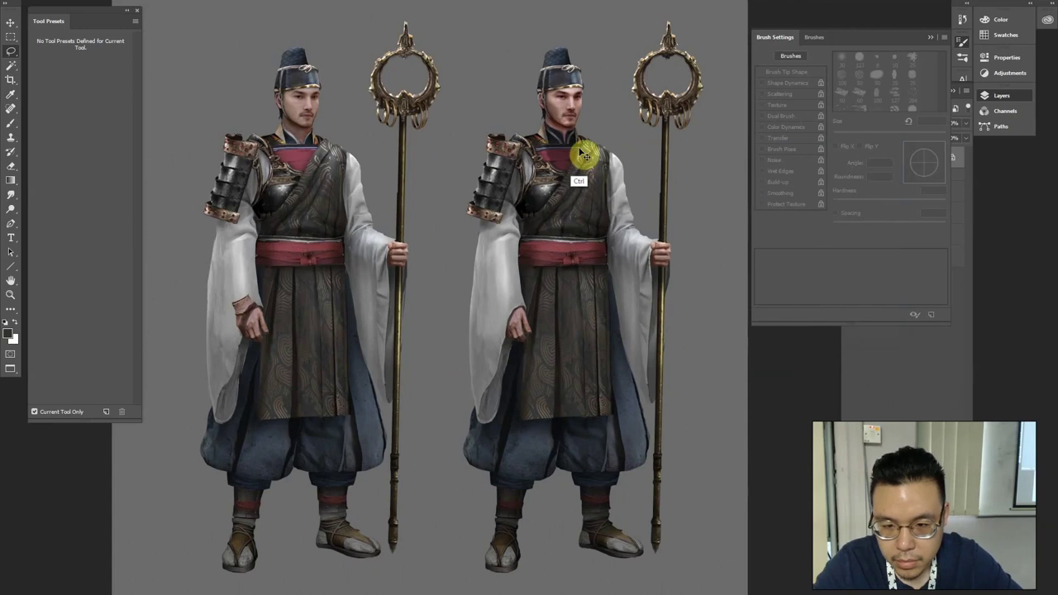
# Lasso the back sleeve area beside the staff below the hand and lighten it by raising the Levels output black
pyautogui.hotkey('ctrl', 't')
pyautogui.press('Escape')
pyautogui.press('l')
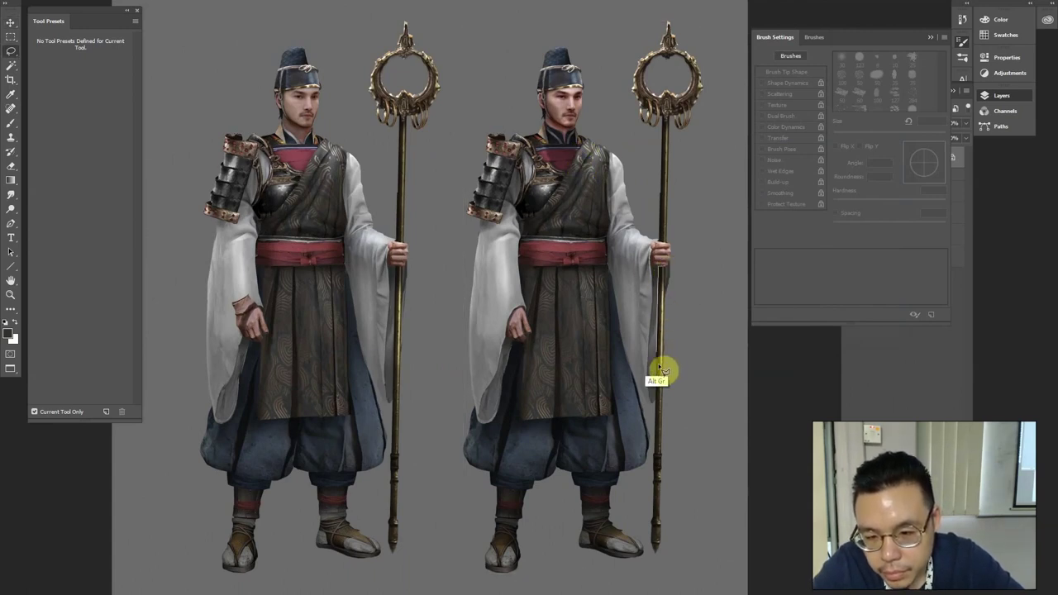
pyautogui.moveTo(664, 348)
pyautogui.mouseDown()
pyautogui.moveTo(666, 278)
pyautogui.moveTo(656, 283)
pyautogui.mouseUp()
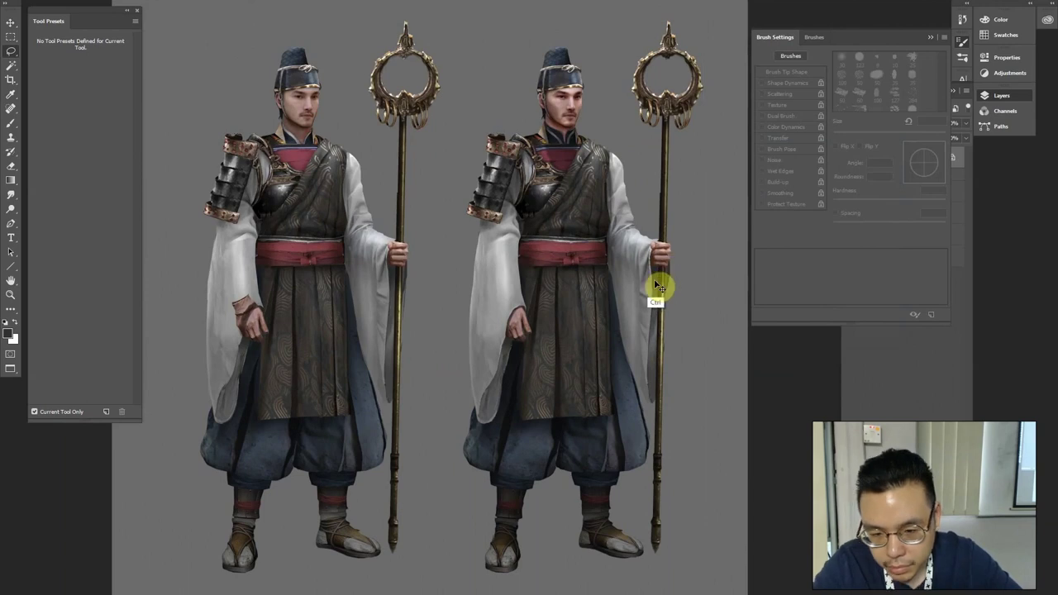
pyautogui.hotkey('ctrl', 'l')
pyautogui.moveTo(695, 316); pyautogui.dragTo(704, 316)
pyautogui.press('Return')
pyautogui.hotkey('ctrl', '-')
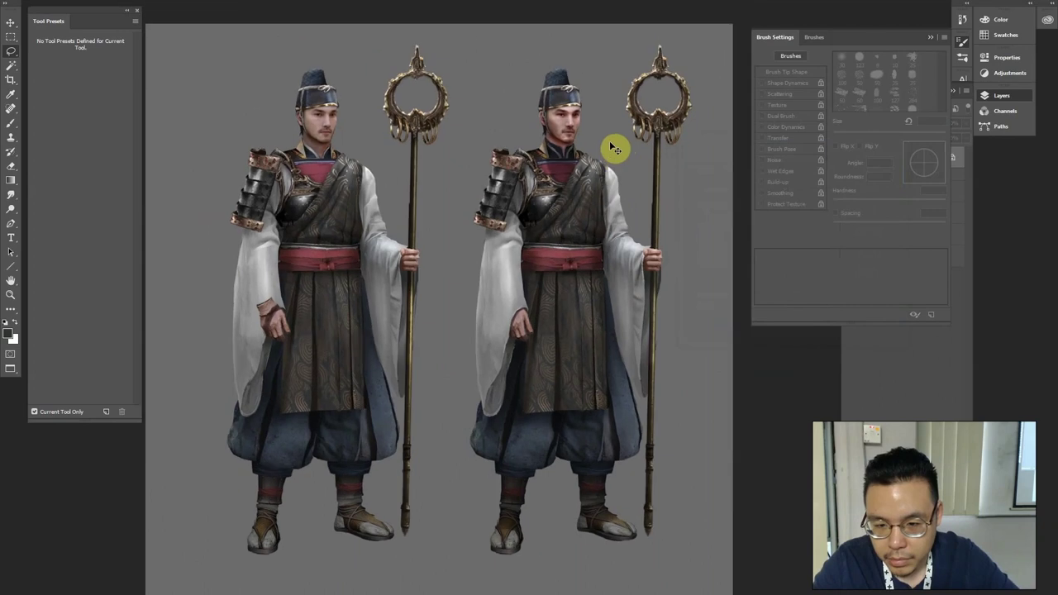
pyautogui.hotkey('ctrl', '-')
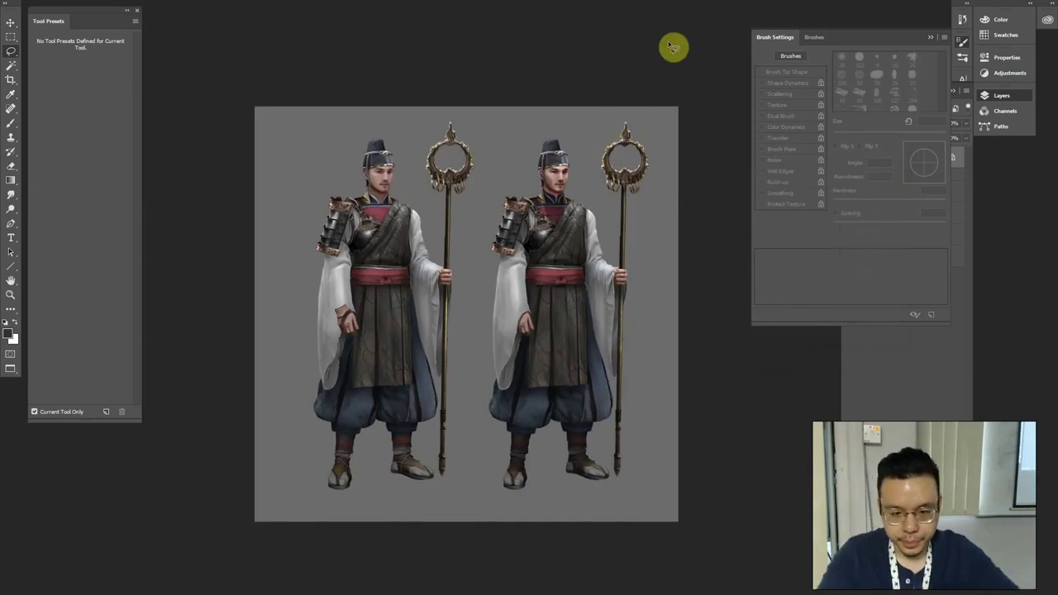
pyautogui.hotkey('ctrl', '+')
pyautogui.hotkey('ctrl', '-')
# Remove the wristband from the original figure's lowered hand, working on the Hand L layer's mask
pyautogui.press('v')
pyautogui.click(355, 324)
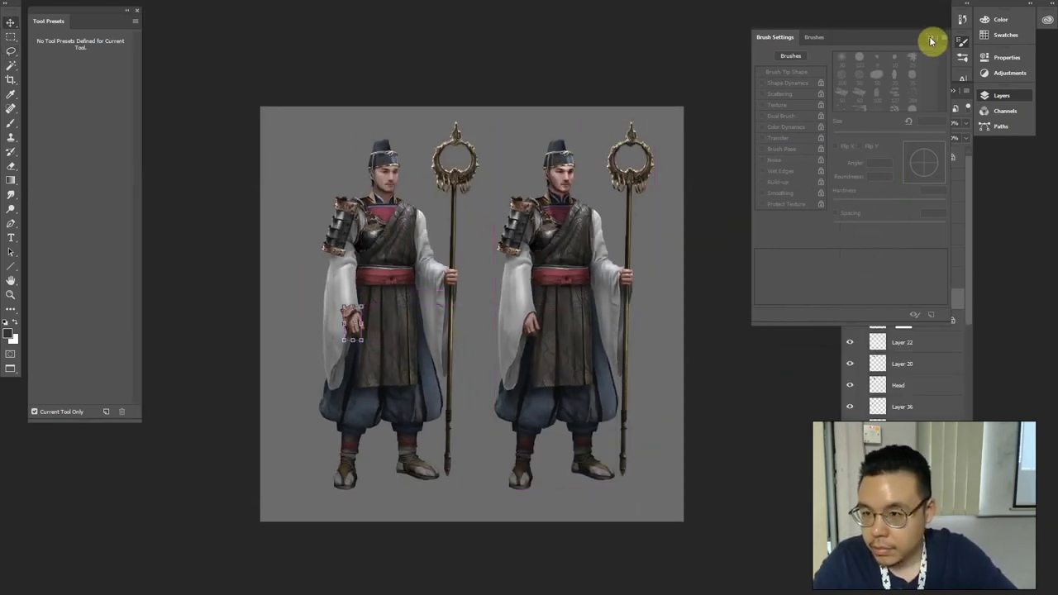
pyautogui.click(930, 40)
pyautogui.click(902, 323)
pyautogui.moveTo(515, 298); pyautogui.dragTo(348, 299)
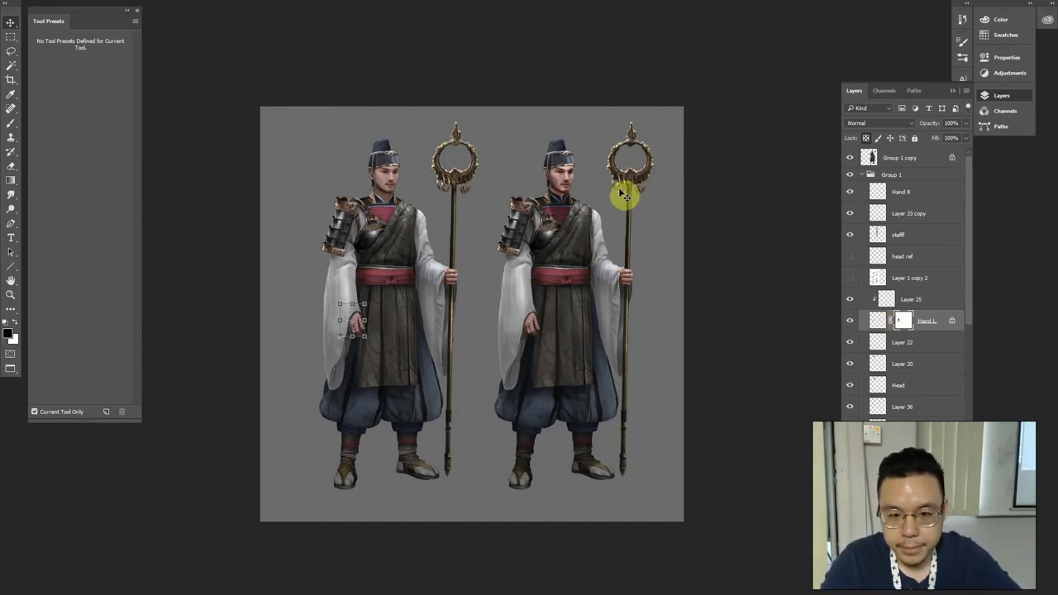
# Make the merged Group 1 copy the active layer and choose the Sponge tool
pyautogui.keyDown('ctrl'); pyautogui.click(561, 178); pyautogui.keyUp('ctrl')
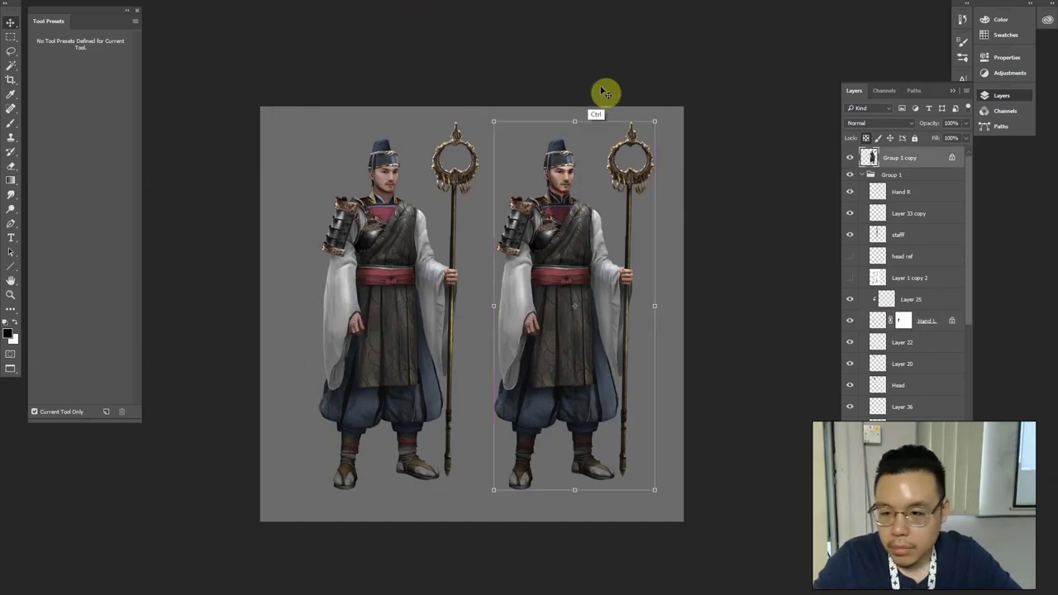
pyautogui.hotkey('ctrl', '+')
pyautogui.hotkey('ctrl', '+')
pyautogui.moveTo(498, 175); pyautogui.dragTo(441, 340)
pyautogui.hotkey('ctrl', '+')
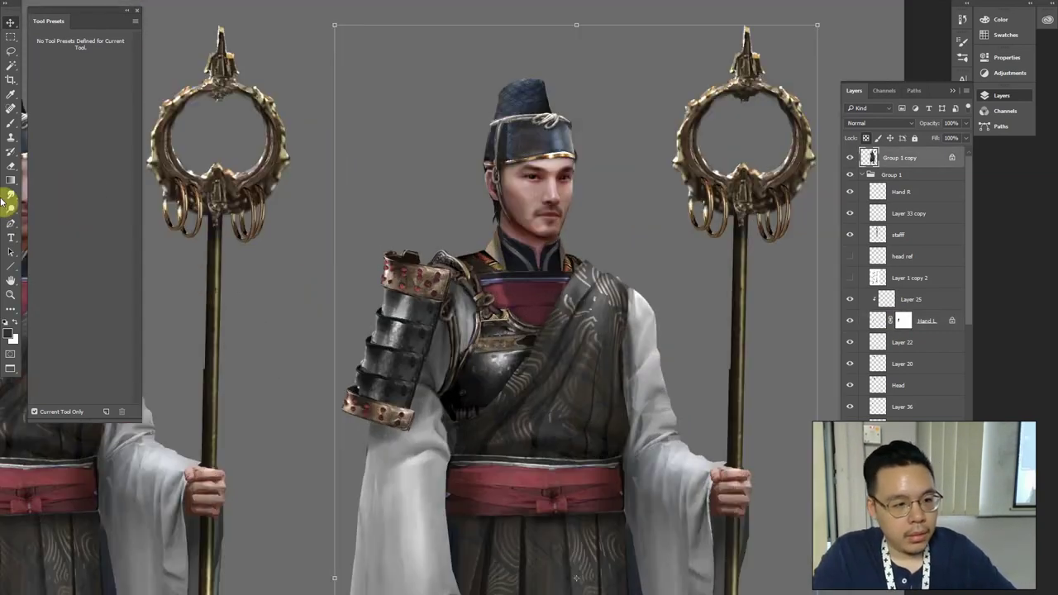
pyautogui.click(11, 221)
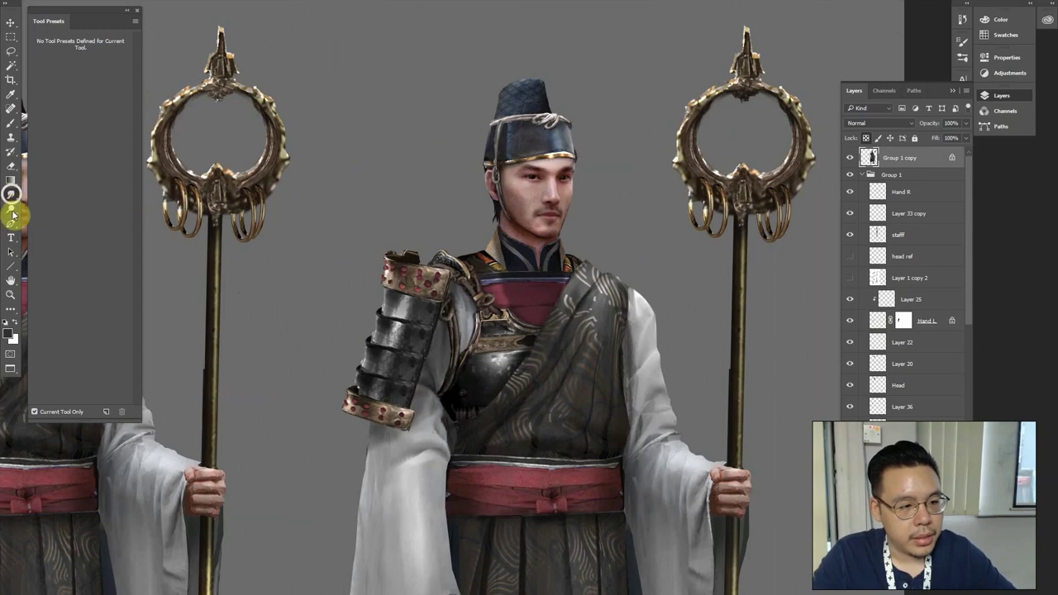
pyautogui.rightClick(25, 216)
pyautogui.click(41, 233)
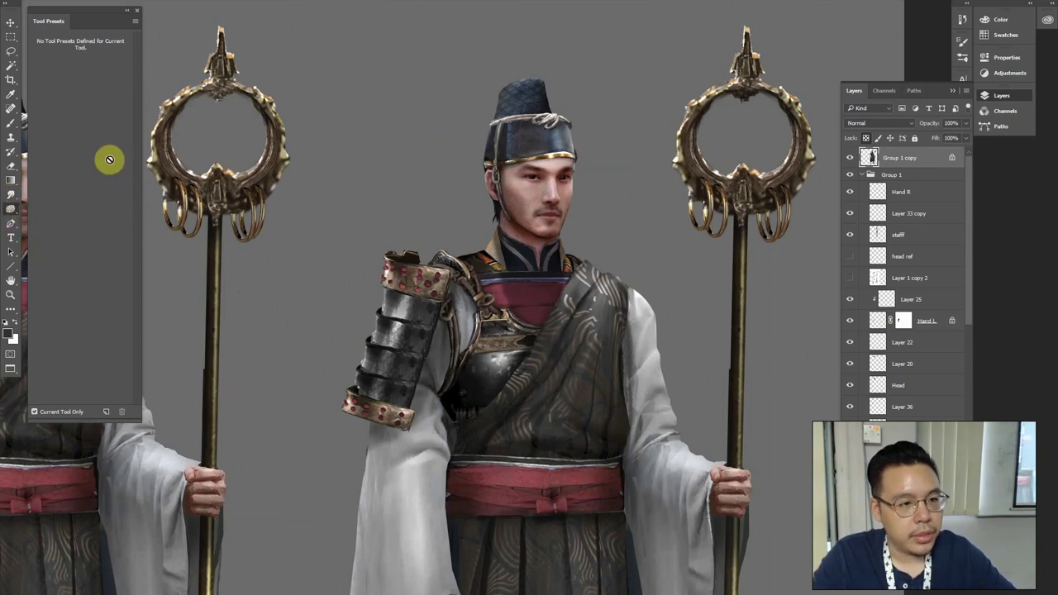
# Sponge the colour along the copy's forehead beneath the hat band and across the cheeks
pyautogui.hotkey('ctrl', '+')
pyautogui.hotkey('ctrl', '+')
pyautogui.moveTo(543, 81)
pyautogui.mouseDown()
pyautogui.moveTo(542, 216)
pyautogui.moveTo(555, 198)
pyautogui.mouseUp()
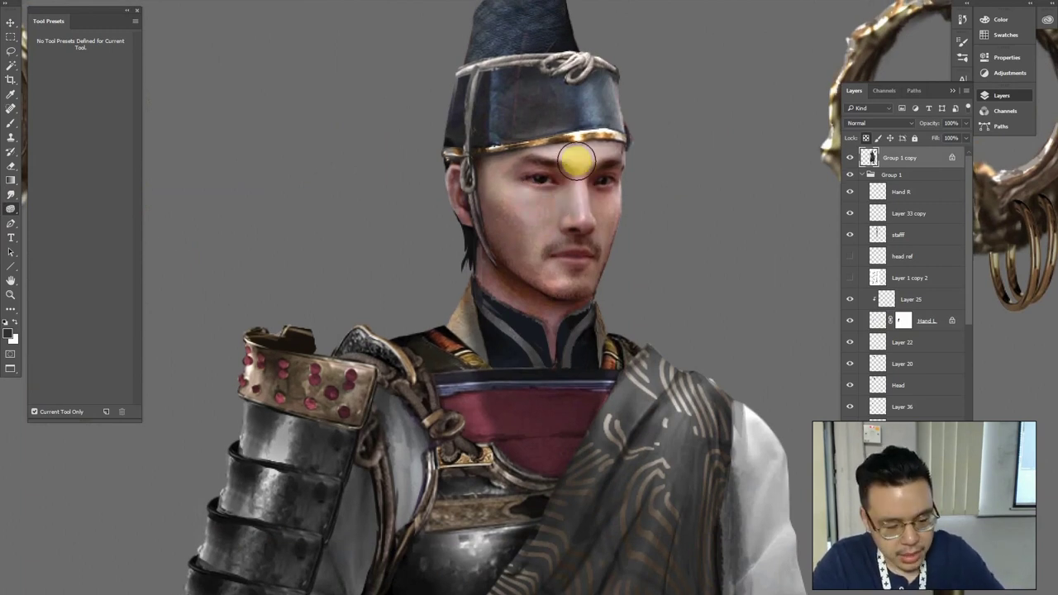
pyautogui.moveTo(573, 151)
pyautogui.mouseDown()
pyautogui.moveTo(579, 184)
pyautogui.moveTo(565, 207)
pyautogui.moveTo(577, 197)
pyautogui.moveTo(608, 209)
pyautogui.moveTo(611, 226)
pyautogui.moveTo(604, 208)
pyautogui.moveTo(509, 198)
pyautogui.moveTo(577, 273)
pyautogui.moveTo(545, 278)
pyautogui.moveTo(577, 271)
pyautogui.moveTo(519, 274)
pyautogui.moveTo(501, 293)
pyautogui.moveTo(560, 334)
pyautogui.moveTo(554, 346)
pyautogui.moveTo(542, 318)
pyautogui.moveTo(514, 299)
pyautogui.moveTo(513, 246)
pyautogui.moveTo(515, 257)
pyautogui.moveTo(549, 218)
pyautogui.moveTo(504, 210)
pyautogui.moveTo(488, 185)
pyautogui.moveTo(551, 220)
pyautogui.moveTo(562, 169)
pyautogui.moveTo(607, 214)
pyautogui.moveTo(466, 179)
pyautogui.moveTo(457, 168)
pyautogui.moveTo(469, 115)
pyautogui.moveTo(566, 150)
pyautogui.moveTo(613, 144)
pyautogui.moveTo(502, 150)
pyautogui.mouseUp()
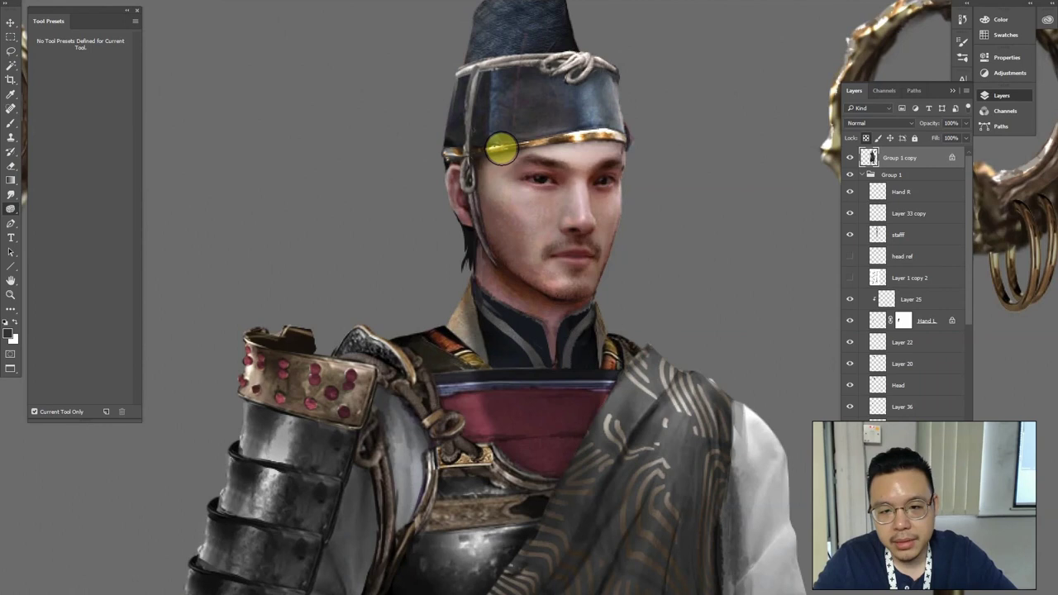
pyautogui.hotkey('ctrl', '-')
pyautogui.hotkey('ctrl', '-')
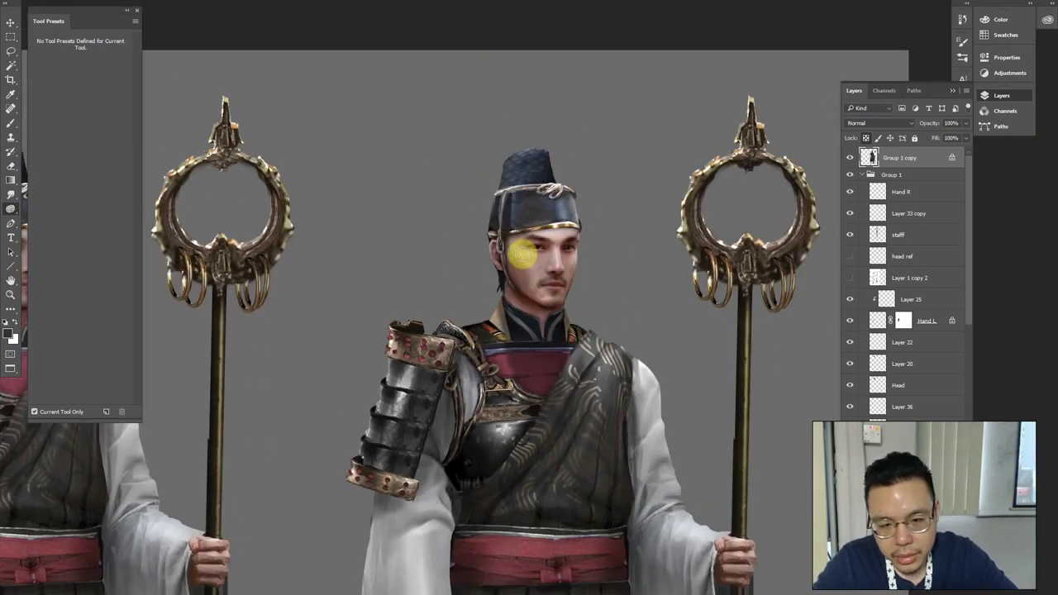
pyautogui.moveTo(522, 256); pyautogui.dragTo(569, 252)
pyautogui.hotkey('ctrl', '-')
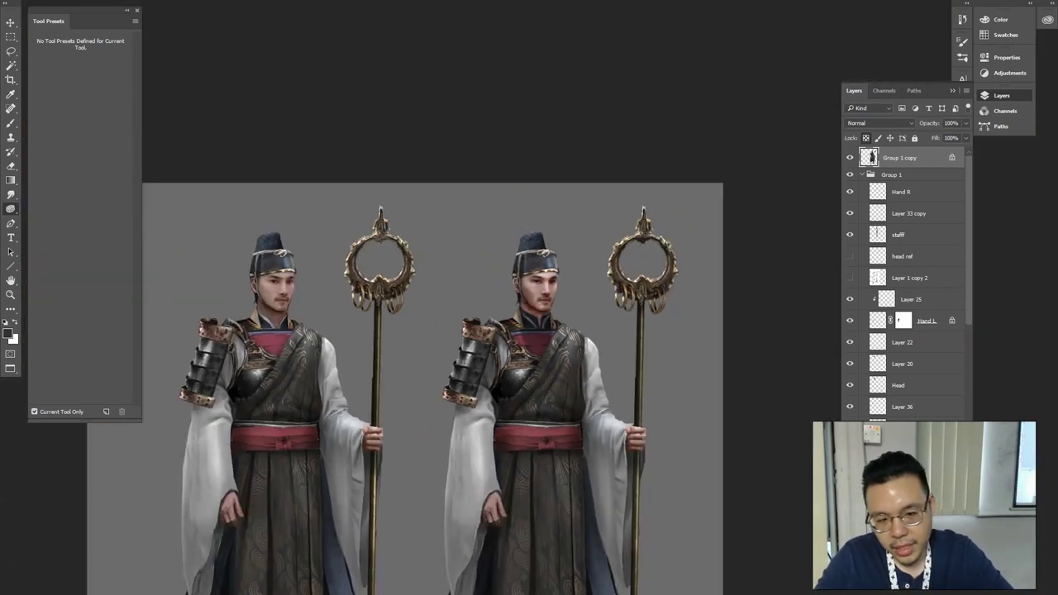
# Set the Sponge tool to Saturate and intensify the copy's red chest cloth, sash and blue robe
pyautogui.hotkey('ctrl', '+')
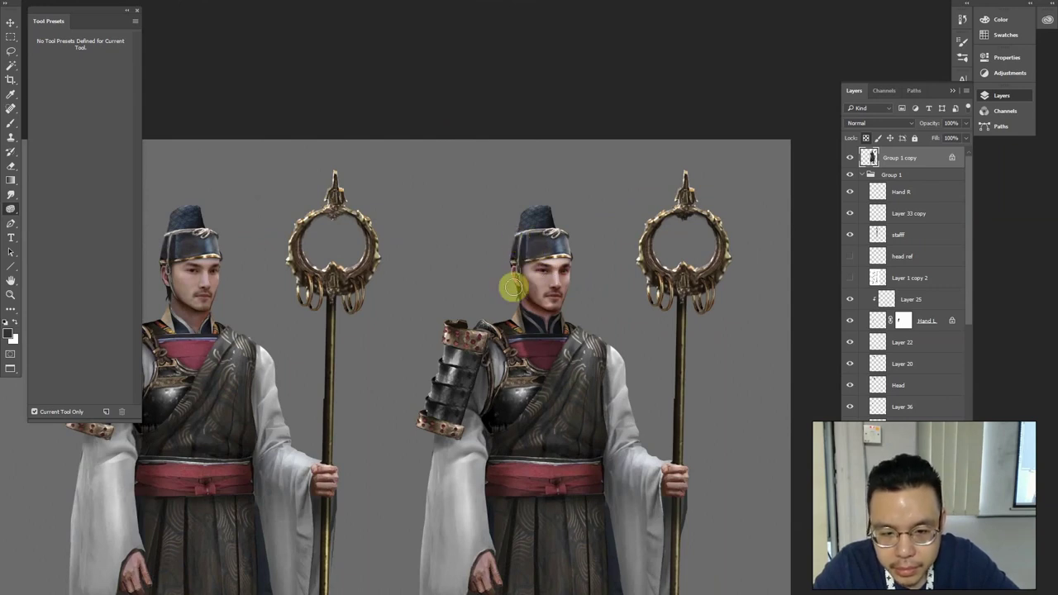
pyautogui.scroll(-5, 496, 362)
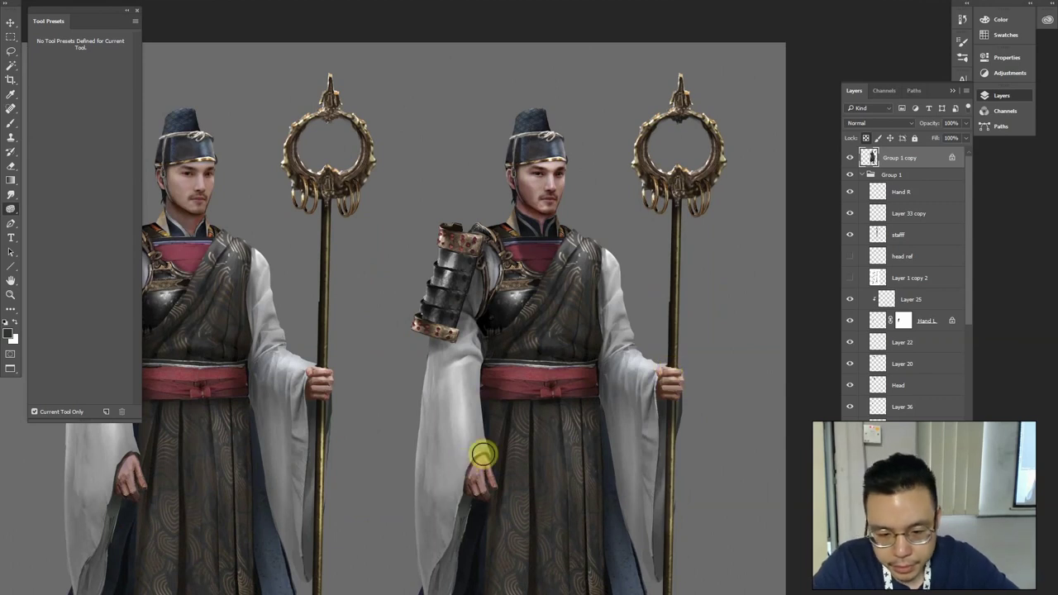
pyautogui.press('shift')
pyautogui.rightClick(567, 216)
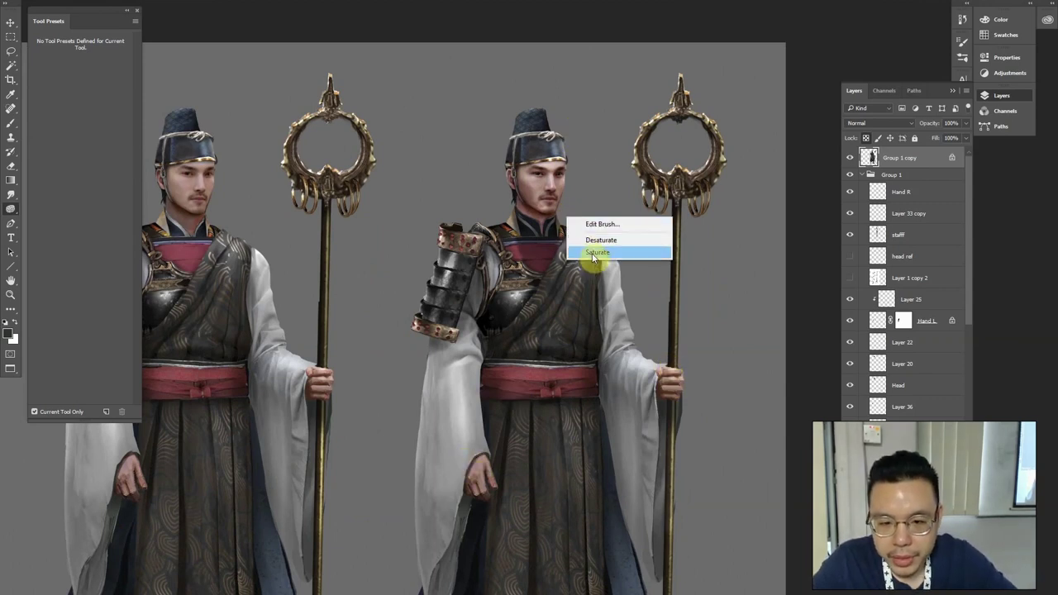
pyautogui.click(595, 253)
pyautogui.moveTo(516, 251)
pyautogui.mouseDown()
pyautogui.moveTo(464, 241)
pyautogui.moveTo(433, 323)
pyautogui.moveTo(514, 283)
pyautogui.moveTo(526, 381)
pyautogui.mouseUp()
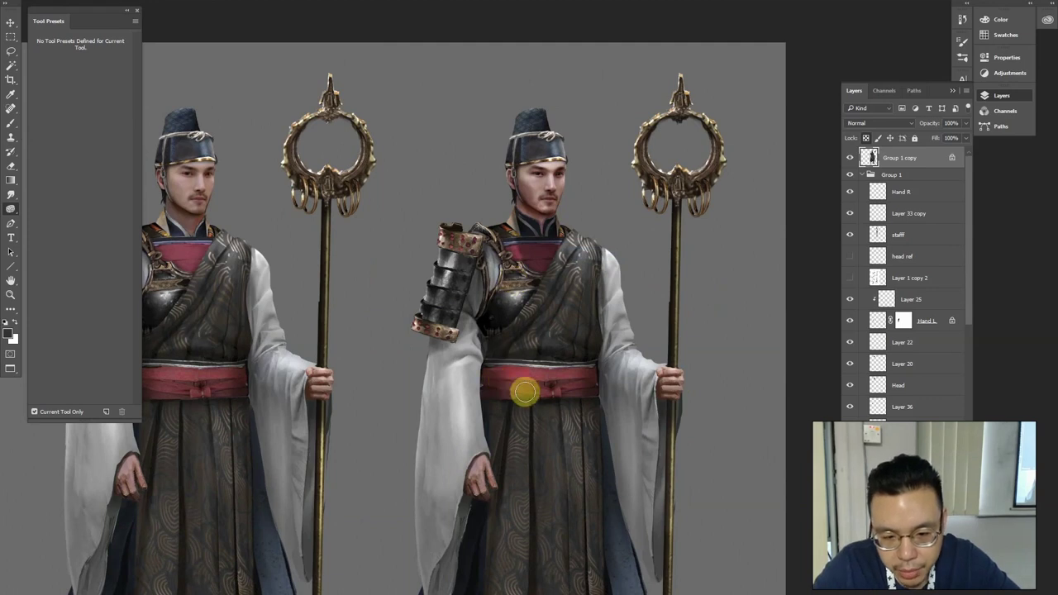
pyautogui.moveTo(607, 444); pyautogui.dragTo(596, 233)
pyautogui.moveTo(606, 353)
pyautogui.mouseDown()
pyautogui.moveTo(598, 243)
pyautogui.moveTo(610, 425)
pyautogui.moveTo(543, 430)
pyautogui.moveTo(453, 404)
pyautogui.moveTo(450, 389)
pyautogui.moveTo(421, 407)
pyautogui.moveTo(552, 432)
pyautogui.moveTo(568, 503)
pyautogui.moveTo(441, 494)
pyautogui.moveTo(479, 548)
pyautogui.moveTo(454, 570)
pyautogui.mouseUp()
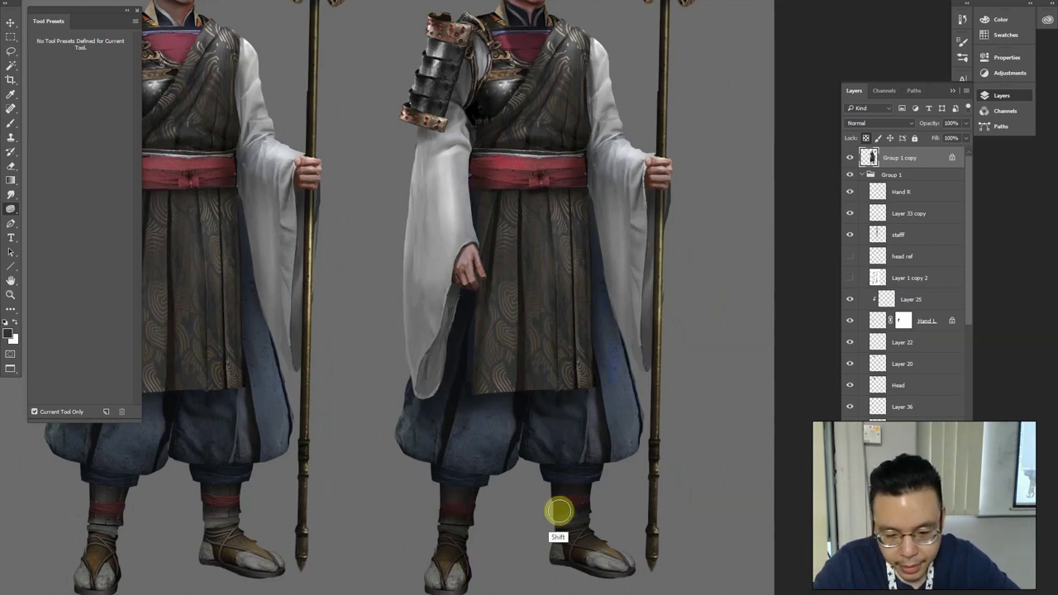
# Set the Sponge tool to Desaturate and mute the colour of the copy's shoes and leg wrappings
pyautogui.rightClick(557, 510)
pyautogui.click(590, 536)
pyautogui.moveTo(623, 562)
pyautogui.mouseDown()
pyautogui.moveTo(551, 557)
pyautogui.moveTo(439, 583)
pyautogui.moveTo(449, 537)
pyautogui.moveTo(595, 522)
pyautogui.moveTo(563, 492)
pyautogui.mouseUp()
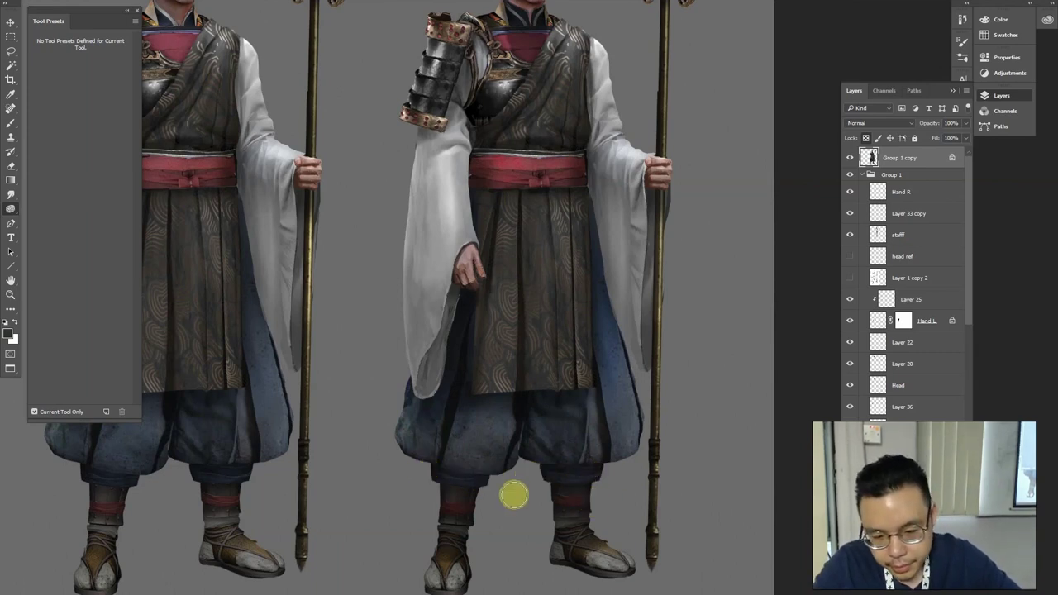
# Sponge the colour of the copy's sash, patterned apron and both hands, switching the Sponge mode between areas
pyautogui.moveTo(551, 154); pyautogui.dragTo(536, 201)
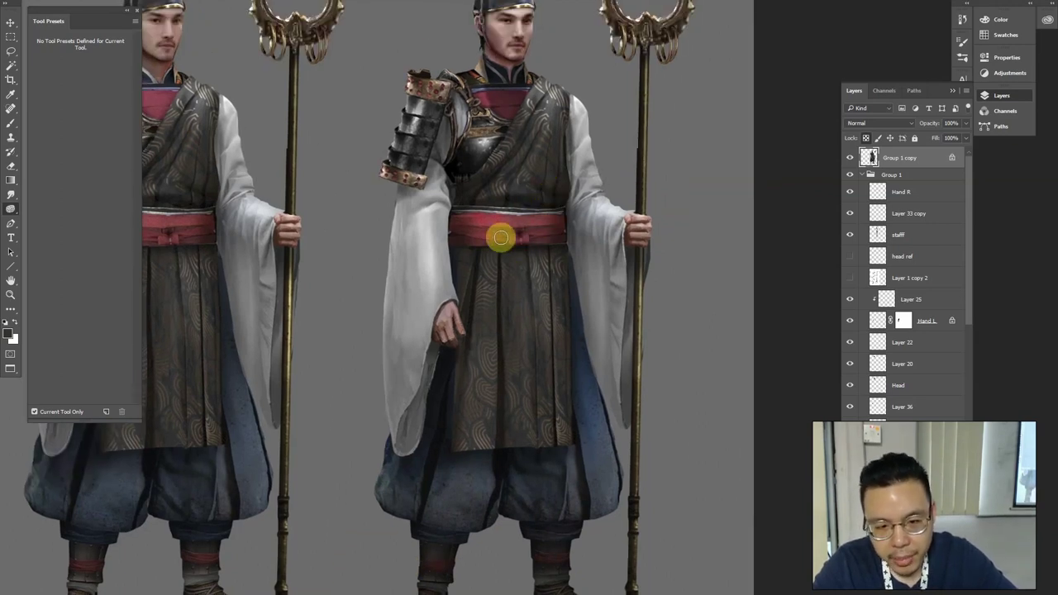
pyautogui.keyDown('shift'); pyautogui.rightClick(556, 165); pyautogui.keyUp('shift')
pyautogui.click(590, 205)
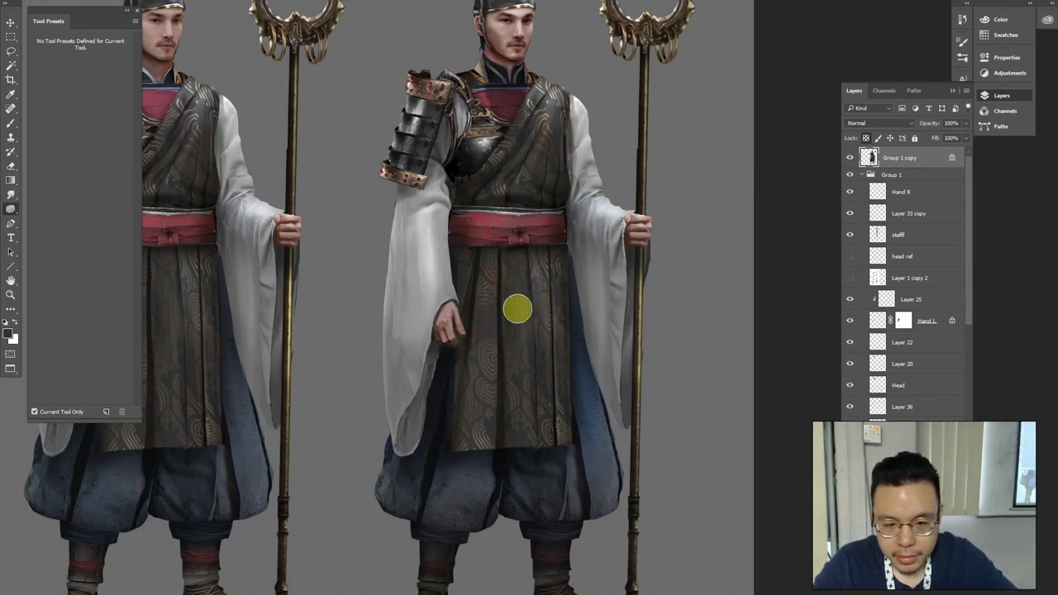
pyautogui.moveTo(536, 111); pyautogui.dragTo(548, 206)
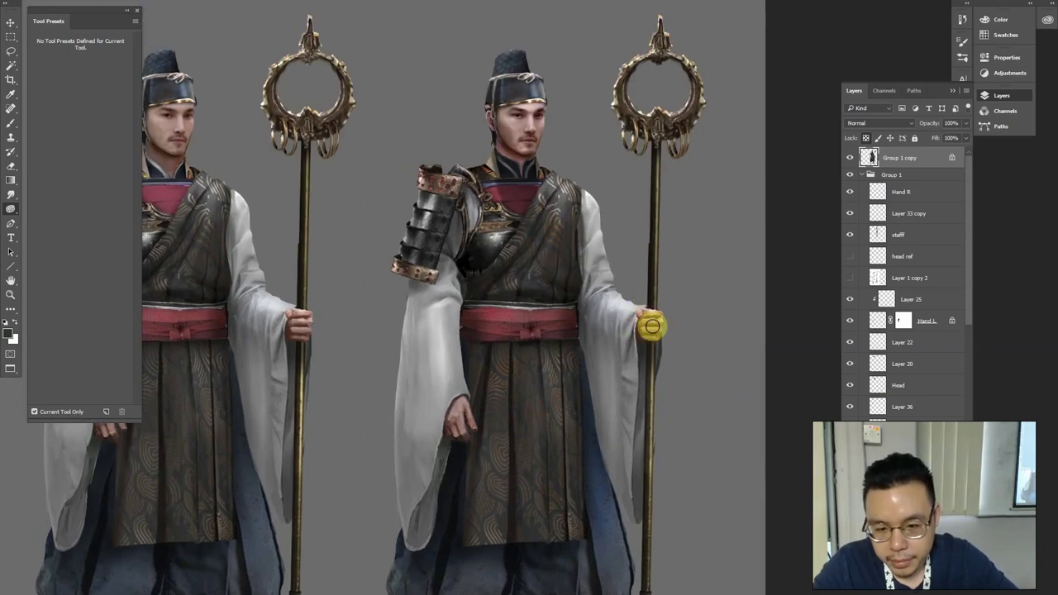
pyautogui.rightClick(651, 307)
pyautogui.click(703, 308)
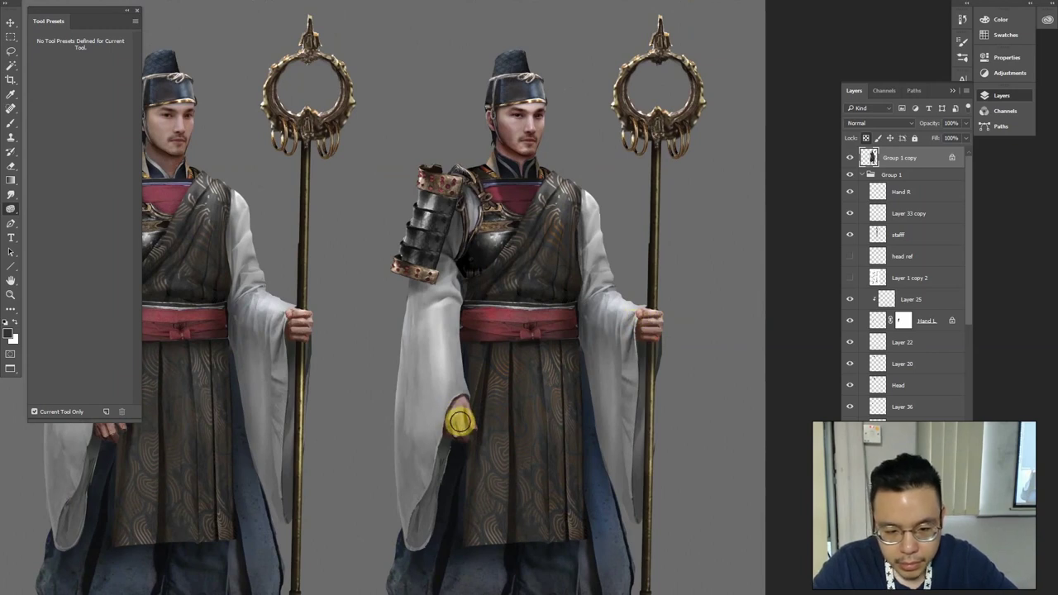
# Sponge the colour of the copy's shoulder armour and the ring-shaped head of its staff
pyautogui.moveTo(471, 108); pyautogui.dragTo(487, 165)
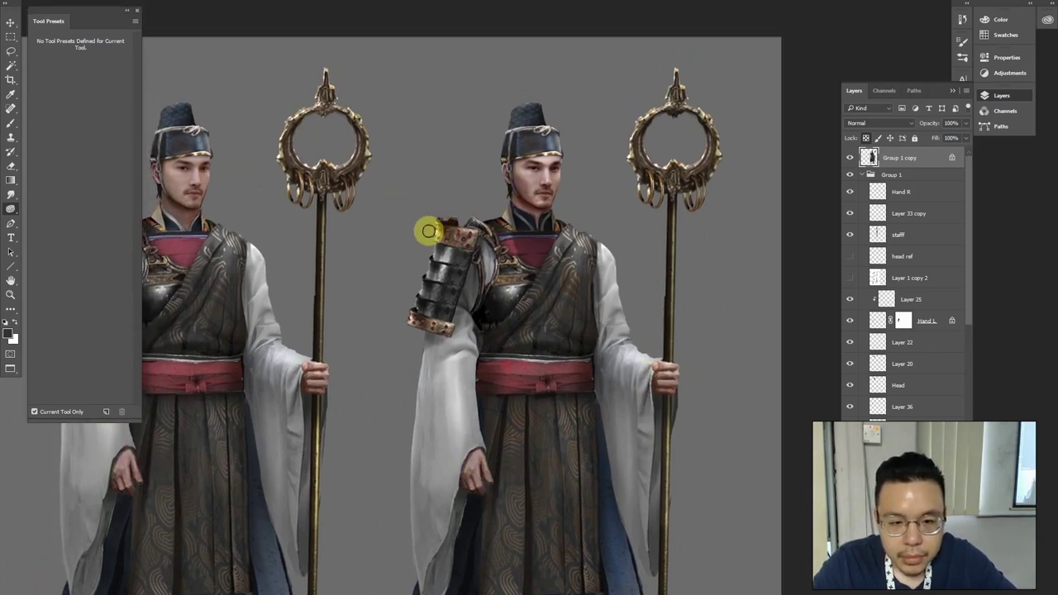
pyautogui.moveTo(465, 228)
pyautogui.mouseDown()
pyautogui.moveTo(419, 300)
pyautogui.moveTo(418, 339)
pyautogui.mouseUp()
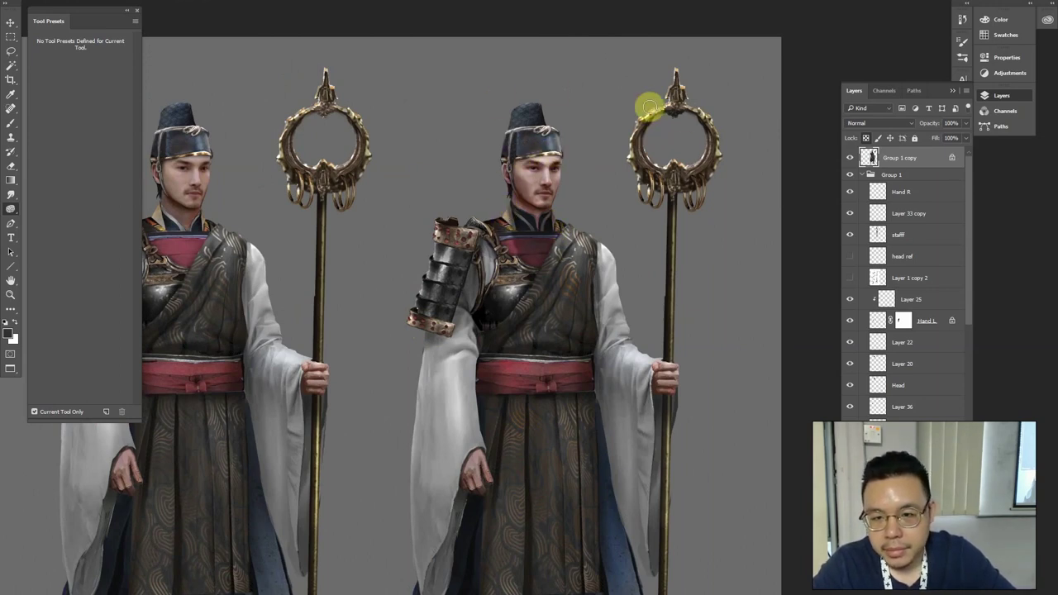
pyautogui.moveTo(675, 101)
pyautogui.mouseDown()
pyautogui.moveTo(722, 155)
pyautogui.moveTo(674, 191)
pyautogui.moveTo(691, 198)
pyautogui.moveTo(647, 180)
pyautogui.mouseUp()
# Outline a narrow freehand selection along the copy's staff shaft, between the hanging rings and the gripping hand
pyautogui.moveTo(701, 253)
pyautogui.mouseDown()
pyautogui.moveTo(619, 138)
pyautogui.moveTo(619, 289)
pyautogui.mouseUp()
pyautogui.press('l')
pyautogui.keyDown('alt'); pyautogui.click(620, 285); pyautogui.keyUp('alt')
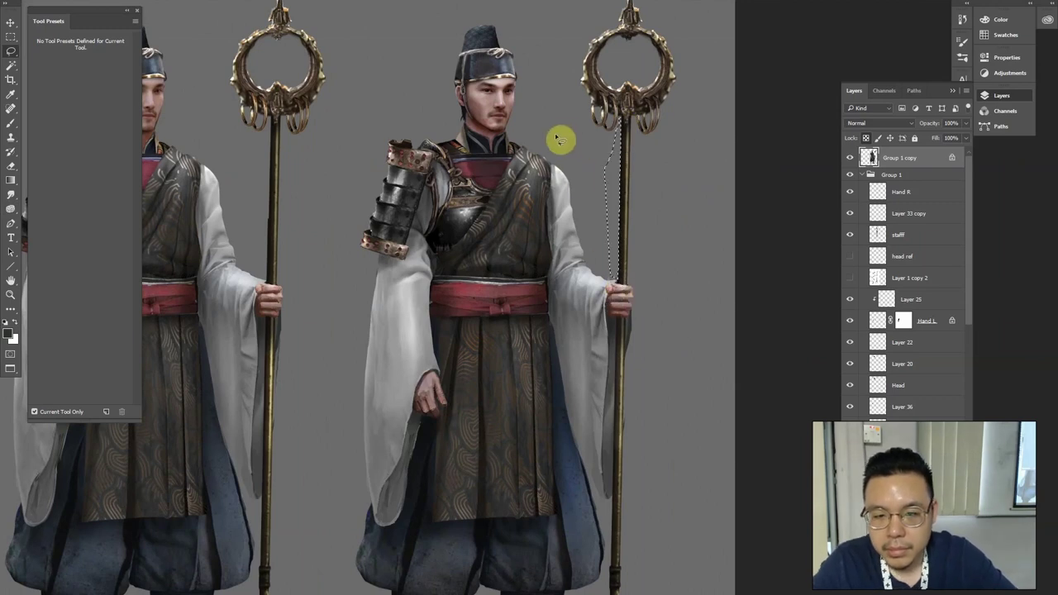
pyautogui.hotkey('ctrl', '-')
pyautogui.hotkey('ctrl', '-')
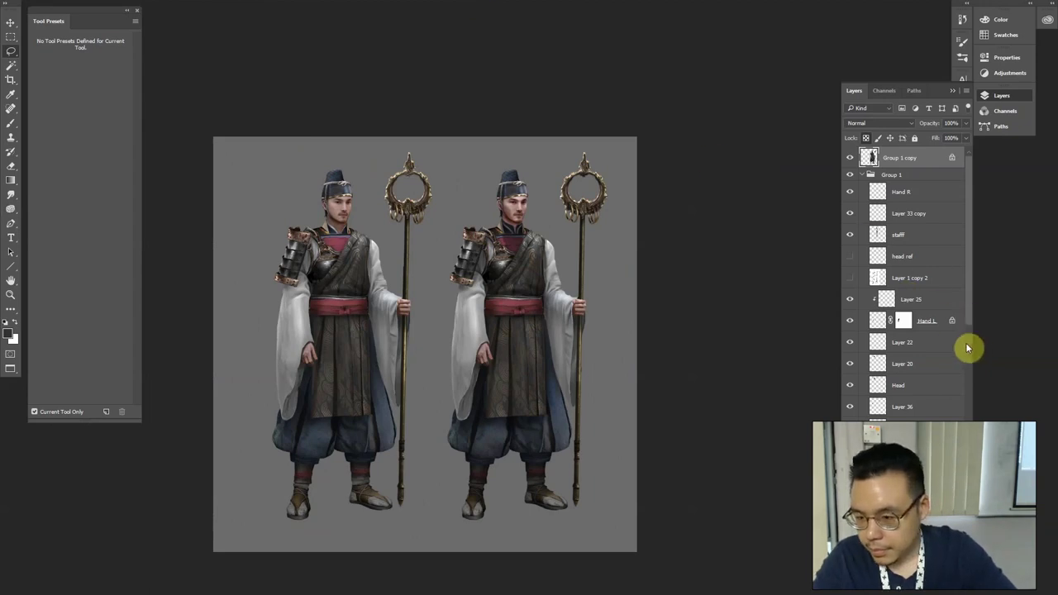
# Lay a soft white gradient glow on the grey backdrop behind the figures
pyautogui.scroll(-5, 965, 347)
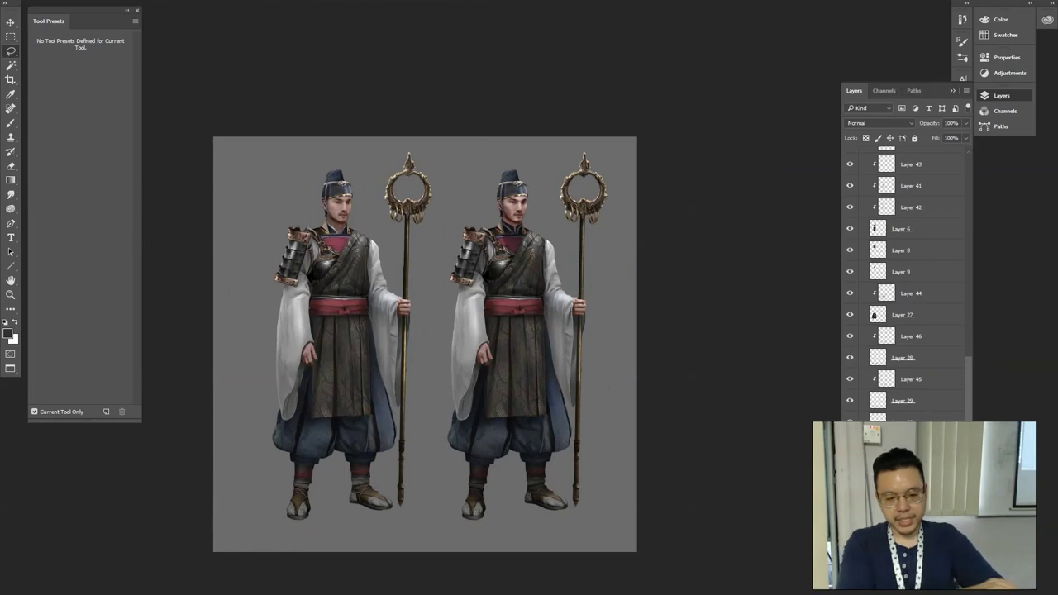
pyautogui.press('o')
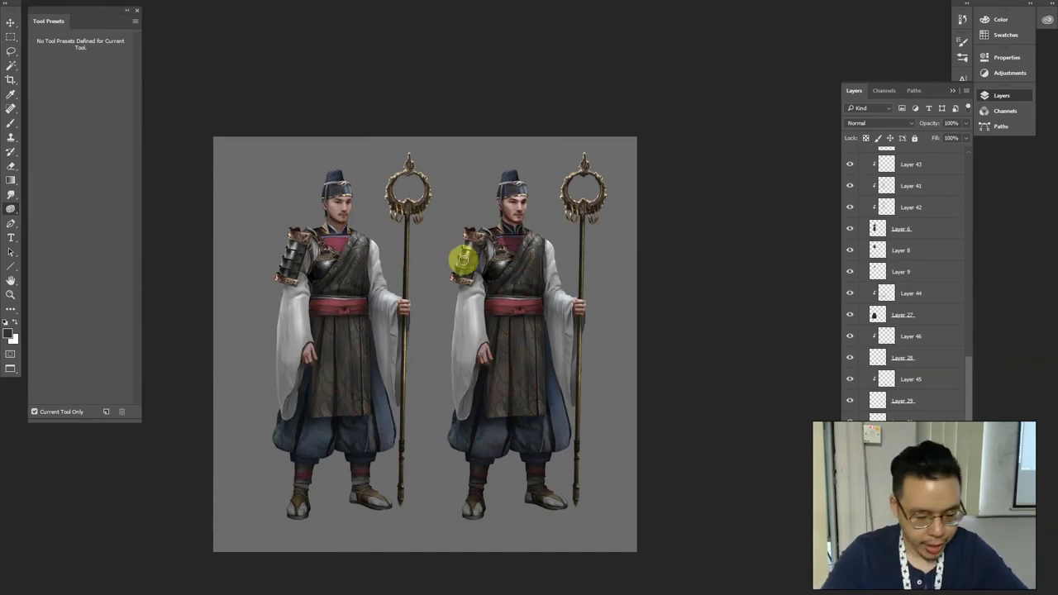
pyautogui.press('g')
pyautogui.moveTo(456, 323); pyautogui.dragTo(452, 186)
pyautogui.moveTo(446, 312)
pyautogui.mouseDown()
pyautogui.moveTo(447, 146)
pyautogui.moveTo(446, 405)
pyautogui.mouseUp()
# Transform the white glow into a wide, flat pool of light on the floor beneath the copy's feet
pyautogui.hotkey('ctrl', 't')
pyautogui.moveTo(490, 430); pyautogui.dragTo(561, 498)
pyautogui.moveTo(354, 509); pyautogui.dragTo(283, 529)
pyautogui.moveTo(681, 505); pyautogui.dragTo(747, 496)
pyautogui.moveTo(497, 479); pyautogui.dragTo(483, 473)
pyautogui.press('Return')
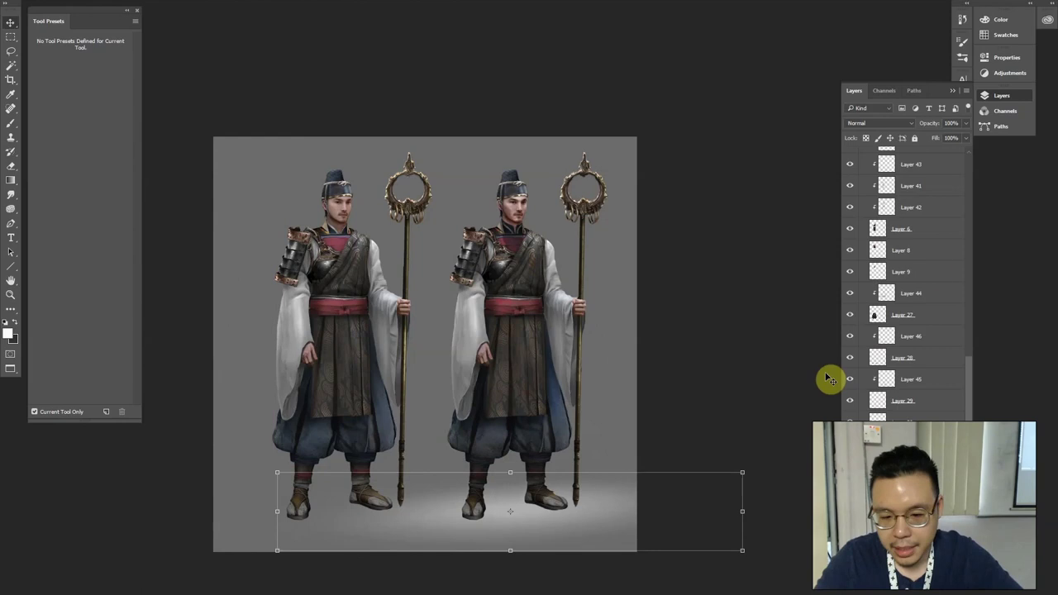
# Lasso a shadow silhouette around the copy's head and shoulders, extend it, and fill it with the dark background colour
pyautogui.press('l')
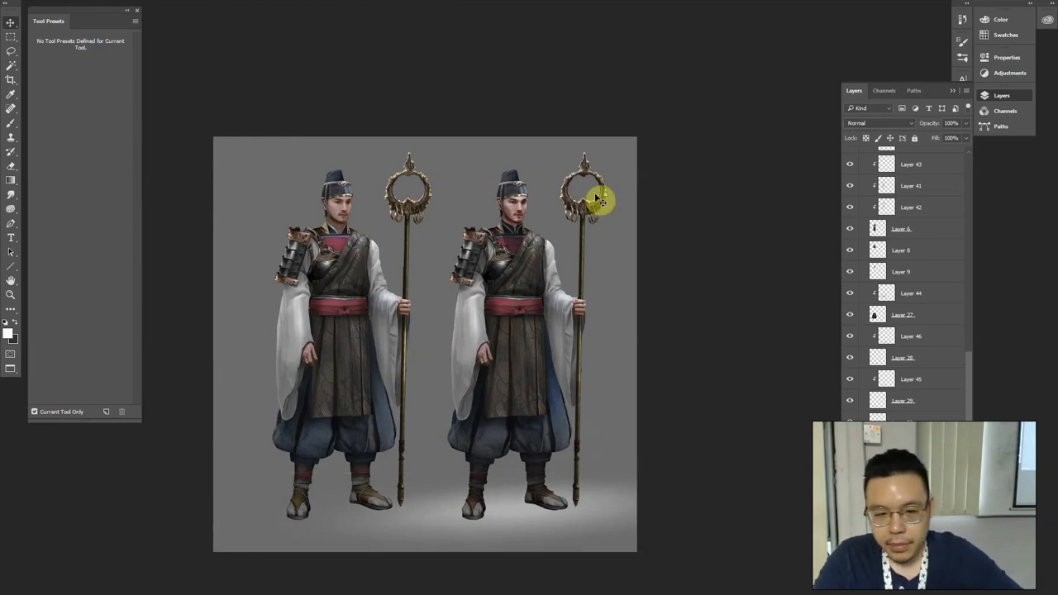
pyautogui.hotkey('ctrl', '+')
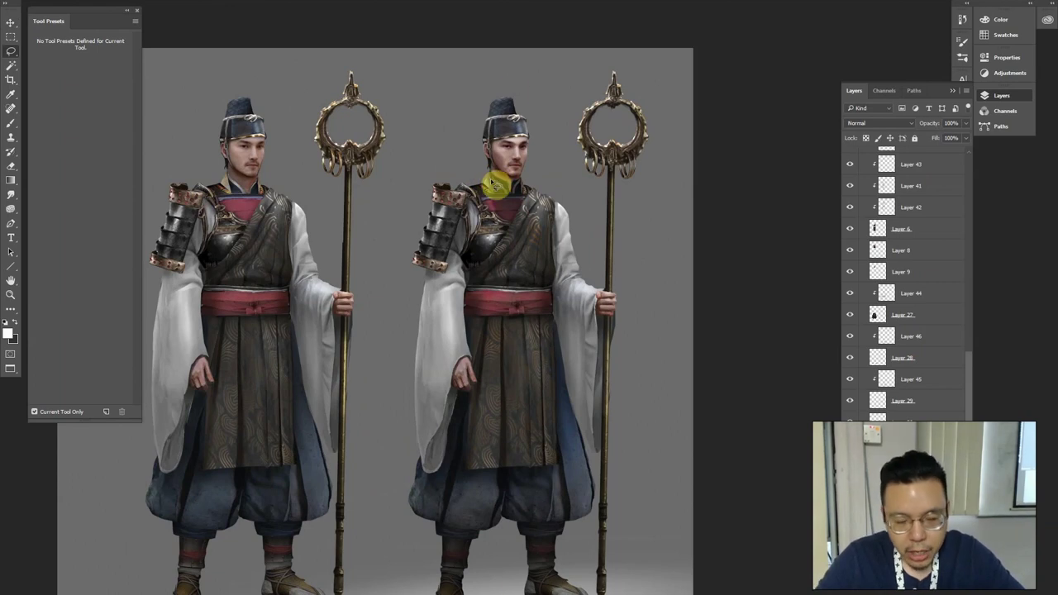
pyautogui.moveTo(483, 182)
pyautogui.mouseDown()
pyautogui.moveTo(503, 165)
pyautogui.moveTo(527, 178)
pyautogui.moveTo(529, 194)
pyautogui.moveTo(495, 210)
pyautogui.moveTo(481, 184)
pyautogui.moveTo(450, 173)
pyautogui.moveTo(508, 159)
pyautogui.moveTo(568, 173)
pyautogui.moveTo(563, 201)
pyautogui.moveTo(521, 214)
pyautogui.moveTo(455, 207)
pyautogui.moveTo(443, 193)
pyautogui.moveTo(448, 169)
pyautogui.moveTo(457, 170)
pyautogui.moveTo(436, 176)
pyautogui.moveTo(452, 216)
pyautogui.moveTo(446, 171)
pyautogui.moveTo(421, 193)
pyautogui.moveTo(443, 216)
pyautogui.moveTo(452, 170)
pyautogui.moveTo(420, 190)
pyautogui.moveTo(448, 214)
pyautogui.moveTo(476, 177)
pyautogui.moveTo(546, 157)
pyautogui.moveTo(496, 159)
pyautogui.moveTo(556, 180)
pyautogui.moveTo(559, 171)
pyautogui.moveTo(571, 188)
pyautogui.moveTo(551, 198)
pyautogui.moveTo(569, 184)
pyautogui.moveTo(577, 202)
pyautogui.moveTo(561, 214)
pyautogui.moveTo(555, 190)
pyautogui.moveTo(583, 206)
pyautogui.moveTo(563, 218)
pyautogui.moveTo(565, 172)
pyautogui.moveTo(556, 210)
pyautogui.moveTo(577, 210)
pyautogui.moveTo(598, 246)
pyautogui.moveTo(572, 257)
pyautogui.moveTo(555, 212)
pyautogui.moveTo(594, 243)
pyautogui.moveTo(589, 281)
pyautogui.moveTo(575, 266)
pyautogui.moveTo(590, 276)
pyautogui.moveTo(586, 247)
pyautogui.moveTo(604, 273)
pyautogui.moveTo(580, 263)
pyautogui.moveTo(600, 262)
pyautogui.moveTo(589, 278)
pyautogui.moveTo(602, 264)
pyautogui.moveTo(584, 266)
pyautogui.moveTo(598, 279)
pyautogui.moveTo(604, 239)
pyautogui.moveTo(558, 200)
pyautogui.moveTo(613, 278)
pyautogui.moveTo(635, 281)
pyautogui.moveTo(572, 271)
pyautogui.mouseUp()
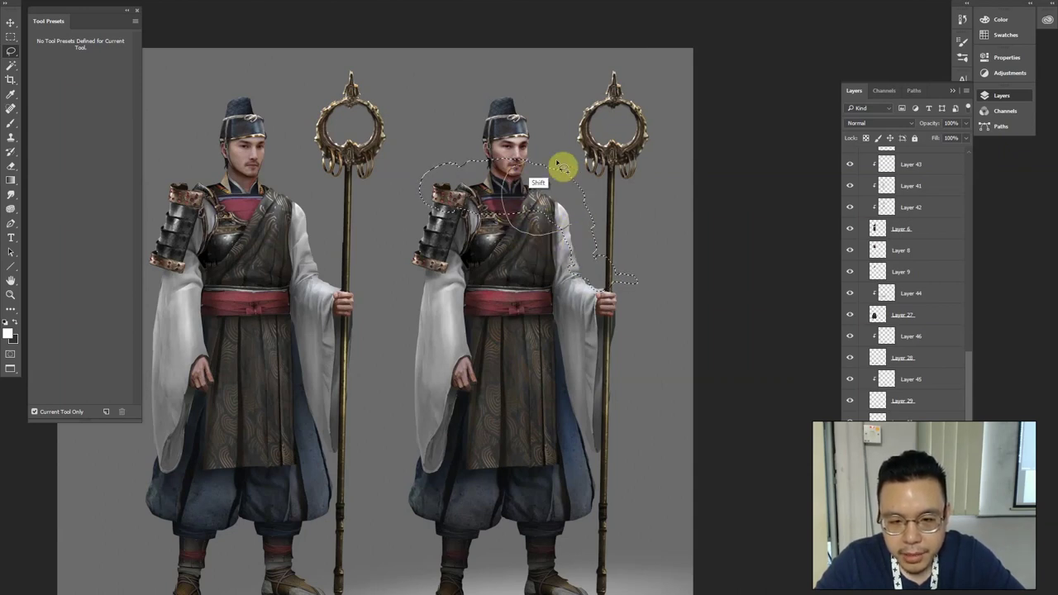
pyautogui.moveTo(595, 211)
pyautogui.mouseDown()
pyautogui.moveTo(548, 157)
pyautogui.moveTo(493, 180)
pyautogui.moveTo(465, 163)
pyautogui.moveTo(431, 176)
pyautogui.mouseUp()
pyautogui.moveTo(516, 195); pyautogui.dragTo(450, 161)
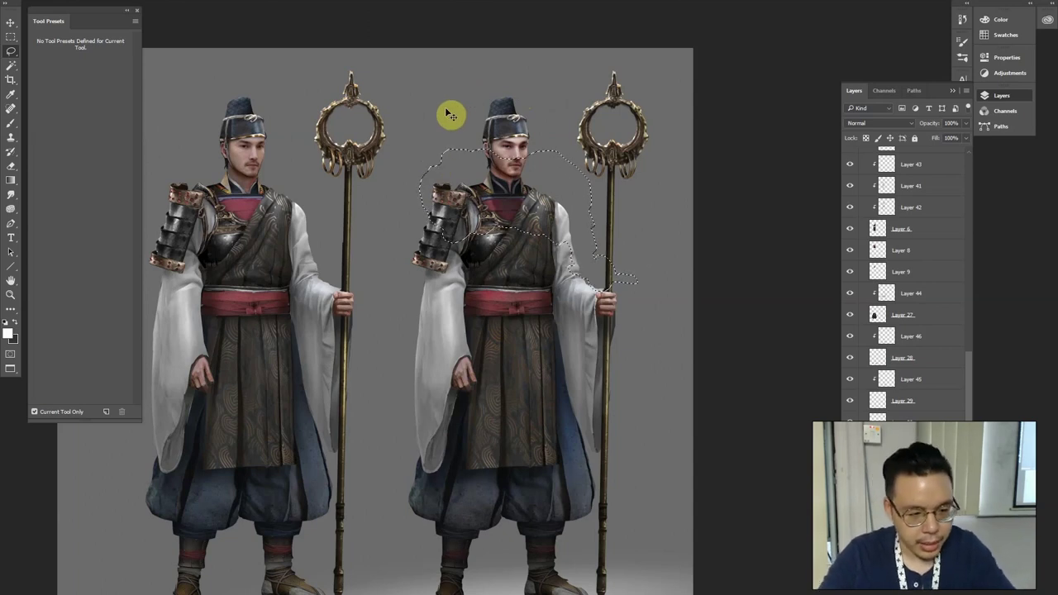
pyautogui.hotkey('ctrl', 'BackSpace')
pyautogui.hotkey('ctrl', 'd')
# Move the dark silhouette down to the copy's feet and distort it into a flat shadow on the floor
pyautogui.moveTo(562, 189)
pyautogui.mouseDown()
pyautogui.moveTo(550, 515)
pyautogui.moveTo(528, 345)
pyautogui.mouseUp()
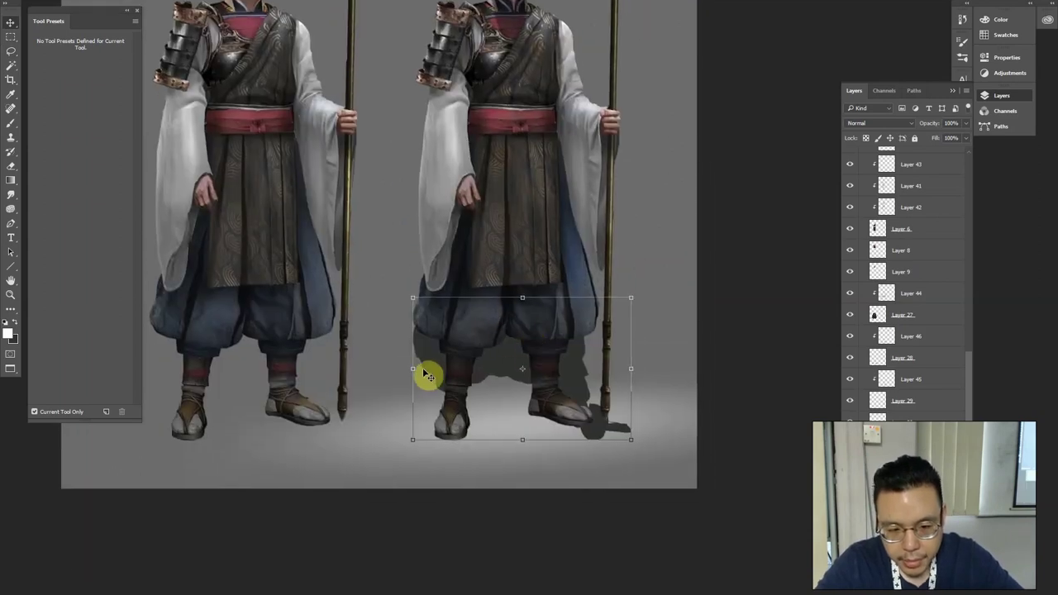
pyautogui.press('ctrl')
pyautogui.moveTo(410, 440); pyautogui.dragTo(413, 490)
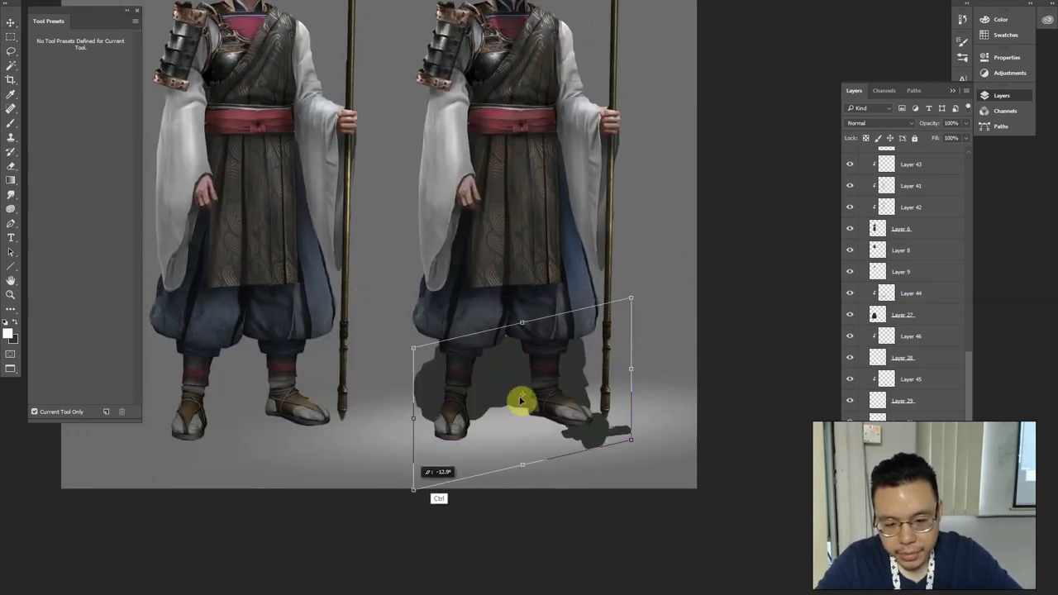
pyautogui.moveTo(631, 299); pyautogui.dragTo(574, 378)
pyautogui.moveTo(631, 439); pyautogui.dragTo(654, 416)
pyautogui.moveTo(415, 350); pyautogui.dragTo(388, 414)
pyautogui.moveTo(415, 493)
pyautogui.mouseDown()
pyautogui.moveTo(449, 524)
pyautogui.moveTo(428, 493)
pyautogui.mouseUp()
pyautogui.moveTo(388, 413); pyautogui.dragTo(357, 408)
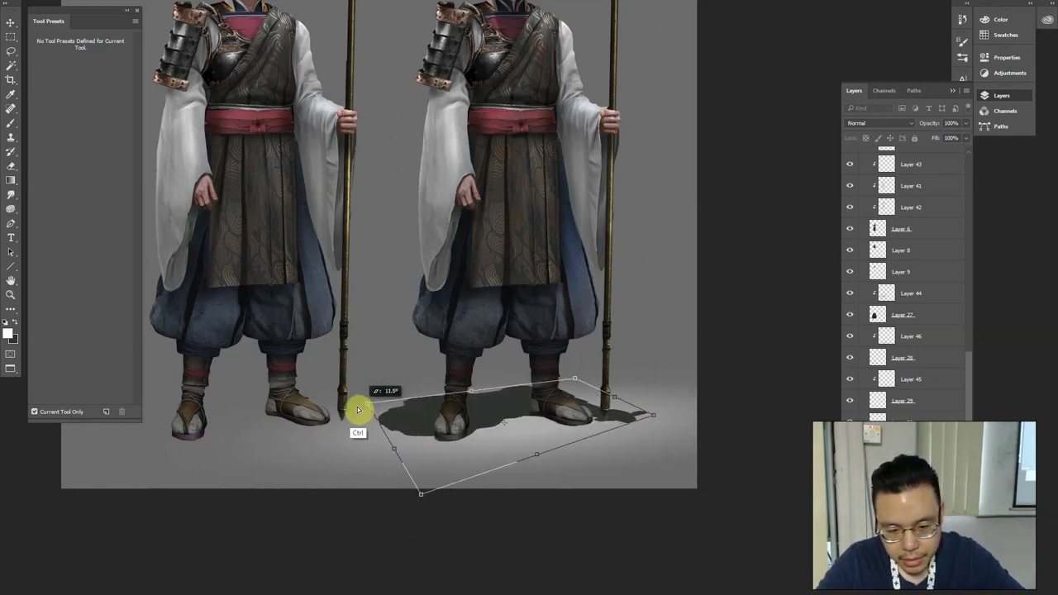
# Stretch the shadow's staff-side end out past the staff tip and pull its opposite end in towards the feet
pyautogui.moveTo(556, 473); pyautogui.dragTo(677, 434)
pyautogui.moveTo(574, 379); pyautogui.dragTo(605, 385)
pyautogui.moveTo(703, 434); pyautogui.dragTo(675, 431)
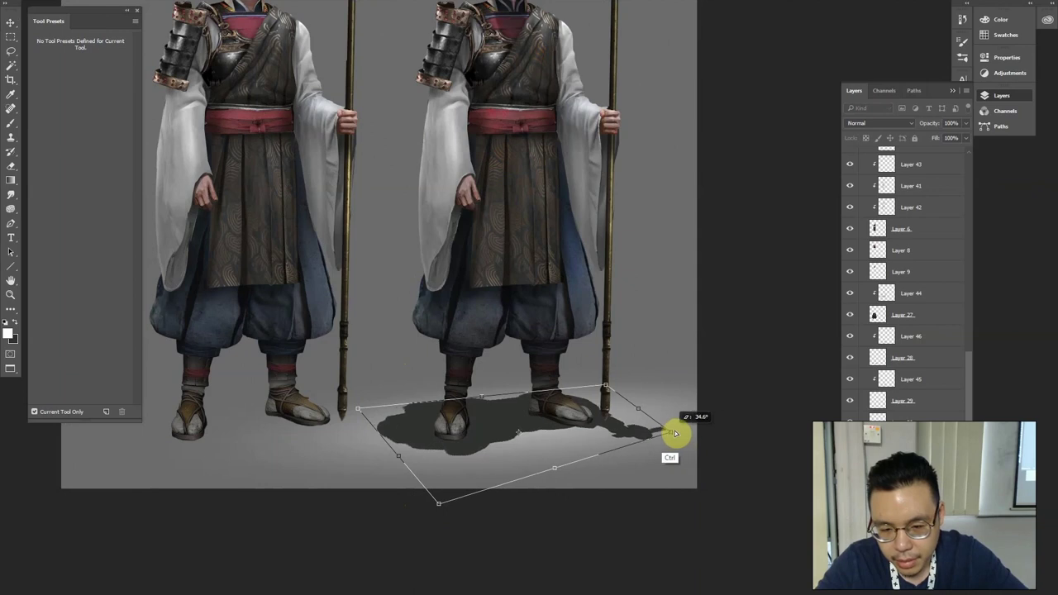
pyautogui.moveTo(414, 492); pyautogui.dragTo(385, 480)
pyautogui.moveTo(347, 405); pyautogui.dragTo(402, 401)
pyautogui.moveTo(522, 457); pyautogui.dragTo(541, 462)
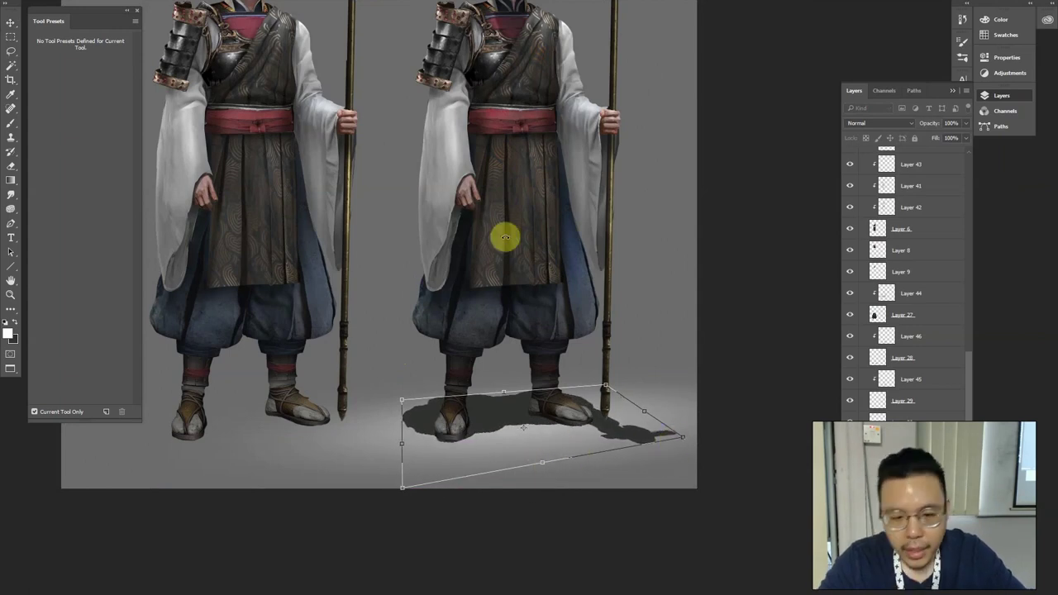
# Fine-tune the shadow's distortion so it lies flatter under both feet and the staff, and apply the transform
pyautogui.hotkey('ctrl', '-')
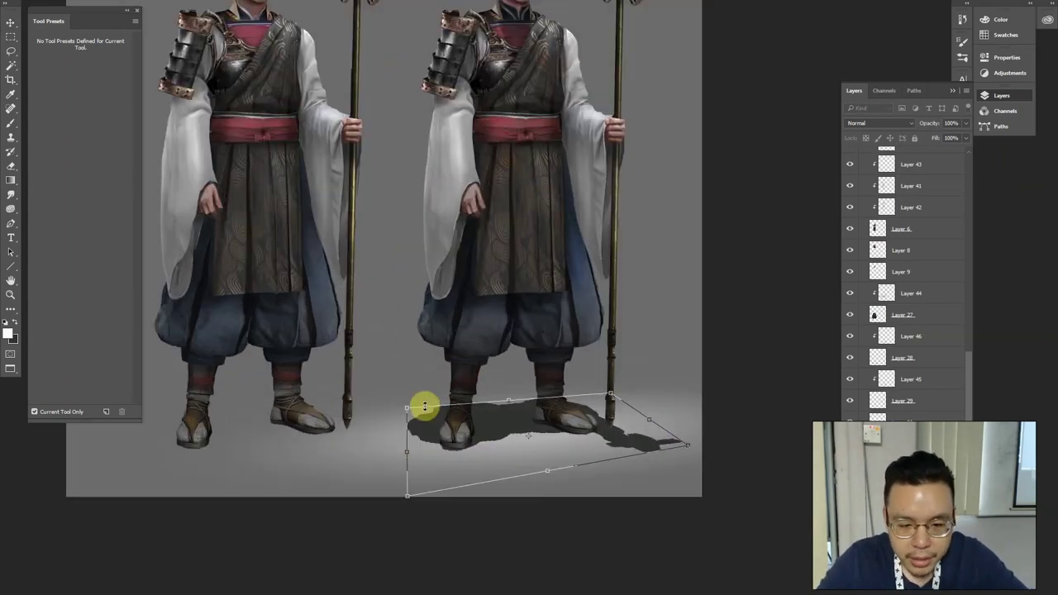
pyautogui.hotkey('ctrl', '+')
pyautogui.moveTo(402, 405); pyautogui.dragTo(397, 411)
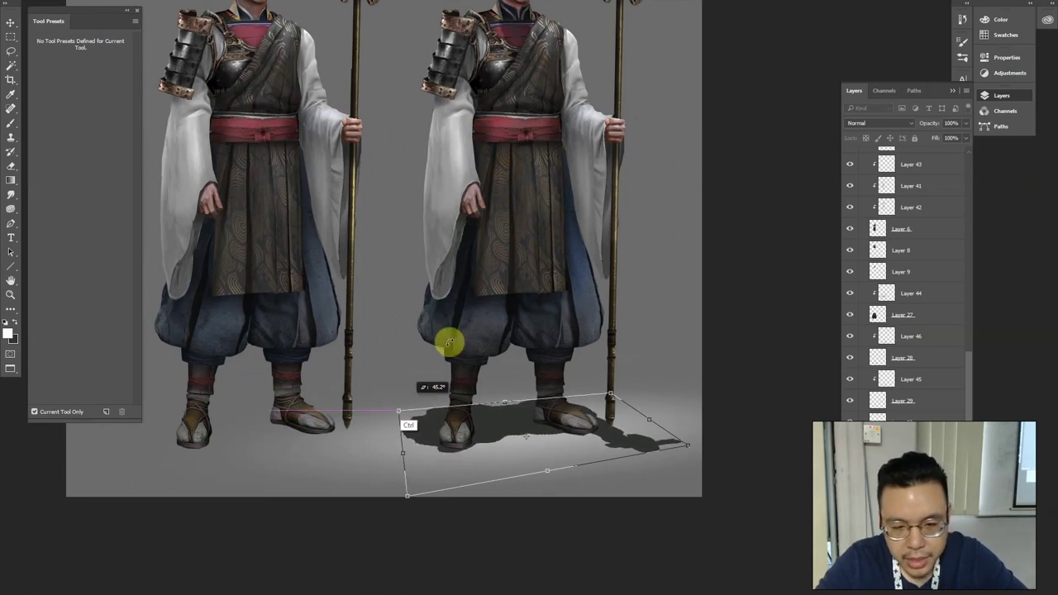
pyautogui.moveTo(649, 418); pyautogui.dragTo(649, 414)
pyautogui.moveTo(615, 447); pyautogui.dragTo(541, 441)
pyautogui.moveTo(680, 444); pyautogui.dragTo(595, 408)
pyautogui.press('Return')
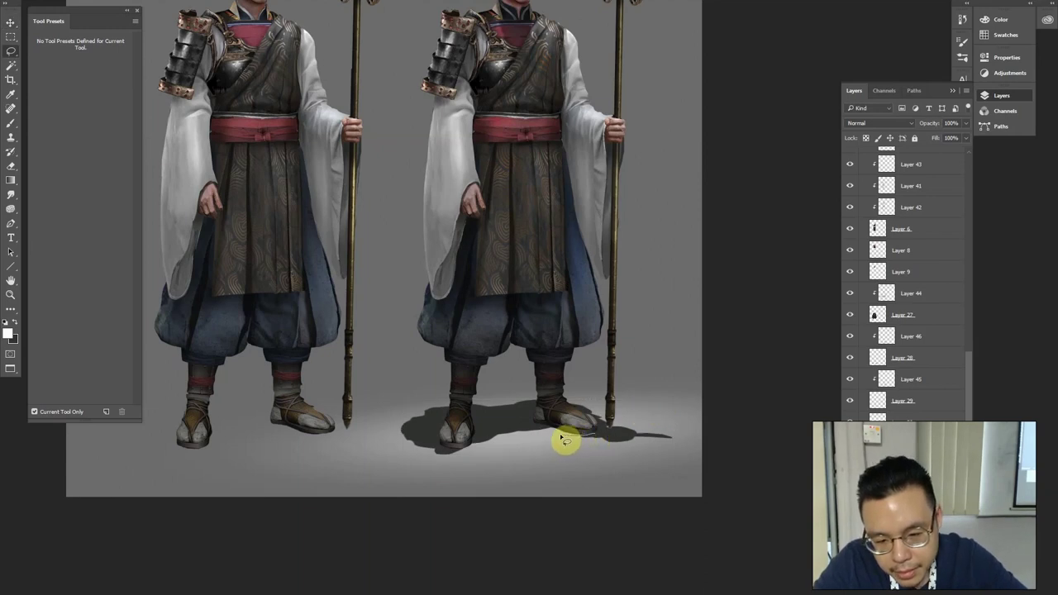
pyautogui.moveTo(539, 436); pyautogui.dragTo(570, 412)
pyautogui.hotkey('alt', 'BackSpace')
pyautogui.hotkey('ctrl', 'd')
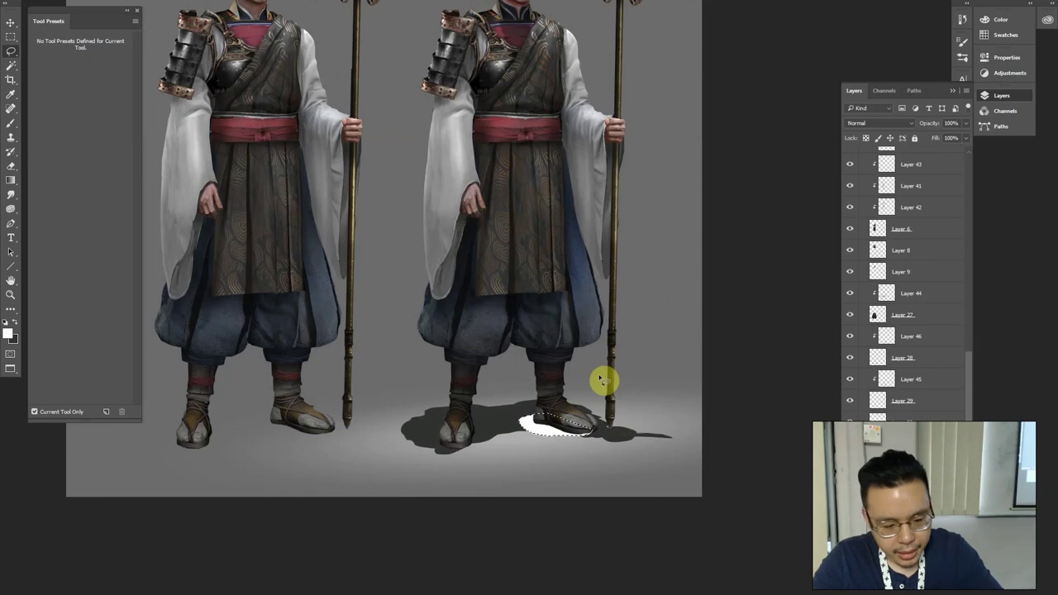
pyautogui.hotkey('ctrl', 'd')
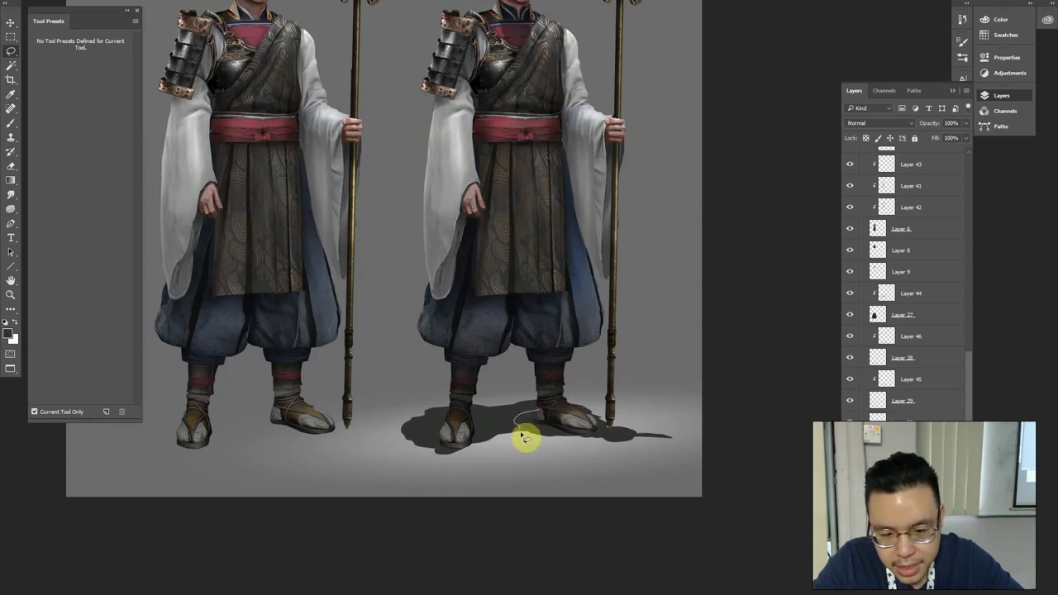
# Fill in the shadow beneath the foot nearest the staff and reshape the staff's shadow into a thin shaft with ringed ornaments
pyautogui.moveTo(568, 389); pyautogui.dragTo(576, 406)
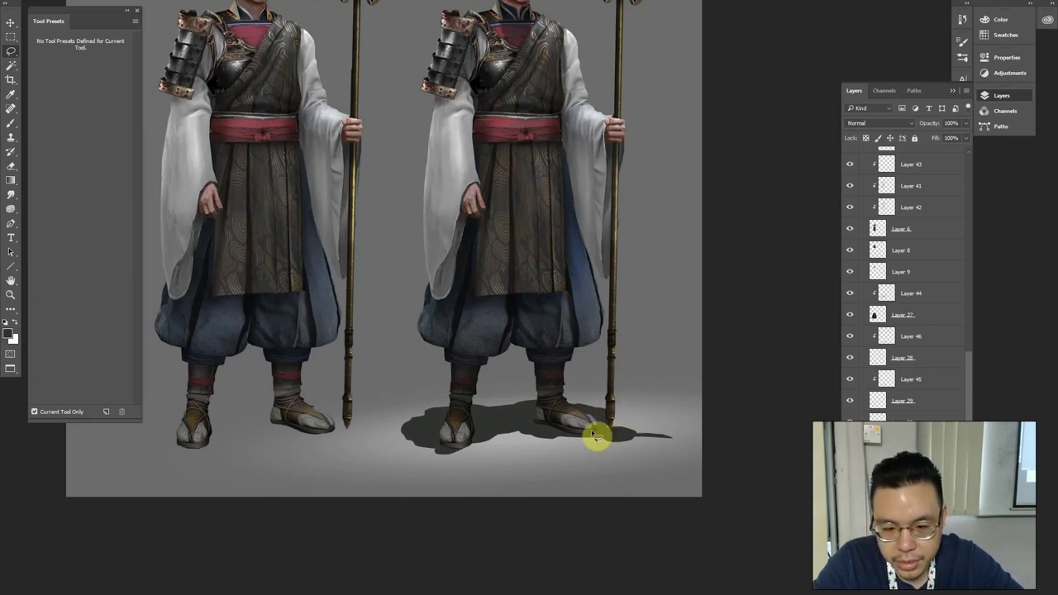
pyautogui.press('alt')
pyautogui.moveTo(659, 436); pyautogui.dragTo(607, 426)
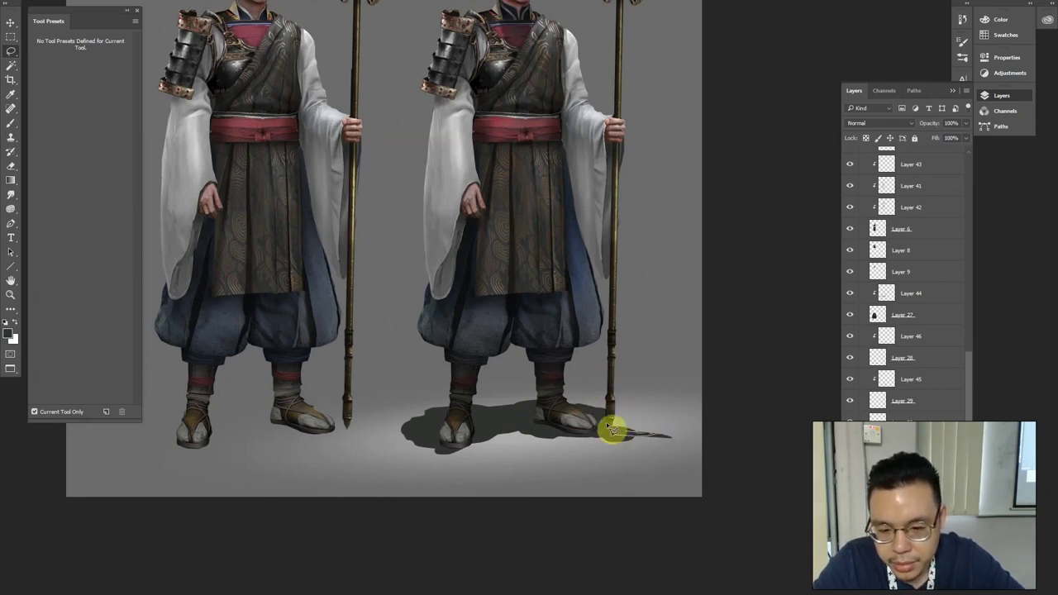
pyautogui.scroll(2, 592, 215)
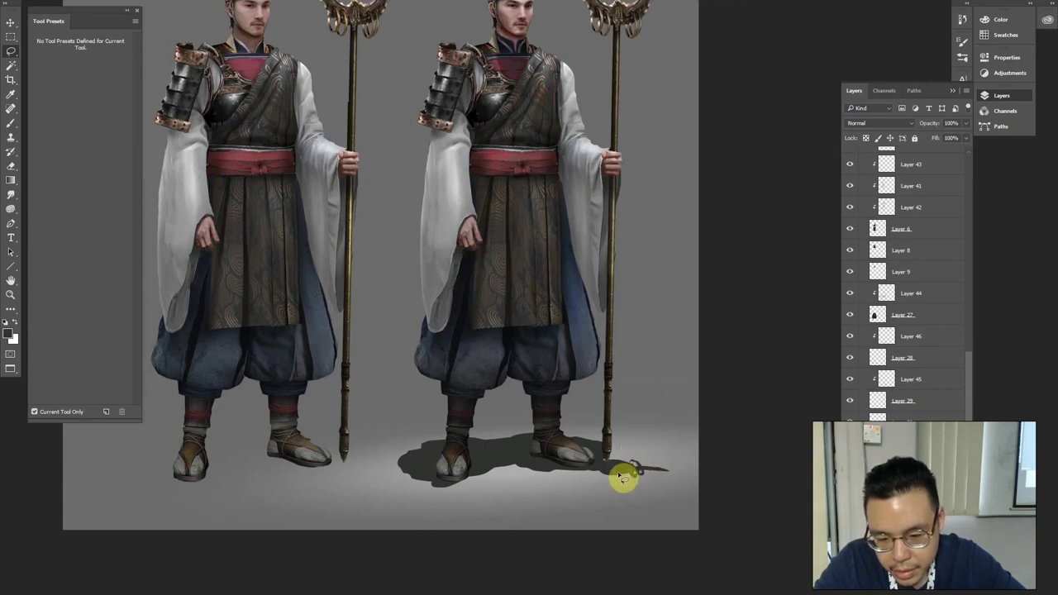
pyautogui.moveTo(608, 482); pyautogui.dragTo(628, 445)
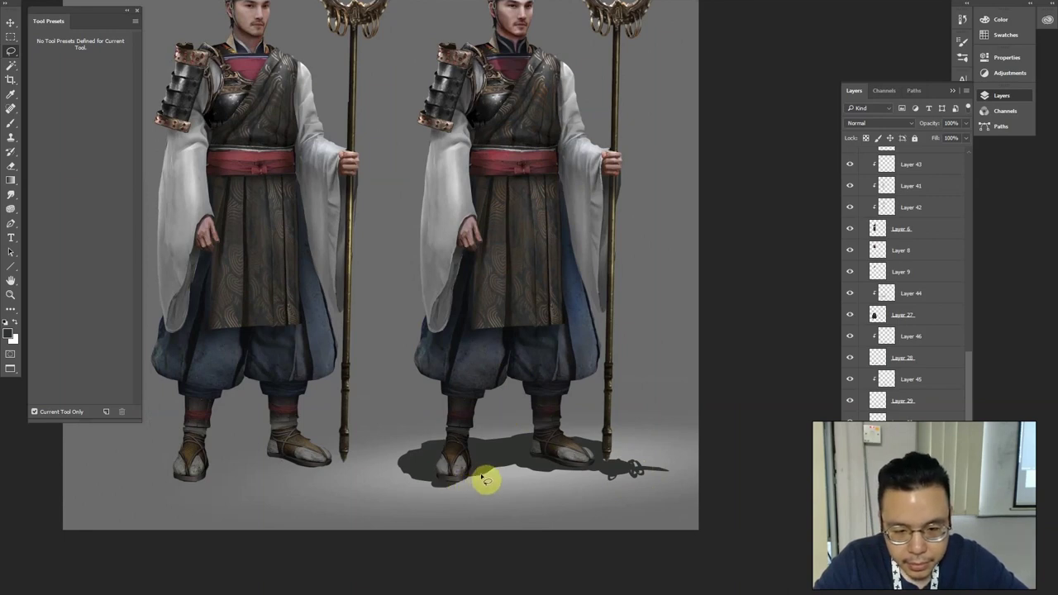
# Lasso irregular patches beneath the foot farthest from the staff and fill them with the dark shadow colour
pyautogui.moveTo(474, 479)
pyautogui.mouseDown()
pyautogui.moveTo(449, 489)
pyautogui.moveTo(533, 469)
pyautogui.moveTo(464, 455)
pyautogui.moveTo(426, 485)
pyautogui.moveTo(446, 417)
pyautogui.mouseUp()
pyautogui.hotkey('alt', 'BackSpace')
pyautogui.hotkey('ctrl', 'd')
pyautogui.press('Return')
pyautogui.hotkey('alt', 'BackSpace')
pyautogui.hotkey('ctrl', 'd')
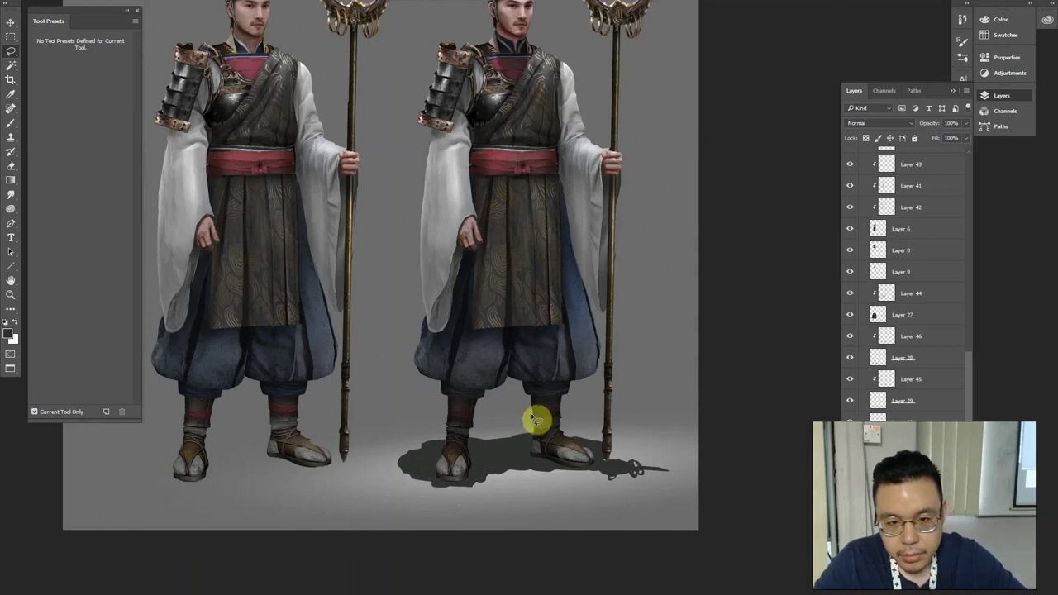
# Reshape the shadow's outer end beside the foot farthest from the staff using a freehand selection
pyautogui.moveTo(540, 323); pyautogui.dragTo(534, 284)
pyautogui.scroll(-1, 536, 285)
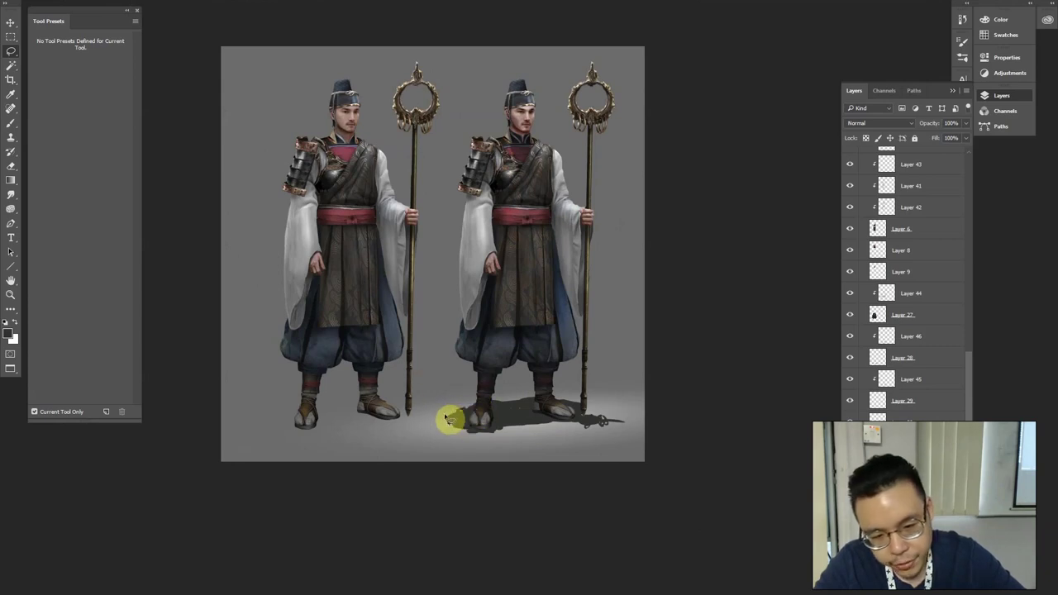
pyautogui.moveTo(450, 427); pyautogui.dragTo(462, 423)
pyautogui.hotkey('ctrl', 'd')
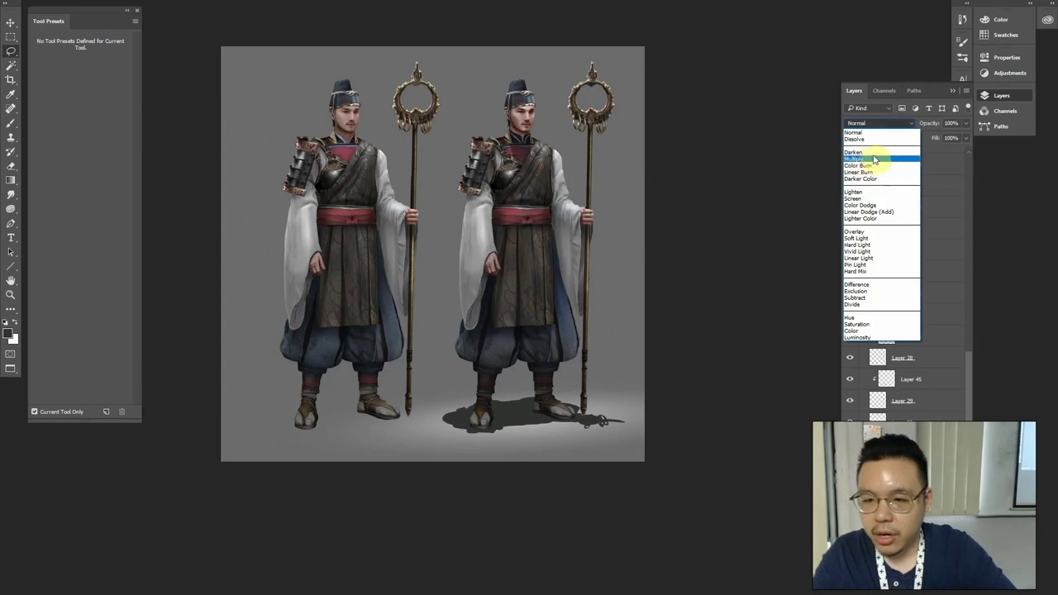
# Set the shadow layer's blending mode to Multiply and raise its lightness to +62 with Hue/Saturation
pyautogui.click(874, 157)
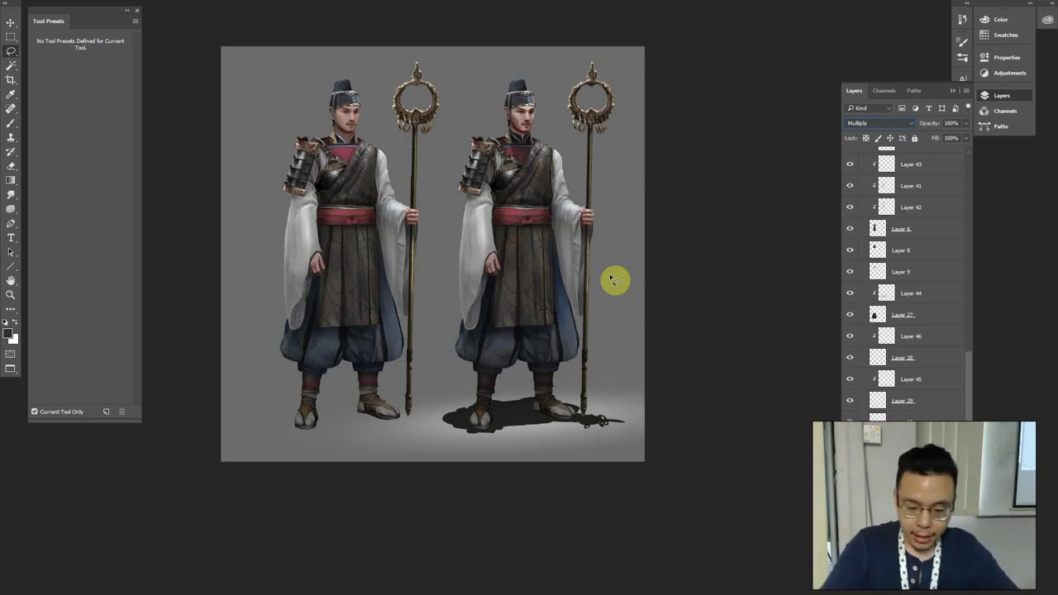
pyautogui.hotkey('ctrl', 'u')
pyautogui.moveTo(306, 299); pyautogui.dragTo(327, 301)
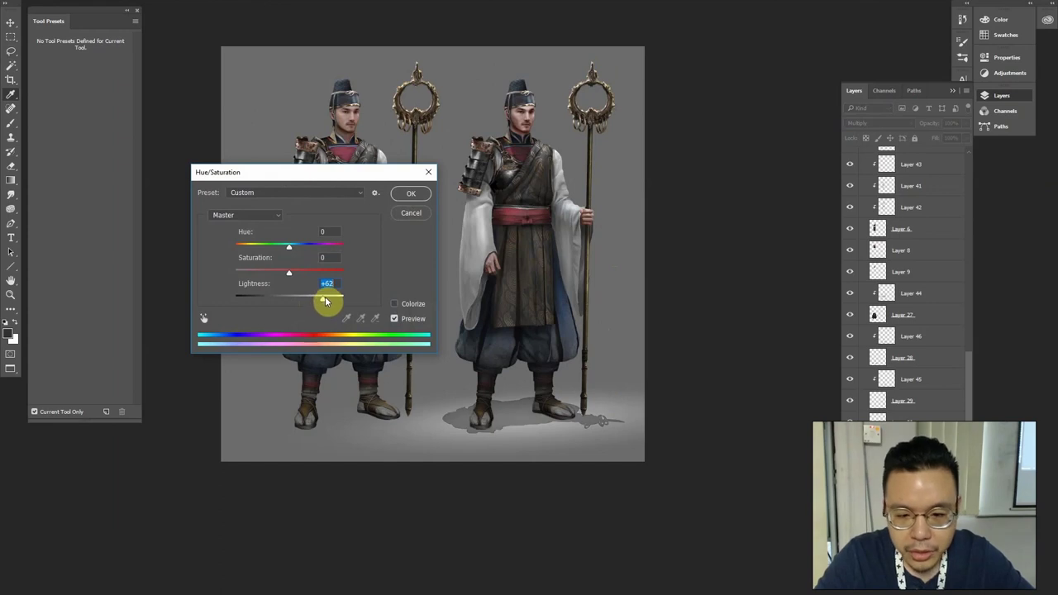
pyautogui.click(402, 193)
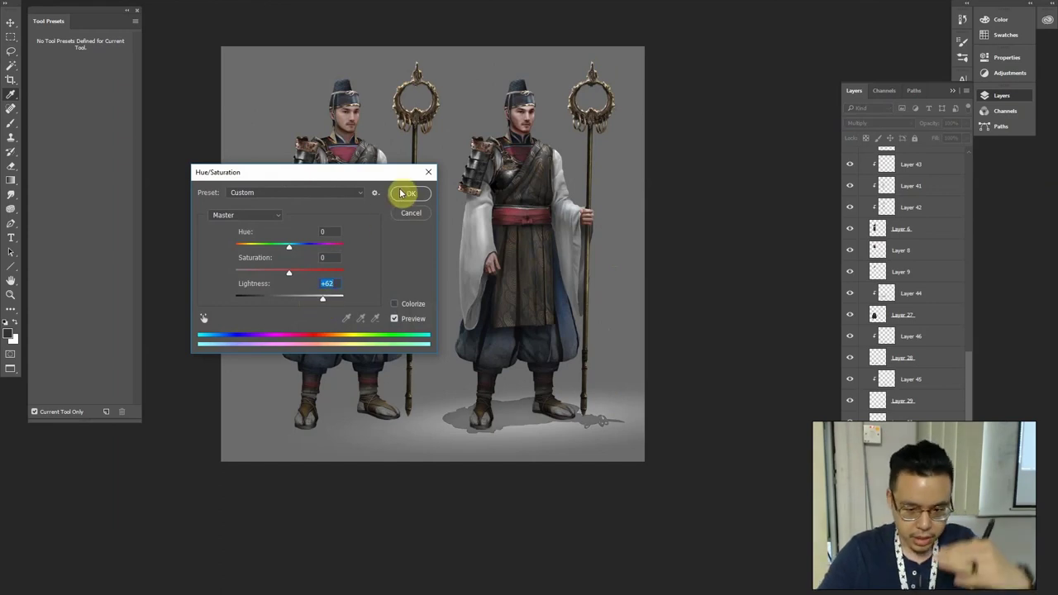
# Accept the lightness change and apply Motion Blur to the shadow at a 9° angle with a 25-pixel distance
pyautogui.click(401, 193)
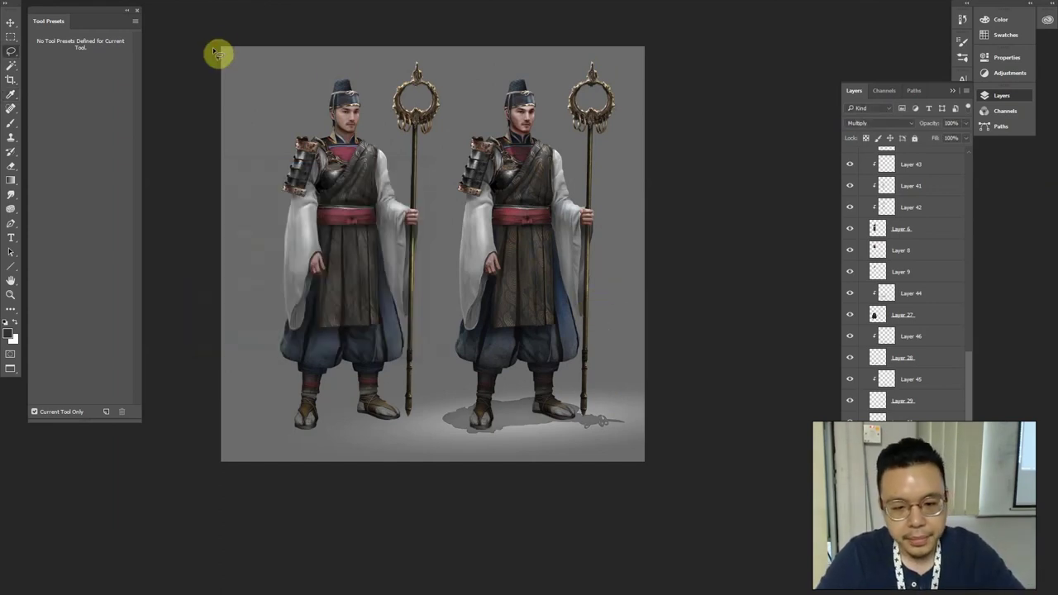
pyautogui.click(170, 1)
pyautogui.moveTo(186, 98)
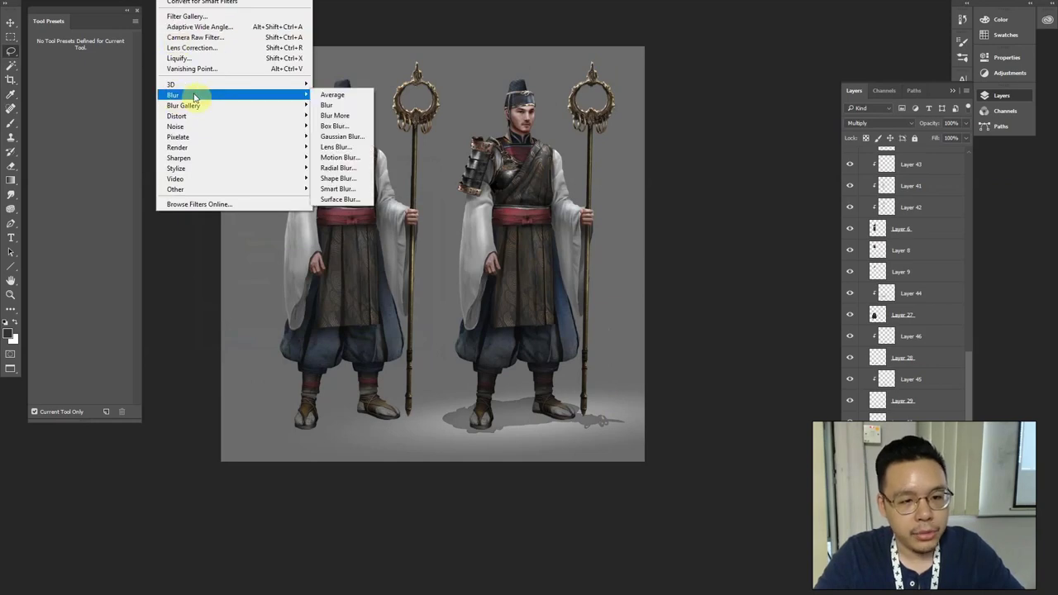
pyautogui.click(345, 167)
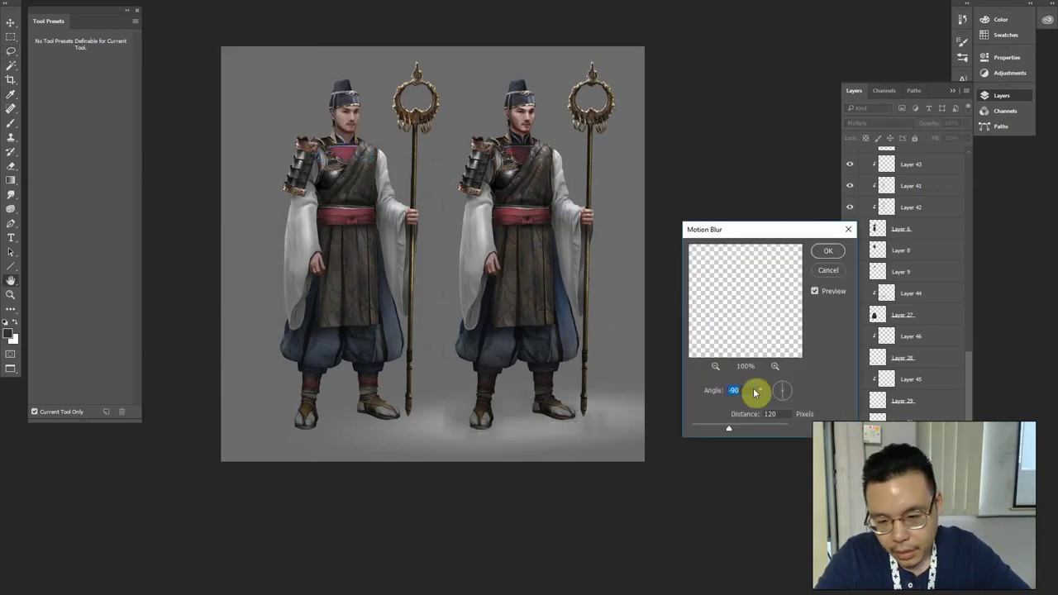
pyautogui.moveTo(771, 397); pyautogui.dragTo(608, 406)
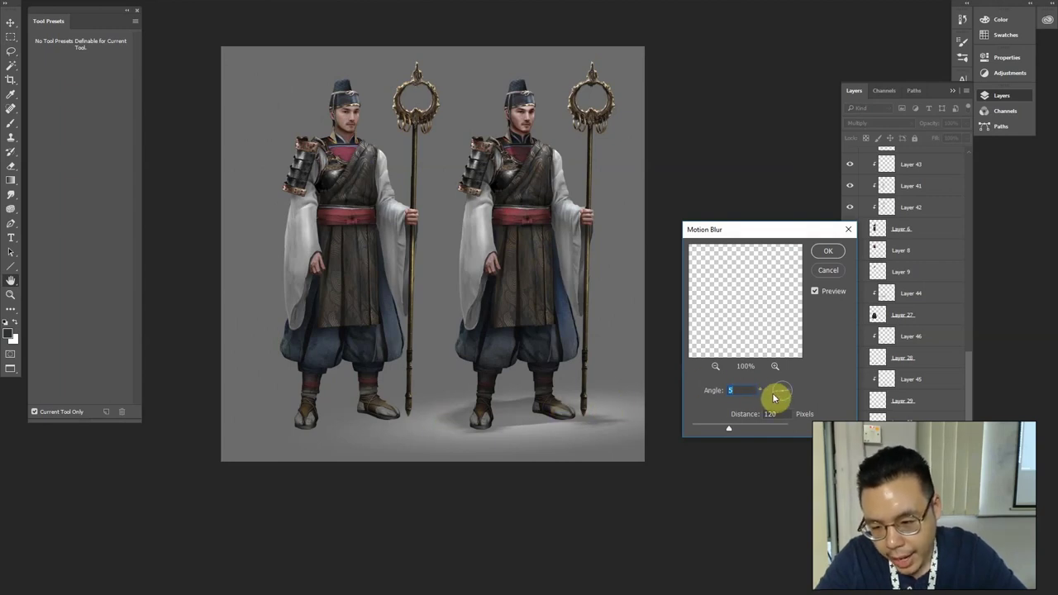
pyautogui.moveTo(774, 397); pyautogui.dragTo(449, 422)
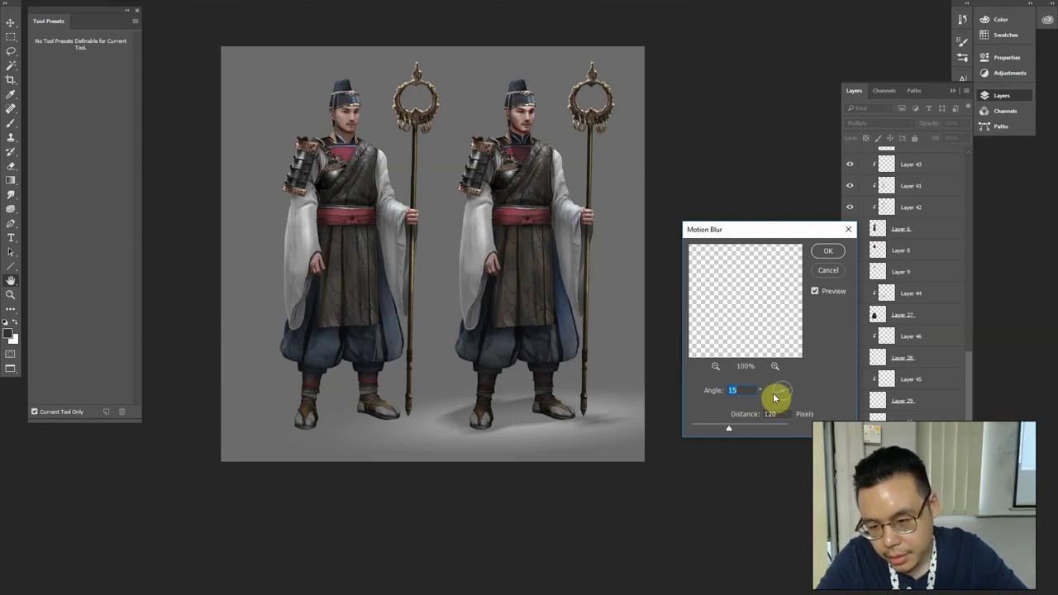
pyautogui.moveTo(715, 433); pyautogui.dragTo(709, 429)
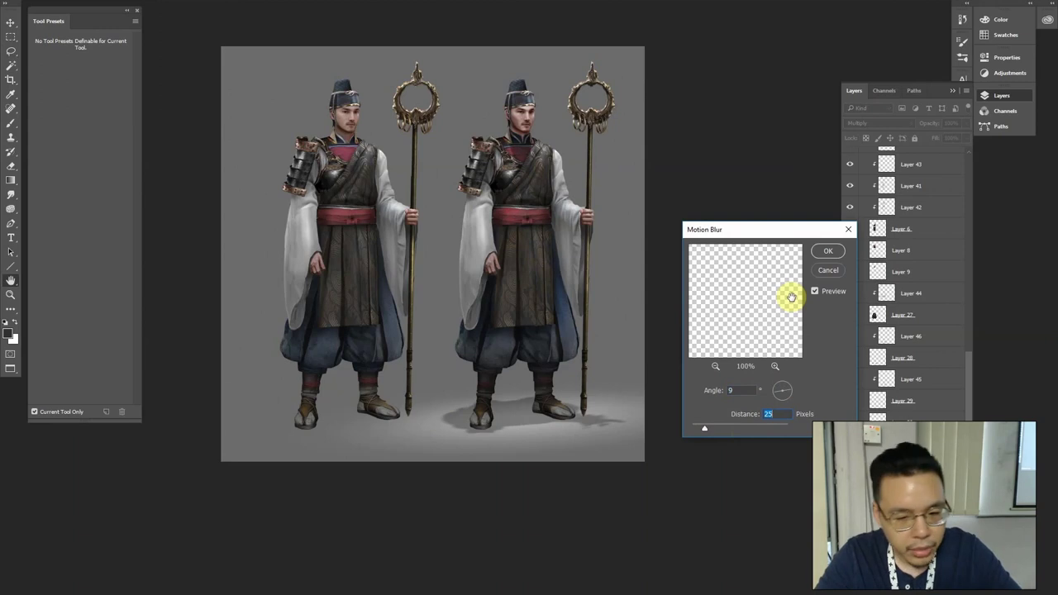
pyautogui.press('Return')
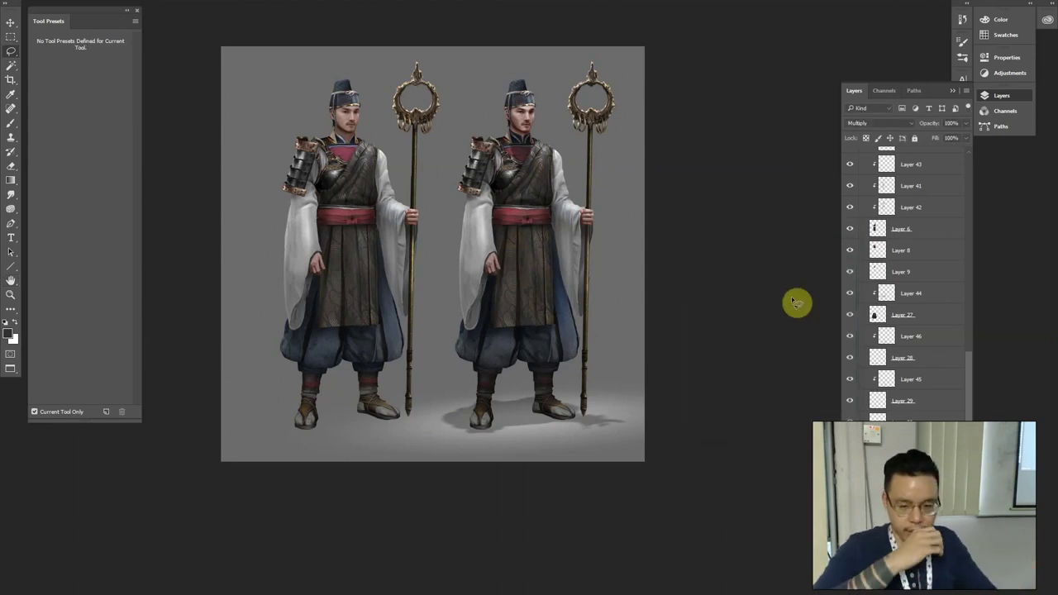
# Narrow the cast shadow slightly by pulling in its outer edge on the staff side
pyautogui.press('v')
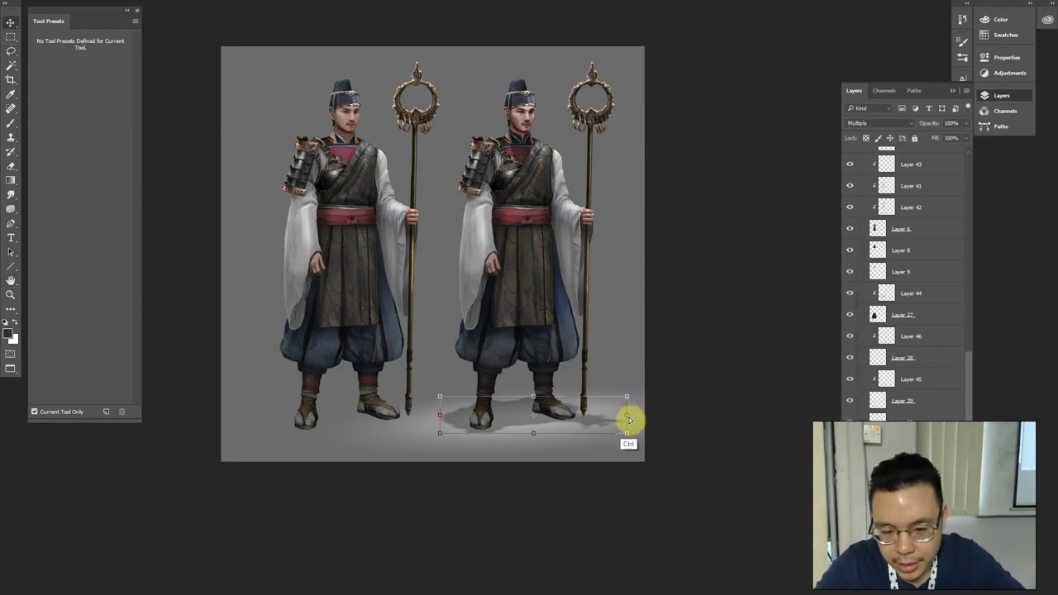
pyautogui.moveTo(628, 416); pyautogui.dragTo(627, 416)
pyautogui.press('Return')
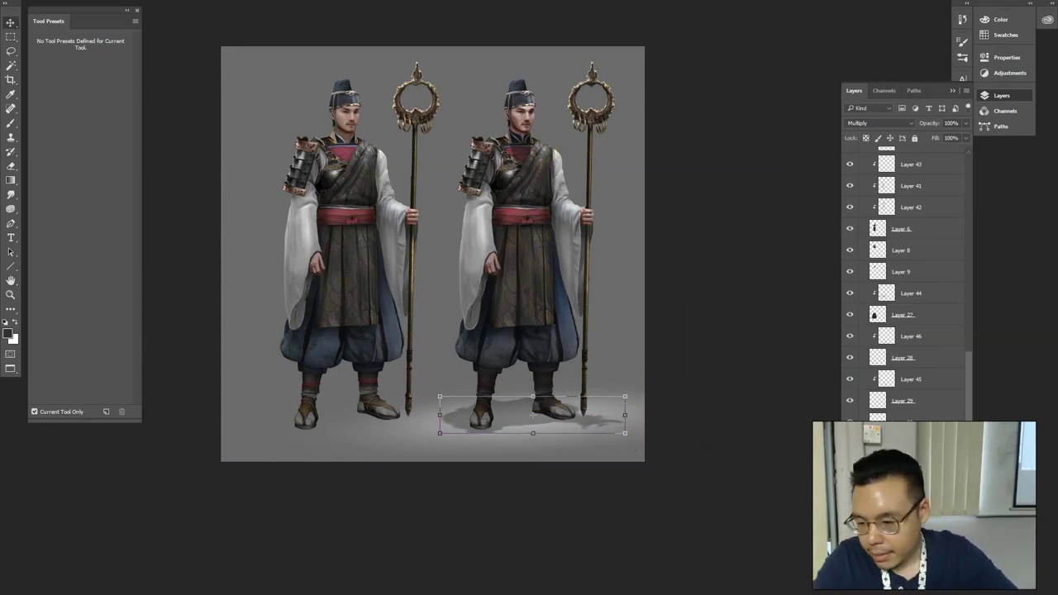
# Lighten the shadow's outer parts around the feet and staff tip with the Dodge tool, undoing the last stroke
pyautogui.hotkey('ctrl', '+')
pyautogui.moveTo(561, 451); pyautogui.dragTo(556, 387)
pyautogui.press('o')
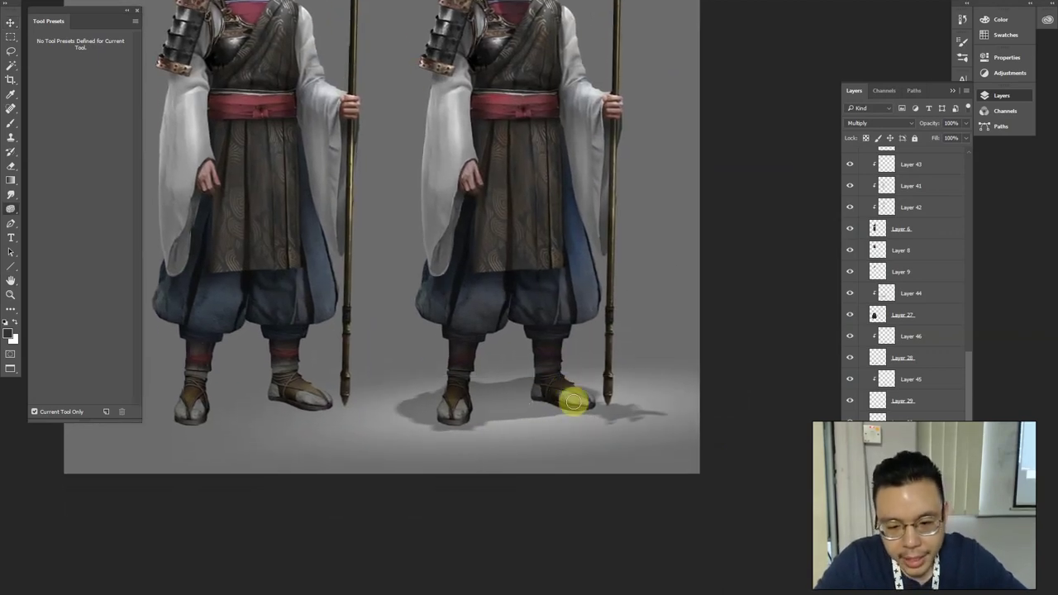
pyautogui.rightClick(11, 212)
pyautogui.click(45, 211)
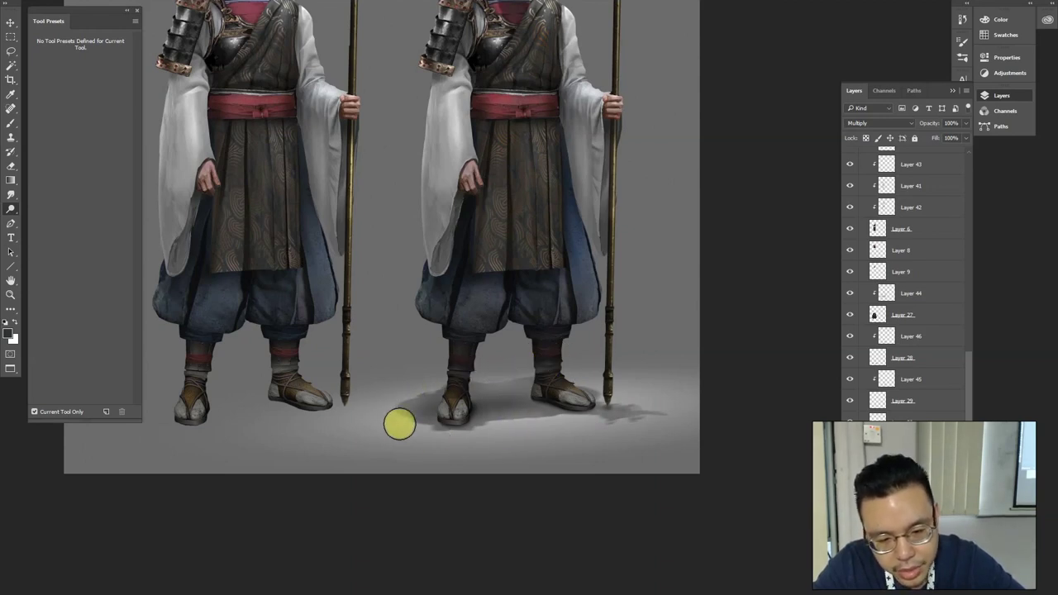
pyautogui.press('alt')
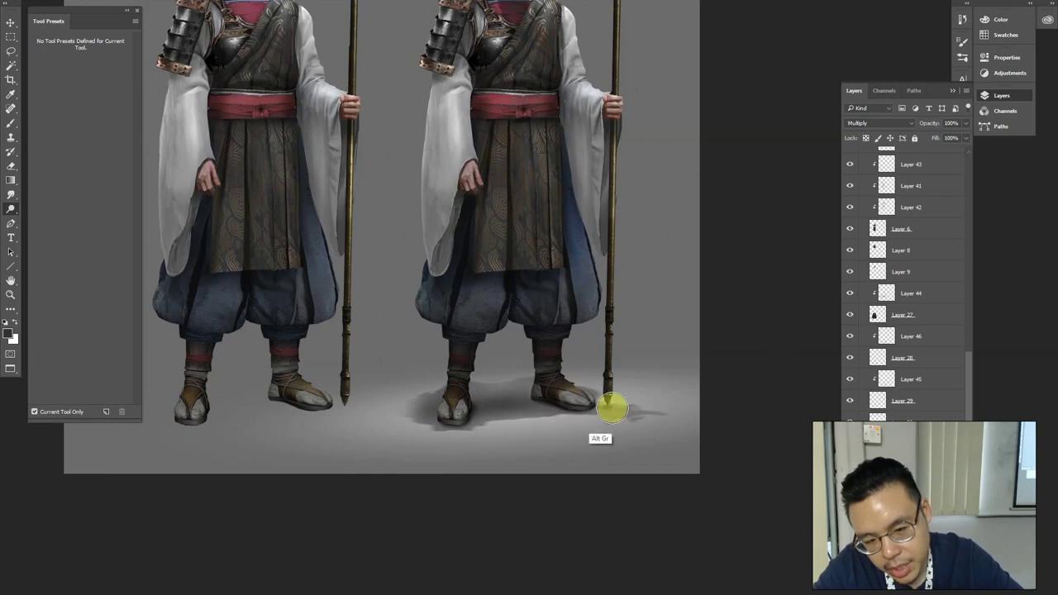
pyautogui.scroll(-1, 521, 91)
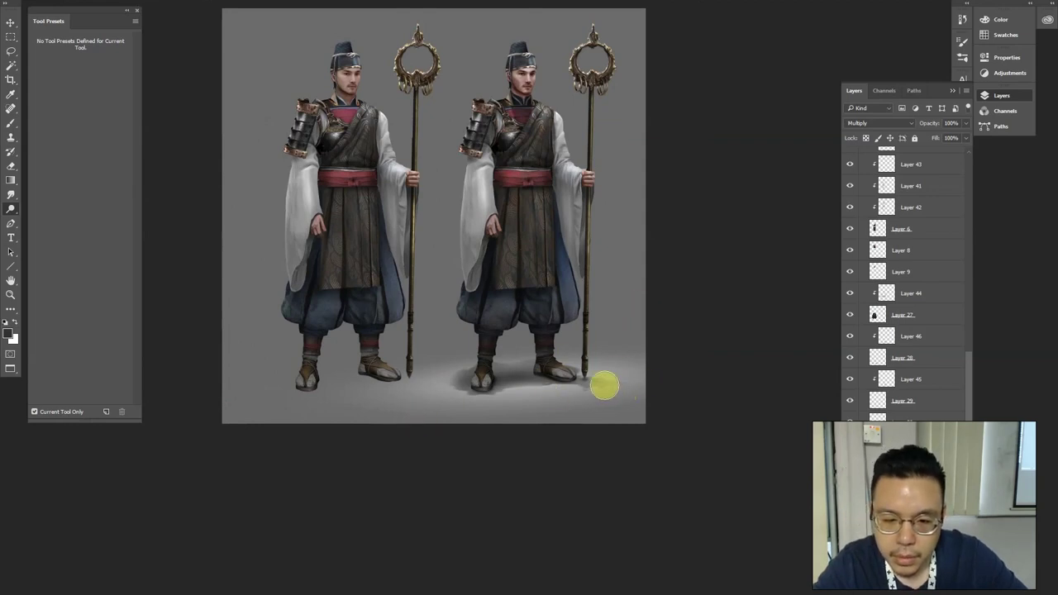
pyautogui.hotkey('ctrl', 'alt', 'z')
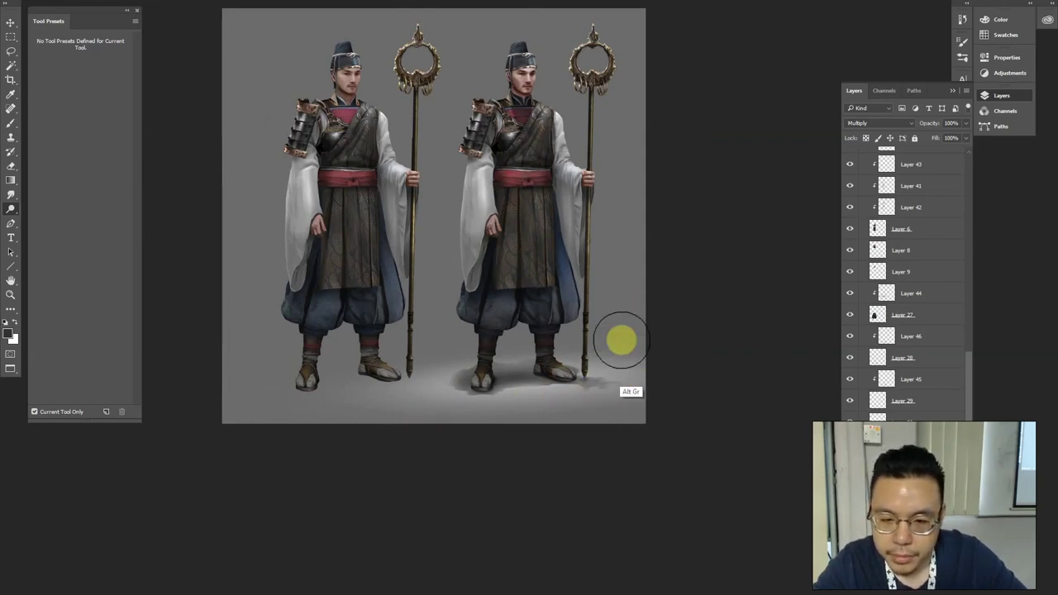
# Enlarge the floor light with a free transform so it spreads wider across the ground, and reselect the shadow
pyautogui.hotkey('ctrl', '-')
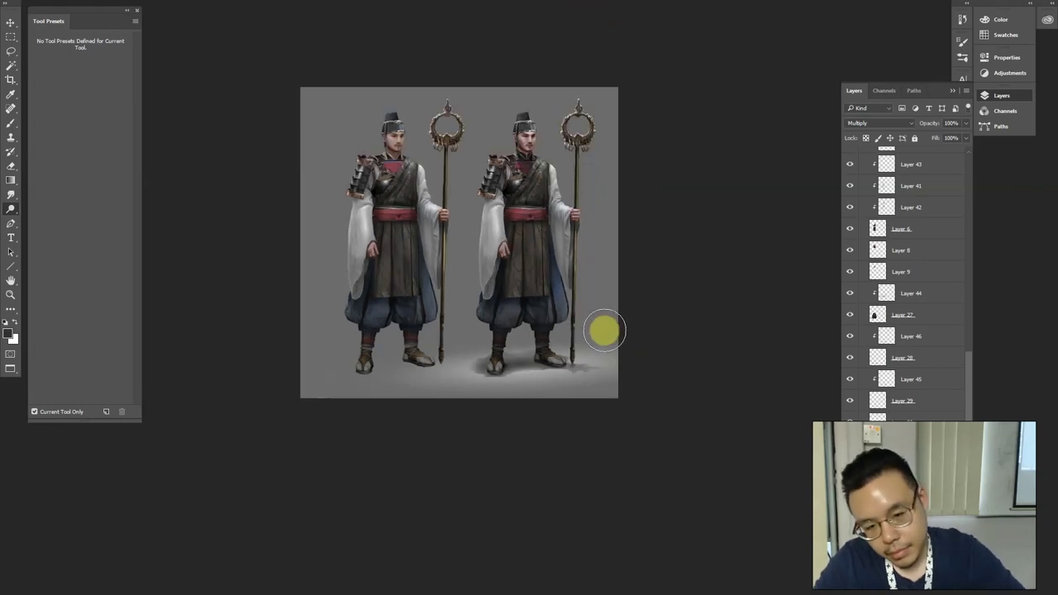
pyautogui.hotkey('ctrl', 't')
pyautogui.click(578, 367)
pyautogui.moveTo(523, 338); pyautogui.dragTo(501, 323)
pyautogui.moveTo(674, 321); pyautogui.dragTo(747, 307)
pyautogui.press('Return')
pyautogui.hotkey('ctrl', '+')
pyautogui.keyDown('ctrl'); pyautogui.click(531, 381); pyautogui.keyUp('ctrl')
# Touch up the cast shadow beneath the feet with the Dodge tool
pyautogui.press('e')
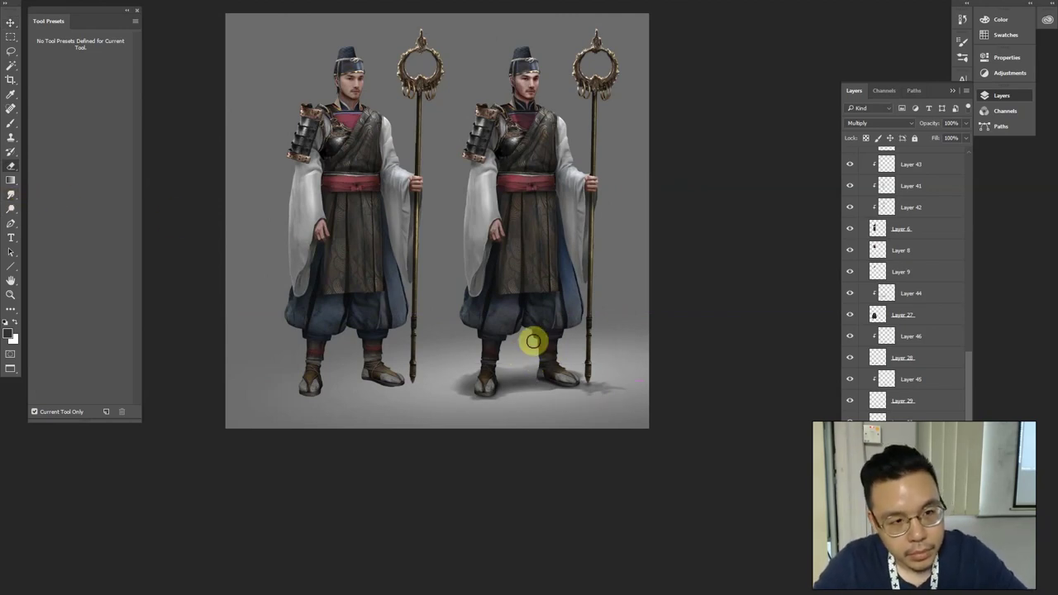
pyautogui.press('o')
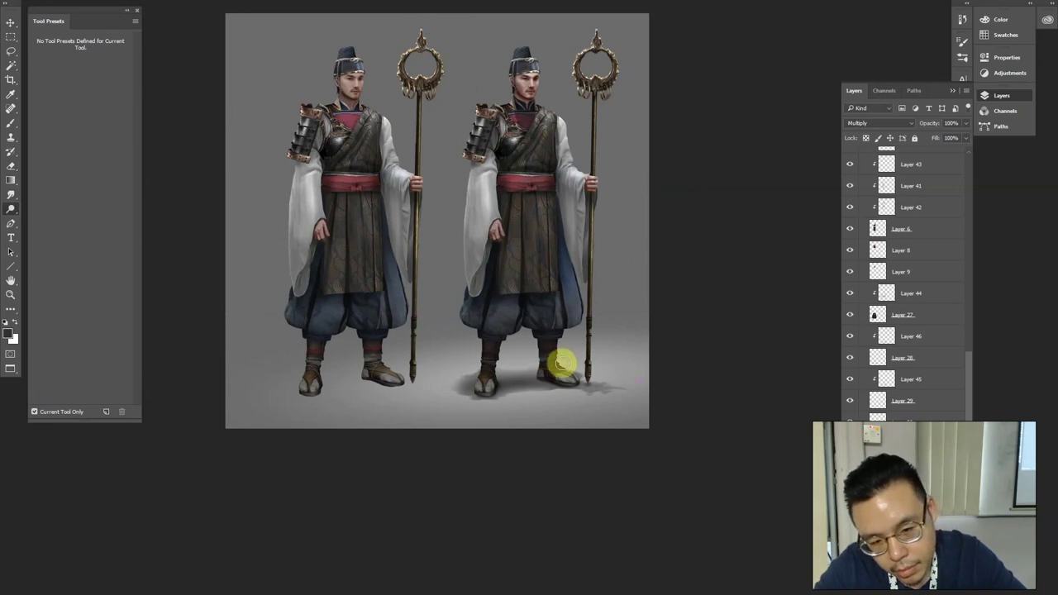
pyautogui.scroll(-2, 570, 318)
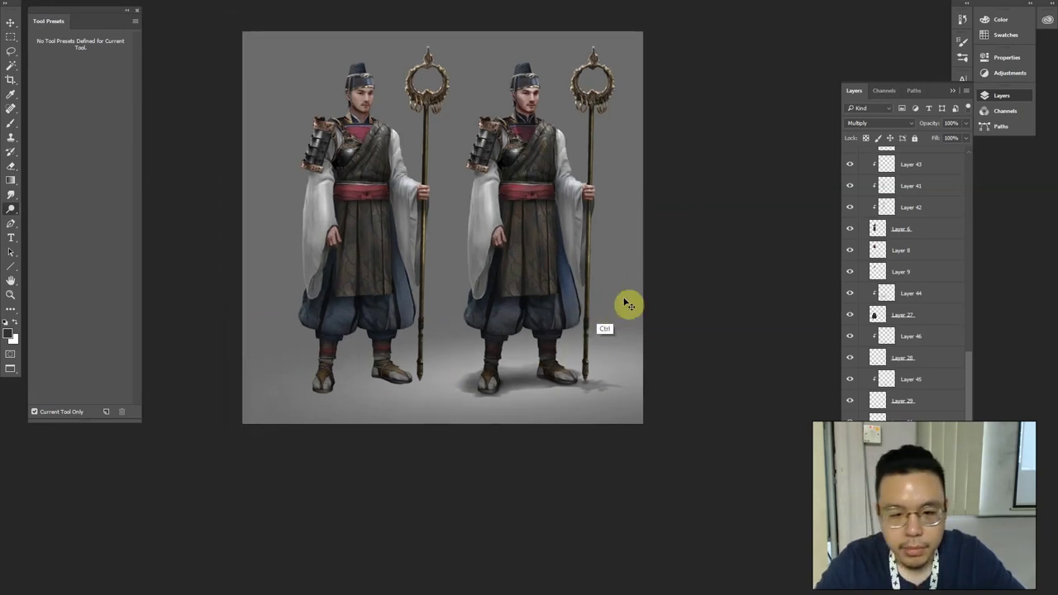
# Soften the cast shadow again with Motion Blur at a 9° angle and a 34-pixel distance
pyautogui.hotkey('ctrl', '+')
pyautogui.hotkey('ctrl', 't')
pyautogui.moveTo(542, 366); pyautogui.dragTo(548, 371)
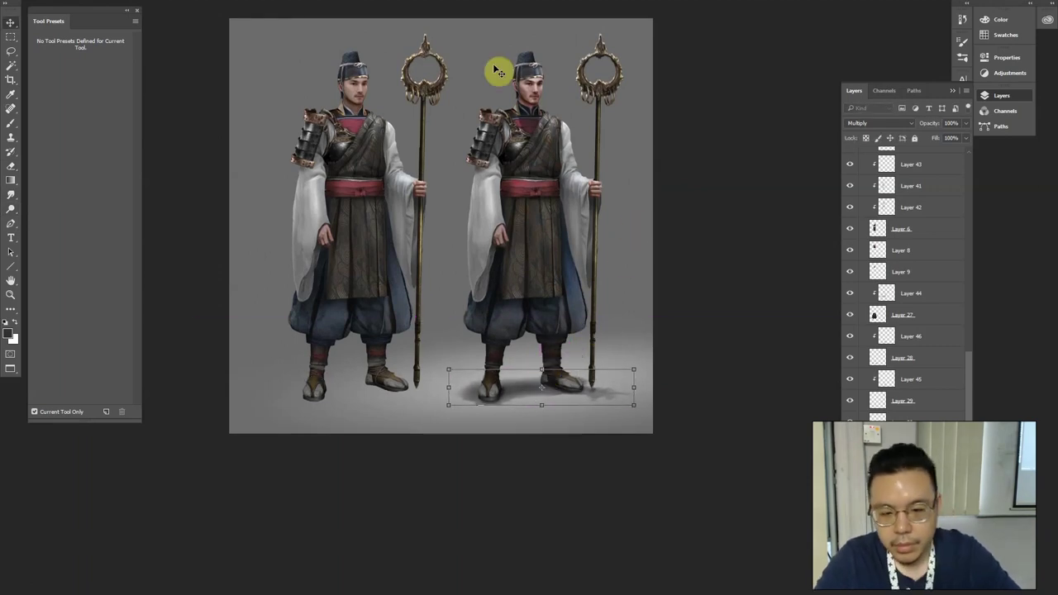
pyautogui.click(190, 1)
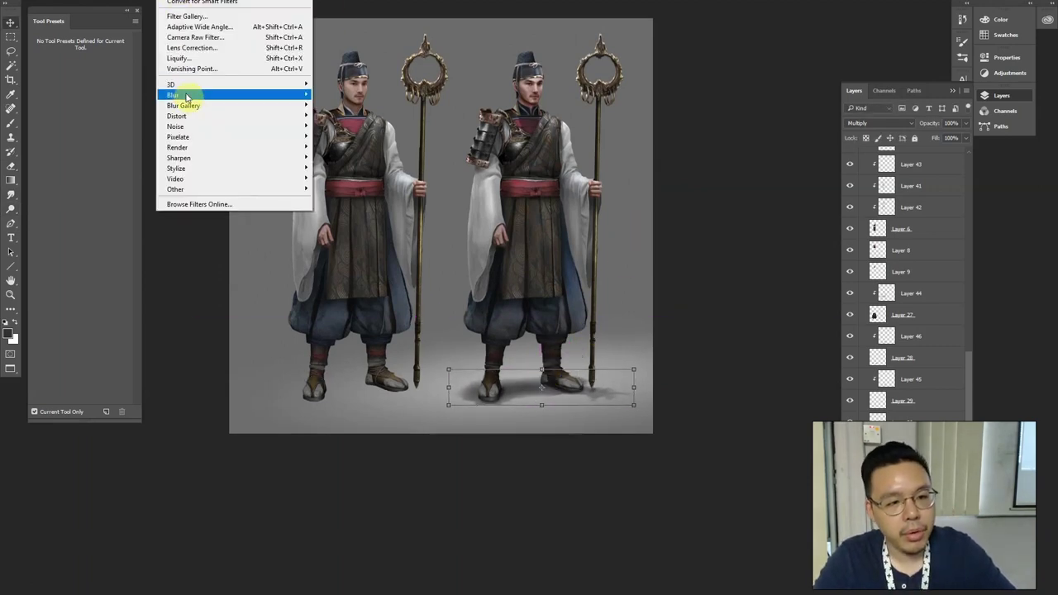
pyautogui.moveTo(183, 95)
pyautogui.click(124, 157)
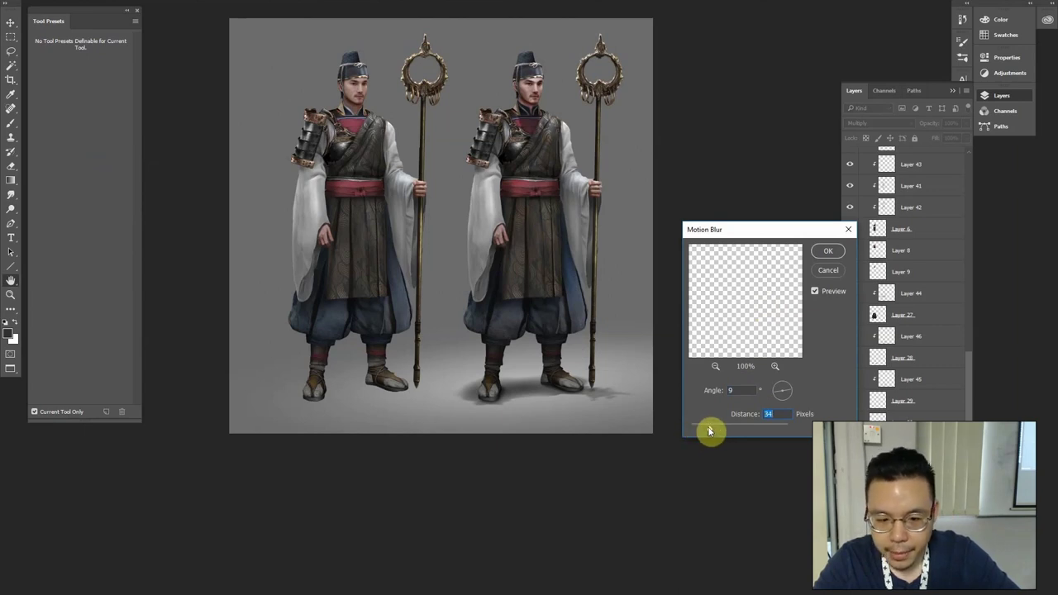
pyautogui.press('Return')
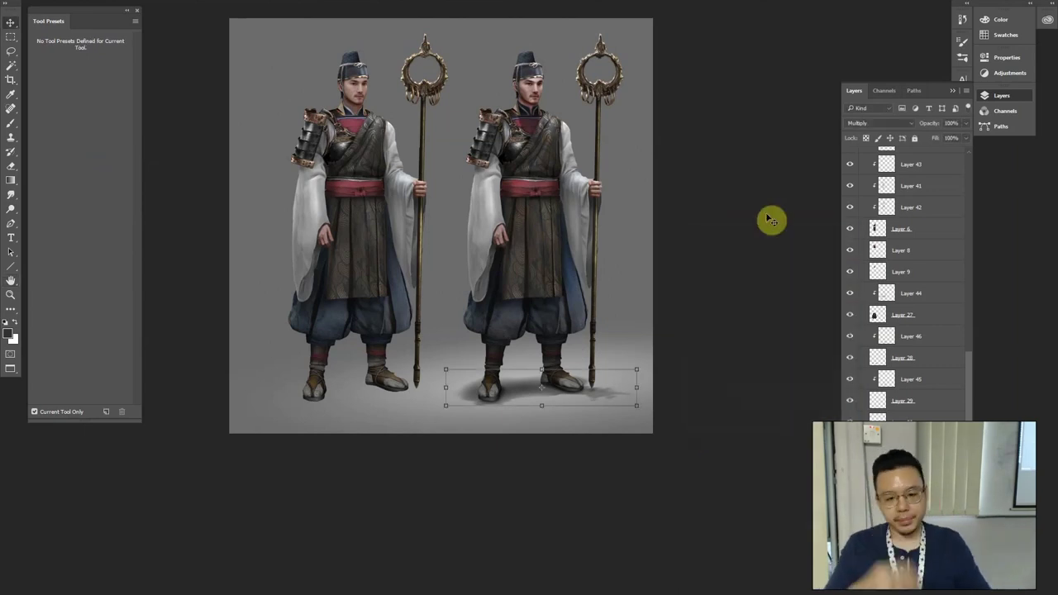
# Lighten the shadow with a Hue/Saturation lightness of +28 and a Levels midtone value of 1.29
pyautogui.moveTo(948, 142); pyautogui.dragTo(982, 145)
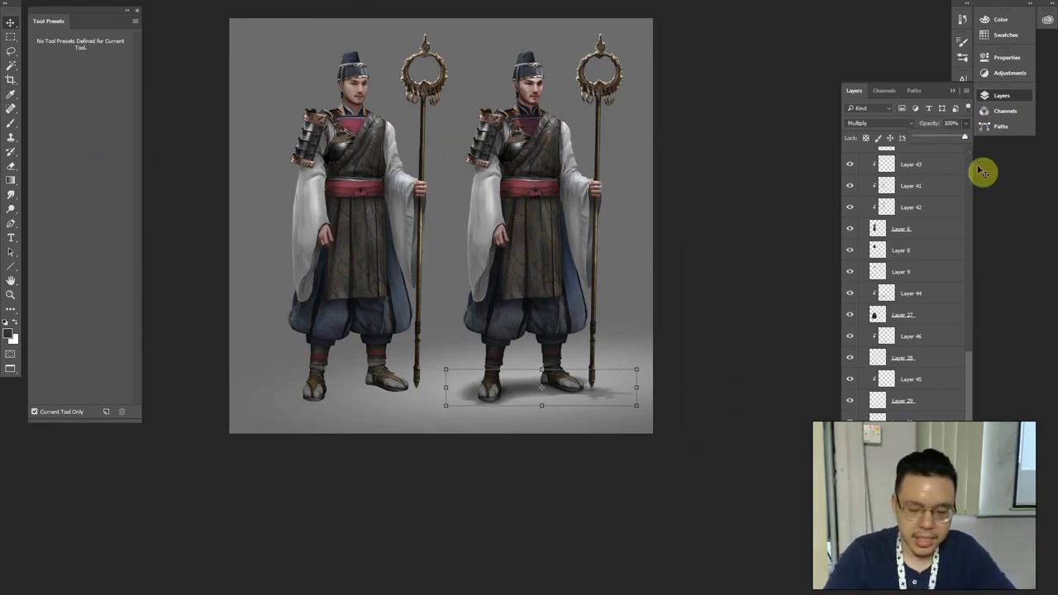
pyautogui.hotkey('ctrl', 'u')
pyautogui.moveTo(300, 300); pyautogui.dragTo(307, 300)
pyautogui.click(329, 284)
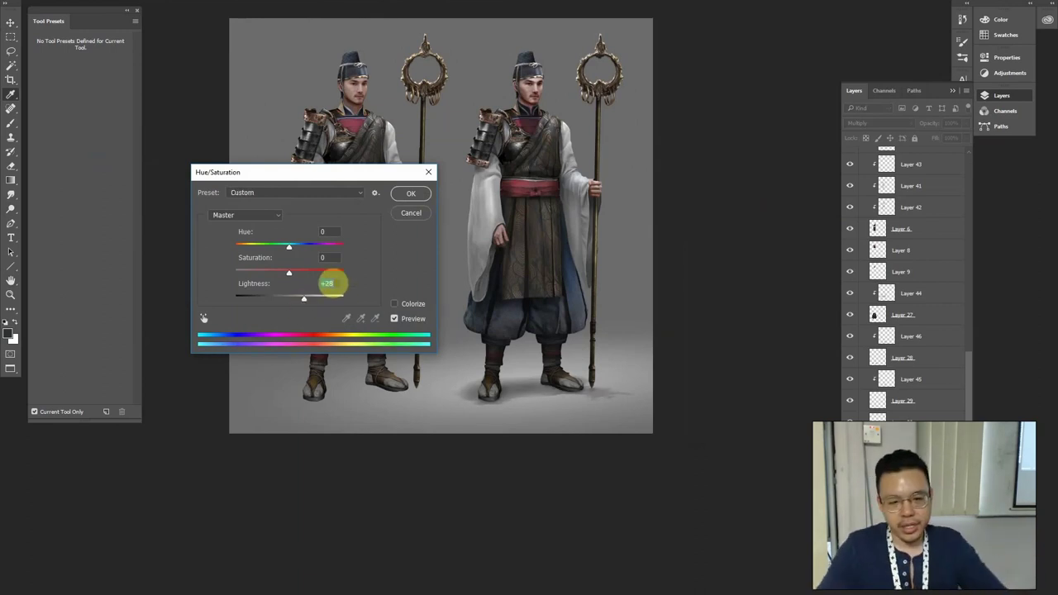
pyautogui.press('Return')
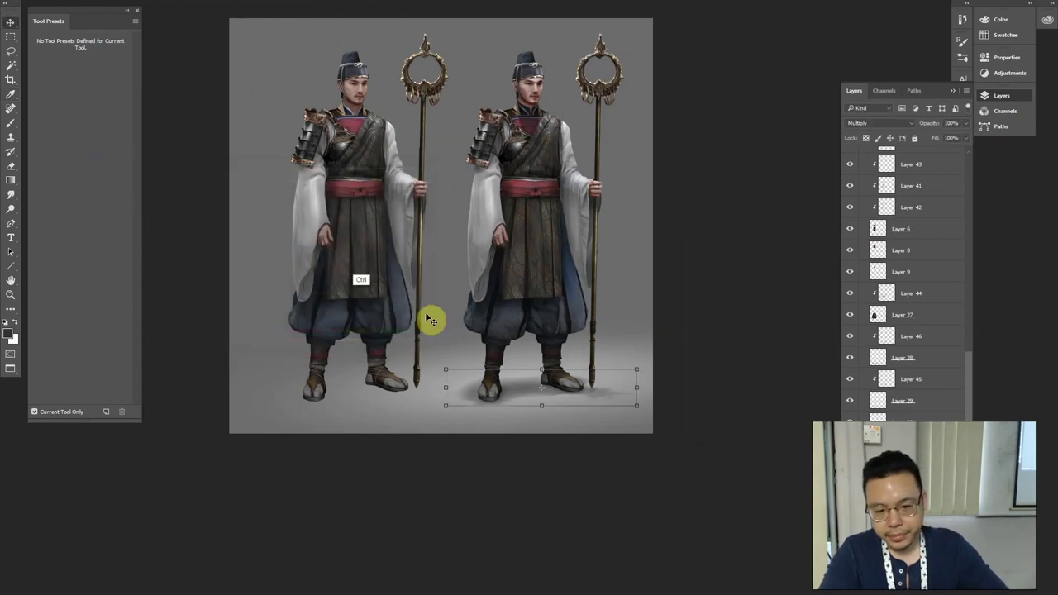
pyautogui.hotkey('ctrl', 'l')
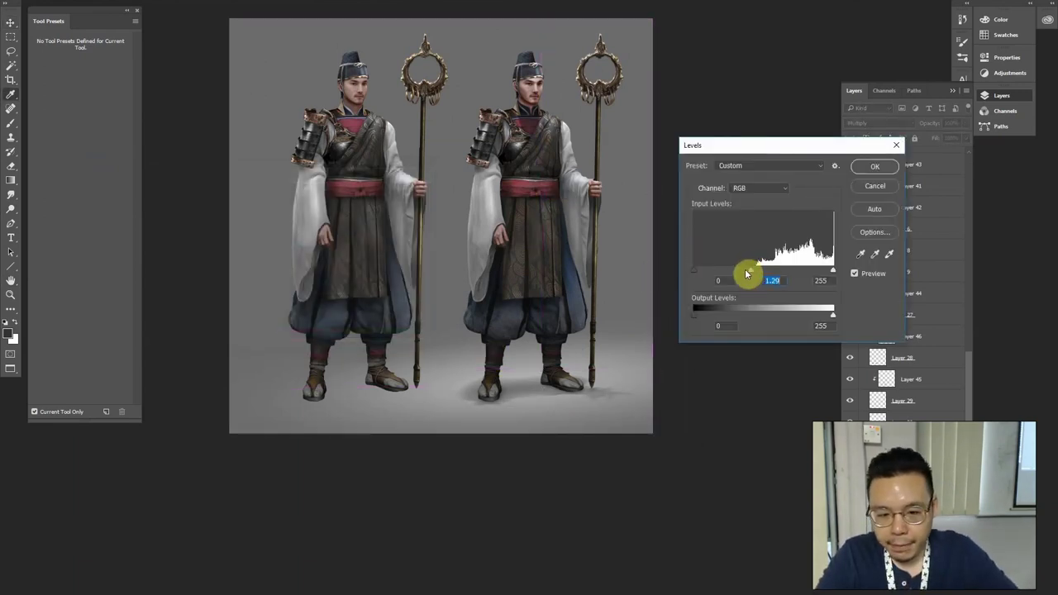
pyautogui.press('Return')
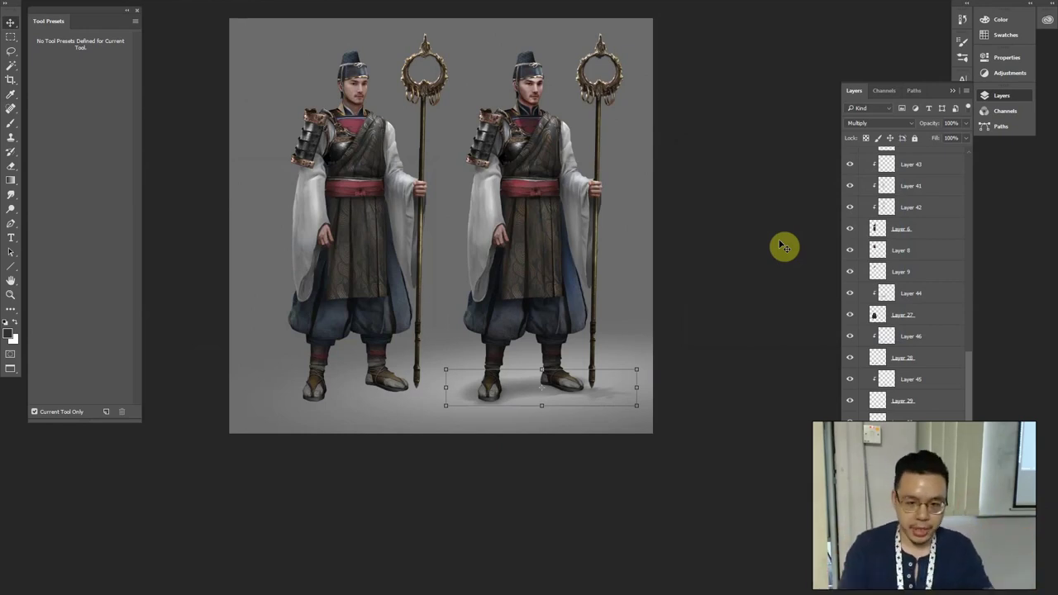
# Collapse Group 1 in the layer stack and hide it to remove the original character from the canvas
pyautogui.moveTo(968, 359); pyautogui.dragTo(970, 136)
pyautogui.click(862, 176)
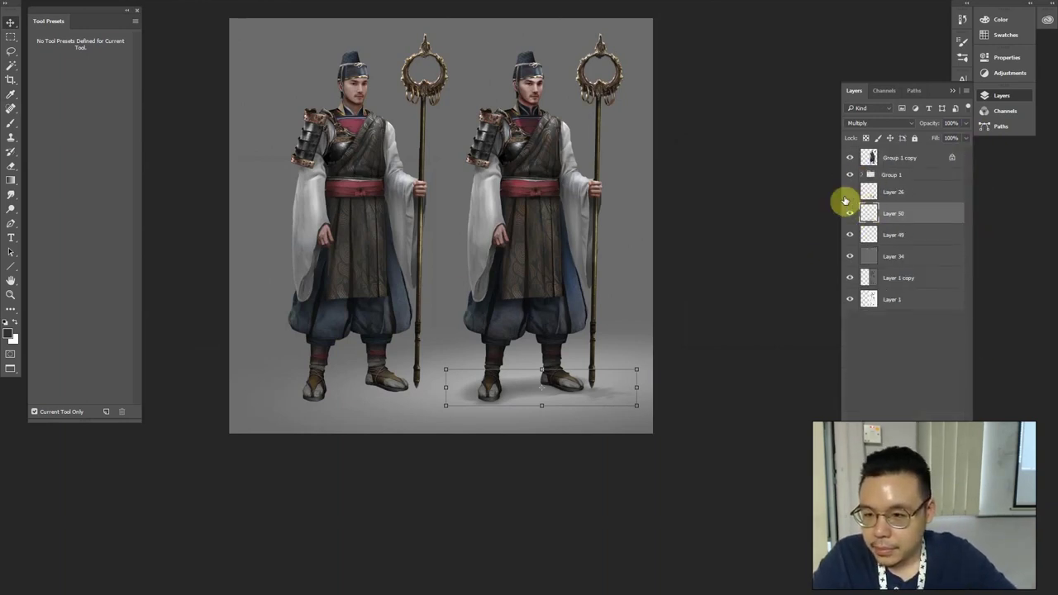
pyautogui.click(849, 175)
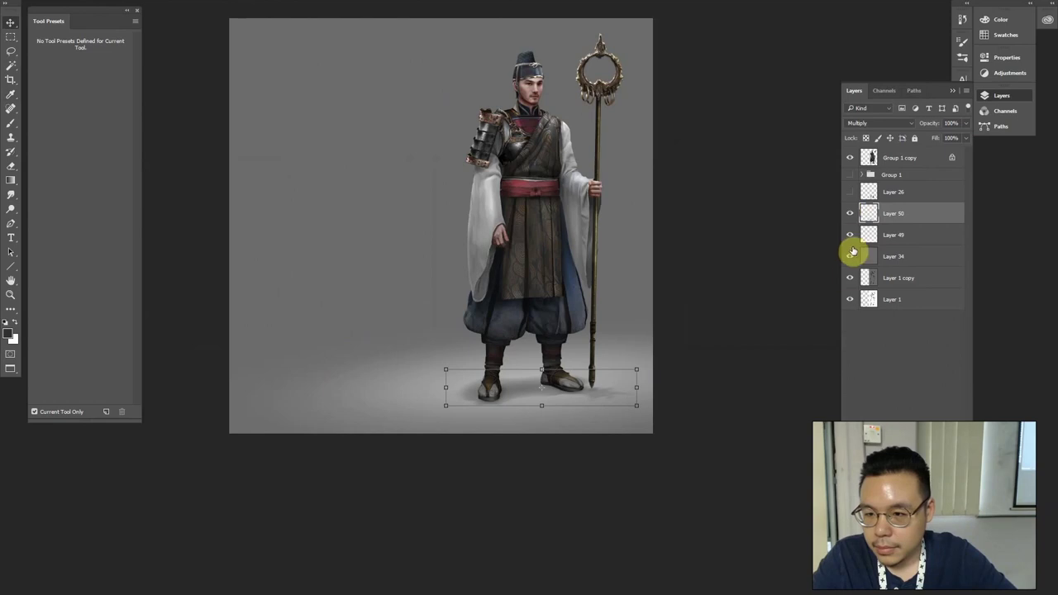
# Duplicate the Layer 1 line sketch above Layer 34, set it to Multiply and move it beside the painted character
pyautogui.moveTo(914, 304); pyautogui.dragTo(908, 246)
pyautogui.click(860, 123)
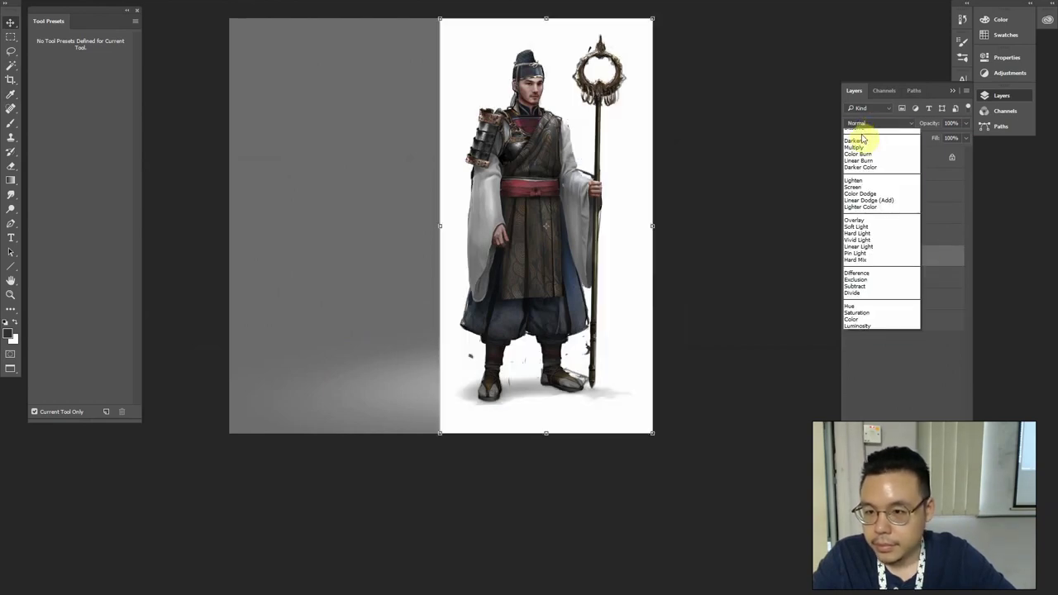
pyautogui.click(860, 151)
pyautogui.moveTo(461, 130)
pyautogui.mouseDown()
pyautogui.moveTo(350, 133)
pyautogui.moveTo(370, 116)
pyautogui.moveTo(347, 107)
pyautogui.moveTo(348, 136)
pyautogui.mouseUp()
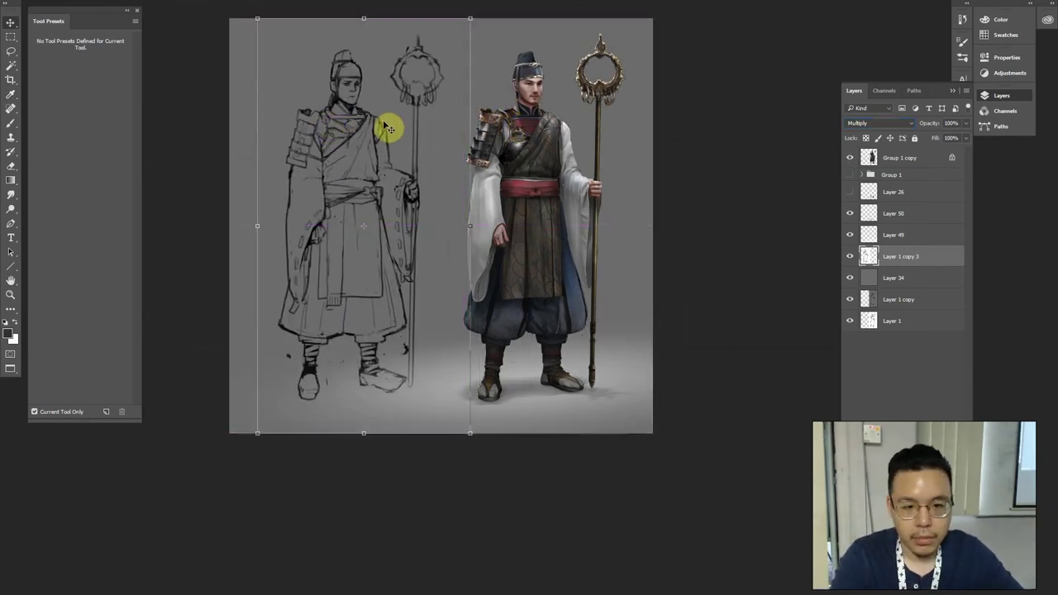
# Fade the duplicated sketch's dark lines to grey by raising its lightness with Hue/Saturation
pyautogui.press('w')
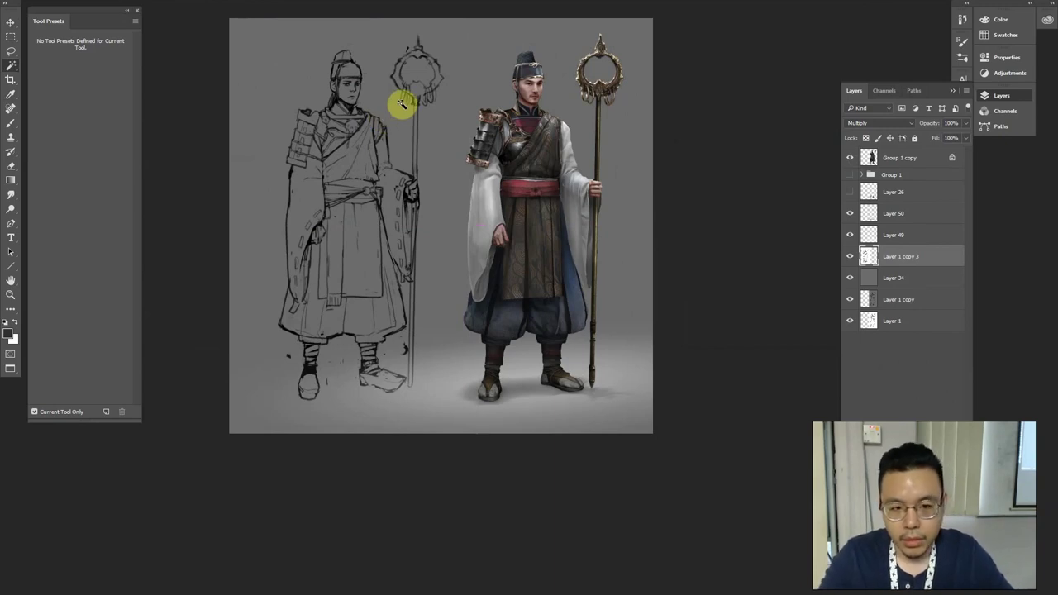
pyautogui.hotkey('ctrl', 'u')
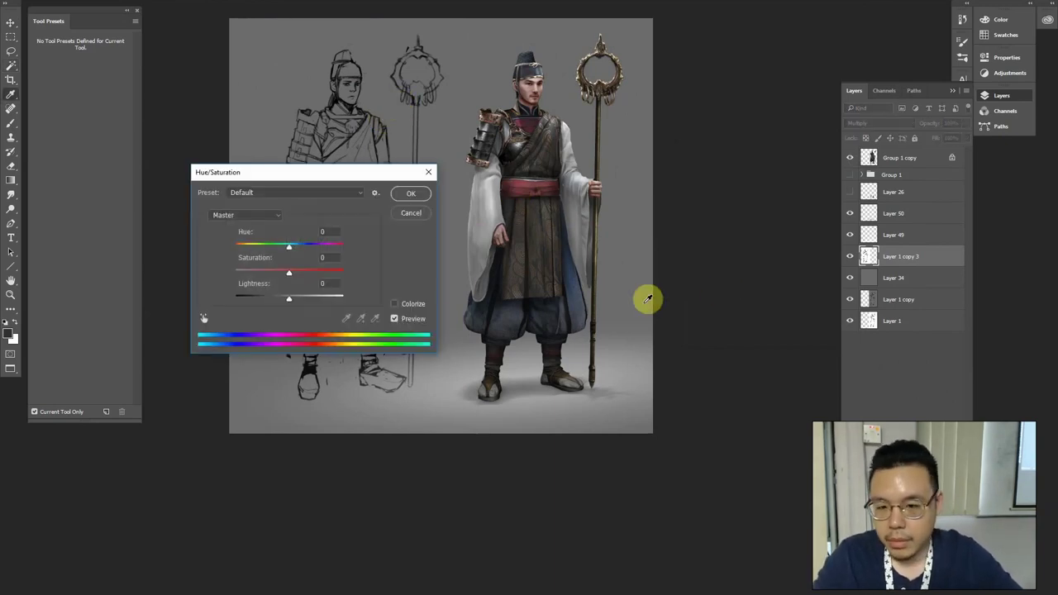
pyautogui.moveTo(310, 300); pyautogui.dragTo(309, 300)
pyautogui.press('Return')
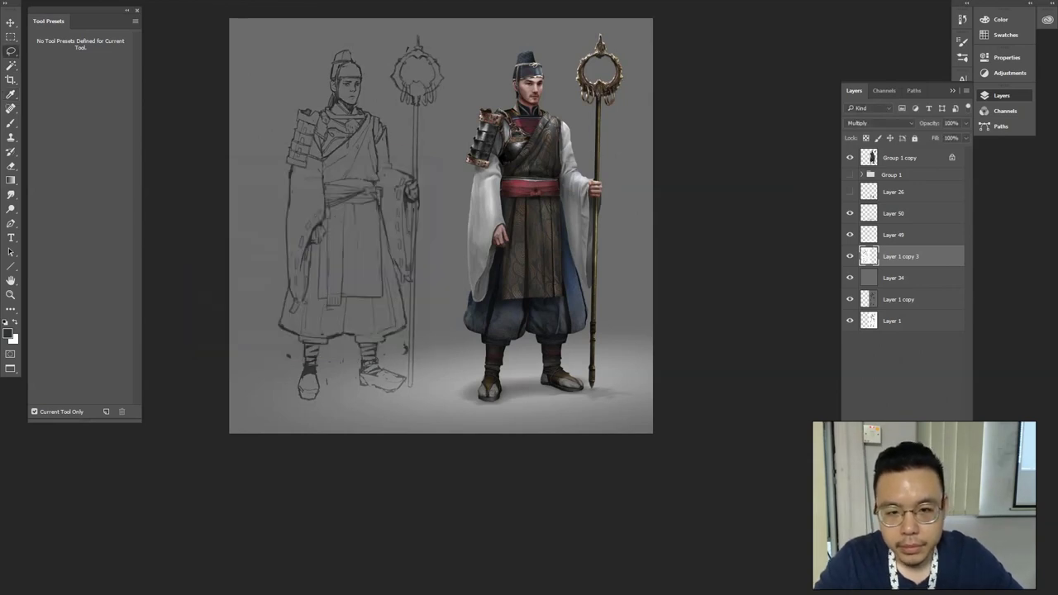
pyautogui.moveTo(606, 112); pyautogui.dragTo(622, 174)
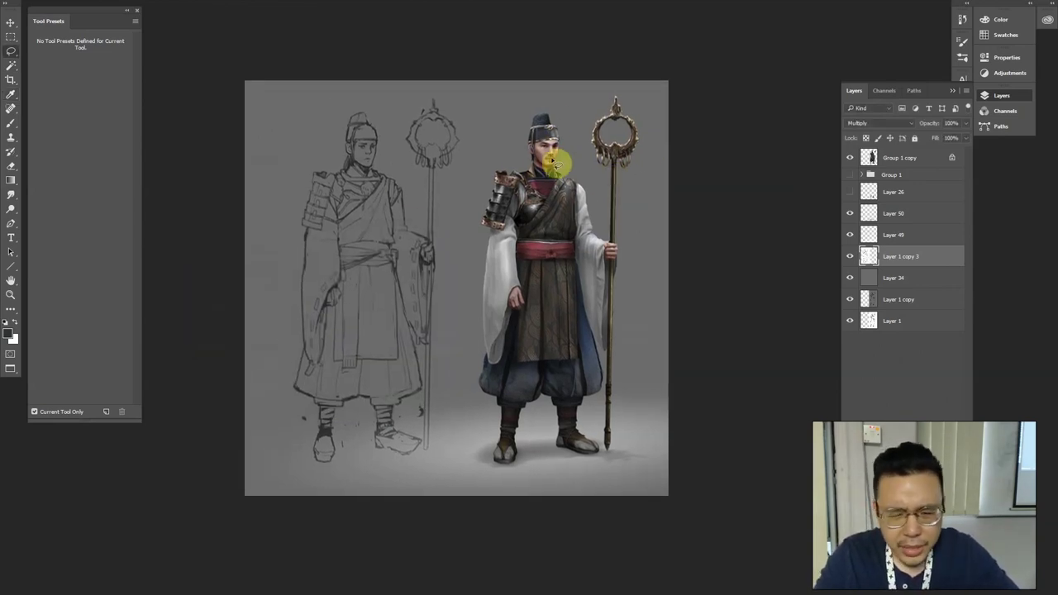
# On Group 1 copy, feather a selection along the inner edge of the lowered sleeve and darken it with a Levels output white of 167
pyautogui.keyDown('ctrl'); pyautogui.click(626, 171); pyautogui.keyUp('ctrl')
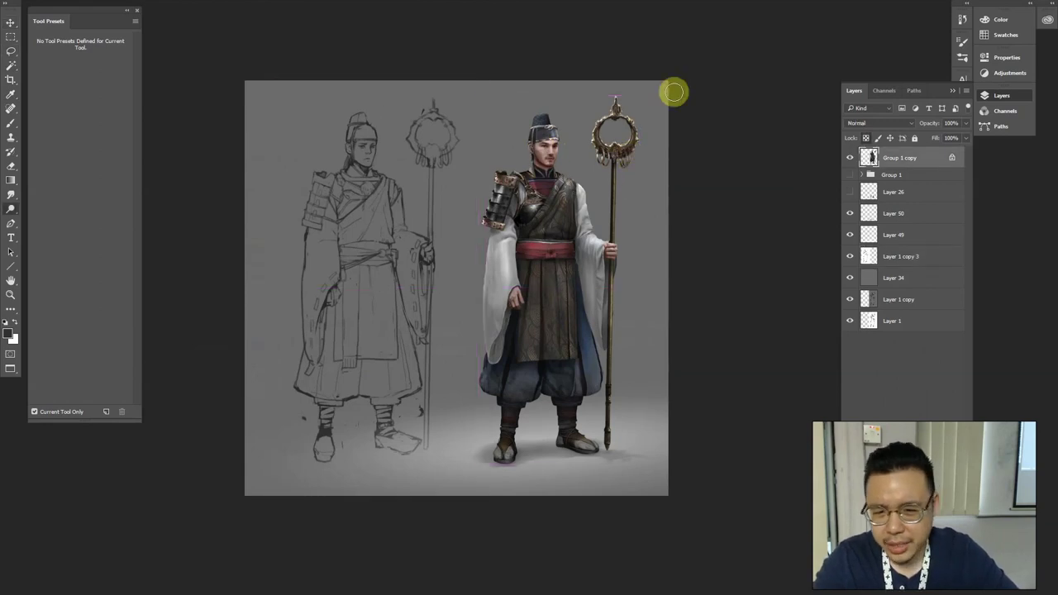
pyautogui.hotkey('ctrl', '+')
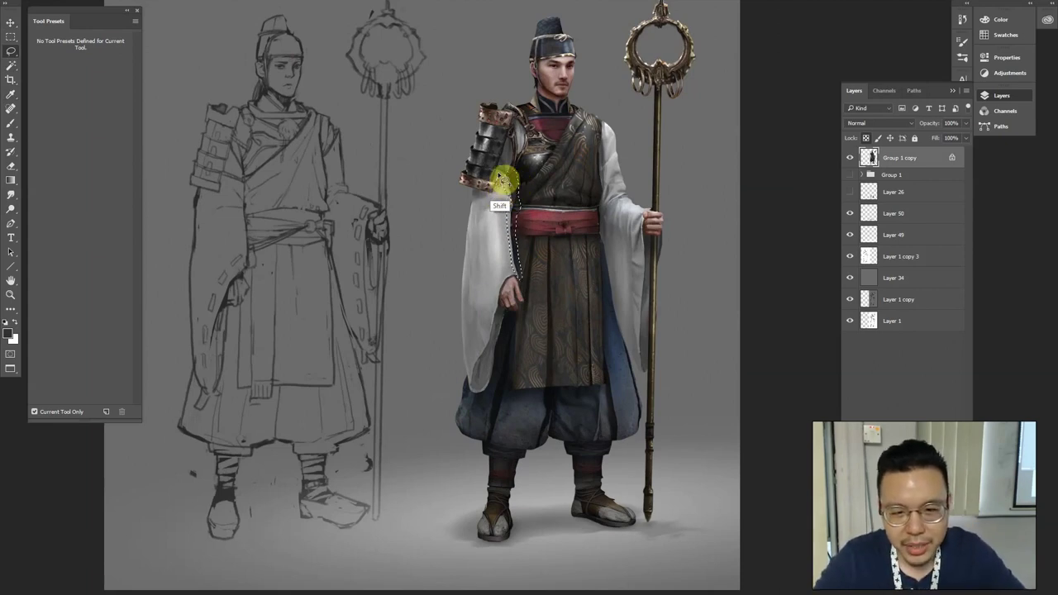
pyautogui.hotkey('shift', 'F6')
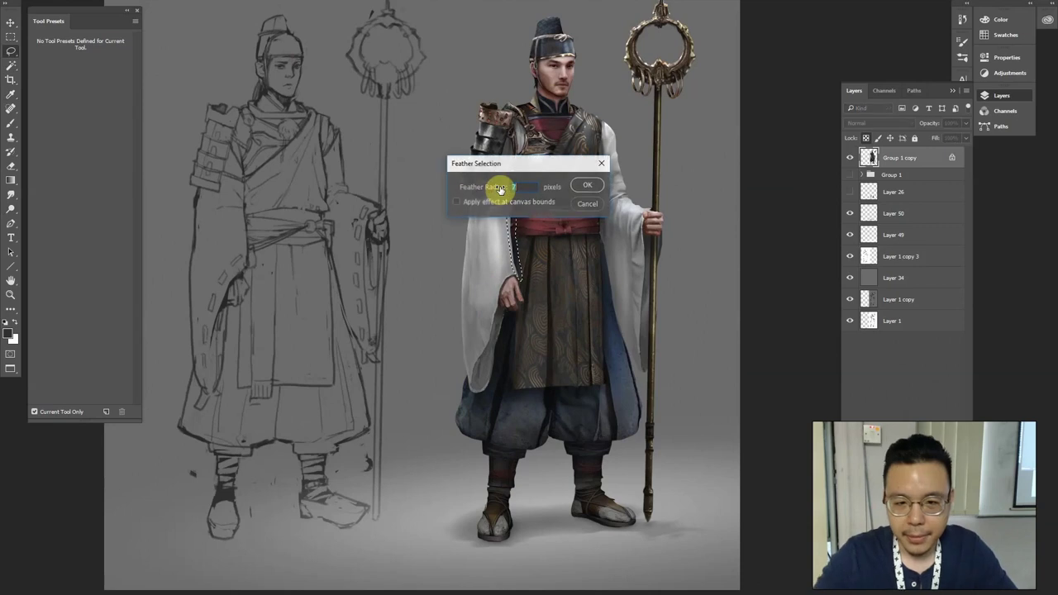
pyautogui.press('Return')
pyautogui.hotkey('ctrl', 'l')
pyautogui.click(817, 317)
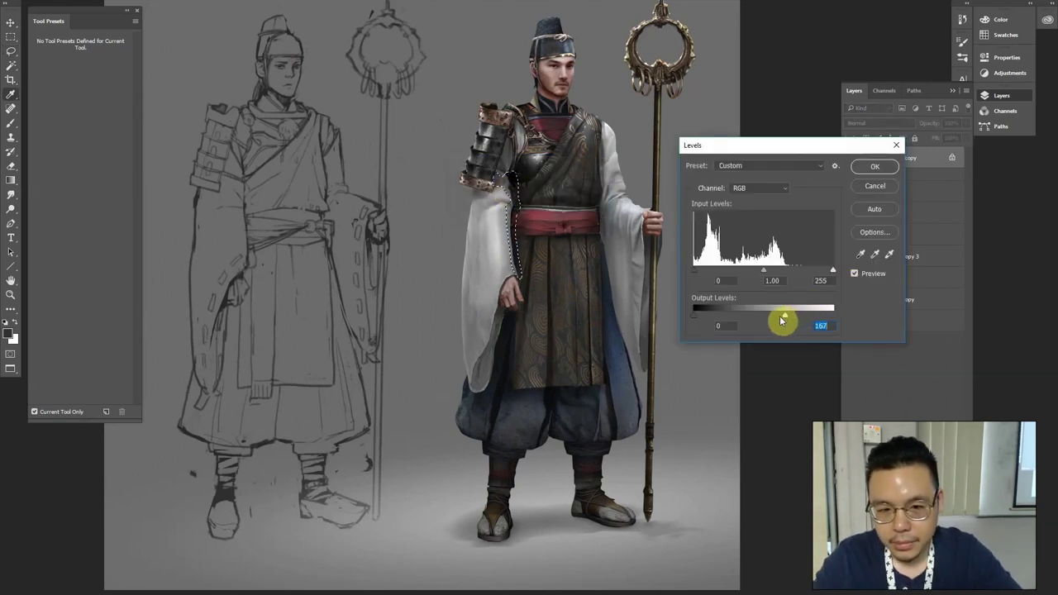
pyautogui.press('Return')
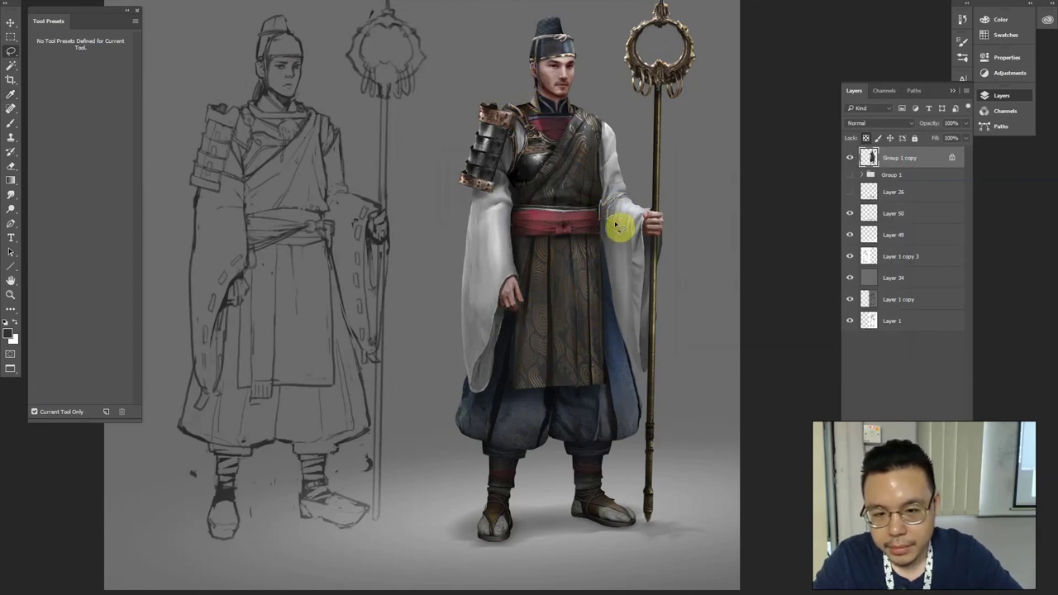
# Select the hanging part of the staff arm's sleeve and darken it with a Levels midtone of 0.84 and output white of 229
pyautogui.moveTo(642, 240)
pyautogui.mouseDown()
pyautogui.moveTo(645, 378)
pyautogui.moveTo(608, 278)
pyautogui.moveTo(604, 202)
pyautogui.mouseUp()
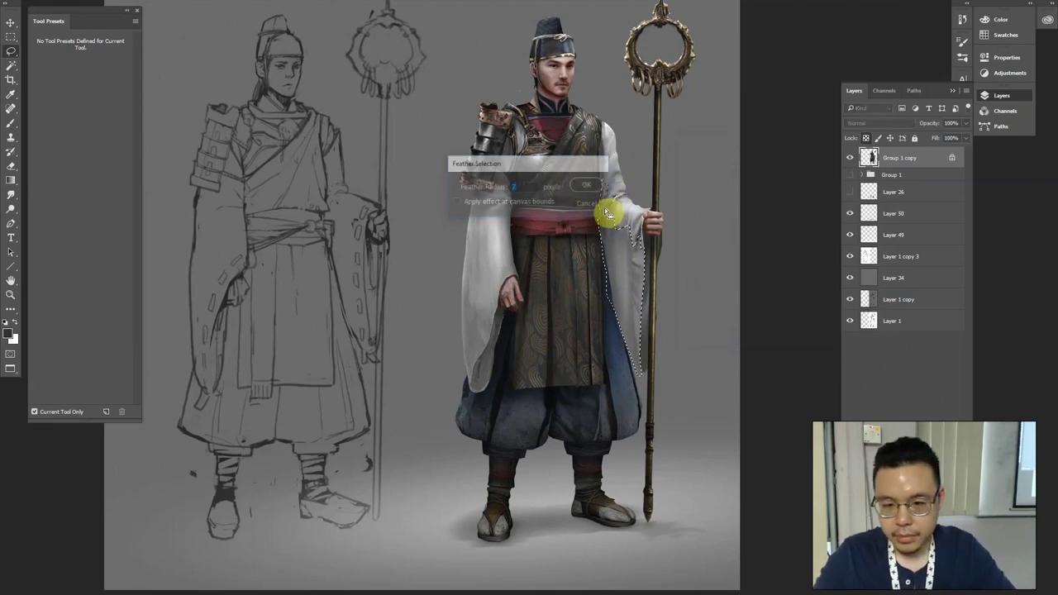
pyautogui.hotkey('ctrl', 'l')
pyautogui.moveTo(769, 273); pyautogui.dragTo(771, 278)
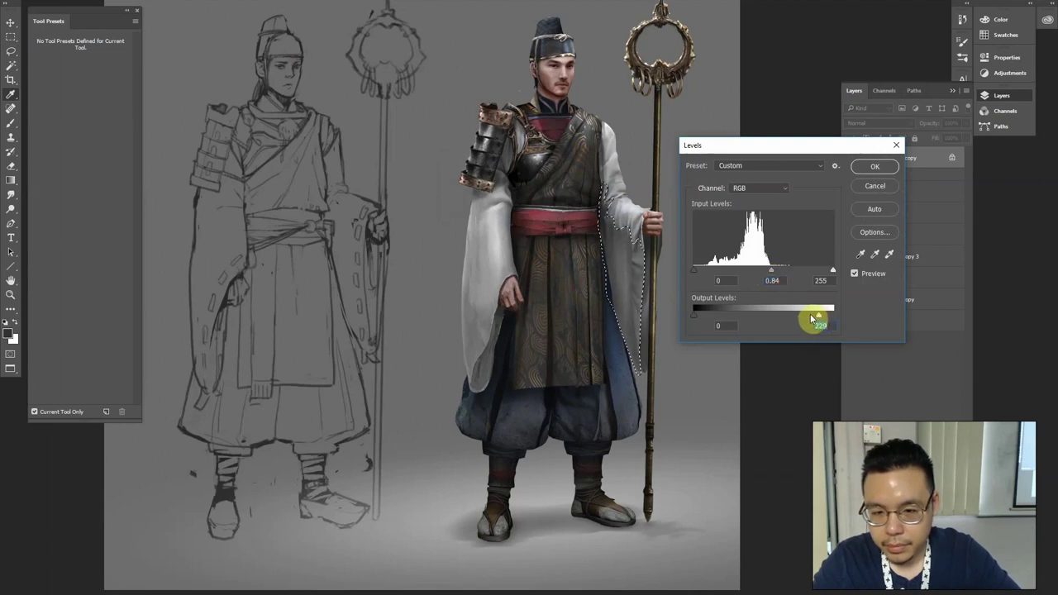
pyautogui.press('Return')
pyautogui.hotkey('ctrl', 'd')
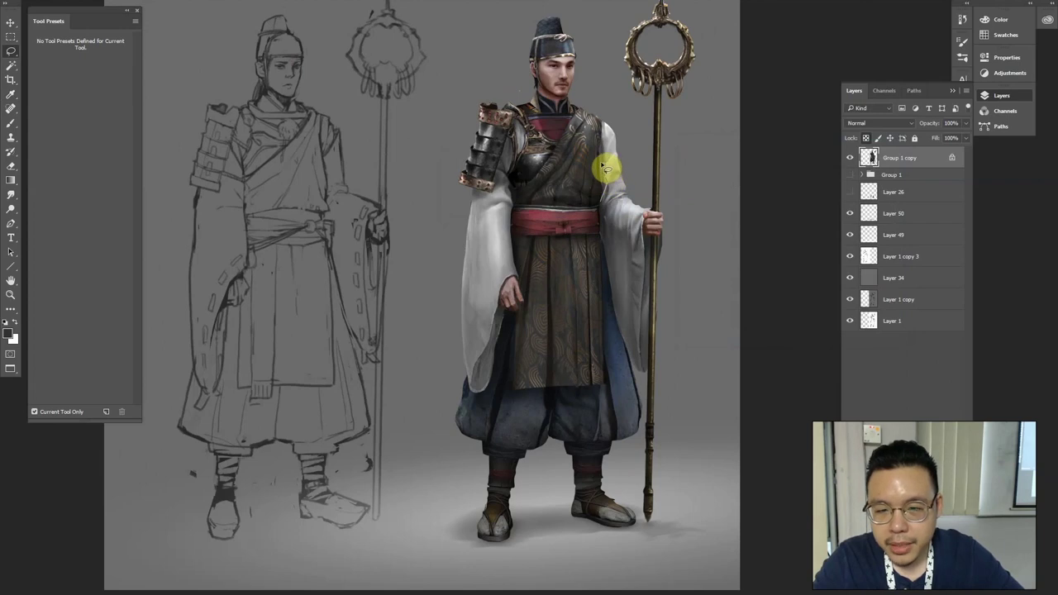
# Select the shaded sleeve areas below the shoulder armour and along the sleeve edges, feather them, and darken with a Levels output white of 189
pyautogui.moveTo(483, 204)
pyautogui.mouseDown()
pyautogui.moveTo(501, 201)
pyautogui.moveTo(483, 199)
pyautogui.moveTo(514, 229)
pyautogui.mouseUp()
pyautogui.moveTo(499, 306)
pyautogui.mouseDown()
pyautogui.moveTo(496, 334)
pyautogui.moveTo(502, 307)
pyautogui.mouseUp()
pyautogui.moveTo(478, 395)
pyautogui.mouseDown()
pyautogui.moveTo(487, 355)
pyautogui.moveTo(471, 386)
pyautogui.moveTo(512, 342)
pyautogui.mouseUp()
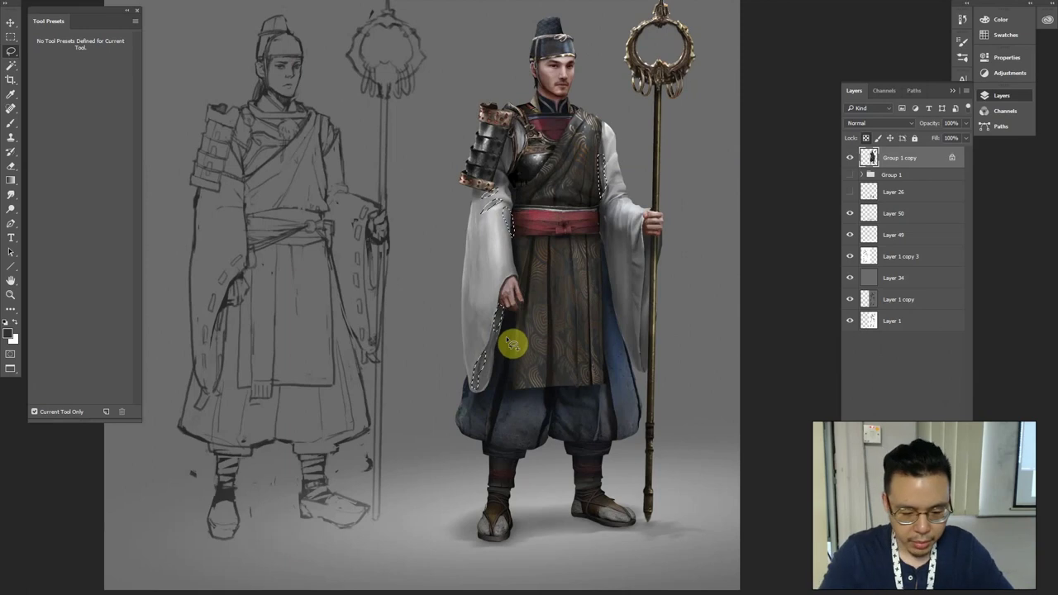
pyautogui.hotkey('shift', 'F6')
pyautogui.press('Return')
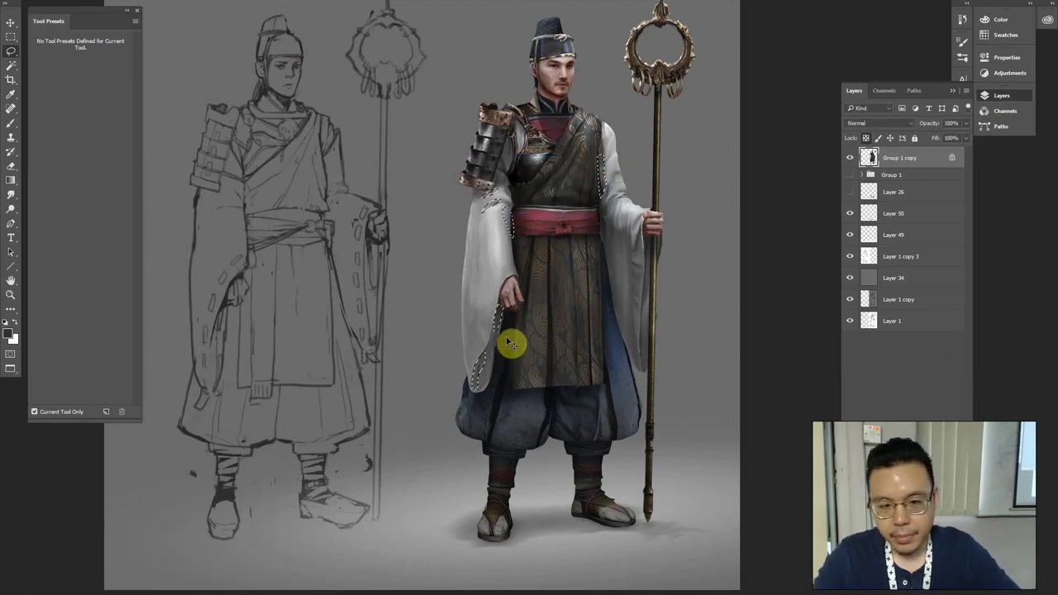
pyautogui.hotkey('ctrl', 'l')
pyautogui.press('Escape')
pyautogui.hotkey('ctrl', 'd')
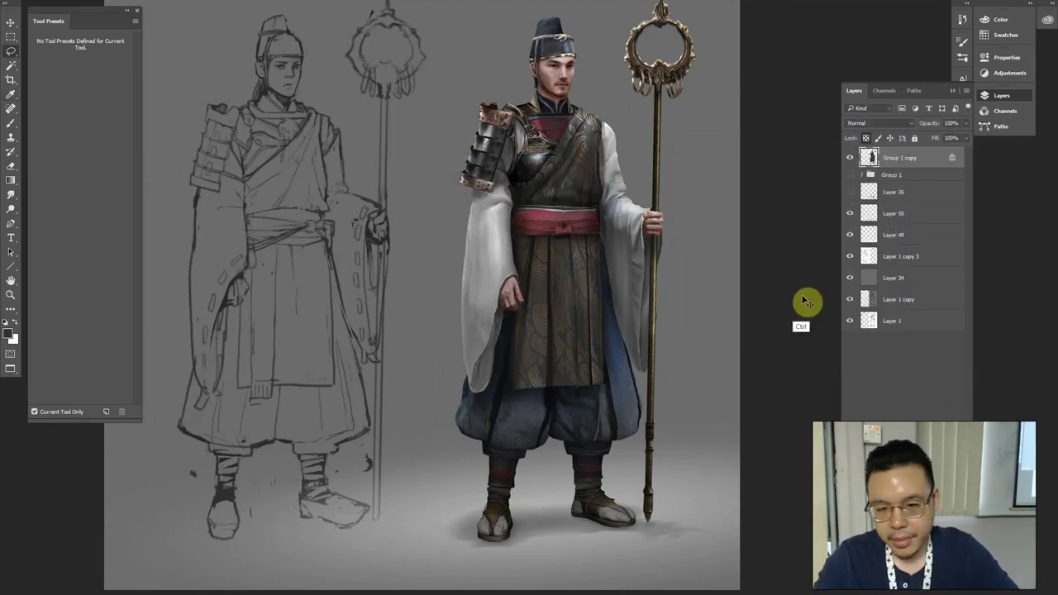
pyautogui.hotkey('ctrl', 'l')
pyautogui.moveTo(811, 321); pyautogui.dragTo(793, 320)
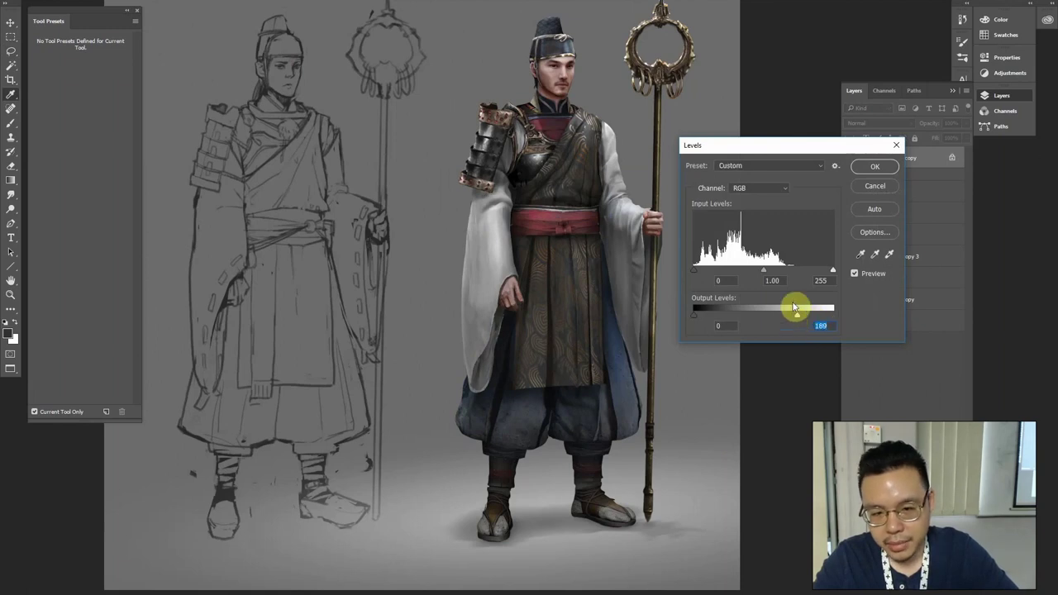
pyautogui.press('Return')
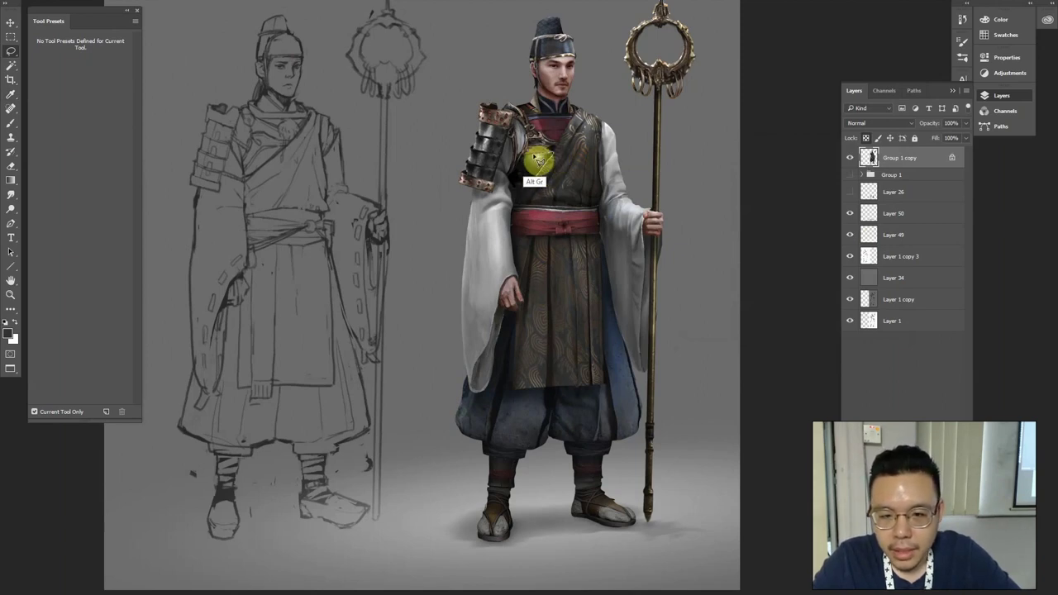
# Sample the robe's colour from the shoulder fold beside the collar for the brush
pyautogui.moveTo(522, 171); pyautogui.dragTo(537, 178)
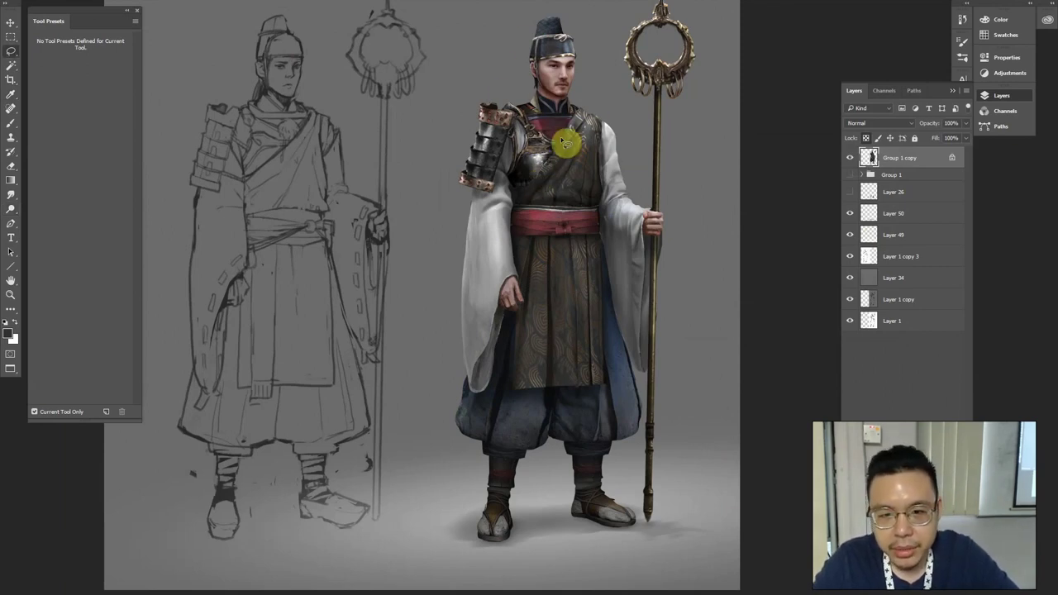
pyautogui.scroll(4, 621, 123)
pyautogui.press('b')
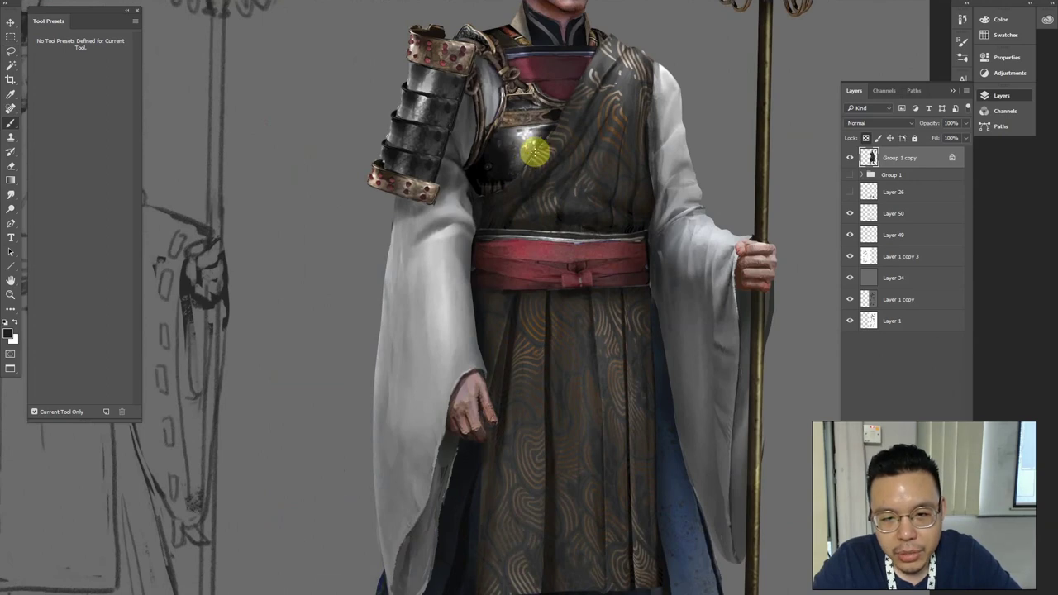
pyautogui.press('alt')
pyautogui.keyDown('alt'); pyautogui.click(613, 49); pyautogui.keyUp('alt')
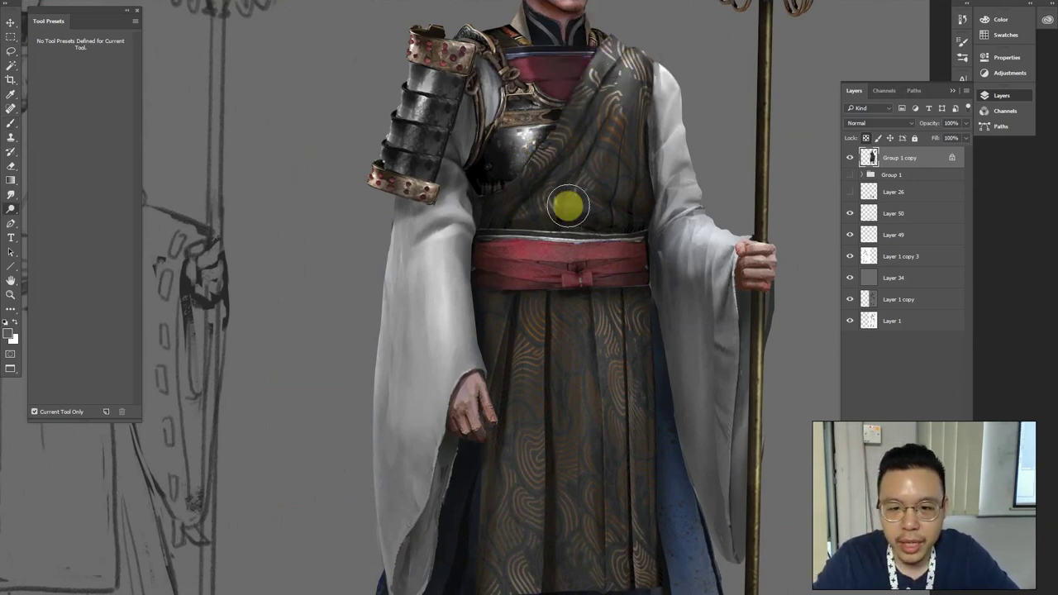
# Select the diagonal folds across the robe's chest, feather the selection and lighten the folds with the Dodge tool
pyautogui.press('l')
pyautogui.moveTo(608, 130)
pyautogui.mouseDown()
pyautogui.moveTo(577, 188)
pyautogui.moveTo(624, 74)
pyautogui.moveTo(574, 149)
pyautogui.moveTo(600, 107)
pyautogui.moveTo(578, 131)
pyautogui.moveTo(588, 97)
pyautogui.moveTo(579, 106)
pyautogui.moveTo(535, 201)
pyautogui.moveTo(568, 174)
pyautogui.moveTo(522, 211)
pyautogui.moveTo(566, 192)
pyautogui.moveTo(550, 210)
pyautogui.moveTo(577, 205)
pyautogui.moveTo(568, 200)
pyautogui.moveTo(604, 195)
pyautogui.mouseUp()
pyautogui.moveTo(606, 80)
pyautogui.mouseDown()
pyautogui.moveTo(581, 141)
pyautogui.moveTo(590, 177)
pyautogui.moveTo(595, 123)
pyautogui.mouseUp()
pyautogui.hotkey('shift', 'F6')
pyautogui.press('Return')
pyautogui.press('o')
pyautogui.moveTo(523, 248)
pyautogui.mouseDown()
pyautogui.moveTo(582, 165)
pyautogui.moveTo(522, 255)
pyautogui.moveTo(576, 226)
pyautogui.mouseUp()
pyautogui.hotkey('ctrl', 'd')
pyautogui.press('l')
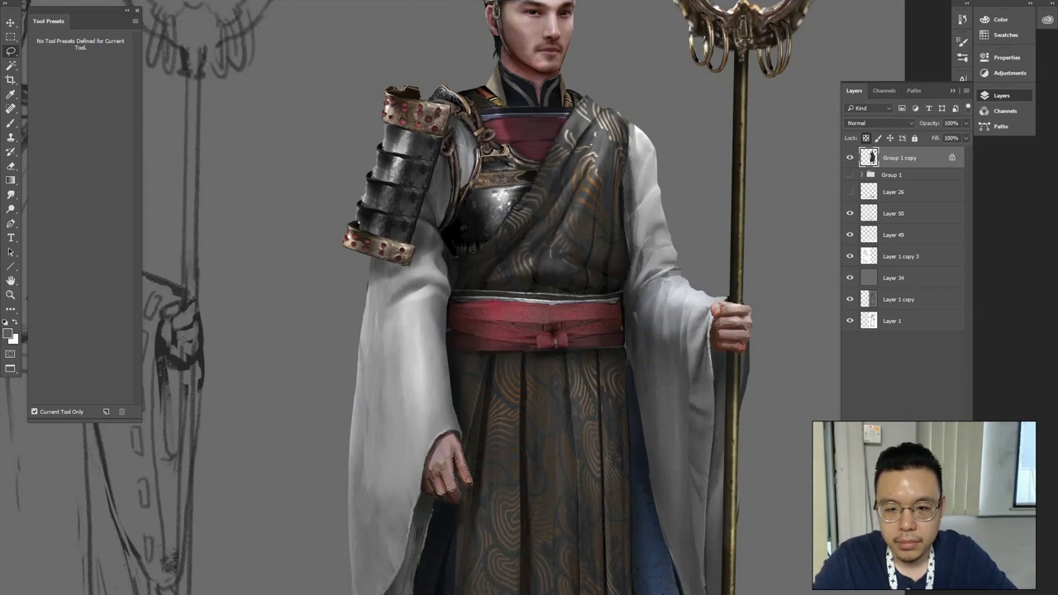
# Select the upper arm and strap area beside the shoulder armour and darken it with a Levels output white of 207
pyautogui.hotkey('ctrl', '-')
pyautogui.moveTo(571, 210); pyautogui.dragTo(563, 149)
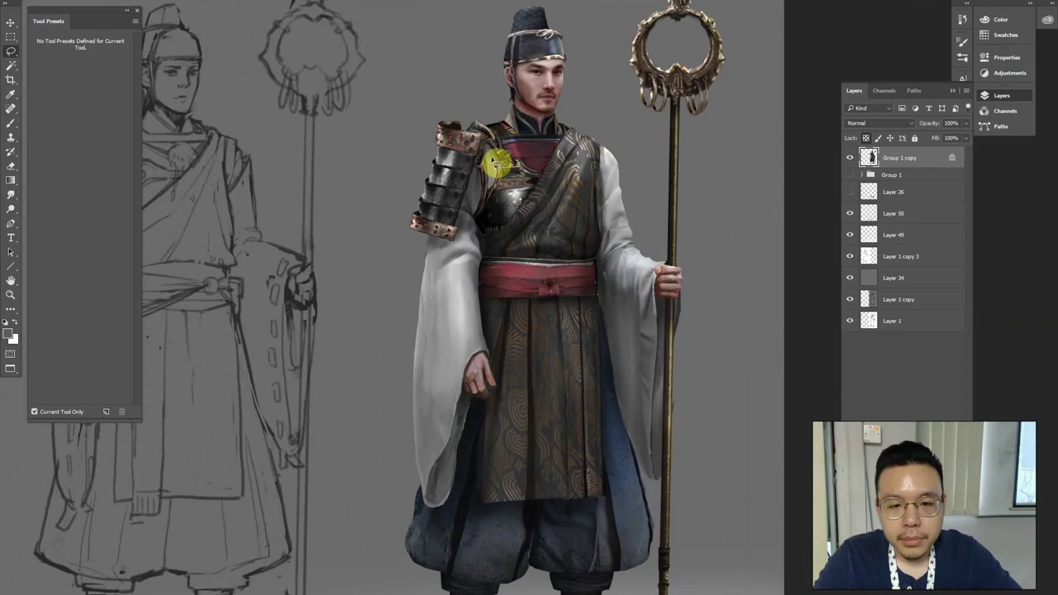
pyautogui.moveTo(496, 167)
pyautogui.mouseDown()
pyautogui.moveTo(488, 192)
pyautogui.moveTo(494, 183)
pyautogui.moveTo(482, 204)
pyautogui.moveTo(486, 173)
pyautogui.moveTo(482, 192)
pyautogui.moveTo(478, 183)
pyautogui.moveTo(469, 217)
pyautogui.moveTo(473, 206)
pyautogui.moveTo(490, 214)
pyautogui.moveTo(486, 172)
pyautogui.moveTo(469, 200)
pyautogui.moveTo(499, 133)
pyautogui.mouseUp()
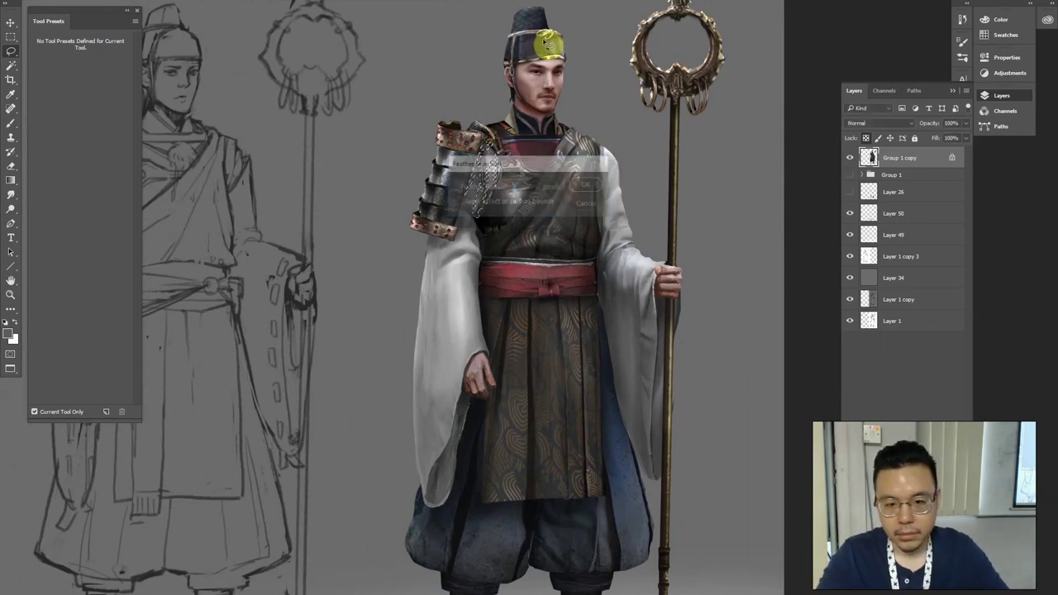
pyautogui.hotkey('ctrl', 'l')
pyautogui.moveTo(832, 315); pyautogui.dragTo(806, 315)
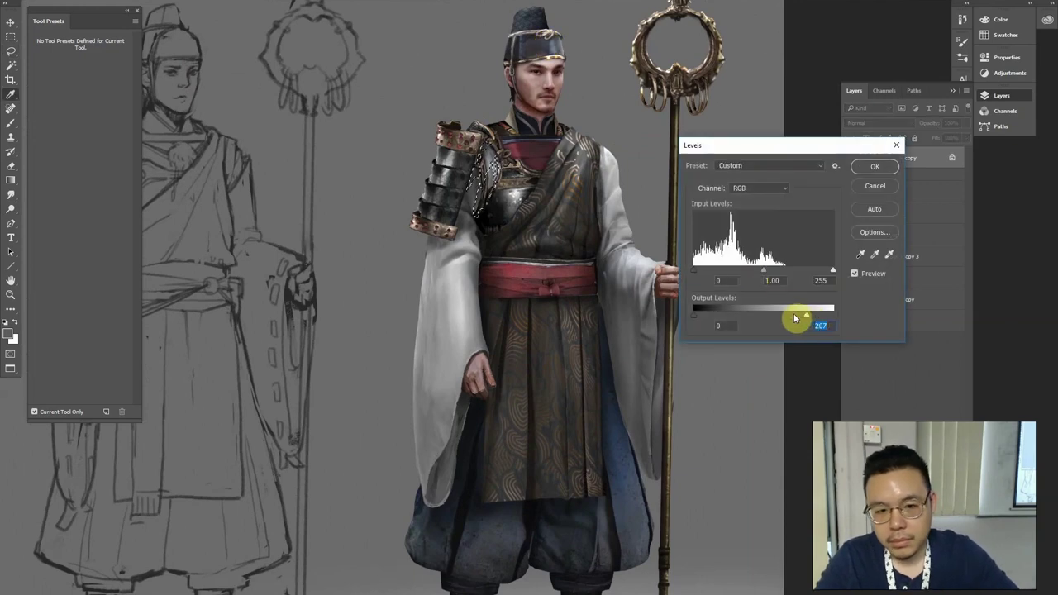
pyautogui.press('Return')
# Select the robe's side edge below the staff arm's armpit and flatten its tones with Levels output values of 13 and 184
pyautogui.hotkey('ctrl', '0')
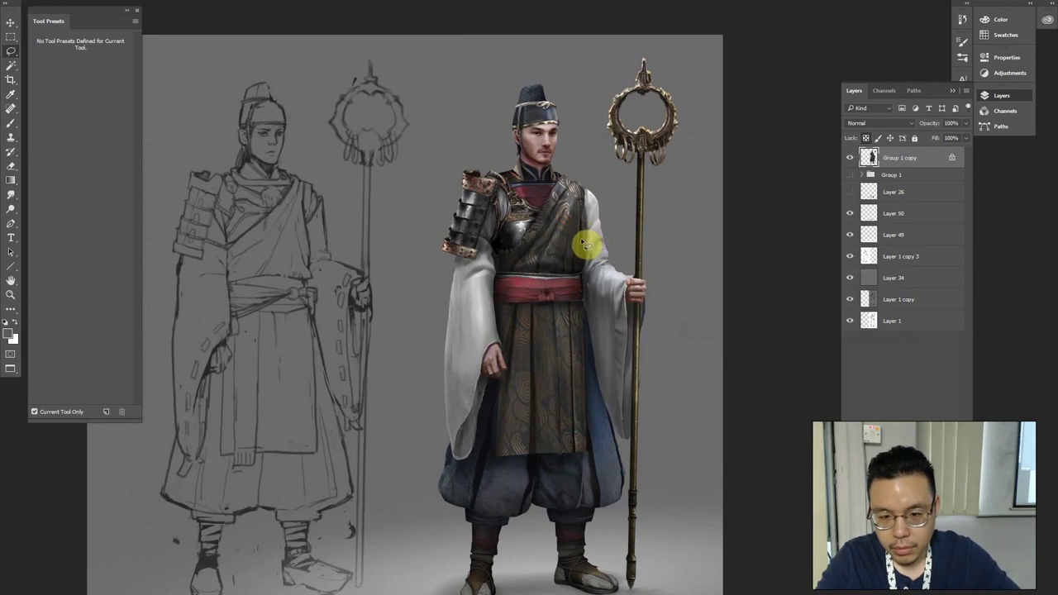
pyautogui.moveTo(584, 234); pyautogui.dragTo(583, 207)
pyautogui.hotkey('ctrl', 'l')
pyautogui.moveTo(834, 314); pyautogui.dragTo(808, 315)
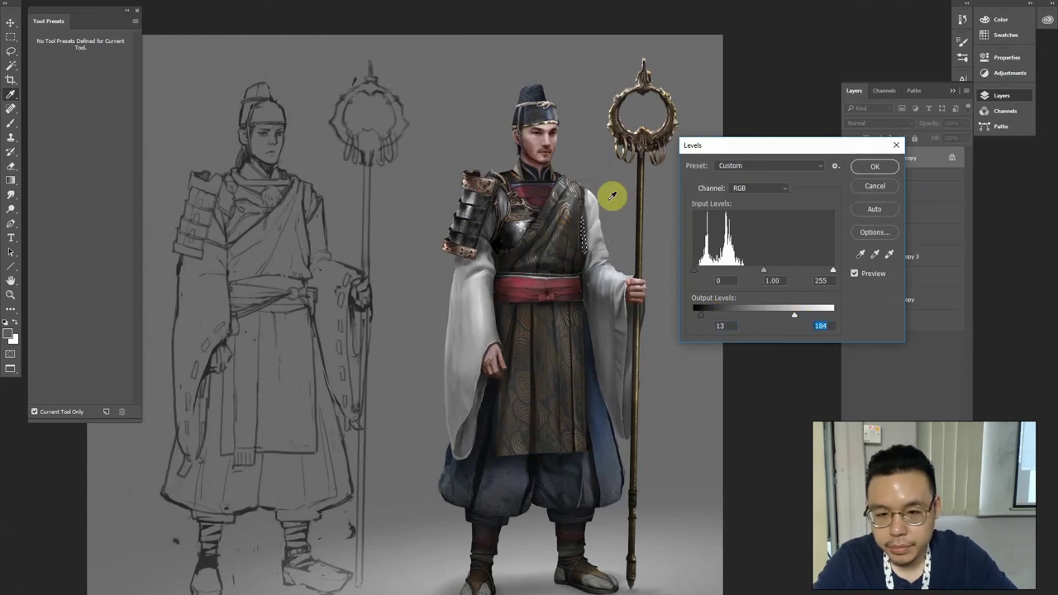
pyautogui.press('Return')
pyautogui.hotkey('ctrl', '-')
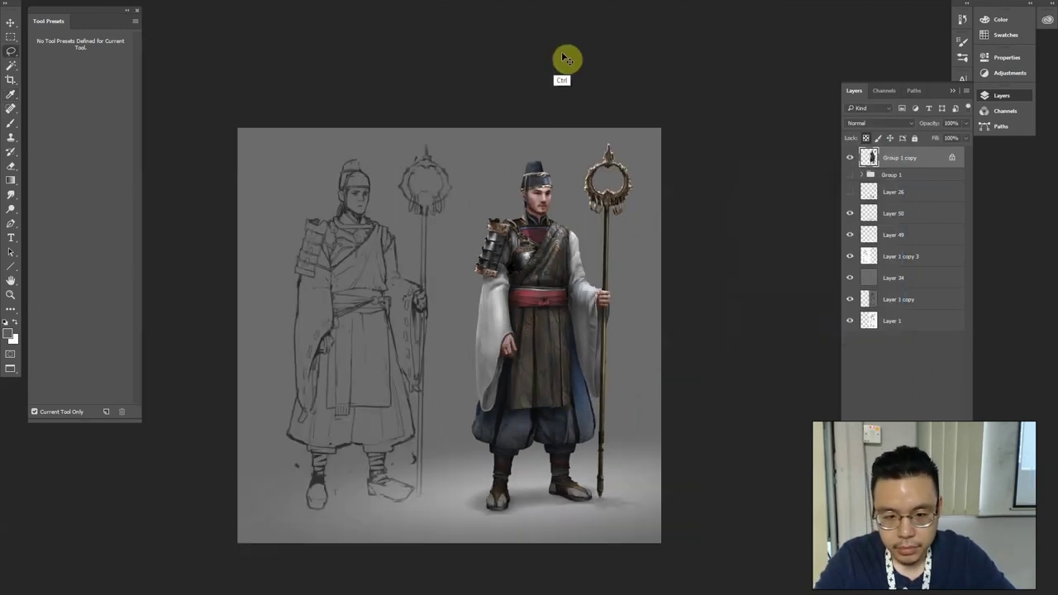
pyautogui.hotkey('ctrl', '+')
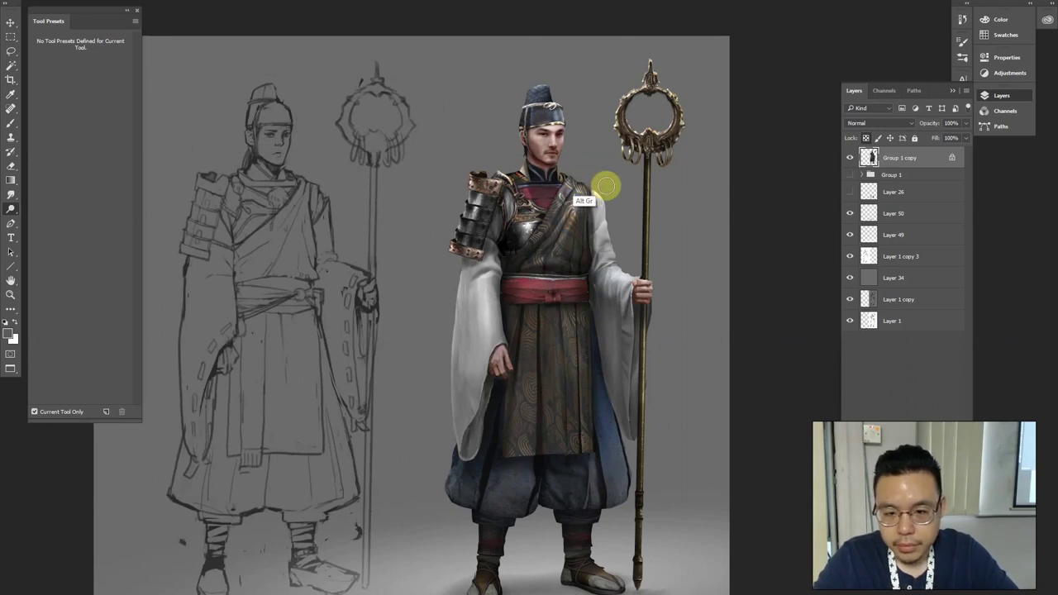
pyautogui.hotkey('ctrl', '-')
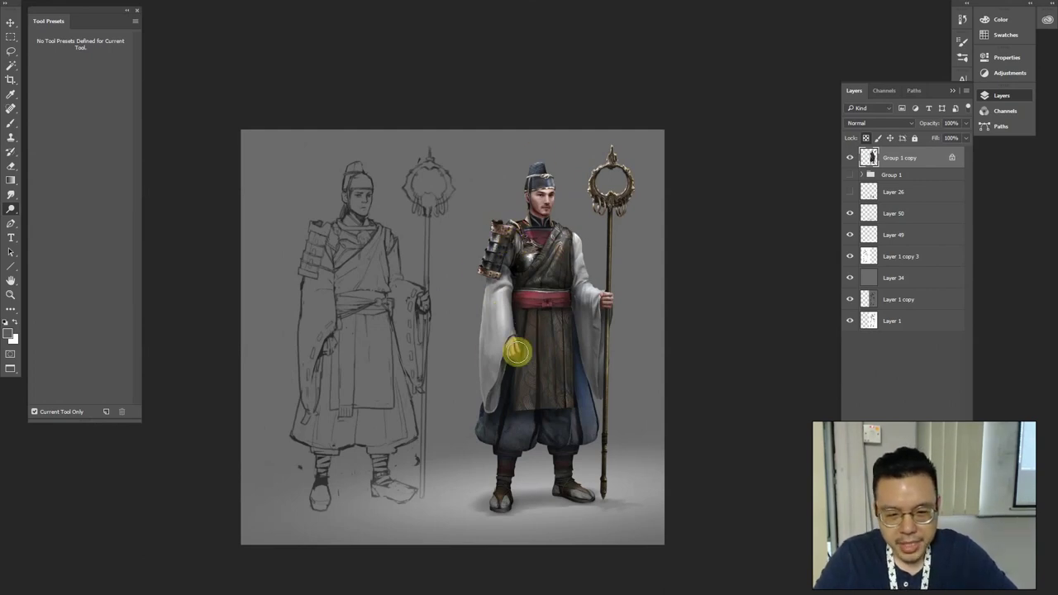
pyautogui.keyDown('alt'); pyautogui.rightClick(547, 295); pyautogui.keyUp('alt')
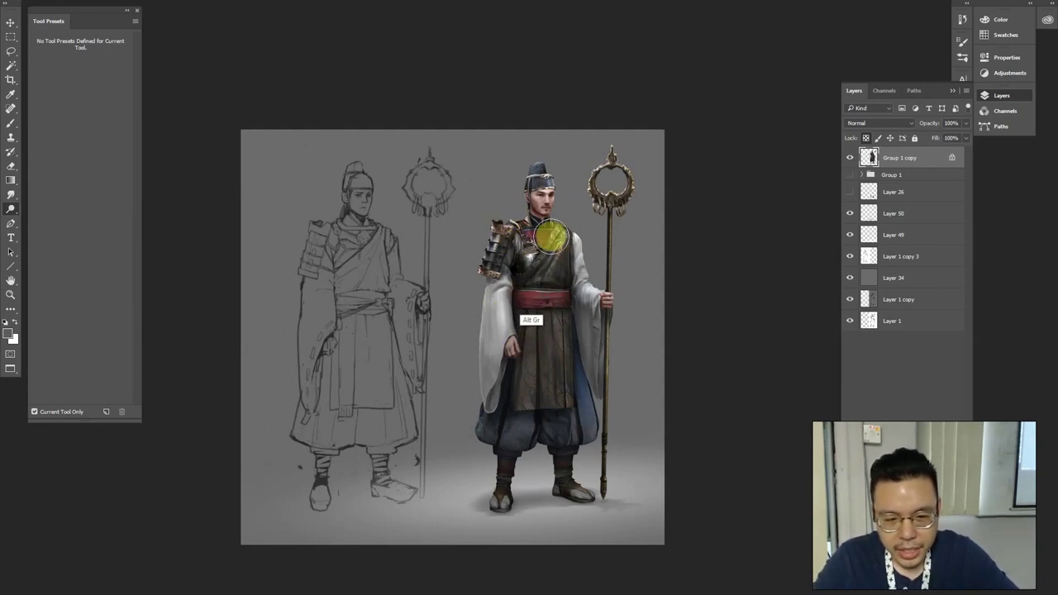
# Select a narrow strip at the red belt's end by the staff arm, unlock Group 1 copy's transparent pixels and paint the strip dark
pyautogui.press('l')
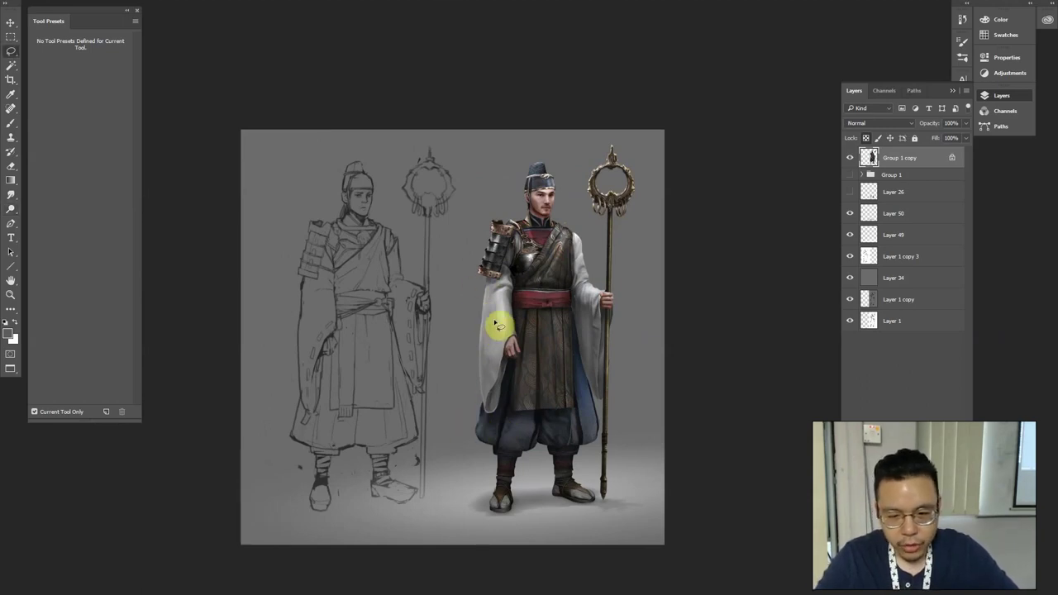
pyautogui.scroll(1, 496, 339)
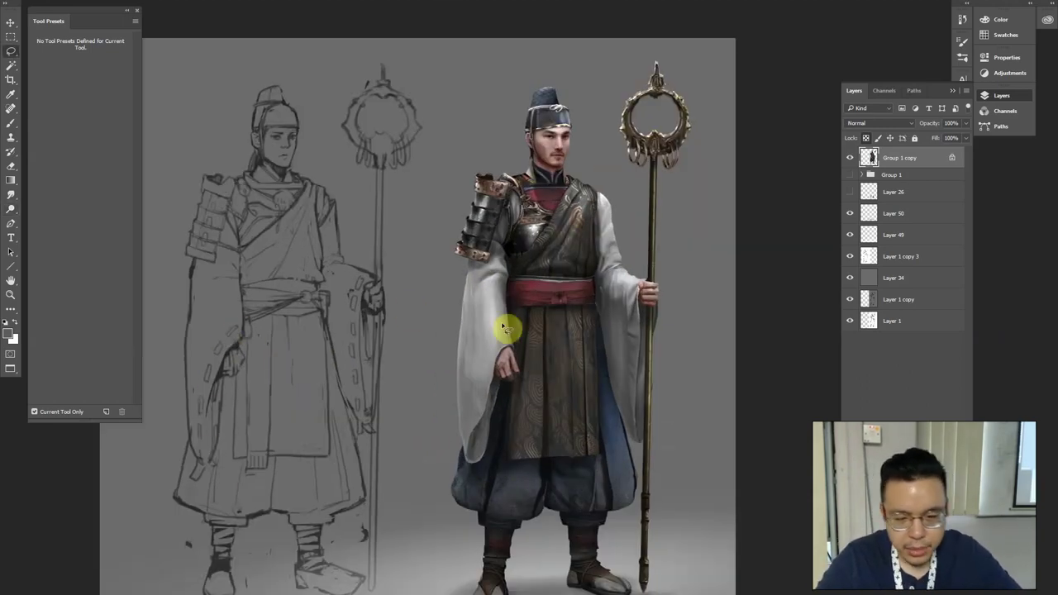
pyautogui.moveTo(593, 306)
pyautogui.mouseDown()
pyautogui.moveTo(595, 287)
pyautogui.moveTo(596, 316)
pyautogui.moveTo(591, 281)
pyautogui.mouseUp()
pyautogui.press('o')
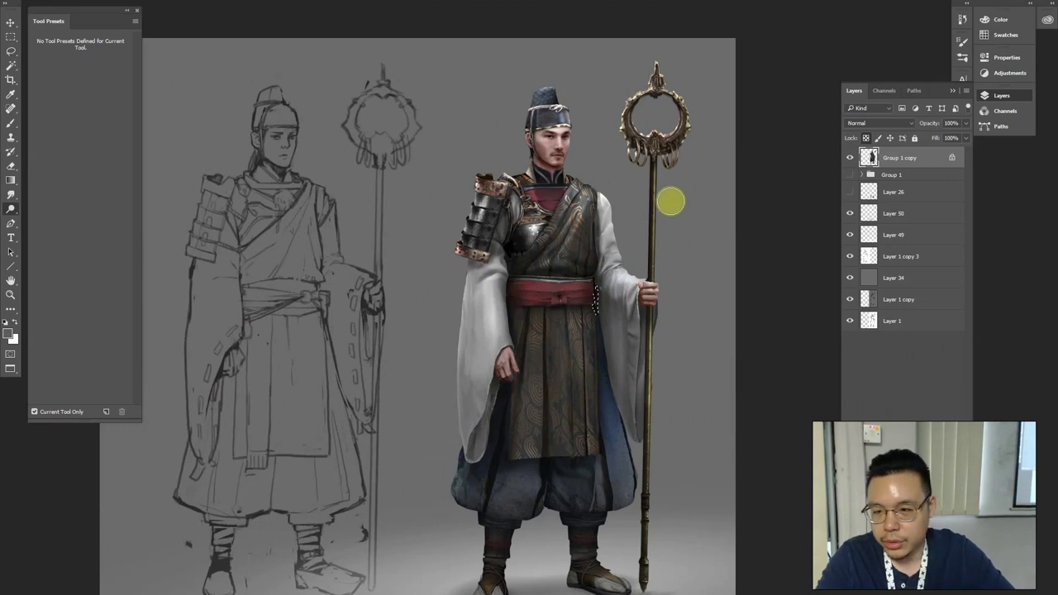
pyautogui.click(866, 139)
pyautogui.press('b')
pyautogui.keyDown('alt'); pyautogui.click(597, 297); pyautogui.keyUp('alt')
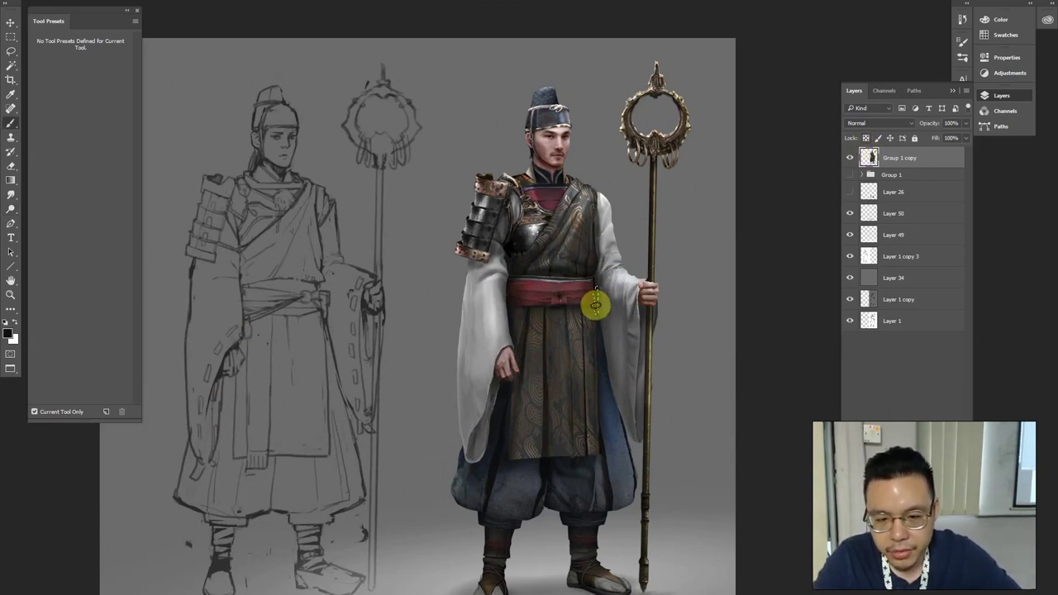
pyautogui.press('l')
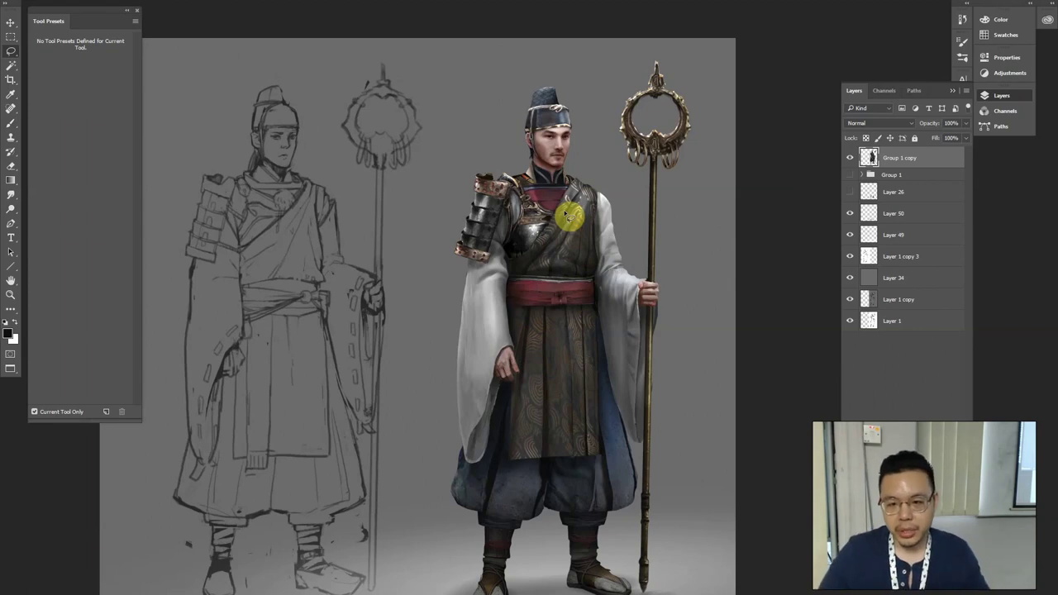
# Hide the panels, switch to full-screen view and examine the character's upper body and staff up close
pyautogui.press('Tab')
pyautogui.press('f')
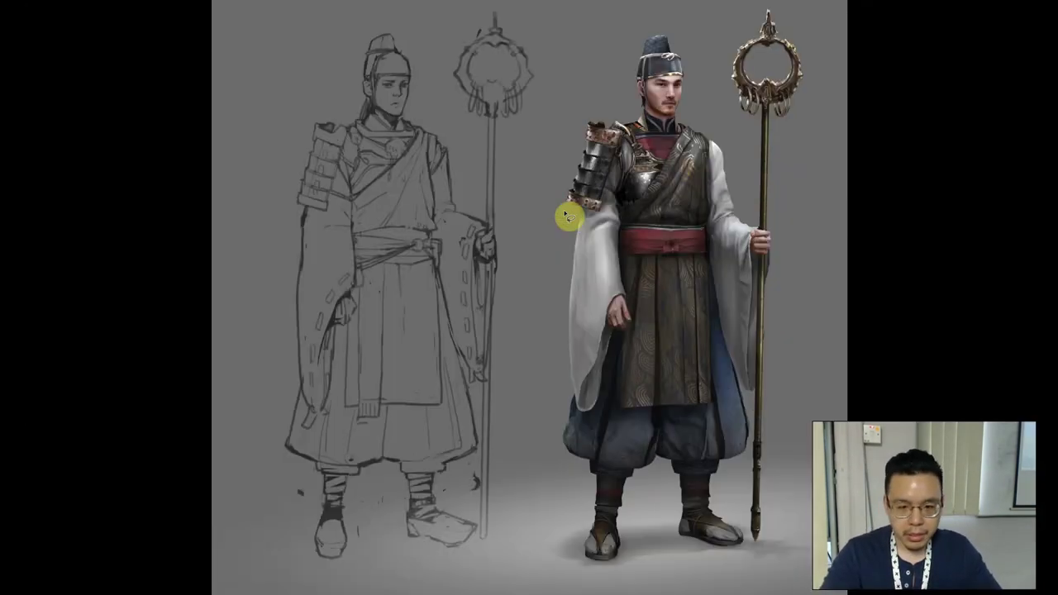
pyautogui.scroll(4, 567, 217)
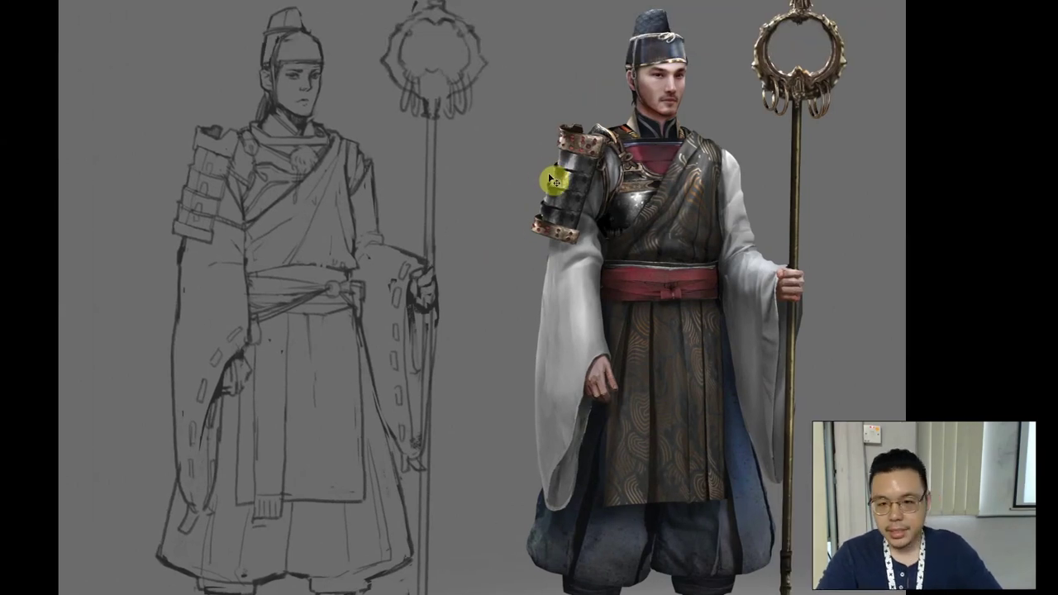
pyautogui.moveTo(539, 168); pyautogui.dragTo(437, 253)
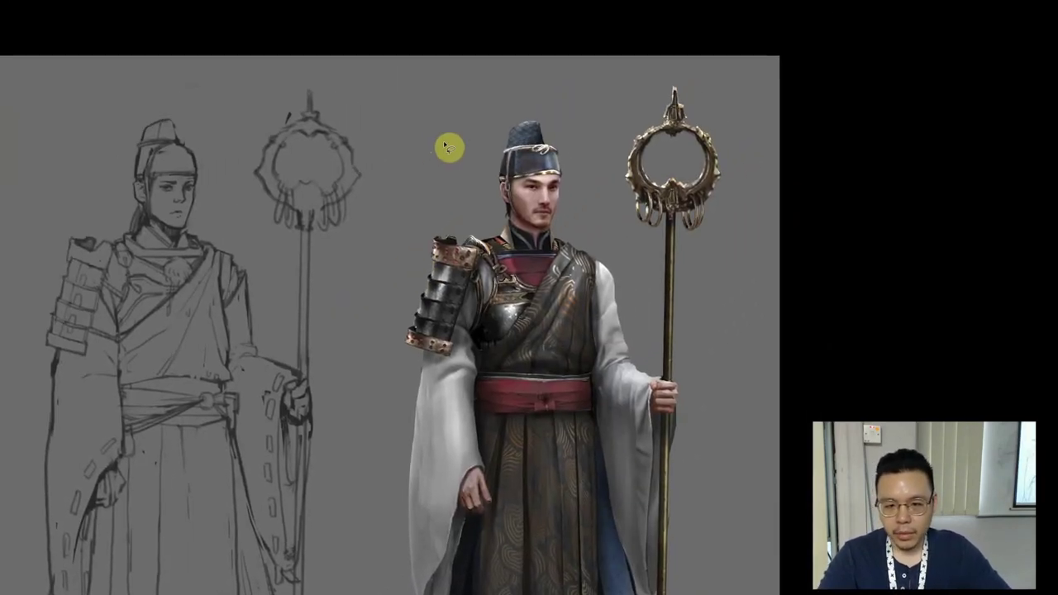
pyautogui.scroll(1, 449, 147)
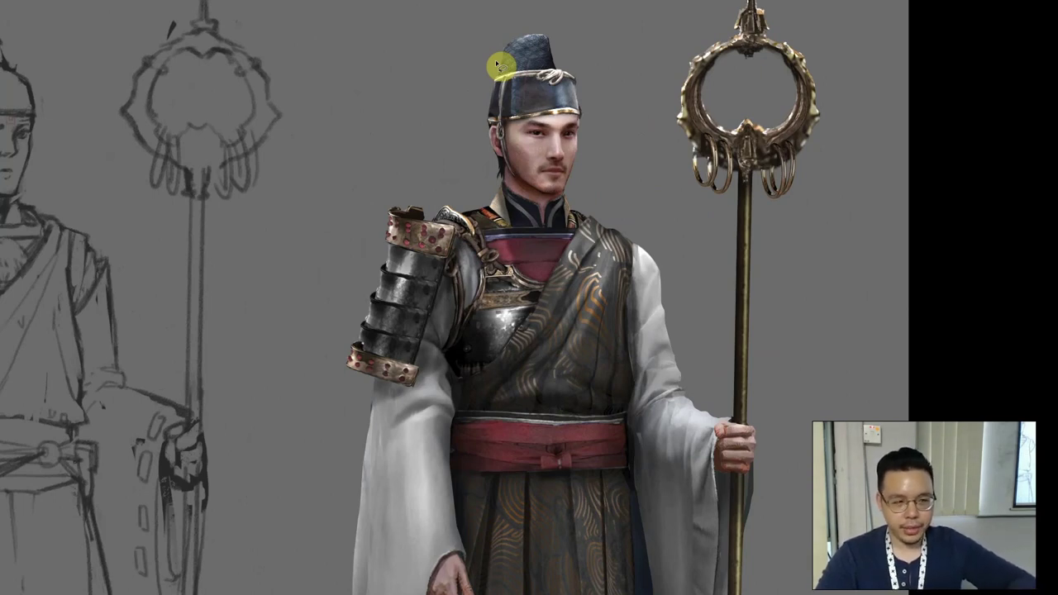
# Review the finished figure from the hat and staff head down to the shoulder armour, red belt and hanging sleeves
pyautogui.moveTo(531, 100); pyautogui.dragTo(454, 156)
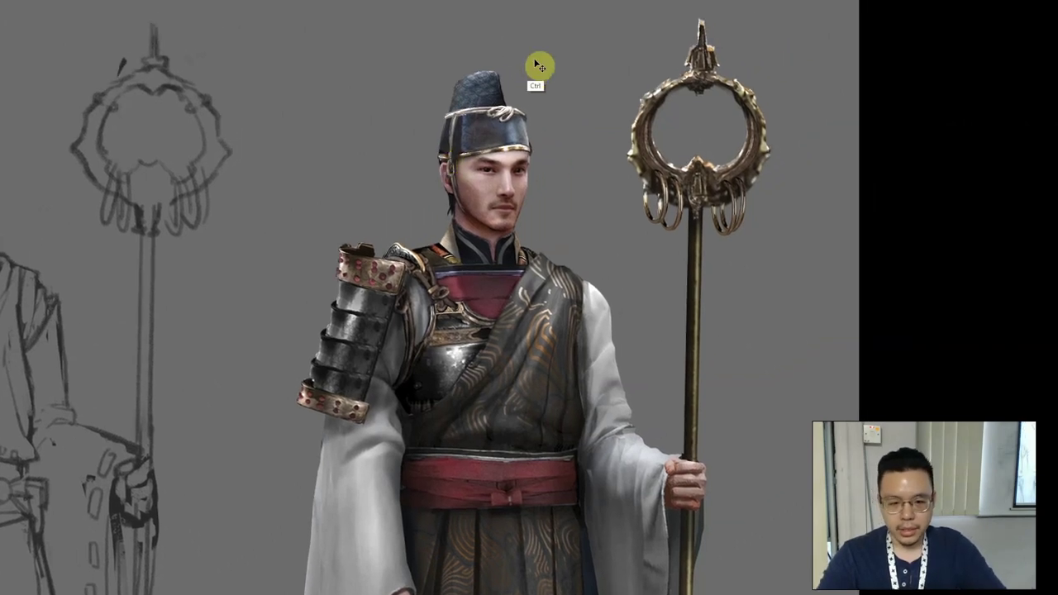
pyautogui.hotkey('ctrl', 'Tab')
pyautogui.hotkey('ctrl', 'Tab')
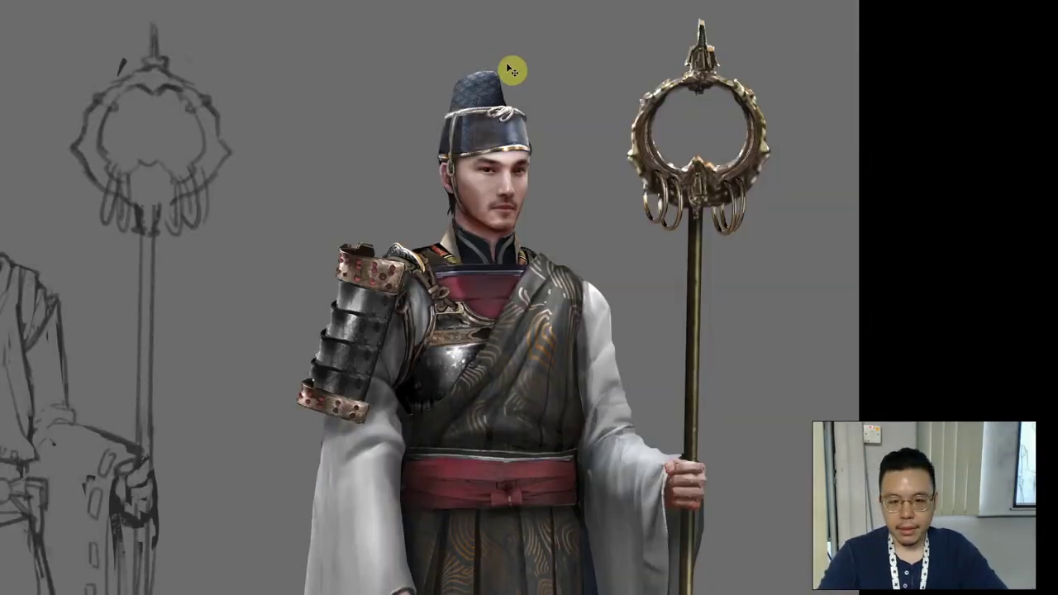
pyautogui.hotkey('ctrl', '+')
pyautogui.moveTo(452, 111); pyautogui.dragTo(470, 157)
pyautogui.hotkey('ctrl', '-')
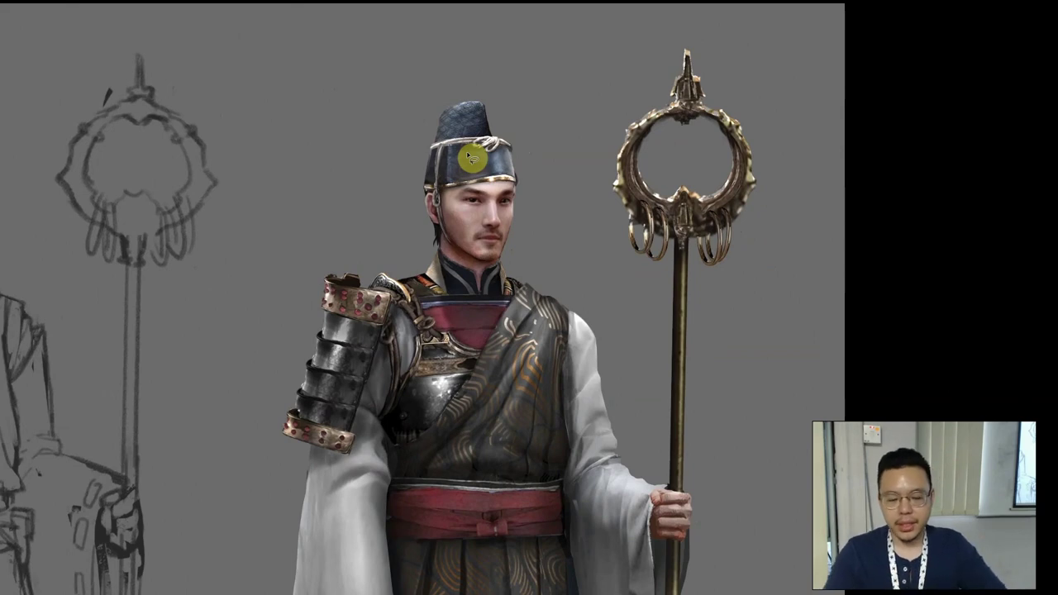
pyautogui.moveTo(378, 286); pyautogui.dragTo(339, 264)
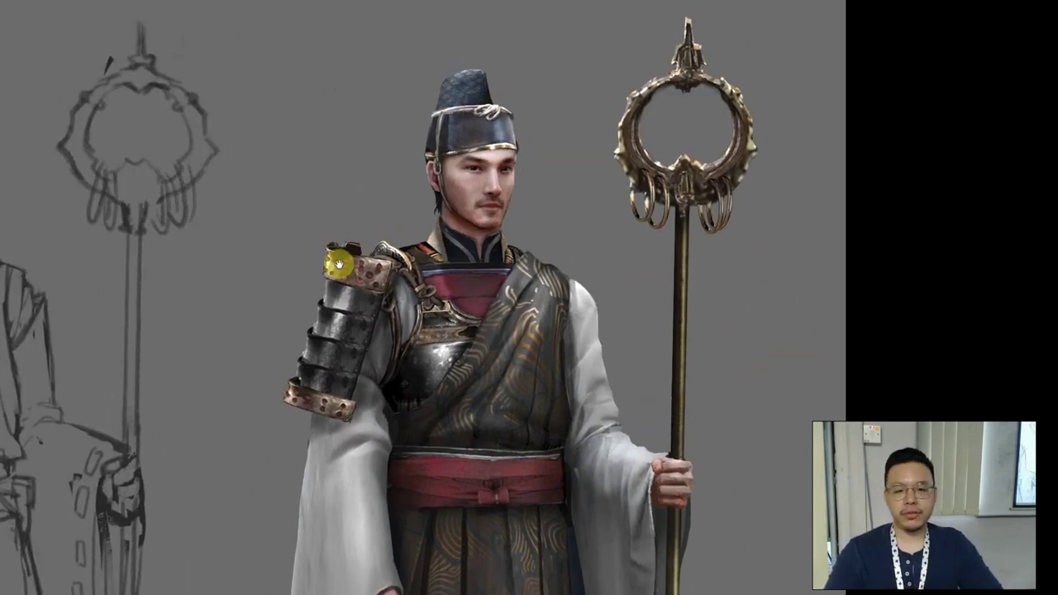
pyautogui.scroll(-1, 351, 318)
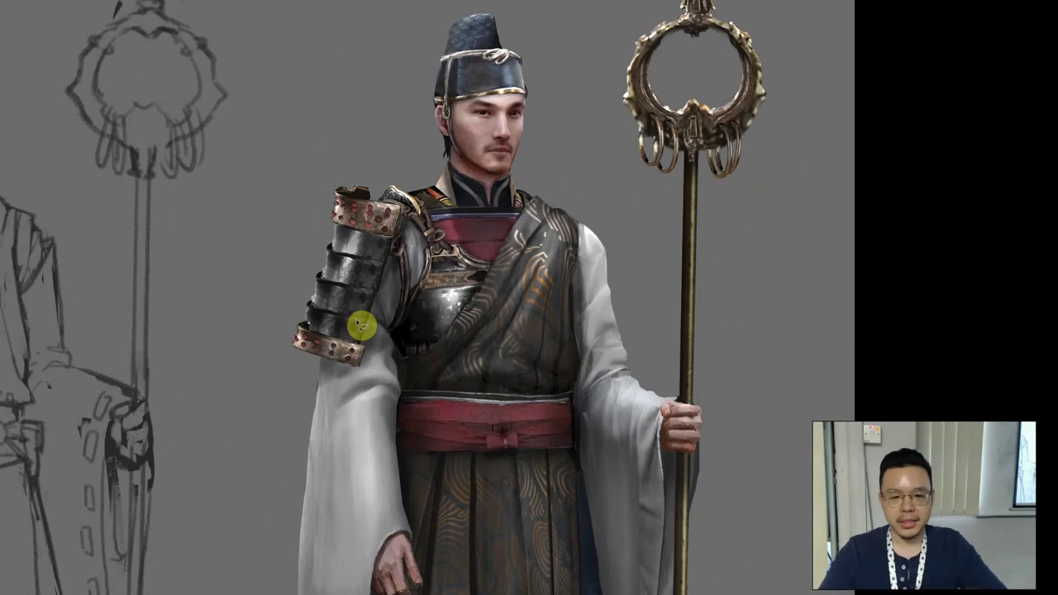
pyautogui.moveTo(420, 316); pyautogui.dragTo(426, 228)
pyautogui.moveTo(291, 237); pyautogui.dragTo(300, 274)
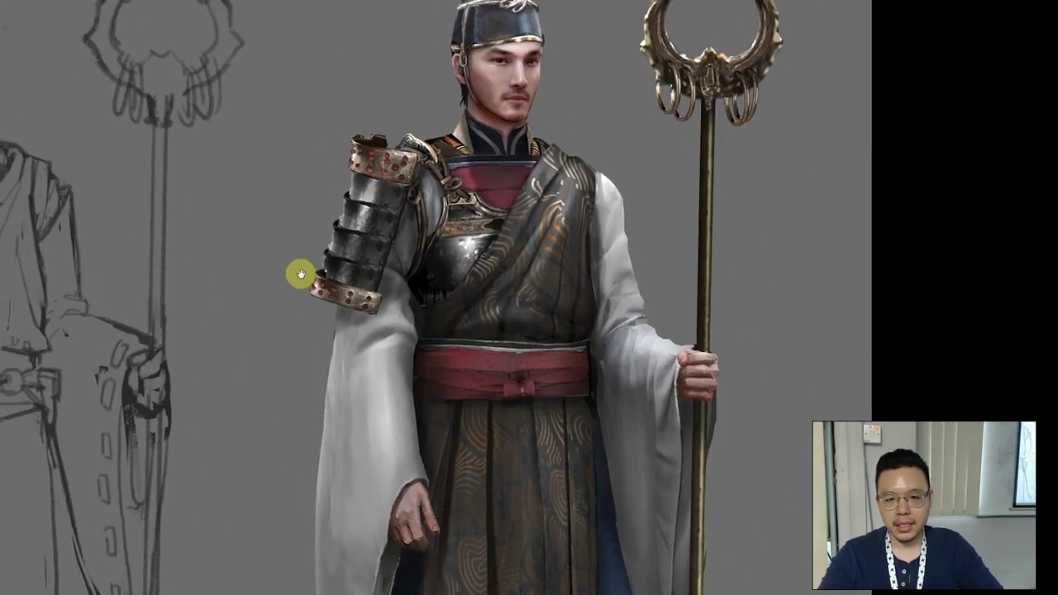